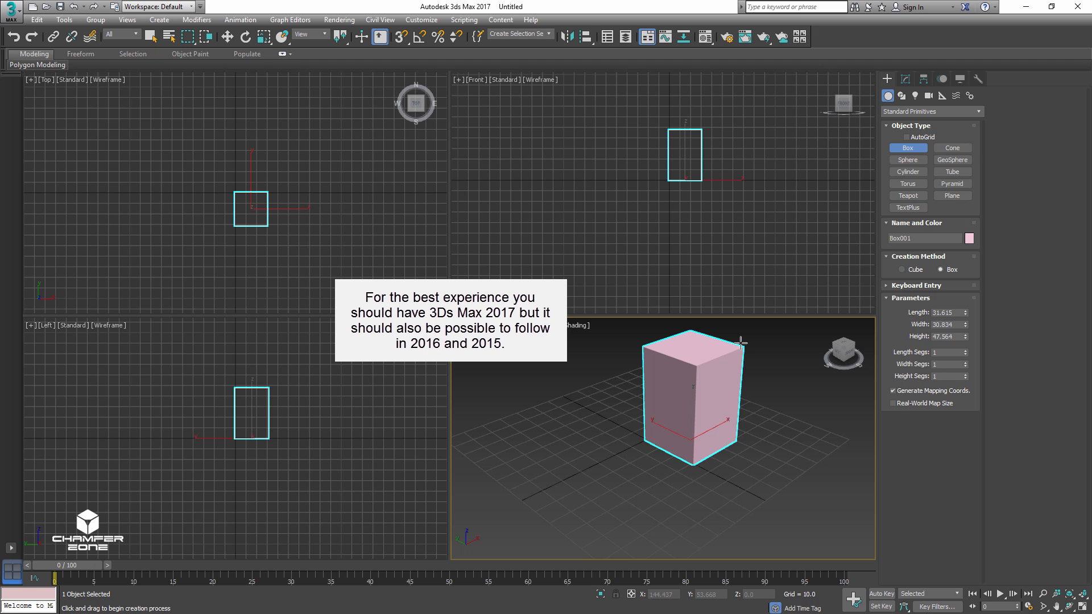
- Cancel the box creation and turn off Selection/Preview Highlights in the viewport preferences
right_click(740, 342)
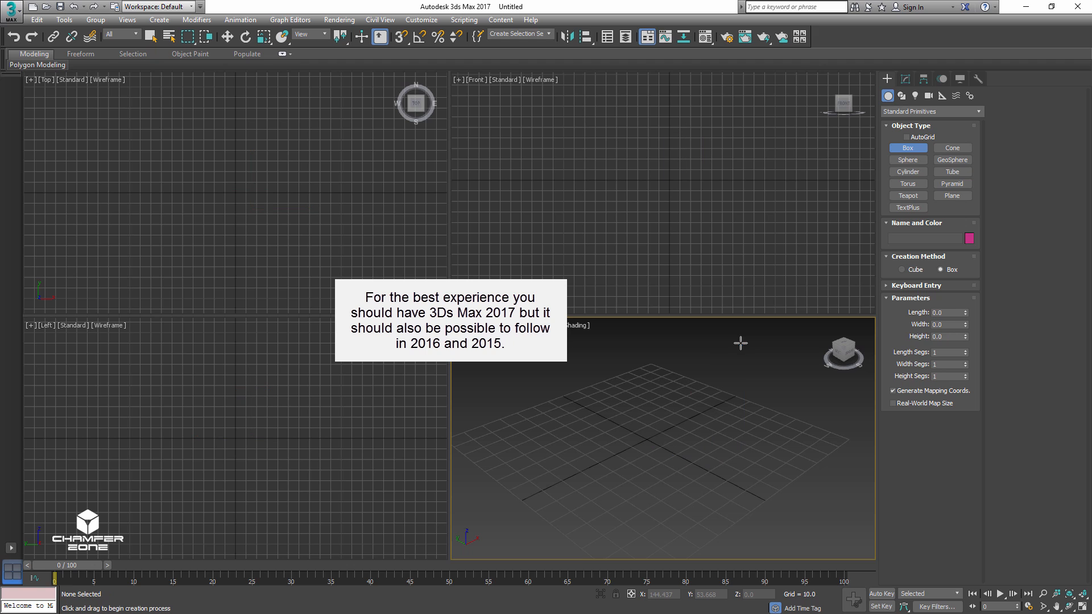
click(422, 19)
click(446, 200)
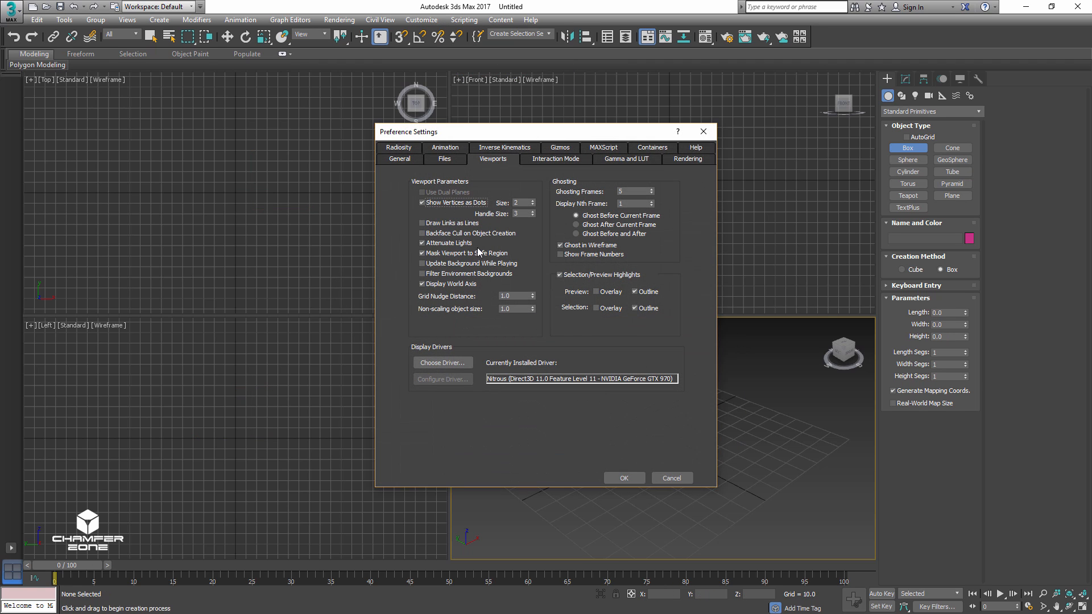
click(561, 275)
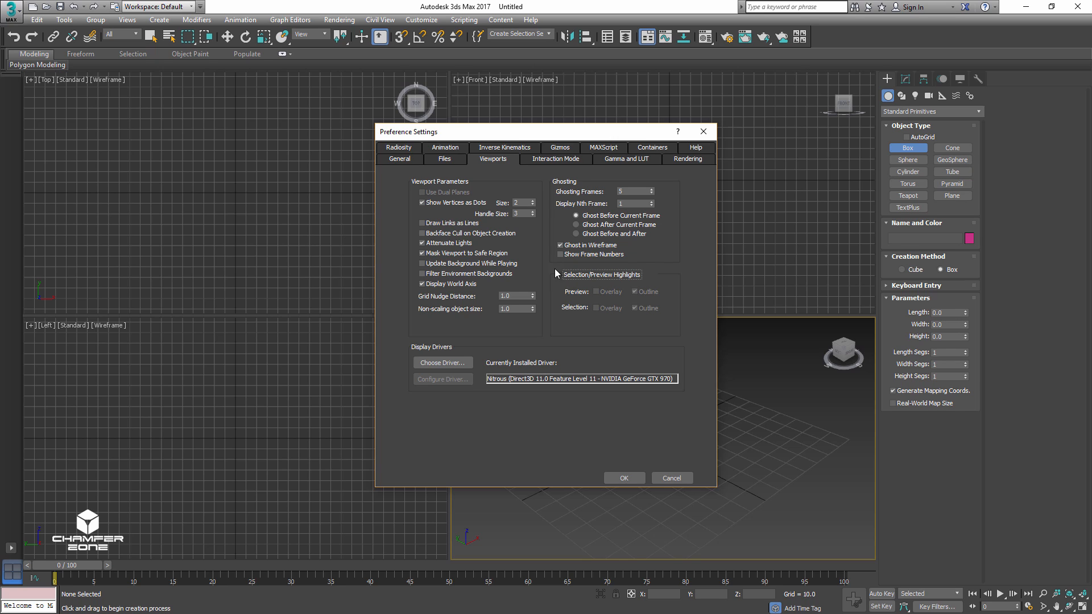
- Set the scene undo levels to 100 and the number of Autobak files to 20 in the preferences
click(400, 160)
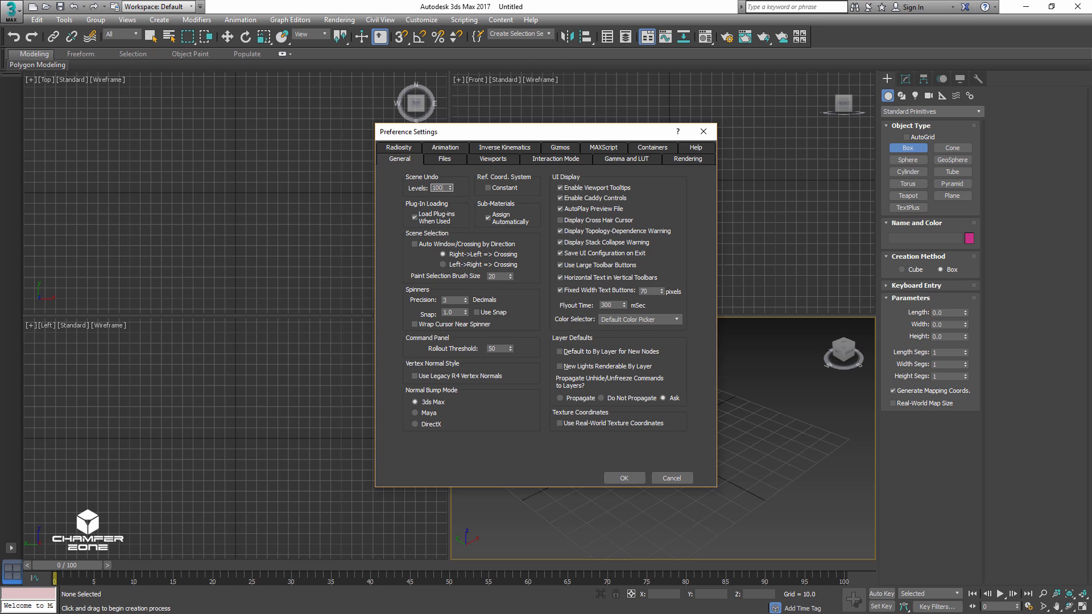
click(443, 161)
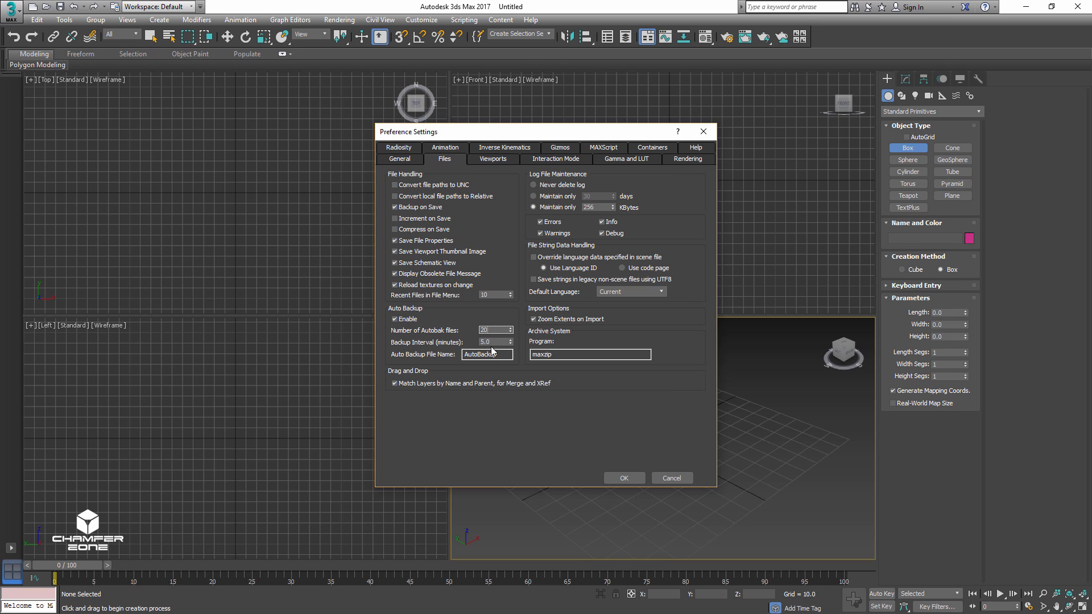
click(623, 477)
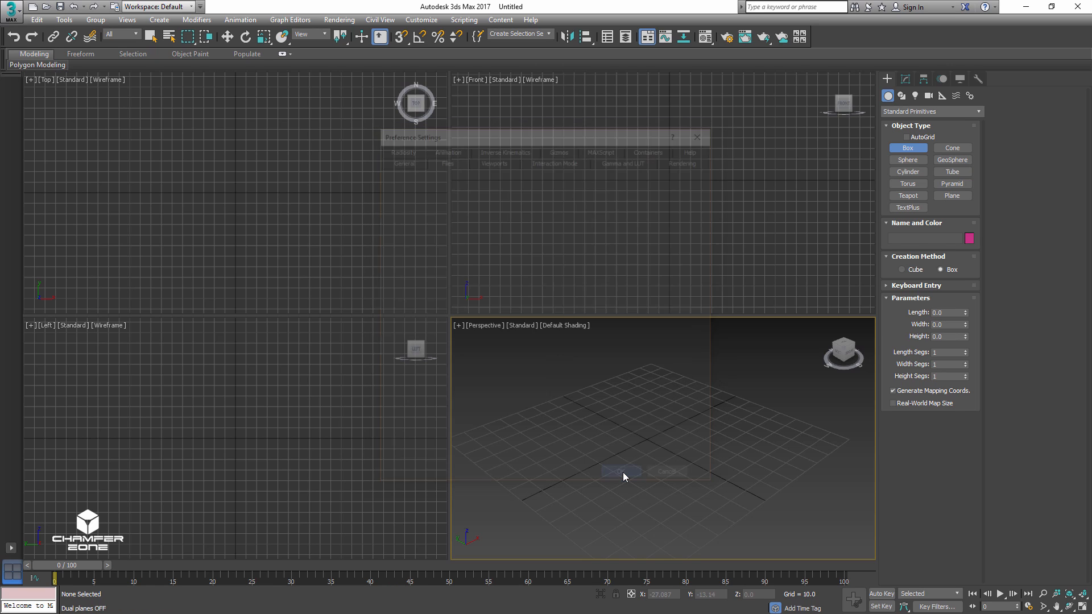
- Check the pixel dimensions of the knife reference image in the workref folder
drag(1091, 169, 899, 169)
click(1005, 231)
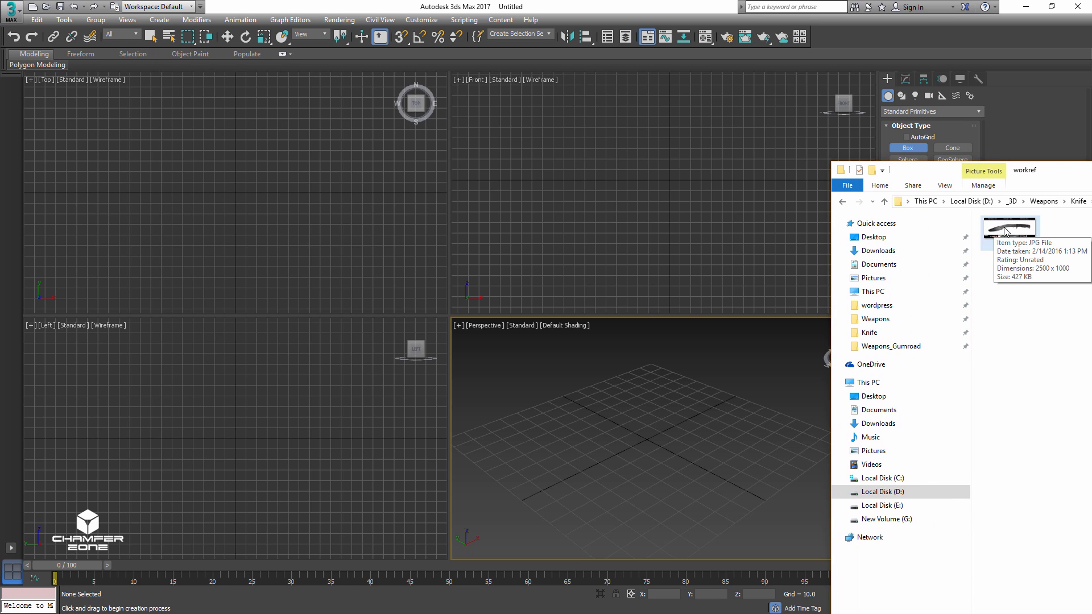
click(1091, 169)
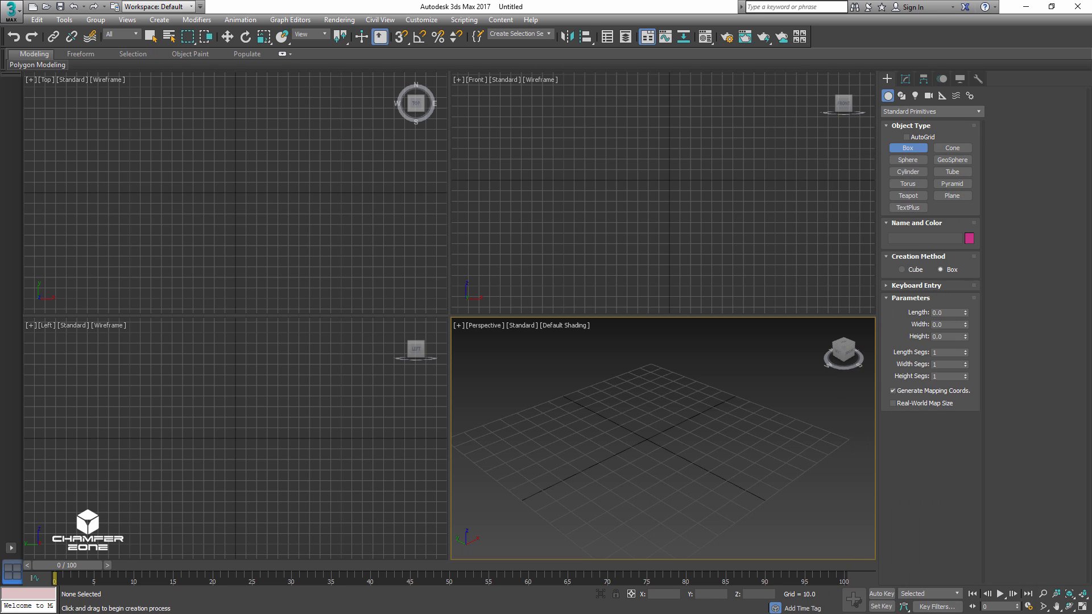
- Maximize the viewport, switch it to the Left view and draw a plane about 83 units long across its middle
key(alt+w)
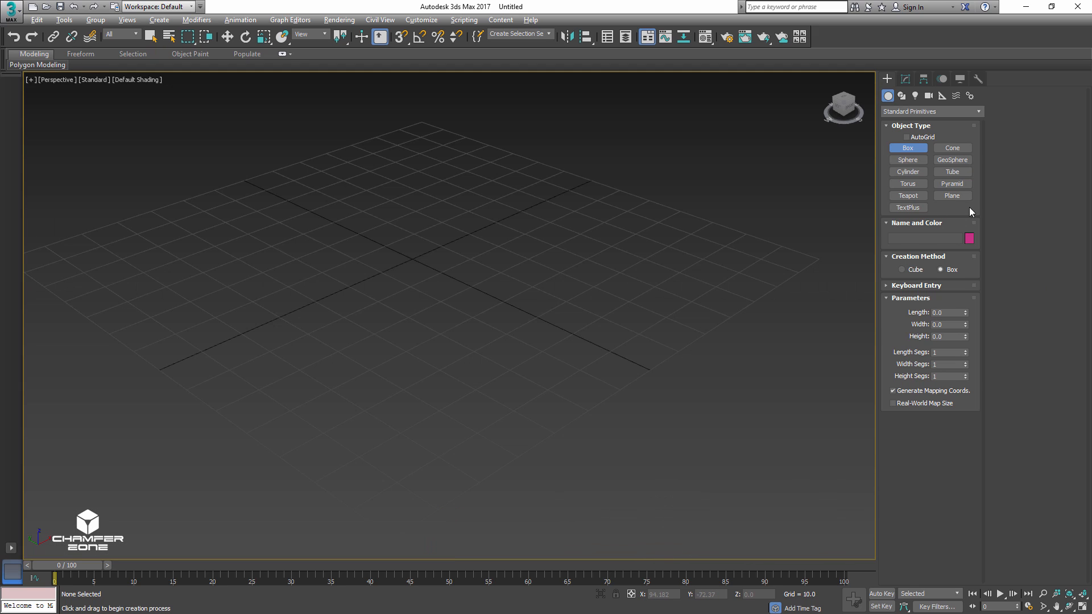
click(953, 196)
middle_drag(649, 199, 665, 244)
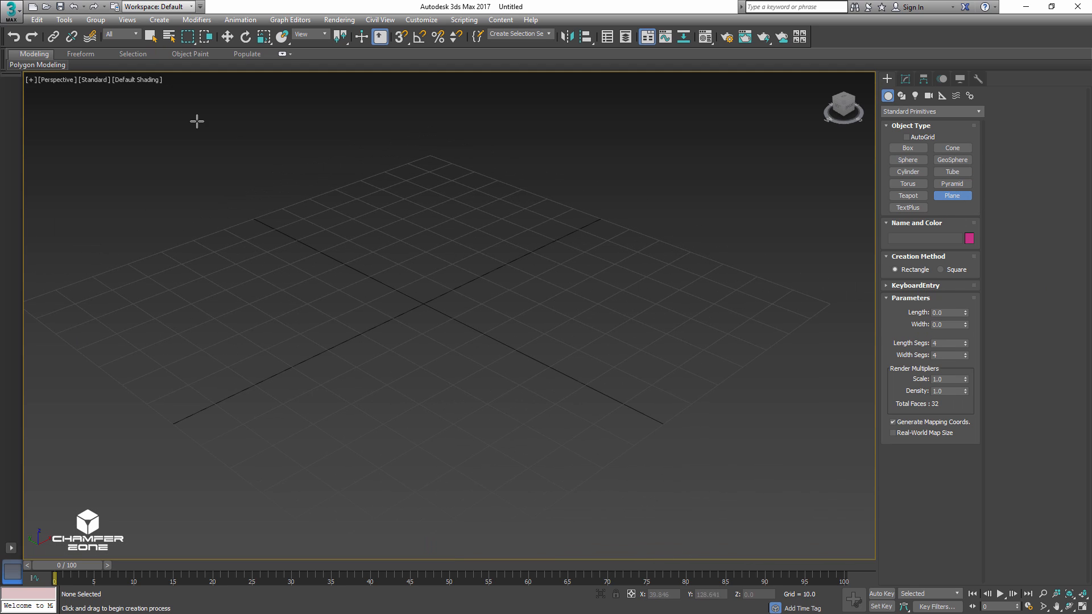
click(59, 80)
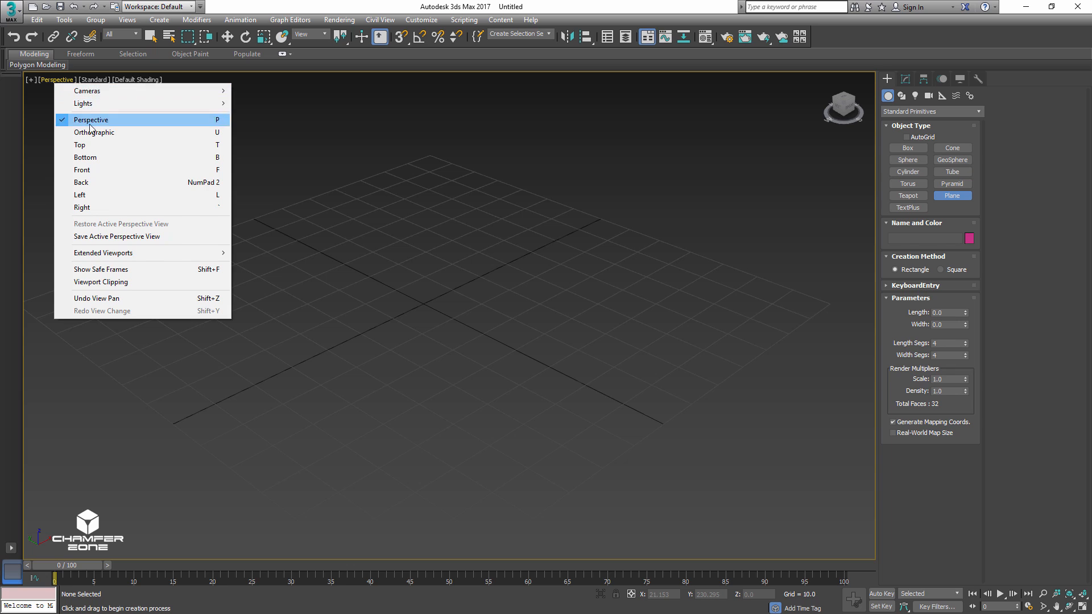
click(88, 195)
drag(196, 204, 744, 381)
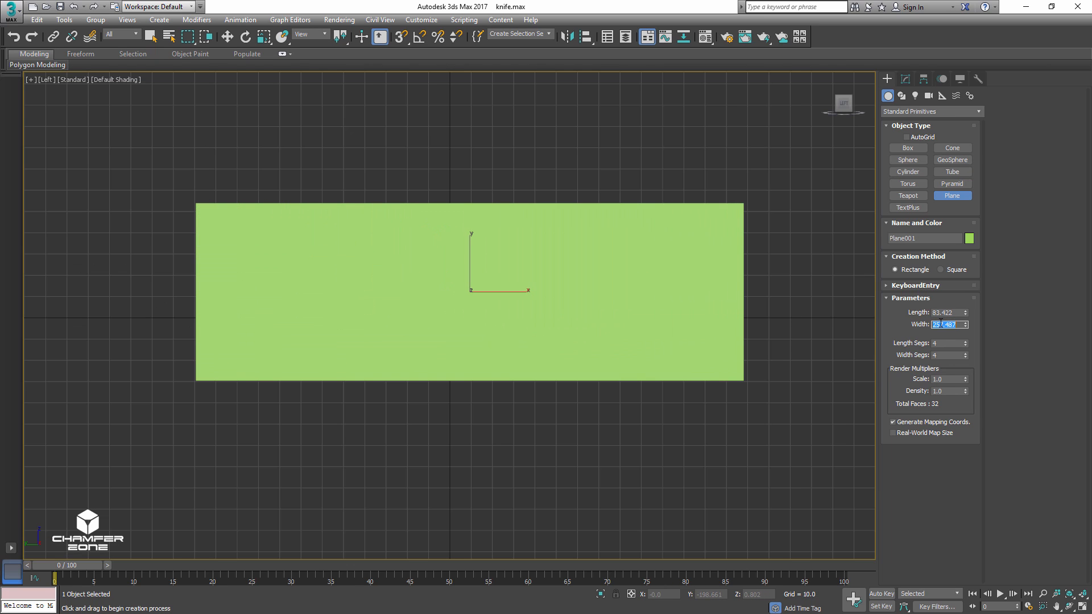
- Set the plane's width to 250 and its length to 100
key(Return)
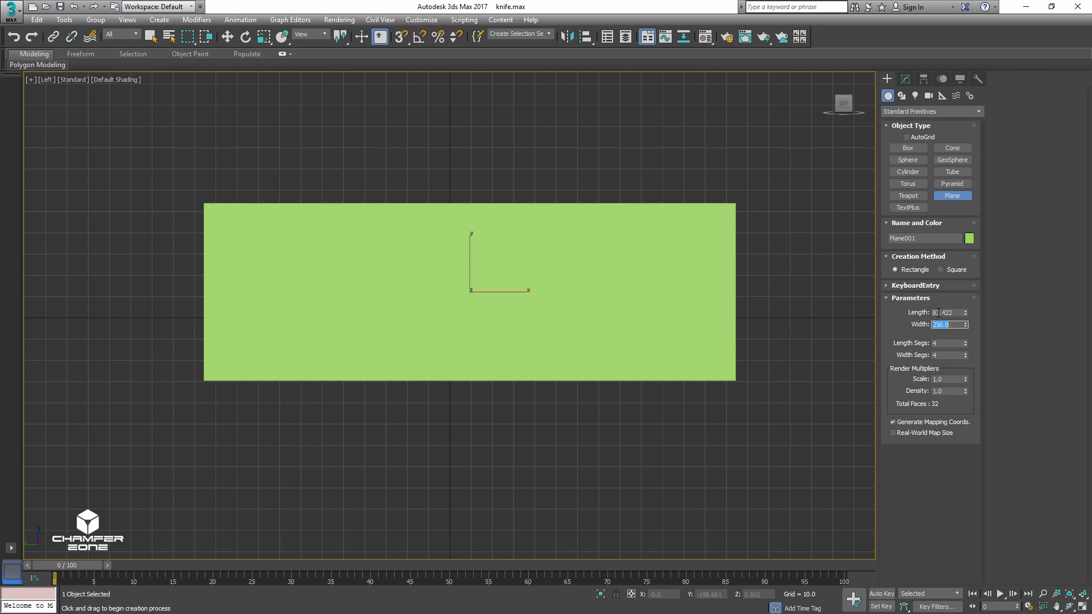
double_click(935, 312)
text(100)
key(Return)
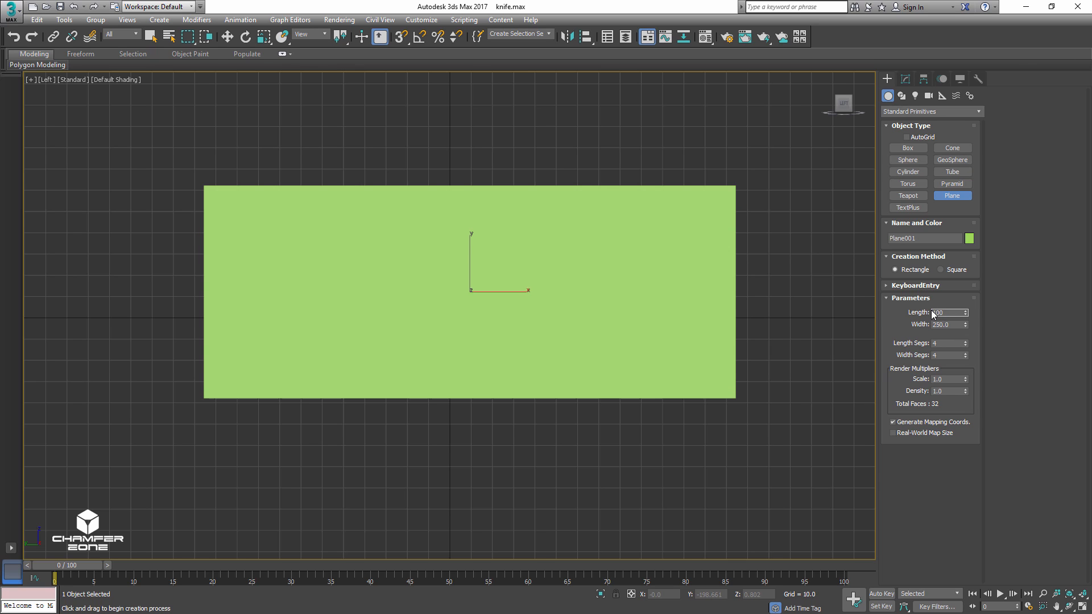
- Turn on the Edged Faces display in the Left view
middle_drag(649, 298, 629, 300)
key(F4)
key(F4)
key(F4)
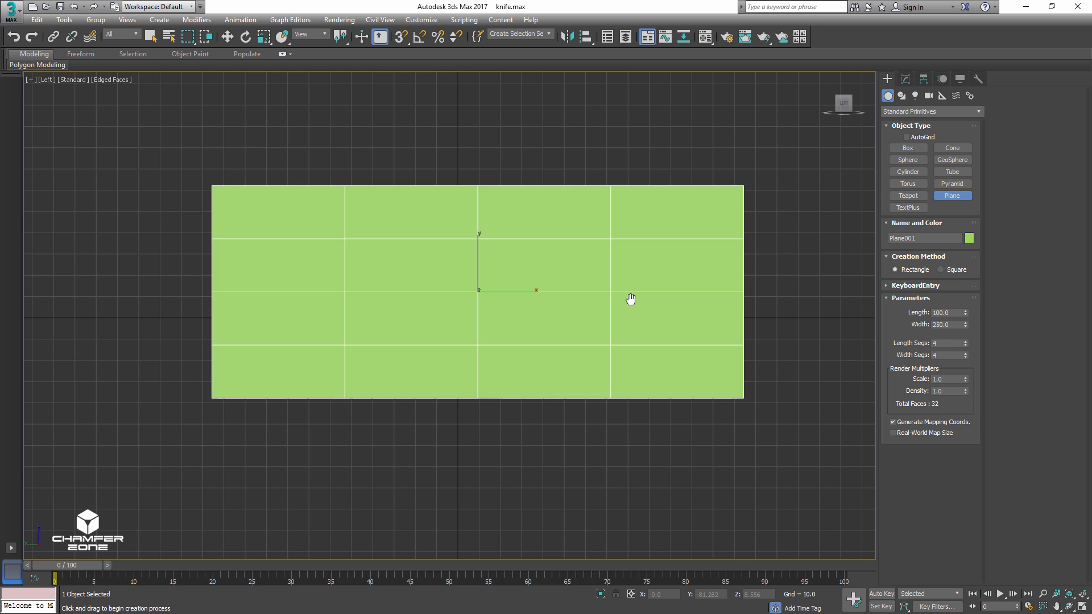
- Reduce the plane's length segments and width segments to 1 each
click(965, 346)
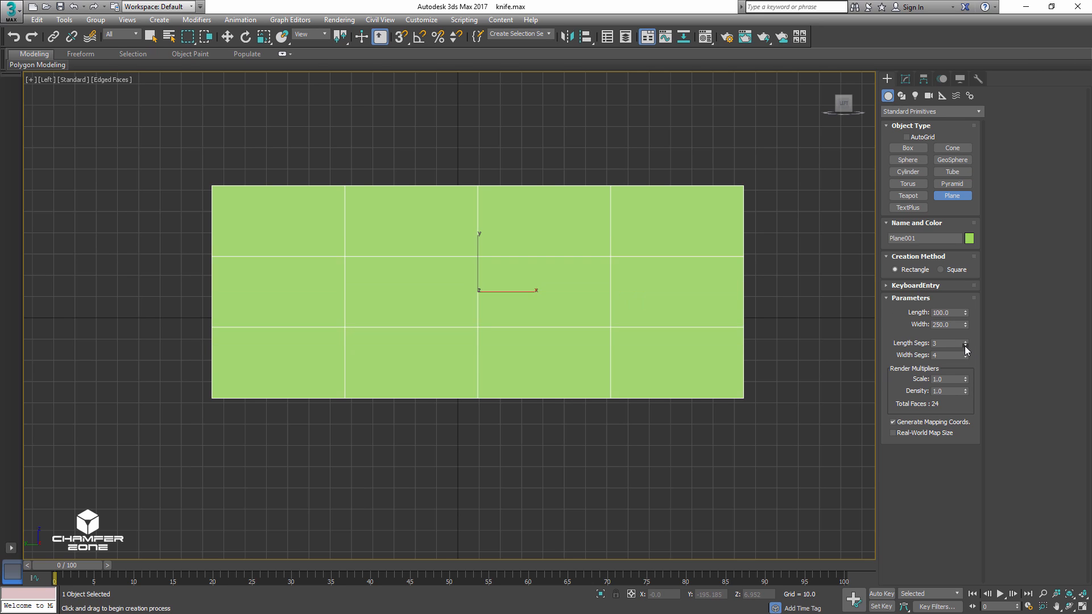
click(965, 346)
click(965, 346)
click(965, 357)
click(965, 358)
click(965, 357)
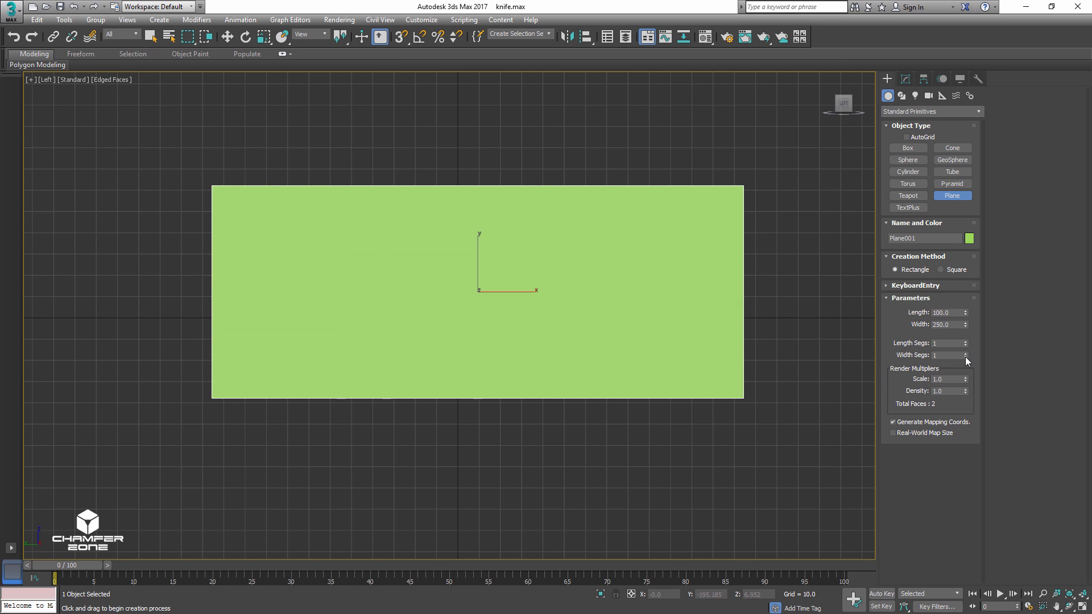
- Set the display units to metric centimeters and keep the system unit scale at 1 unit = 1.0 centimeters
click(421, 20)
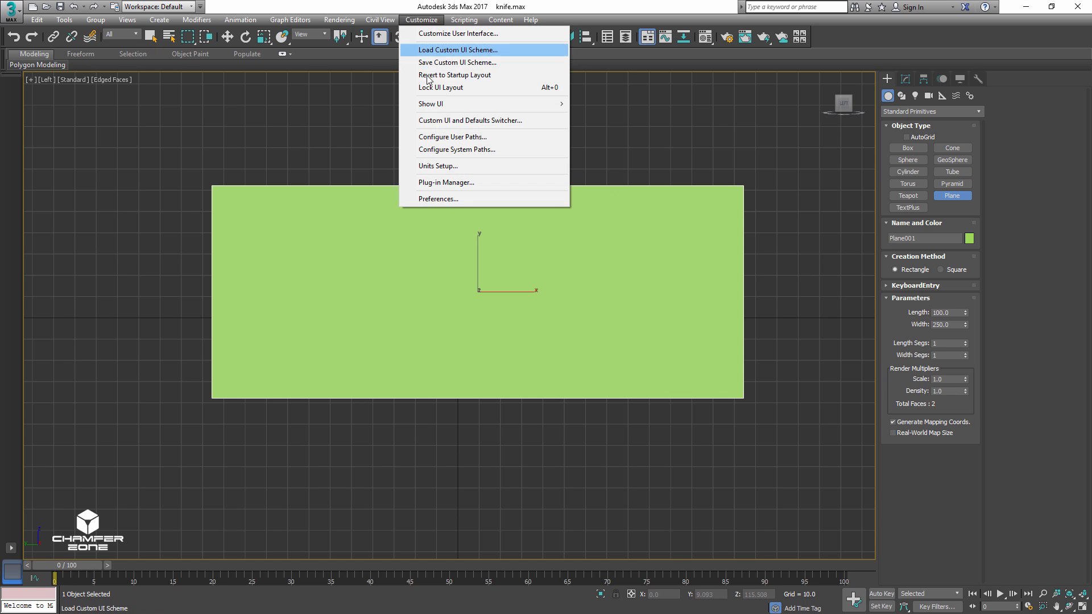
click(444, 166)
click(489, 259)
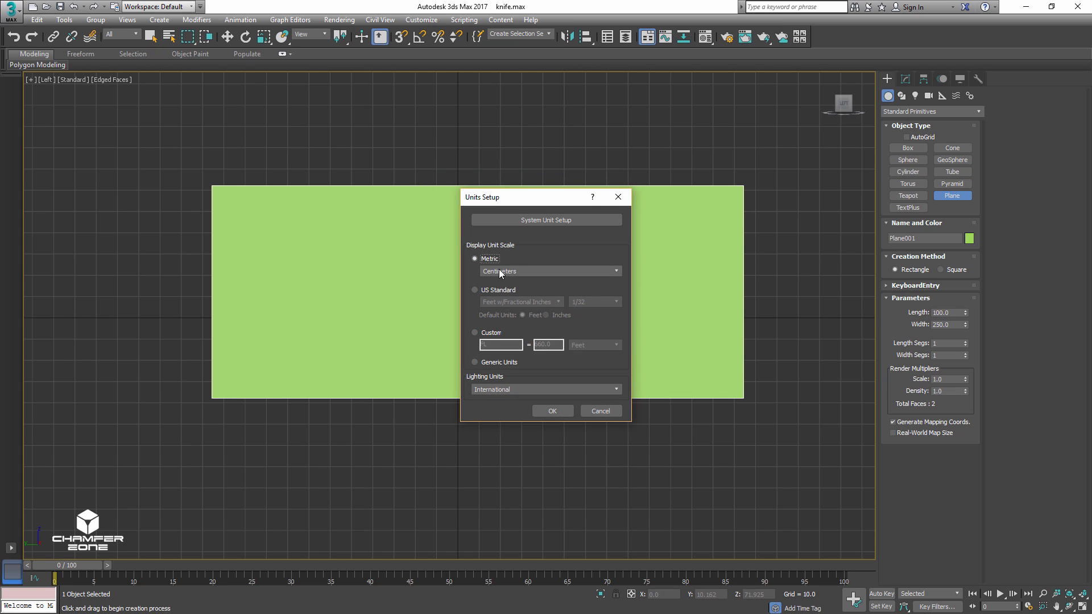
click(530, 219)
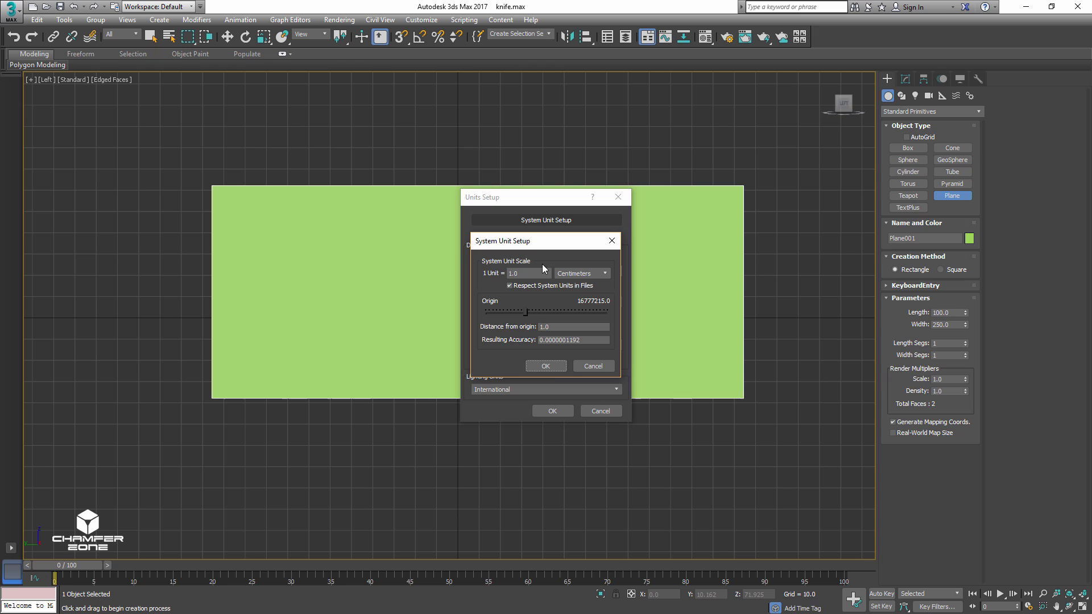
click(545, 364)
click(551, 411)
- Centre the plane at Y 0 and Z 0, and apply the knife reference image to it
middle_drag(466, 327, 503, 327)
key(w)
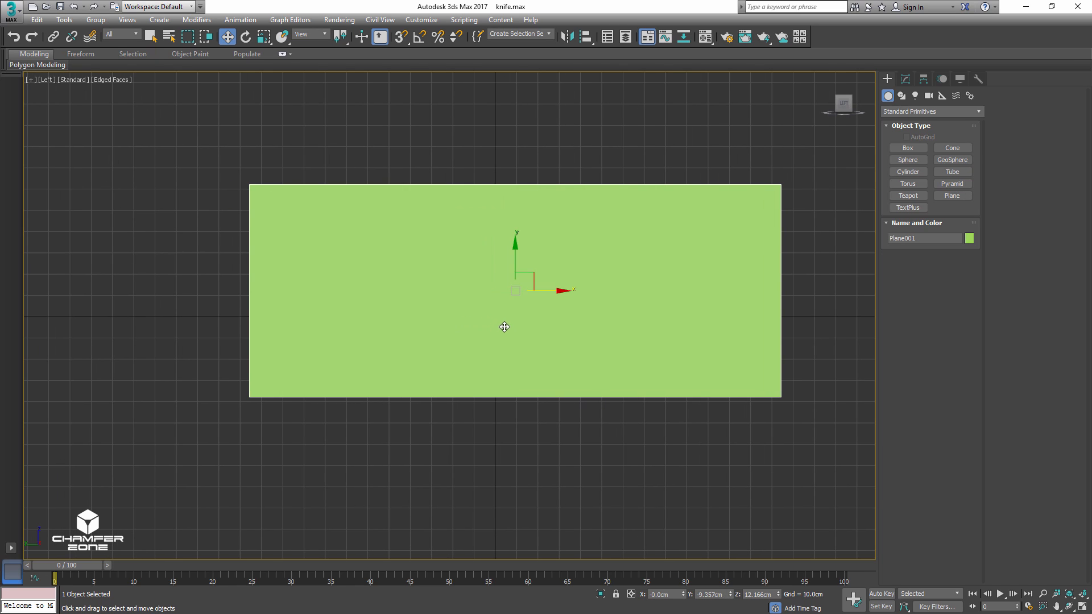
double_click(710, 595)
text(0)
key(Return)
double_click(757, 596)
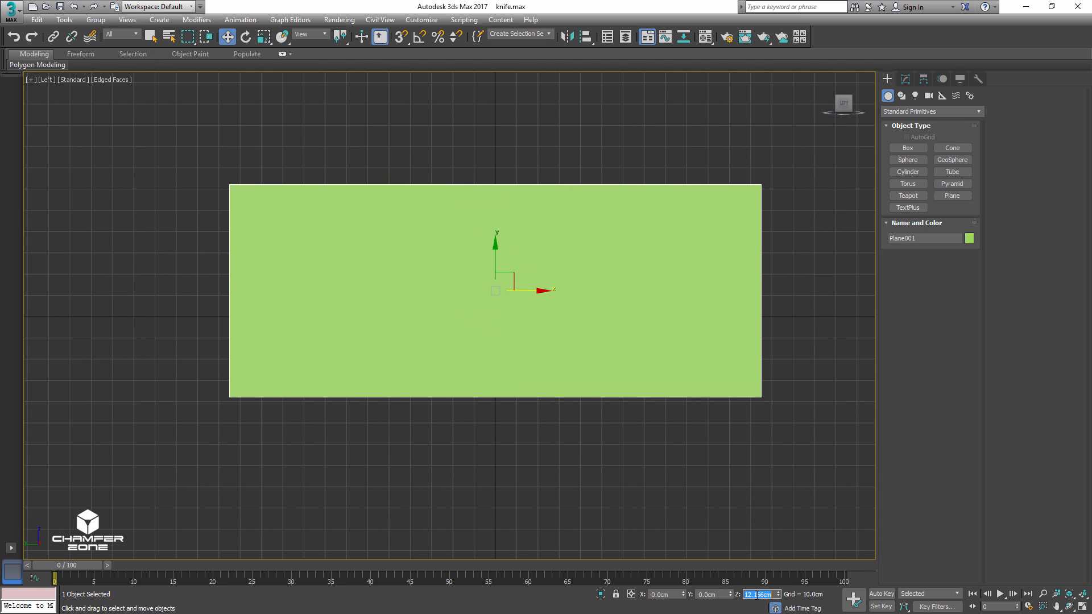
text(0)
key(Return)
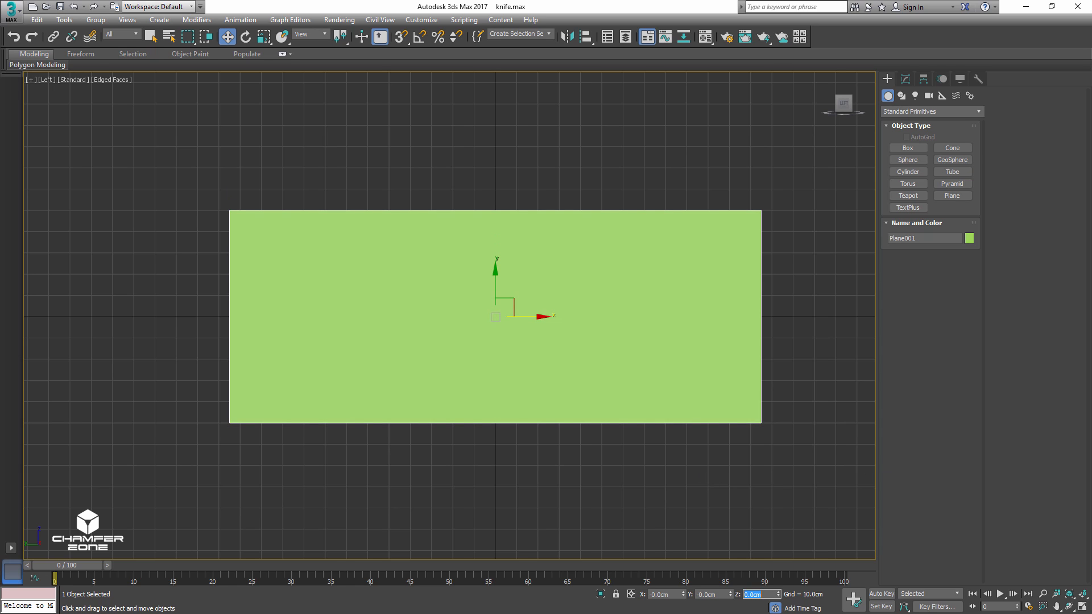
drag(1086, 157, 576, 320)
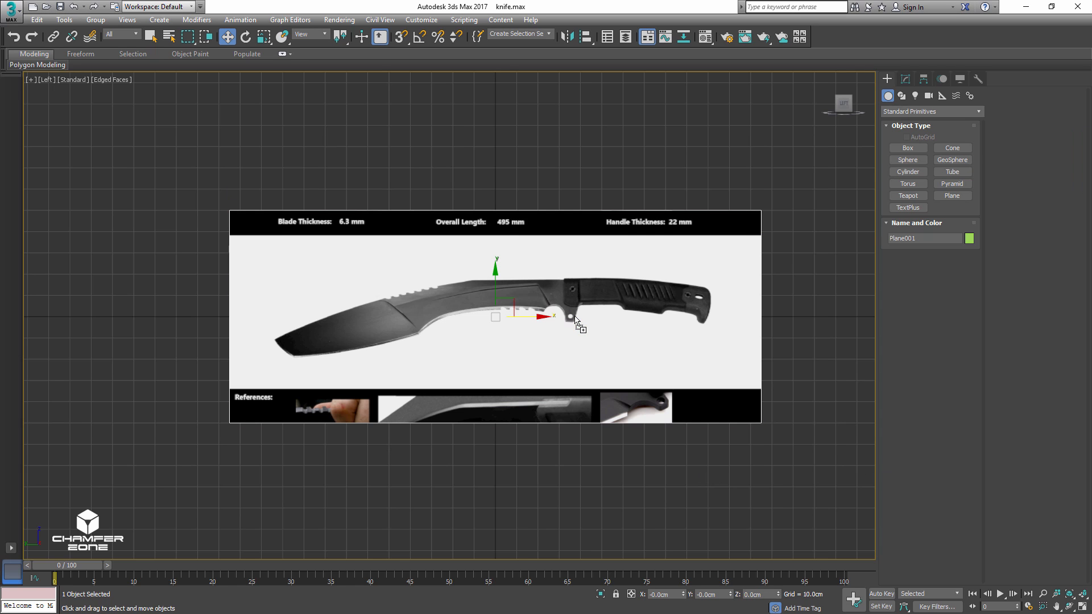
- Draw a box about 49 cm long and 20 cm high over the knife image and set its width to 49.5 cm
click(908, 148)
drag(376, 260, 655, 364)
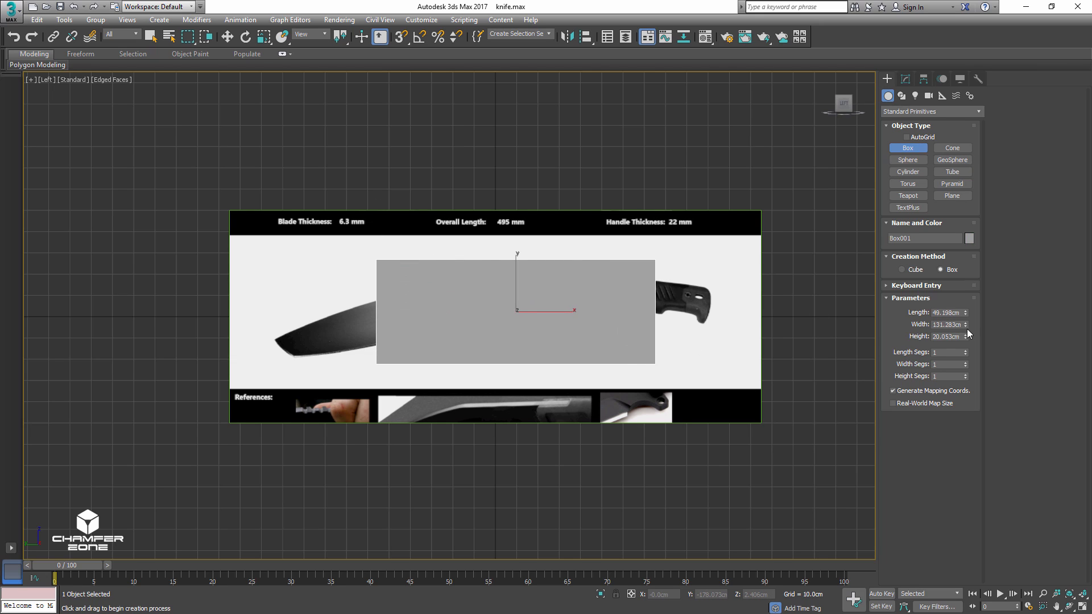
double_click(945, 325)
text(49.5)
key(Return)
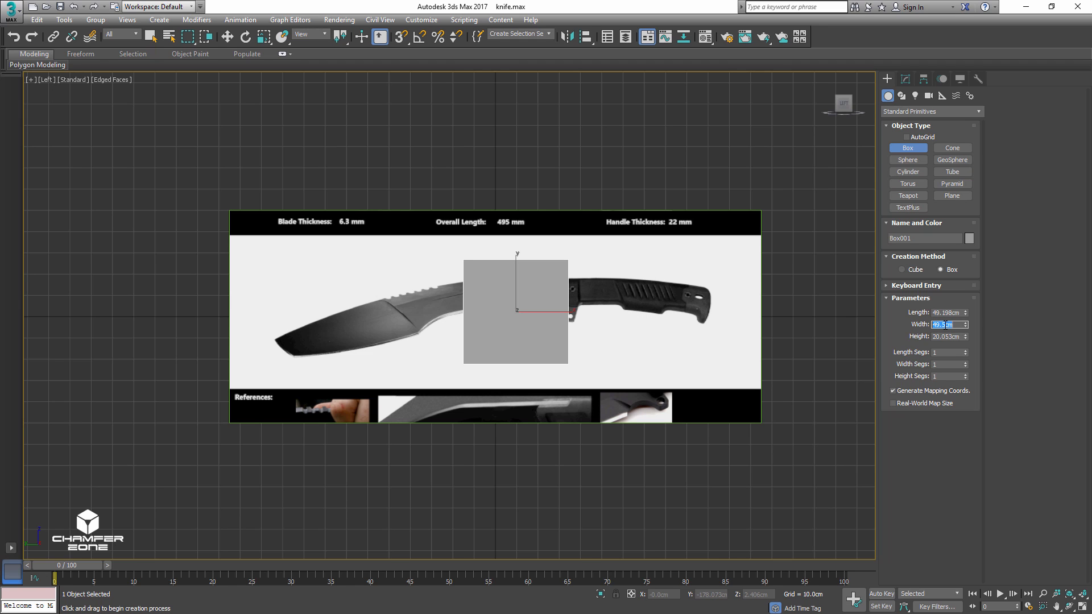
- Scale the reference plane down uniformly to about 25 percent
right_click(604, 251)
click(587, 254)
key(r)
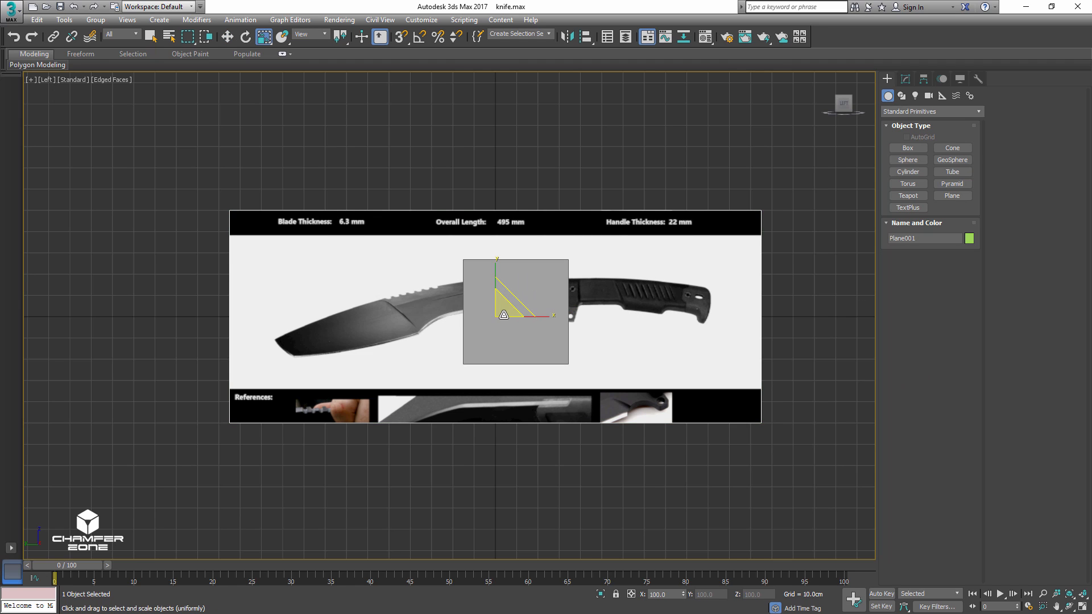
drag(504, 311, 485, 481)
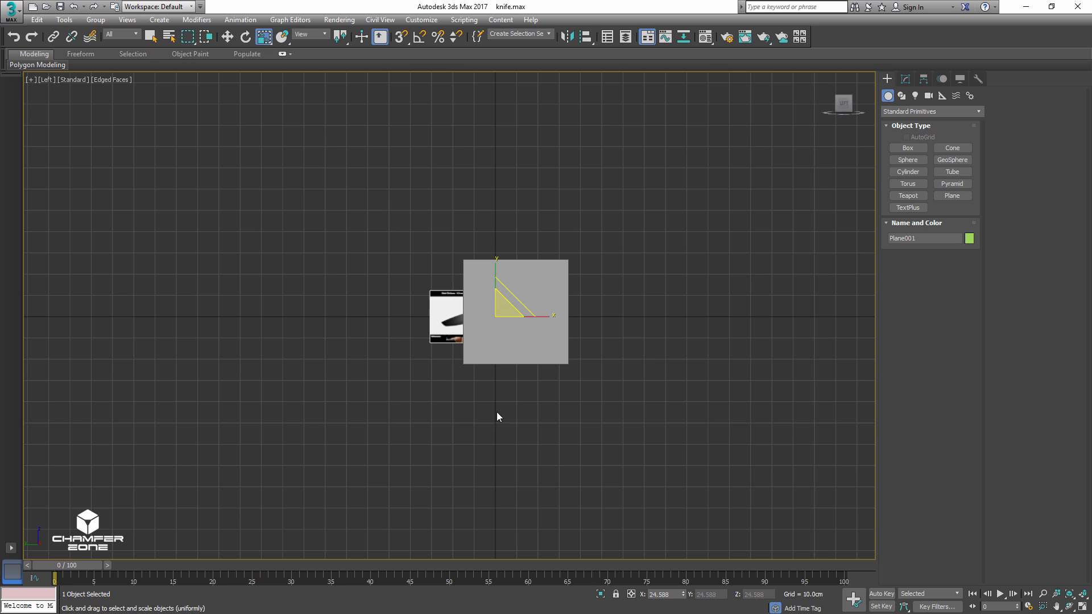
- Centre the 49.5 cm box at Y 0 and Z 0 and make it see-through over the knife image
key(w)
click(528, 285)
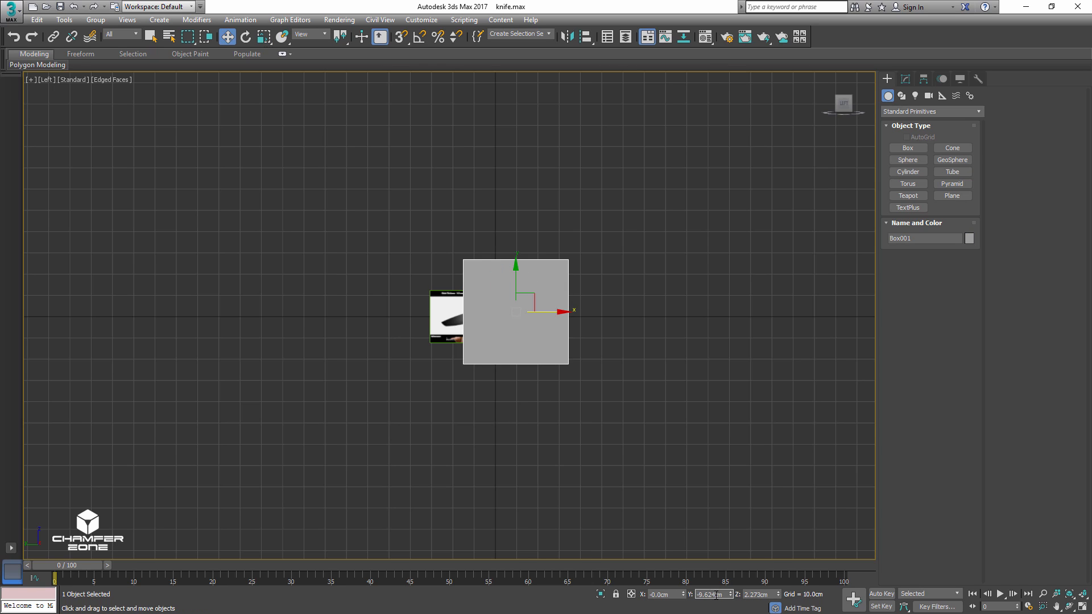
double_click(716, 595)
text(0)
key(Tab)
text(0)
key(Return)
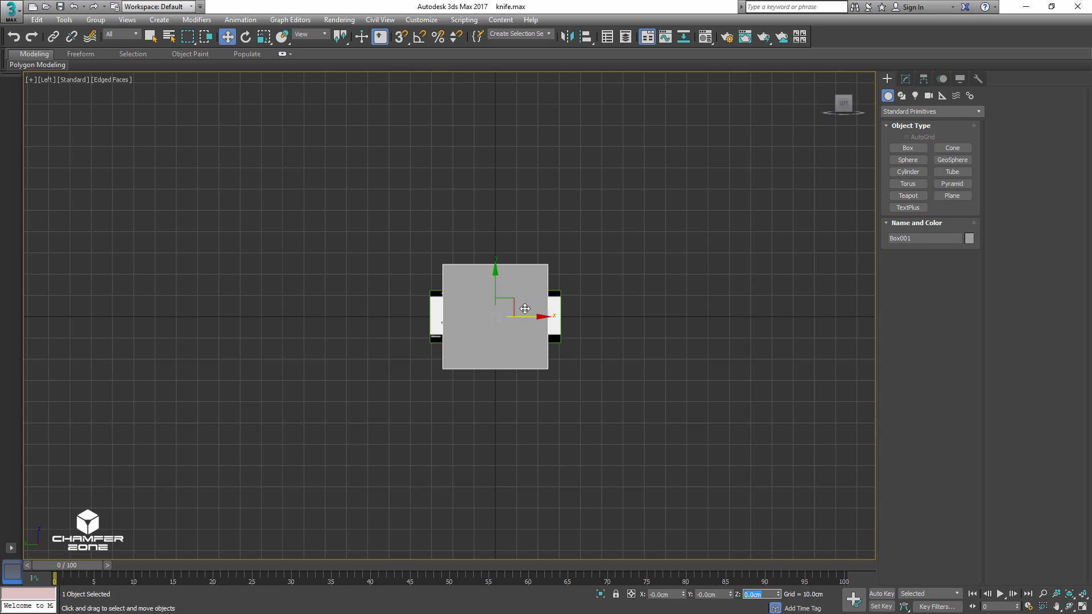
key(alt+x)
scroll(517, 318, up, 10)
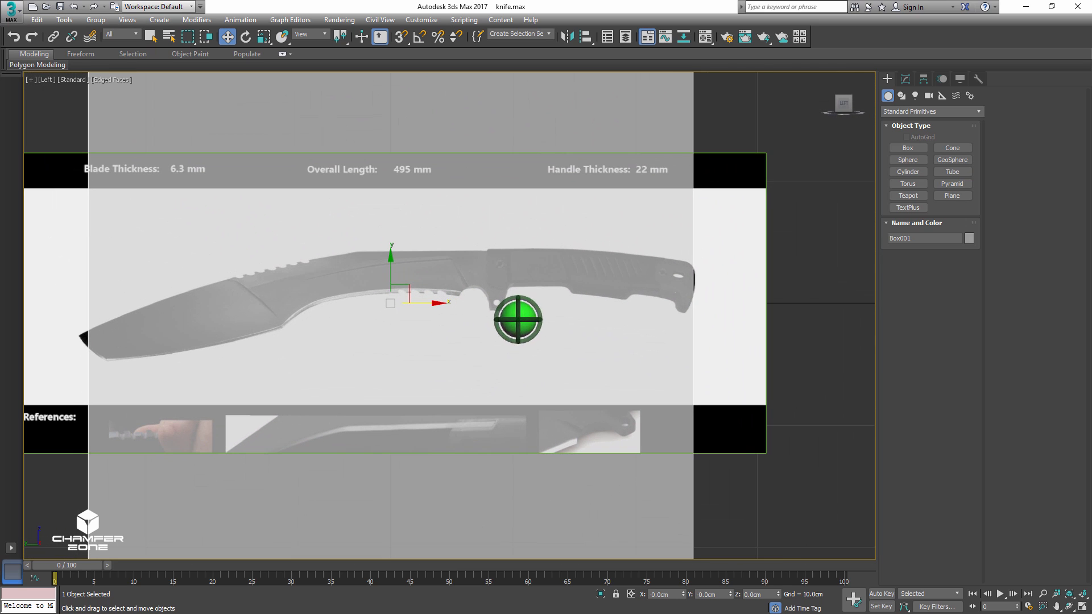
- Fine-tune the reference plane's scale and position so the knife spans the box's width, and delete the measuring box
click(721, 222)
key(r)
mouse_move(403, 311)
mouse_down()
mouse_move(429, 306)
mouse_move(403, 304)
mouse_up()
key(w)
key(r)
key(w)
scroll(668, 251, down, 3)
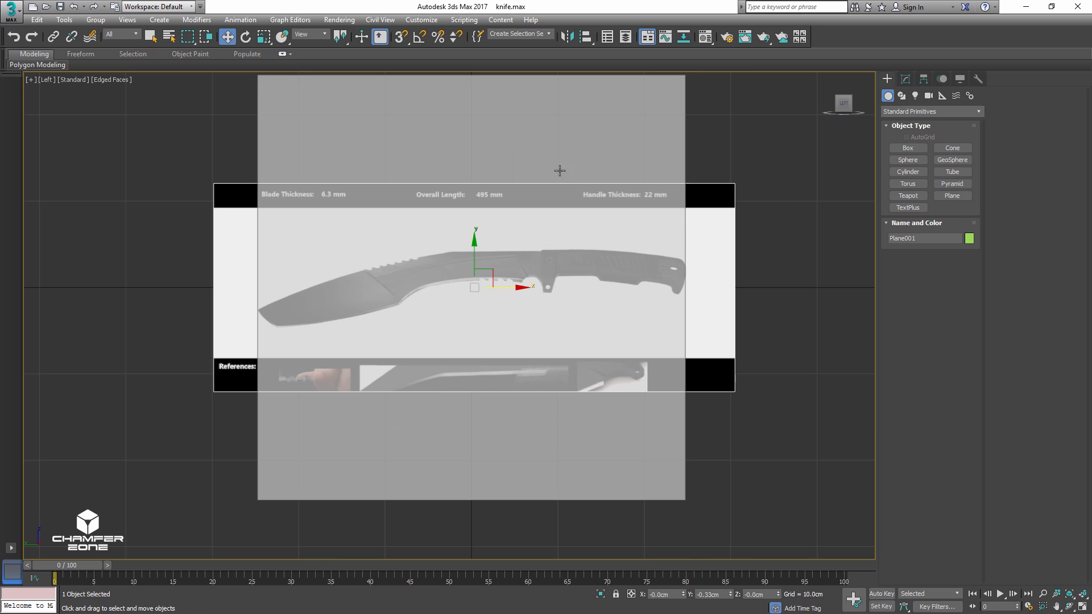
click(551, 150)
key(Delete)
- Draw a box about 7.5 cm wide and 6 cm high across the knife reference plane and set its X position to 0
click(887, 80)
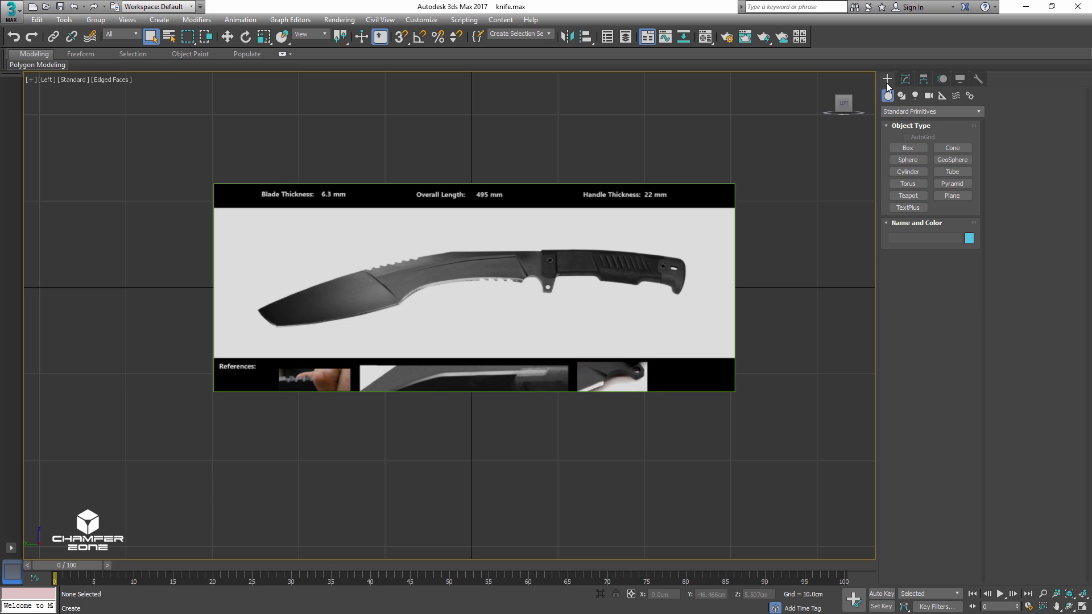
click(902, 148)
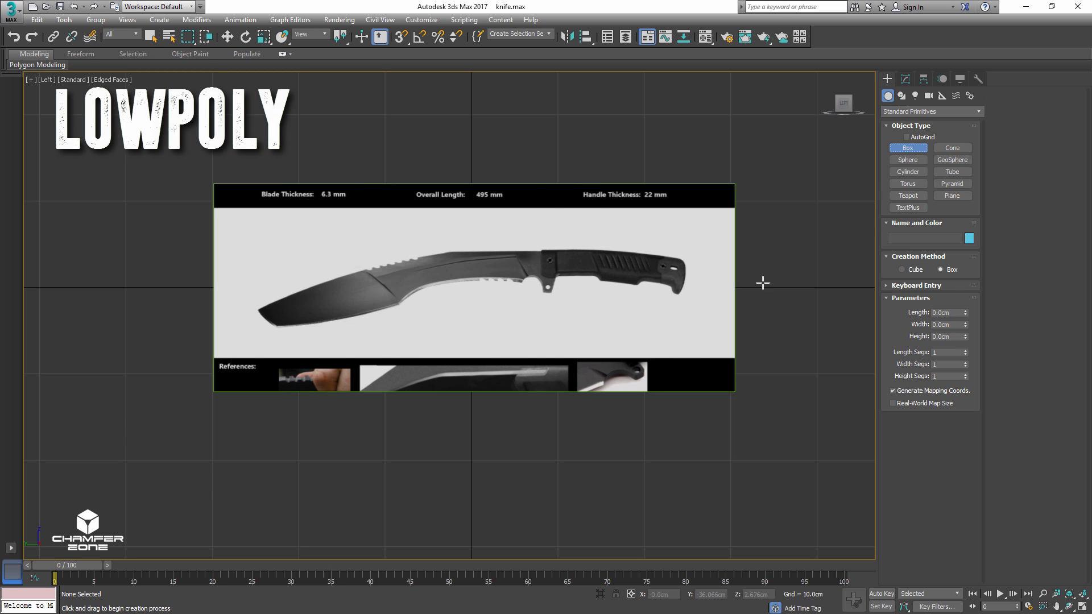
alt+middle_drag(743, 291, 663, 281)
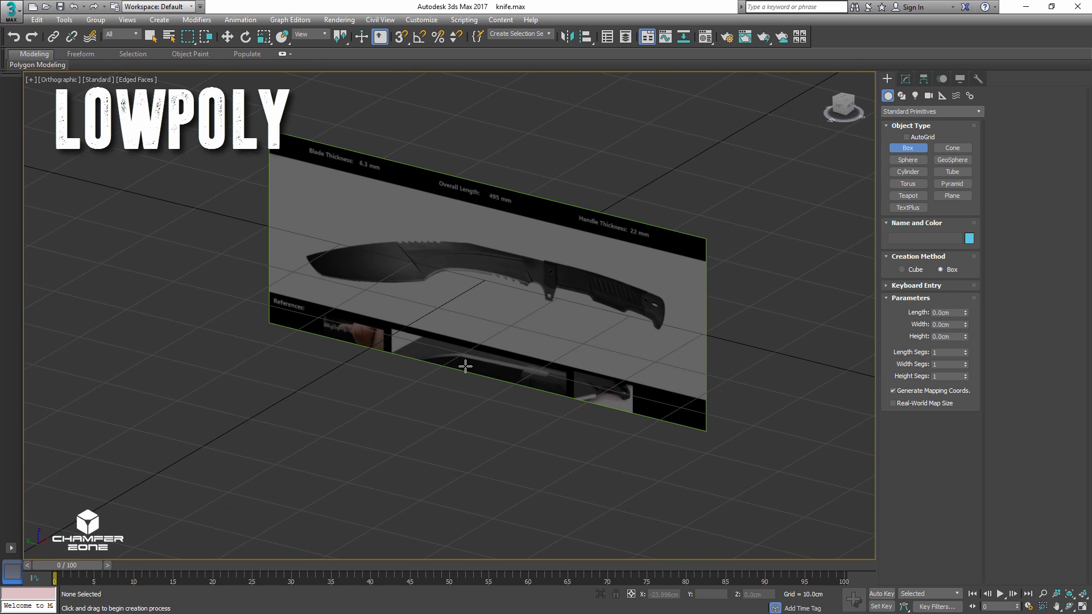
click(455, 348)
drag(455, 348, 475, 338)
click(468, 286)
key(w)
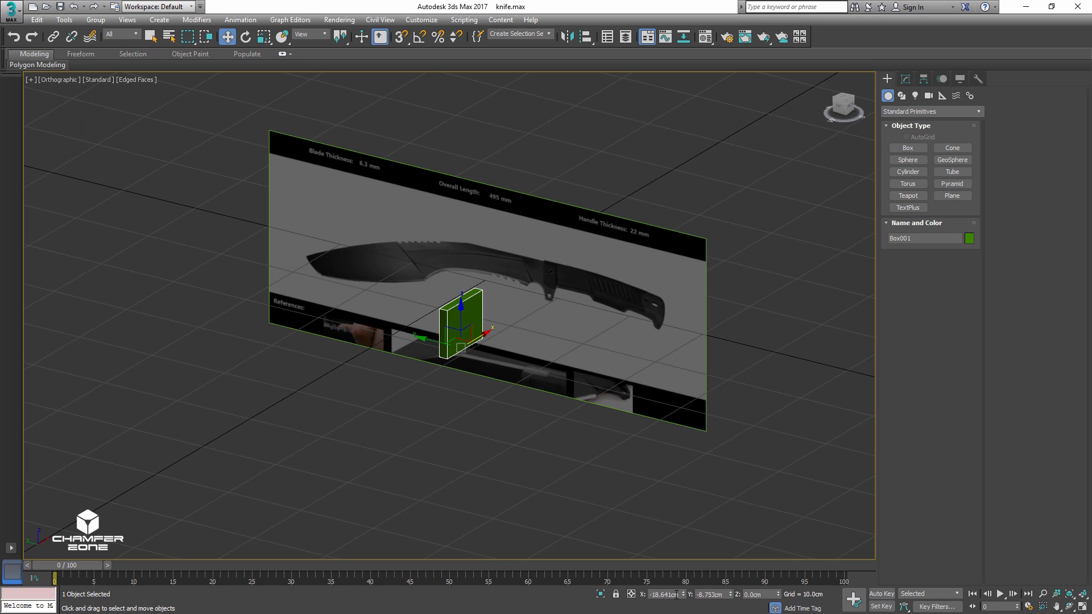
text(0)
key(Return)
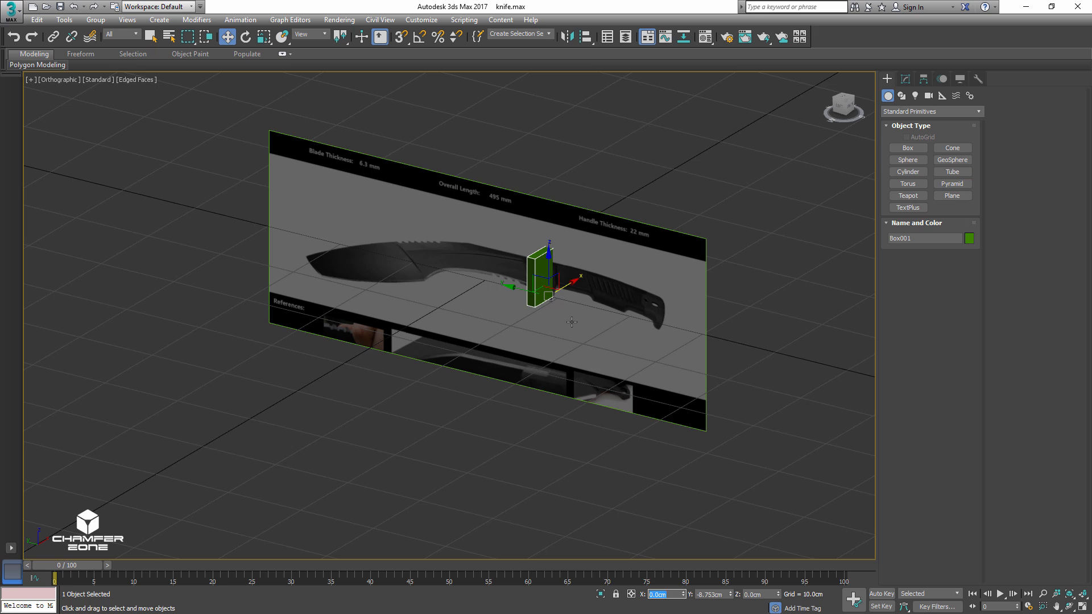
- Set the box's width to 0.63 cm to match the blade thickness
alt+middle_drag(572, 323, 523, 370)
scroll(529, 342, up, 3)
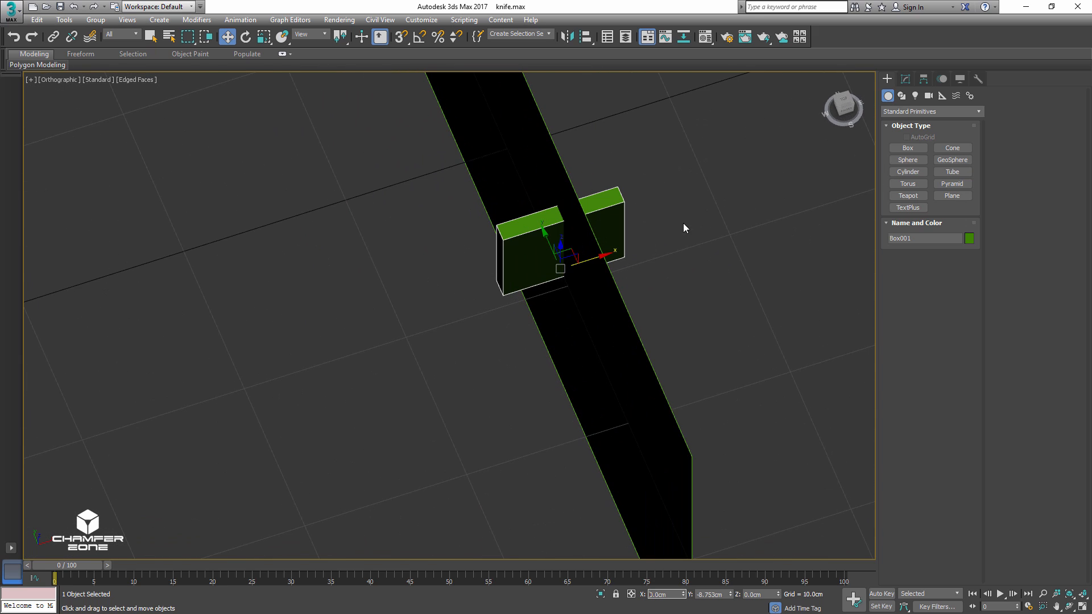
click(906, 80)
key(t)
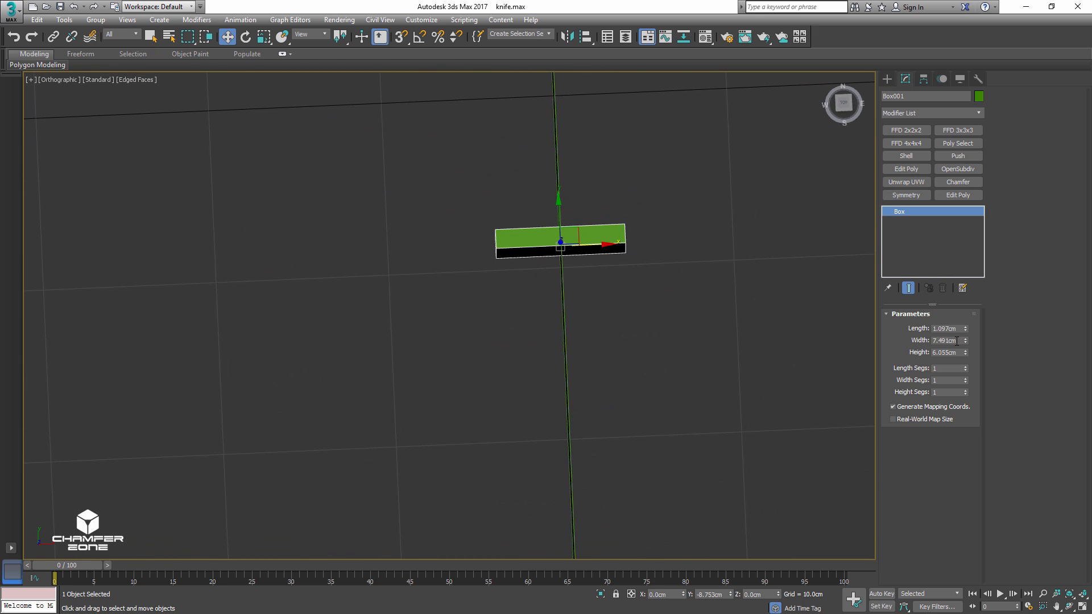
double_click(957, 341)
text(0.5)
key(BackSpace)
text(63)
key(Return)
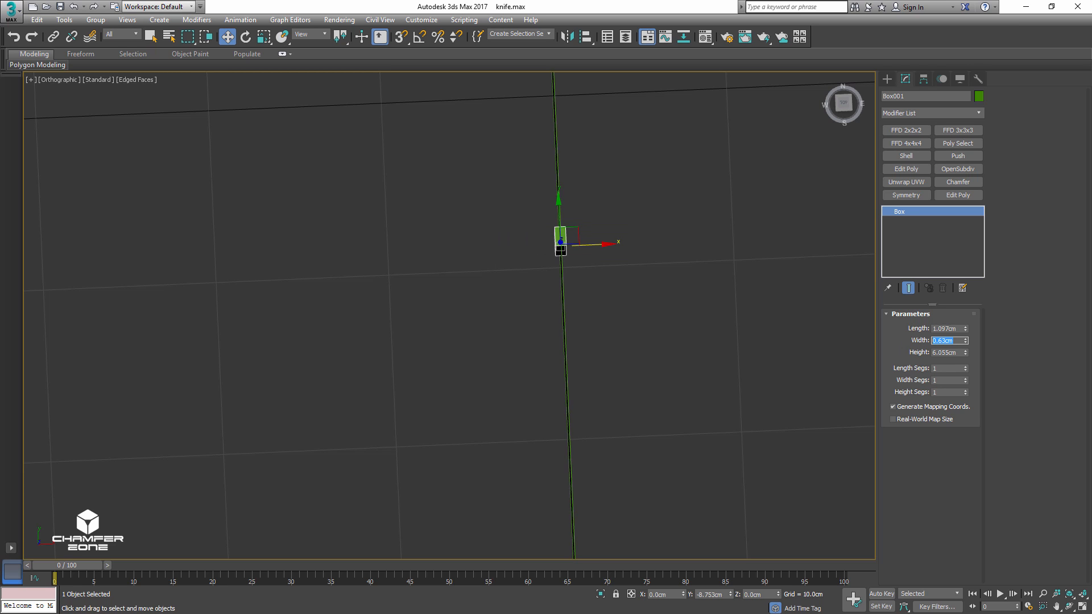
- Change the box's object colour to black
alt+middle_drag(569, 307, 650, 257)
click(671, 222)
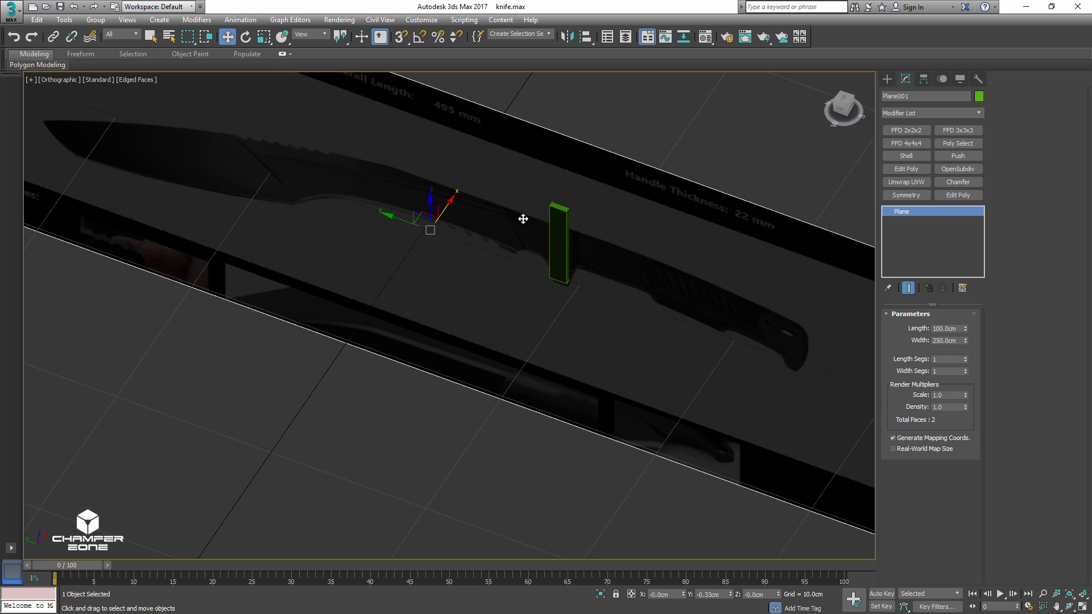
alt+middle_drag(451, 204, 559, 307)
click(569, 280)
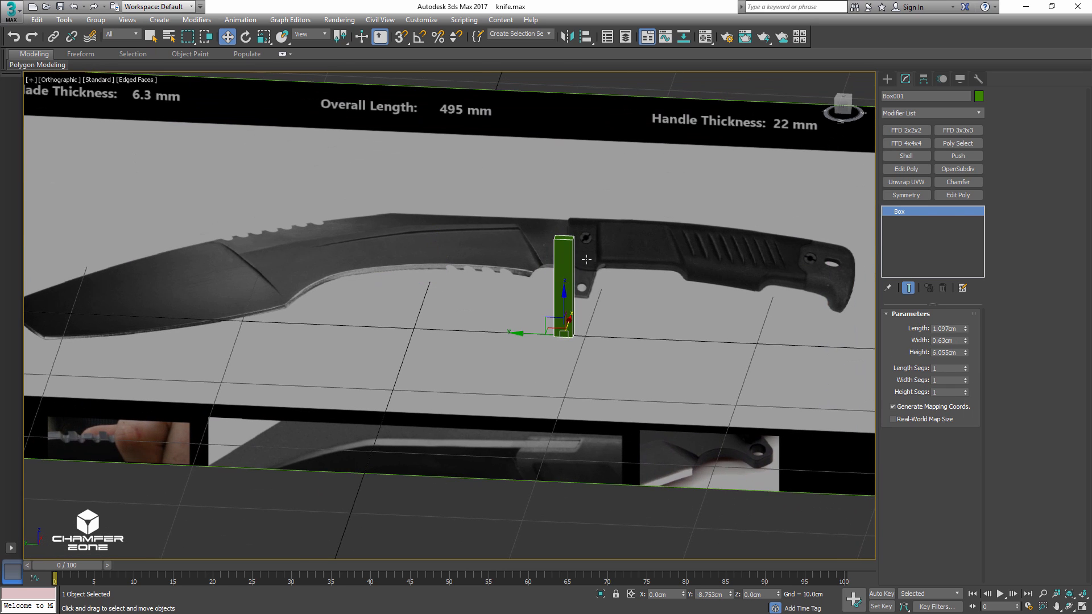
click(978, 97)
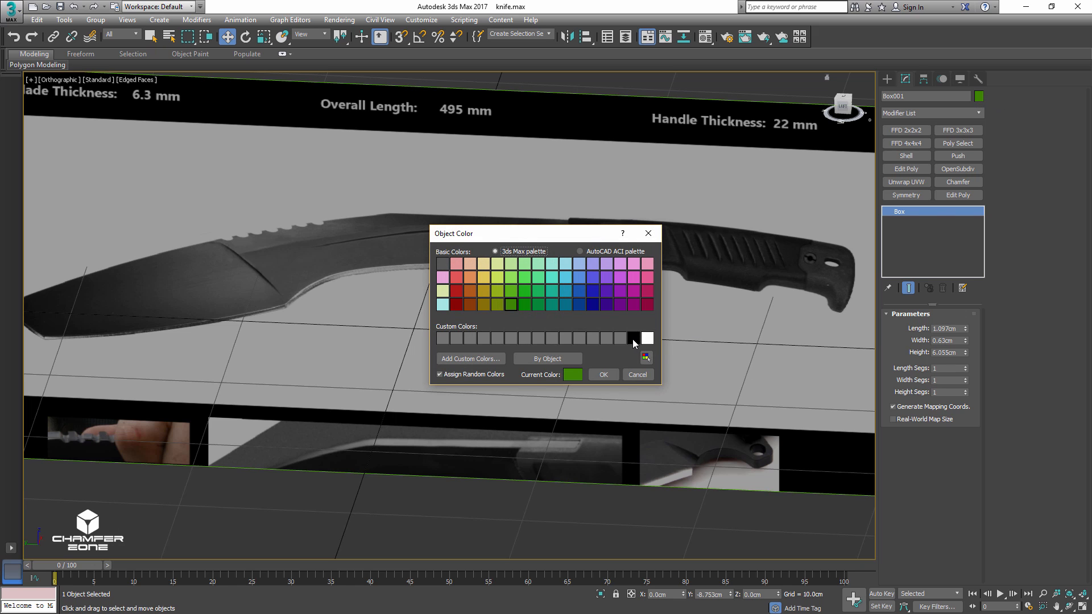
click(633, 339)
click(603, 375)
- Assign the grey 01 - Default material to the box
middle_drag(578, 322, 635, 336)
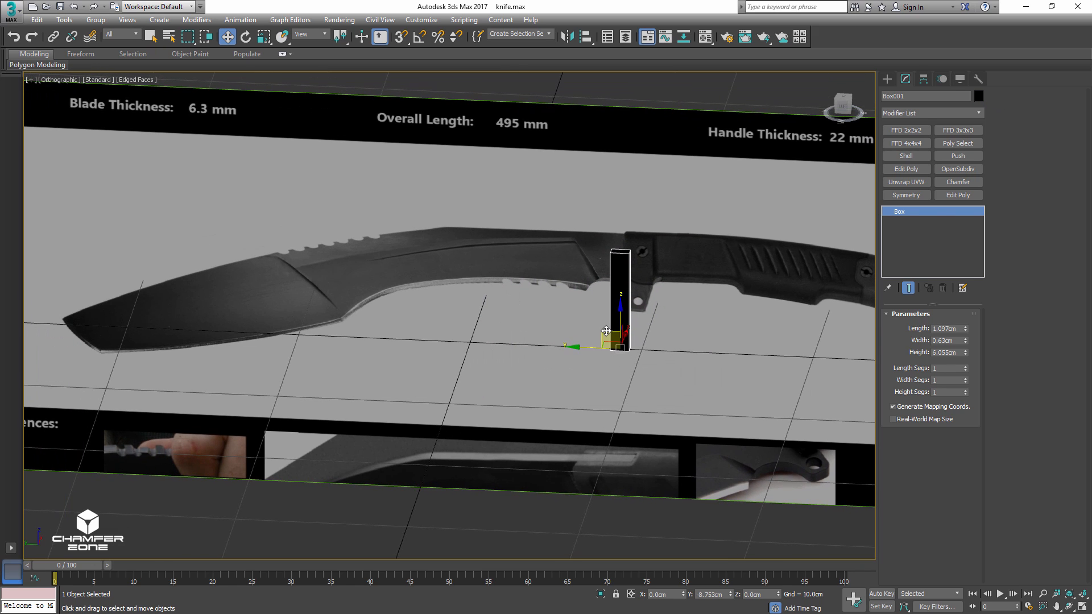
key(m)
click(63, 367)
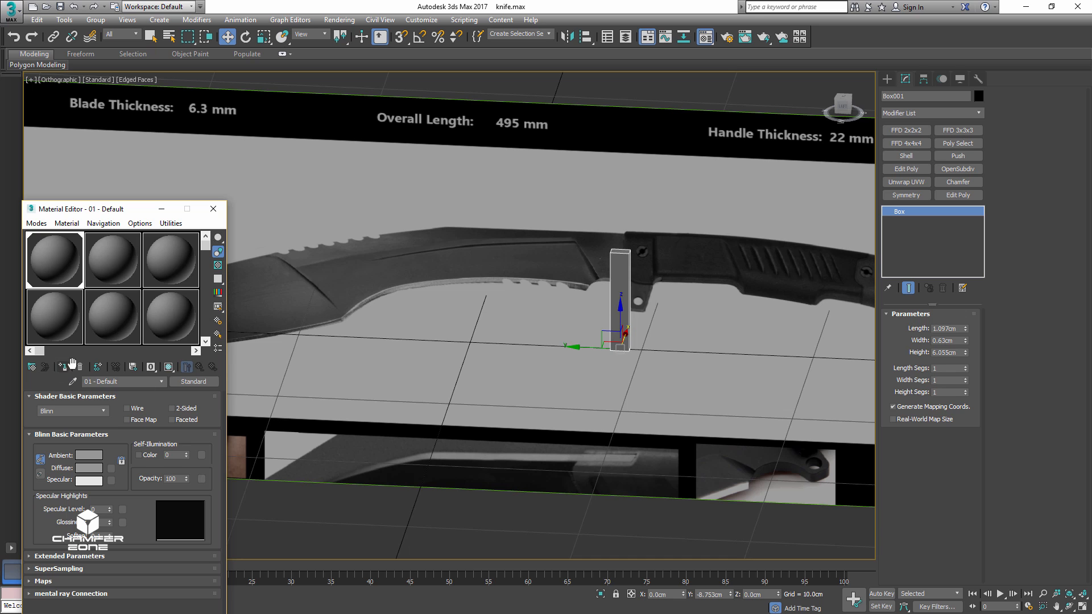
click(213, 209)
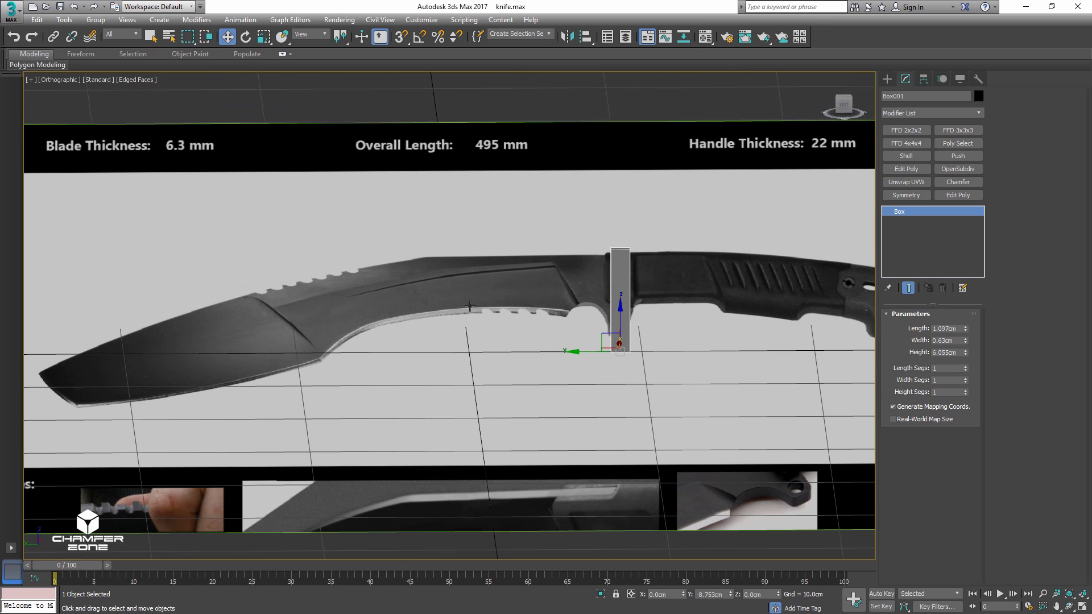
- Convert the box to an Editable Poly and show edged faces in the Left view
middle_drag(467, 306, 451, 306)
key(l)
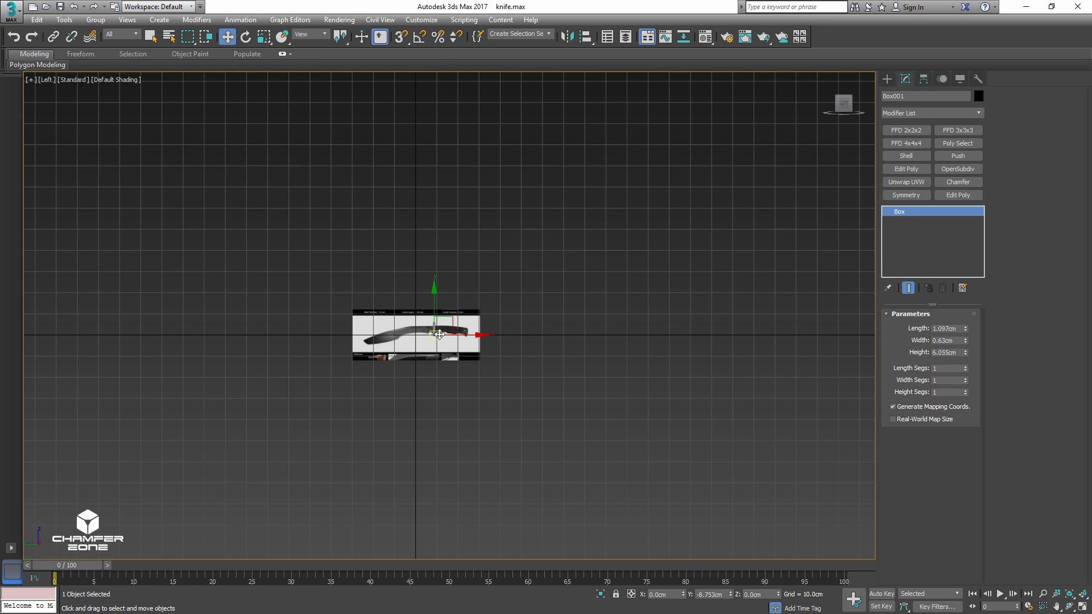
scroll(439, 334, up, 8)
middle_drag(388, 322, 540, 331)
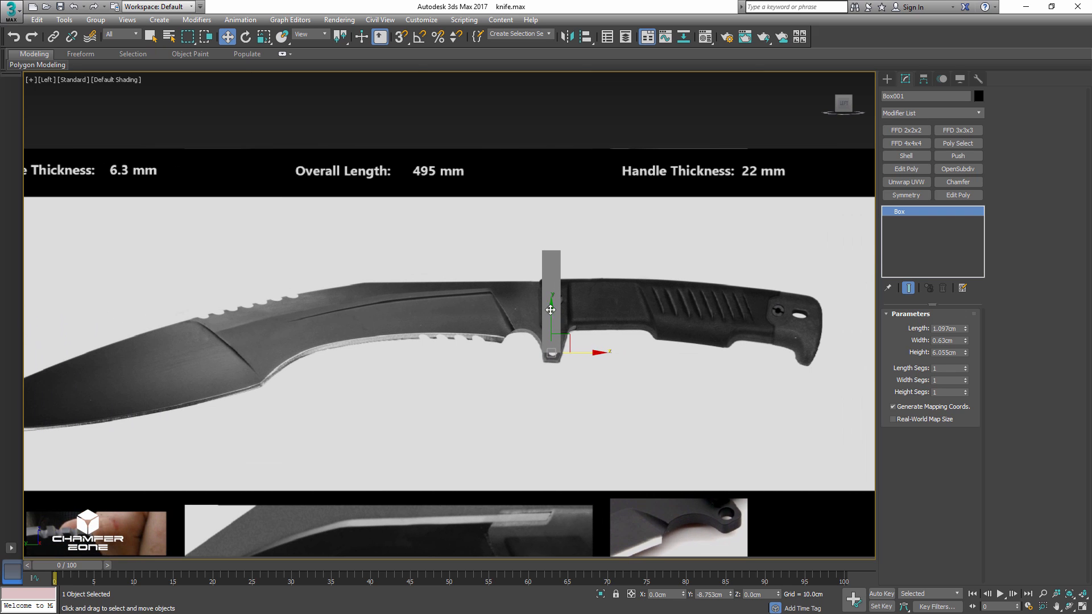
right_click(899, 211)
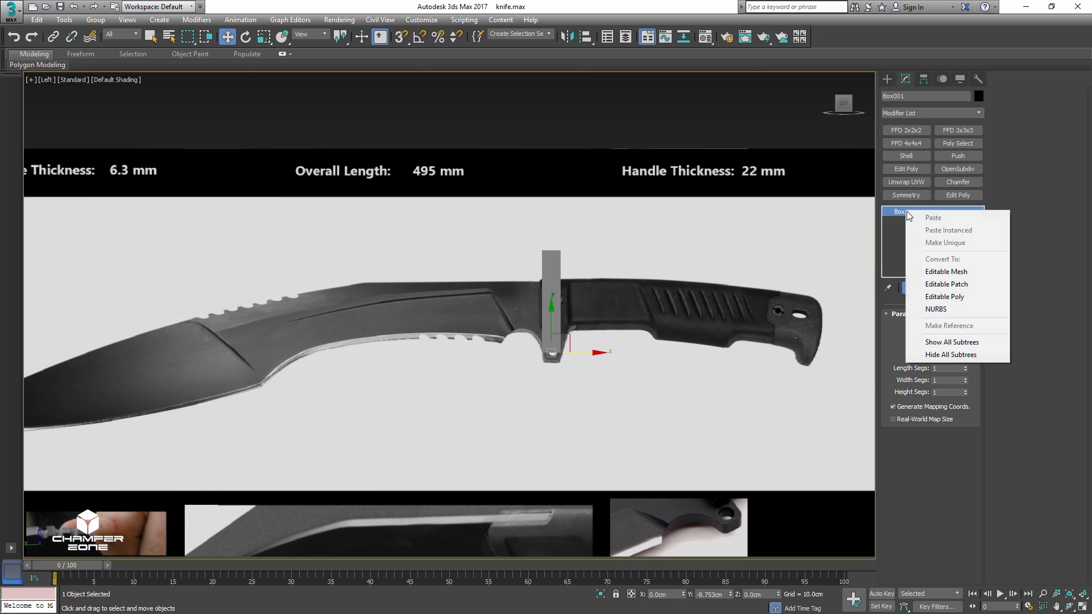
click(944, 296)
middle_drag(675, 291, 828, 274)
key(F4)
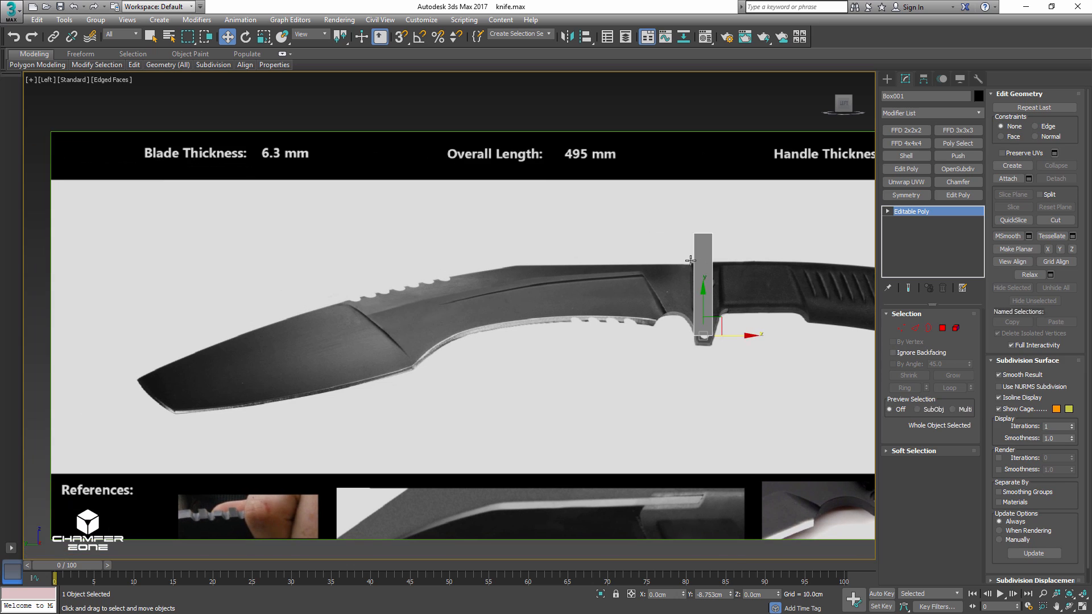
- Move the box's vertices to span from the knife's spine to the guard's lower end and lengthwise out to the blade tip
key(1)
drag(740, 211, 681, 246)
drag(702, 209, 706, 238)
drag(734, 320, 681, 354)
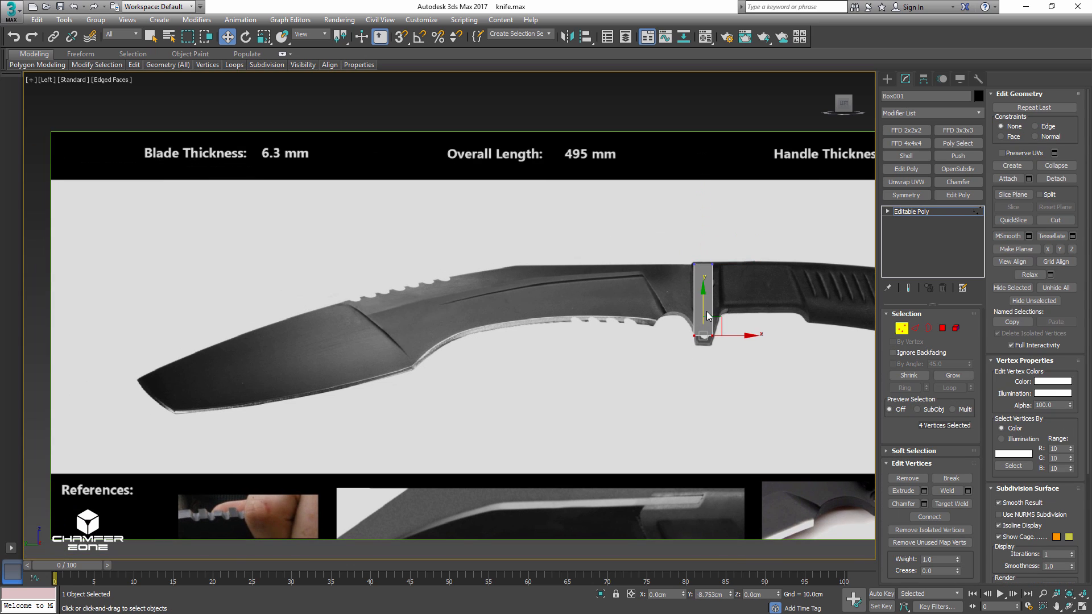
drag(703, 309, 703, 322)
drag(667, 373, 704, 263)
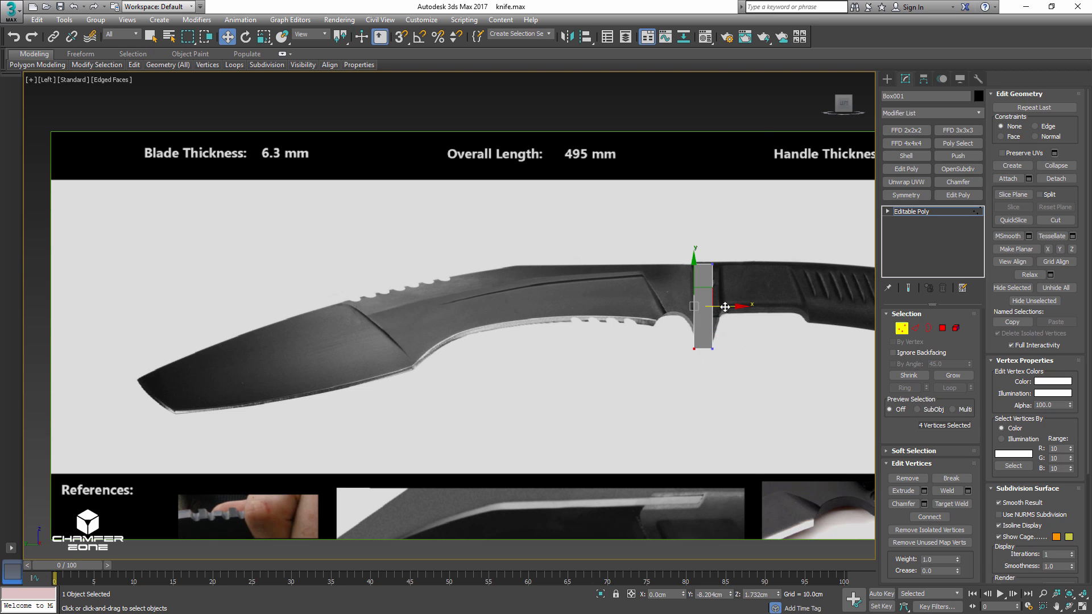
drag(728, 306, 169, 304)
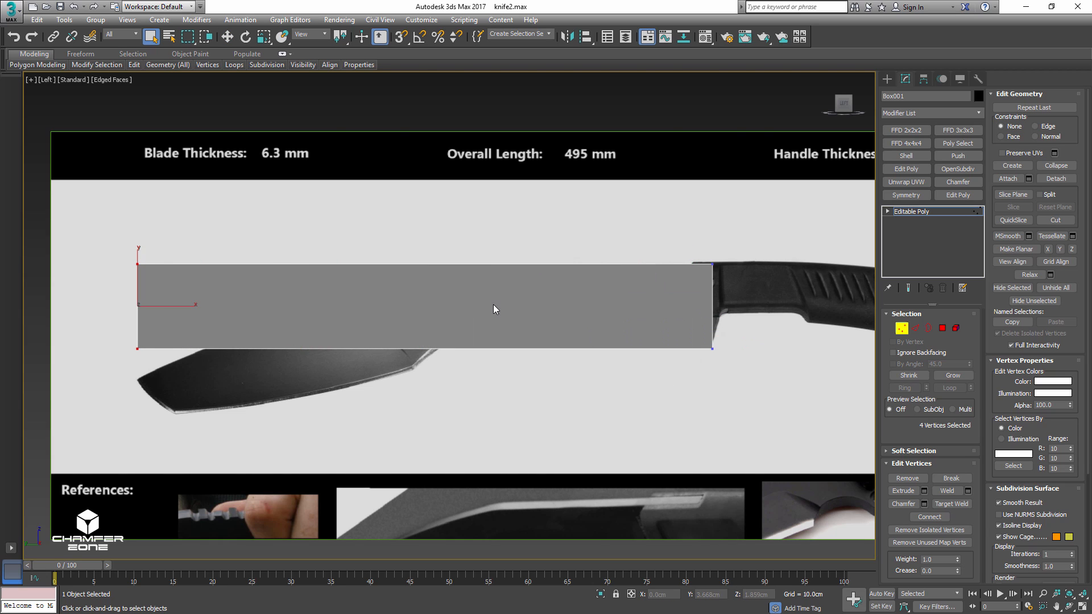
- Make the box see-through and connect its four long edges with 3 segments
key(2)
key(alt+x)
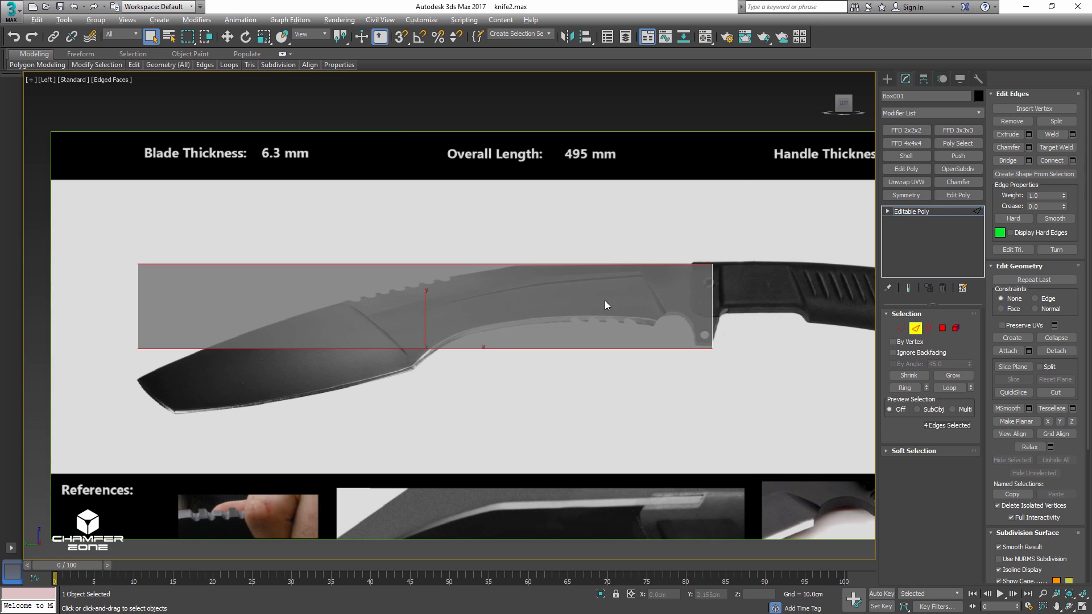
click(1073, 161)
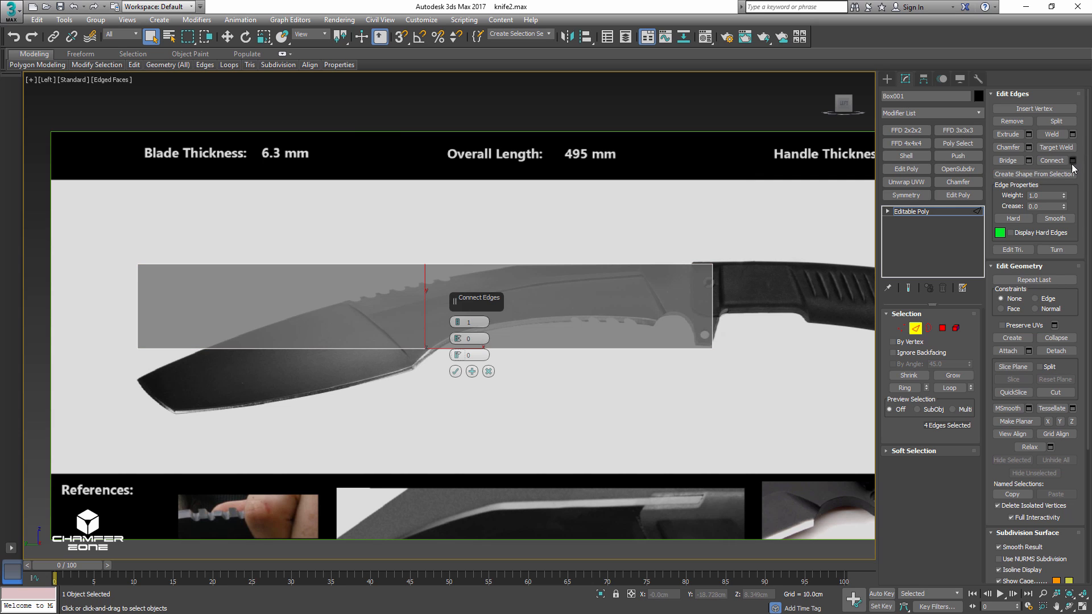
click(458, 320)
click(457, 320)
click(456, 371)
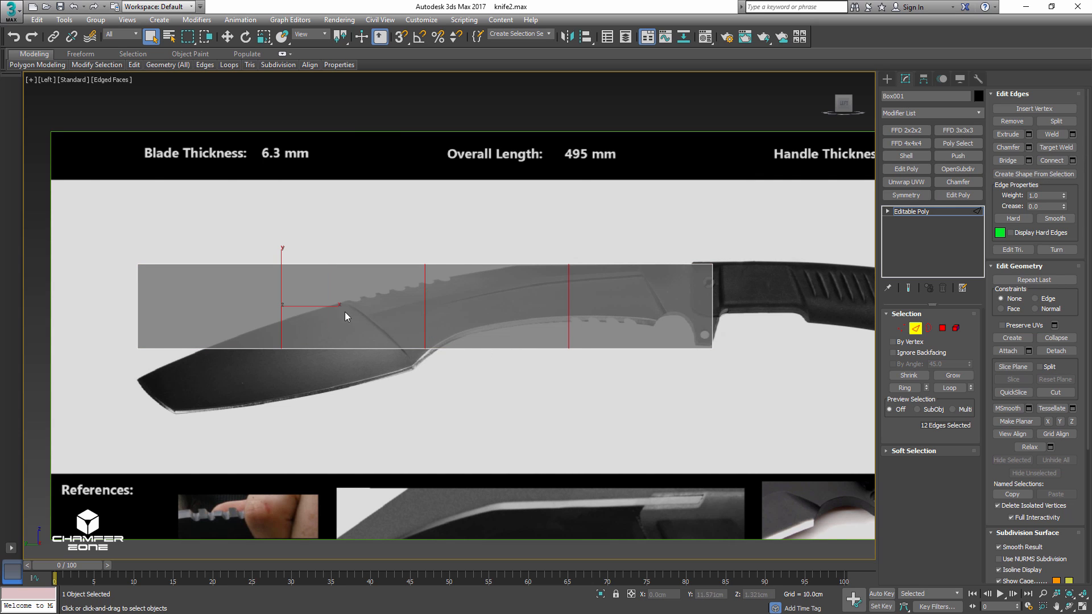
- Move the box's end vertices down to the blade tip and fit the lower pair to the tip's bottom corner
middle_drag(347, 317, 446, 297)
key(1)
key(w)
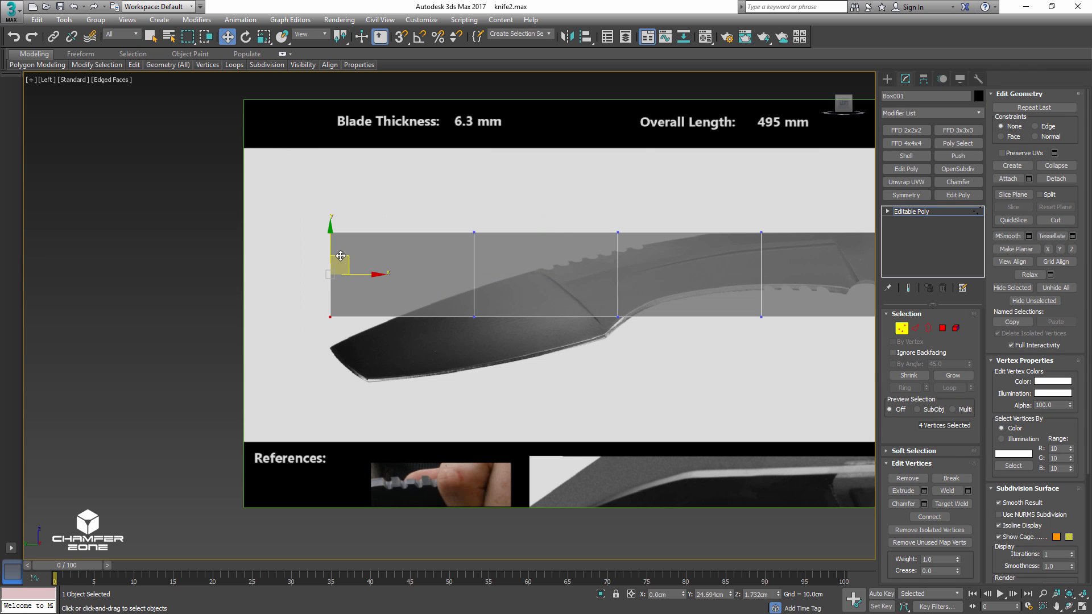
drag(341, 259, 343, 372)
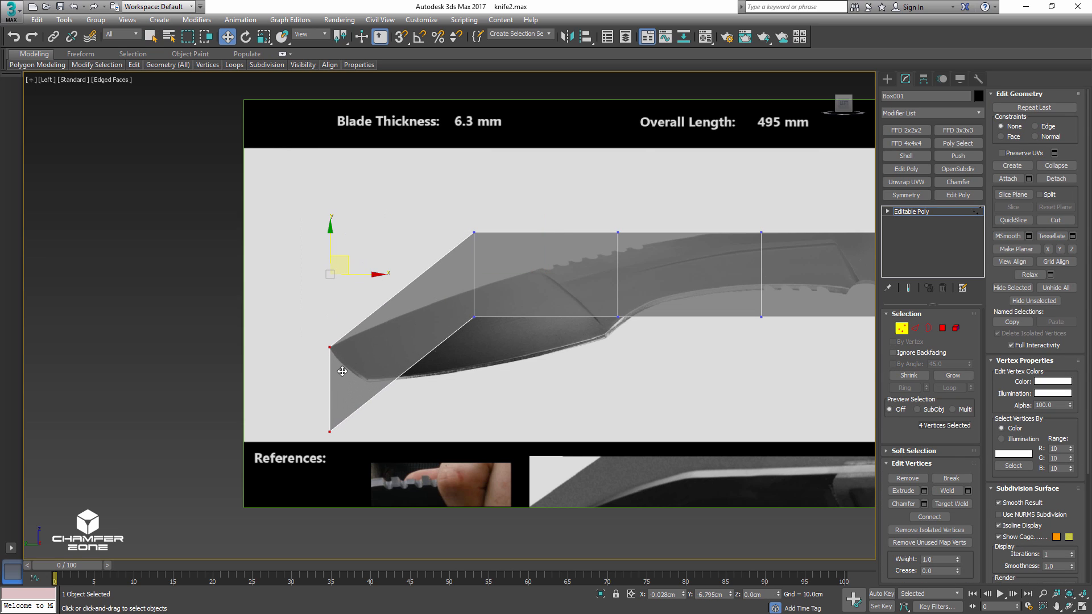
click(330, 431)
drag(346, 414, 387, 360)
scroll(387, 360, up, 10)
drag(391, 422, 376, 425)
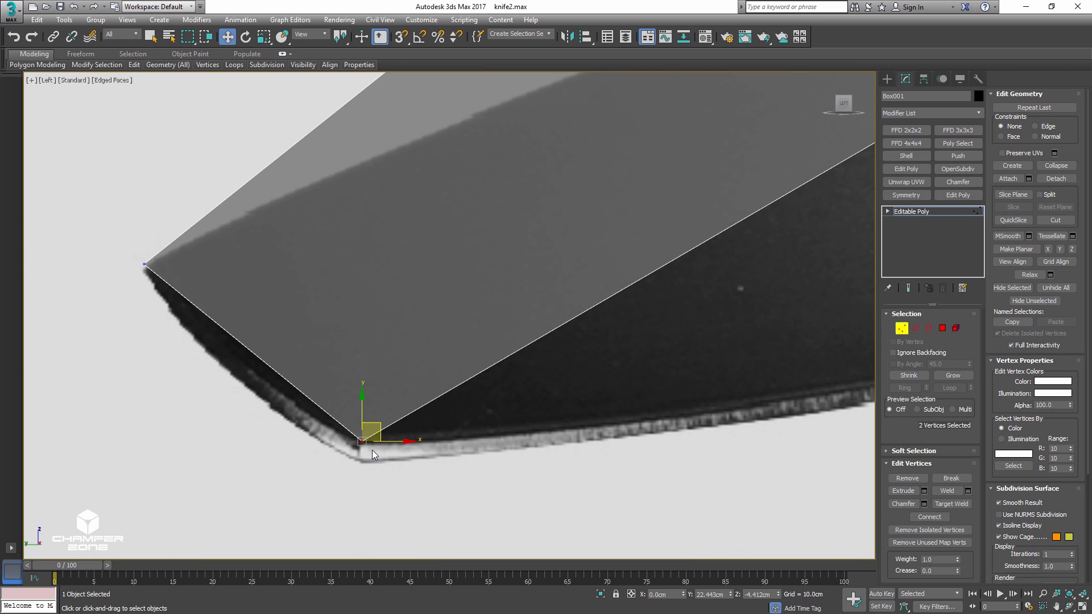
- Fit the edge loop nearest the tip to the blade, its lower vertices on the cutting edge and its upper ones on the spine
scroll(463, 385, down, 6)
click(525, 279)
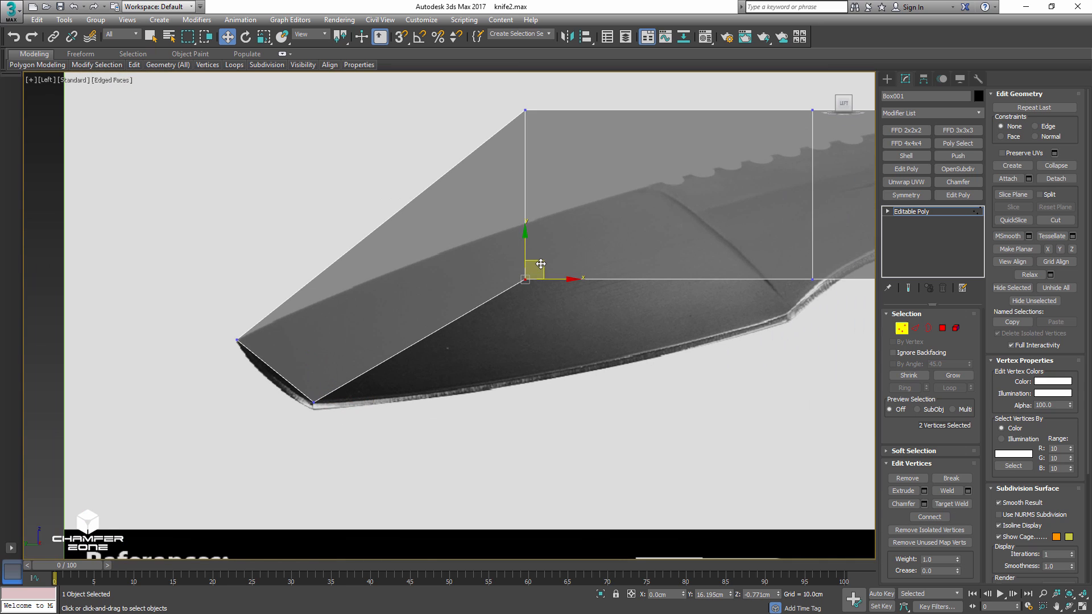
drag(541, 264, 568, 357)
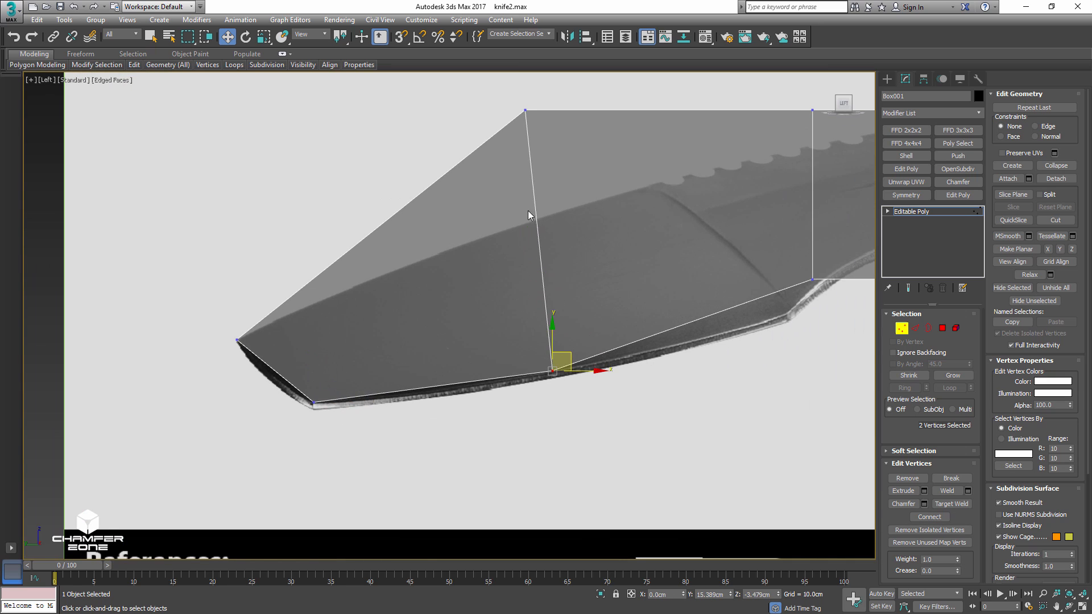
middle_drag(529, 215, 515, 297)
click(511, 193)
drag(527, 181, 456, 314)
- Fit the middle edge loop to the blade's diagonal crease, from the start of the spine serrations to the cutting edge's corner
middle_drag(737, 214, 596, 236)
click(658, 214)
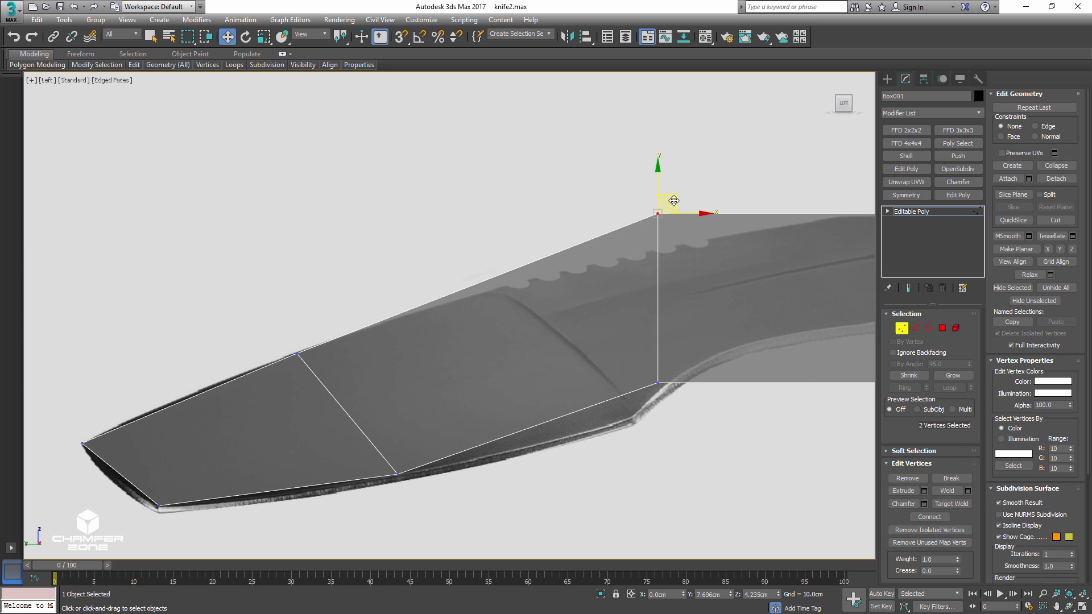
drag(670, 205, 509, 269)
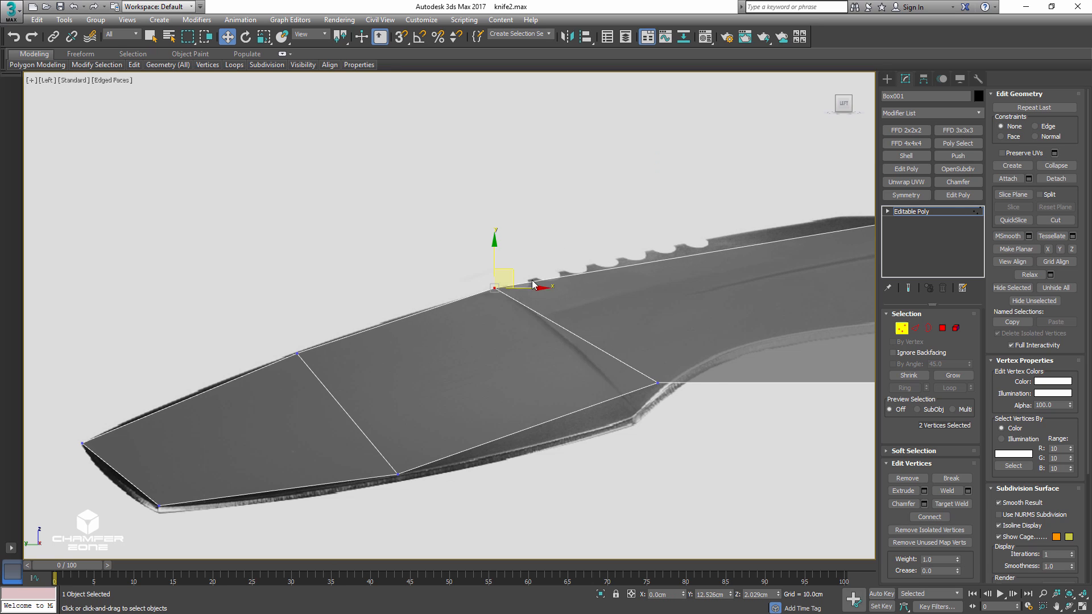
drag(637, 406, 637, 407)
drag(677, 367, 653, 399)
- Fit the edge loop nearest the handle between the spine's bend and the blade's concave lower edge
middle_drag(715, 345, 550, 310)
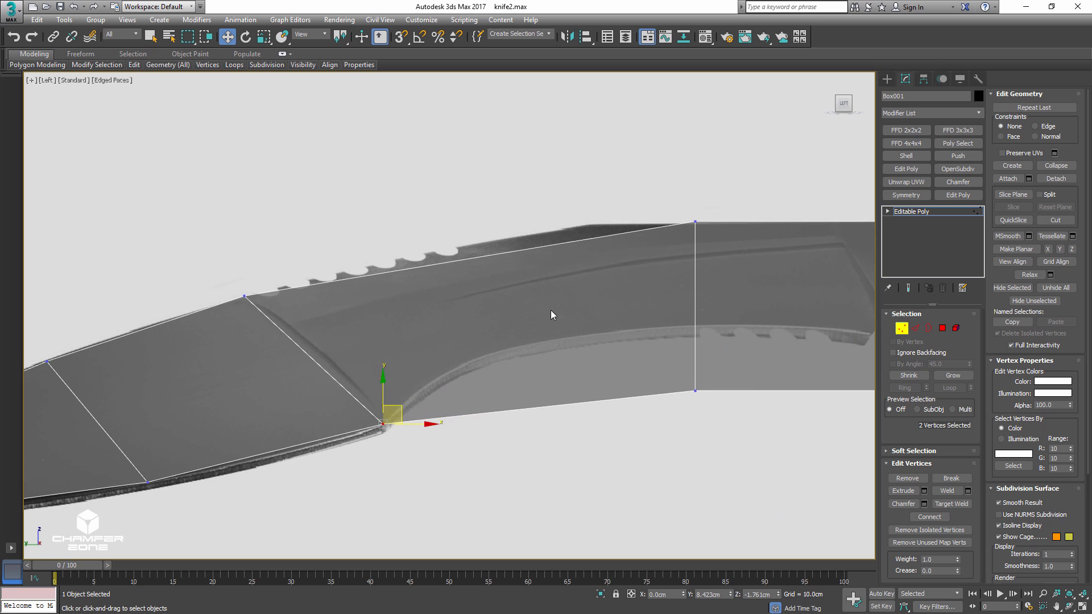
click(695, 222)
drag(730, 221, 625, 220)
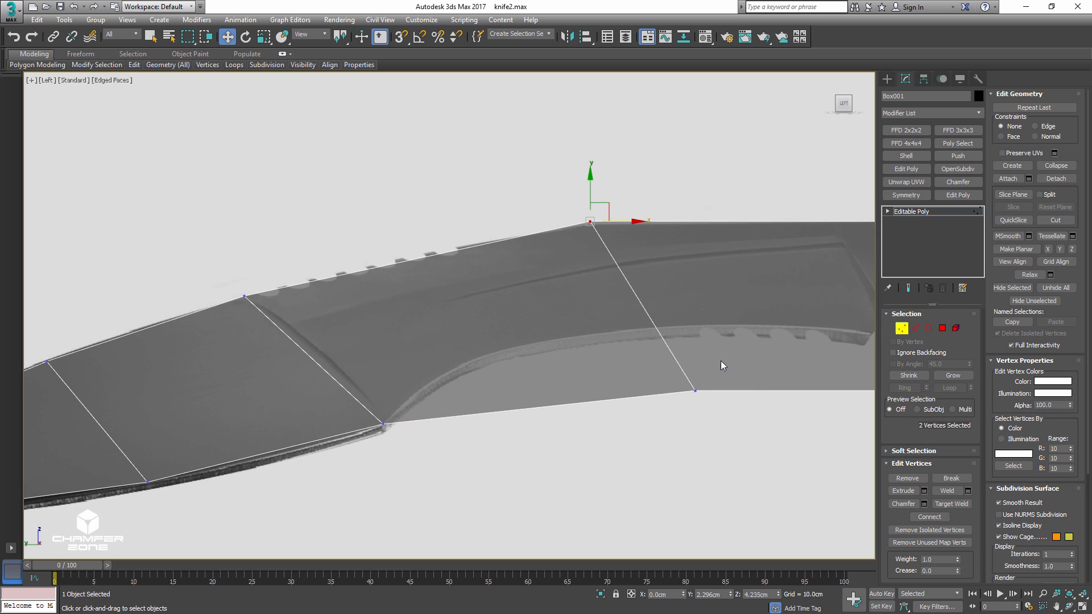
click(695, 391)
drag(705, 379, 669, 310)
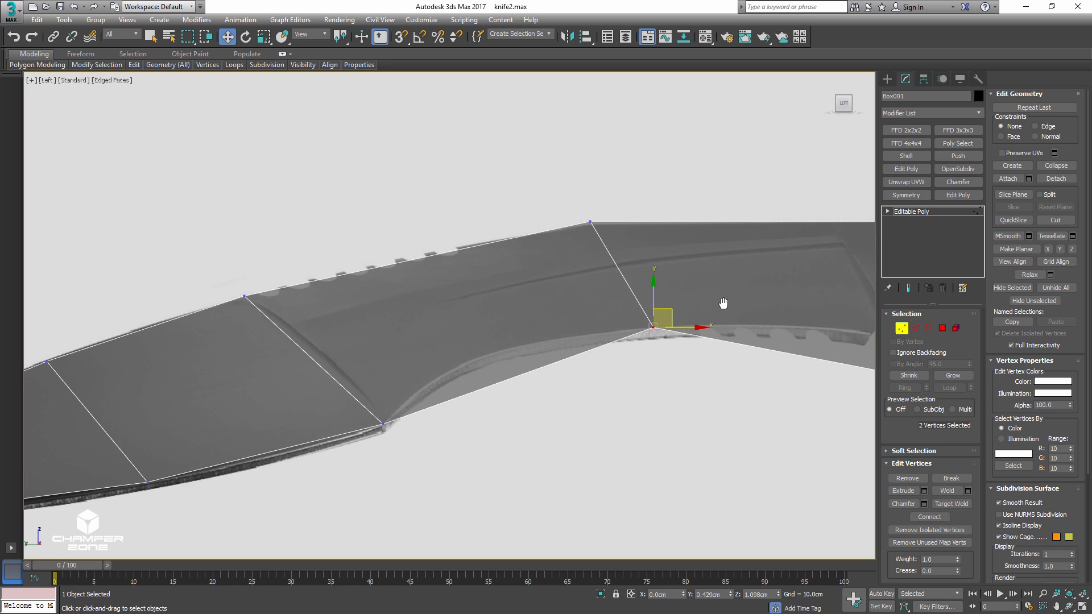
middle_drag(722, 305, 468, 315)
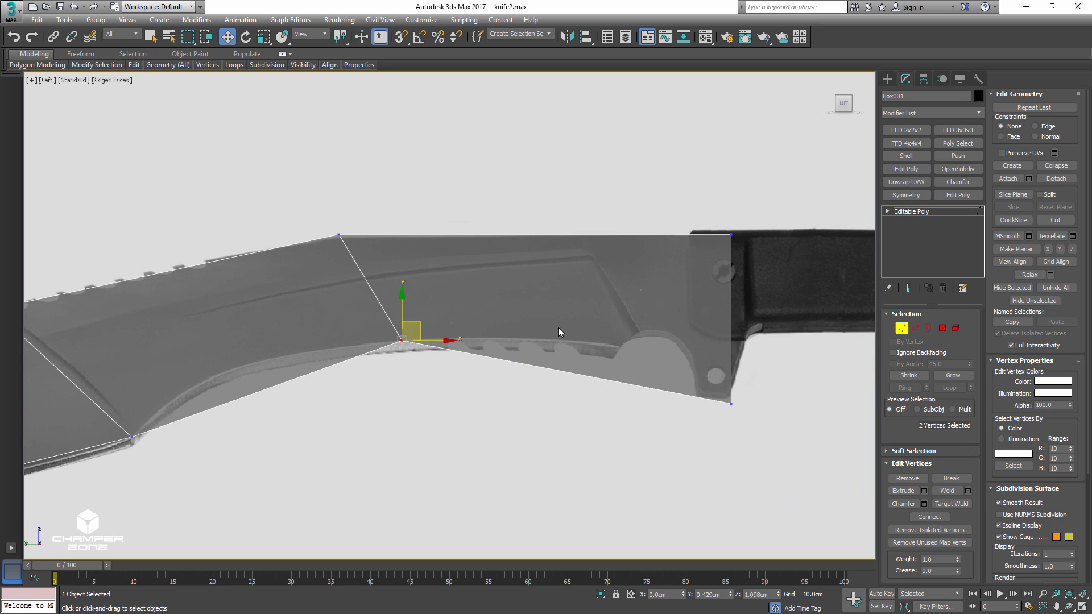
- Lower the handle-end bottom vertices below the finger guard and connect the last section's long edges with 1 new edge loop
click(731, 403)
drag(730, 378, 729, 393)
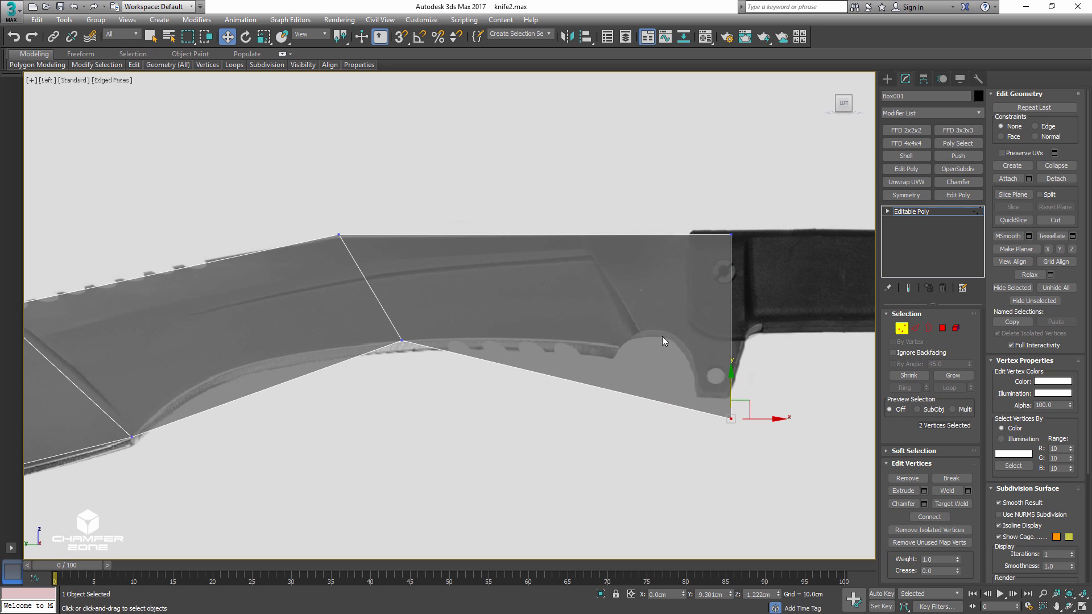
key(2)
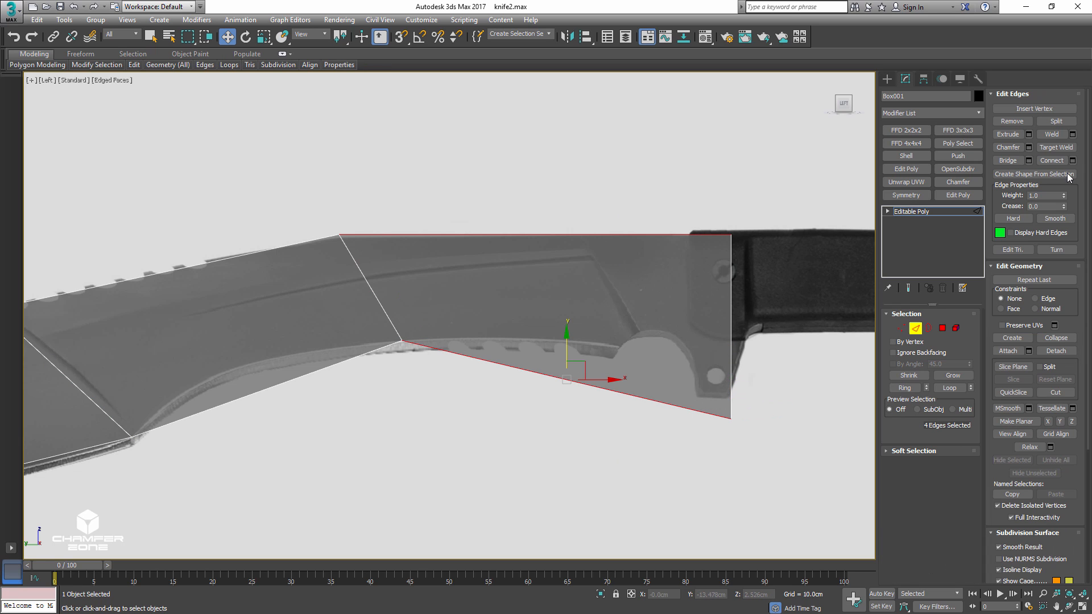
click(1072, 161)
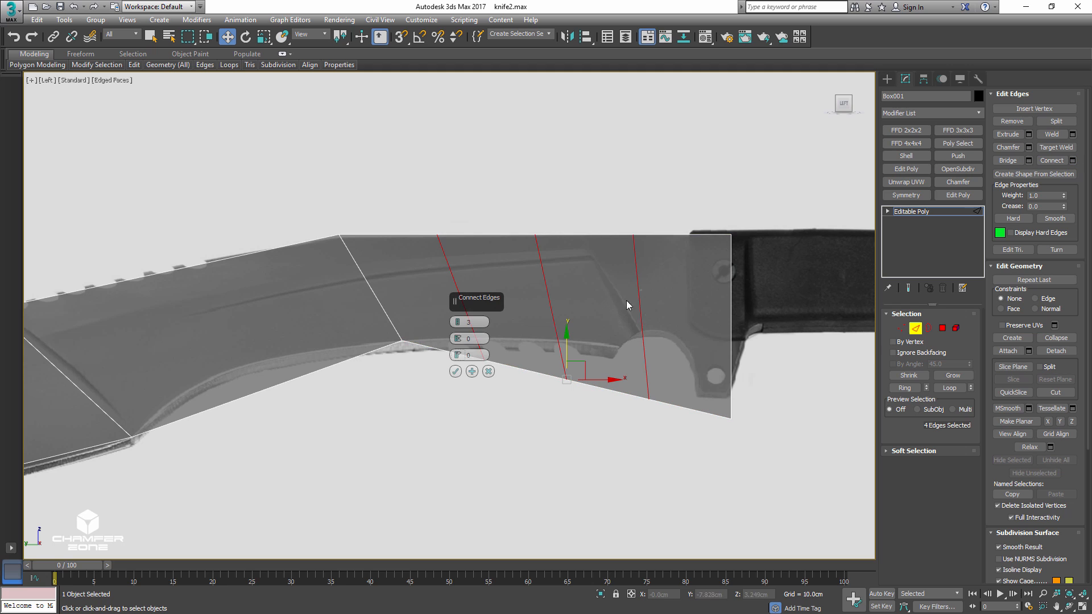
right_click(455, 324)
click(456, 372)
- Fit the new edge loop along the blade's slanted crease near the handle by shifting its lower and upper vertices towards the guard
key(1)
drag(556, 392, 686, 369)
drag(549, 222, 608, 245)
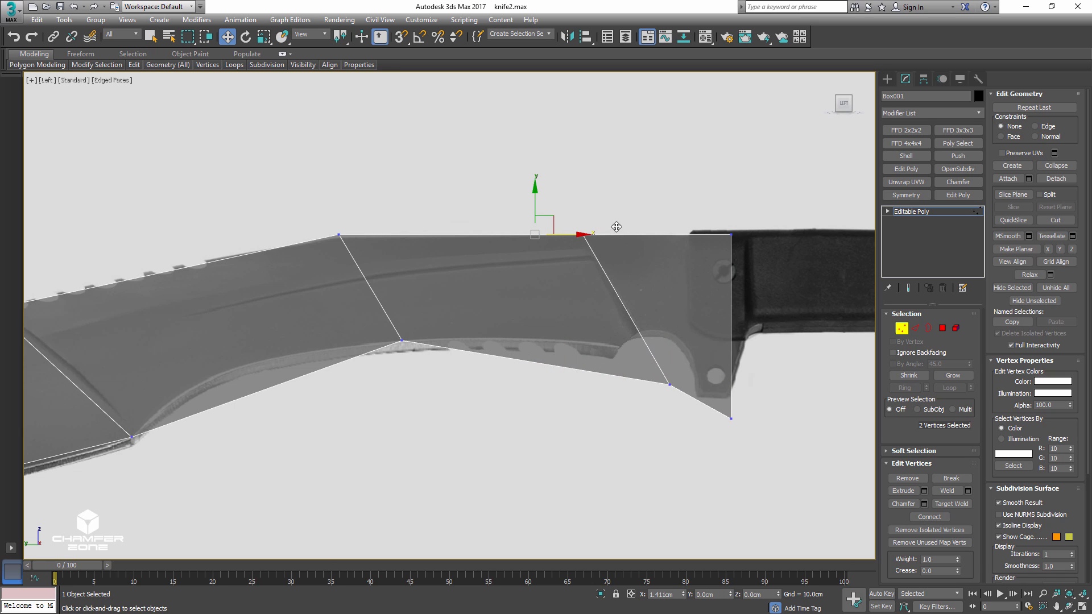
click(669, 384)
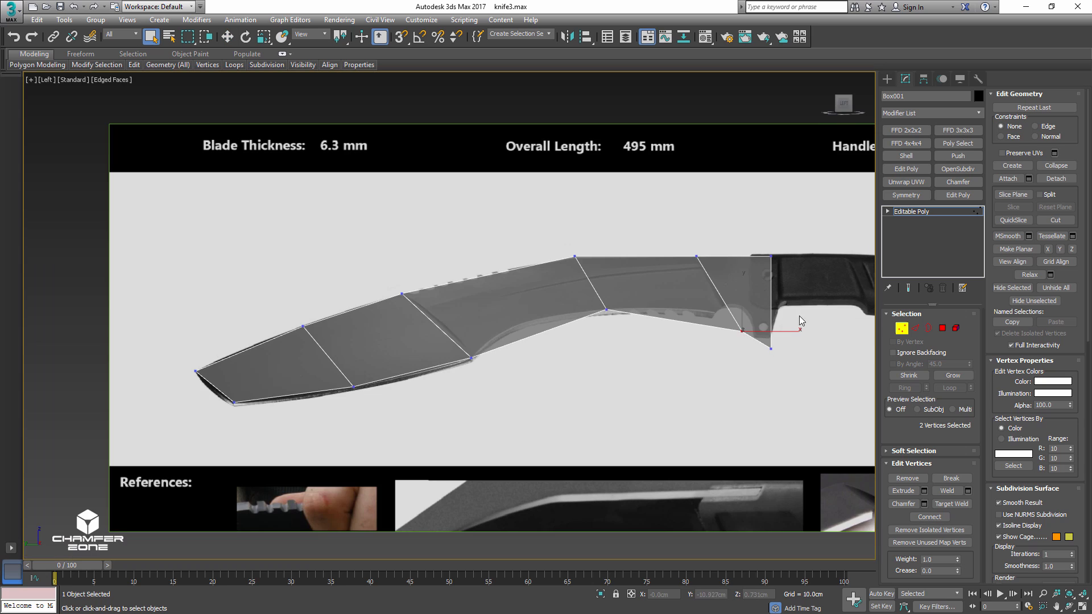
- Level the bottom vertices at the finger guard's lower edge and slant the handle-end edge to follow the guard's rear outline
drag(799, 316, 718, 364)
scroll(813, 316, up, 2)
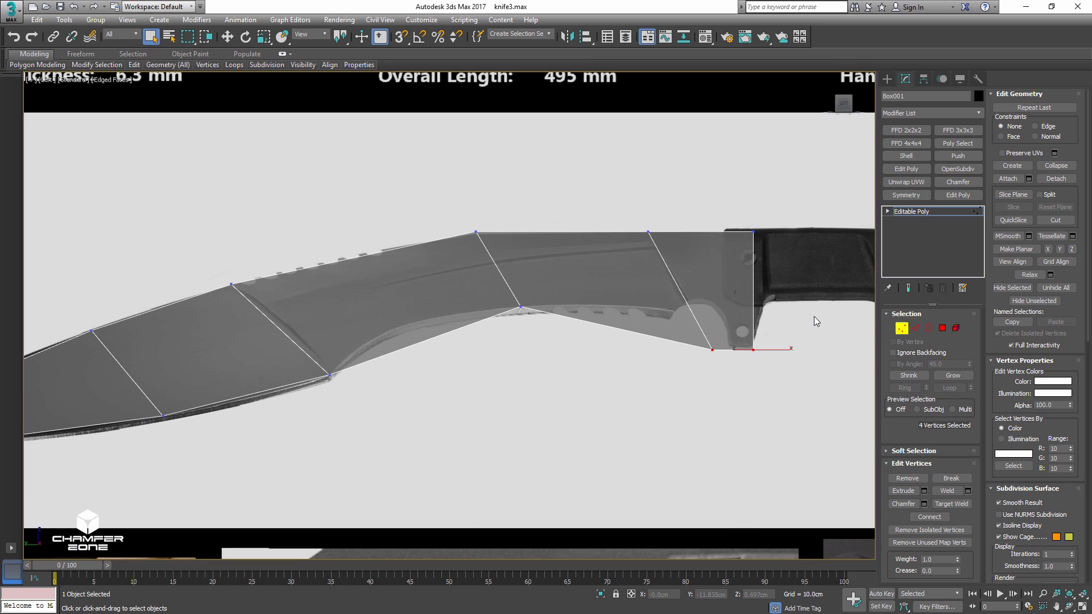
key(w)
drag(699, 355, 759, 353)
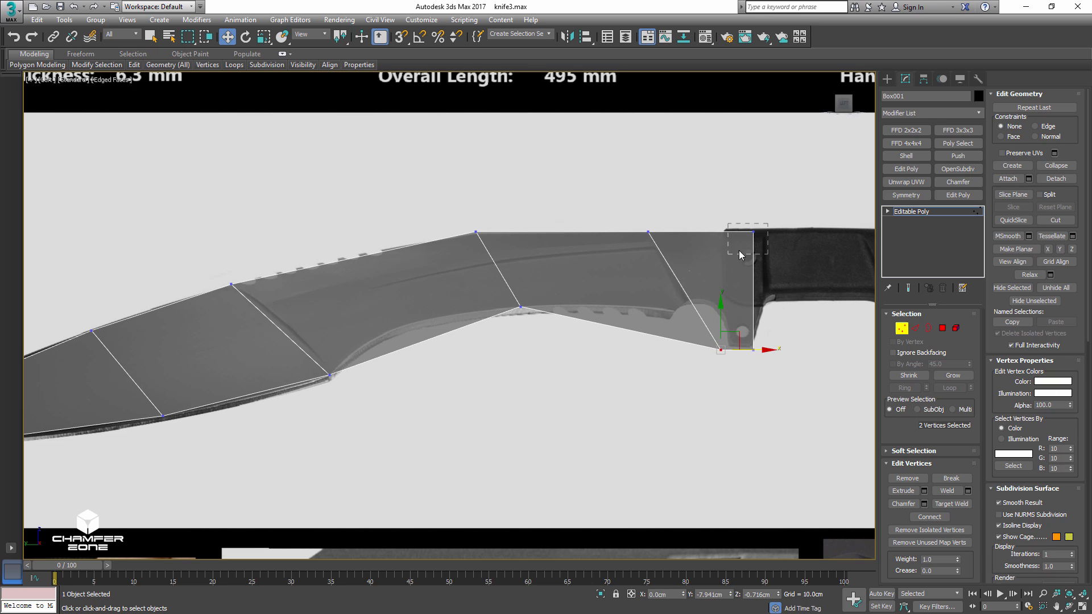
drag(740, 255, 816, 232)
drag(742, 358, 768, 340)
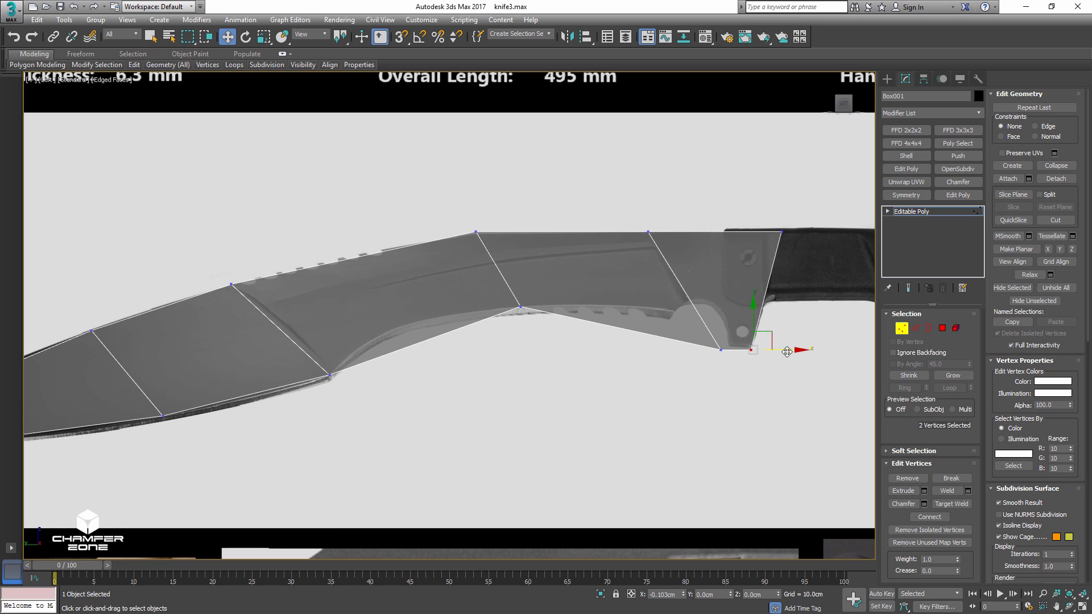
drag(707, 361, 770, 341)
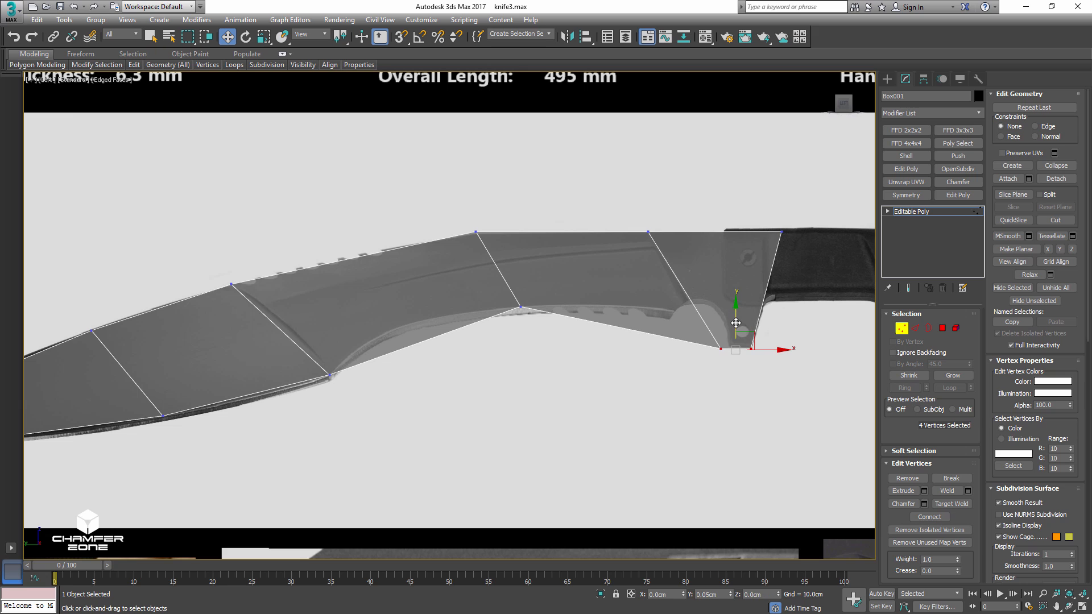
- Connect the two long edges of the slanted handle-end face to split it across the middle
alt+middle_drag(787, 289, 763, 288)
key(2)
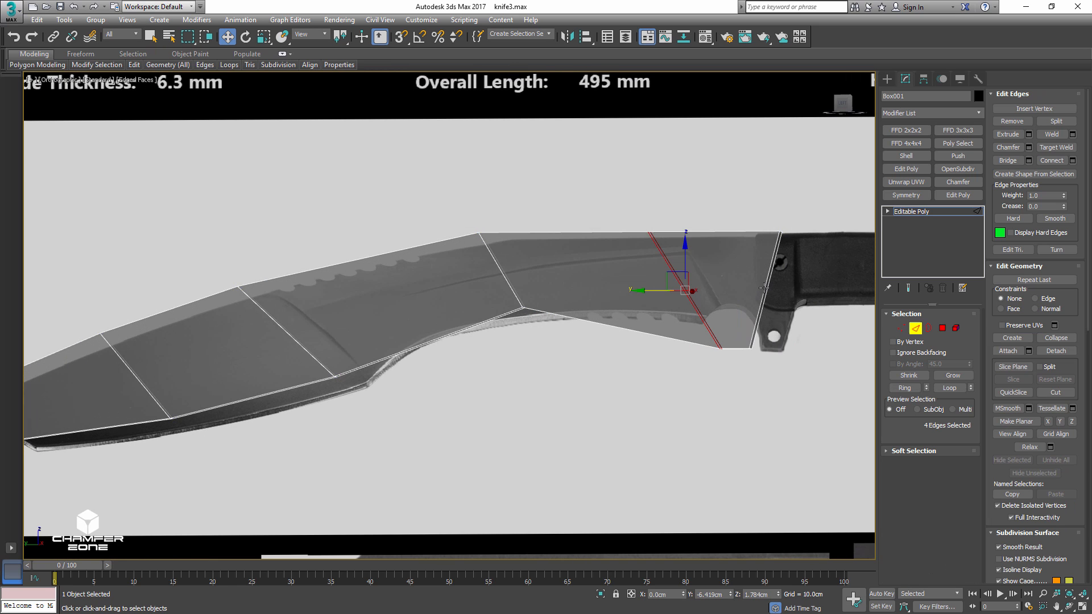
click(765, 288)
scroll(765, 289, up, 3)
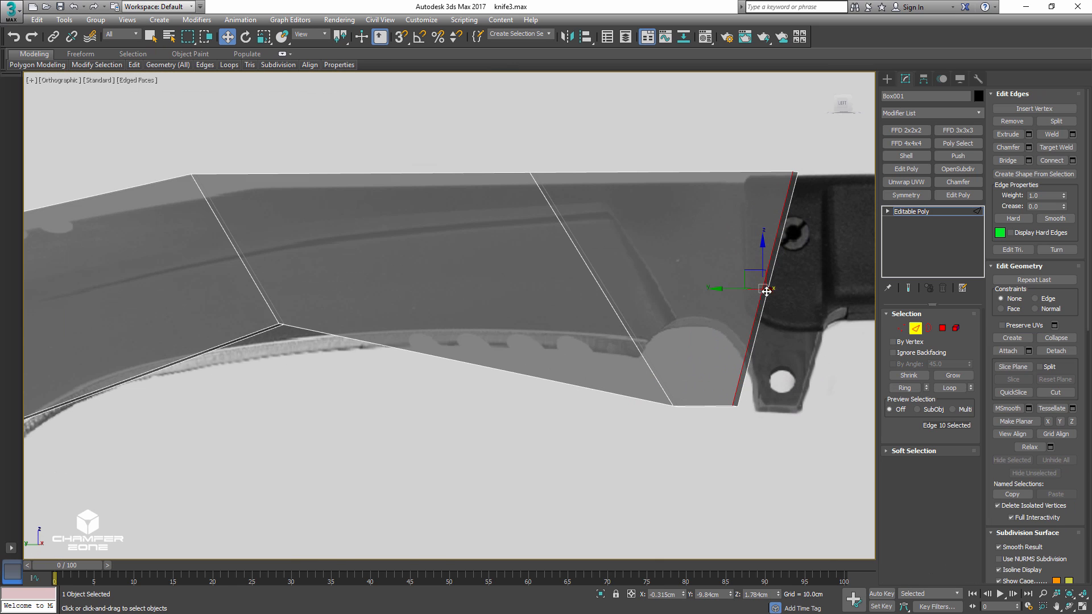
click(1052, 160)
key(4)
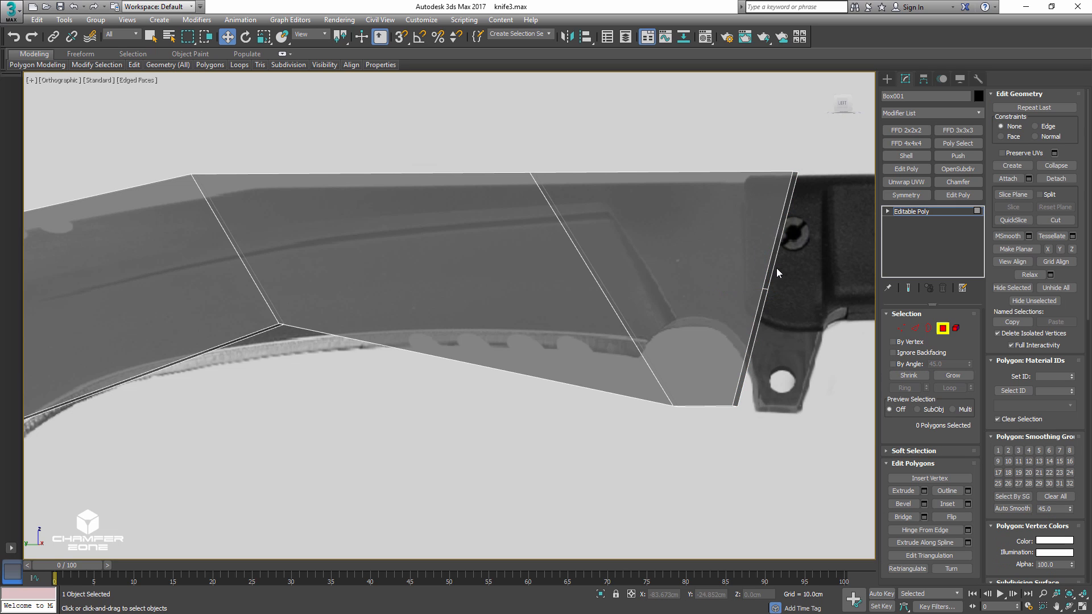
- Extrude the upper half of the handle-end face and pull it into the handle as a tang
click(773, 268)
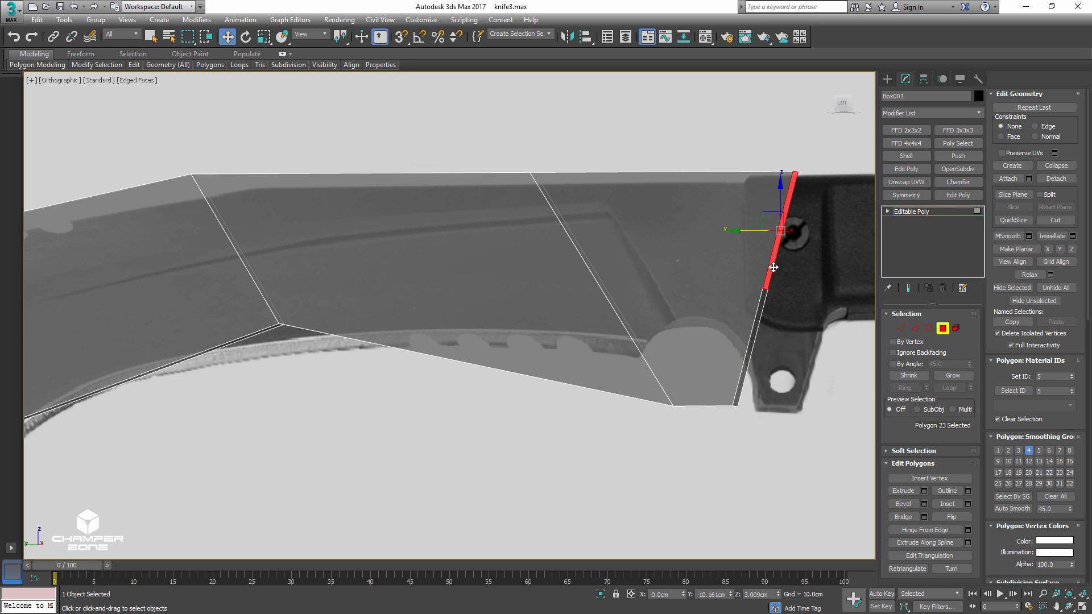
click(924, 491)
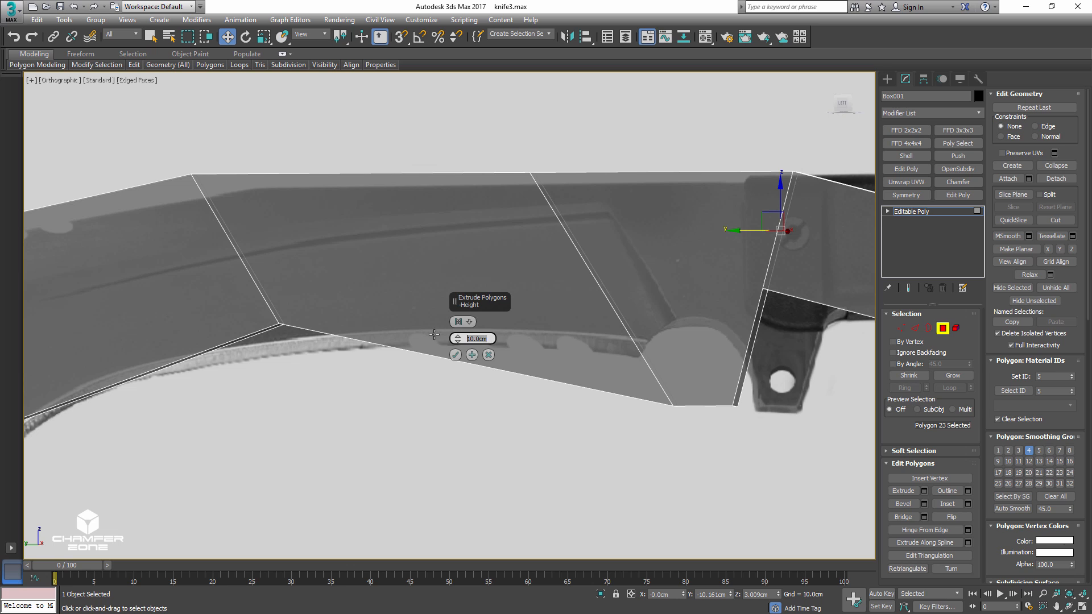
click(455, 355)
middle_drag(736, 296, 547, 296)
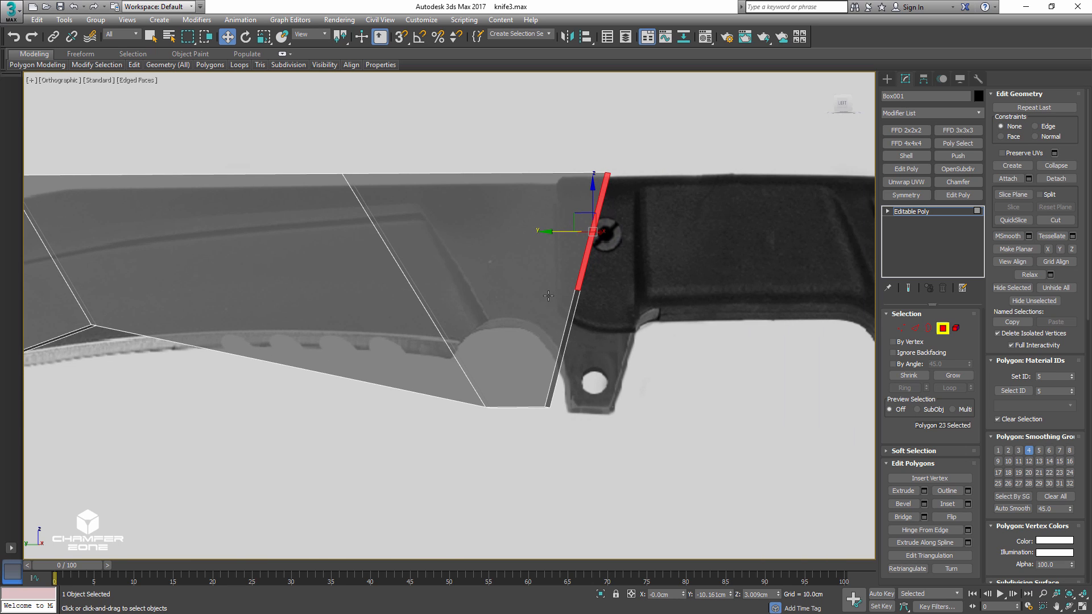
key(l)
middle_drag(824, 287, 705, 291)
drag(705, 280, 756, 278)
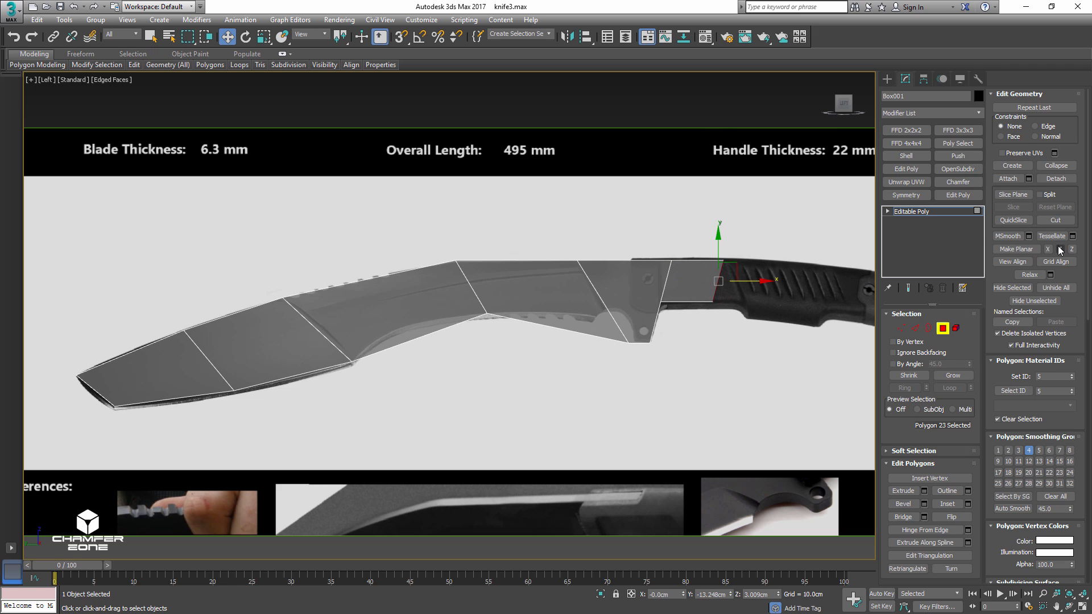
- Make the tang's end face vertical and shorten the tang to match the metal end in the lower reference photo
scroll(781, 280, up, 4)
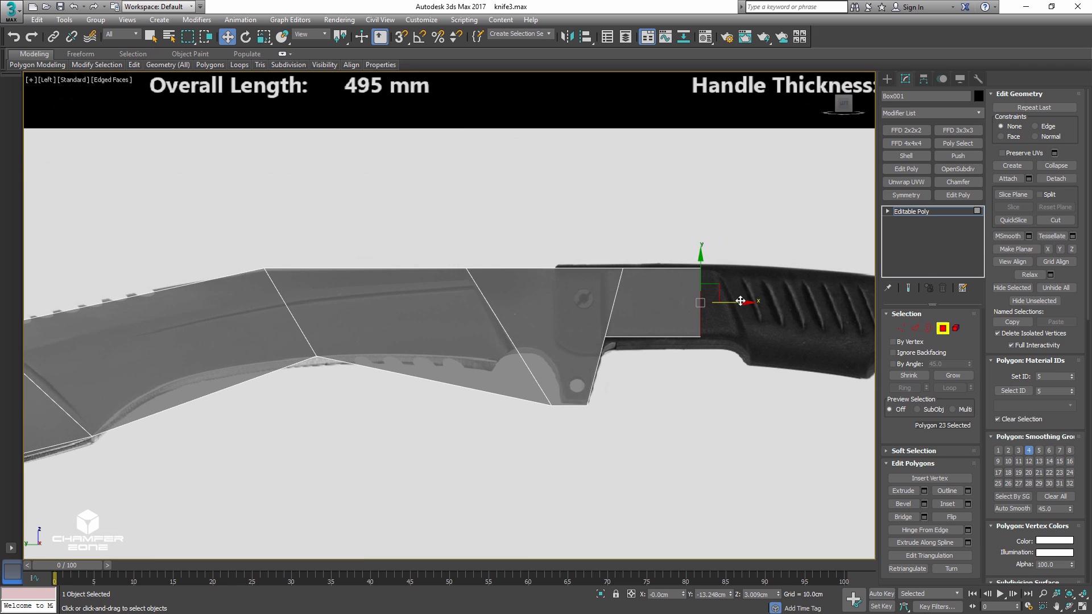
drag(740, 301, 732, 303)
middle_drag(731, 303, 761, 166)
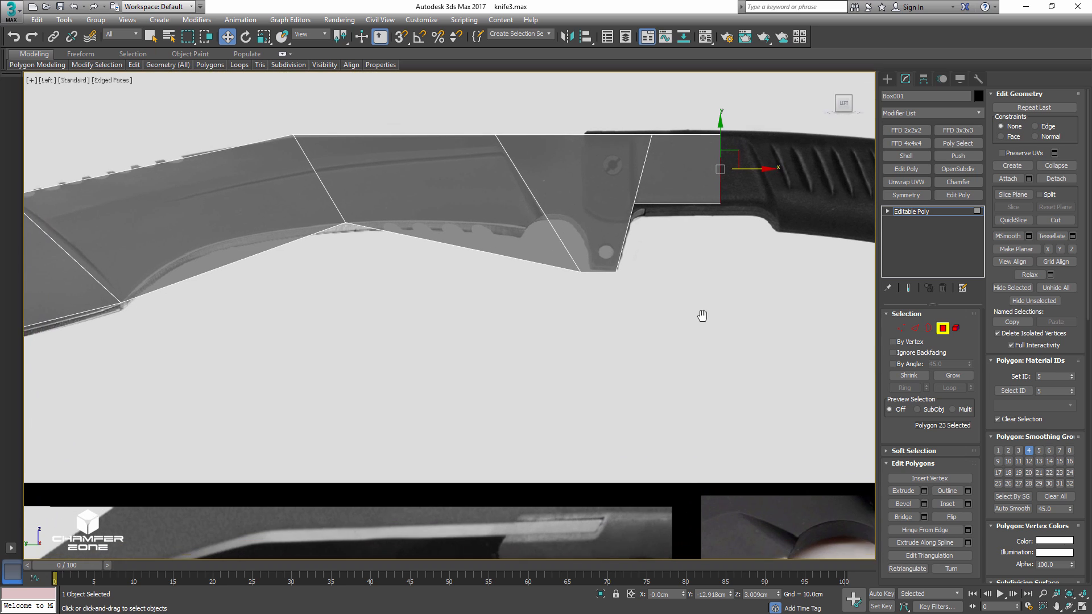
drag(757, 168, 737, 166)
middle_drag(601, 525, 609, 449)
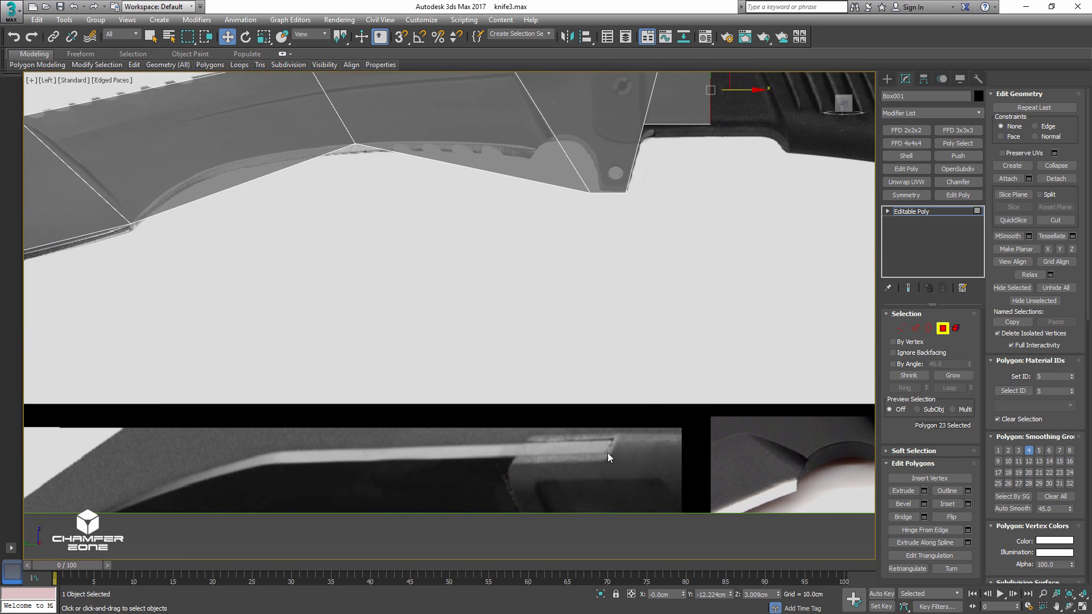
scroll(634, 330, down, 1)
- With the Edge constraint, slide the inner corner vertices between tang and finger guard down along the guard's rear edge
scroll(636, 313, up, 5)
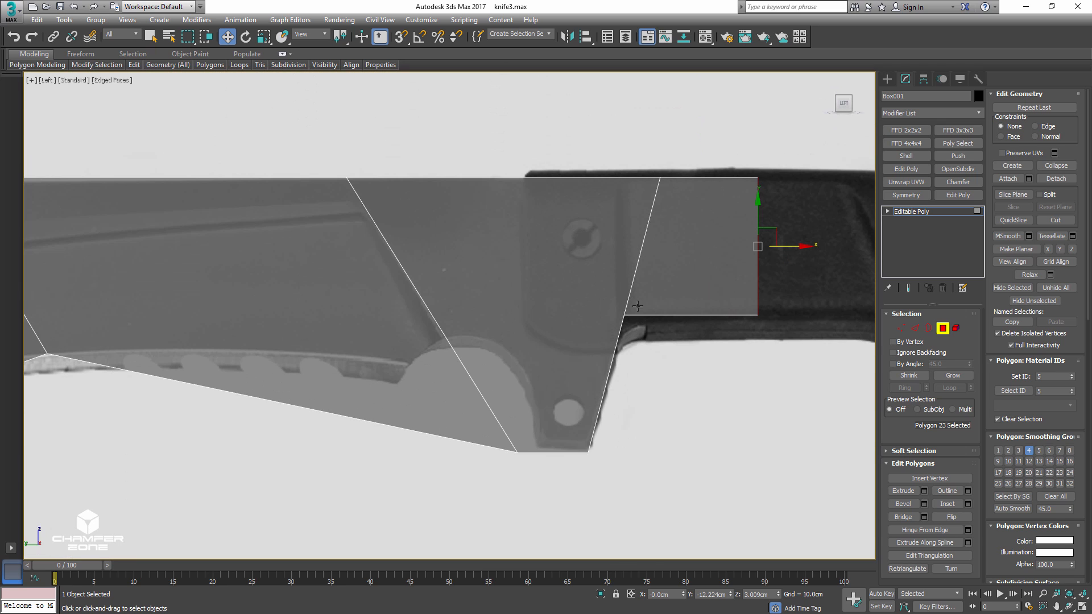
key(1)
drag(617, 323, 638, 305)
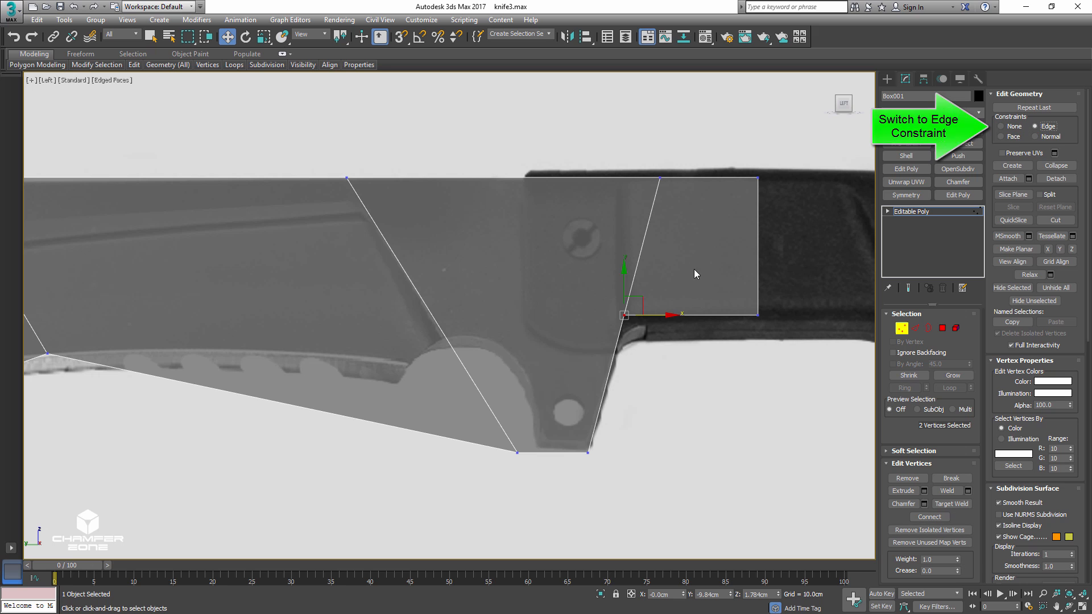
drag(625, 282, 630, 293)
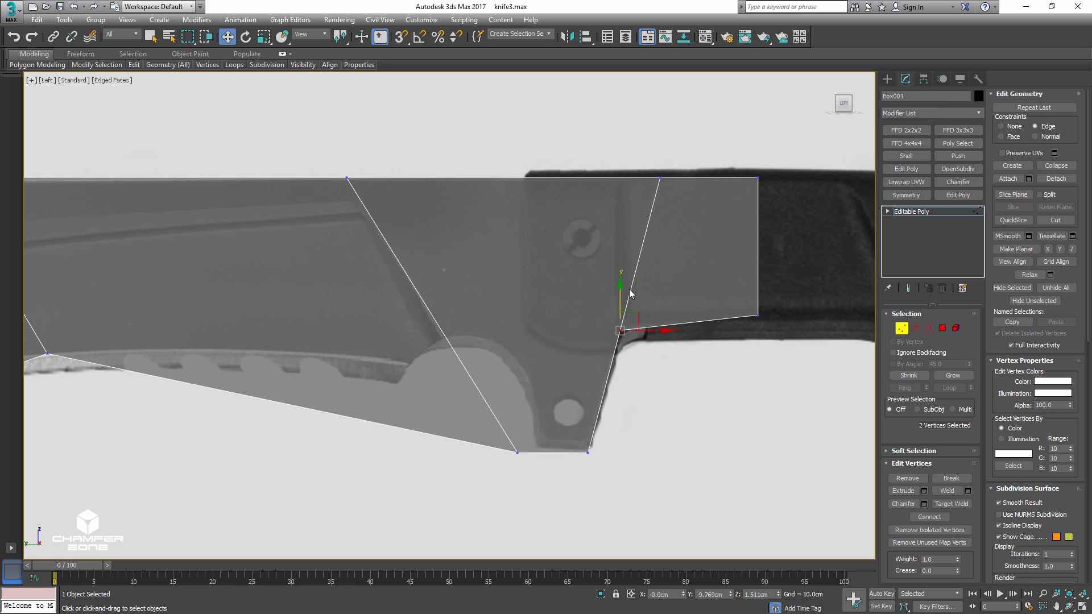
- Remove the edges that run from the inner corner up both sides and over the spine at the tang's base
mouse_move(629, 294)
alt+middle_down()
mouse_move(658, 285)
mouse_move(637, 277)
alt+middle_up()
key(2)
key(q)
click(636, 298)
ctrl+click(661, 274)
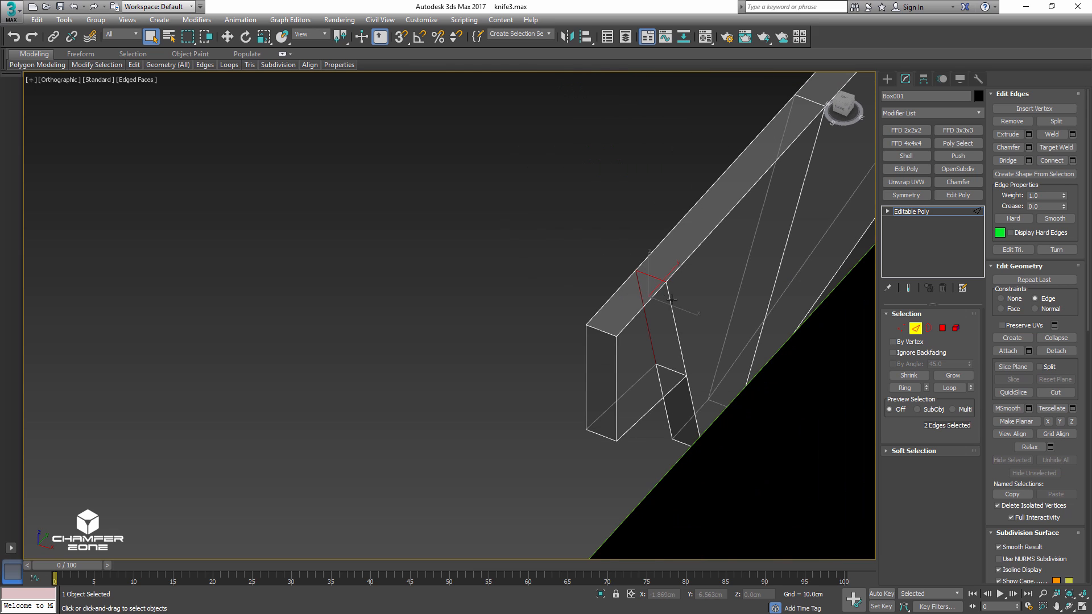
key(BackSpace)
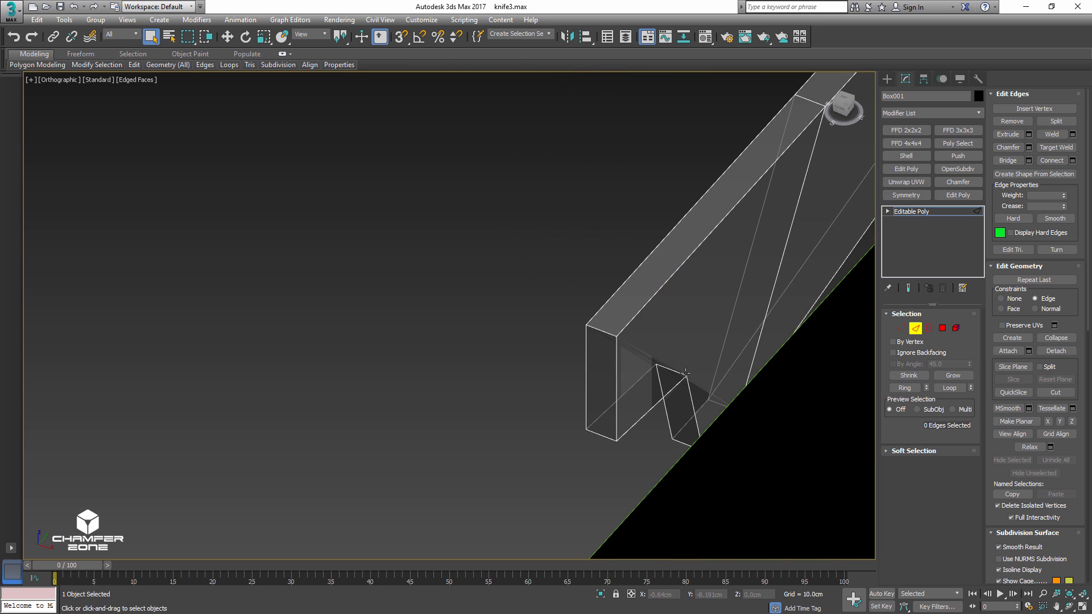
- Chamfer the inner corner edge between tang and finger guard by 0.454 cm with 5 segments
key(l)
scroll(435, 366, up, 6)
alt+middle_drag(399, 363, 422, 341)
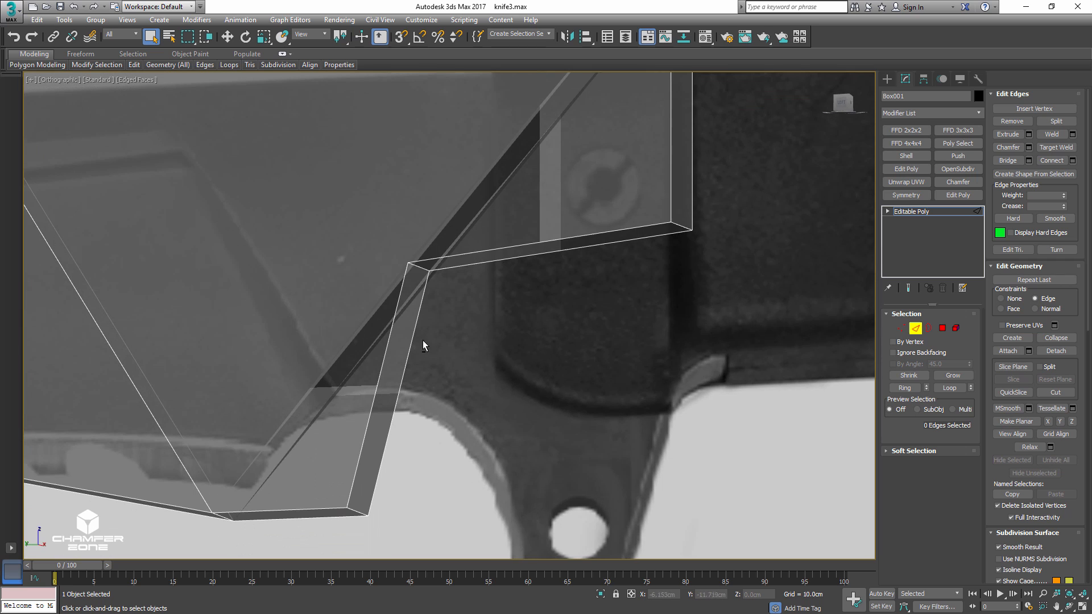
key(l)
click(1029, 147)
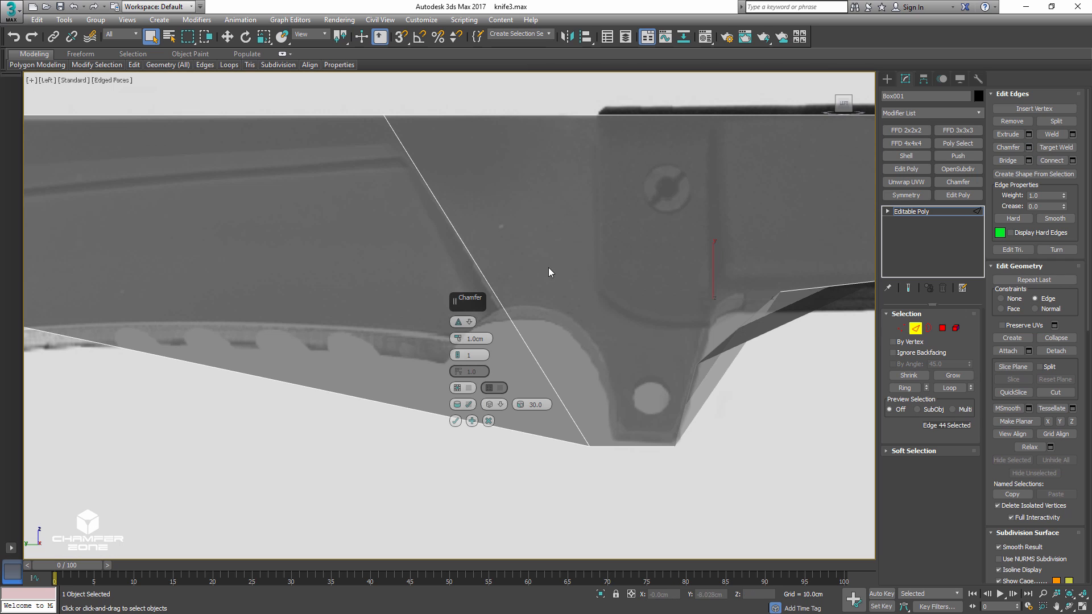
key(F3)
drag(458, 355, 459, 377)
key(F3)
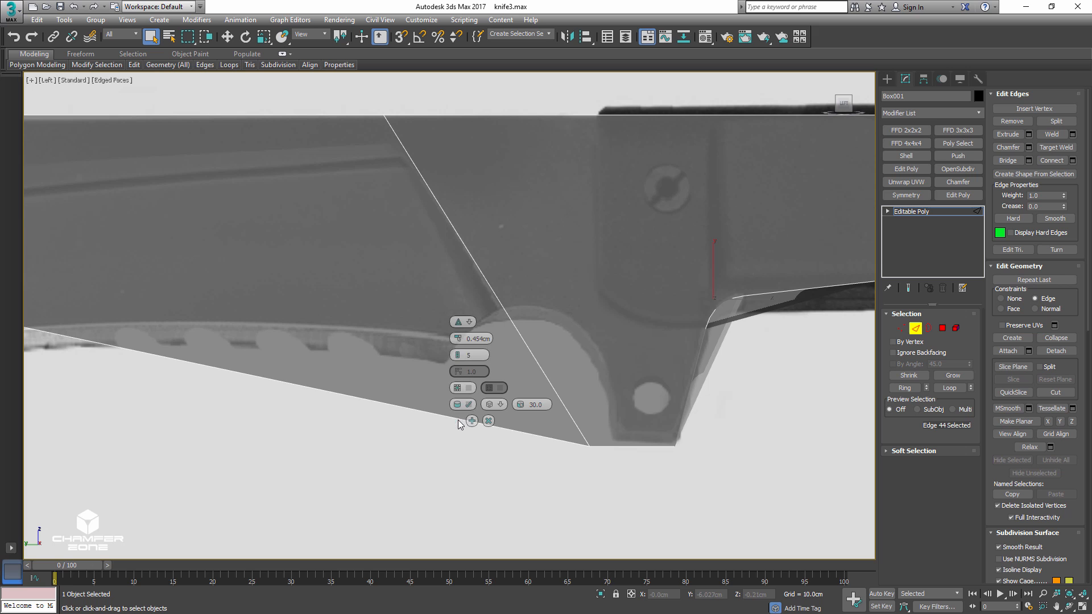
click(457, 421)
- Connect the lowest vertex of the rounded inner corner to the spine vertex of the nearest edge loop
alt+middle_drag(634, 360, 623, 350)
key(1)
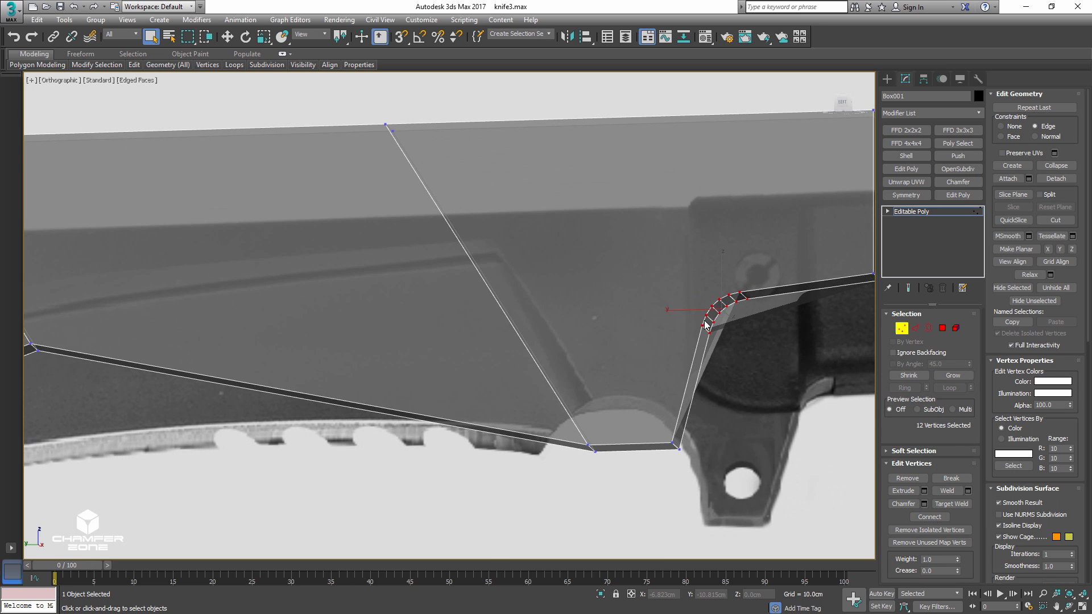
click(386, 125)
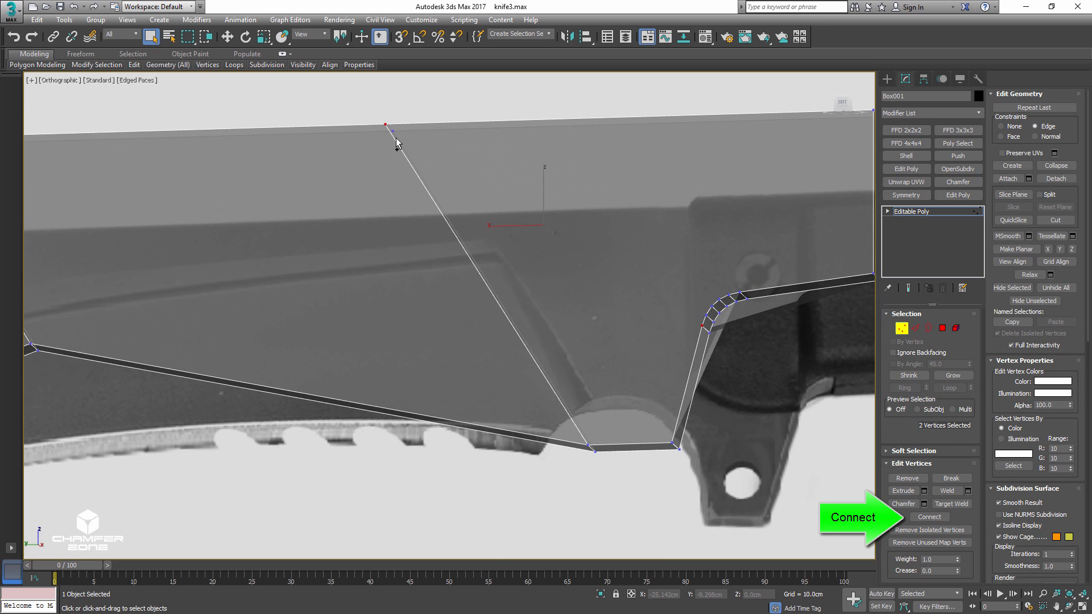
scroll(552, 274, down, 4)
alt+middle_drag(512, 281, 623, 254)
scroll(623, 254, up, 3)
key(ctrl+shift+e)
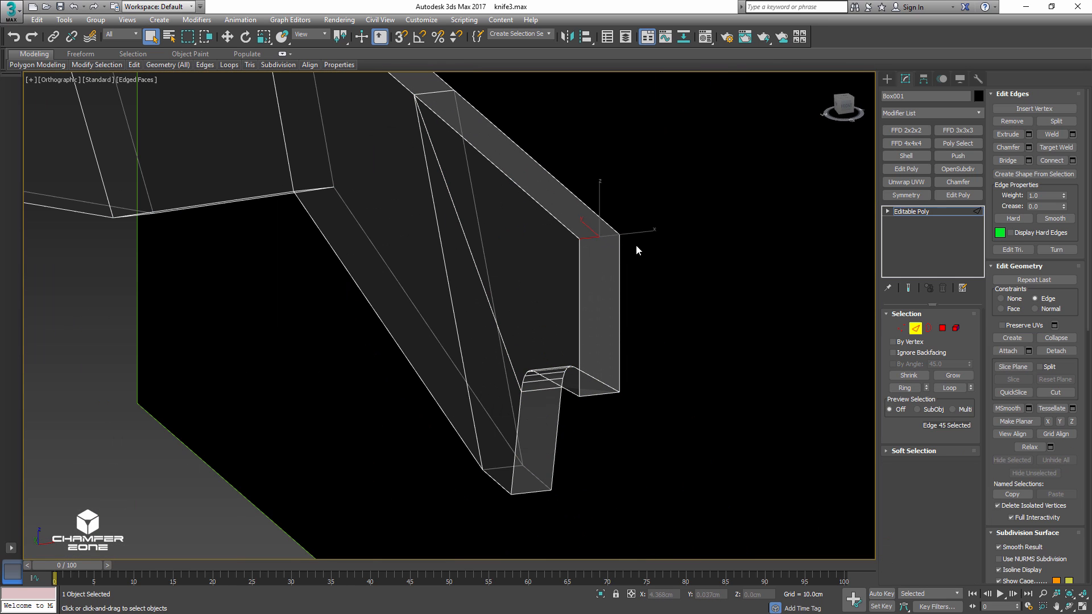
- Connect the ring of edges across the blade's thickness to add an edge loop along its centre
click(905, 388)
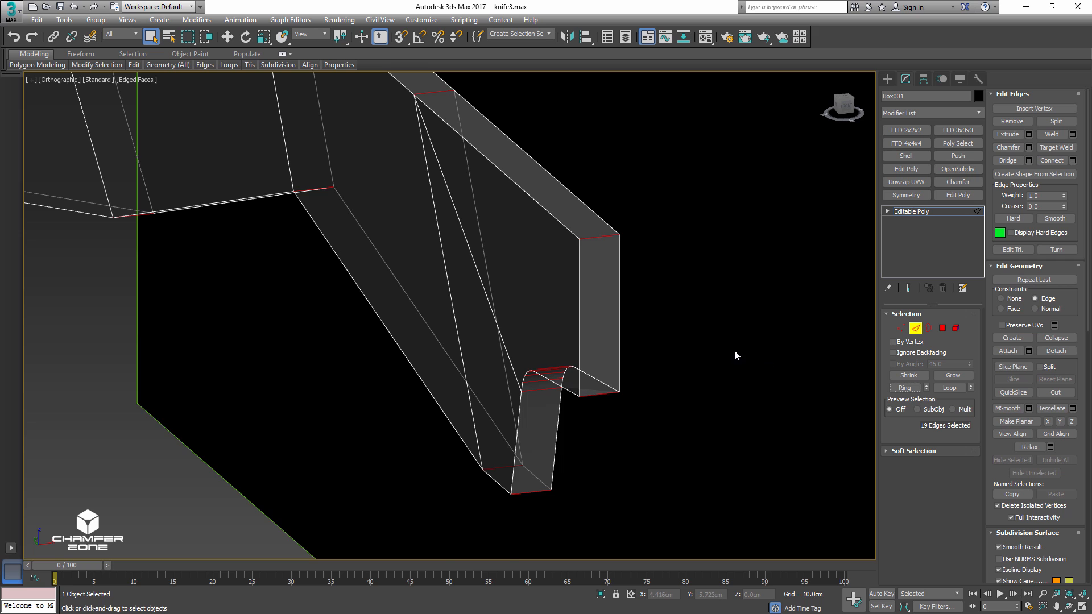
scroll(735, 349, down, 2)
alt+middle_drag(785, 227, 557, 284)
- Delete all polygons on one side of the blade's centre loop, leaving half the thickness
key(4)
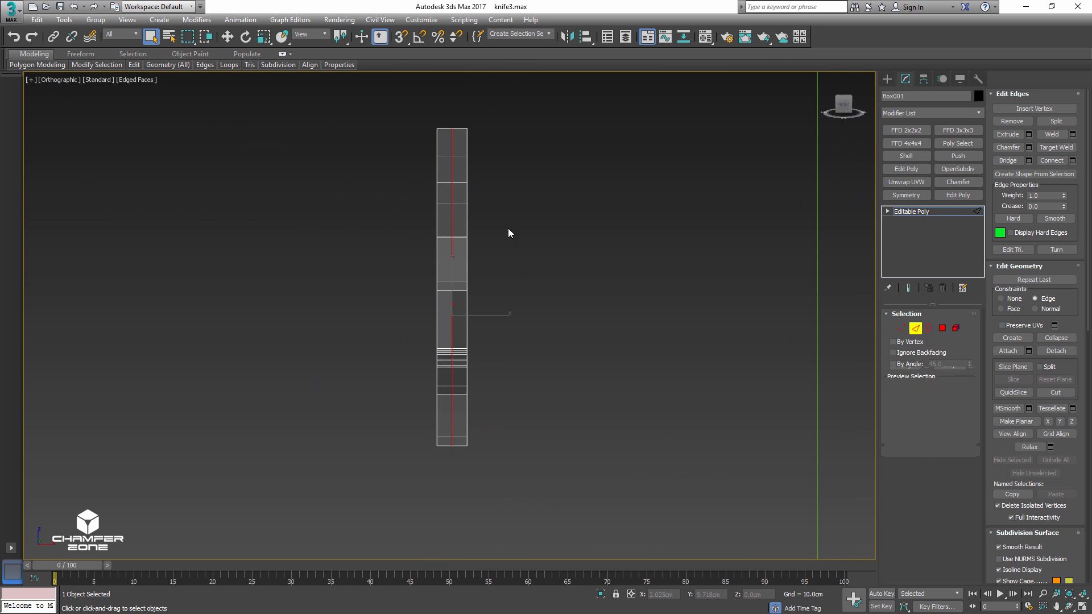
alt+middle_drag(459, 478, 534, 371)
click(534, 371)
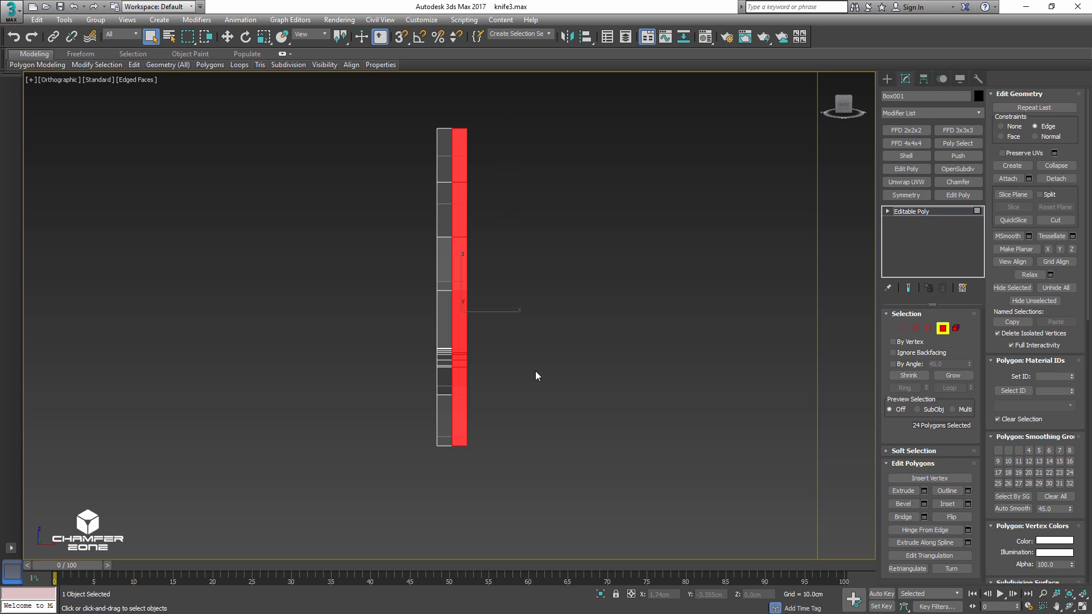
alt+middle_drag(496, 323, 585, 308)
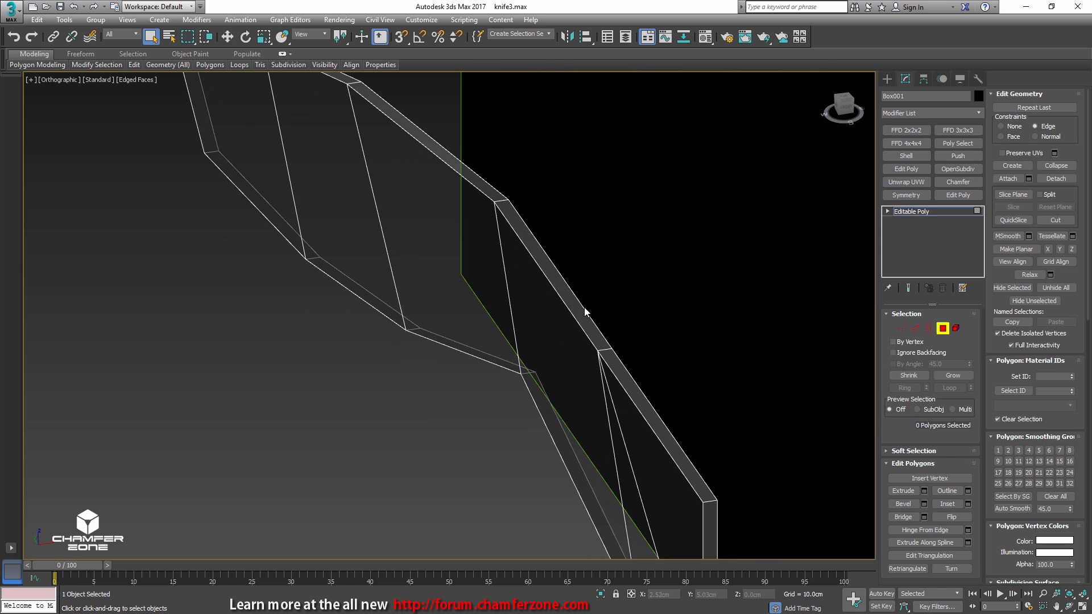
- Mirror the remaining blade half with a Symmetry modifier across the X axis with Flip enabled
key(2)
click(591, 317)
scroll(592, 323, down, 2)
key(w)
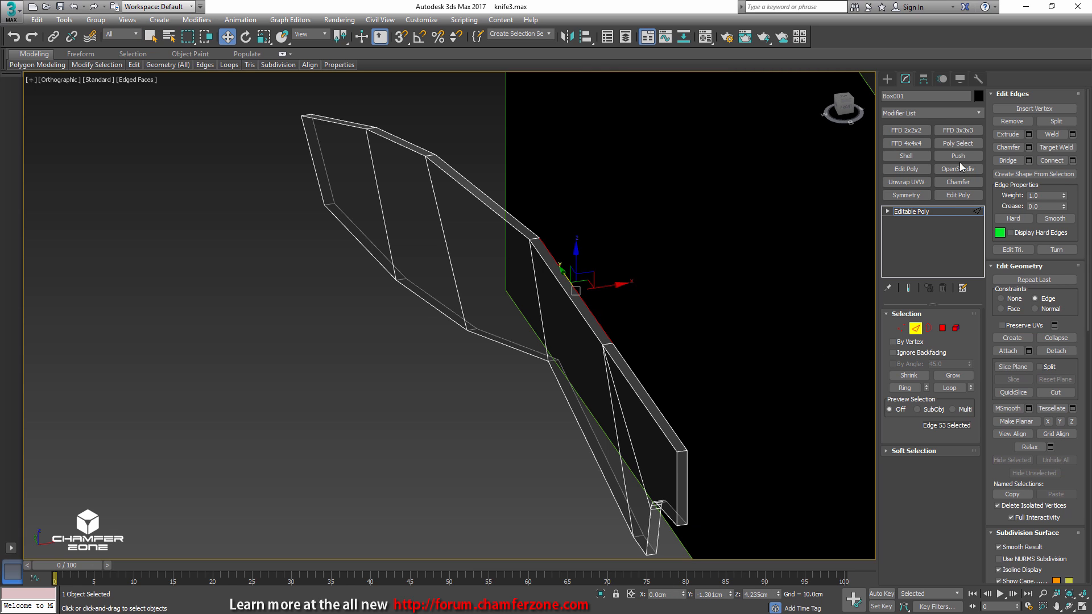
click(906, 195)
click(908, 350)
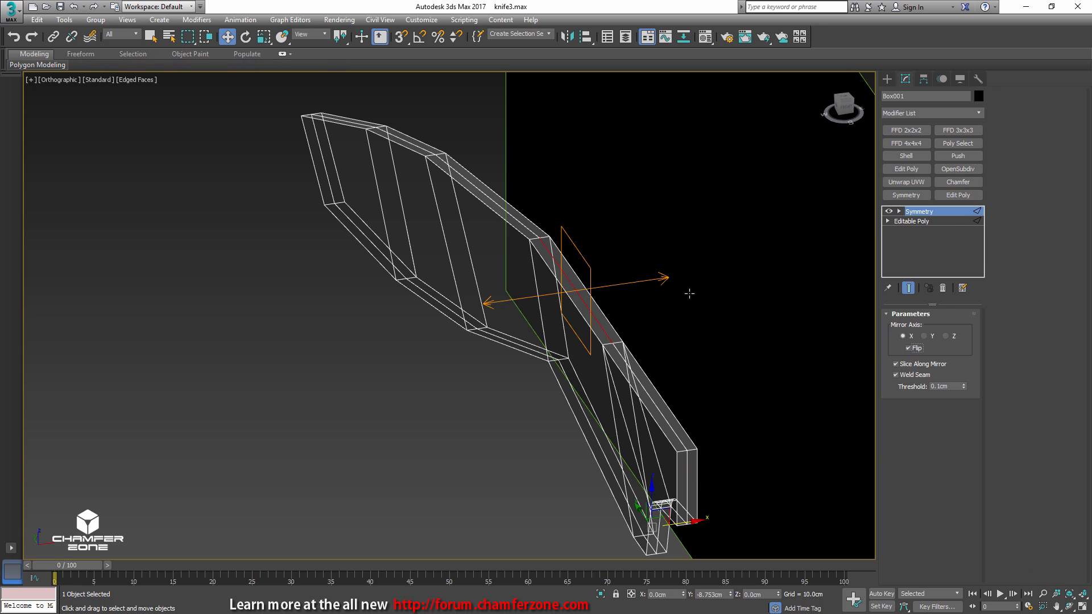
alt+middle_drag(689, 293, 756, 264)
middle_drag(651, 273, 348, 292)
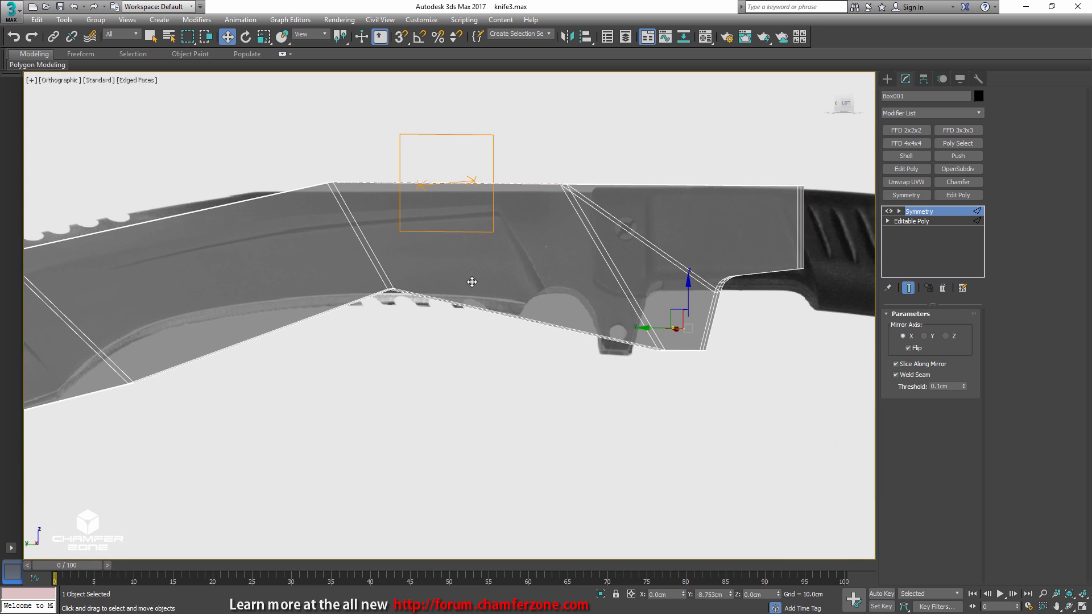
alt+middle_drag(471, 280, 451, 283)
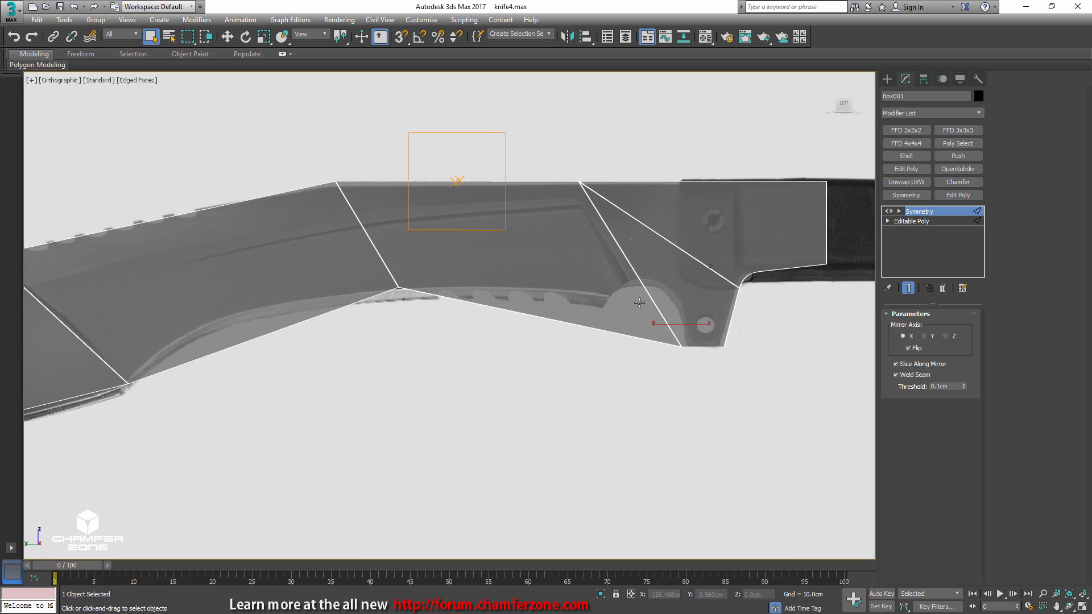
- In the base Editable Poly, cut from the blade's lower corner vertex along the serrated edge to the finger notch and up to the spine vertex
scroll(640, 303, up, 2)
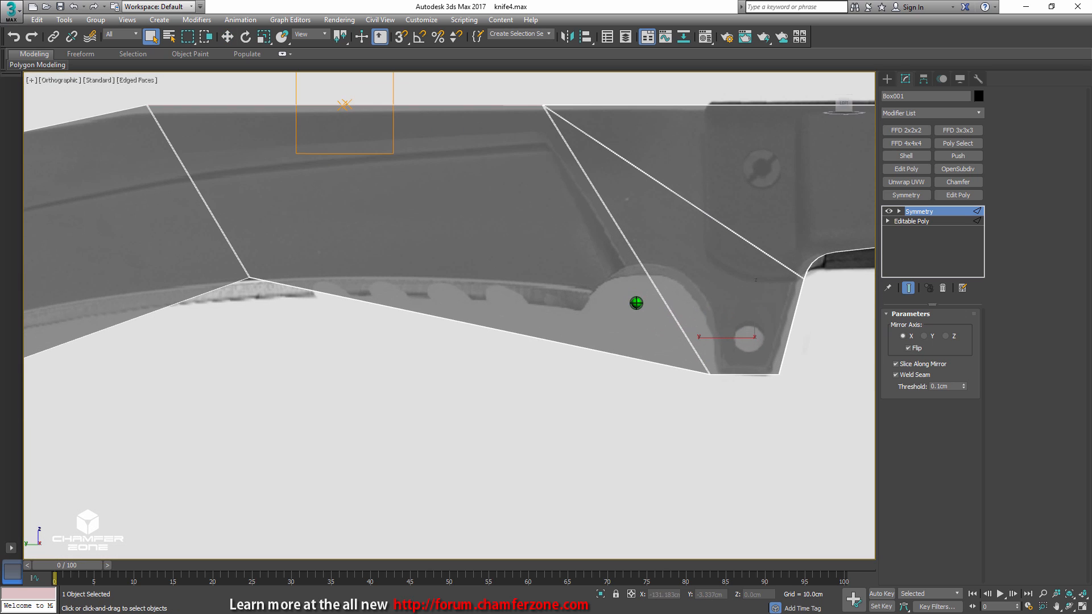
click(912, 221)
key(2)
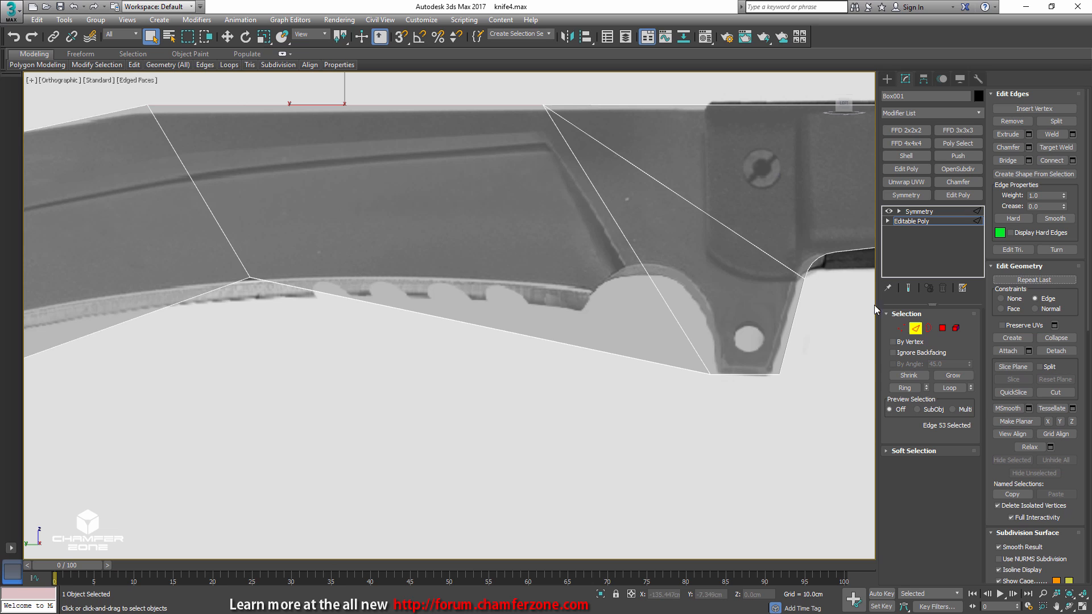
key(alt+c)
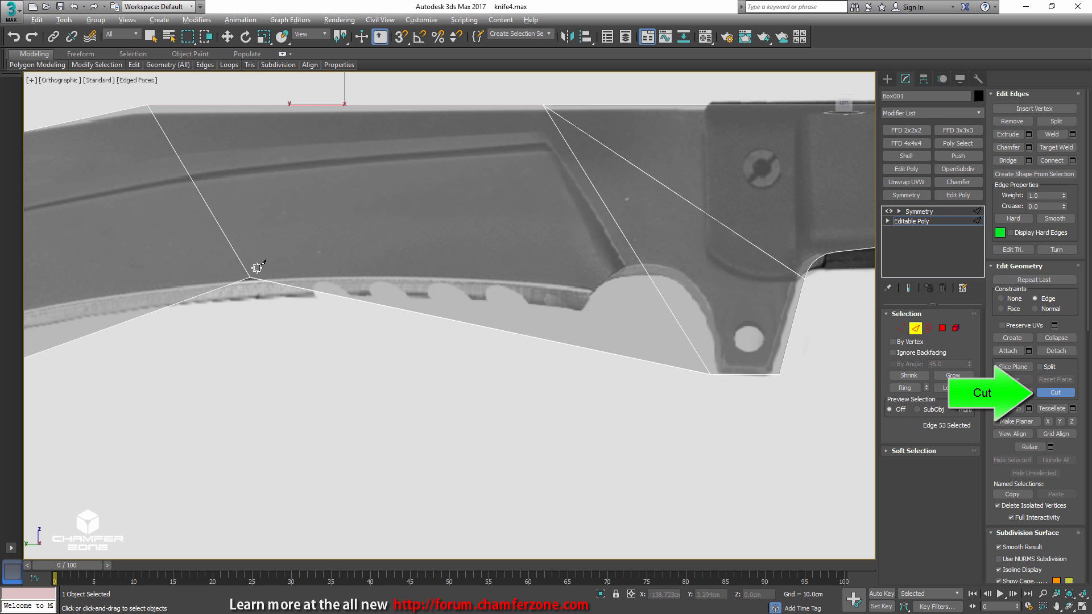
click(250, 276)
click(595, 289)
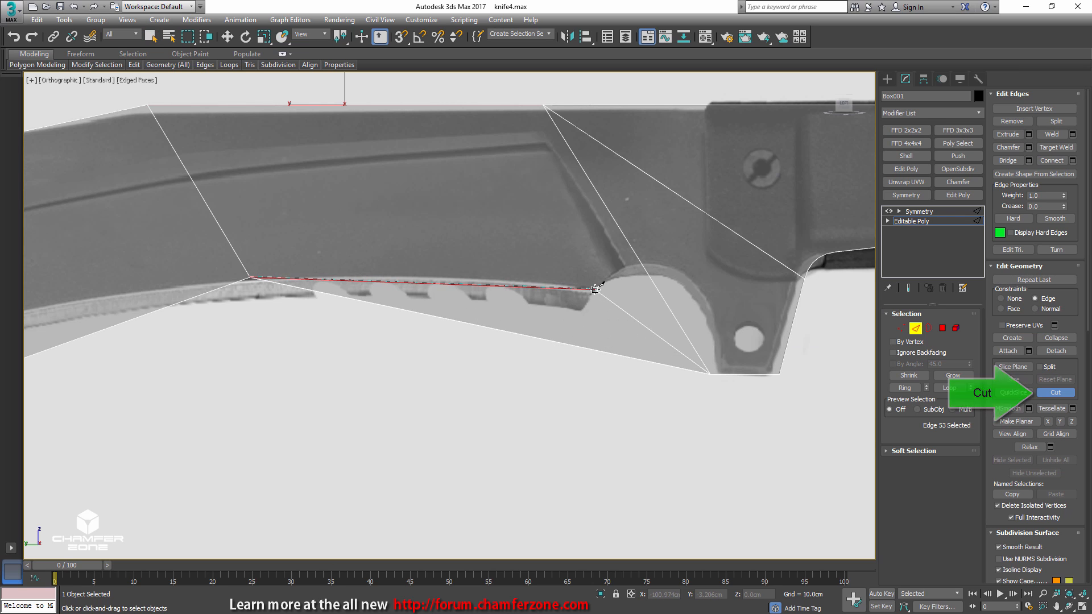
click(610, 275)
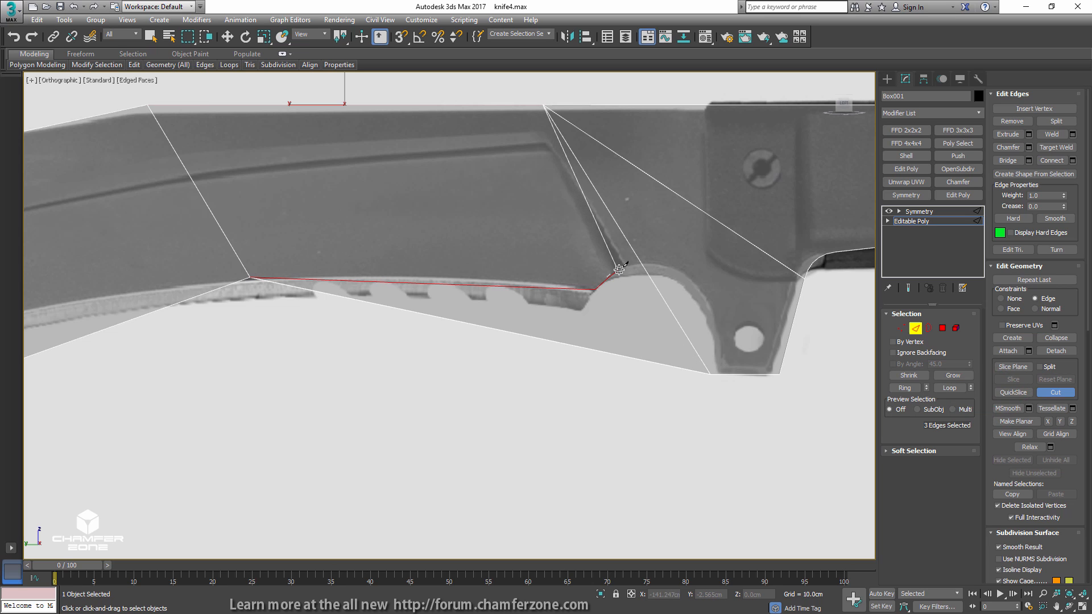
click(545, 106)
- Cut along the curve of the finger notch in the reference, ending on the bottom edge of the guard
scroll(632, 245, up, 2)
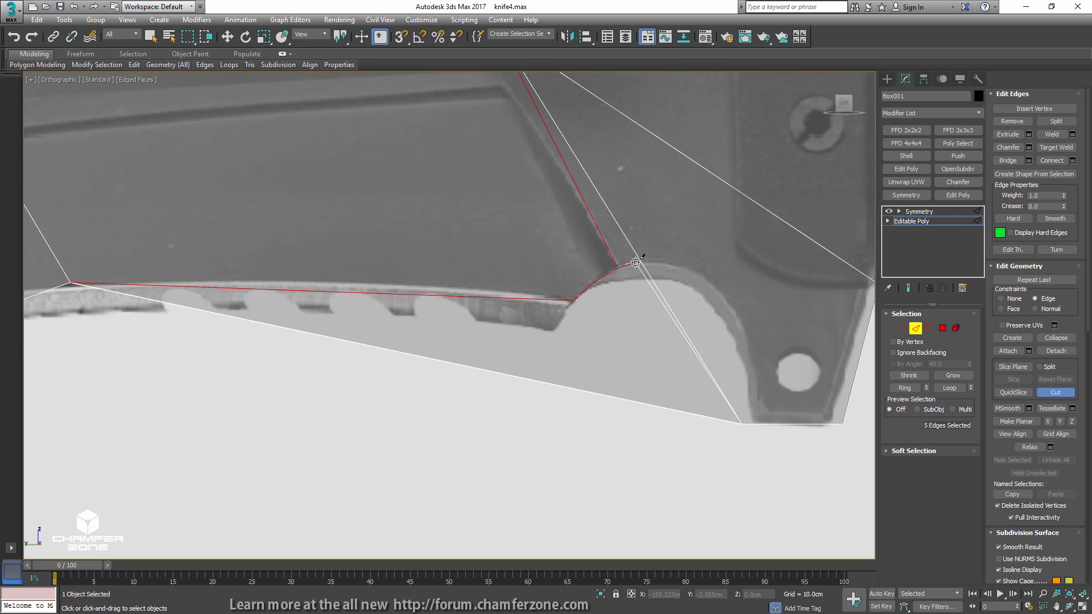
click(642, 262)
click(689, 268)
click(742, 323)
click(751, 349)
click(756, 385)
click(756, 381)
click(761, 422)
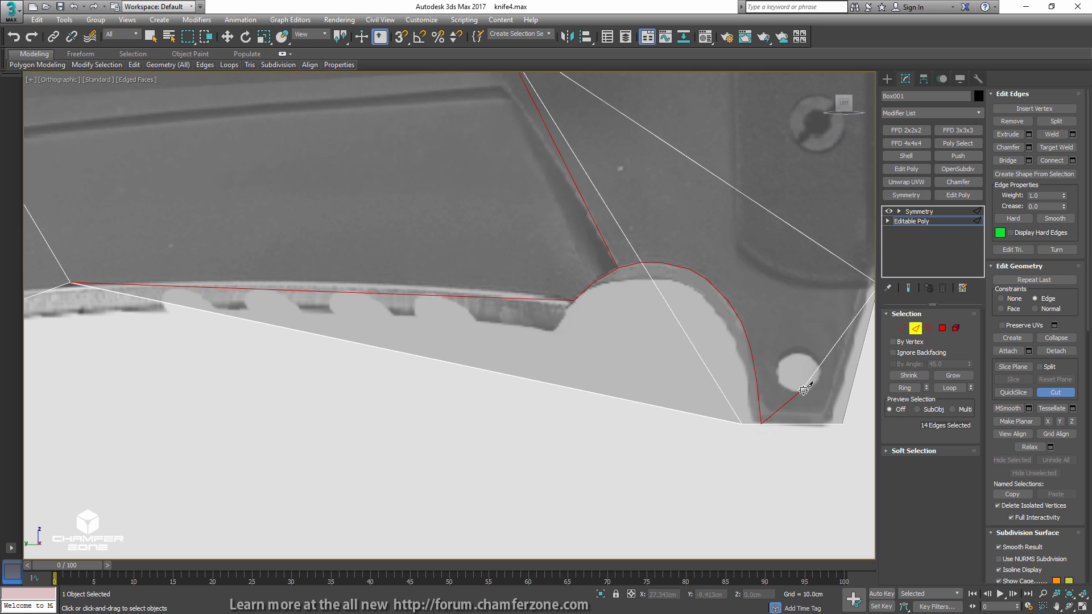
- Delete the polygons below the new cut under the blade and inside the finger notch
click(940, 330)
right_click(694, 351)
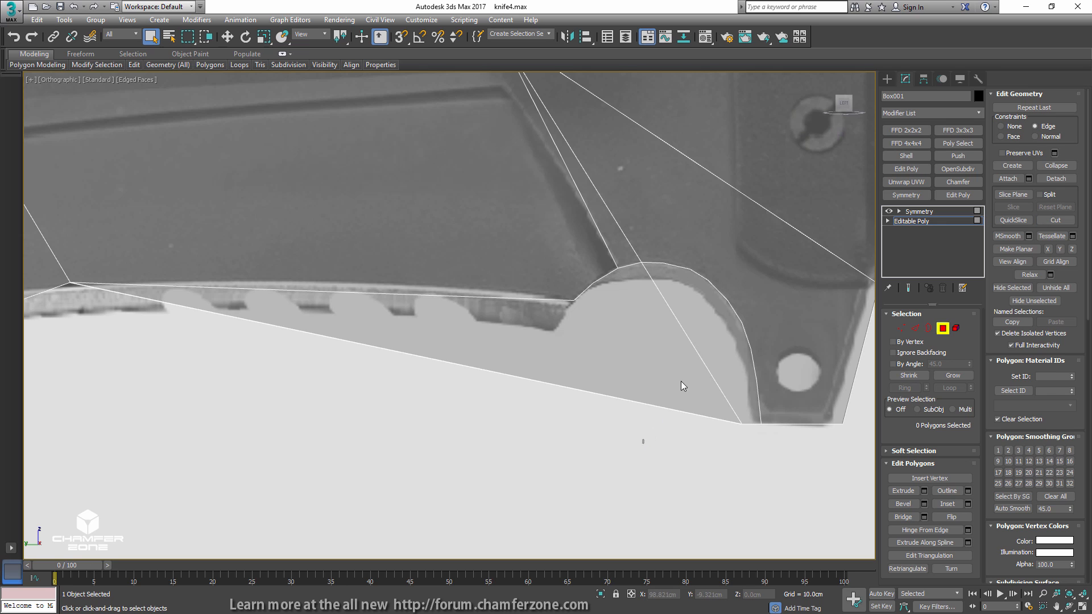
click(695, 335)
key(Delete)
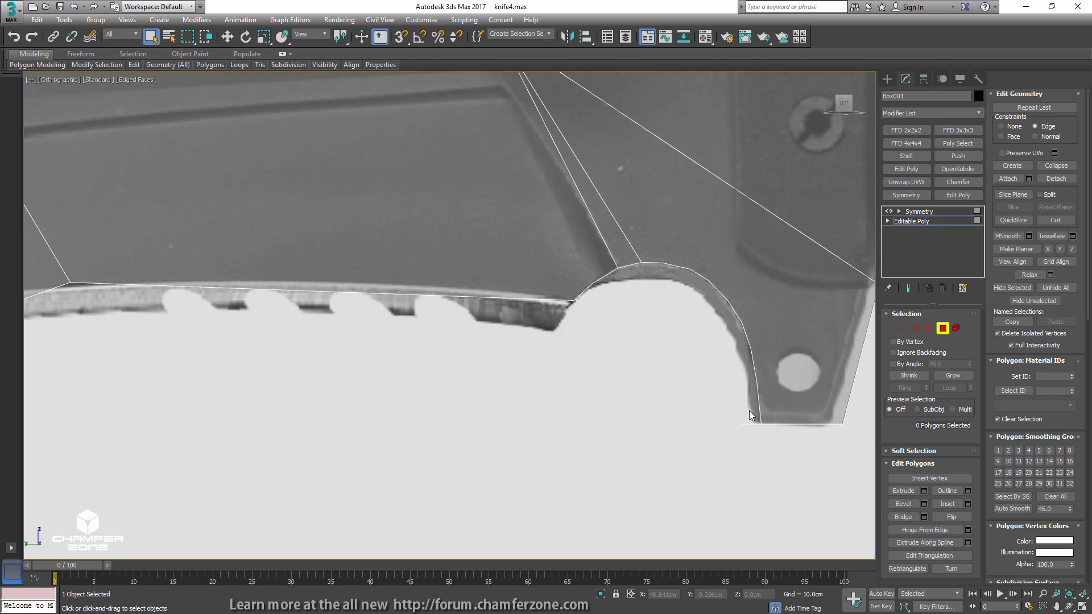
- Extrude the open edges along the lower blade and finger notch across the thickness, with no constraint, and set their X position to 0
alt+middle_drag(749, 410, 717, 397)
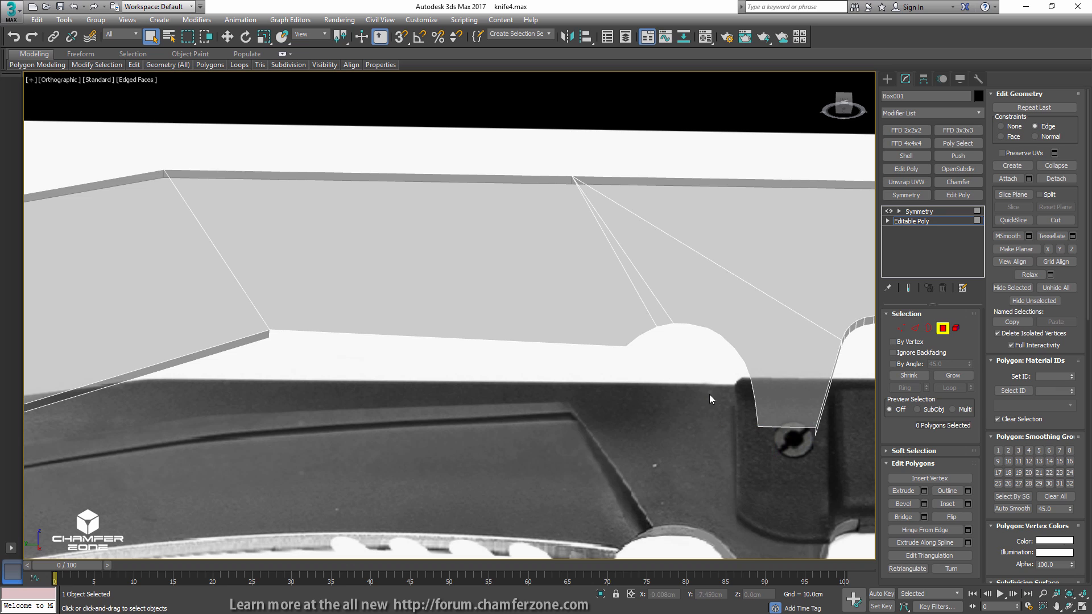
key(alt+x)
middle_drag(558, 345, 604, 351)
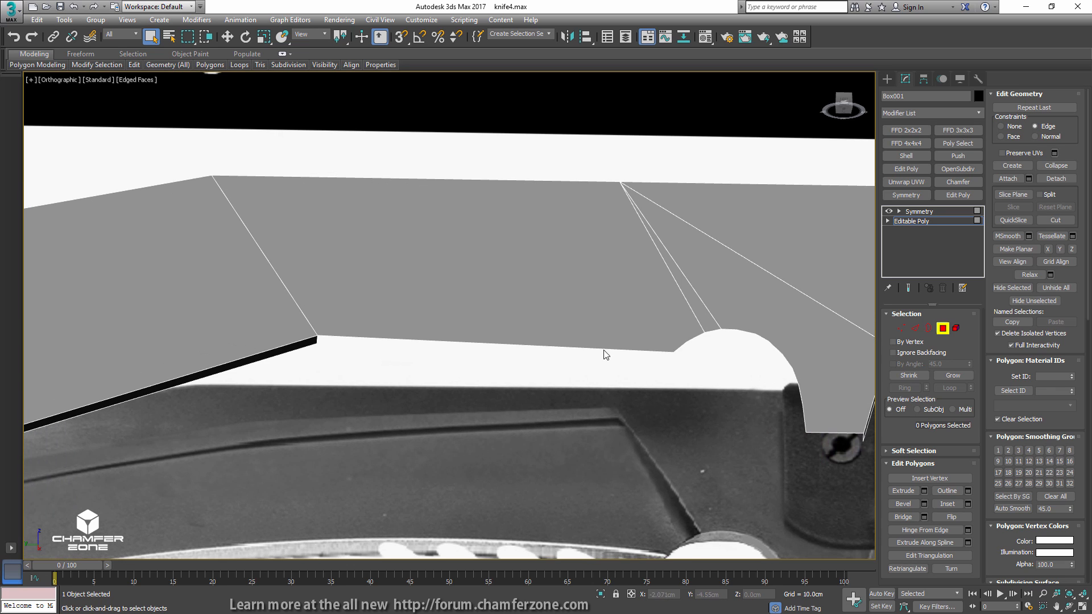
key(2)
double_click(607, 350)
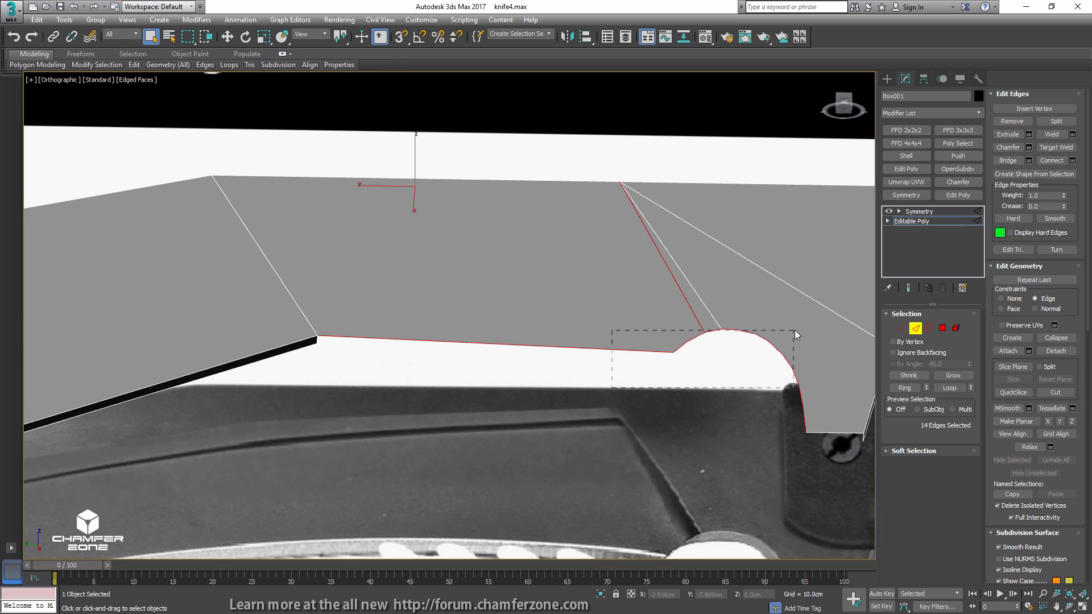
drag(794, 330, 801, 326)
ctrl+drag(778, 424, 810, 397)
alt+drag(714, 284, 664, 298)
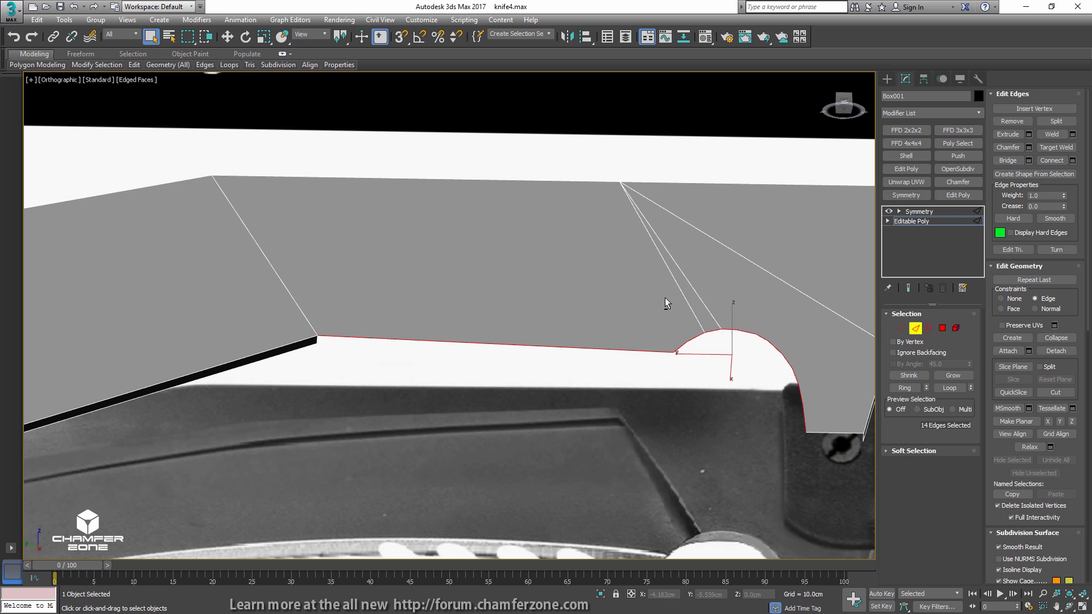
key(w)
alt+middle_drag(668, 380, 674, 356)
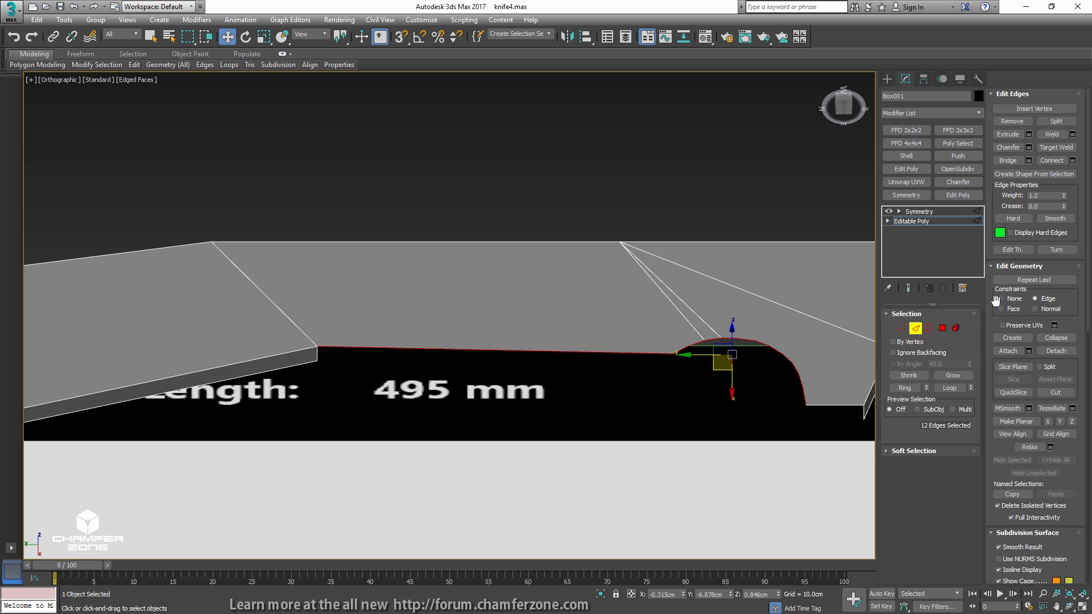
shift+drag(732, 390, 732, 399)
double_click(672, 595)
text(0)
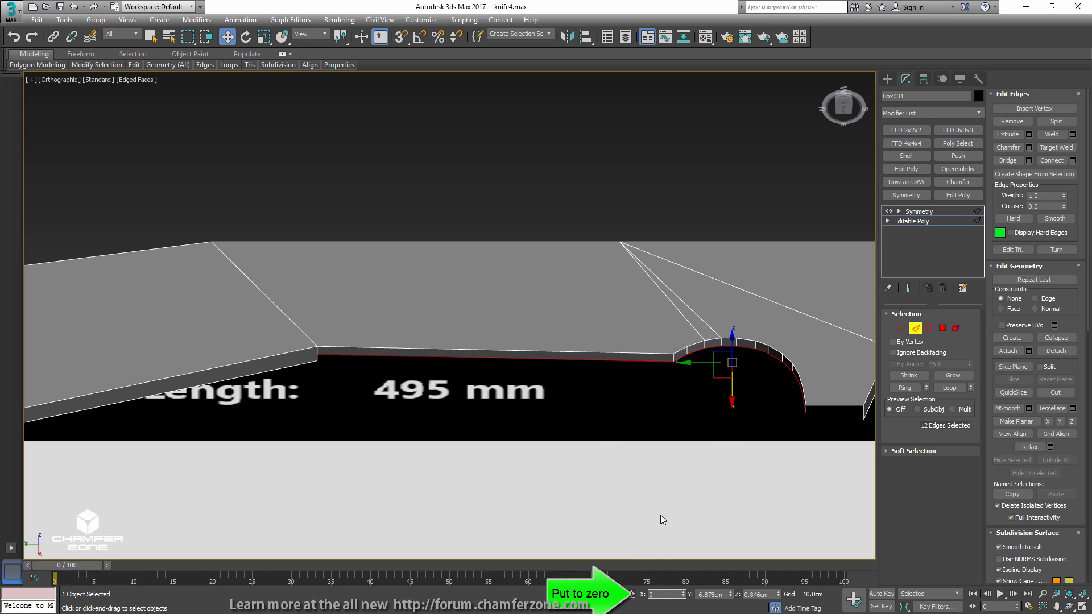
key(Return)
- Bridge the two short edges at the tip of the guard to close its bottom
alt+middle_drag(721, 429, 756, 430)
middle_drag(796, 435, 685, 396)
click(692, 394)
ctrl+click(748, 409)
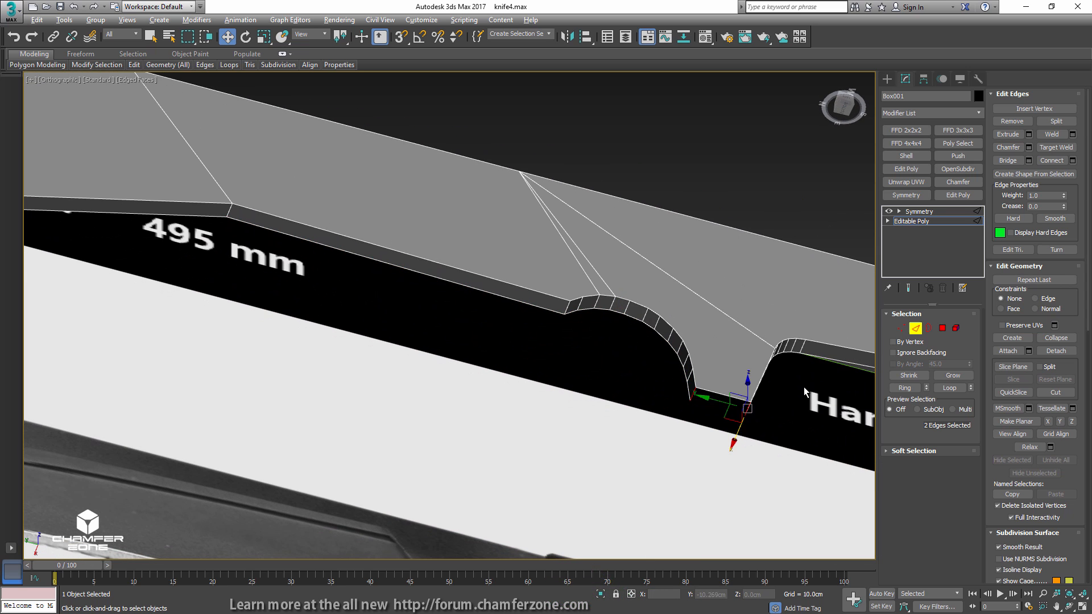
alt+middle_drag(804, 387, 877, 306)
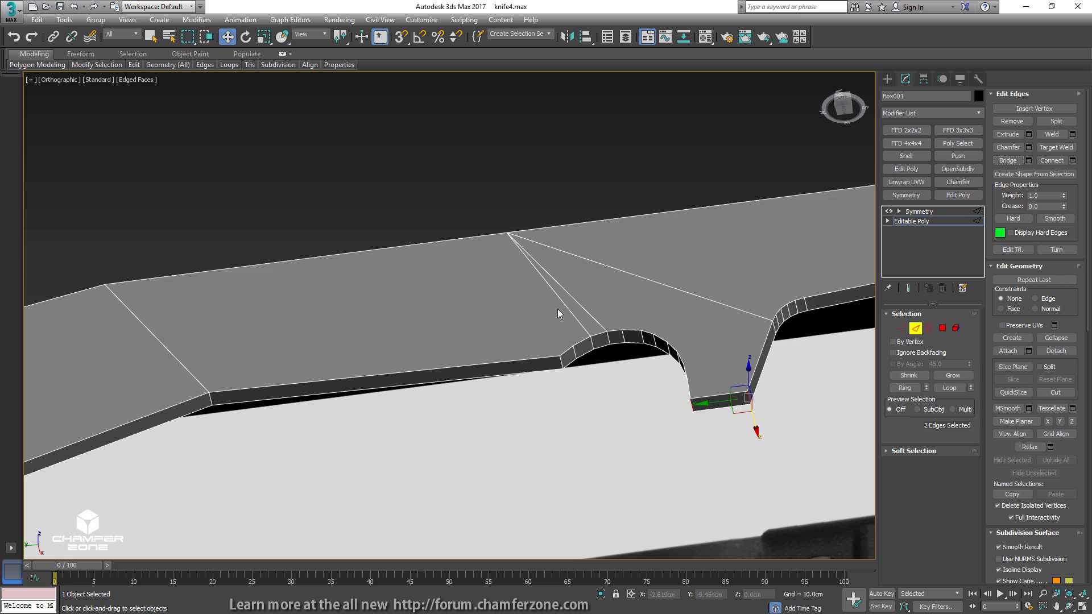
- Weld the two vertices at the blade's lower corner where the new side strip meets the old one
middle_drag(210, 380, 441, 309)
key(1)
drag(440, 347, 453, 334)
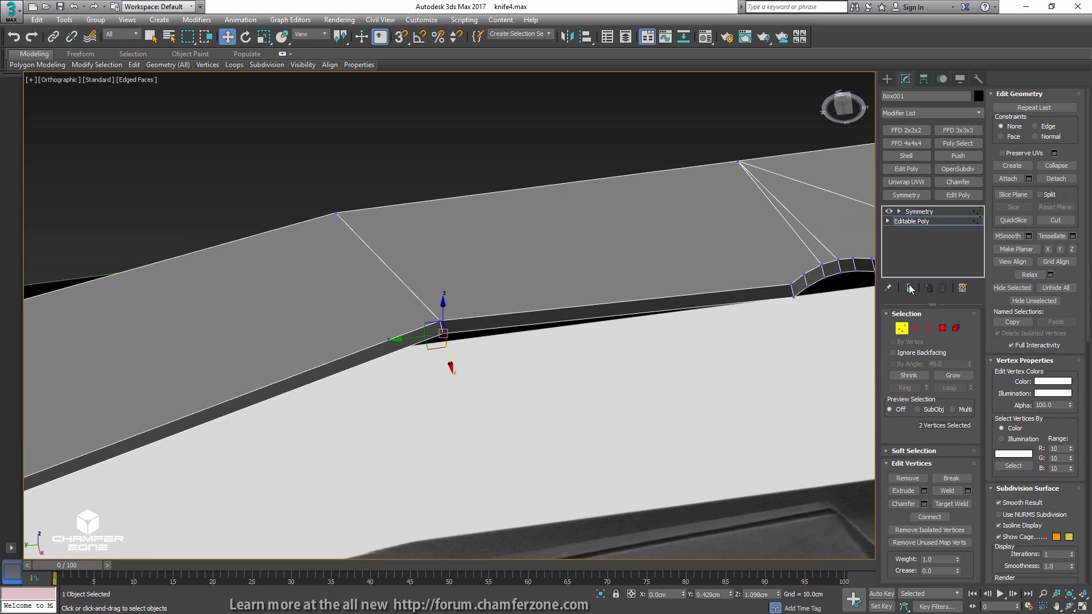
click(947, 491)
alt+middle_drag(750, 319, 567, 326)
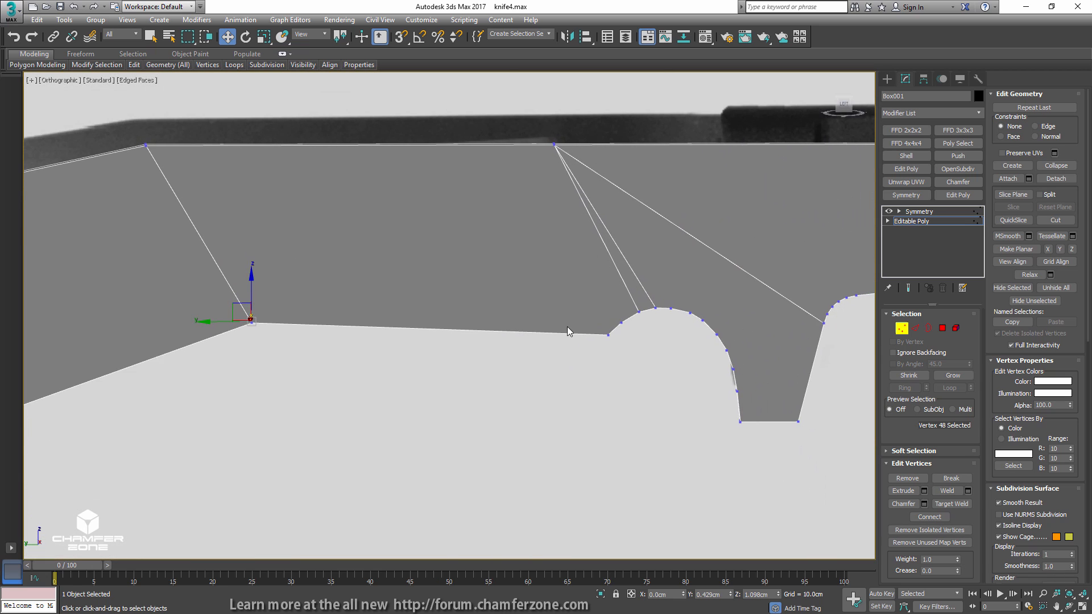
- In the left view, create a cylinder with a radius of about 0.29 cm over the guard's hole in the reference
key(l)
scroll(449, 293, up, 10)
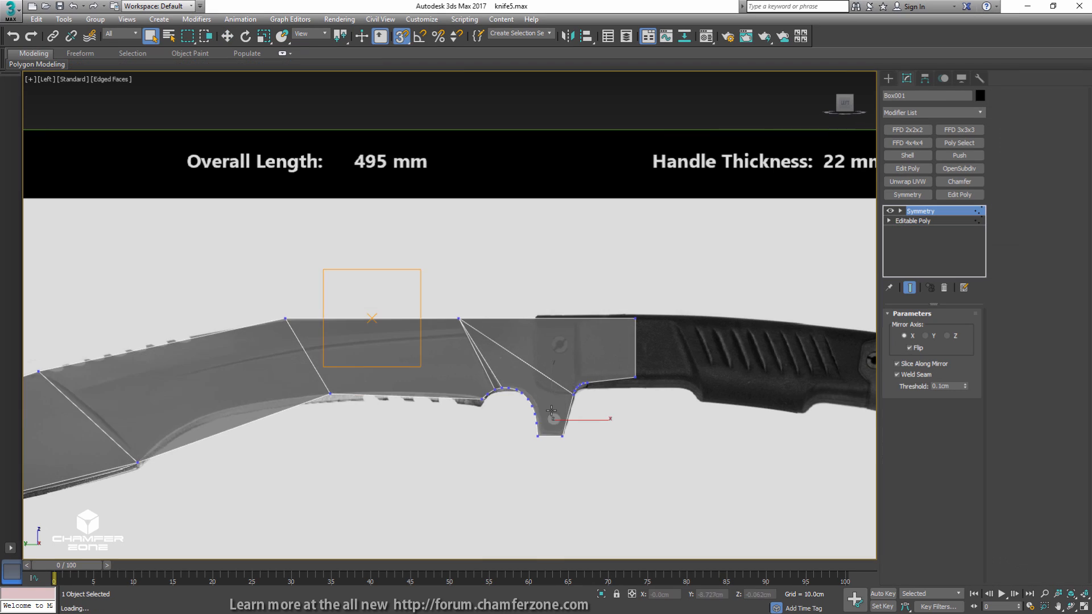
scroll(556, 414, up, 5)
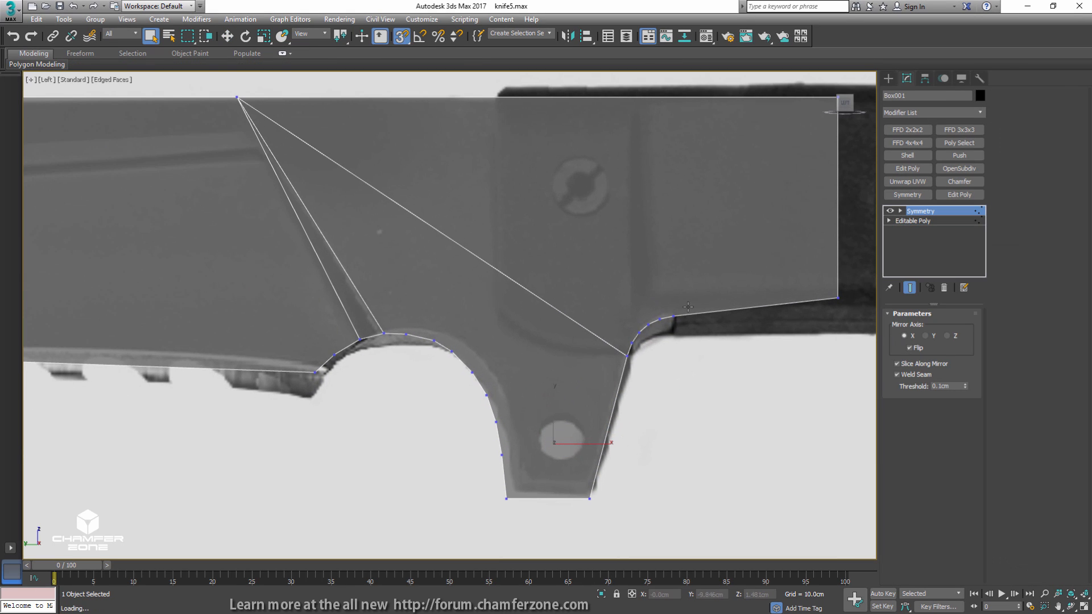
click(887, 80)
click(908, 171)
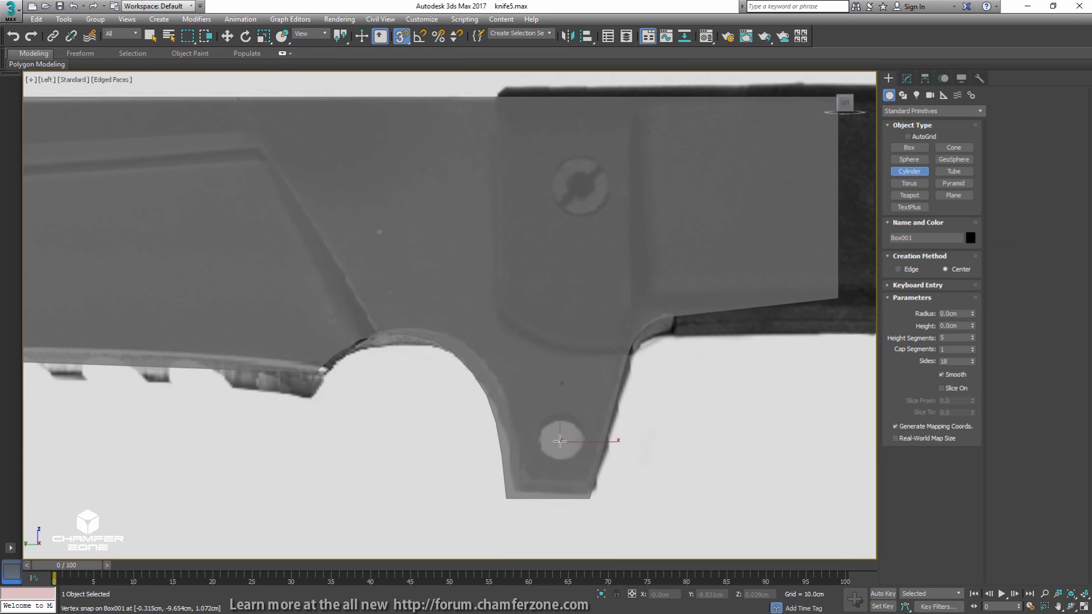
drag(560, 441, 574, 420)
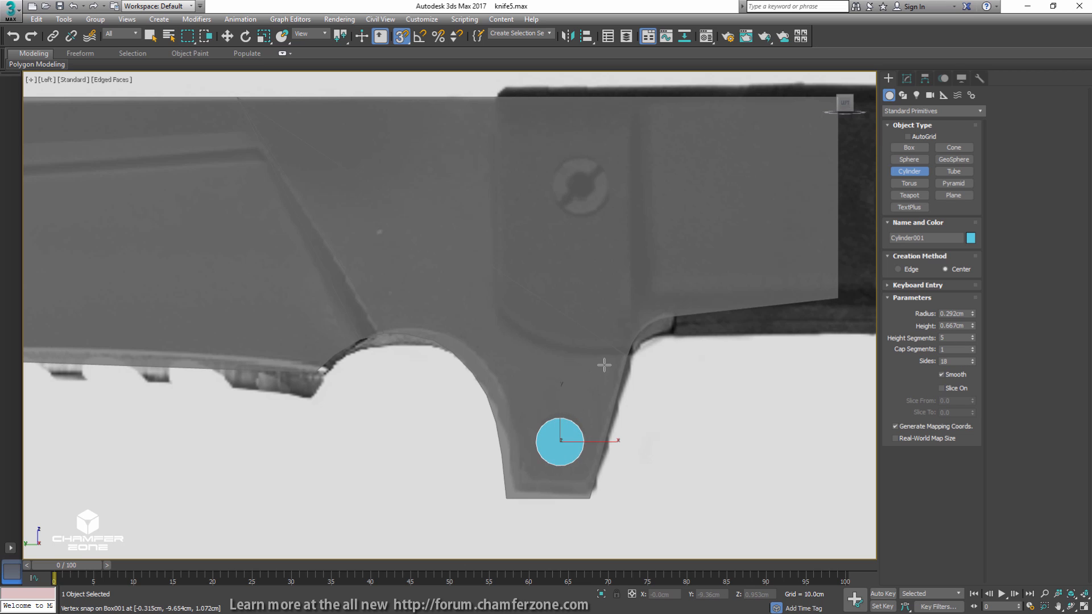
key(w)
- Select the knife blade and check that Vertex is the active option in the snap settings
click(610, 333)
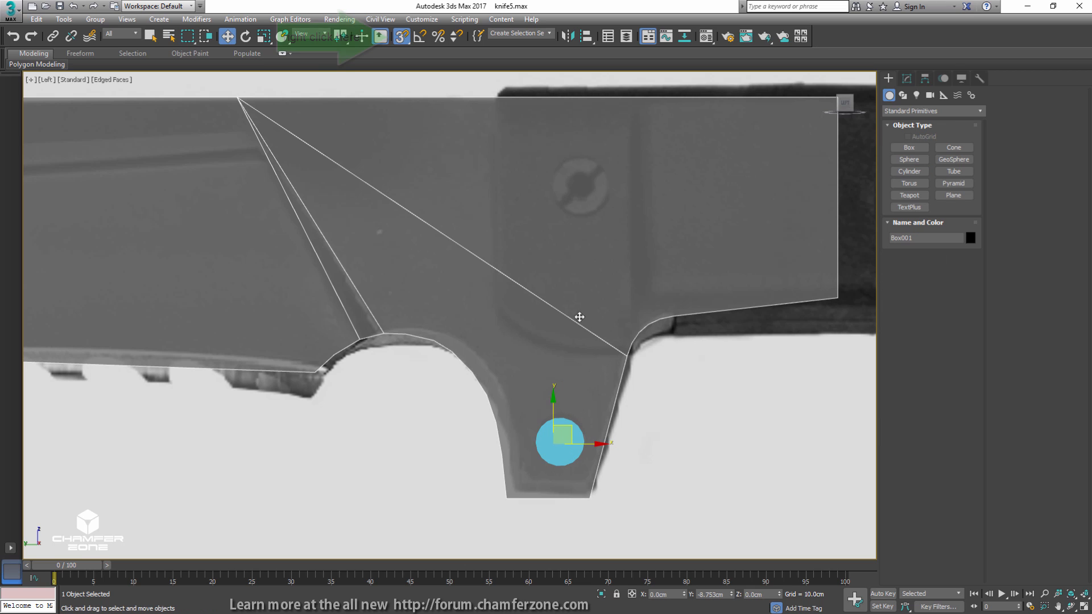
right_click(401, 37)
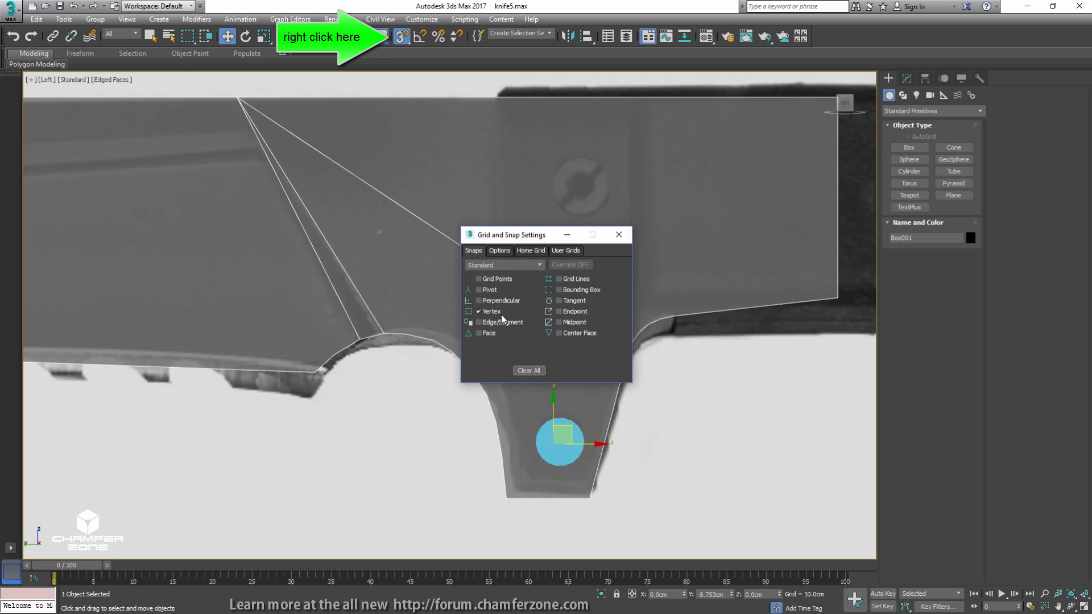
click(618, 234)
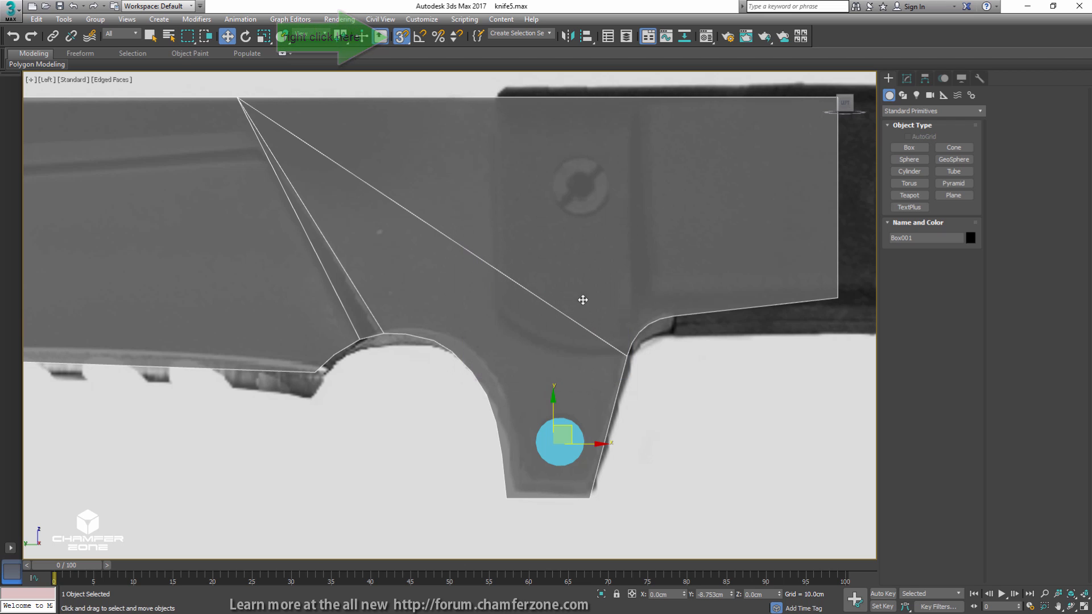
- On the blade's Editable Poly, snap Cut points along the upper arc of the cylinder's outline in the left wireframe view
click(906, 78)
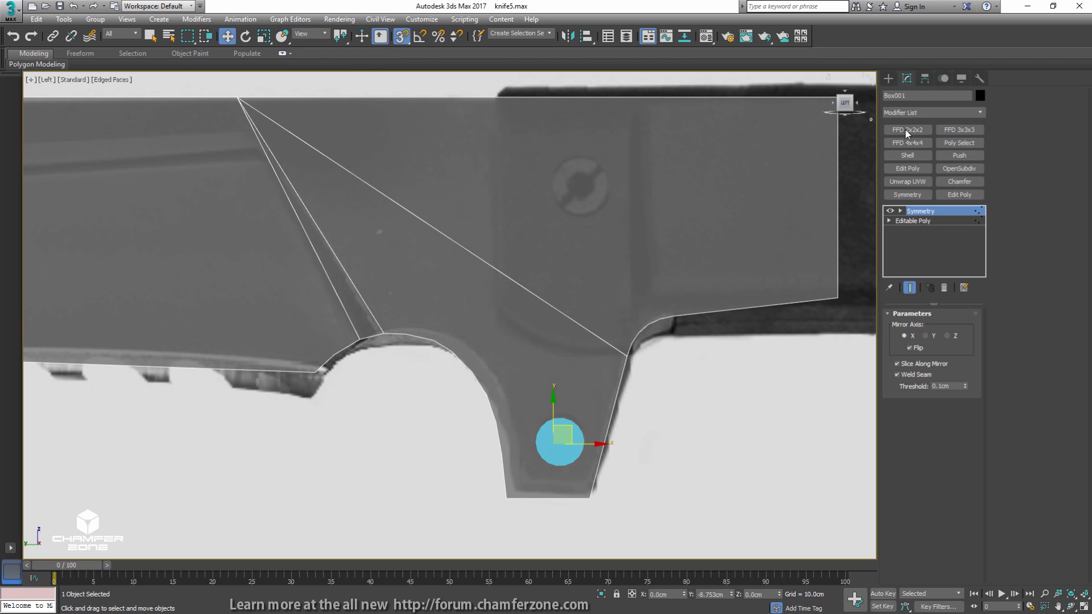
click(907, 220)
click(1057, 220)
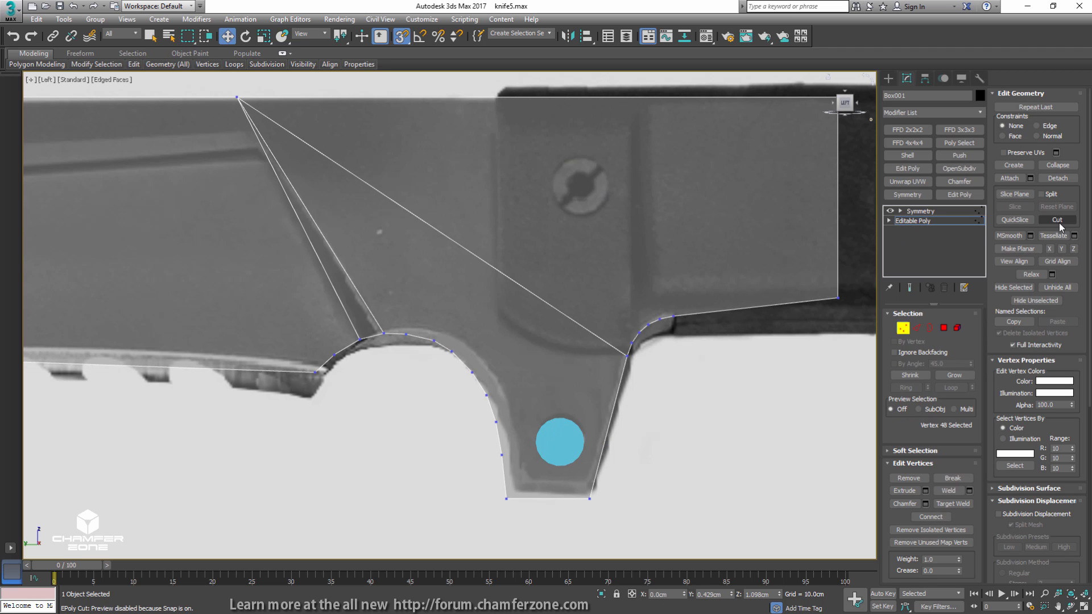
scroll(583, 398, up, 3)
scroll(584, 397, up, 2)
middle_drag(588, 384, 616, 253)
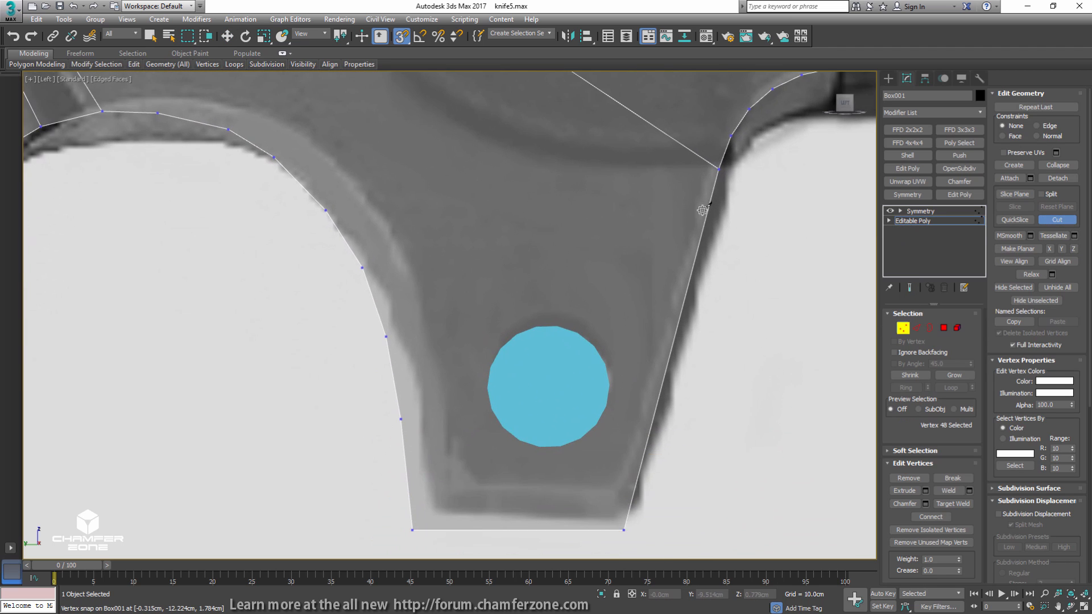
key(F3)
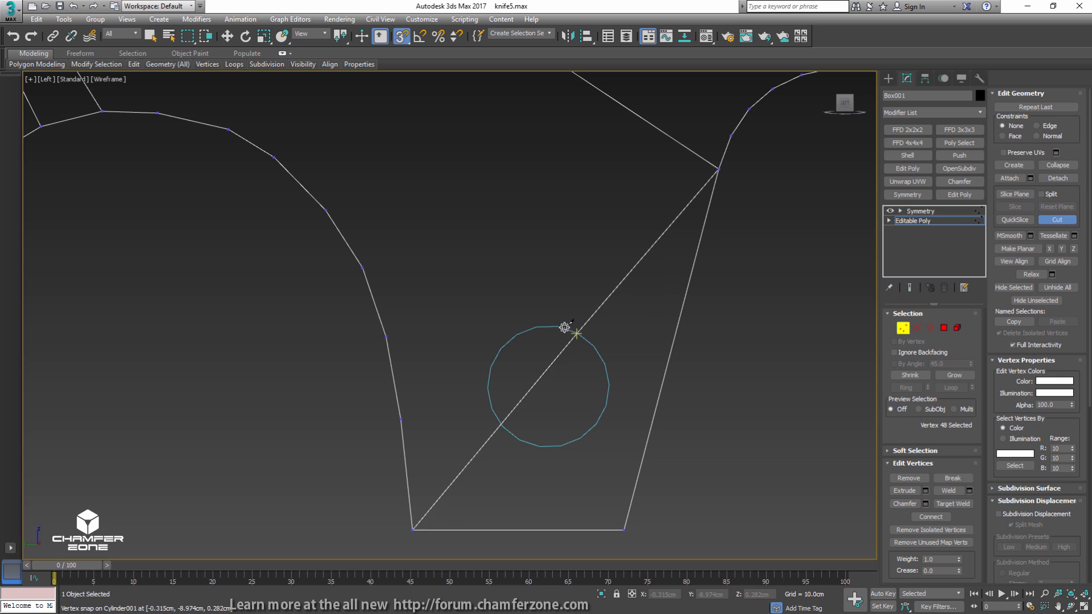
click(578, 333)
click(557, 326)
click(536, 328)
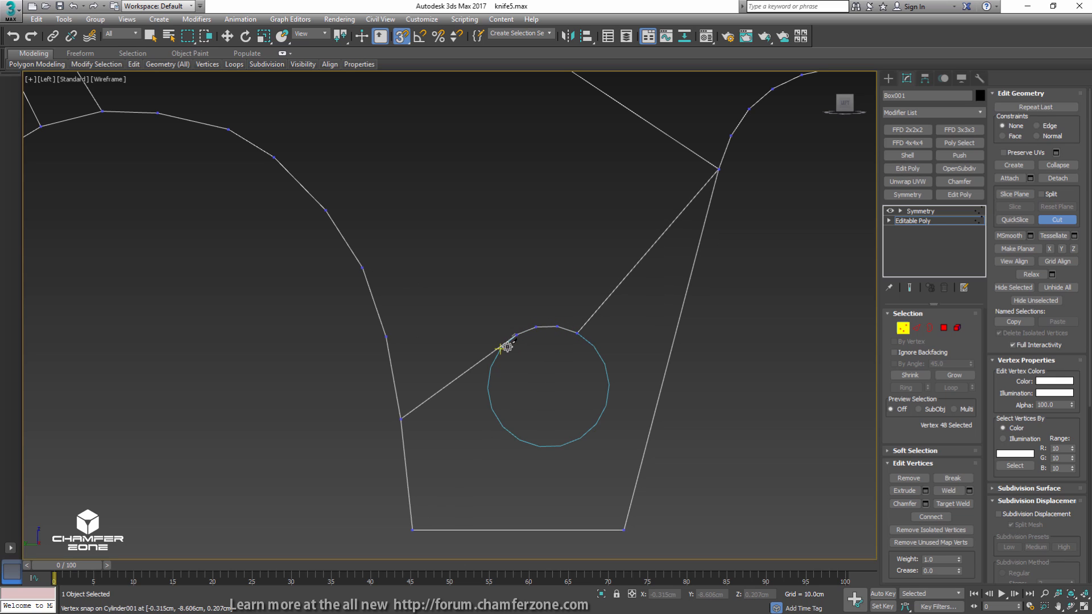
- Continue the cut down the blade-facing arc of the circle, joining it to two vertices on the guard's finger-notch edge
click(386, 338)
click(490, 368)
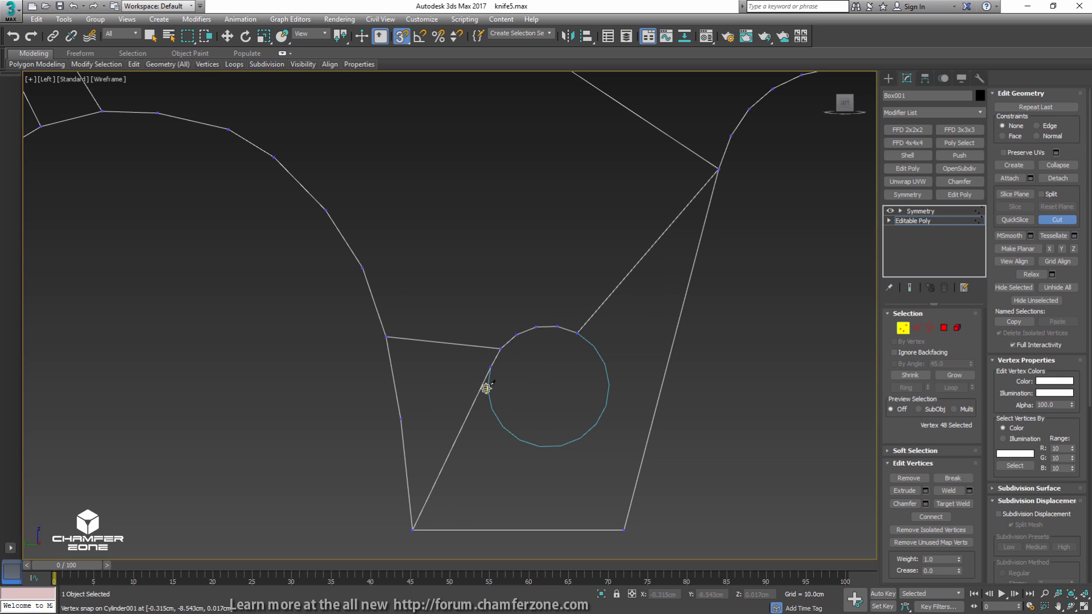
click(488, 389)
click(492, 409)
click(401, 419)
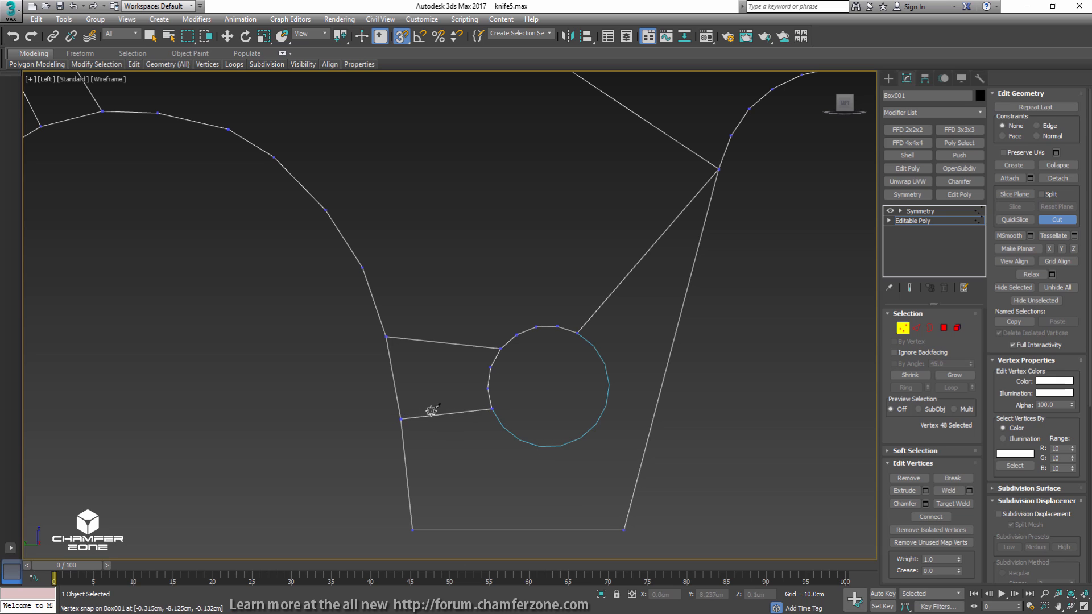
- Cut along the circle's lower and handle-facing arcs, connecting it to the guard's two bottom corners and closing the outline
click(500, 430)
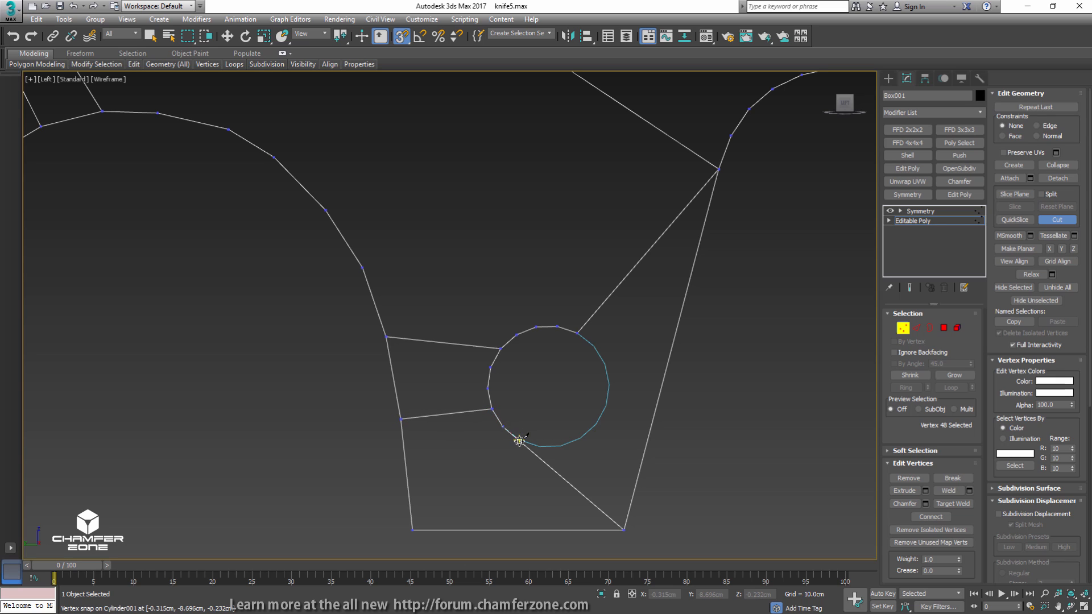
click(412, 530)
click(563, 448)
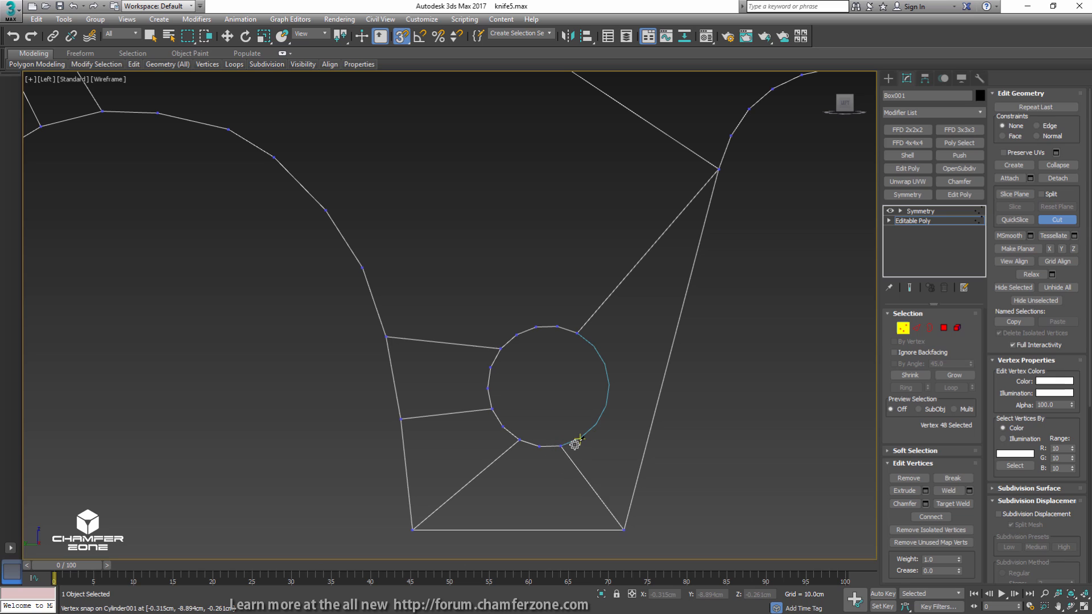
click(577, 441)
click(617, 530)
click(597, 426)
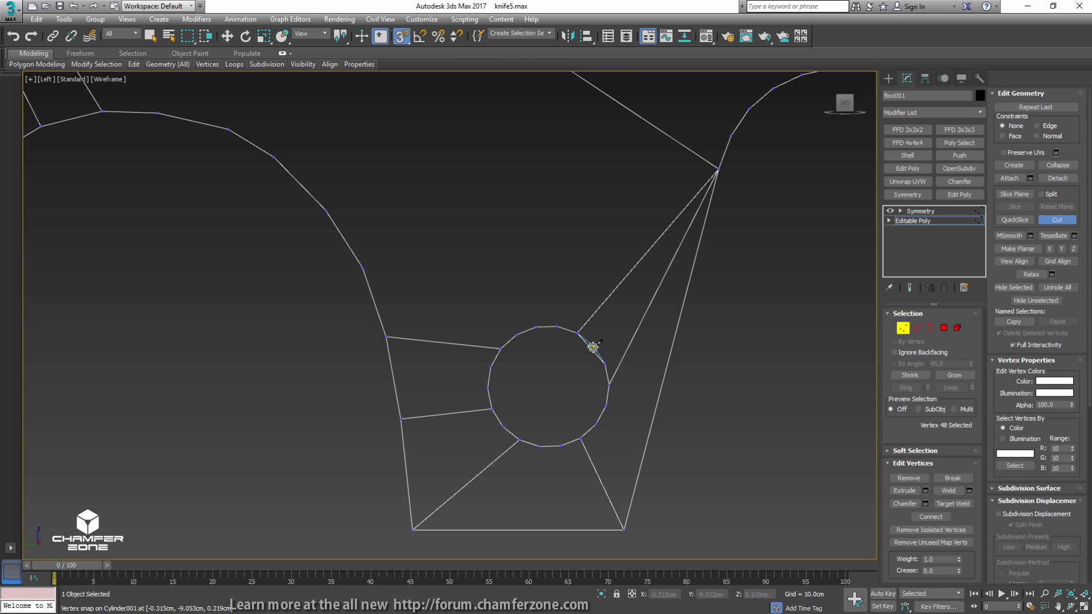
- Delete the cylinder used as the hole template and reselect the knife blade
mouse_move(608, 352)
alt+middle_down()
mouse_move(549, 373)
mouse_move(589, 324)
alt+middle_up()
key(F3)
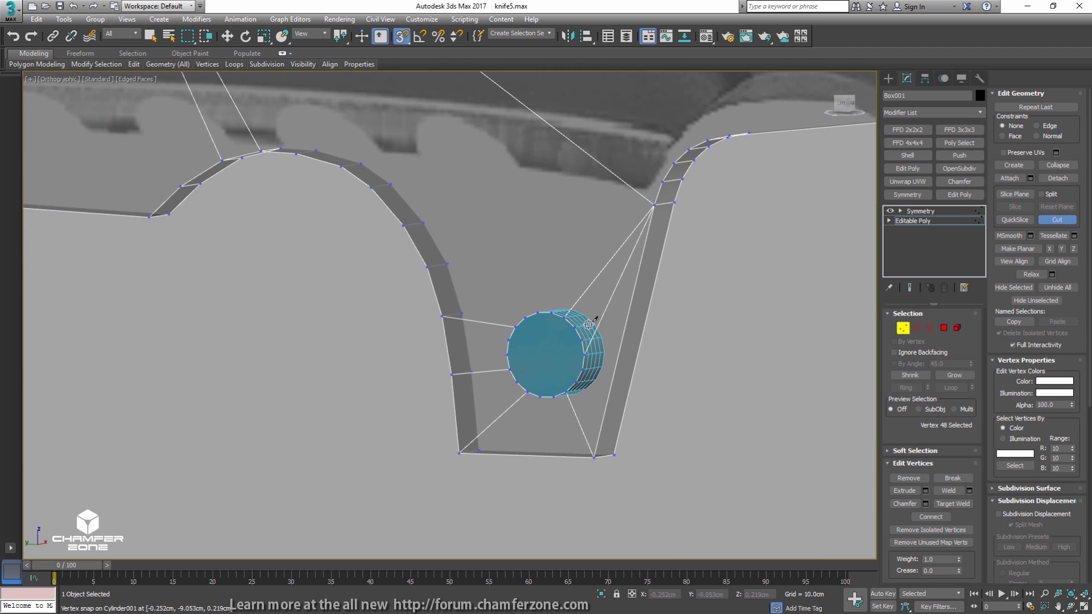
key(1)
key(q)
key(Up)
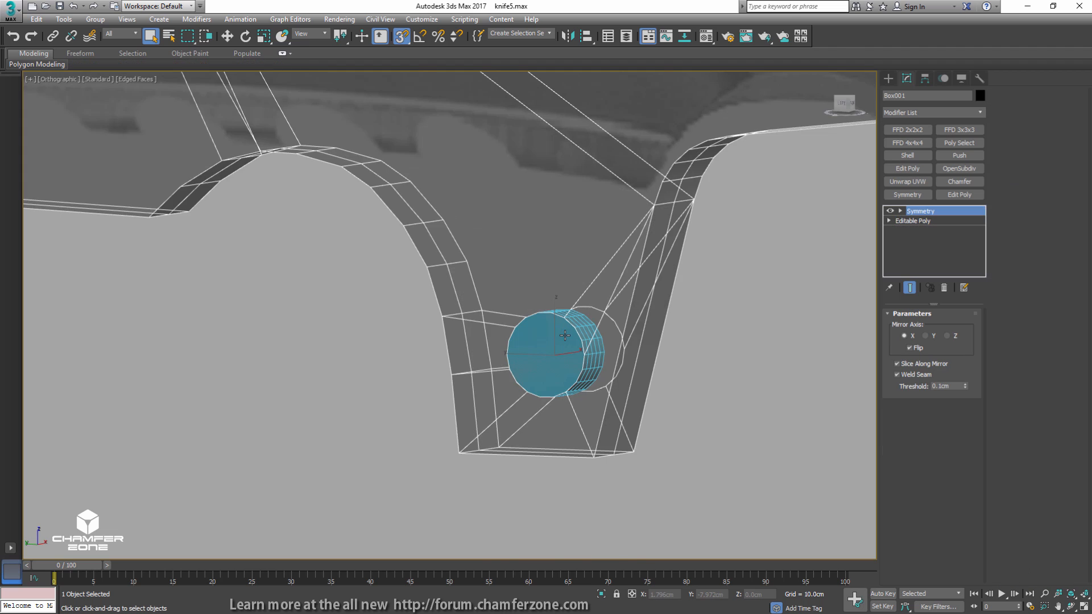
key(F3)
click(568, 335)
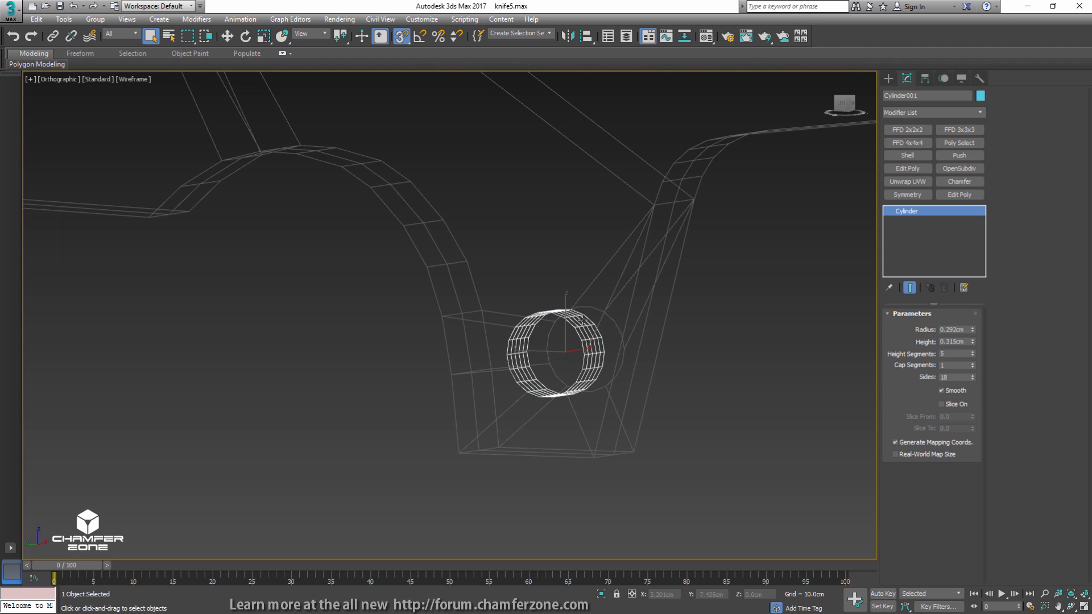
click(588, 312)
click(571, 325)
key(F3)
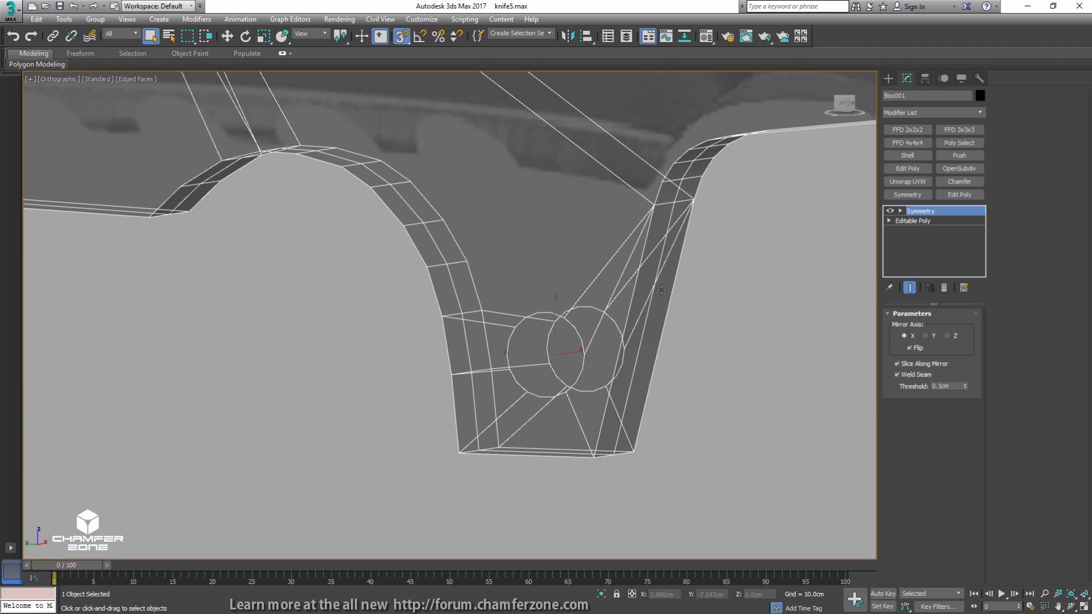
- Delete the circular polygon inside the cut outline to open the hole in the guard
click(926, 222)
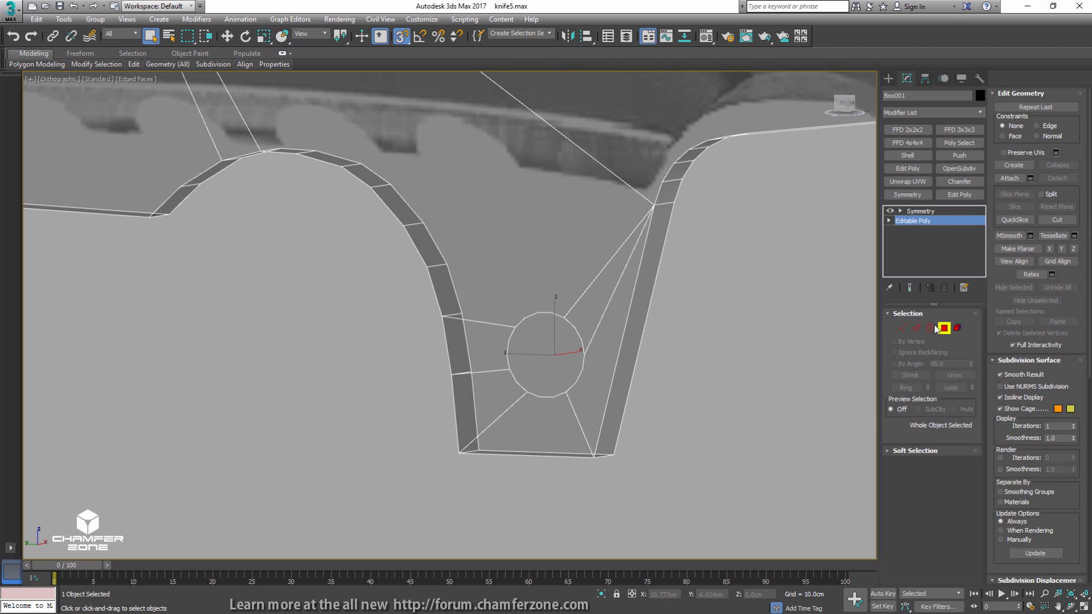
click(943, 328)
key(alt+c)
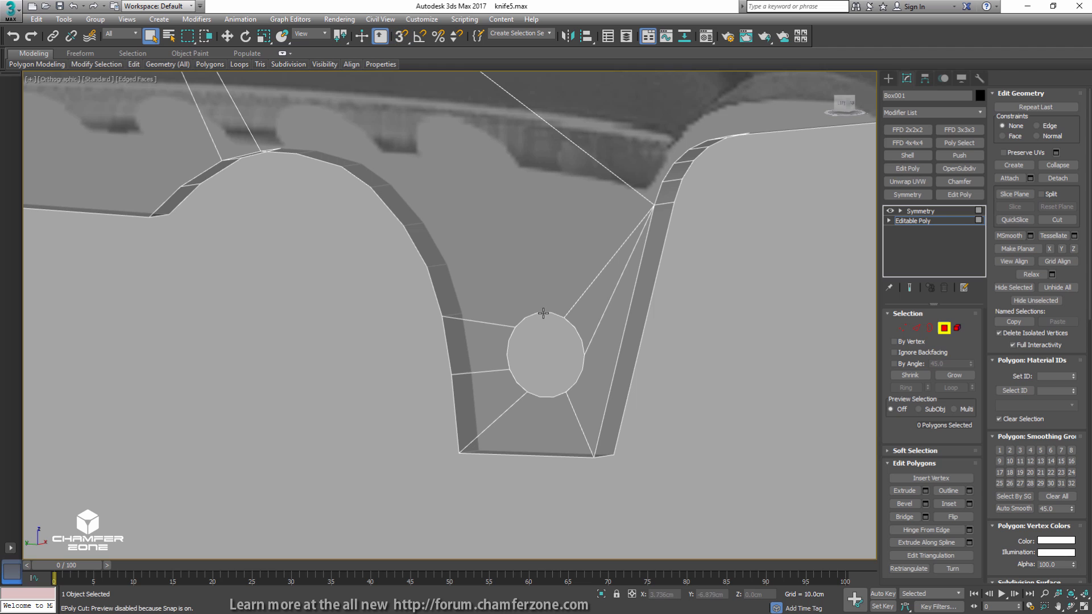
- Convert the hole's border to an edge selection and extrude it inward to the mirror plane at X 0
click(930, 328)
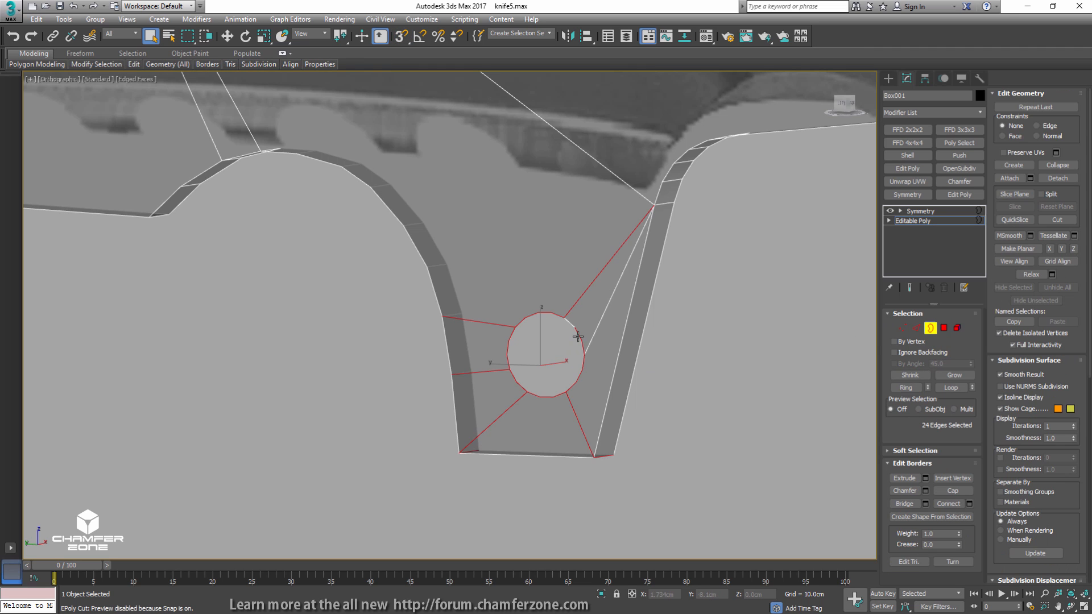
ctrl+click(916, 328)
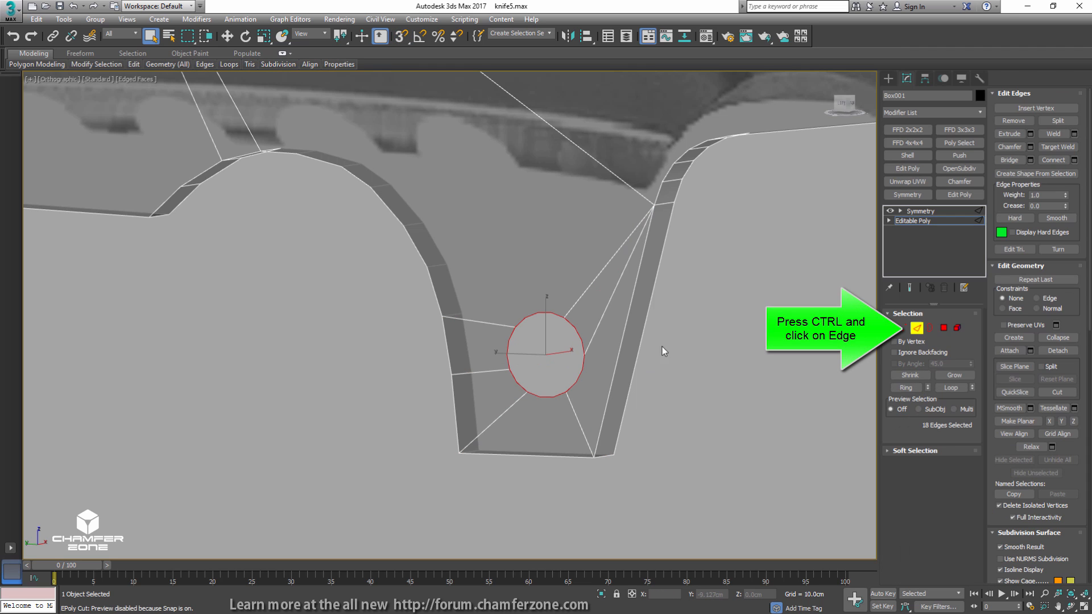
alt+middle_drag(664, 352, 579, 359)
key(w)
shift+drag(576, 347, 590, 343)
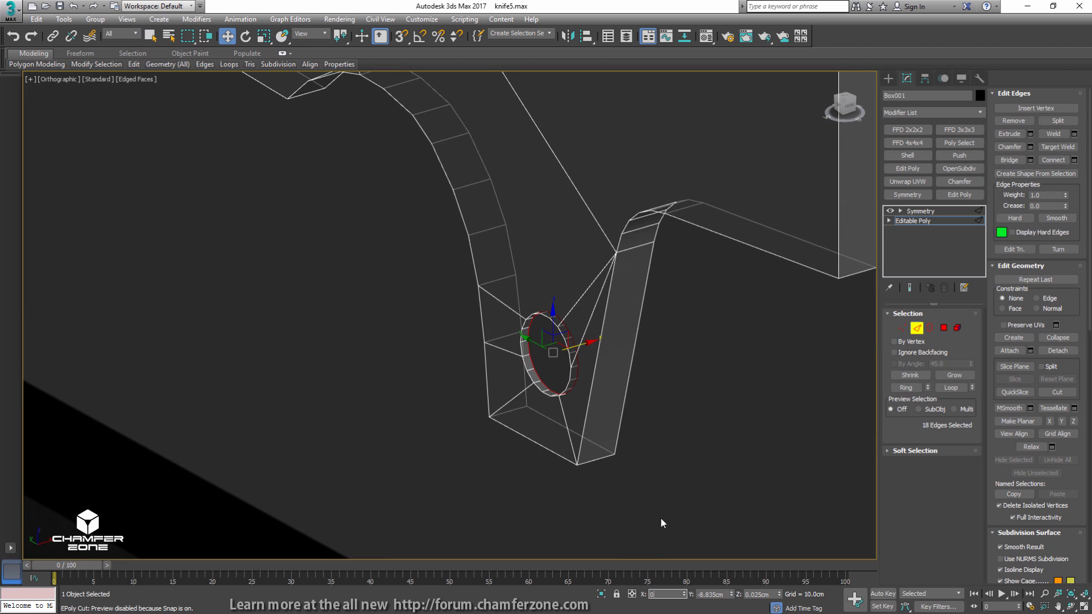
key(Return)
alt+middle_drag(617, 384, 659, 359)
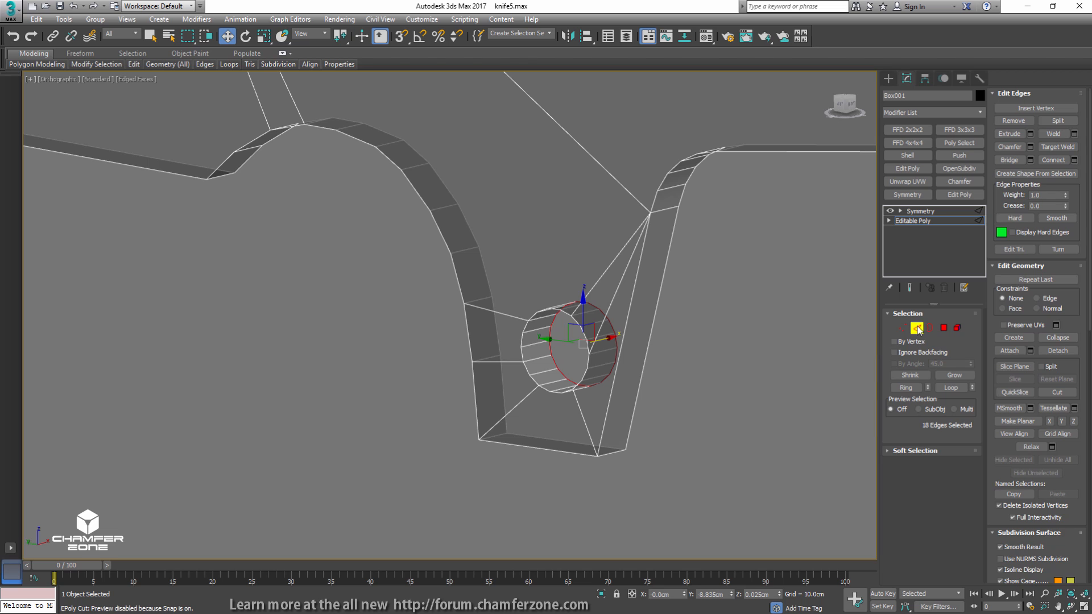
- Examine the mirrored blade with its through-hole at the Symmetry level in wireframe and shaded display
click(920, 211)
key(F3)
scroll(692, 268, down, 6)
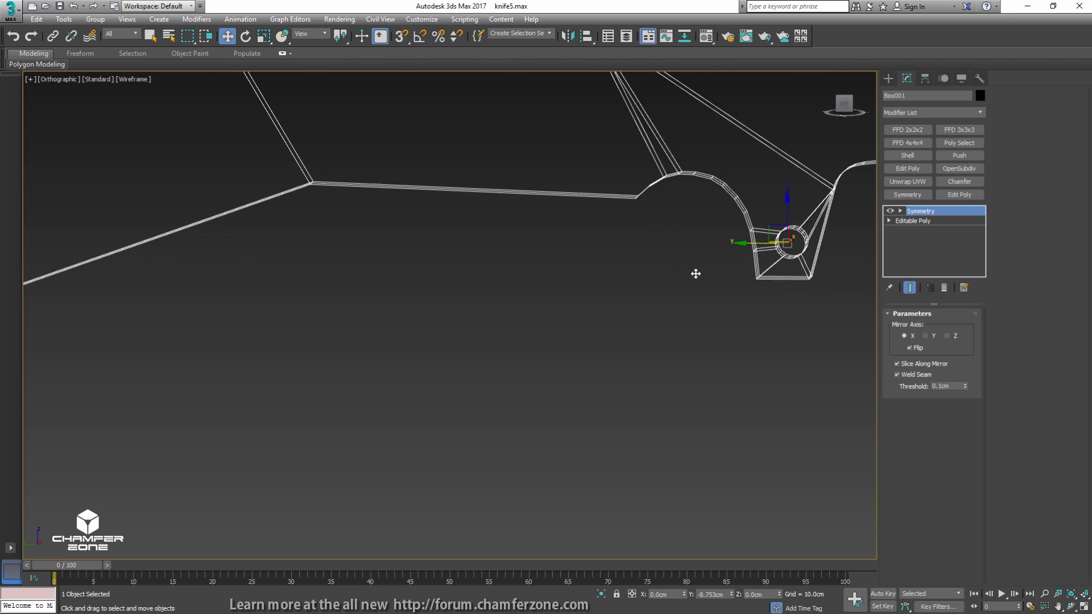
key(F3)
mouse_move(696, 274)
alt+middle_down()
mouse_move(689, 236)
mouse_move(711, 379)
alt+middle_up()
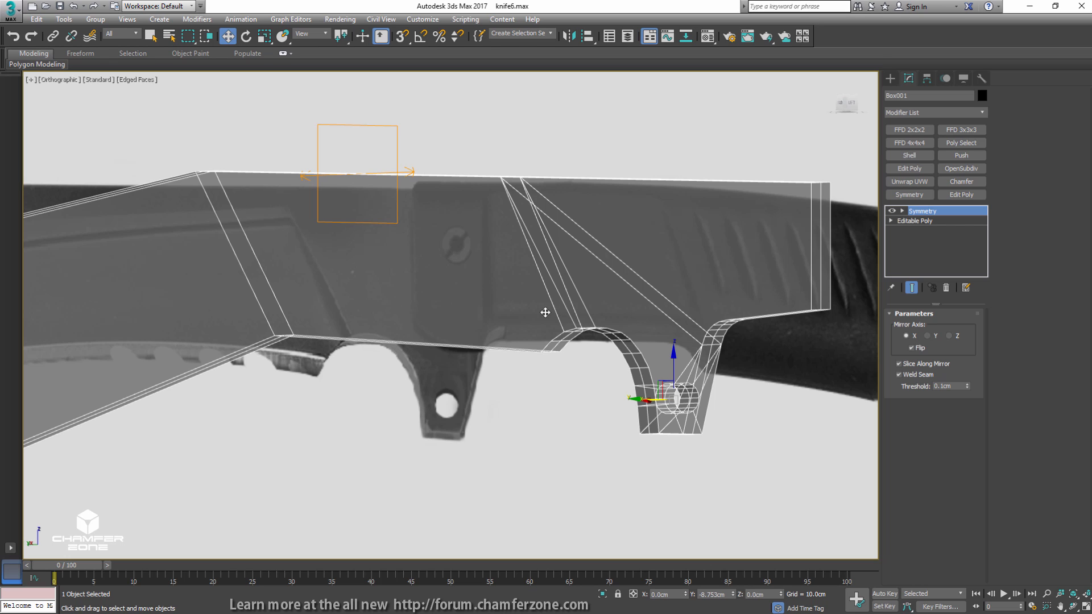
- In the left view, connect the edges across the blade's curved middle section and move the new lower vertices onto the reference curve
key(l)
middle_drag(304, 389, 586, 299)
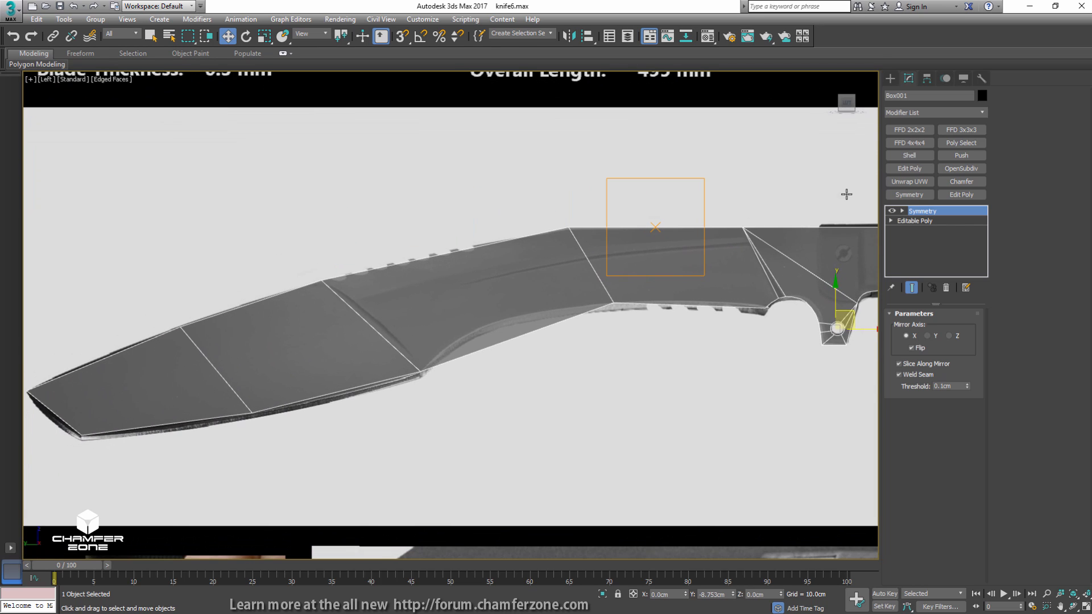
click(917, 221)
click(920, 328)
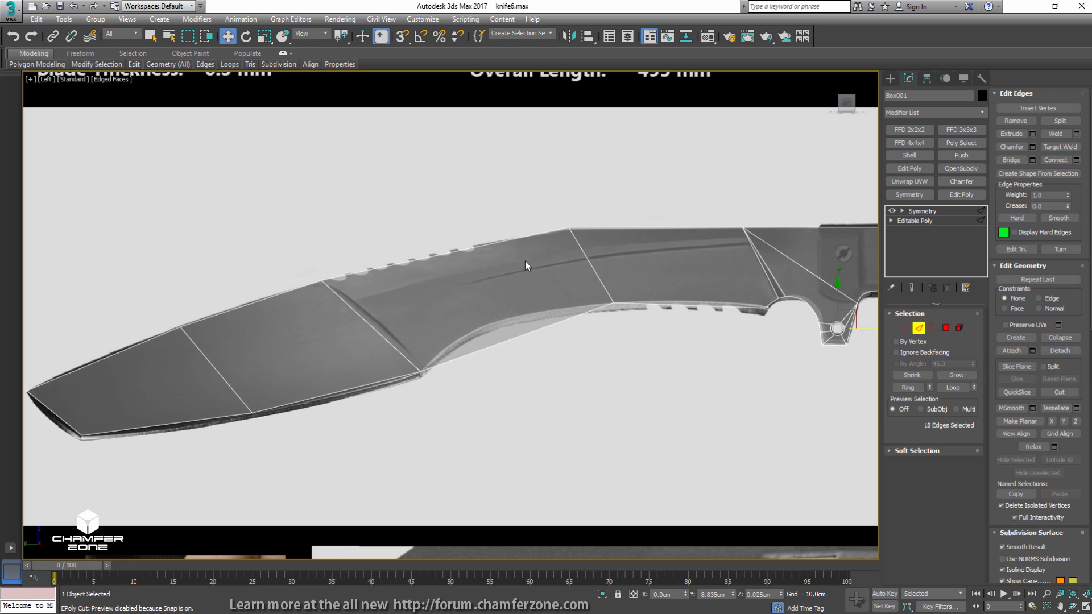
drag(520, 219, 537, 374)
click(1057, 161)
key(1)
click(516, 338)
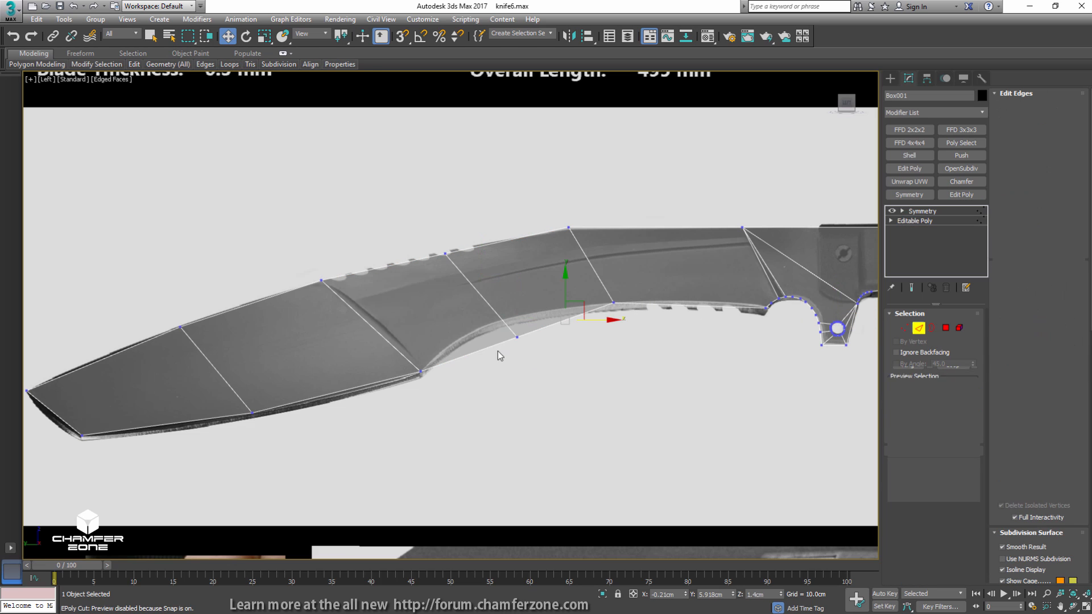
drag(539, 318, 513, 303)
- Connect the edges of the section between the blade's ridge and the tip section, and align the new segment's end vertices with the reference
key(2)
drag(273, 276, 300, 421)
key(ctrl+shift+e)
key(1)
drag(319, 379, 368, 383)
scroll(322, 390, up, 2)
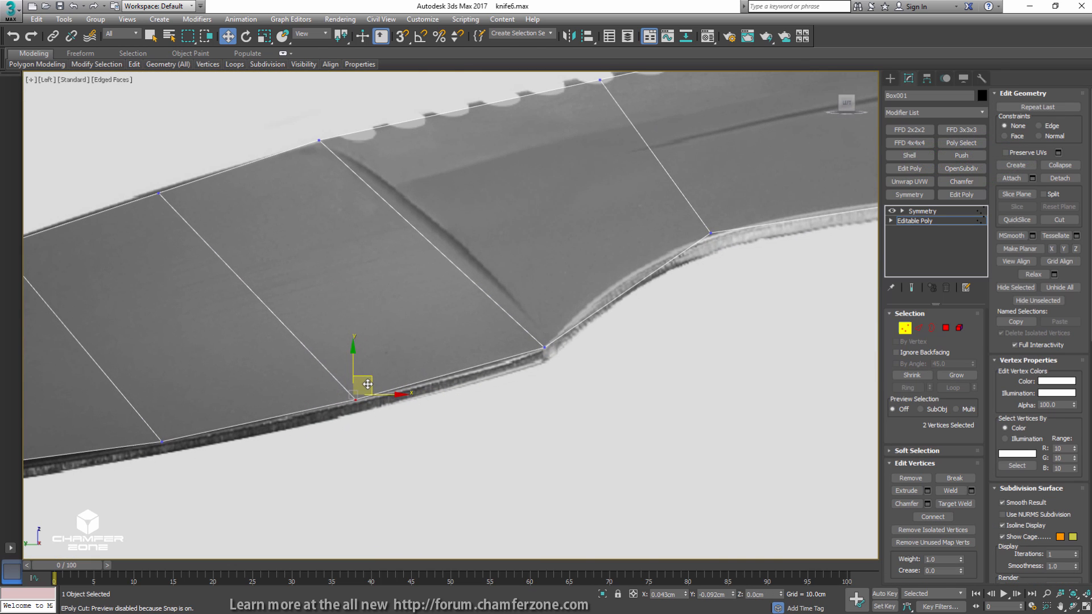
middle_drag(174, 183, 382, 202)
click(365, 211)
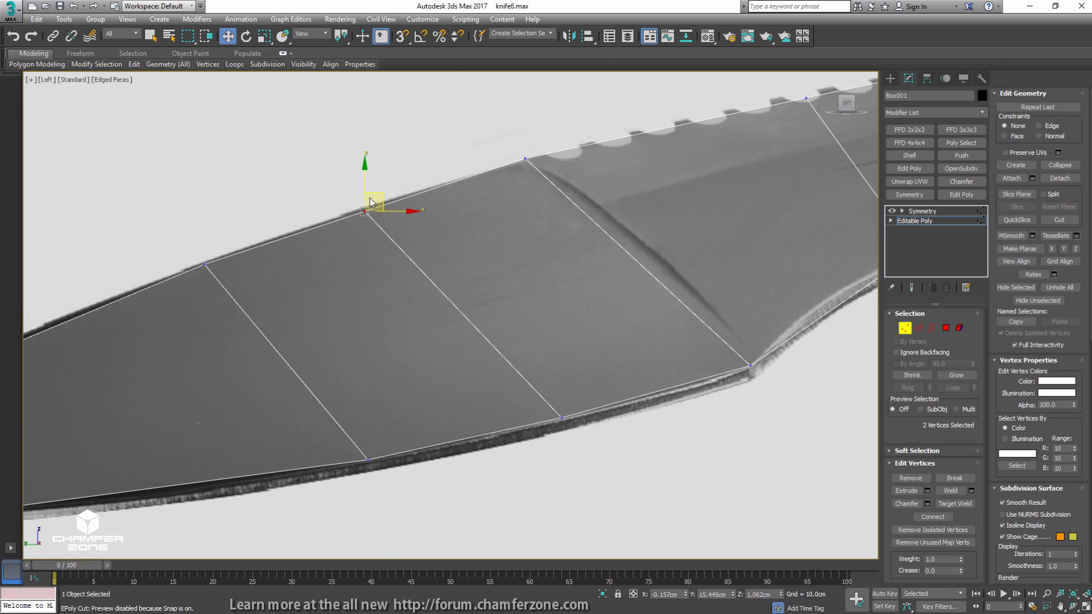
drag(373, 194, 375, 193)
- Add a connecting segment across the blade's tip section and fit its lower and upper vertices to the reference outline
middle_drag(262, 325, 526, 255)
scroll(419, 303, down, 2)
key(2)
drag(377, 214, 381, 403)
key(ctrl+shift+e)
key(1)
mouse_move(446, 370)
mouse_down()
mouse_move(423, 390)
mouse_move(450, 373)
mouse_up()
drag(341, 272, 326, 283)
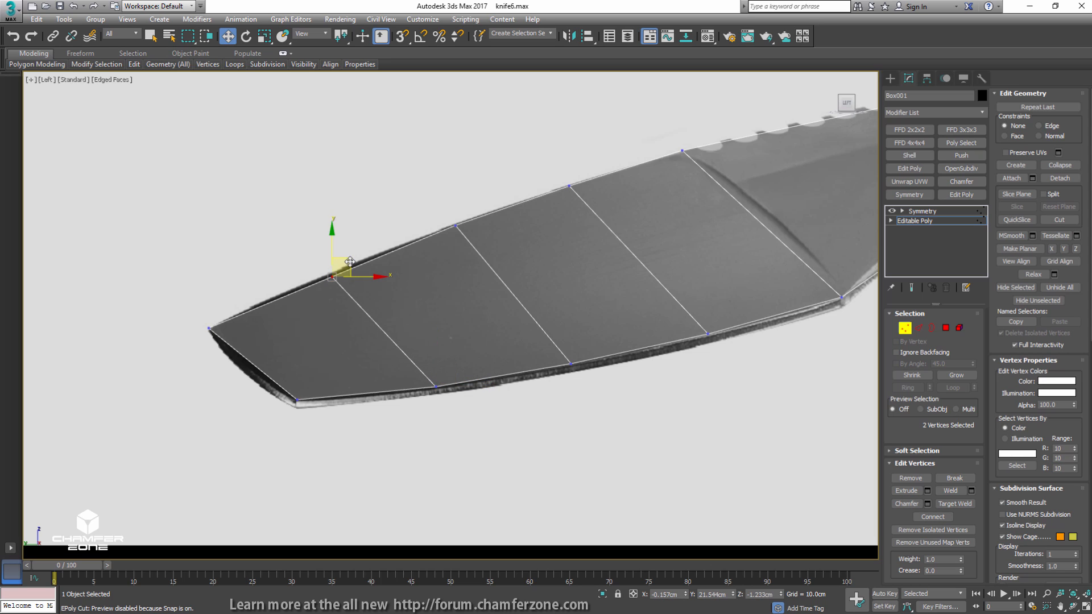
- Move the upper vertices of the middle section's segment onto the serrated spine of the reference
middle_drag(255, 341, 310, 322)
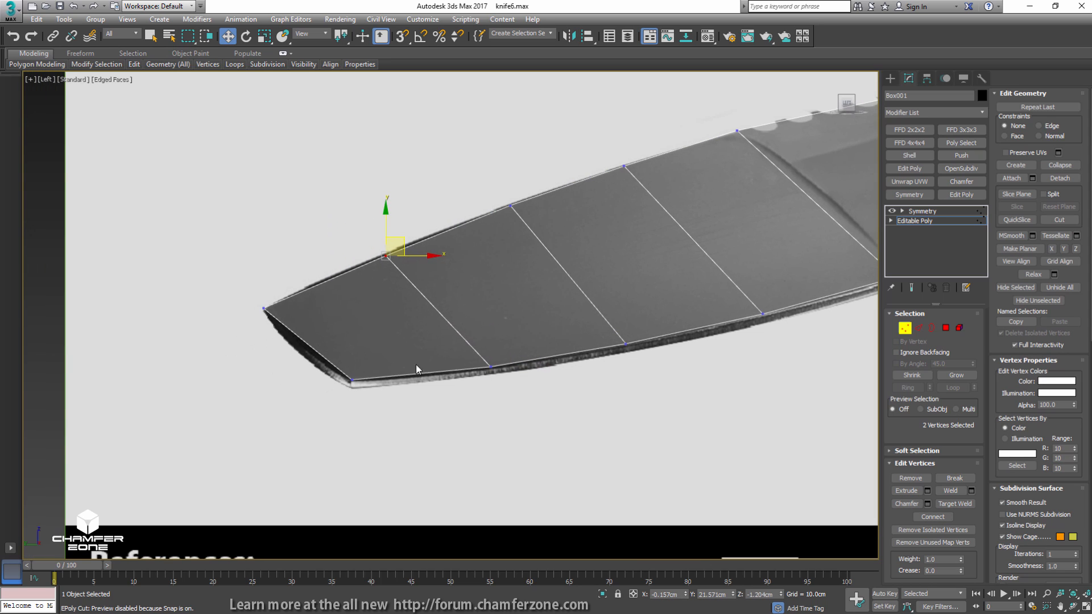
middle_drag(579, 332, 177, 437)
middle_drag(450, 328, 369, 364)
middle_drag(466, 356, 357, 388)
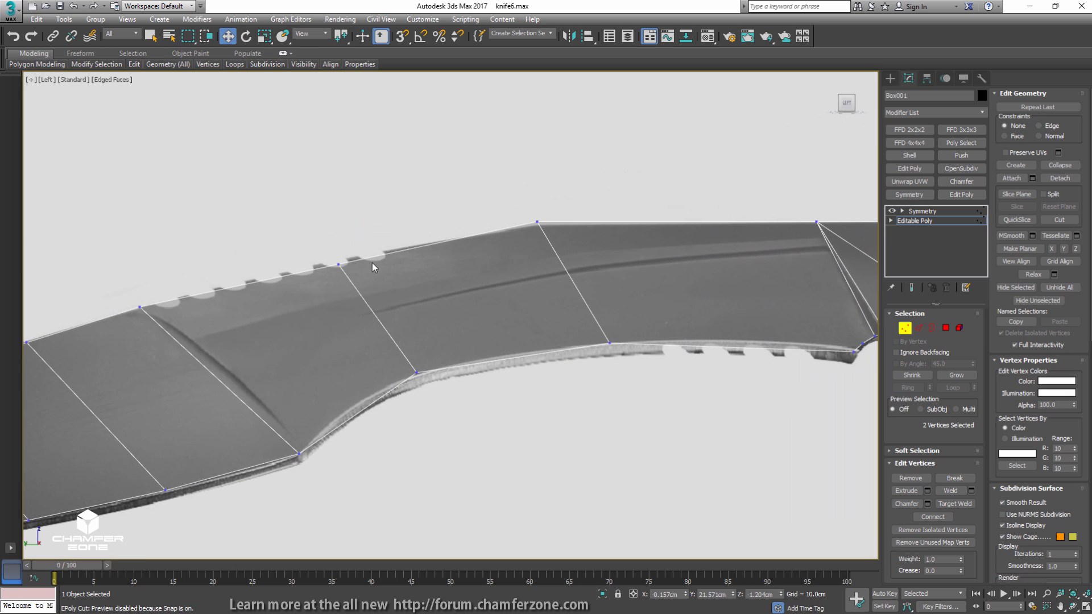
click(341, 263)
drag(351, 244, 348, 239)
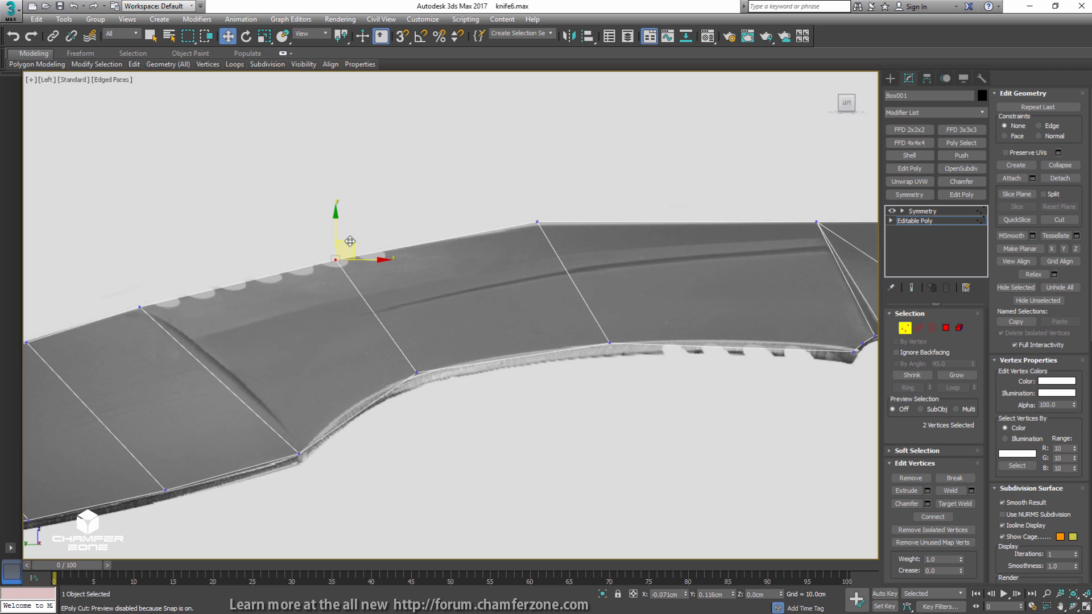
- Connect the edges between the middle segment and the spine's bend, and fit the new segment's vertices to the reference outline
key(2)
drag(461, 221, 482, 370)
key(ctrl+shift+e)
key(1)
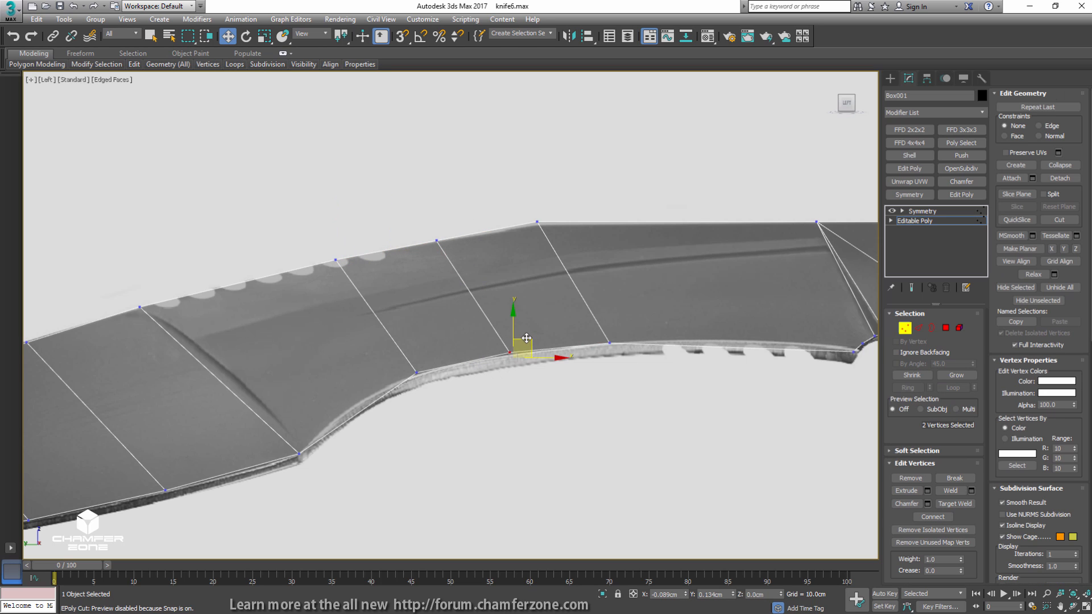
click(438, 240)
- Connect the edges between the blade's ridge and the middle segment, and align the new end vertices with the belly curve and spine
middle_drag(363, 265, 472, 243)
key(2)
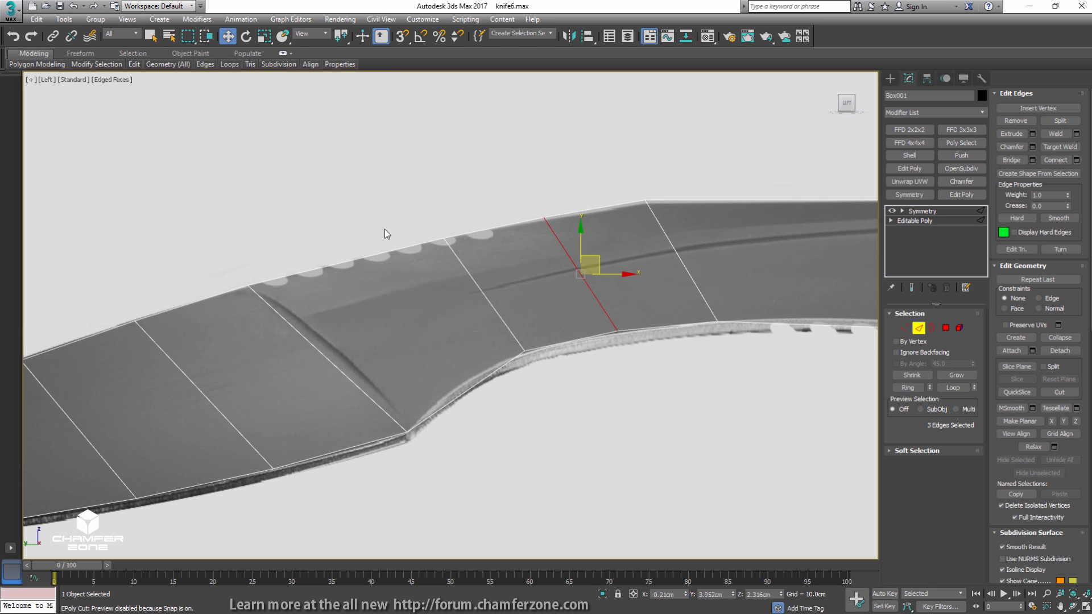
drag(384, 230, 396, 265)
mouse_move(450, 358)
ctrl+mouse_down()
mouse_move(470, 391)
mouse_move(468, 356)
ctrl+mouse_up()
key(ctrl+shift+e)
key(1)
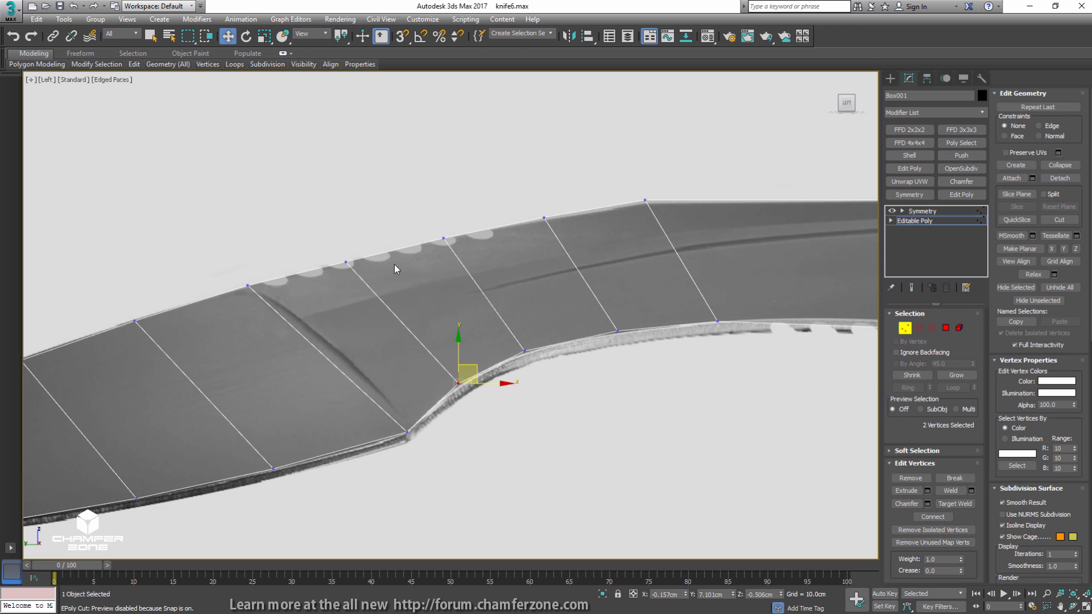
drag(332, 276, 330, 279)
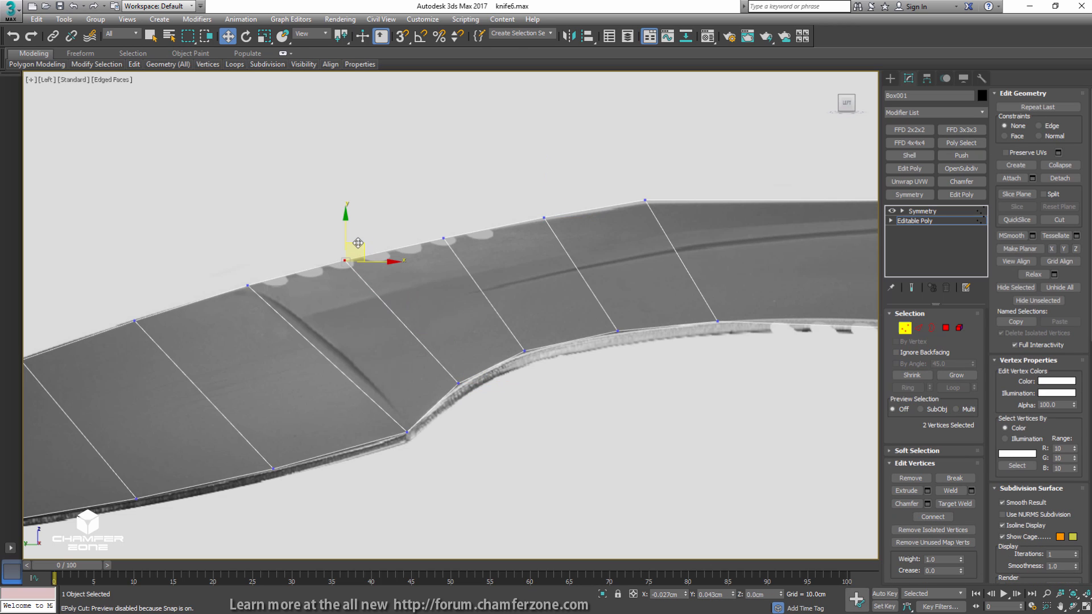
- Remove the long diagonal edge running from the blade's spine vertex to the finger guard
middle_drag(690, 302, 431, 312)
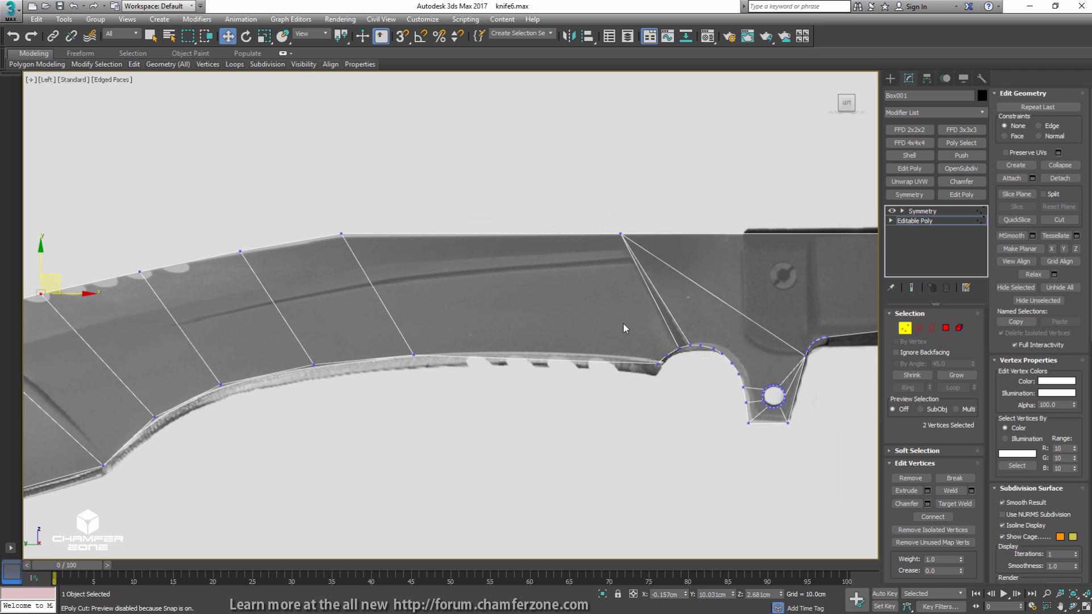
middle_drag(623, 329, 519, 334)
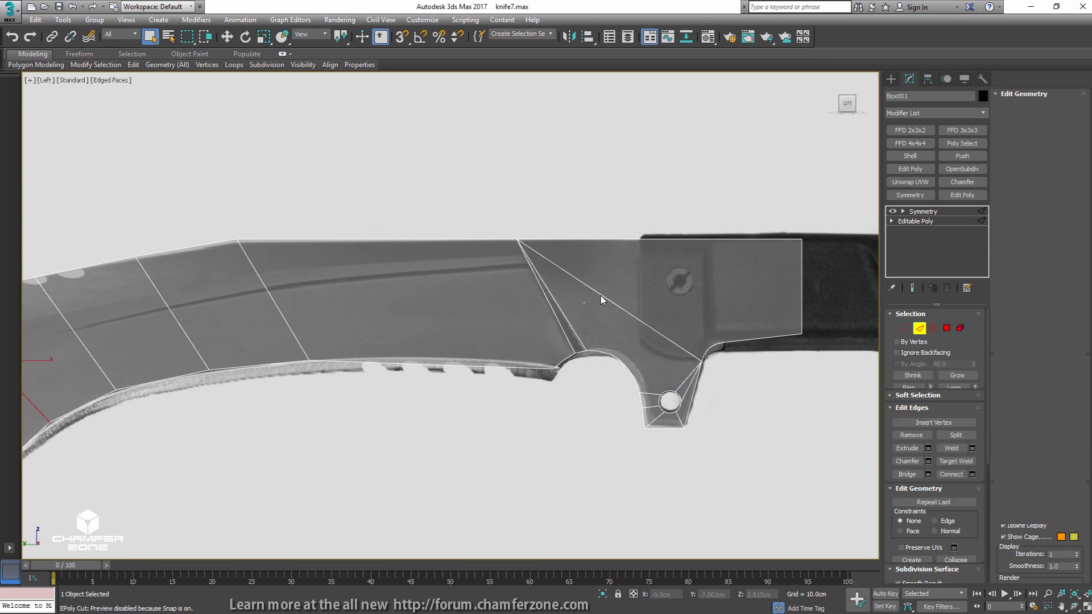
key(2)
click(600, 295)
key(BackSpace)
- Cut a second edge beside the blade's ridge from the spine vertex to the belly corner, with one vertex partway along it
alt+middle_drag(302, 327, 481, 261)
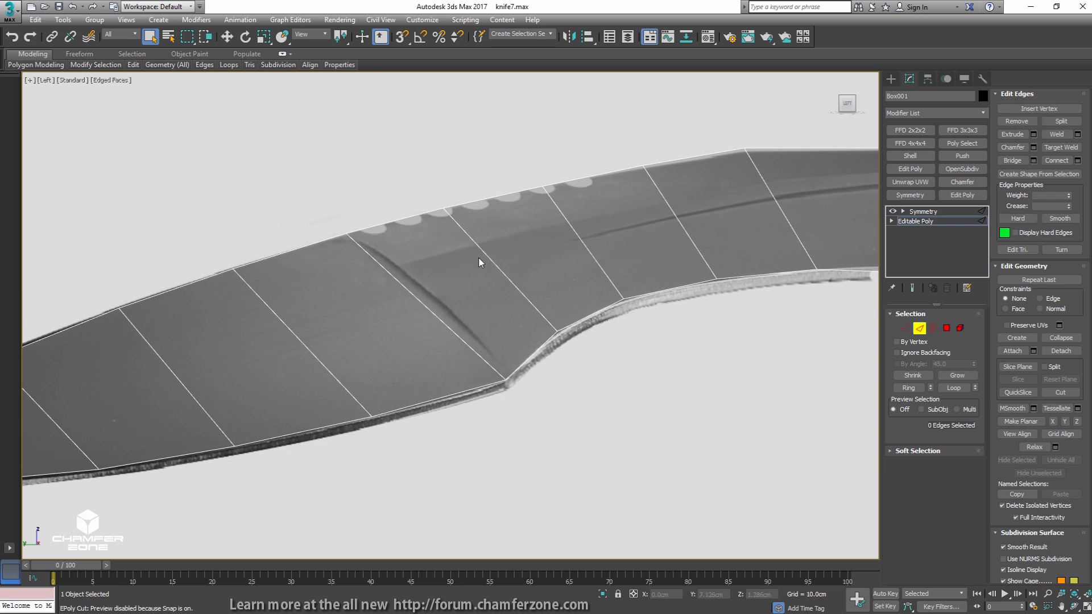
key(1)
key(alt+c)
click(346, 234)
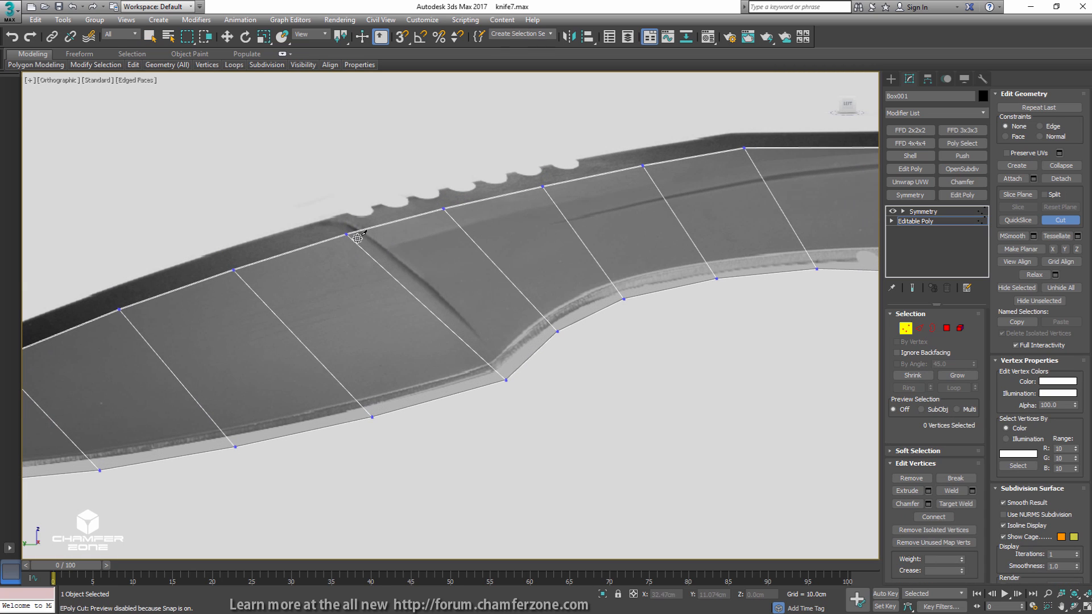
click(506, 381)
middle_drag(462, 305, 460, 274)
key(l)
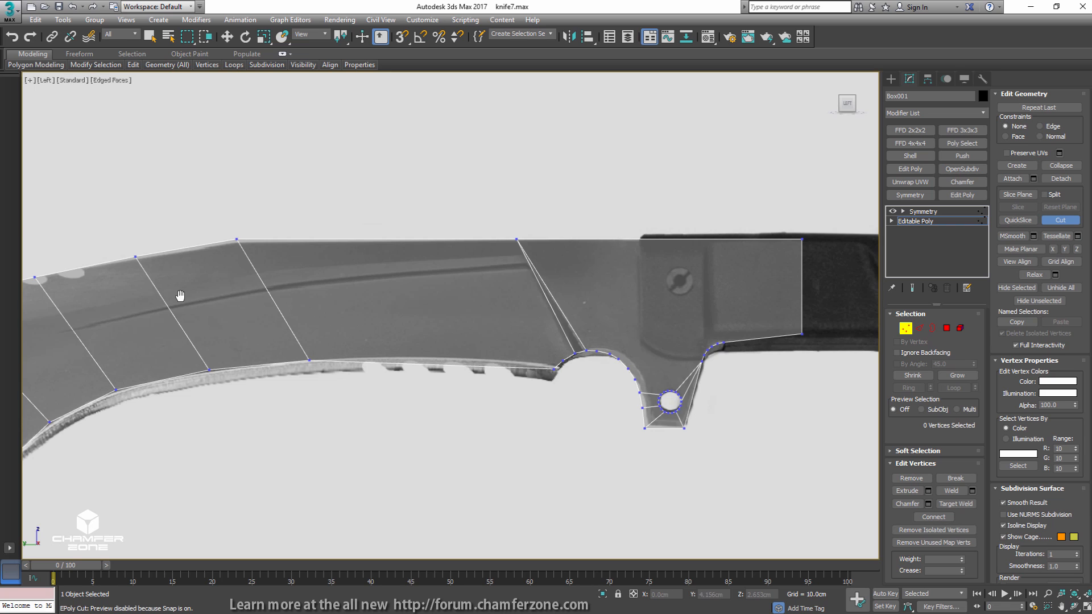
middle_drag(181, 296, 709, 202)
scroll(457, 268, up, 2)
right_click(454, 268)
- Move the new cut's middle vertex onto the curved ridge line of the reference
click(438, 273)
key(w)
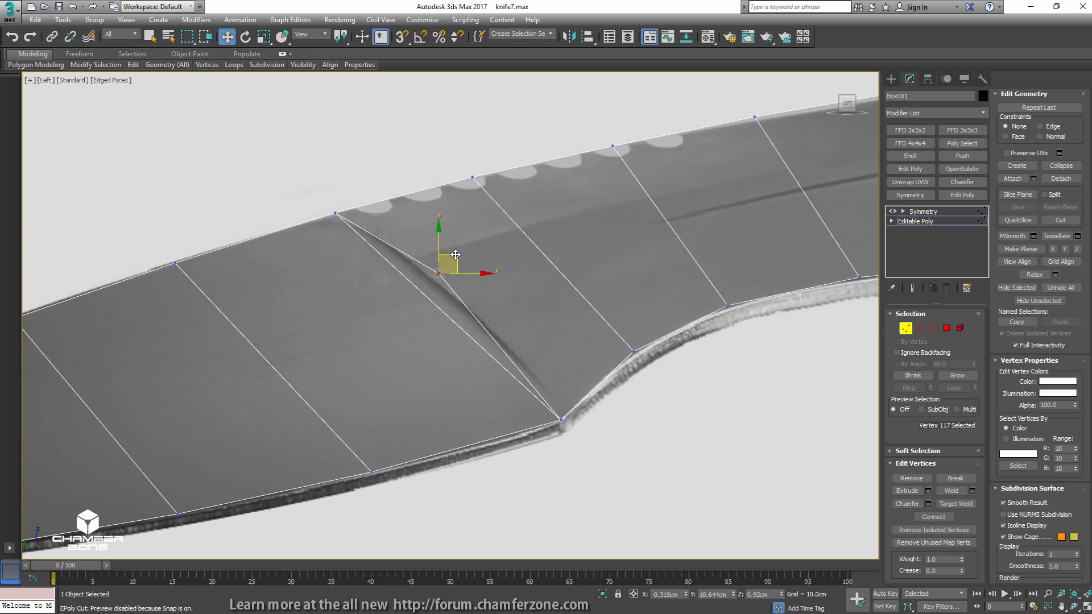
drag(456, 256, 430, 241)
- Cut a lengthwise edge just below the spine, from the tip edge across the front segments towards the ridge
scroll(412, 249, down, 6)
middle_drag(360, 280, 498, 237)
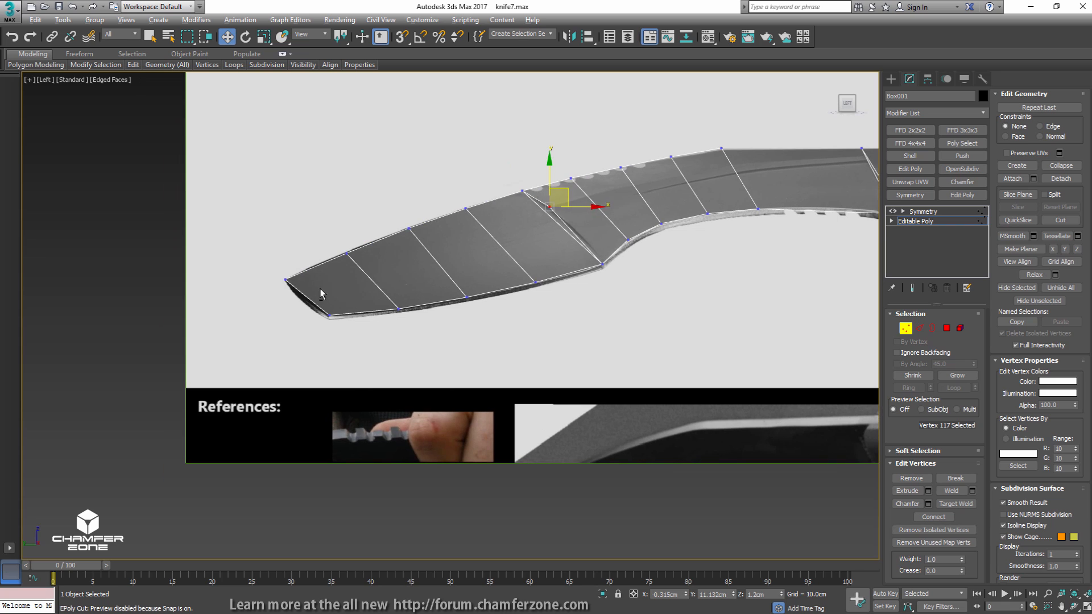
key(alt+c)
click(299, 292)
click(360, 268)
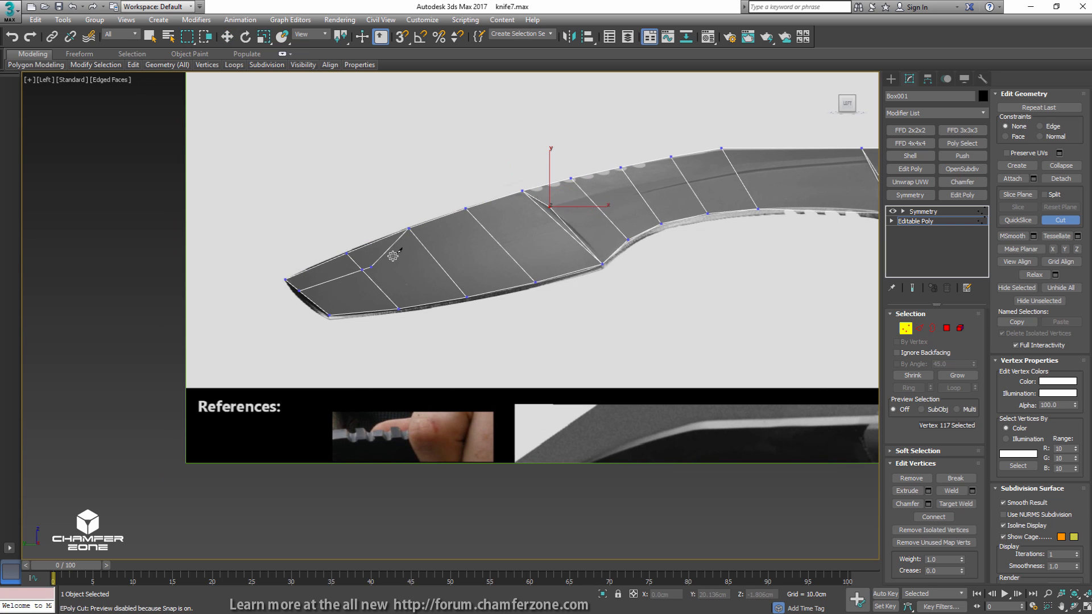
click(424, 244)
click(483, 226)
- Continue the upper lengthwise cut from the ridge's middle vertex across the rear segments to the edges ahead of the guard
scroll(566, 200, up, 4)
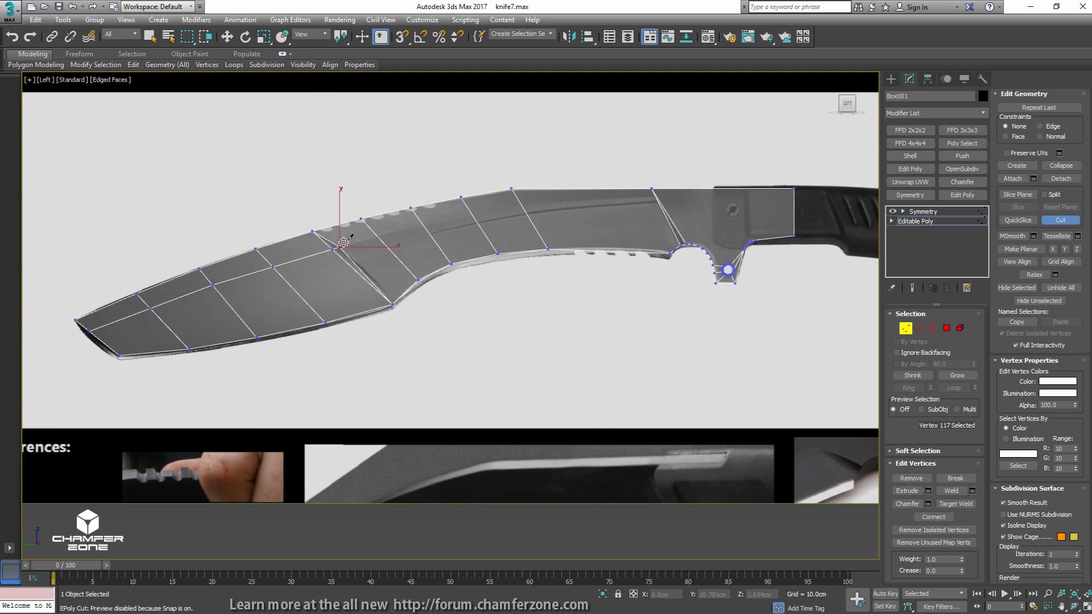
click(330, 250)
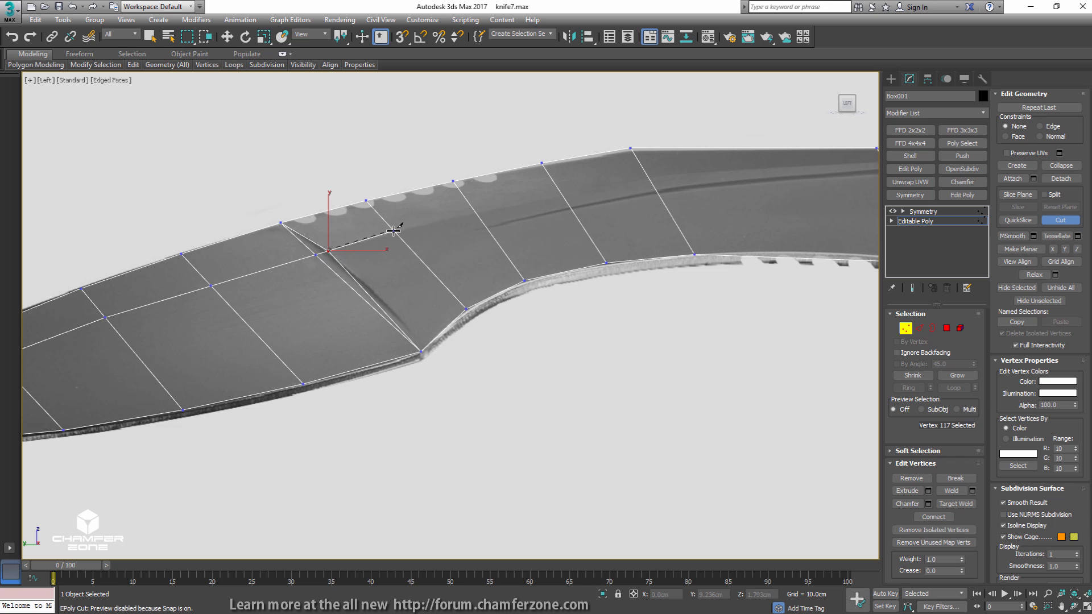
click(475, 212)
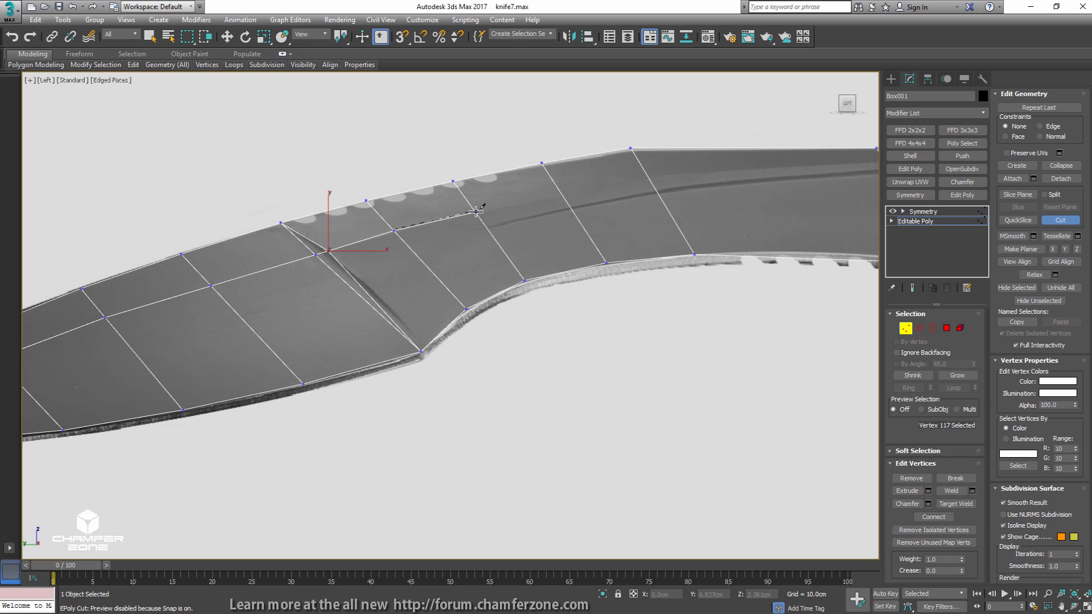
click(562, 194)
middle_drag(617, 180, 296, 203)
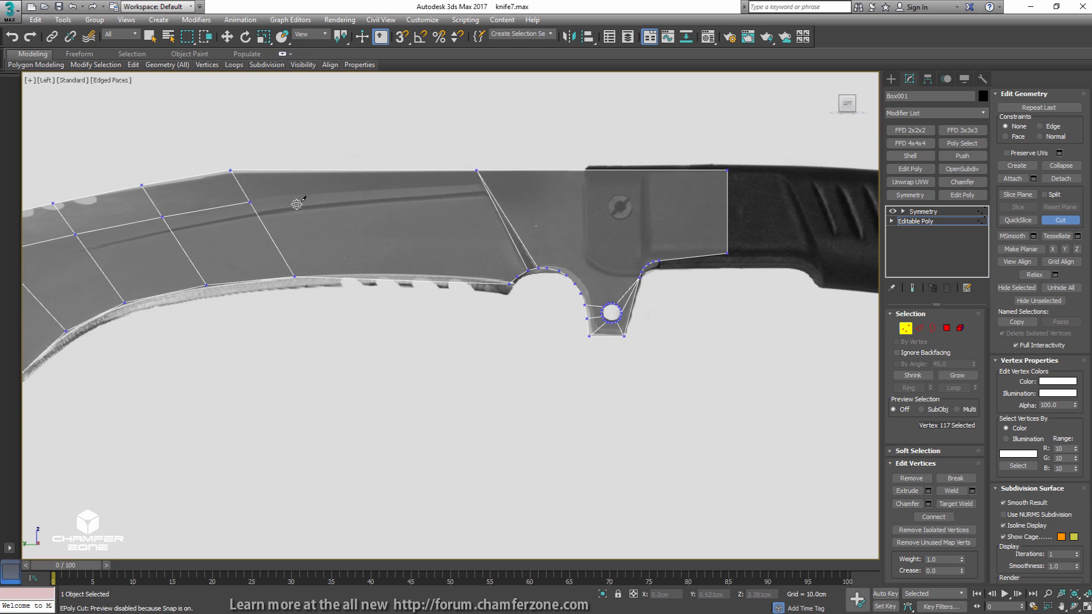
click(252, 200)
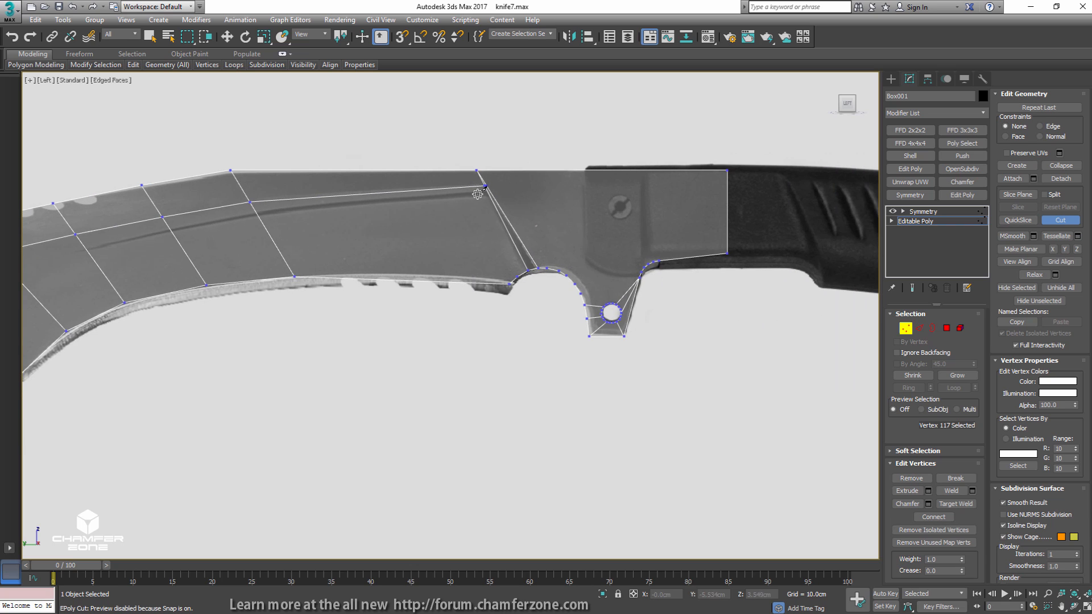
- Target Weld the two neighbouring vertices at the guard end of the upper lengthwise cut into one
scroll(488, 184, up, 6)
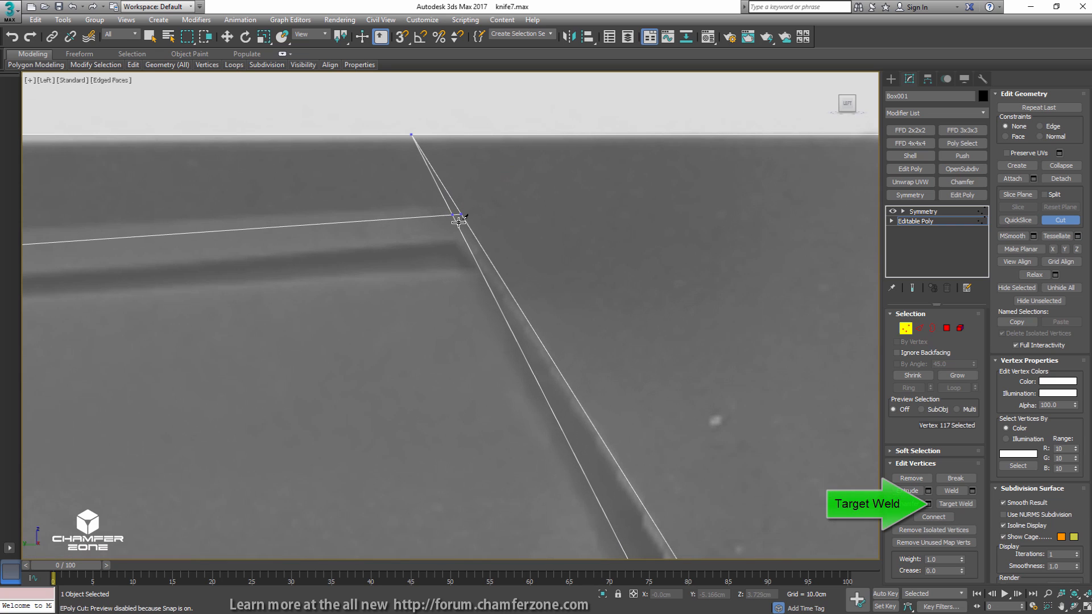
click(951, 505)
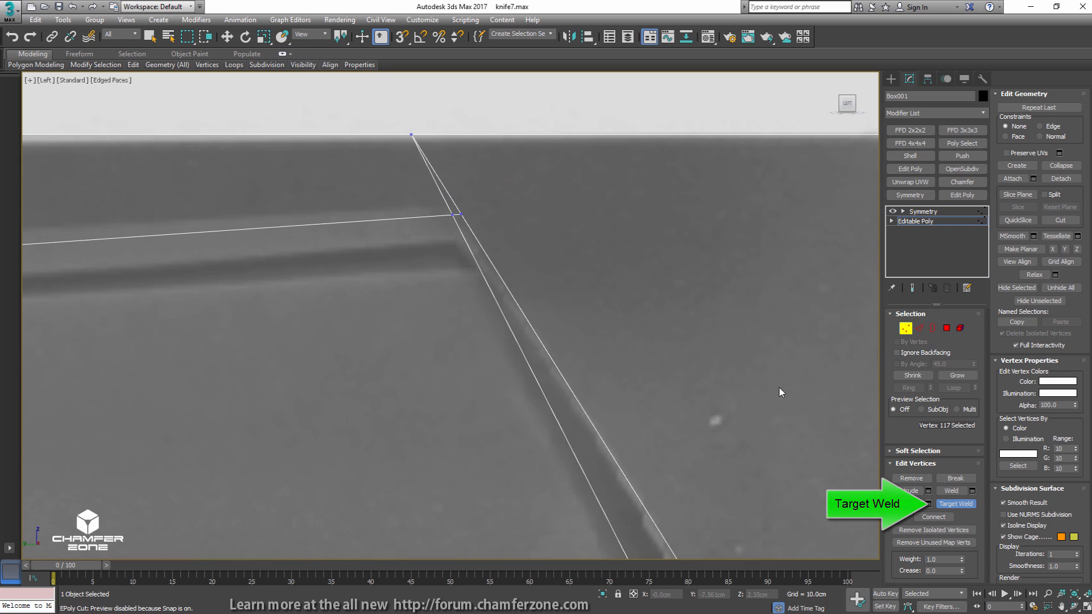
click(454, 215)
click(461, 215)
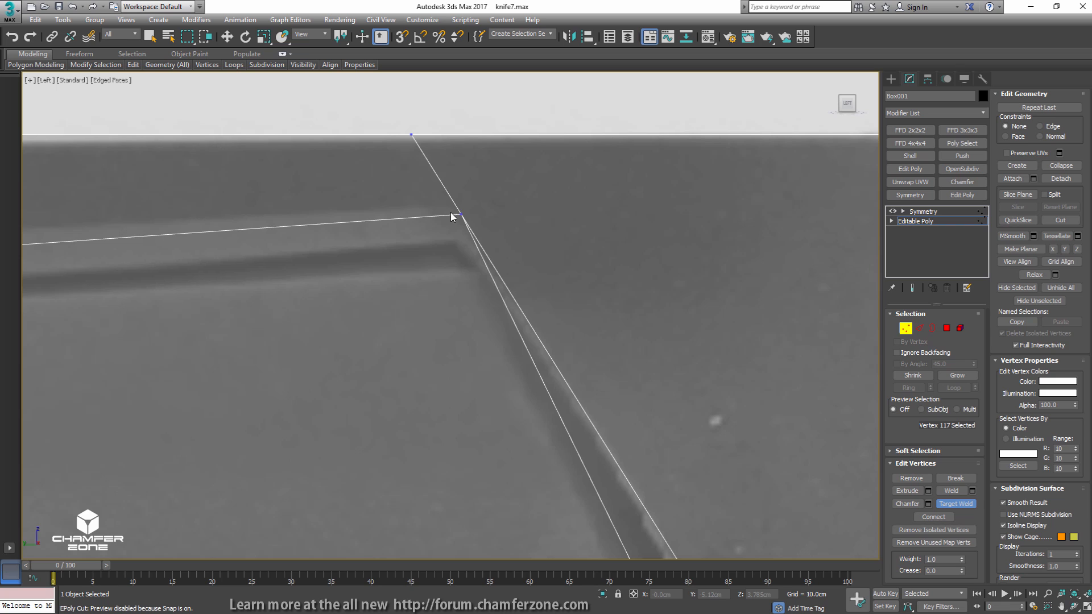
- Move the spine vertices above the welded corner along the spine towards the handle
key(w)
scroll(479, 240, down, 3)
middle_drag(589, 289, 339, 182)
drag(305, 141, 387, 131)
scroll(354, 242, down, 6)
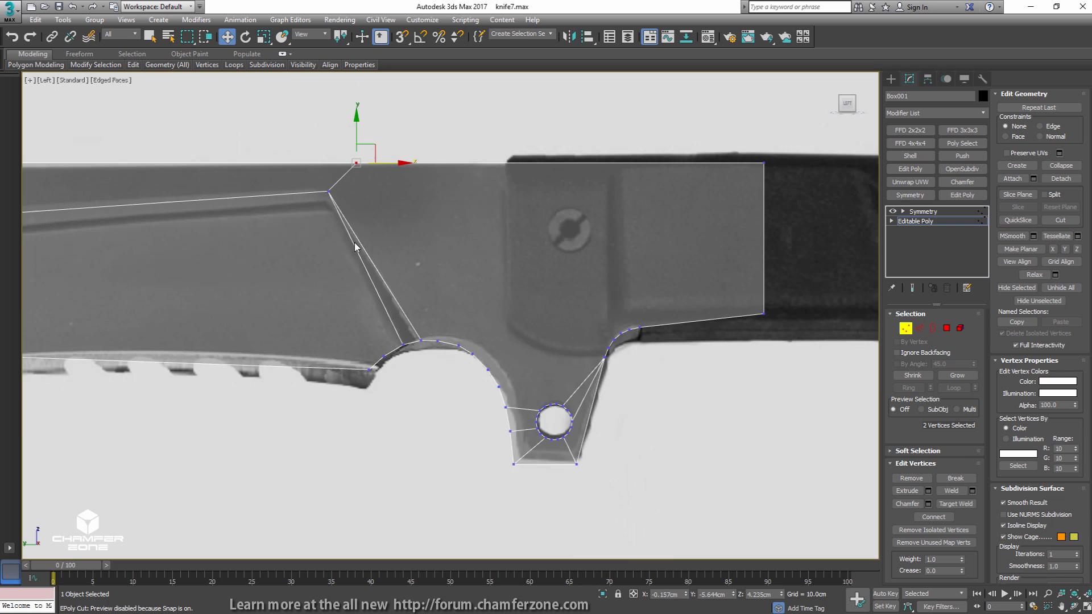
- Cut a second lengthwise edge just above the cutting edge, from the tip edge across the front segments towards the ridge
middle_drag(316, 241, 782, 227)
middle_drag(283, 327, 387, 303)
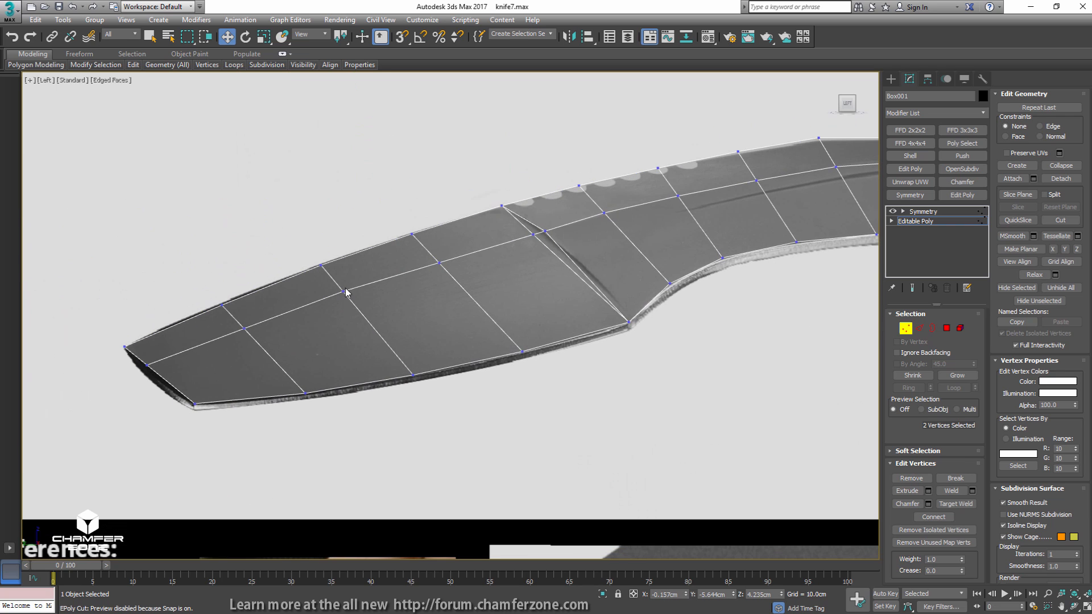
click(346, 292)
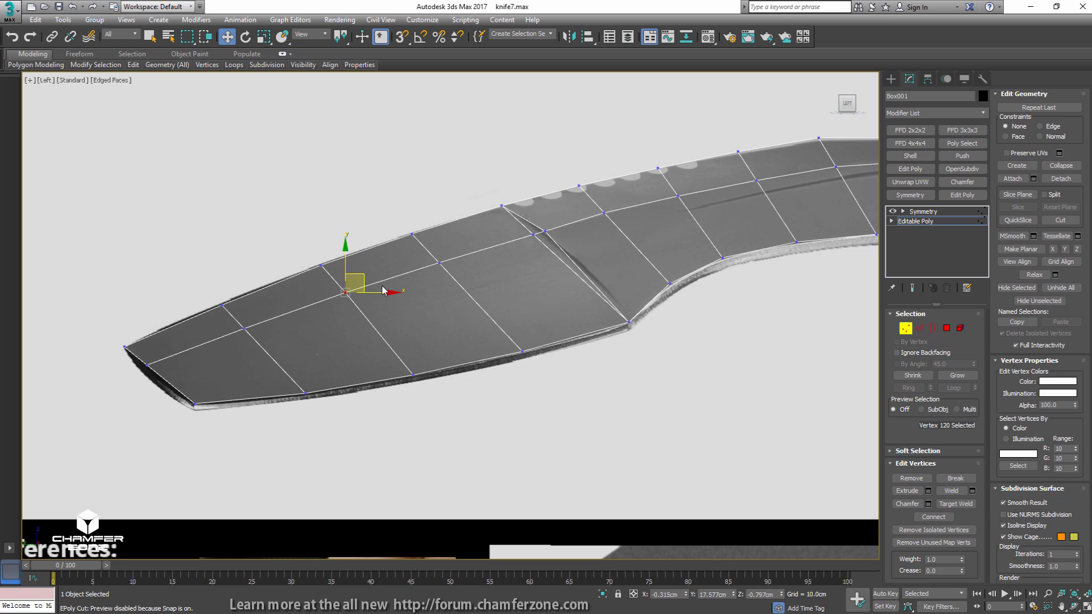
middle_drag(476, 335, 312, 358)
middle_drag(225, 362, 273, 366)
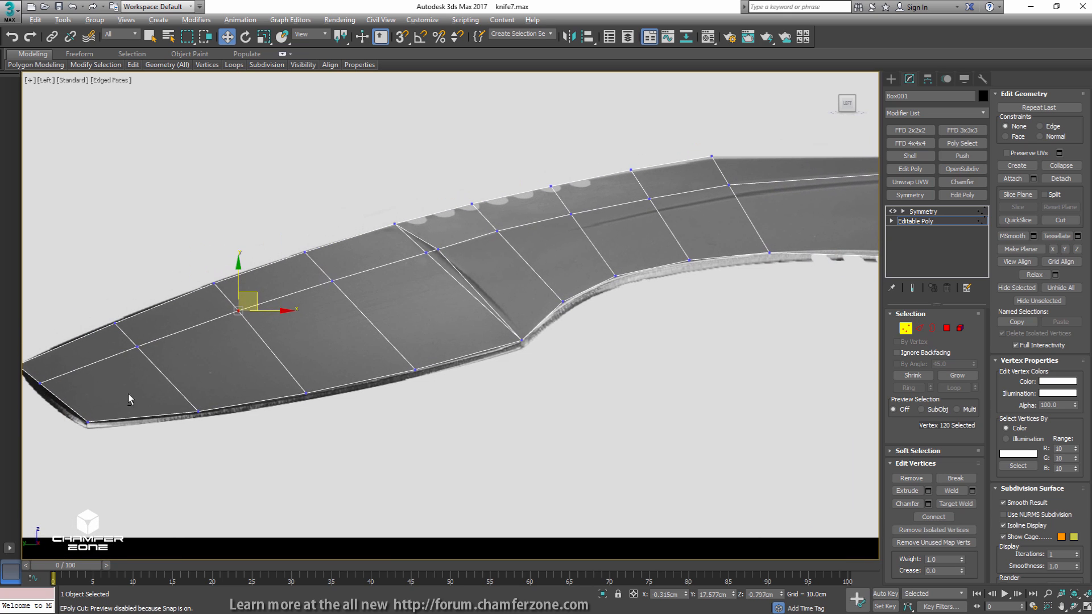
key(alt+c)
click(66, 405)
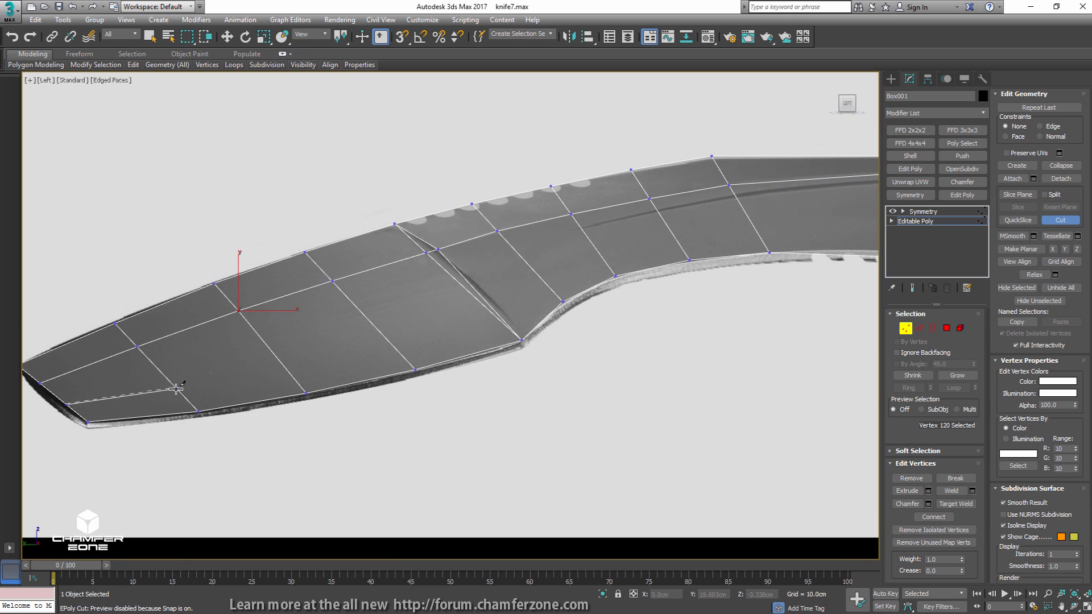
click(177, 389)
click(284, 367)
click(389, 341)
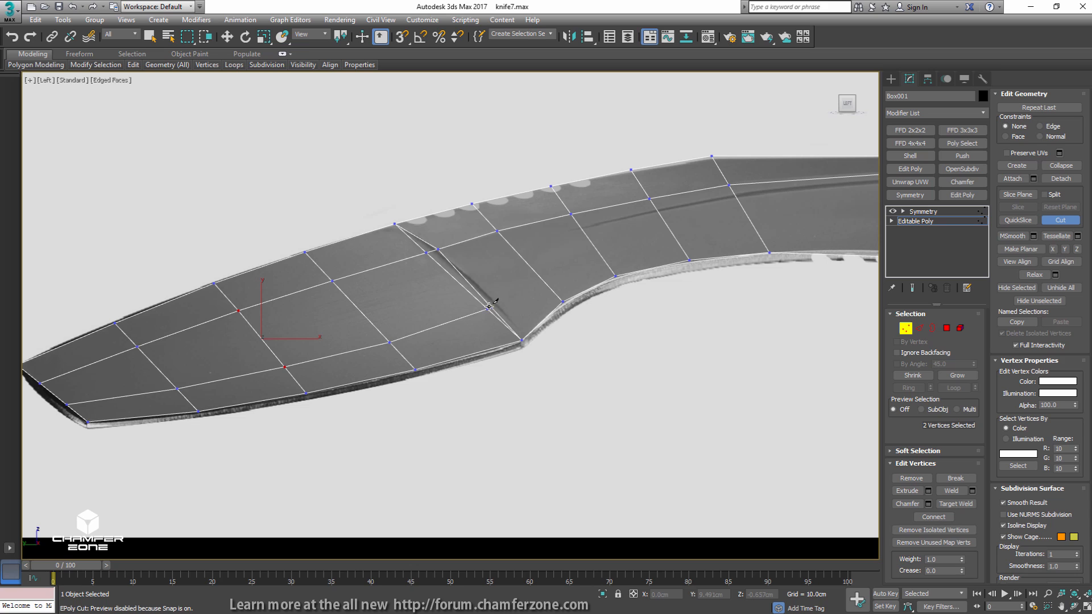
- Continue the lower lengthwise cut from the ridge across the rear segments to both slanted edges ahead of the guard
click(489, 307)
click(537, 275)
click(597, 249)
click(673, 235)
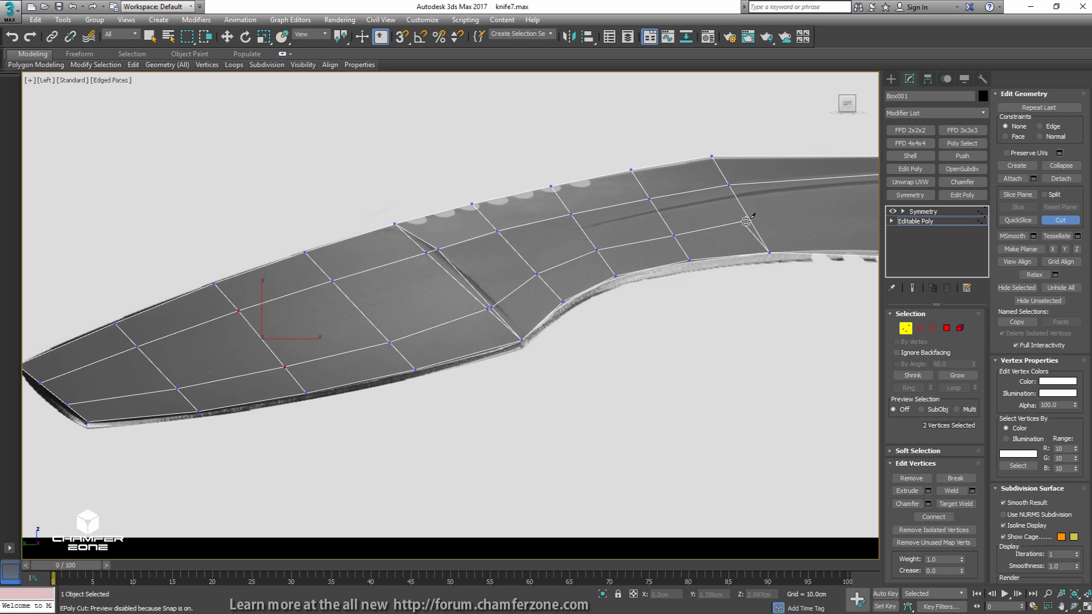
middle_drag(770, 224, 370, 275)
scroll(371, 276, up, 3)
click(295, 274)
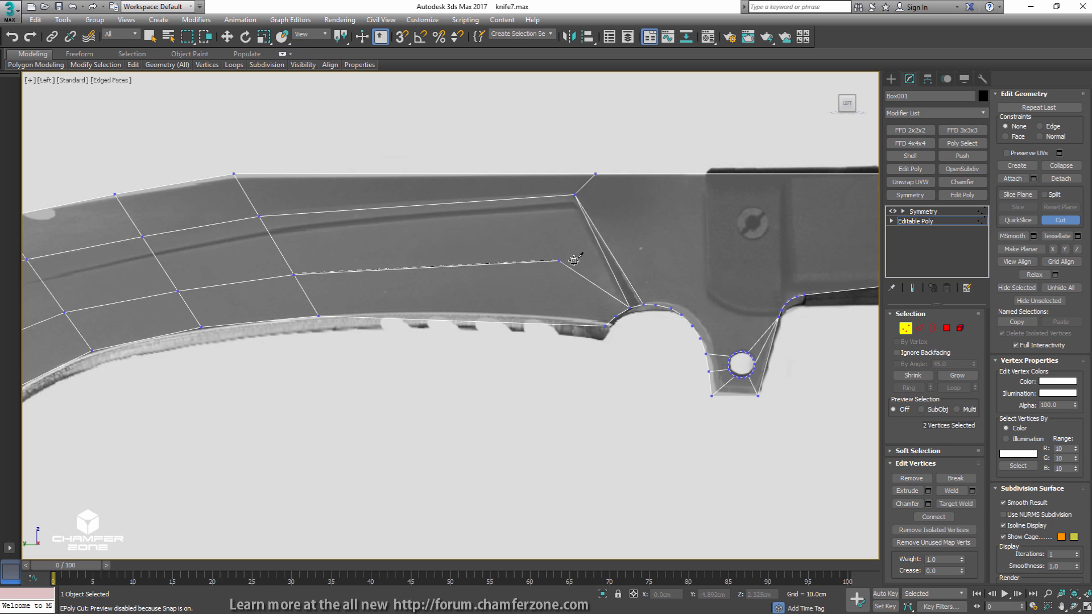
click(623, 271)
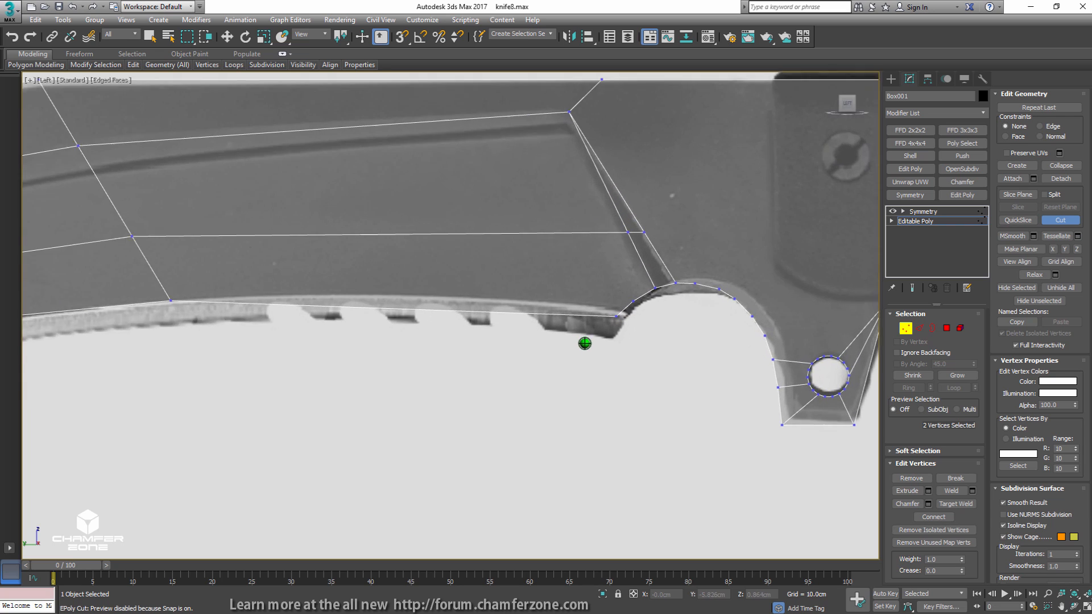
- Move the rear end vertex of the cutting edge onto the corner of the reference's finger notch
scroll(679, 259, up, 3)
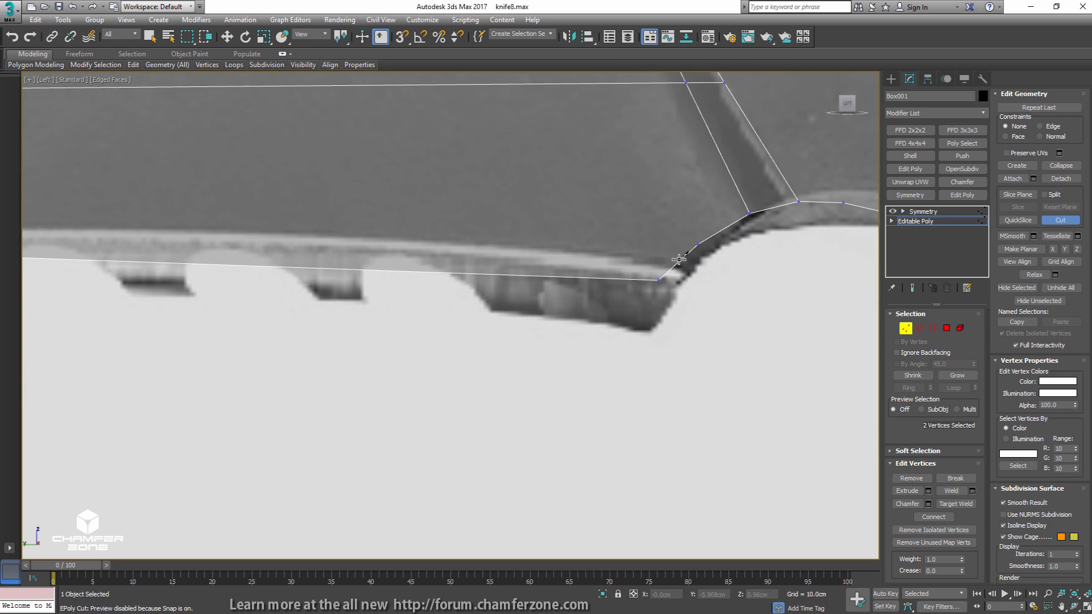
key(w)
drag(677, 267, 688, 257)
scroll(645, 281, down, 3)
scroll(645, 281, down, 3)
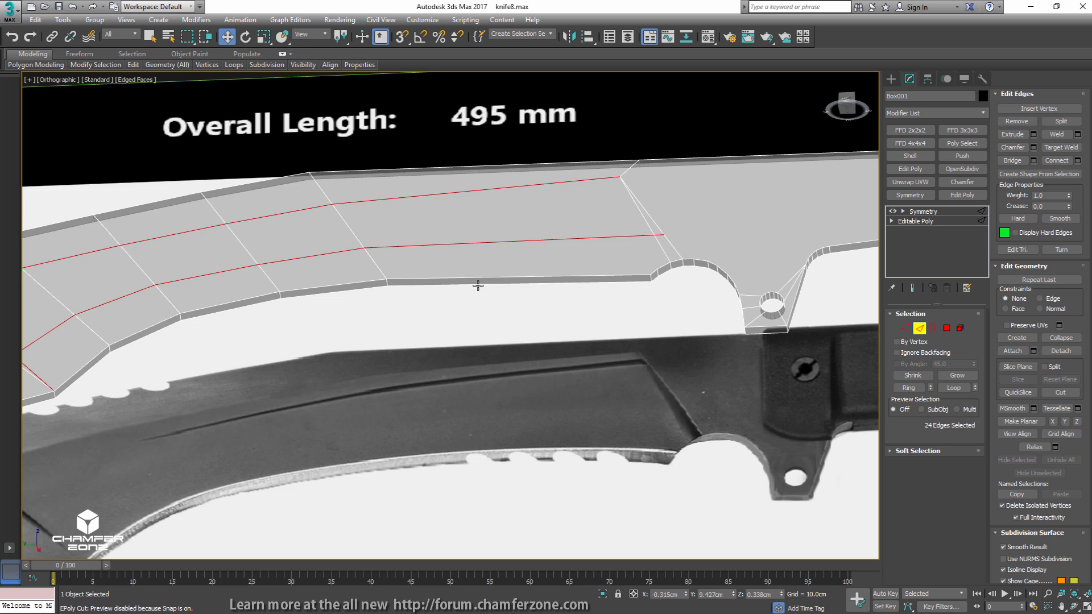
- Select the whole outline edge loop along the knife's centre plane
double_click(478, 286)
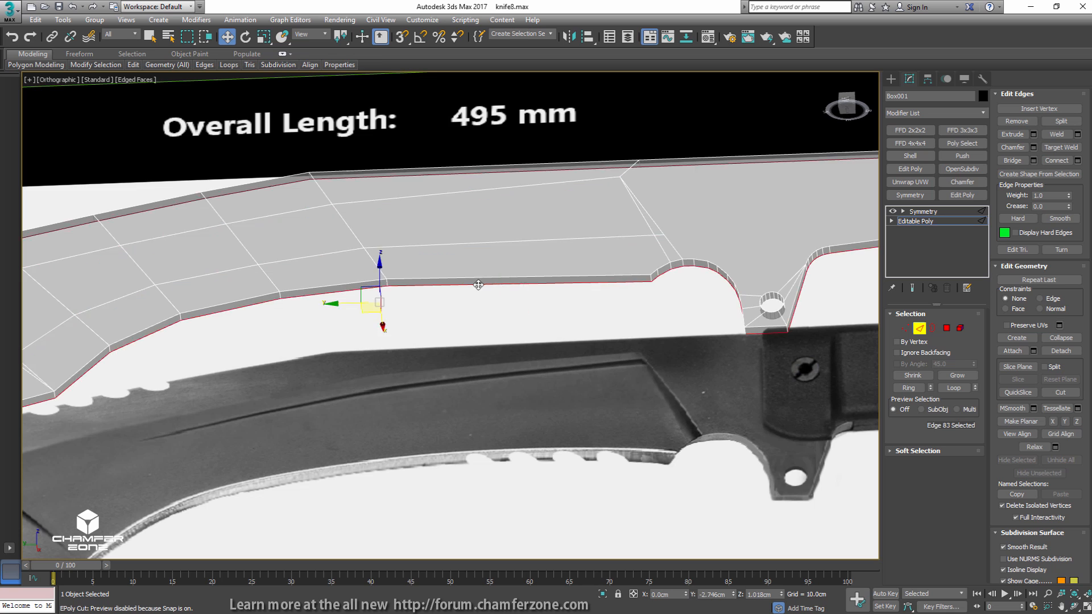
scroll(478, 285, down, 3)
alt+middle_drag(477, 285, 476, 312)
scroll(311, 297, down, 3)
middle_drag(227, 284, 428, 261)
scroll(311, 313, up, 3)
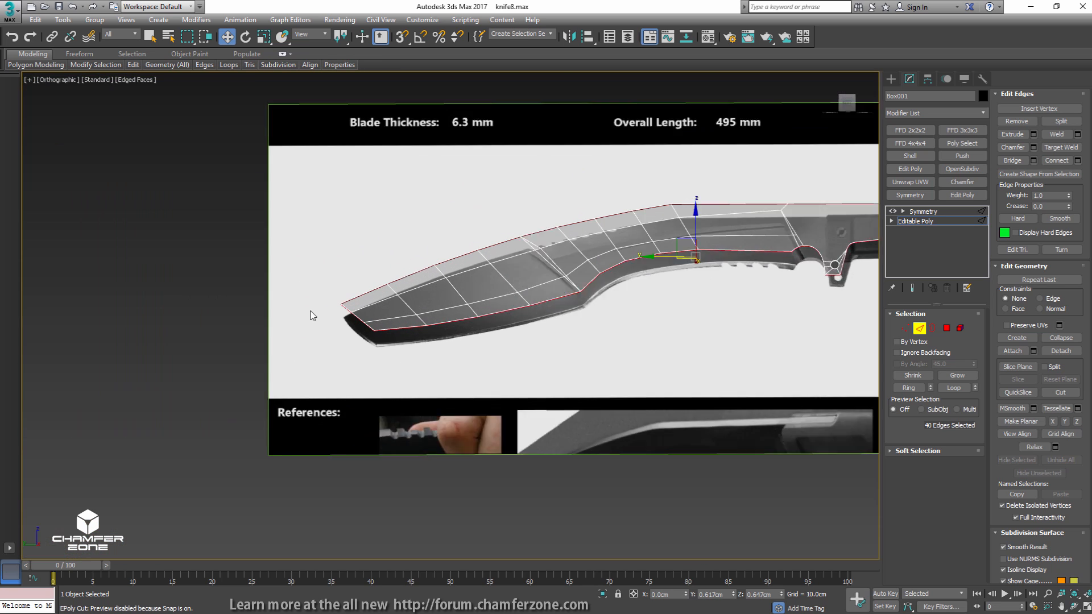
- Deselect the tip, spine, handle, guard and finger notch edges, keeping only the blade's belly edges selected
alt+drag(403, 285, 403, 285)
alt+drag(447, 219, 575, 253)
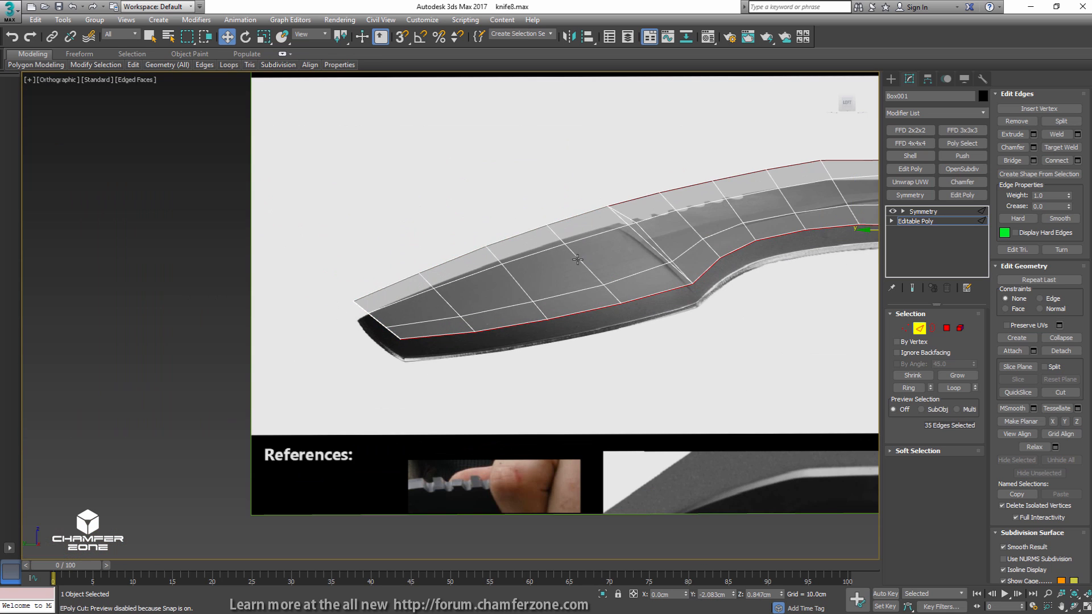
middle_drag(589, 219, 336, 295)
alt+drag(389, 260, 431, 286)
alt+drag(614, 257, 617, 259)
middle_drag(665, 253, 444, 237)
alt+drag(499, 218, 677, 241)
alt+drag(585, 339, 585, 339)
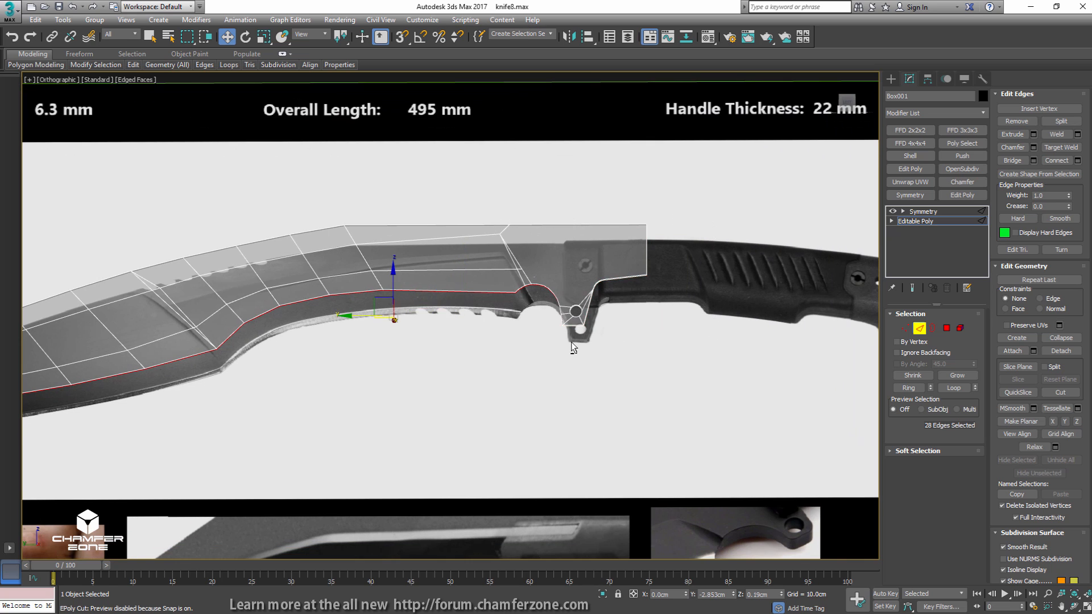
scroll(548, 306, up, 4)
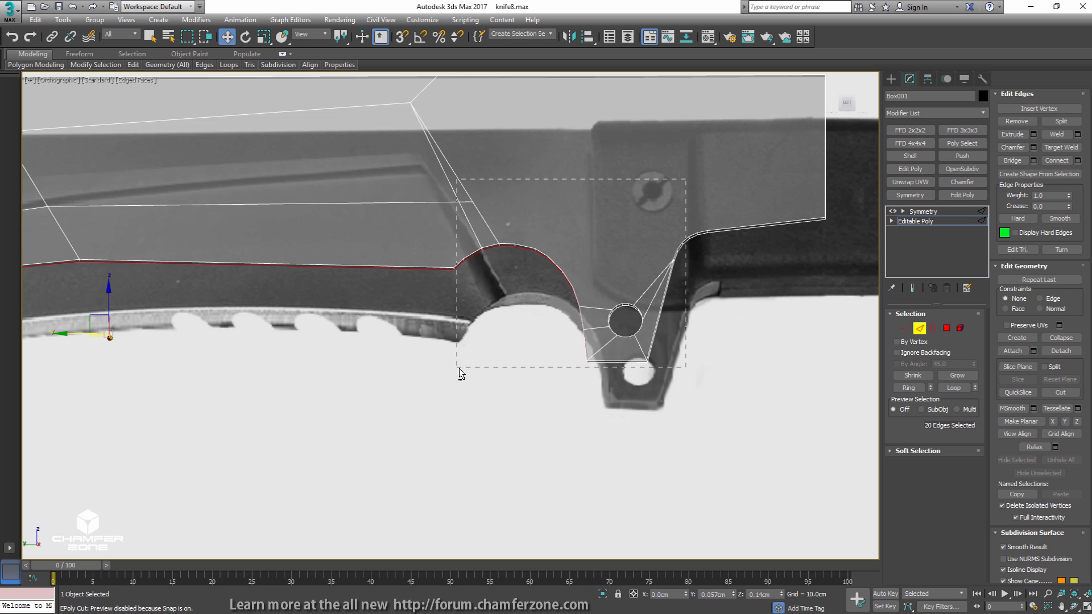
alt+drag(463, 369, 462, 370)
- Move the selected belly edges outward to the cutting edge of the reference in the Left view
middle_drag(157, 331, 430, 348)
key(l)
middle_drag(160, 379, 565, 302)
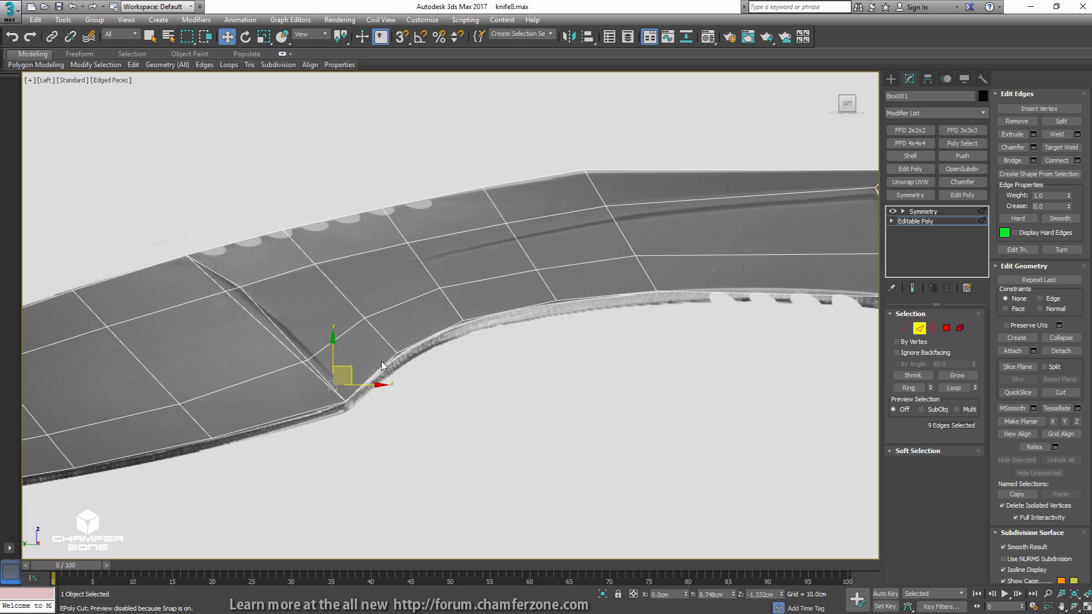
drag(348, 370, 360, 381)
- Move the rear end vertex of the cutting edge along X towards the tip, onto the heel of the reference's serrations
middle_drag(721, 352, 390, 374)
scroll(574, 328, up, 4)
key(1)
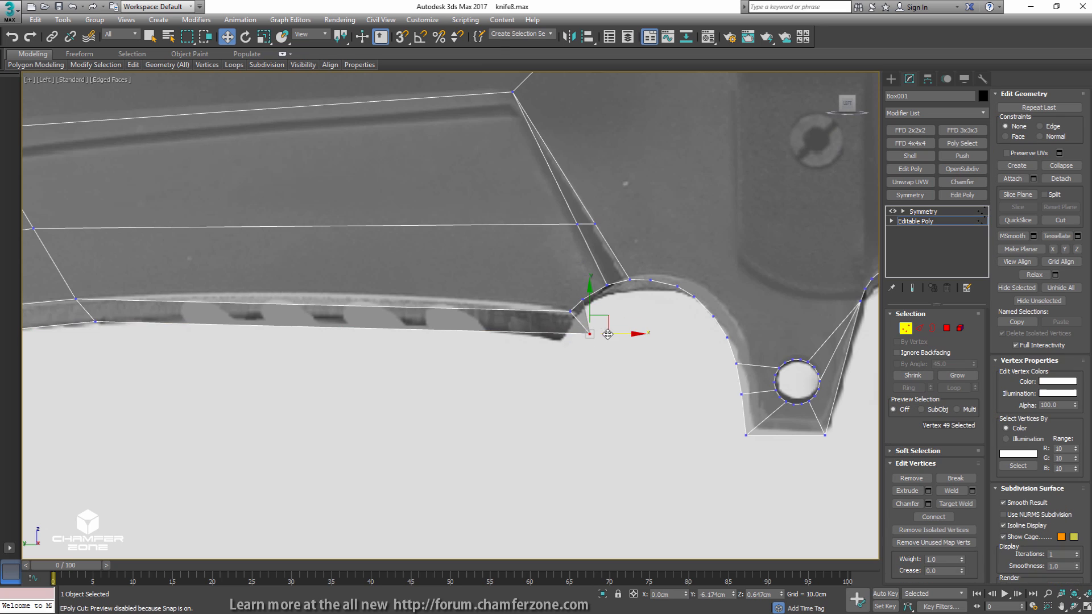
drag(621, 333, 591, 335)
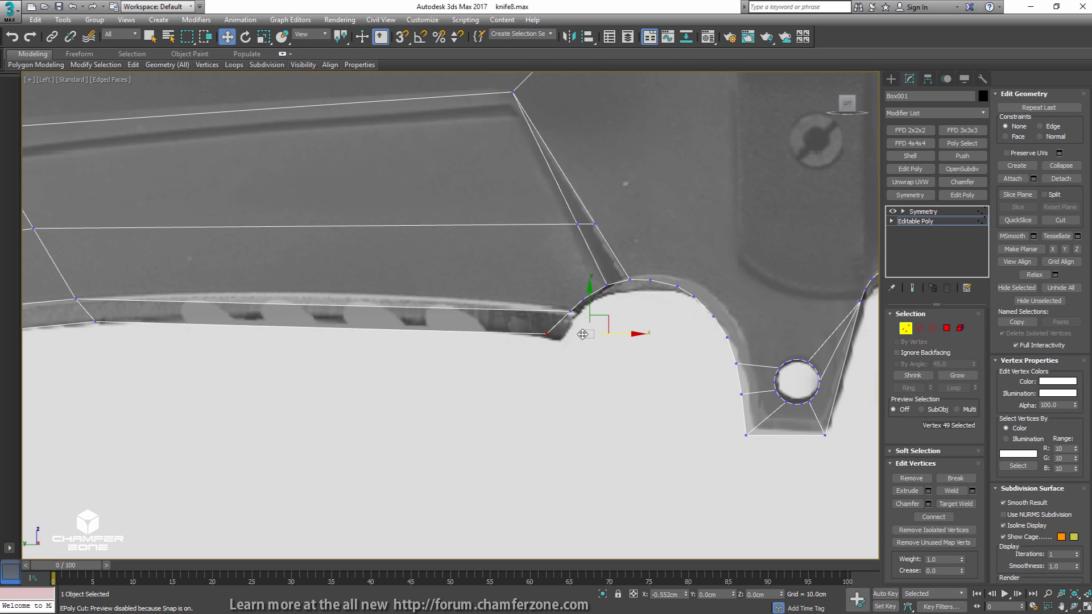
- Delete the polygons that close off the tip end of the blade on the Editable Poly level
scroll(517, 314, down, 6)
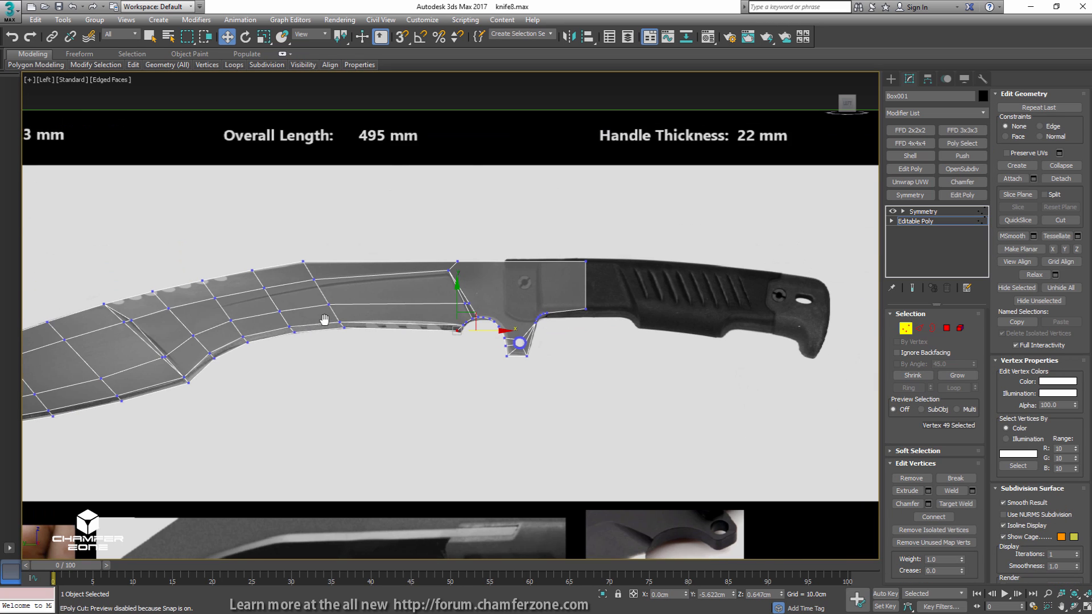
middle_drag(425, 329, 617, 282)
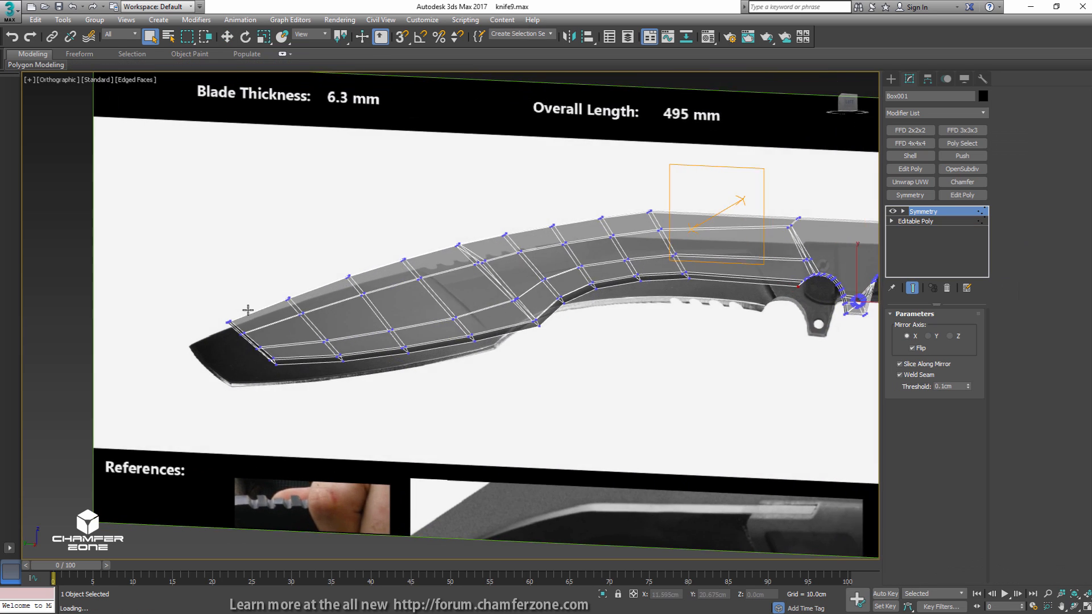
scroll(248, 310, up, 8)
click(926, 223)
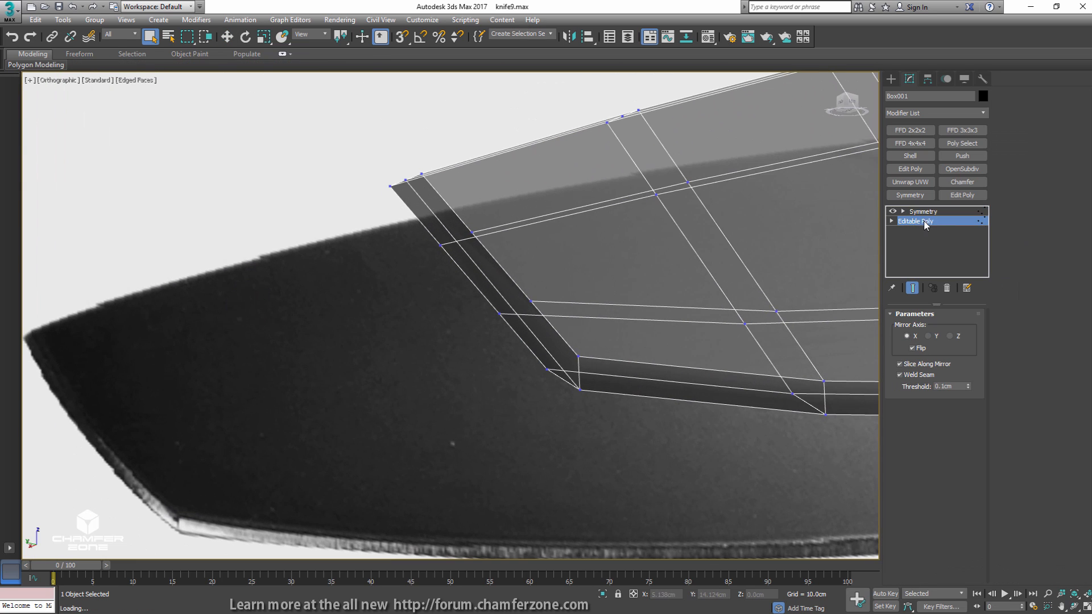
key(4)
click(463, 234)
key(Delete)
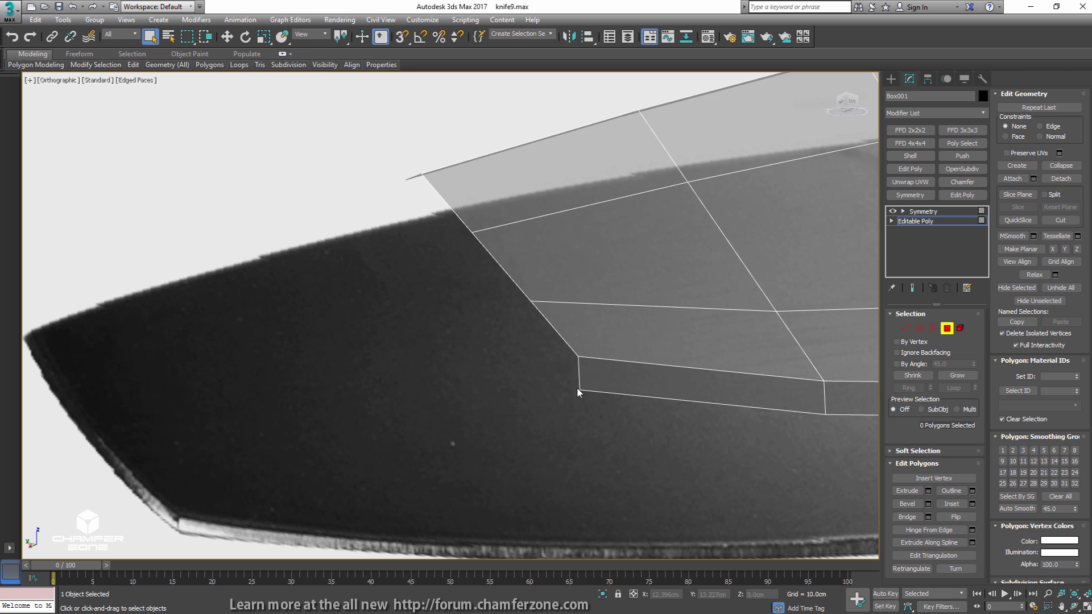
- Extend the three open edges at the blade's tip outward as a new polygon strip and set their X position to 0
key(1)
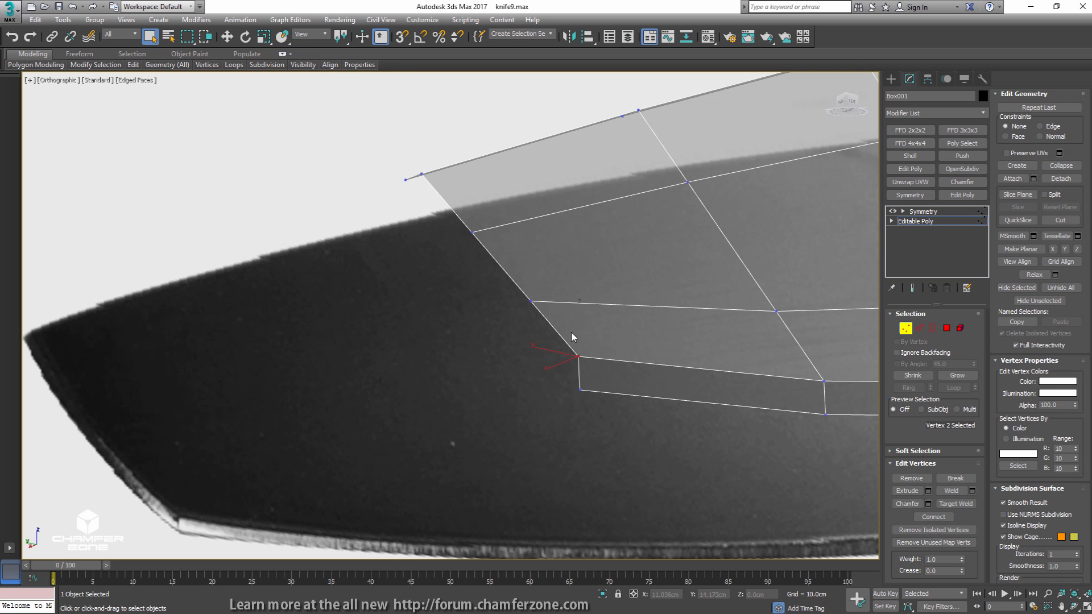
key(2)
click(548, 316)
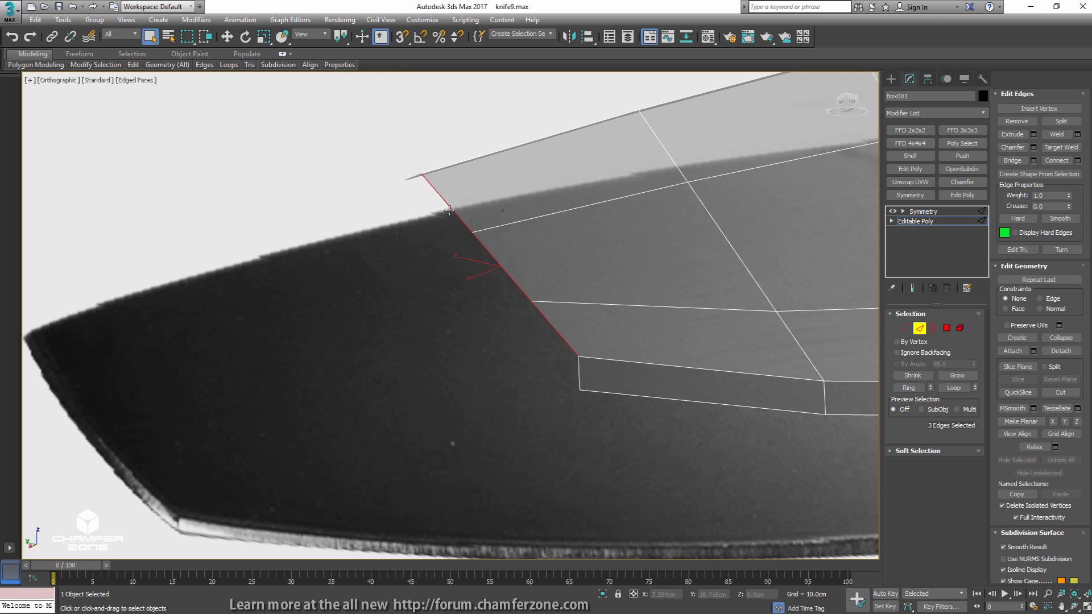
alt+middle_drag(450, 211, 500, 283)
key(w)
shift+drag(478, 267, 446, 277)
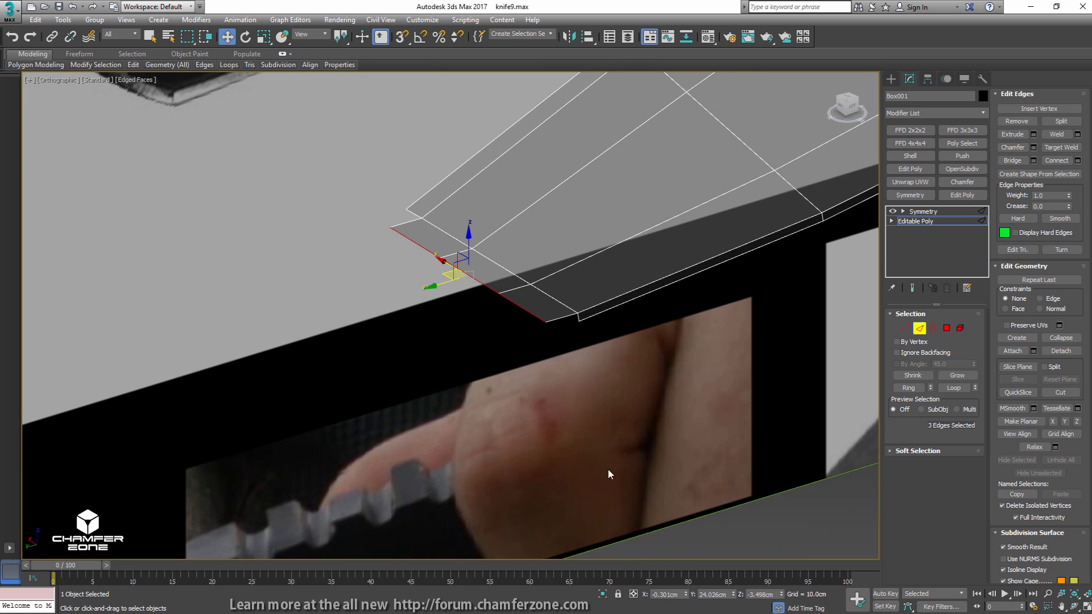
- Target weld the cutting edge's loose end vertex to the lower outer corner of the new tip strip
key(1)
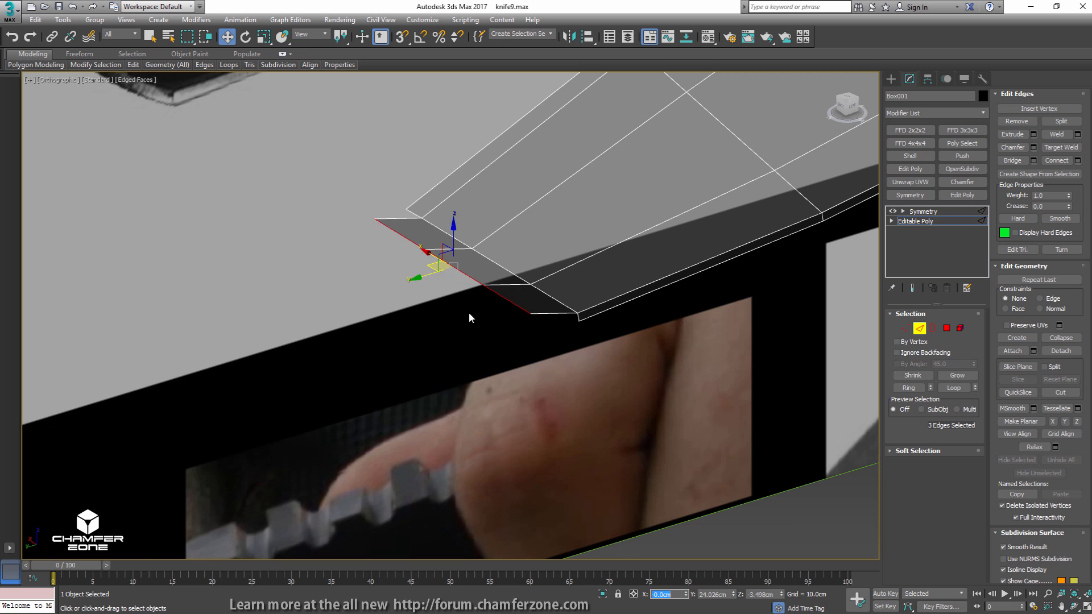
scroll(468, 313, up, 2)
middle_drag(420, 222, 616, 361)
key(ctrl+shift+w)
click(570, 351)
scroll(571, 351, down, 3)
scroll(616, 361, up, 3)
middle_drag(646, 404, 595, 366)
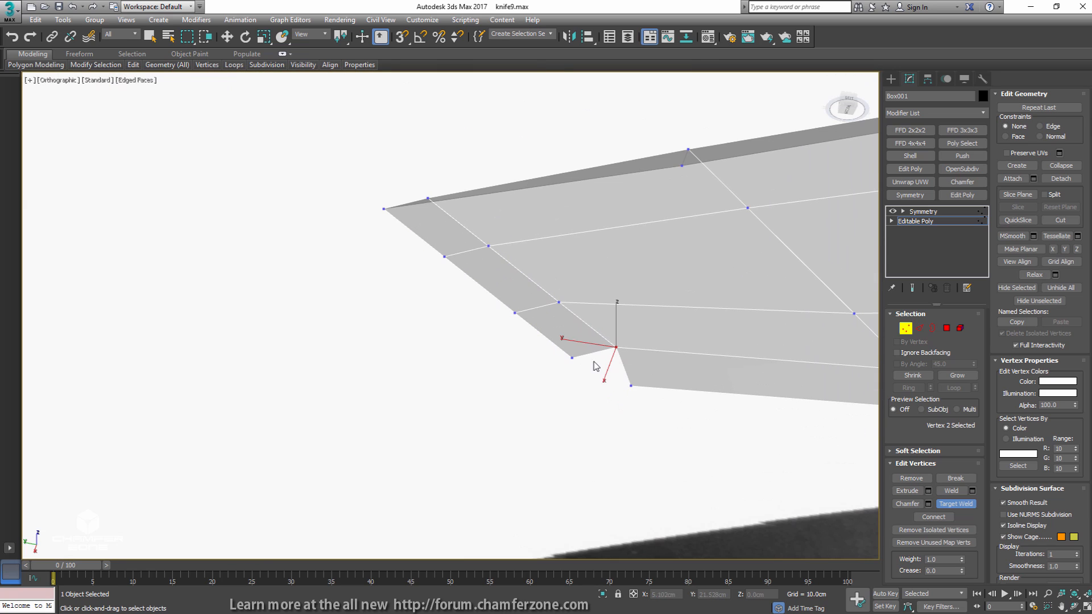
click(572, 358)
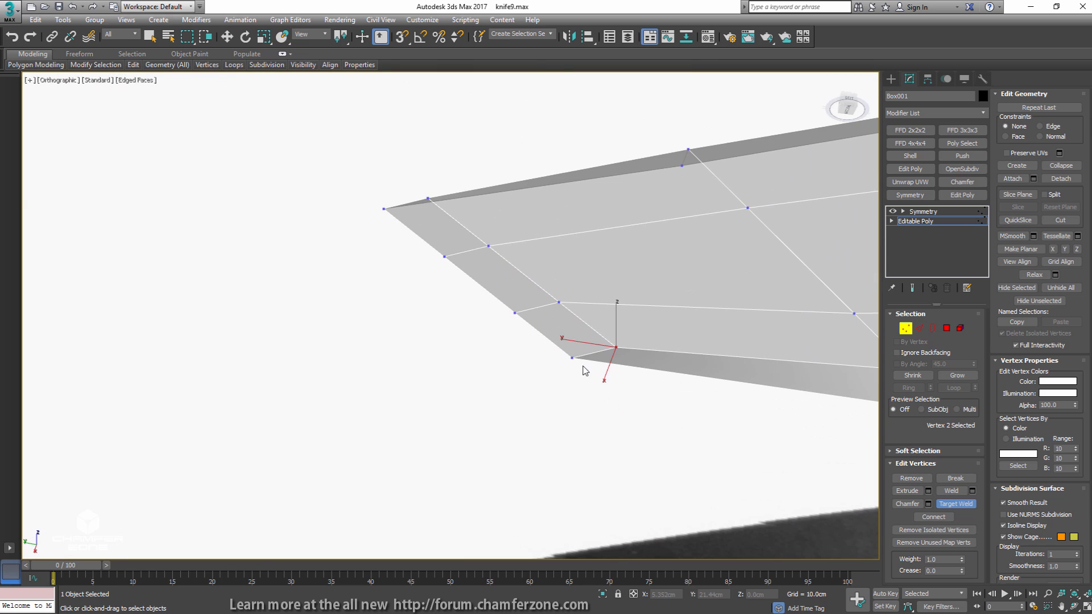
right_click(568, 371)
- Move the welded lower tip corner vertex onto the reference's cutting edge corner in the Left view
key(l)
scroll(435, 339, up, 10)
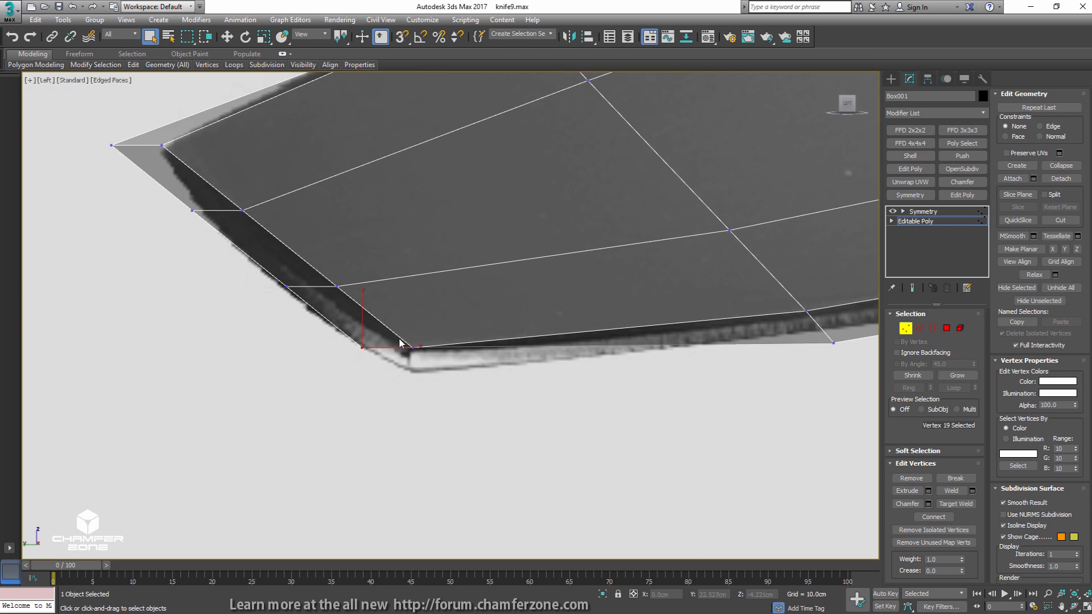
key(w)
drag(405, 346, 424, 360)
scroll(433, 358, down, 4)
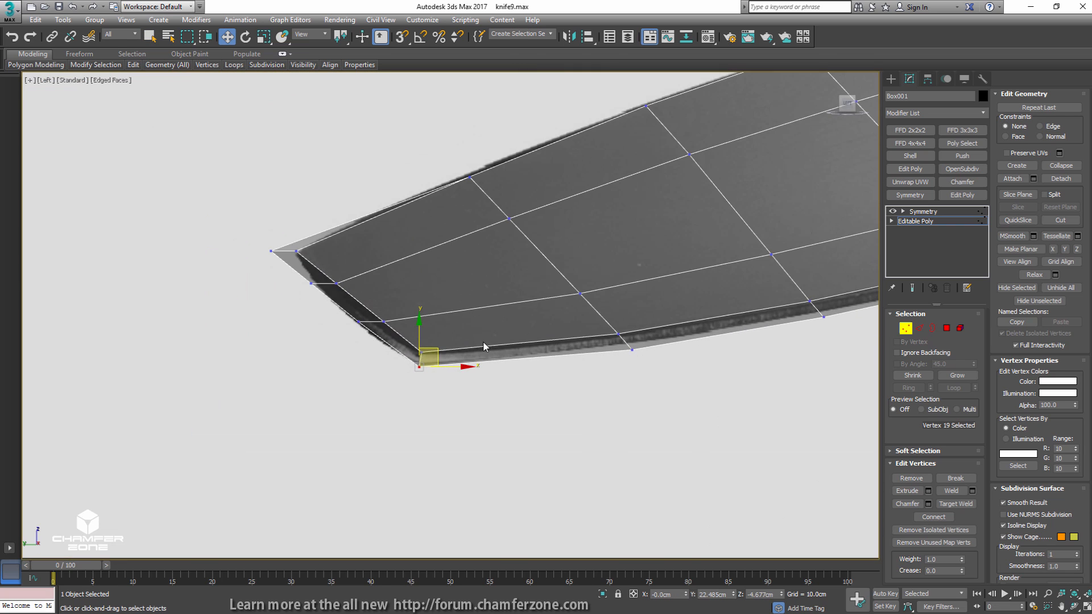
- Enable the Edge constraint and slide the three bevel vertices nearest the tip up to the reference's bevel line
middle_drag(593, 336, 370, 345)
click(193, 359)
key(q)
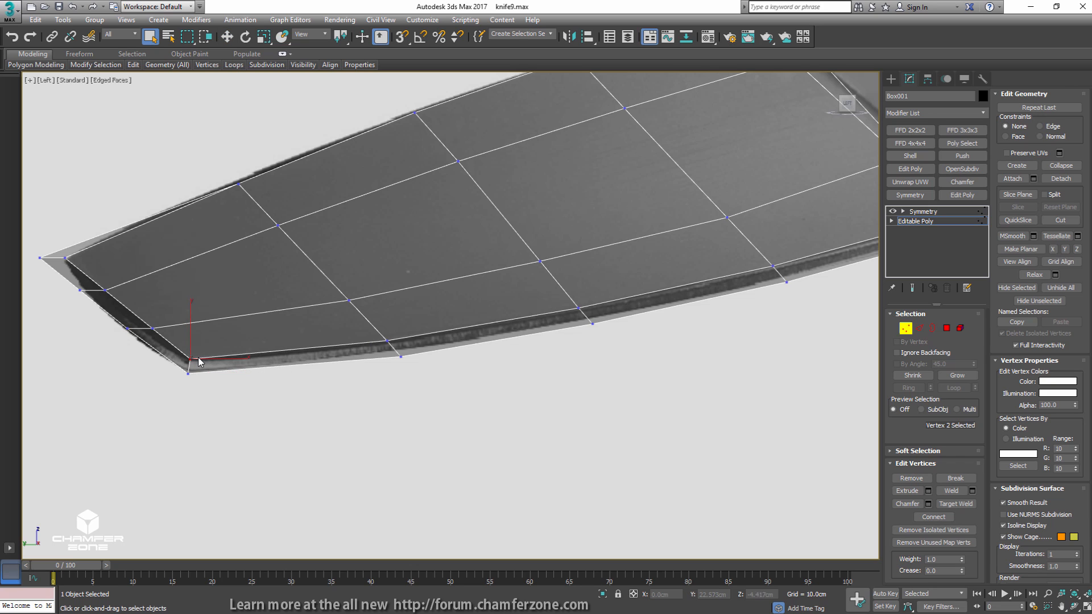
key(w)
key(shift+x)
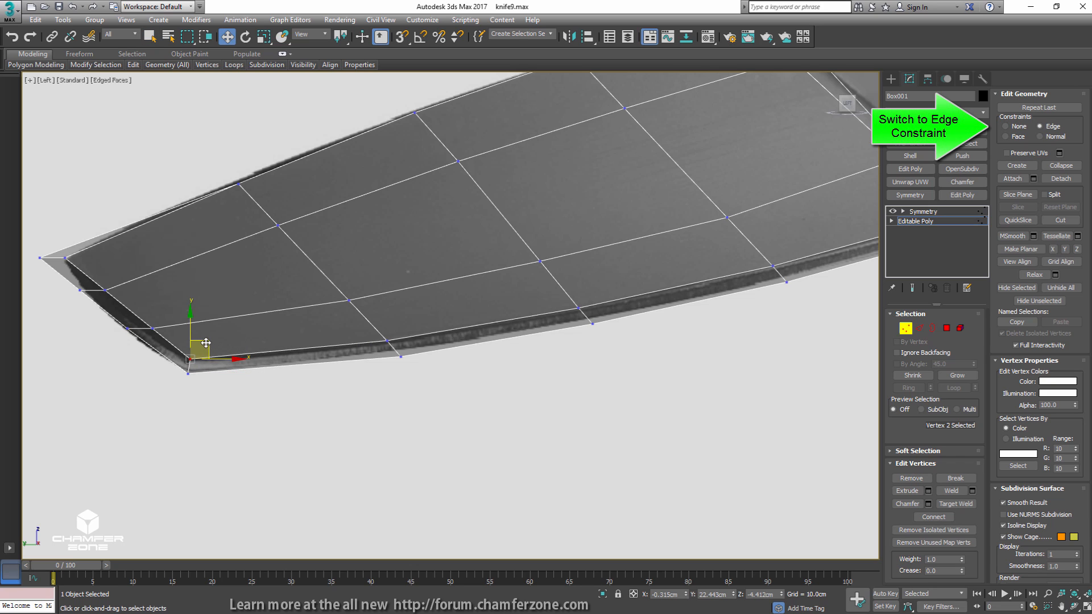
drag(206, 344, 199, 334)
click(387, 341)
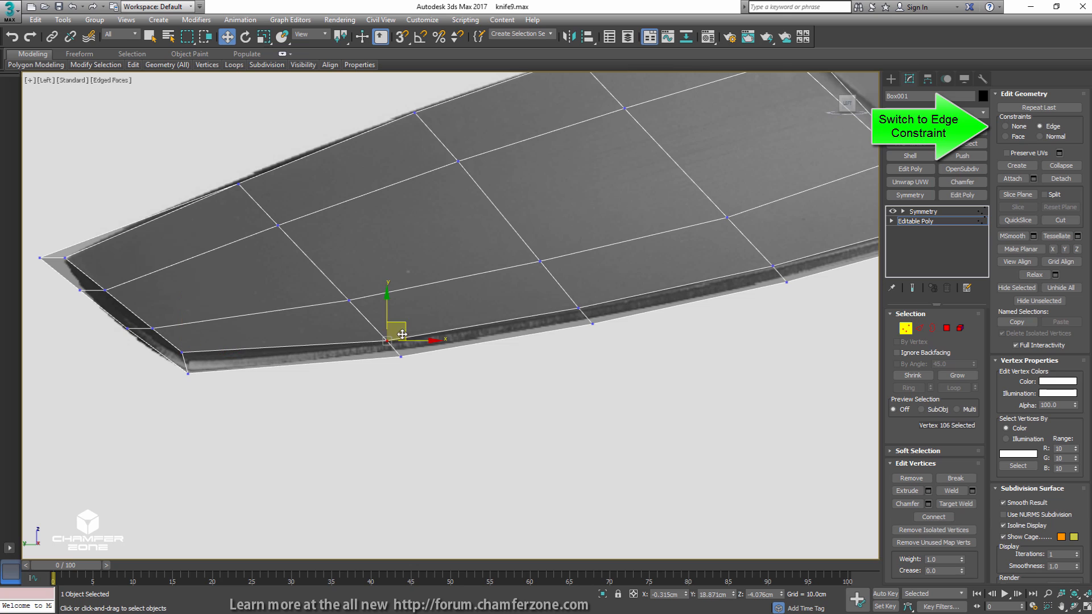
drag(404, 329, 400, 319)
click(578, 309)
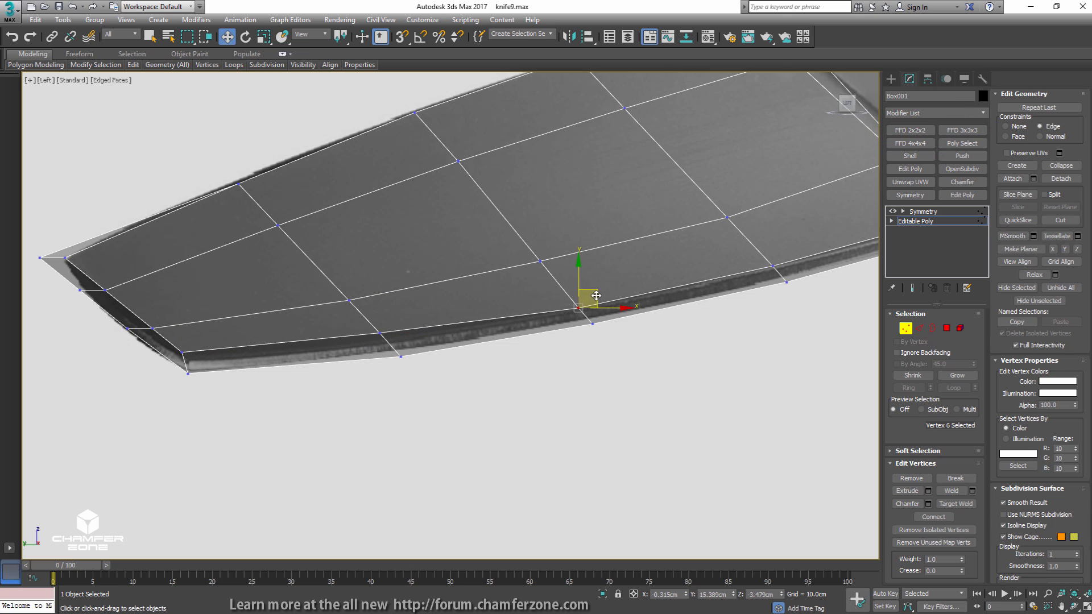
drag(595, 295, 595, 284)
- Slide the bevel vertices just before and after the belly corner along their edges onto the reference's bevel line
middle_drag(782, 254, 457, 319)
click(448, 332)
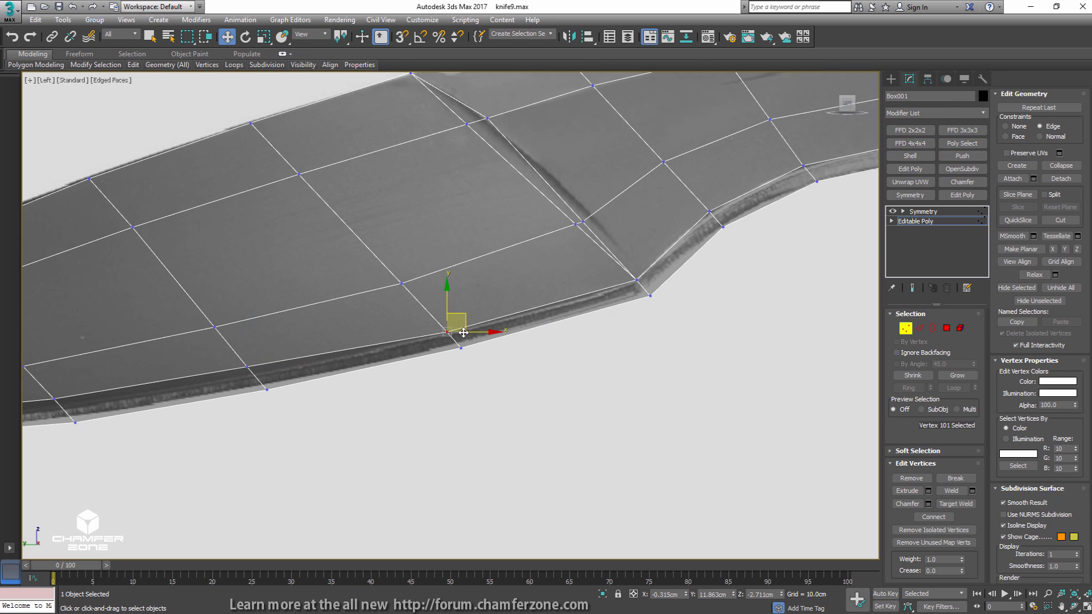
drag(465, 315, 458, 308)
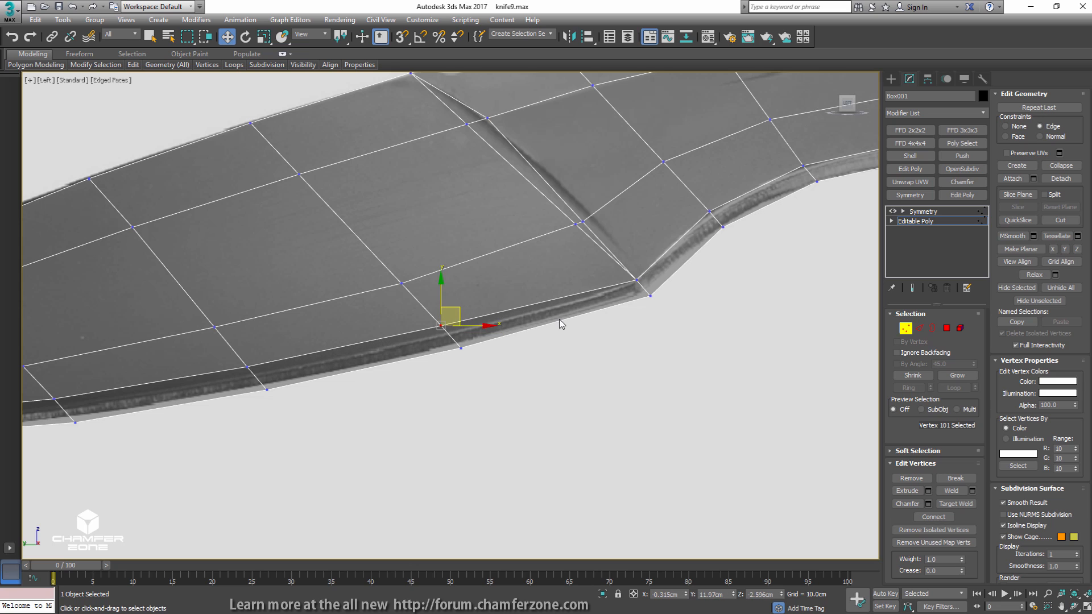
click(637, 279)
middle_drag(712, 220, 500, 296)
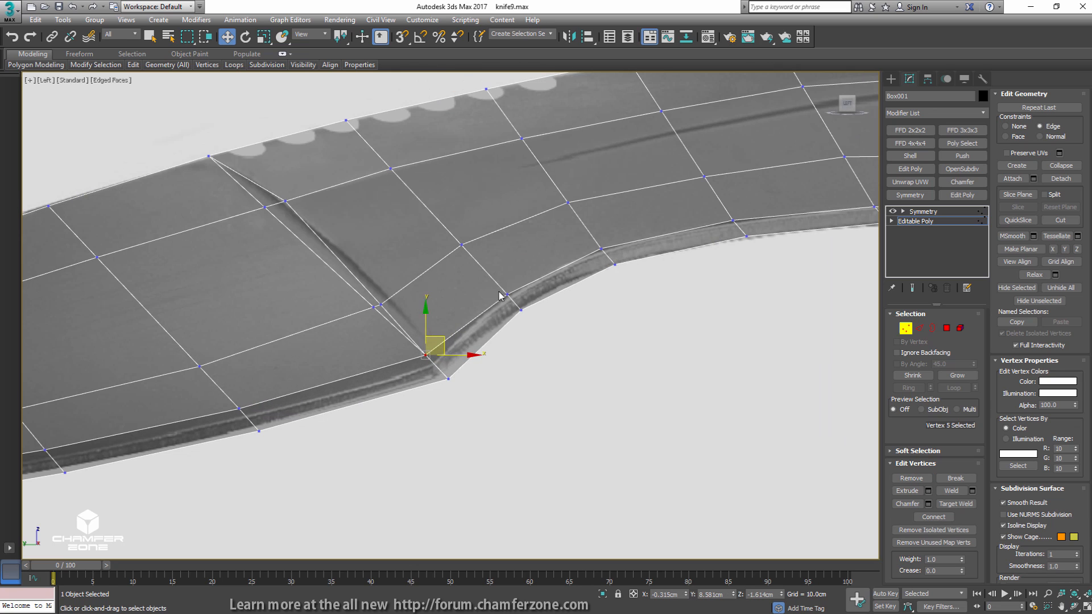
click(505, 294)
drag(524, 277, 608, 224)
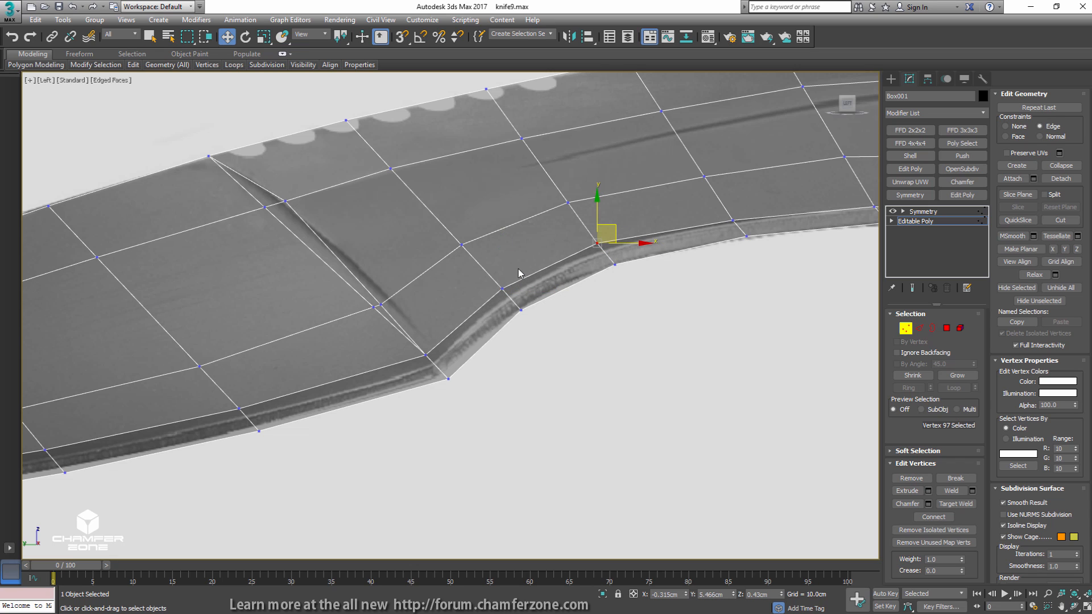
- Slide the two bevel vertices ahead of the lower serrations along their edges onto the reference's bevel line
click(733, 219)
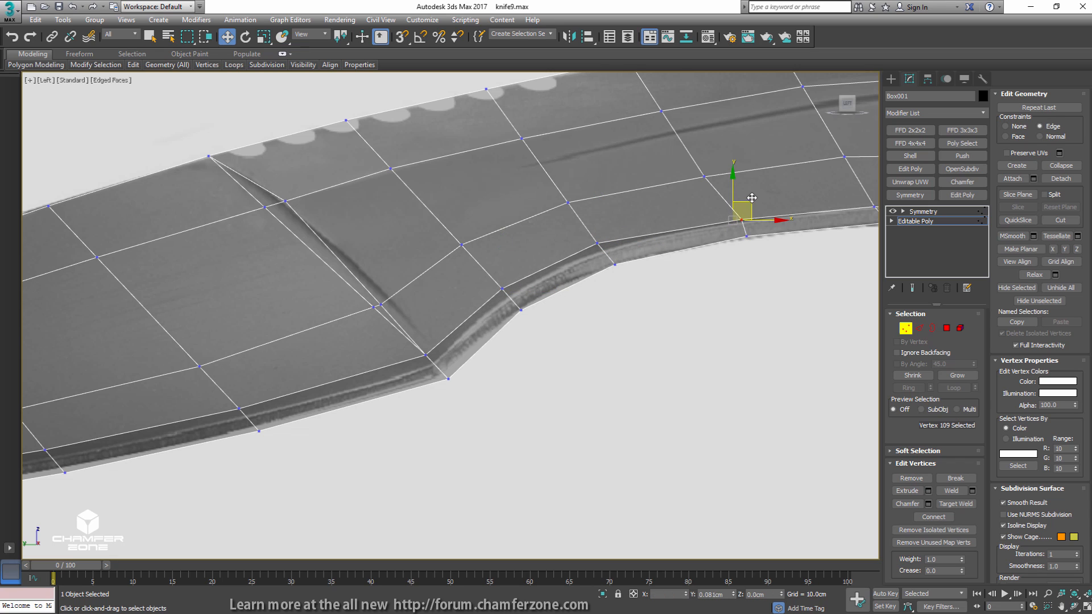
drag(752, 197, 742, 195)
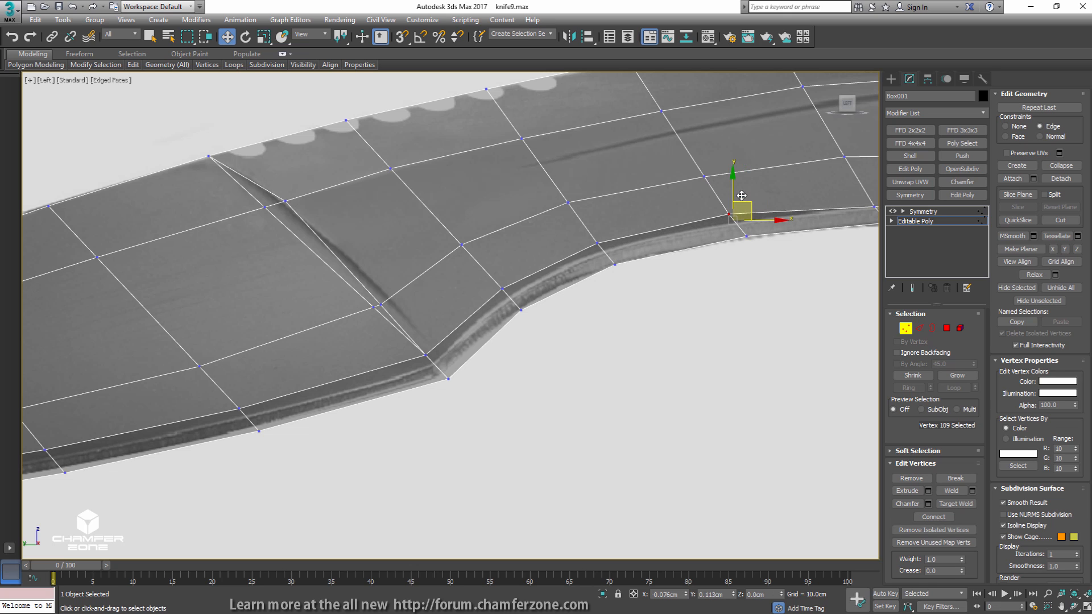
middle_drag(742, 195, 491, 265)
click(620, 267)
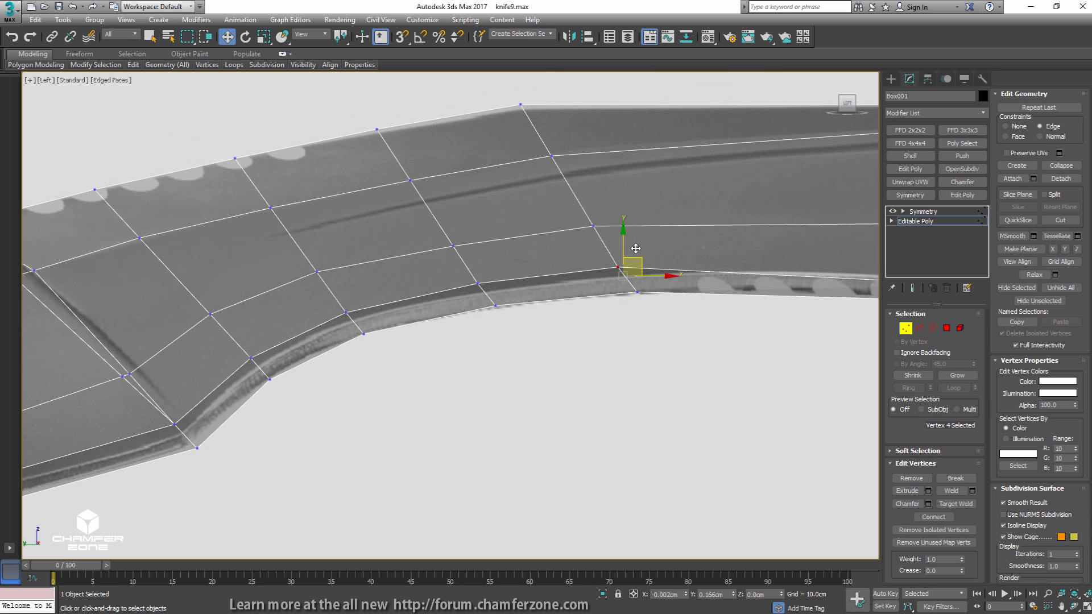
drag(636, 249, 626, 251)
middle_drag(627, 251, 408, 288)
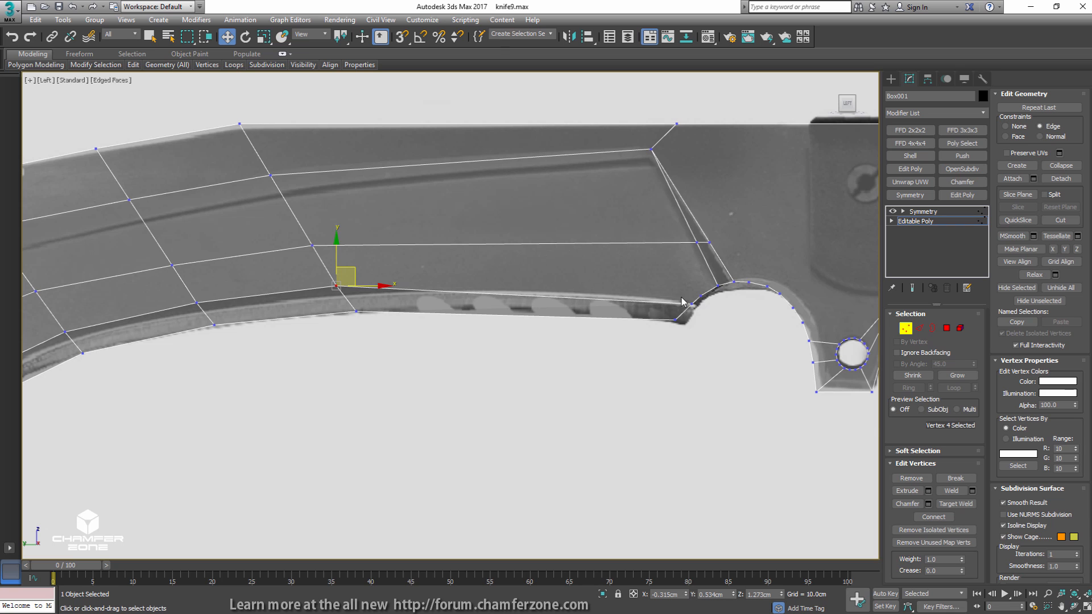
- Target weld the bevel line's rear end vertex to the adjacent finger notch vertex and return to the Left view
scroll(683, 301, up, 3)
alt+middle_drag(682, 308, 703, 278)
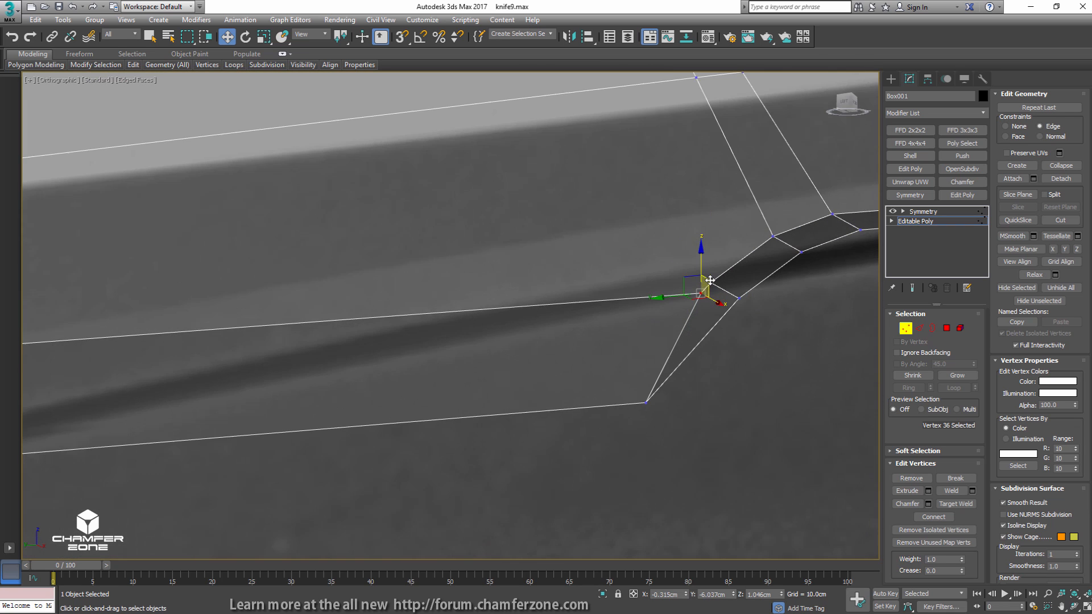
key(ctrl+w)
key(shift+z)
key(shift+z)
key(shift+z)
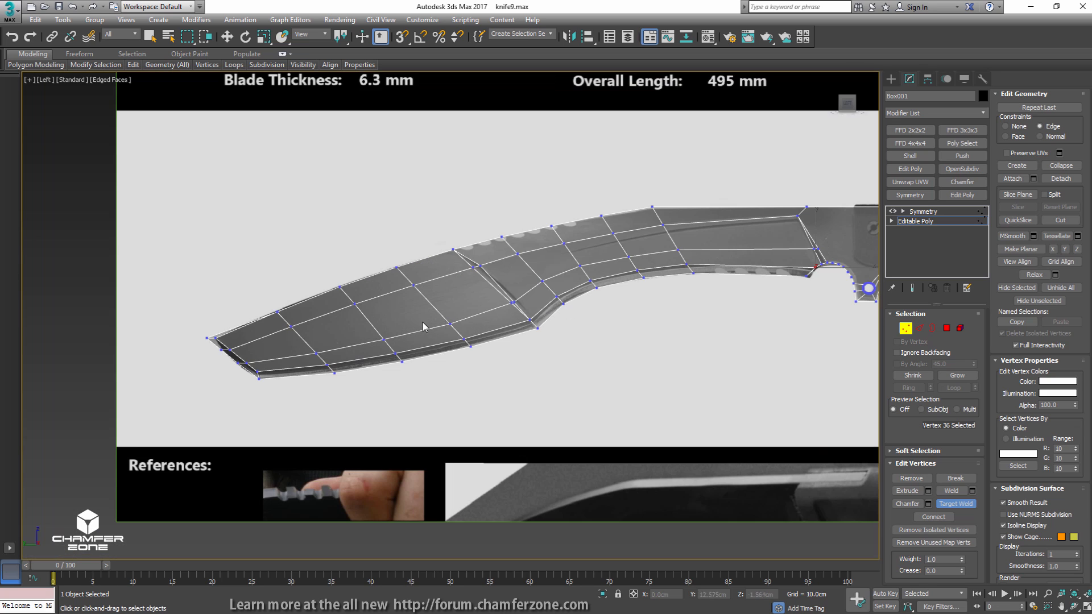
- Turn off the Edge constraint and reposition the two upper tip vertices to match the spine line and point of the reference
middle_drag(219, 368, 356, 335)
scroll(341, 288, up, 6)
key(q)
click(305, 266)
key(w)
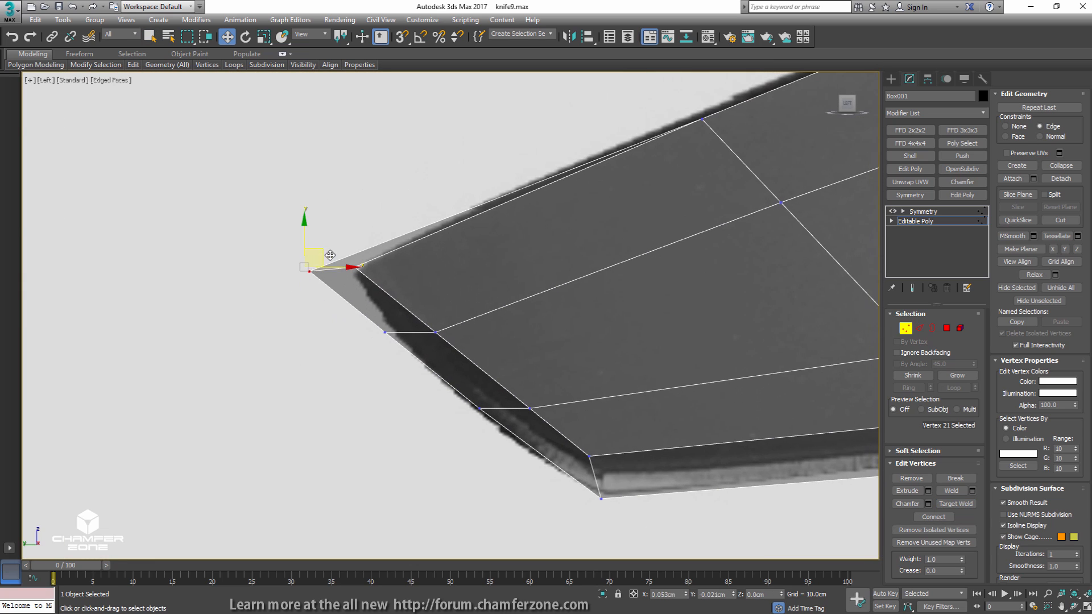
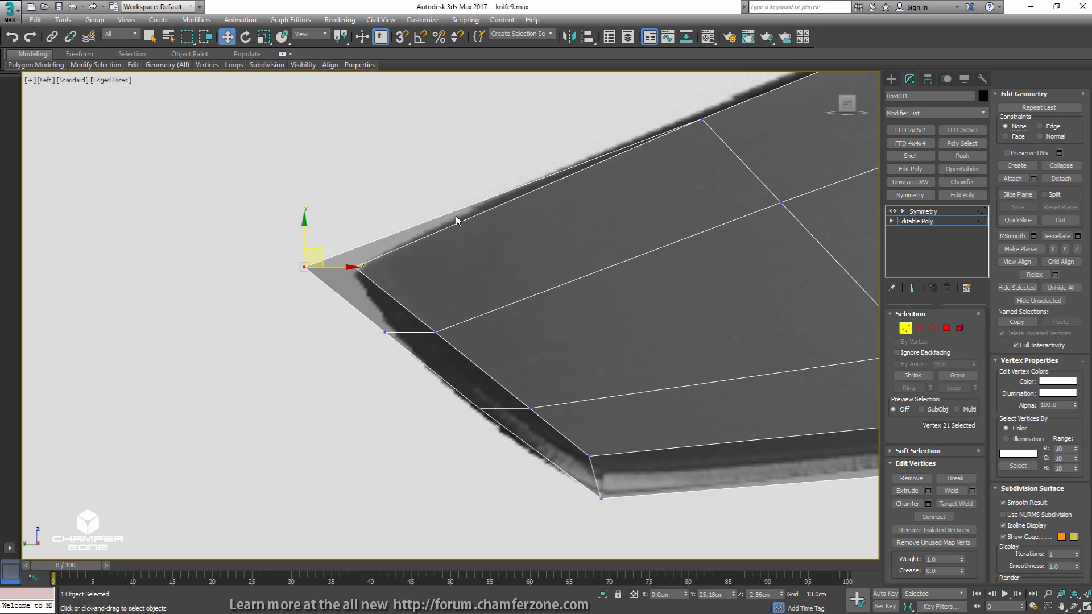
drag(308, 251, 342, 263)
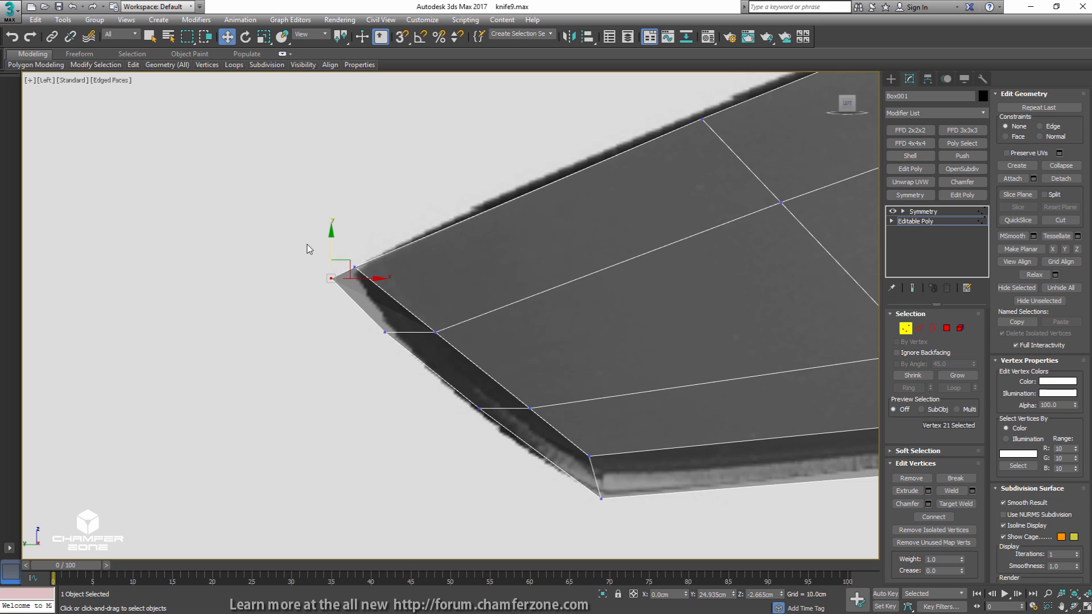
drag(396, 294, 396, 293)
drag(359, 255, 374, 248)
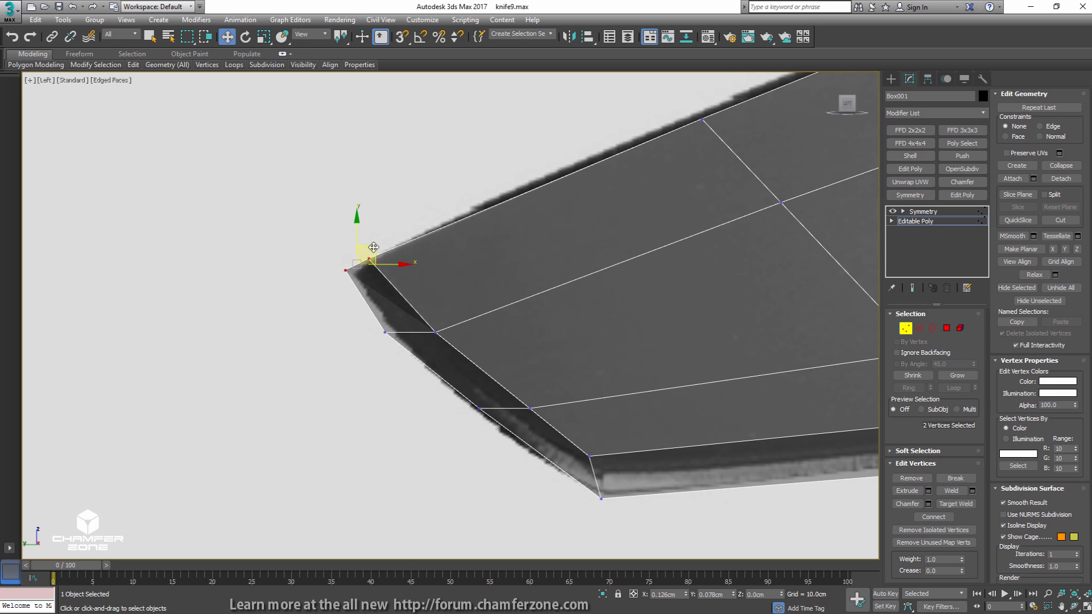
- Move the two middle vertices of the tip's outer edge onto the curved outline of the reference
click(385, 331)
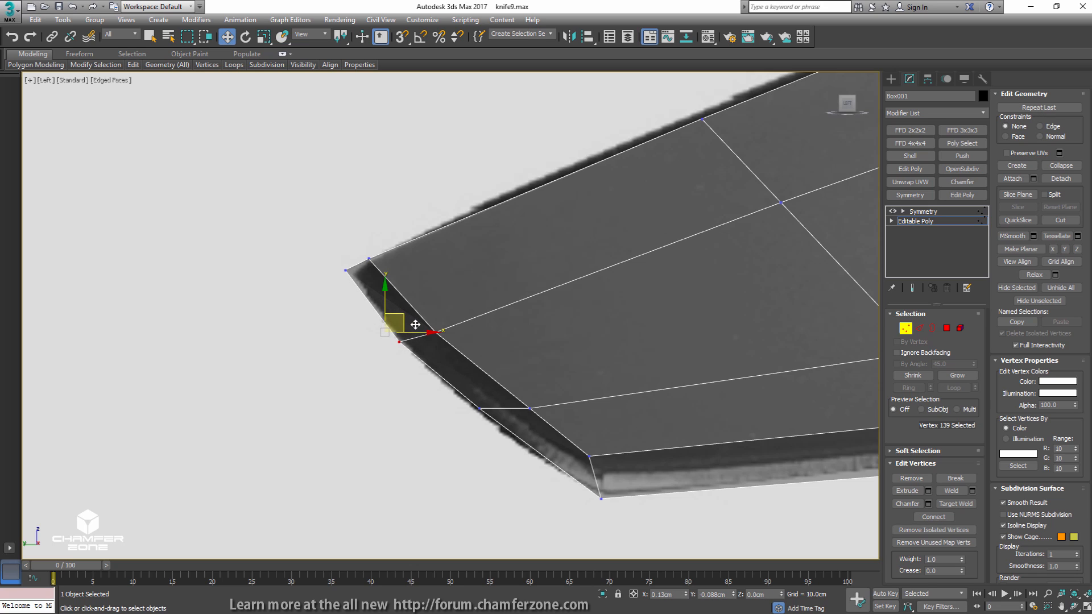
click(484, 410)
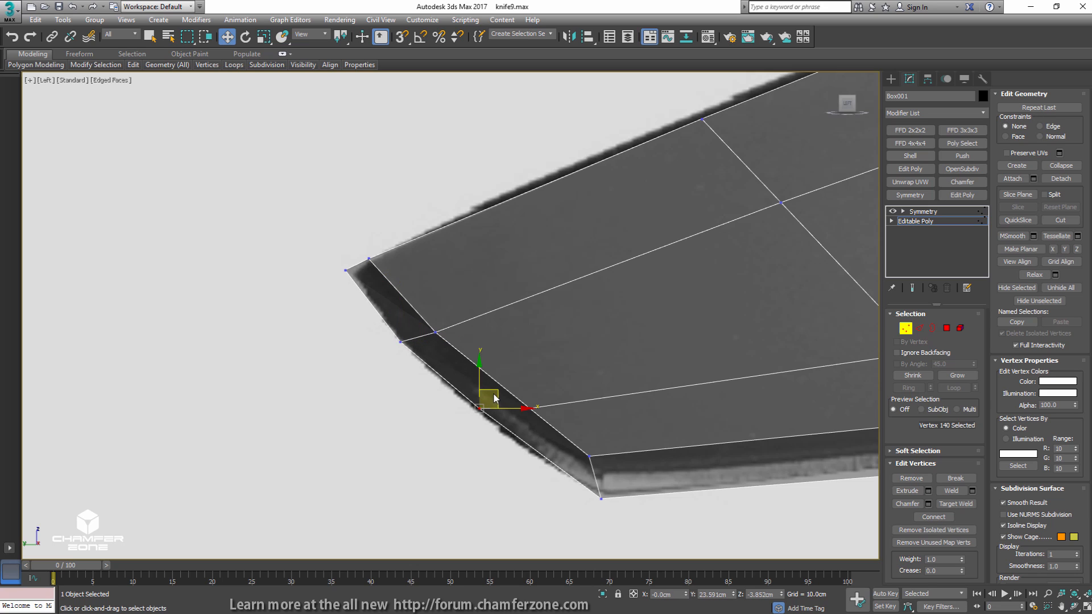
drag(494, 398, 505, 403)
- Examine the new tip and cutting edge from several angles with the Symmetry result shown and hidden
scroll(505, 402, down, 4)
alt+middle_drag(505, 403, 583, 392)
click(961, 224)
click(945, 212)
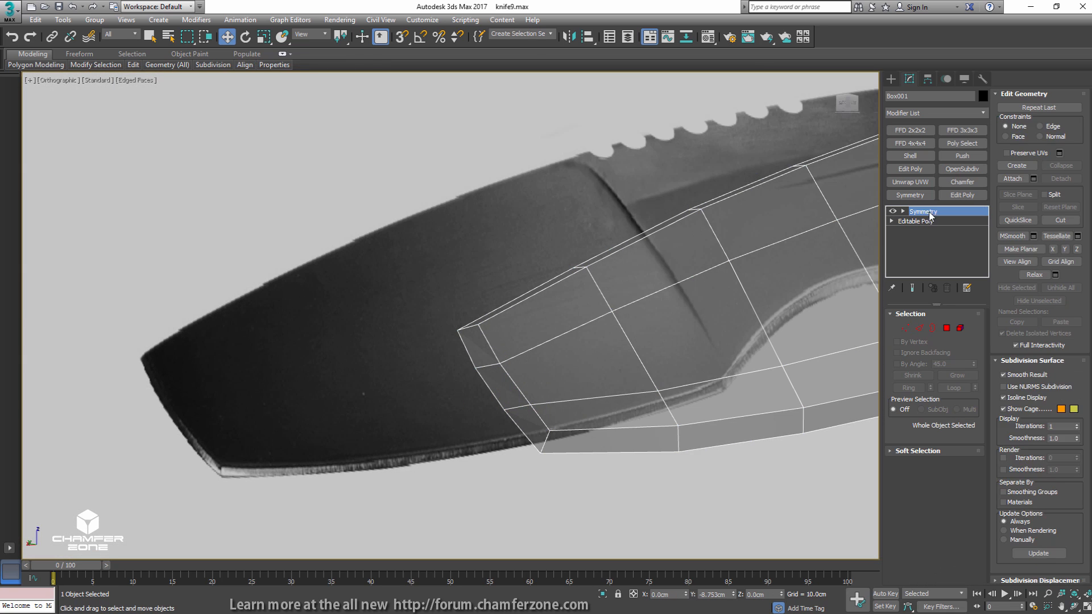
alt+middle_drag(551, 297, 595, 307)
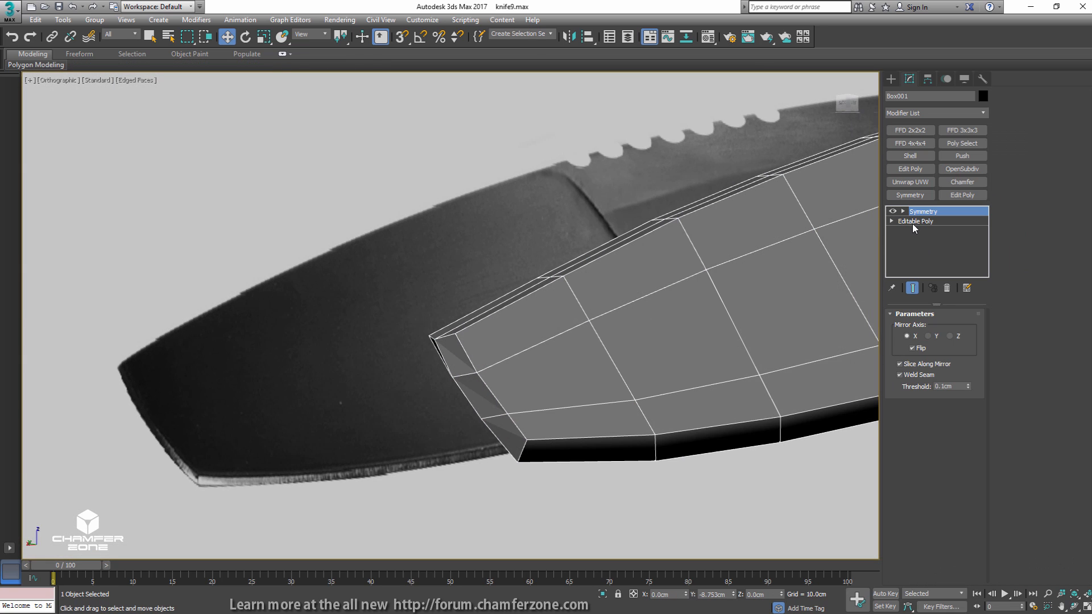
click(913, 224)
scroll(588, 388, down, 4)
alt+middle_drag(590, 387, 717, 300)
click(926, 212)
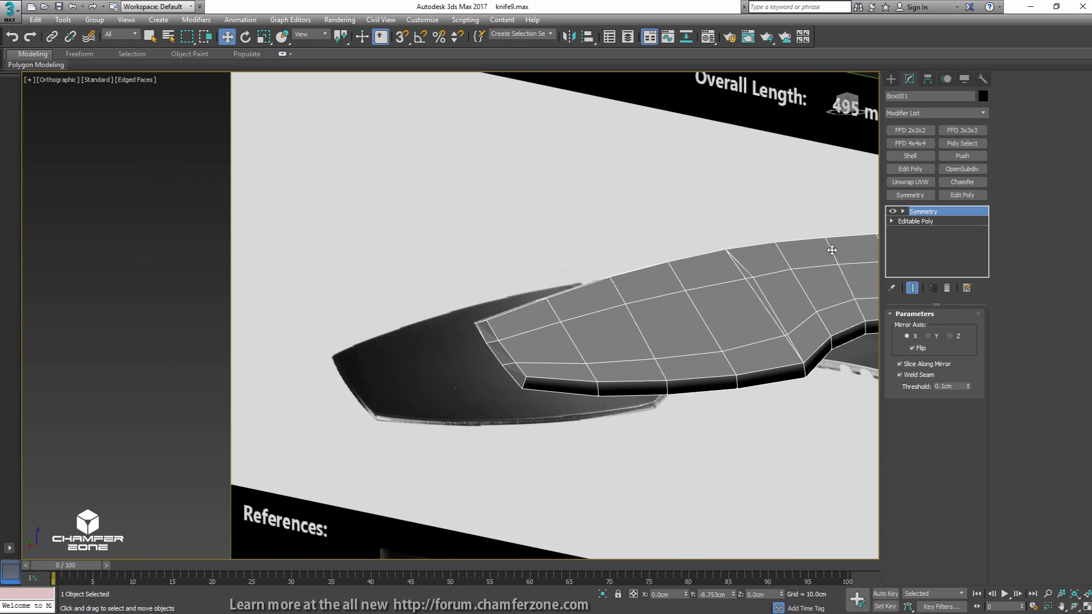
- Turn off Weld Seam on the Symmetry modifier and collapse it into the Editable Poly, with the knife in see-through Left view
scroll(694, 315, up, 3)
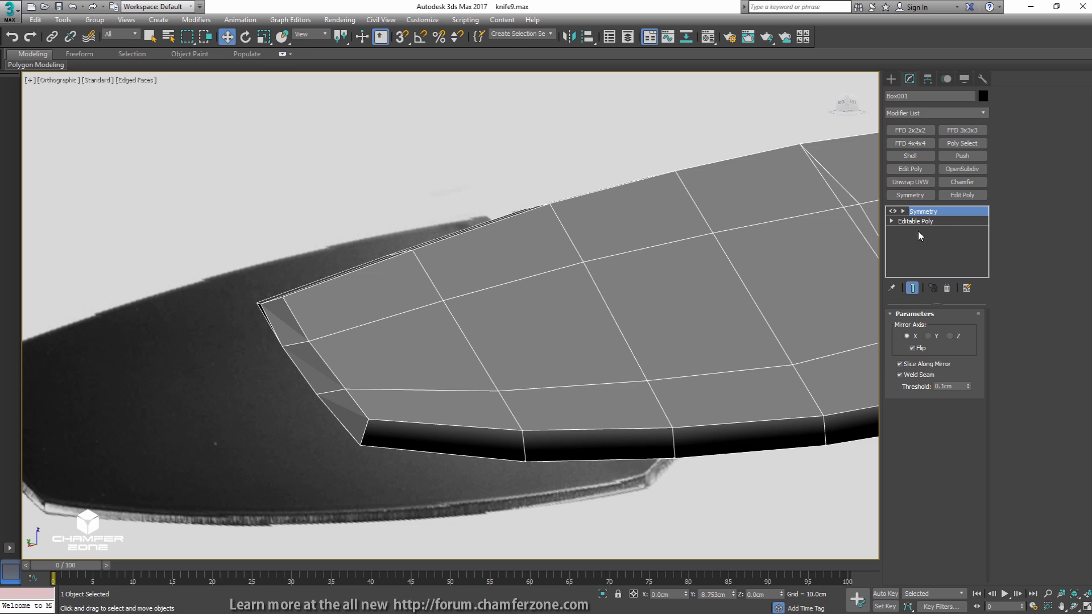
click(900, 375)
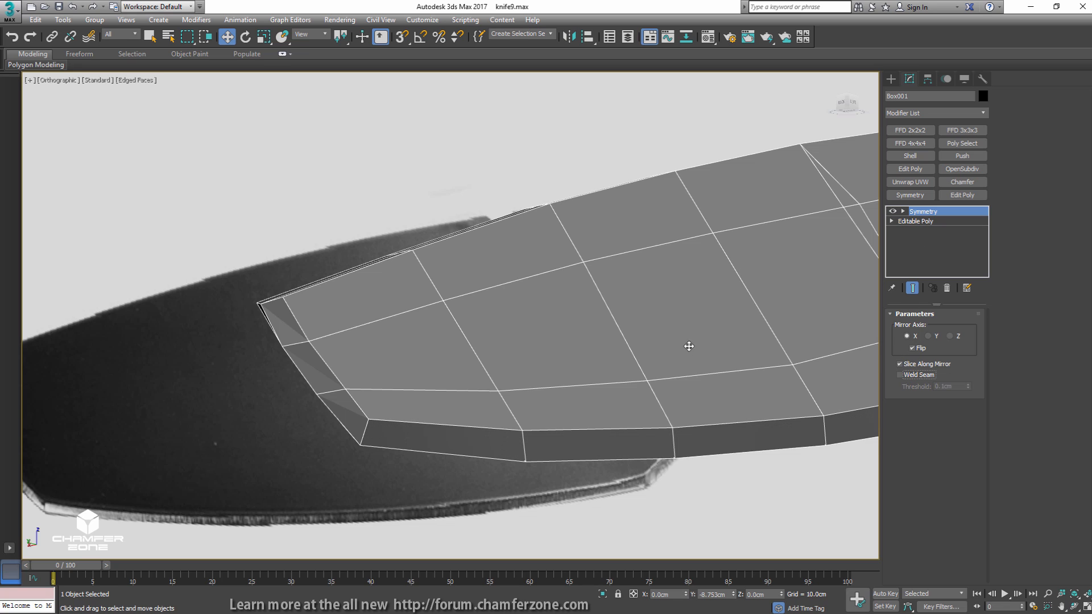
middle_drag(689, 347, 556, 345)
key(l)
key(alt+x)
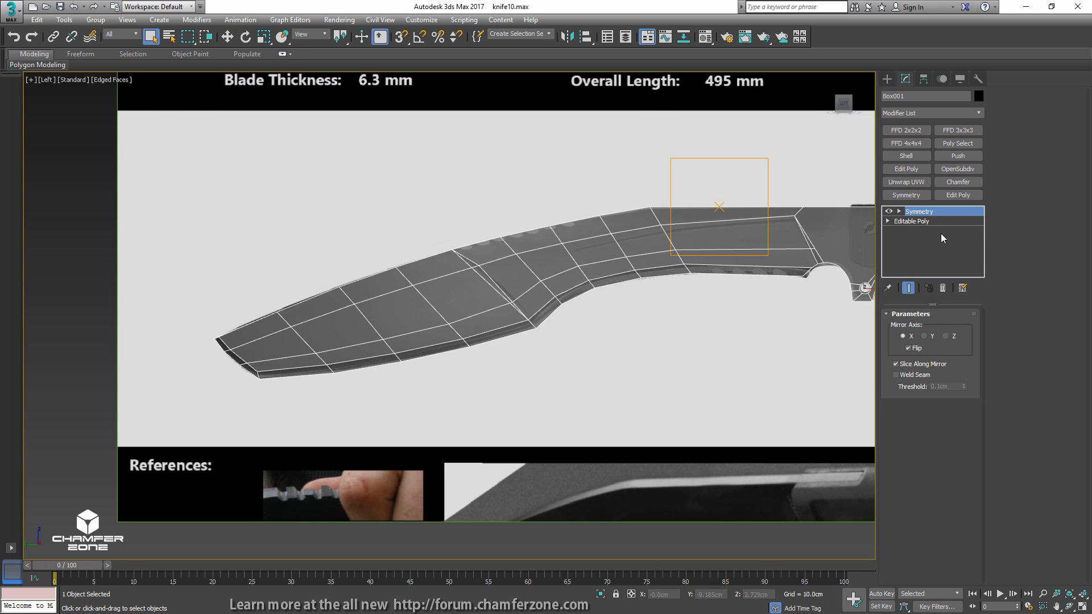
right_click(940, 219)
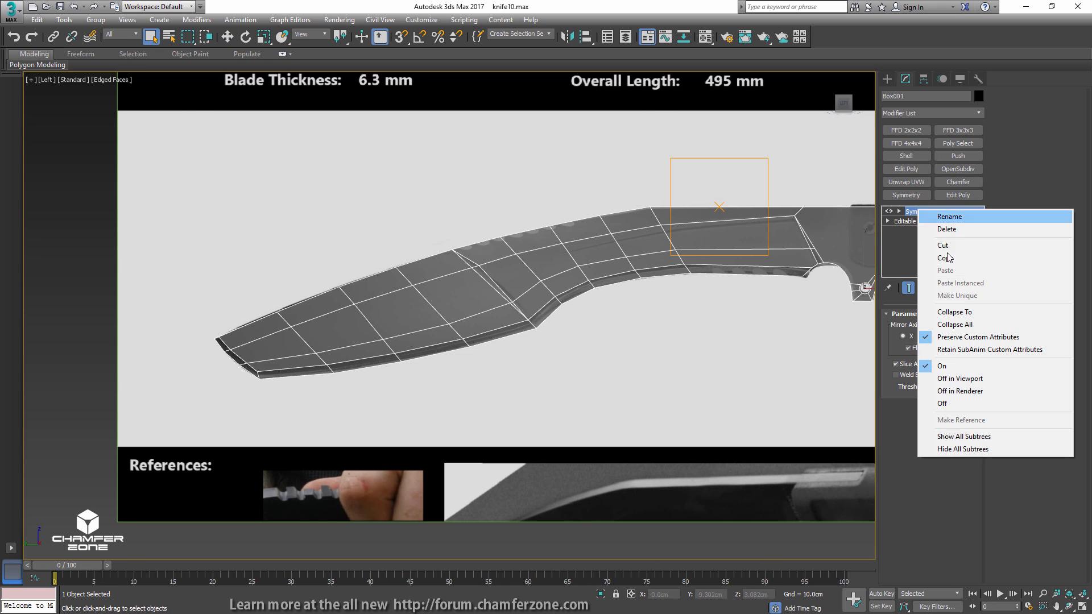
click(949, 312)
- Select all blade polygons up to the finger notch, apply an FFD 3x3x3 modifier and enter its Control Points level
alt+middle_drag(696, 260, 882, 257)
key(4)
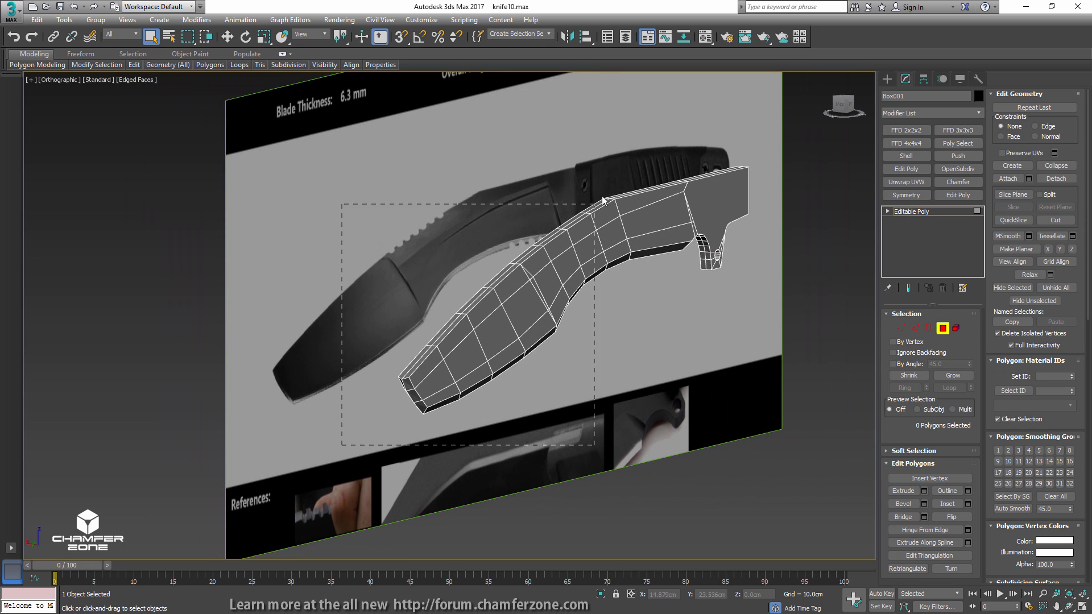
drag(637, 162, 637, 162)
click(958, 130)
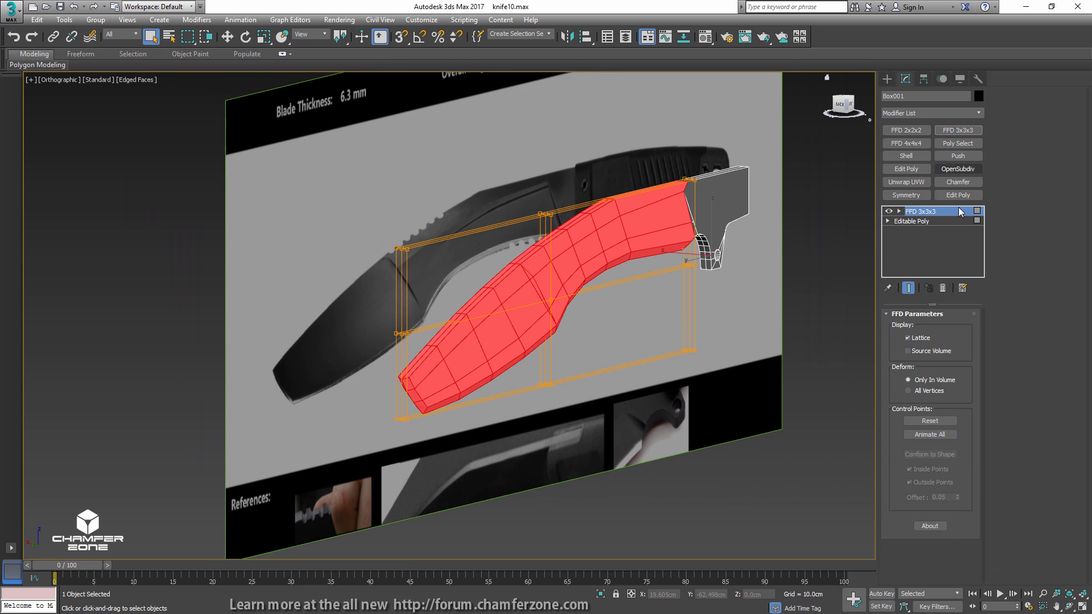
click(900, 211)
click(929, 222)
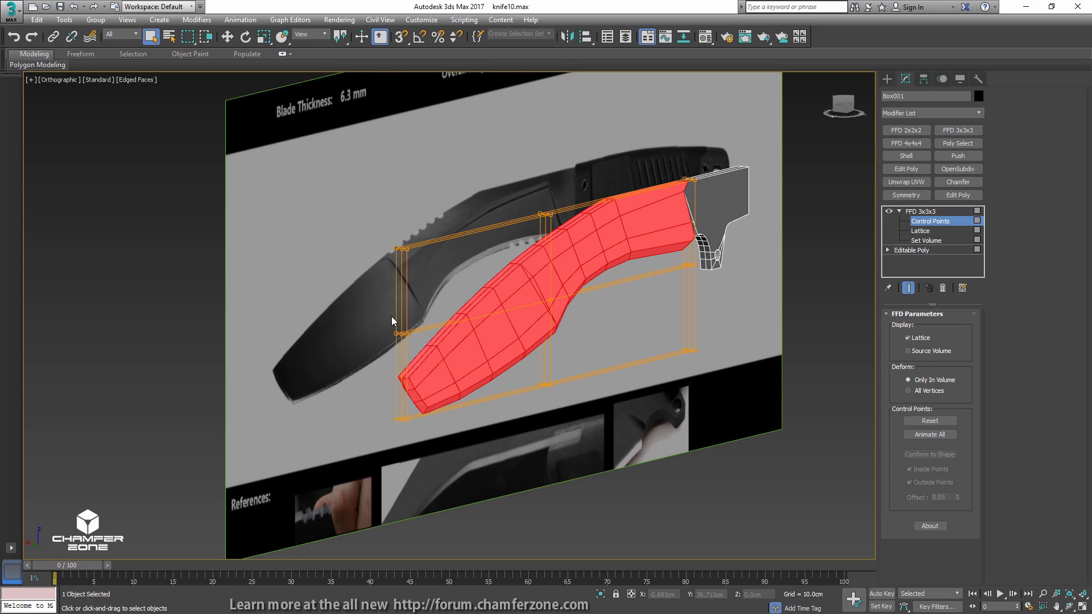
- Scale all lattice control points at the tip end to about 52% along X to thin the tip
scroll(390, 340, up, 4)
key(r)
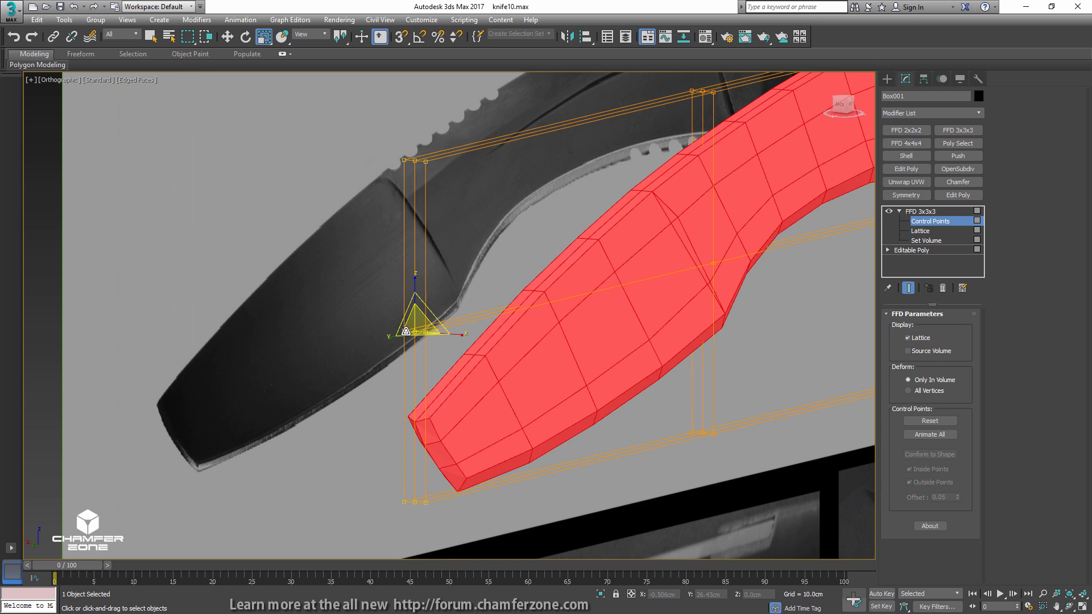
alt+middle_drag(408, 331, 423, 329)
drag(469, 332, 433, 323)
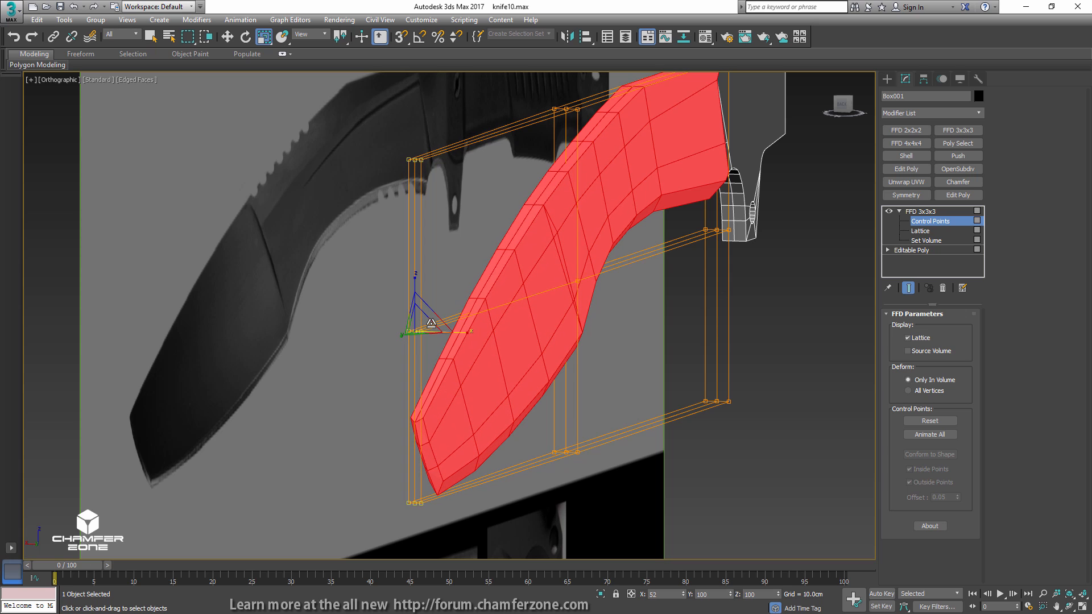
- Select the front, middle and rear control points along the lattice's lower side and scale them closer together along X
alt+middle_drag(483, 451, 377, 342)
drag(323, 395, 365, 356)
middle_drag(561, 465, 476, 342)
ctrl+drag(496, 507, 597, 447)
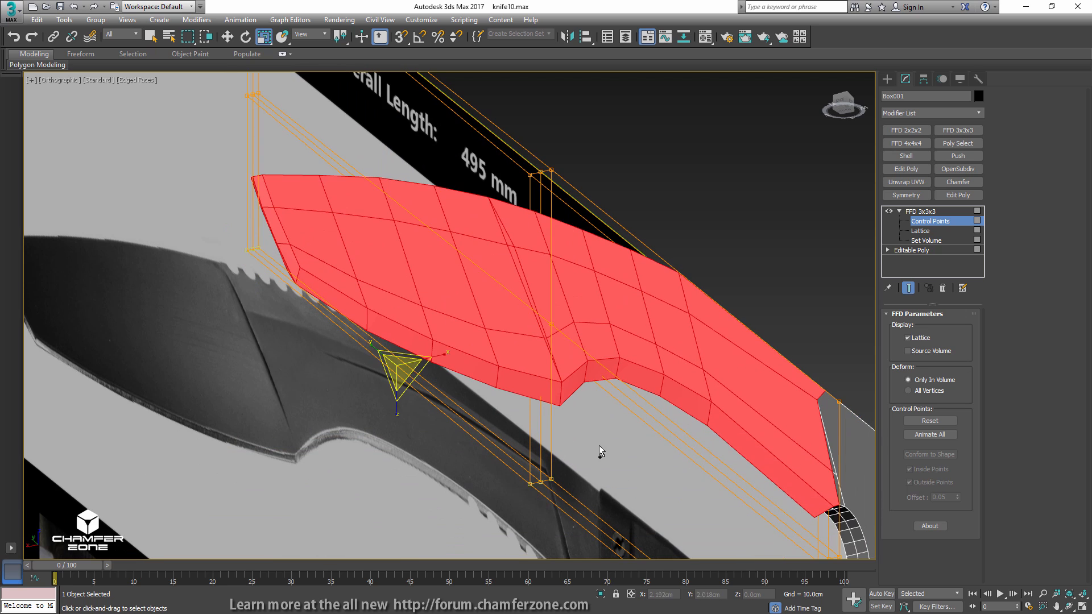
middle_drag(653, 517, 644, 407)
middle_drag(727, 471, 707, 414)
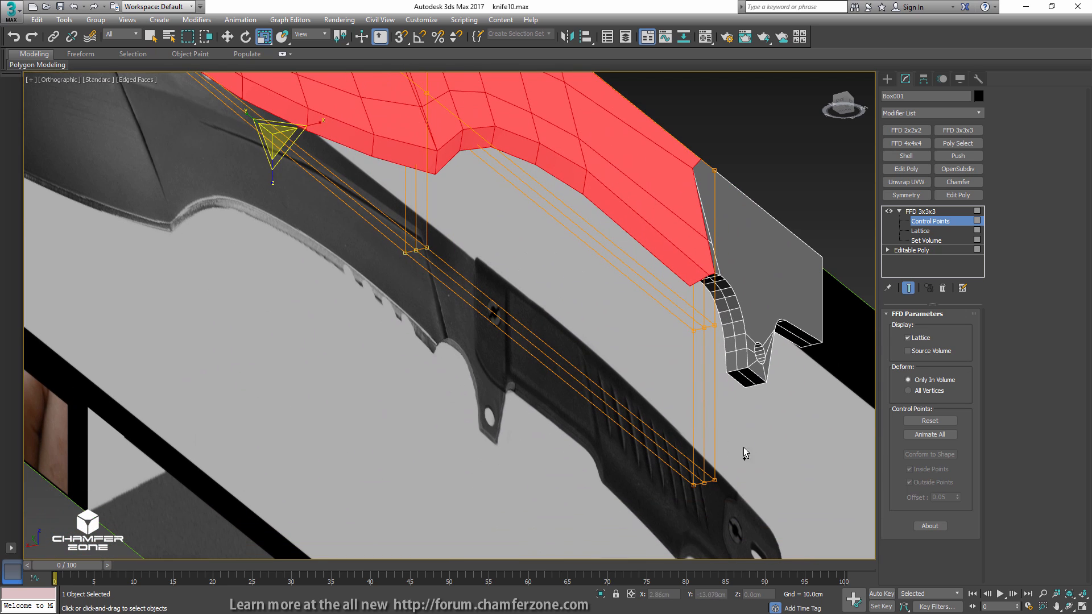
ctrl+drag(744, 448, 654, 511)
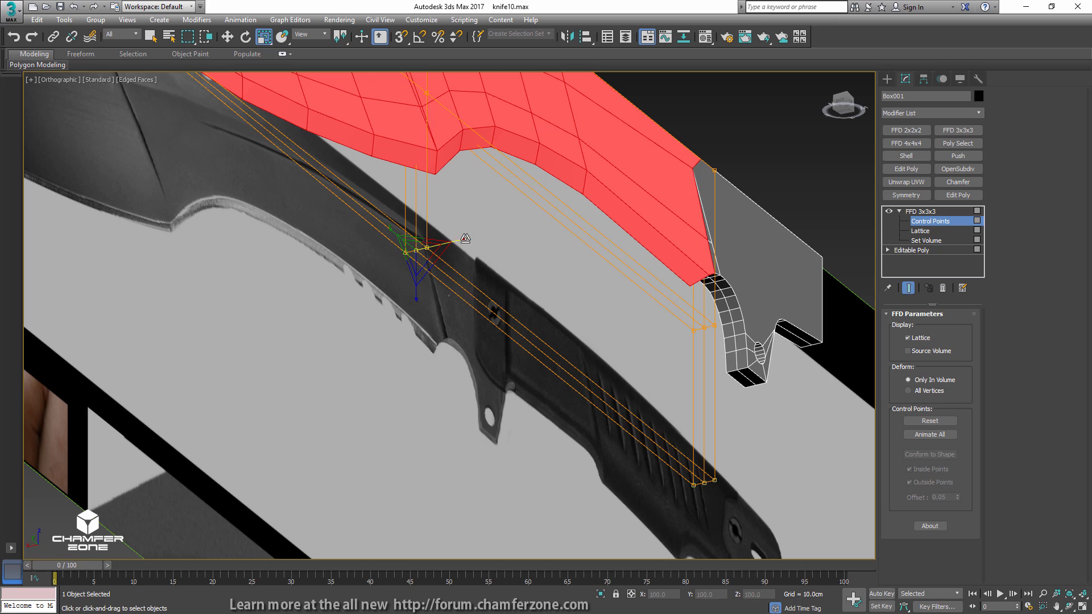
drag(465, 238, 354, 254)
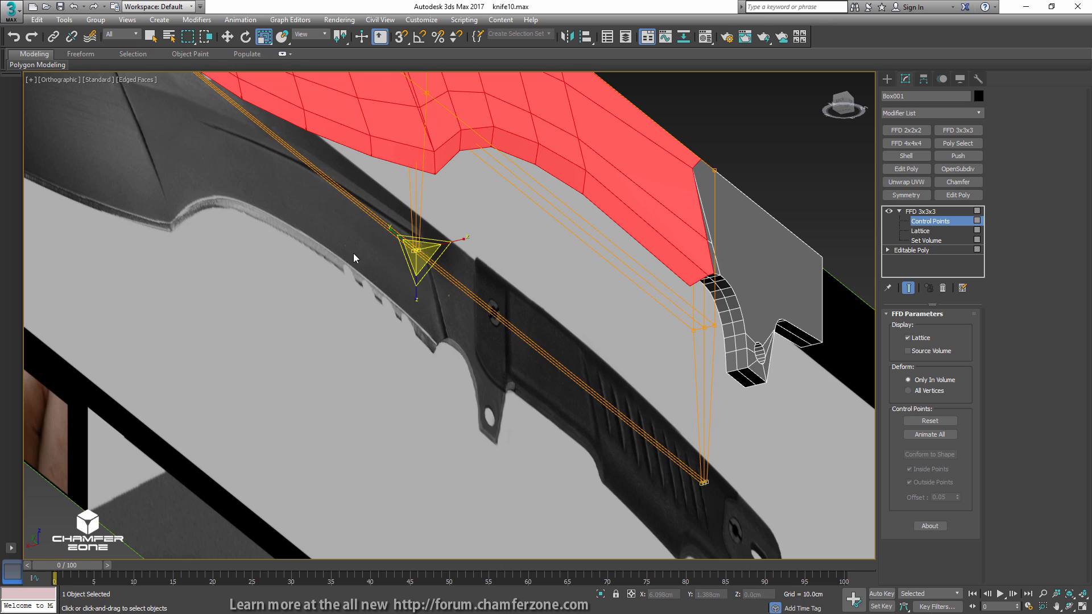
- Check the tapered blade from the side and collapse the FFD 3x3x3 modifier into the Editable Poly
alt+middle_drag(354, 254, 378, 391)
middle_drag(685, 368, 360, 361)
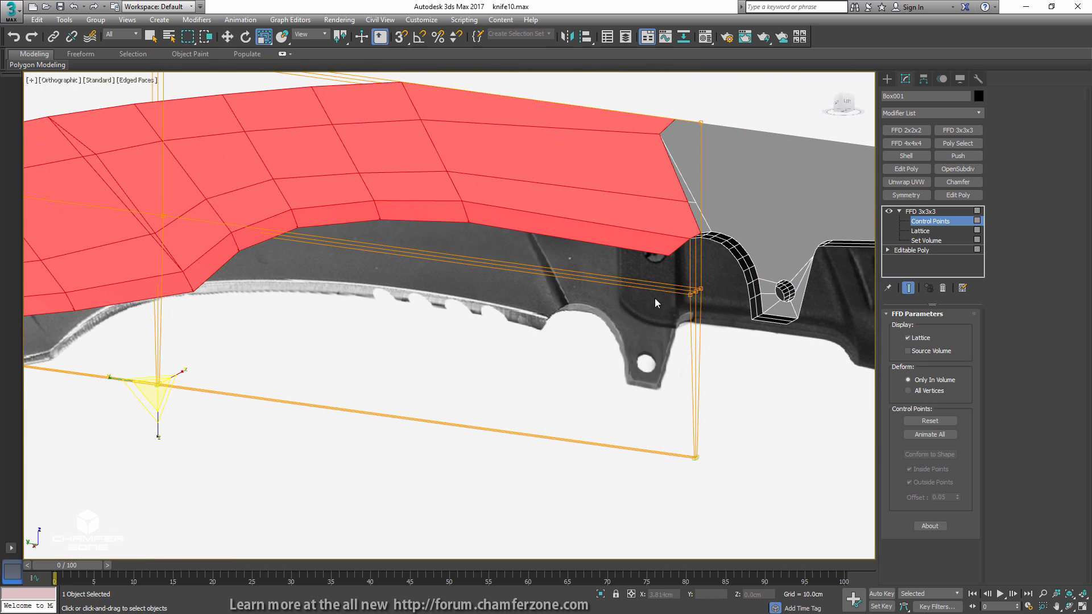
right_click(926, 217)
click(945, 313)
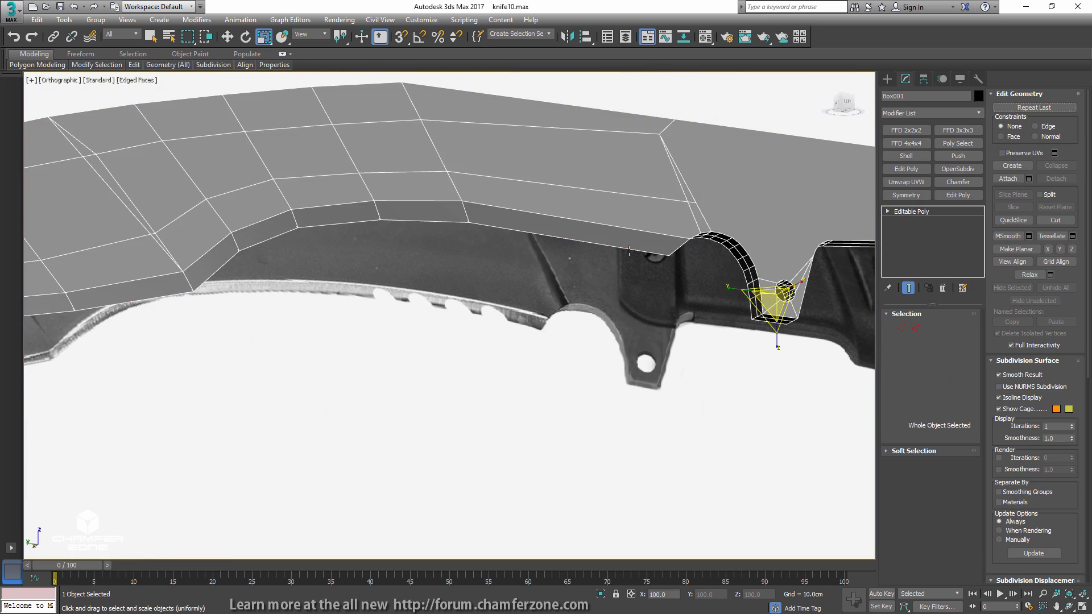
- Select the bevel edge loops on both sides of the blade and convert the selection to the polygons along the cutting edge
alt+middle_drag(775, 287, 632, 255)
key(2)
key(q)
double_click(592, 240)
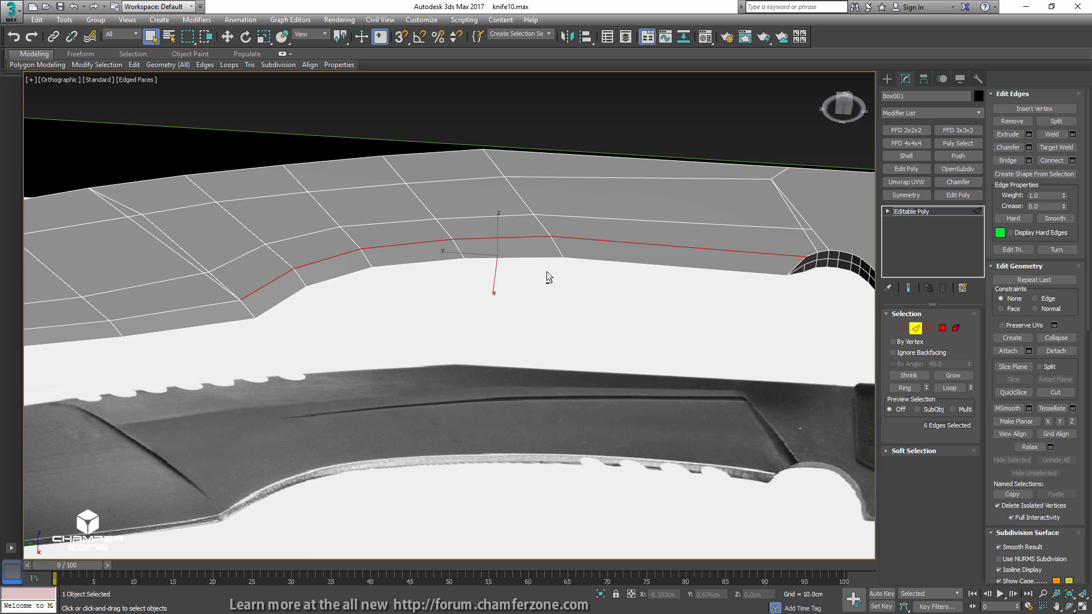
alt+middle_drag(548, 272, 522, 205)
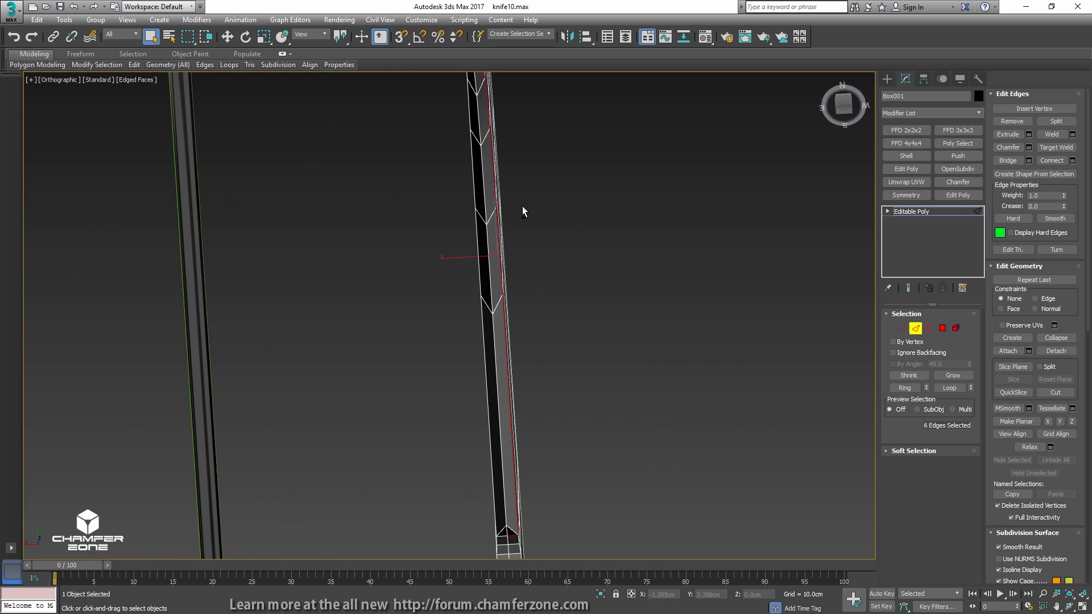
ctrl+double_click(474, 180)
alt+middle_drag(474, 180, 488, 200)
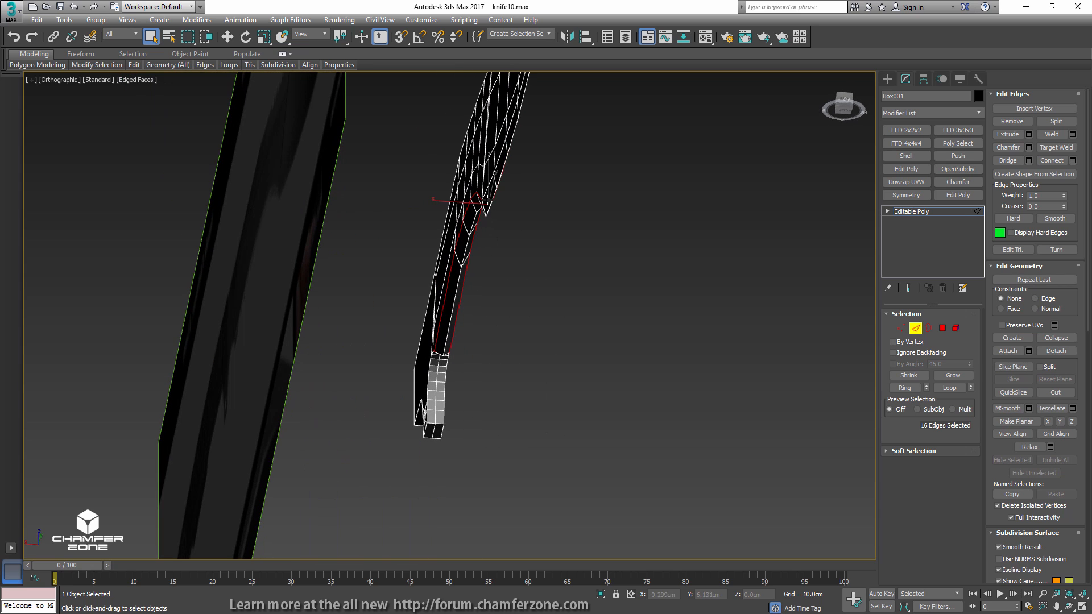
alt+middle_drag(507, 161, 510, 309)
ctrl+click(941, 330)
middle_drag(264, 330, 362, 295)
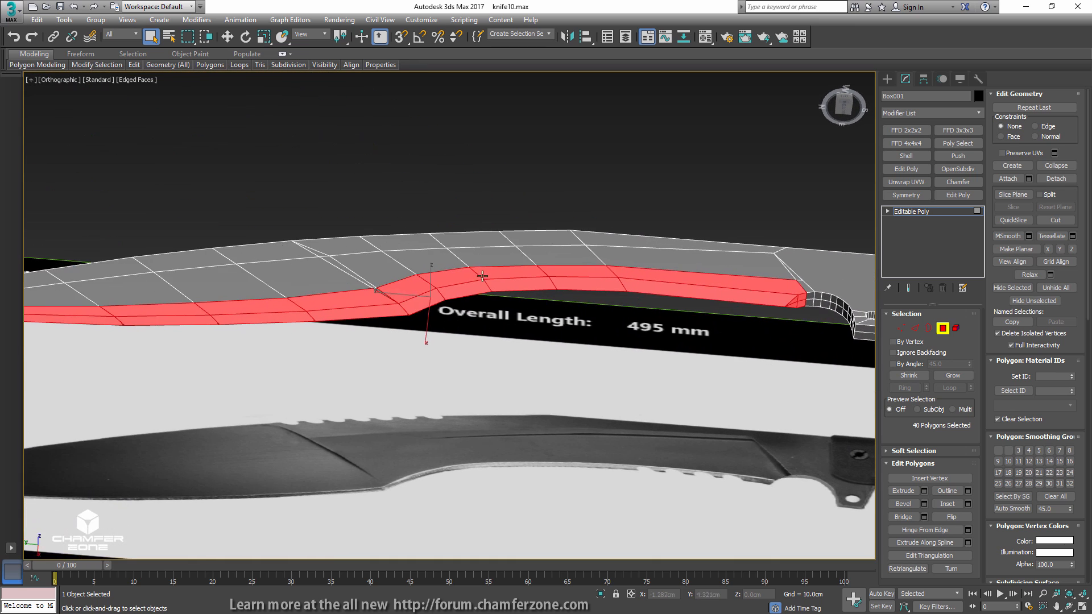
scroll(363, 295, up, 3)
scroll(518, 232, down, 3)
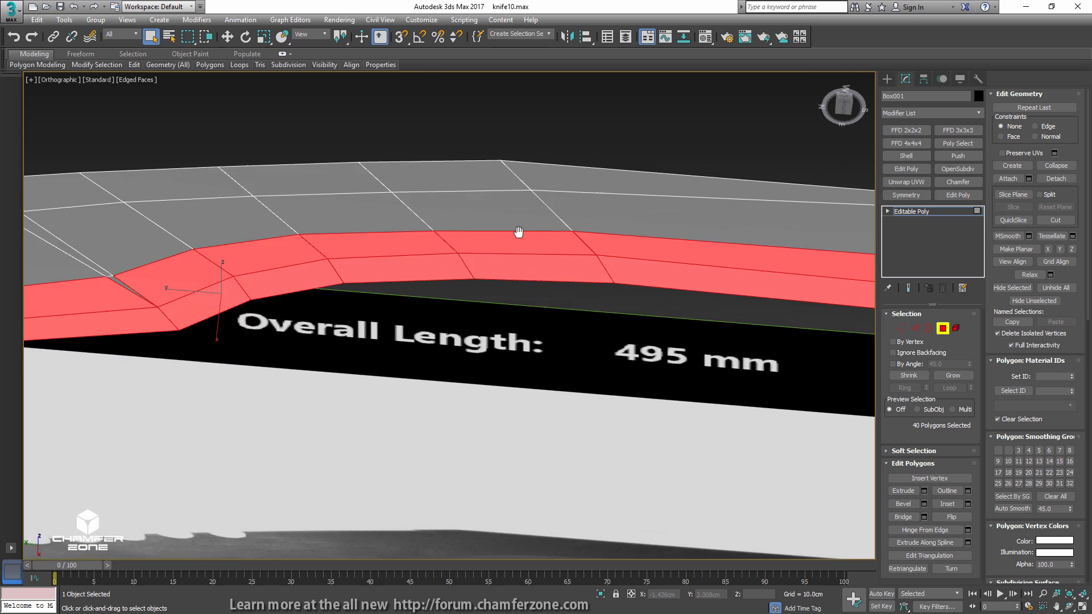
- Apply an FFD 3x3x3 modifier to the cutting-edge polygons and scale its rear-end control points narrower across the blade thickness
click(957, 130)
alt+middle_drag(841, 186, 807, 168)
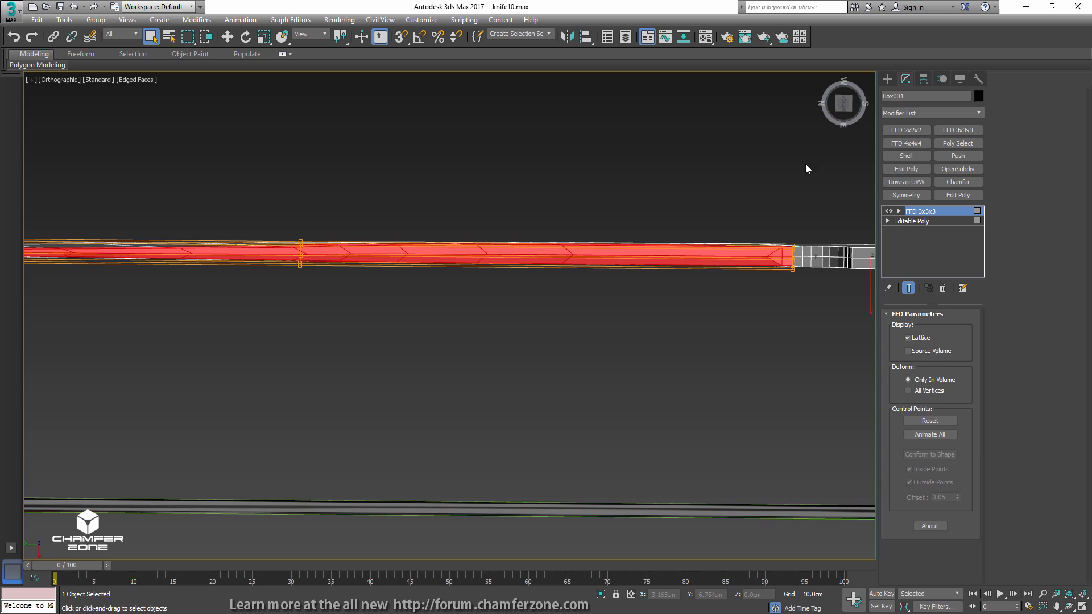
click(899, 211)
key(1)
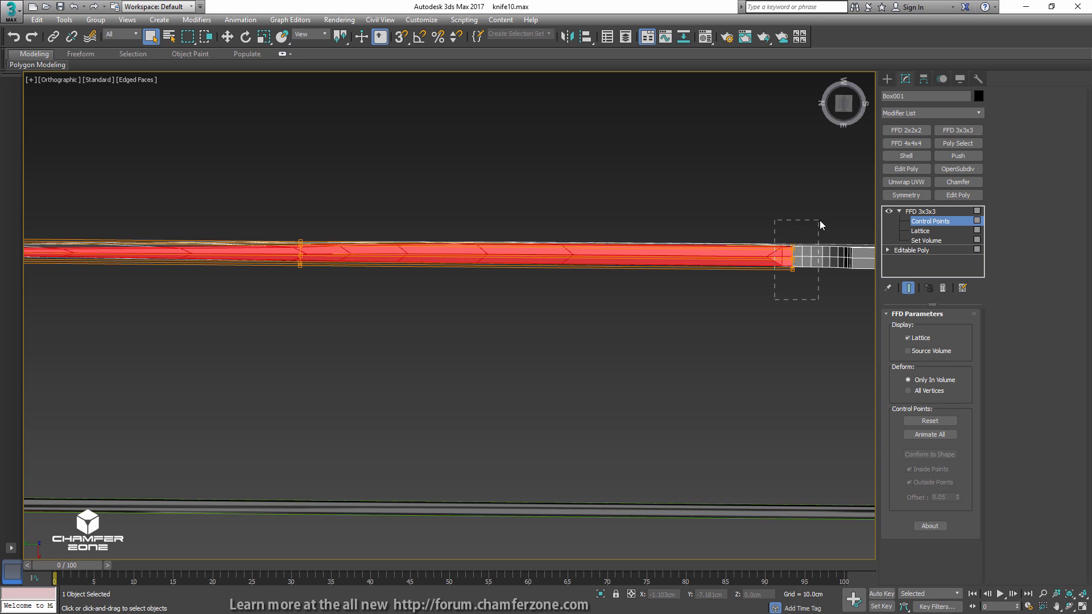
drag(820, 220, 794, 216)
key(r)
- Scale the lattice's middle control points across the blade thickness and collapse the FFD 3x3x3 modifier into the Editable Poly
drag(322, 222, 282, 278)
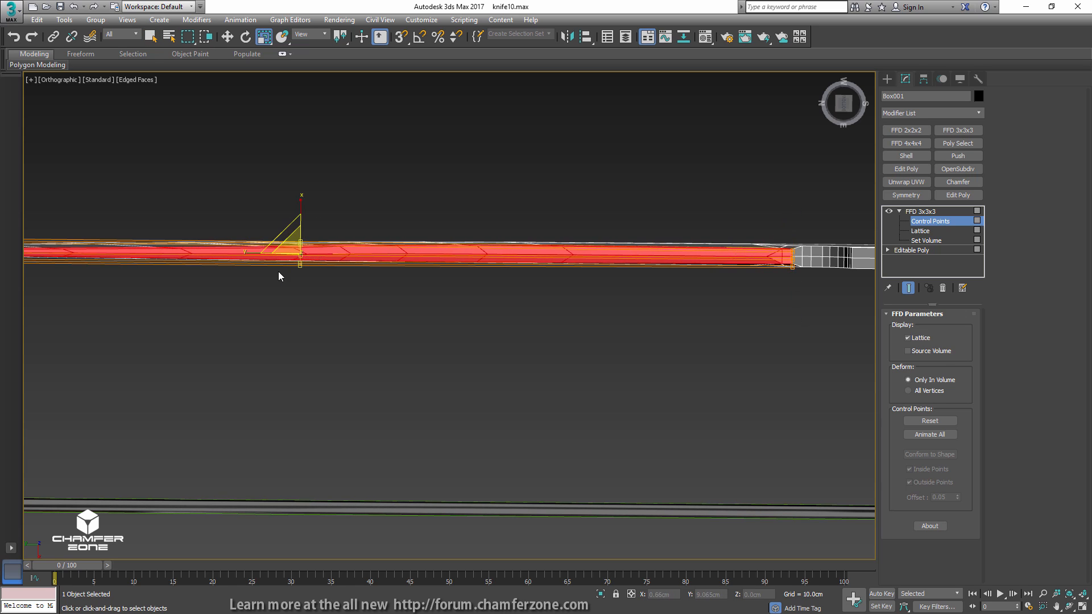
middle_drag(278, 273, 446, 274)
drag(458, 316, 457, 307)
alt+middle_drag(412, 267, 407, 350)
middle_drag(552, 276, 289, 300)
alt+middle_drag(542, 299, 521, 330)
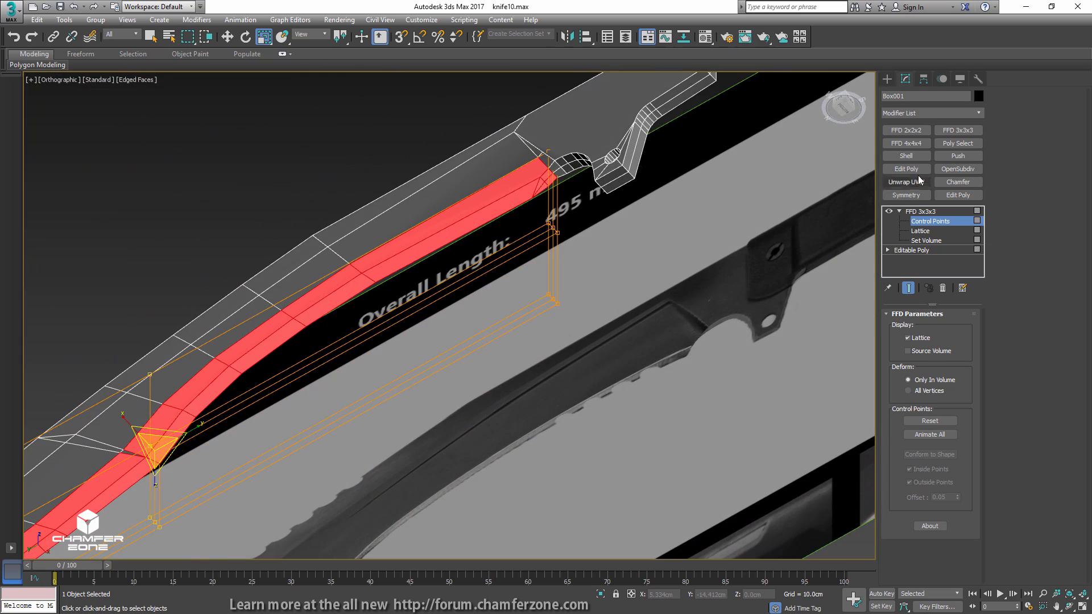
right_click(921, 211)
click(947, 314)
- Select the two opposite vertices at the front of the finger notch and scale them slightly along X
alt+middle_drag(633, 174, 647, 198)
scroll(666, 217, up, 5)
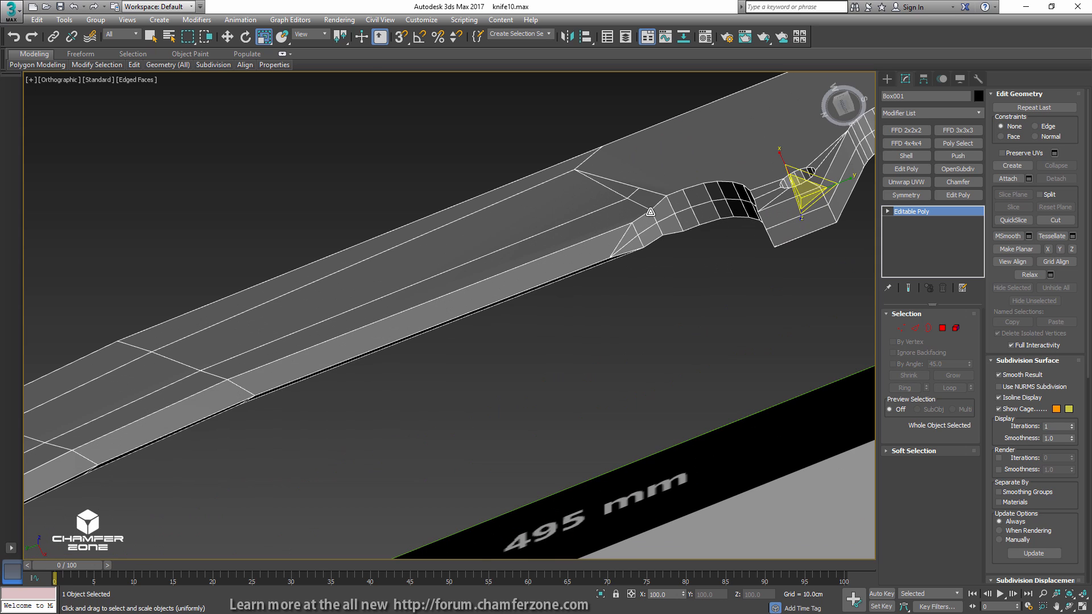
key(1)
ctrl+click(663, 234)
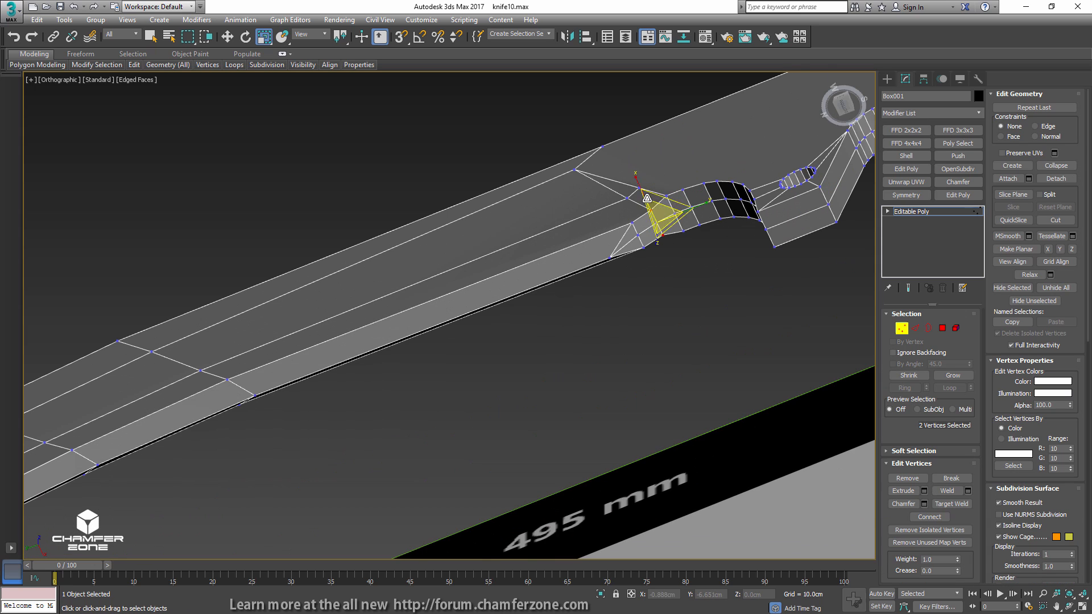
scroll(653, 190, up, 3)
alt+middle_drag(653, 190, 652, 186)
drag(642, 187, 640, 183)
alt+middle_drag(641, 183, 588, 265)
scroll(632, 223, down, 5)
key(1)
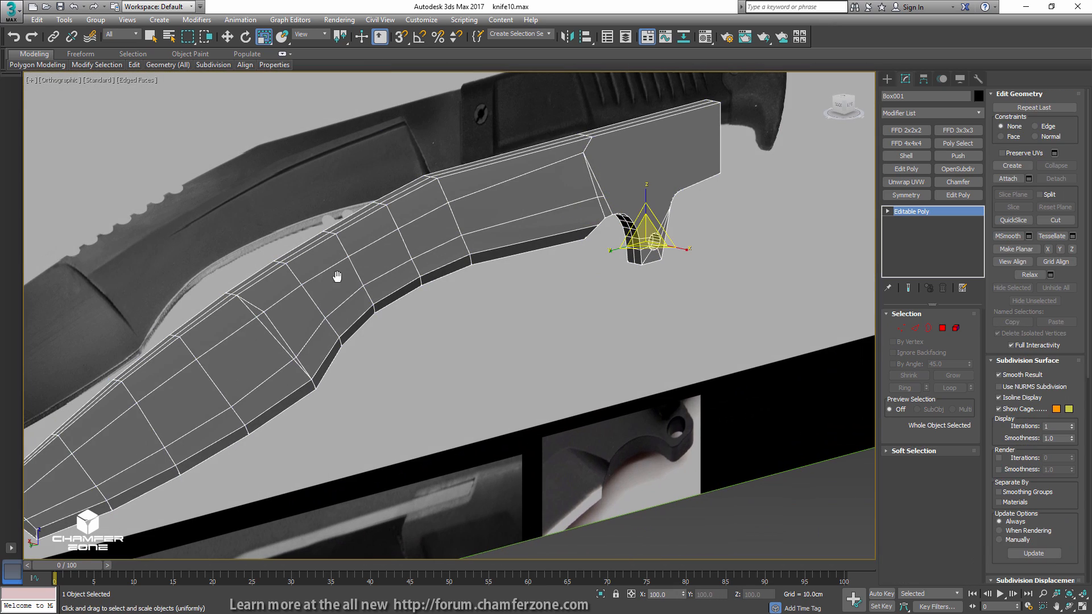
- Select the side polygons below the upper bevel line, from the diagonal line behind the tip section to the finger notch
middle_drag(337, 276, 527, 205)
click(943, 328)
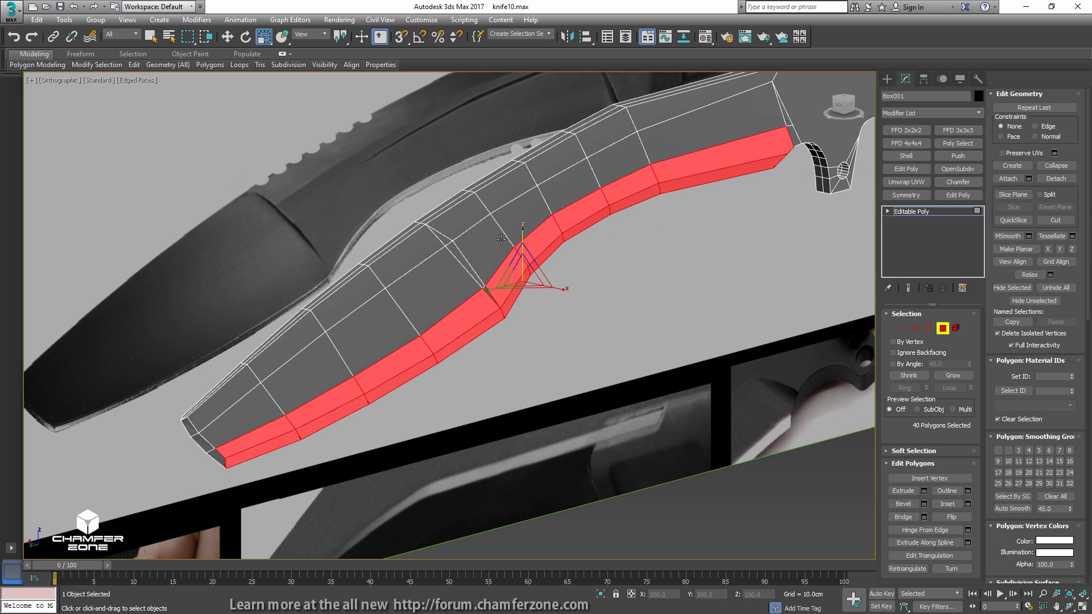
click(498, 264)
ctrl+click(513, 273)
key(q)
ctrl+click(534, 242)
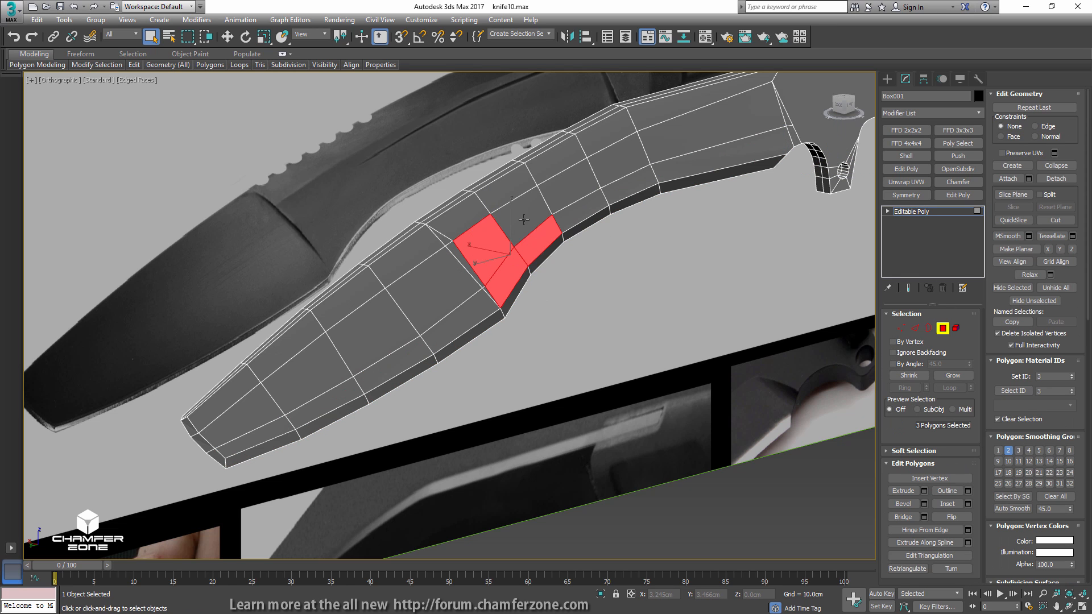
ctrl+click(524, 219)
ctrl+click(567, 190)
ctrl+click(575, 211)
ctrl+click(622, 189)
ctrl+click(614, 149)
ctrl+click(708, 109)
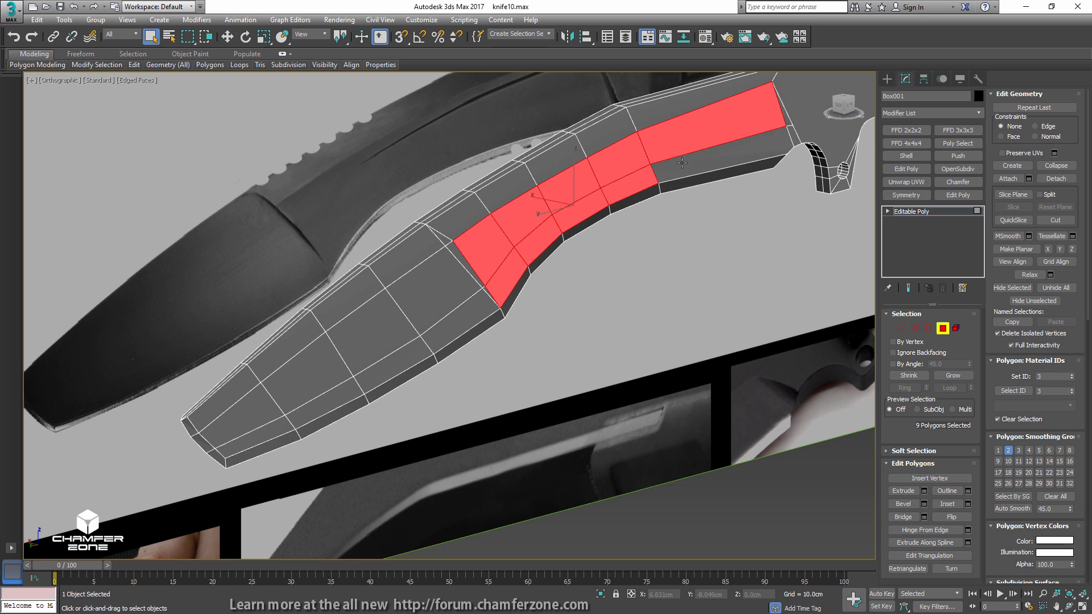
ctrl+click(716, 155)
alt+middle_drag(819, 162, 855, 157)
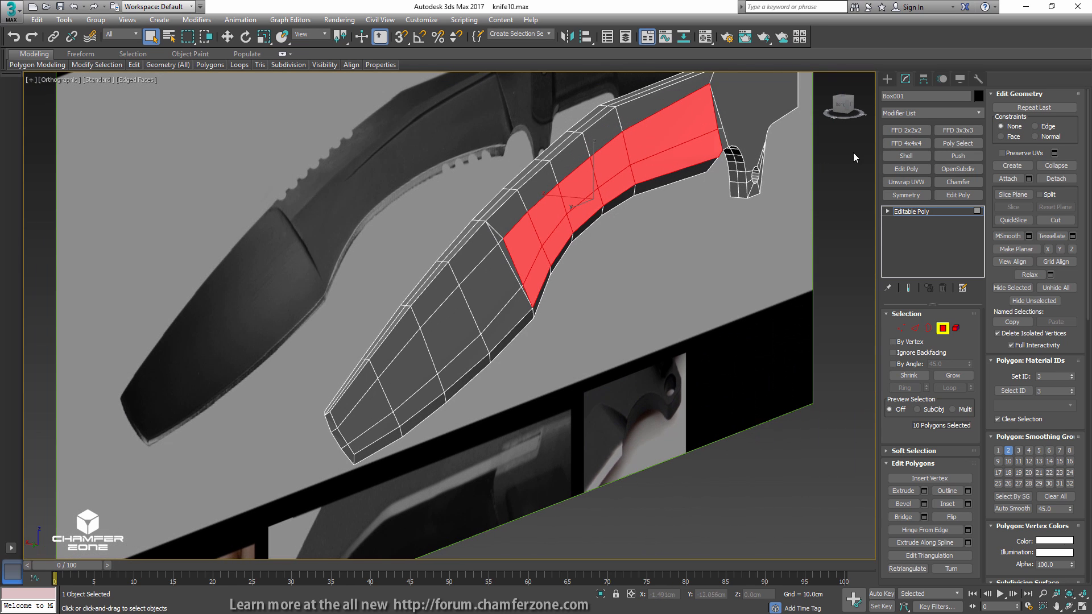
- Apply an FFD 3x3x3 modifier to the selected side polygons and move the lattice's upper control points nearest the blade tip along X
click(951, 131)
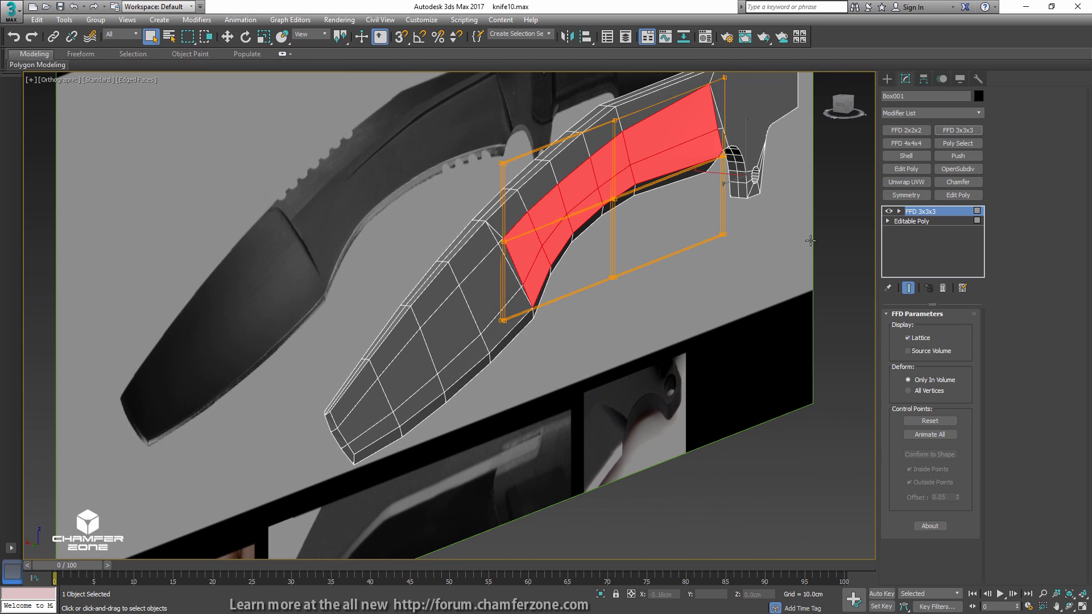
click(899, 213)
click(930, 221)
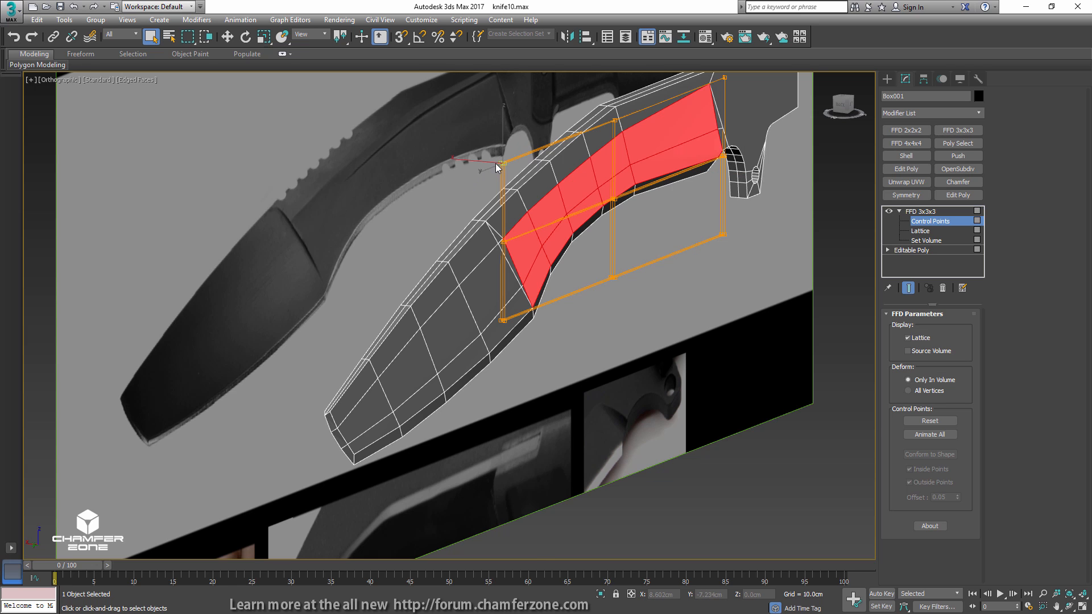
key(w)
middle_drag(496, 166, 494, 209)
drag(473, 209, 488, 213)
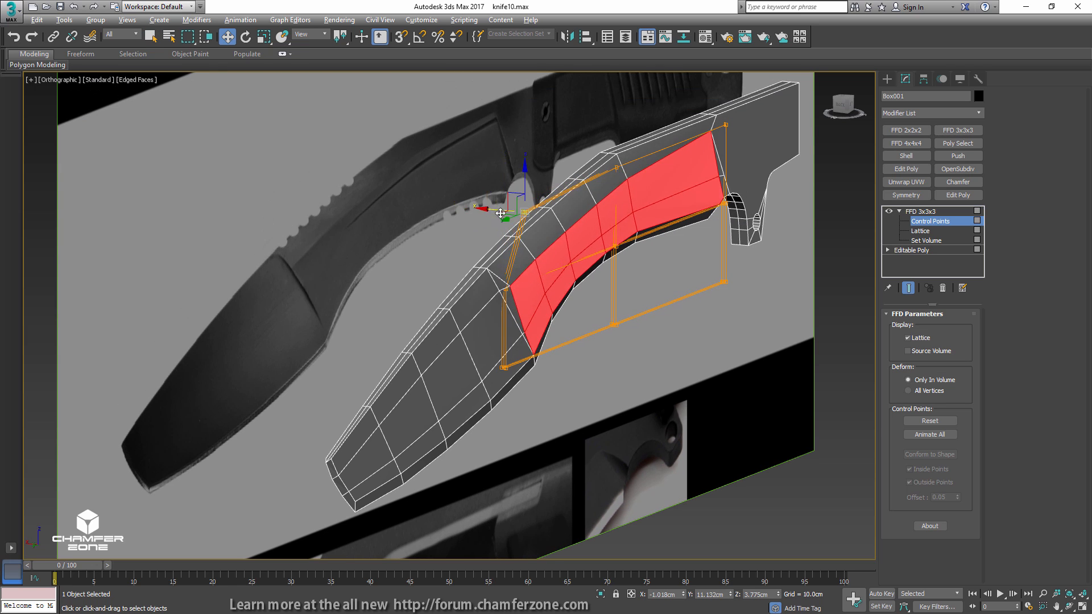
- Fine-tune the X position of the lattice's upper tip-side control points and collapse the FFD 3x3x3 modifier into the Editable Poly
alt+middle_drag(501, 213, 524, 205)
scroll(512, 188, up, 3)
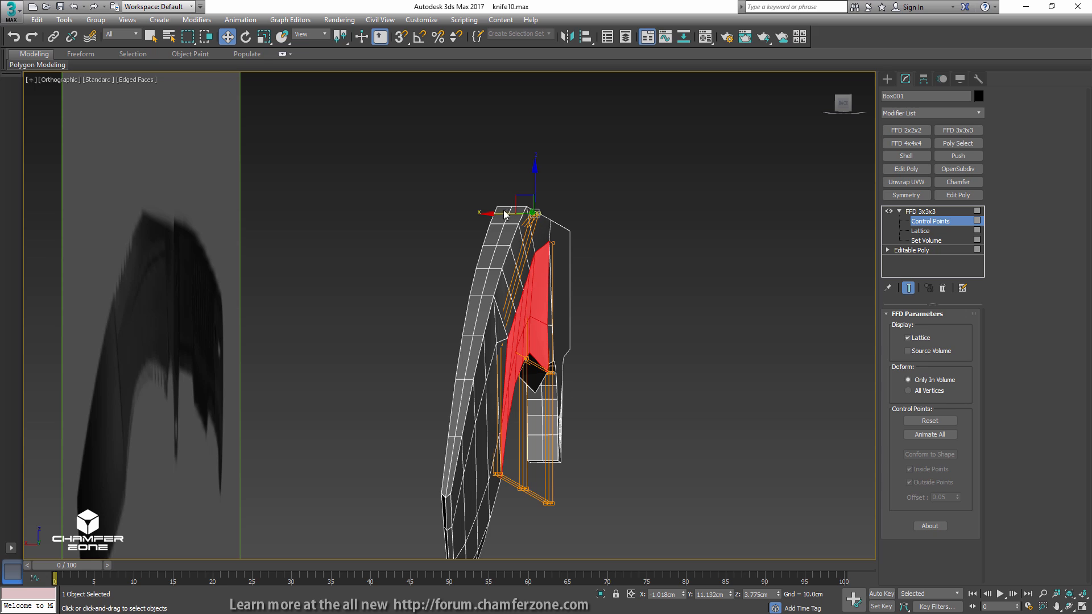
drag(504, 214, 507, 213)
alt+middle_drag(507, 211, 335, 264)
drag(522, 216, 519, 217)
alt+middle_drag(519, 217, 736, 192)
scroll(736, 192, up, 3)
right_click(920, 213)
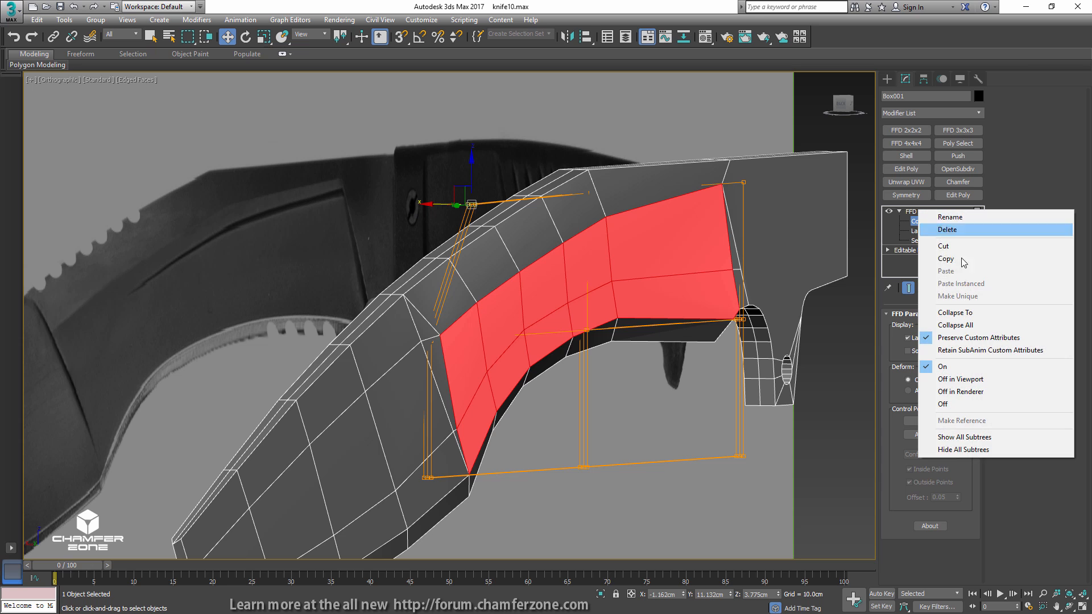
click(944, 310)
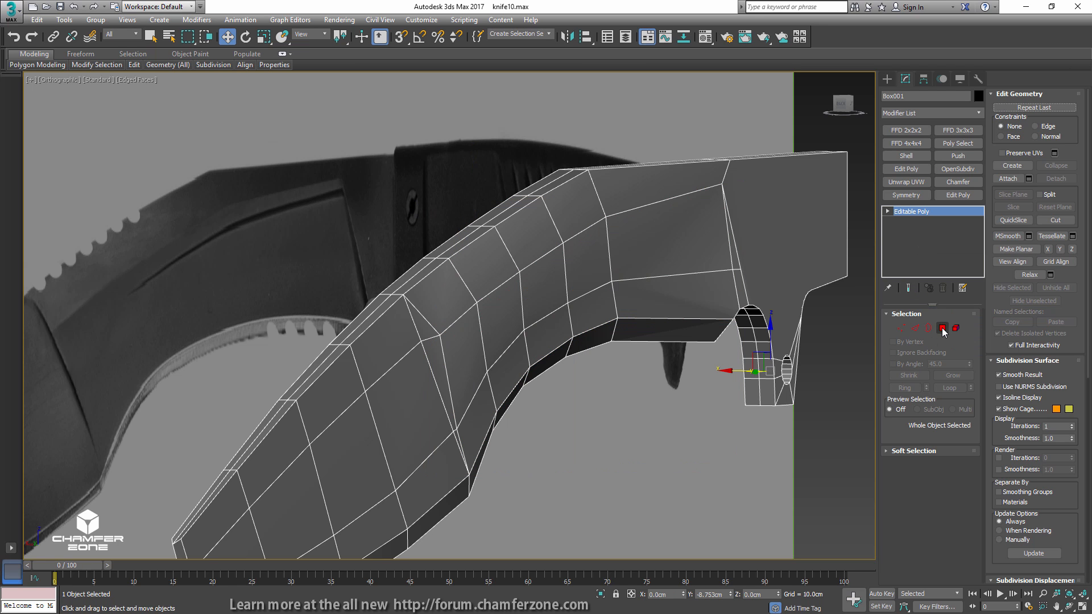
- Add the two narrow polygons beside the finger notch to the side-polygon selection and auto-smooth it with a 45.0 threshold
click(942, 327)
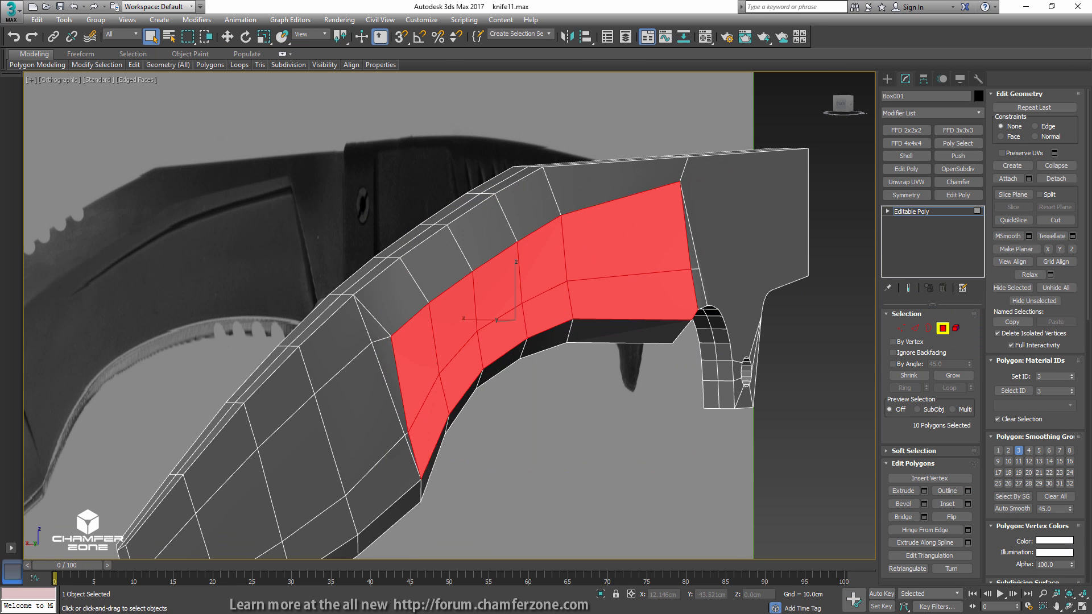
scroll(771, 322, up, 3)
ctrl+click(649, 255)
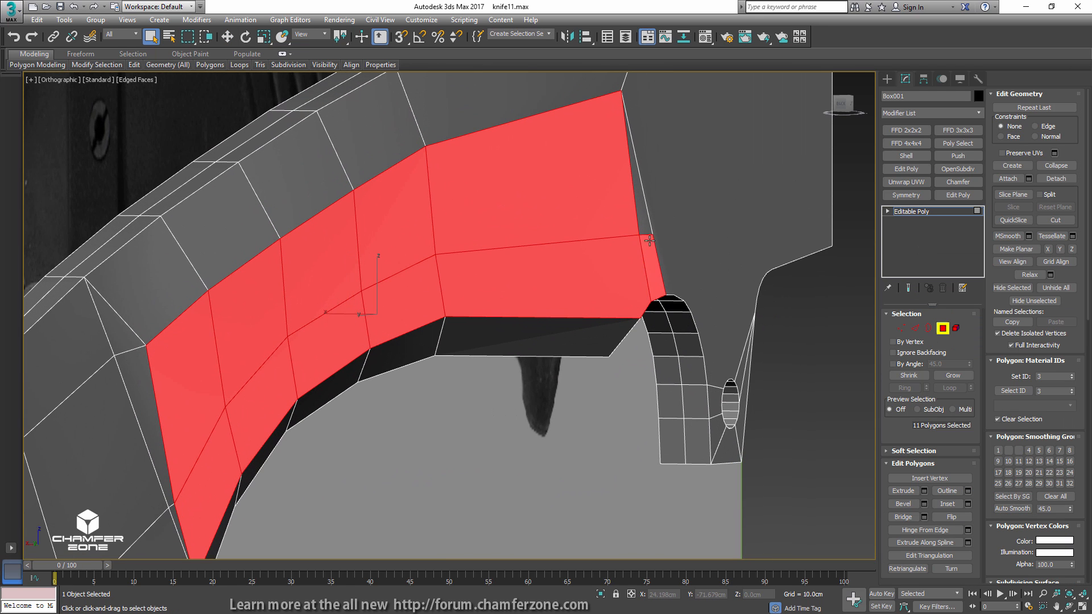
ctrl+click(641, 222)
click(1005, 508)
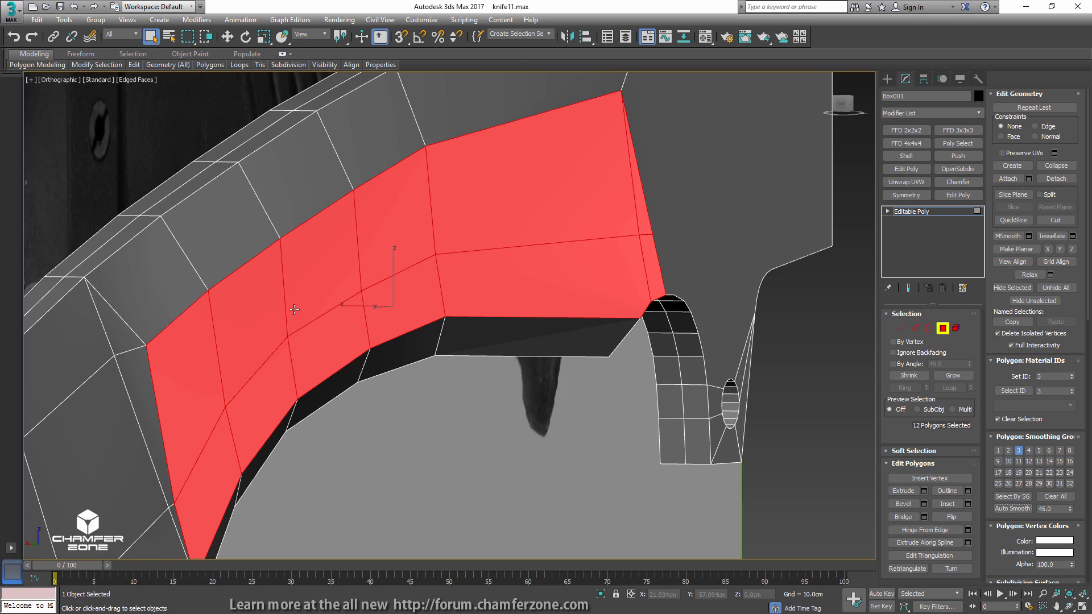
- Select the three thin polygons along the diagonal line behind the tip section and auto-smooth them as a separate smoothing group
middle_drag(194, 472, 396, 346)
click(376, 385)
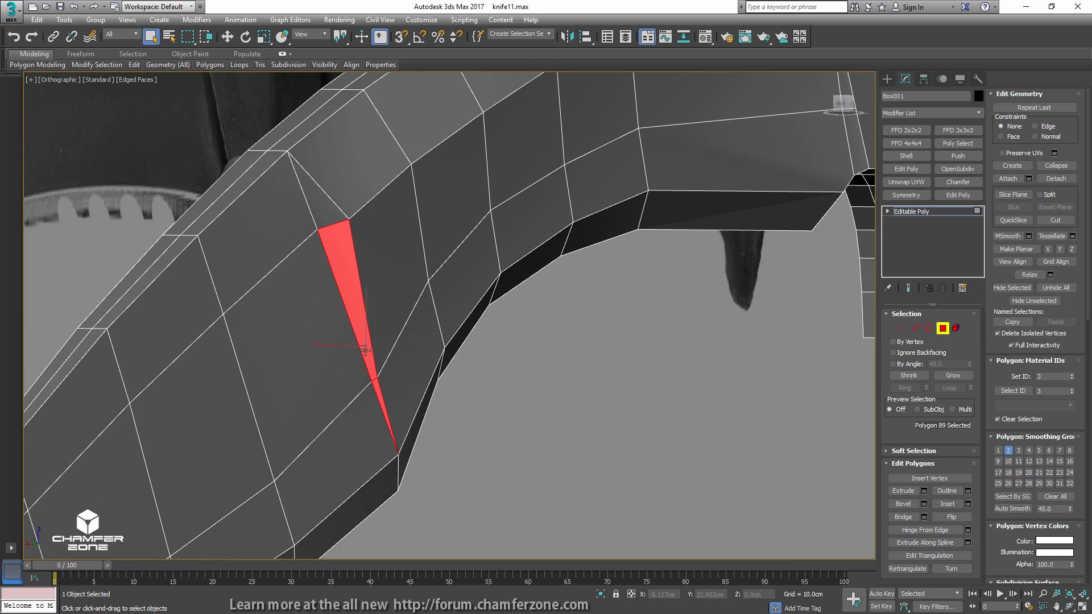
ctrl+click(323, 202)
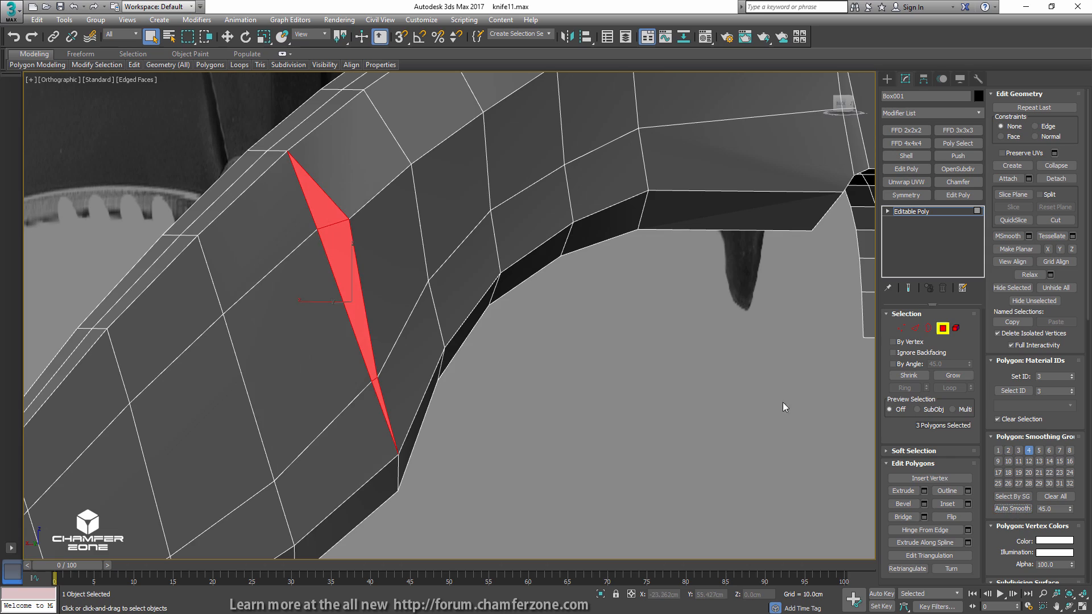
scroll(686, 384, down, 8)
key(4)
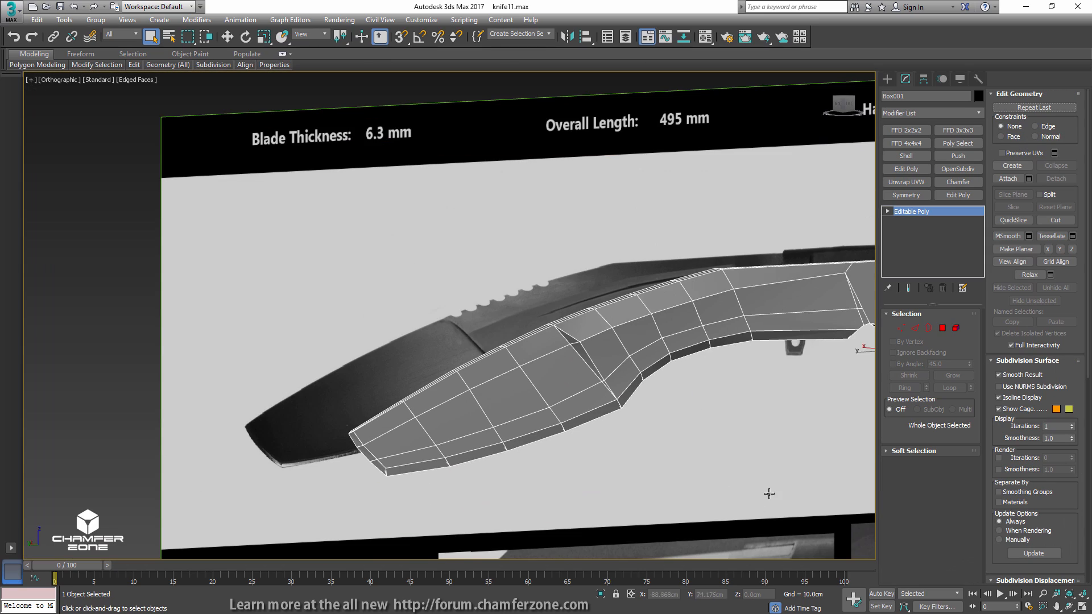
- In the Top view, select all polygons on the half of the knife opposite the sculpted side
middle_drag(769, 494, 551, 441)
alt+middle_drag(718, 456, 569, 479)
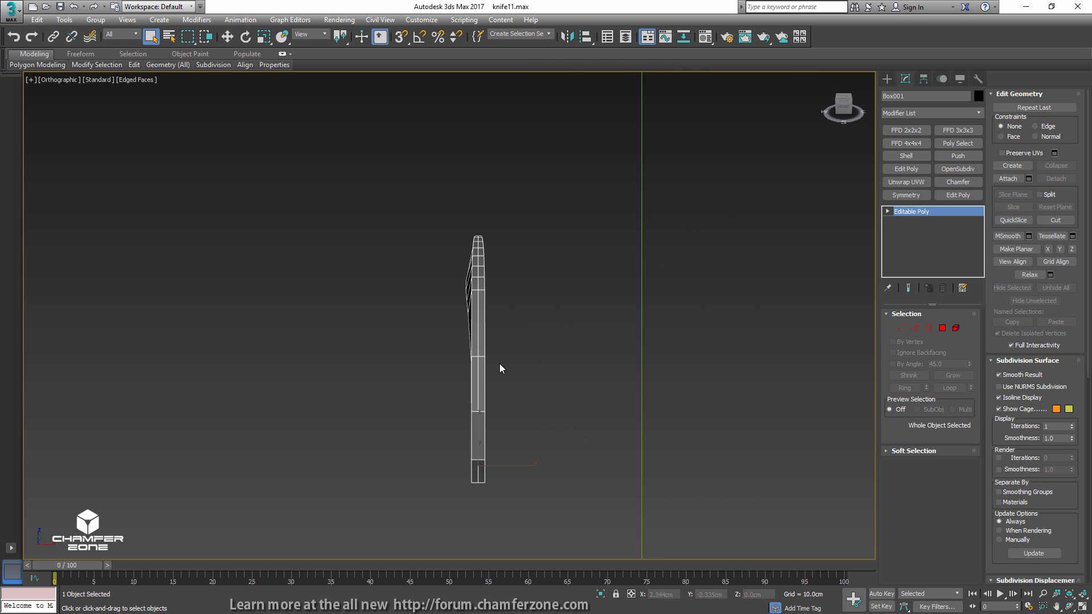
key(4)
click(468, 298)
scroll(467, 298, up, 4)
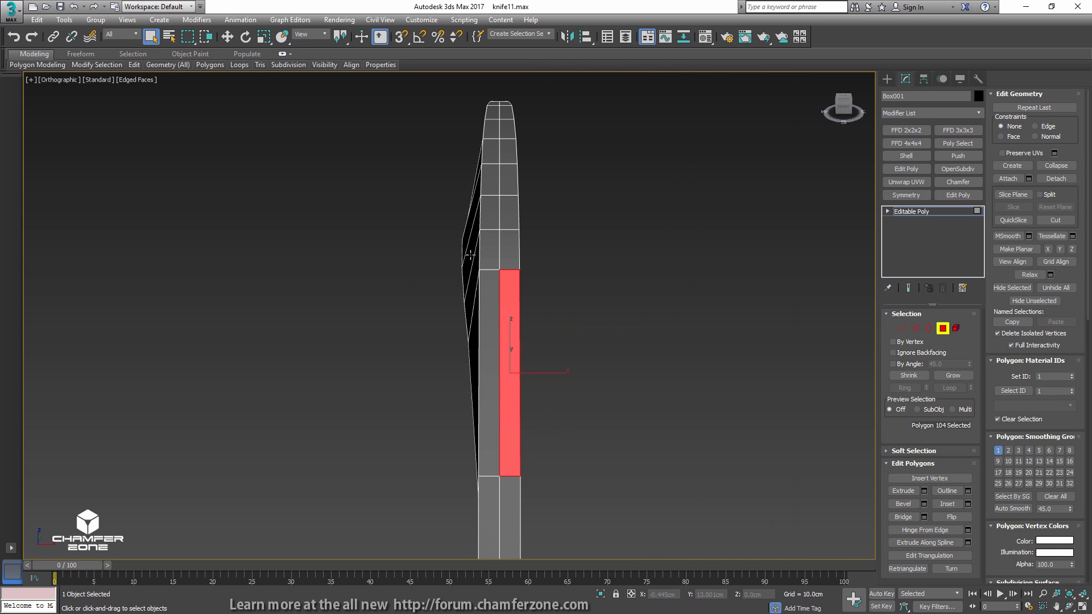
key(t)
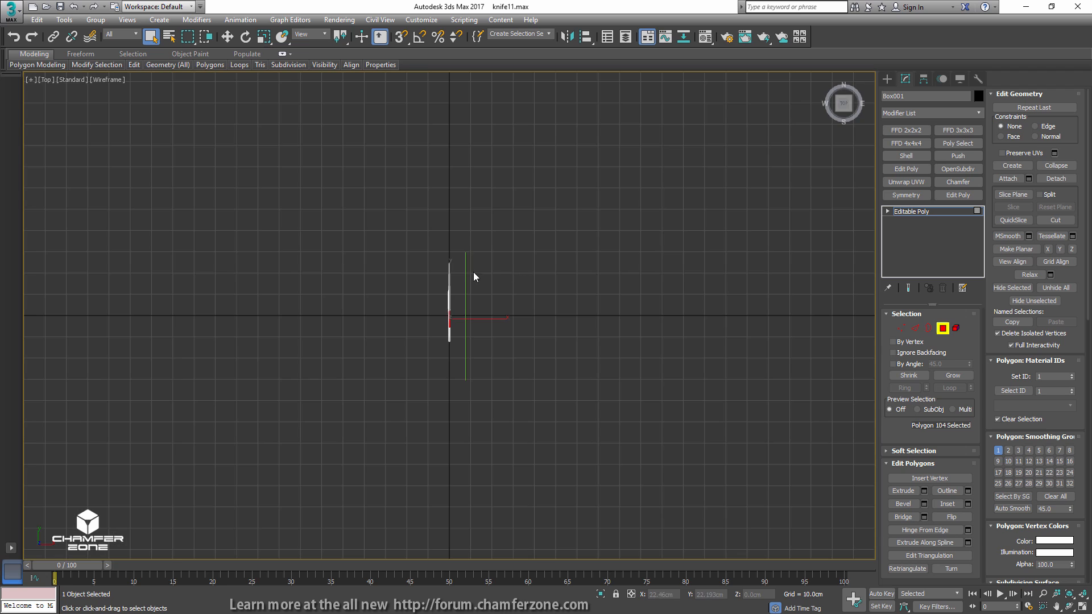
scroll(448, 285, up, 6)
middle_drag(453, 285, 475, 229)
scroll(490, 206, down, 1)
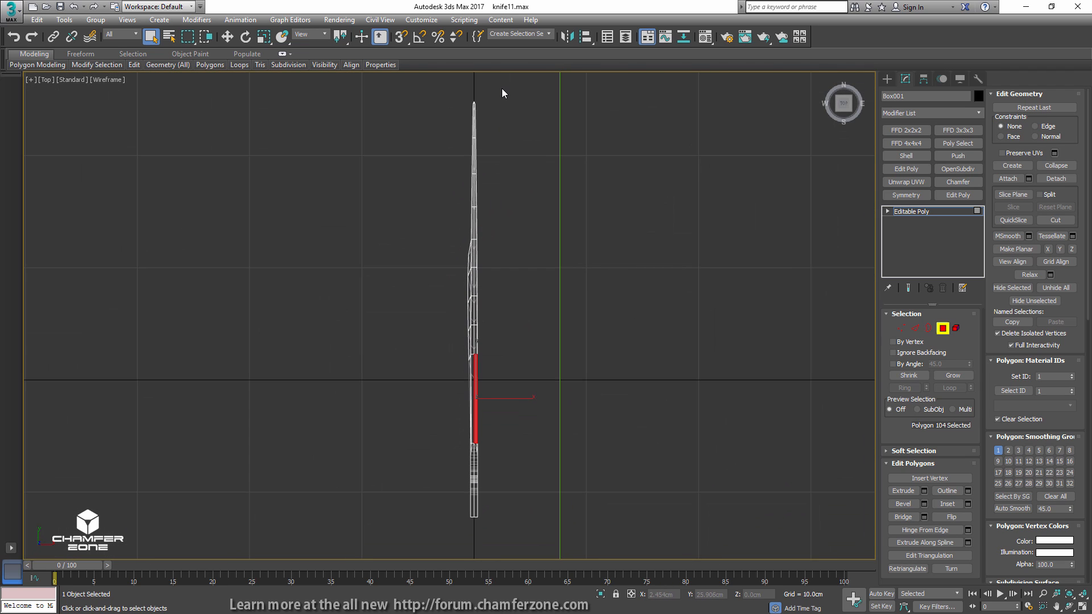
key(ctrl+a)
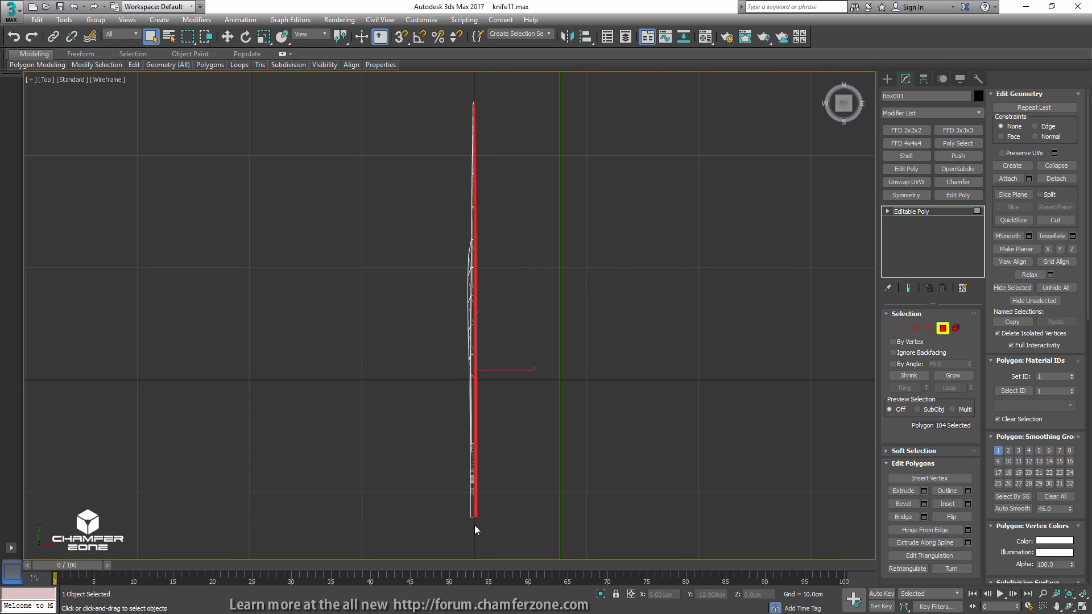
- Delete the selected half of the knife and display the remaining half shaded with edged faces
mouse_move(465, 446)
alt+middle_down()
mouse_move(503, 315)
mouse_move(647, 228)
alt+middle_up()
scroll(612, 262, up, 1)
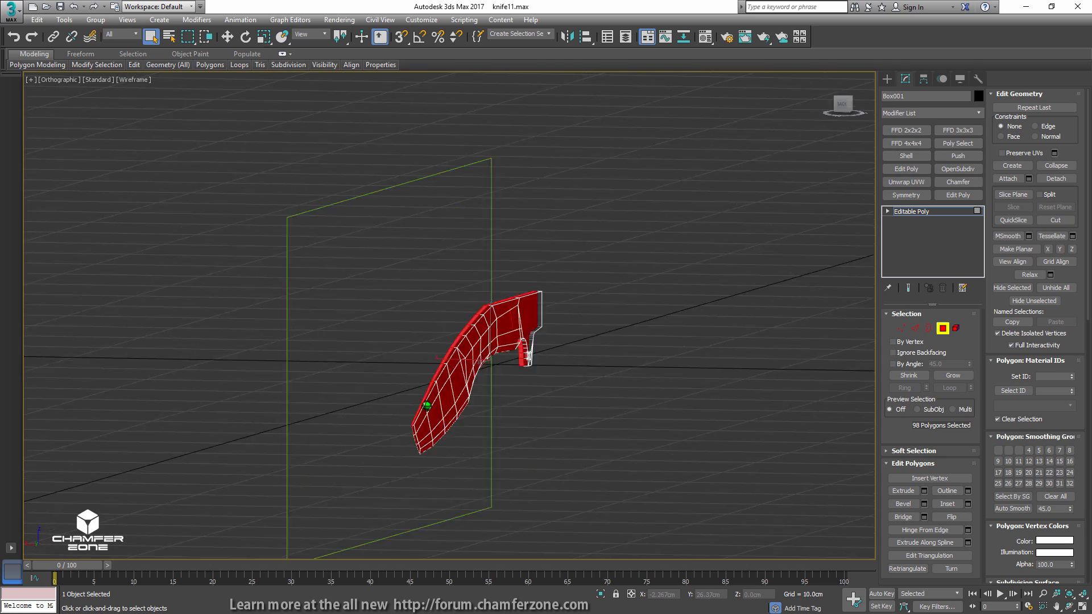
scroll(483, 342, up, 4)
alt+middle_drag(455, 319, 505, 323)
key(F2)
key(F2)
mouse_move(597, 328)
middle_down()
mouse_move(586, 400)
mouse_move(585, 380)
mouse_move(566, 395)
mouse_move(564, 383)
middle_up()
key(4)
key(F3)
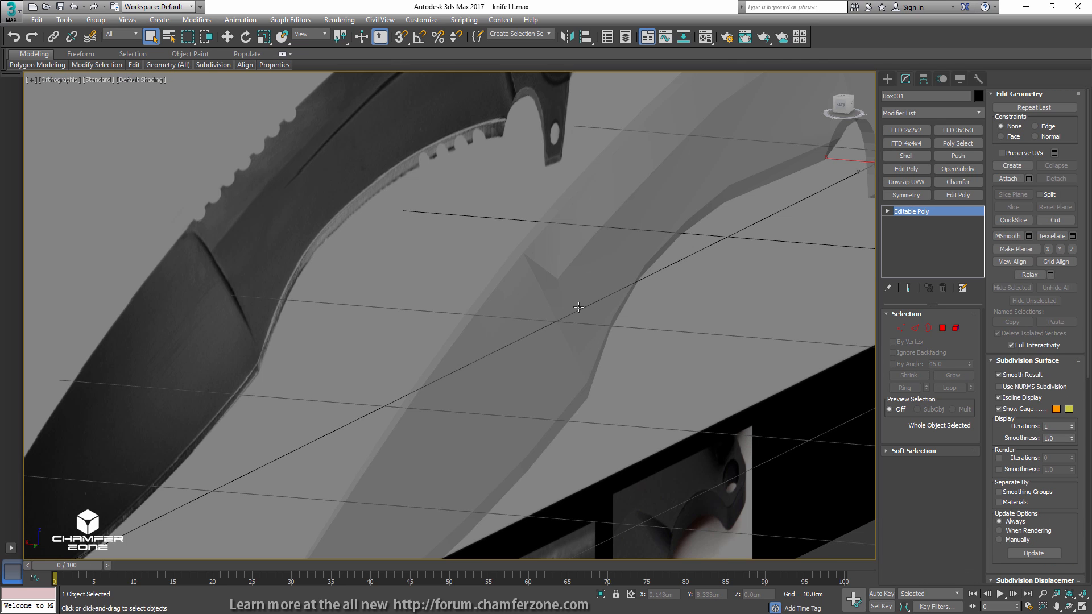
key(2)
alt+middle_drag(579, 307, 579, 270)
key(F4)
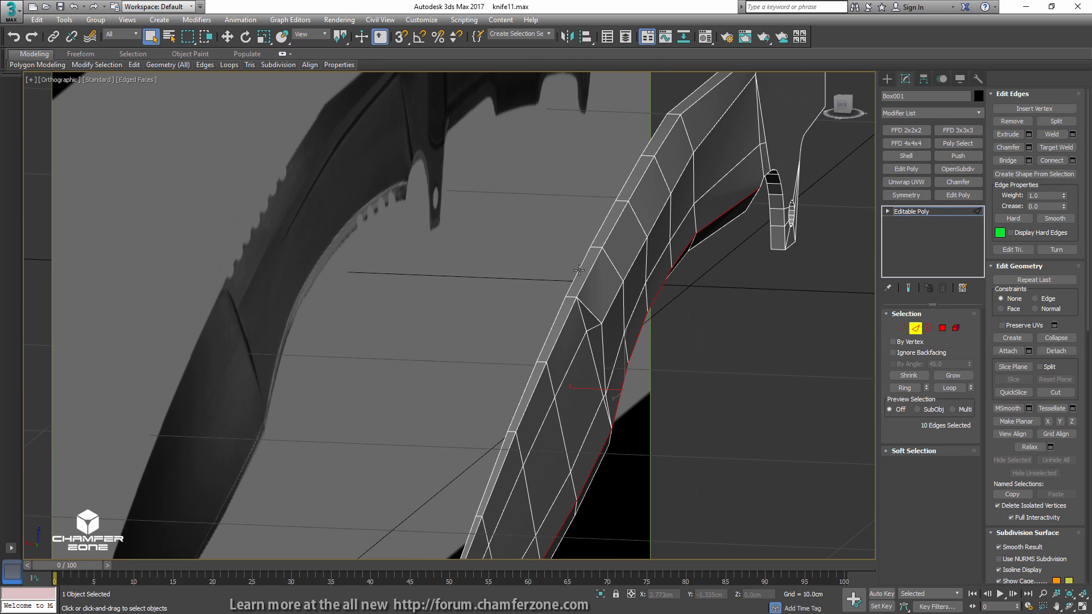
click(582, 279)
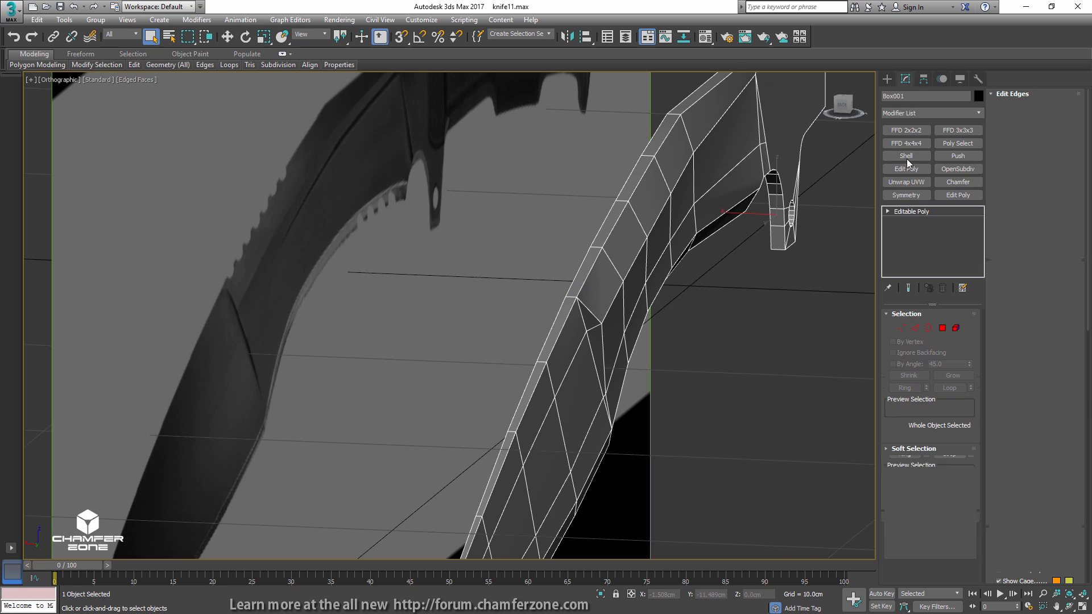
- Mirror the half knife with a Symmetry modifier on the X axis, with Flip enabled and Weld Seam disabled
click(906, 195)
click(922, 348)
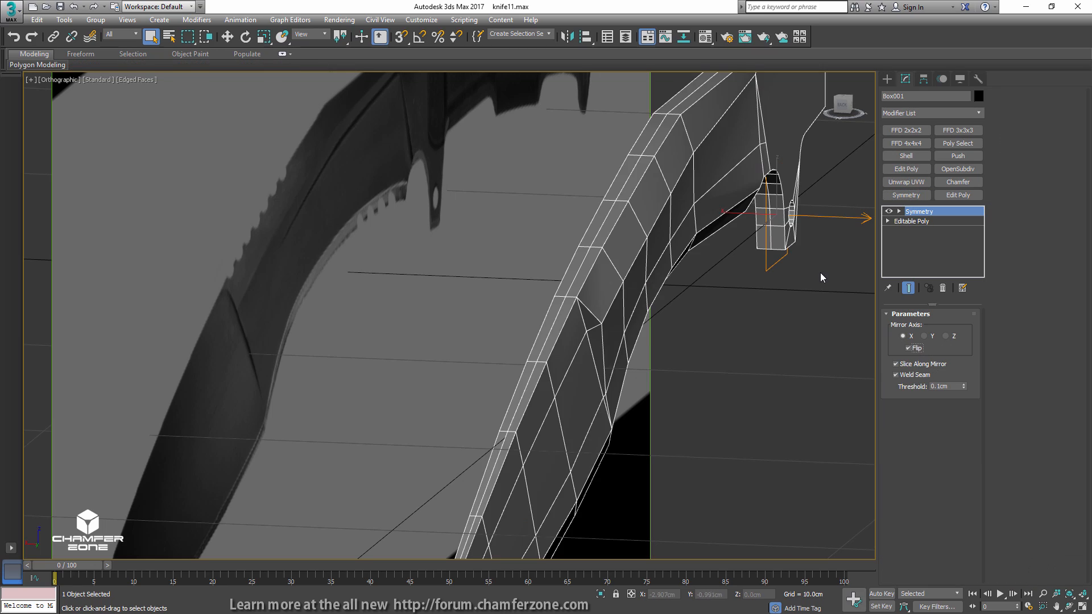
alt+middle_drag(821, 272, 868, 217)
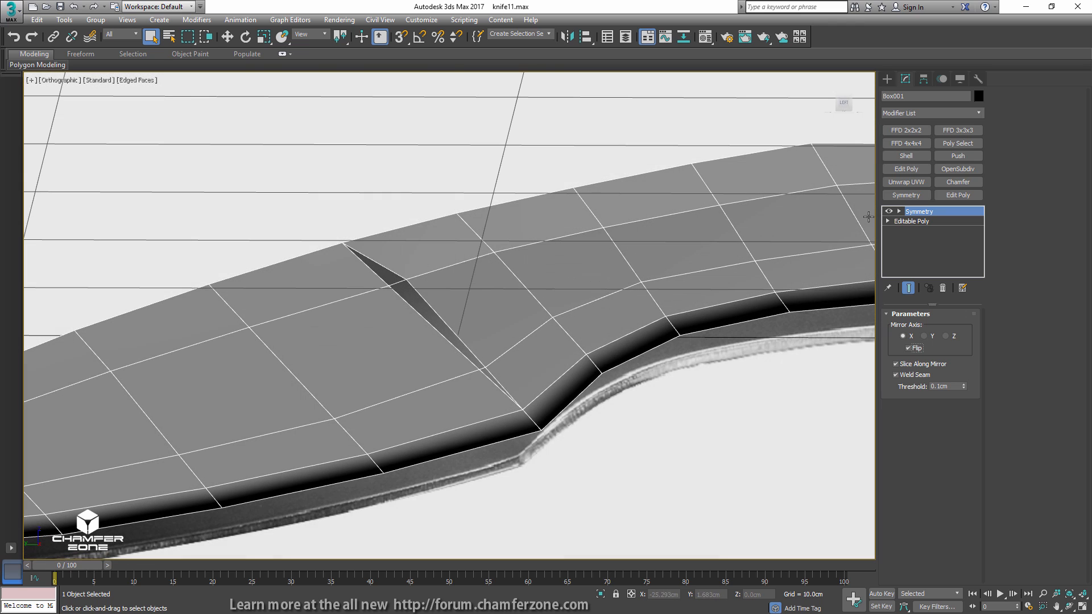
click(903, 376)
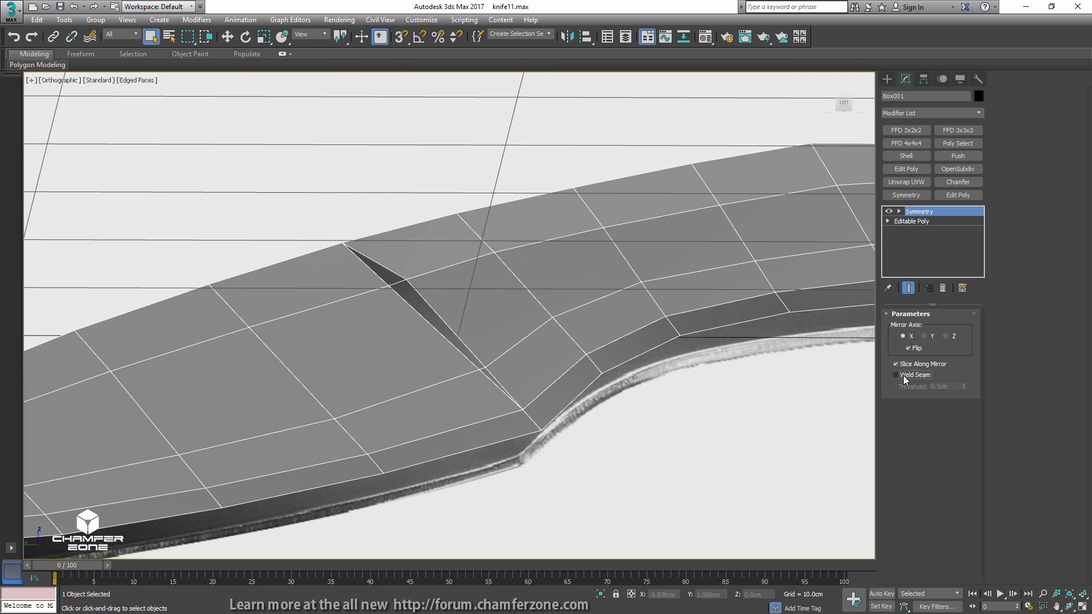
scroll(744, 298, down, 6)
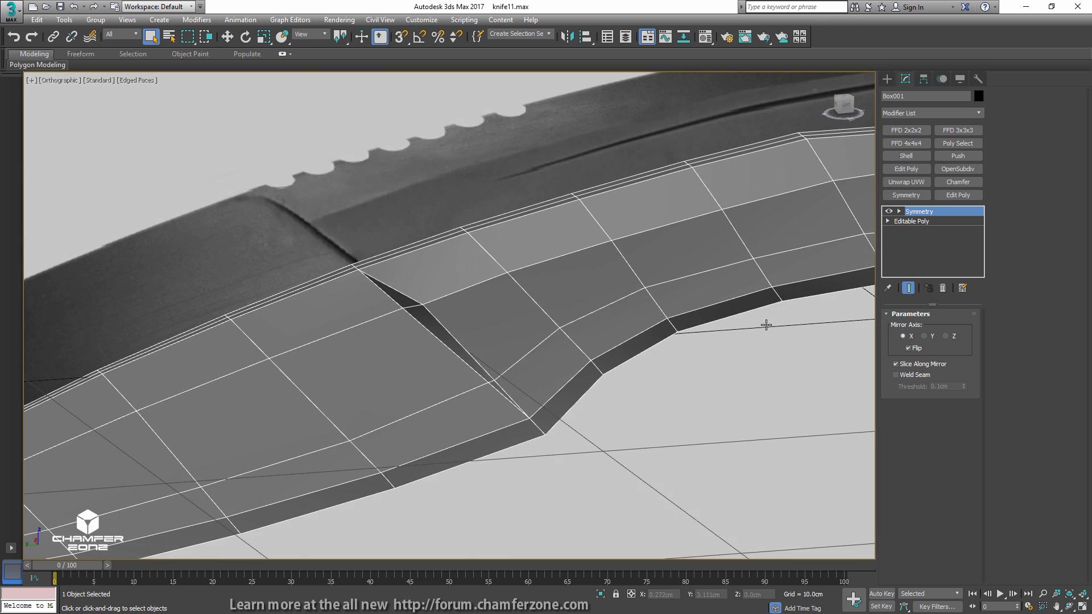
middle_drag(756, 339, 527, 336)
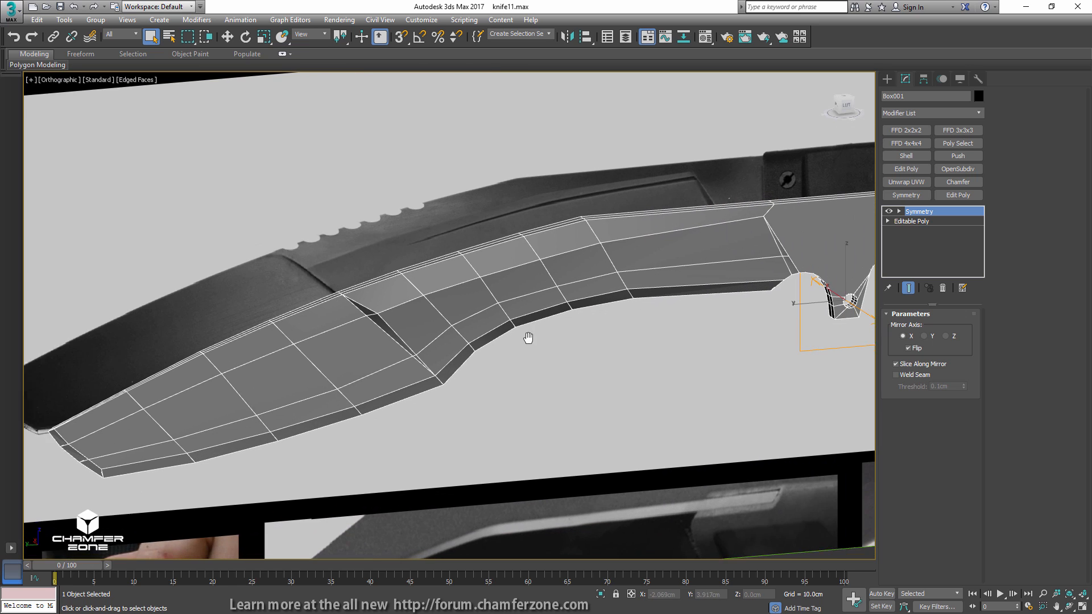
- Chamfer the edge loop crossing the blade at the bend of the spine by 0.231 cm, with chamfer smoothing disabled
scroll(515, 341, up, 2)
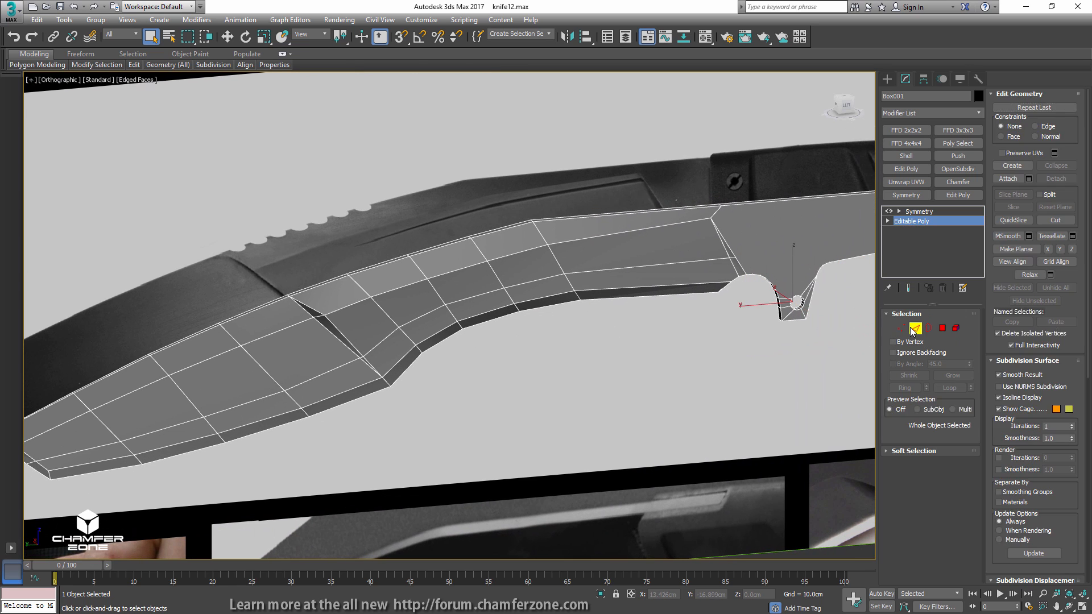
double_click(555, 265)
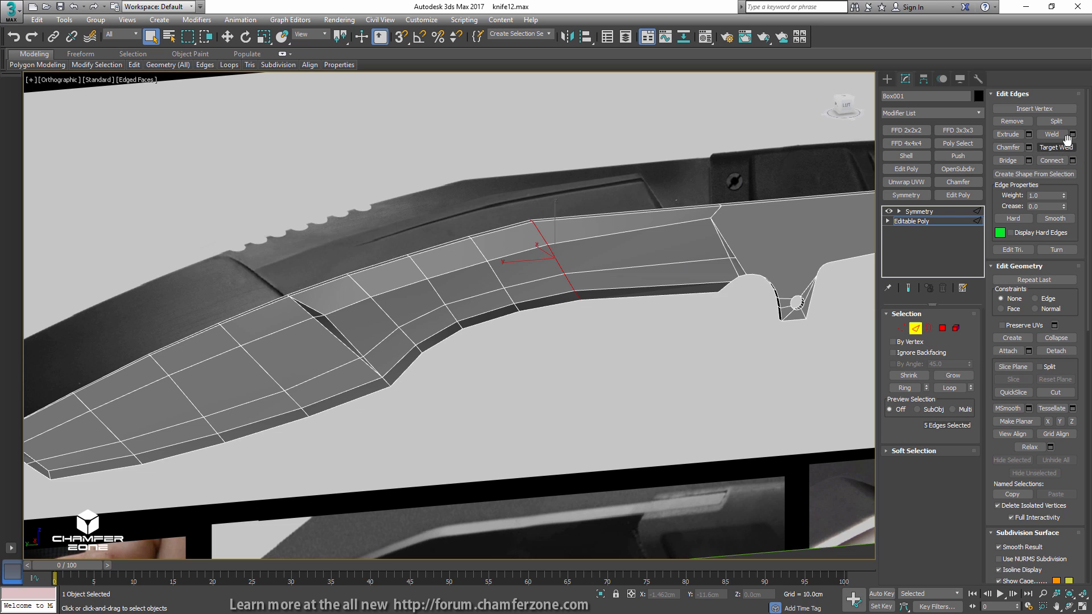
click(1029, 148)
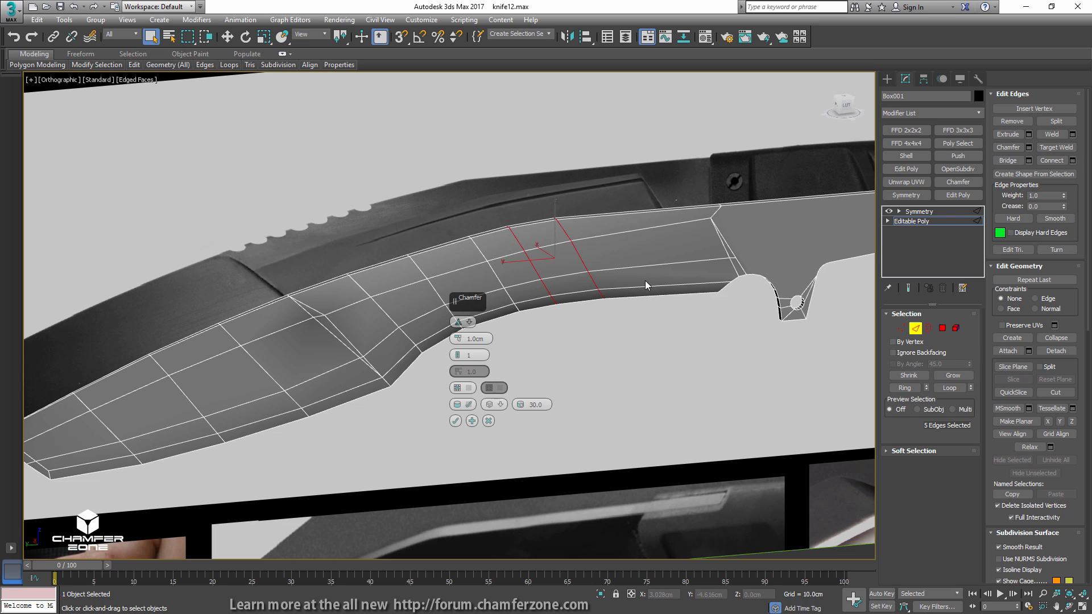
click(467, 403)
scroll(561, 293, up, 3)
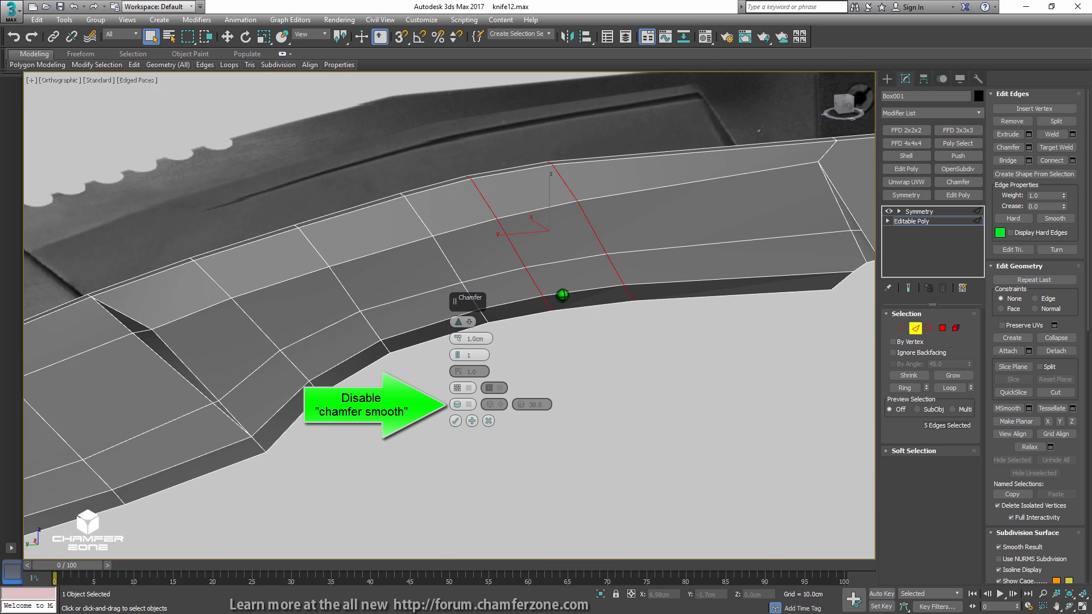
drag(459, 346, 448, 376)
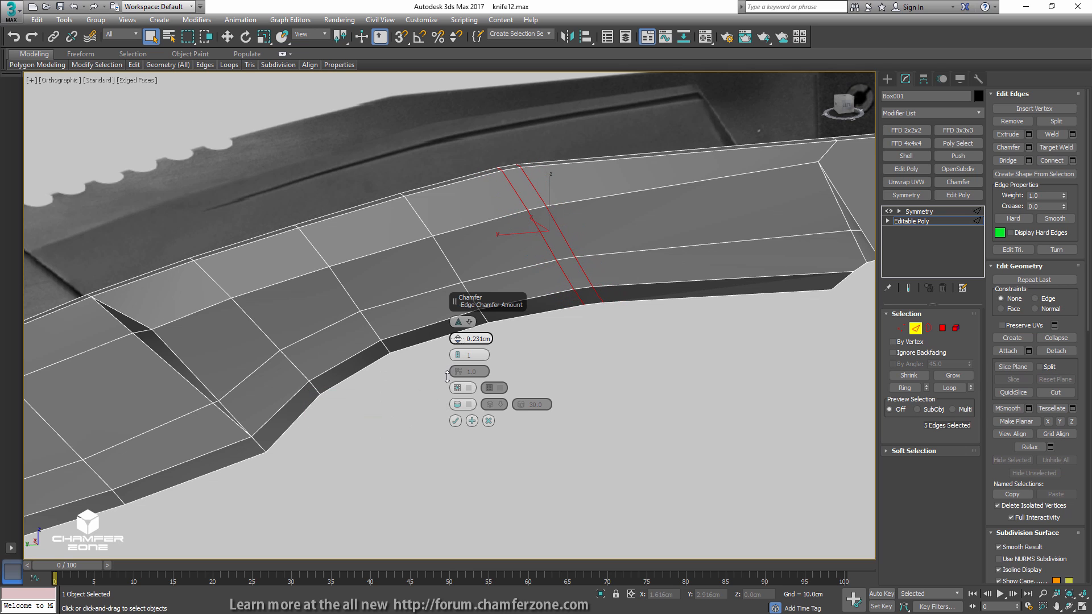
click(456, 421)
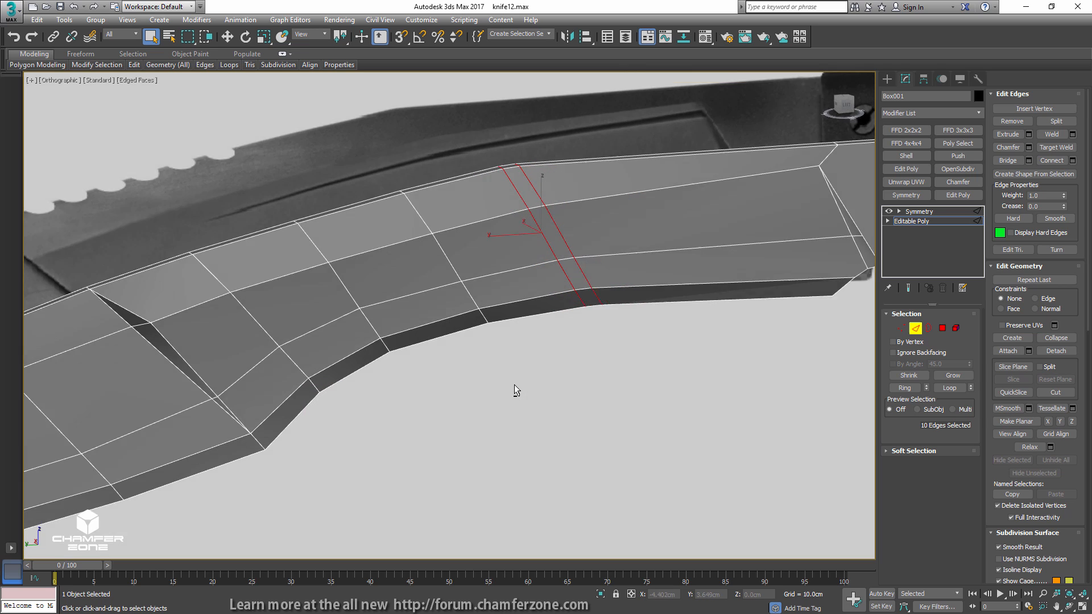
- Connect the six lengthwise edges between the spine bend and the handle end of the blade with a new edge loop
alt+middle_drag(515, 385, 463, 403)
key(2)
middle_drag(494, 306, 509, 366)
click(895, 223)
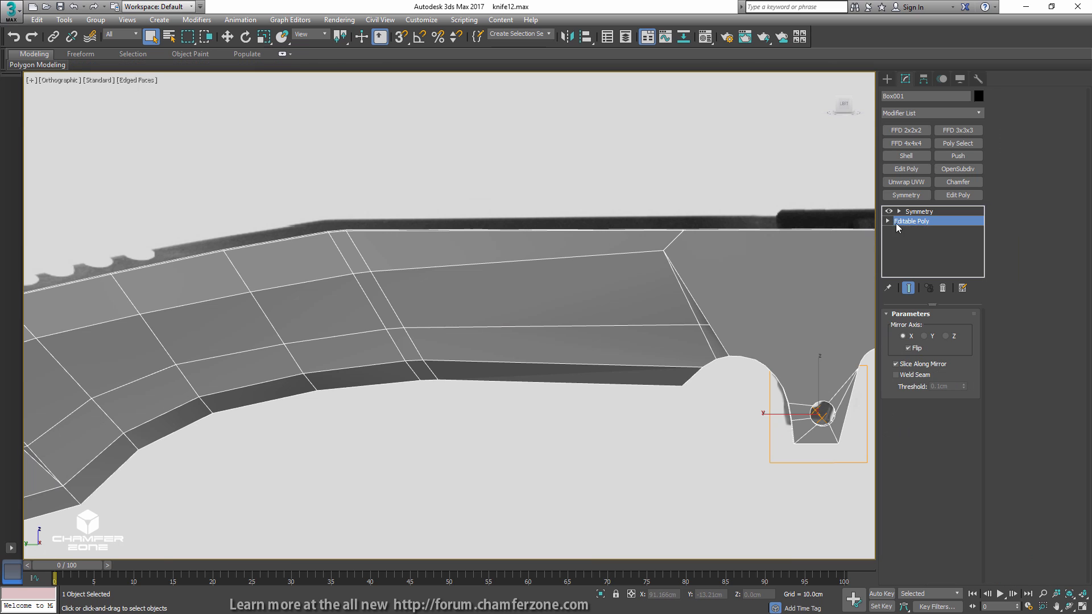
key(2)
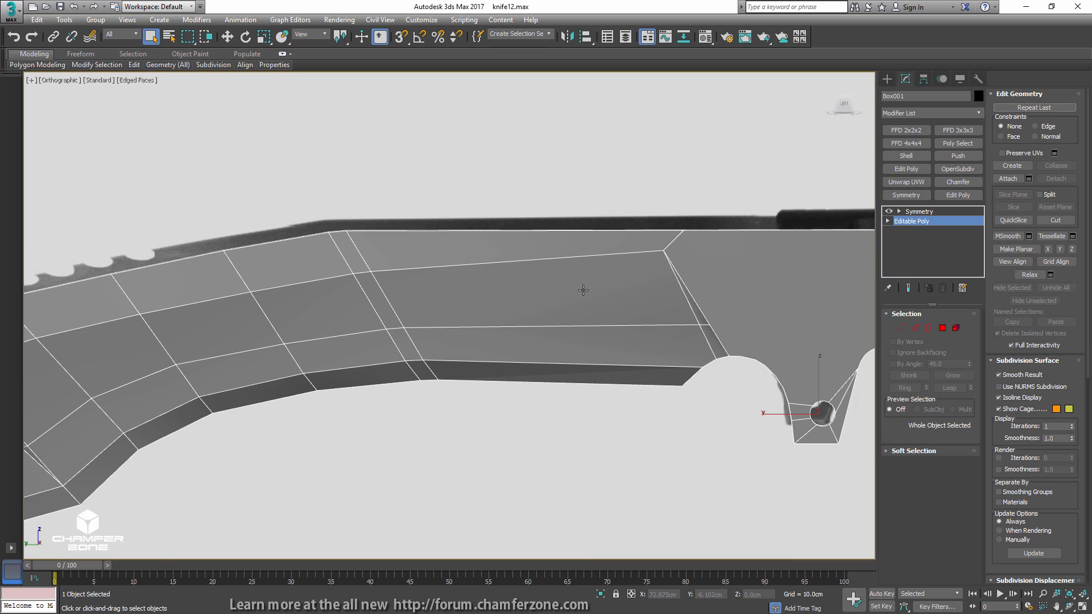
drag(552, 409, 557, 156)
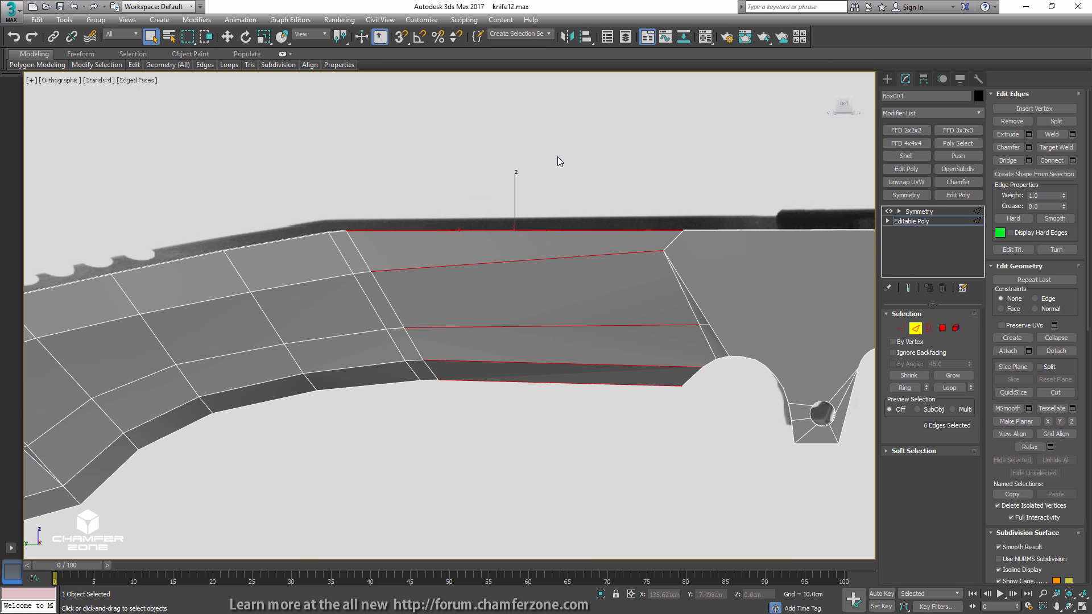
click(1052, 160)
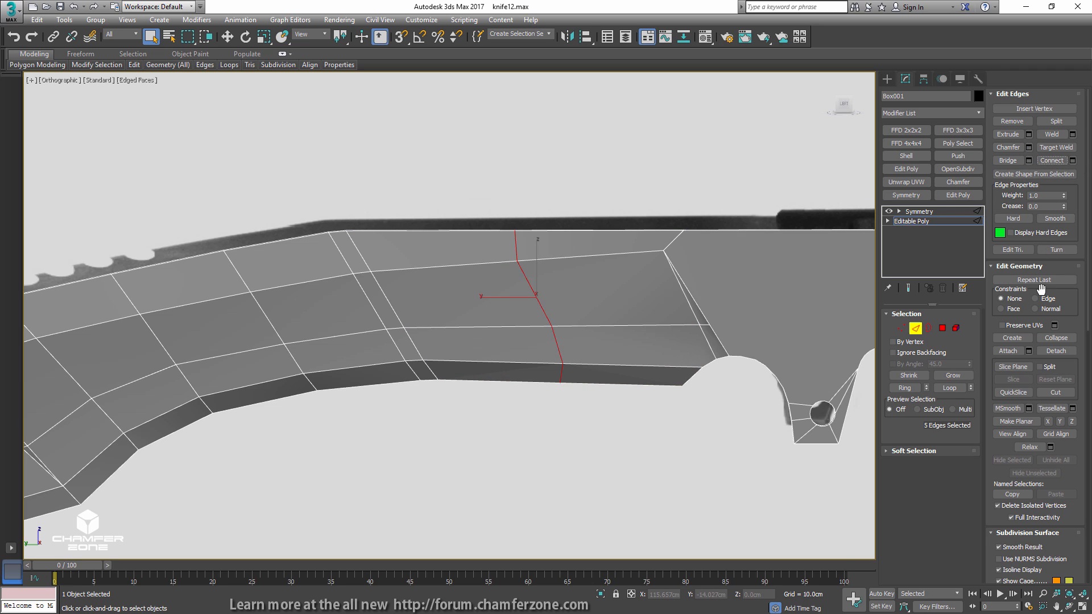
- Slide the new edge loop with the Edge constraint so it slants parallel to the bend loops, and view it from the Left
key(w)
drag(505, 299, 415, 295)
drag(349, 299, 495, 288)
middle_drag(522, 261, 540, 245)
key(l)
scroll(484, 287, up, 11)
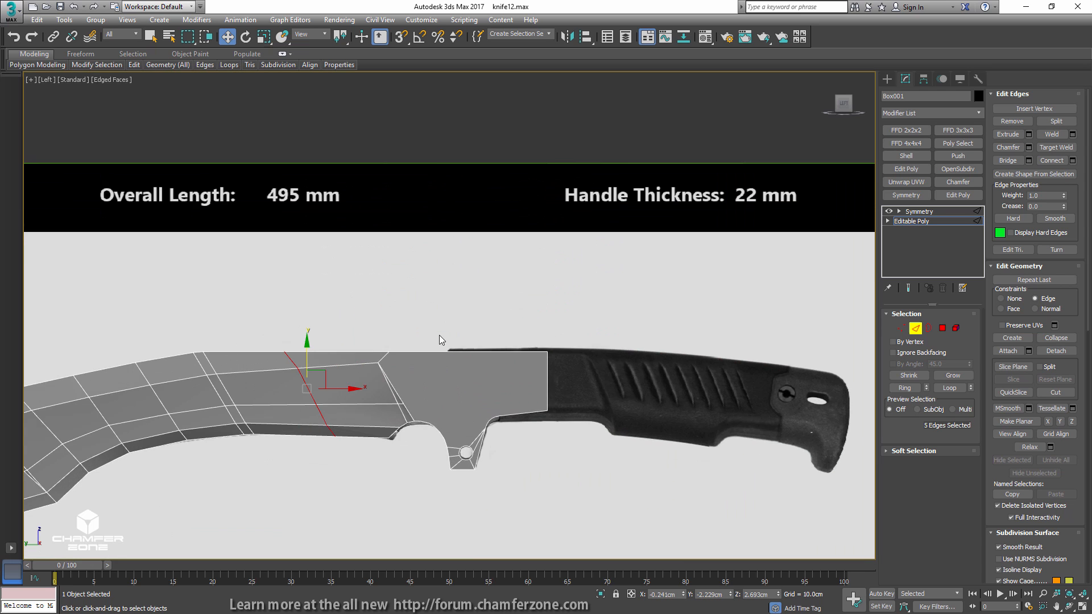
- Straighten the loop by sliding its spine and cutting-edge vertices, and shift the whole loop about 0.76 cm toward the handle
middle_drag(367, 363, 546, 235)
scroll(524, 230, up, 3)
key(1)
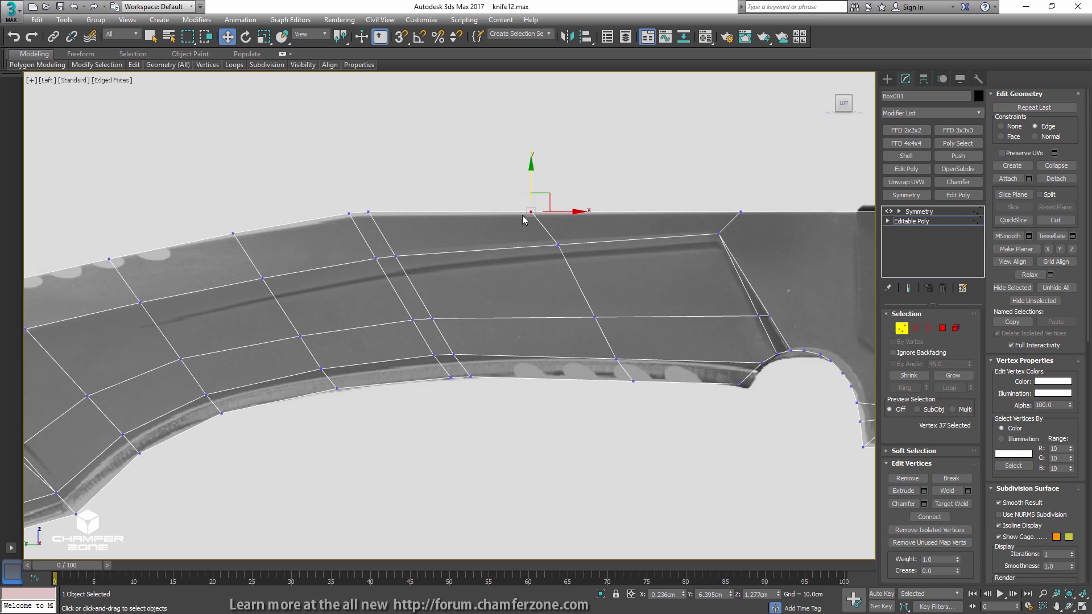
scroll(546, 216, up, 3)
drag(564, 215, 578, 214)
click(664, 453)
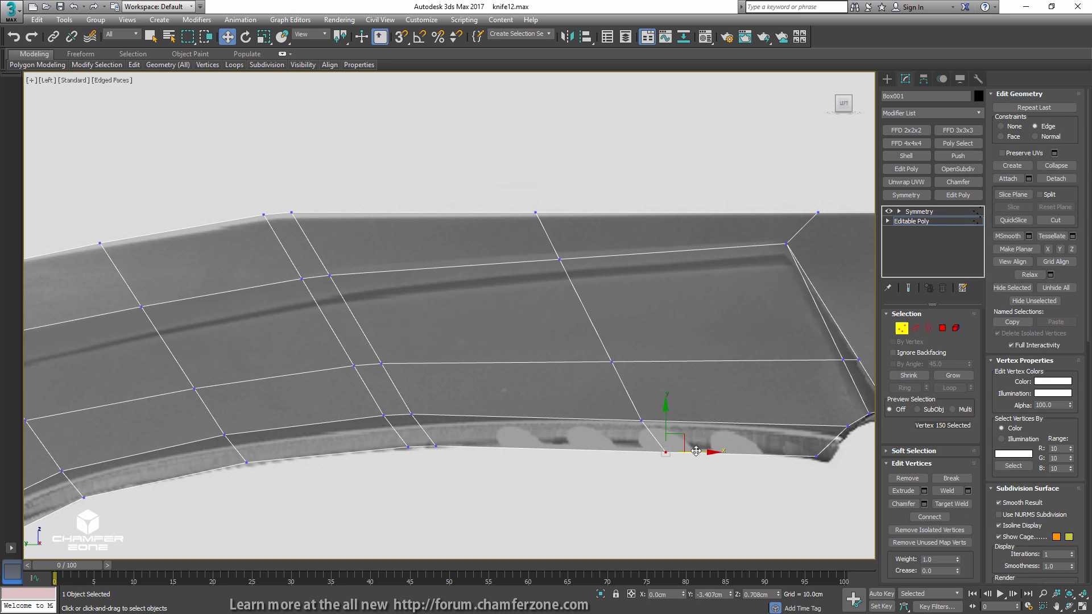
drag(698, 452, 683, 452)
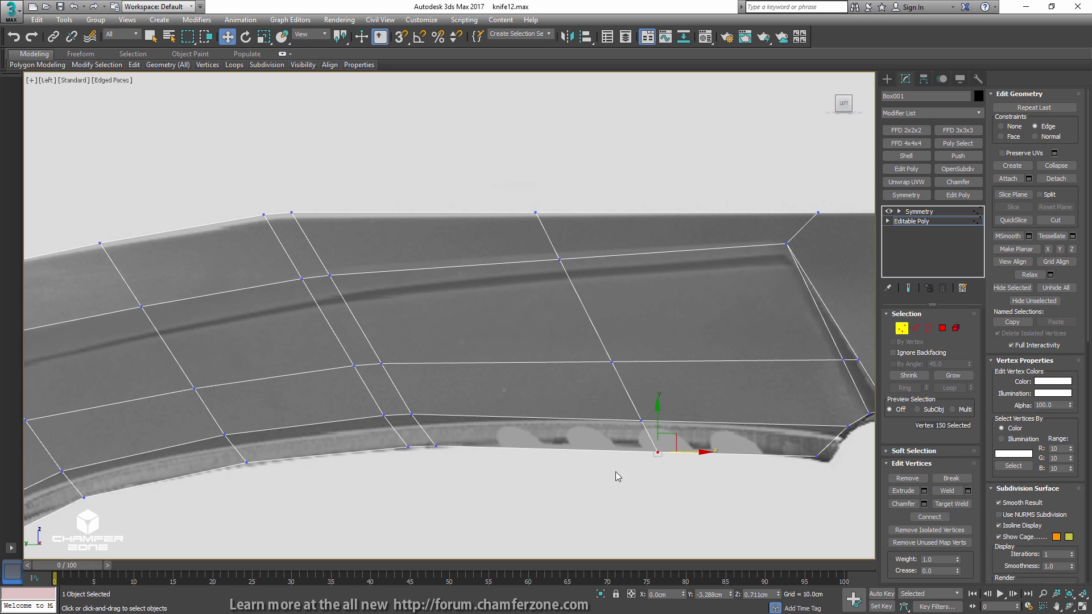
drag(603, 319, 694, 212)
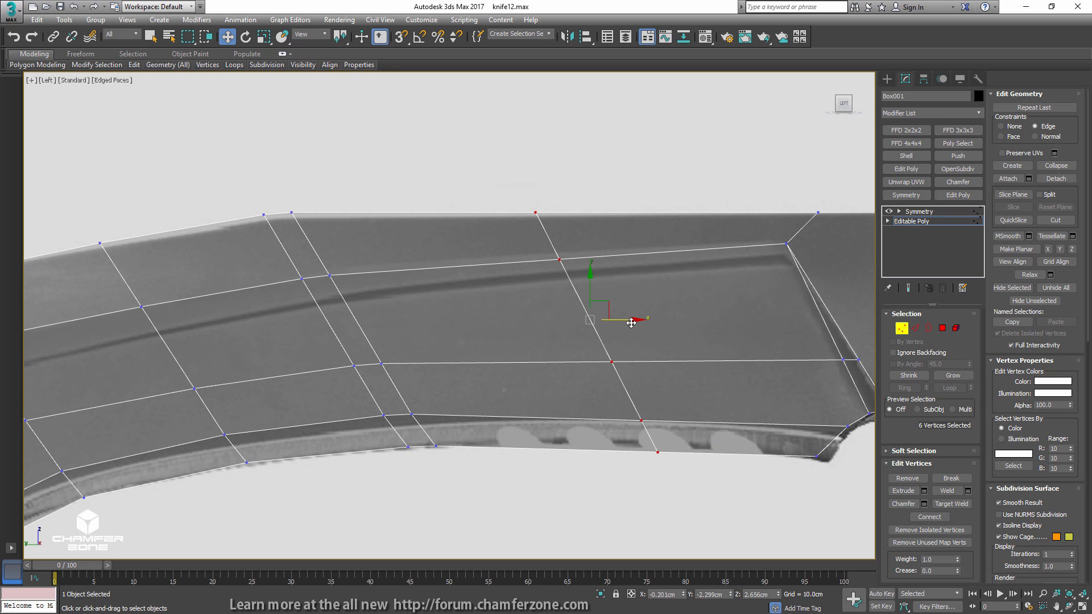
drag(630, 323, 683, 309)
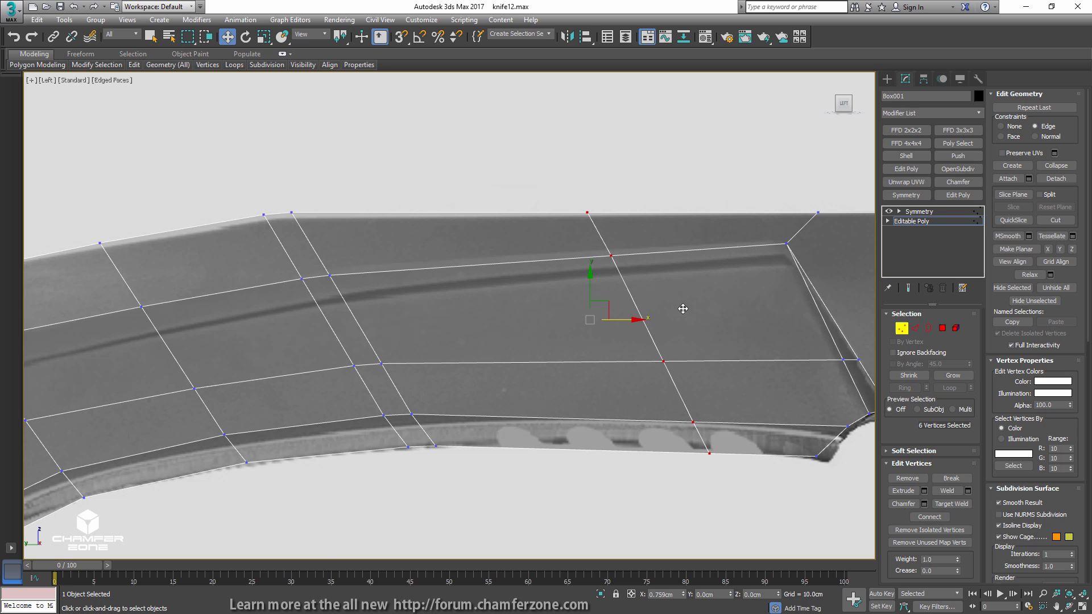
- With constraints set to None, move the upper vertices of the two bend loops down onto the spine of the reference
middle_drag(424, 282, 490, 282)
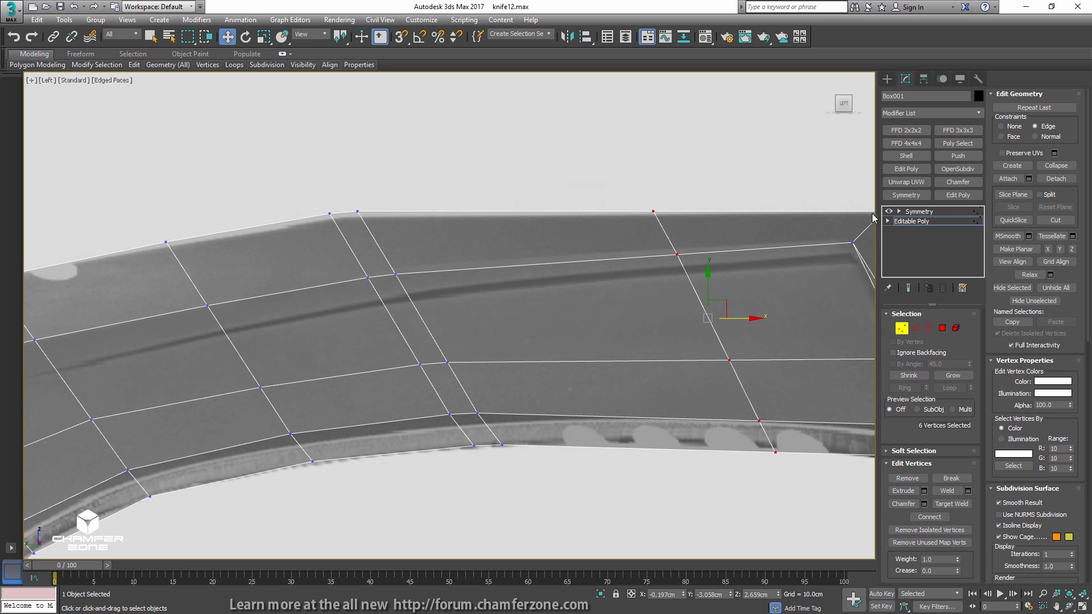
drag(441, 175, 314, 294)
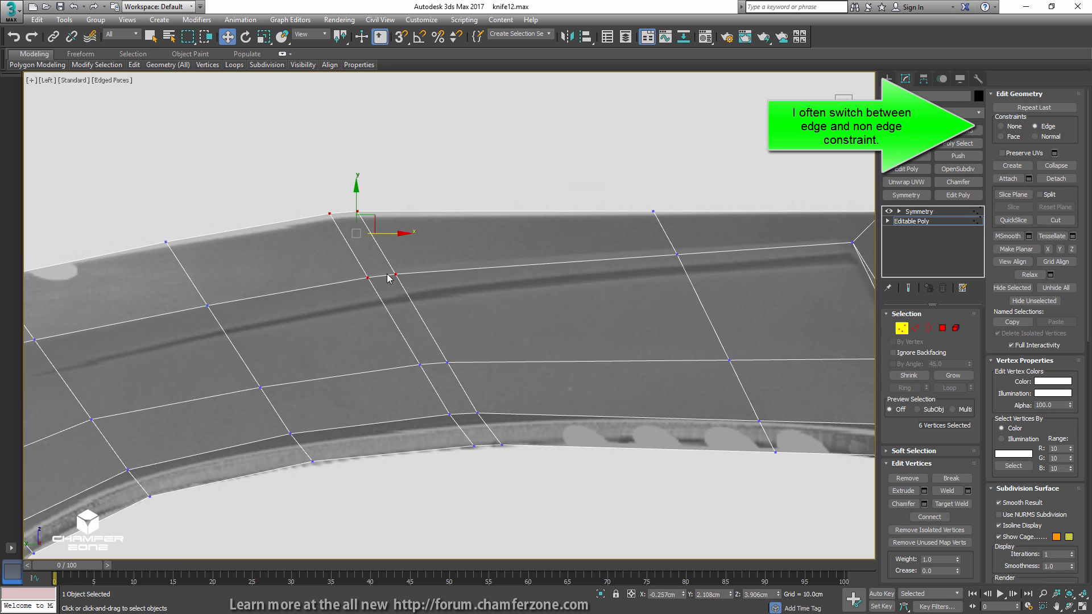
click(1001, 127)
middle_drag(300, 218, 503, 189)
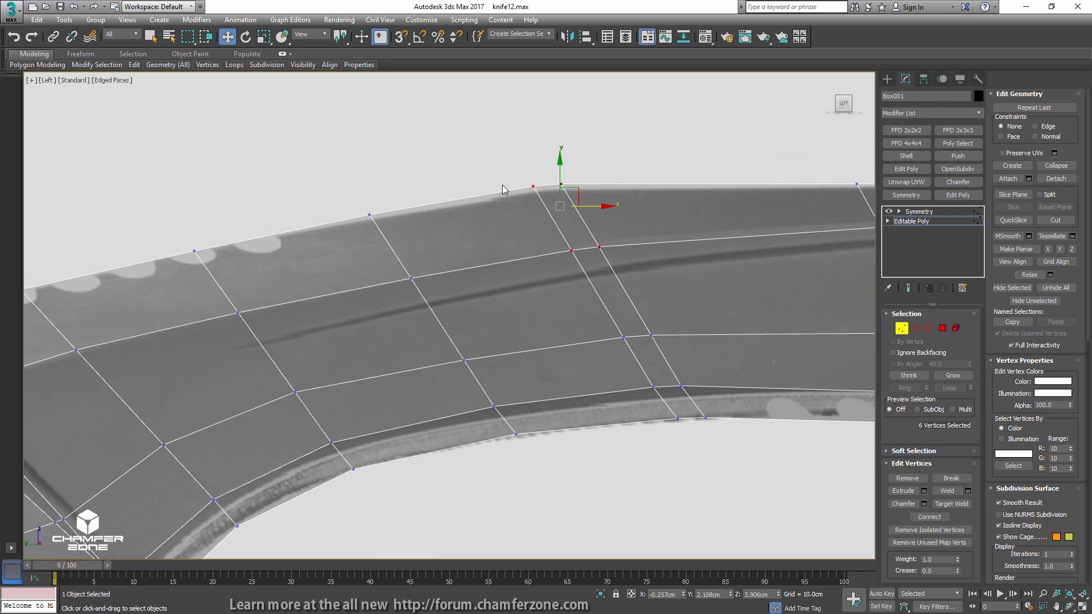
drag(571, 188, 576, 191)
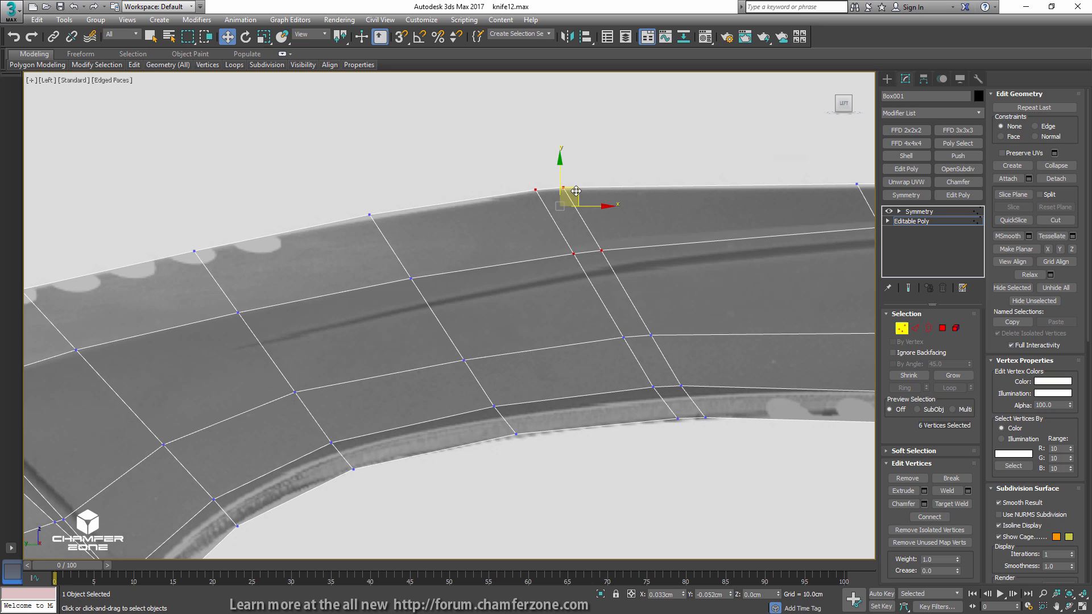
- With the Edge constraint, slide the second-row vertices of the bend loops and the handle-side loop to smooth the upper bevel line
drag(644, 238, 560, 265)
click(1036, 127)
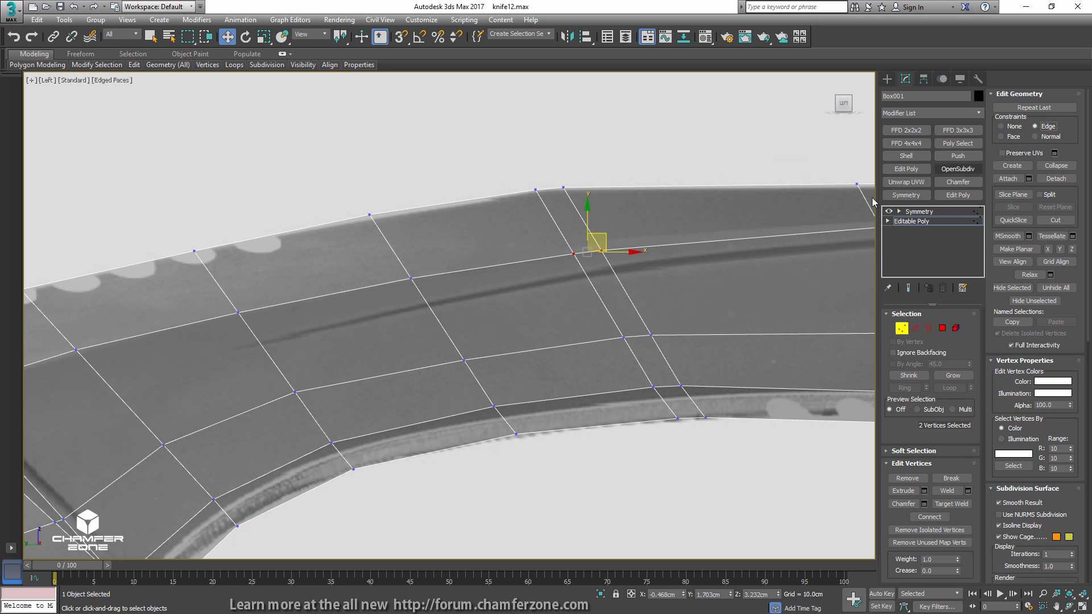
drag(608, 234, 605, 230)
middle_drag(741, 233, 539, 245)
click(680, 238)
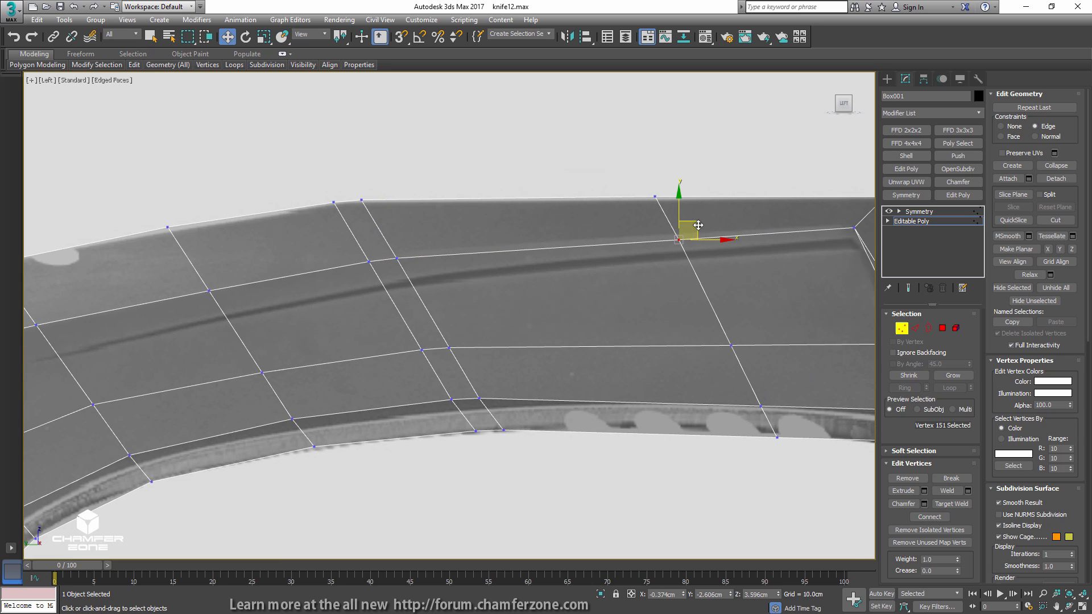
drag(696, 224, 672, 230)
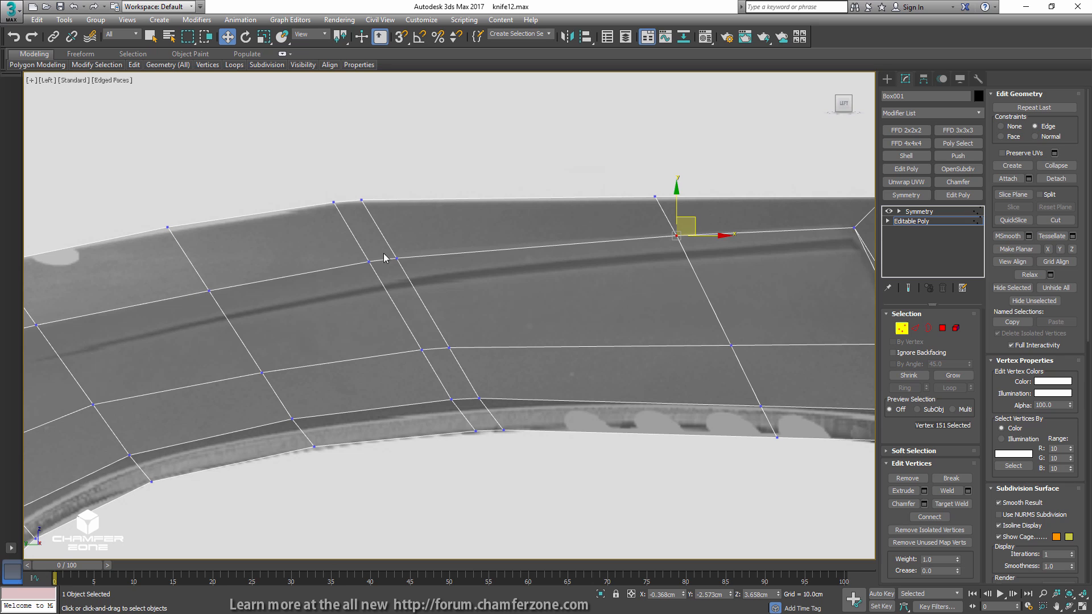
- Connect the lengthwise edges between the bend and the handle-side loop with one more edge loop
click(915, 328)
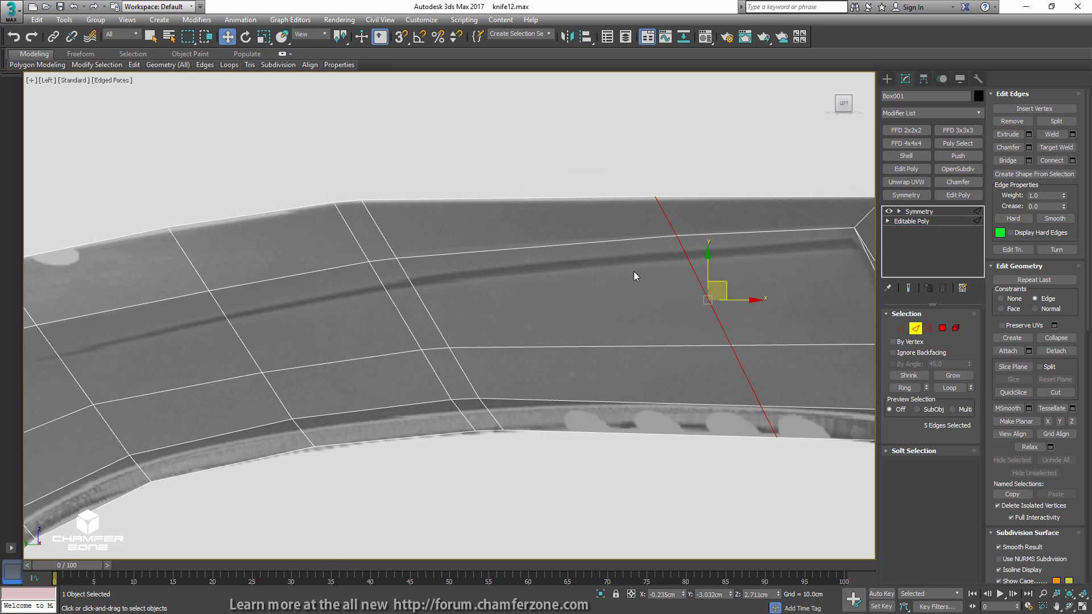
drag(585, 166, 595, 441)
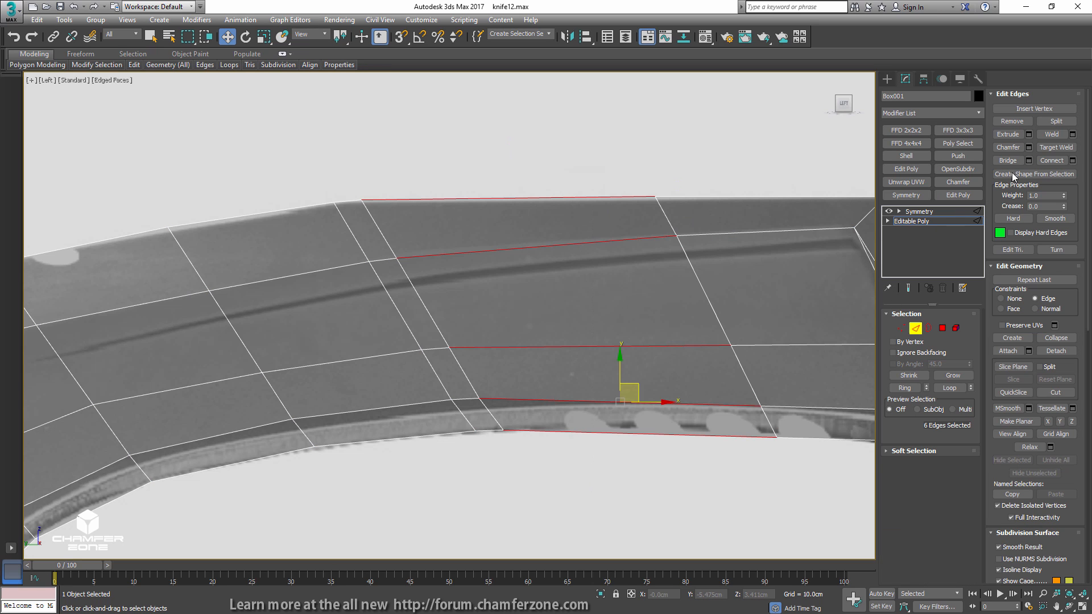
click(1051, 160)
- Adjust the new loop's upper vertices into a straight line and nudge the bend's spine vertices to the reference outline
key(1)
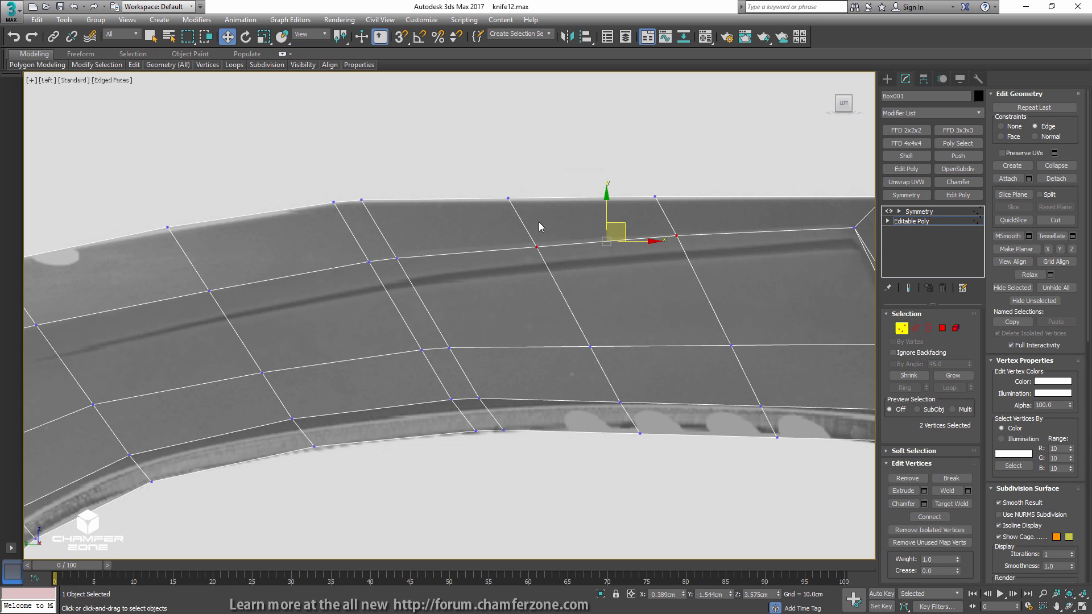
click(537, 246)
drag(556, 228, 554, 228)
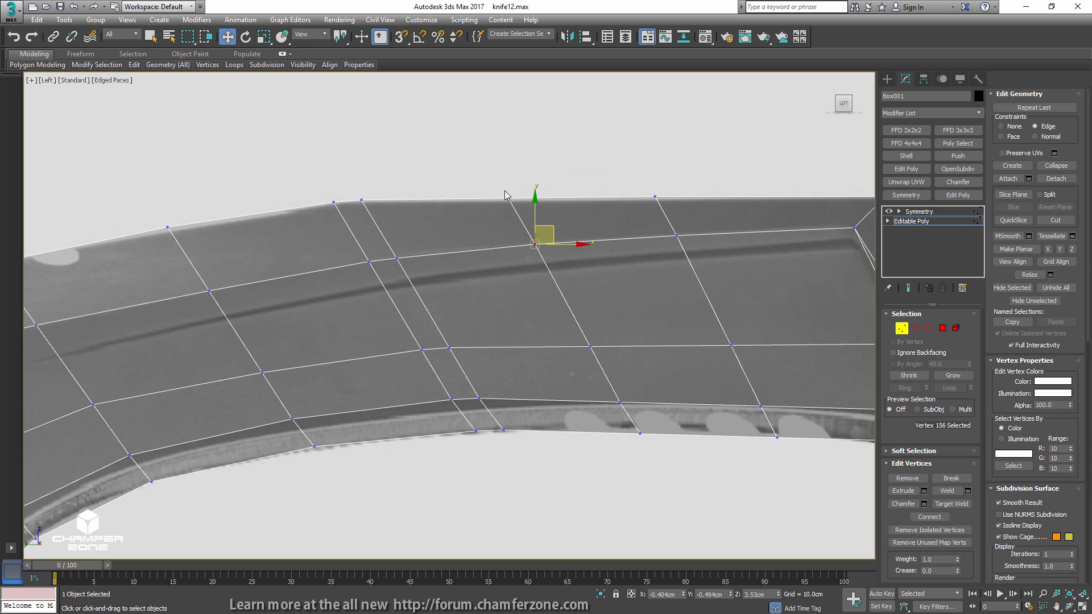
drag(504, 190, 515, 206)
middle_drag(355, 188, 438, 180)
drag(470, 173, 407, 206)
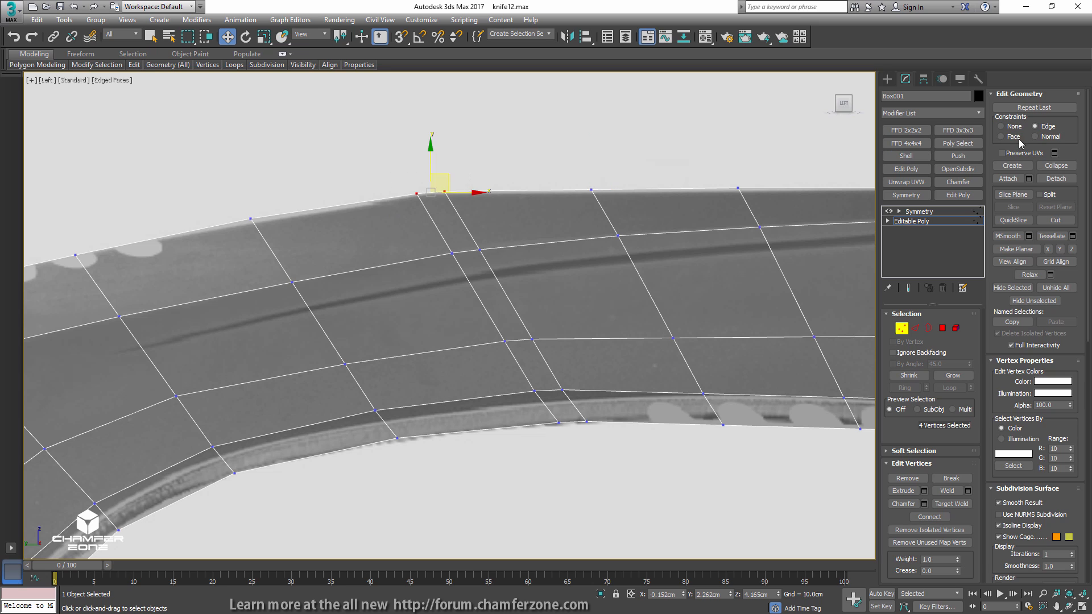
drag(449, 176, 449, 176)
- With constraints set to None, move the cutting edge's corner vertex at the finger notch onto the reference corner
middle_drag(640, 227, 449, 255)
middle_drag(723, 342, 650, 318)
click(688, 339)
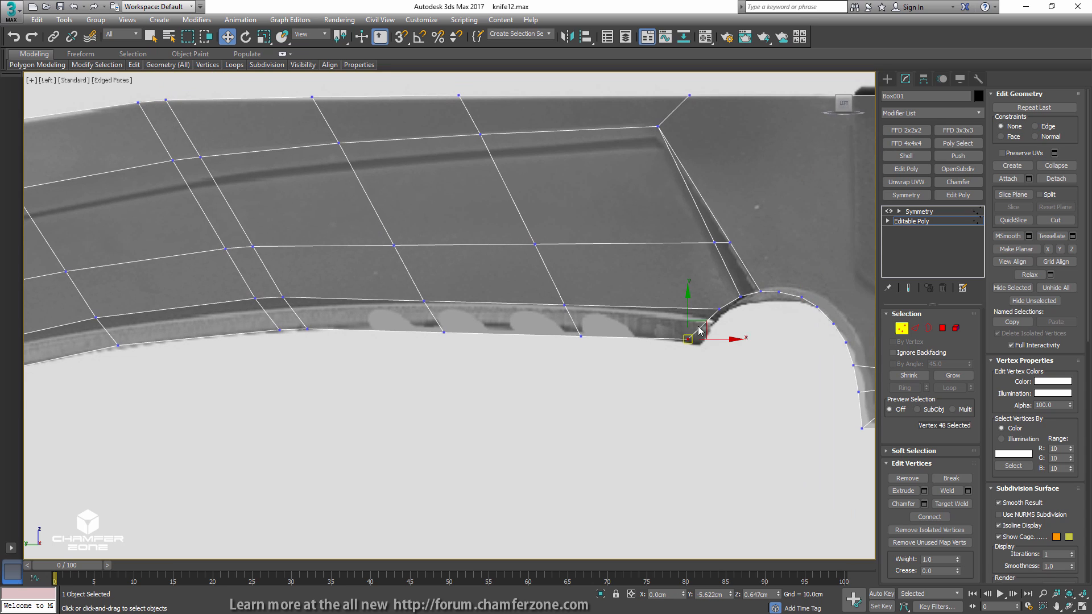
drag(705, 329, 707, 327)
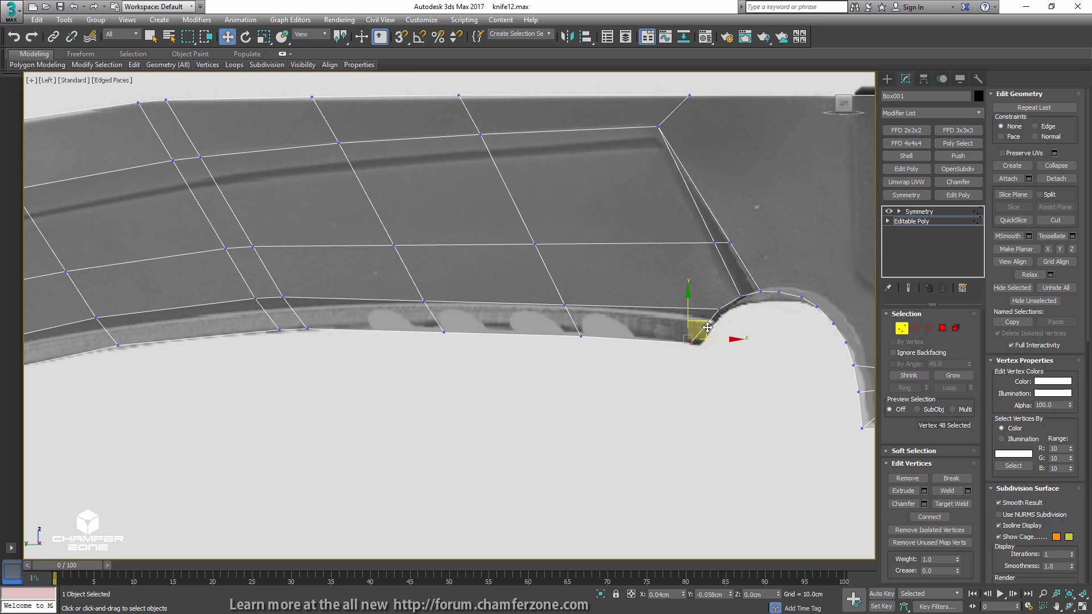
- With the Edge constraint, slide the middle loop's lower and inner vertices toward the bend to even out its slant
middle_drag(421, 303, 586, 329)
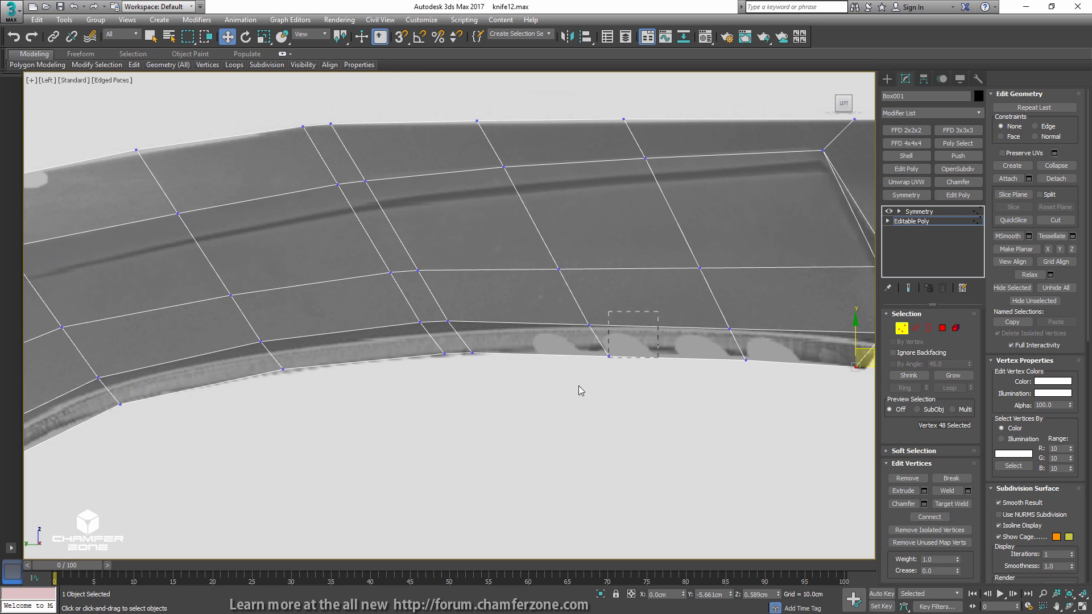
drag(579, 391, 579, 391)
click(1035, 126)
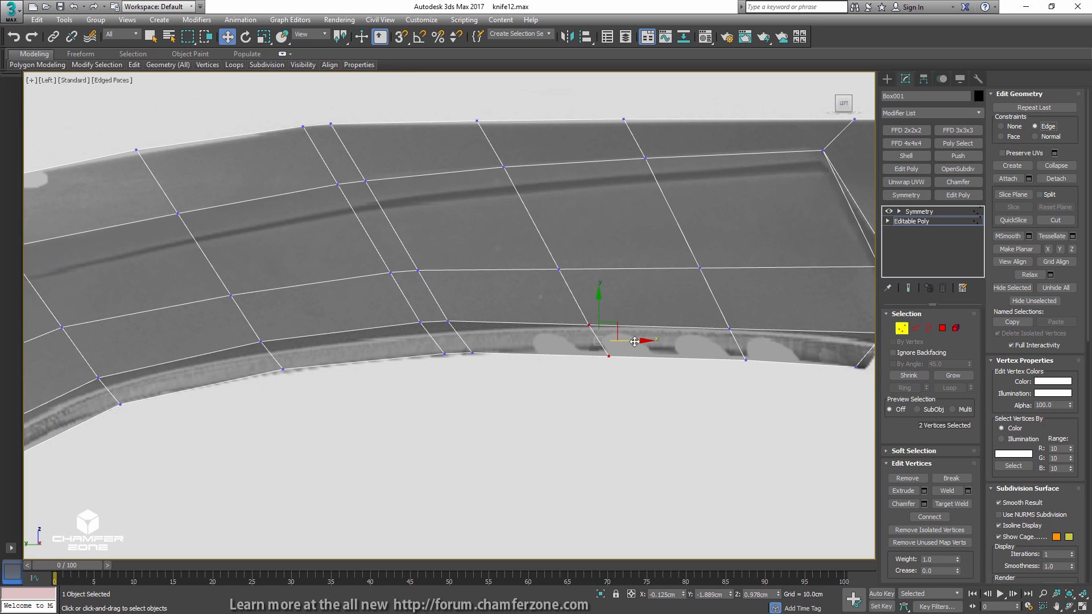
drag(635, 342, 623, 338)
drag(541, 294, 582, 267)
click(503, 167)
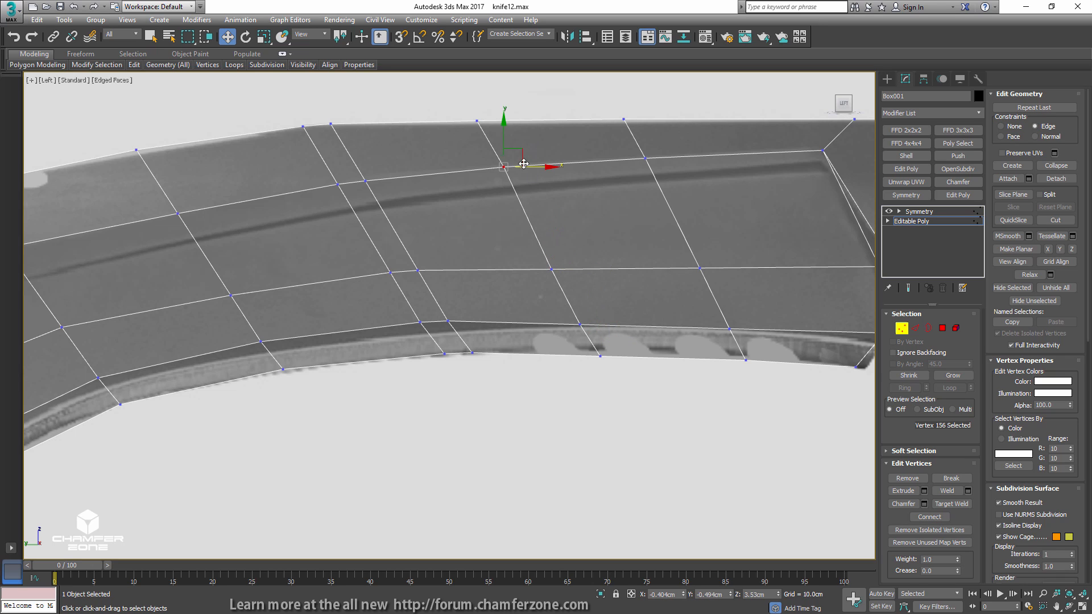
drag(531, 167, 526, 166)
- Add an edge loop across the blade below the spine serrations, between the first two loops after the diagonal bevel step
middle_drag(616, 175, 549, 203)
scroll(544, 204, down, 2)
middle_drag(360, 234, 586, 237)
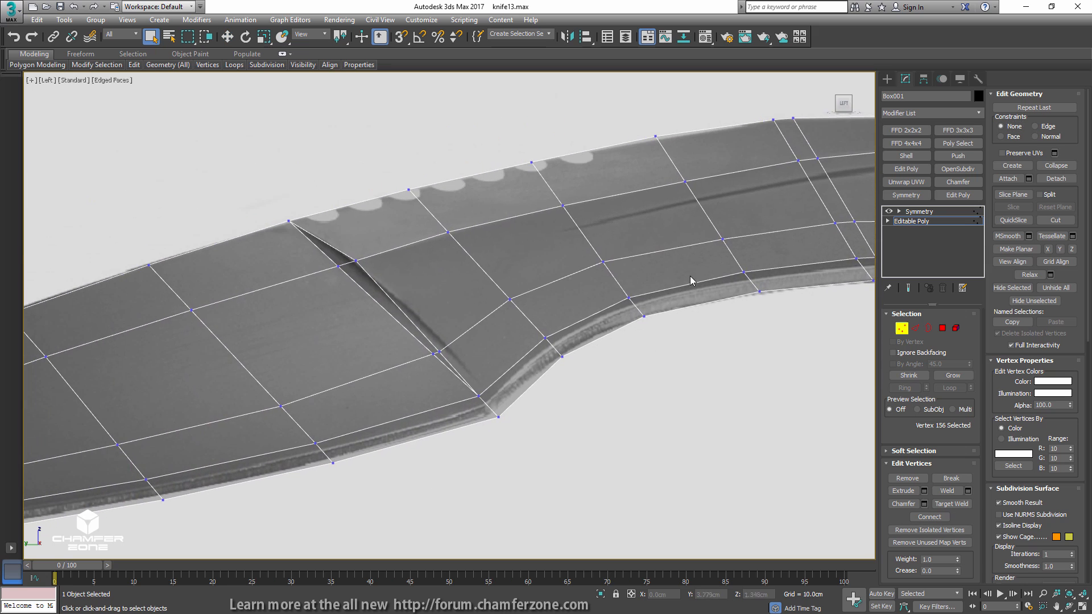
key(2)
click(605, 310)
key(alt+r)
key(ctrl+shift+e)
- Move the new loop's three lower vertices so they follow the curved cutting edge of the reference
key(1)
drag(581, 314, 615, 344)
ctrl+click(556, 278)
key(w)
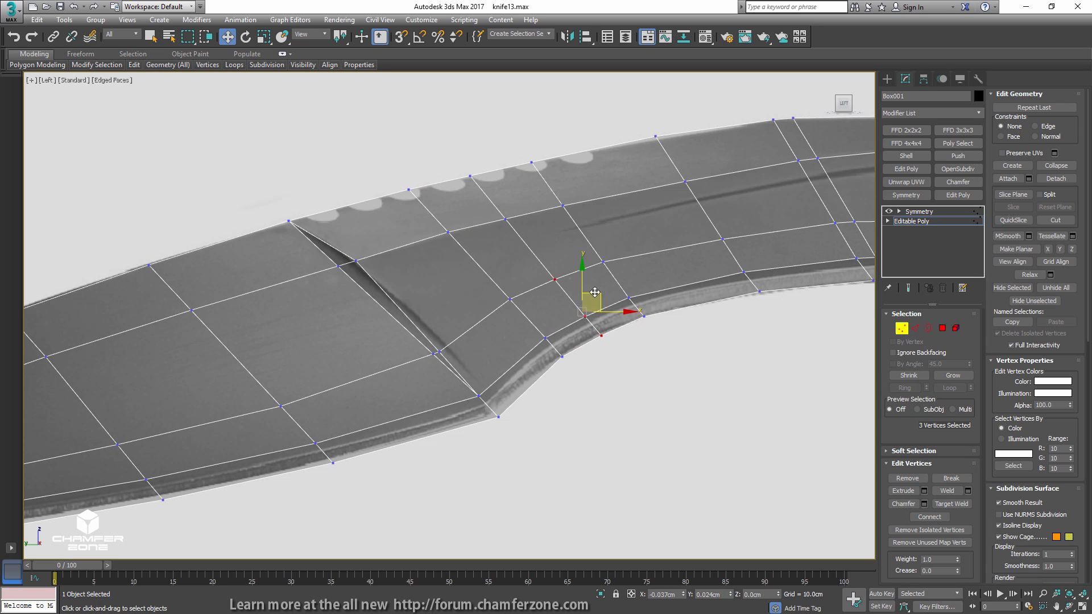
drag(597, 295, 595, 291)
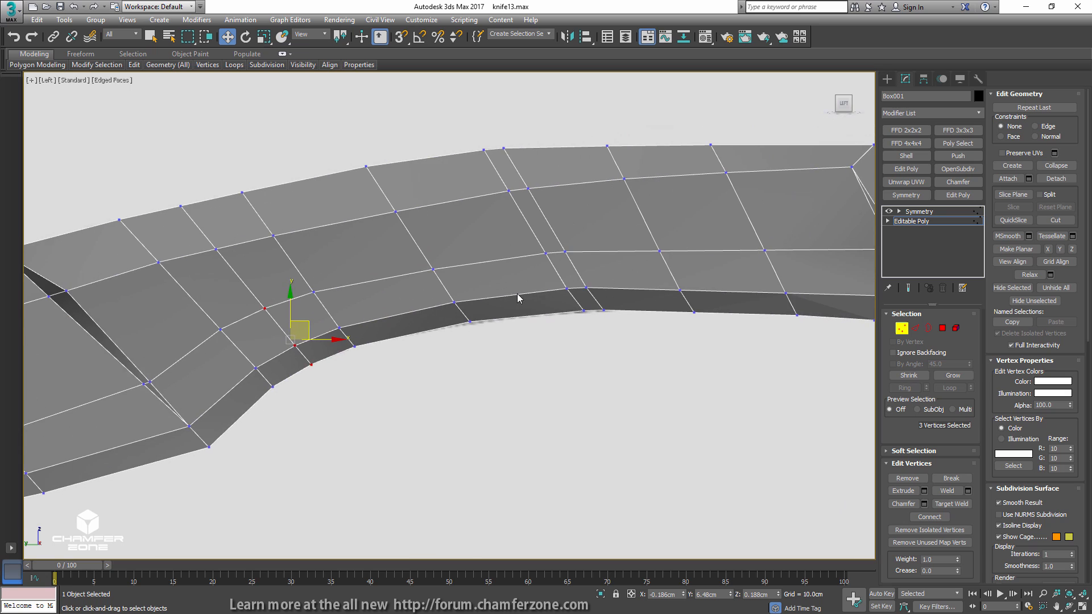
- Adjust the cutting-bevel vertices at the bend and the neighbouring loop to smooth the bevel line
drag(527, 298, 569, 280)
drag(541, 327, 551, 268)
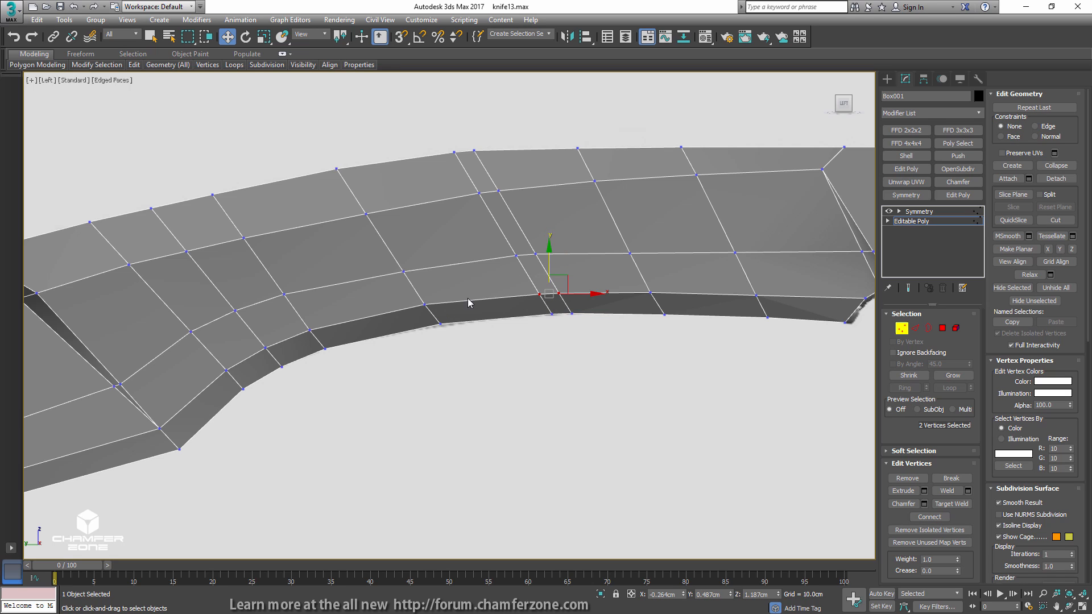
drag(431, 339, 442, 291)
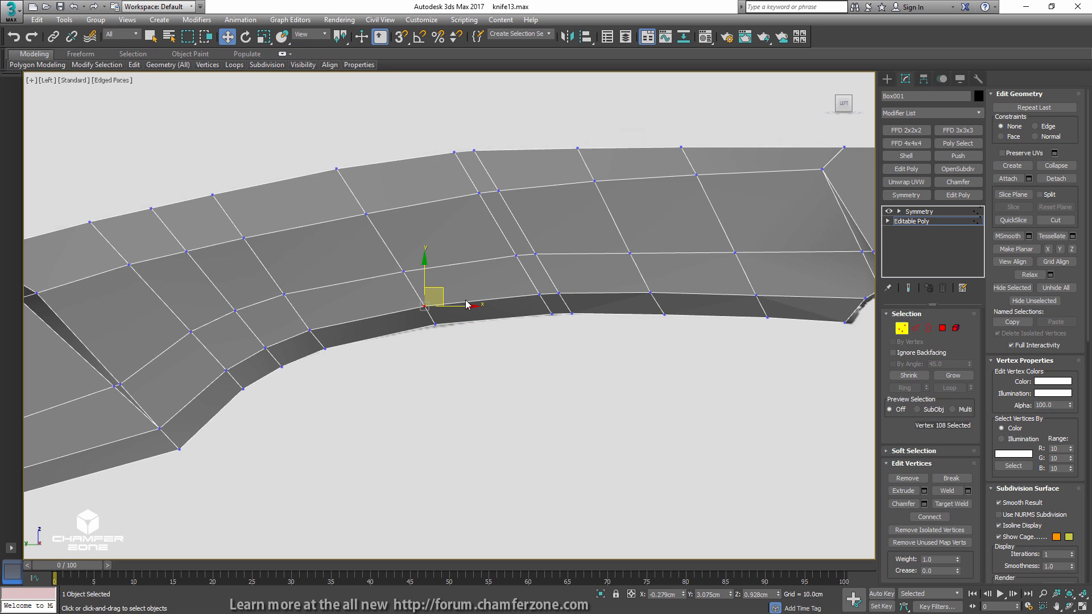
- Add an edge loop between the bend and the neighbouring loop toward the tip, and adjust the cutting-bevel vertices beside it
key(2)
double_click(478, 292)
key(1)
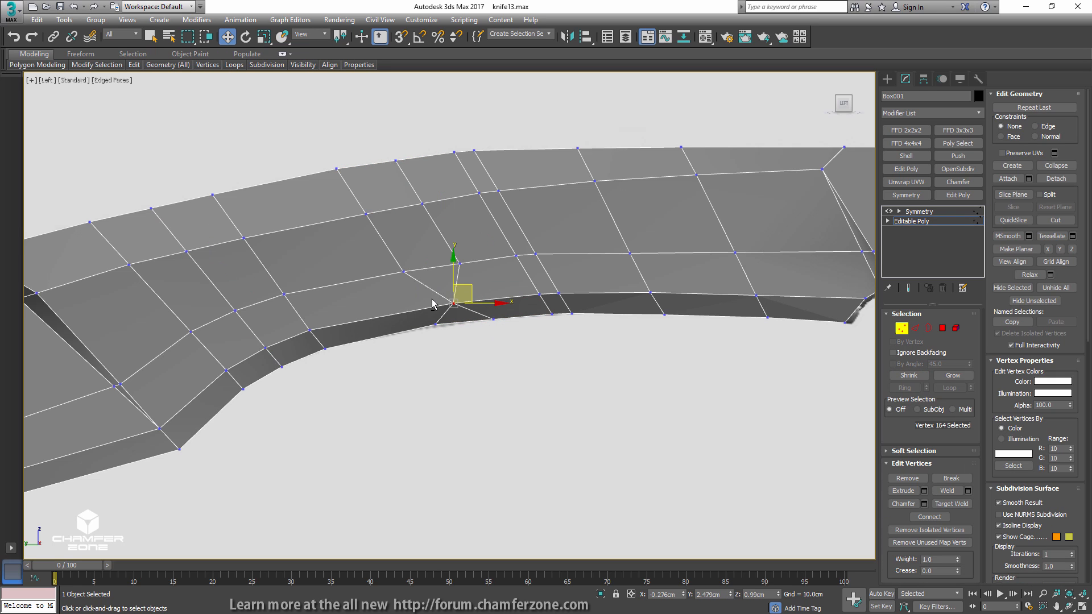
middle_drag(441, 305, 465, 297)
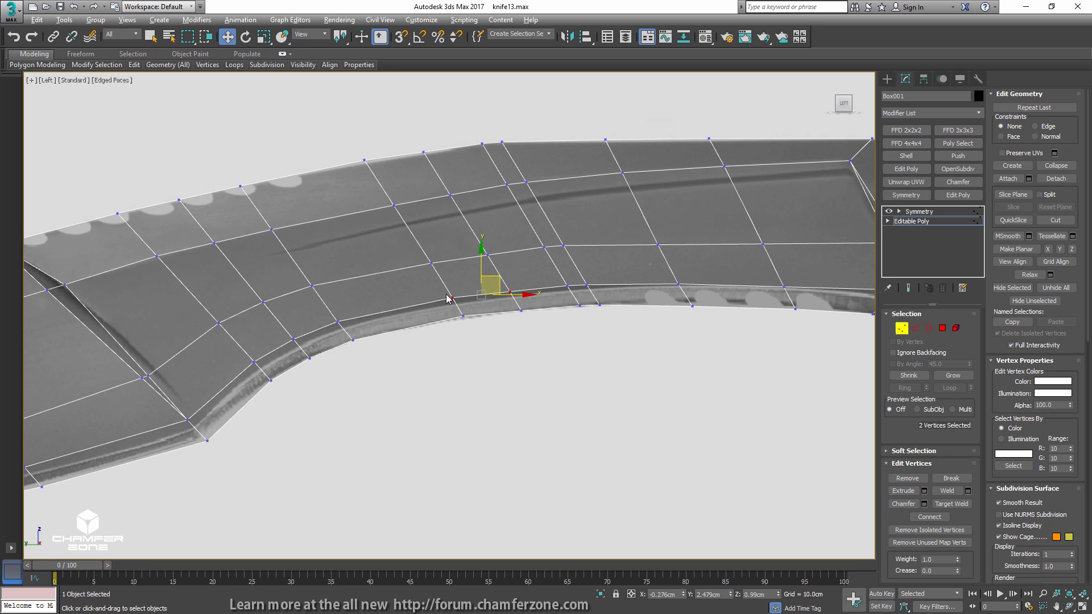
drag(446, 294, 473, 294)
- Insert another edge loop across the blade in the wide section at the handle-side end of the spine serrations
middle_drag(473, 294, 551, 292)
key(2)
drag(490, 340, 473, 292)
key(alt+r)
key(ctrl+shift+e)
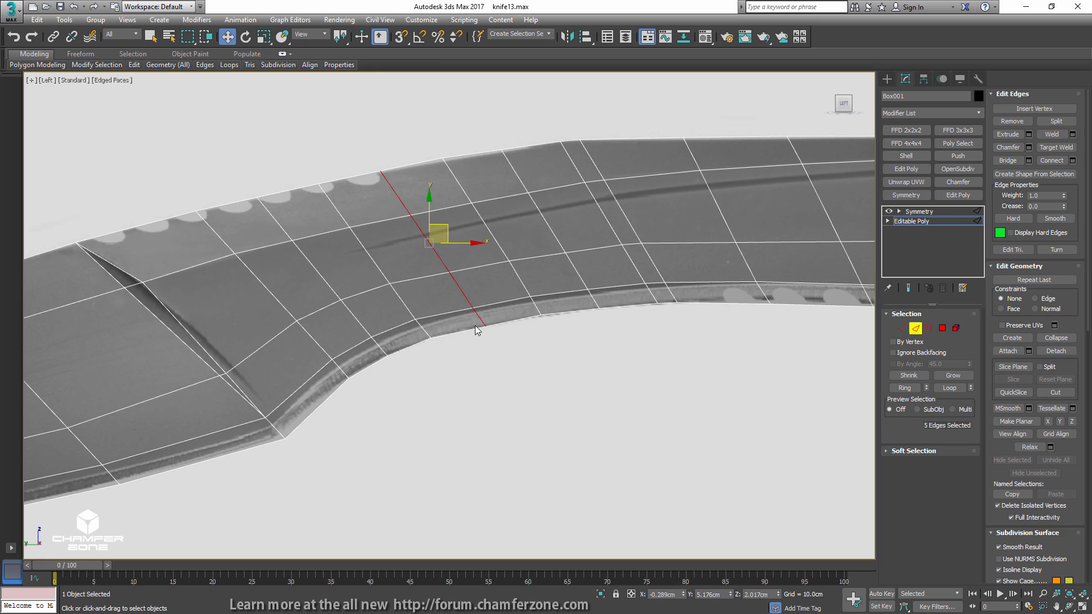
- Move the newest loop's three lower vertices onto the curved cutting edge of the reference
key(1)
drag(491, 350, 489, 350)
drag(487, 284, 486, 281)
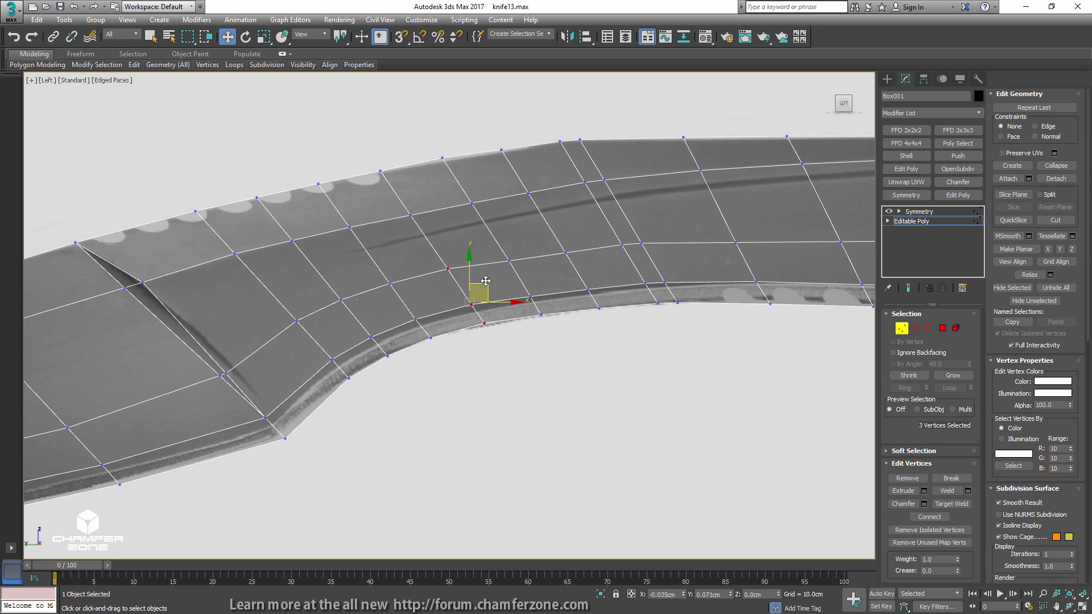
key(alt+x)
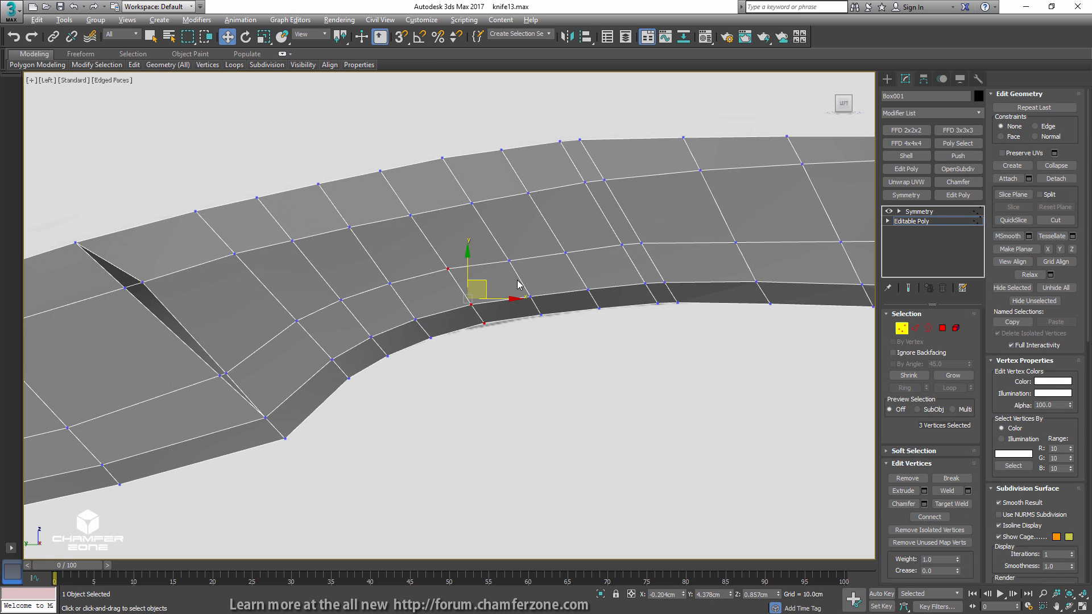
key(1)
- Add a short edge across the cutting bevel beside its sharp corner, slide it toward the corner with the Edge constraint, and adjust it to soften the bend
middle_drag(454, 295, 676, 242)
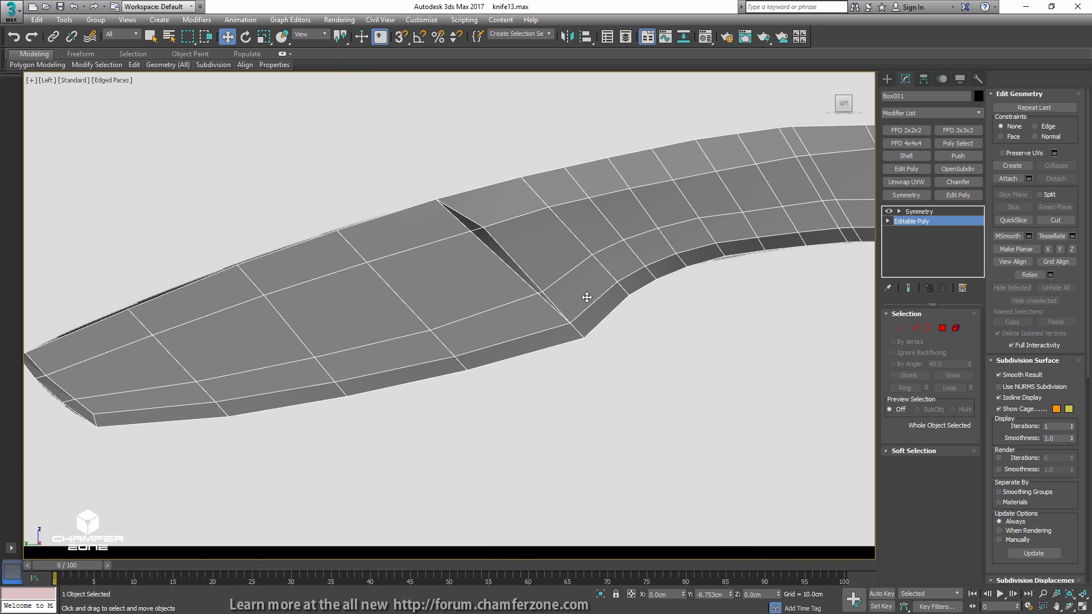
key(2)
key(alt+x)
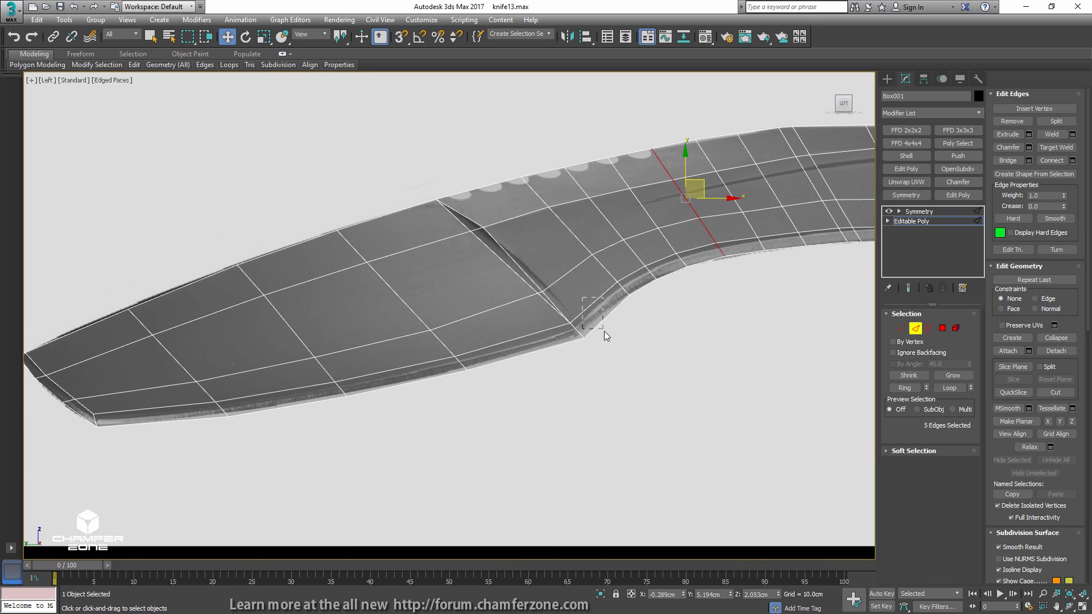
click(602, 330)
scroll(591, 319, up, 5)
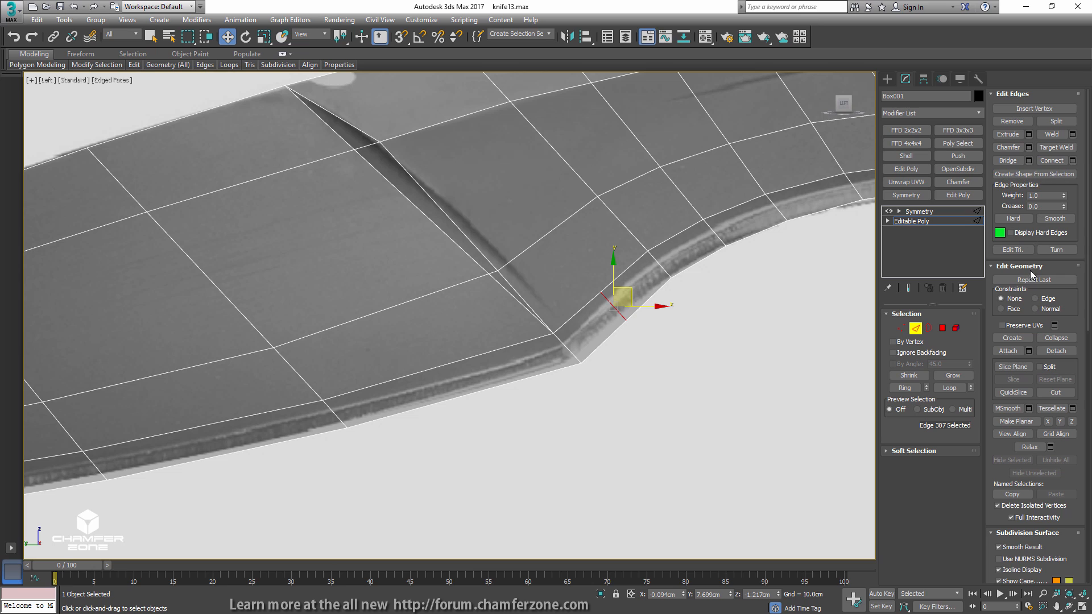
drag(634, 288, 604, 308)
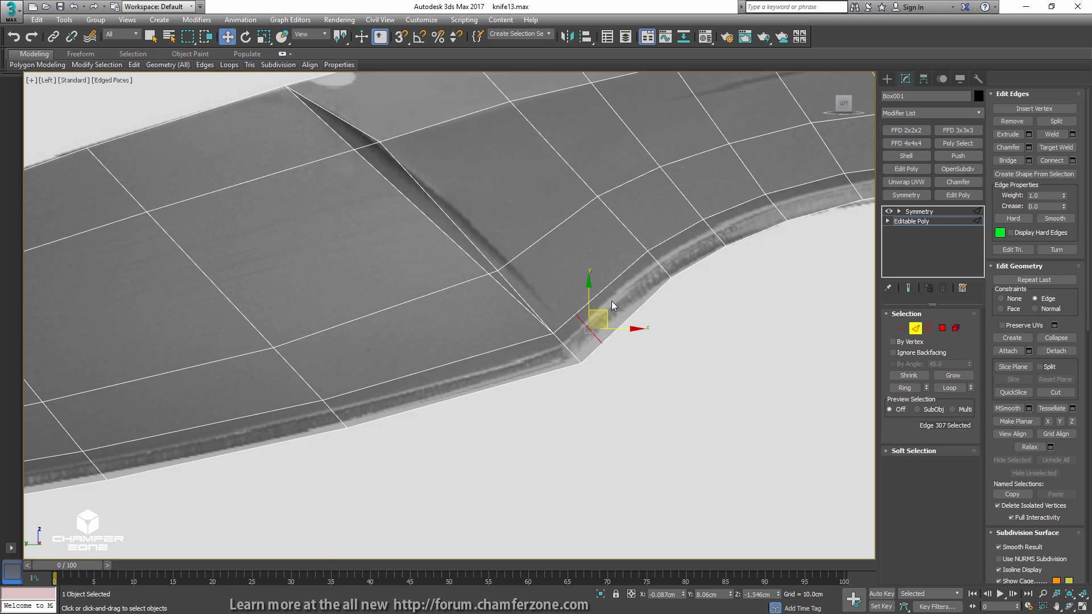
key(alt+x)
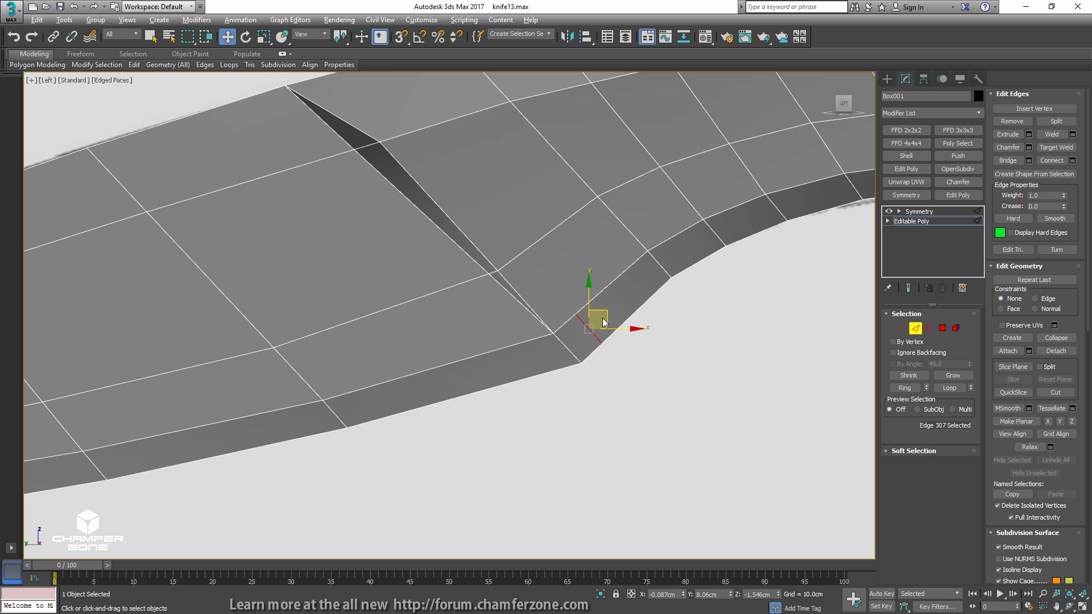
drag(604, 313, 606, 317)
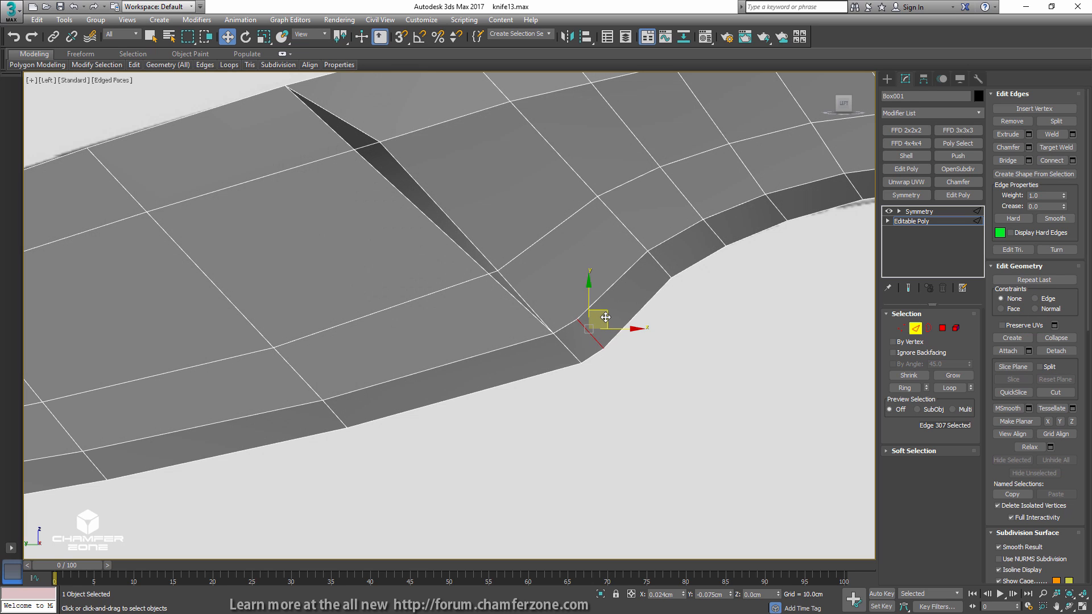
- Connect the cross edges below the spine serrations into a lengthwise edge row, and join its handle-side end diagonally to the spine vertex
middle_drag(566, 342, 658, 327)
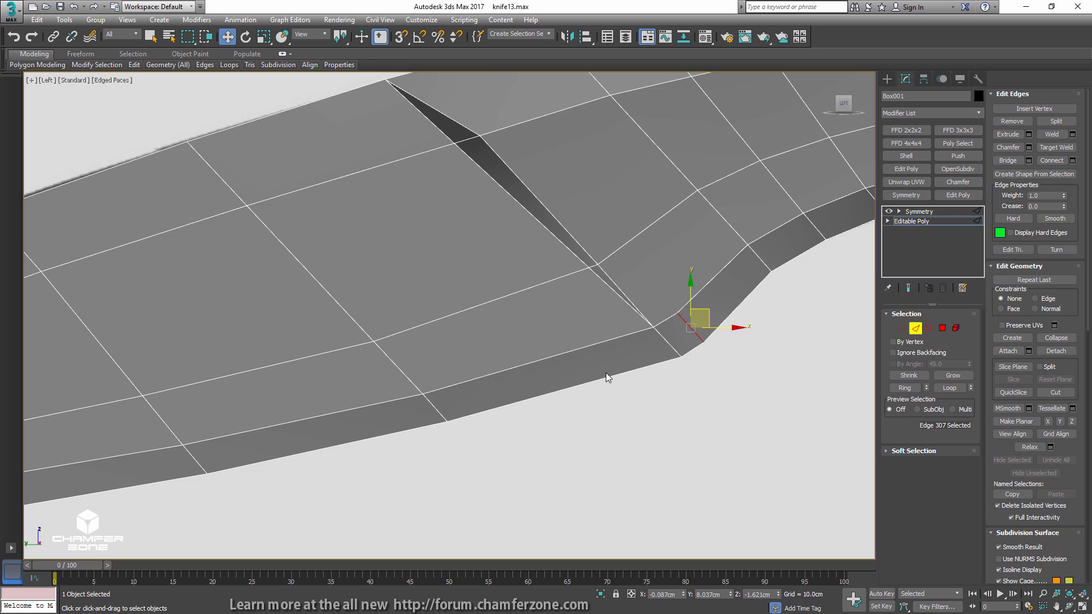
middle_drag(613, 293, 487, 439)
scroll(532, 362, down, 2)
middle_drag(508, 368, 427, 368)
key(alt+x)
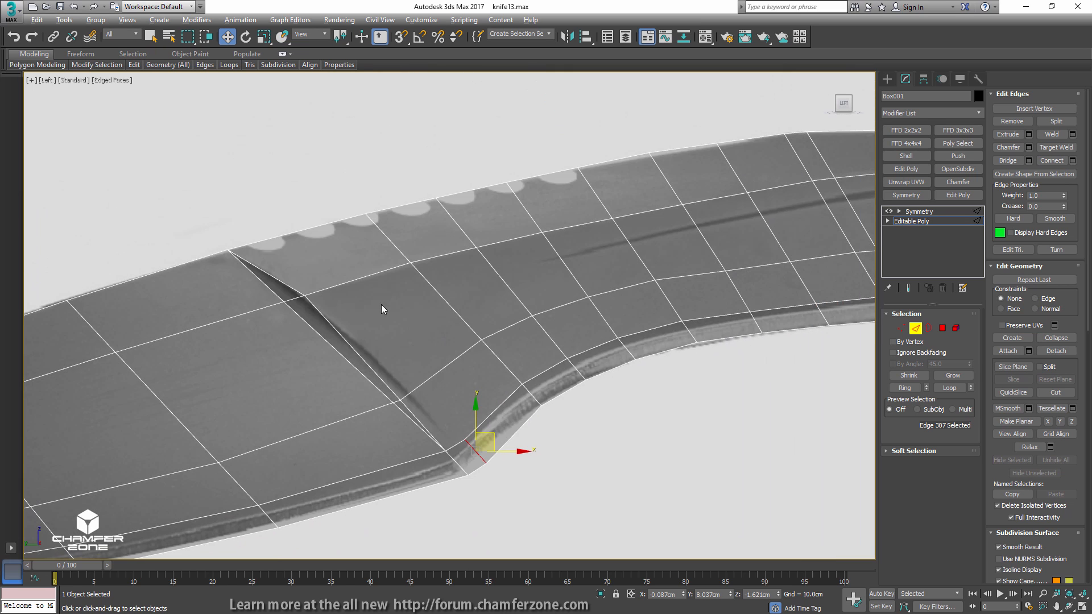
click(257, 284)
ctrl+click(404, 244)
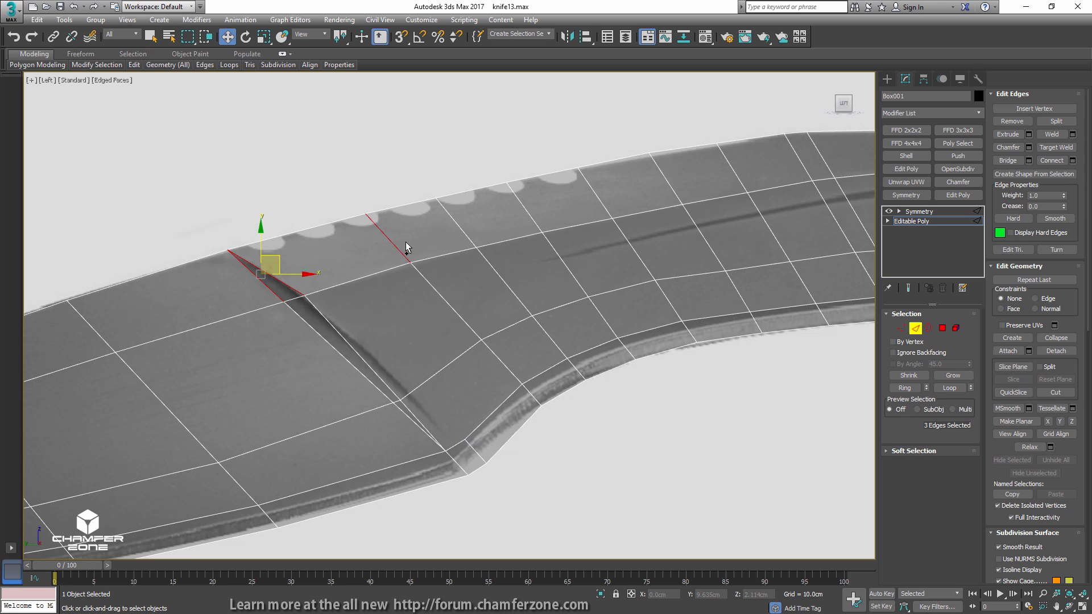
ctrl+click(532, 217)
key(ctrl+shift+e)
key(1)
click(666, 178)
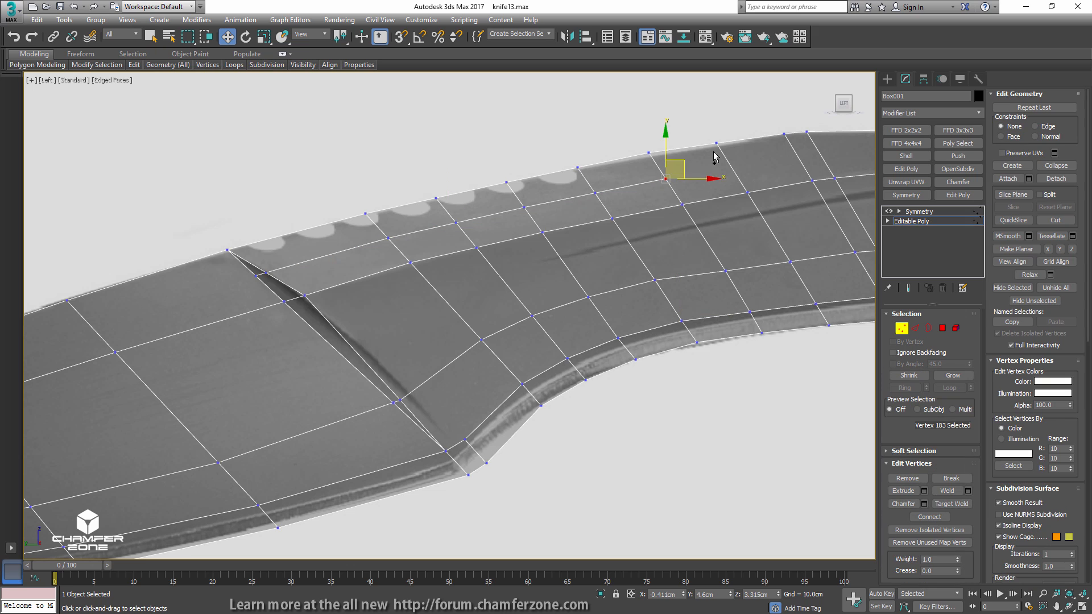
ctrl+click(716, 143)
- Insert an edge loop across the first blade section on the tip side of the diagonal step
middle_drag(286, 286, 582, 200)
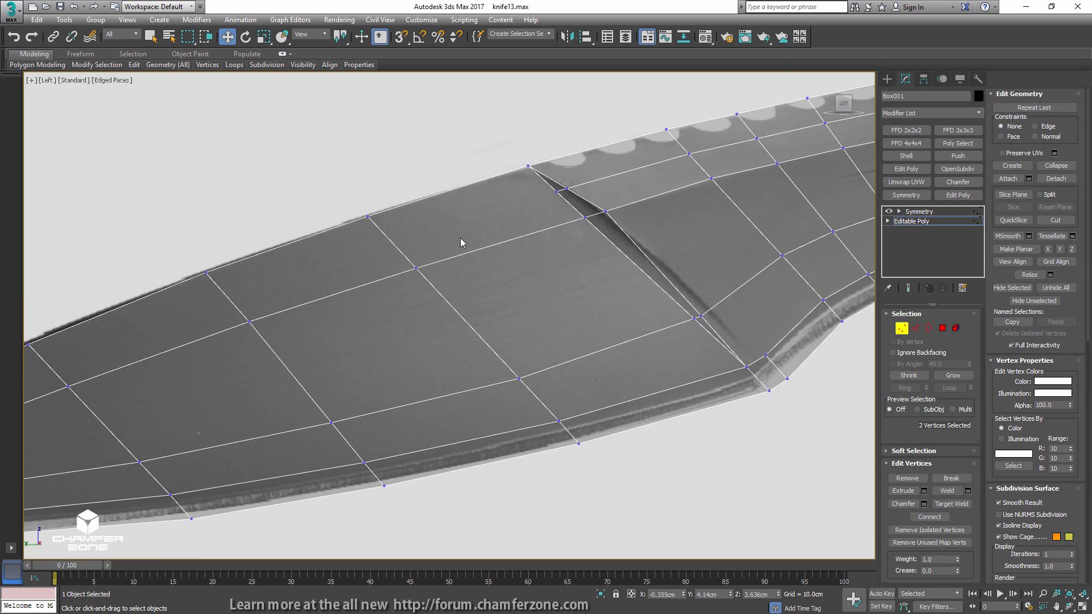
key(2)
shift+click(690, 382)
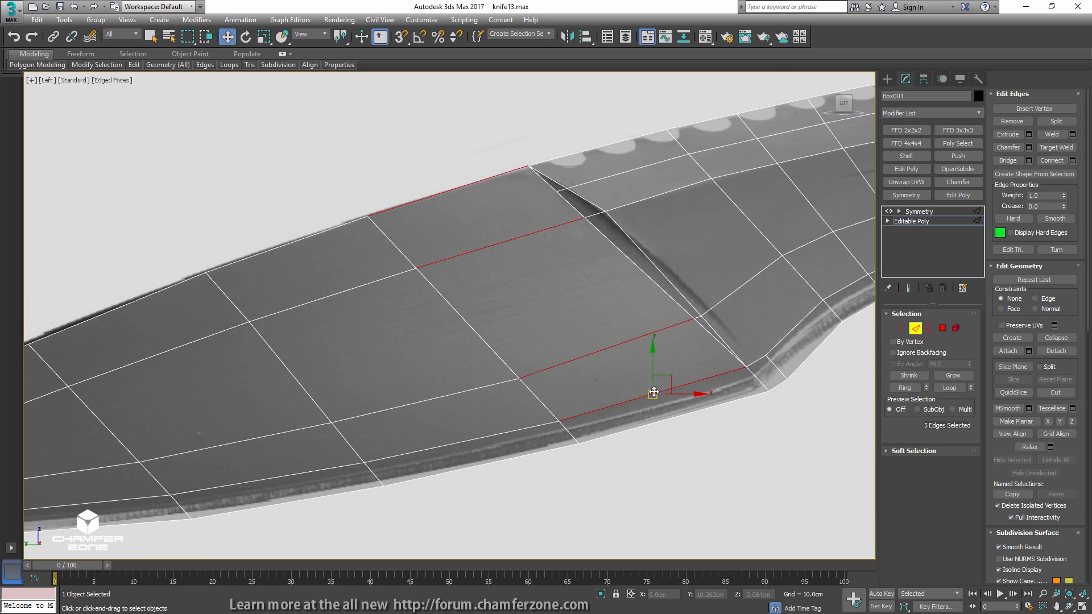
key(ctrl+shift+e)
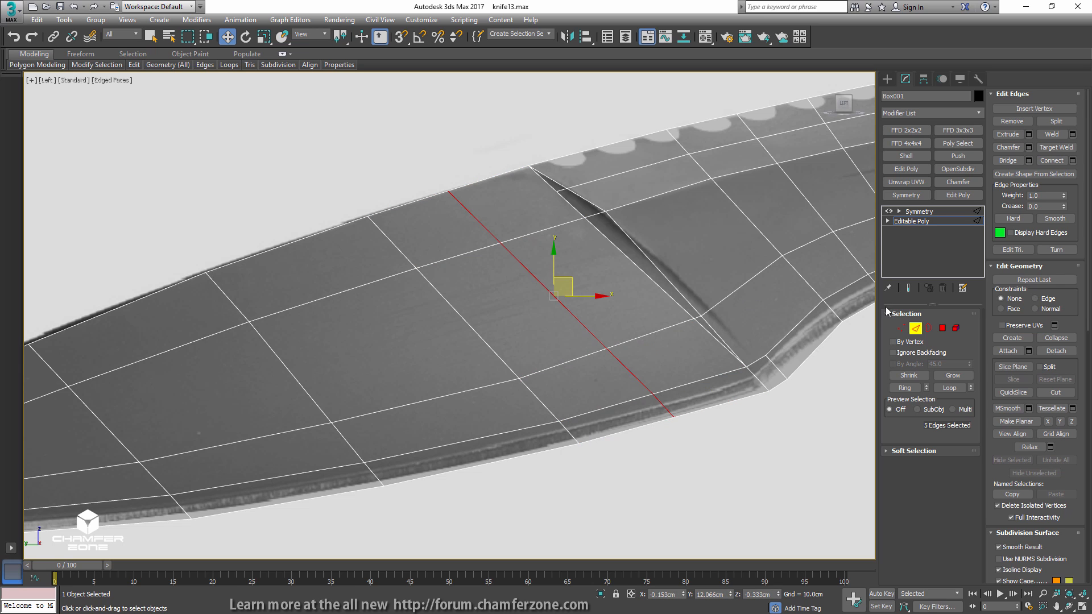
- Move the three lower vertices of the loop just tipward of the new one onto the reference's cutting edge
key(1)
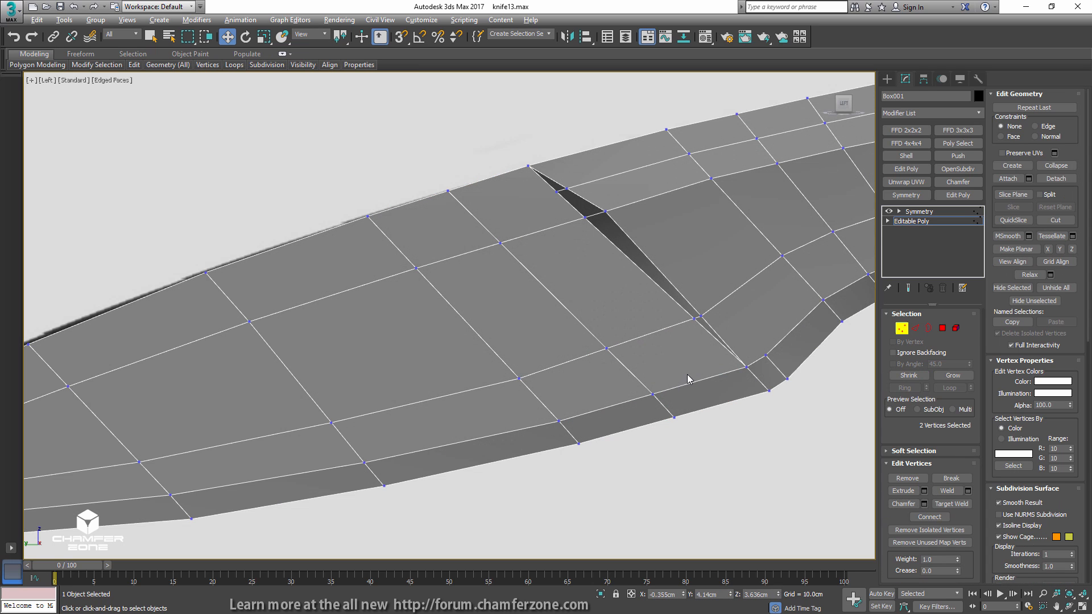
ctrl+click(519, 379)
key(alt+x)
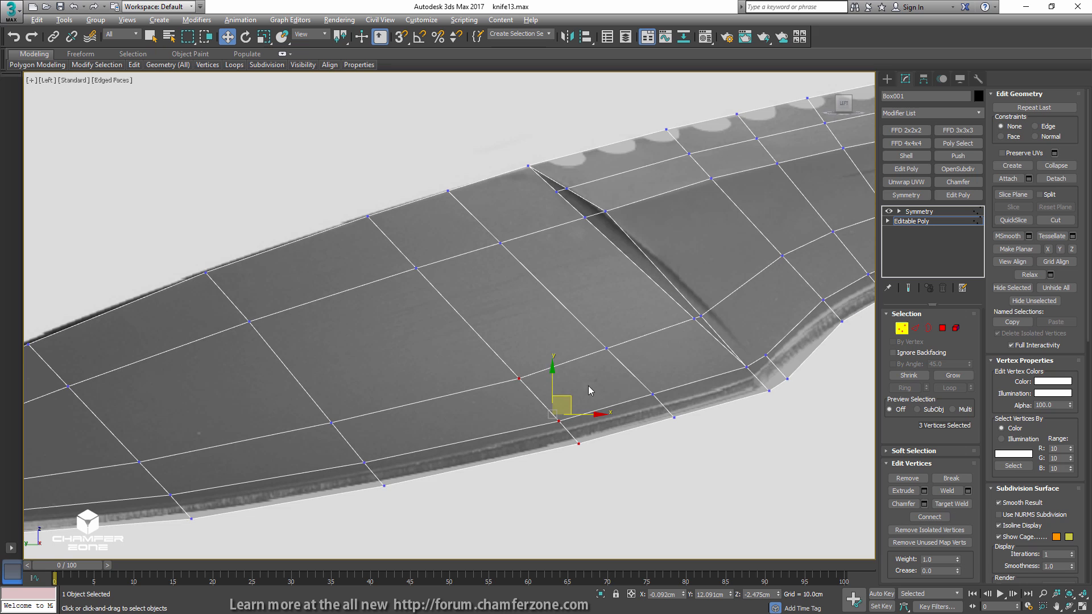
drag(569, 397, 550, 380)
key(alt+x)
- Insert another edge loop across the next blade section toward the tip using an edge ring
middle_drag(457, 357, 561, 340)
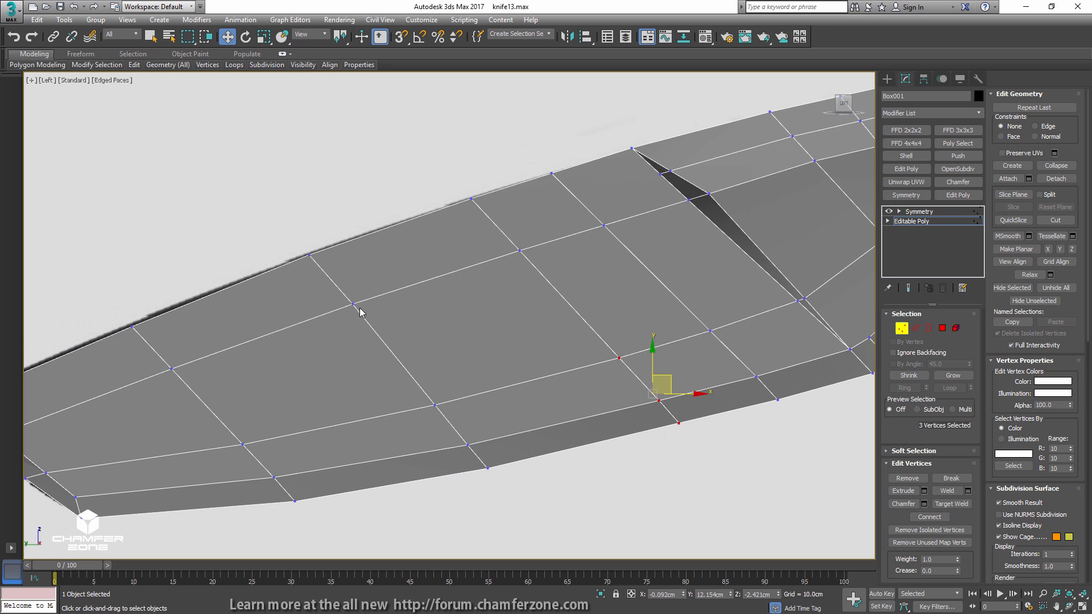
middle_drag(360, 309, 490, 275)
scroll(489, 275, down, 2)
key(2)
click(615, 366)
key(alt+r)
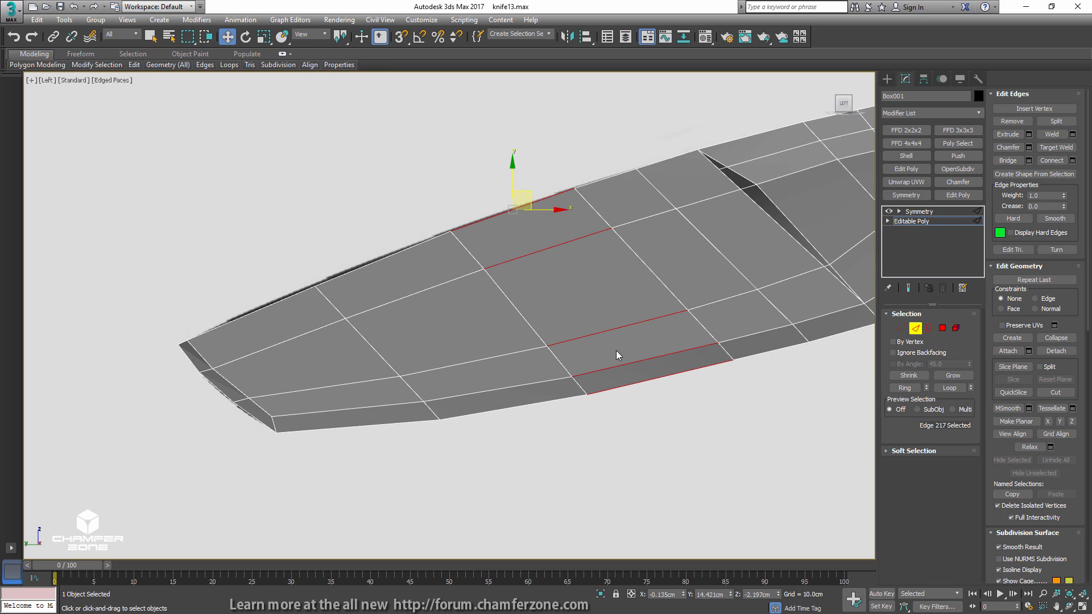
key(ctrl+shift+e)
- Align the lower vertices of the following tip-side loop with the cutting edge, and select its spine vertices to check them against the outline
key(1)
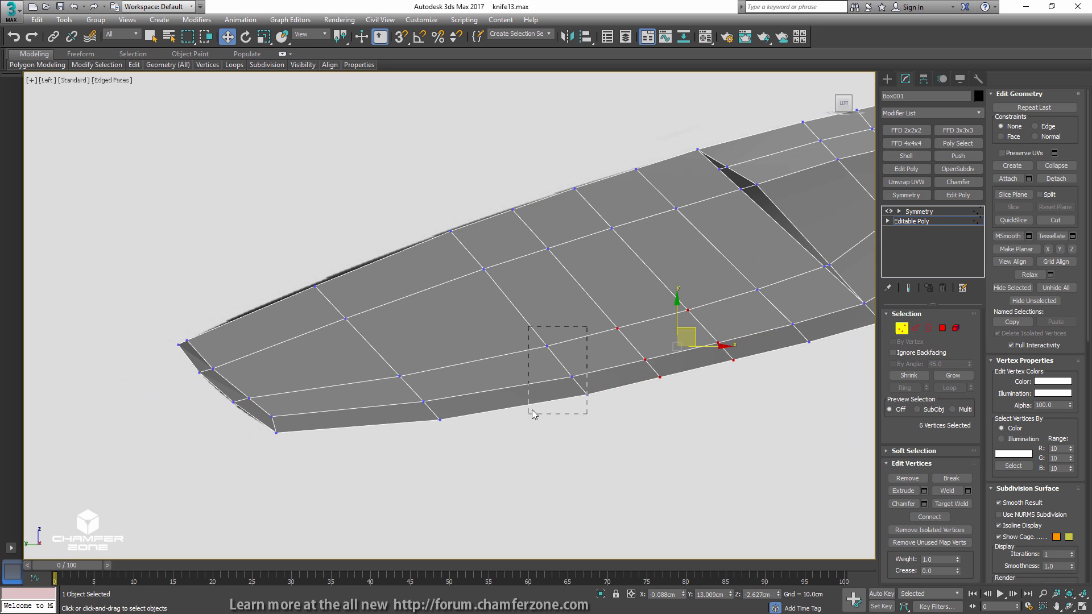
drag(533, 413, 533, 413)
drag(585, 355, 583, 353)
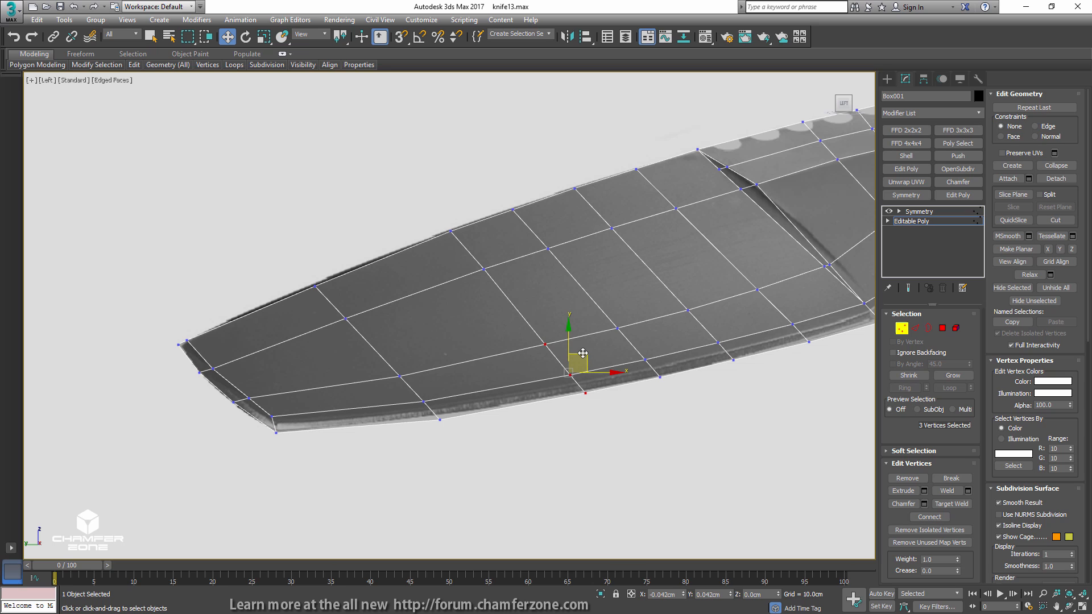
middle_drag(466, 248, 549, 259)
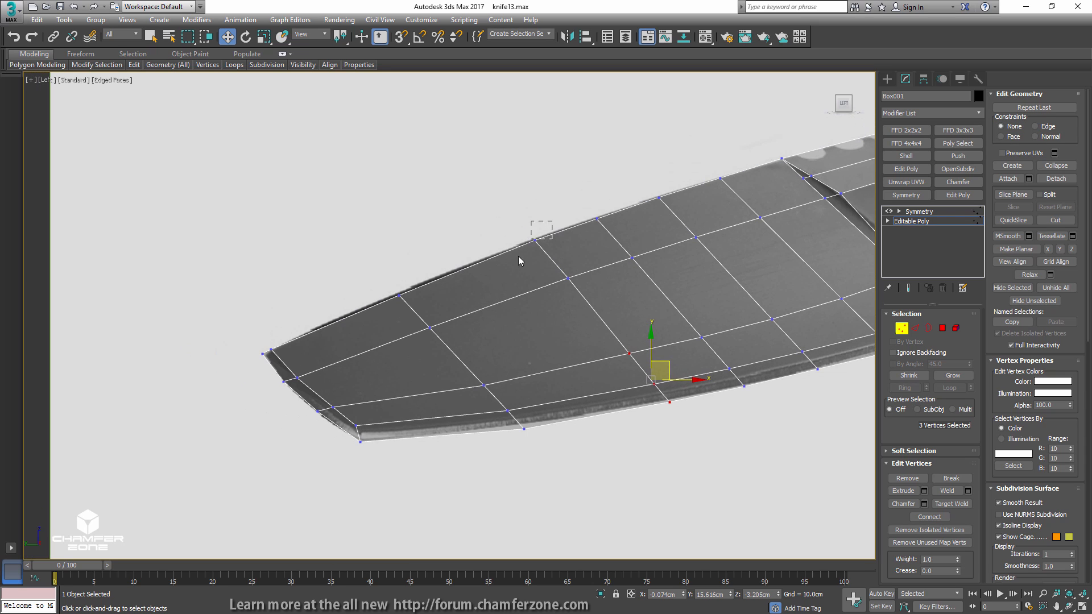
click(535, 240)
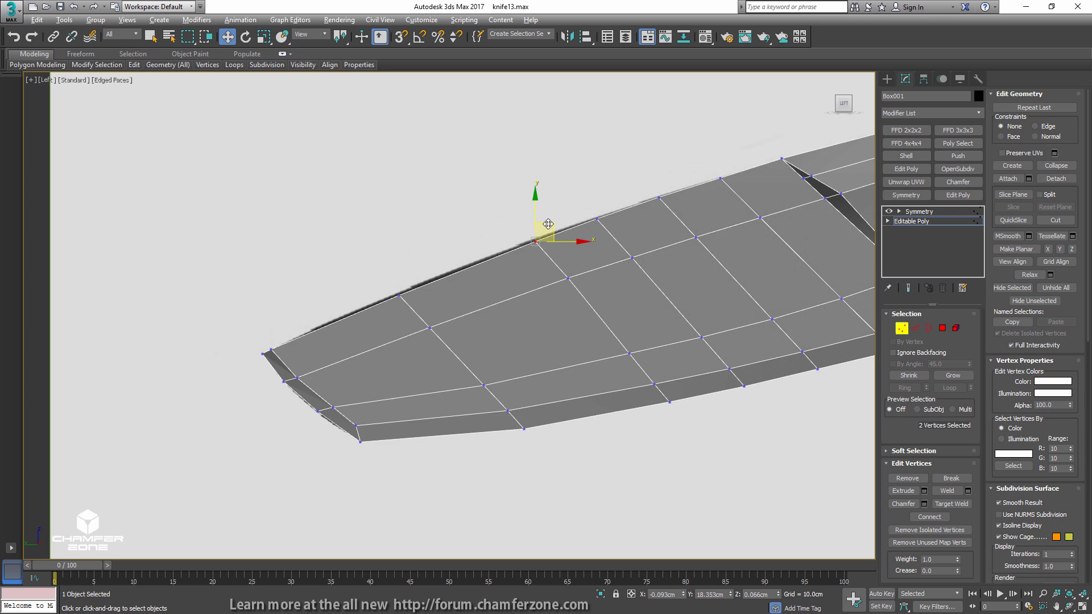
- Insert an edge loop across the last blade section before the tip
middle_drag(456, 265, 515, 230)
key(2)
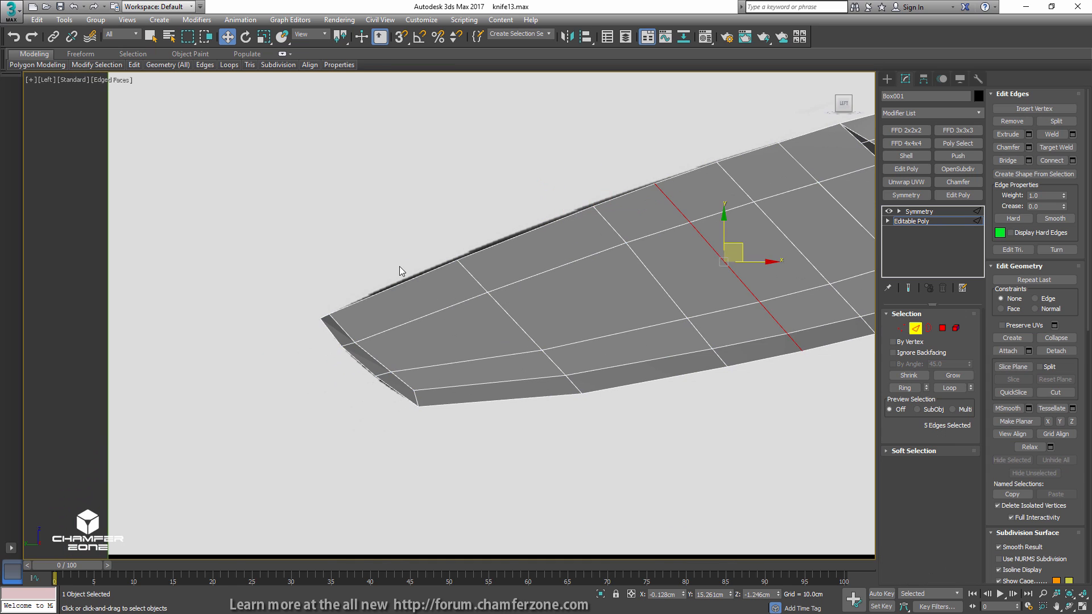
drag(400, 267, 495, 407)
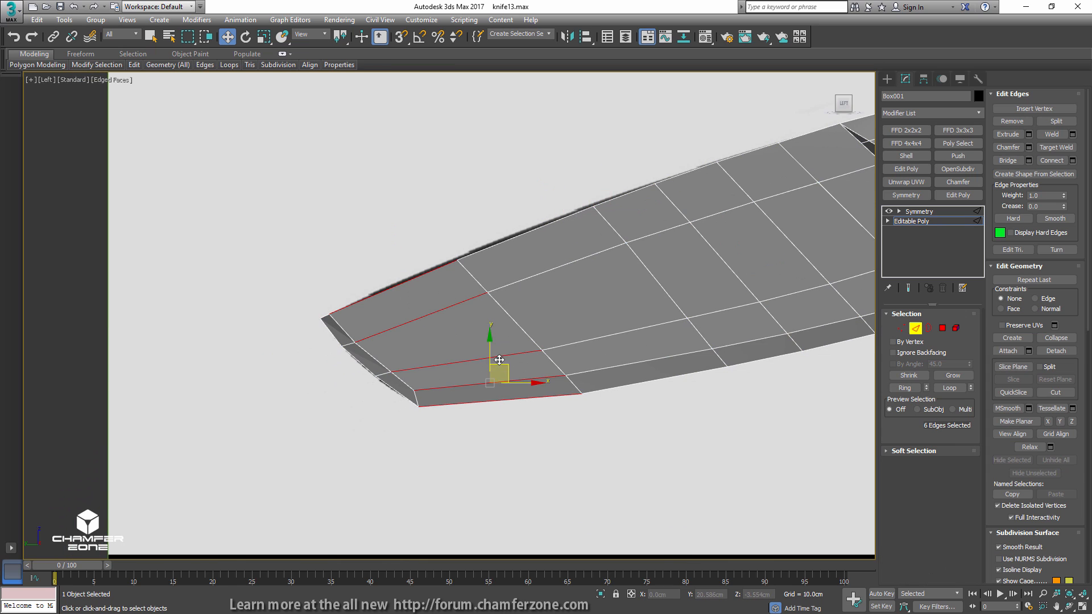
key(ctrl+shift+e)
- Adjust the cutting-edge vertices of the tip's new loop and the loop beside it to follow the reference curve
key(1)
drag(595, 327, 540, 418)
drag(584, 354, 560, 369)
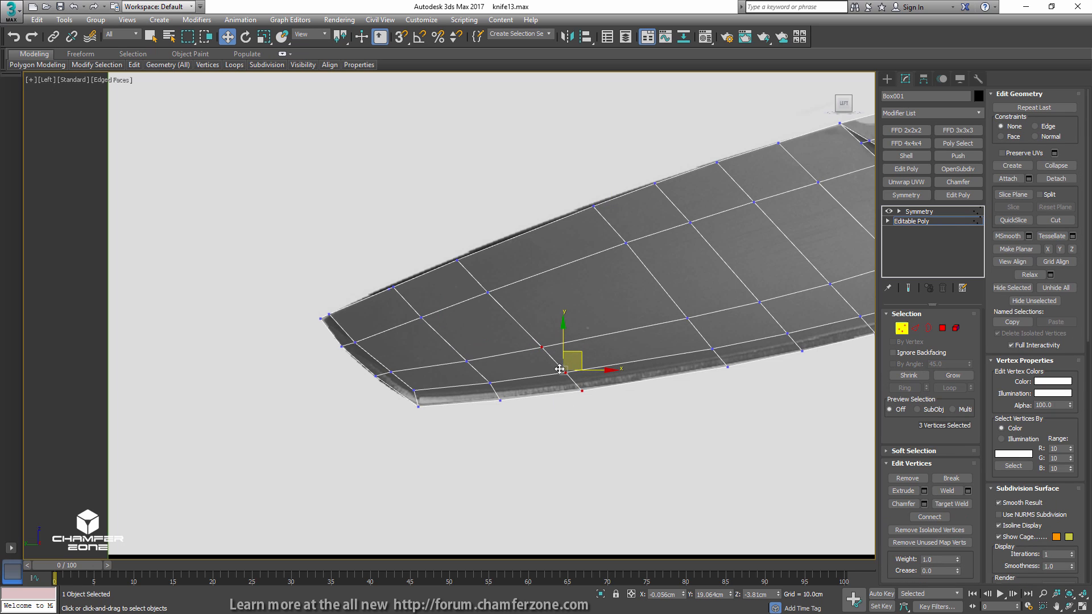
click(490, 384)
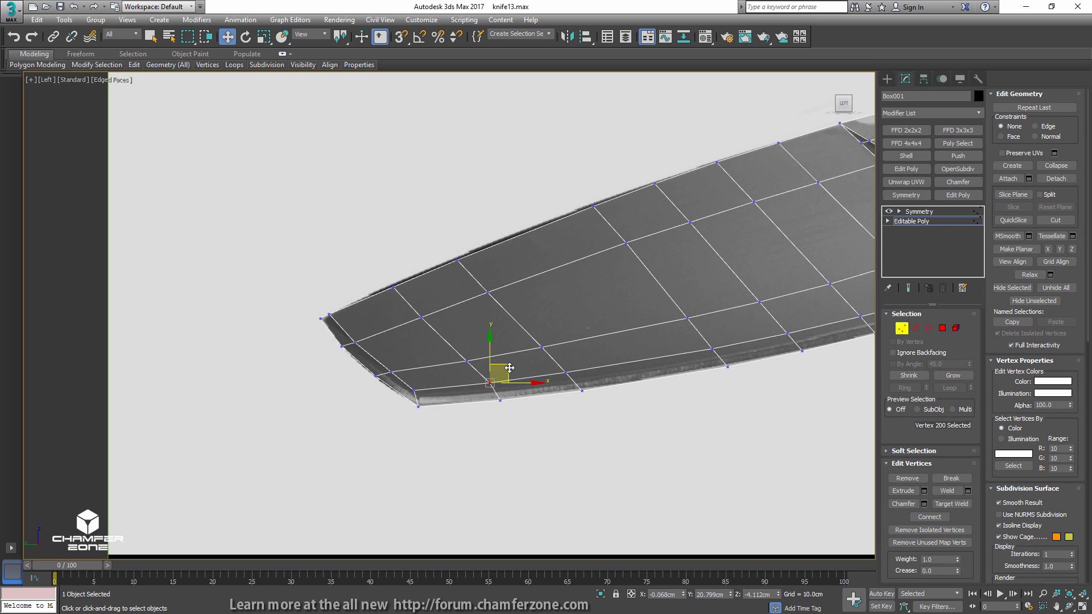
click(500, 401)
drag(516, 381, 518, 382)
middle_drag(370, 369, 463, 359)
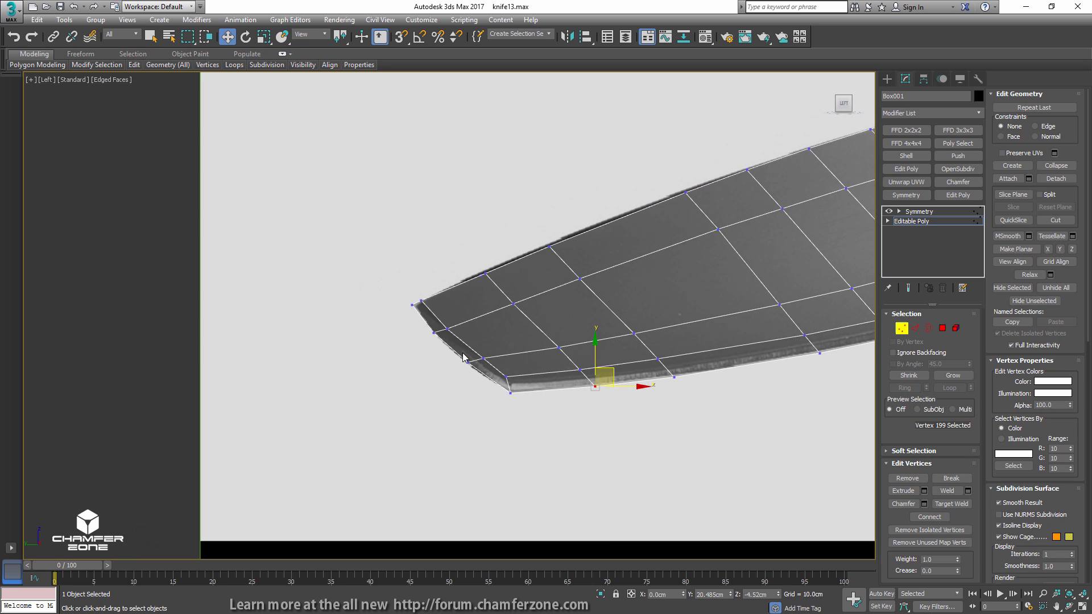
- Add short edges across the two upper segments of the tip's end bevel, and move them to match the reference outline
scroll(464, 357, up, 1)
key(2)
click(421, 310)
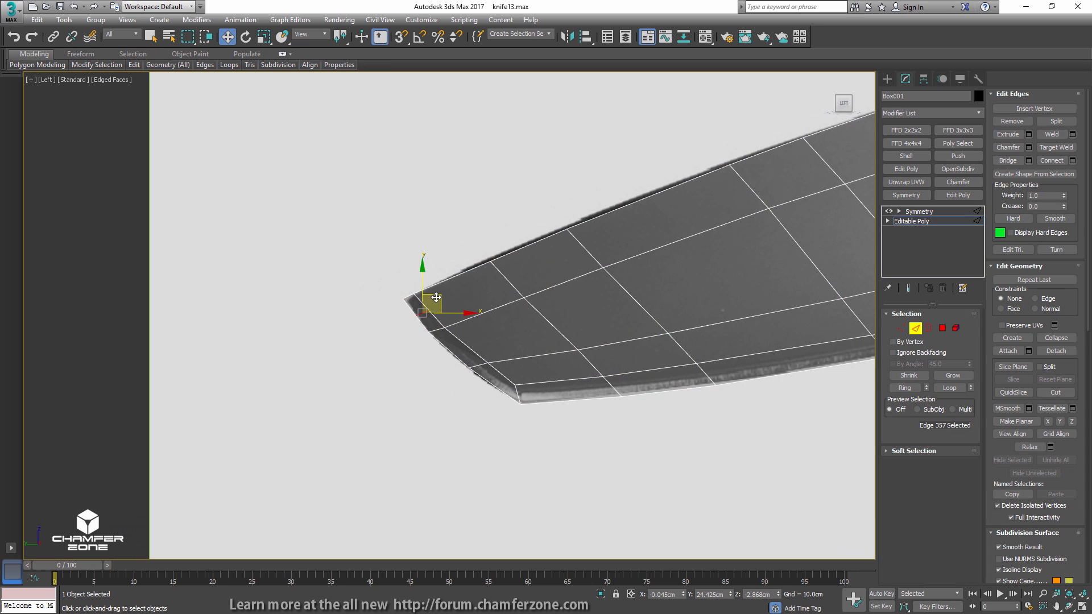
drag(436, 297, 433, 297)
ctrl+click(473, 344)
click(474, 345)
drag(474, 335, 475, 337)
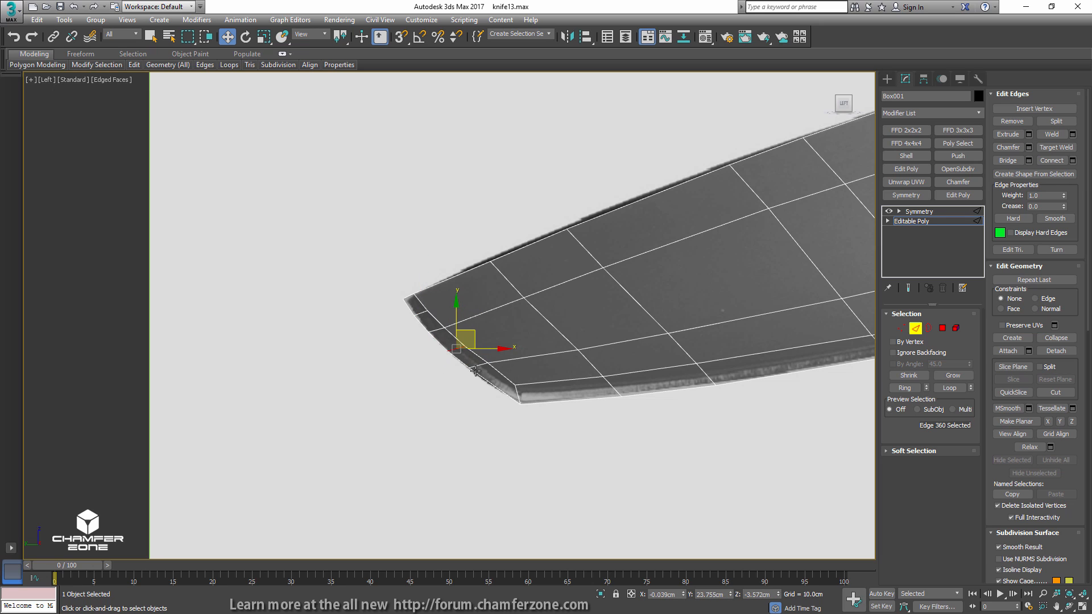
- Connect the inner vertices of both short tip-bevel edges to the nearest vertices of the adjacent blade loop
scroll(475, 371, up, 2)
key(1)
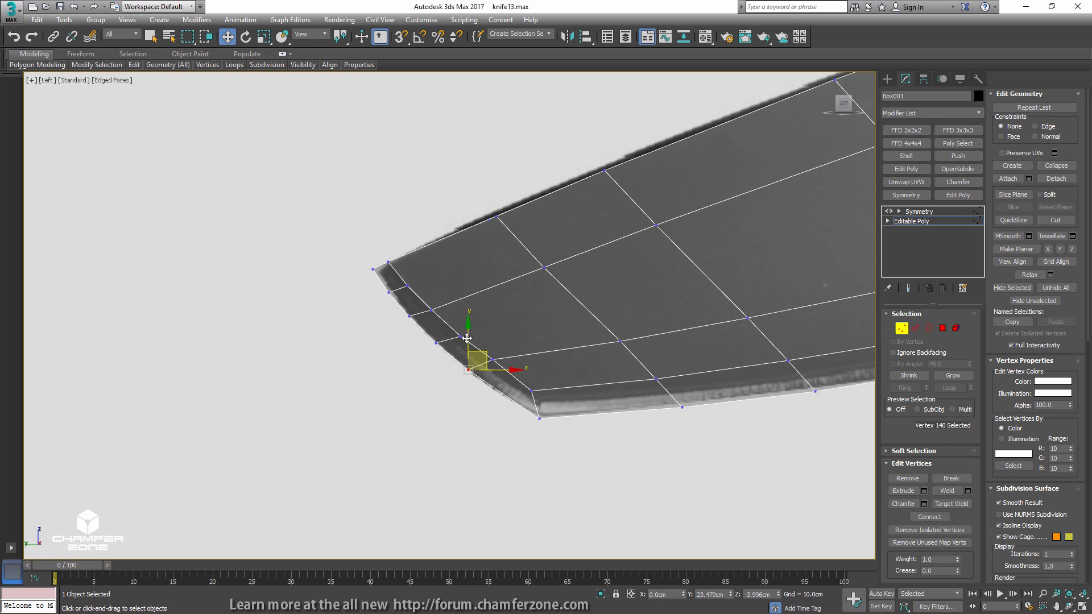
click(460, 336)
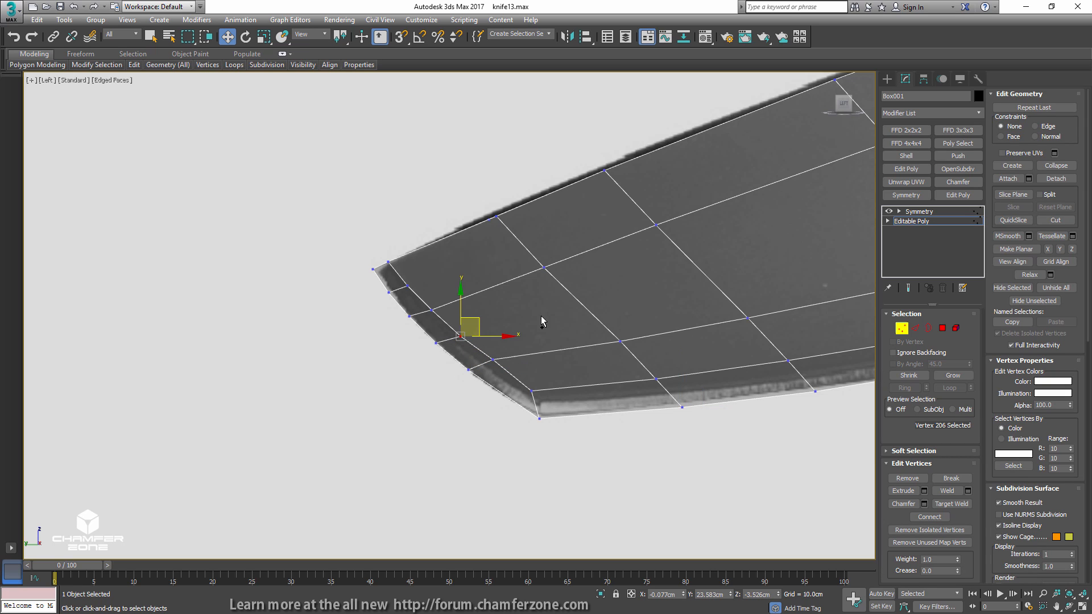
ctrl+click(620, 340)
key(ctrl+shift+e)
click(408, 285)
ctrl+click(544, 267)
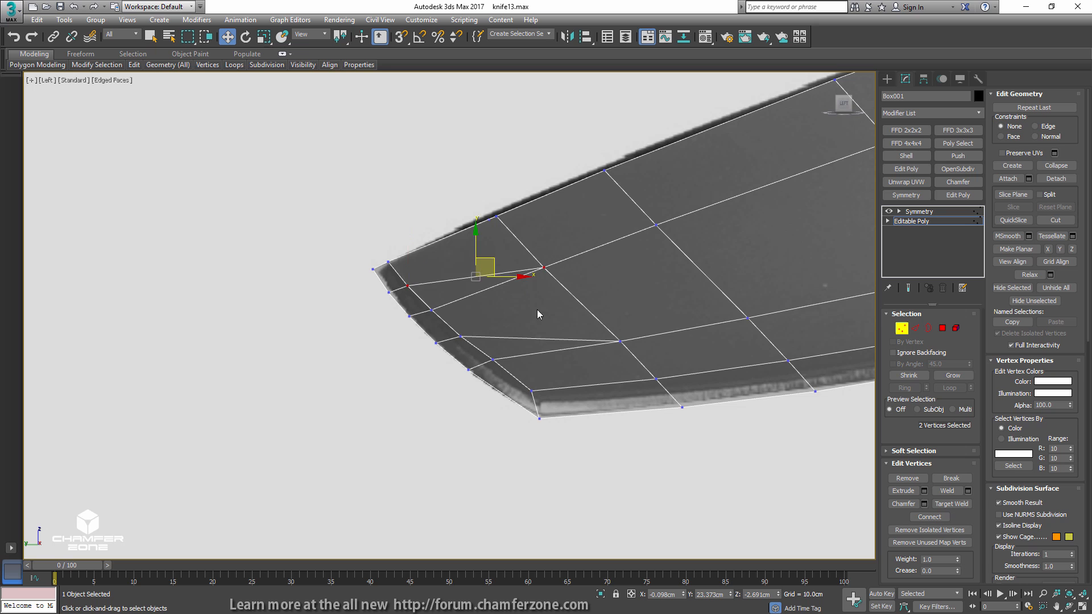
- Compare the blade's middle section with the reference by toggling the mesh's see-through display
middle_drag(546, 346, 471, 349)
key(1)
scroll(477, 341, down, 2)
key(alt+x)
scroll(421, 327, down, 2)
middle_drag(581, 335, 303, 354)
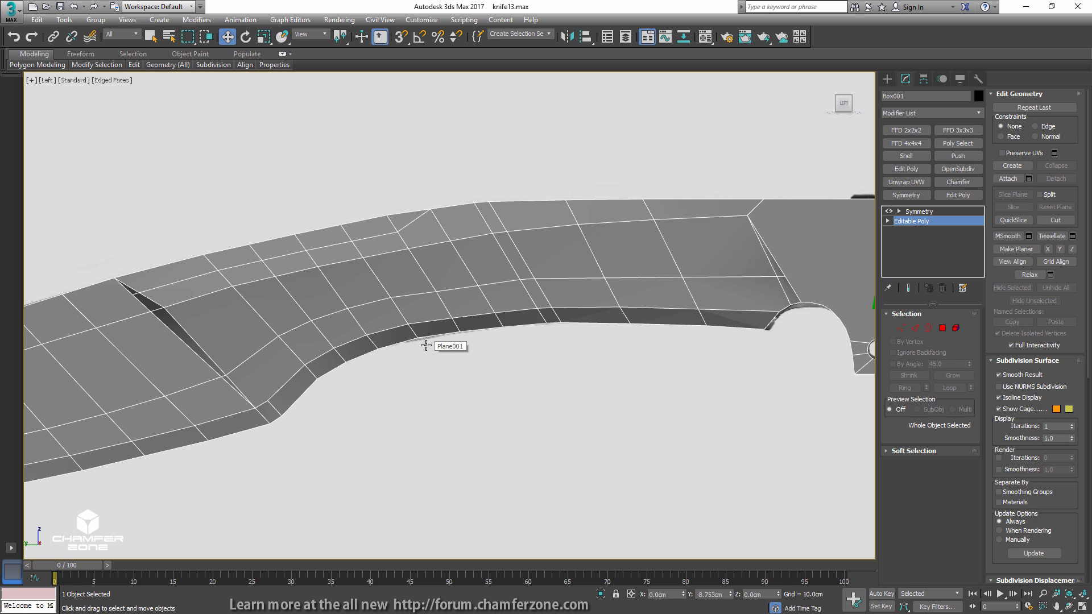
key(alt+x)
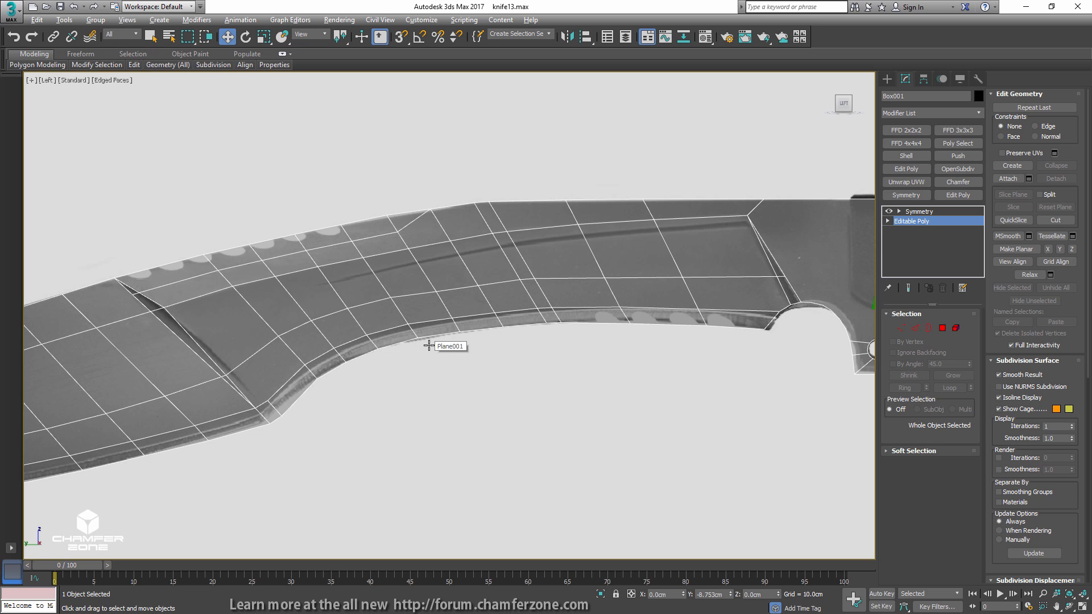
- Move the vertices along the blade's lower bevel, between the curve and the finger notch, slightly upward to smooth its line
key(1)
drag(650, 303, 612, 334)
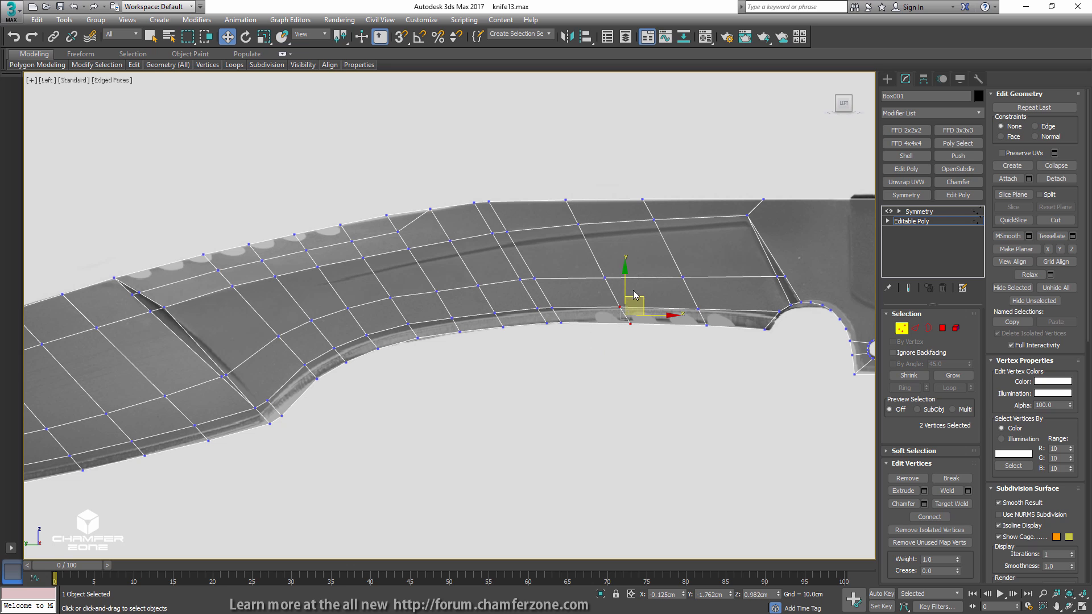
drag(640, 300, 640, 297)
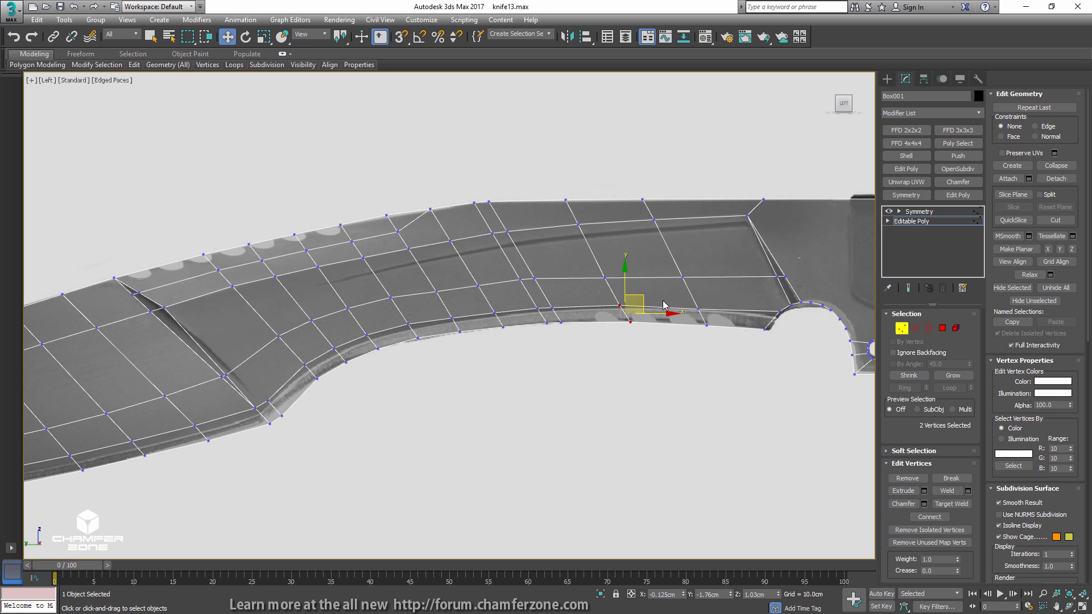
key(alt+x)
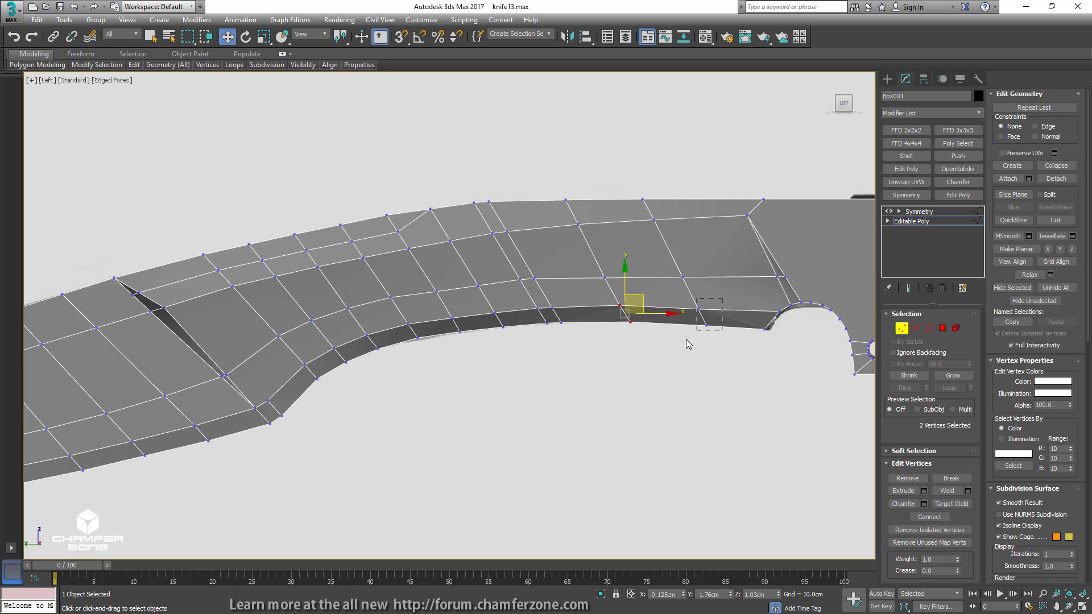
drag(687, 341, 714, 291)
click(698, 308)
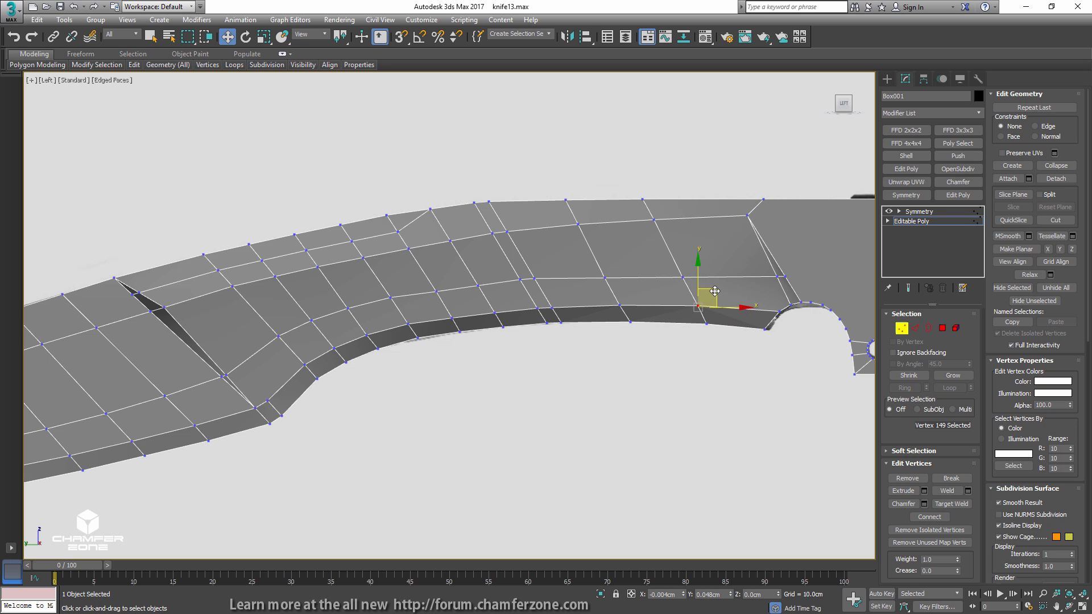
key(1)
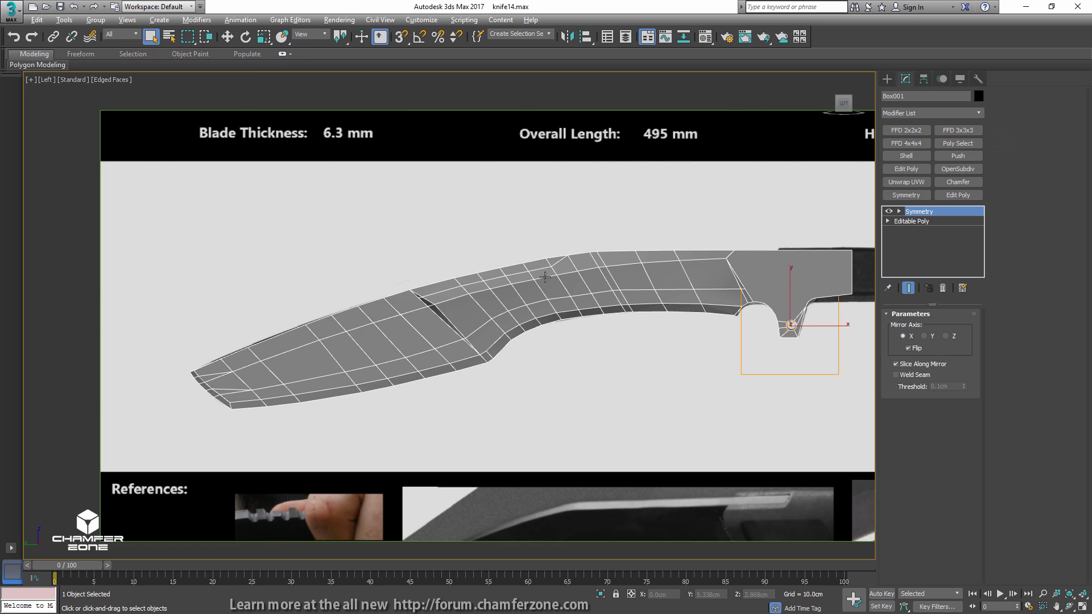
- Enable seam welding in the Symmetry modifier and collapse it into the editable poly
alt+middle_drag(511, 284, 387, 284)
scroll(572, 259, up, 4)
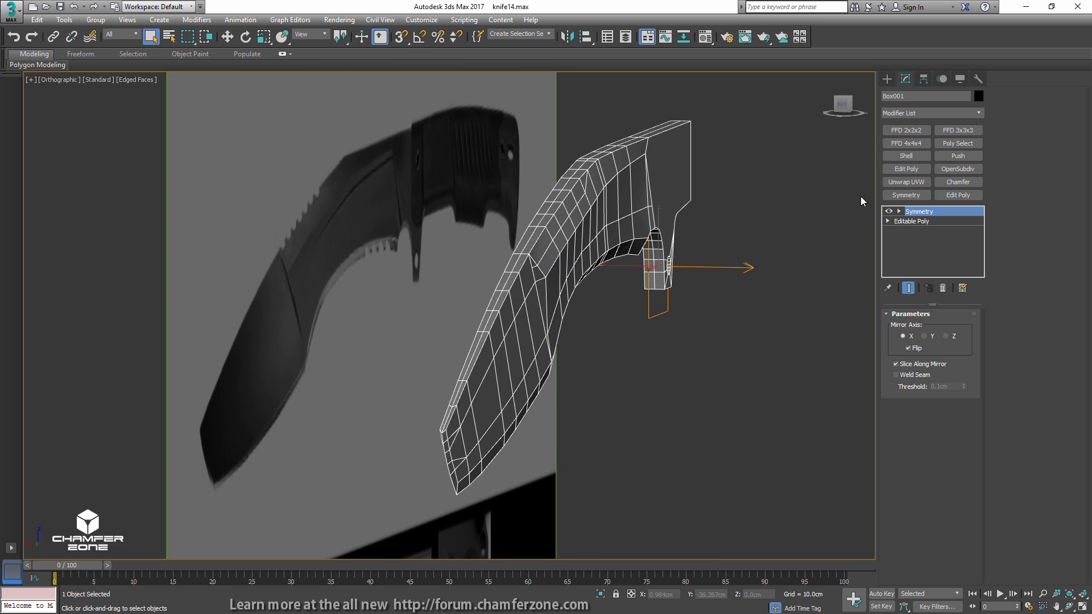
click(896, 373)
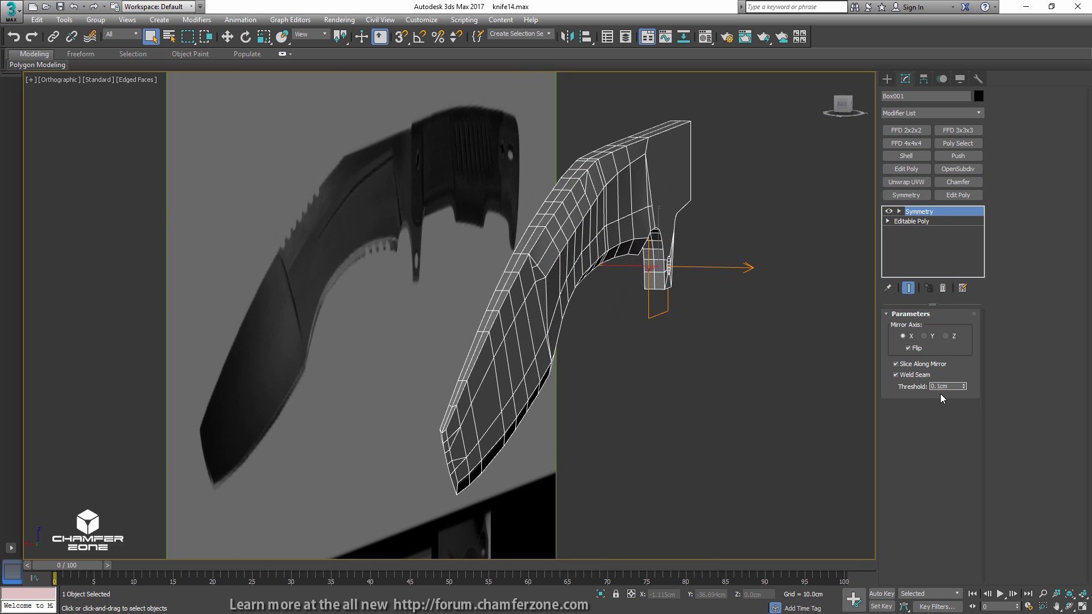
right_click(917, 211)
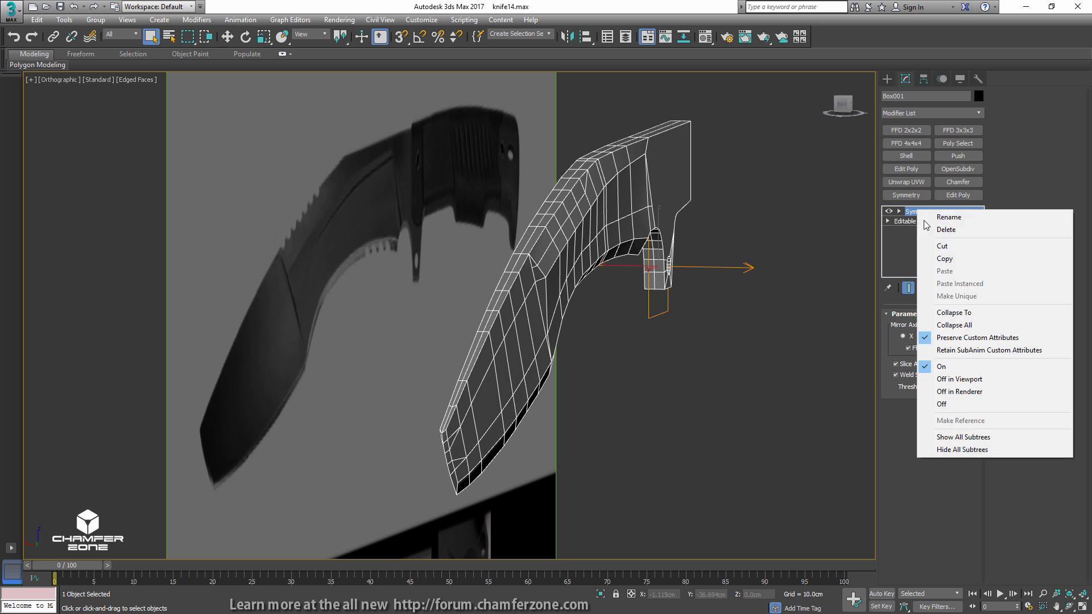
click(962, 316)
- Select the edge loop along the blade's mirror seam and deselect its edges around the finger notch, guard and handle end
alt+middle_drag(573, 267, 536, 172)
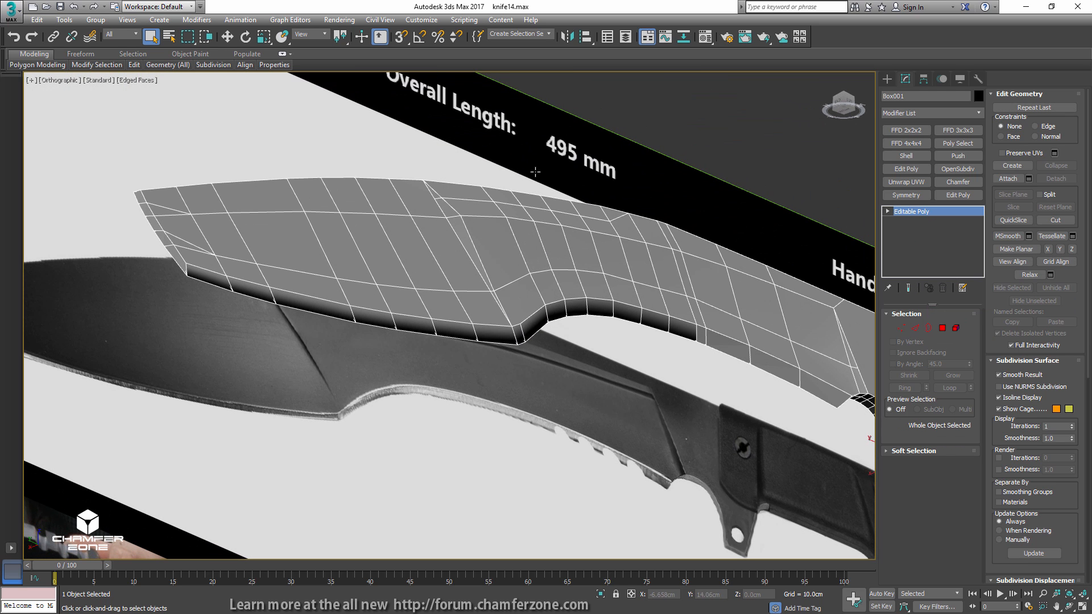
key(2)
double_click(653, 329)
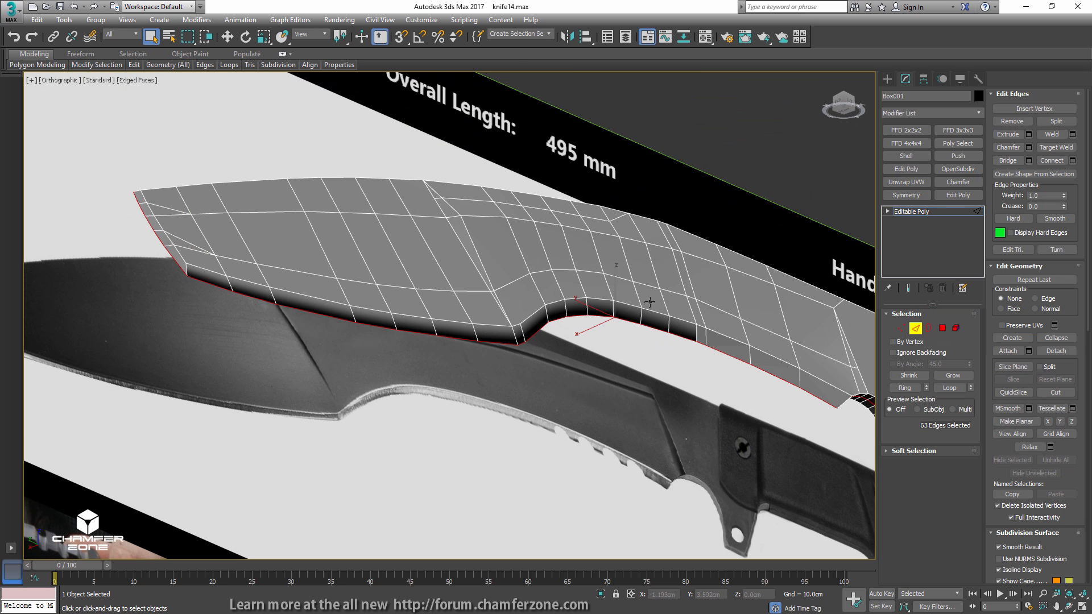
alt+middle_drag(638, 291, 584, 286)
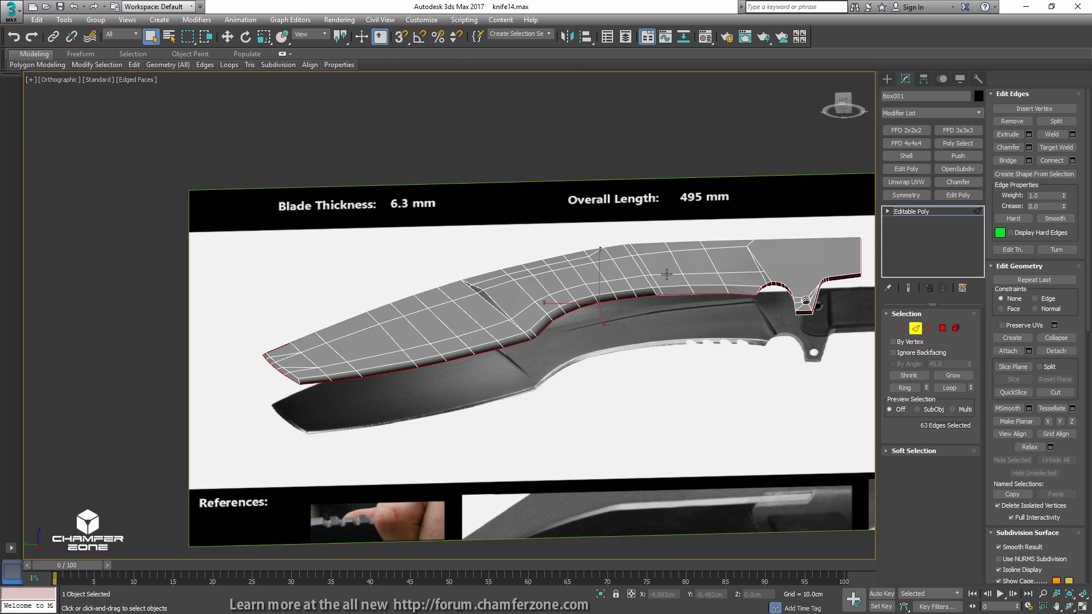
alt+middle_drag(667, 274, 748, 252)
alt+drag(619, 342, 615, 343)
- Deselect the seam edges along the blade's spine, keeping only the cutting-edge and tip edges selected
alt+middle_drag(595, 290, 596, 328)
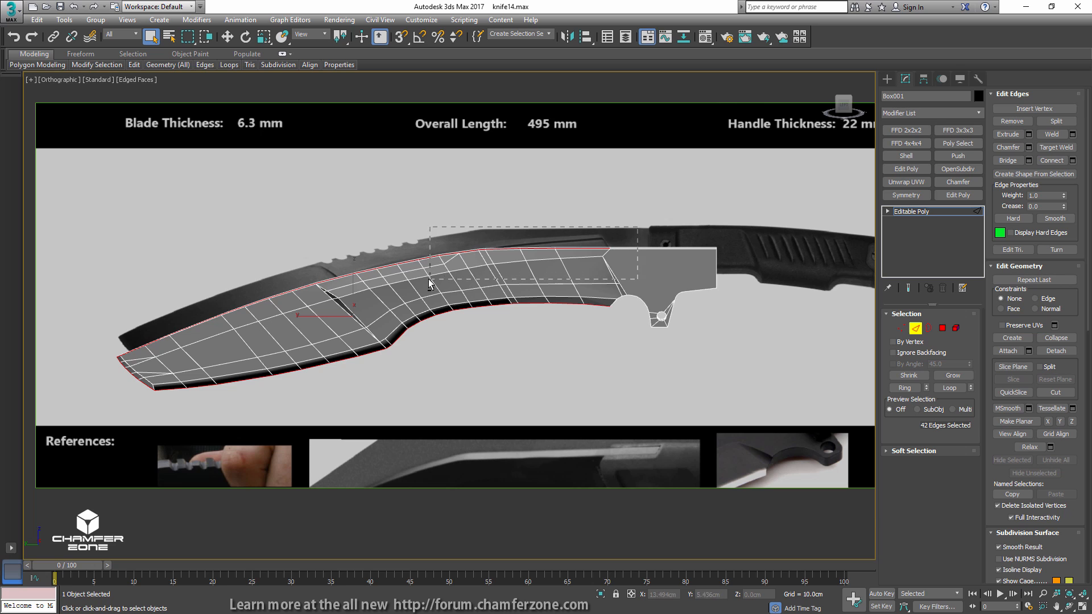
alt+drag(428, 279, 428, 279)
middle_drag(243, 299, 454, 238)
alt+drag(626, 224, 626, 223)
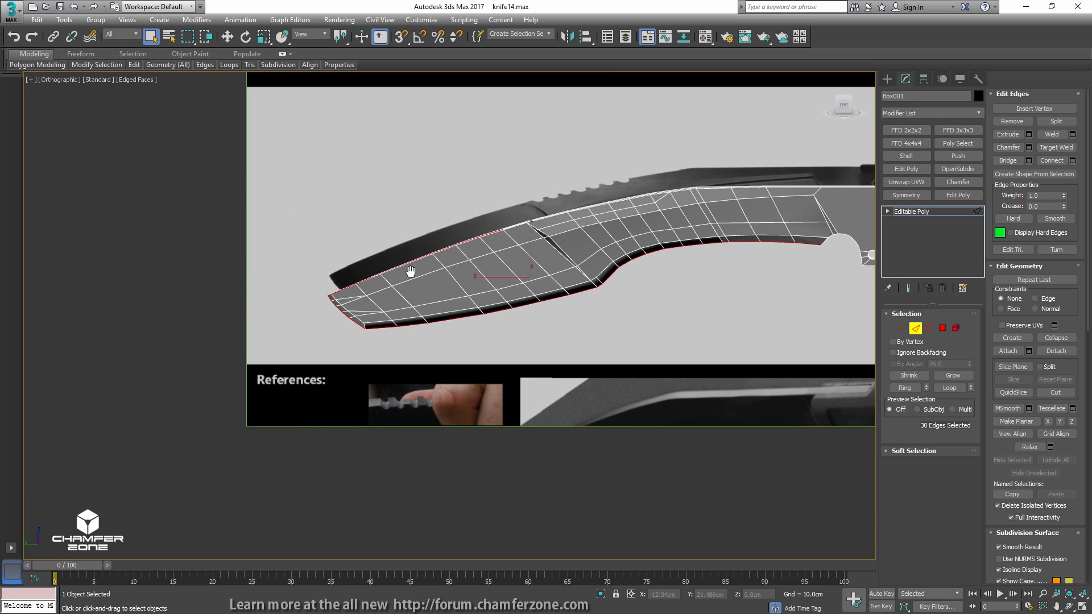
scroll(470, 244, up, 3)
alt+drag(434, 264, 434, 264)
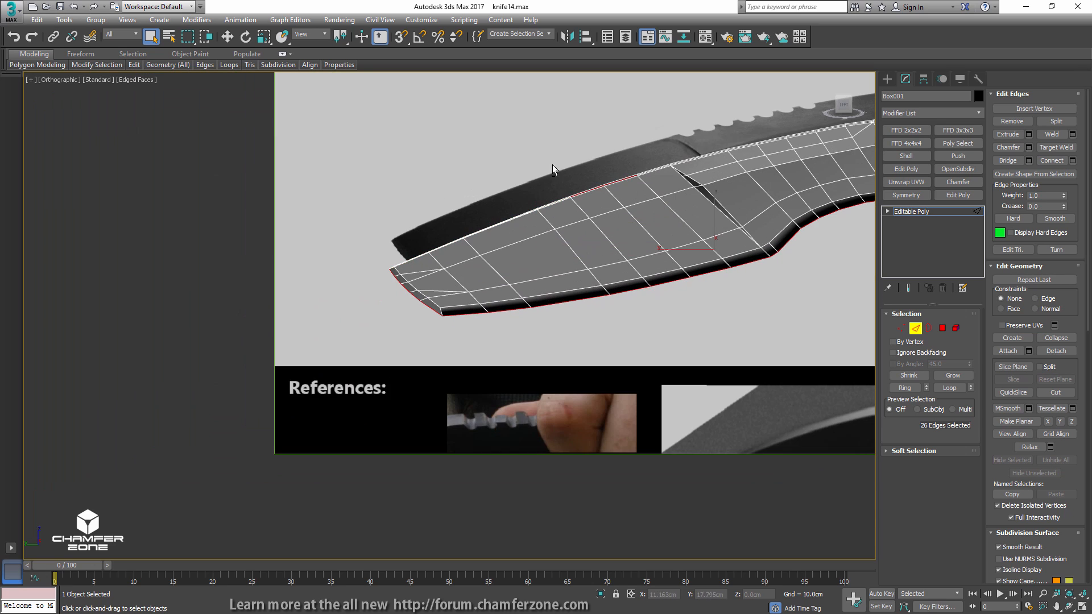
alt+drag(552, 165, 640, 197)
- Chamfer the selected cutting-edge loop by 0.127 cm with one segment and smoothing turned off
scroll(529, 228, up, 5)
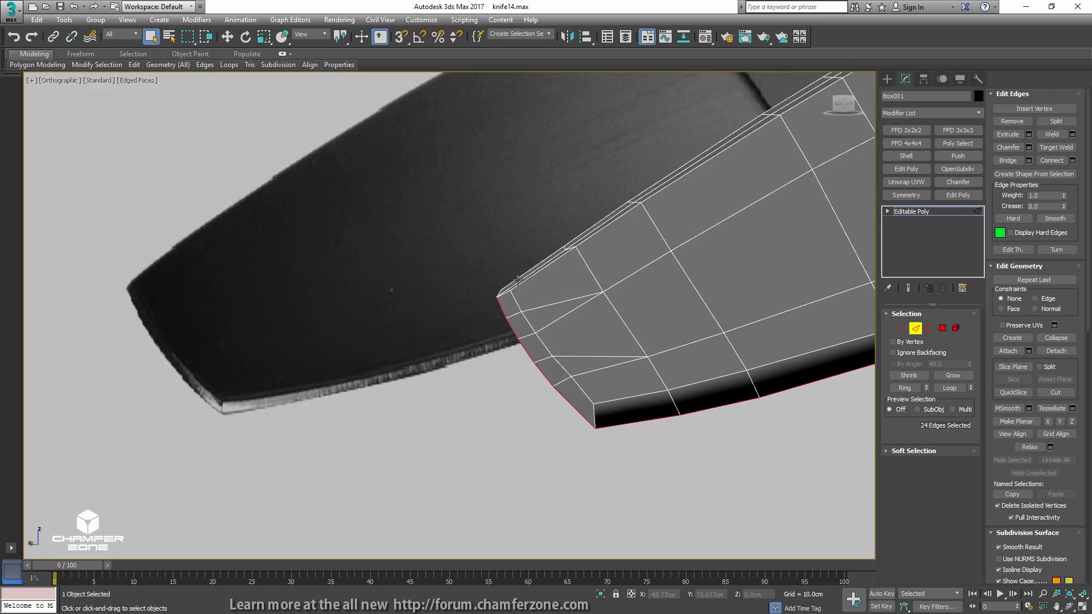
alt+middle_drag(517, 280, 526, 253)
middle_drag(670, 309, 213, 332)
middle_drag(510, 283, 245, 385)
scroll(527, 296, down, 3)
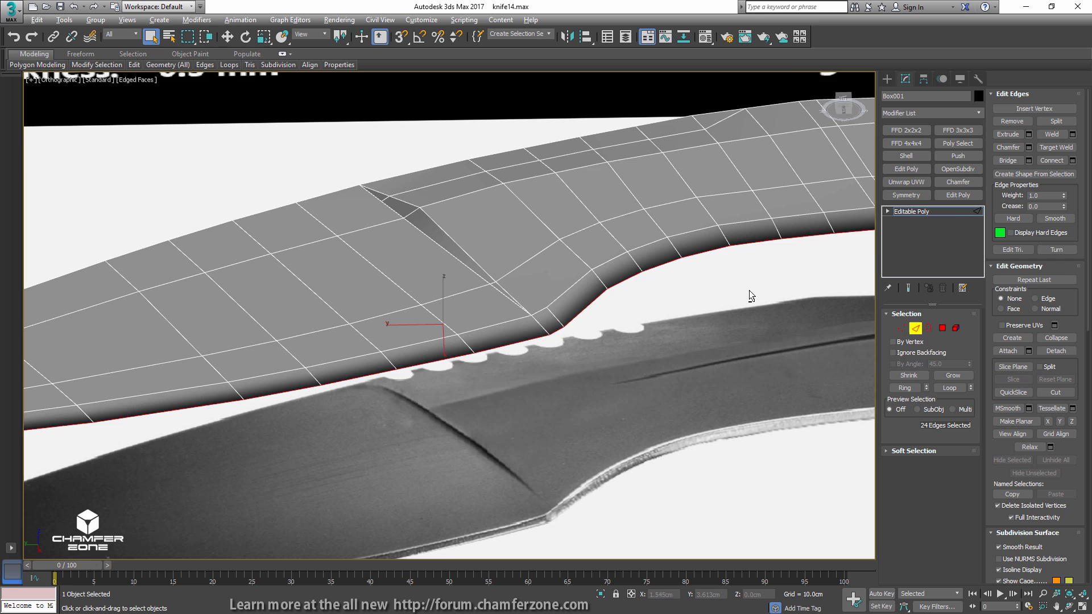
alt+middle_drag(749, 290, 746, 263)
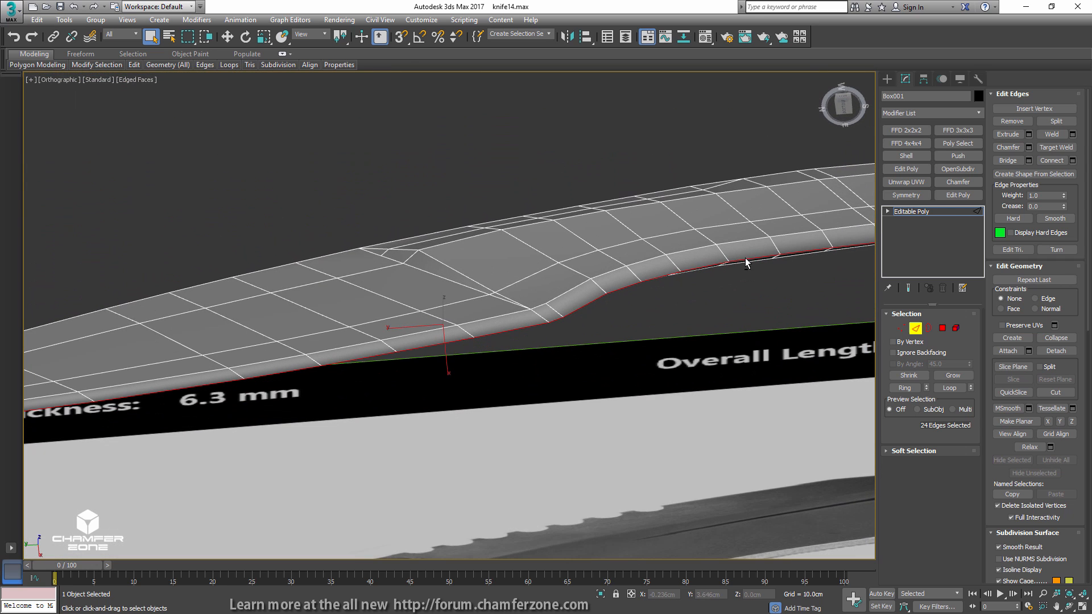
click(1029, 147)
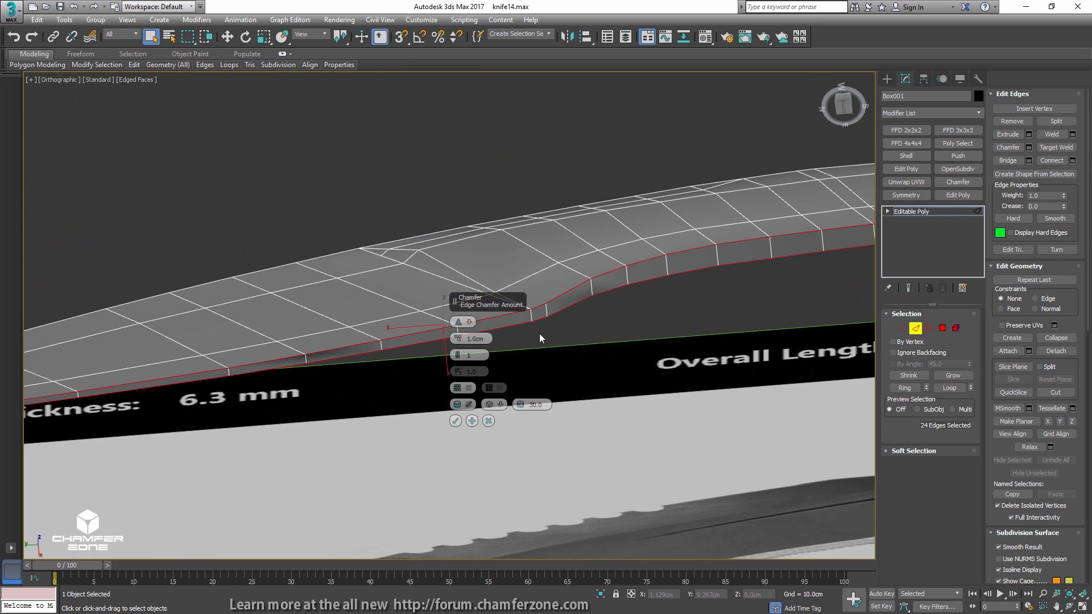
middle_drag(539, 334, 625, 307)
drag(456, 340, 460, 353)
click(462, 404)
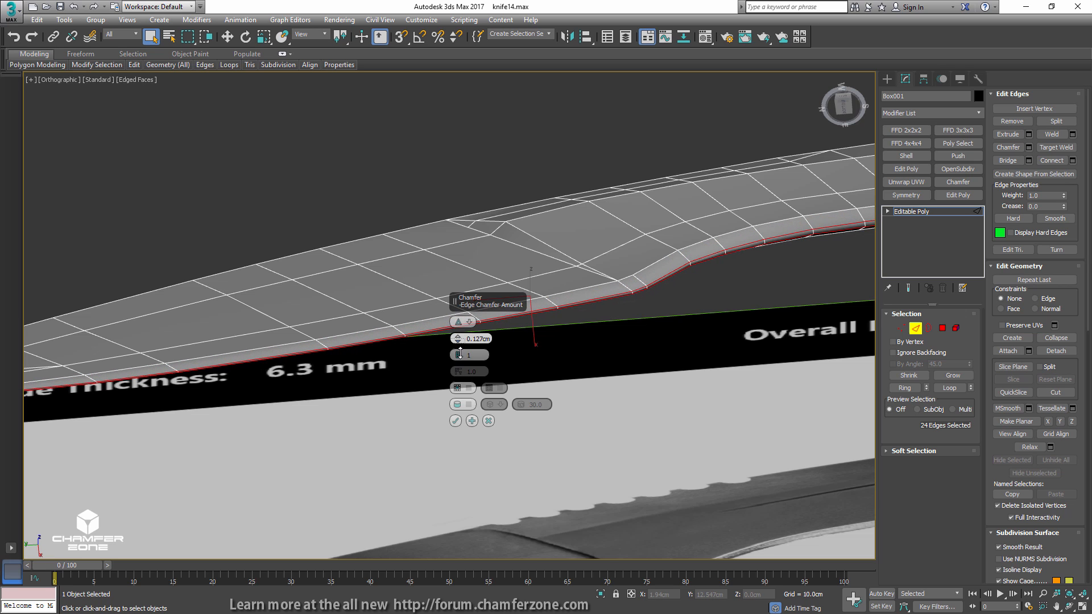
middle_drag(268, 283, 504, 224)
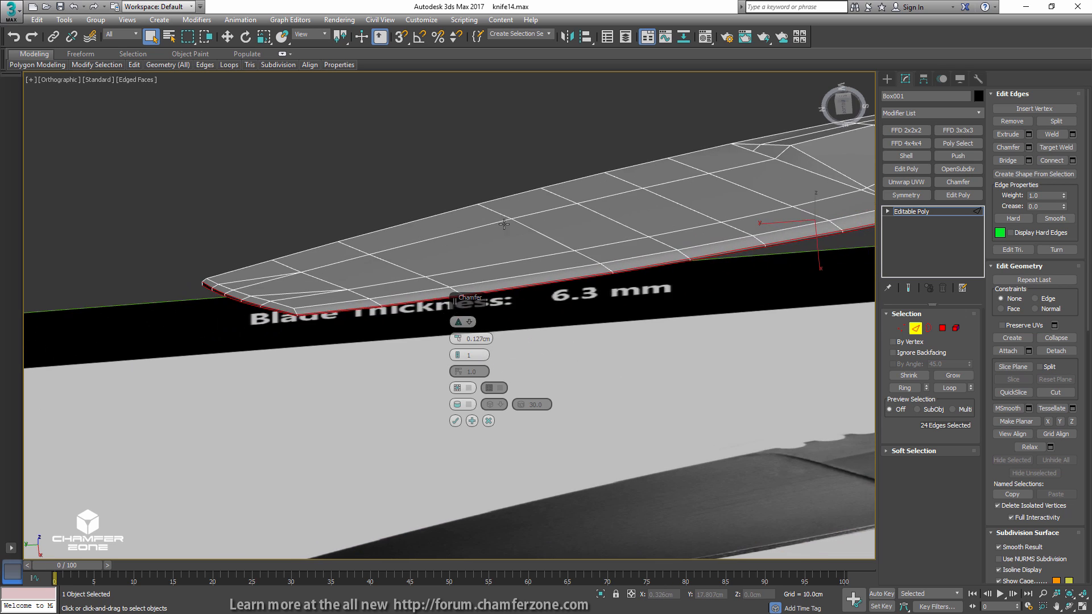
middle_drag(688, 245, 477, 237)
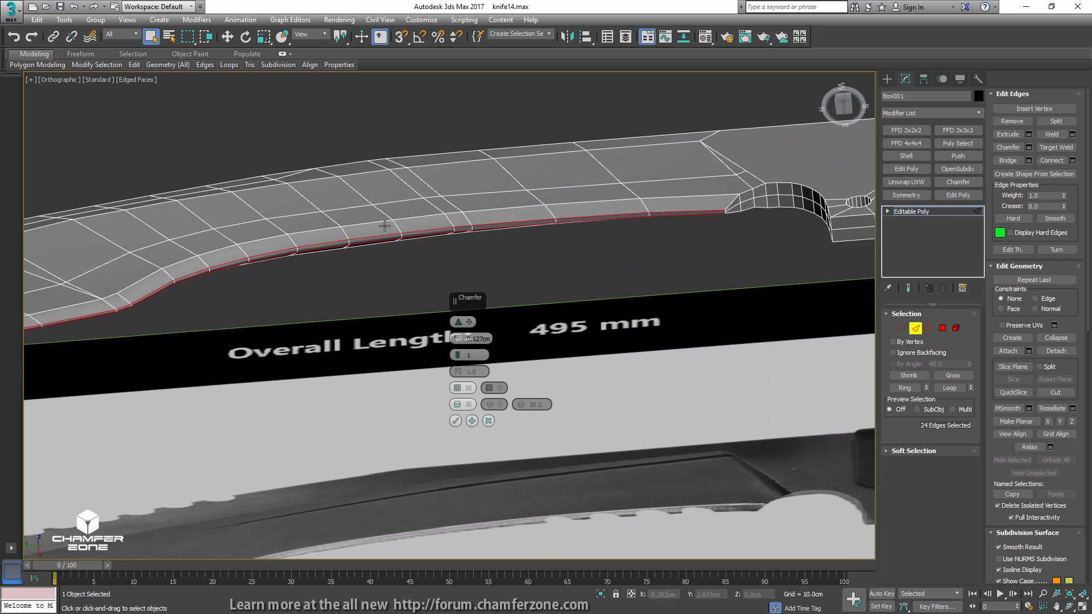
click(455, 421)
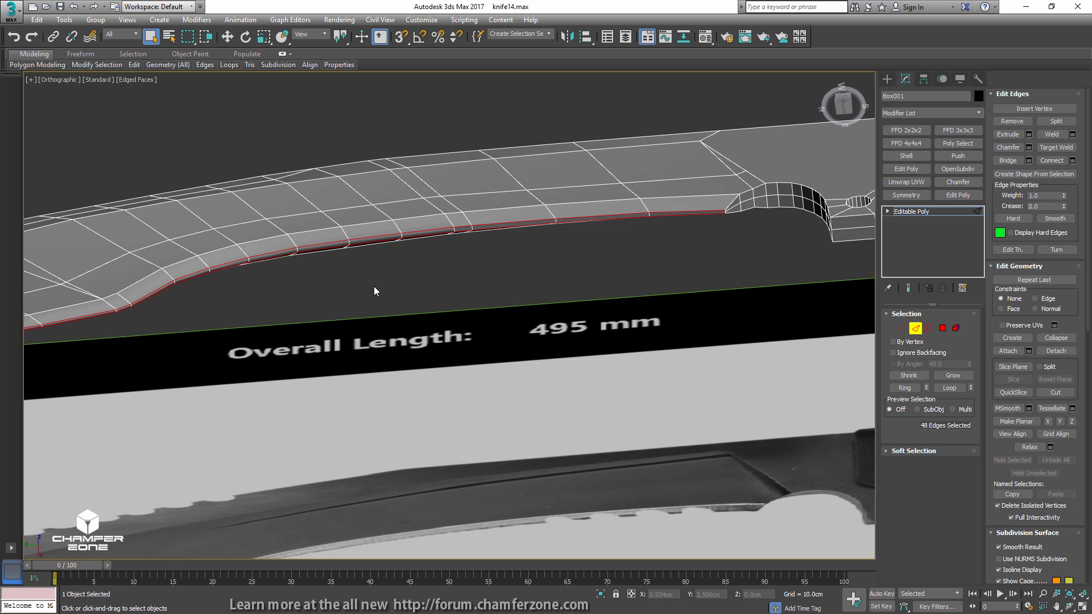
- Convert the chamfered edge selection to the adjoining polygons and auto smooth them at a 45 threshold
ctrl+click(941, 332)
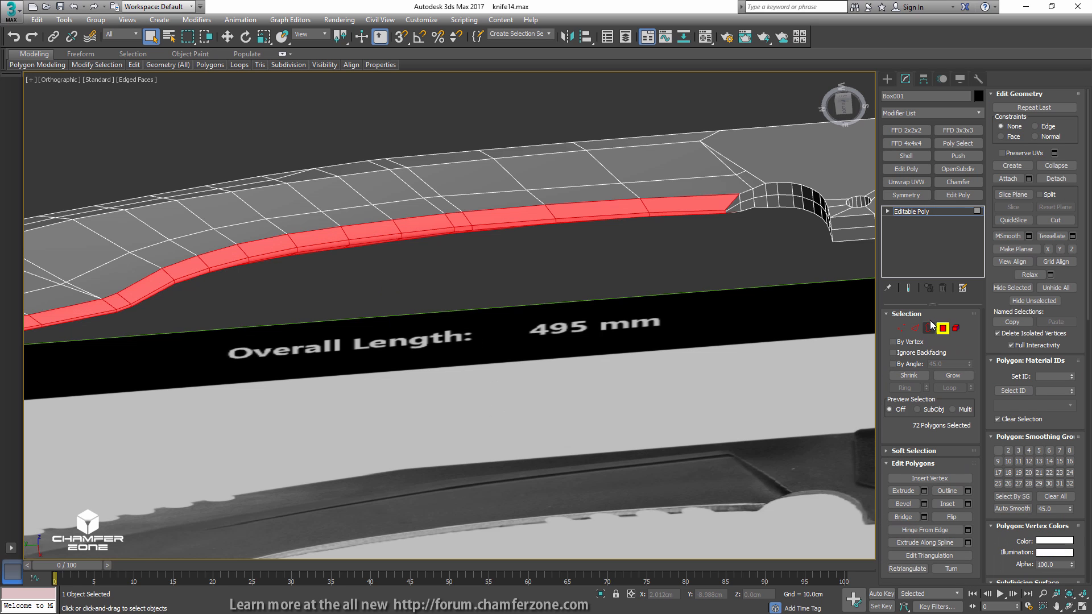
alt+middle_drag(683, 260, 568, 290)
middle_drag(177, 255, 784, 251)
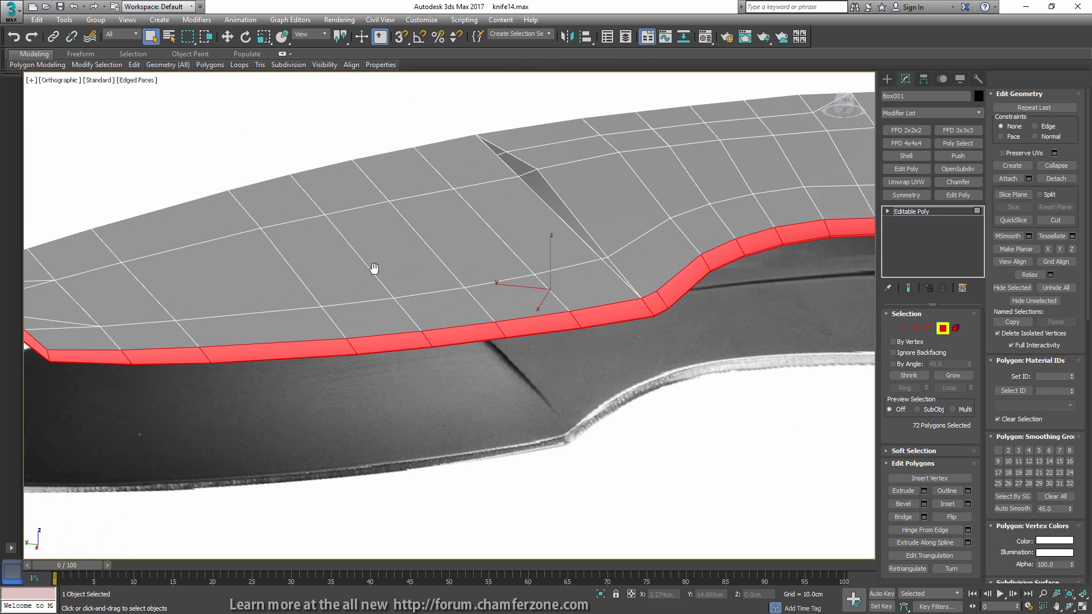
mouse_move(335, 290)
middle_down()
mouse_move(626, 280)
mouse_move(641, 300)
mouse_move(629, 269)
middle_up()
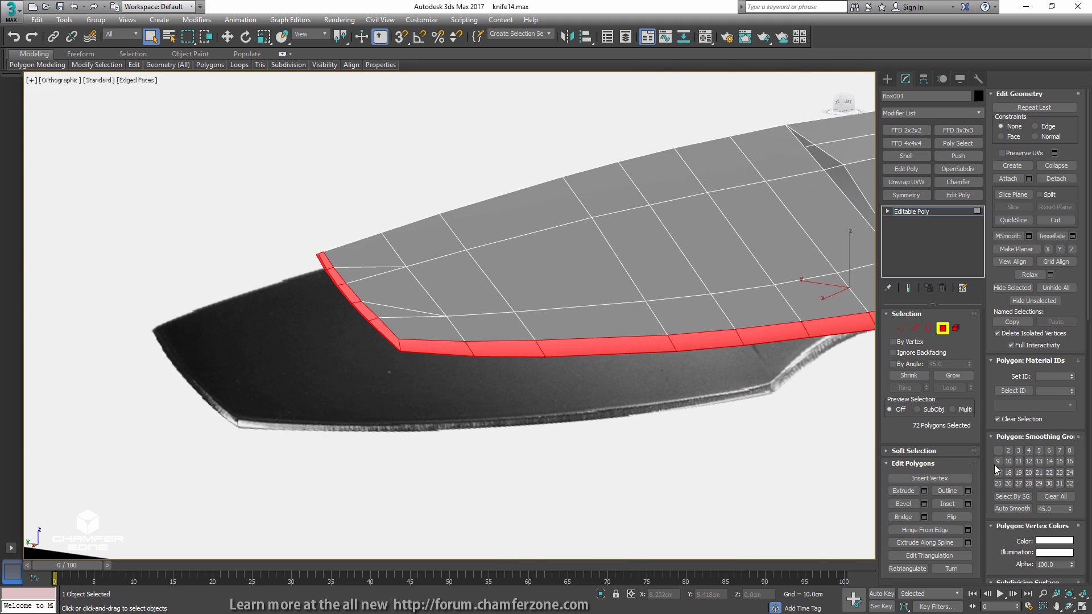
click(1006, 509)
- Select the ring of short edges across the chamfer strip and convert it to a selection of the strip's polygons
middle_drag(721, 333, 342, 341)
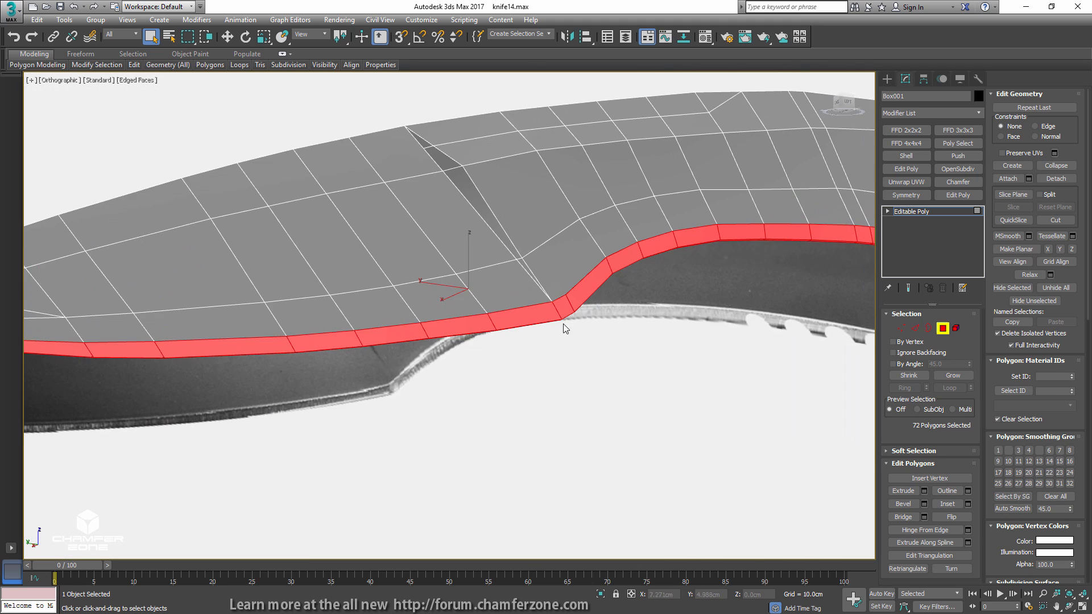
alt+middle_drag(577, 328, 550, 306)
middle_drag(647, 260, 472, 308)
middle_drag(425, 391, 419, 340)
scroll(433, 344, up, 3)
key(2)
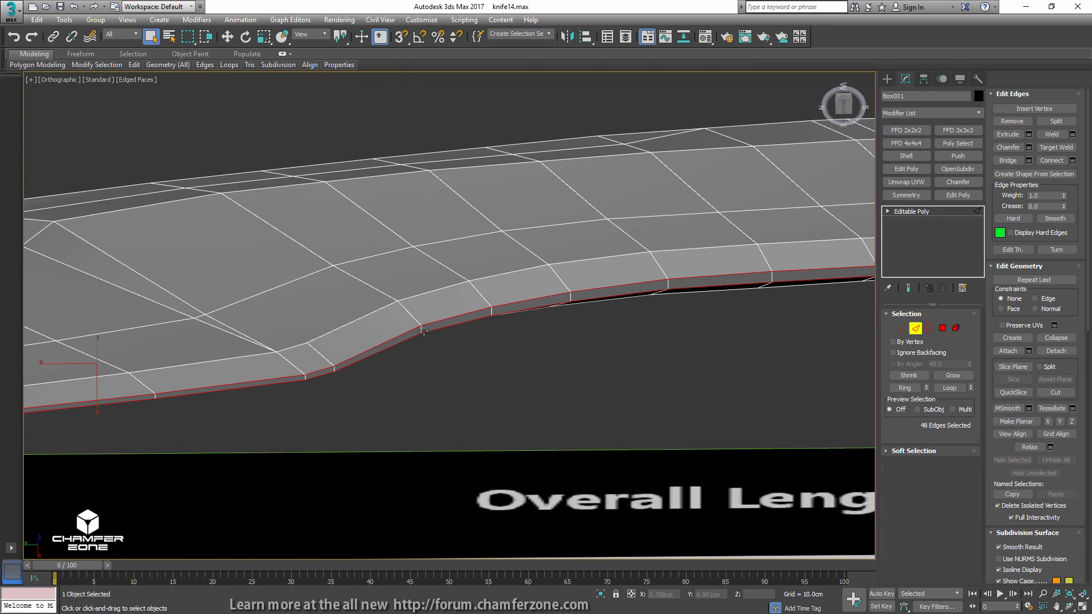
click(421, 330)
click(904, 388)
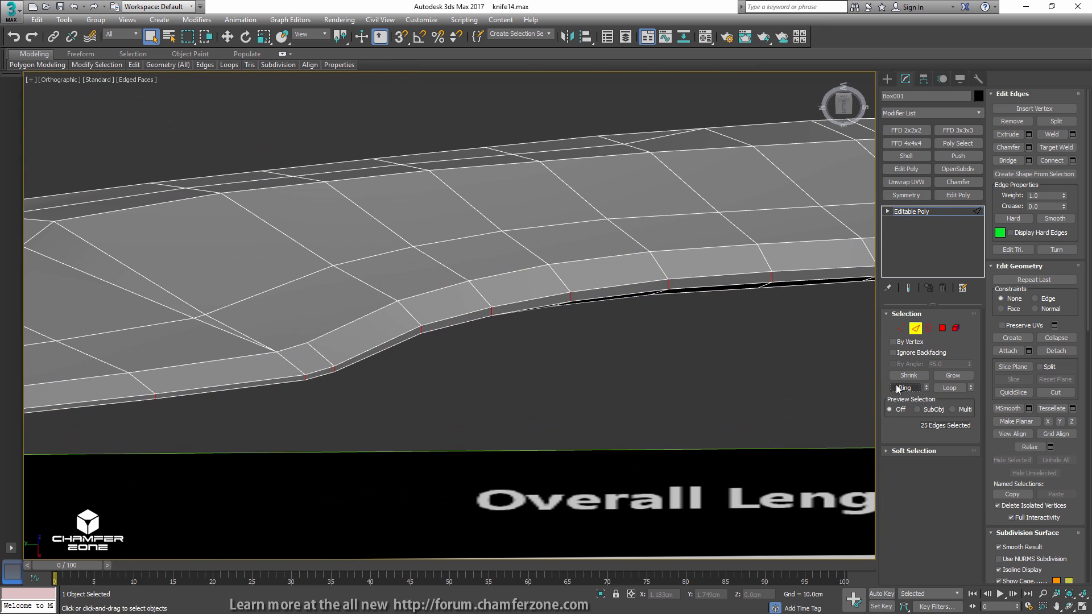
ctrl+click(942, 328)
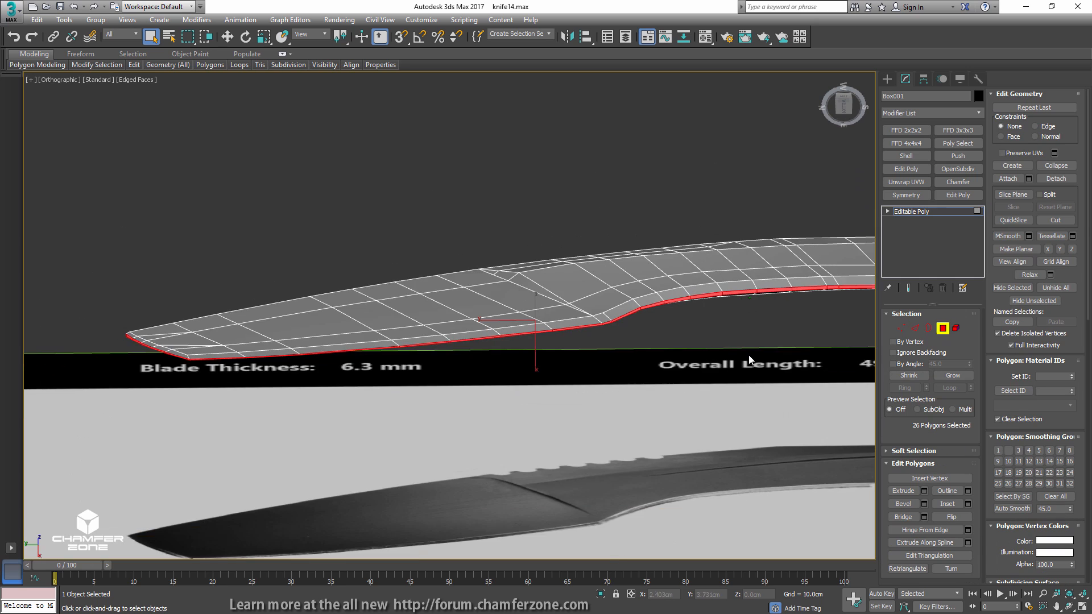
- Deselect the strip polygons from the tip to the belly corner, keeping only those along the inner curve toward the finger notch
middle_drag(749, 359, 647, 307)
alt+middle_drag(407, 336, 148, 317)
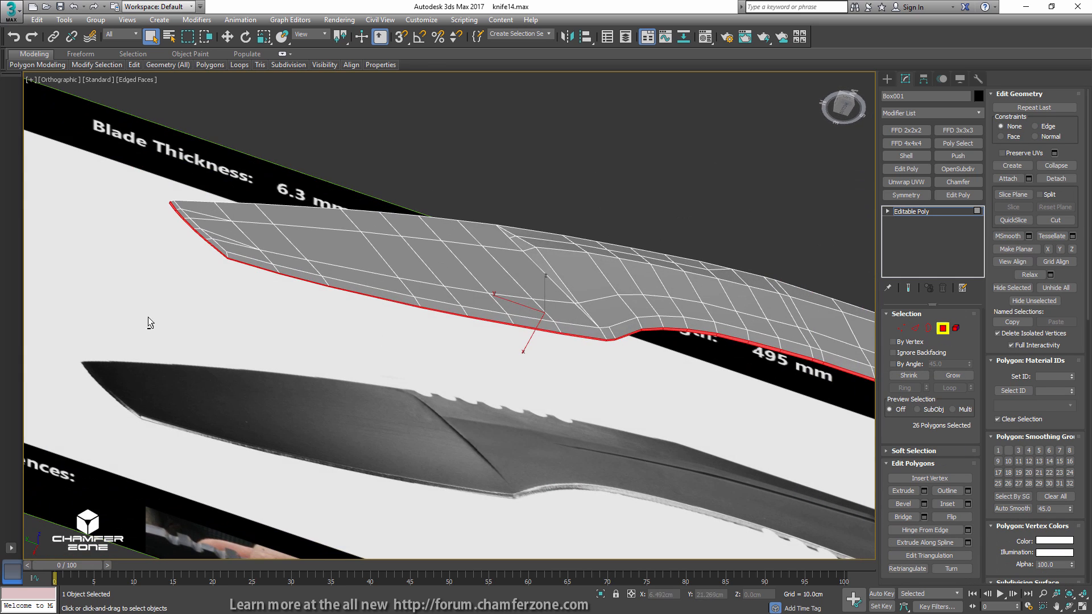
alt+drag(565, 179, 566, 179)
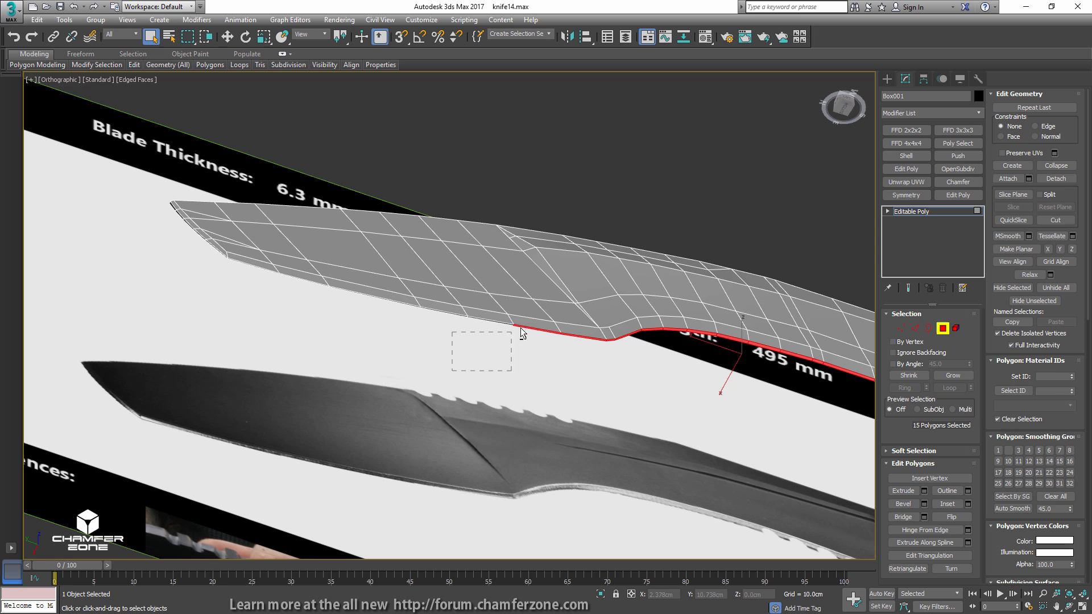
alt+drag(587, 303, 589, 302)
alt+middle_drag(592, 336, 588, 284)
middle_drag(581, 310, 361, 278)
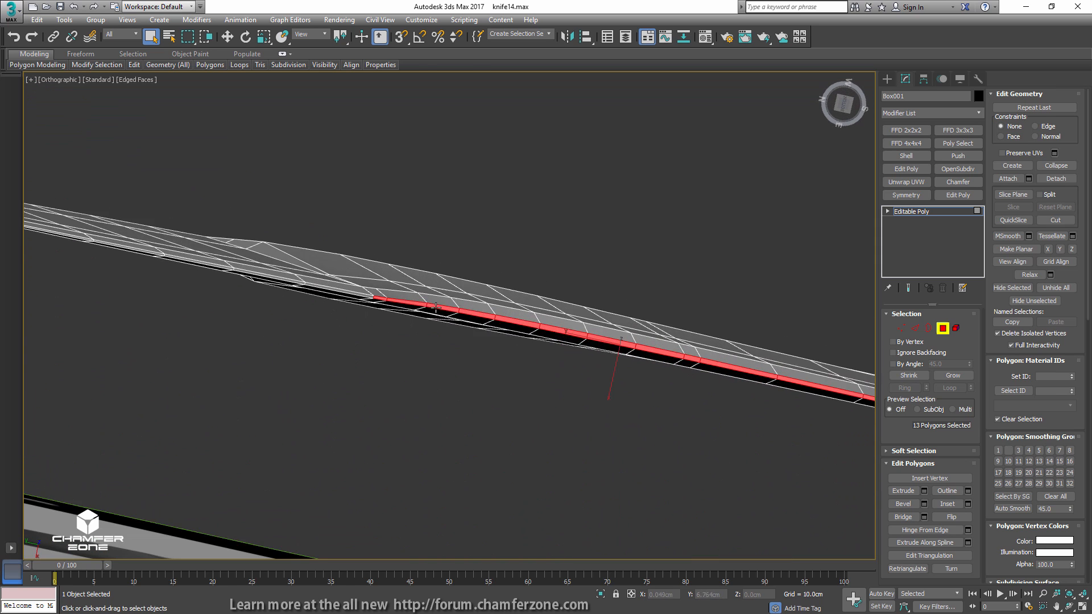
alt+middle_drag(399, 319, 220, 353)
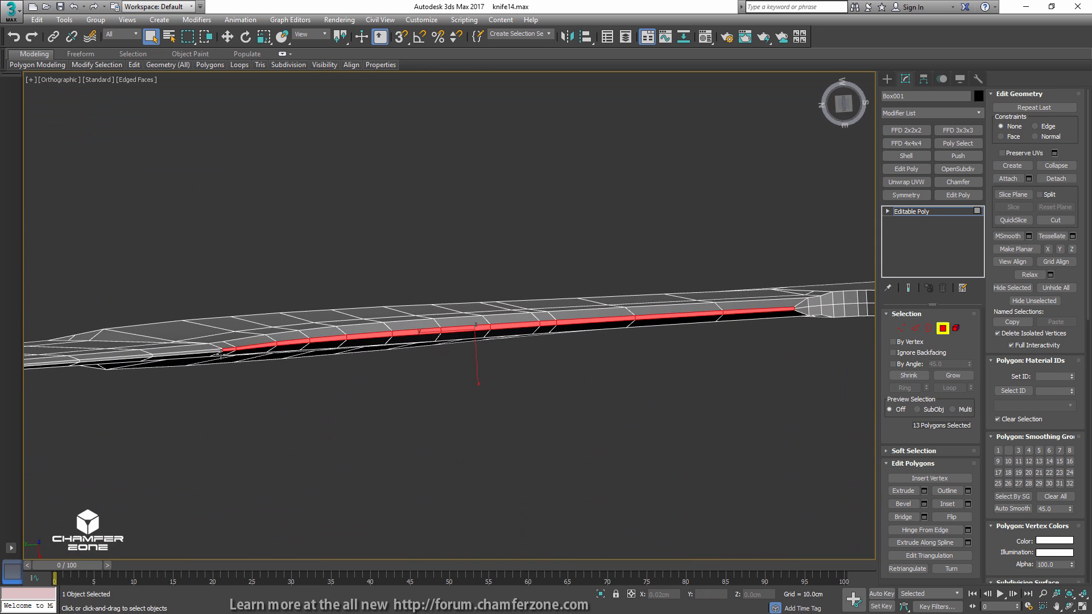
alt+drag(262, 339, 262, 338)
- Apply an FFD 3x3x3 modifier to the selected strip polygons along the inner curve
alt+middle_drag(384, 343, 625, 283)
click(959, 131)
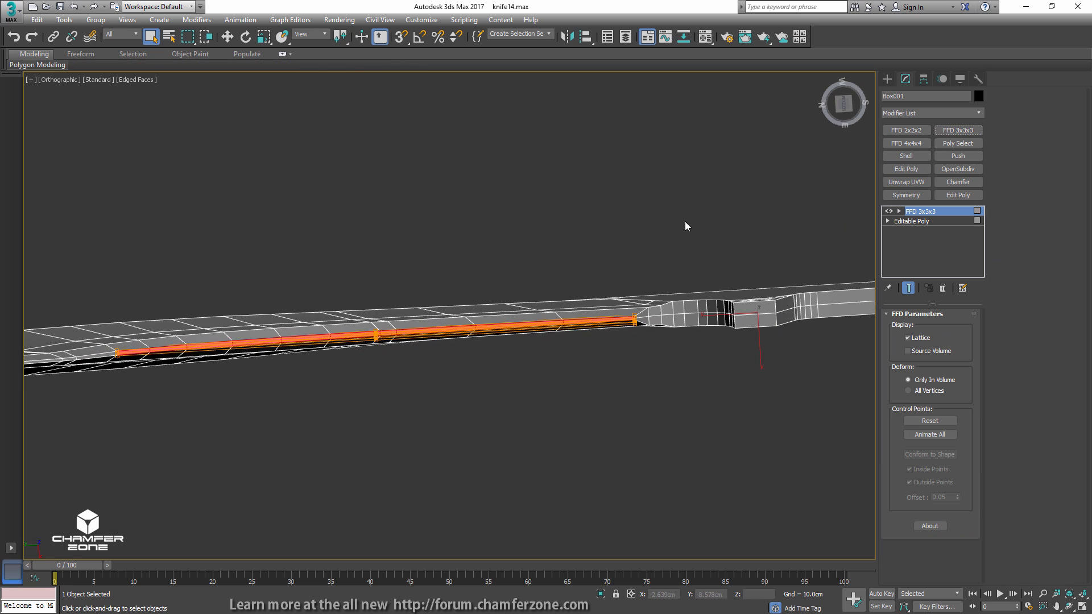
alt+middle_drag(343, 317, 417, 343)
scroll(418, 343, up, 3)
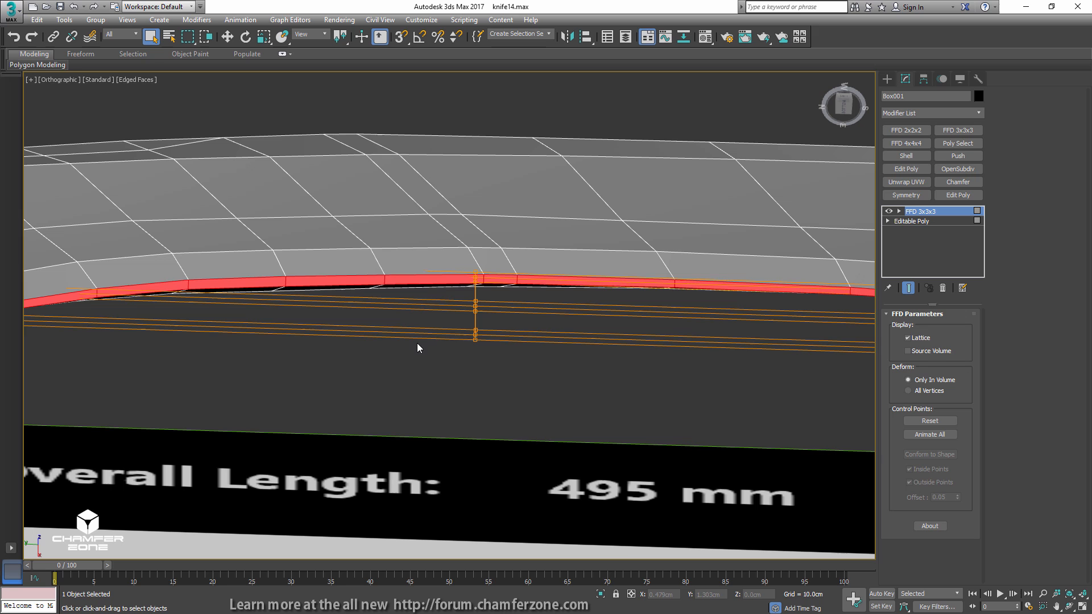
- Scale the middle column of FFD lattice control points to 43% across the blade's thickness
click(898, 211)
click(927, 222)
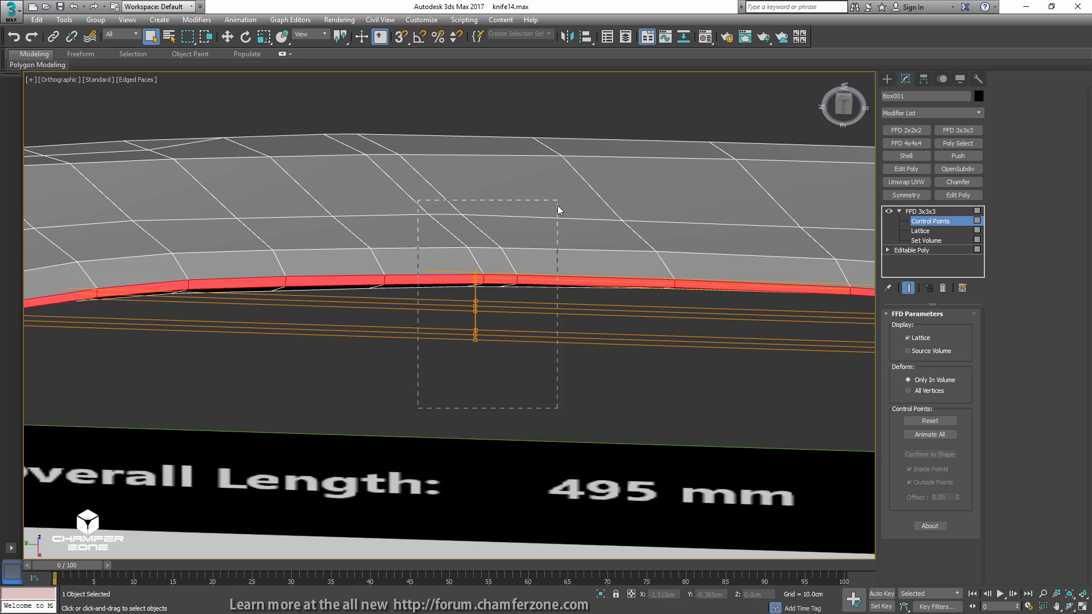
drag(557, 209, 557, 202)
key(r)
scroll(476, 326, down, 3)
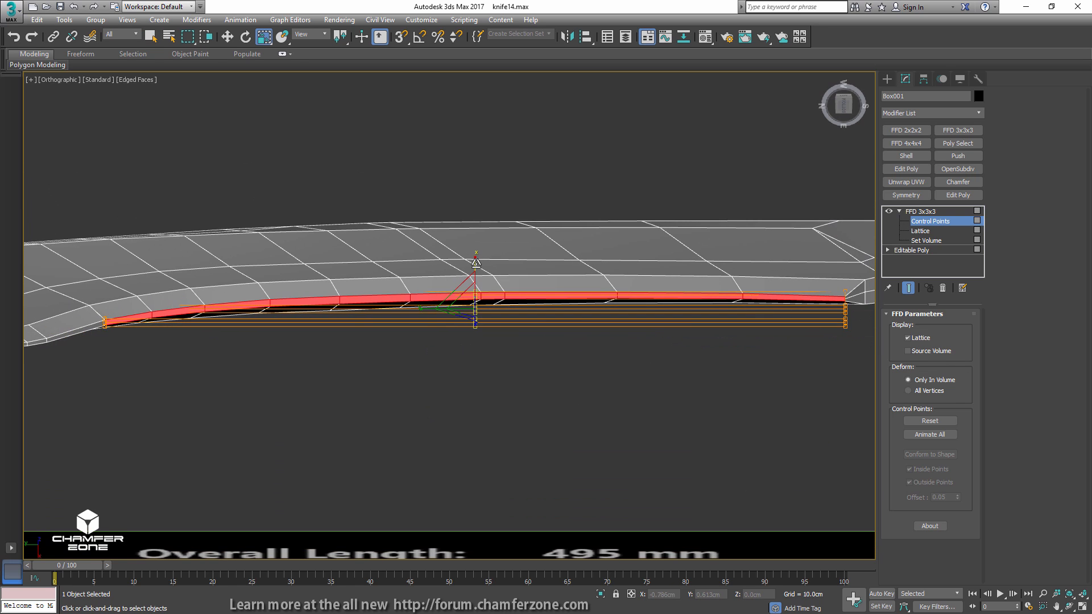
drag(476, 257, 474, 309)
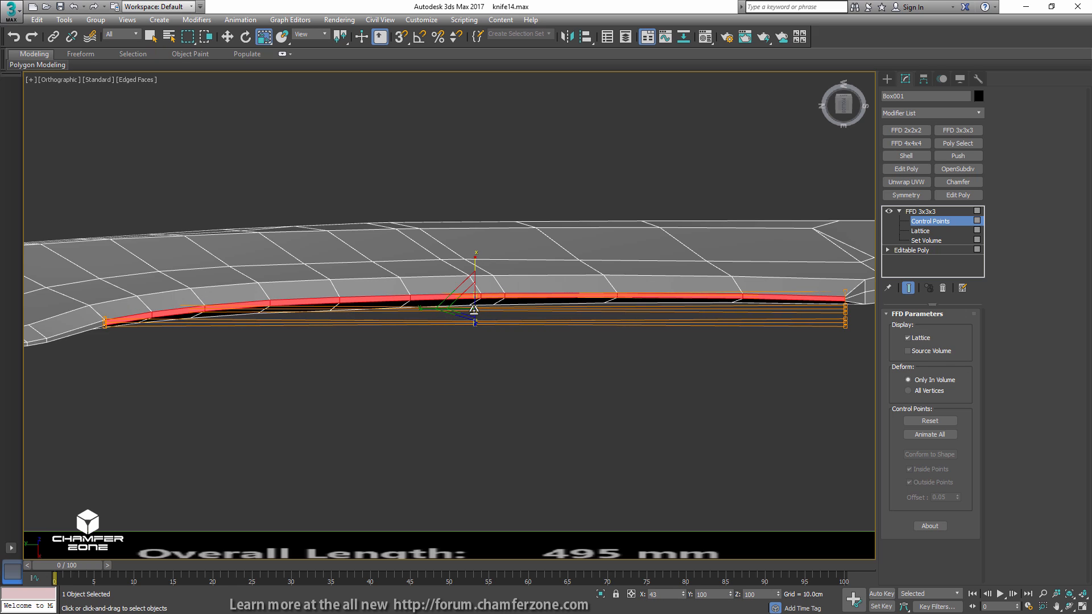
- Scale the lattice control points at the finger-notch end to 175% across the blade's thickness
middle_drag(121, 364, 302, 355)
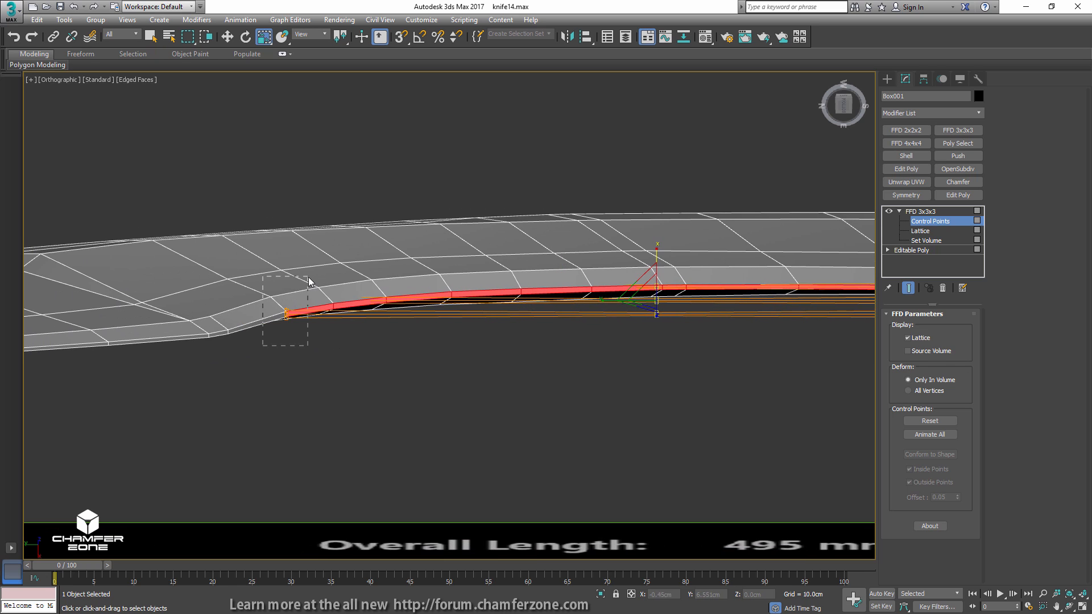
drag(309, 281, 310, 280)
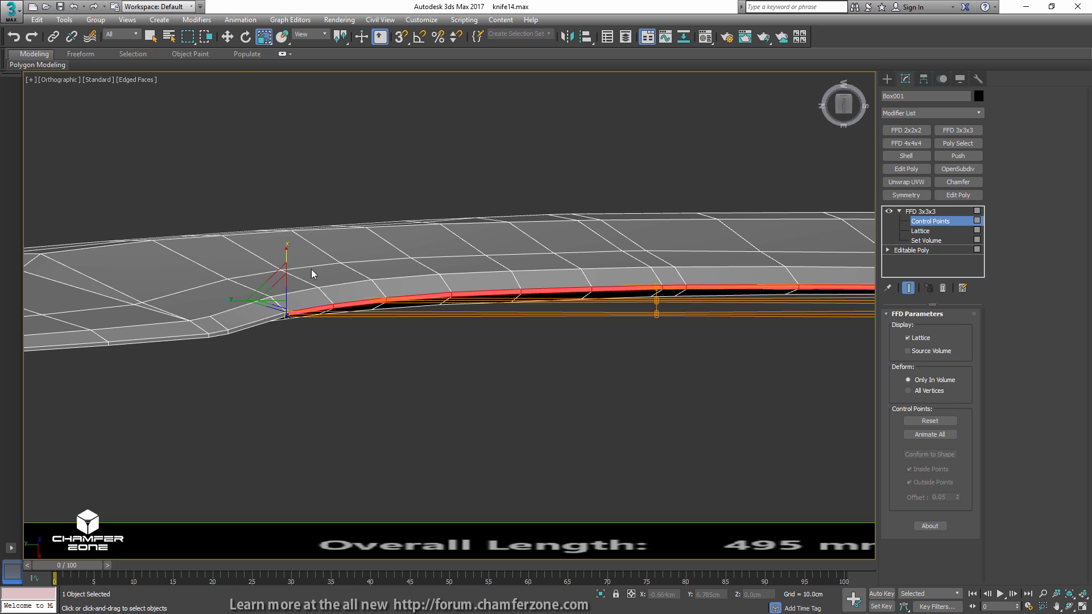
middle_drag(701, 363, 624, 374)
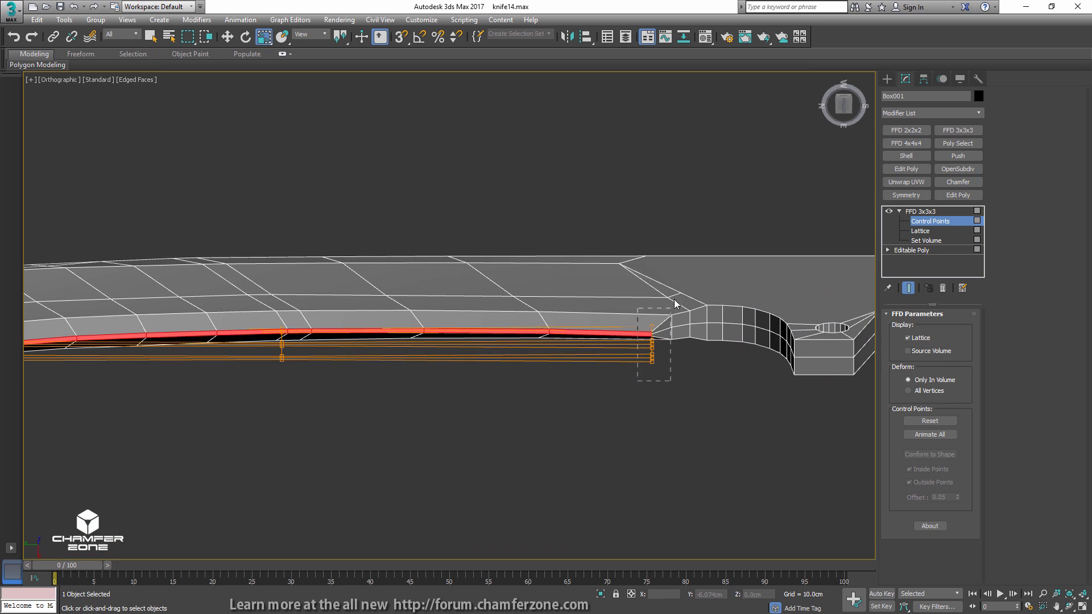
drag(675, 301, 642, 268)
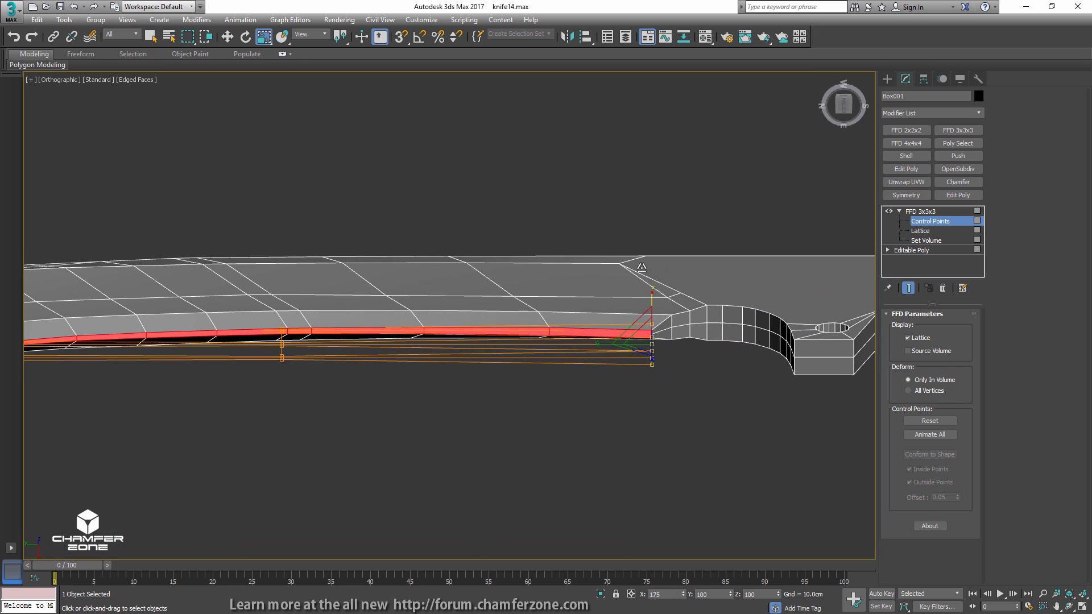
- Readjust the scale of the middle and notch-end lattice control points, and collapse the FFD modifier into the Editable Poly
middle_drag(329, 365, 475, 369)
drag(394, 378, 414, 344)
middle_drag(597, 363, 498, 347)
alt+middle_drag(498, 348, 532, 391)
drag(729, 245, 655, 394)
alt+middle_drag(651, 392, 660, 314)
drag(688, 271, 680, 283)
alt+middle_drag(605, 333, 585, 390)
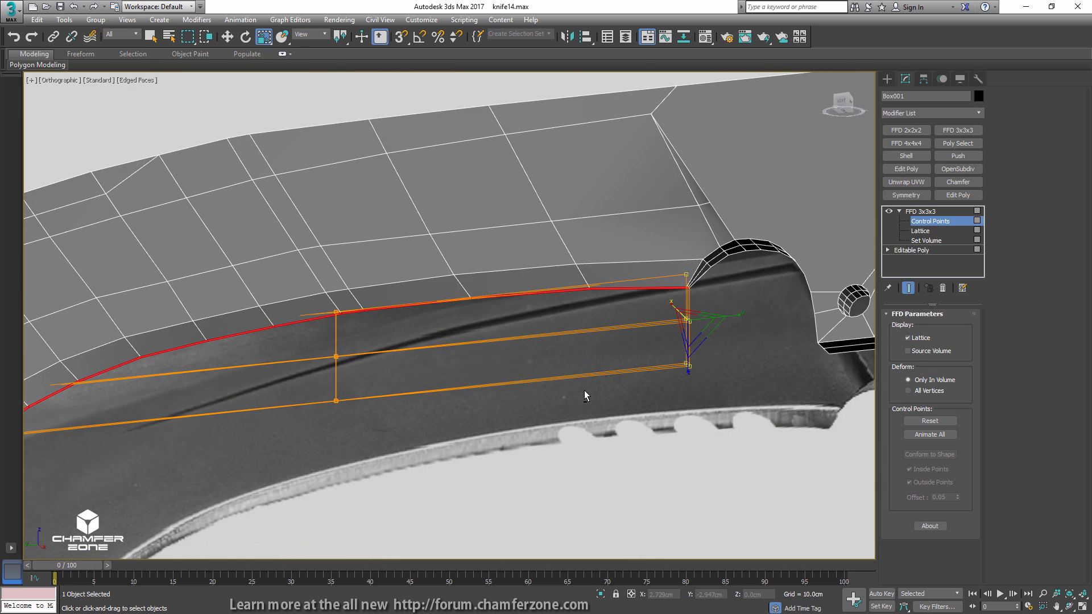
right_click(919, 209)
click(965, 311)
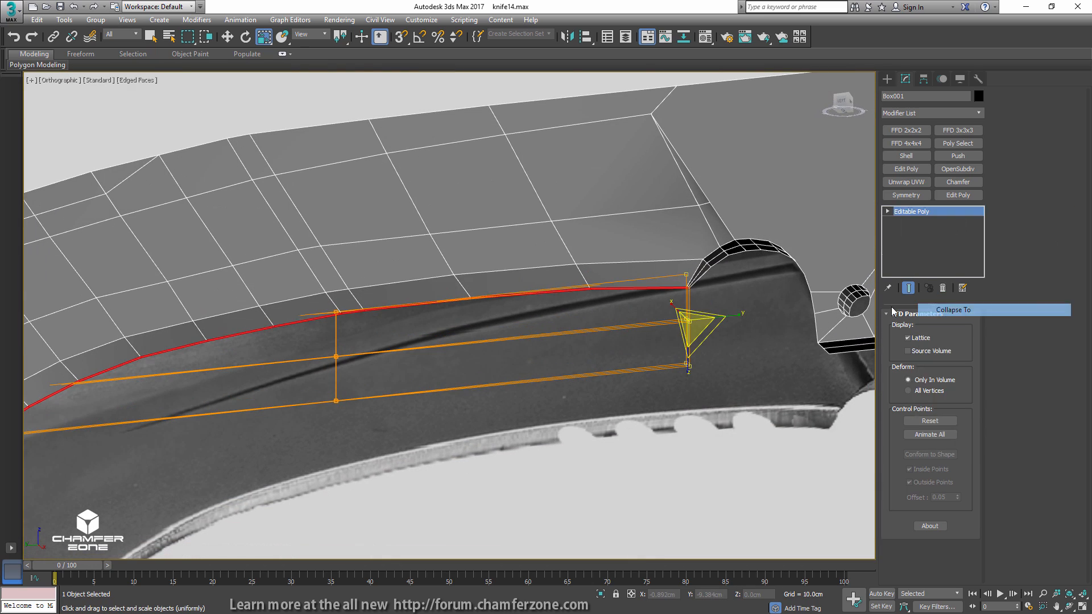
- Select the ring of short edges across the cutting-edge strip and convert it to a polygon selection
scroll(622, 271, down, 3)
middle_drag(457, 266, 660, 206)
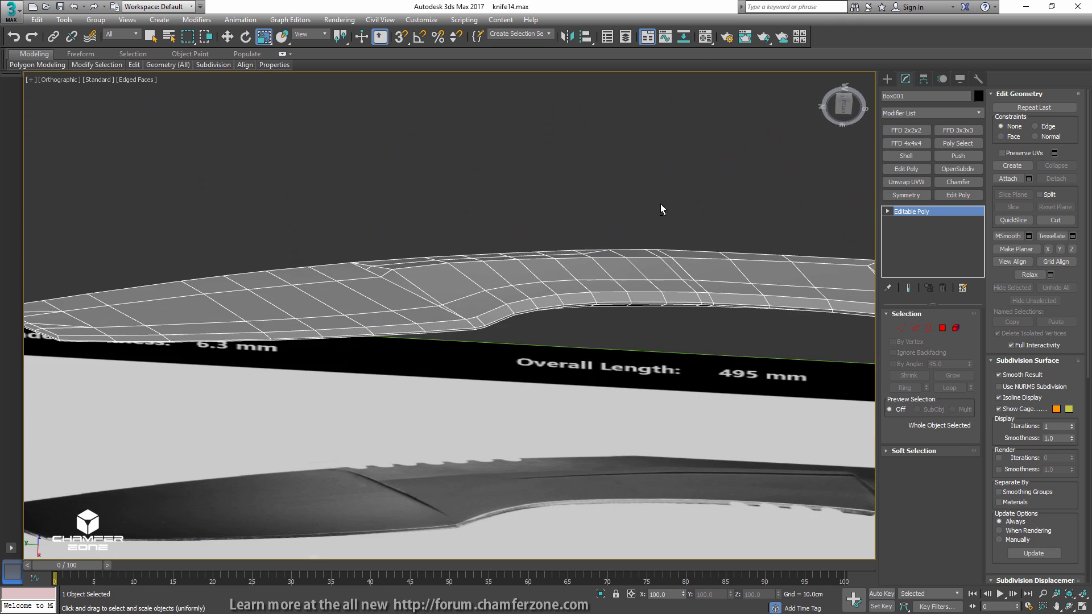
middle_drag(742, 265, 398, 225)
scroll(549, 265, up, 5)
key(2)
double_click(485, 268)
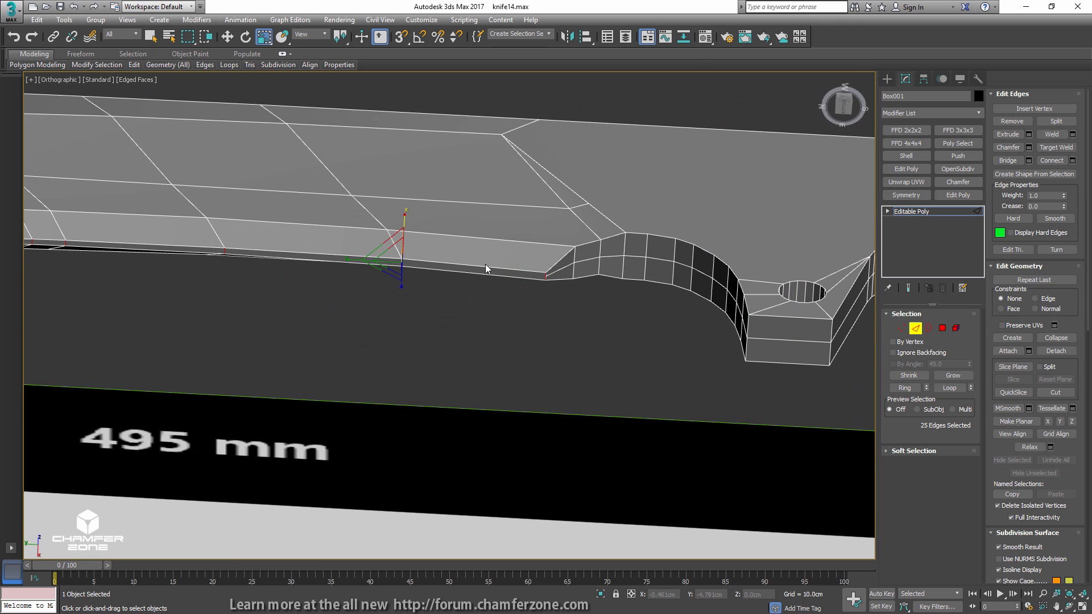
mouse_move(333, 259)
middle_down()
mouse_move(710, 263)
mouse_move(516, 271)
mouse_move(532, 272)
middle_up()
ctrl+click(941, 332)
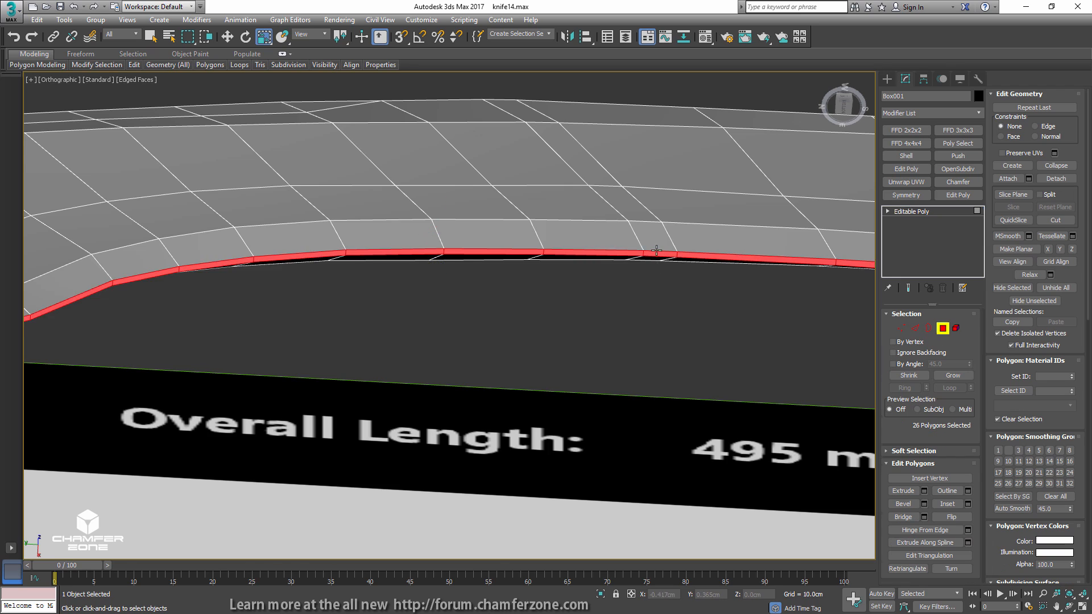
- Examine the reshaped cutting-edge strip from the finger notch to the tip and compare the blade outline with the reference image
scroll(745, 261, down, 5)
alt+middle_drag(745, 261, 745, 91)
middle_drag(745, 91, 621, 362)
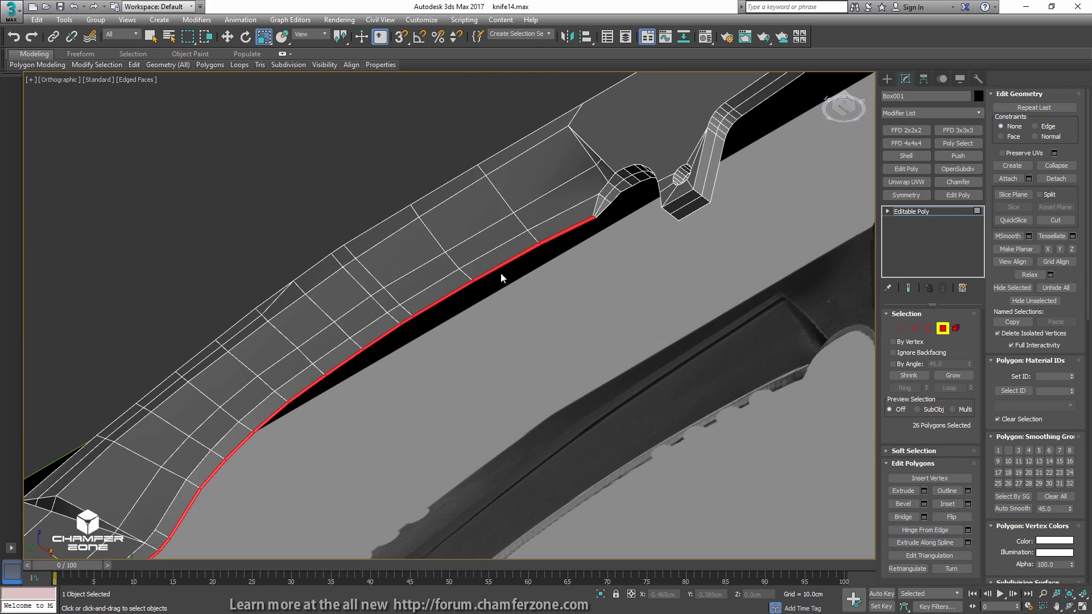
alt+middle_drag(501, 272, 435, 215)
scroll(365, 309, down, 5)
scroll(364, 290, up, 10)
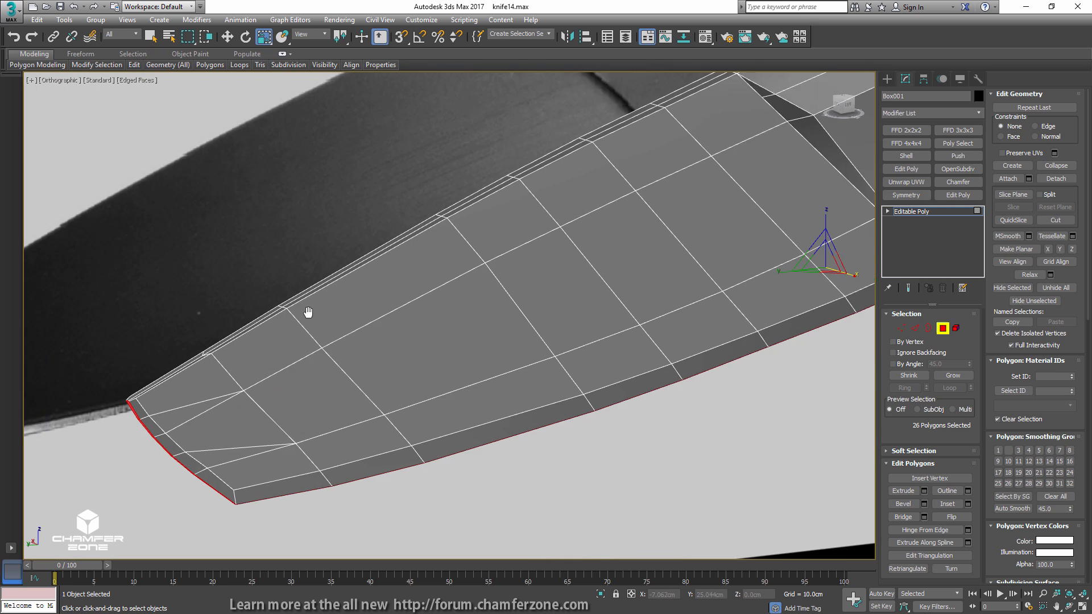
middle_drag(310, 312, 448, 291)
key(l)
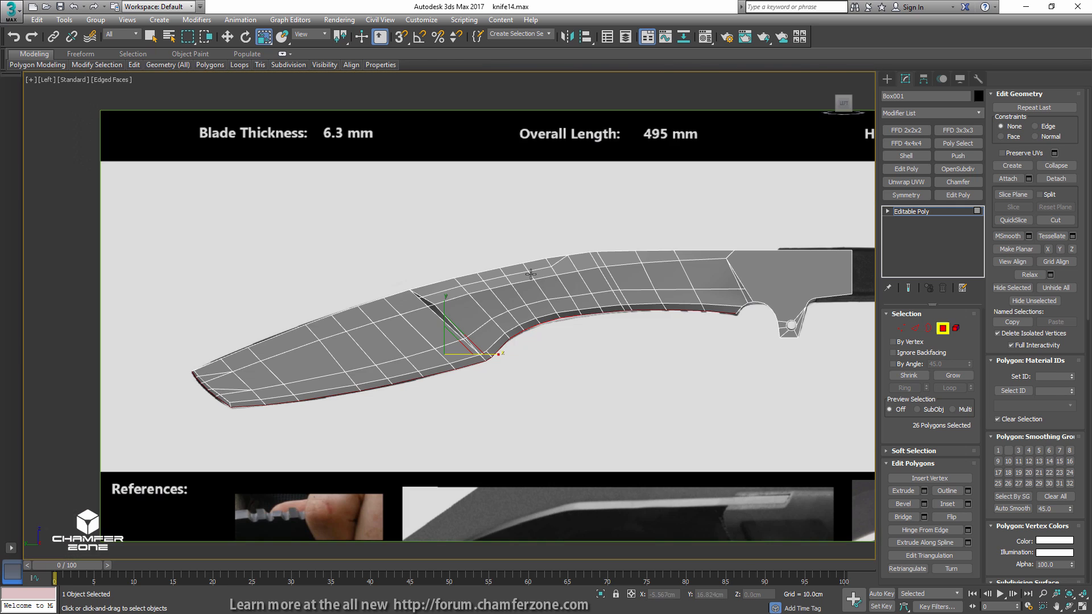
scroll(630, 323, up, 4)
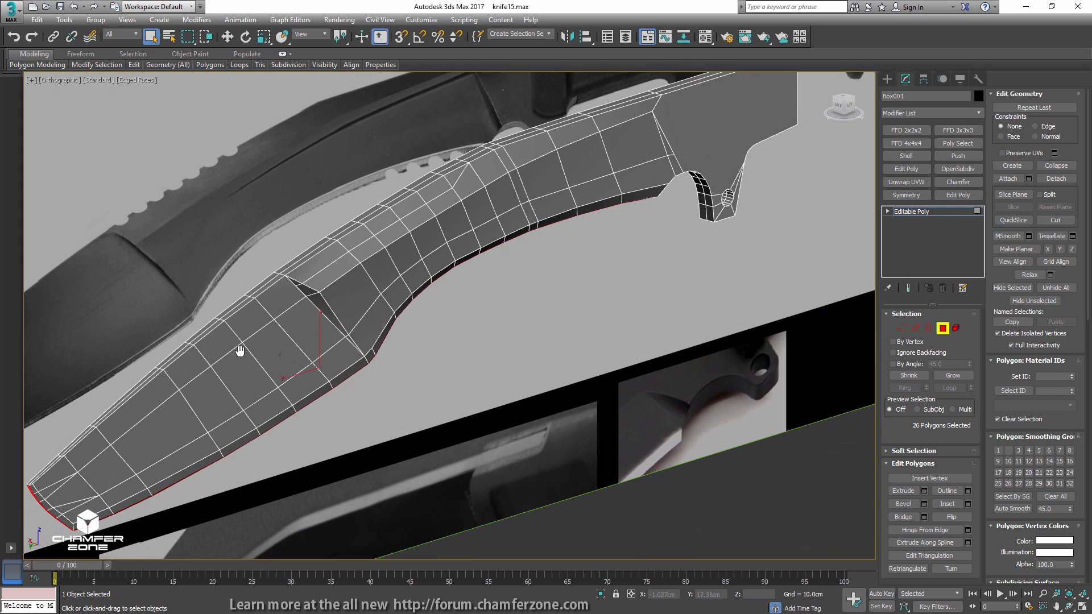
middle_drag(240, 351, 443, 197)
scroll(466, 251, up, 10)
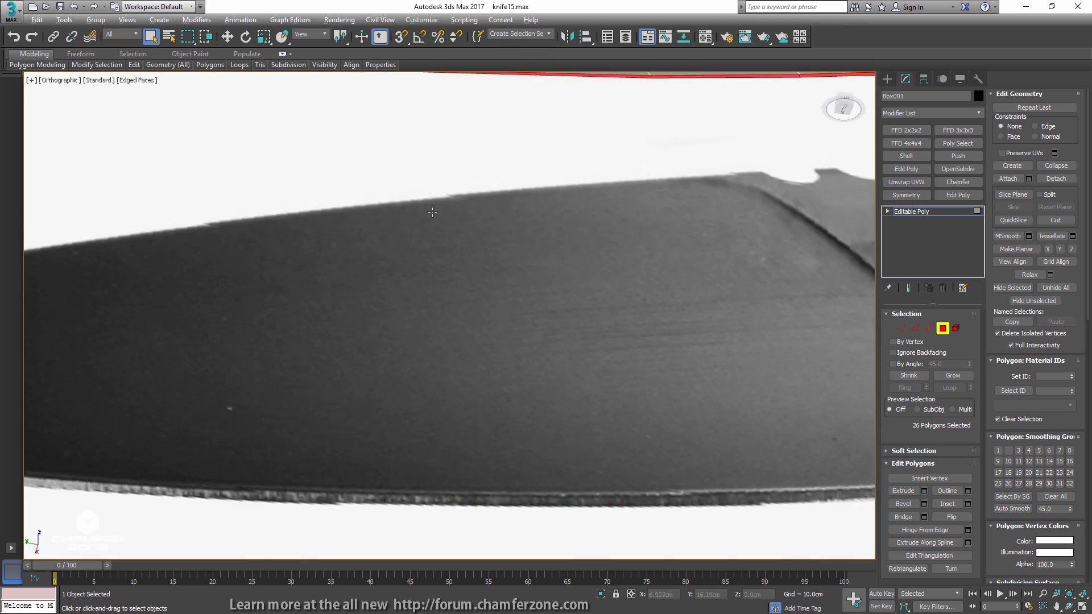
scroll(432, 212, down, 10)
scroll(398, 227, up, 12)
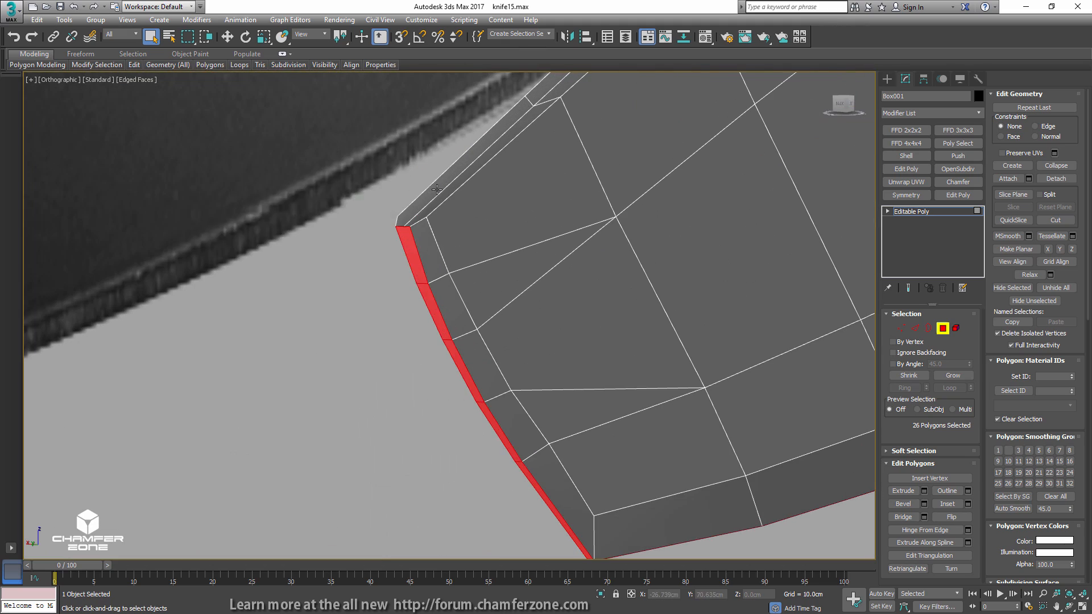
key(2)
double_click(447, 190)
scroll(520, 207, down, 9)
alt+middle_drag(524, 207, 795, 227)
scroll(440, 239, up, 8)
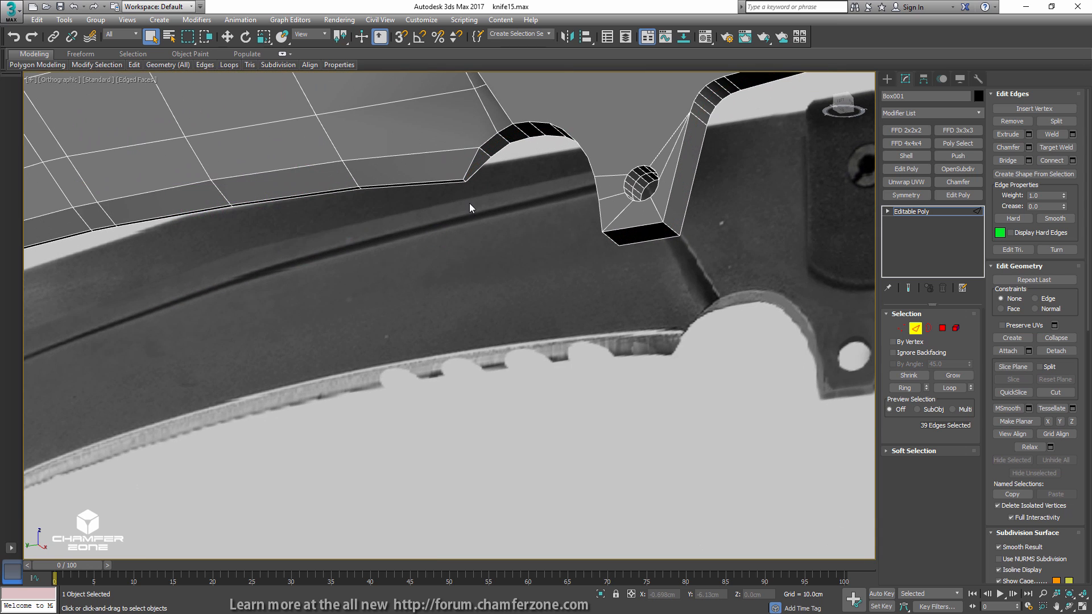
- Select a short edge across the cutting-edge strip near the finger notch, extend it to its ring, and convert it to polygons
scroll(375, 227, down, 4)
alt+middle_drag(327, 233, 323, 214)
scroll(302, 223, up, 9)
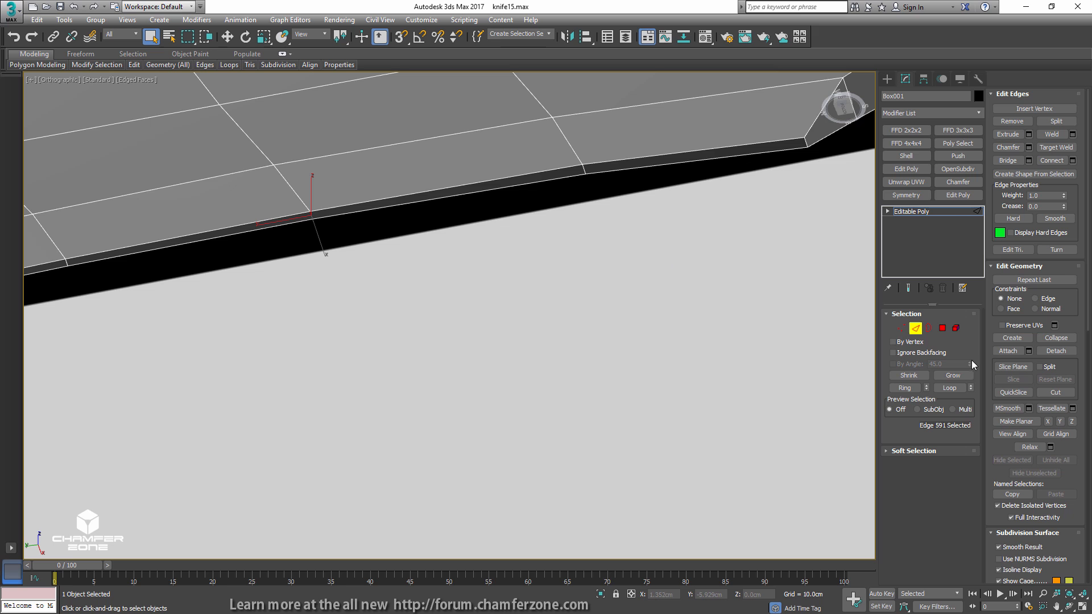
click(904, 388)
ctrl+click(942, 328)
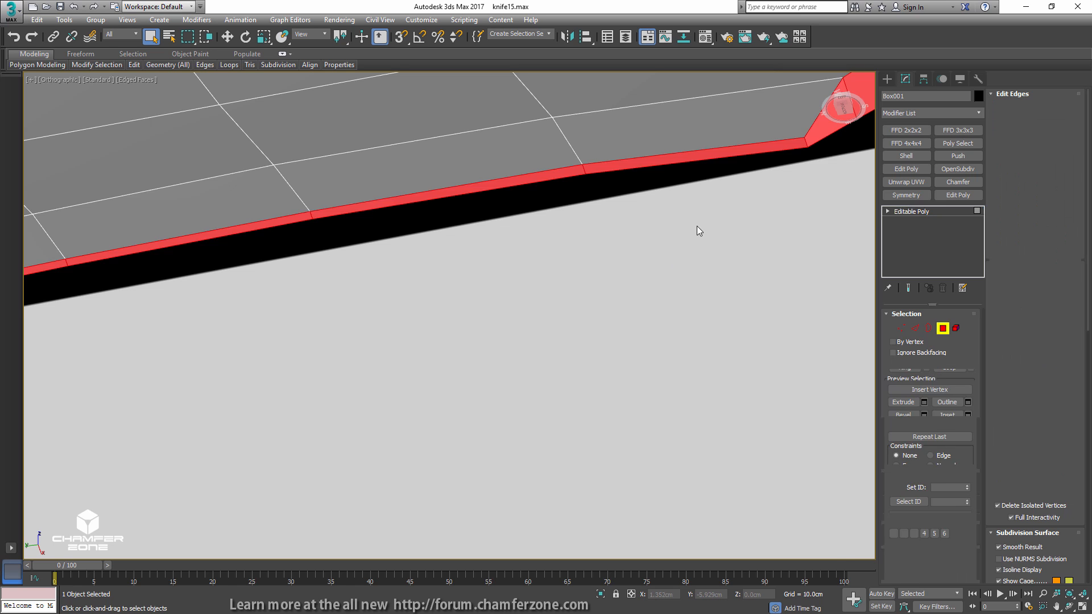
- Deselect the polygons around the finger notch, handle, spine and tip corner, keeping only the strip along the cutting edge
scroll(700, 231, down, 5)
middle_drag(705, 202, 409, 281)
middle_drag(670, 168, 691, 247)
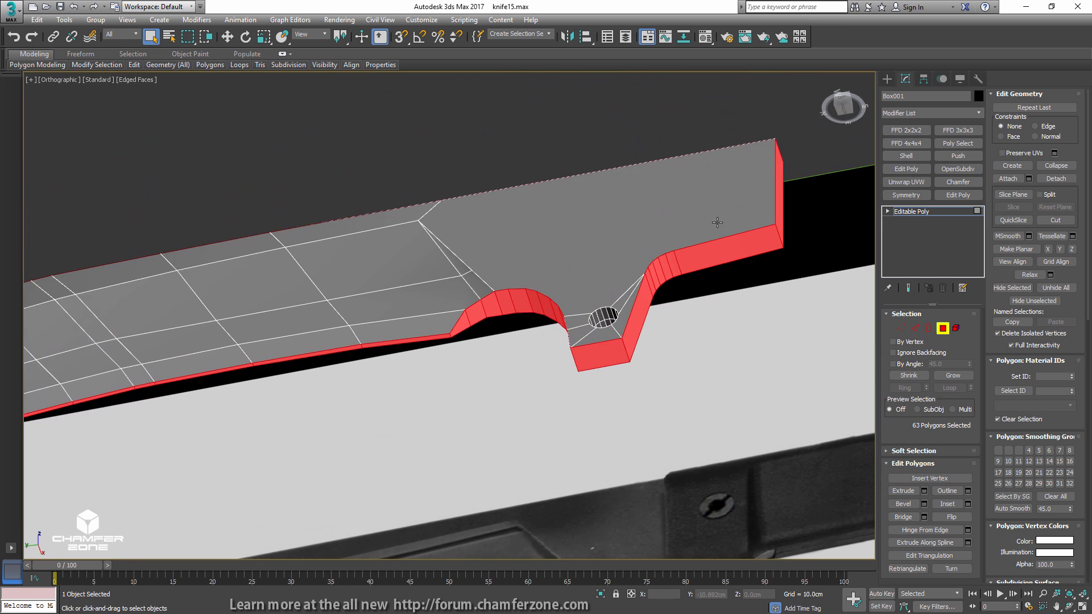
alt+drag(461, 375, 460, 378)
scroll(436, 322, down, 4)
alt+middle_drag(436, 322, 393, 359)
middle_drag(376, 354, 662, 260)
alt+drag(434, 277, 433, 276)
middle_drag(282, 292, 476, 234)
alt+drag(279, 283, 279, 281)
middle_drag(280, 281, 317, 254)
scroll(430, 222, up, 3)
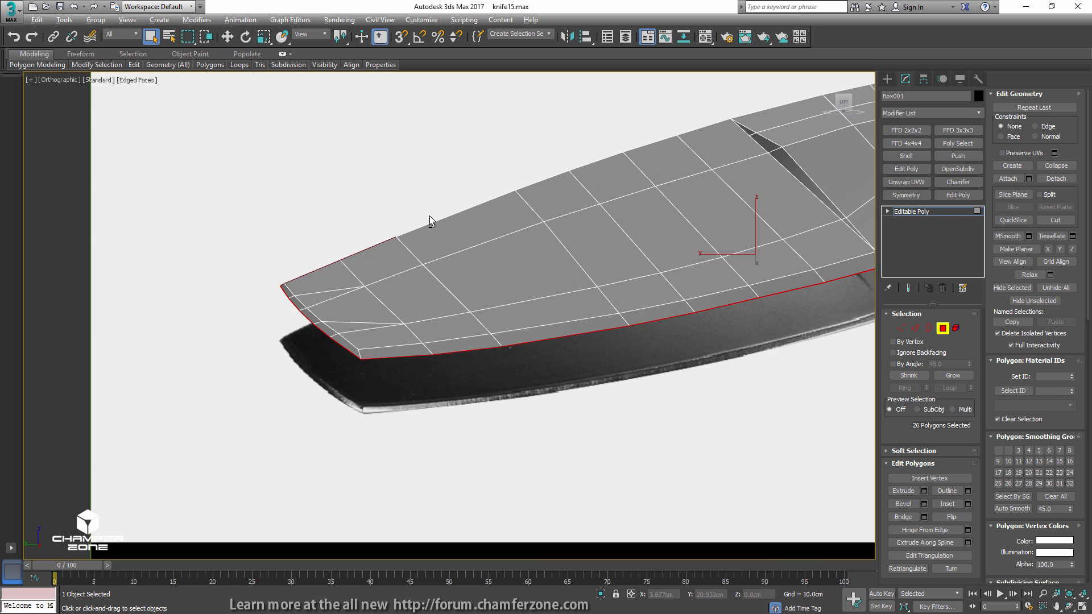
alt+drag(304, 282, 270, 284)
scroll(270, 287, up, 5)
alt+middle_drag(270, 288, 290, 270)
scroll(282, 310, down, 2)
alt+middle_drag(468, 370, 427, 330)
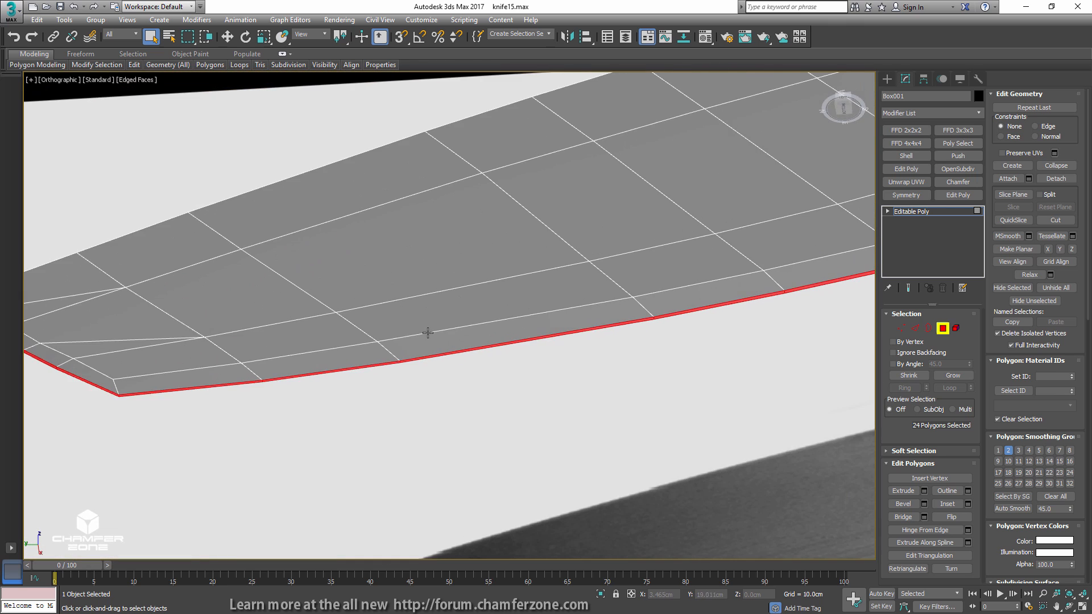
- Apply an FFD 3x3x3 modifier to the strip and move its upper control points at the notch end onto the reference edge
key(l)
click(958, 131)
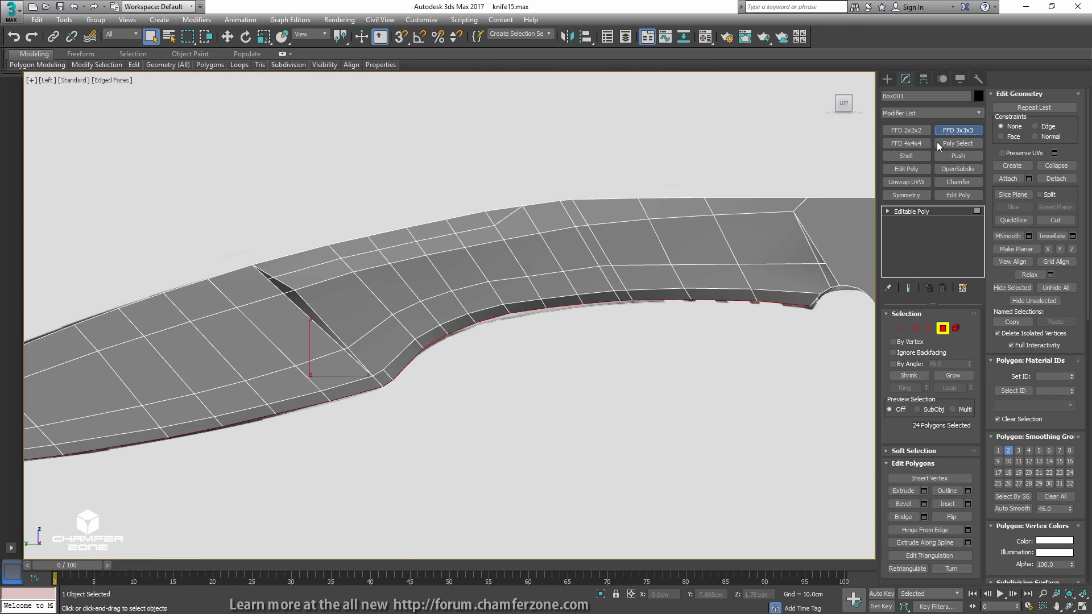
middle_drag(806, 298, 763, 256)
key(1)
key(w)
click(766, 258)
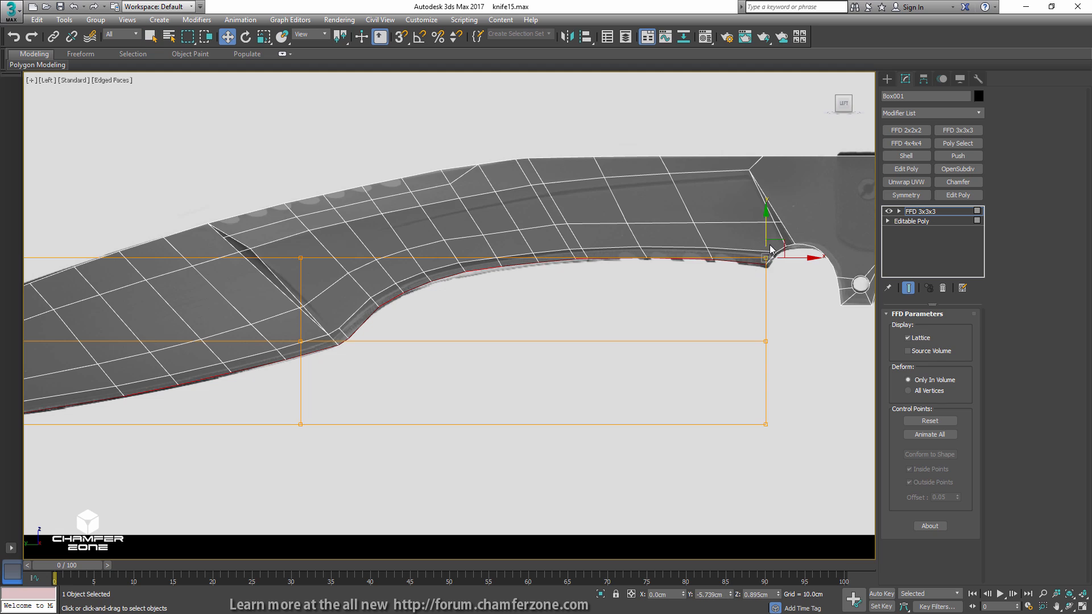
drag(781, 243, 782, 249)
- Adjust the lattice's middle-column and notch-end middle control points so the inner curve and belly follow the reference cutting edge
click(299, 299)
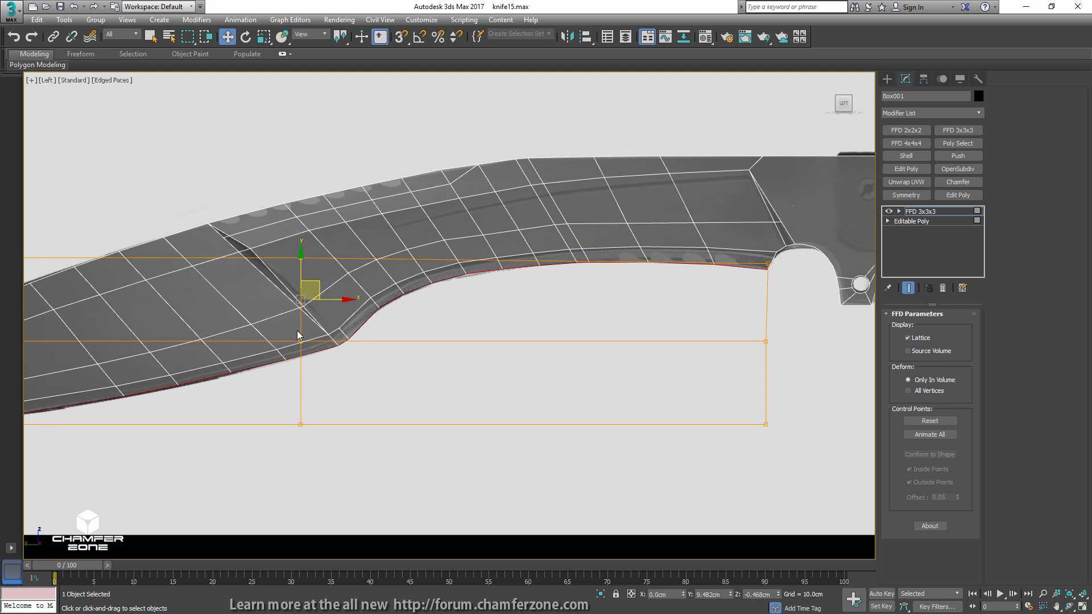
middle_drag(323, 291, 400, 260)
drag(397, 254, 402, 258)
middle_drag(699, 280, 594, 292)
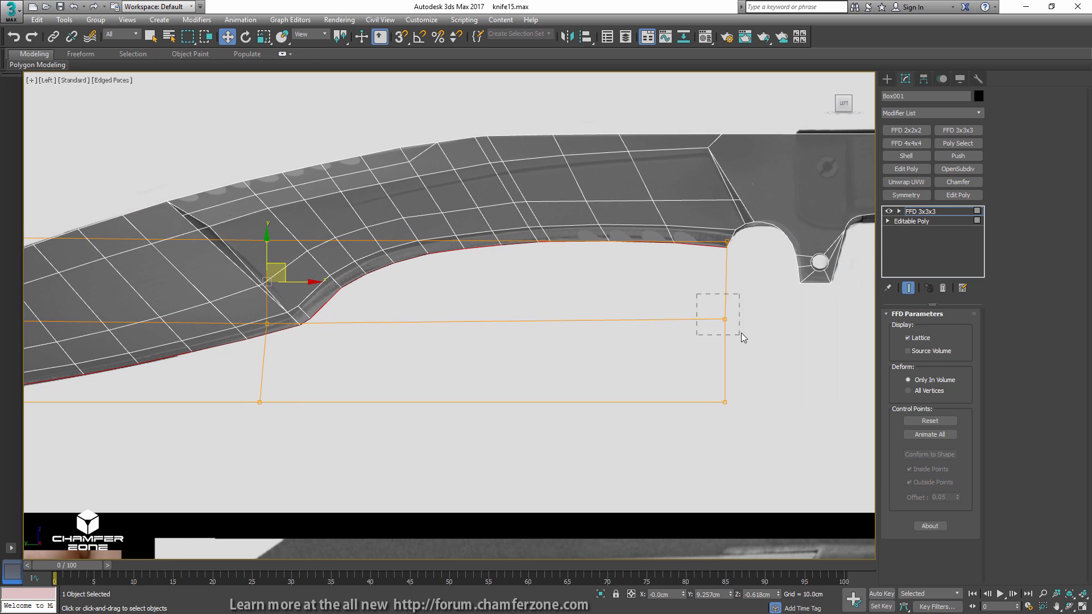
drag(742, 338, 741, 337)
drag(730, 293, 730, 296)
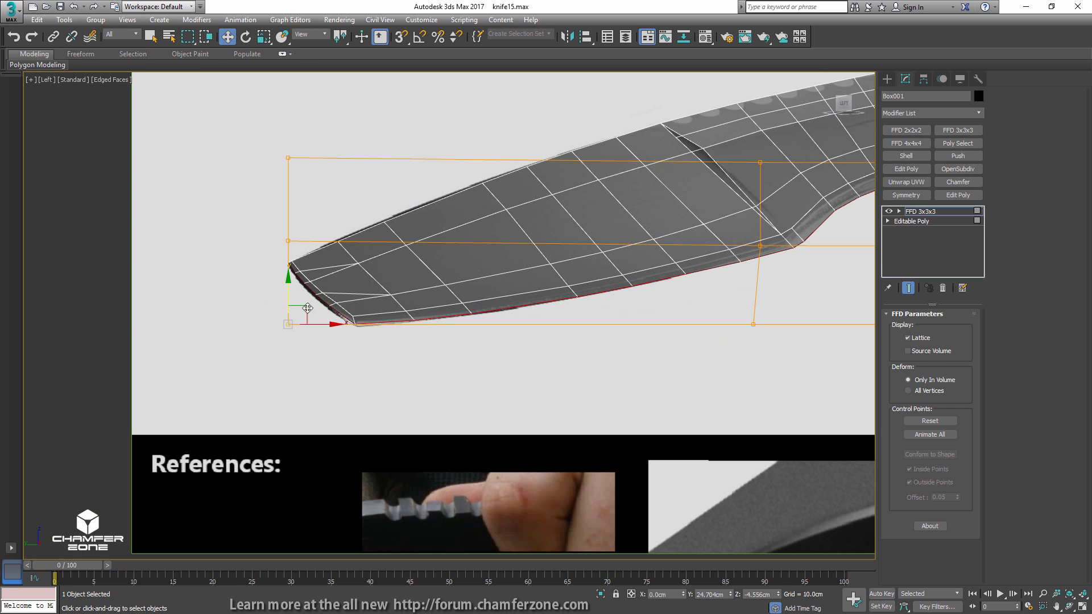
- Move the lattice's lower tip-end control points outward to fit the reference tip, and collapse the FFD into the Editable Poly
drag(301, 312, 296, 313)
scroll(292, 268, up, 5)
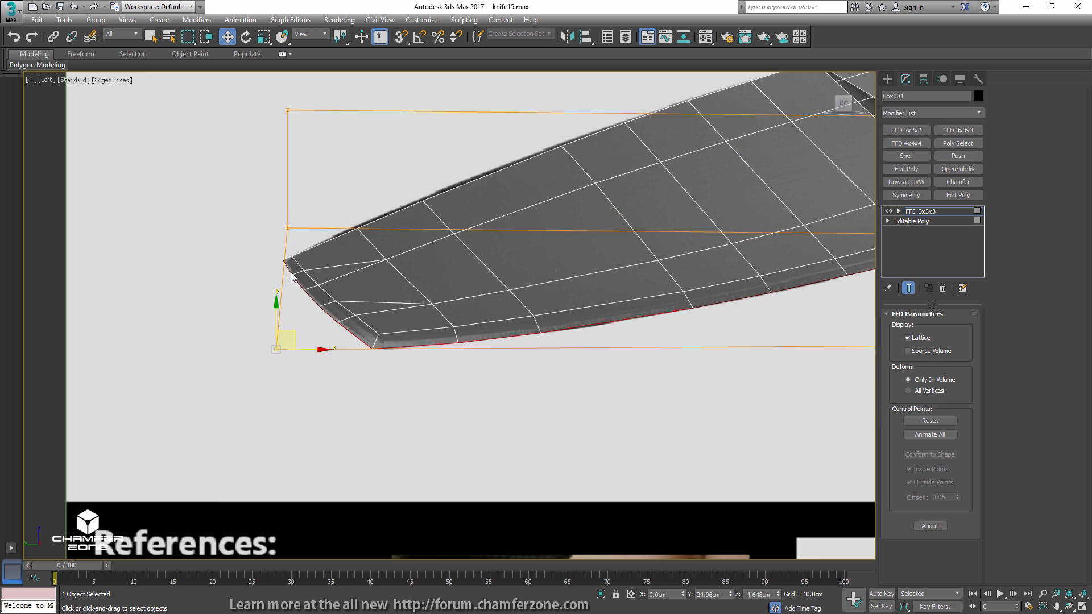
middle_drag(650, 256, 323, 277)
right_click(969, 211)
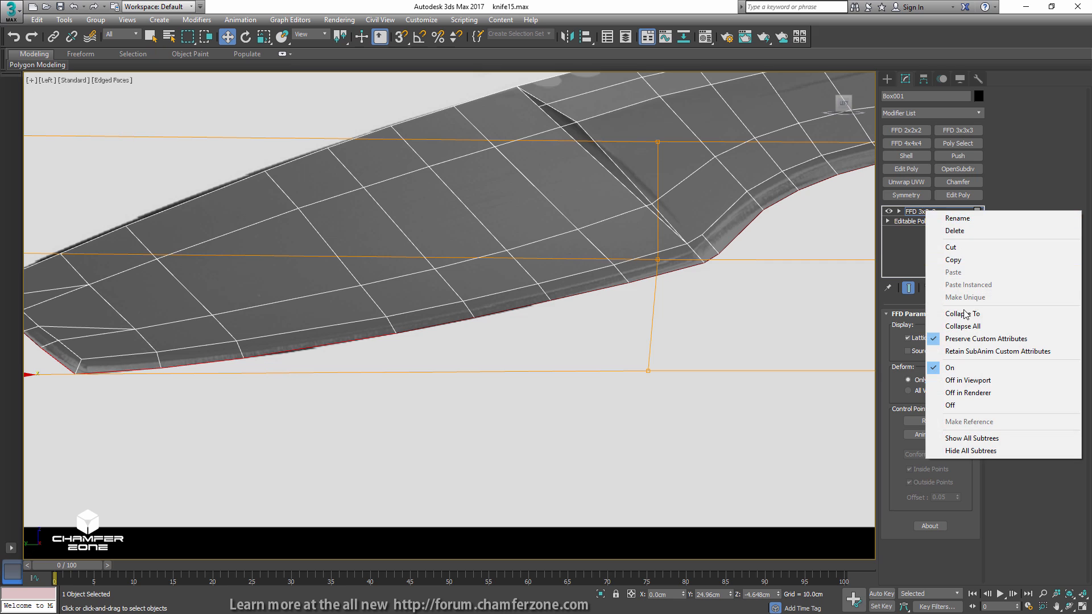
click(905, 314)
- Move the outer cutting-edge vertices just behind the tip corner to match the reference belly curve
middle_drag(366, 312, 497, 308)
key(1)
drag(393, 310, 376, 331)
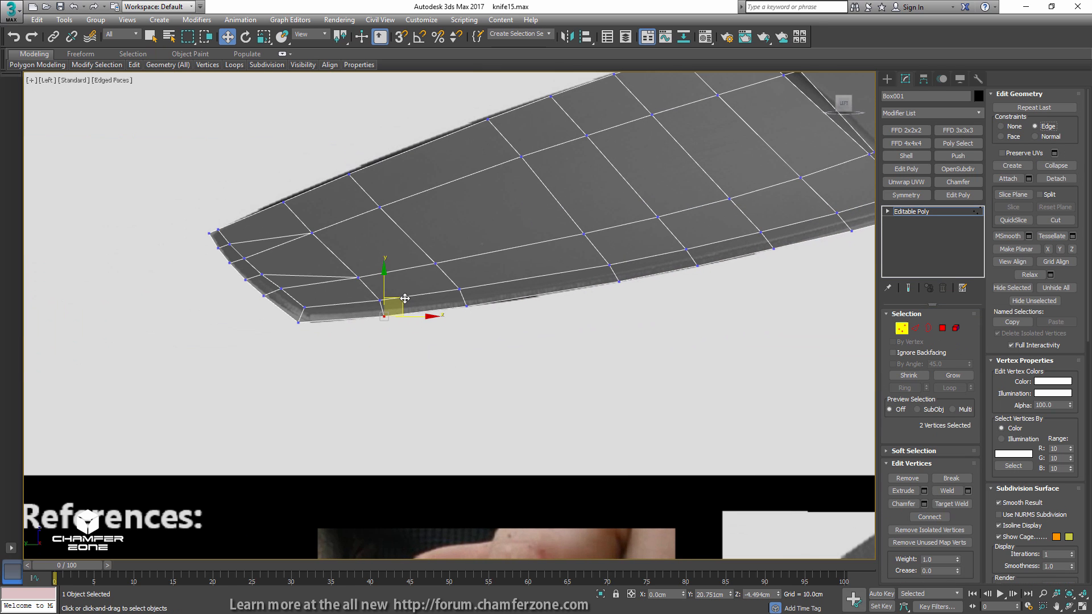
drag(473, 316, 488, 292)
- Turn off the edge constraint and move the upper tip-corner vertices slightly to match the reference tip outline
middle_drag(291, 307, 409, 328)
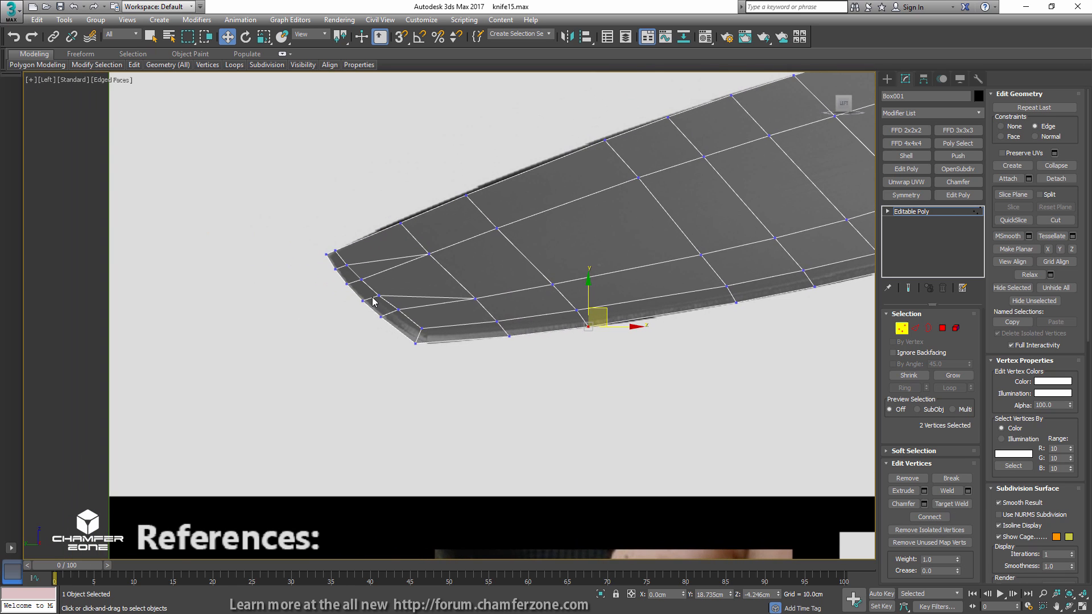
alt+middle_drag(372, 297, 347, 316)
scroll(312, 239, up, 5)
scroll(397, 243, up, 3)
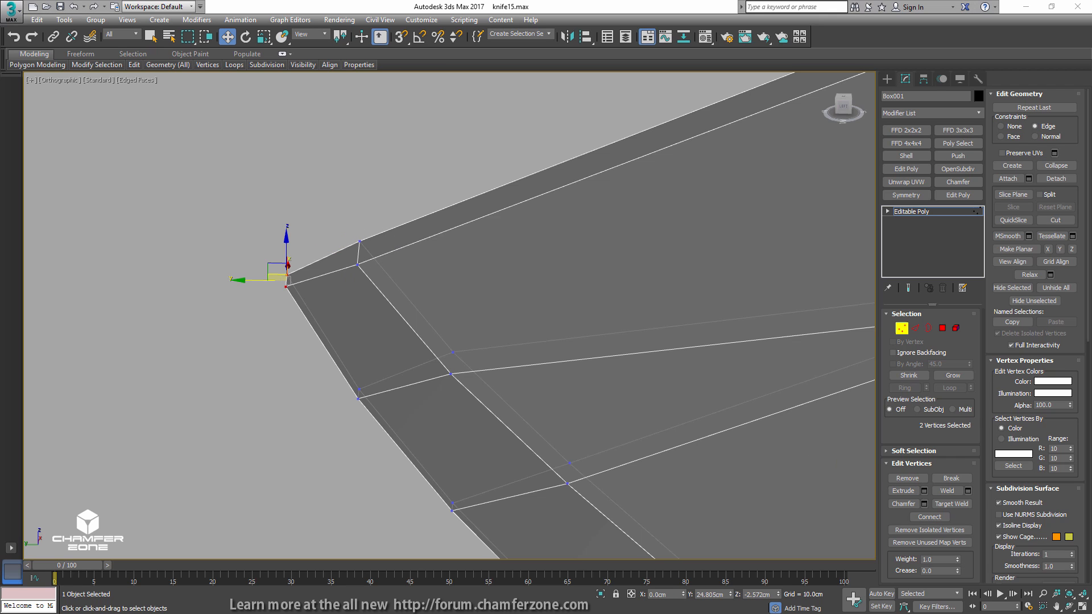
middle_drag(686, 256, 578, 269)
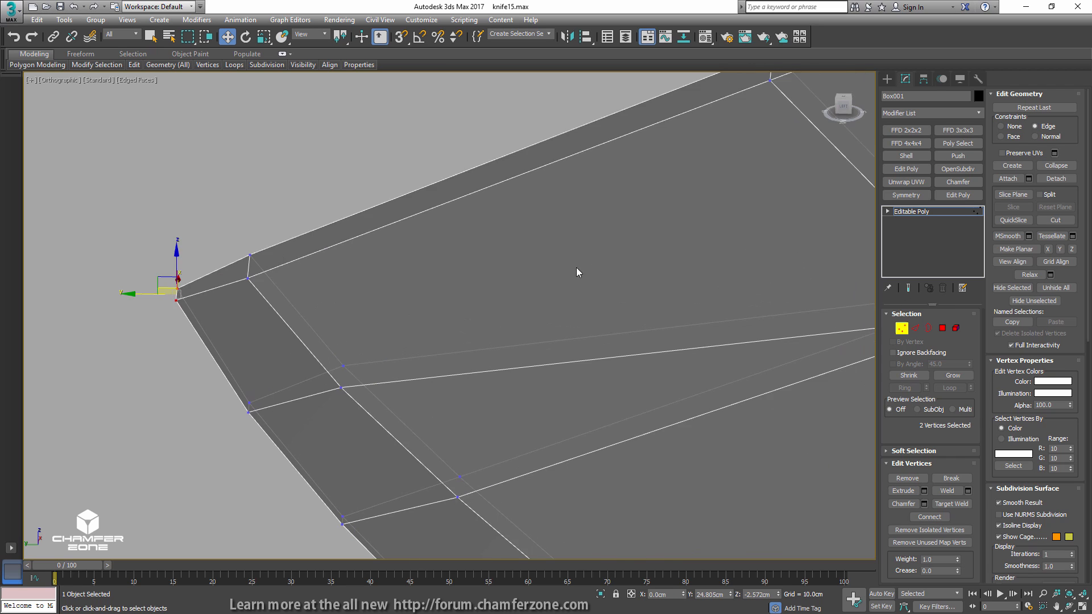
key(l)
middle_drag(256, 254, 569, 158)
middle_drag(366, 248, 489, 231)
scroll(322, 298, up, 5)
scroll(322, 302, up, 2)
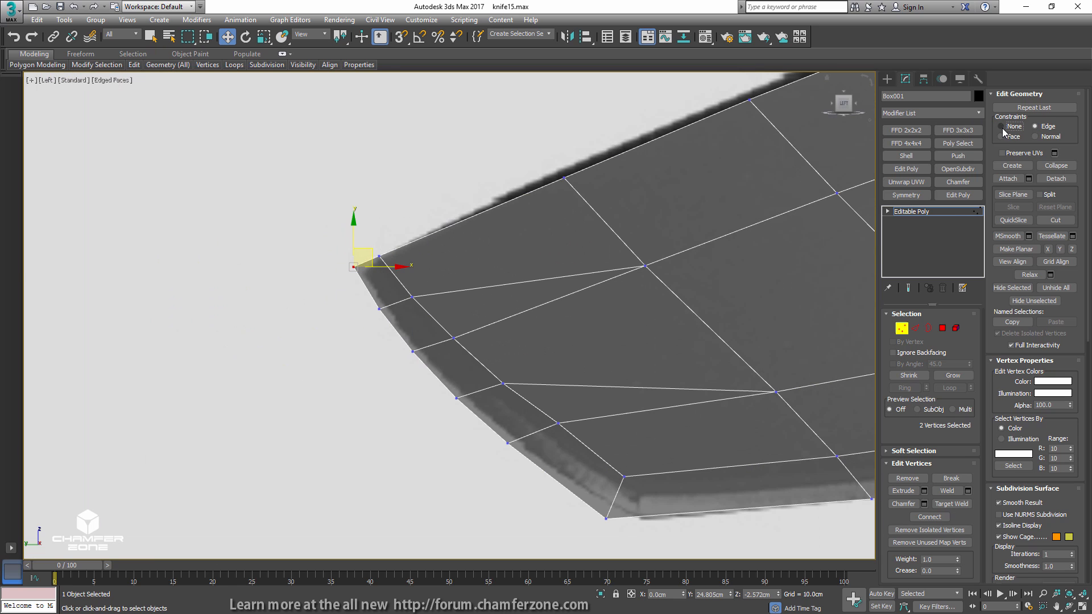
drag(373, 250, 376, 251)
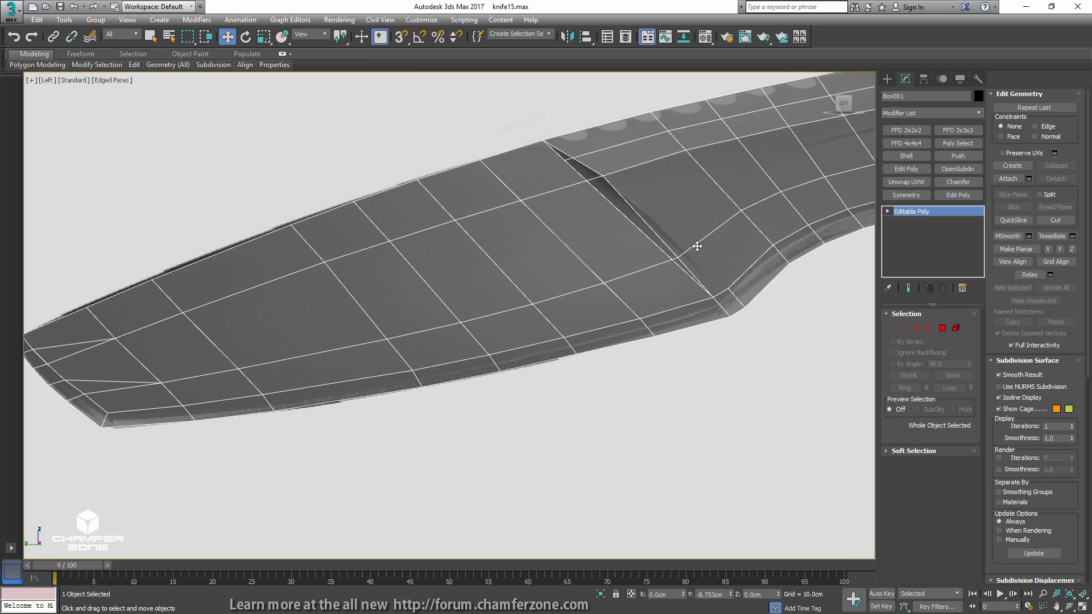
- Adjust the vertices along the slanted groove between the blade's front section and recurve to follow the reference line
middle_drag(697, 246, 478, 327)
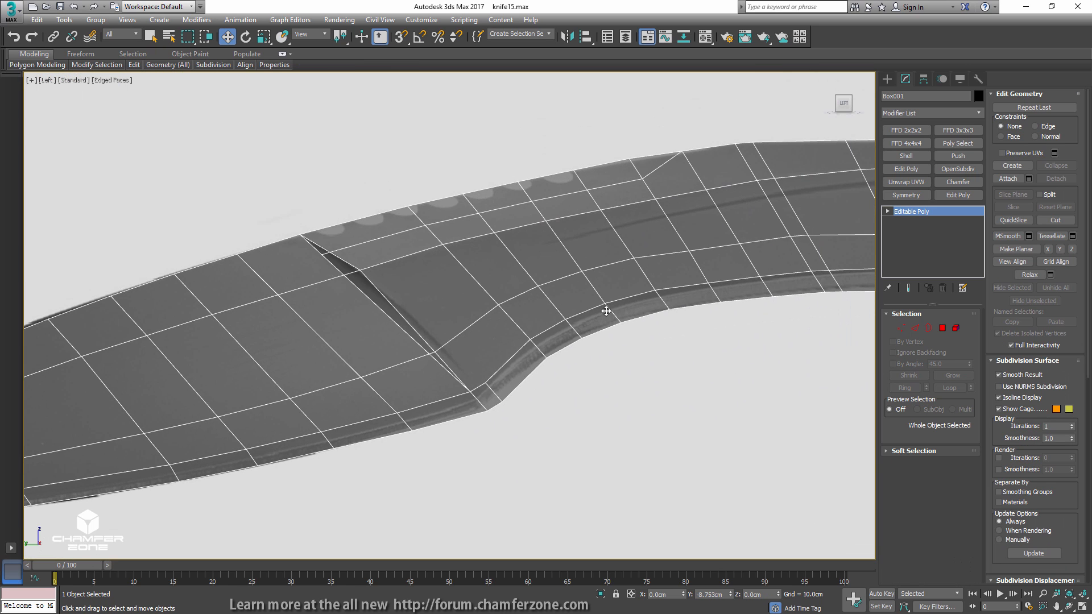
key(1)
drag(339, 248, 389, 269)
scroll(329, 250, up, 3)
middle_drag(454, 341, 436, 267)
click(476, 339)
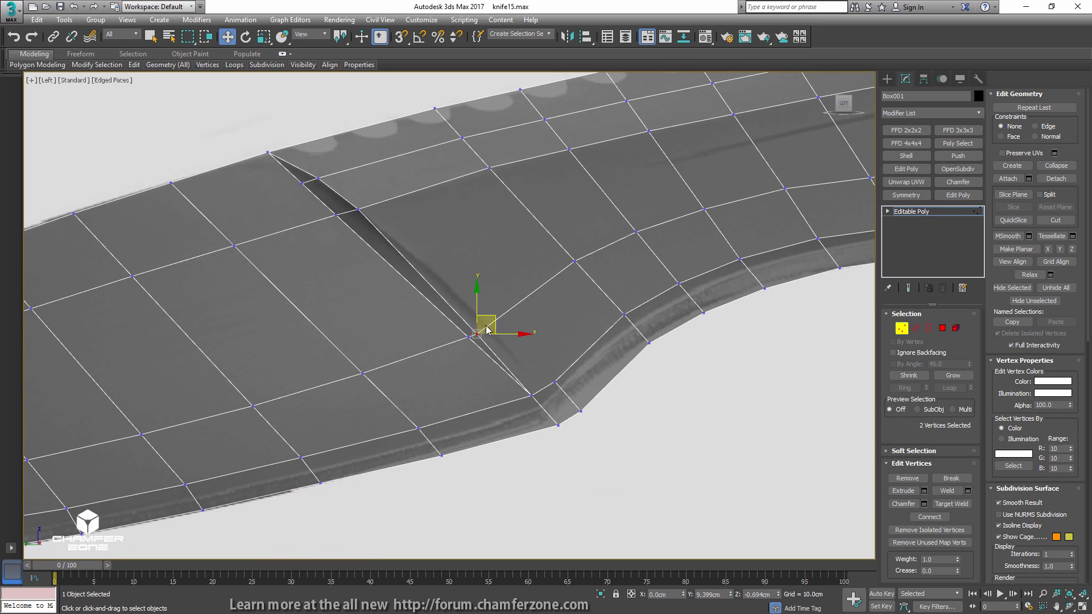
- Connect the four short edges of the bevel strip at the notch corner and nudge the new edge outward to round it
middle_drag(509, 334, 427, 270)
key(2)
click(459, 324)
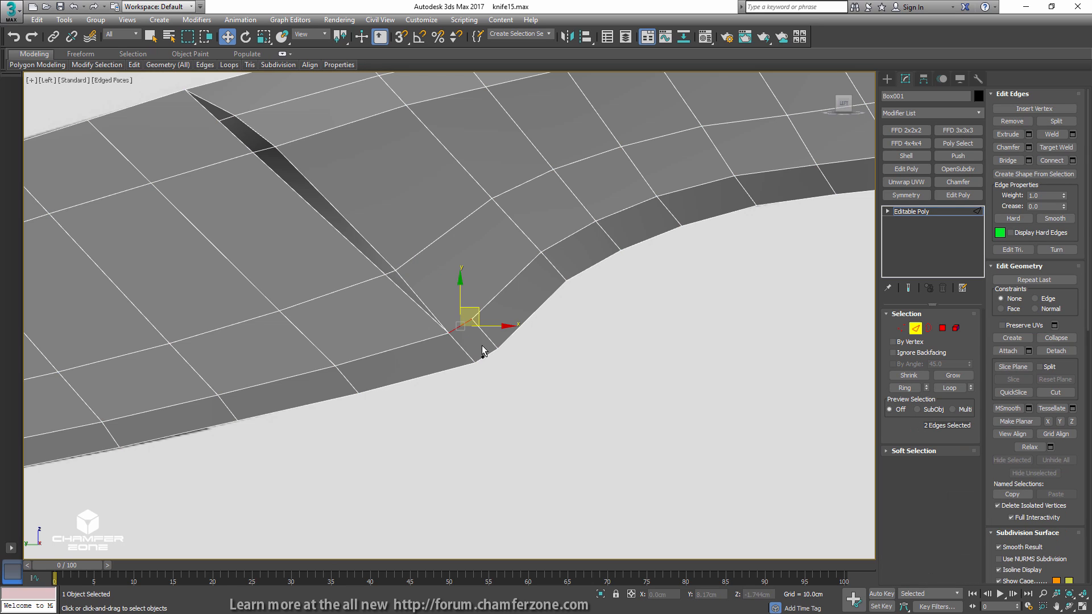
ctrl+click(493, 365)
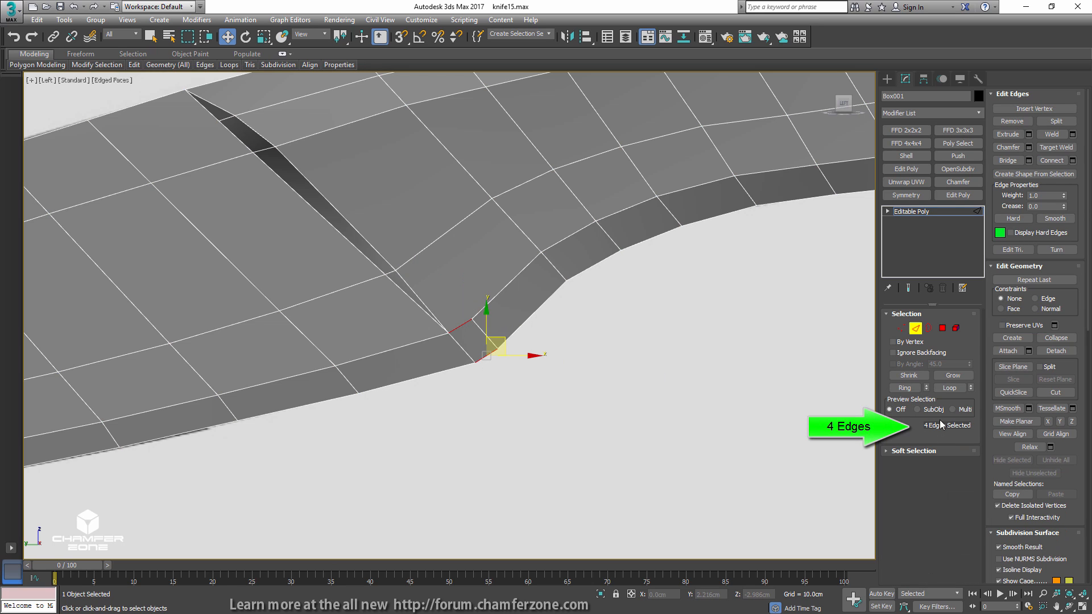
key(ctrl+shift+e)
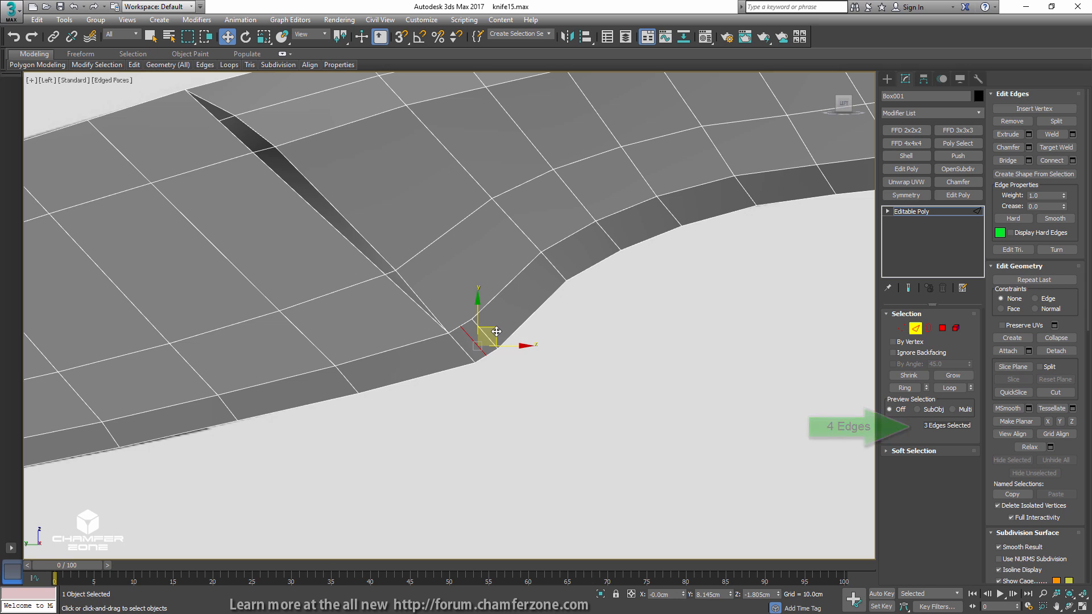
drag(496, 329, 498, 331)
- Add a connecting edge across the bevel just past the notch corner and shift it and nearby cutting-edge vertices to smooth the inner curve
middle_drag(571, 292, 459, 347)
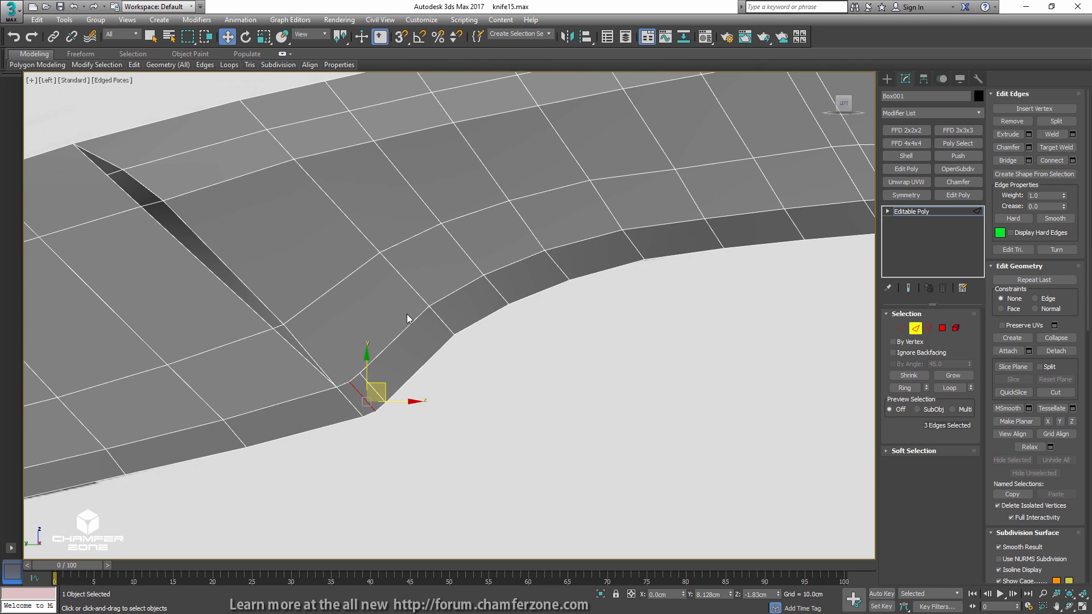
drag(388, 383, 431, 338)
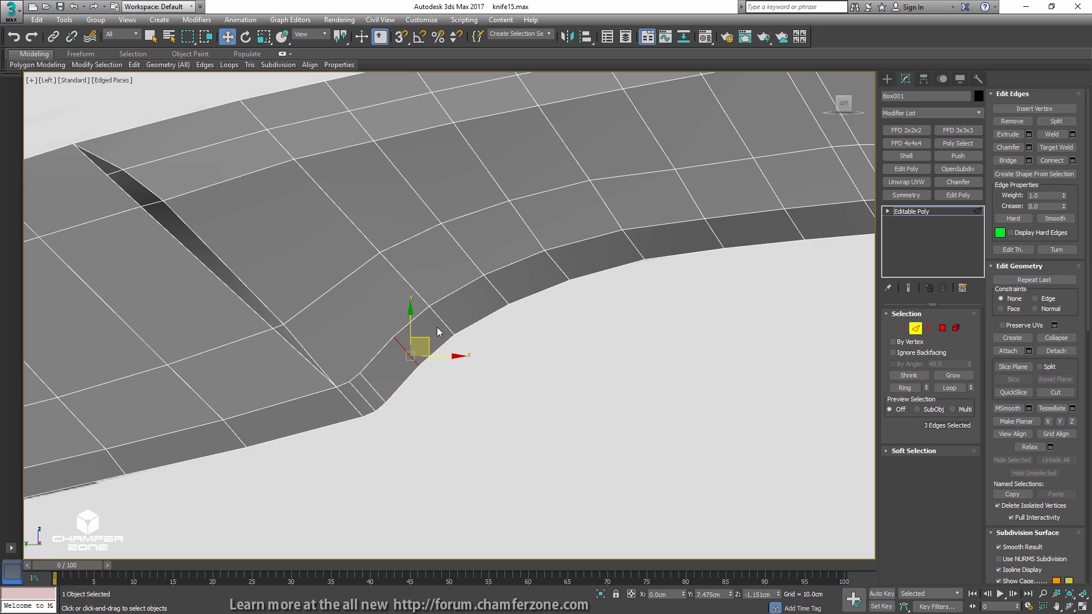
middle_drag(516, 294, 354, 352)
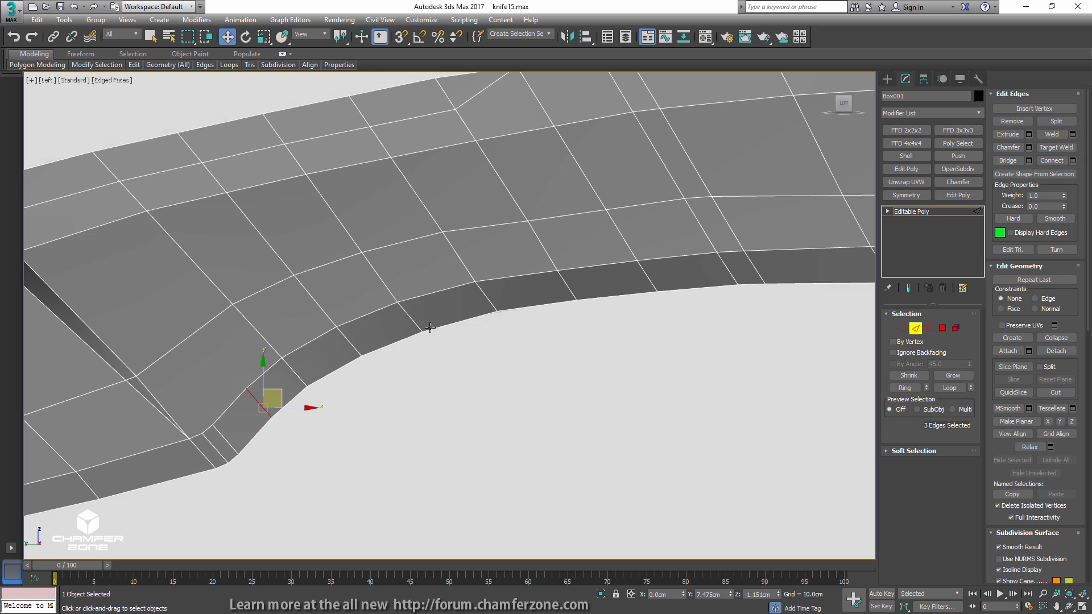
key(1)
click(420, 334)
drag(437, 318, 432, 318)
- Connect the new bevel vertices beside the notch corner to the nearest face vertices on both blade sides
scroll(430, 320, down, 2)
middle_drag(310, 355, 410, 307)
scroll(411, 307, up, 6)
click(411, 308)
scroll(399, 304, down, 2)
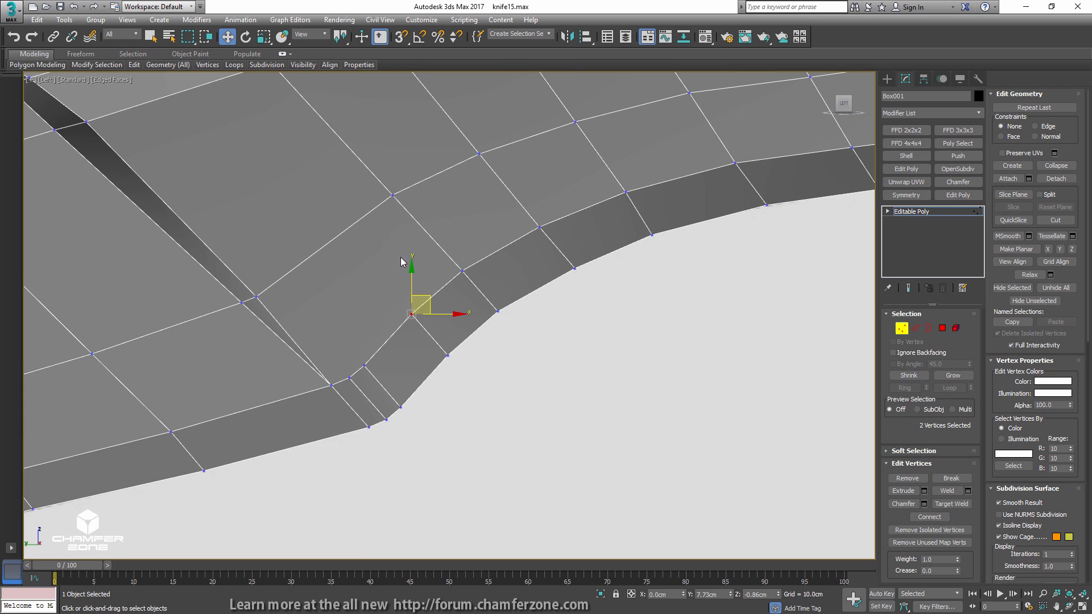
ctrl+drag(412, 189, 350, 362)
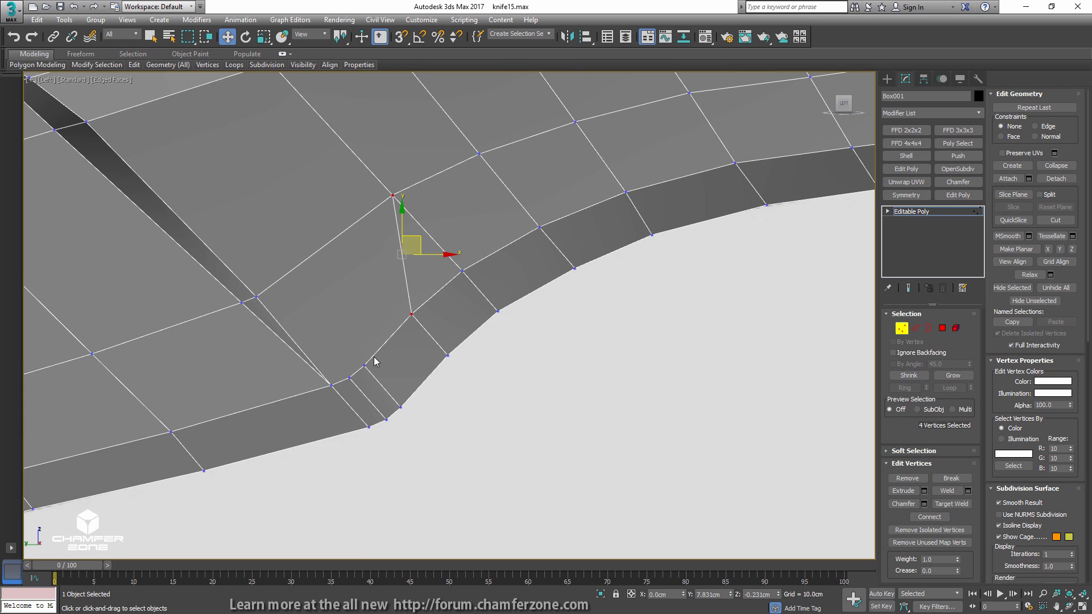
click(364, 365)
- Isolate the blade and connect the groove's upper vertices to the neighbouring face vertices on both sides near the spine
scroll(259, 306, down, 6)
key(1)
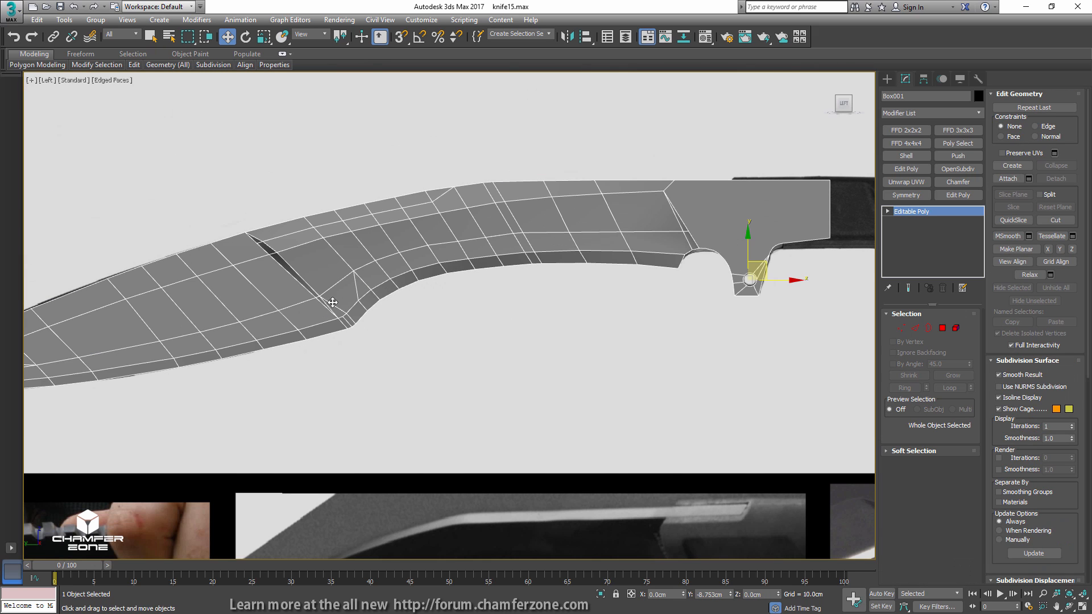
key(1)
drag(226, 276, 258, 234)
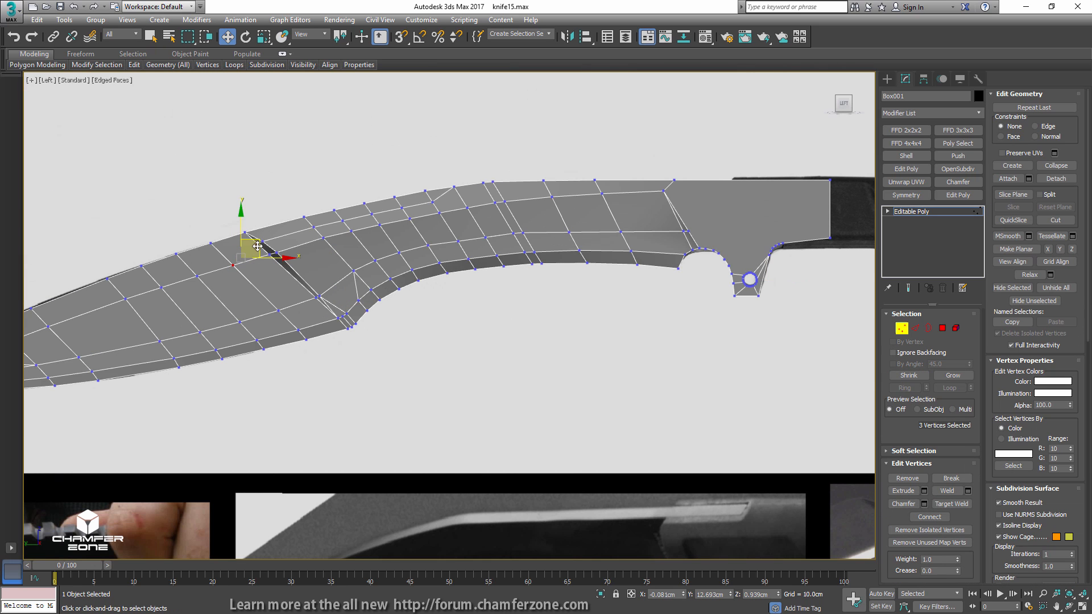
alt+middle_drag(258, 246, 233, 236)
key(alt+q)
scroll(233, 235, down, 6)
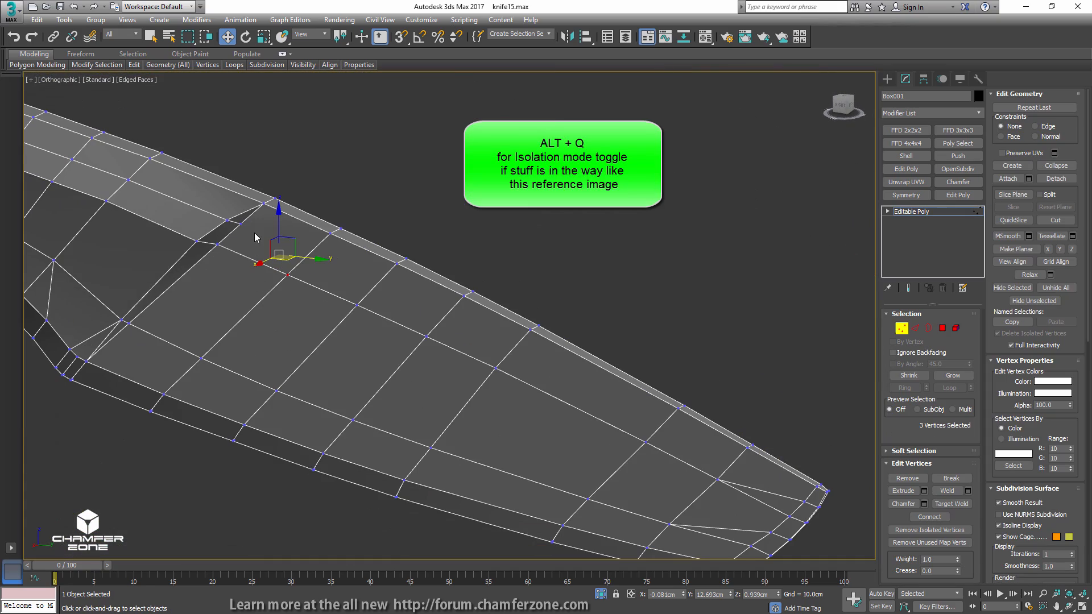
ctrl+click(241, 224)
alt+middle_drag(353, 239, 224, 261)
key(ctrl+shift+e)
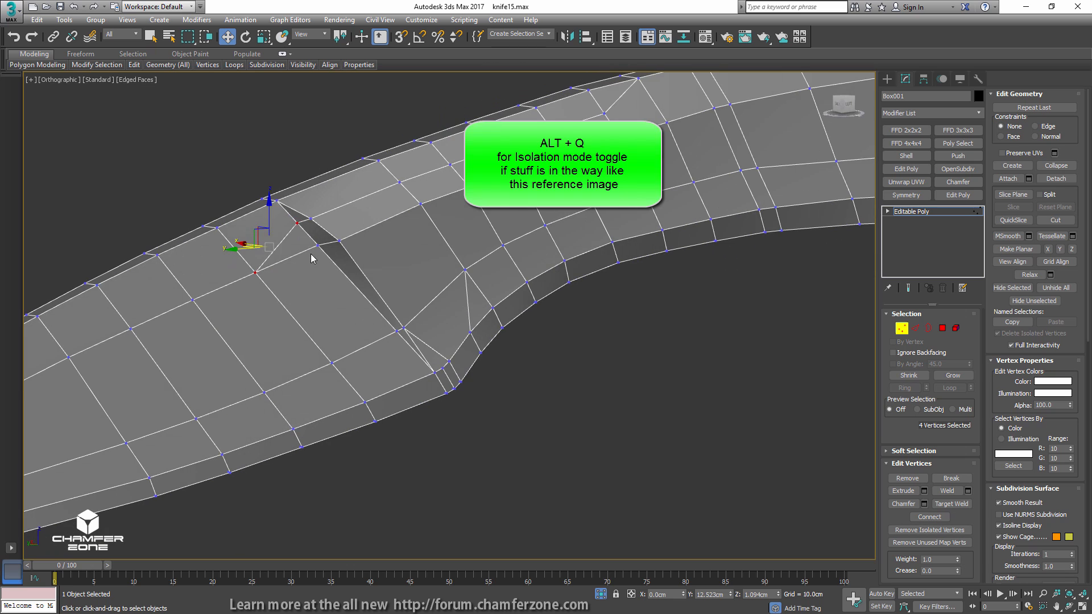
- Leave vertex editing and isolation mode, return to the left view, and save the scene as knife16.max
scroll(285, 275, down, 2)
alt+middle_drag(297, 264, 331, 263)
key(1)
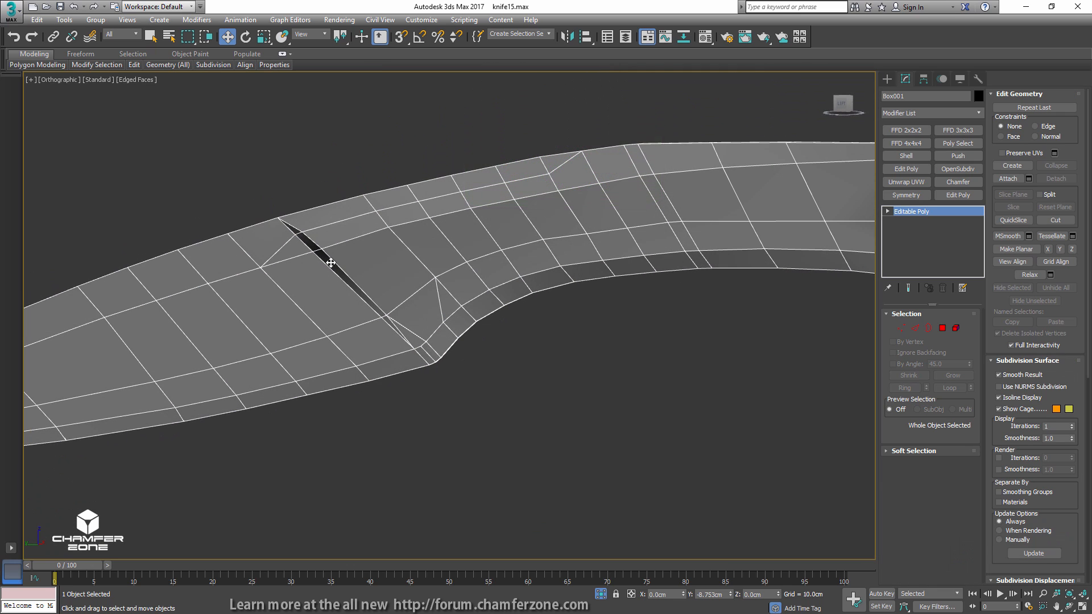
key(l)
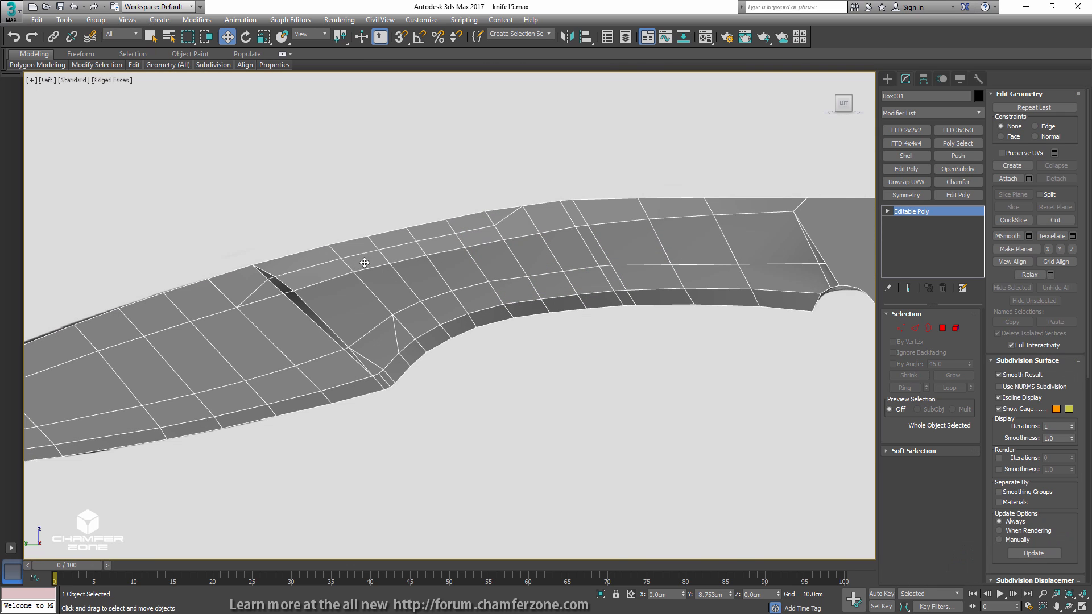
scroll(364, 262, down, 3)
key(q)
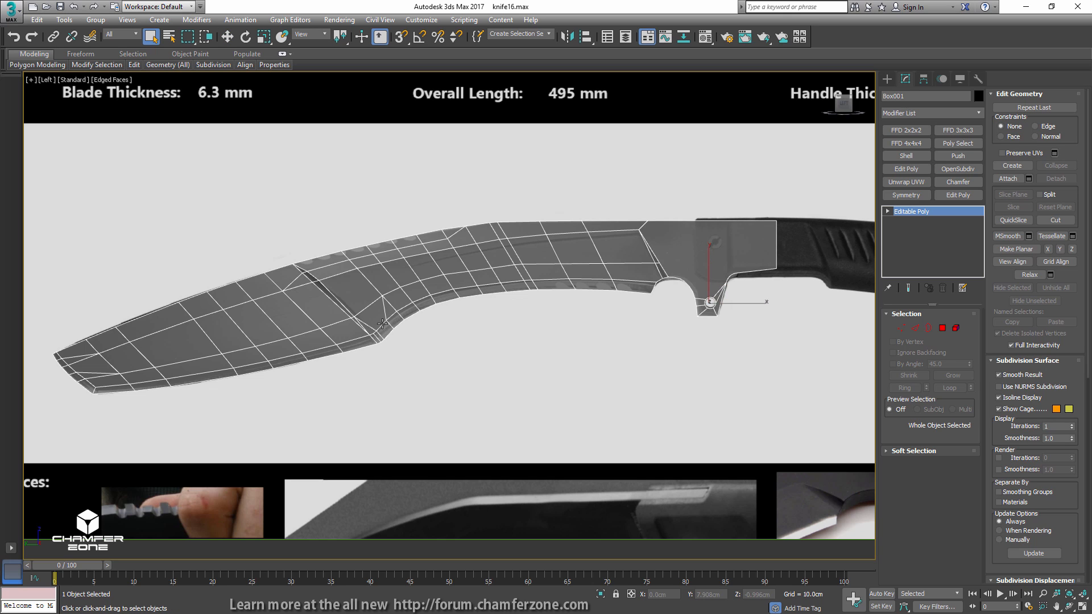
- Create a cylinder of about 0.23 cm radius and 0.83 cm height over the spine serration nearest the handle
middle_drag(220, 373, 410, 219)
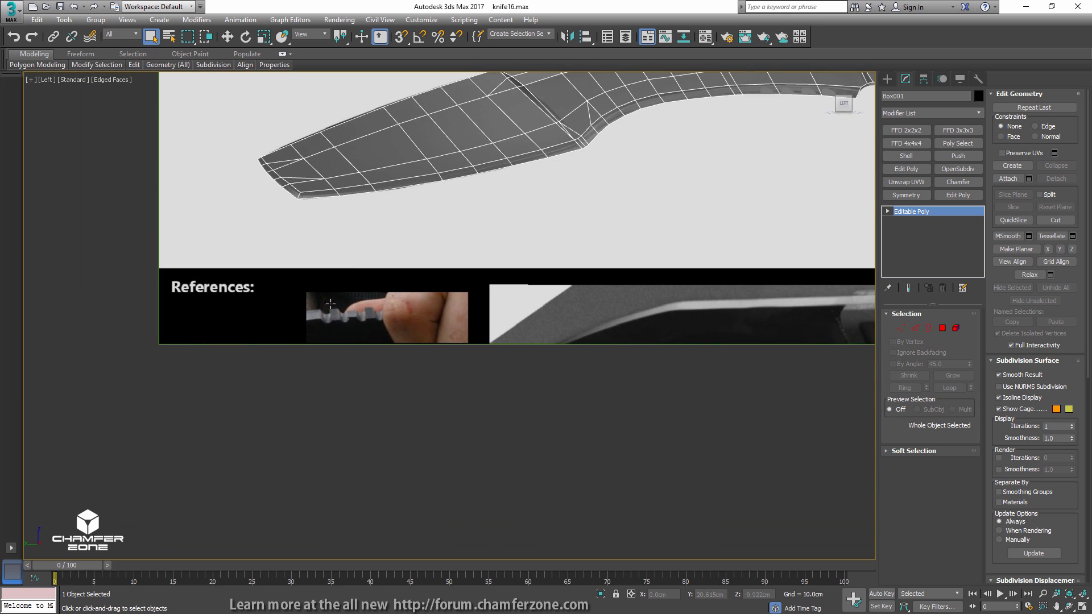
middle_drag(604, 140, 434, 360)
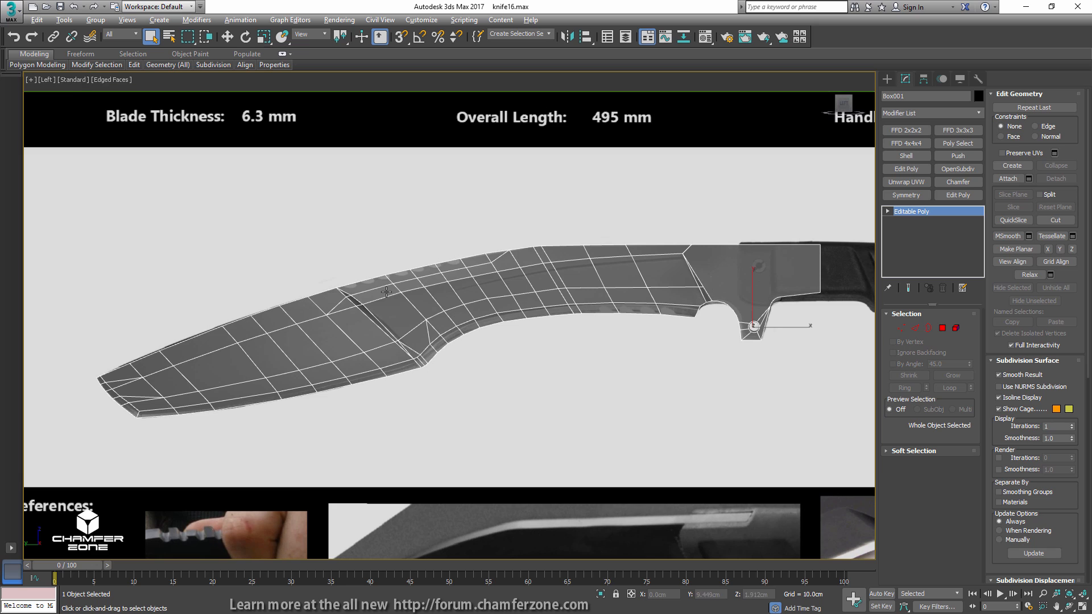
scroll(381, 286, up, 6)
scroll(381, 286, up, 1)
middle_drag(653, 177, 547, 228)
click(888, 83)
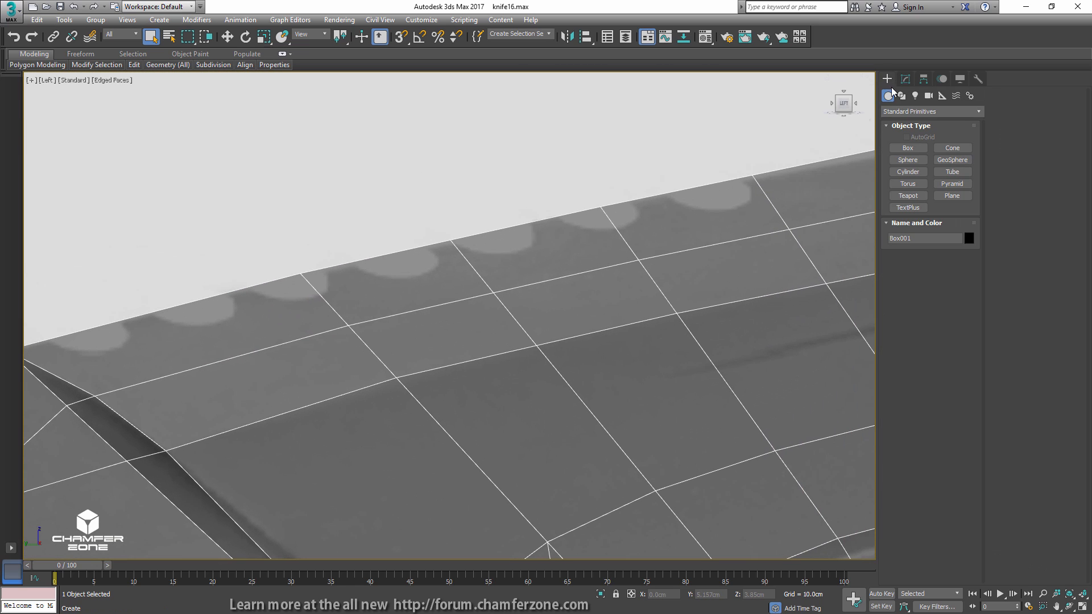
click(908, 171)
drag(704, 197, 730, 193)
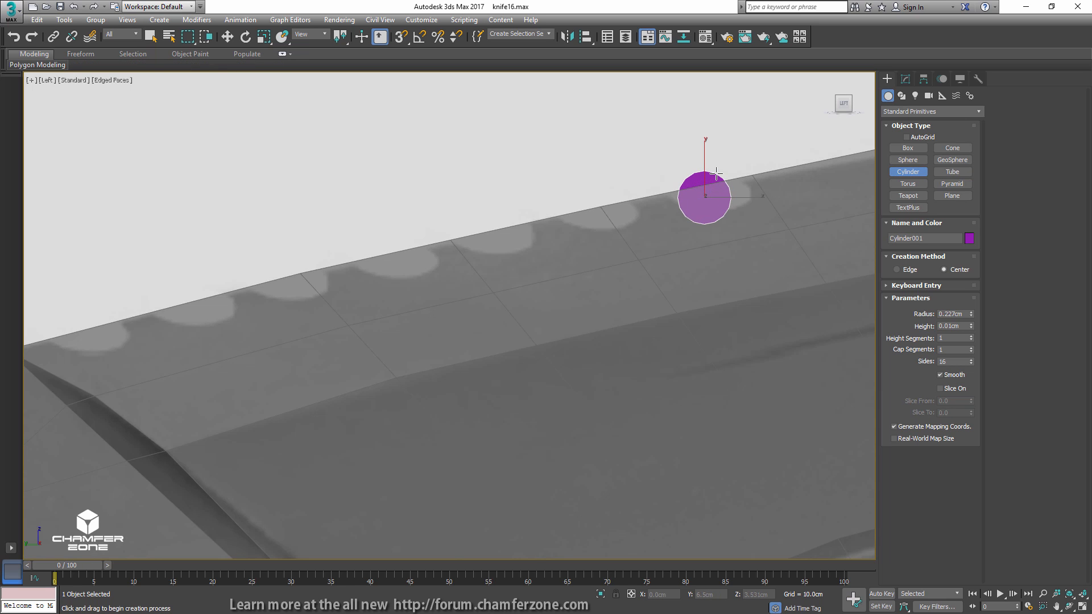
- Move the cylinder sideways through the blade so it spans the full blade thickness
alt+middle_drag(743, 103, 700, 195)
key(w)
drag(591, 185, 572, 182)
mouse_move(591, 185)
alt+middle_down()
mouse_move(676, 183)
mouse_move(587, 169)
alt+middle_up()
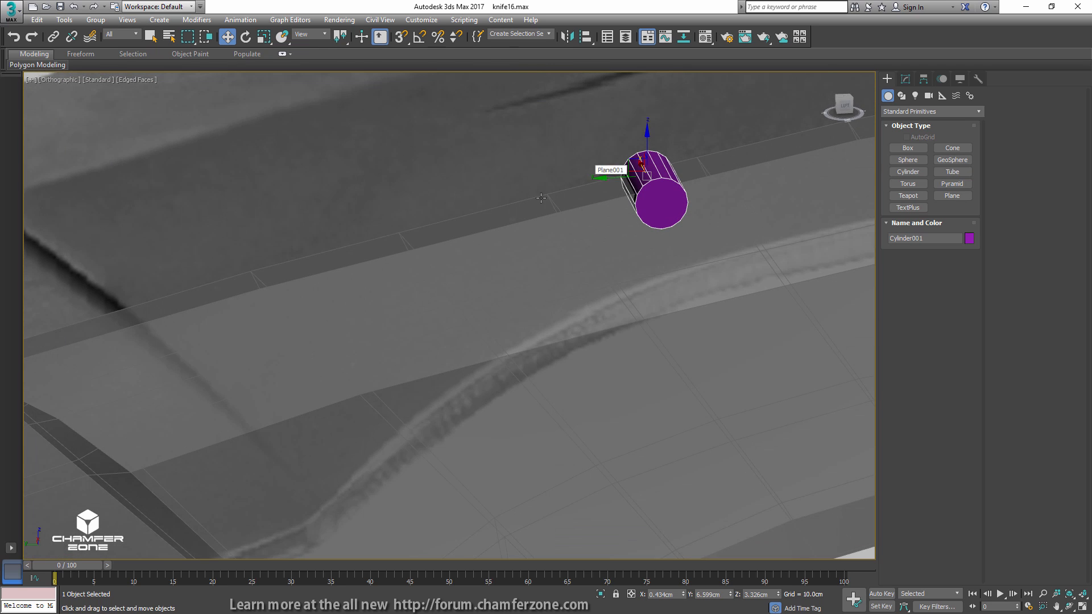
- Return to the left view and convert the cylinder to an Editable Poly
key(l)
scroll(381, 228, up, 10)
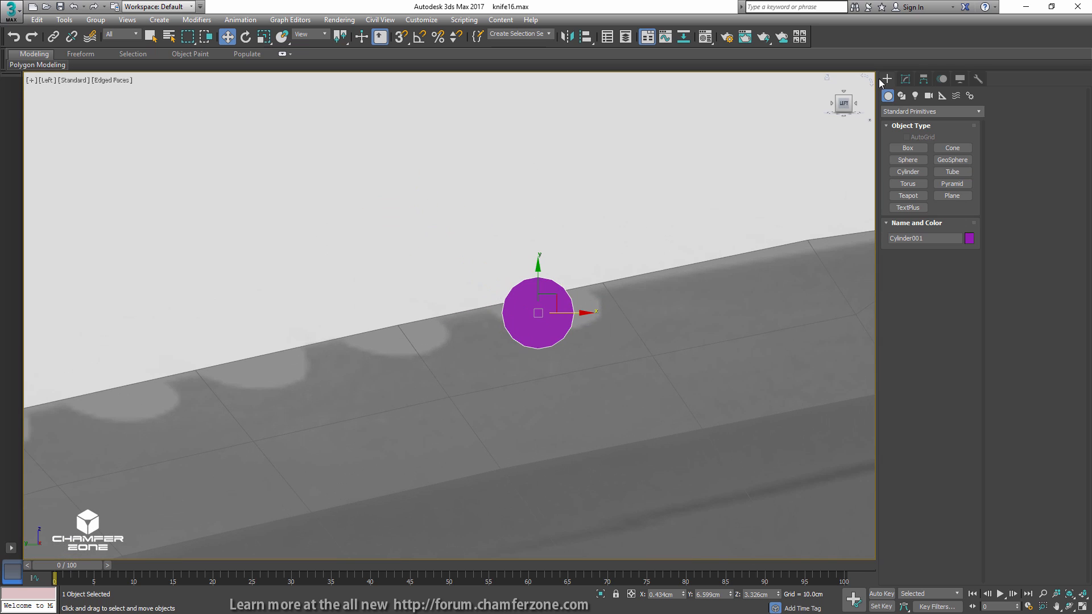
click(906, 79)
scroll(528, 292, up, 5)
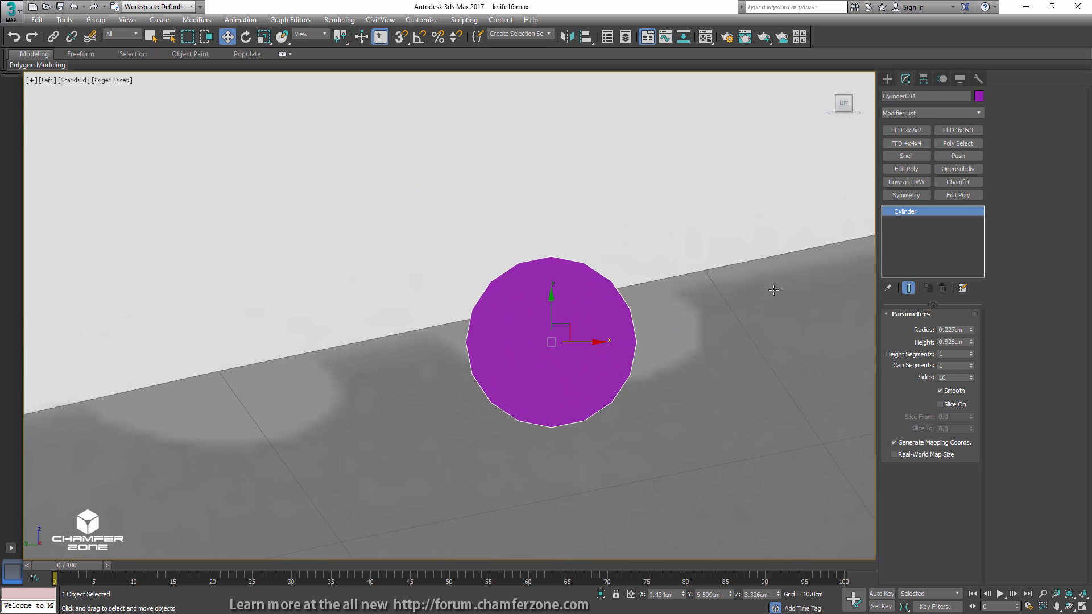
middle_drag(774, 291, 709, 233)
right_click(905, 211)
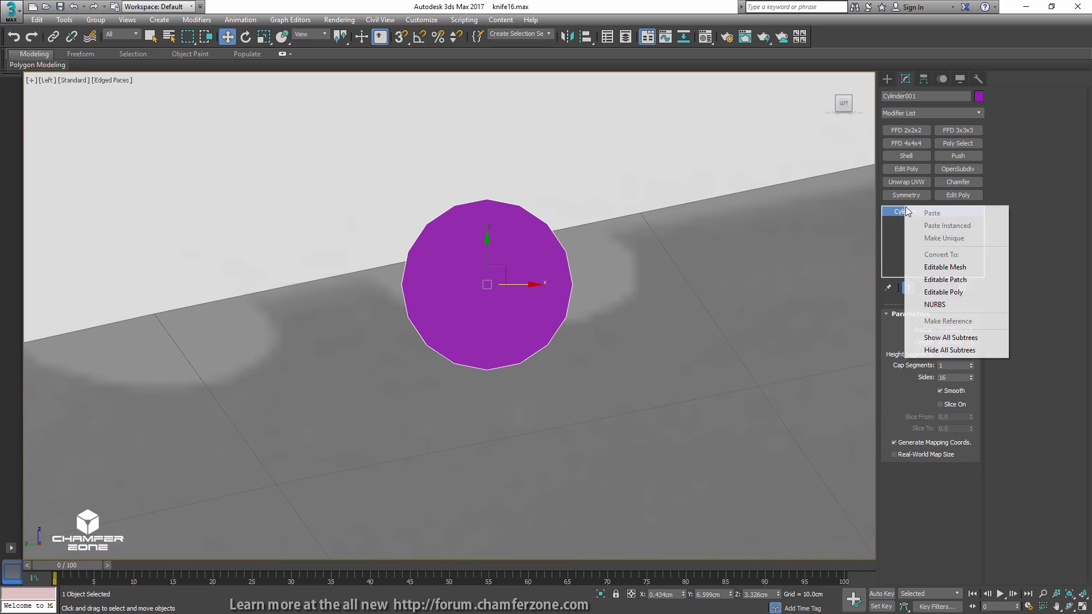
click(953, 292)
middle_drag(679, 250, 723, 253)
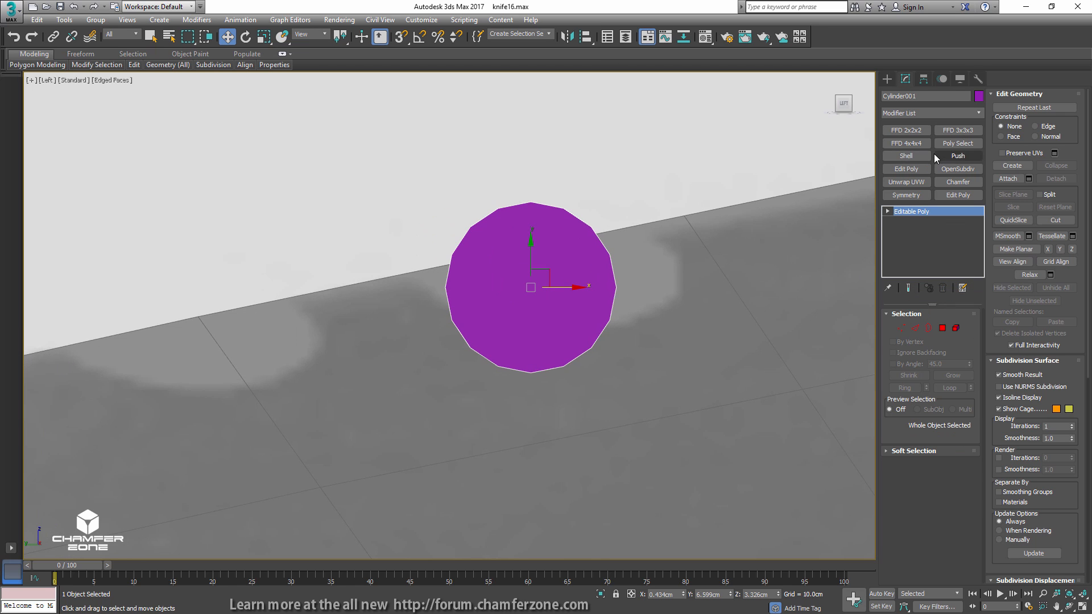
- Apply an FFD 2x2x2 modifier to the cylinder, pull its control points outward into a wider tilted oval, and collapse the modifier stack
click(908, 130)
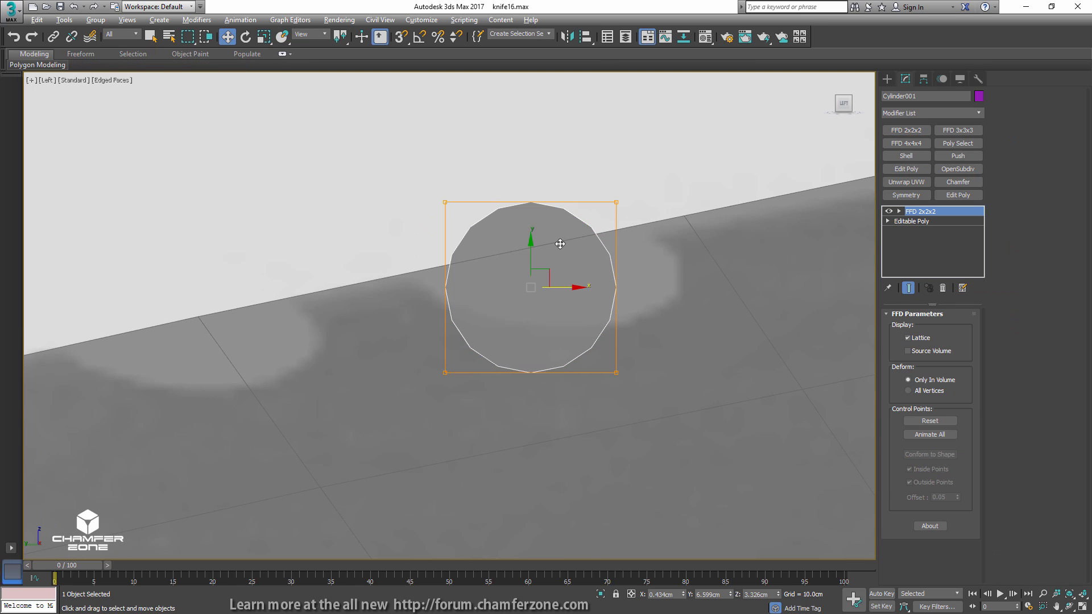
click(473, 265)
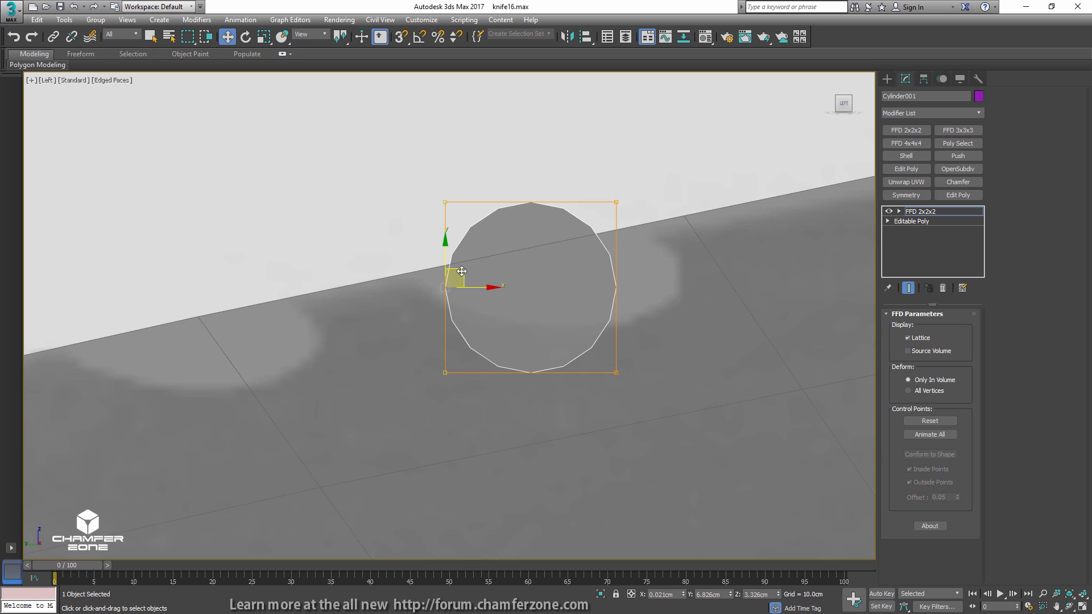
drag(462, 272, 380, 208)
drag(643, 178, 625, 145)
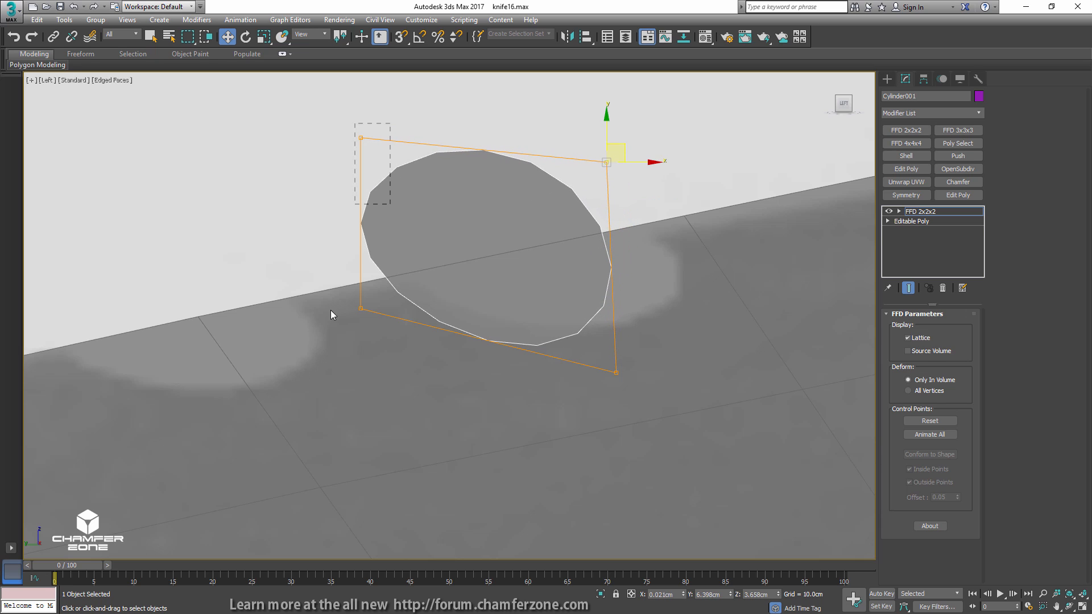
drag(332, 314, 332, 316)
drag(396, 224, 384, 224)
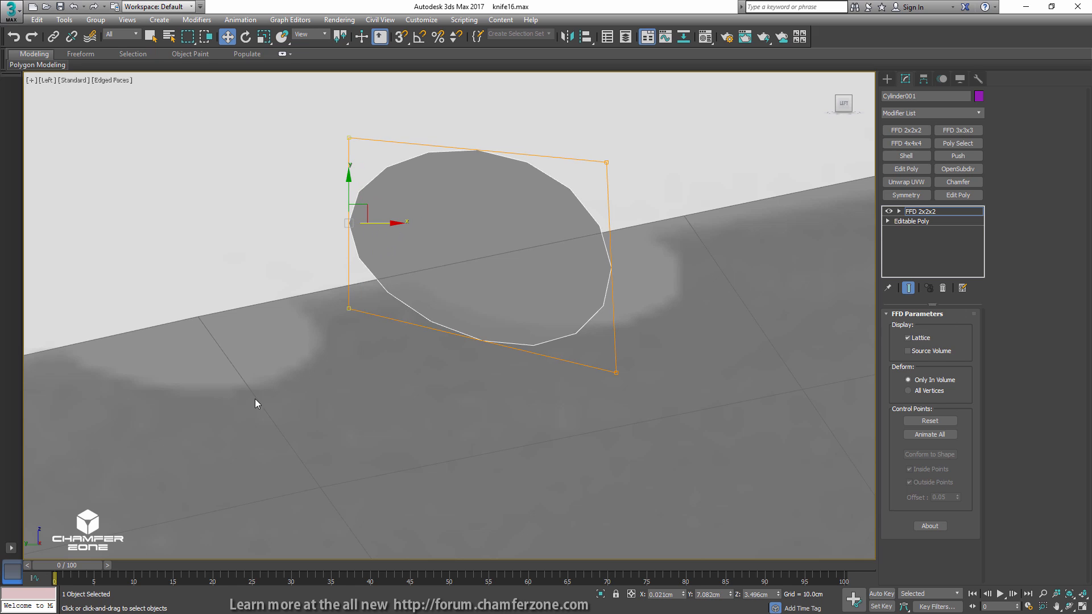
right_click(917, 211)
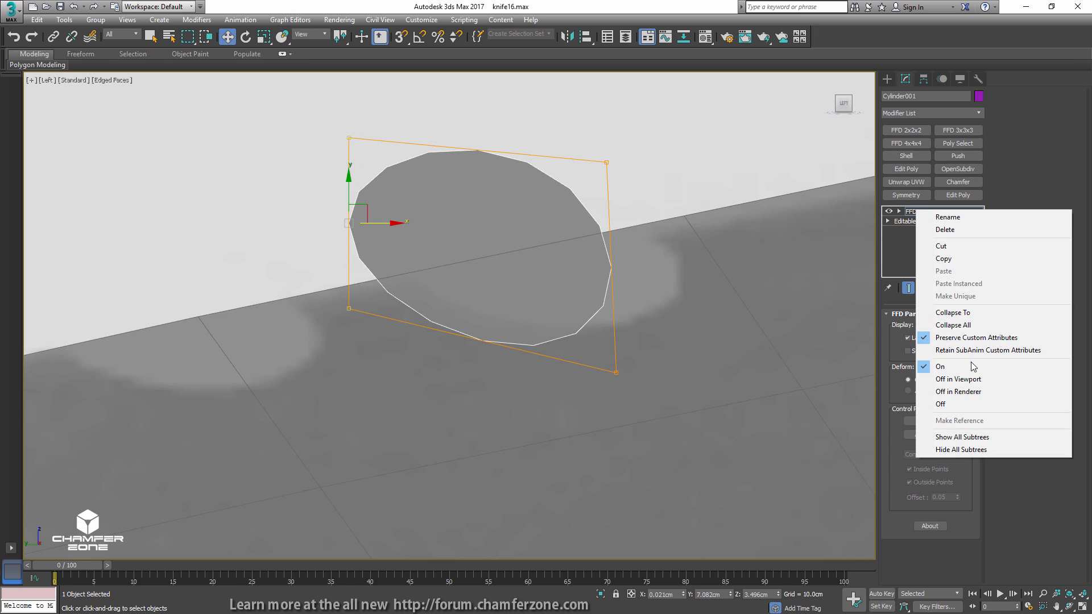
click(970, 319)
- Connect the two opposite rim vertices nearest the spine line with an edge across the cylinder's caps, and leave vertex editing
key(1)
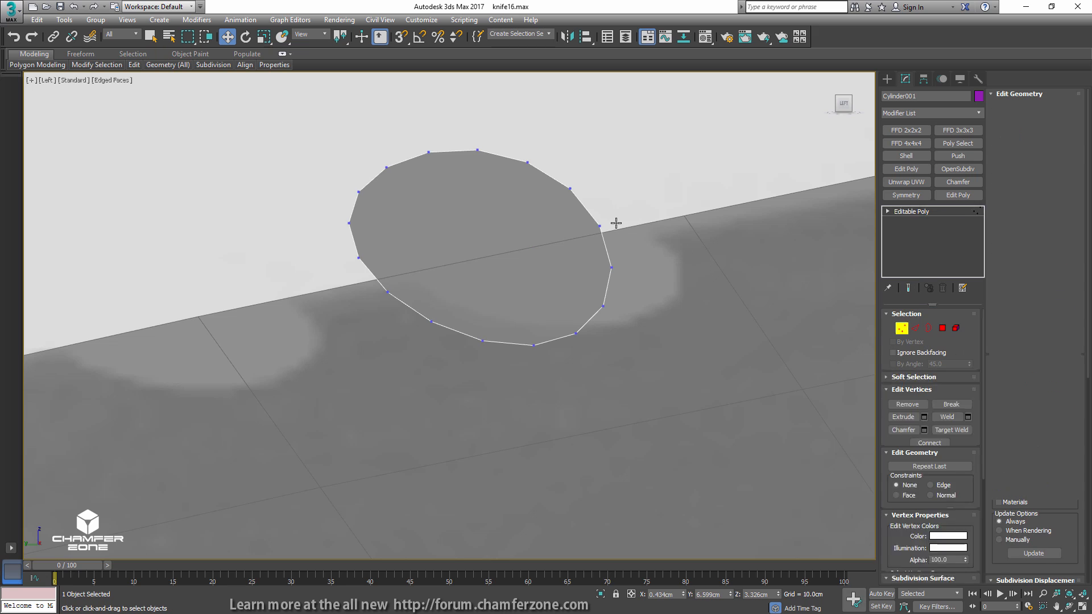
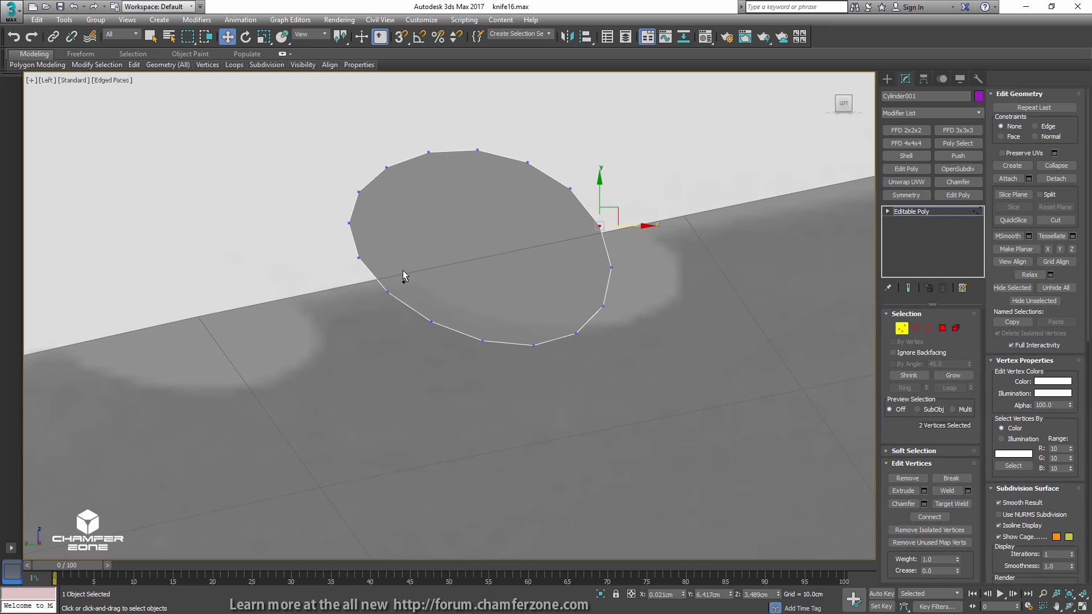
ctrl+drag(379, 245, 346, 272)
key(ctrl+shift+e)
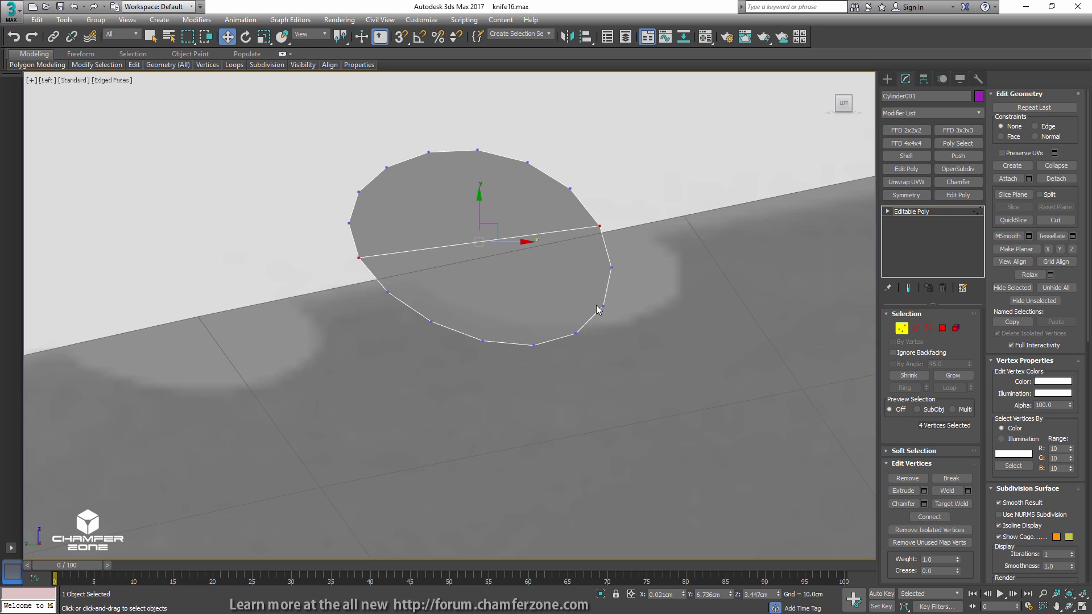
middle_drag(387, 265, 415, 254)
key(1)
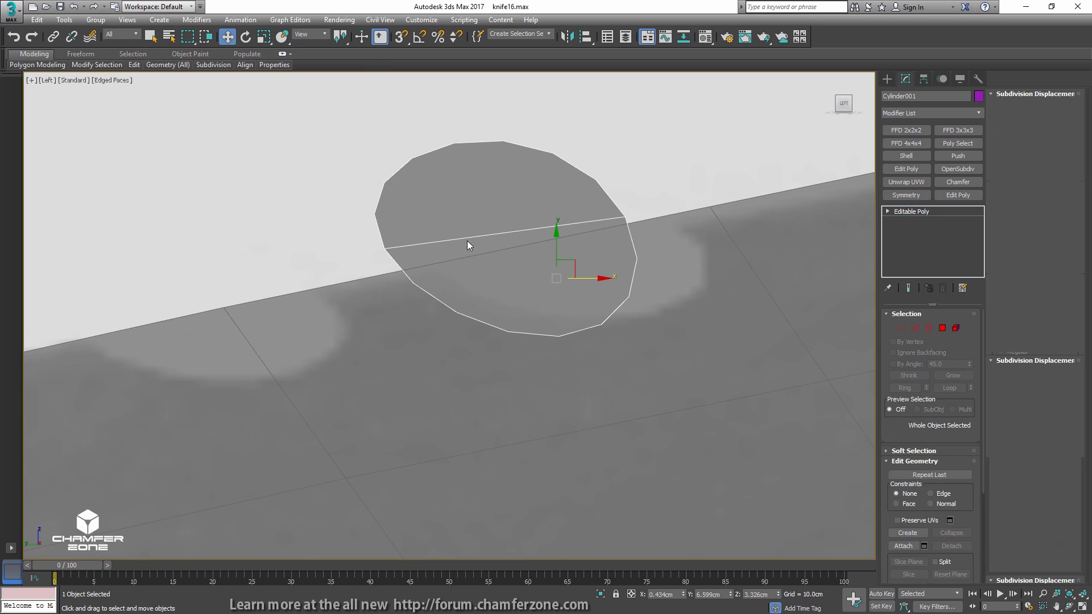
- Reposition the oval cylinder sideways over the spine serration nearest the handle
drag(573, 263, 624, 260)
key(e)
key(a)
key(w)
key(e)
key(w)
- Array the oval cylinder as 7 instances in a single row, with an incremental X move of -0.9 cm
scroll(617, 265, down, 10)
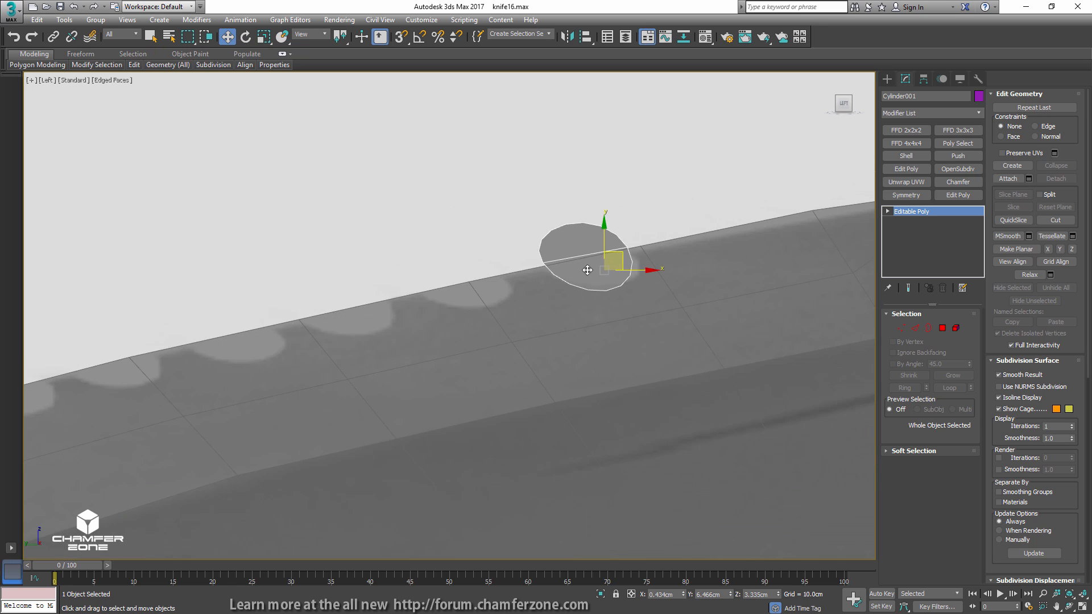
click(65, 20)
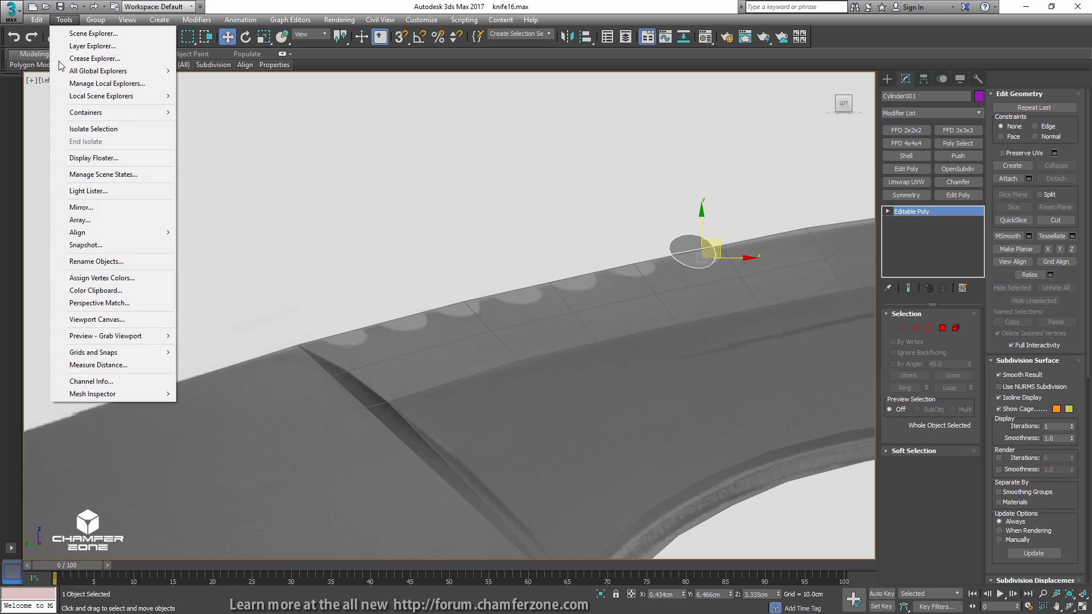
click(80, 222)
drag(534, 214, 608, 362)
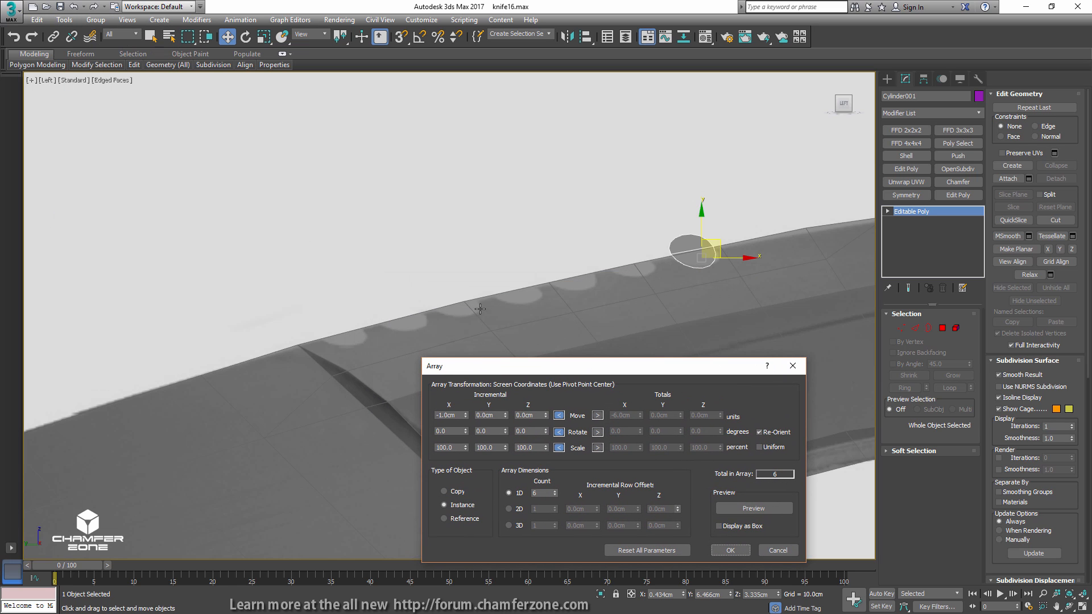
click(743, 509)
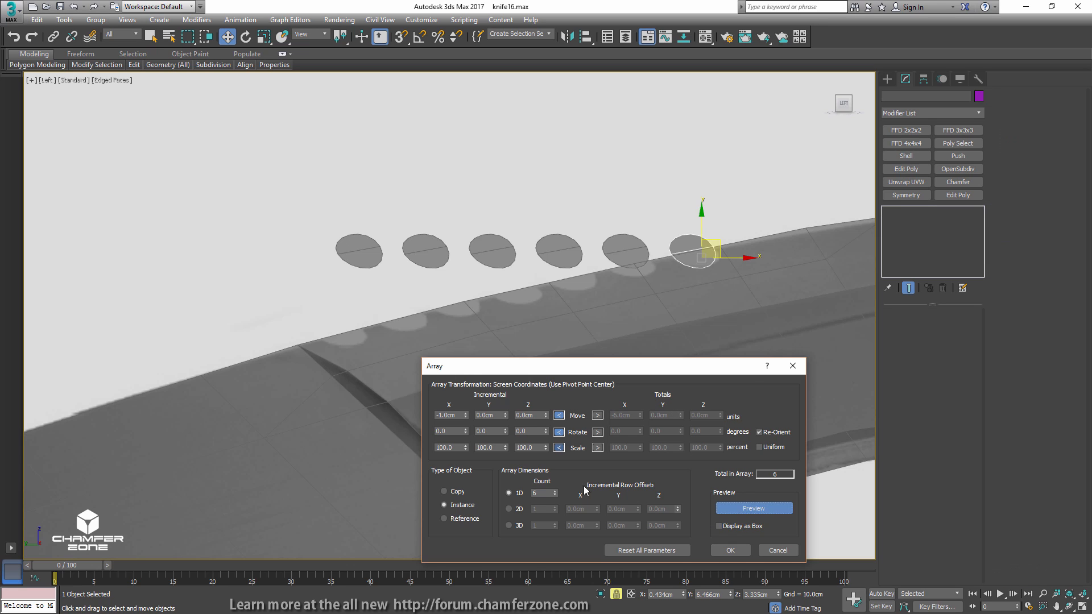
click(555, 491)
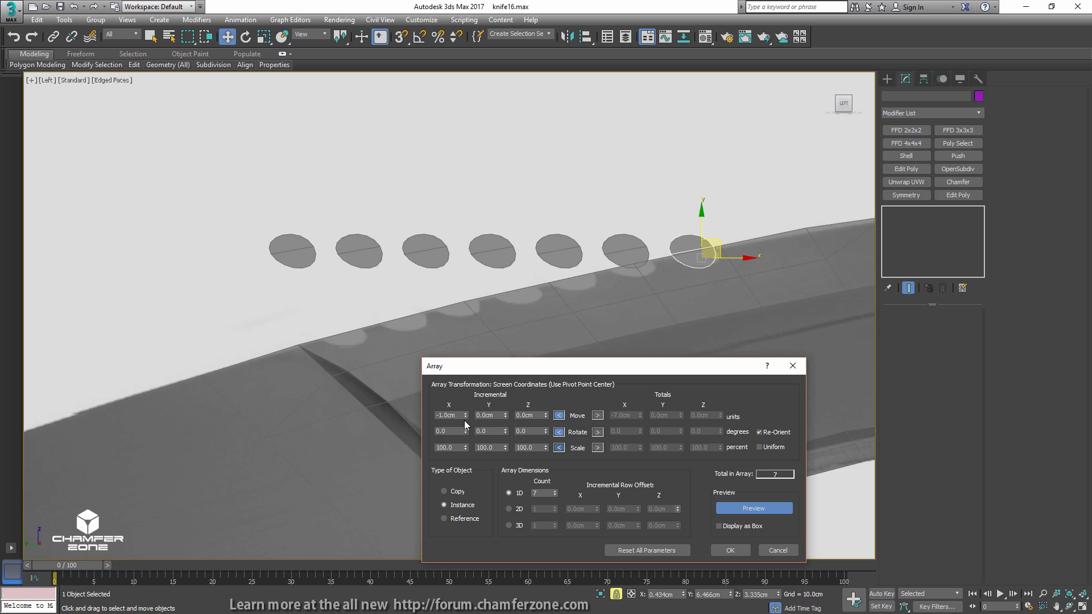
drag(465, 418, 465, 417)
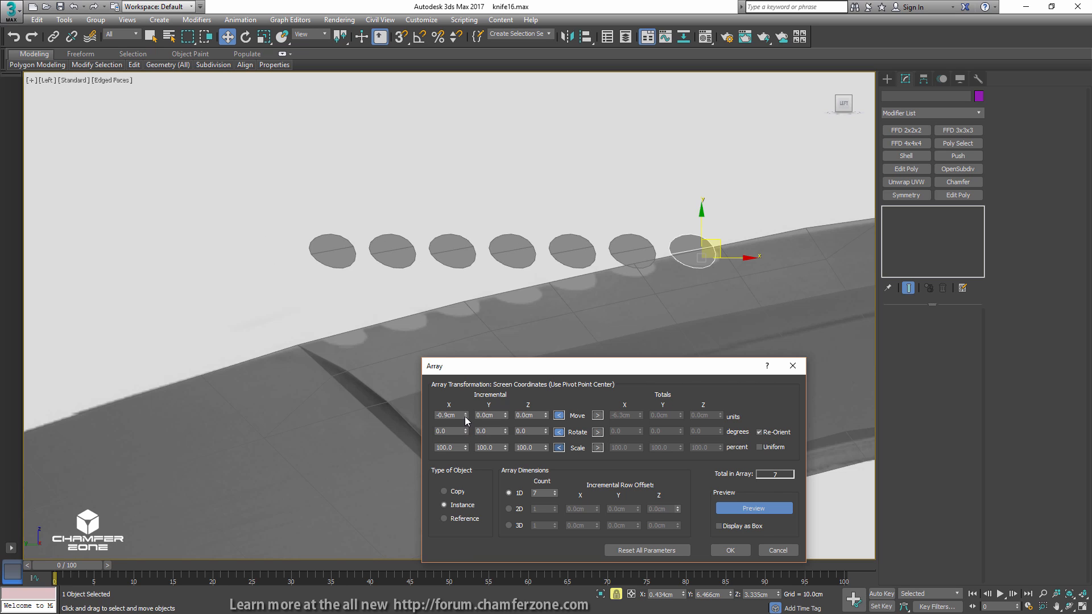
click(730, 550)
- Lower the three copies nearest the original cylinder vertically onto their spine serrations
click(630, 263)
scroll(630, 263, up, 5)
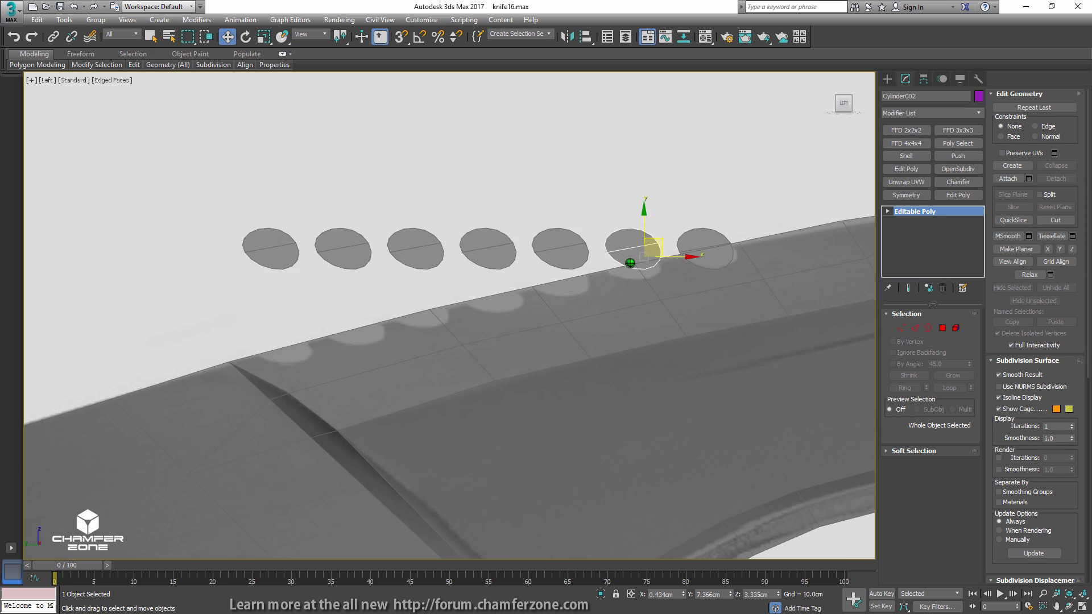
drag(658, 203, 658, 239)
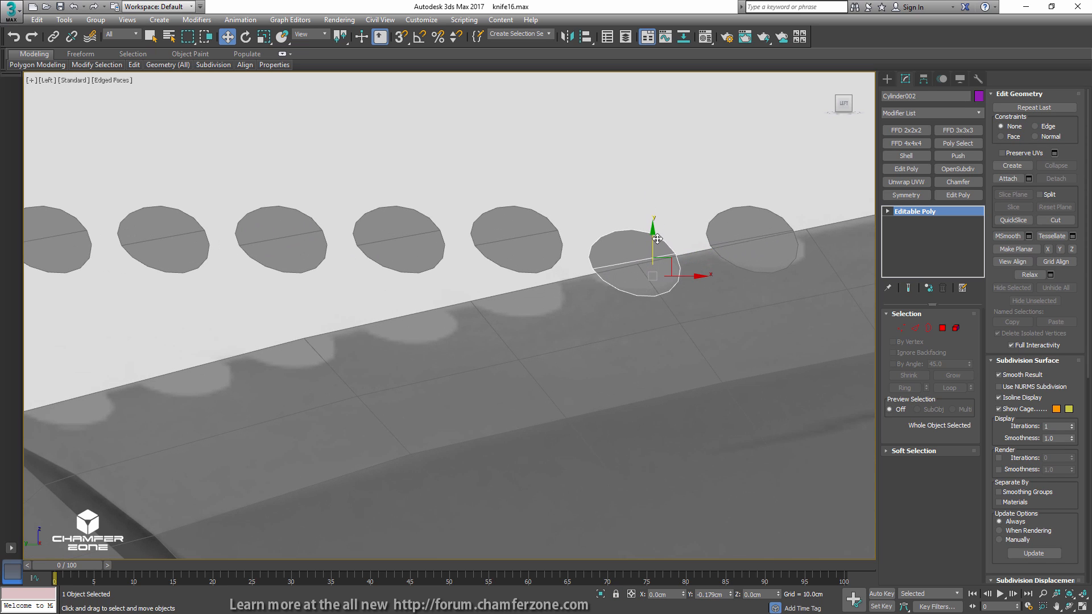
click(491, 233)
drag(537, 224, 544, 271)
click(394, 237)
drag(426, 220, 428, 296)
- Lower the remaining three cylinder copies vertically onto the spine serrations farthest from the original
middle_drag(337, 272, 455, 228)
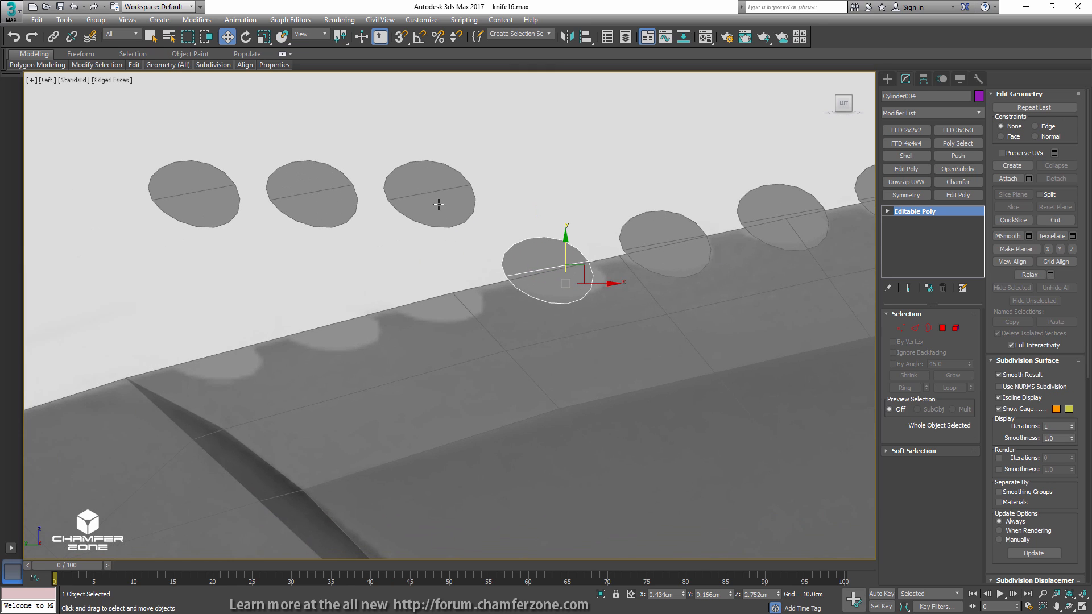
click(439, 203)
drag(452, 193, 460, 280)
click(325, 191)
drag(329, 181, 351, 306)
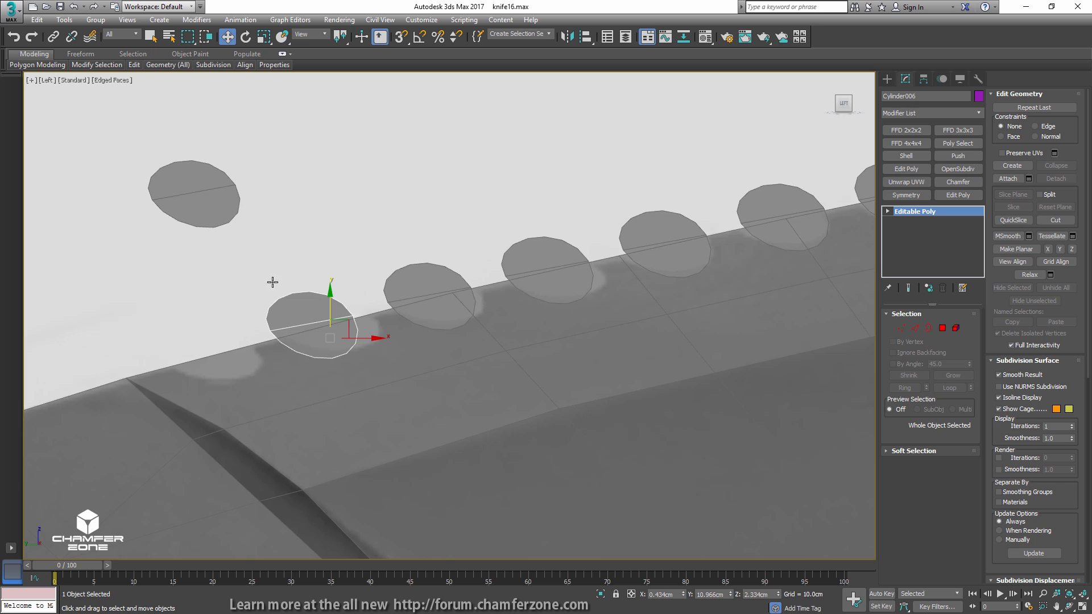
middle_drag(272, 282, 422, 242)
click(347, 153)
drag(365, 140, 366, 301)
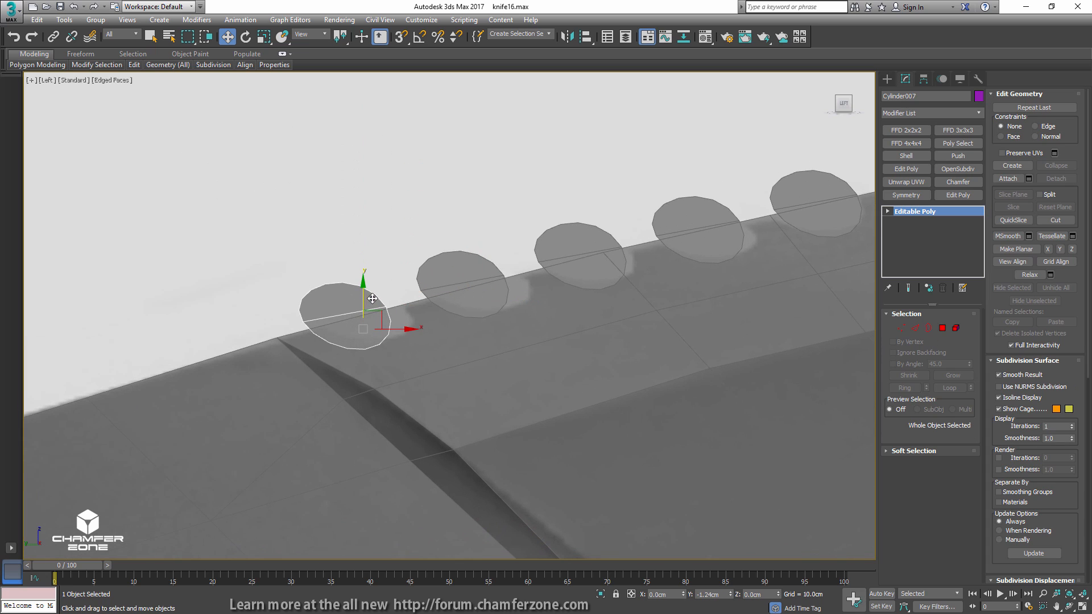
- Attach the six other cylinders to the last lowered copy so they form one object, and turn off its see-through display
alt+middle_drag(504, 237, 559, 253)
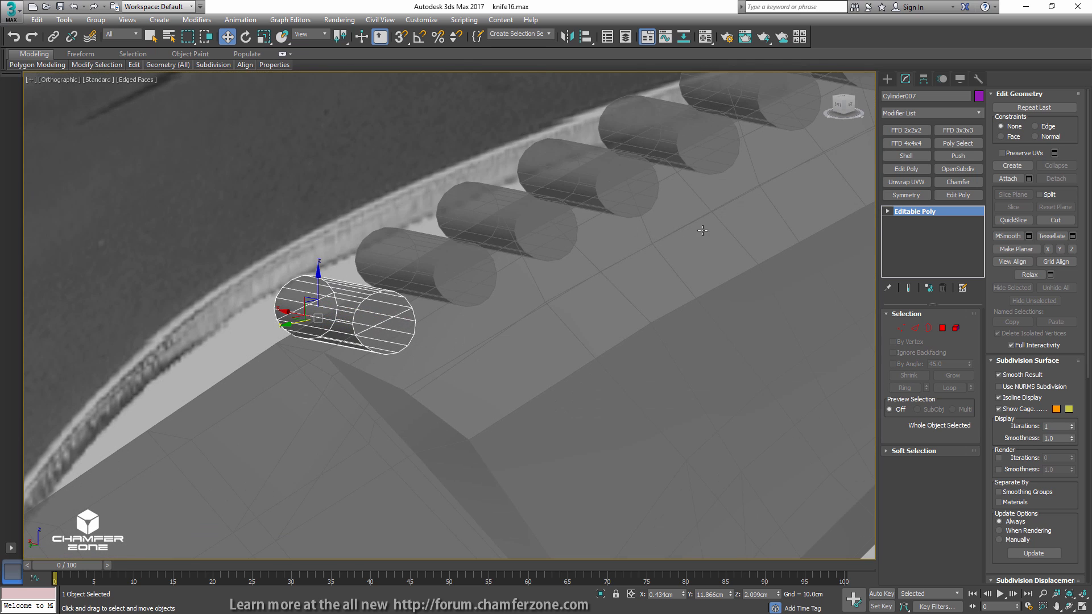
click(918, 213)
click(1008, 179)
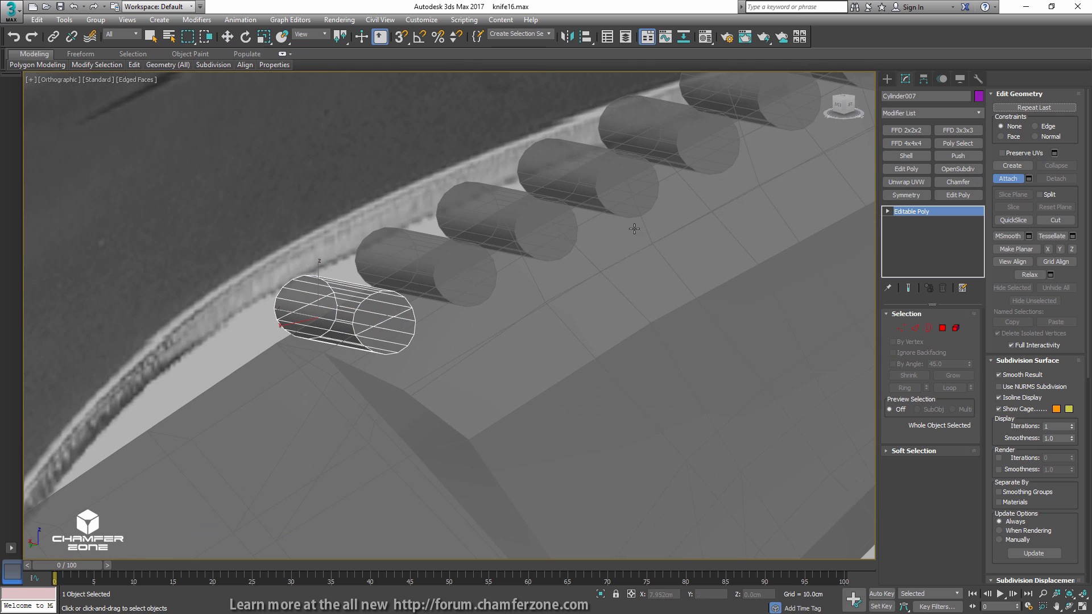
click(417, 244)
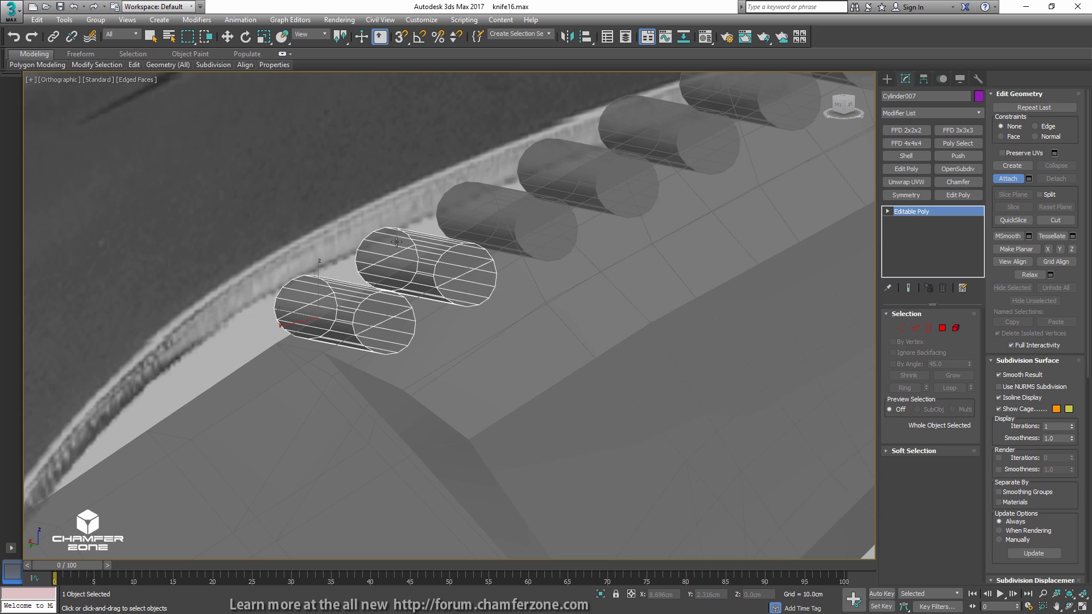
click(496, 221)
middle_drag(496, 221, 423, 303)
click(493, 251)
click(579, 203)
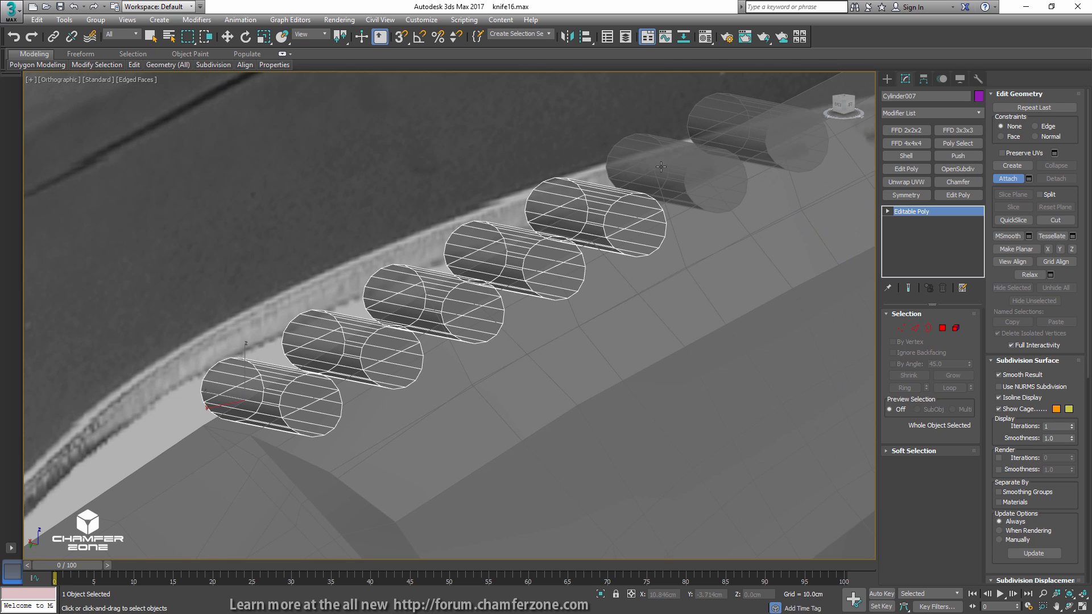
click(677, 156)
click(753, 132)
alt+middle_drag(716, 177, 632, 214)
key(alt+x)
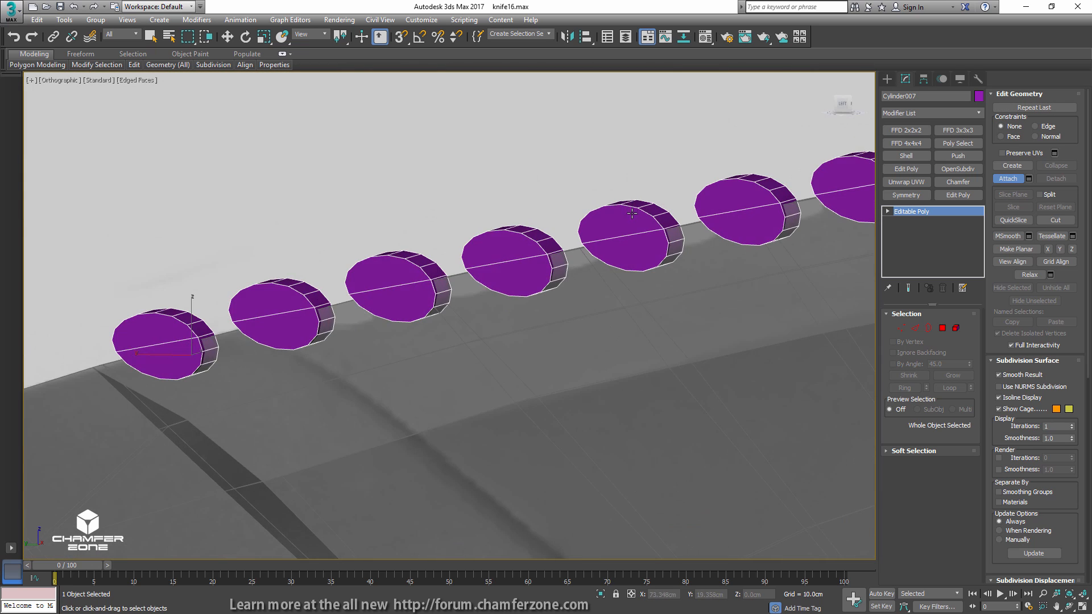
- Return to the left view and subtract the attached cylinders from the blade with ProBoolean, using Subtraction and No Edge Removal
key(l)
right_click(408, 266)
click(406, 266)
scroll(404, 266, up, 5)
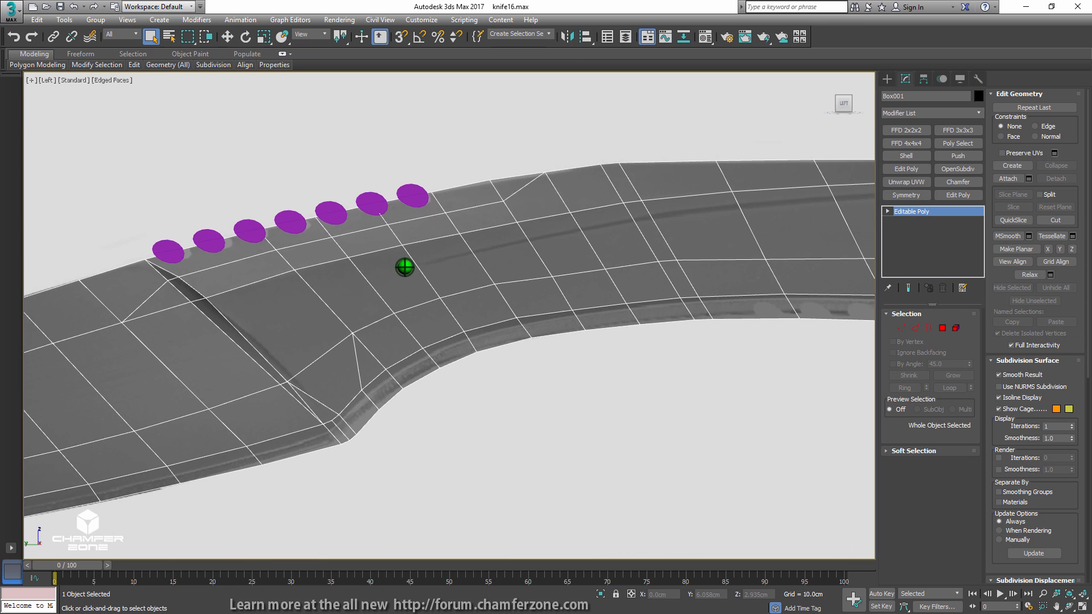
click(887, 78)
click(901, 111)
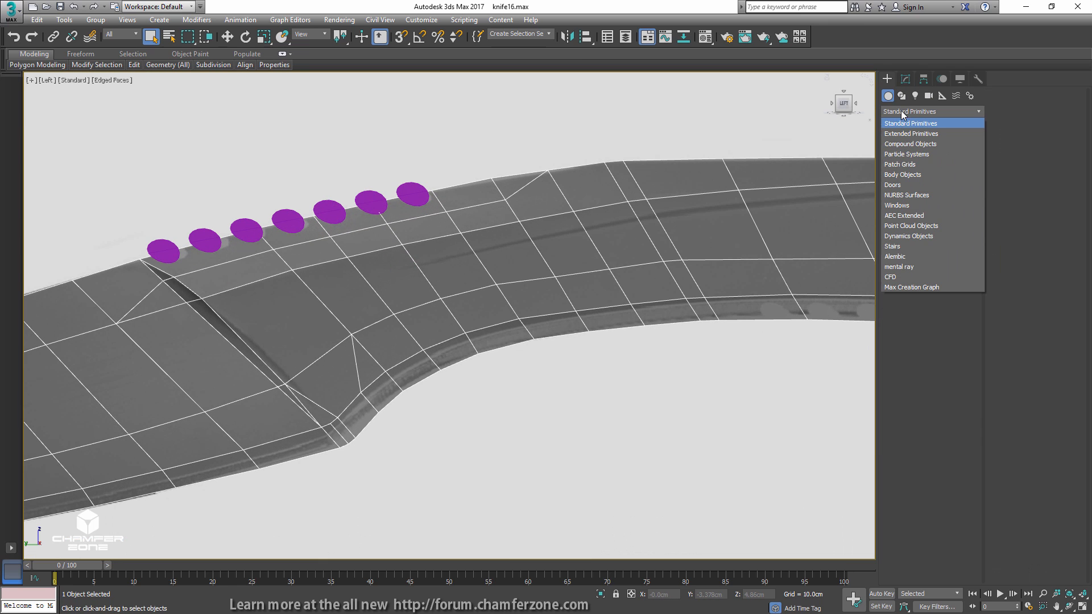
click(900, 144)
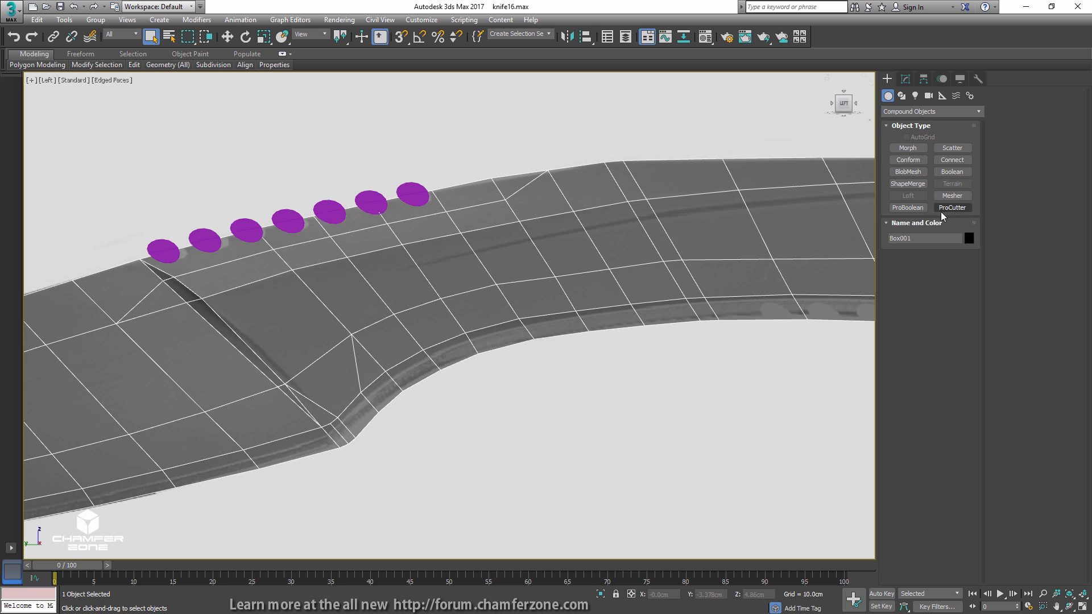
click(908, 208)
click(1004, 407)
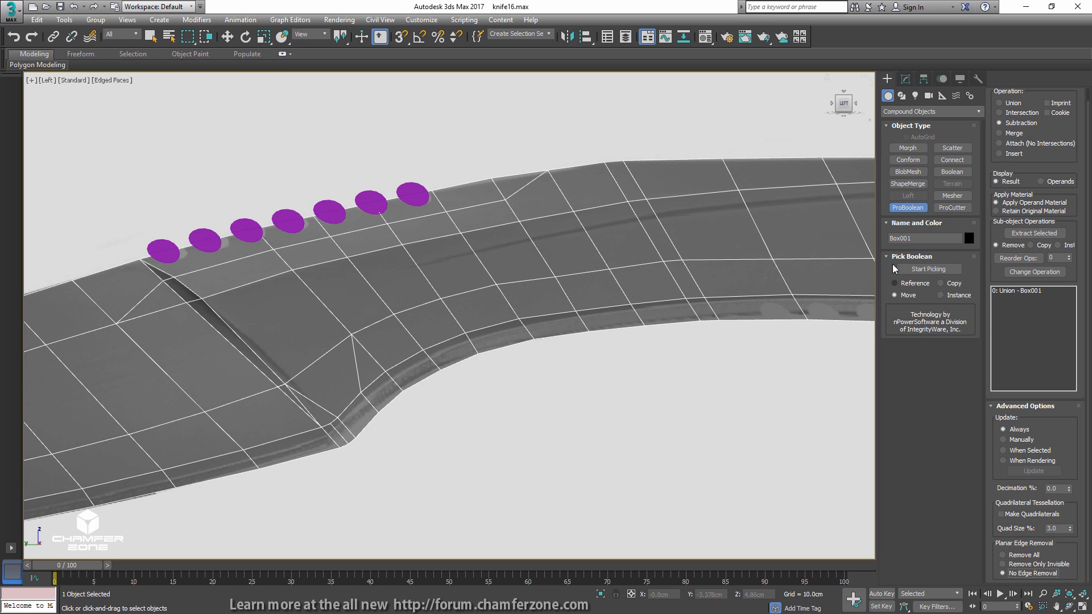
click(928, 269)
click(419, 197)
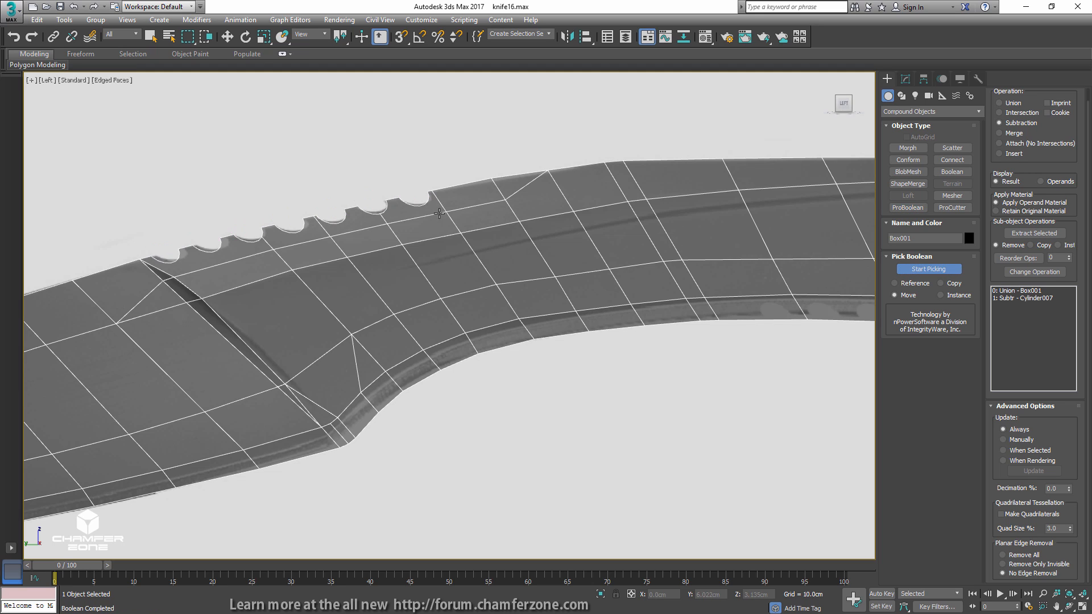
- Convert the blade's boolean result to an Editable Poly and enter vertex editing to inspect the cut serrations
alt+middle_drag(419, 197, 443, 199)
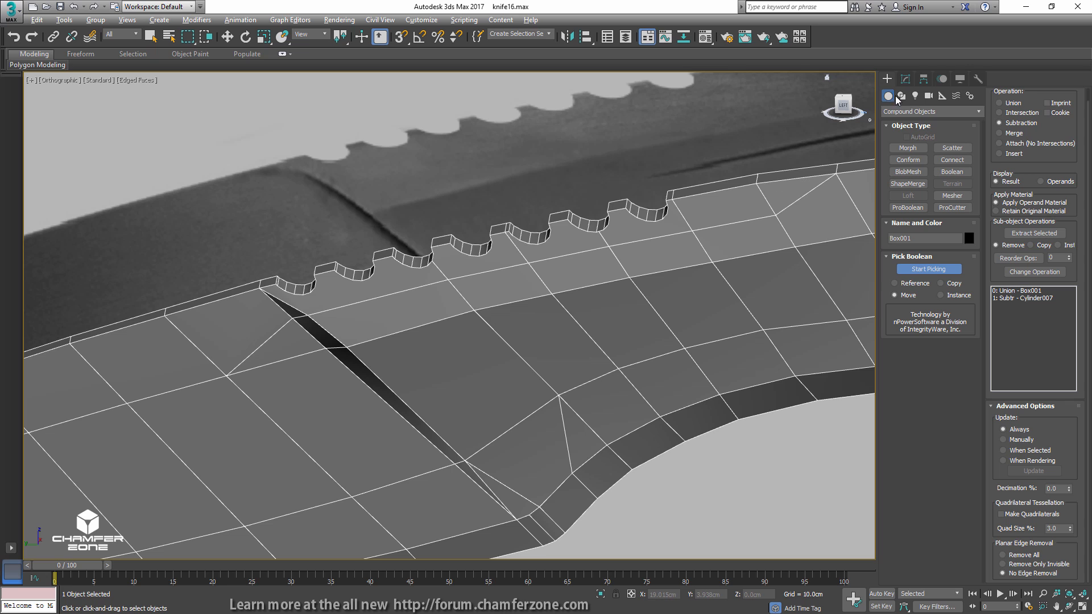
click(906, 79)
right_click(914, 214)
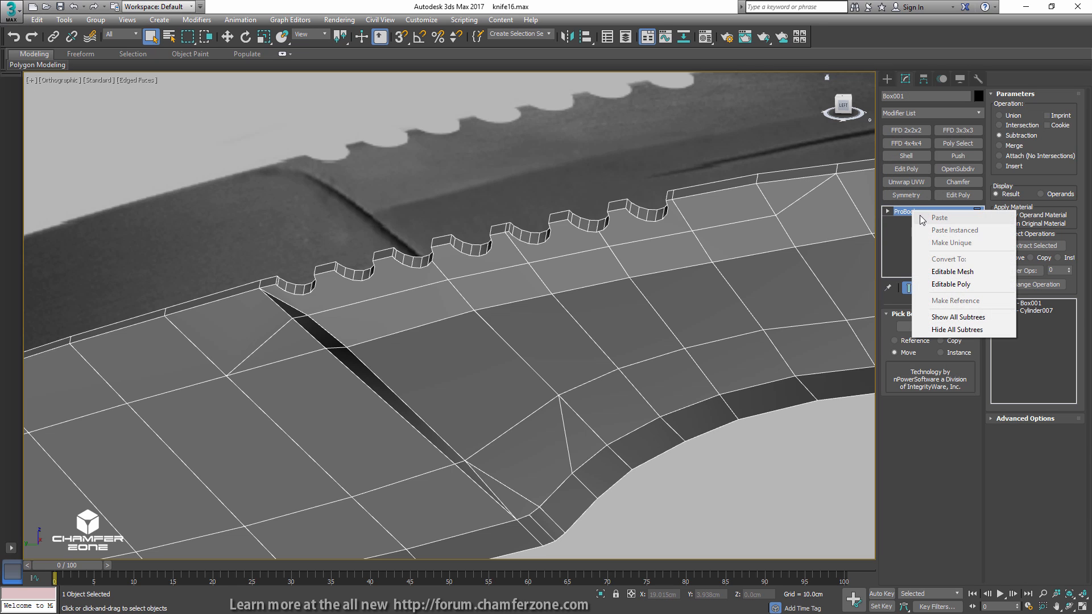
click(935, 286)
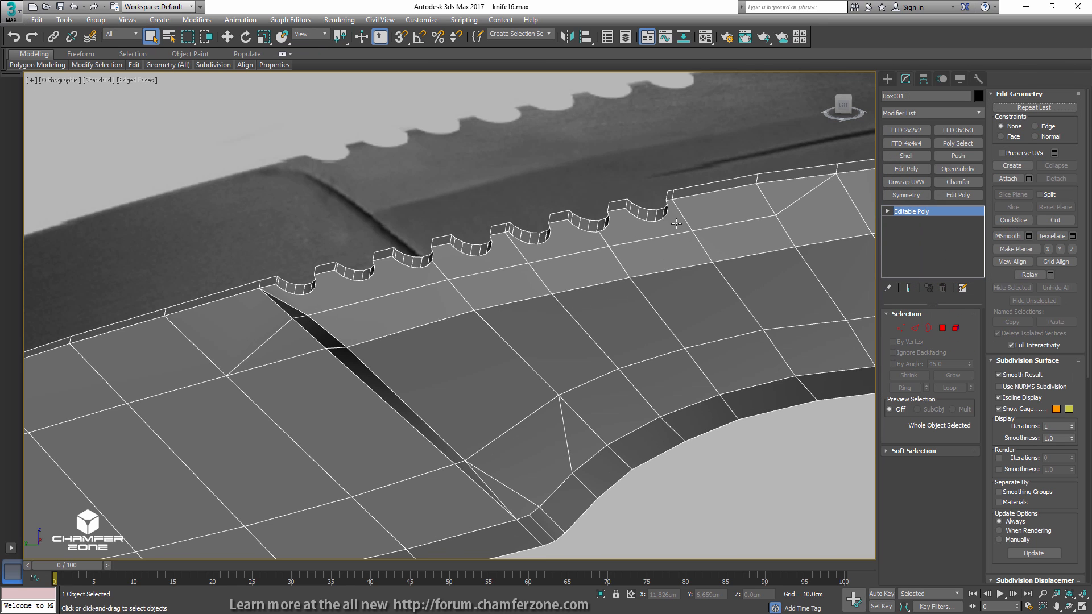
key(1)
scroll(628, 218, up, 5)
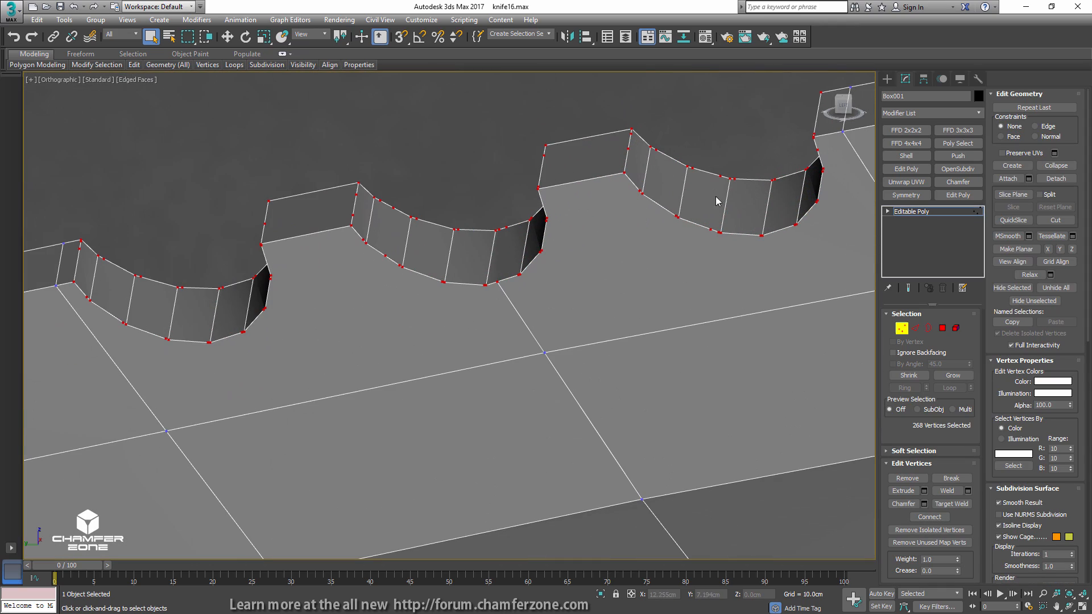
scroll(455, 286, down, 7)
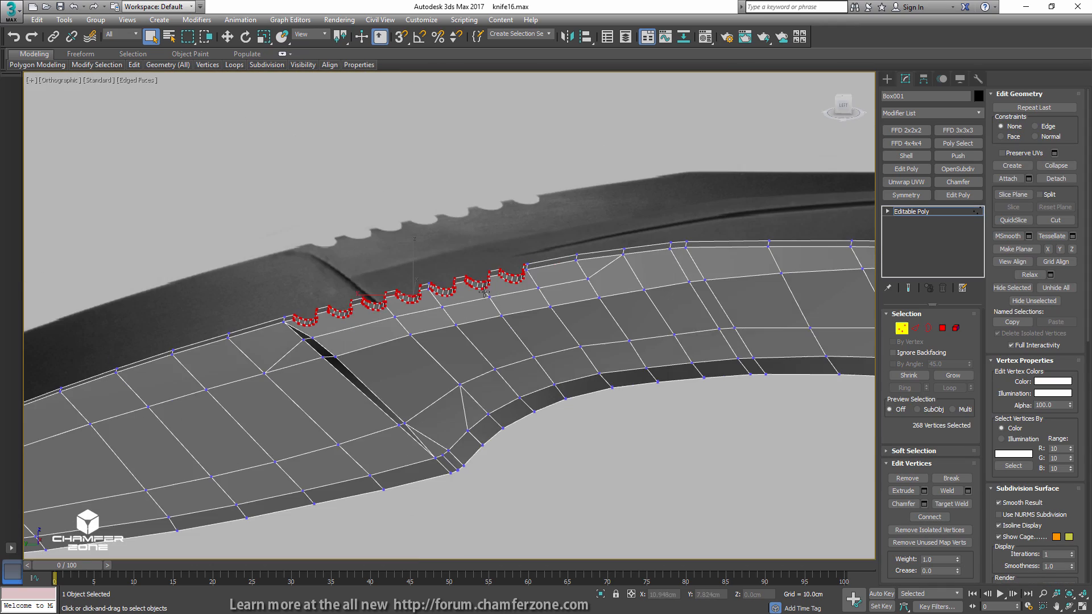
- Start a Slice Plane with Split enabled at the blade's edge level and switch to the top view
alt+middle_drag(538, 289, 495, 299)
key(1)
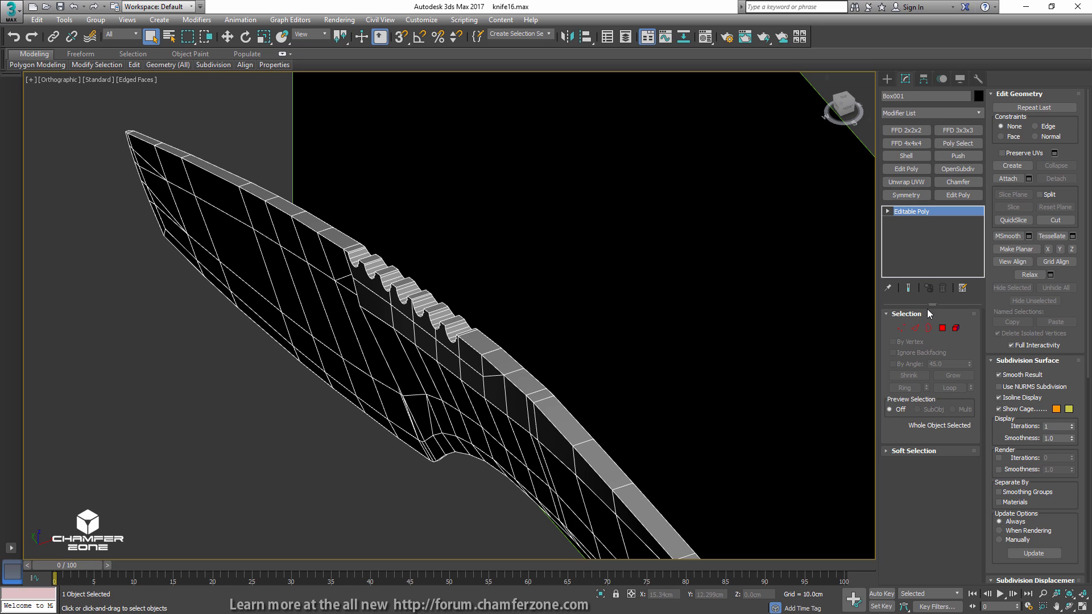
click(915, 328)
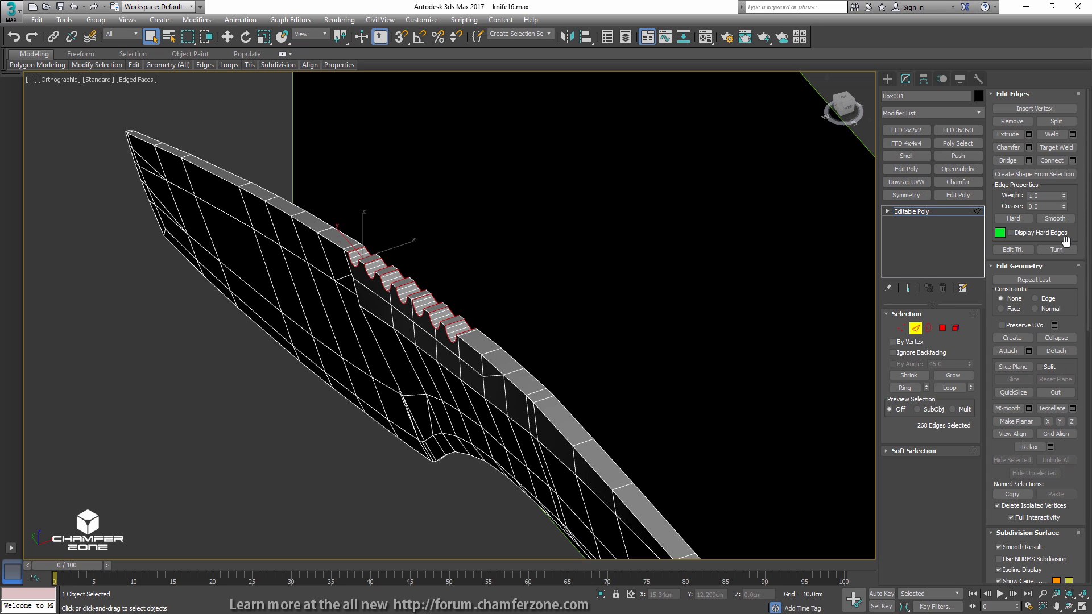
click(1014, 366)
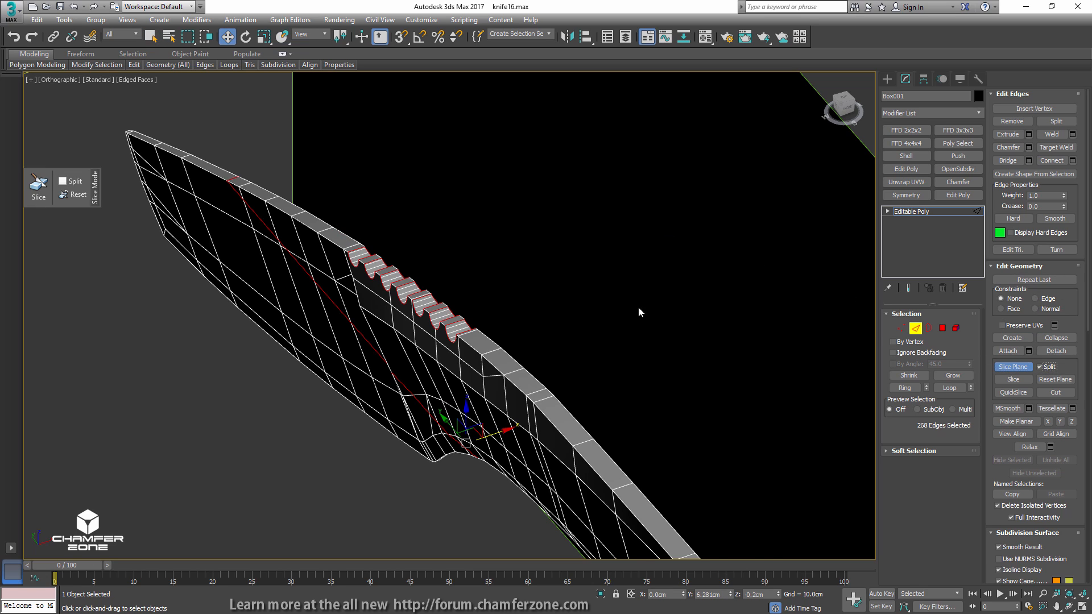
key(t)
scroll(446, 283, up, 5)
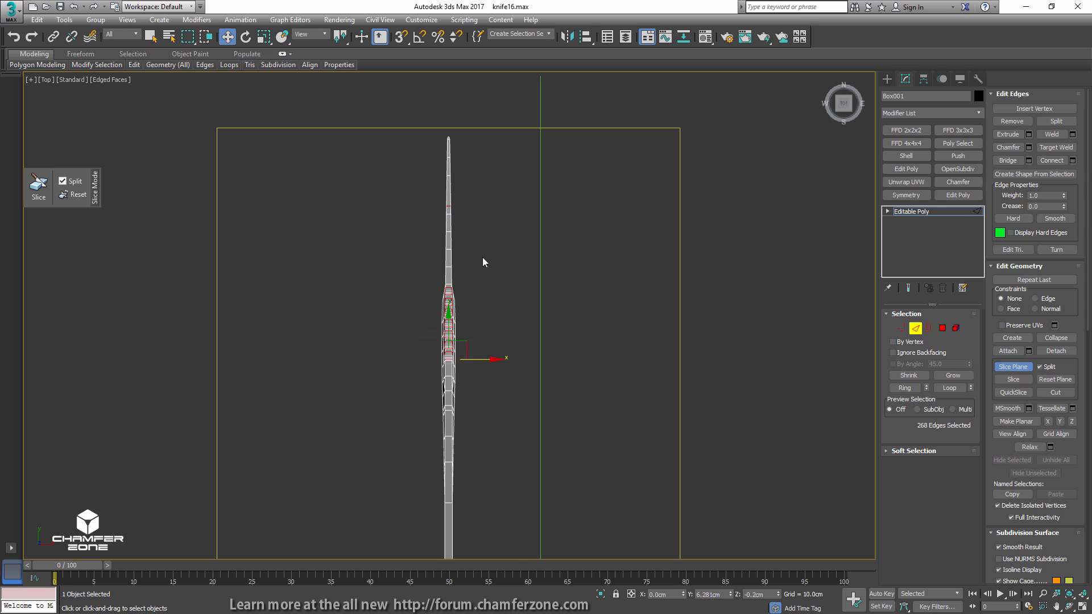
key(e)
drag(453, 360, 443, 359)
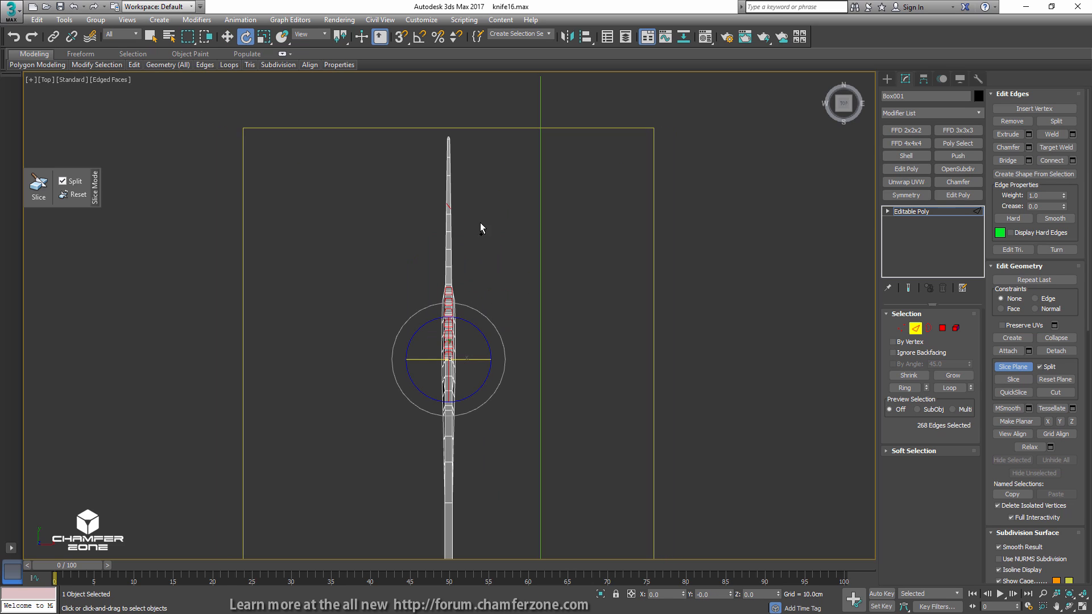
key(ctrl+z)
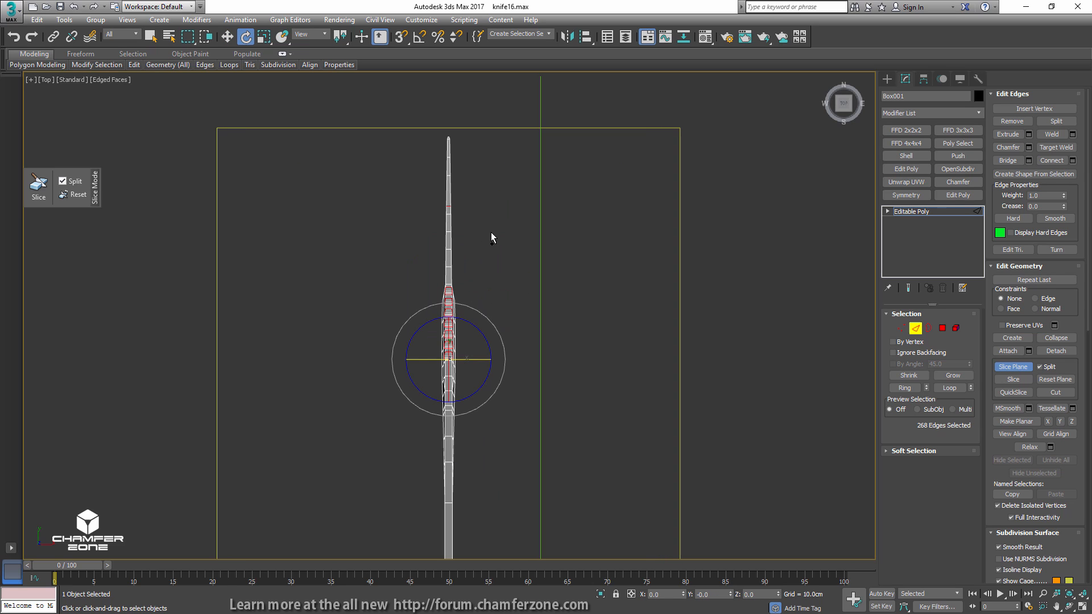
- Turn on Angle Snap, rotate the slice plane -90 degrees so it runs lengthwise through the blade, and slice the mesh
click(419, 37)
drag(477, 361, 425, 357)
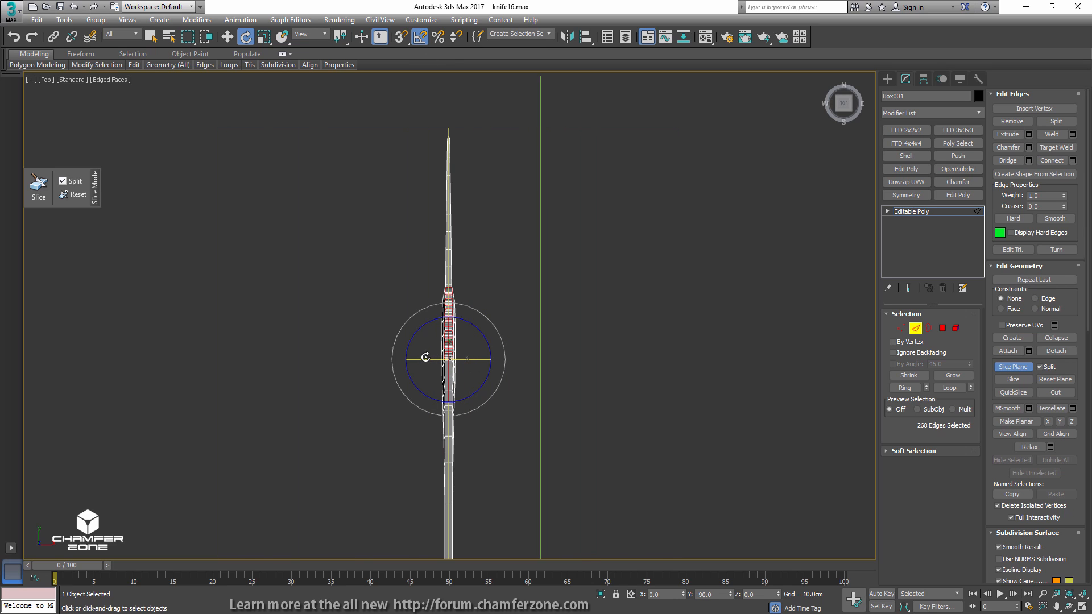
scroll(468, 317, up, 8)
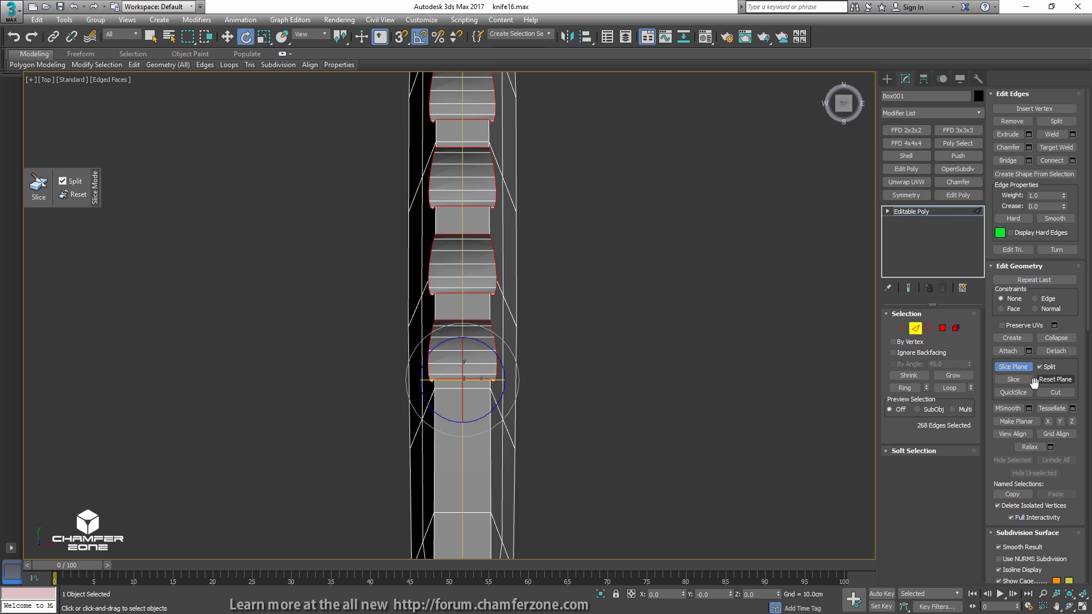
click(1013, 379)
scroll(808, 290, down, 4)
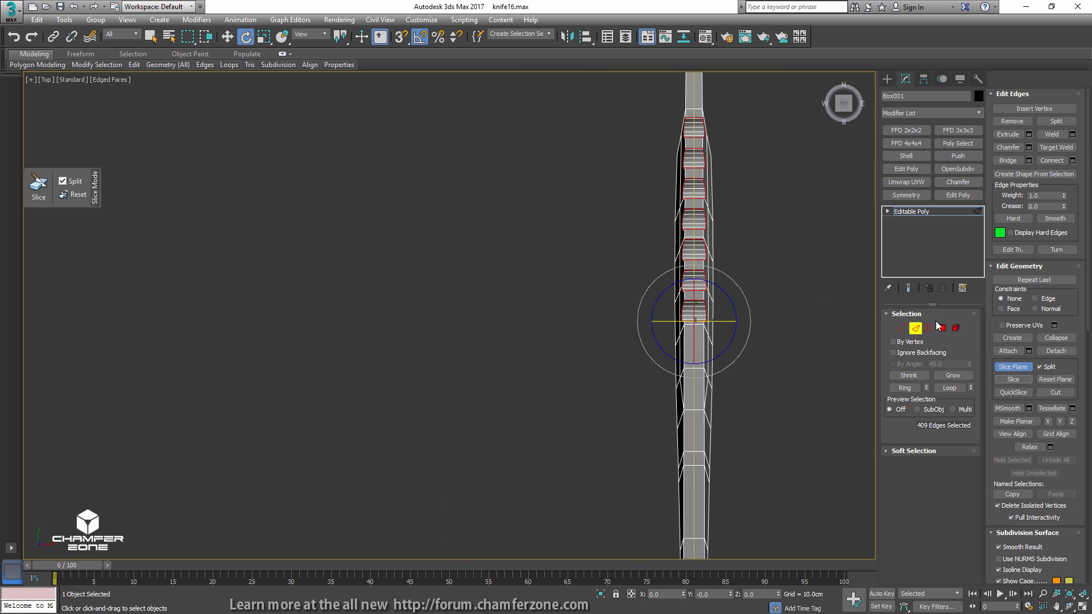
- Select the blade half on the positive X side as an element and delete it
click(956, 328)
click(689, 249)
scroll(685, 249, down, 3)
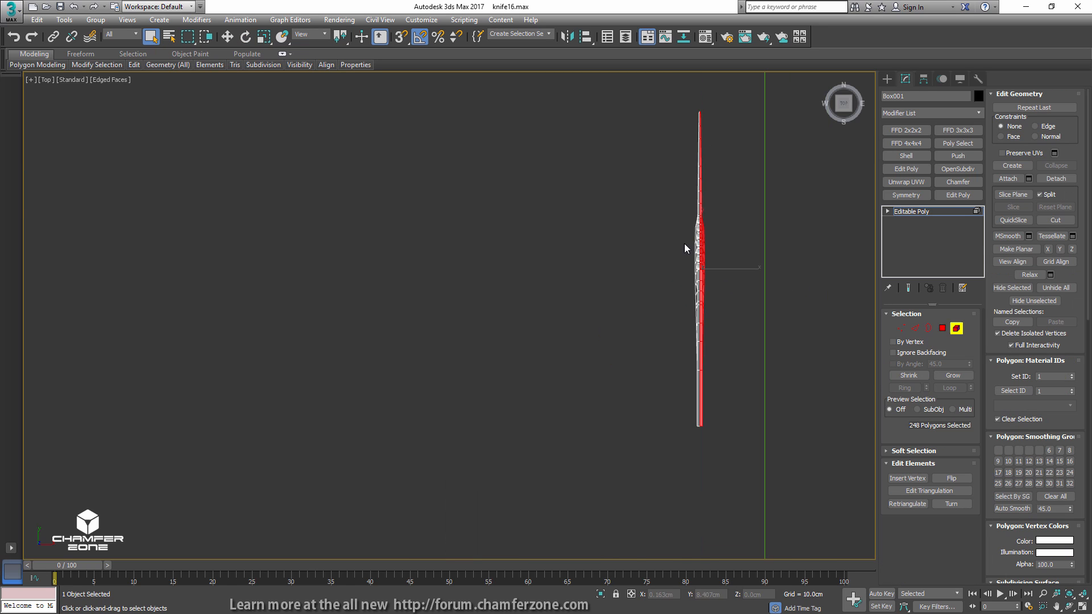
alt+middle_drag(685, 248, 807, 218)
scroll(725, 299, up, 5)
key(Delete)
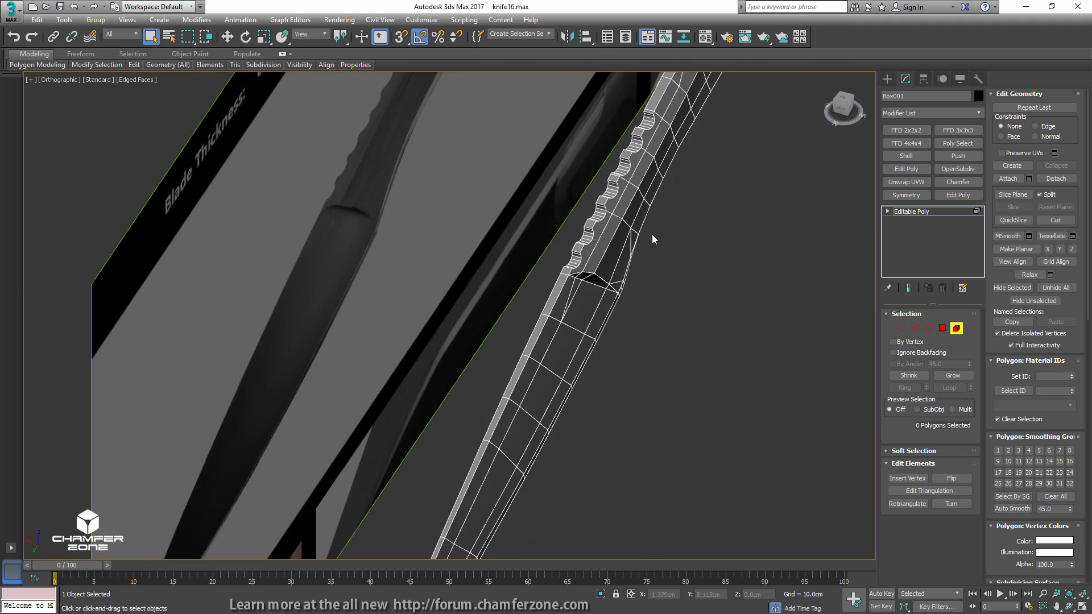
- Remove the redundant mid-edge vertices from the starting edge and lower rim of the first serration
alt+middle_drag(653, 240, 560, 273)
middle_drag(561, 273, 589, 318)
scroll(589, 290, up, 6)
key(1)
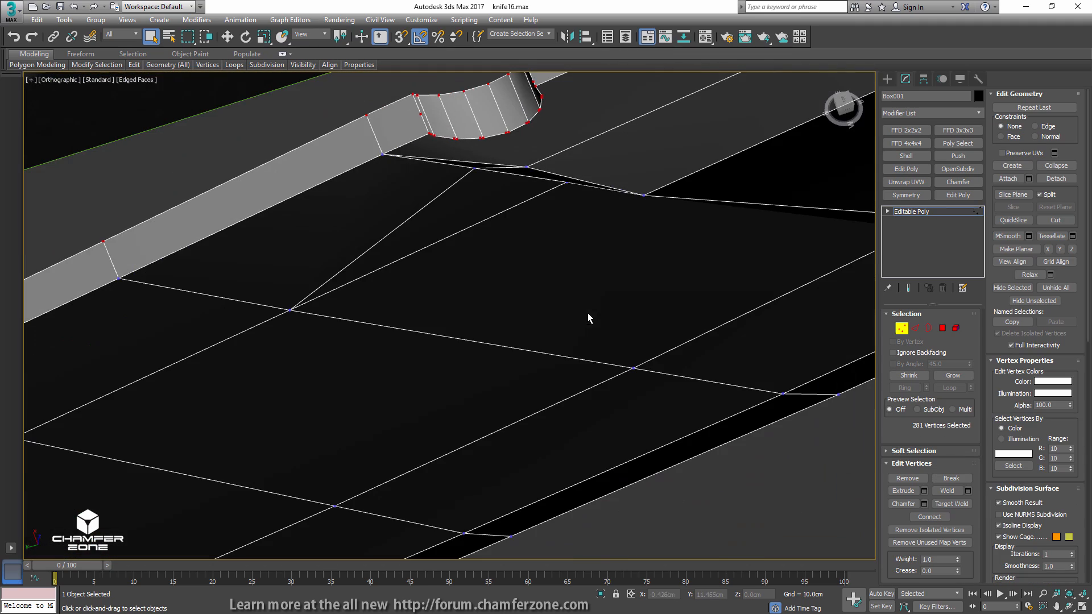
middle_drag(473, 160, 506, 336)
scroll(457, 286, up, 4)
click(455, 289)
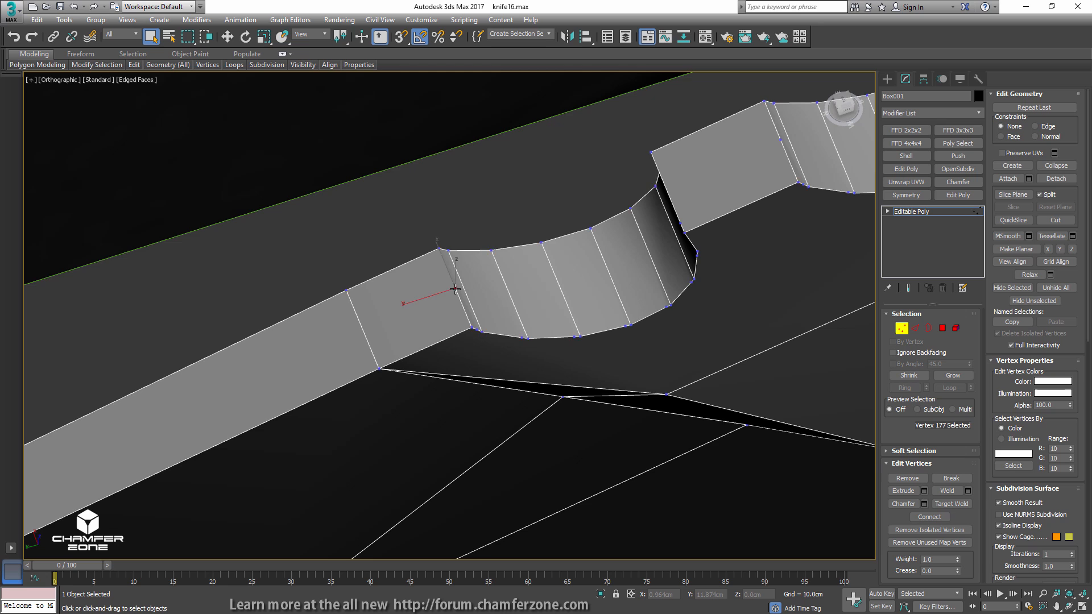
mouse_move(455, 289)
alt+middle_down()
mouse_move(451, 273)
mouse_move(446, 295)
alt+middle_up()
scroll(464, 286, up, 3)
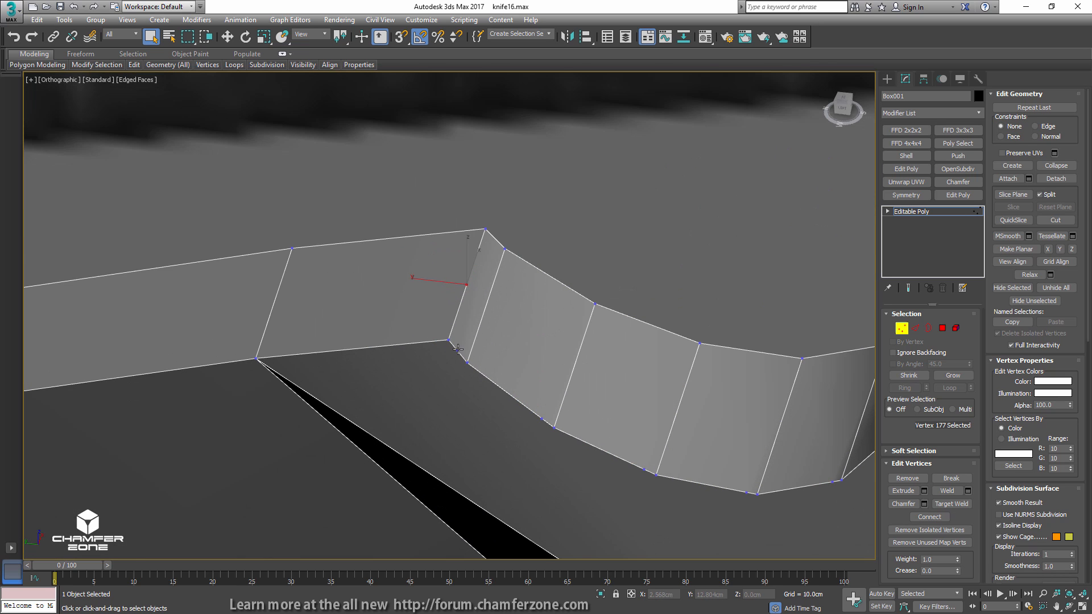
click(459, 352)
middle_drag(646, 438, 589, 432)
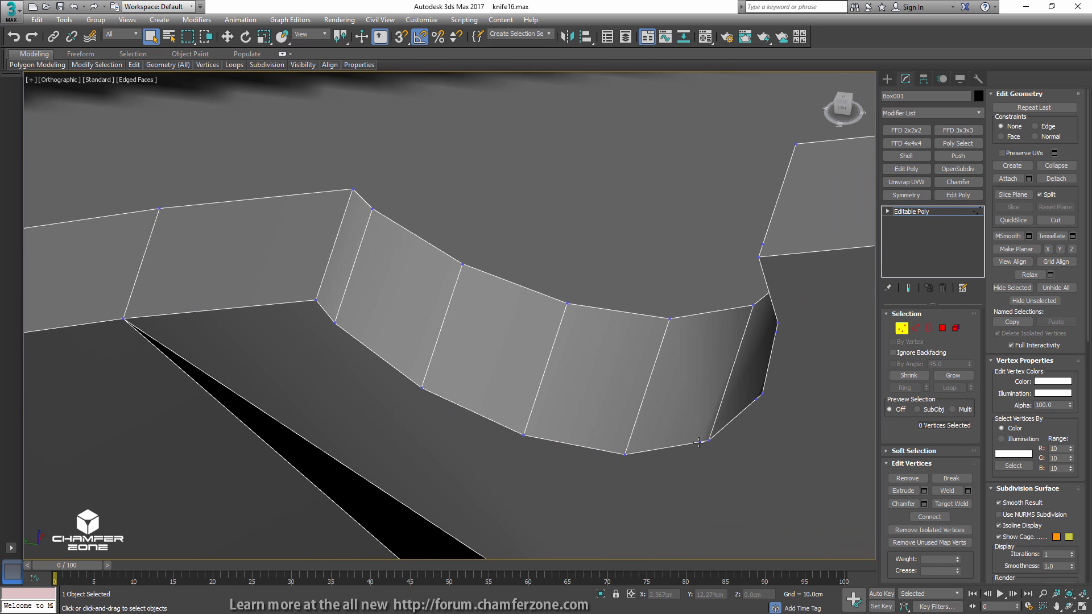
- Switch to wireframe display and remove the three redundant vertices from the far wall and top edge of the first serration
click(754, 399)
alt+middle_drag(754, 399, 765, 320)
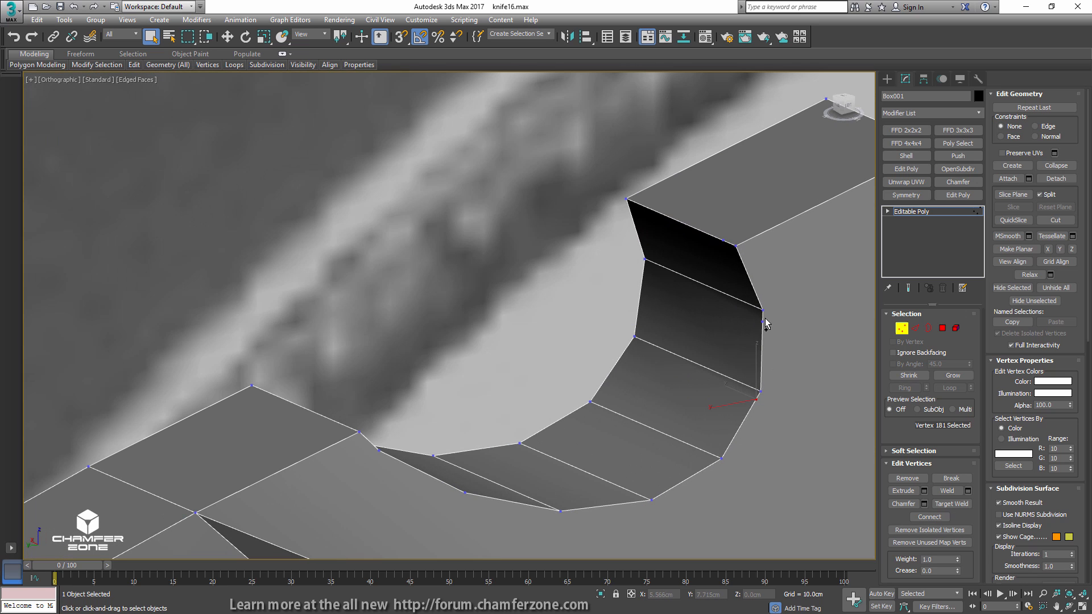
ctrl+click(763, 323)
key(F3)
ctrl+click(724, 240)
middle_drag(733, 258, 561, 258)
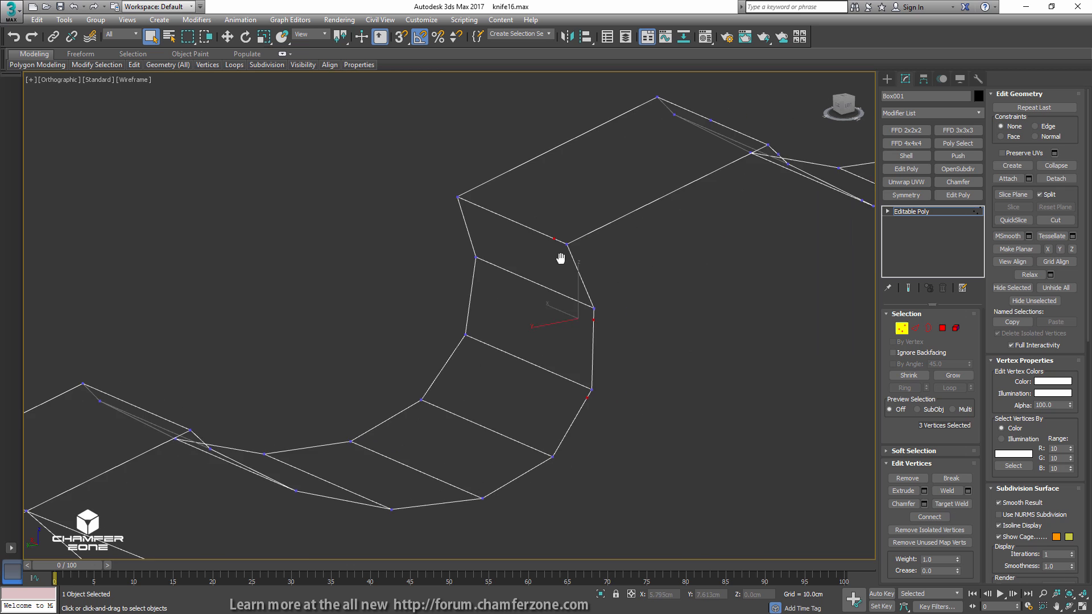
key(BackSpace)
- Remove the redundant vertices from the starting edge and lower rim of the second serration
middle_drag(688, 234, 383, 281)
drag(492, 195, 477, 222)
alt+middle_drag(477, 222, 464, 199)
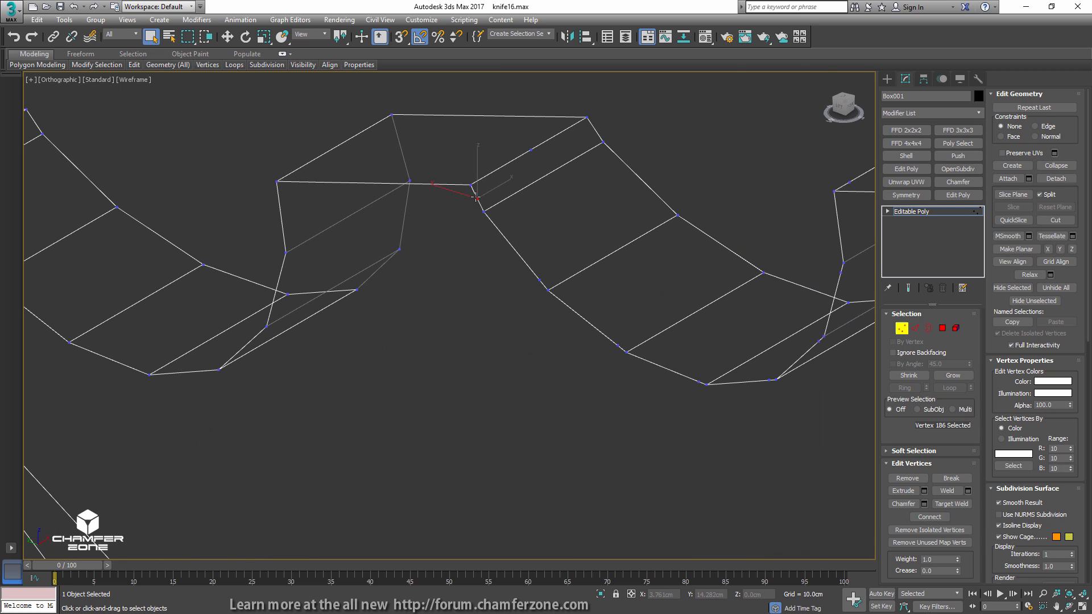
drag(476, 198, 529, 150)
ctrl+click(547, 283)
alt+middle_drag(547, 283, 609, 303)
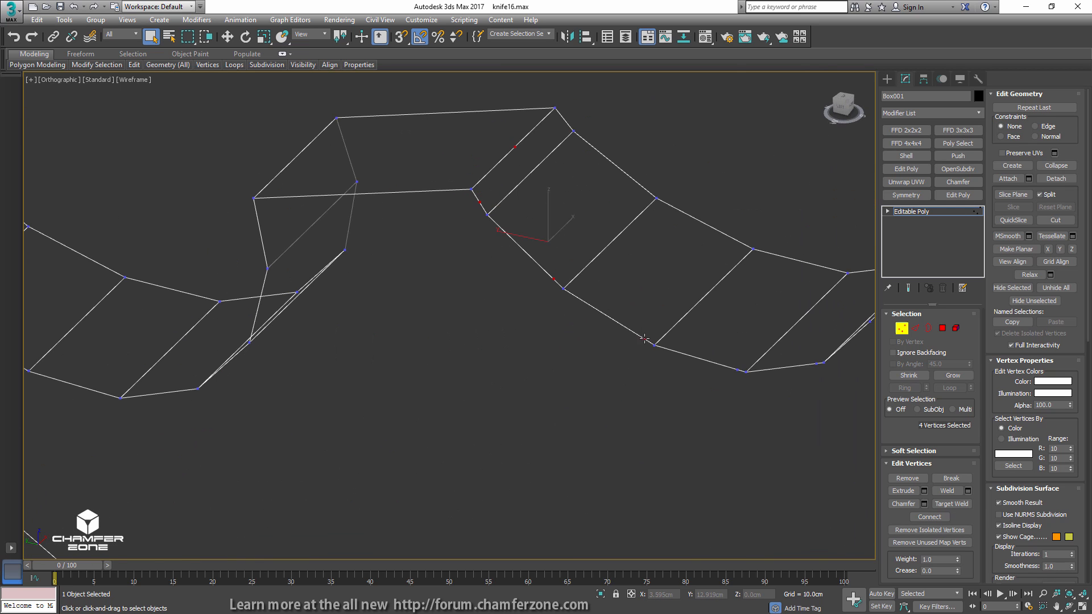
middle_drag(645, 339, 564, 302)
ctrl+click(577, 383)
- Remove the four redundant vertices from the far wall and top edge of the second serration
alt+middle_drag(577, 385, 395, 256)
click(715, 306)
ctrl+click(730, 230)
ctrl+click(658, 150)
alt+middle_drag(395, 256, 446, 278)
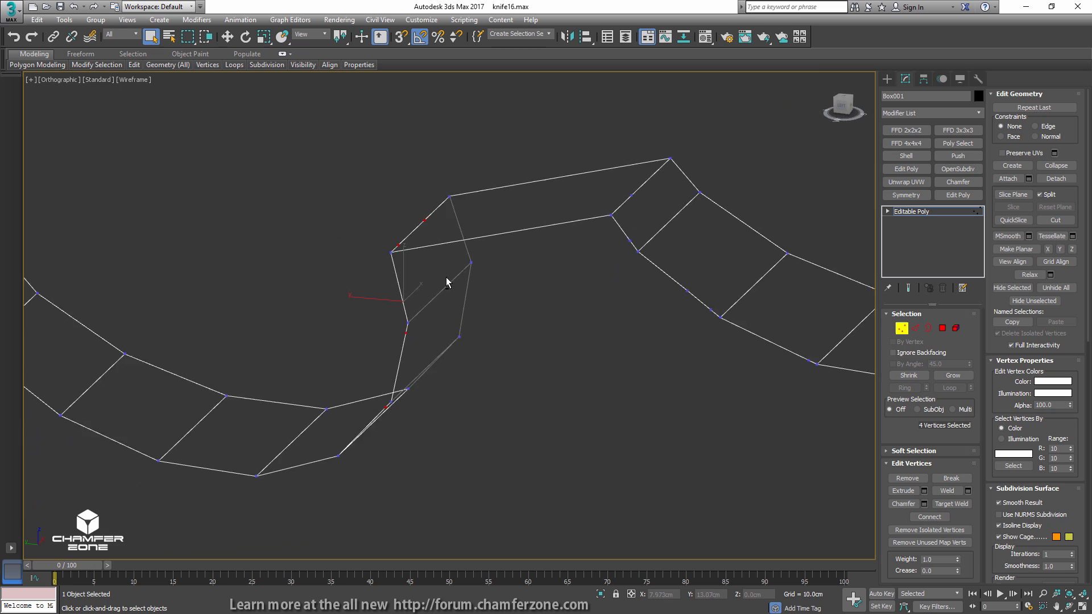
- Remove the redundant vertices from the starting edge and lower rim of the third serration
ctrl+click(709, 312)
middle_drag(710, 312, 556, 288)
mouse_move(663, 321)
alt+middle_down()
mouse_move(685, 283)
mouse_move(655, 326)
alt+middle_up()
middle_drag(720, 182, 690, 251)
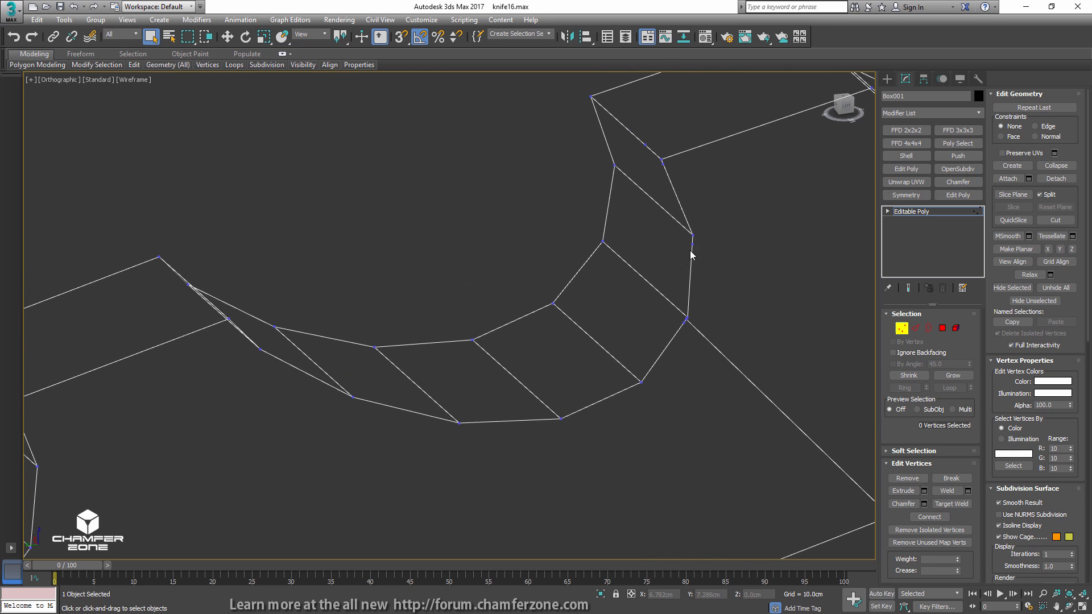
- Target-weld the stray vertex where the long blade edge meets the third serration onto the adjacent rim corner
ctrl+click(685, 322)
key(BackSpace)
scroll(688, 319, up, 7)
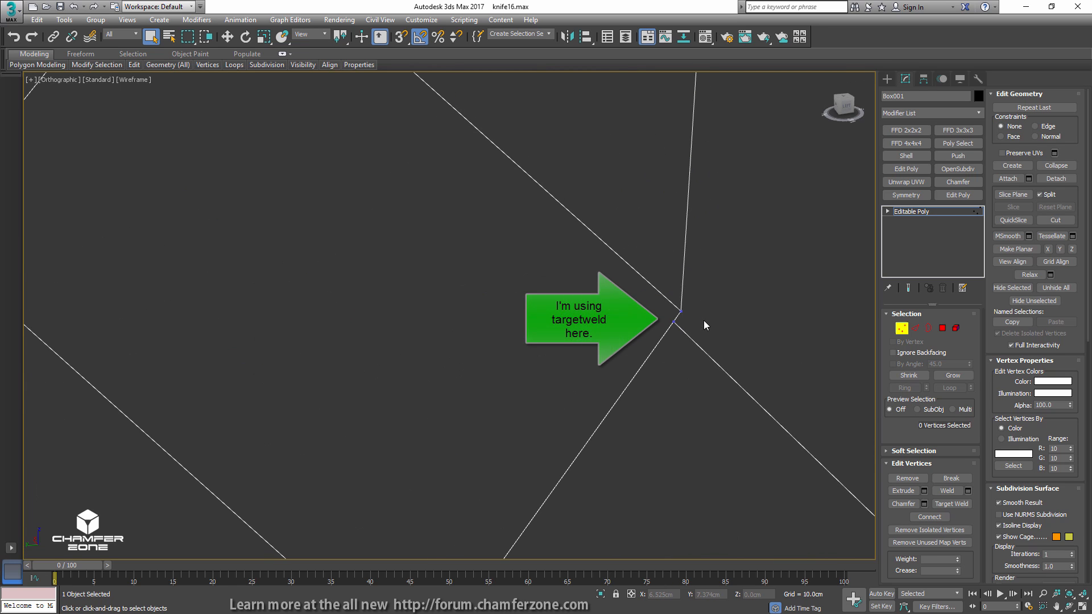
key(ctrl+shift+w)
click(674, 322)
click(681, 311)
- Leave Target Weld and remove the redundant vertices at the upper end of the third serration's far wall
scroll(680, 311, down, 5)
alt+middle_drag(677, 318, 647, 313)
scroll(618, 268, down, 2)
middle_drag(619, 268, 548, 305)
scroll(540, 194, up, 4)
right_click(539, 188)
click(537, 165)
key(BackSpace)
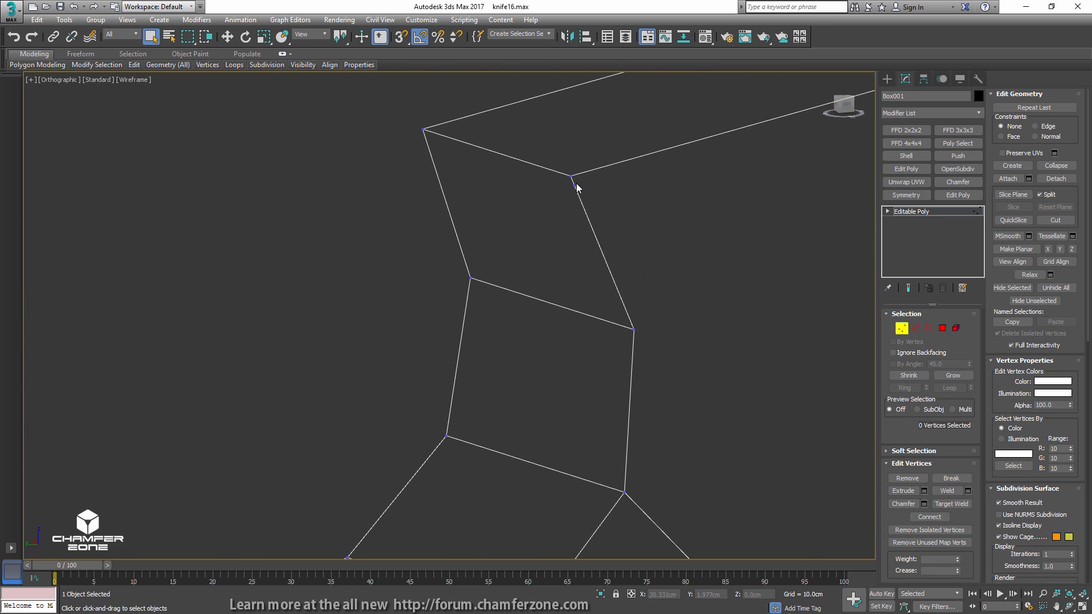
click(575, 185)
key(BackSpace)
- Remove the redundant vertices from the starting edge and lower rim of the fourth serration
scroll(636, 229, down, 4)
alt+middle_drag(636, 229, 585, 179)
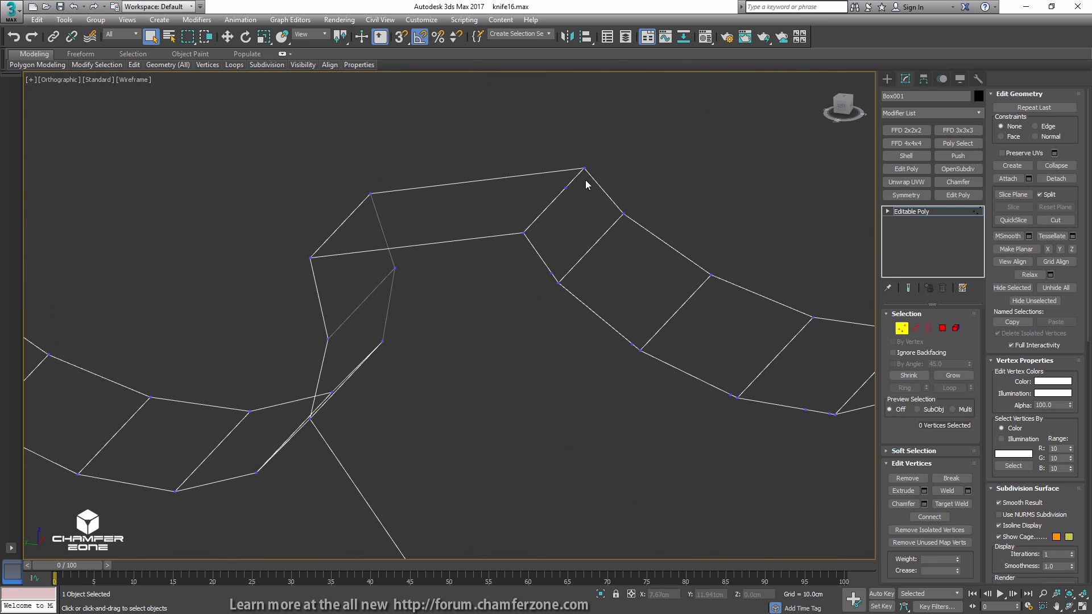
click(584, 171)
click(553, 274)
click(632, 345)
middle_drag(760, 379, 573, 349)
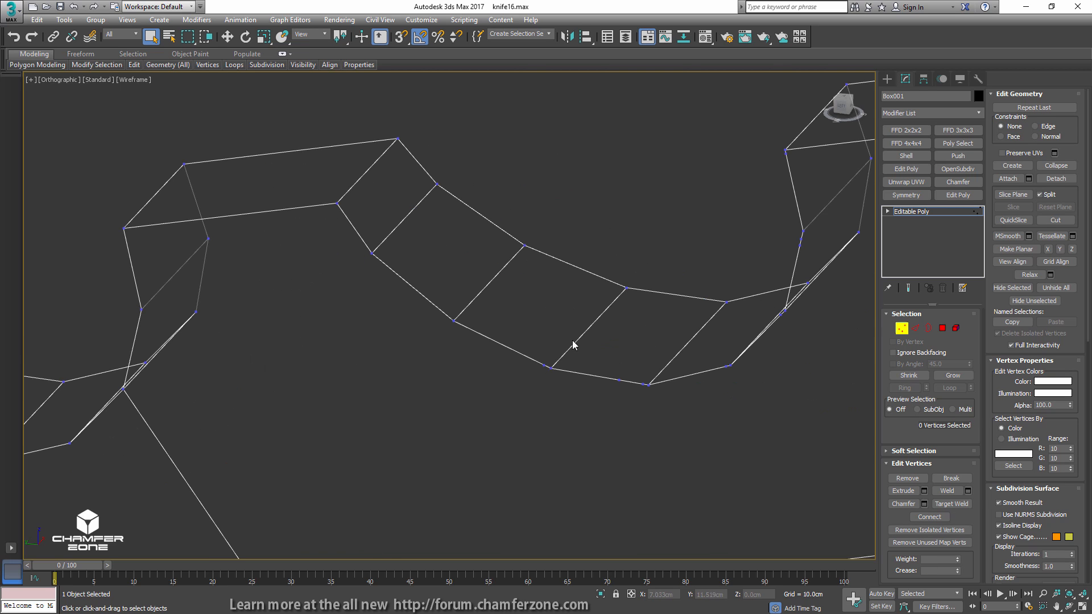
click(553, 369)
click(620, 380)
key(BackSpace)
click(643, 384)
key(BackSpace)
- Remove the redundant vertices from the far wall and upper corner of the fourth serration
middle_drag(705, 335, 607, 302)
click(679, 319)
key(BackSpace)
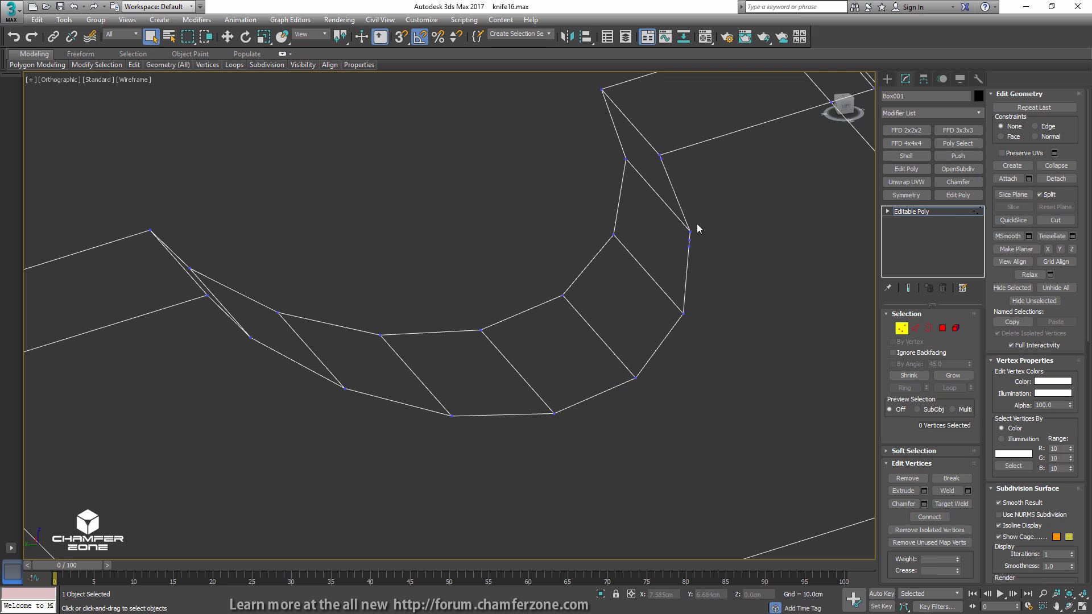
click(690, 248)
key(BackSpace)
middle_drag(653, 222, 634, 330)
click(641, 266)
key(BackSpace)
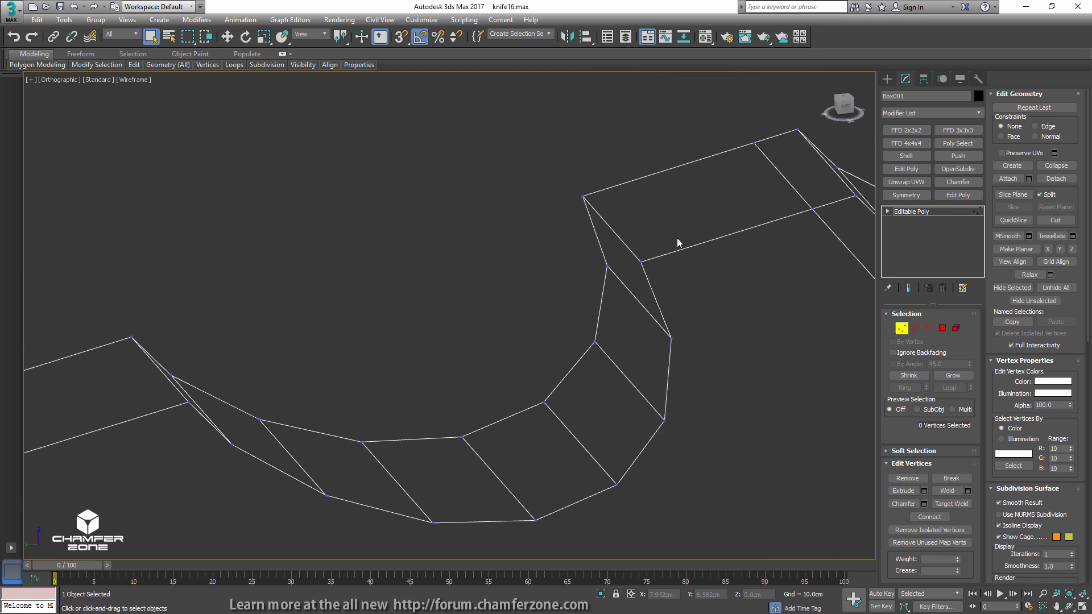
- Remove the redundant vertices from the starting edge and lower rim of the fifth serration
middle_drag(827, 174, 510, 294)
click(603, 247)
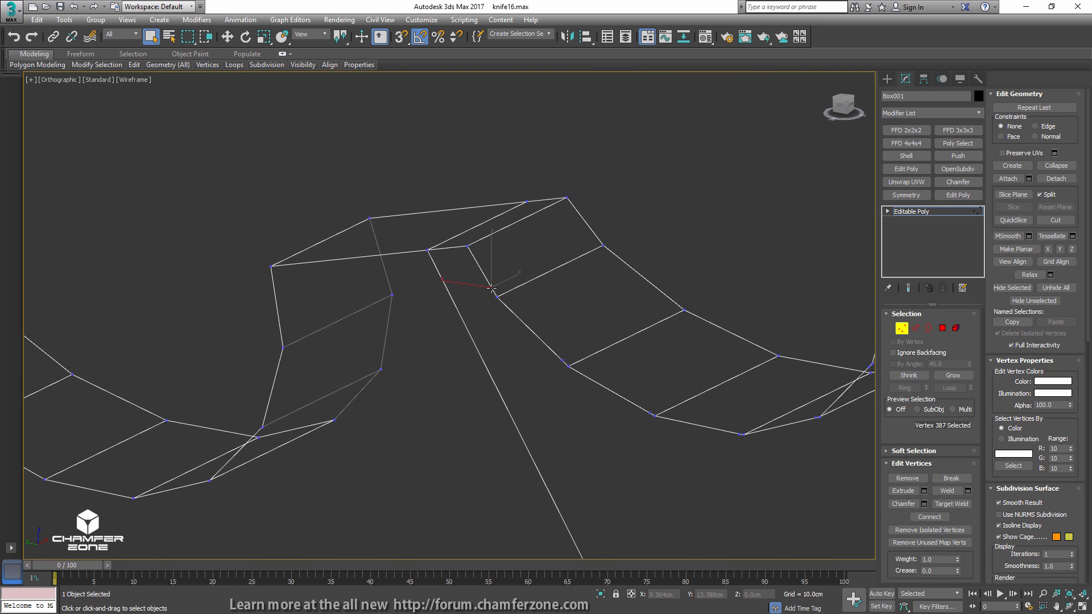
key(BackSpace)
middle_drag(586, 328, 508, 263)
click(482, 296)
key(BackSpace)
click(570, 347)
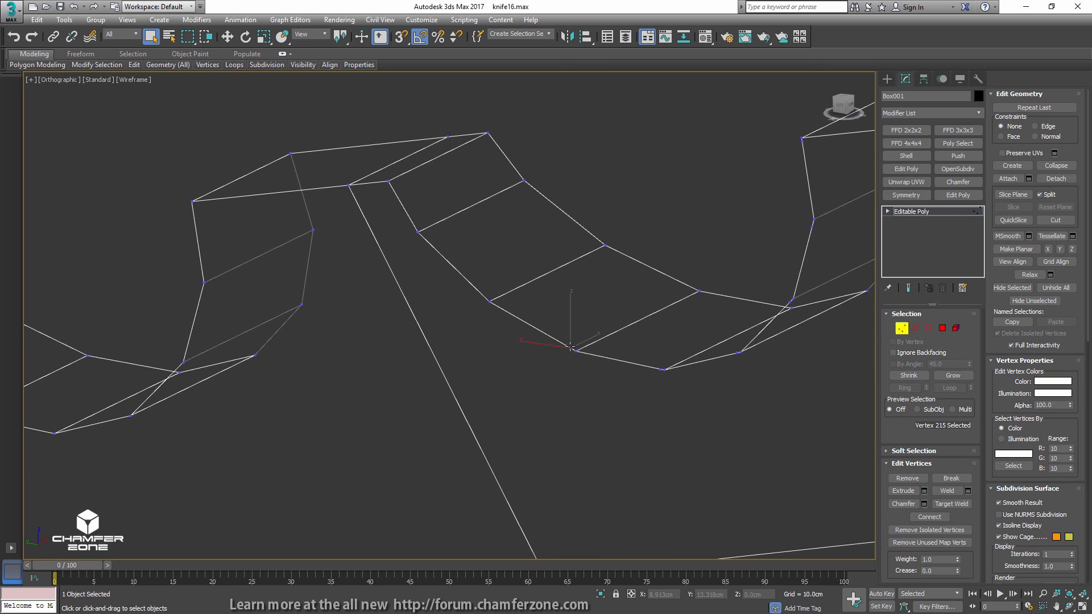
key(BackSpace)
click(664, 370)
scroll(664, 371, up, 4)
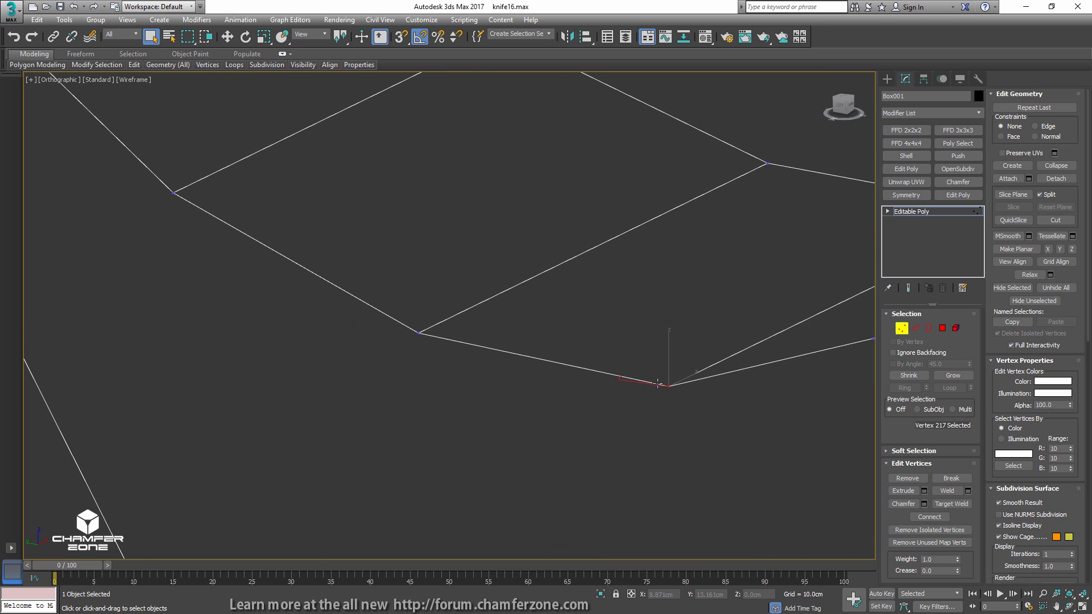
key(BackSpace)
- Remove the redundant vertices from the far wall of the fifth serration
scroll(677, 348, down, 4)
scroll(785, 319, up, 4)
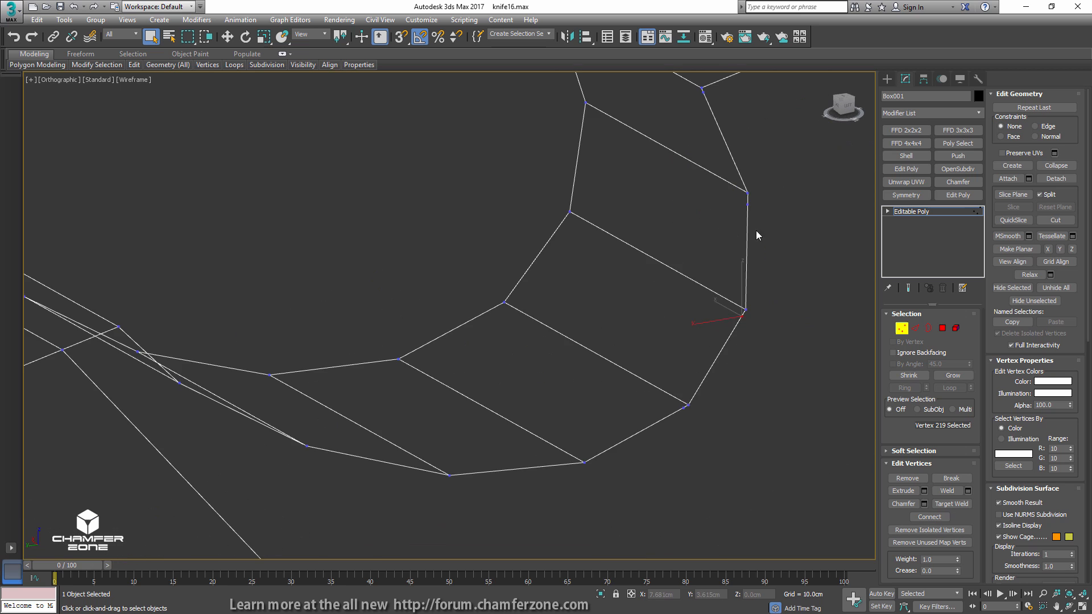
scroll(666, 285, up, 3)
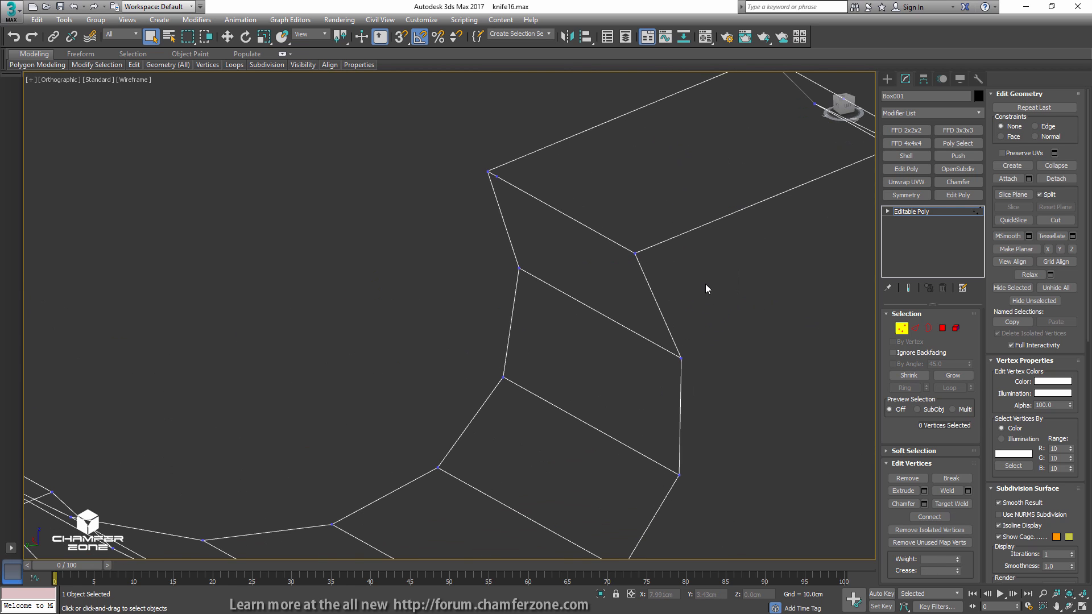
scroll(575, 278, down, 4)
- Remove the redundant vertices from the starting edge and lower rim of the sixth serration
alt+middle_drag(576, 276, 494, 395)
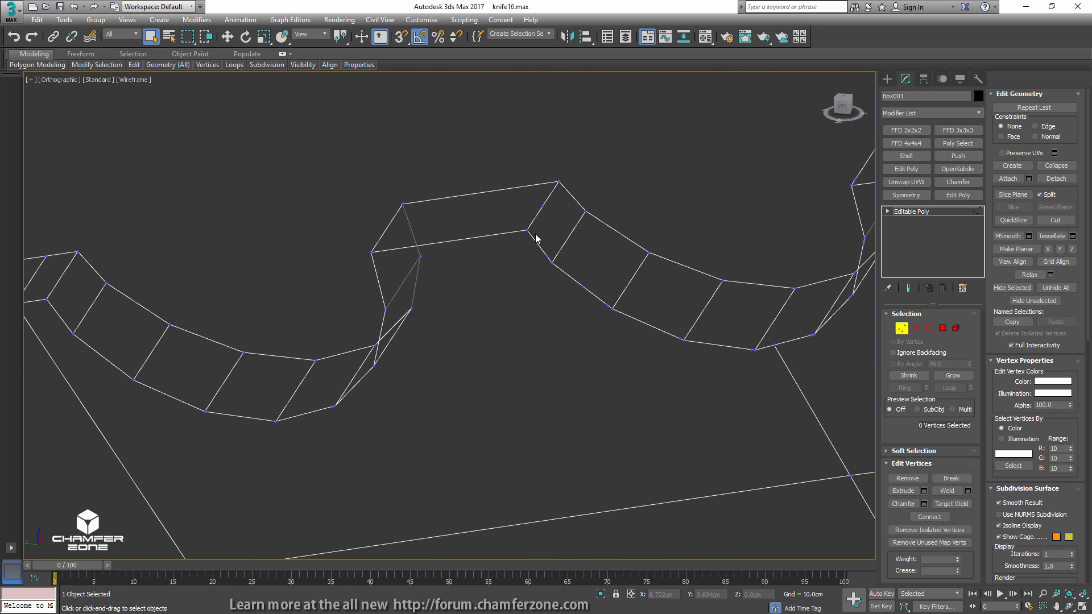
click(542, 207)
click(543, 239)
key(BackSpace)
click(607, 306)
key(BackSpace)
key(BackSpace)
middle_drag(702, 343, 544, 333)
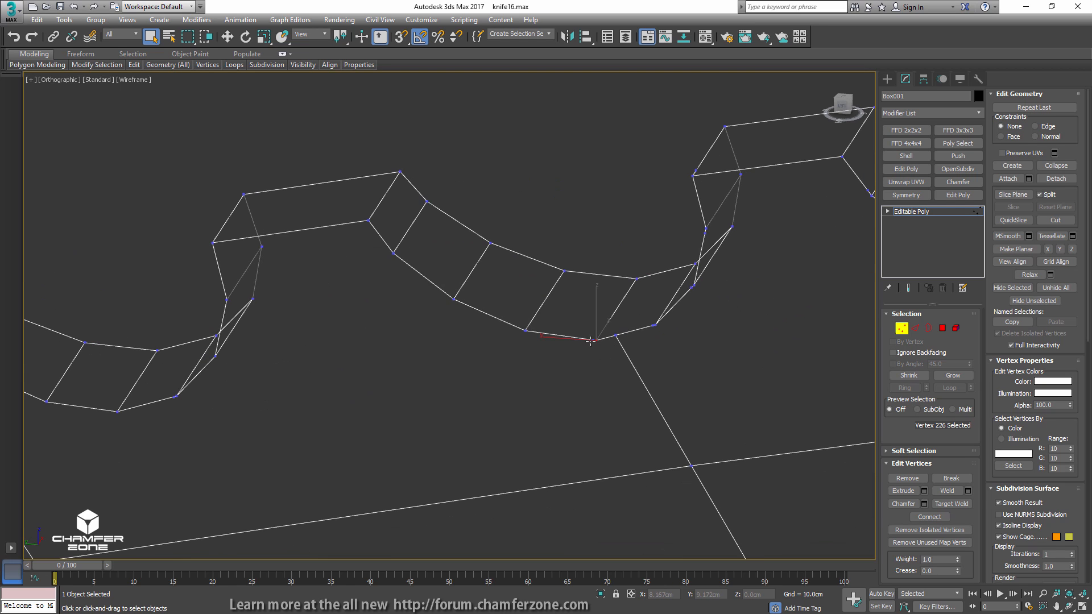
- Target-weld the loose edge-loop vertex on the sixth serration's lower rim to the neighbouring rim vertex
click(654, 325)
scroll(651, 330, up, 4)
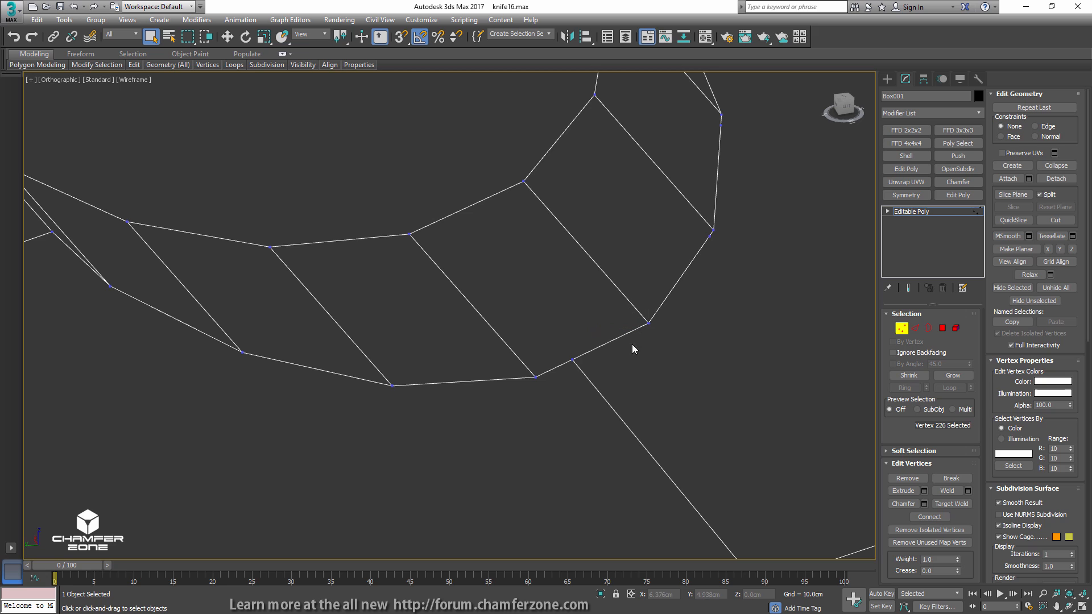
key(ctrl+shift+w)
click(572, 360)
click(649, 324)
- Remove the redundant vertices from the far wall and upper corner of the sixth serration
middle_drag(665, 247, 540, 351)
right_click(549, 348)
click(584, 340)
key(BackSpace)
click(596, 228)
key(BackSpace)
middle_drag(589, 218, 579, 360)
click(535, 249)
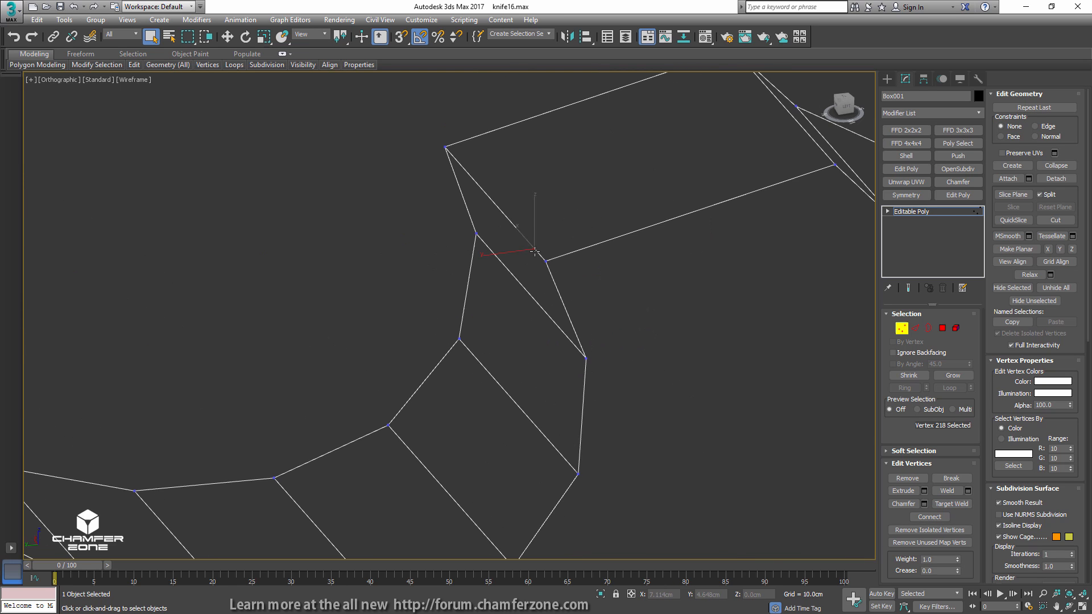
key(BackSpace)
- Remove the redundant vertices from the starting edge and lower rim of the seventh serration
scroll(581, 291, down, 3)
alt+middle_drag(582, 296, 476, 367)
click(595, 276)
key(BackSpace)
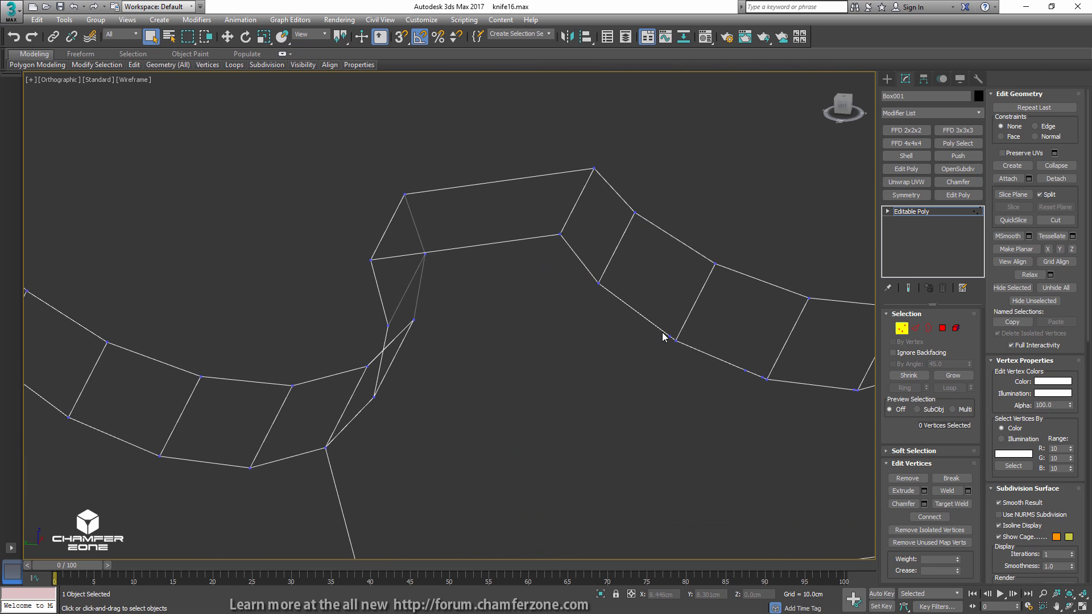
click(670, 337)
key(BackSpace)
middle_drag(676, 309, 538, 294)
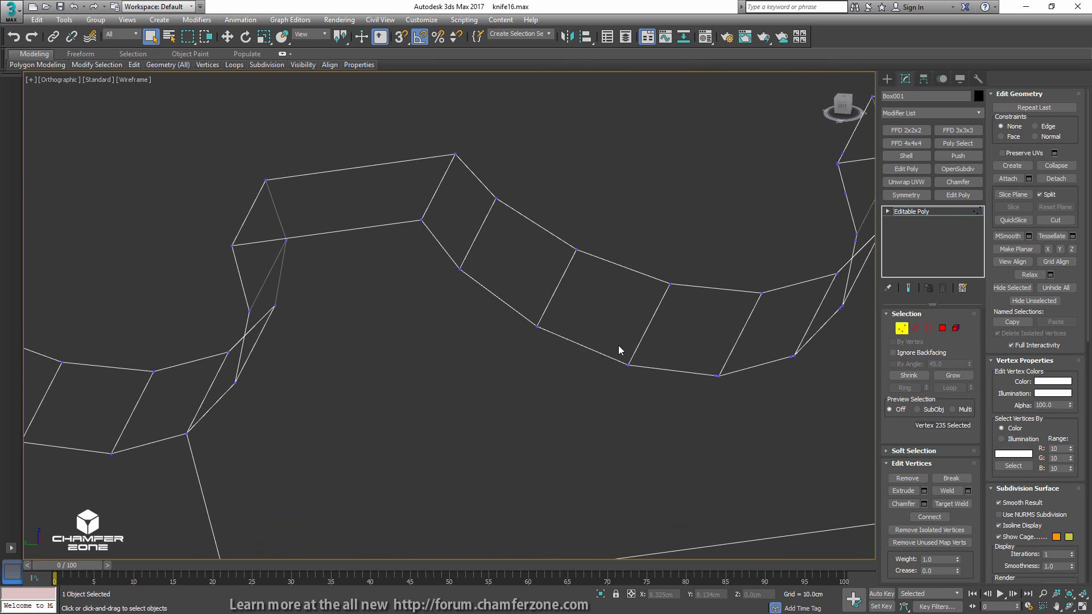
middle_drag(698, 371, 531, 347)
click(548, 350)
key(BackSpace)
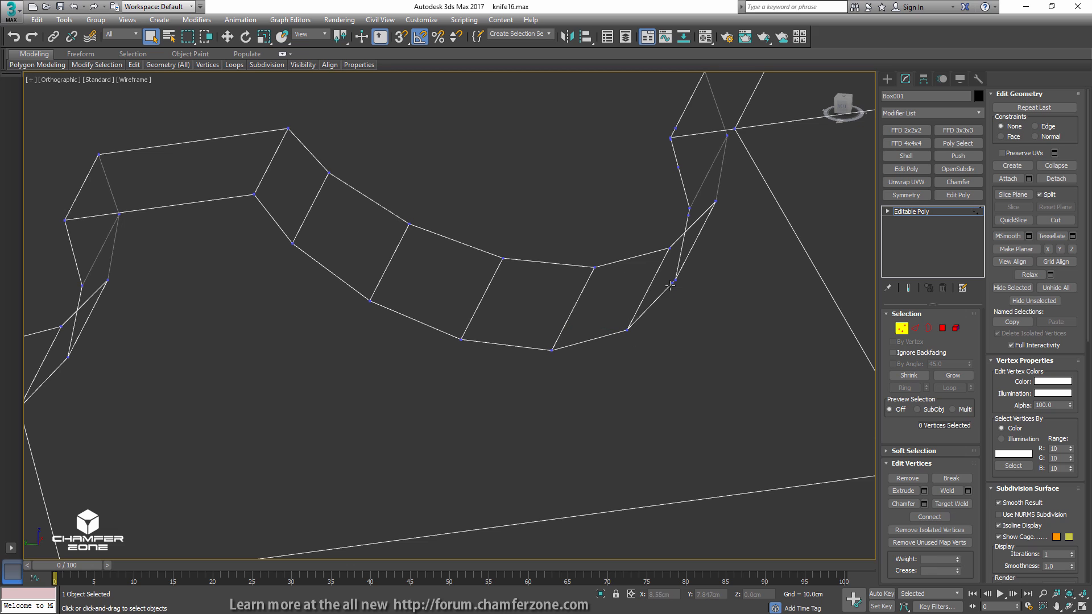
- Remove the redundant vertex from the far wall of the seventh serration and return to the shaded display with edges
click(673, 278)
alt+middle_drag(673, 278, 704, 251)
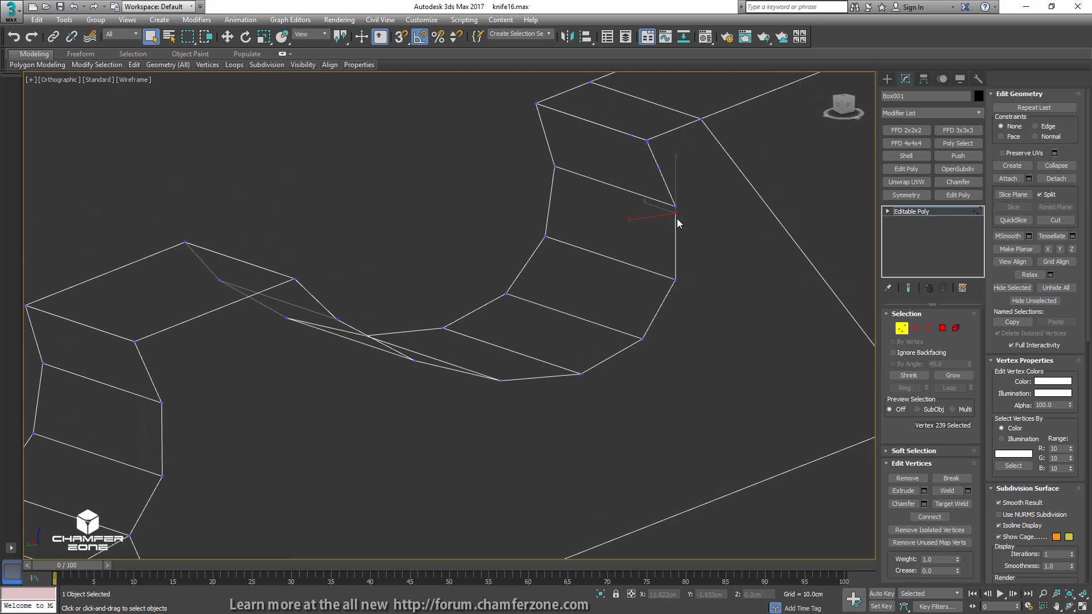
scroll(633, 138, down, 4)
mouse_move(633, 138)
middle_down()
mouse_move(561, 257)
mouse_move(573, 263)
mouse_move(601, 233)
mouse_move(602, 256)
mouse_move(568, 247)
mouse_move(580, 257)
middle_up()
key(F3)
scroll(601, 256, down, 4)
middle_drag(434, 305, 629, 263)
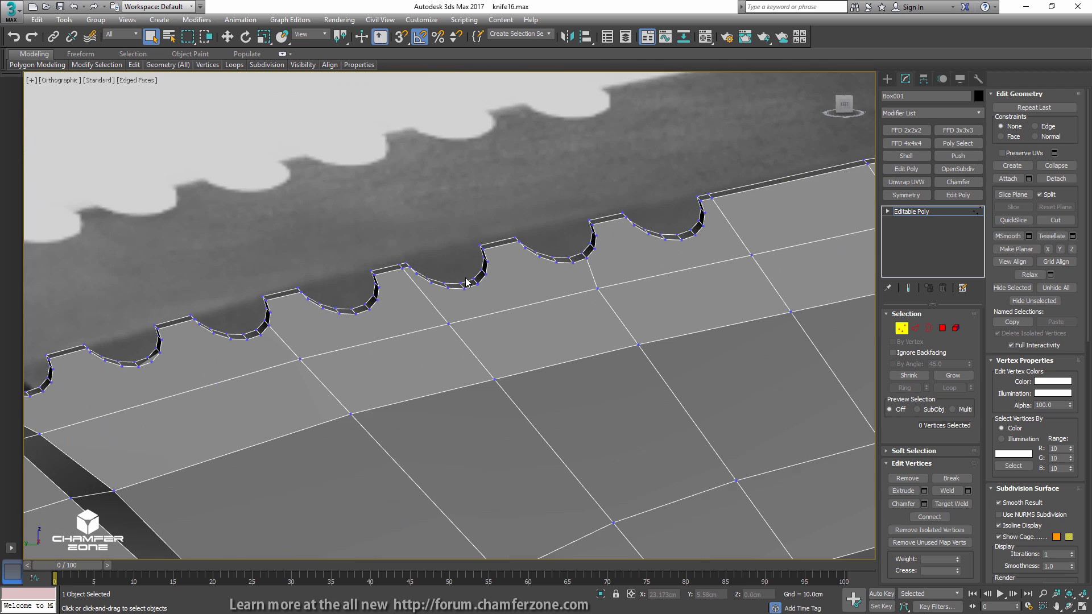
- Remove the leftover stray vertices from the fifth serration's lower rim and the seventh serration's upper corner
alt+middle_drag(463, 275, 516, 276)
scroll(677, 286, up, 3)
key(1)
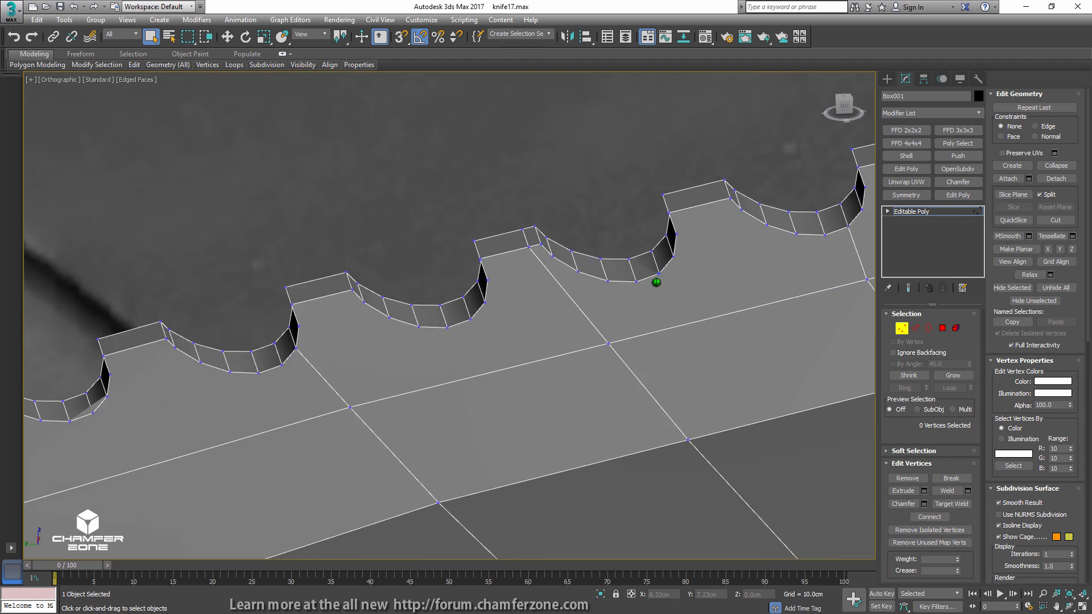
scroll(659, 278, up, 6)
click(654, 277)
key(BackSpace)
scroll(655, 277, down, 7)
middle_drag(789, 216, 545, 254)
scroll(615, 253, up, 3)
scroll(615, 253, up, 6)
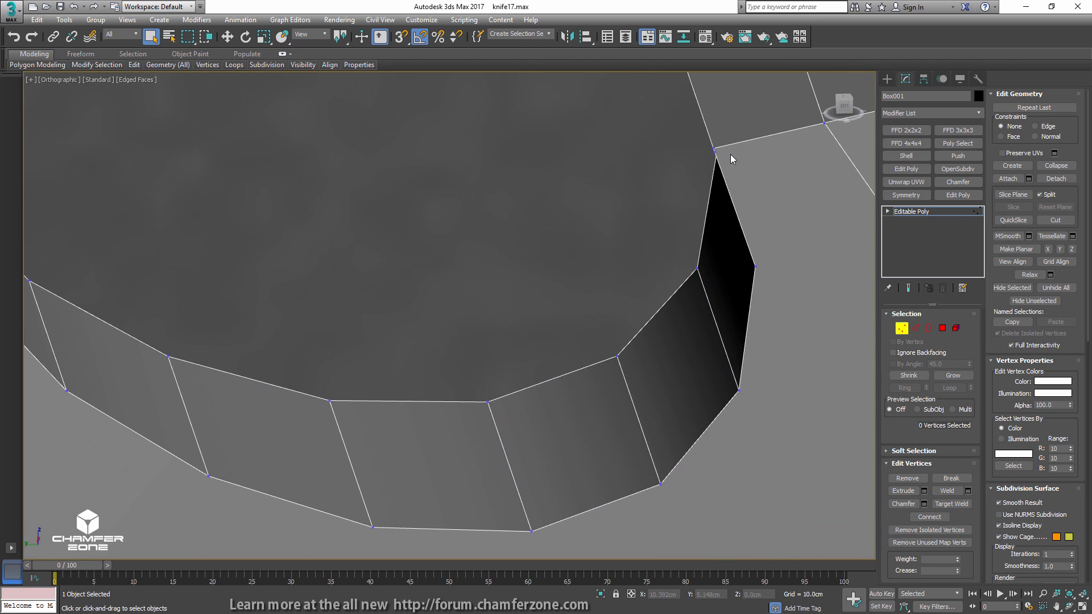
click(725, 202)
- Connect the seventh serration's lower rim to the nearby edge-loop vertex, and connect the rim vertices beneath the teeth between serrations five and seven
scroll(717, 216, down, 6)
scroll(690, 261, up, 4)
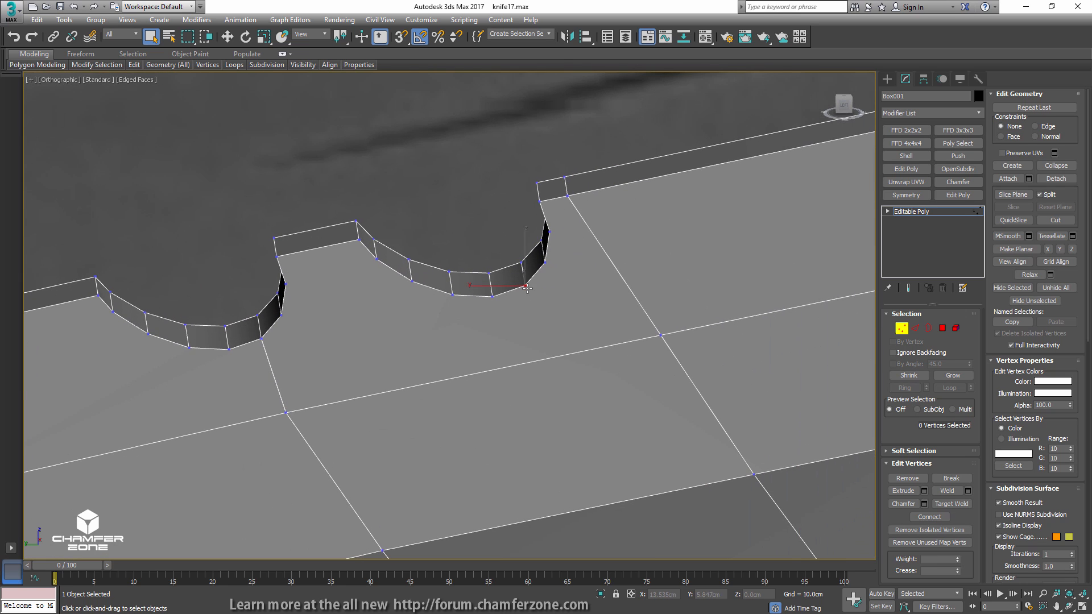
ctrl+click(660, 335)
middle_drag(329, 303, 469, 280)
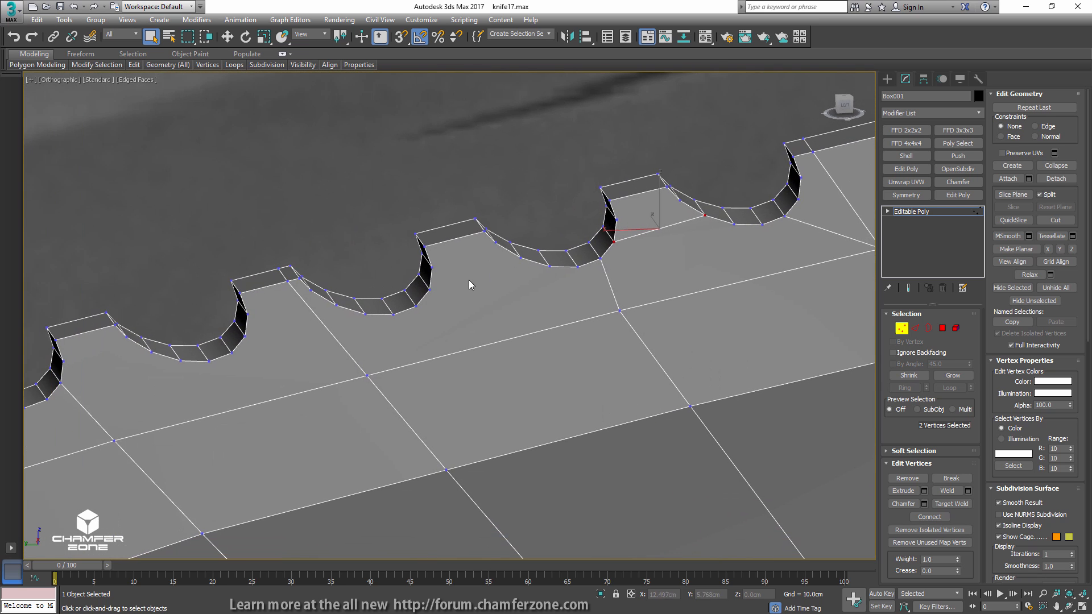
click(430, 289)
alt+middle_drag(560, 267, 521, 283)
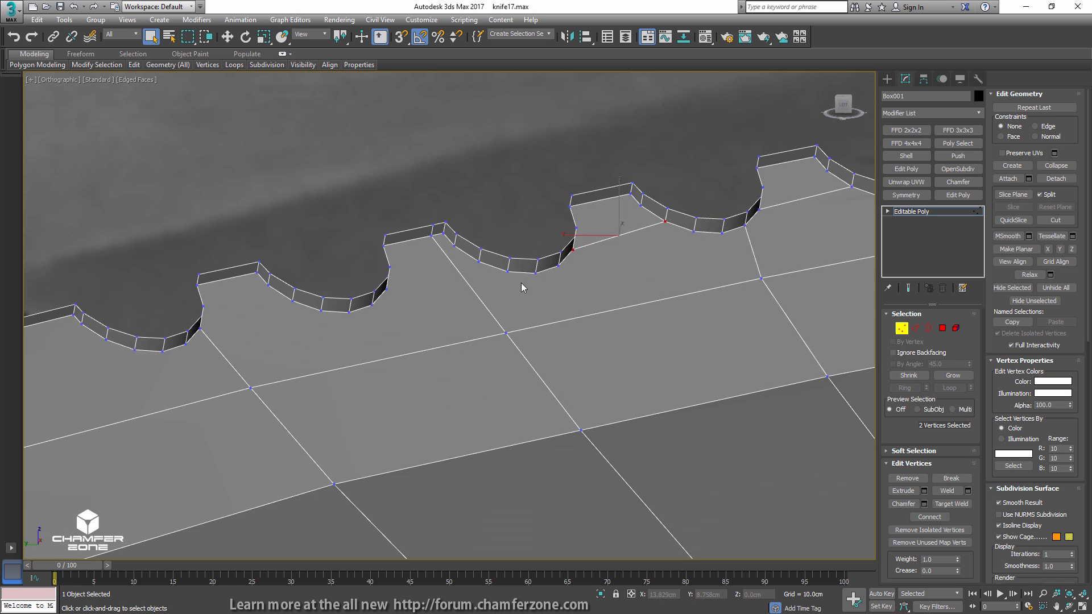
- Remove the two edges running from the tooth between the fourth and fifth serrations down to the edge-loop vertex
key(2)
ctrl+click(447, 259)
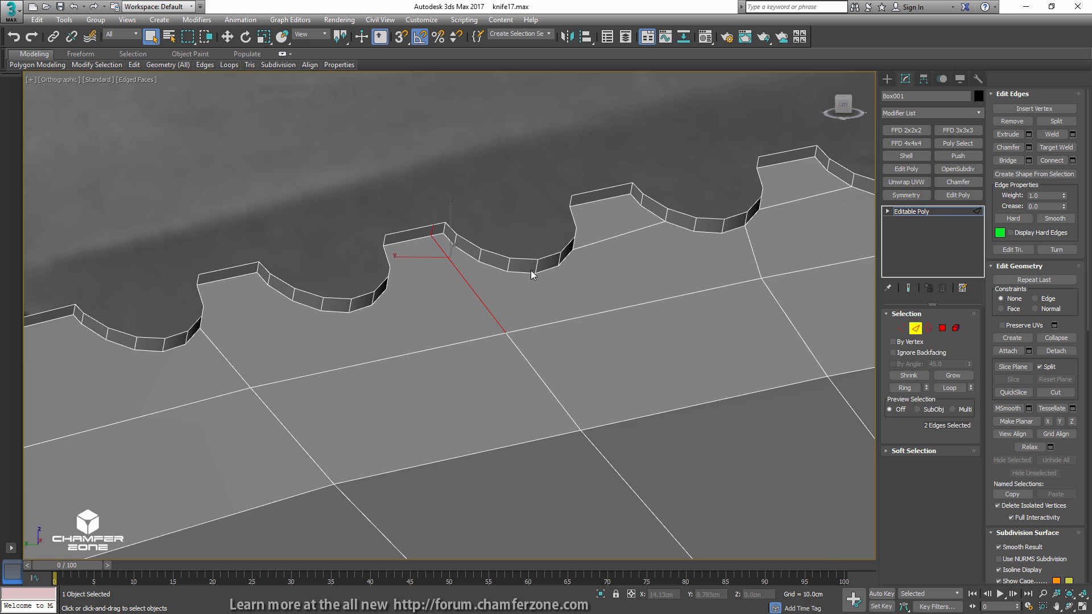
key(ctrl+BackSpace)
- Connect the edge-loop vertex to the fifth serration's rim, and connect that rim to the fourth serration beneath the tooth
middle_drag(510, 326, 538, 312)
key(1)
click(535, 319)
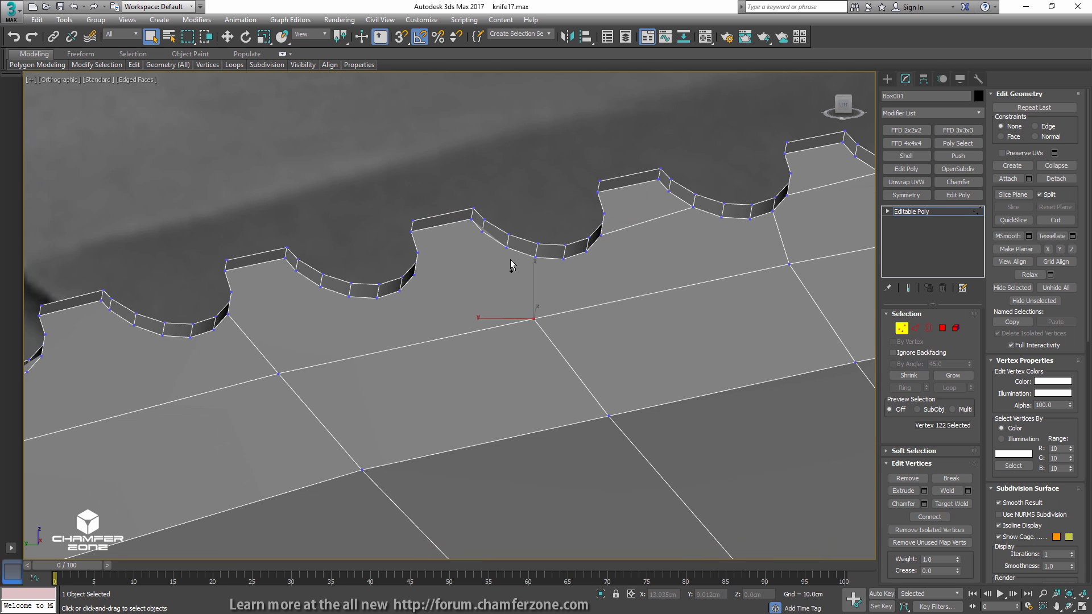
click(505, 247)
ctrl+click(414, 274)
- Connect the fourth serration's rim to the edge-loop vertex below and to the third serration's far rim beneath the tooth
middle_drag(325, 323, 428, 274)
click(382, 324)
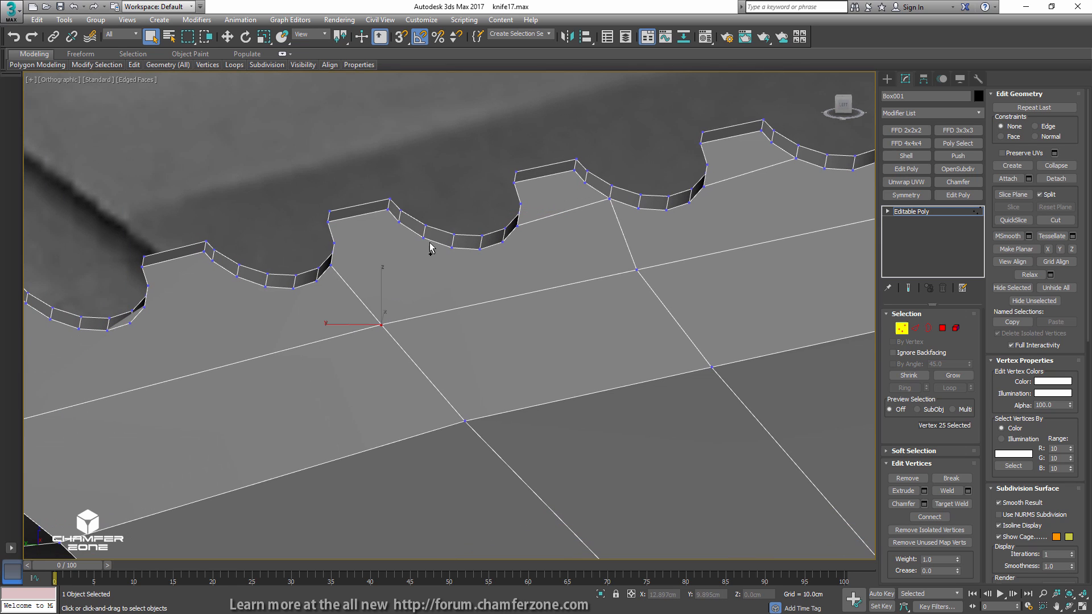
ctrl+click(423, 238)
click(423, 239)
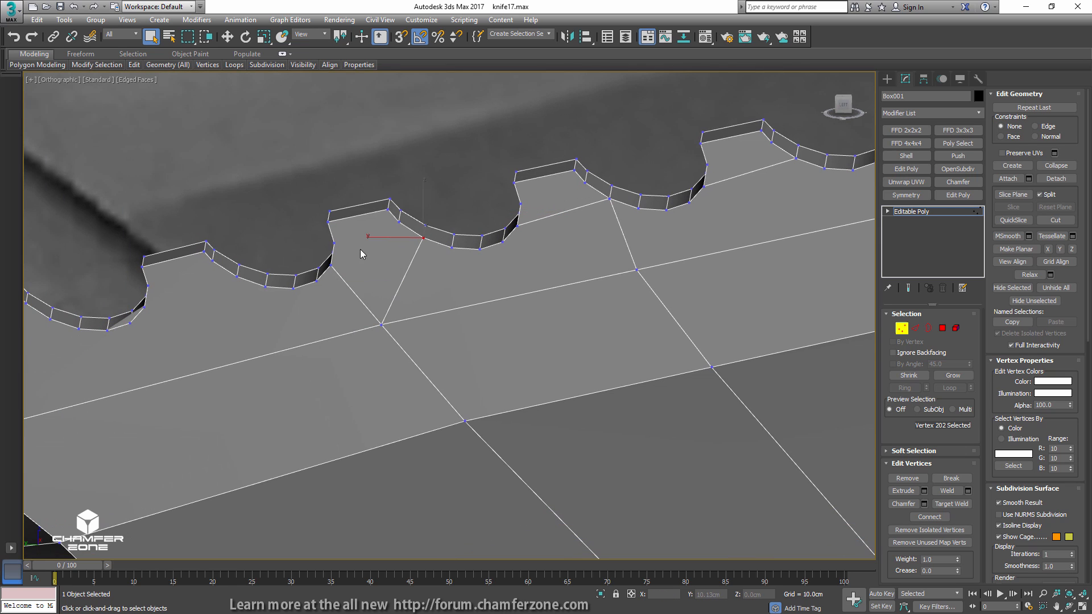
middle_drag(319, 245, 462, 195)
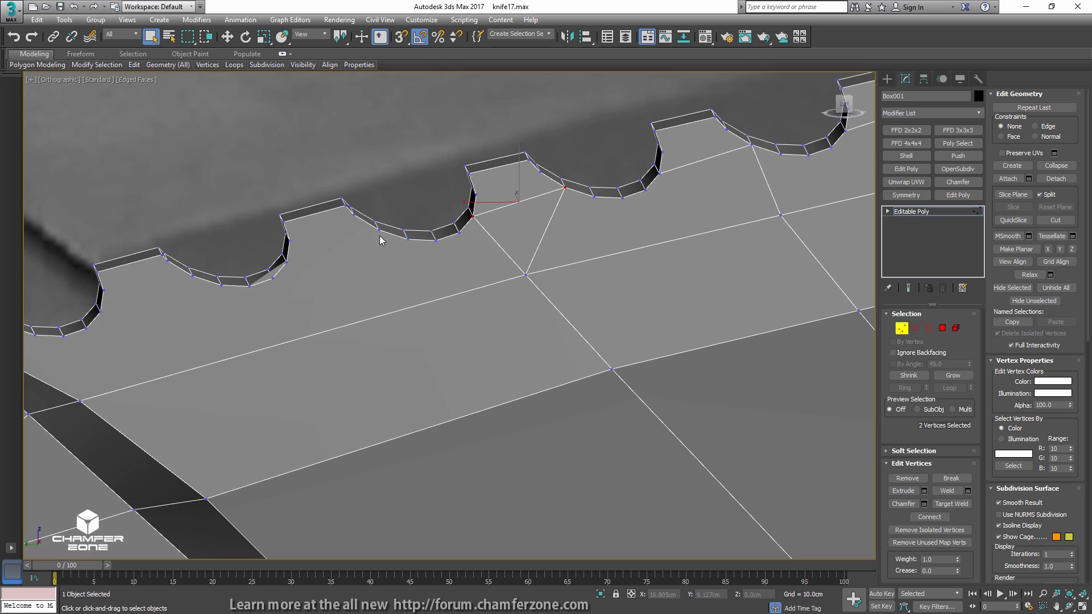
- Connect the second and third serrations beneath their tooth, and connect the second serration's lower rim to the edge-loop vertex
ctrl+click(286, 262)
middle_drag(274, 280, 339, 250)
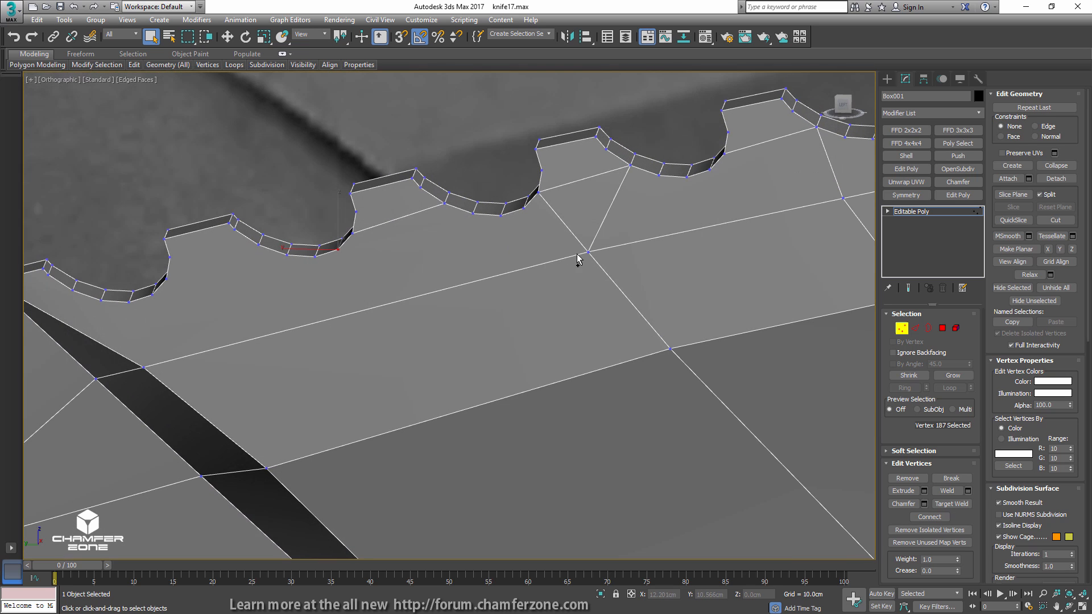
ctrl+click(591, 247)
middle_drag(273, 270, 517, 244)
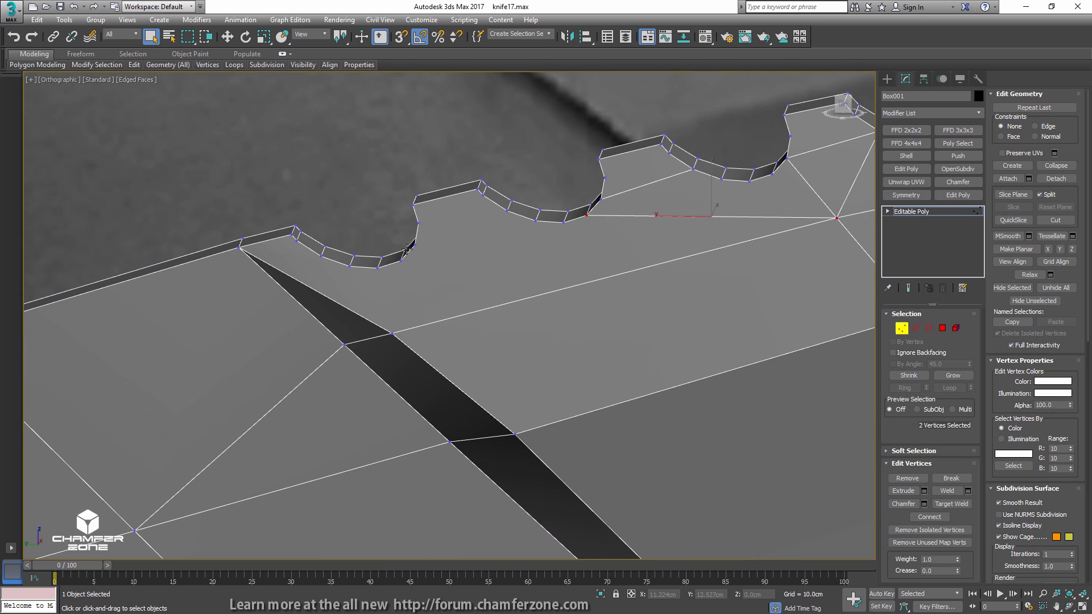
- Connect the first and second serrations beneath their tooth, and connect the first serration's rim to the loop vertex beside the bevel
click(414, 244)
middle_drag(410, 275, 470, 235)
click(458, 296)
ctrl+click(442, 232)
key(ctrl+shift+e)
- Leave vertex editing and add a Symmetry modifier mirroring the knife half on the X axis with Flip enabled
scroll(470, 236, down, 8)
key(6)
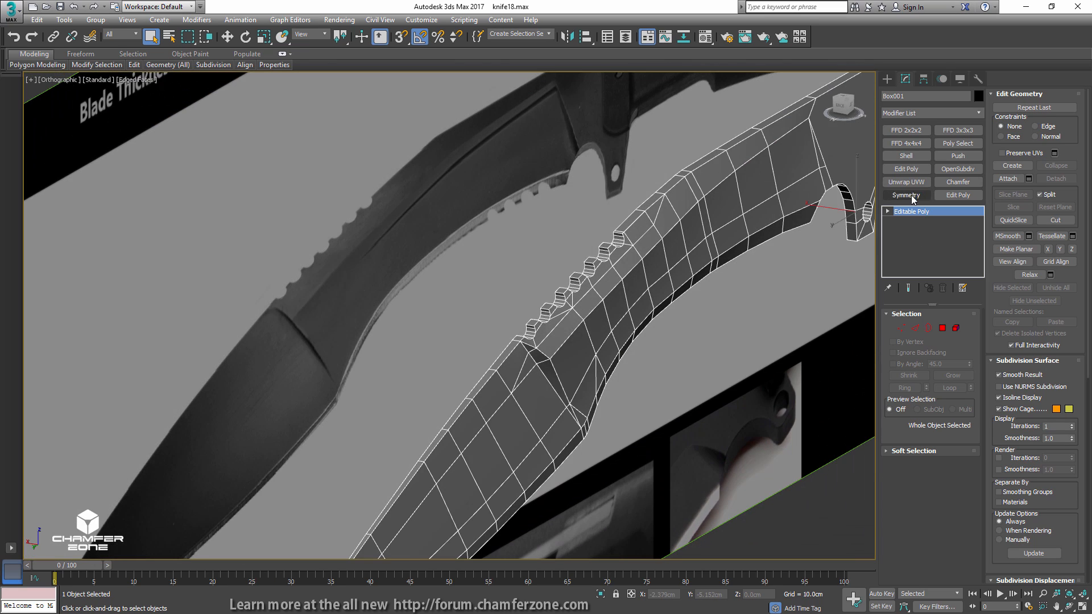
click(910, 195)
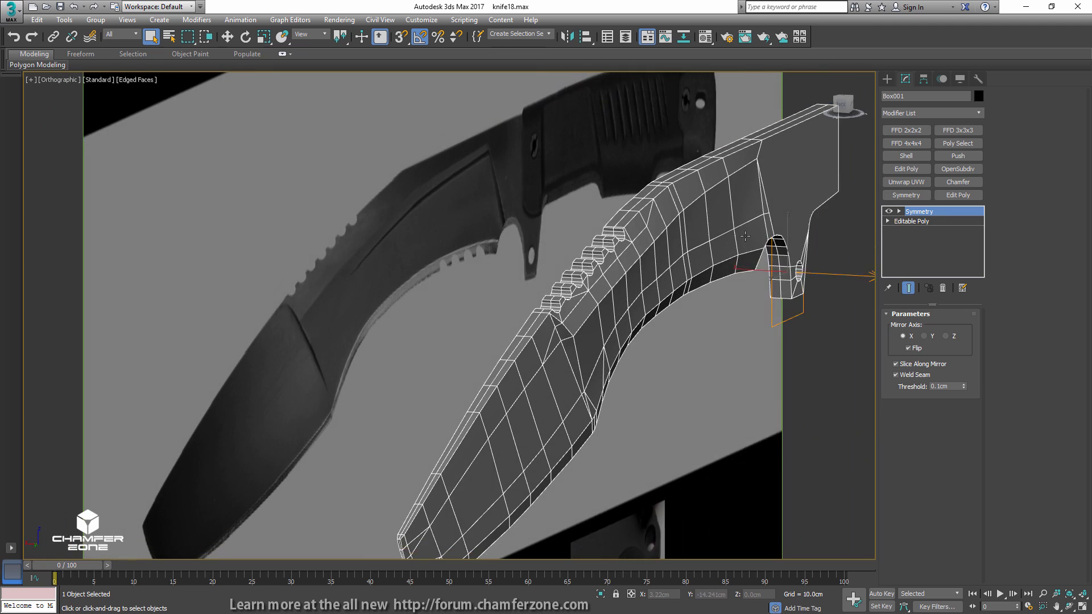
- Select all blade polygons in the base Editable Poly, leaving out the guard and handle part
click(911, 221)
middle_drag(693, 297, 683, 223)
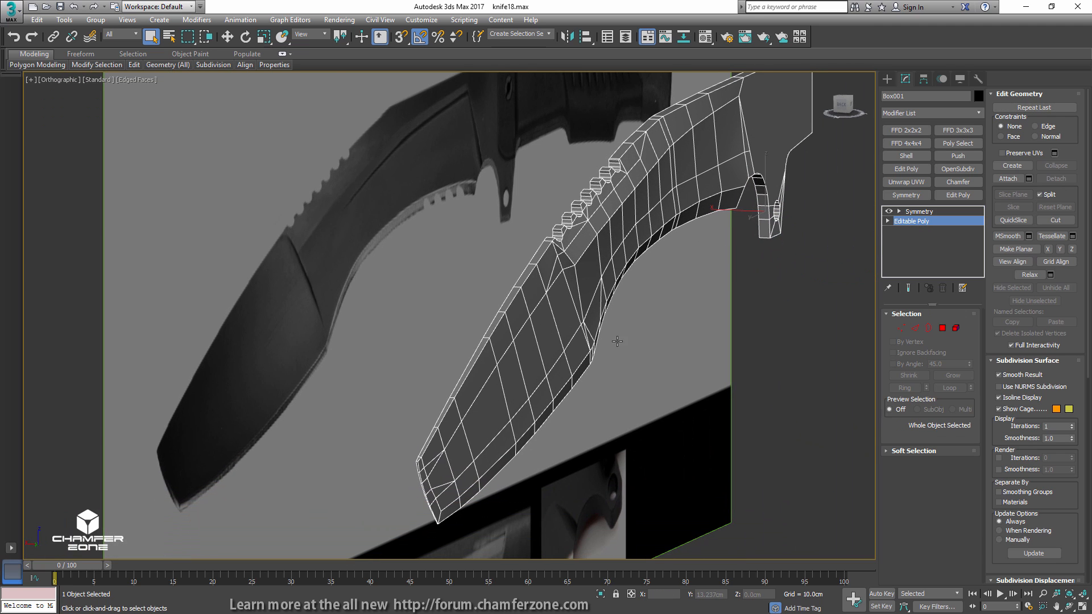
key(4)
drag(658, 174, 718, 87)
alt+middle_drag(718, 87, 691, 125)
scroll(366, 286, up, 3)
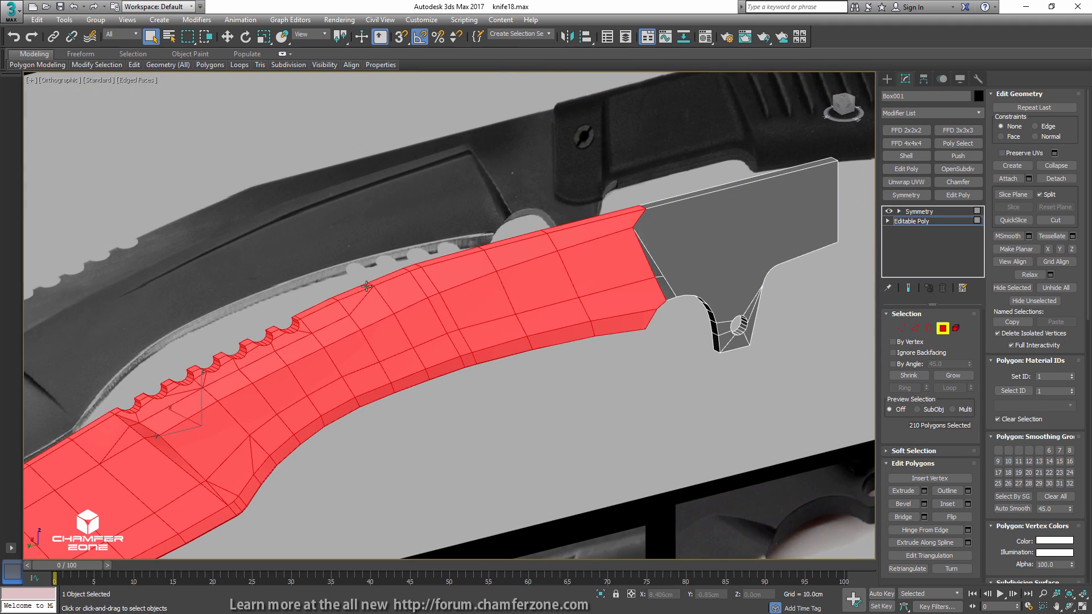
alt+middle_drag(558, 300, 590, 297)
middle_drag(404, 315, 752, 238)
- Add an FFD 3x3x3 modifier above Symmetry for the selected blade polygons and activate its control points
click(905, 213)
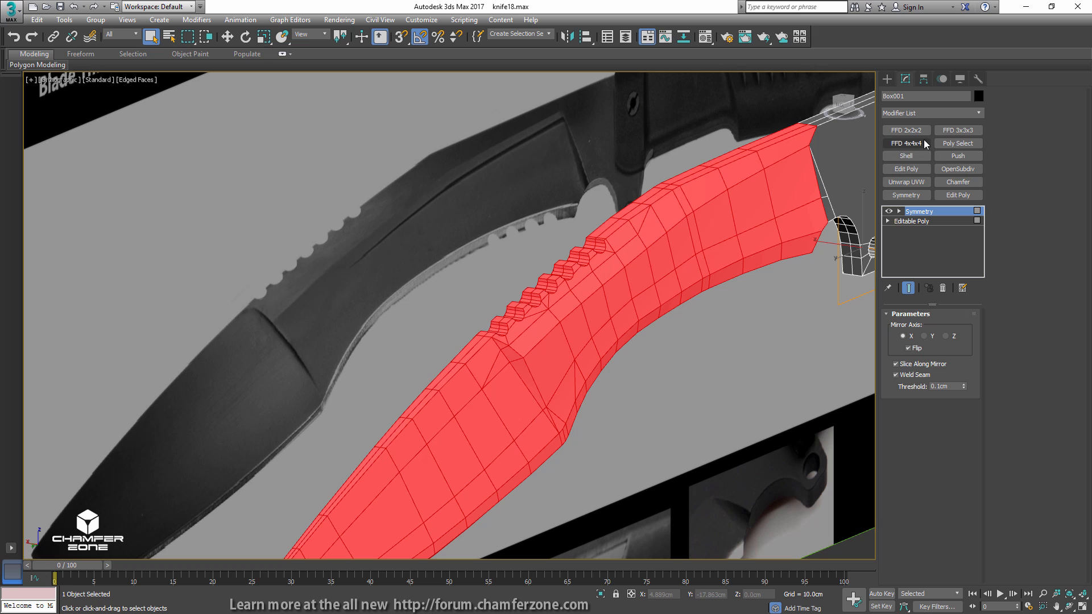
click(959, 129)
middle_drag(543, 249, 594, 221)
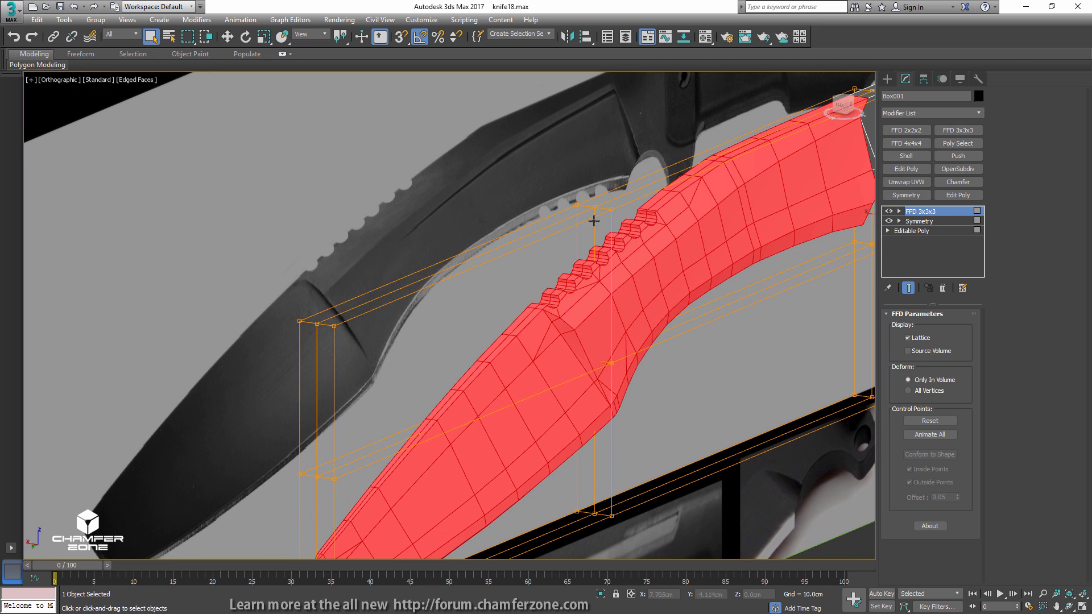
key(1)
click(899, 211)
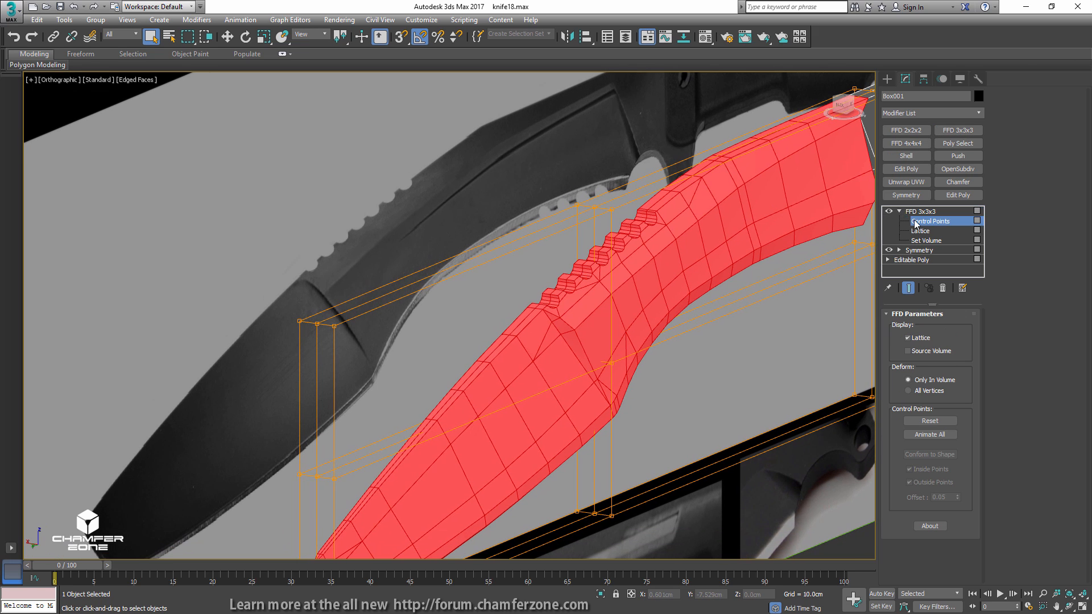
click(915, 220)
click(916, 221)
- Scale the spine-side lattice control points to about 31% along X to thin the blade's spine
alt+middle_drag(414, 301, 466, 279)
key(r)
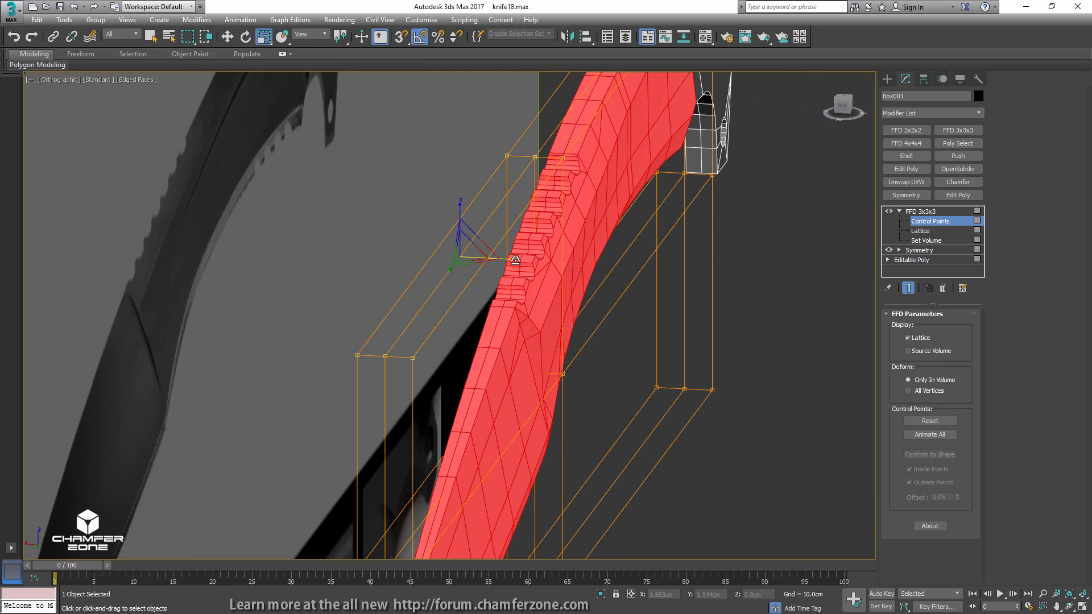
drag(507, 257, 417, 232)
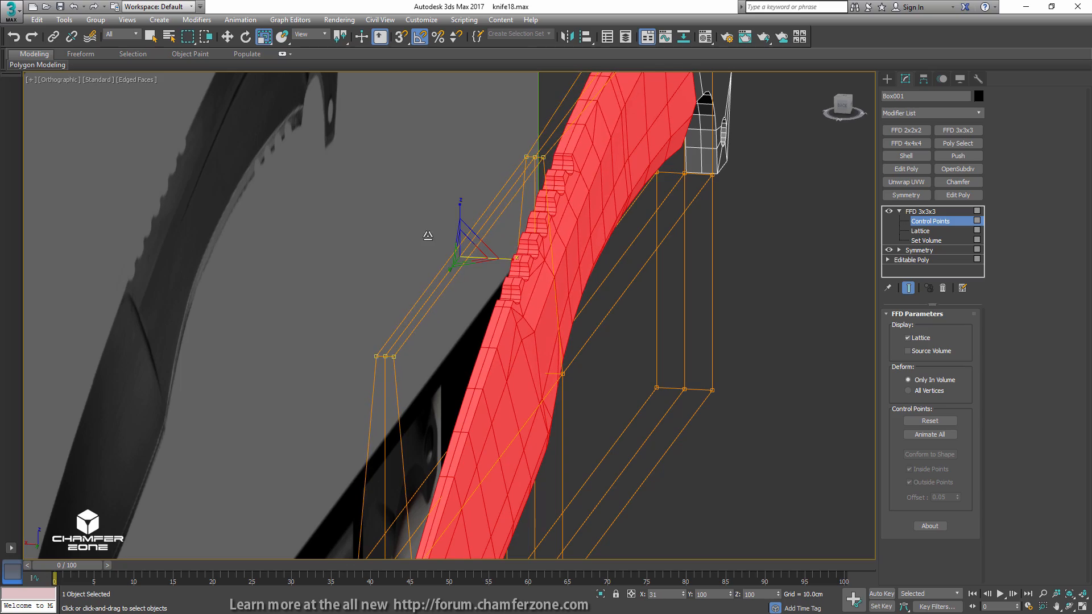
- Compare the blade's thickness with the FFD 3x3x3 deformation switched off and on from several angles
alt+middle_drag(428, 235, 500, 276)
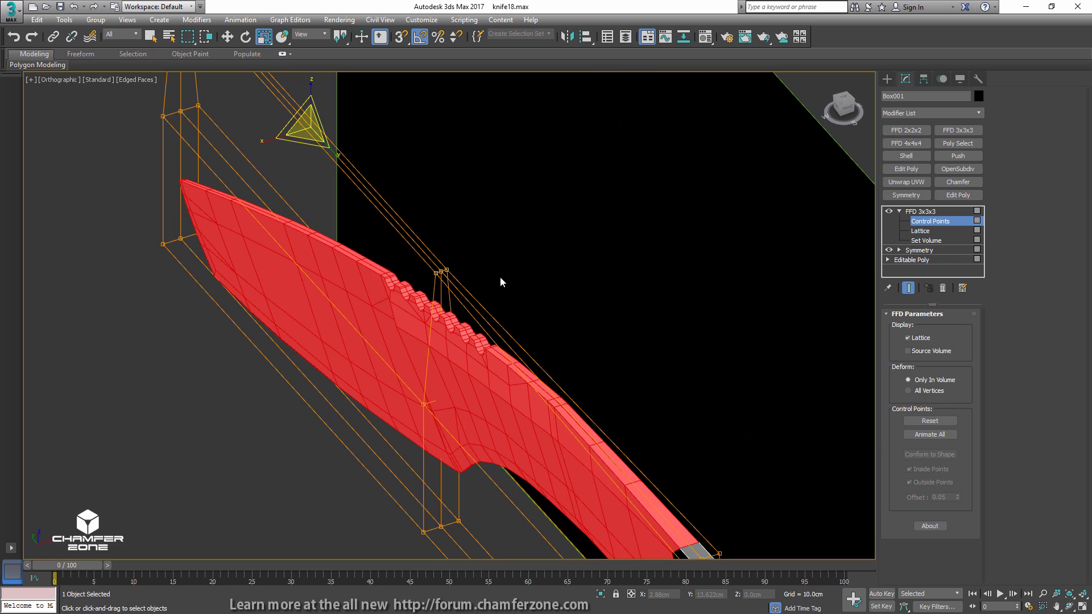
click(889, 212)
click(888, 213)
alt+middle_drag(553, 249, 450, 283)
drag(448, 283, 328, 303)
click(890, 211)
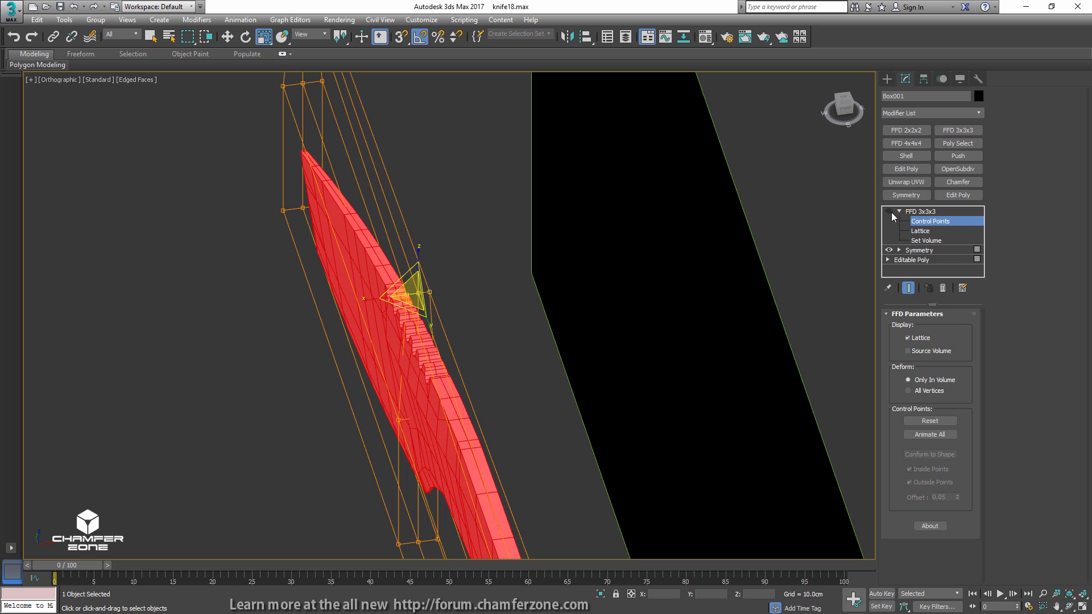
click(890, 211)
click(890, 212)
click(890, 212)
alt+middle_drag(529, 262, 750, 239)
- Collapse the FFD 3x3x3 and Symmetry modifiers into the Editable Poly and bring up the guard area in the Left view
right_click(917, 215)
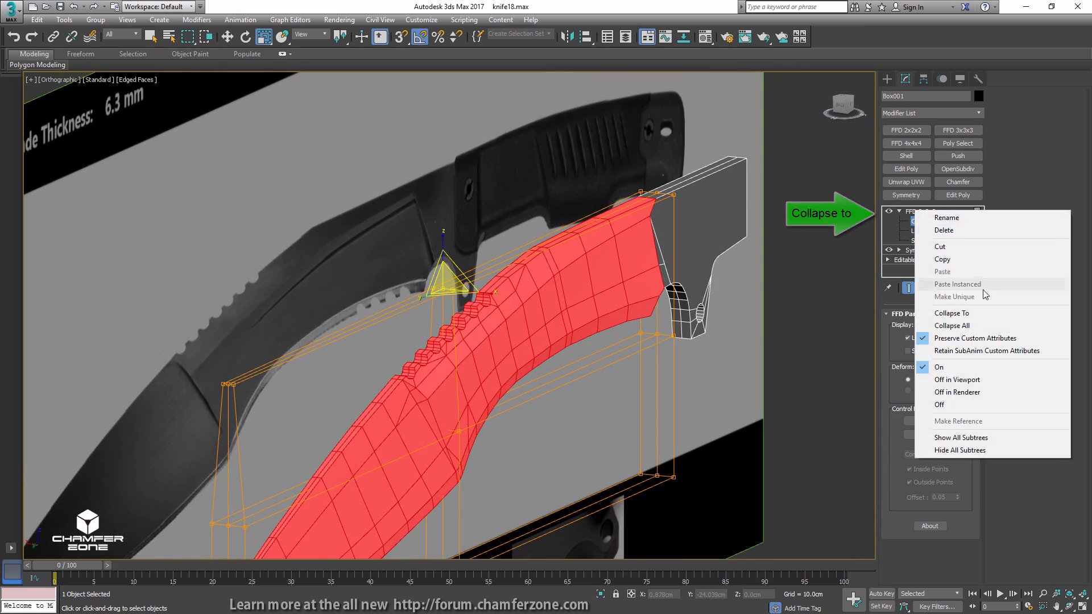
click(933, 315)
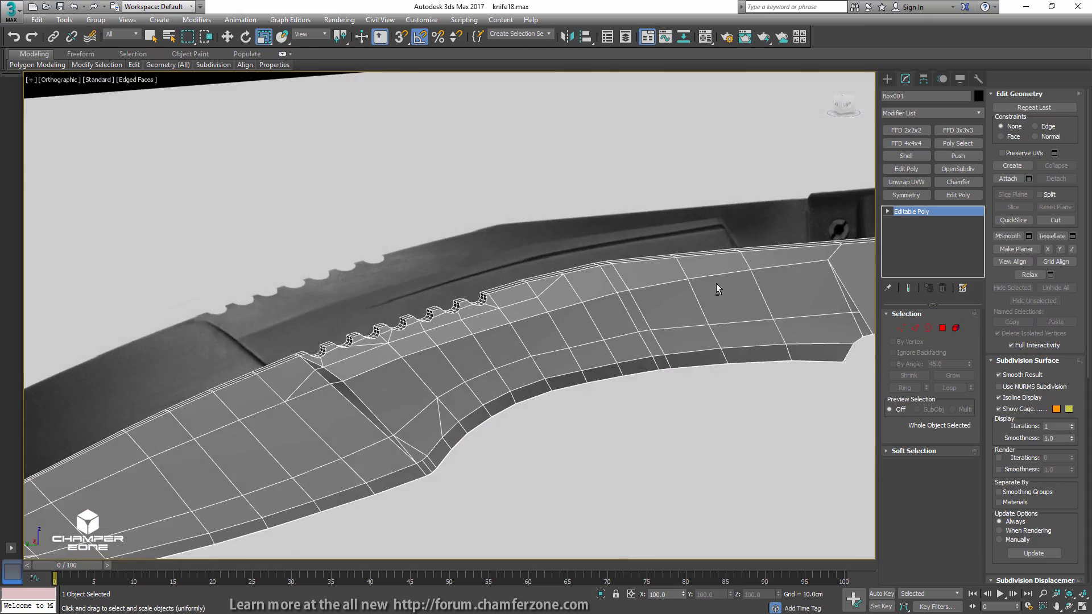
alt+middle_drag(716, 283, 638, 276)
key(l)
scroll(471, 310, up, 10)
scroll(472, 309, up, 8)
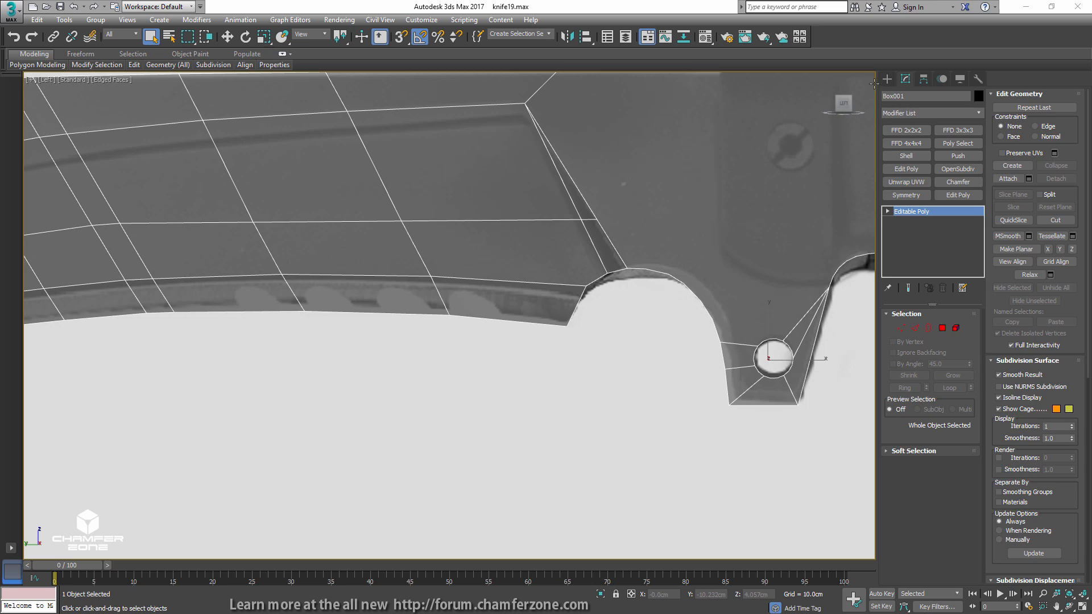
- Create a 16-sided cylinder with a 0.35 cm radius at the reference notch nearest the guard
click(888, 78)
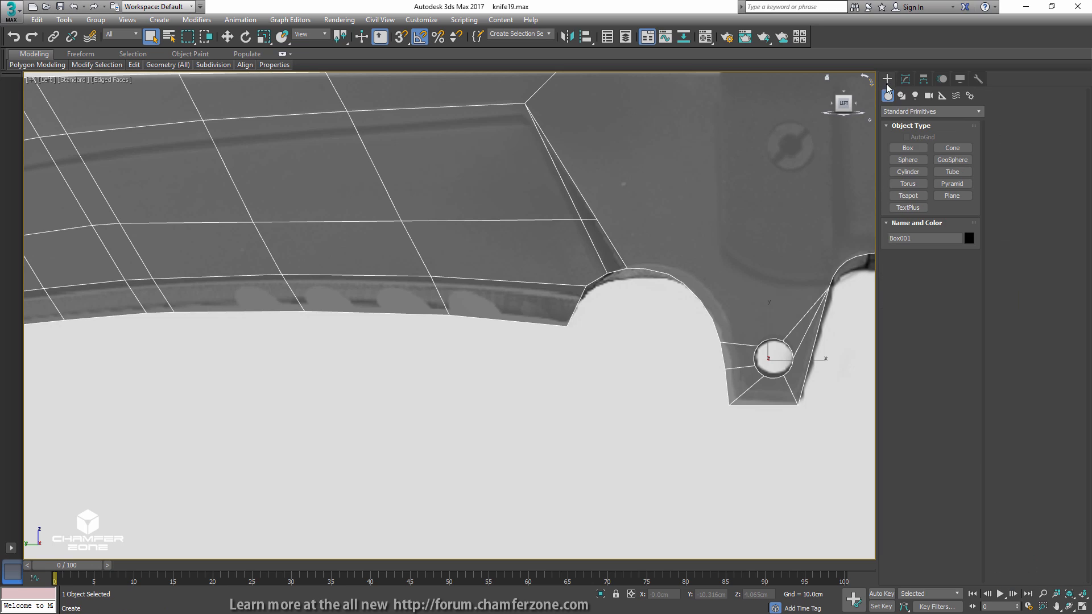
click(908, 172)
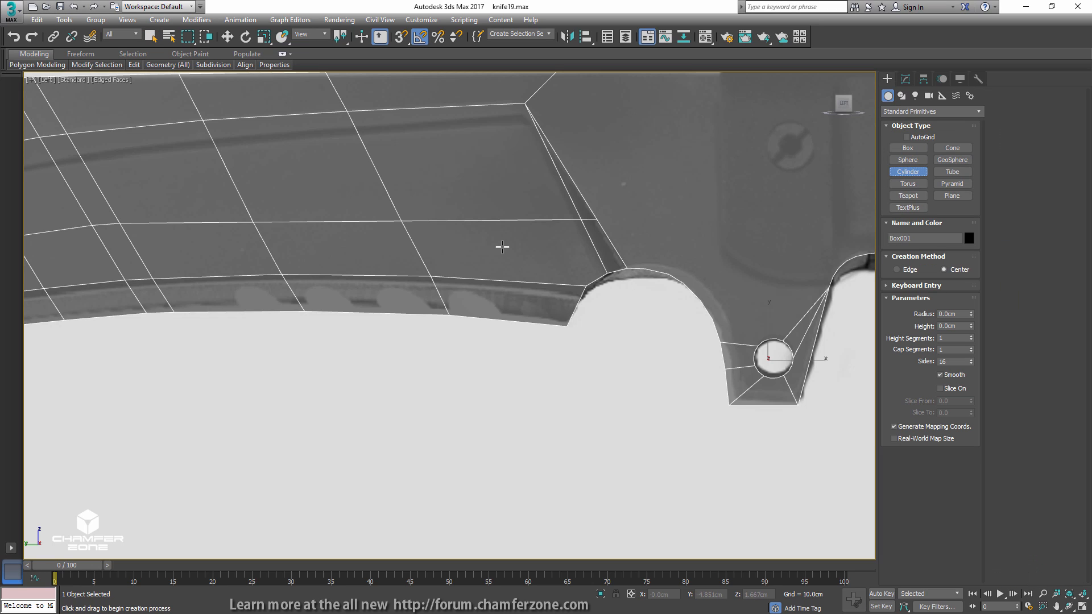
drag(498, 316, 501, 290)
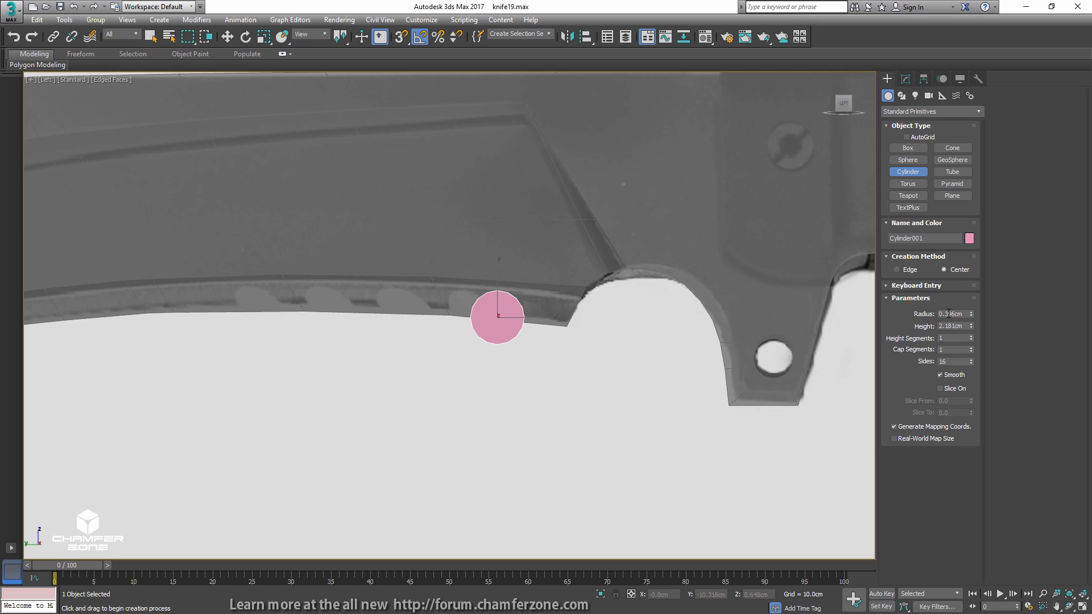
key(Return)
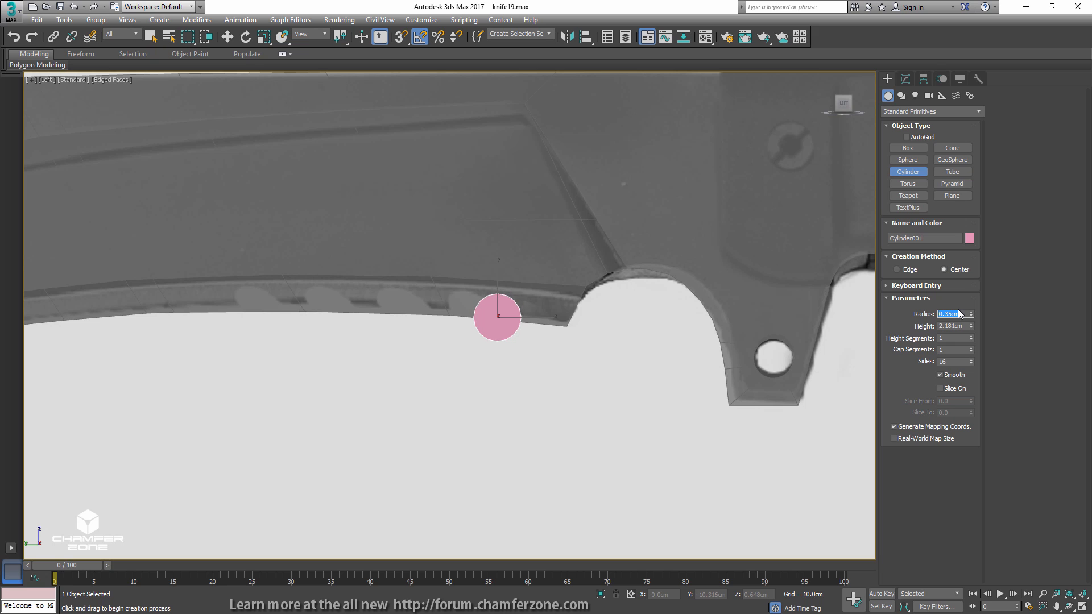
- Move the cylinder over the reference notch nearest the guard and convert it to Editable Poly
scroll(529, 296, up, 4)
key(w)
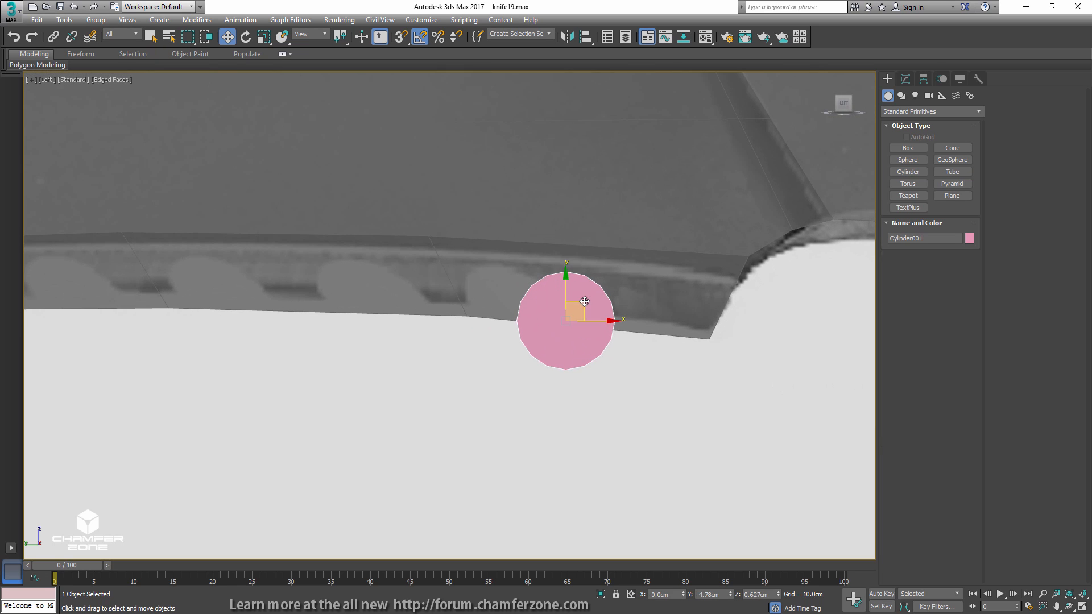
drag(567, 296, 529, 288)
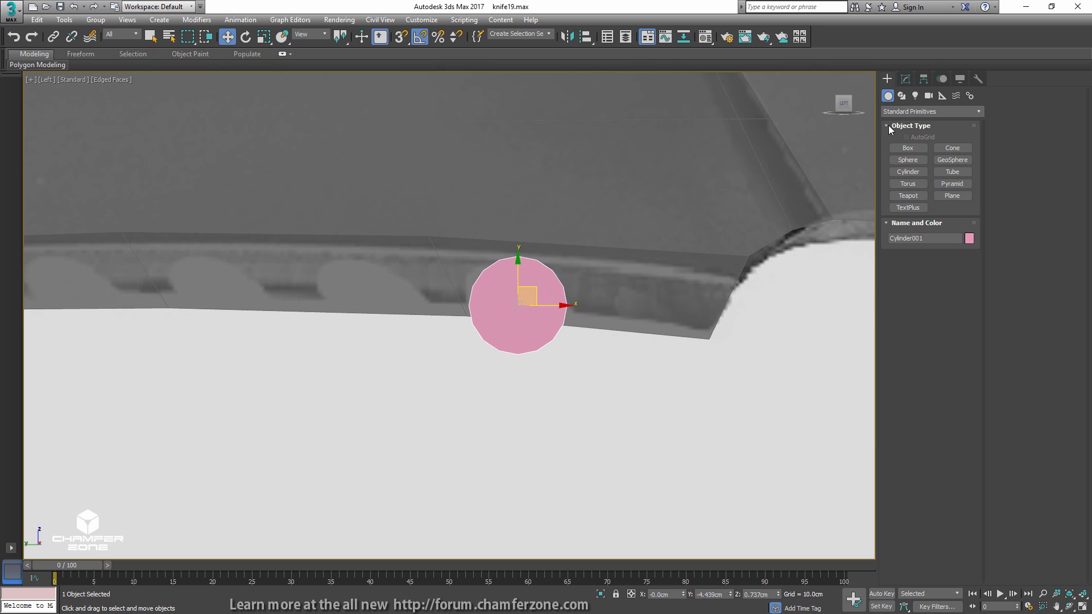
click(903, 79)
right_click(909, 211)
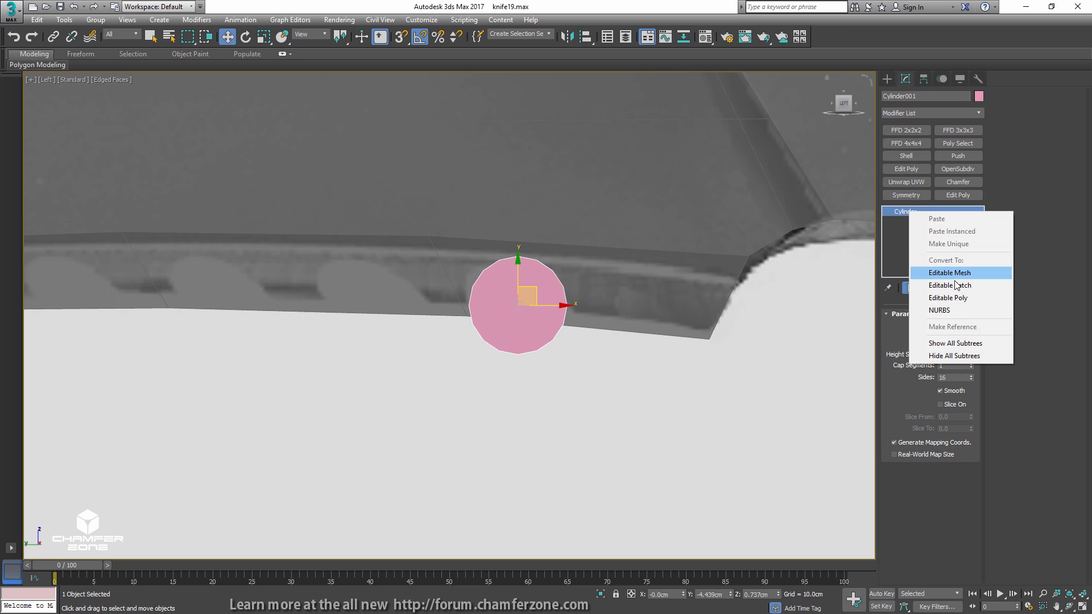
click(948, 298)
- Add an FFD 2x2x2 modifier to the cylinder and make the cylinder see-through in the Left view
middle_drag(755, 195, 711, 239)
click(906, 130)
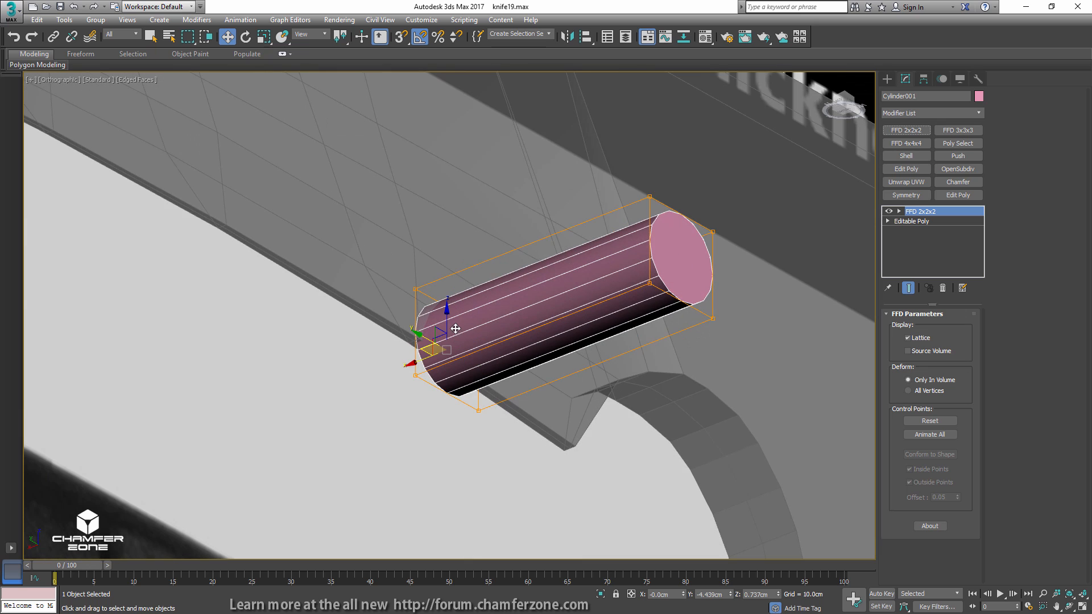
alt+middle_drag(417, 360, 453, 373)
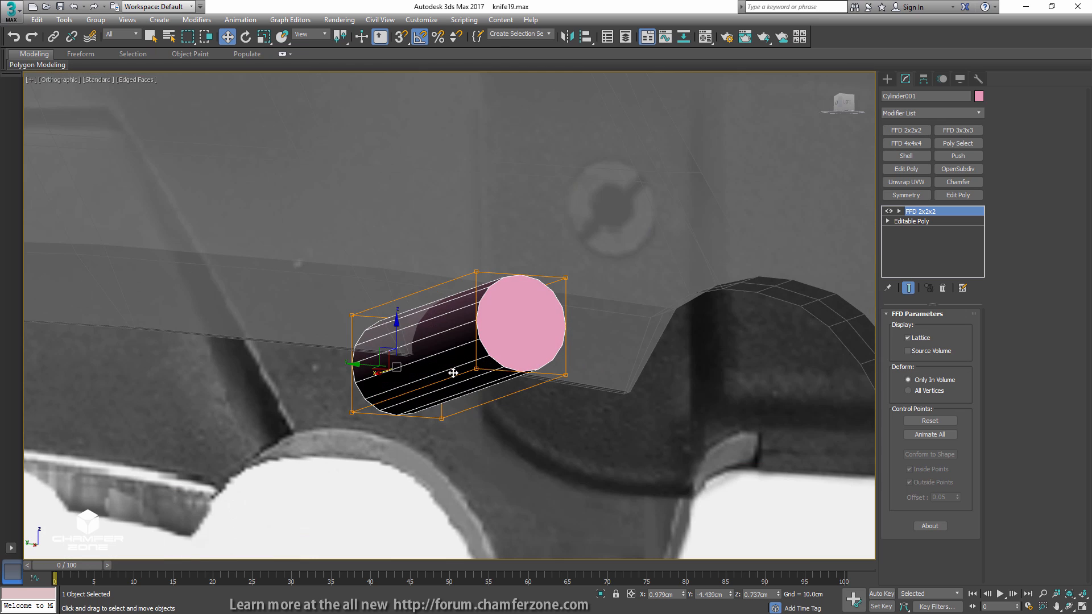
key(l)
scroll(461, 319, up, 5)
key(alt+x)
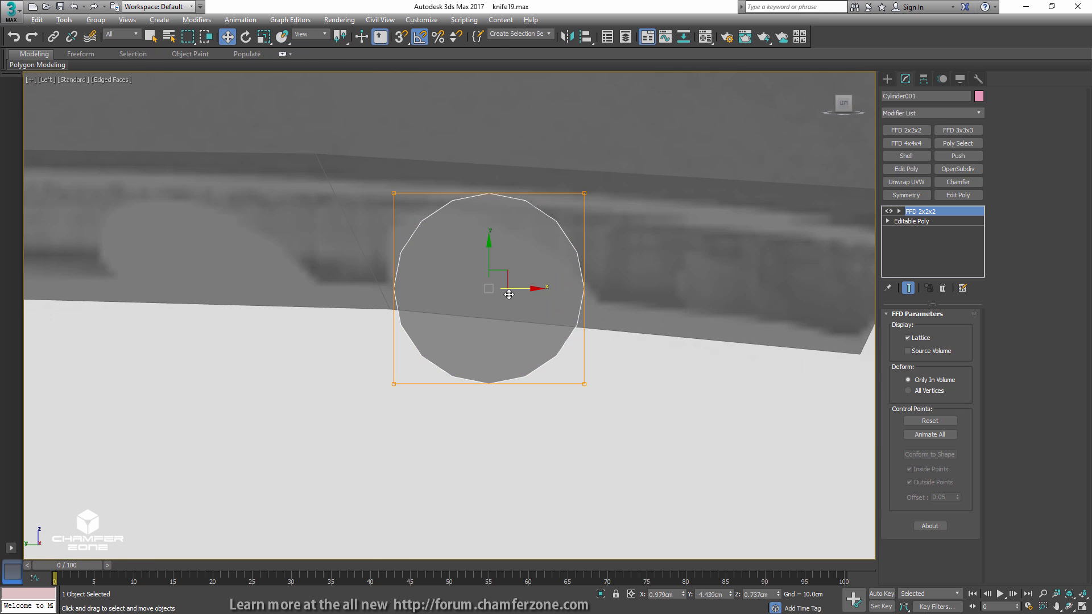
- Pull the guard-side lower lattice points outward and down, and lower the upper lattice points slightly to fit the notch
key(1)
click(585, 383)
scroll(584, 382, down, 3)
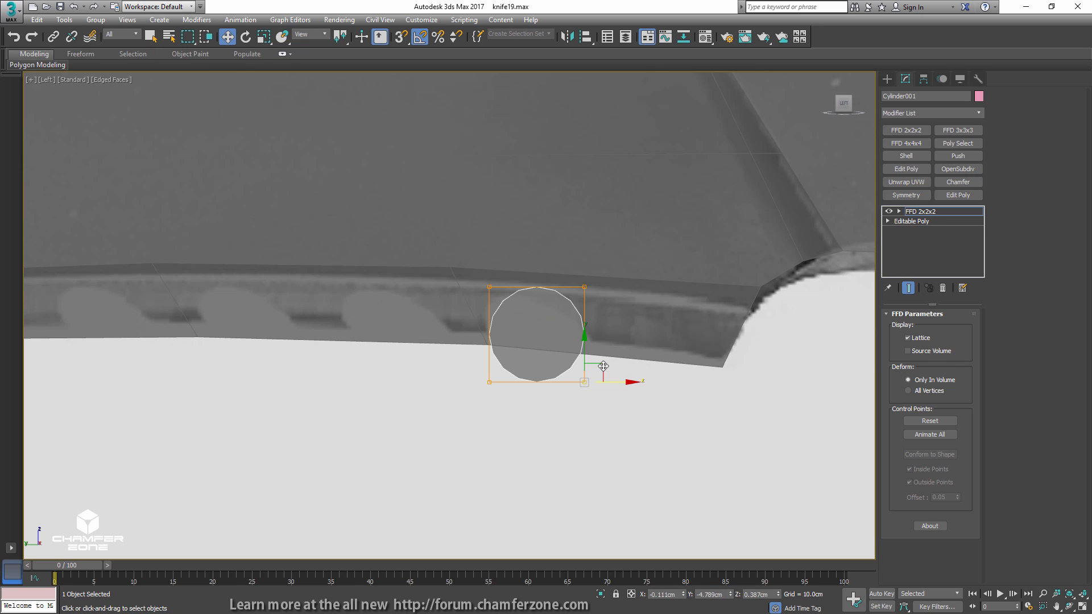
drag(606, 370, 659, 416)
drag(606, 257, 478, 299)
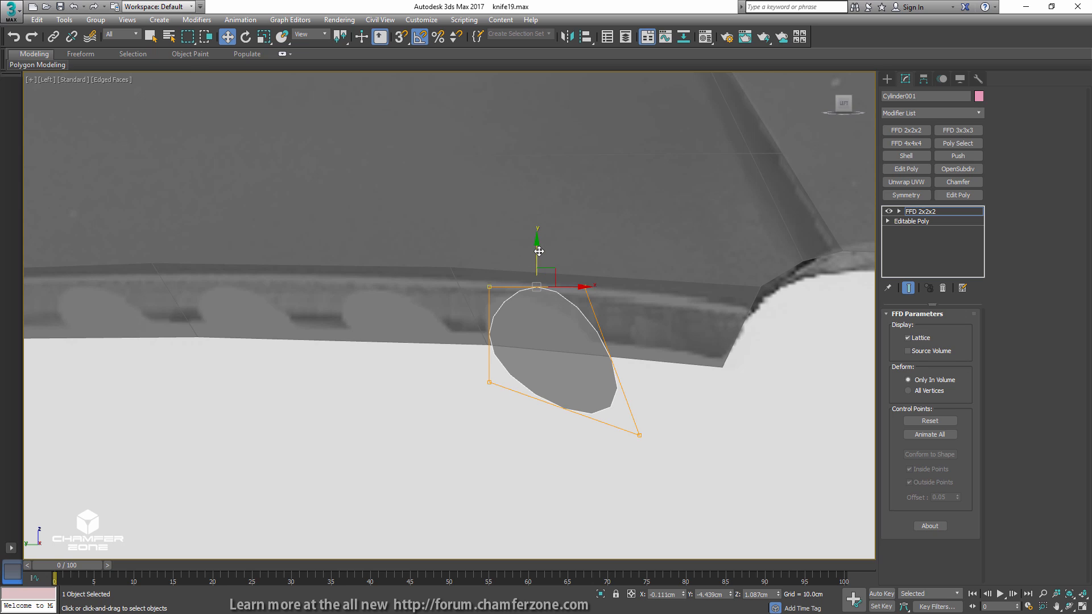
drag(539, 252, 539, 256)
- Reposition the two lattice corners away from the guard and fine-tune the guard-side lower corner to match the notch's slanted outline
scroll(493, 347, up, 2)
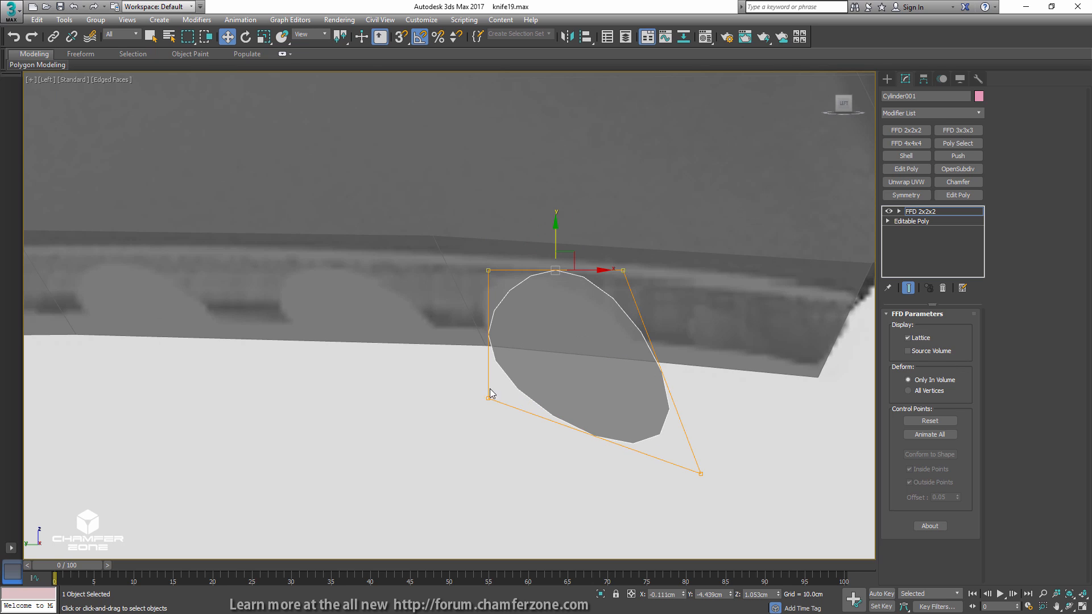
drag(472, 419, 473, 418)
drag(505, 383, 508, 413)
mouse_move(507, 256)
mouse_down()
mouse_move(477, 282)
mouse_move(499, 238)
mouse_move(488, 250)
mouse_up()
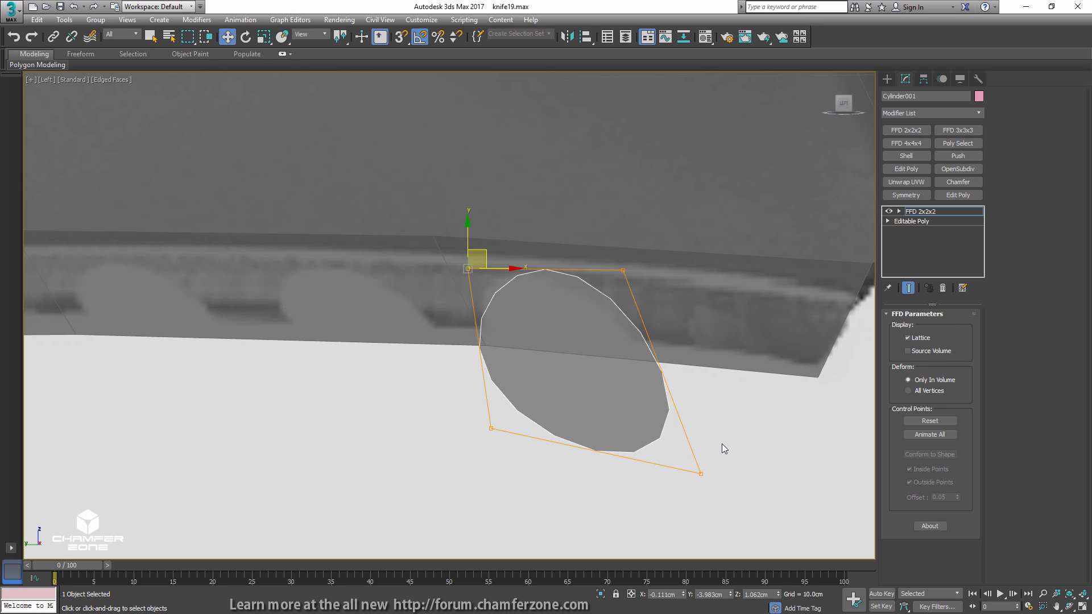
click(701, 474)
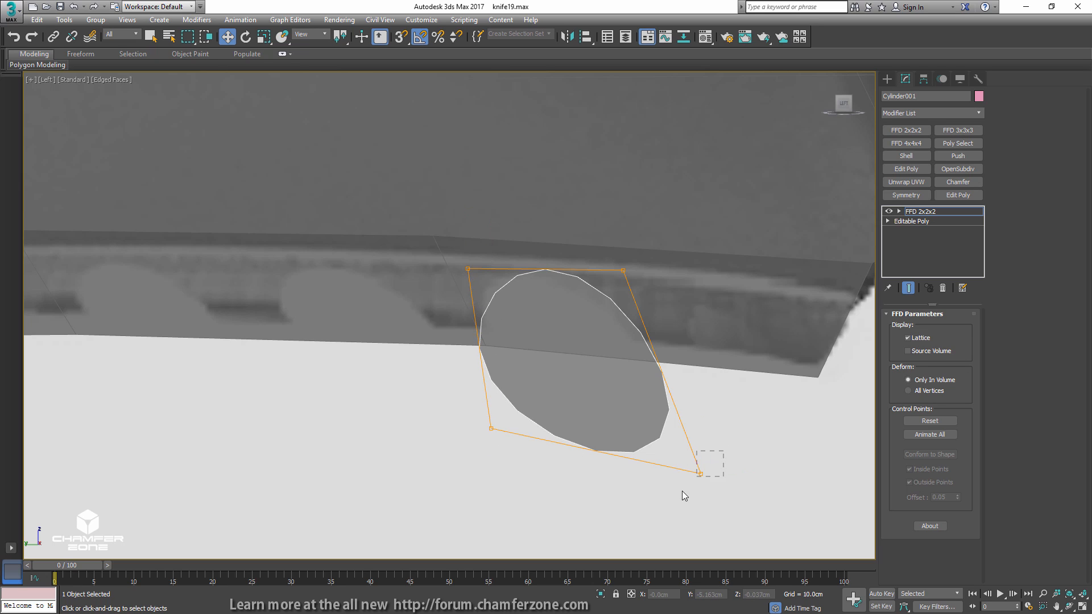
drag(715, 458, 721, 450)
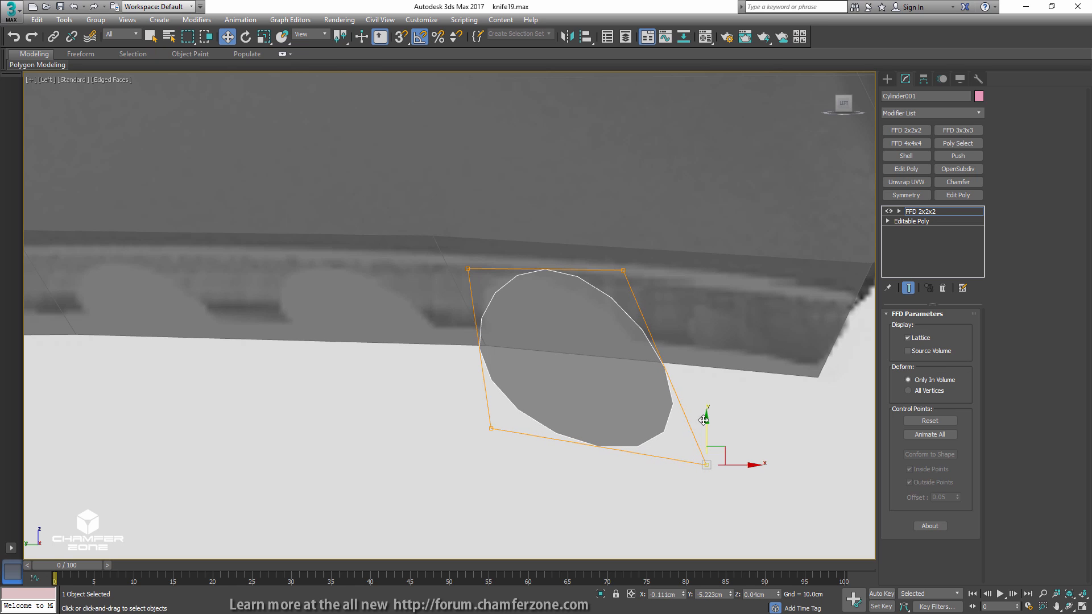
- Collapse the FFD 2x2x2 modifier and connect the opposite vertices across both cylinder caps near the blade's edge
right_click(933, 216)
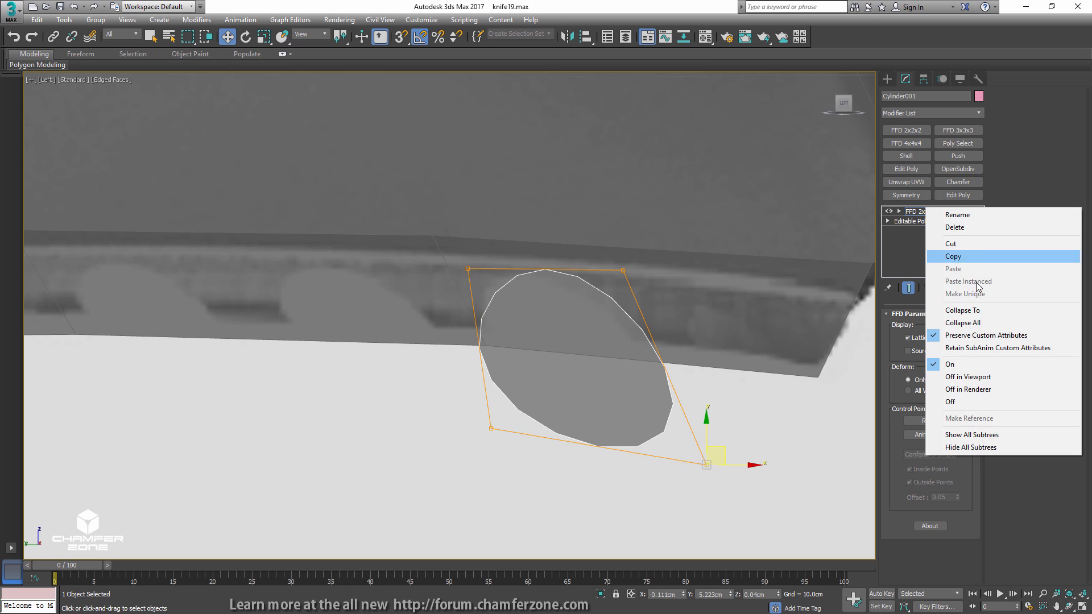
click(984, 312)
drag(493, 345, 468, 360)
ctrl+drag(696, 373, 641, 349)
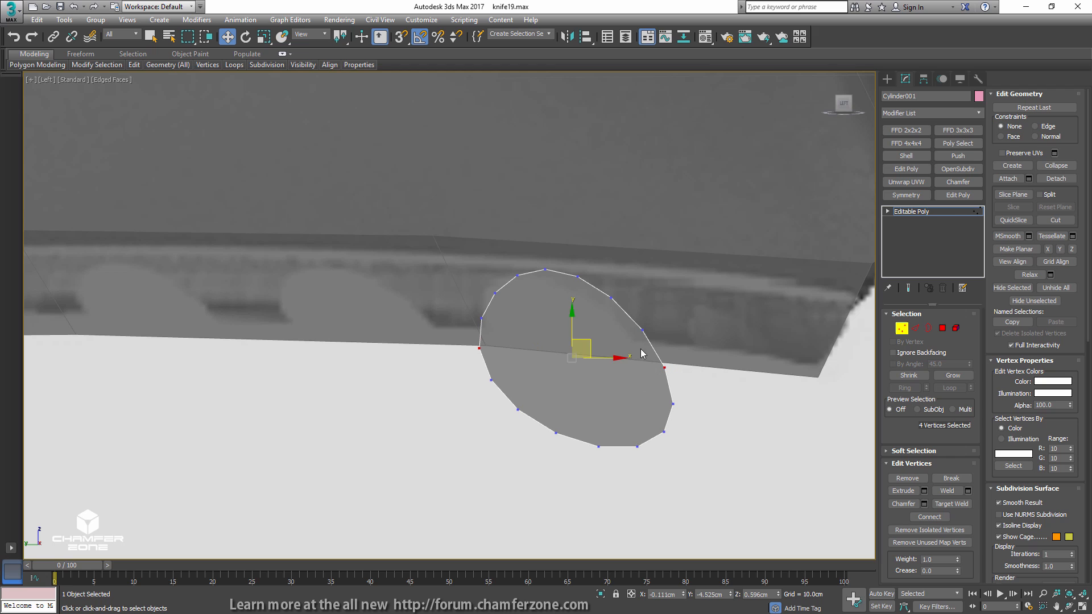
key(ctrl+shift+e)
middle_drag(523, 327, 671, 332)
scroll(671, 332, down, 2)
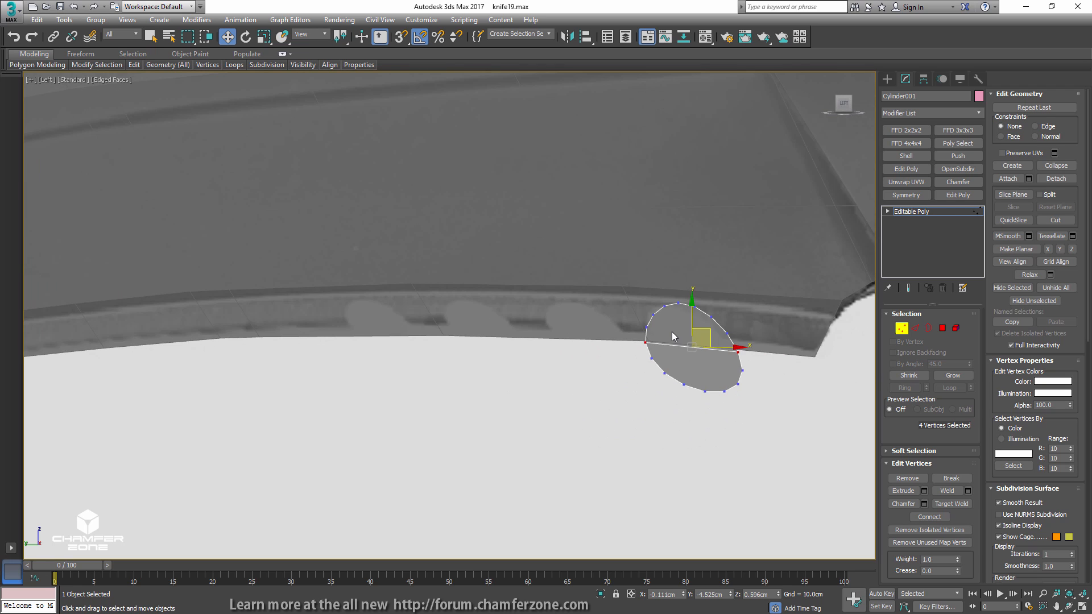
key(1)
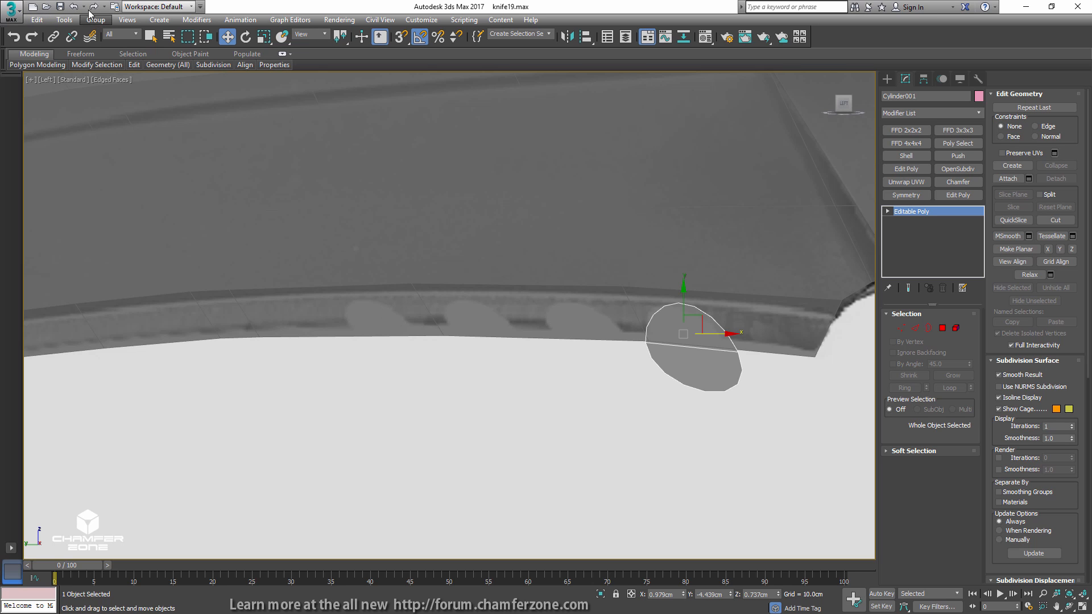
- Array the cylinder along the blade as five instances in one dimension, spaced -1.0 cm along X
click(64, 19)
click(80, 220)
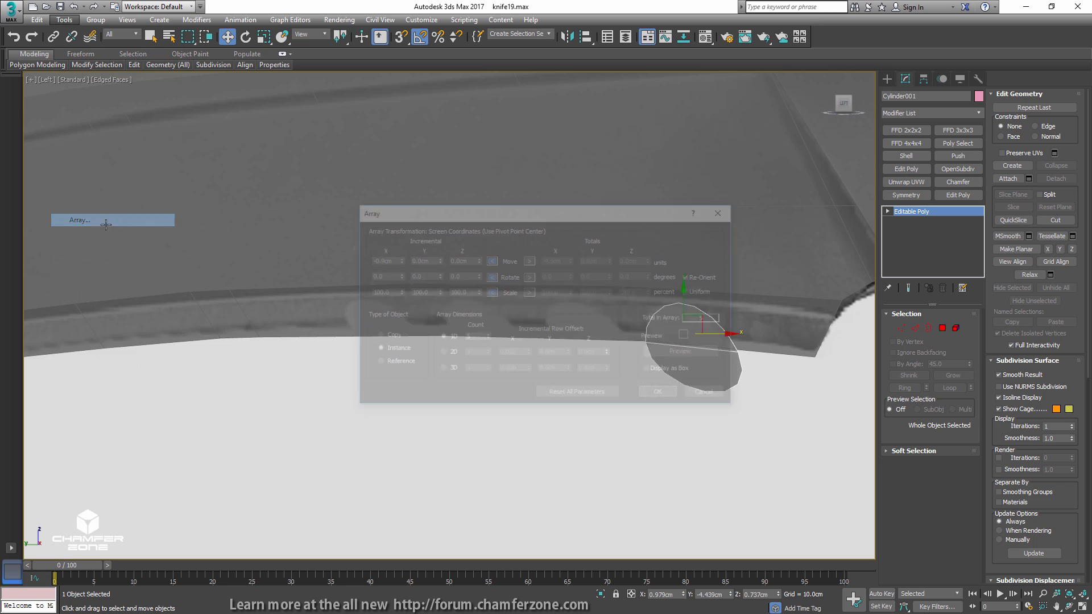
drag(537, 212, 641, 402)
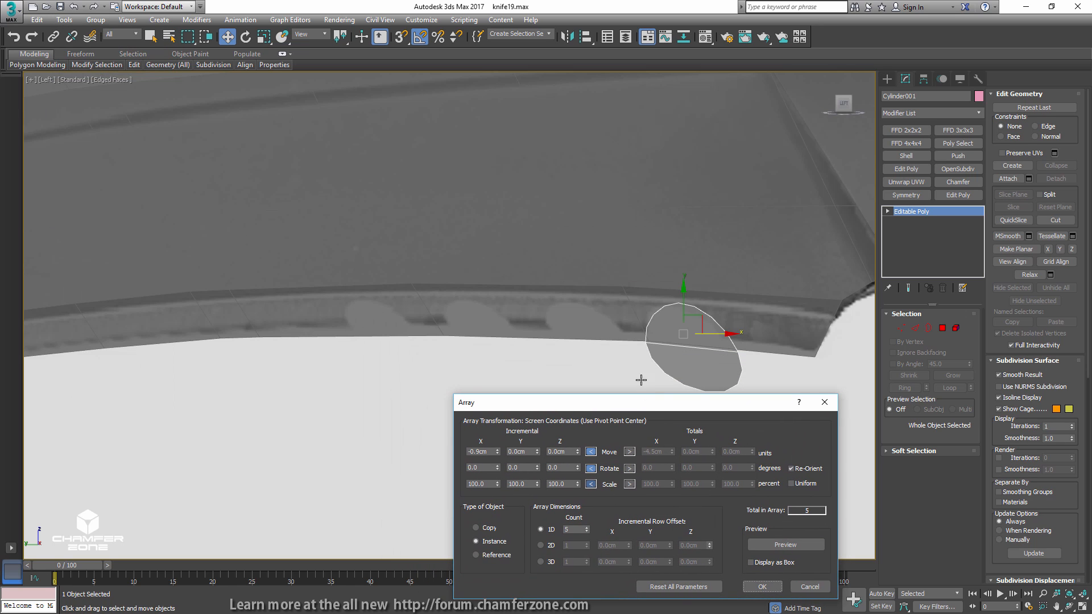
click(775, 544)
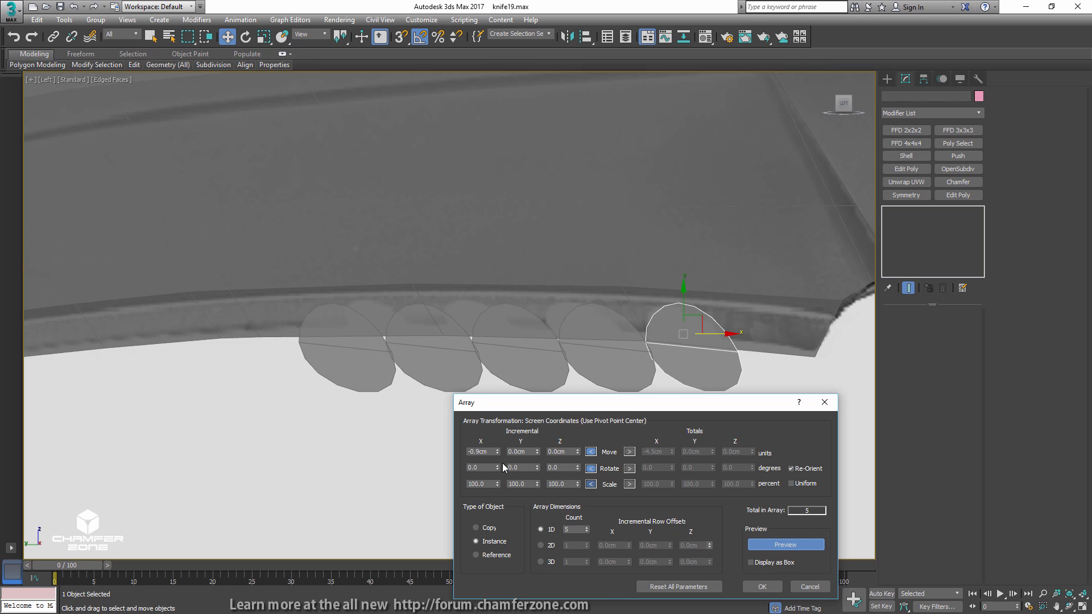
drag(496, 451, 497, 450)
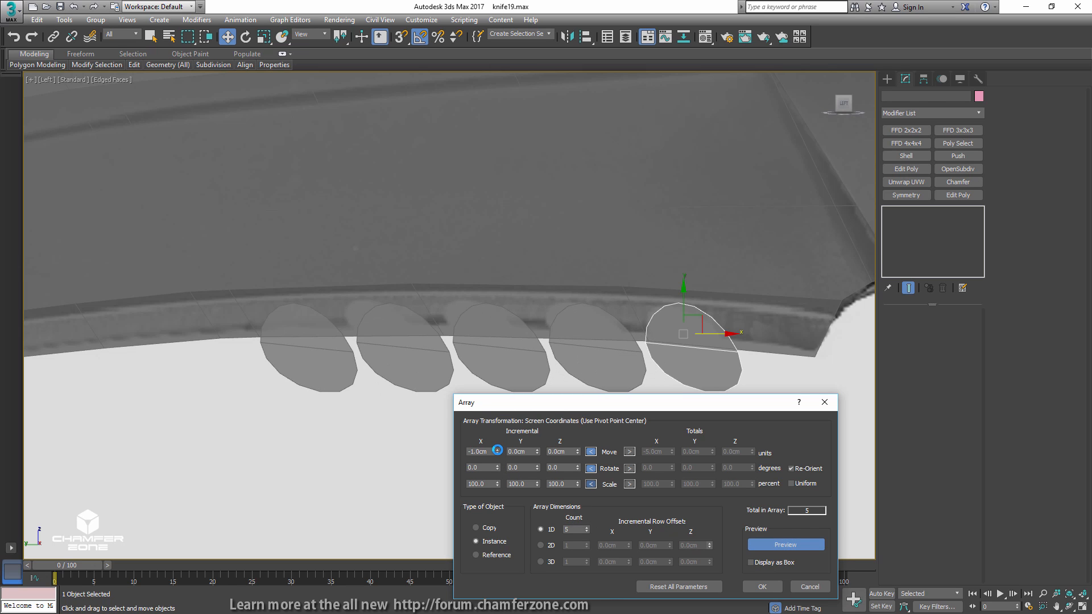
click(762, 587)
- Raise the second cylinder from the guard slightly and, with angle snap off, rotate it about 3° to follow the edge
click(598, 341)
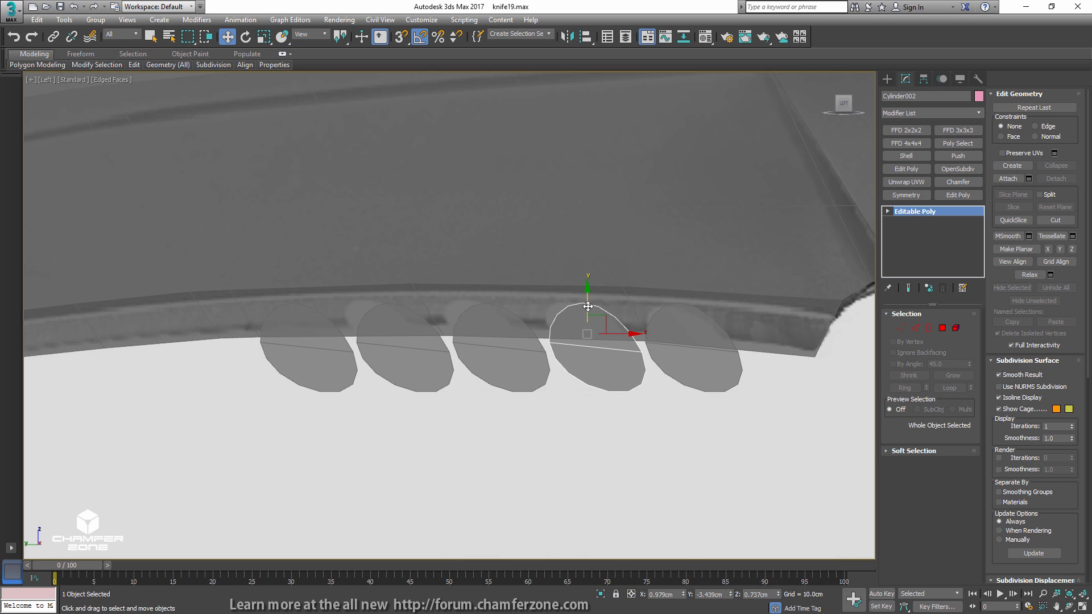
drag(588, 307, 619, 294)
key(e)
key(a)
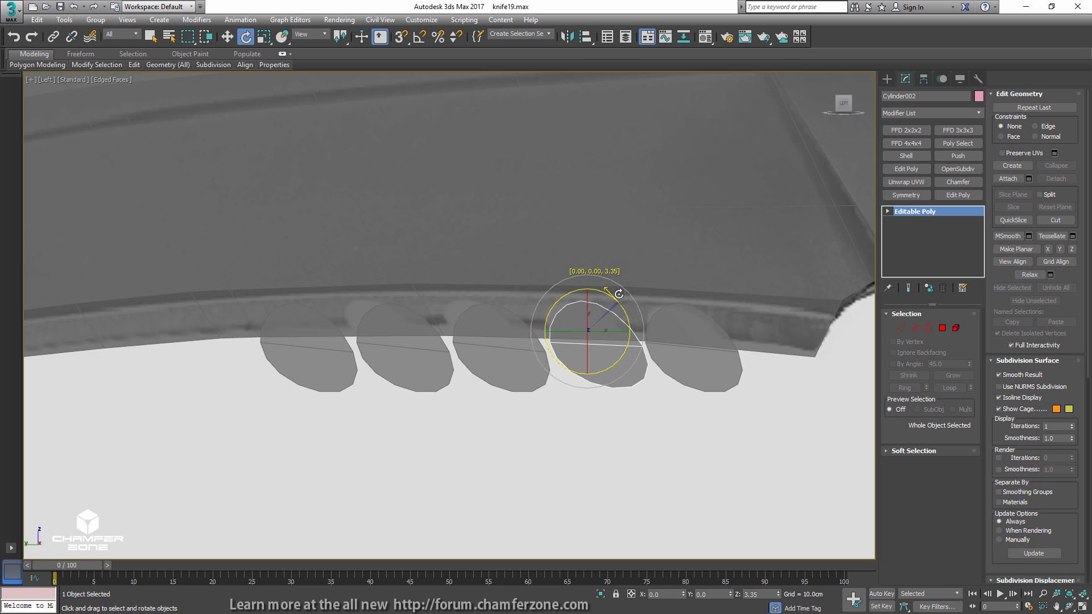
- Raise the middle cylinder slightly to align it with its reference notch
click(486, 347)
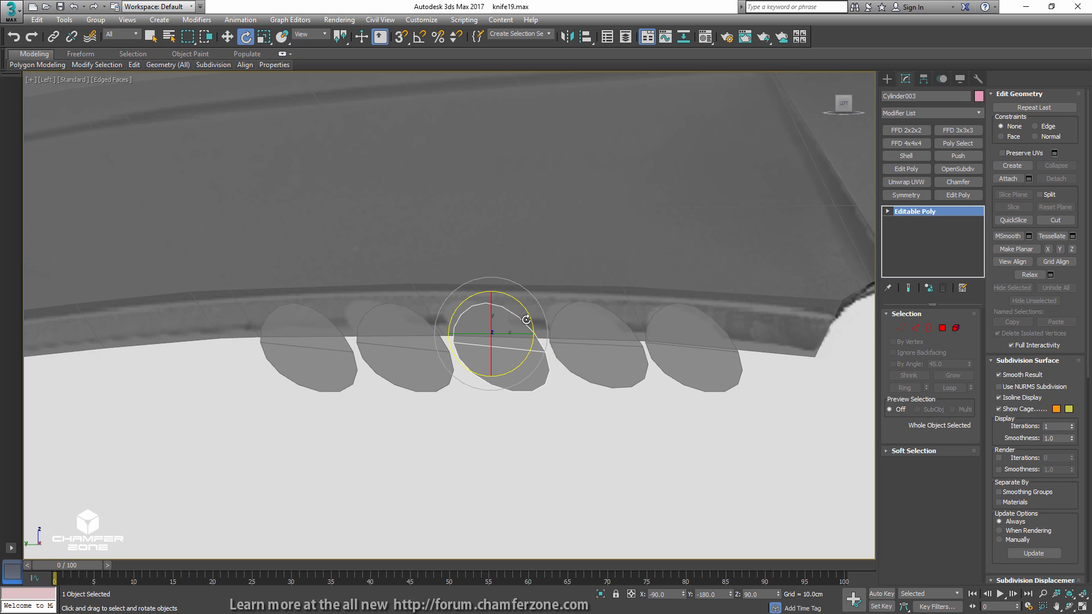
key(w)
drag(494, 303, 491, 298)
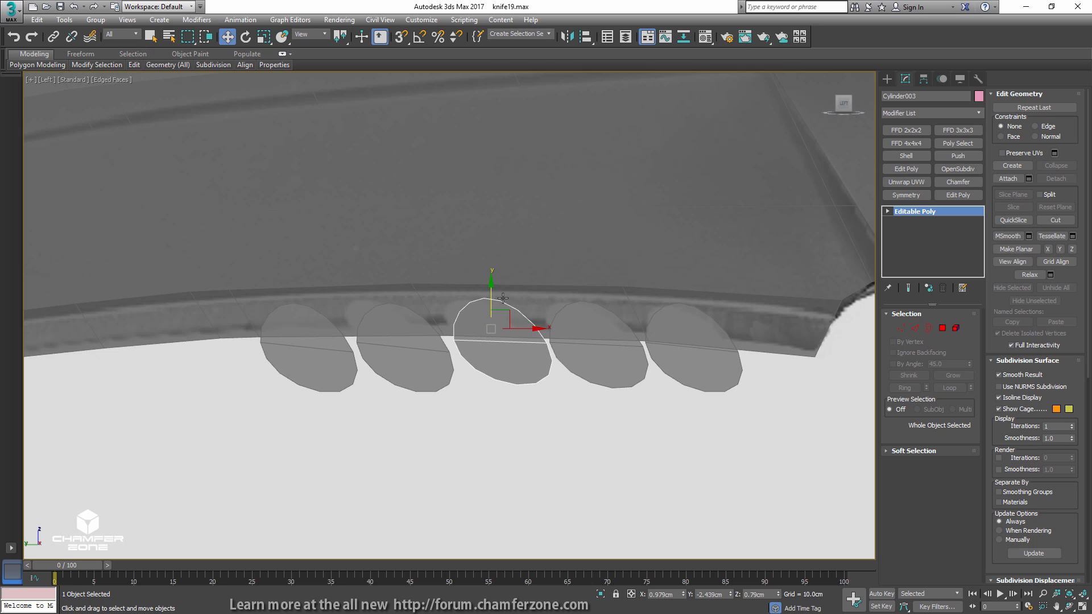
click(572, 332)
- Rotate the fourth cylinder from the guard slightly and shift it to line up with its notch and the blade's edge
click(402, 343)
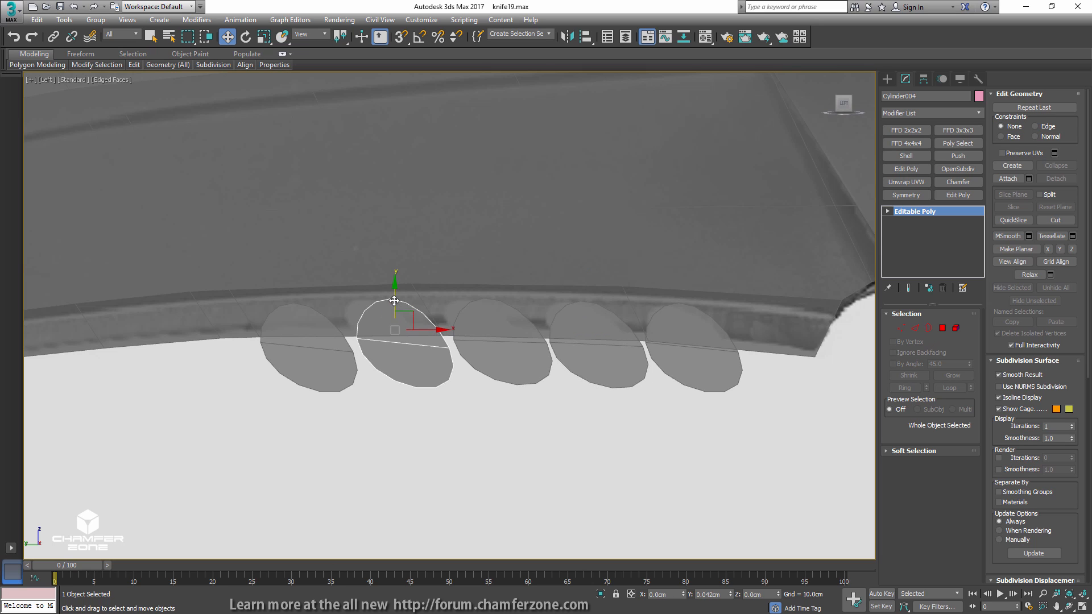
key(e)
mouse_move(415, 290)
mouse_down()
mouse_move(423, 295)
mouse_move(418, 287)
mouse_up()
key(w)
drag(430, 331, 428, 303)
key(e)
key(w)
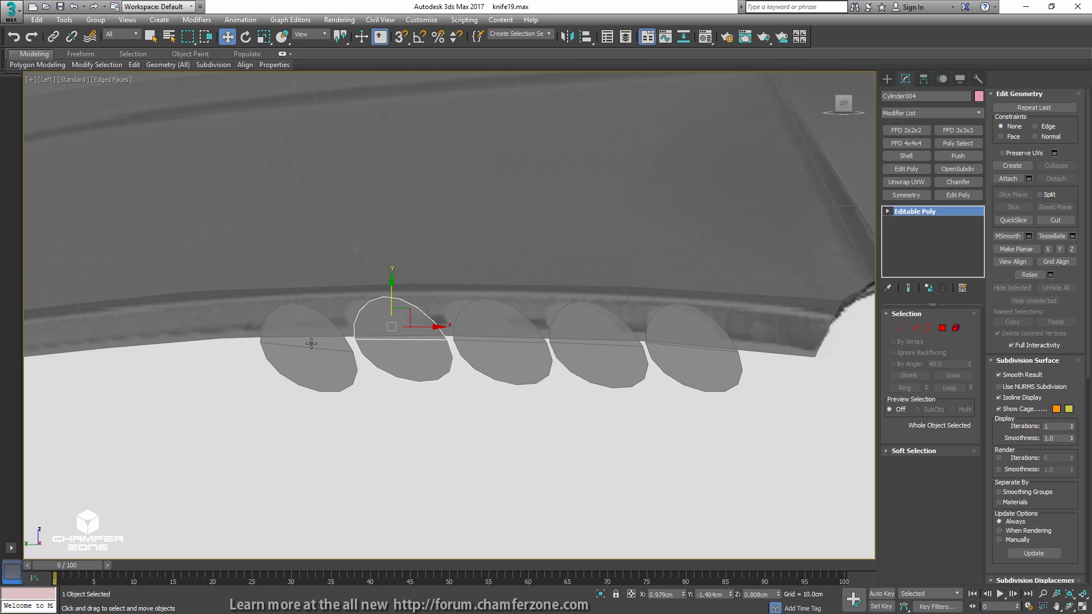
- Raise the cylinder farthest from the guard, rotate it to follow the edge and shift it away from its neighbour
click(316, 330)
middle_drag(316, 329, 416, 317)
scroll(416, 317, up, 1)
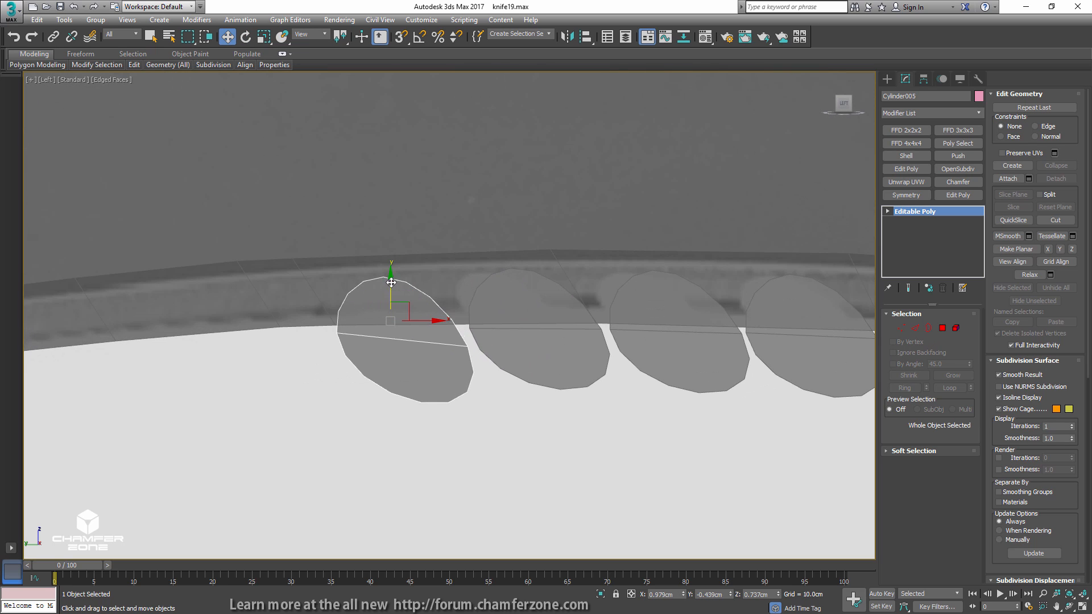
key(e)
drag(416, 282, 414, 311)
key(w)
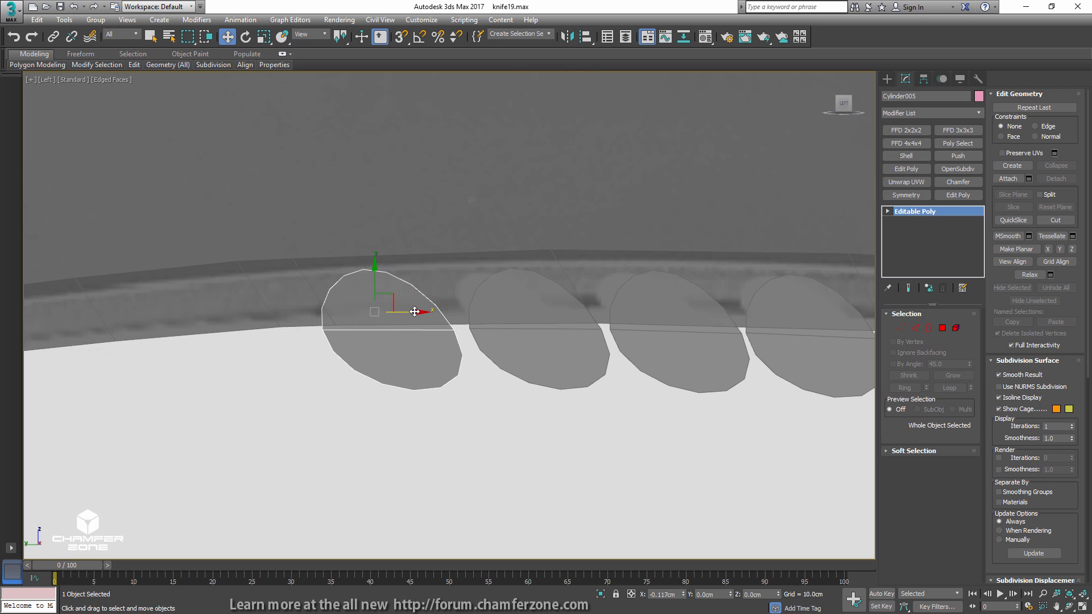
middle_drag(415, 312, 483, 295)
- Attach the other four notch cylinders to the cylinder farthest from the guard so they form one object
click(475, 281)
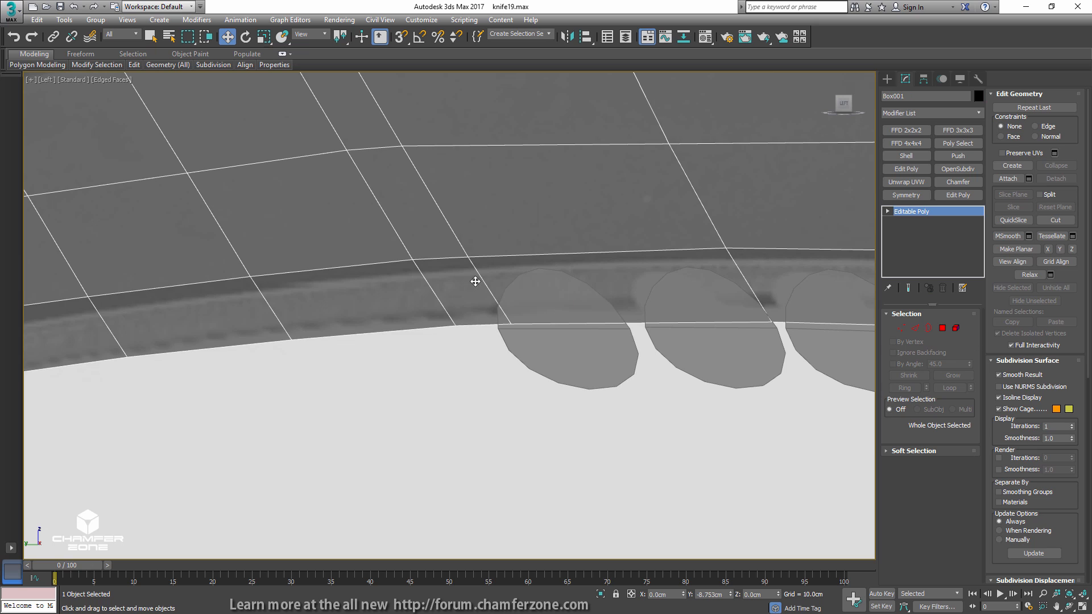
scroll(474, 303, down, 2)
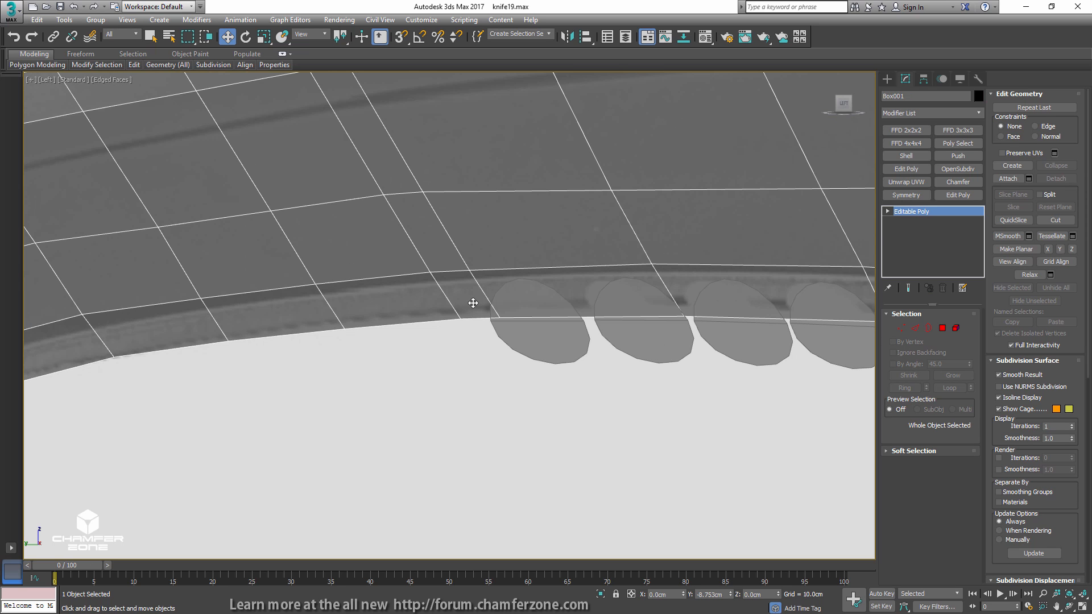
click(549, 344)
alt+middle_drag(548, 344, 714, 354)
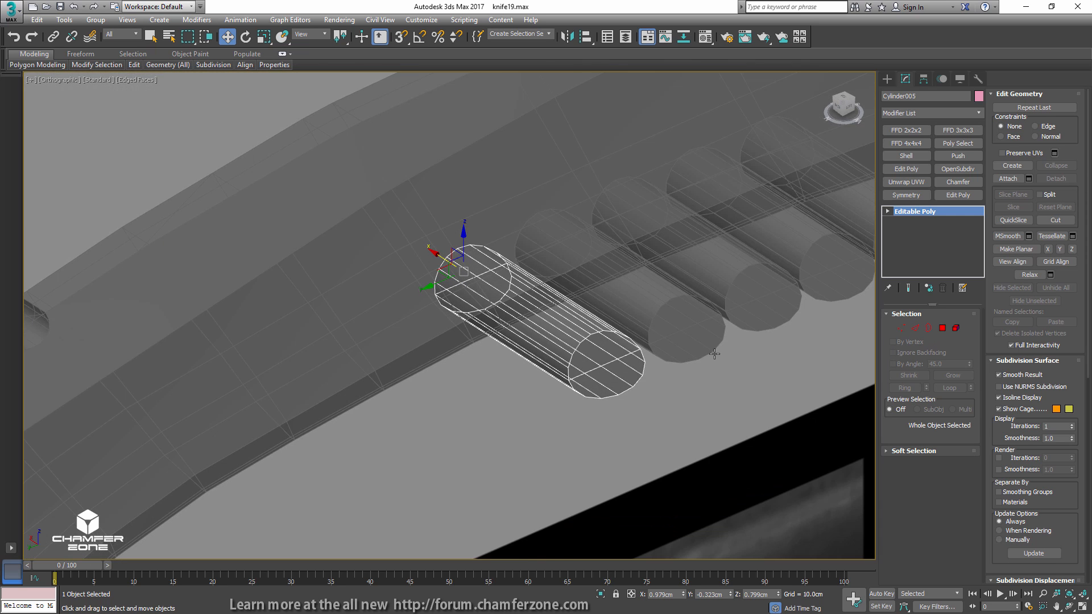
right_click(935, 218)
click(967, 299)
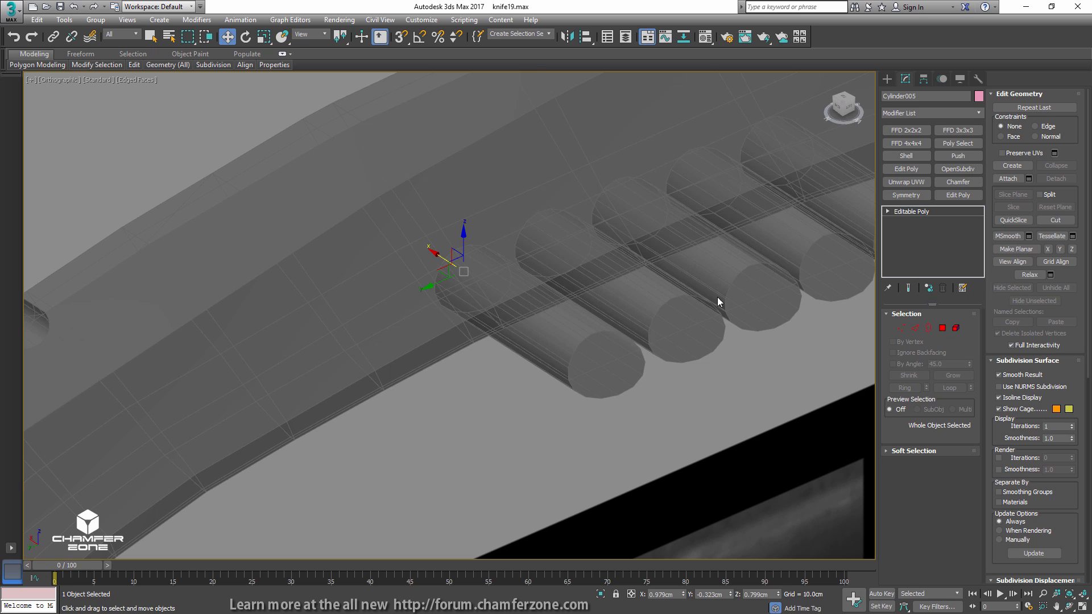
key(alt+a)
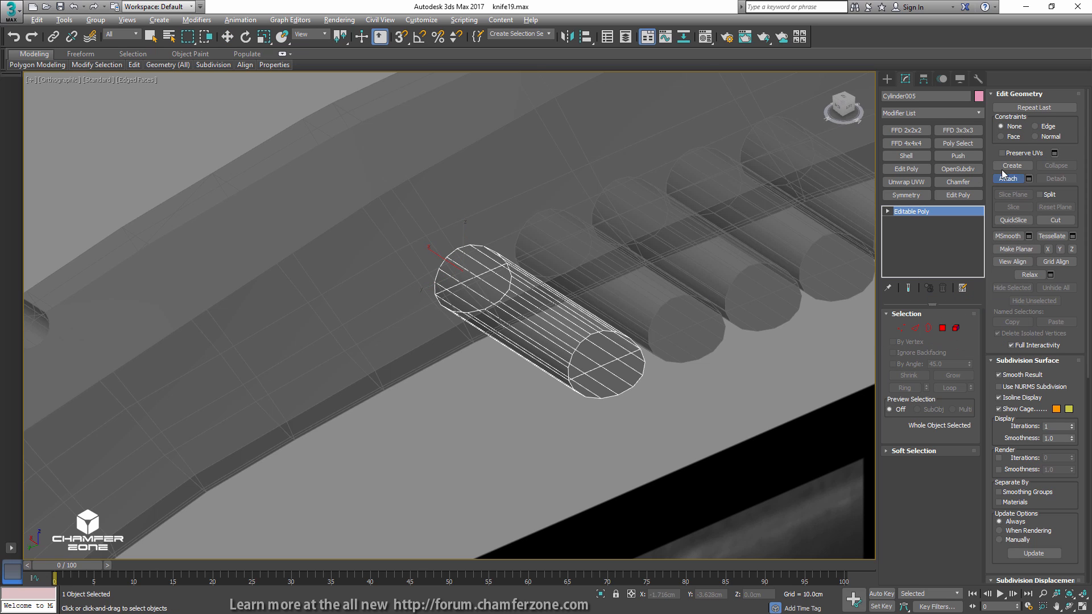
click(680, 302)
click(737, 268)
middle_drag(797, 236, 639, 281)
click(645, 277)
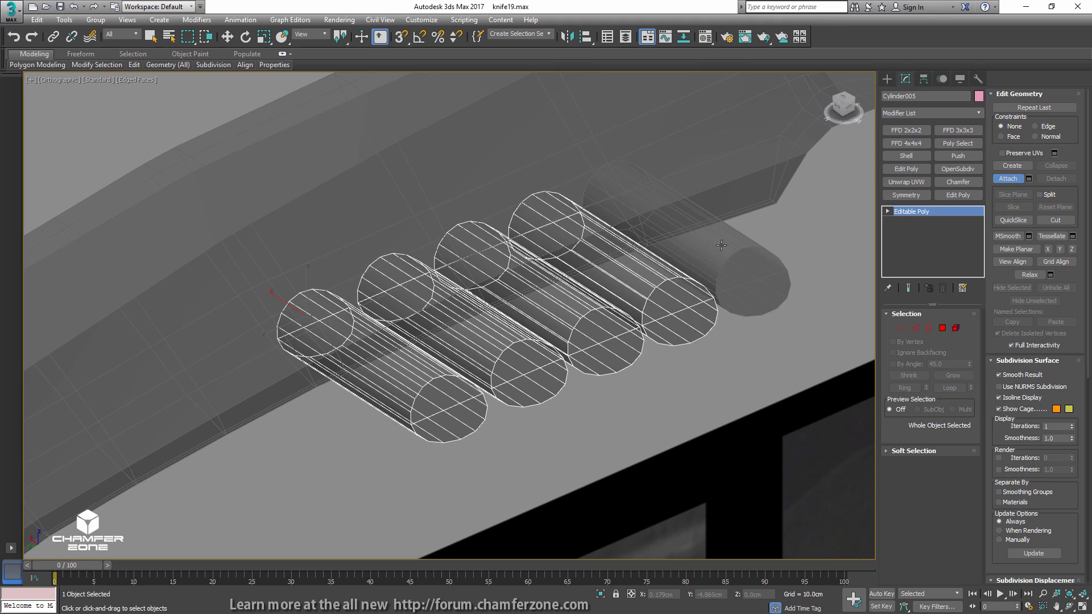
click(721, 245)
key(w)
- Turn off see-through display and subtract the joined cylinders from the blade with ProBoolean, using No Edge Removal
alt+middle_drag(709, 287, 724, 214)
scroll(634, 271, down, 4)
key(alt+x)
key(q)
click(677, 236)
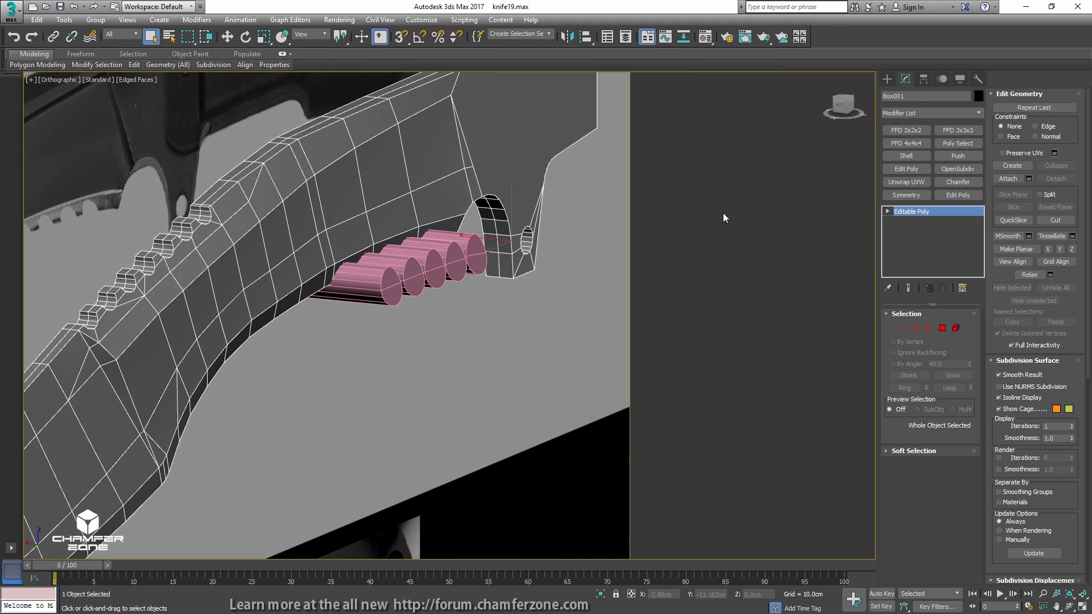
click(887, 78)
click(901, 110)
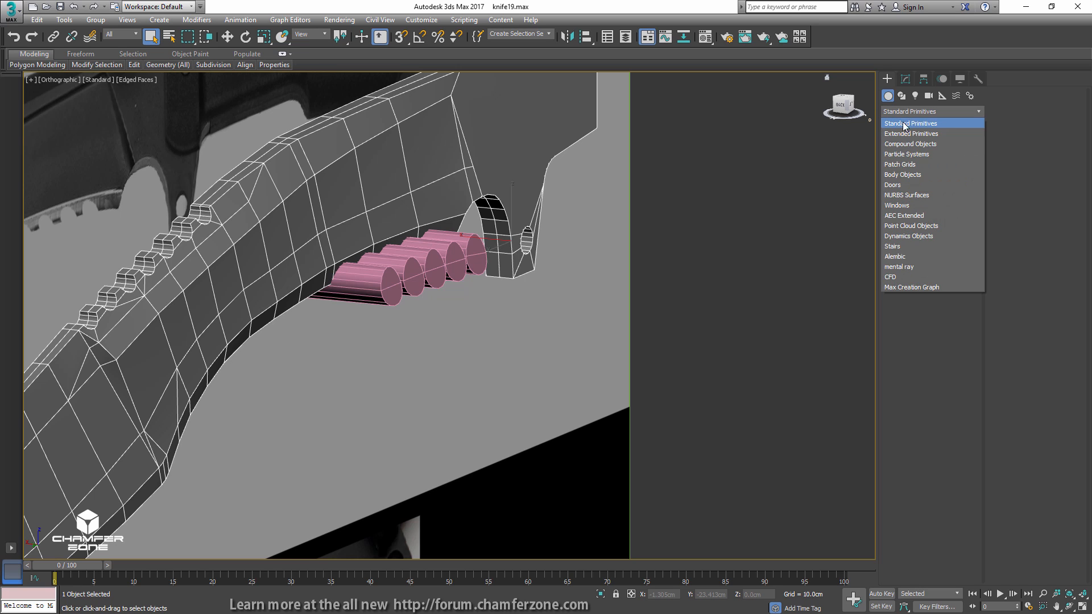
click(904, 147)
click(908, 207)
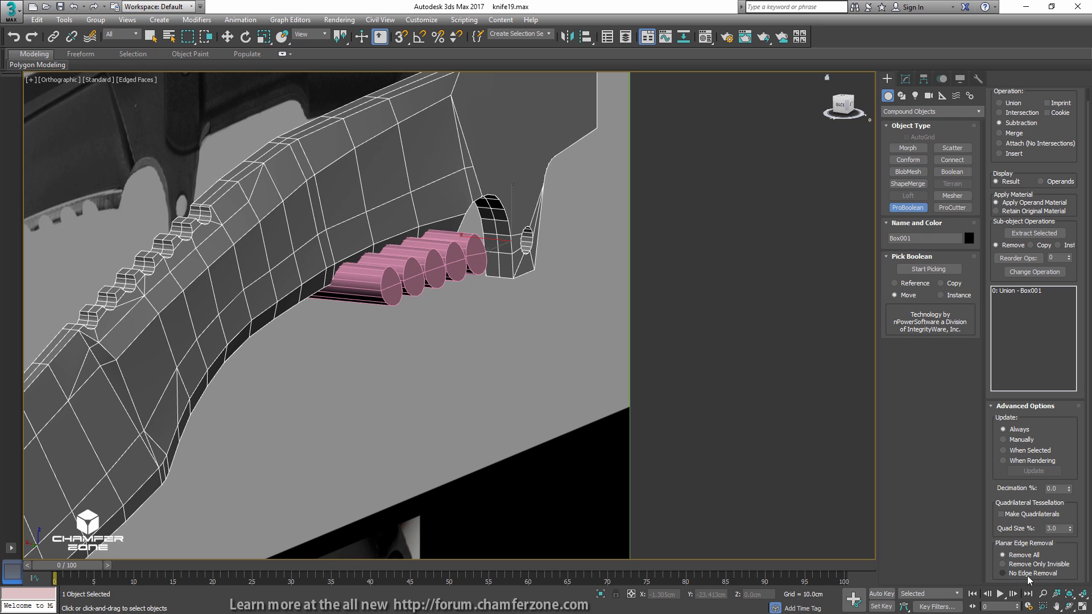
middle_drag(654, 362, 872, 369)
click(929, 269)
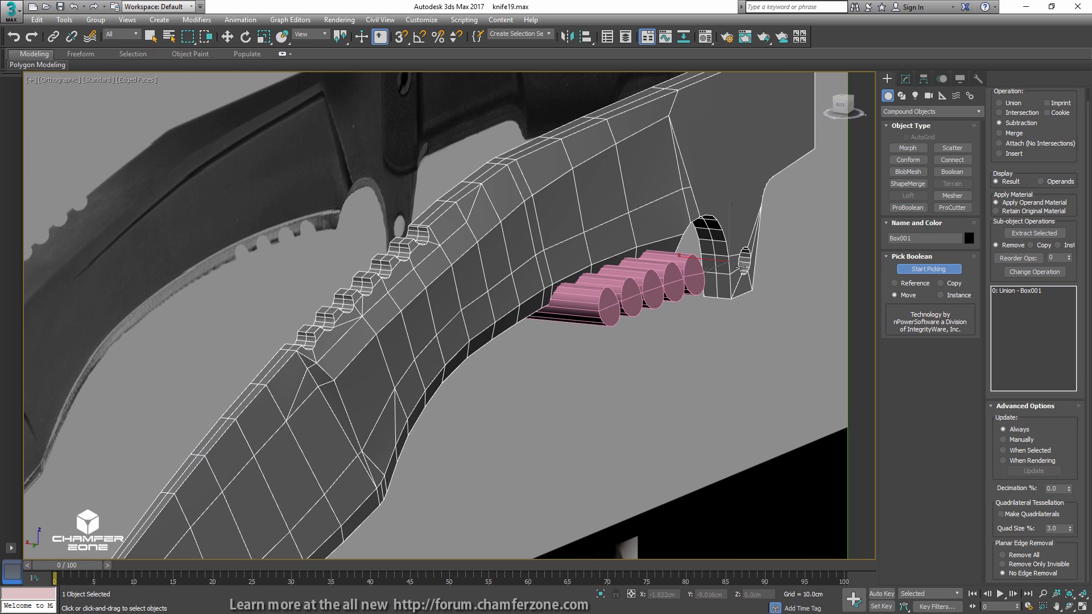
click(588, 301)
alt+middle_drag(646, 334, 492, 325)
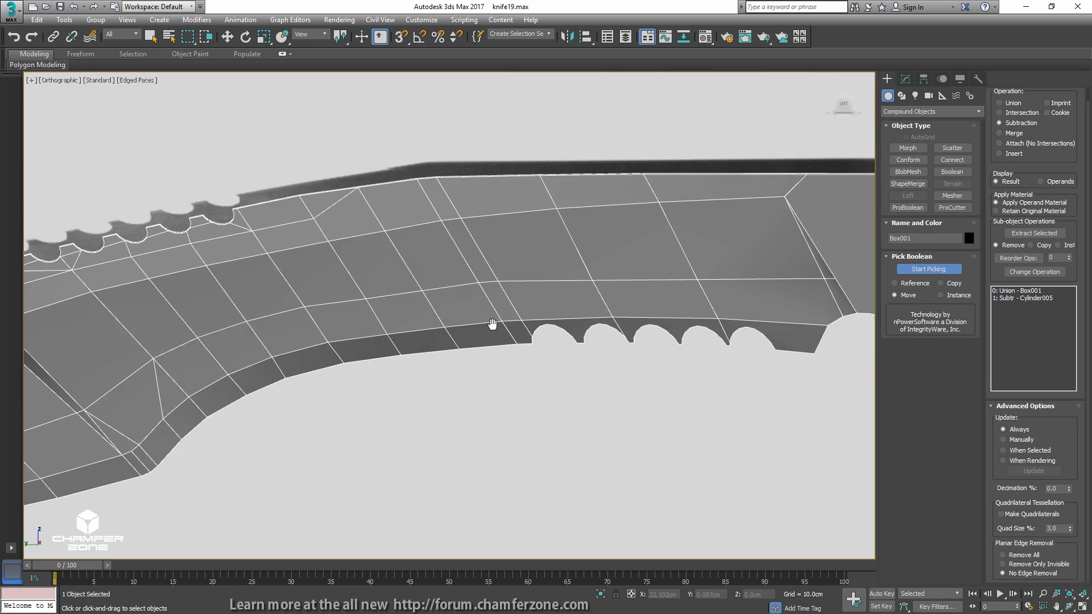
scroll(620, 326, down, 2)
alt+middle_drag(619, 327, 742, 286)
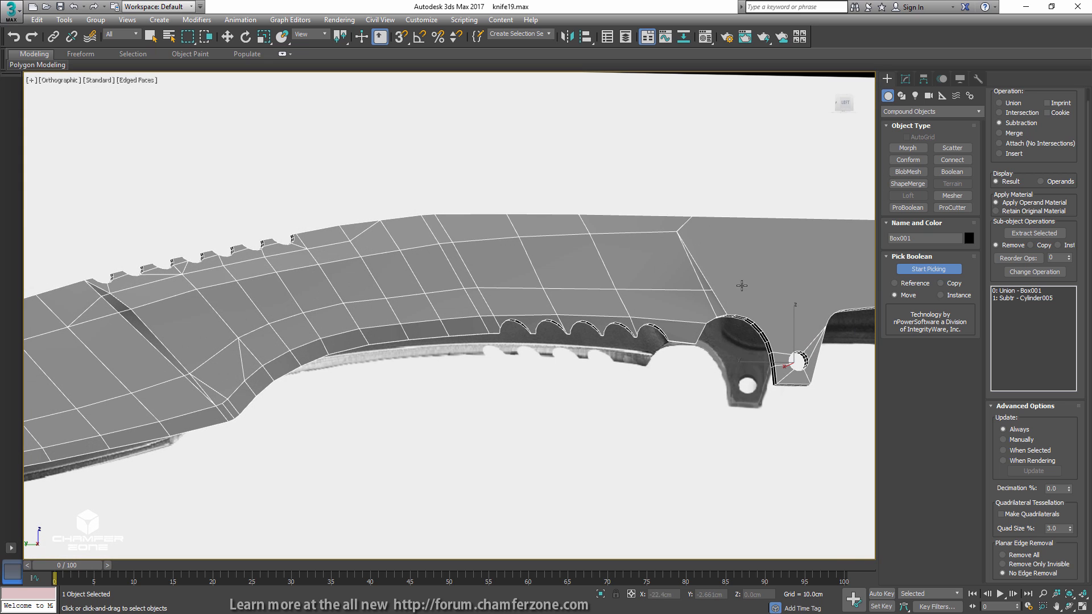
- Convert the notched blade to an Editable Poly
click(906, 80)
right_click(916, 213)
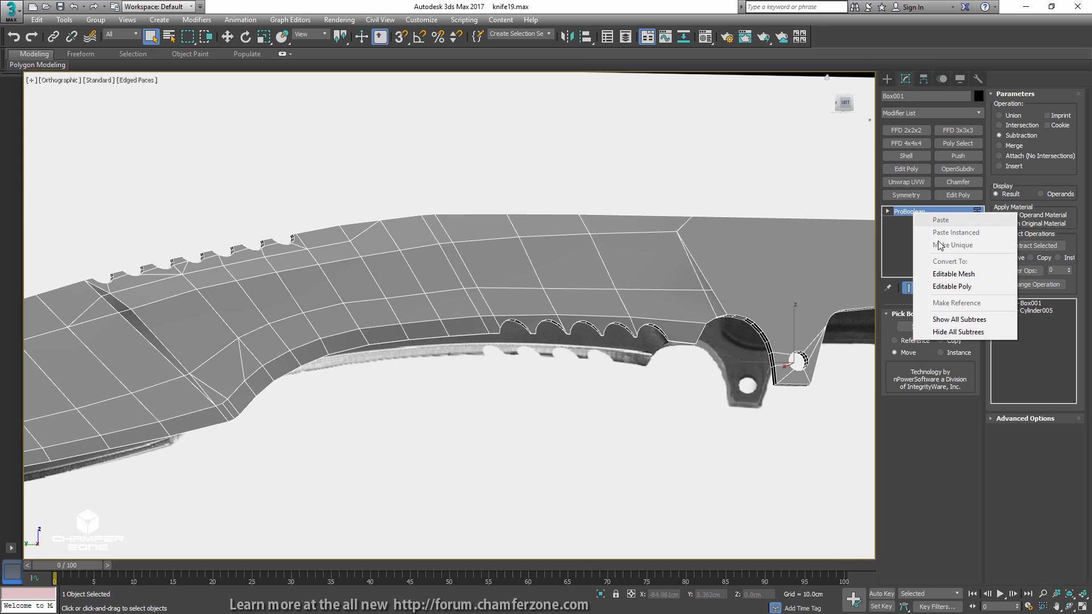
click(953, 286)
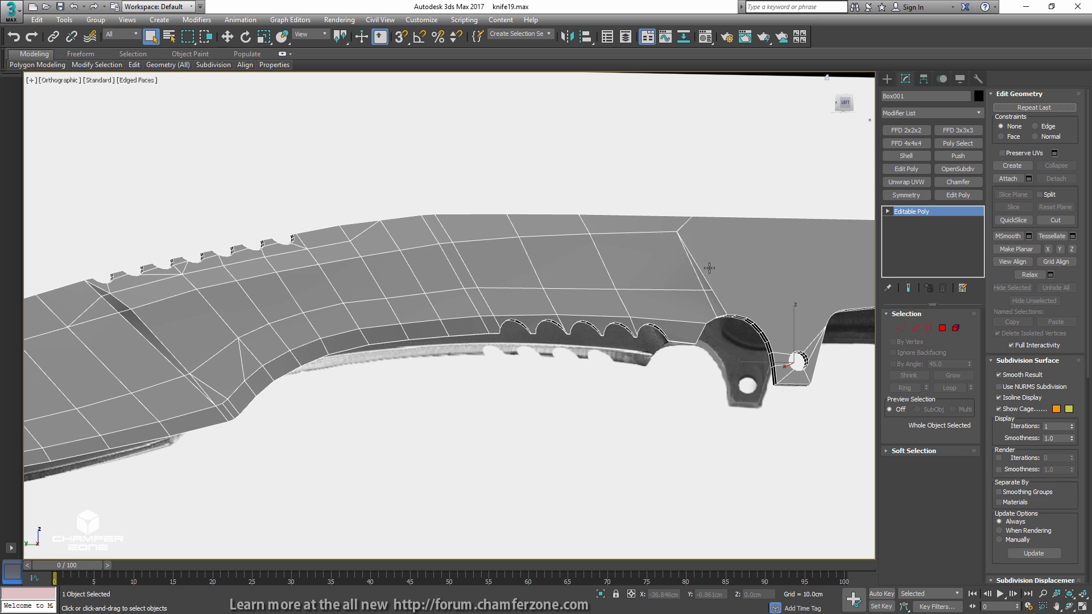
- Slice the blade lengthwise through the middle of its thickness, with Split enabled and the slice plane rotated to run along the blade
alt+middle_drag(709, 266, 516, 277)
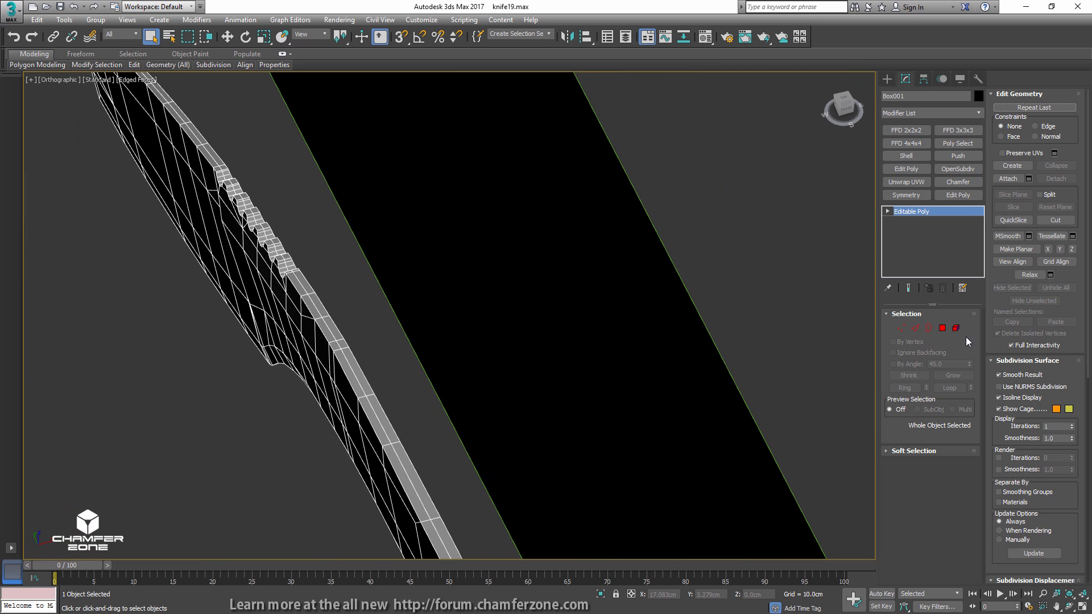
click(914, 330)
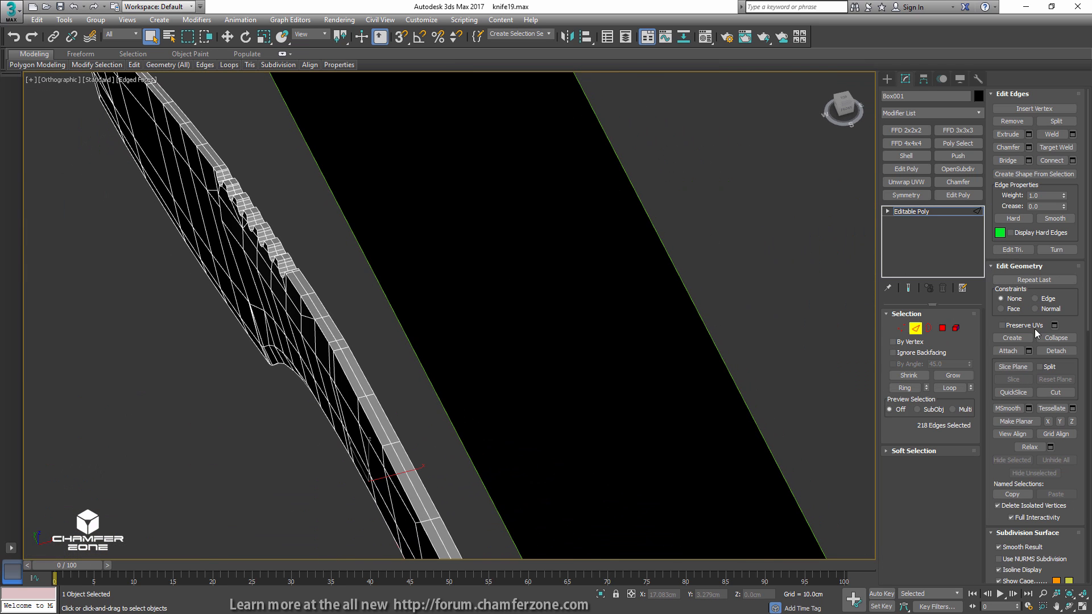
click(1020, 367)
middle_drag(410, 206, 448, 226)
key(t)
scroll(419, 281, up, 6)
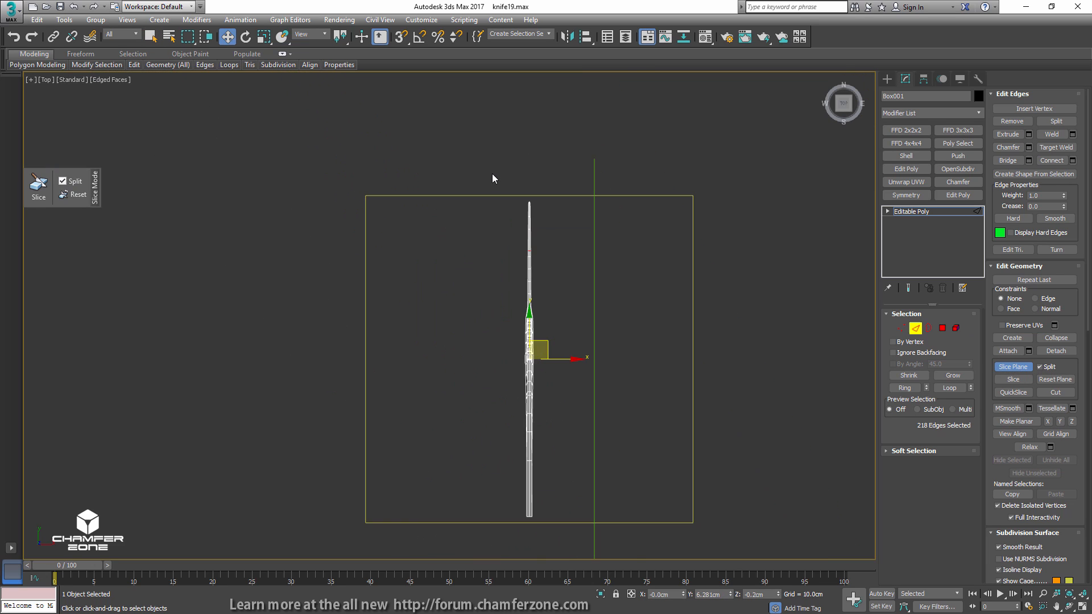
scroll(492, 178, up, 3)
key(e)
middle_drag(575, 426, 581, 353)
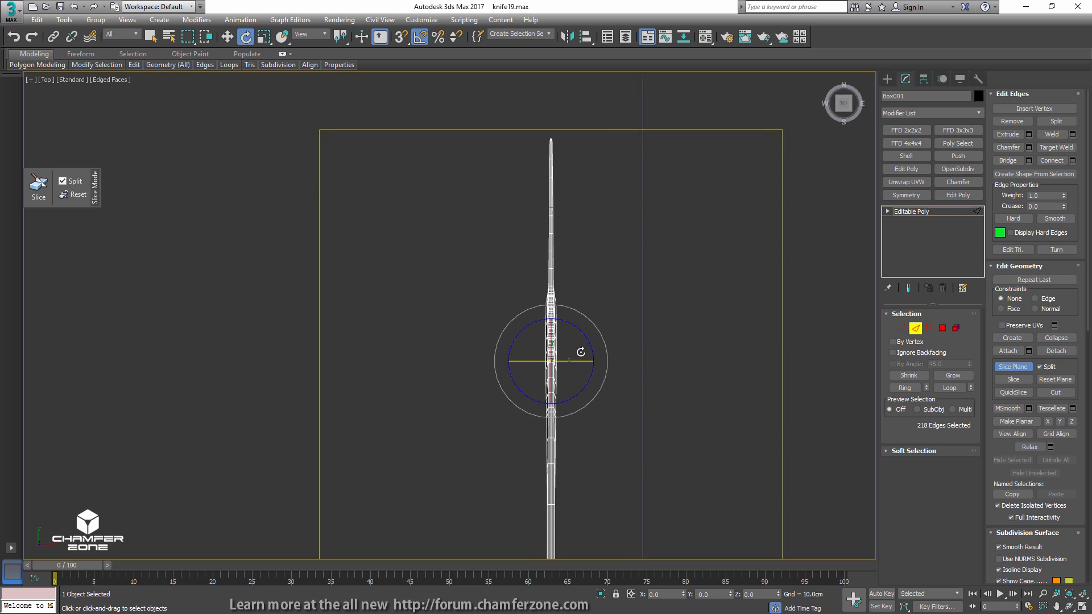
drag(570, 360, 525, 356)
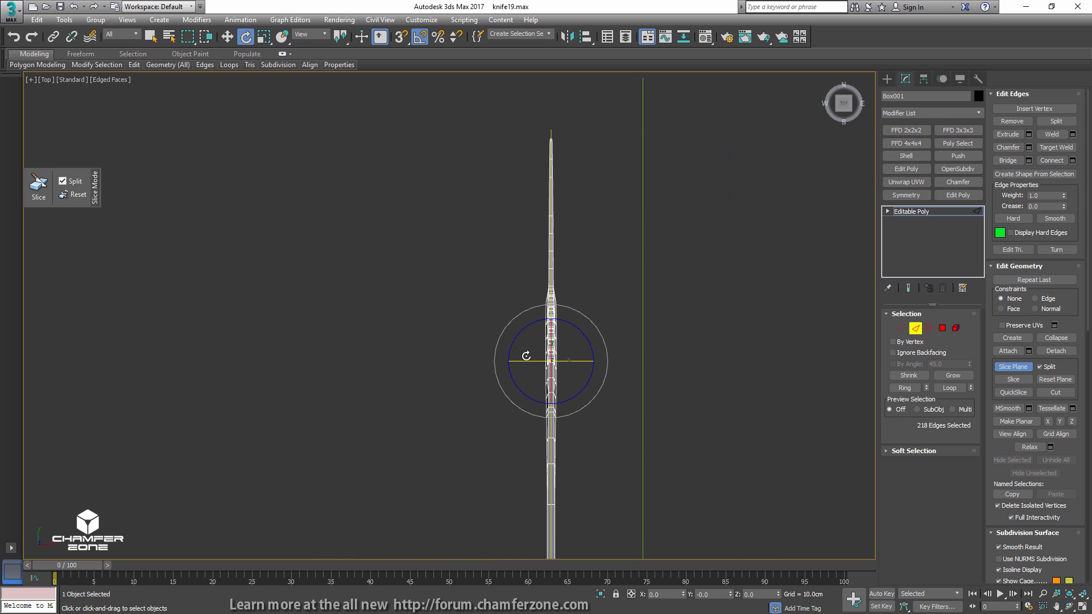
scroll(563, 346, up, 2)
scroll(563, 346, up, 5)
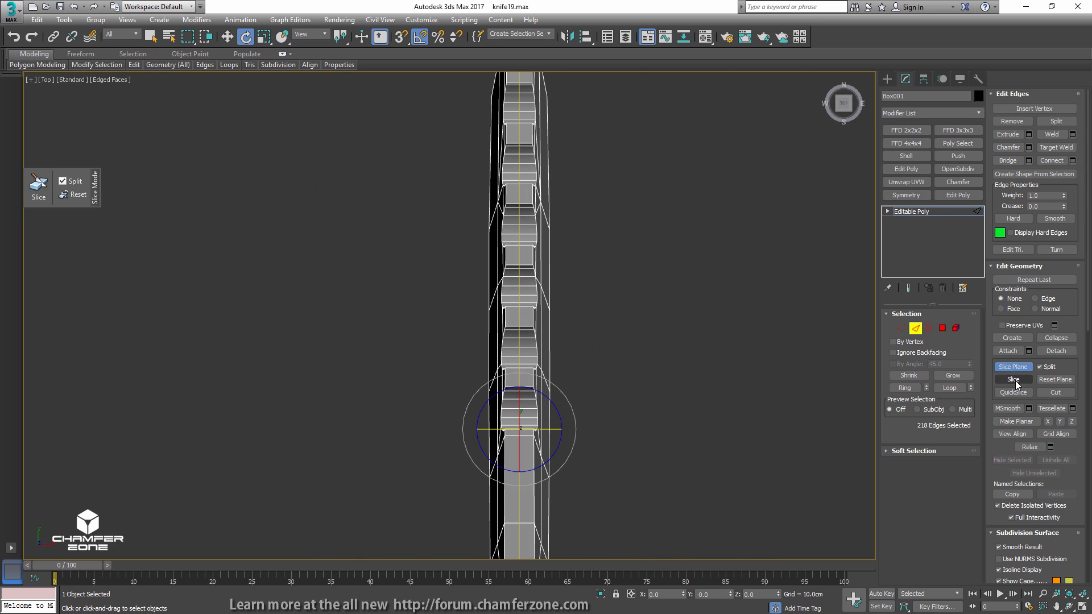
middle_drag(694, 310, 755, 282)
- Select one lengthwise half of the split blade as an element and delete it
click(955, 329)
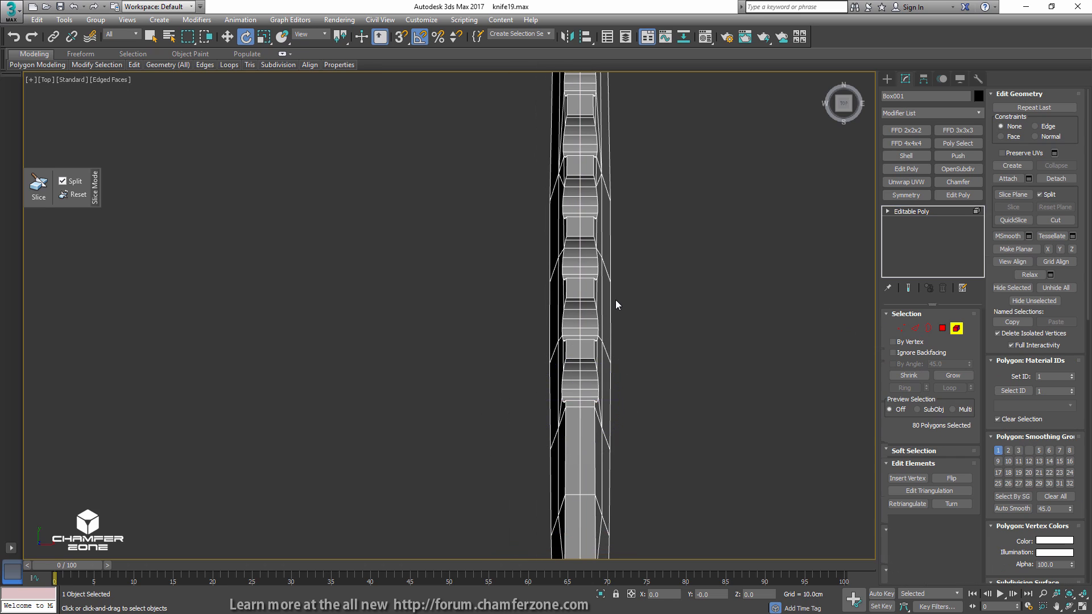
key(q)
click(603, 301)
scroll(602, 307, down, 4)
mouse_move(602, 310)
alt+middle_down()
mouse_move(676, 256)
mouse_move(787, 306)
mouse_move(592, 318)
mouse_move(607, 317)
alt+middle_up()
scroll(606, 359, up, 4)
key(Delete)
middle_drag(426, 330, 605, 236)
- In wireframe display, remove the extra mid-edge vertices along the curve of the notch farthest from the guard
key(1)
scroll(446, 333, up, 8)
scroll(398, 349, down, 2)
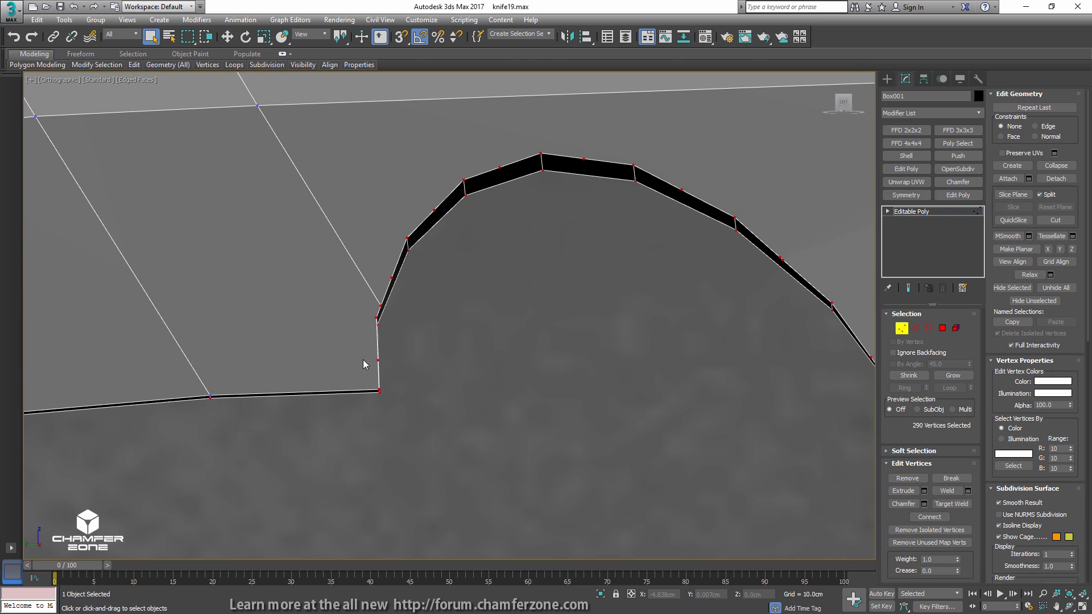
click(376, 360)
alt+middle_drag(377, 360, 360, 379)
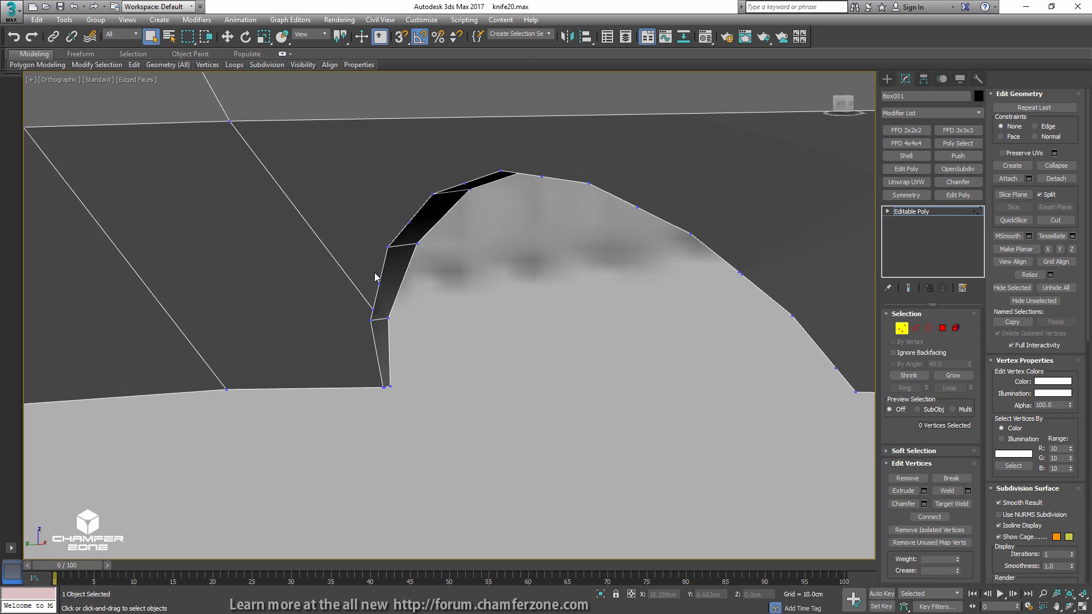
click(380, 285)
ctrl+click(409, 222)
alt+middle_drag(418, 229, 465, 238)
key(F3)
ctrl+click(479, 176)
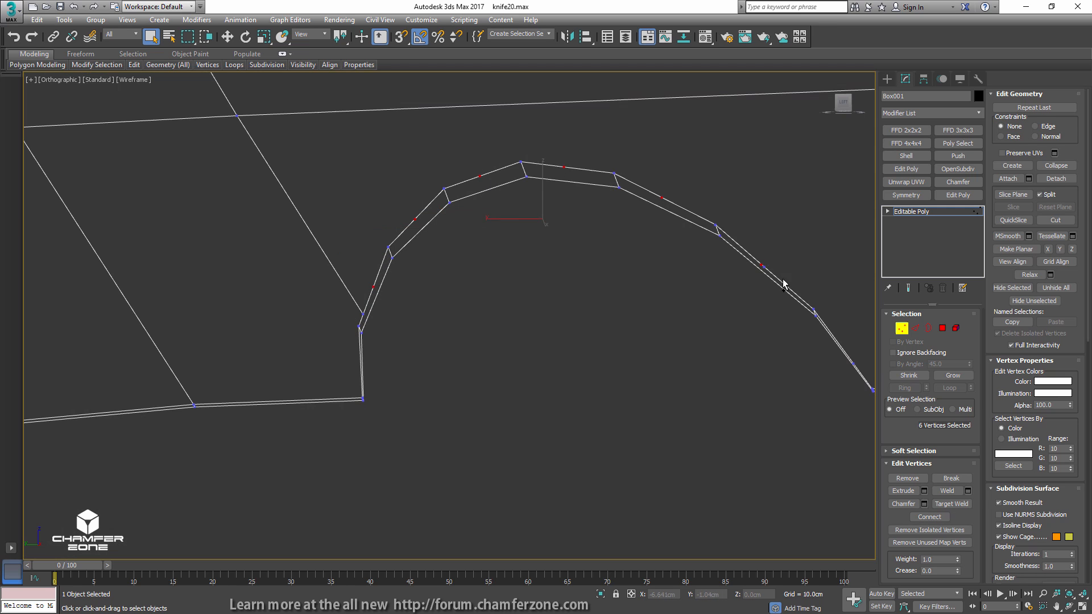
alt+middle_drag(783, 280, 804, 279)
middle_drag(804, 279, 645, 233)
key(BackSpace)
click(626, 262)
key(BackSpace)
- Remove the last stray vertex of the farthest notch and the mid-edge vertices of the fourth notch from the guard
middle_drag(665, 307, 586, 281)
click(592, 317)
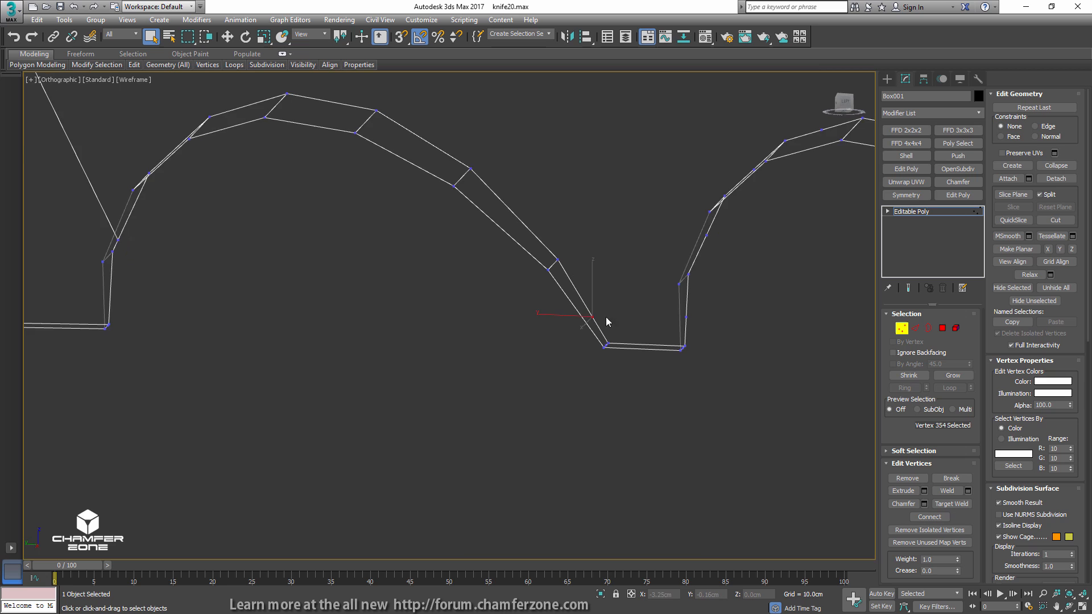
alt+middle_drag(606, 317, 693, 303)
middle_drag(681, 257, 630, 274)
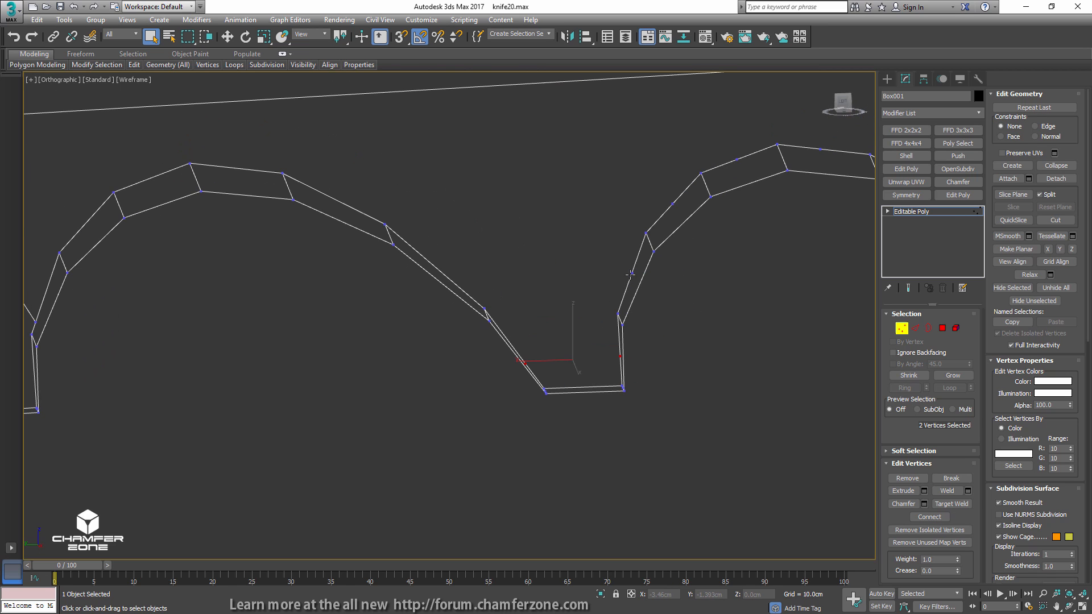
ctrl+click(673, 205)
middle_drag(705, 211, 556, 286)
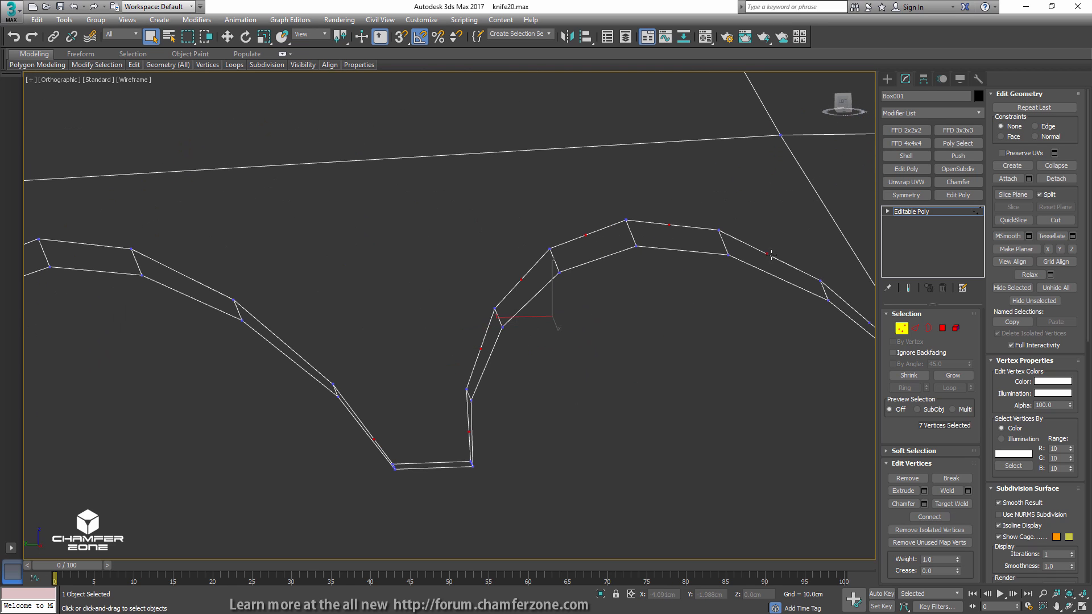
middle_drag(834, 318, 687, 334)
ctrl+click(664, 274)
middle_drag(708, 401, 661, 335)
scroll(660, 335, up, 5)
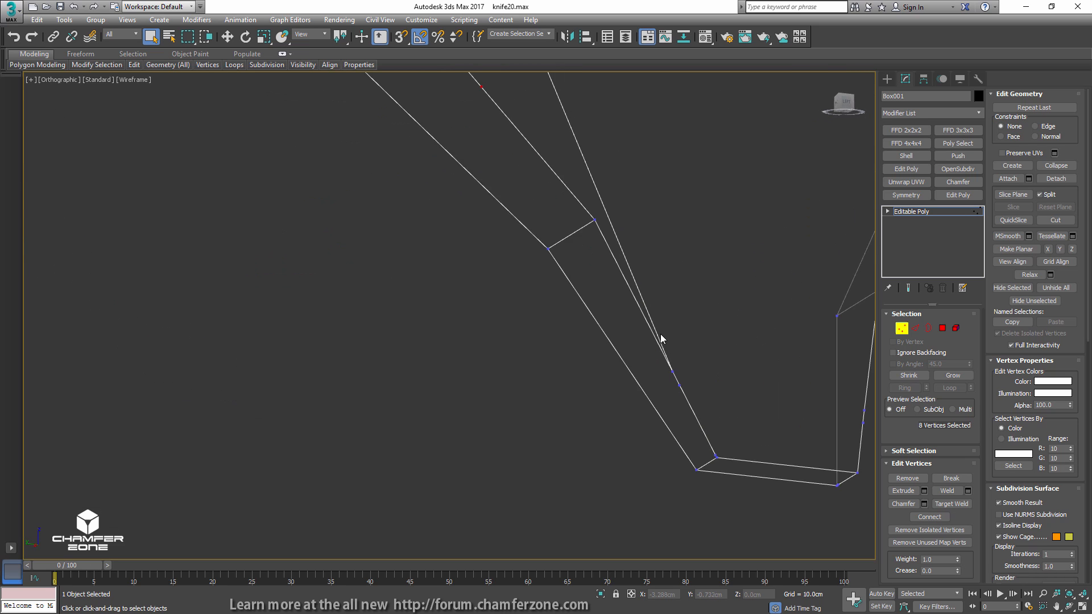
scroll(661, 339, down, 5)
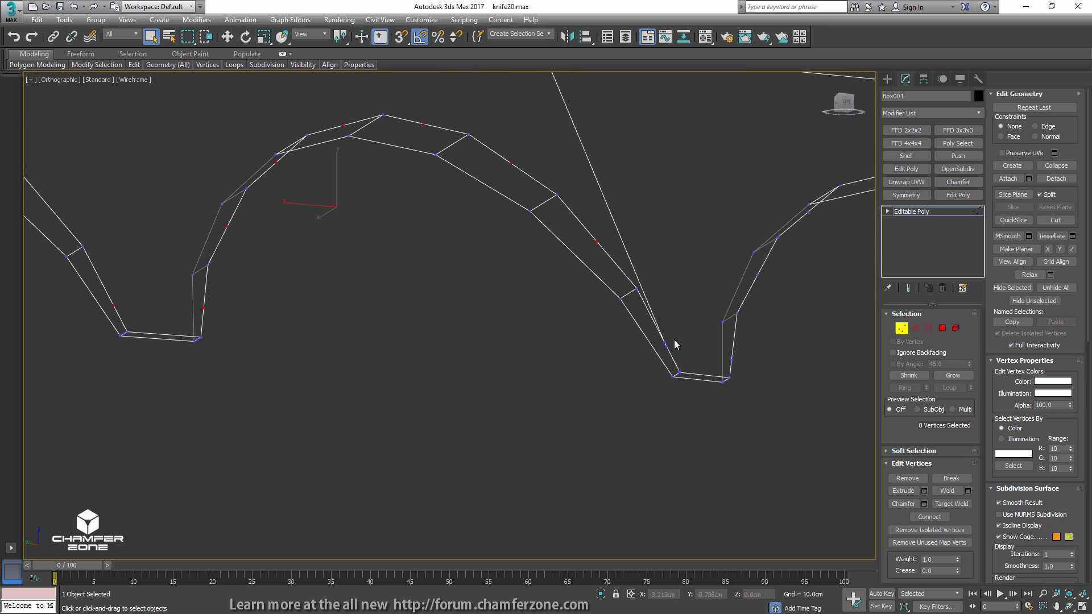
- Remove the extra mid-edge vertices along the curve of the middle notch
click(732, 362)
alt+middle_drag(733, 362, 649, 319)
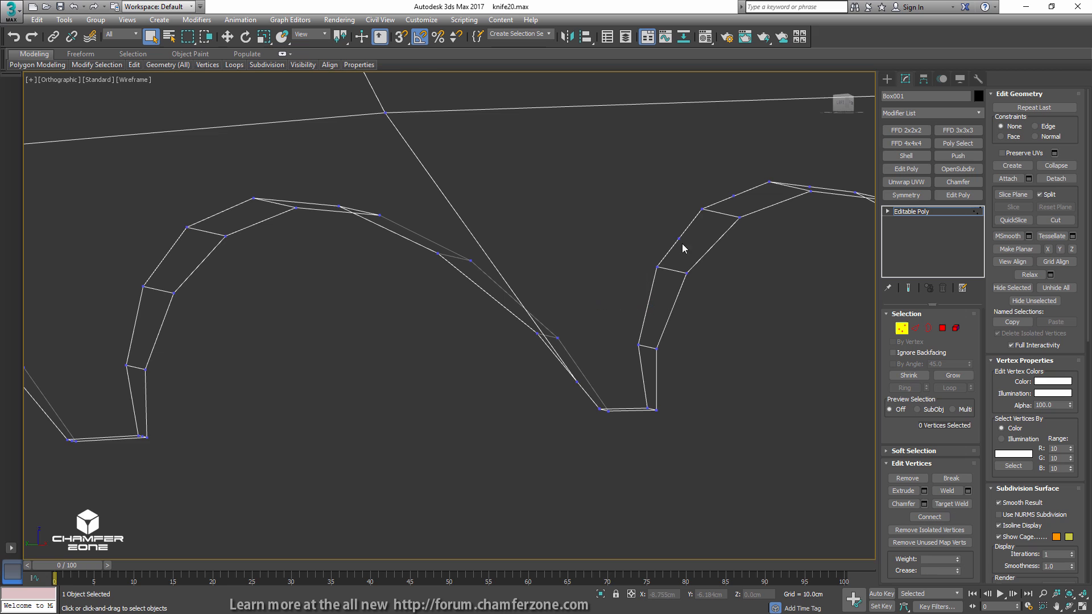
alt+middle_drag(727, 203, 711, 227)
click(725, 204)
ctrl+click(712, 229)
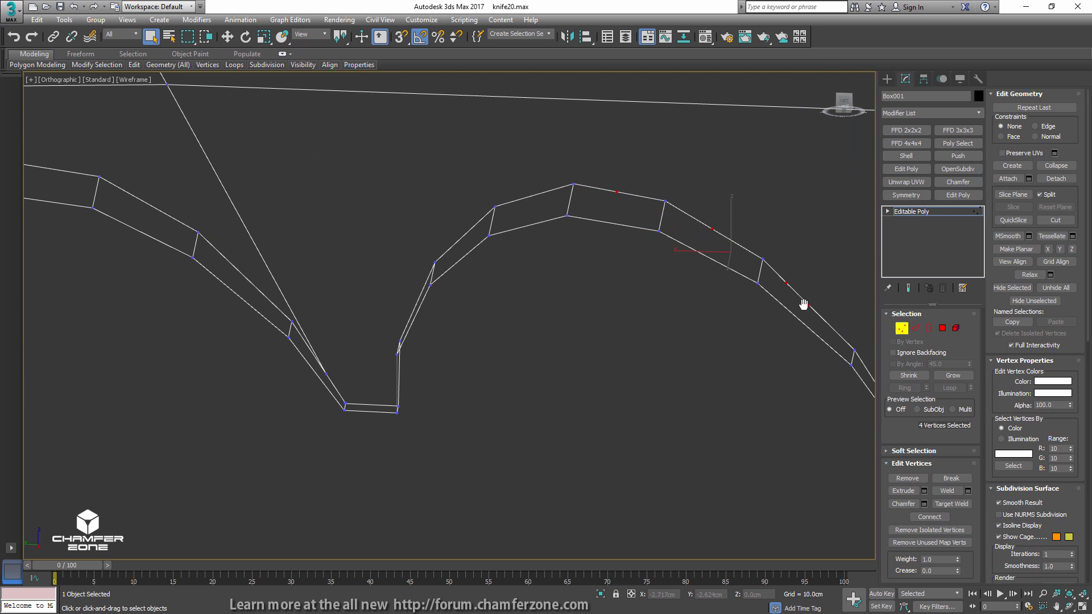
middle_drag(803, 305, 646, 178)
ctrl+click(715, 220)
ctrl+click(710, 176)
- Remove the extra mid-edge vertices along the curve of the second notch from the guard
click(646, 178)
alt+middle_drag(739, 209, 698, 233)
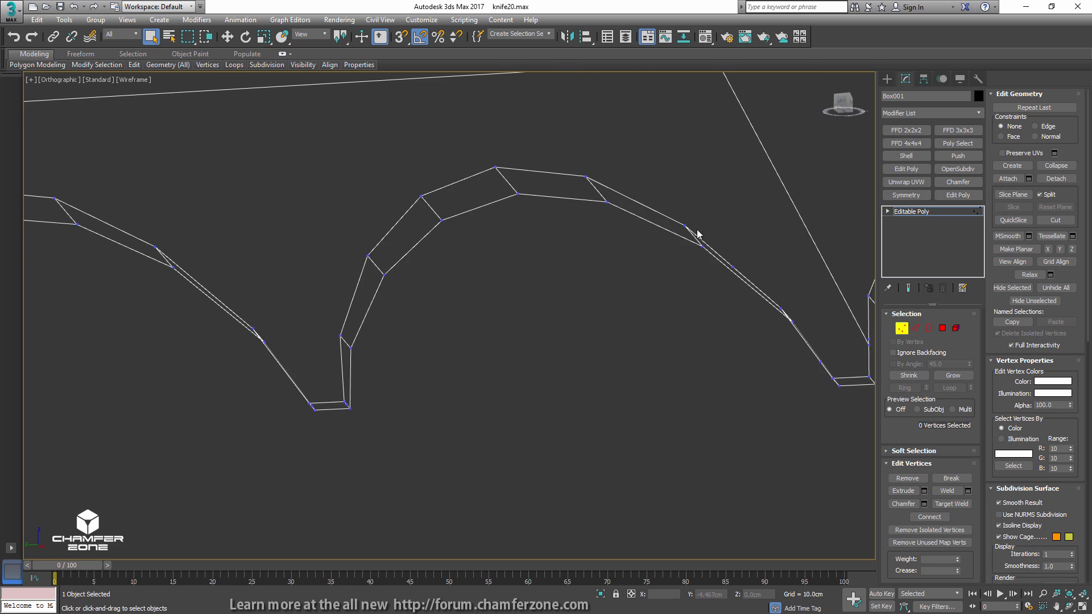
click(734, 268)
alt+middle_drag(735, 268, 693, 239)
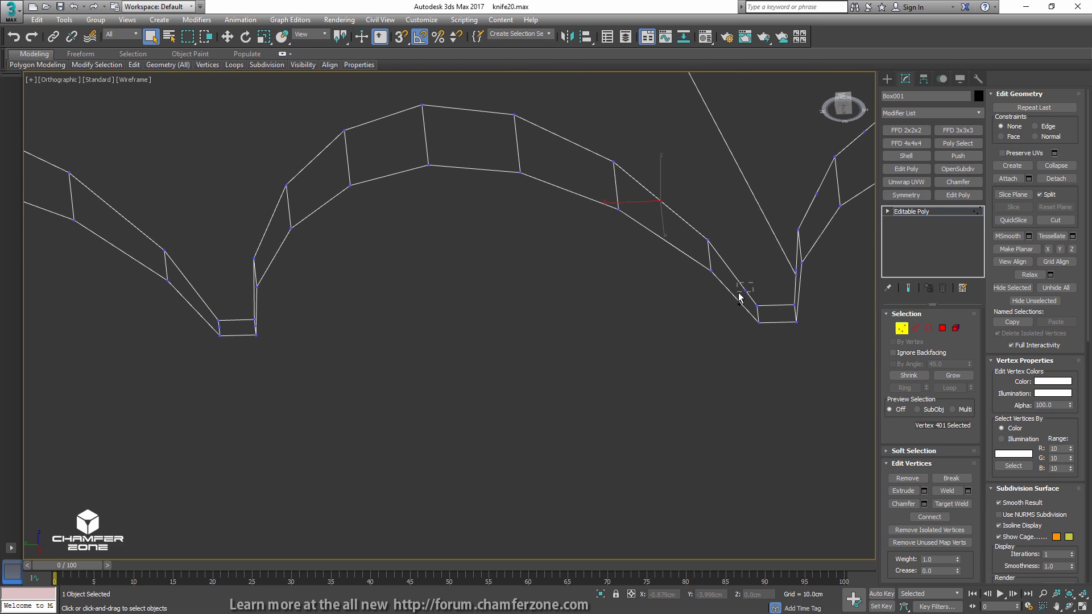
ctrl+drag(738, 294, 738, 294)
alt+middle_drag(738, 294, 722, 235)
ctrl+click(723, 234)
key(BackSpace)
- Remove the extra mid-edge vertices along the curve of the notch nearest the guard
middle_drag(793, 139, 756, 176)
click(732, 193)
scroll(641, 217, down, 3)
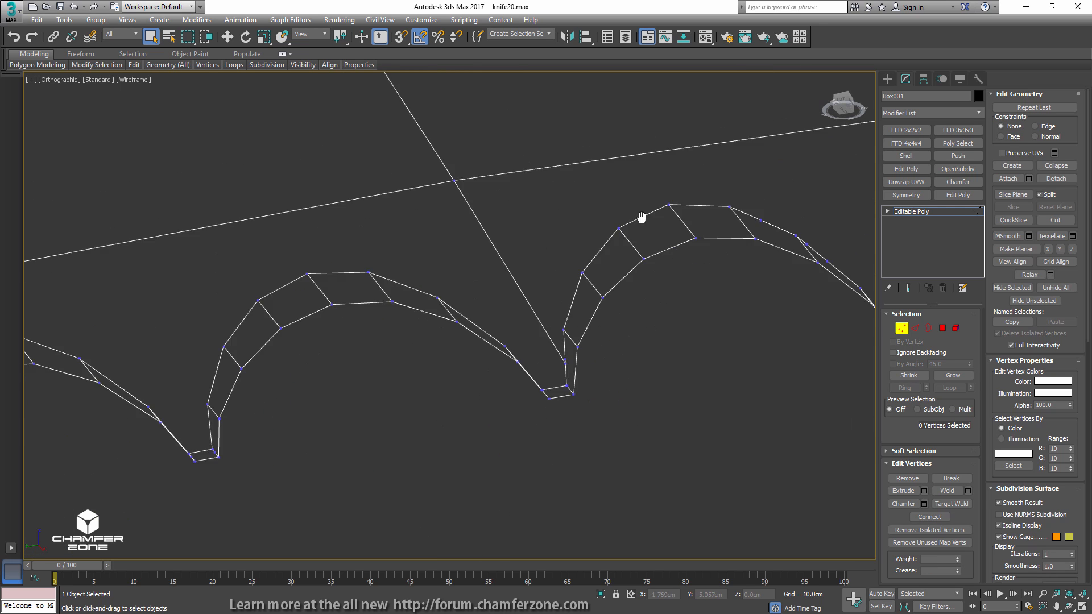
middle_drag(641, 216, 561, 202)
click(678, 204)
mouse_move(678, 204)
alt+middle_down()
mouse_move(723, 205)
mouse_move(731, 229)
mouse_move(681, 199)
alt+middle_up()
ctrl+click(726, 231)
ctrl+click(744, 249)
scroll(715, 249, up, 3)
click(762, 335)
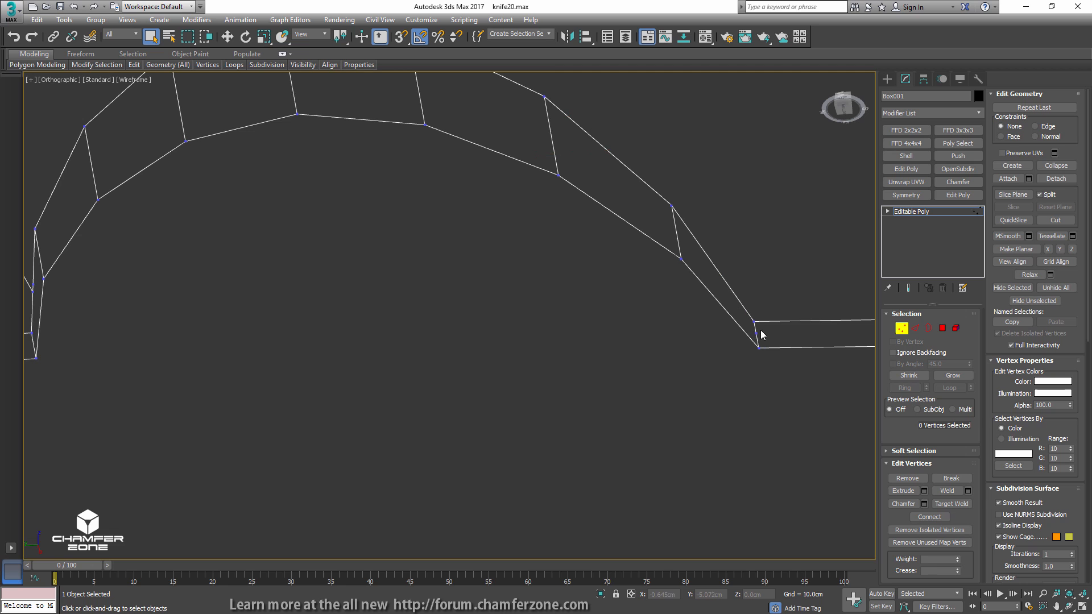
- Connect the edge-loop vertex above the tooth between the two notches nearest the guard to a vertex on that tooth's guard side
scroll(717, 267, down, 7)
alt+middle_drag(493, 224, 467, 255)
middle_drag(467, 255, 540, 249)
scroll(571, 261, up, 3)
click(645, 203)
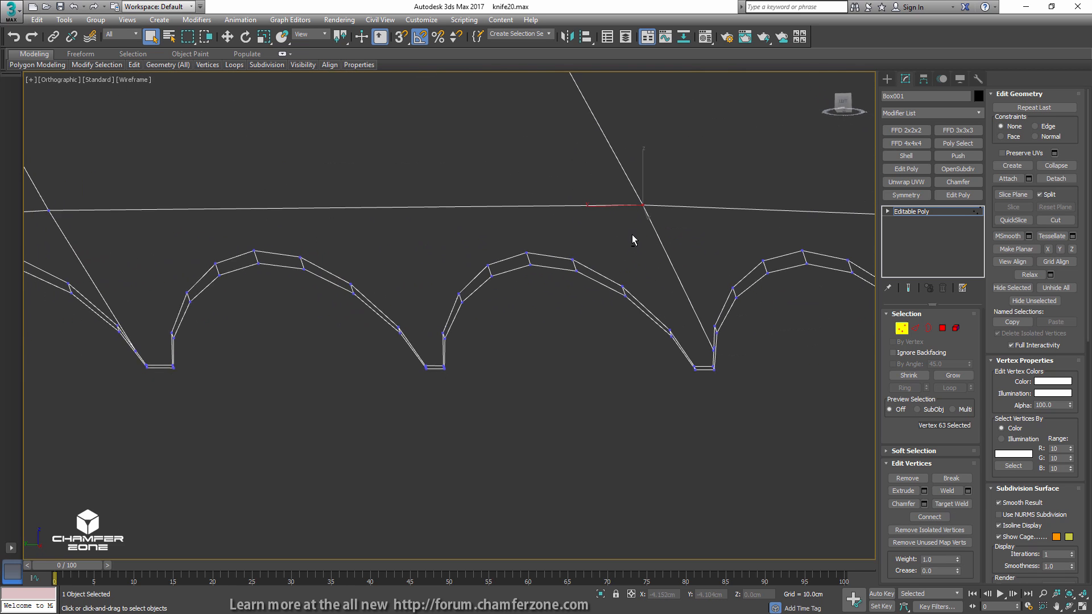
ctrl+click(715, 323)
key(ctrl+shift+e)
- Remove the diagonal edges running from the loop vertex down to the side of the tooth nearest the guard
alt+middle_drag(699, 297, 688, 306)
key(2)
click(688, 296)
key(ctrl+BackSpace)
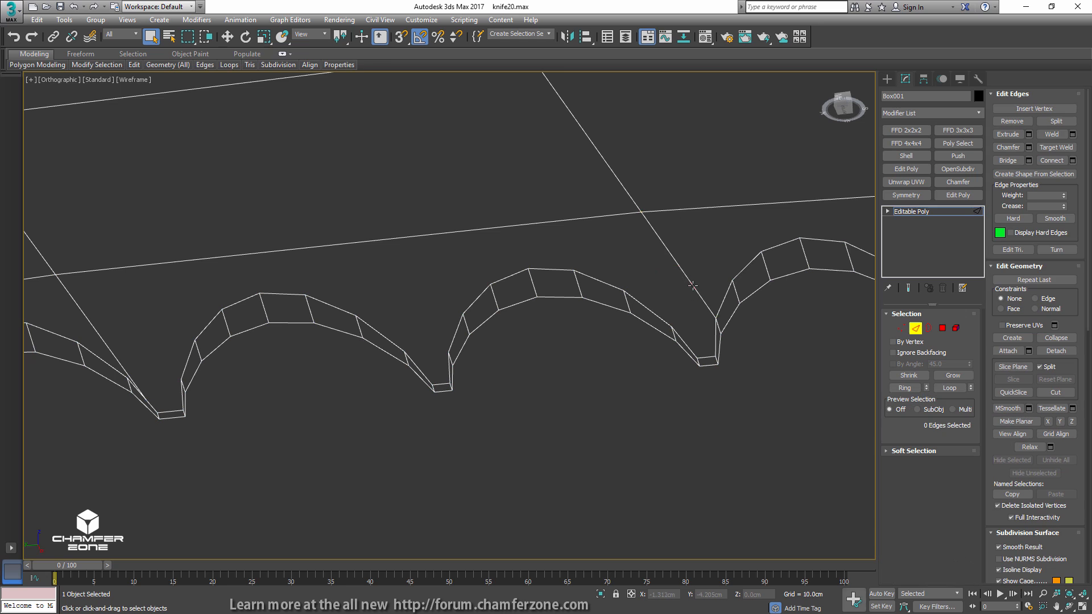
click(706, 304)
key(ctrl+BackSpace)
- Connect the guard-side shoulder vertex of the first tooth to the loop vertex above and to the shoulder vertex across the tooth
key(1)
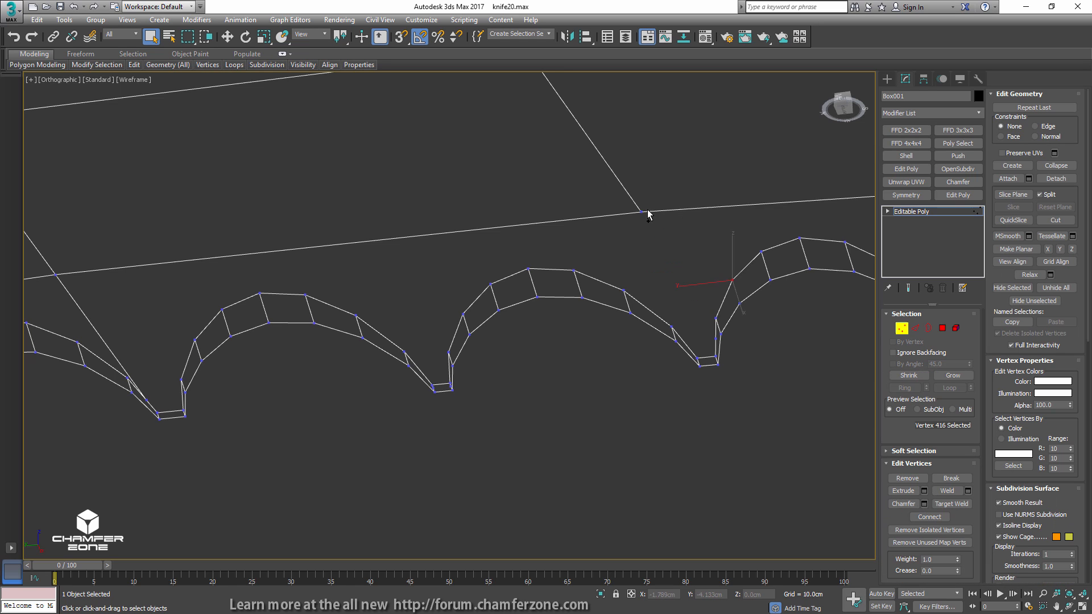
ctrl+click(640, 211)
key(ctrl+shift+e)
key(1)
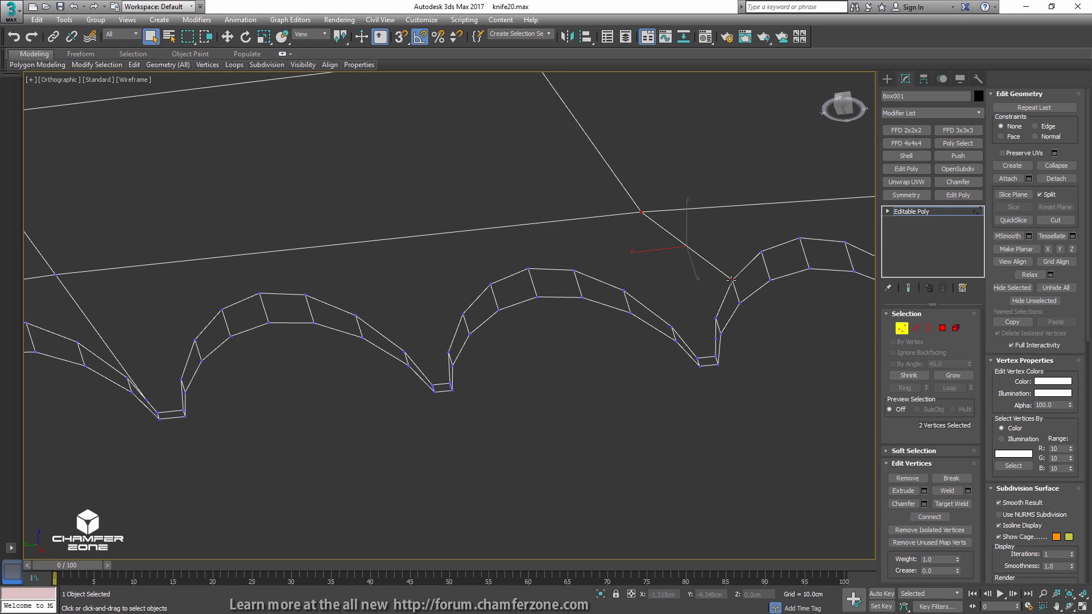
key(1)
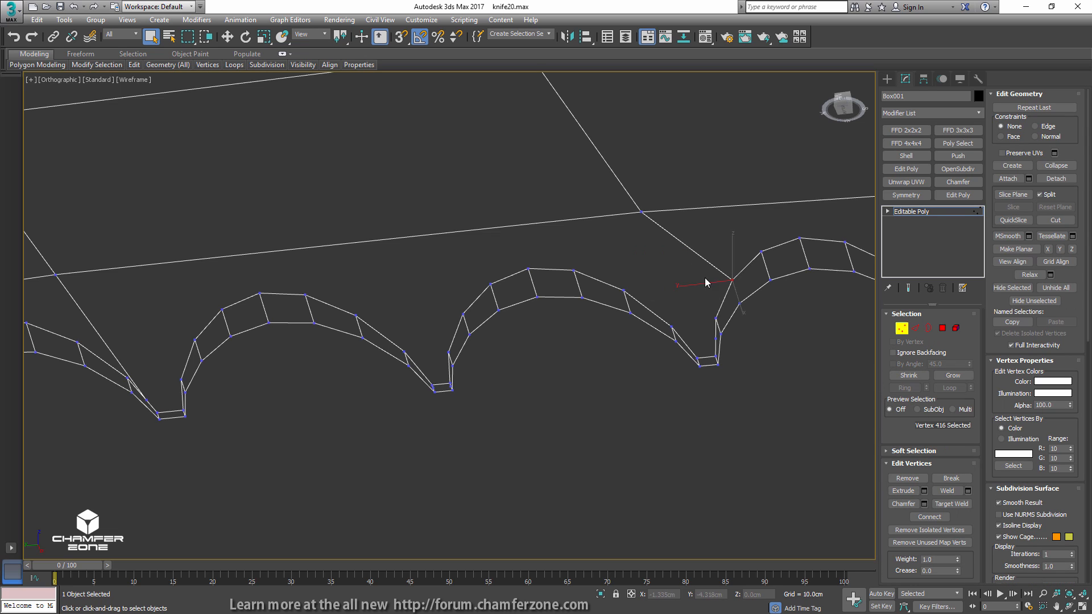
ctrl+click(625, 291)
key(ctrl+shift+e)
- Connect the two shoulder vertices across the second tooth from the guard
alt+middle_drag(460, 312, 458, 306)
click(458, 303)
ctrl+click(354, 297)
key(ctrl+shift+e)
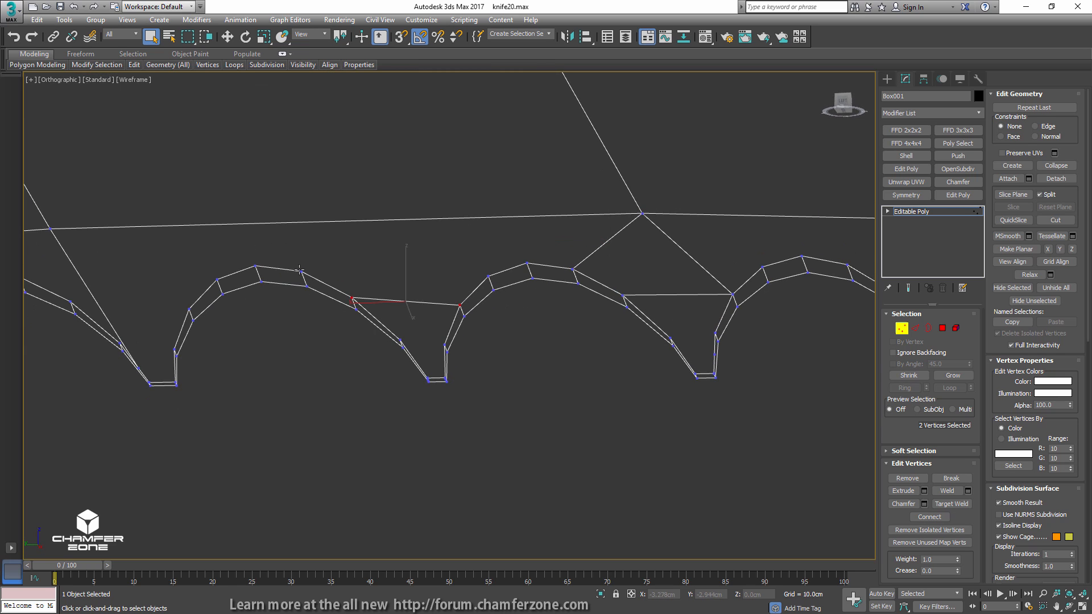
- Replace the diagonal edge into the third tooth from the guard with an edge across its shoulder vertices
middle_drag(243, 288, 464, 282)
middle_drag(343, 272, 445, 269)
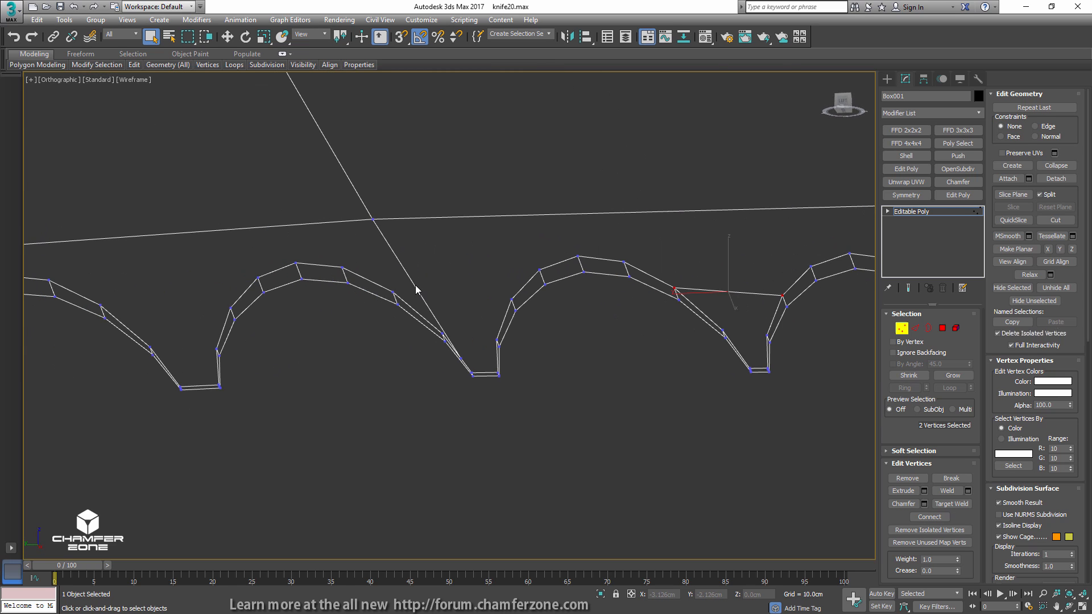
key(2)
key(1)
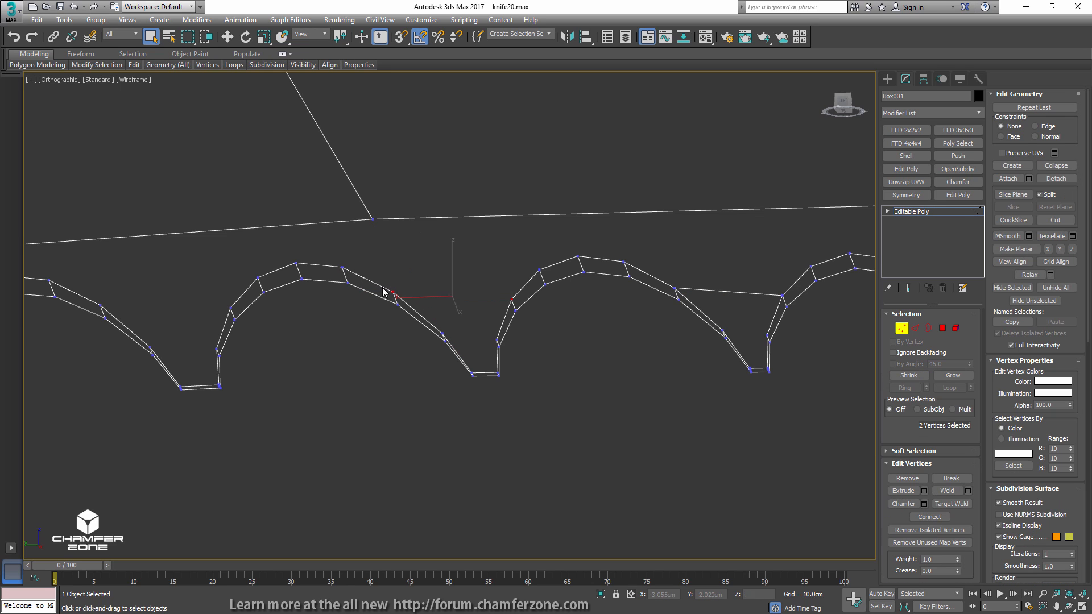
middle_drag(381, 283, 460, 287)
- Connect the loop vertex above the third tooth to the tooth's far shoulder vertex and to the crest of the fourth notch
click(472, 298)
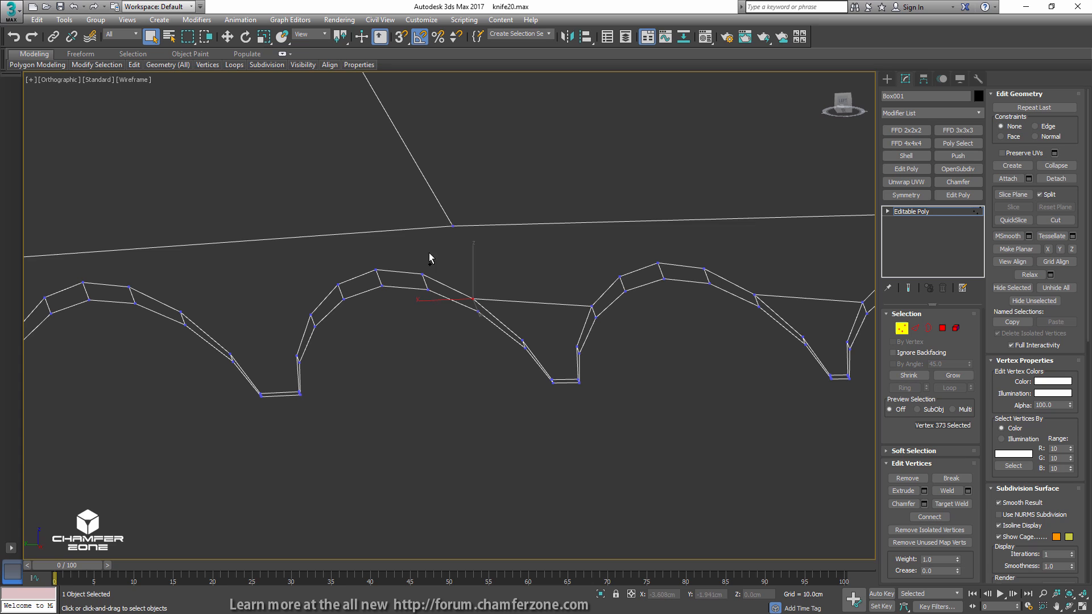
ctrl+click(453, 226)
middle_drag(369, 273, 422, 269)
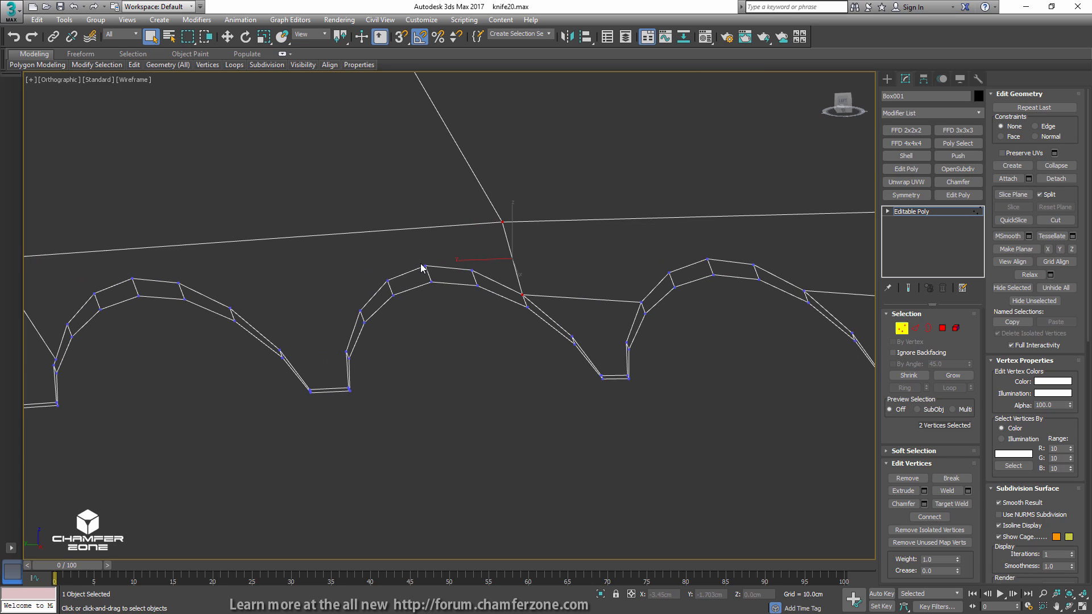
click(503, 222)
- Connect the two shoulder vertices across the fourth tooth from the guard
middle_drag(357, 291, 429, 278)
click(433, 297)
ctrl+click(303, 294)
- Connect the farthest notch's crest and outer shoulder to the loop vertex above it, and remove the old diagonal edge to the notch's side
middle_drag(227, 263, 398, 254)
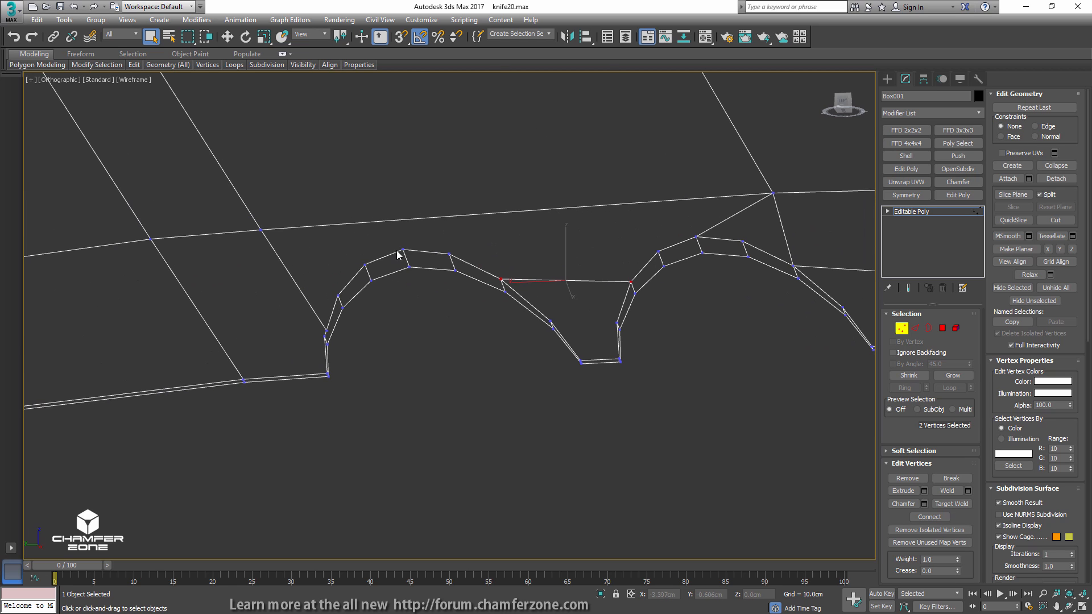
ctrl+click(262, 230)
key(ctrl+shift+e)
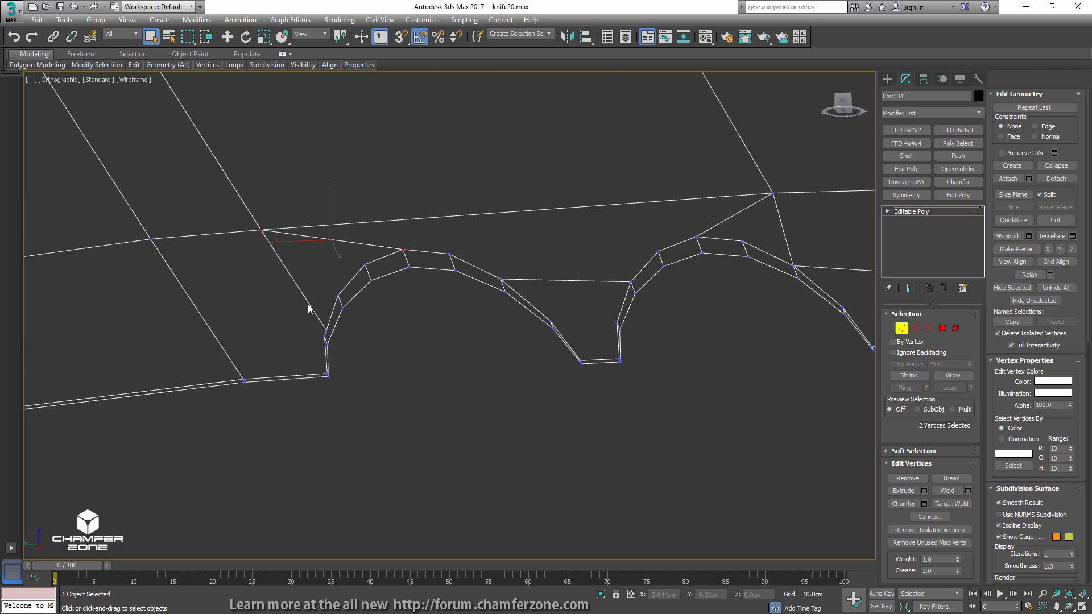
key(2)
click(305, 297)
key(ctrl+BackSpace)
middle_drag(319, 302, 427, 292)
key(1)
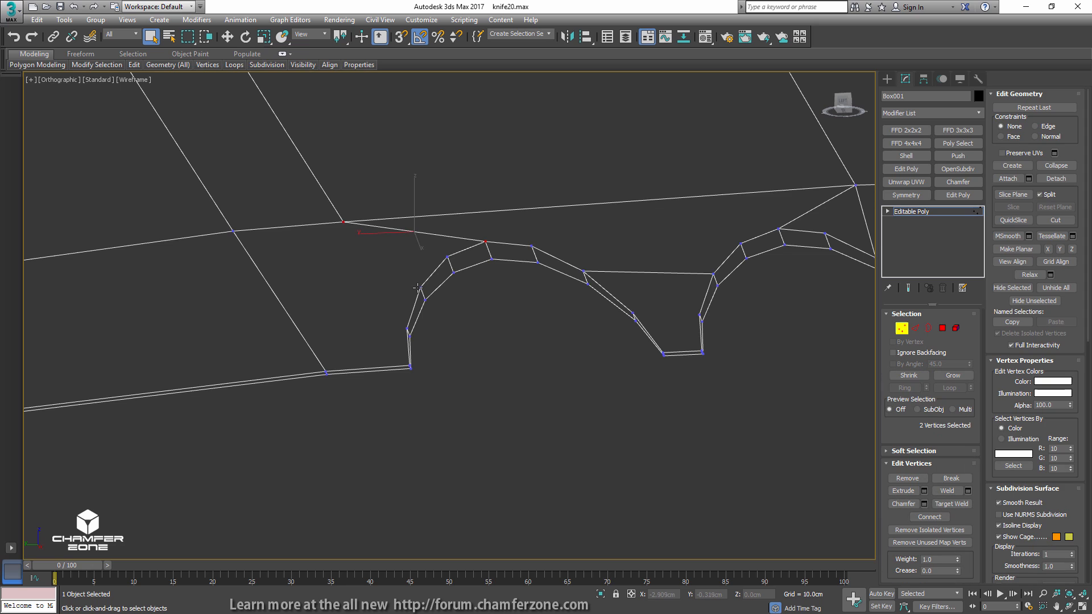
key(ctrl+shift+e)
scroll(336, 259, down, 2)
alt+middle_drag(338, 264, 356, 274)
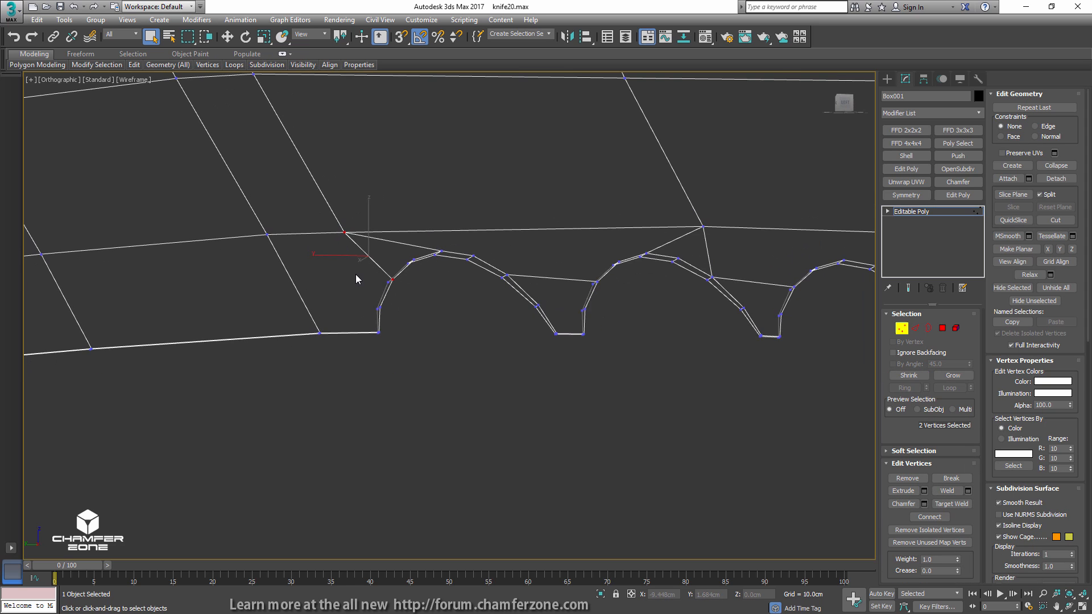
- In shaded view, connect the upper guard-side vertex of the notch nearest the guard to the vertex where the large finger cutout begins
key(1)
key(F3)
scroll(429, 280, down, 4)
alt+middle_drag(429, 280, 407, 287)
middle_drag(555, 260, 353, 275)
alt+middle_drag(352, 275, 364, 255)
scroll(633, 275, up, 4)
key(1)
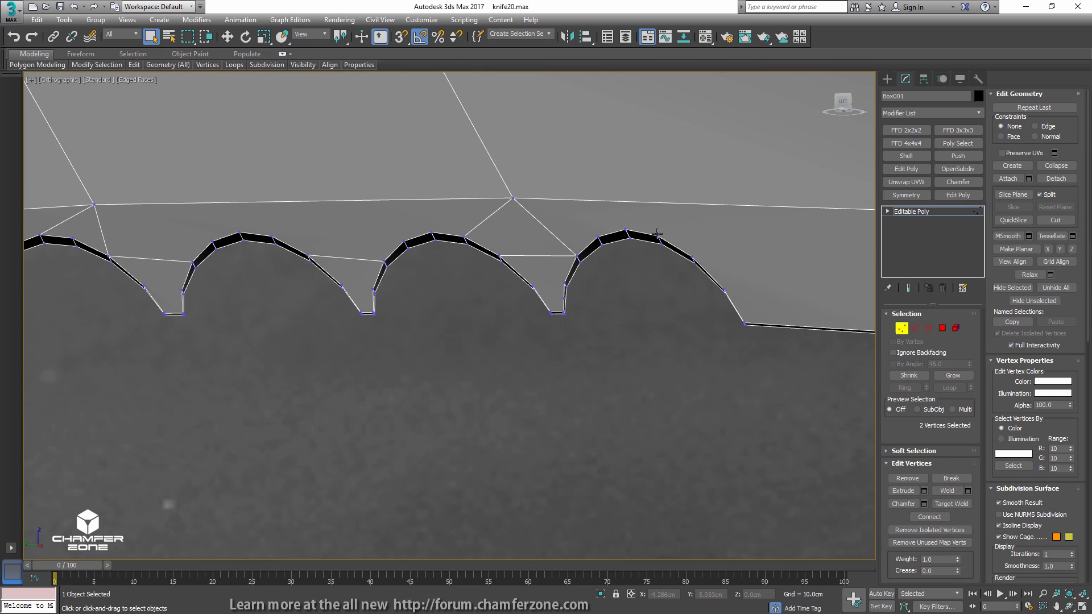
click(670, 232)
middle_drag(710, 240, 535, 271)
click(476, 267)
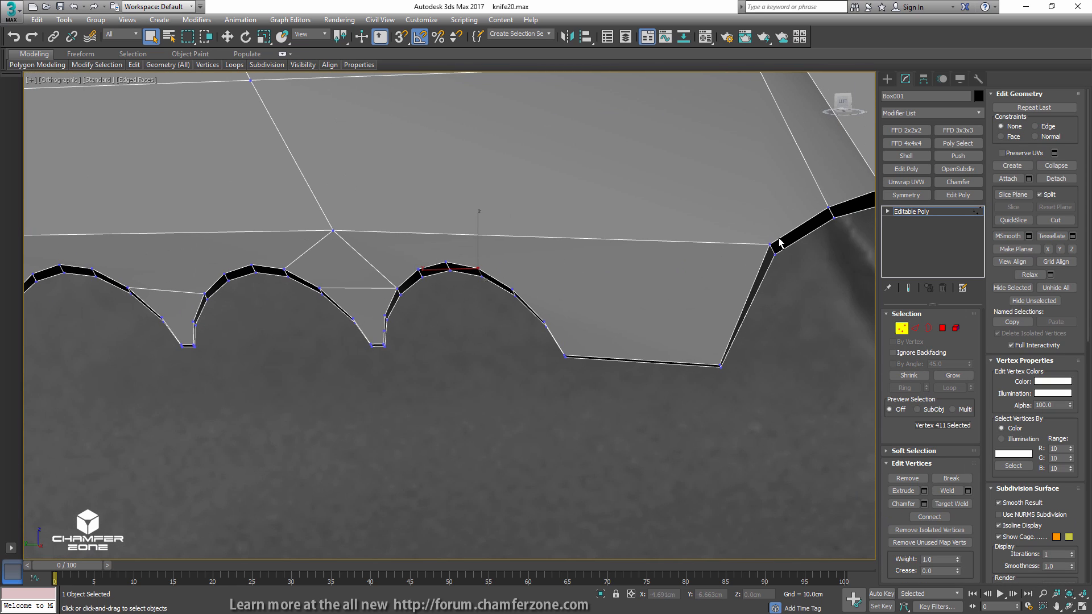
ctrl+click(769, 245)
key(ctrl+shift+e)
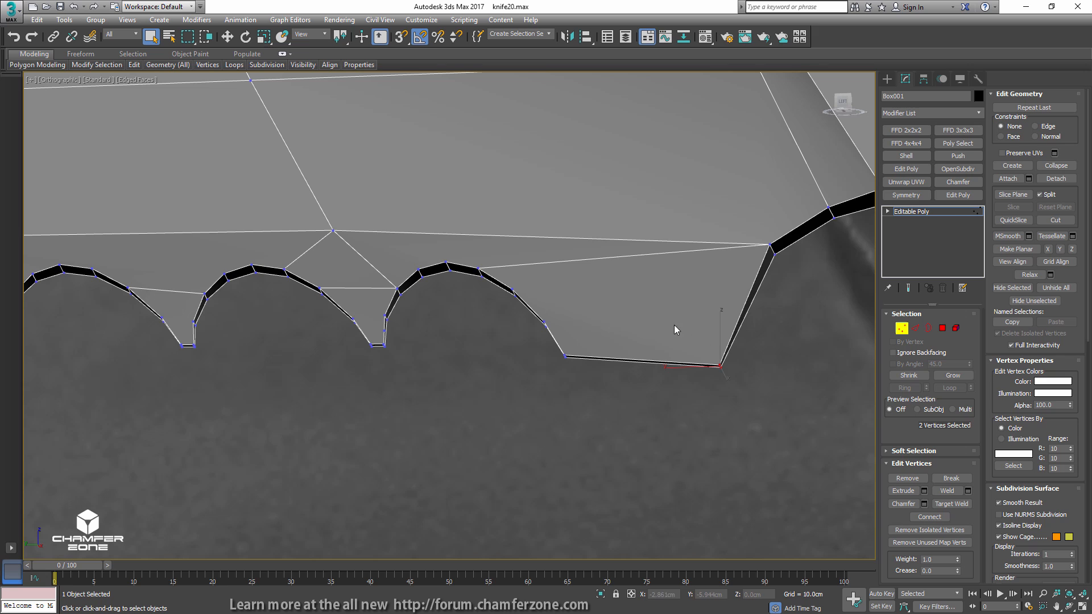
- In the left view, move the two heel corner vertices of the cutting edge about 0.28 cm toward the notches
key(l)
scroll(609, 302, up, 5)
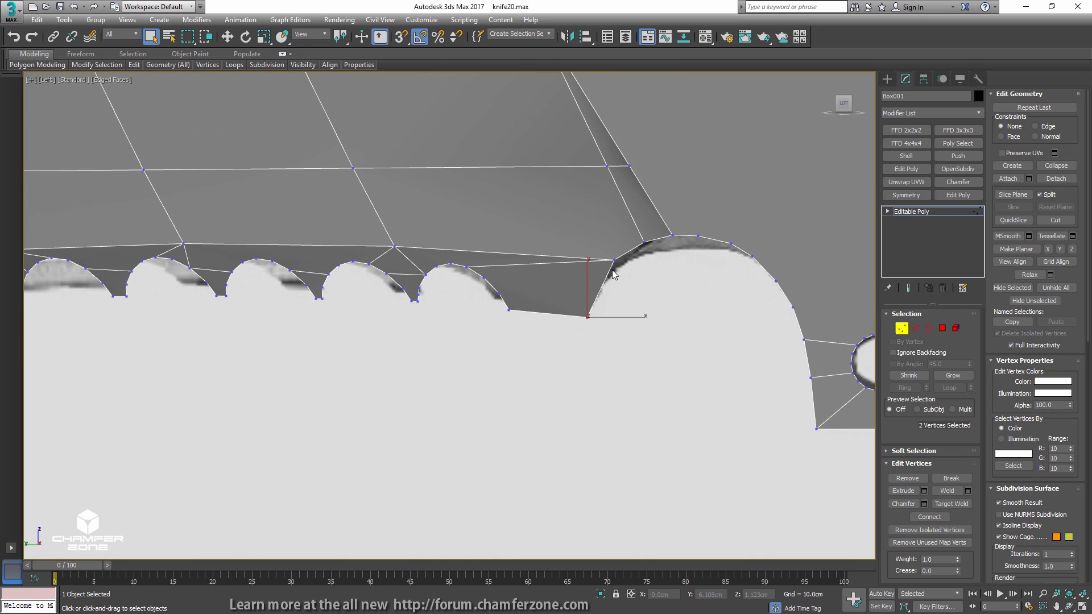
key(w)
drag(606, 303, 579, 298)
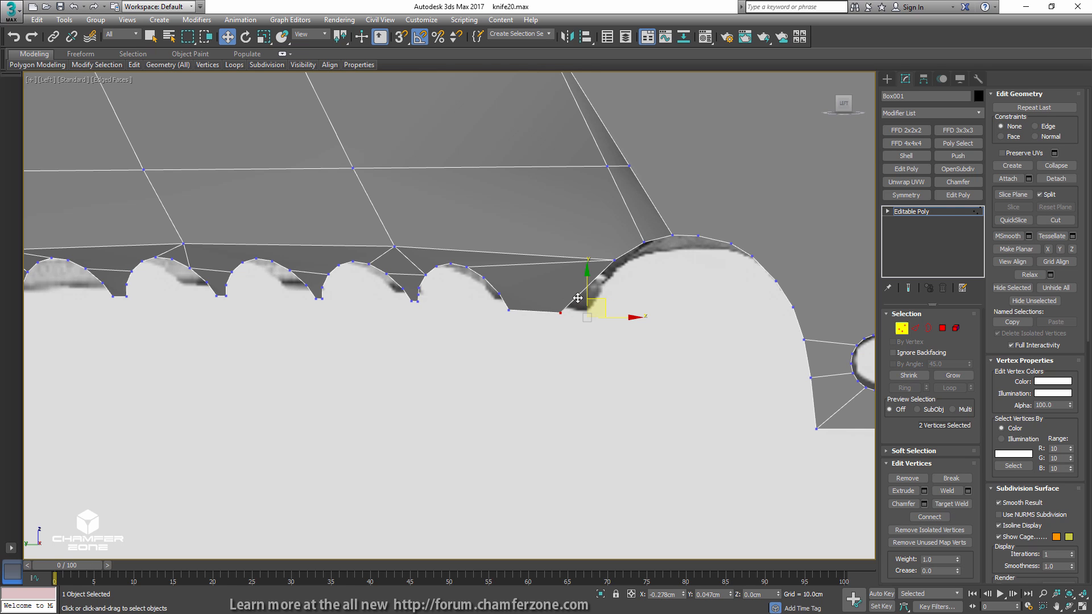
scroll(592, 301, down, 4)
alt+middle_drag(592, 302, 588, 289)
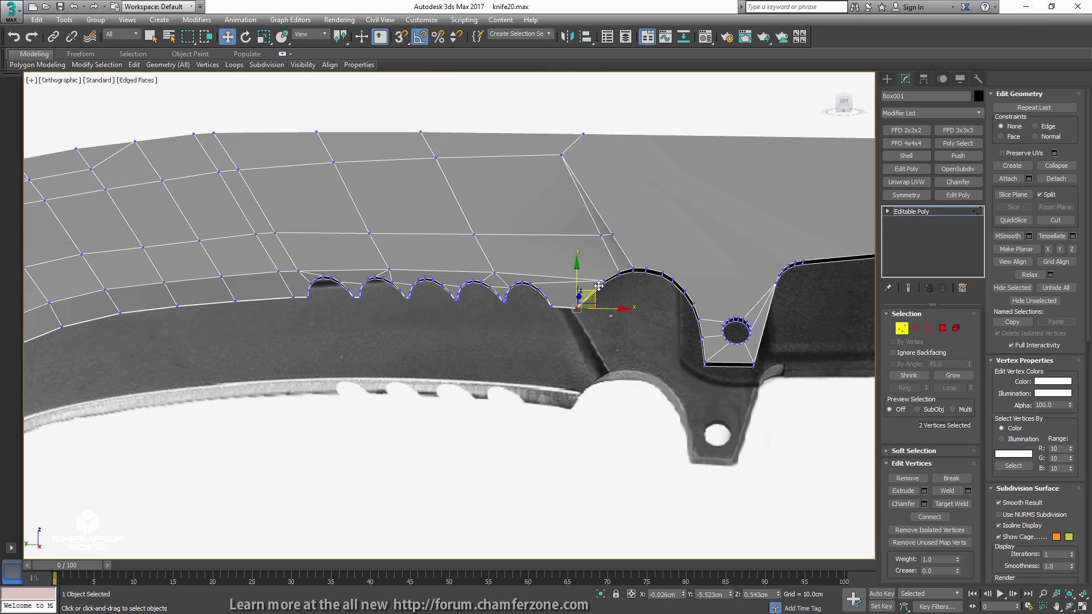
- Isolate the blade and inspect its shape with and without the edge overlay
key(1)
scroll(561, 309, down, 5)
middle_drag(328, 280, 589, 339)
key(alt+q)
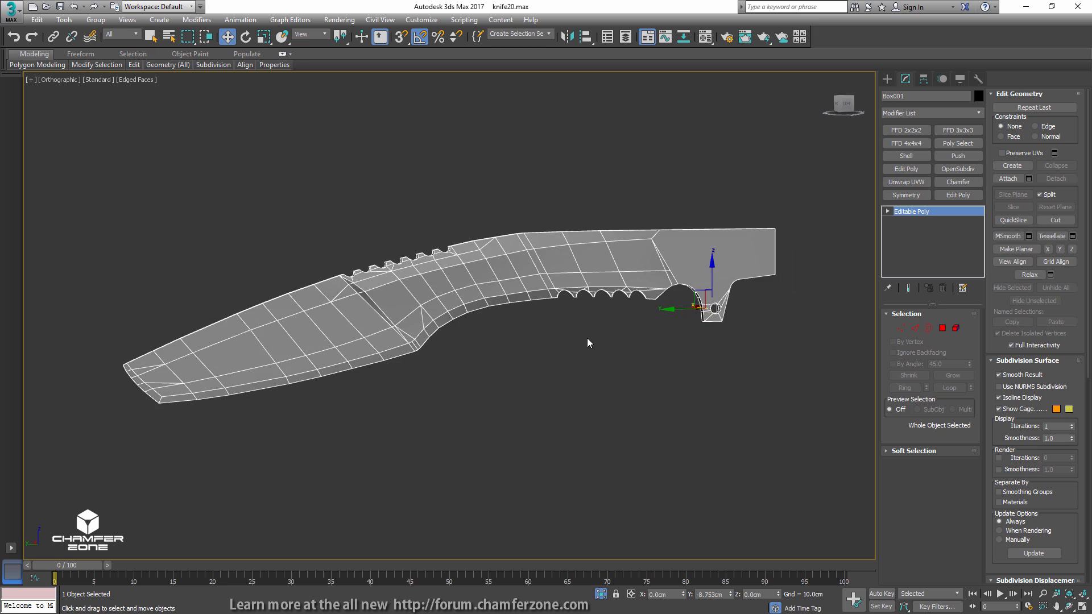
key(F4)
click(590, 340)
click(590, 282)
alt+middle_drag(590, 282, 589, 292)
key(F4)
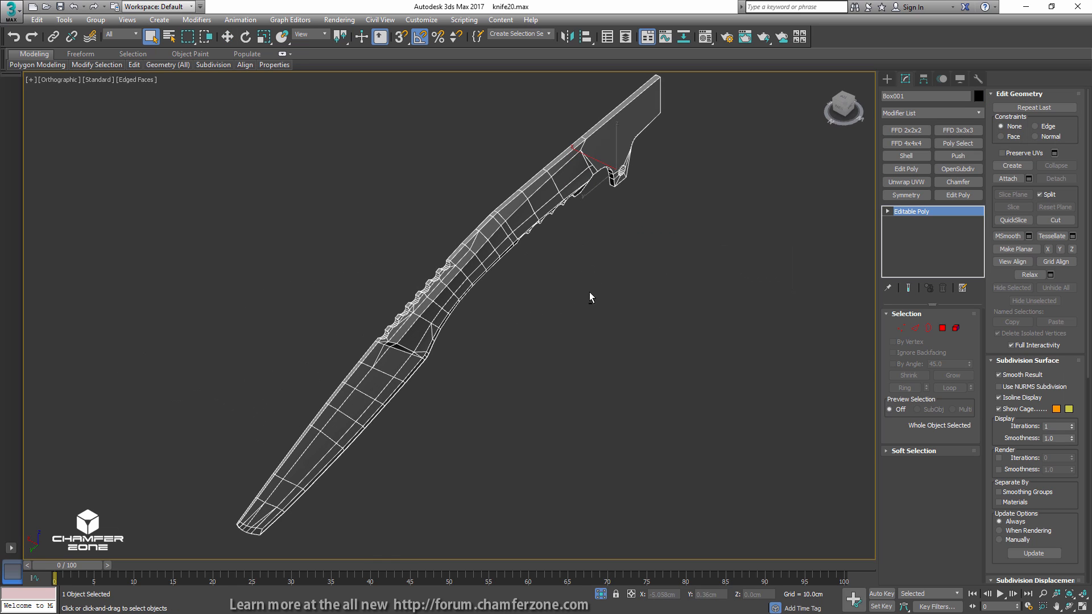
- Mirror the half blade with a Symmetry modifier on the X axis with Flip enabled
click(906, 195)
click(908, 348)
alt+middle_drag(748, 248, 724, 219)
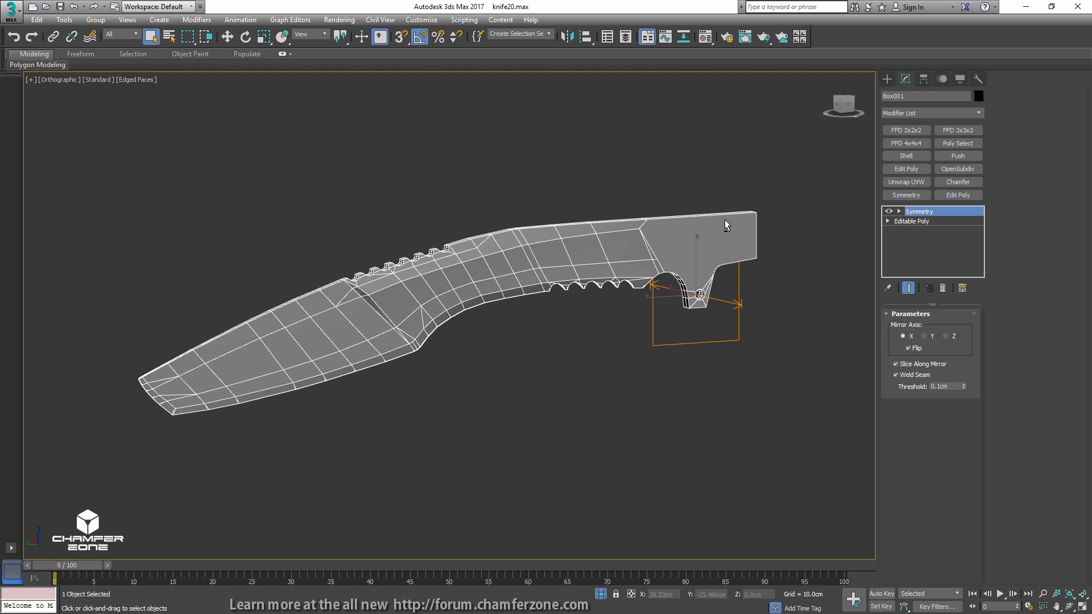
- Below the Symmetry modifier, chamfer the lower corner edges of the blade tip by 0.178 cm with 2 segments
middle_drag(173, 433, 351, 363)
scroll(351, 363, up, 6)
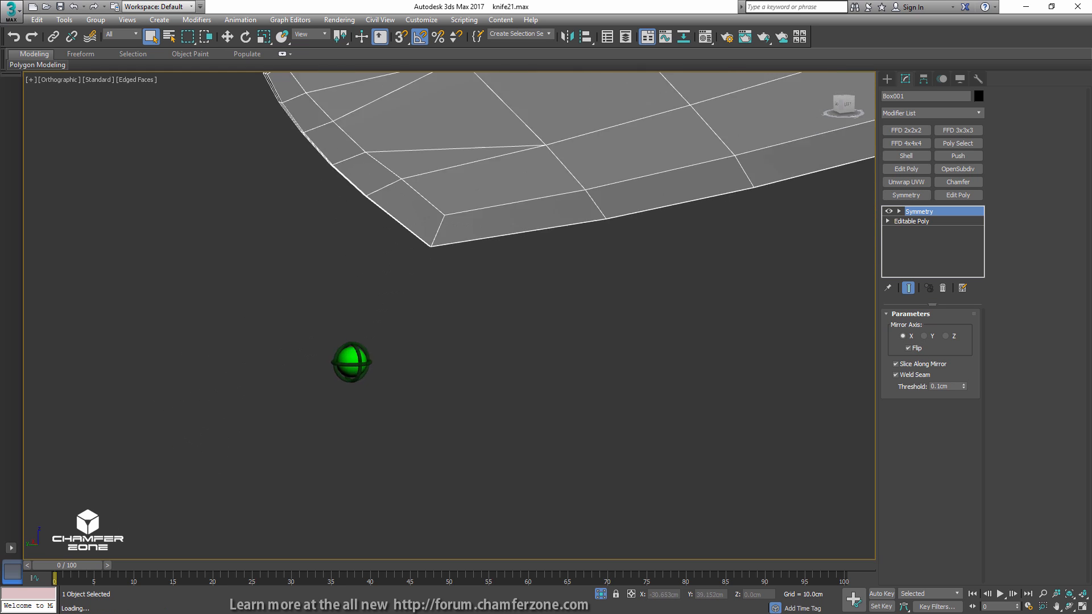
click(895, 222)
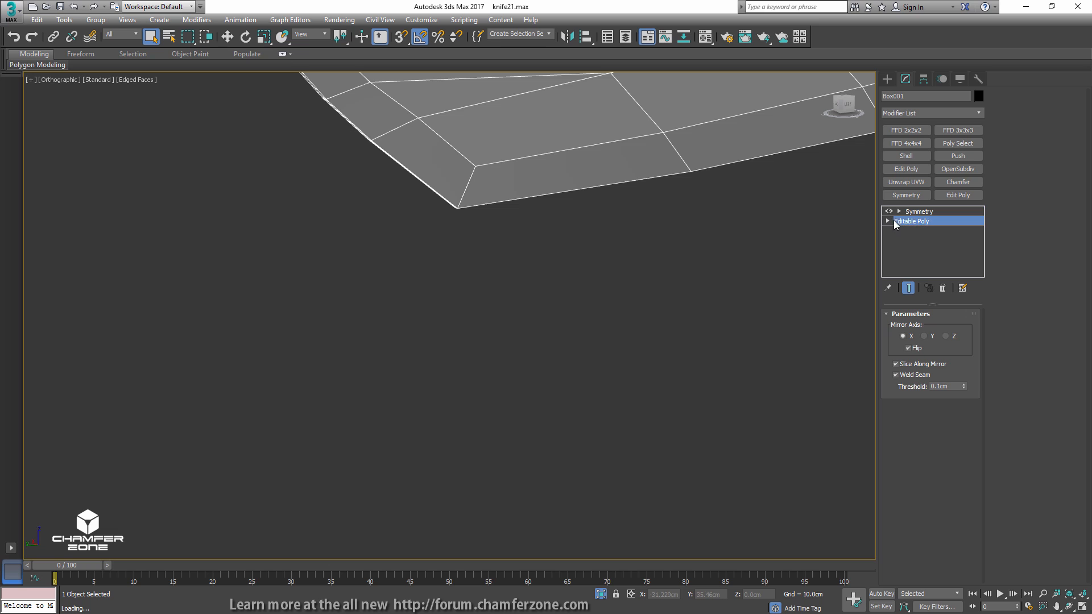
middle_drag(466, 194, 392, 336)
key(2)
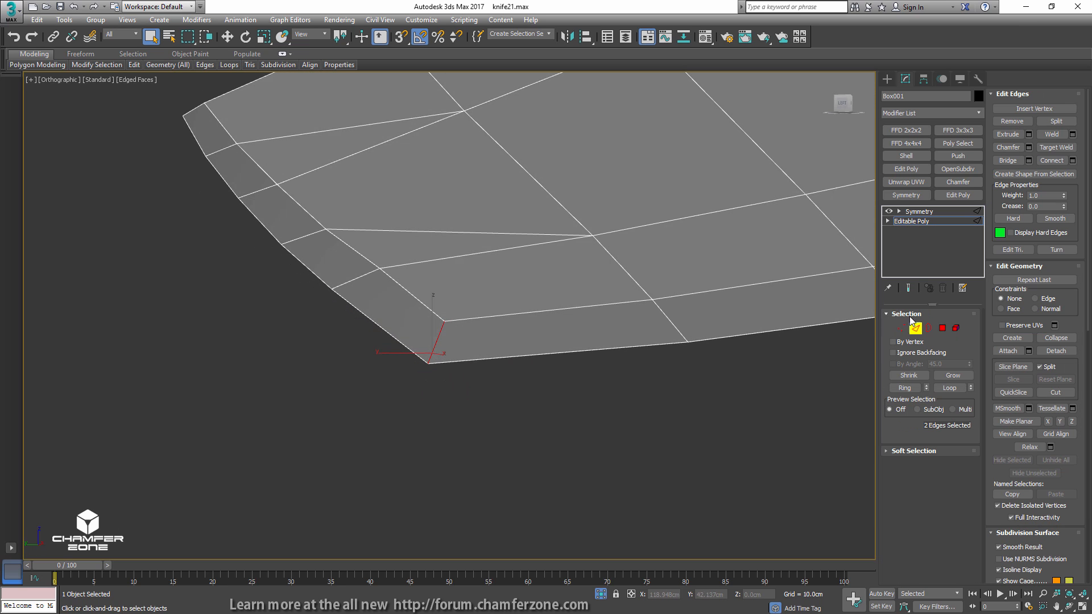
middle_drag(752, 338, 622, 410)
click(1029, 147)
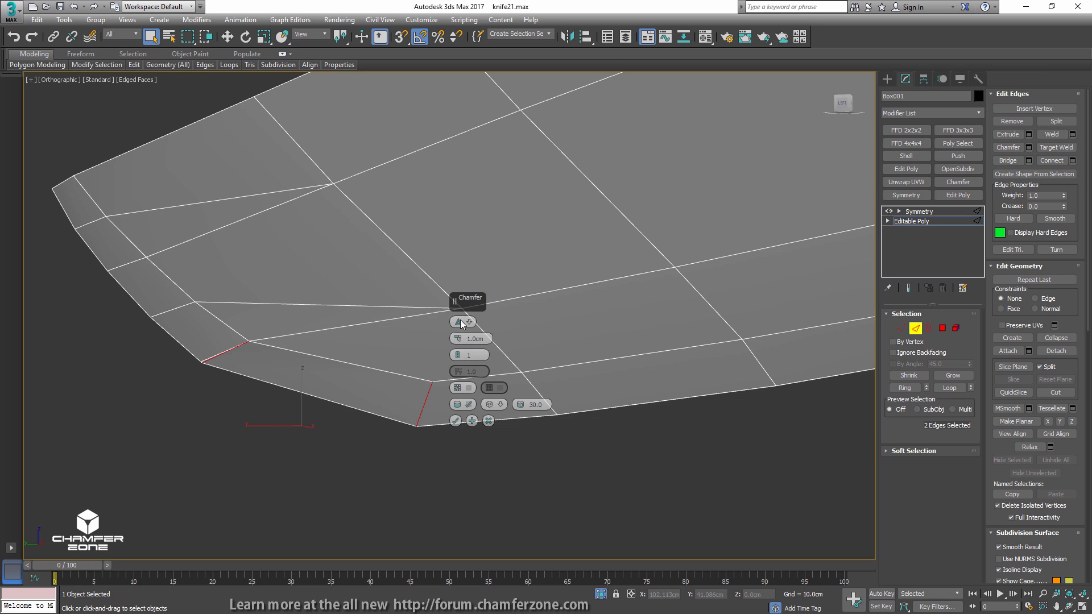
drag(456, 340, 465, 404)
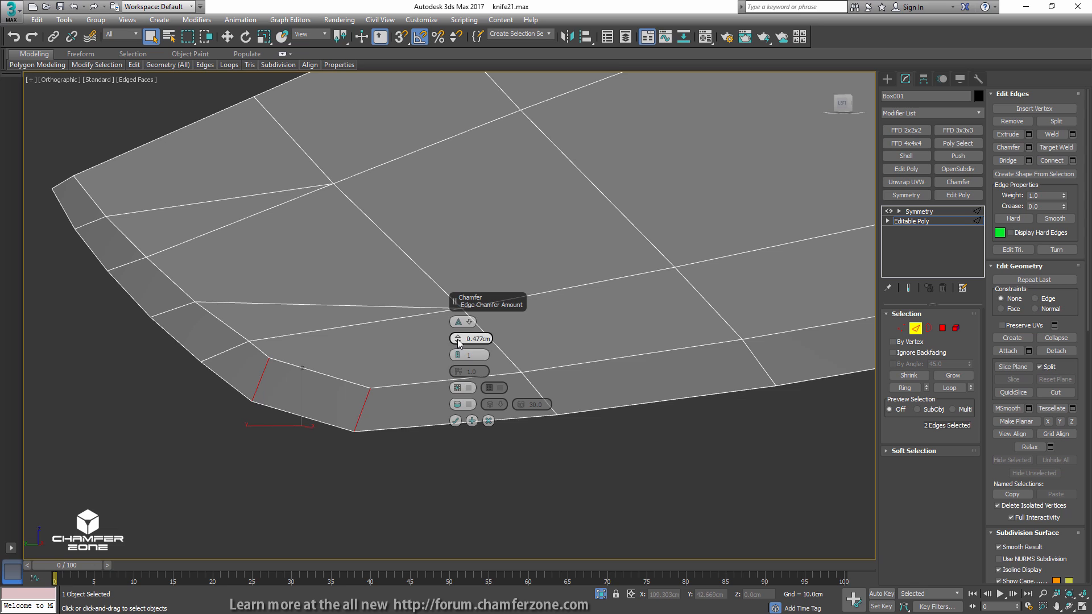
drag(457, 339, 450, 374)
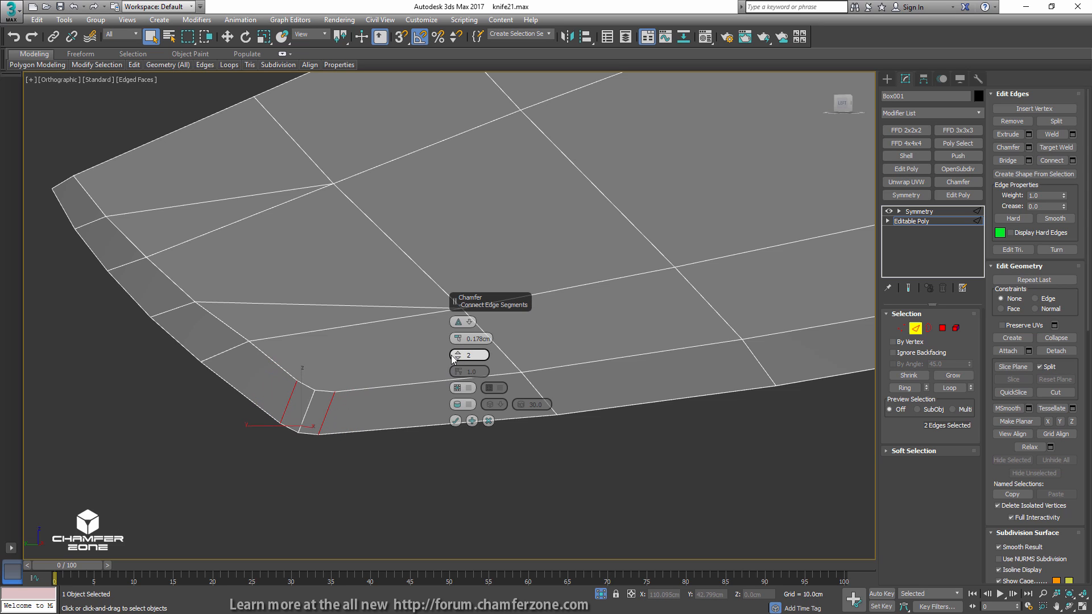
click(455, 421)
- Select all six chamfered edges at the tip's lower corner and move them slightly up and toward the guard in the left view
middle_drag(343, 390, 359, 366)
scroll(363, 369, up, 5)
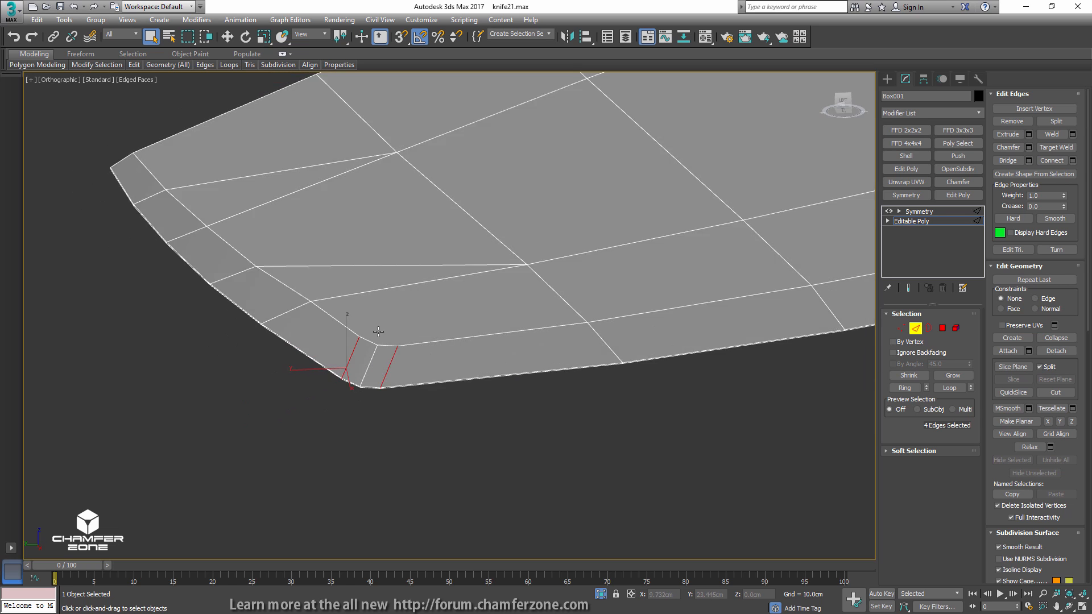
scroll(374, 385, down, 6)
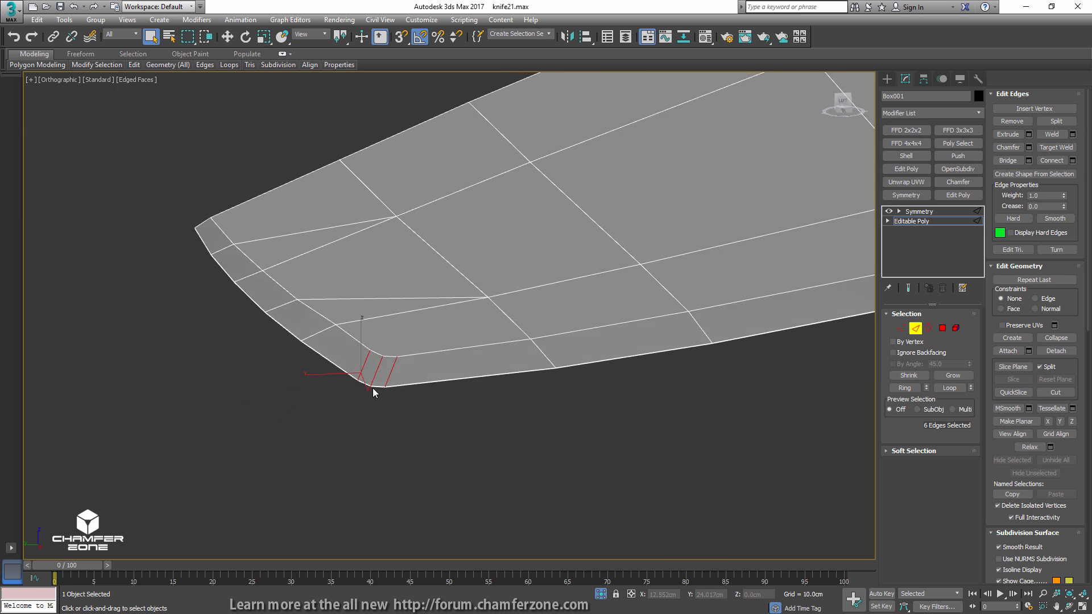
key(l)
scroll(402, 322, up, 4)
scroll(405, 322, up, 6)
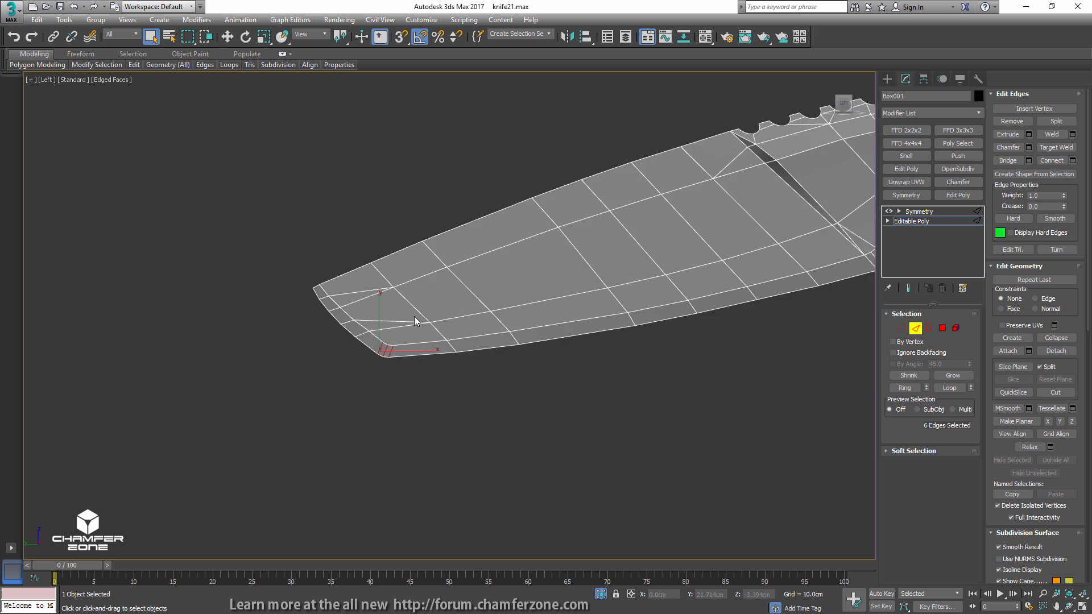
key(w)
scroll(398, 370, down, 3)
scroll(400, 370, up, 2)
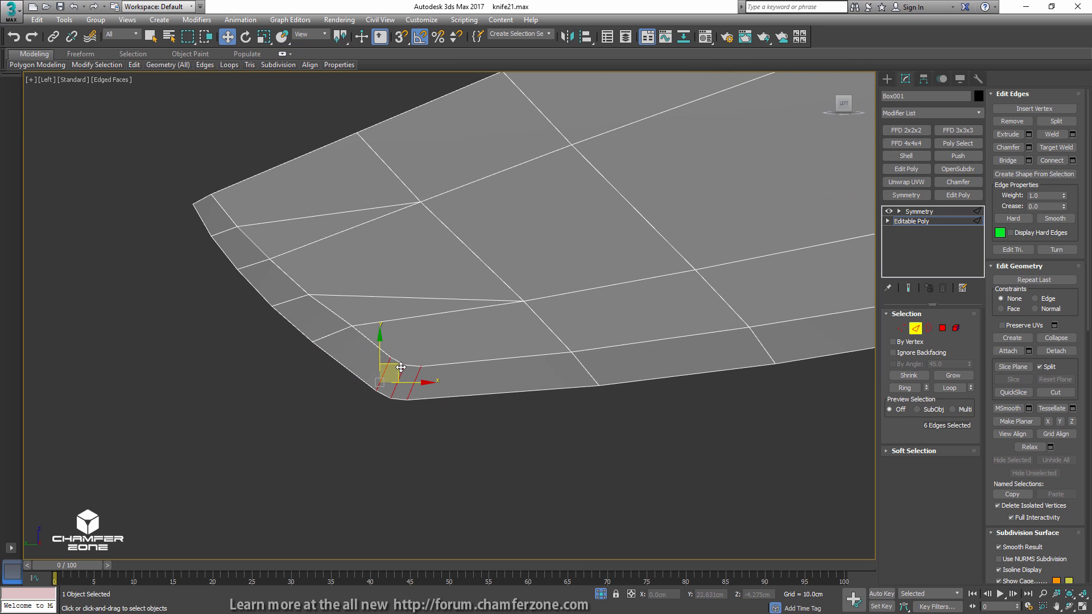
drag(403, 370, 405, 365)
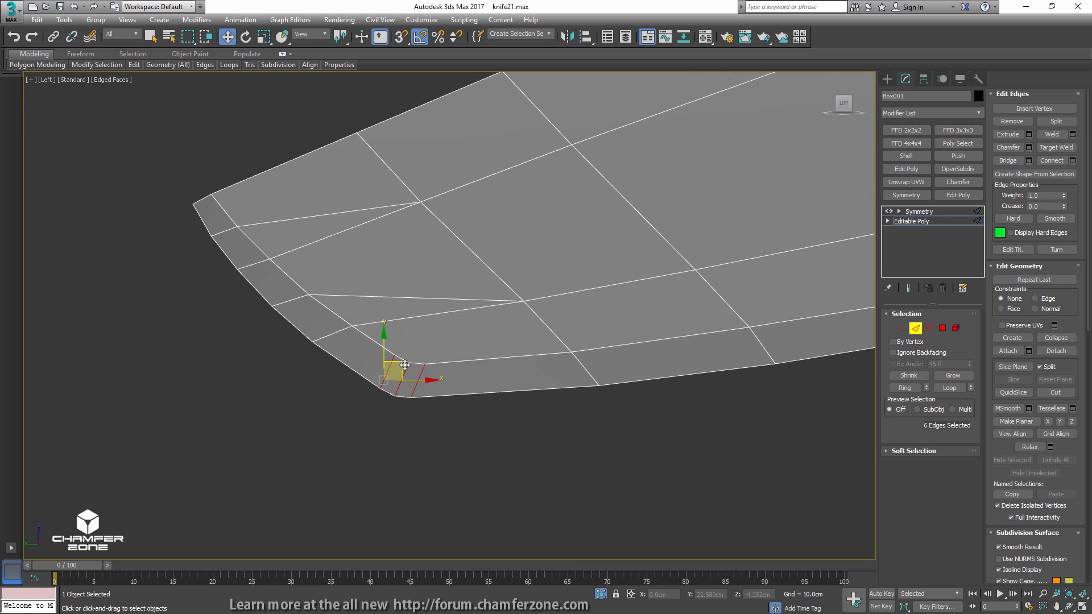
- Leave isolation and compare the rounded tip corner with the reference image using see-through display
key(alt+q)
key(alt+x)
middle_drag(364, 335, 399, 363)
key(alt+x)
scroll(401, 354, down, 5)
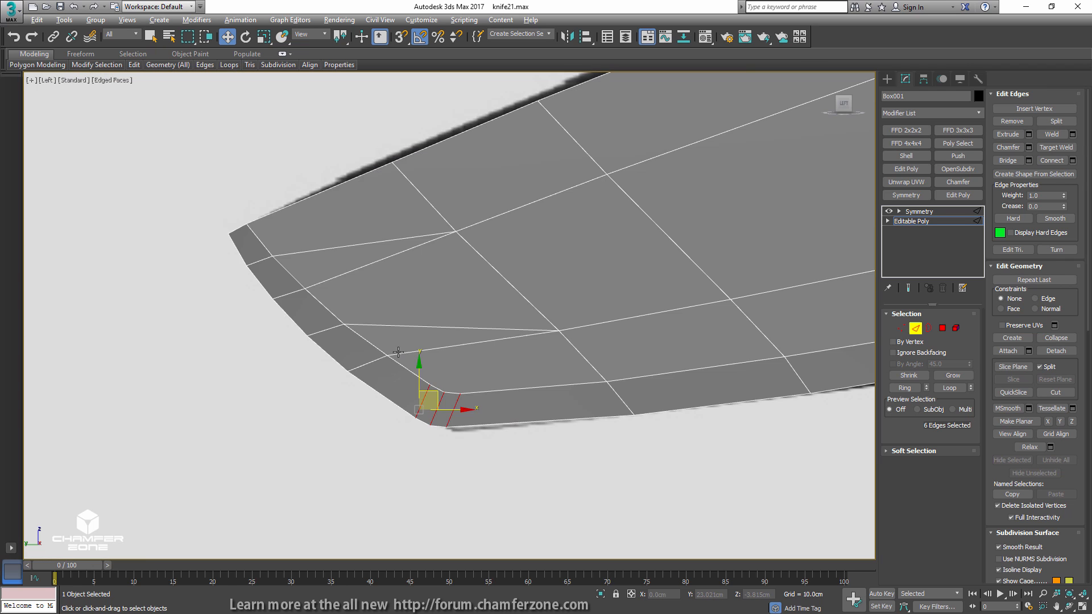
- Finish editing the edges, return the blade to its Symmetry modifier, and frame the reference handle in the left view
key(6)
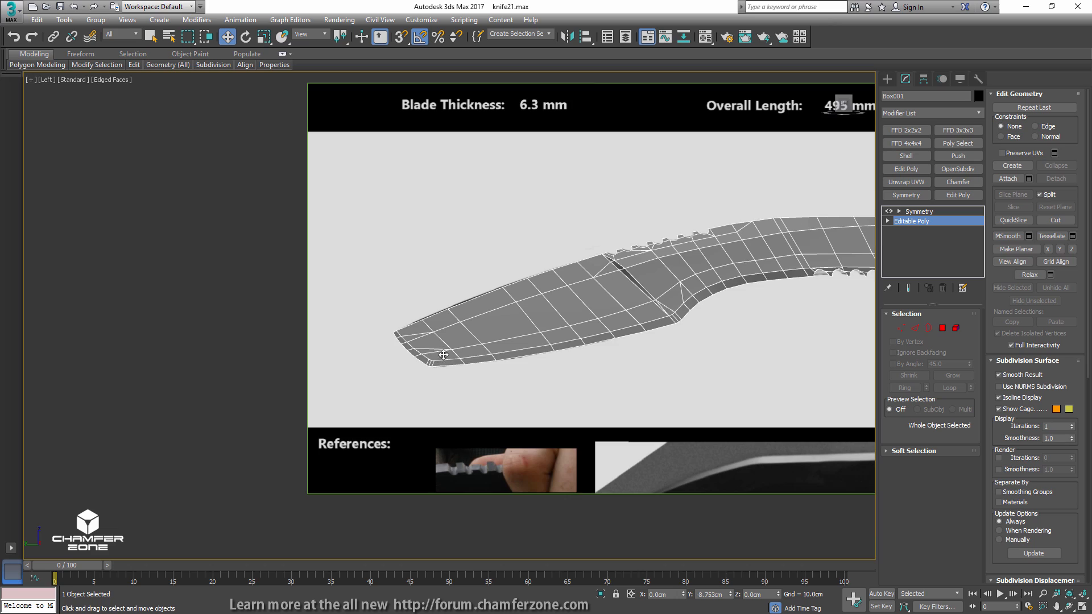
scroll(625, 333, down, 5)
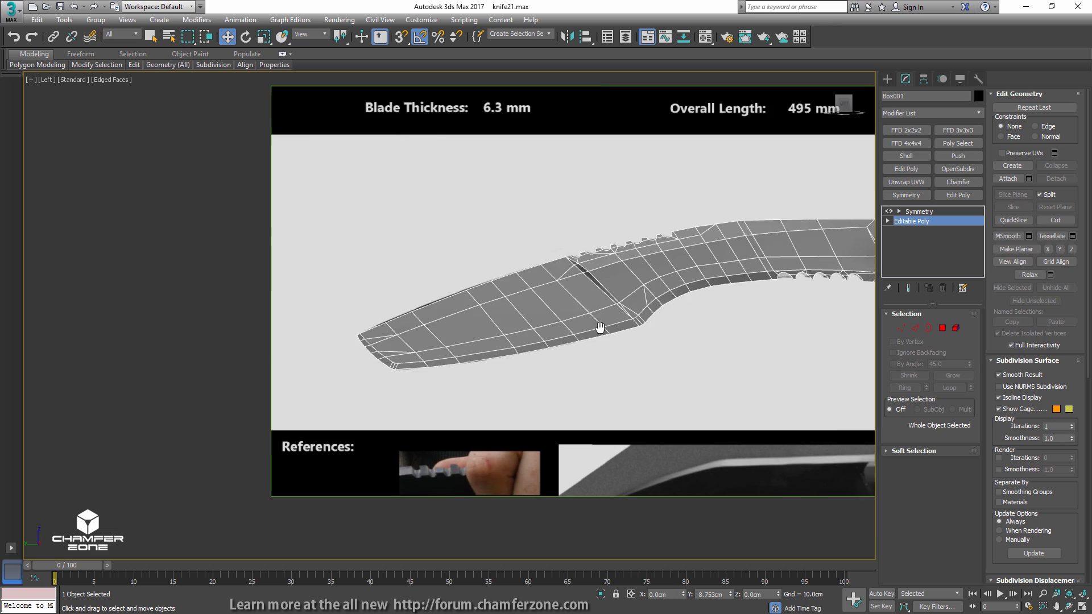
mouse_move(624, 334)
alt+middle_down()
mouse_move(615, 341)
mouse_move(630, 348)
alt+middle_up()
click(917, 212)
mouse_move(755, 269)
alt+middle_down()
mouse_move(753, 292)
mouse_move(753, 253)
alt+middle_up()
key(l)
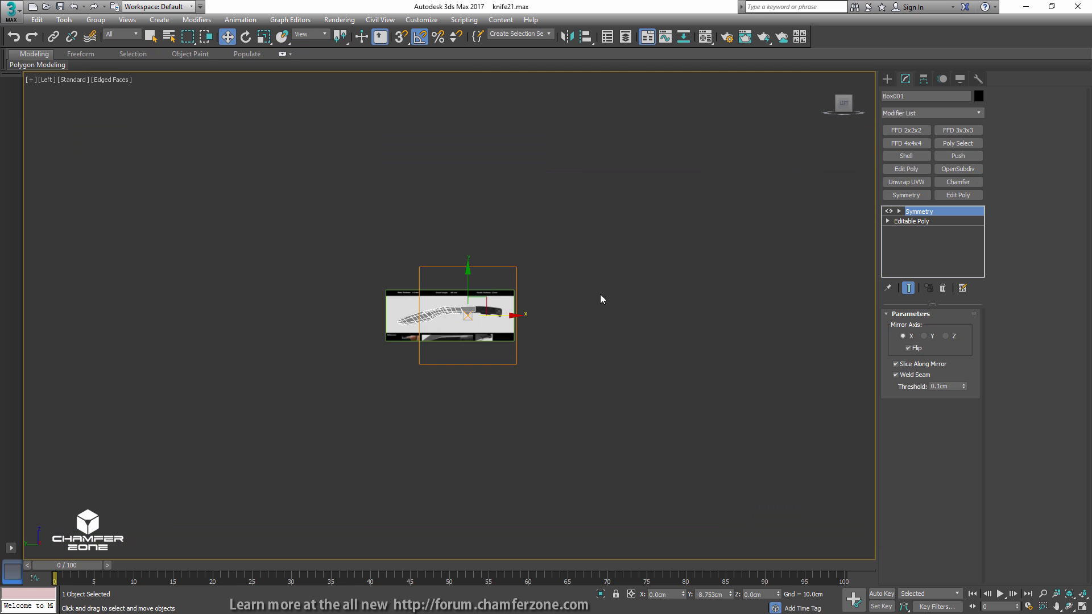
scroll(599, 295, up, 10)
scroll(485, 297, down, 2)
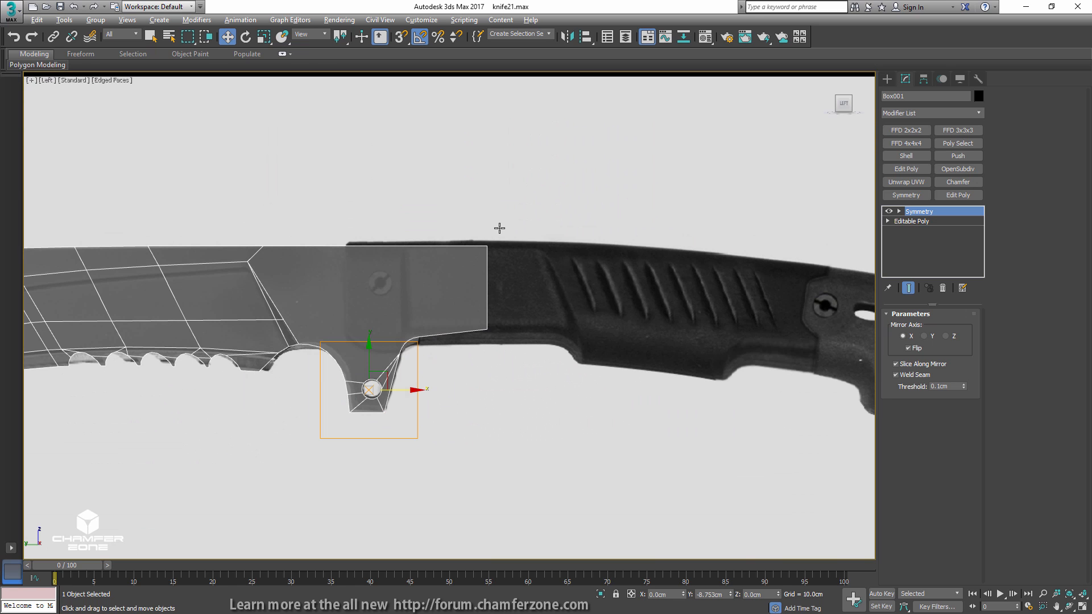
middle_drag(729, 335, 685, 326)
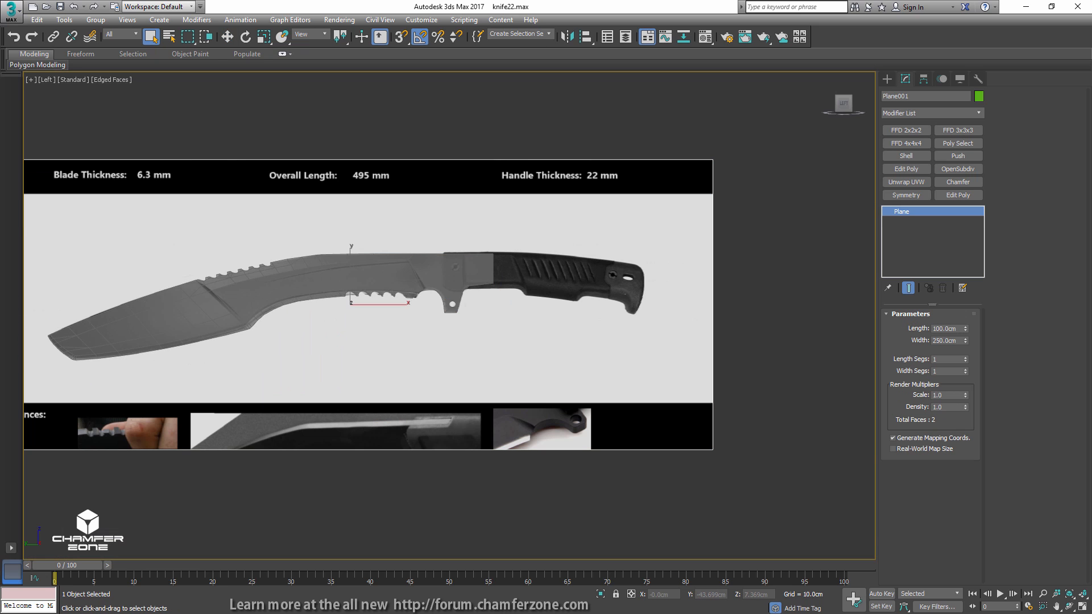
drag(1091, 186, 1091, 195)
drag(962, 258, 580, 221)
click(650, 28)
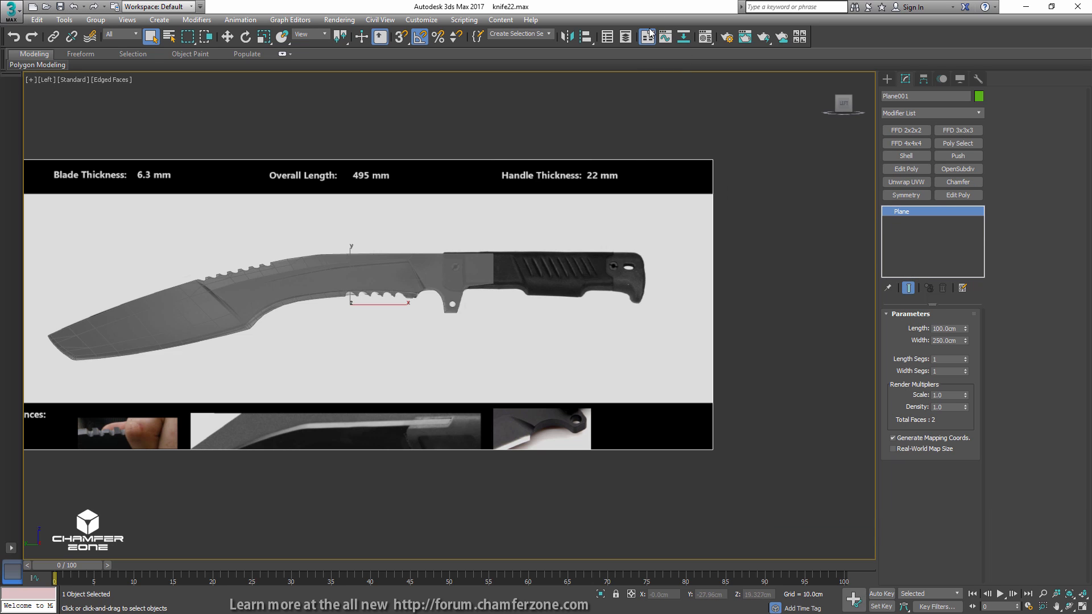
- Draw a cylinder over the reference handle in the left view, about 1.73 cm in radius and 4.4 cm high
scroll(512, 268, up, 3)
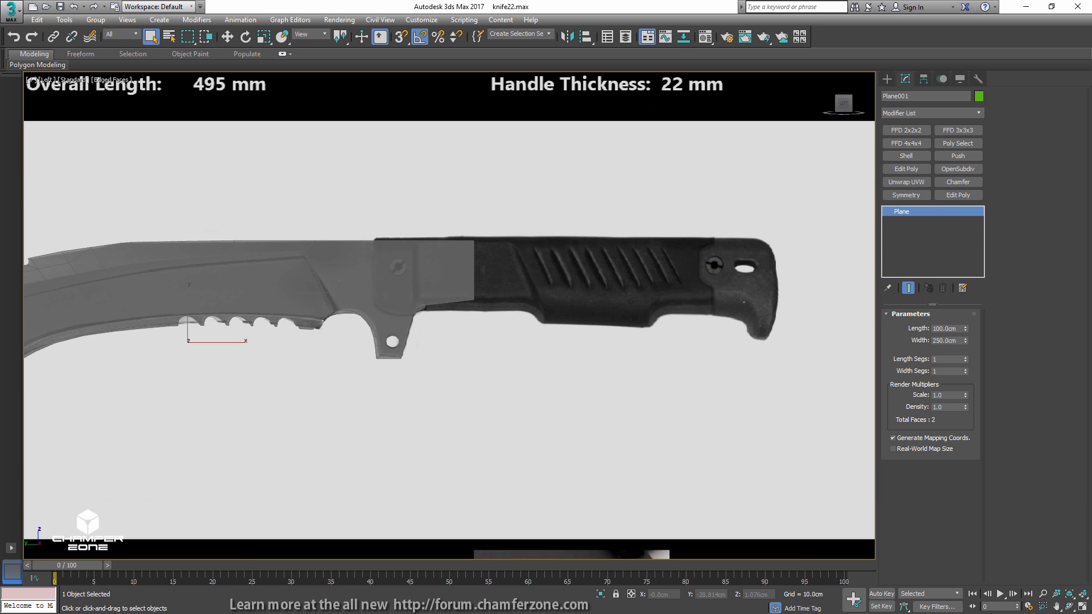
click(888, 78)
click(908, 172)
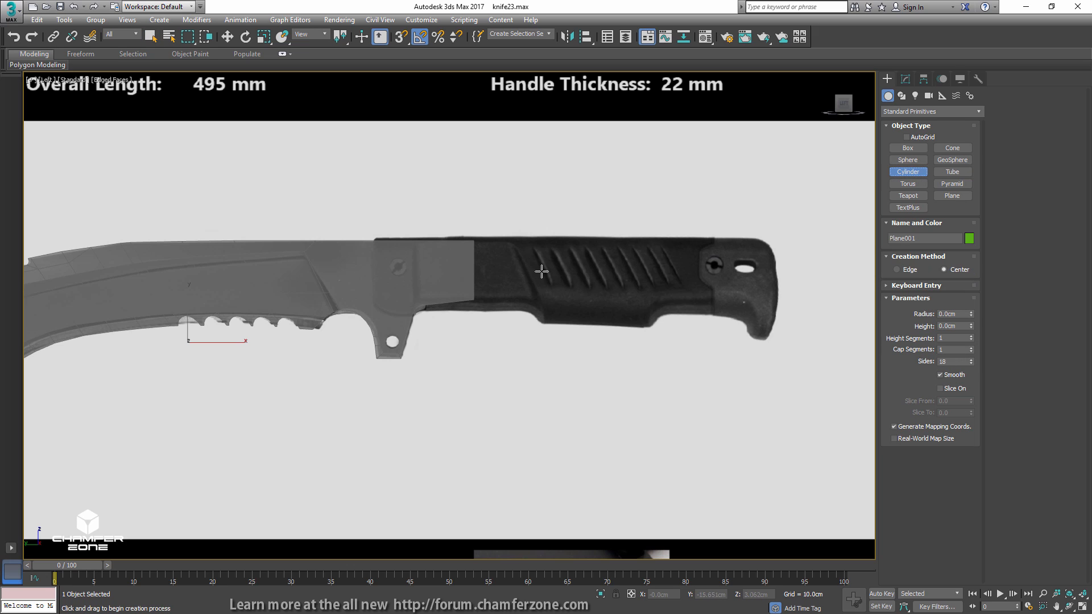
drag(535, 275, 545, 235)
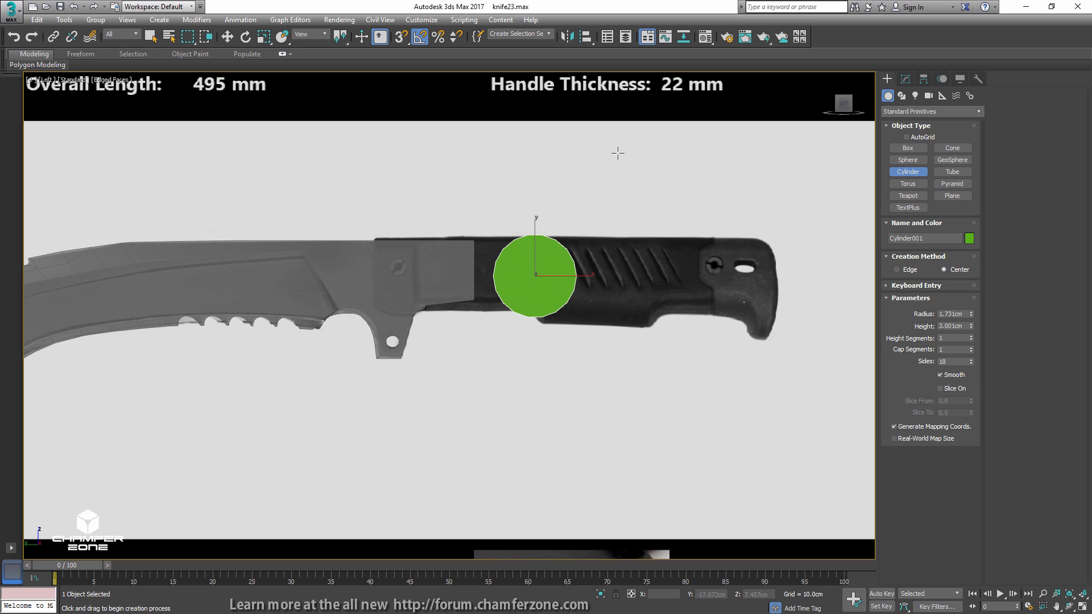
scroll(537, 227, up, 3)
click(538, 231)
- Rotate the cylinder 90 degrees so its axis runs along the length of the handle
key(e)
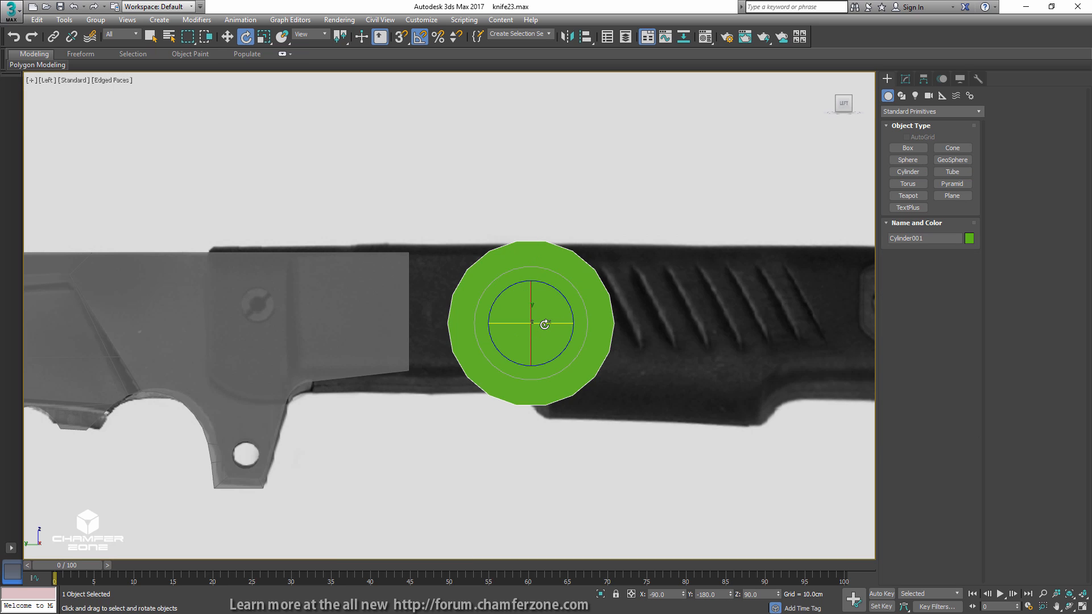
drag(540, 328, 595, 328)
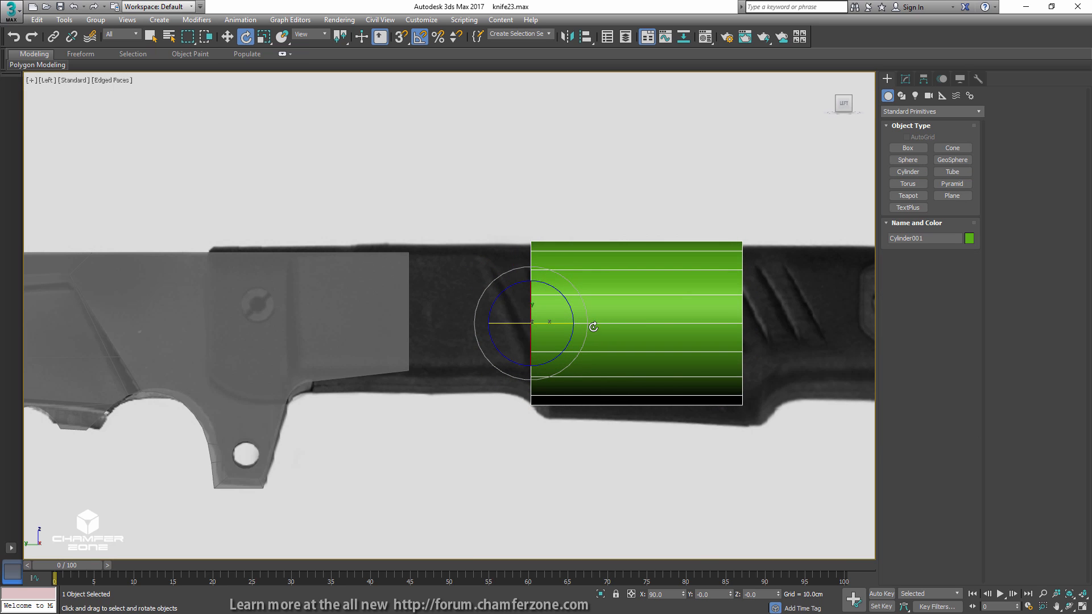
key(w)
scroll(585, 314, down, 1)
- Set the cylinder to 20 sides and convert it to an Editable Poly
alt+middle_drag(584, 314, 703, 298)
click(906, 79)
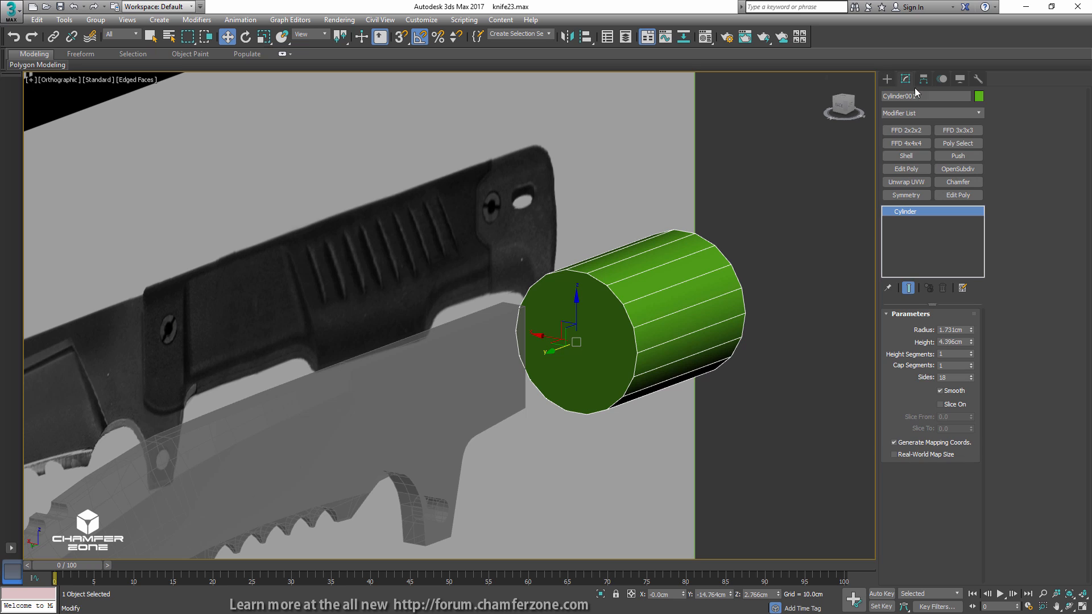
click(972, 376)
click(971, 375)
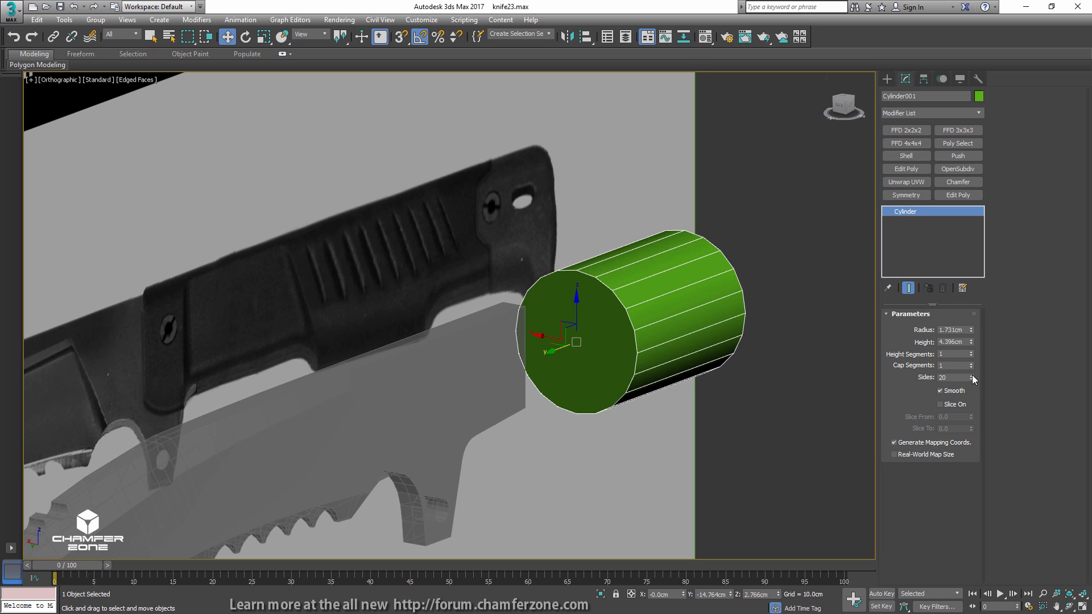
alt+middle_drag(725, 289, 740, 287)
right_click(910, 212)
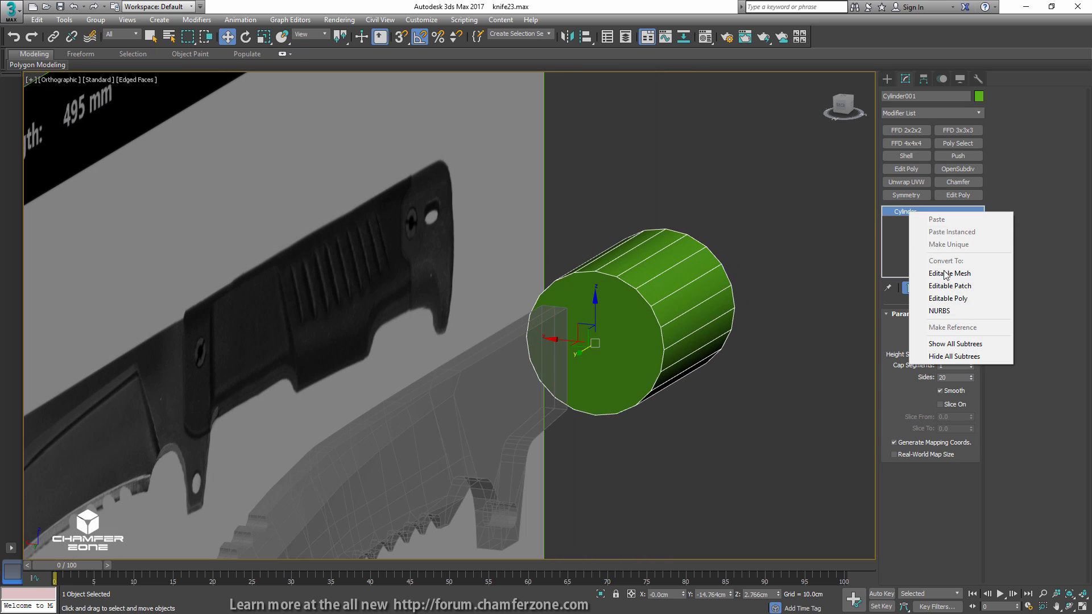
click(944, 298)
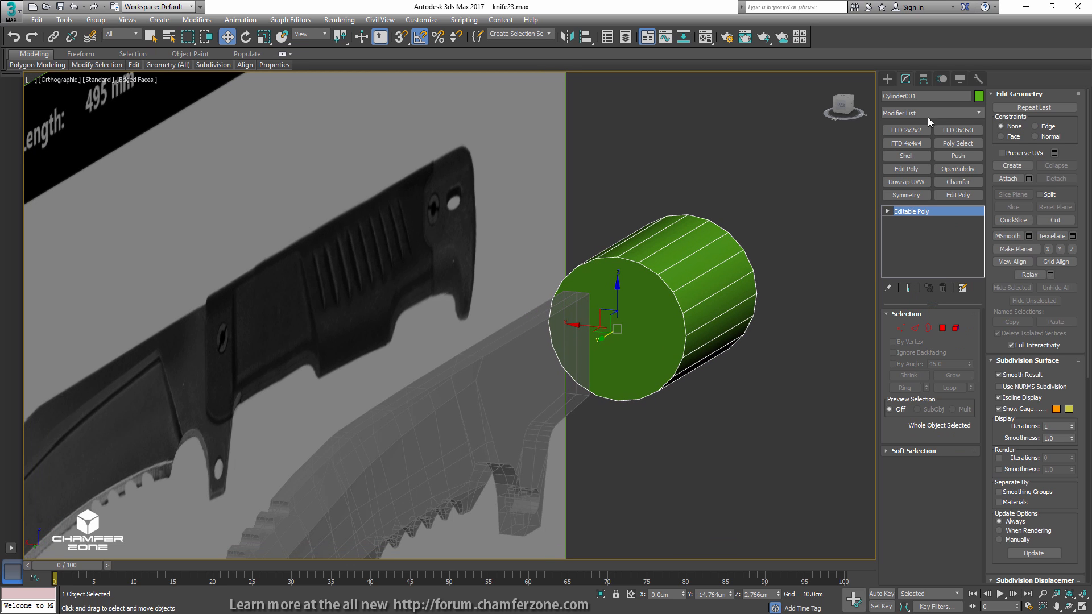
- Give the cylinder a black object color and assign it the grey 01 - Default material
click(980, 97)
click(512, 292)
click(601, 373)
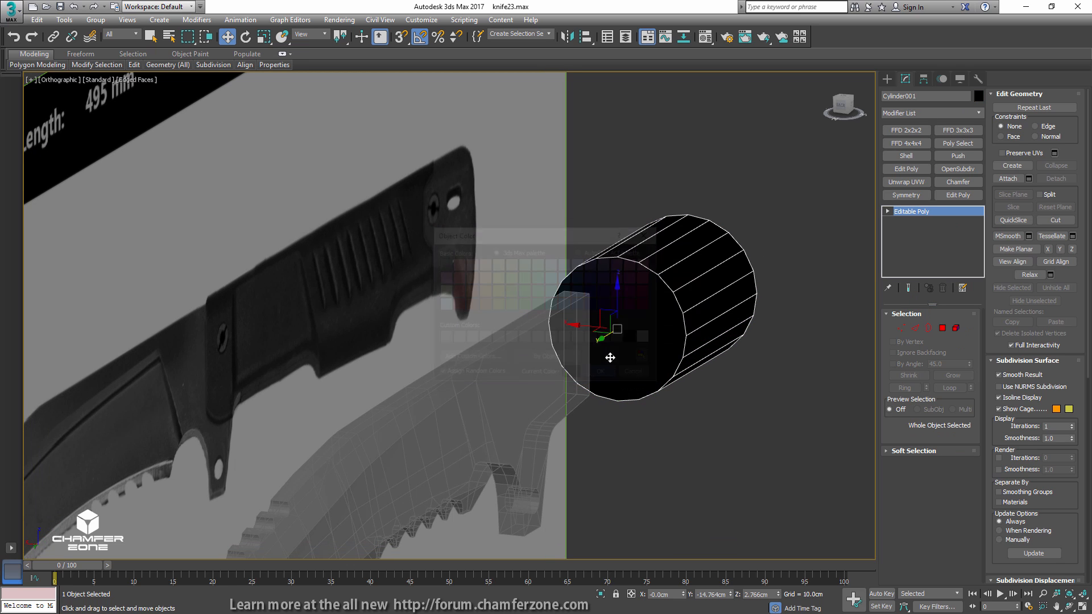
key(m)
click(62, 367)
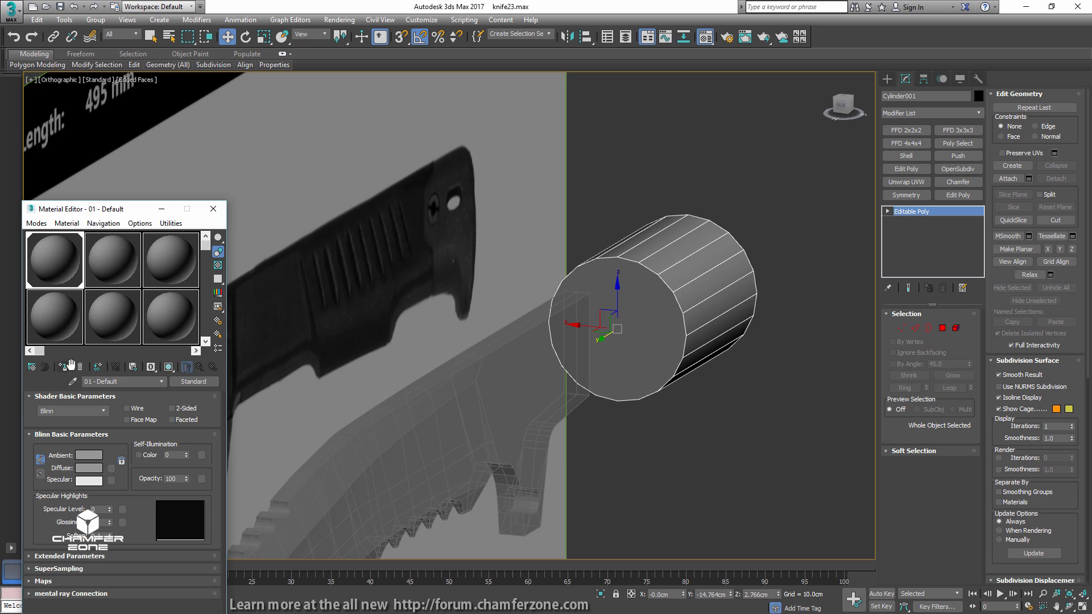
click(214, 210)
- Move the cylinder along the knife's length toward the guard so it covers the end of the blade's tang
alt+middle_drag(583, 281, 417, 314)
drag(490, 315, 347, 323)
click(299, 299)
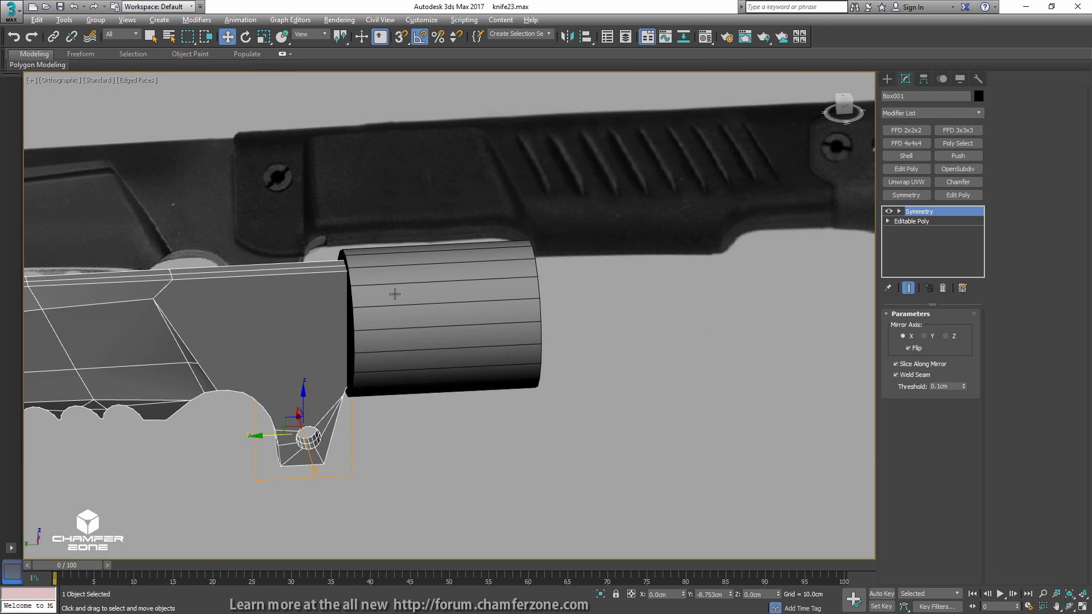
alt+middle_drag(399, 288, 540, 255)
click(487, 247)
- Connect the top and bottom middle vertices on both end caps of the cylinder to split the caps vertically
key(1)
key(F3)
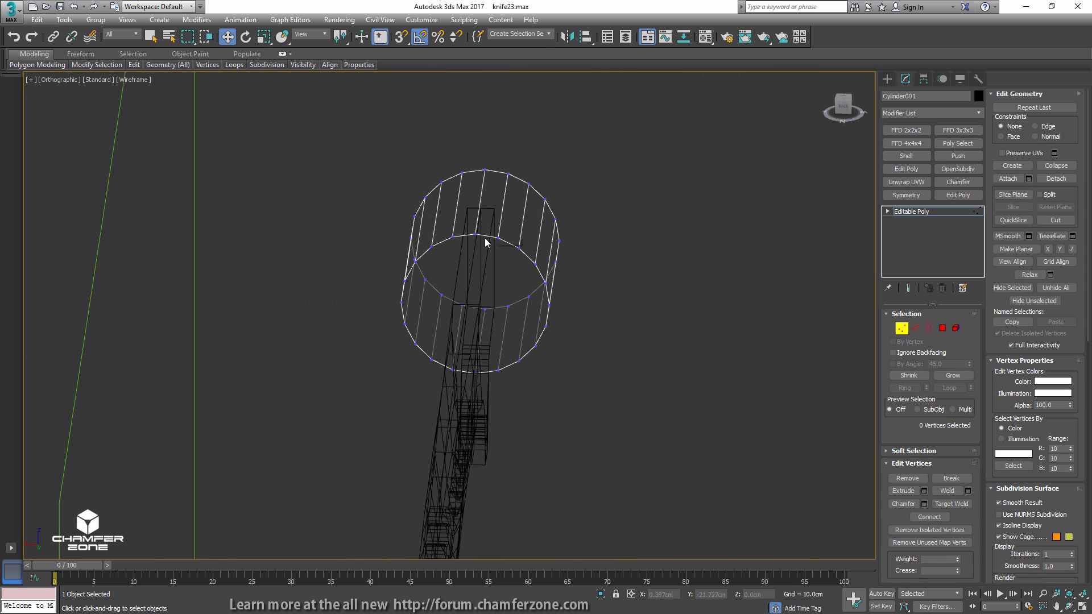
click(473, 240)
ctrl+click(472, 371)
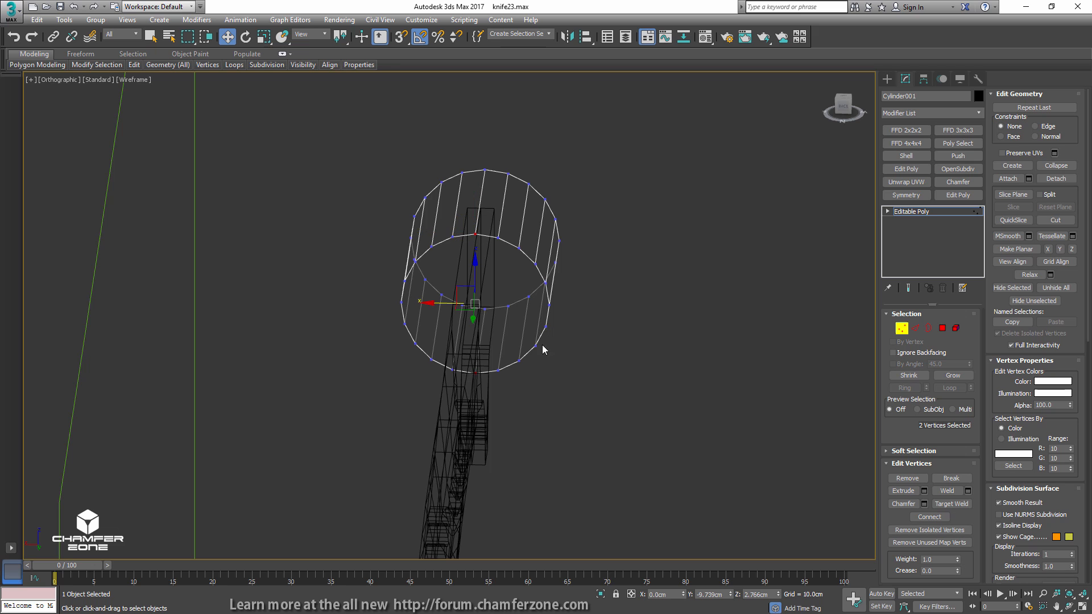
click(929, 517)
alt+middle_drag(711, 342, 543, 313)
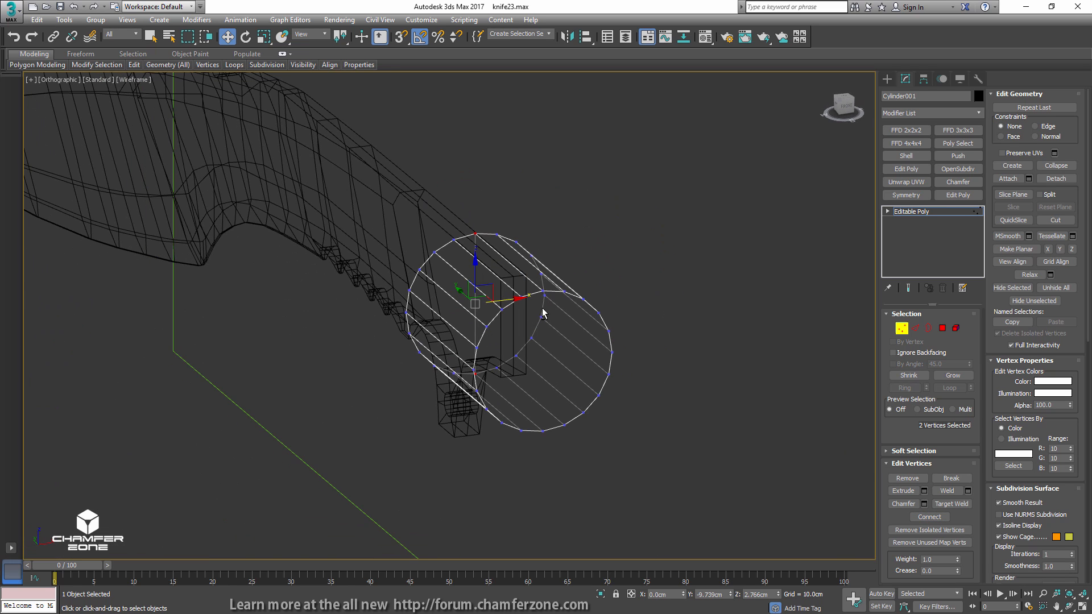
click(543, 292)
key(F3)
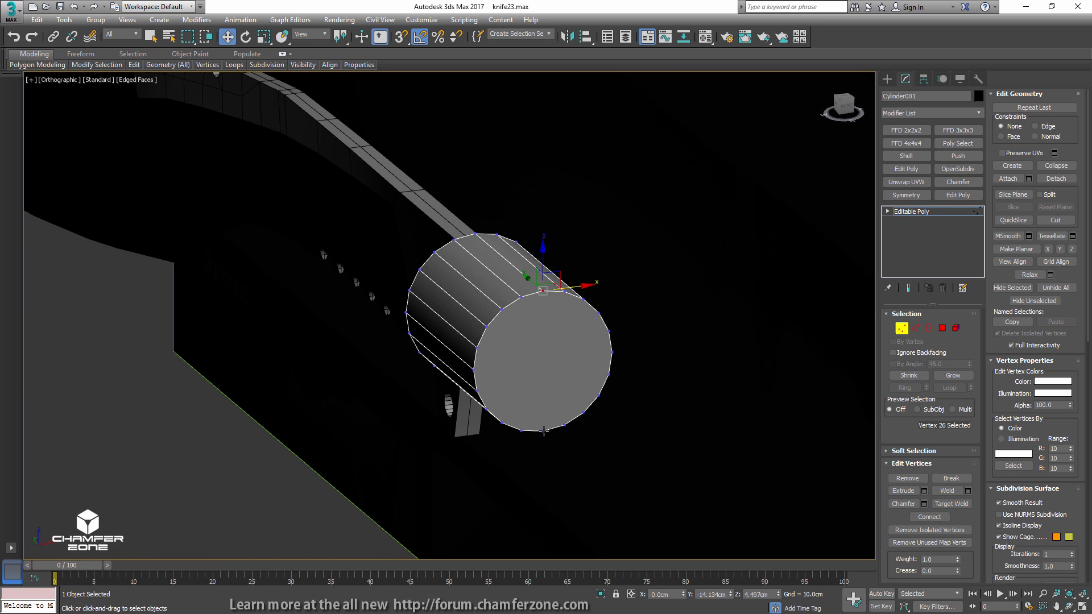
ctrl+click(543, 431)
click(929, 517)
alt+middle_drag(700, 364, 650, 328)
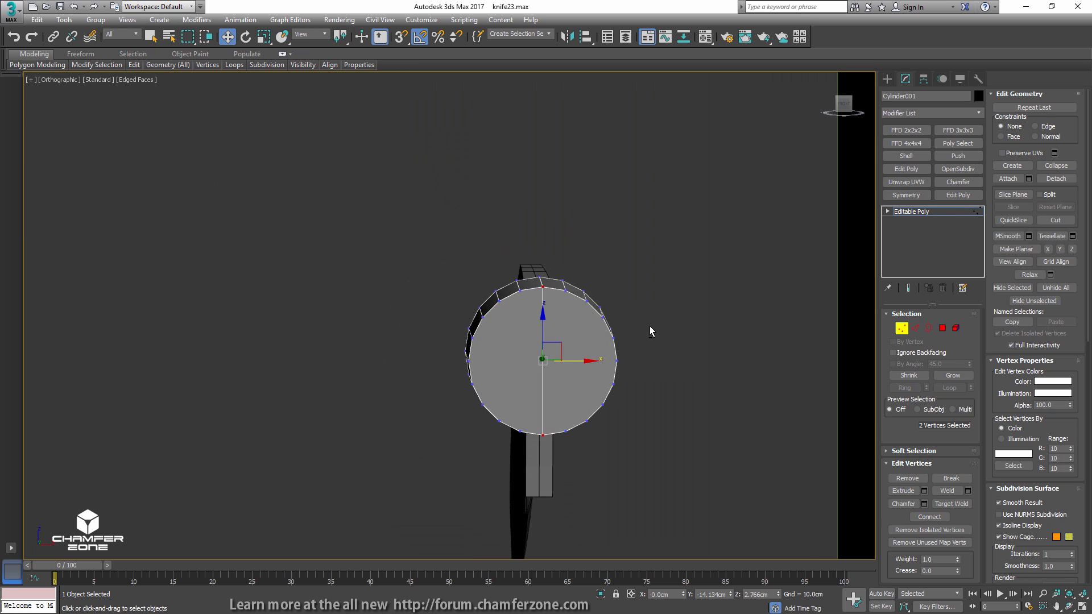
- Delete the polygons on one side of the cylinder's vertical centre line, leaving a half cylinder
key(4)
drag(658, 252, 551, 446)
alt+middle_drag(551, 447, 654, 336)
key(Delete)
- Remove the five middle lengthwise edges from the curved side of the half cylinder to flatten it
key(2)
click(673, 333)
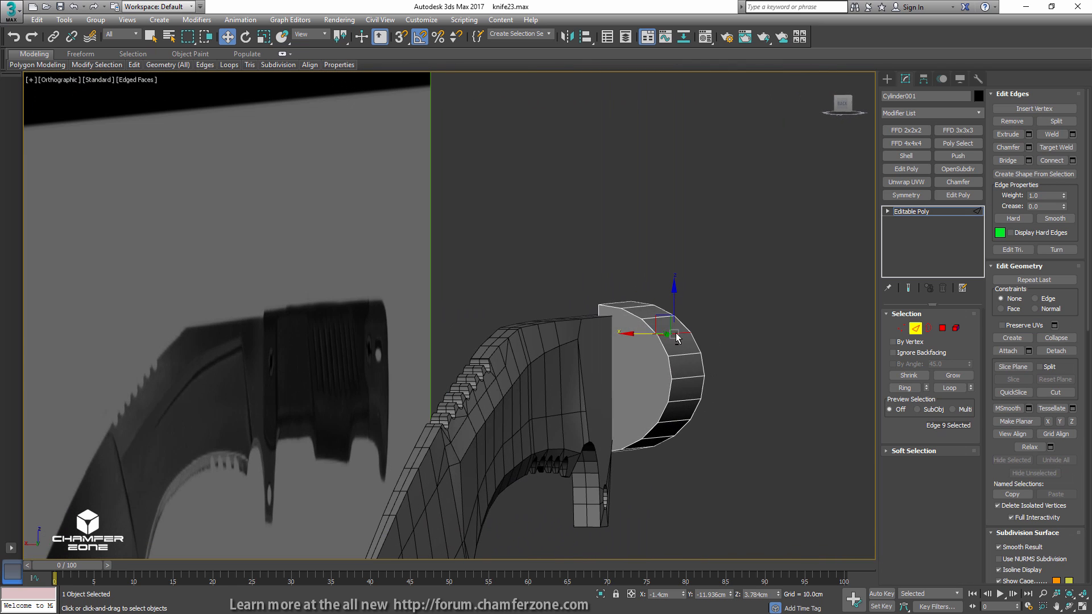
ctrl+click(684, 355)
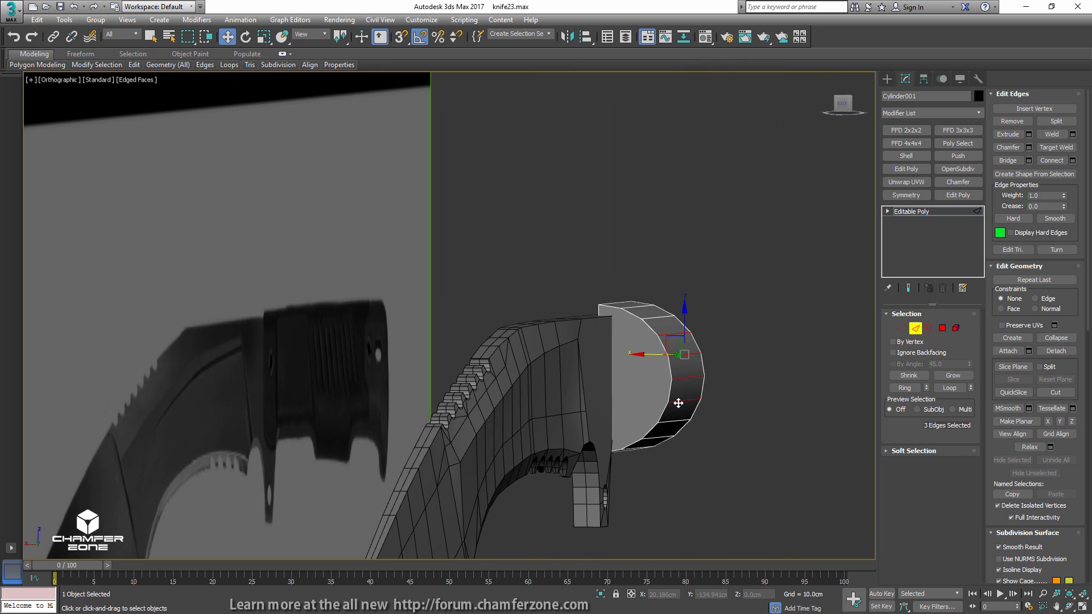
ctrl+click(685, 423)
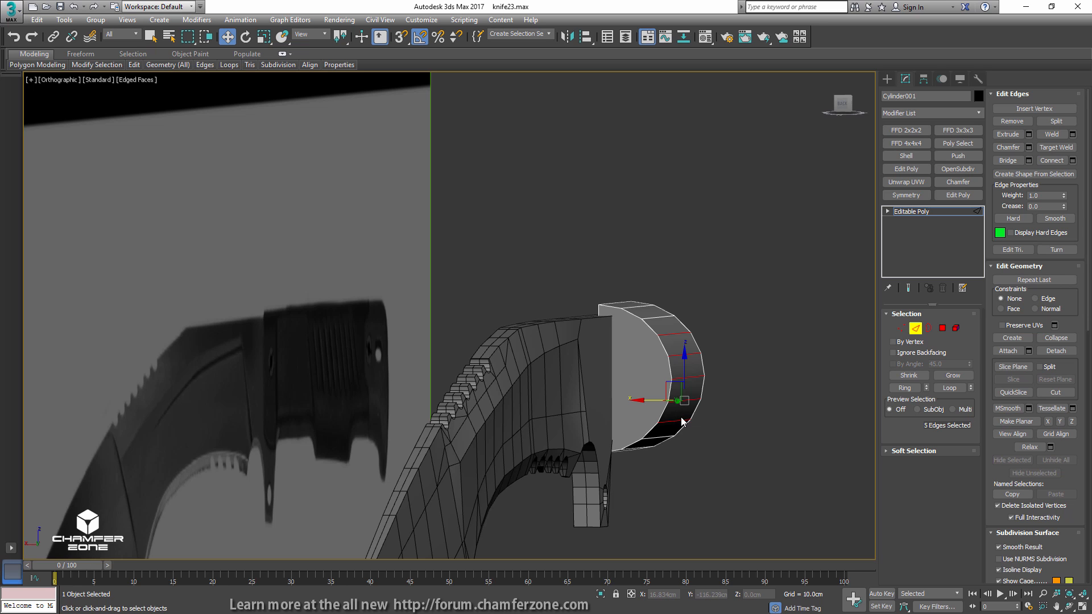
key(ctrl+BackSpace)
- Chamfer the upper and lower lengthwise edges bordering the flat side, and save the scene as knife24.max
alt+middle_drag(667, 359, 643, 373)
click(615, 330)
ctrl+click(630, 436)
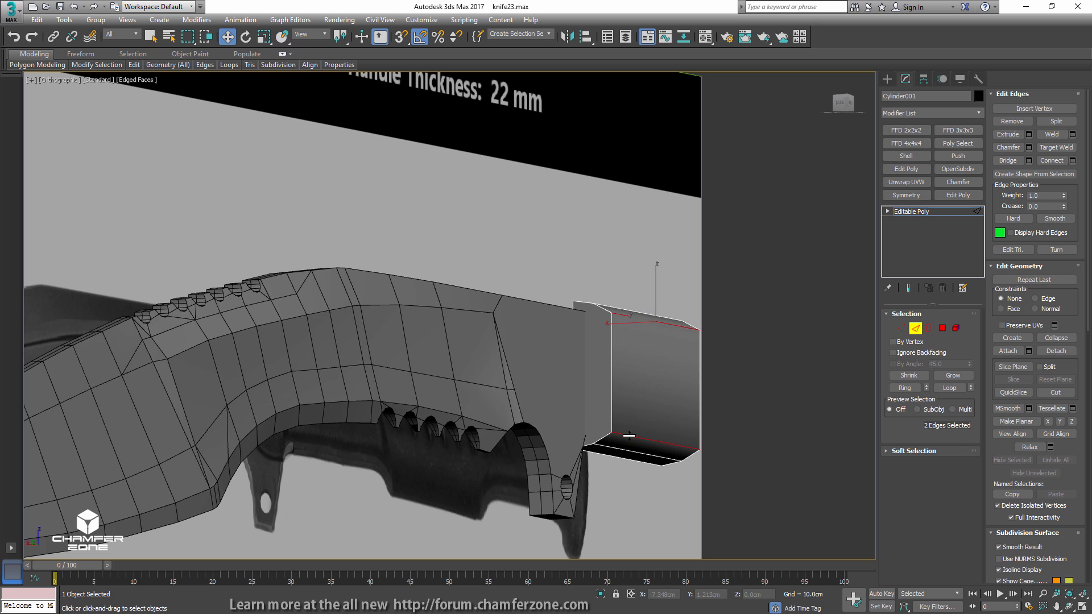
key(ctrl+shift+c)
drag(630, 437, 636, 428)
alt+middle_drag(636, 428, 779, 390)
key(ctrl+s)
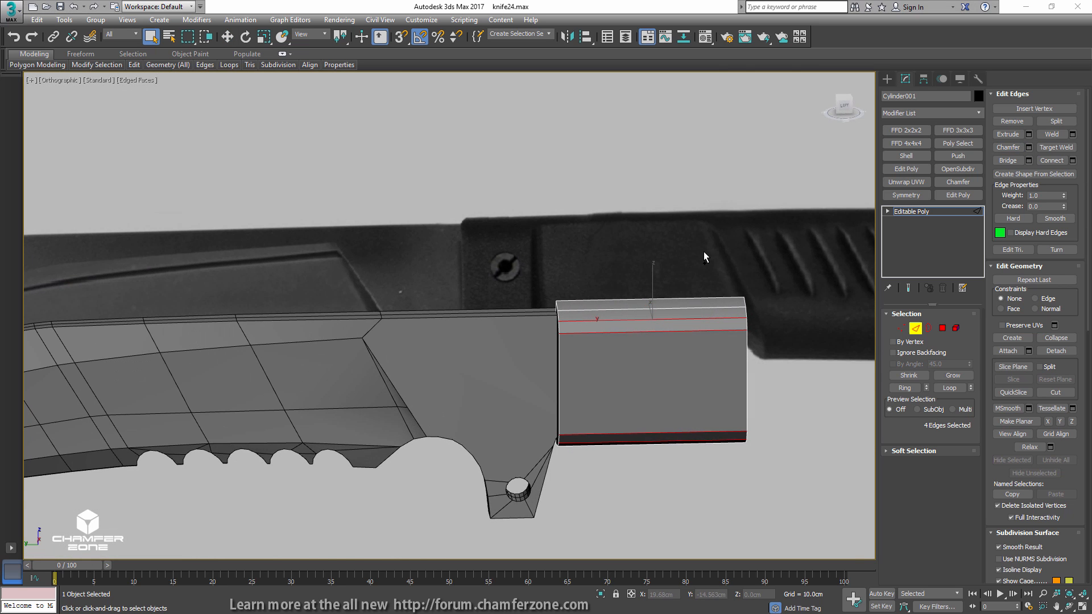
- Mirror the half handle with a Symmetry modifier on the X axis with Flip enabled
alt+middle_drag(704, 252, 797, 272)
key(2)
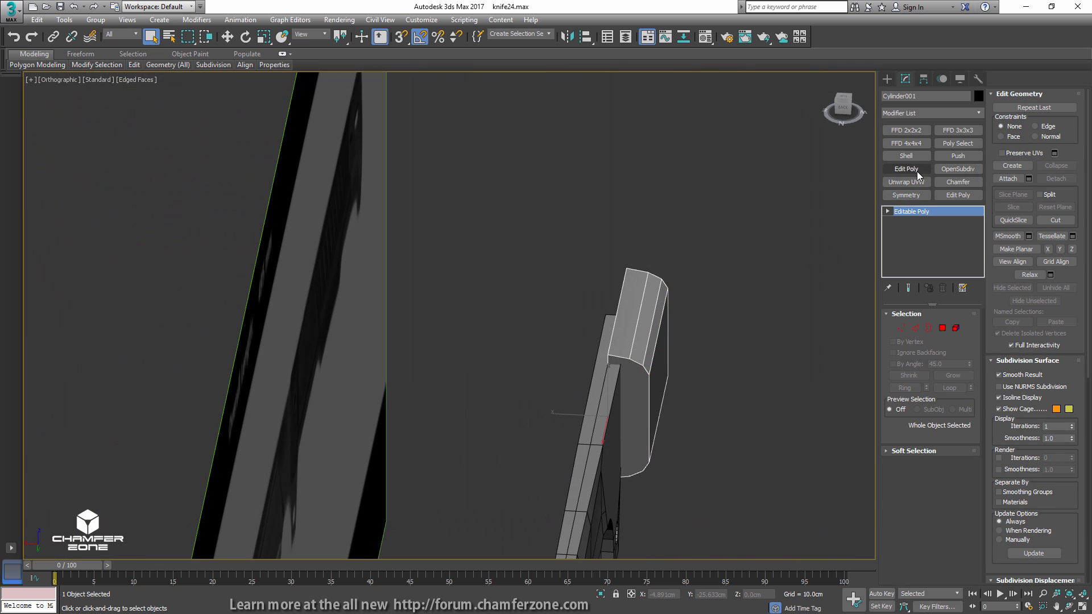
click(907, 195)
click(908, 348)
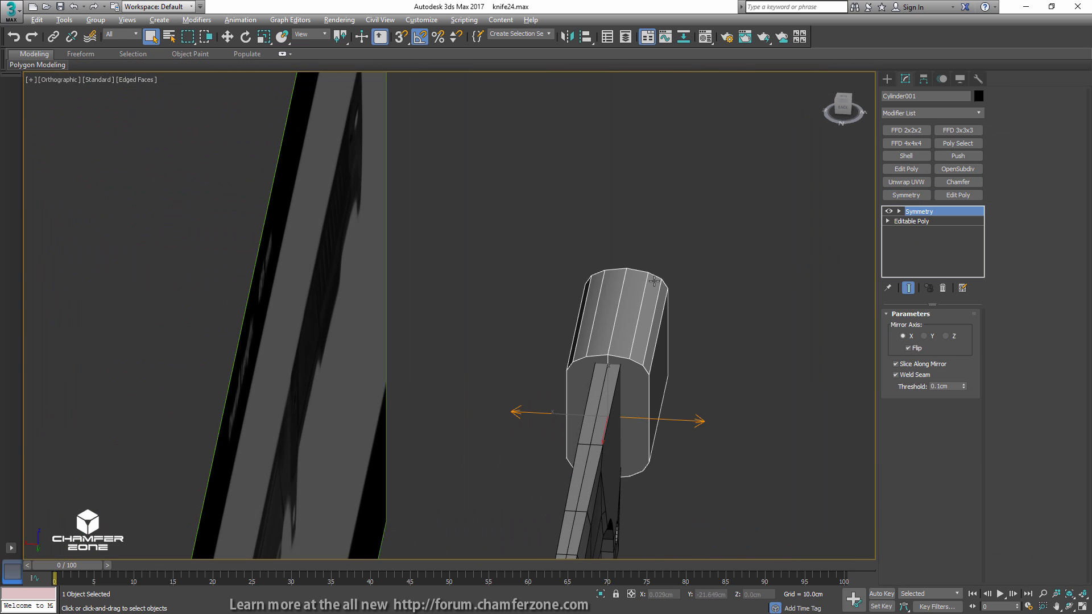
- Enable Backface Cull in the object properties of the reference image plane
alt+middle_drag(655, 267, 455, 261)
click(456, 261)
right_click(456, 261)
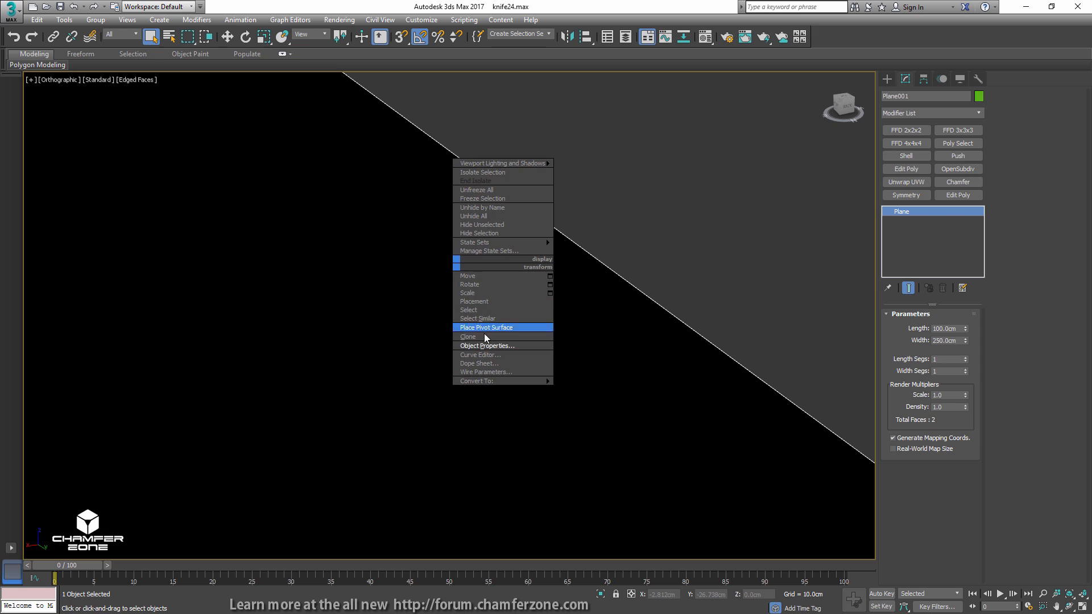
click(484, 345)
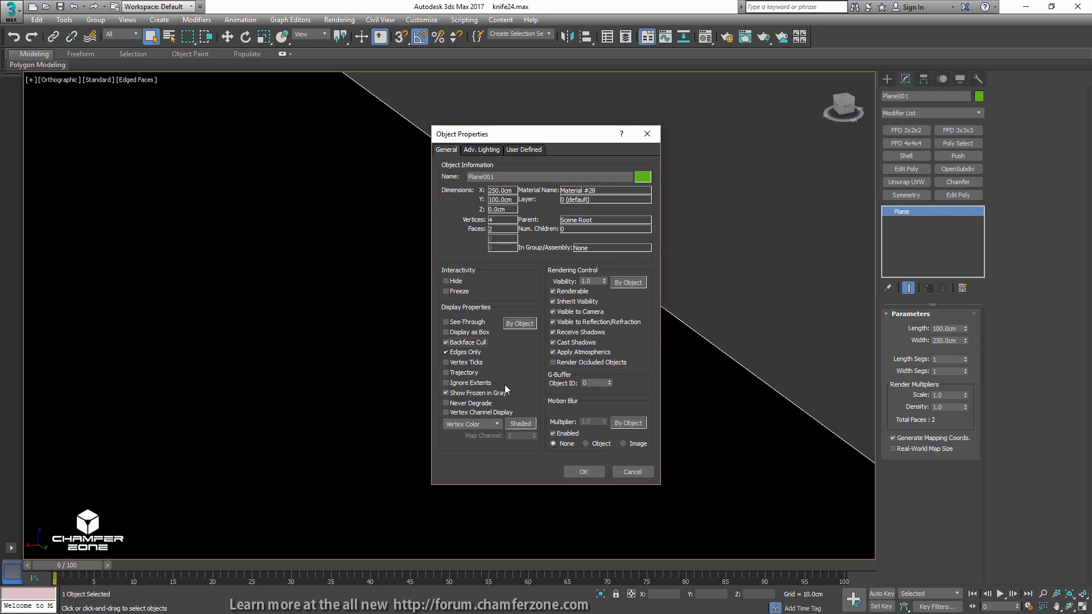
click(584, 473)
alt+middle_drag(700, 313, 670, 325)
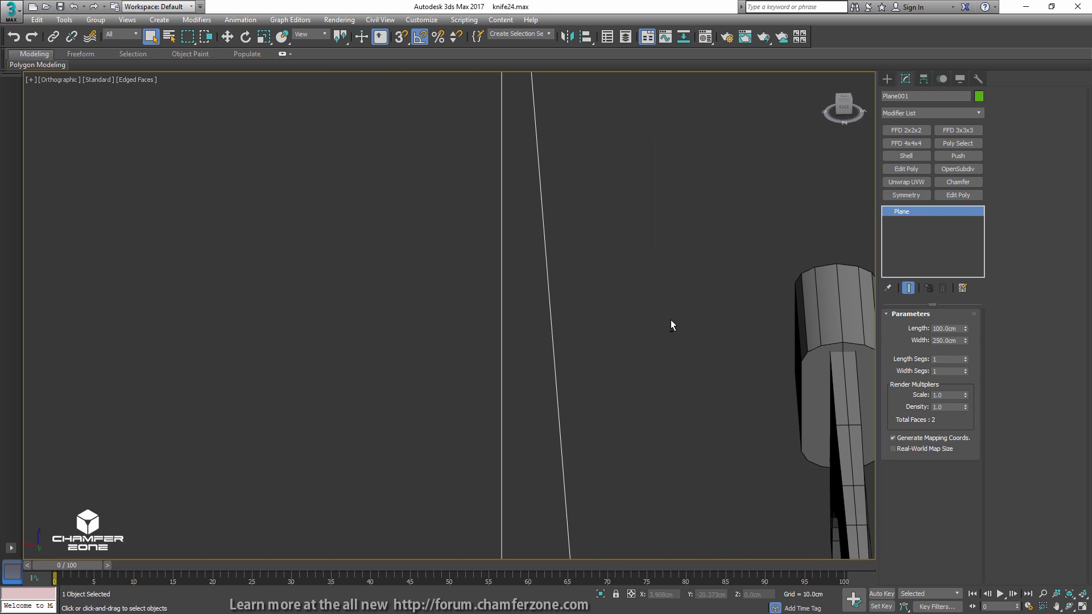
- Below the handle's Symmetry modifier, select and delete the end cap polygons of the half handle
click(822, 323)
middle_drag(801, 343, 719, 311)
click(922, 222)
key(4)
click(630, 376)
alt+middle_drag(633, 377, 619, 362)
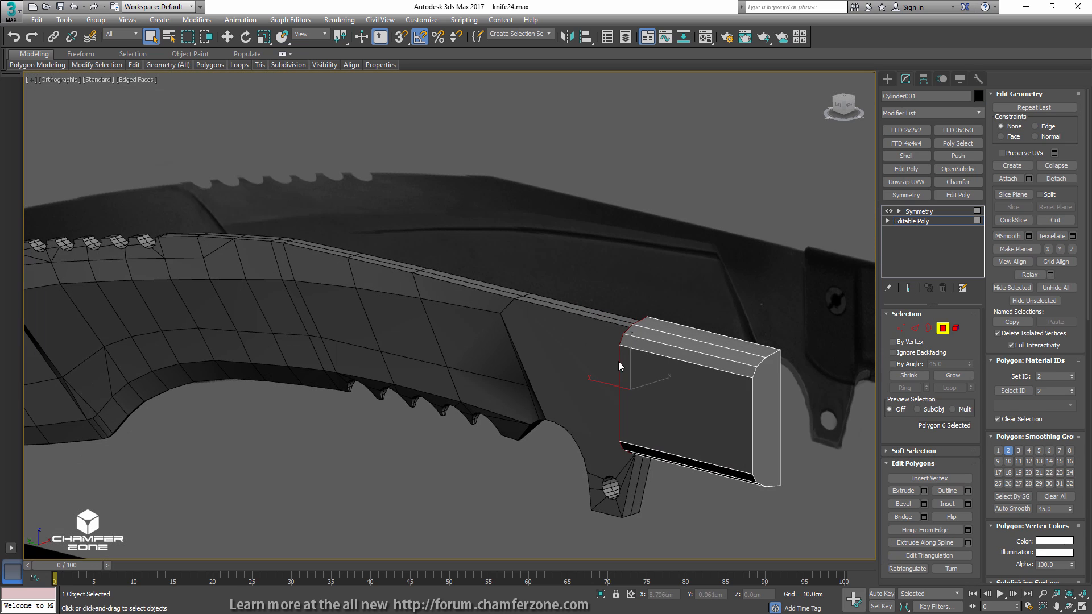
click(769, 386)
key(Delete)
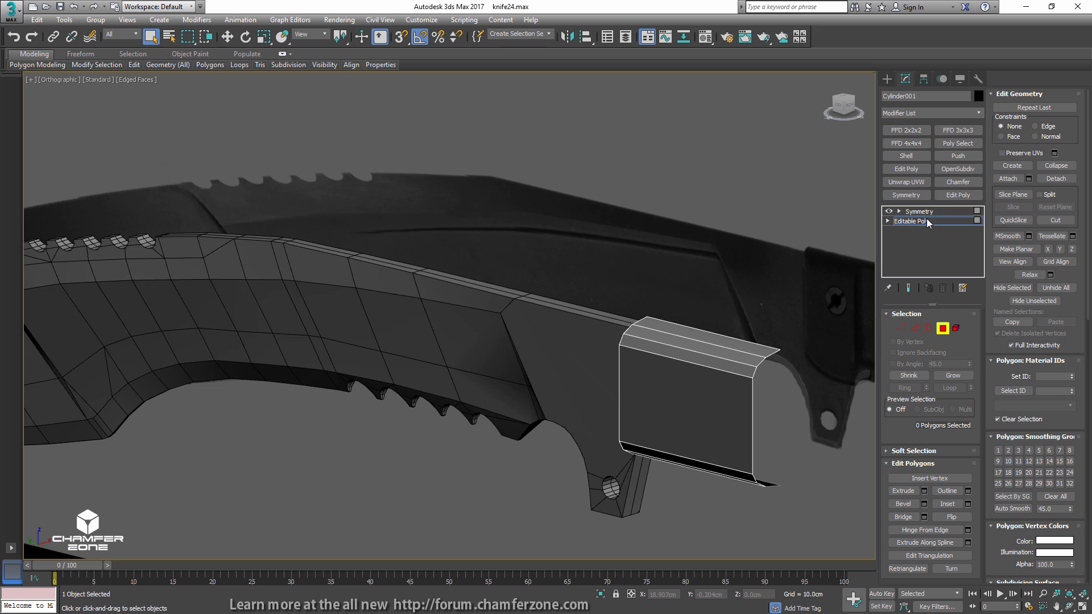
- Collapse the handle's Symmetry modifier into the Editable Poly
click(922, 211)
right_click(924, 214)
click(933, 314)
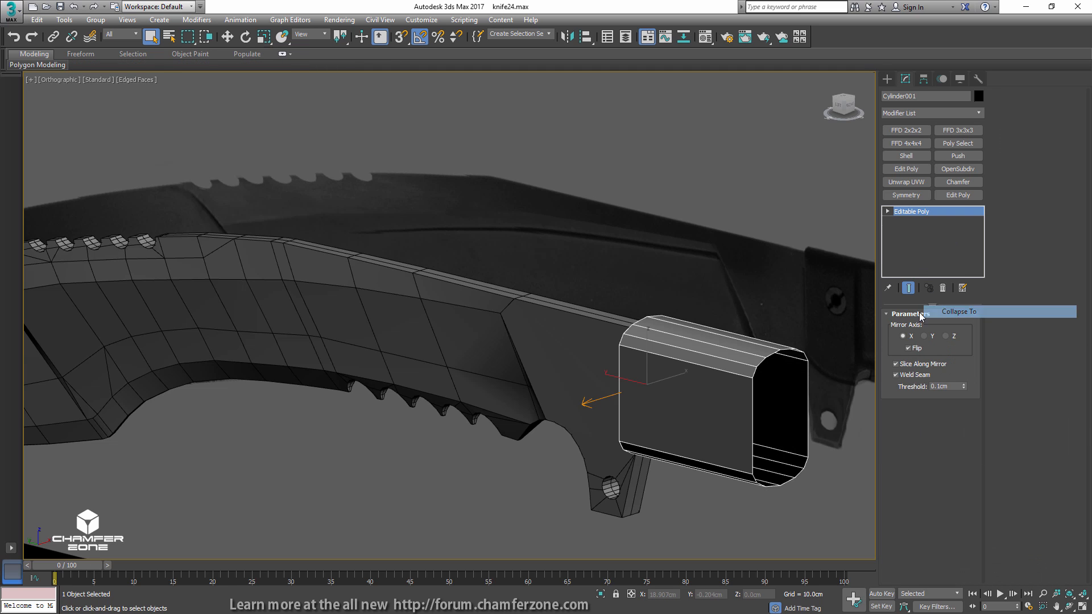
- Isolate the handle together with the reference image plane and display the handle see-through in the Left view
alt+middle_drag(793, 310, 782, 311)
key(shift+z)
ctrl+click(798, 268)
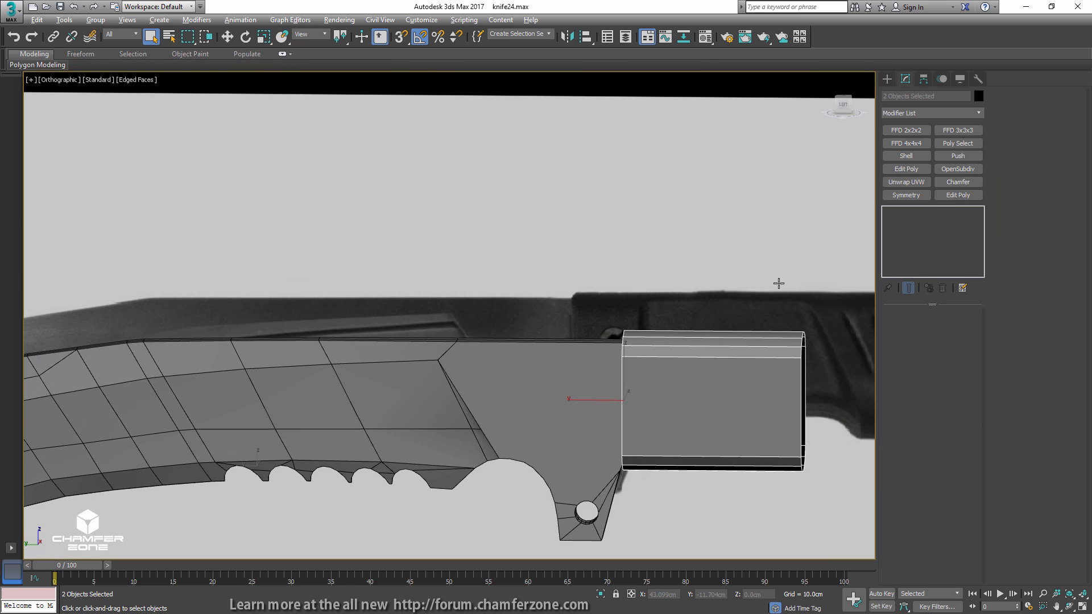
key(alt+q)
click(581, 296)
key(l)
scroll(500, 298, up, 15)
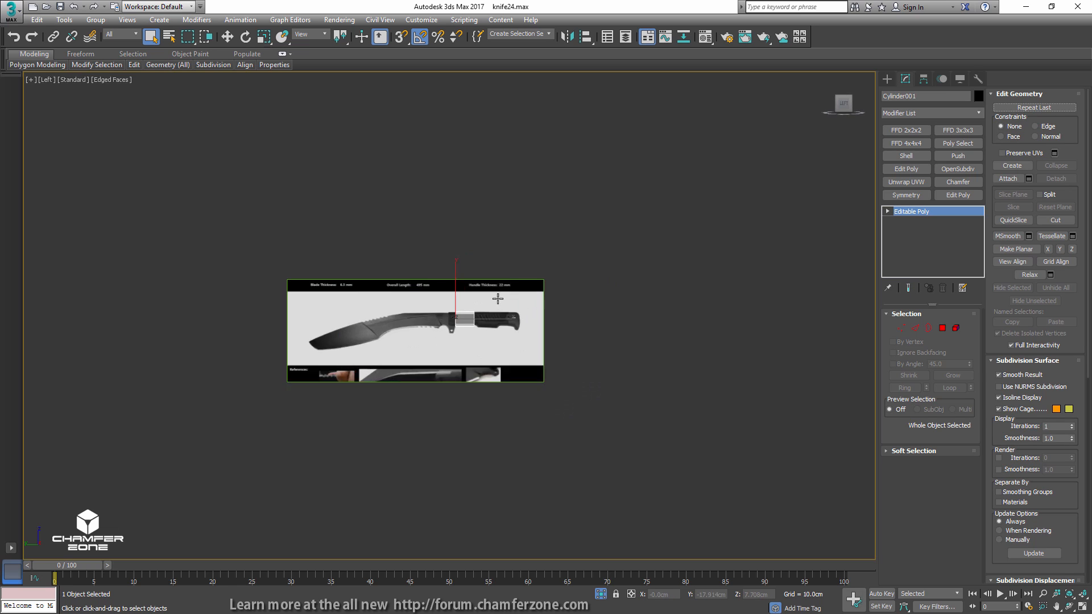
key(alt+x)
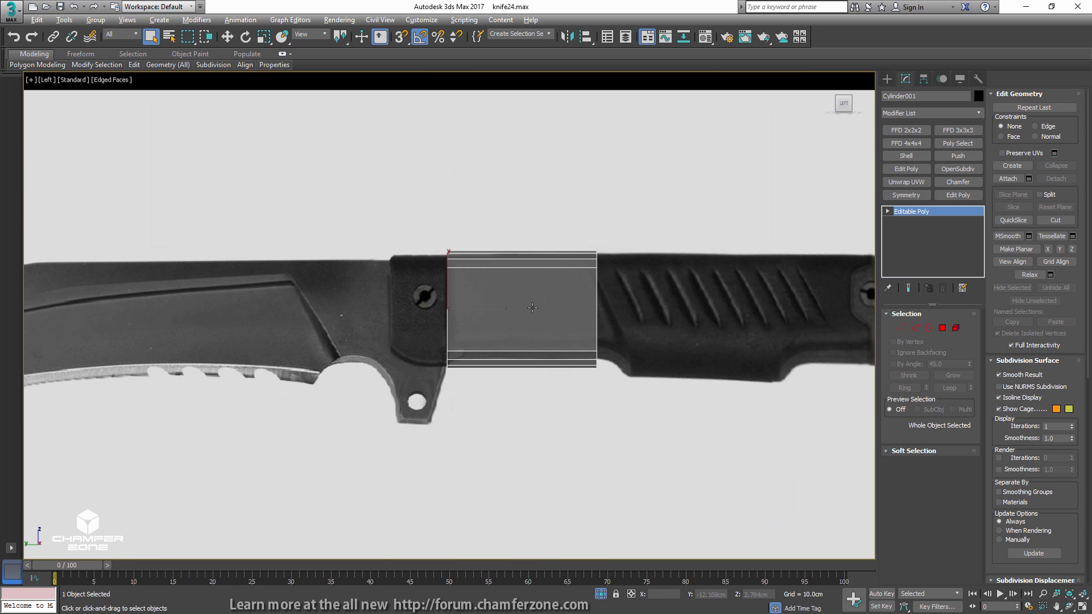
- Stretch the handle mesh by moving its two end vertex rows to the front and rear ends of the reference handle
key(1)
drag(491, 238, 424, 396)
key(w)
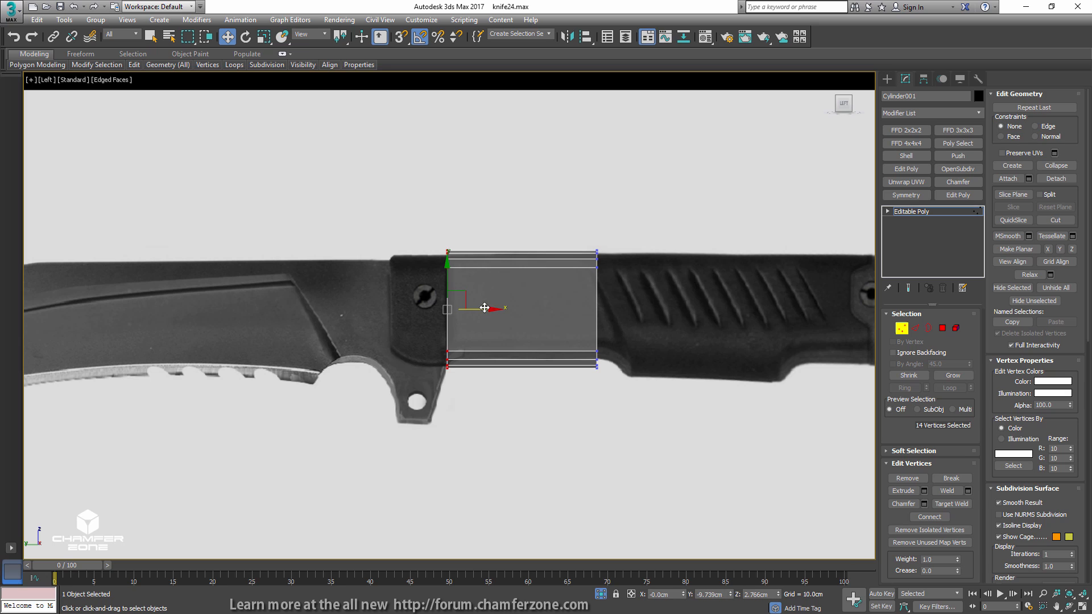
drag(483, 308, 426, 306)
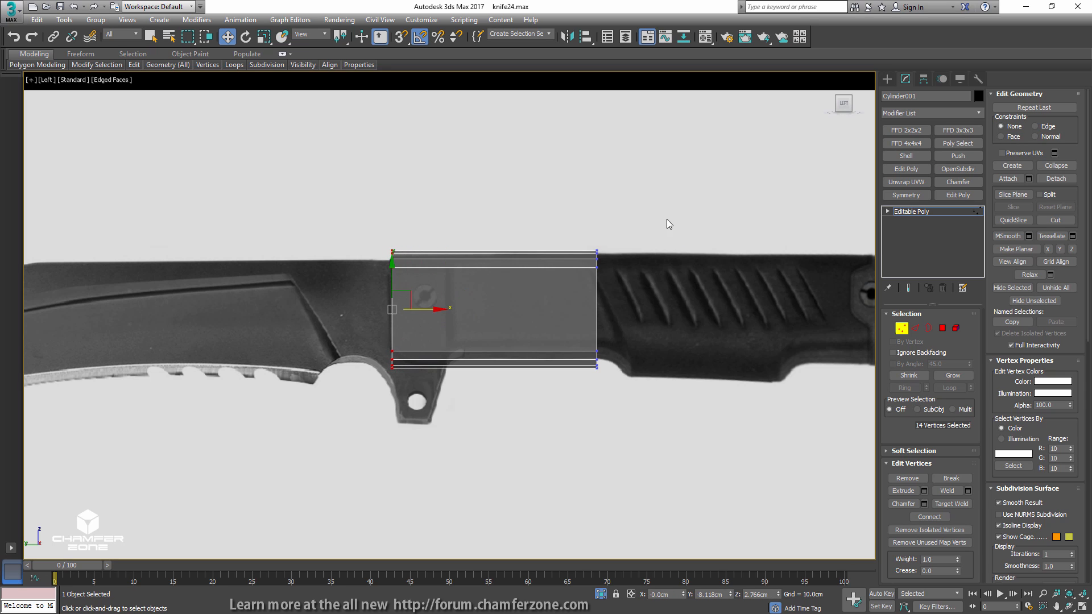
drag(547, 397, 548, 395)
middle_drag(654, 323, 447, 324)
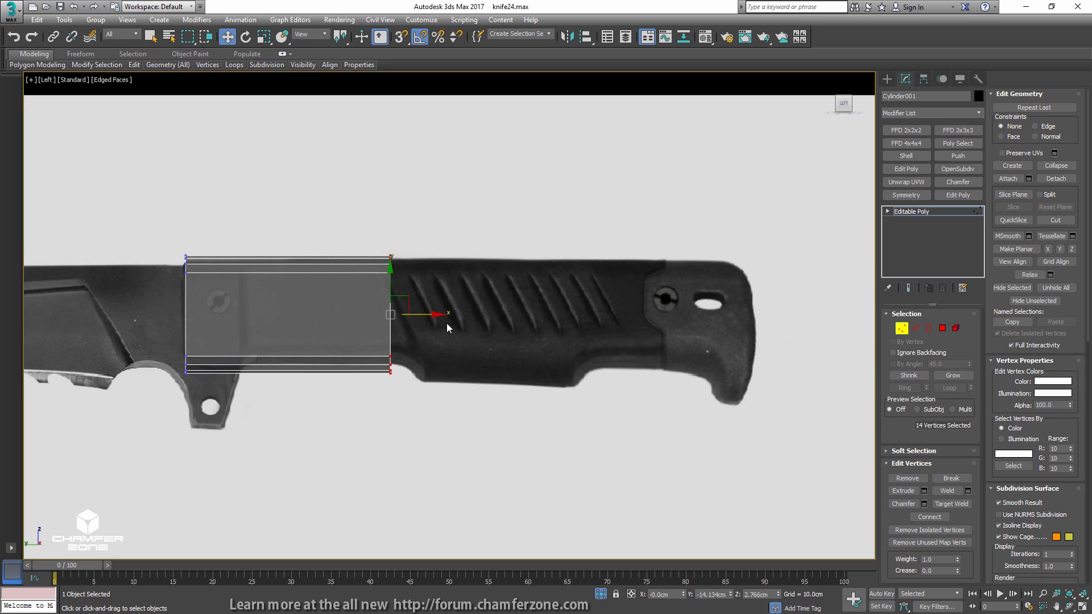
drag(439, 315, 801, 314)
- Connect the lengthwise edges with two vertical edge loops, aligned with the front and rear of the handle's lower bulge
key(2)
drag(434, 245, 426, 380)
key(ctrl+shift+e)
middle_drag(468, 342, 556, 344)
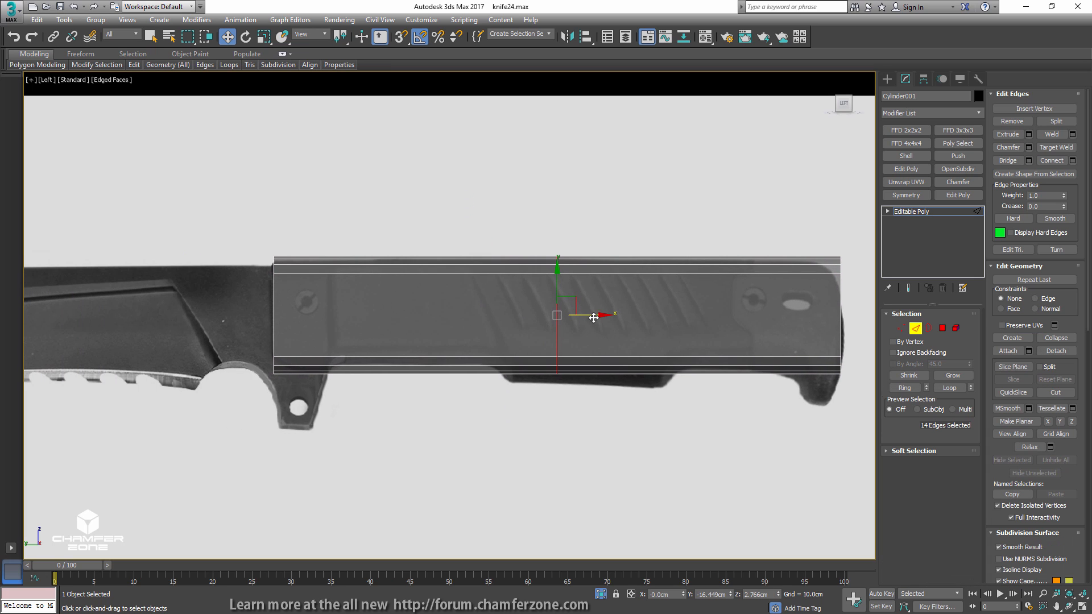
drag(584, 316, 547, 318)
key(ctrl+shift+e)
drag(678, 371, 690, 313)
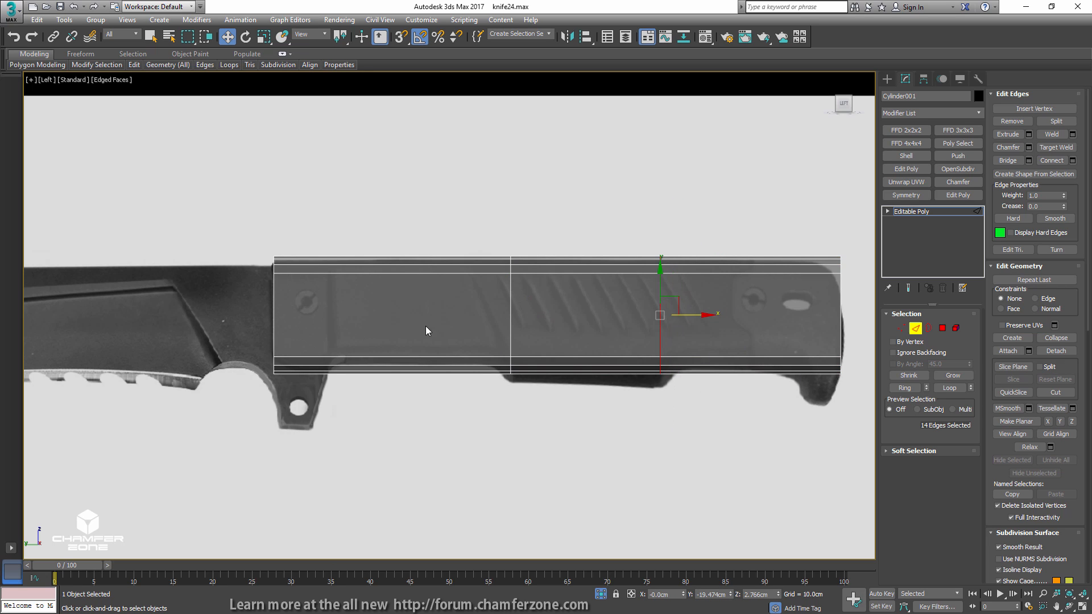
- Add a vertical edge loop in the handle's front section and move it to the seam behind the front screw
middle_drag(369, 340, 489, 341)
drag(483, 243, 494, 392)
scroll(494, 317, up, 3)
key(ctrl+shift+e)
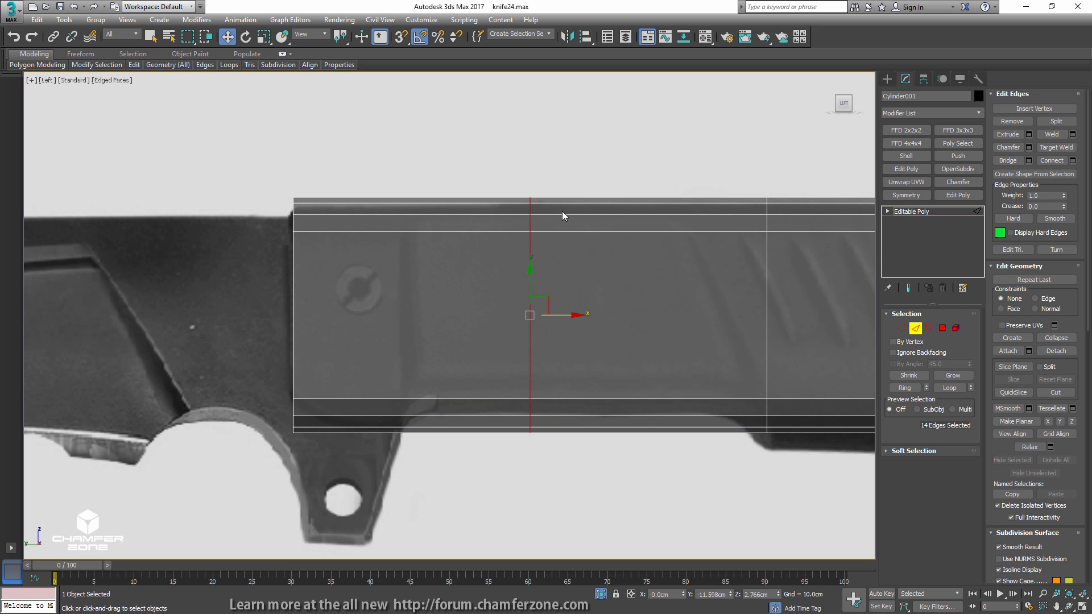
drag(569, 315, 438, 314)
- Examine the handle and the close-up detail photos beneath the knife in the reference image
middle_drag(535, 316, 453, 295)
scroll(616, 315, down, 2)
middle_drag(616, 315, 490, 310)
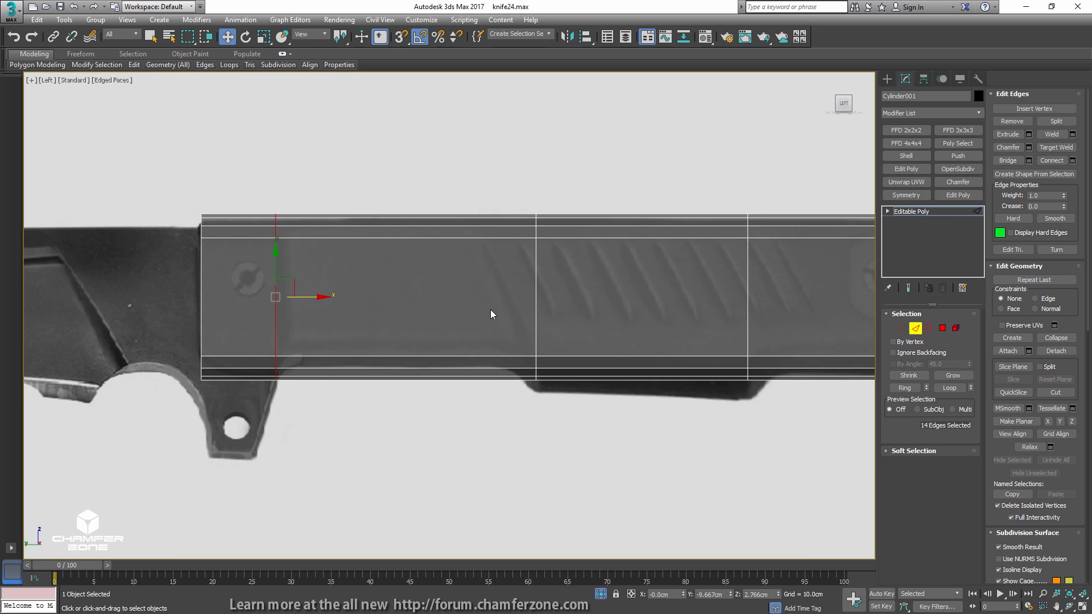
scroll(490, 310, down, 2)
scroll(490, 309, down, 2)
middle_drag(484, 383, 523, 157)
scroll(524, 157, down, 2)
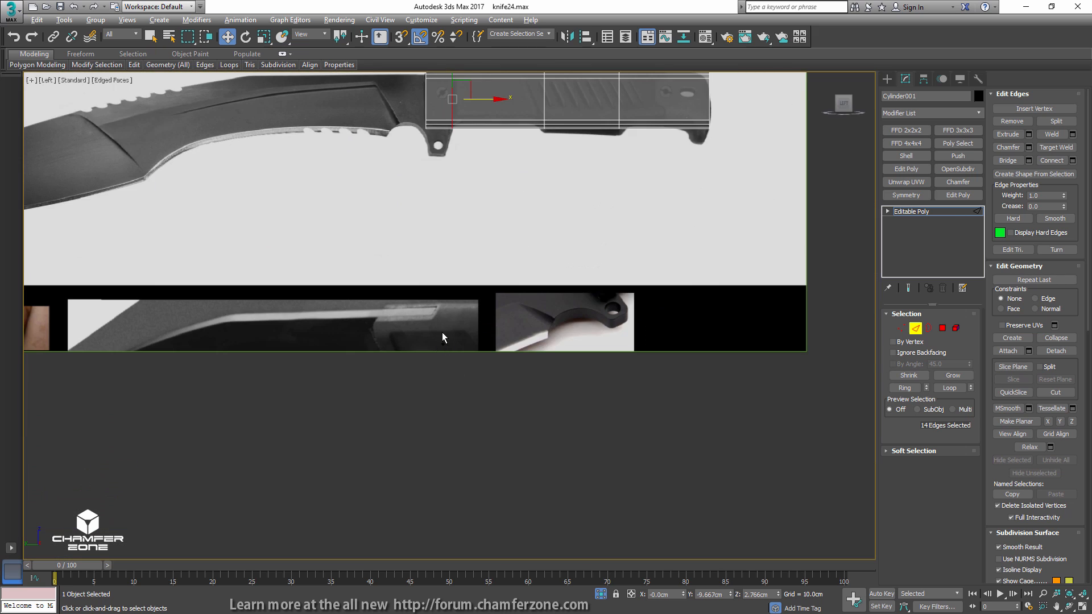
scroll(442, 333, up, 3)
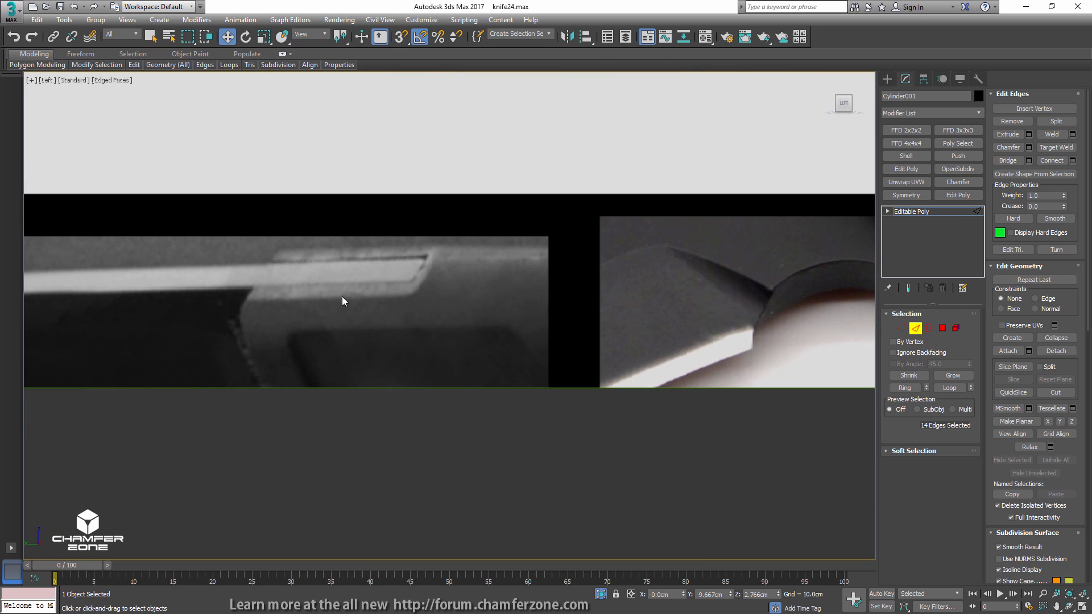
scroll(415, 287, down, 3)
scroll(498, 196, up, 5)
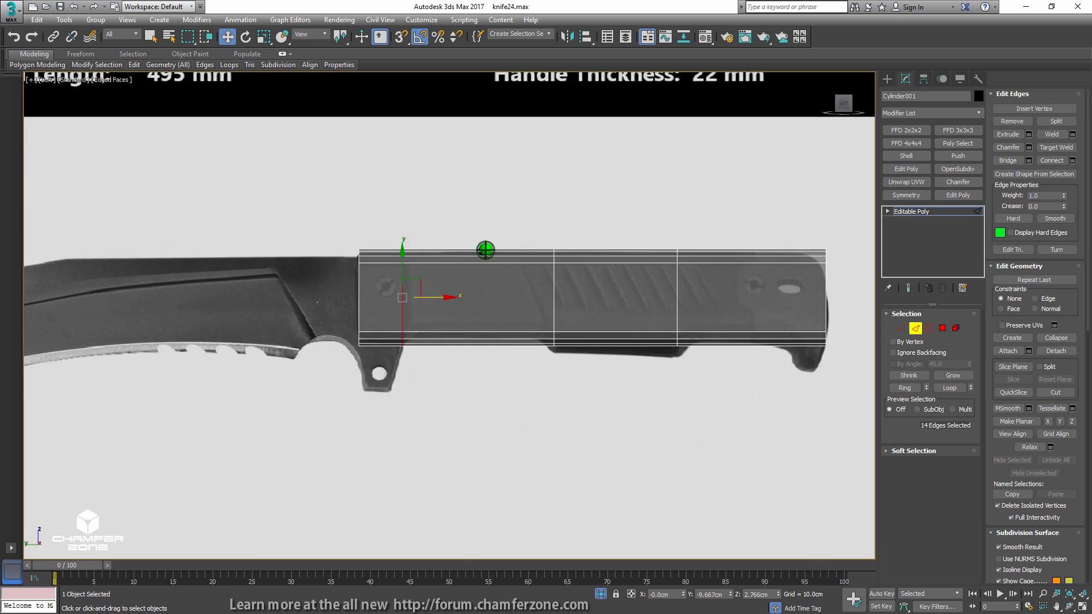
- Inset the side and lower polygons between the front seam loop and the bulge's front loop
middle_drag(452, 283, 389, 279)
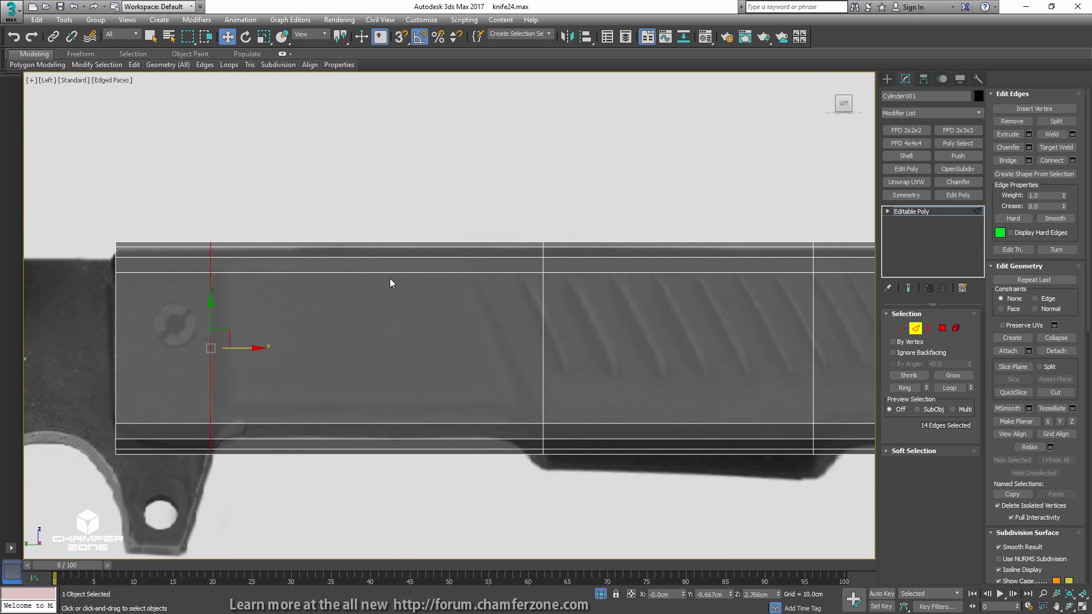
key(4)
key(q)
drag(384, 470, 424, 392)
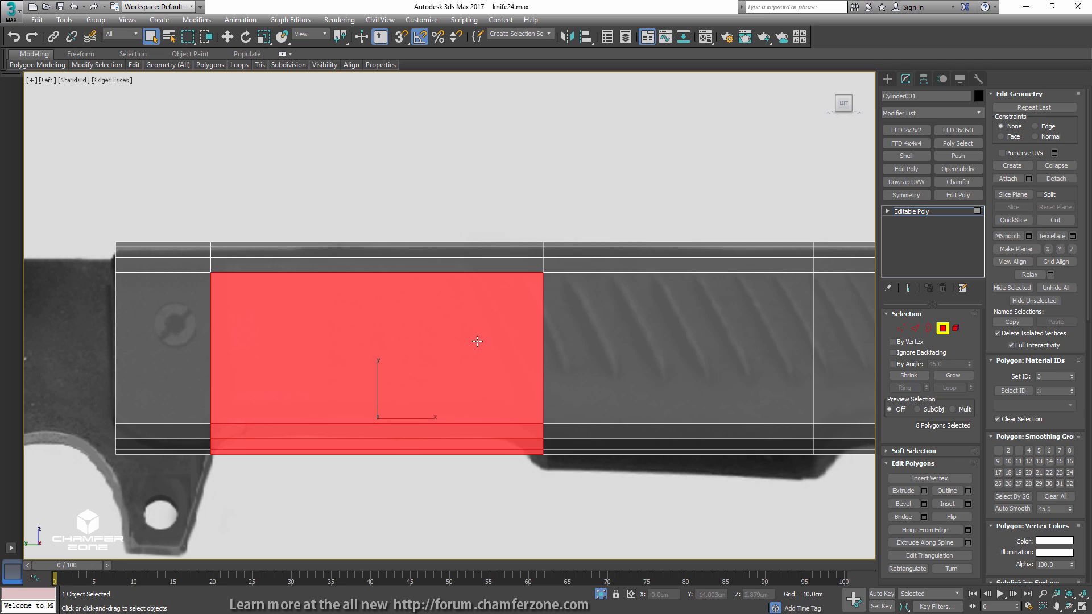
key(i)
drag(441, 367, 441, 384)
middle_drag(279, 385, 494, 369)
- Move the front vertex column of the inset slightly closer to the front seam loop
key(1)
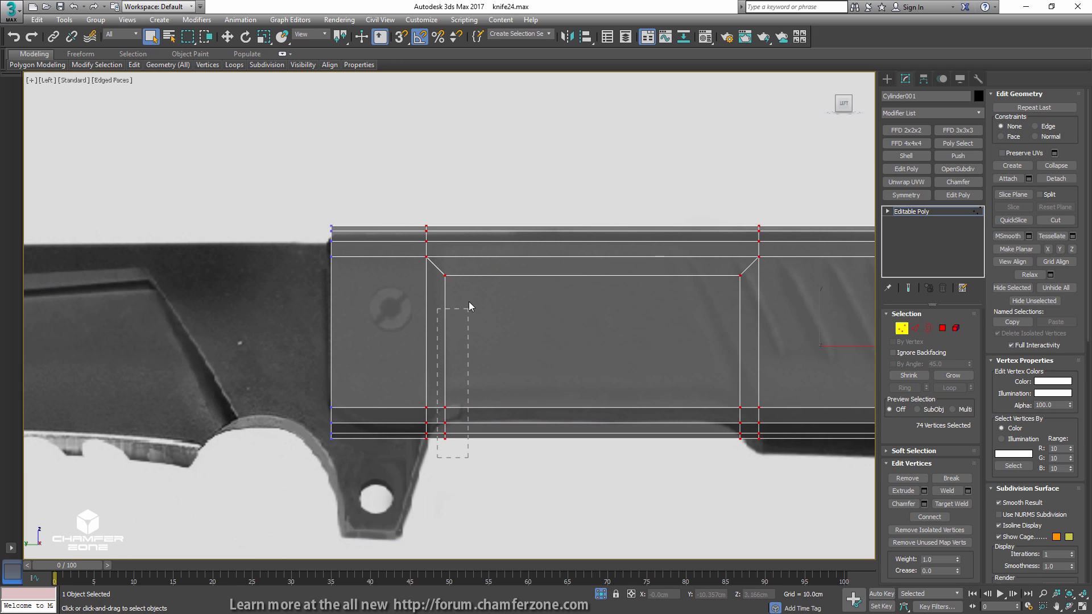
drag(474, 265, 475, 266)
key(w)
drag(484, 391, 478, 390)
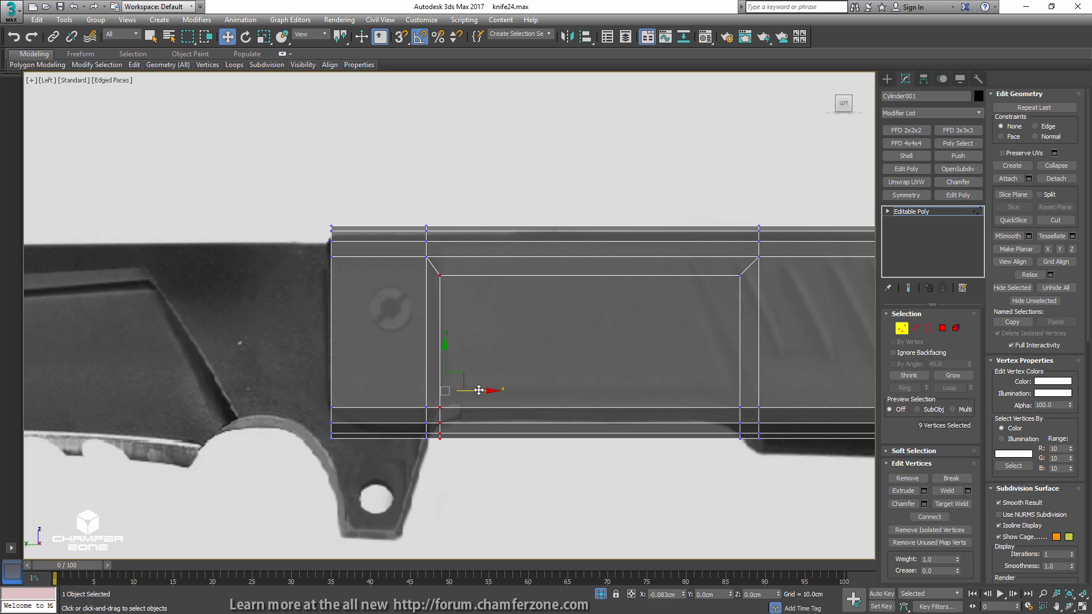
- Slant the rear vertex columns of the inset section with an FFD 2x2x2 modifier to match the reference, and collapse it
middle_drag(718, 391, 593, 378)
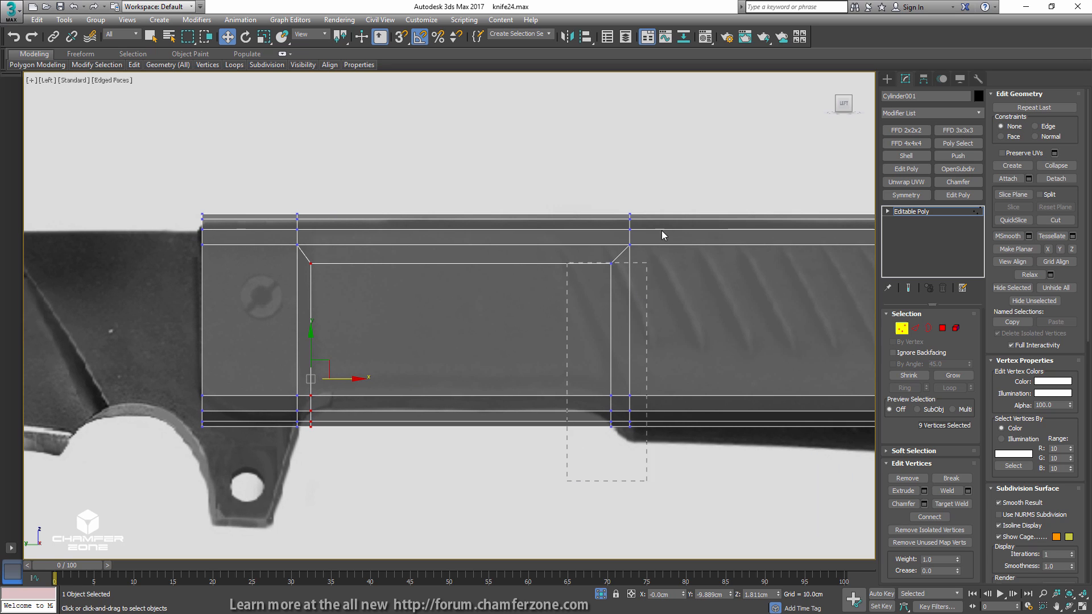
click(906, 130)
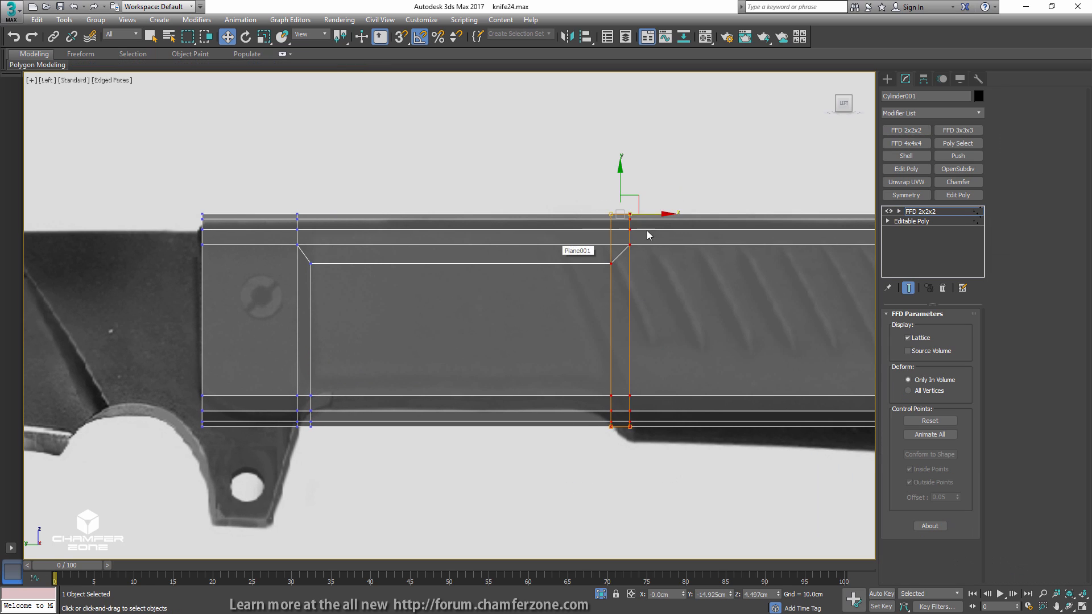
drag(648, 215, 658, 380)
mouse_move(659, 426)
mouse_down()
mouse_move(682, 425)
mouse_move(665, 424)
mouse_up()
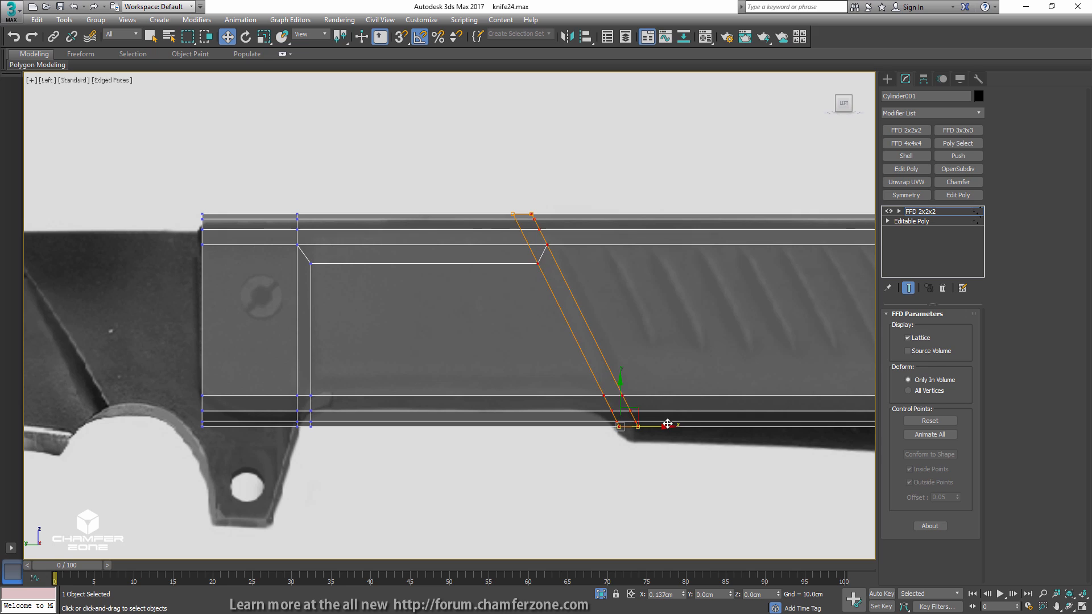
drag(645, 241, 661, 191)
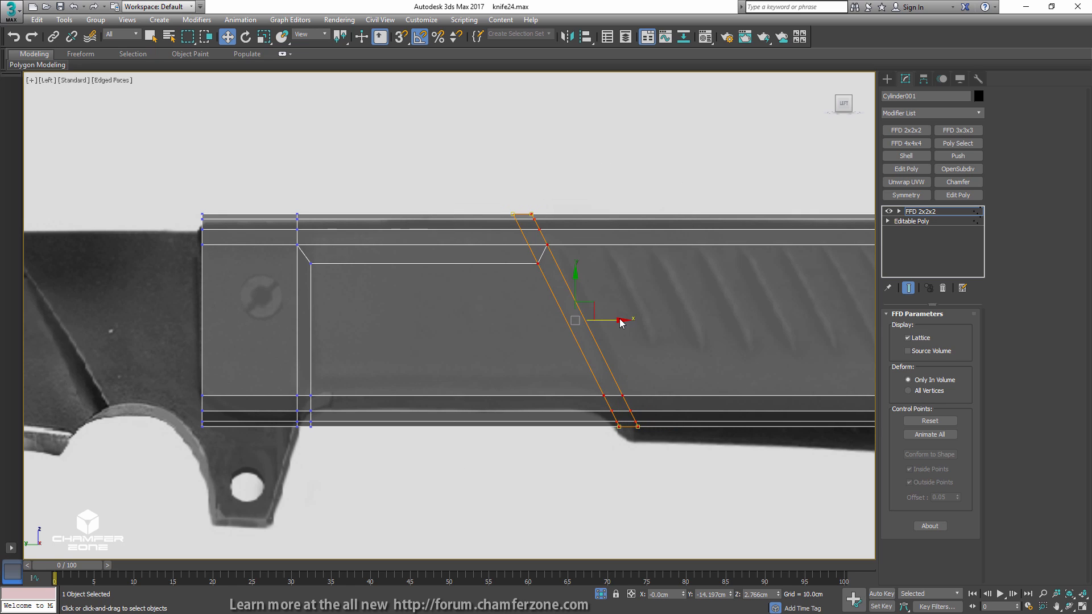
drag(621, 320, 629, 319)
right_click(912, 215)
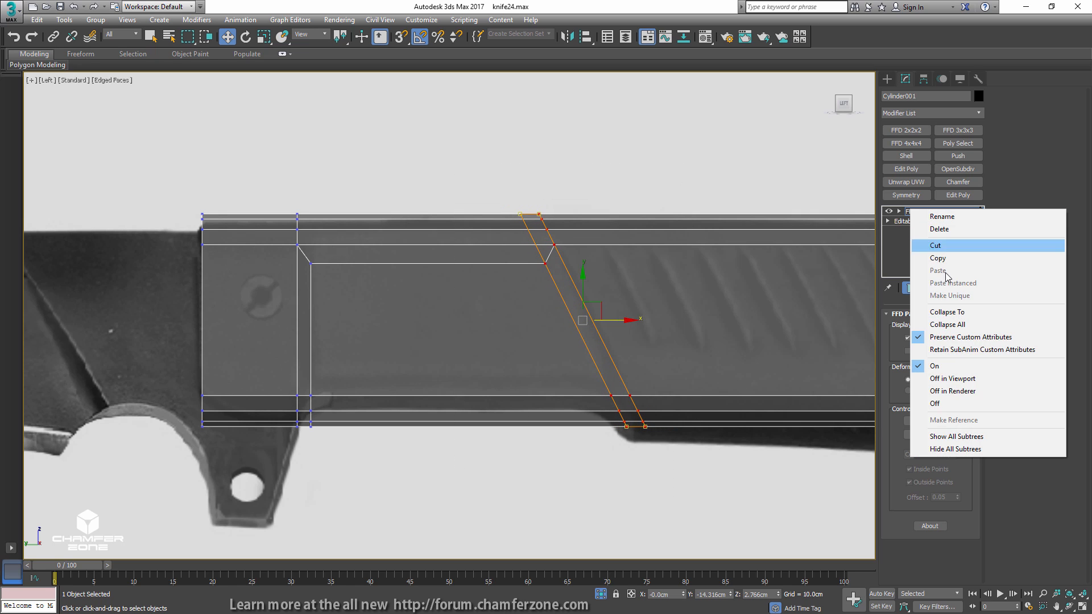
click(938, 310)
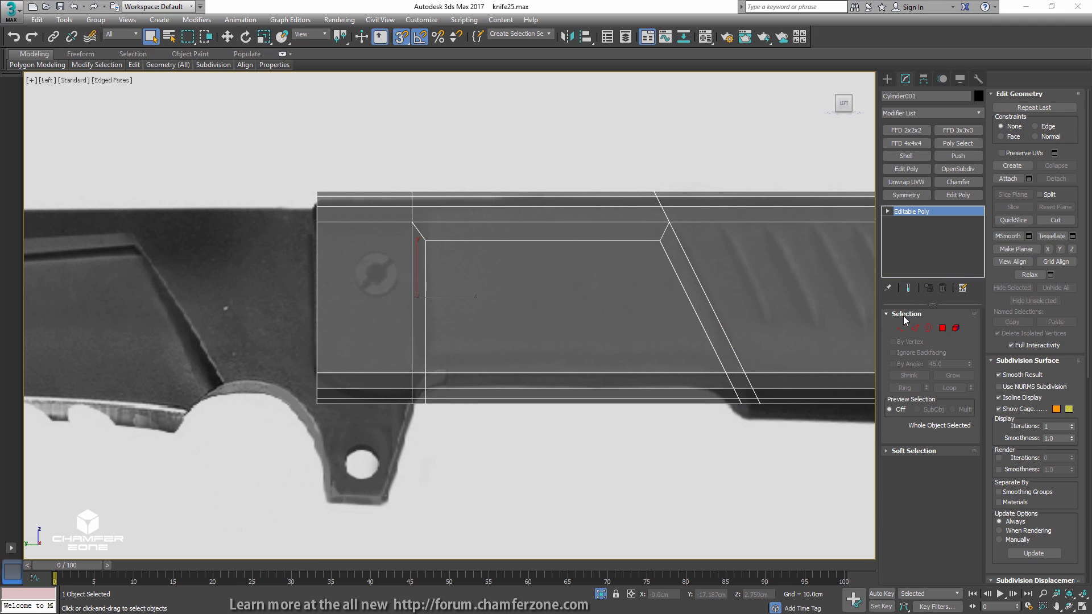
- Add an edge loop behind the slanted edges and slide it along the Edge constraint until it sits close behind them
click(913, 328)
middle_drag(741, 289, 580, 295)
drag(658, 161, 663, 463)
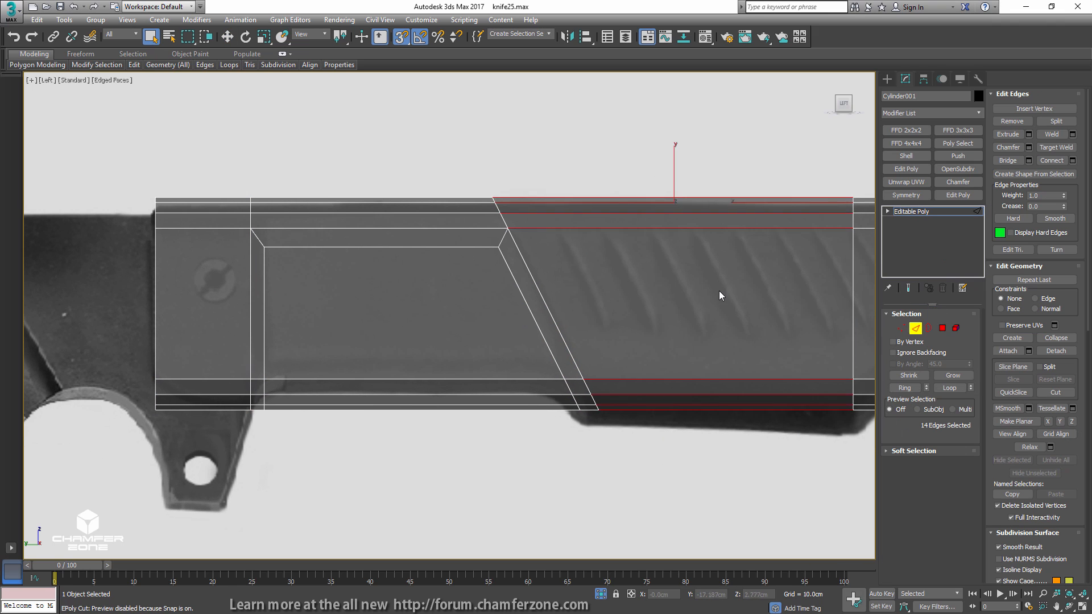
key(ctrl+shift+e)
key(w)
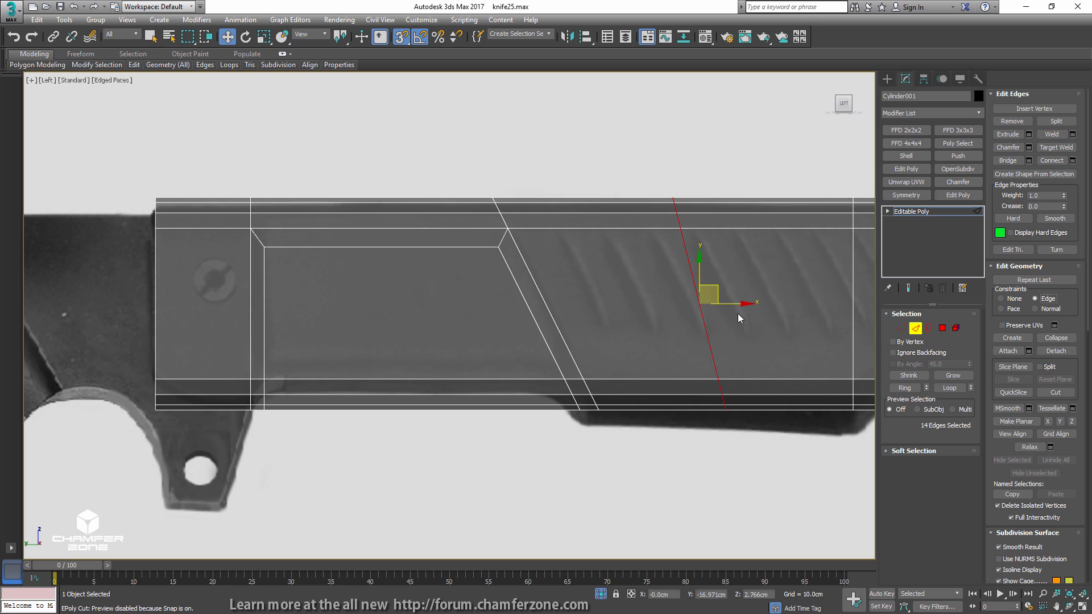
drag(724, 304, 593, 300)
- With snapping off, add a vertical edge loop in the front screw section and slide it close to the front seam loop
key(a)
key(s)
middle_drag(304, 218, 492, 191)
drag(411, 381, 412, 398)
key(ctrl+shift+e)
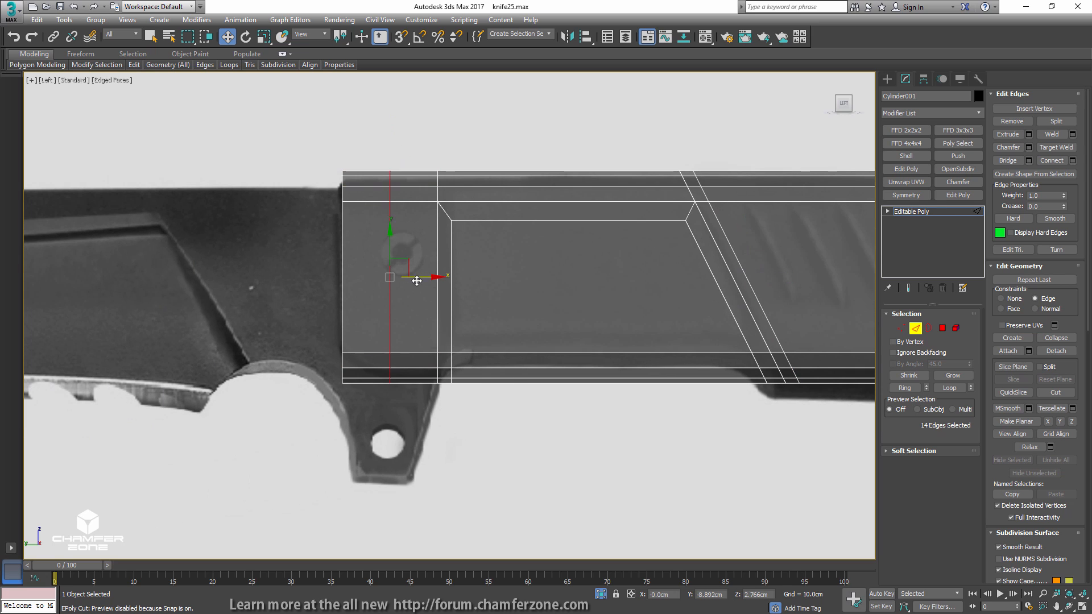
drag(421, 278, 454, 278)
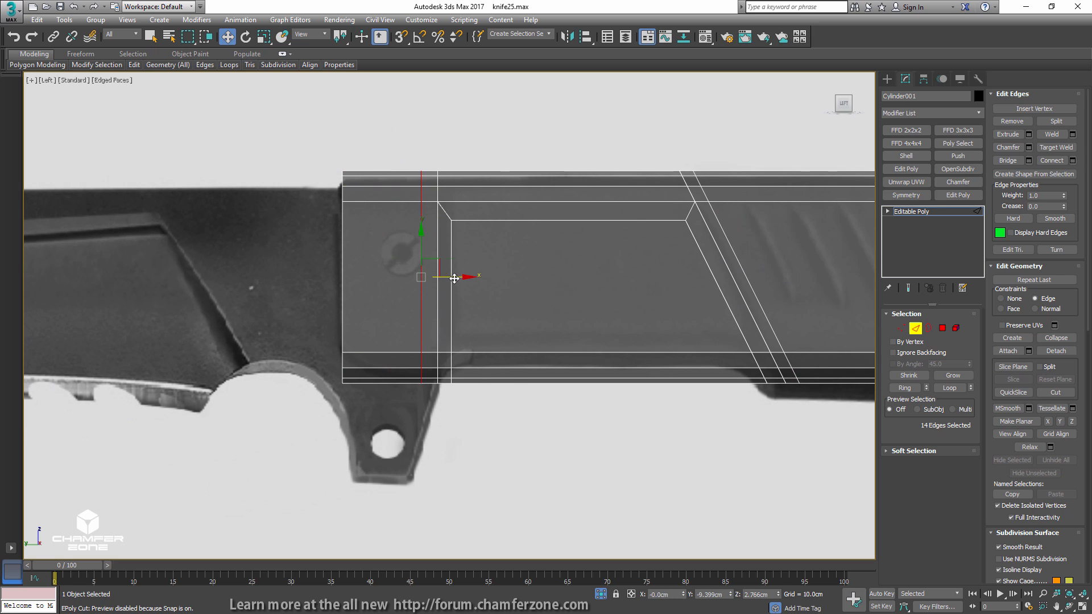
- Select the short diagonal edge at the upper rear corner of the handle's inset area
middle_drag(520, 220, 425, 250)
click(598, 241)
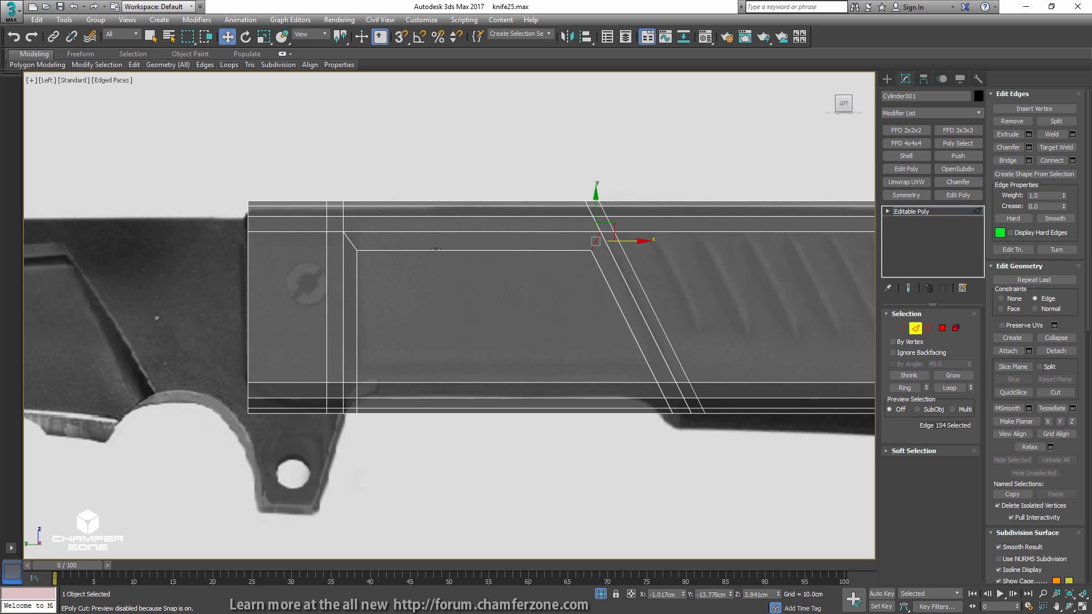
middle_drag(525, 462, 552, 340)
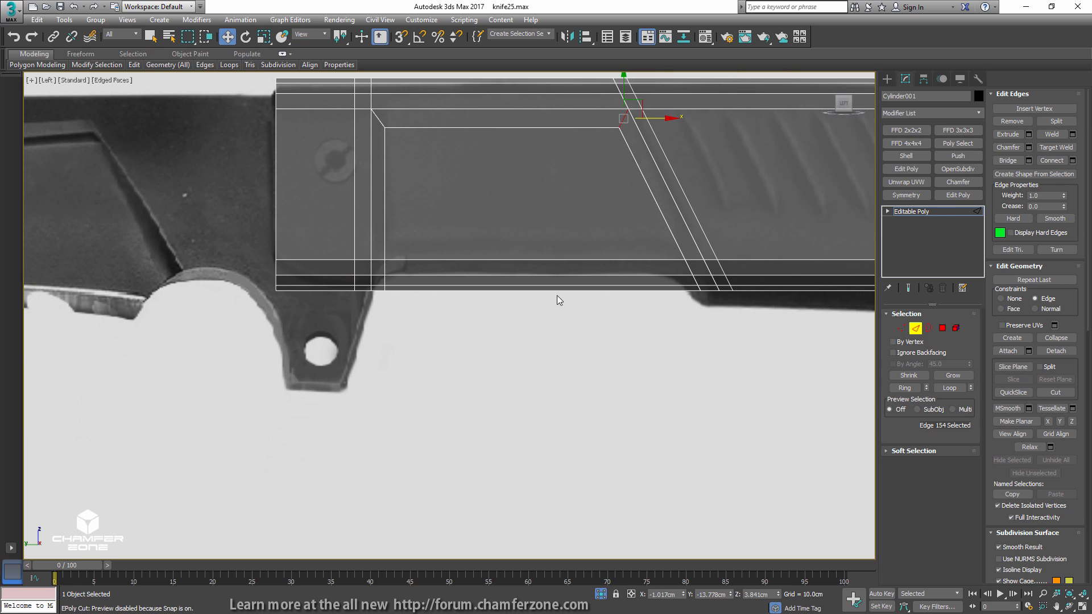
mouse_move(566, 224)
alt+middle_down()
mouse_move(576, 242)
mouse_move(572, 220)
alt+middle_up()
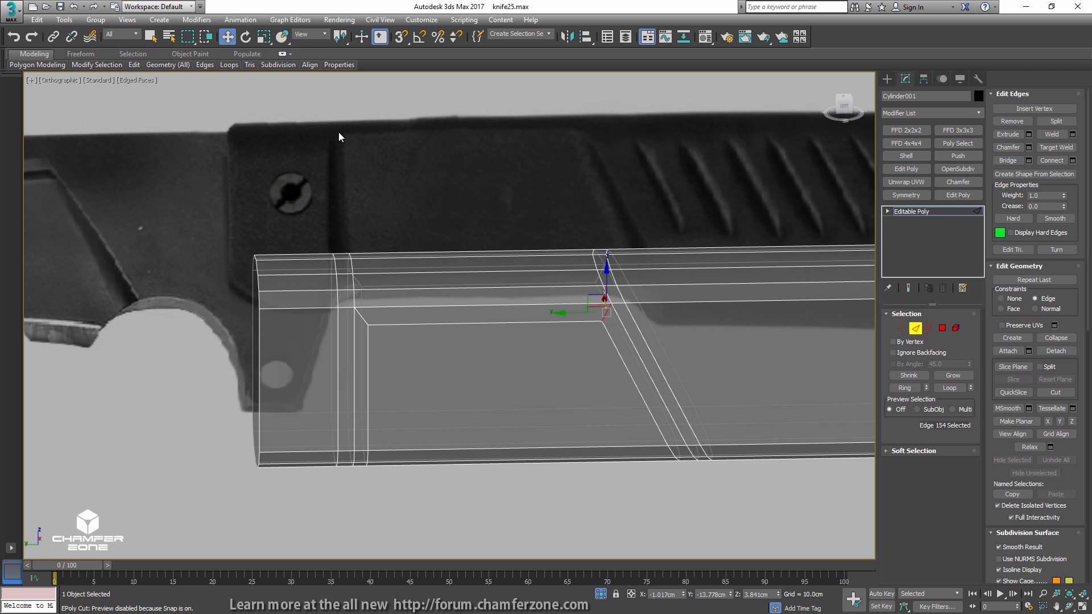
- Chamfer the diagonal edges at both upper corners of the grip's side panel to round them
middle_drag(553, 281, 495, 264)
key(l)
scroll(662, 236, up, 3)
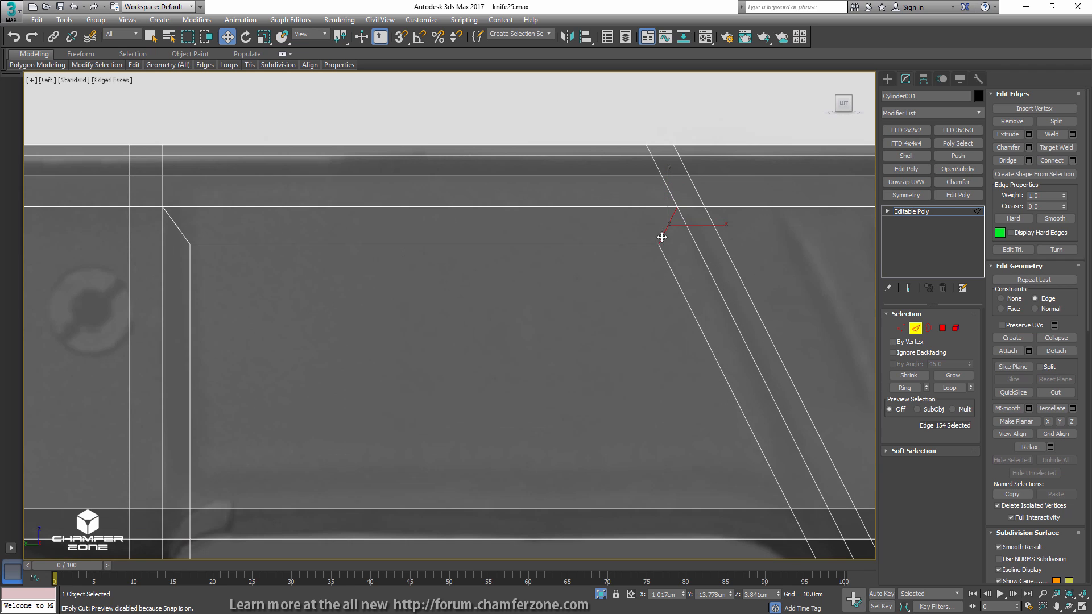
key(ctrl+shift+c)
mouse_move(662, 234)
mouse_down()
mouse_move(671, 216)
mouse_move(683, 232)
mouse_up()
middle_drag(207, 238, 425, 224)
drag(400, 219, 421, 206)
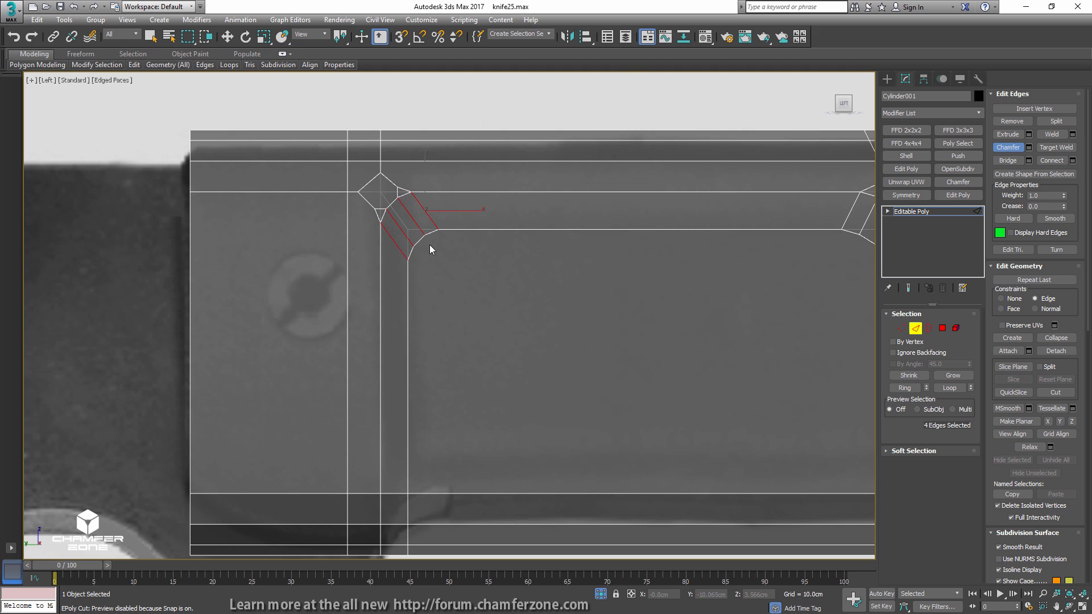
- Turn on vertex snapping and cut edges through the chamfered straight-side corner to continue the surrounding grid lines
key(1)
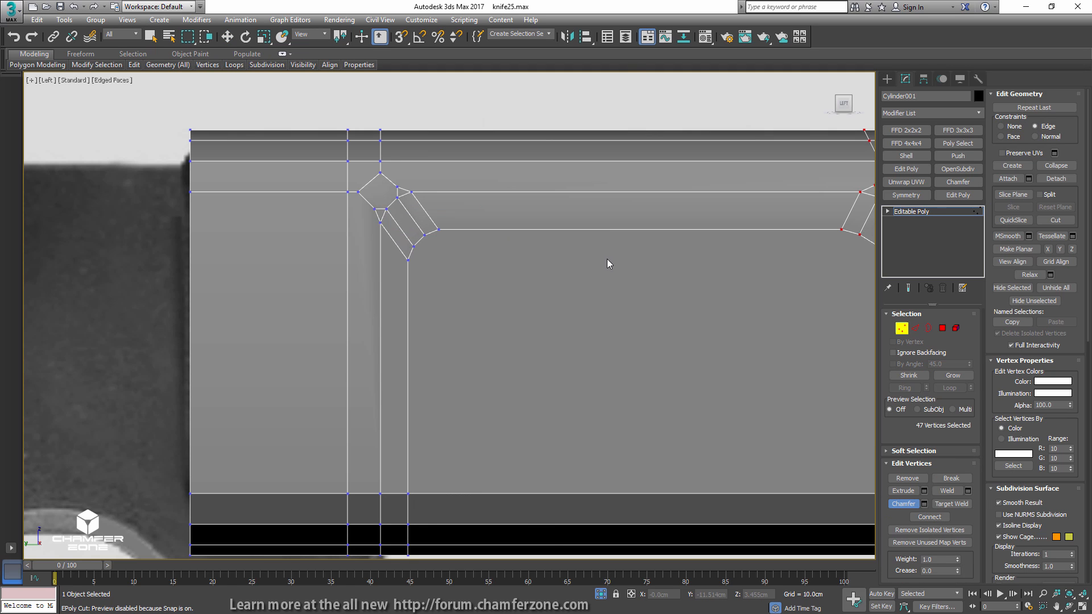
right_click(401, 37)
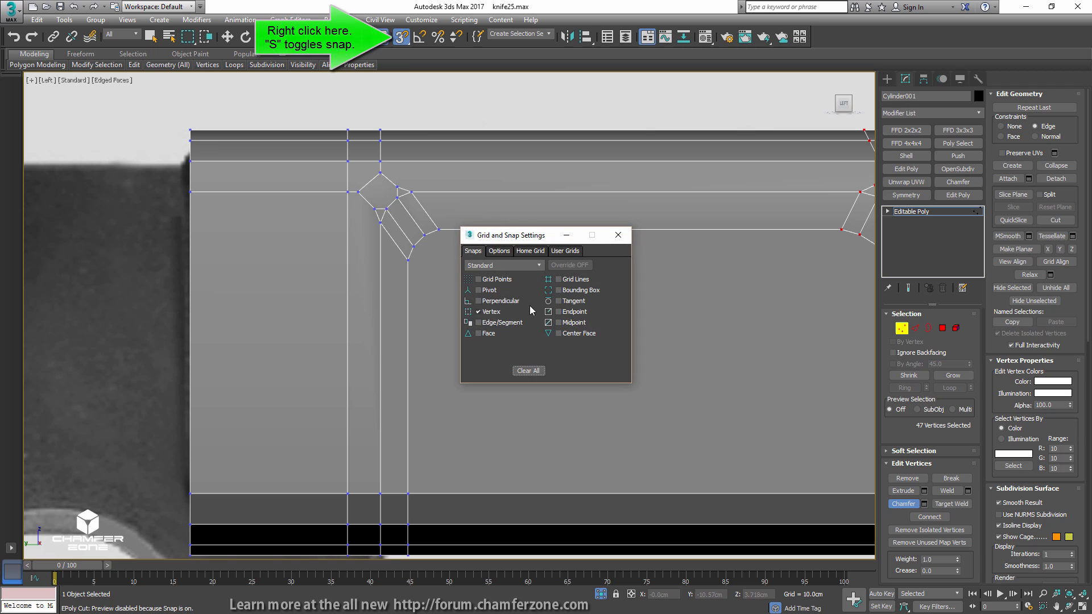
click(618, 234)
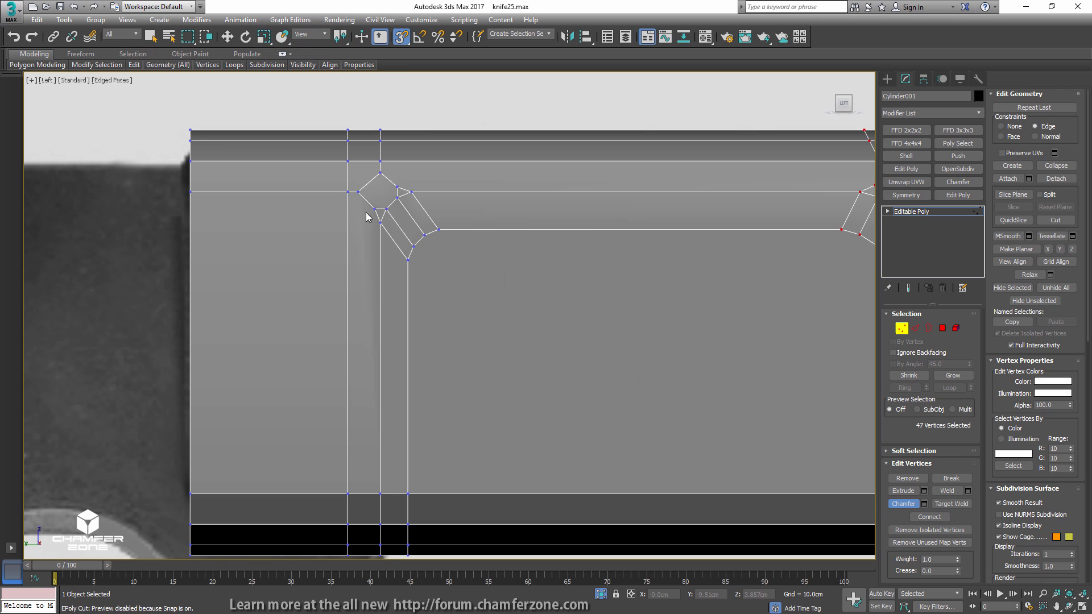
key(alt+c)
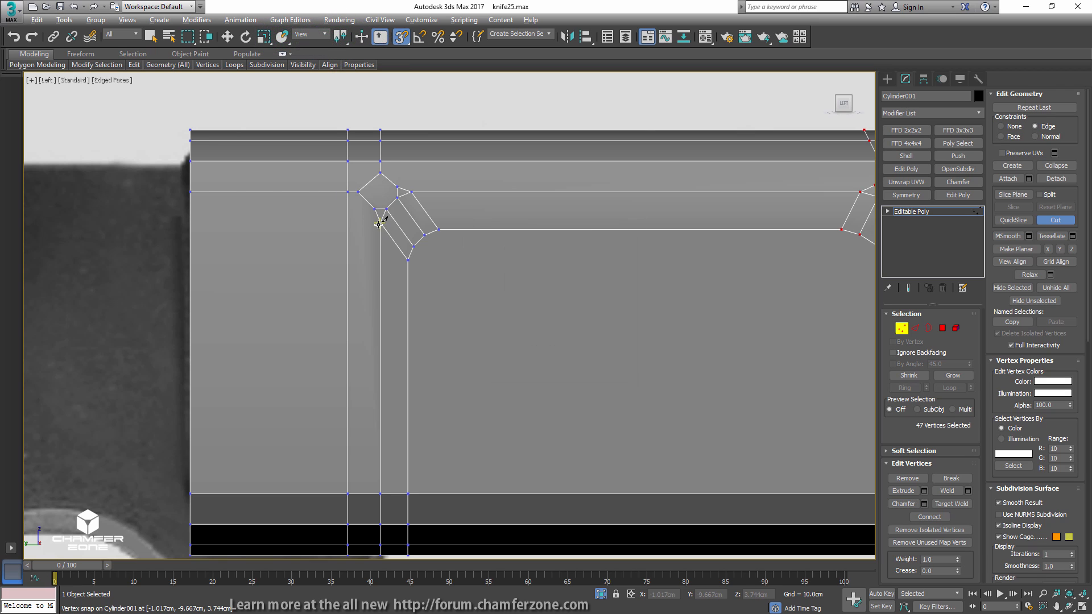
click(380, 176)
- Cut horizontal and slanted edges through the chamfered slanted-side corner, joining the interrupted grid lines
middle_drag(638, 195, 338, 213)
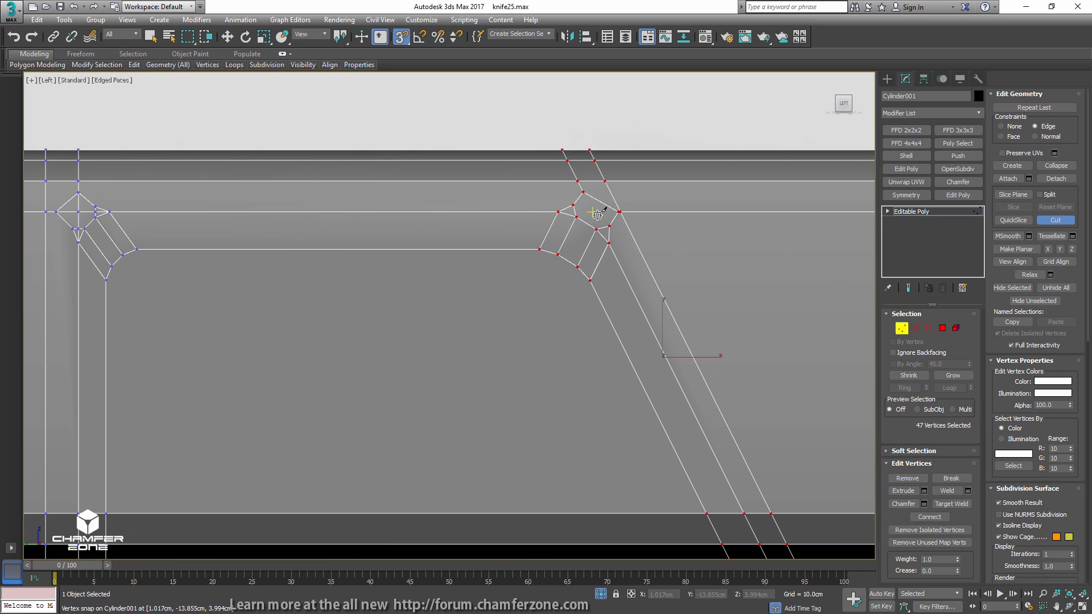
click(558, 212)
click(618, 211)
click(606, 239)
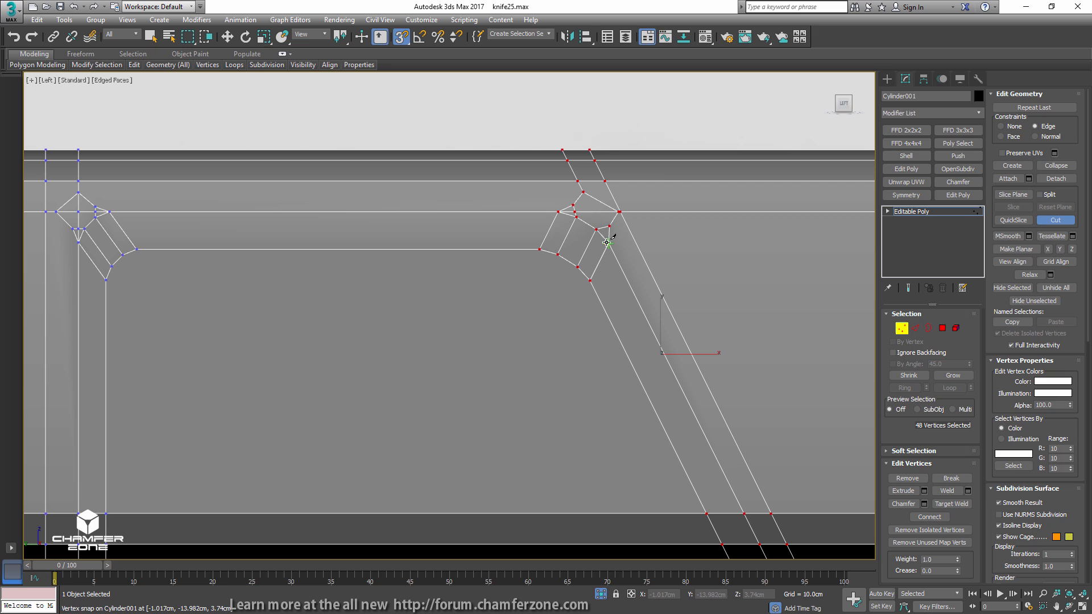
click(582, 193)
scroll(624, 212, up, 6)
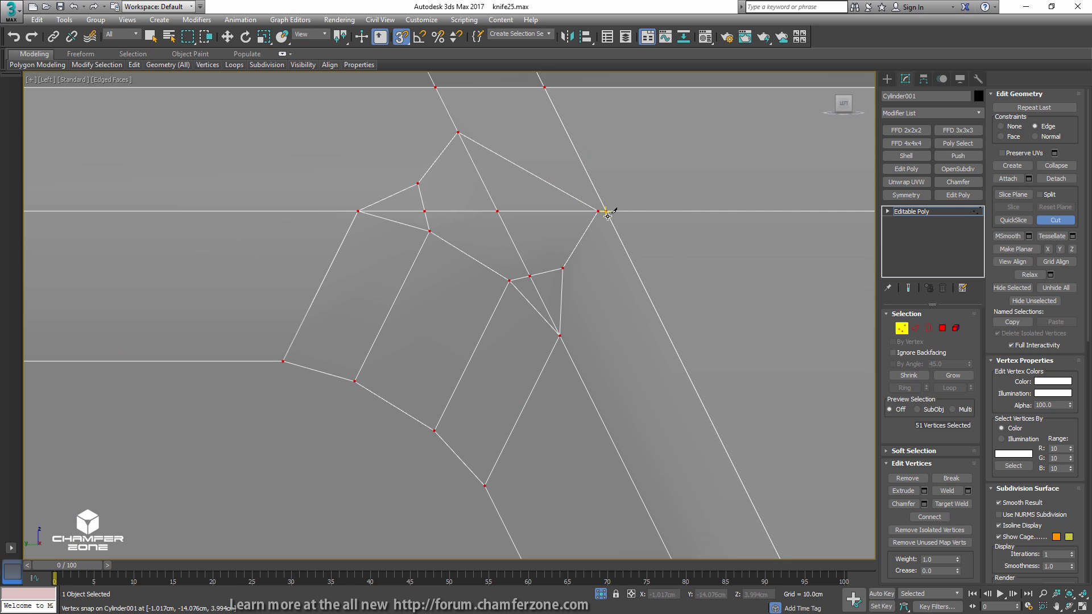
- Remove the outer diagonal chamfer edges around the panel's slanted-side corner
scroll(608, 217, down, 2)
key(2)
click(579, 201)
key(ctrl+BackSpace)
click(591, 227)
key(ctrl+BackSpace)
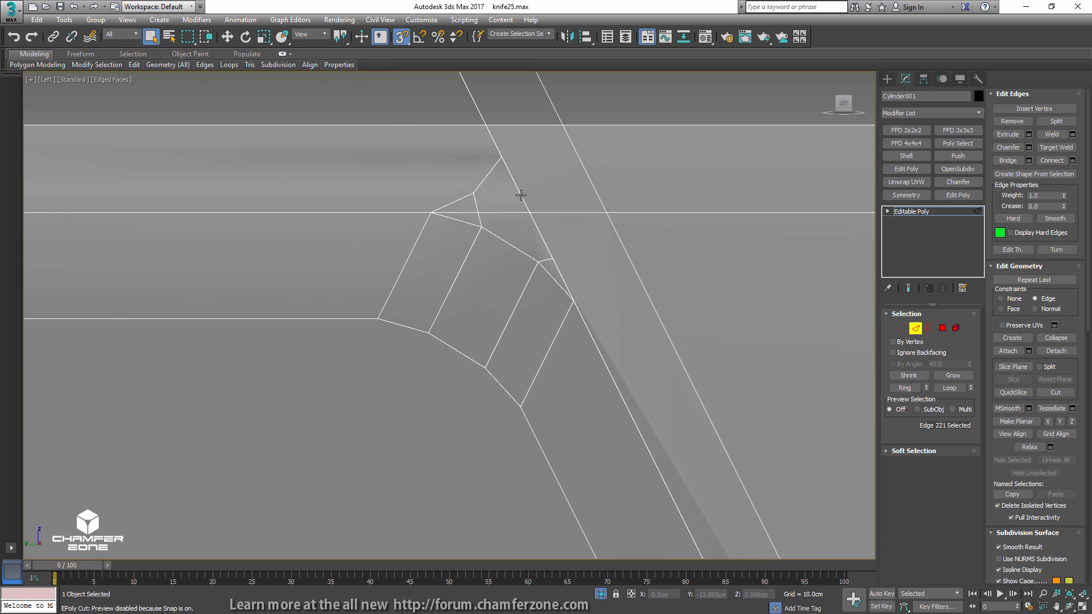
click(484, 178)
key(ctrl+BackSpace)
- Remove the short stub edges attached to the outer arc of the slanted-side corner
scroll(505, 212, down, 2)
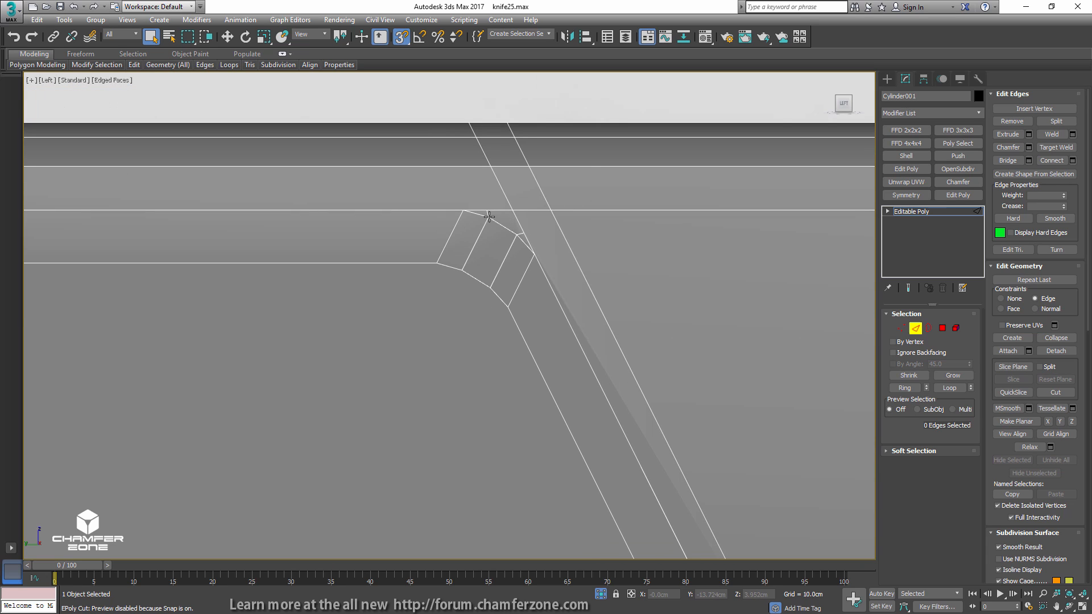
click(488, 216)
key(ctrl+BackSpace)
click(519, 234)
key(ctrl+BackSpace)
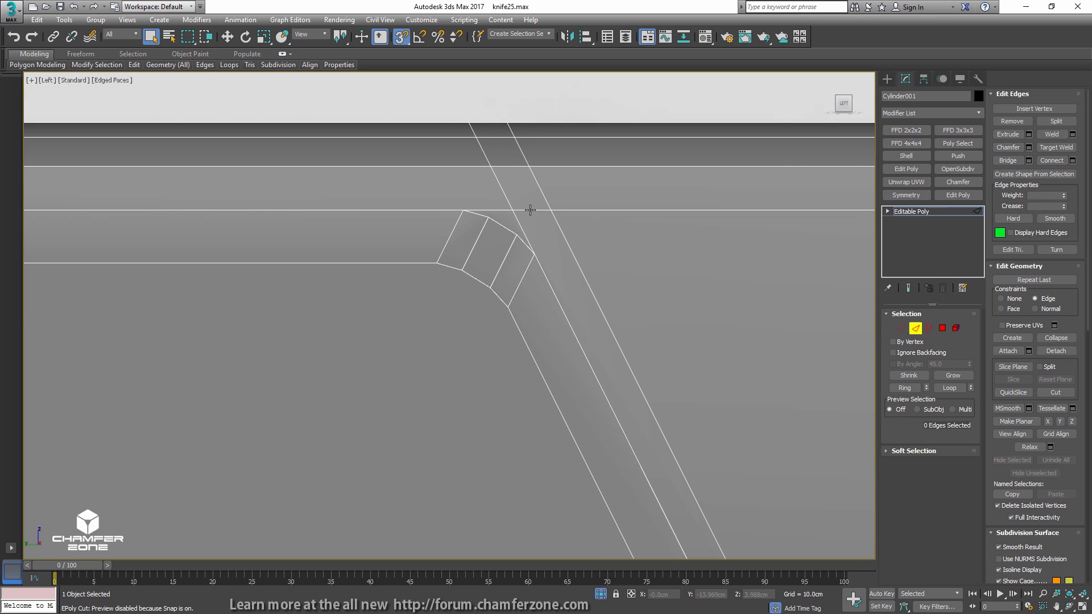
- Connect both end vertices of the slanted-side corner's outer arc to the neighbouring grid intersection vertices
key(1)
click(463, 210)
ctrl+drag(503, 172, 483, 160)
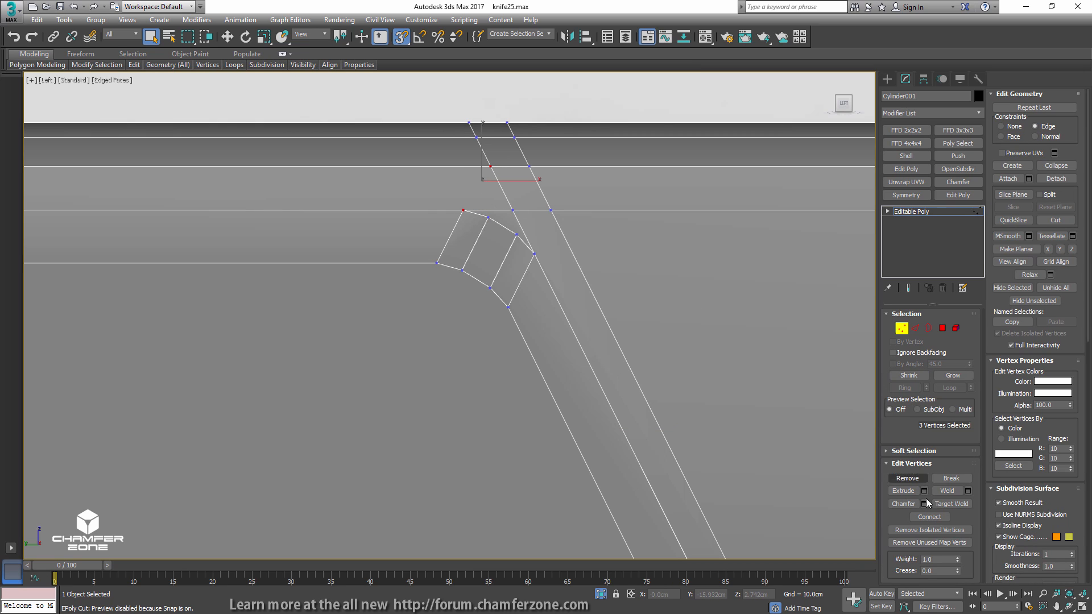
click(936, 517)
click(534, 254)
ctrl+drag(559, 207, 545, 220)
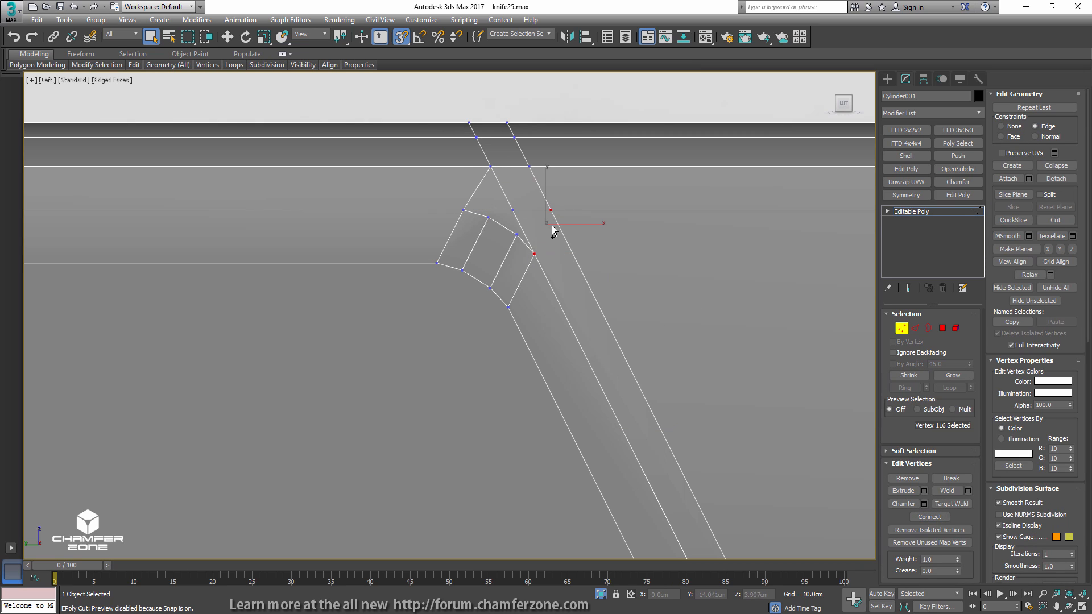
click(929, 517)
- Collapse the middle segments of the slanted-side corner's inner and outer arcs into single vertices
middle_drag(547, 258, 627, 265)
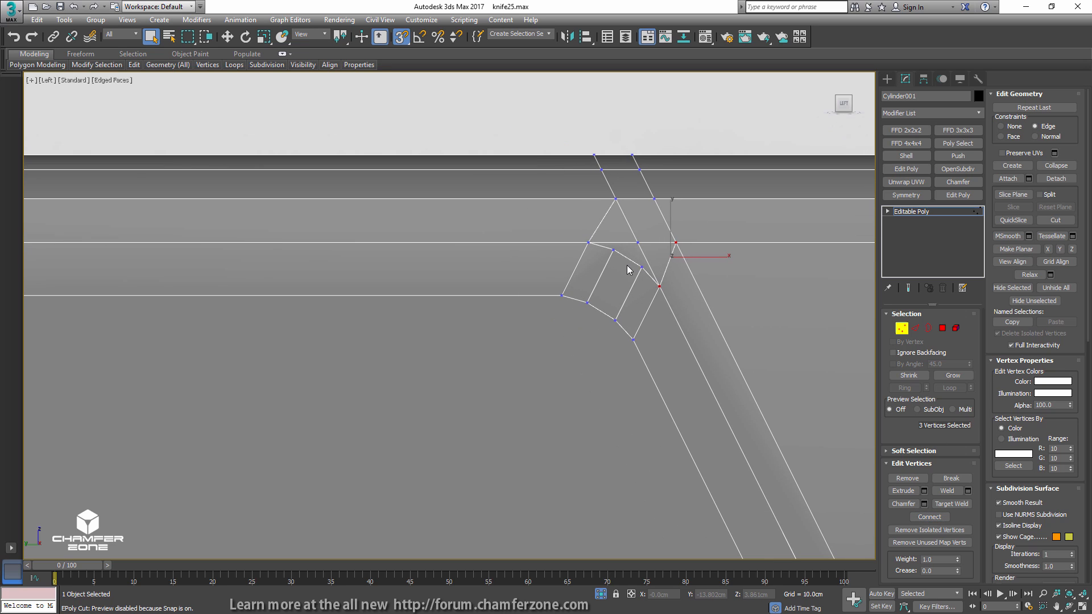
key(2)
click(627, 261)
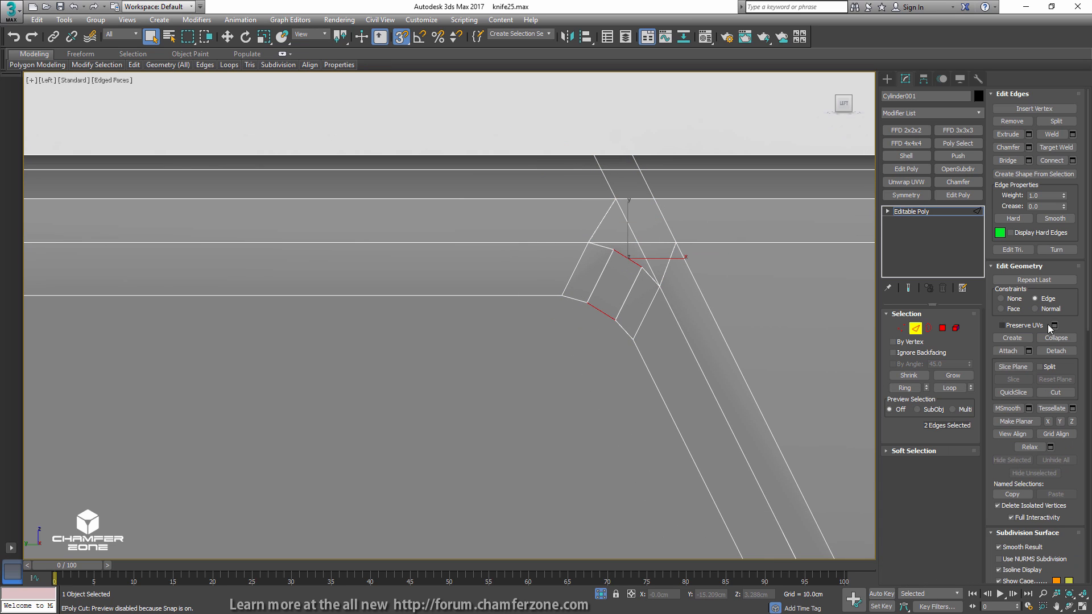
click(1053, 338)
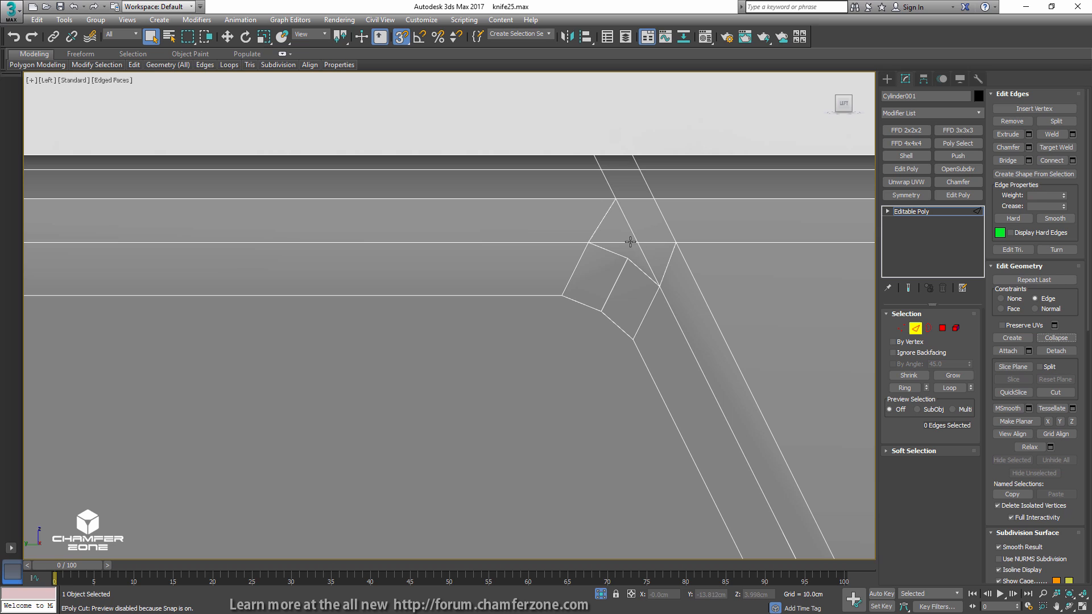
- Remove the leftover grid edges crossing inside the slanted-side corner above the outer arc
key(ctrl+BackSpace)
click(641, 248)
key(ctrl+BackSpace)
key(1)
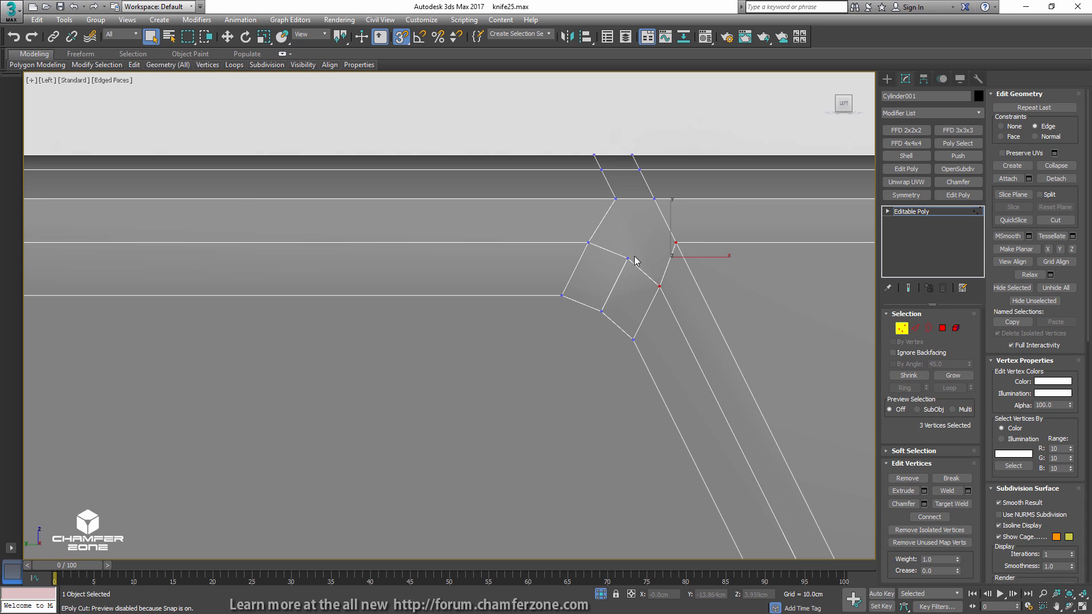
- Remove the outer diagonal chamfer edges and short stub edges around the panel's straight-side corner
scroll(644, 222, down, 1)
middle_drag(277, 262, 666, 270)
scroll(520, 260, up, 3)
key(2)
click(504, 214)
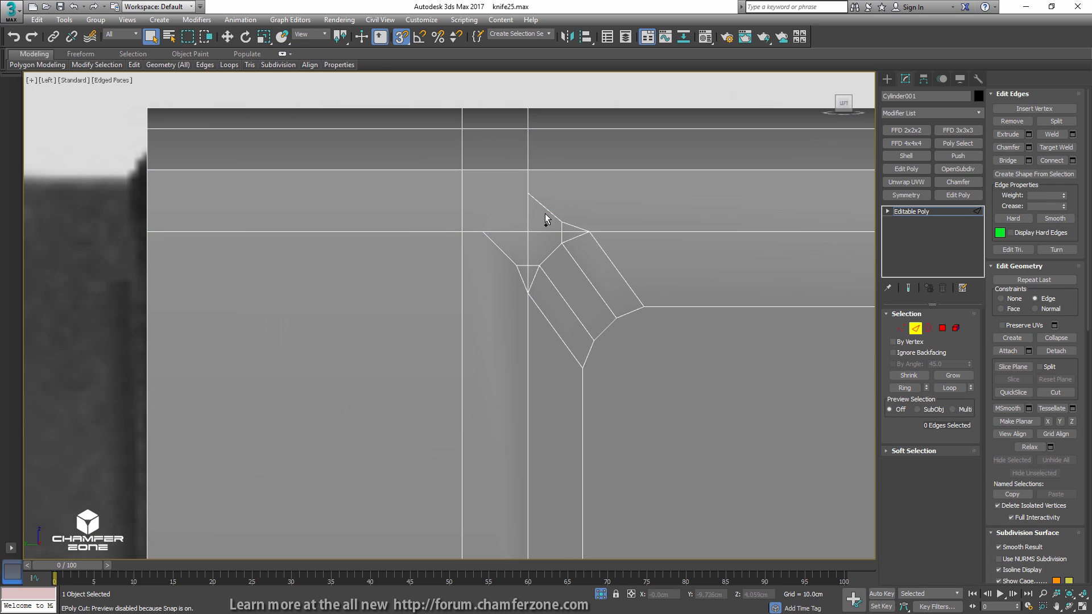
key(ctrl+BackSpace)
key(ctrl+z)
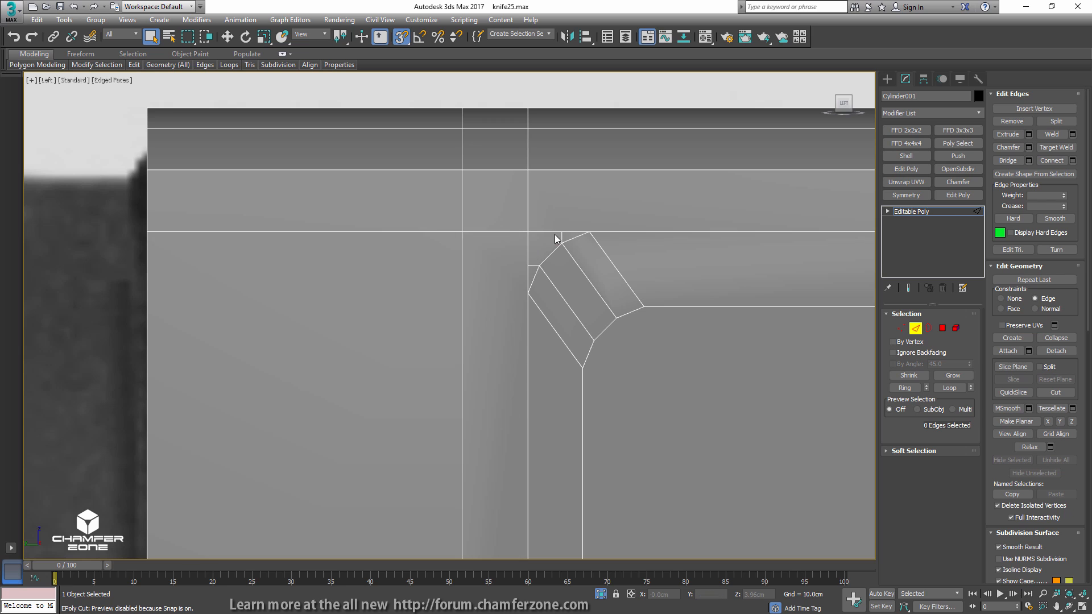
click(561, 238)
key(ctrl+BackSpace)
click(533, 266)
key(ctrl+BackSpace)
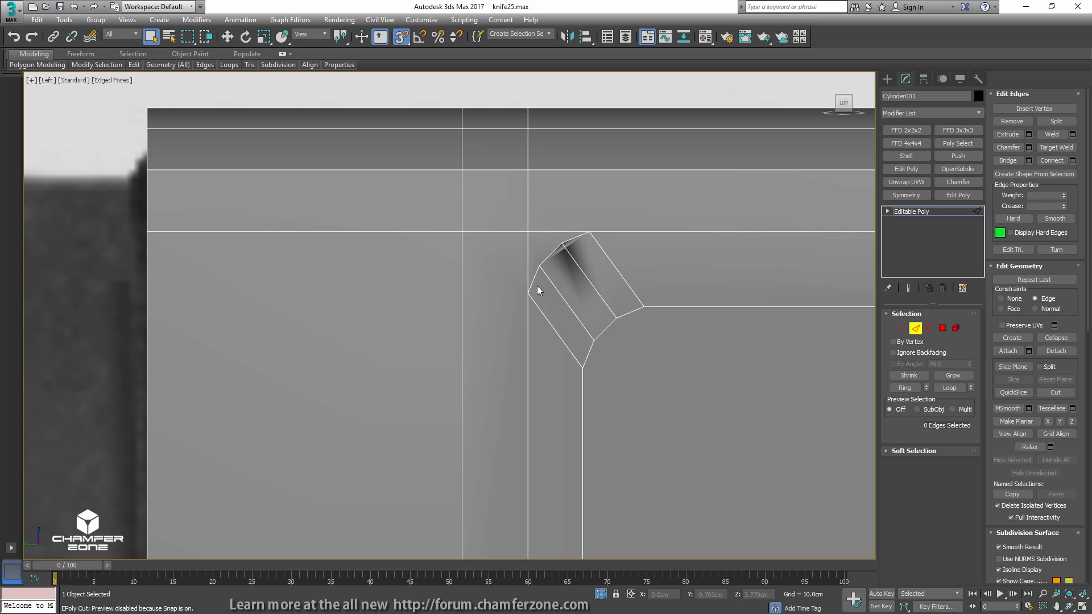
- Connect both end vertices of the straight-side corner's outer arc to the neighbouring grid intersection vertices
key(1)
drag(532, 281, 509, 303)
ctrl+drag(480, 211, 450, 245)
key(ctrl+shift+e)
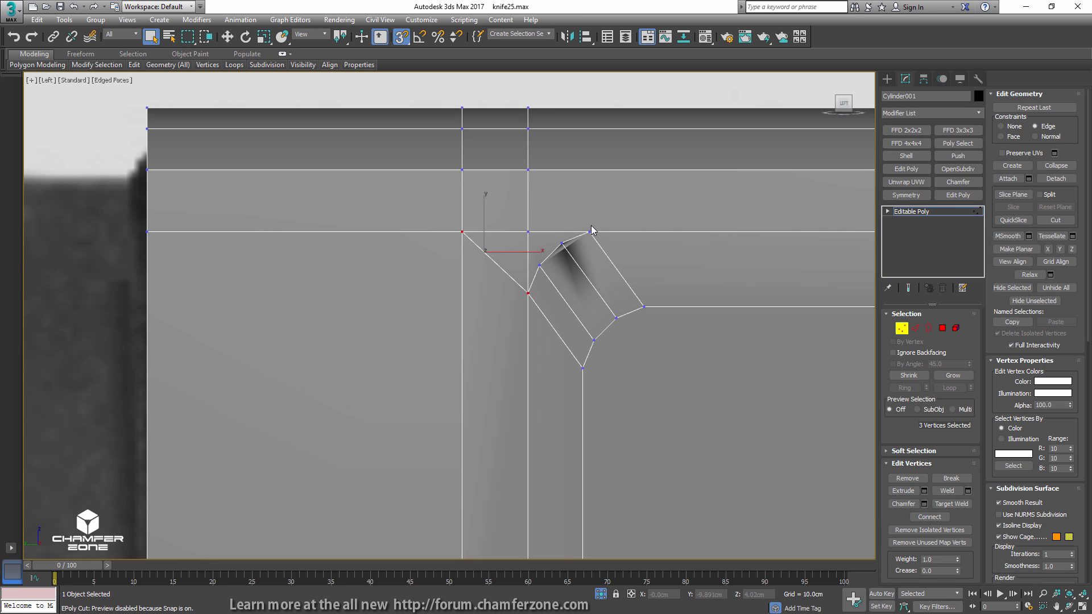
drag(596, 223, 579, 241)
ctrl+click(528, 170)
- Collapse the middle segments of the straight-side corner's inner and outer arcs into single vertices
key(2)
click(552, 254)
ctrl+click(605, 329)
click(1056, 338)
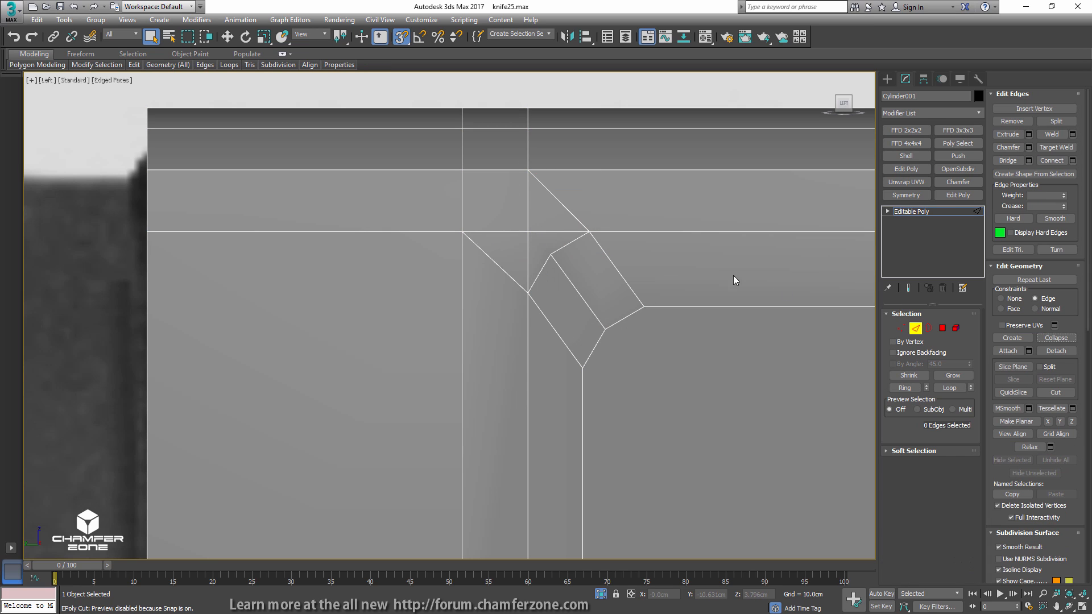
- Remove the crossing edges inside the straight-side corner and connect the outer arc's middle vertex to the diagonally opposite grid vertex
click(529, 222)
key(ctrl+BackSpace)
key(1)
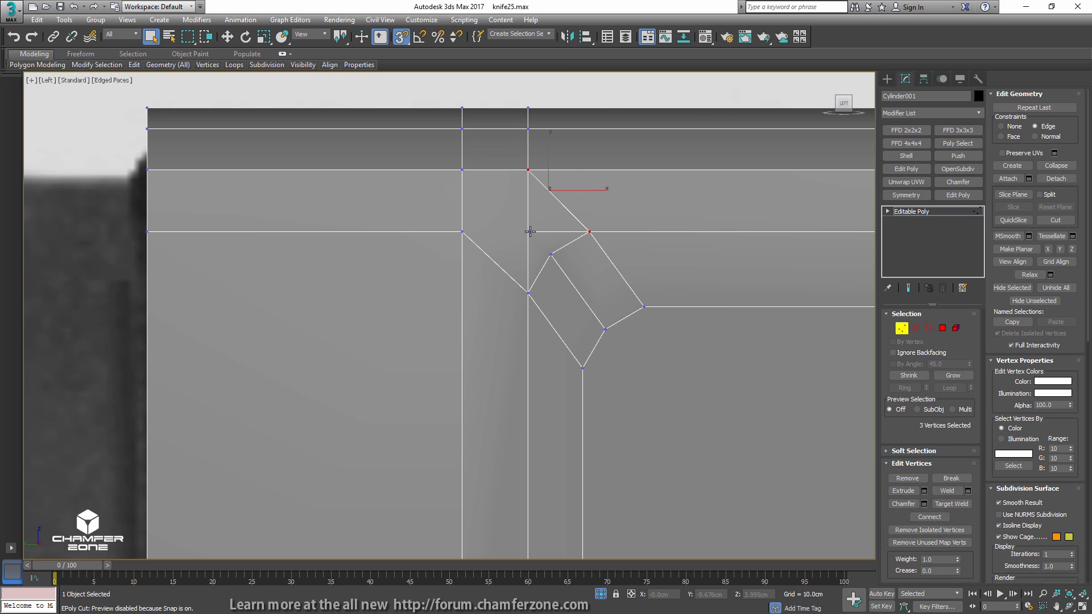
click(531, 233)
click(553, 255)
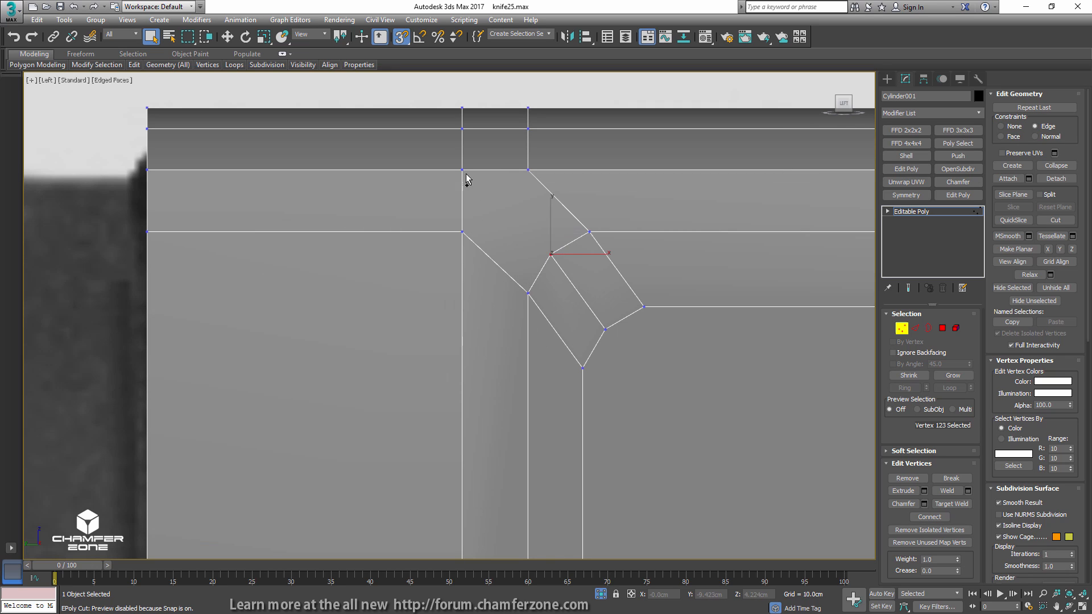
ctrl+click(463, 171)
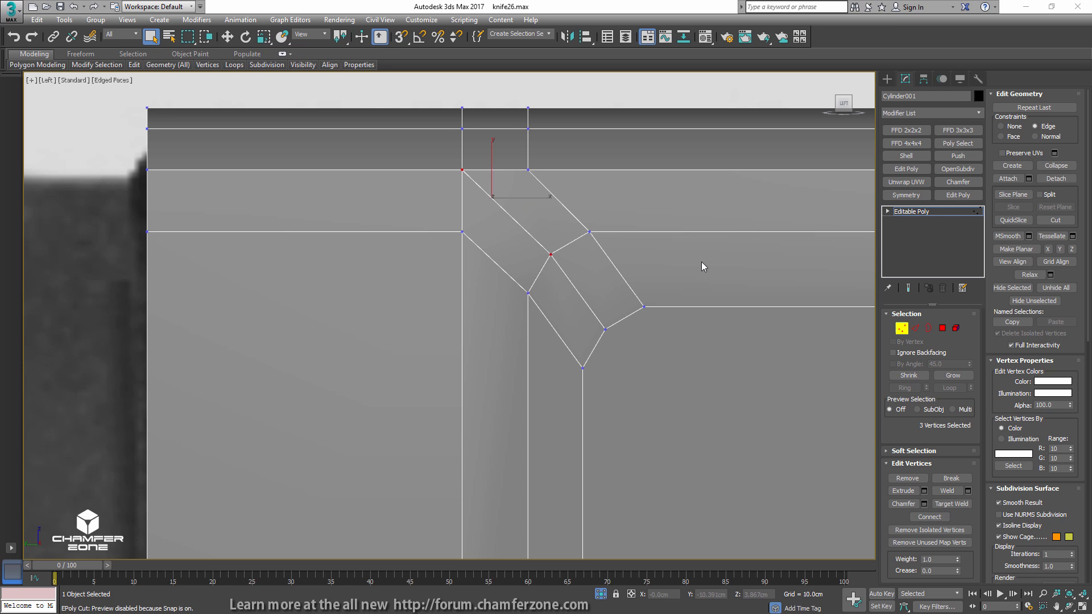
- Delete the polygons on the unedited half of the grip, leaving only the detailed half
scroll(702, 262, down, 5)
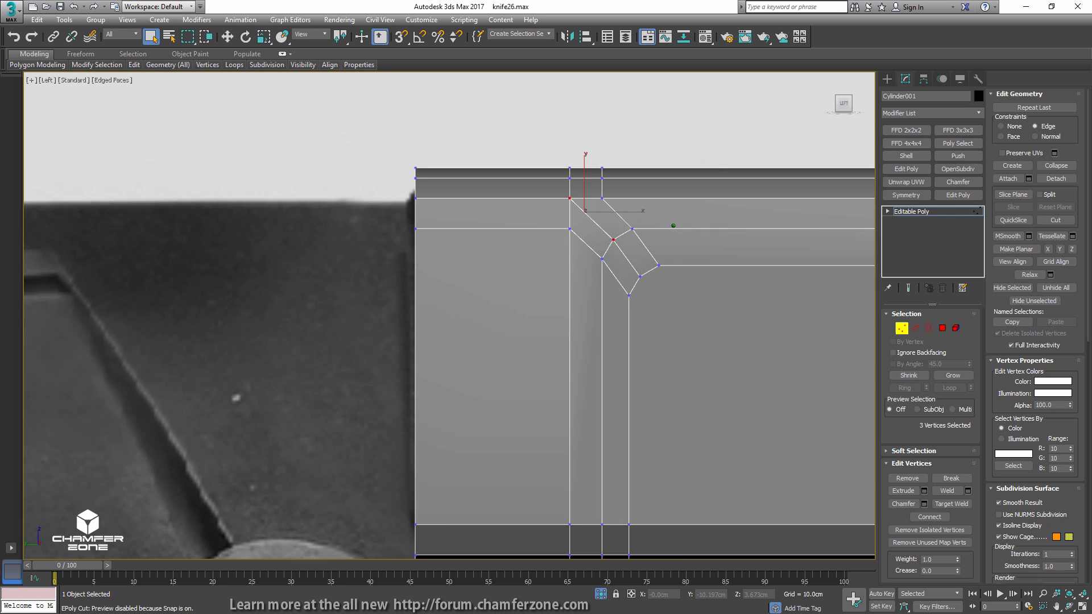
alt+middle_drag(701, 262, 631, 211)
scroll(642, 239, down, 4)
key(4)
drag(530, 442, 637, 199)
alt+middle_drag(637, 199, 797, 214)
key(w)
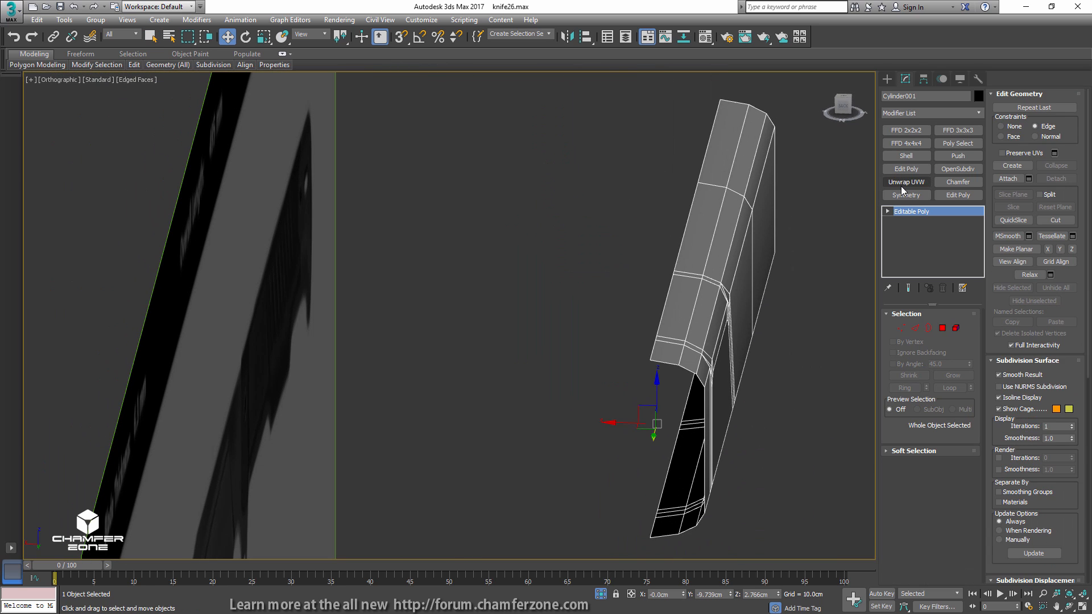
- Mirror the remaining half of the grip with a Symmetry modifier and convert the result to an editable poly
click(906, 195)
click(909, 348)
alt+middle_drag(808, 305, 675, 254)
right_click(958, 207)
click(956, 312)
- Select the grip's side panel polygons and apply an FFD 2x2x2 modifier to them
key(4)
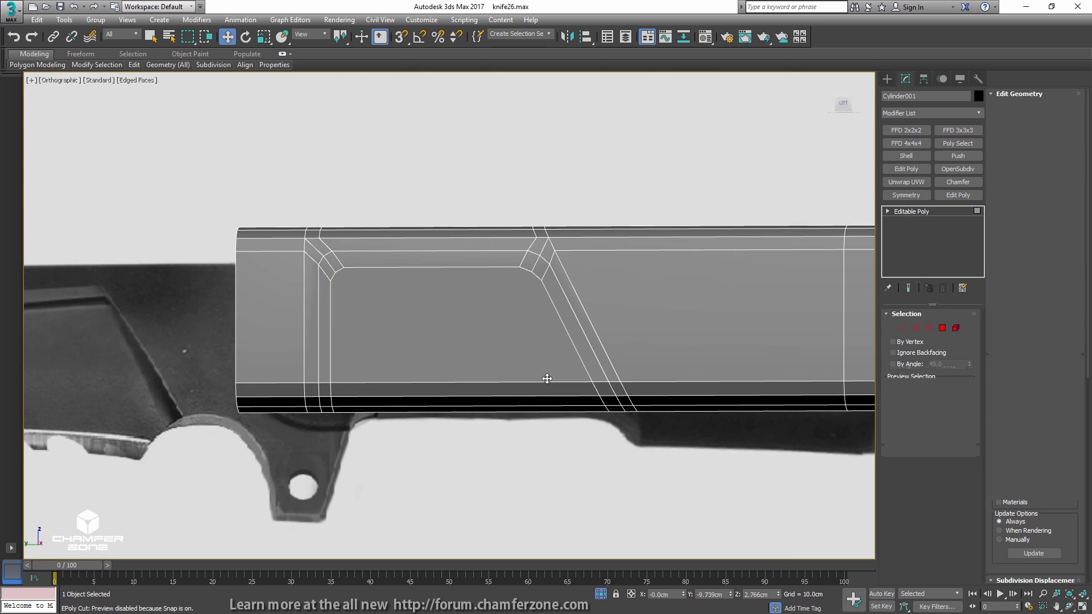
click(509, 332)
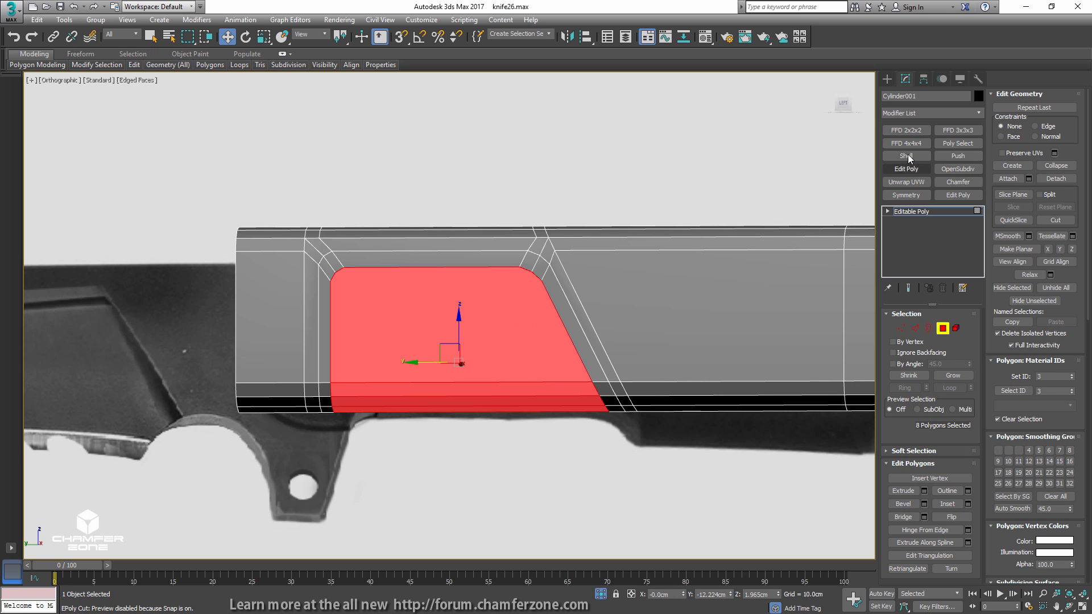
click(906, 130)
middle_drag(547, 354, 576, 330)
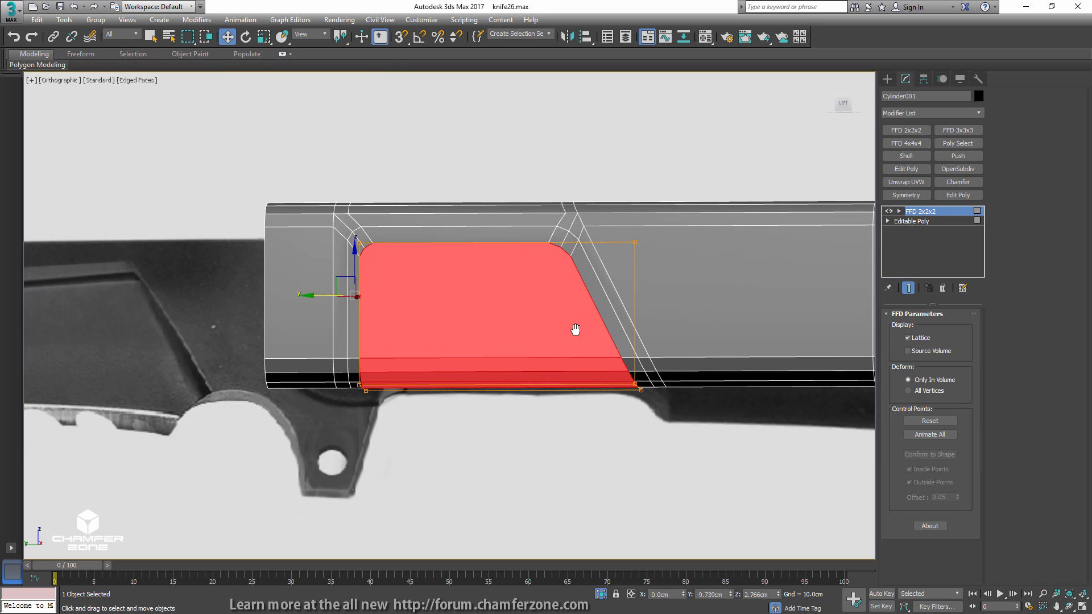
- Raise the FFD lattice's bottom control points to the handle's lower edge in the reference photo and shift the slanted-side bottom points inward
key(l)
scroll(520, 268, down, 5)
middle_drag(521, 268, 436, 203)
key(1)
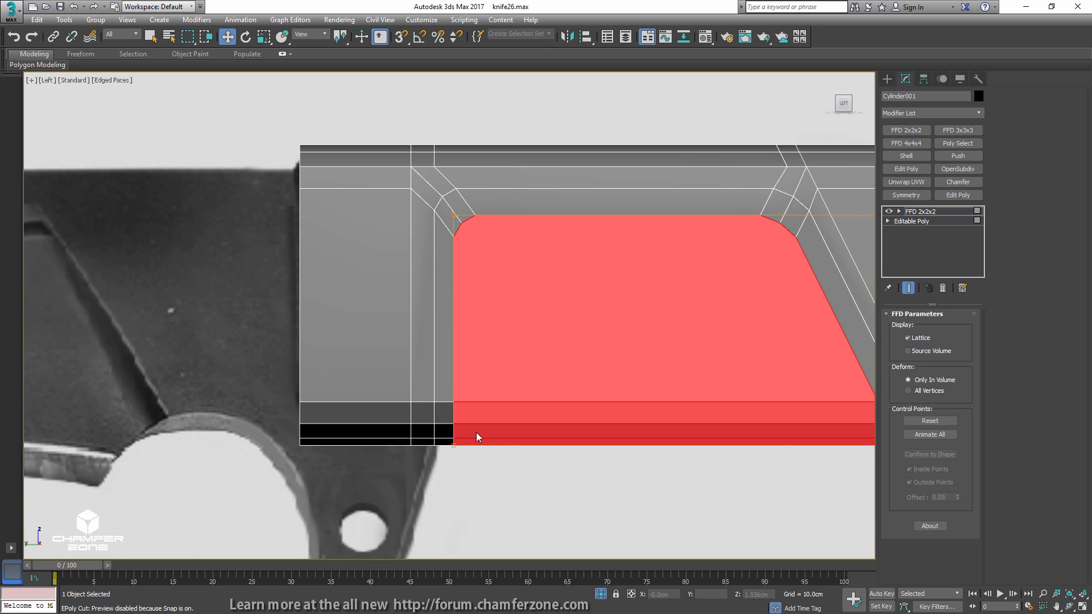
drag(492, 407, 495, 407)
middle_drag(592, 407, 353, 354)
ctrl+drag(592, 451, 715, 353)
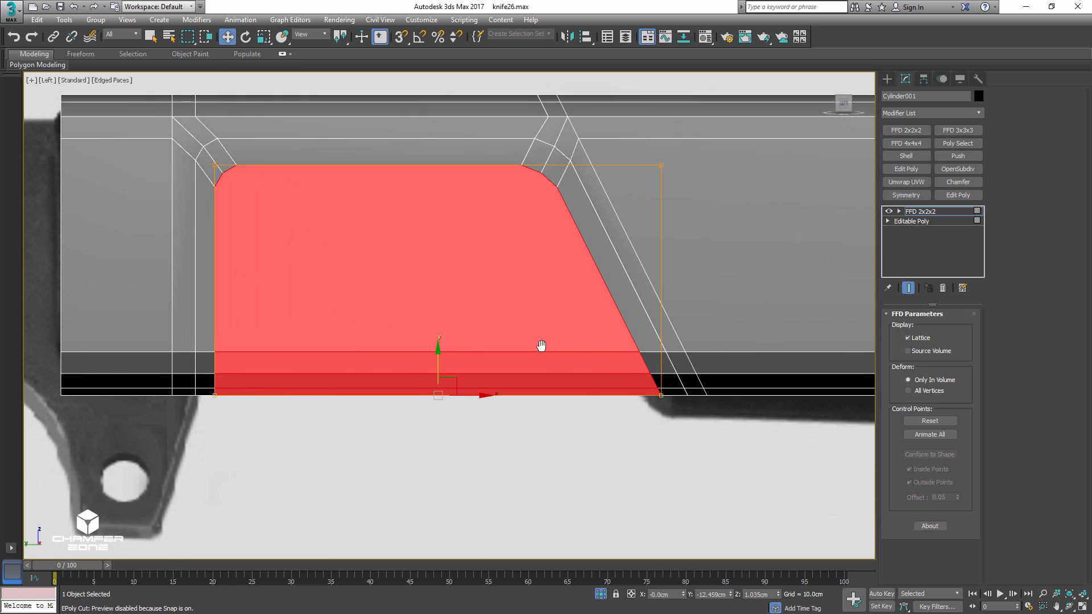
middle_drag(514, 348, 603, 344)
key(alt+x)
drag(523, 360, 527, 330)
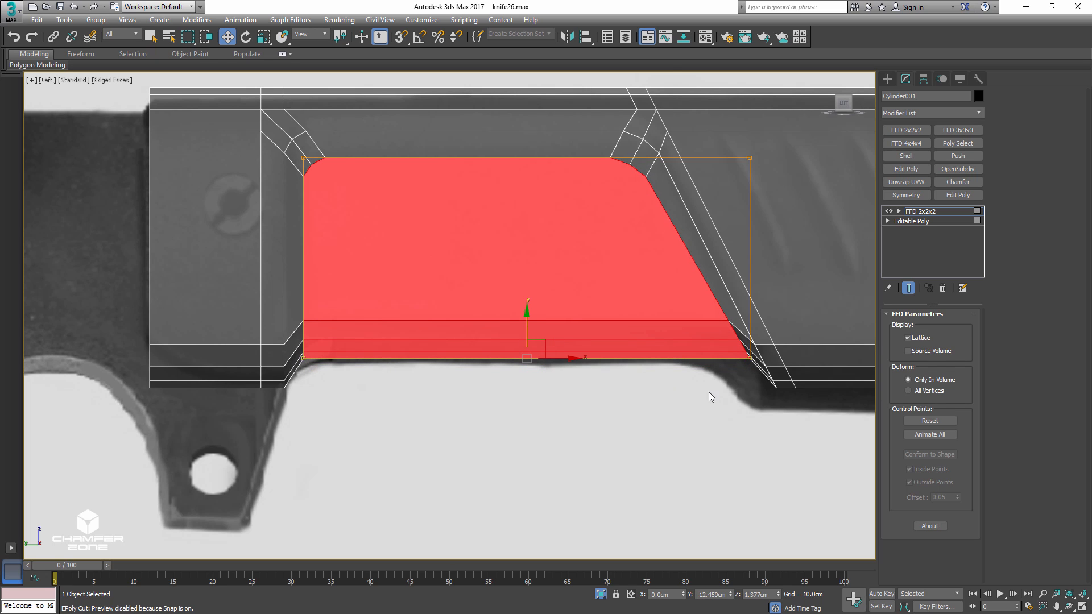
drag(790, 357, 754, 345)
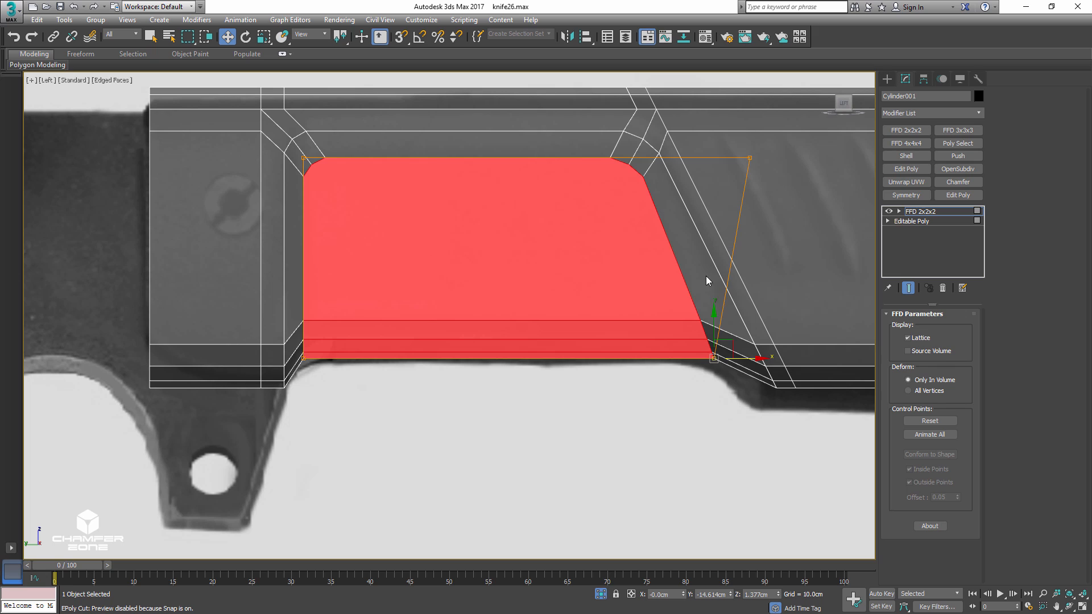
- Finish adjusting the straight-side control points and collapse the FFD 2x2x2 modifier into the editable poly
drag(294, 382, 296, 380)
drag(341, 257, 341, 256)
right_click(917, 210)
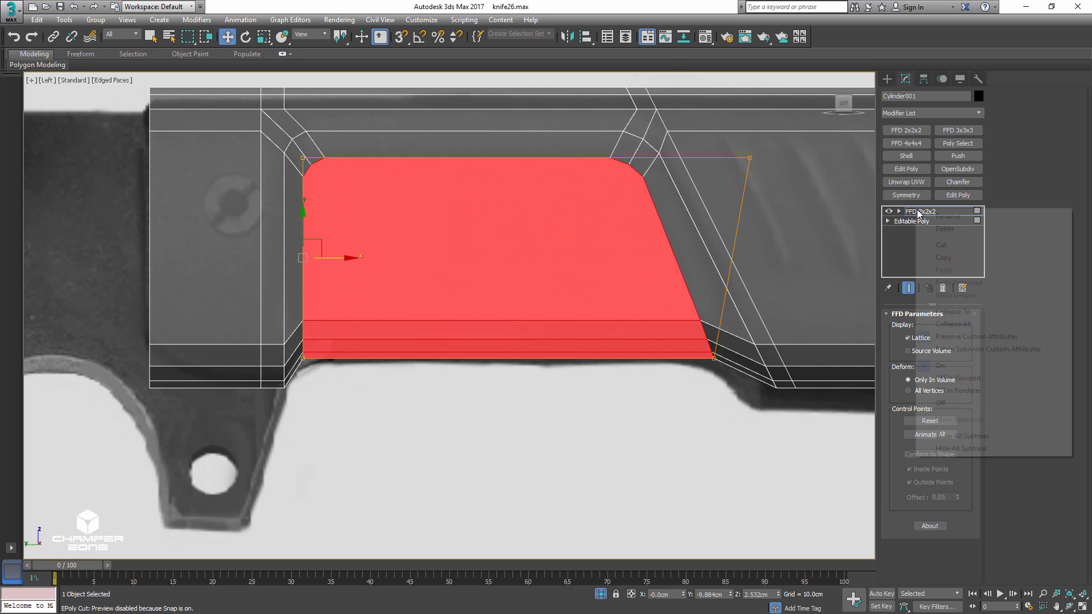
click(967, 311)
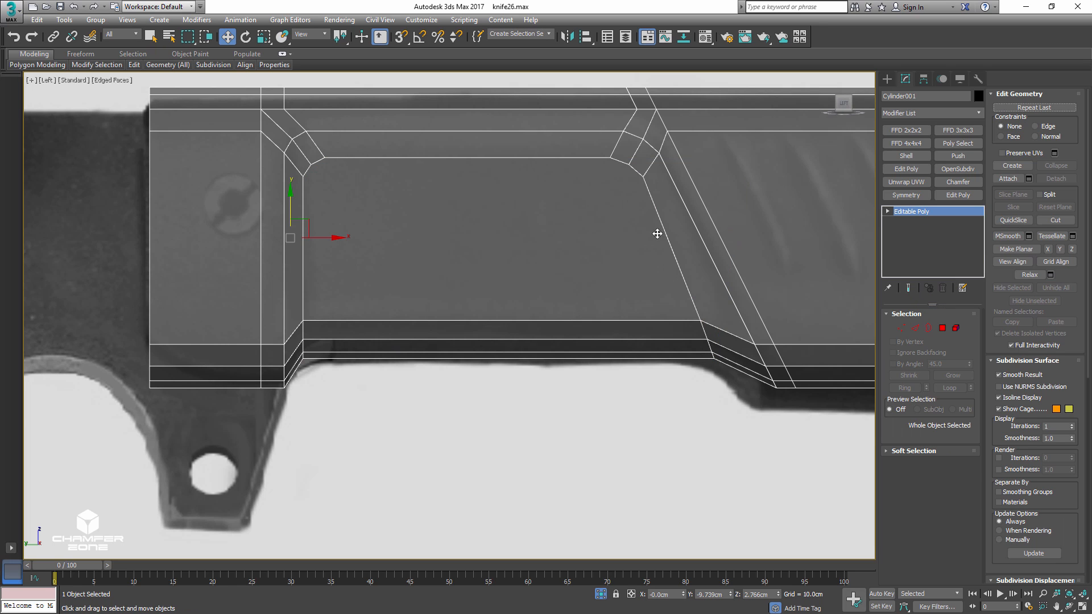
middle_drag(644, 230, 704, 249)
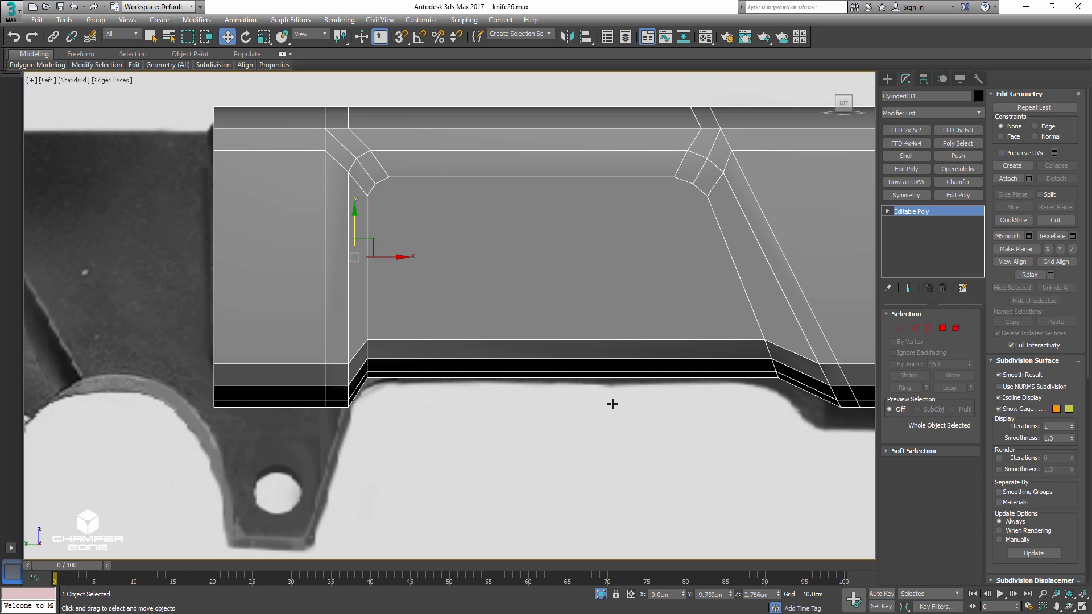
- Convert the recessed side panel's polygon selection to its border edges and chamfer them
key(4)
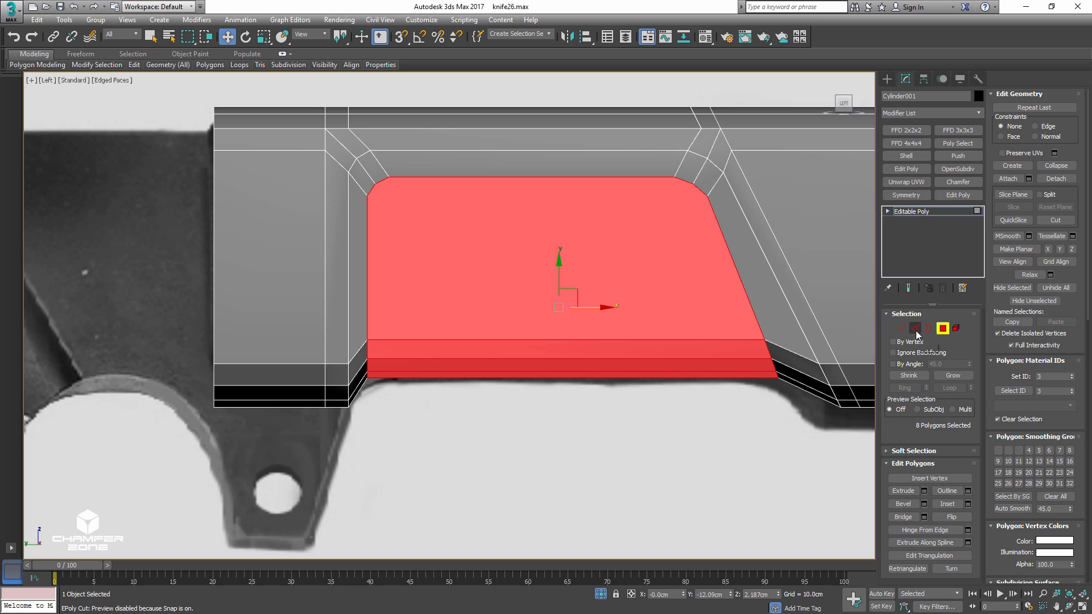
click(915, 329)
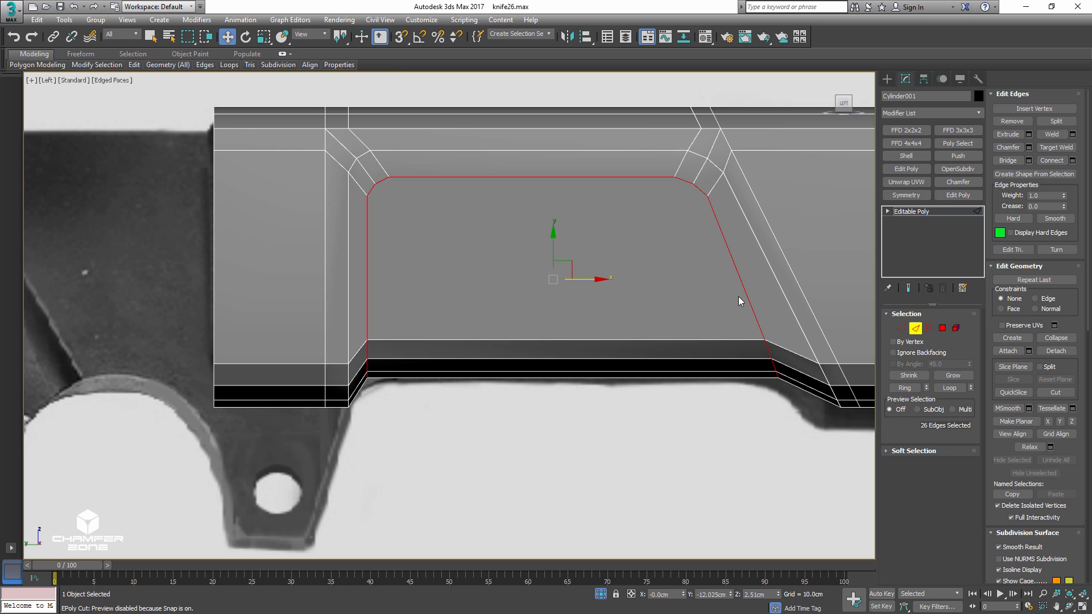
key(ctrl+shift+c)
drag(744, 297, 754, 289)
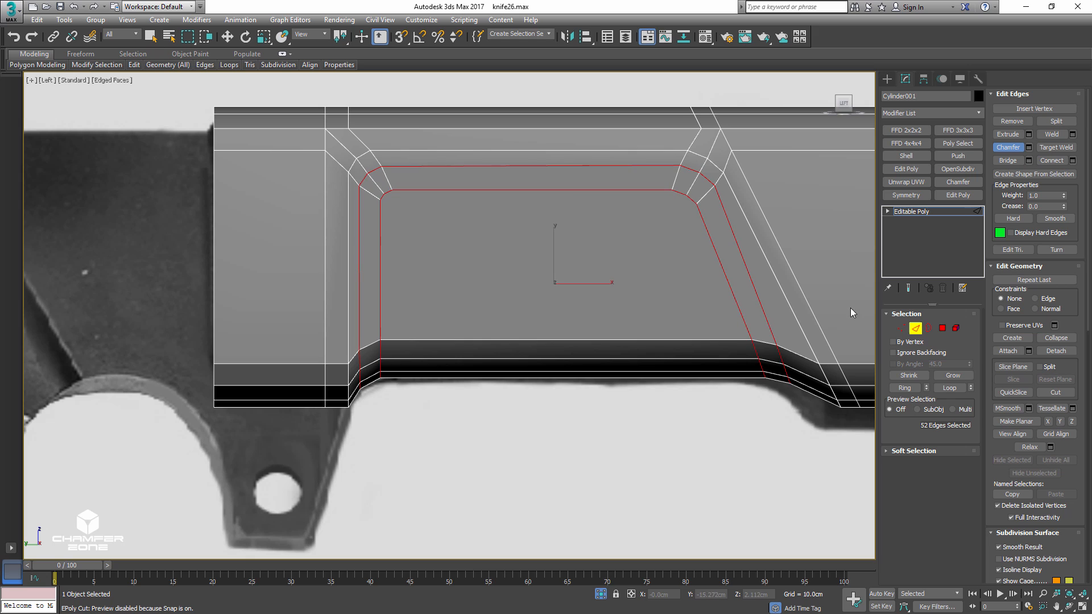
- Convert the chamfered edges to a polygon selection and auto-smooth those polygons at 45 degrees
ctrl+click(943, 328)
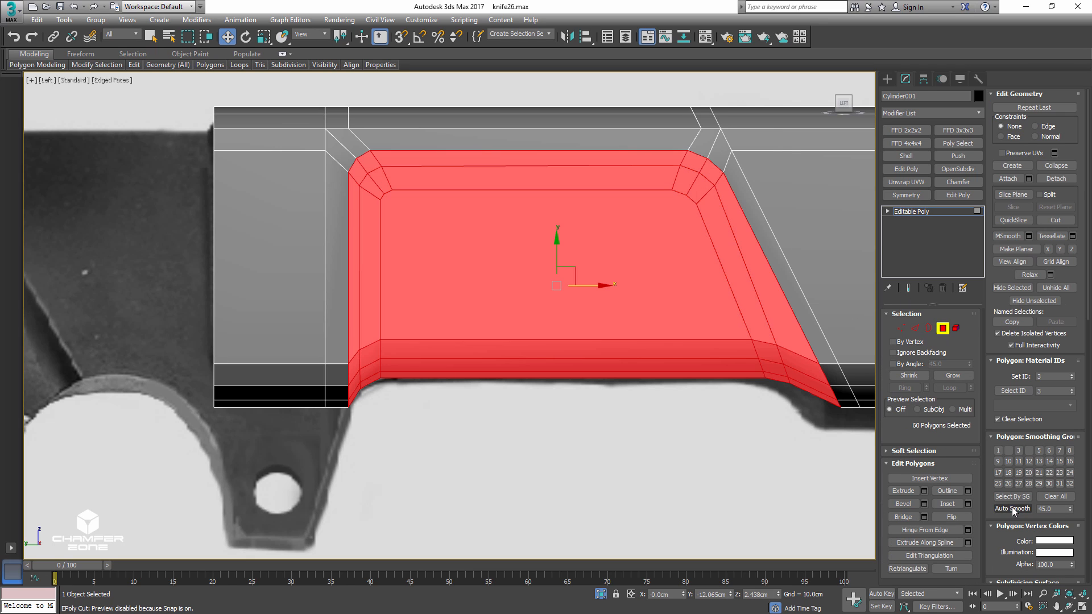
click(1012, 508)
middle_drag(771, 331, 732, 362)
scroll(734, 360, down, 2)
key(4)
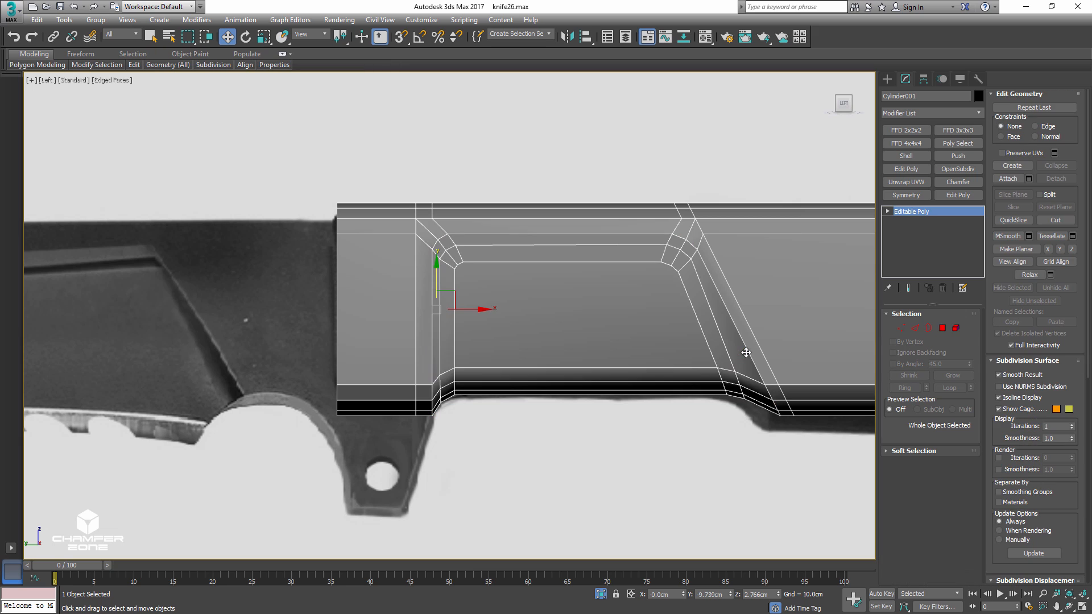
- Connect the lengthwise edges along the recessed panel with one loop around the grip and make that loop planar in Z
key(2)
drag(562, 140, 564, 152)
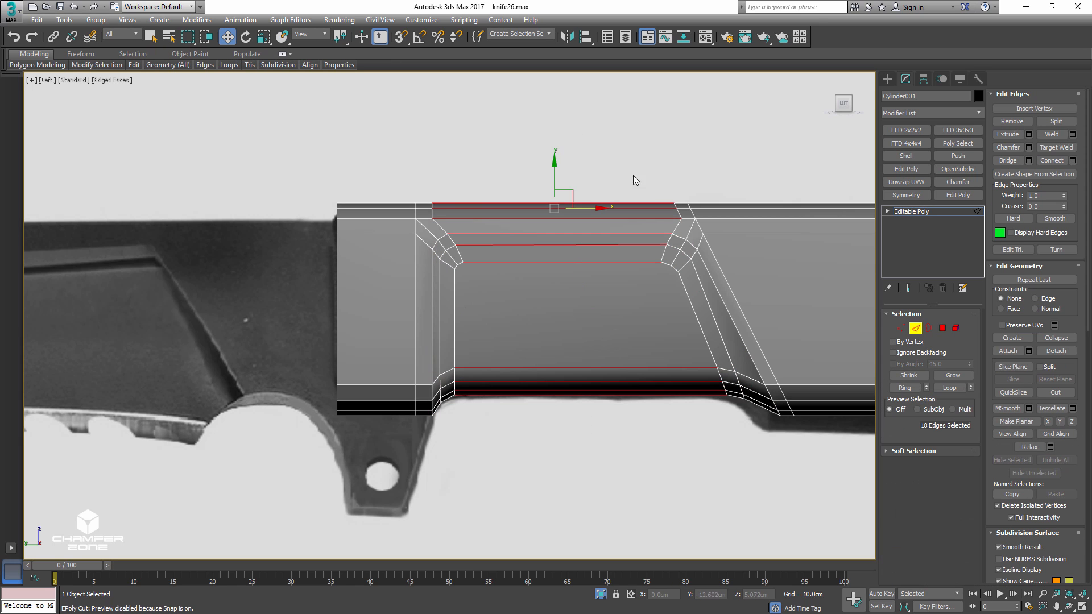
click(1051, 161)
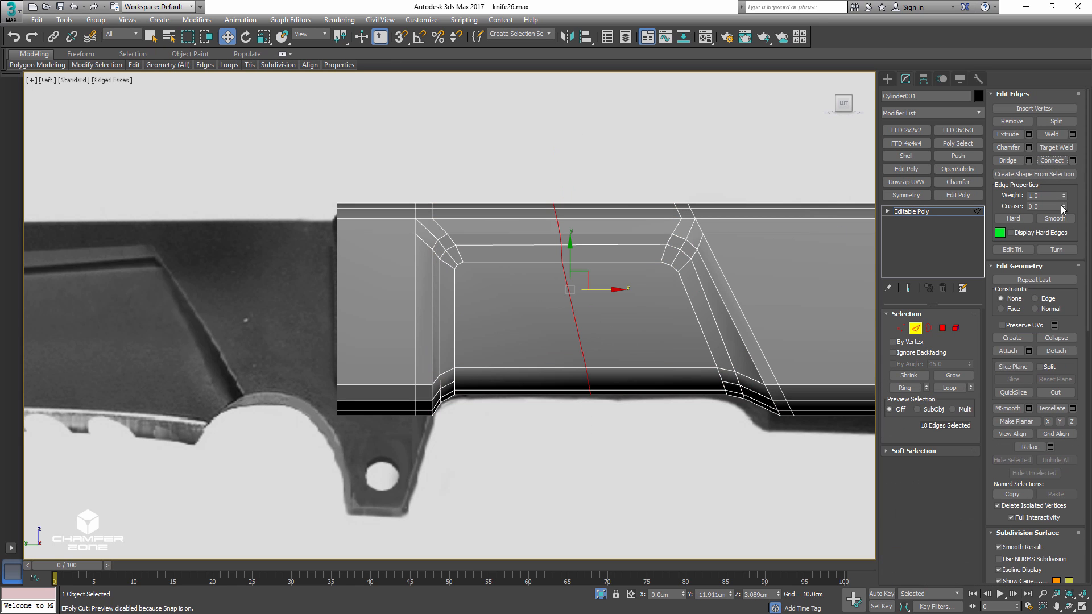
click(1072, 421)
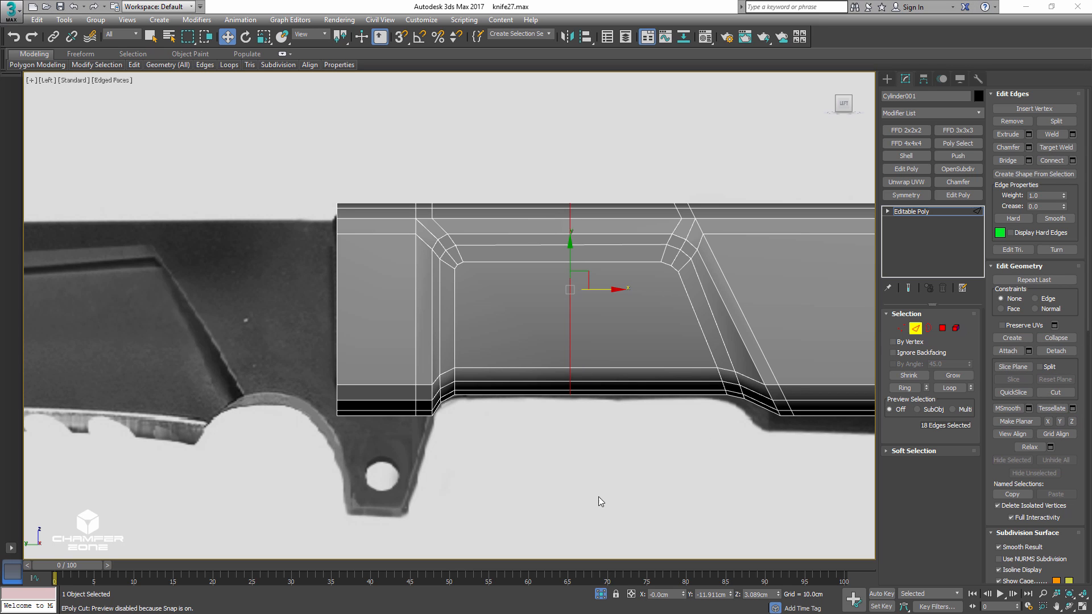
- Examine the reference photos and the model where the blade enters the front of the grip
middle_drag(598, 496, 673, 173)
scroll(673, 172, down, 3)
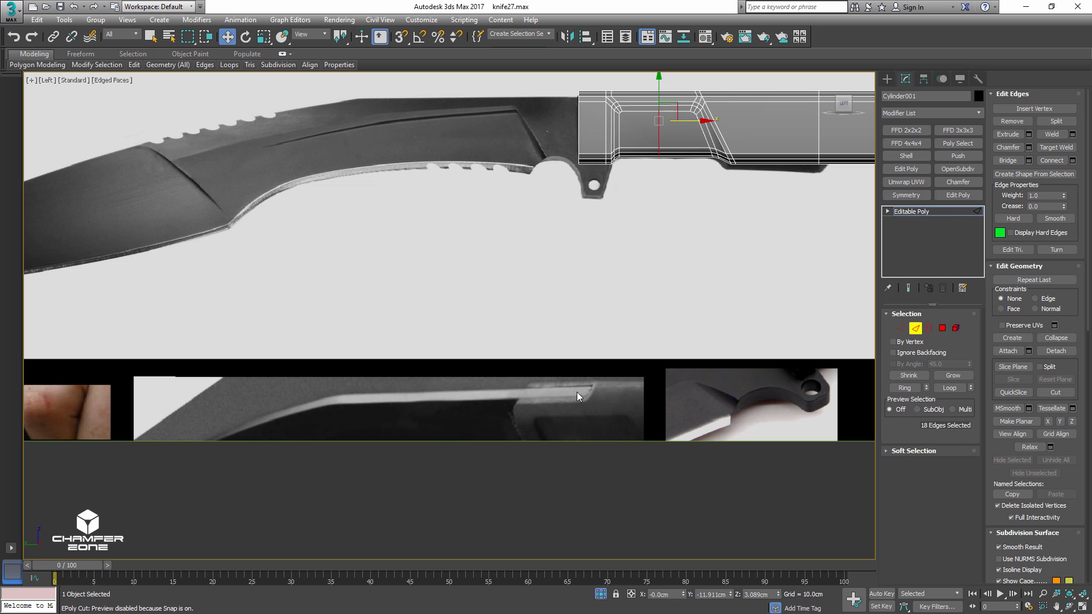
middle_drag(669, 186, 574, 310)
scroll(626, 227, up, 4)
middle_drag(626, 227, 578, 269)
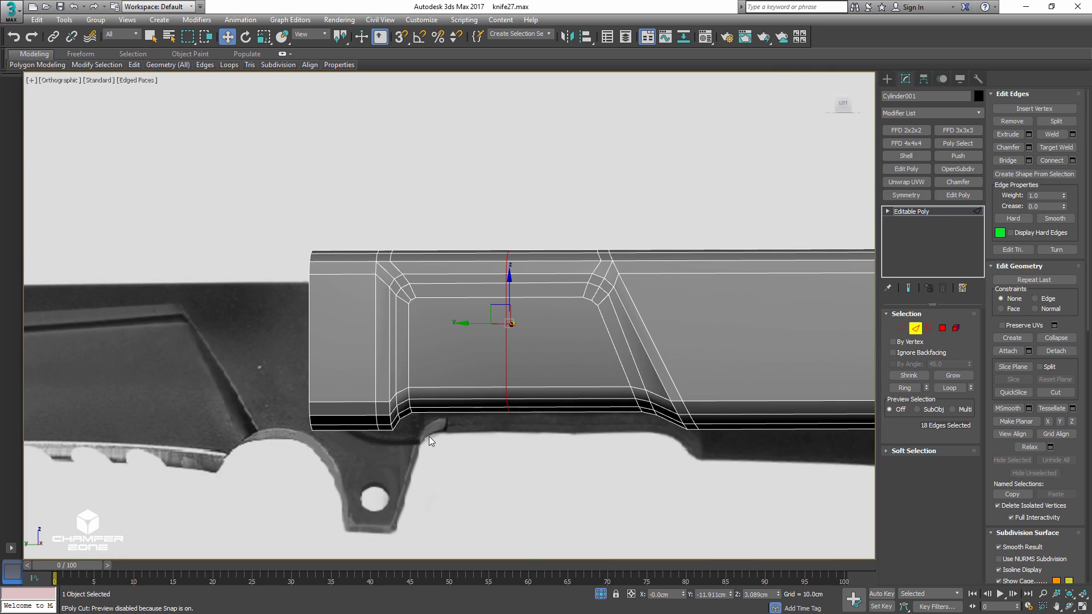
scroll(557, 333, down, 4)
alt+middle_drag(557, 333, 590, 367)
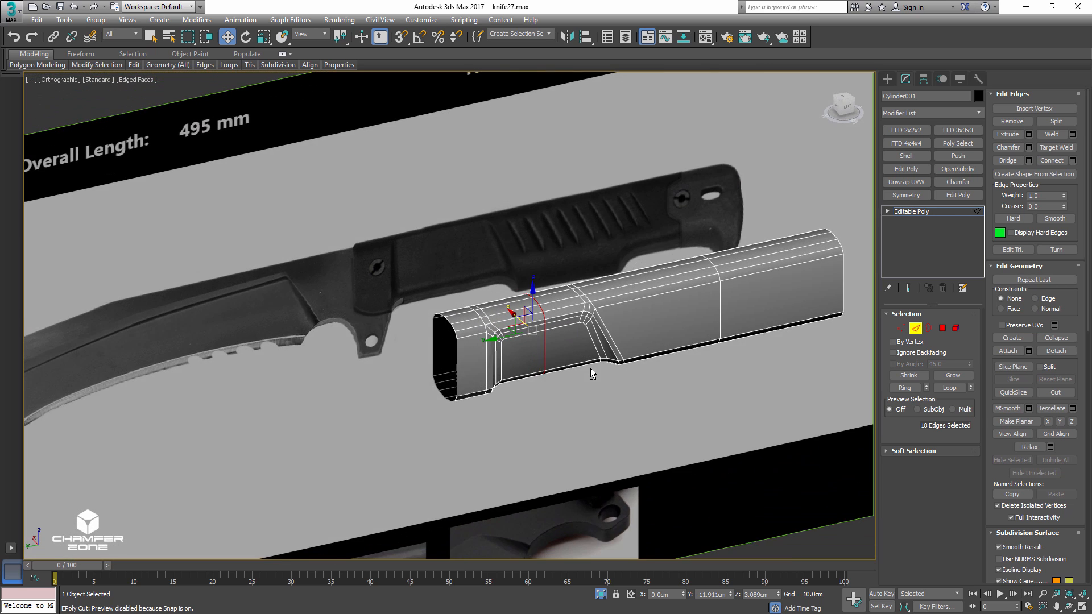
- Select the central polygon strip on the grip's upper side, from the front end back to the new edge loop
scroll(501, 338, up, 2)
alt+middle_drag(517, 307, 571, 322)
key(4)
key(q)
click(525, 313)
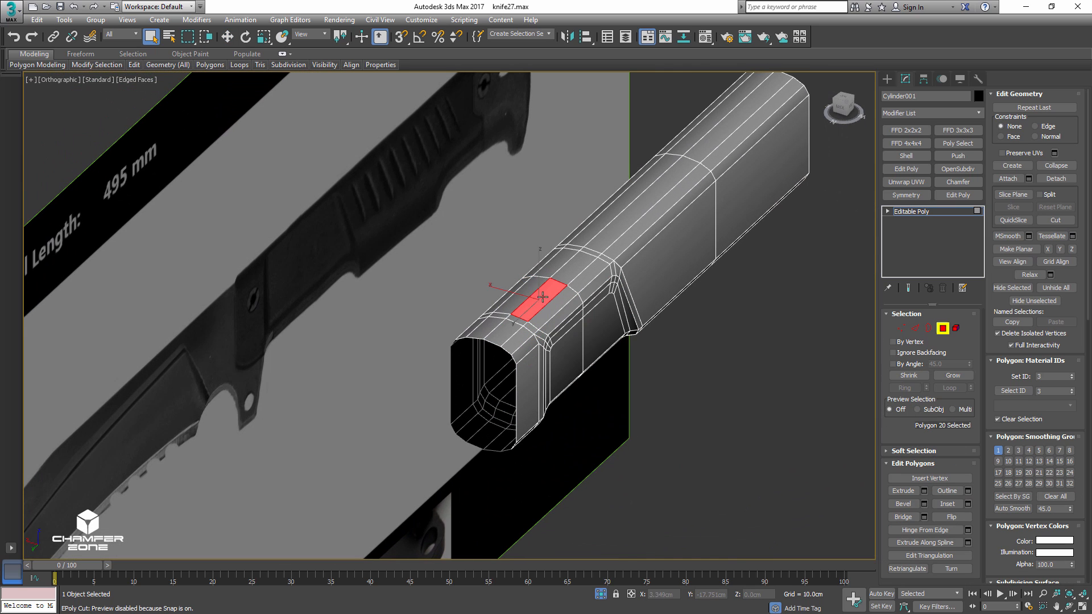
ctrl+click(508, 312)
ctrl+click(489, 328)
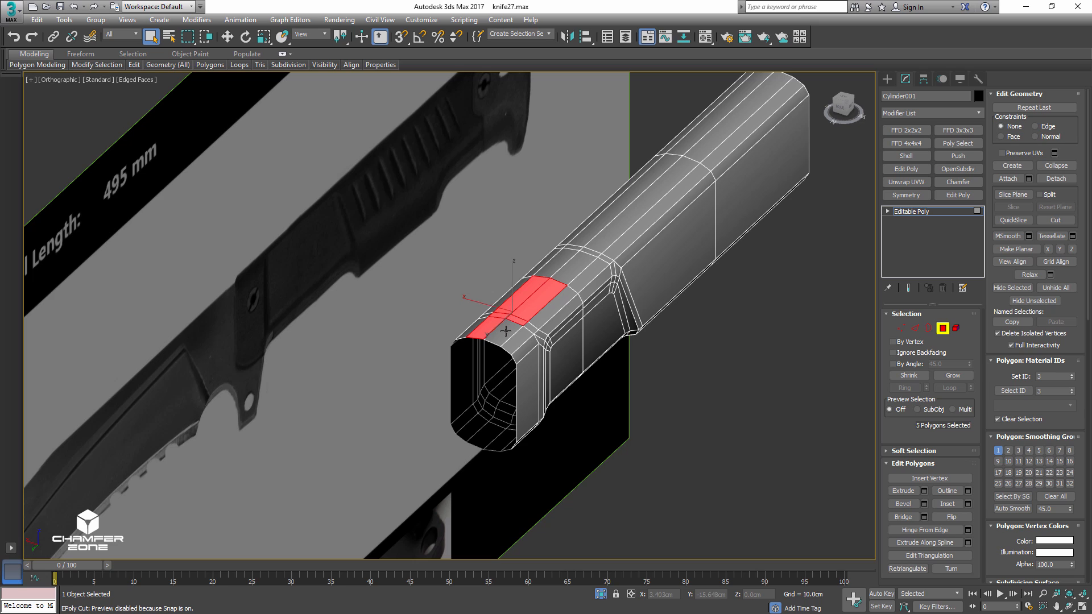
ctrl+click(505, 332)
- Add the central underside polygons at the grip's front end, through the step into the recess, to the selection
alt+middle_drag(504, 331, 540, 380)
ctrl+click(481, 329)
ctrl+click(481, 347)
scroll(505, 364, up, 4)
ctrl+click(512, 360)
ctrl+click(503, 336)
scroll(533, 366, down, 4)
scroll(596, 474, up, 3)
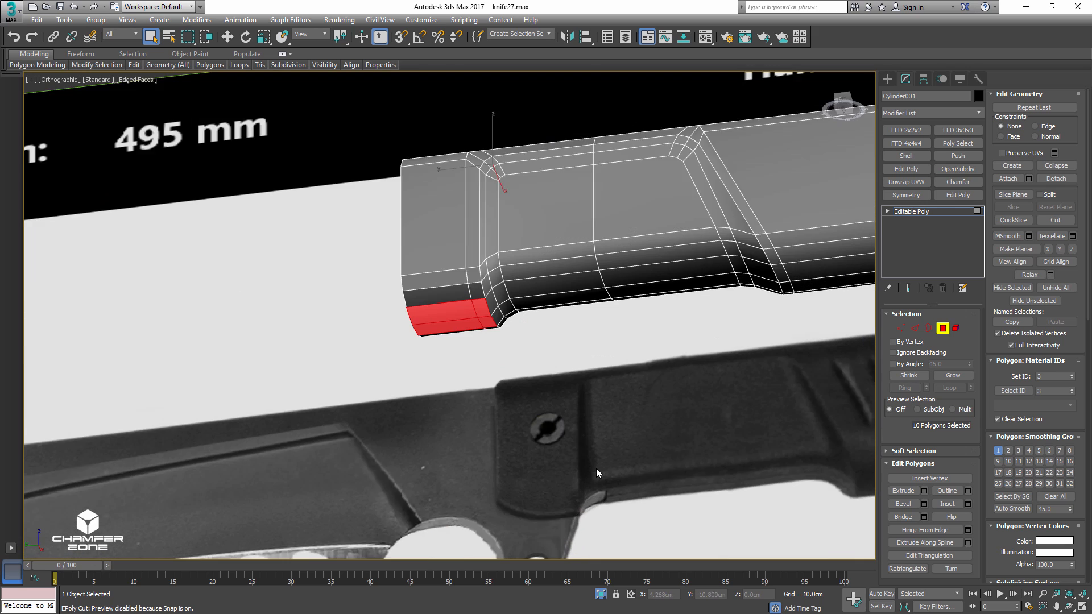
scroll(596, 473, up, 2)
ctrl+click(455, 244)
ctrl+click(471, 244)
ctrl+click(462, 225)
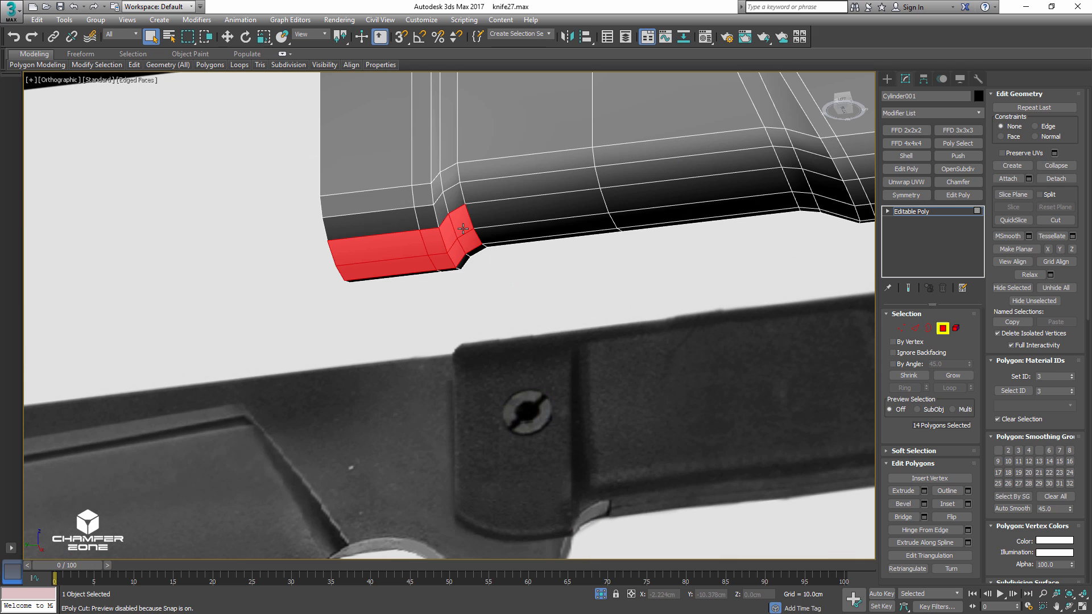
scroll(468, 236, down, 3)
alt+middle_drag(469, 236, 497, 287)
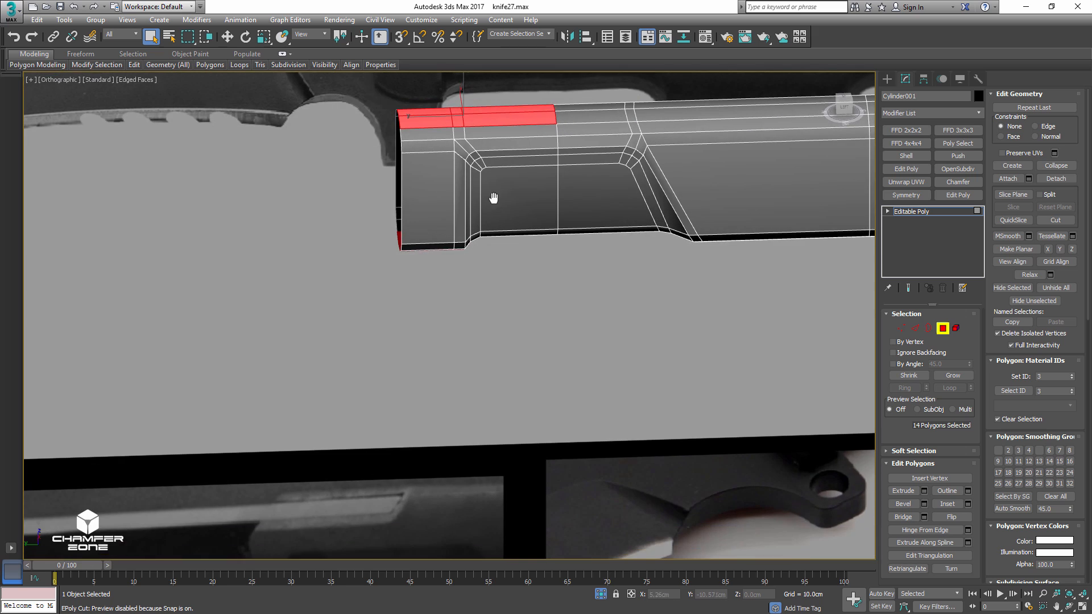
- Inset the selected upper and underside polygons slightly at the grip's front end
alt+middle_drag(494, 199, 544, 302)
scroll(503, 250, up, 3)
key(i)
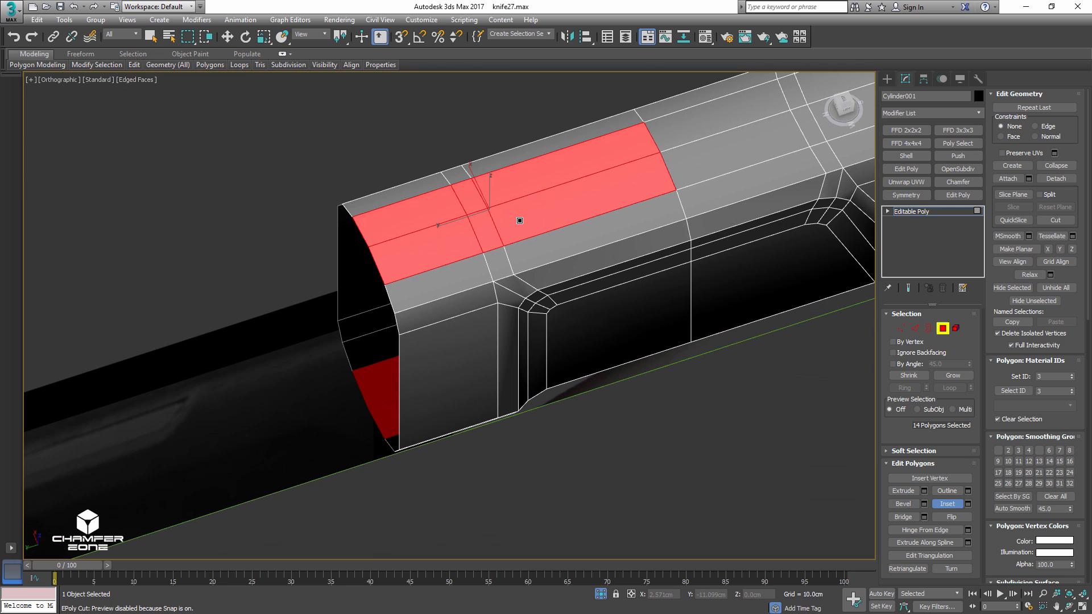
drag(519, 221, 524, 227)
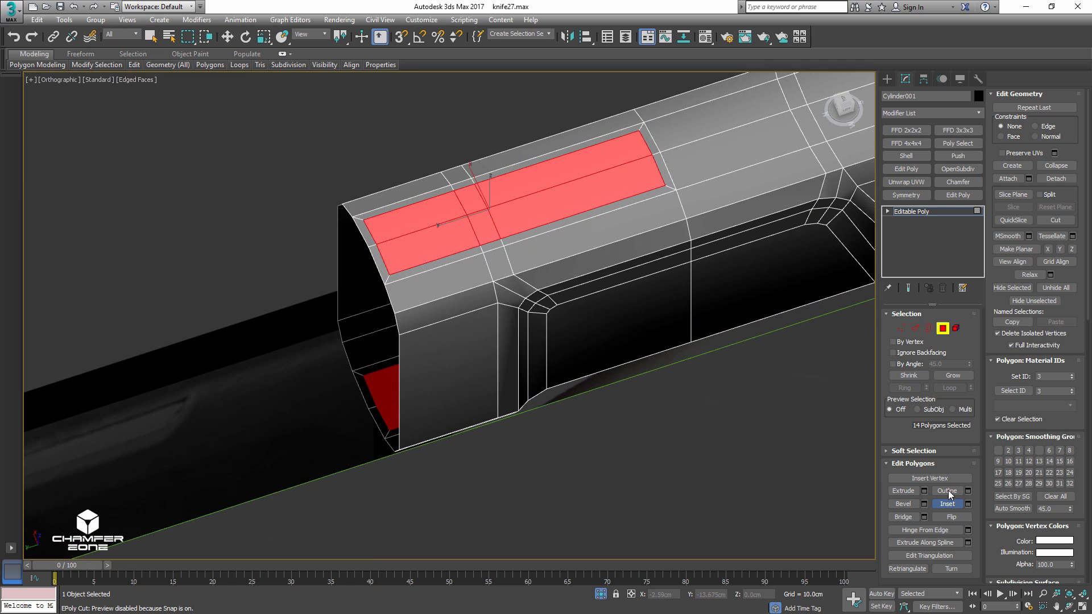
- Convert the inset polygons to vertices and scale them inward across the width to slightly more than the blade's thickness
alt+middle_drag(592, 355, 561, 275)
key(t)
scroll(439, 345, up, 5)
scroll(481, 285, up, 6)
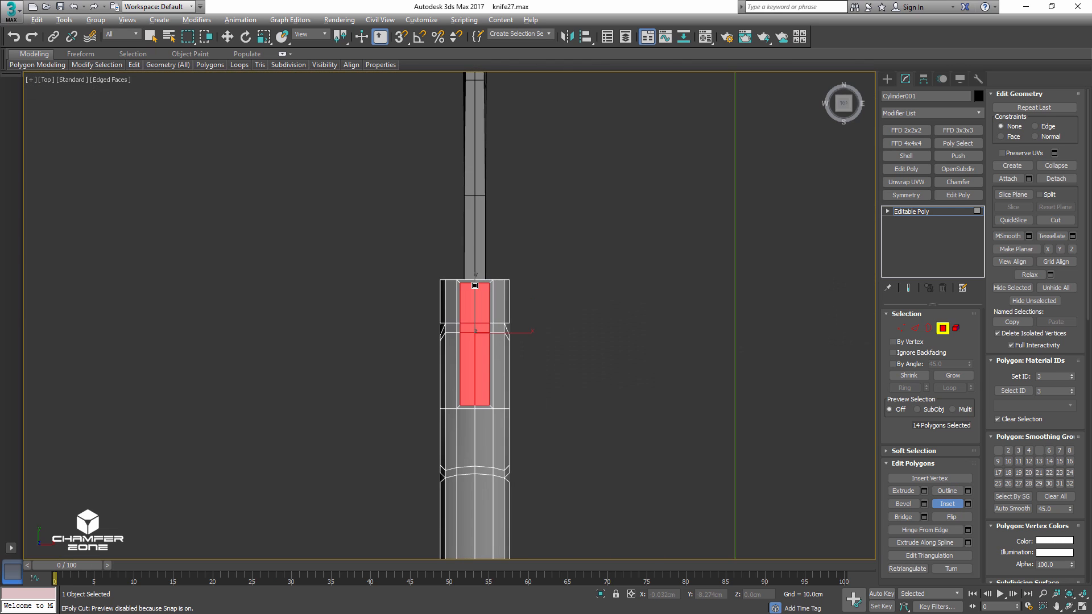
middle_drag(481, 373, 498, 288)
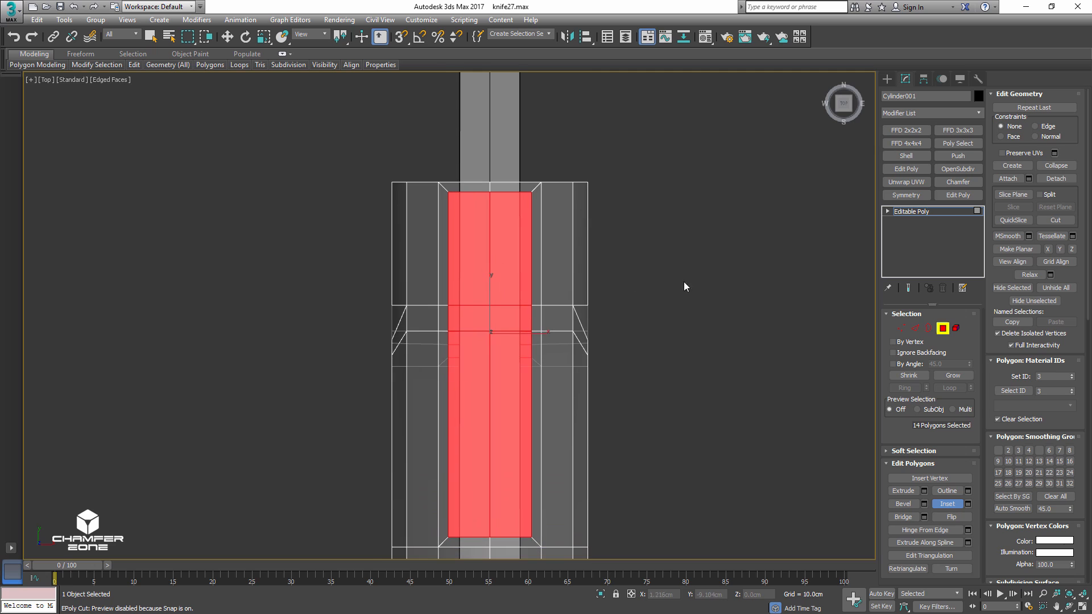
ctrl+click(901, 328)
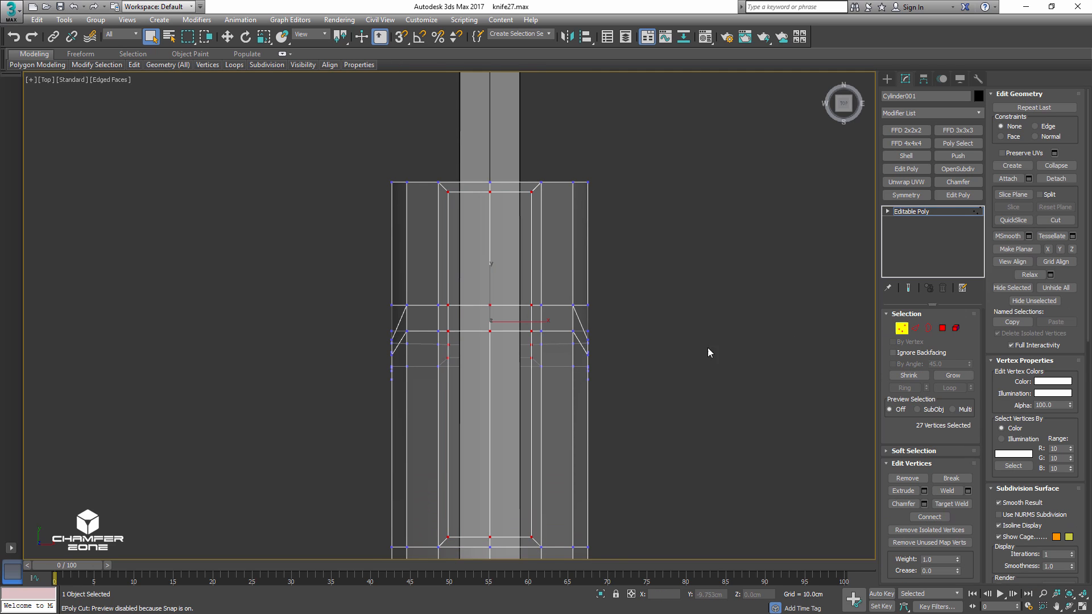
middle_drag(576, 360, 623, 300)
key(r)
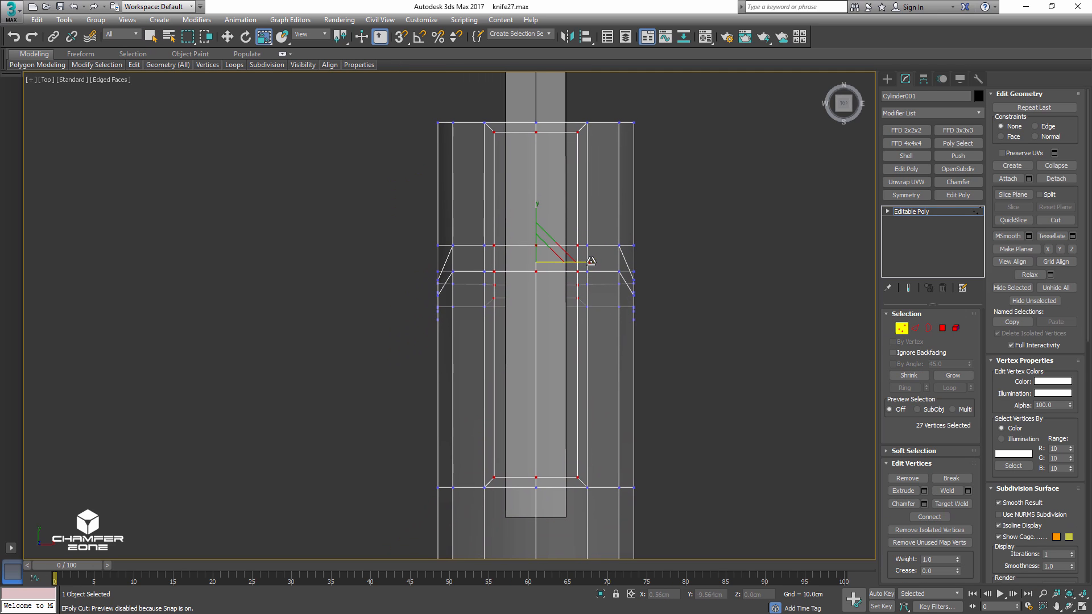
drag(591, 262, 577, 261)
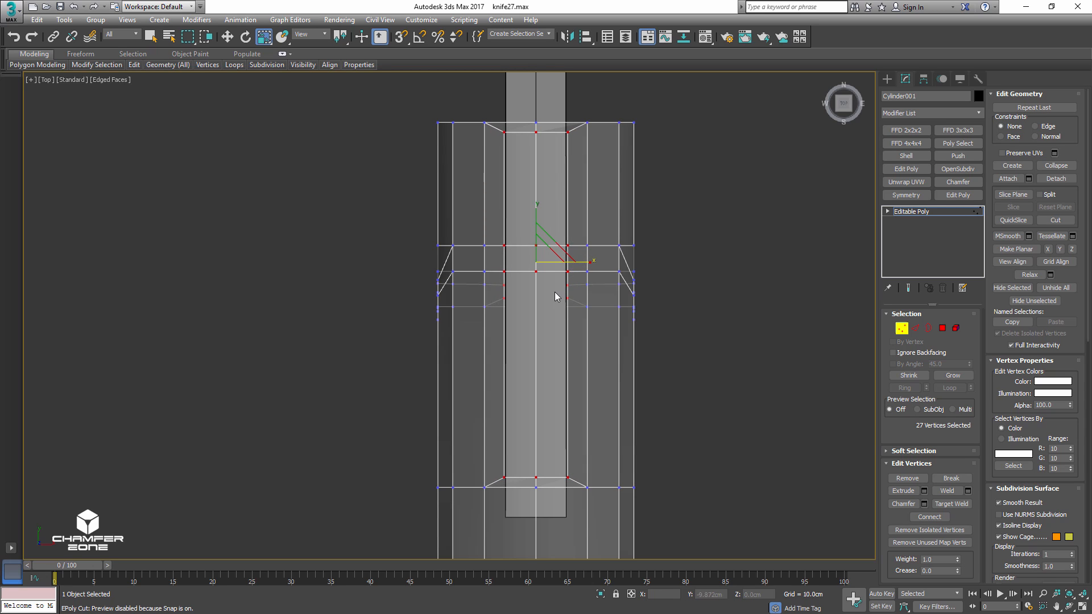
scroll(545, 267, up, 8)
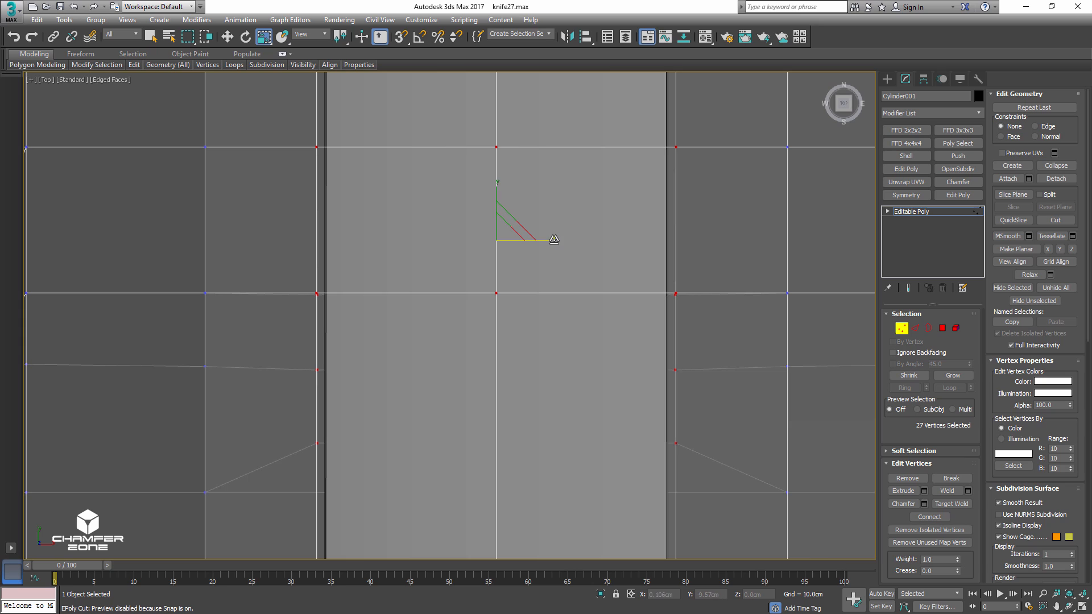
drag(552, 239, 715, 279)
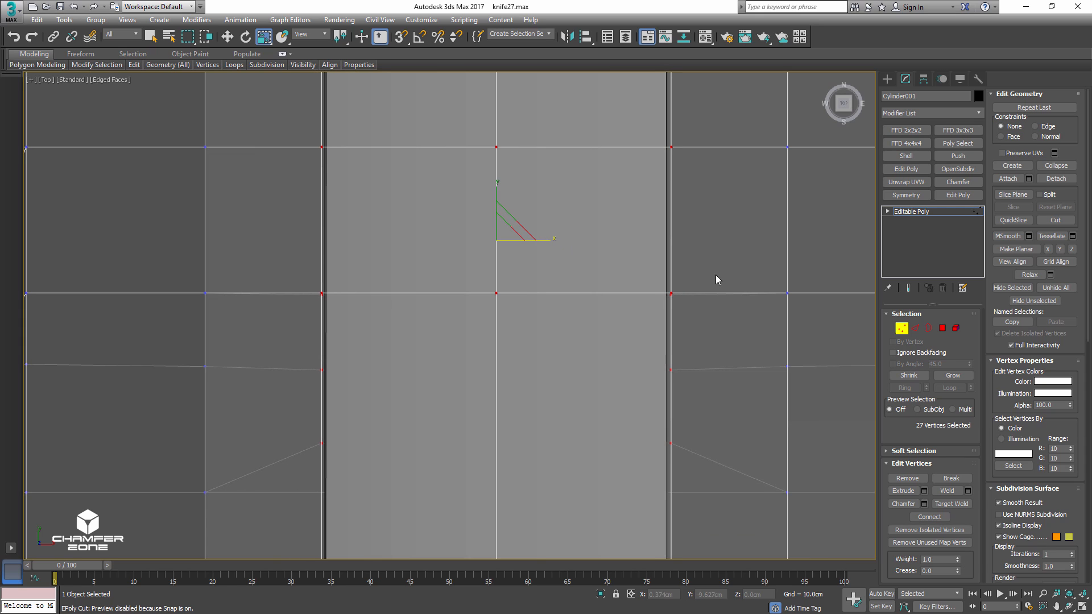
- Delete the inset polygons on the grip's upper side and underside to open the blade slot
scroll(668, 294, down, 3)
alt+middle_drag(646, 288, 605, 305)
key(4)
scroll(670, 313, down, 4)
key(ctrl+d)
scroll(605, 305, up, 2)
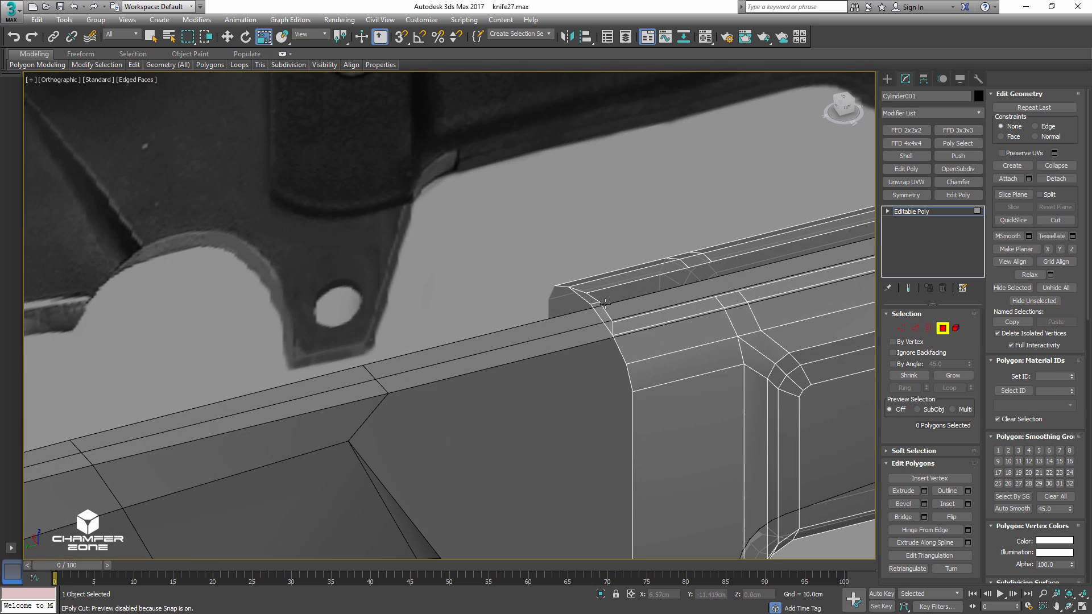
- Select the four narrow polygons closing the slot at the grip's front end and delete them
key(q)
click(601, 315)
ctrl+click(587, 295)
scroll(594, 279, down, 3)
alt+middle_drag(602, 256, 614, 381)
key(F3)
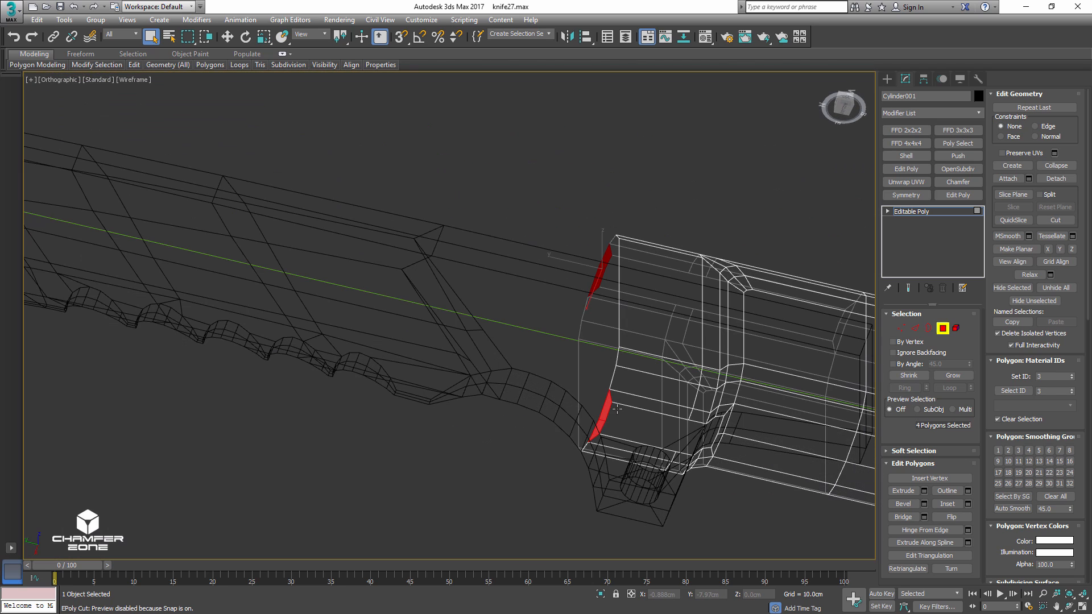
key(Delete)
- Restore the shaded view and isolate the grip from the blade and reference image
scroll(642, 369, down, 3)
alt+middle_drag(642, 369, 617, 483)
key(F3)
mouse_move(569, 341)
alt+middle_down()
mouse_move(537, 377)
mouse_move(336, 324)
alt+middle_up()
key(alt+q)
scroll(484, 335, up, 4)
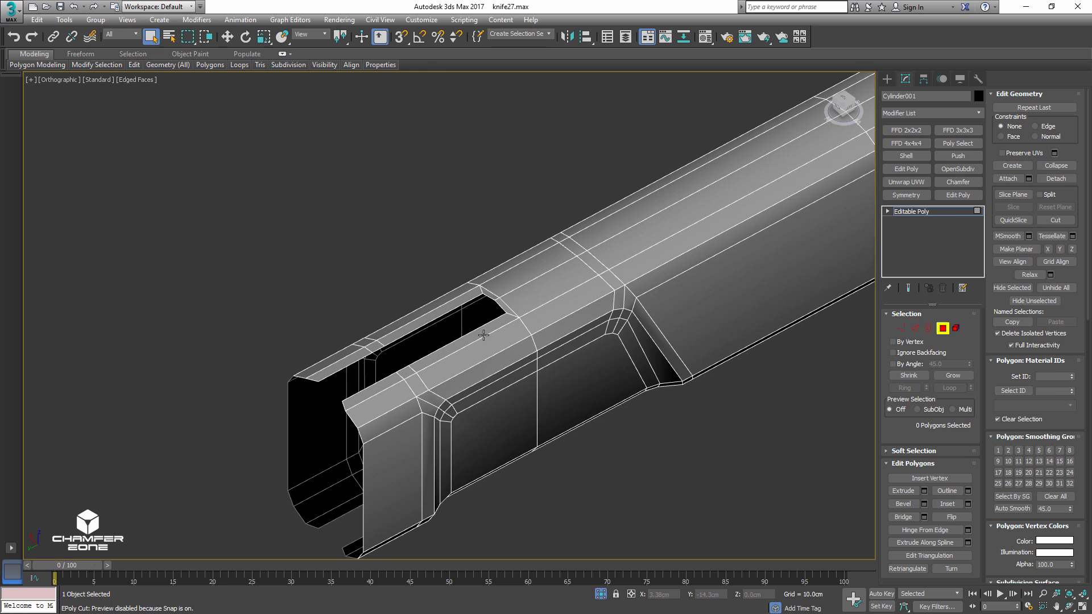
- Bridge the upper and lower slot edges at the grip's front end on both sides to form inner walls
key(2)
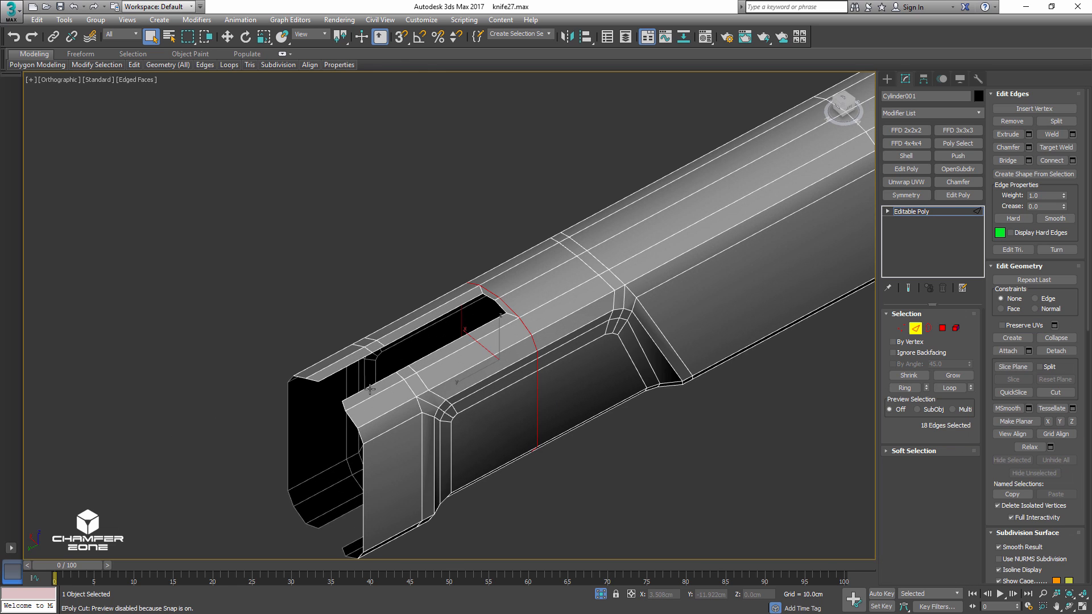
click(370, 387)
alt+middle_drag(395, 394, 524, 342)
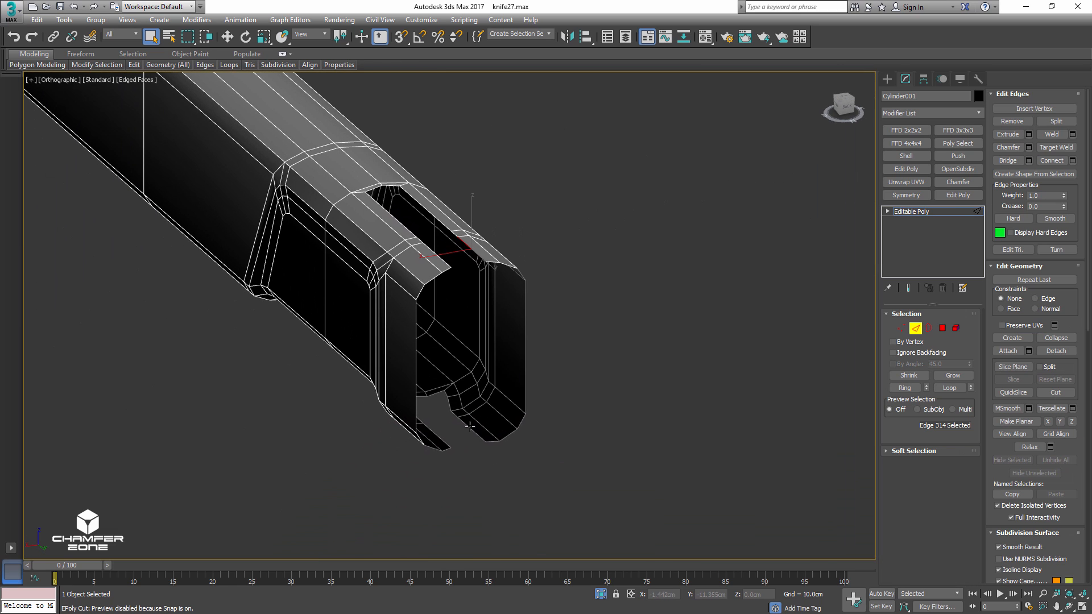
click(999, 164)
alt+middle_drag(484, 353, 336, 376)
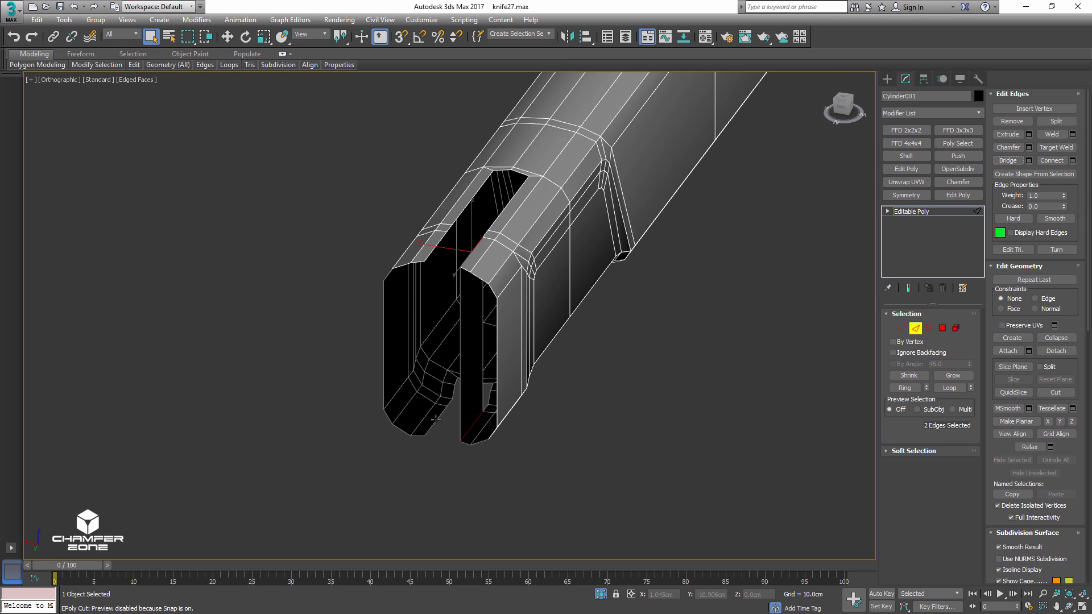
click(436, 420)
ctrl+click(435, 249)
alt+middle_drag(434, 415, 519, 288)
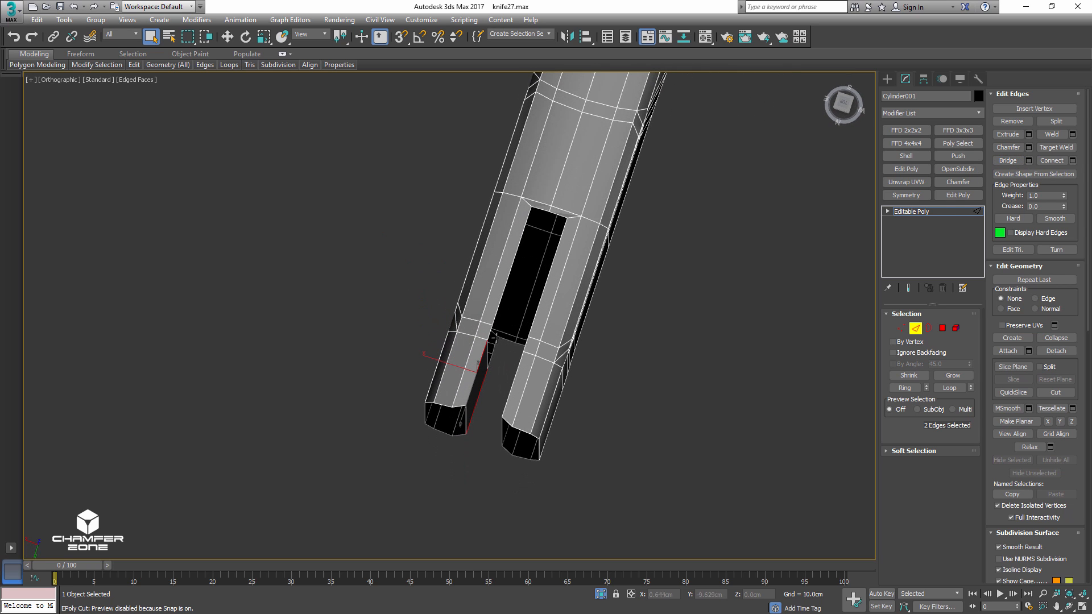
- Select the open border of the blade slot in the grip and cap it
key(3)
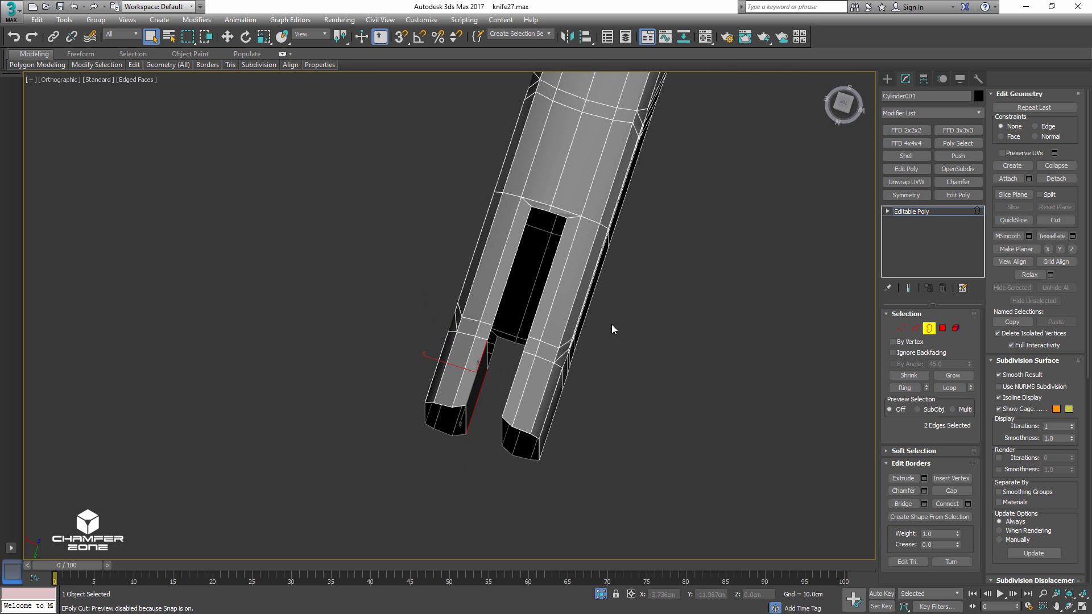
click(499, 308)
alt+middle_drag(517, 379, 516, 382)
key(alt+p)
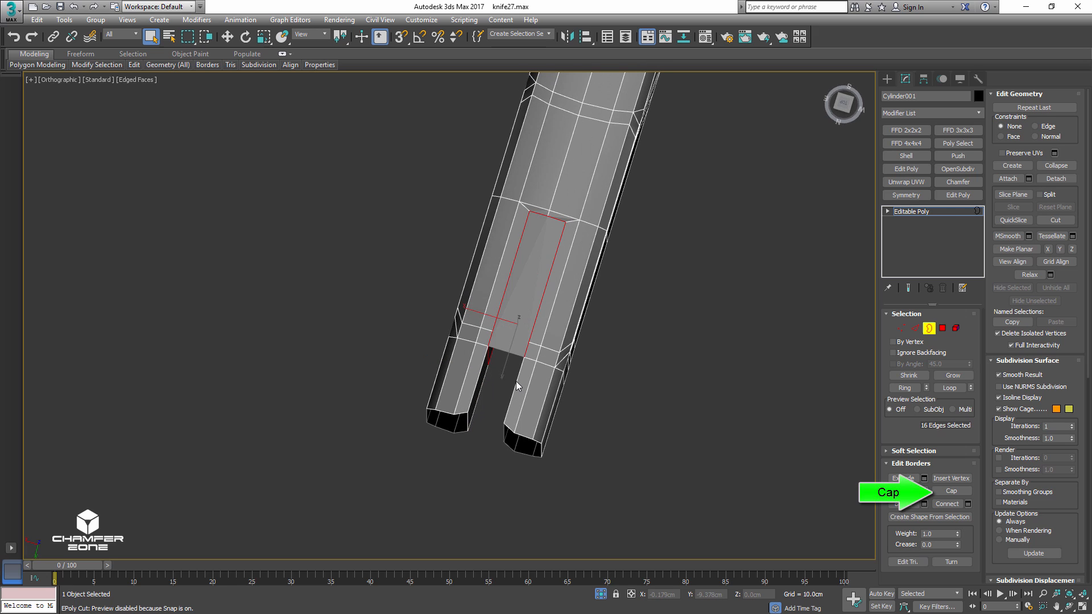
scroll(502, 367, up, 3)
- Connect the upper and lower corner vertices along one side of the slot's new cap with an edge
key(1)
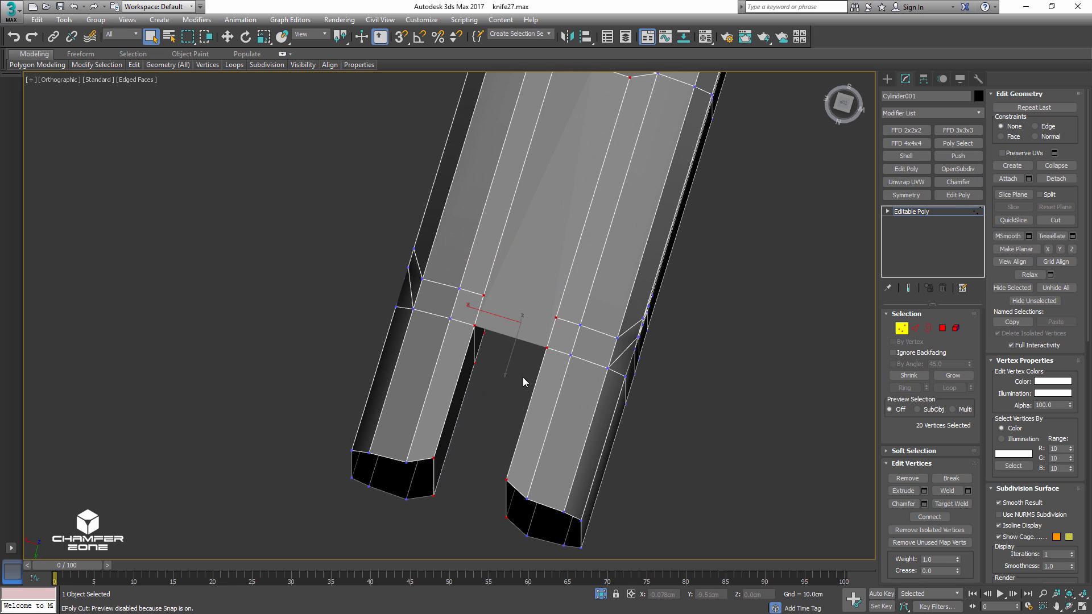
key(F3)
click(500, 302)
alt+middle_drag(500, 302, 512, 345)
mouse_move(566, 229)
alt+middle_down()
mouse_move(561, 251)
mouse_move(595, 252)
alt+middle_up()
key(F3)
click(937, 518)
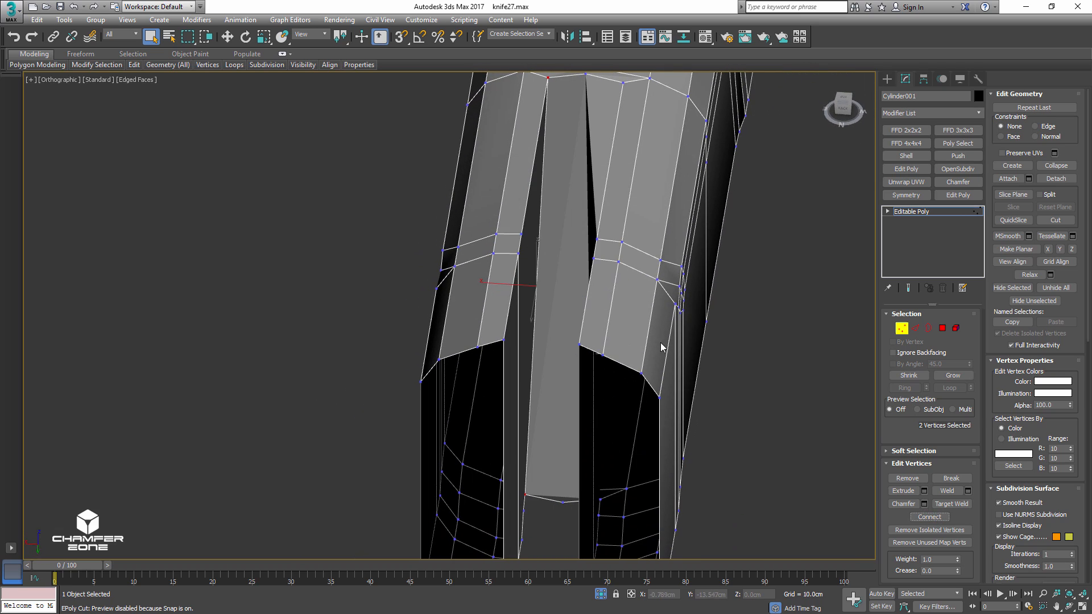
- Connect the matching upper and lower corner vertices along the opposite side of the slot's cap
alt+middle_drag(644, 327, 663, 332)
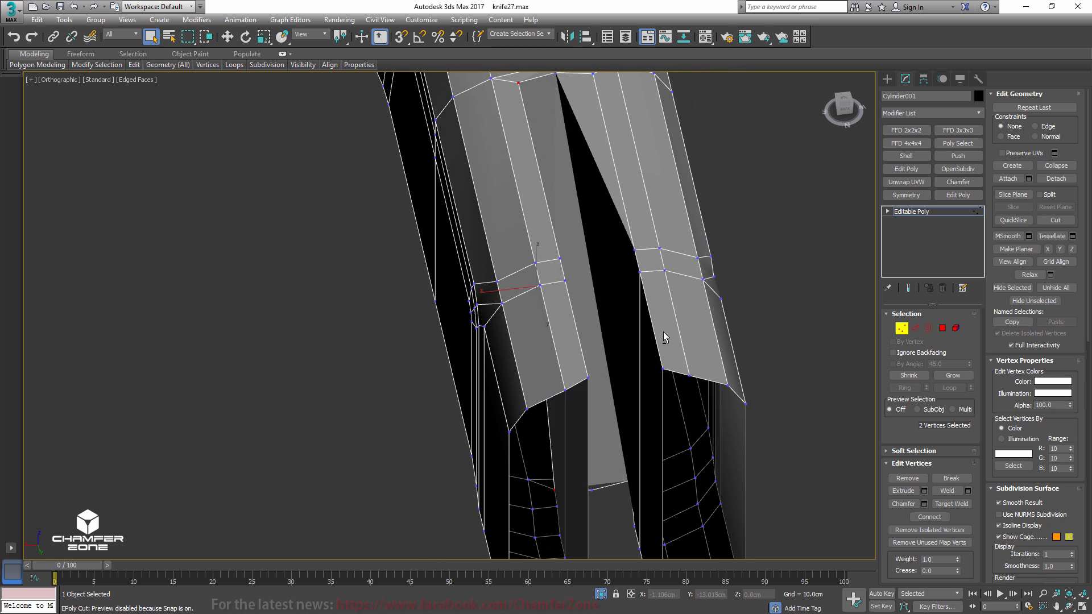
click(592, 74)
key(F3)
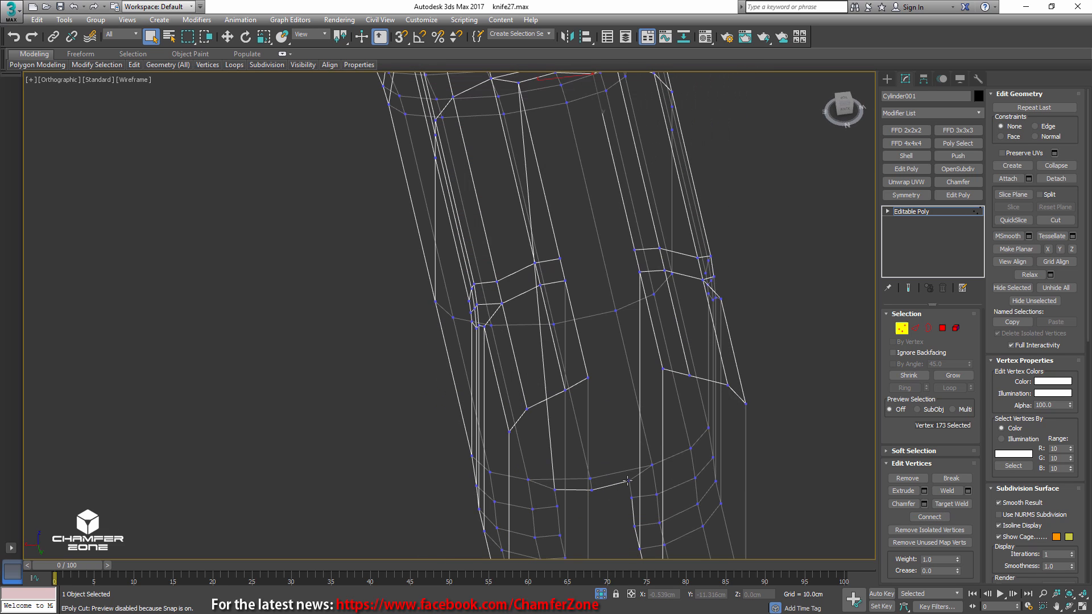
click(918, 513)
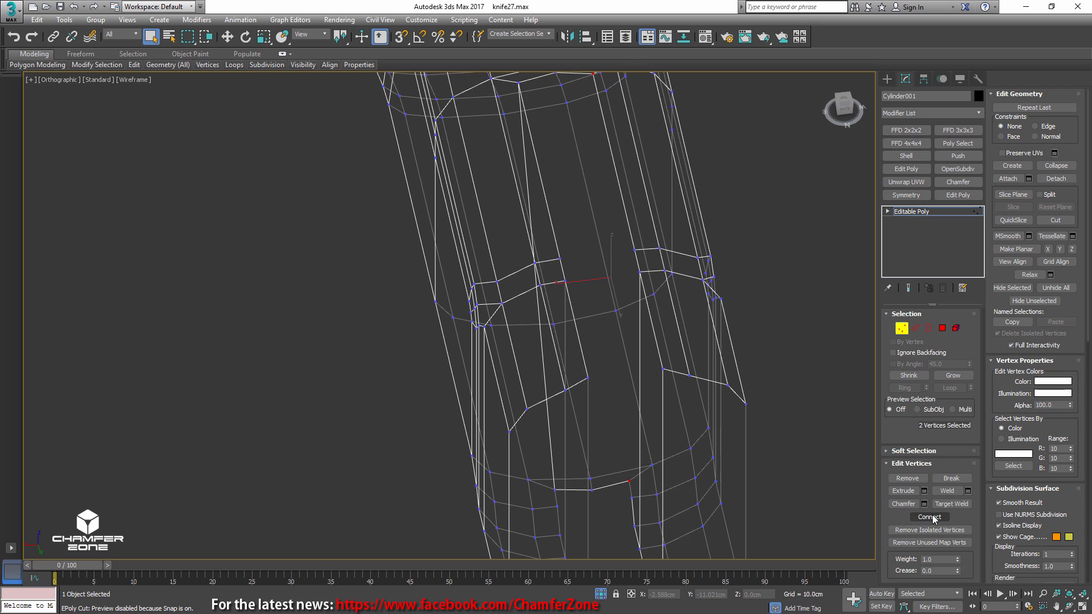
key(F3)
- Connect the centre vertices at the upper and lower ends of the slot's end wall, and leave vertex editing
alt+middle_drag(785, 448, 692, 377)
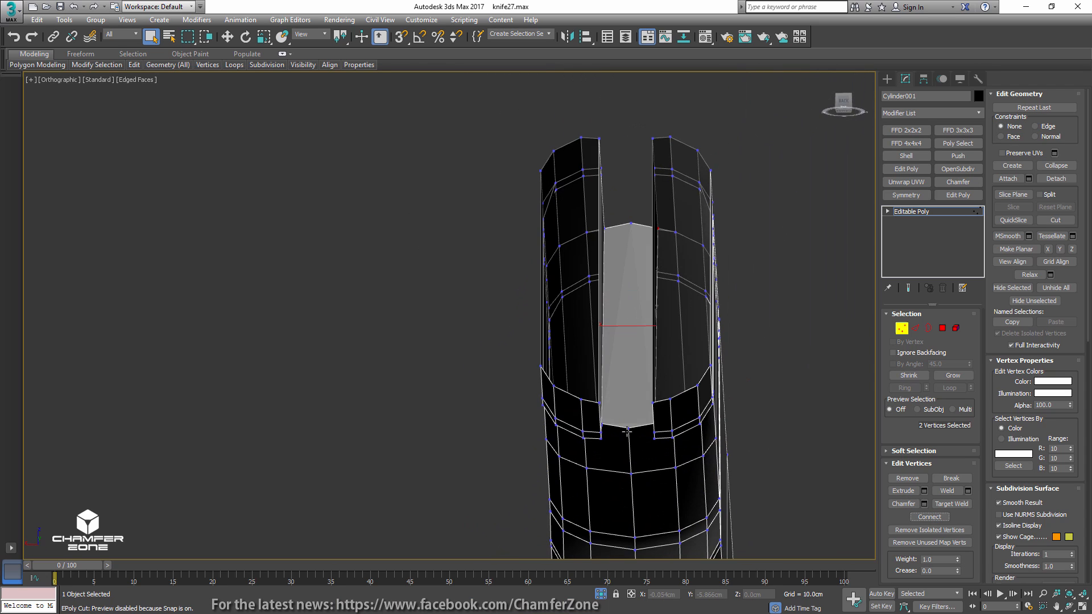
alt+middle_drag(628, 403, 664, 146)
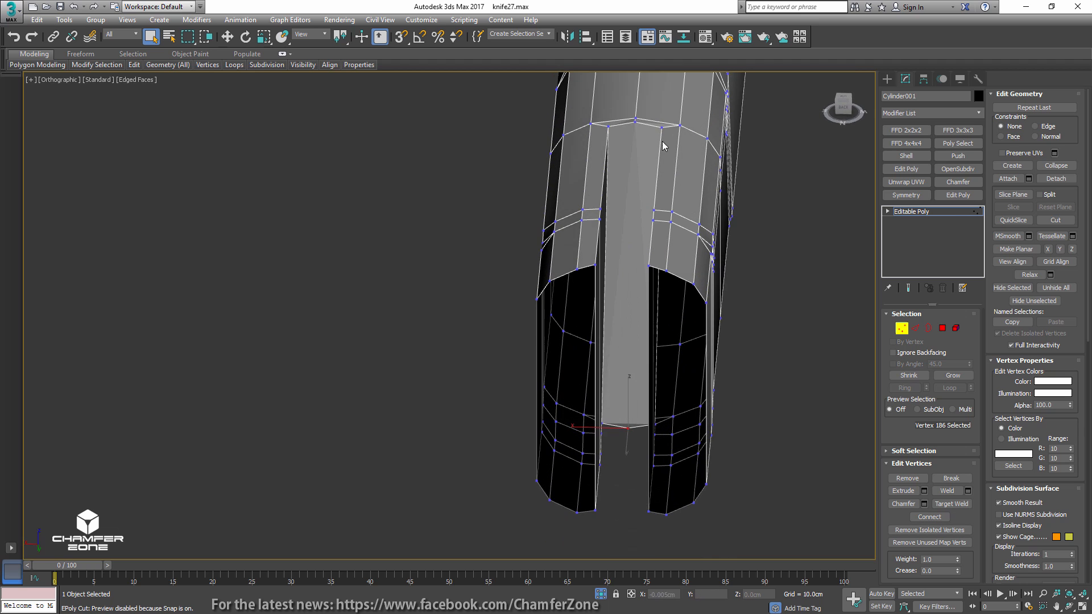
ctrl+click(636, 121)
key(ctrl+shift+e)
key(1)
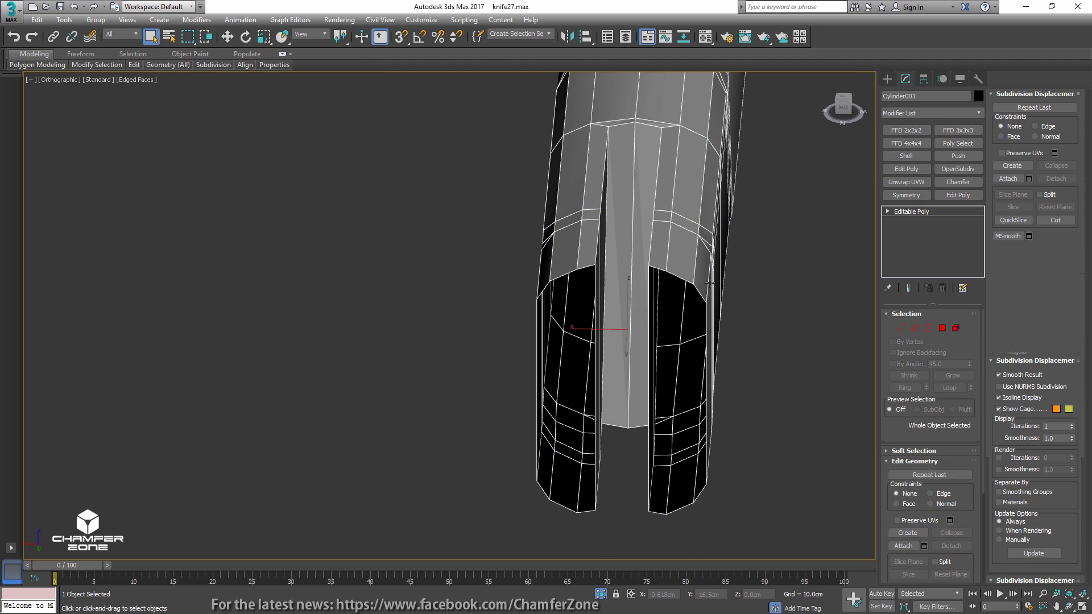
alt+middle_drag(672, 273, 534, 272)
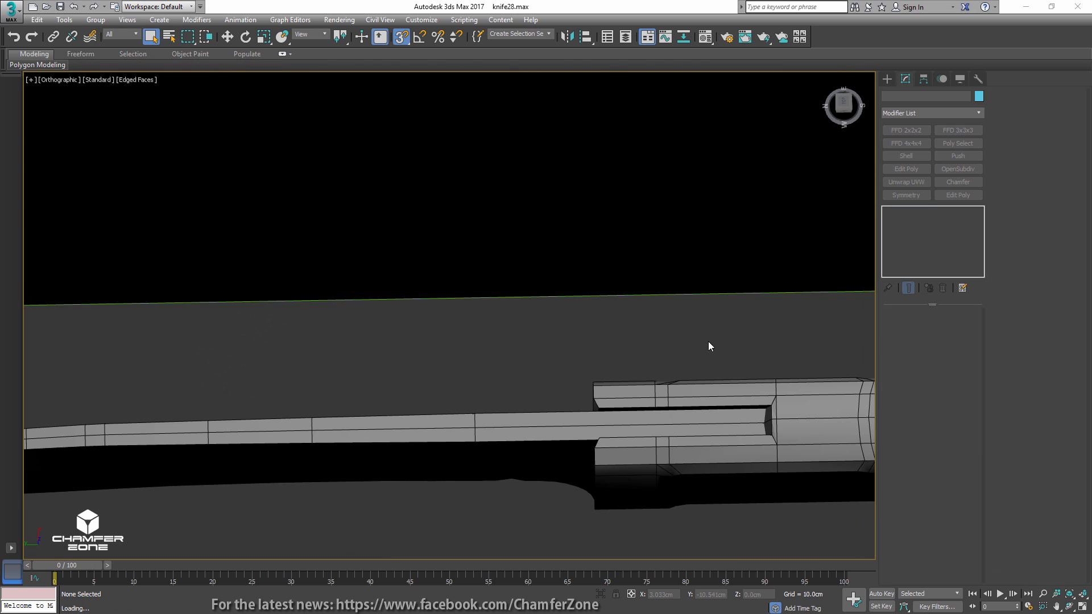
- Select the grip's recessed side panel polygons and grow the selection once to include the surrounding ring
alt+middle_drag(680, 357, 681, 299)
middle_drag(611, 262, 399, 346)
click(542, 403)
alt+middle_drag(543, 403, 545, 275)
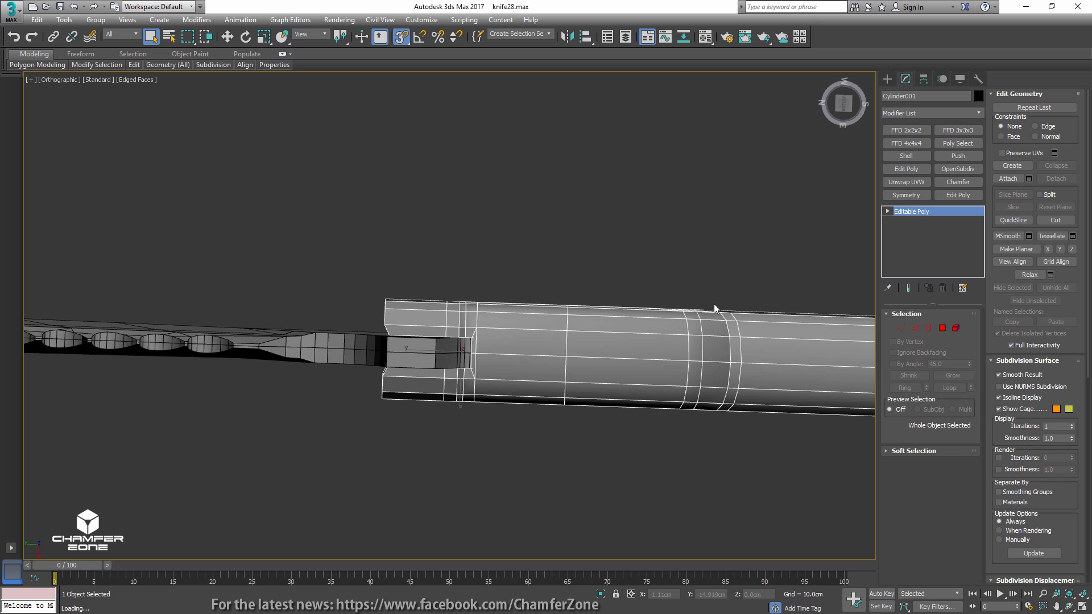
alt+middle_drag(714, 303, 703, 382)
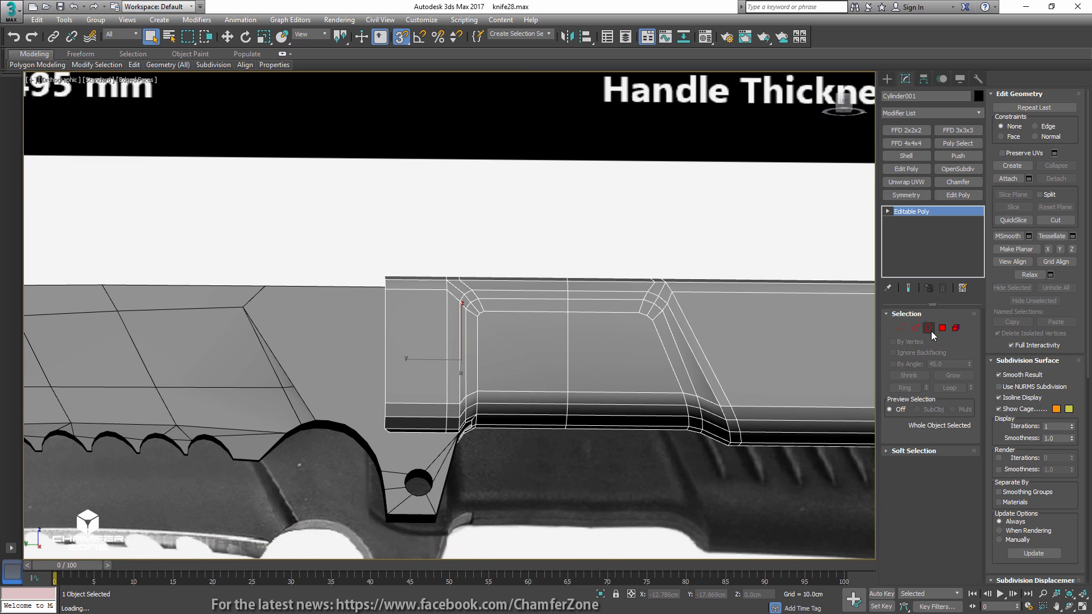
click(943, 329)
click(596, 382)
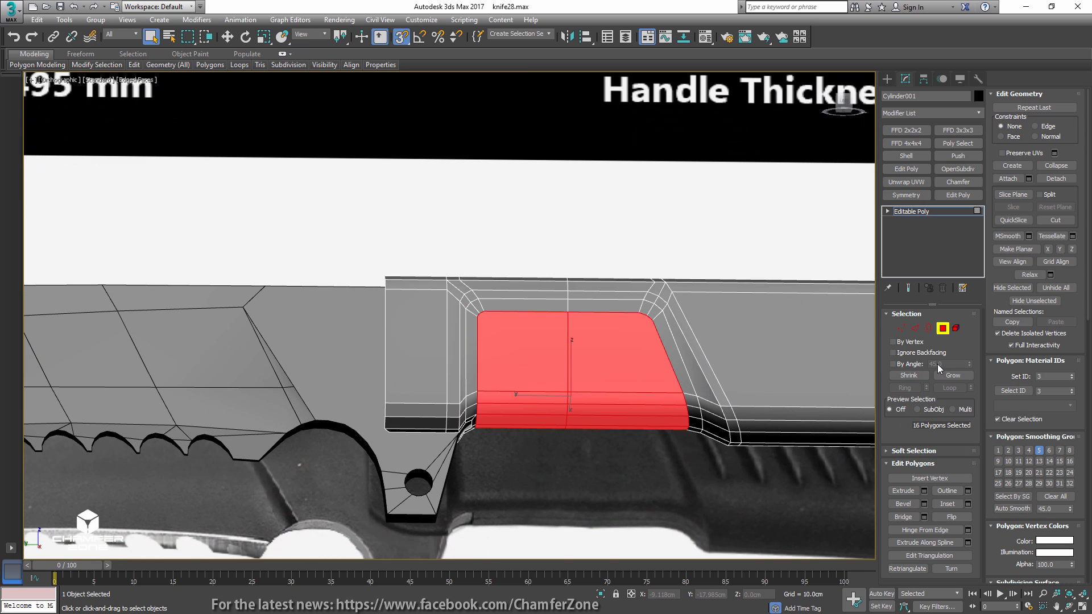
click(949, 376)
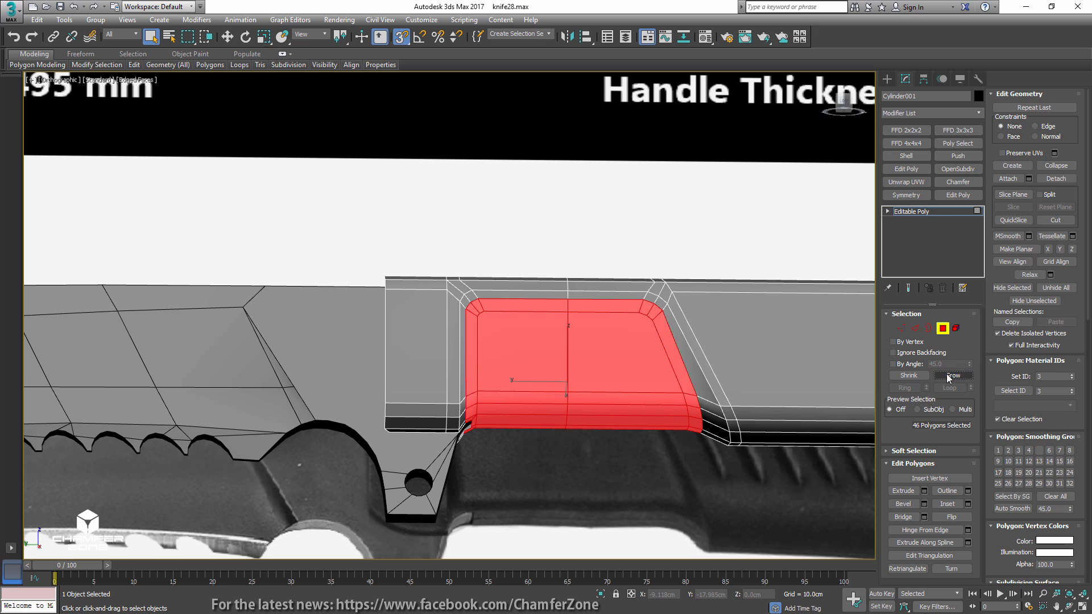
- Convert the panel selection to vertices, exclude those on the slot's end wall, and apply an FFD 2x2x2 modifier
ctrl+click(902, 329)
scroll(469, 405, up, 5)
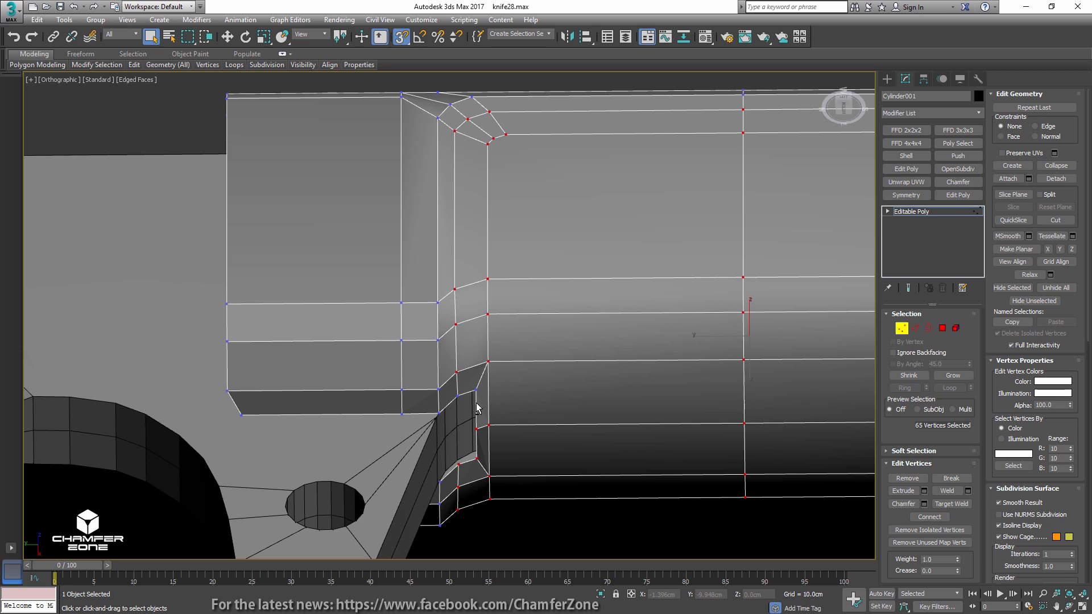
alt+middle_drag(476, 429, 493, 376)
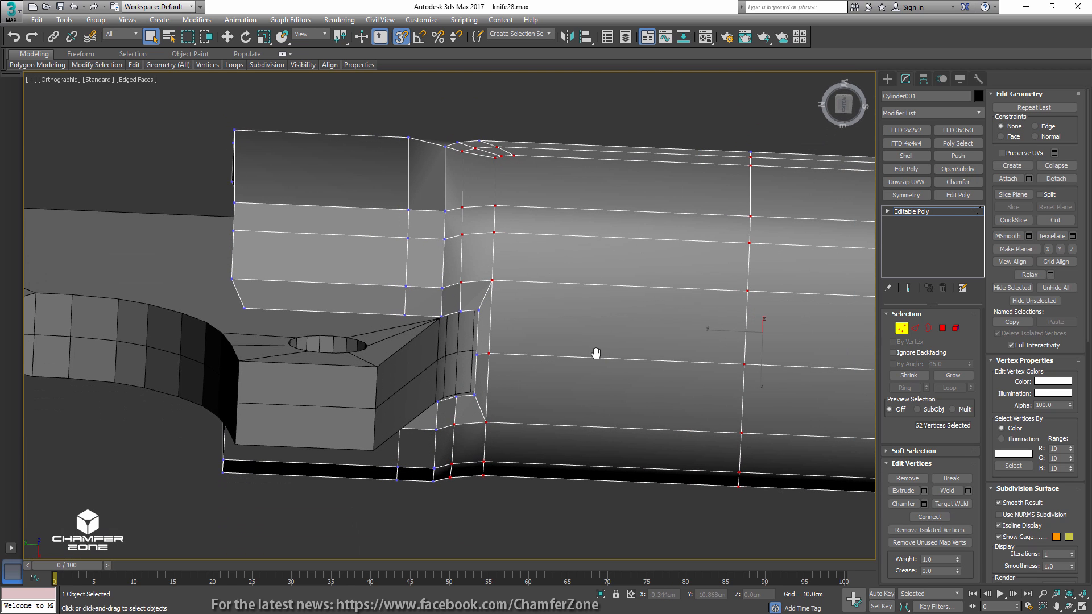
middle_drag(595, 353, 512, 318)
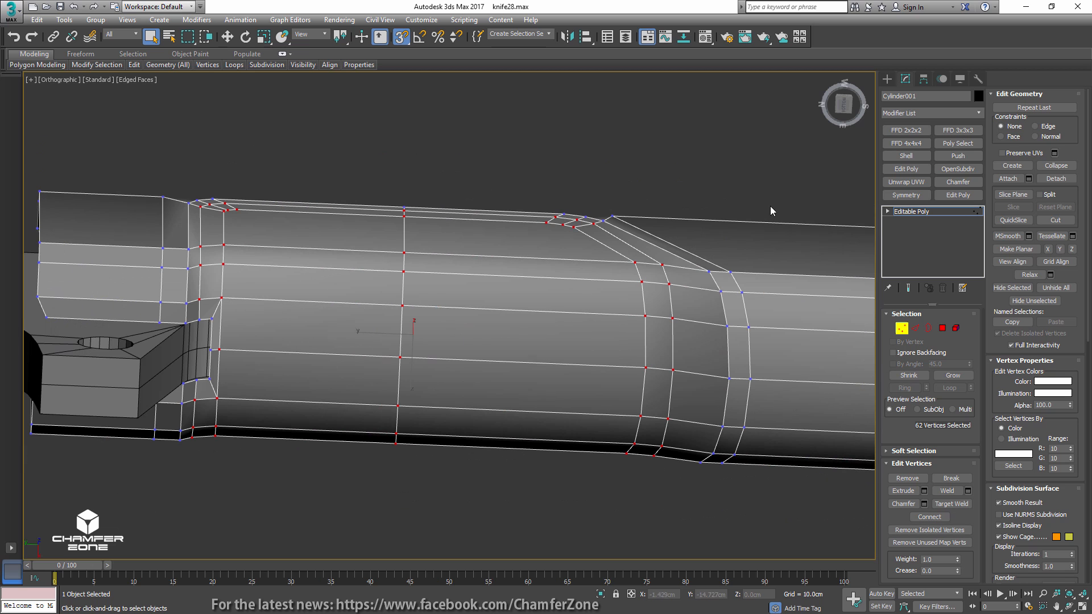
click(906, 130)
- Select the lattice's lower control points and scale them inward to about 71% along X
alt+middle_drag(727, 231, 869, 209)
click(899, 211)
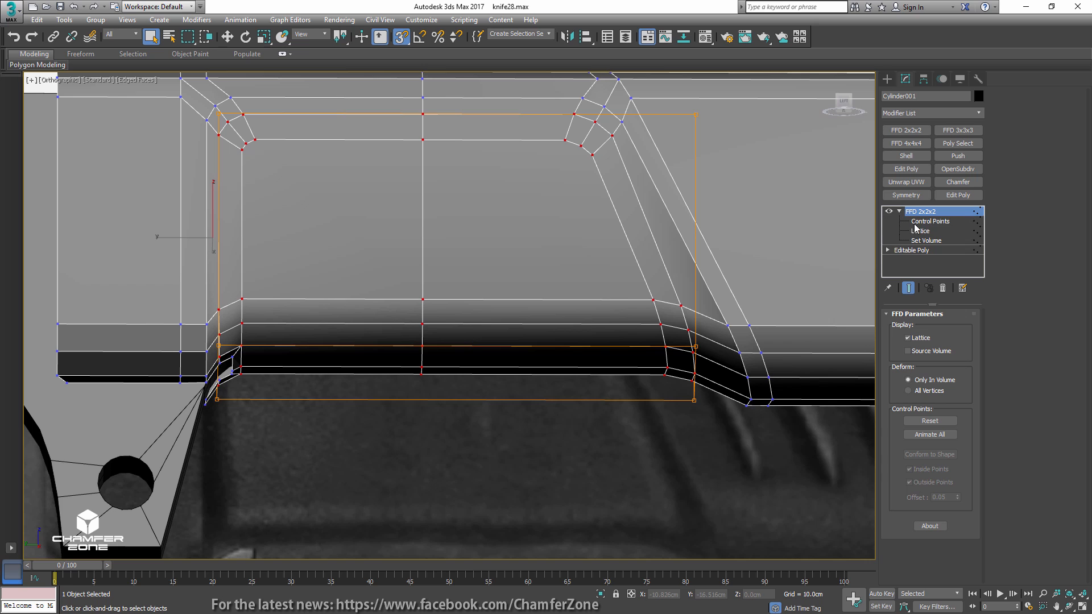
key(1)
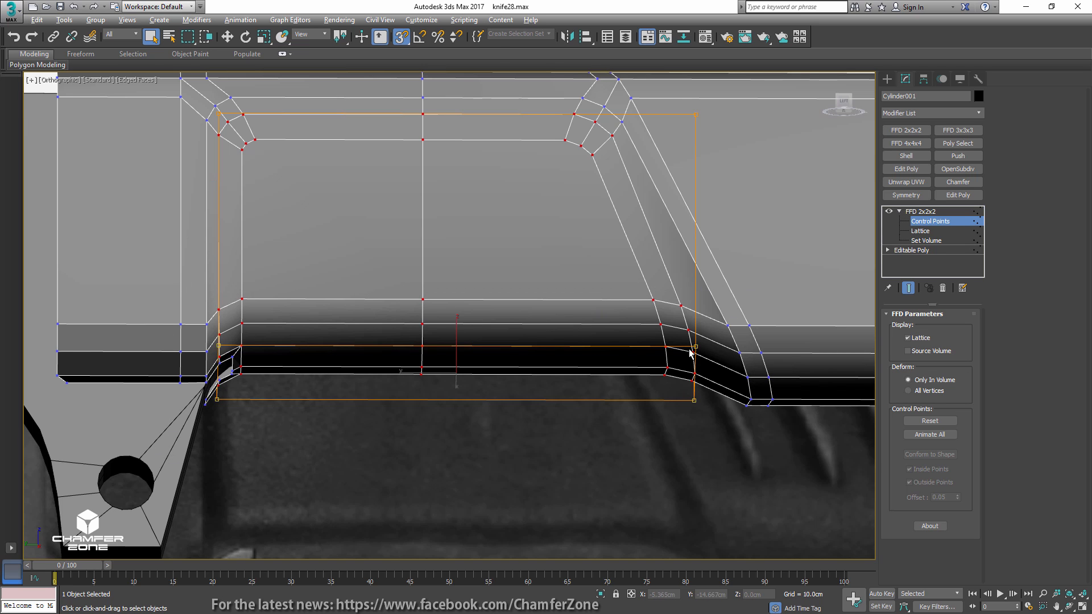
alt+middle_drag(690, 353, 463, 366)
key(r)
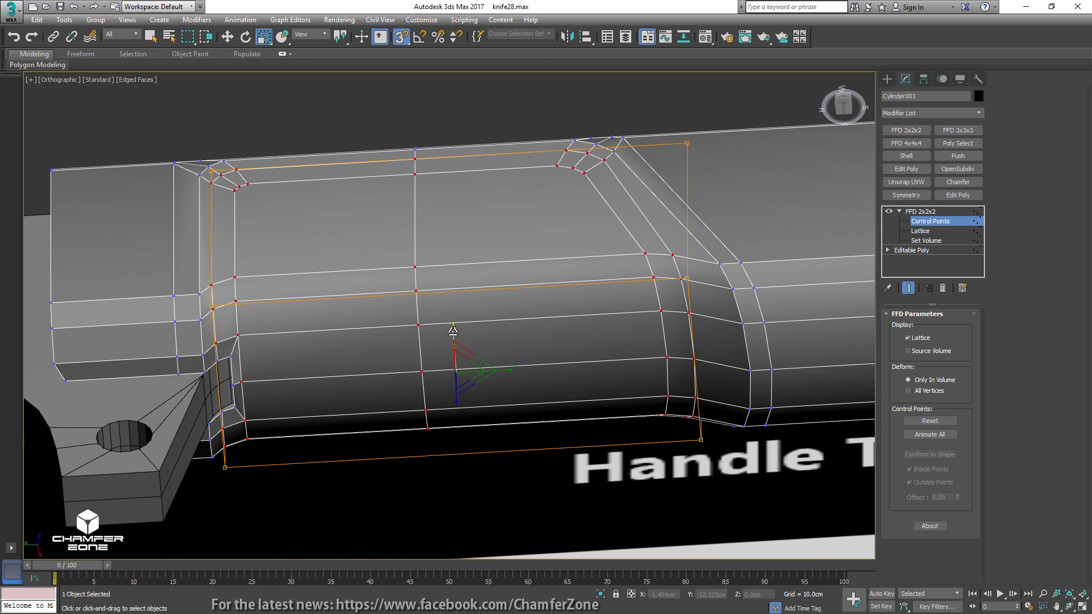
drag(452, 330, 459, 345)
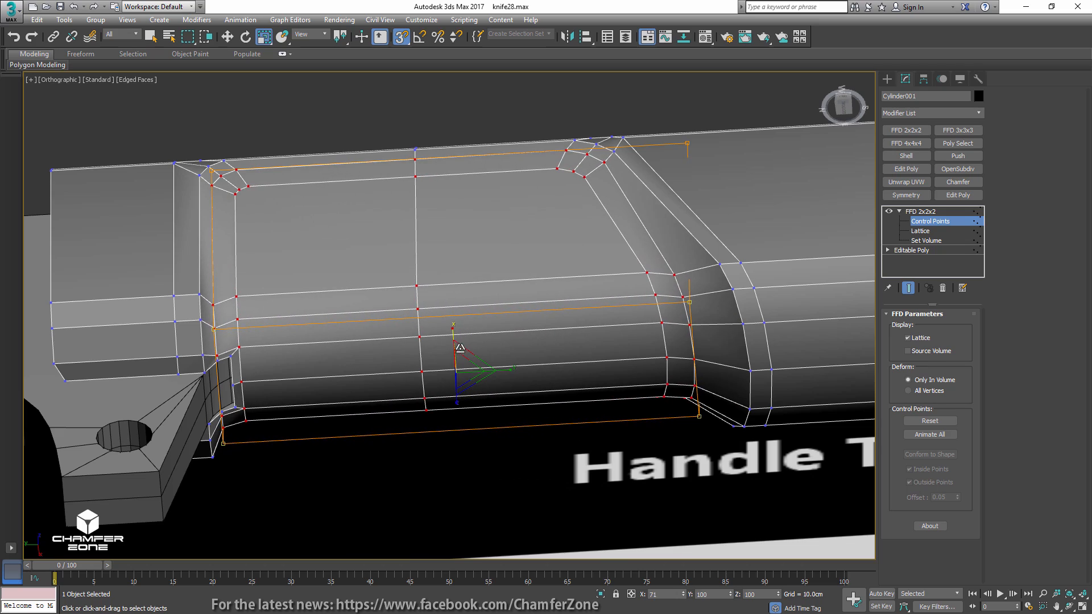
- Turn off snapping and move the lattice's lower rear control points slightly toward the rear of the grip
alt+middle_drag(460, 348, 390, 415)
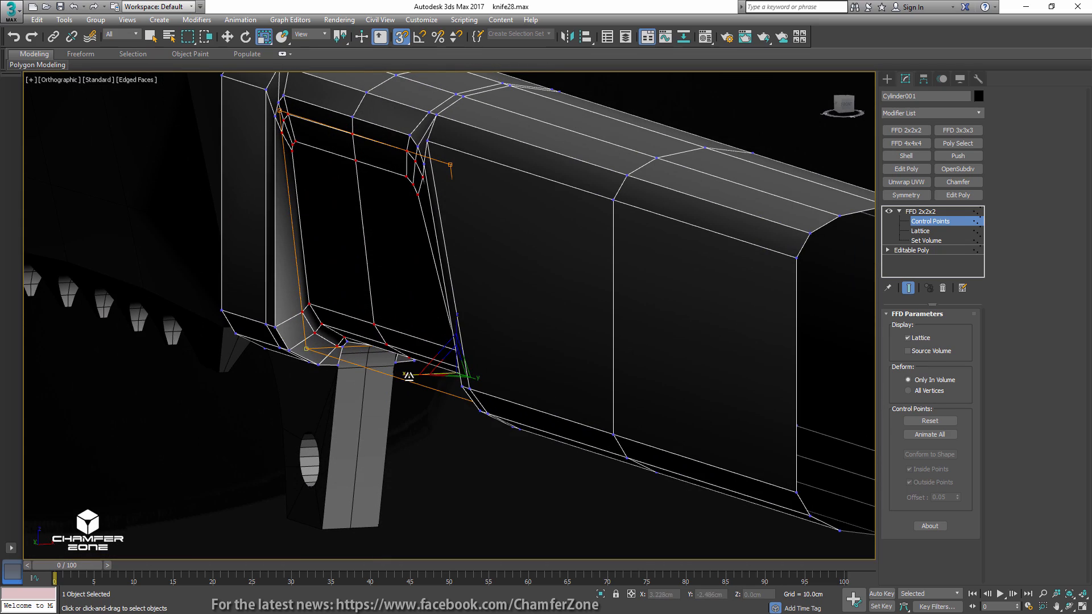
alt+middle_drag(408, 375, 537, 381)
drag(681, 335, 682, 333)
key(w)
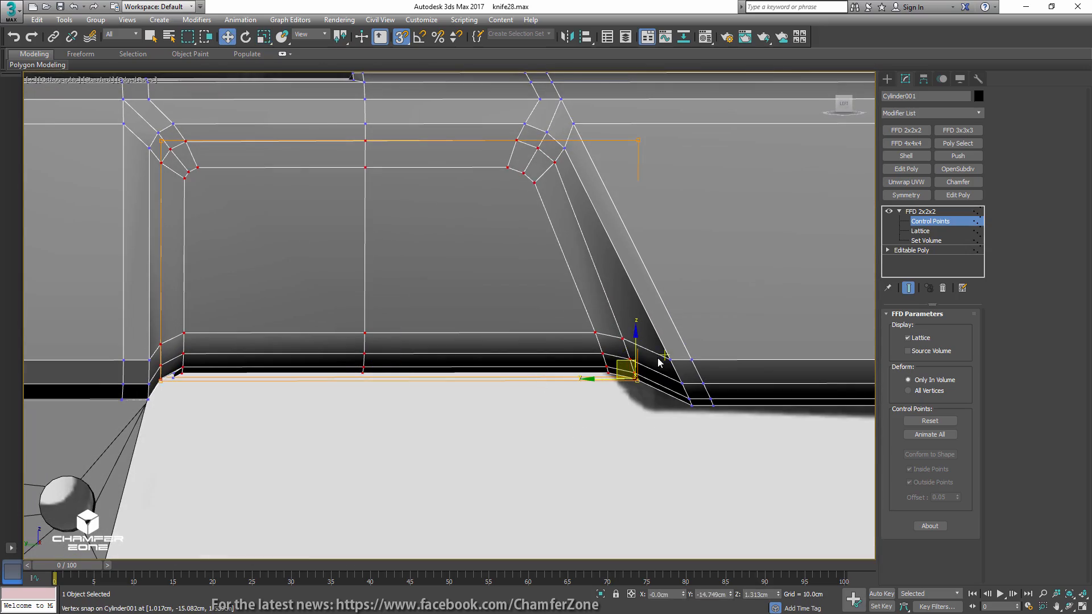
key(alt+x)
key(s)
drag(598, 383, 614, 384)
- Select the lattice's upper control points on both sides of the grip and scale them slightly along X
middle_drag(457, 289, 424, 339)
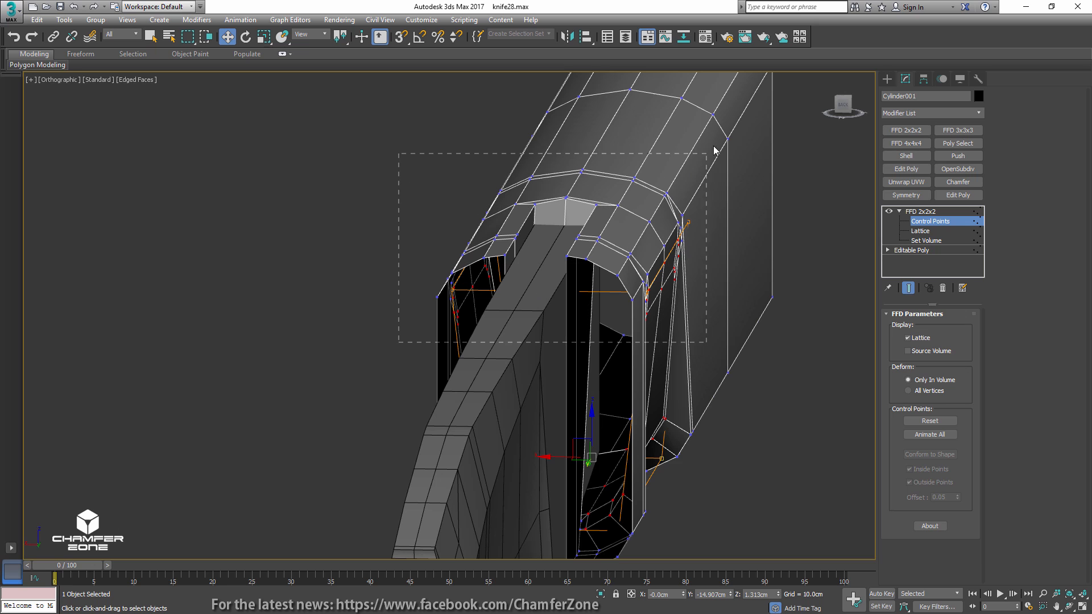
drag(714, 150, 724, 142)
scroll(634, 251, up, 5)
key(r)
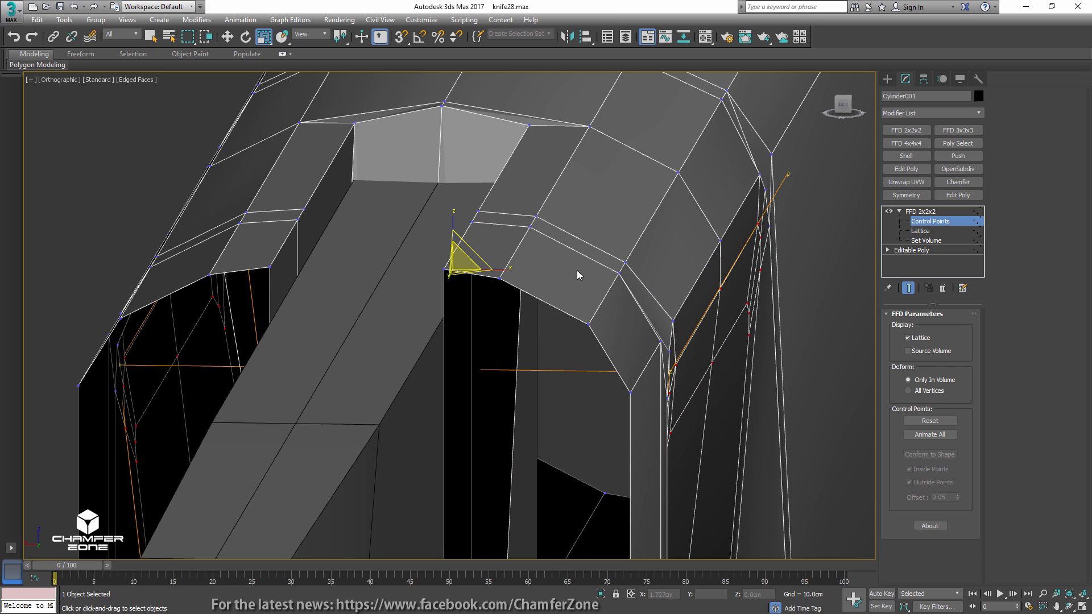
drag(511, 272, 508, 269)
- Collapse the FFD 2x2x2 modifier into the grip's editable poly
key(l)
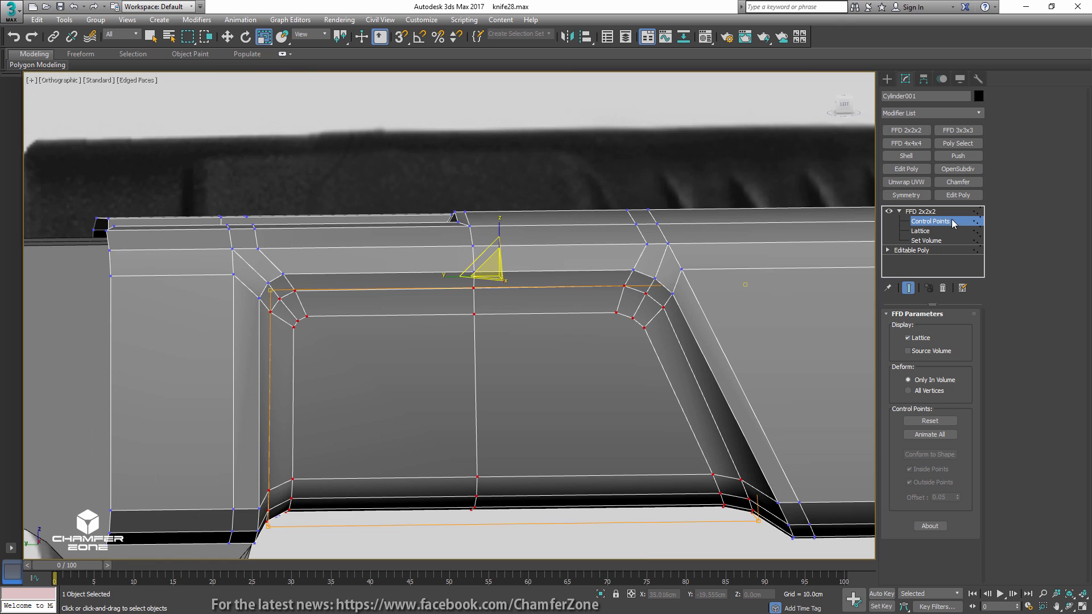
right_click(953, 223)
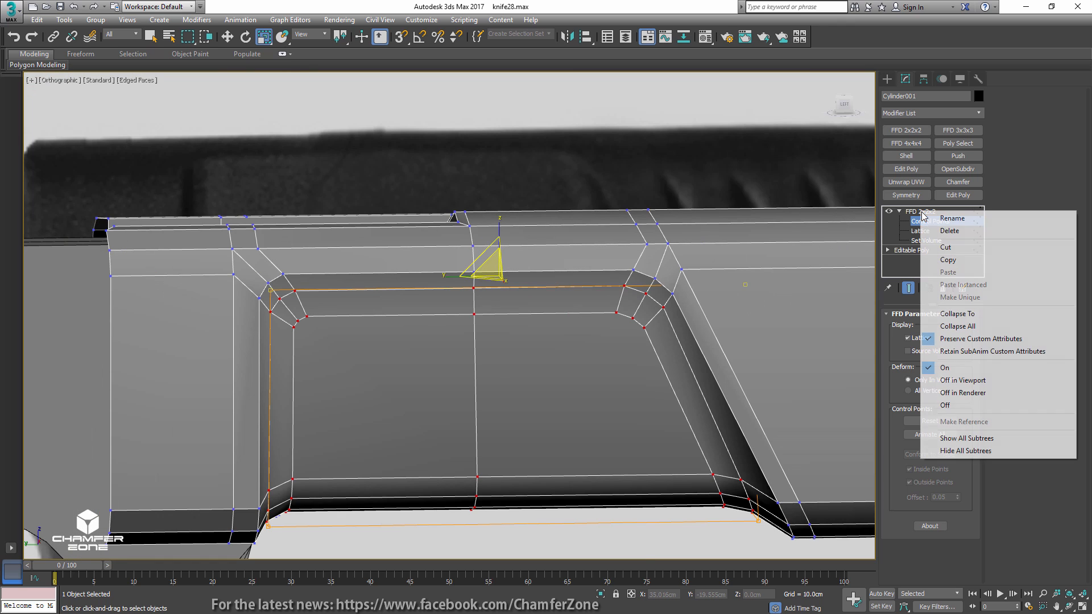
click(933, 312)
scroll(737, 251, down, 3)
scroll(737, 251, down, 3)
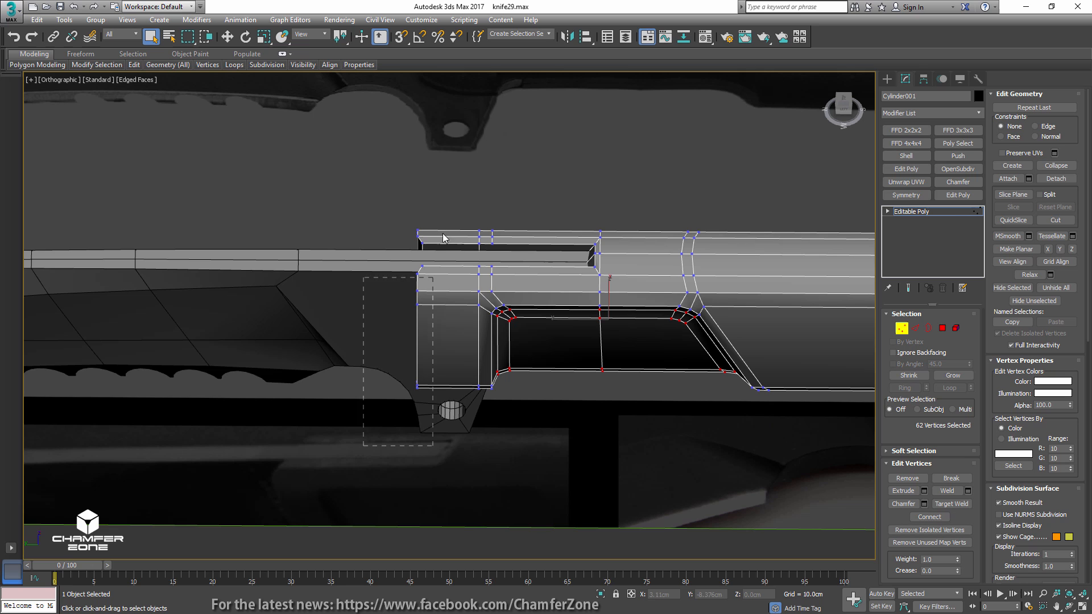
- Select all the vertices at the grip's front end and isolate the grip from the blade and reference image
drag(443, 234, 465, 192)
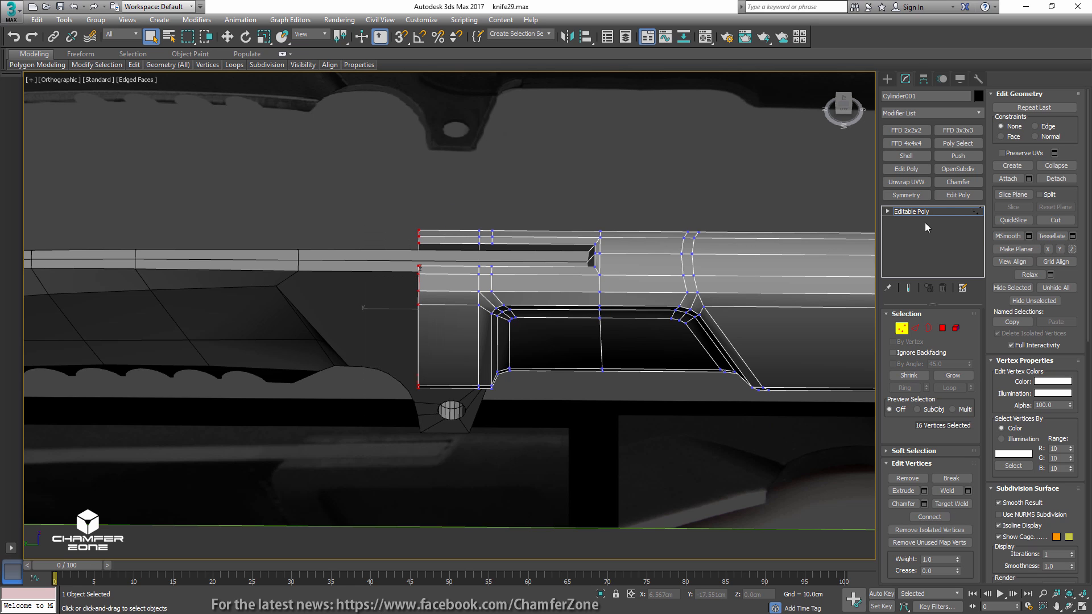
alt+middle_drag(625, 233, 491, 241)
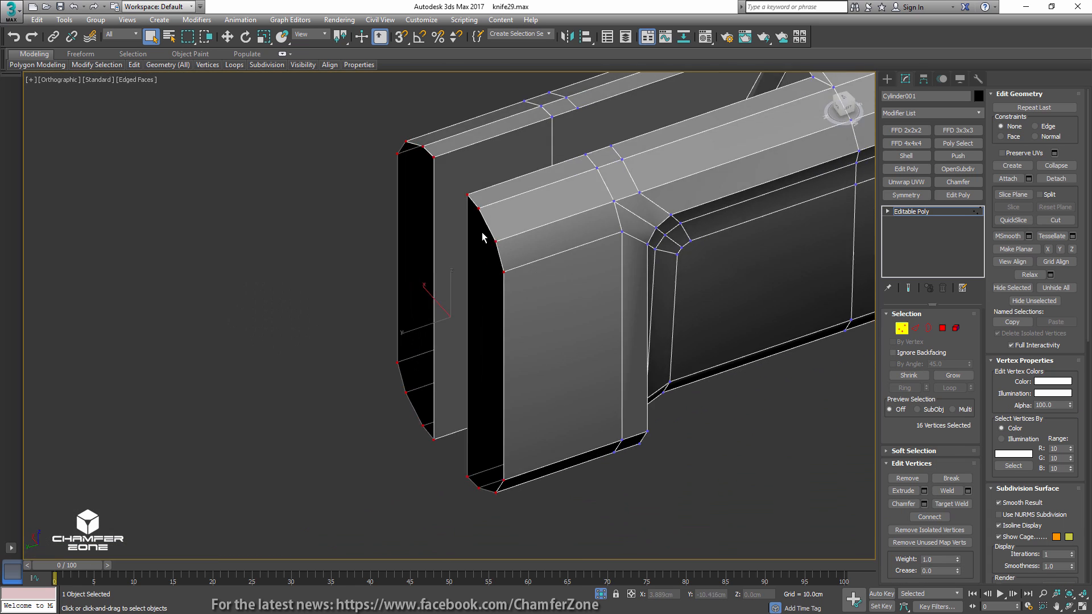
alt+middle_drag(478, 227, 548, 240)
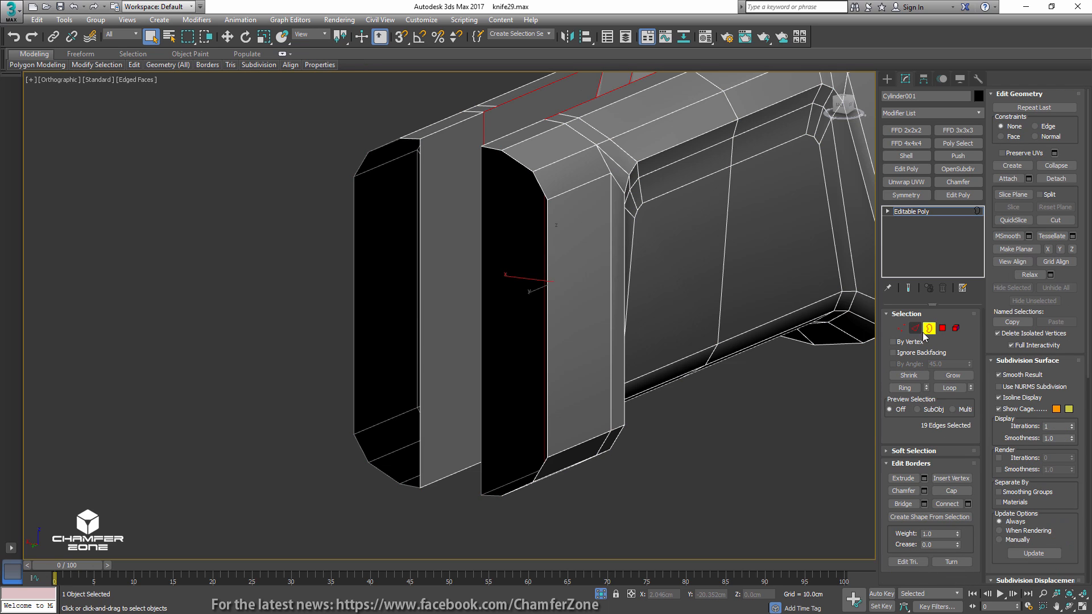
- Select the open borders at the front of both grip prongs and cap them
click(481, 263)
ctrl+click(419, 228)
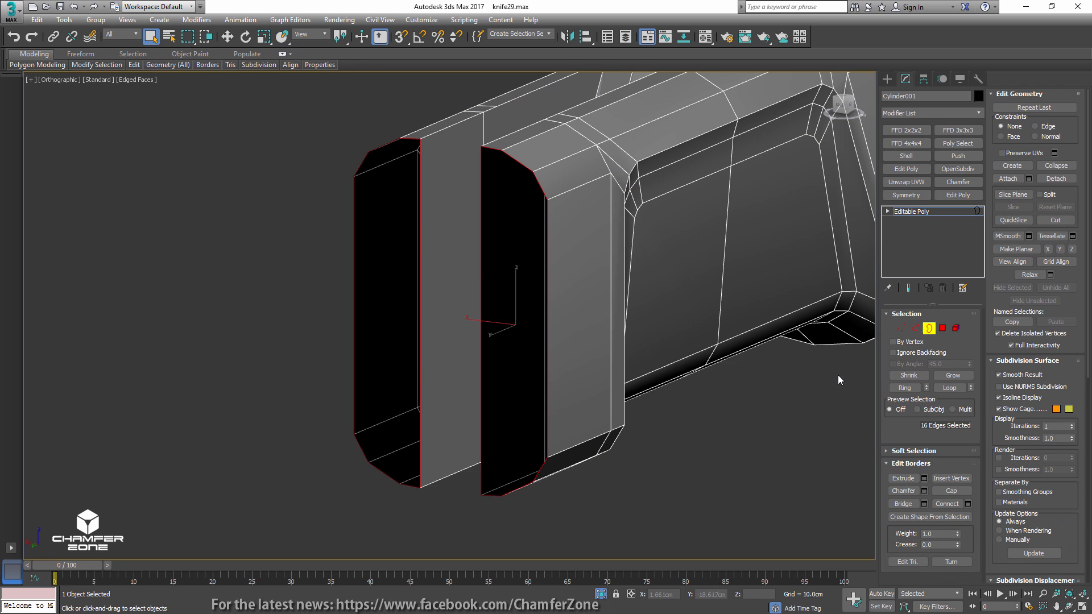
click(953, 491)
- Select the inner wall polygons facing the slot at the front of the grip prongs and delete them
alt+middle_drag(506, 242, 544, 256)
key(4)
click(418, 245)
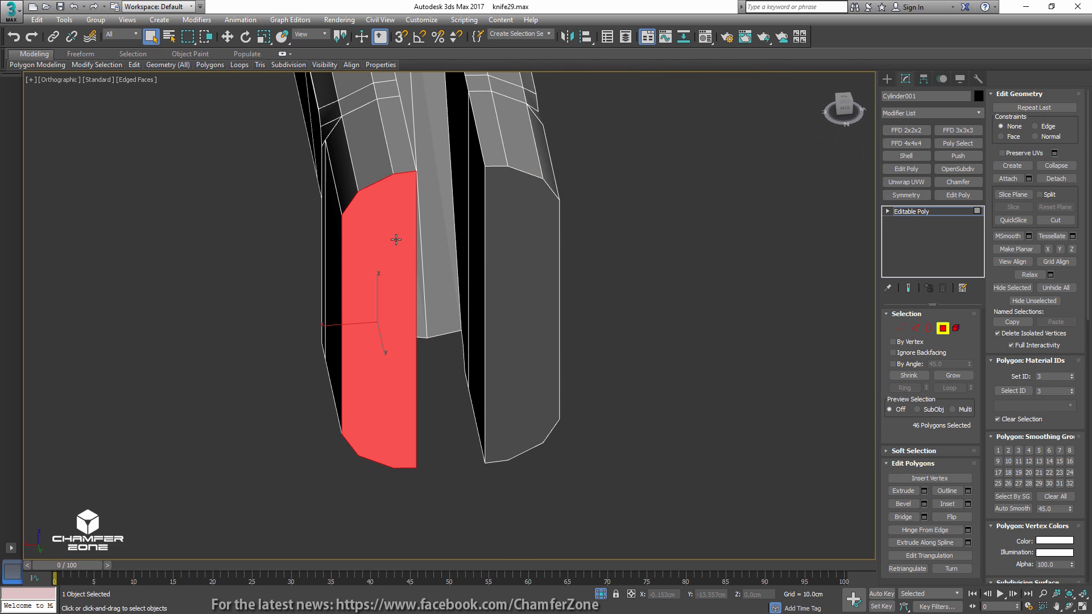
alt+middle_drag(418, 244, 480, 270)
ctrl+click(482, 270)
key(Delete)
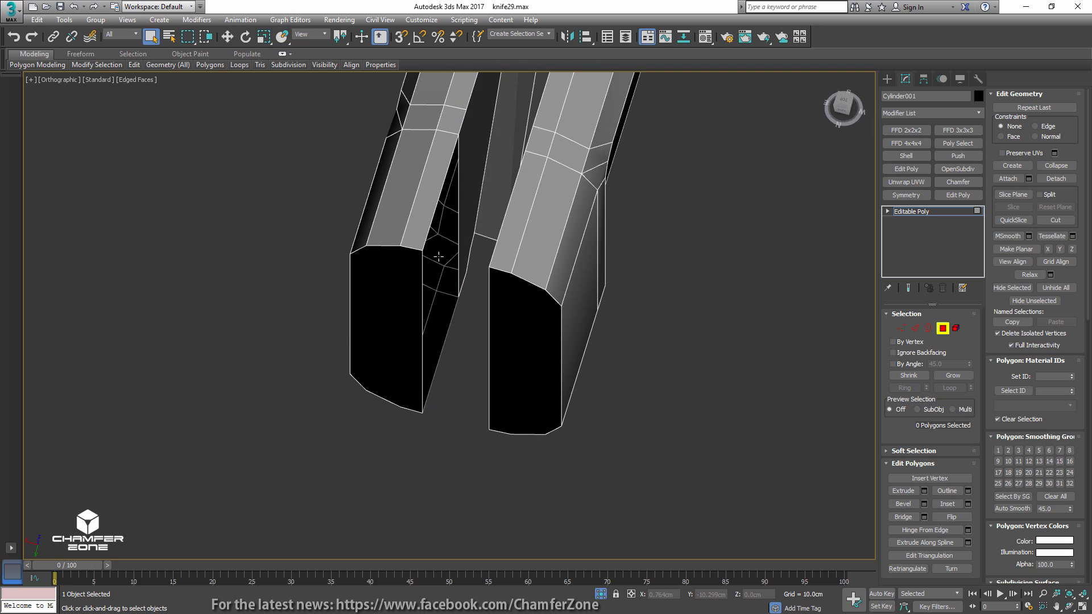
- Bridge the facing inner vertical edges of the two prongs at the grip's front end
key(2)
click(423, 285)
ctrl+click(490, 306)
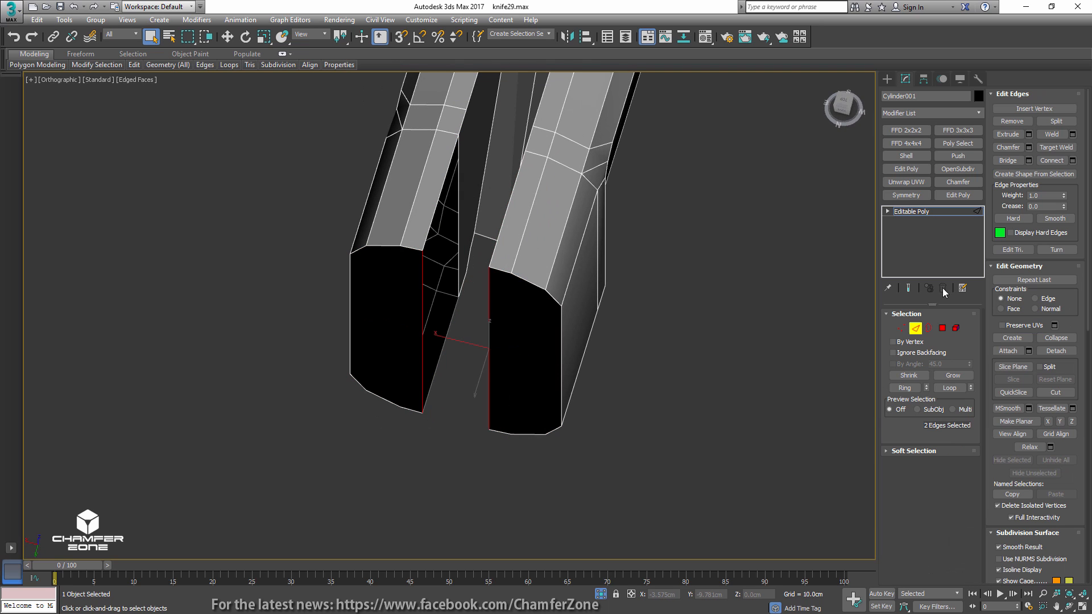
click(1008, 161)
- Bridge the facing inner edges at the front of the prongs across the slot, on both the upper side and the underside
alt+middle_drag(490, 311, 489, 227)
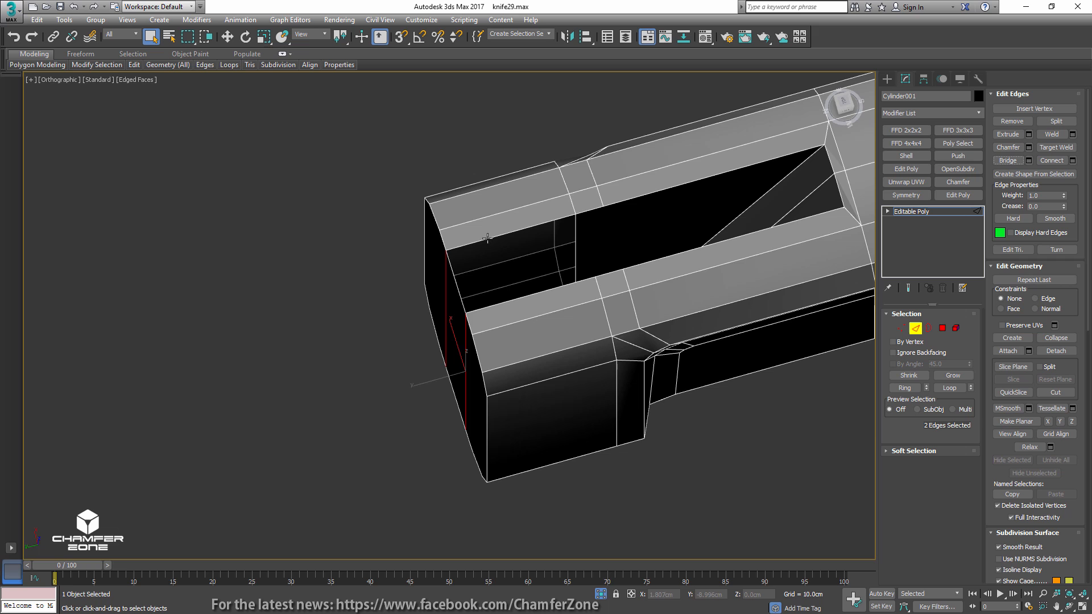
click(487, 238)
ctrl+click(513, 301)
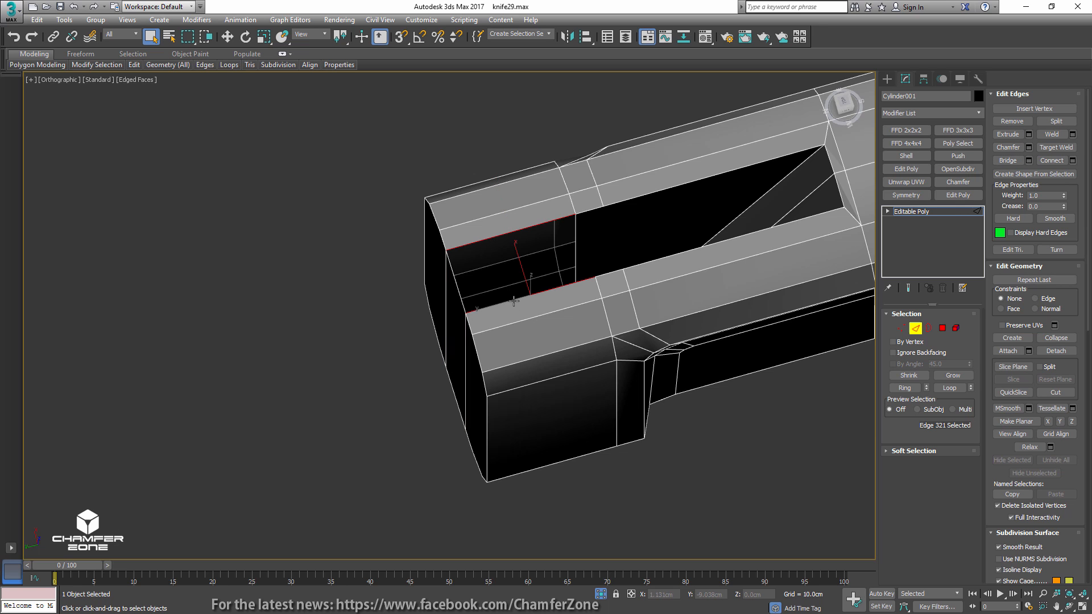
click(1002, 162)
alt+middle_drag(531, 291, 497, 432)
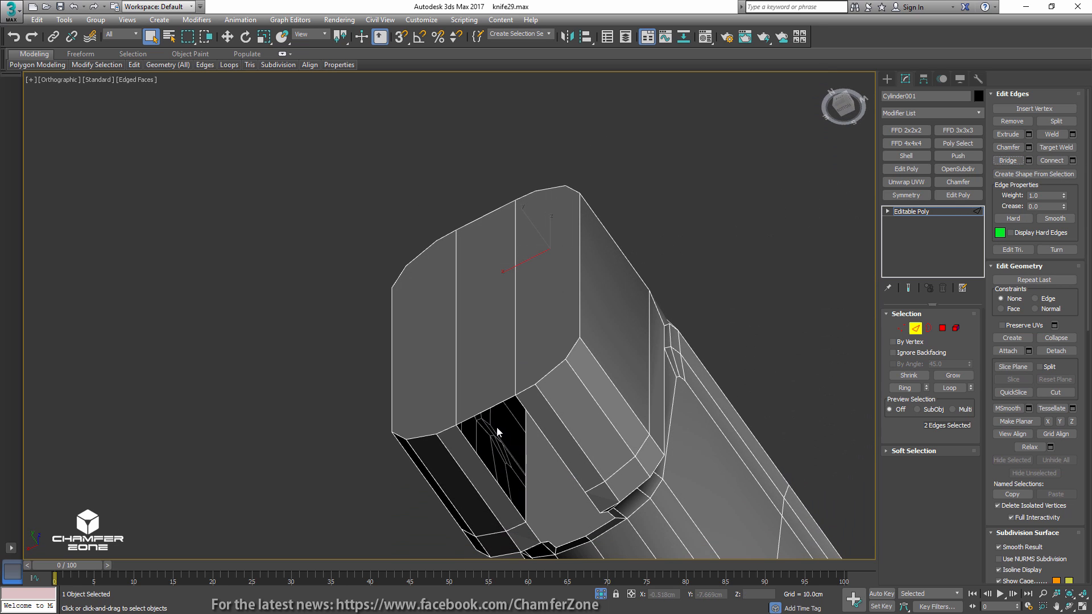
click(489, 435)
ctrl+click(538, 429)
click(1006, 160)
- Select the three polygons of the grip's front end face and inset them by about 0.129 cm
key(4)
click(434, 337)
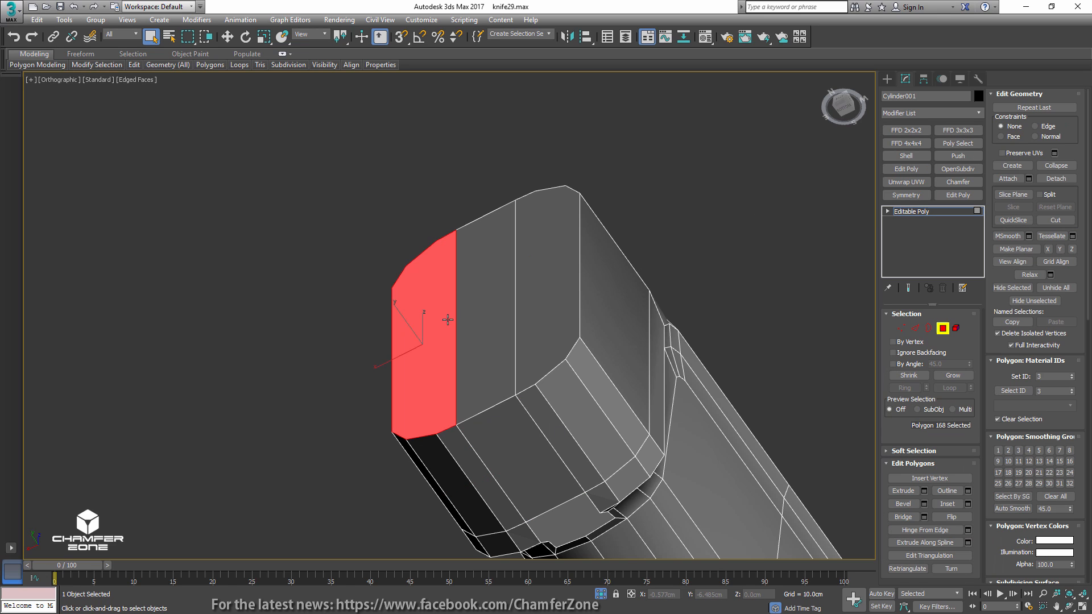
ctrl+click(483, 316)
ctrl+click(544, 324)
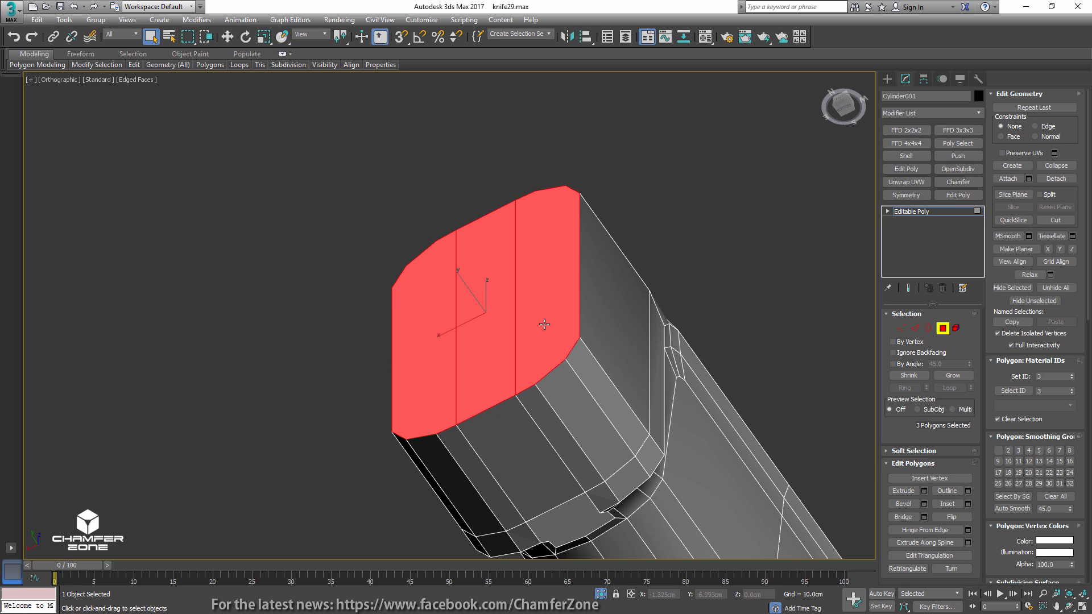
click(969, 505)
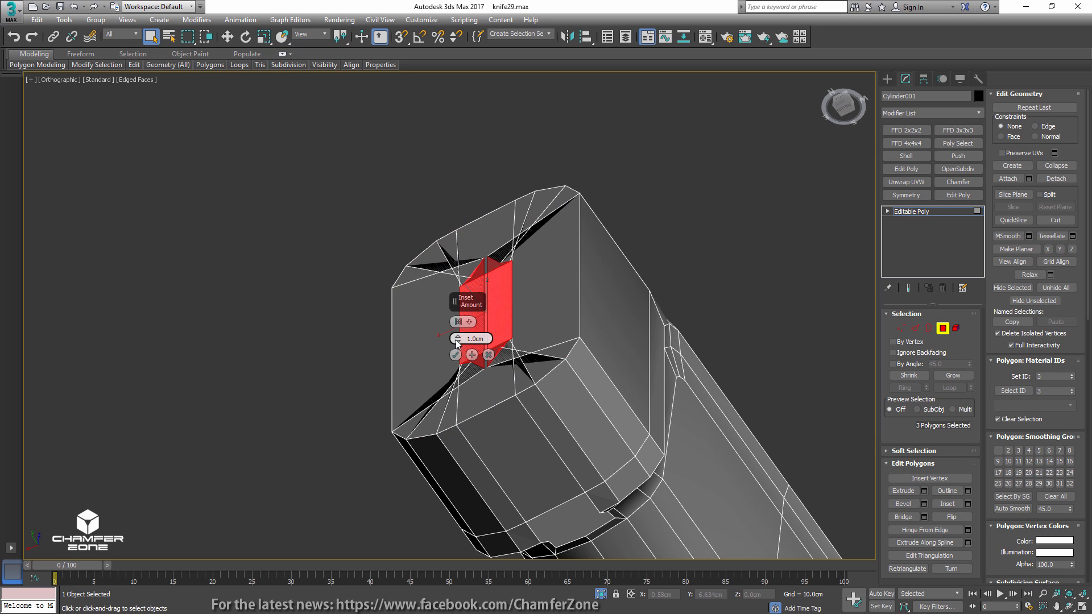
drag(458, 339, 489, 436)
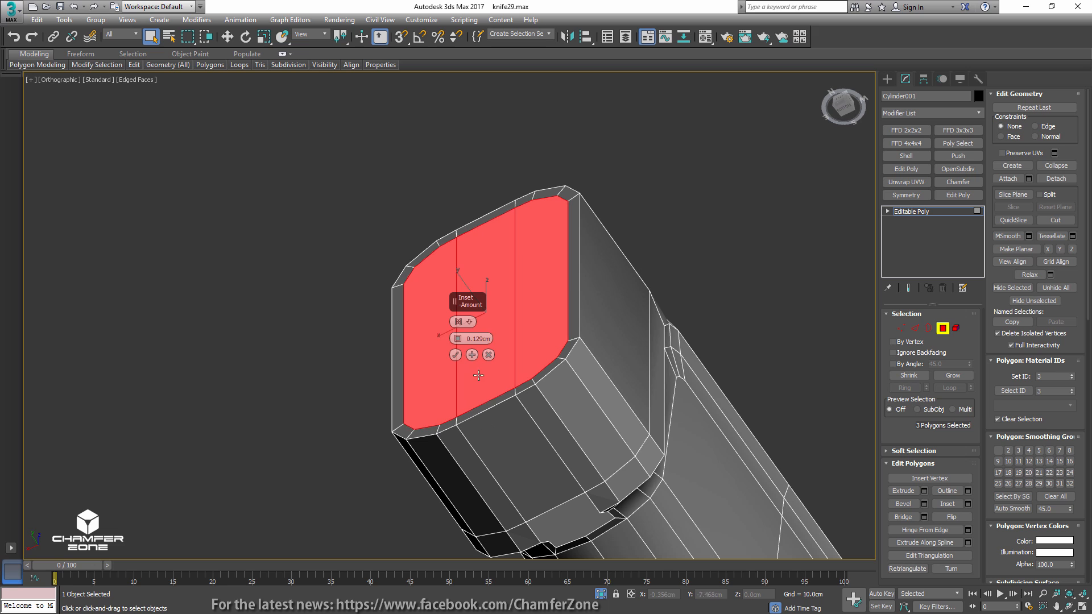
click(455, 354)
- Move the inset front polygons outward along Y by about 0.111 cm to bevel the end's rim
alt+middle_drag(458, 356, 455, 313)
key(w)
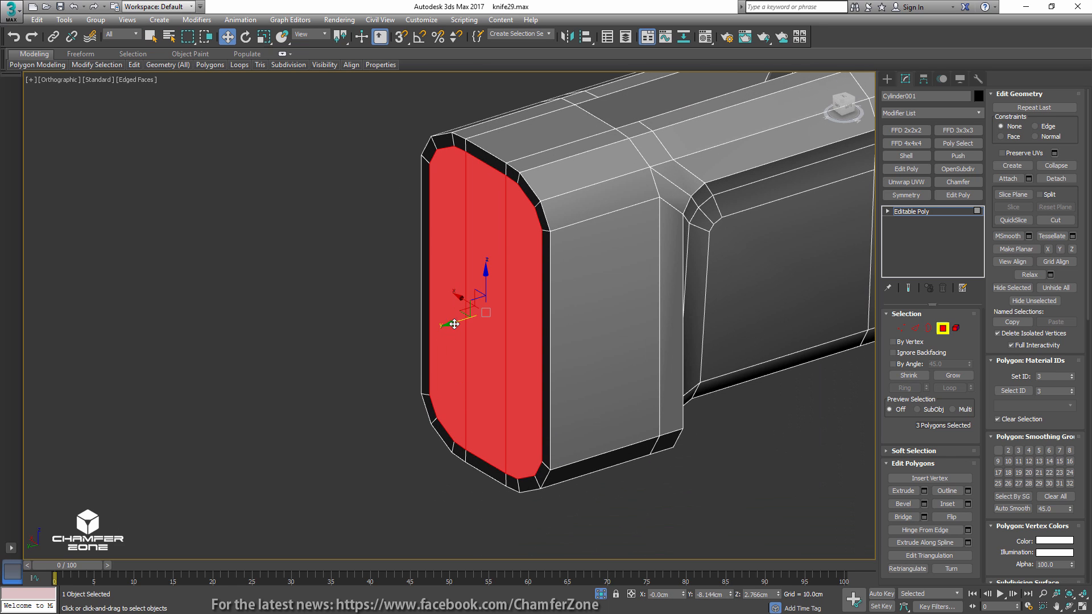
drag(455, 324, 447, 325)
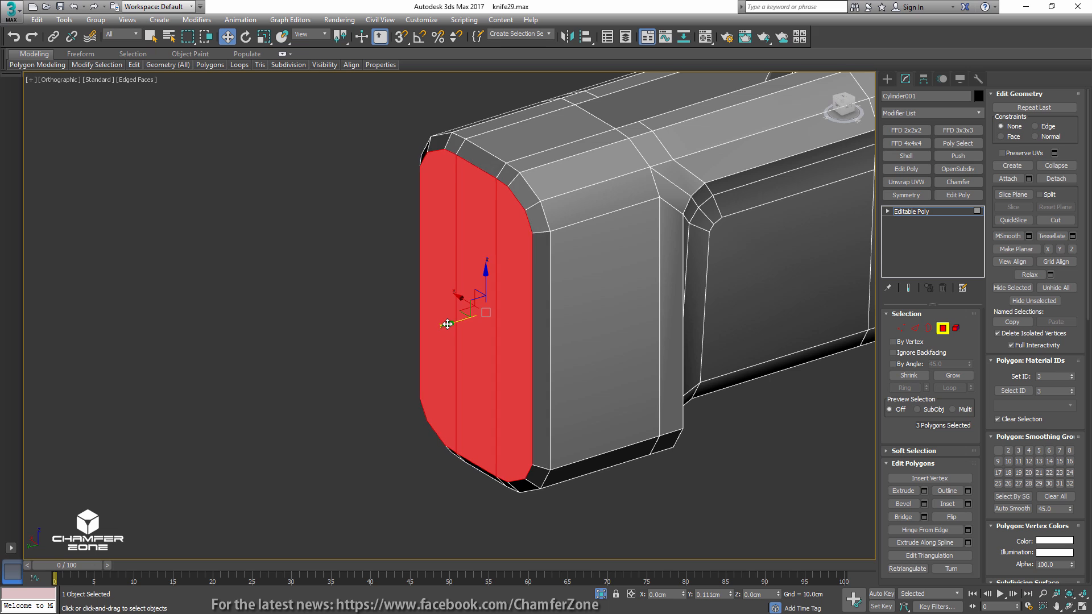
- Select the outer edge loop around the grip's front end and chamfer it by 0.06 cm
alt+middle_drag(447, 324, 498, 312)
key(2)
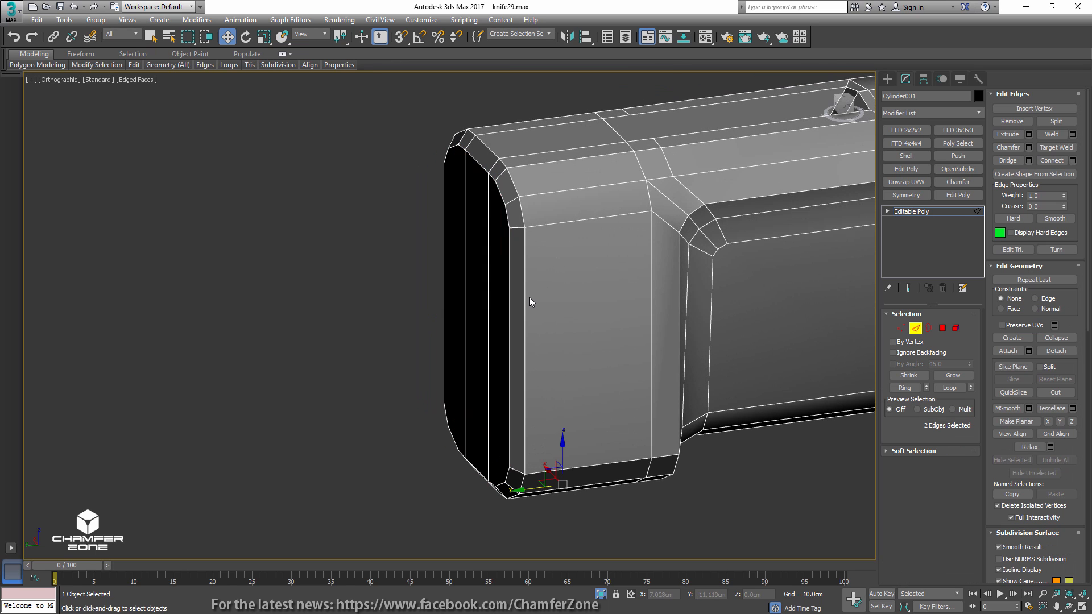
key(q)
double_click(525, 300)
scroll(514, 311, down, 5)
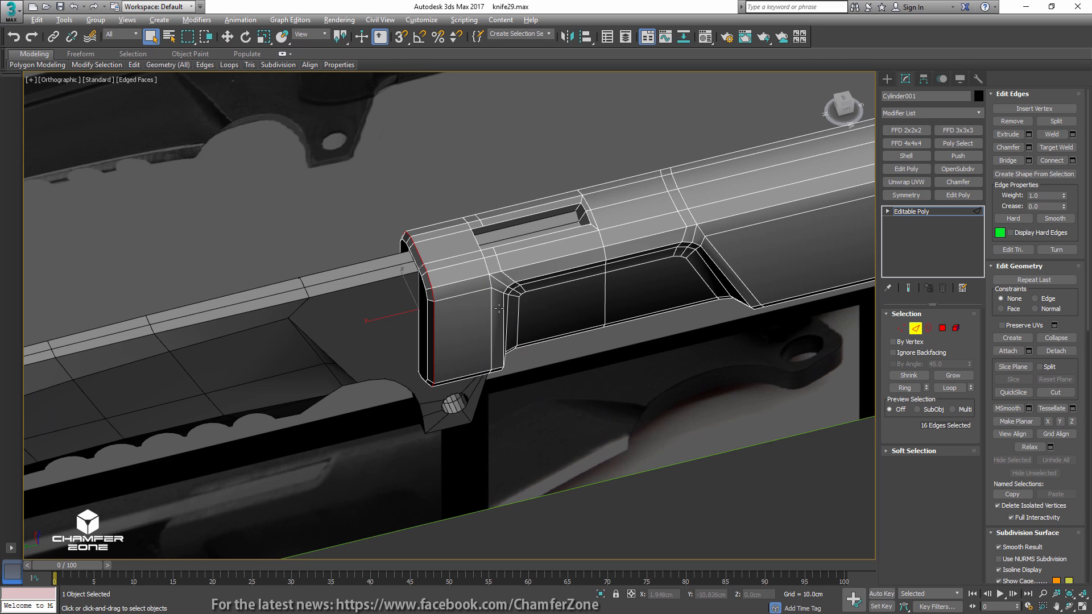
scroll(480, 286, up, 8)
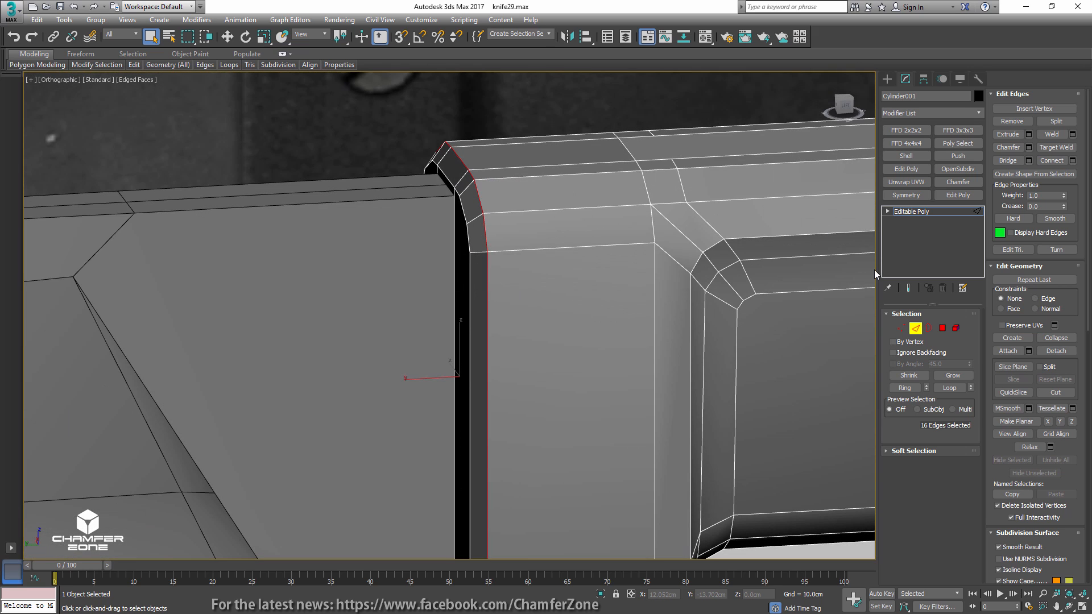
click(1028, 147)
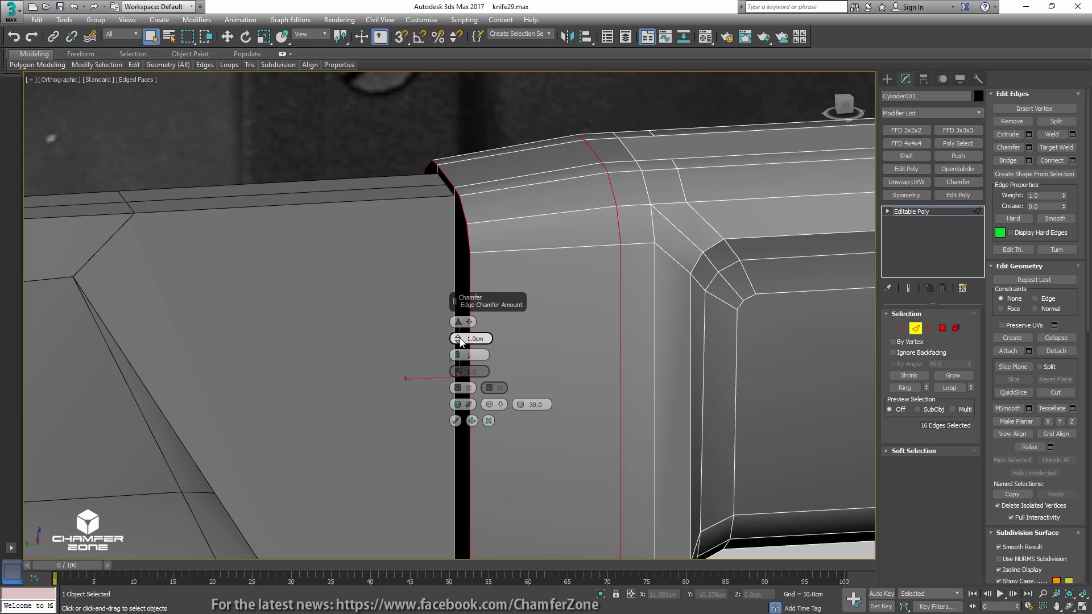
drag(458, 339, 463, 468)
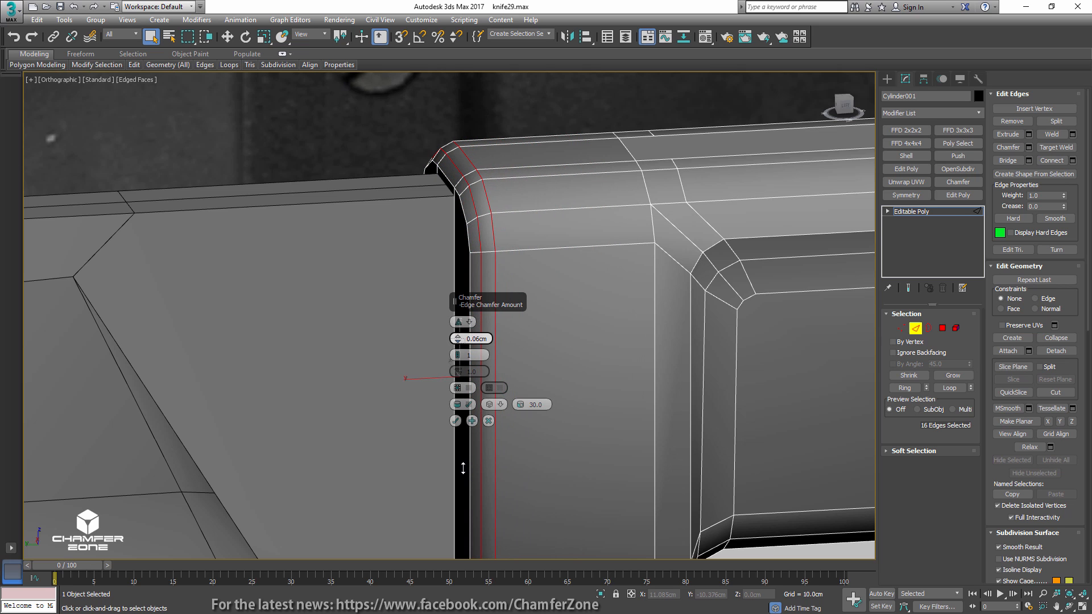
alt+middle_drag(610, 448, 598, 435)
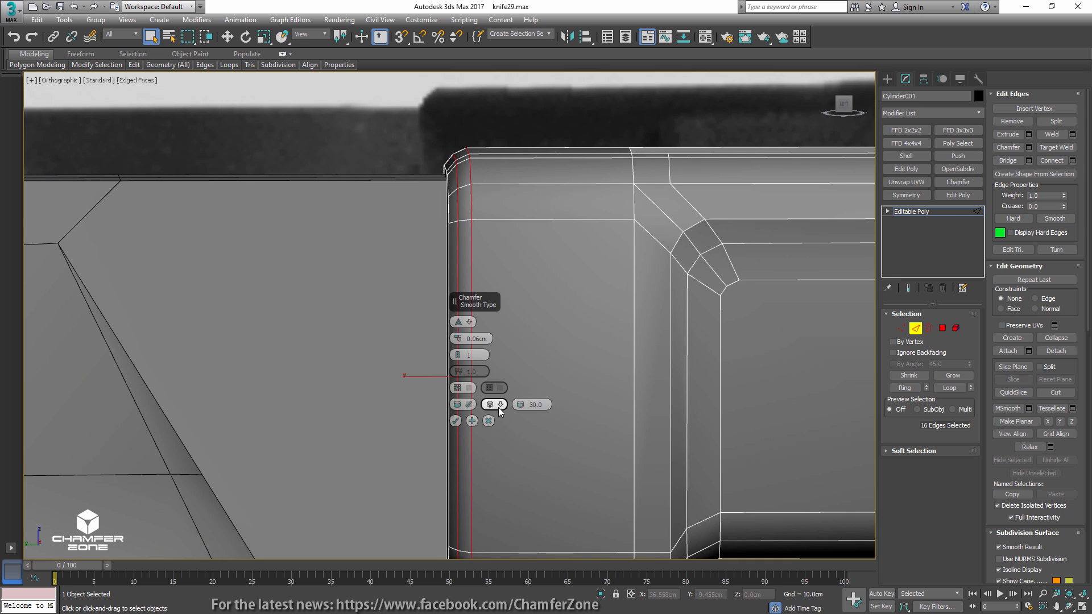
click(456, 419)
- Shift the chamfered edge loops toward the front by about 0.027 cm along Y and check the shading without the wireframe
middle_drag(456, 418, 529, 457)
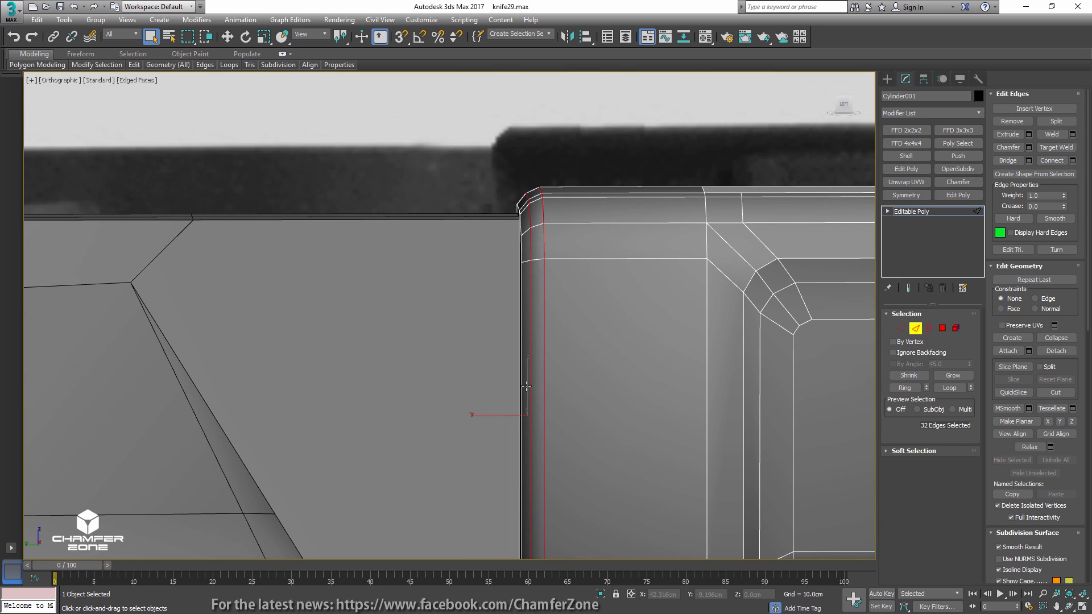
key(w)
middle_drag(500, 411, 501, 393)
scroll(501, 394, up, 2)
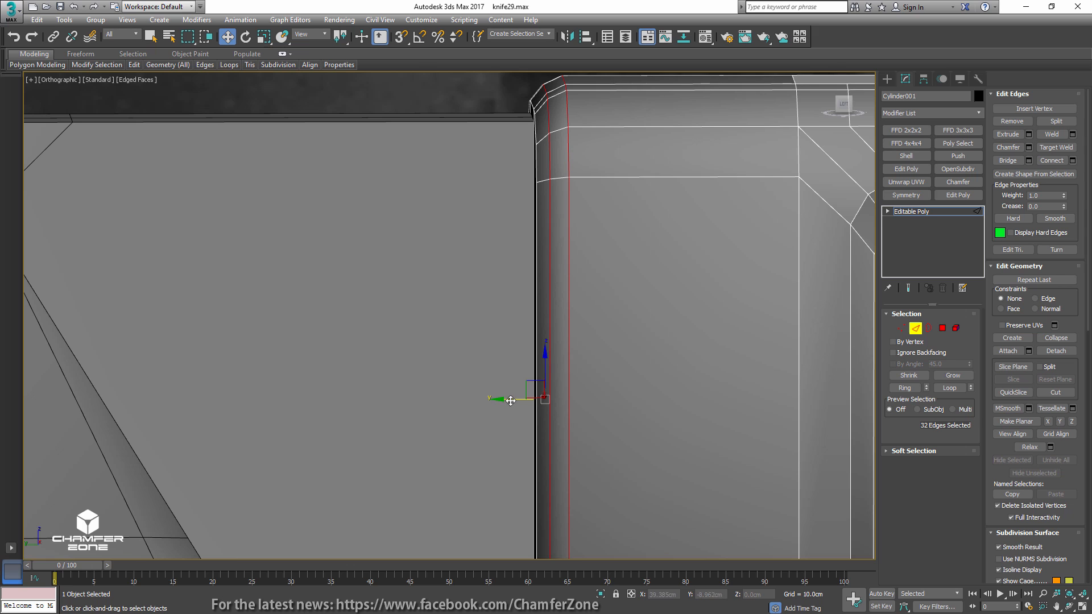
drag(511, 400, 507, 399)
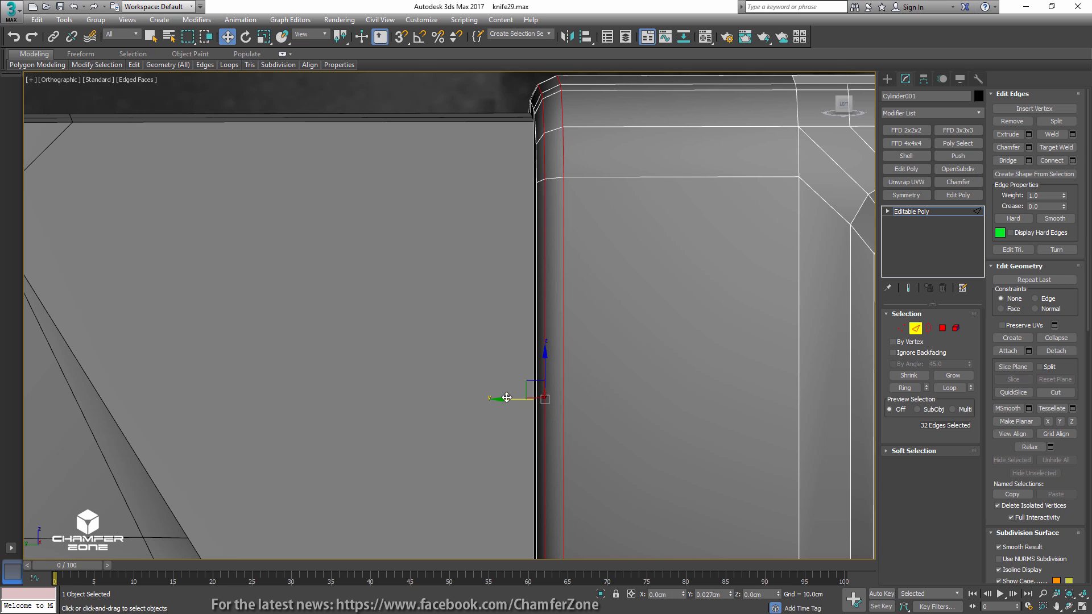
scroll(534, 398, down, 4)
key(2)
mouse_move(534, 398)
alt+middle_down()
mouse_move(560, 407)
mouse_move(537, 398)
alt+middle_up()
key(F4)
key(F4)
- Convert to the chamfer loops' vertices, scale them along Y and nudge their position along Y to even out the front rounding
middle_drag(538, 398, 500, 385)
key(2)
scroll(500, 385, up, 4)
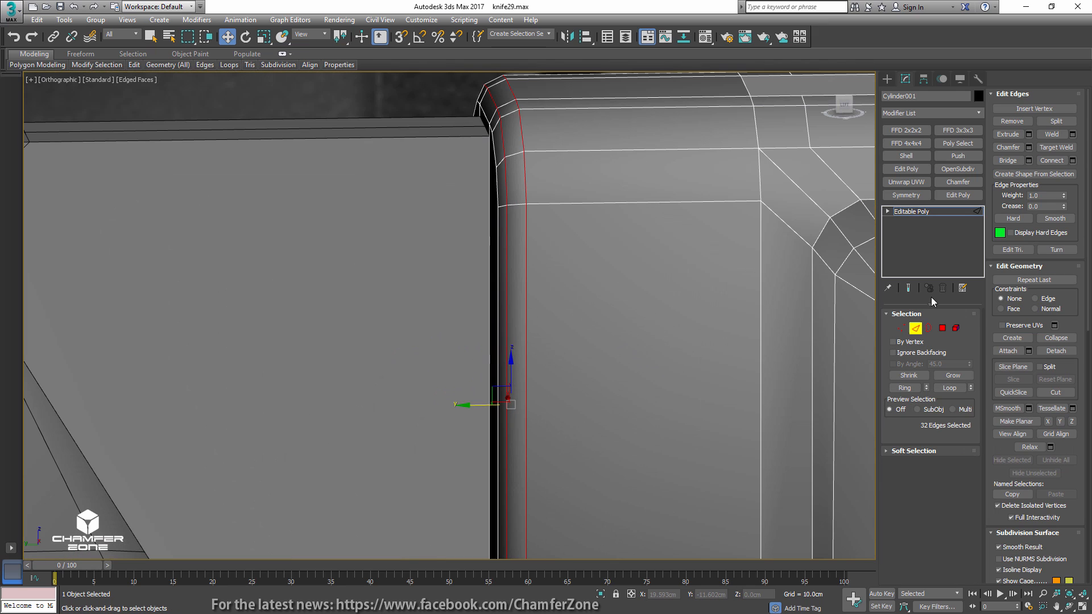
click(903, 327)
key(r)
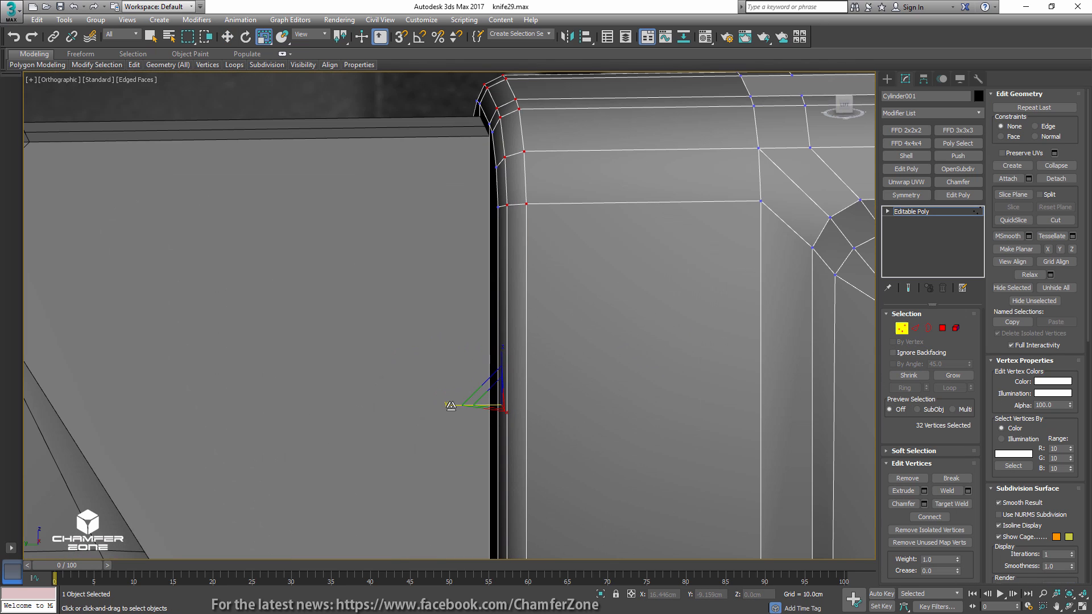
drag(455, 406, 458, 405)
key(w)
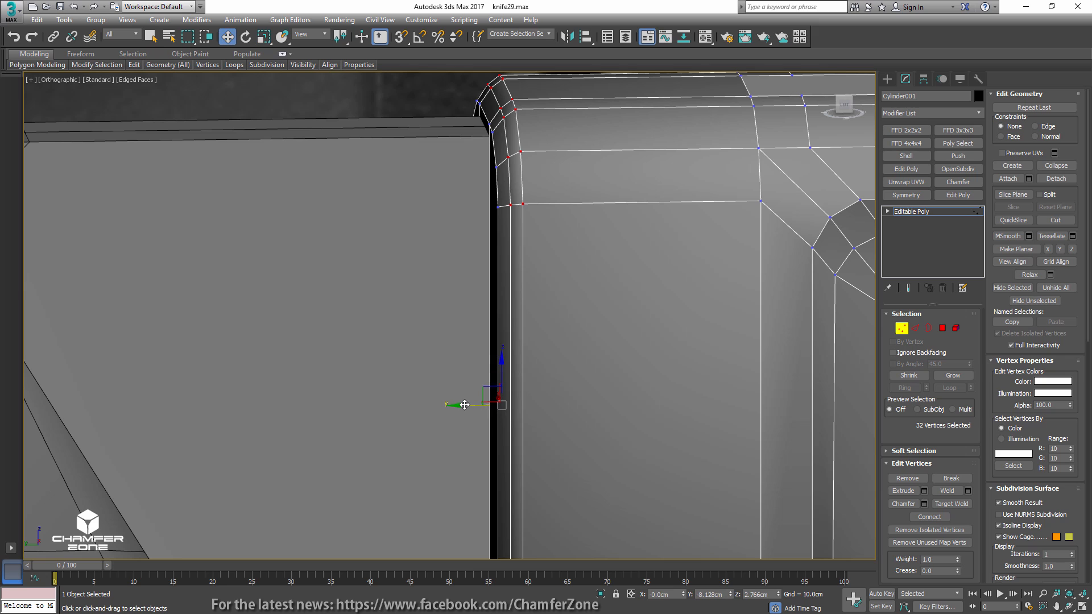
alt+middle_drag(452, 403, 450, 402)
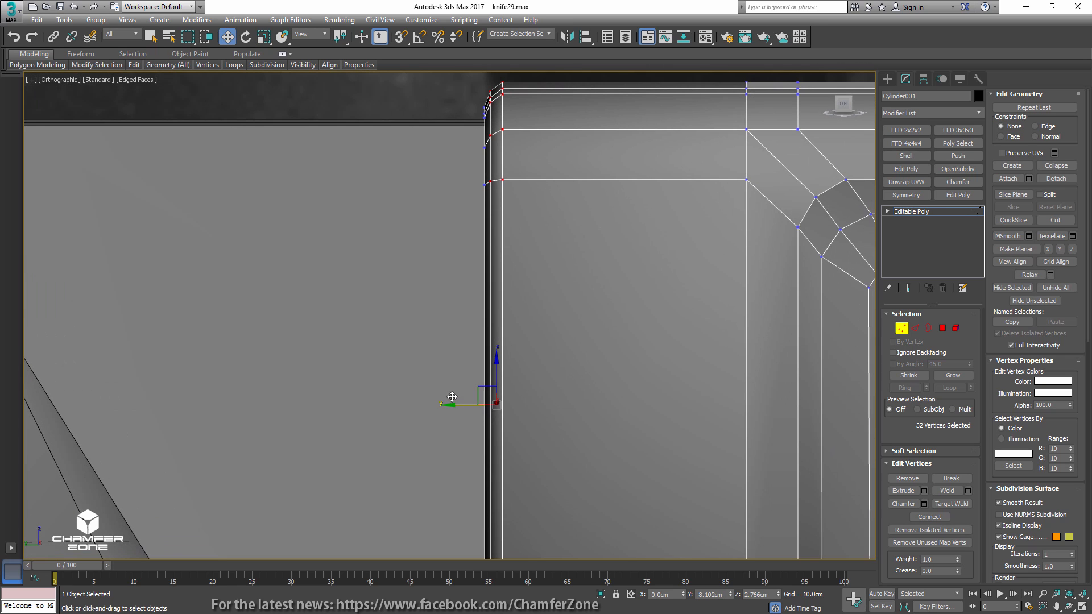
key(r)
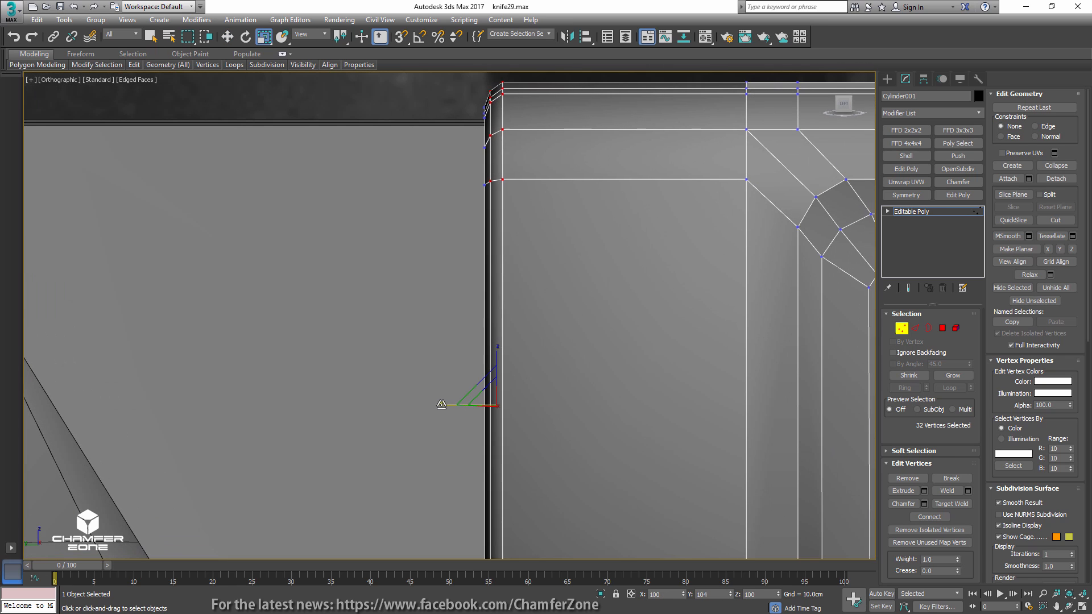
key(w)
drag(458, 405, 460, 405)
scroll(459, 405, down, 2)
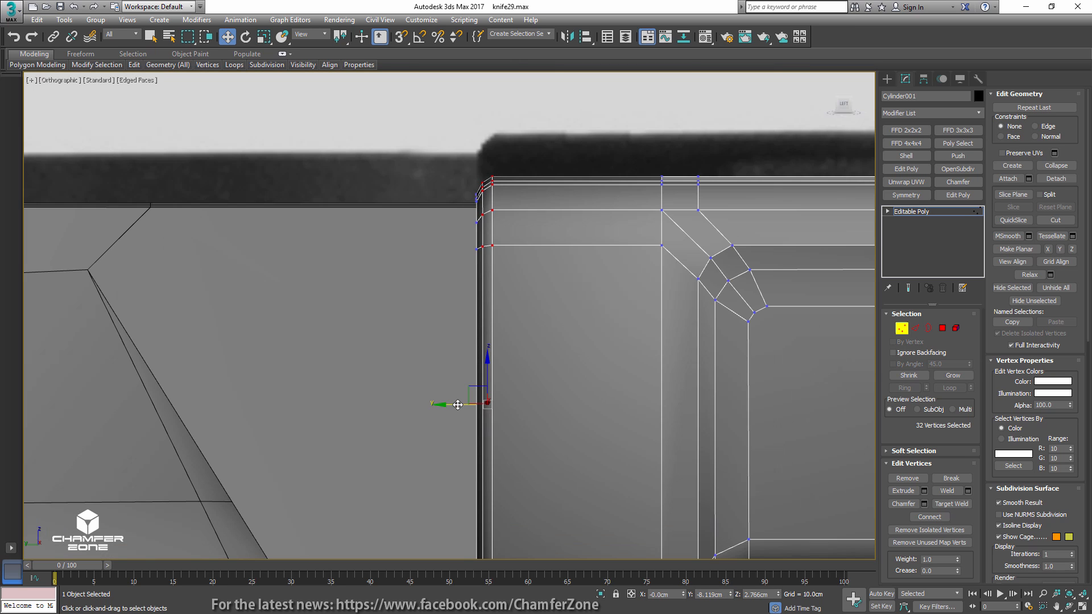
- Isolate the grip and delete the polygons bridging the two prongs at the front to reopen the blade slot
alt+middle_drag(463, 406, 577, 381)
key(1)
key(F4)
scroll(494, 409, down, 3)
key(alt+q)
key(F4)
key(4)
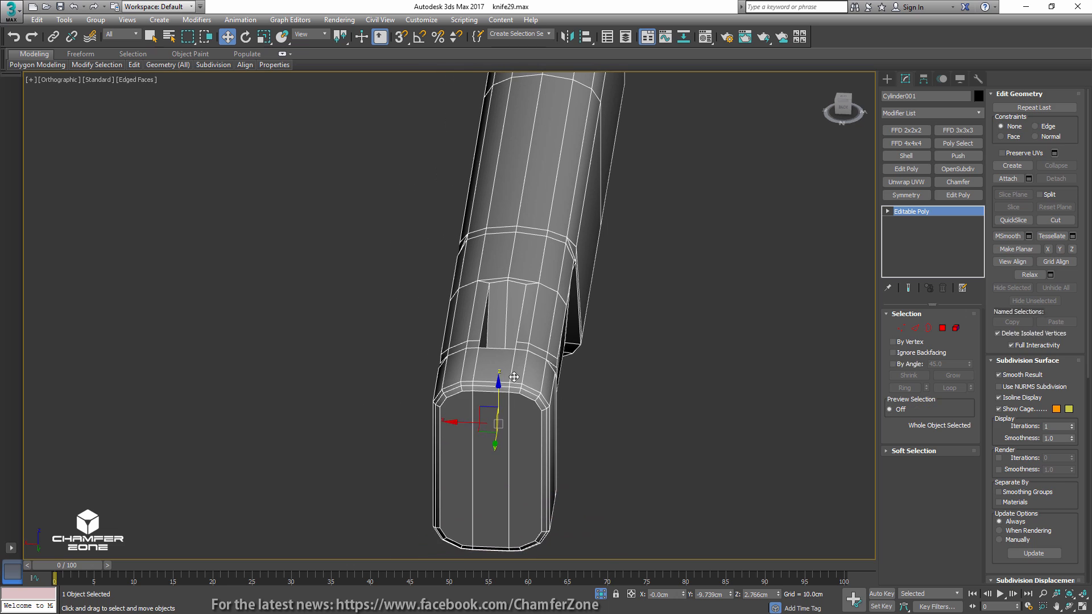
key(q)
click(499, 374)
alt+middle_drag(501, 394, 495, 466)
key(Delete)
- Cap the open inner border of each front prong and end the isolation
alt+middle_drag(533, 384, 461, 340)
key(3)
click(466, 312)
click(466, 313)
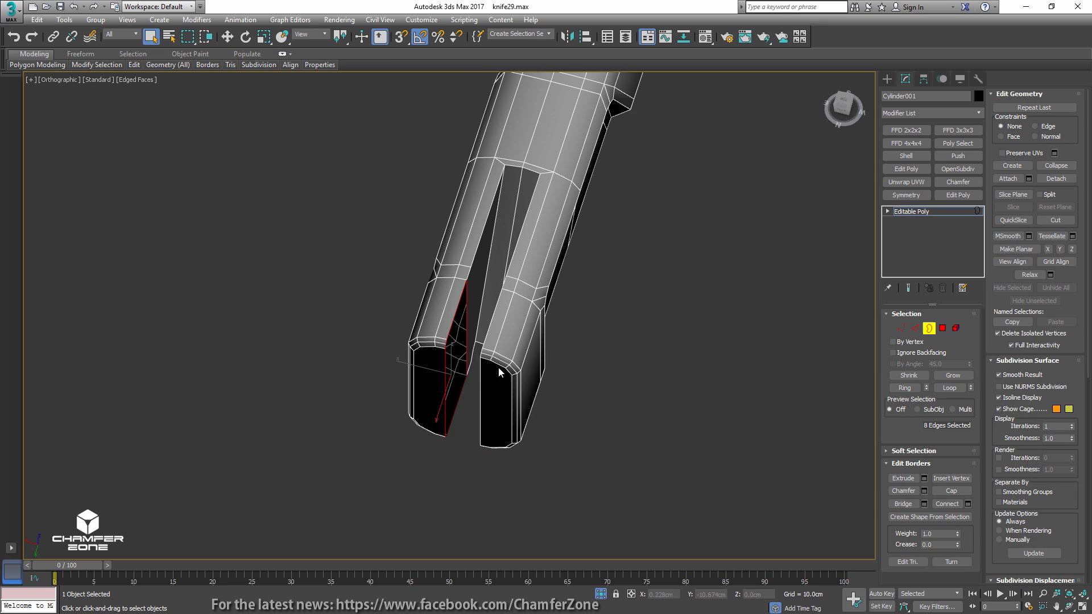
alt+middle_drag(502, 374, 550, 339)
click(959, 493)
click(492, 322)
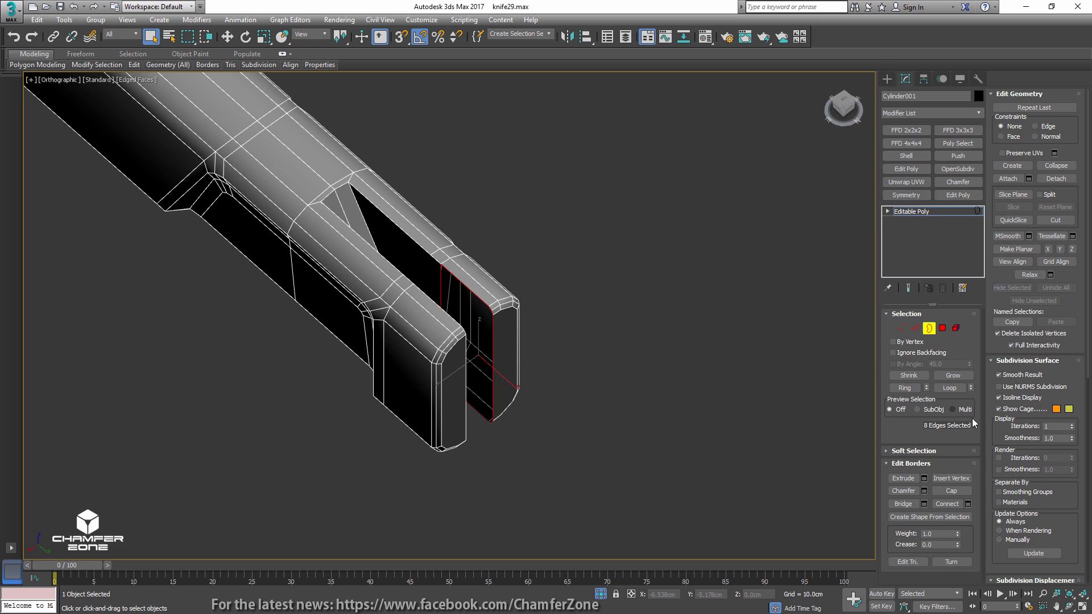
click(958, 493)
alt+middle_drag(646, 328, 517, 299)
key(3)
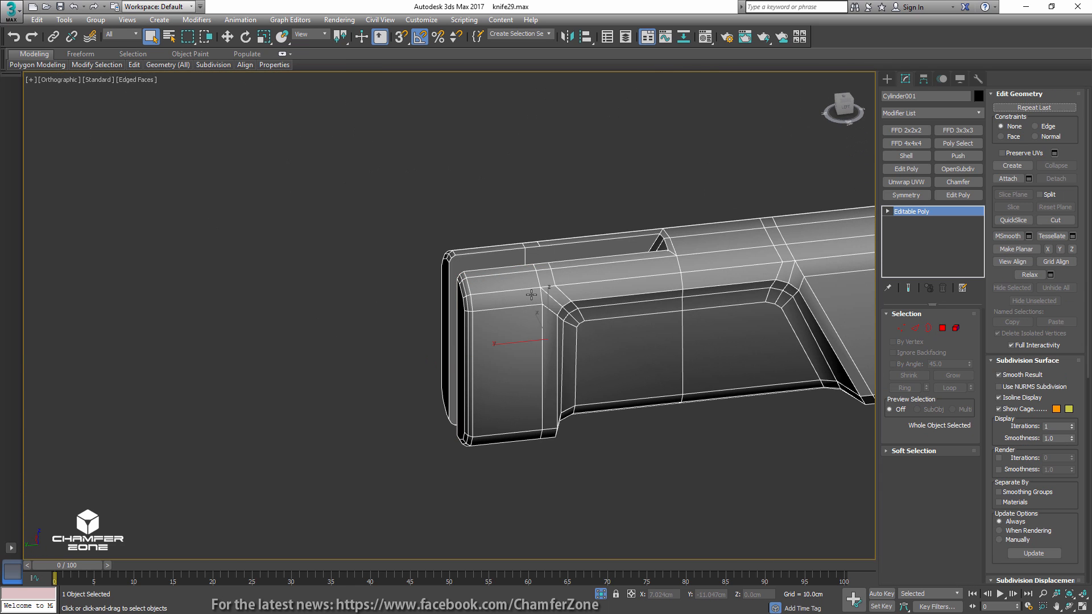
key(alt+q)
- Slice the grip lengthwise through its middle in the Left view, using a slice plane rotated to horizontal
alt+middle_drag(612, 311, 559, 297)
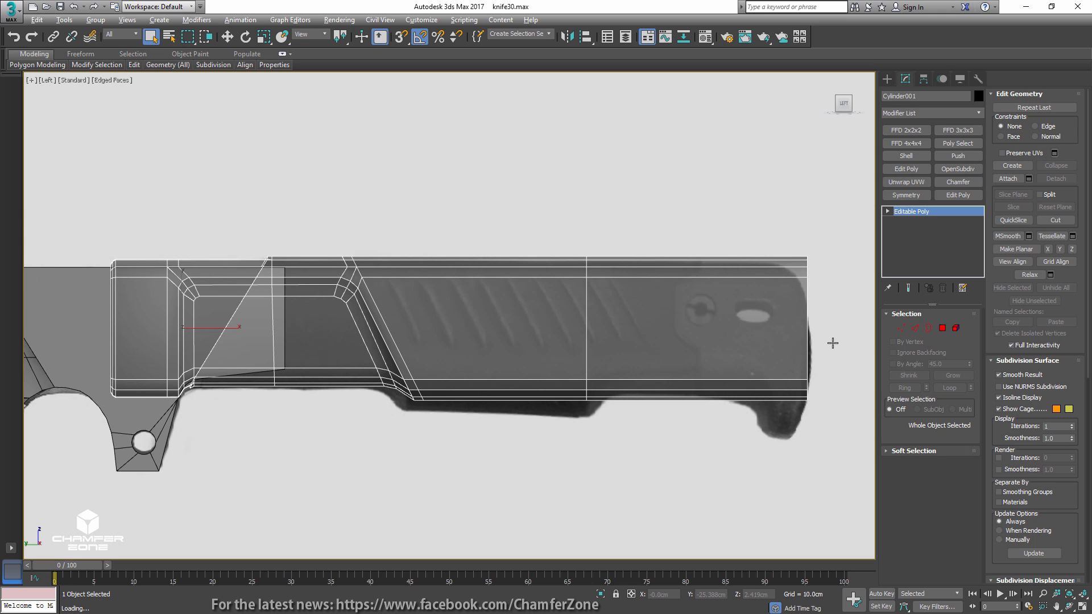
click(915, 329)
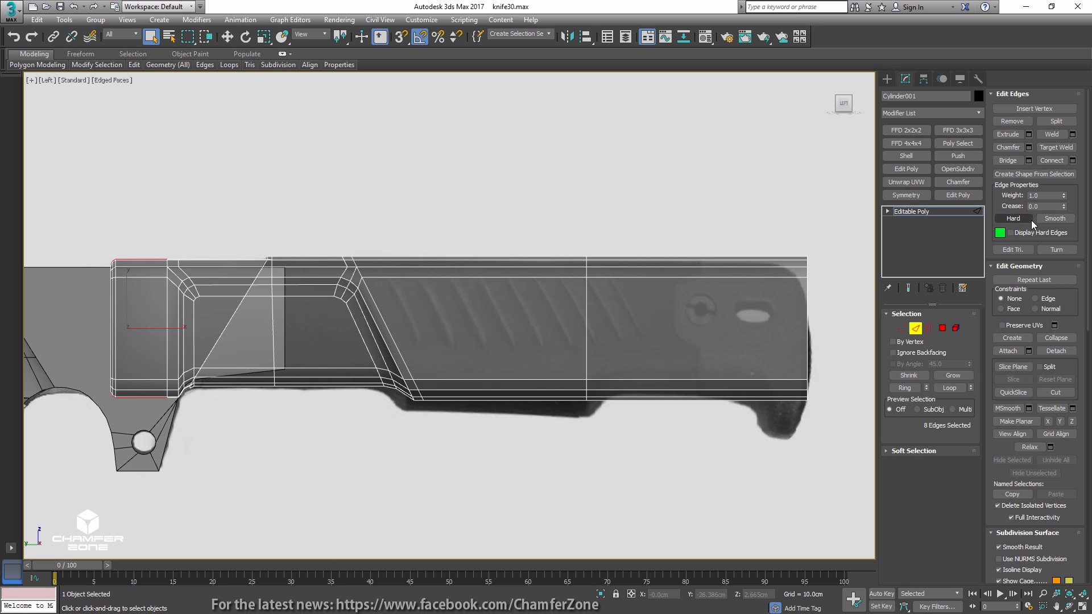
click(1013, 367)
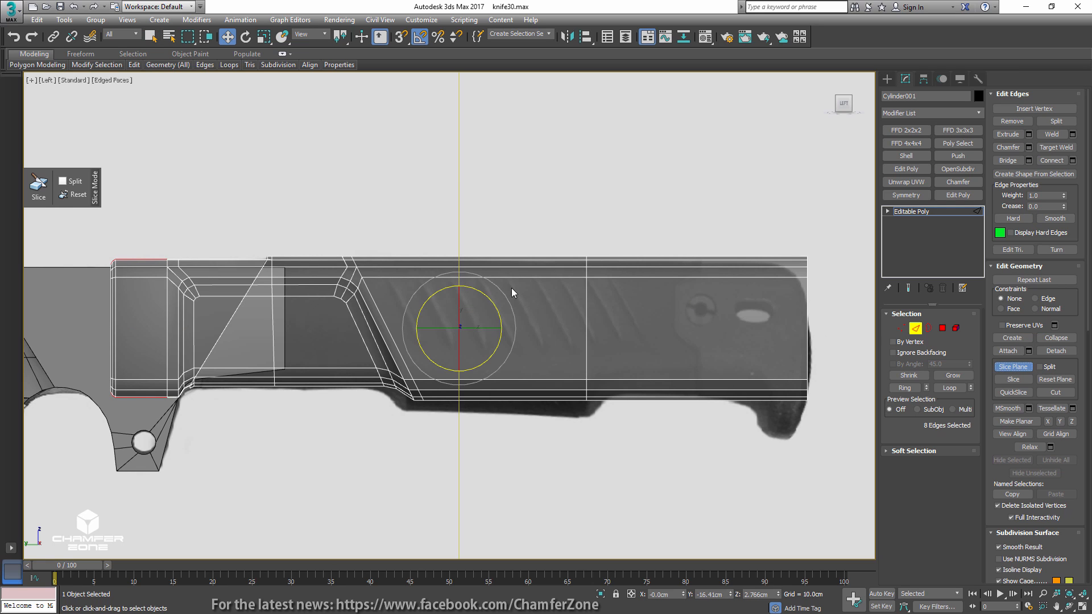
key(e)
drag(483, 293, 530, 316)
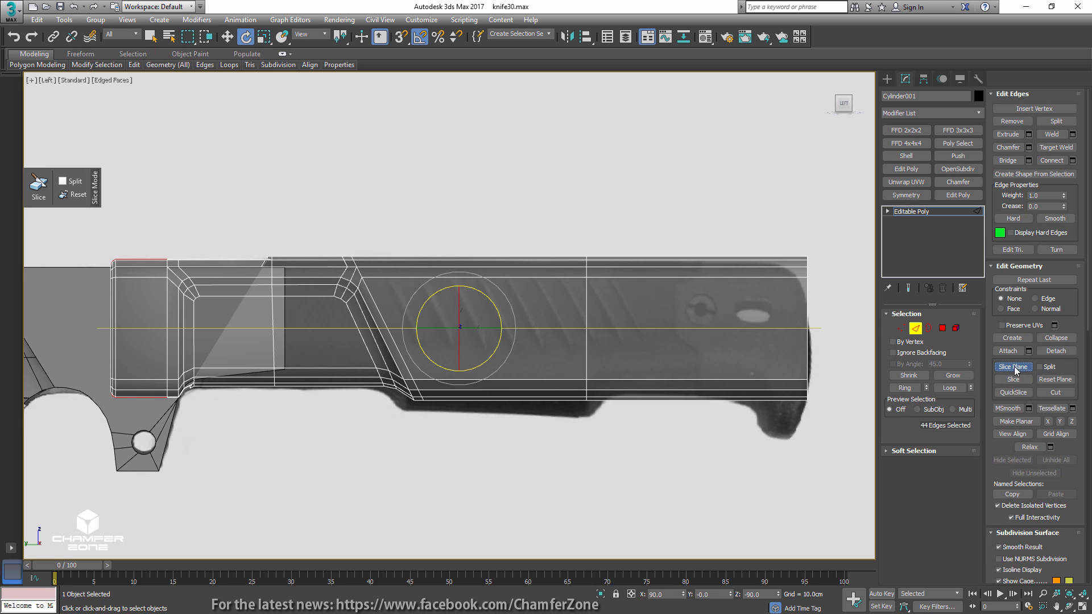
click(1000, 370)
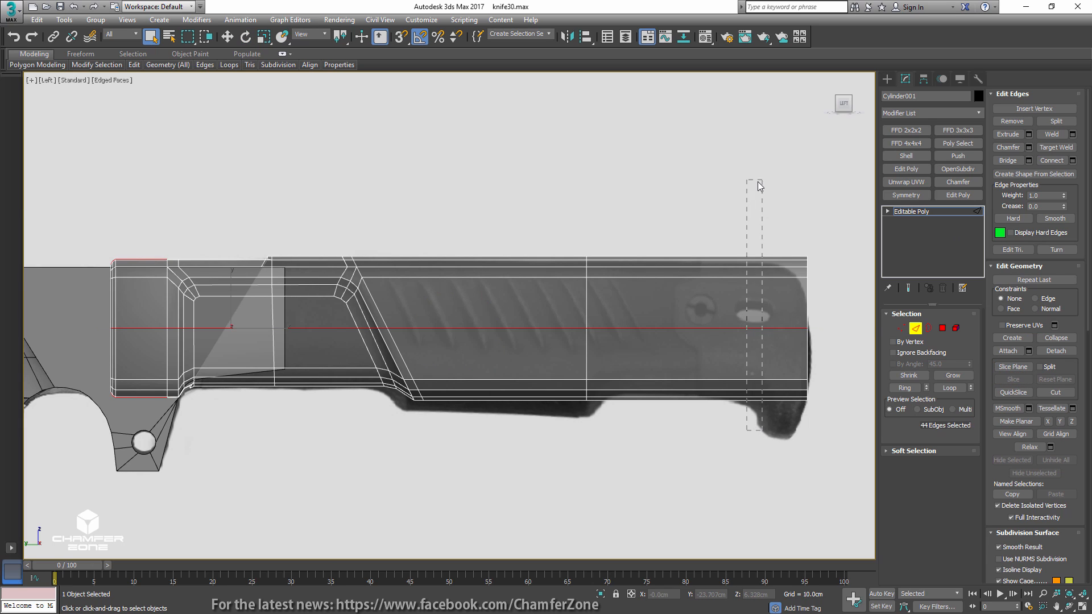
- Add two vertical edge loops to the grip's rear section by connecting its lengthwise edges twice
drag(758, 182, 761, 181)
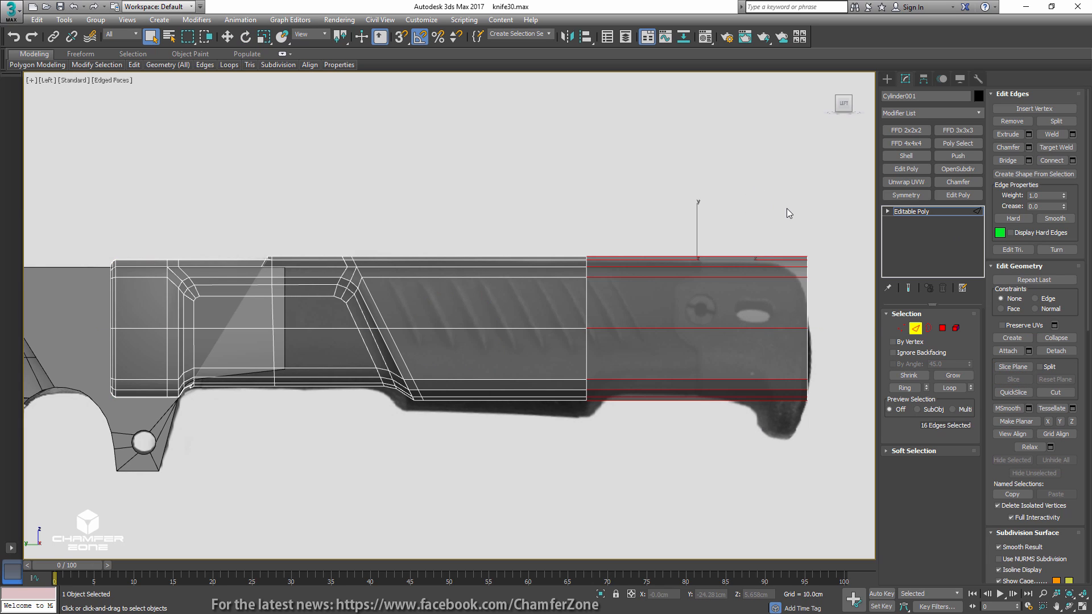
click(1051, 160)
drag(759, 394, 761, 395)
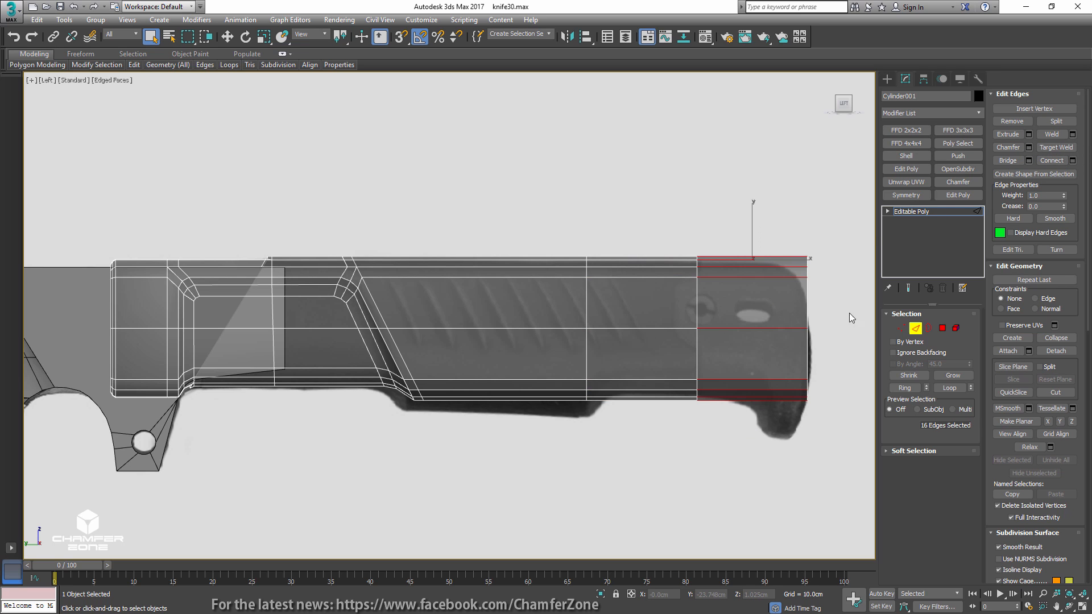
click(1052, 160)
- Shift the vertices of the two new rear loops toward the butt end so both loops sit close together near the rear edge
key(1)
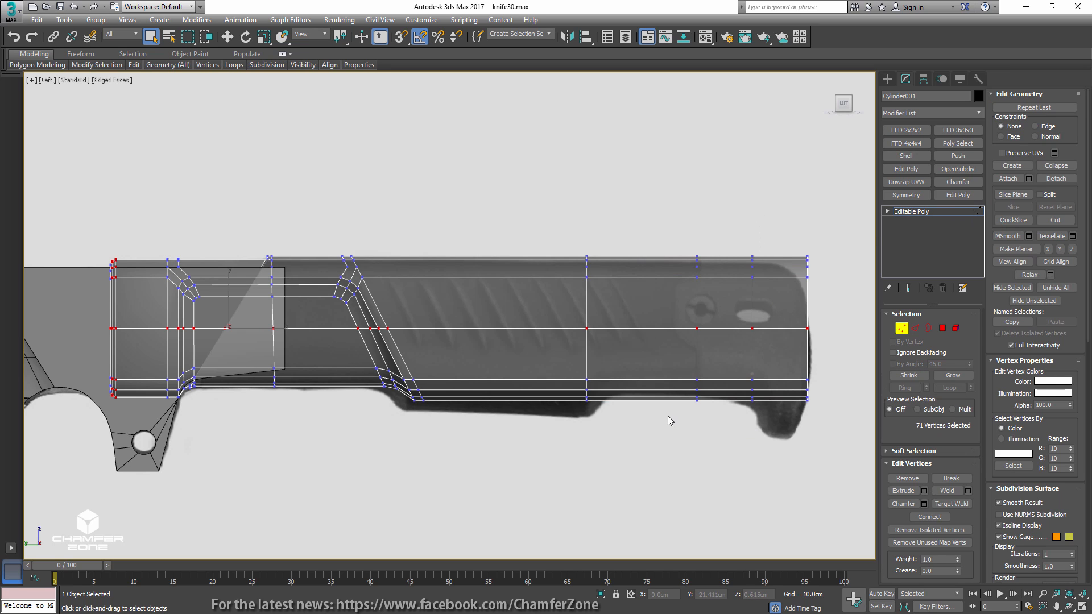
drag(668, 415, 785, 237)
key(w)
drag(755, 330, 782, 330)
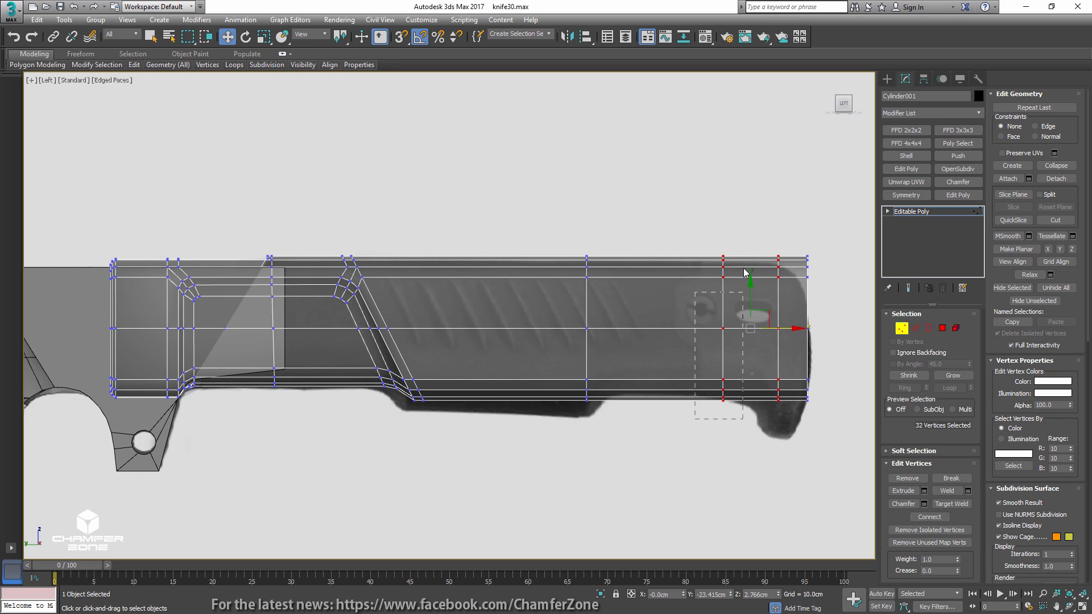
drag(745, 273, 755, 293)
drag(767, 329, 791, 328)
- Select the lengthwise middle edge loop and slide it down toward the grip's underside using the Edge constraint
key(2)
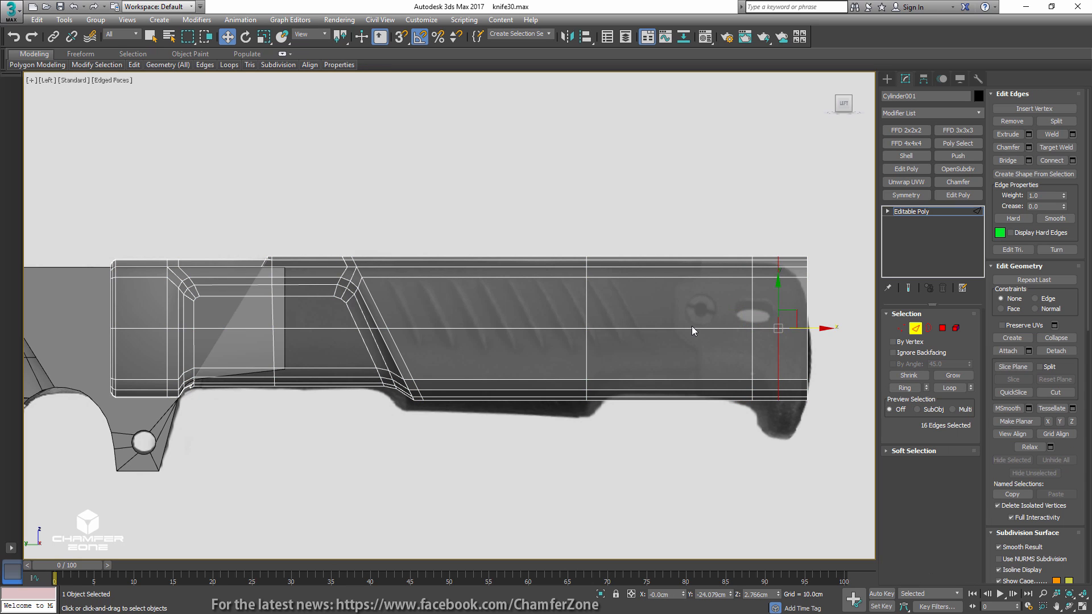
double_click(691, 328)
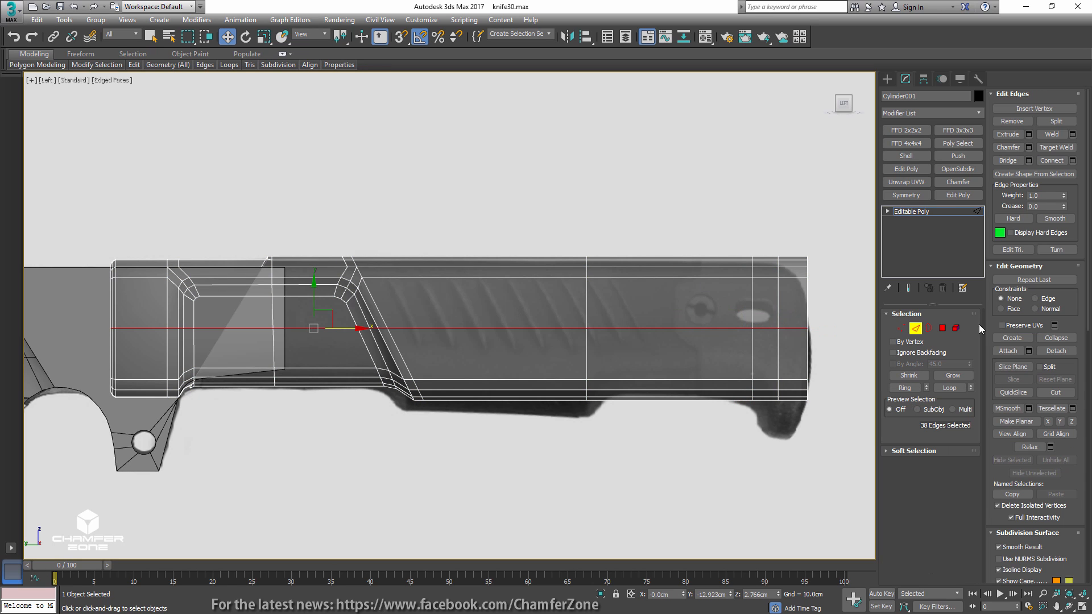
drag(317, 301, 317, 323)
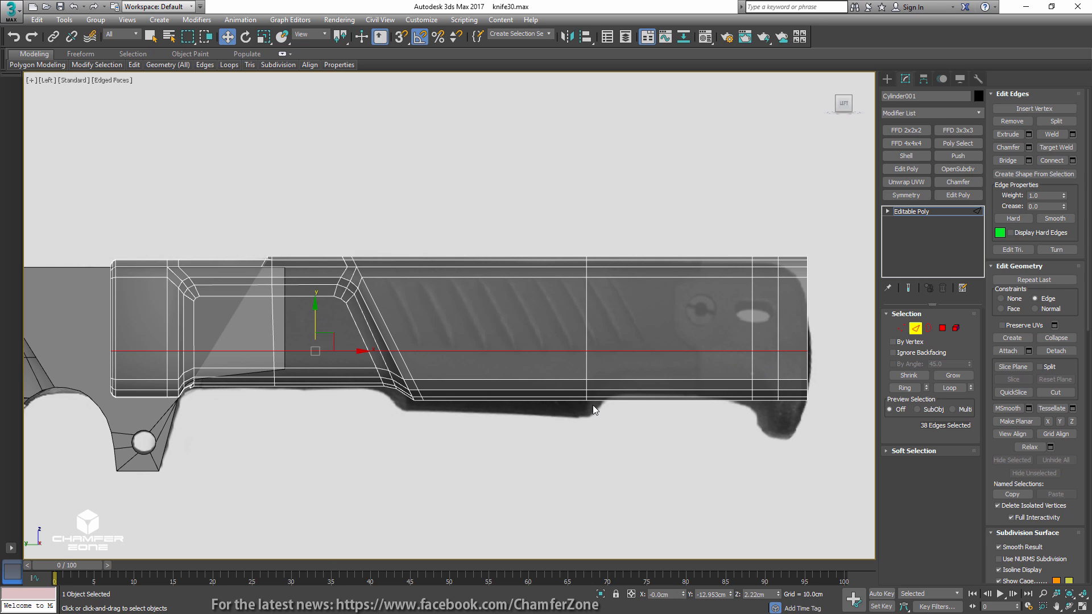
- Connect the lengthwise edges behind the grip's middle loop and slide the new vertical loop forward next to that loop
drag(634, 219, 636, 453)
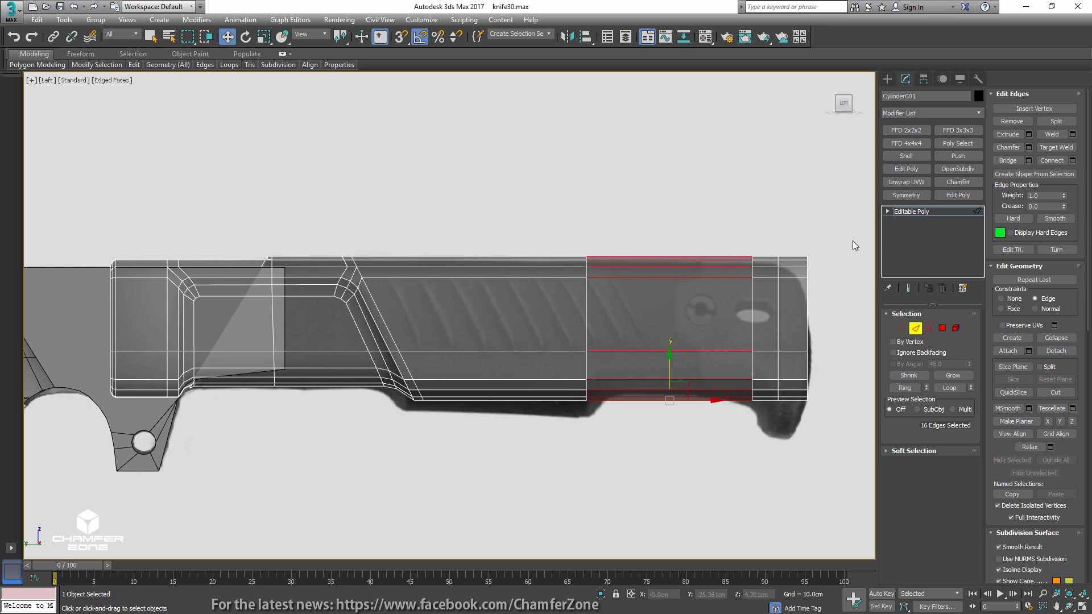
click(1052, 161)
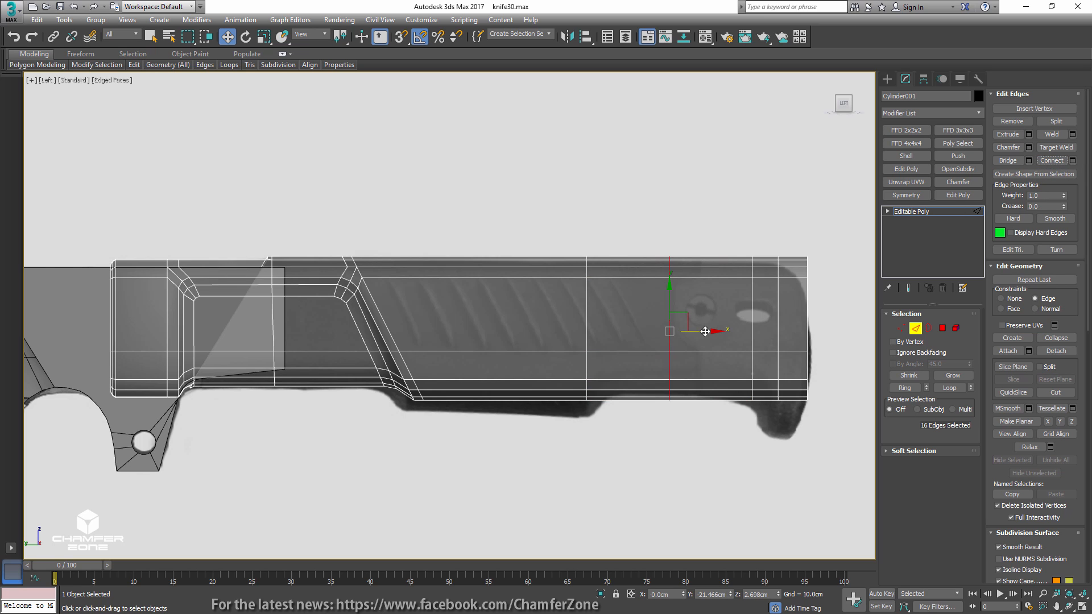
drag(705, 331, 645, 330)
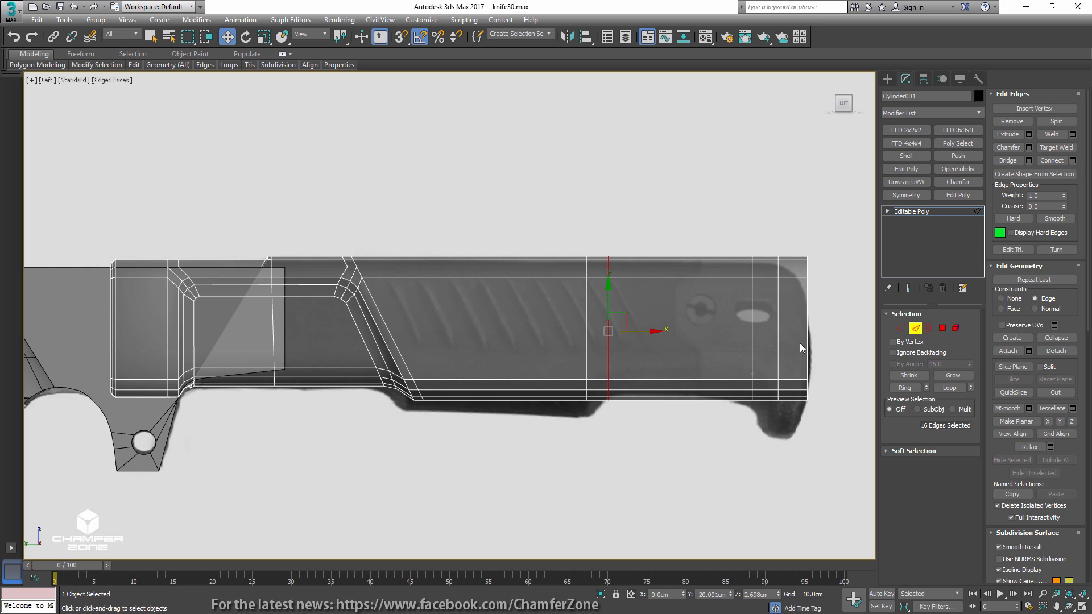
- Slant the two middle vertical loops with an FFD 2x2x2, moving their bottoms forward and tops rearward, and collapse the modifier
key(1)
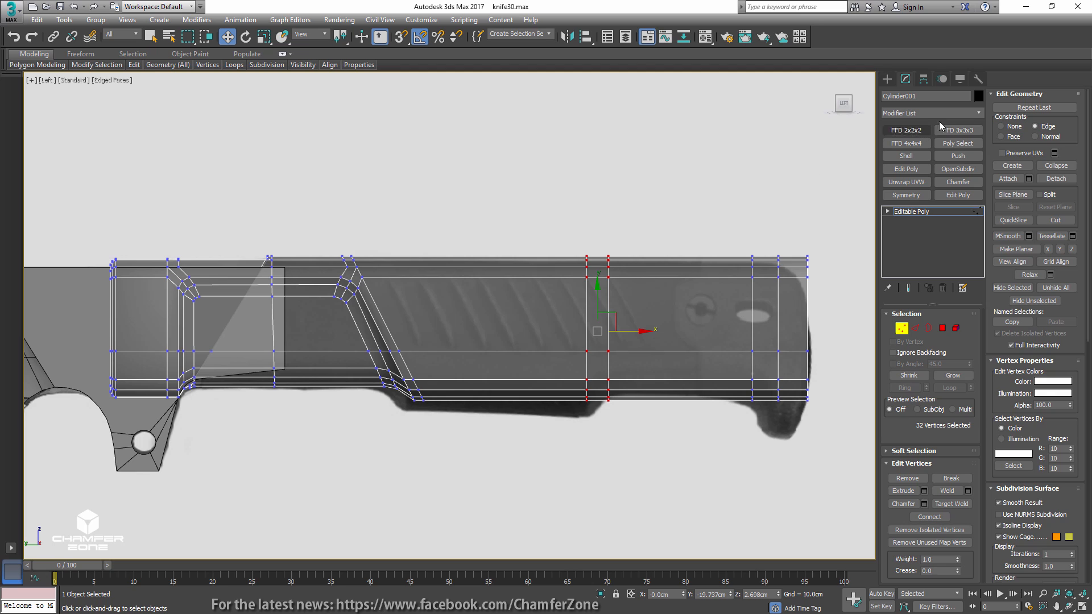
click(906, 130)
click(899, 211)
key(1)
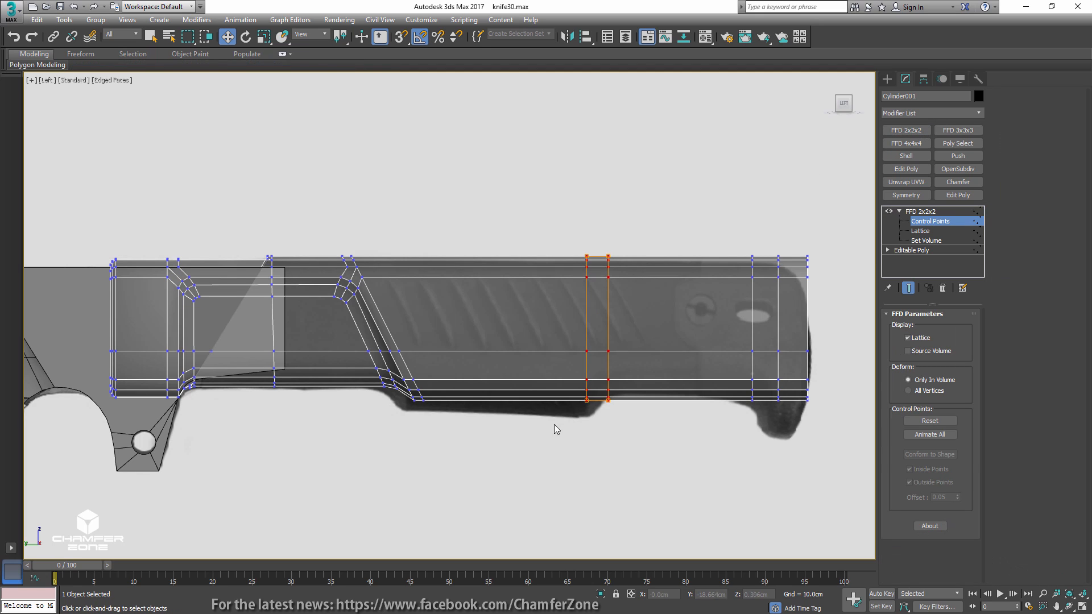
drag(554, 425, 610, 397)
drag(620, 267, 654, 259)
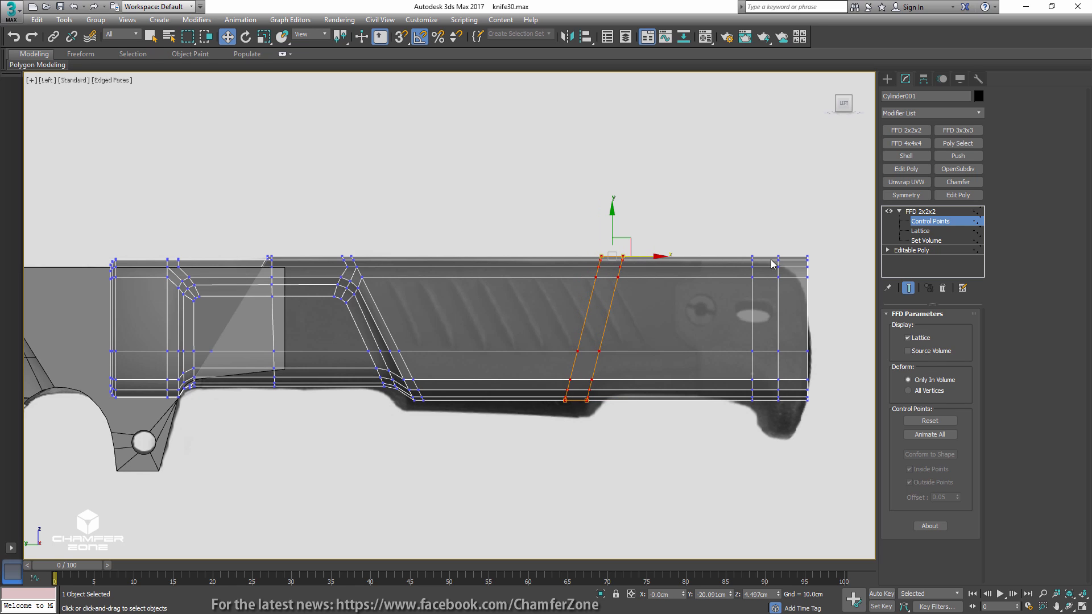
right_click(922, 219)
click(971, 315)
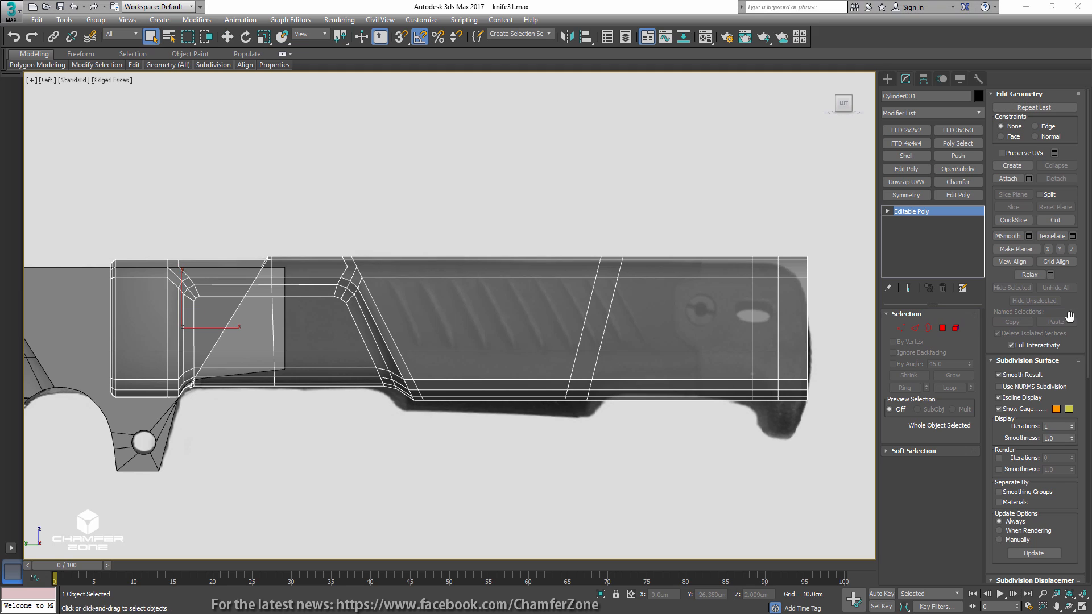
- Slant the two rear vertical loops the opposite way with an FFD 2x2x2, tops forward and bottoms rearward, and collapse it
click(901, 328)
drag(693, 423, 763, 256)
click(906, 132)
key(1)
key(w)
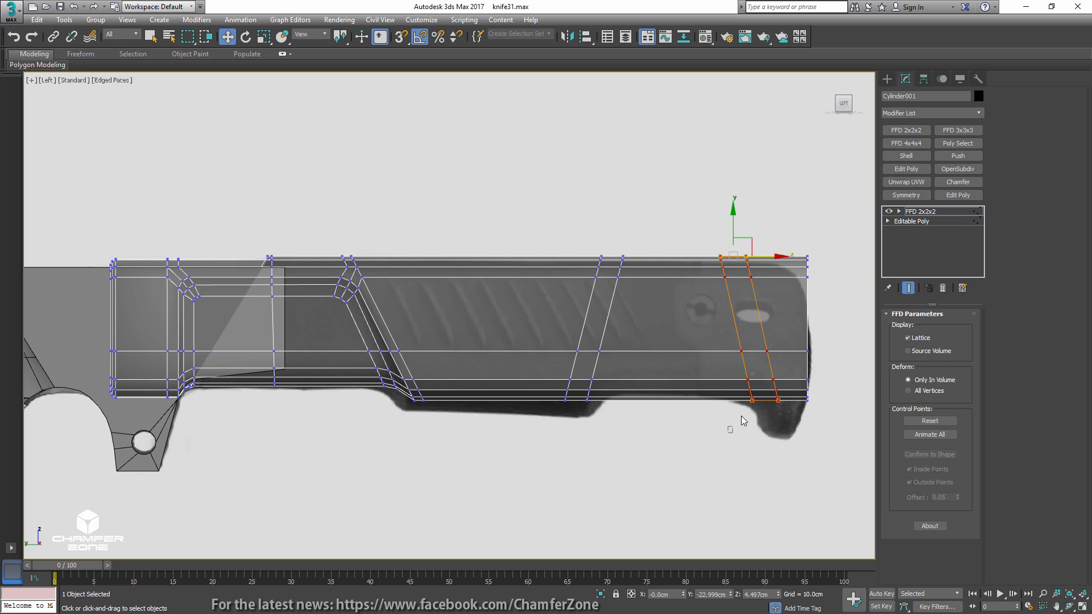
drag(744, 419, 821, 396)
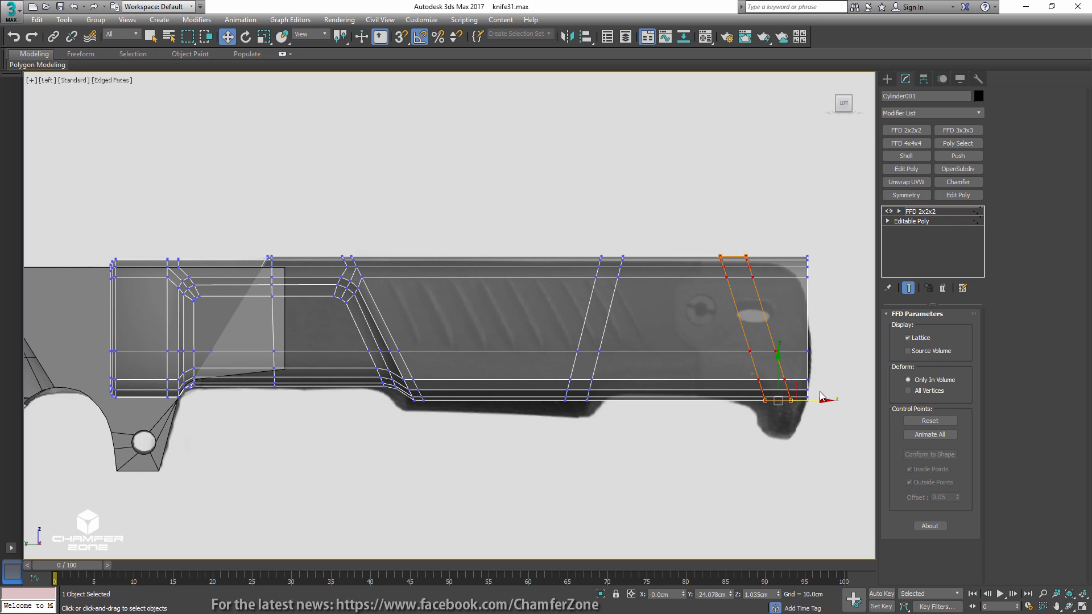
right_click(930, 213)
click(967, 312)
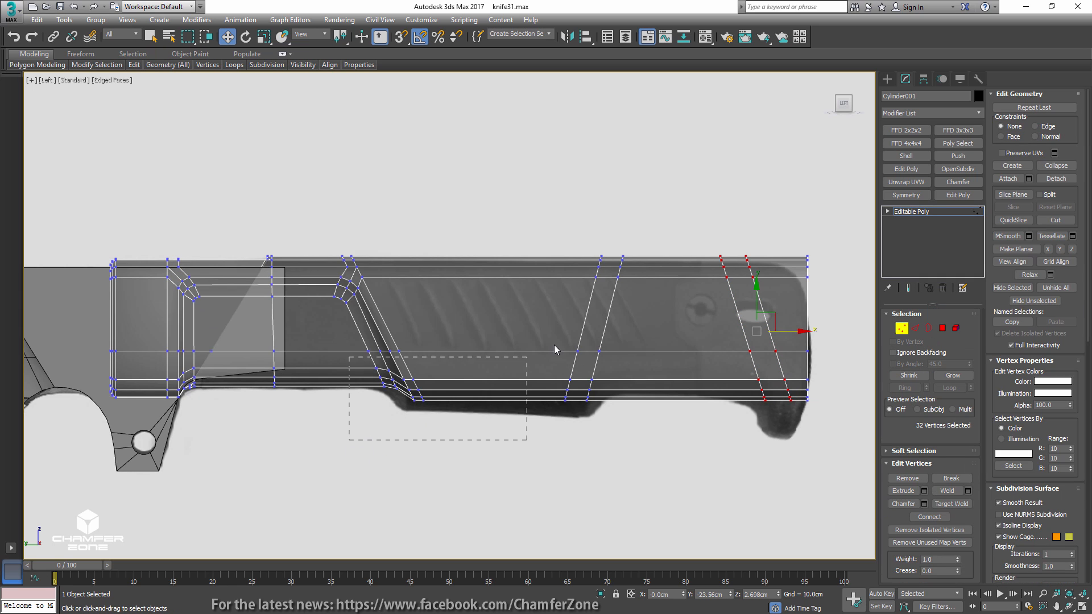
- Lower the underside vertices between the front slant and middle loops with an FFD 2x2x2 to match the reference bulge, and collapse it
drag(613, 322, 623, 322)
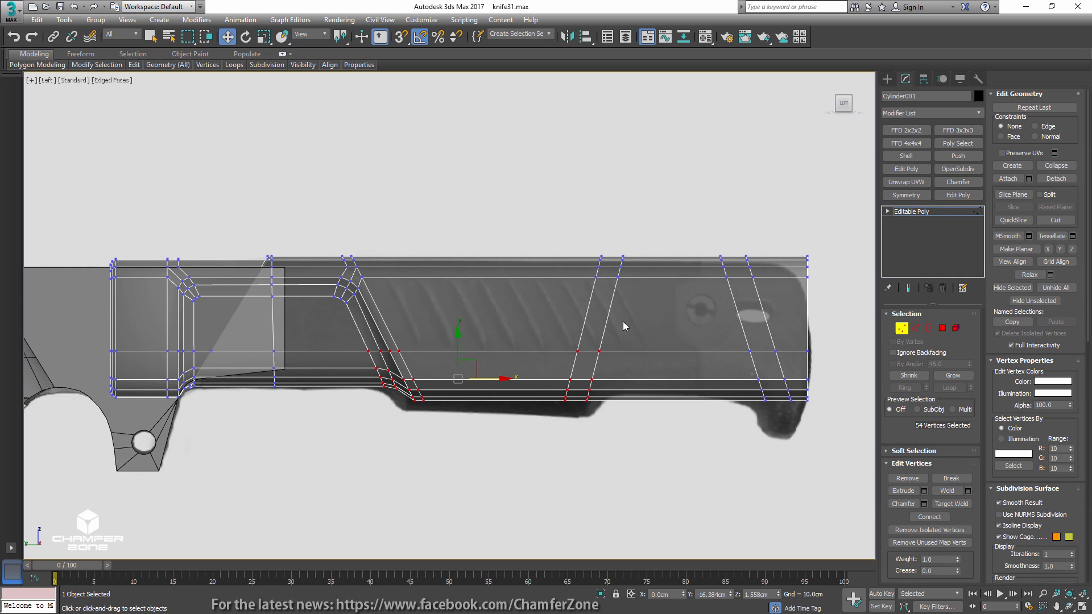
click(909, 131)
drag(596, 353, 476, 377)
drag(347, 412, 369, 346)
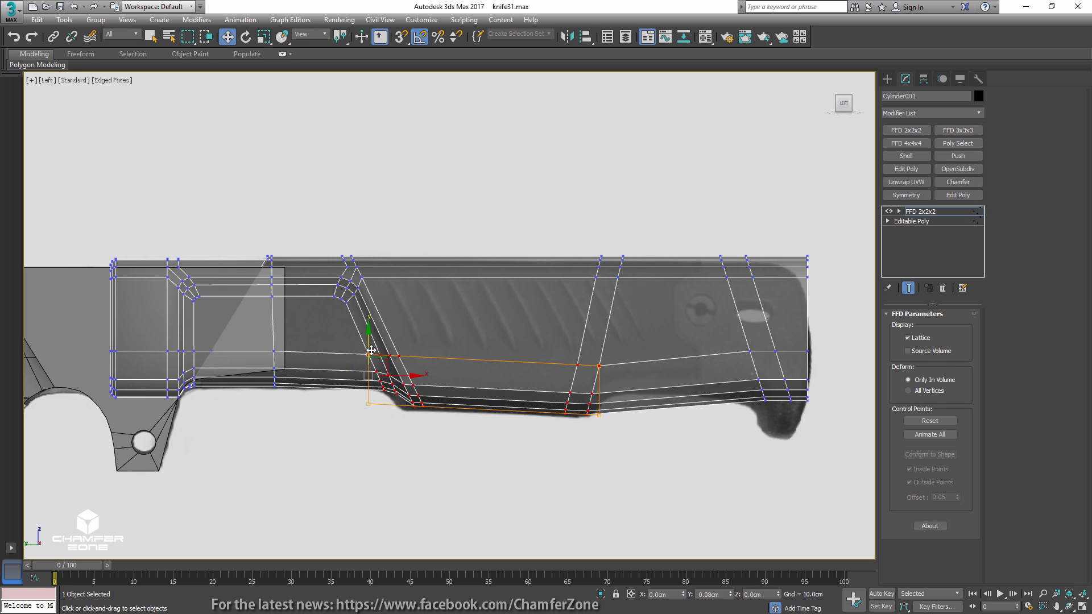
right_click(923, 224)
click(947, 313)
- Select only the lower edges of the rear middle loop and raise them slightly at the end of the underside bulge
key(2)
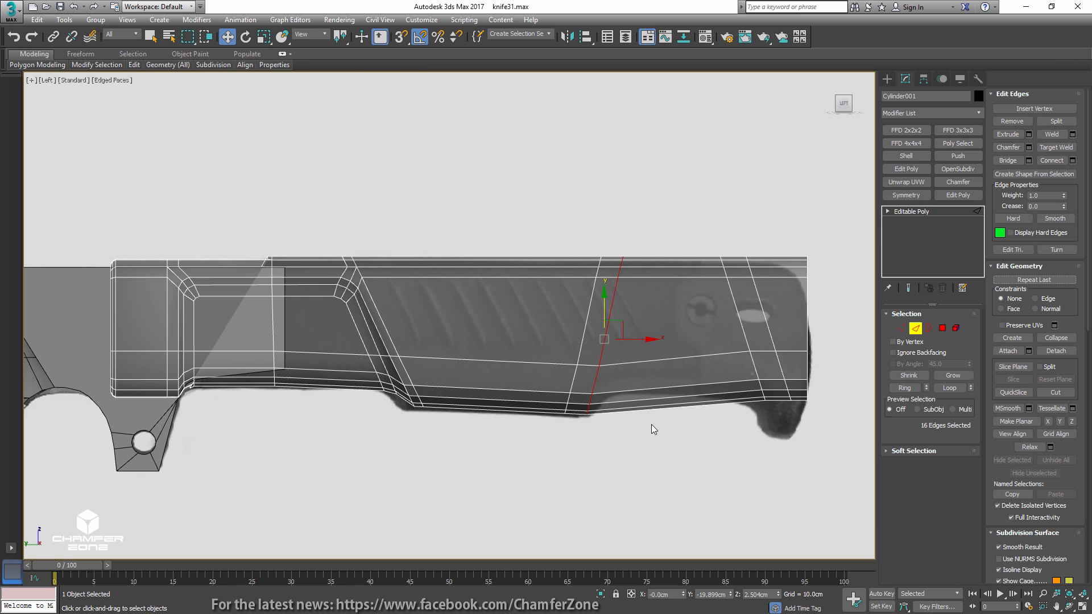
alt+drag(645, 277, 612, 335)
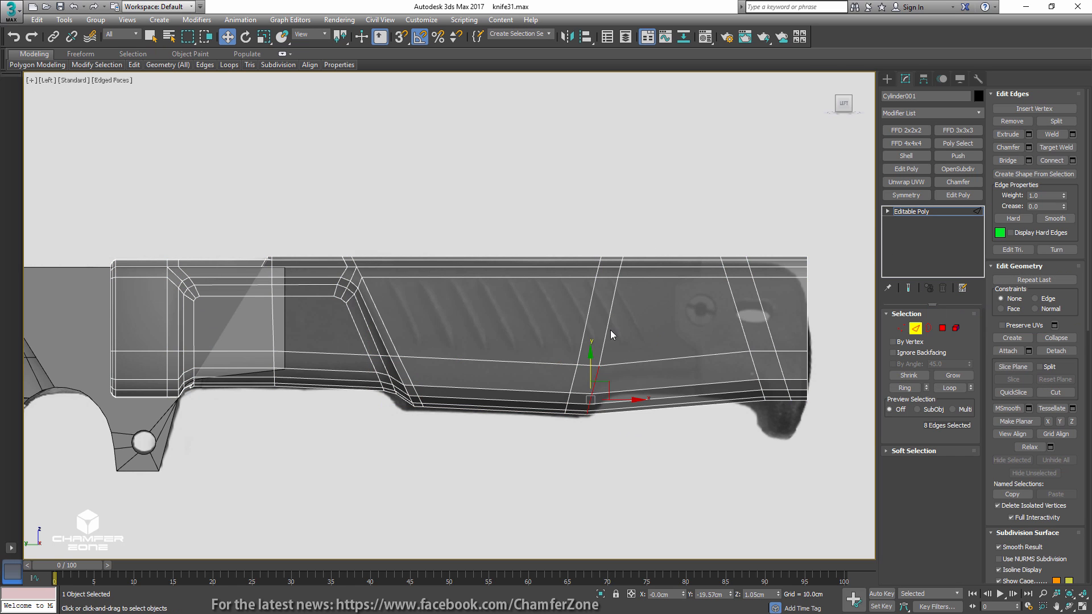
drag(607, 382, 613, 382)
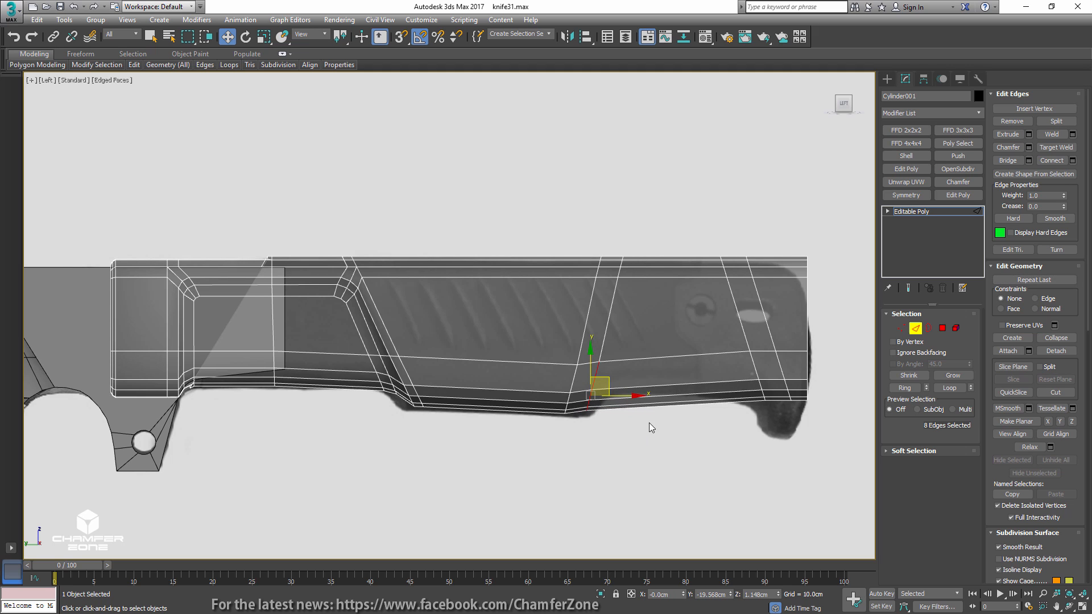
- Connect a new vertical loop behind the underside bulge and move and rotate its lower vertices to form the step in the photo
click(671, 384)
key(alt+r)
key(ctrl+shift+e)
key(1)
drag(656, 426, 631, 359)
key(e)
key(w)
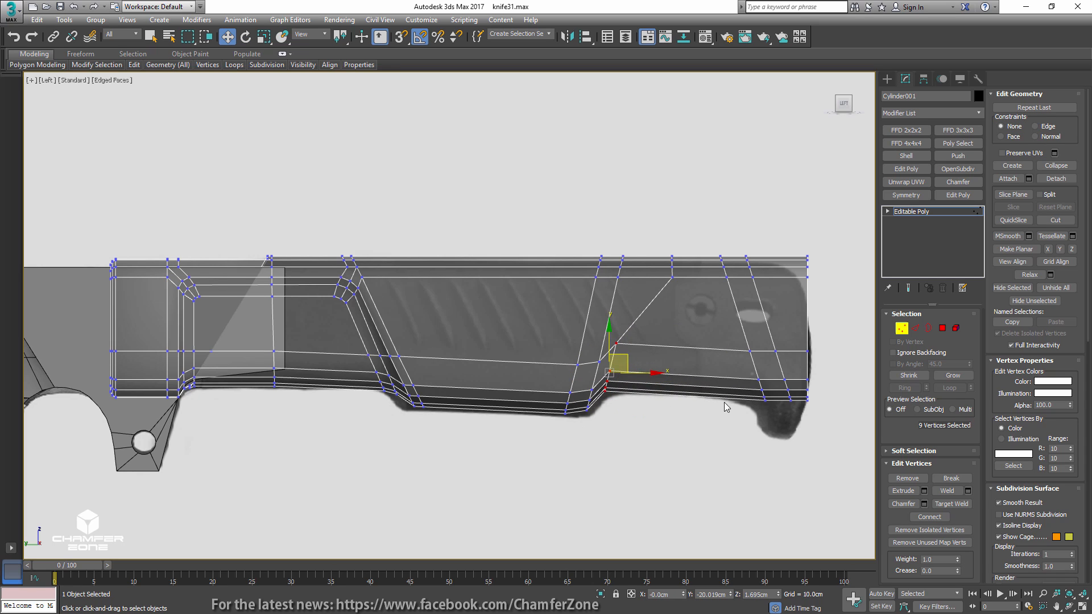
- Pull the bottom rear vertices down to form the butt hook and adjust the vertices at the hook's inner corner
drag(775, 417, 776, 416)
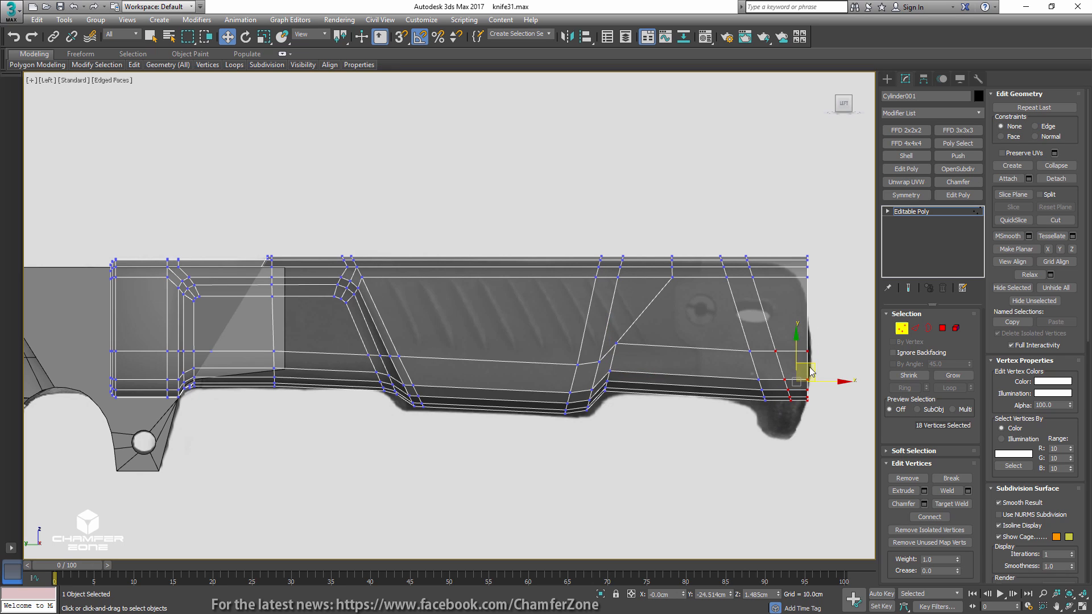
drag(810, 371, 793, 388)
click(740, 424)
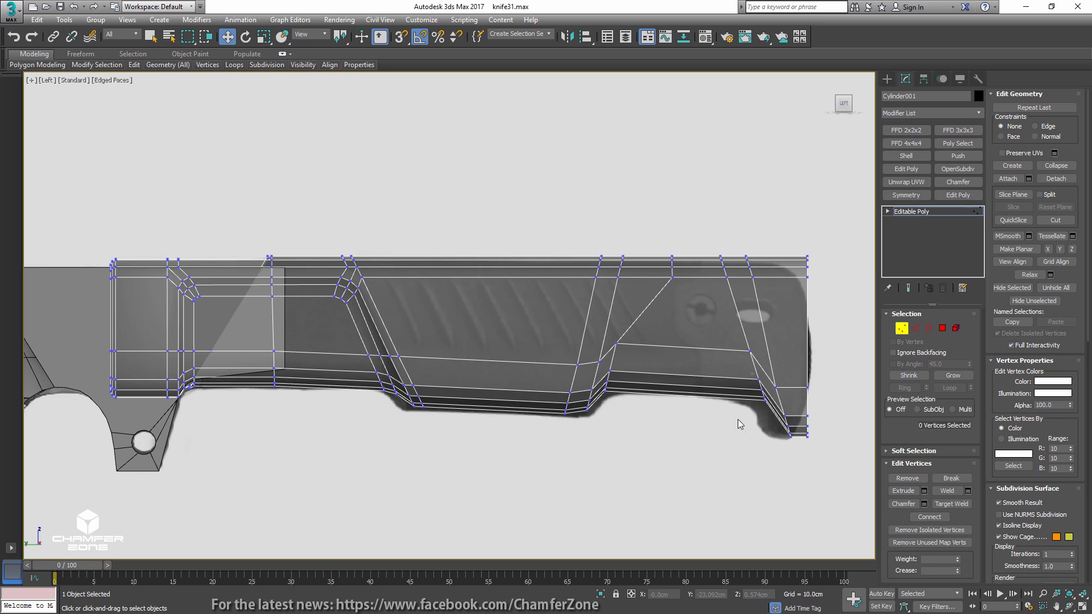
drag(752, 373, 794, 423)
key(e)
key(w)
- Connect the slanted edges on the front of the butt hook and raise the new edges to round its inner curve
key(2)
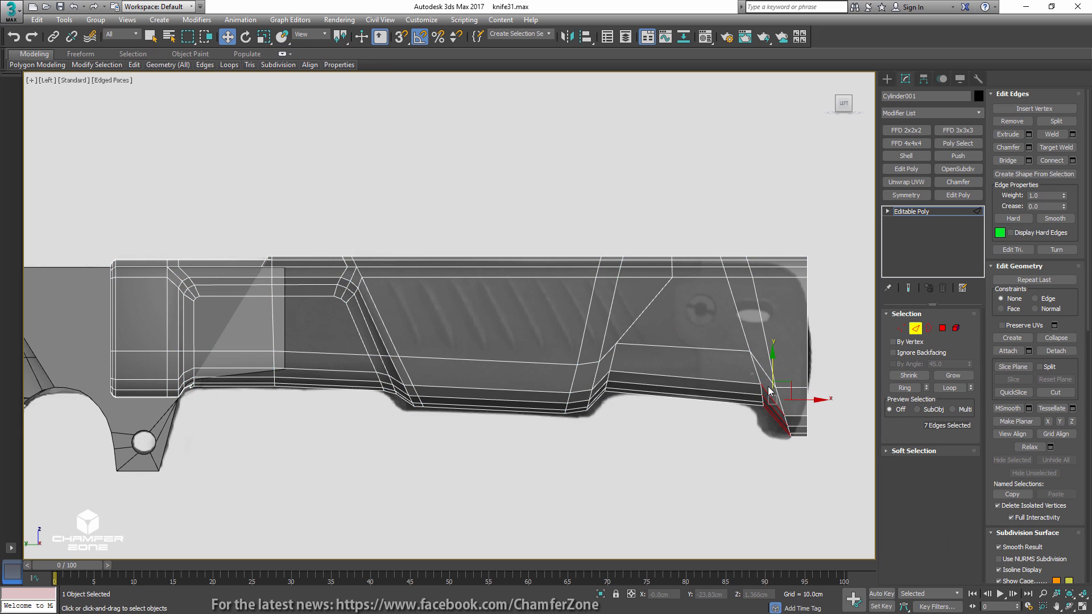
scroll(769, 387, up, 4)
key(ctrl+shift+e)
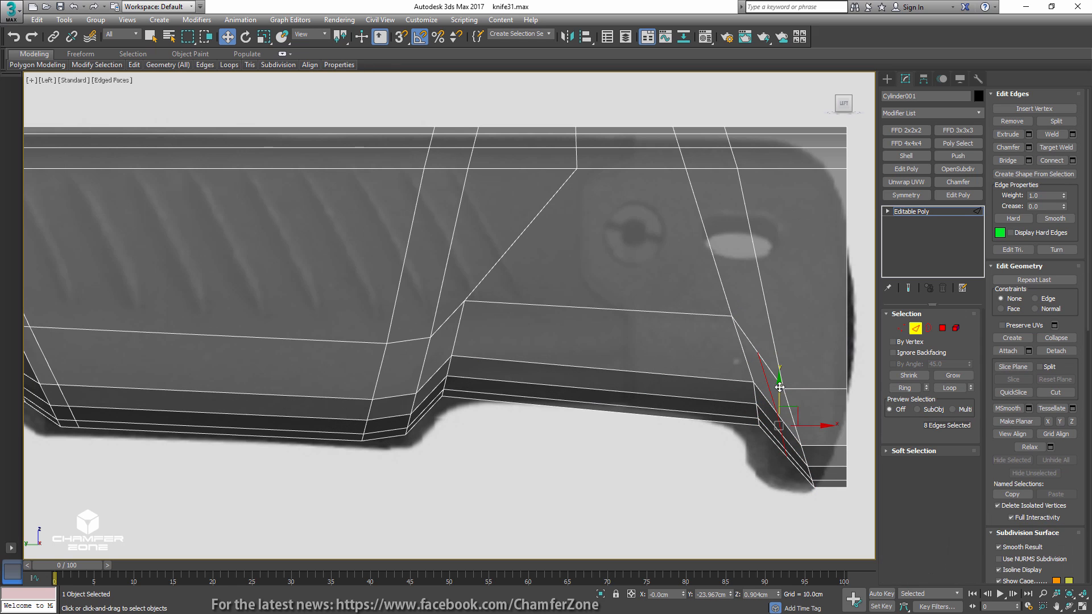
drag(780, 393, 780, 380)
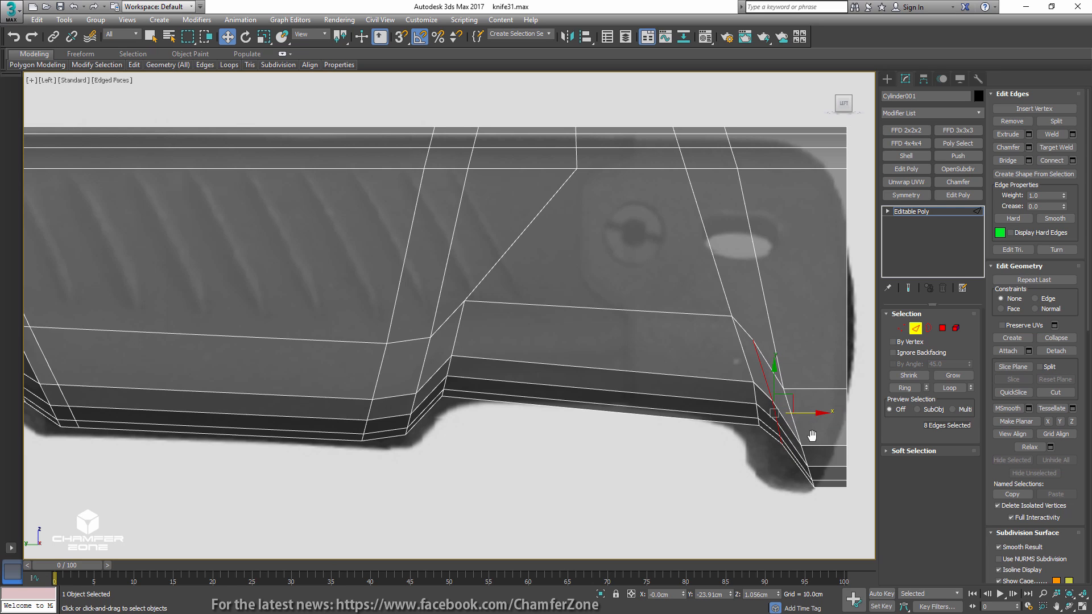
- Chamfer the rearmost slanted edge loop running down into the butt hook by 0.078 cm
middle_drag(812, 434, 741, 364)
click(732, 401)
key(ctrl+shift+c)
click(1029, 147)
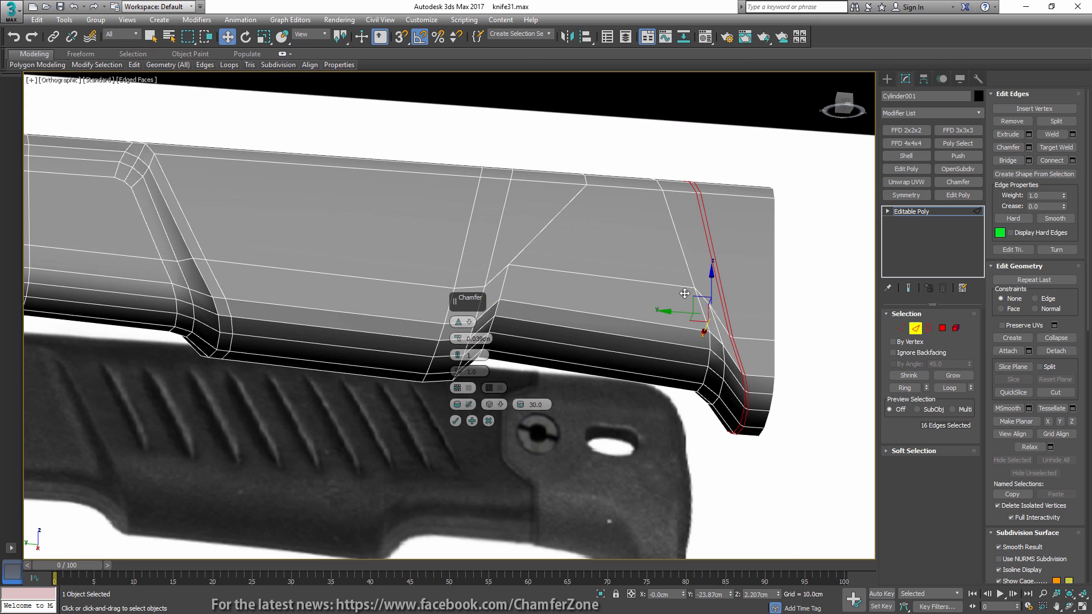
drag(458, 335, 459, 340)
middle_drag(582, 442, 596, 341)
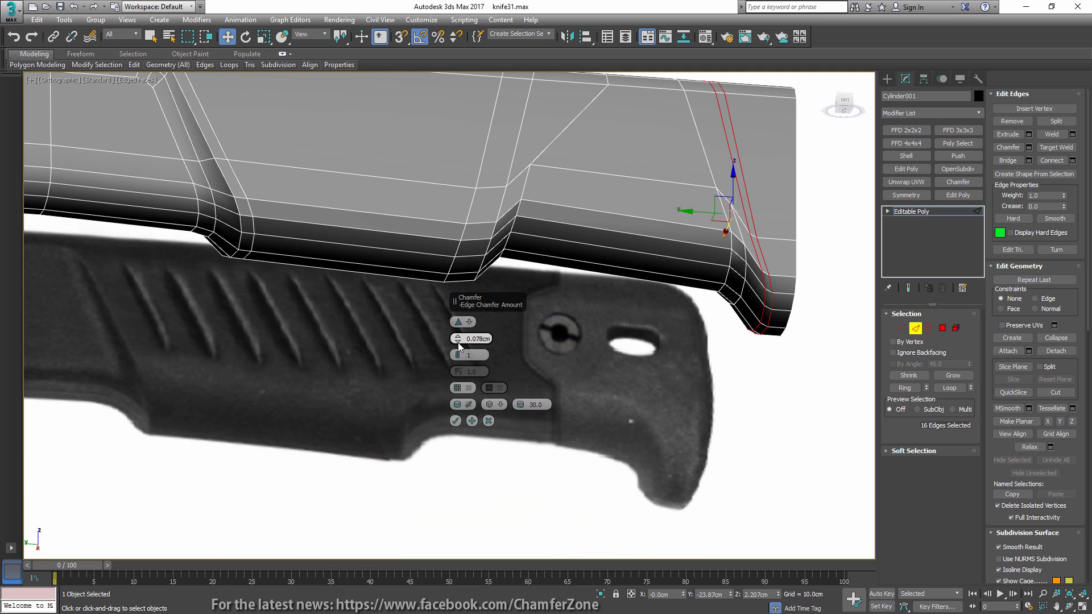
click(455, 421)
- Chamfer the lower edges at the step behind the underside bulge to soften its corner
alt+middle_drag(658, 340, 658, 382)
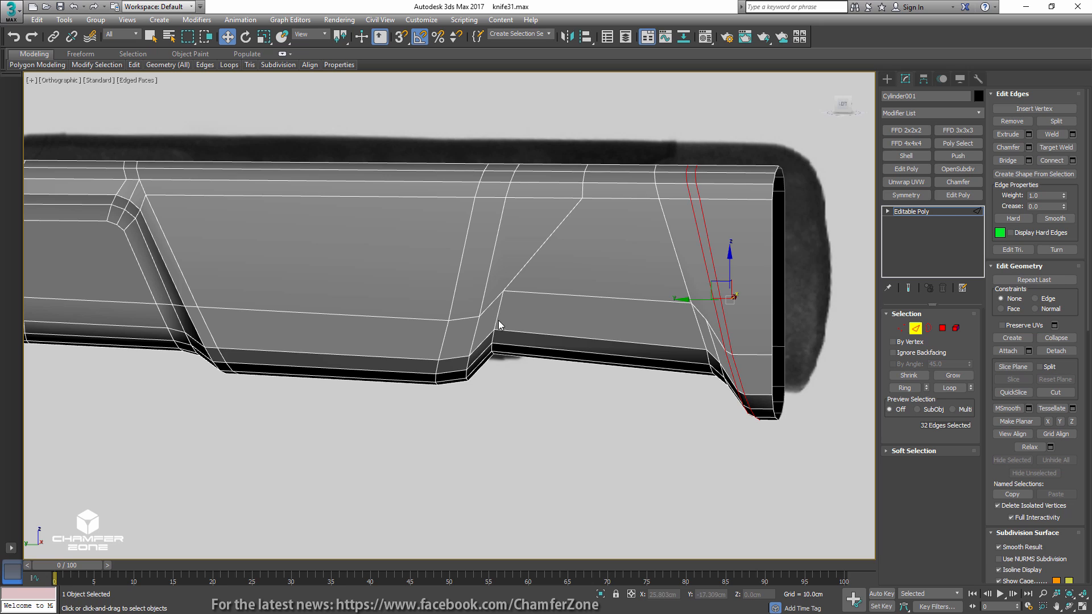
double_click(498, 325)
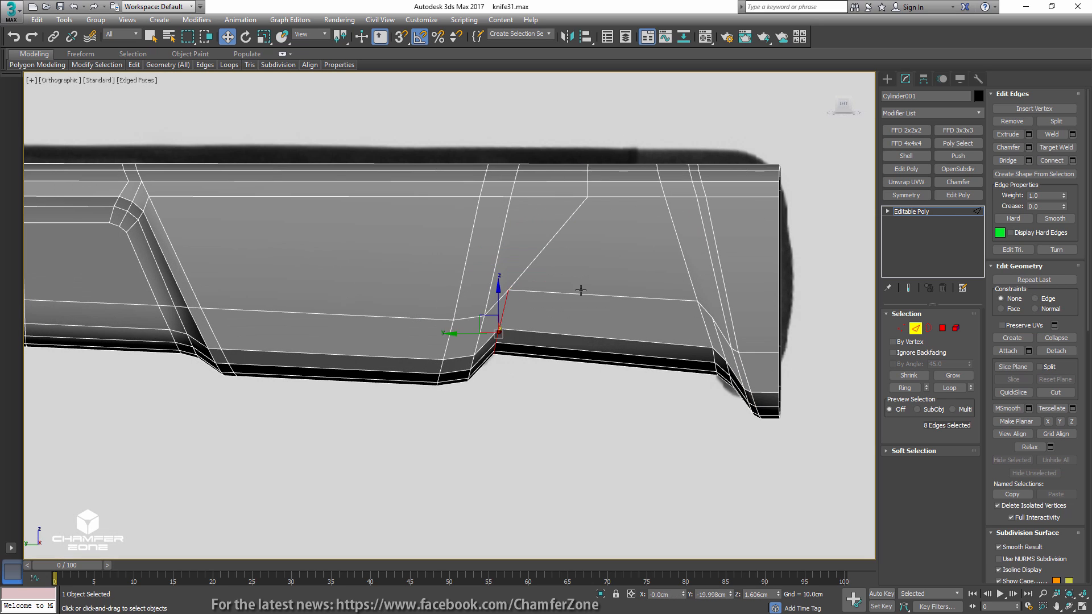
alt+middle_drag(580, 291, 493, 313)
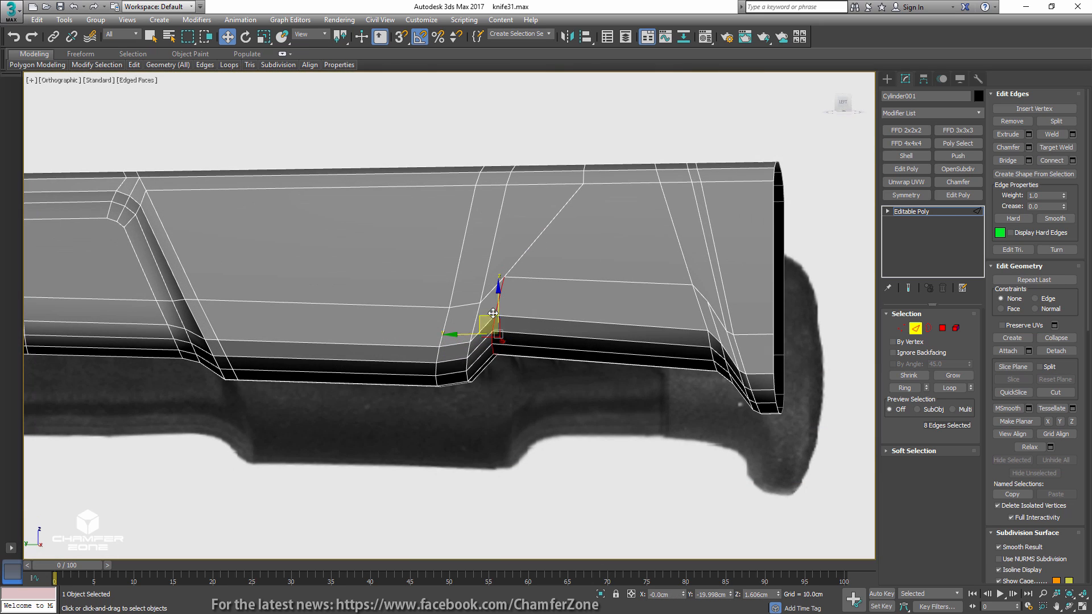
key(ctrl+shift+c)
drag(497, 310, 501, 299)
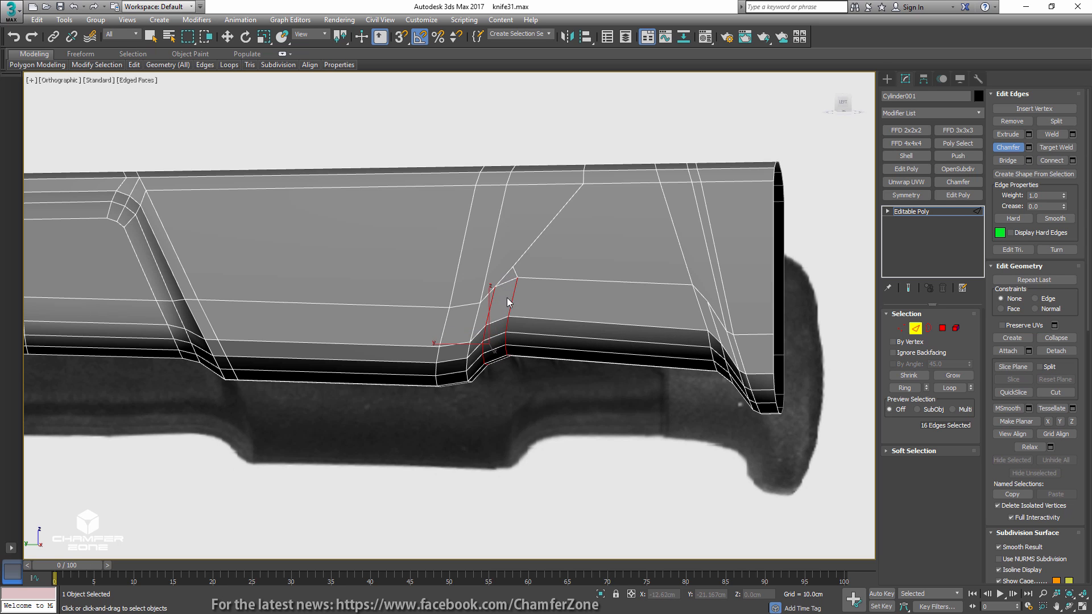
alt+middle_drag(501, 298, 586, 367)
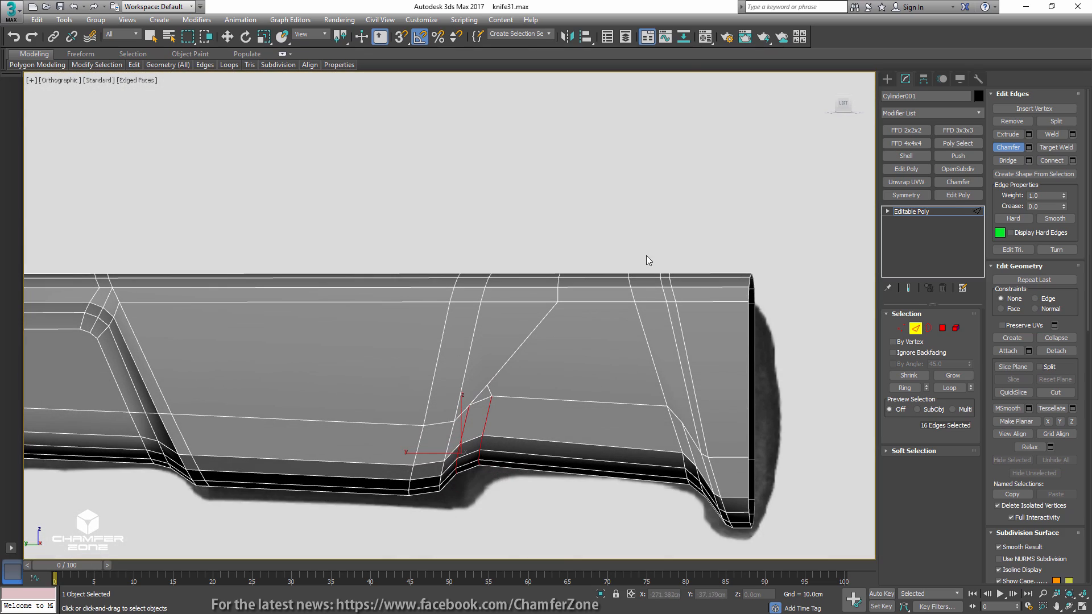
- Collapse the short edges between the three rear edge loops along the grip's top to merge them into one loop
drag(654, 316, 654, 316)
mouse_move(654, 317)
alt+middle_down()
mouse_move(661, 451)
mouse_move(668, 331)
mouse_move(656, 337)
alt+middle_up()
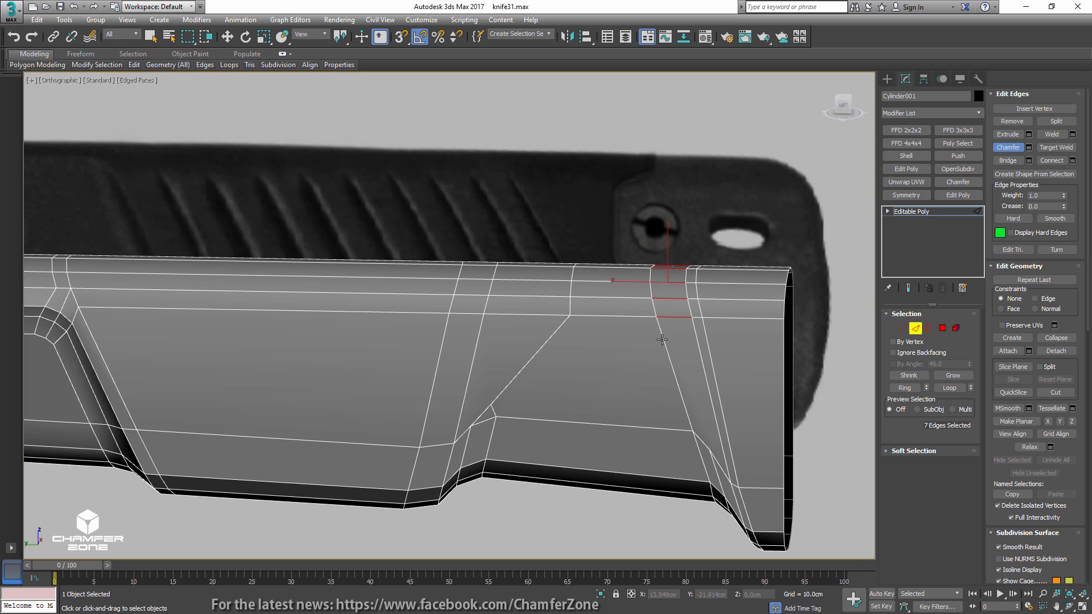
click(1054, 339)
alt+middle_drag(690, 311, 688, 280)
drag(685, 276, 690, 306)
alt+middle_drag(691, 306, 689, 401)
alt+click(755, 165)
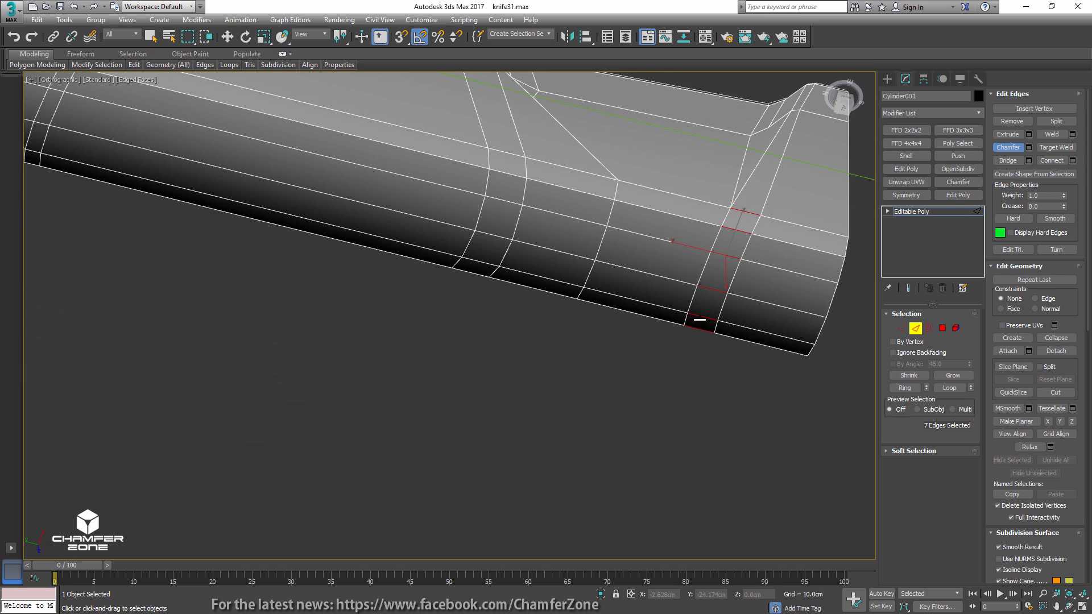
alt+middle_drag(699, 319, 704, 250)
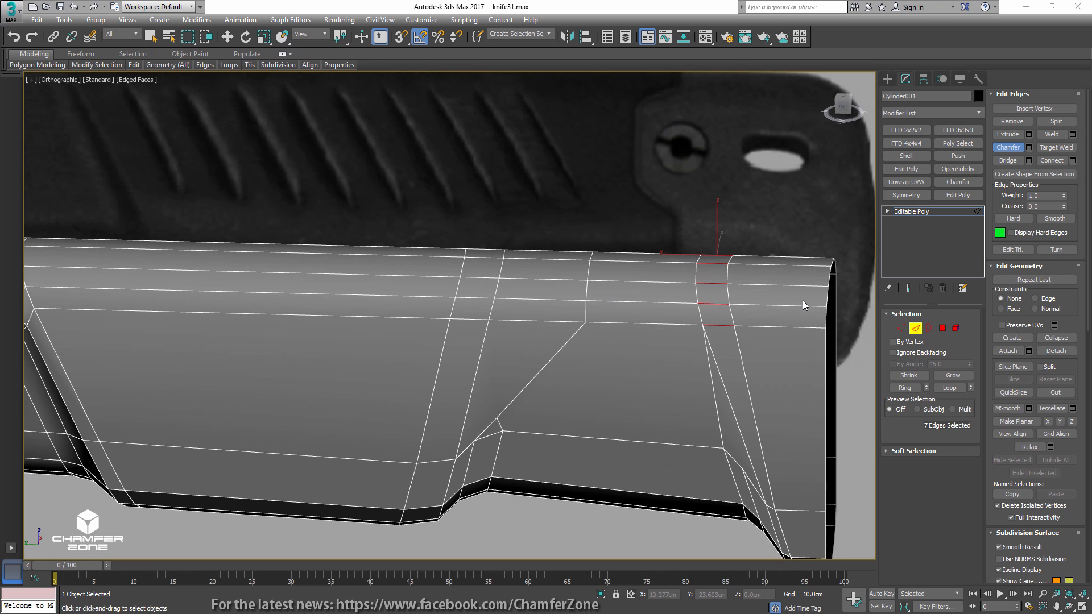
click(1060, 340)
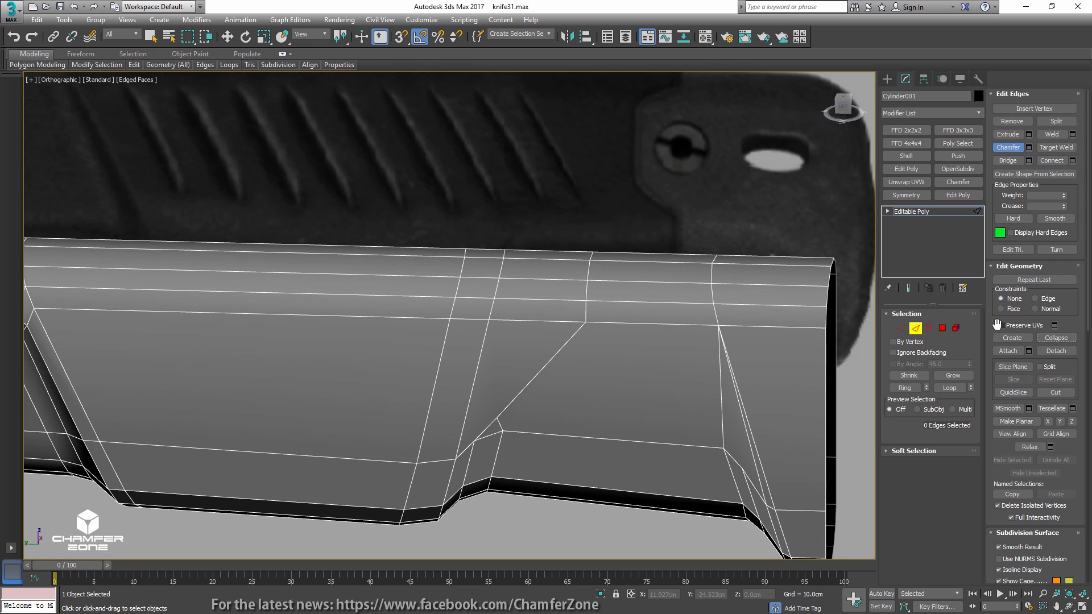
- Move the merged loop's upper edges slightly toward the rear end of the grip
alt+middle_drag(712, 272, 714, 223)
key(q)
double_click(712, 273)
key(w)
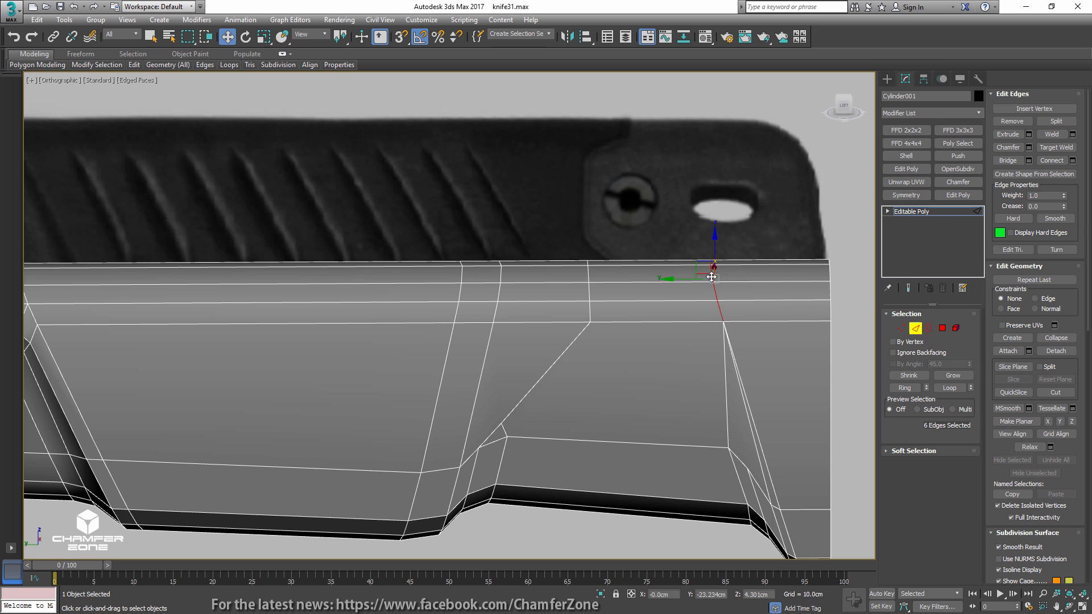
drag(682, 281, 708, 278)
scroll(745, 261, down, 4)
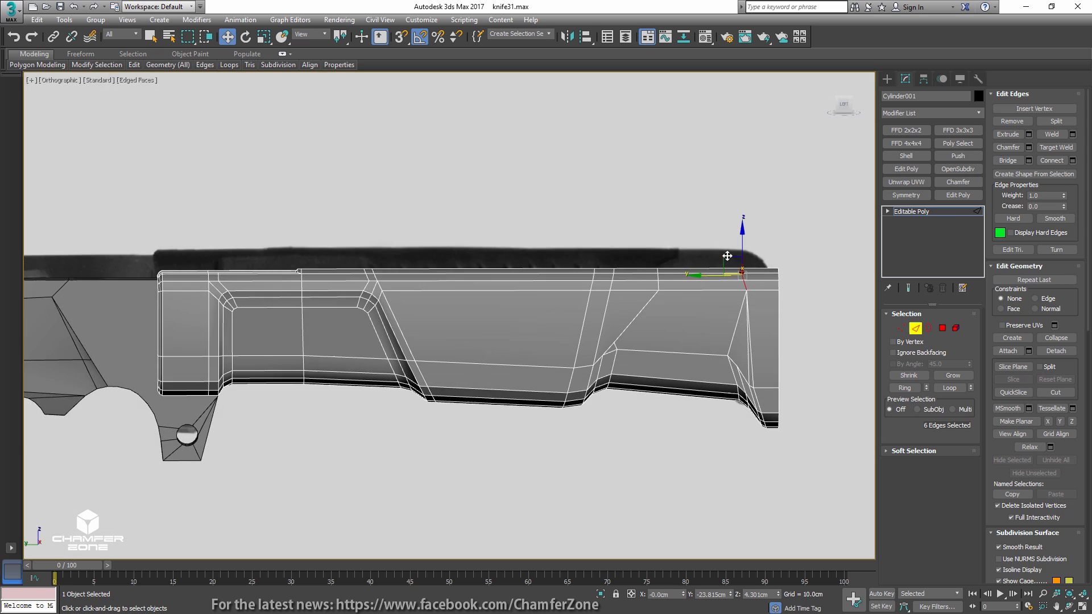
- Save the scene incrementally as knife32.max and remove the diagonal edge loop behind the underside bulge
key(q)
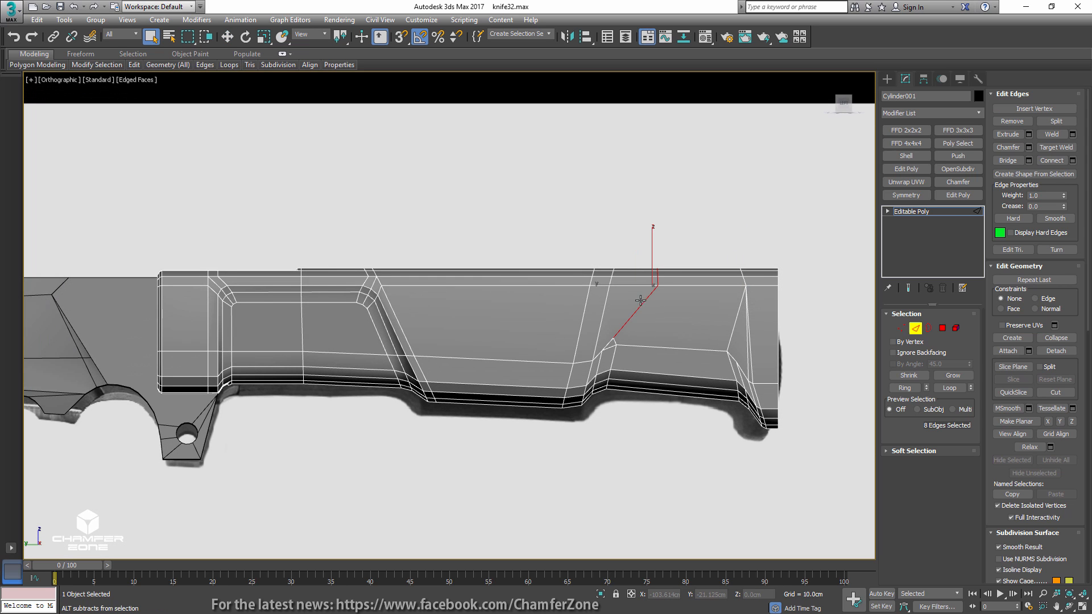
key(ctrl+s)
- Move the upper vertices of the two loops above the bulge's rear step forward and straighten each column with Make Planar
key(1)
key(w)
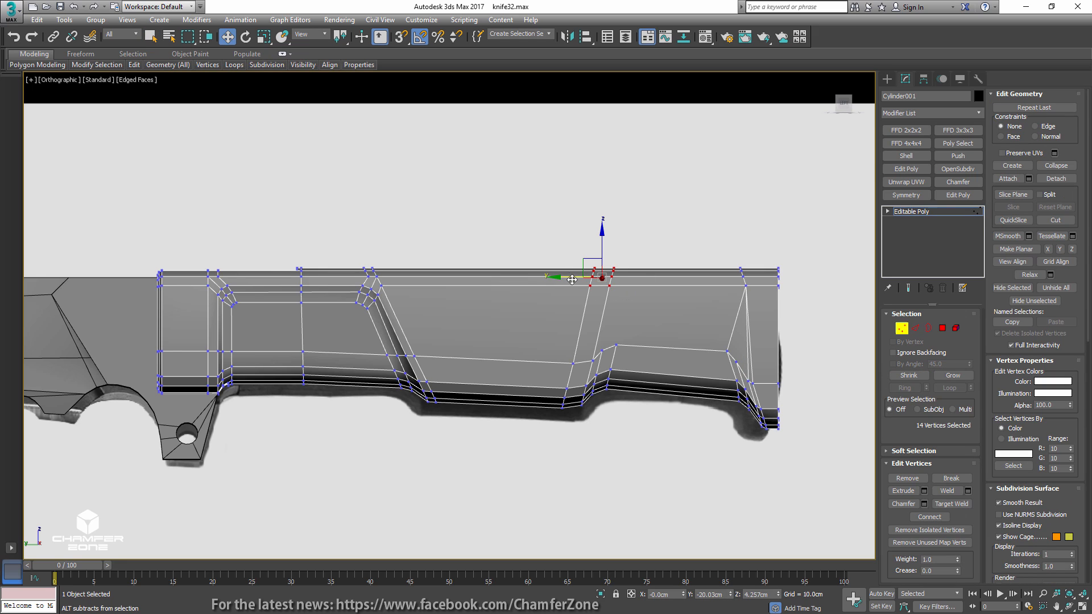
drag(572, 280, 551, 280)
scroll(580, 284, up, 3)
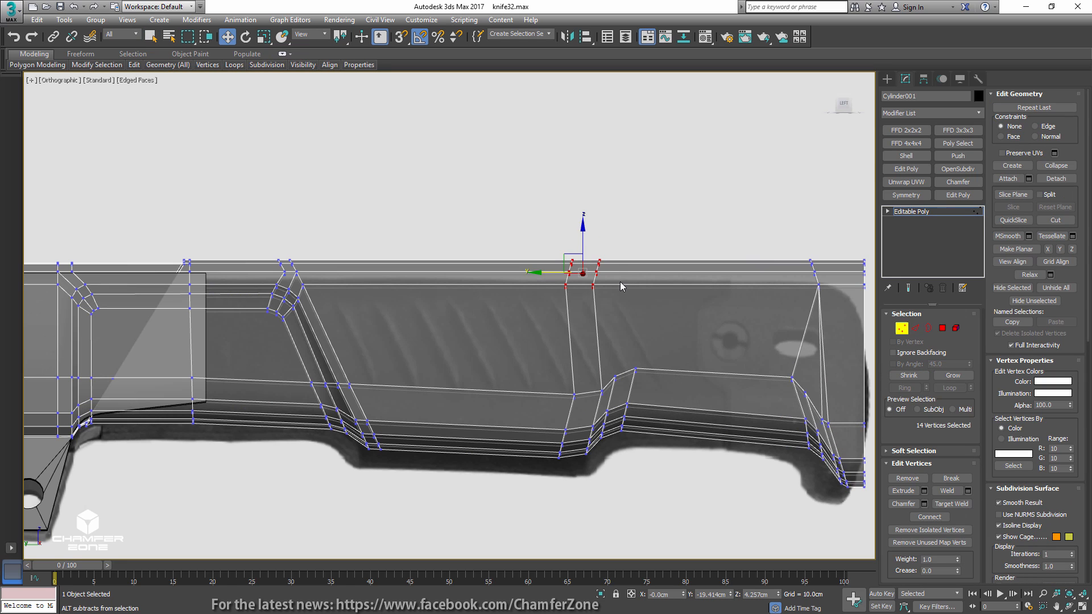
drag(627, 242, 626, 245)
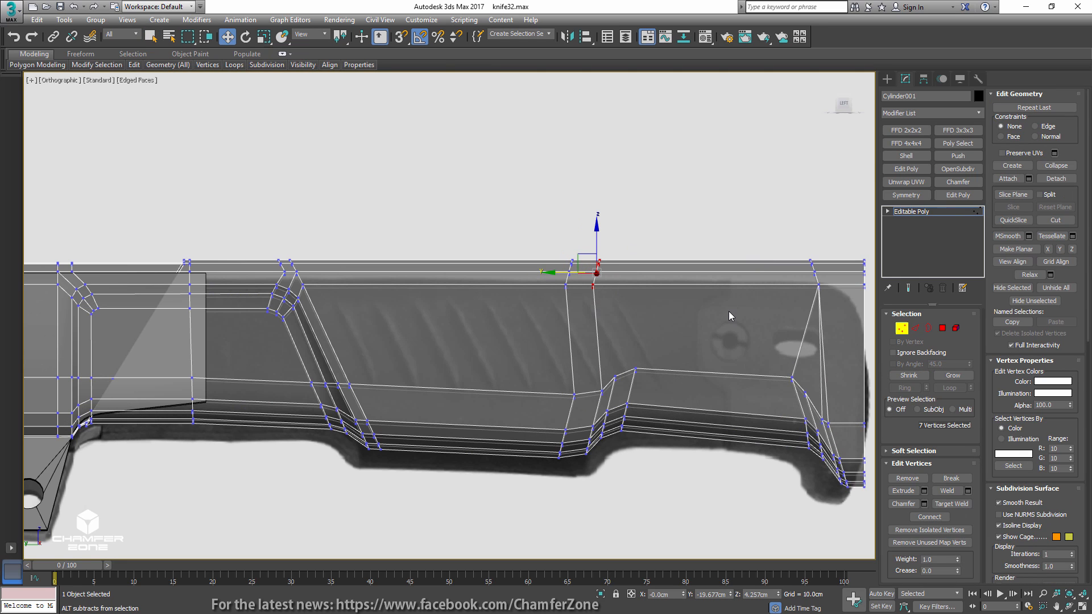
click(1073, 249)
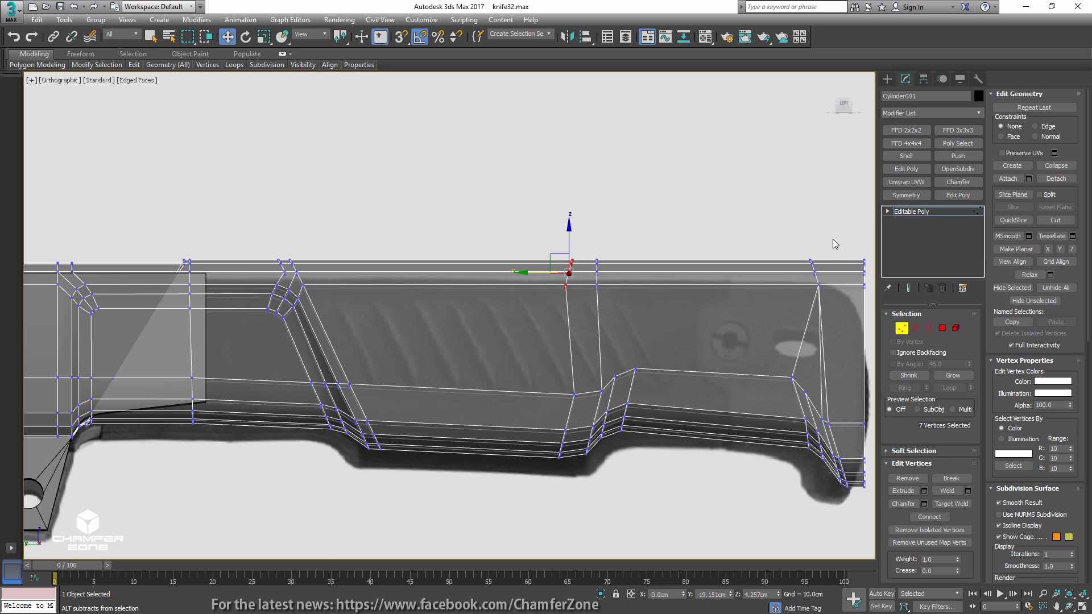
click(1060, 249)
- Collapse the ring of edges between the two straightened vertex columns into a single line across the top
middle_drag(633, 328, 678, 322)
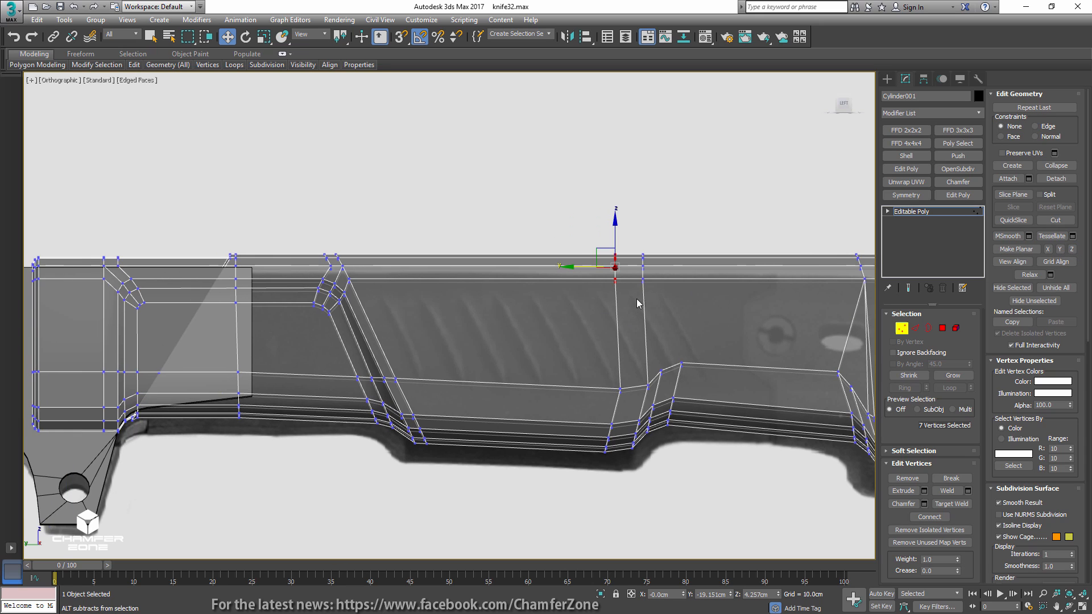
key(2)
click(630, 279)
key(alt+r)
key(ctrl+alt+c)
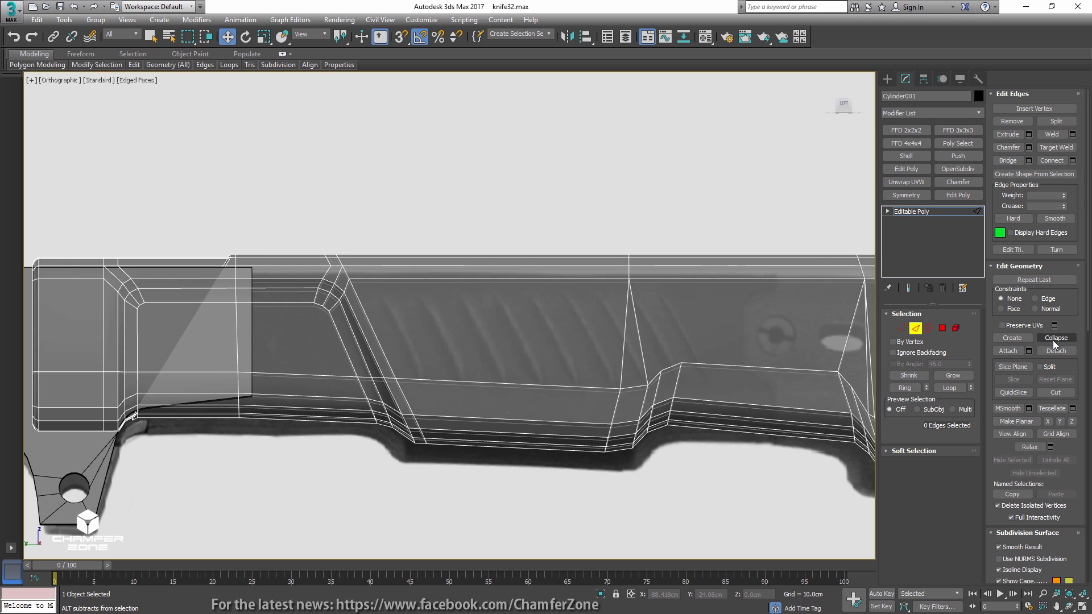
- Straighten the upper vertices of the rearmost merged loop with Make Planar
middle_drag(731, 354, 606, 352)
key(1)
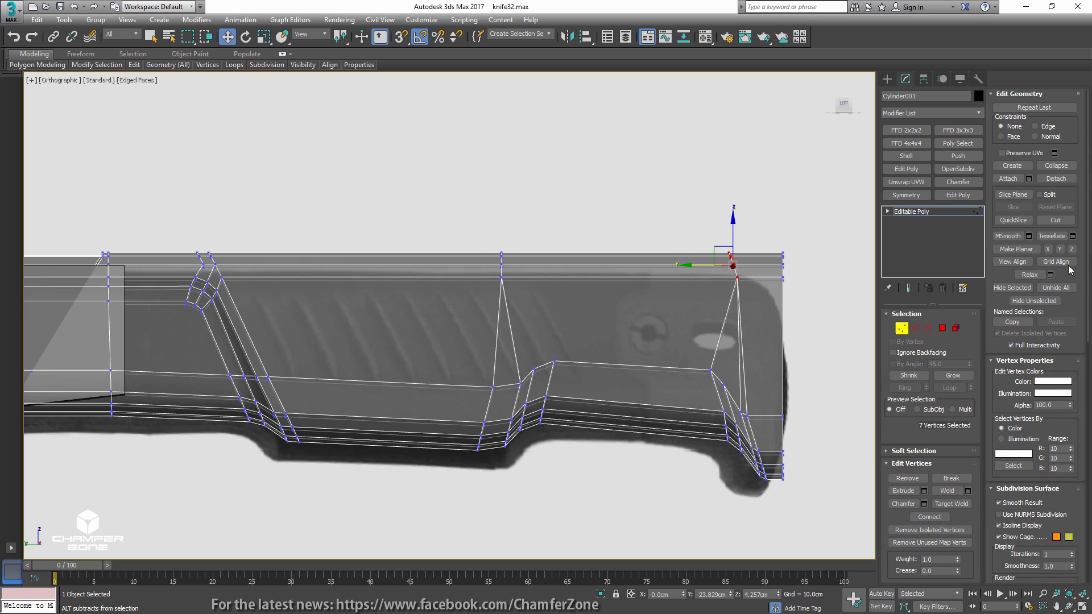
click(1072, 249)
- Add an edge loop across the top near the rear end and lower the end vertices to round the upper butt corner
drag(706, 264, 783, 257)
key(2)
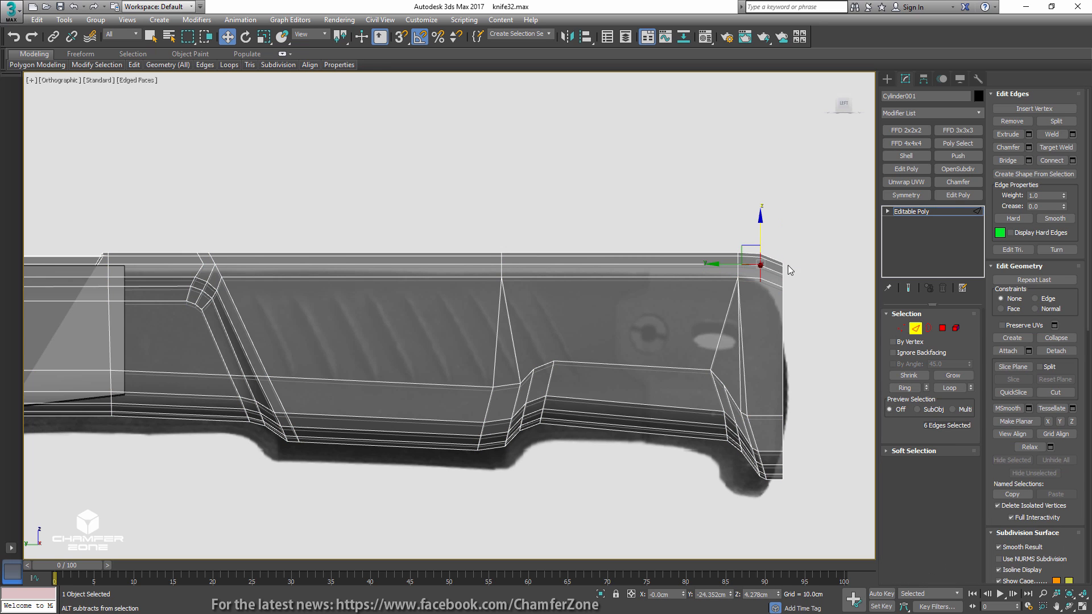
key(1)
alt+middle_drag(787, 265, 752, 305)
scroll(774, 299, up, 5)
- Cap the open border at the rear end of the grip
key(3)
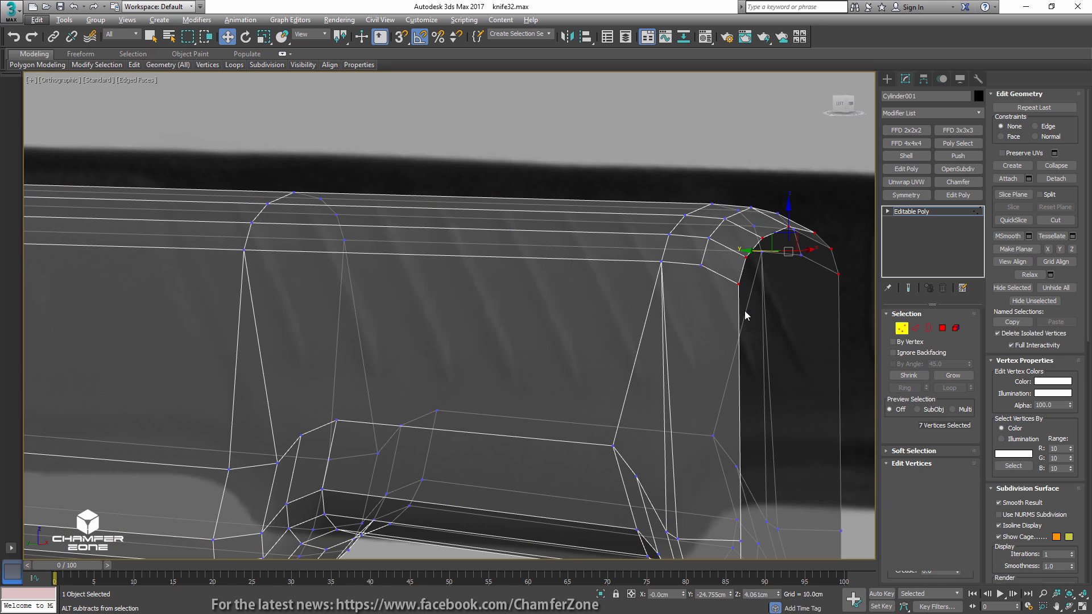
click(742, 312)
key(1)
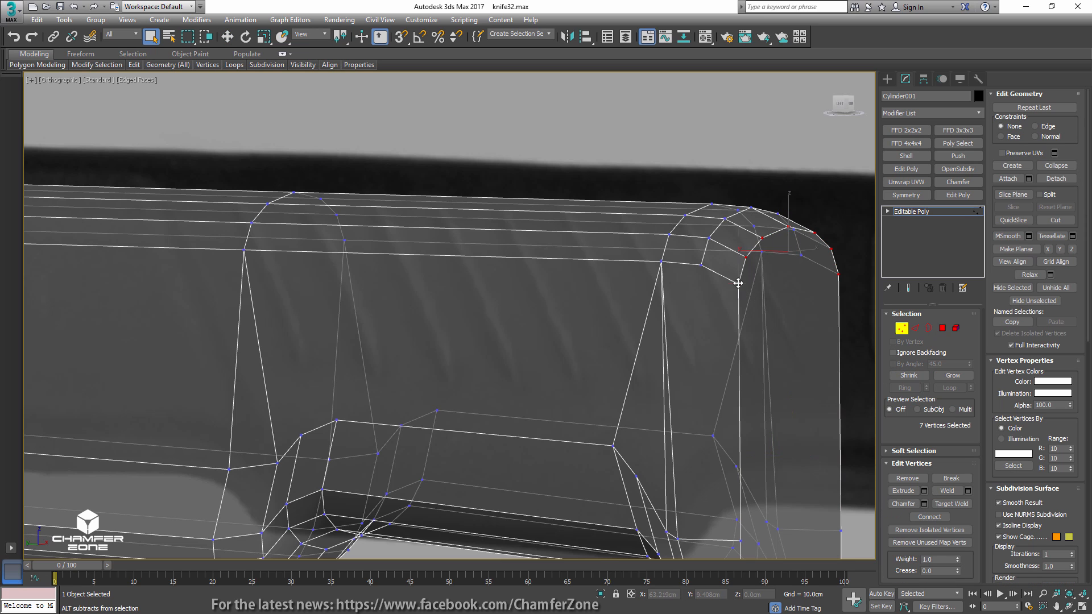
- Turn off see-through display and connect the opposite vertex pairs across the upper part of the rear cap
key(alt+x)
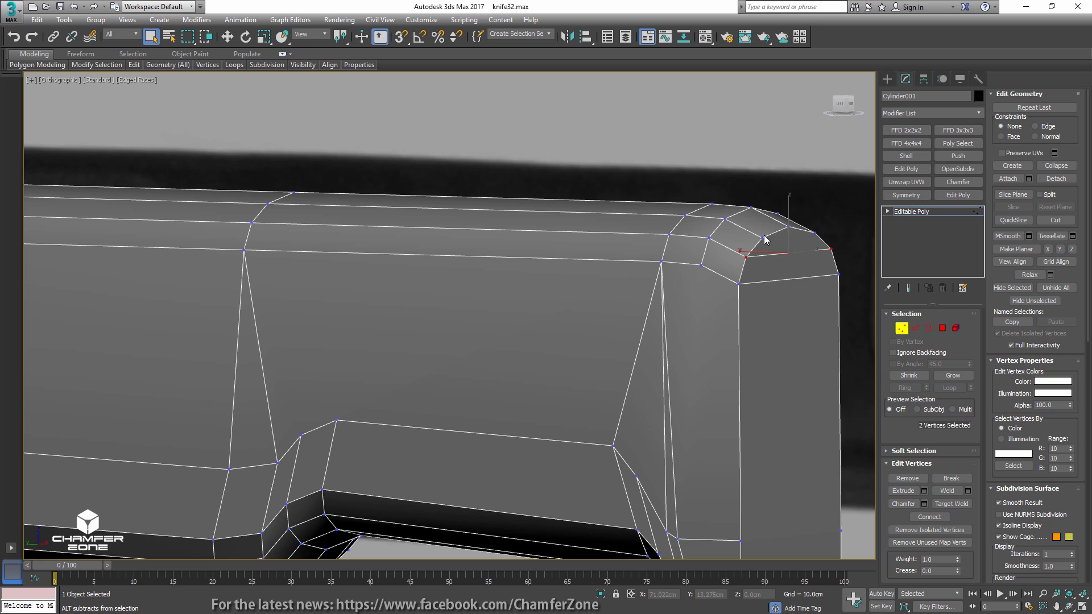
scroll(768, 256, down, 4)
mouse_move(773, 284)
alt+middle_down()
mouse_move(765, 325)
mouse_move(756, 313)
mouse_move(771, 289)
alt+middle_up()
- Inset the three rear cap polygons and pull the inset faces slightly outward
key(4)
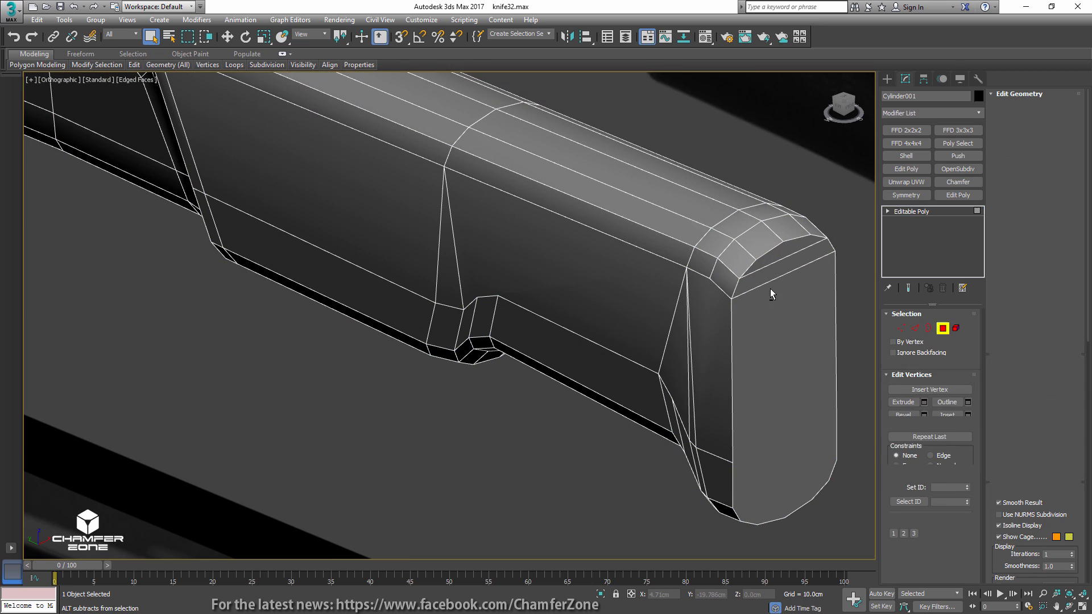
click(771, 300)
ctrl+click(772, 271)
ctrl+click(772, 258)
key(i)
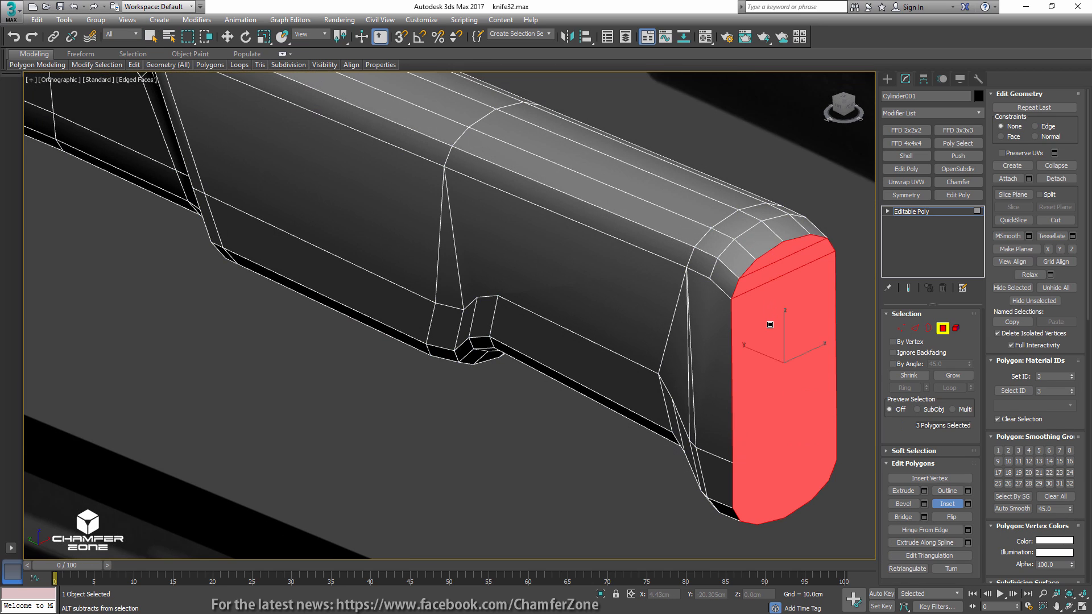
drag(770, 324, 761, 352)
key(w)
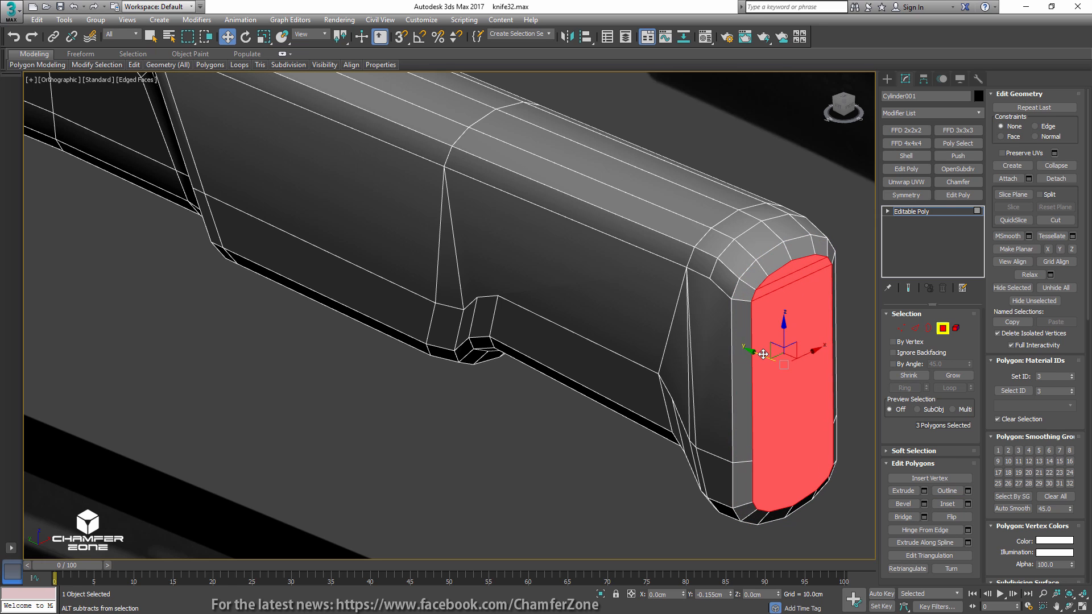
alt+middle_drag(751, 349, 785, 327)
- Inset the selected rear cap polygons a second time by a smaller amount
key(i)
drag(779, 339, 782, 346)
alt+middle_drag(782, 347, 734, 354)
- Collapse the short edges at both ends of the thin strip near the top of the inner cap
scroll(749, 281, up, 5)
key(2)
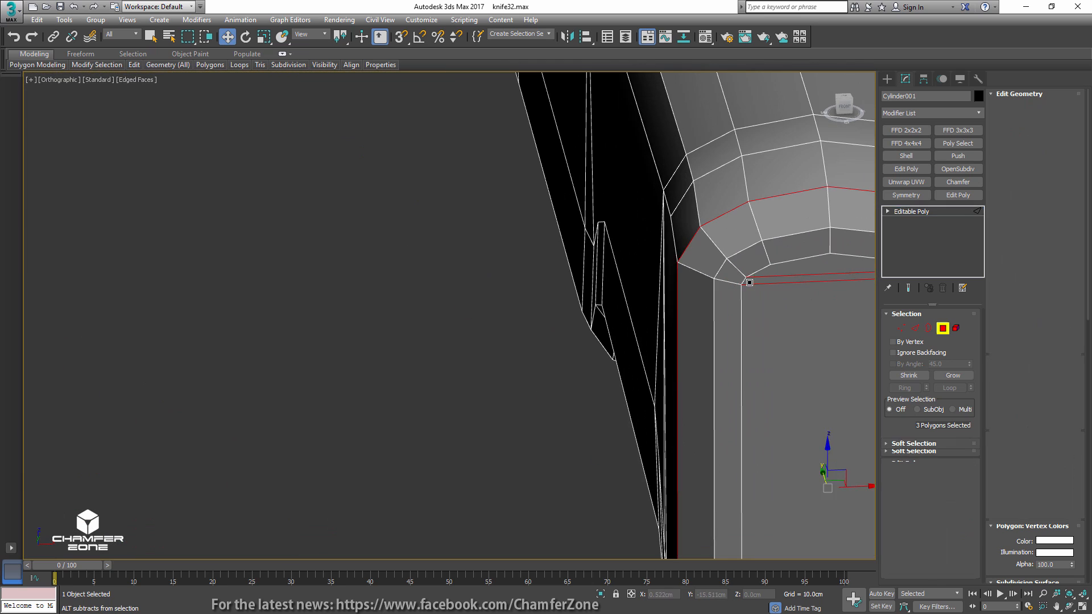
key(q)
click(742, 281)
middle_drag(715, 301, 519, 317)
click(690, 289)
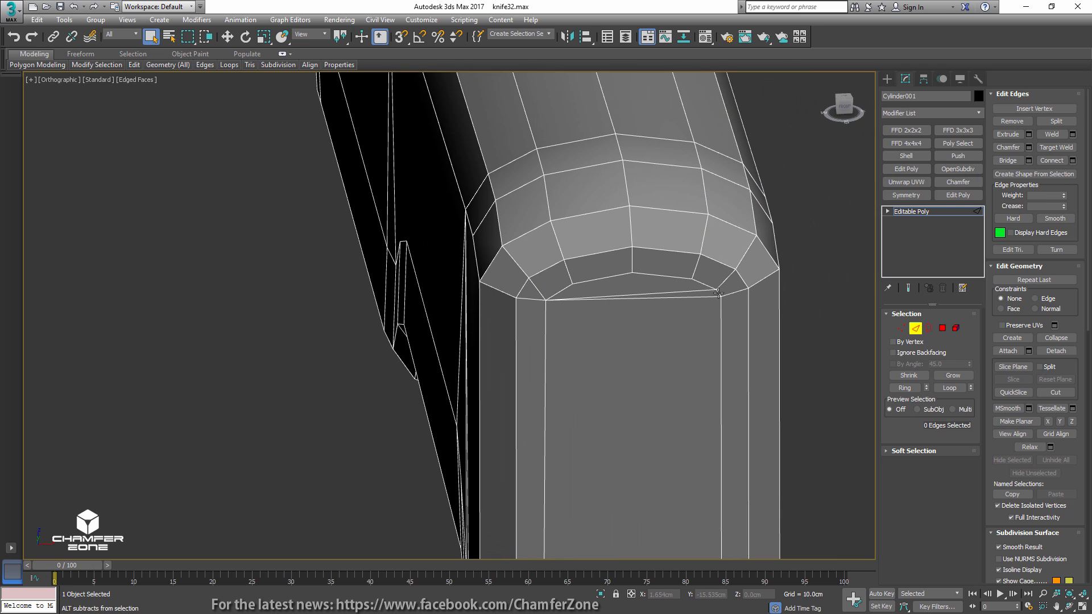
alt+middle_drag(717, 293, 751, 330)
scroll(654, 393, up, 4)
scroll(673, 379, down, 4)
- Move the two inner cap polygons slightly rearward to bulge the butt end, and save the scene as knife33.max
key(4)
scroll(690, 319, down, 2)
key(w)
alt+middle_drag(751, 276, 780, 282)
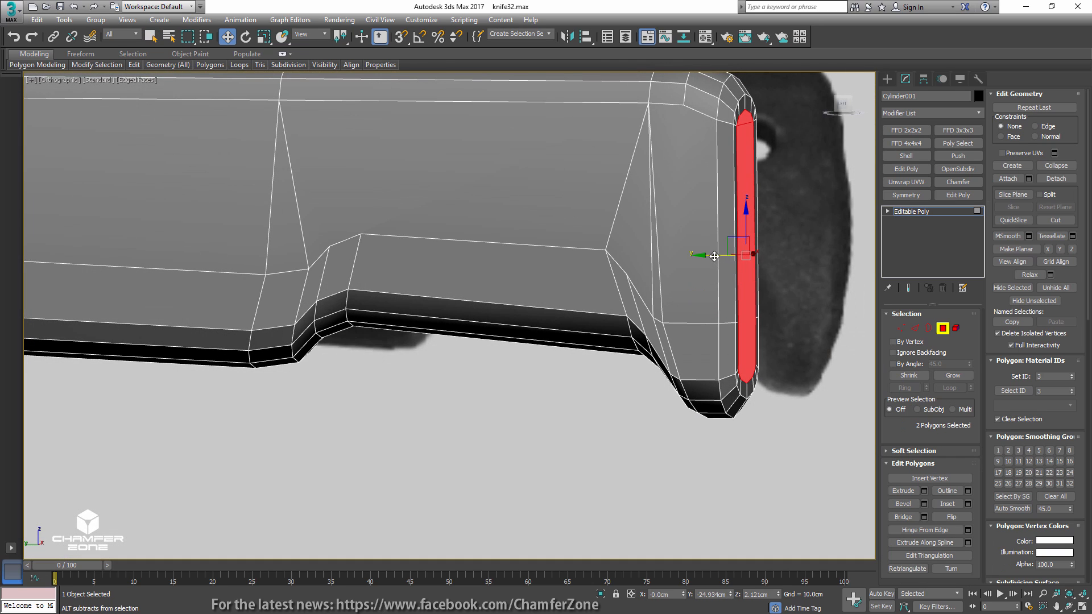
mouse_move(714, 256)
alt+middle_down()
mouse_move(674, 272)
mouse_move(775, 233)
mouse_move(790, 201)
mouse_move(788, 244)
mouse_move(721, 251)
alt+middle_up()
key(1)
scroll(711, 236, down, 3)
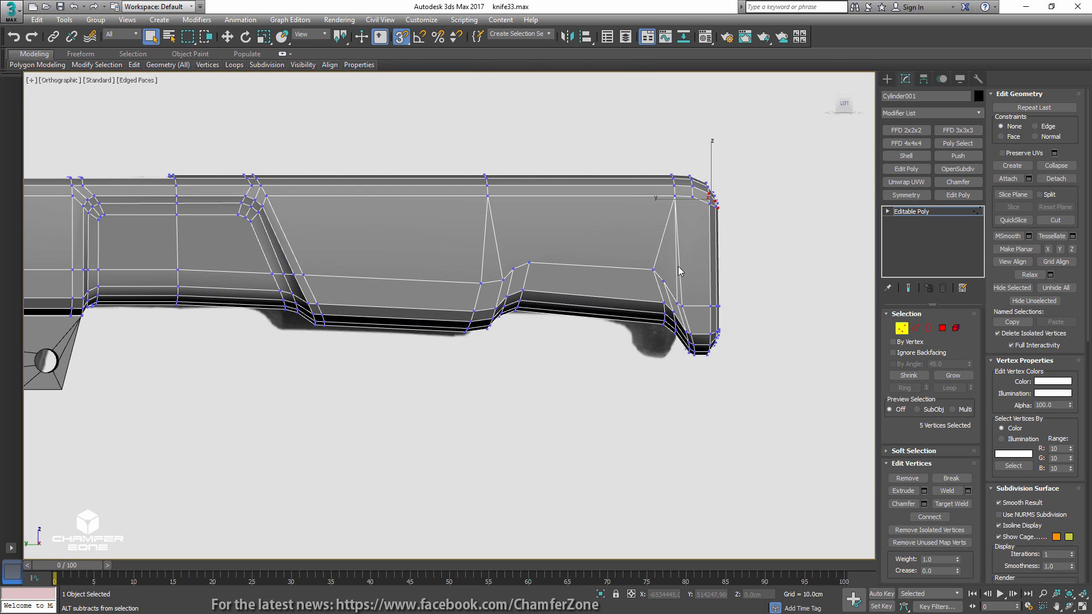
- Remove the two steep edges above the butt hook and connect the hook's inner corner vertex to the upper rear corner
key(2)
click(677, 268)
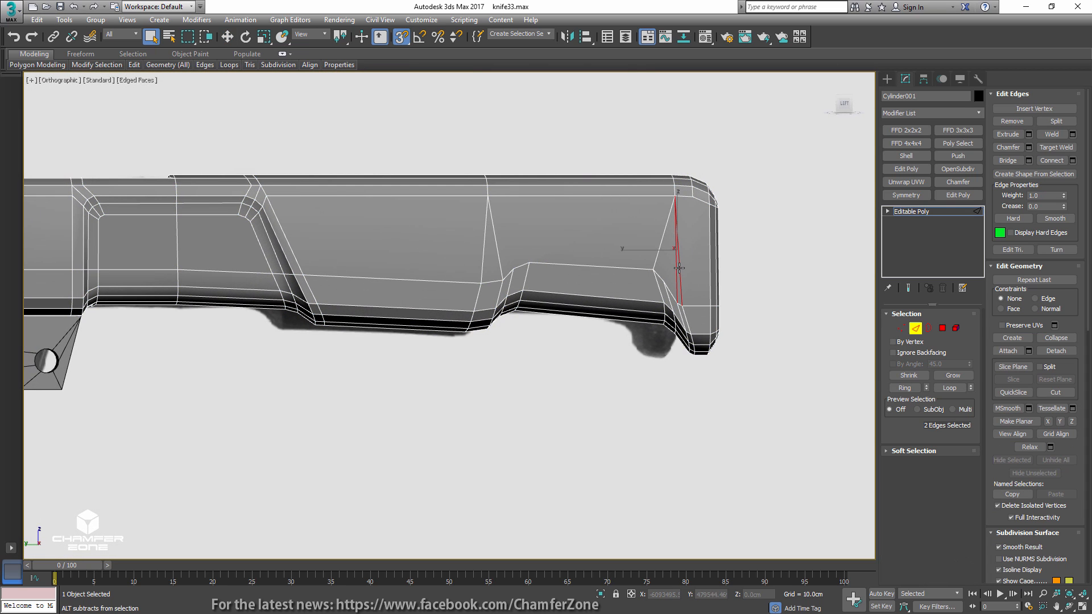
key(1)
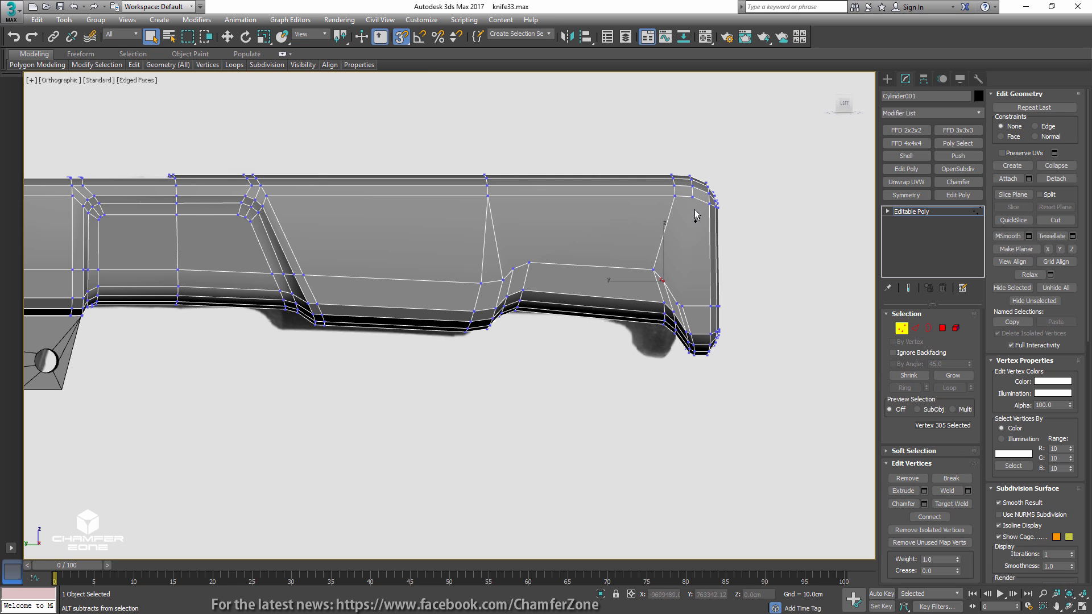
scroll(683, 307, up, 3)
- Remove the extra slanted edge on the butt hook and connect its neighbouring vertex to the upper rear corner
key(2)
click(689, 322)
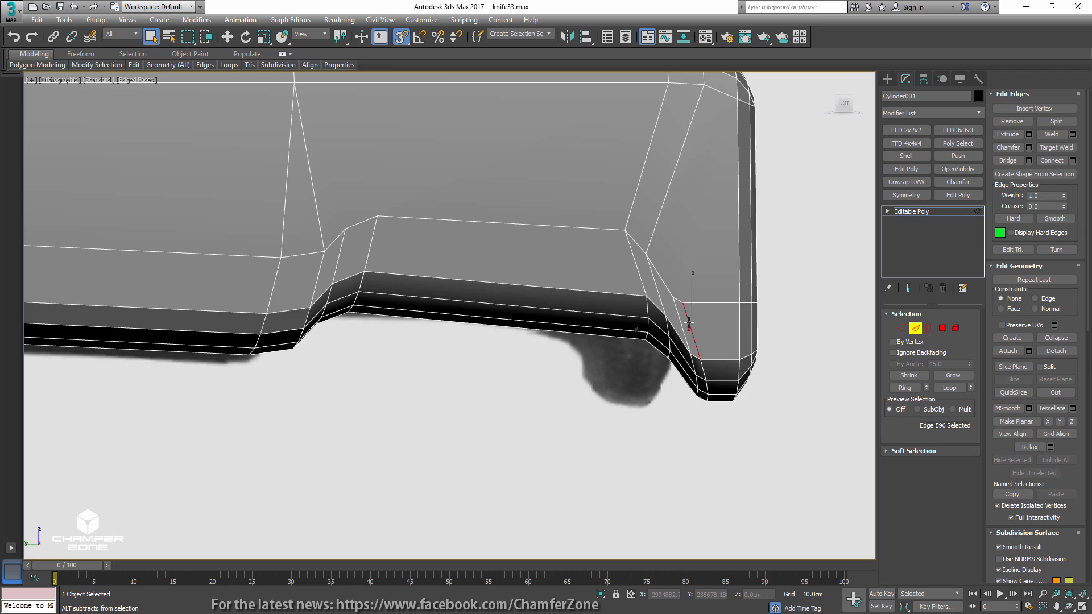
key(1)
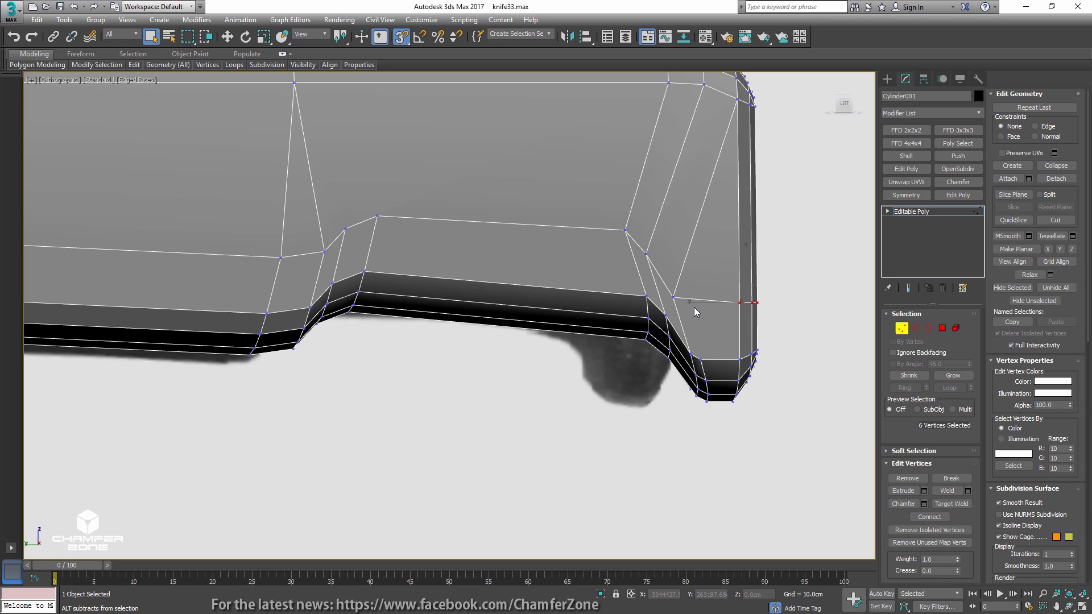
- Raise the six vertices at the rear end of the edge line above the butt hook slightly
key(w)
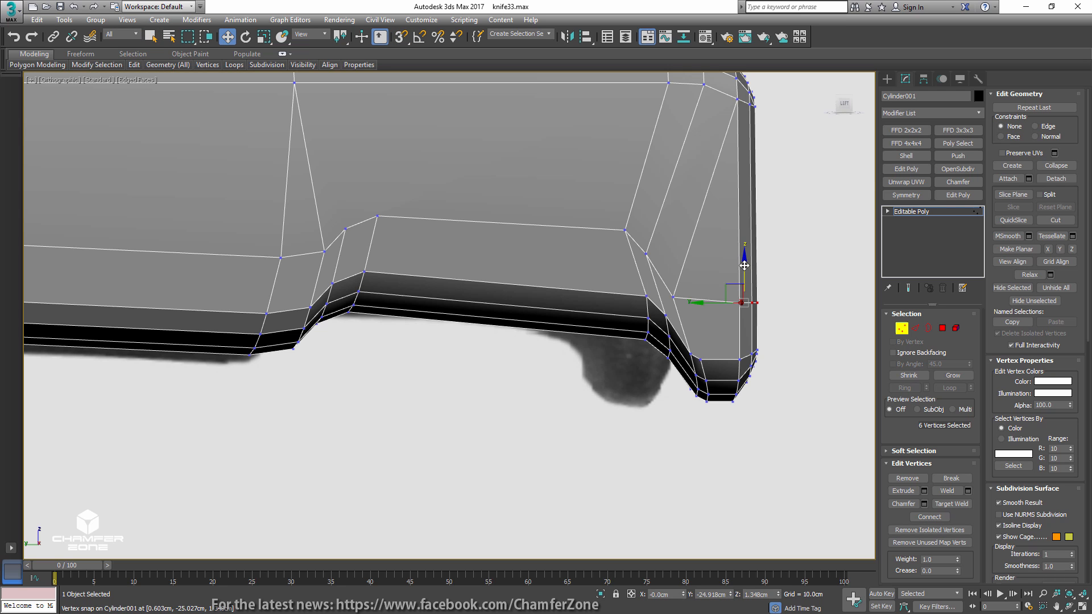
drag(744, 265, 744, 256)
mouse_move(735, 293)
alt+middle_down()
mouse_move(735, 242)
mouse_move(731, 302)
alt+middle_up()
- Auto-smooth the polygons of the grip's rear underside cutout, including its curved front and rear ends, with a 45.0 threshold
middle_drag(506, 245, 579, 221)
key(4)
alt+middle_drag(523, 291, 521, 334)
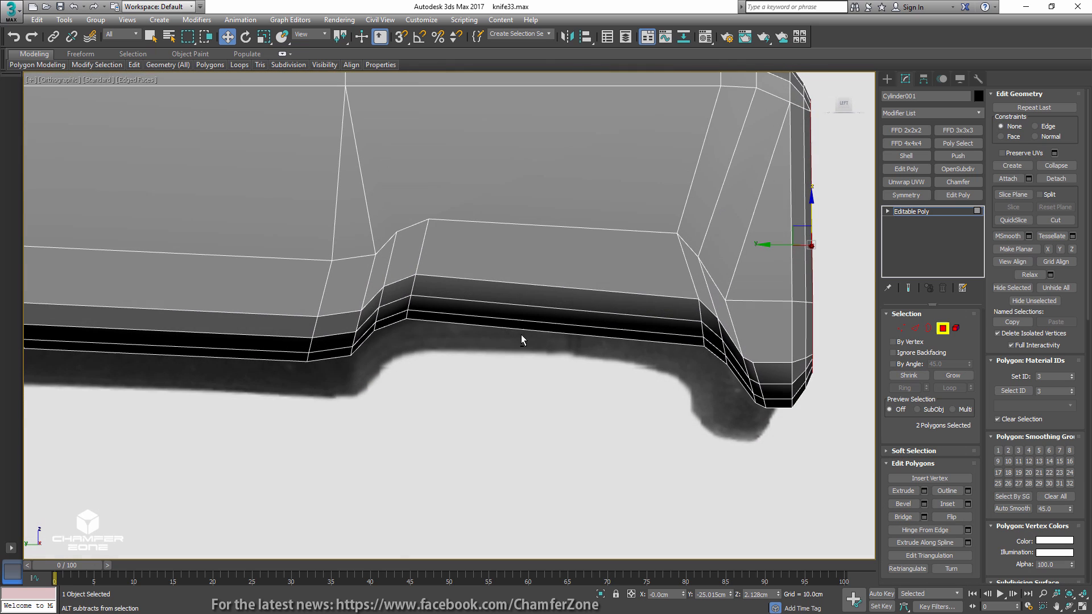
drag(372, 348, 448, 288)
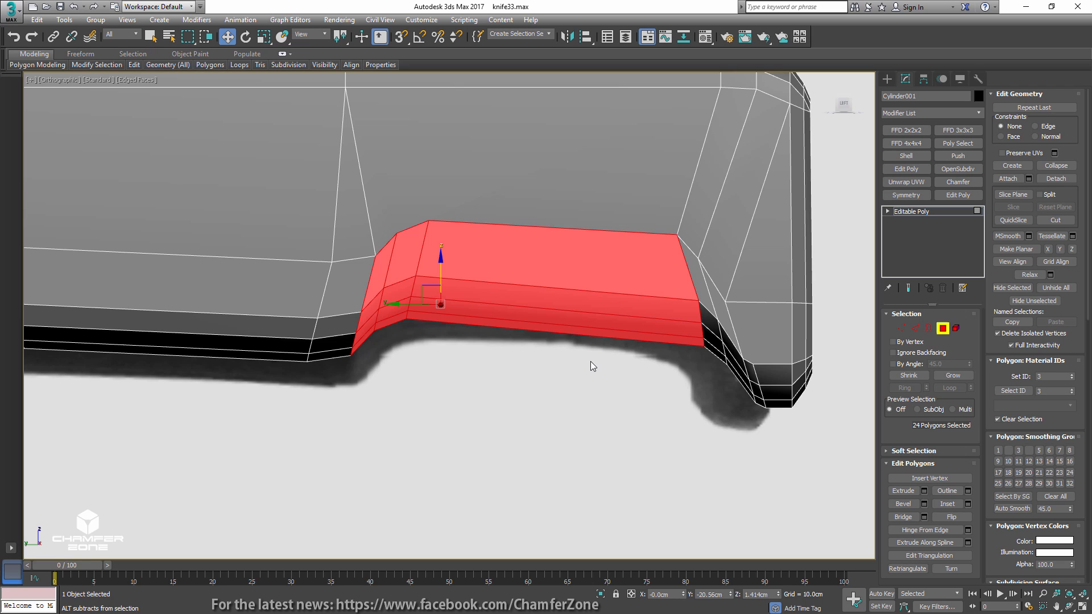
key(l)
key(z)
scroll(643, 363, down, 4)
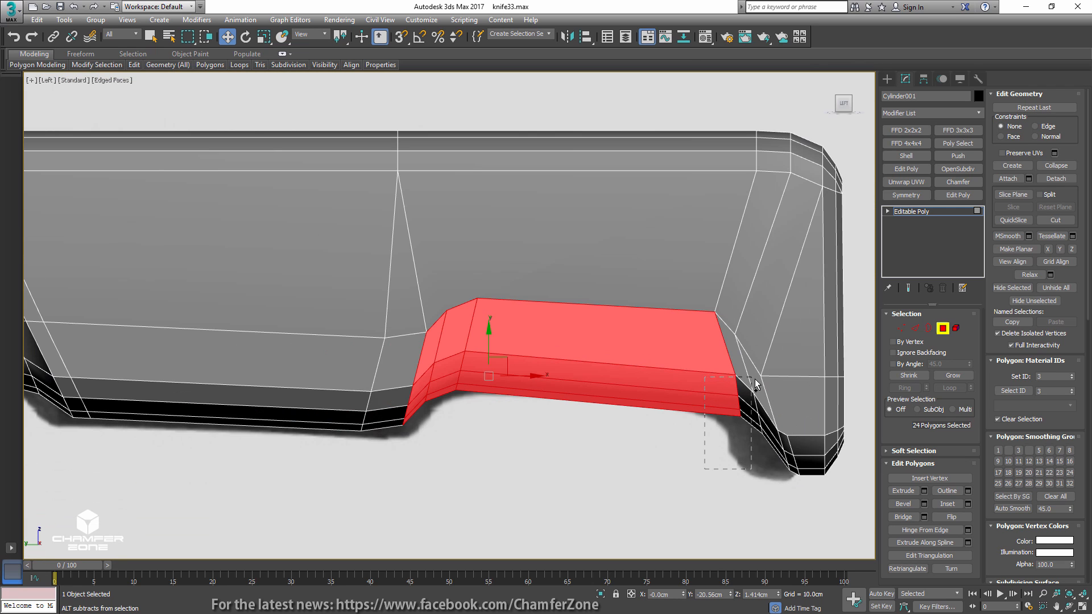
ctrl+drag(756, 385, 767, 432)
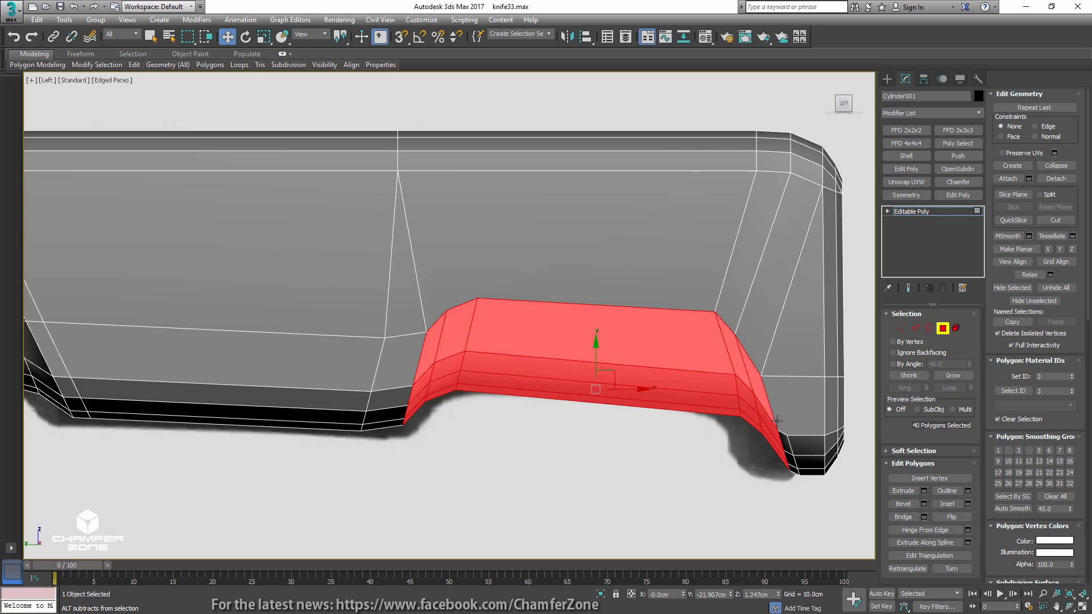
mouse_move(777, 421)
alt+middle_down()
mouse_move(756, 375)
mouse_move(776, 414)
alt+middle_up()
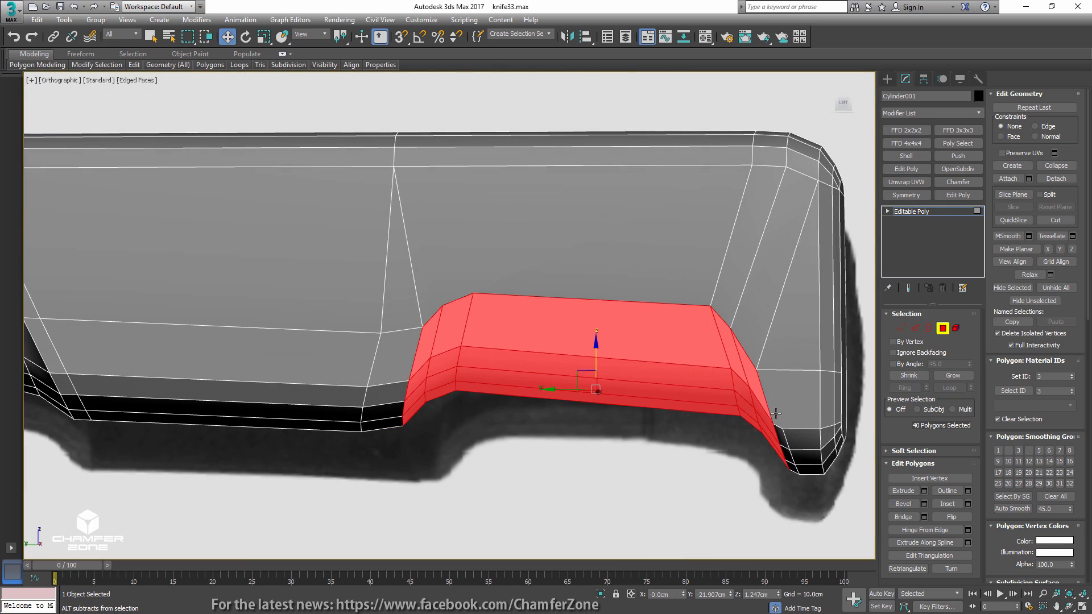
click(1014, 508)
alt+middle_drag(710, 334, 485, 313)
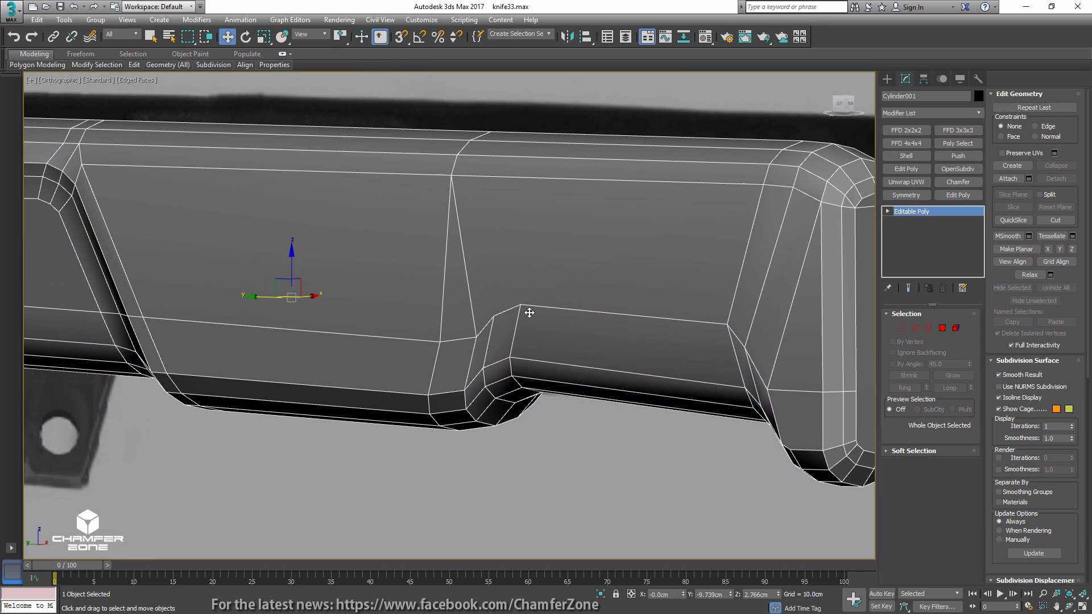
- Connect the rear cutout's front upper corner vertex to the vertex on the upper edge line ahead of it
key(1)
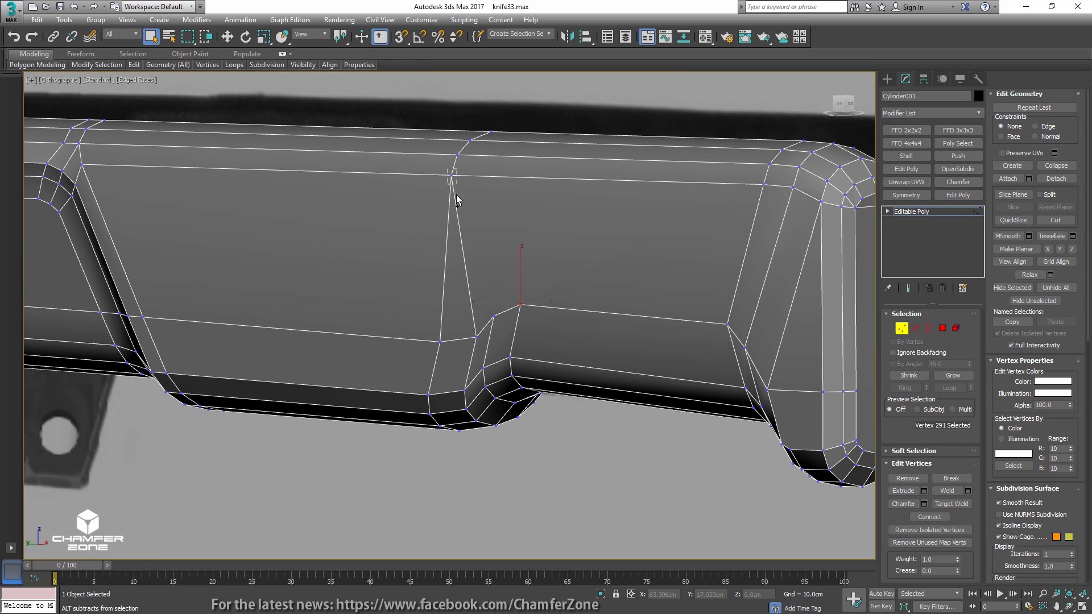
ctrl+click(452, 178)
alt+middle_drag(455, 188, 512, 318)
- Scale the eight vertices of the first edge line below the cutout's upper edge, on both sides, slightly inward across the grip's width
key(2)
click(541, 293)
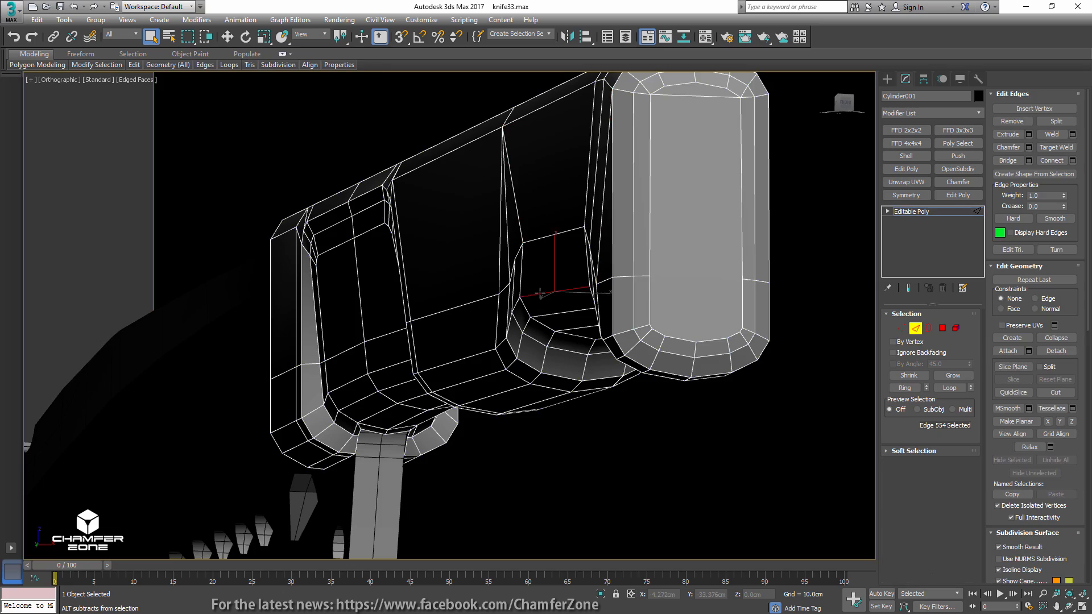
alt+middle_drag(542, 288, 546, 253)
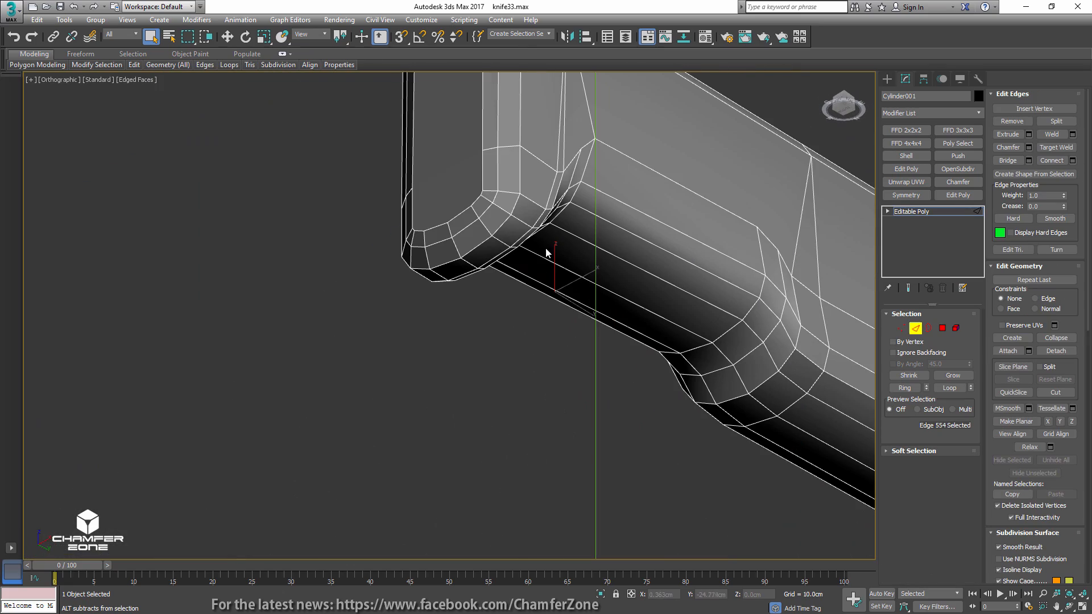
ctrl+click(741, 265)
alt+middle_drag(741, 265, 671, 238)
ctrl+click(785, 241)
ctrl+click(473, 212)
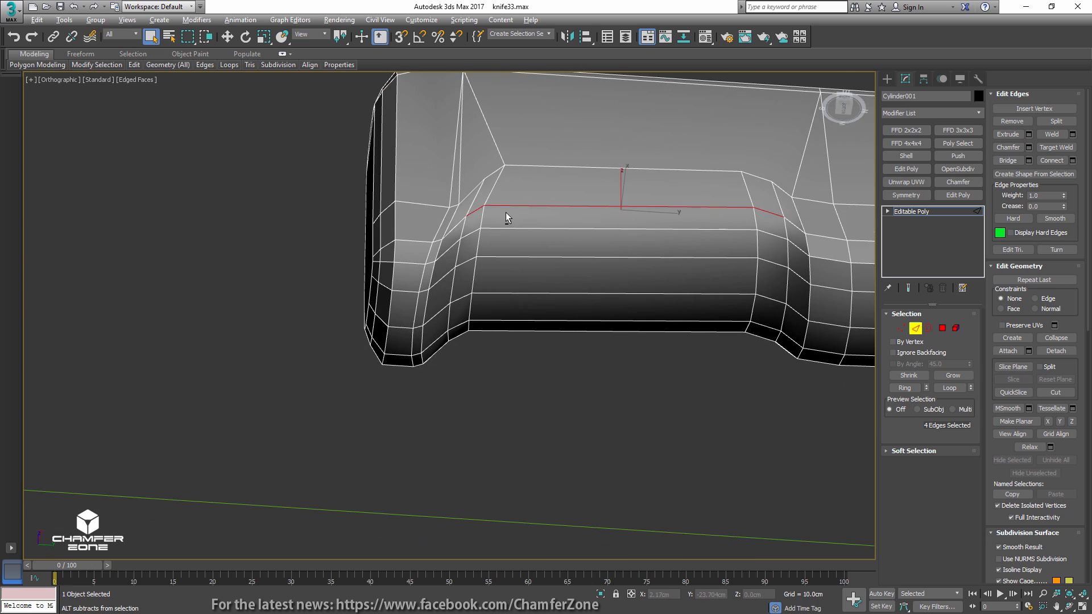
alt+middle_drag(506, 212, 718, 198)
ctrl+click(718, 198)
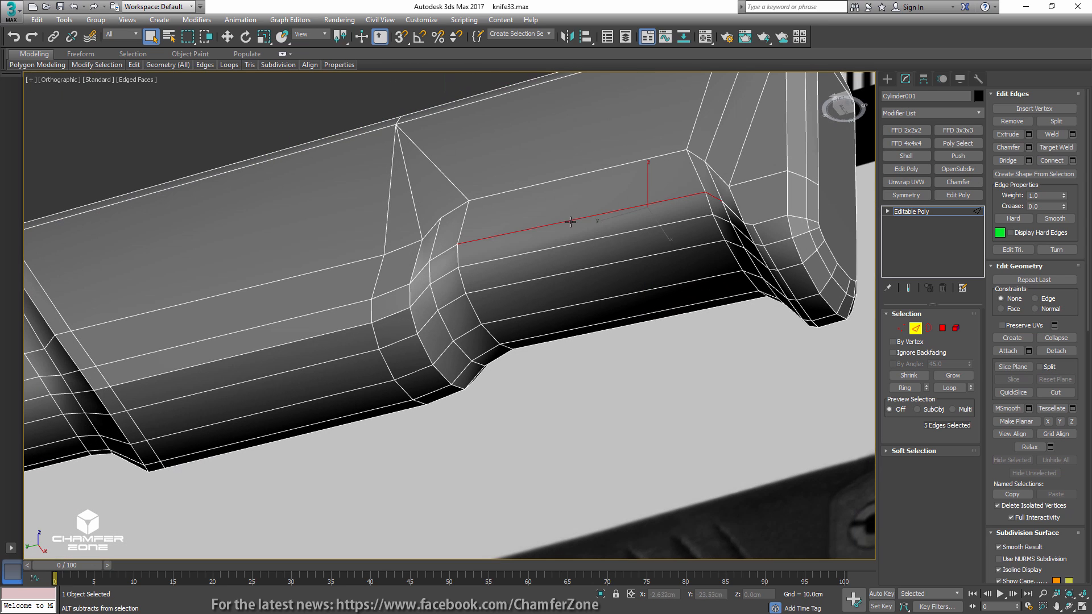
ctrl+click(901, 328)
alt+middle_drag(647, 245, 656, 203)
scroll(619, 262, up, 3)
key(r)
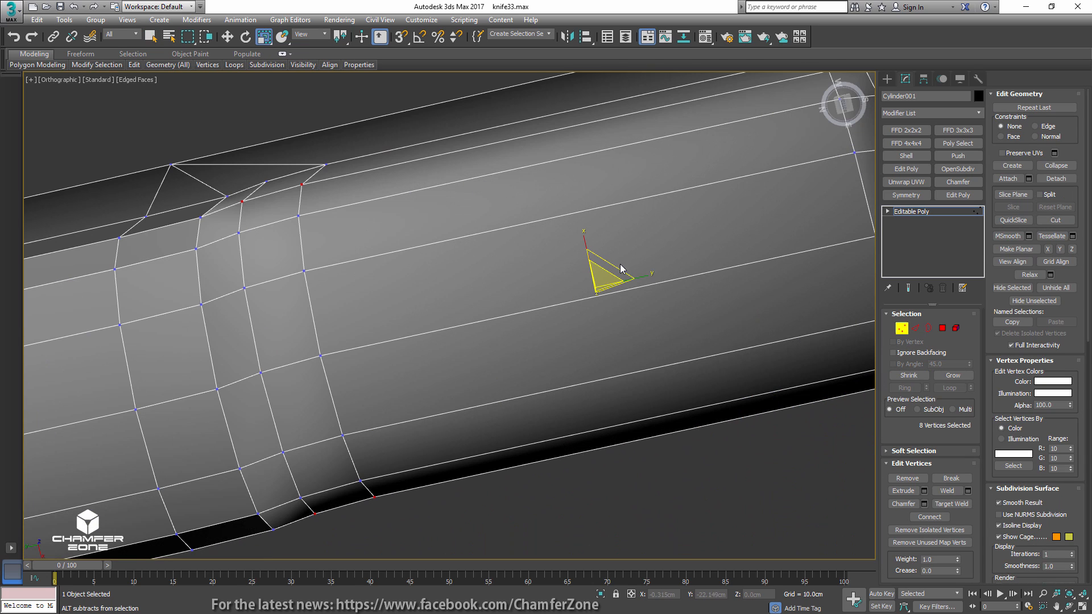
drag(587, 225, 587, 239)
scroll(587, 238, down, 4)
alt+middle_drag(612, 213, 620, 258)
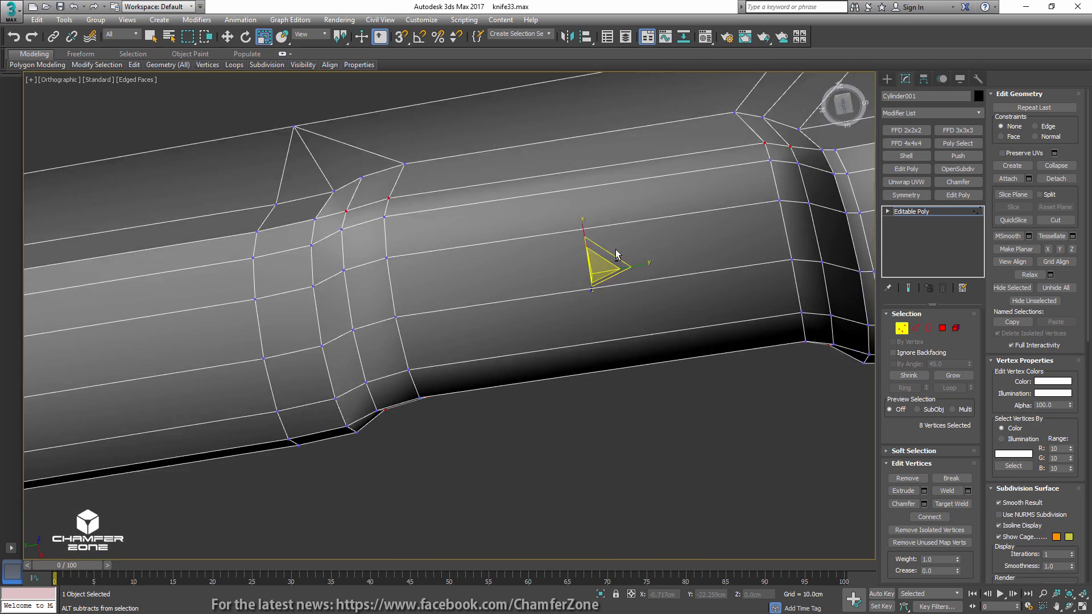
scroll(563, 307, up, 5)
alt+middle_drag(563, 307, 552, 309)
drag(549, 266, 548, 268)
- Scale the eight vertices of the next lower edge line along the cutout slightly inward across the grip's width, and save as knife34.max
key(2)
key(q)
click(414, 292)
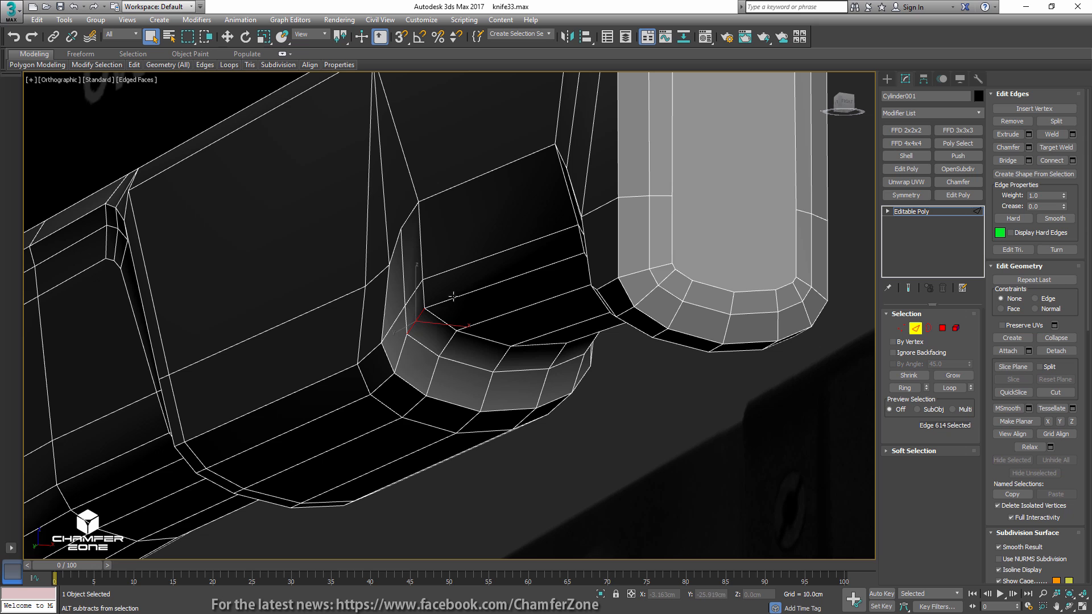
scroll(583, 293, up, 5)
alt+middle_drag(582, 292, 609, 324)
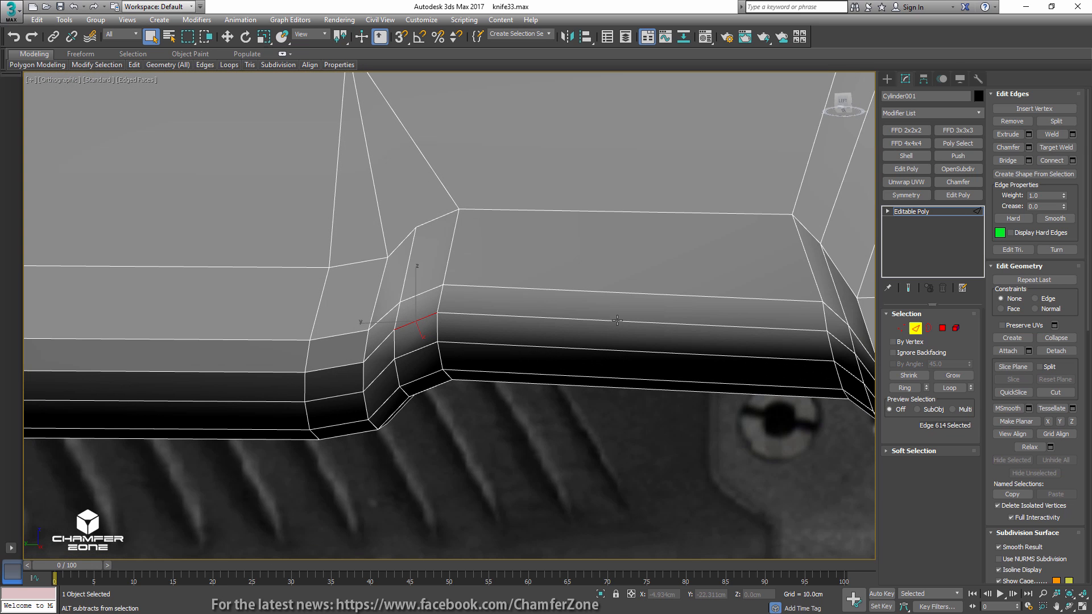
ctrl+click(618, 320)
alt+middle_drag(684, 327, 251, 310)
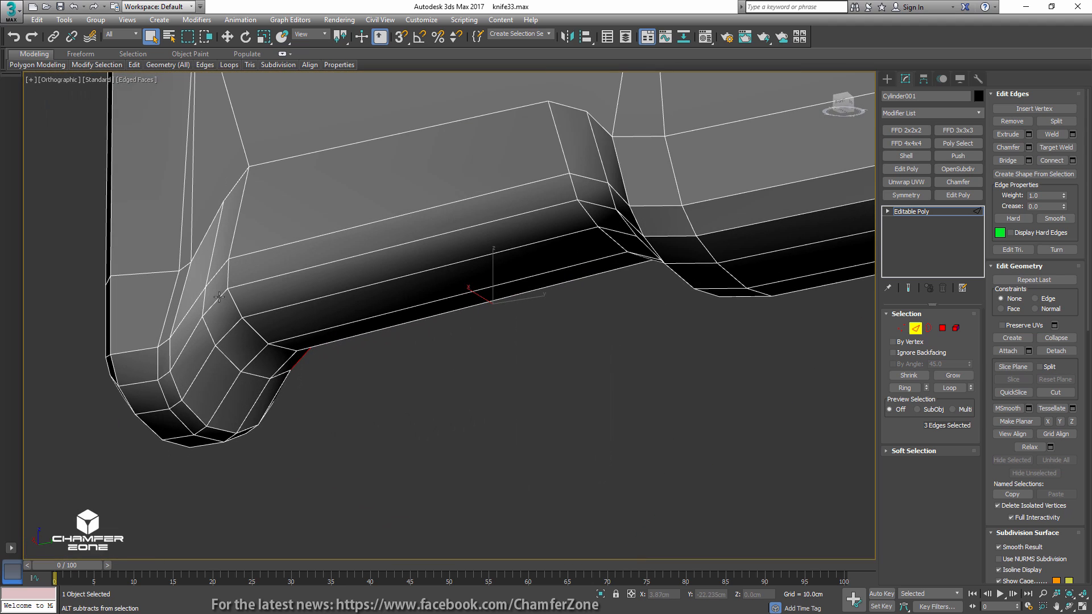
ctrl+click(254, 282)
alt+middle_drag(459, 270, 792, 346)
ctrl+click(669, 241)
ctrl+click(902, 329)
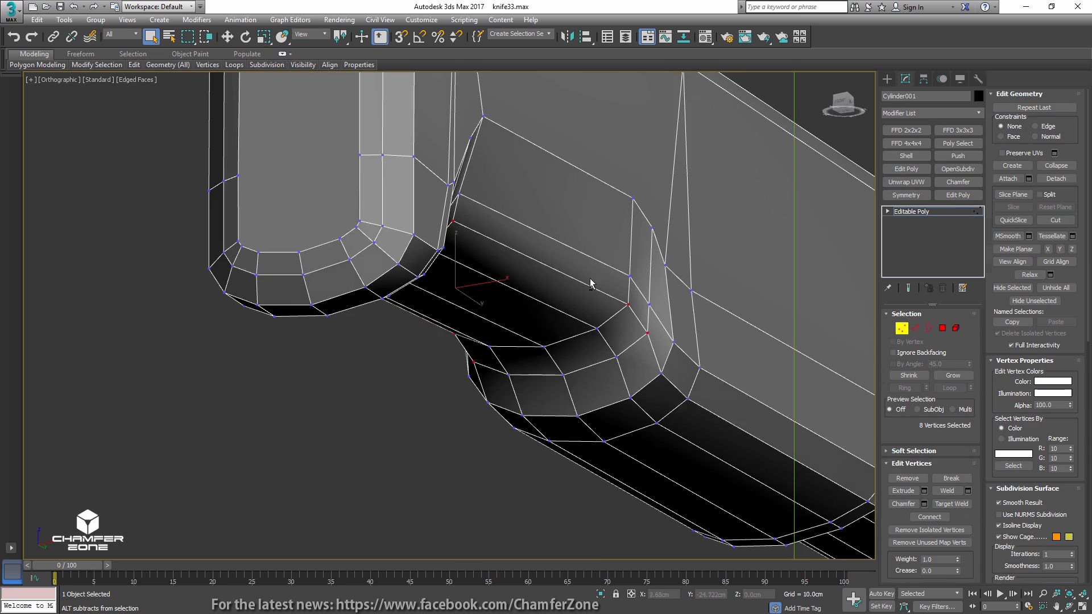
alt+middle_drag(593, 281, 546, 276)
key(r)
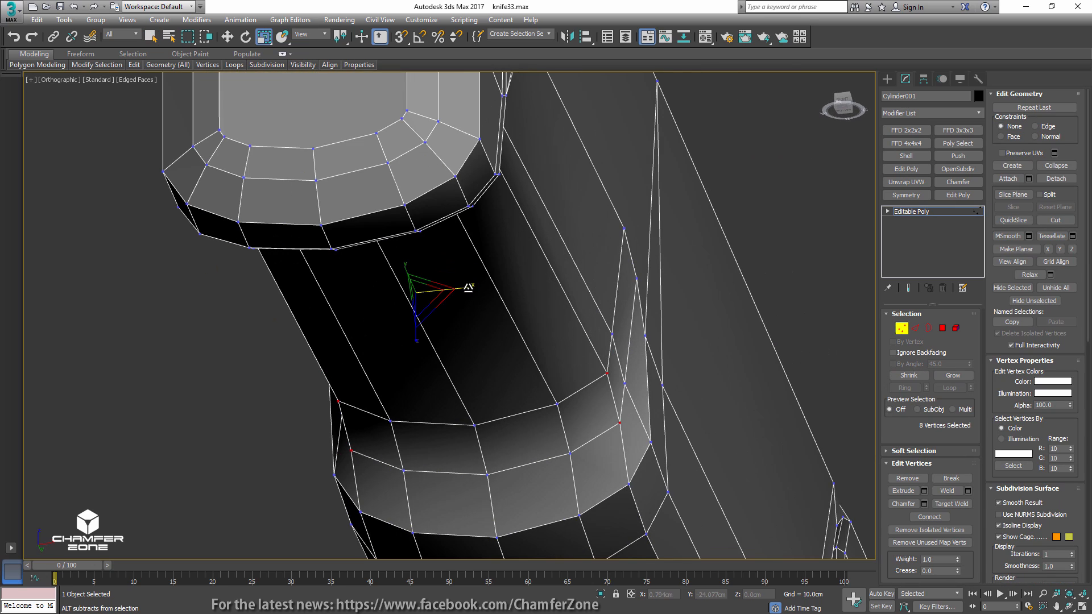
drag(468, 288, 464, 288)
scroll(465, 288, down, 2)
alt+middle_drag(464, 288, 585, 332)
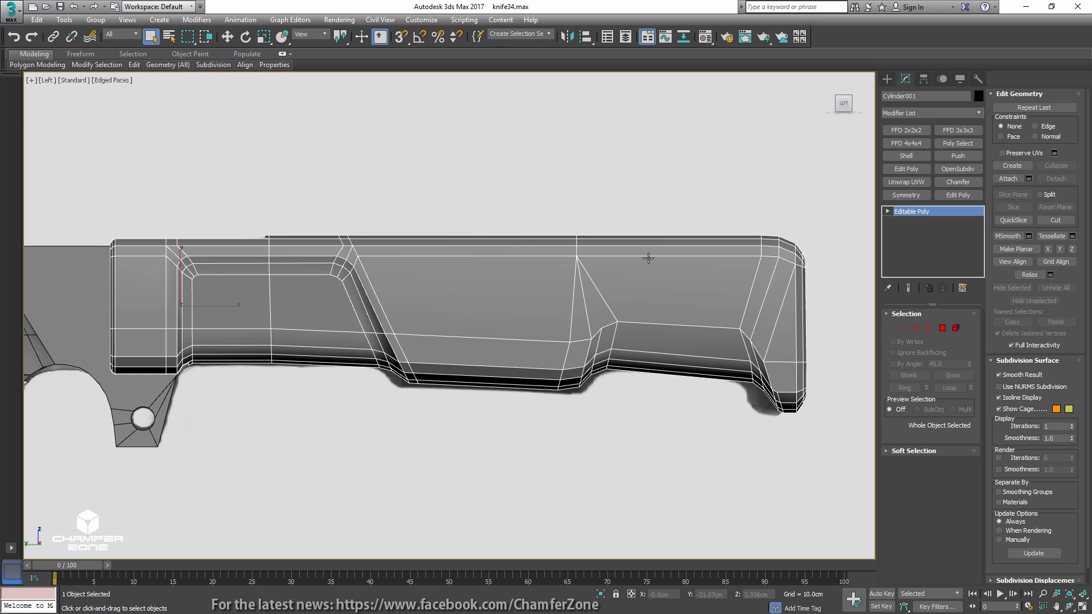
- Remove the three slanted edges running from the rear end of the cutout to the upper rear corner of the grip
scroll(648, 259, up, 5)
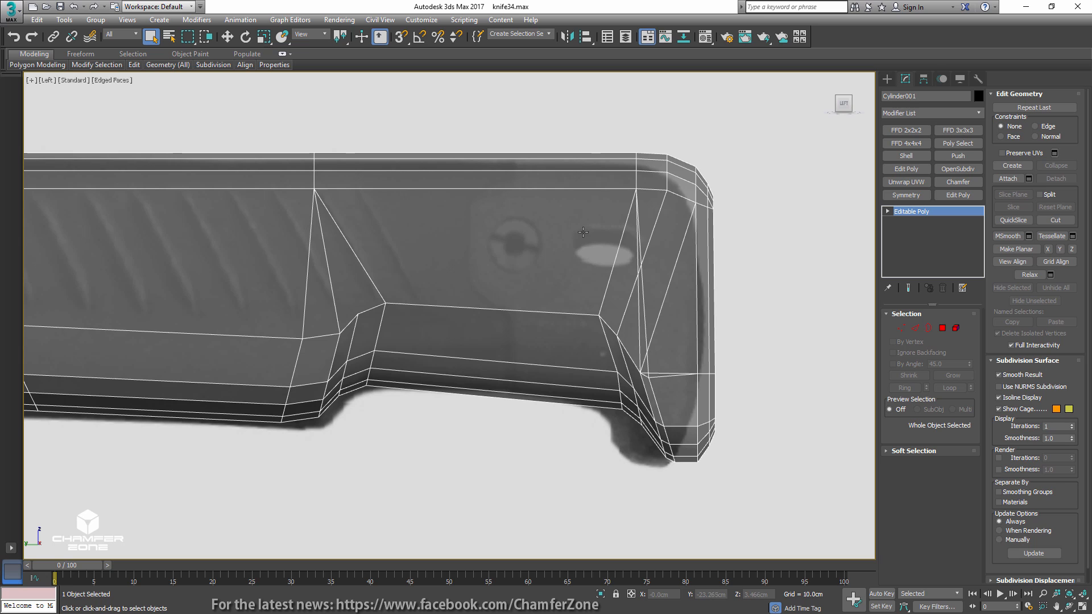
key(alt+x)
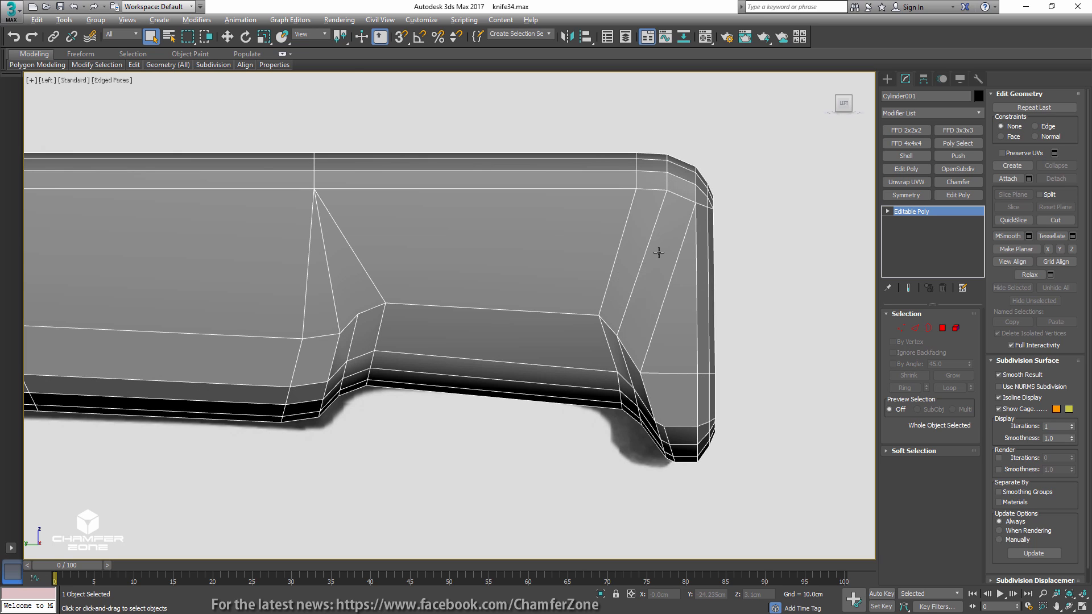
key(2)
click(624, 246)
ctrl+click(646, 257)
ctrl+click(675, 269)
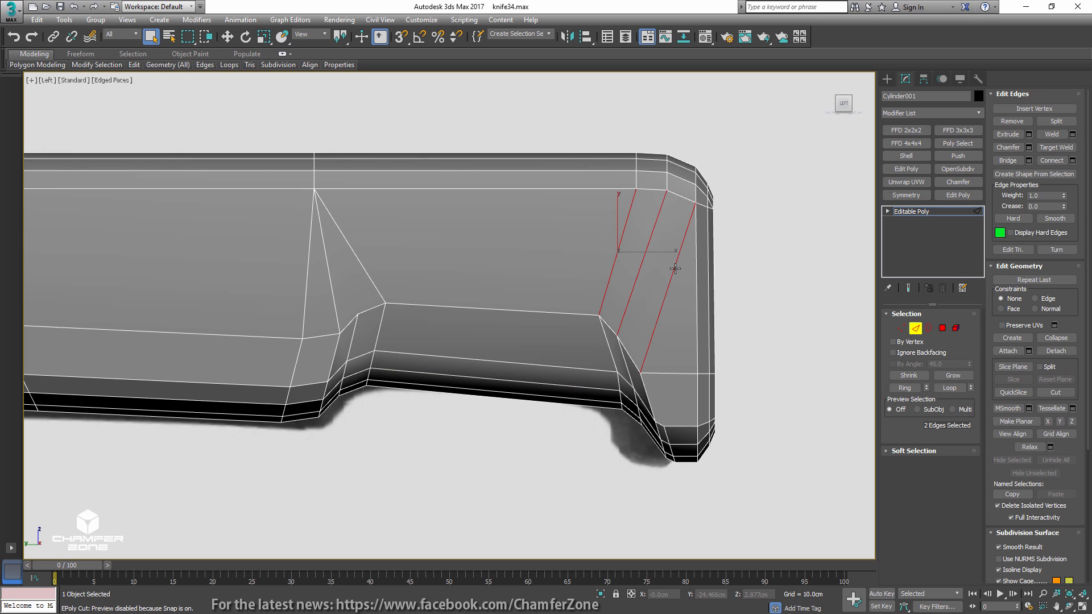
key(ctrl+BackSpace)
- Create a cylinder about 0.377 cm in radius and 1.878 cm high over the photo's oval hole, and set its Y rotation to 0
key(alt+x)
click(887, 80)
click(908, 171)
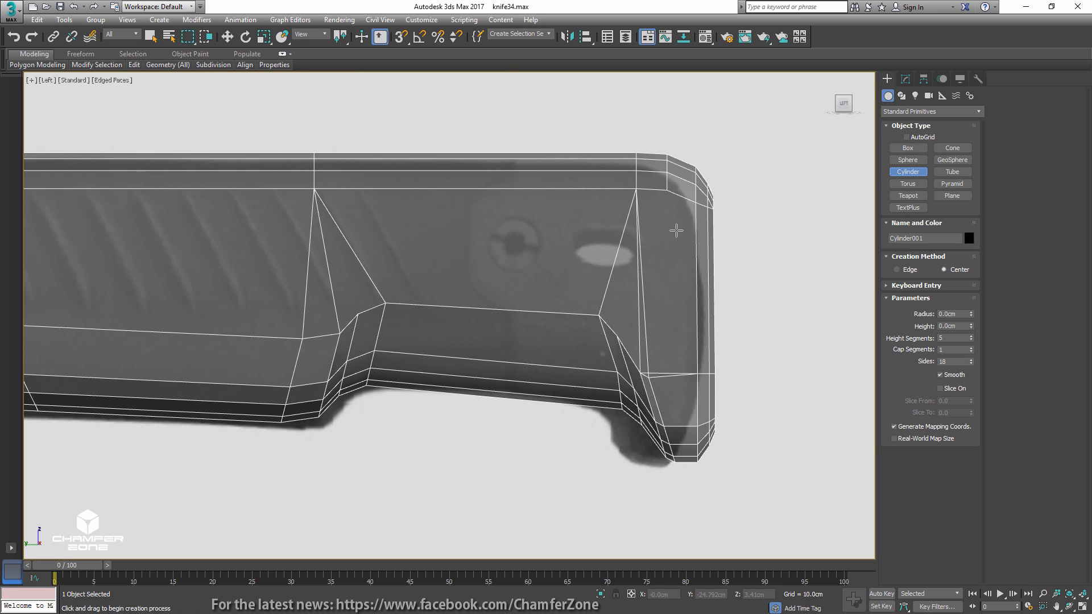
drag(597, 256, 601, 228)
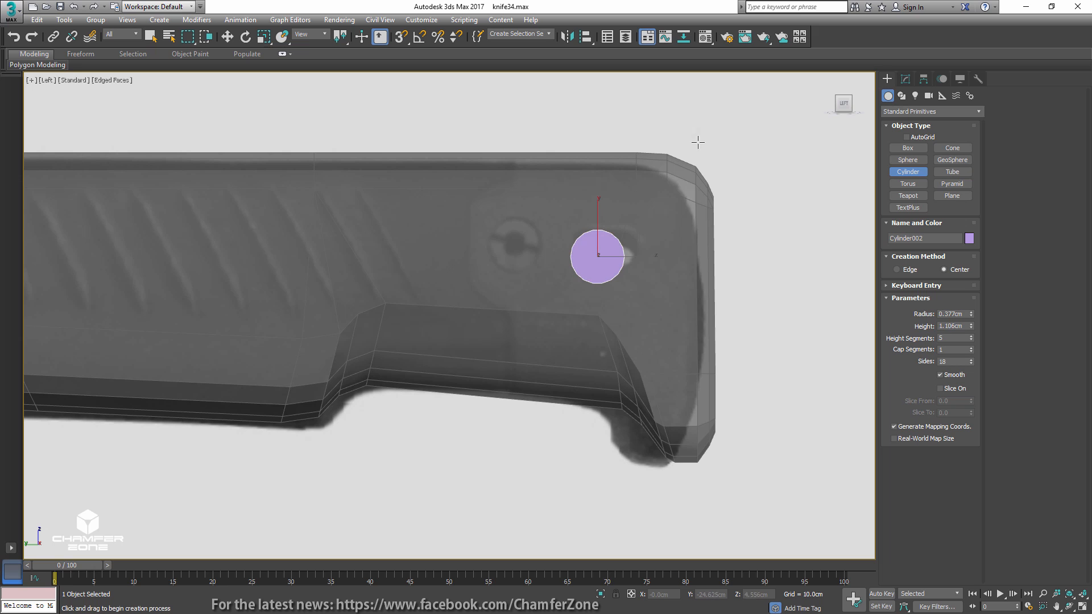
scroll(625, 285, up, 5)
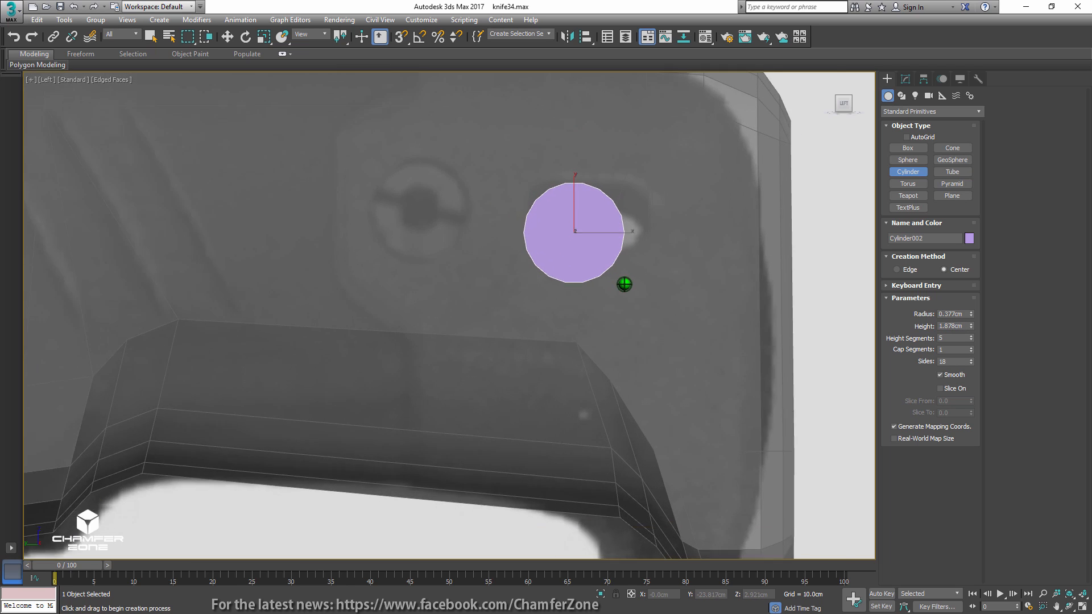
text(er)
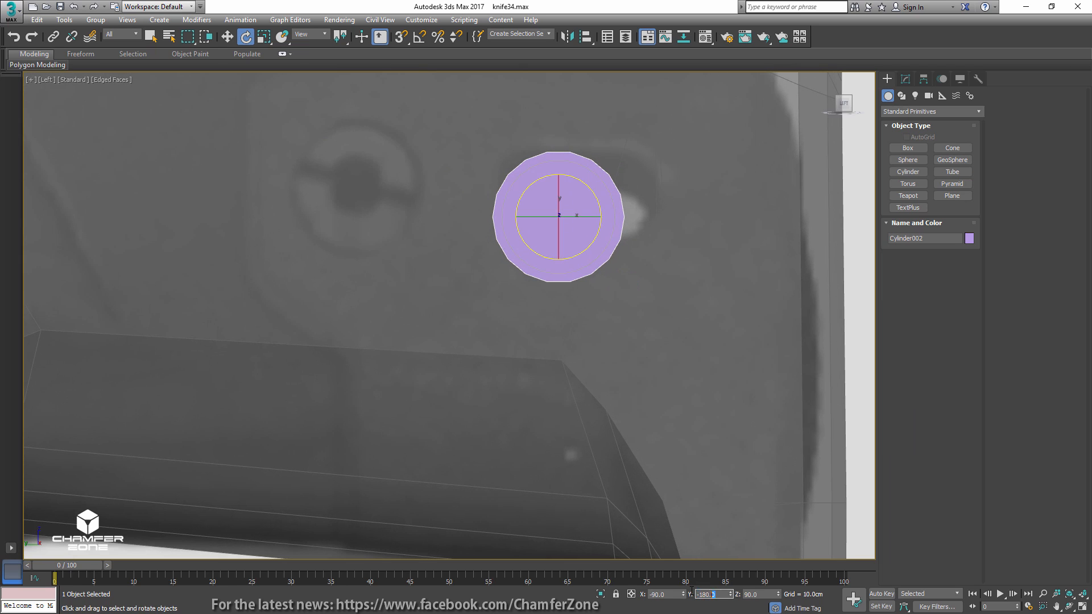
text(0)
key(Return)
middle_drag(664, 315, 668, 348)
- Convert the new cylinder to an editable poly
click(906, 79)
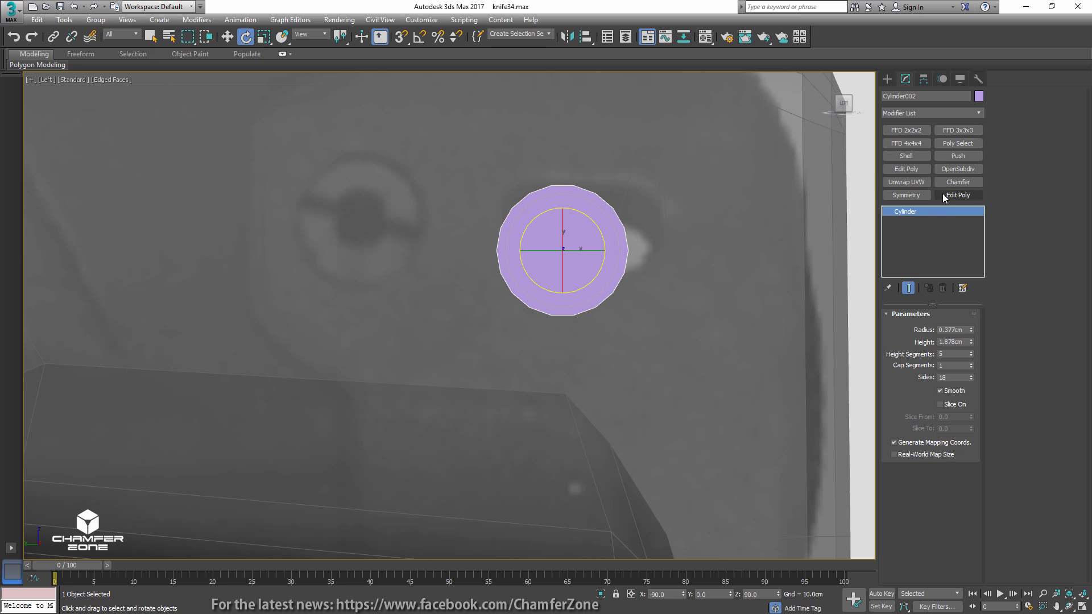
right_click(907, 213)
click(940, 300)
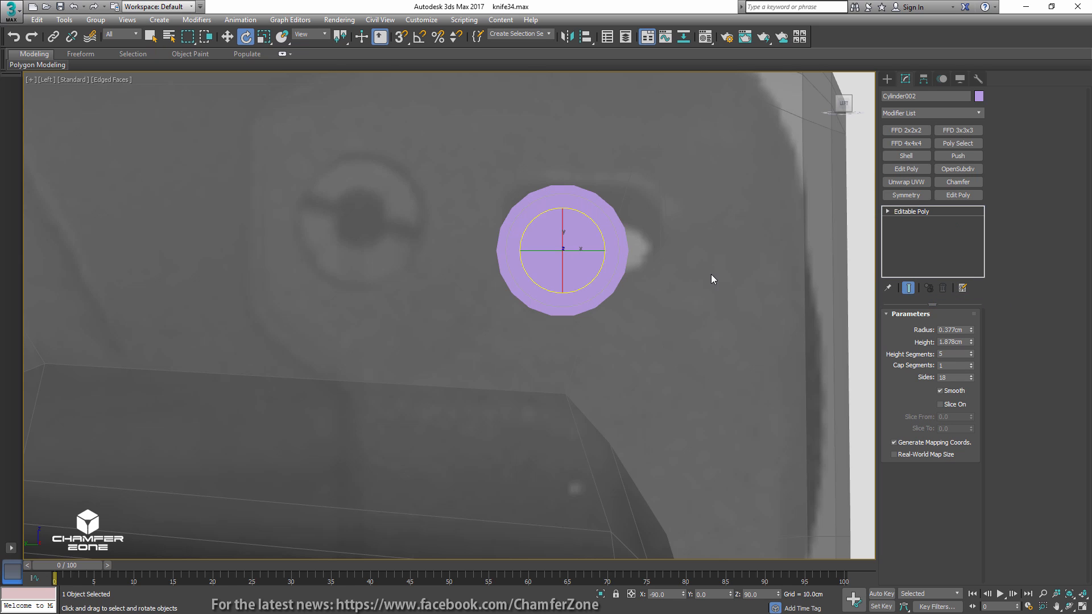
- Move the cylinder's rear-half vertices rearward to stretch it into an oval slot shape, and shift the whole shape slightly upward
key(1)
key(alt+c)
drag(560, 333, 561, 331)
key(w)
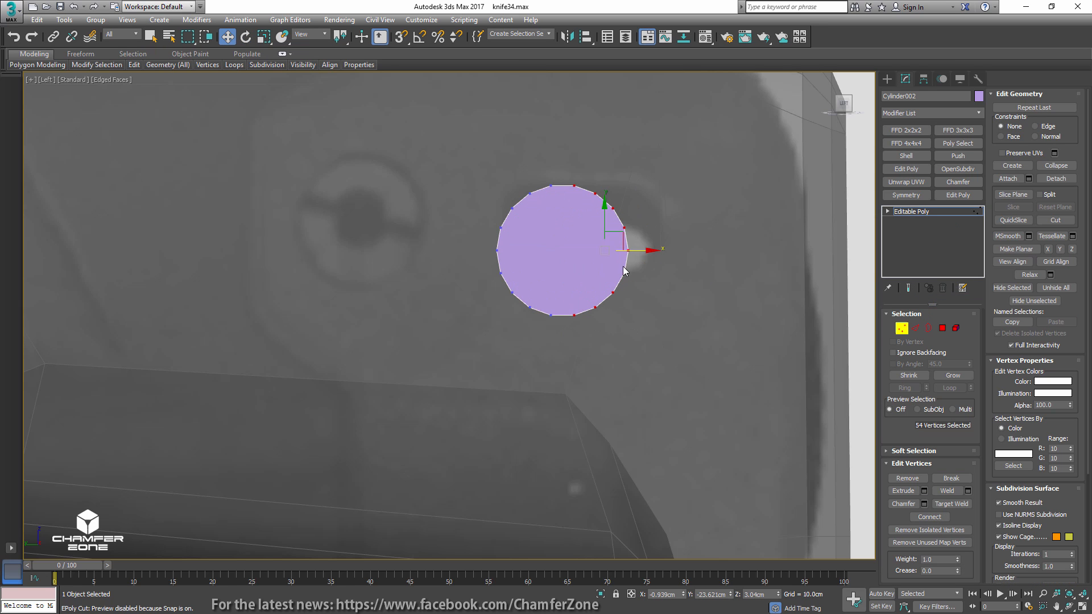
drag(647, 250, 714, 251)
key(alt+x)
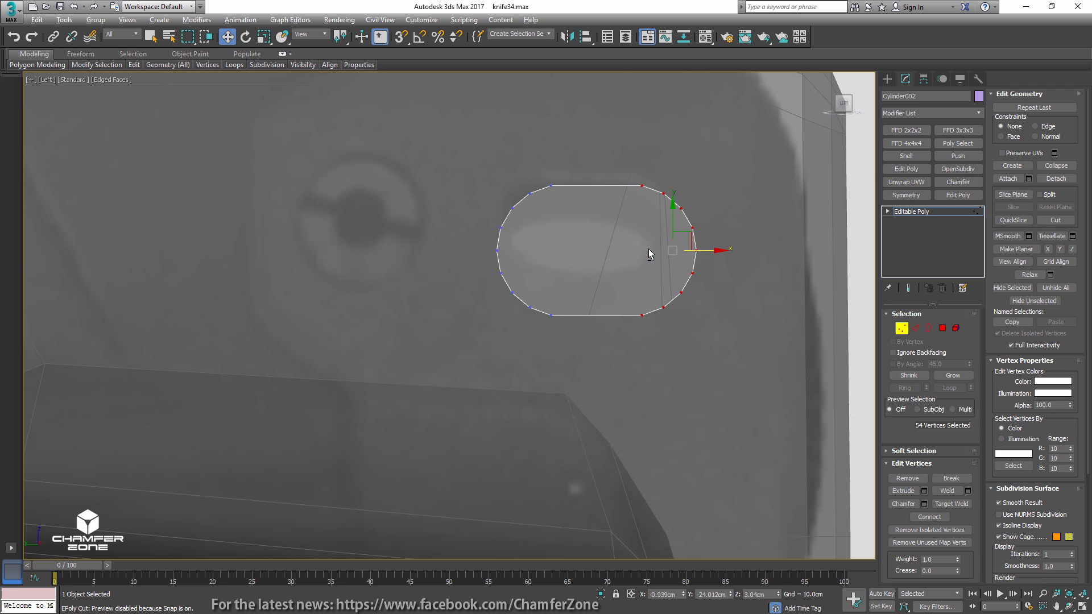
key(1)
drag(570, 241, 582, 208)
- Connect the lengthwise edges of the grip section above and below the cutout with one new crosswise edge loop
scroll(582, 207, down, 3)
click(702, 194)
scroll(675, 261, up, 3)
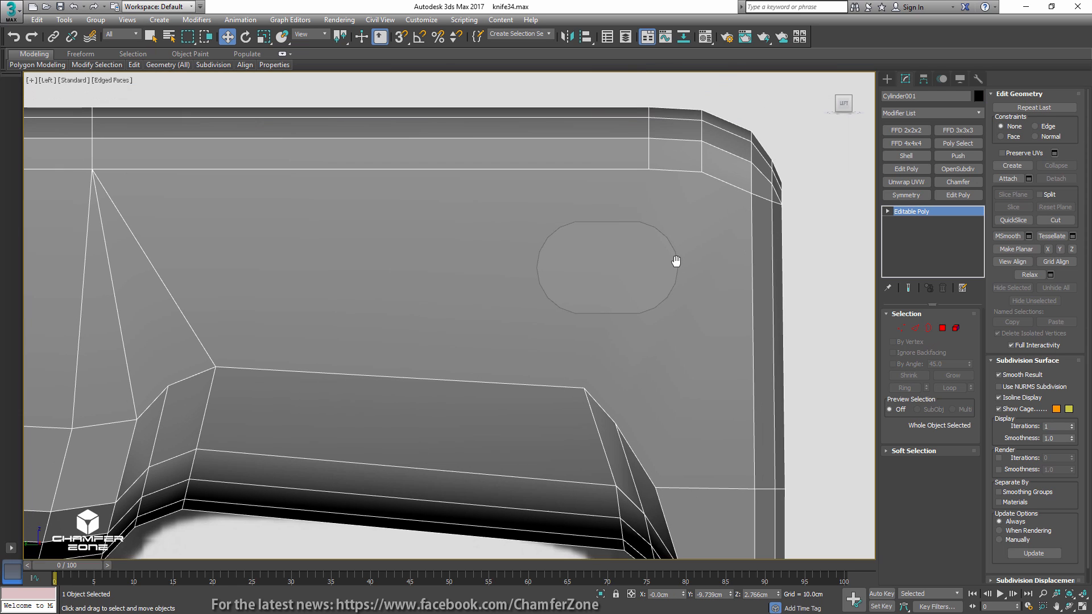
middle_drag(614, 318, 707, 298)
scroll(707, 298, down, 2)
key(2)
key(alt+c)
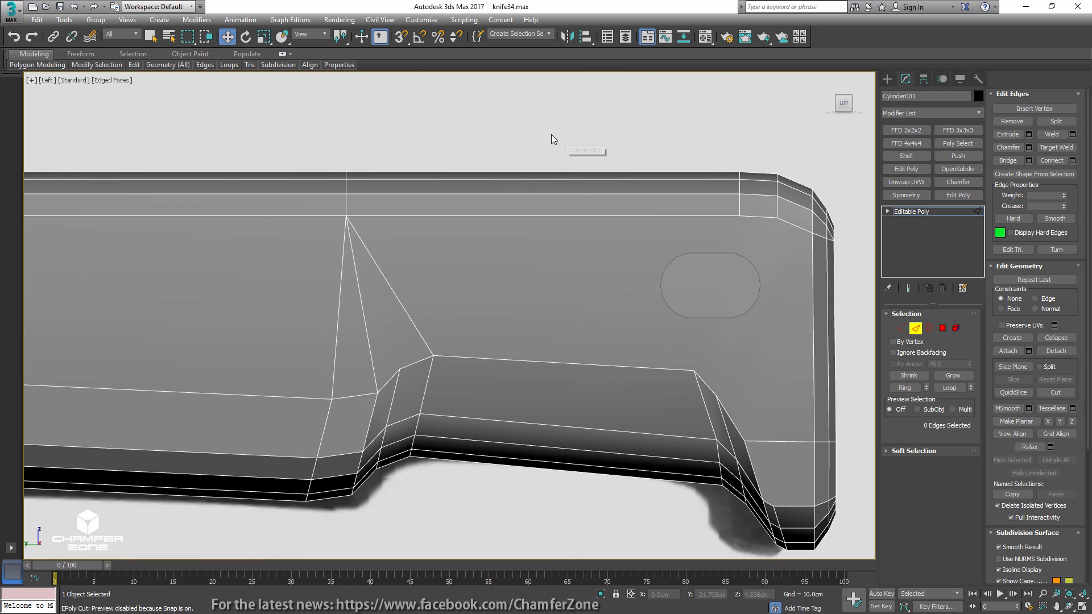
click(550, 127)
drag(548, 506, 547, 507)
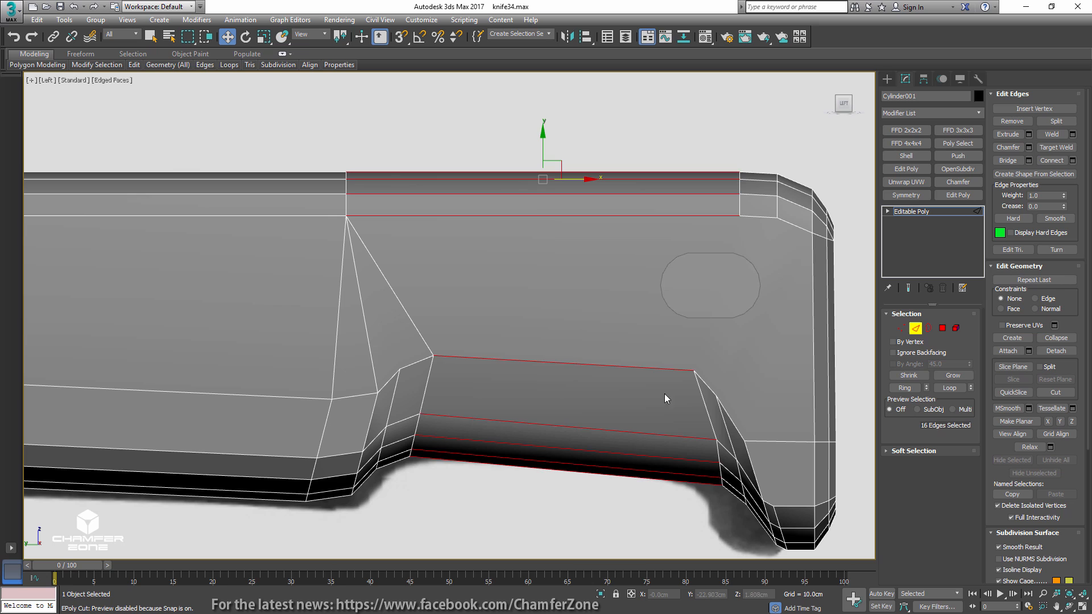
click(1052, 160)
- Turn on the Edge constraint, make the new loop planar in Z, and slide it rearward to just ahead of the oval slot
click(1048, 299)
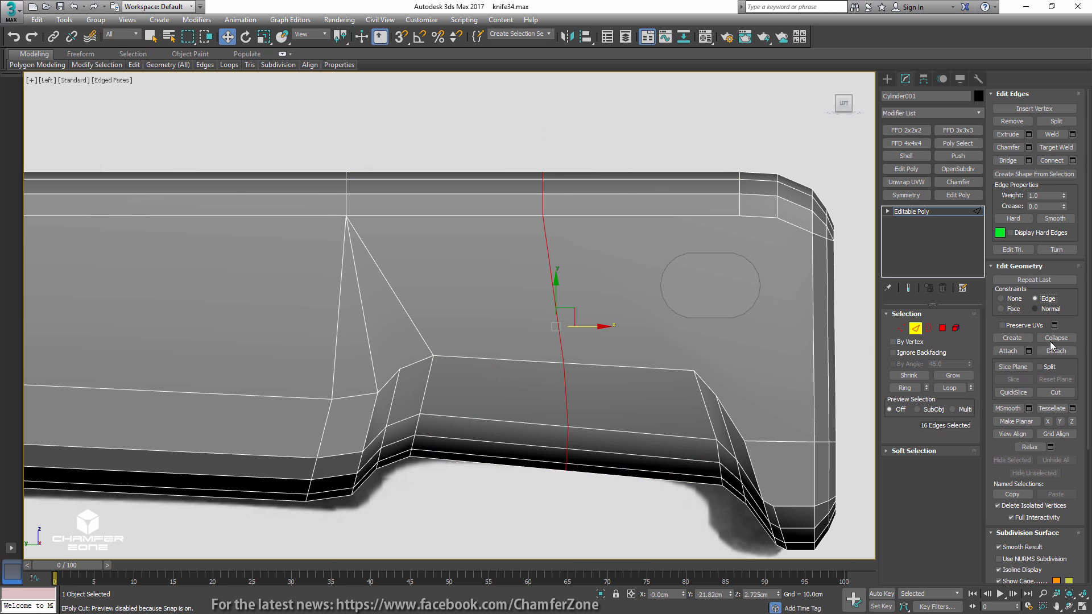
click(1072, 422)
drag(589, 324, 671, 324)
key(1)
middle_drag(666, 328, 601, 347)
scroll(634, 339, up, 4)
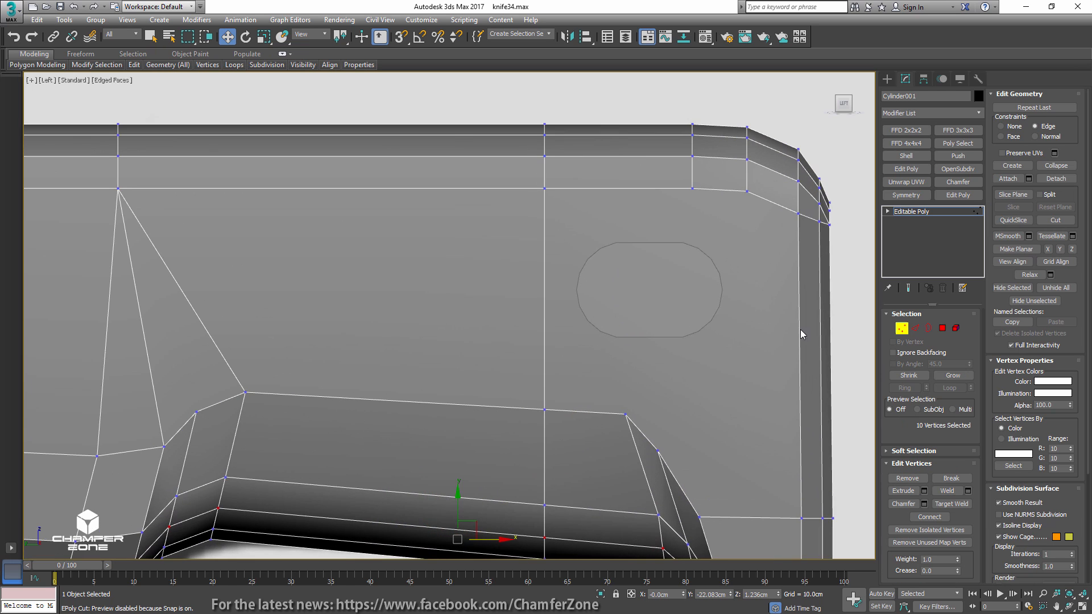
- Connect the vertical edges at the butt end with one new crosswise loop and make it planar in Y
middle_drag(800, 329, 642, 289)
key(2)
drag(716, 299, 591, 313)
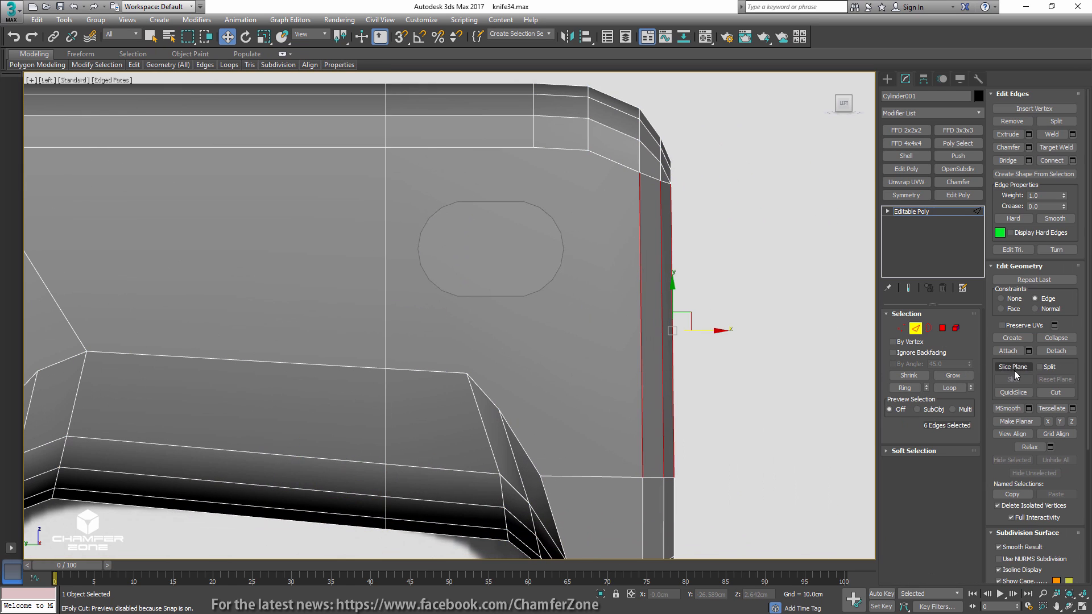
click(1051, 161)
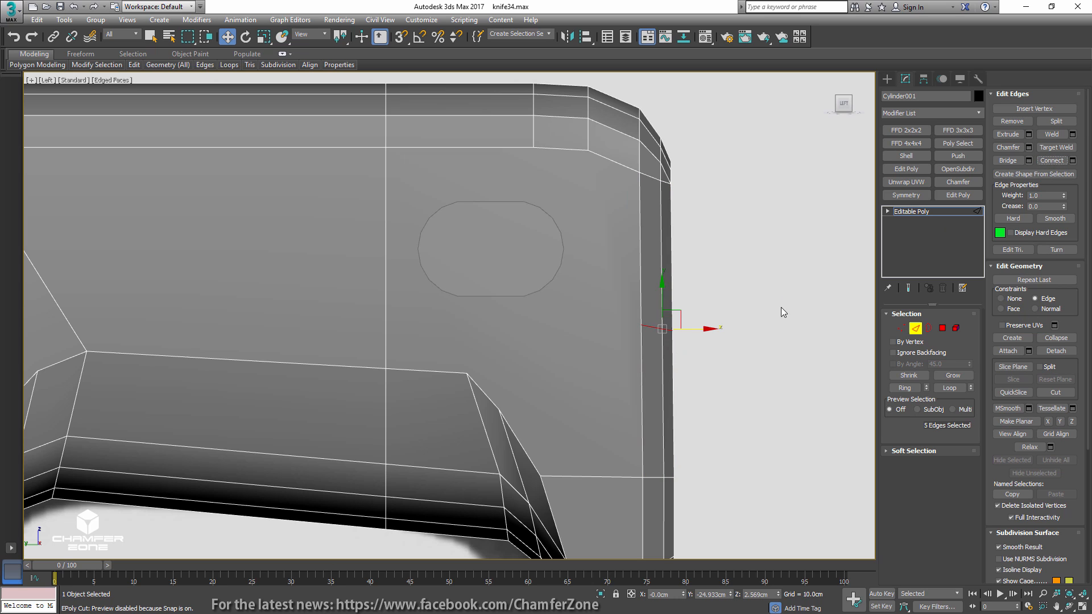
click(1071, 421)
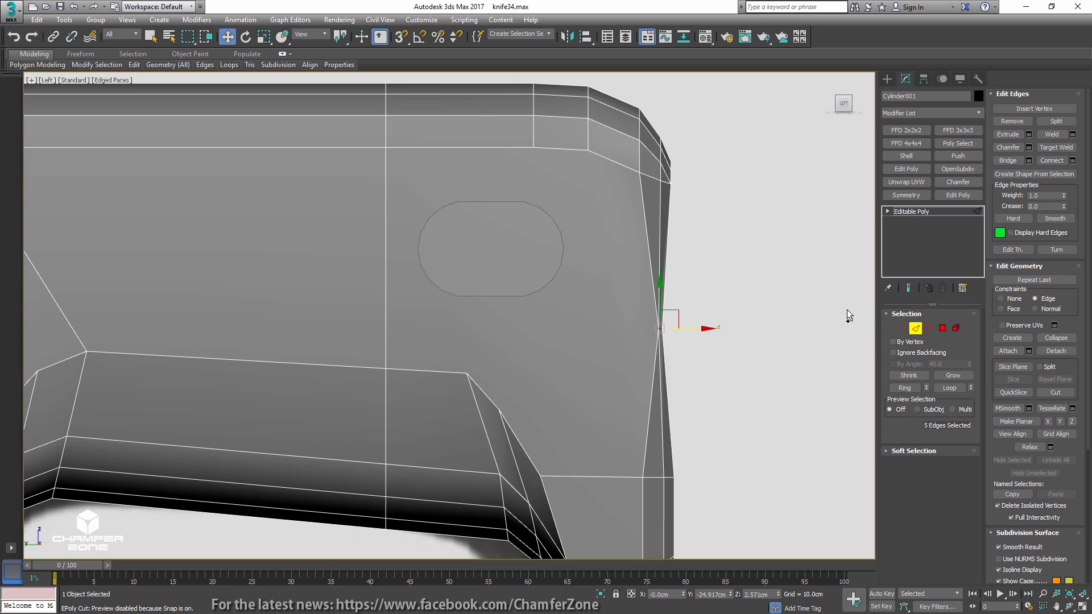
key(ctrl+z)
click(1063, 421)
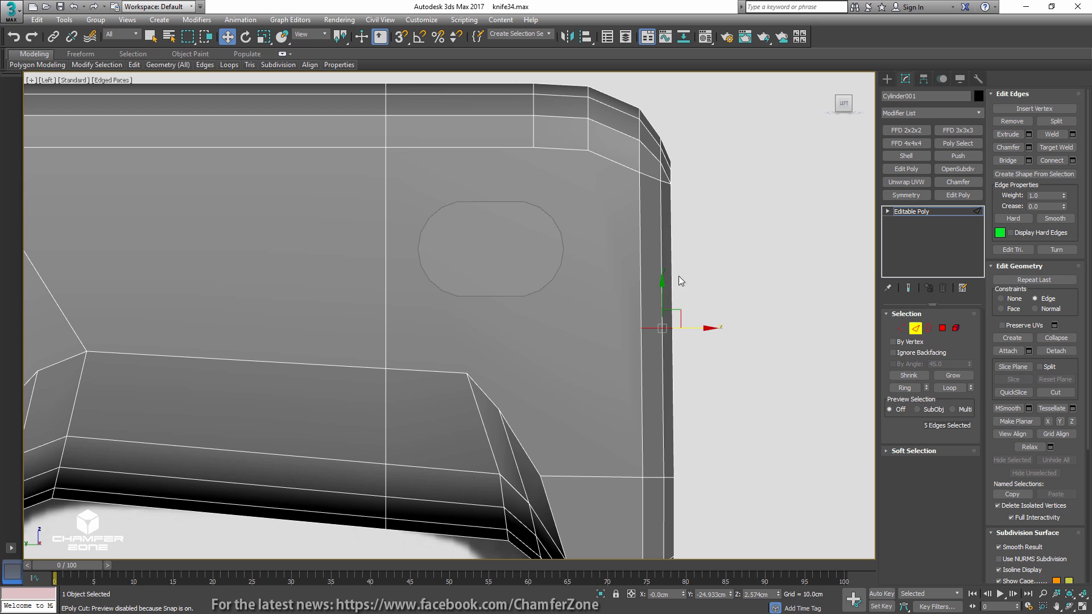
- Move the new butt-end loop up level with the oval slot and chamfer it into two separate loops
key(ctrl+shift+c)
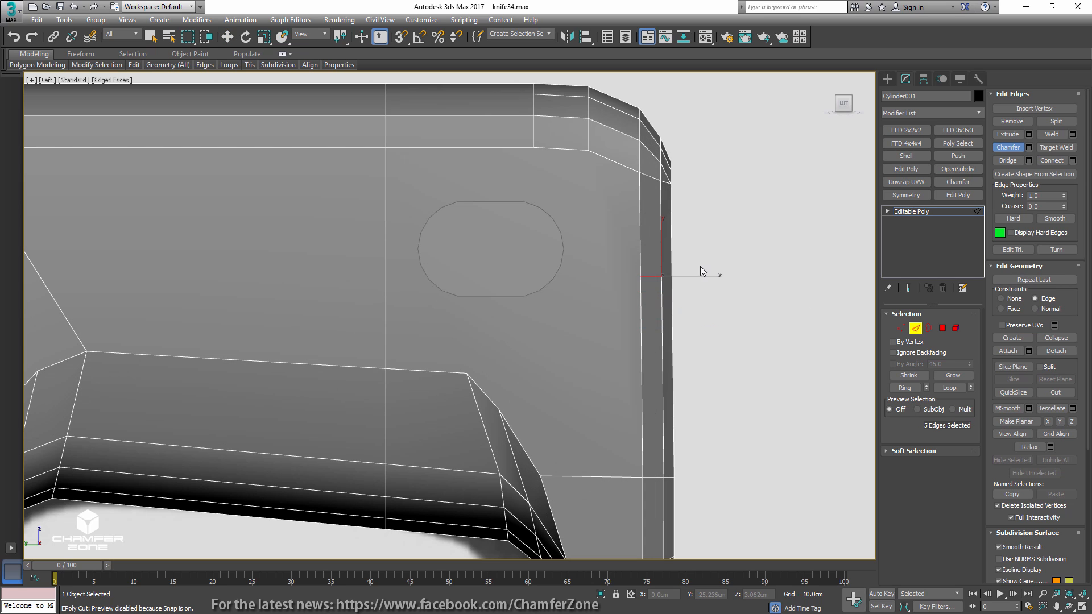
click(1028, 147)
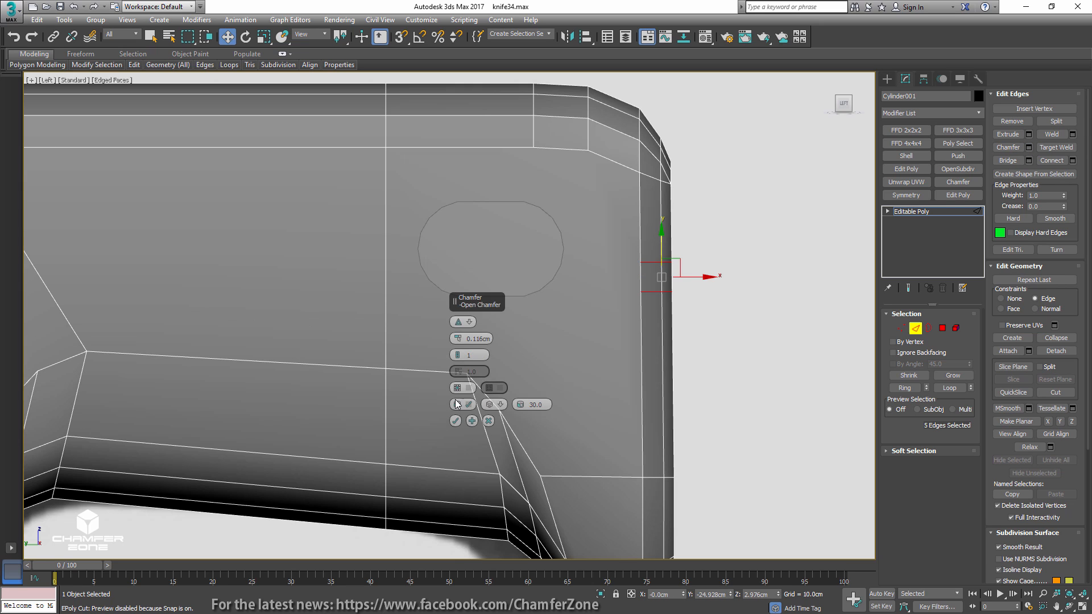
click(467, 405)
mouse_move(458, 339)
mouse_down()
mouse_move(465, 307)
mouse_move(466, 321)
mouse_up()
click(455, 421)
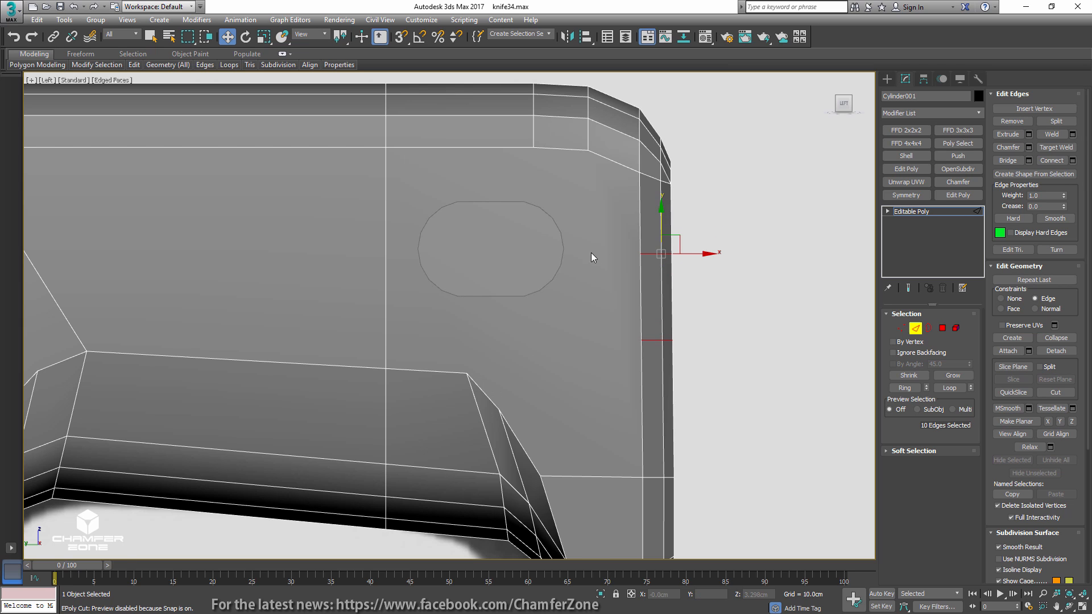
- With vertex snapping, cut from the butt's upper loop around the oval's upper outline, linking it to the nearby vertices on the grip's top edge line
middle_drag(592, 258, 687, 305)
key(1)
key(s)
key(alt+c)
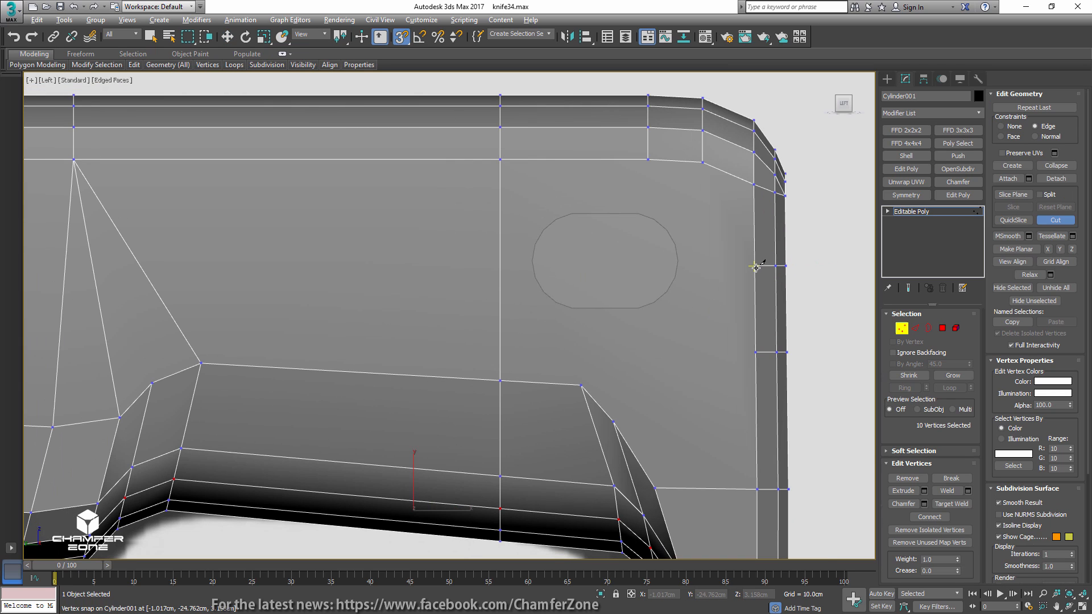
click(757, 265)
click(679, 261)
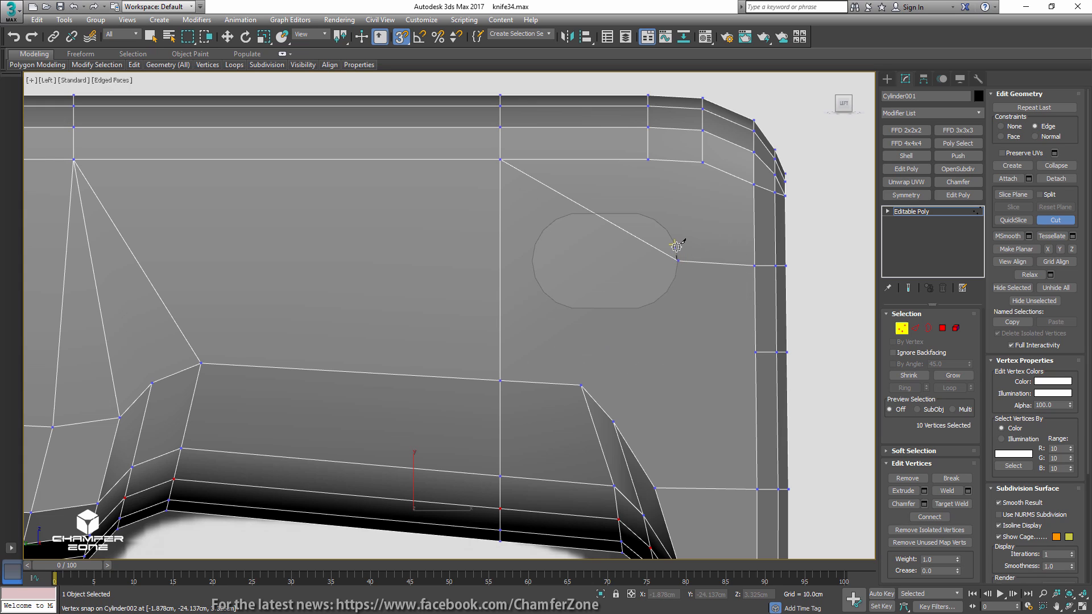
click(667, 233)
click(653, 220)
click(640, 217)
click(648, 165)
click(568, 215)
click(556, 219)
click(543, 232)
click(535, 244)
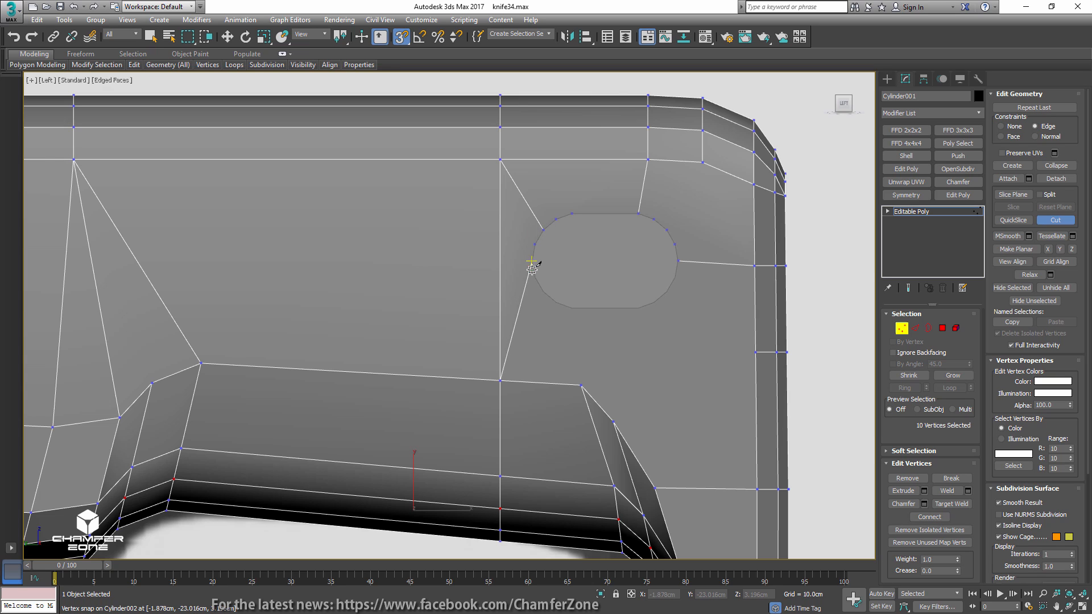
- Cut along the oval's lower front outline and link it to the two vertices on the upper edge of the underside cutout
click(532, 262)
click(504, 378)
right_click(504, 378)
click(544, 293)
click(556, 305)
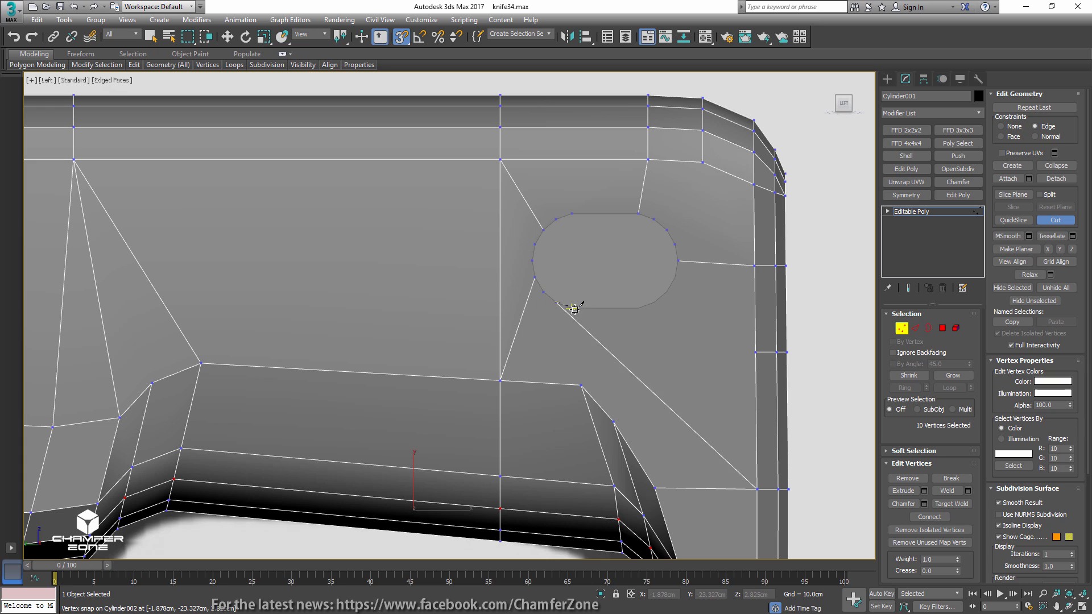
click(572, 308)
click(582, 380)
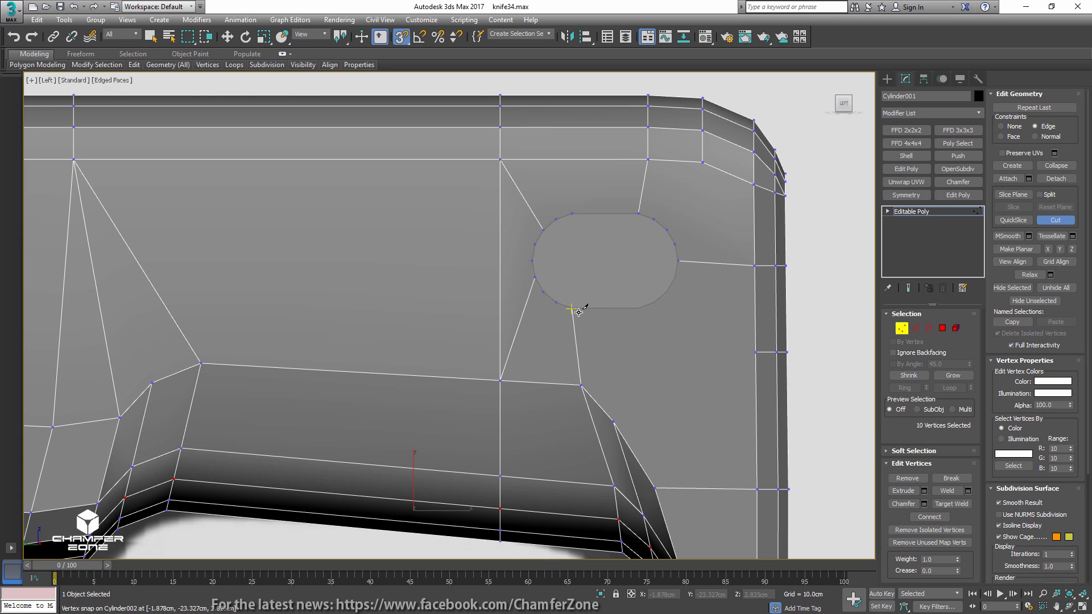
- Cut the oval's lower rear outline closed and link it to the butt's lower loop
click(628, 309)
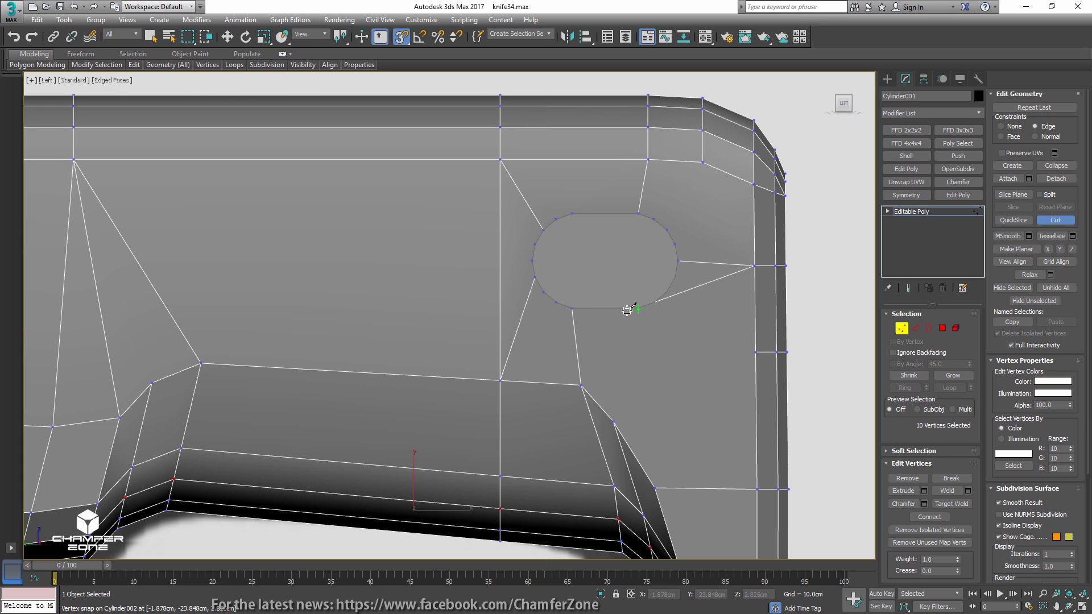
click(755, 350)
right_click(754, 350)
click(654, 303)
click(670, 292)
click(676, 277)
click(681, 260)
- Delete the oval polygon from the grip's side and the helper cylinder, and reselect the grip
key(4)
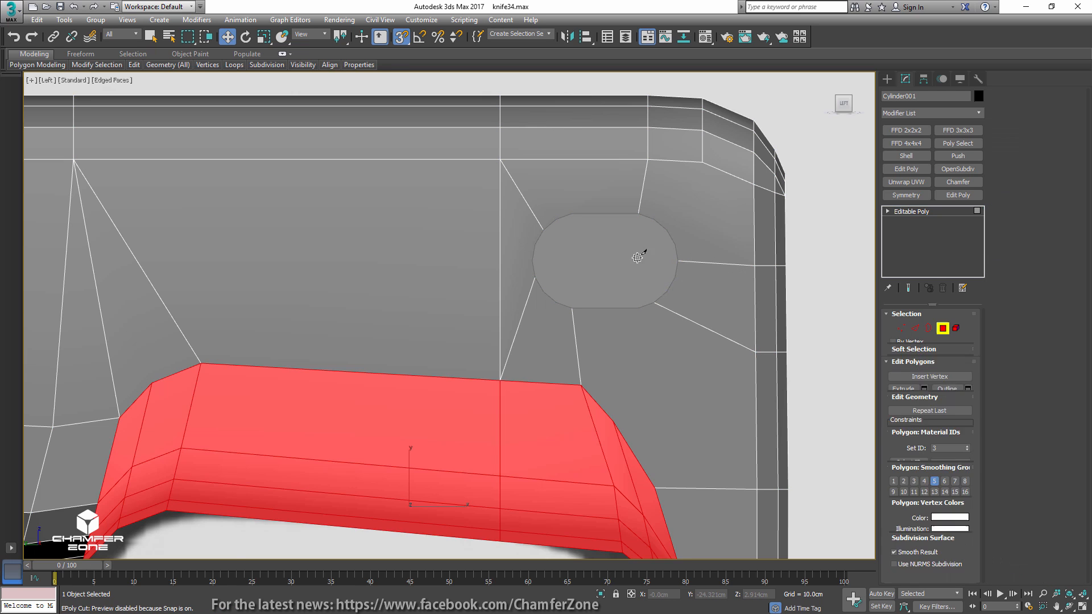
key(F3)
click(624, 254)
key(F3)
mouse_move(641, 260)
alt+middle_down()
mouse_move(596, 283)
mouse_move(634, 324)
alt+middle_up()
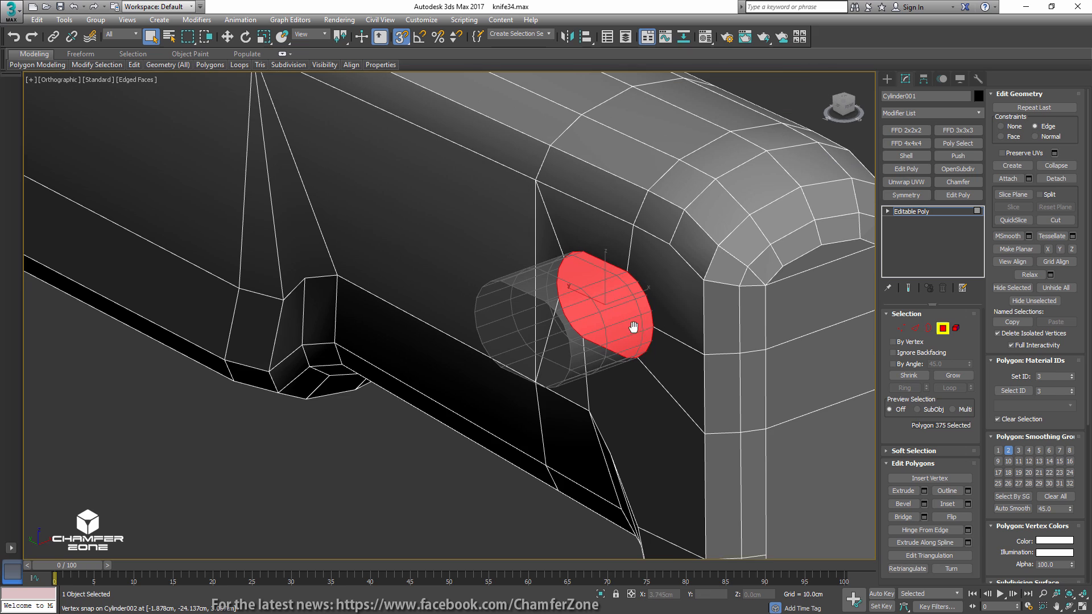
key(Delete)
key(4)
click(590, 295)
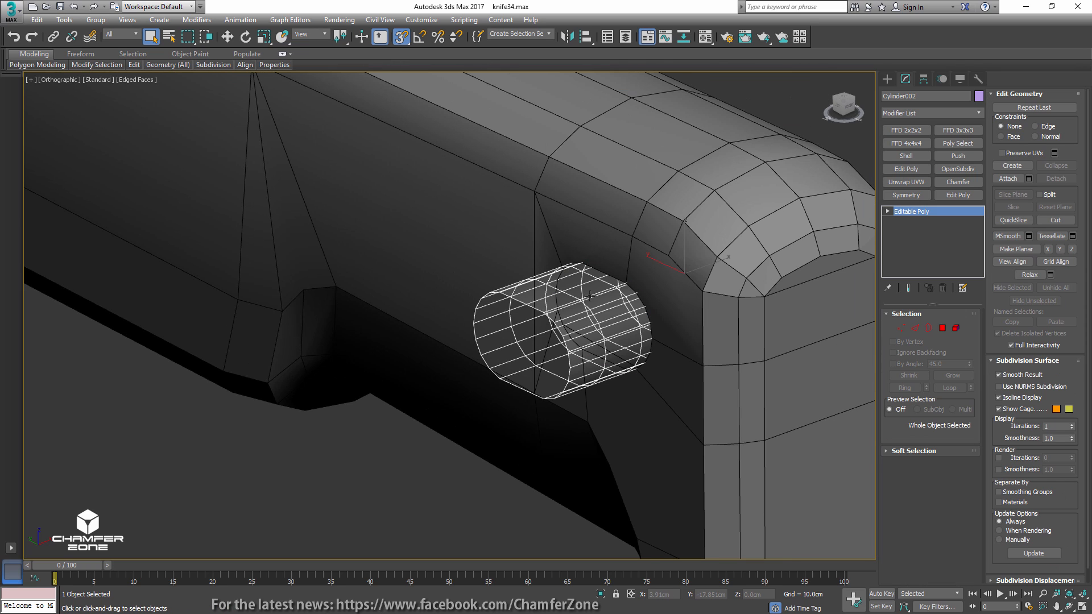
key(Delete)
click(670, 287)
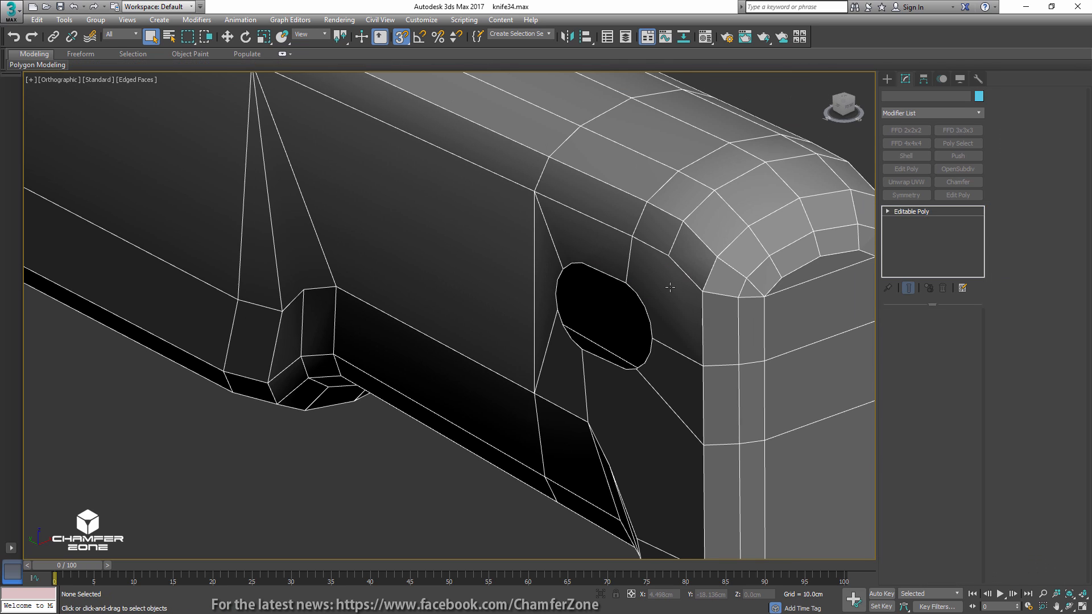
- Try to extrude the oval hole's border inward into the grip with no movement constraint
key(3)
click(639, 299)
key(w)
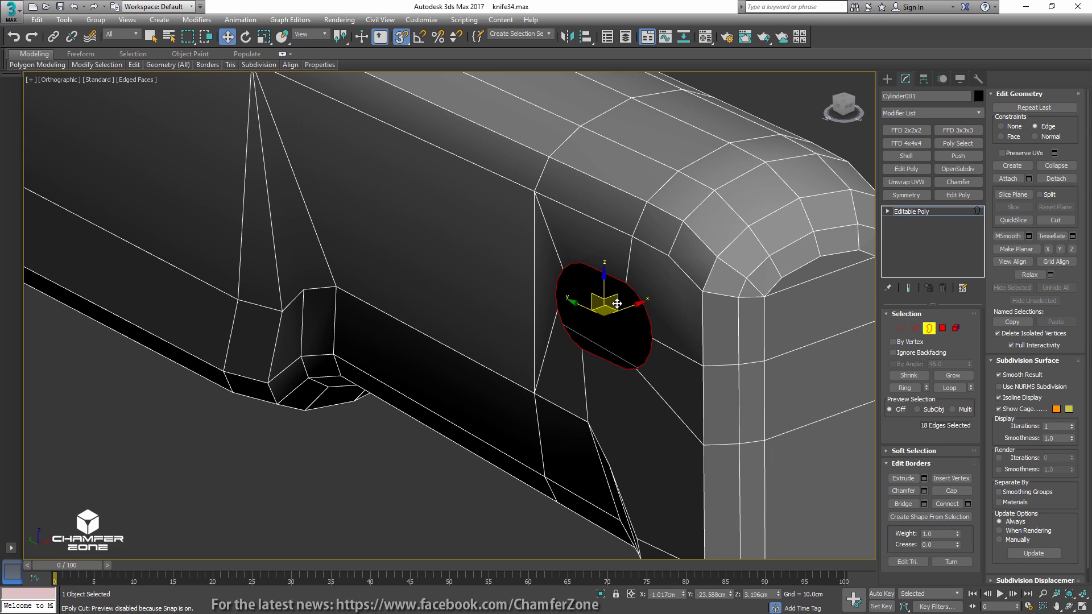
key(s)
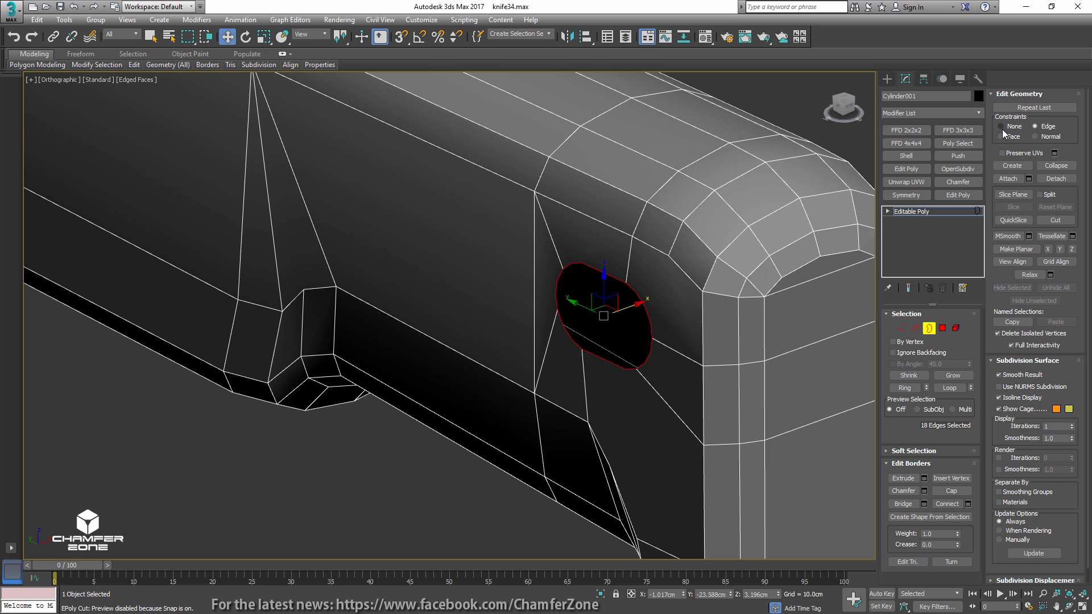
shift+drag(636, 307, 661, 298)
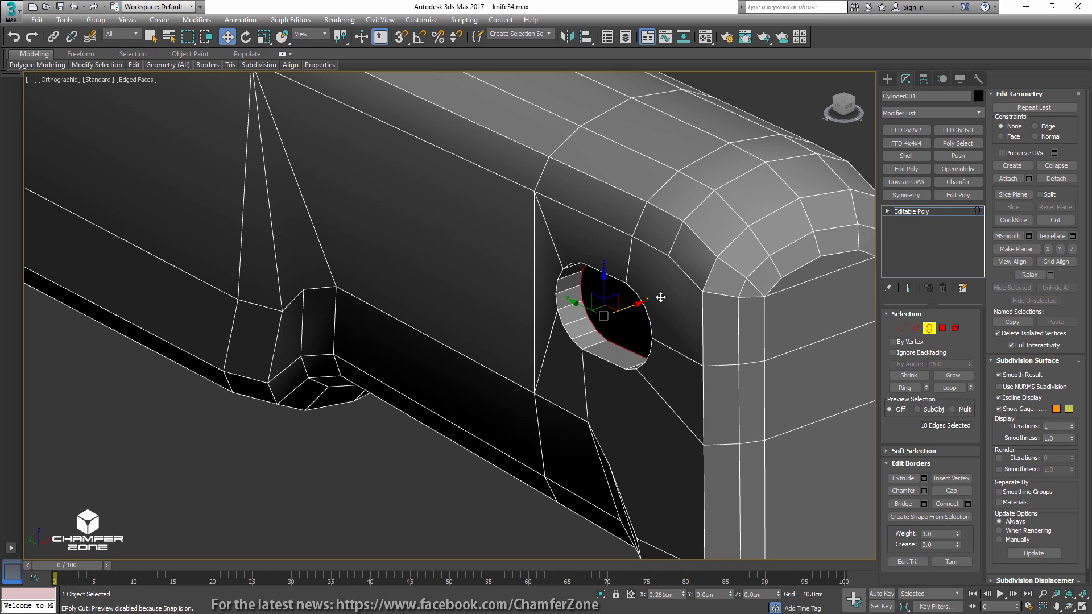
alt+middle_drag(661, 298, 639, 288)
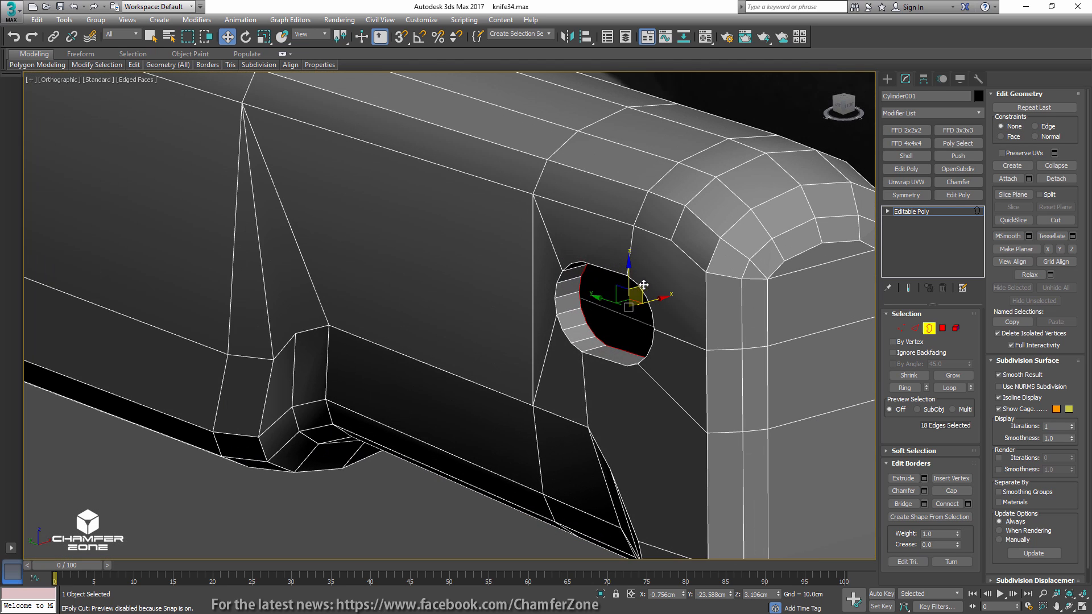
key(Delete)
- Cap the open border of the oval hole with a polygon
key(3)
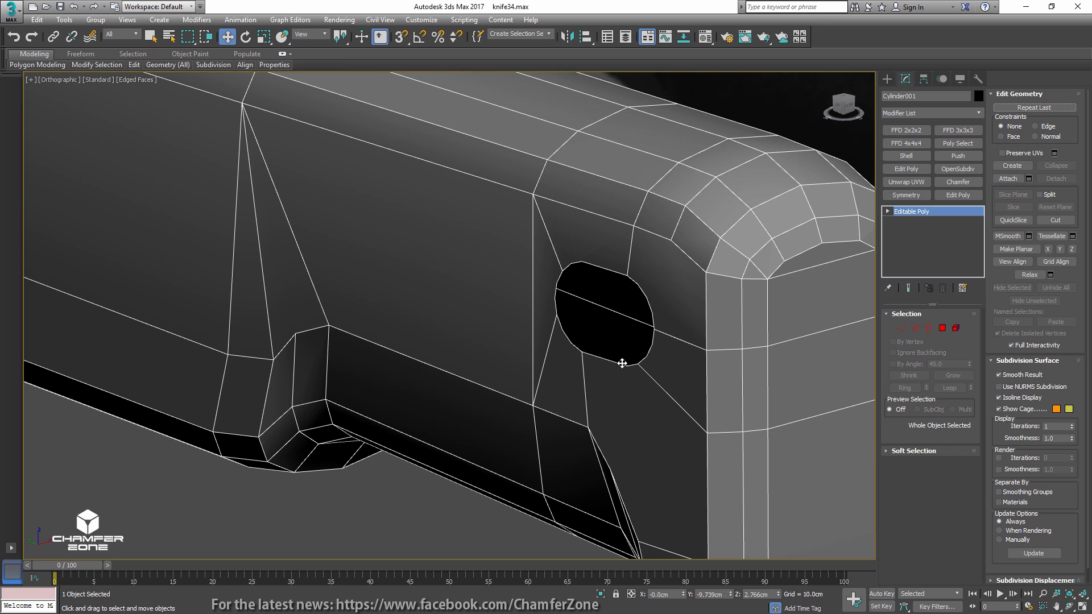
key(1)
key(3)
click(630, 363)
key(alt+p)
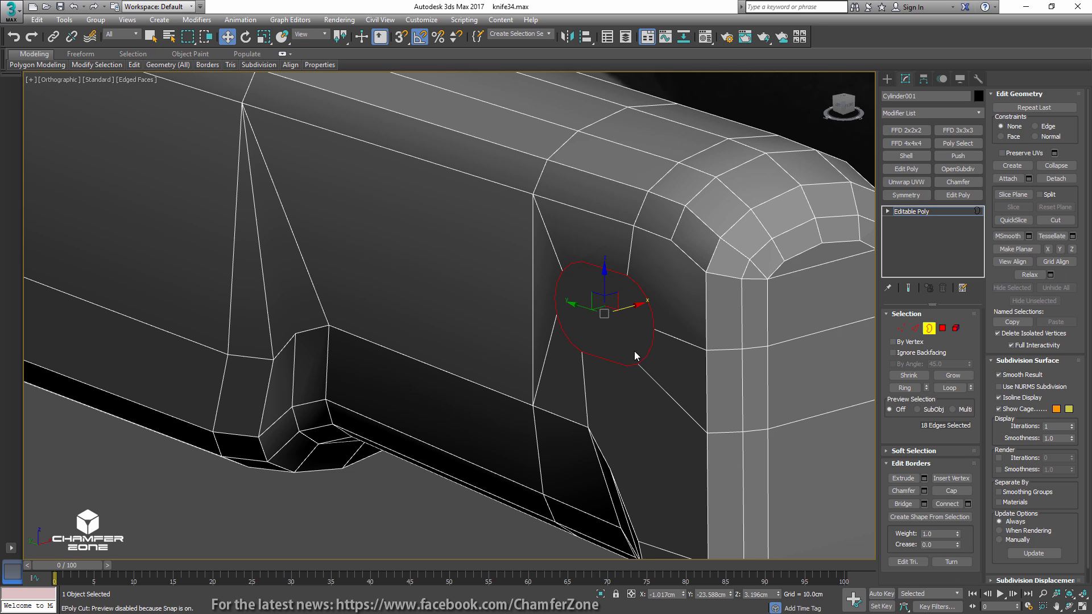
key(a)
- Inset the oval cap polygon to create a narrow ring around the hole
alt+middle_drag(636, 356, 659, 338)
key(4)
key(q)
click(629, 317)
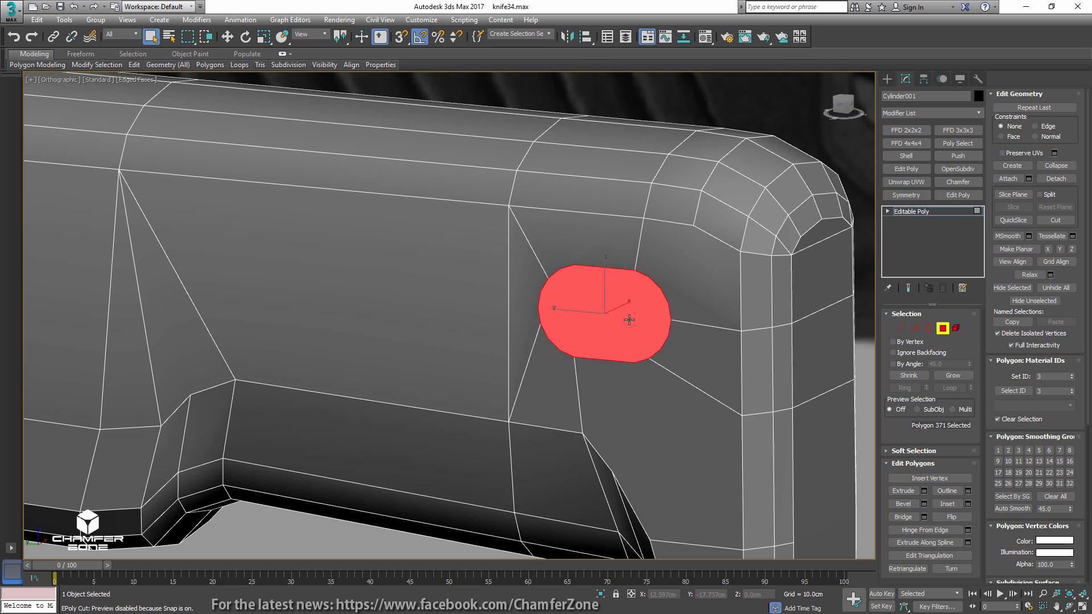
key(shift+i)
drag(615, 319, 622, 336)
alt+middle_drag(622, 336, 597, 340)
- Move the inset oval polygon inward to form a sloped rim, and delete it to open the hole
key(w)
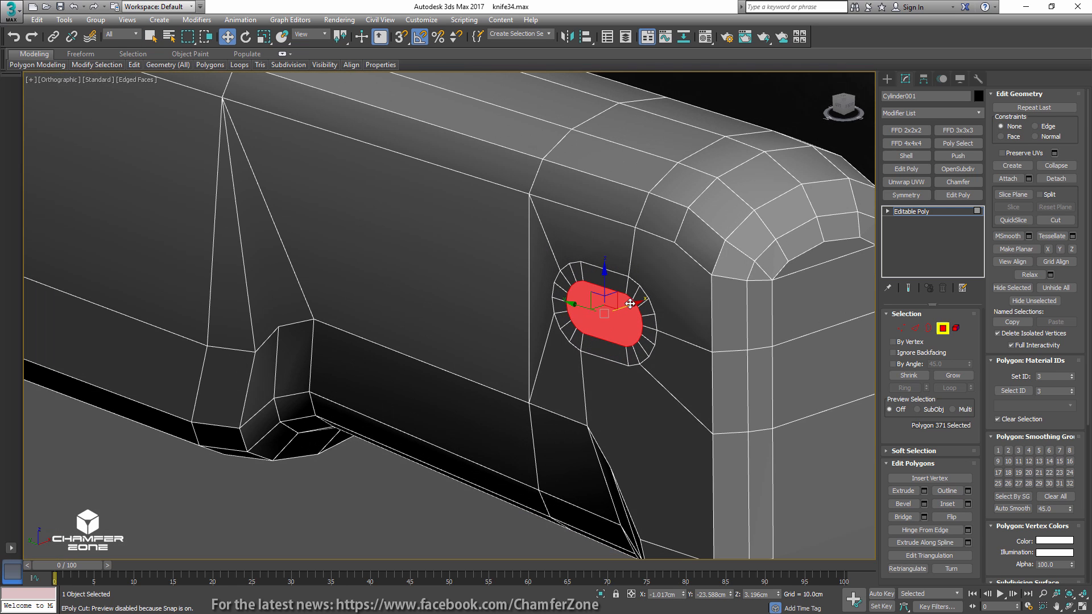
drag(631, 305, 647, 298)
alt+middle_drag(676, 324, 667, 346)
key(Delete)
- Set the X position of the hole's inner border to 0 to bring it to the grip's centre plane
key(3)
click(628, 336)
drag(677, 595, 609, 579)
text(0)
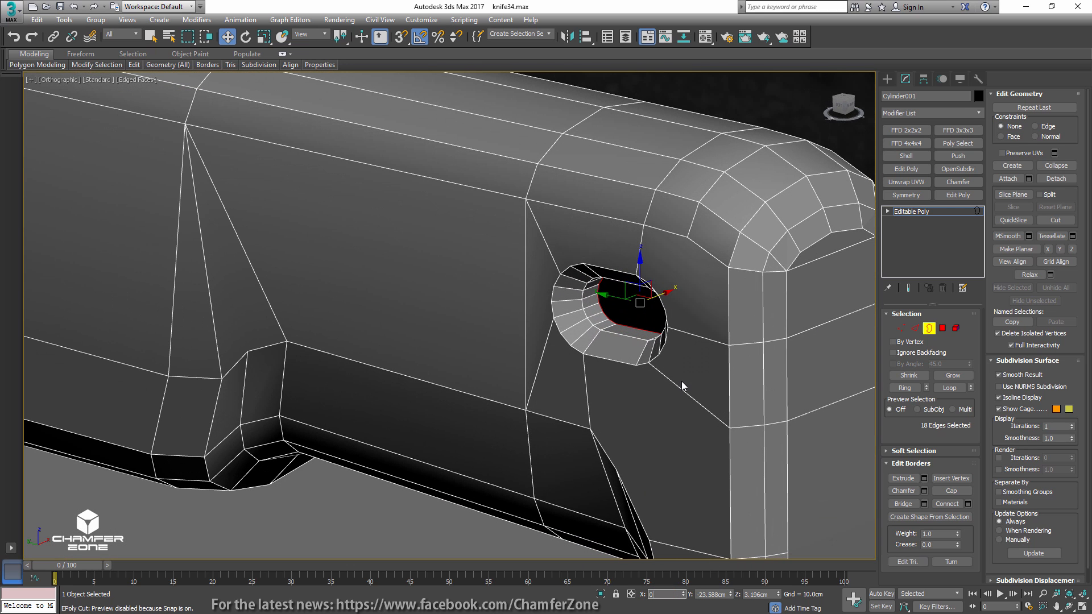
key(Return)
- Compare the lanyard hole with the reference photo in see-through mode from the left view
alt+middle_drag(682, 381, 669, 338)
scroll(706, 343, down, 5)
key(3)
key(alt+x)
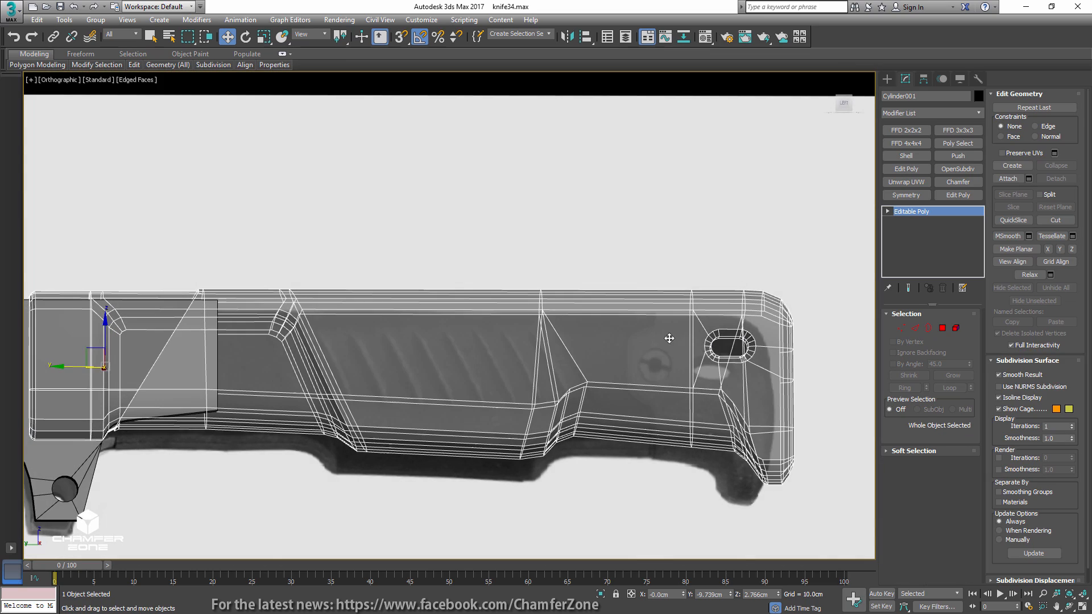
middle_drag(743, 361, 686, 343)
key(r)
key(l)
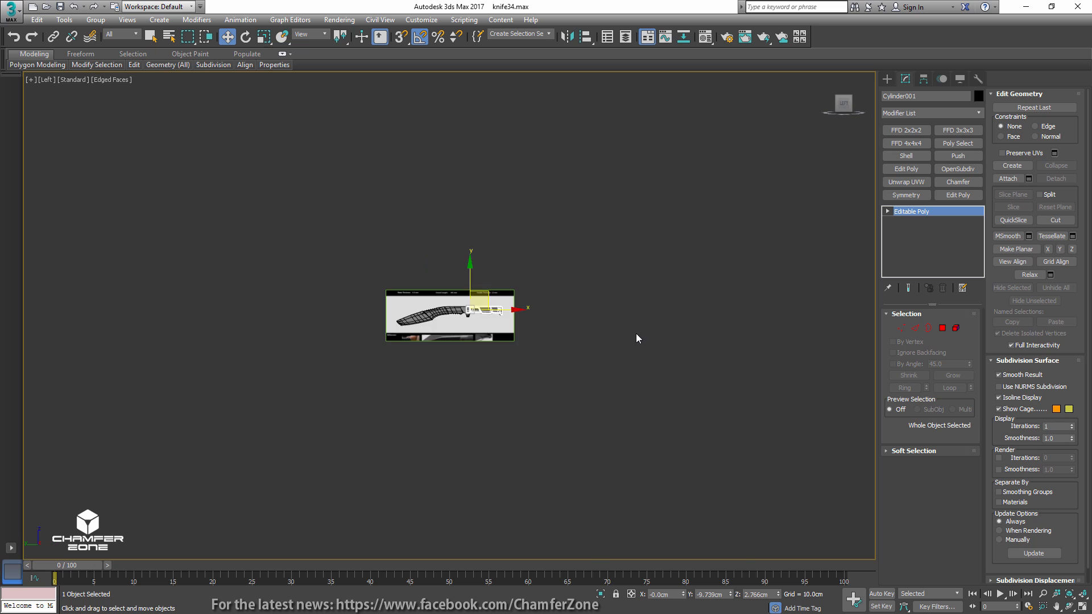
key(z)
scroll(739, 289, up, 5)
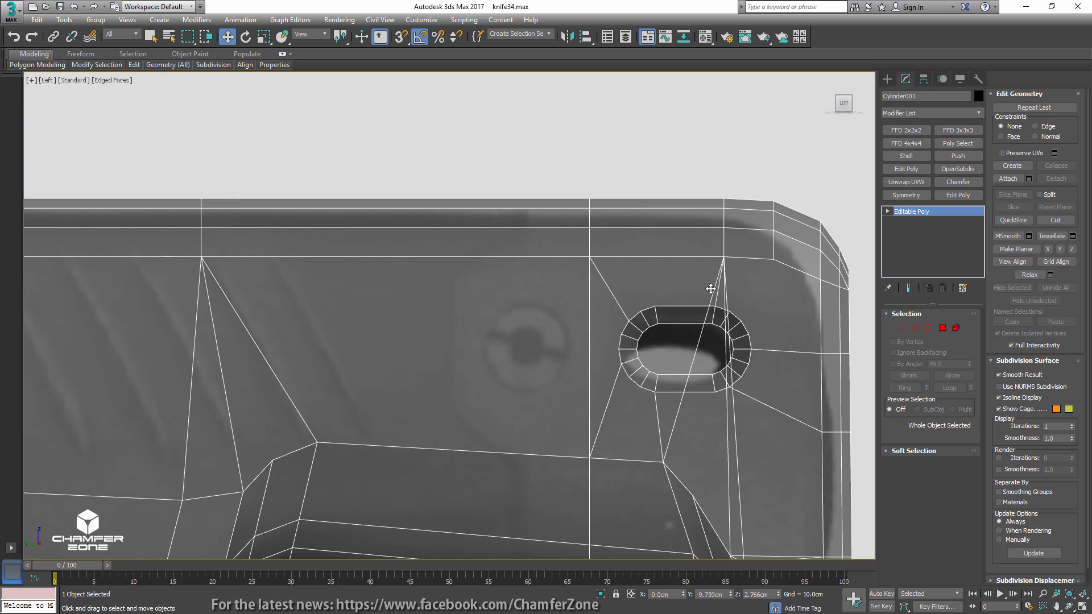
key(alt+x)
- Connect the hole's two upper rear outline vertices to the neighbouring vertices around the grip's rounded upper butt corner
middle_drag(757, 308, 668, 302)
key(1)
key(alt+c)
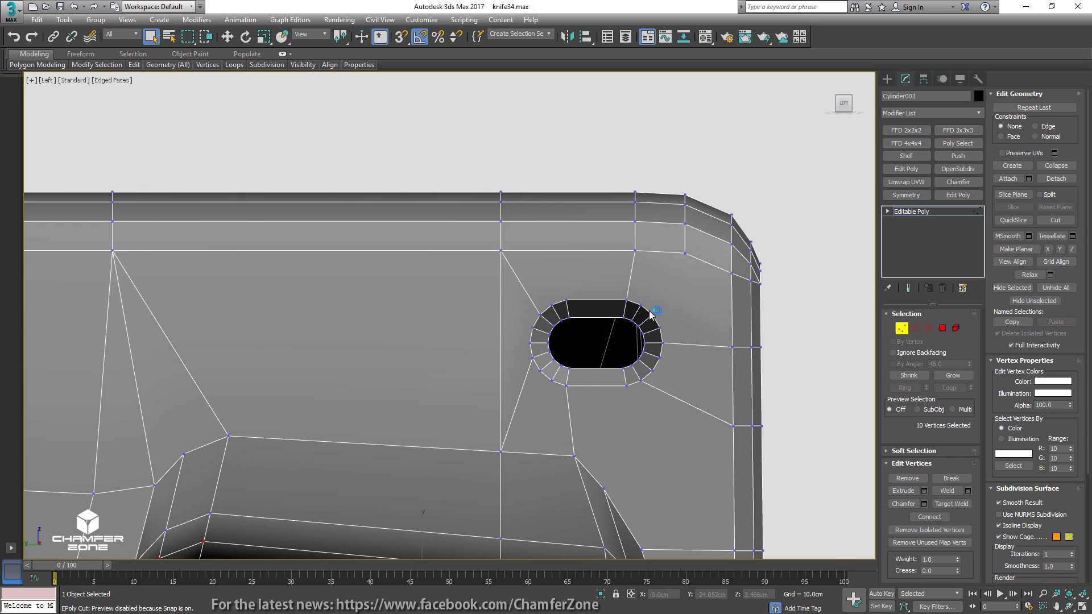
click(653, 312)
click(641, 303)
click(685, 256)
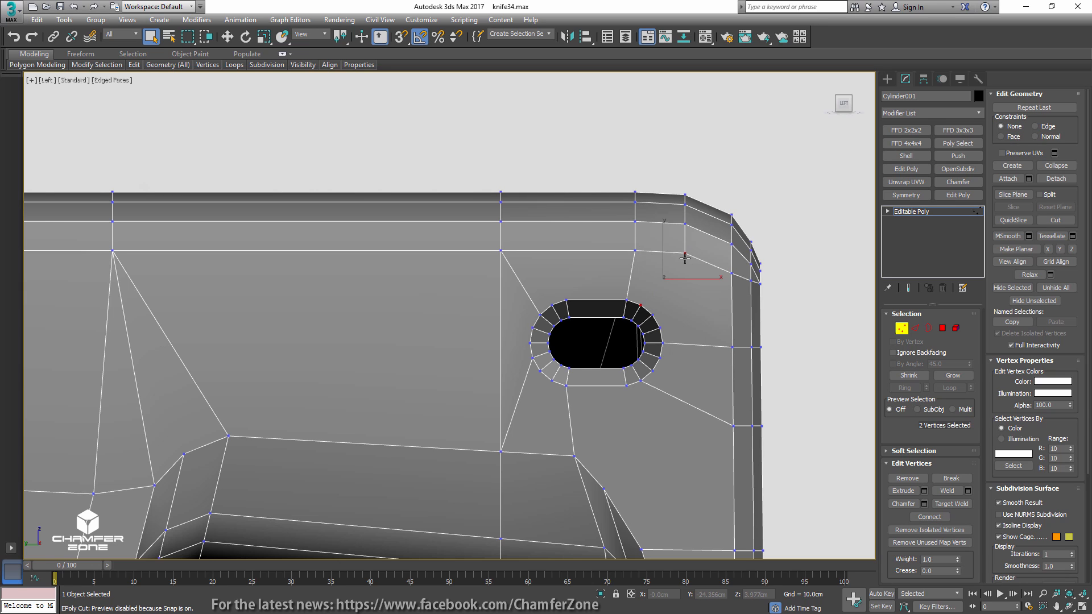
click(653, 316)
ctrl+click(731, 273)
key(ctrl+shift+e)
middle_drag(686, 319, 718, 242)
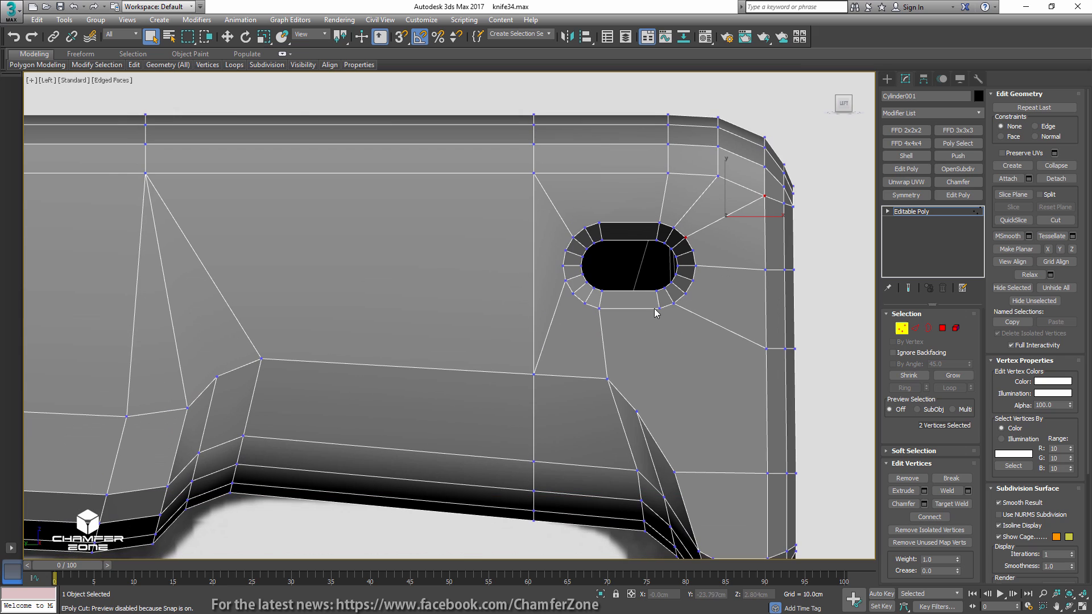
- Connect the hole's lower rear outline vertex to the vertex on the rear slope of the underside cutout
click(659, 310)
ctrl+click(636, 412)
middle_drag(671, 422, 672, 392)
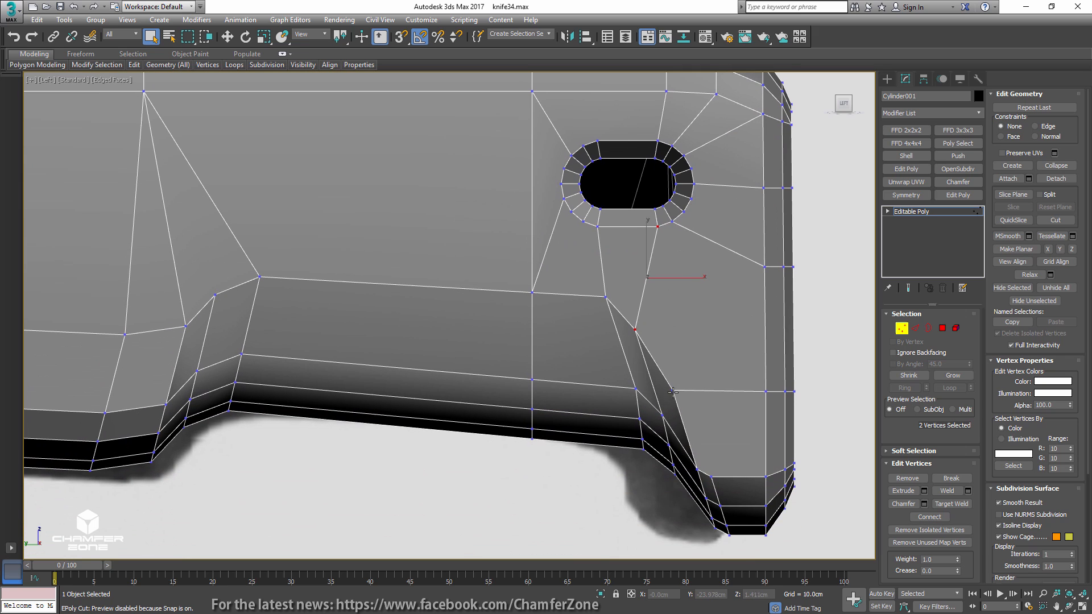
scroll(694, 301, down, 2)
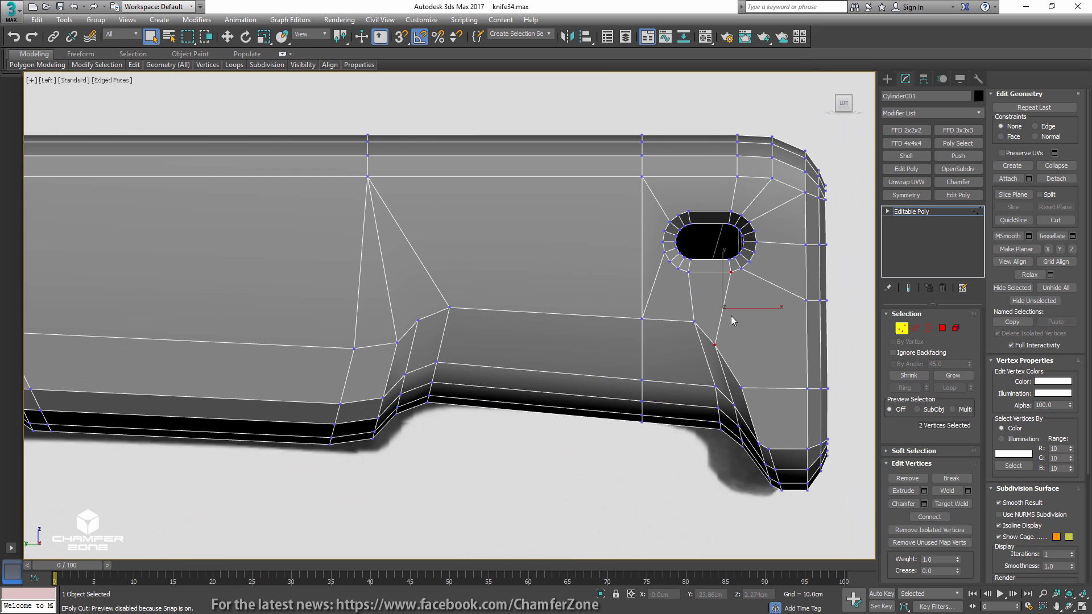
middle_drag(637, 236, 716, 263)
key(alt+x)
key(alt+x)
scroll(736, 263, down, 2)
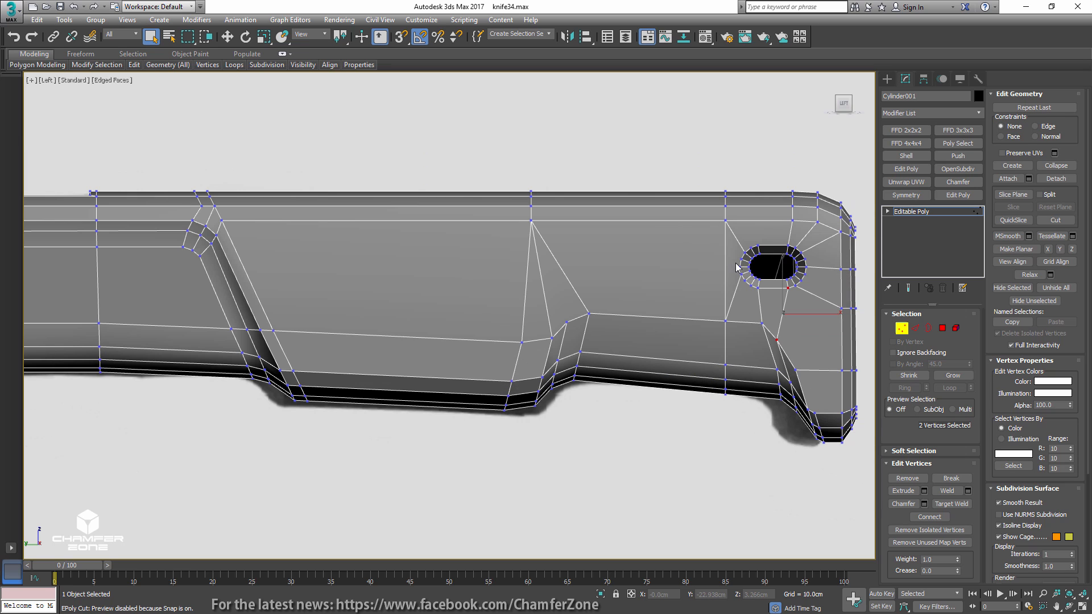
- Raise the column of underside vertices just ahead of the lanyard hole by about 0.09 cm
key(w)
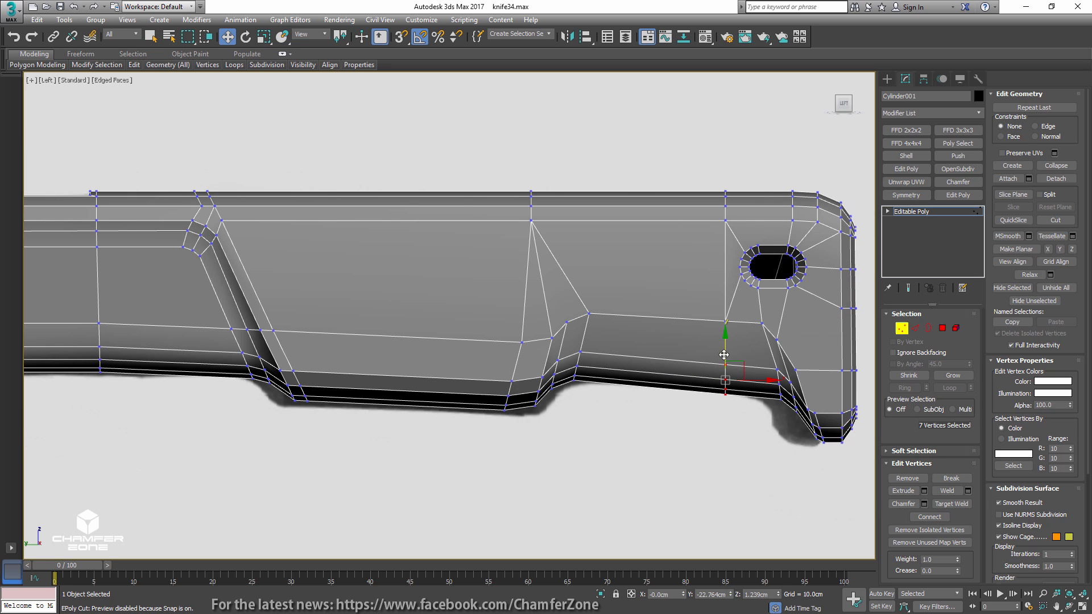
drag(725, 353, 725, 348)
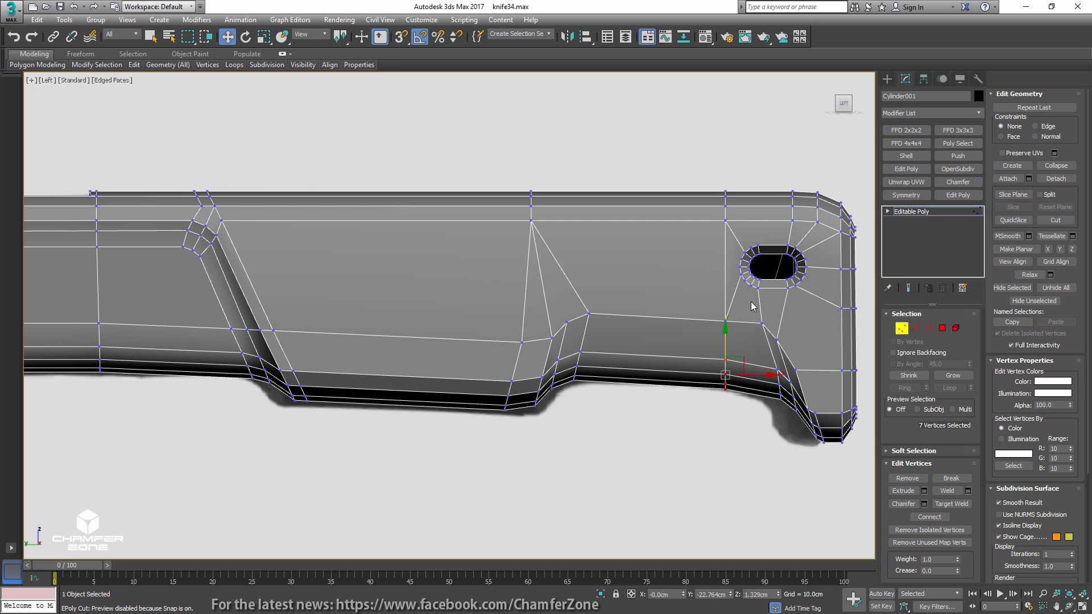
middle_drag(673, 304, 629, 309)
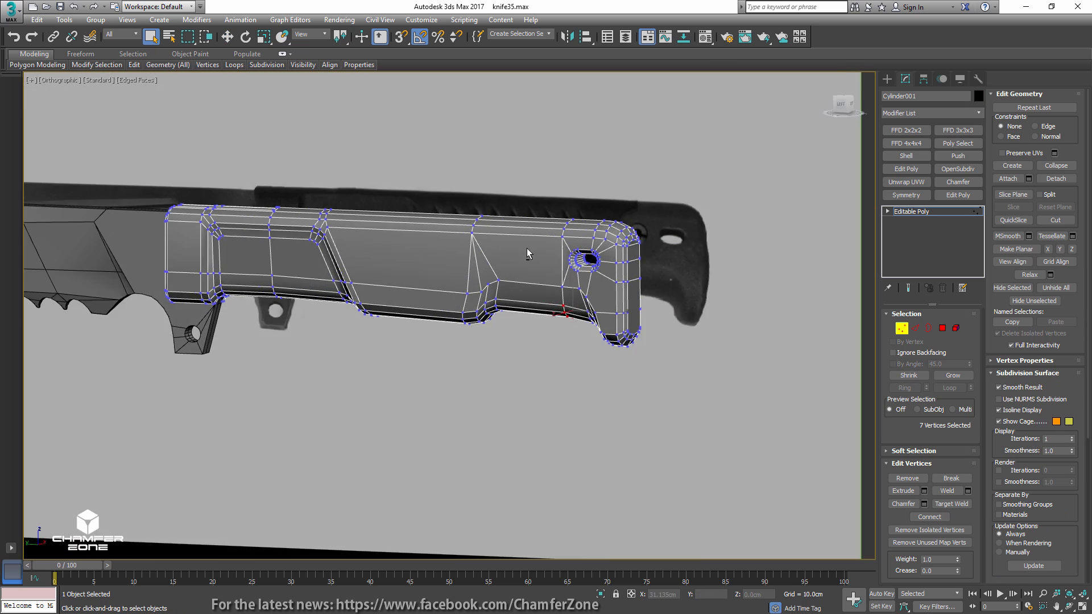
- Slice the grip lengthwise along its vertical centre plane with Split enabled, rotating the slice plane upright
alt+middle_drag(526, 248, 453, 248)
click(914, 330)
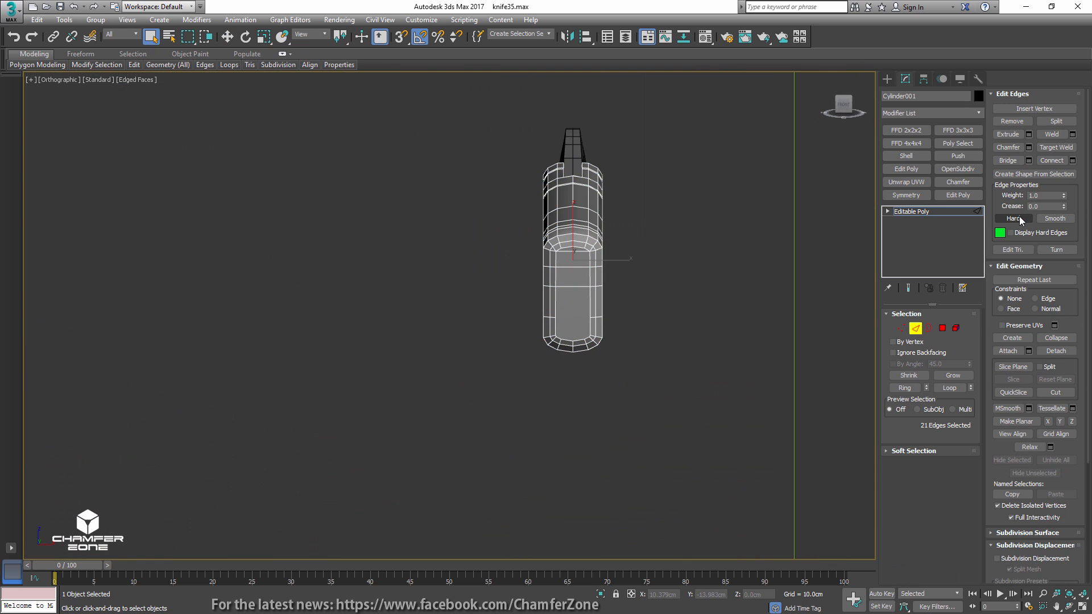
click(1025, 369)
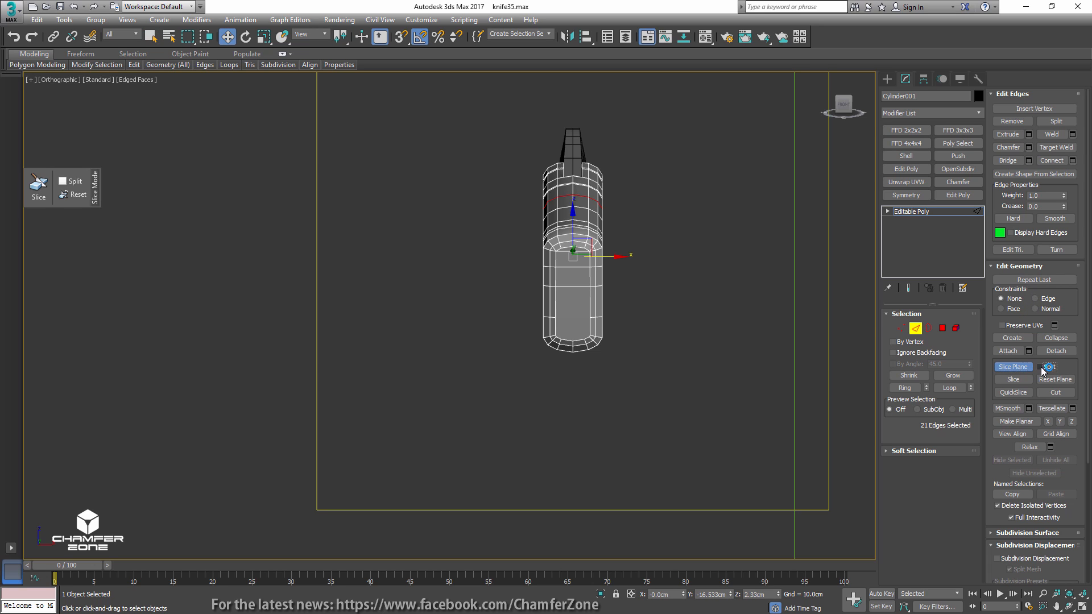
key(e)
drag(597, 261, 549, 278)
click(1024, 382)
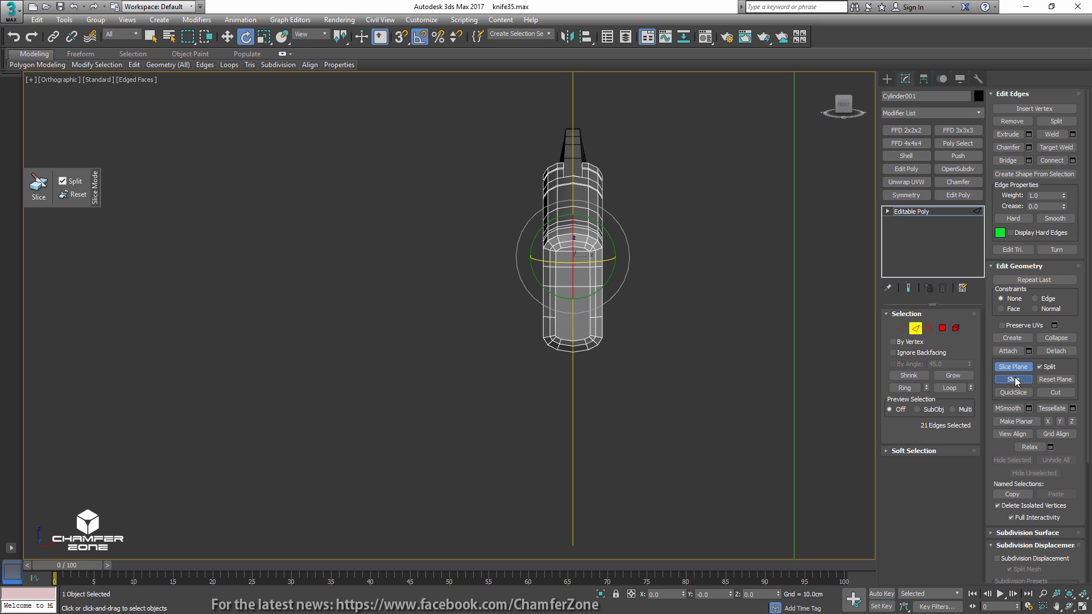
- Delete the split-off half of the grip on the positive X side
click(956, 328)
click(592, 241)
key(Delete)
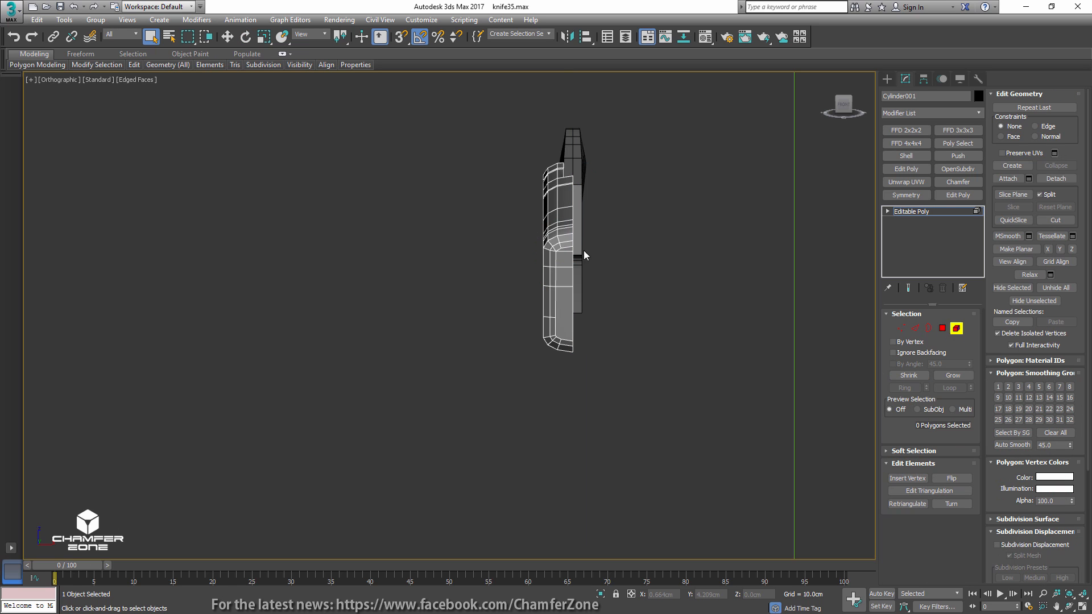
- Ring-select the short edges along the grip's rounded lower side and add an edge loop with Flow Connect
alt+middle_drag(552, 325, 574, 298)
scroll(573, 297, up, 5)
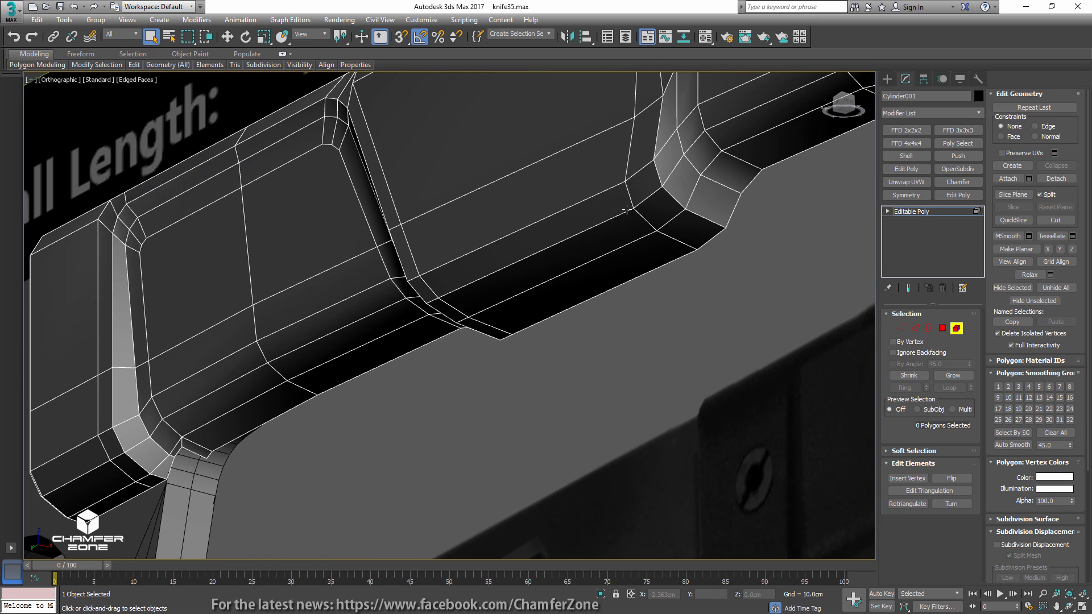
middle_drag(633, 217, 623, 303)
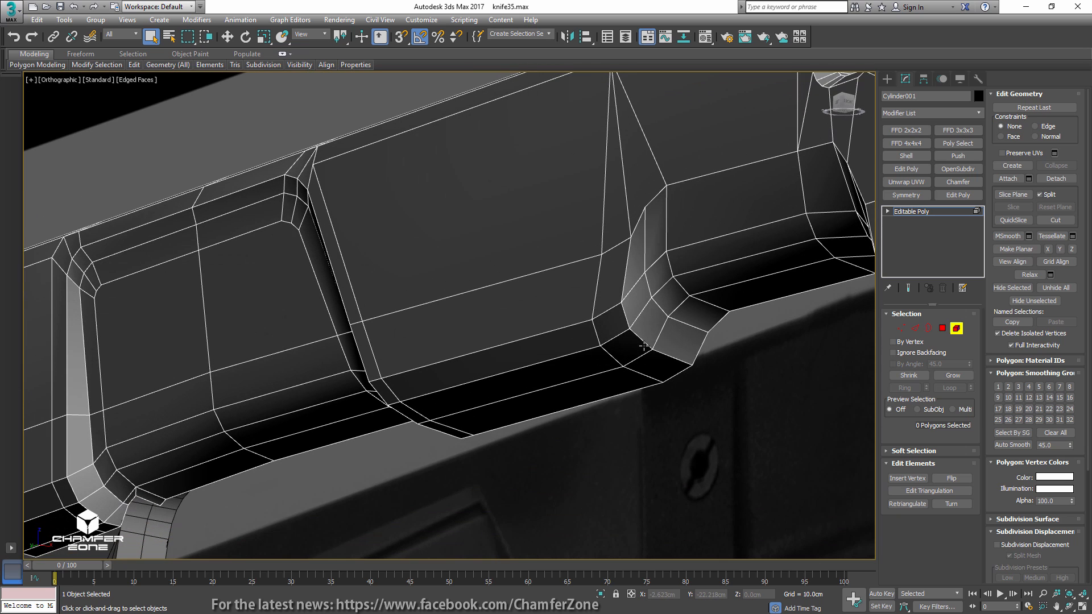
key(2)
click(629, 318)
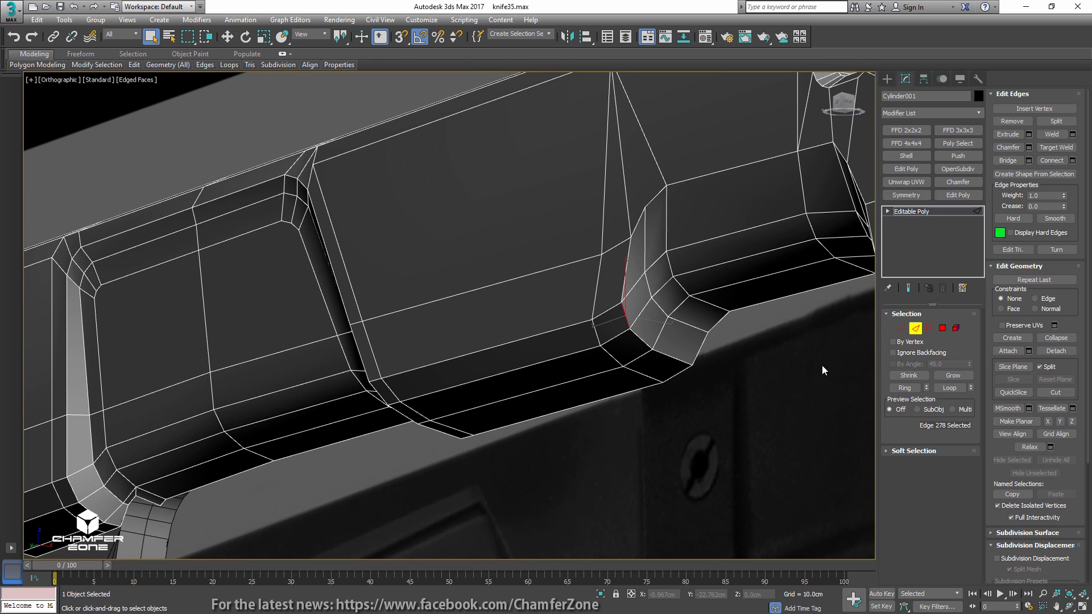
click(903, 389)
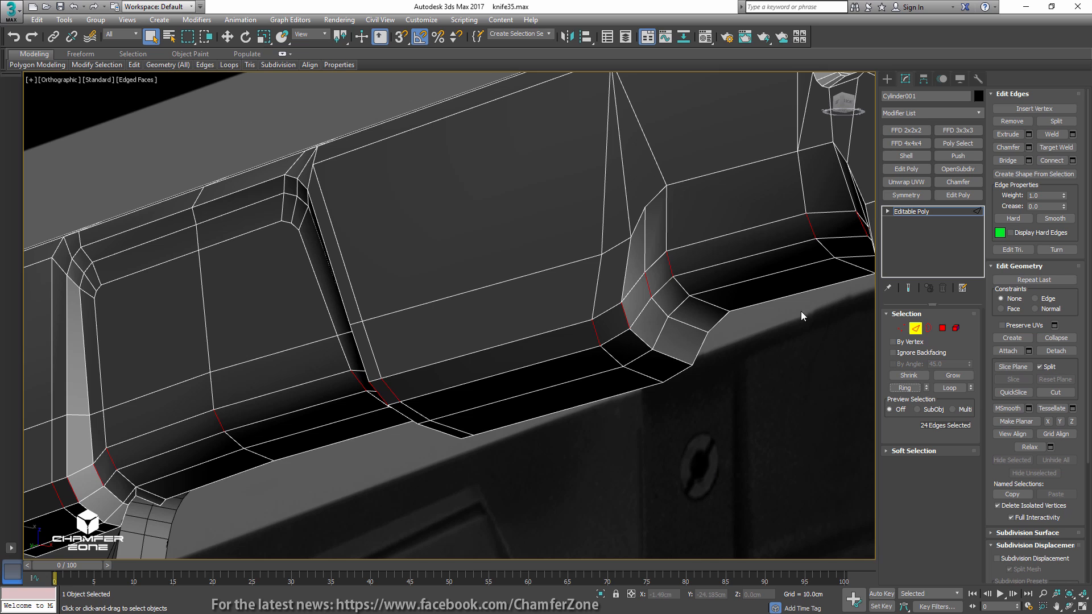
click(283, 55)
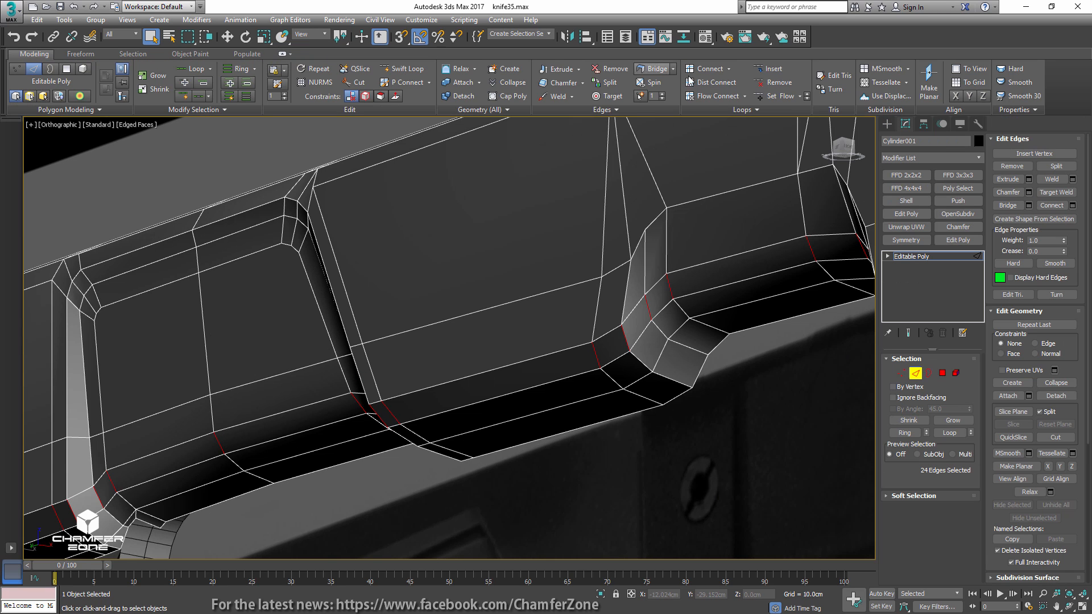
click(716, 98)
- Add further Flow Connect edge loops through the two neighbouring edge rings between the lower rounding and the centre seam
alt+click(680, 326)
scroll(658, 329, down, 2)
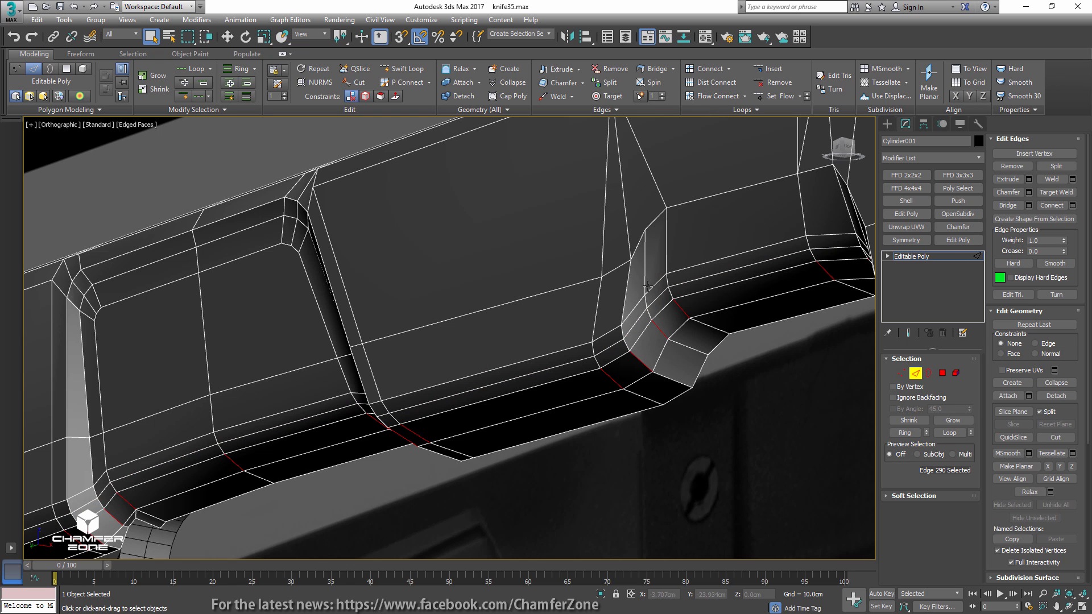
scroll(660, 187, down, 1)
alt+middle_drag(660, 187, 639, 305)
click(623, 340)
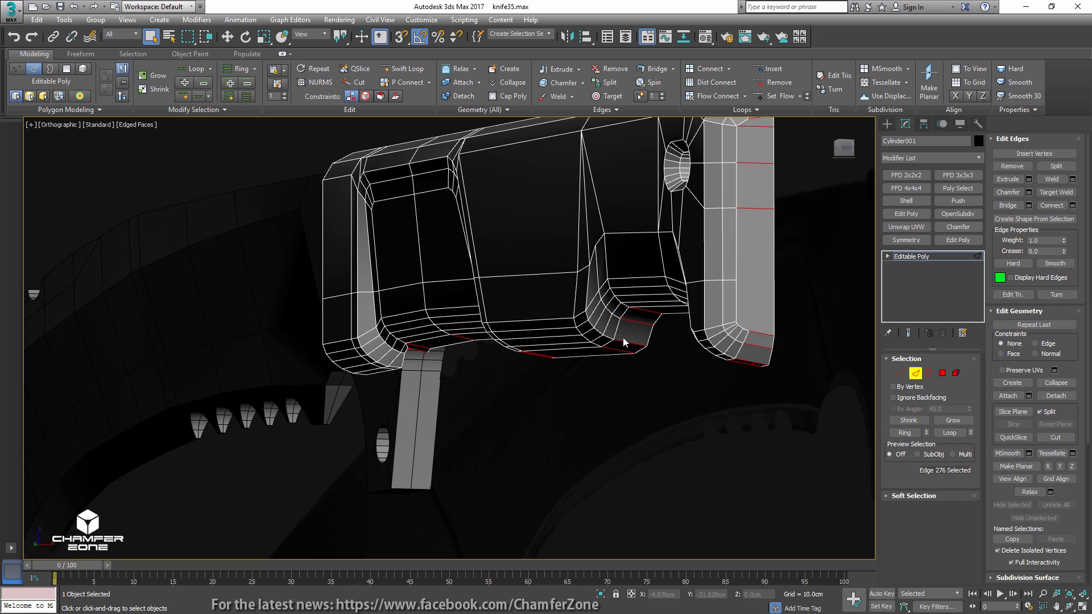
alt+middle_drag(638, 245, 641, 281)
alt+middle_drag(703, 216, 701, 229)
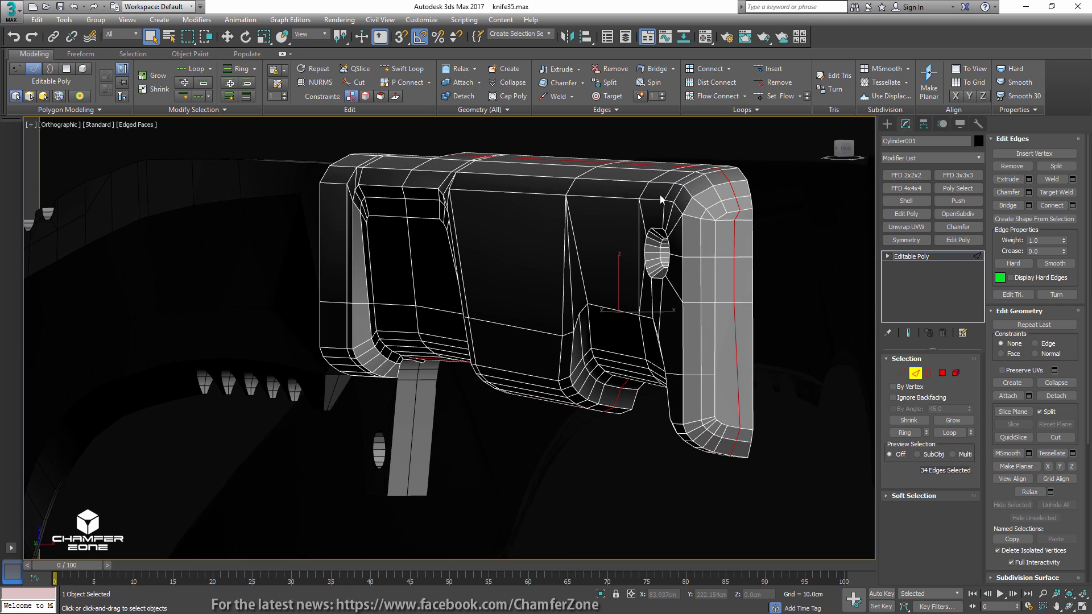
- Mirror the half grip with a flipped X-axis Symmetry modifier and save the scene
alt+middle_drag(662, 199, 632, 255)
scroll(633, 255, up, 5)
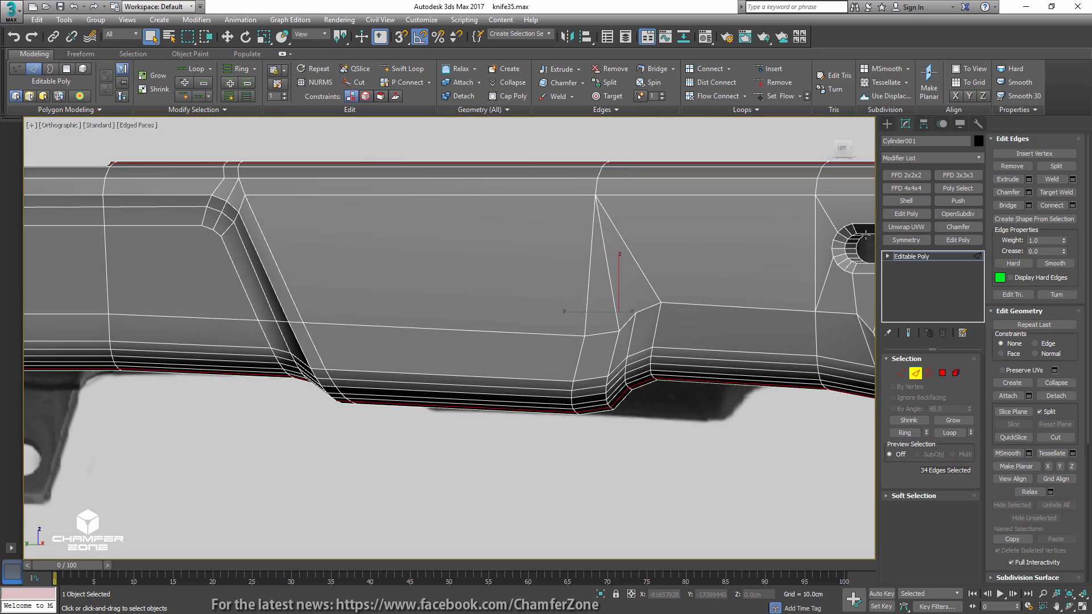
click(906, 240)
alt+middle_drag(667, 288, 838, 370)
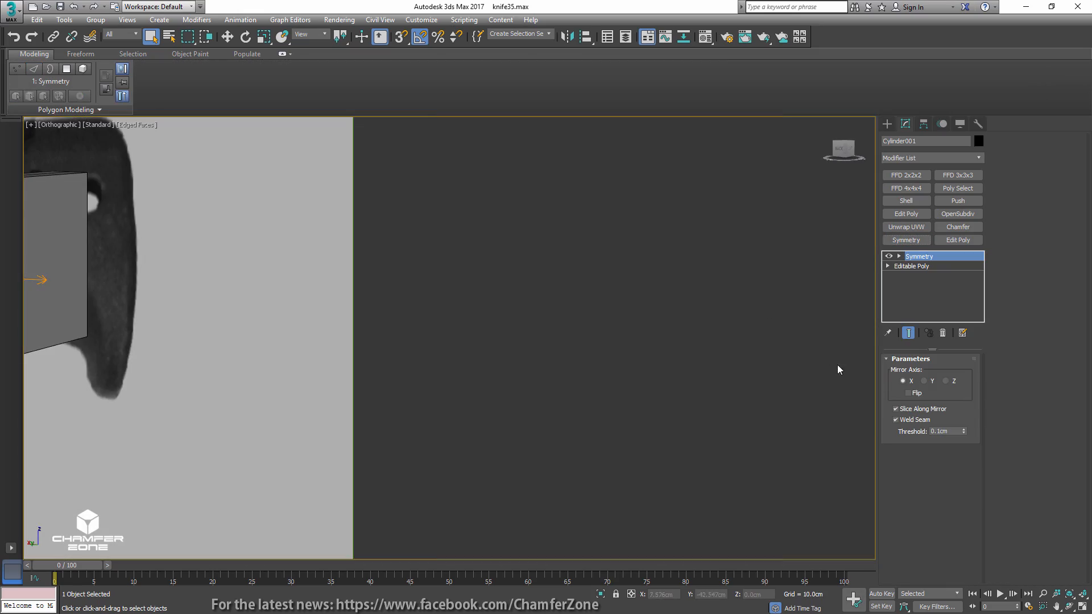
click(919, 394)
middle_drag(368, 295, 630, 313)
key(ctrl+s)
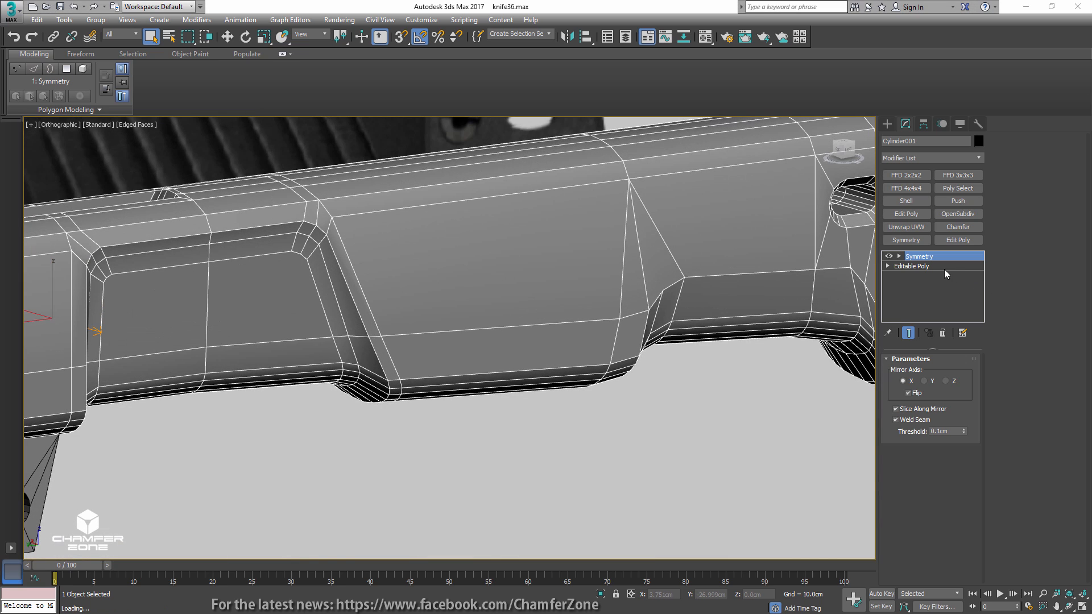
- Return to the grip's base mesh and add a Flow Connect edge line across the underside step ahead of the rear cutout
key(l)
key(z)
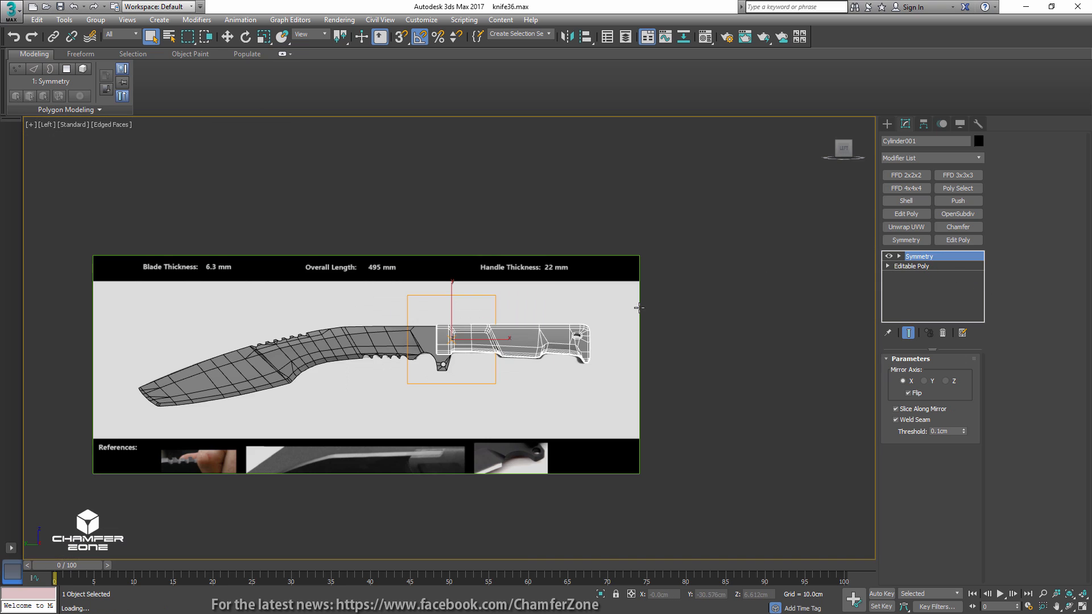
scroll(502, 339, up, 5)
scroll(512, 339, down, 1)
key(2)
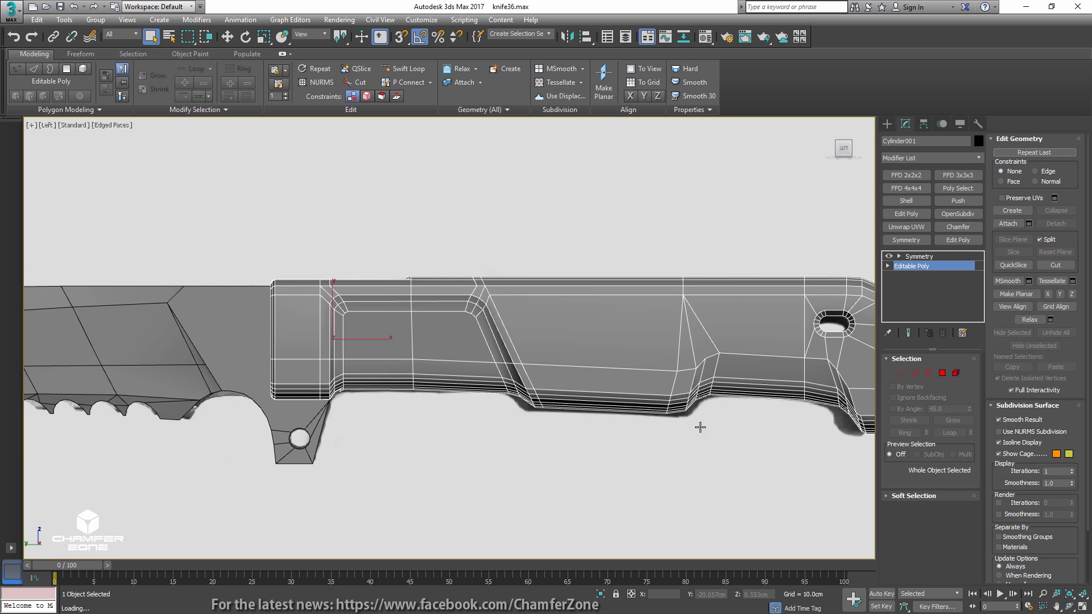
scroll(704, 418, up, 4)
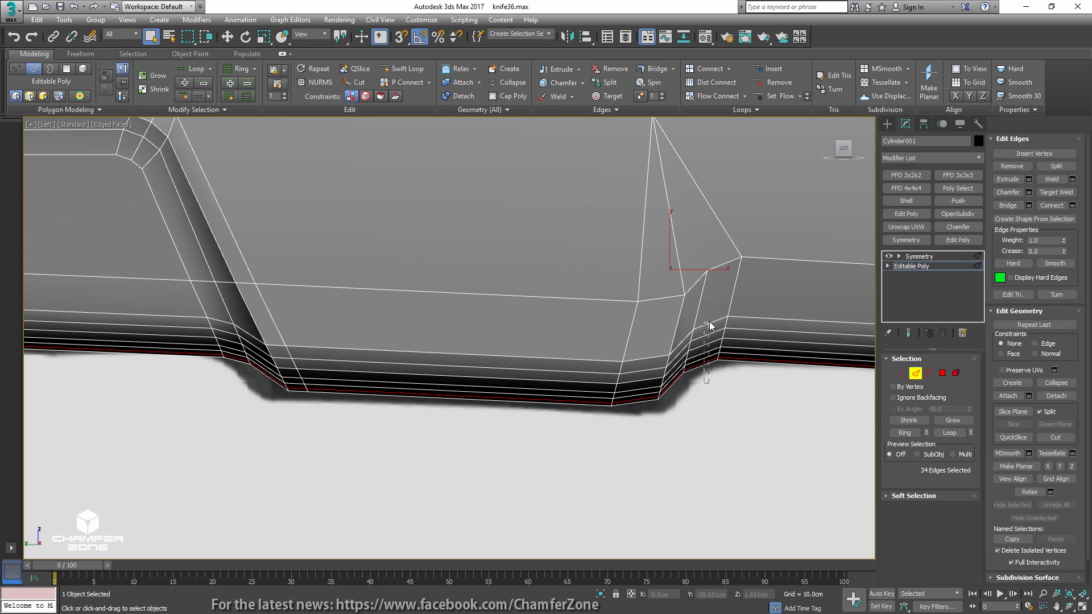
drag(709, 322, 709, 321)
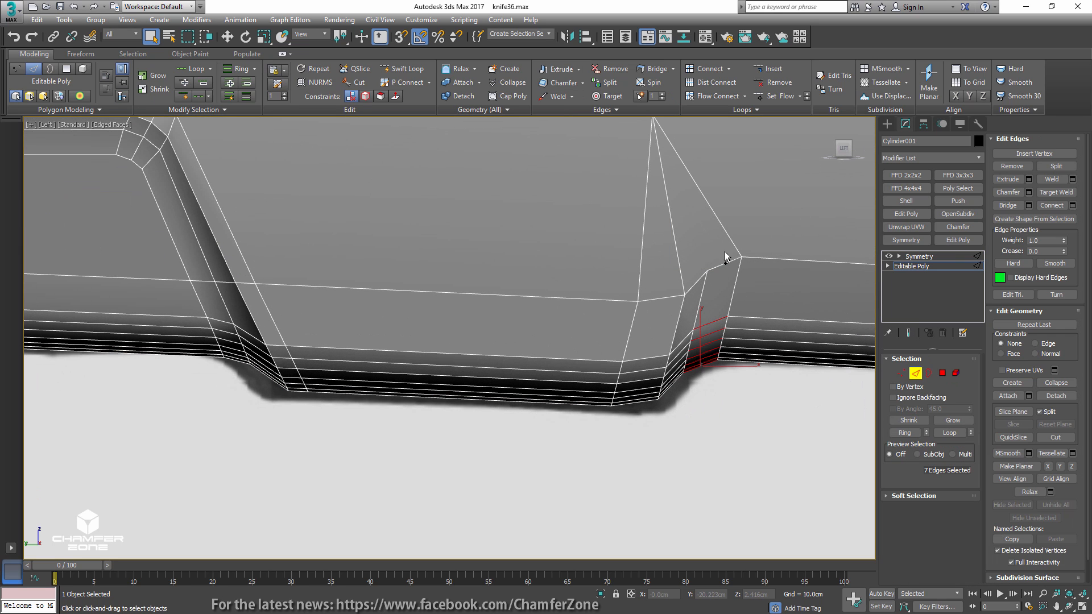
click(716, 96)
- Slice the grip vertically through the centre of the reference photo's rear screw, with Split disabled
scroll(516, 292, down, 3)
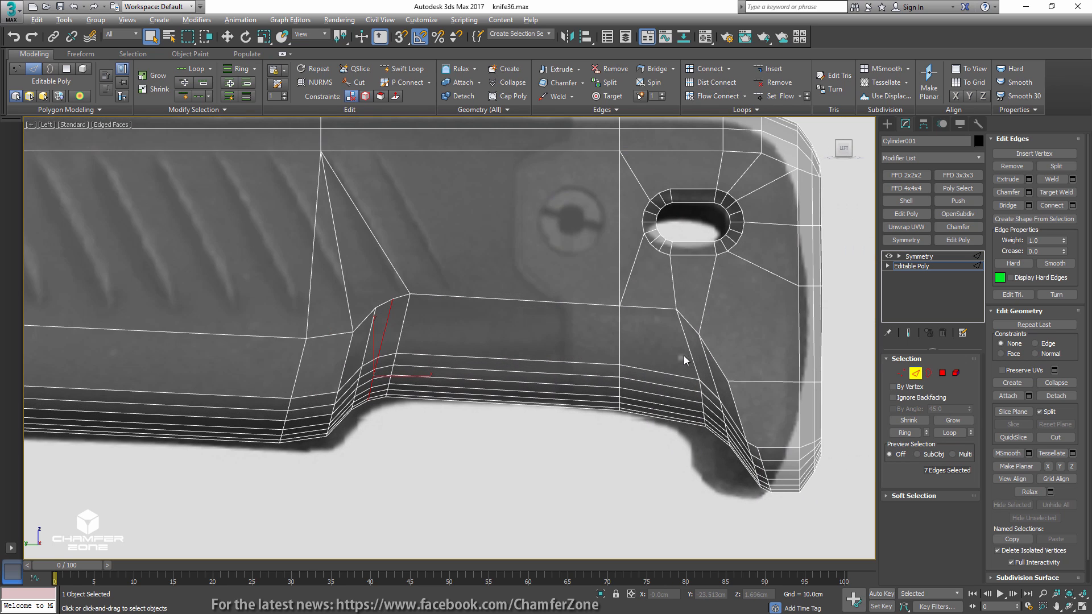
middle_drag(556, 370, 557, 422)
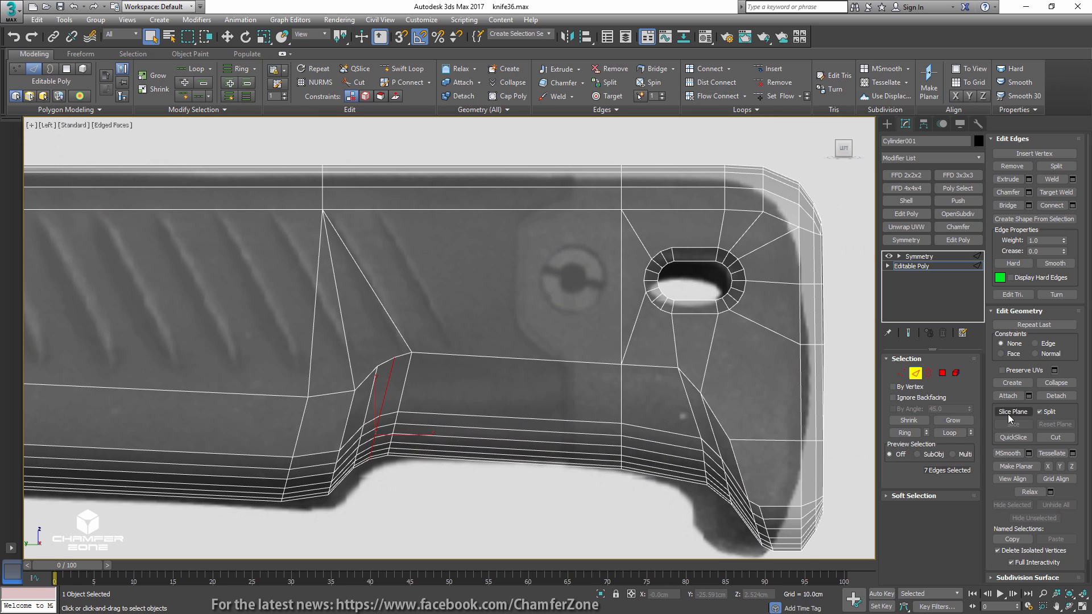
click(1039, 412)
click(1013, 411)
scroll(726, 315, down, 5)
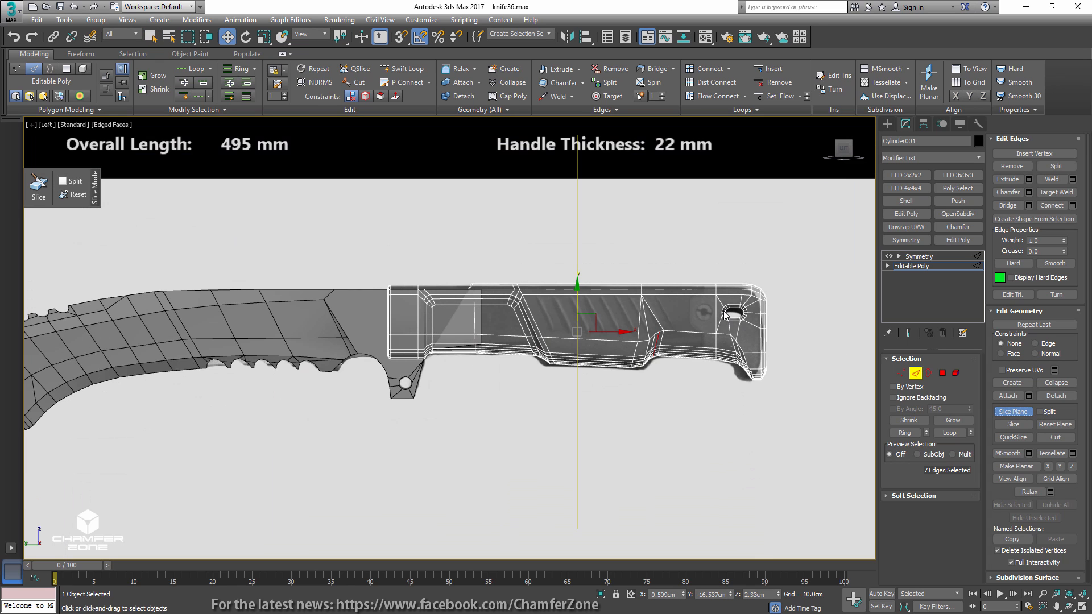
drag(611, 330, 752, 326)
scroll(708, 325, up, 5)
scroll(708, 325, up, 2)
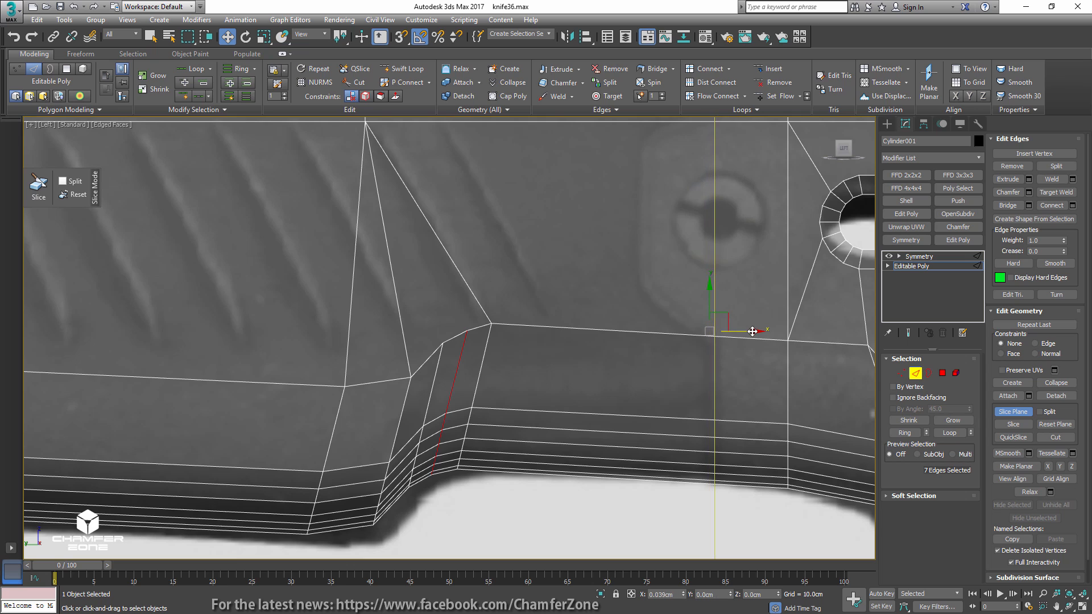
scroll(752, 327, down, 2)
scroll(731, 439, up, 2)
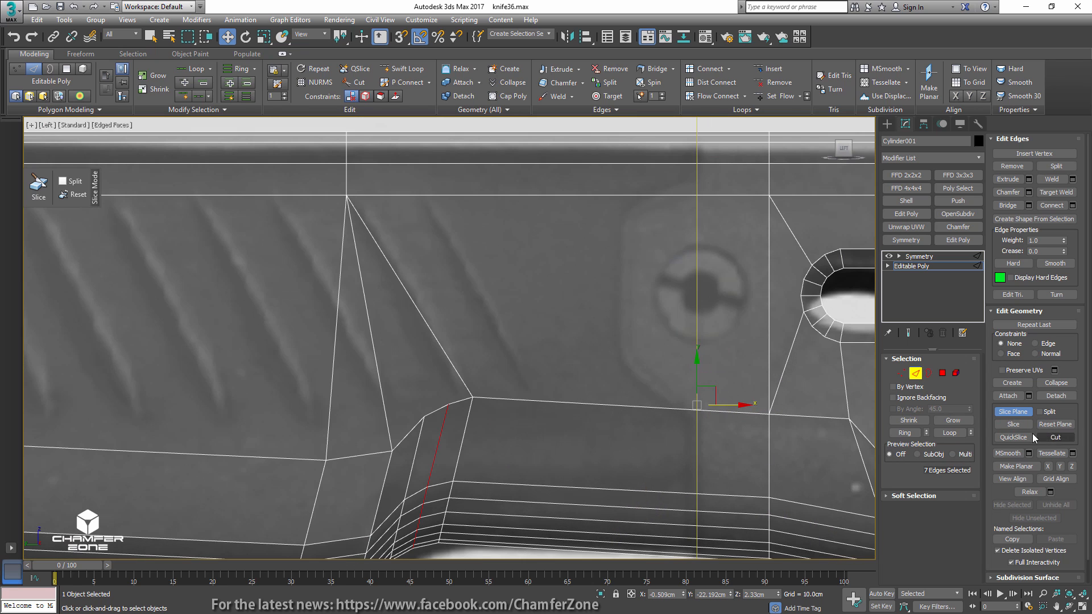
click(1013, 425)
- Slice the grip vertically at the front edge of the screw plate and, using vertex snap, at the cutout's front corner vertex
drag(733, 406, 473, 397)
click(1014, 424)
key(s)
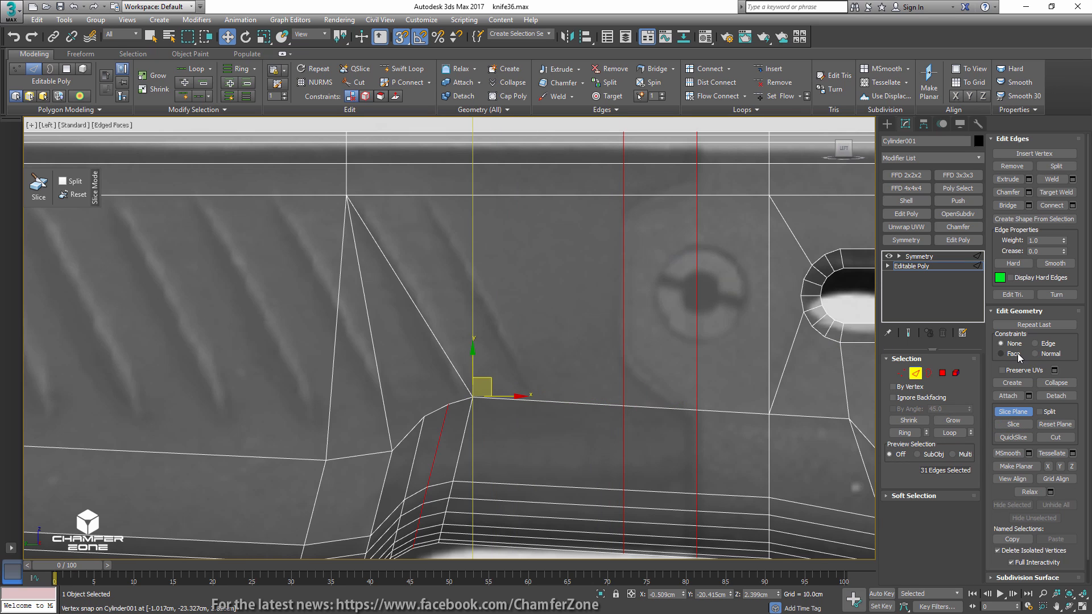
click(1014, 424)
scroll(736, 316, down, 2)
scroll(736, 317, down, 3)
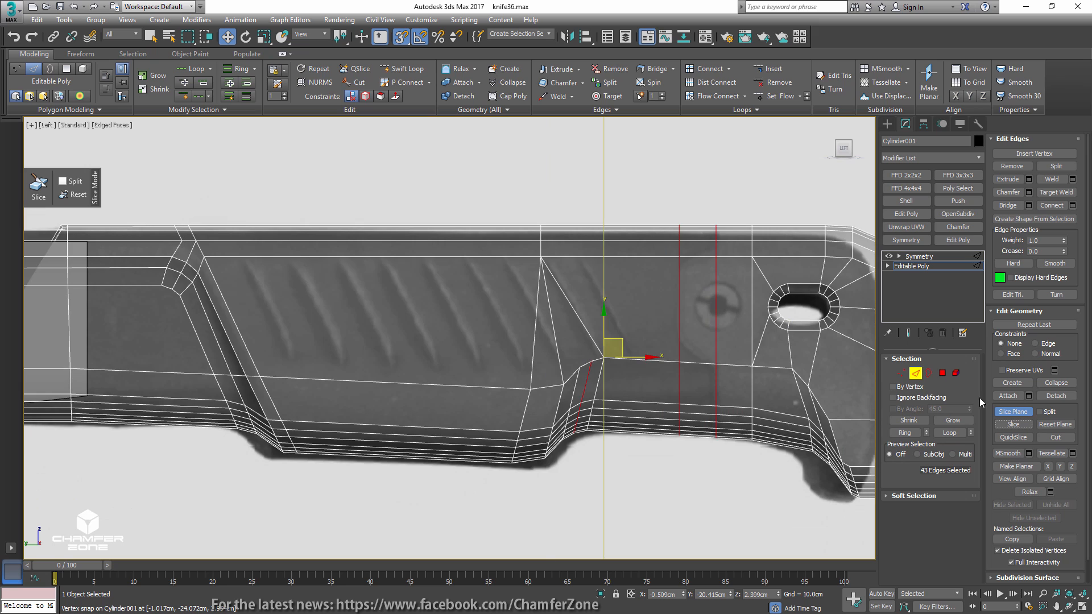
click(1013, 411)
click(916, 373)
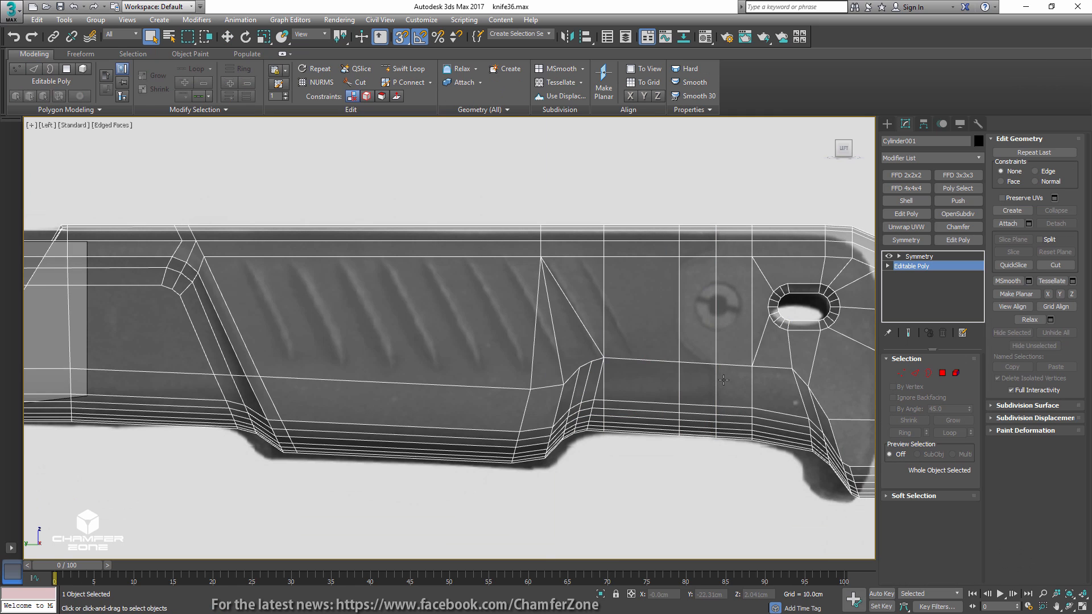
- Reposition the lower vertex columns of the rear underside cutout to follow the curved outline in the reference photo
key(1)
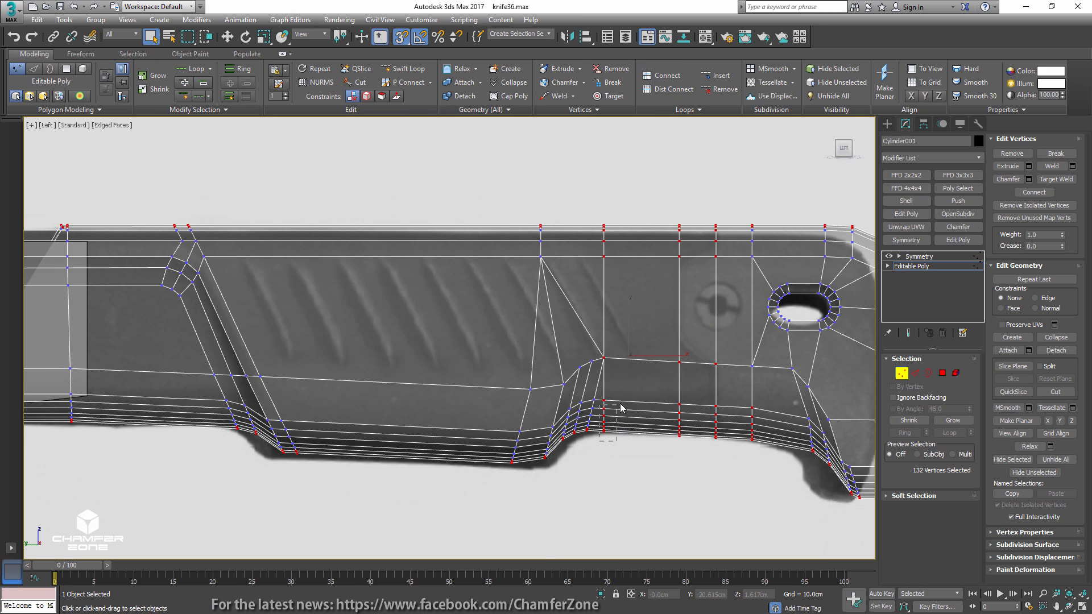
drag(621, 408, 622, 405)
scroll(616, 406, up, 3)
key(w)
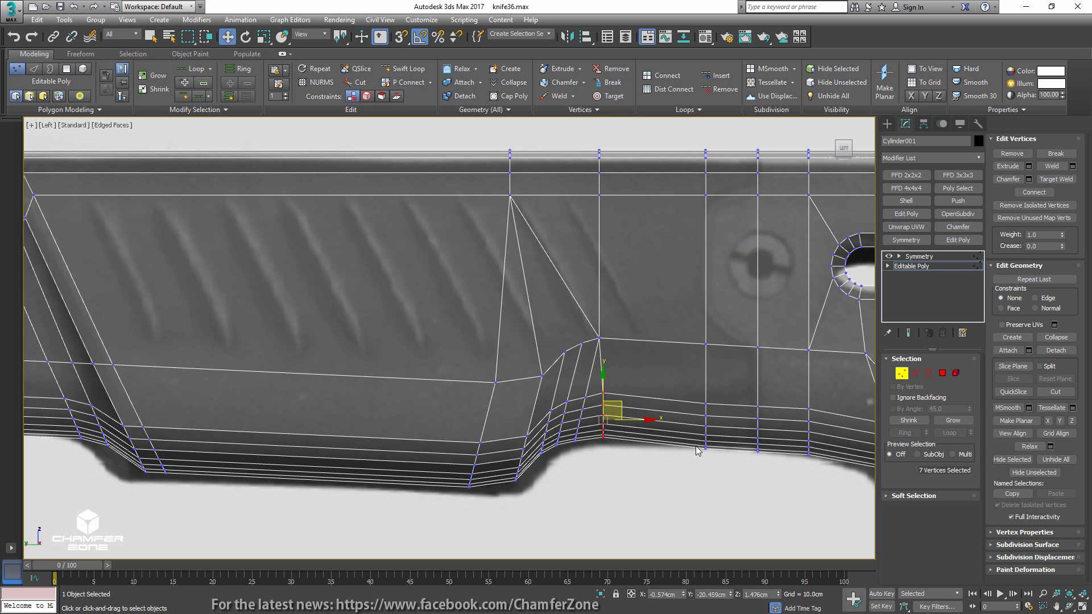
drag(755, 408, 735, 391)
middle_drag(811, 462, 660, 415)
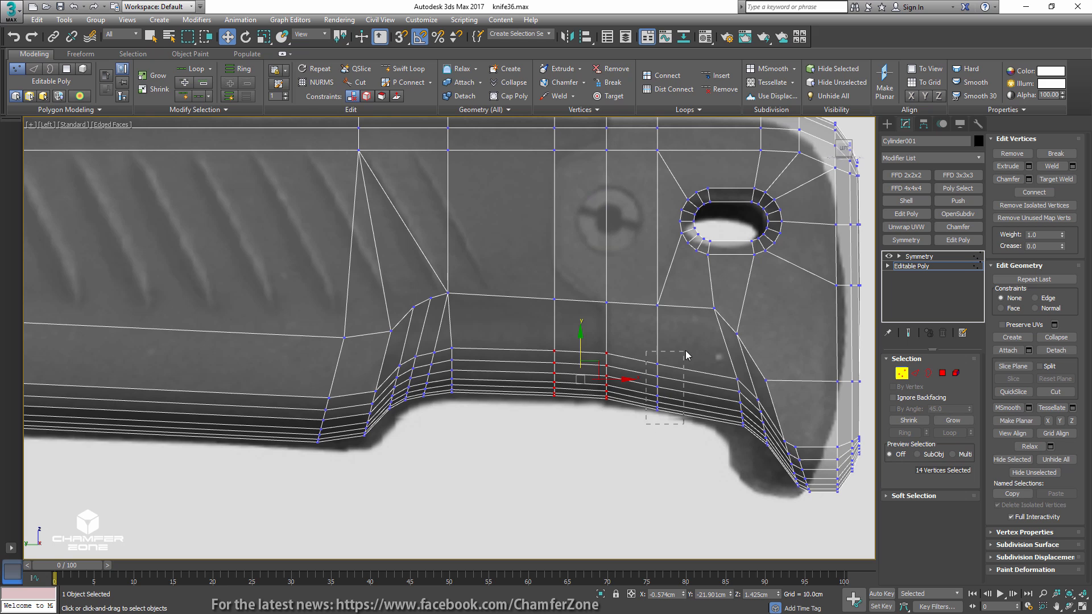
drag(687, 356, 685, 354)
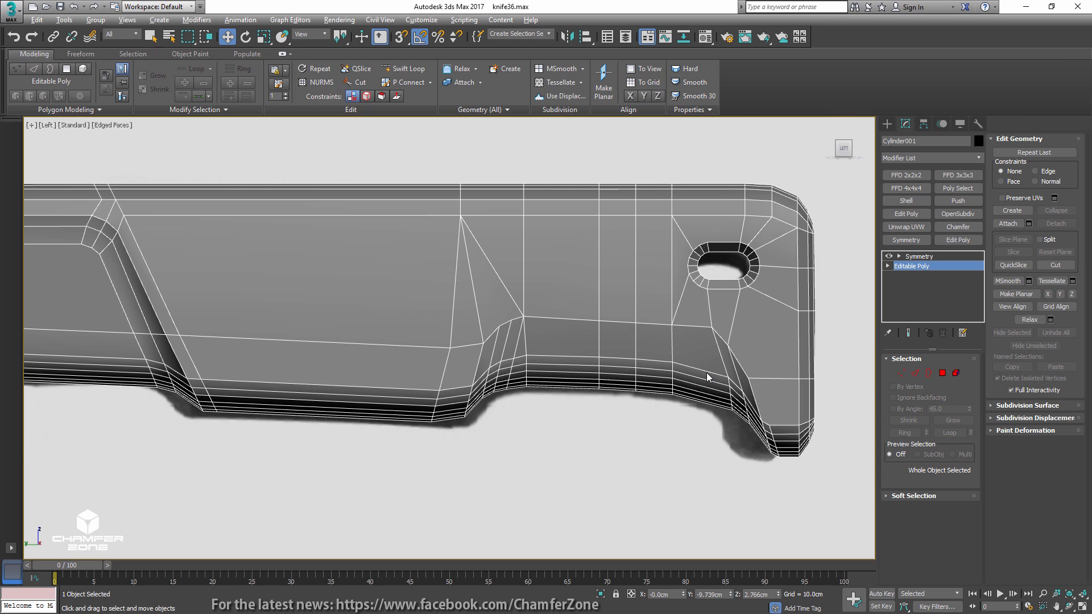
- Realign the vertical edge column at the front of the rear underside cutout and raise the three vertex columns beneath the screw slightly
click(518, 376)
key(alt+r)
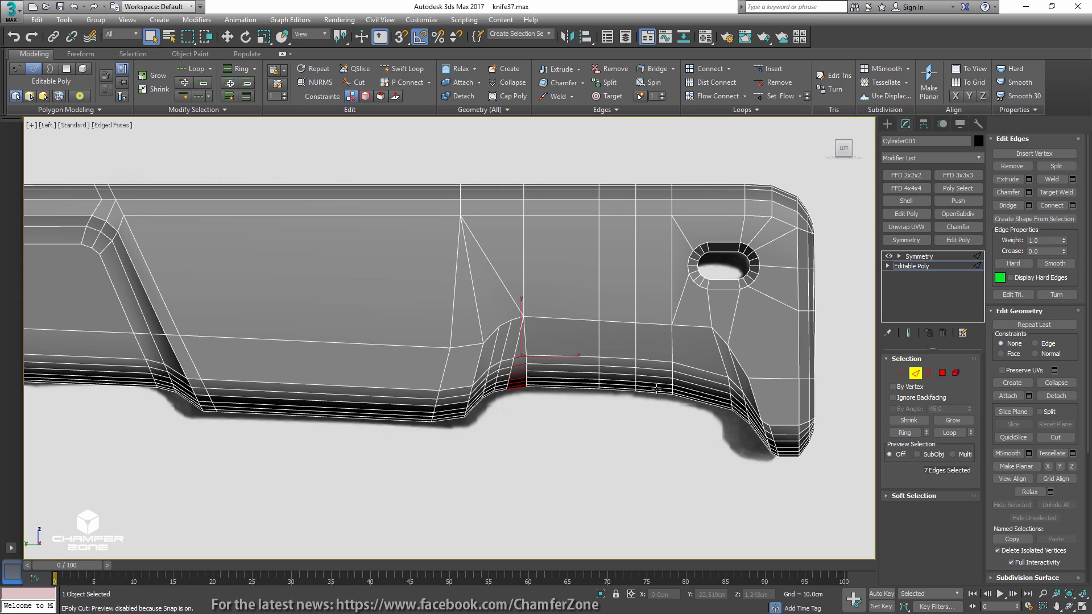
key(ctrl+alt+c)
key(1)
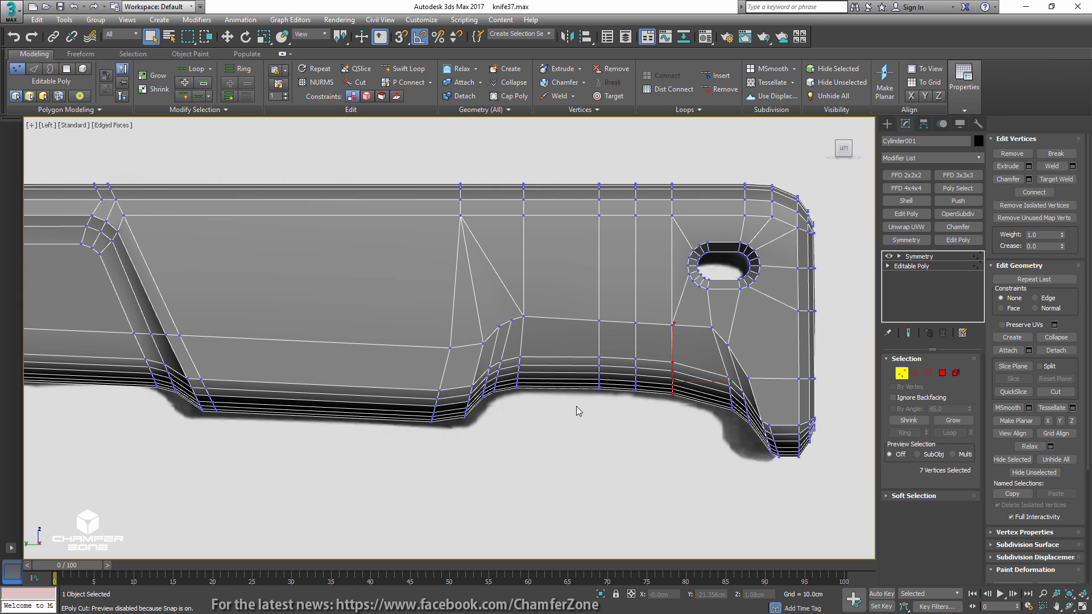
key(alt+x)
key(w)
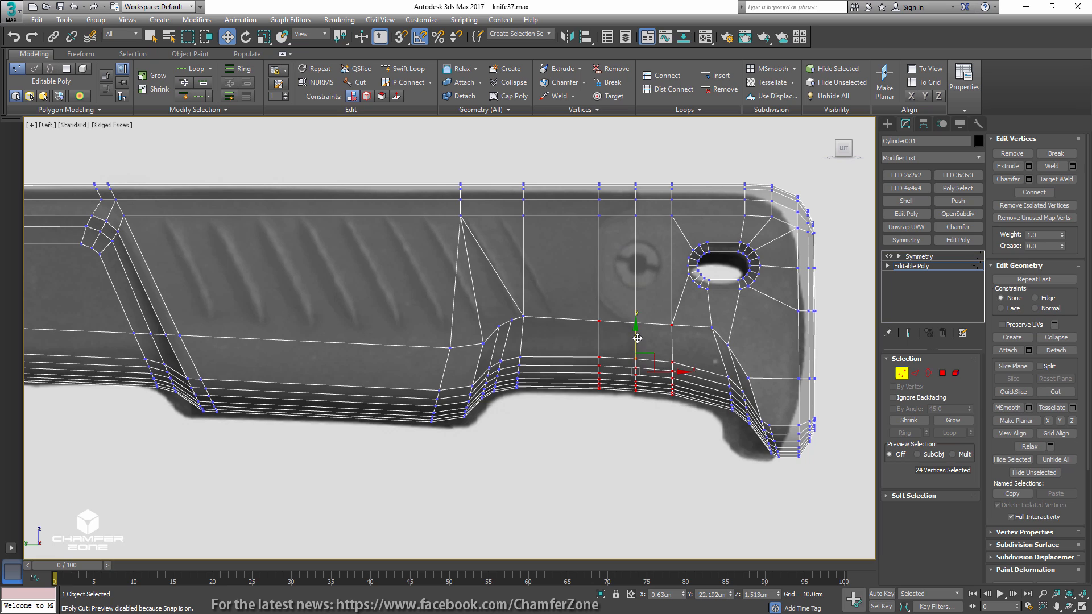
drag(637, 345, 636, 341)
- Lower the side-face vertices along the cutout's front curve and the vertex below the lanyard slot to smooth the cutout's upper outline
drag(513, 326, 479, 346)
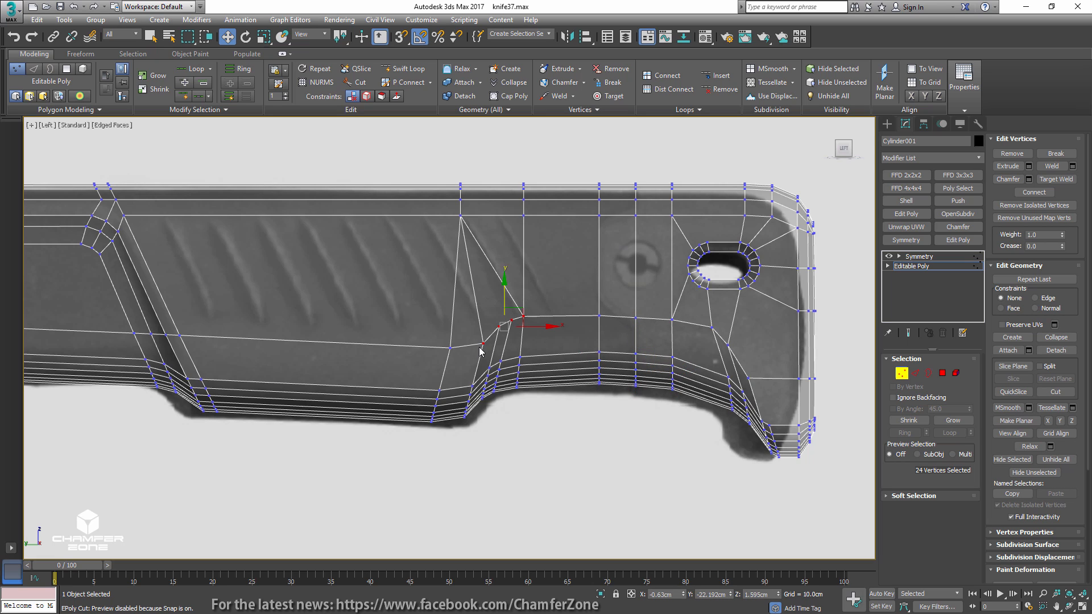
drag(505, 297, 503, 305)
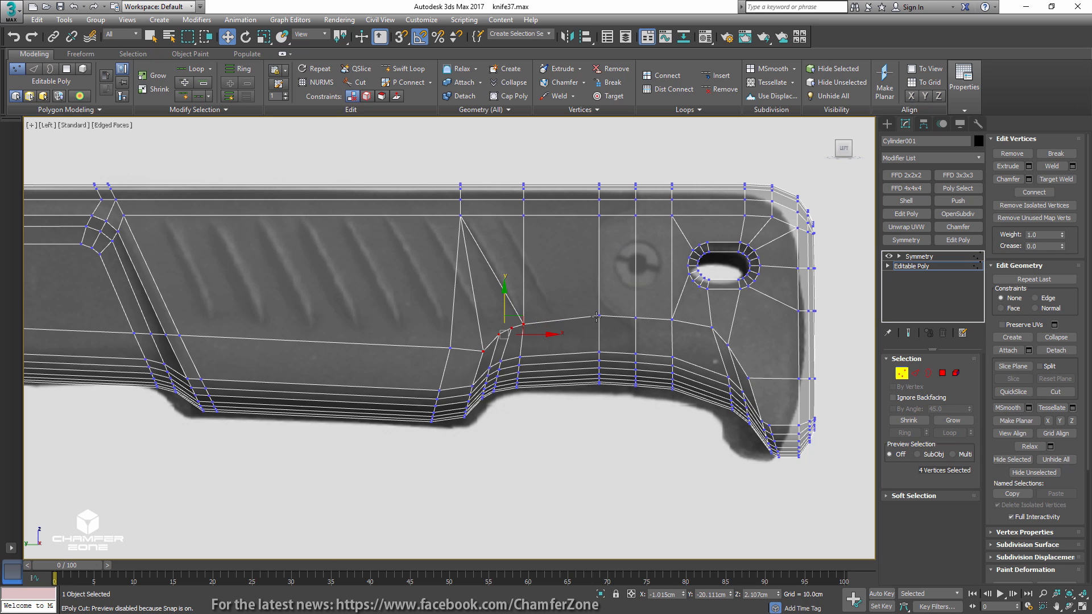
click(597, 317)
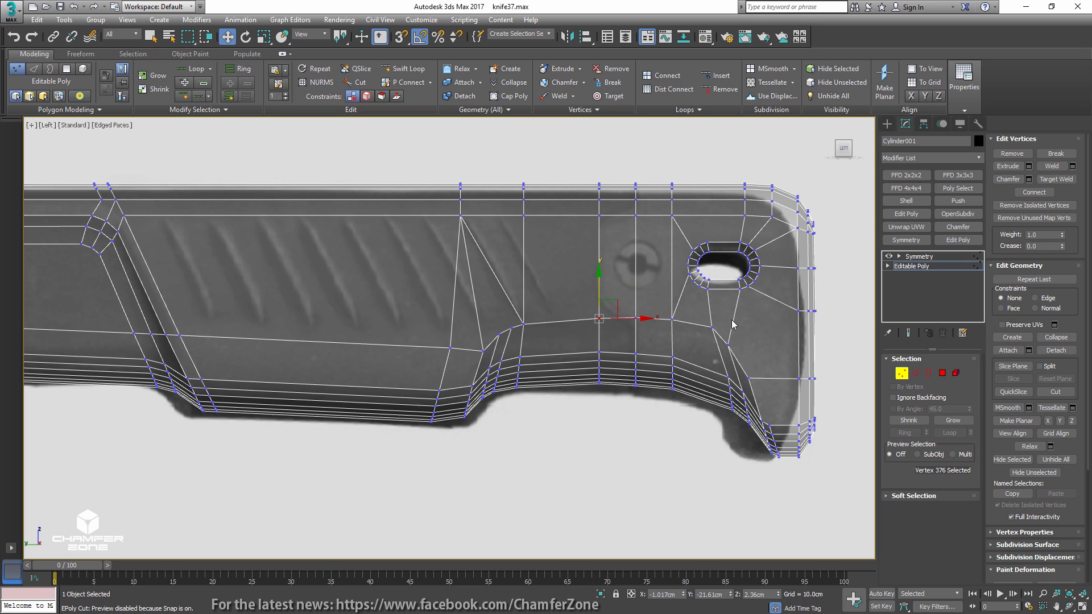
click(710, 326)
drag(728, 309, 728, 314)
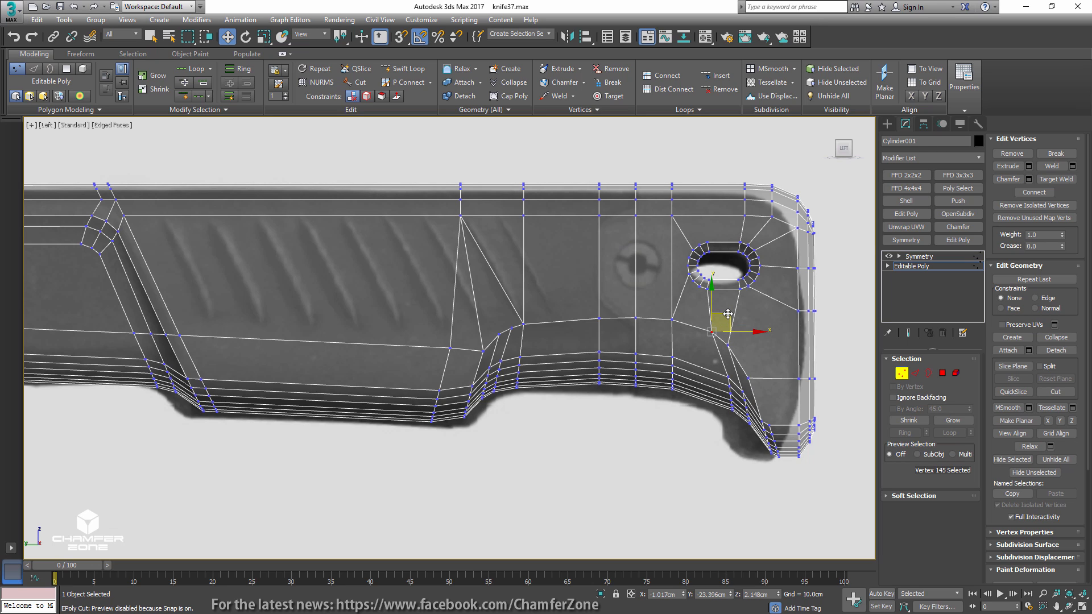
key(alt+x)
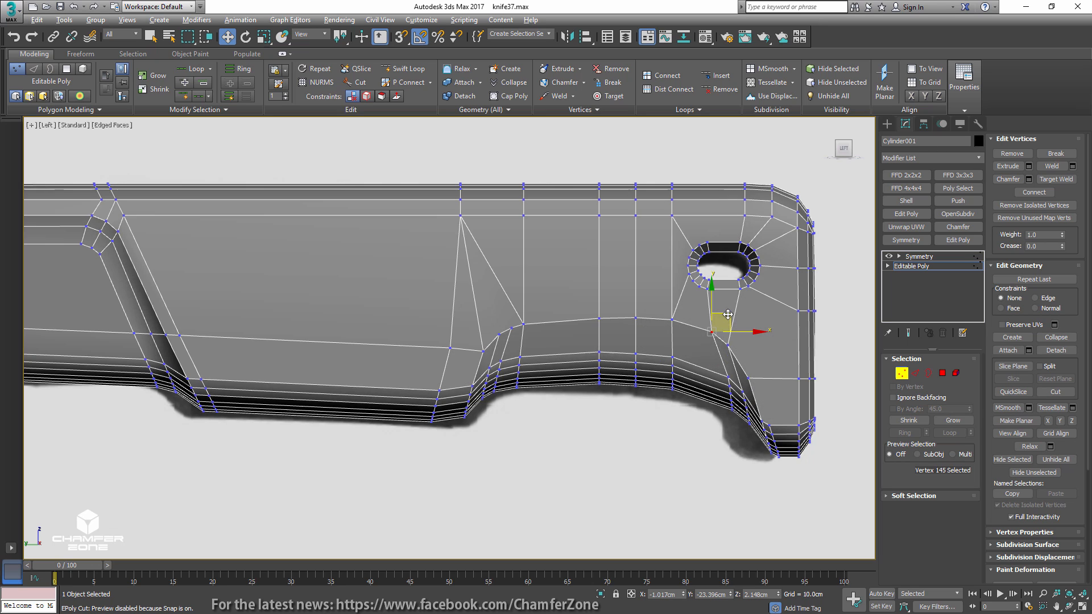
- Remove the vertical edge that crosses the grip's side face through the rear screw's centre
click(916, 373)
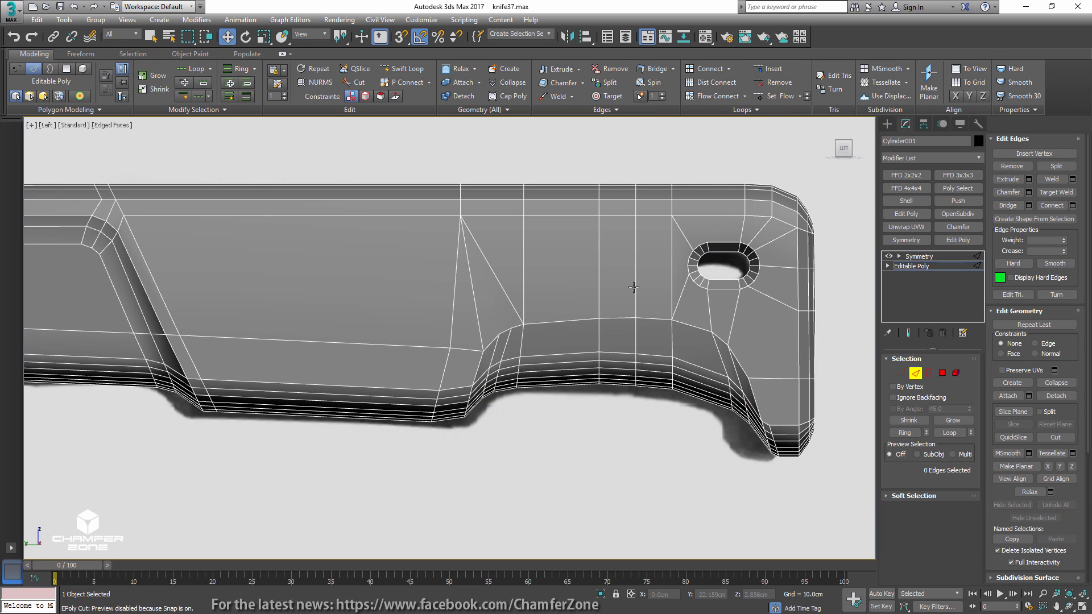
click(635, 287)
key(BackSpace)
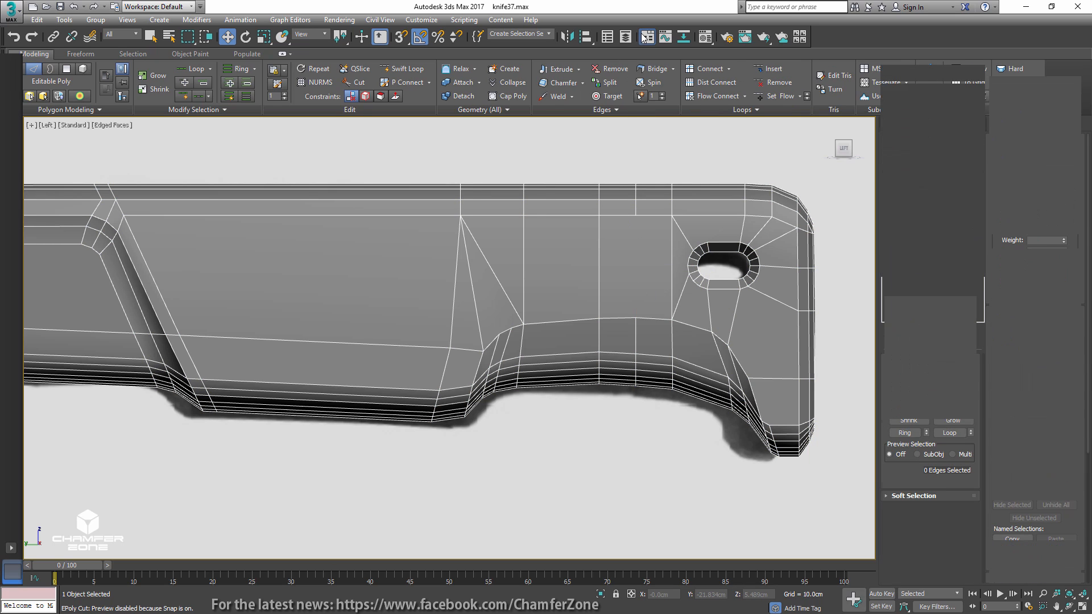
- Hide the modeling ribbon and save the scene incrementally as knife38.max
click(647, 36)
key(ctrl+s)
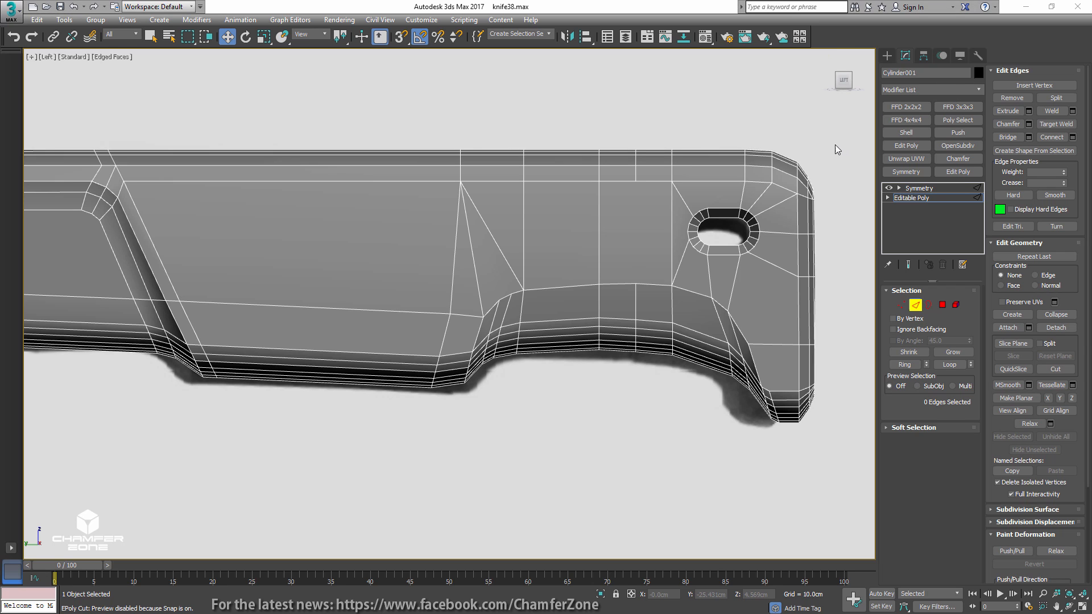
- Make the grip see-through and cut the angled upper and lower front corners of the rear screw plate into its side face
key(alt+x)
key(1)
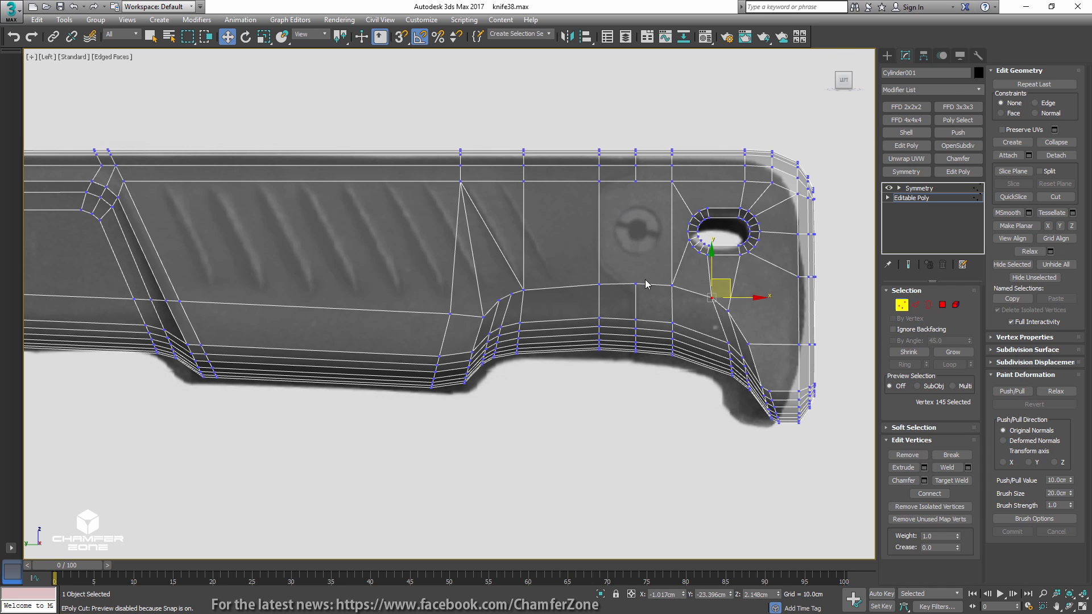
key(alt+c)
click(625, 277)
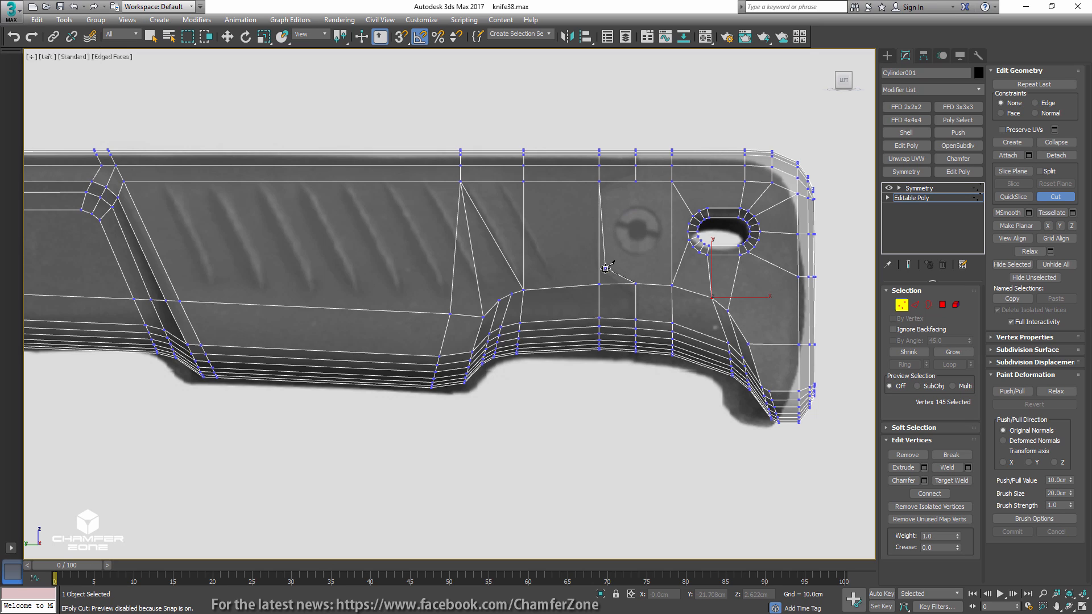
click(598, 262)
click(635, 165)
- Create a 16-sided cylinder over the reference photo's rear screw, about 0.38 cm in radius and 1.13 cm high
click(886, 55)
click(907, 148)
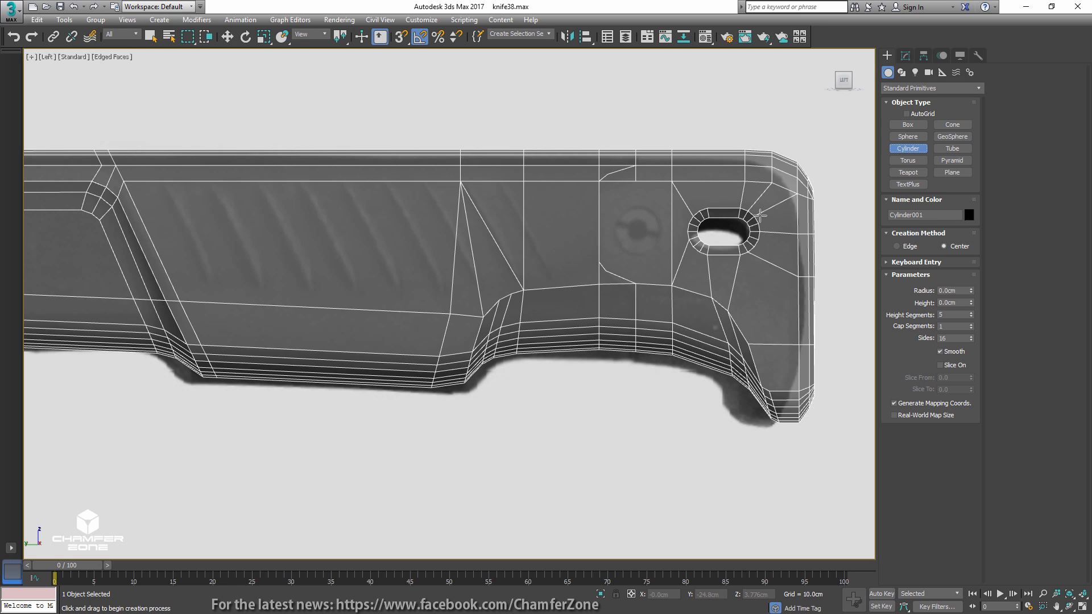
scroll(636, 226, up, 2)
drag(636, 227, 670, 226)
click(711, 122)
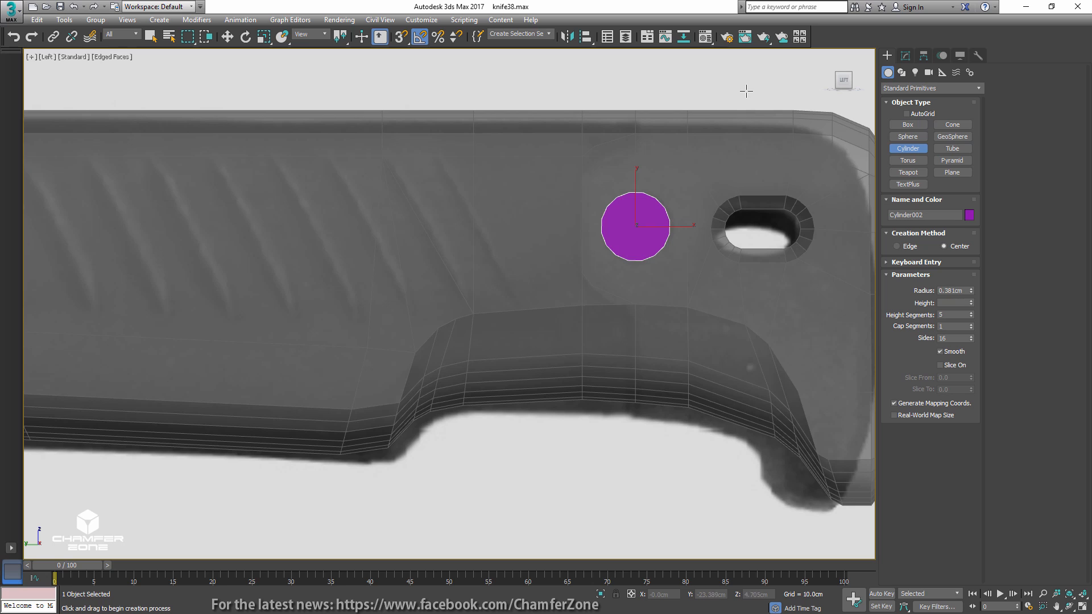
middle_drag(657, 246, 675, 255)
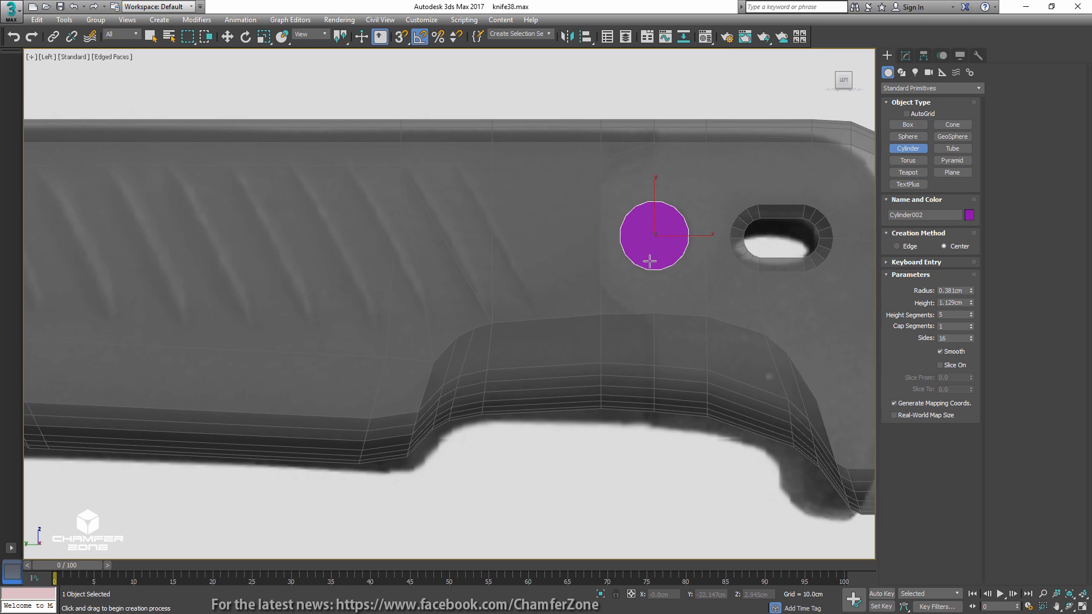
- Set the new cylinder's Y rotation to 0 degrees and keep the cylinder selected
key(e)
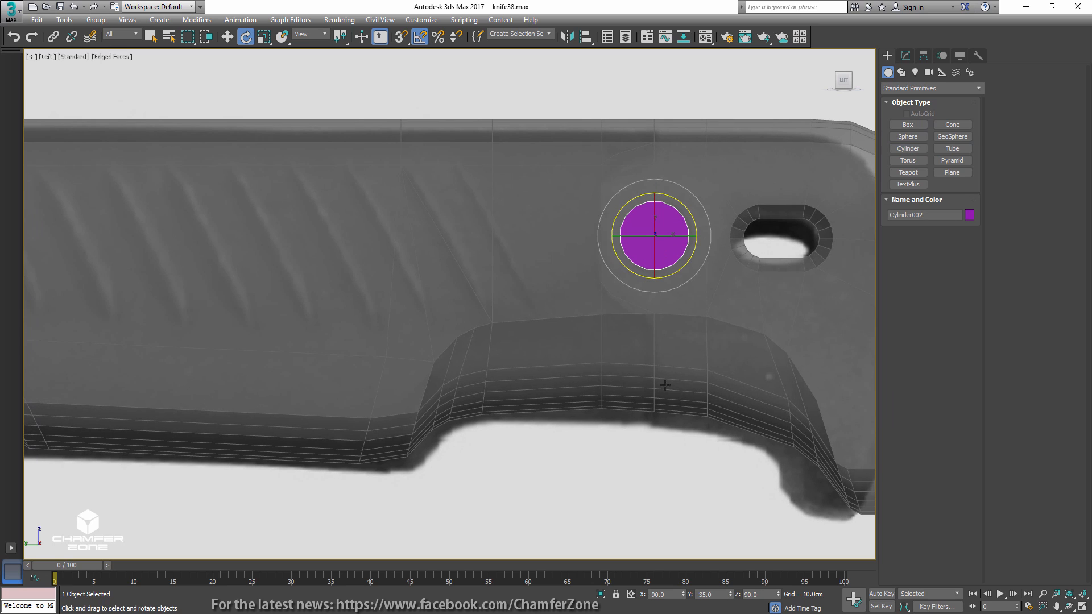
double_click(714, 595)
text(0)
key(Return)
click(677, 298)
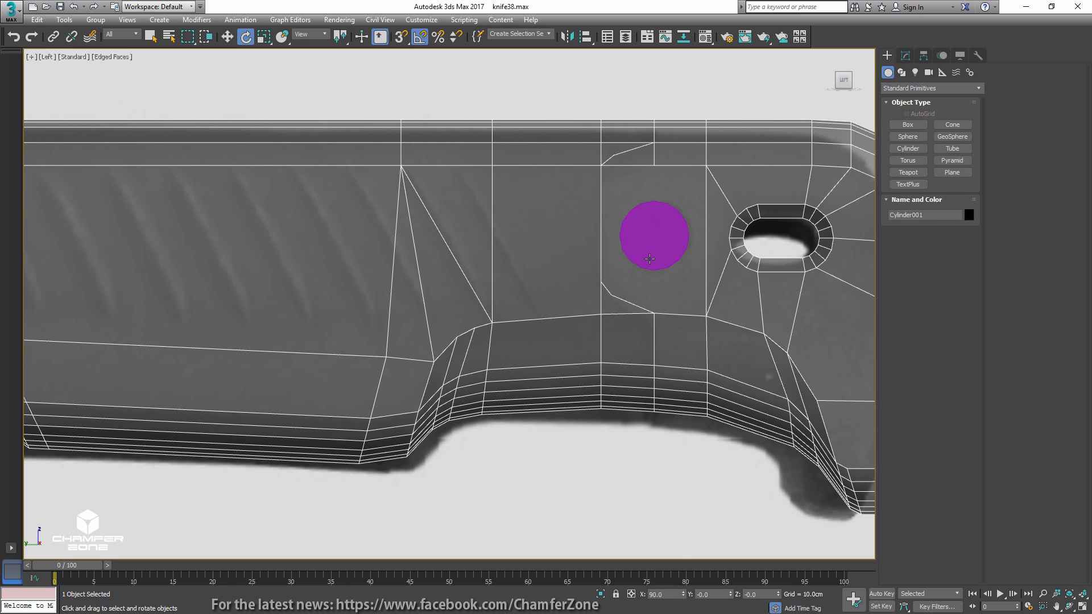
click(650, 259)
- Clone the cylinder as a single copy along the grip to the front screw position
key(q)
scroll(650, 258, down, 4)
middle_drag(673, 258, 809, 261)
key(w)
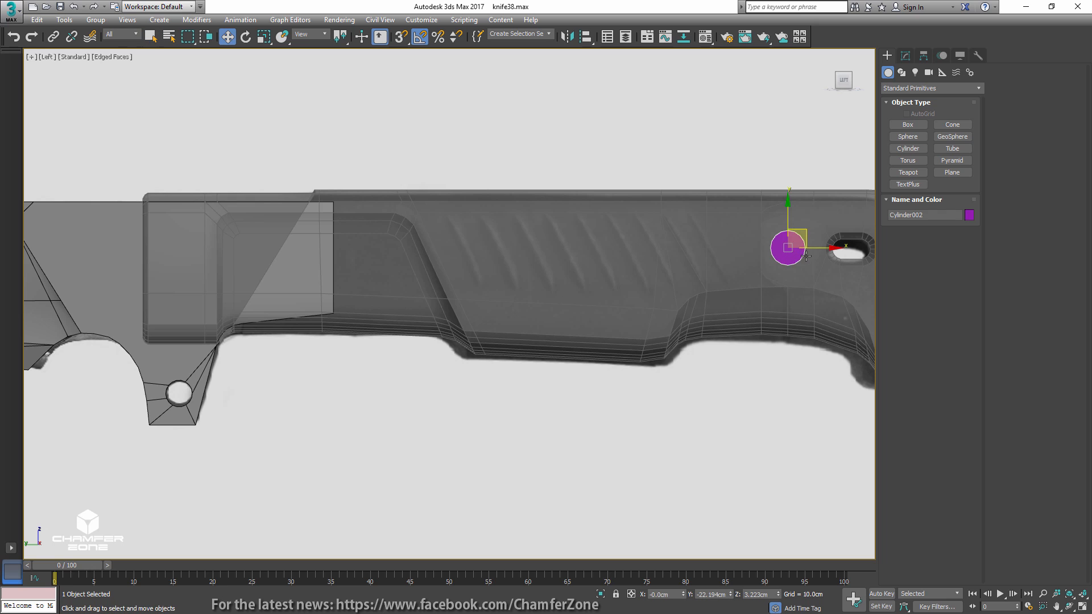
shift+drag(790, 257, 186, 256)
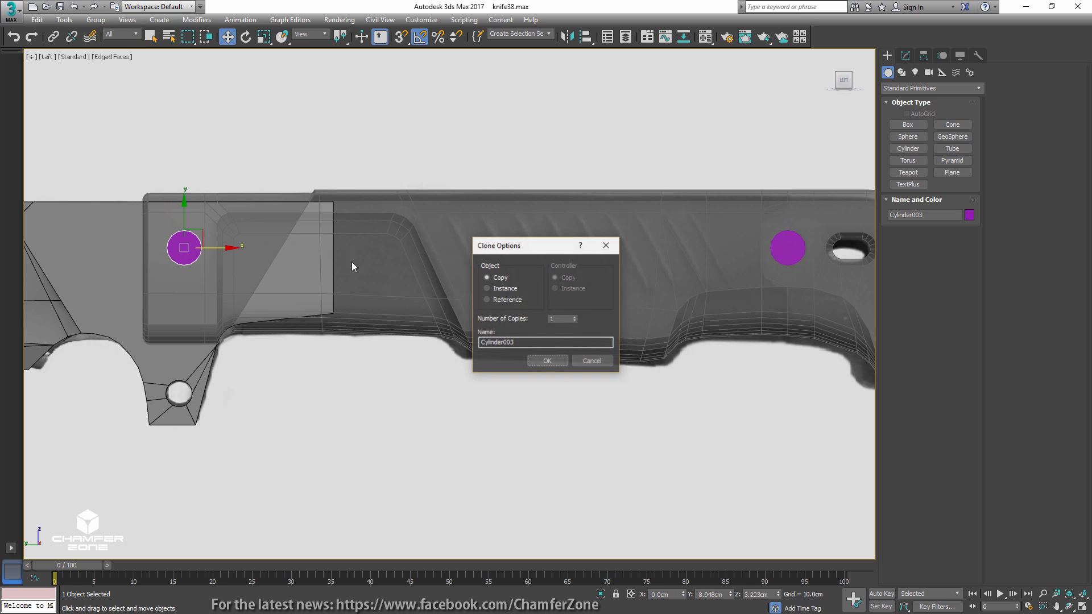
click(550, 363)
- Examine the placement of both screw cylinders in the grip from an angled view, then in the left view
scroll(513, 304, down, 4)
alt+middle_drag(513, 304, 507, 320)
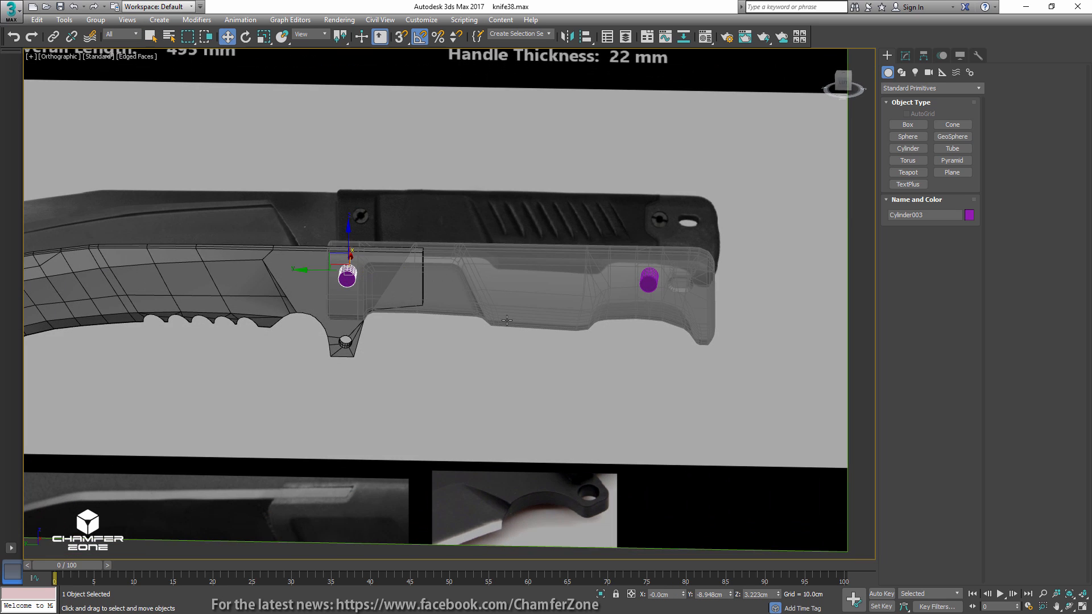
scroll(348, 257, up, 4)
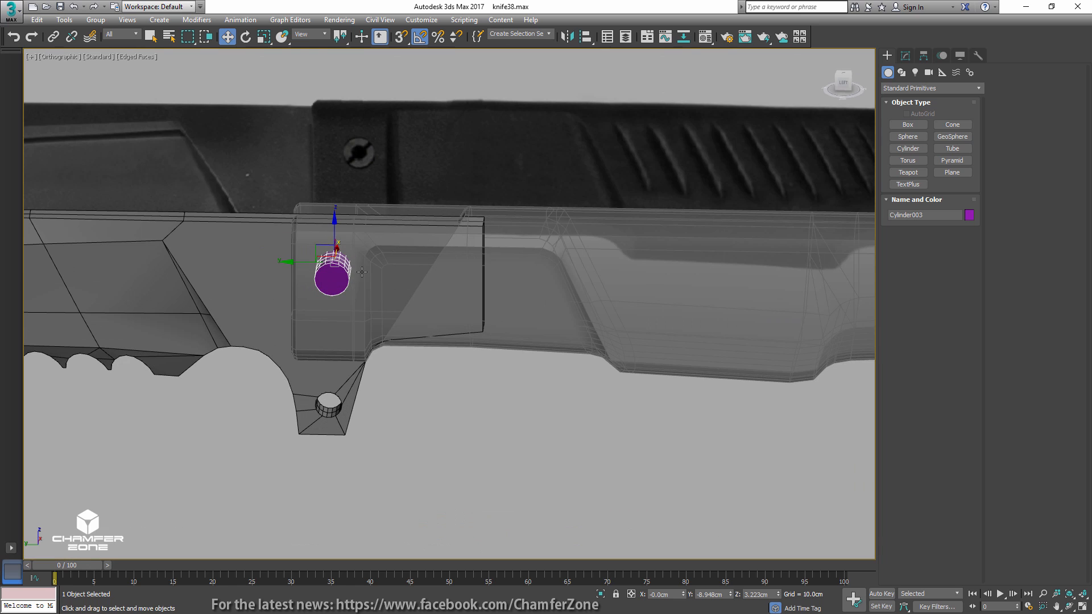
middle_drag(542, 283, 271, 264)
click(666, 267)
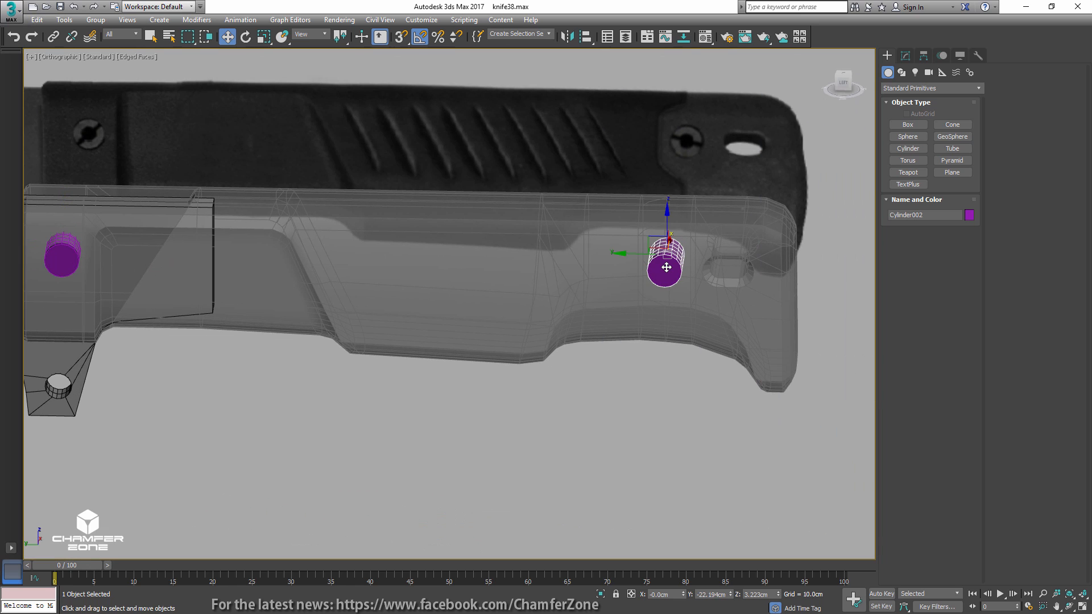
key(l)
key(z)
scroll(649, 253, down, 6)
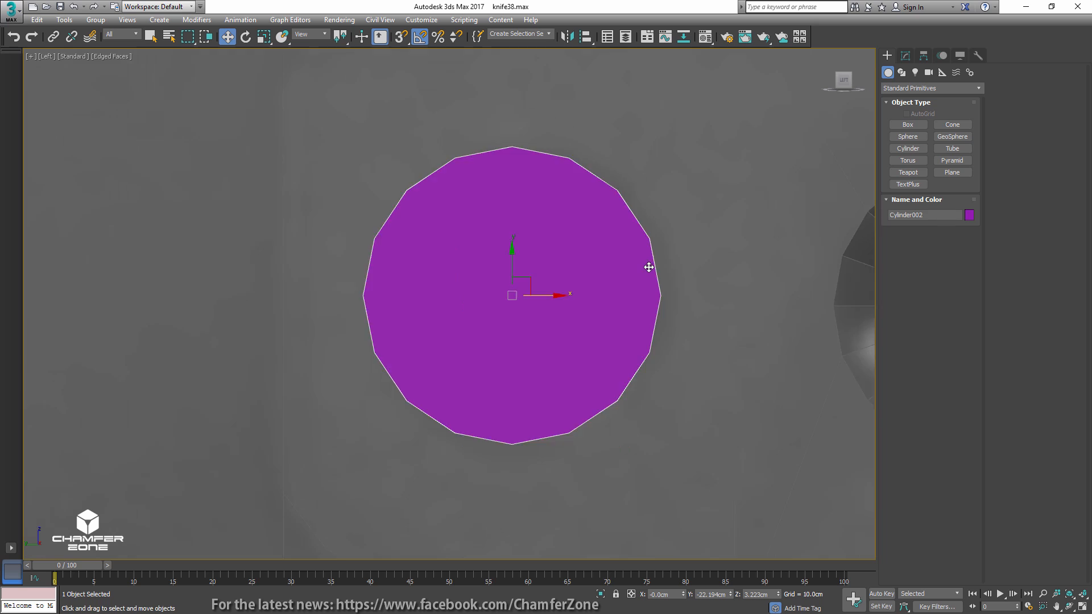
scroll(660, 267, down, 6)
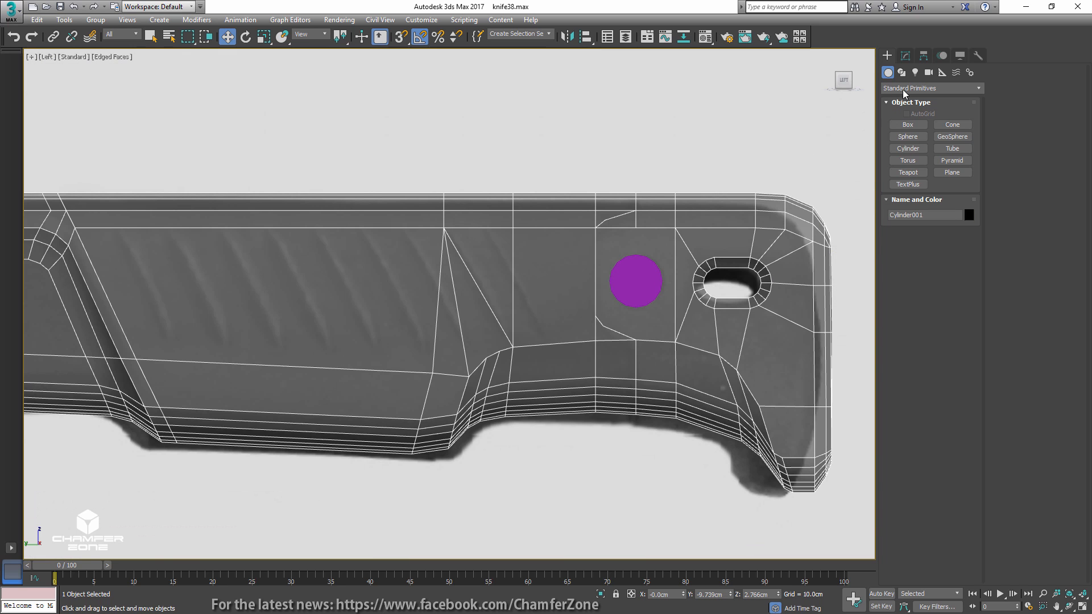
- In the grip's base mesh, use vertex snap to cut from the vertex below the rear screw to the bottom of the cylinder's circle
click(905, 55)
click(911, 198)
key(1)
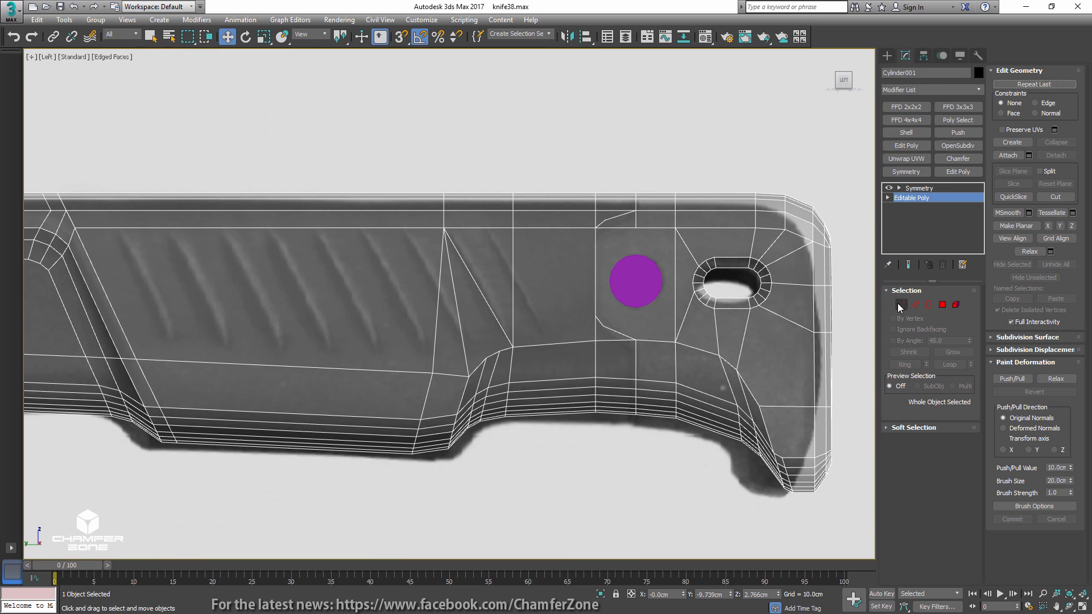
click(1056, 197)
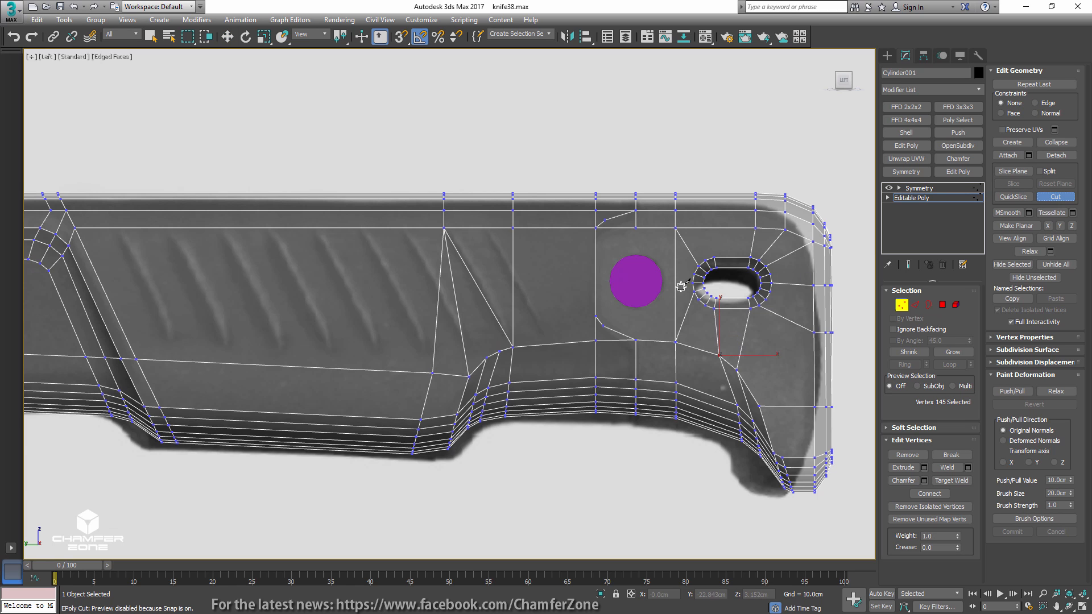
scroll(675, 299, up, 3)
key(s)
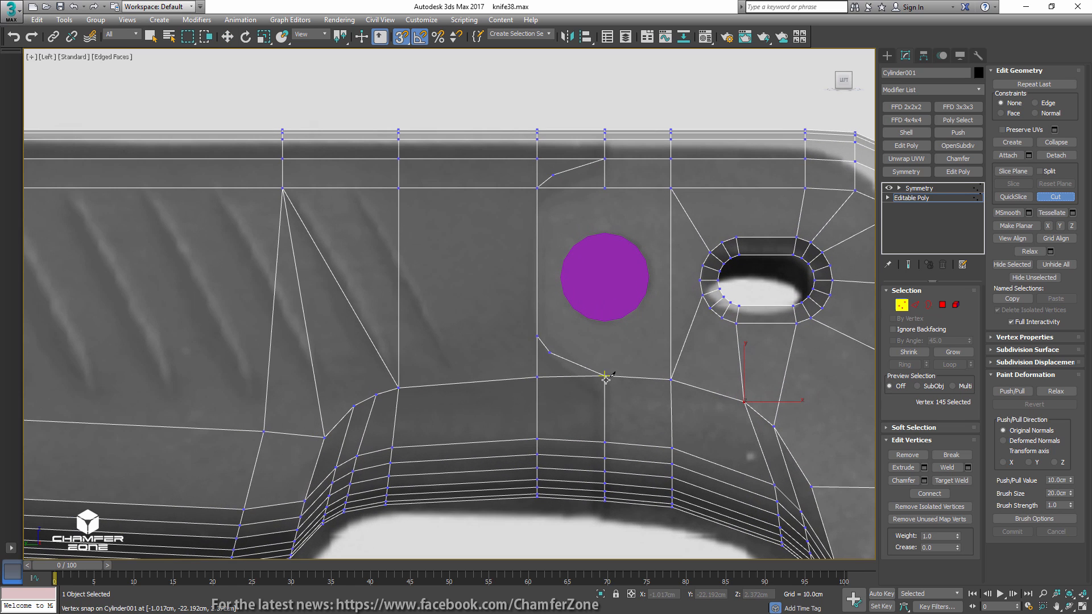
click(606, 377)
key(F3)
click(605, 326)
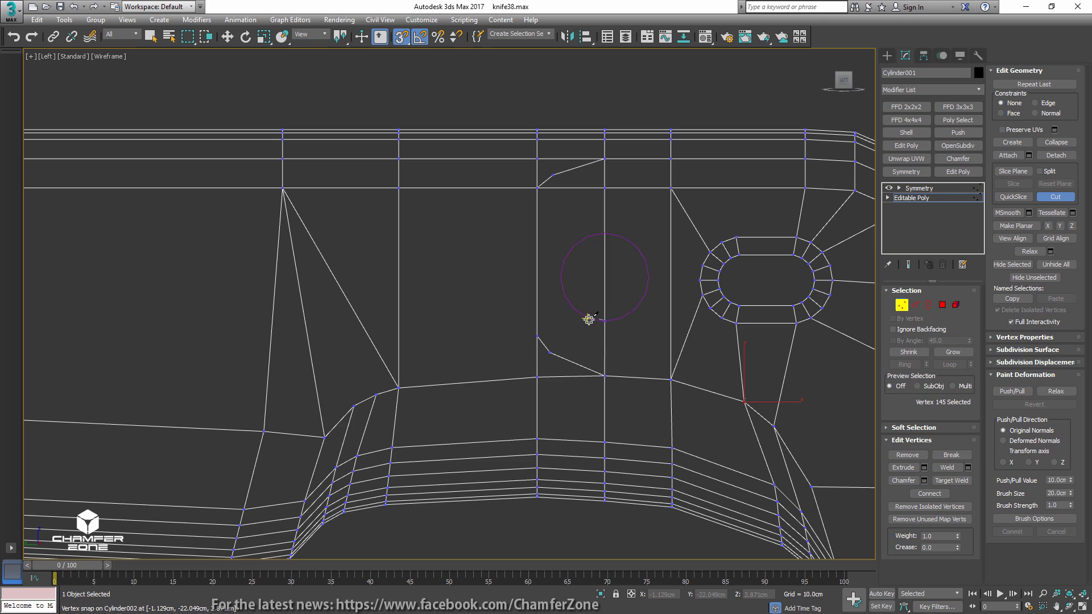
- Cut along the front half of the circle through the cylinder's vertices and join its top point to the edge vertex above
click(588, 318)
click(573, 308)
click(563, 294)
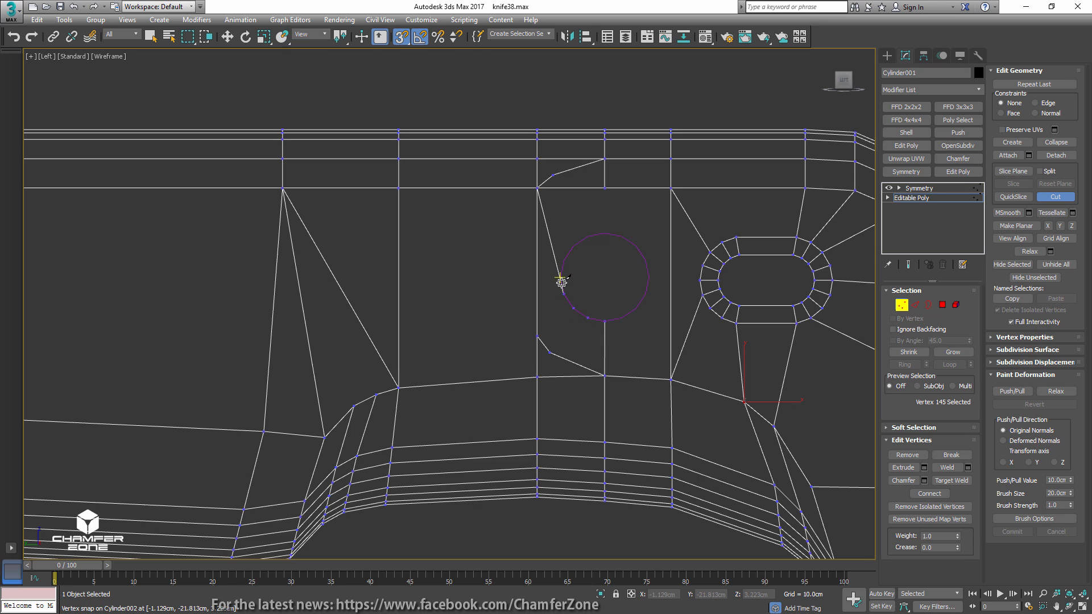
click(562, 278)
click(588, 235)
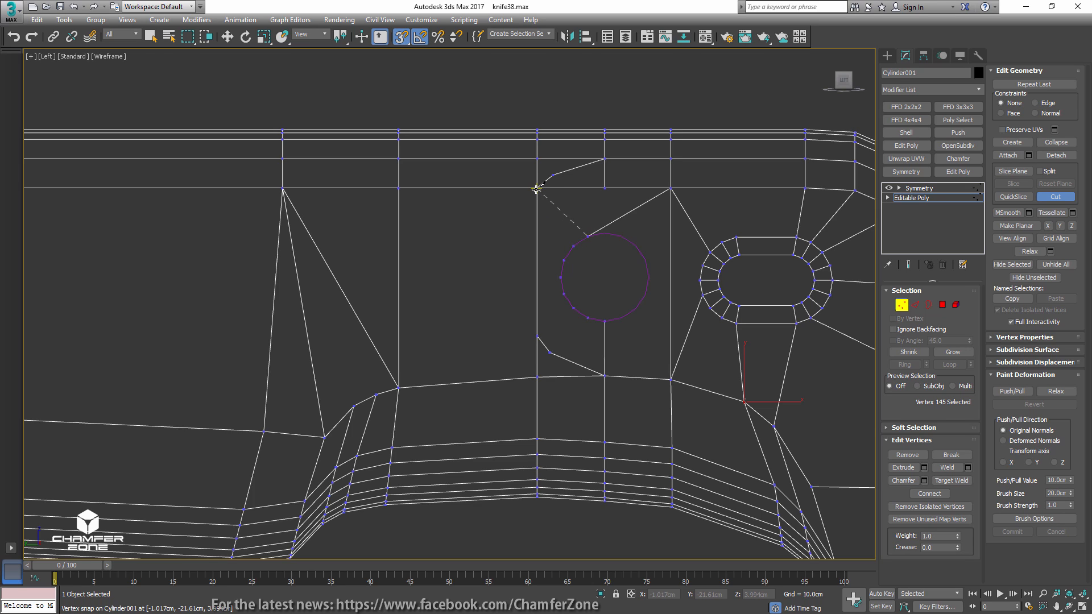
click(603, 233)
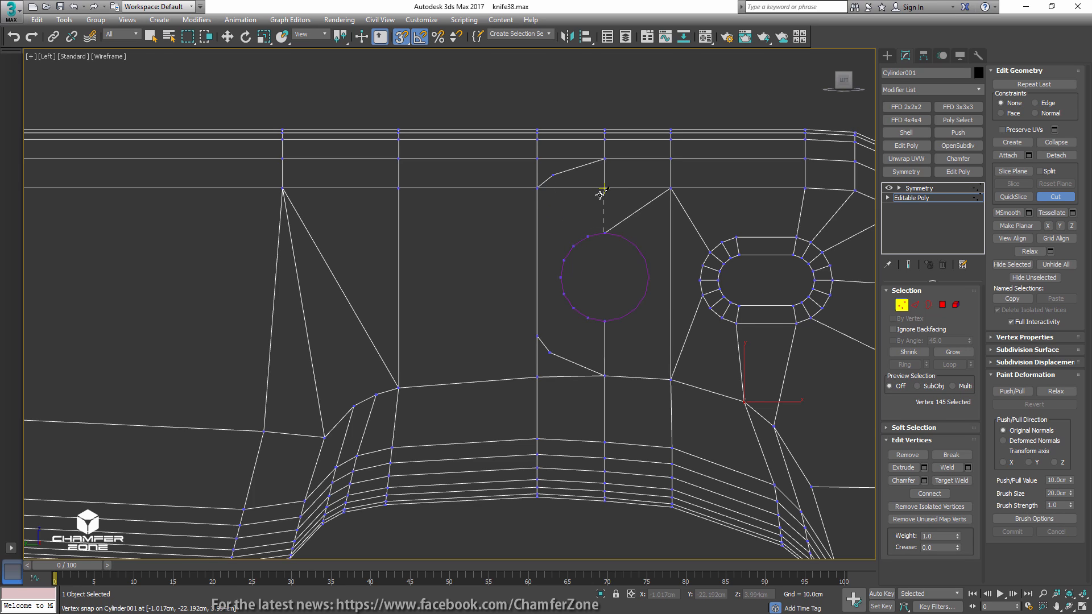
click(604, 191)
- Cut along the rear half of the circle through the cylinder's snapped vertices to complete the round screw outline
click(624, 234)
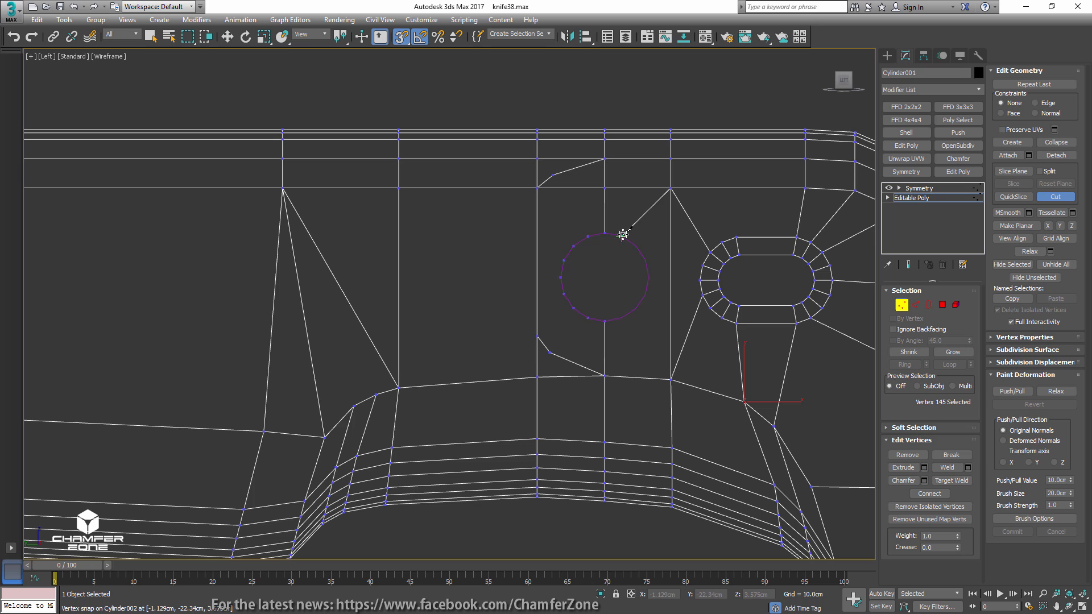
click(635, 246)
click(646, 260)
click(650, 275)
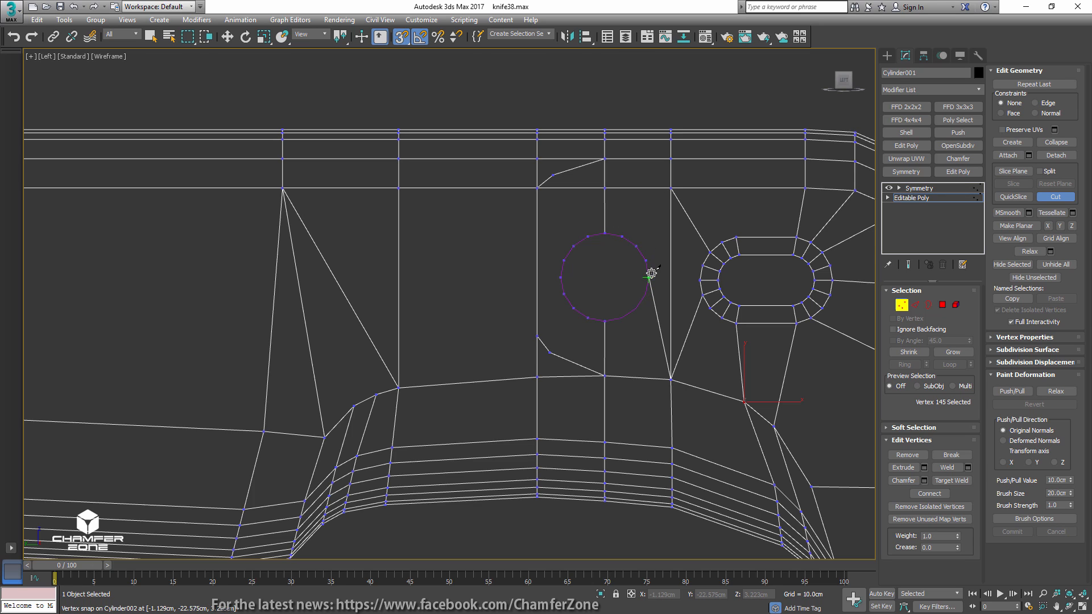
click(646, 294)
click(637, 308)
click(622, 317)
right_click(633, 246)
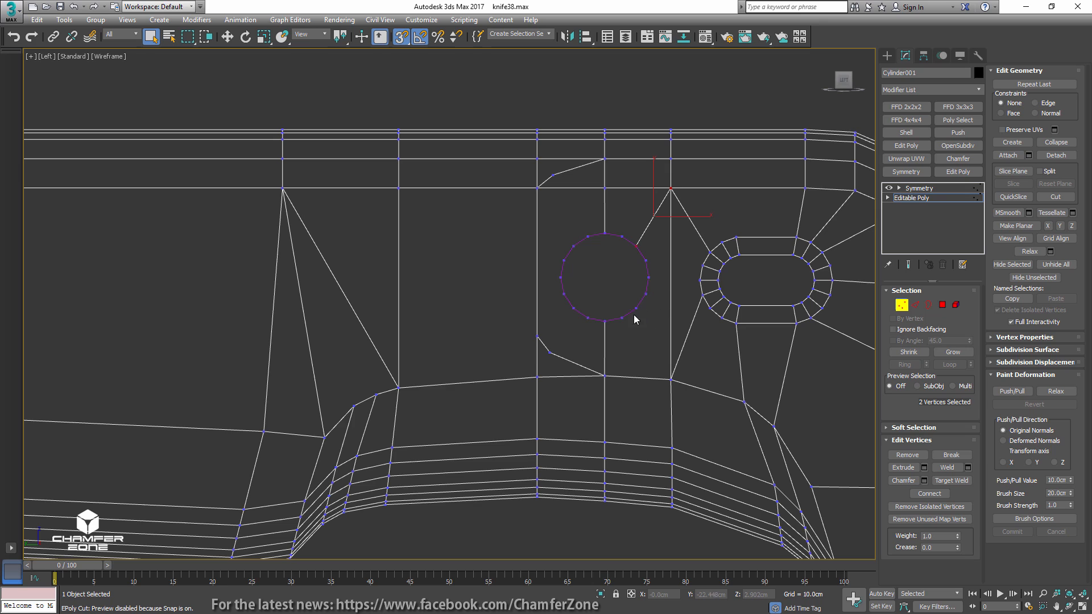
- Connect the rear screw circle's remaining vertices to the surrounding mesh vertices and delete the rear guide cylinder
key(ctrl+shift+e)
click(573, 309)
ctrl+click(550, 353)
key(ctrl+shift+e)
key(ctrl+shift+e)
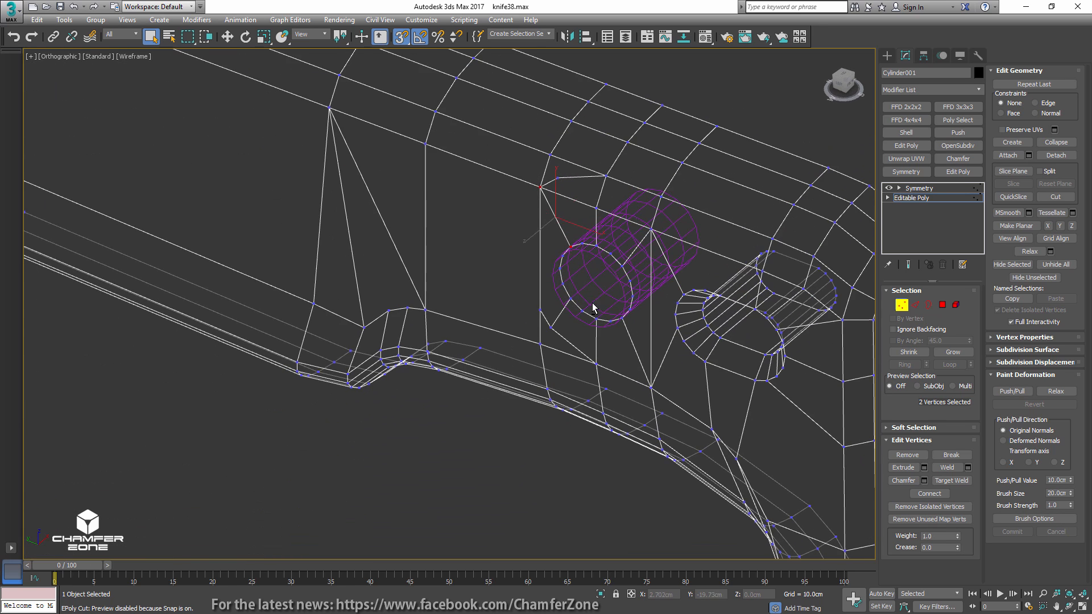
key(Delete)
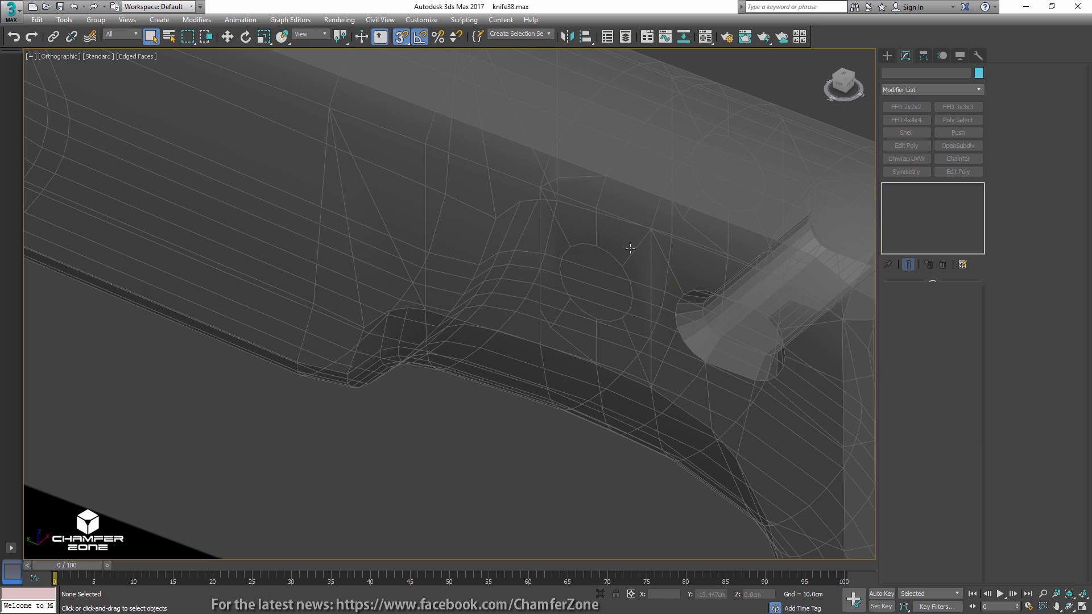
- Inset the rear screw circle's polygon in the grip's base mesh and, with snapping off, move it inward by about 0.07 cm
click(779, 236)
click(918, 198)
key(4)
click(600, 267)
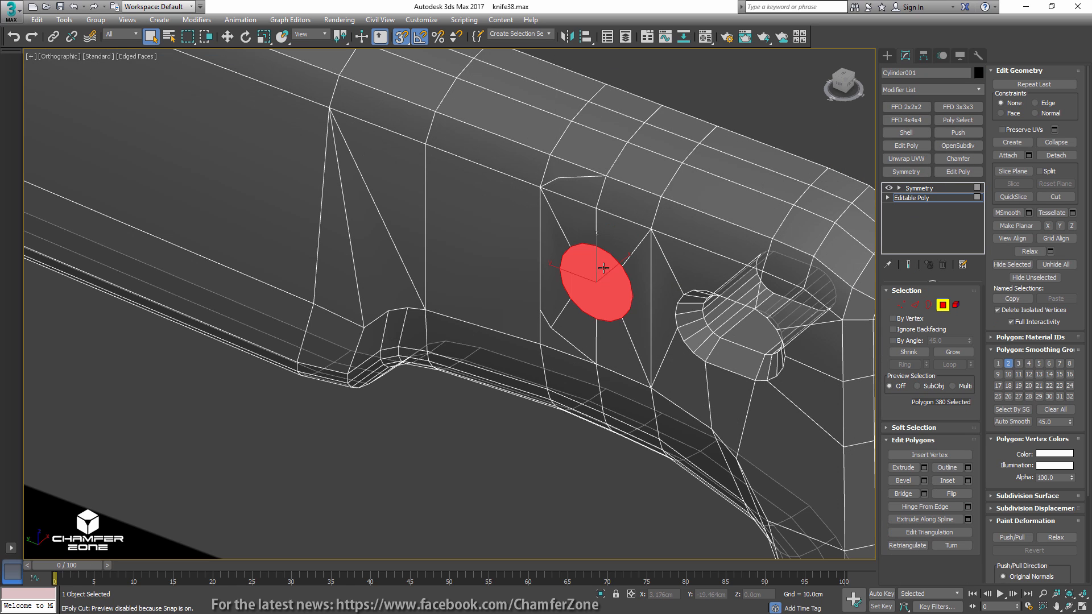
scroll(629, 292, up, 5)
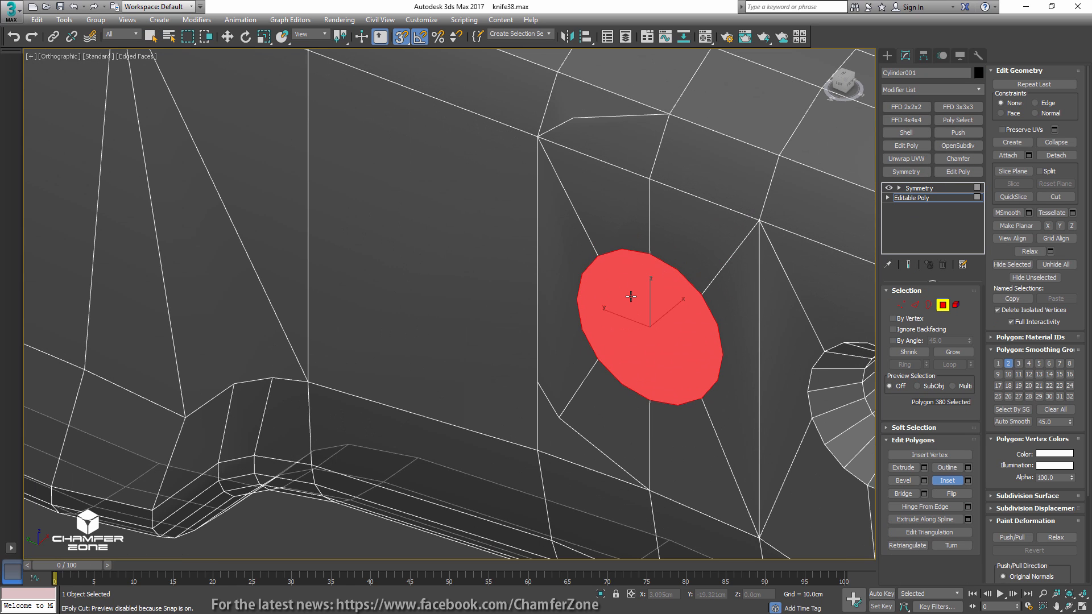
click(947, 482)
drag(644, 334, 651, 348)
key(w)
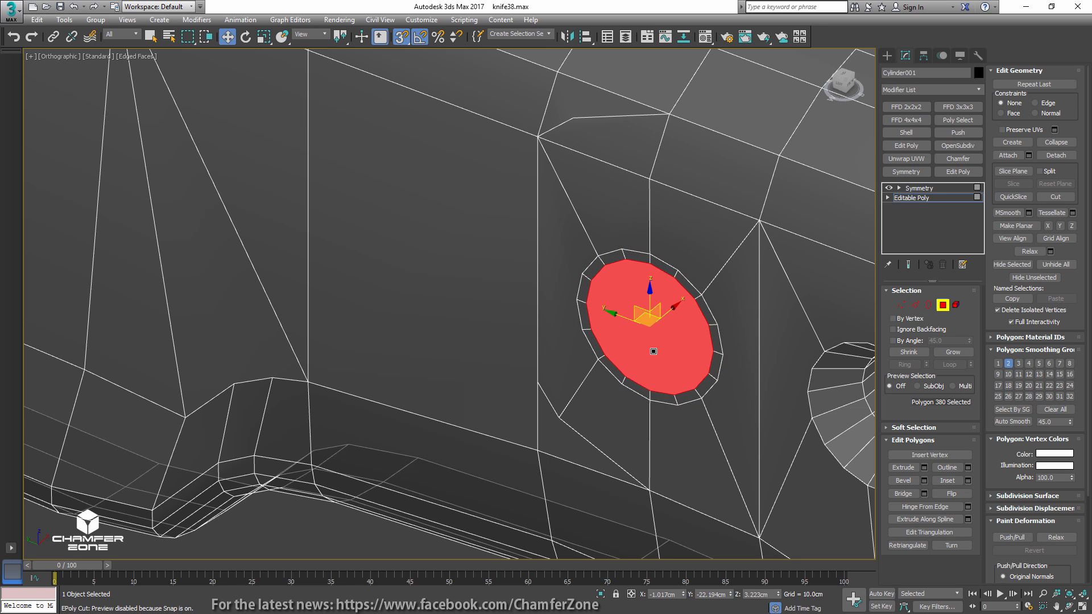
alt+middle_drag(653, 351, 647, 334)
drag(679, 314, 691, 312)
key(ctrl+z)
key(s)
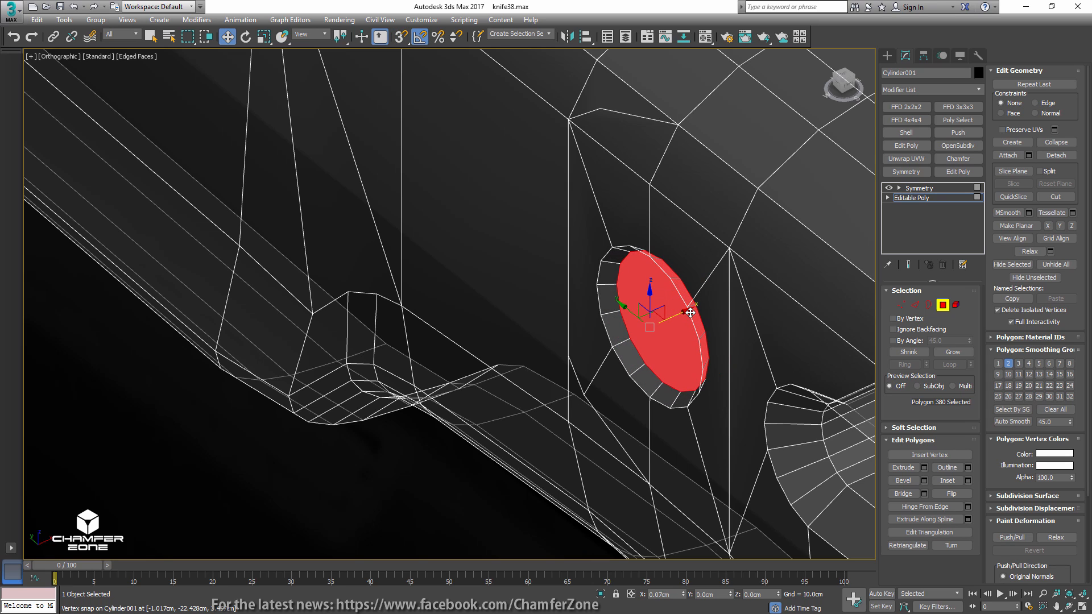
- Grow the selection to include the ring around the rear screw polygon and auto-smooth it at a 45 threshold
alt+middle_drag(694, 311, 753, 281)
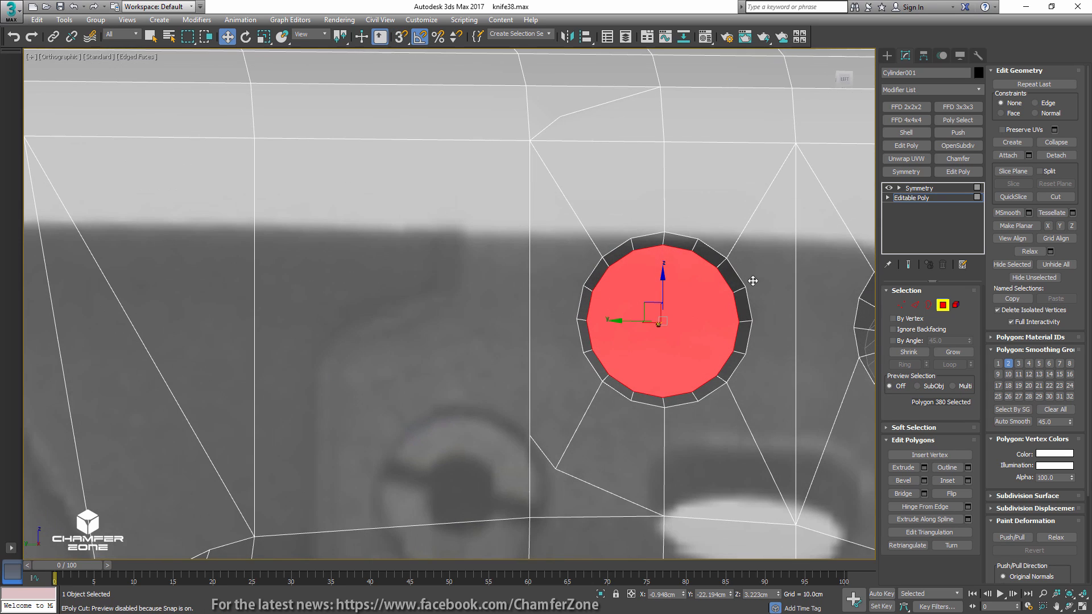
scroll(736, 308, down, 8)
alt+middle_drag(720, 331, 682, 337)
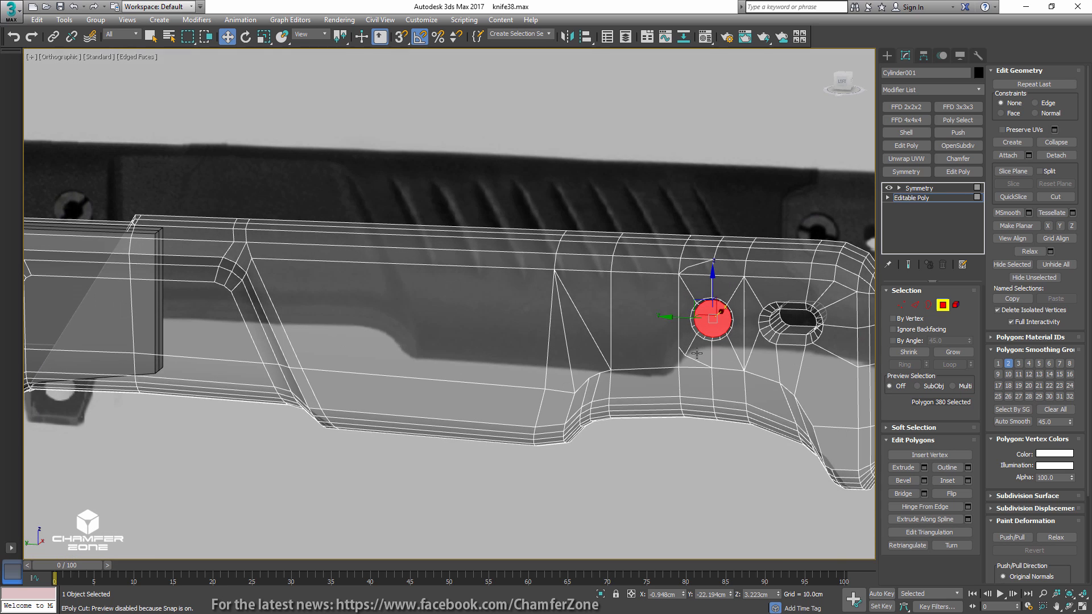
key(4)
scroll(682, 337, down, 3)
scroll(710, 330, up, 3)
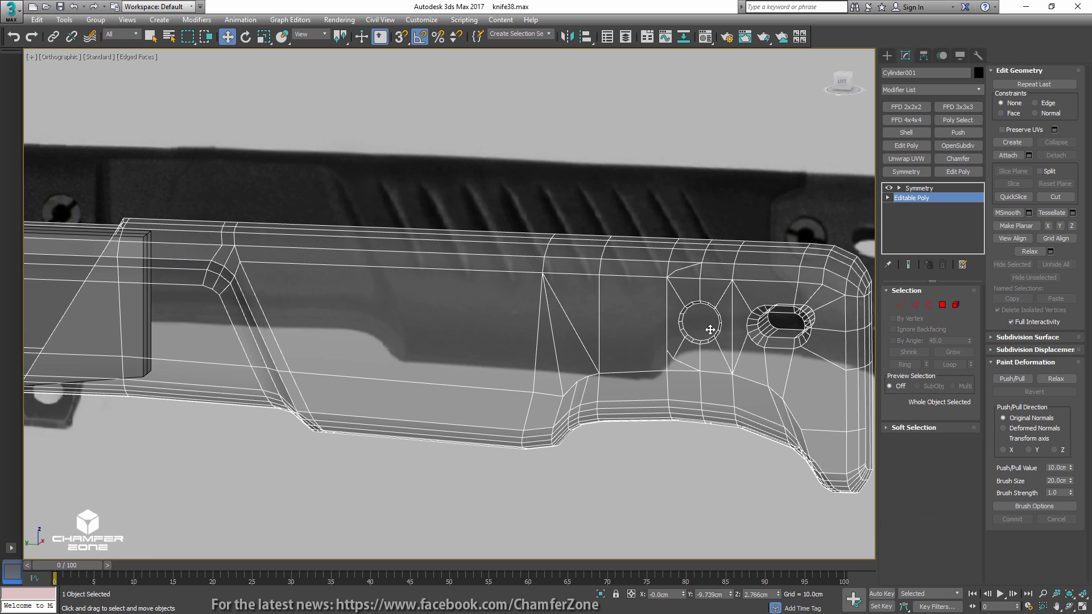
key(4)
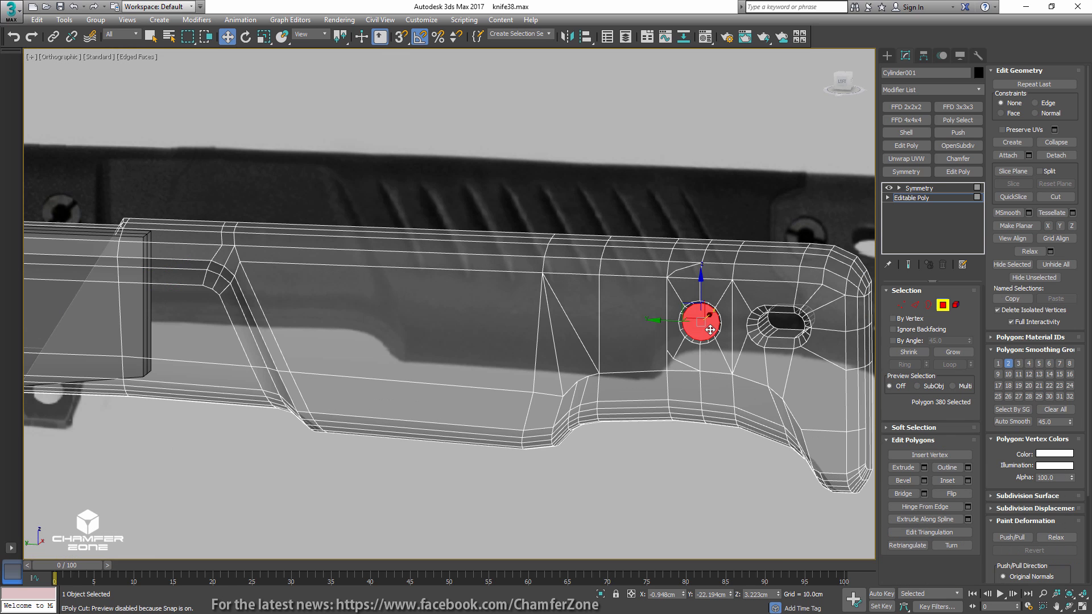
click(953, 352)
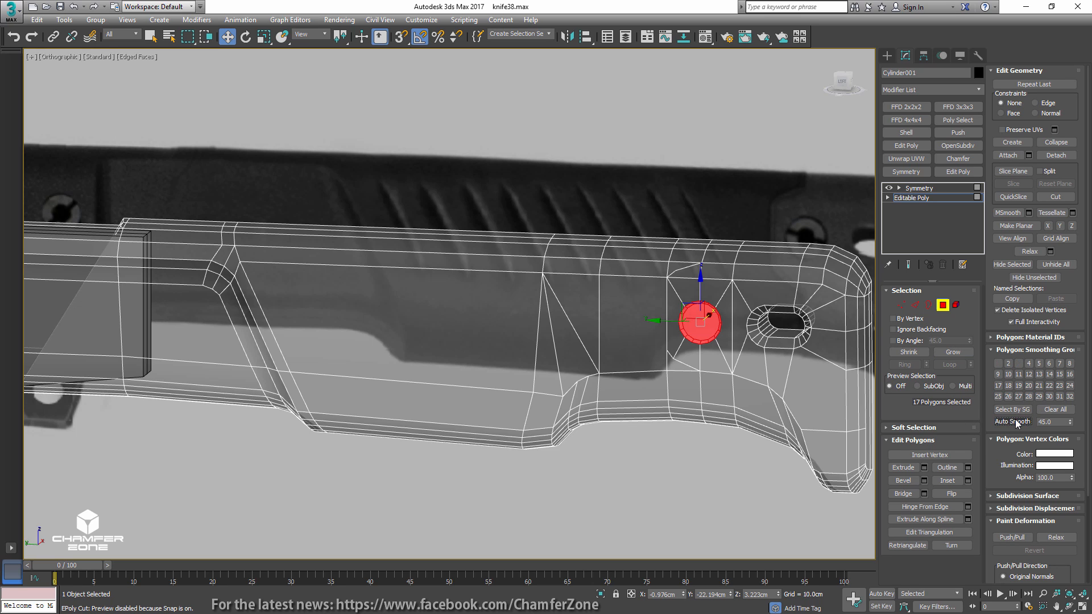
key(4)
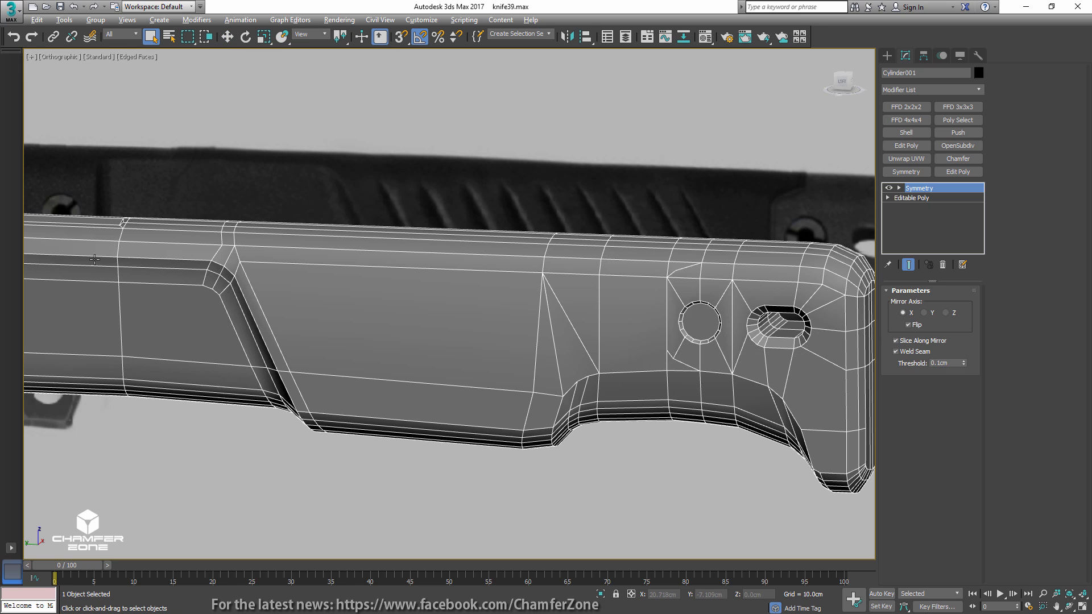
- Isolate the grip with the front screw cylinder and frame that screw area in the left view
middle_drag(95, 259, 493, 281)
ctrl+click(484, 281)
key(alt+q)
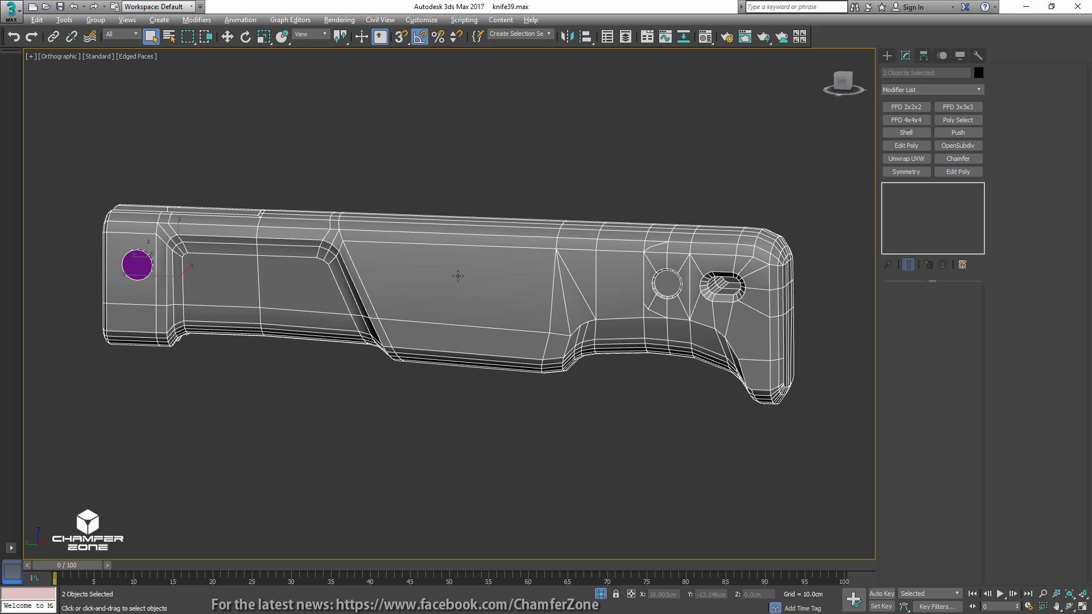
click(134, 268)
key(l)
key(z)
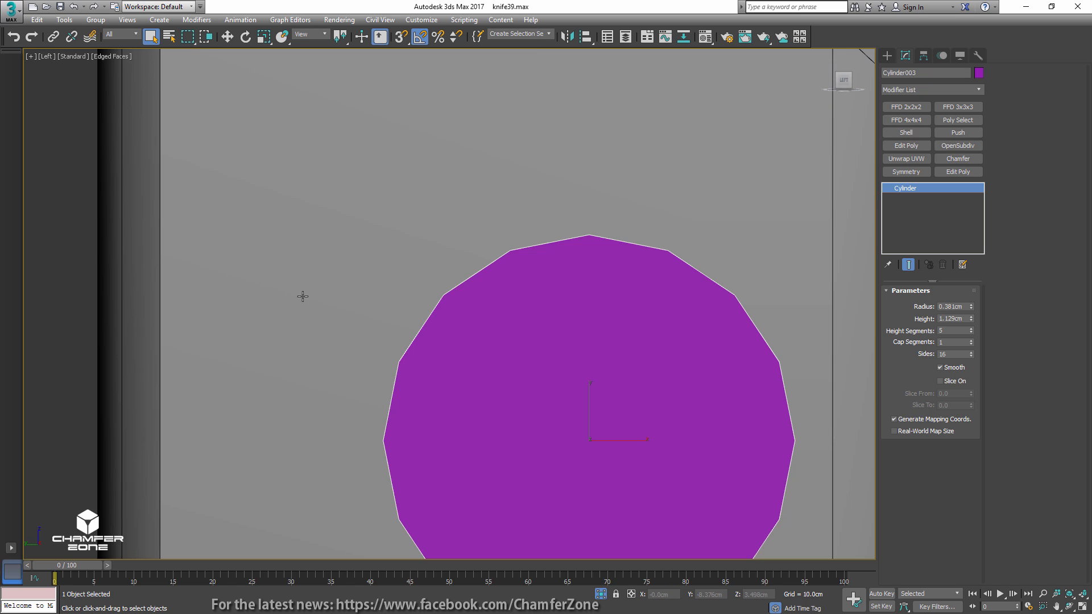
scroll(386, 306, down, 4)
click(495, 391)
middle_drag(495, 391, 514, 278)
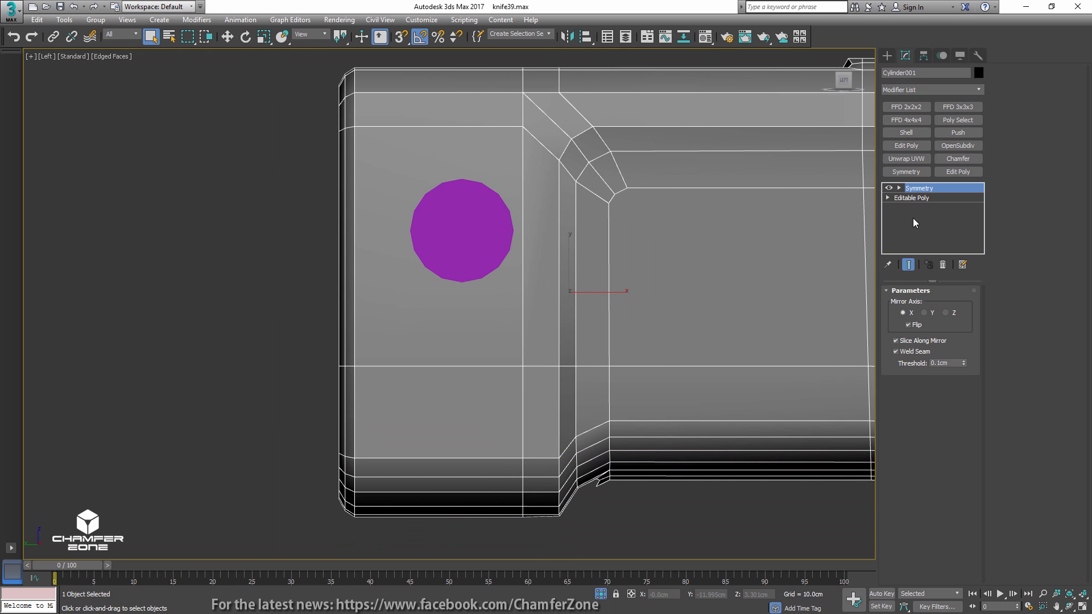
- In the grip's base mesh, cut with vertex snap from the rear lower corner vertex along the front screw circle's lower arc to the front lower corner vertex
click(909, 198)
key(1)
key(F3)
key(alt+c)
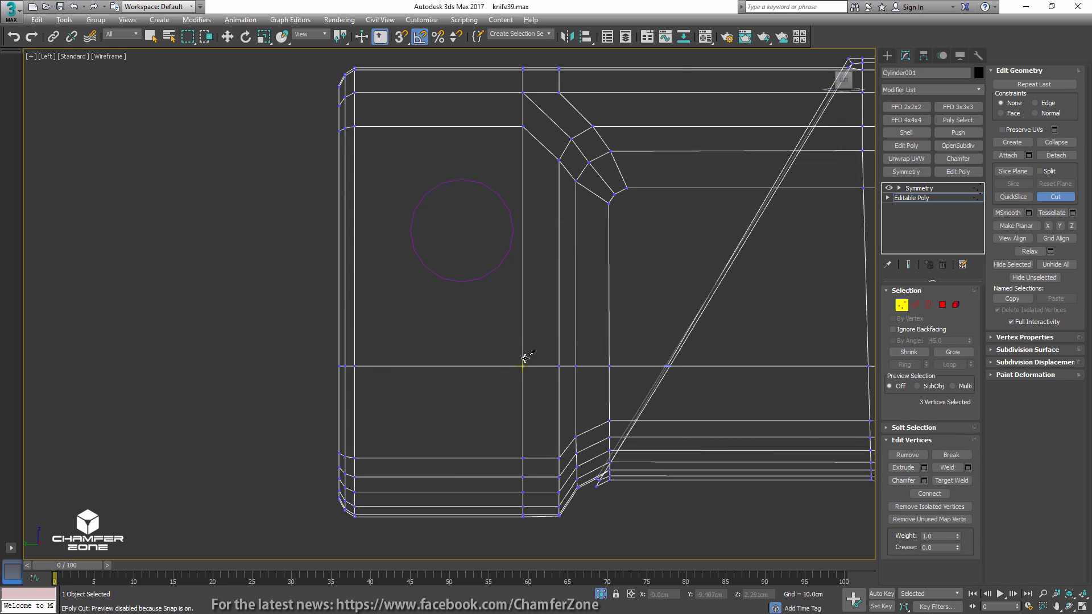
key(s)
click(522, 366)
click(479, 278)
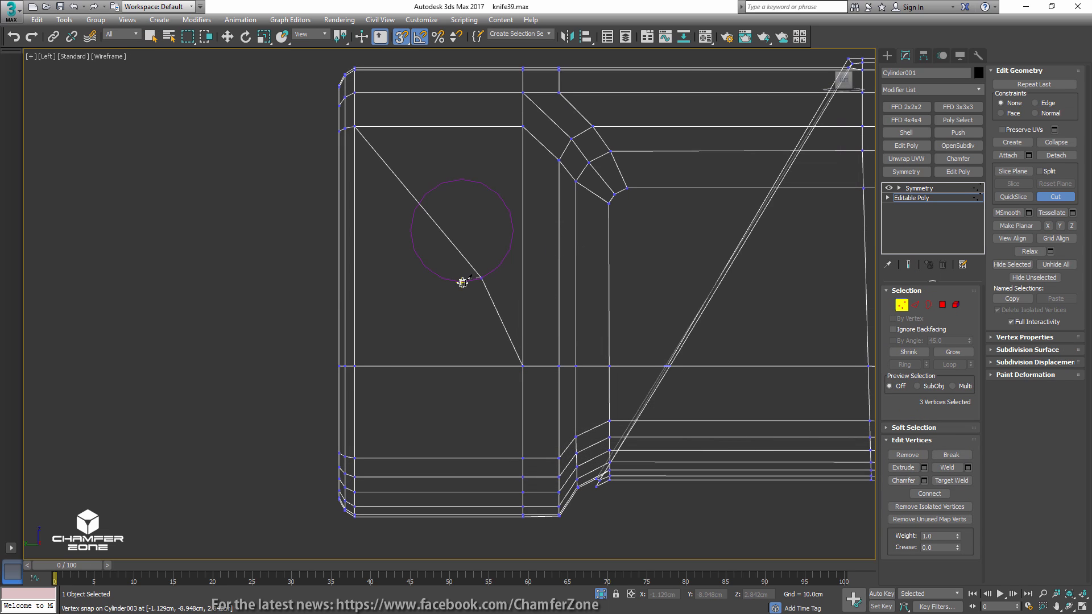
click(461, 282)
click(442, 278)
click(426, 267)
click(414, 250)
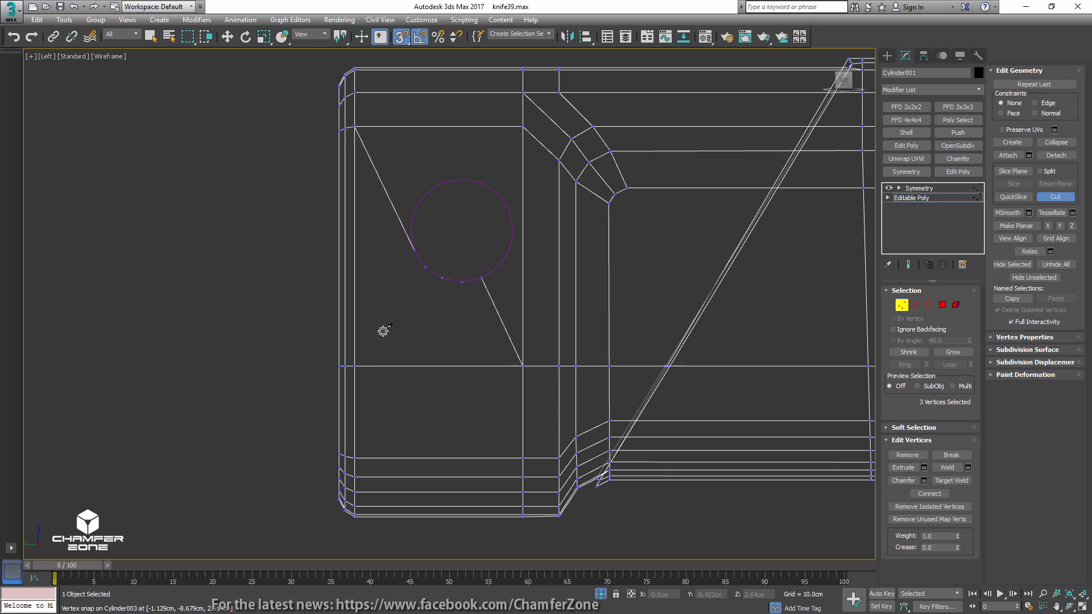
click(355, 365)
- Continue the cut over the front and top of the circle through the cylinder's vertices, joining it to both upper corner vertices
click(412, 229)
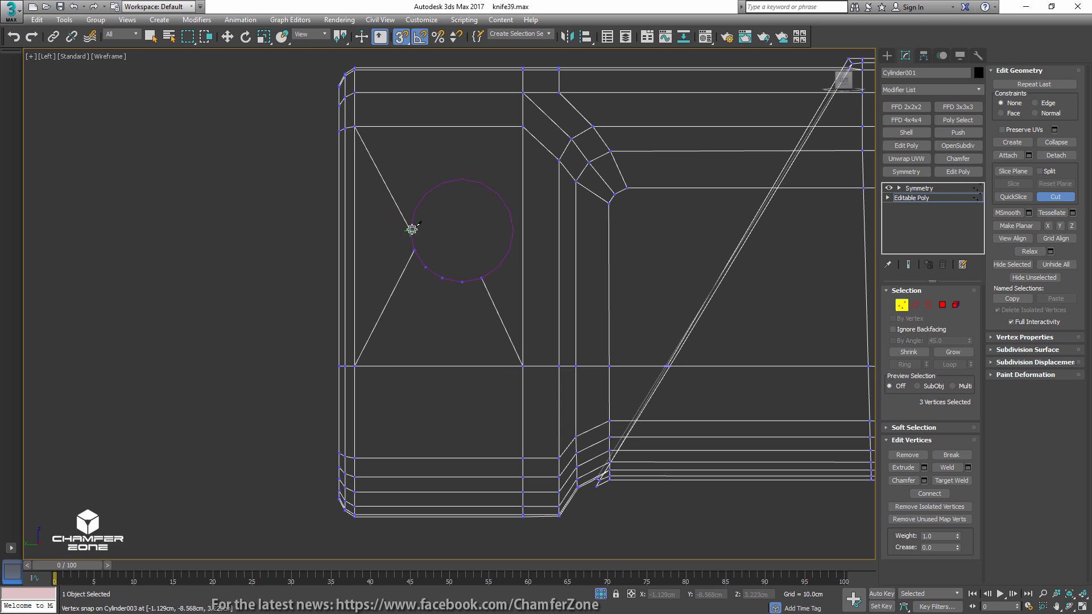
click(414, 211)
click(425, 194)
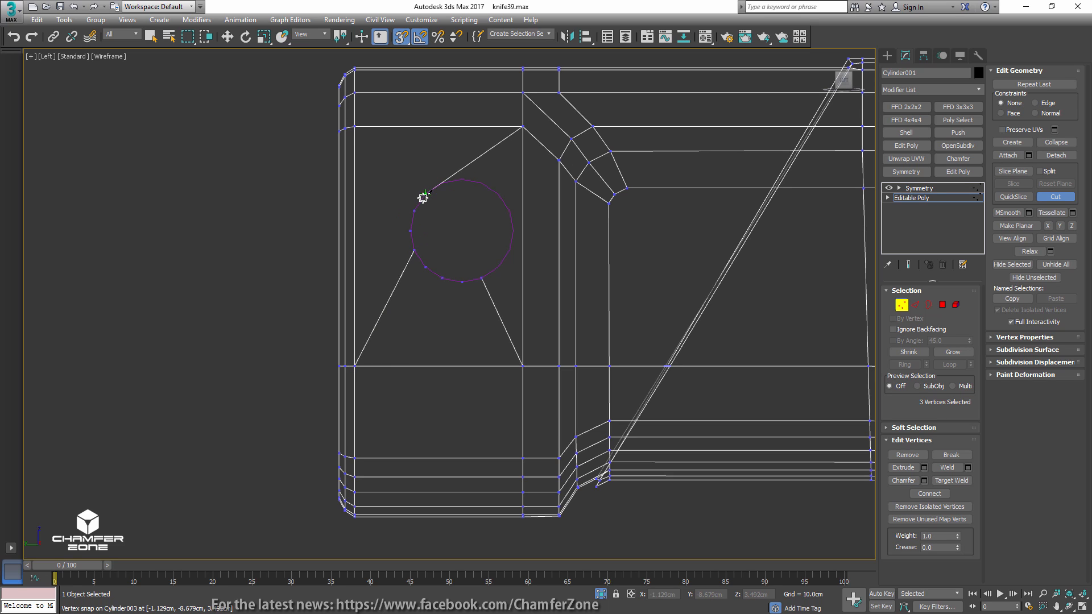
click(362, 132)
click(443, 183)
click(462, 180)
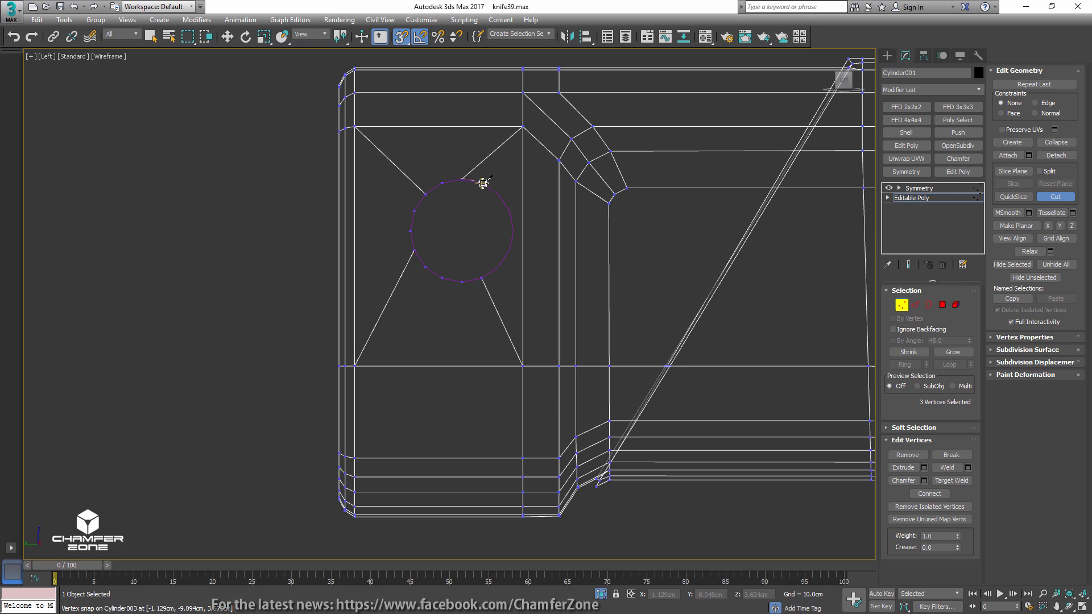
click(482, 183)
click(523, 127)
- Cut down the rear side of the front screw circle through the snapped cylinder vertices to close the outline
click(499, 194)
click(509, 211)
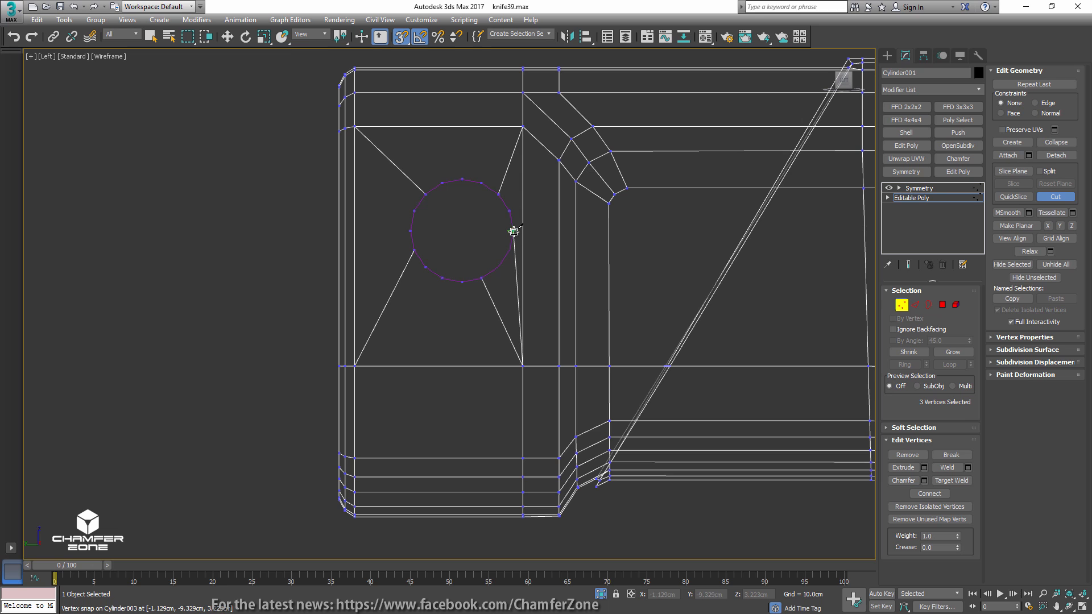
click(513, 230)
click(510, 249)
click(498, 267)
- Leave vertex editing, delete the front guide cylinder and return the viewport to shaded display
scroll(317, 290, down, 4)
middle_drag(541, 283, 415, 312)
key(1)
key(q)
click(450, 362)
key(Delete)
middle_drag(548, 316, 375, 318)
key(F3)
- In the grip's base mesh, delete the rear screw circle's inset polygons, cap the open border and select the new cap polygon
click(436, 307)
click(885, 198)
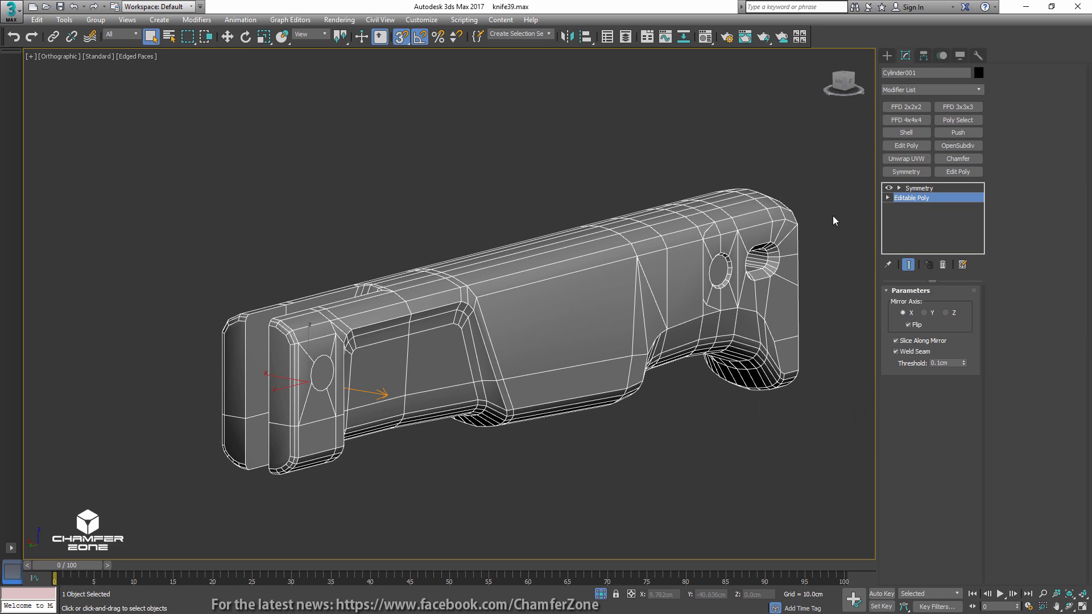
key(4)
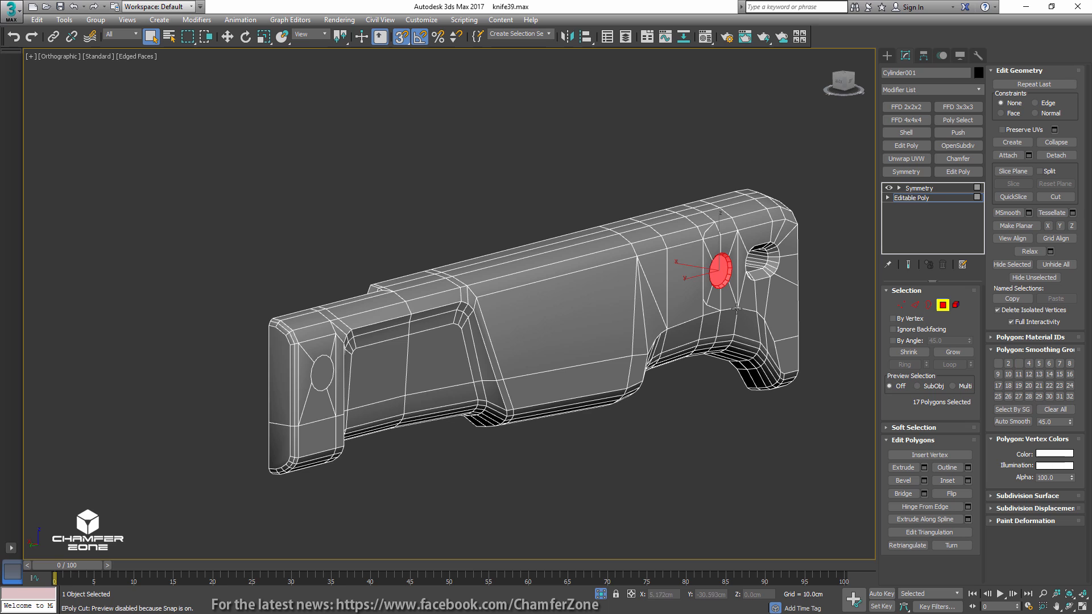
key(Delete)
key(3)
click(737, 290)
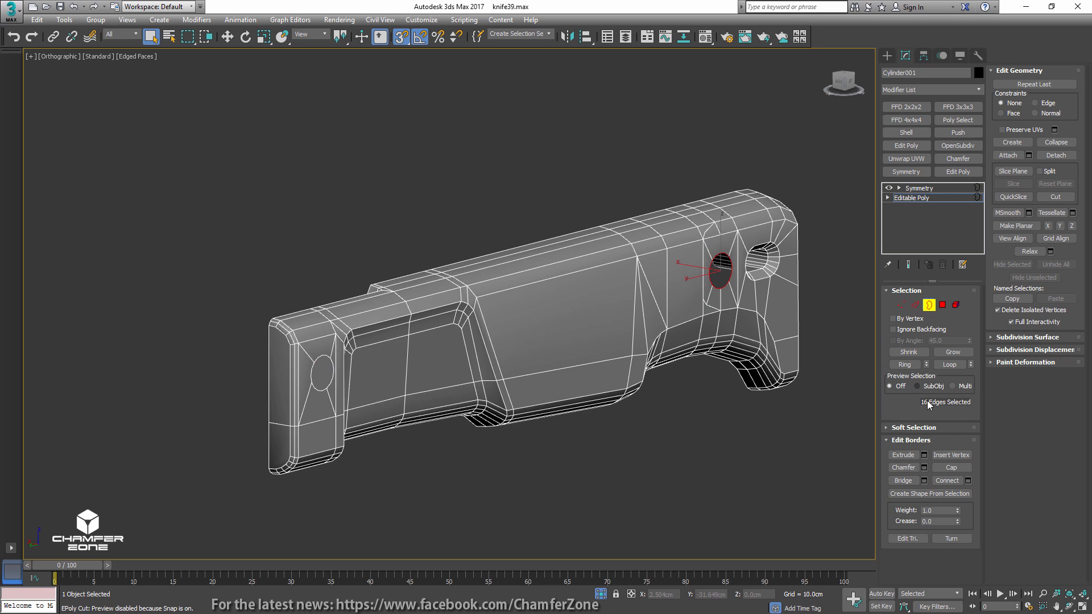
click(949, 468)
key(4)
click(722, 272)
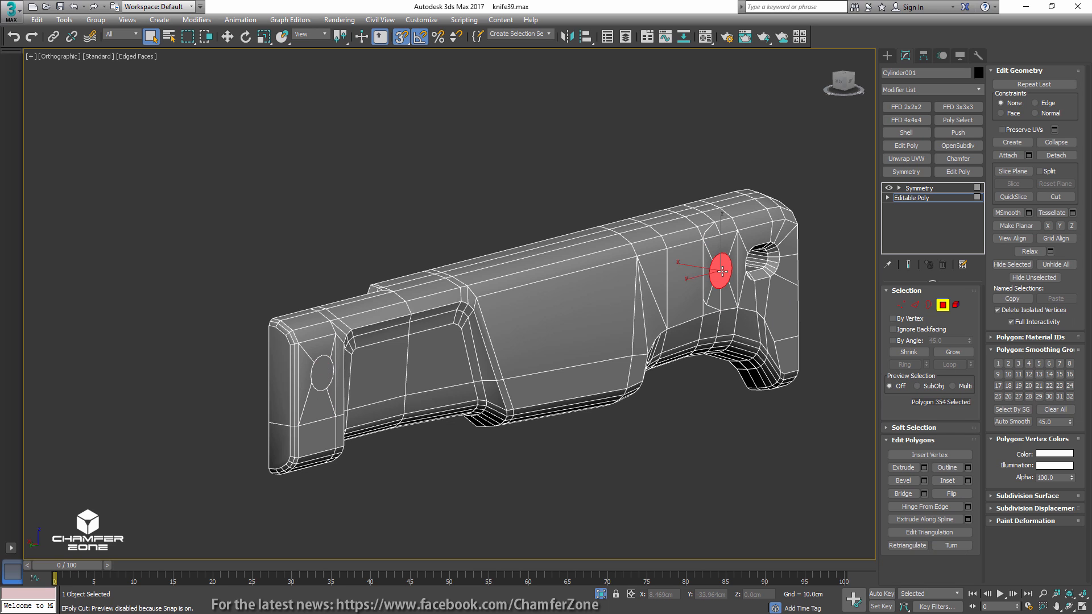
- Add the round polygon at the slotted end of the handle to the selection and inset both round polygons slightly
ctrl+click(321, 370)
scroll(313, 387, up, 6)
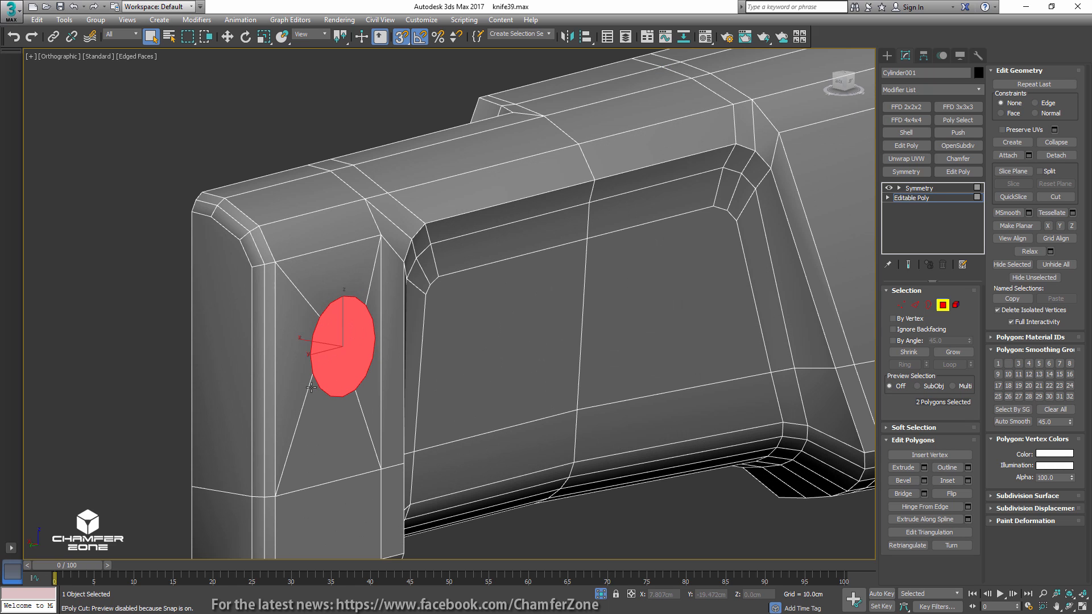
key(shift+i)
drag(330, 359, 336, 364)
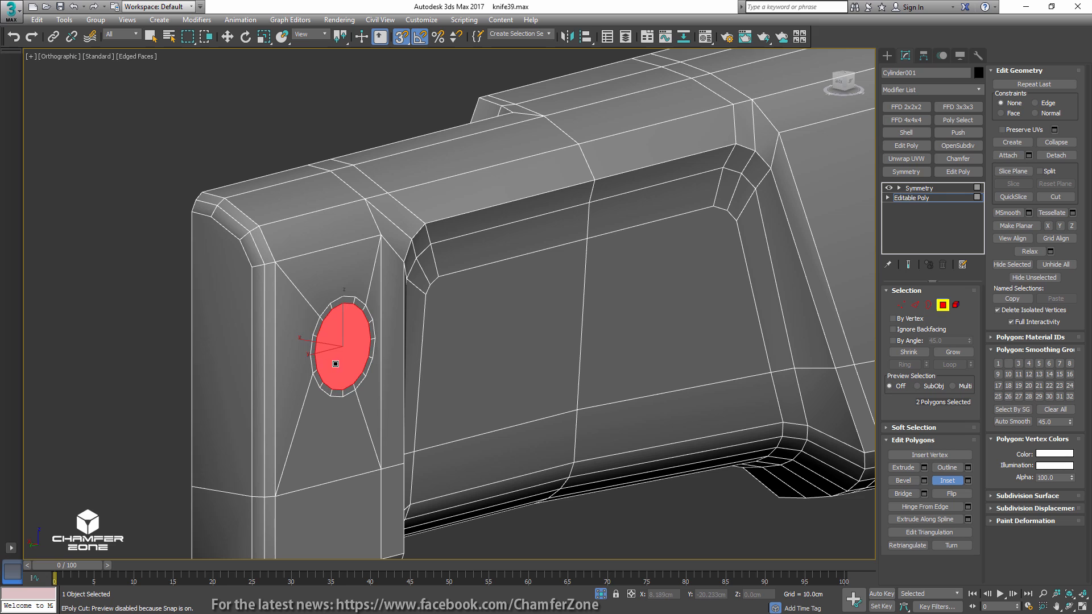
- Move the two inset round polygons inward with snapping off to form shallow recesses
key(w)
alt+middle_drag(313, 347, 320, 391)
key(s)
drag(325, 480, 336, 482)
alt+middle_drag(364, 478, 397, 461)
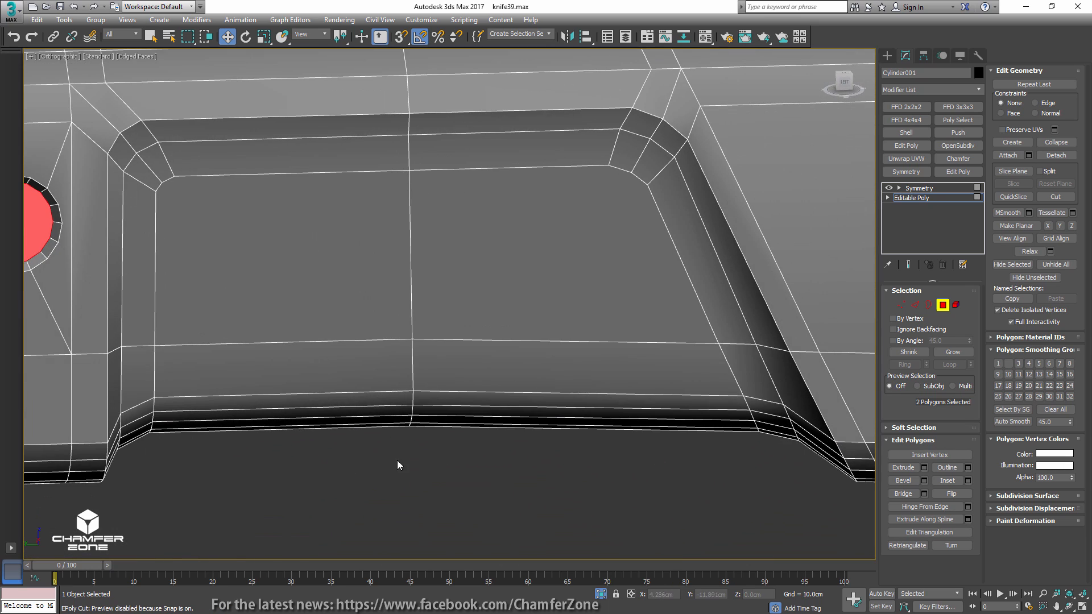
- Grow the selection to include the round recesses' side walls and auto-smooth it with a threshold of 34.65
middle_drag(546, 395, 195, 454)
middle_drag(674, 381, 256, 407)
middle_drag(676, 410, 191, 436)
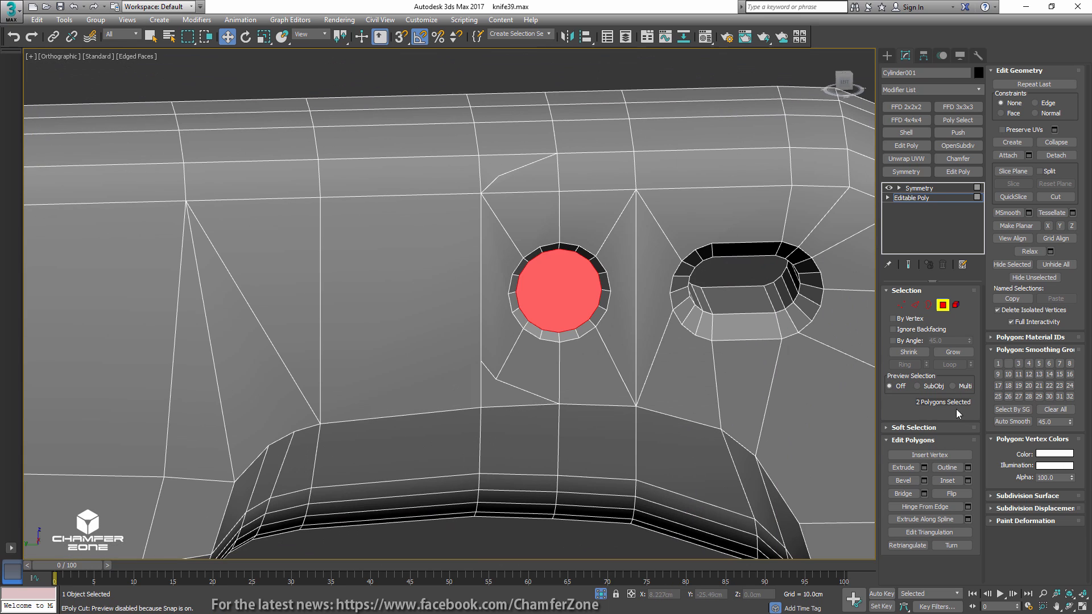
click(955, 351)
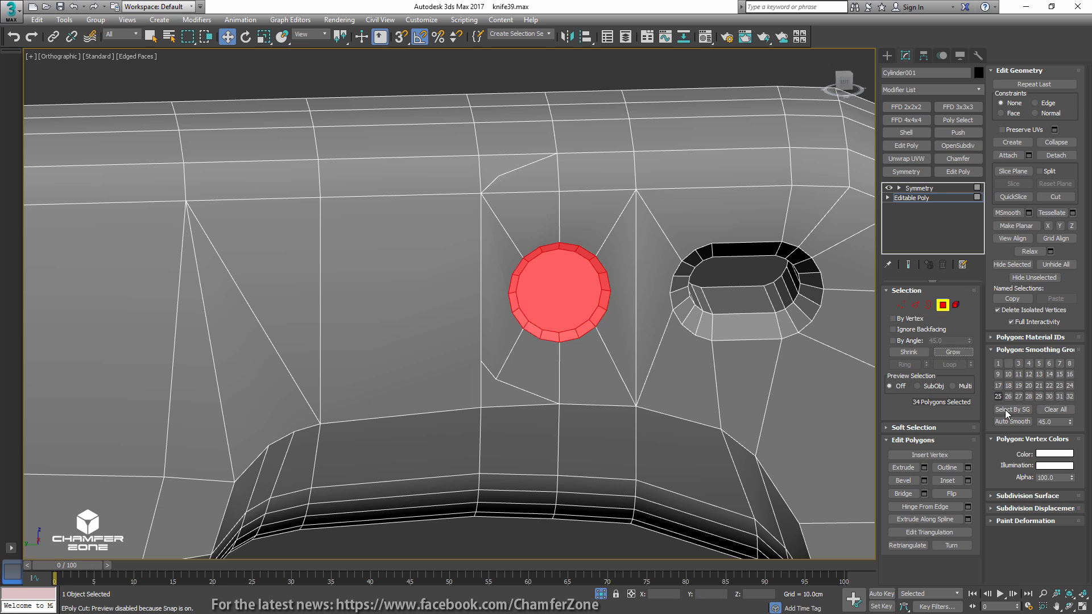
click(1009, 422)
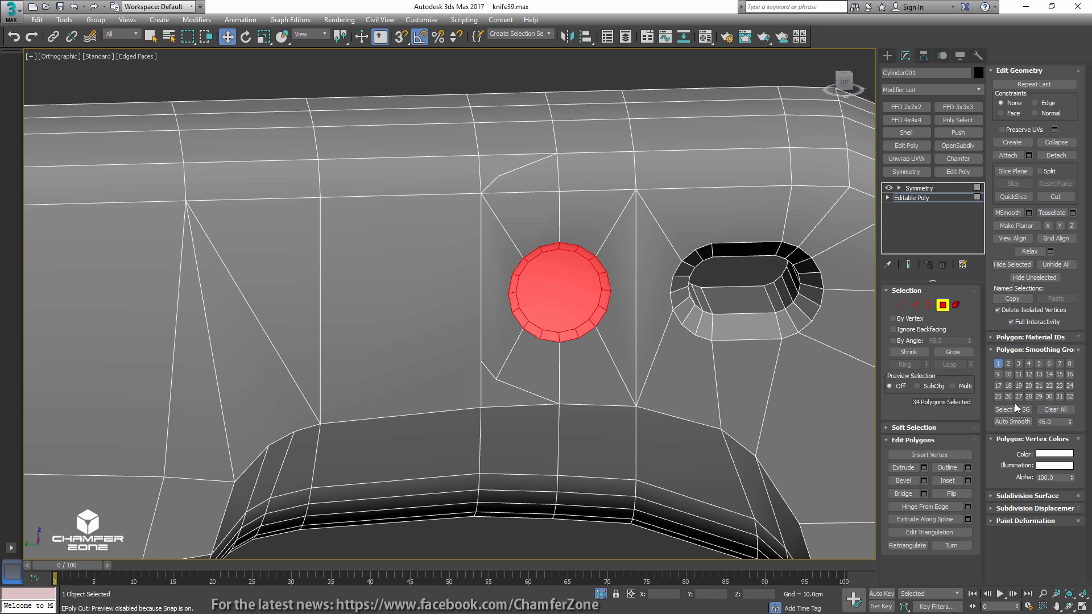
alt+middle_drag(626, 314, 536, 267)
scroll(536, 268, up, 5)
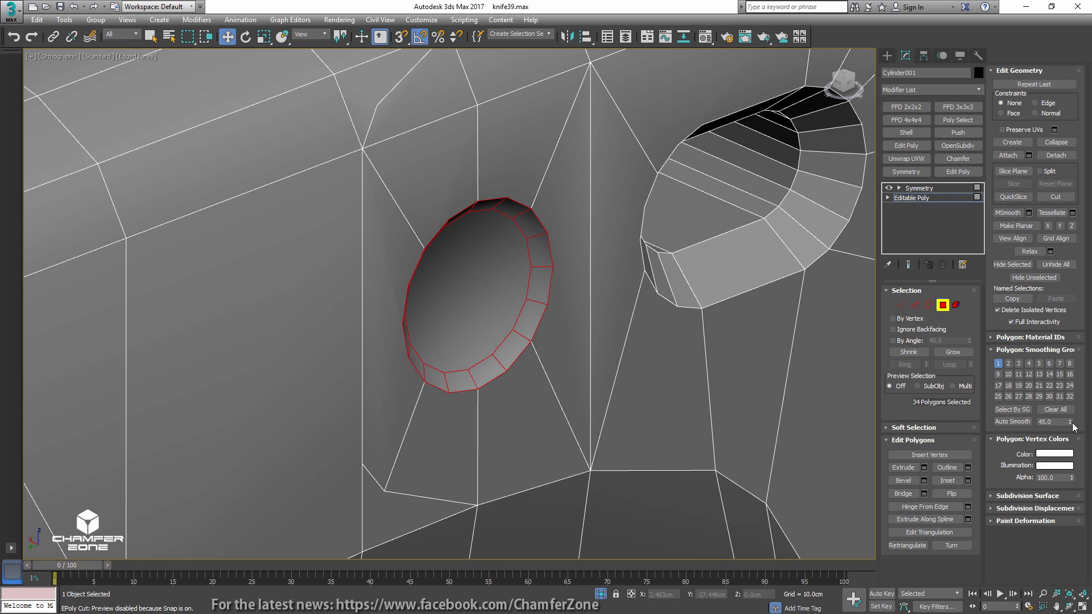
drag(1070, 425, 1071, 441)
click(1009, 422)
scroll(706, 408, down, 4)
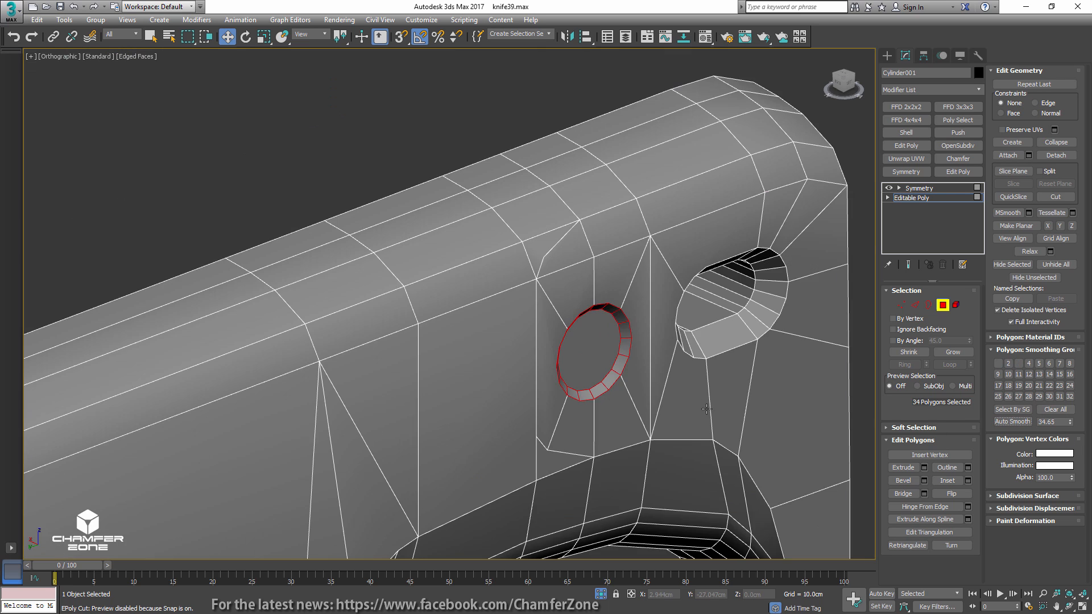
- Select the elongated hole's inner wall polygons by converting a ring of its inner edges, leaving the bevel polygons out
alt+middle_drag(707, 409, 501, 359)
scroll(539, 418, up, 5)
key(2)
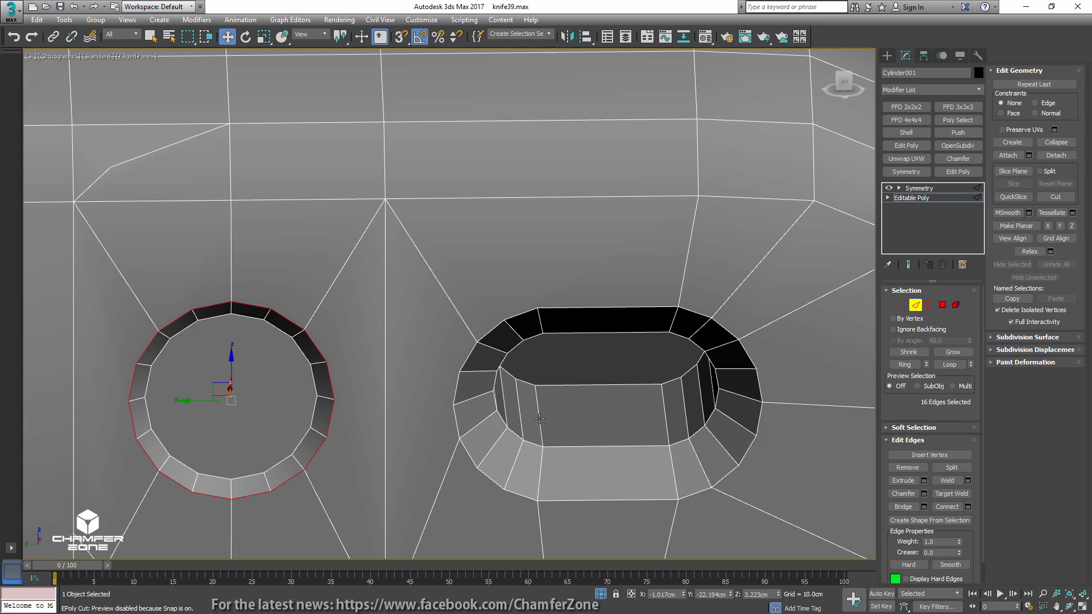
click(539, 418)
scroll(574, 421, down, 2)
alt+middle_drag(574, 421, 531, 412)
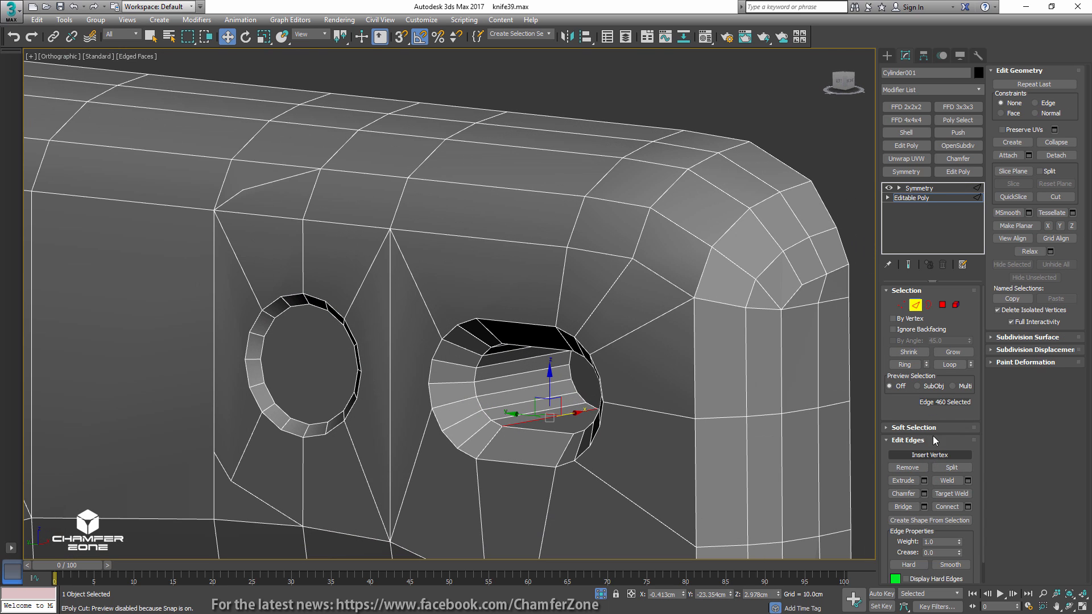
click(910, 367)
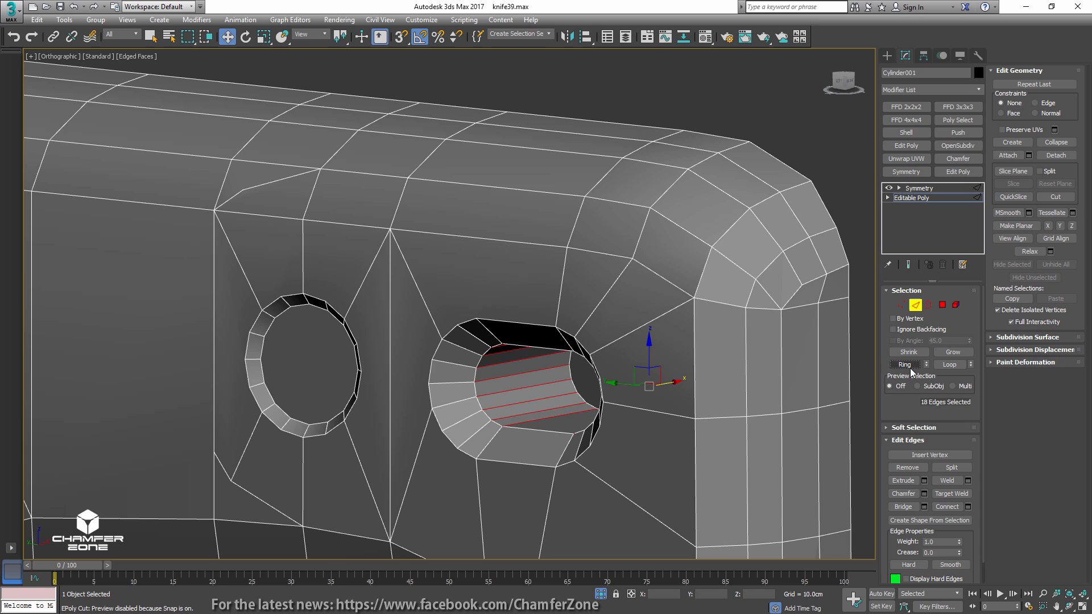
ctrl+click(943, 305)
click(957, 351)
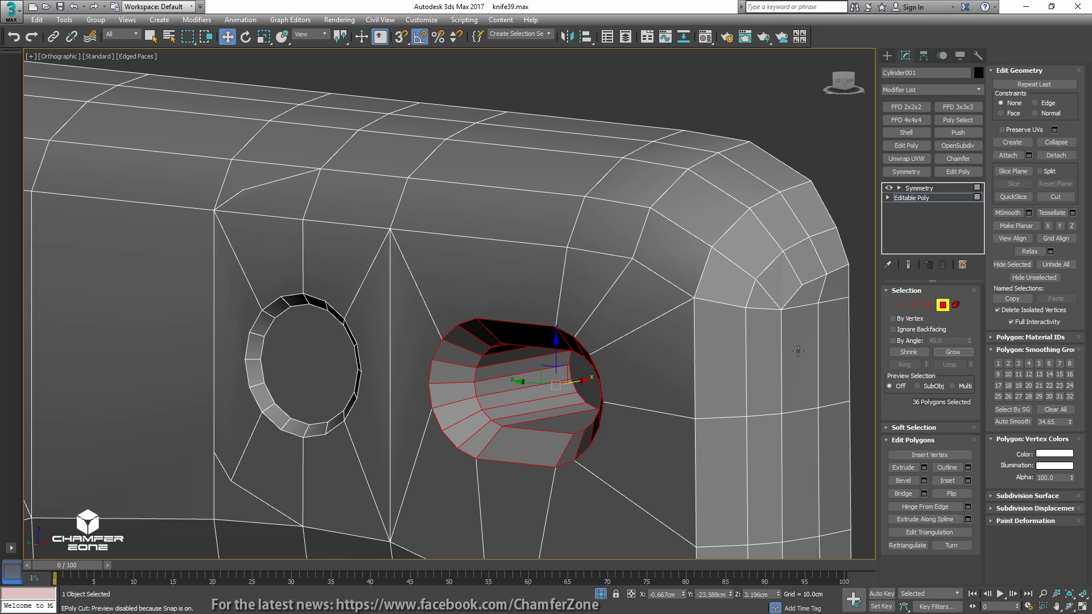
middle_drag(366, 345, 469, 346)
key(ctrl+z)
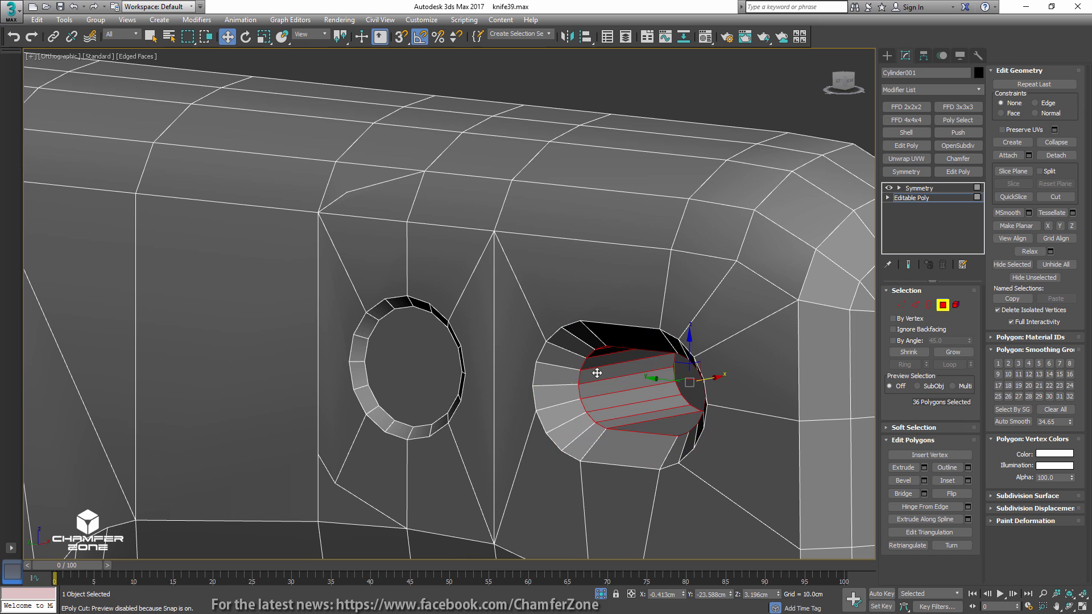
key(F2)
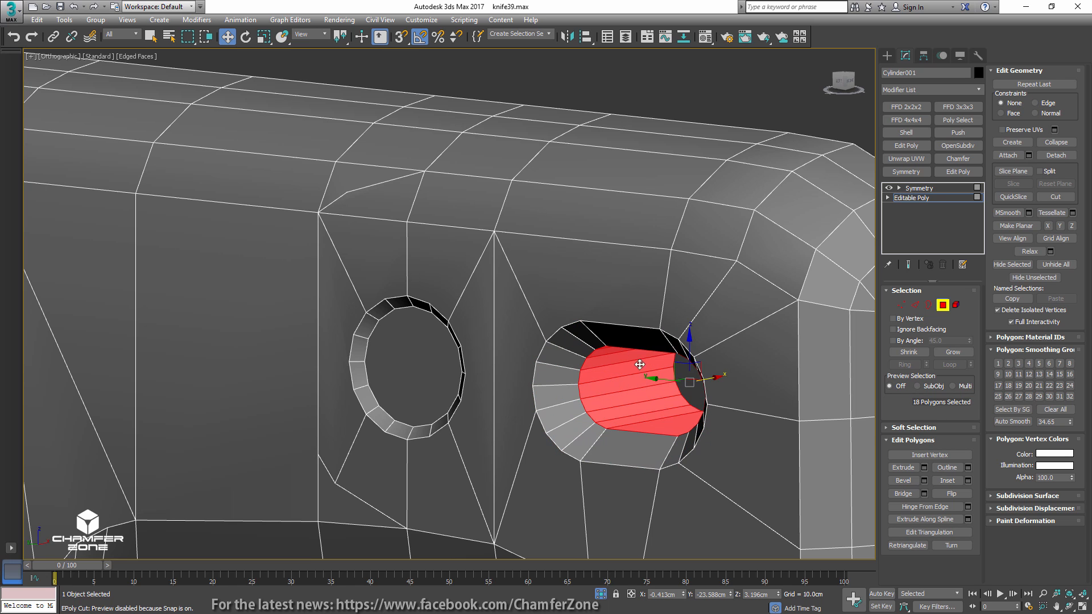
- Add the floor polygons of both round recesses to the selected inner wall of the elongated hole
ctrl+click(391, 374)
scroll(391, 373, down, 5)
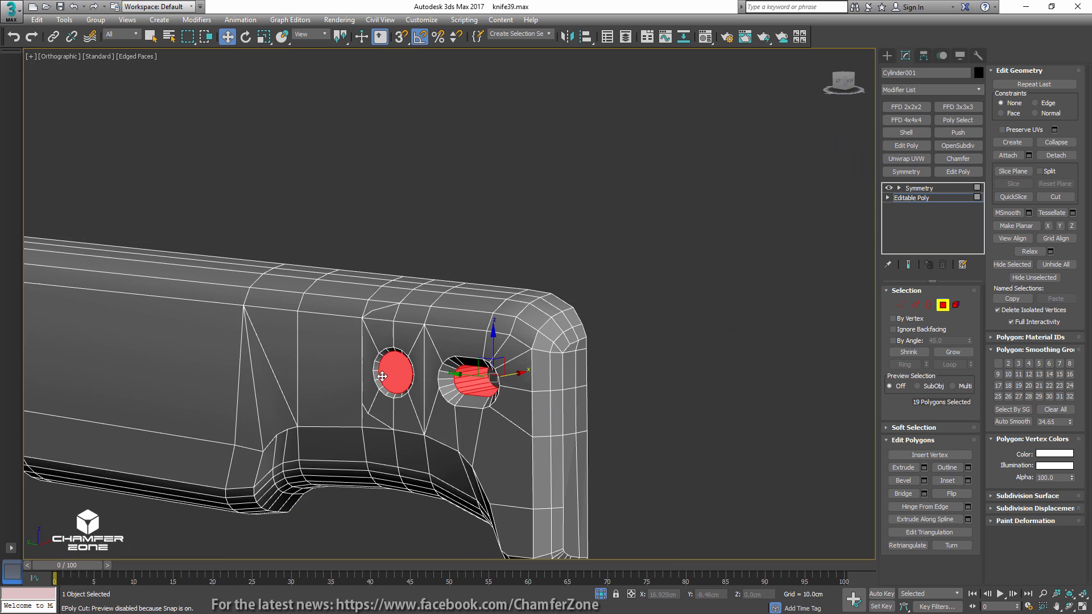
alt+middle_drag(391, 374, 472, 354)
middle_drag(215, 364, 688, 395)
middle_drag(203, 342, 699, 313)
ctrl+click(506, 368)
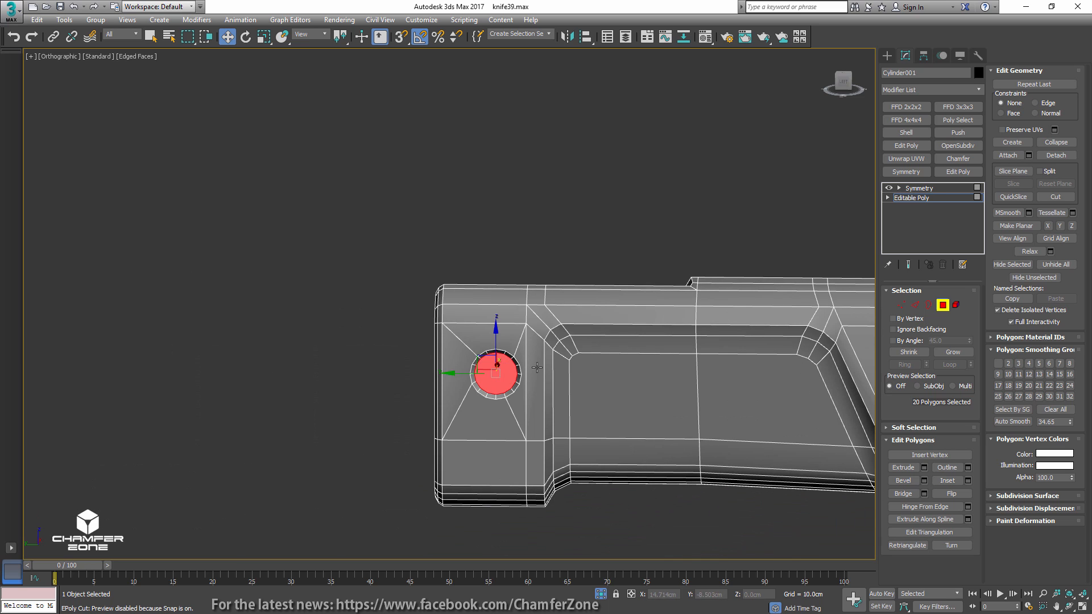
middle_drag(690, 378, 343, 384)
middle_drag(624, 381, 421, 357)
- Grow the selection to include the surrounding walls of all three holes and auto-smooth it at 34.65
click(942, 351)
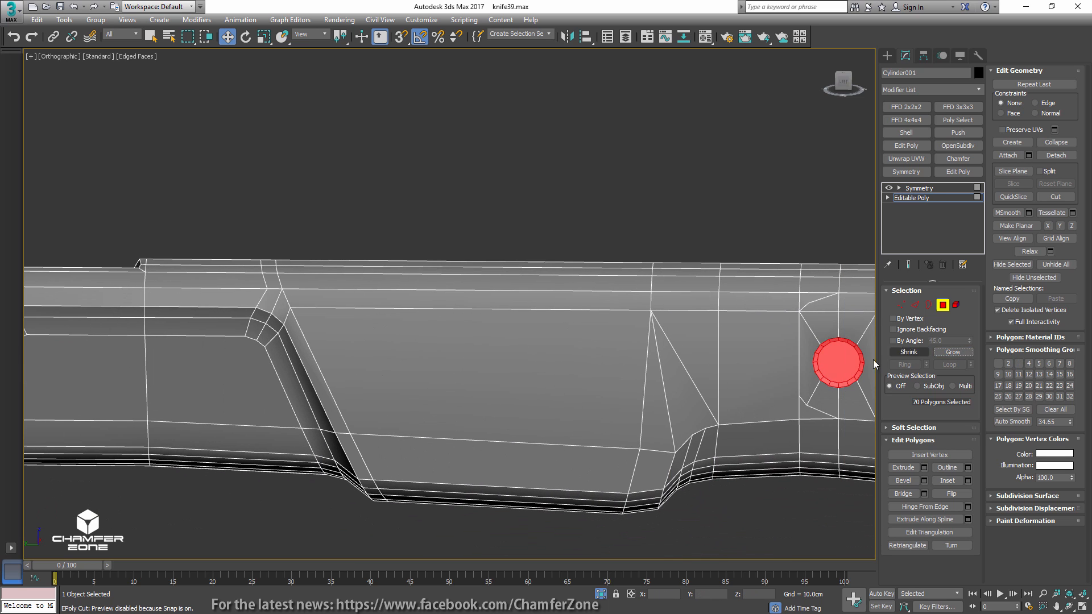
alt+middle_drag(851, 360, 675, 407)
click(1010, 423)
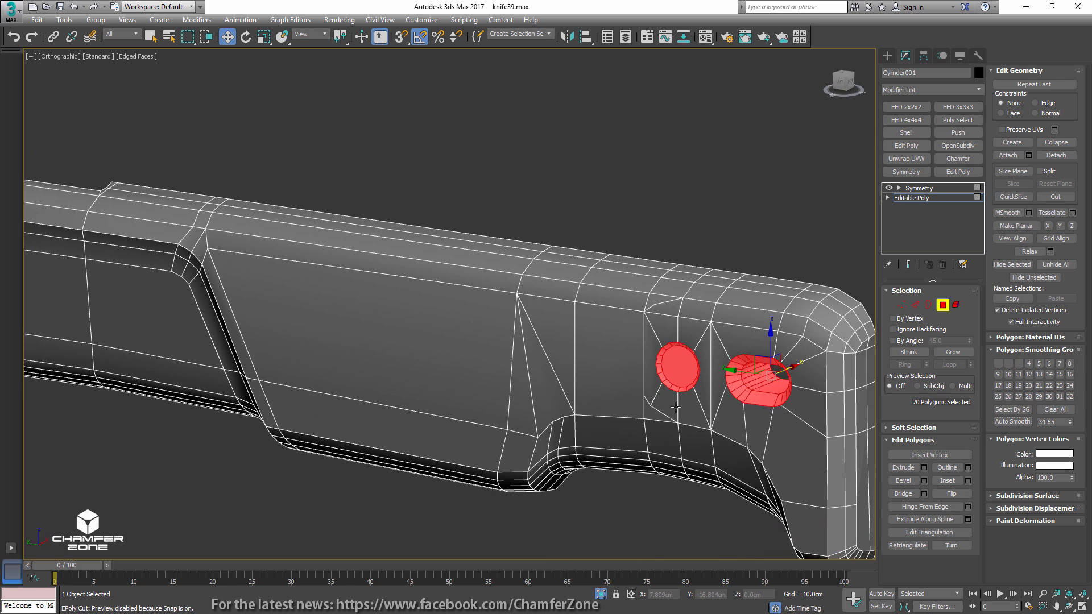
- Invert the polygon selection and auto-smooth the rest of the handle body with the 34.65 threshold
key(F2)
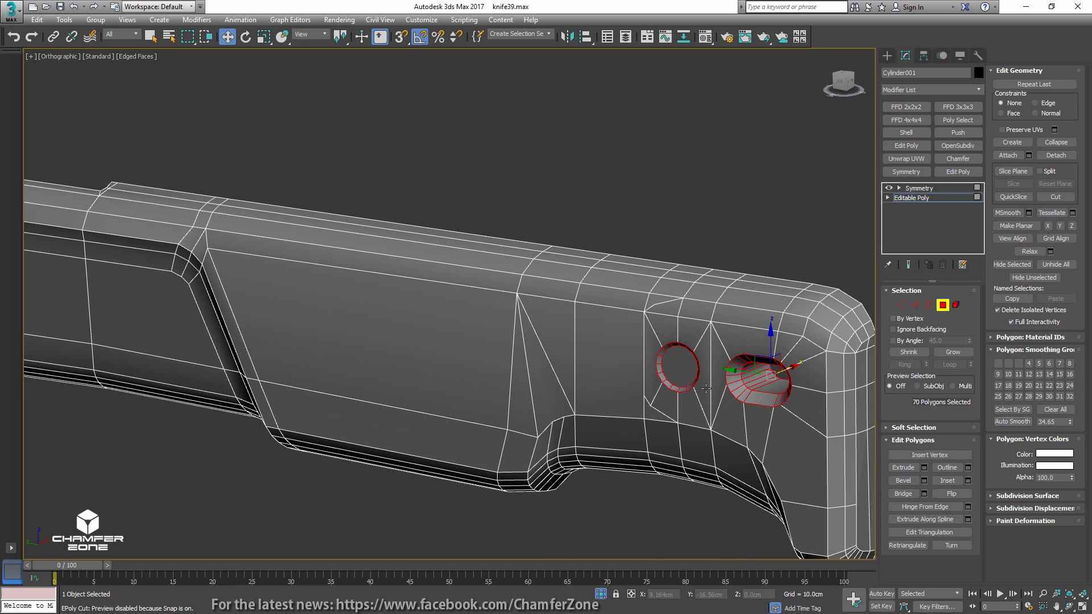
key(ctrl+i)
alt+middle_drag(668, 401, 670, 401)
key(F2)
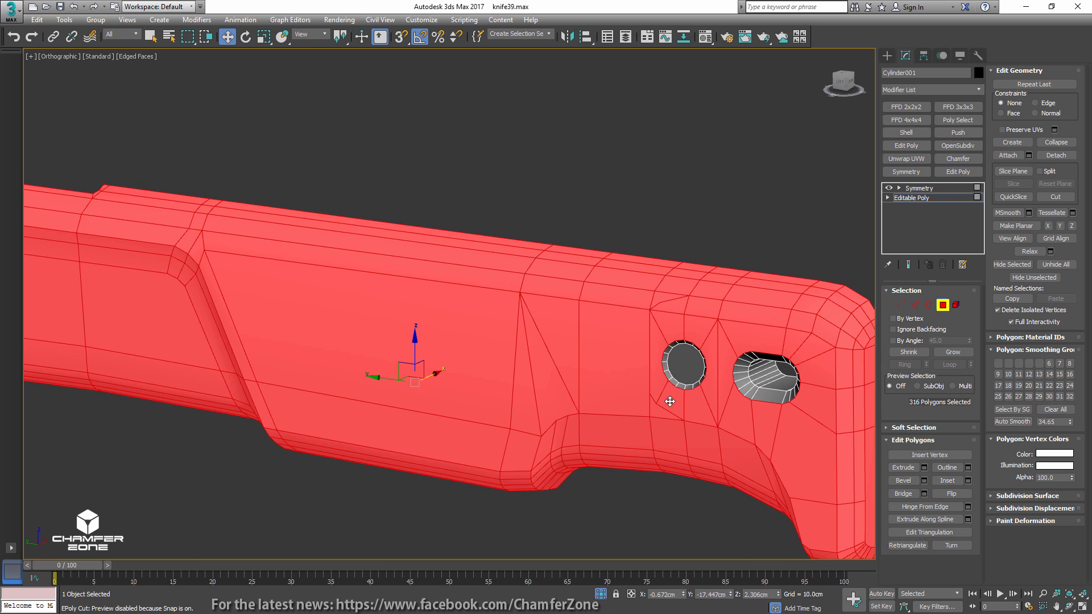
mouse_move(472, 365)
middle_down()
mouse_move(715, 359)
mouse_move(721, 388)
middle_up()
alt+middle_drag(680, 471, 687, 430)
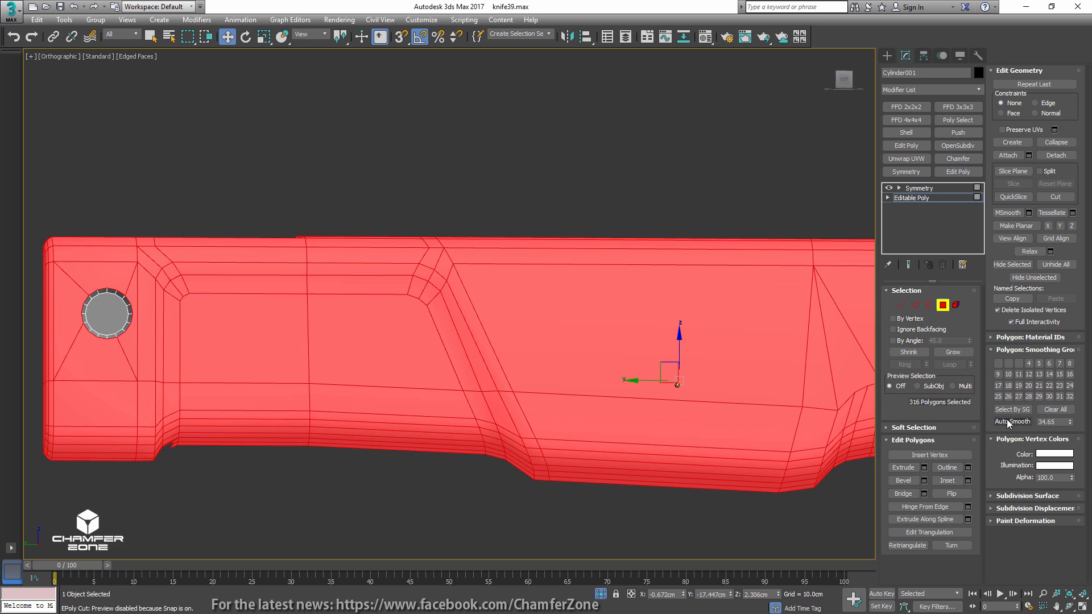
- Select the edge loop around the recessed grip panel and convert it to the polygons on both sides of it
middle_drag(544, 399, 587, 376)
key(l)
scroll(462, 381, up, 15)
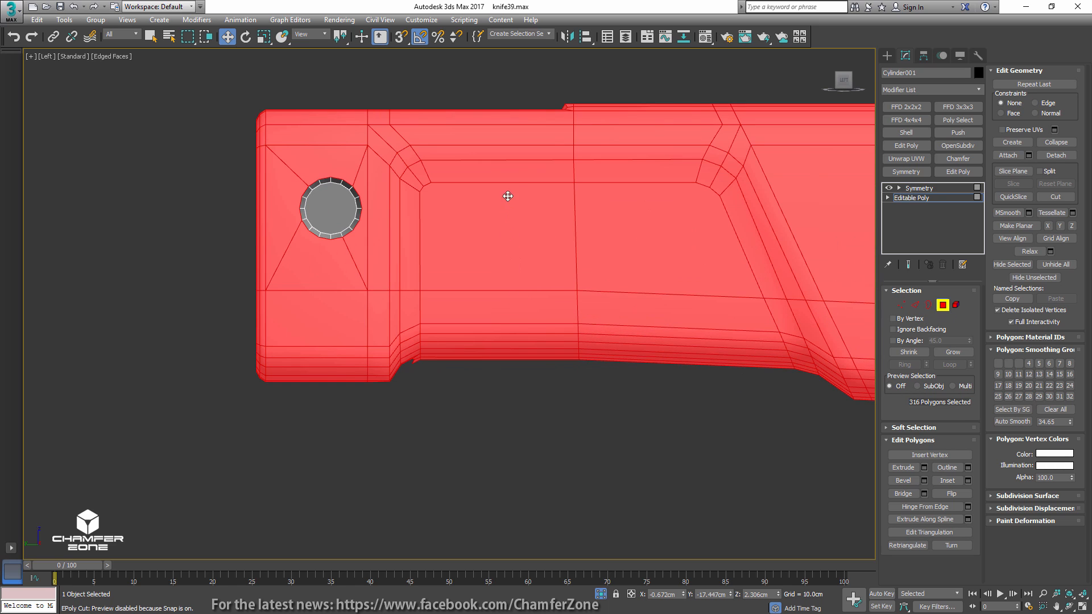
key(2)
double_click(509, 159)
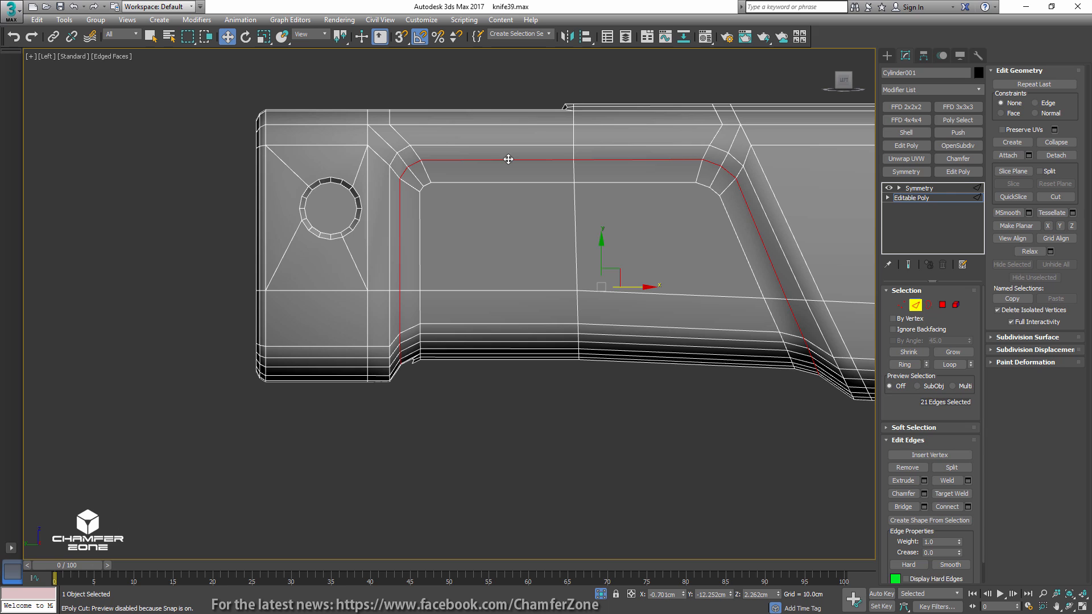
key(ctrl+4)
key(F3)
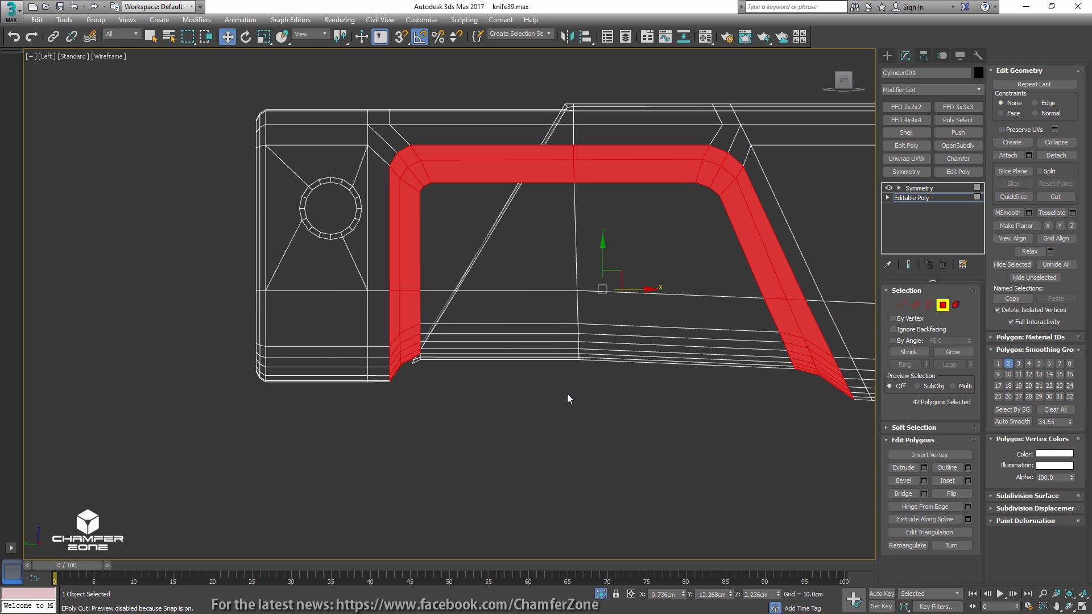
- Add the grip recess's inner and lower polygons to the selection and auto-smooth the whole recess at 34.65
ctrl+drag(622, 261, 626, 258)
alt+middle_drag(589, 350, 579, 278)
key(F3)
middle_drag(419, 365, 573, 385)
scroll(464, 335, down, 2)
ctrl+click(464, 330)
ctrl+click(464, 339)
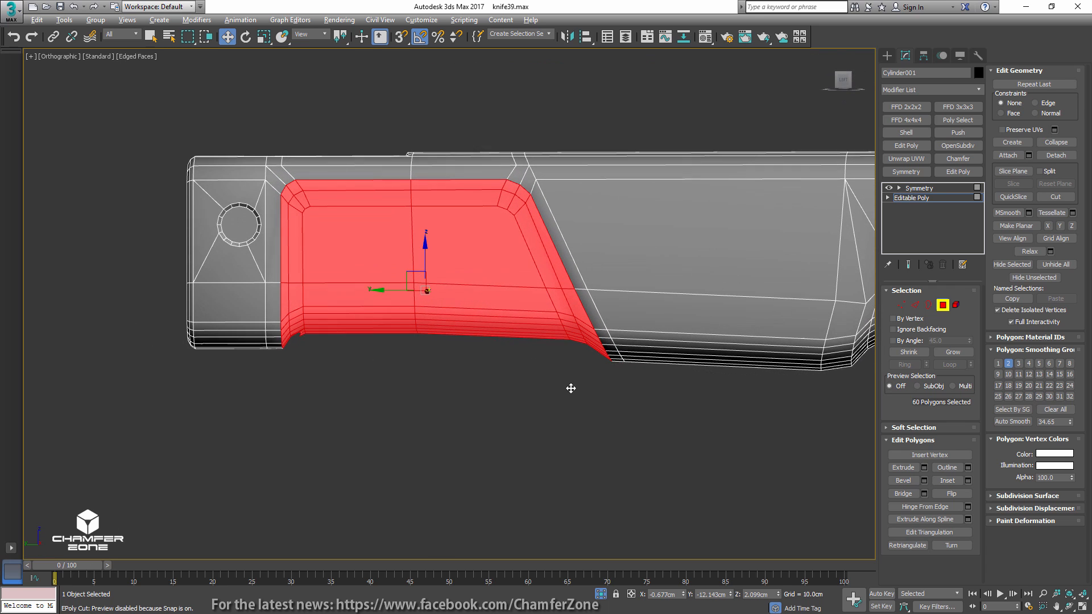
click(1011, 421)
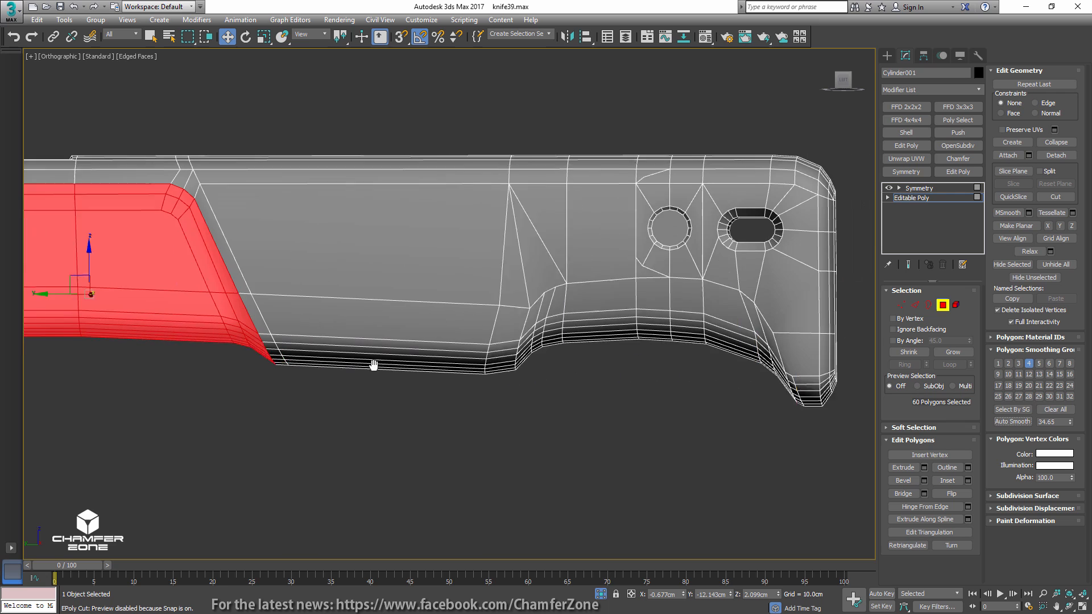
- Select all polygons of the curved finger notch on the handle's underside, below the round and elongated holes, in wireframe
middle_drag(852, 381, 486, 358)
key(F3)
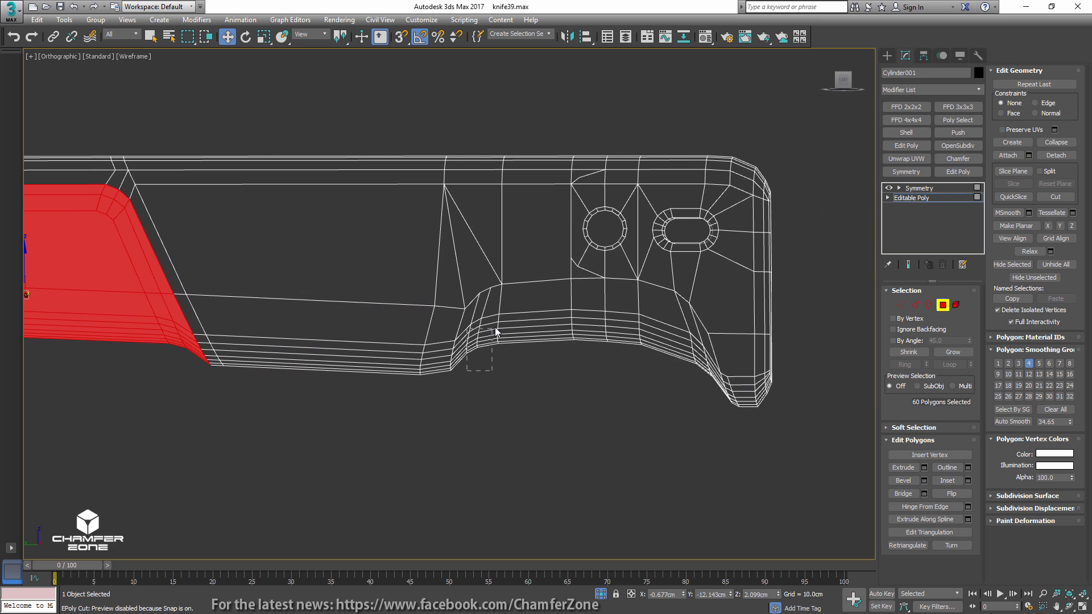
drag(496, 332, 513, 373)
ctrl+drag(538, 303, 539, 301)
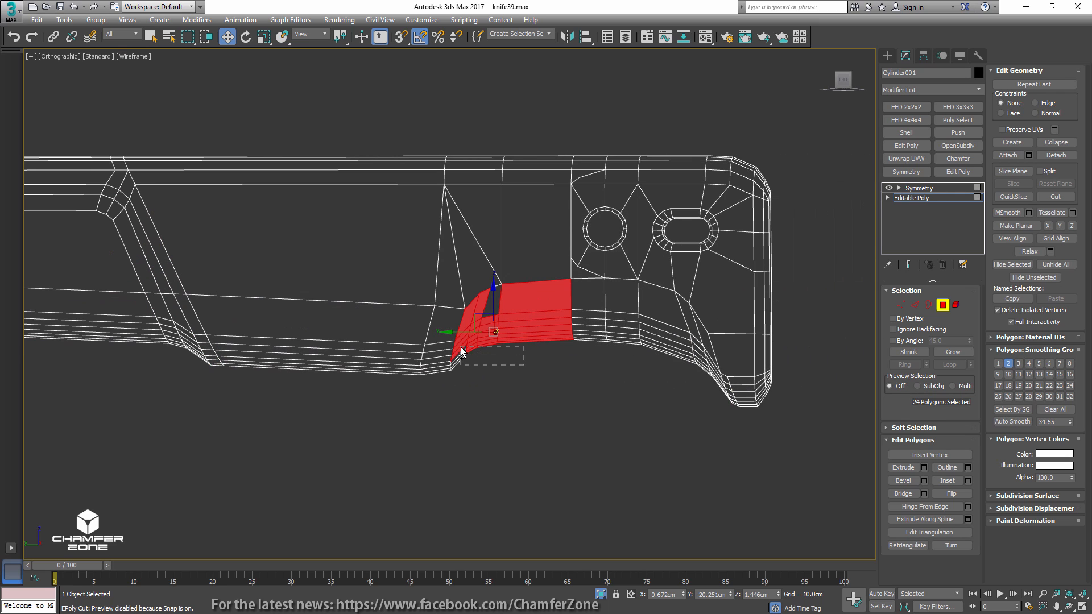
ctrl+drag(461, 347, 462, 349)
ctrl+drag(626, 301, 633, 308)
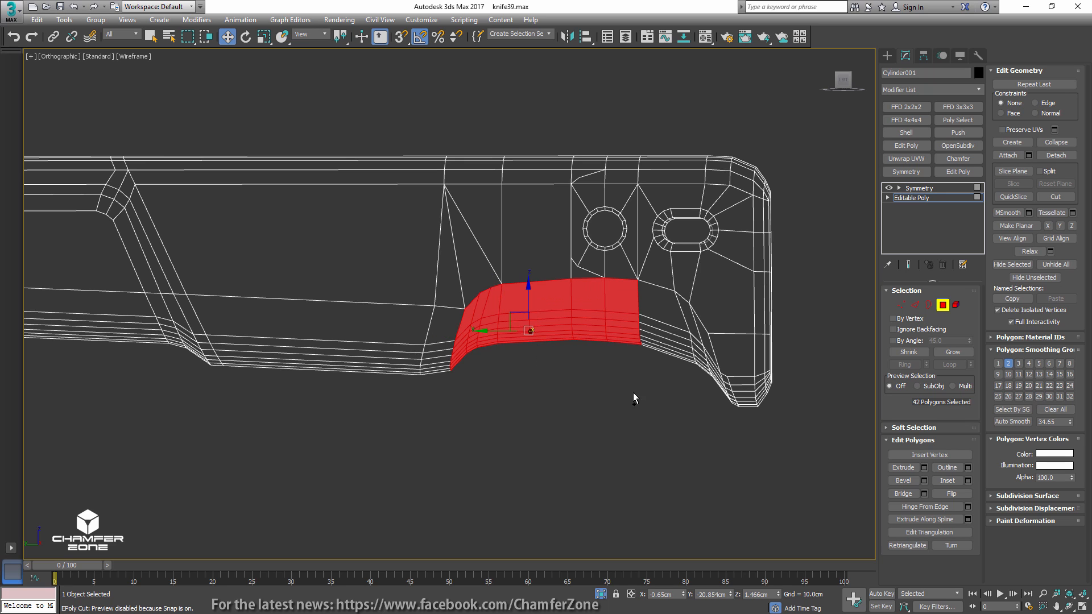
ctrl+drag(633, 392, 679, 342)
alt+middle_drag(671, 394, 673, 395)
ctrl+drag(712, 344, 706, 339)
alt+middle_drag(694, 397, 700, 405)
ctrl+drag(701, 402, 715, 375)
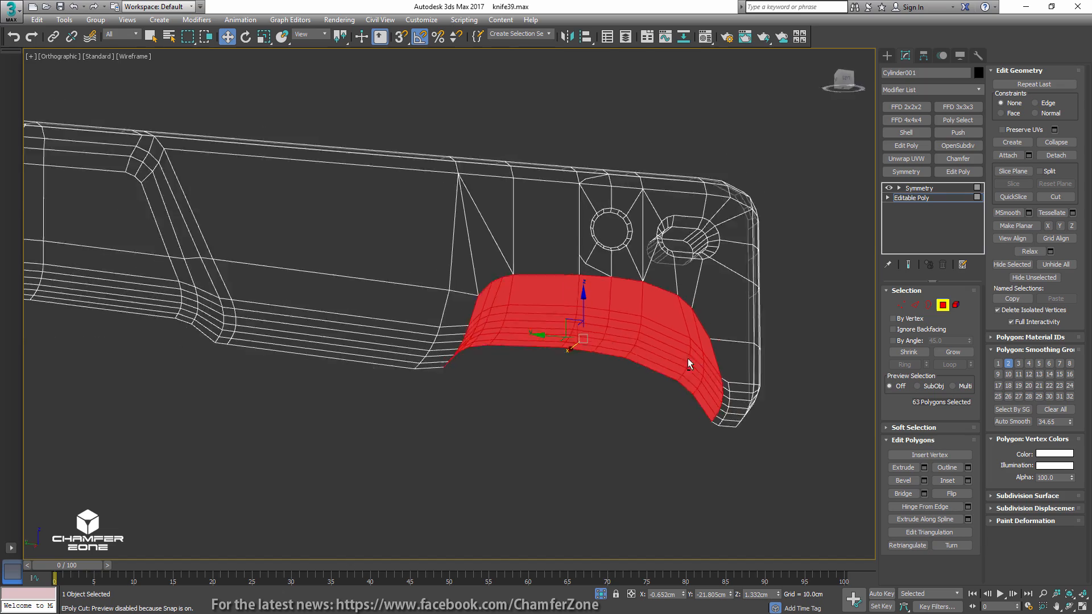
- Auto-smooth the selected finger notch polygons at 34.65 and leave polygon editing
alt+middle_drag(688, 358, 629, 358)
key(F3)
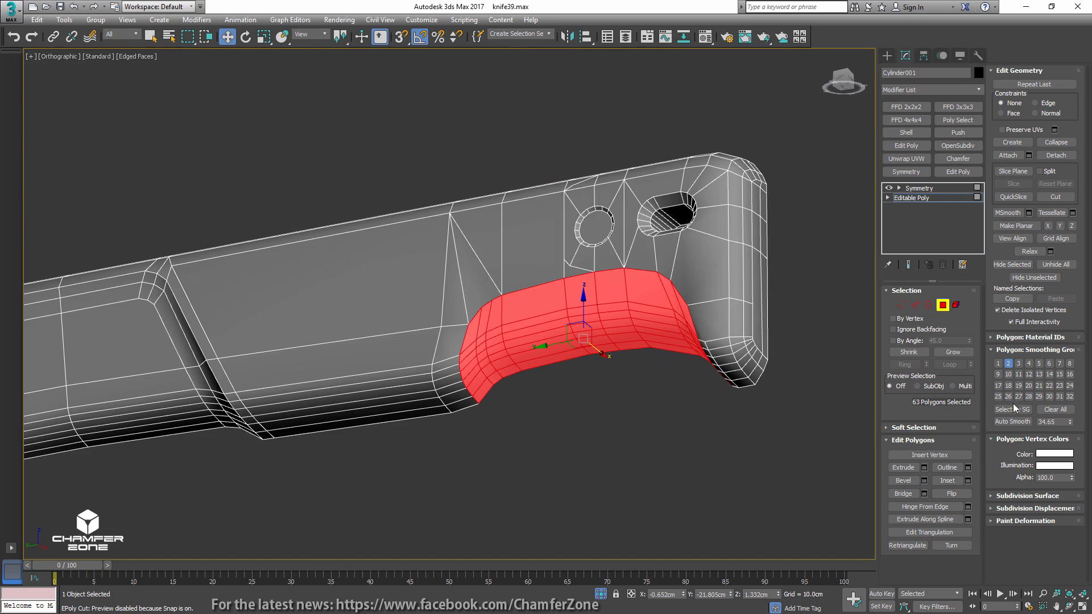
click(1012, 422)
key(4)
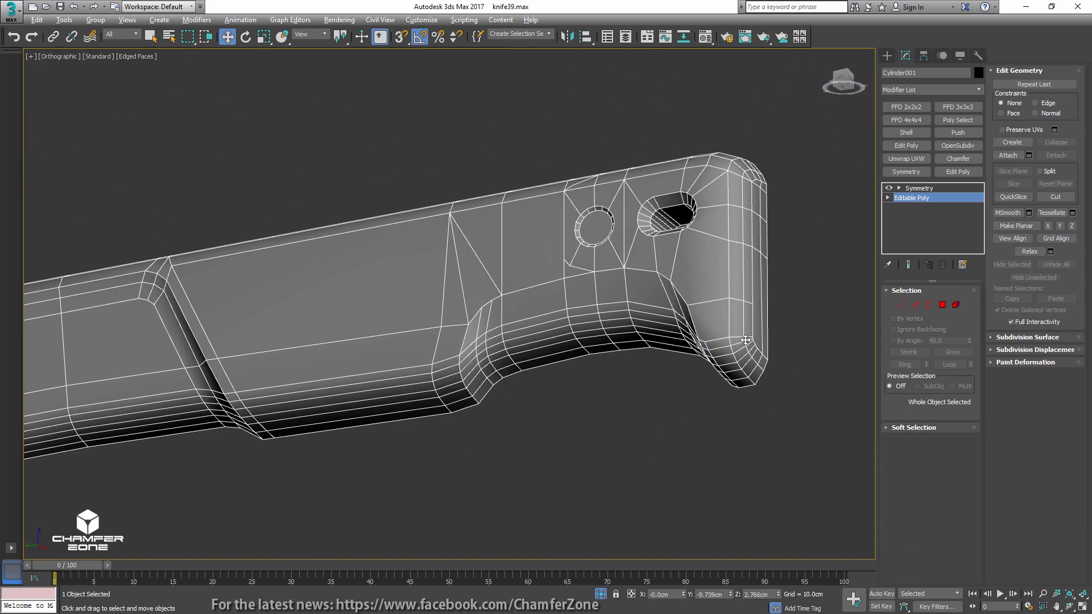
- Examine the handle's smoothing without edges, then inspect both mirrored halves and the open slot at the Symmetry modifier level
alt+middle_drag(697, 383, 775, 368)
key(F4)
alt+middle_drag(559, 321, 625, 335)
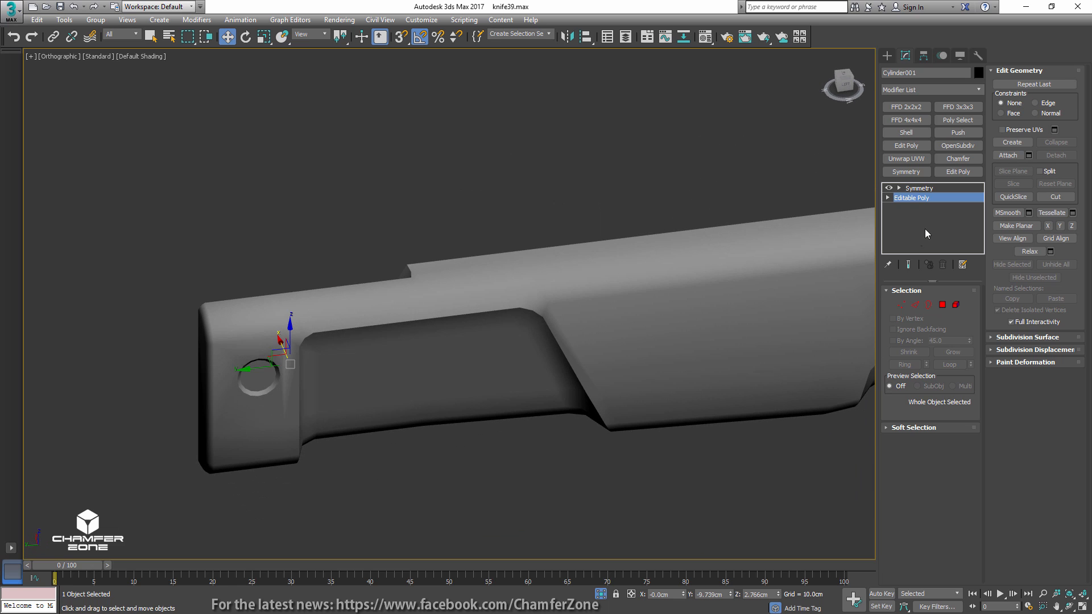
click(918, 190)
alt+middle_drag(599, 234, 599, 255)
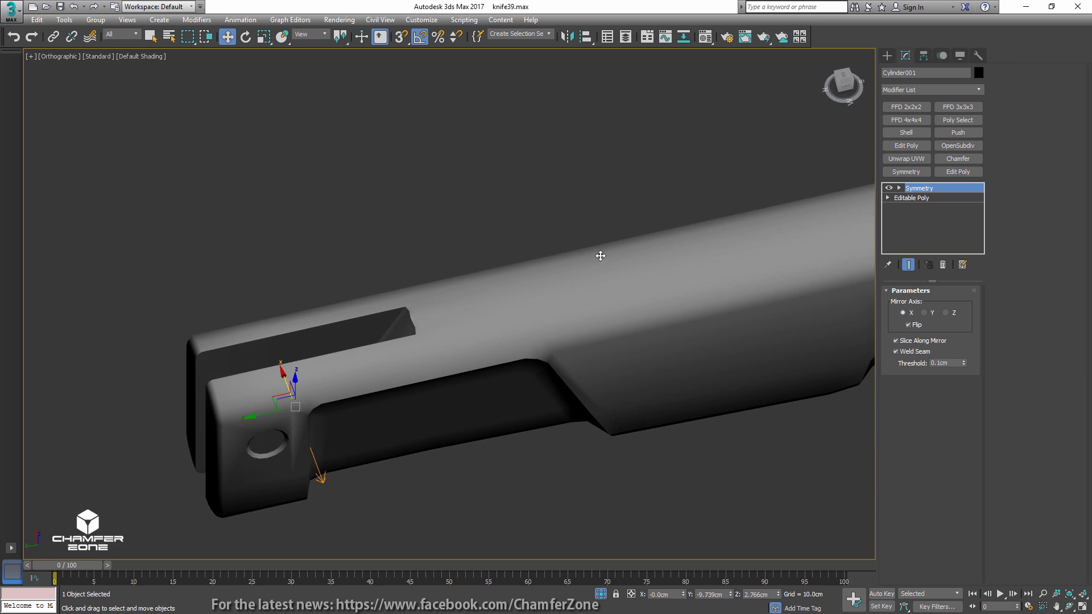
scroll(427, 309, up, 2)
mouse_move(426, 309)
middle_down()
mouse_move(508, 278)
mouse_move(479, 322)
middle_up()
scroll(508, 278, up, 2)
key(F4)
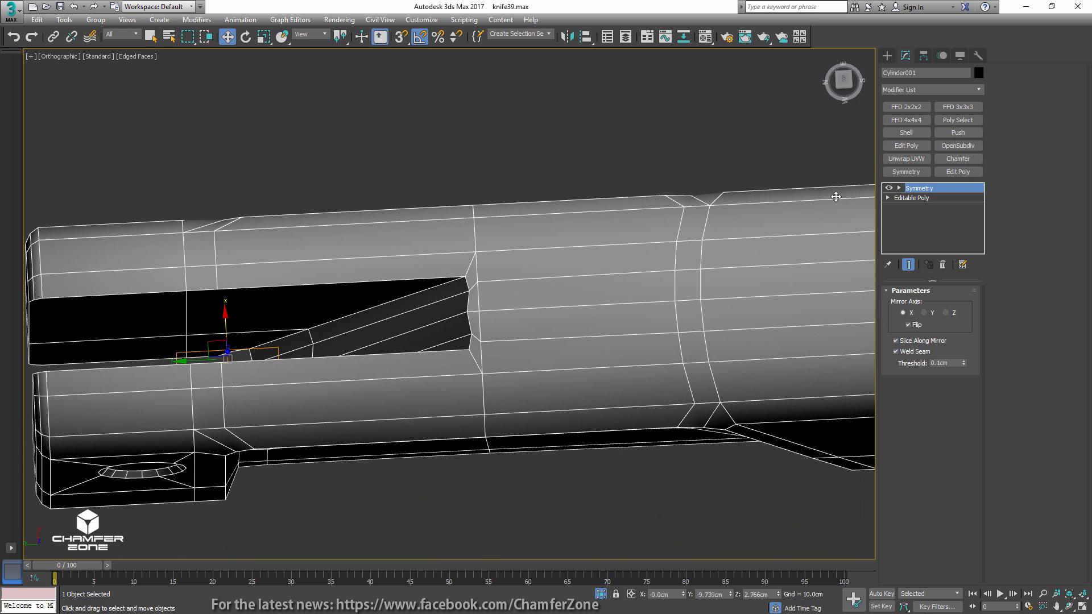
- Select the two edges at the closed end of the open slot at the Editable Poly's edge level
click(906, 198)
key(2)
key(alt+c)
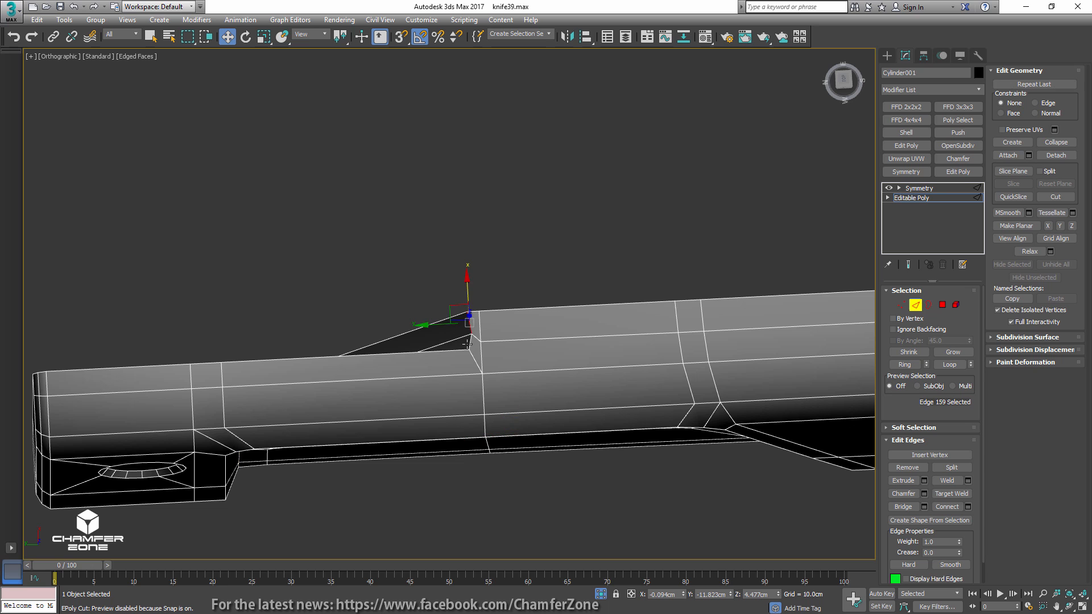
ctrl+click(469, 343)
alt+middle_drag(585, 402, 573, 354)
scroll(458, 353, up, 4)
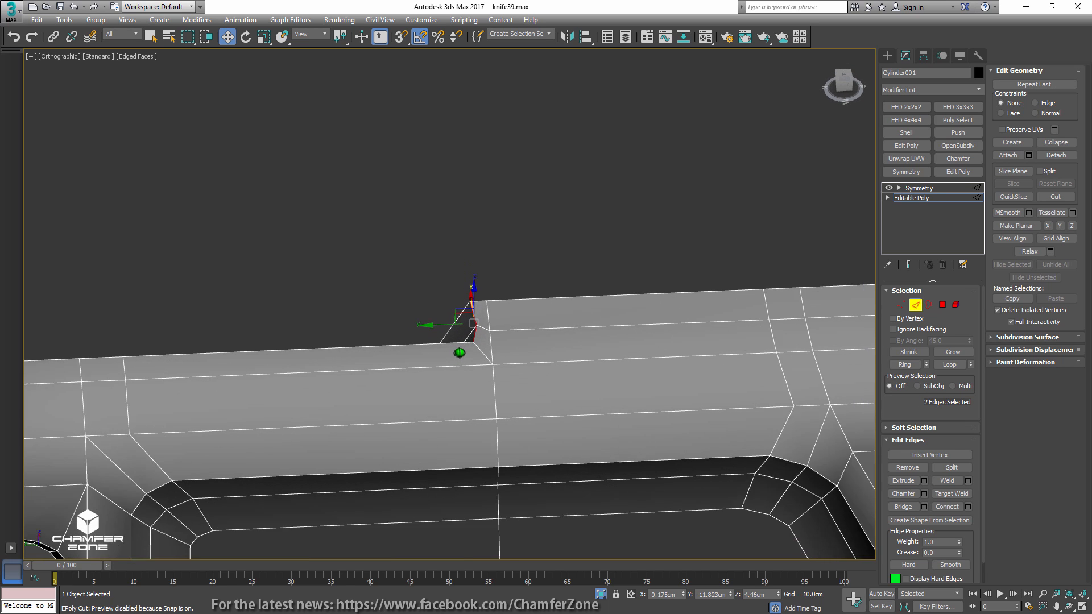
- Try to make the two slot-end edges planar in X and in Y, undoing each attempt
click(1047, 225)
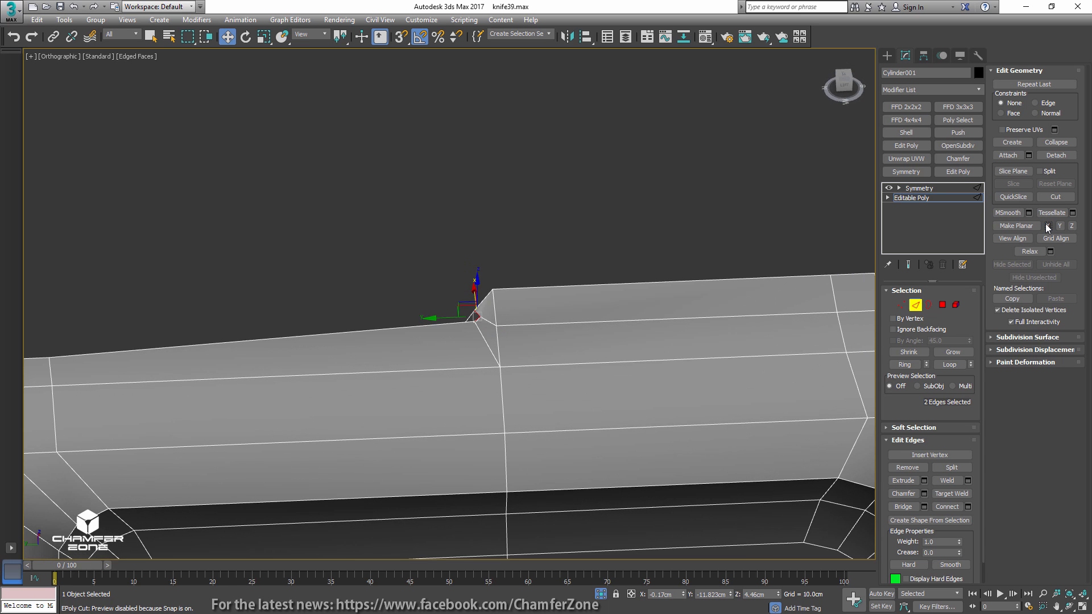
key(ctrl+z)
click(1061, 226)
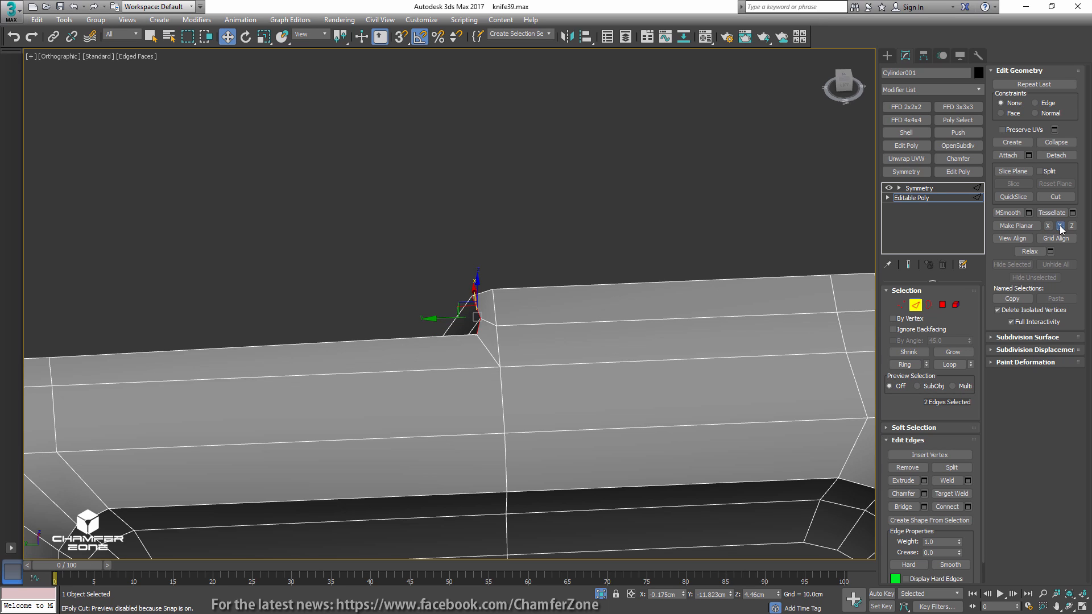
key(ctrl+z)
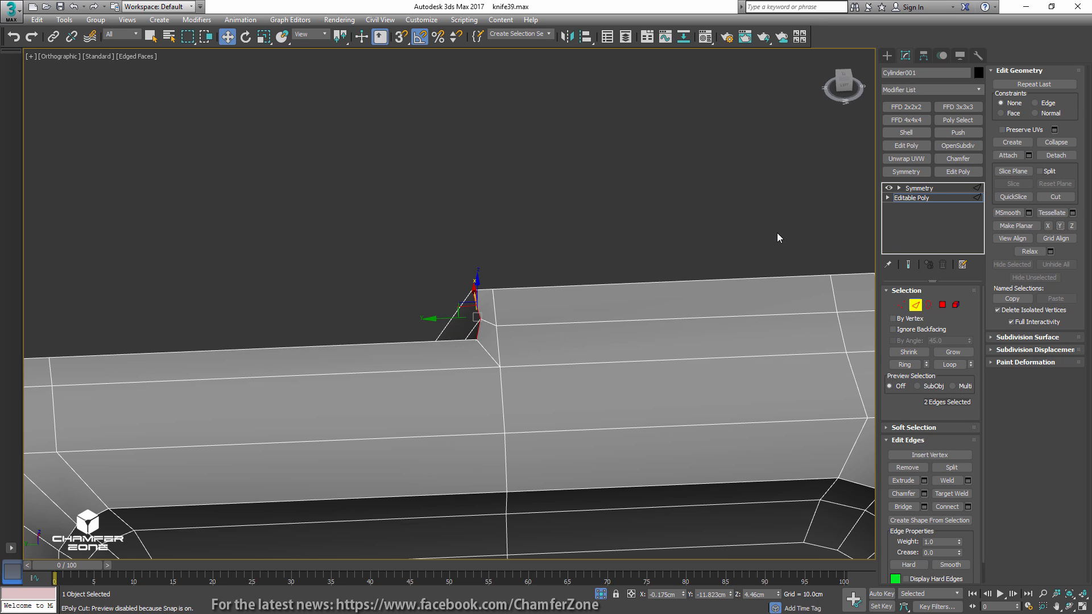
- Make the two slot-end edges planar in Z and flatten the matching pair on the slot's opposite side the same way
click(1073, 226)
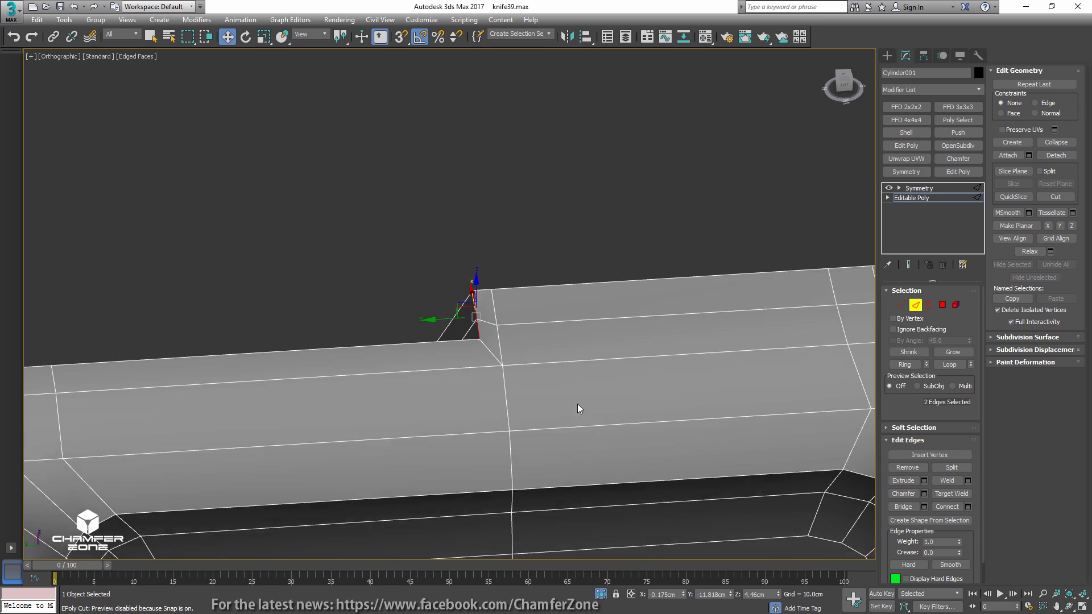
alt+middle_drag(578, 404, 490, 342)
scroll(378, 312, up, 2)
middle_drag(379, 311, 519, 362)
scroll(424, 318, up, 2)
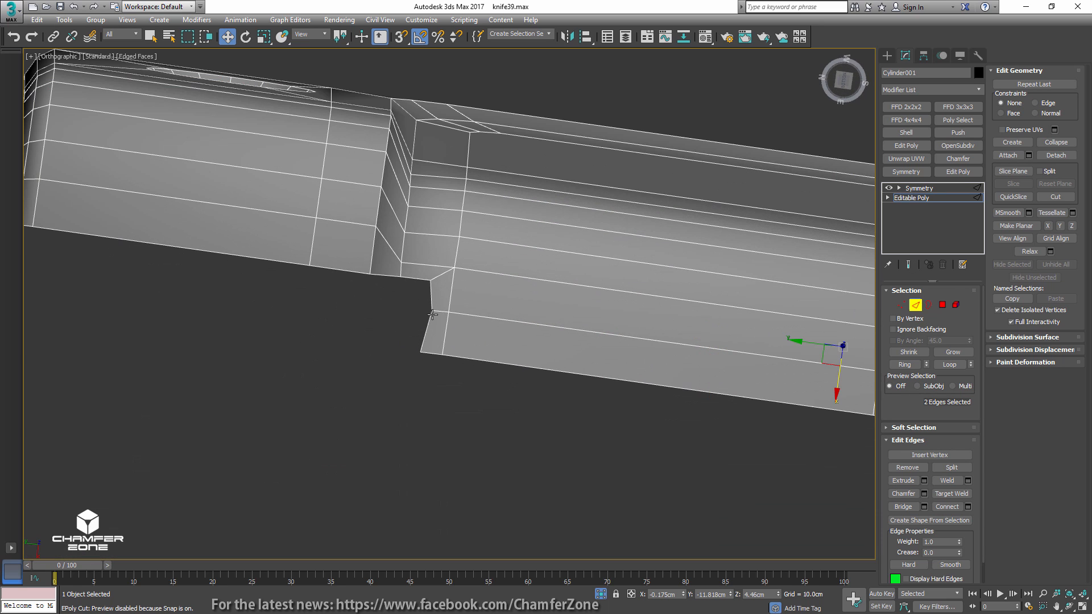
click(430, 295)
ctrl+click(427, 330)
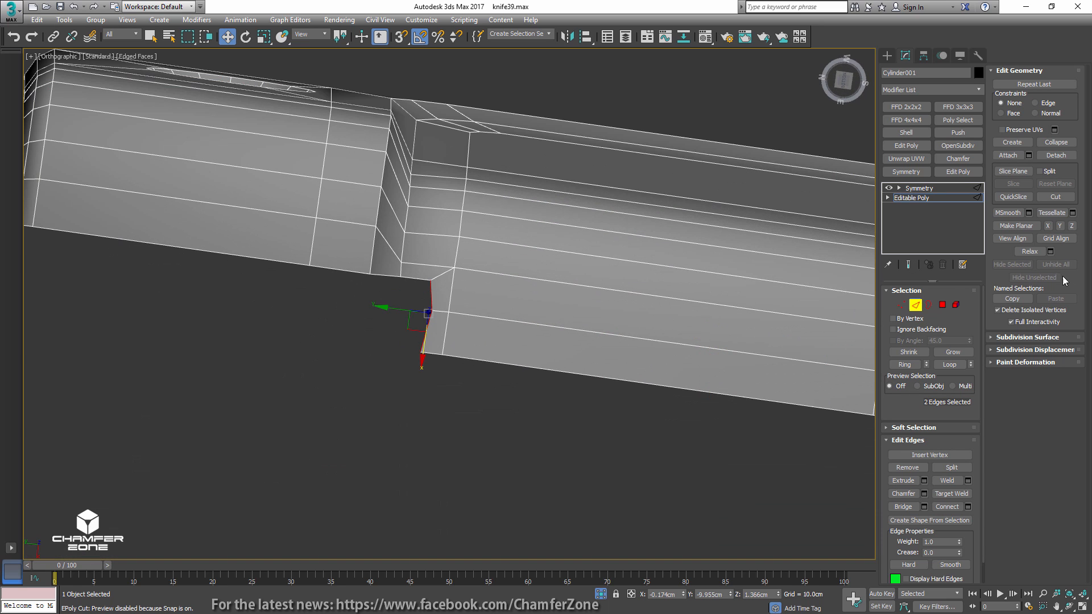
click(1074, 227)
- Return to the Symmetry modifier level, deselect the handle and save the scene as knife40.max
alt+middle_drag(773, 289, 538, 393)
scroll(733, 373, down, 2)
scroll(625, 348, down, 4)
alt+middle_drag(625, 347, 643, 370)
click(927, 198)
click(919, 188)
click(748, 343)
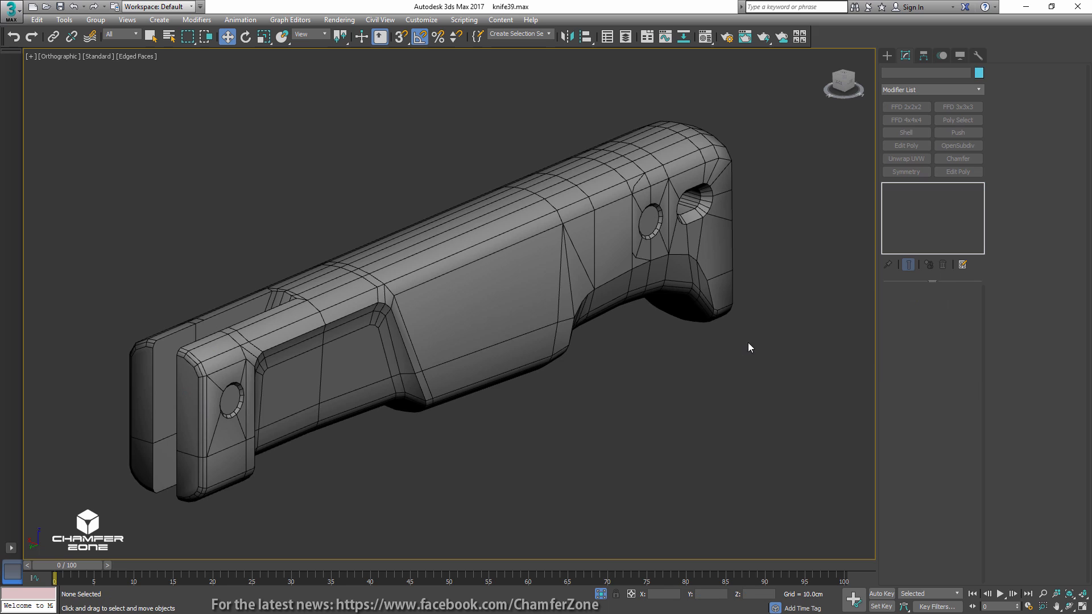
key(ctrl+s)
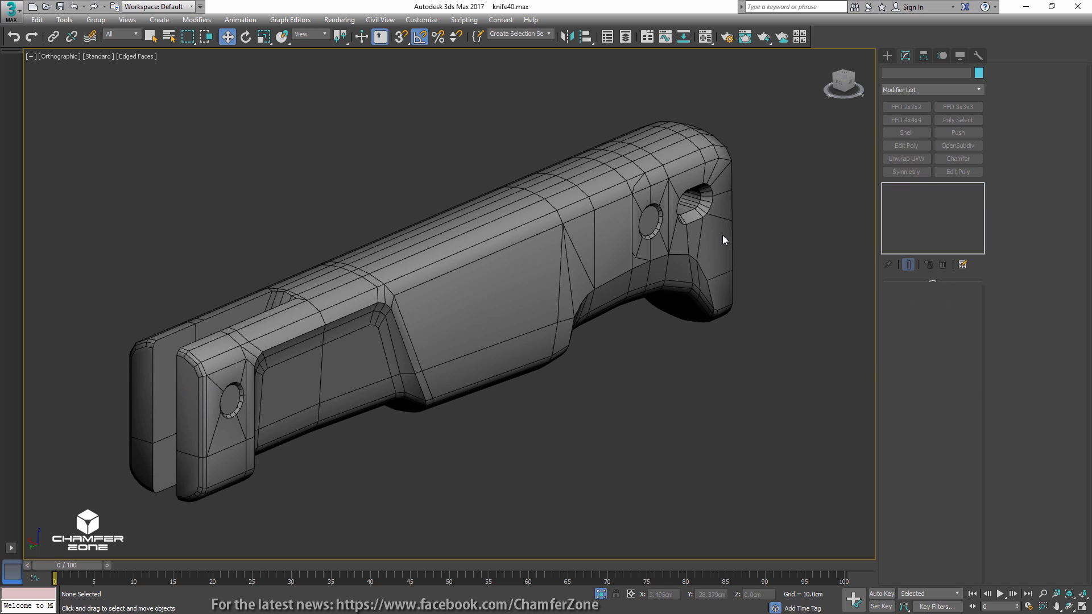
- In the left view, put side.jpg from the workref folder on the reference plane and make the selected handle see-through
click(724, 239)
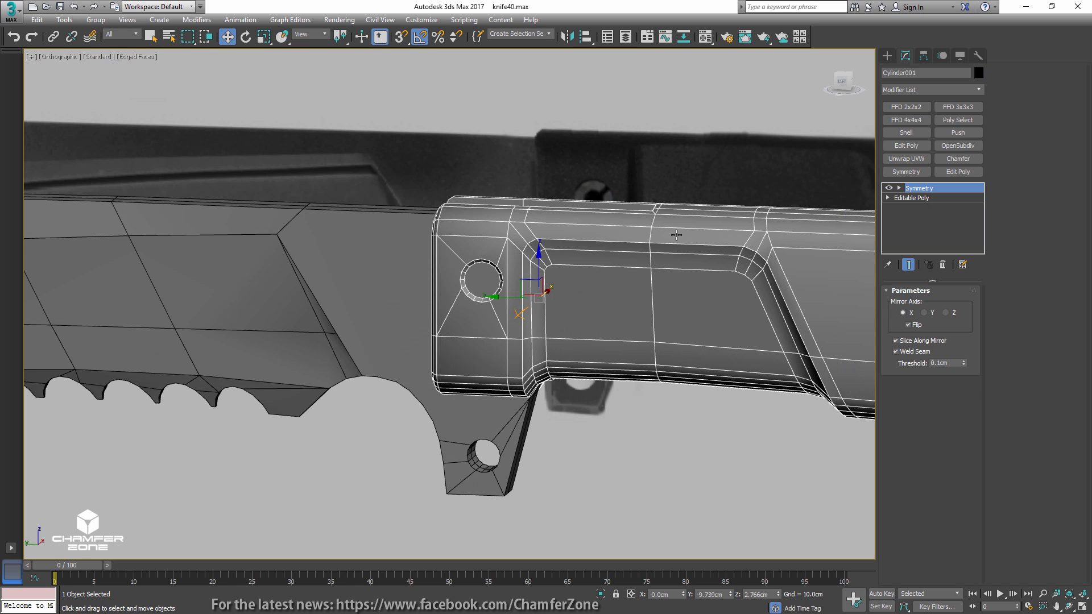
key(l)
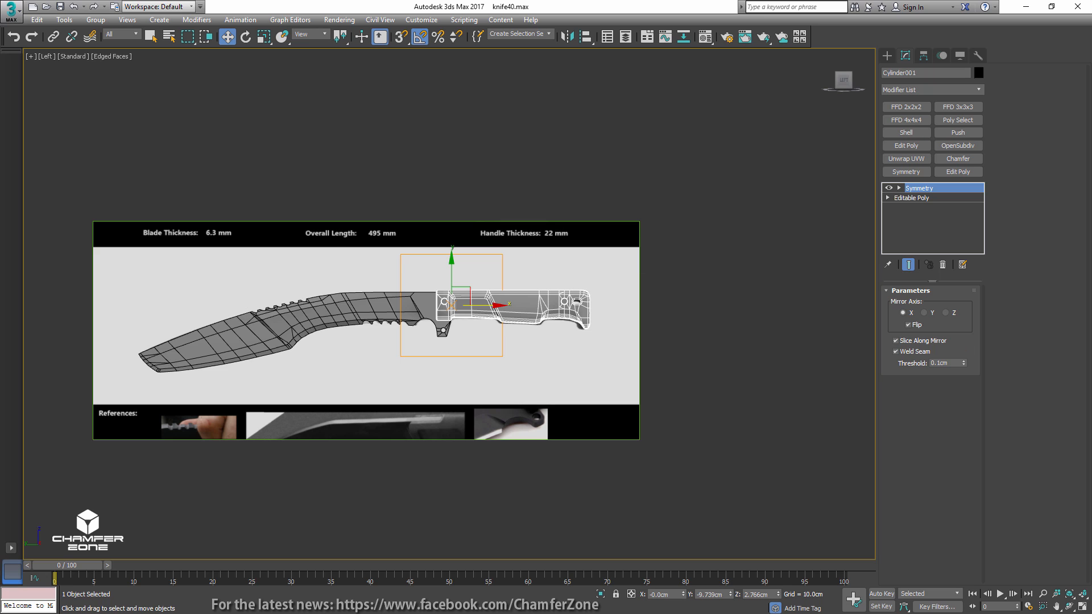
key(alt+Tab)
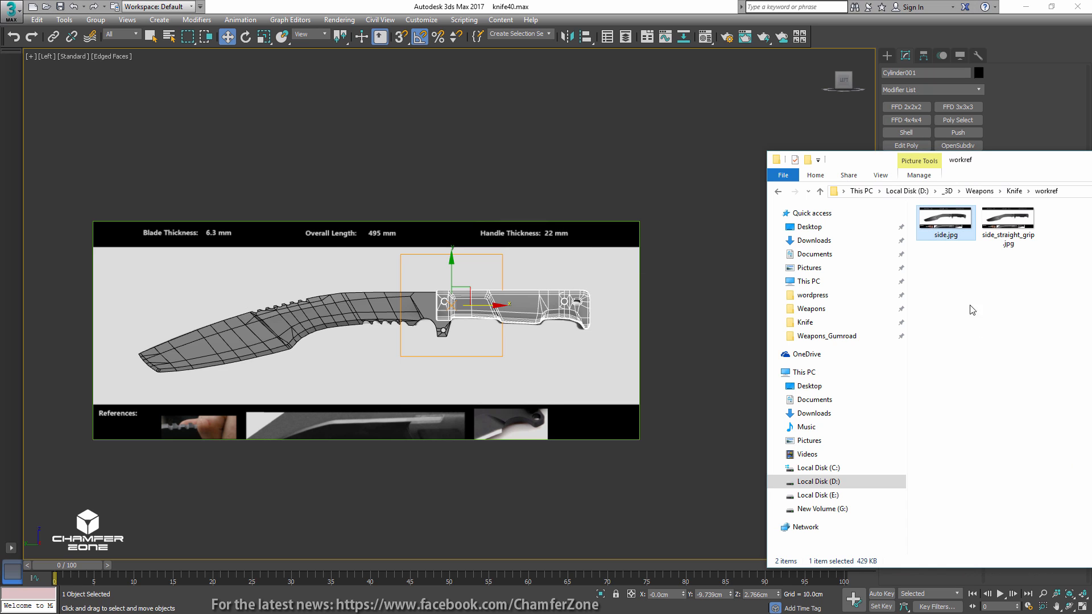
drag(949, 224, 599, 288)
scroll(557, 315, up, 8)
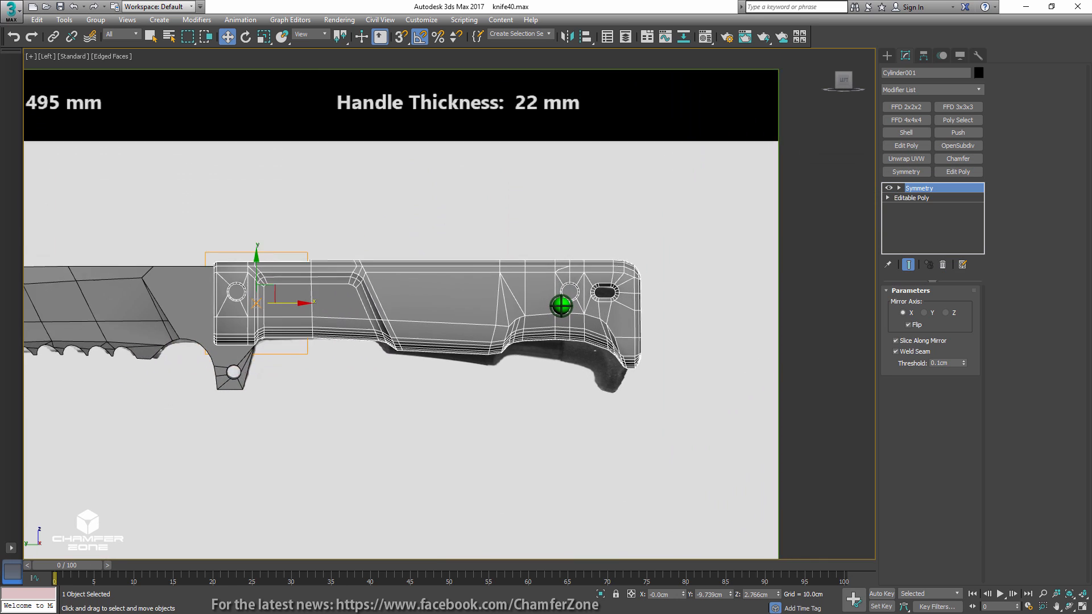
key(alt+x)
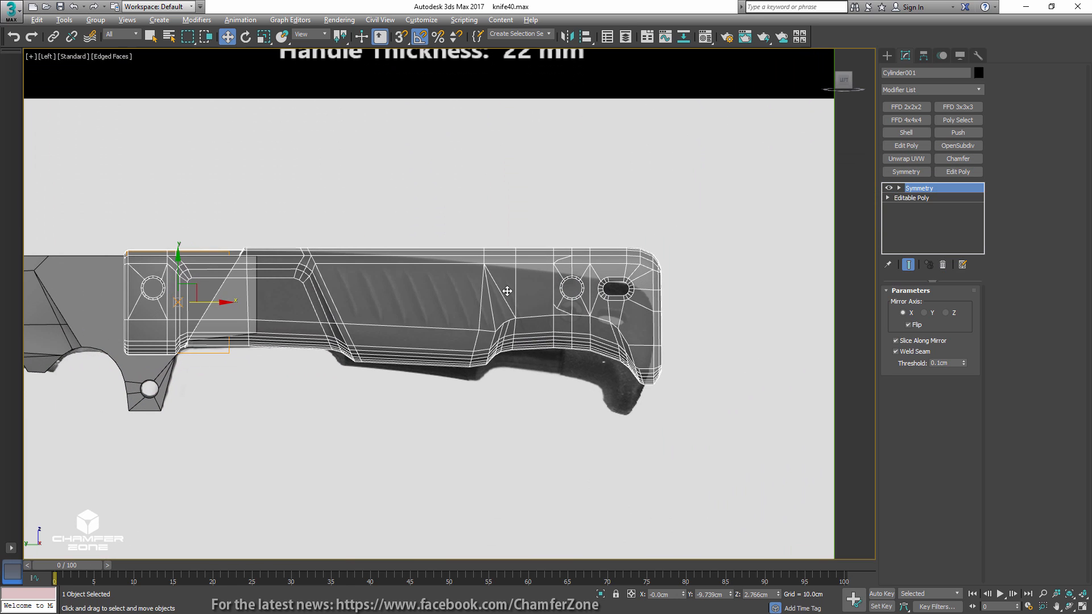
- Add two vertical edge loops across the handle's middle section, making the first planar in Z and sliding it forward under the Edge constraint
click(912, 197)
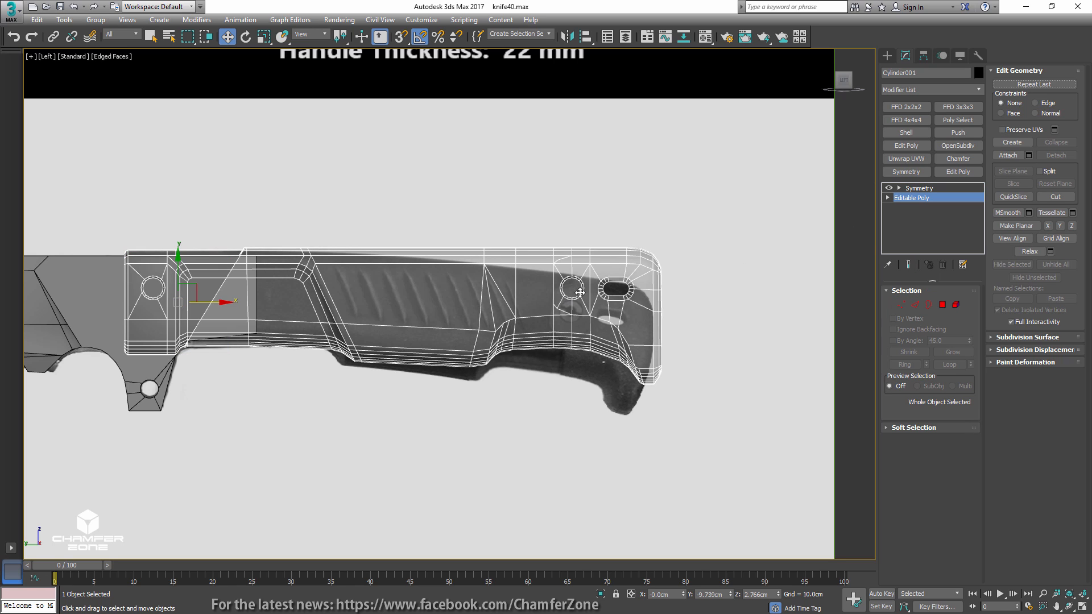
click(915, 306)
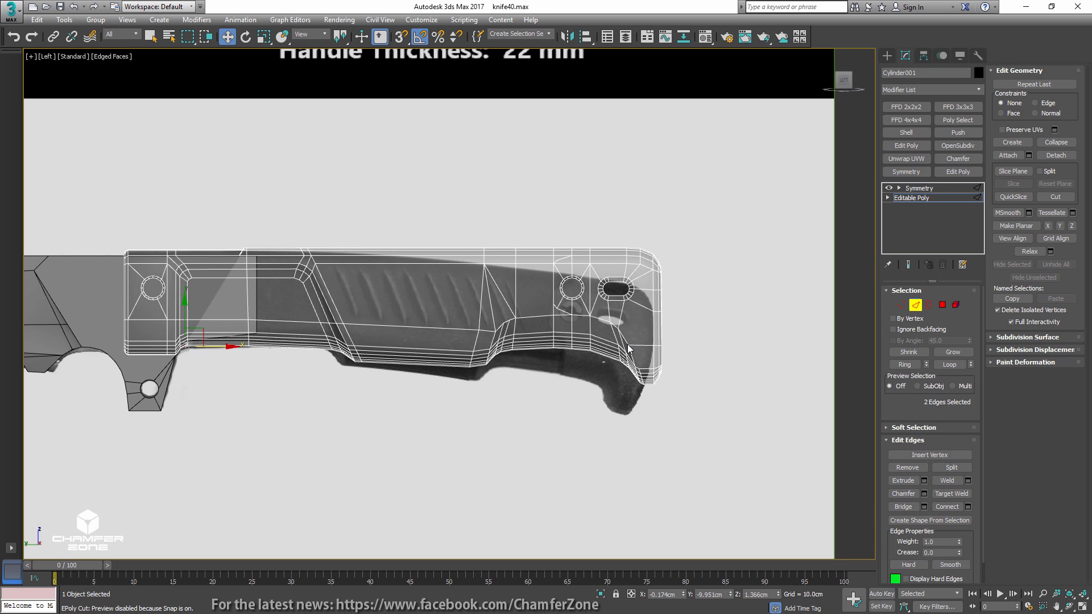
drag(407, 401, 454, 232)
key(ctrl+shift+e)
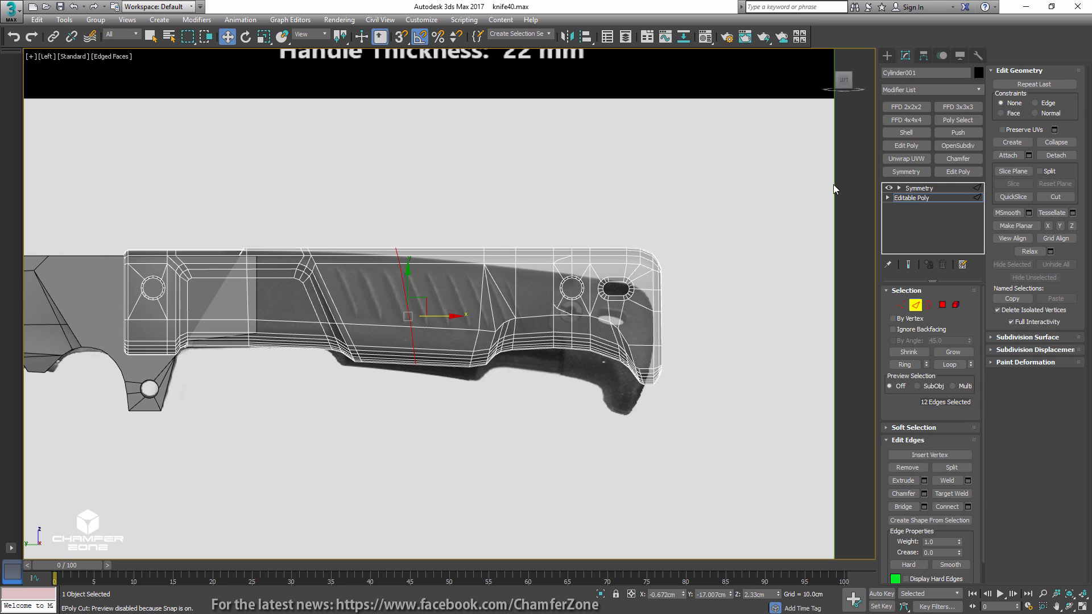
click(1035, 103)
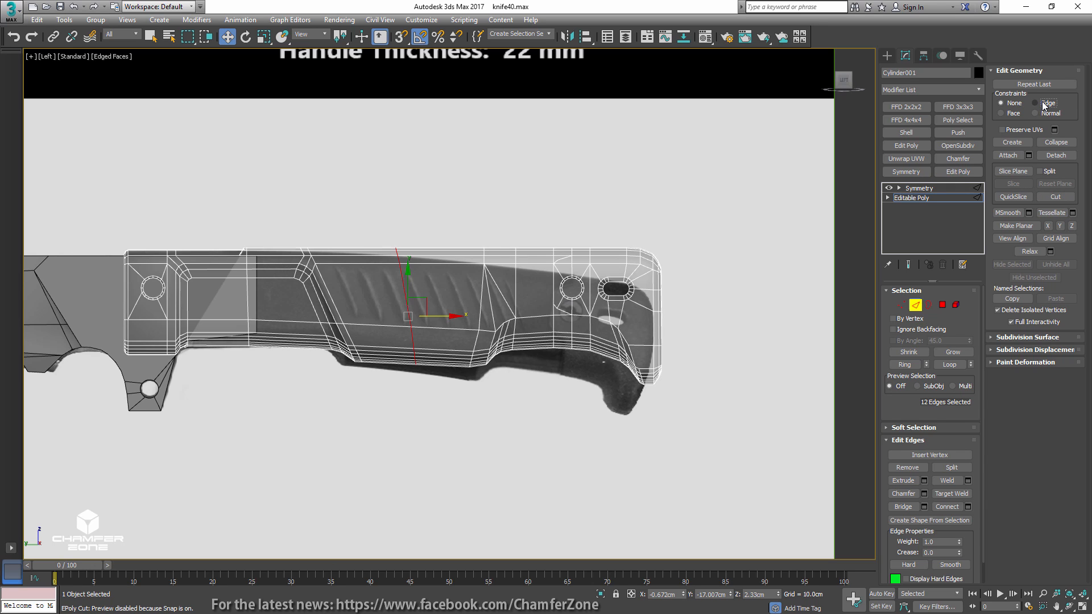
click(1072, 226)
drag(428, 316, 405, 316)
drag(436, 282, 449, 229)
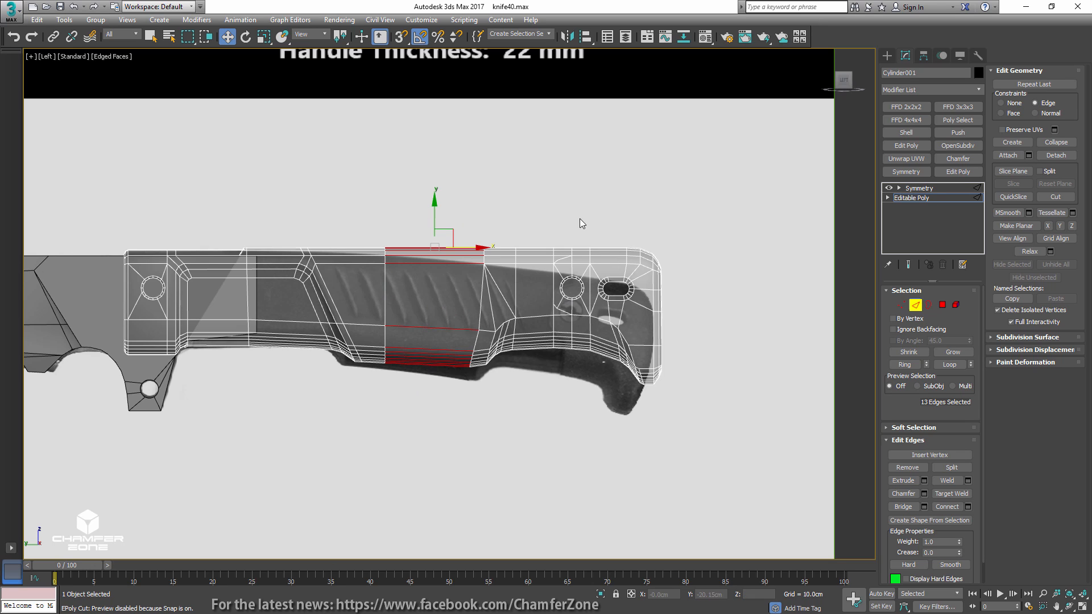
key(ctrl+z)
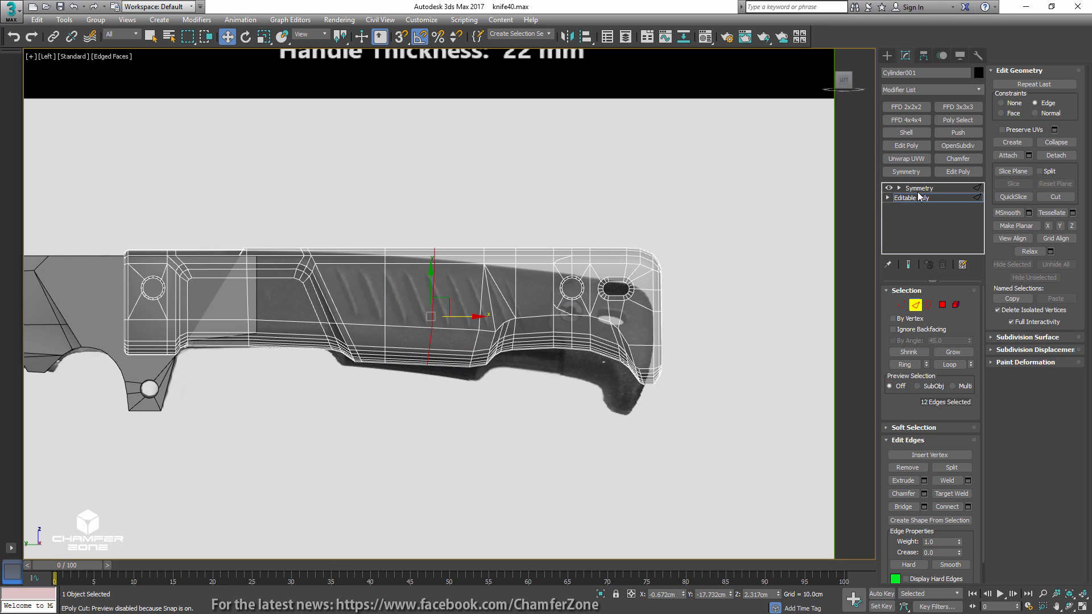
- Select all vertices of the handle's rear section and, with constraints set to None, rotate and move them down to follow the reference's bent grip
key(1)
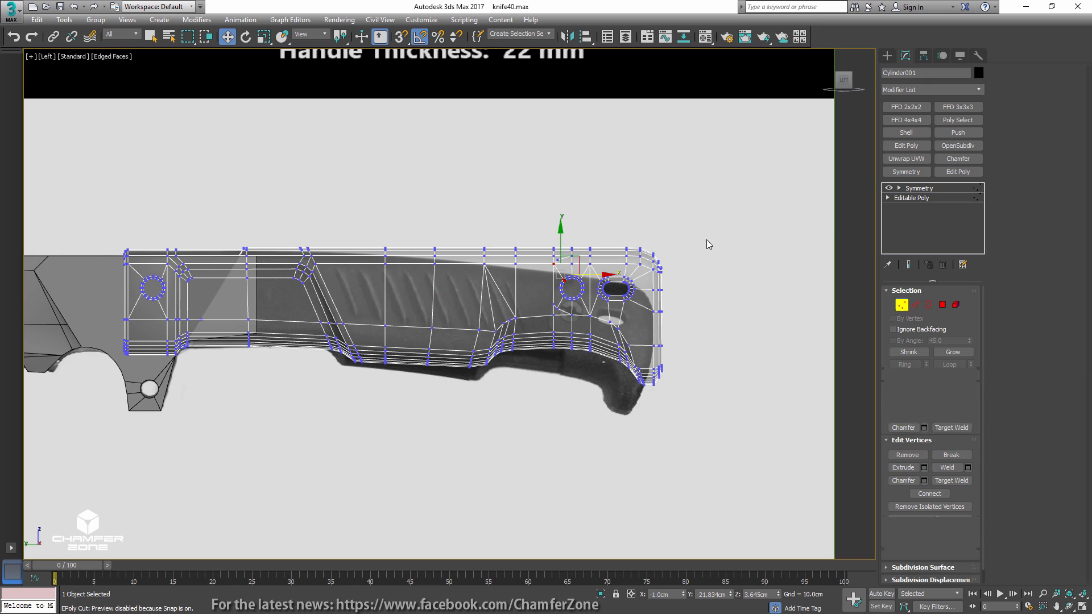
drag(553, 377, 464, 393)
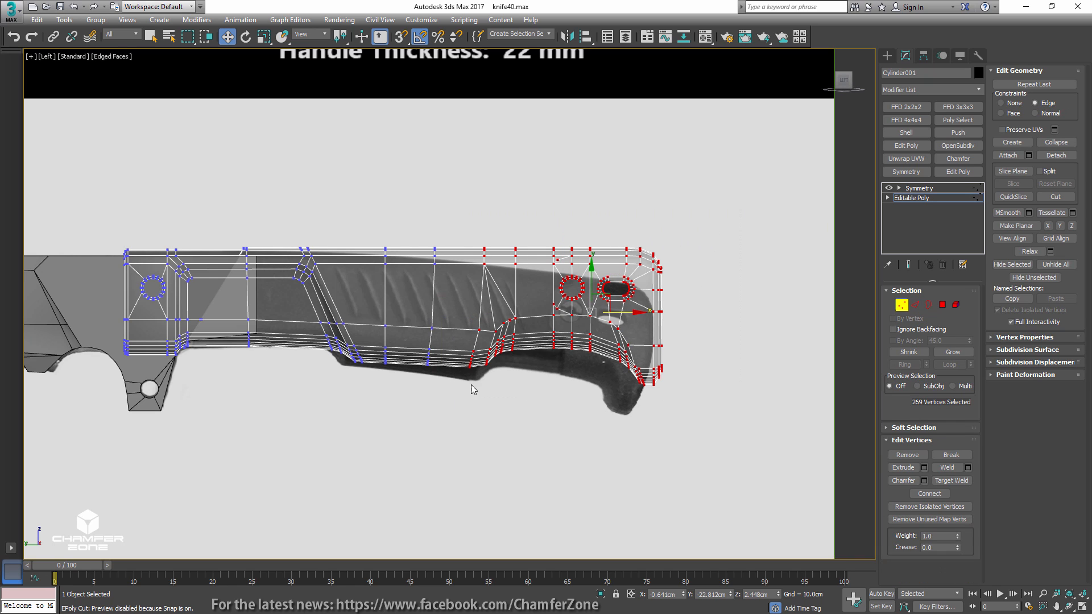
key(e)
drag(607, 280, 620, 281)
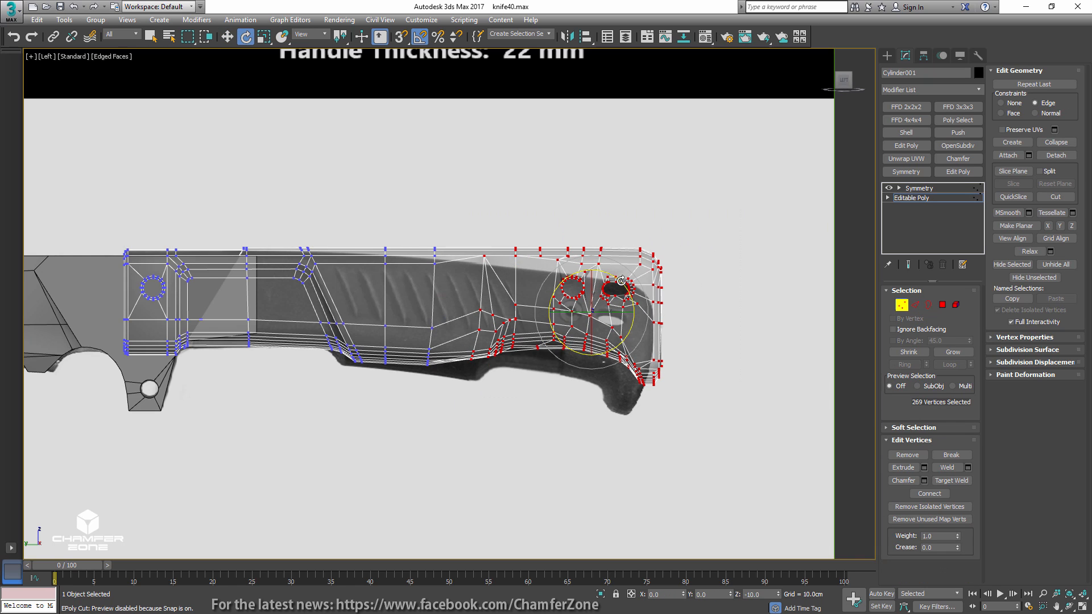
key(ctrl+z)
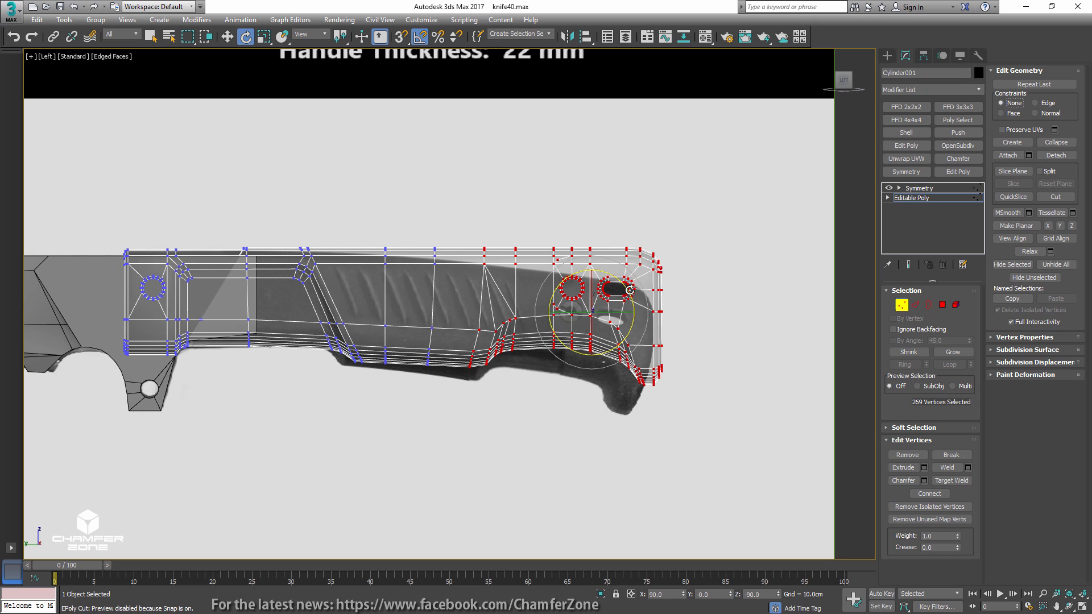
drag(630, 290, 601, 315)
key(w)
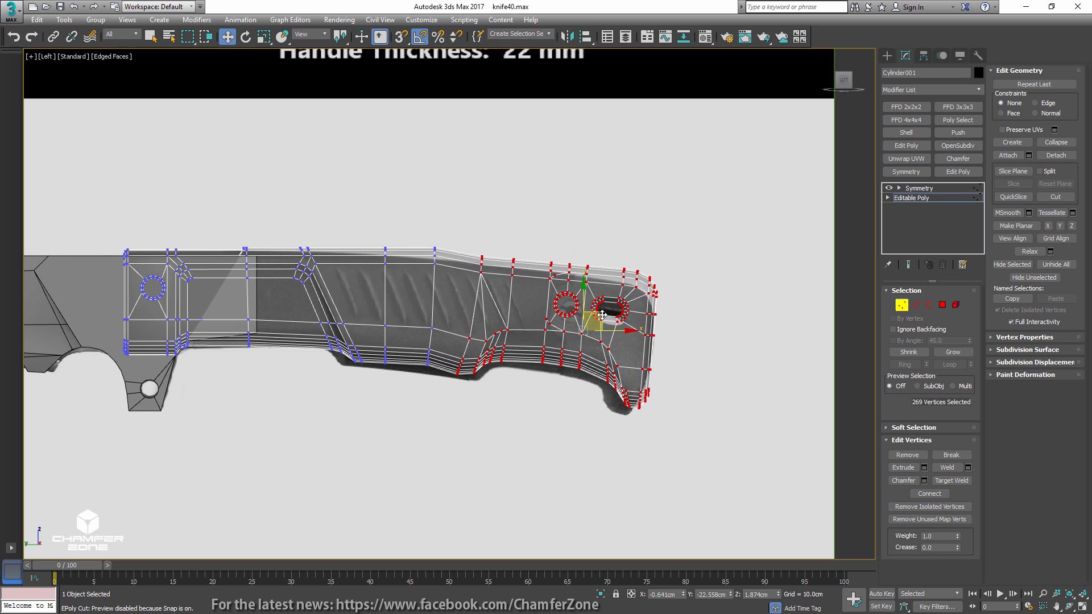
- Fine-tune the rear section's position over the reference grip and turn off angle snap
key(e)
scroll(608, 304, up, 2)
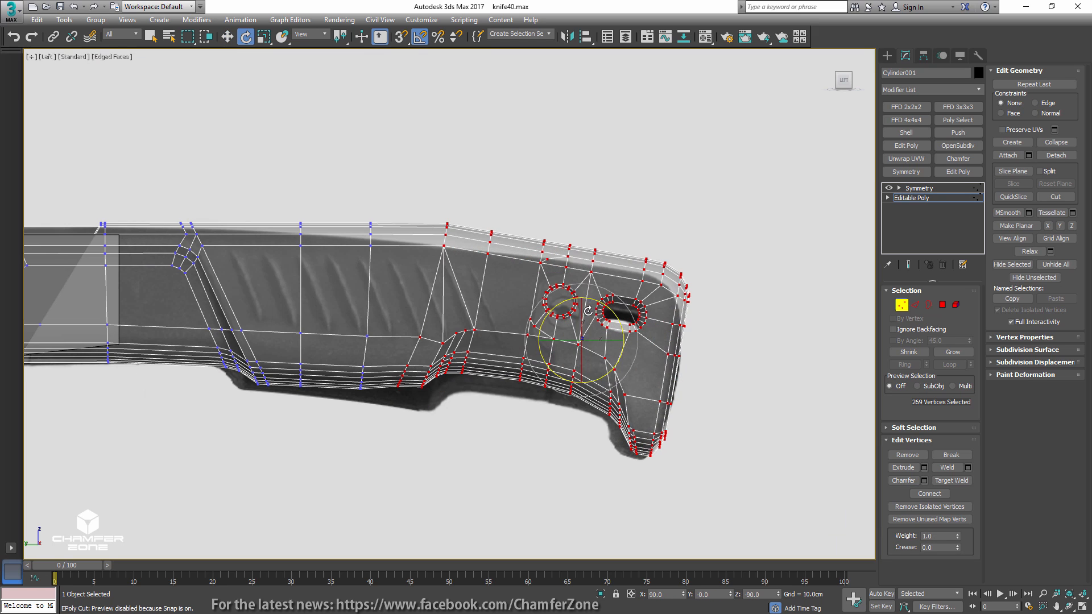
key(w)
mouse_move(596, 325)
mouse_down()
mouse_move(617, 322)
mouse_move(594, 336)
mouse_up()
key(e)
key(a)
key(w)
middle_drag(439, 345, 638, 352)
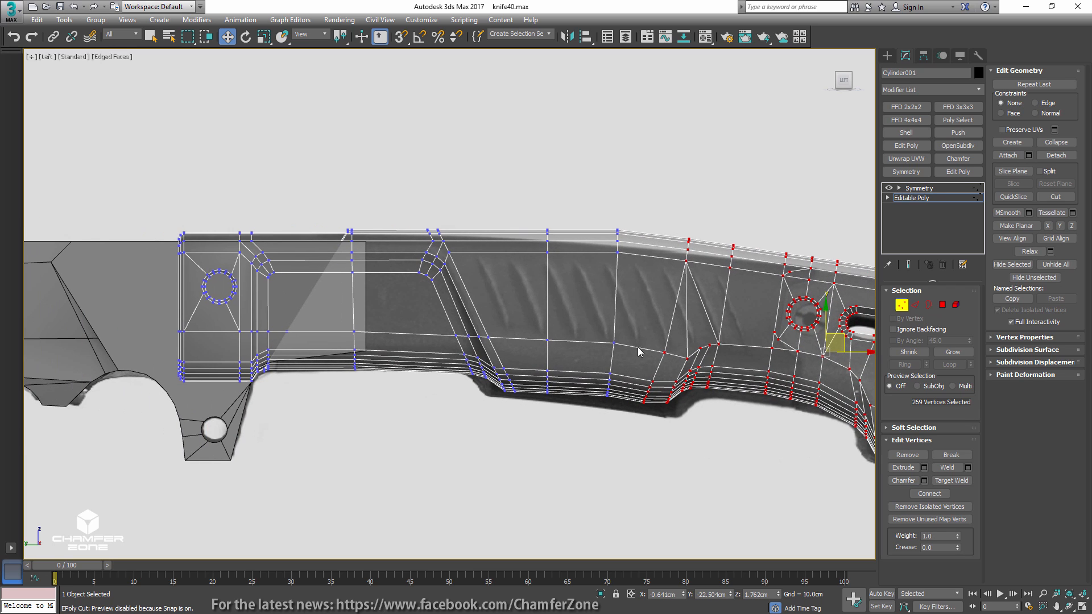
middle_drag(714, 286, 544, 285)
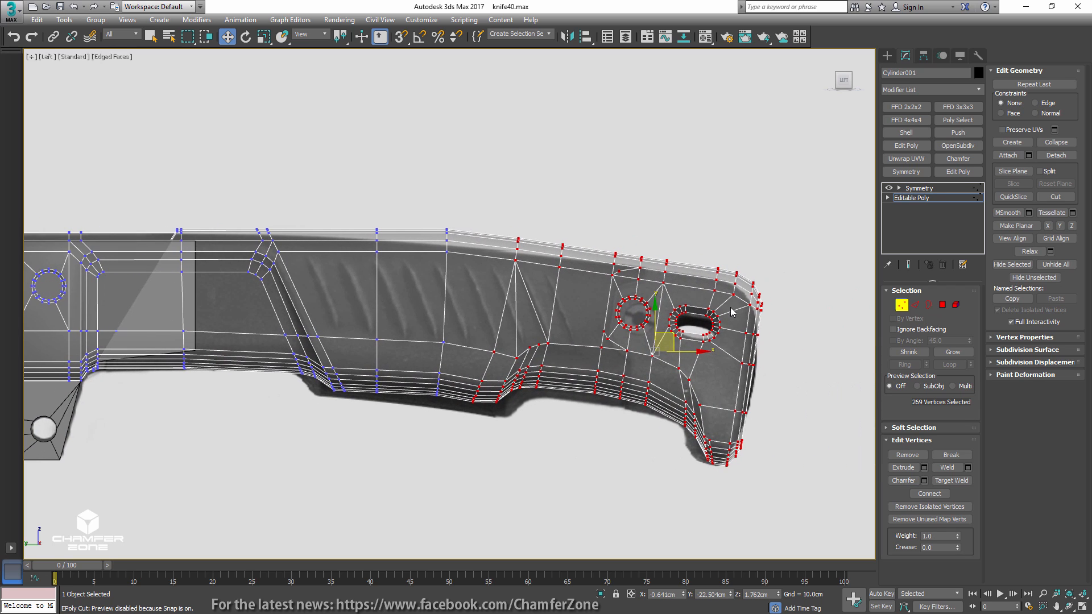
drag(671, 339, 670, 340)
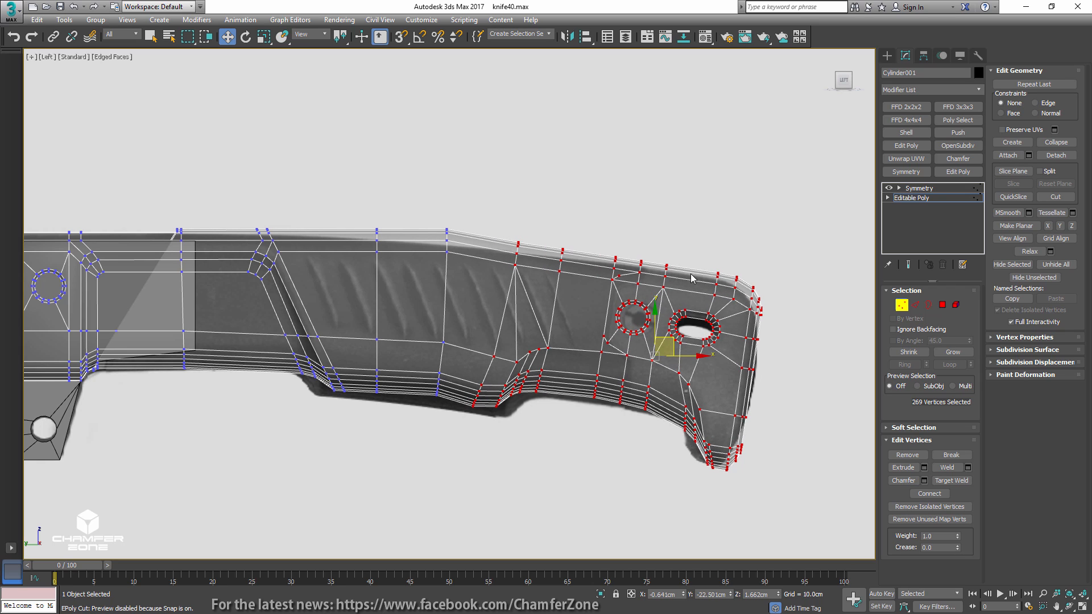
- Adjust the top-edge vertices of the rear section and both new loops to smooth the spine's bend, and turn off see-through display
mouse_move(745, 329)
mouse_down()
mouse_move(713, 301)
mouse_move(604, 289)
mouse_up()
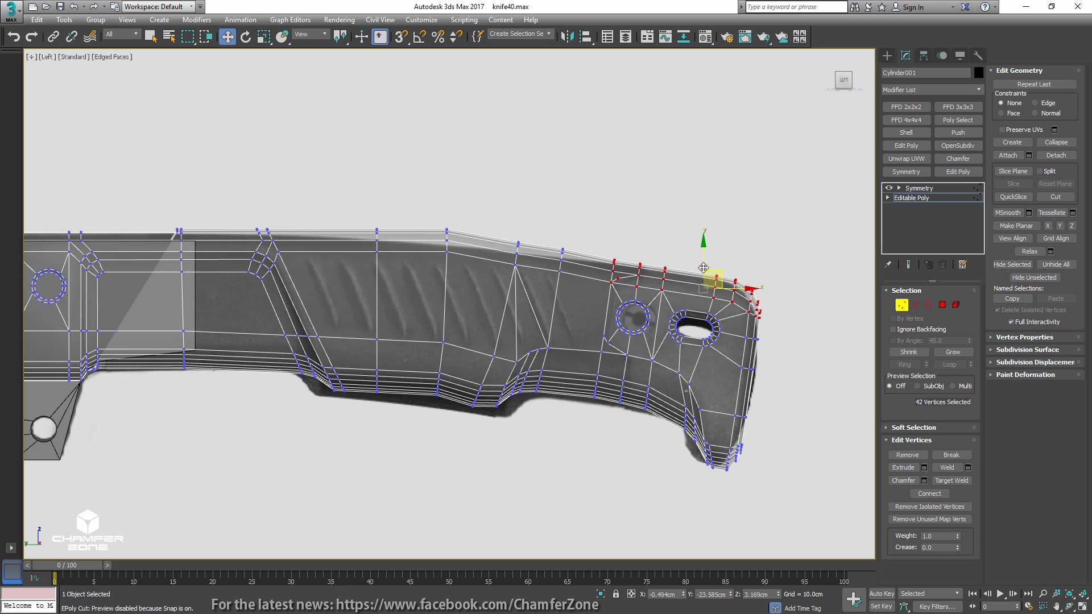
middle_drag(555, 250, 645, 261)
drag(508, 266, 507, 266)
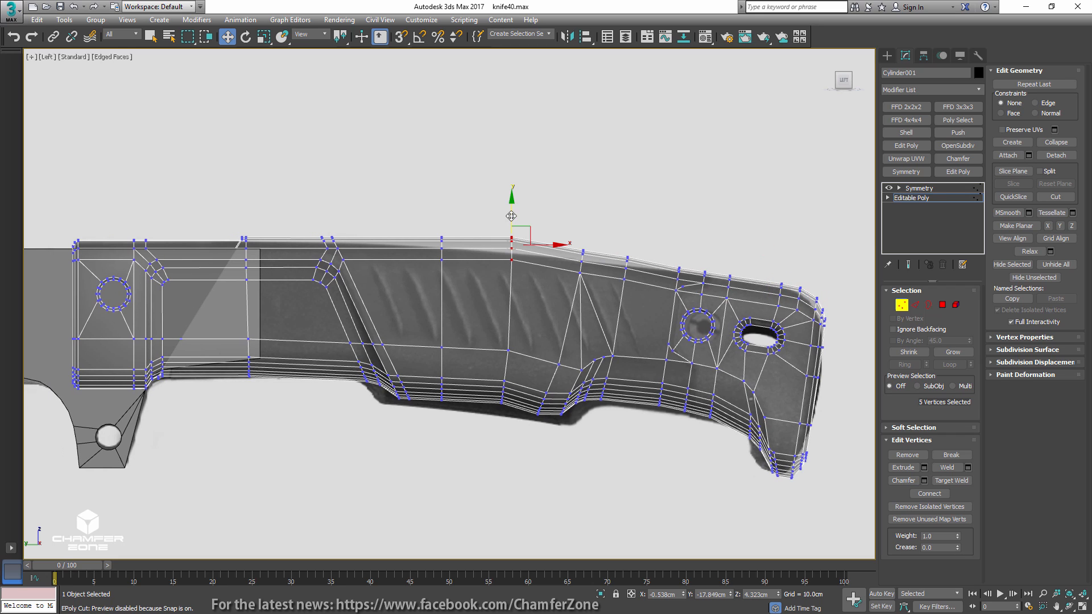
key(alt+x)
drag(454, 238, 428, 269)
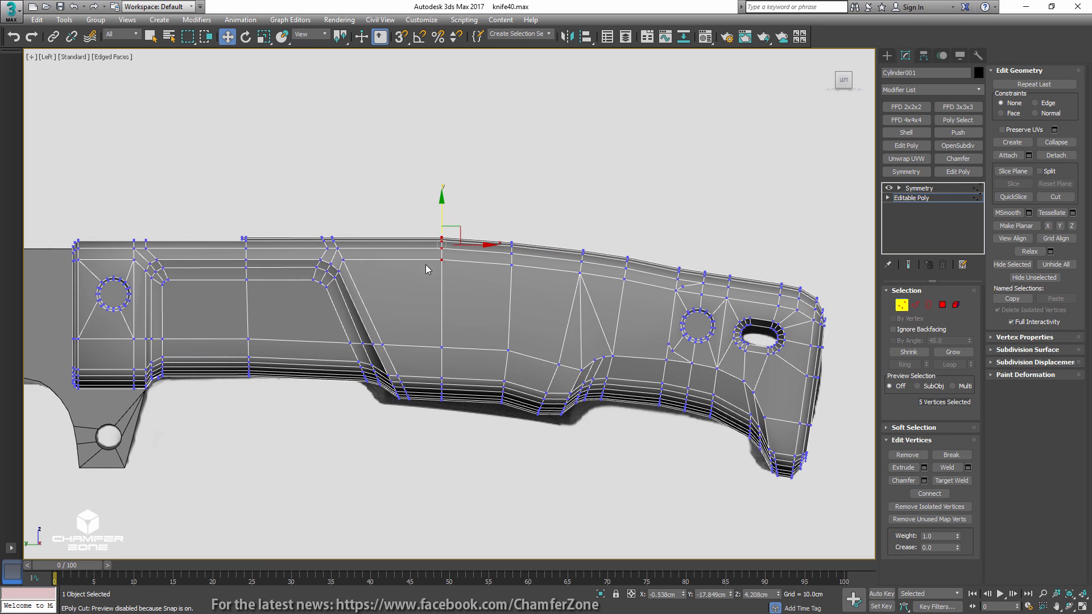
drag(444, 220, 444, 221)
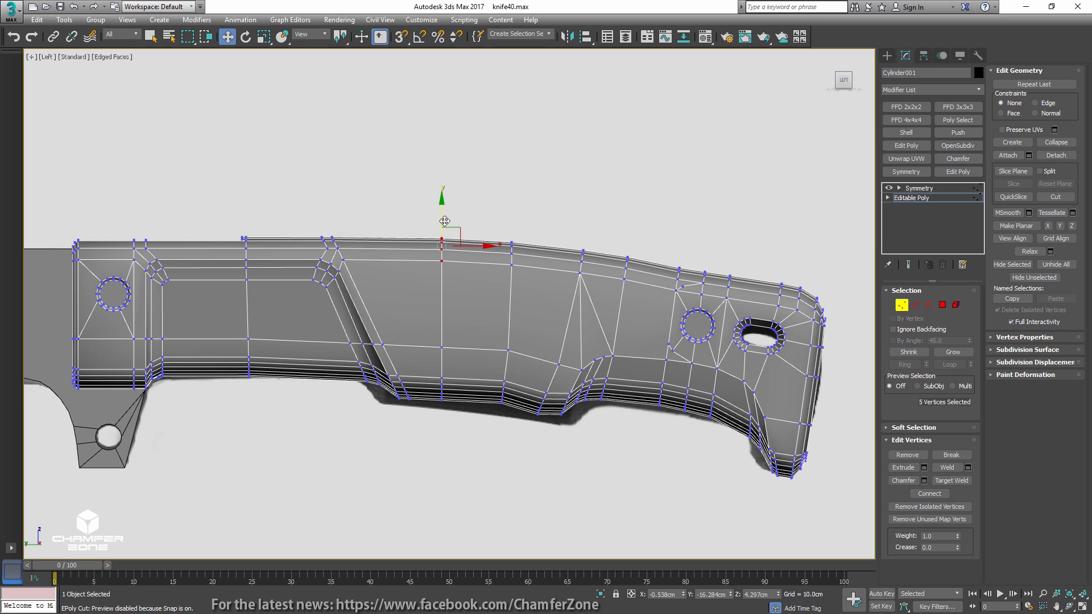
drag(524, 238, 497, 269)
drag(513, 222, 512, 224)
- Move the bottom-edge vertices of the two new middle loops to follow the reference's lower outline
drag(498, 393, 523, 396)
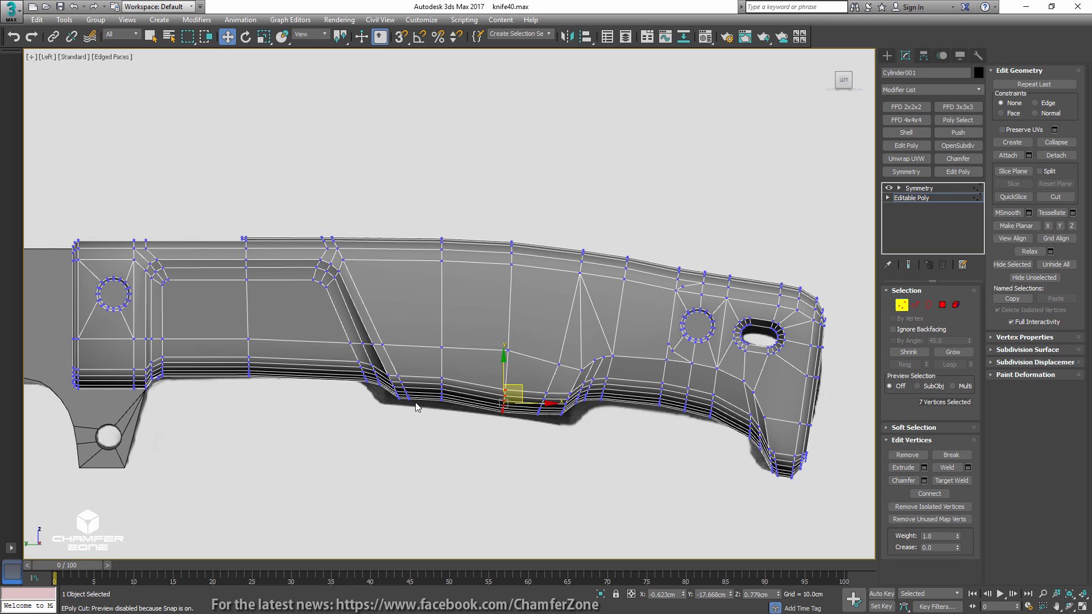
mouse_move(451, 390)
mouse_down()
mouse_move(434, 407)
mouse_move(458, 389)
mouse_up()
scroll(455, 378, up, 3)
scroll(450, 384, up, 2)
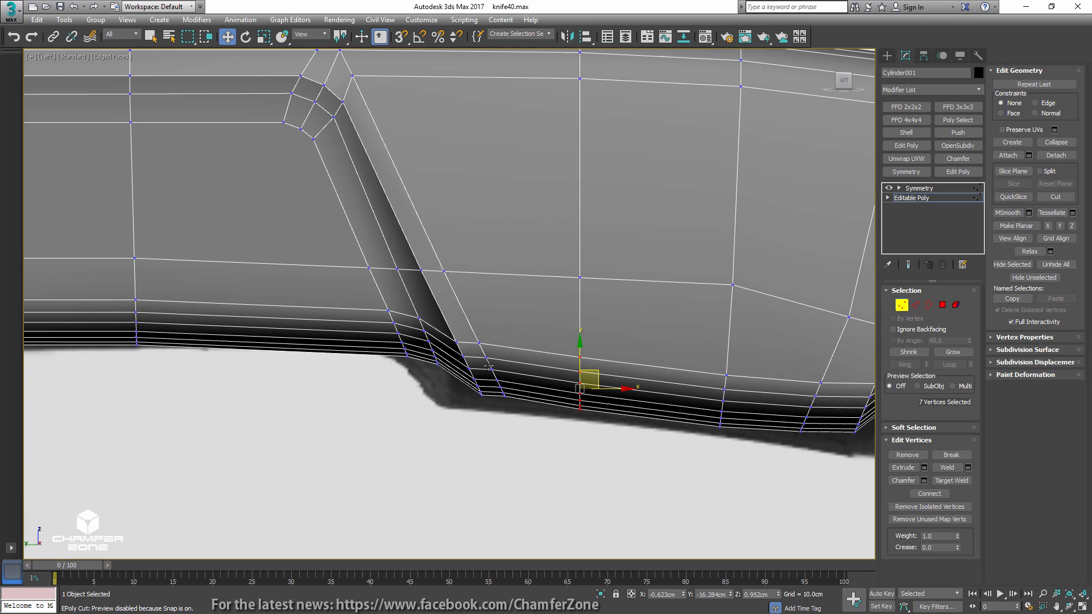
- Select the bottom vertices of the column bordering the recess's slanted rear edge and lower them toward the reference outline
scroll(490, 367, up, 2)
key(F3)
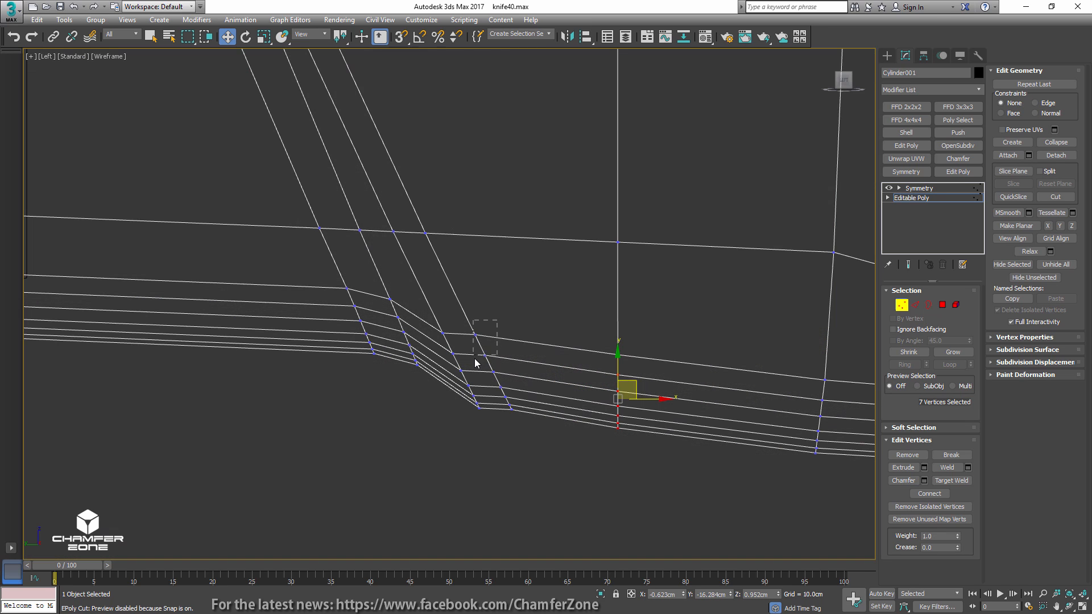
drag(474, 358, 474, 360)
ctrl+drag(491, 442, 491, 442)
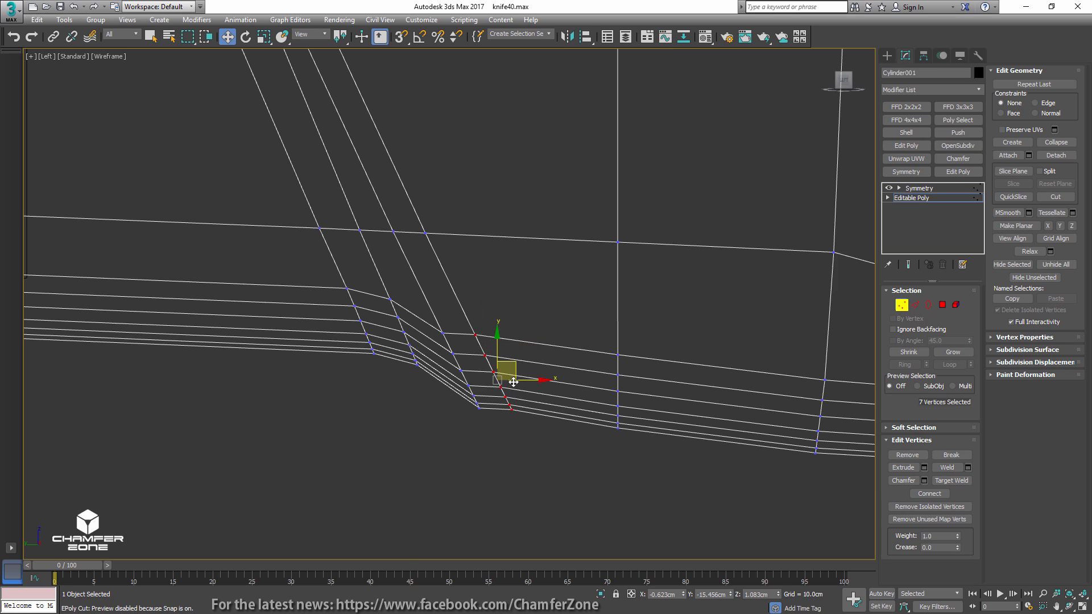
key(F3)
drag(513, 363, 507, 379)
- Nudge the bottom-edge and top-edge vertices of the first middle loop slightly downward to smooth both contours
drag(641, 341, 642, 340)
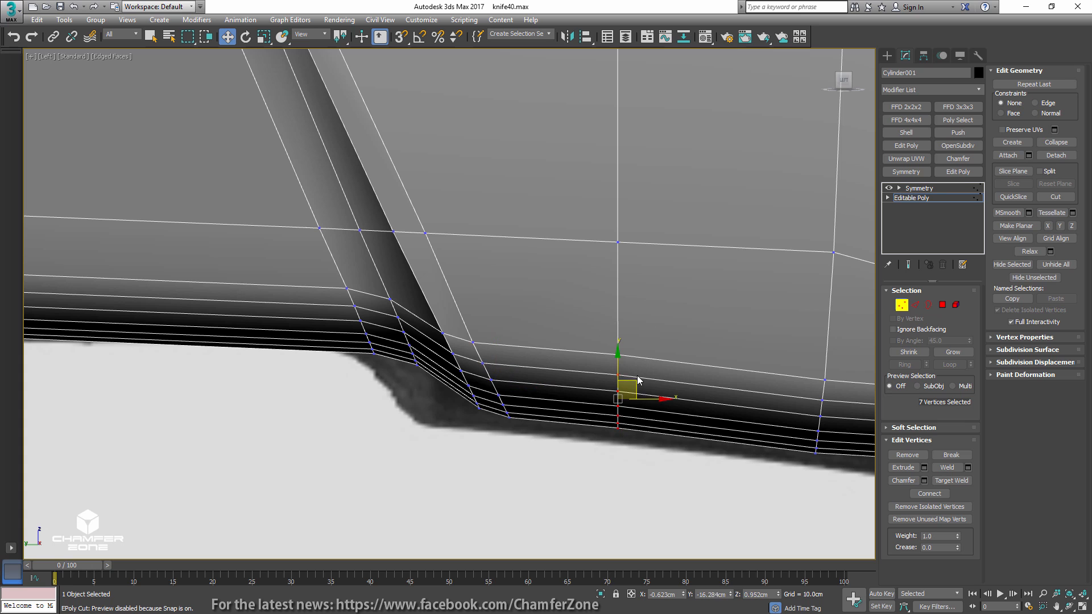
drag(636, 382, 635, 385)
scroll(638, 383, down, 3)
middle_drag(694, 366, 415, 363)
scroll(491, 355, down, 2)
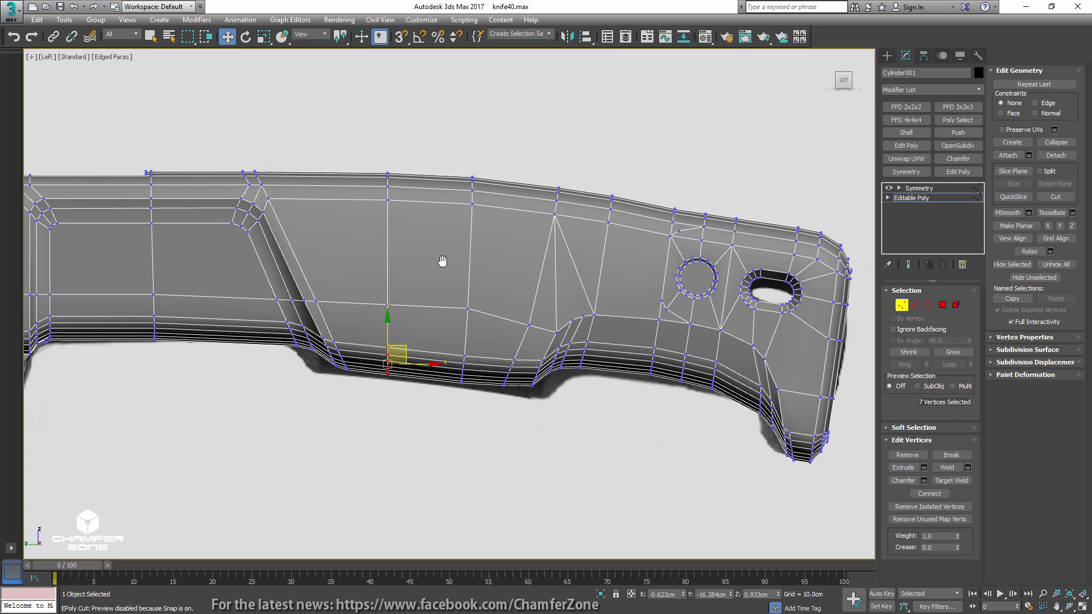
middle_drag(443, 261, 581, 281)
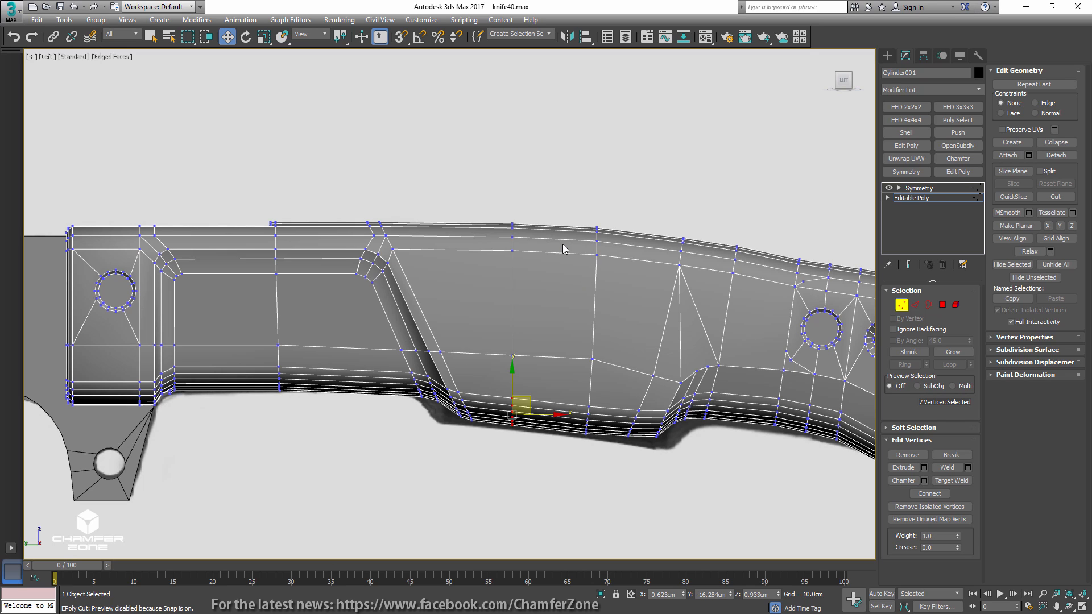
drag(547, 200, 499, 257)
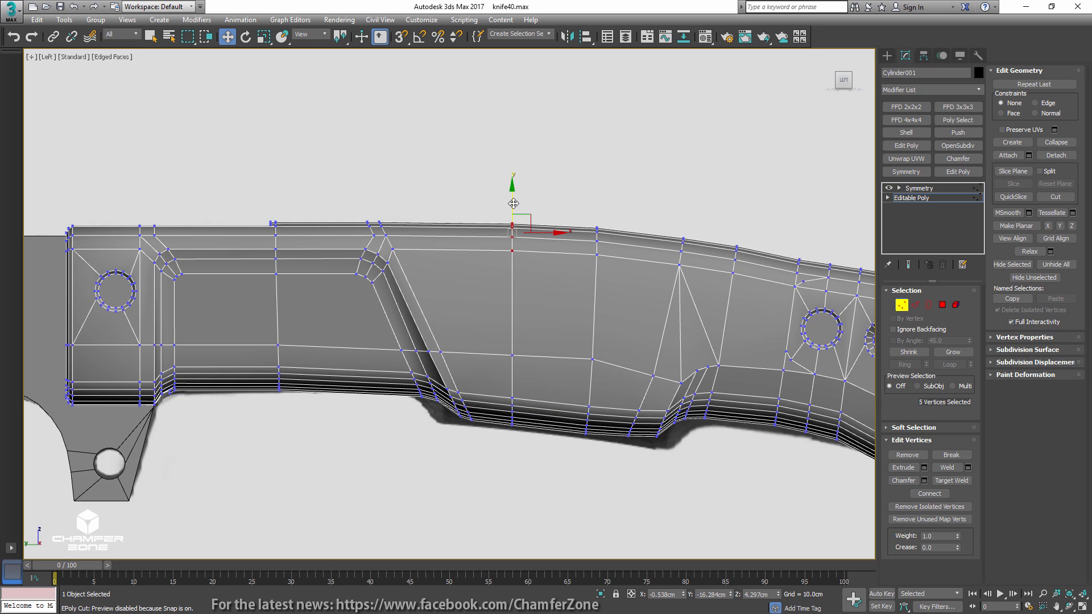
drag(513, 203, 514, 204)
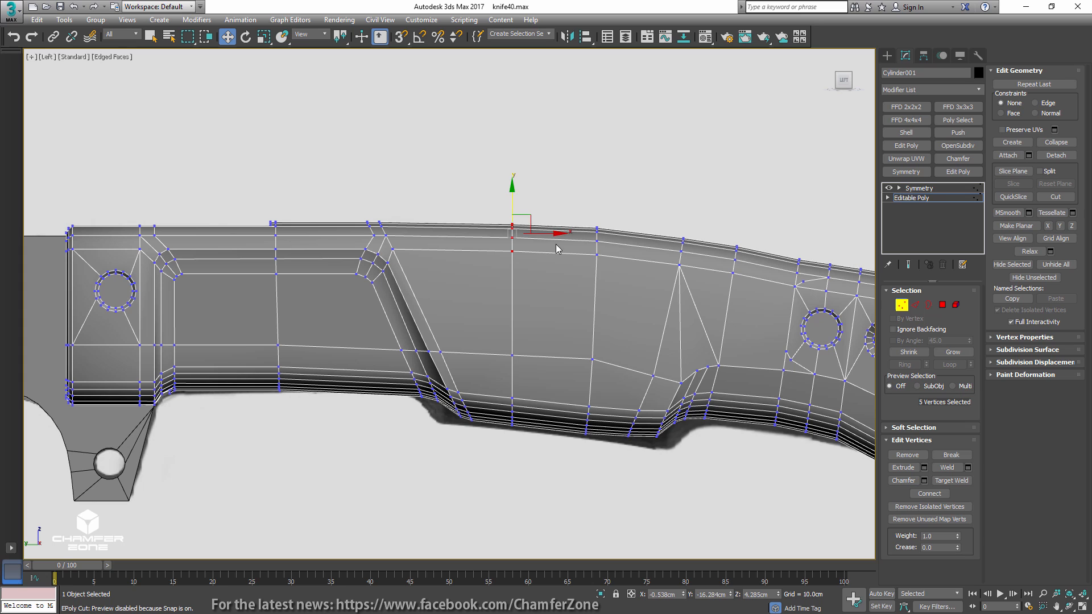
- Select the top-edge vertices of the handle's front section, show the mirrored end result, and lower the selection
middle_drag(438, 256, 600, 253)
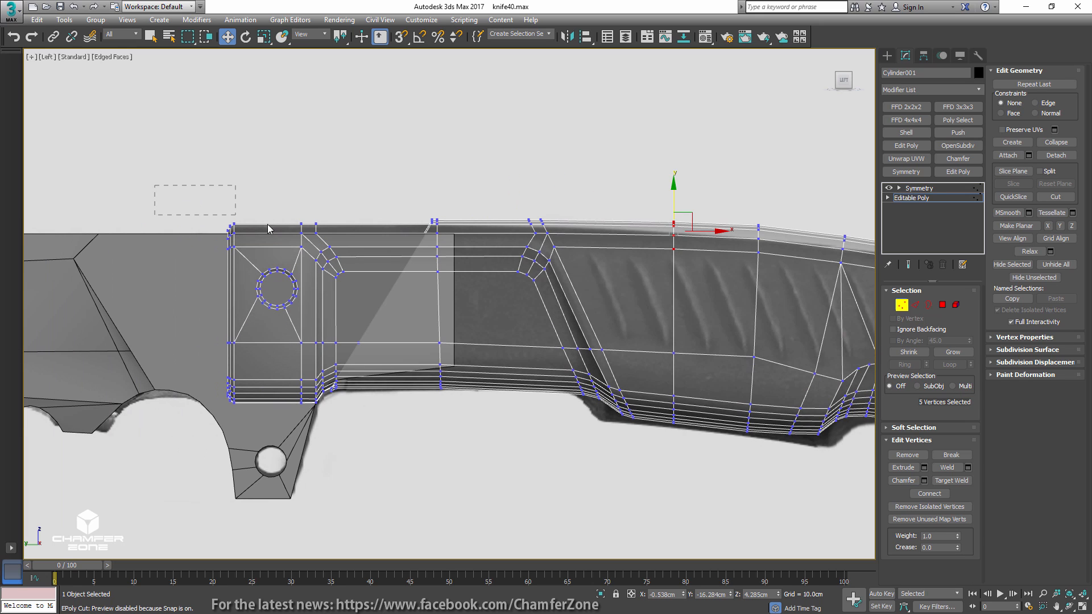
drag(573, 244, 587, 240)
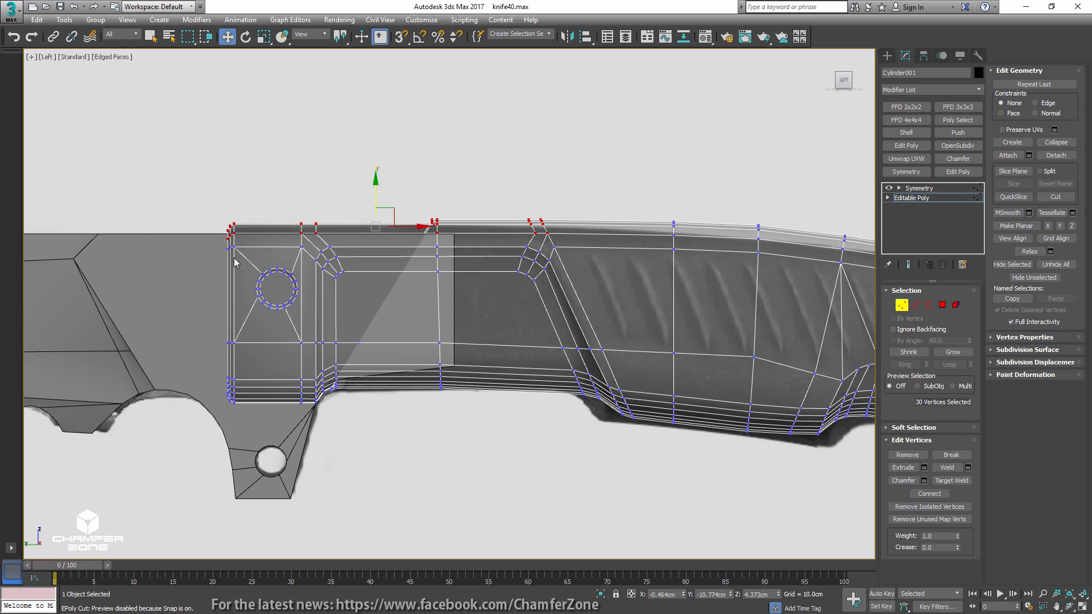
alt+middle_drag(235, 262, 265, 259)
scroll(324, 253, up, 3)
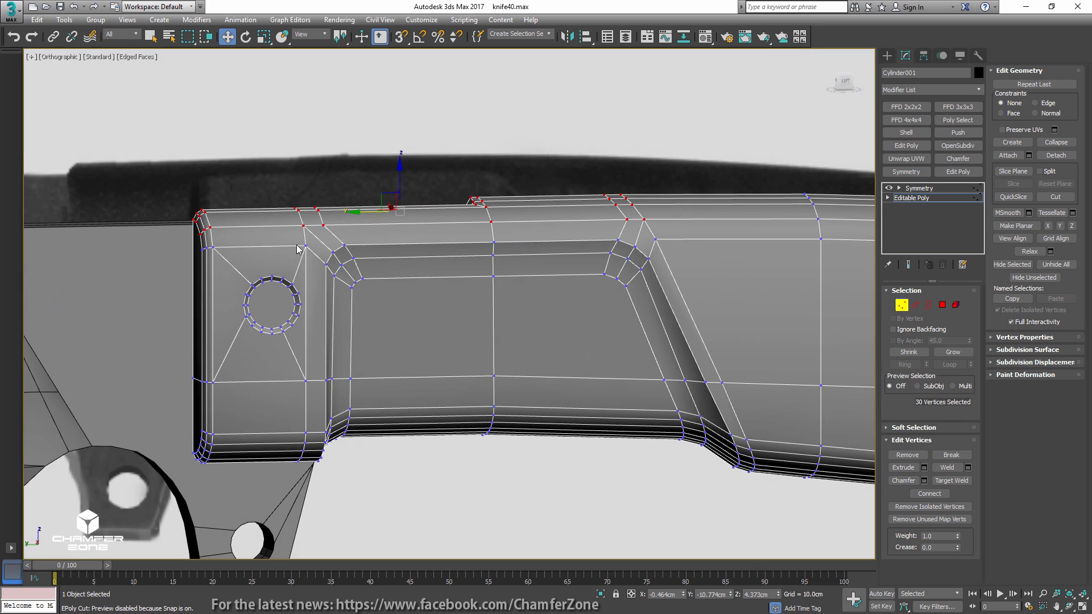
ctrl+click(307, 249)
ctrl+drag(223, 243, 198, 255)
alt+middle_drag(242, 254, 329, 243)
middle_drag(330, 244, 398, 250)
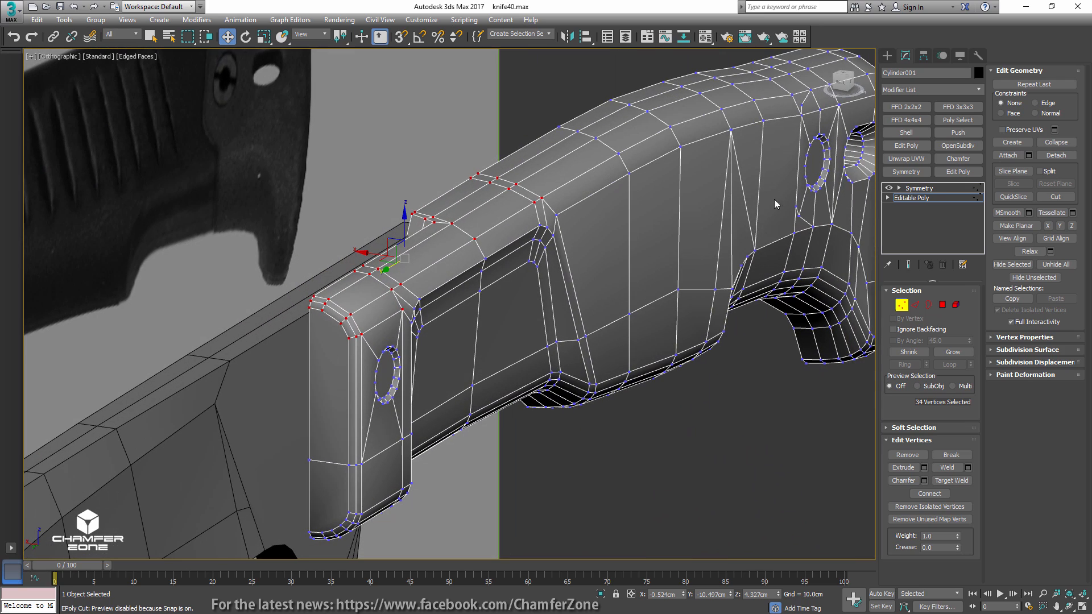
click(908, 265)
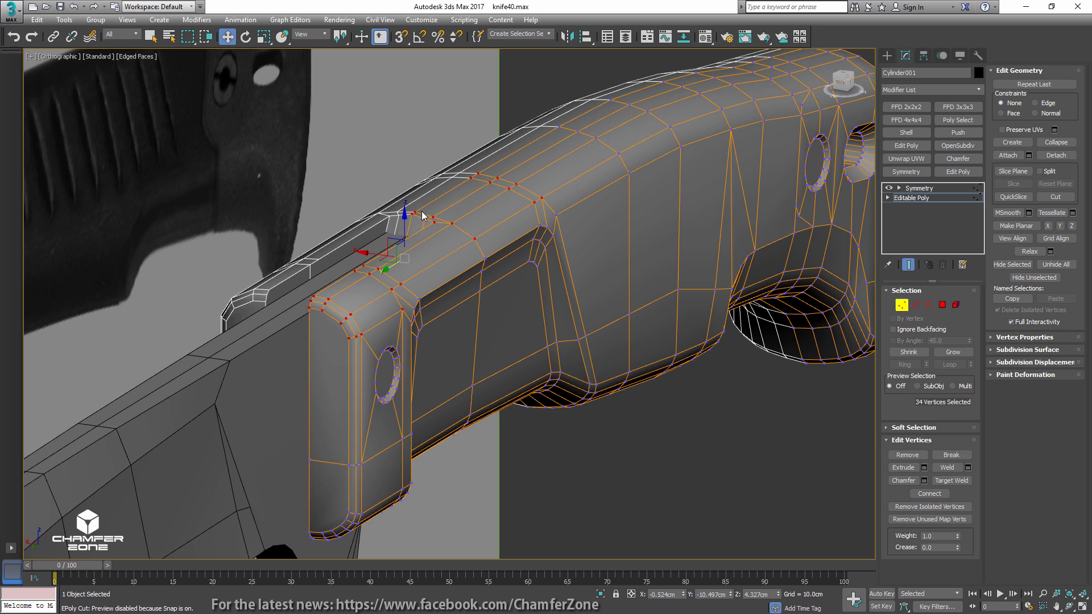
drag(408, 225, 407, 237)
mouse_move(407, 236)
alt+middle_down()
mouse_move(384, 241)
mouse_move(360, 265)
mouse_move(361, 283)
mouse_move(388, 232)
alt+middle_up()
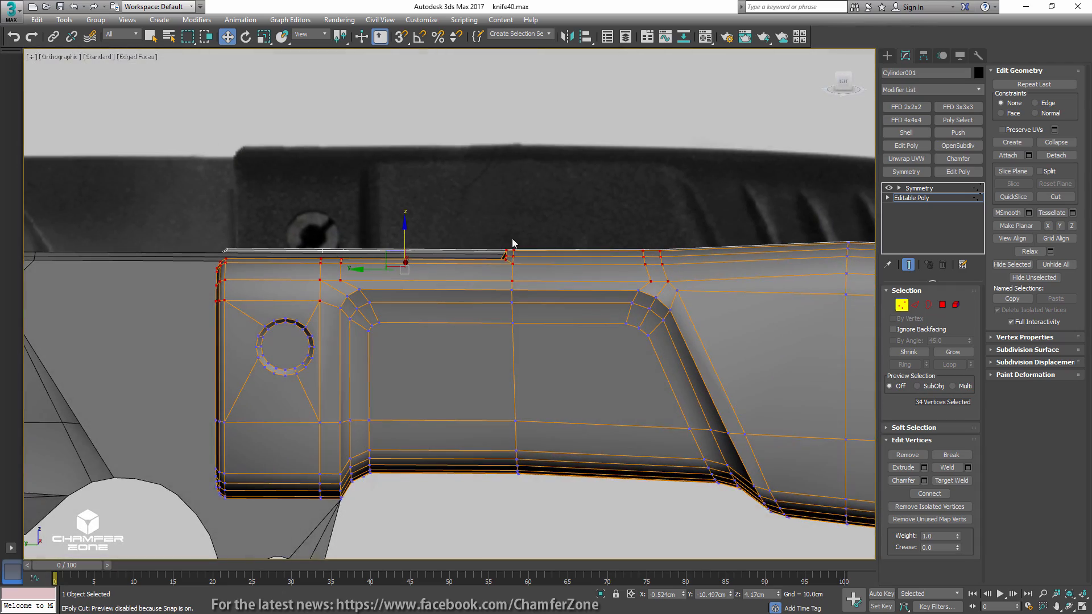
- Deselect the front top-edge vertices, keeping those above the recess's rear corner, and raise them slightly toward the reference spine
middle_drag(551, 241, 394, 243)
key(l)
scroll(413, 231, up, 10)
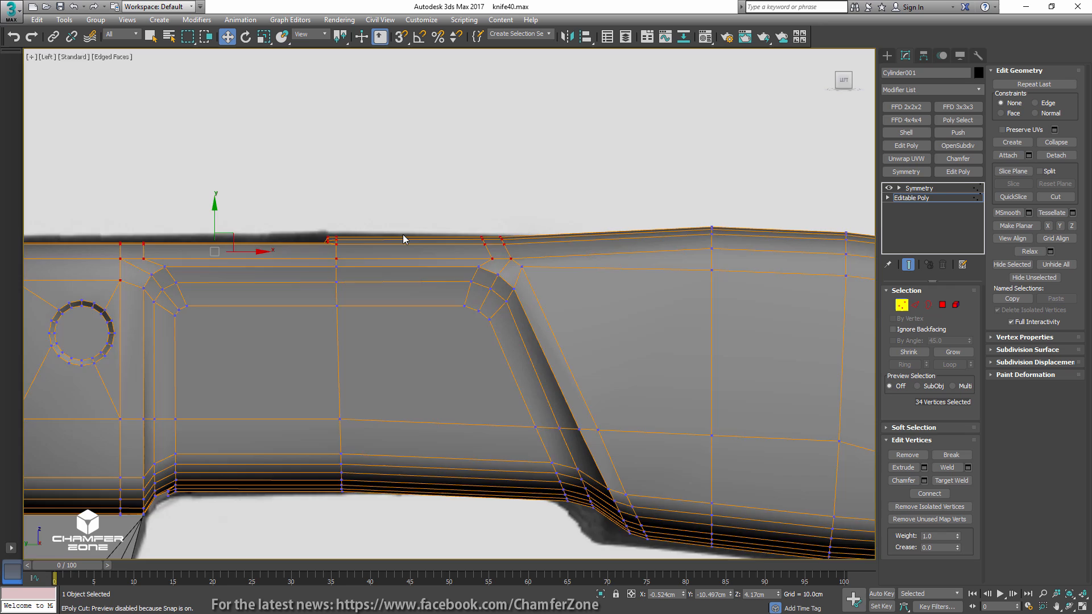
key(F3)
scroll(339, 222, down, 3)
mouse_move(367, 200)
alt+mouse_down()
mouse_move(280, 240)
mouse_move(91, 289)
alt+mouse_up()
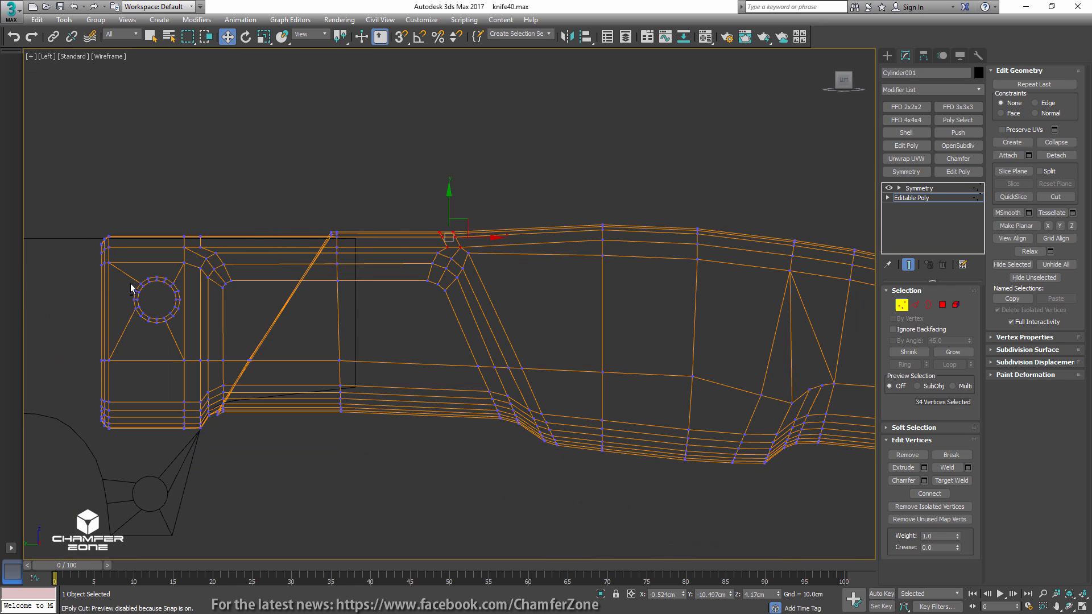
key(F3)
drag(449, 210, 449, 206)
alt+middle_drag(450, 206, 477, 239)
- Check the handle's shading and Symmetry result, save the scene as knife41.max, and return to the base Editable Poly
key(1)
key(F4)
alt+middle_drag(364, 249, 284, 296)
key(F4)
key(4)
key(q)
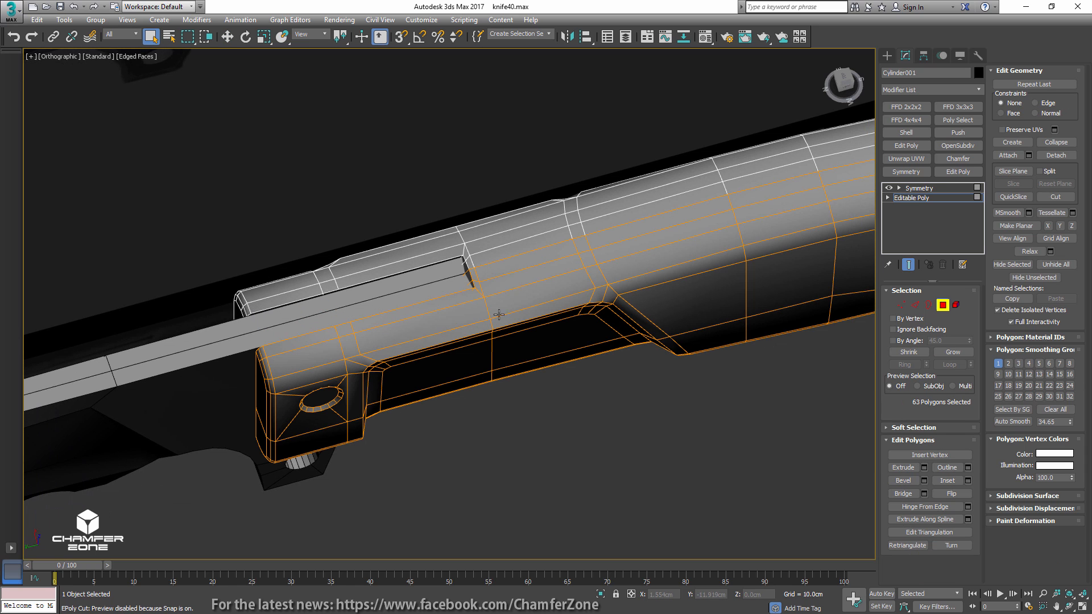
click(919, 188)
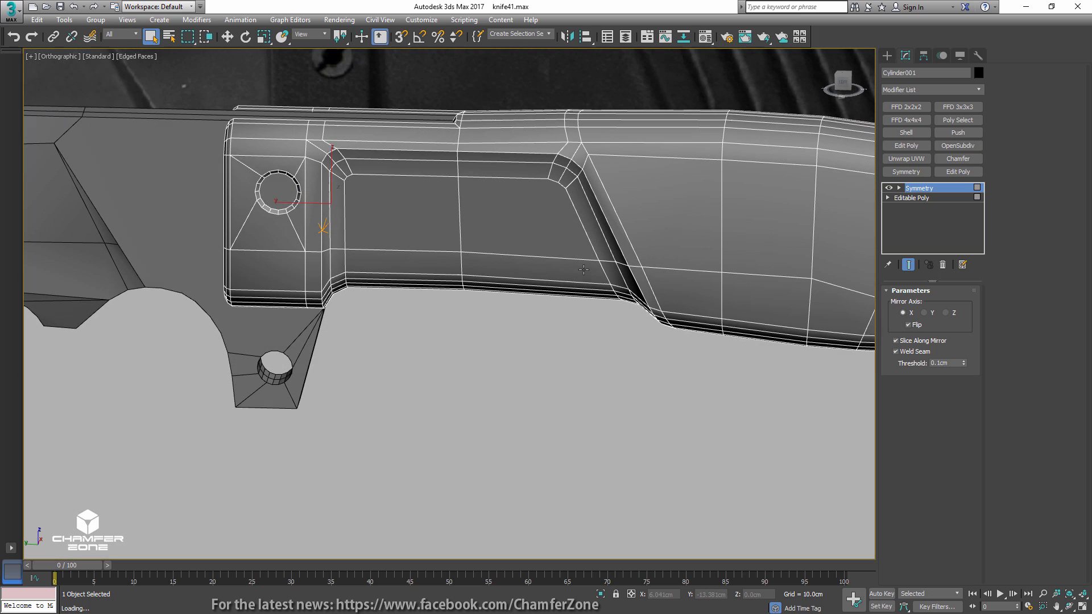
click(912, 198)
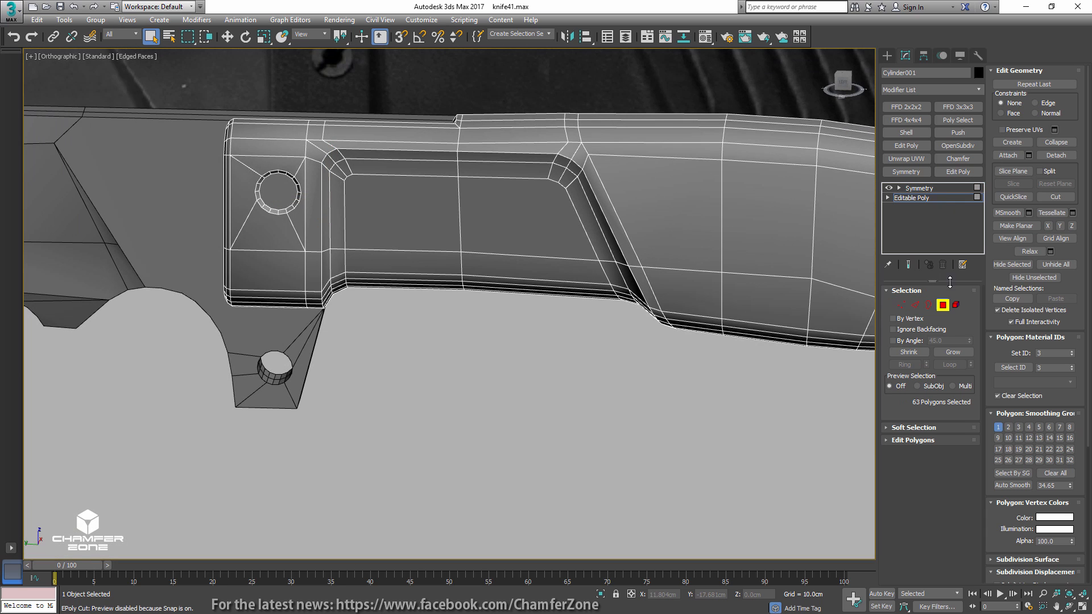
- Set vertex constraints to Edge and slide the outer vertex at the recess's upper rear corner down its edge
click(901, 306)
click(1035, 103)
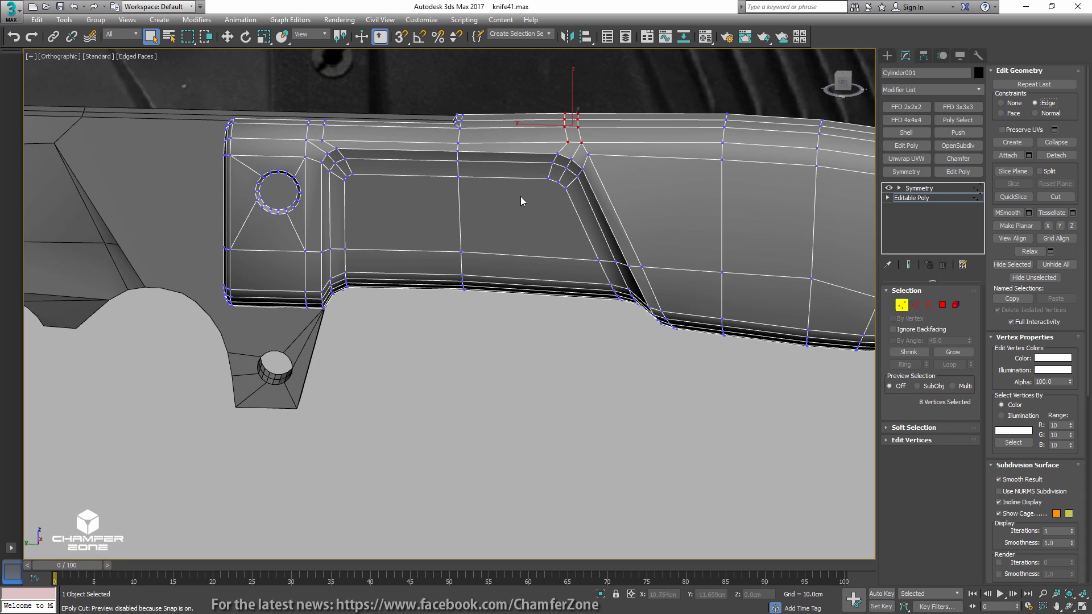
scroll(522, 200, up, 5)
middle_drag(622, 121, 592, 237)
click(599, 228)
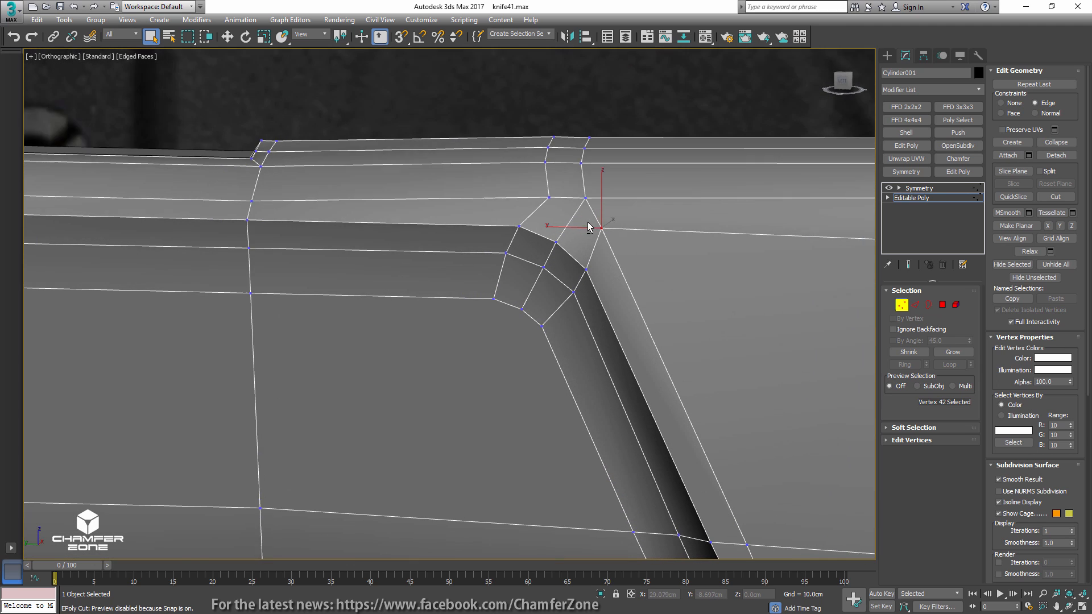
key(w)
drag(591, 223, 607, 241)
- Slide the top-edge vertices above the recess's upper front corner backward until they line up with the corner vertex
middle_drag(171, 195, 515, 231)
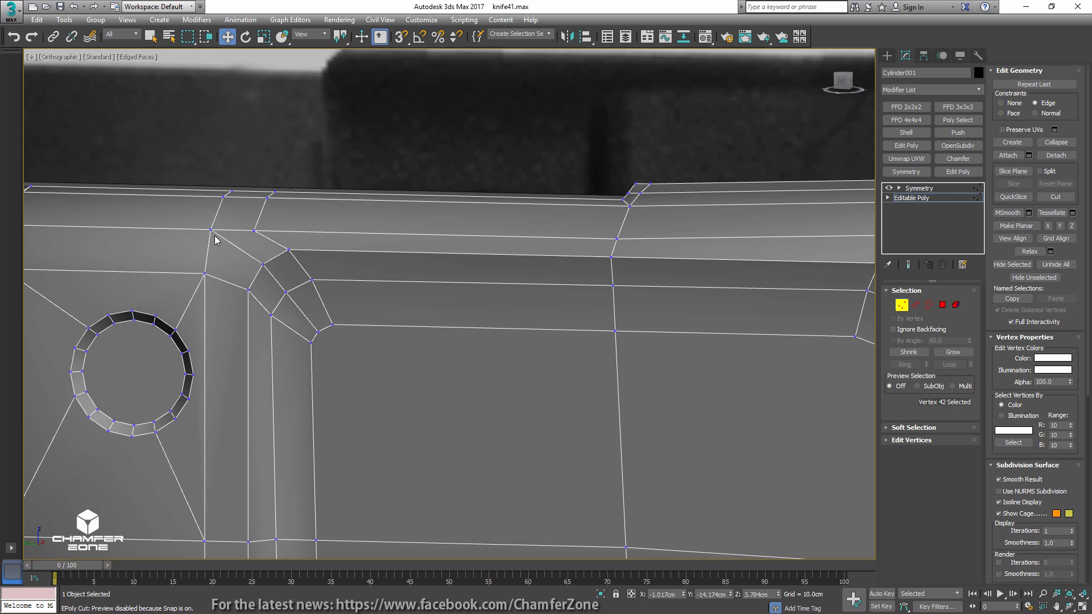
alt+middle_drag(243, 245, 274, 235)
drag(217, 250, 257, 188)
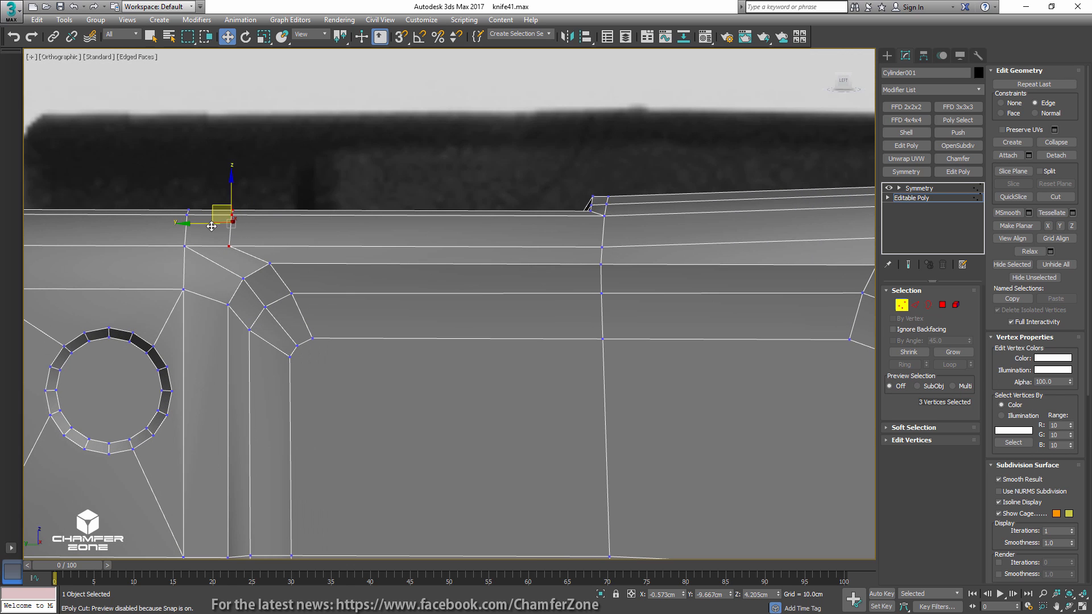
drag(196, 224, 240, 219)
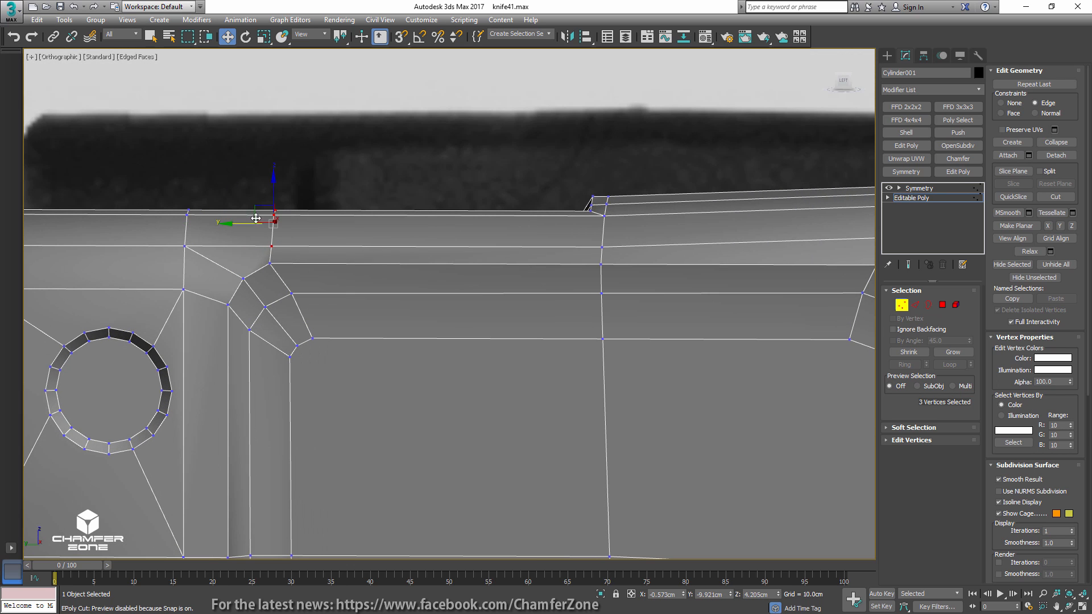
- Select the slot's narrow rim polygons and rear-end polygons, excluding the large inner side polygon, and apply Auto Smooth
scroll(280, 226, down, 4)
alt+middle_drag(280, 226, 279, 262)
key(4)
key(q)
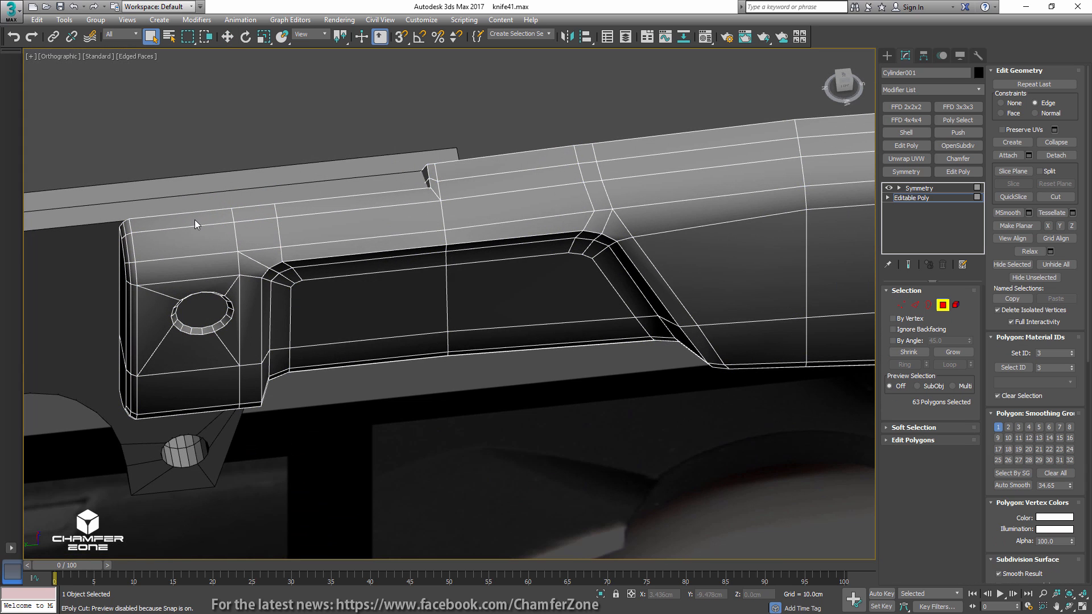
click(195, 220)
ctrl+click(249, 213)
shift+click(425, 185)
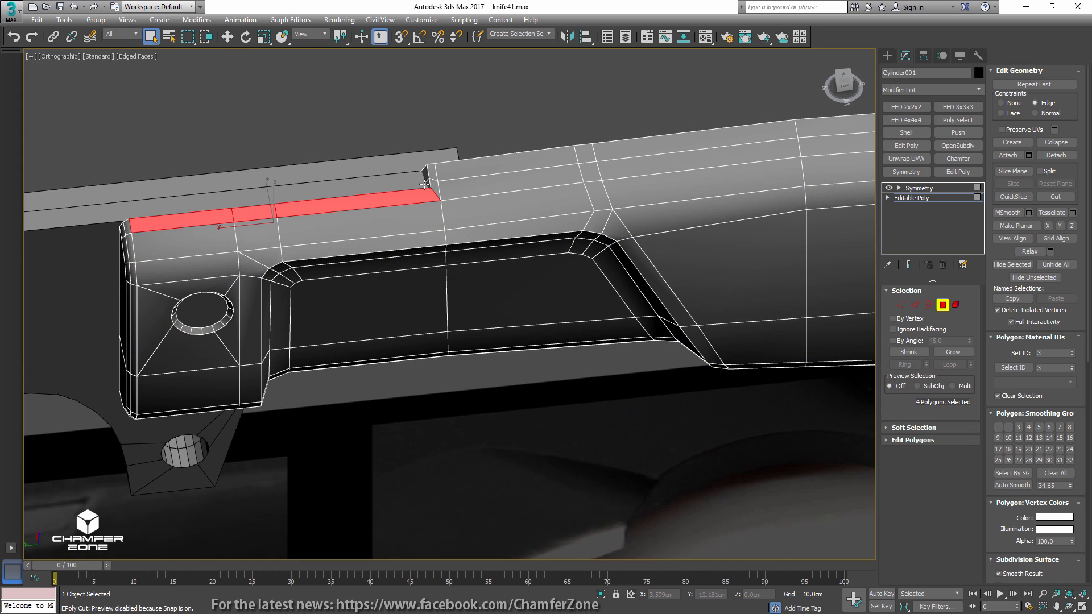
ctrl+click(436, 189)
ctrl+click(433, 173)
key(F3)
alt+middle_drag(433, 173, 514, 198)
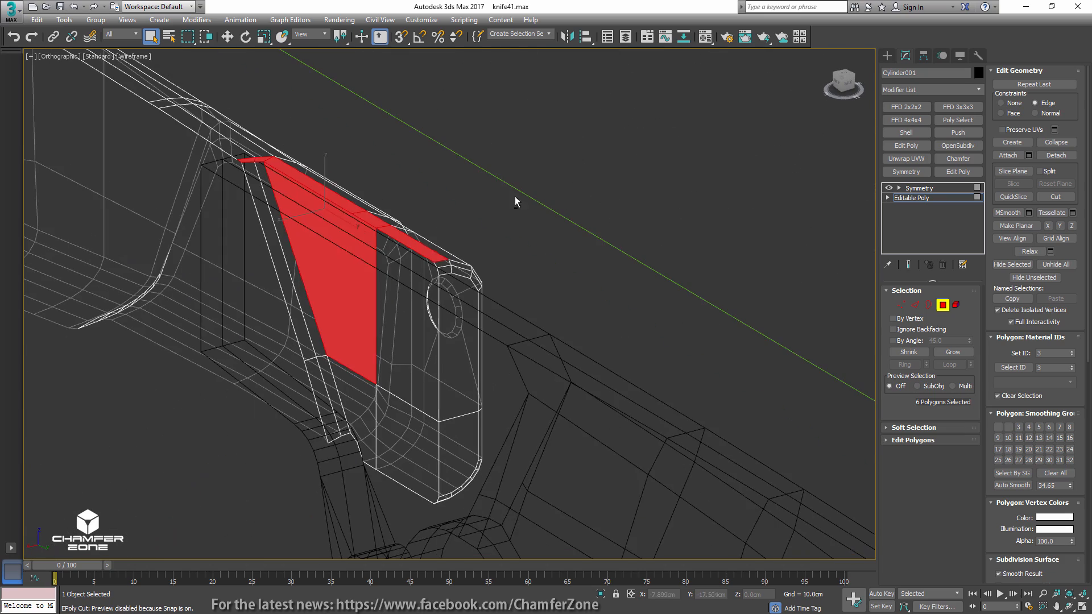
alt+click(350, 254)
key(F3)
mouse_move(349, 253)
alt+middle_down()
mouse_move(497, 268)
mouse_move(443, 283)
alt+middle_up()
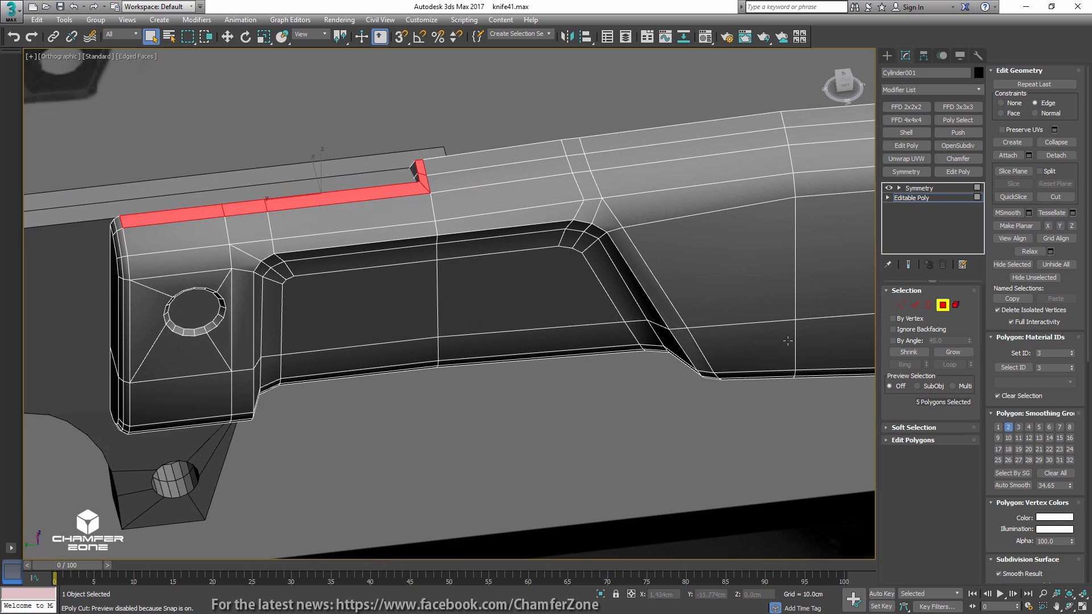
click(1004, 487)
- Examine the mirrored handle's shading around the blade slot with edge display off, then on
click(919, 189)
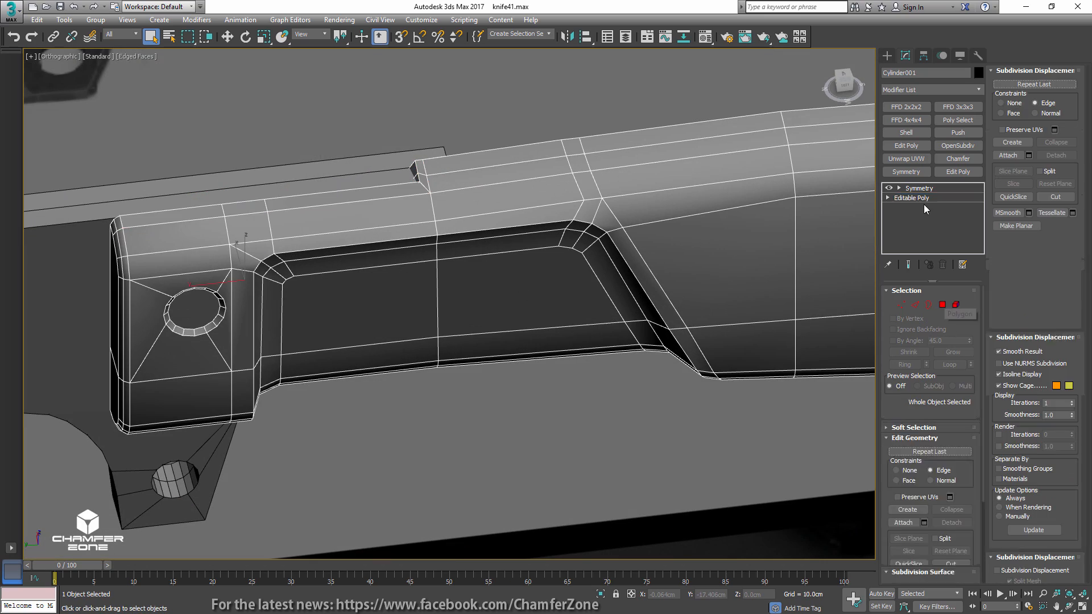
key(F4)
scroll(494, 242, down, 5)
mouse_move(430, 389)
middle_down()
mouse_move(449, 346)
mouse_move(495, 307)
middle_up()
scroll(428, 319, up, 5)
scroll(410, 281, down, 4)
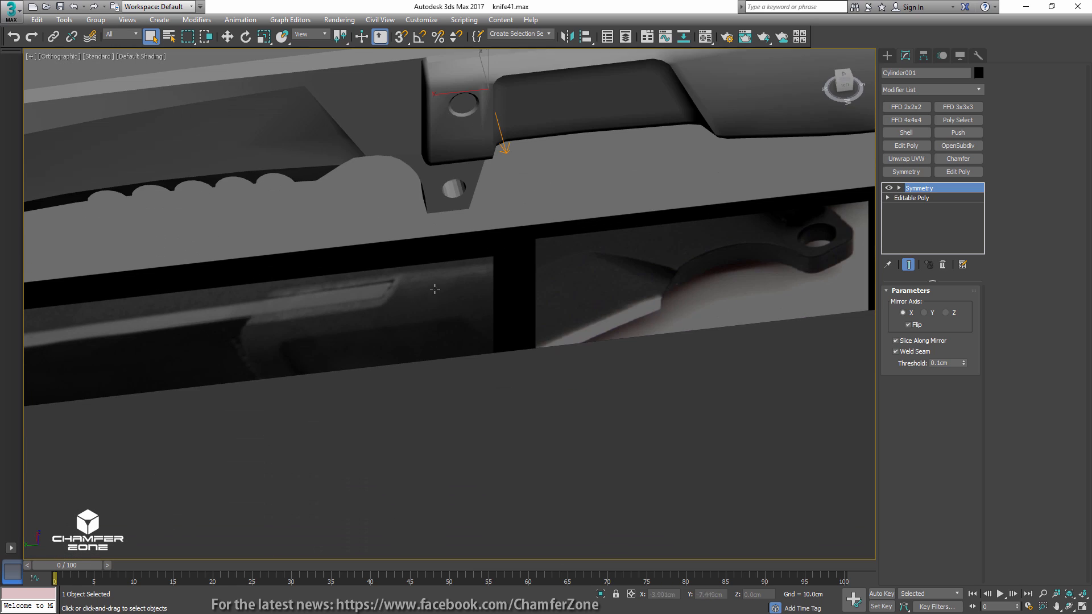
middle_drag(483, 212, 462, 421)
scroll(586, 215, up, 4)
scroll(592, 213, up, 4)
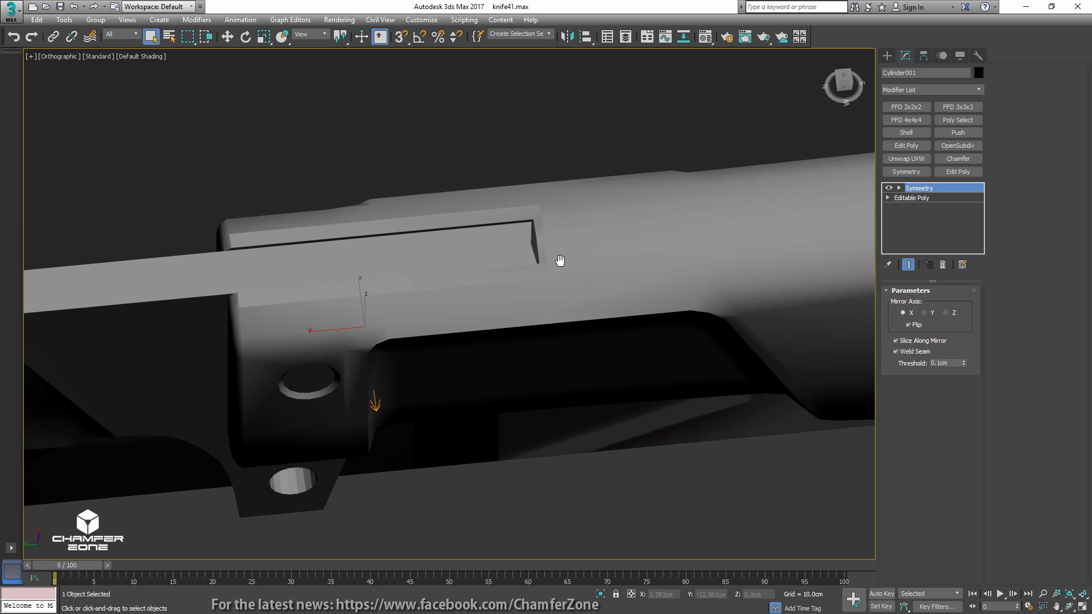
key(F4)
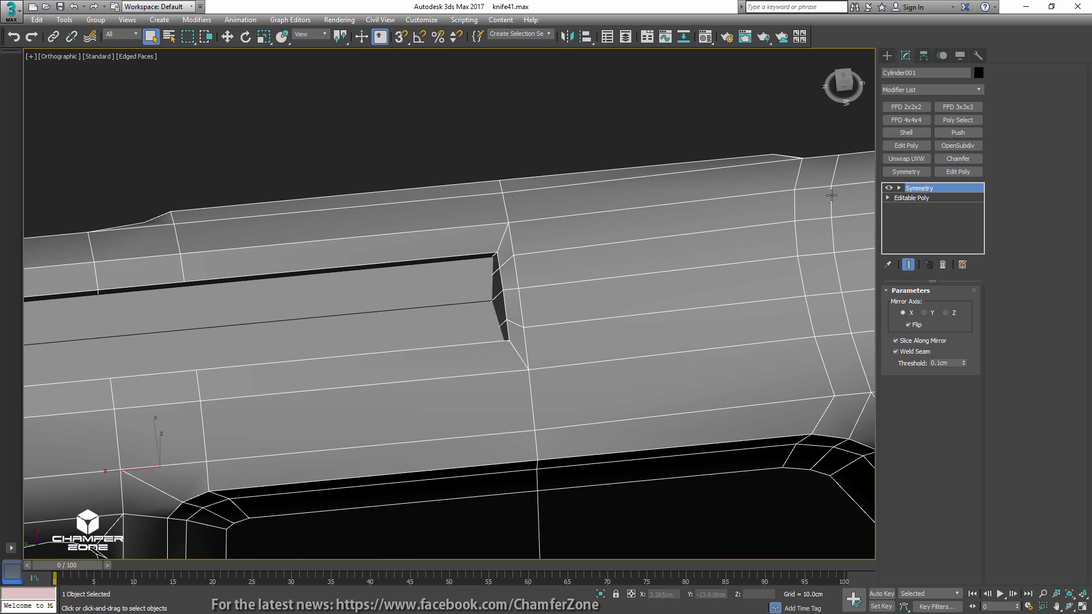
- Slide the short edge at the blade slot's rear end and the vertex below it backward along the surface edges
click(922, 199)
key(2)
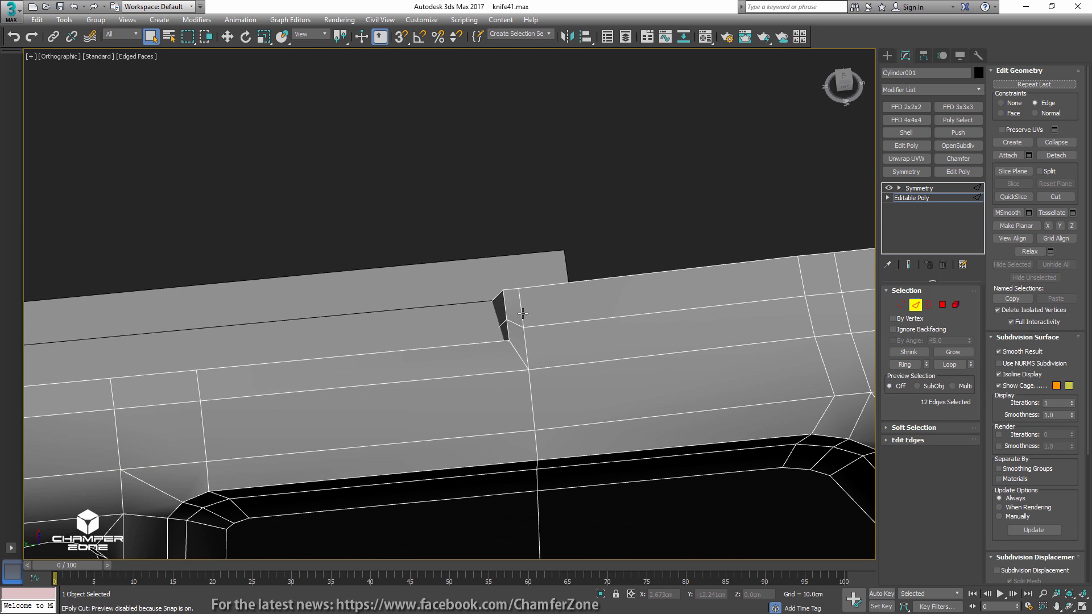
click(523, 313)
scroll(500, 312, down, 1)
key(w)
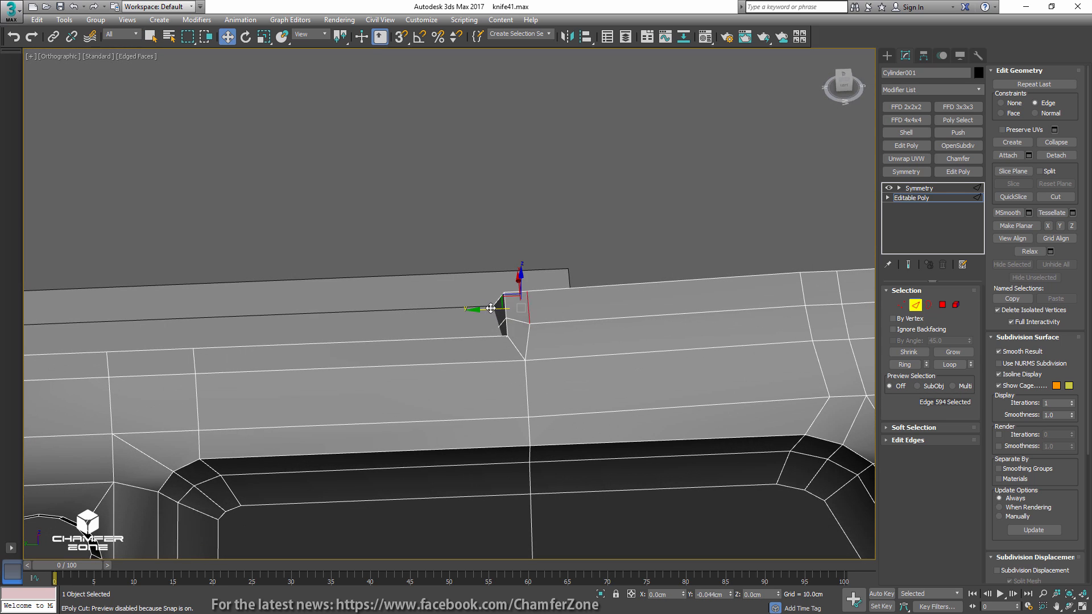
drag(490, 308, 521, 355)
key(1)
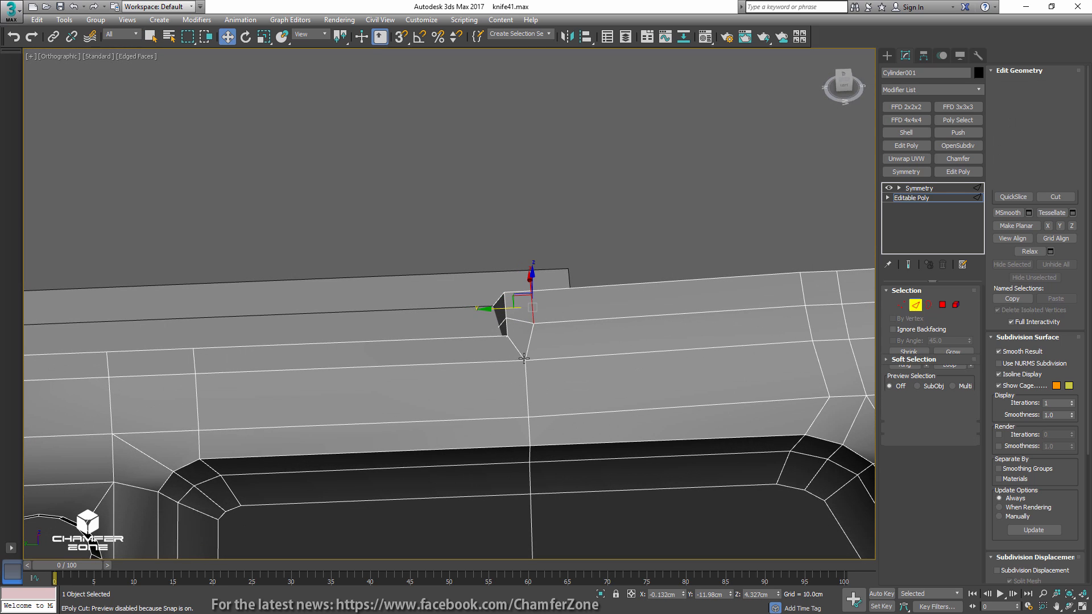
click(530, 358)
- Examine the mirrored handle's shading around the slot with edge display off, then its side profile with edges on
key(6)
key(F4)
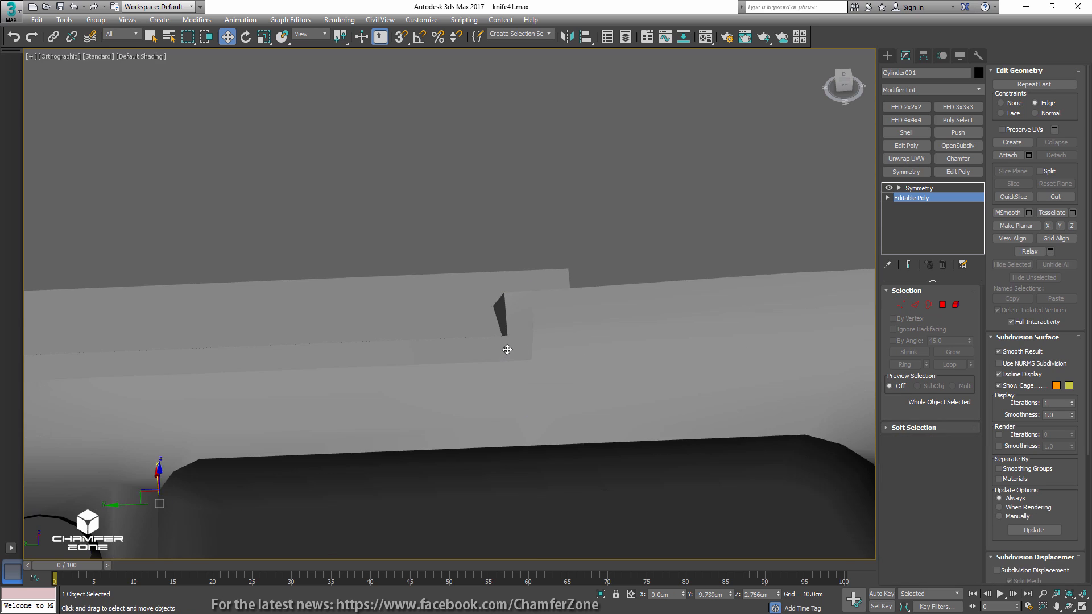
scroll(506, 350, down, 3)
click(915, 189)
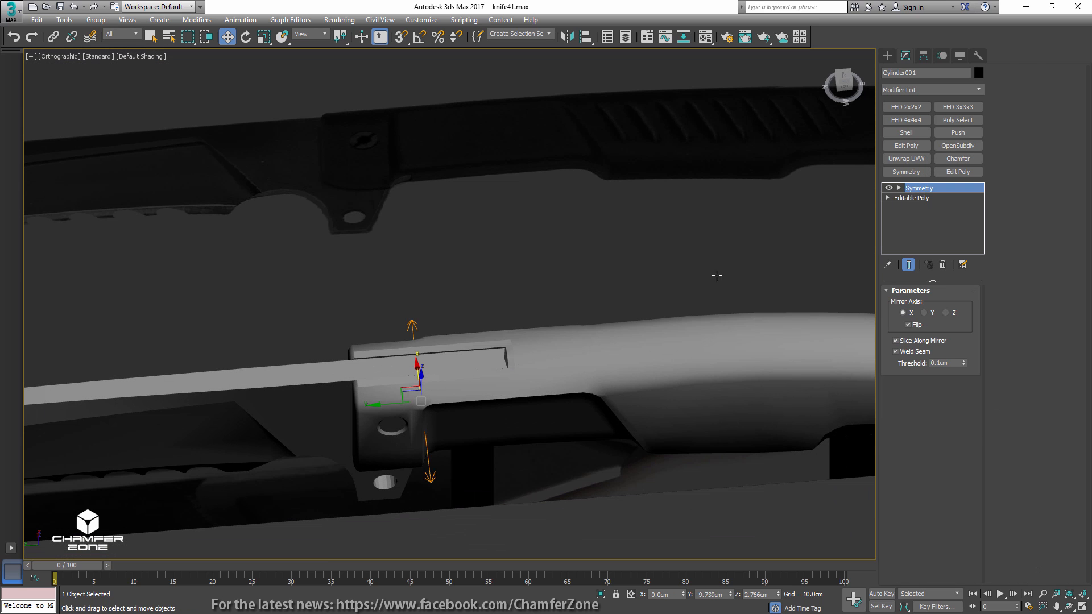
middle_drag(740, 327, 578, 336)
alt+middle_drag(577, 336, 570, 270)
key(F4)
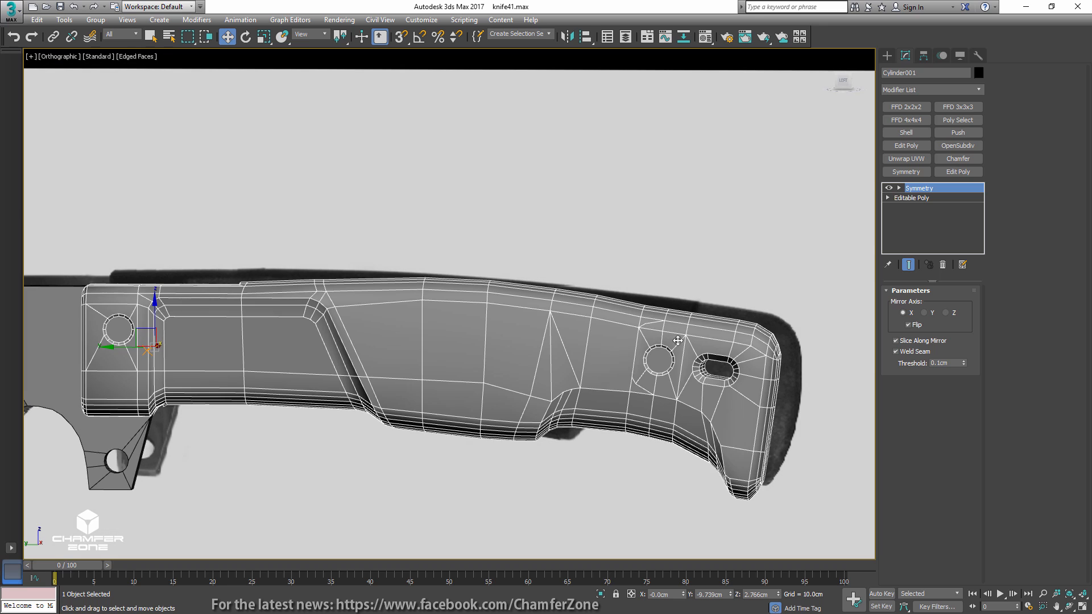
- Collapse the Symmetry modifier into the Editable Poly and select all vertices of the handle's rear end
right_click(918, 193)
click(941, 291)
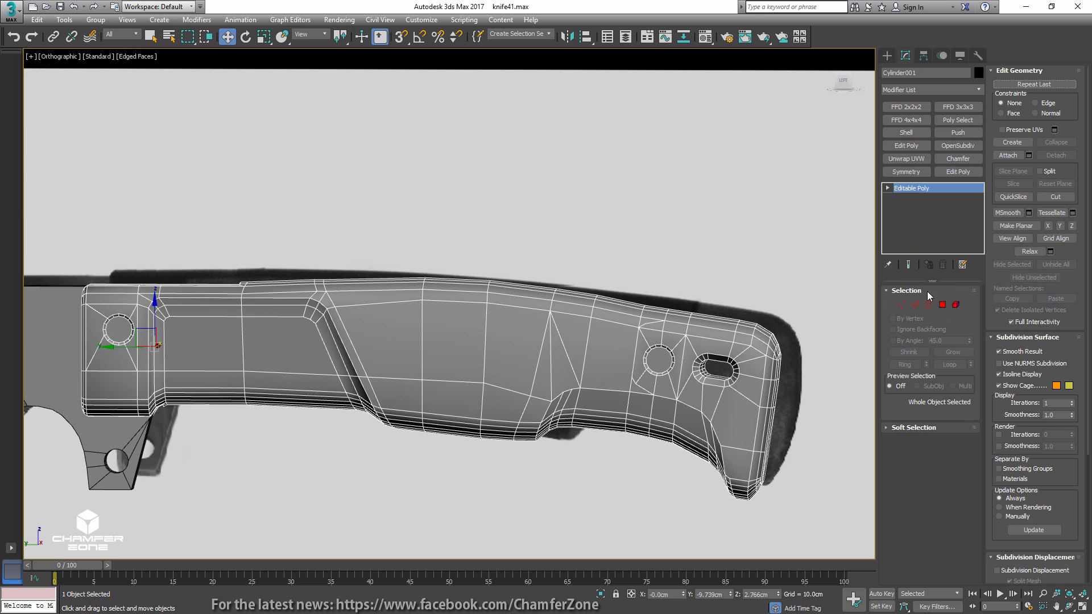
click(902, 305)
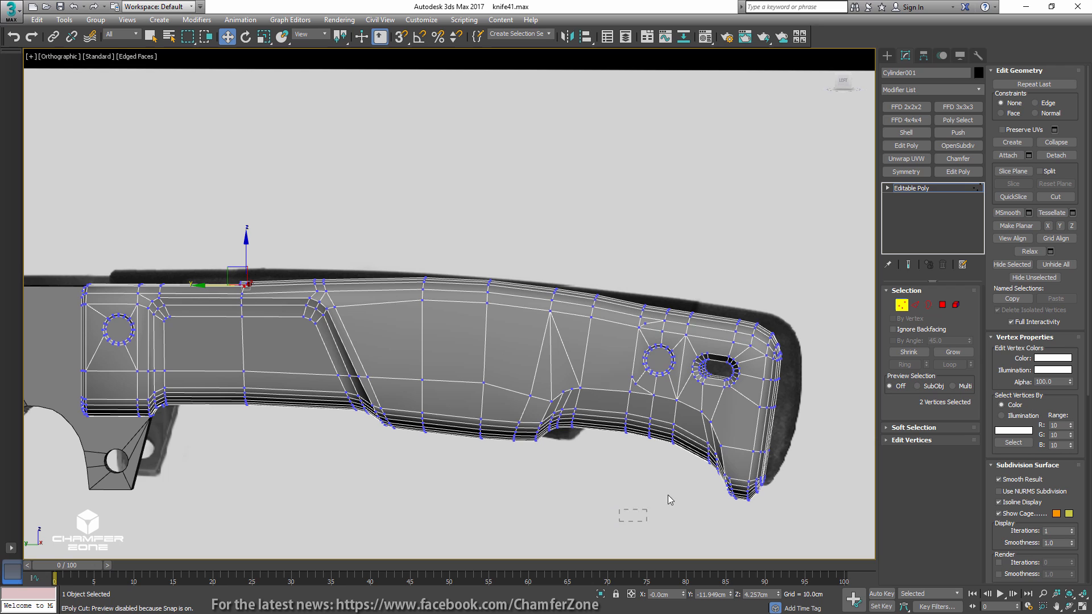
drag(815, 321, 826, 259)
alt+middle_drag(763, 302, 668, 410)
scroll(689, 301, down, 6)
middle_drag(688, 305, 665, 381)
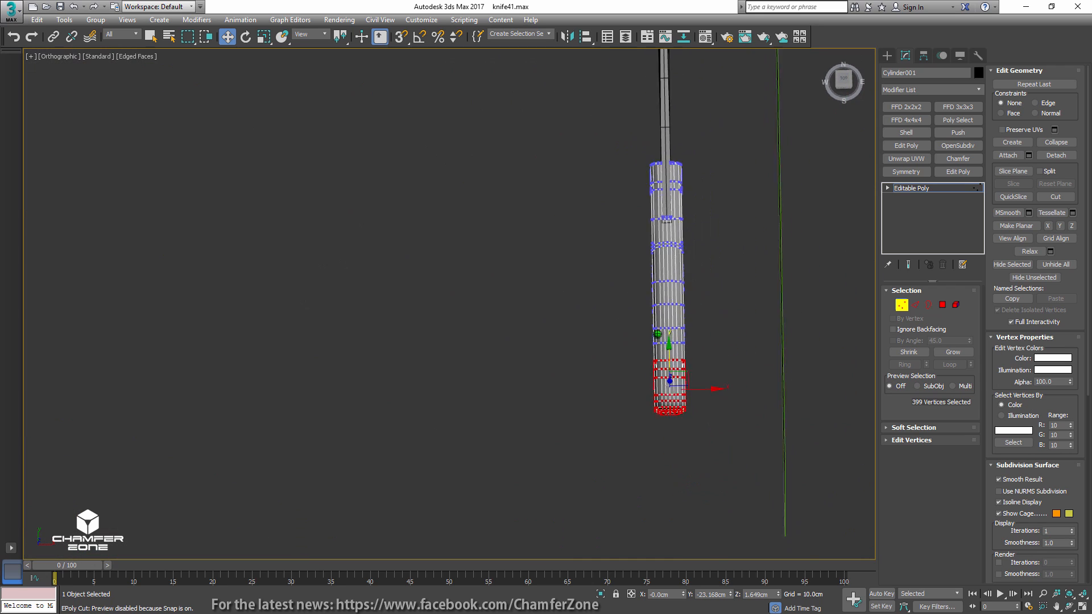
scroll(659, 334, up, 1)
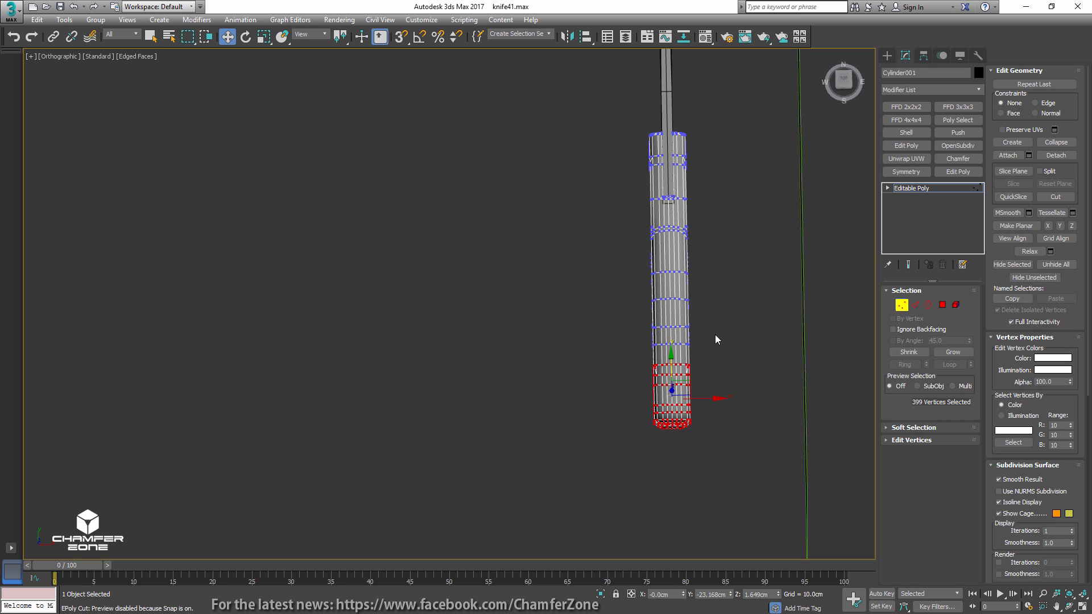
- Taper the handle's rear end with an FFD 2x2x2 modifier, scaling its rearmost control points to 71% in X, and collapse it
click(906, 107)
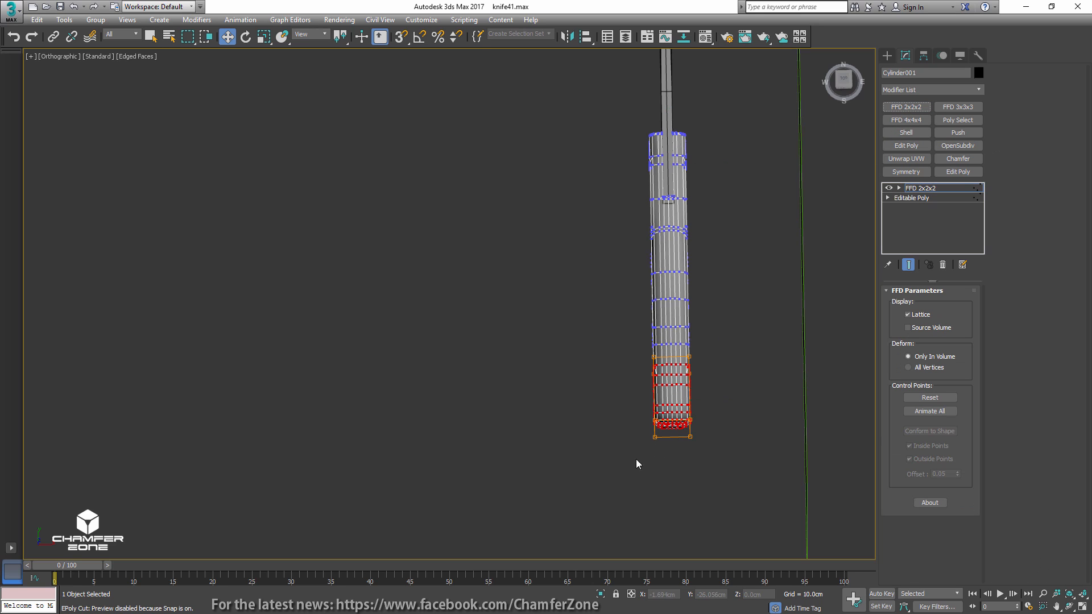
scroll(694, 392, up, 4)
key(r)
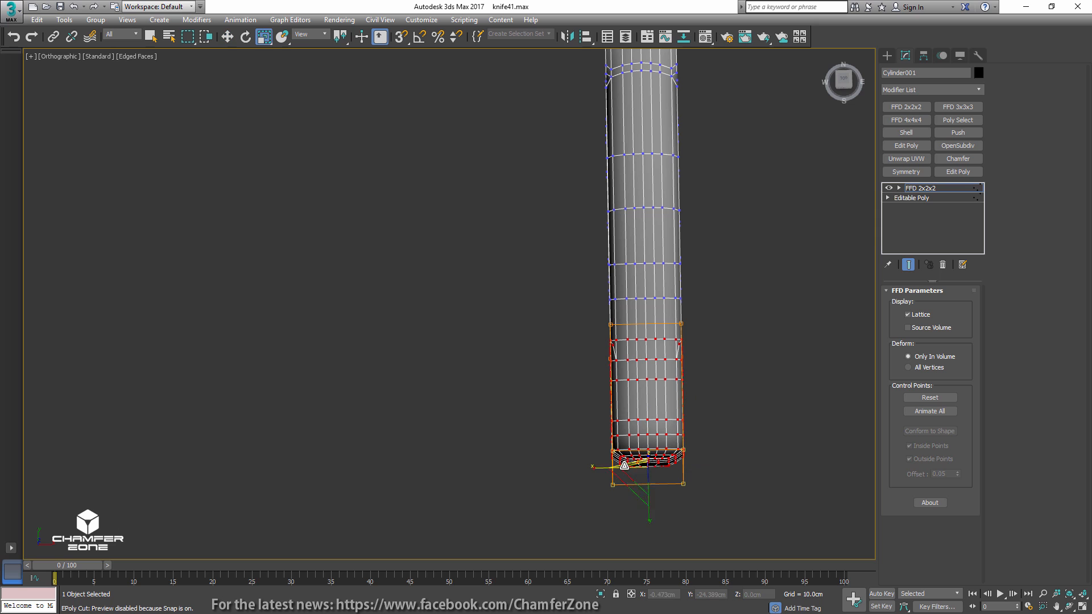
drag(594, 468, 611, 466)
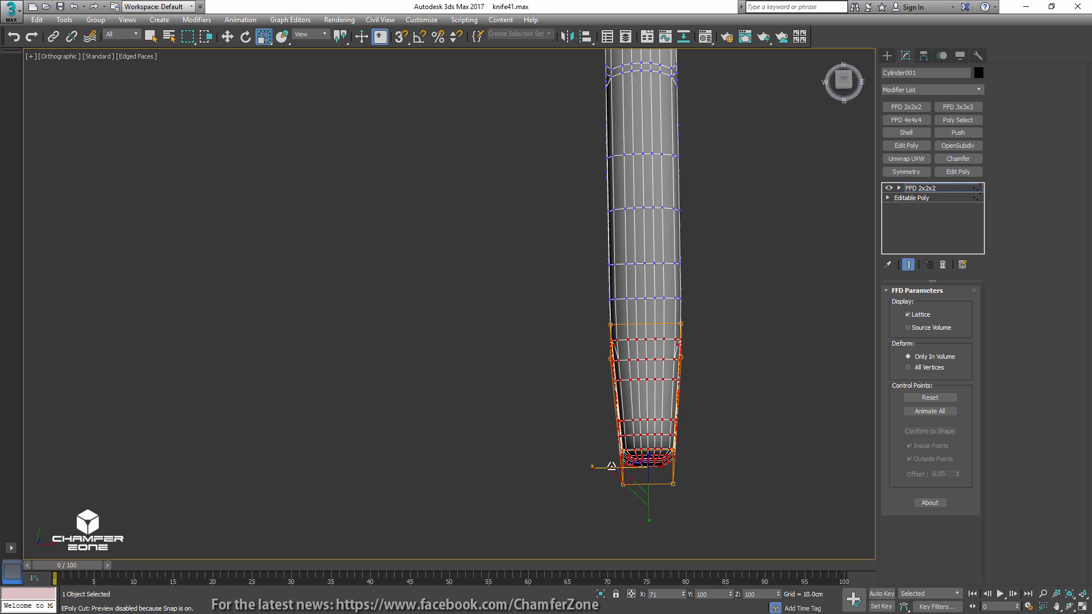
alt+middle_drag(611, 467, 720, 396)
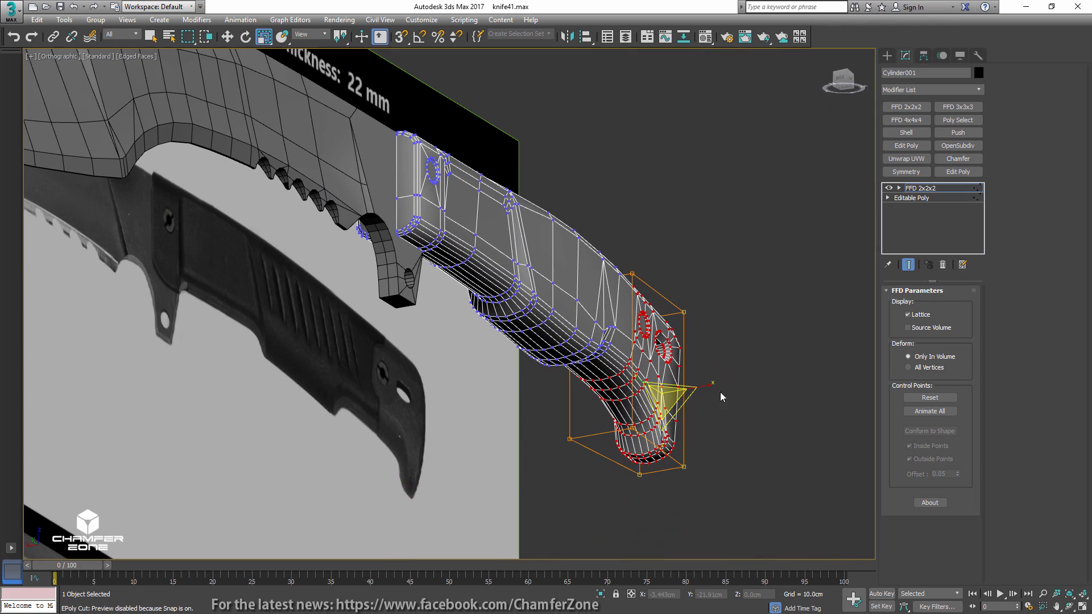
right_click(917, 189)
click(944, 275)
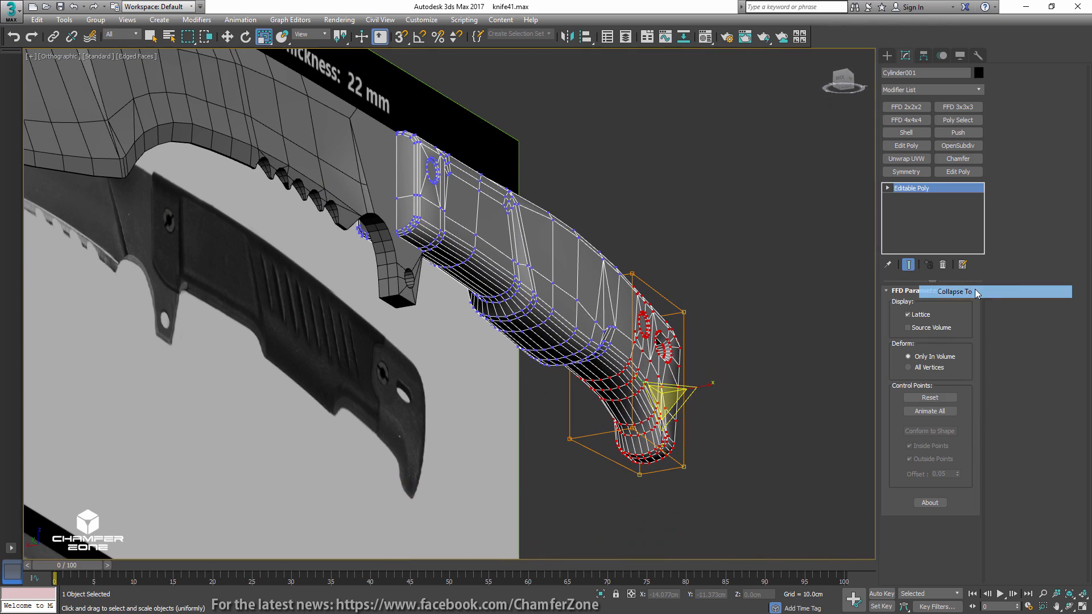
alt+middle_drag(656, 430, 674, 390)
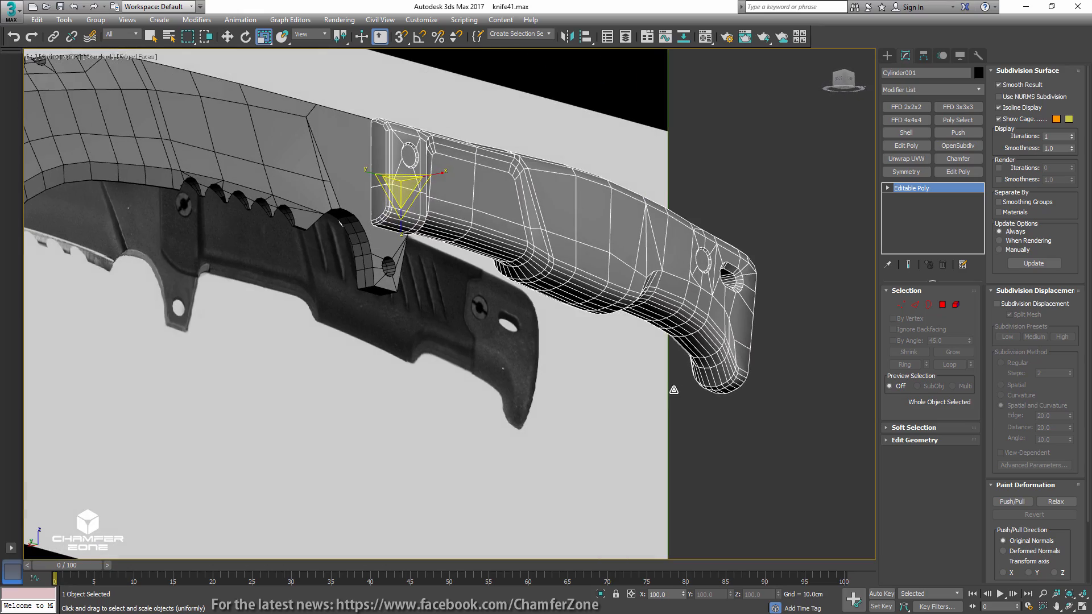
- Select the vertices of the hooked tip, adding the lower-edge vertices just in front of it
key(1)
scroll(711, 384, up, 6)
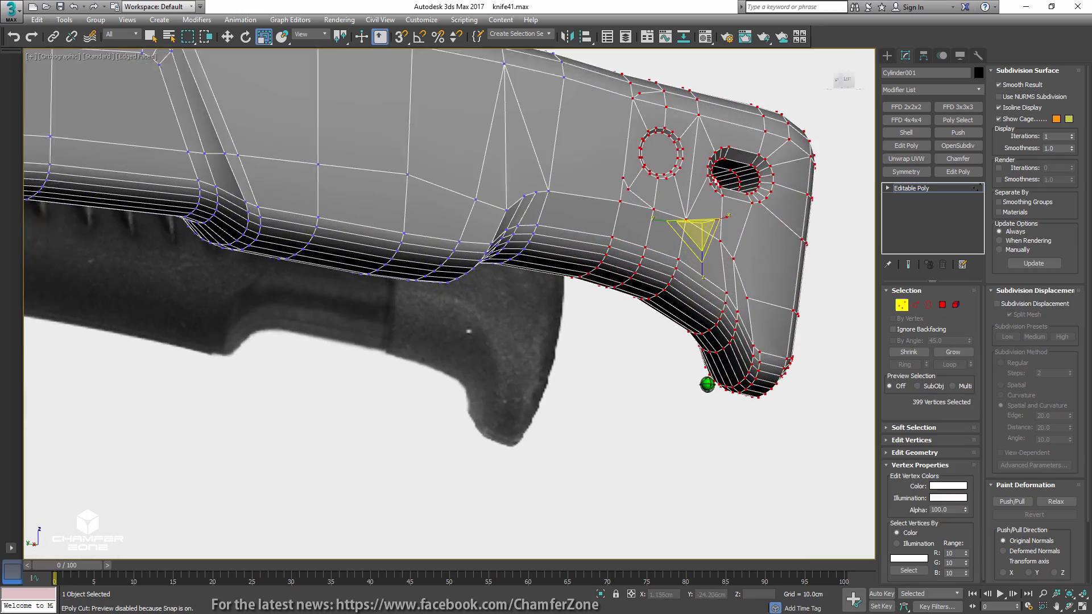
drag(786, 330, 822, 288)
alt+middle_drag(821, 287, 777, 298)
key(F3)
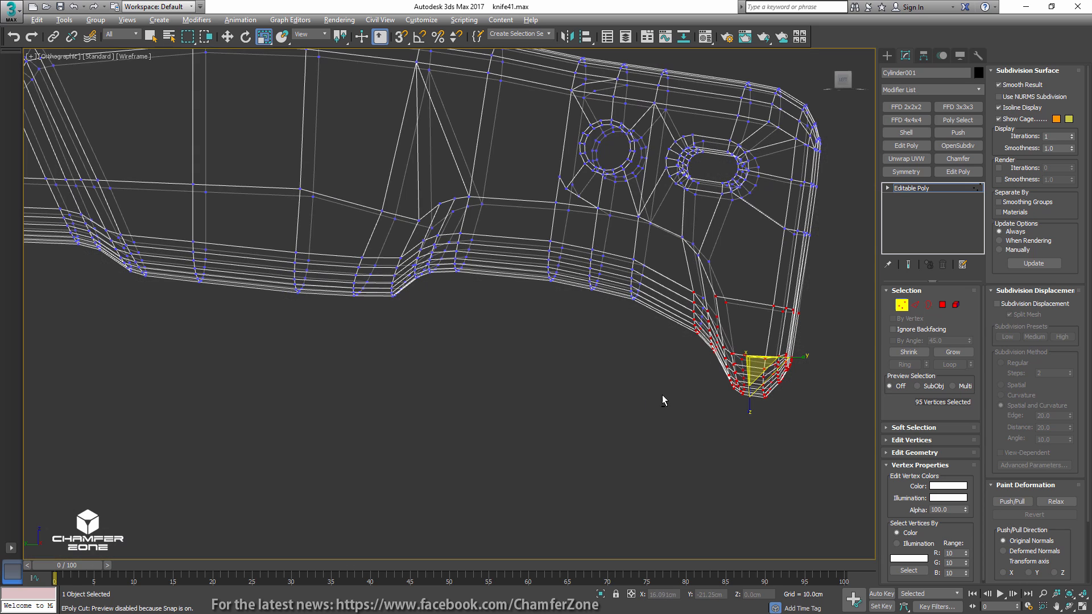
alt+middle_drag(662, 395, 665, 397)
drag(726, 356, 813, 275)
key(F3)
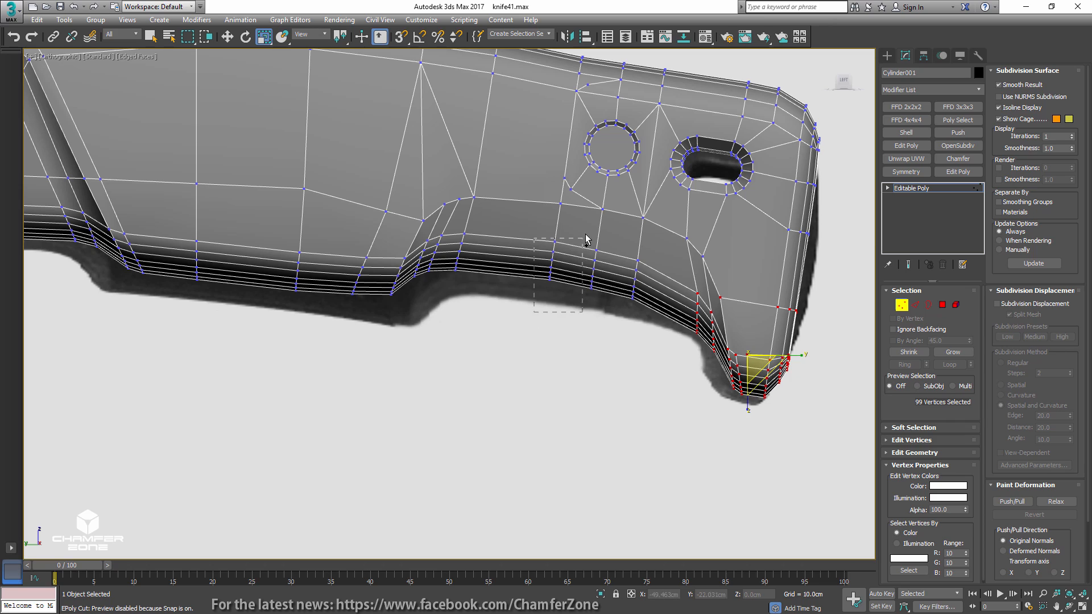
ctrl+drag(586, 233, 585, 234)
ctrl+drag(558, 325, 660, 239)
alt+middle_drag(687, 250, 762, 211)
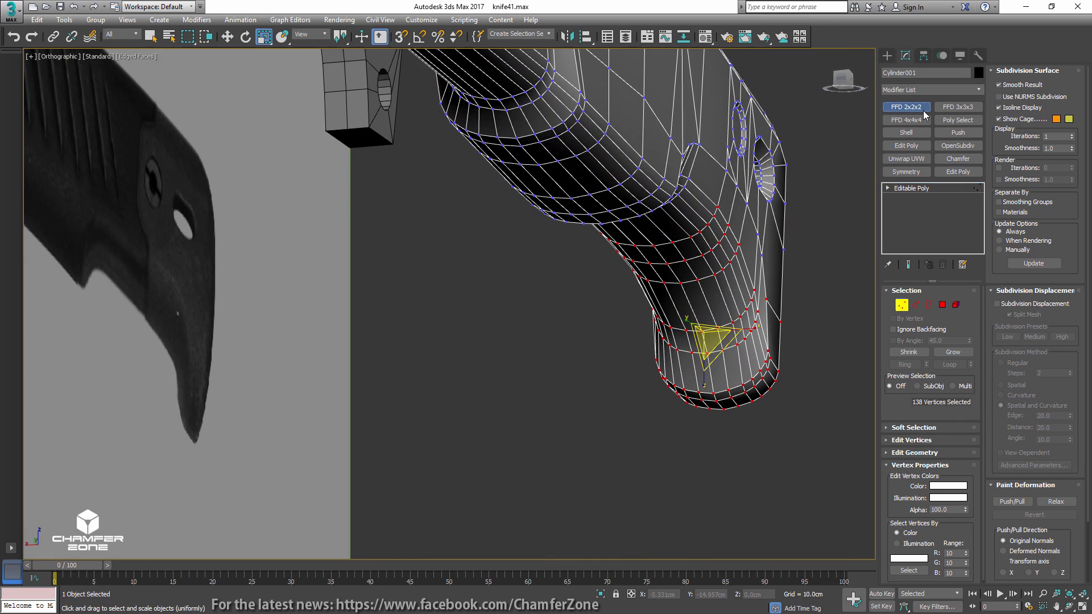
- Narrow the hooked tip in X with an FFD 2x2x2 modifier by scaling its lower control points, and collapse it
click(923, 109)
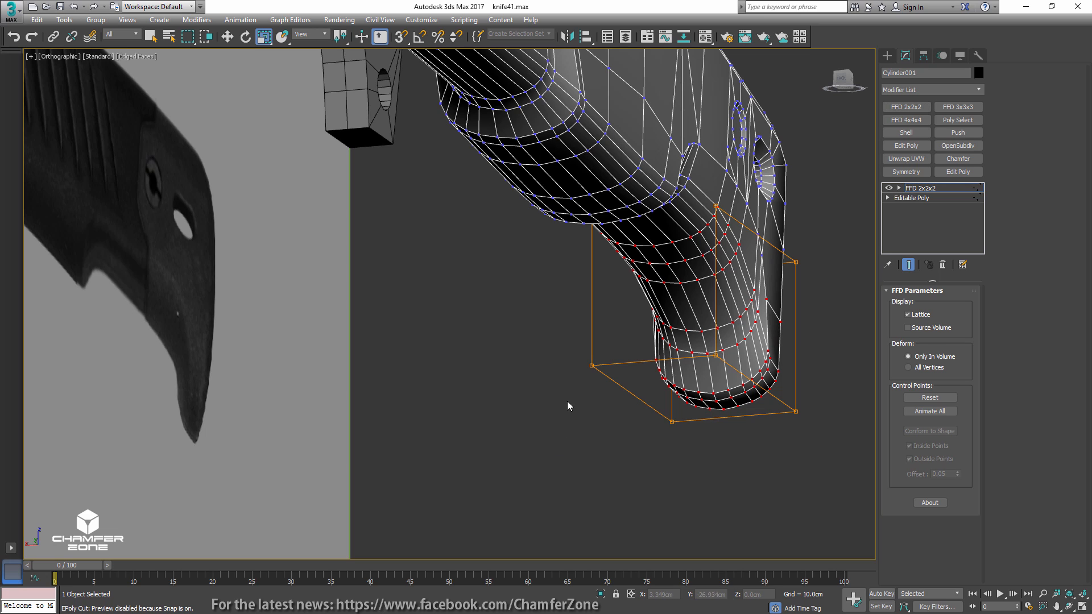
drag(567, 401, 603, 357)
ctrl+drag(796, 339, 796, 341)
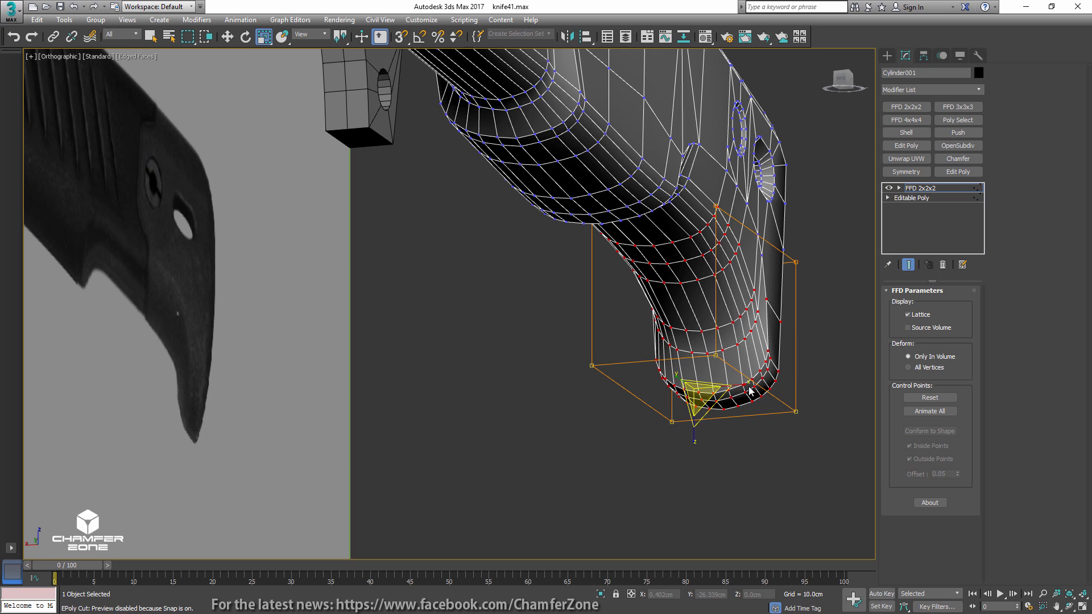
drag(750, 383, 742, 386)
drag(735, 387, 731, 388)
alt+middle_drag(731, 389, 634, 408)
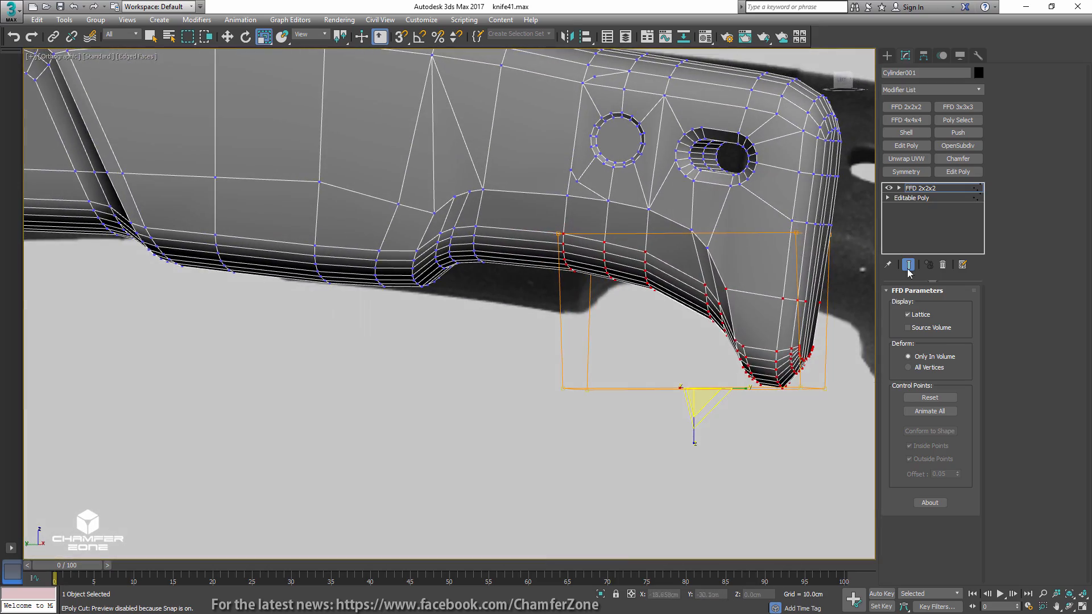
right_click(928, 199)
click(962, 295)
- Cut an edge with vertex snapping across the rear face of the hooked end, joining the two open vertices
alt+middle_drag(739, 341, 695, 309)
scroll(682, 330, up, 5)
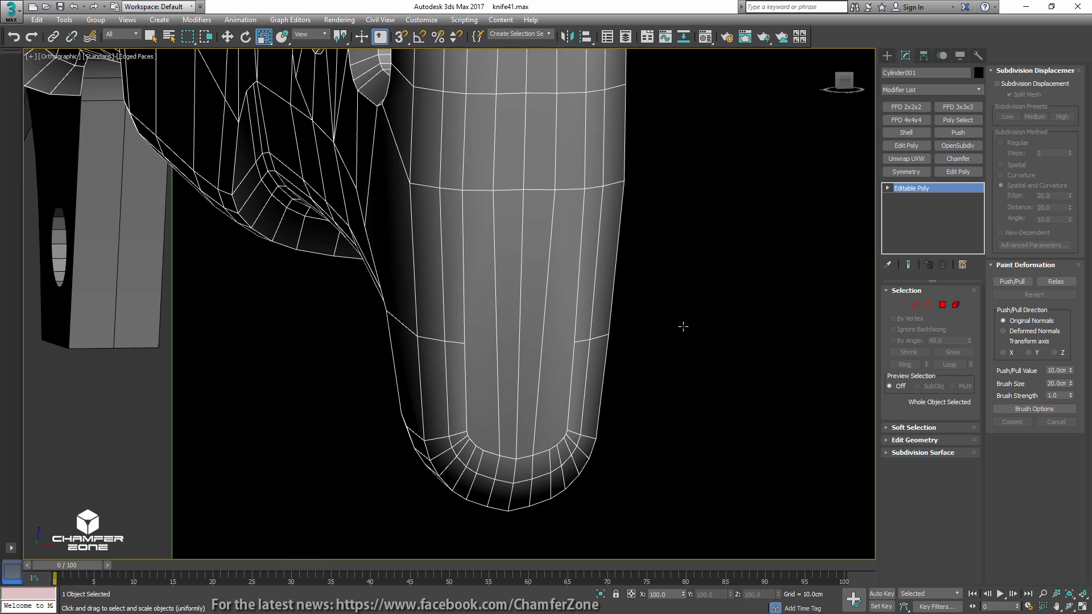
key(1)
key(s)
click(464, 343)
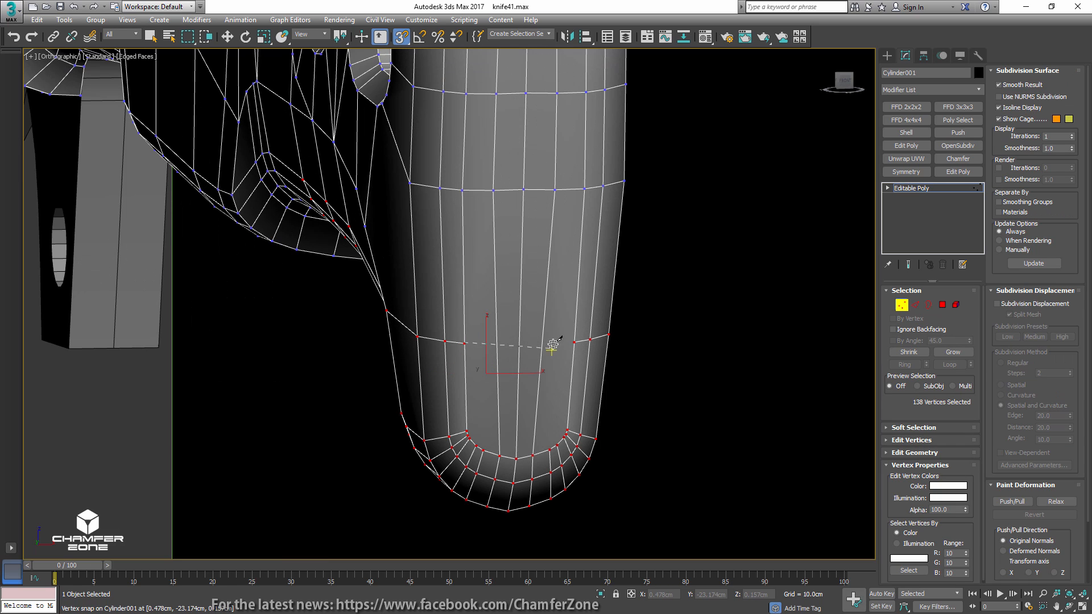
click(574, 343)
right_click(574, 343)
scroll(575, 343, down, 5)
alt+middle_drag(574, 343, 660, 340)
key(1)
scroll(608, 343, down, 2)
key(F4)
key(F4)
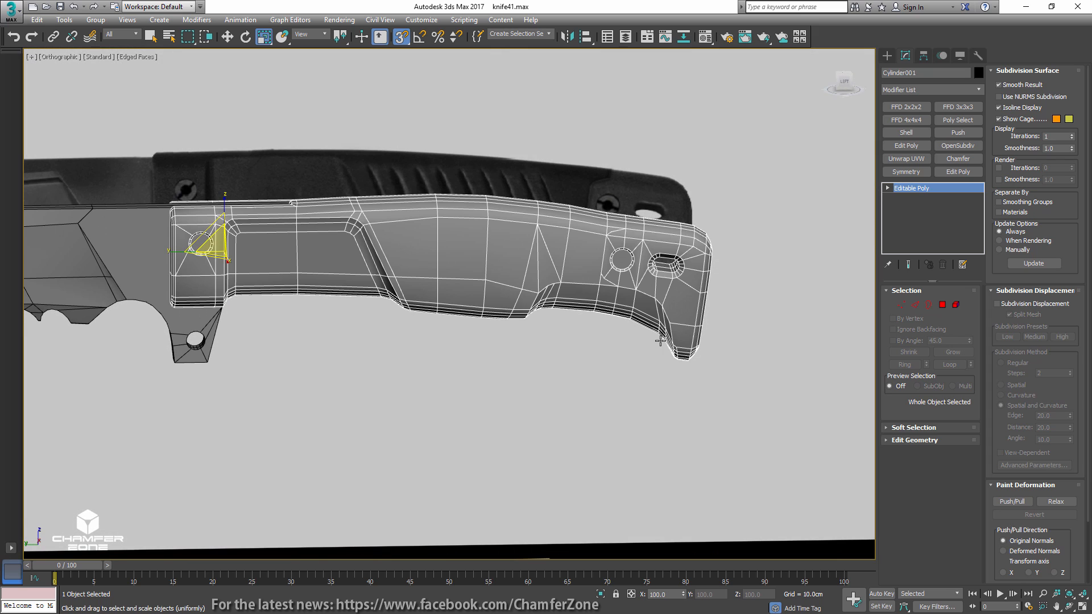
- Select the ring of edges at the middle of the grip and insert one edge loop with Flow Connect
key(2)
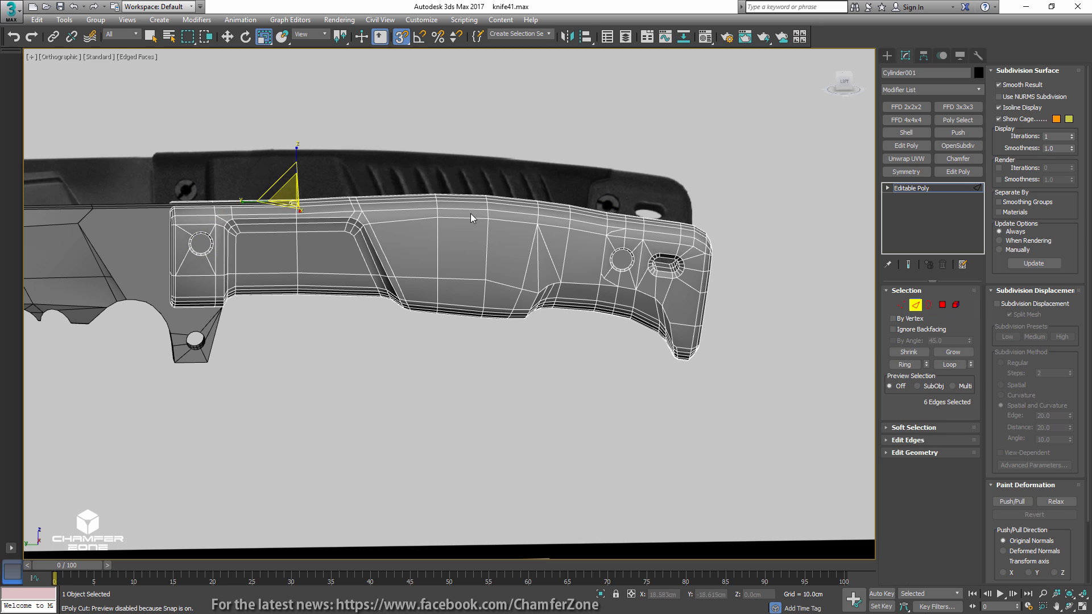
key(alt+c)
click(462, 172)
click(458, 318)
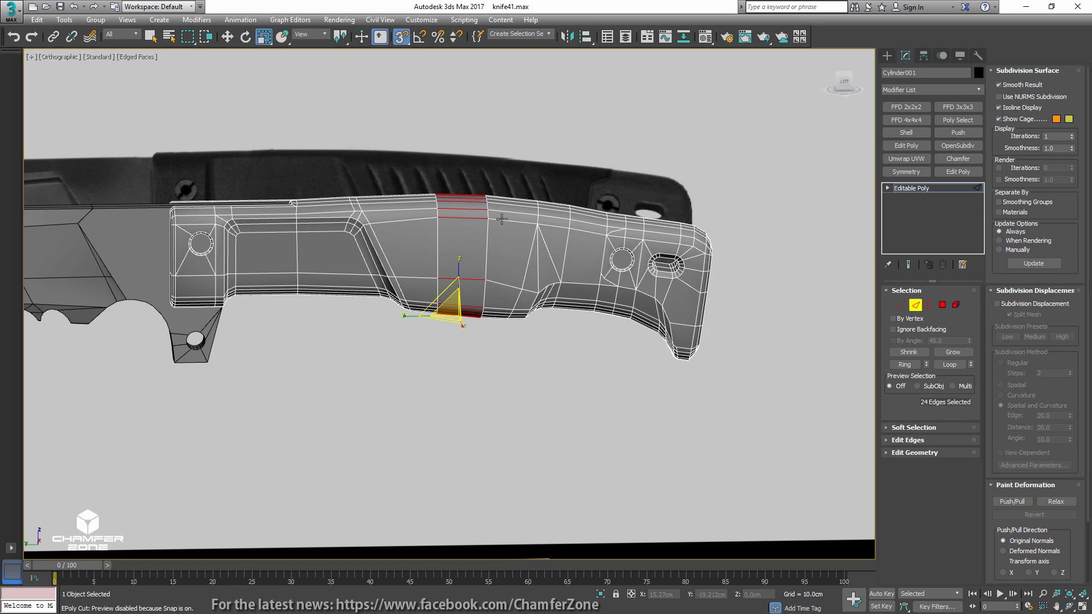
click(646, 37)
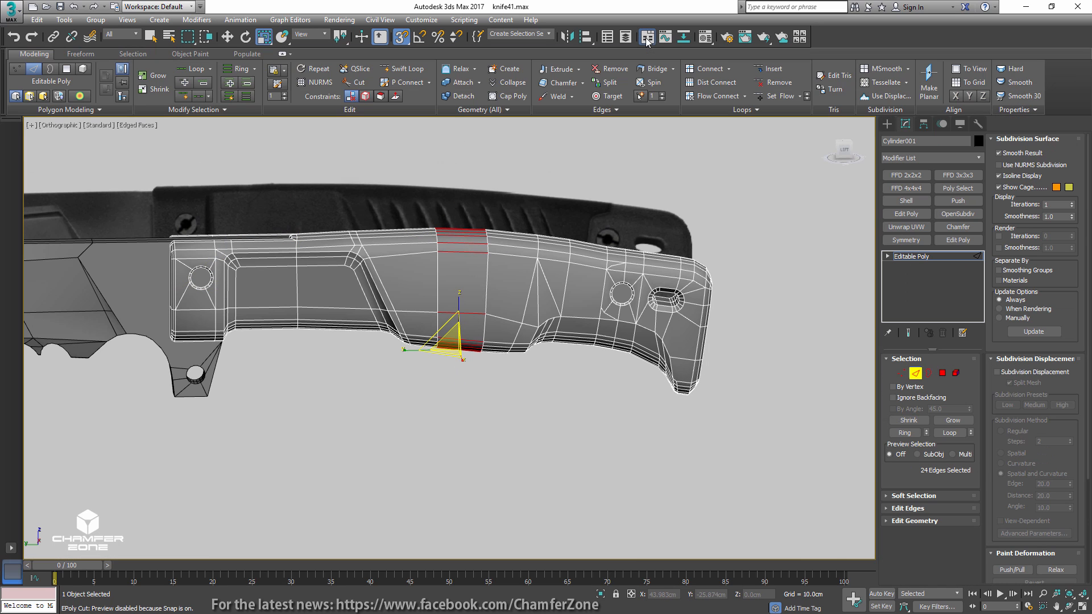
click(715, 95)
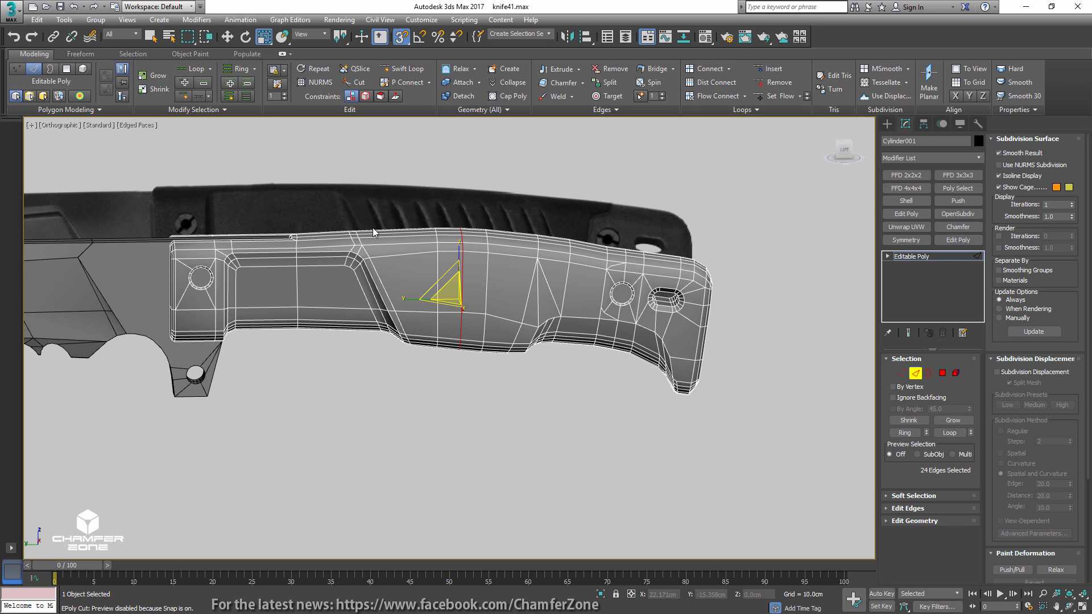
click(647, 37)
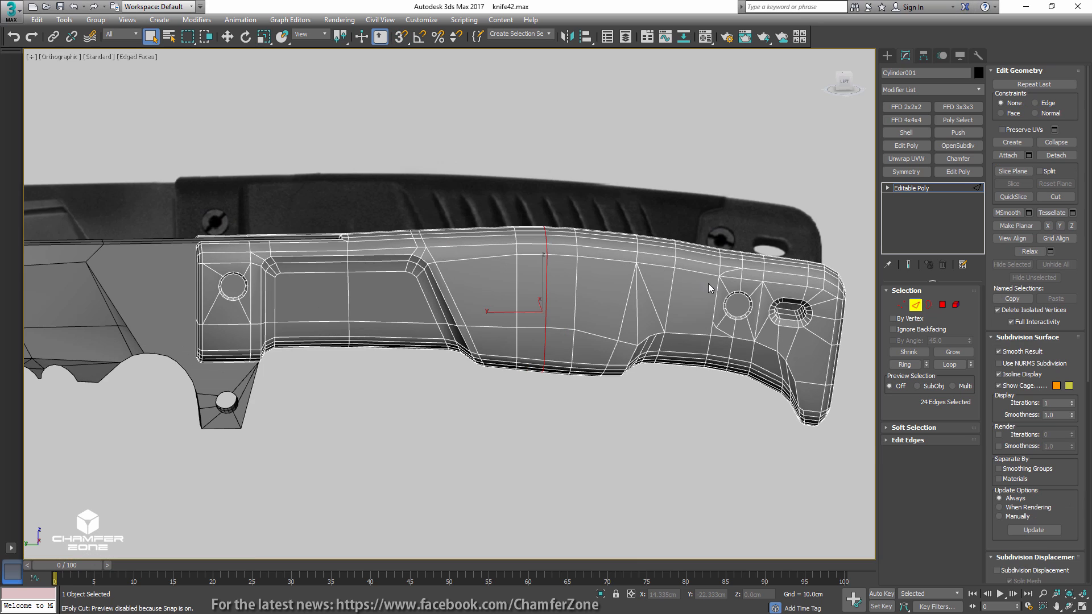
- Lower the top vertices of the three mid-grip loops and those above the recess's rear corner to follow the side reference
key(l)
scroll(557, 265, up, 10)
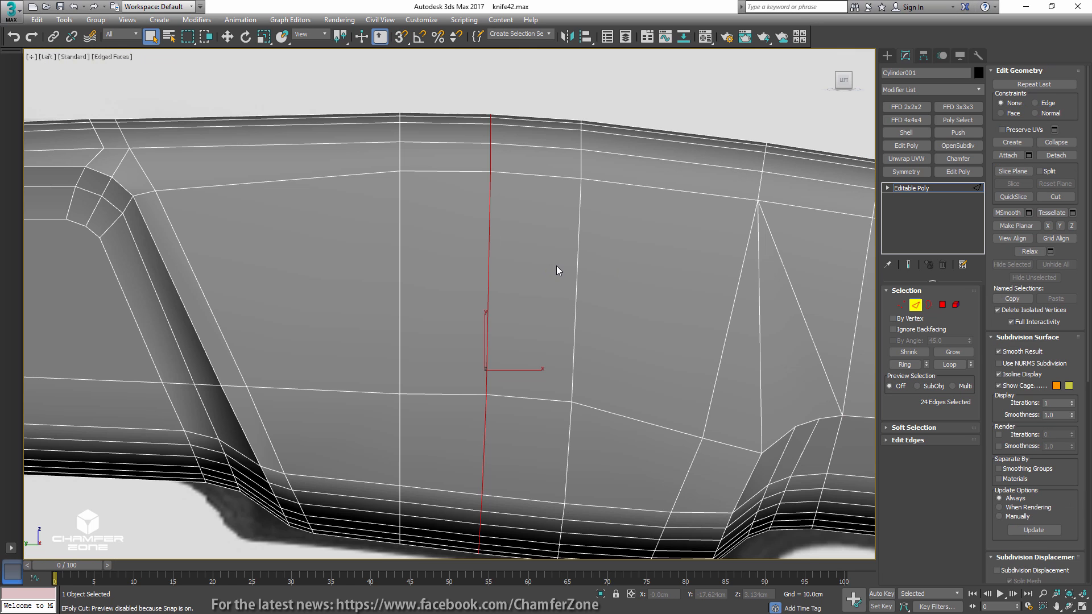
key(1)
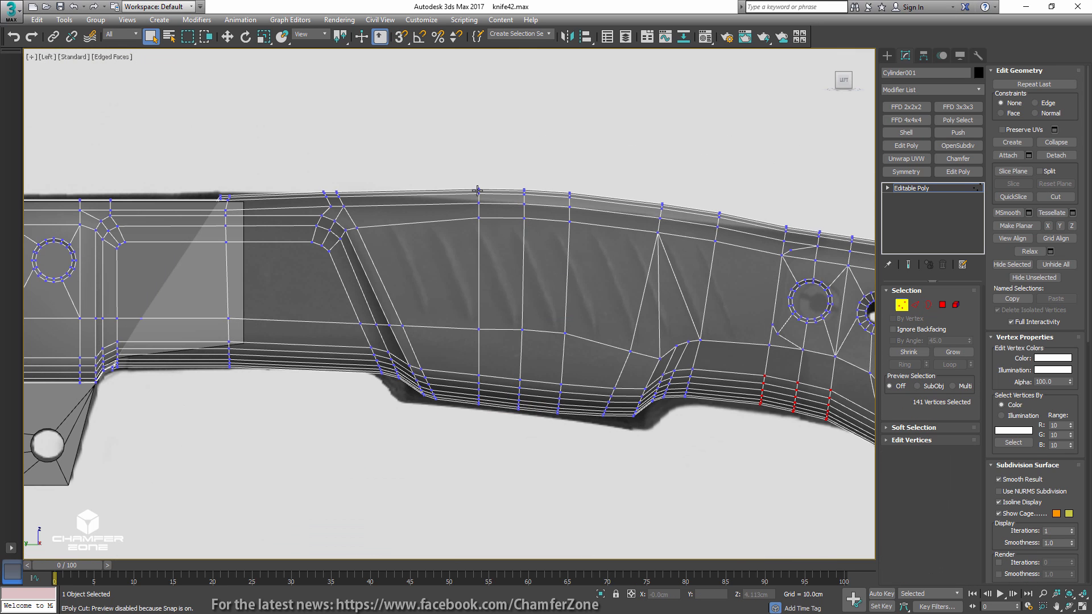
drag(708, 256, 614, 244)
key(w)
drag(522, 177, 515, 184)
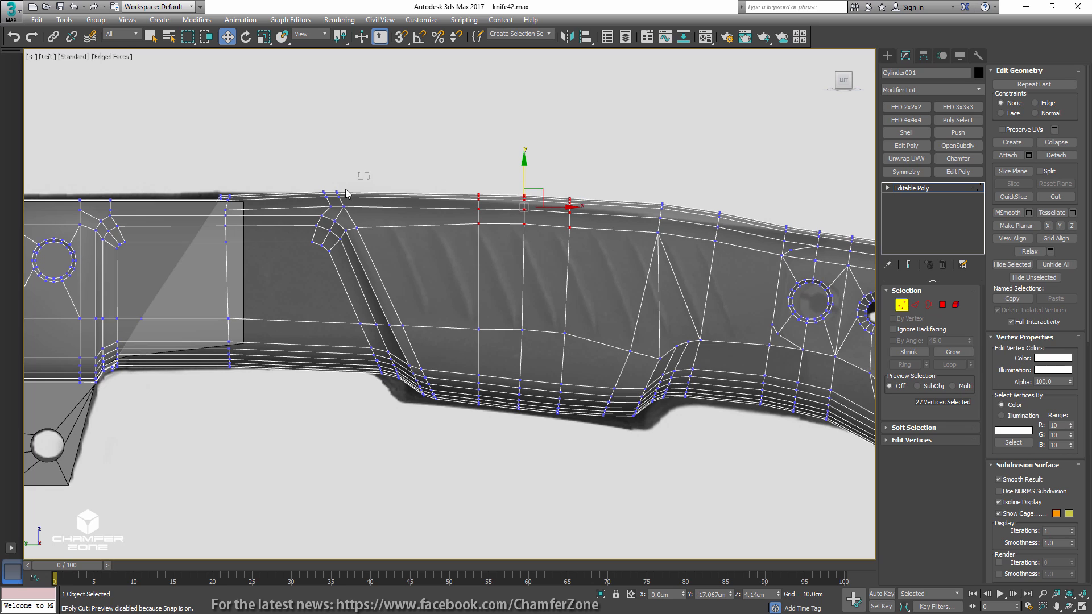
drag(369, 169, 314, 206)
drag(330, 163, 334, 165)
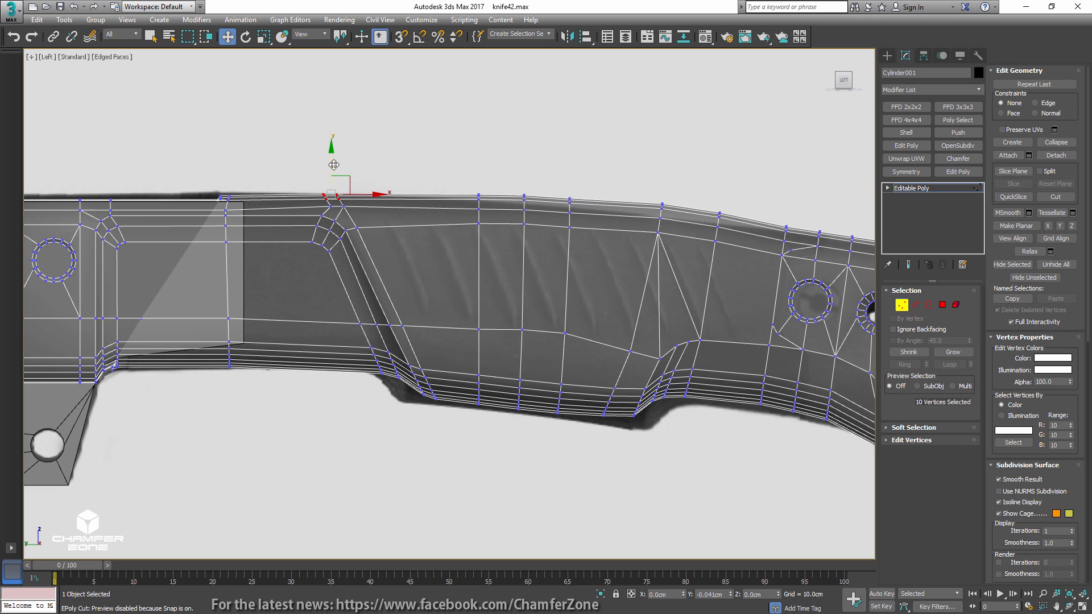
- Move and rotate the top vertices of the mid-grip loops to space them more evenly along the reference's upper contour
middle_drag(611, 197, 444, 182)
drag(471, 177, 505, 222)
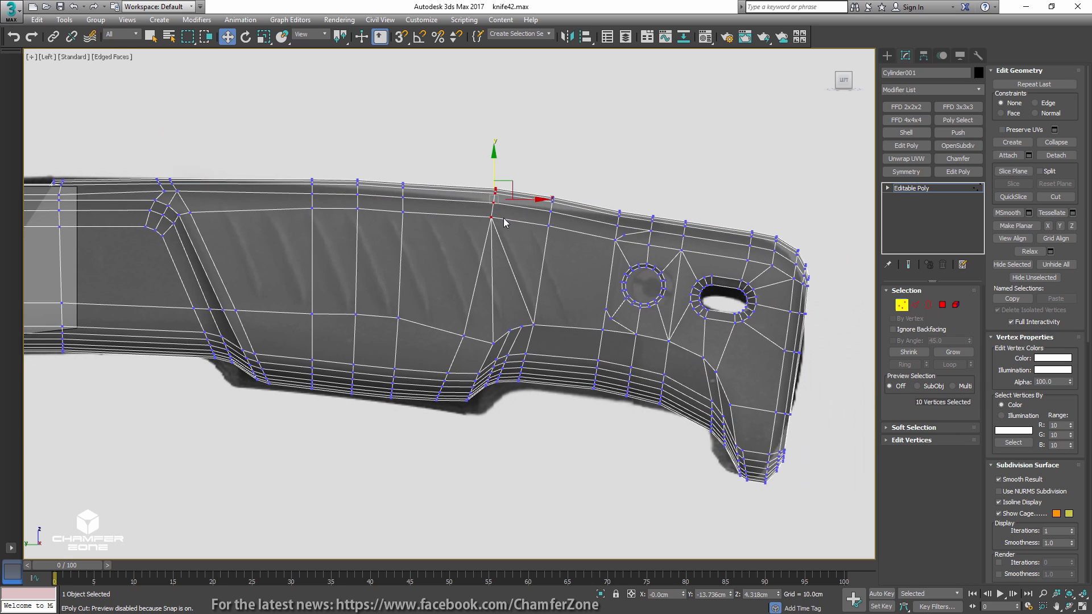
drag(511, 185, 509, 189)
drag(386, 229, 388, 229)
drag(405, 191, 463, 175)
key(e)
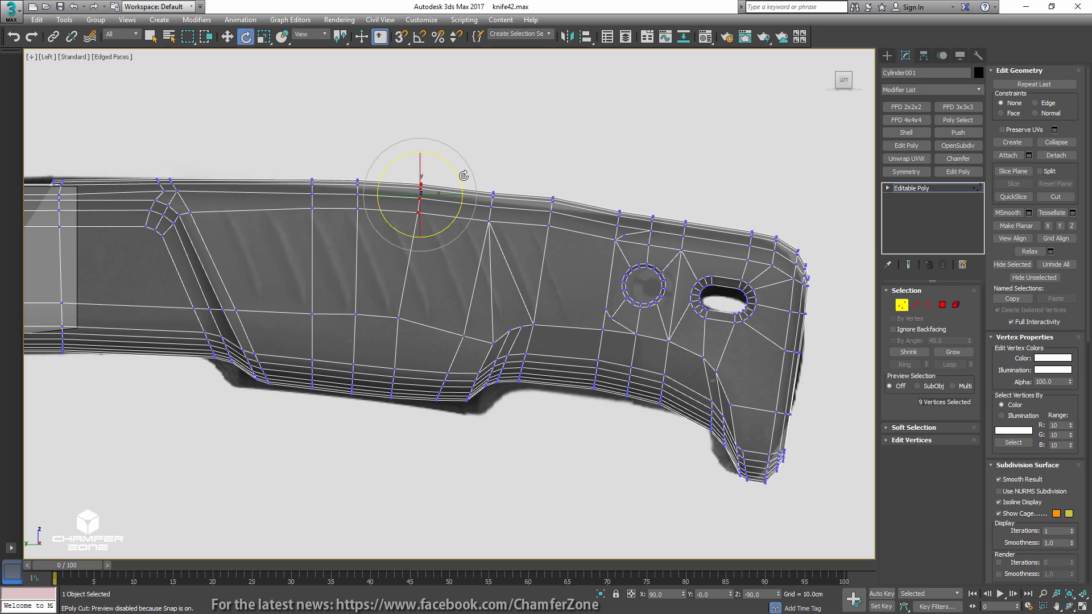
key(w)
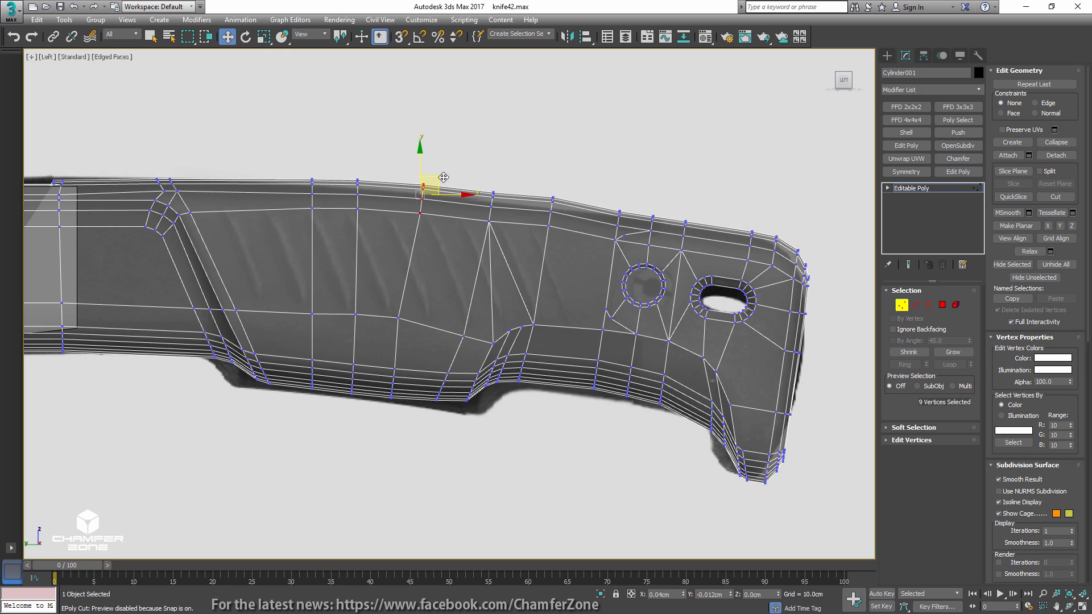
drag(444, 177, 303, 174)
key(e)
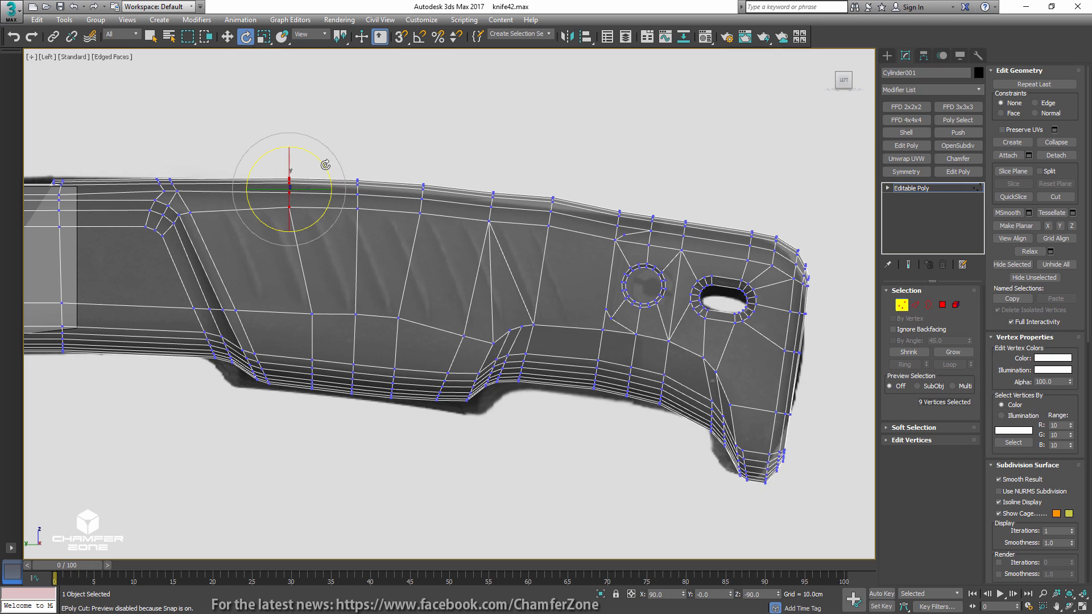
key(w)
drag(312, 174, 294, 173)
- Shift the lower mid-grip vertices of the front and rear loops sideways to line them up with their loops
click(312, 314)
drag(328, 295, 314, 294)
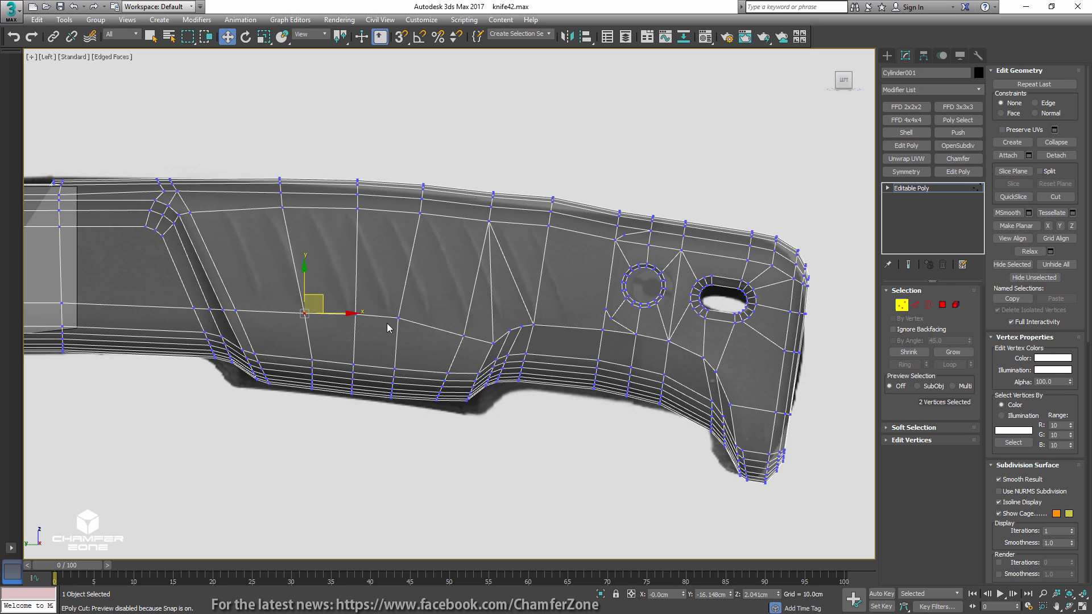
click(399, 318)
drag(419, 303, 425, 305)
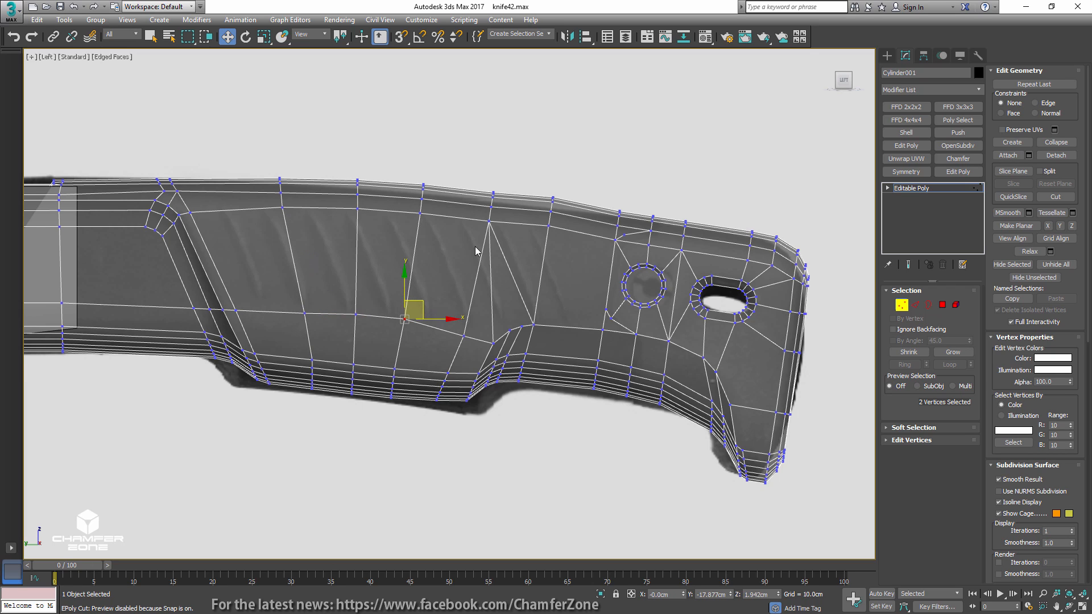
- Lower the top vertices of the loop just in front of the round hole to follow the side reference
middle_drag(475, 246, 410, 264)
drag(482, 246, 473, 249)
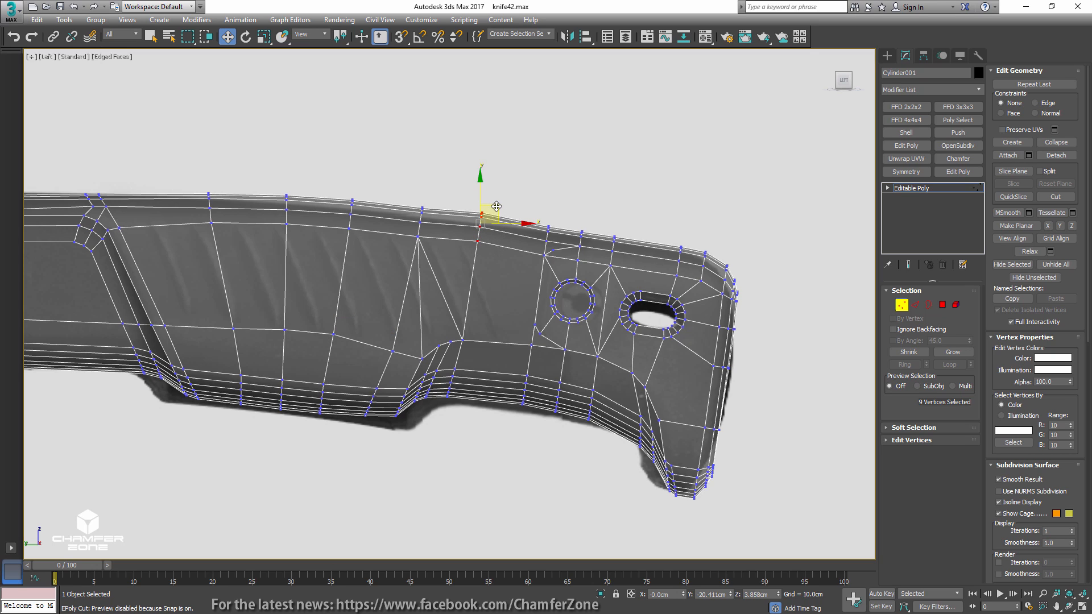
drag(496, 209, 495, 214)
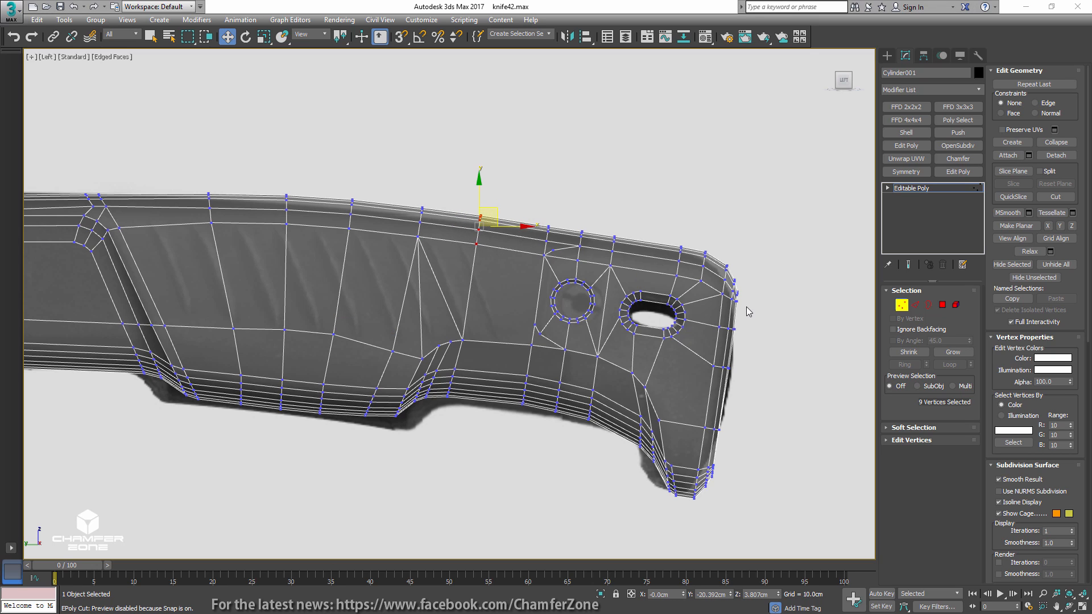
- Select all polygons of the handle's rear end face and move them slightly inward along their local Z axis
click(942, 306)
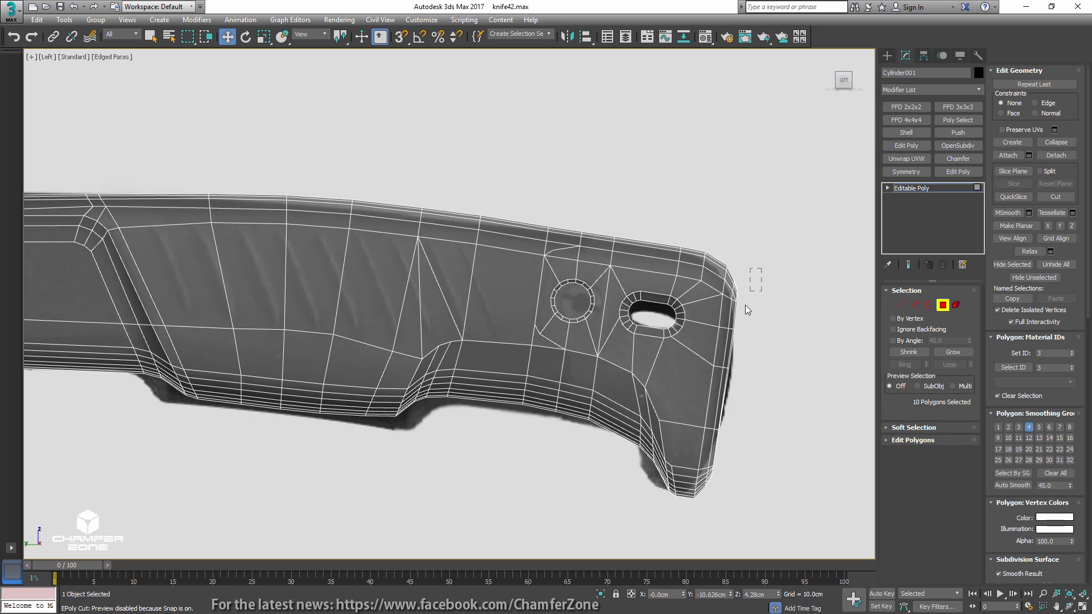
click(733, 326)
ctrl+drag(777, 267, 711, 431)
ctrl+drag(719, 492, 703, 467)
mouse_move(711, 393)
alt+middle_down()
mouse_move(714, 378)
mouse_move(603, 384)
mouse_move(721, 383)
alt+middle_up()
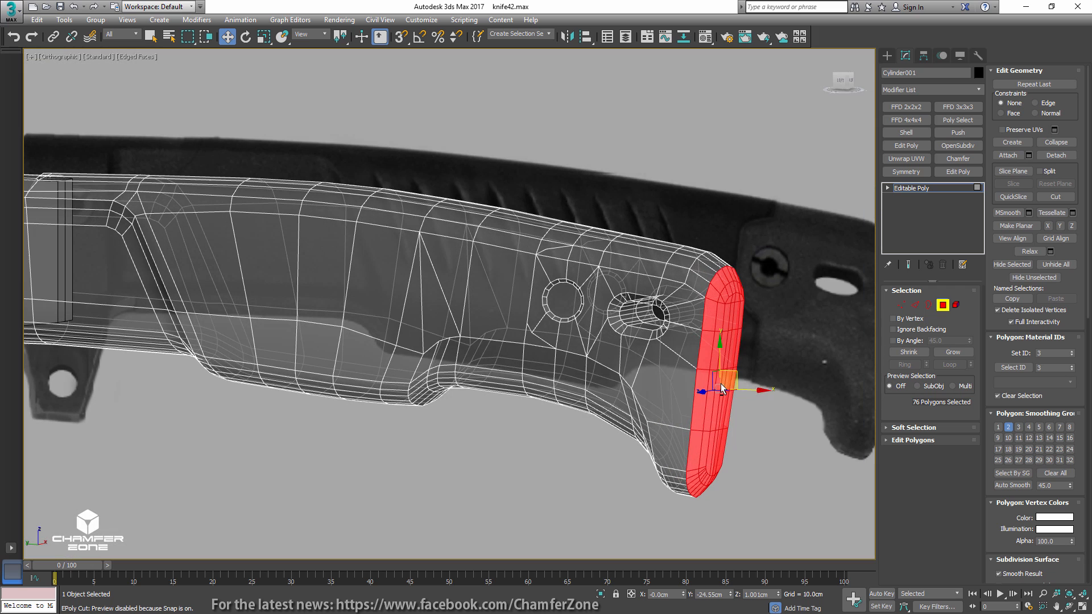
key(l)
key(z)
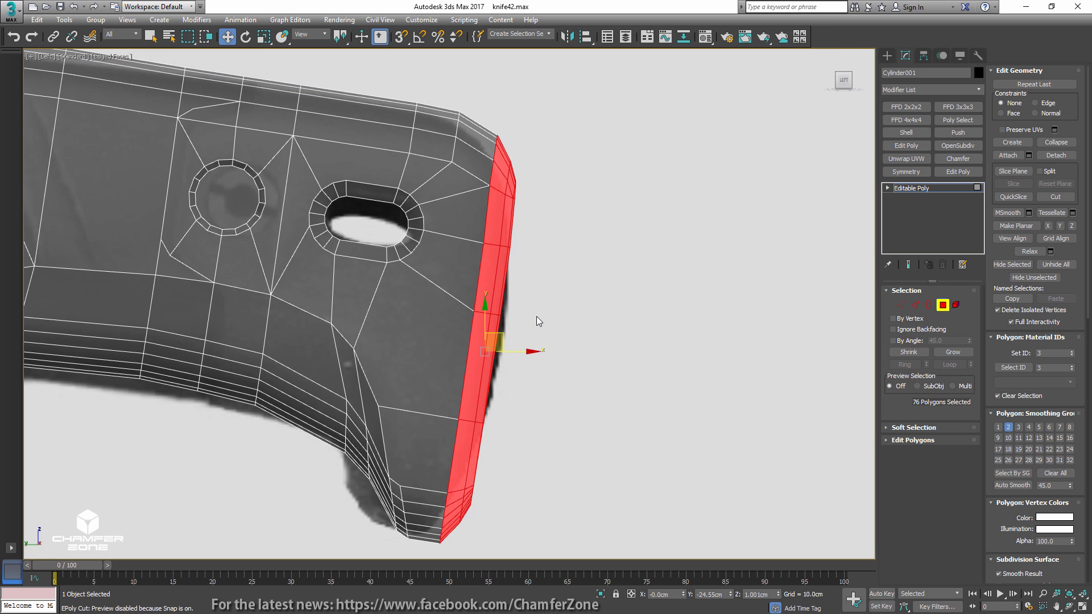
right_click(506, 304)
click(521, 285)
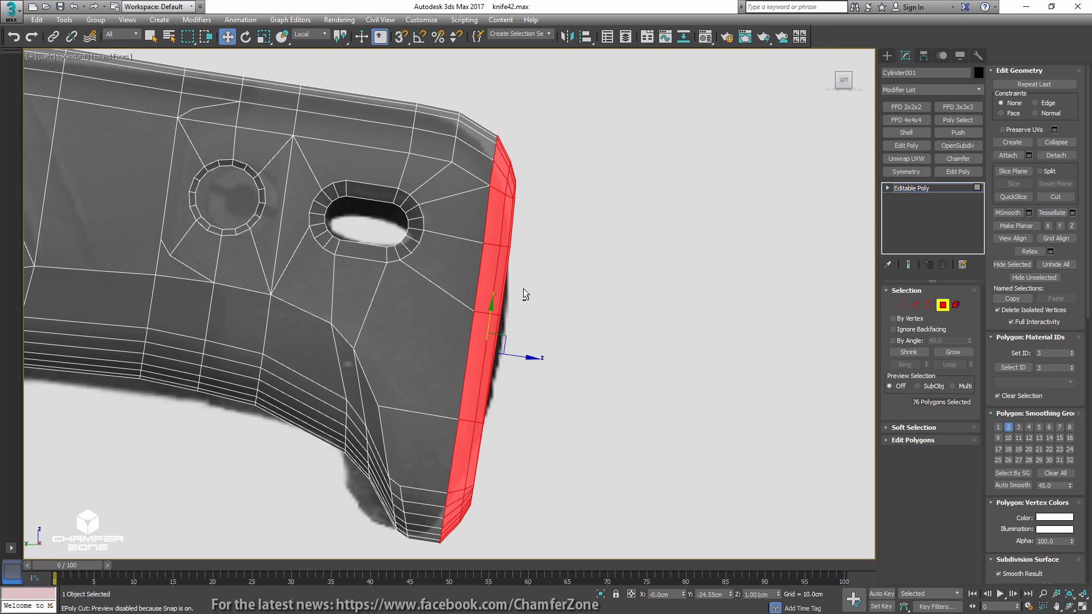
drag(522, 356, 515, 355)
middle_drag(515, 354, 652, 419)
- Lower the vertices of the handle's upper rear corner using the View coordinate system
key(1)
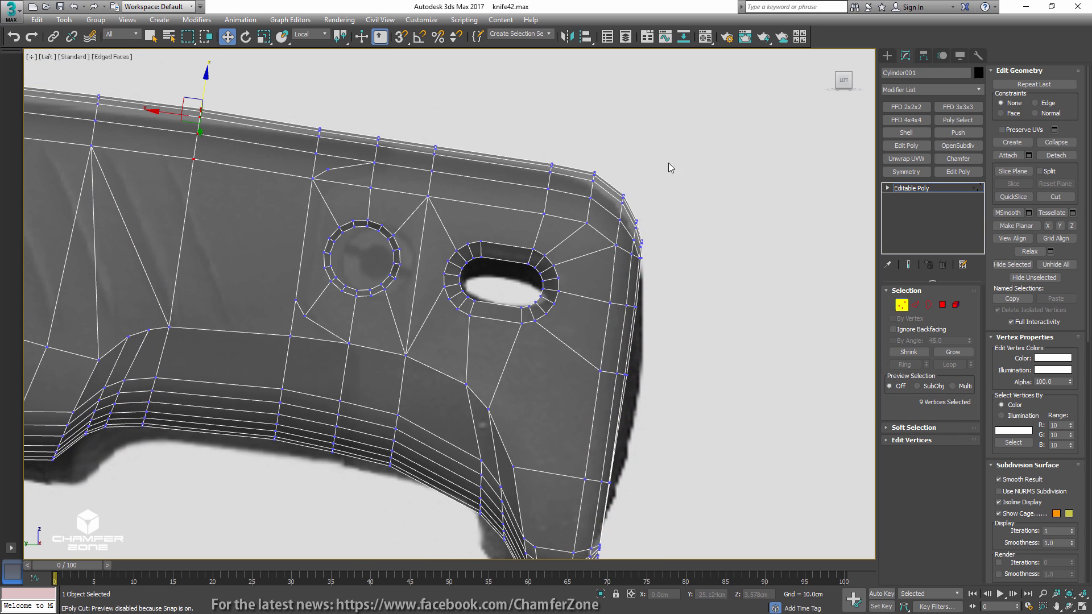
drag(677, 151, 527, 239)
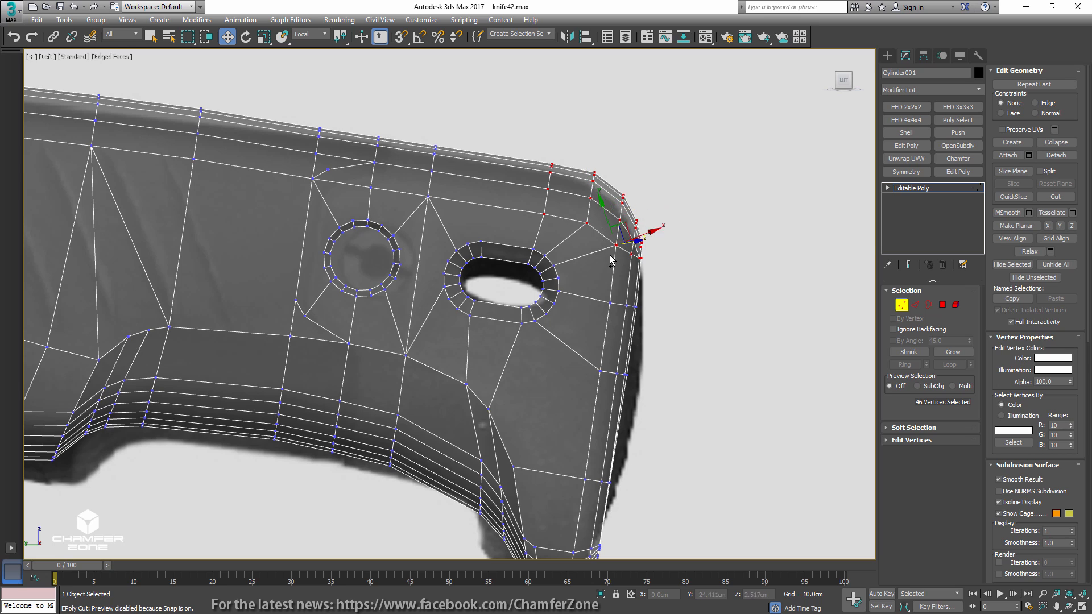
right_click(625, 238)
click(639, 190)
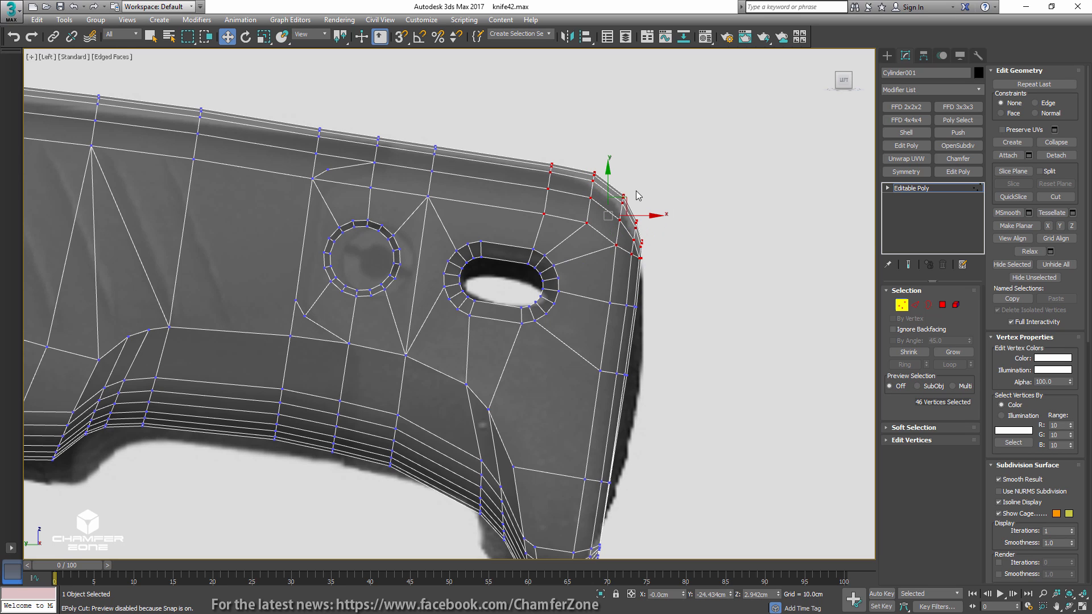
mouse_move(624, 198)
mouse_down()
mouse_move(624, 208)
mouse_move(643, 200)
mouse_up()
key(e)
key(w)
key(ctrl+z)
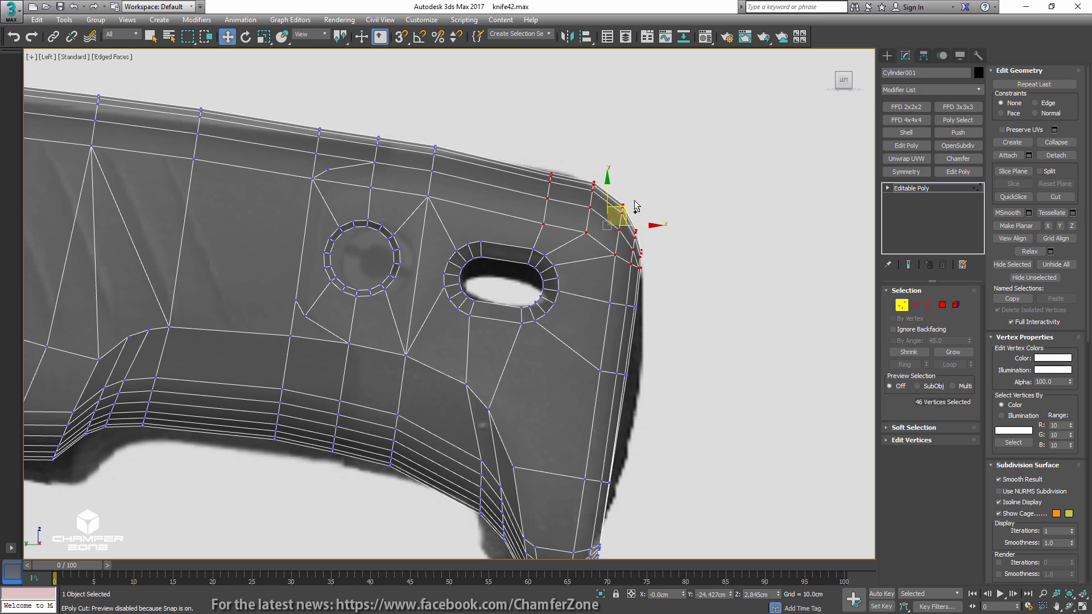
drag(626, 208, 626, 211)
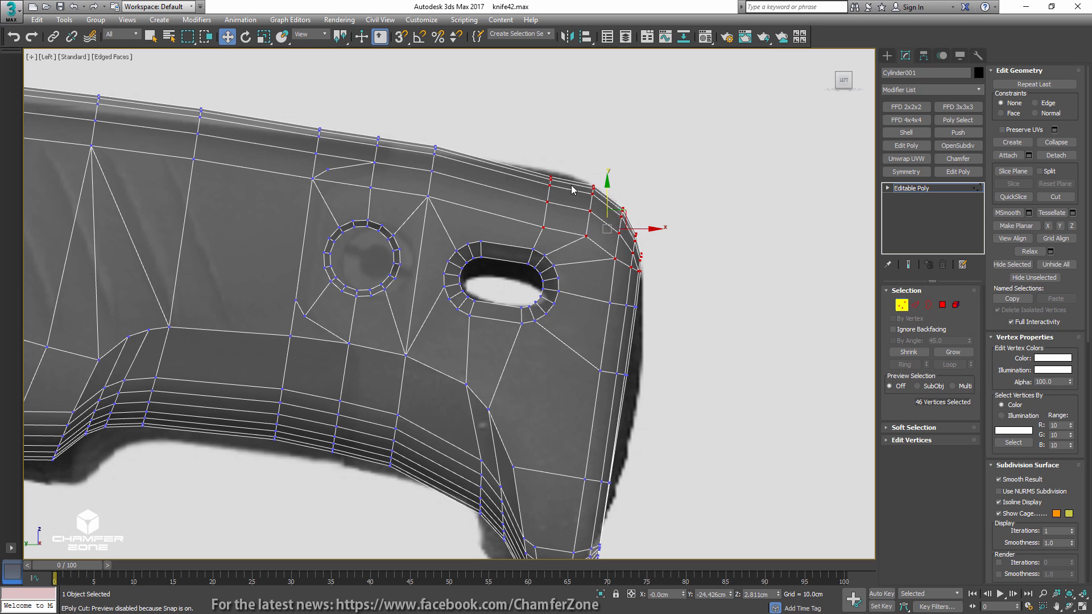
- Move the top vertices of the loop between the round hole and the slot down onto the reference contour
drag(492, 125, 446, 167)
drag(419, 207, 419, 207)
drag(446, 148, 451, 152)
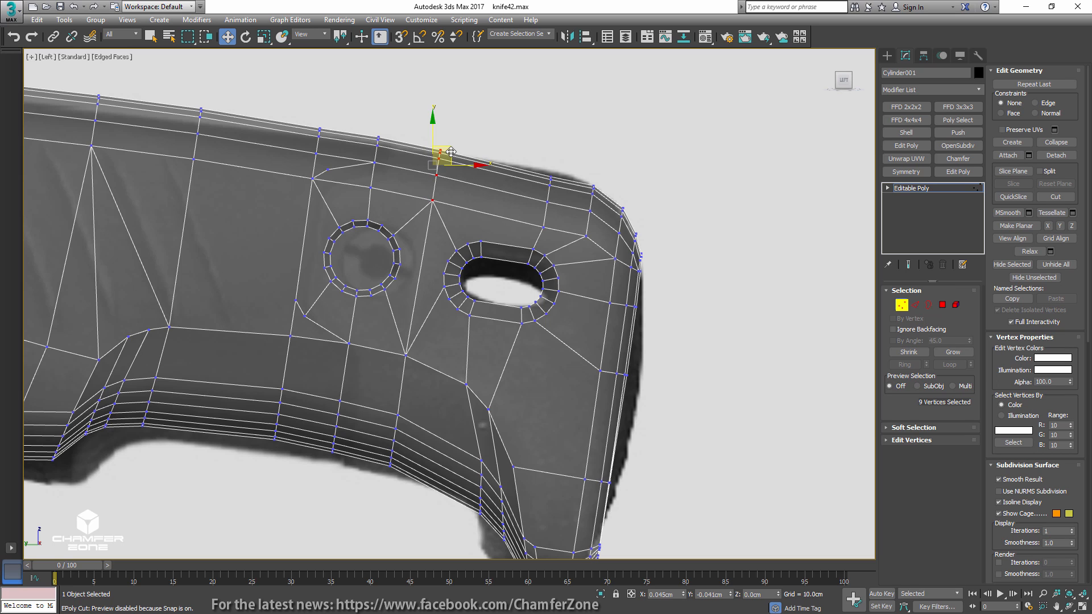
middle_drag(397, 171, 495, 179)
- Rotate the vertices of the hooked tip to align it with the side reference
middle_drag(613, 481, 610, 374)
drag(664, 383, 734, 293)
key(e)
drag(676, 378, 651, 381)
key(w)
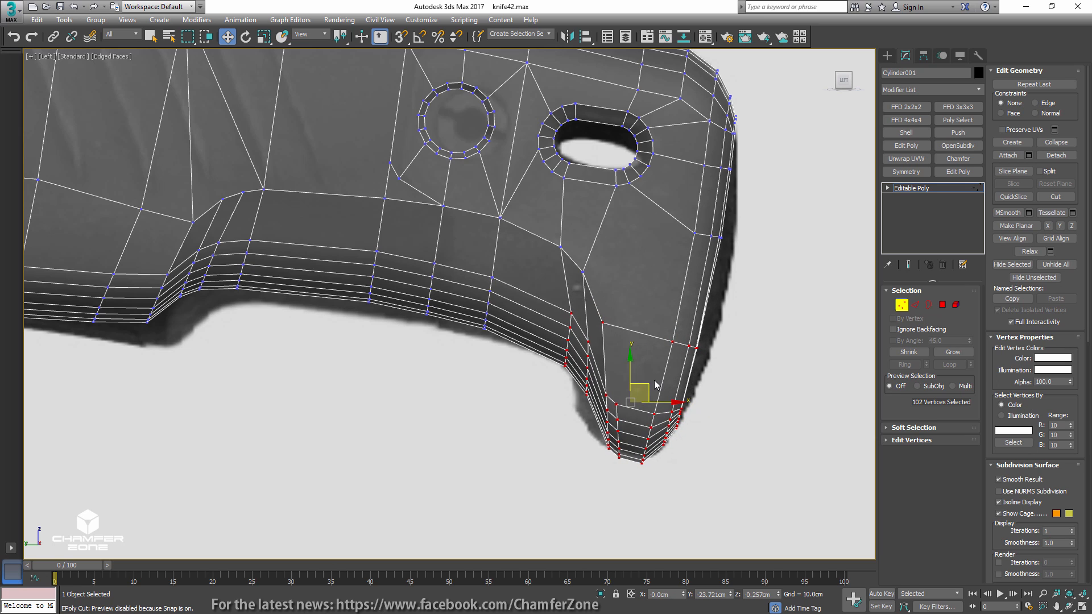
scroll(656, 386, down, 2)
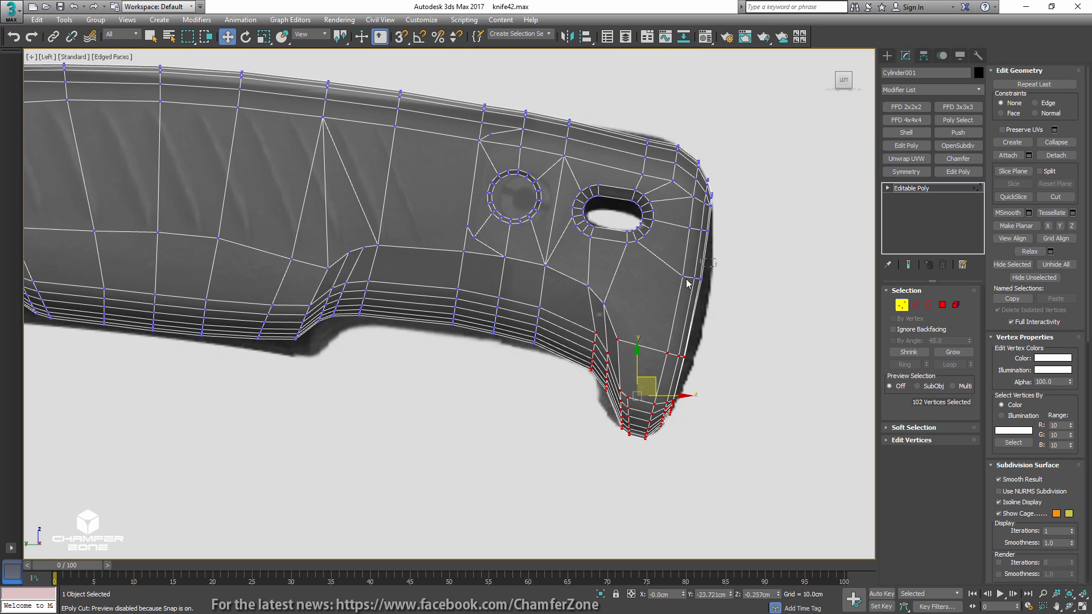
- Reposition the middle vertices of the rear edge and the top vertices above the slot to match the reference
drag(687, 283, 715, 281)
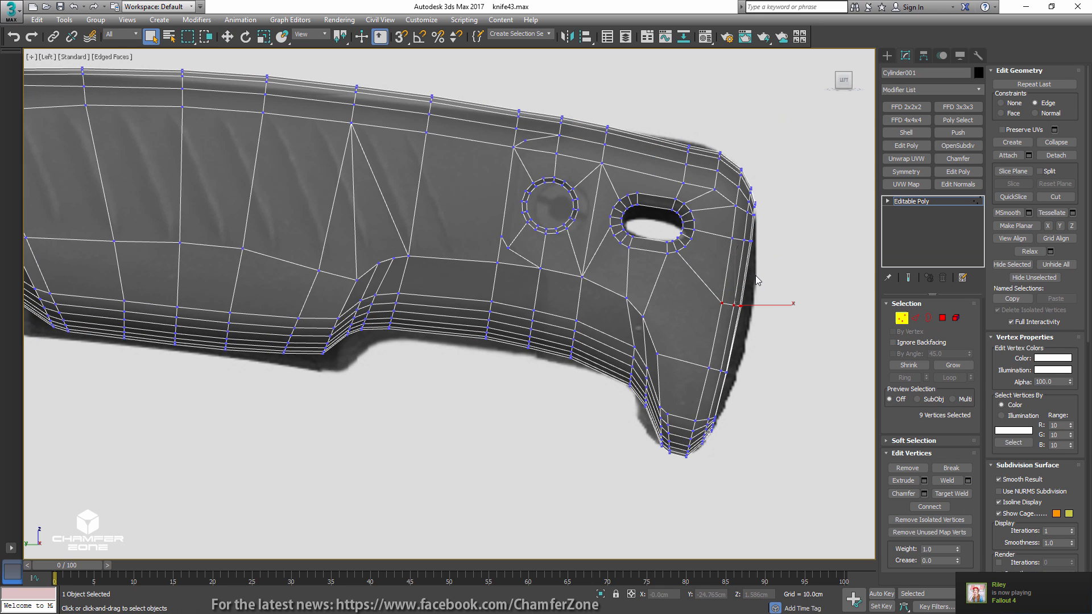
key(w)
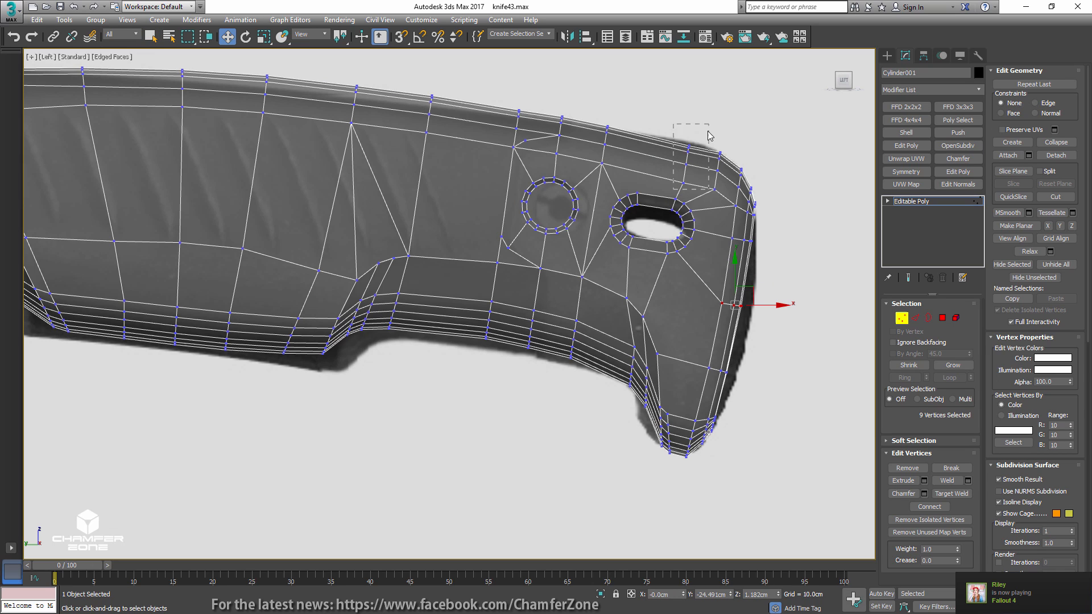
drag(709, 136, 708, 143)
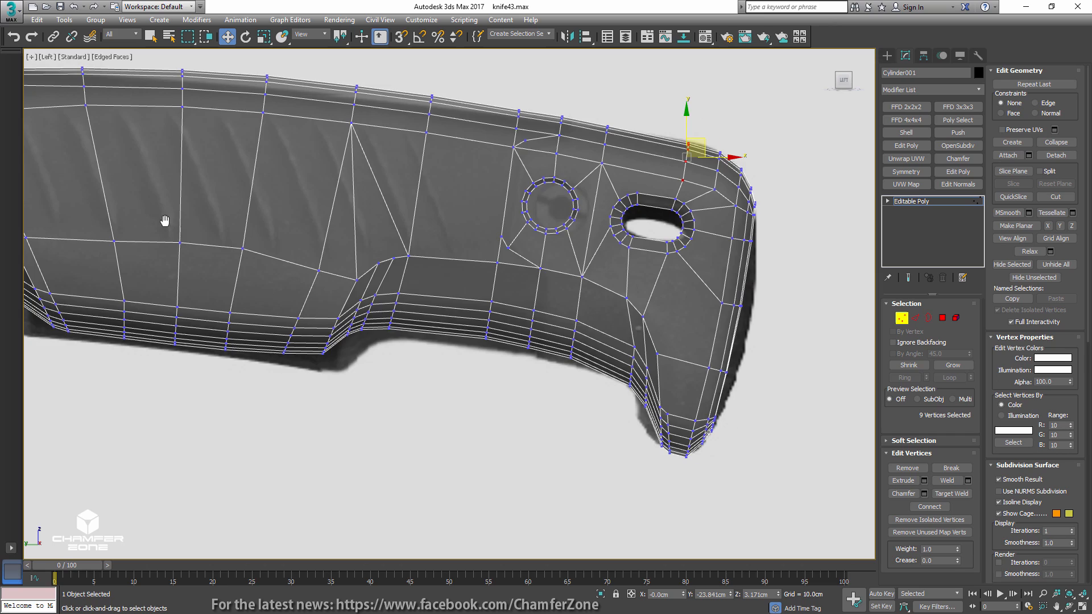
- Make the recess's upper corner vertices planar in Y and lower them slightly
middle_drag(165, 221, 815, 285)
alt+middle_drag(436, 177, 561, 183)
scroll(697, 281, up, 5)
click(703, 280)
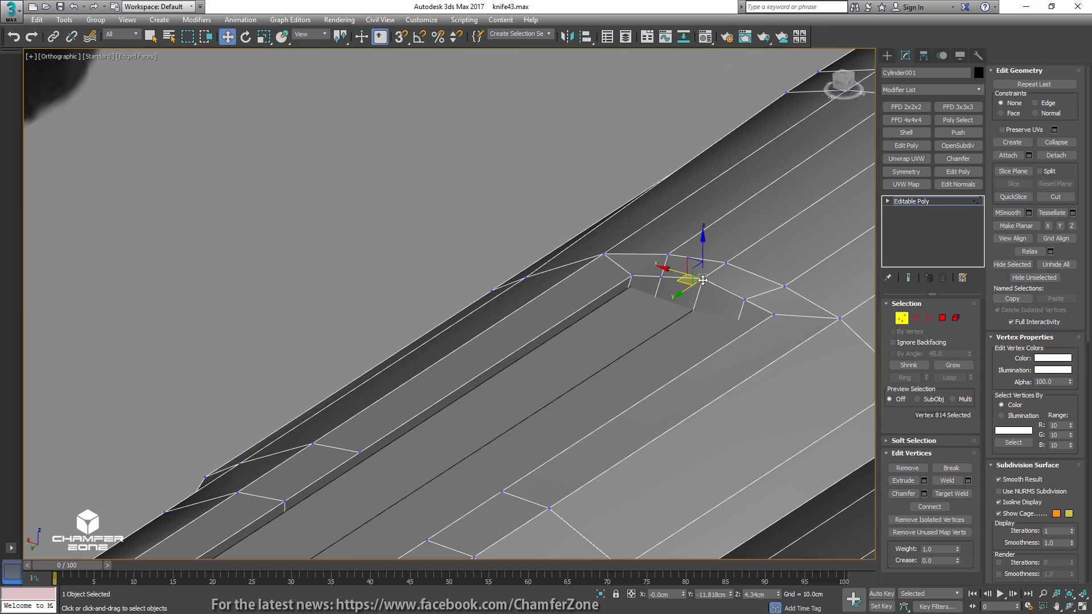
ctrl+click(745, 300)
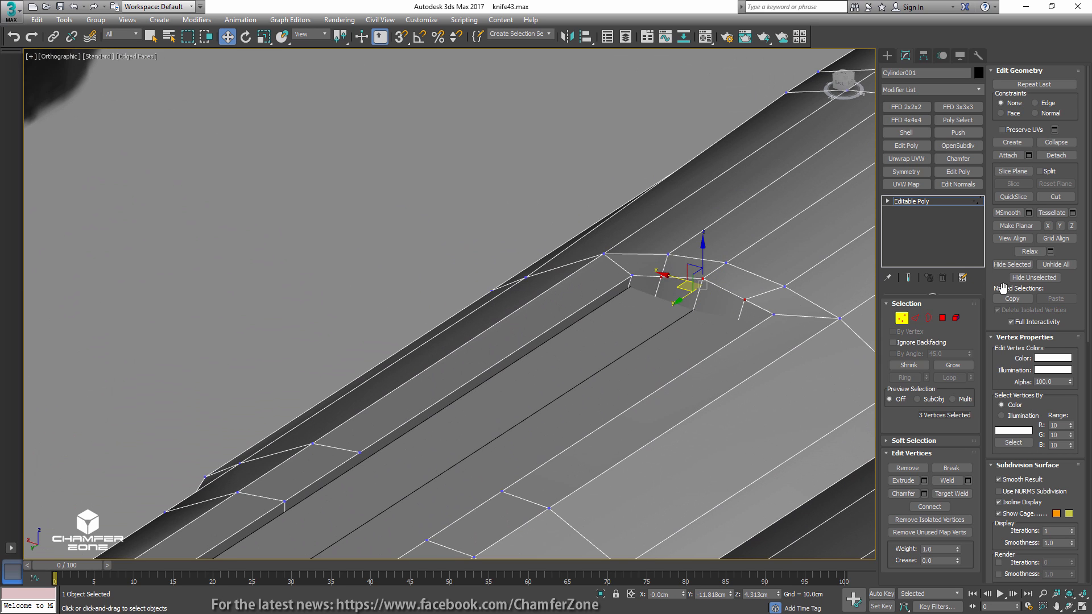
click(1059, 226)
drag(705, 255, 706, 263)
key(1)
- Delete all polygons on the positive X half of the handle in the front view
scroll(706, 264, down, 4)
alt+middle_drag(705, 263, 633, 240)
scroll(633, 240, down, 4)
alt+middle_drag(576, 288, 883, 118)
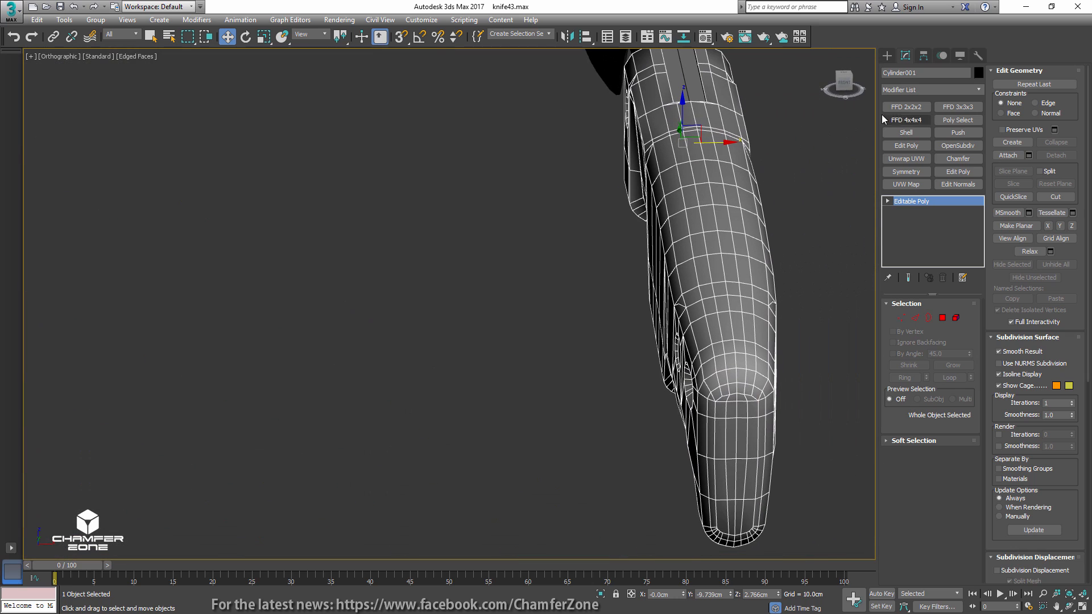
click(843, 88)
key(4)
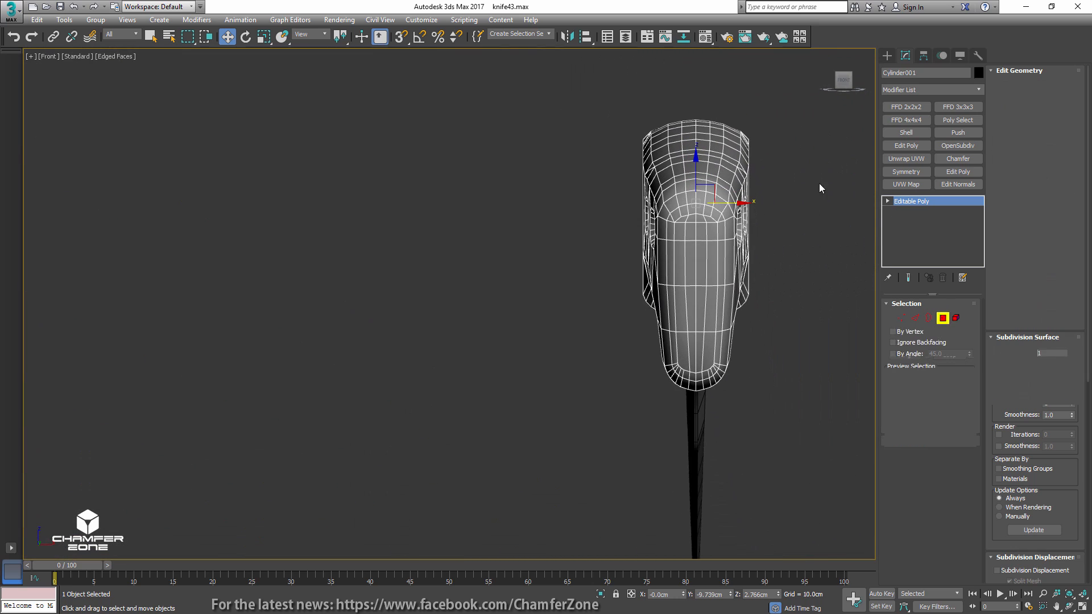
drag(813, 91, 699, 421)
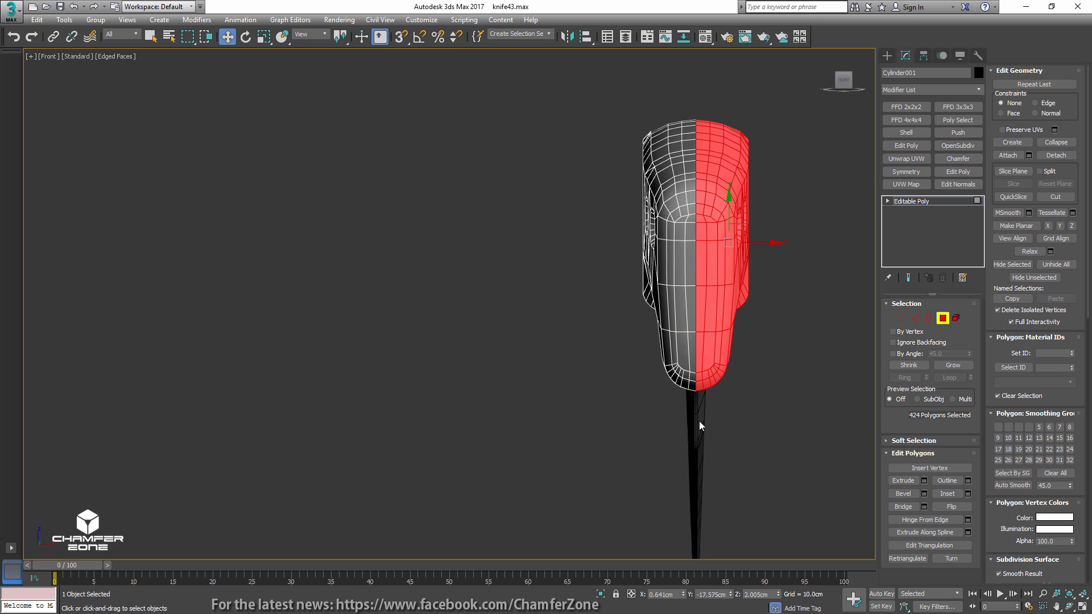
key(Delete)
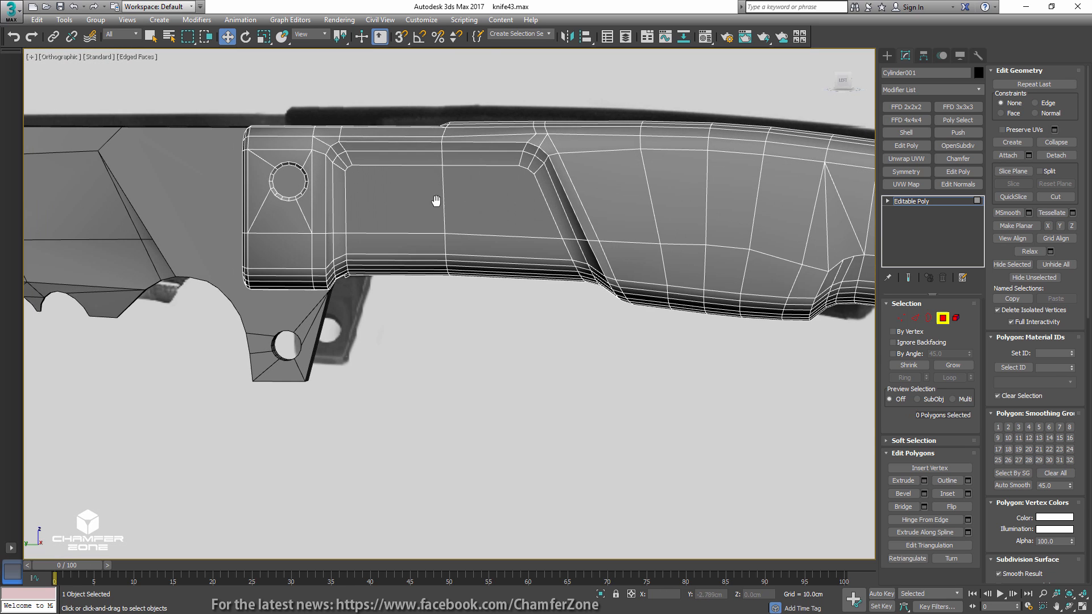
- Isolate the handle together with the reference image plane, and frame only the handle in the left view
middle_drag(434, 202, 586, 257)
key(ctrl+a)
key(z)
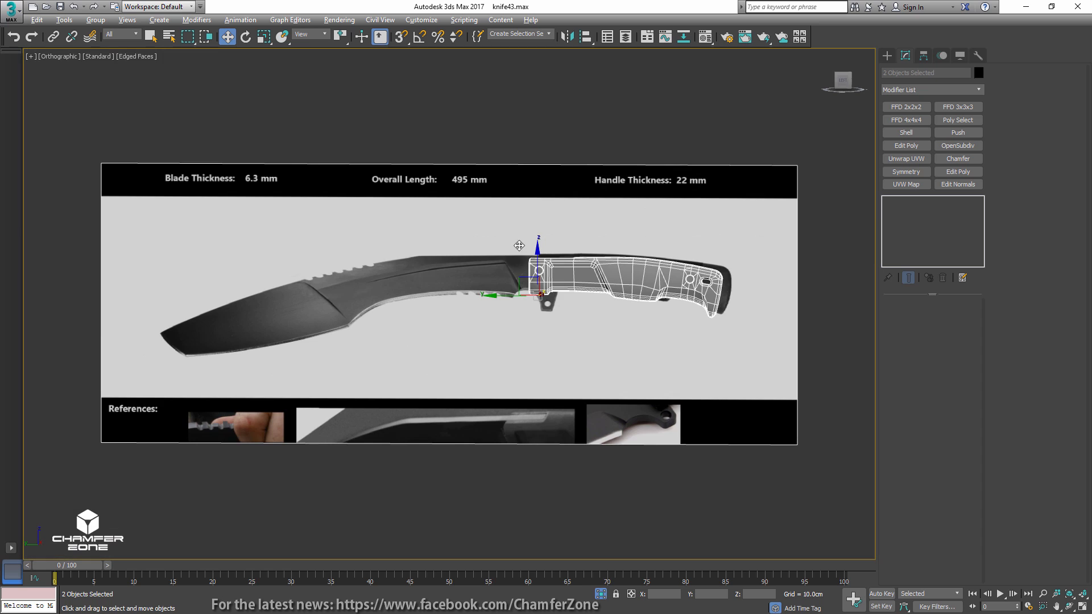
click(554, 272)
key(l)
key(z)
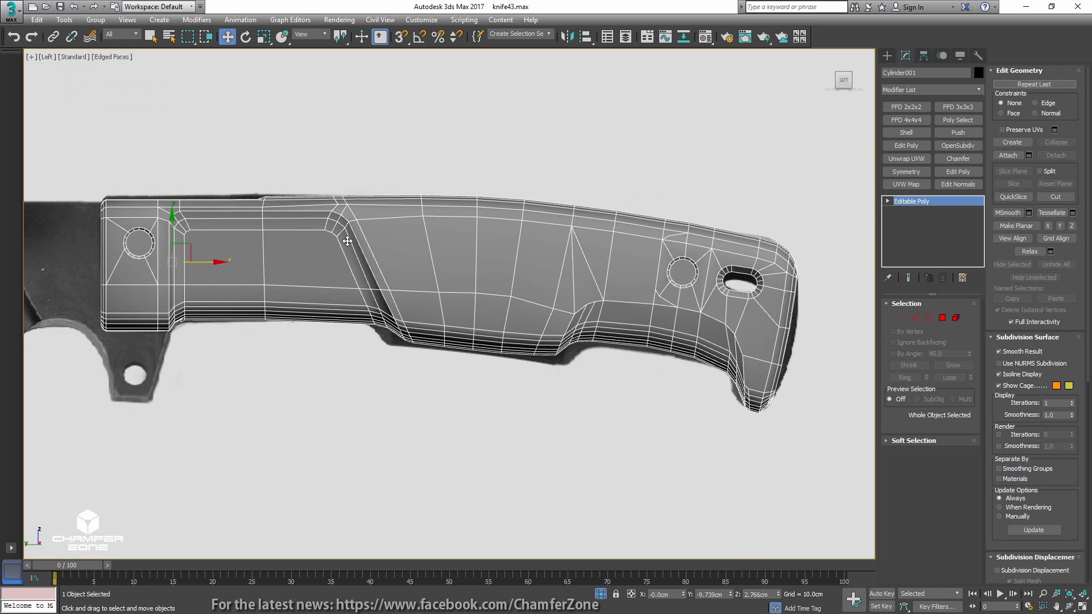
- Turn on see-through display for the handle and check the reference beneath its front end by temporarily moving it aside
middle_drag(314, 242, 674, 190)
scroll(477, 243, up, 4)
key(alt+x)
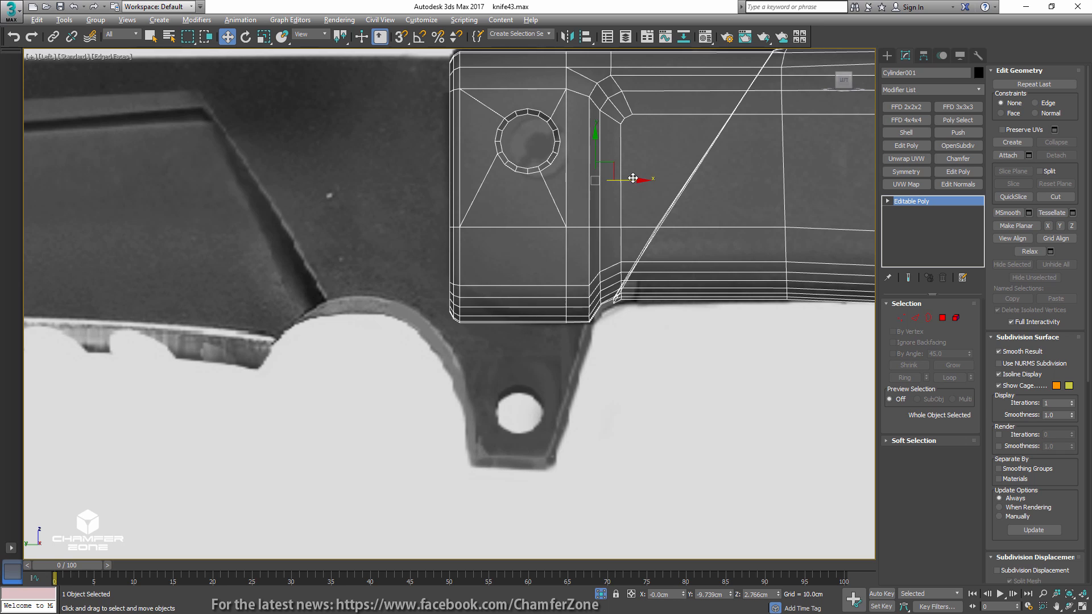
drag(632, 178, 699, 193)
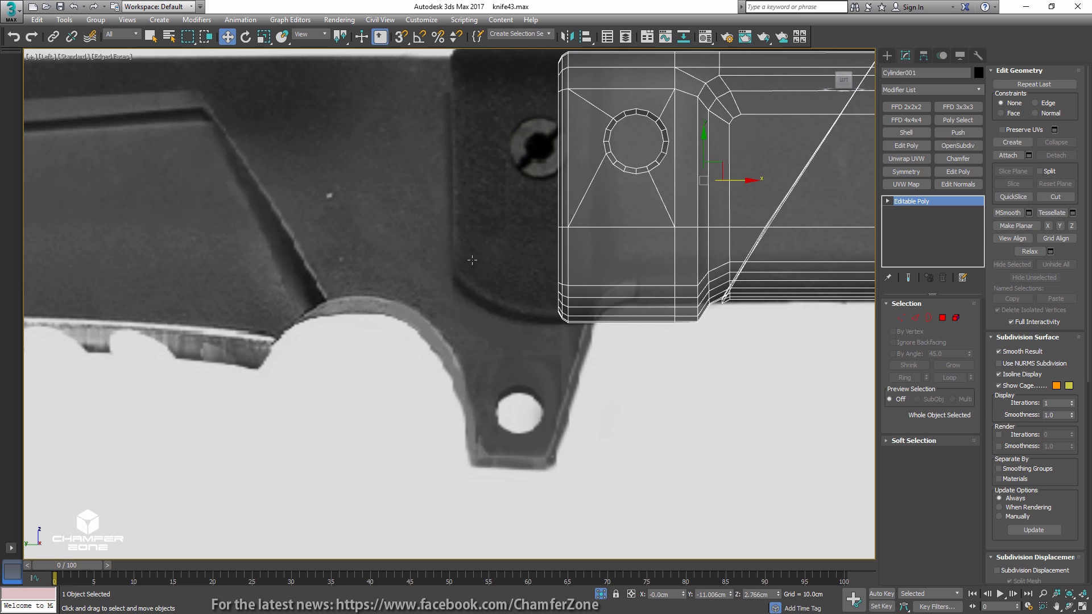
key(ctrl+z)
- Connect the lower horizontal edges of the front block with 3 segments, pinch -20 and slide about -42
click(915, 317)
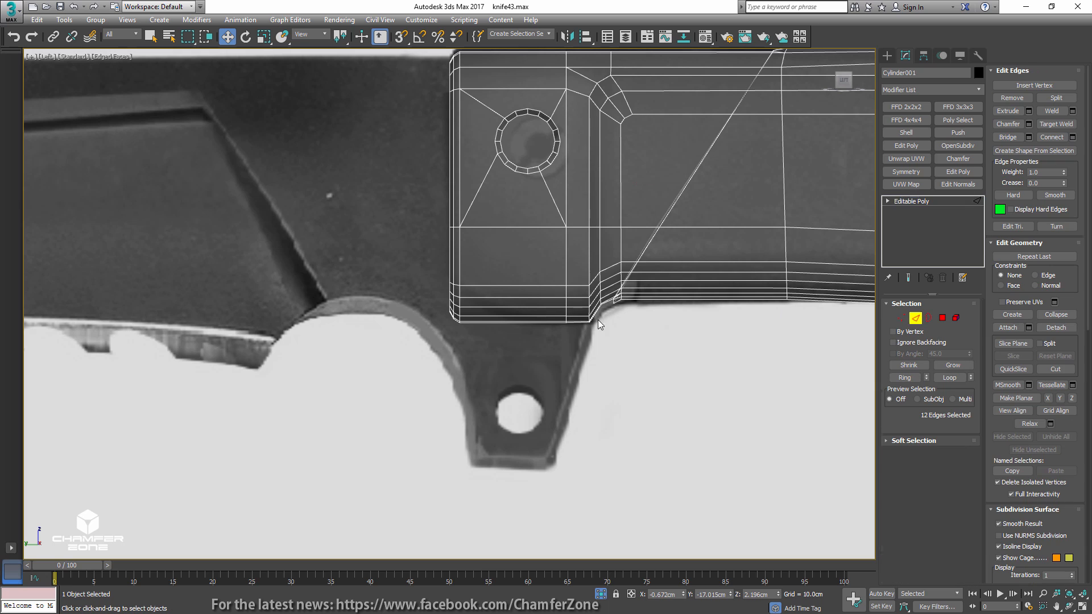
drag(499, 329, 501, 264)
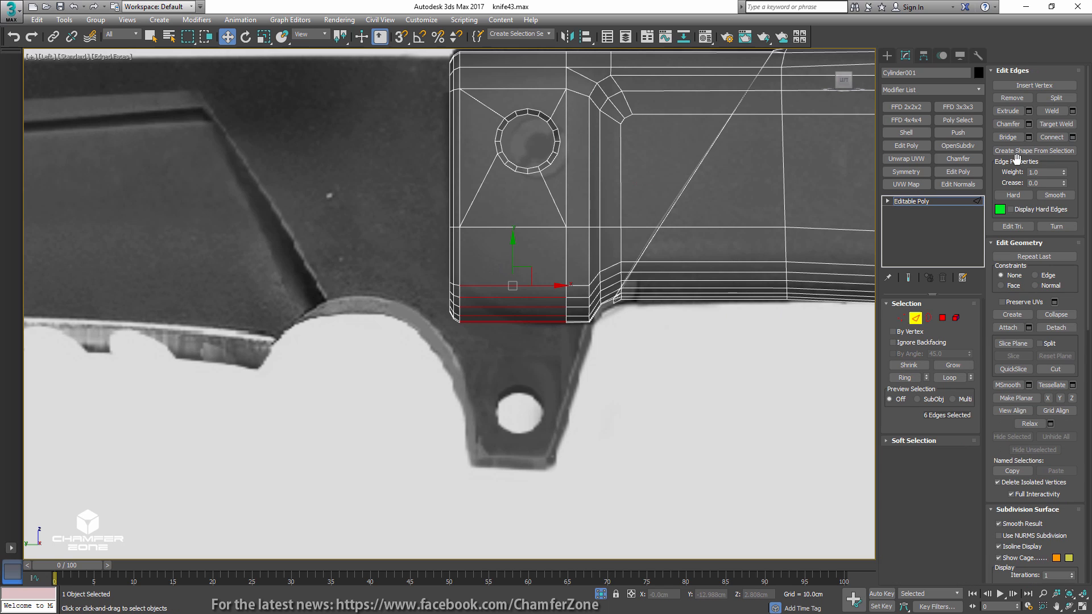
click(1072, 137)
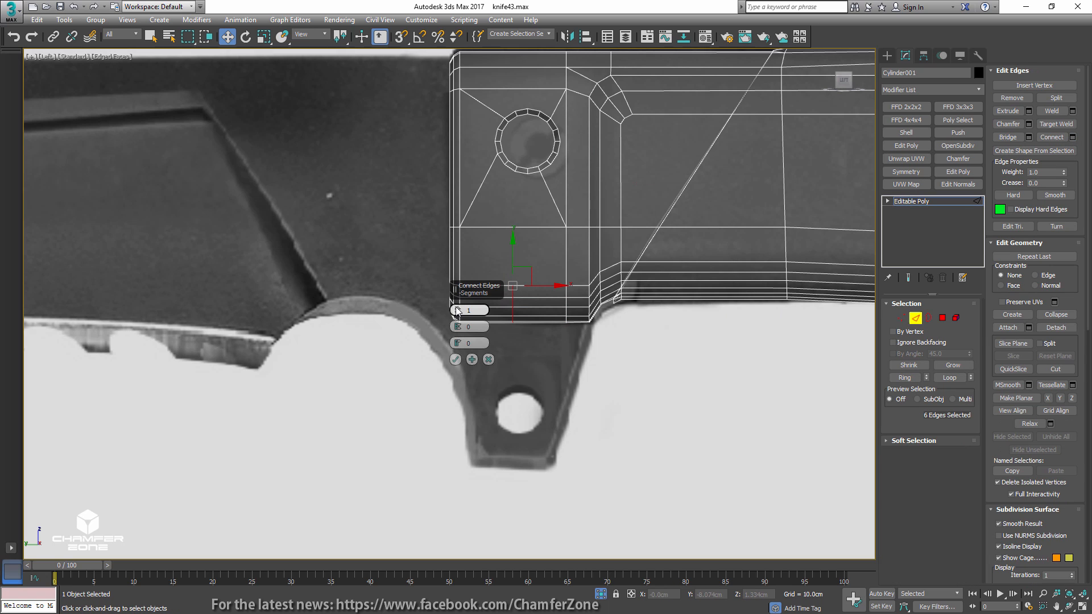
drag(458, 311, 460, 400)
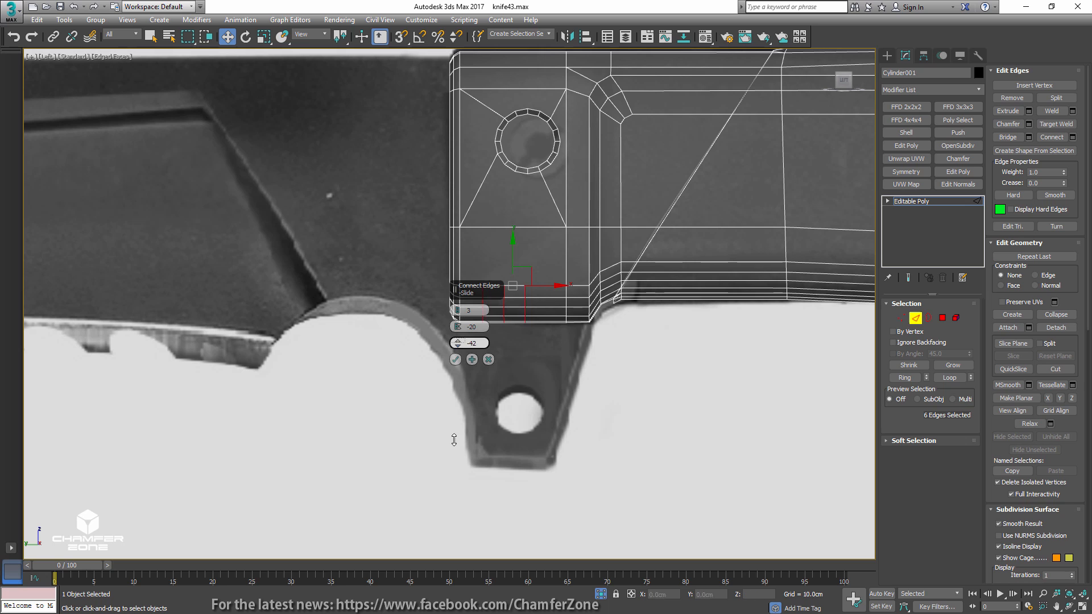
click(455, 360)
- Round the front block's lower corner to the reference with an FFD 3x3x3 on its vertices, and collapse the modifier
ctrl+click(901, 317)
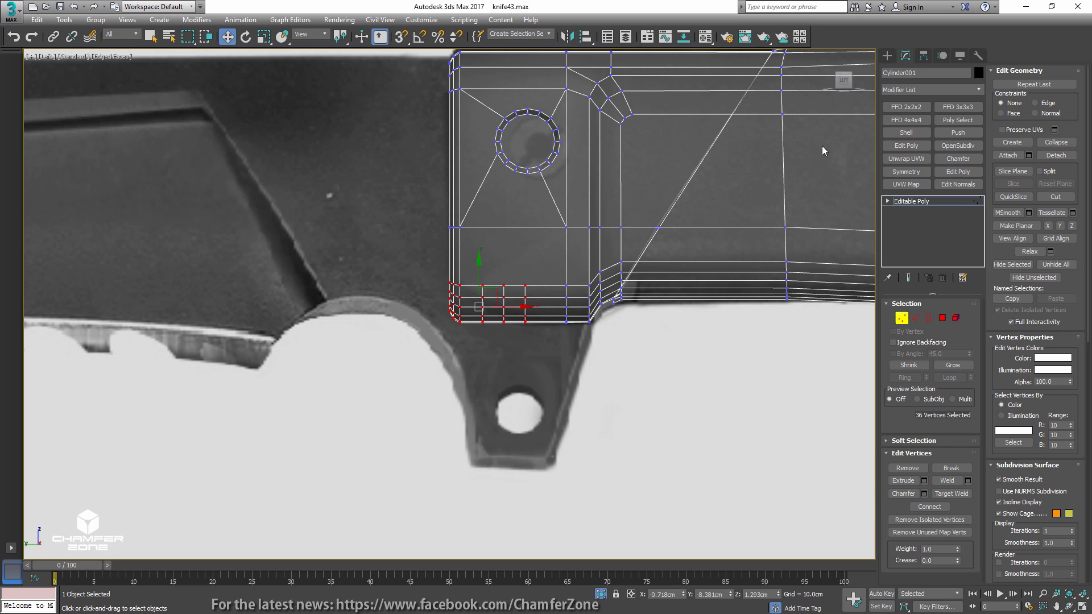
click(960, 107)
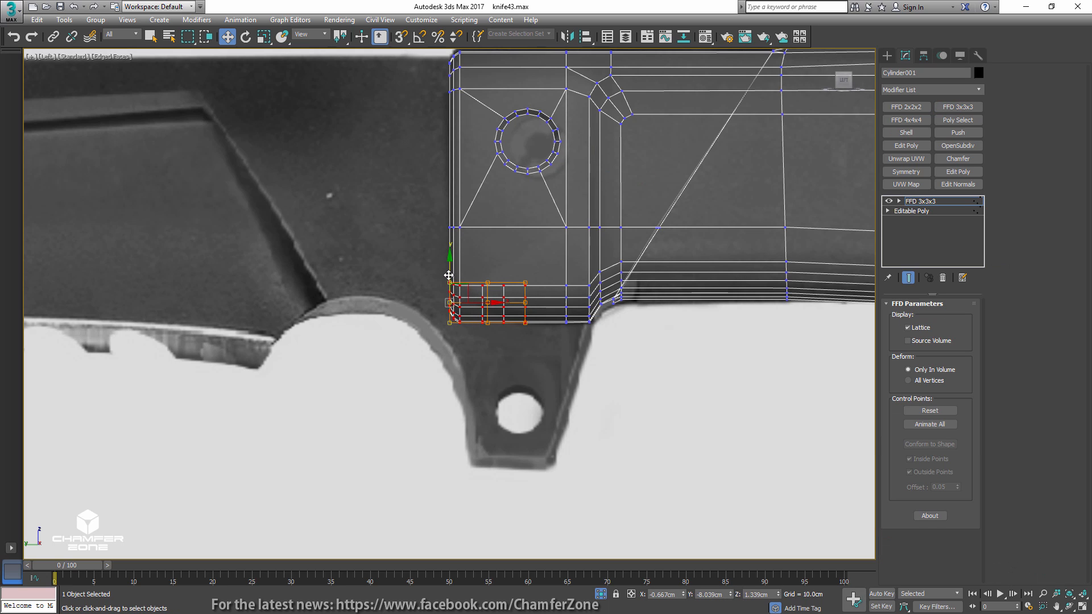
drag(449, 275, 455, 240)
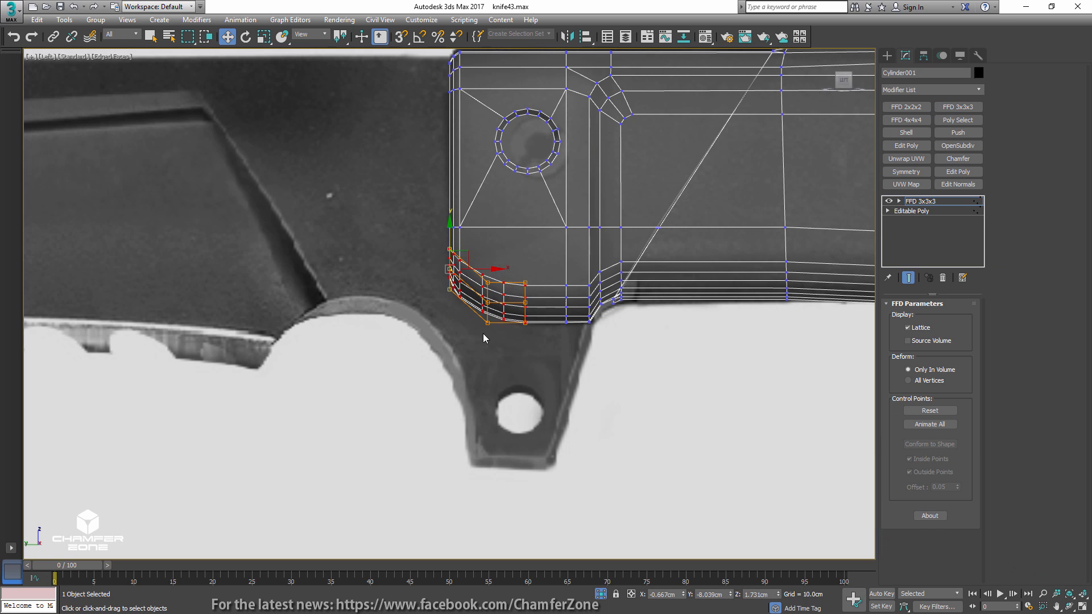
key(e)
drag(518, 272, 540, 285)
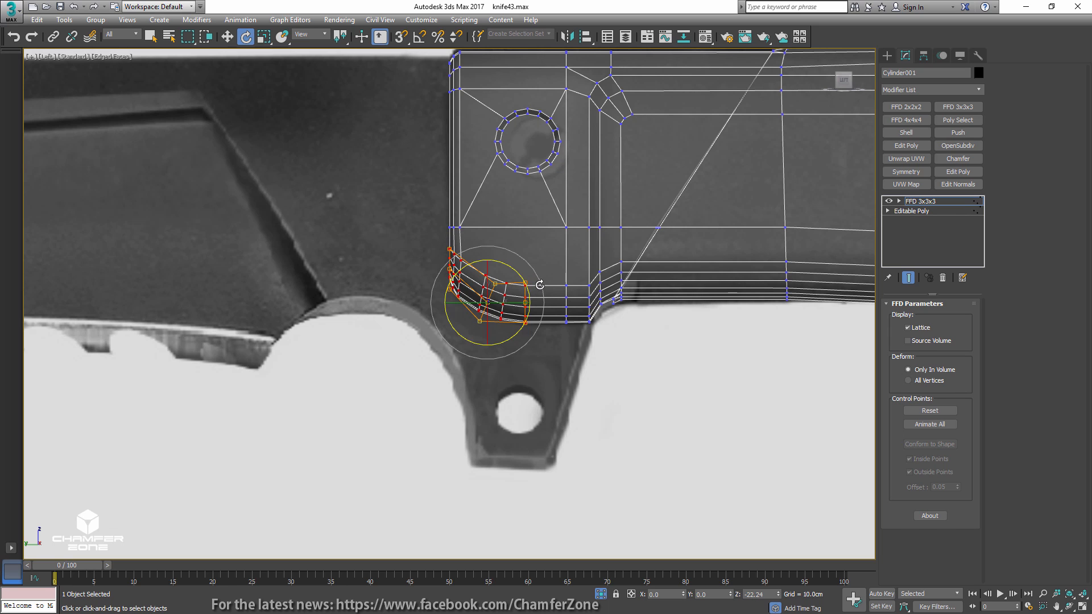
right_click(935, 200)
click(967, 302)
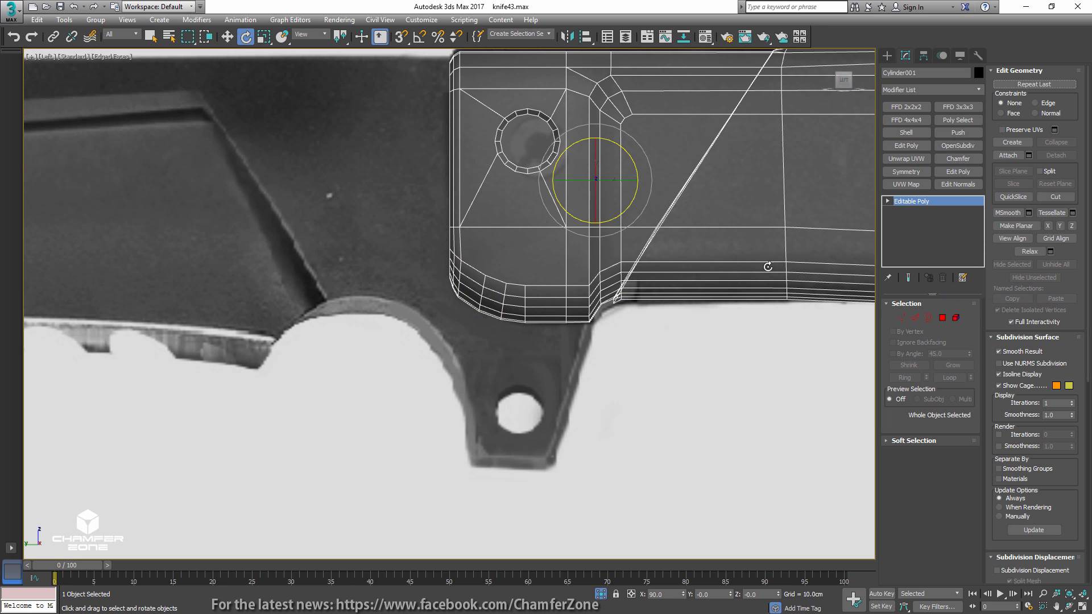
- Add a Symmetry modifier to the handle, mirrored across X with Flip on and a weld threshold of 0.01 cm
scroll(768, 267, down, 5)
alt+middle_drag(771, 275, 853, 304)
middle_drag(853, 304, 646, 334)
key(w)
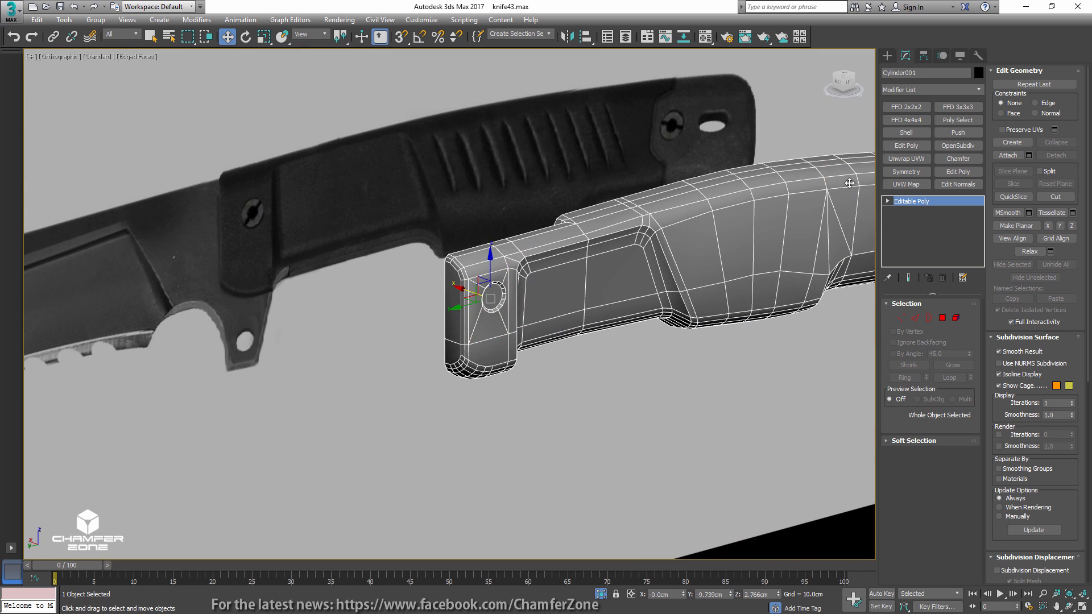
click(906, 172)
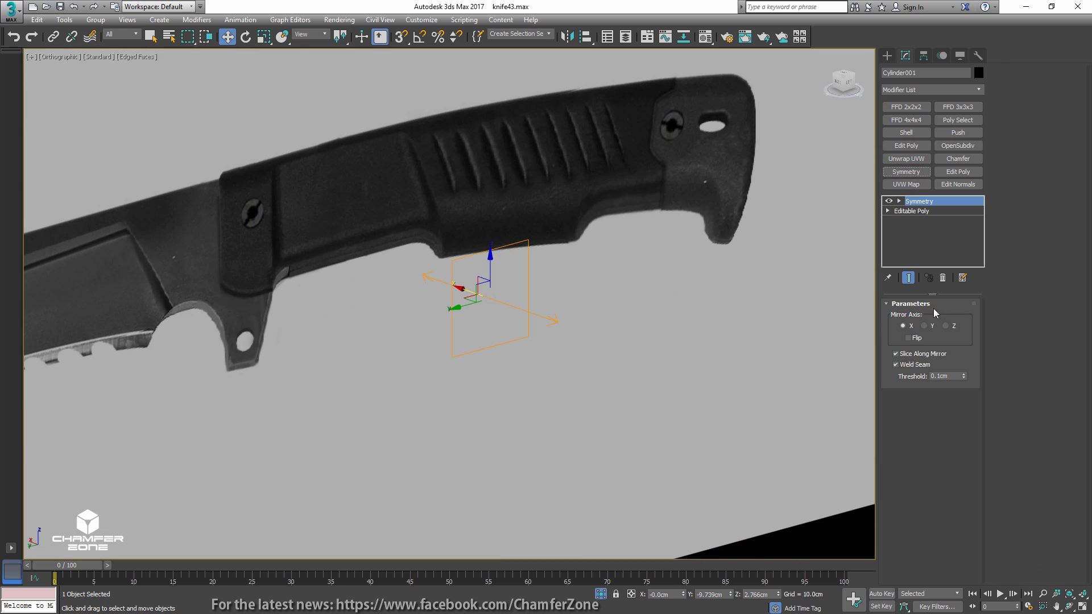
click(914, 338)
click(939, 377)
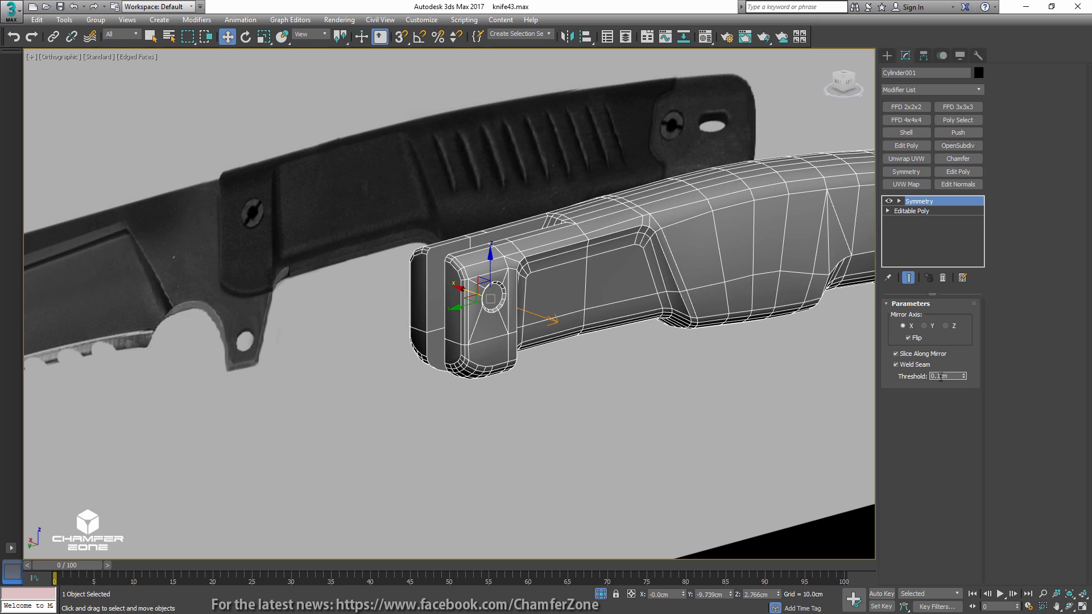
- On the base Editable Poly, connect the horizontal edges around the front part of the recess with one new edge loop
middle_drag(744, 274, 669, 290)
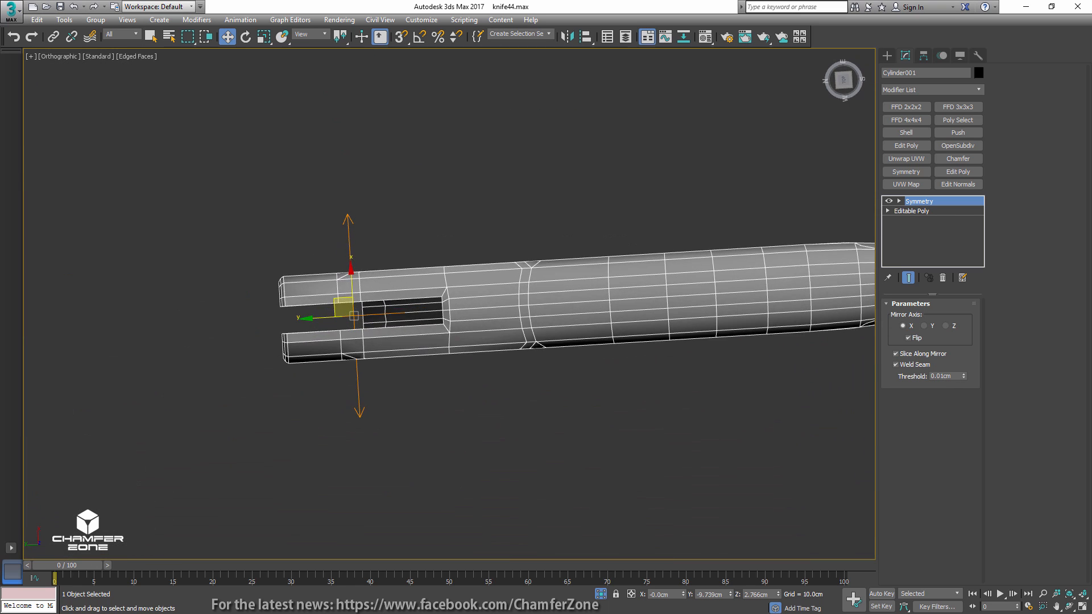
middle_drag(719, 357, 579, 405)
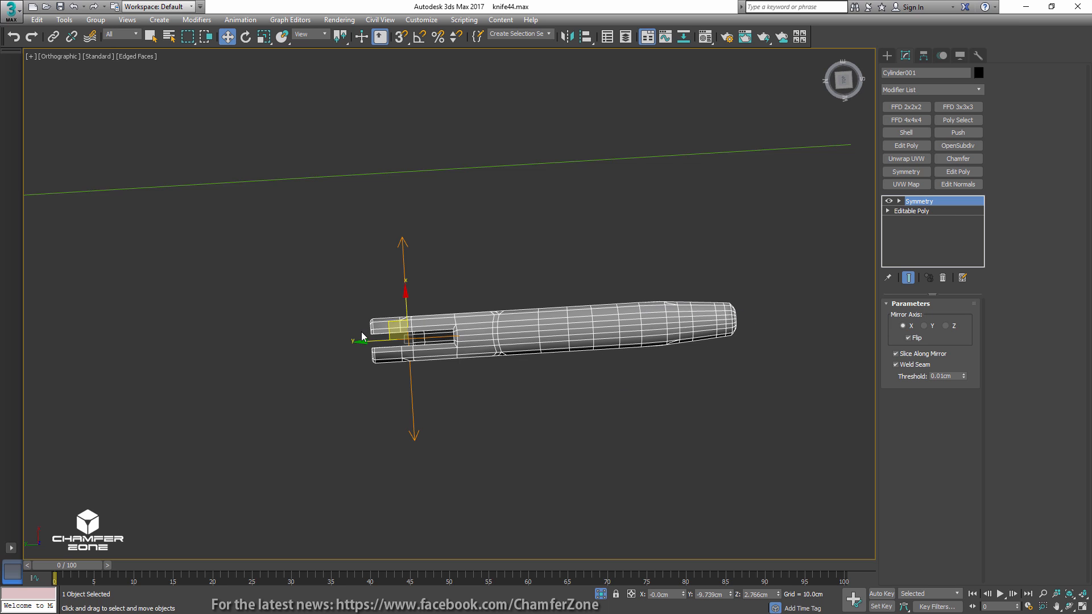
alt+middle_drag(424, 369, 476, 256)
scroll(478, 254, up, 6)
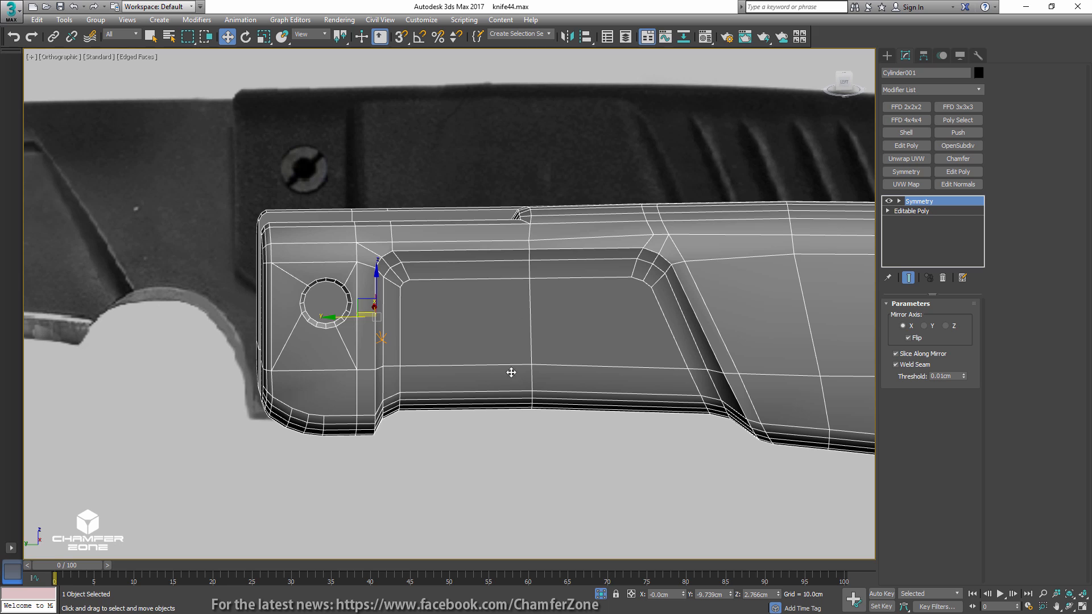
click(927, 212)
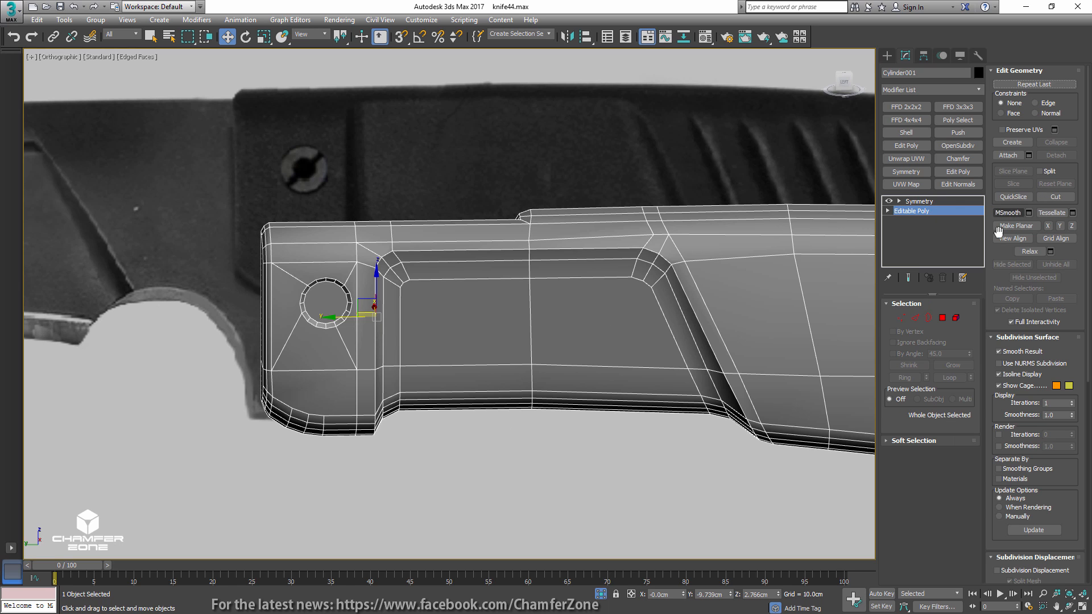
key(2)
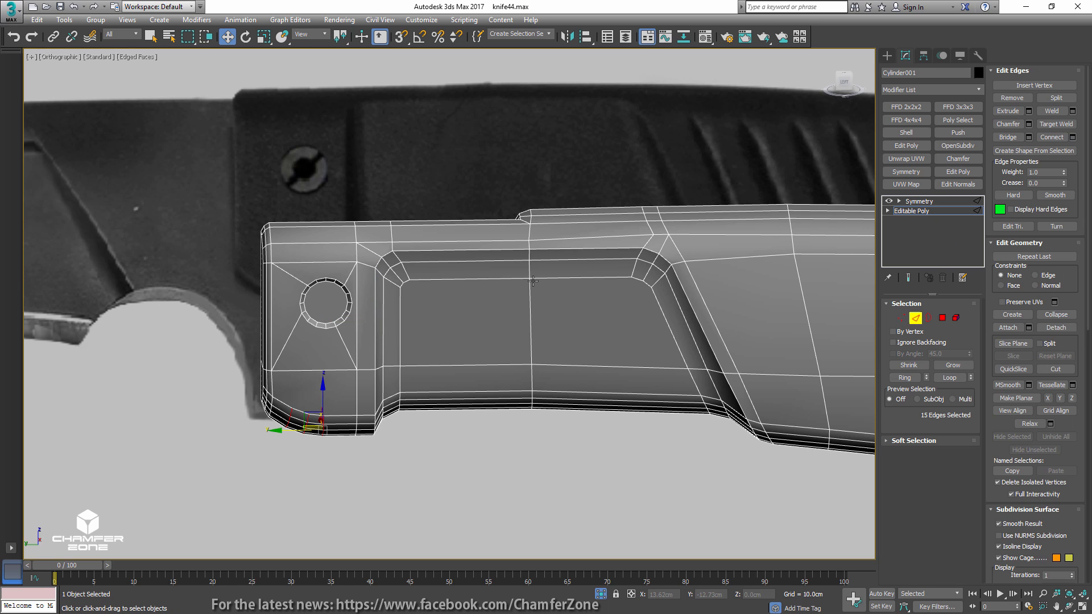
click(476, 252)
ctrl+click(476, 261)
ctrl+click(475, 278)
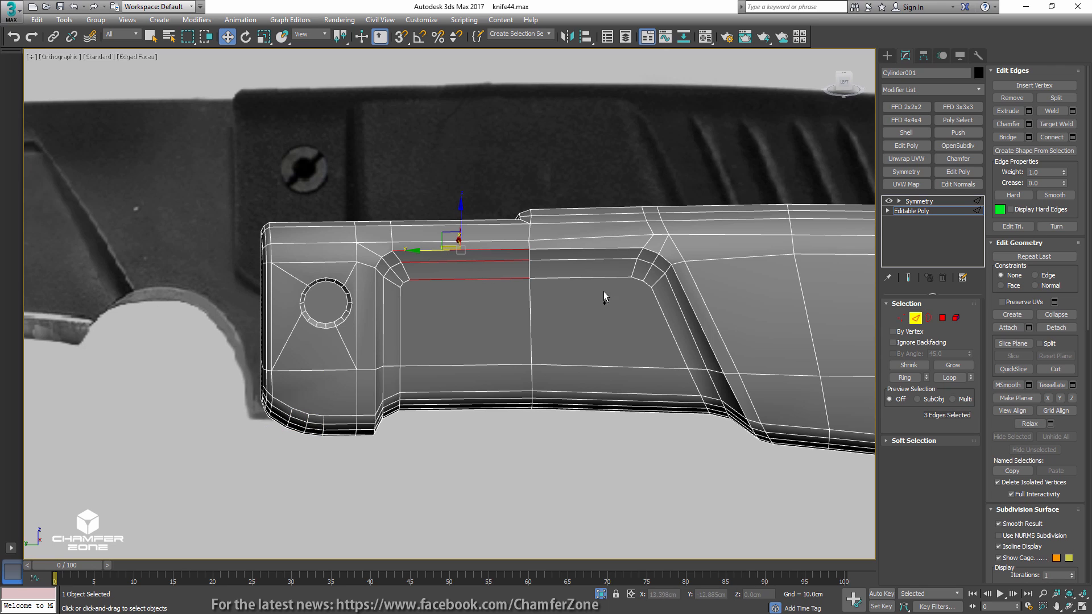
click(905, 378)
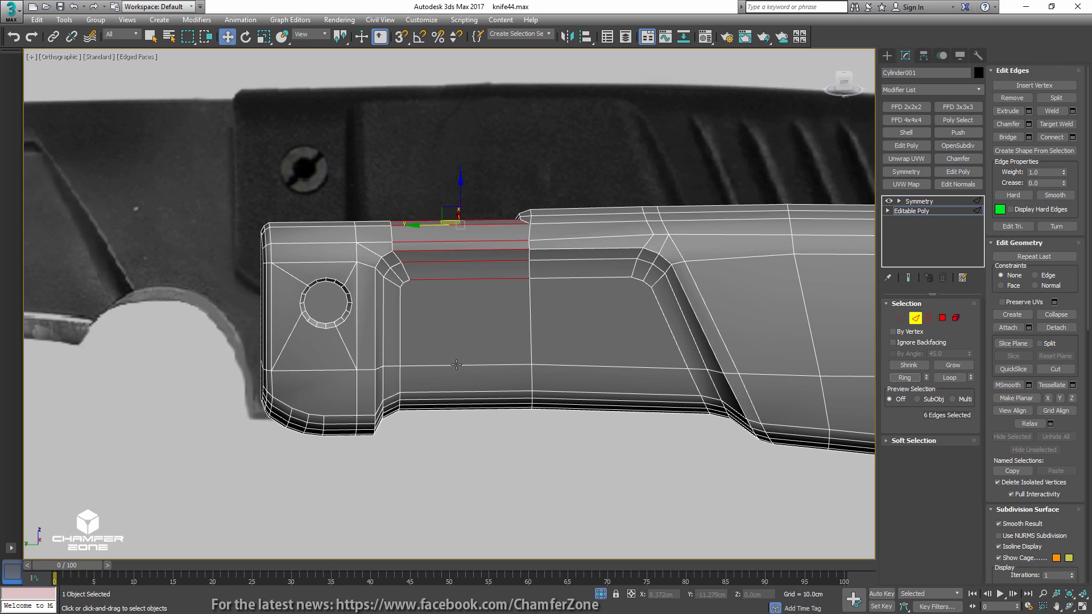
ctrl+click(456, 364)
click(905, 378)
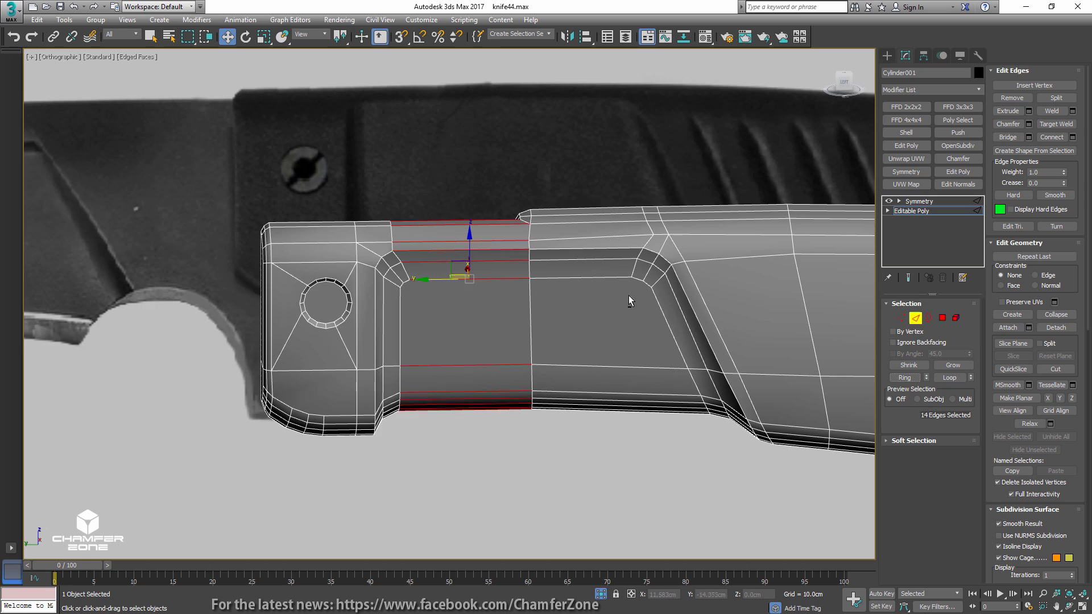
mouse_move(630, 298)
alt+middle_down()
mouse_move(620, 432)
mouse_move(635, 232)
mouse_move(621, 288)
alt+middle_up()
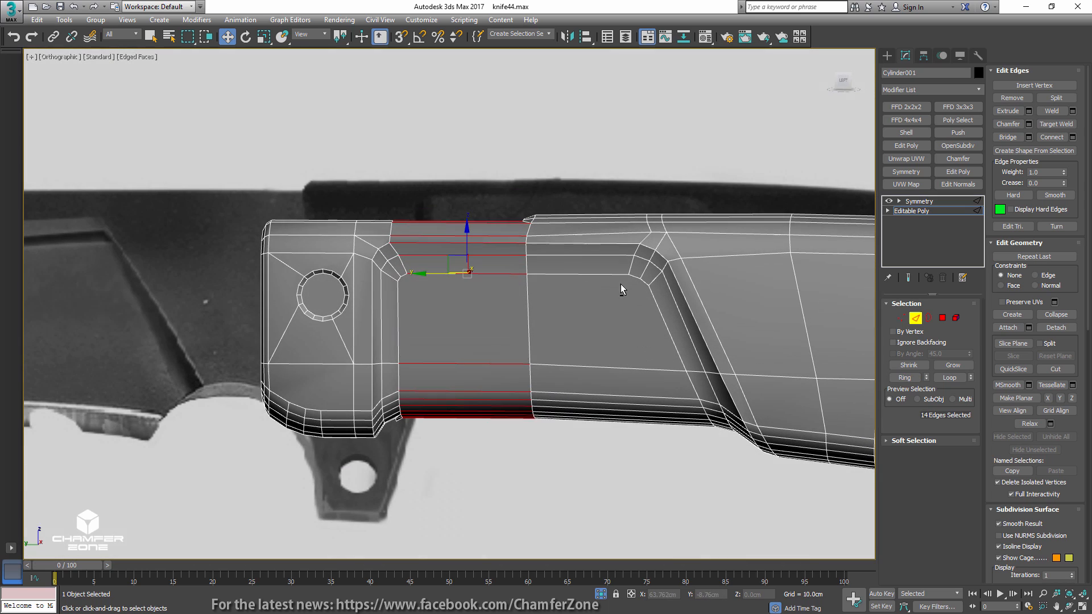
click(1045, 137)
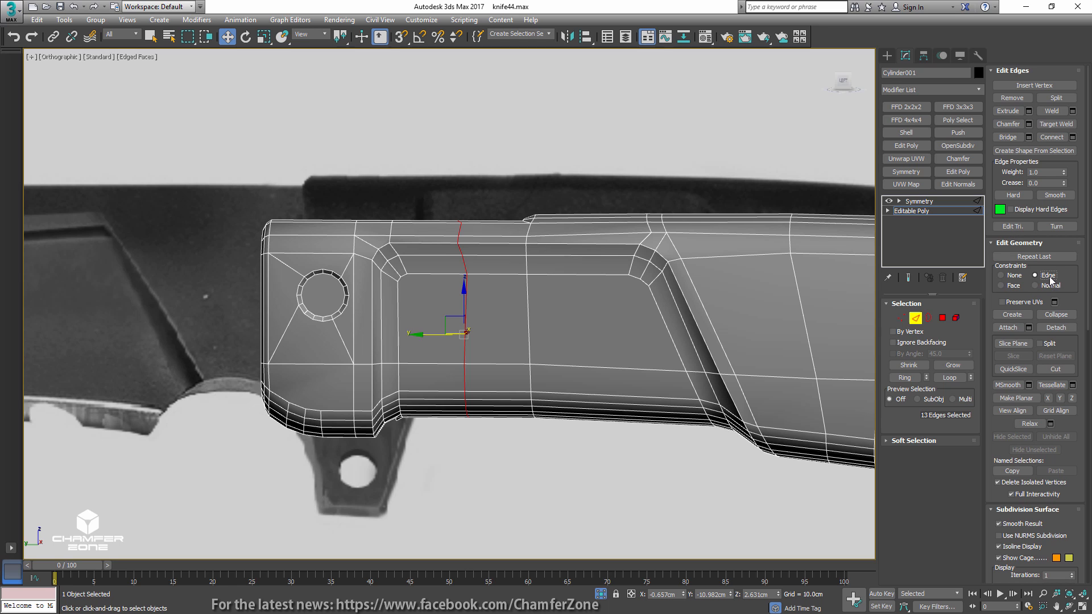
- Make the new edge loop planar in Y and slide it about 0.17 cm toward the front with the Edge constraint on
click(1060, 398)
middle_drag(529, 273, 641, 252)
drag(544, 313, 529, 314)
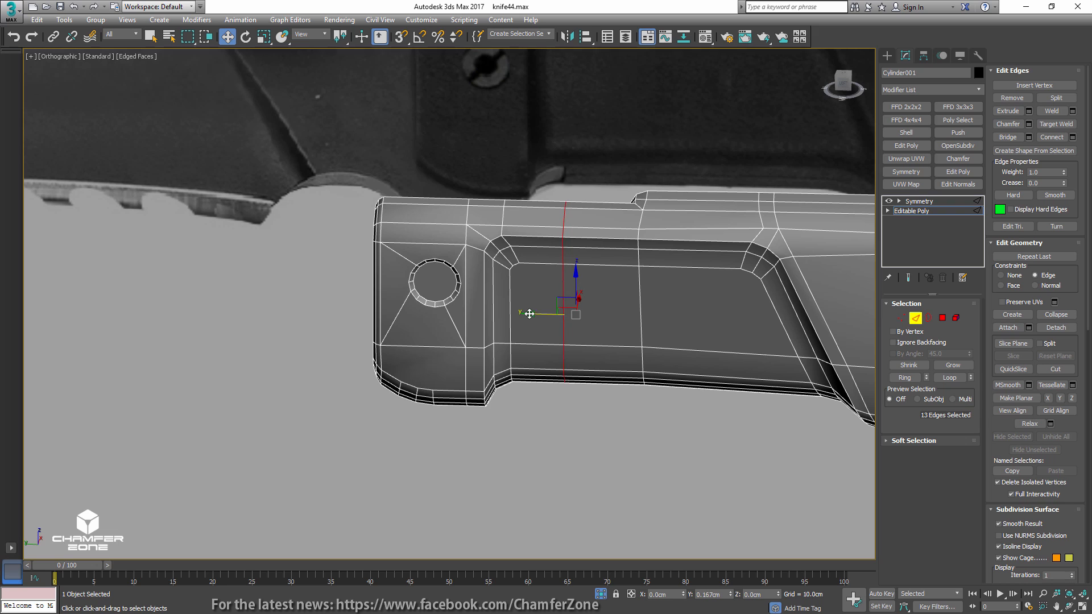
- Connect two upper-edge vertices on the handle's inner face to the vertices on the horizontal edge below them
alt+middle_drag(561, 292, 600, 281)
key(1)
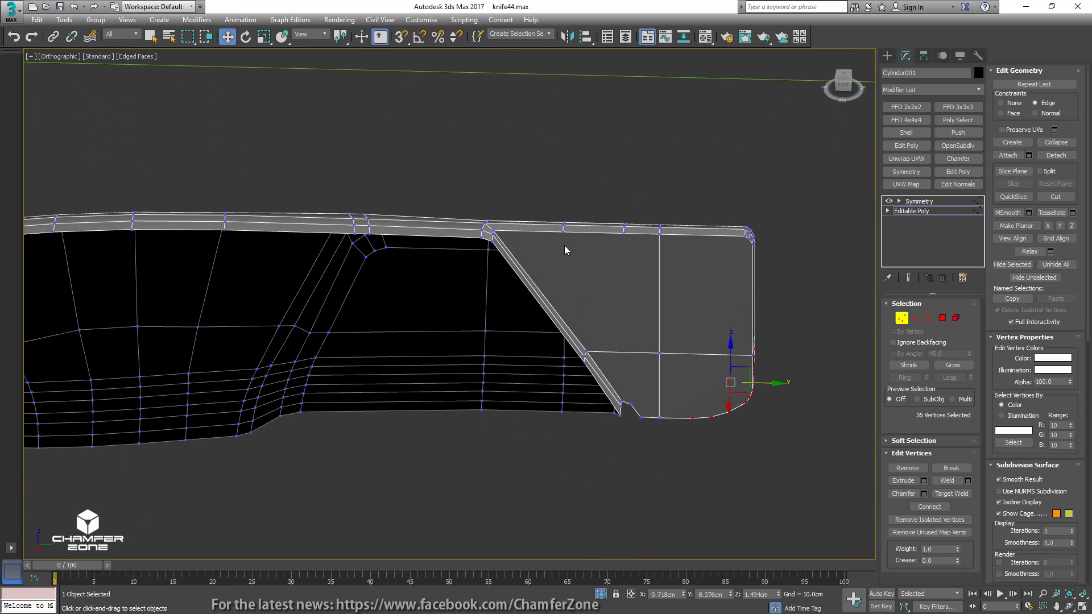
key(q)
click(563, 231)
ctrl+click(587, 349)
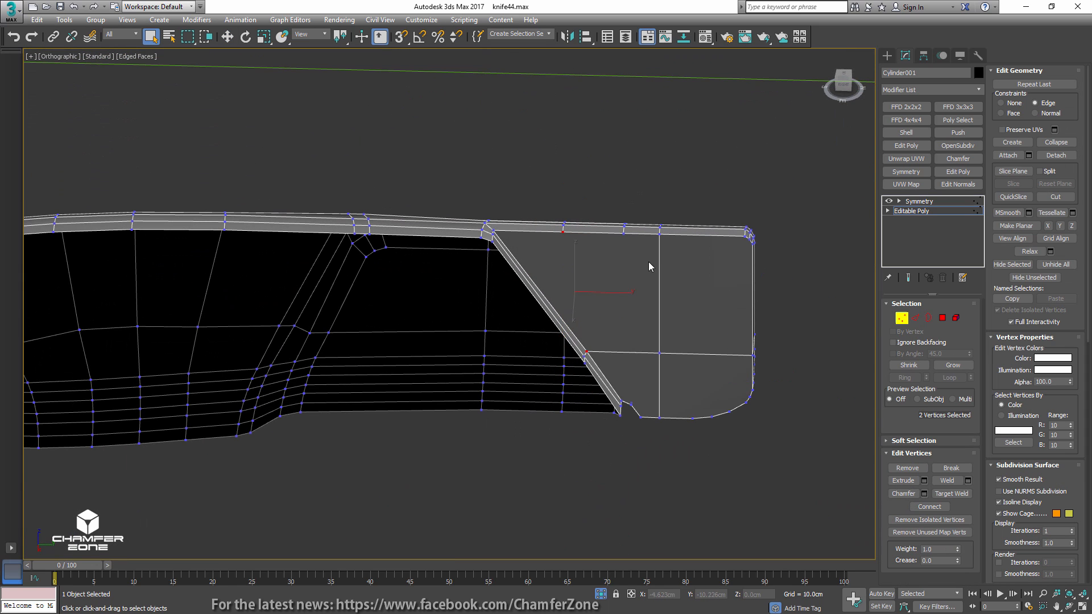
key(ctrl+shift+e)
click(624, 232)
ctrl+click(660, 355)
key(ctrl+shift+e)
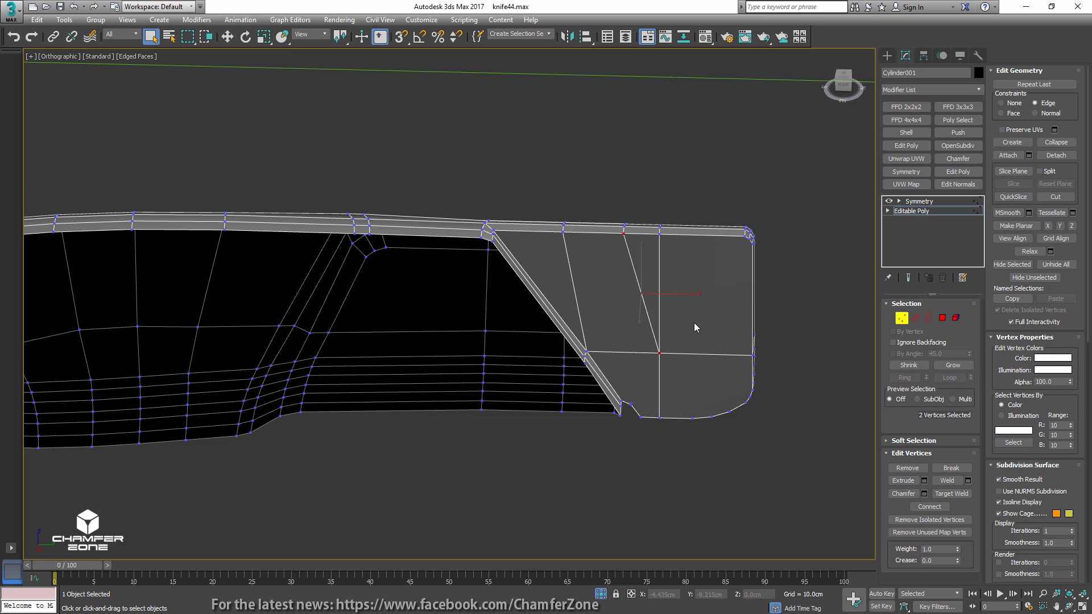
- Select all polygons of the handle's front section, from the front end to the existing edge loop mid-recess
scroll(695, 326, down, 4)
alt+middle_drag(695, 326, 629, 295)
key(1)
key(4)
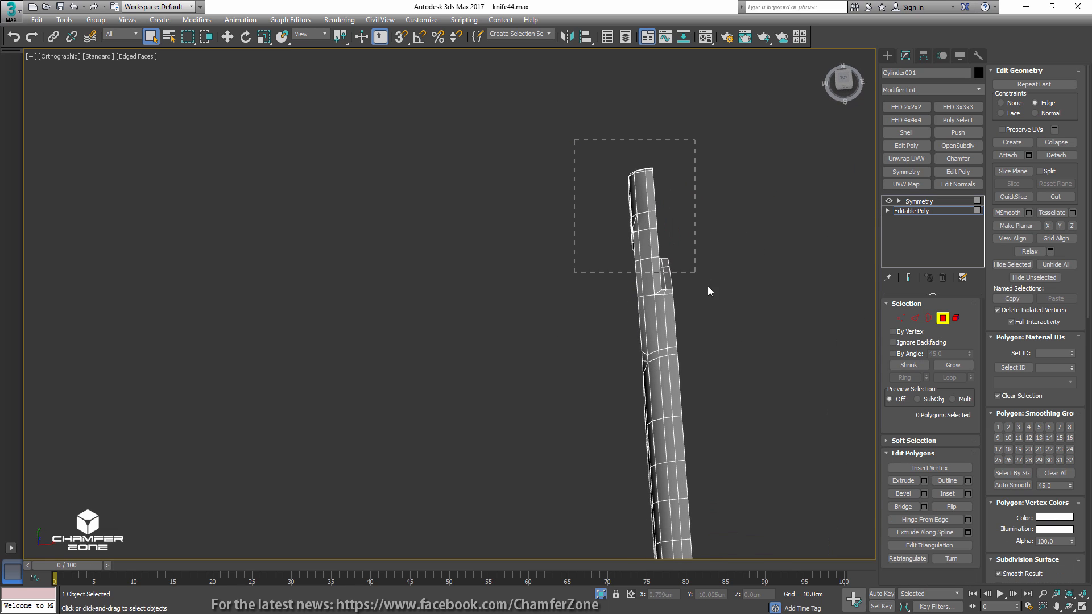
mouse_move(708, 286)
mouse_down()
mouse_move(716, 312)
mouse_move(711, 281)
mouse_up()
alt+middle_drag(711, 281, 576, 259)
scroll(562, 231, up, 5)
ctrl+click(588, 239)
scroll(761, 260, down, 4)
scroll(575, 263, up, 2)
ctrl+drag(664, 367, 697, 275)
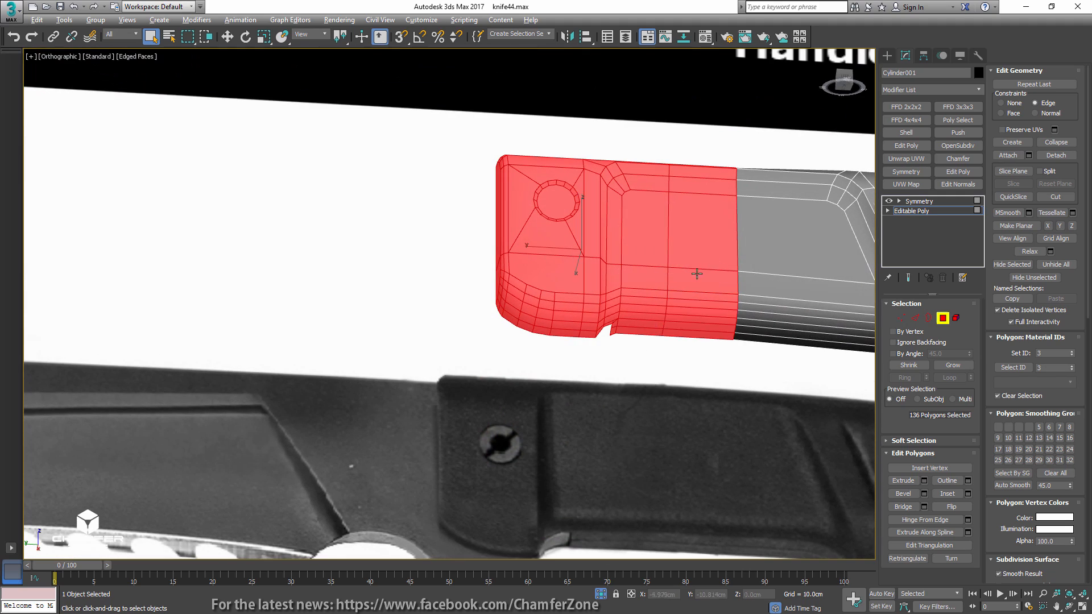
- Apply an FFD 4x4x4 to the selected polygons and move the outer front control points inward about 0.2 cm in X
alt+middle_drag(698, 275, 585, 403)
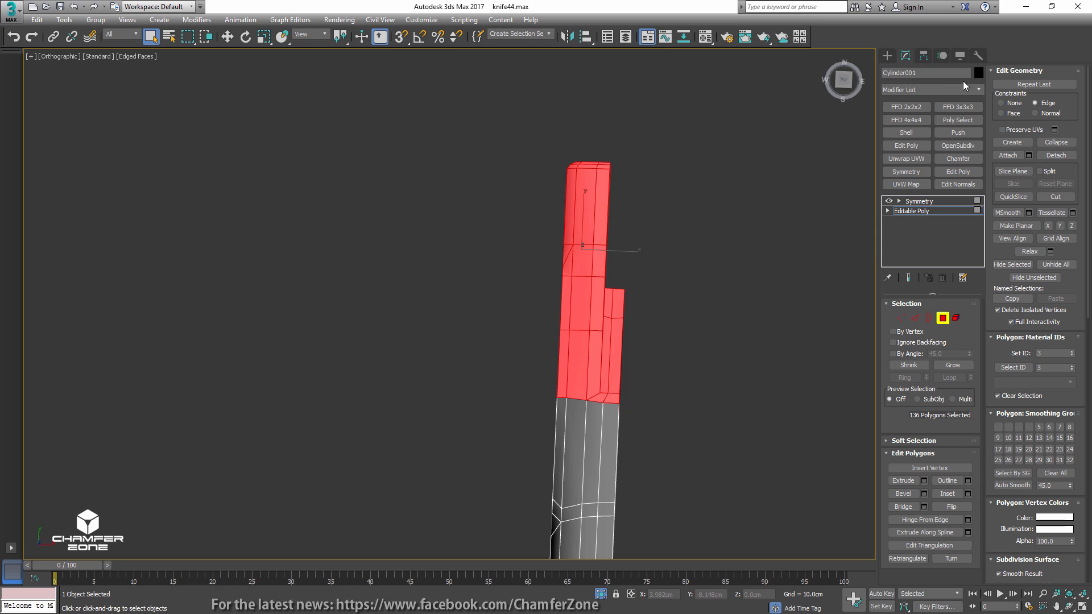
click(906, 120)
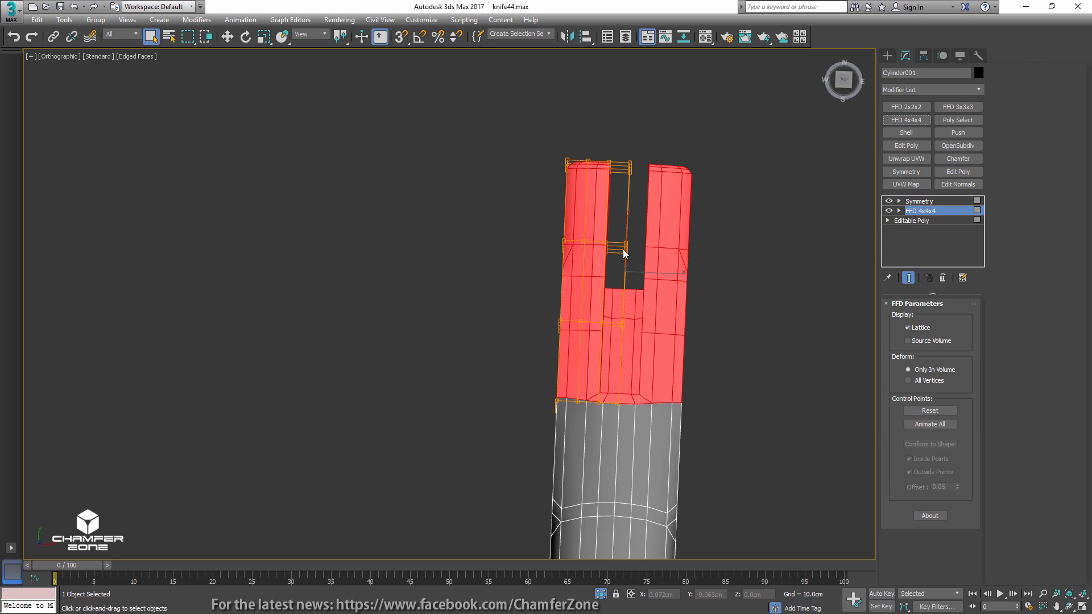
key(t)
scroll(512, 234, up, 10)
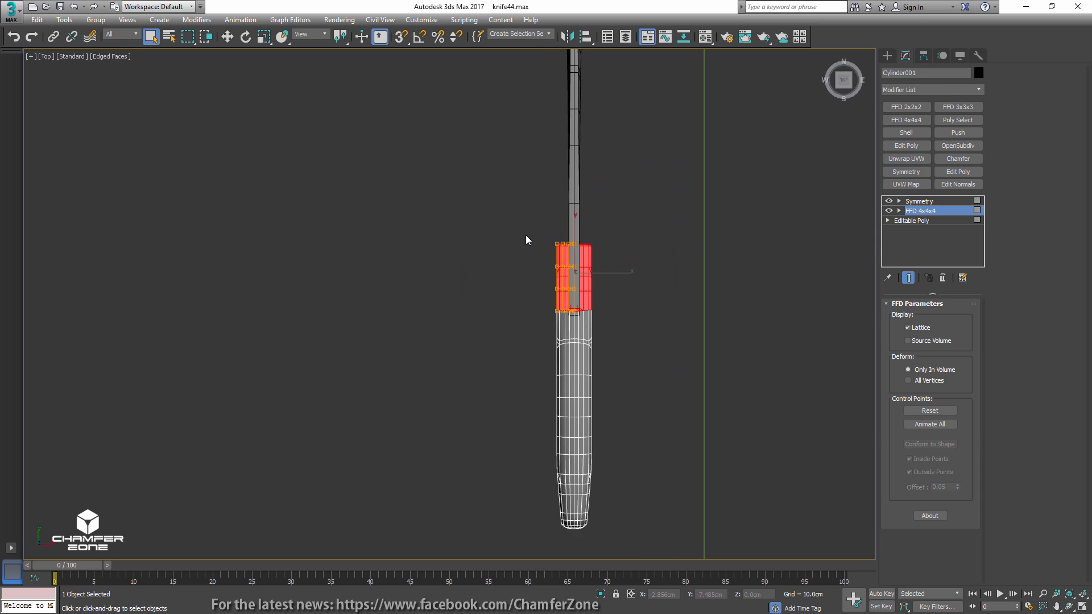
scroll(555, 273, up, 12)
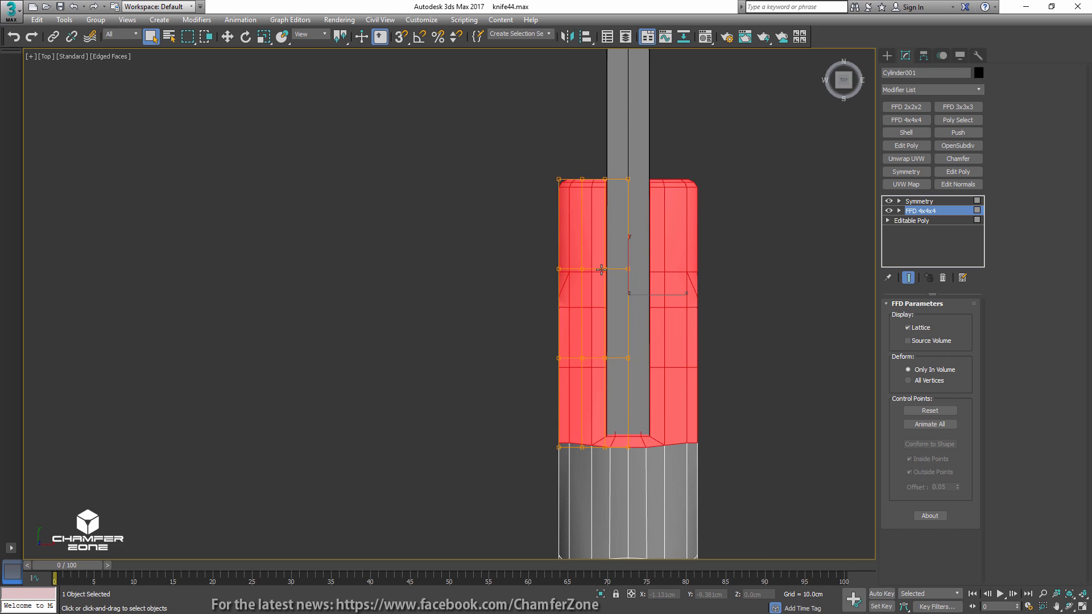
click(899, 211)
key(1)
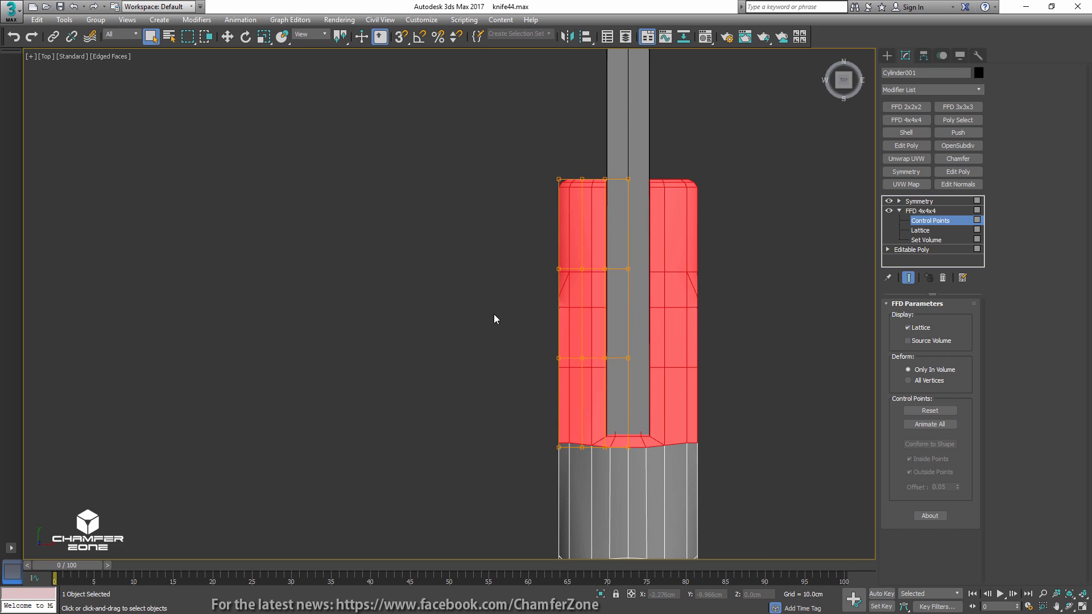
drag(504, 317, 567, 163)
key(w)
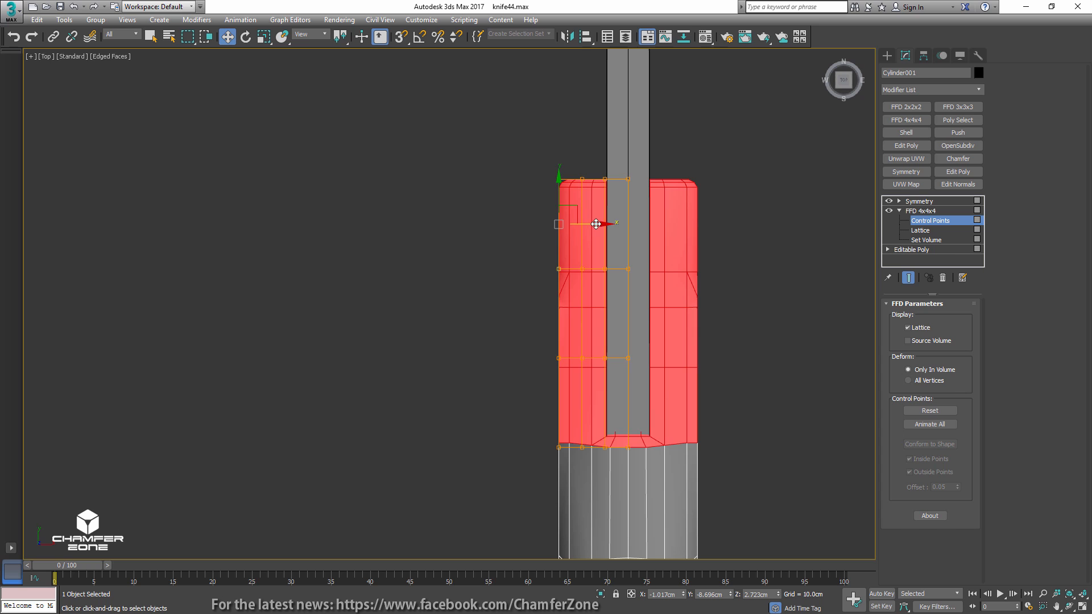
drag(596, 224, 610, 223)
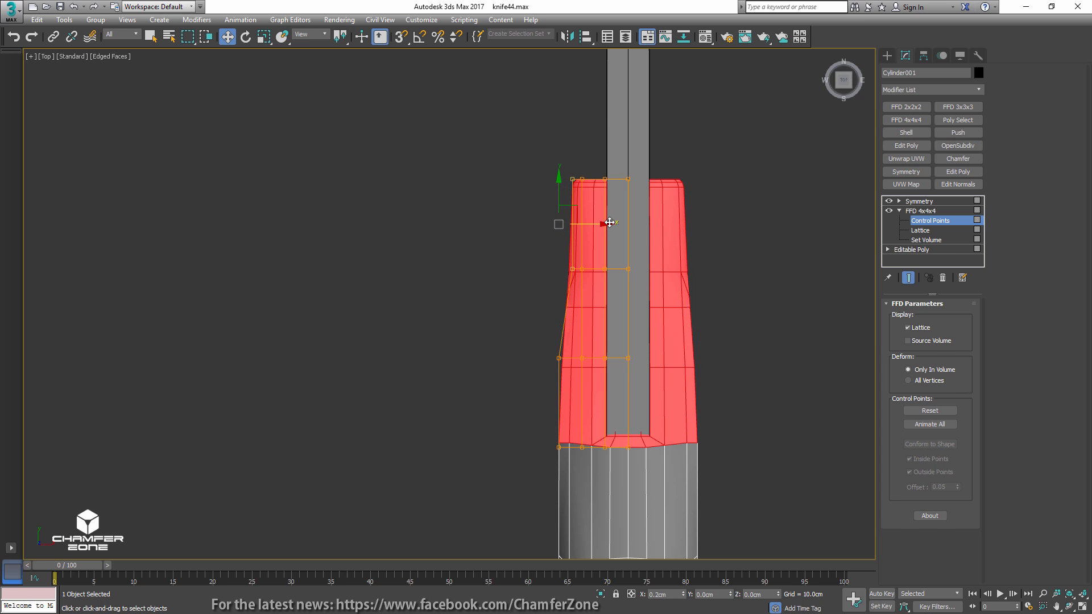
- Collapse the FFD 4x4x4 into the handle's Editable Poly, keeping the Symmetry modifier above it
scroll(578, 280, down, 3)
alt+middle_drag(575, 282, 721, 181)
scroll(608, 305, up, 4)
alt+middle_drag(622, 264, 671, 300)
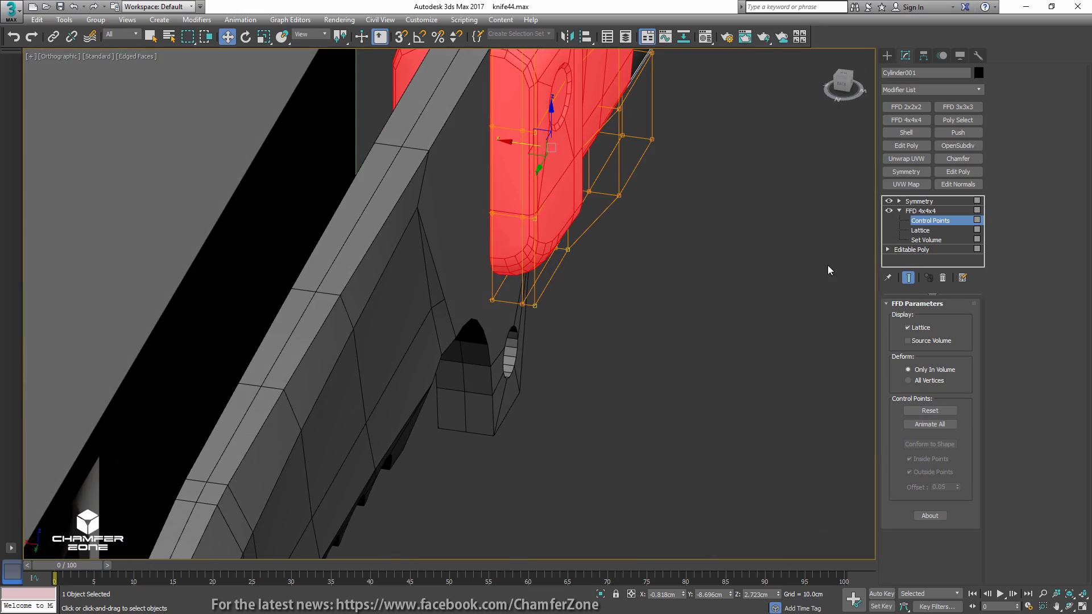
right_click(927, 217)
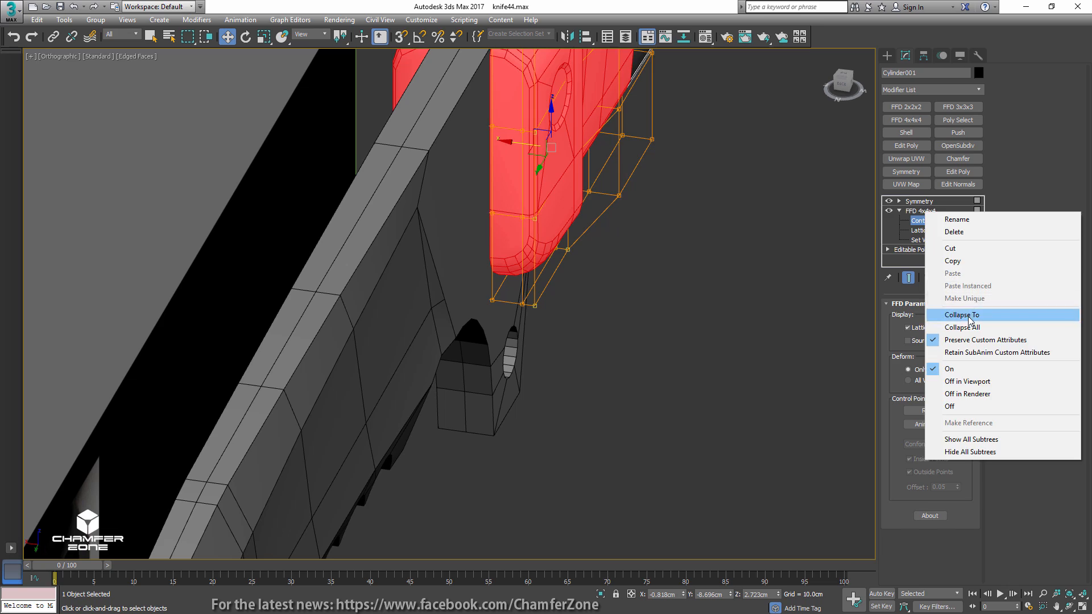
click(950, 310)
- Check the tapered handle's shading with edge display off and save the scene as knife45.max
middle_drag(655, 176, 539, 428)
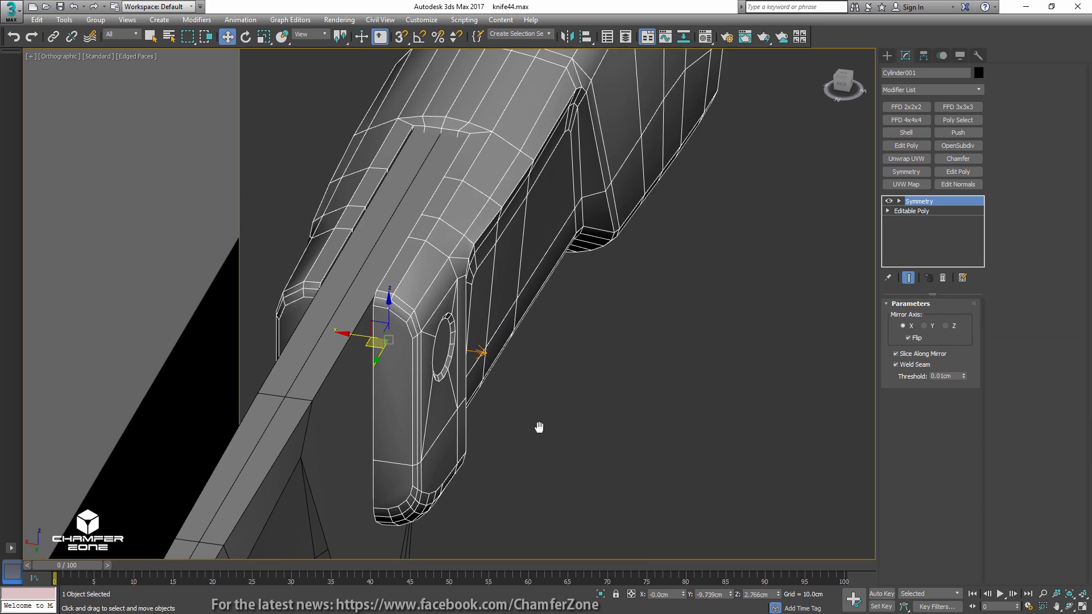
scroll(625, 358, down, 4)
alt+middle_drag(629, 364, 541, 356)
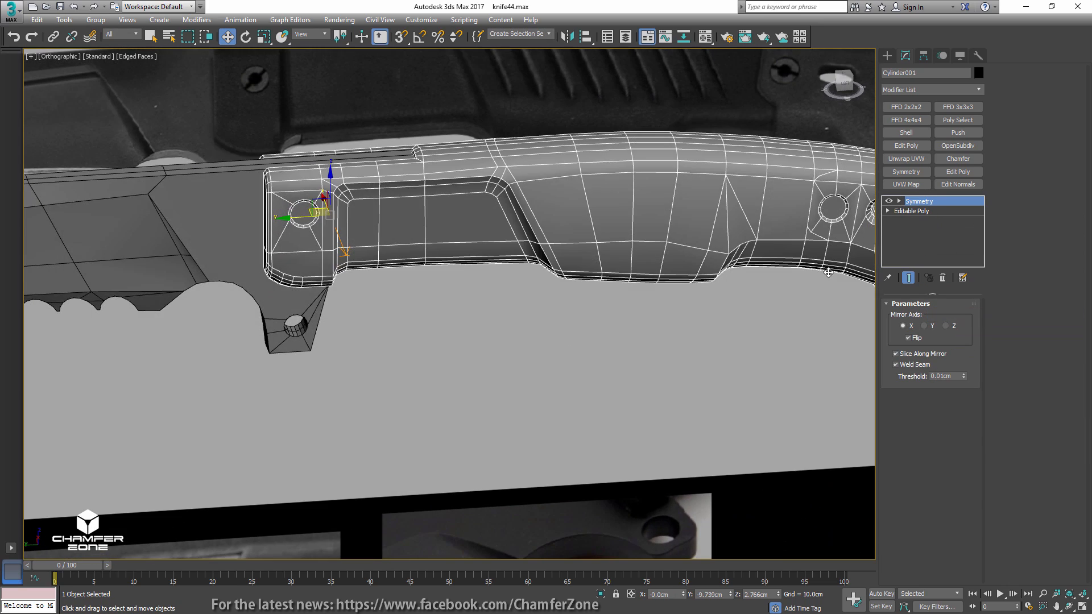
key(F4)
middle_drag(497, 195, 498, 189)
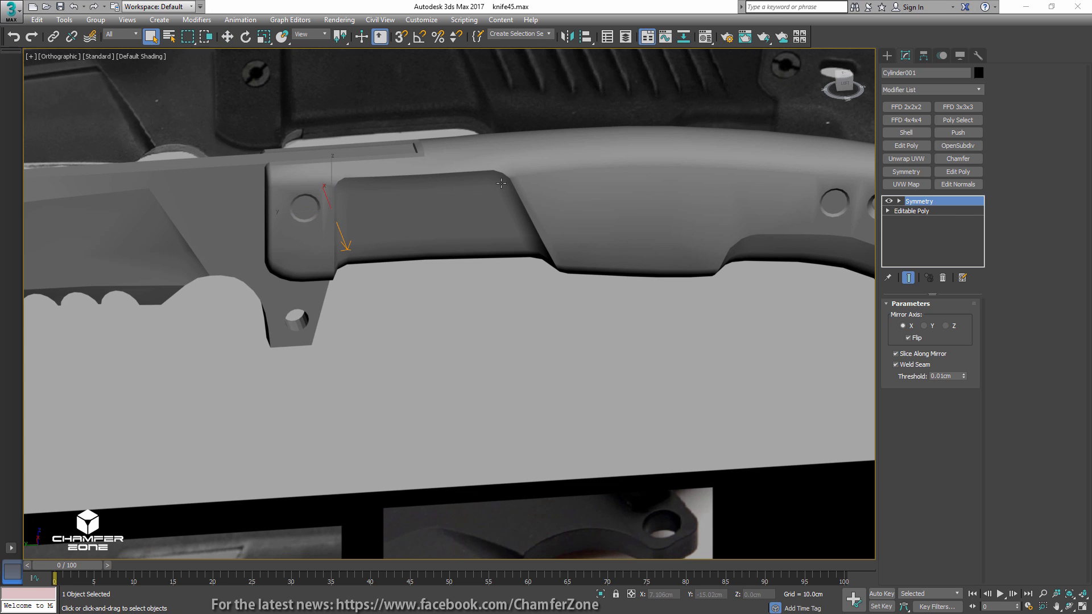
key(ctrl+s)
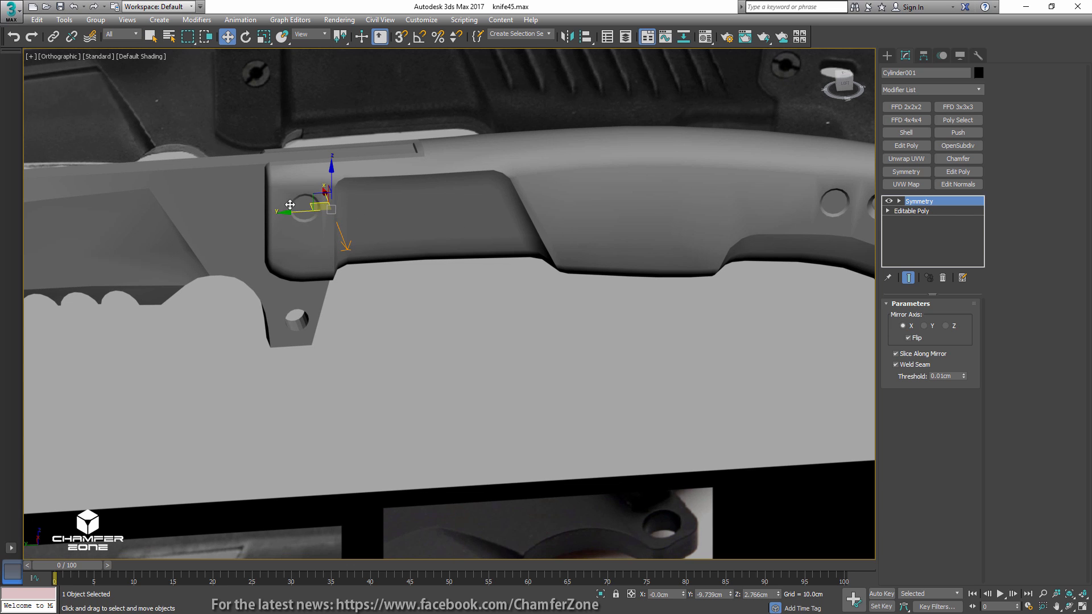
- Remove the vertical edge between the front block's round hole and the side recess on the handle
scroll(290, 205, up, 10)
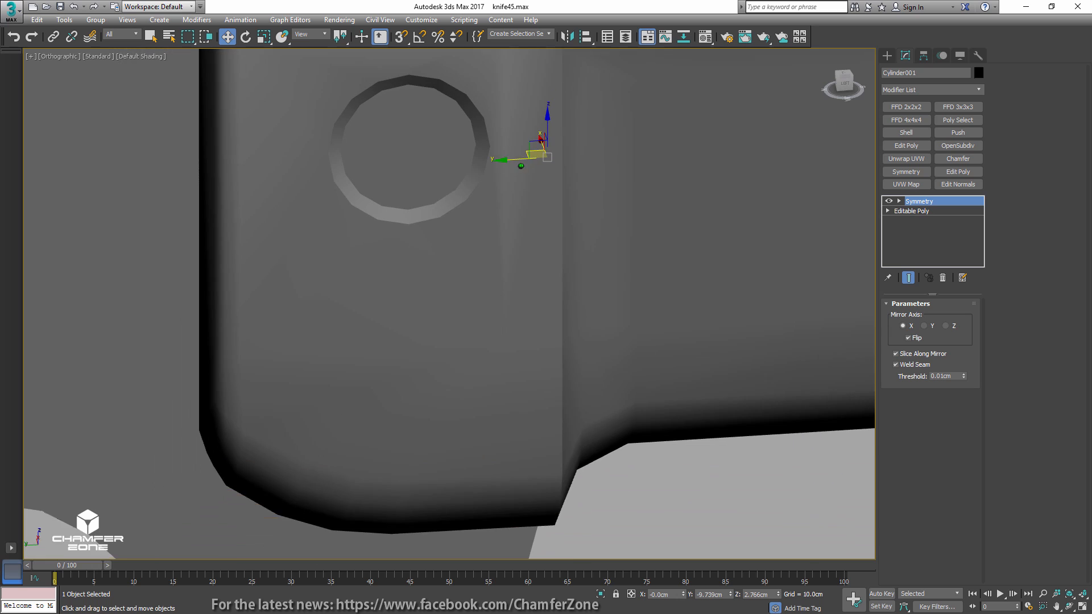
middle_drag(516, 149, 504, 269)
key(F4)
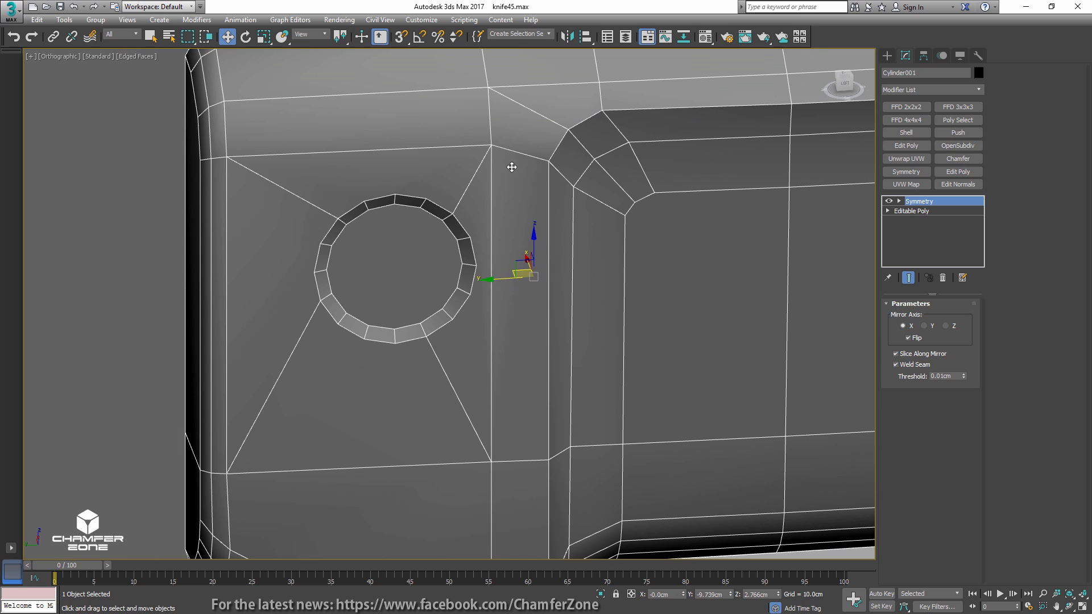
click(975, 213)
key(2)
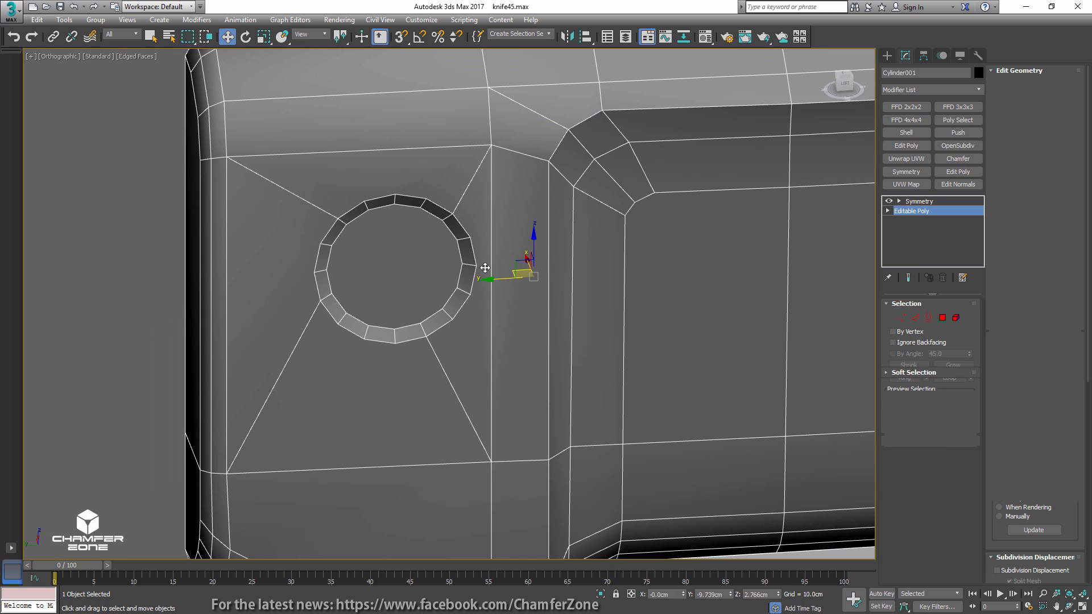
click(490, 264)
key(BackSpace)
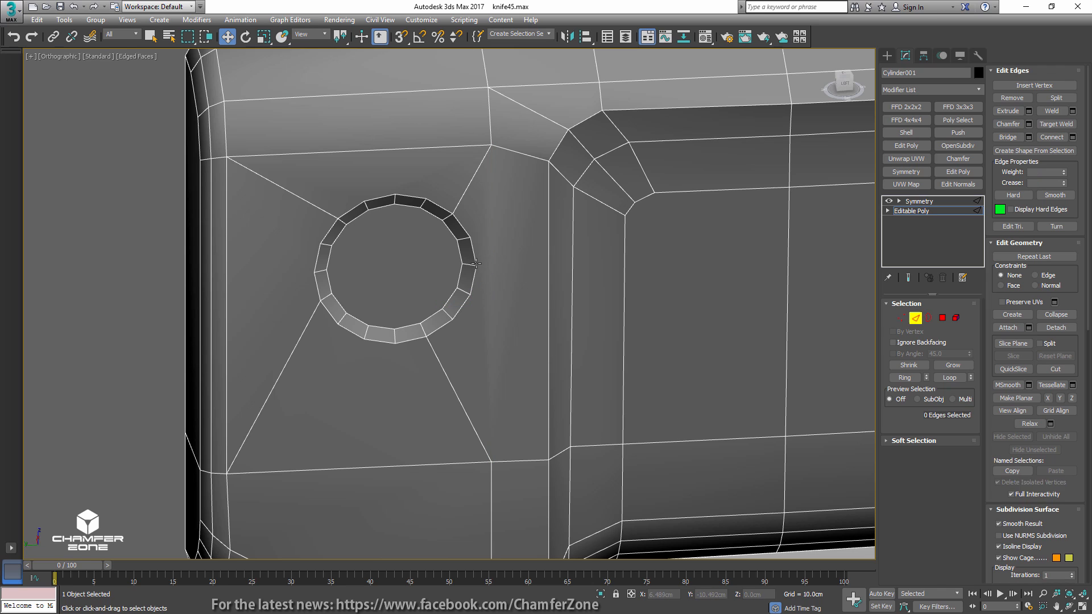
- Connect two vertices on the round hole's rim to the upper and lower vertices on the front block's rear edge
key(1)
key(q)
click(472, 237)
ctrl+click(547, 162)
key(ctrl+shift+e)
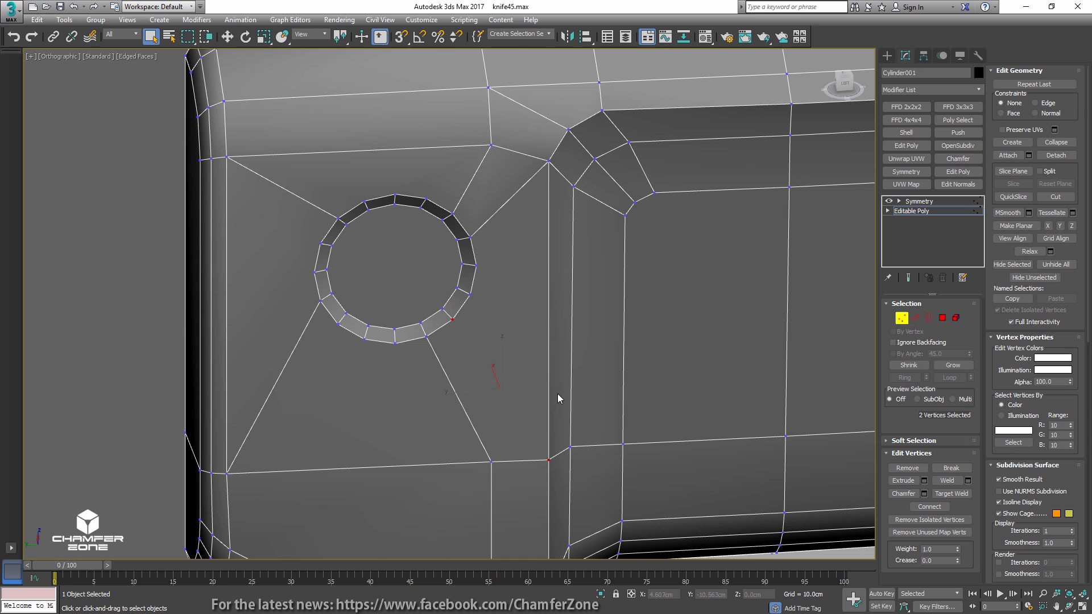
key(ctrl+shift+e)
scroll(557, 377, down, 8)
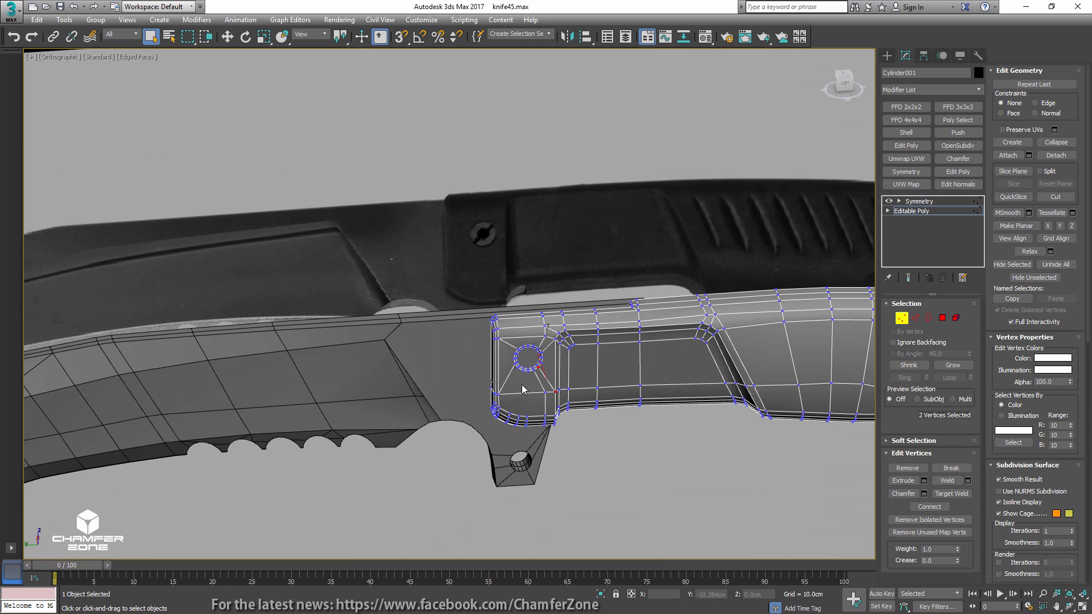
scroll(470, 300, up, 3)
key(1)
key(F4)
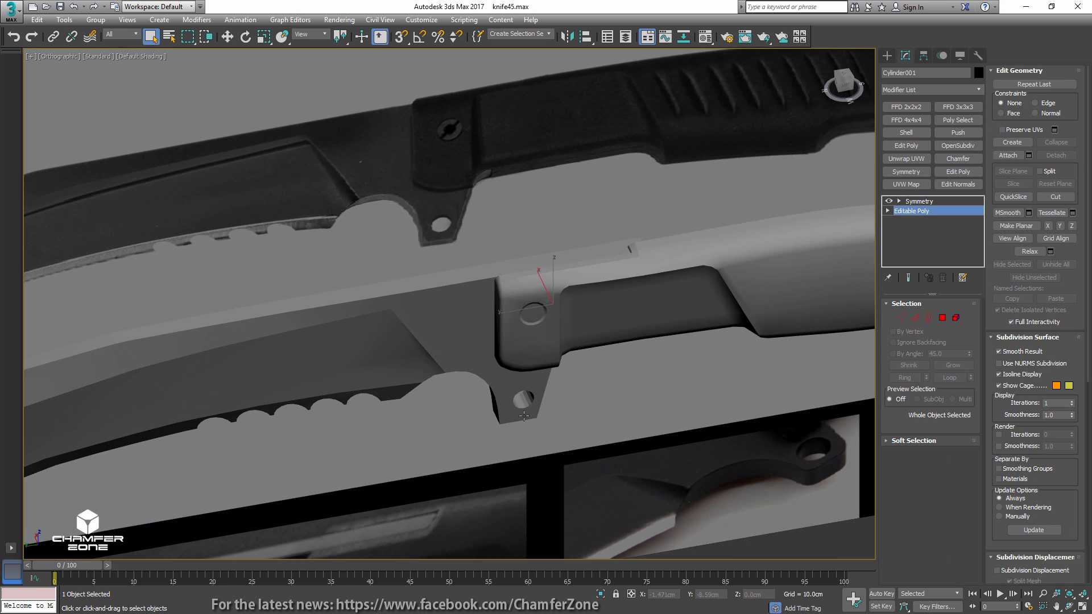
- Select the inner wall polygons of the hole in the blade's lower tab and auto-smooth them at 45 degrees
scroll(542, 410, up, 10)
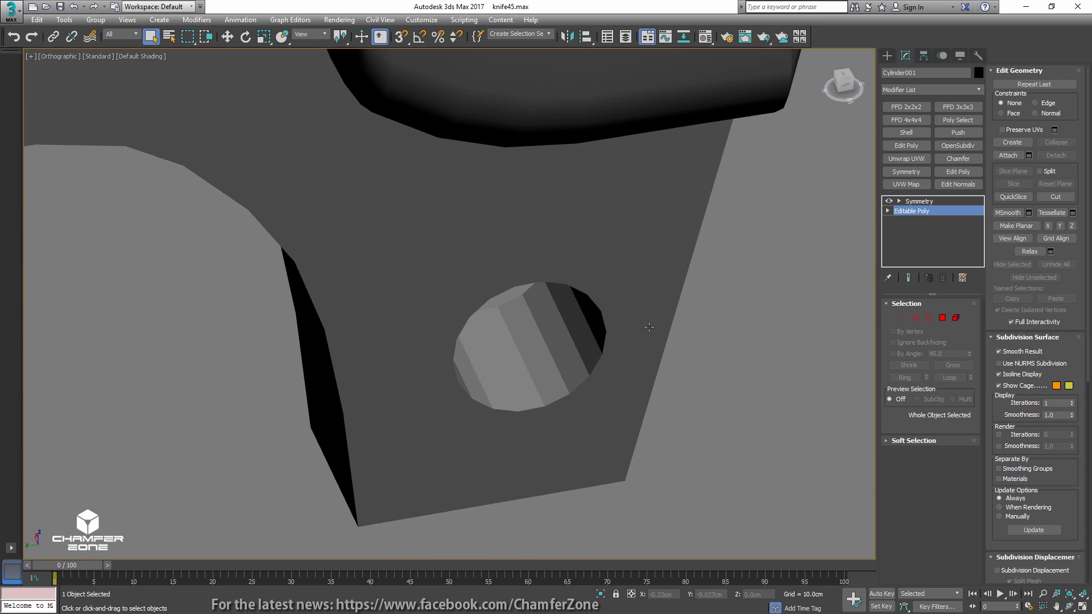
click(639, 305)
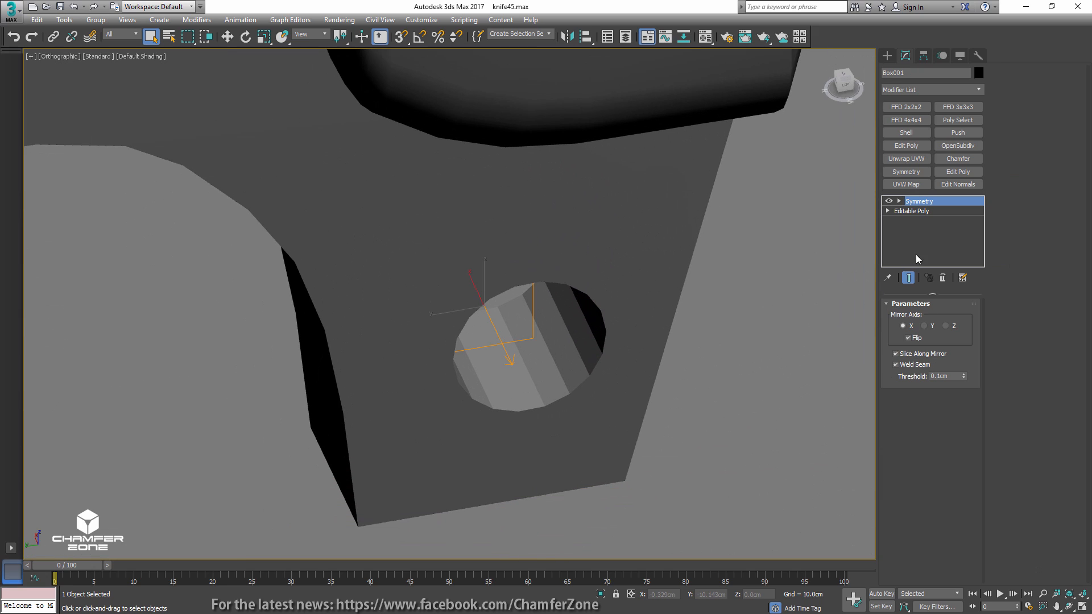
click(926, 210)
click(915, 318)
key(F4)
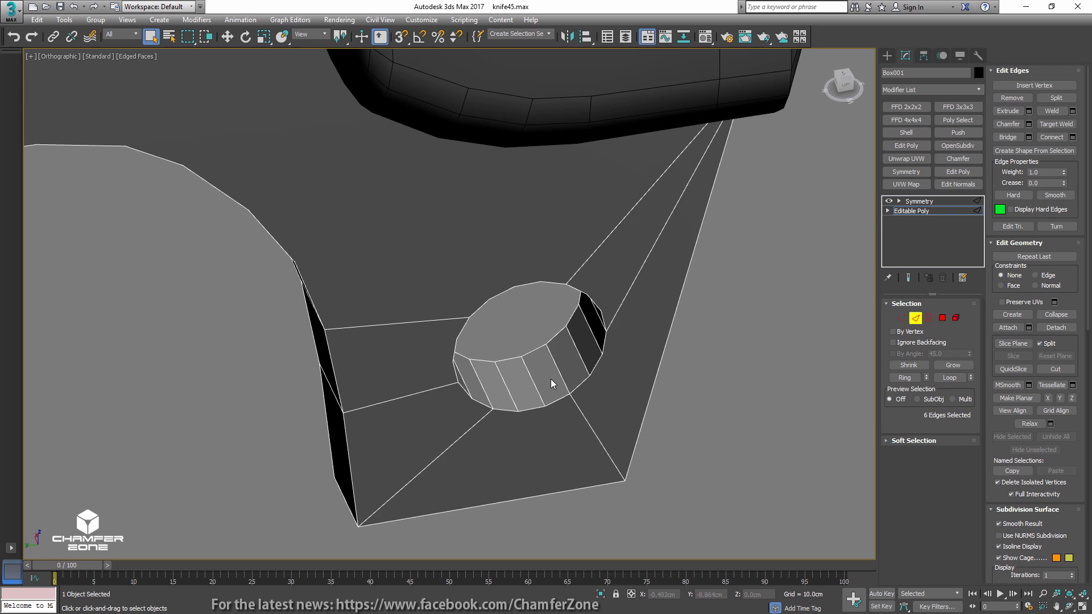
click(563, 375)
click(904, 378)
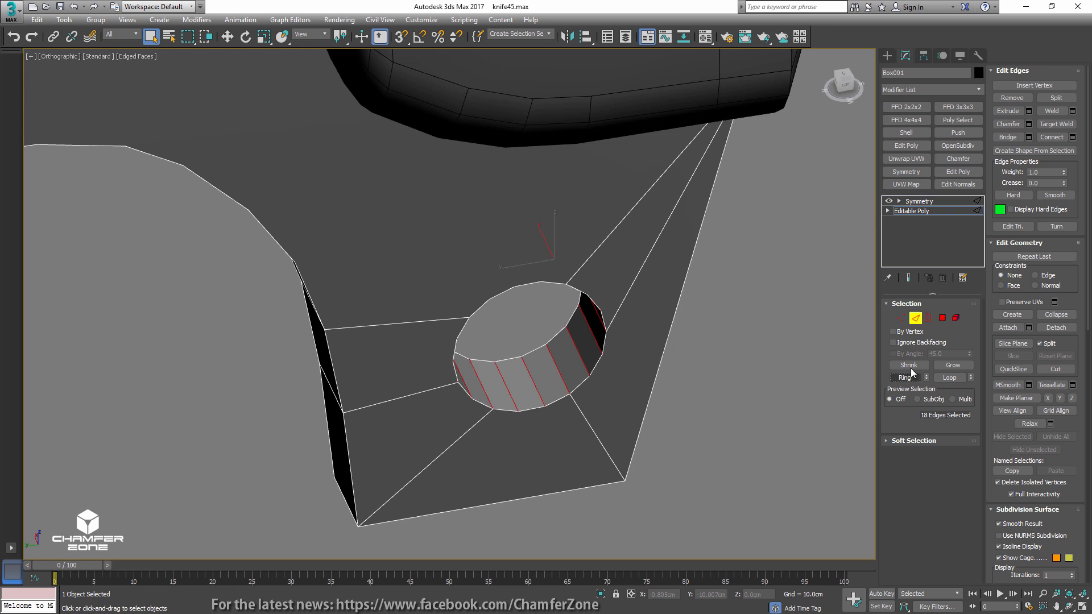
ctrl+click(943, 318)
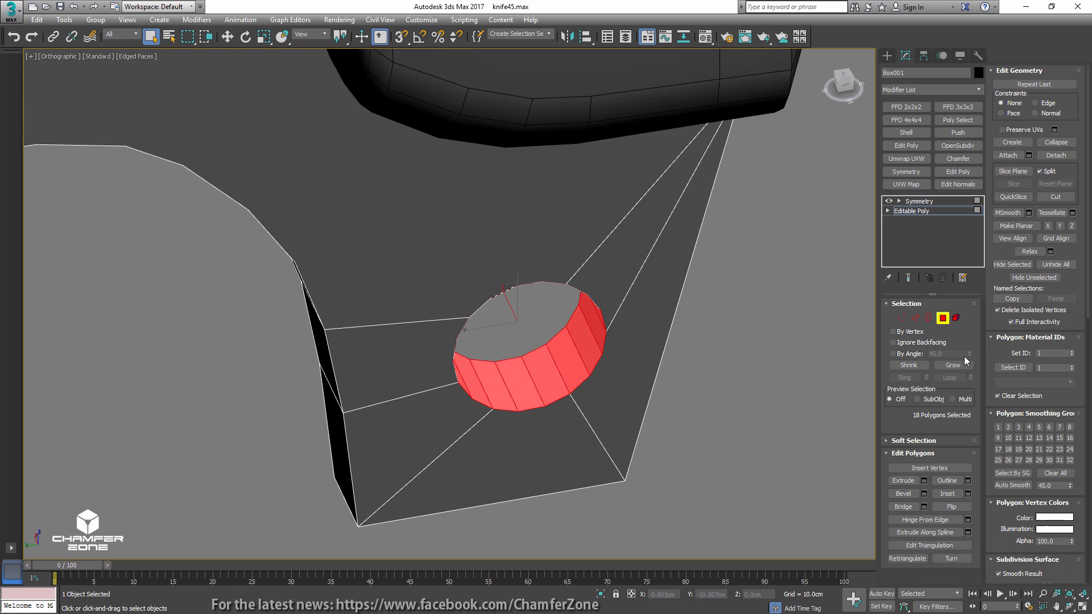
click(1013, 485)
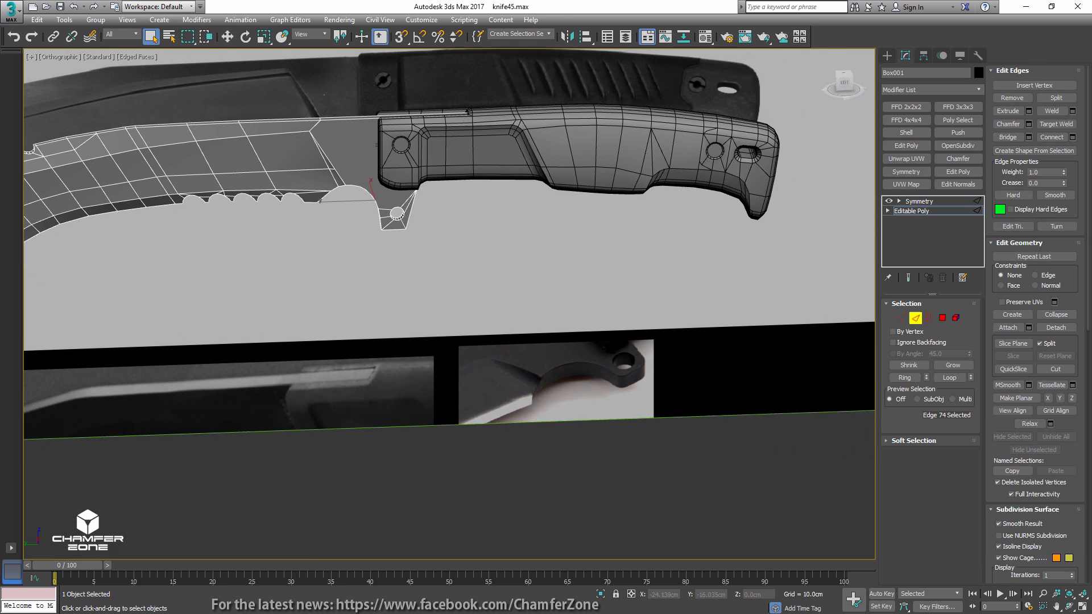
- Chamfer the two bottom corner edges of the blade's lower tab by 0.178 cm with 4 segments, following the reference
scroll(607, 345, up, 5)
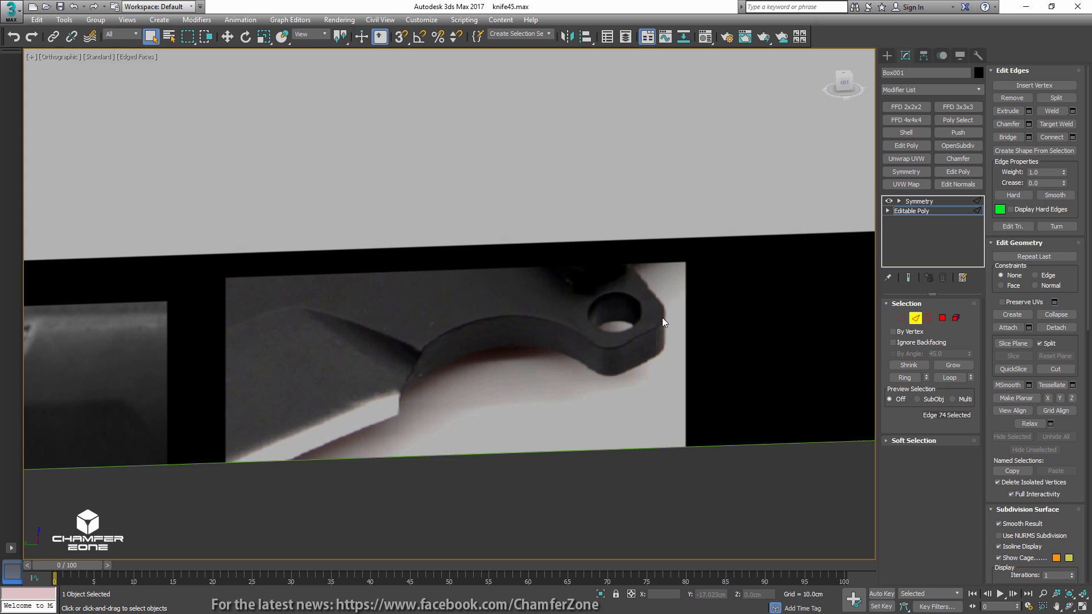
scroll(611, 348, down, 6)
scroll(616, 324, up, 4)
scroll(616, 324, up, 6)
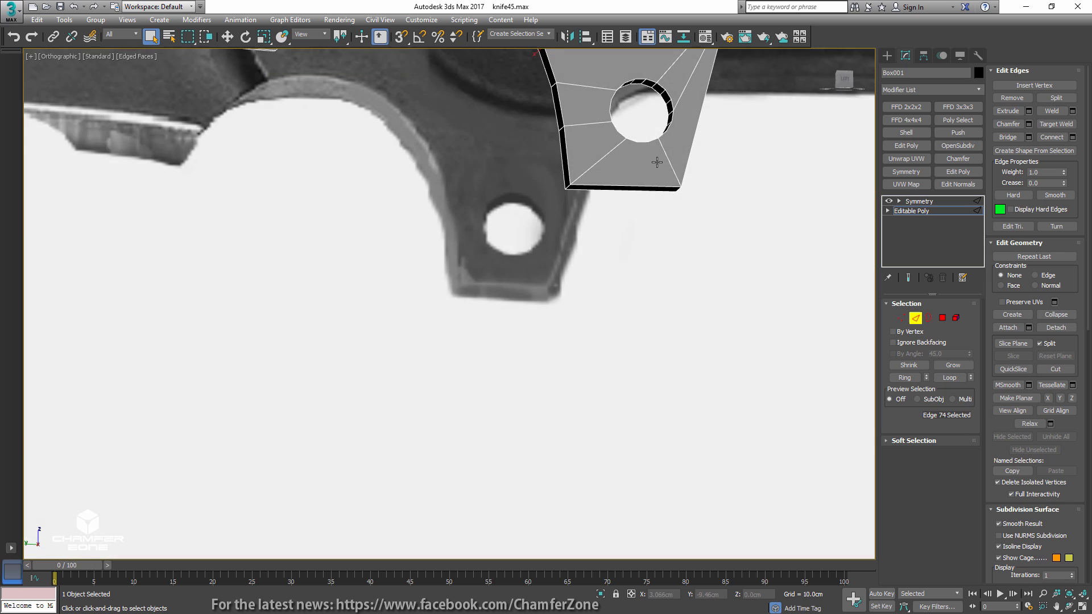
click(647, 165)
ctrl+click(667, 160)
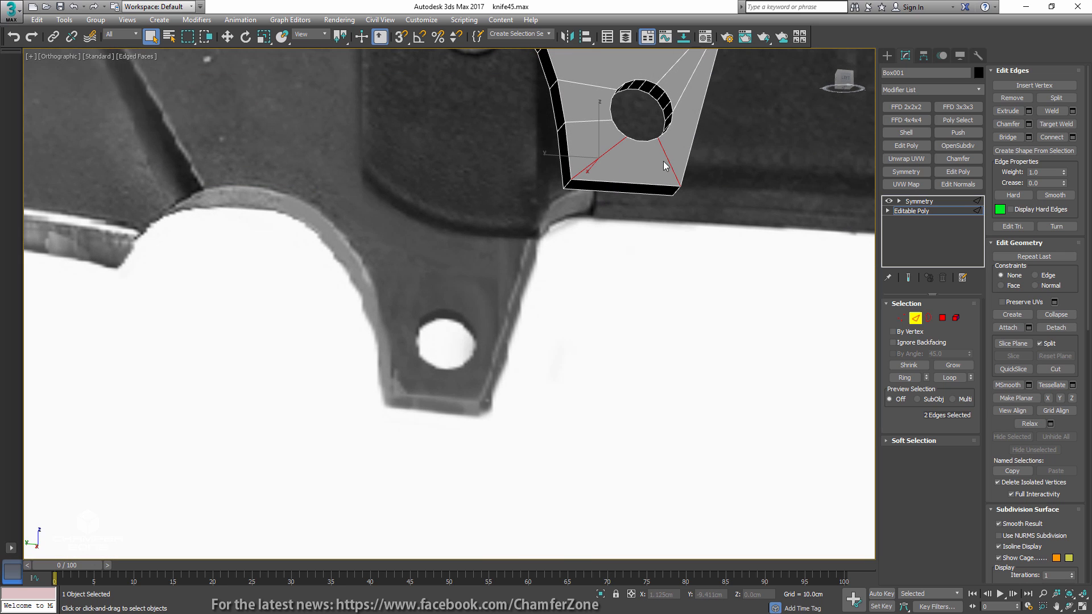
click(566, 183)
alt+middle_drag(624, 203, 692, 176)
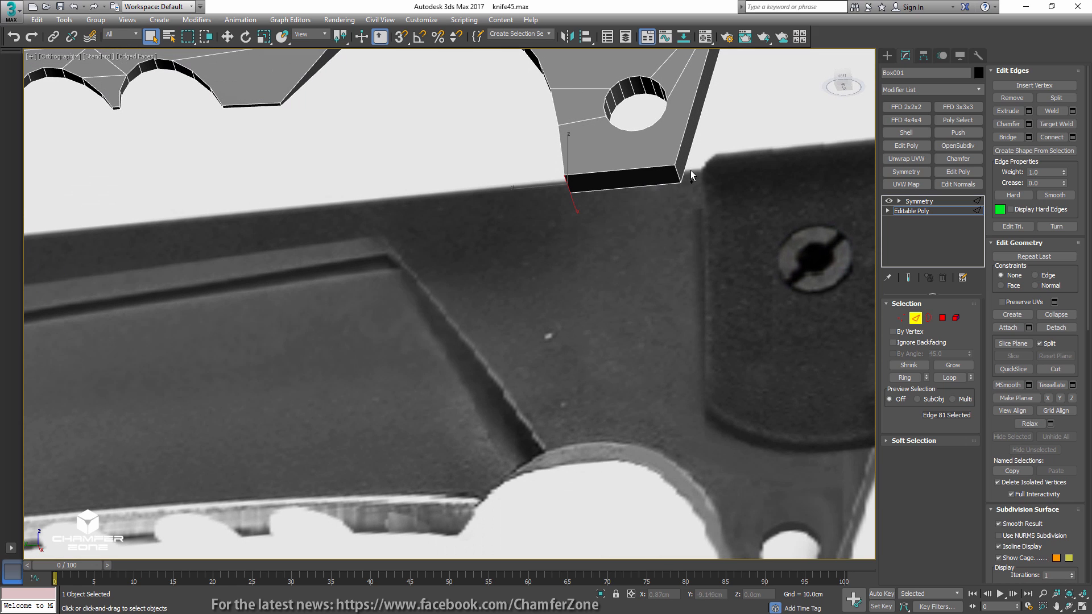
ctrl+click(677, 170)
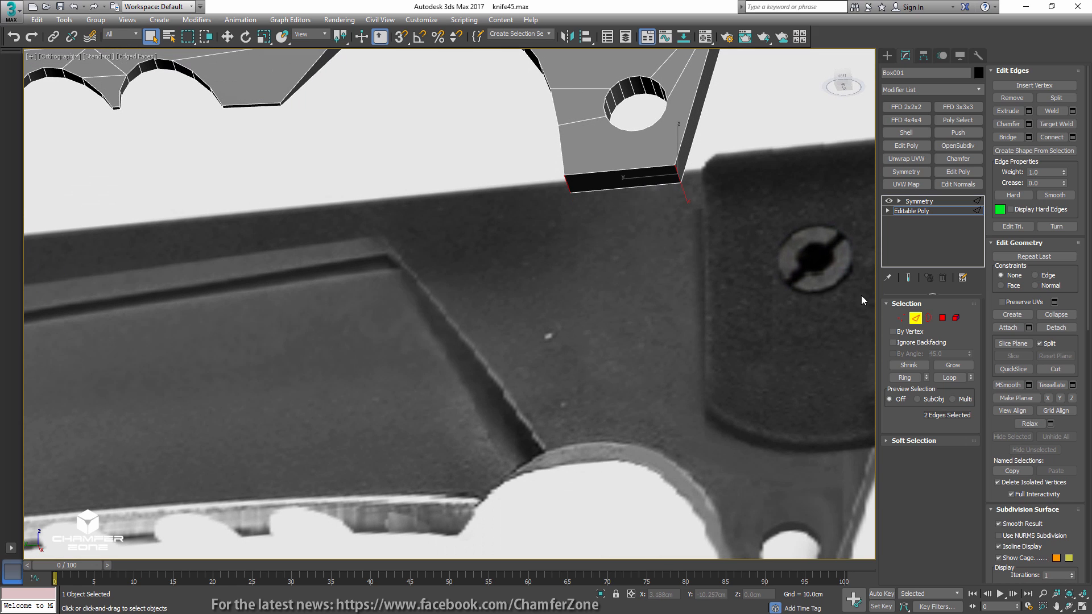
click(1028, 124)
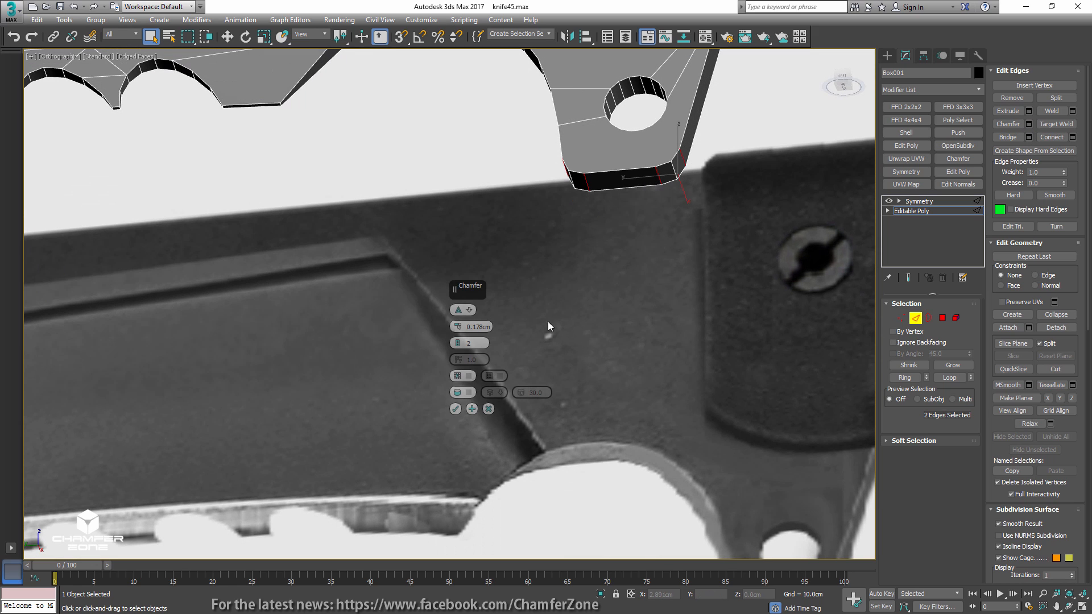
click(458, 341)
click(458, 341)
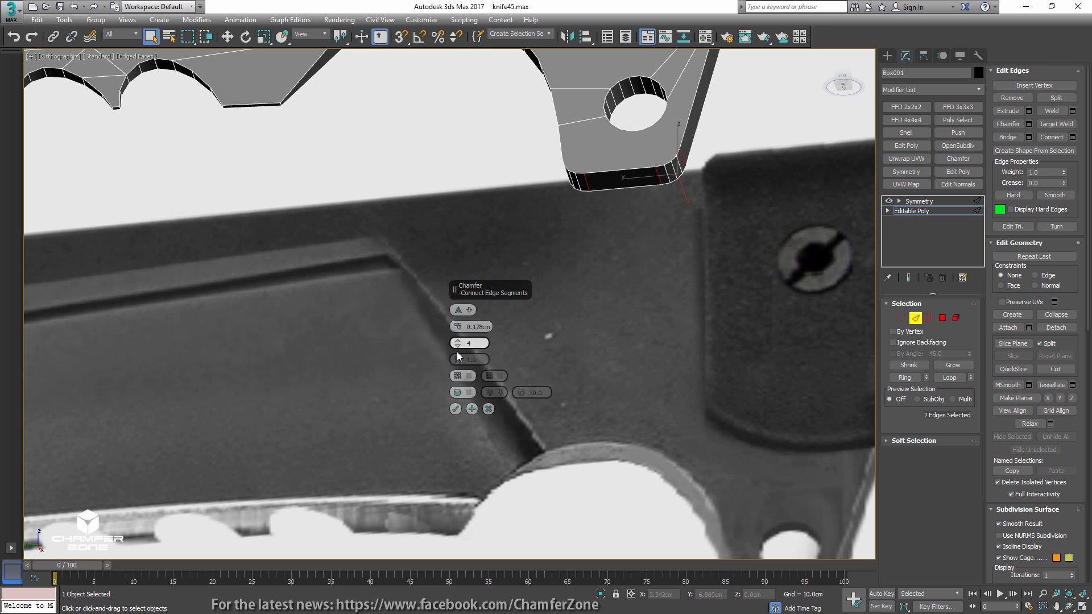
click(455, 409)
- Select the ring of polygons along the blade's outline thickness, including the tab, and auto-smooth them at 45 degrees
scroll(546, 295, down, 3)
middle_drag(546, 296, 523, 474)
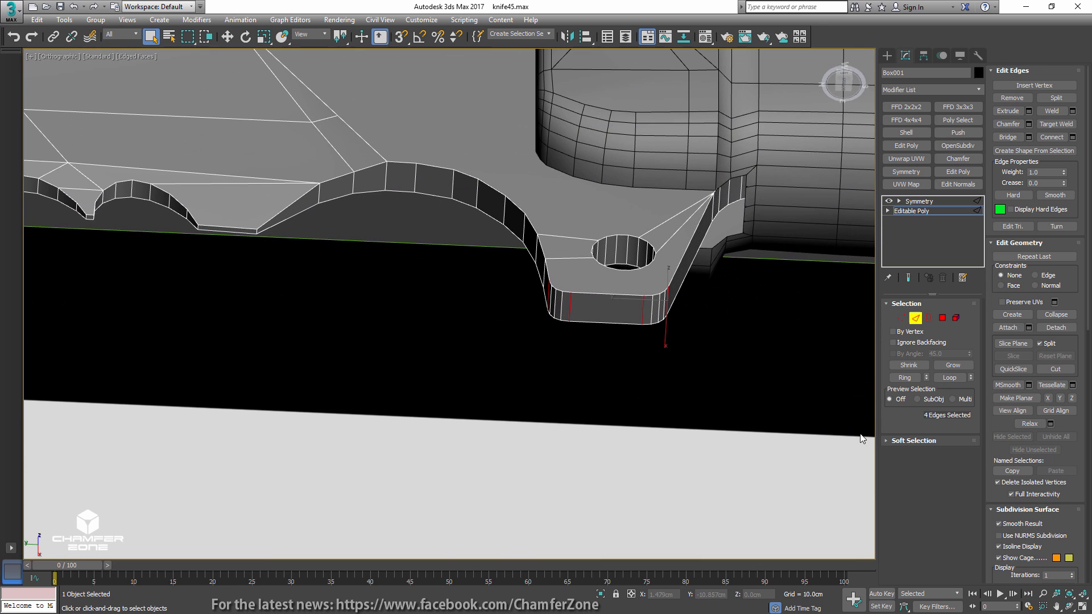
click(905, 378)
ctrl+click(943, 319)
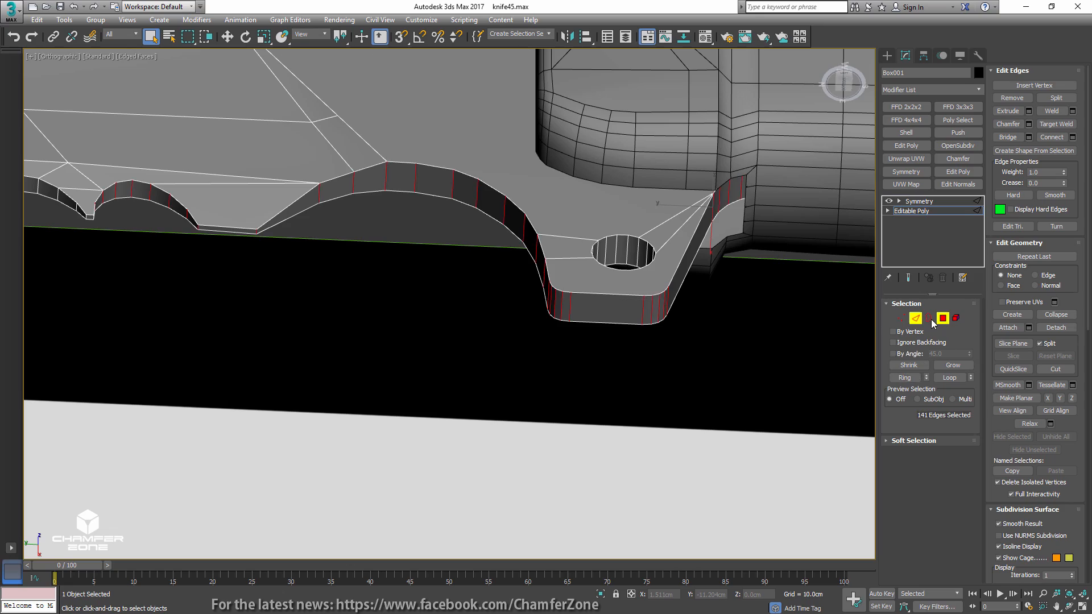
middle_drag(390, 330, 484, 429)
scroll(454, 377, down, 5)
scroll(691, 359, up, 4)
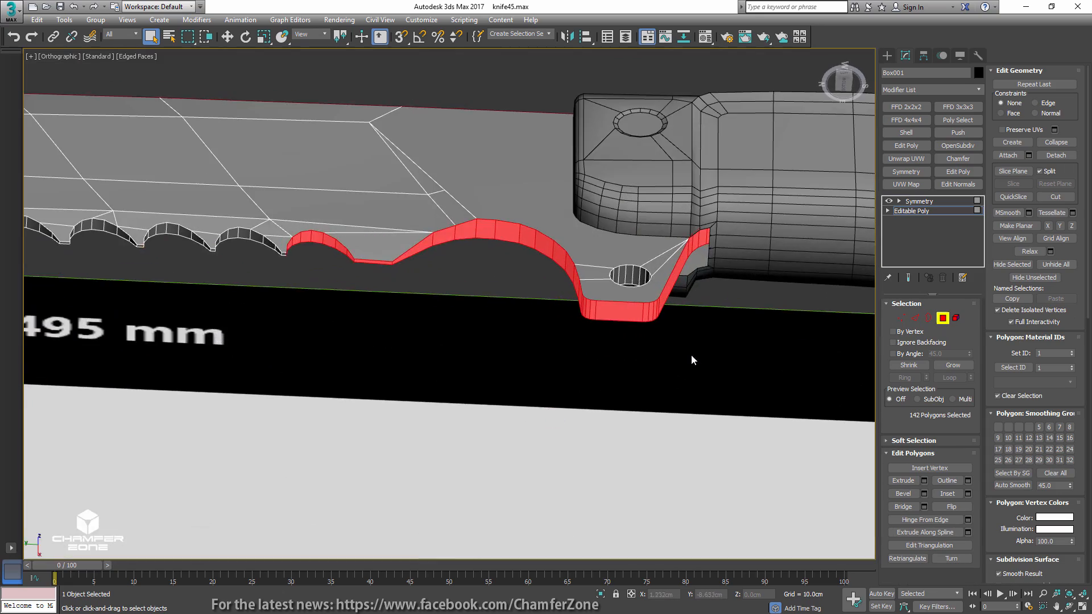
click(1015, 487)
click(943, 319)
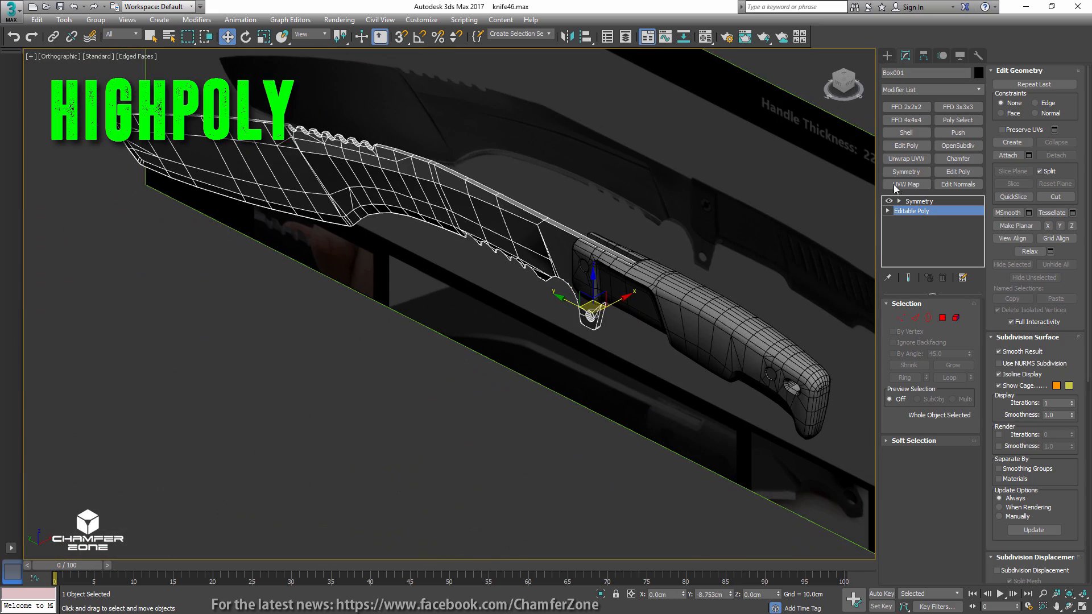
- Clone the blade and handle together as copies and open the Layer Explorer
click(919, 202)
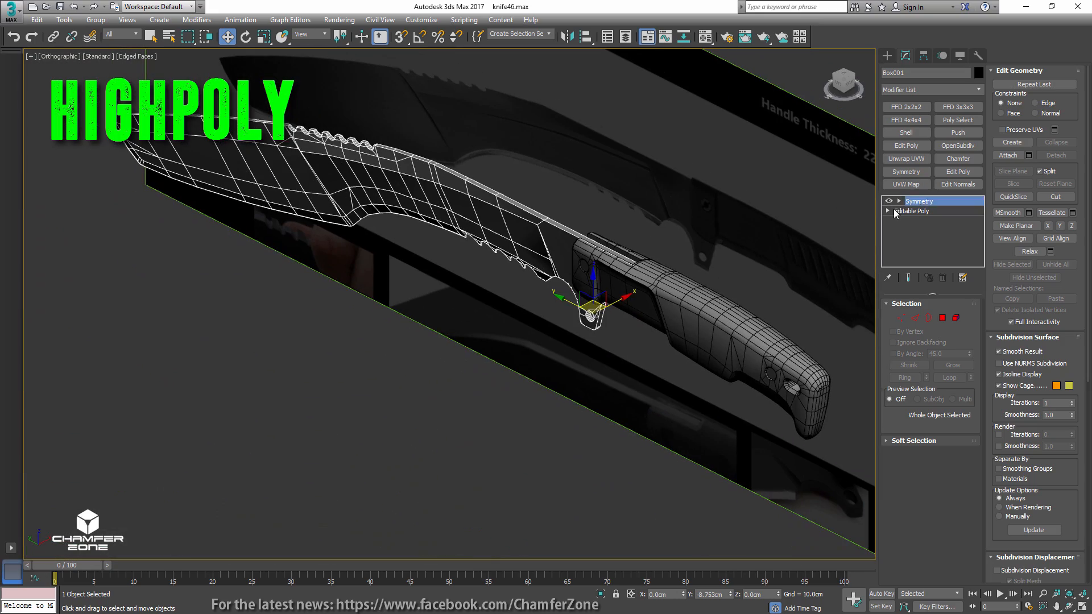
alt+middle_drag(638, 210, 536, 248)
ctrl+click(473, 279)
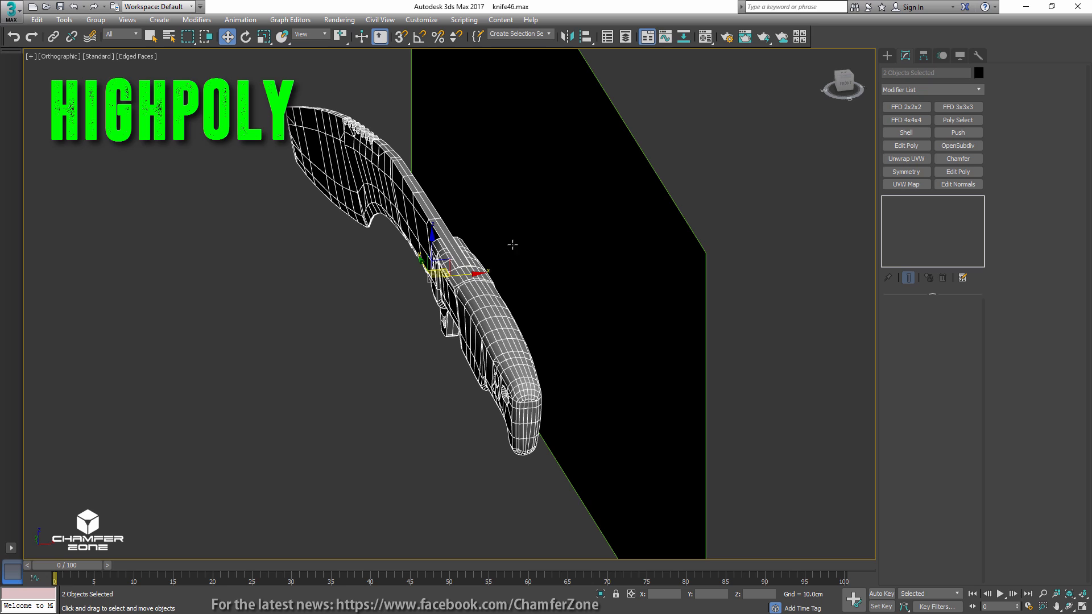
key(ctrl+v)
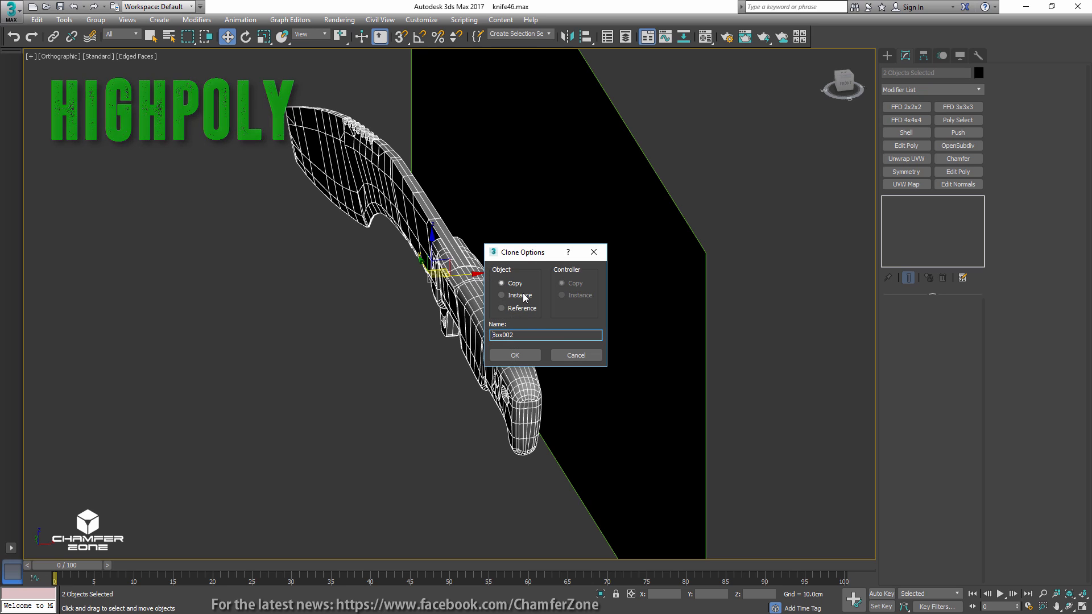
click(516, 356)
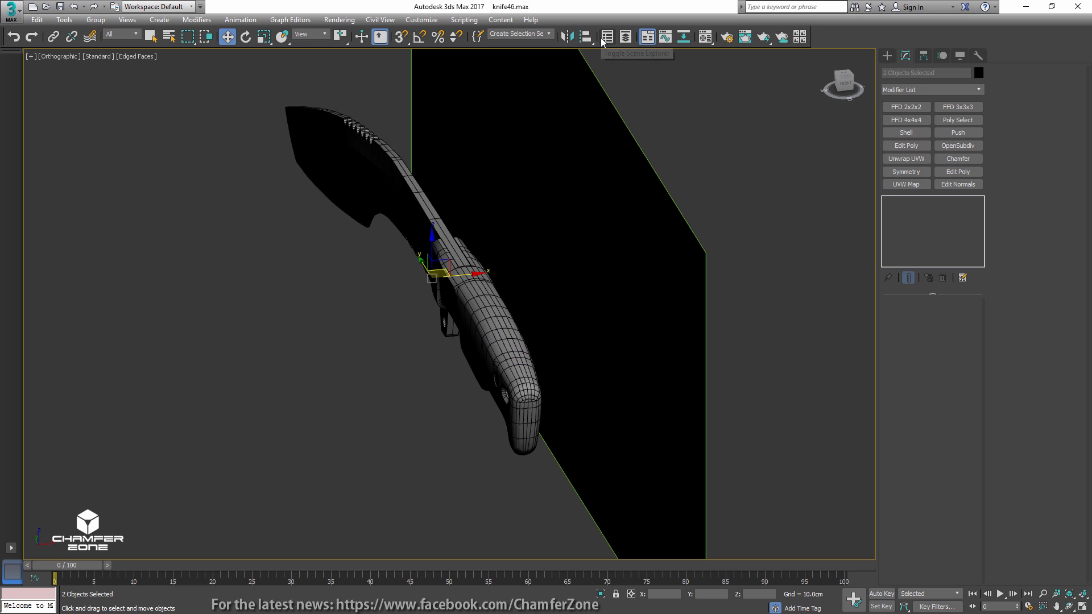
click(625, 38)
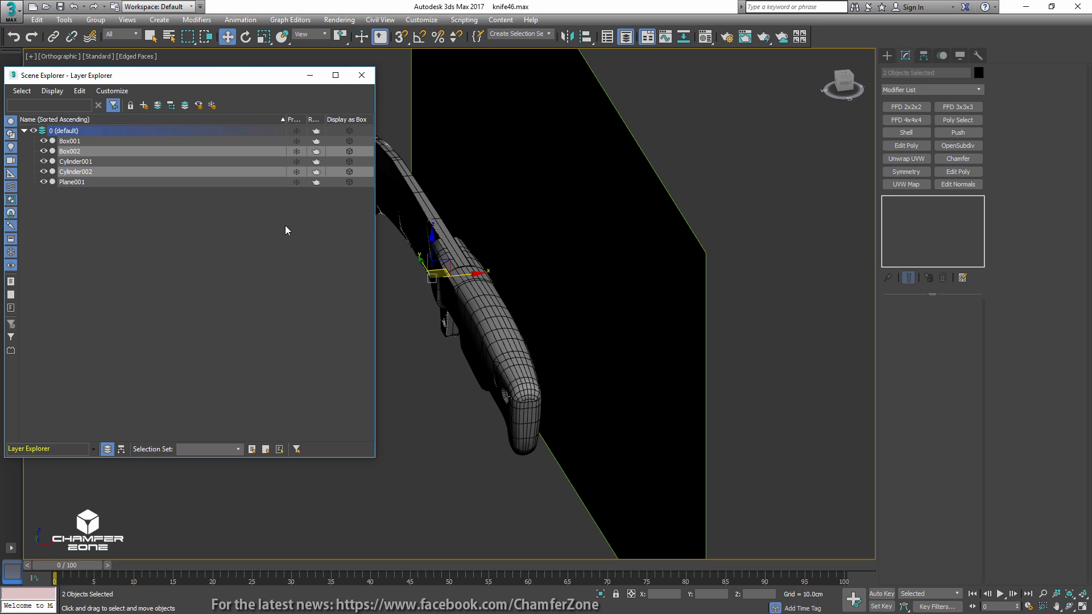
- Put the copied blade and handle on a new layer named highpoly, then hide and collapse that layer
click(145, 106)
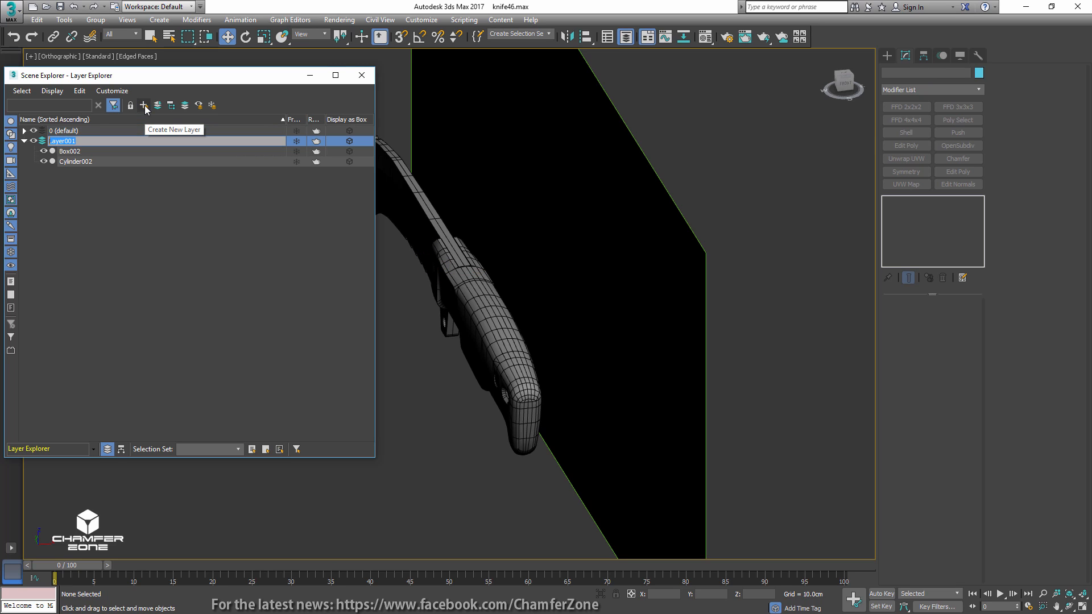
text(highpo)
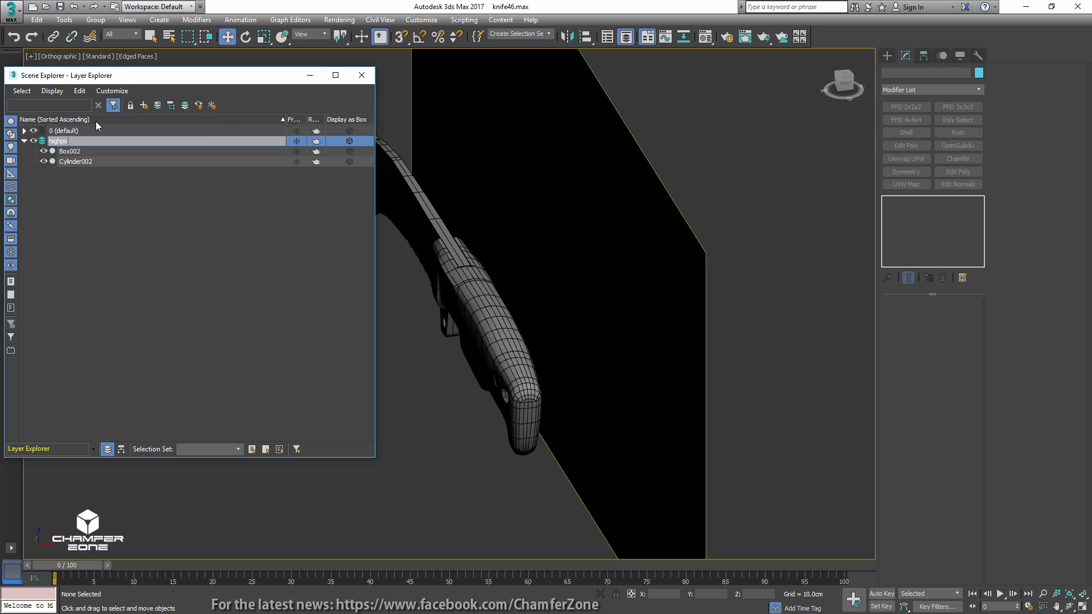
text(ly)
key(Return)
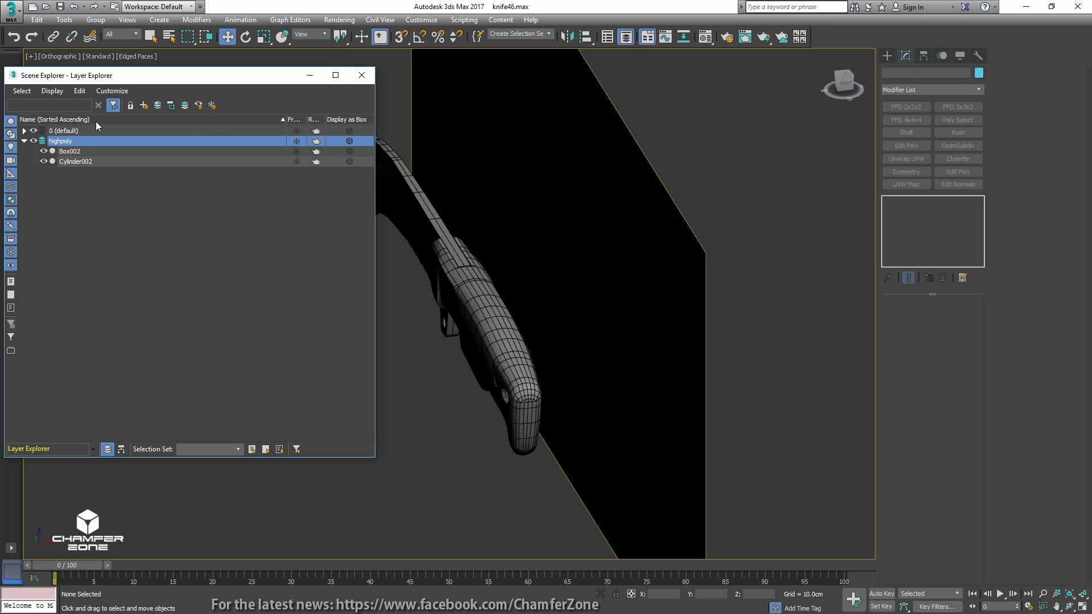
click(24, 141)
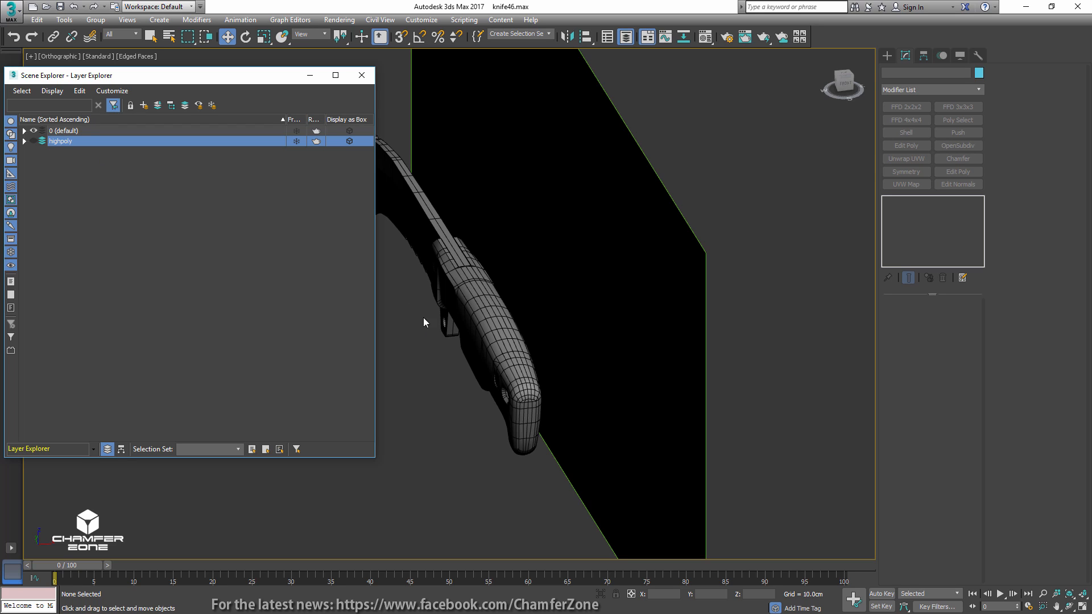
- Select the original handle and blade together and put them on a new layer named lowpoly
click(448, 249)
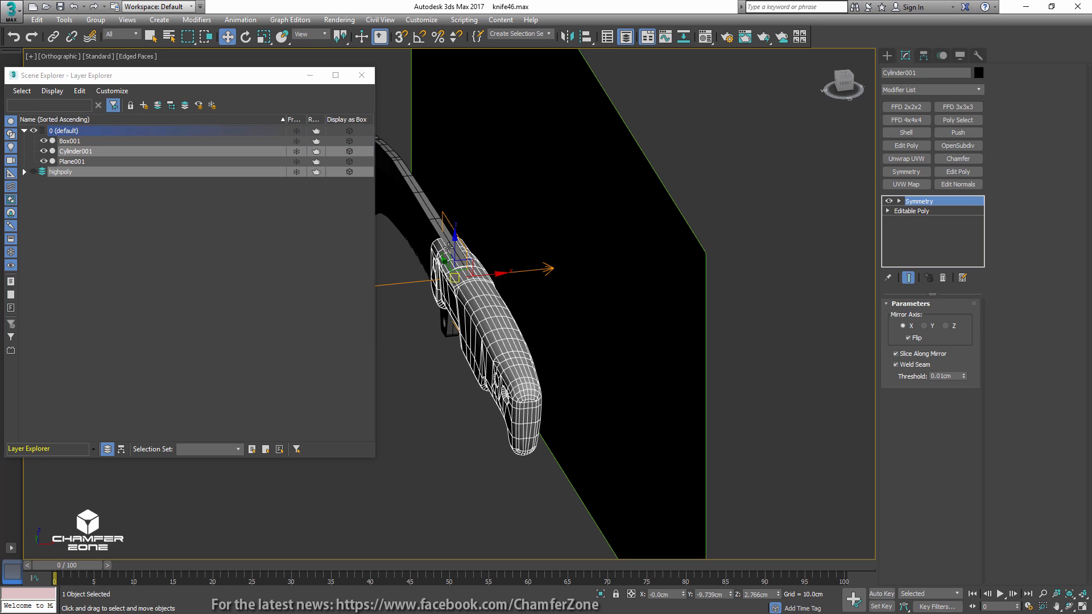
ctrl+click(426, 210)
click(144, 105)
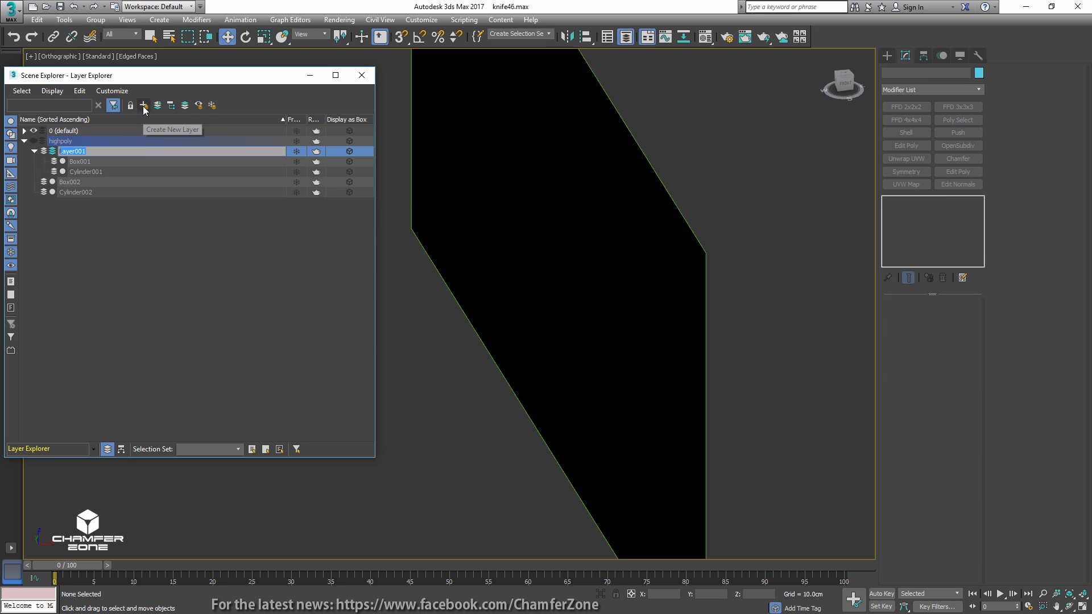
text(l)
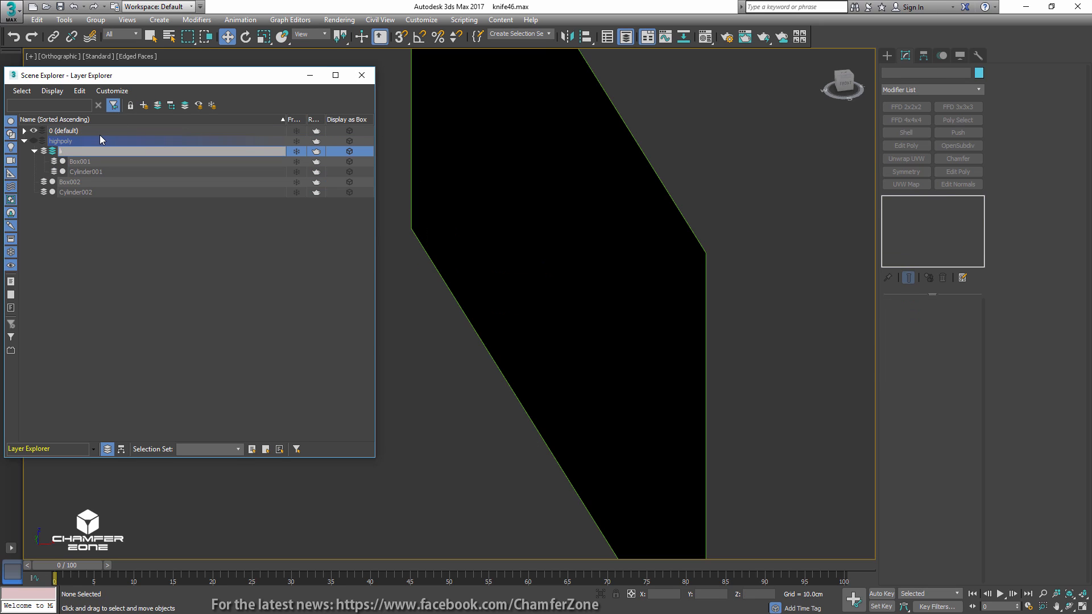
text(owpoly)
key(Return)
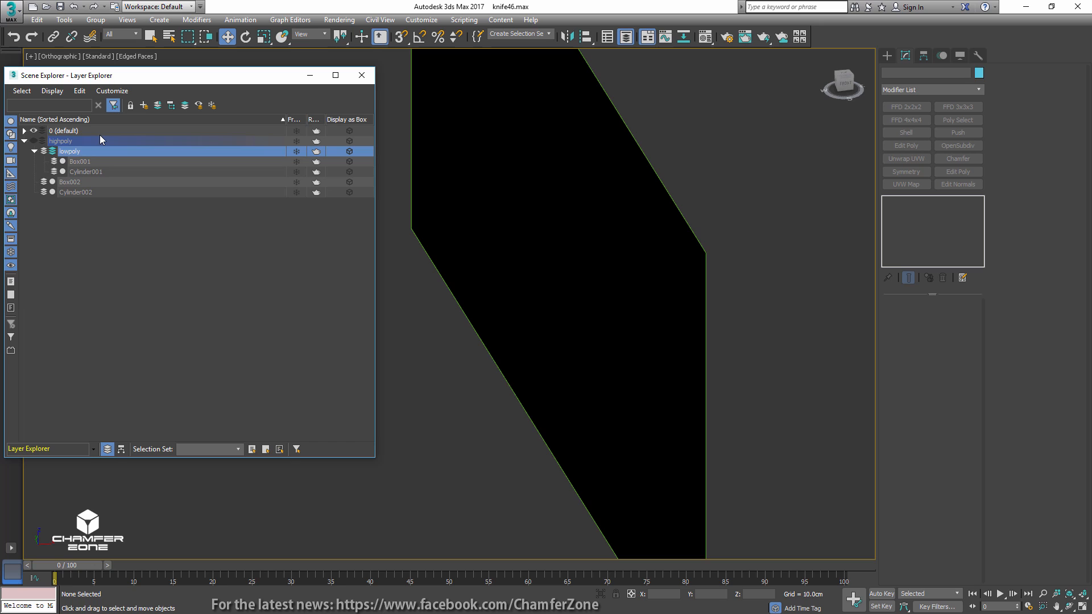
- Move the lowpoly layer out of highpoly to the top level, hide it and show the highpoly layer
click(35, 151)
drag(50, 150, 61, 127)
click(24, 141)
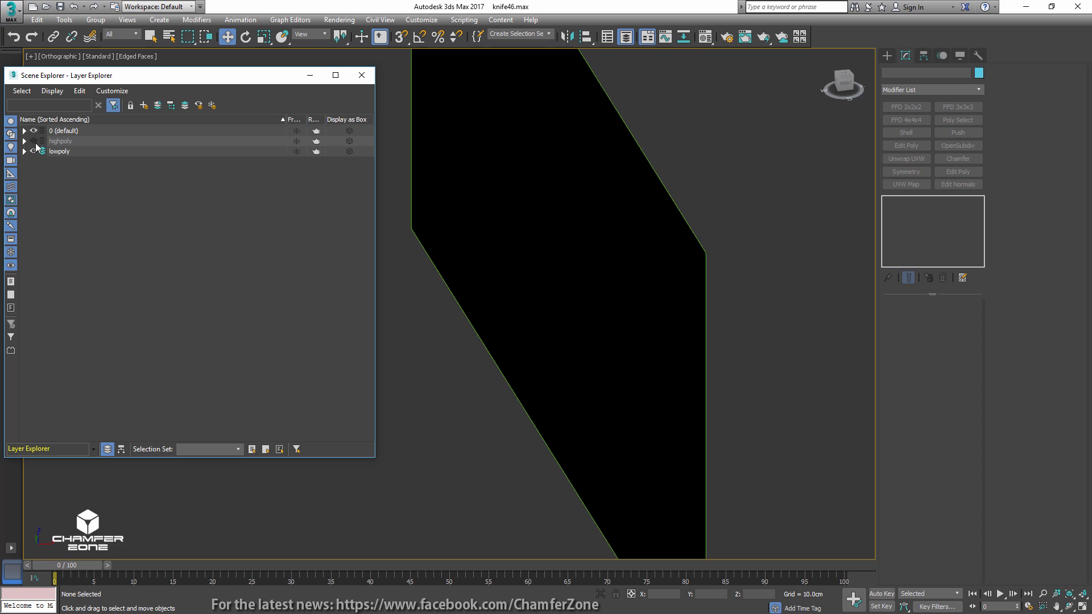
alt+middle_drag(508, 254, 452, 237)
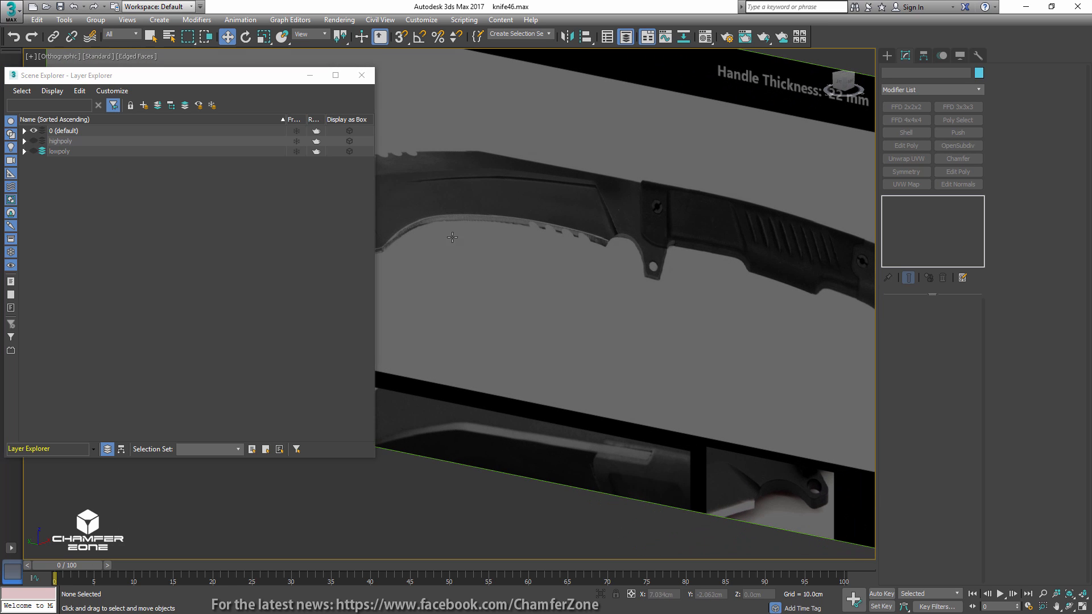
click(33, 152)
click(32, 152)
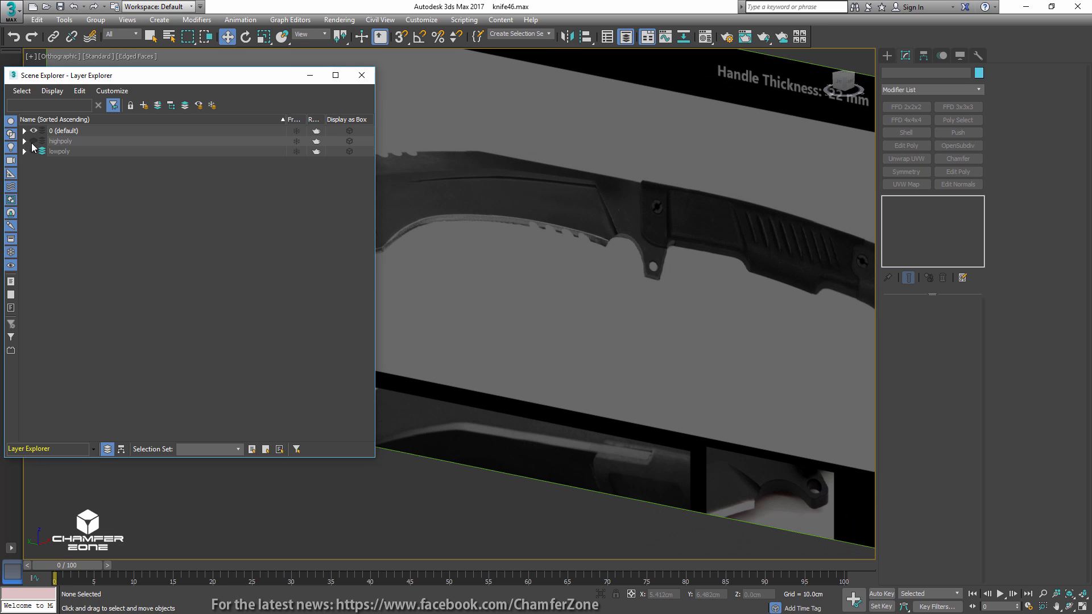
click(33, 141)
- Move the reference image plane upward so its knife picture sits above the model, and close the Layer Explorer
alt+middle_drag(629, 214, 602, 275)
click(600, 258)
drag(573, 283, 776, 177)
alt+middle_drag(593, 266, 390, 122)
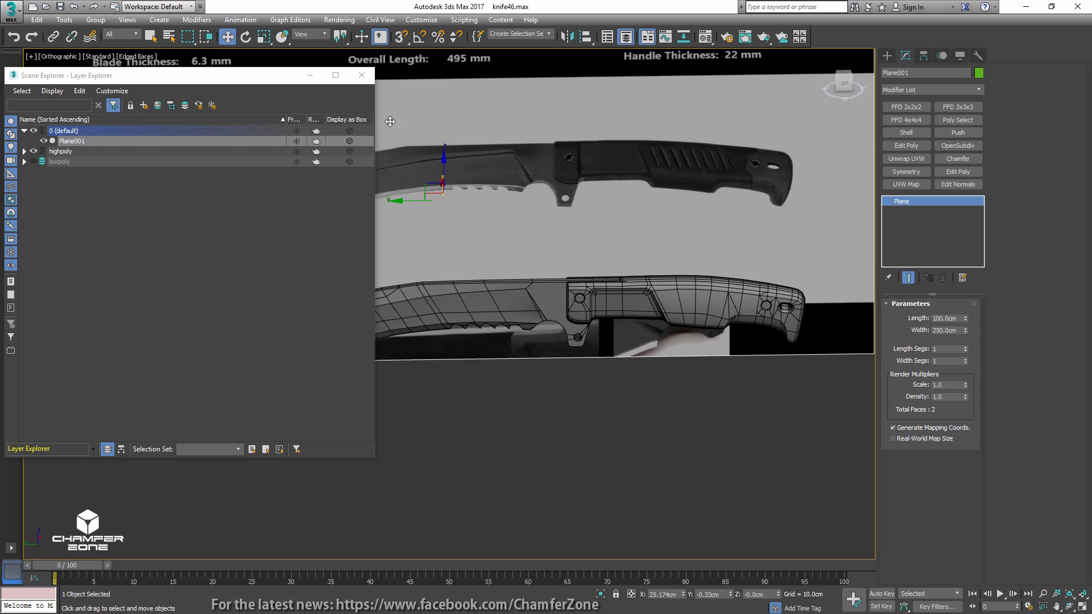
click(367, 79)
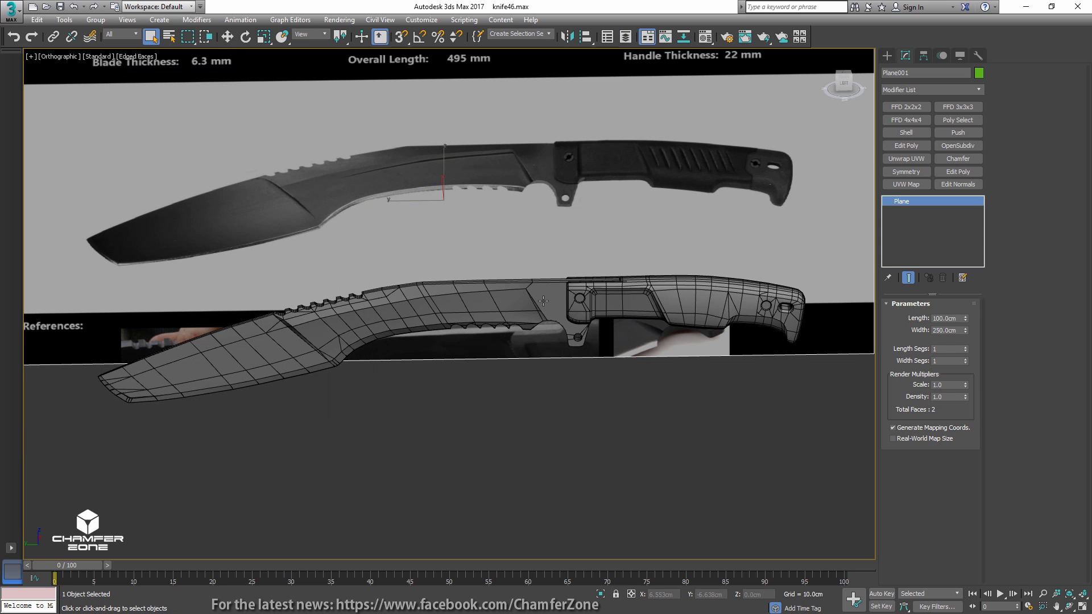
- Select the high-poly blade, go to the edge level of its Editable Poly and turn on the hard edges display
key(q)
click(540, 302)
alt+middle_drag(540, 303, 472, 232)
scroll(508, 310, up, 5)
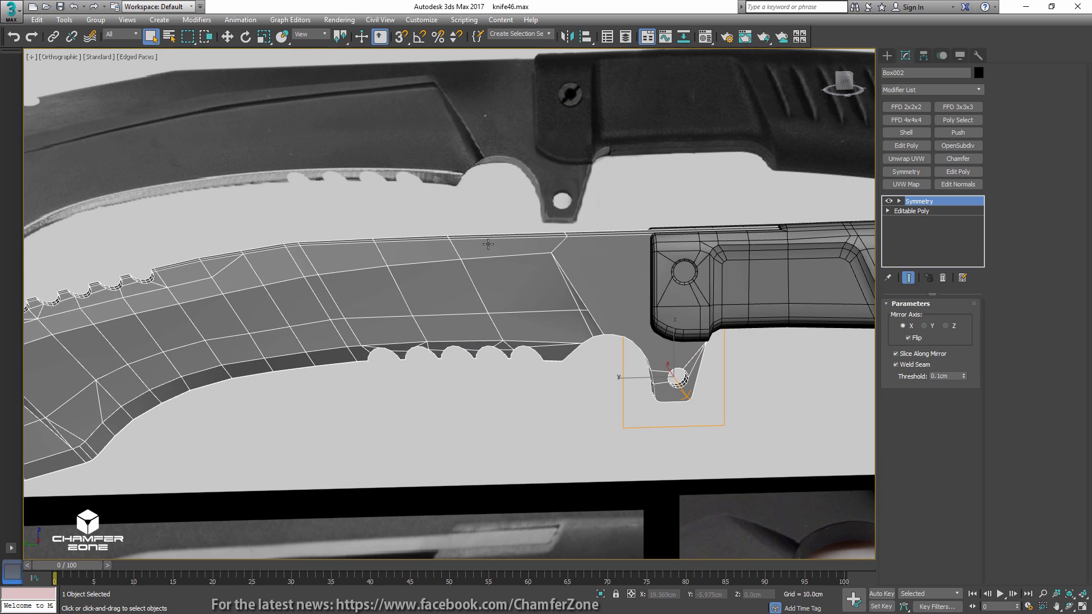
click(923, 213)
middle_drag(455, 324, 709, 261)
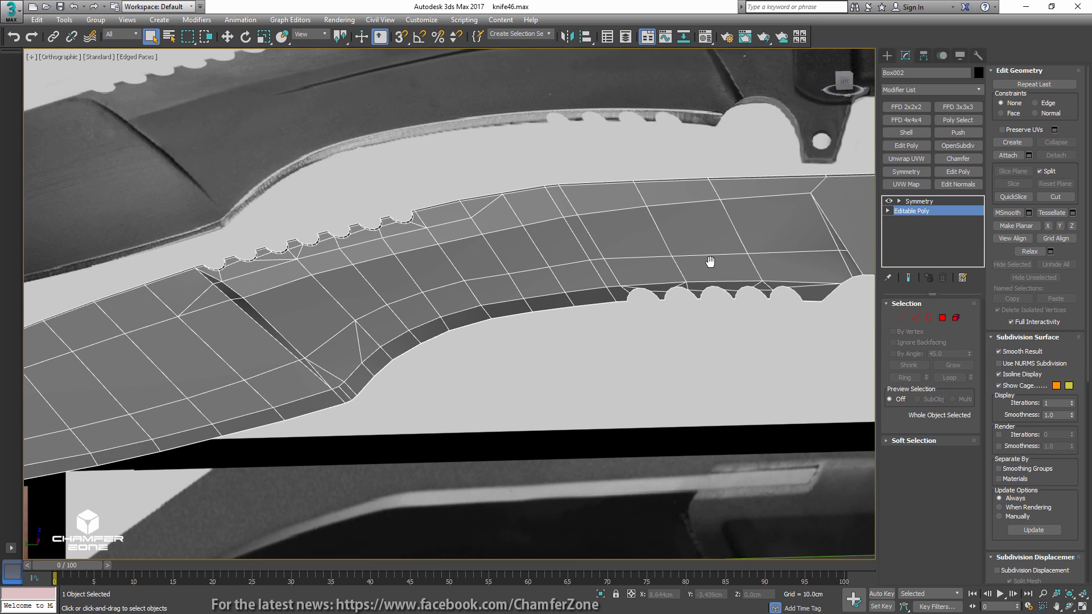
scroll(705, 262, down, 3)
scroll(844, 285, up, 5)
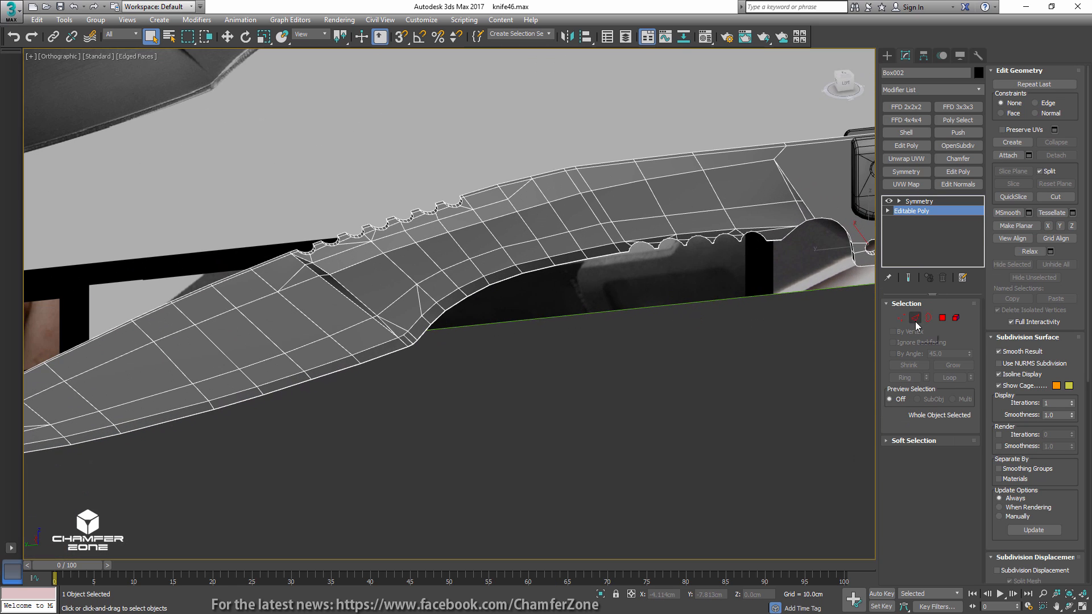
click(915, 319)
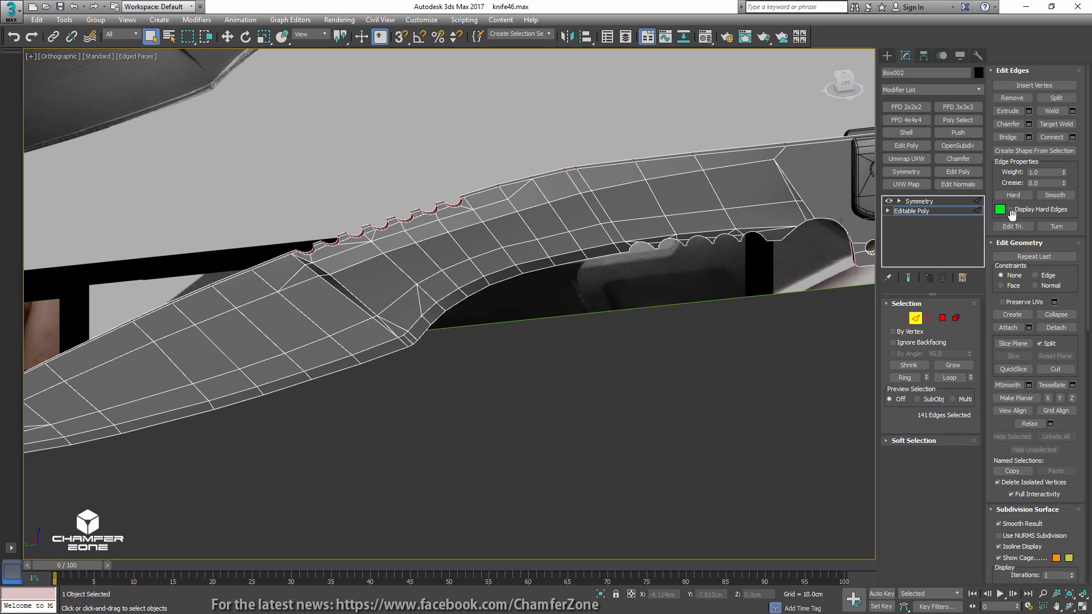
click(1012, 210)
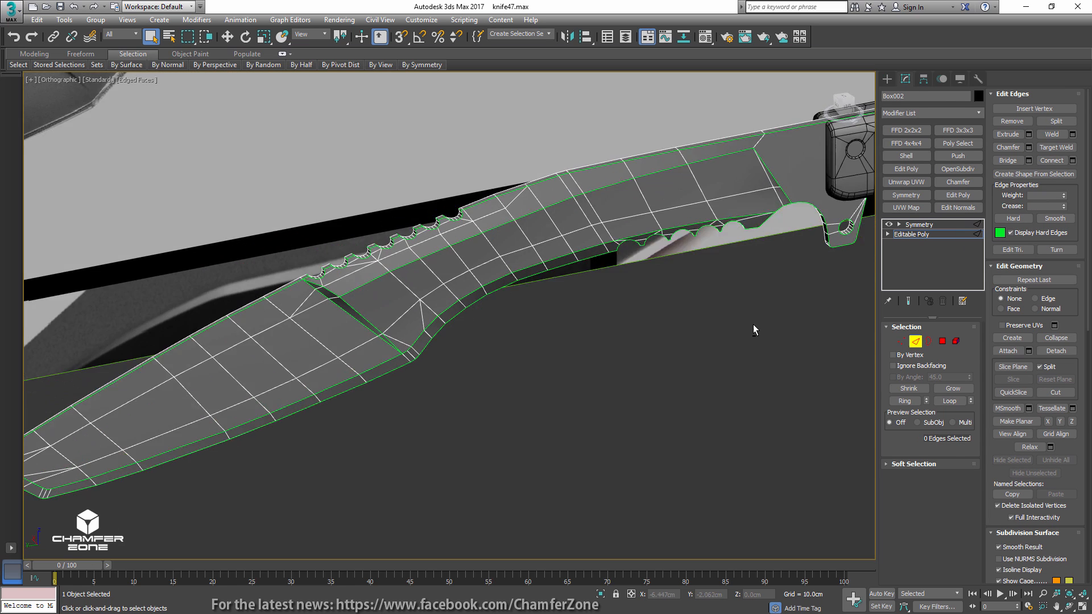
- Add a Chamfer modifier below the blade's Symmetry, applied to unsmoothed edges with an amount of 0.05 cm
alt+middle_drag(753, 324, 653, 356)
click(915, 339)
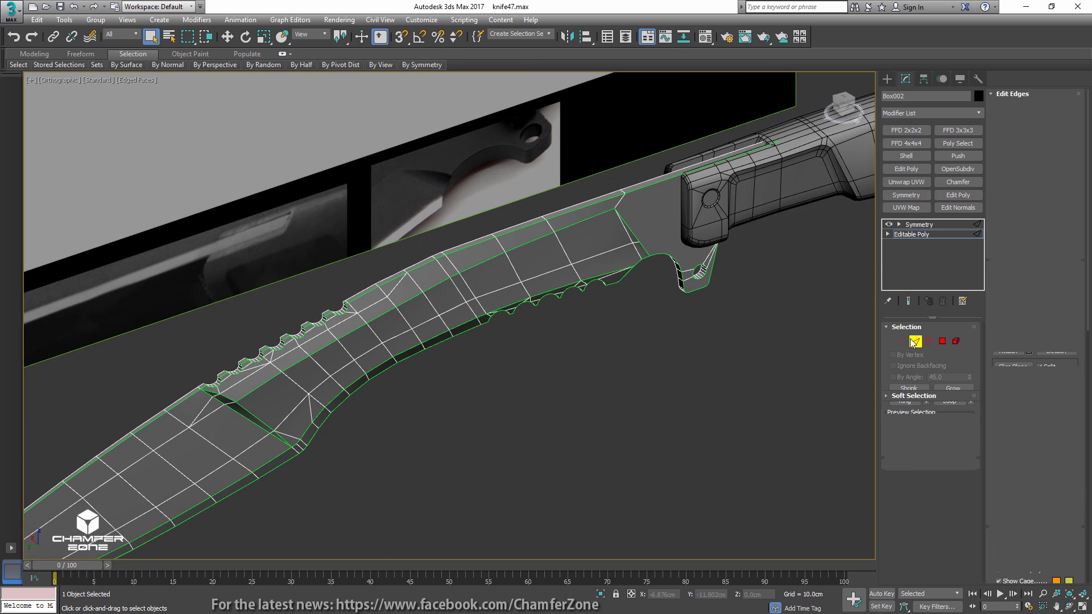
click(967, 185)
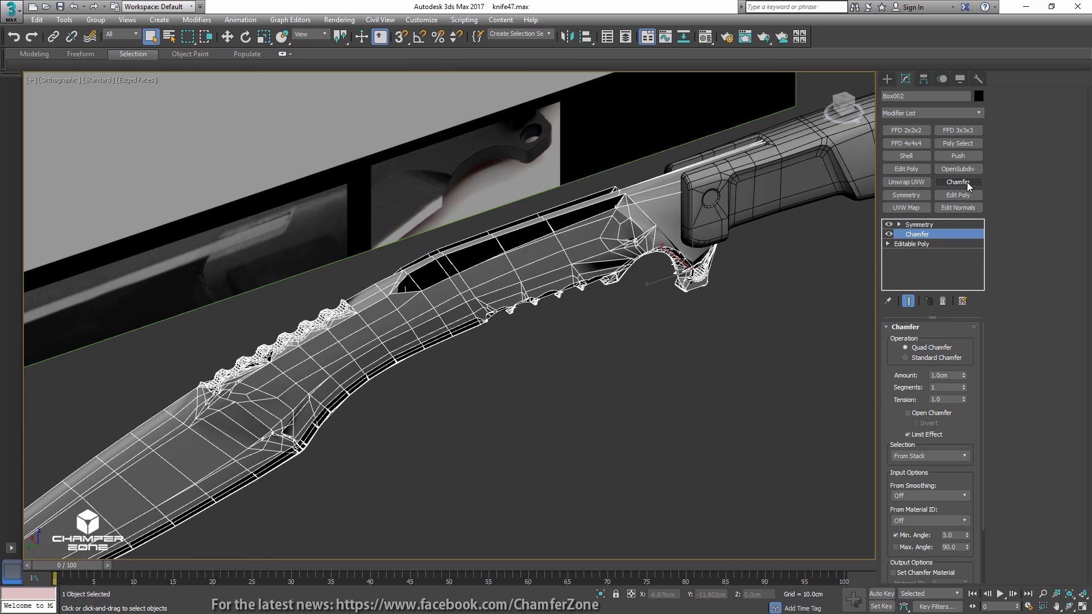
click(916, 498)
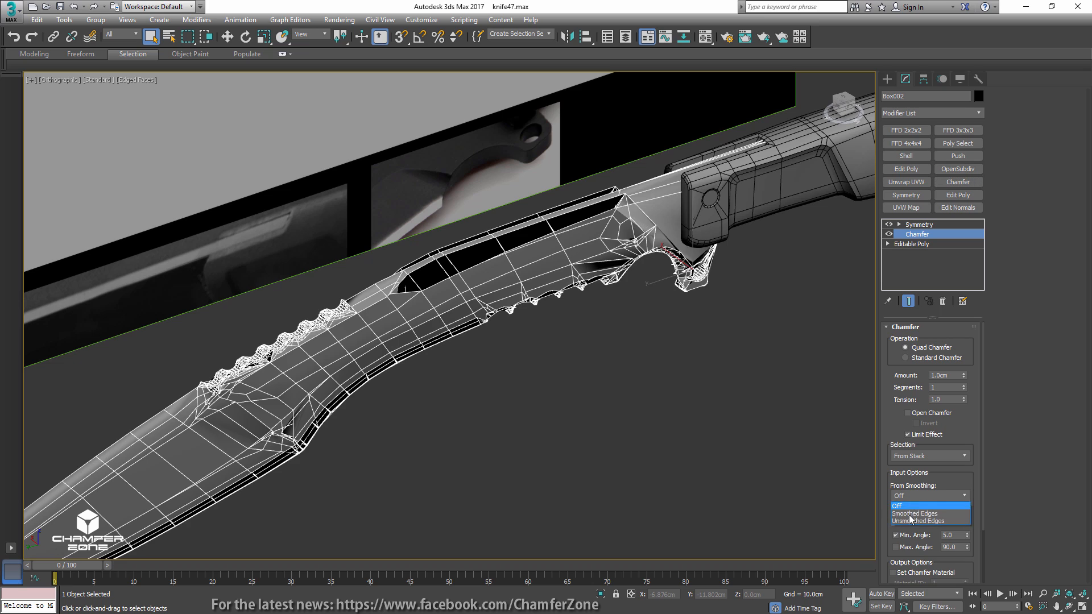
click(908, 522)
drag(964, 377, 961, 430)
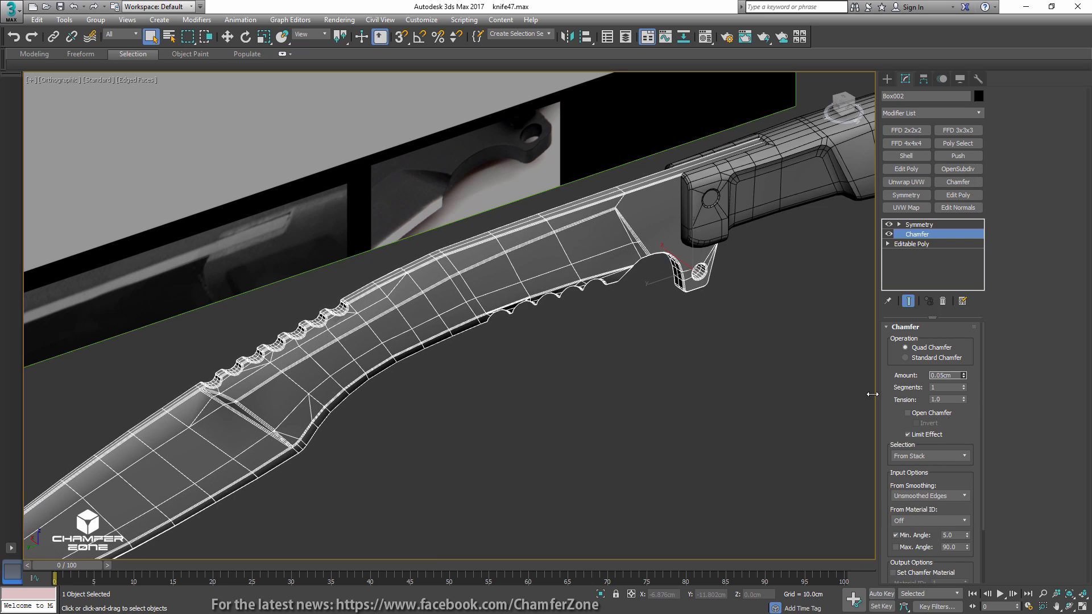
- Add one more button to the modifier button set and assign TurboSmooth to it
alt+middle_drag(724, 340, 686, 329)
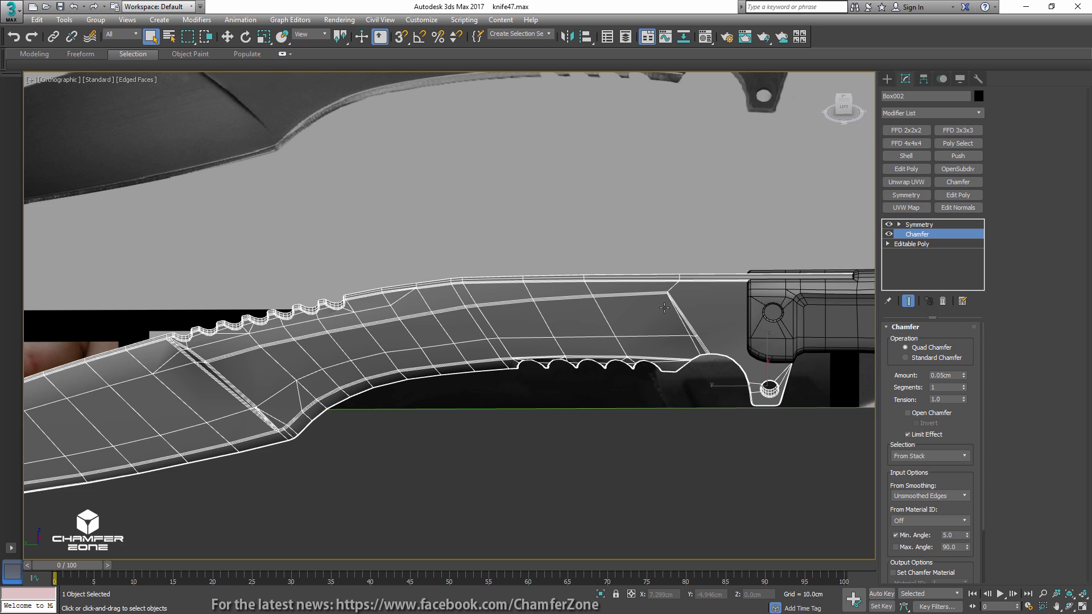
middle_drag(393, 352, 677, 274)
alt+middle_drag(799, 243, 745, 265)
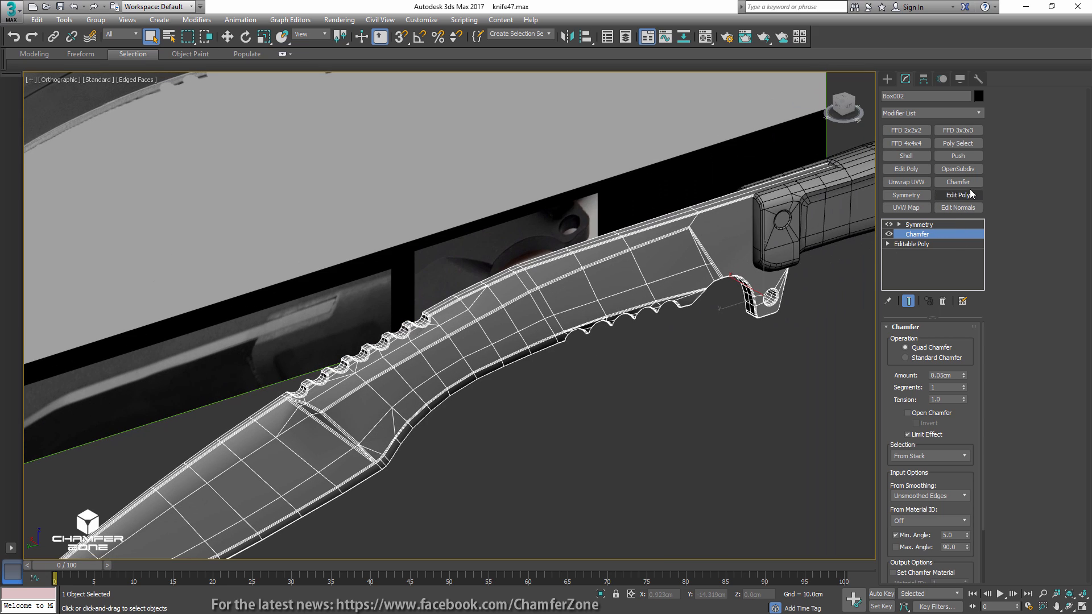
click(963, 301)
click(996, 316)
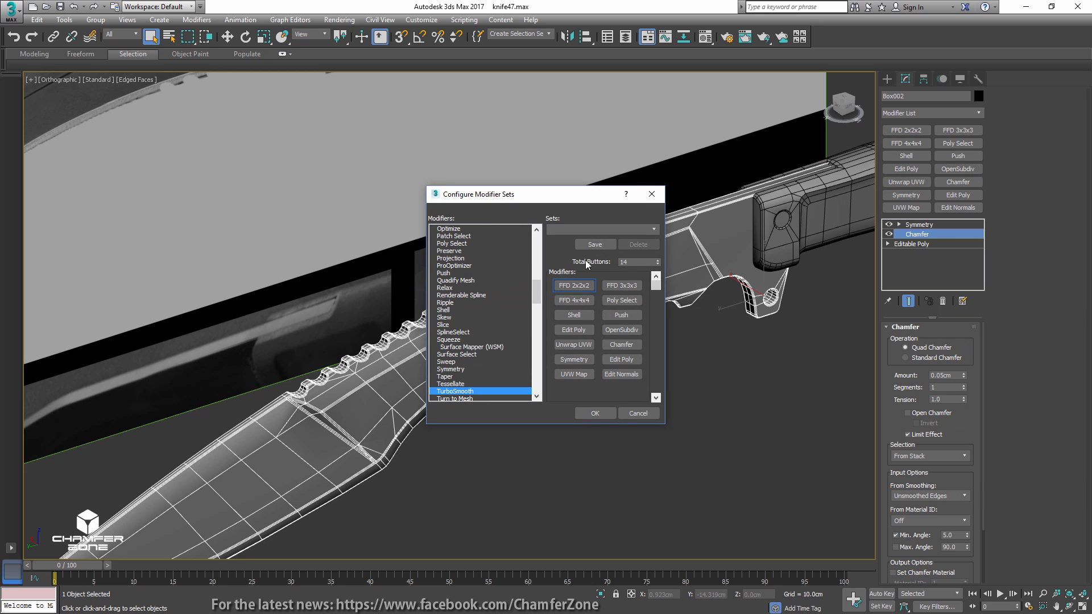
click(657, 260)
drag(455, 393, 574, 390)
click(595, 413)
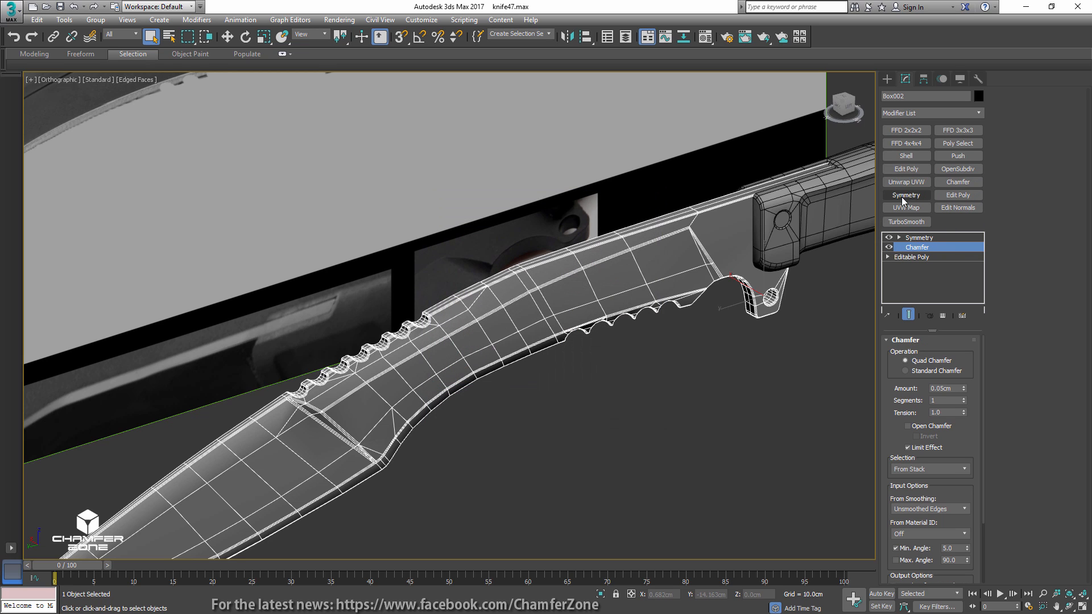
- Add a TurboSmooth modifier with 2 iterations above the blade's Chamfer and switch off the edged faces display
click(907, 222)
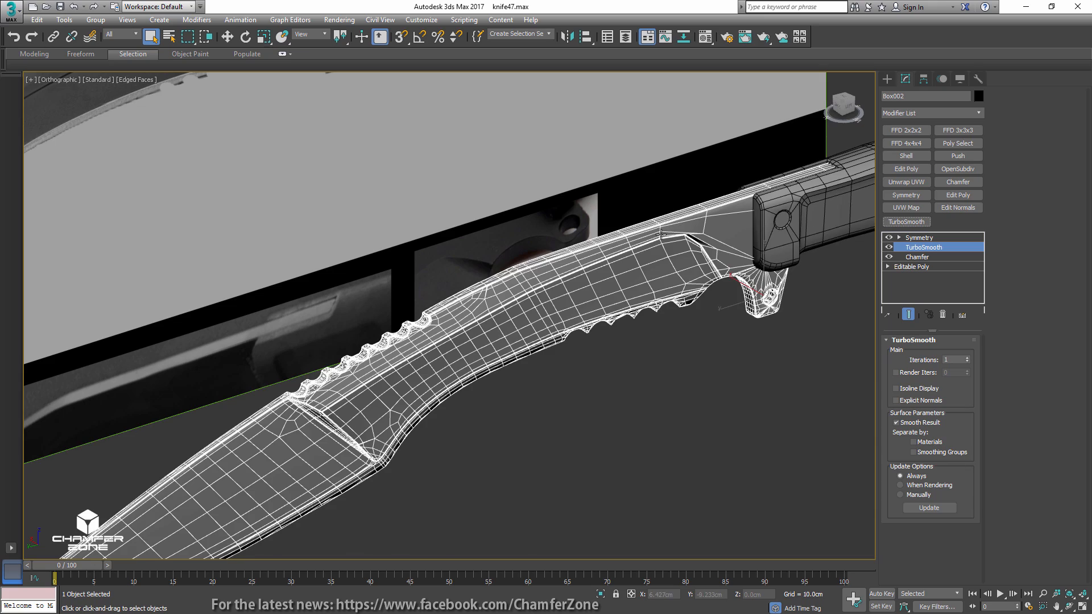
mouse_move(657, 236)
alt+middle_down()
mouse_move(650, 246)
mouse_move(647, 234)
alt+middle_up()
scroll(724, 249, up, 3)
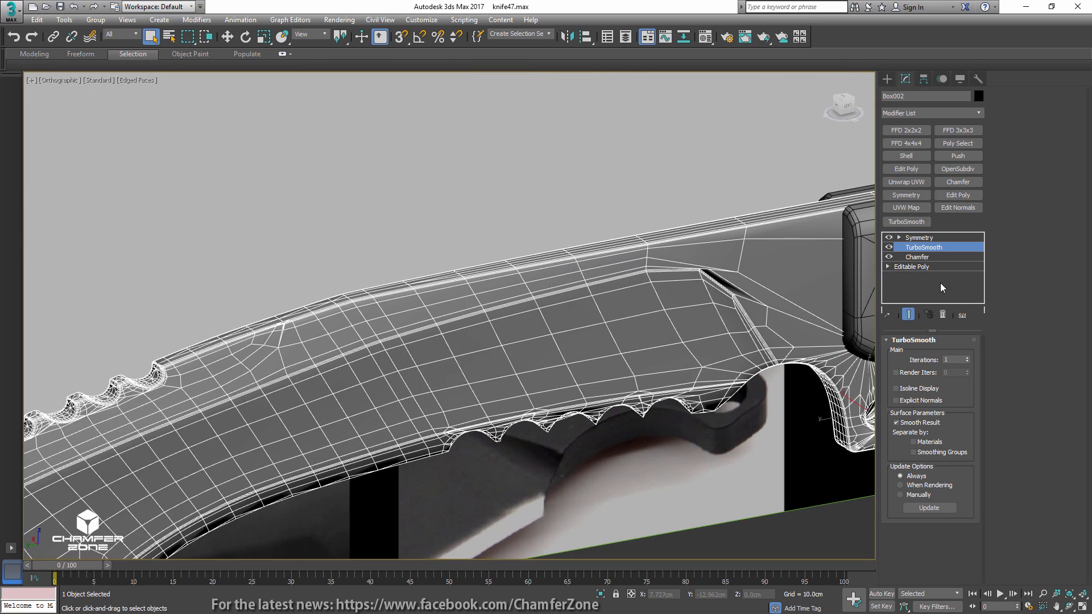
click(968, 358)
key(F4)
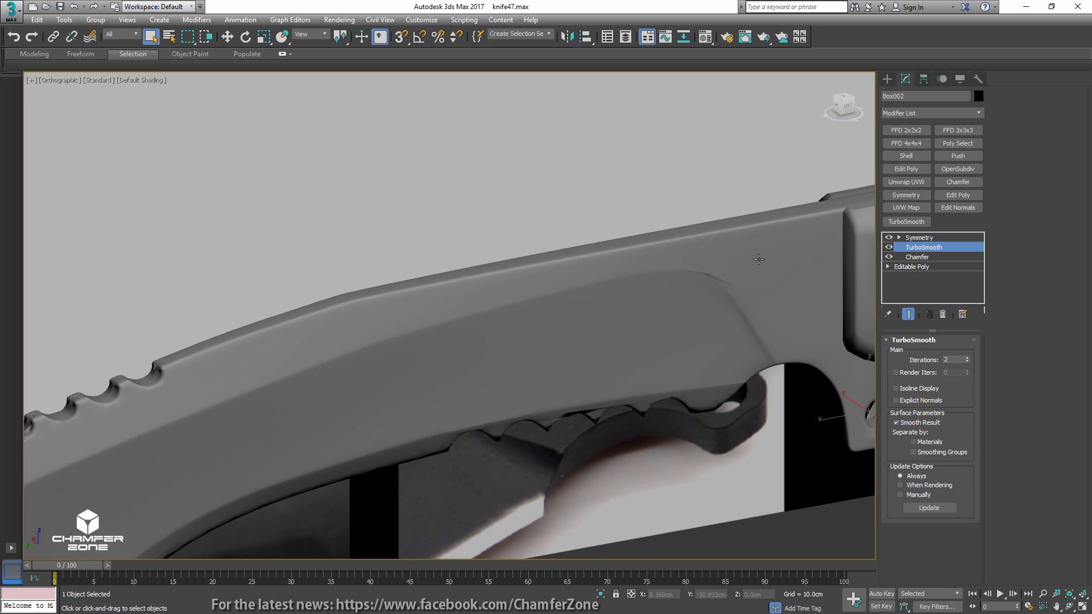
- In the blade's Editable Poly, connect two vertices of the tab's hole rim to both ends of the tab's handle-side rounded corner
scroll(725, 322, down, 4)
alt+middle_drag(725, 322, 666, 299)
scroll(666, 299, up, 10)
click(910, 267)
key(F4)
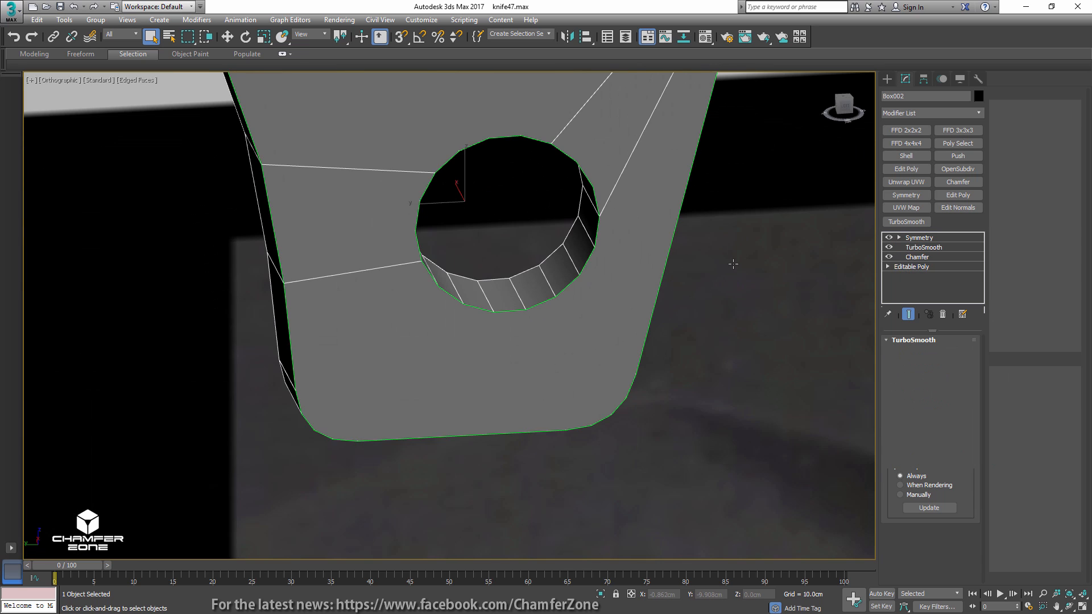
middle_drag(733, 263, 784, 293)
key(1)
click(633, 305)
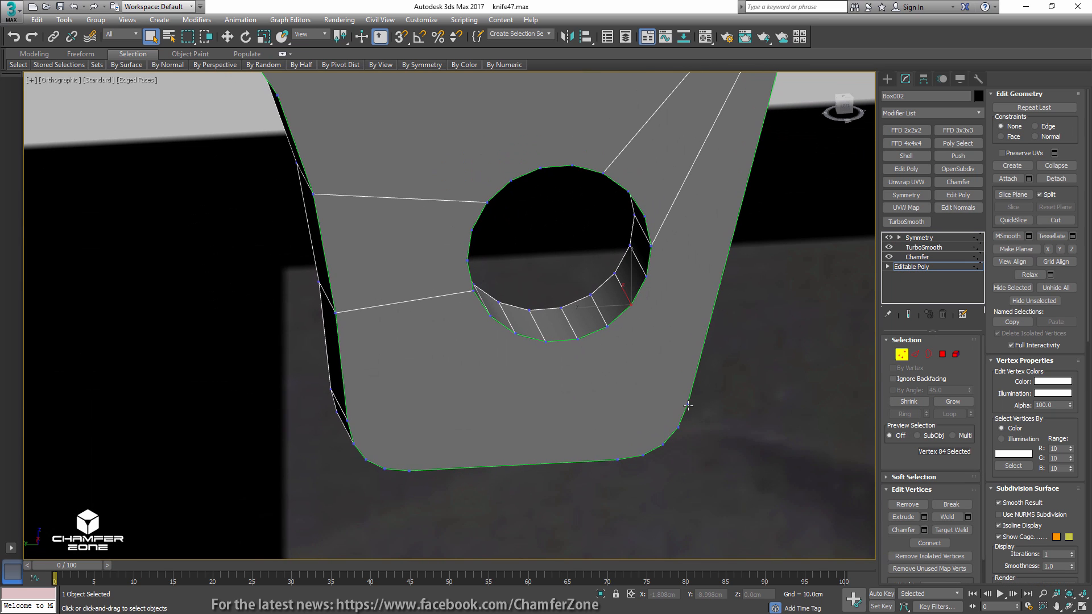
ctrl+click(688, 404)
key(ctrl+shift+e)
click(577, 340)
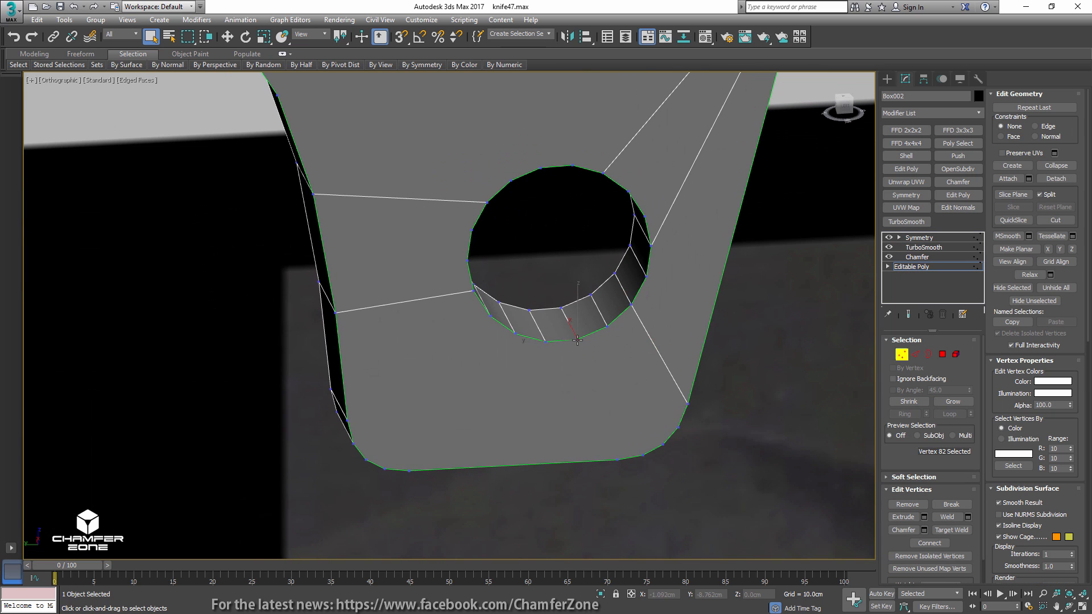
ctrl+click(643, 455)
key(ctrl+shift+e)
- Connect a lower vertex of the hole rim to the tab's blade-side bottom corner and leave vertex editing
click(516, 334)
ctrl+click(353, 443)
key(ctrl+shift+e)
scroll(501, 350, down, 5)
key(1)
- Check the smoothed tab without edges shown, and move the Symmetry modifier below Chamfer, directly above the Editable Poly
click(937, 249)
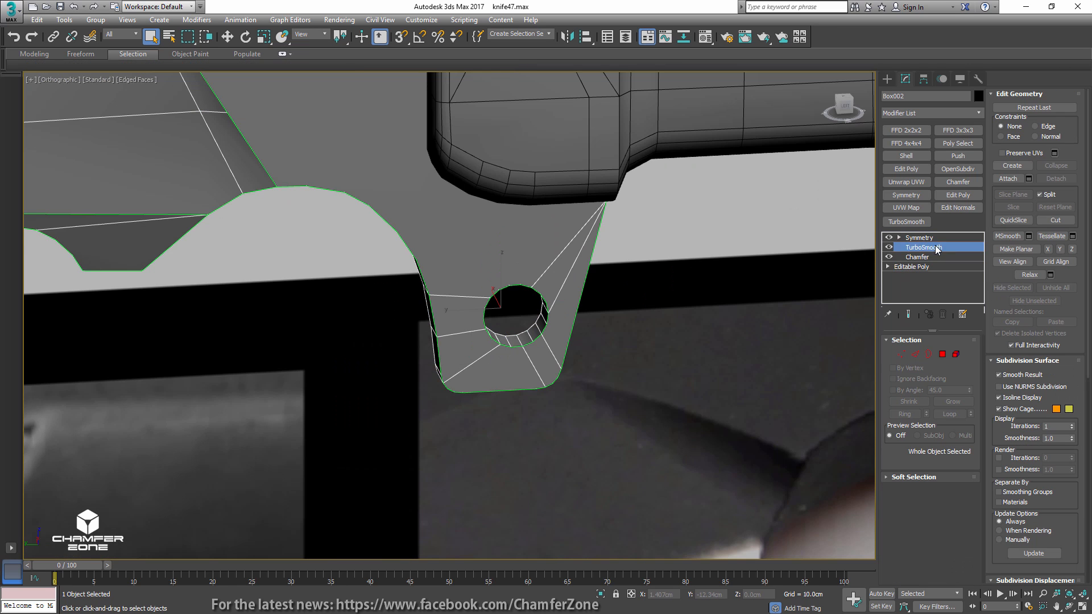
key(F4)
alt+middle_drag(585, 310, 537, 310)
middle_drag(537, 165, 486, 353)
scroll(529, 326, down, 3)
middle_drag(375, 514, 569, 307)
scroll(569, 308, up, 3)
middle_drag(529, 398, 572, 364)
scroll(573, 363, up, 3)
alt+middle_drag(573, 364, 546, 365)
scroll(573, 341, up, 3)
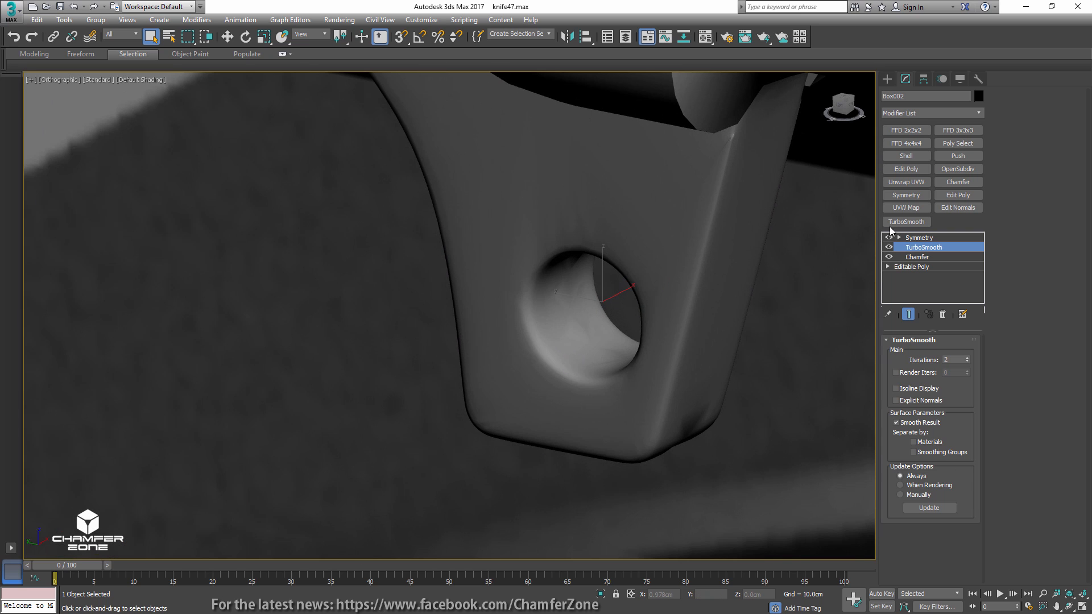
drag(894, 237, 925, 261)
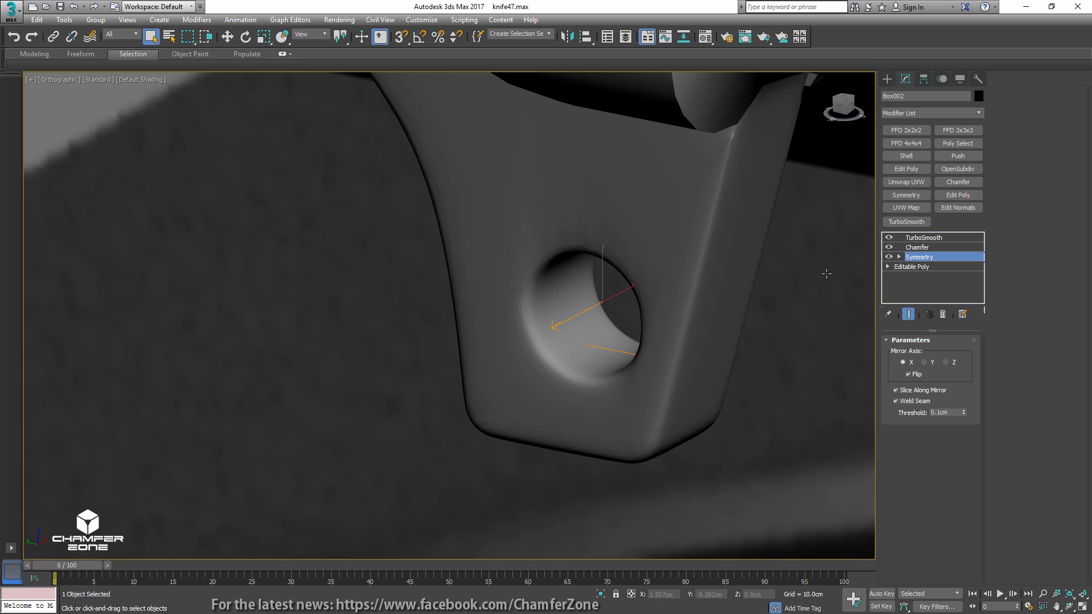
- Set the blade's Chamfer amount to 0.03cm and check the smoothed tab and whole blade
scroll(600, 227, down, 5)
click(918, 248)
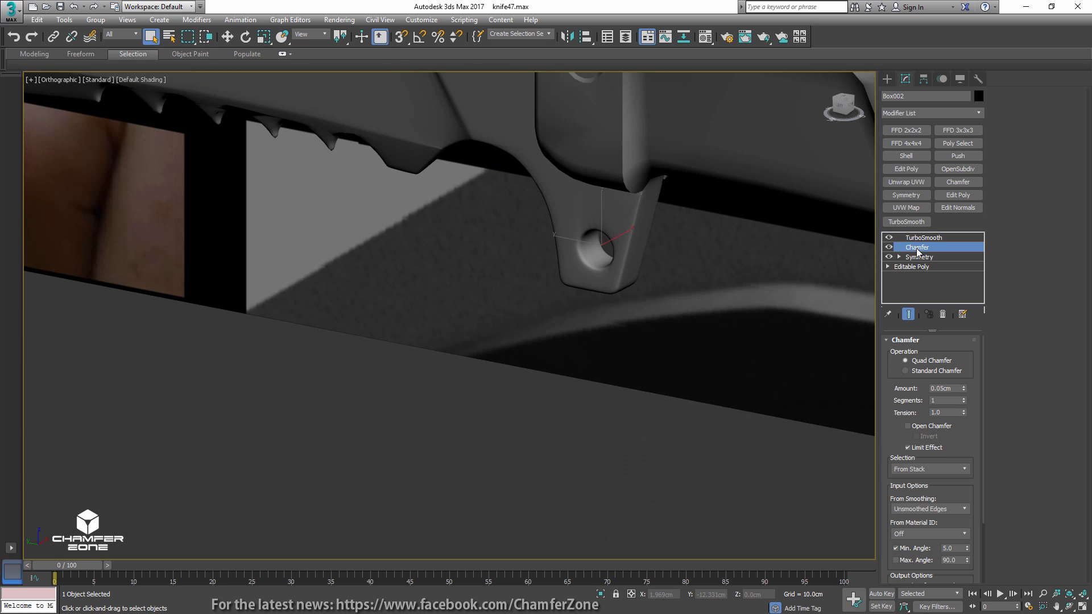
click(963, 392)
click(964, 392)
scroll(415, 192, down, 5)
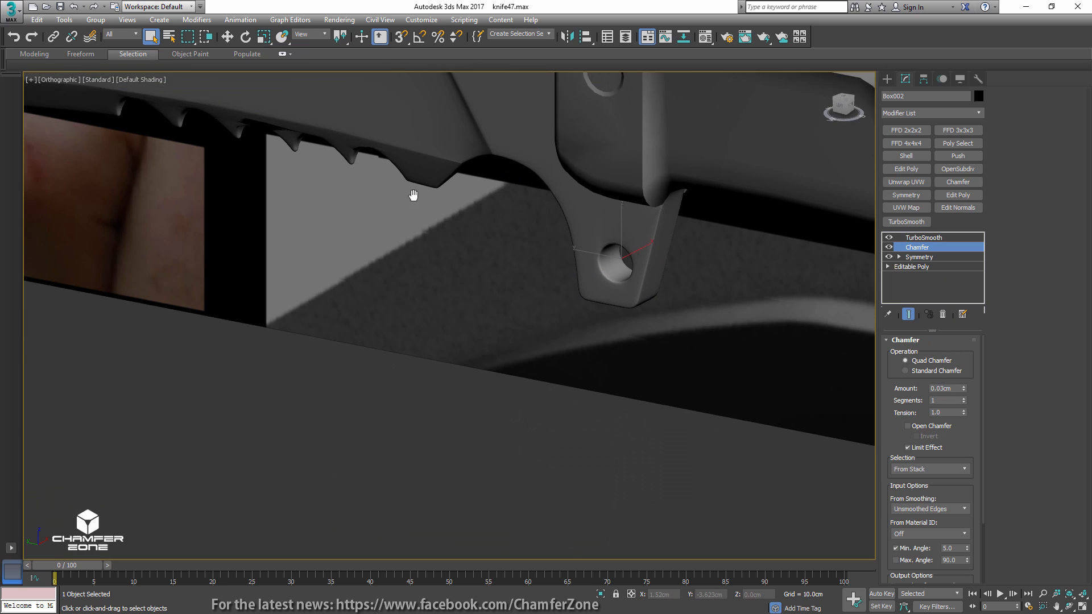
alt+middle_drag(592, 378, 658, 395)
key(F4)
key(F4)
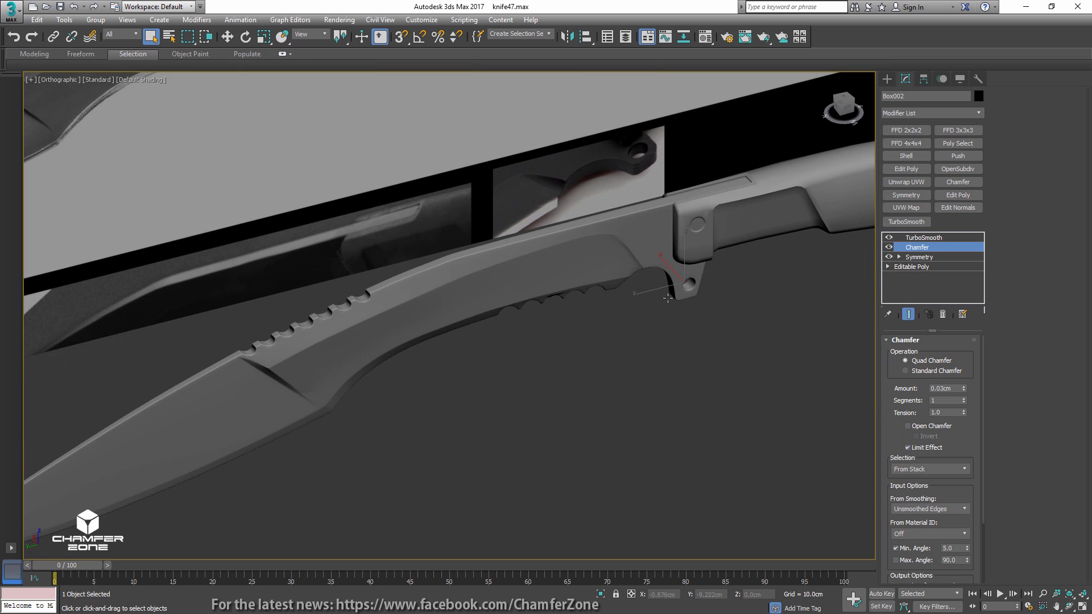
- Replace the blade's Chamfer and TurboSmooth modifiers with an OpenSubdiv modifier directly above the Editable Poly
ctrl+click(933, 238)
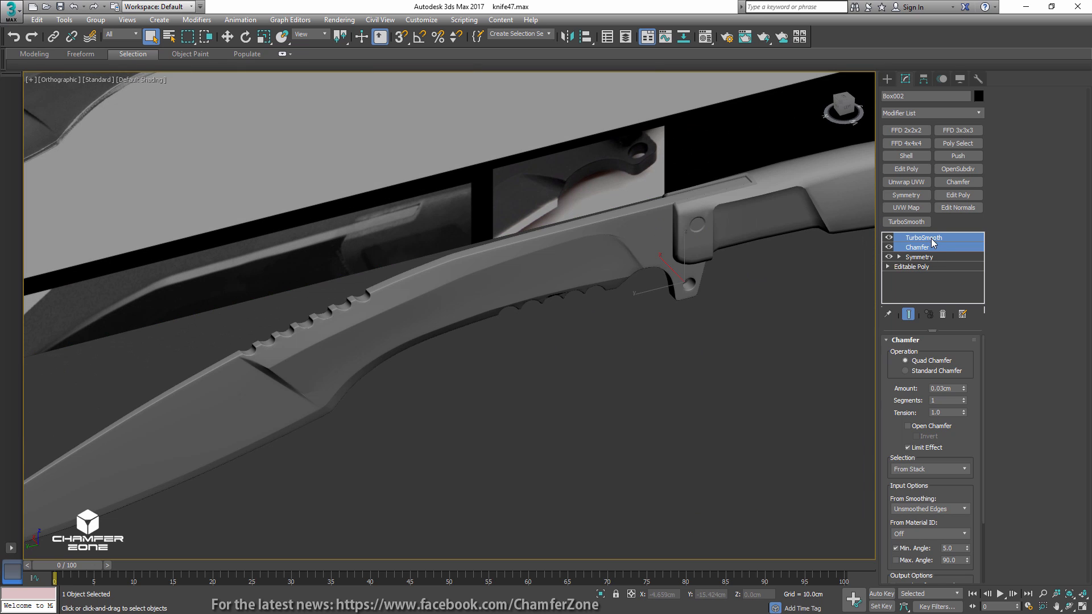
click(943, 316)
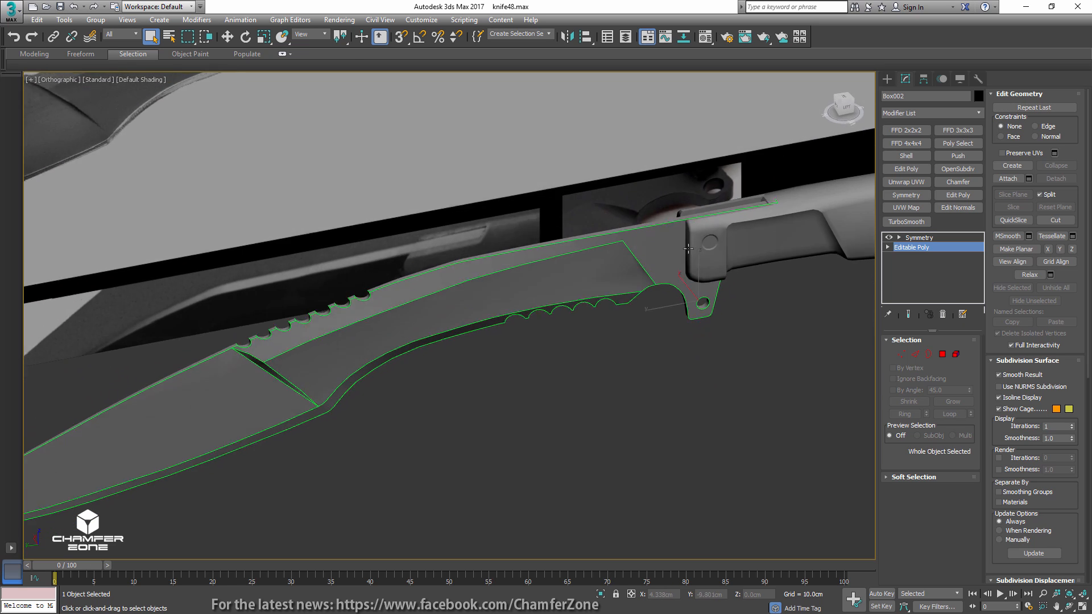
scroll(688, 249, up, 5)
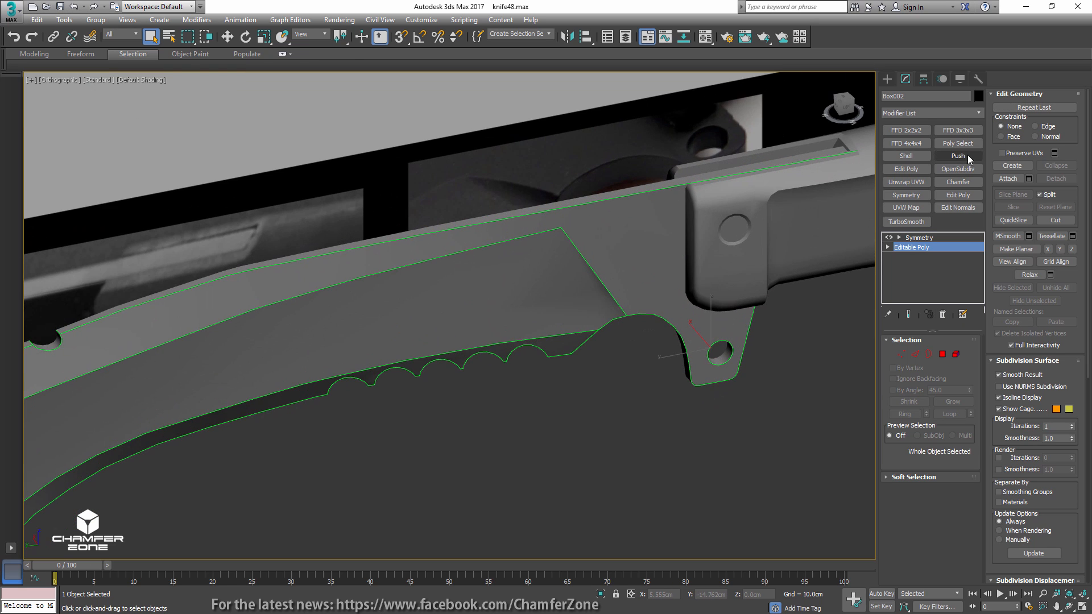
click(967, 172)
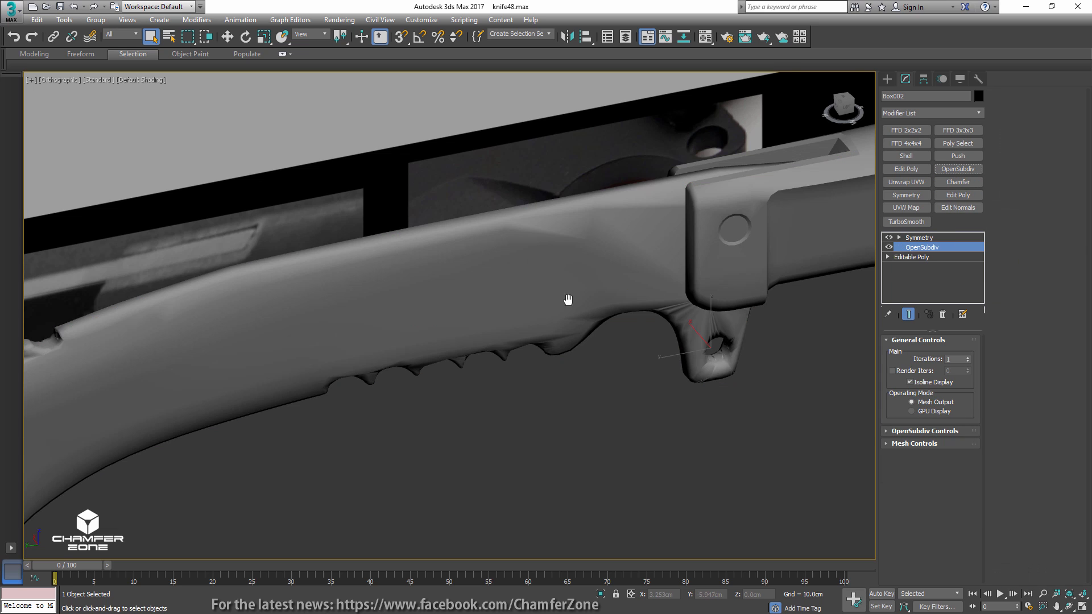
scroll(565, 297, up, 3)
scroll(798, 259, down, 5)
scroll(819, 273, up, 5)
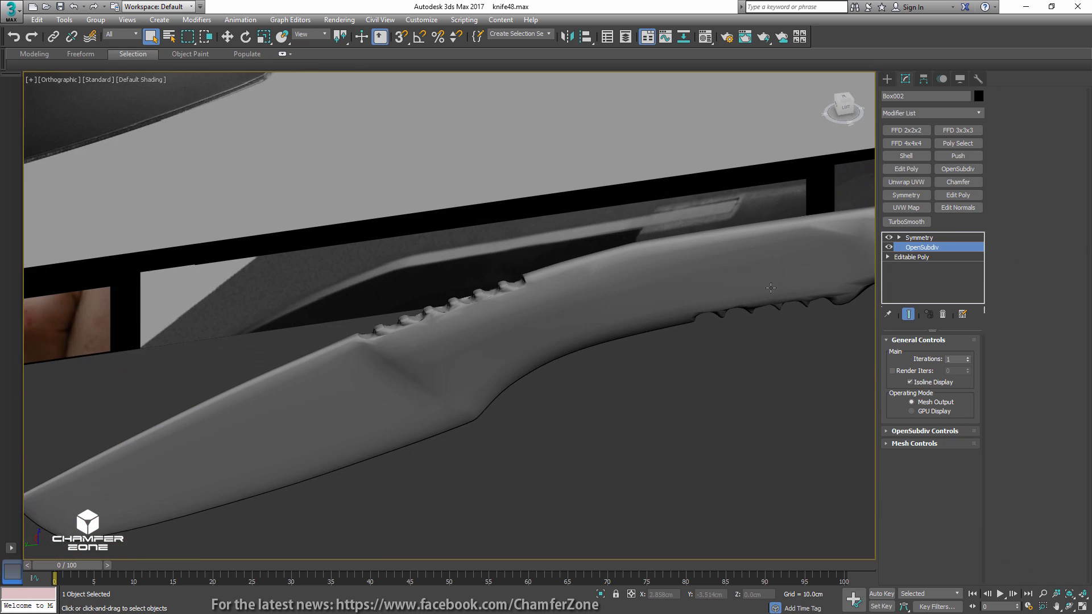
- Set the OpenSubdiv iterations to 3 and move the Symmetry modifier below OpenSubdiv
click(968, 357)
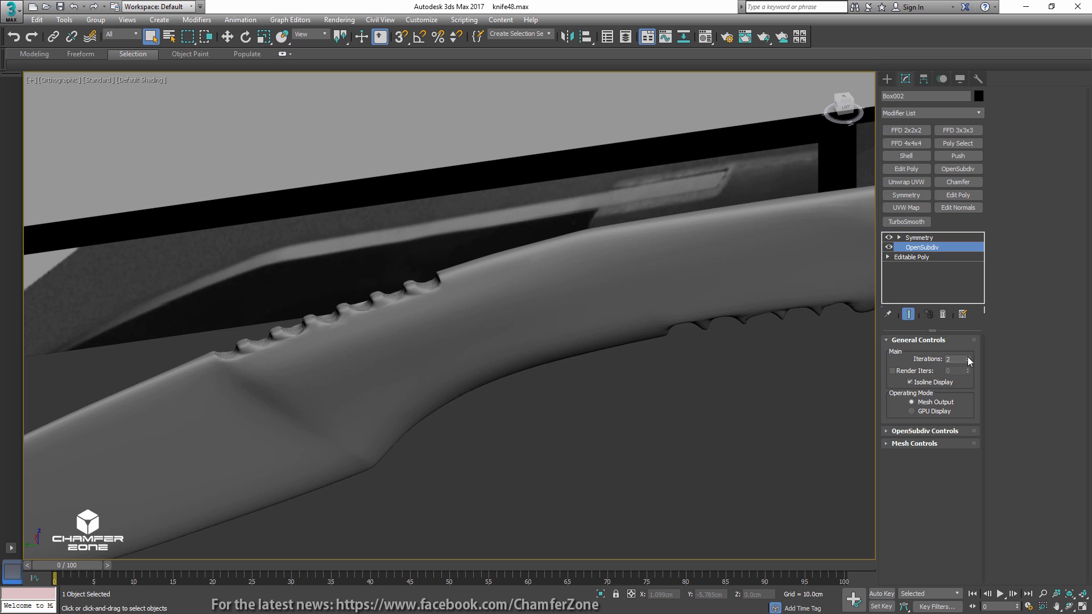
scroll(744, 293, down, 3)
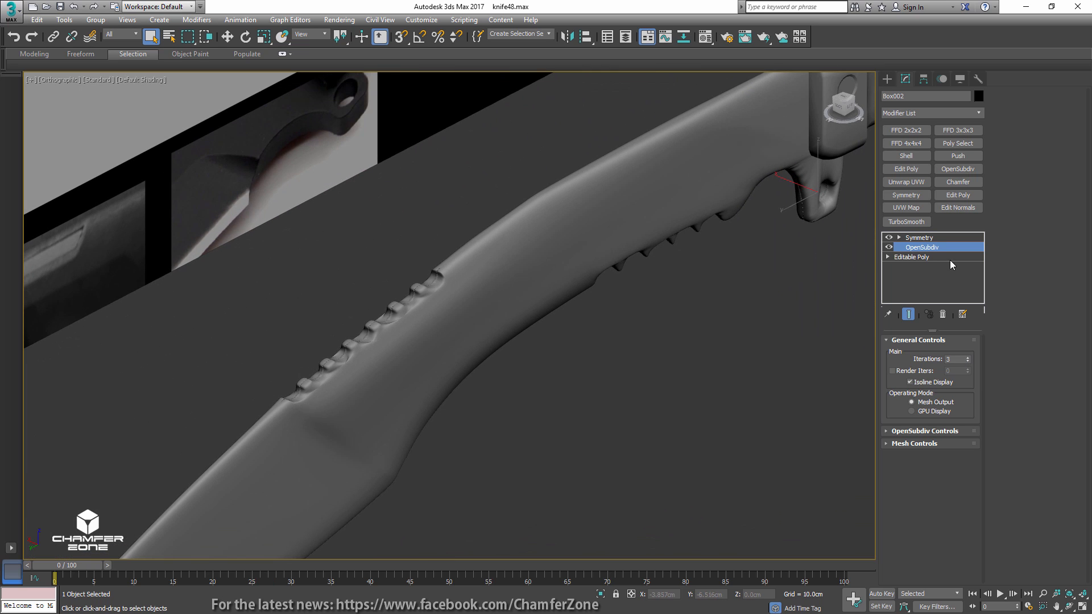
drag(919, 239, 925, 259)
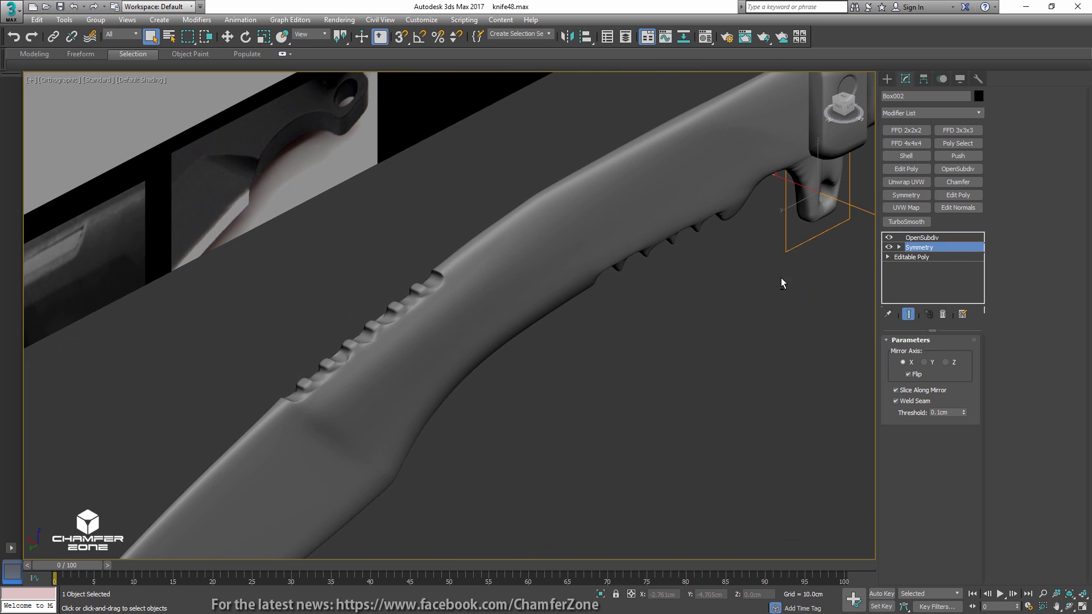
alt+middle_drag(780, 283, 727, 275)
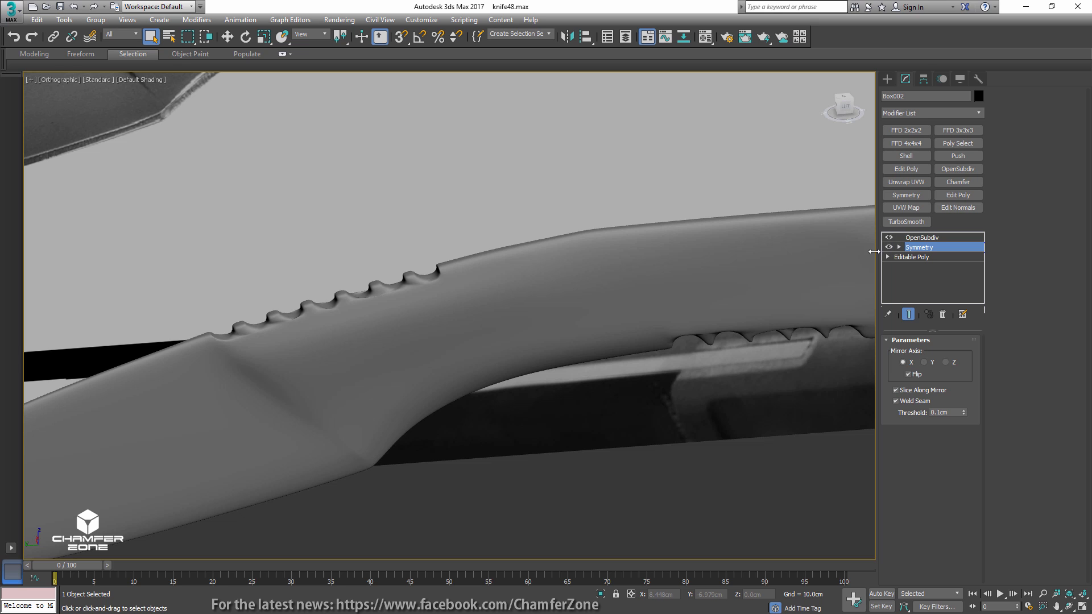
- Turn off the blade's Symmetry and OpenSubdiv modifiers in the stack
click(889, 247)
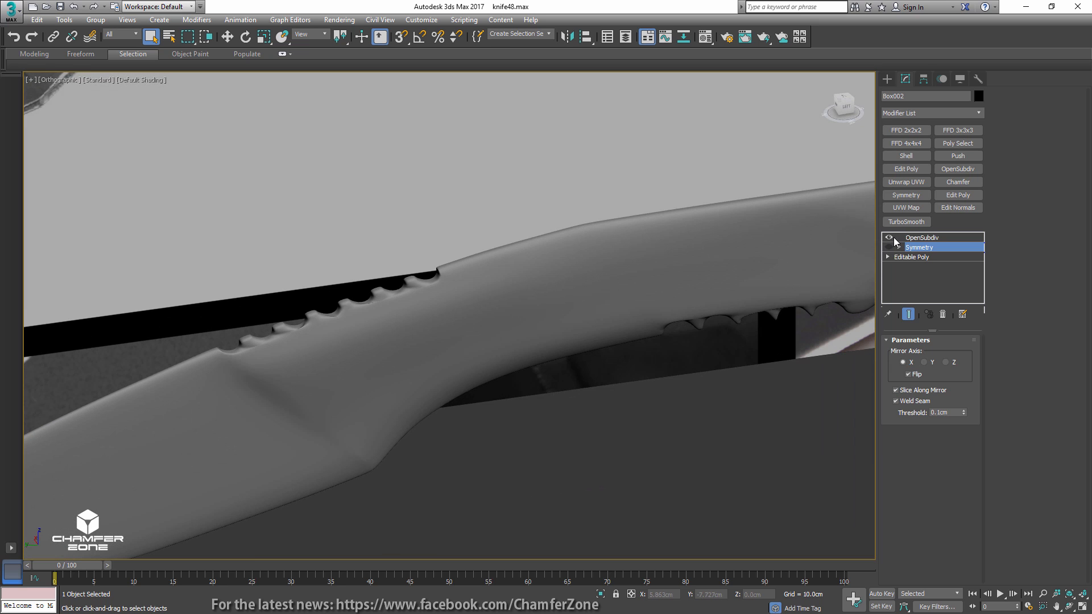
click(889, 238)
alt+middle_drag(797, 250, 766, 245)
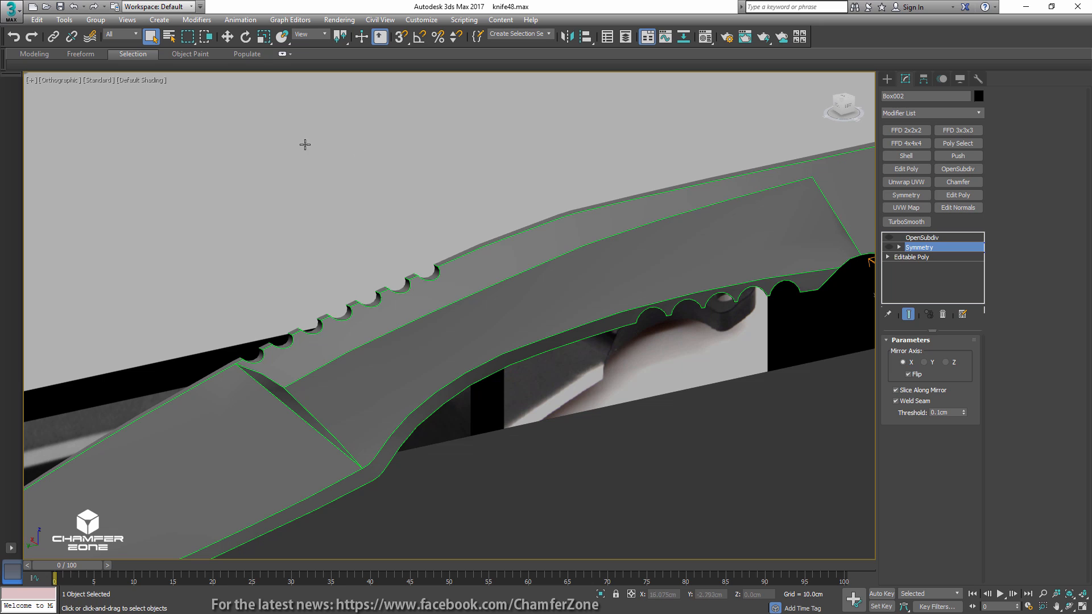
- In the blade's Editable Poly, select all hard edges and set their crease to 1.0
click(283, 54)
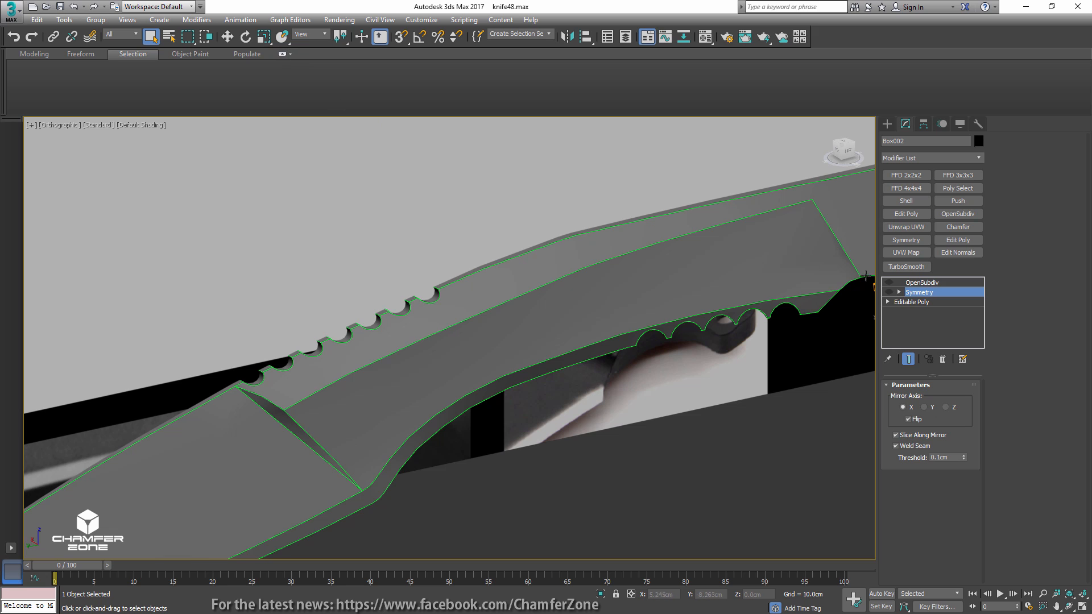
click(956, 301)
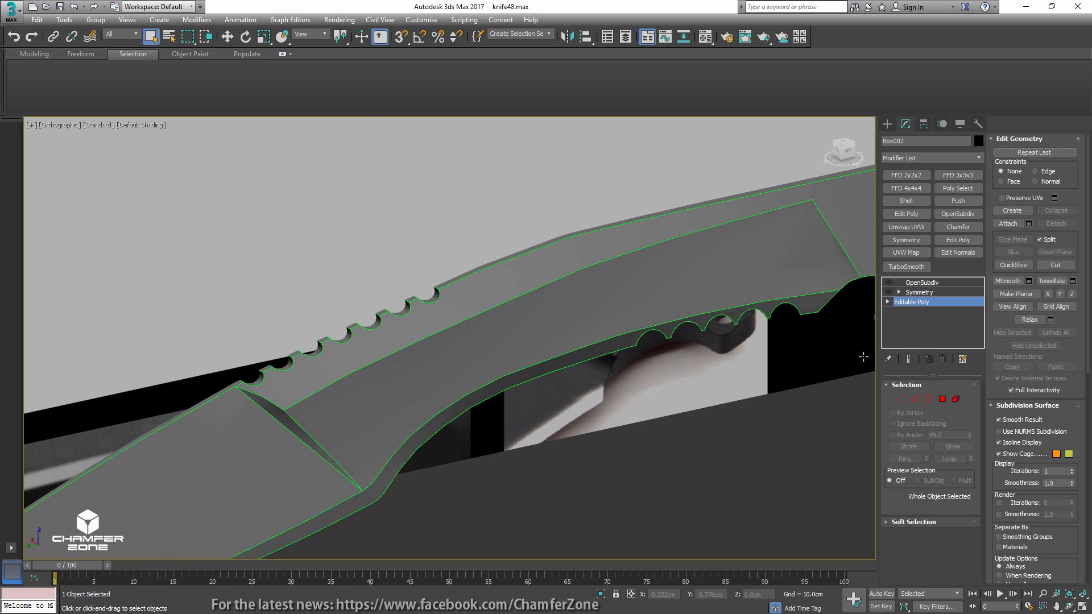
click(915, 399)
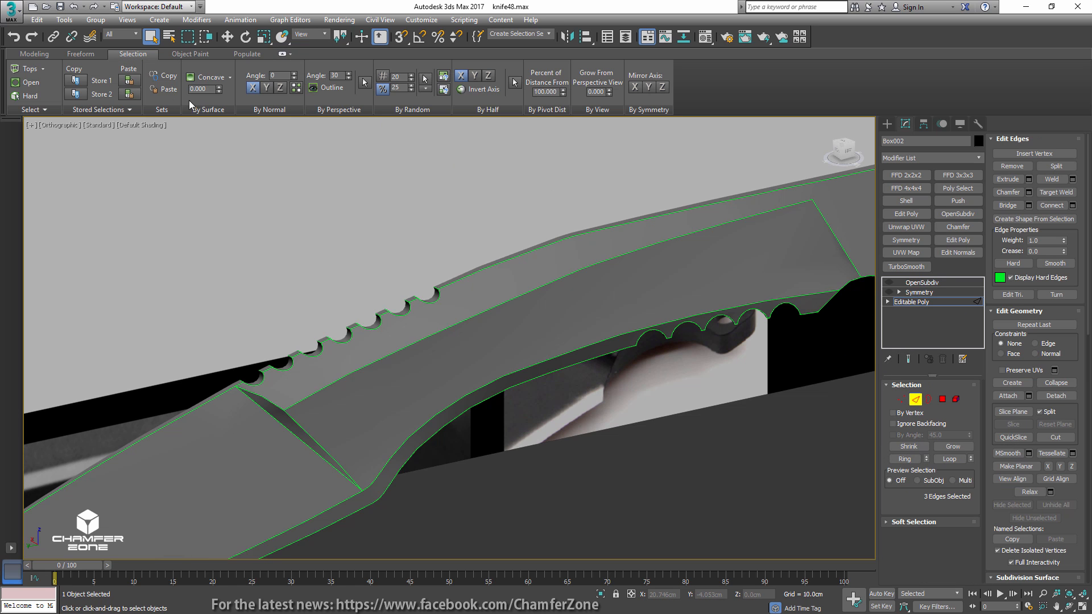
click(52, 108)
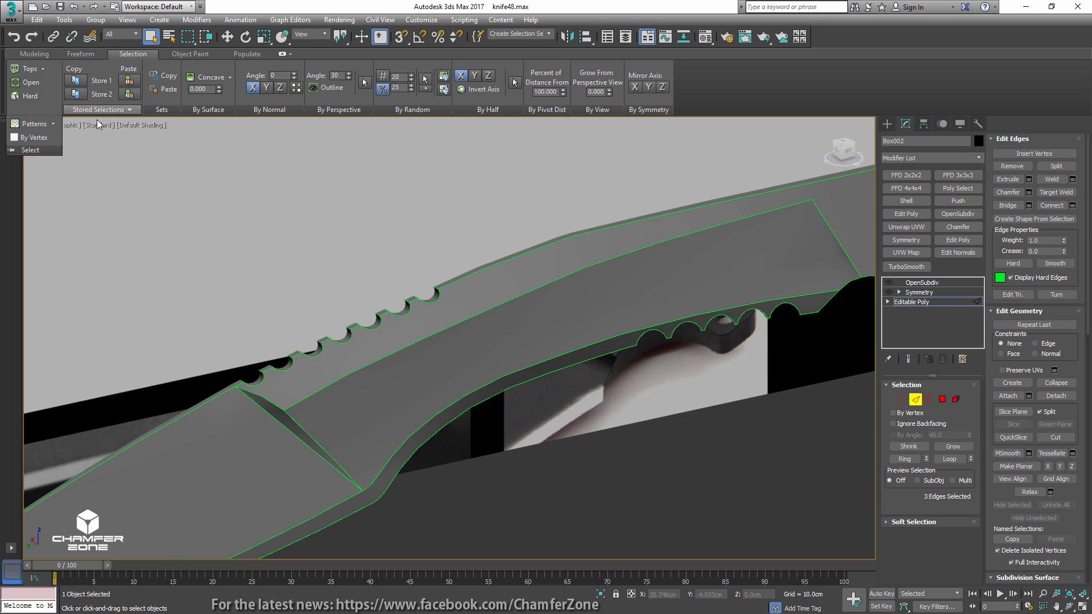
click(23, 96)
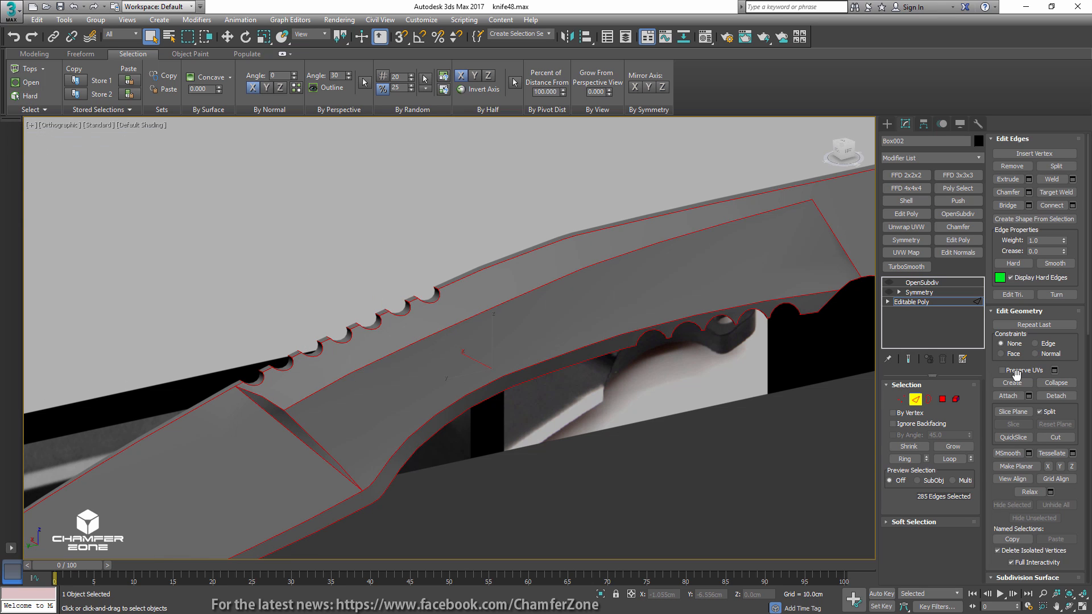
drag(1063, 251, 1055, 139)
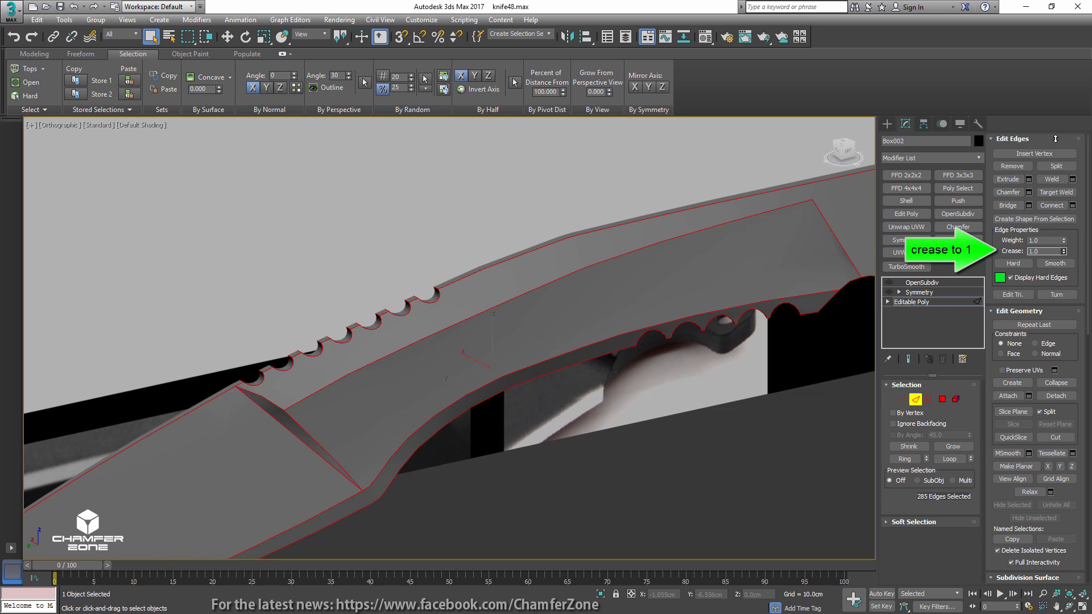
- Turn OpenSubdiv back on, set its iterations to 4 and inspect the notches along the blade's spine
click(922, 283)
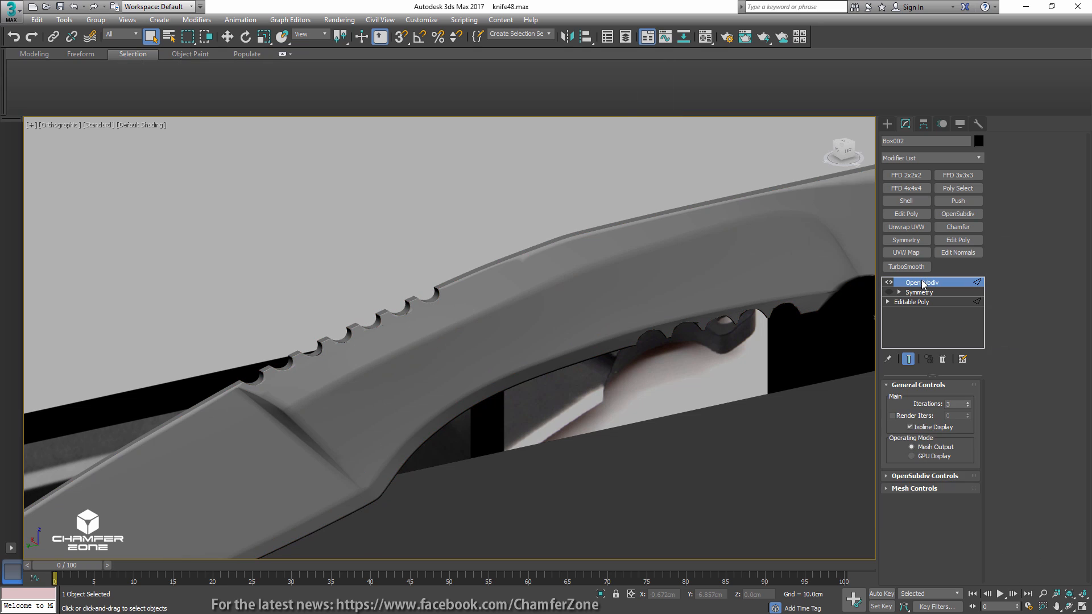
middle_drag(755, 263, 688, 248)
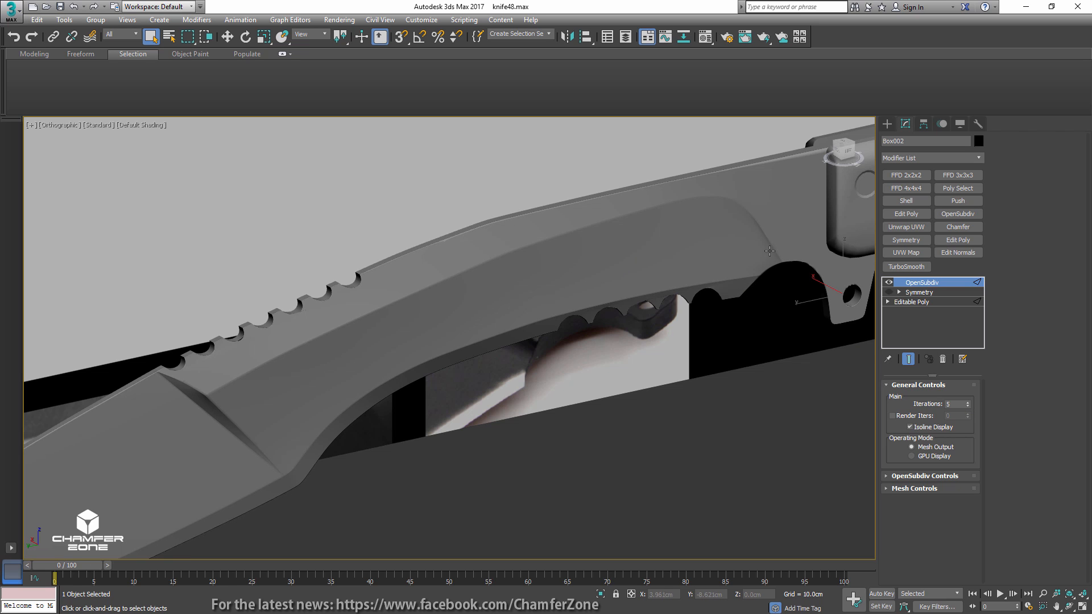
mouse_move(663, 216)
alt+middle_down()
mouse_move(610, 226)
mouse_move(657, 220)
alt+middle_up()
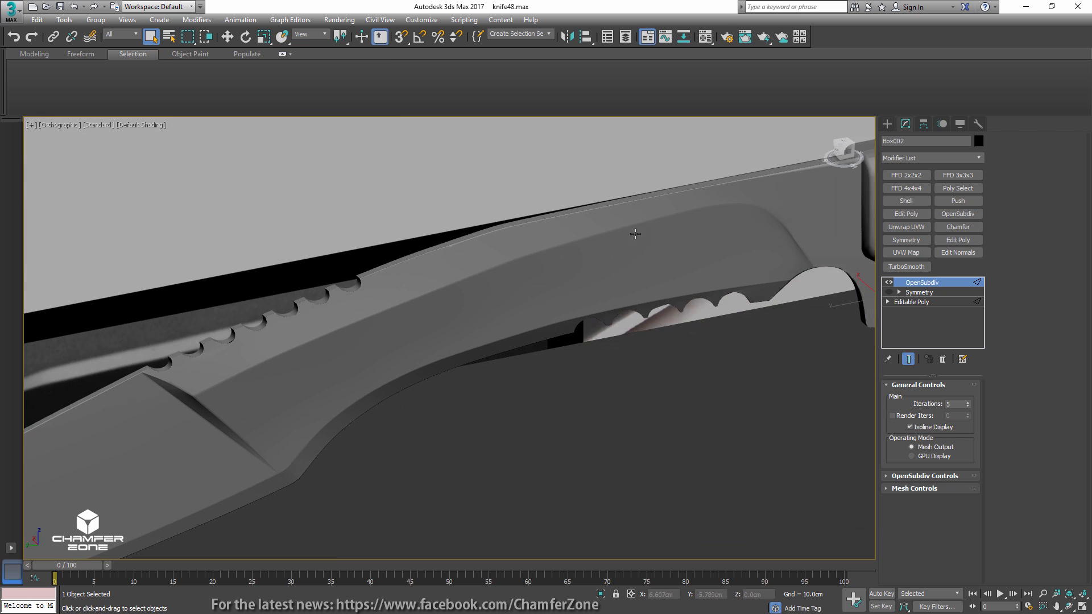
middle_drag(357, 278, 528, 287)
scroll(529, 287, up, 6)
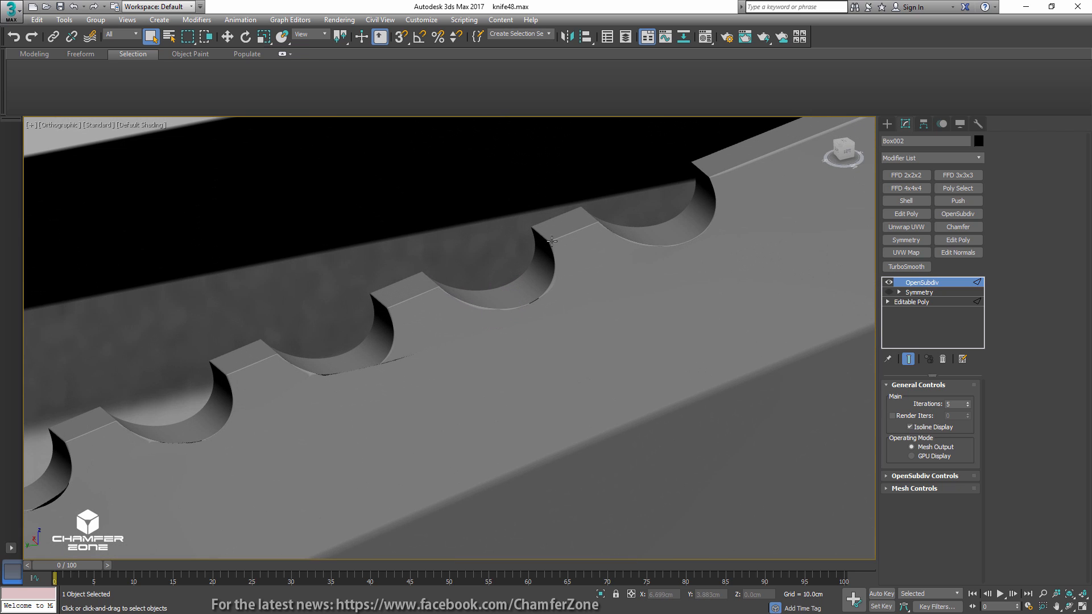
scroll(716, 229, down, 2)
alt+middle_drag(715, 229, 649, 208)
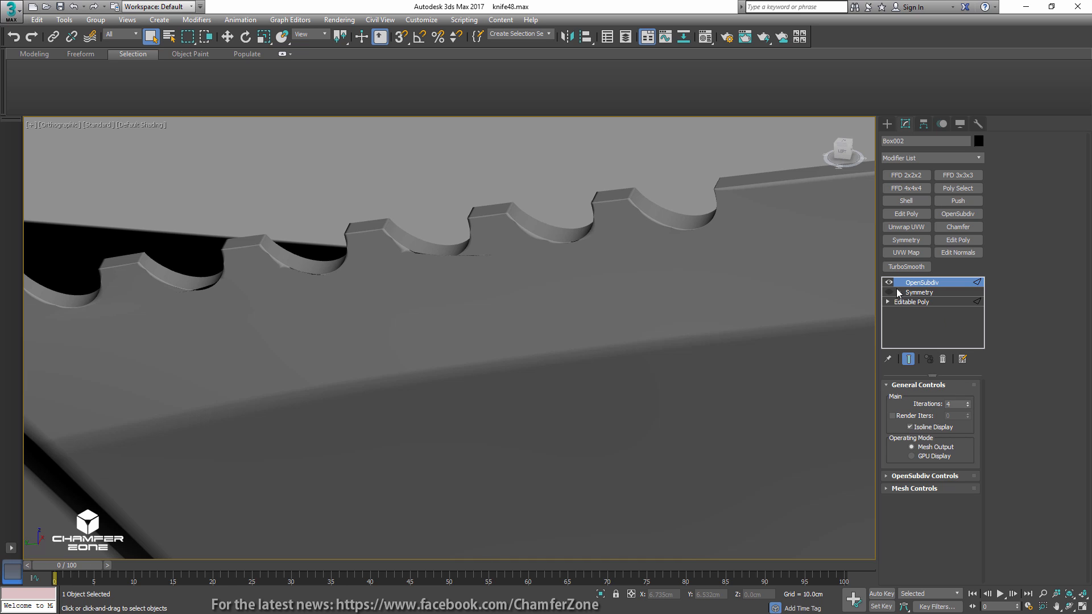
- Return to the blade's Editable Poly and display edged faces with the end result shown around the spine notches
click(913, 302)
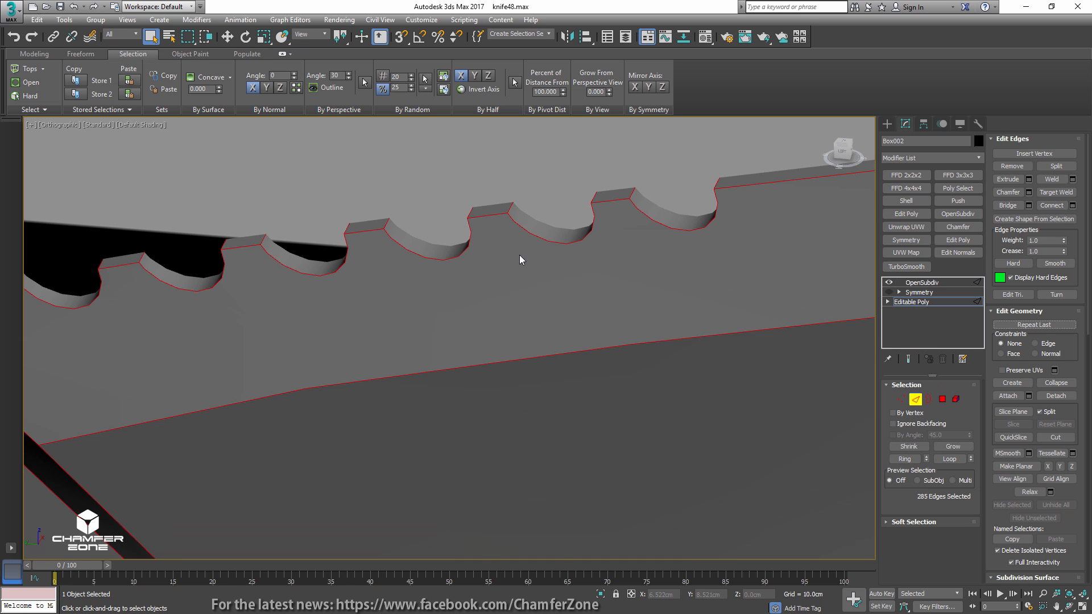
middle_drag(463, 273, 639, 279)
key(F4)
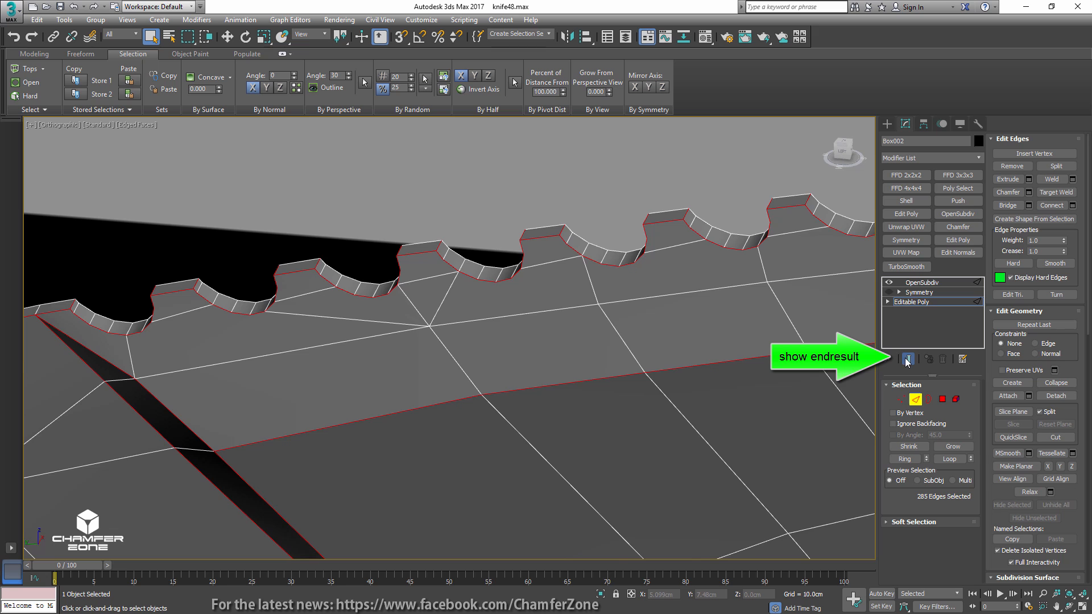
click(908, 359)
scroll(578, 271, up, 4)
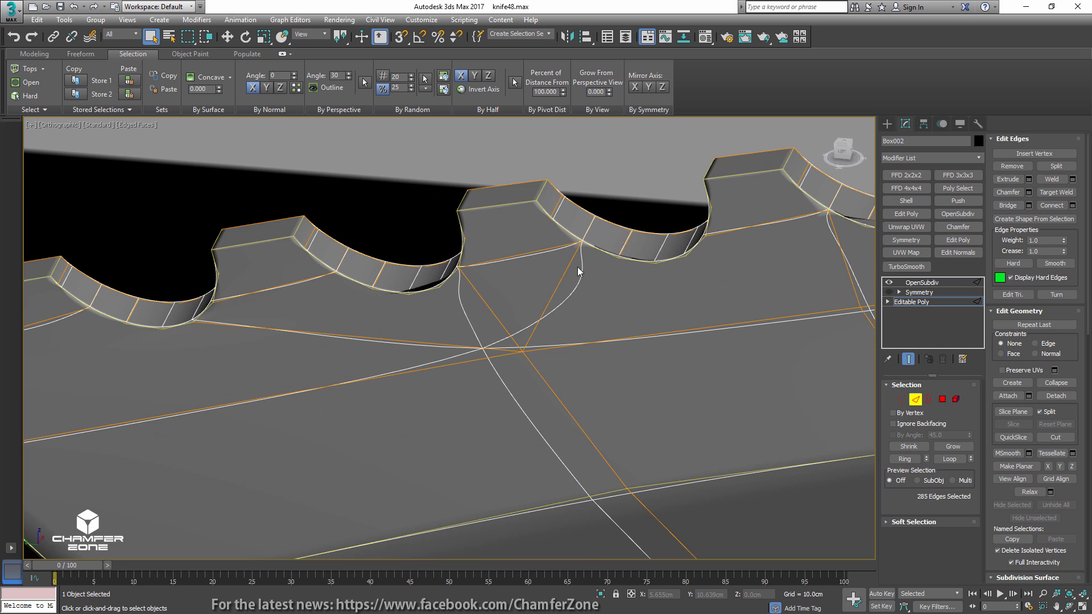
- Connect two adjacent lower rim vertices of a spine notch to the blade vertex below the neighbouring tooth
key(1)
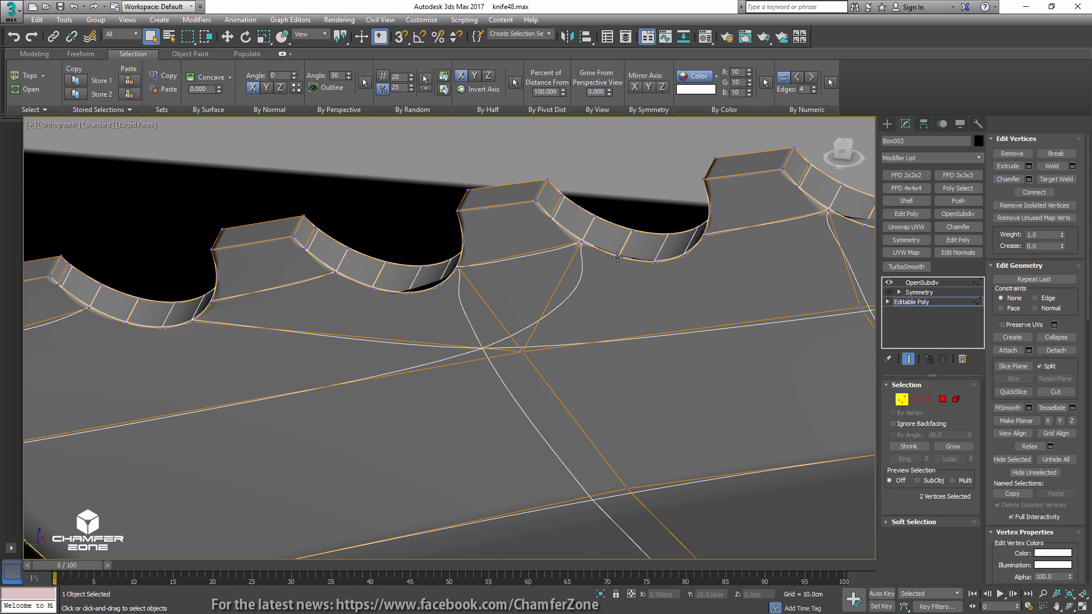
click(617, 258)
ctrl+click(523, 351)
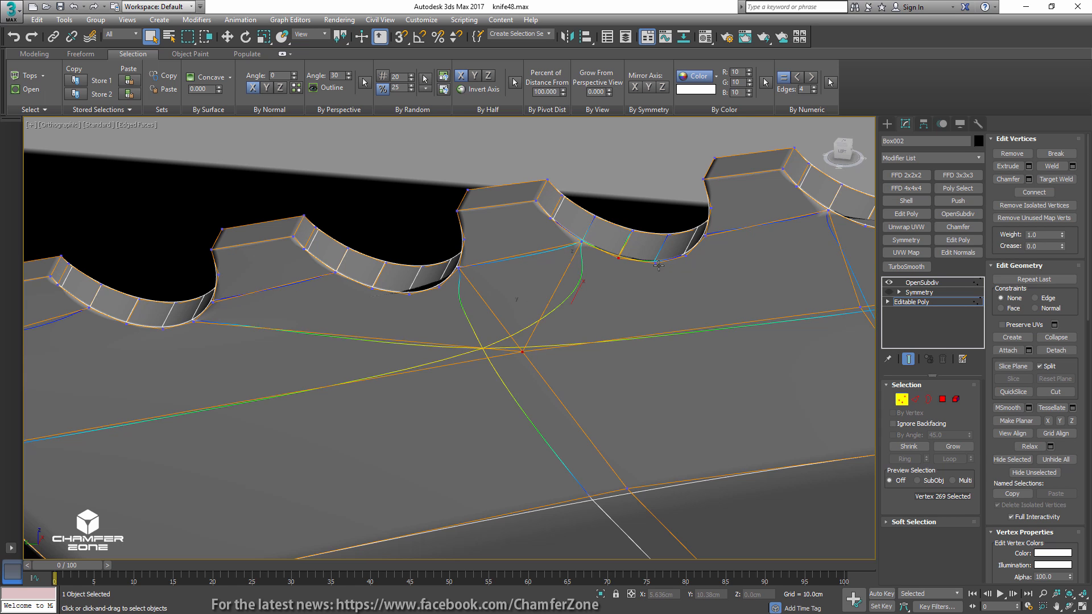
key(ctrl+shift+e)
click(655, 263)
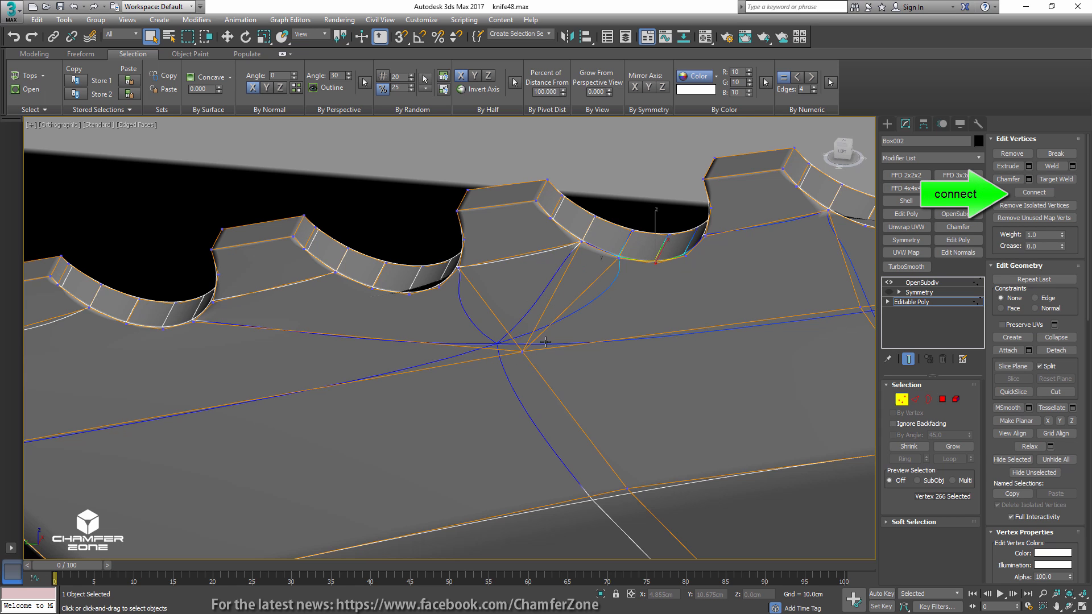
ctrl+click(522, 352)
key(ctrl+shift+e)
- Connect the same notch's handle-side rim vertex to the blade vertex below the next notch toward the handle
alt+middle_drag(716, 261, 661, 254)
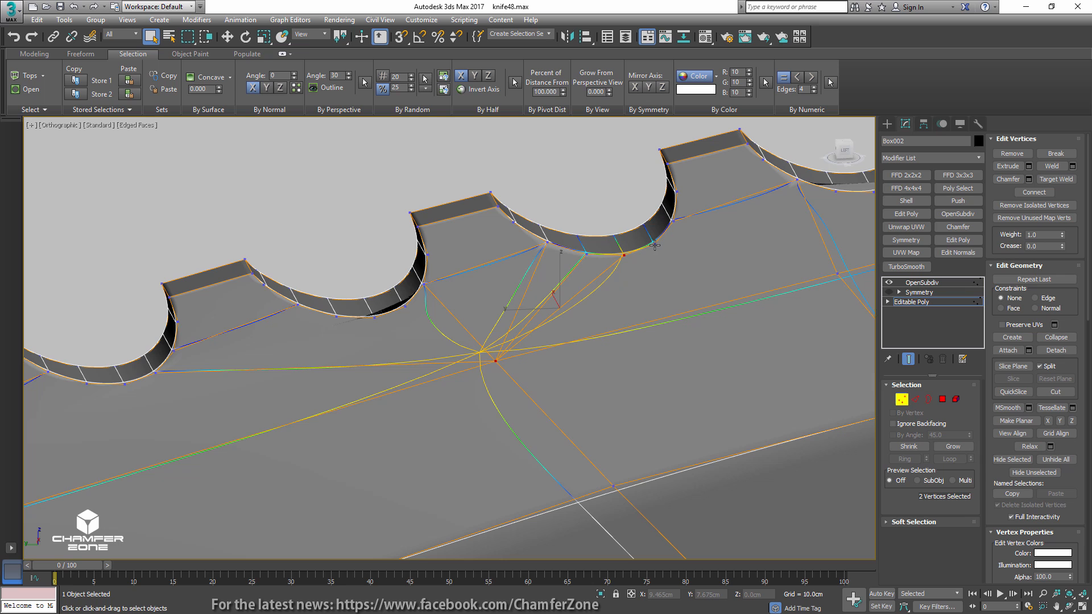
middle_drag(731, 266, 713, 267)
click(637, 245)
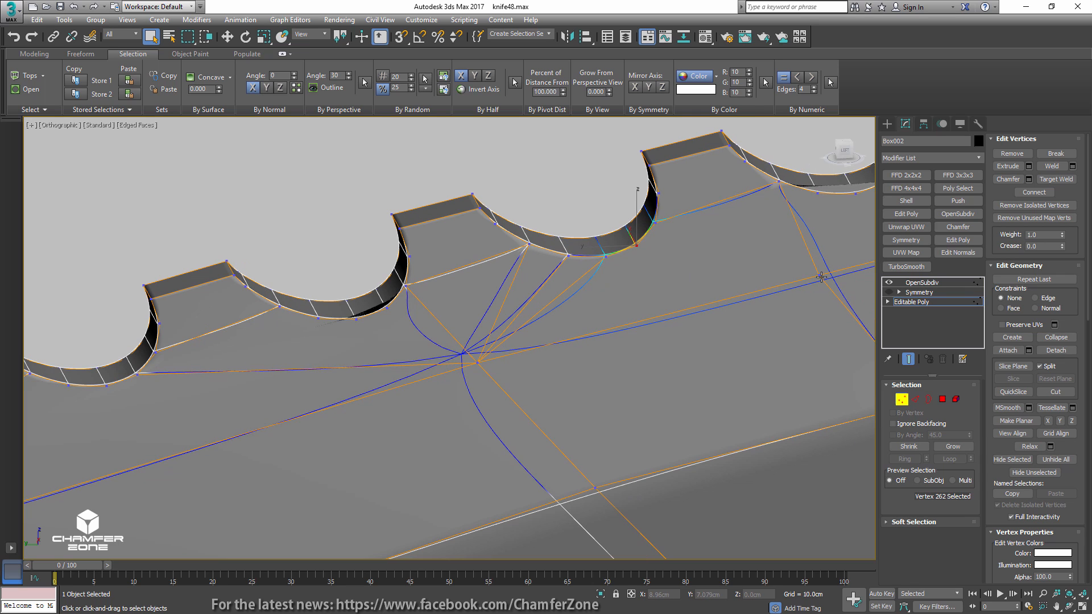
ctrl+click(820, 277)
key(ctrl+shift+e)
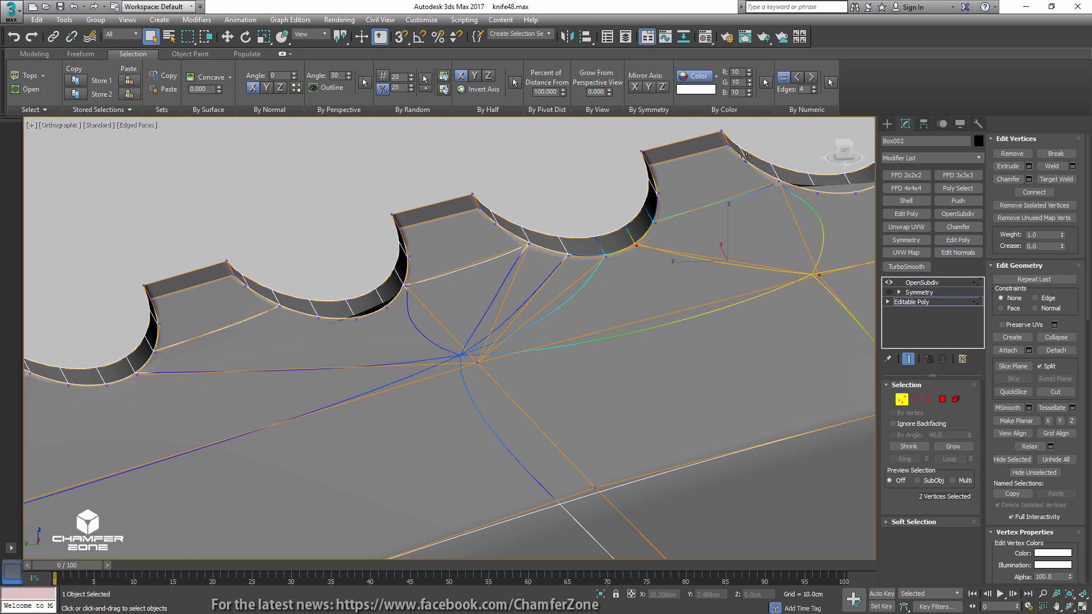
- Connect the facing side vertices across the tooth, and join the next notch's bottom rim vertex to the blade vertex directly below it
click(659, 193)
ctrl+click(746, 162)
middle_drag(786, 183, 483, 252)
click(479, 251)
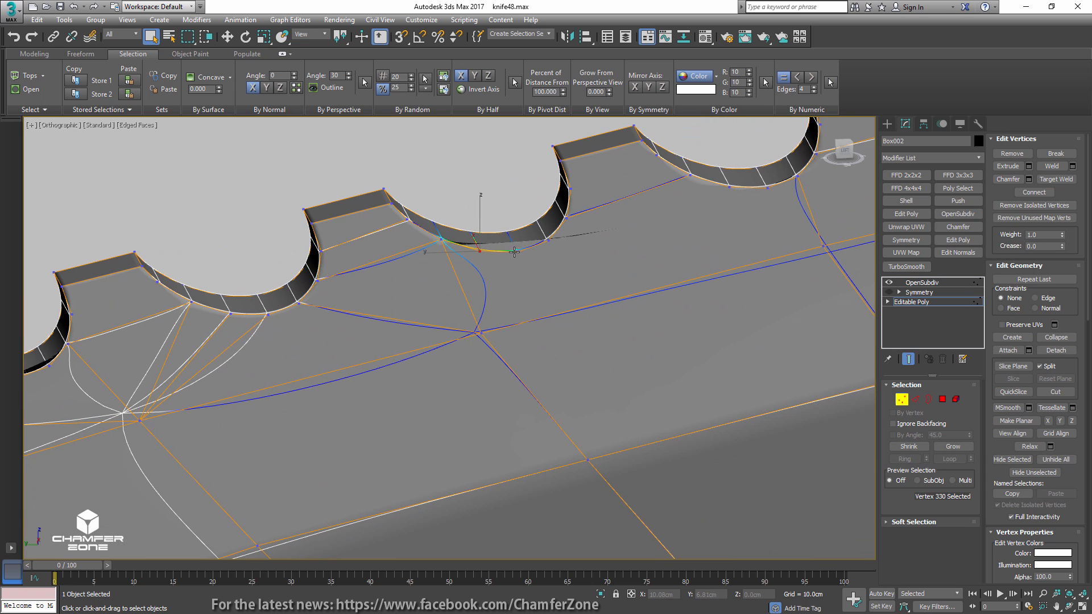
ctrl+click(481, 332)
key(ctrl+shift+e)
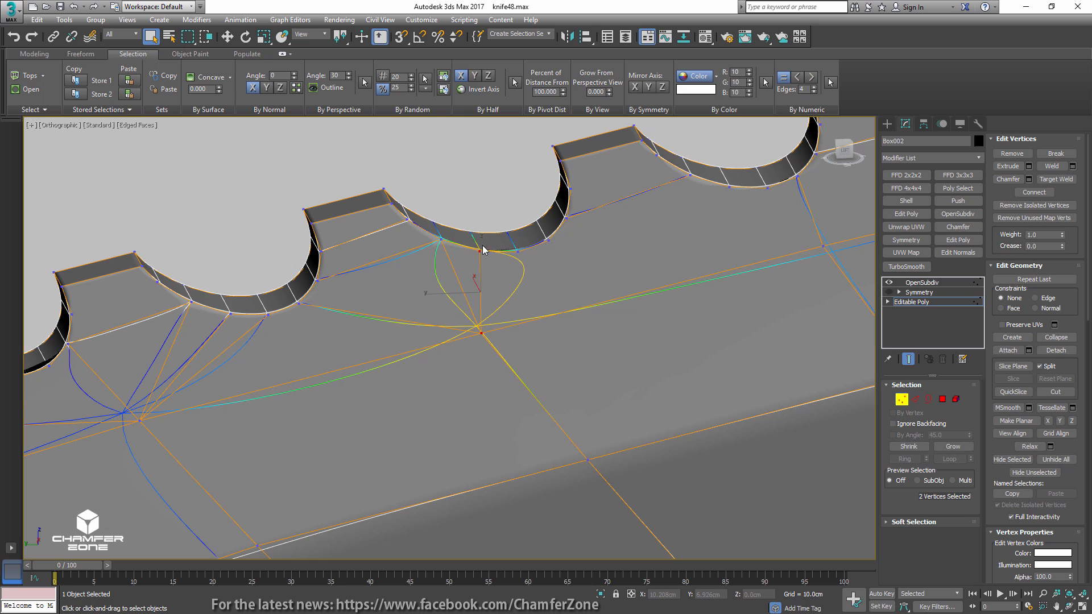
- Connect the same notch's adjacent handle-side rim vertex to that blade vertex, and join the facing side vertices across the next tooth
click(518, 252)
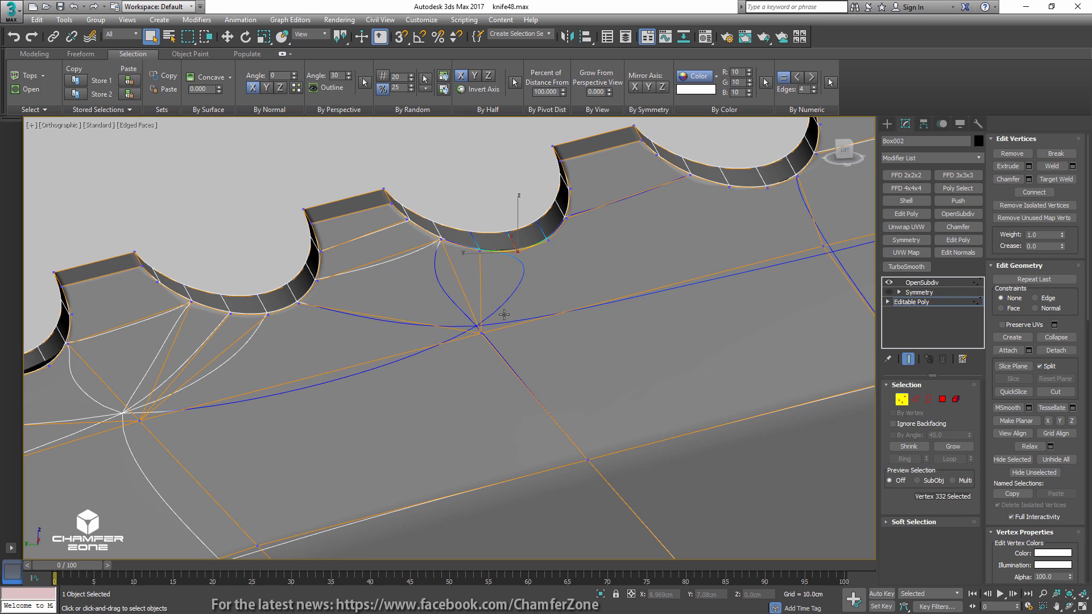
ctrl+click(481, 333)
key(ctrl+shift+e)
click(570, 189)
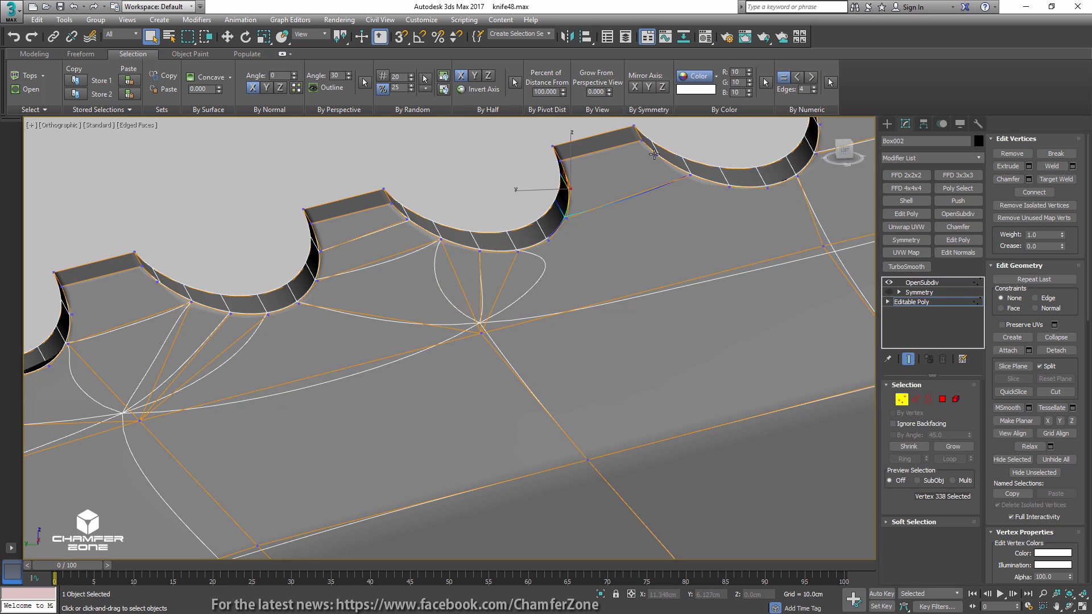
ctrl+click(657, 154)
key(ctrl+shift+e)
- Connect the lower rim vertices of the two neighbouring notches beneath that tooth
middle_drag(746, 189, 501, 253)
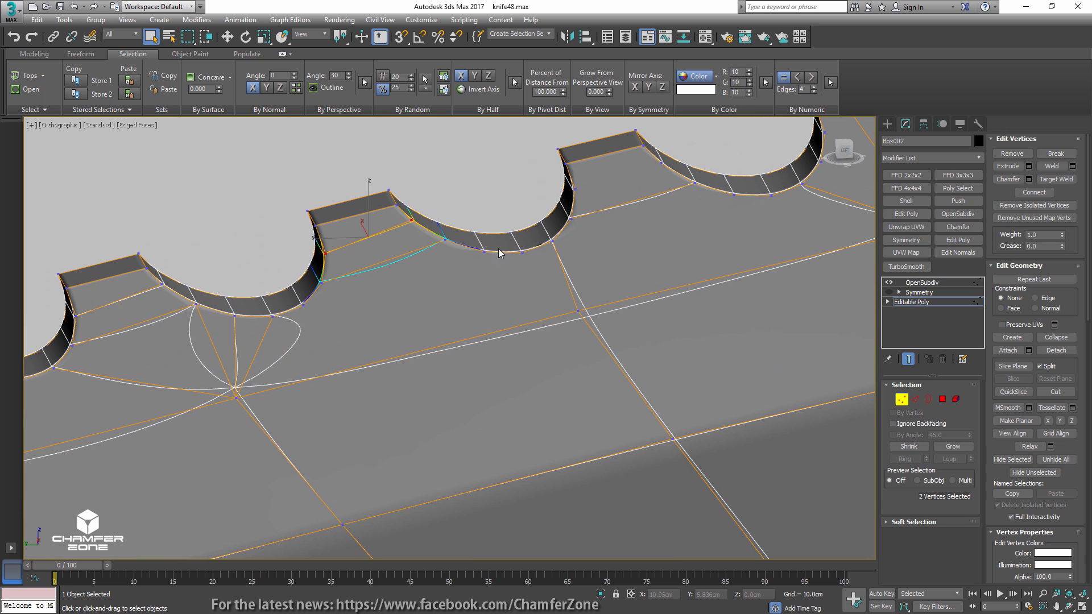
click(484, 252)
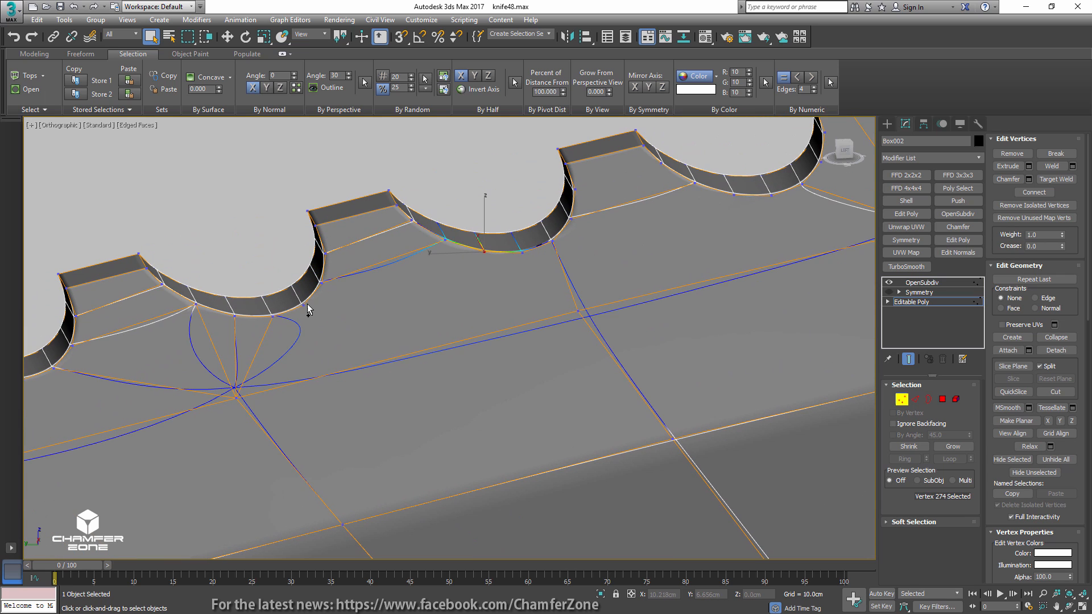
ctrl+click(305, 304)
key(ctrl+shift+e)
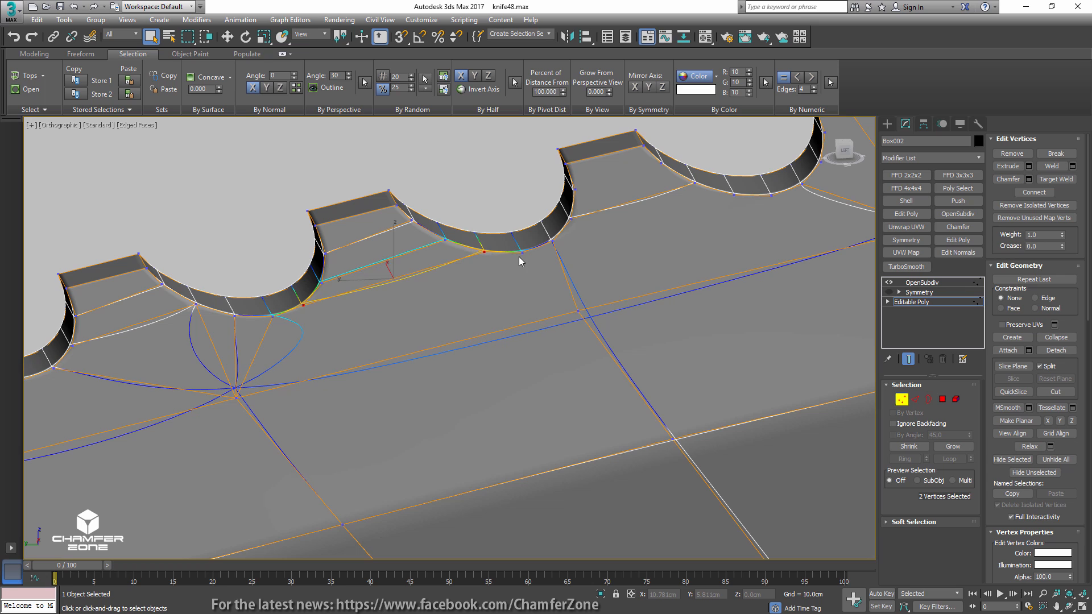
- Connect two rim vertices on the handle side of the next notch to the blade vertex below it
click(521, 254)
ctrl+click(578, 311)
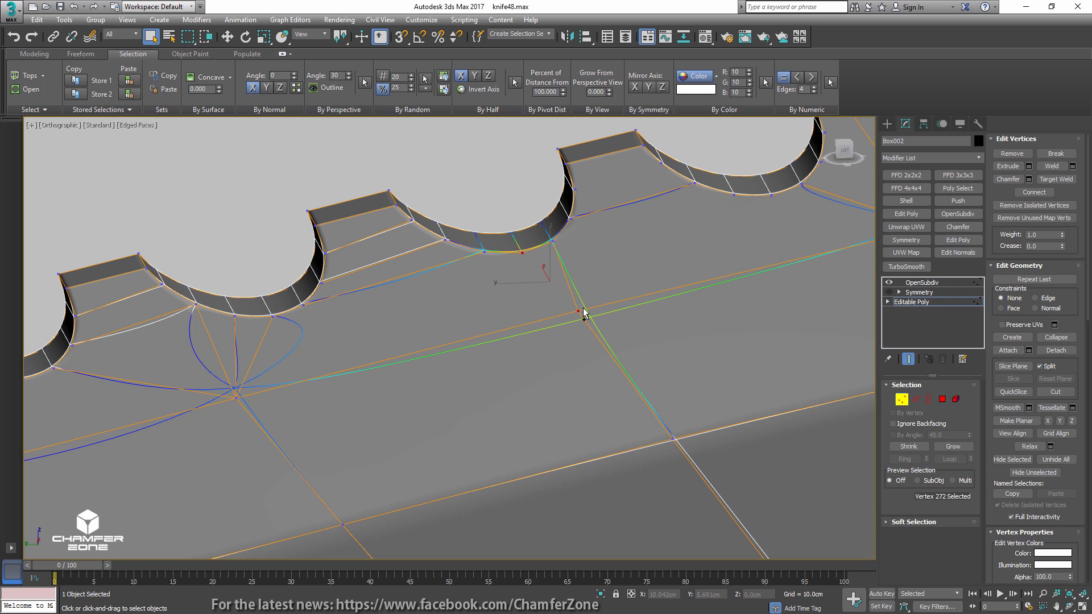
key(ctrl+shift+e)
click(572, 219)
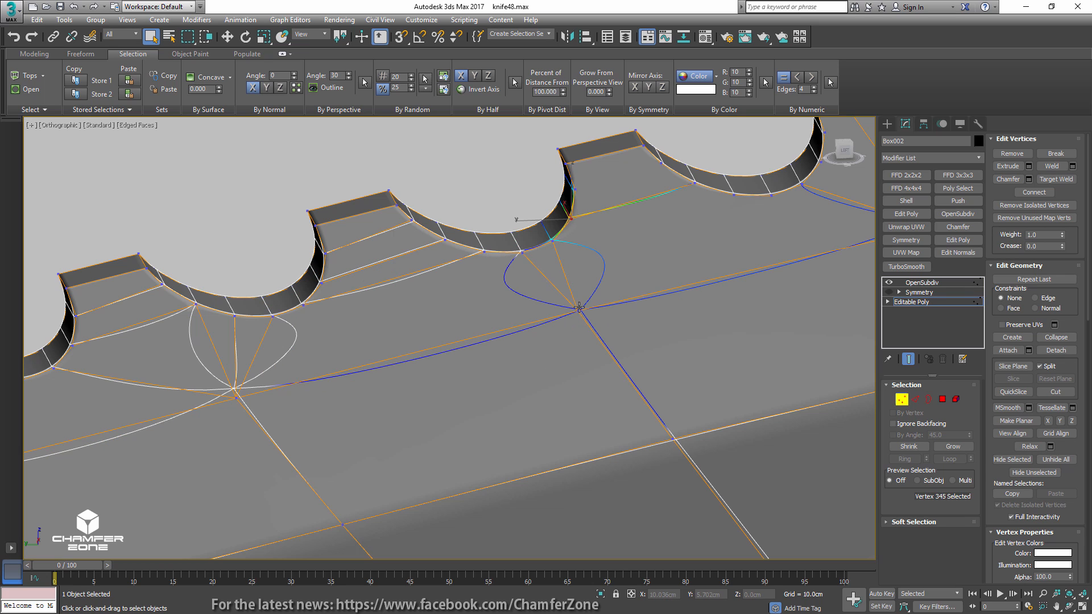
ctrl+click(578, 310)
- Connect the side vertices across the last tooth, and join the last notch's two bottom rim vertices to the blade vertex below that tooth
click(575, 190)
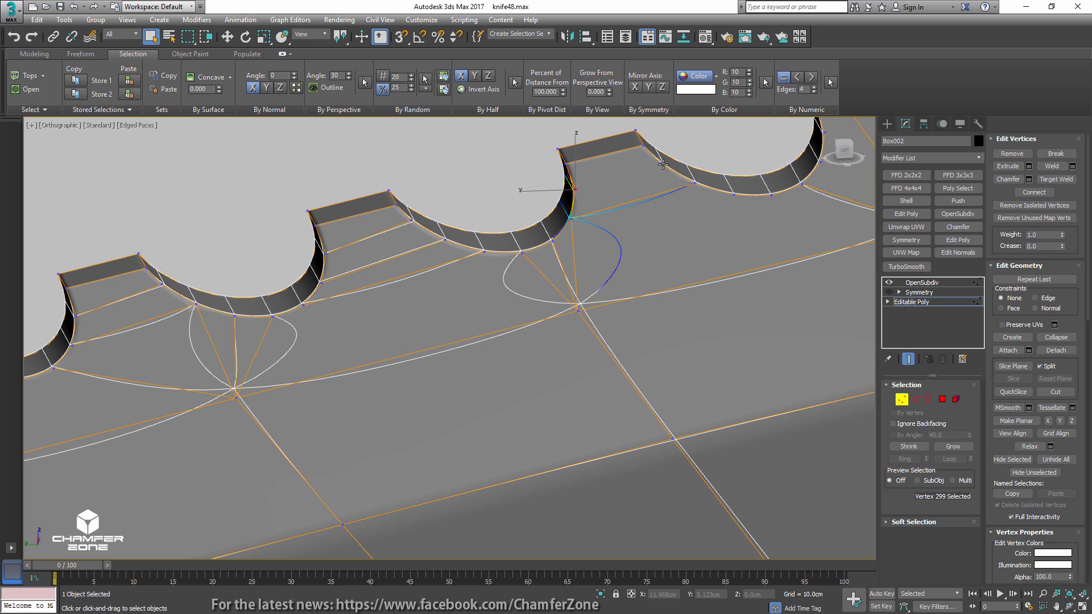
ctrl+click(661, 163)
middle_drag(741, 193, 594, 215)
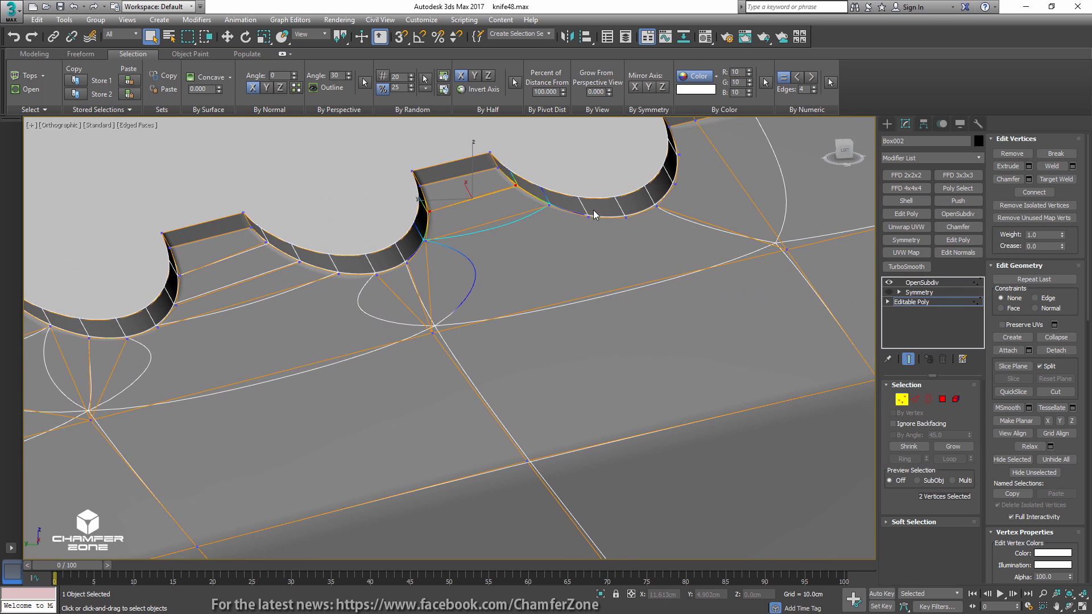
click(588, 217)
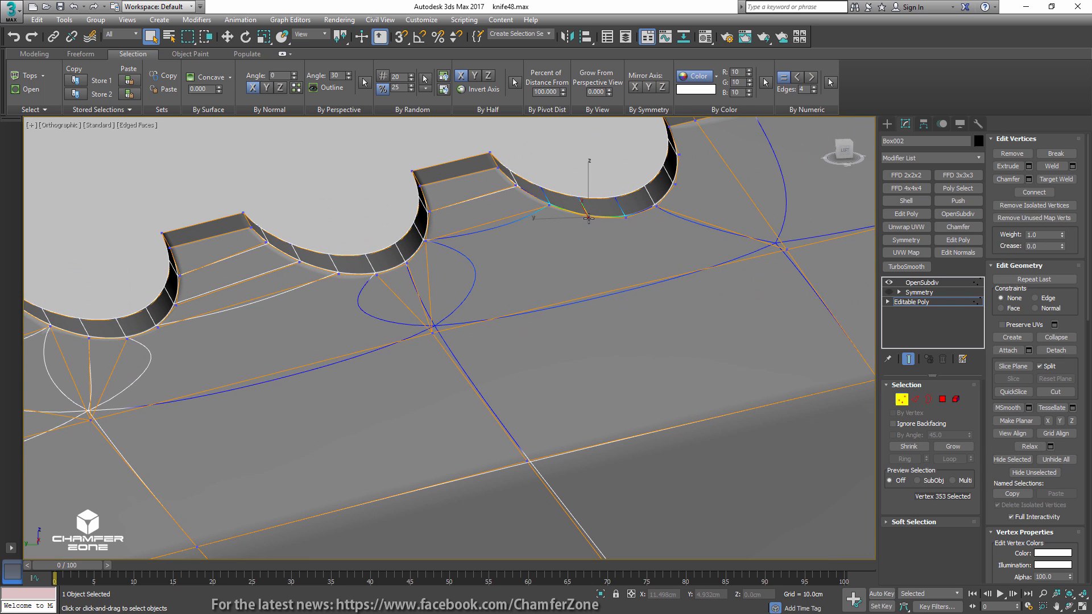
ctrl+click(432, 334)
key(ctrl+shift+e)
click(627, 218)
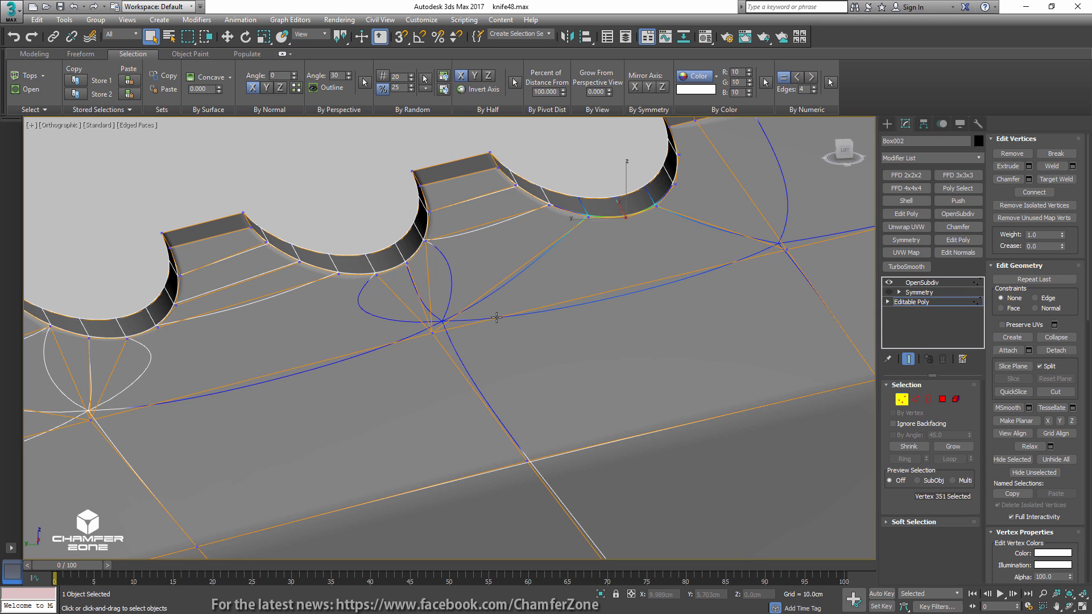
ctrl+click(432, 334)
key(ctrl+shift+e)
- On the last notch's handle side, connect the upper rim vertex to the adjacent spine-edge vertex and a lower rim vertex to the blade vertex below
middle_drag(748, 194, 447, 305)
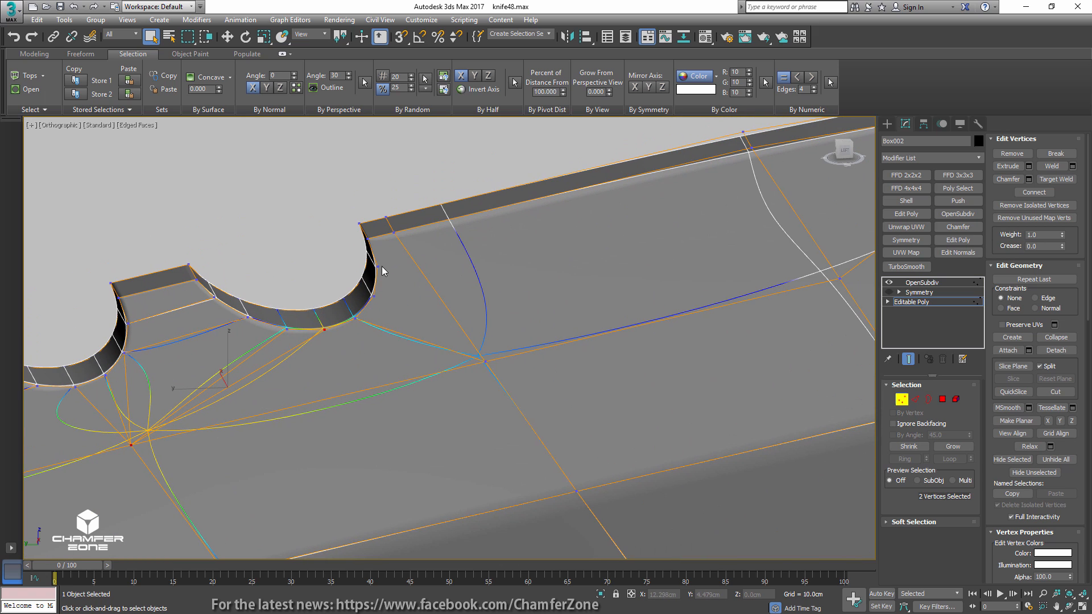
click(393, 232)
ctrl+click(377, 266)
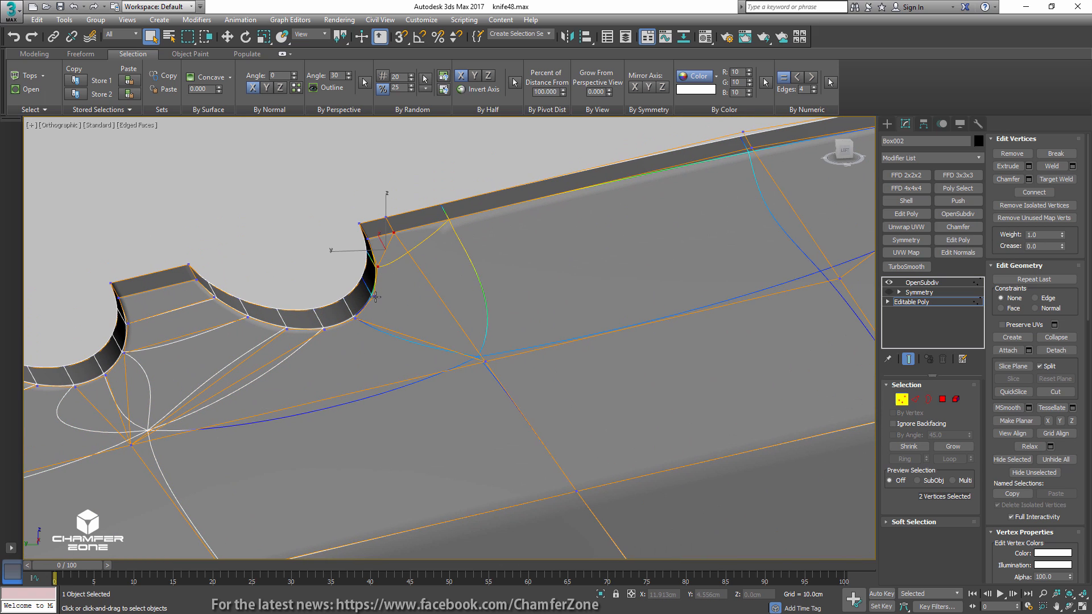
click(374, 296)
ctrl+click(484, 362)
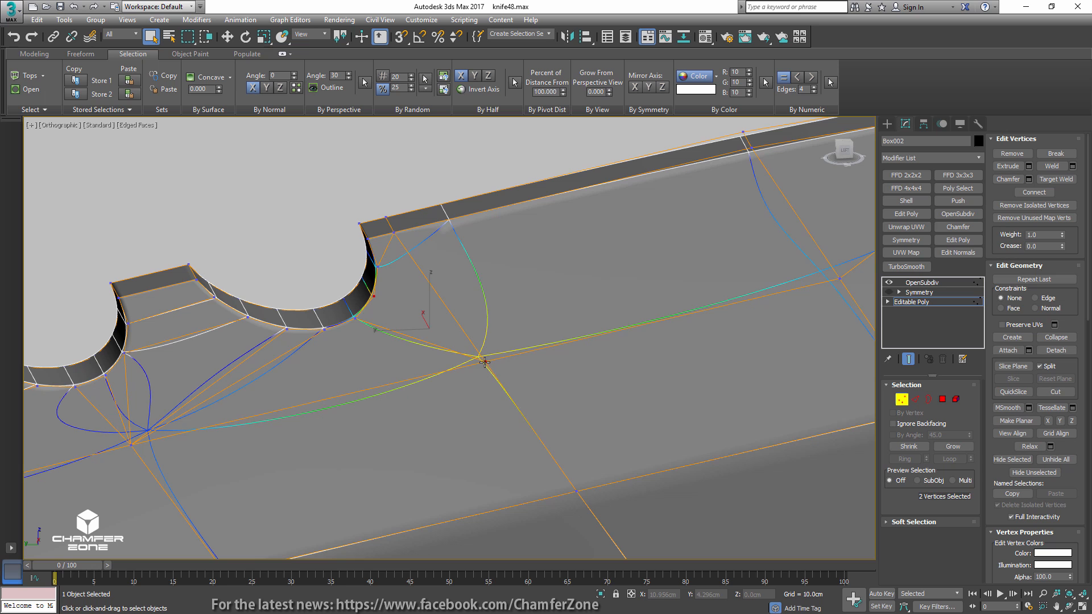
key(ctrl+shift+e)
- At the tooth nearest the blade tip, connect its facing side vertices and the lower rim vertices of the notches on either side
scroll(477, 353, down, 5)
middle_drag(182, 378, 615, 277)
scroll(419, 330, up, 3)
scroll(421, 330, up, 2)
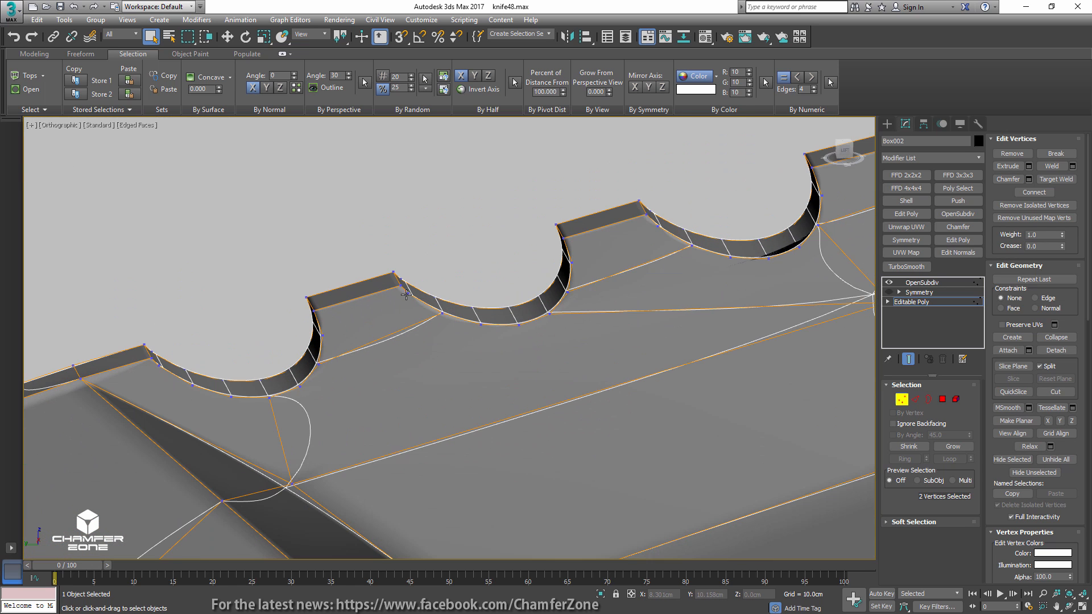
click(408, 294)
ctrl+click(323, 338)
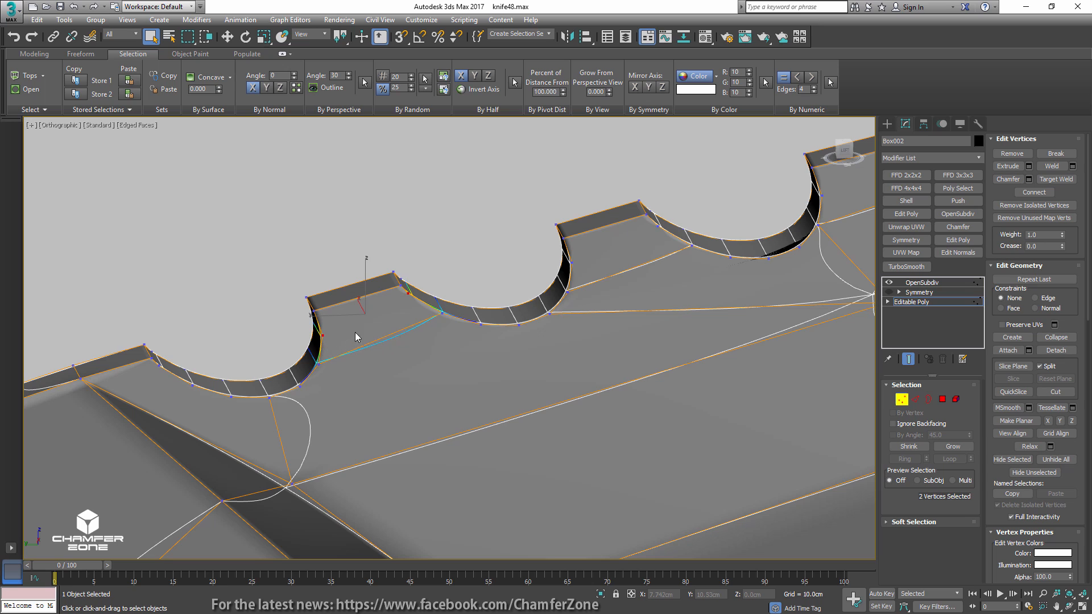
key(ctrl+shift+e)
click(481, 325)
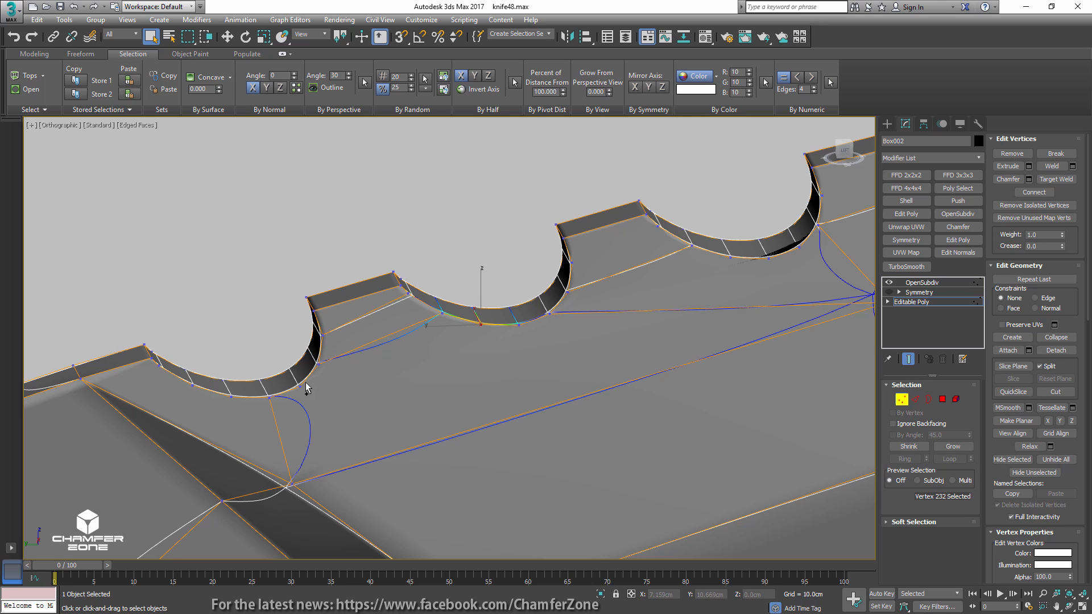
ctrl+click(301, 387)
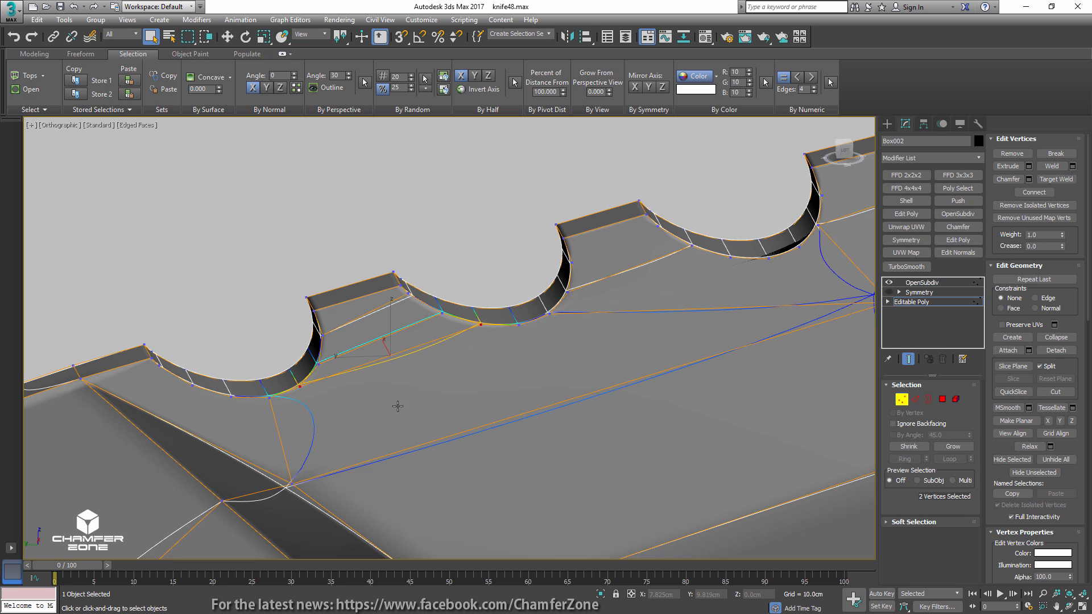
- Connect the second notch's bottom rim vertex and the first notch's bottom rim vertex to the blade vertex beside the dark groove
click(519, 325)
ctrl+click(291, 484)
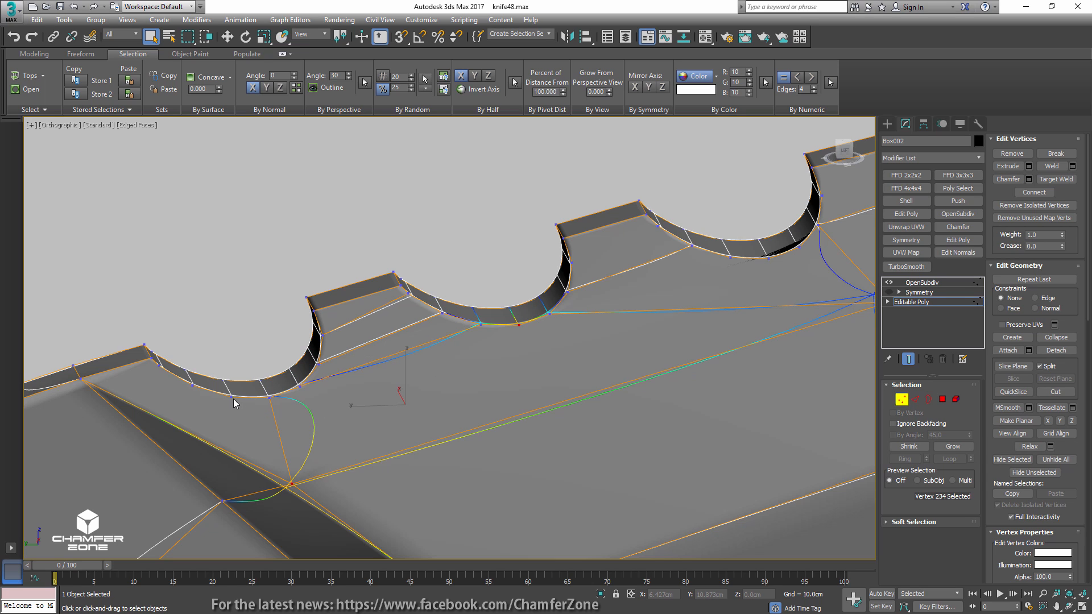
key(ctrl+shift+e)
click(231, 398)
ctrl+click(291, 482)
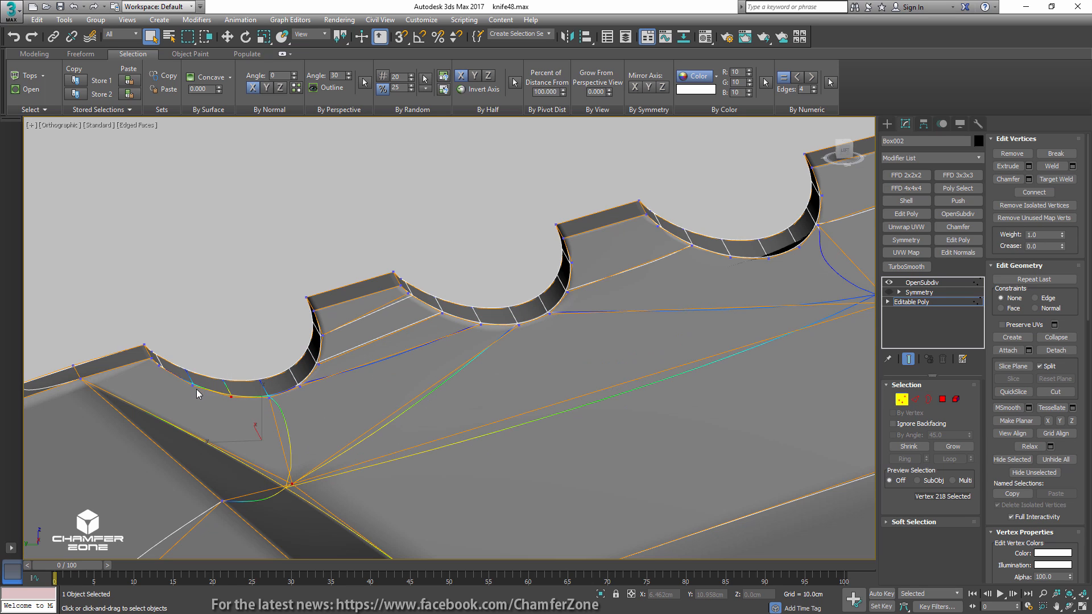
- Connect the first notch's tip-side rim vertex to the groove vertex, and its uppermost rim vertex to the spine-edge vertex at the groove's end
click(192, 385)
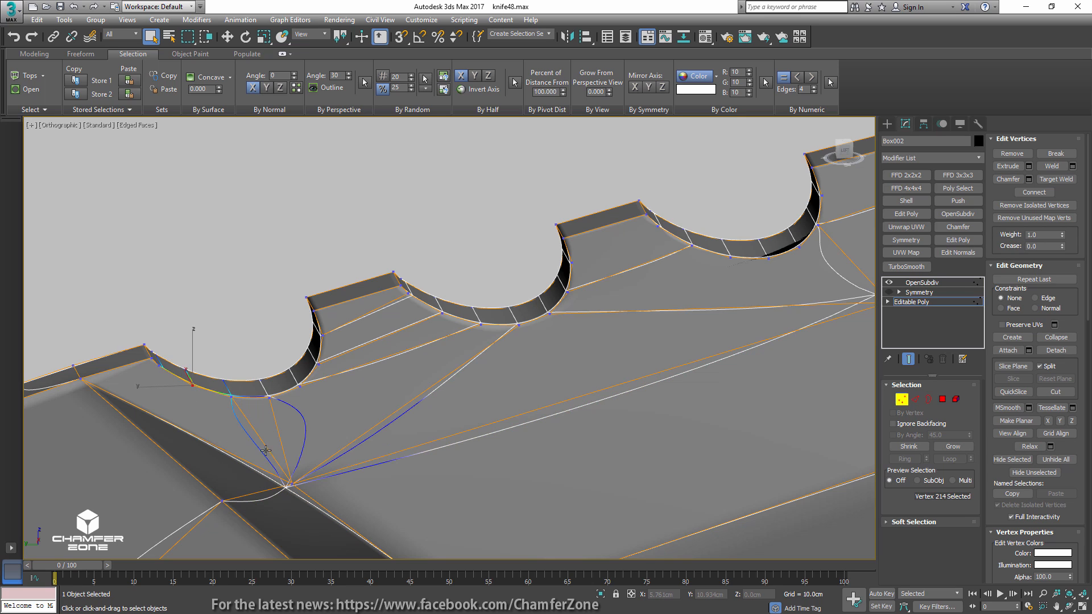
ctrl+click(291, 483)
key(ctrl+shift+e)
click(159, 364)
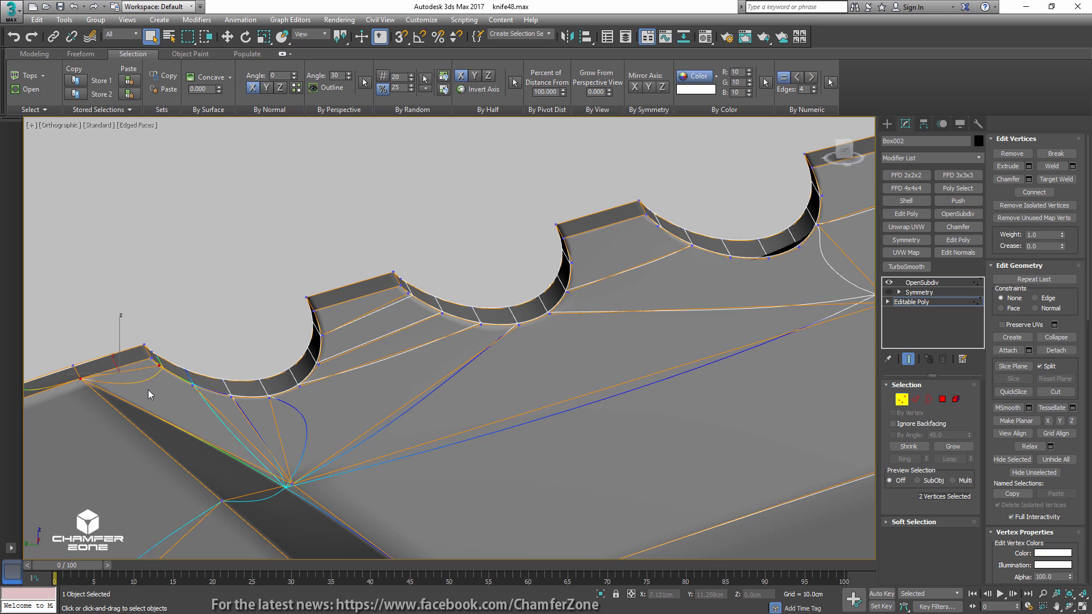
scroll(151, 389, down, 3)
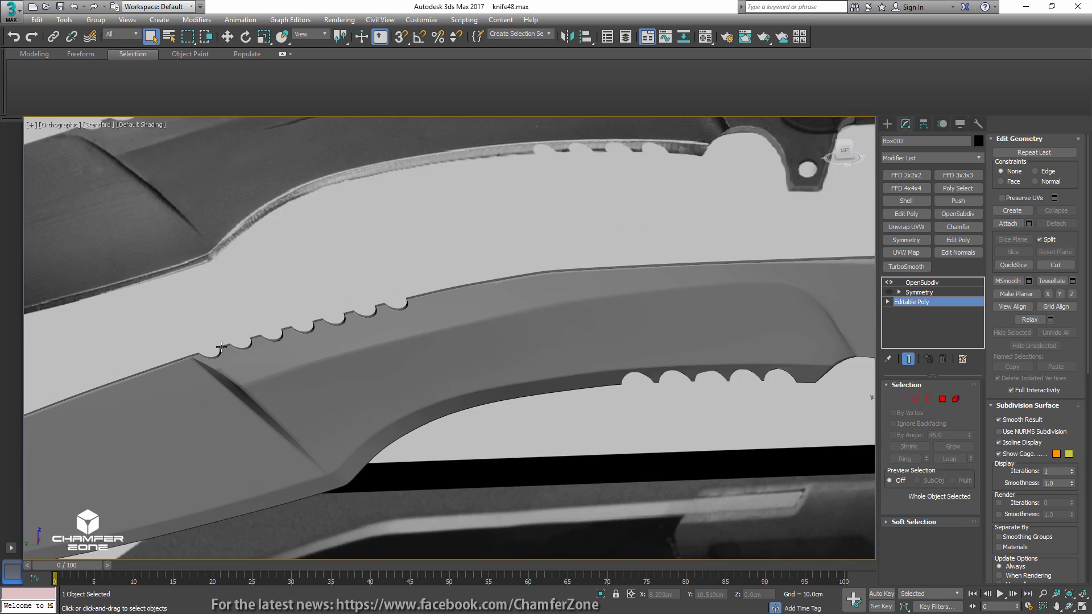
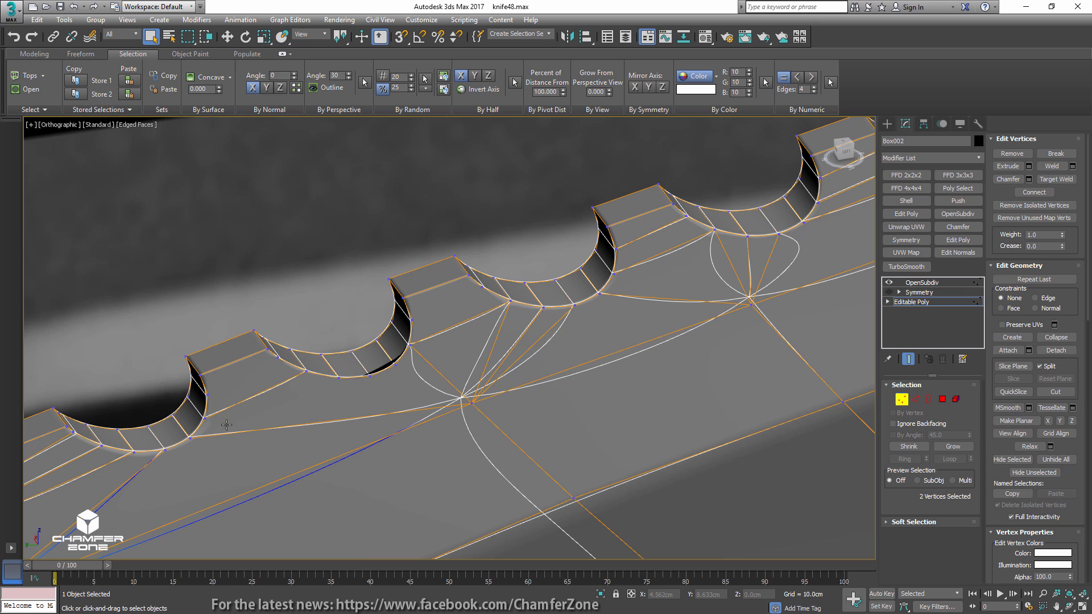
- Connect the third notch's two handle-side rim vertices to the blade vertex below, and its bottom rim vertex to the second notch's rim
click(191, 438)
ctrl+click(190, 438)
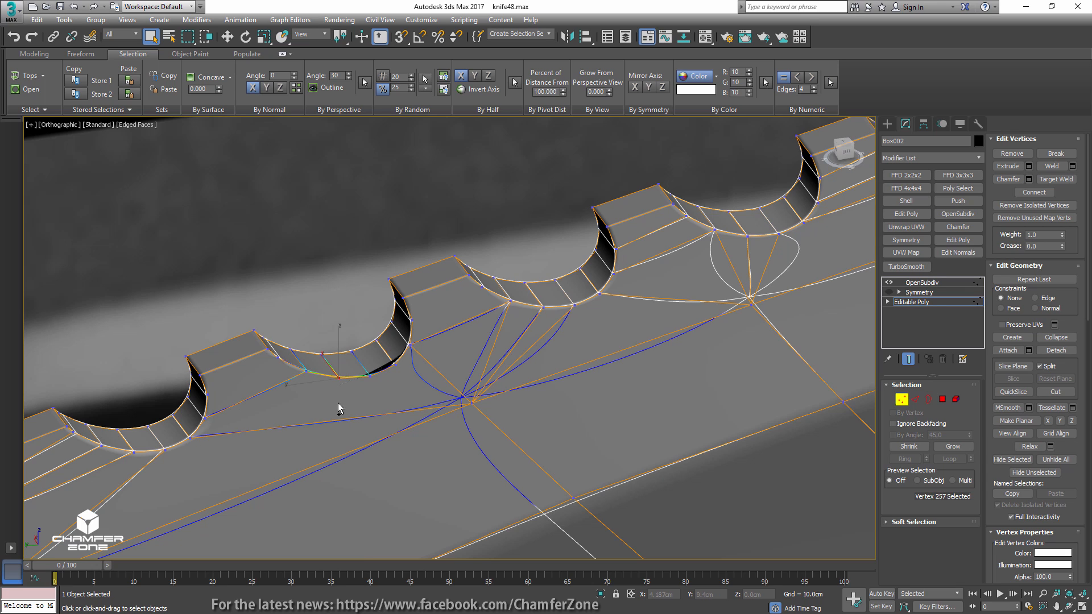
click(396, 366)
ctrl+click(471, 403)
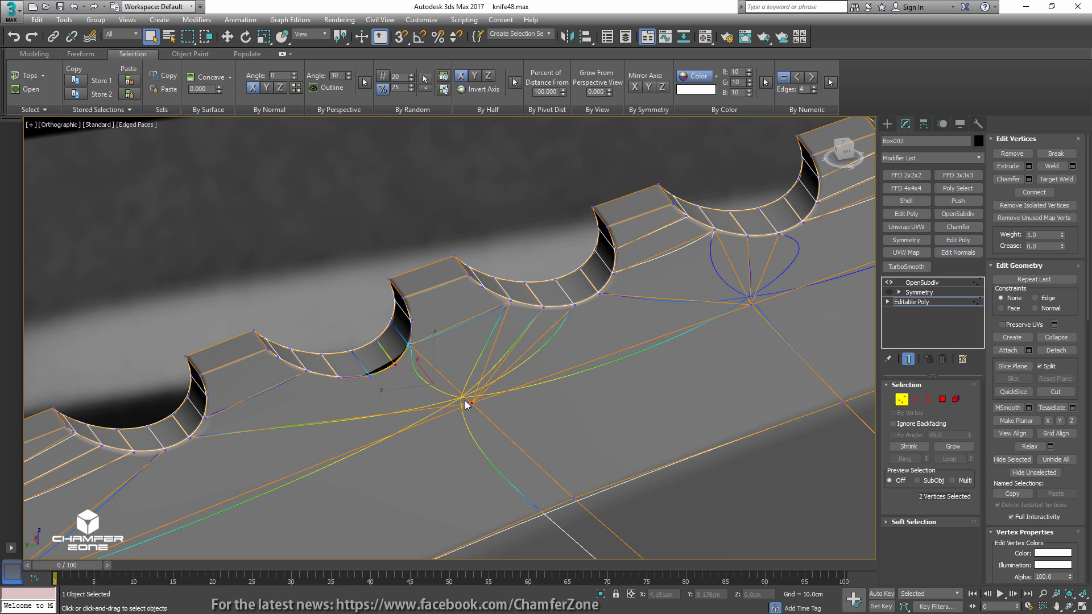
drag(369, 381, 369, 377)
alt+click(472, 404)
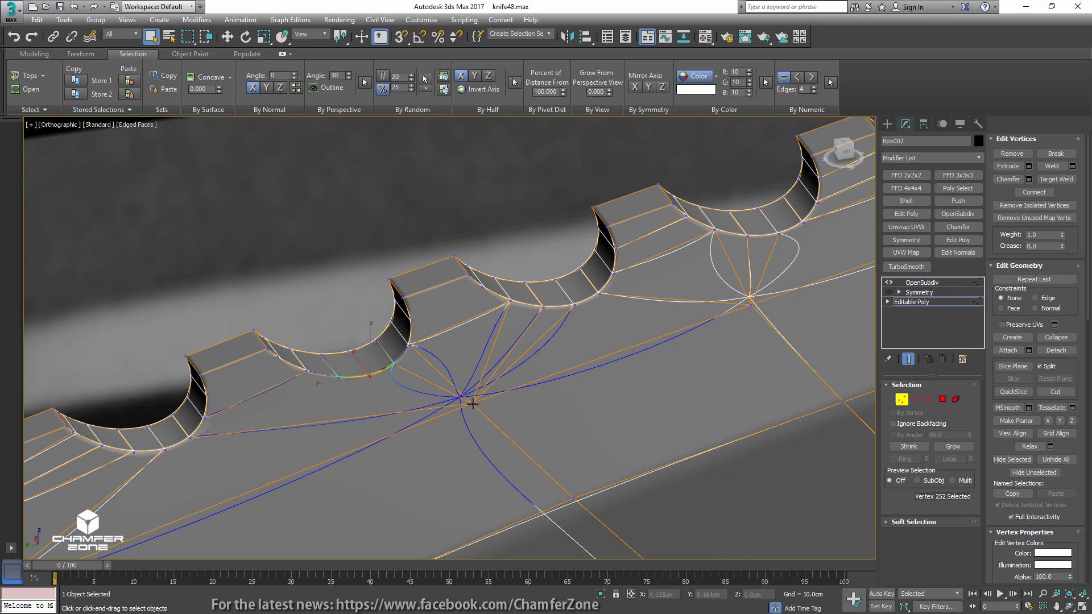
ctrl+click(472, 404)
click(336, 378)
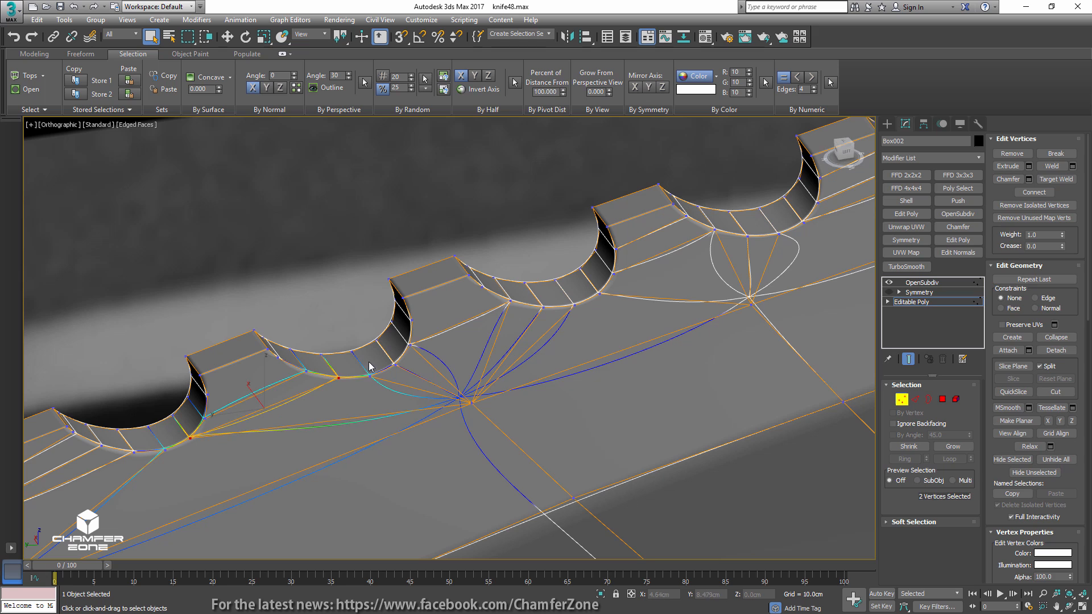
key(1)
- Check the notches without edged faces, and connect the facing side vertices across the tooth above the blade vertex where many edges meet
key(F4)
key(F4)
scroll(434, 344, down, 3)
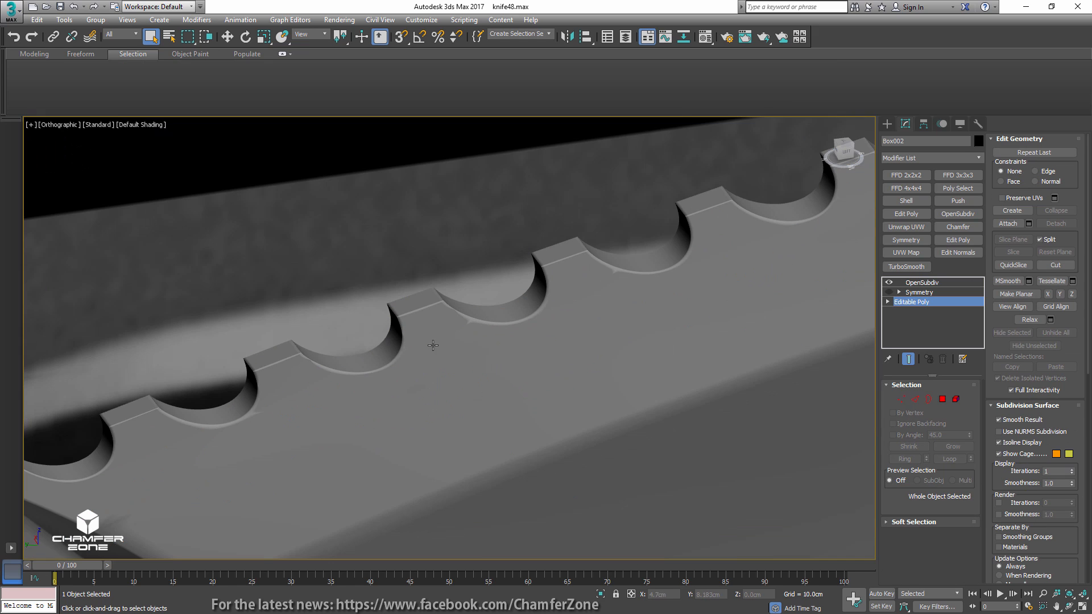
scroll(475, 331, up, 3)
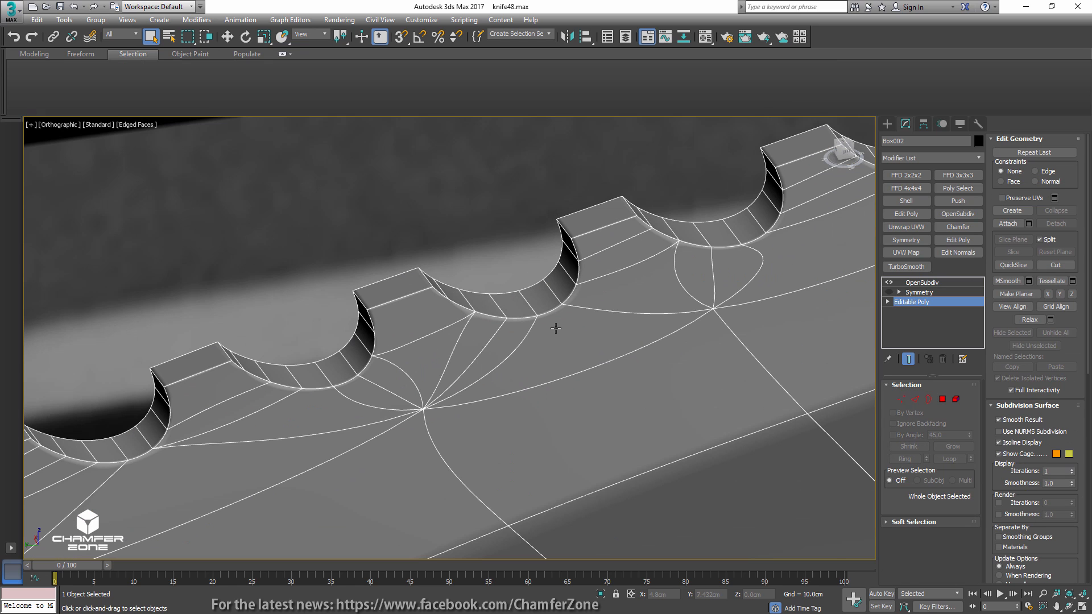
scroll(551, 326, down, 2)
click(901, 400)
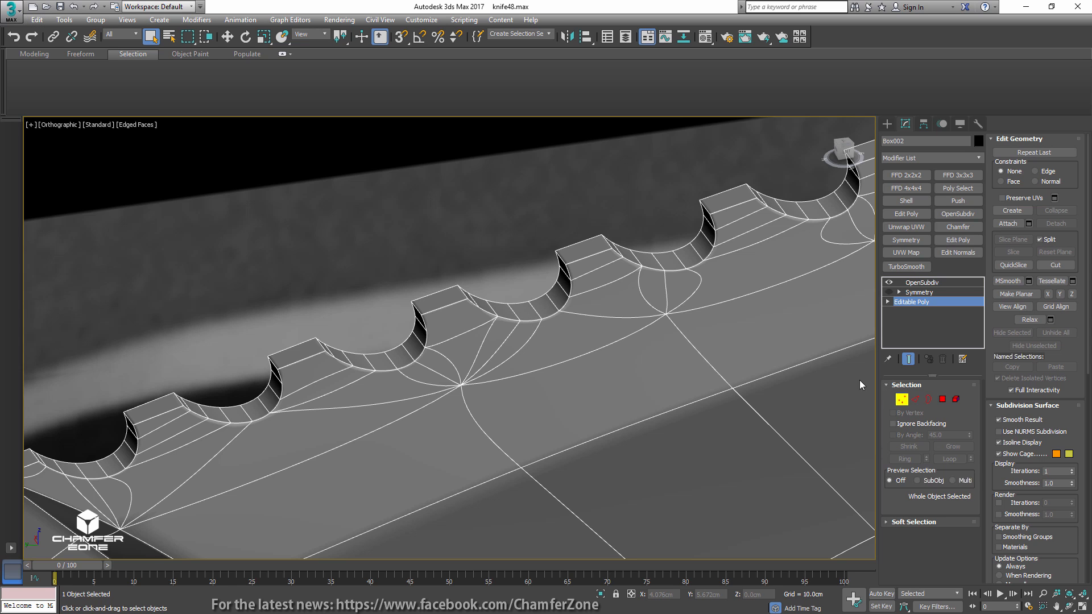
click(475, 307)
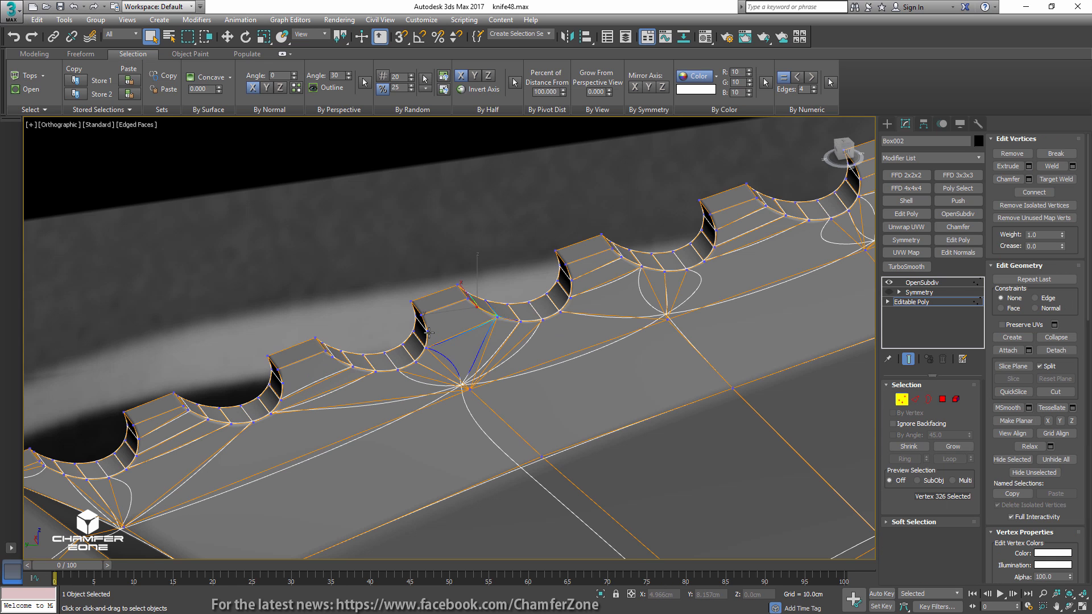
ctrl+click(428, 330)
click(901, 397)
scroll(758, 278, down, 5)
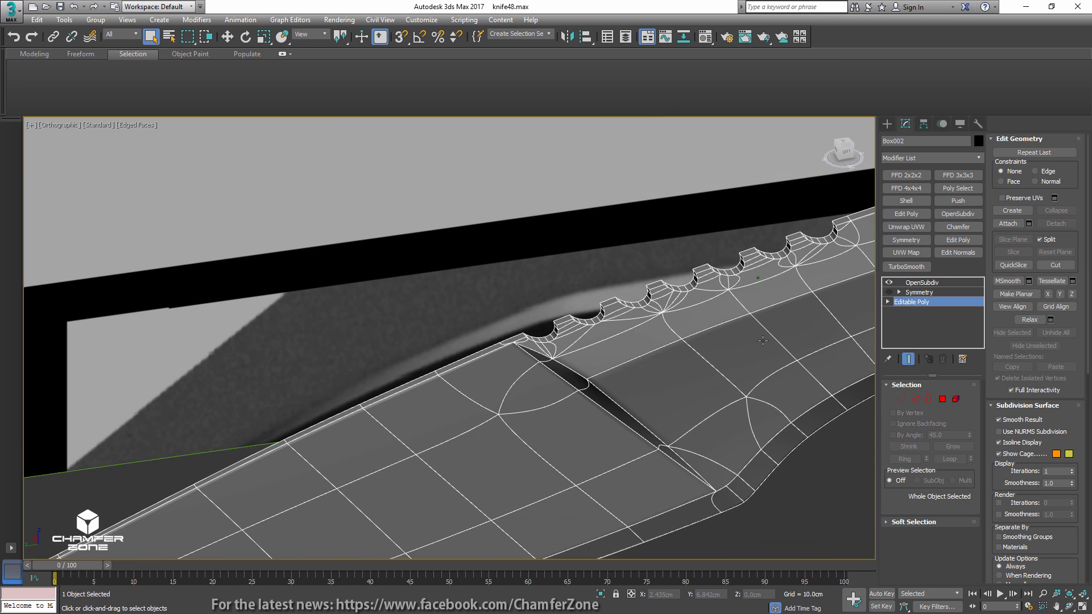
- On the lower edge's tip-most notch, connect the two unconnected tip-side rim vertices to the blade vertex above
alt+middle_drag(763, 340, 224, 352)
key(F4)
mouse_move(619, 316)
middle_down()
mouse_move(382, 290)
mouse_move(487, 279)
middle_up()
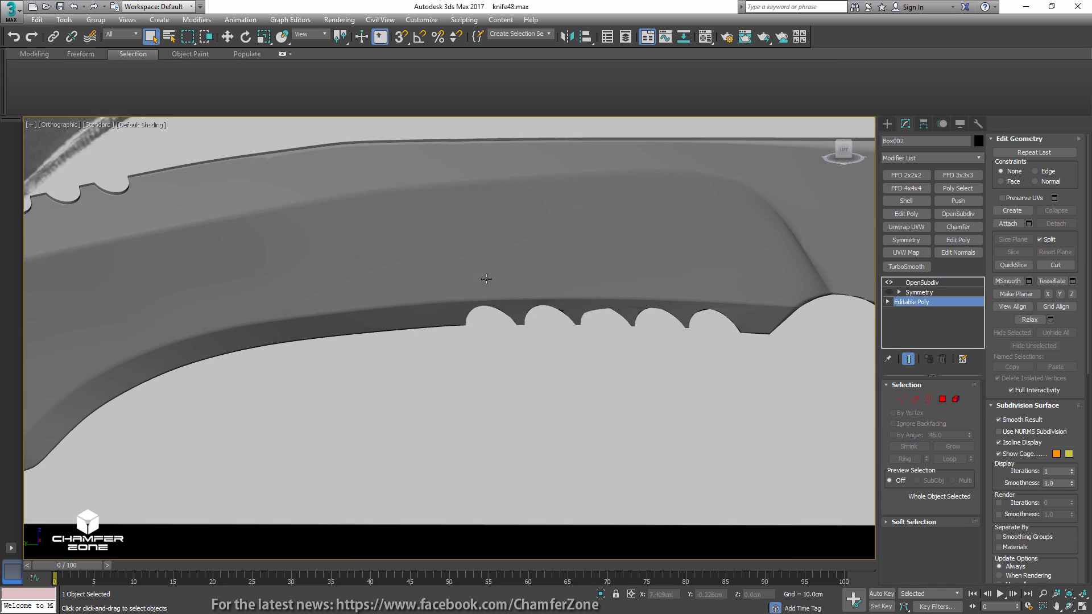
scroll(486, 279, up, 4)
key(F4)
click(902, 399)
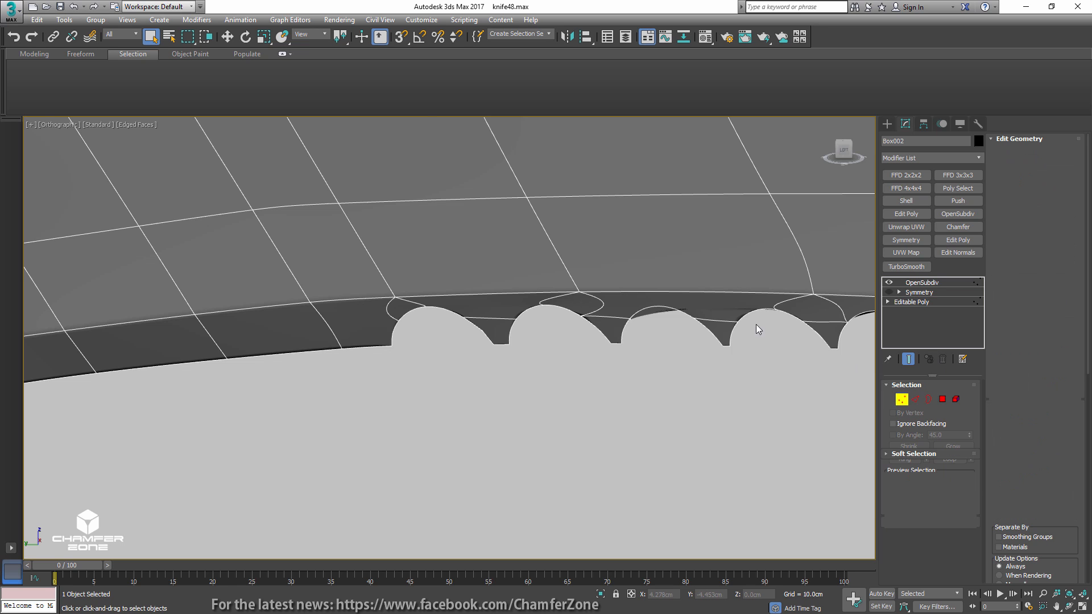
scroll(523, 317, up, 3)
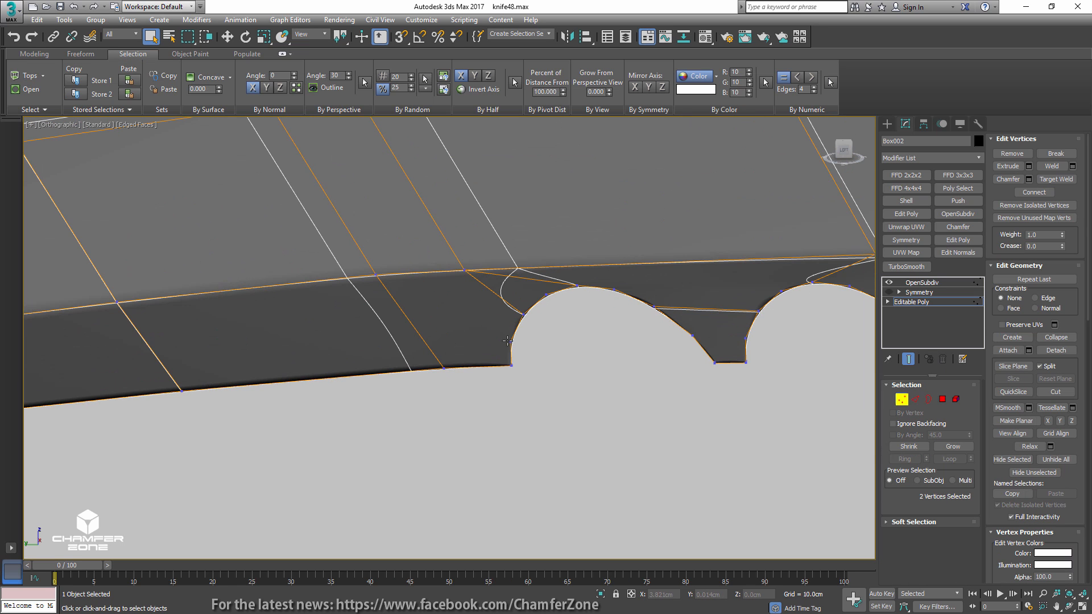
click(466, 269)
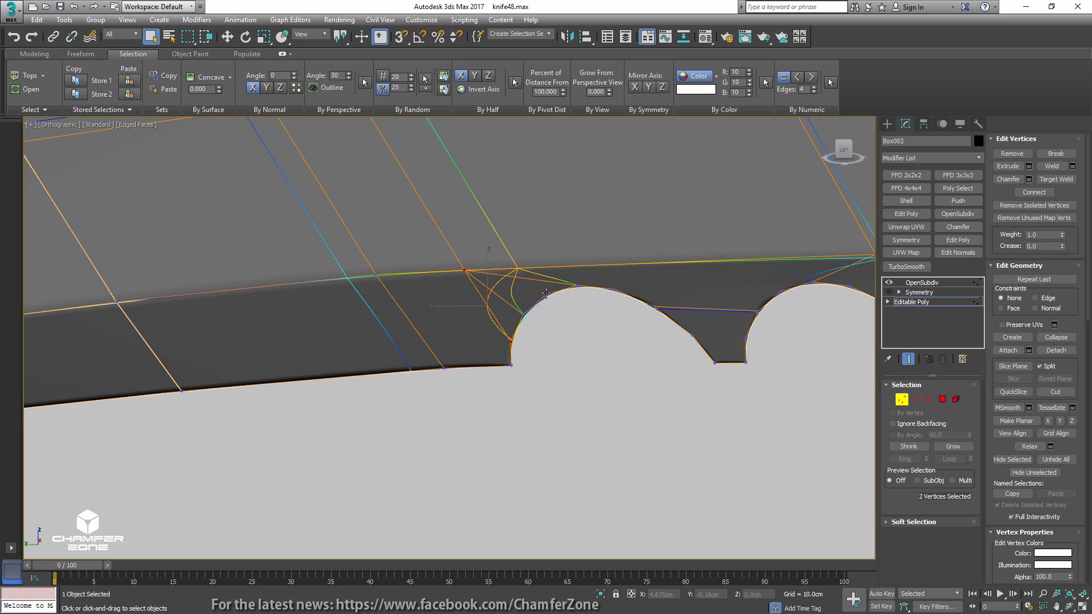
click(464, 271)
ctrl+click(547, 295)
- Connect the facing upper rim vertices of the first and second lower notches across the tooth between them
middle_drag(598, 299, 563, 299)
click(562, 297)
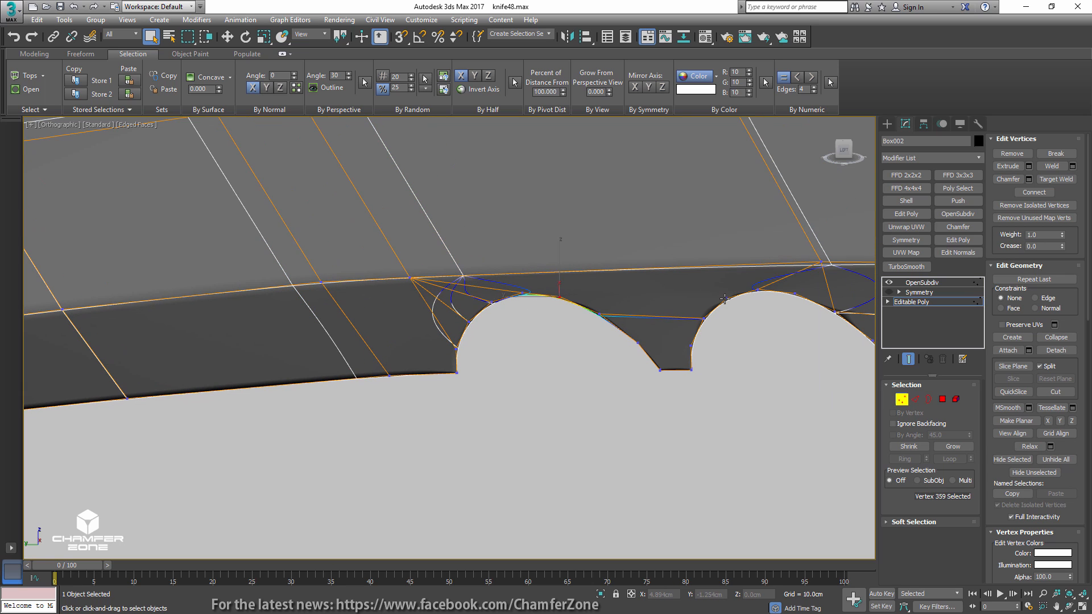
ctrl+click(725, 298)
middle_drag(804, 293, 568, 300)
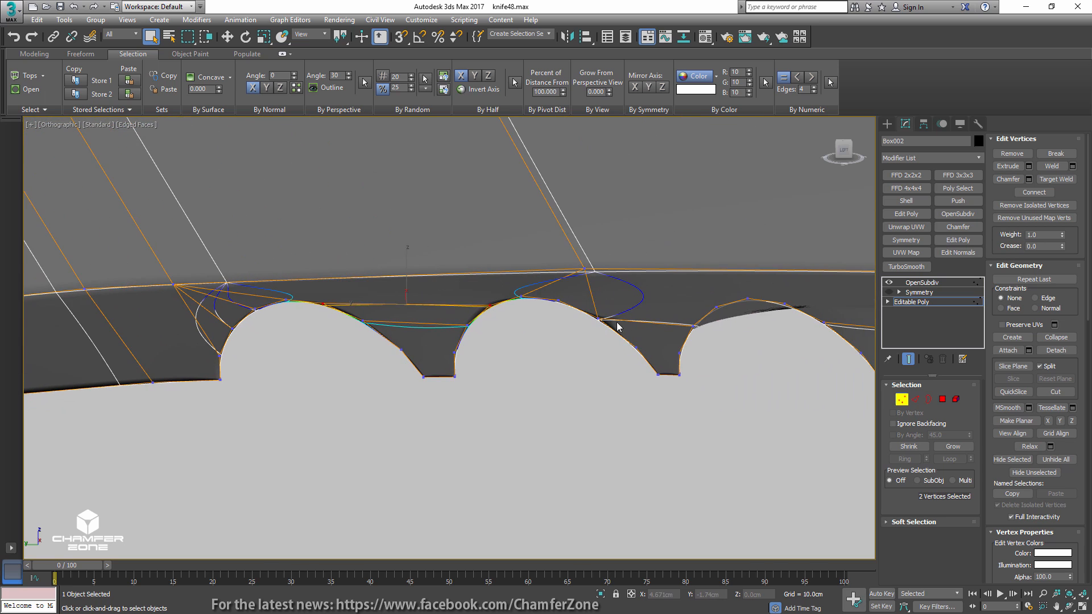
middle_drag(619, 326, 582, 317)
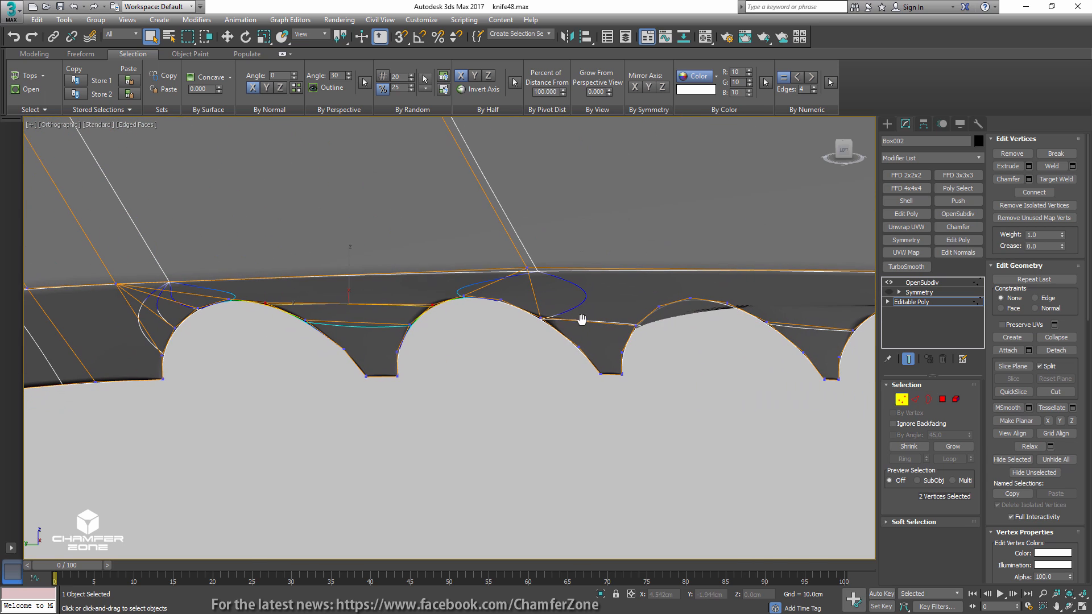
- Connect the second notch's upper rim vertex to the blade vertex above, and the facing side vertices across the tooth before the third notch
click(524, 270)
ctrl+click(577, 346)
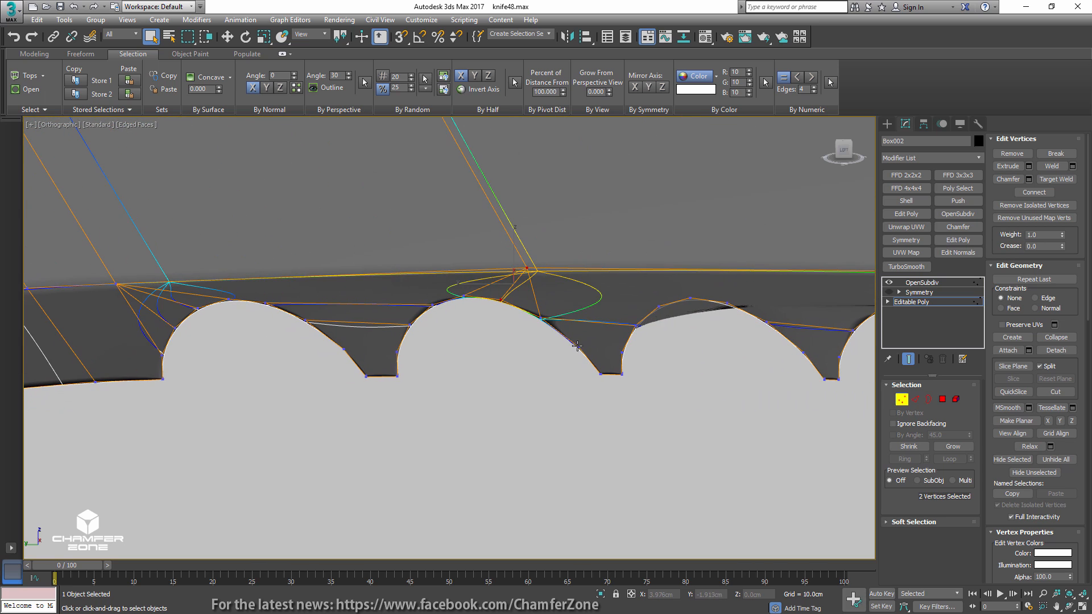
ctrl+click(622, 353)
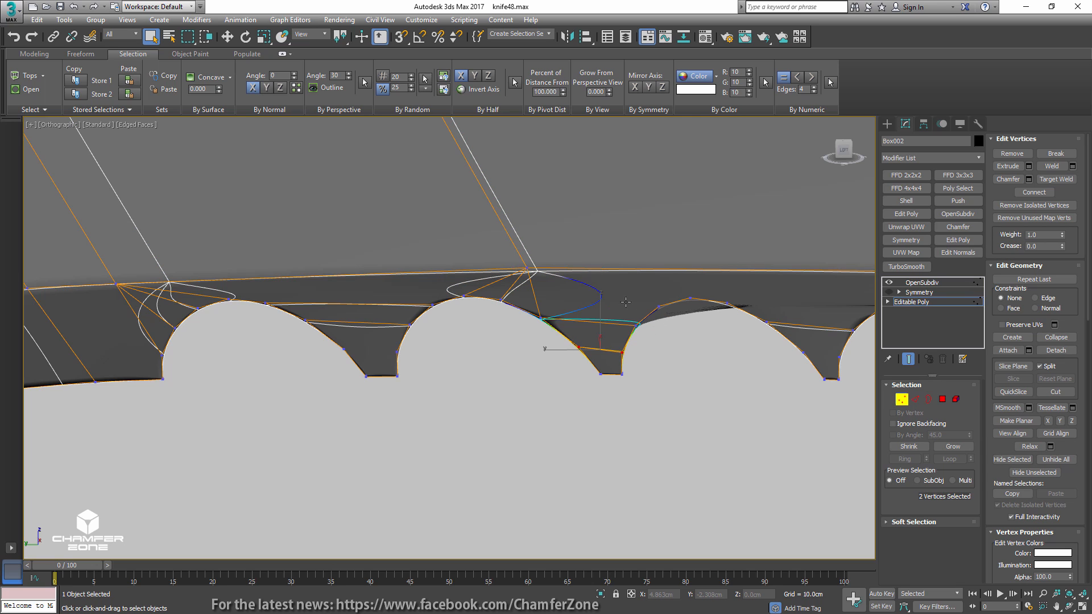
- Connect the blade vertex above the second notch to the third notch's uppermost rim vertex and the one beside it on the tip side
click(527, 268)
ctrl+click(692, 297)
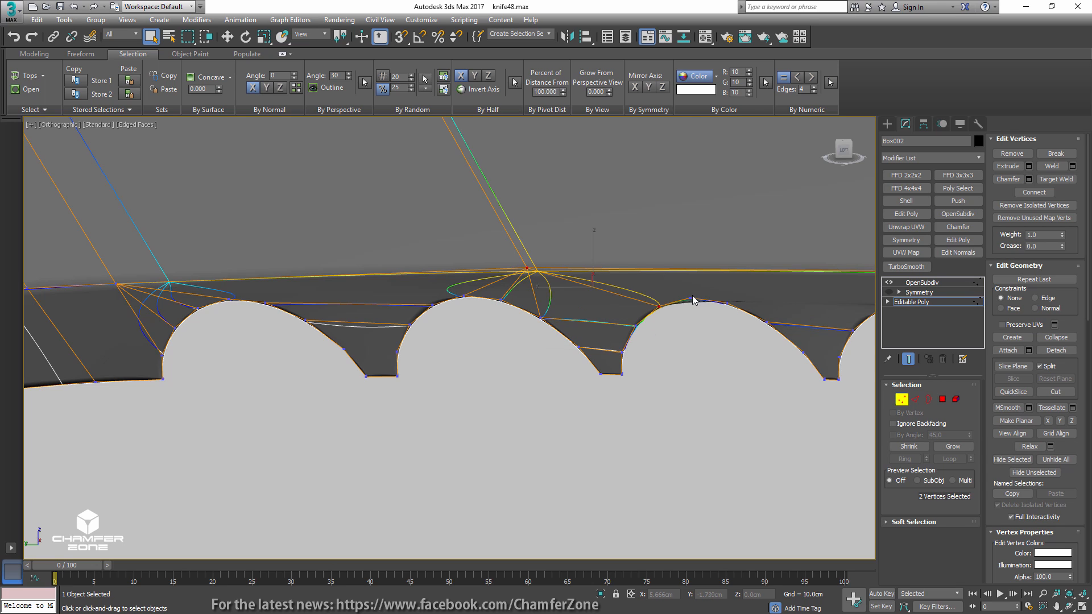
alt+click(526, 268)
key(ctrl+z)
- Connect the facing upper rim vertices of the third and fourth notches, and the fourth notch's uppermost rim vertex to the blade vertex above
middle_drag(744, 300, 479, 313)
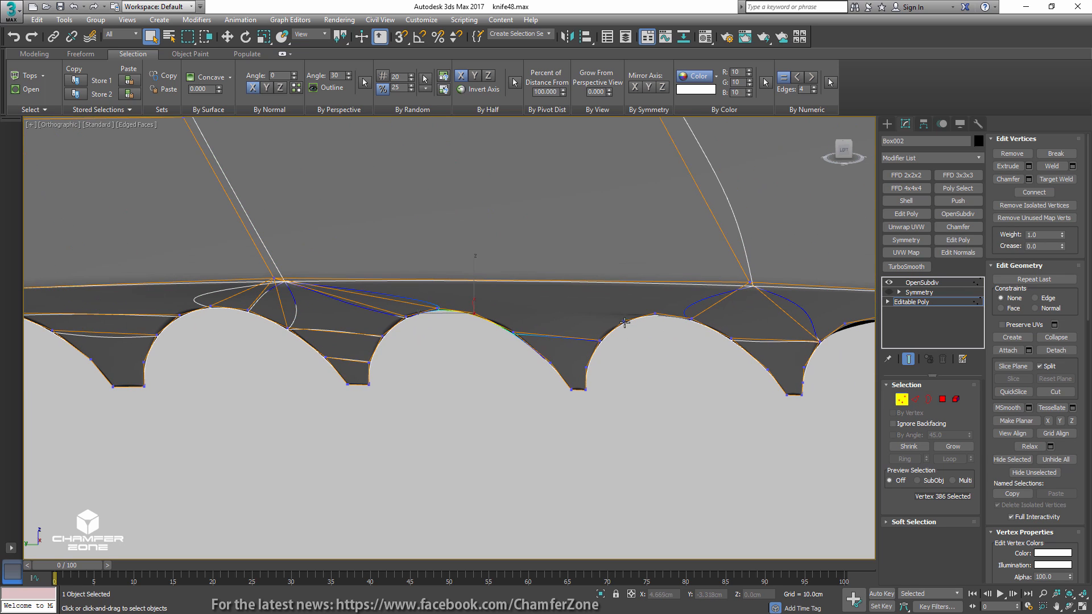
click(656, 314)
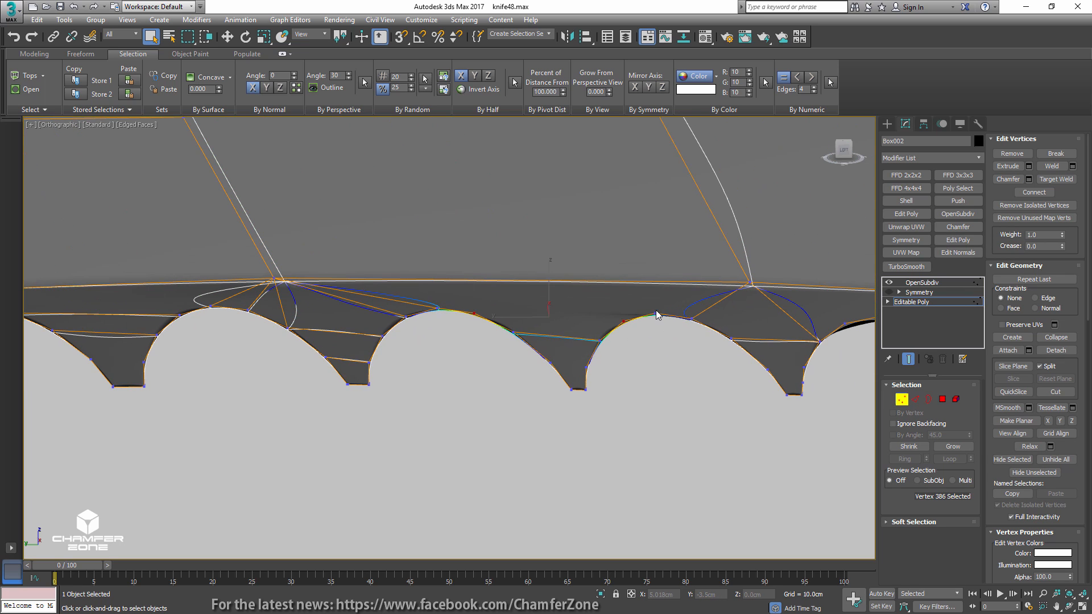
ctrl+click(748, 281)
middle_drag(751, 293, 542, 320)
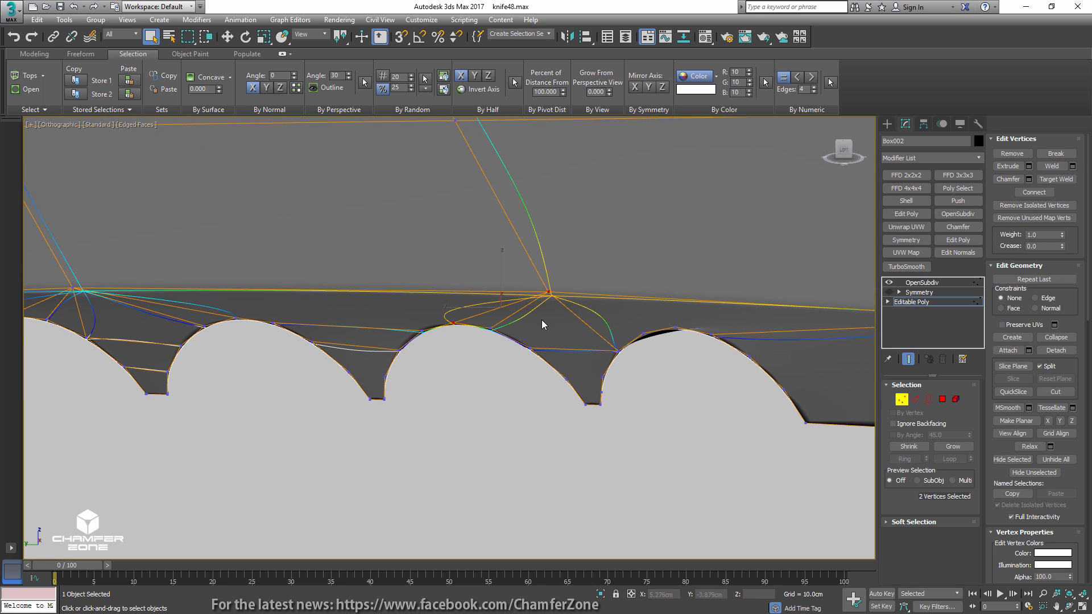
- Connect the facing lower side vertices across the tooth between the fourth and fifth notches
click(568, 380)
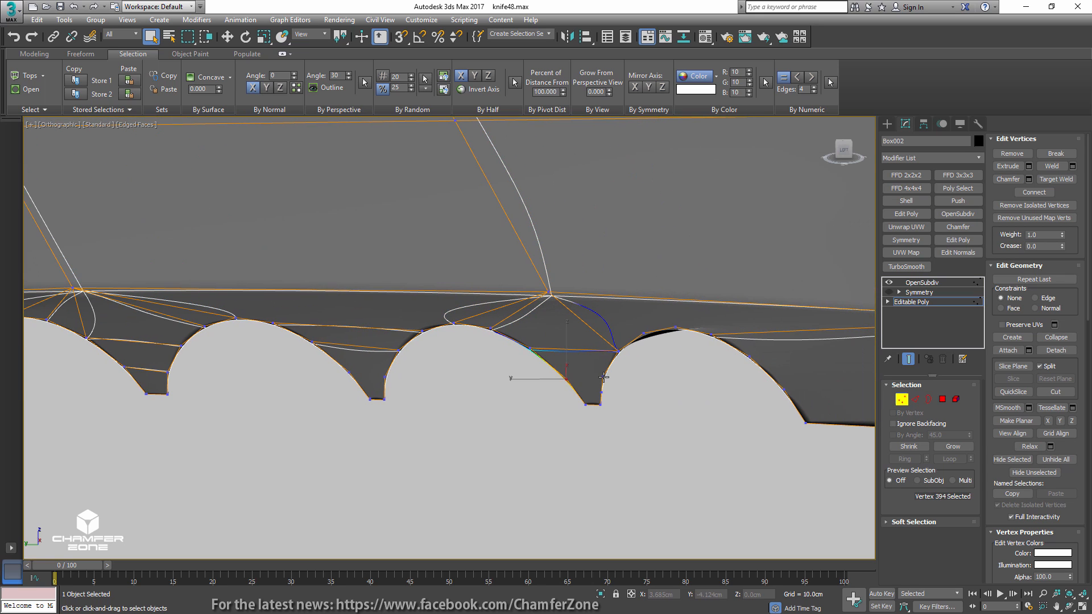
ctrl+click(602, 377)
middle_drag(629, 342, 457, 336)
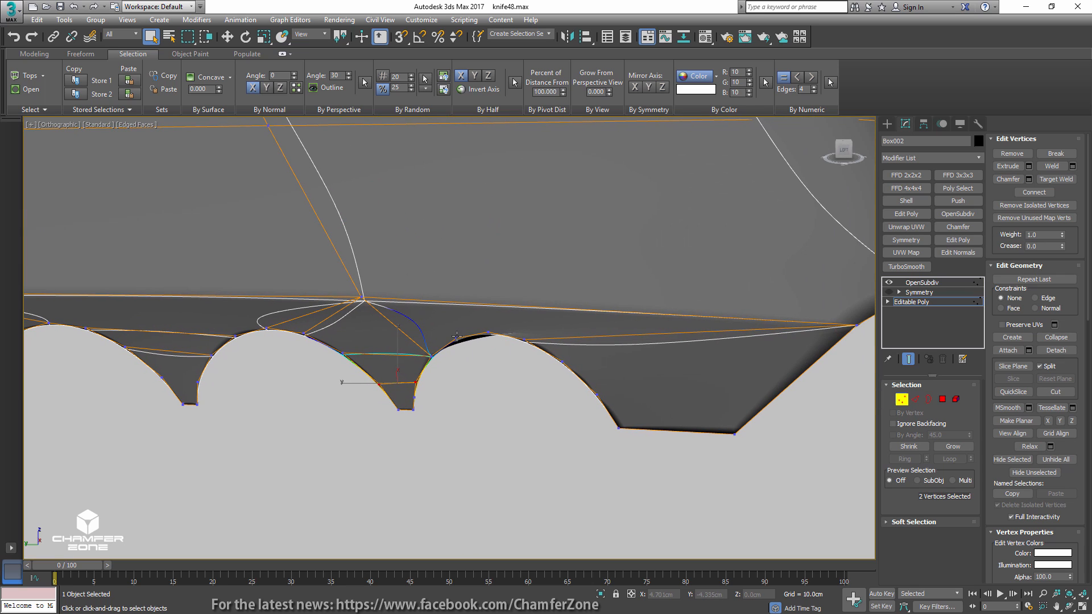
- Connect the fifth notch's uppermost rim vertex and its tip-side neighbour to the blade vertex above the fourth notch
click(361, 297)
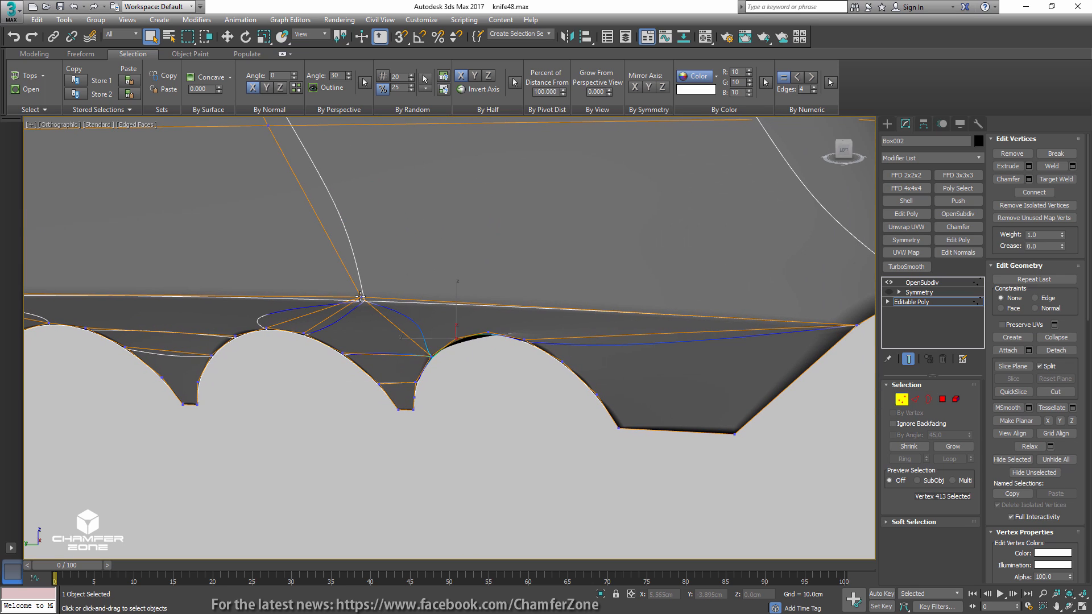
click(488, 334)
ctrl+click(362, 298)
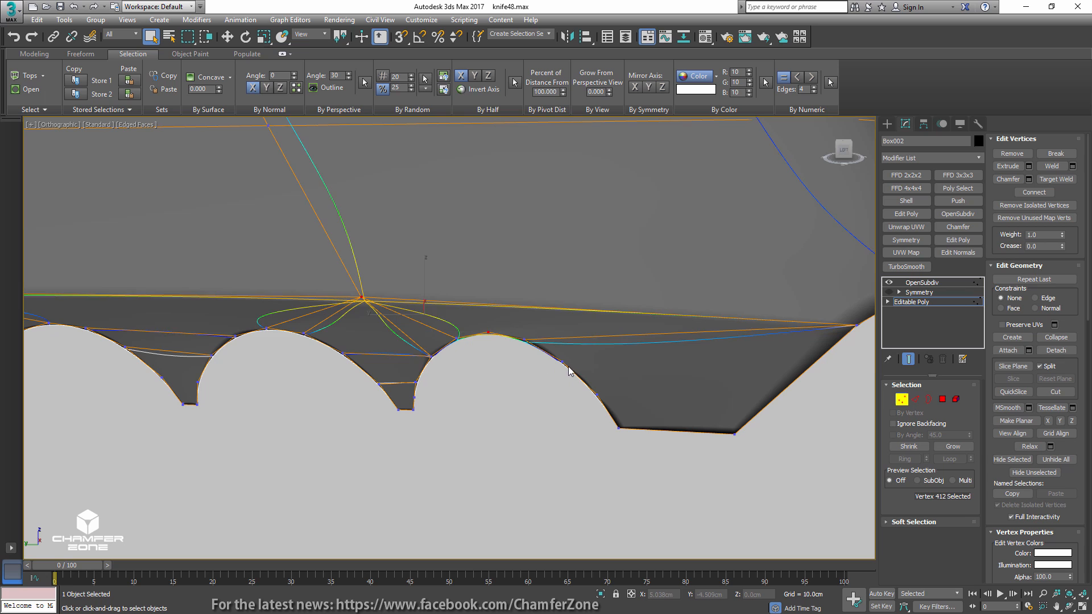
key(ctrl+shift+e)
- Connect the fifth notch's two handle-side rim vertices to the edge vertex where the bevel meets the rounded cutout
middle_drag(626, 357, 409, 318)
click(401, 357)
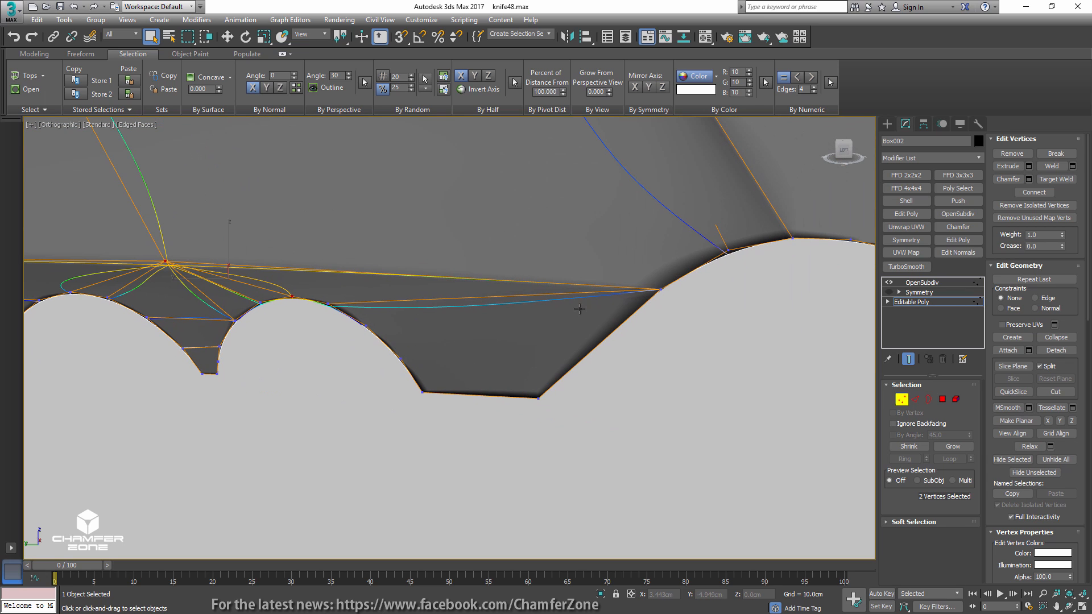
ctrl+click(660, 290)
key(ctrl+shift+e)
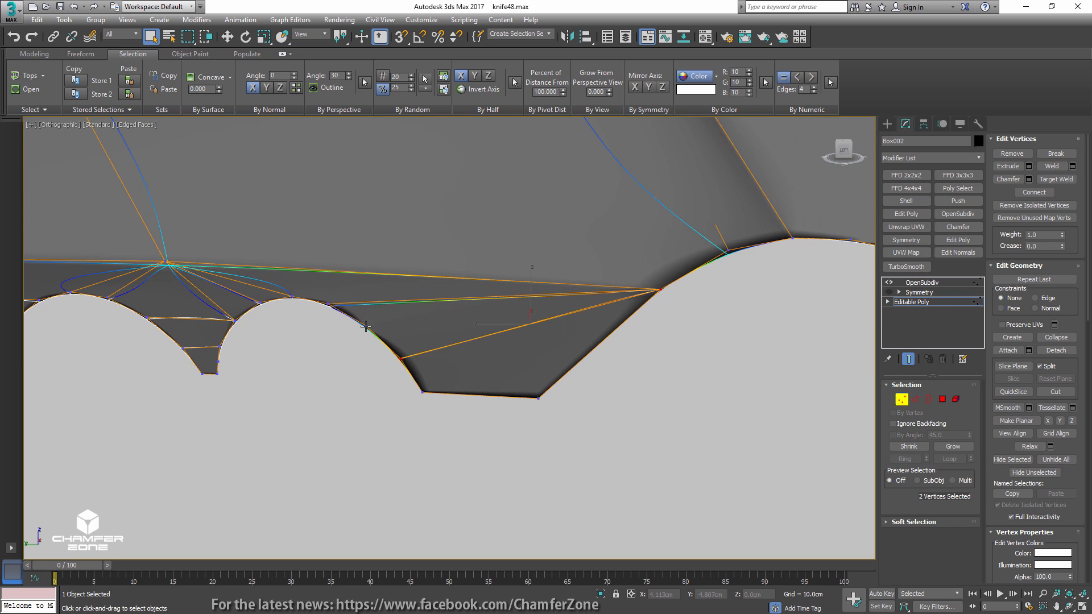
click(661, 290)
ctrl+click(660, 293)
key(ctrl+shift+e)
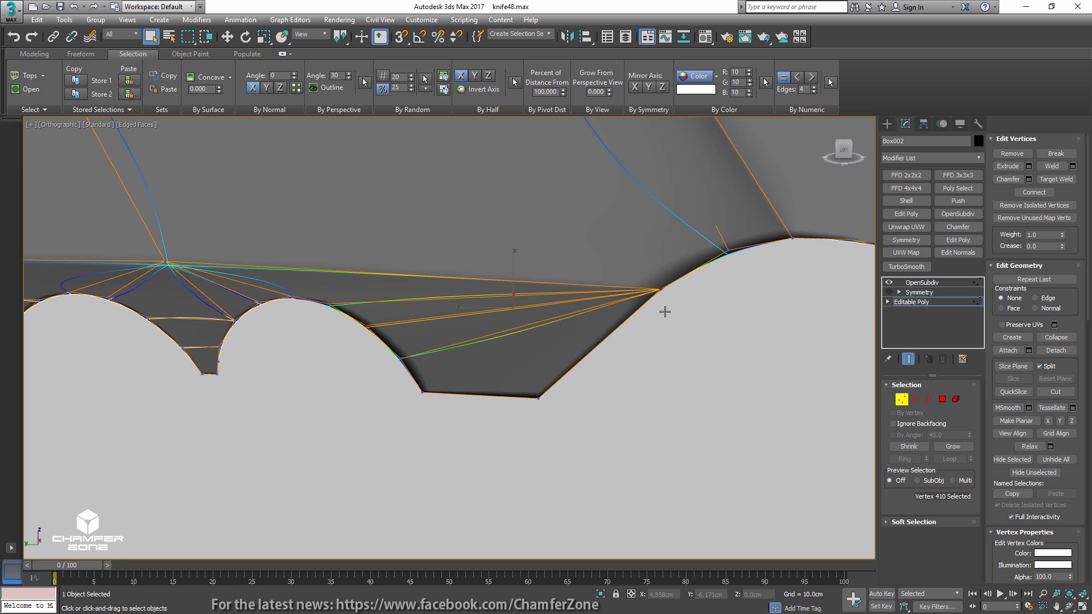
- Leave vertex editing, hide the edged faces and examine both rows of notches along the whole blade
scroll(664, 311, down, 6)
key(1)
scroll(665, 312, down, 5)
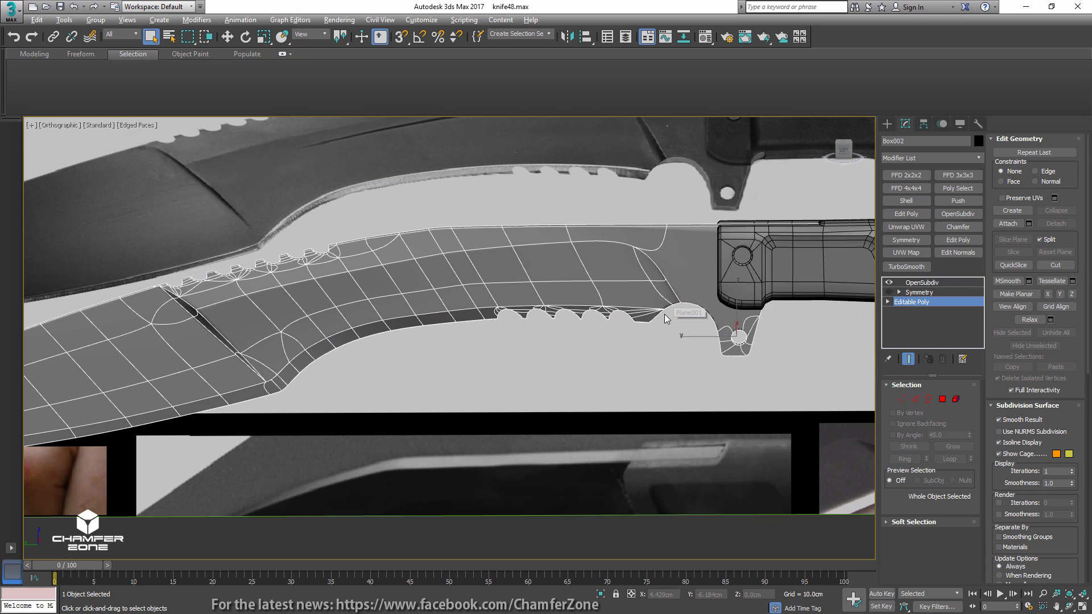
key(F4)
alt+middle_drag(666, 382, 659, 347)
middle_drag(412, 331, 632, 331)
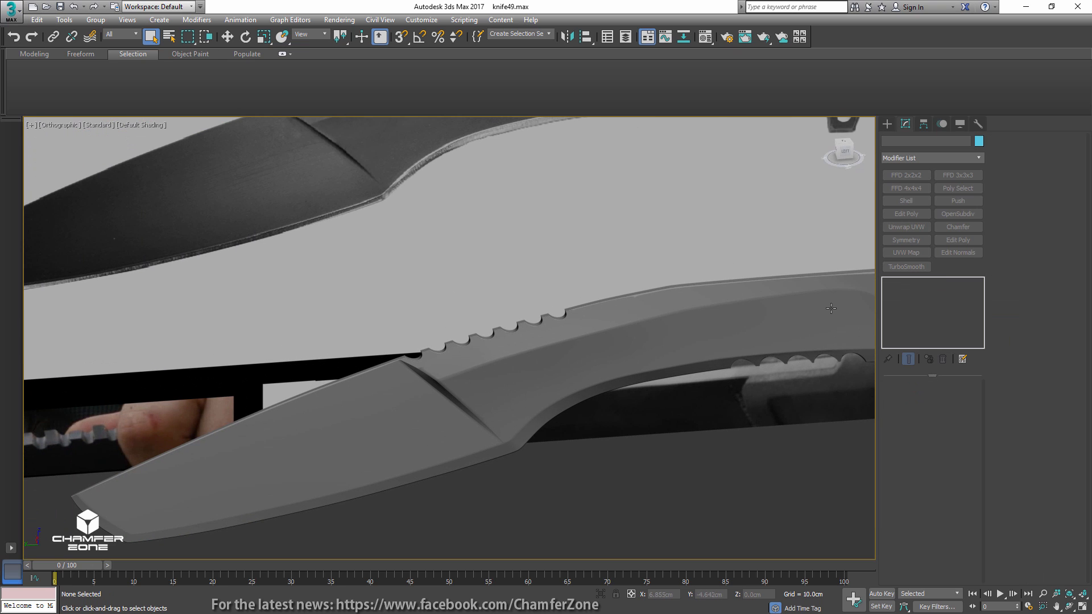
middle_drag(831, 309, 534, 329)
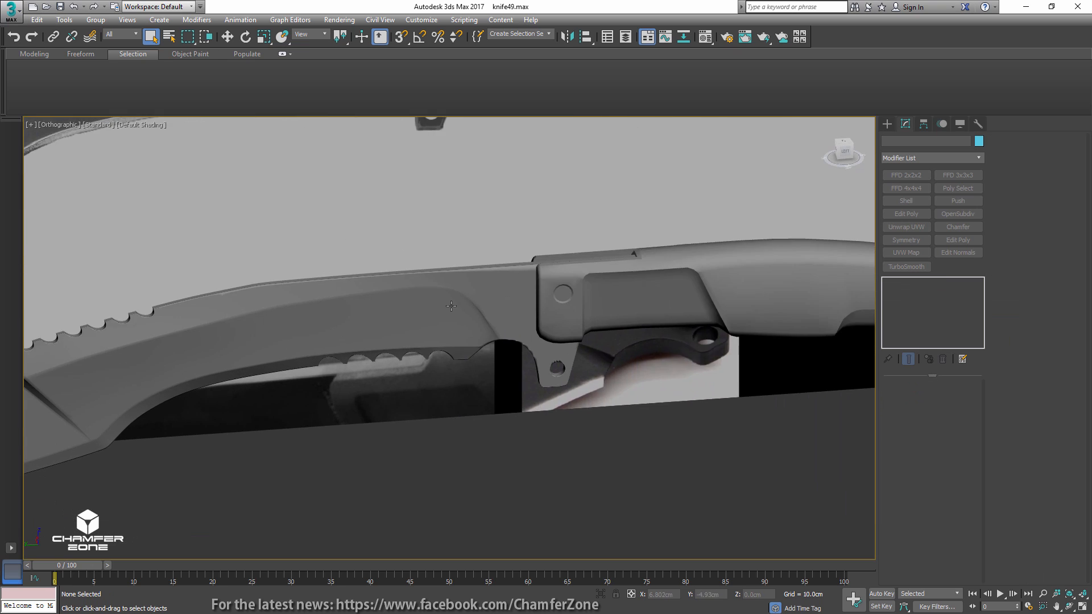
- Isolate the blade and examine the shading around its tang and pivot hole
click(513, 314)
key(alt+q)
alt+middle_drag(512, 314, 486, 302)
scroll(695, 328, up, 5)
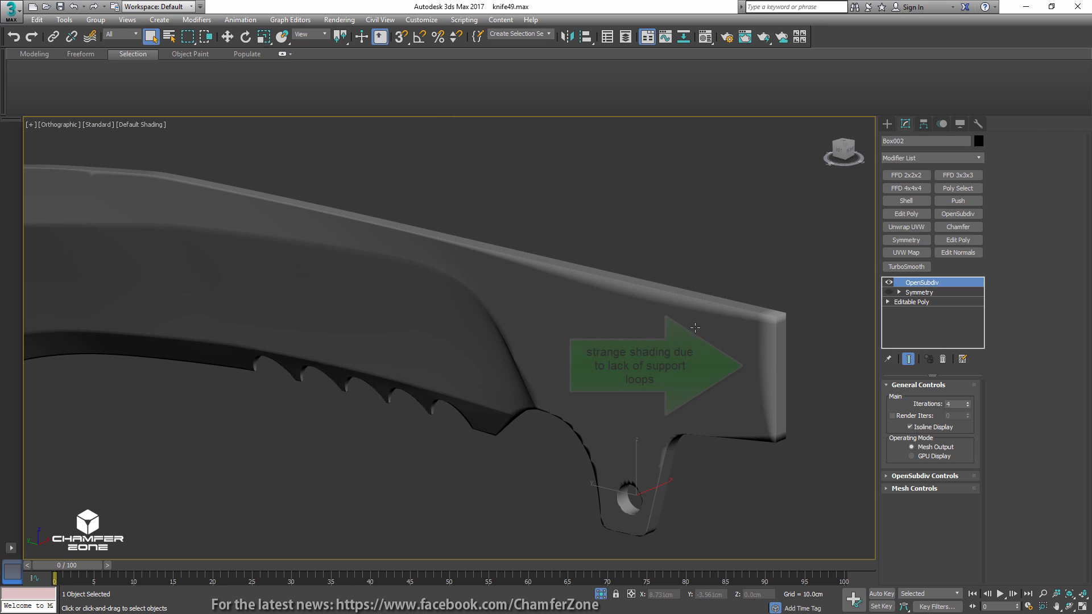
- Show the mesh edges, turn off the knife's OpenSubdiv result and enter polygon level on the base Editable Poly
key(F4)
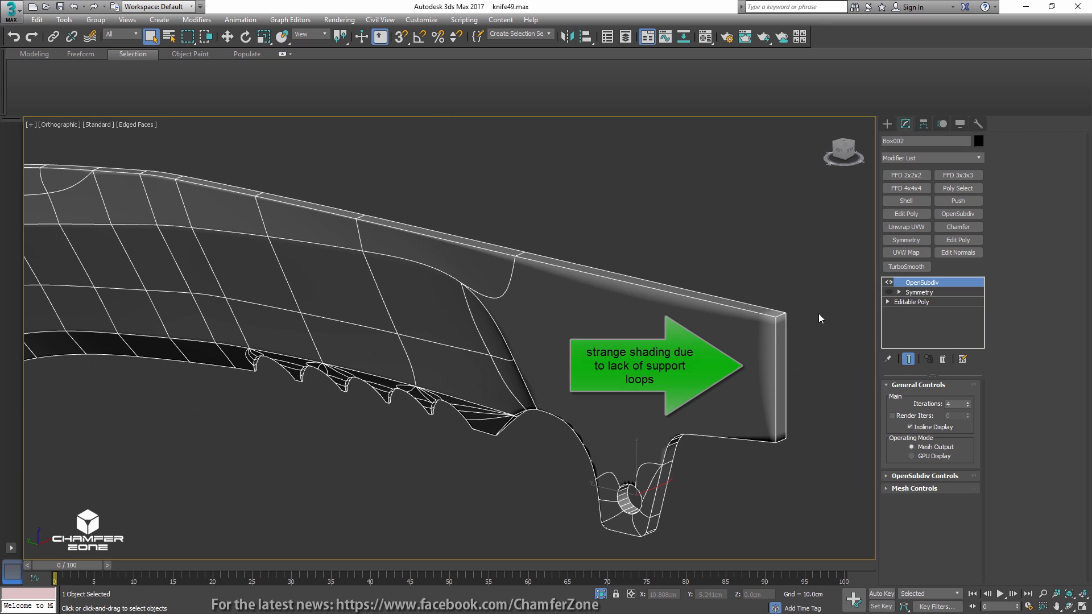
click(889, 282)
click(916, 301)
key(4)
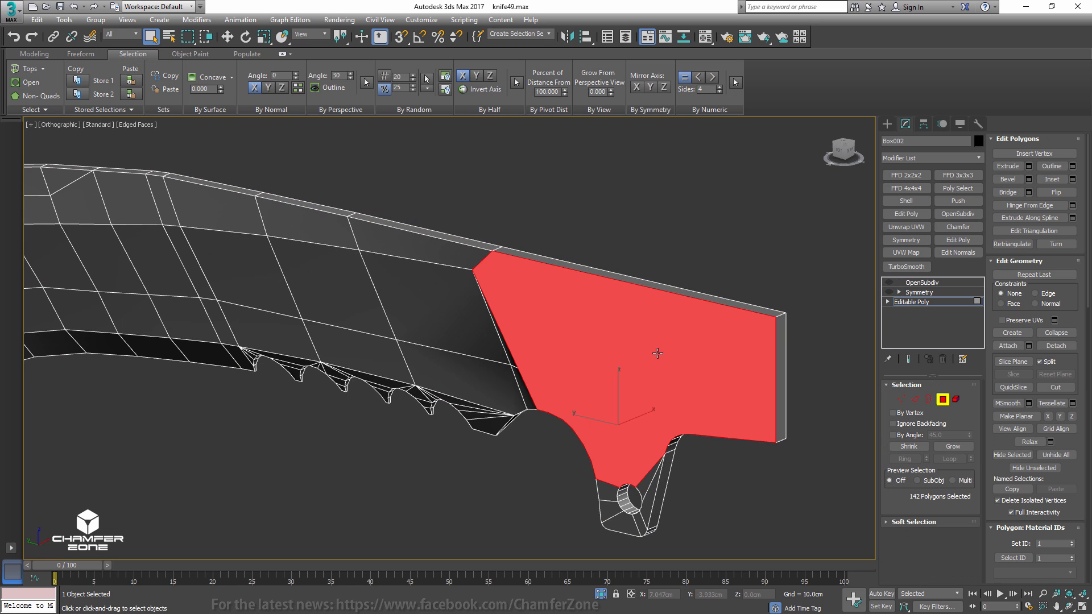
- Select the tang's large side face and the faces surrounding the hole, and inset them as a group by 0.094 cm
click(658, 353)
alt+middle_drag(657, 354, 641, 421)
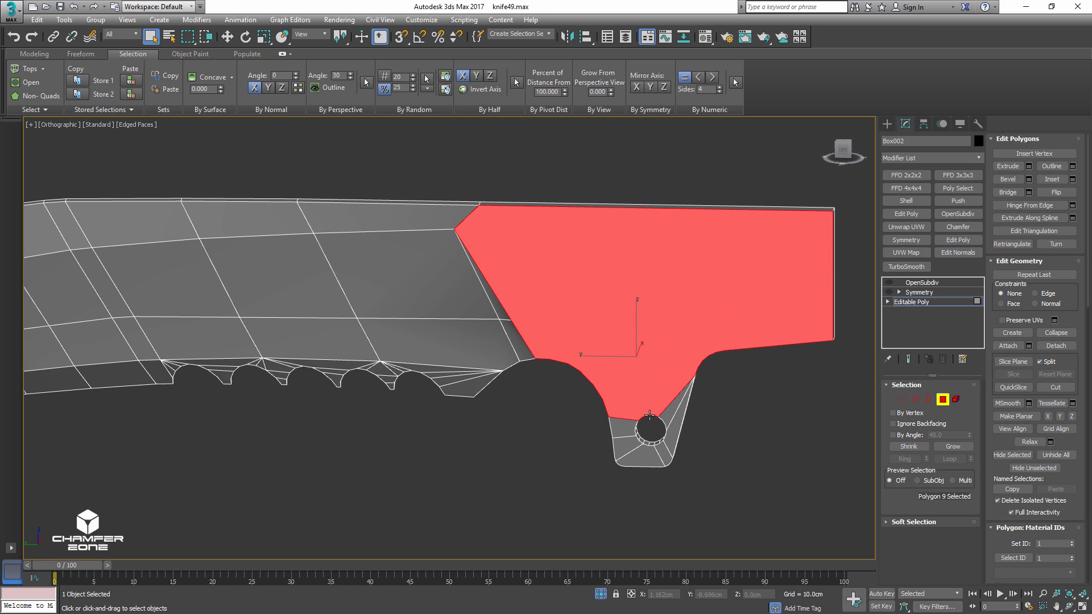
ctrl+click(626, 425)
ctrl+click(626, 446)
ctrl+click(649, 455)
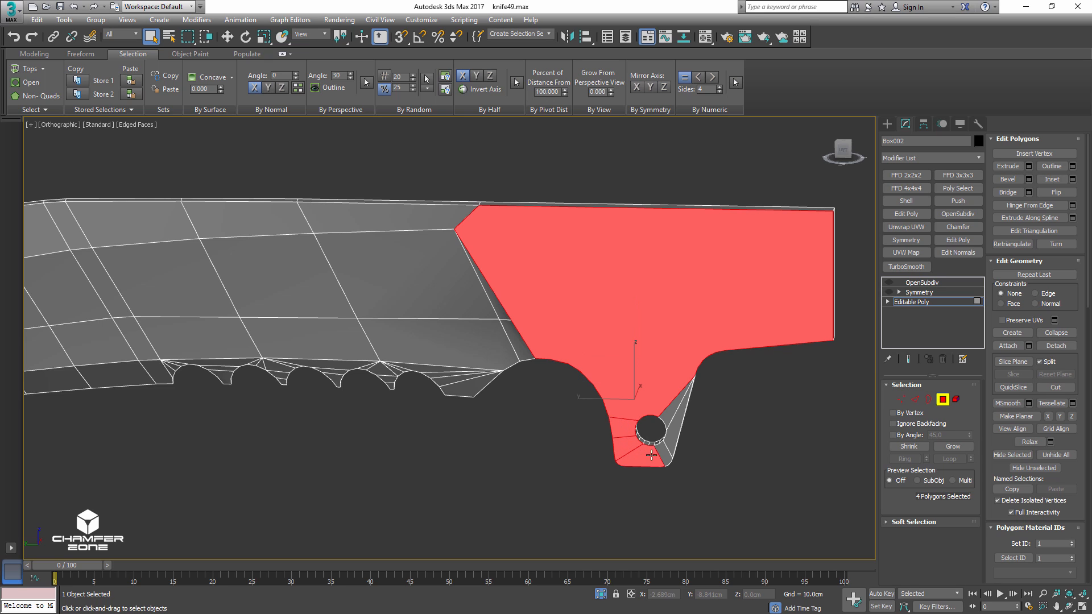
ctrl+click(663, 454)
ctrl+click(674, 433)
ctrl+click(669, 417)
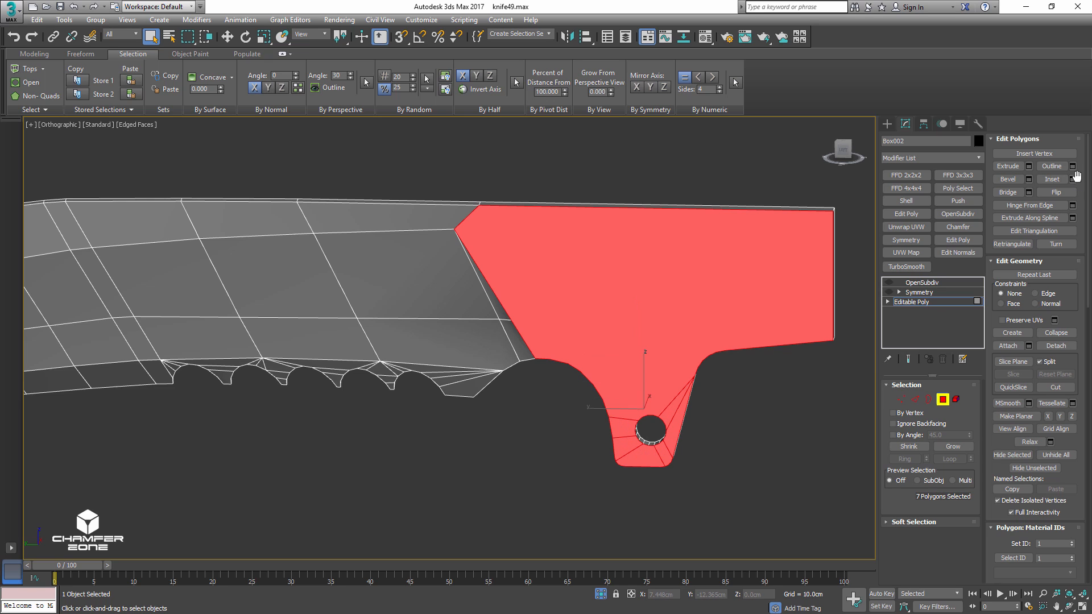
click(1073, 179)
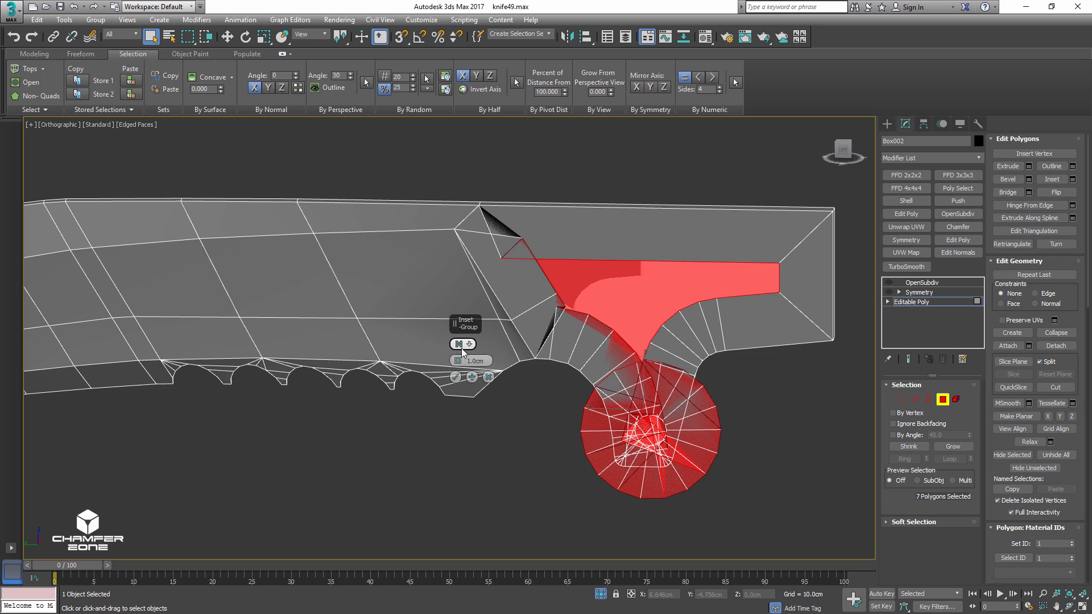
drag(459, 362, 463, 410)
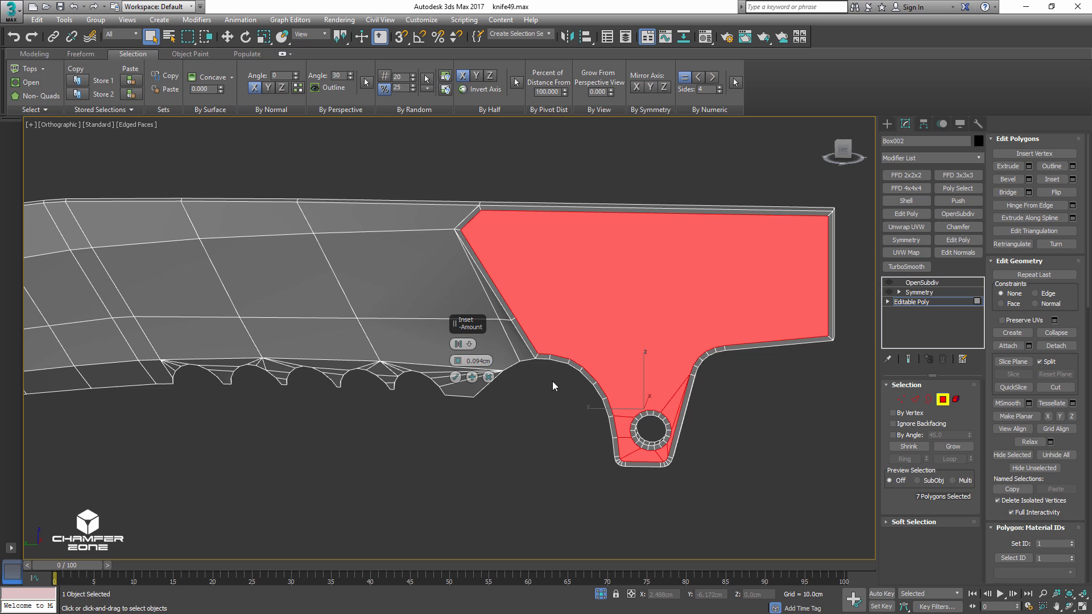
click(457, 378)
- Lower the tang's upper inset edge about 0.36 cm and collapse the short edge at its blade-side corner
middle_drag(660, 256, 631, 295)
key(2)
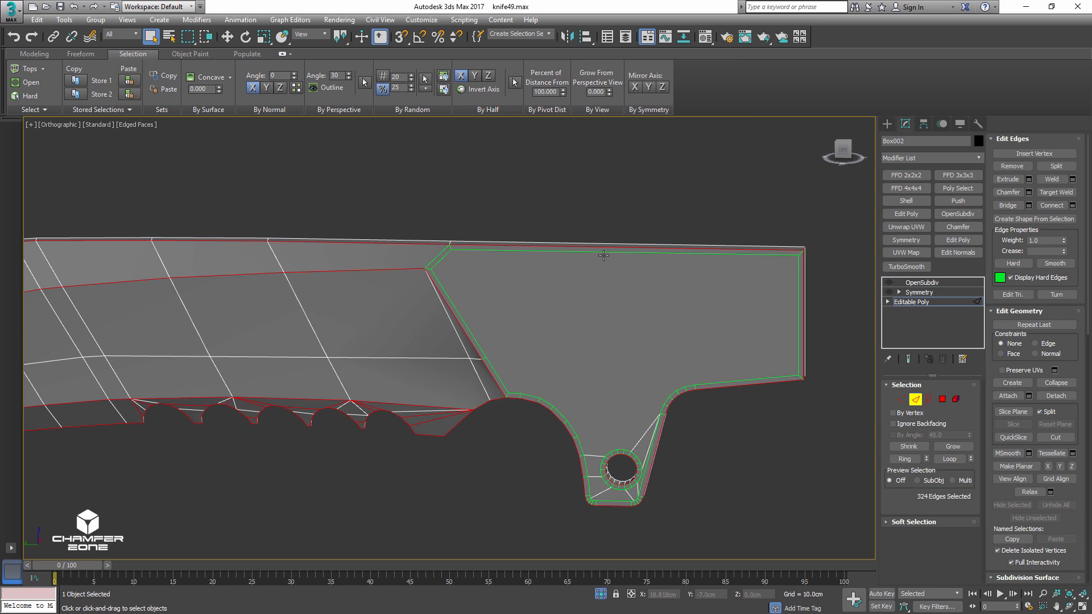
click(604, 251)
key(w)
drag(625, 217, 619, 237)
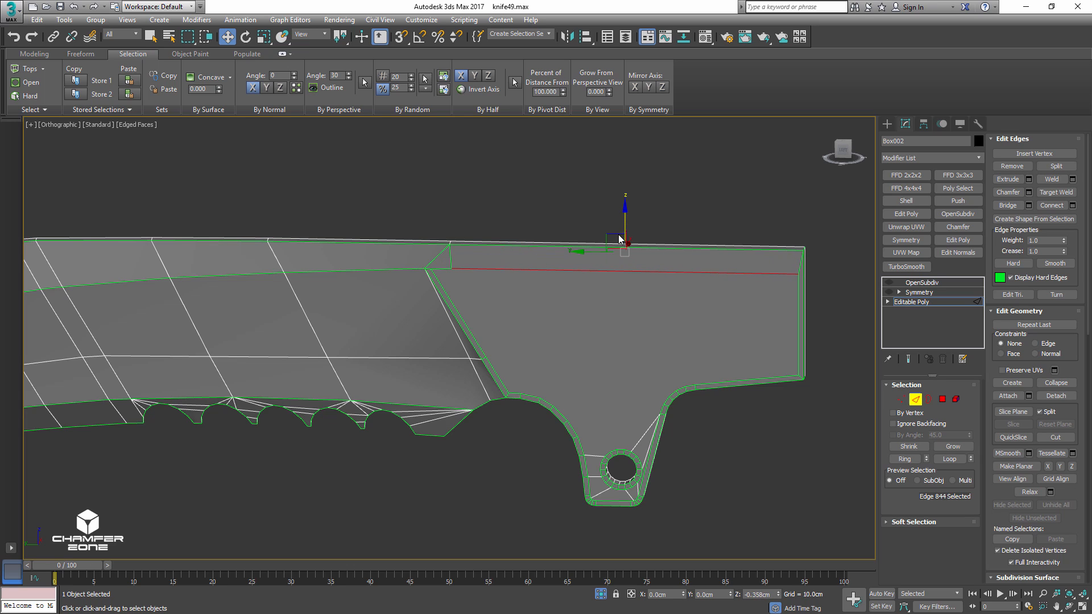
click(443, 269)
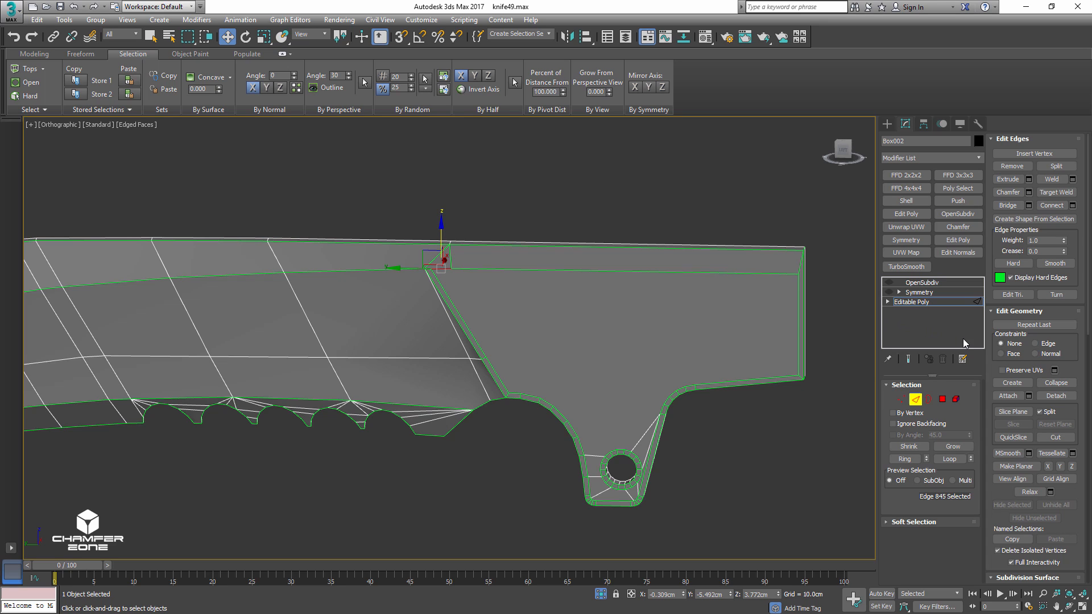
click(1055, 383)
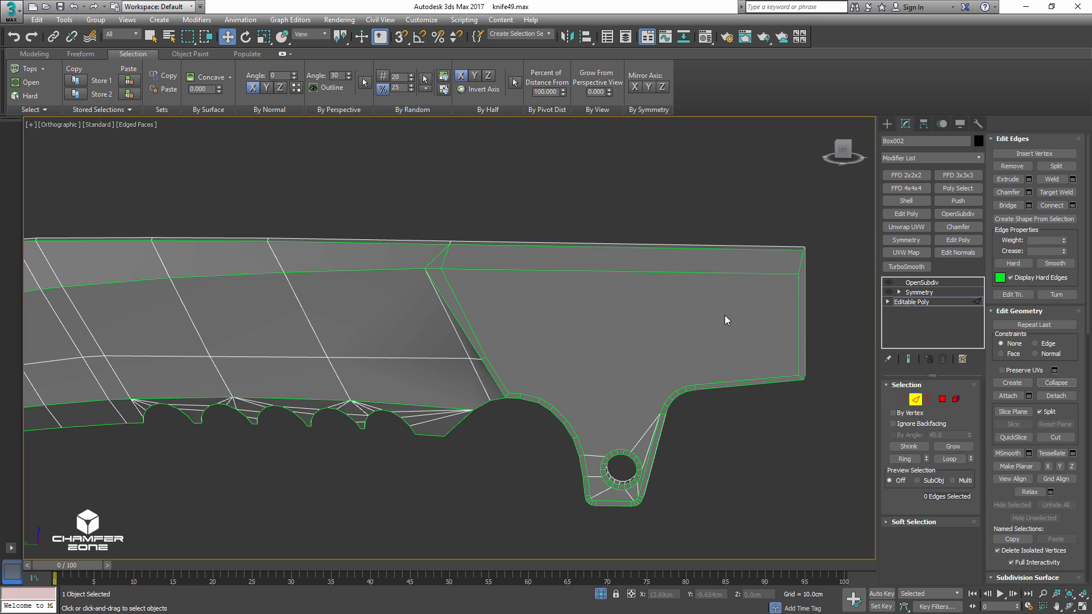
- Grow the inset polygon selection by one ring and auto smooth it with a 45 degree threshold
key(4)
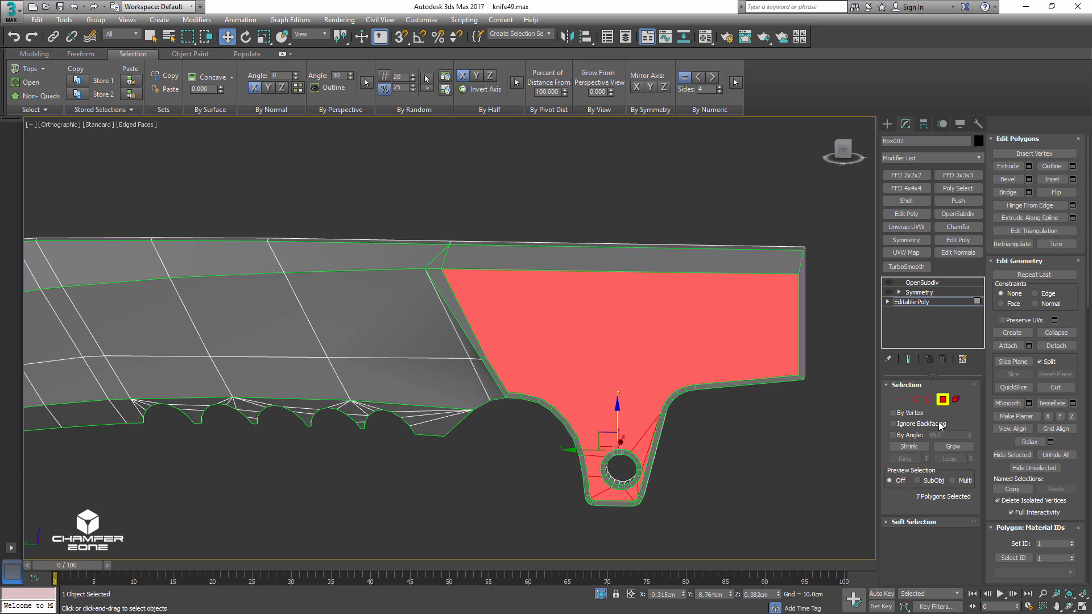
click(950, 446)
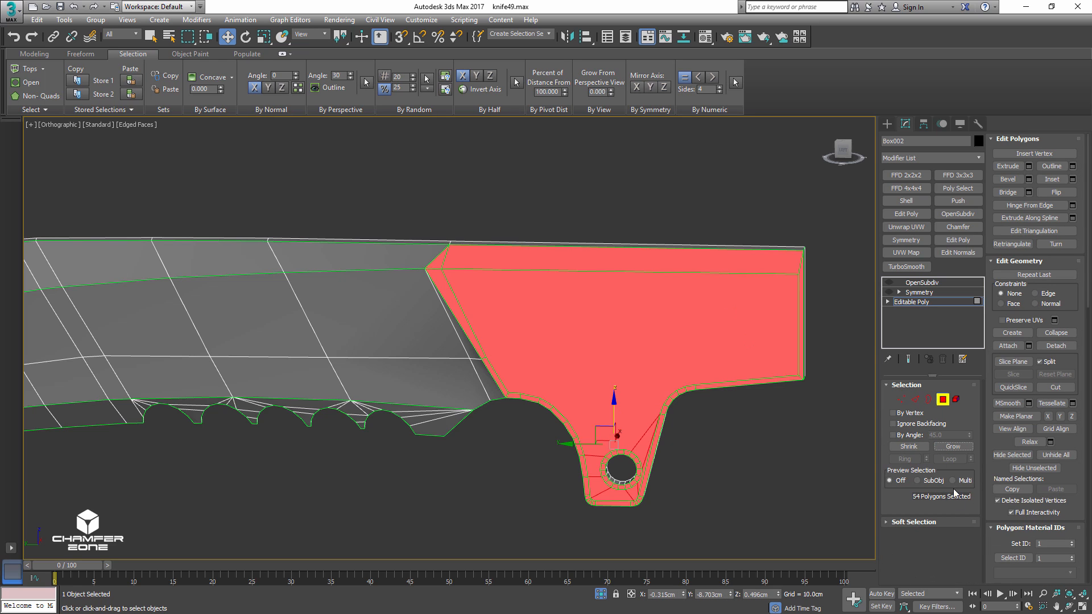
scroll(996, 538, down, 8)
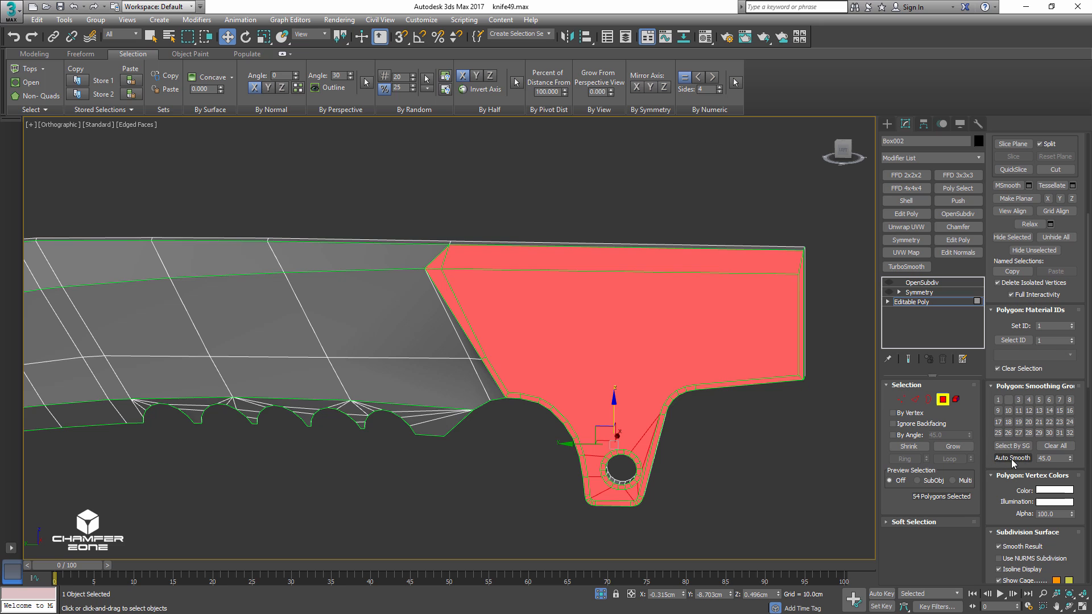
click(1012, 459)
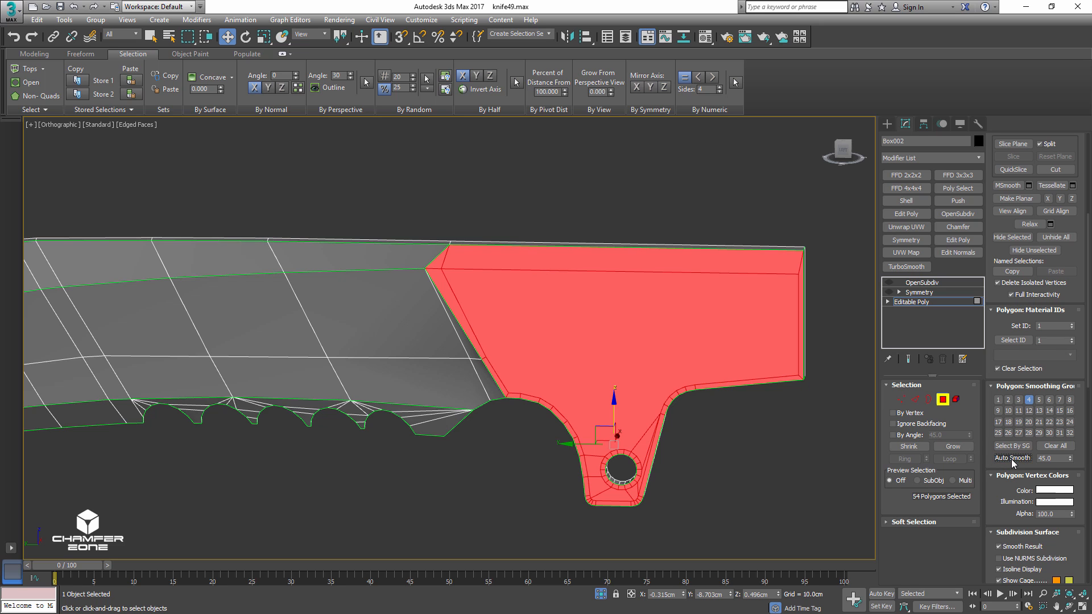
click(942, 401)
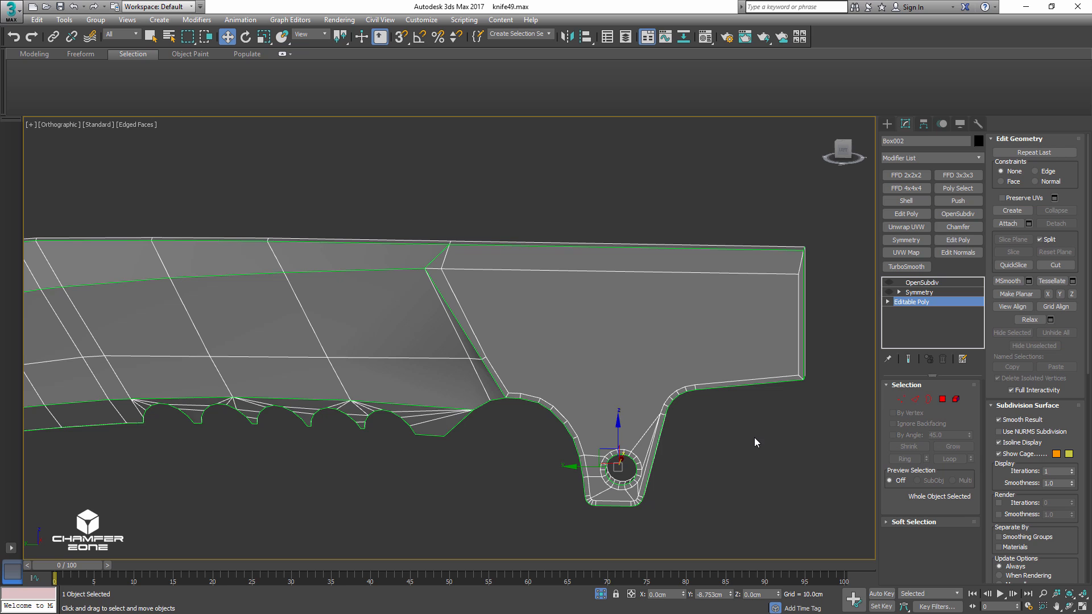
- Connect two pairs of opposite vertices across the neck of the lug above the hole
click(901, 399)
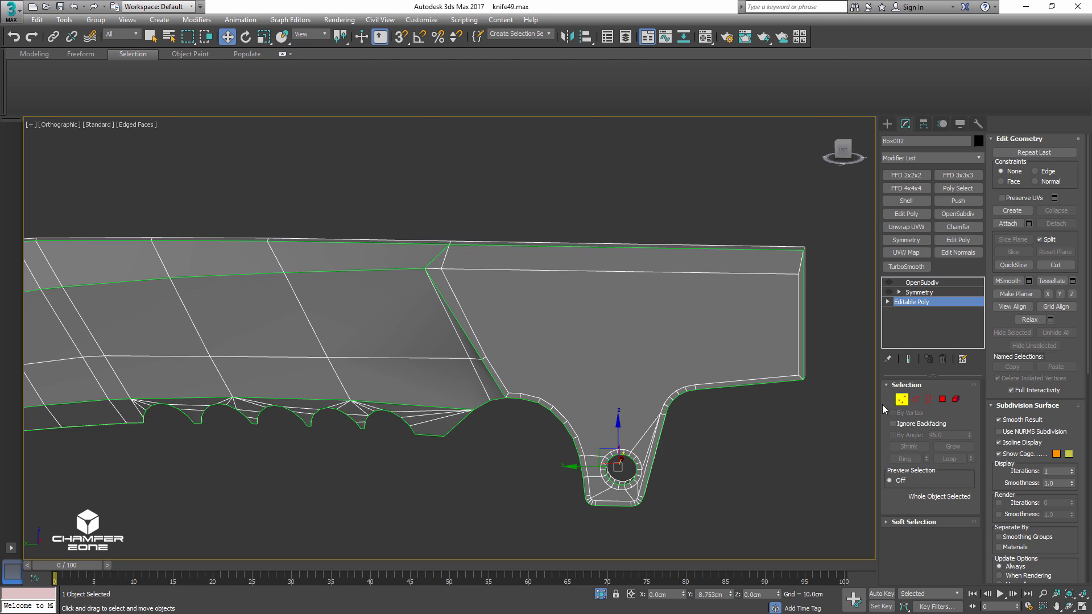
click(569, 420)
ctrl+click(665, 405)
key(ctrl+shift+e)
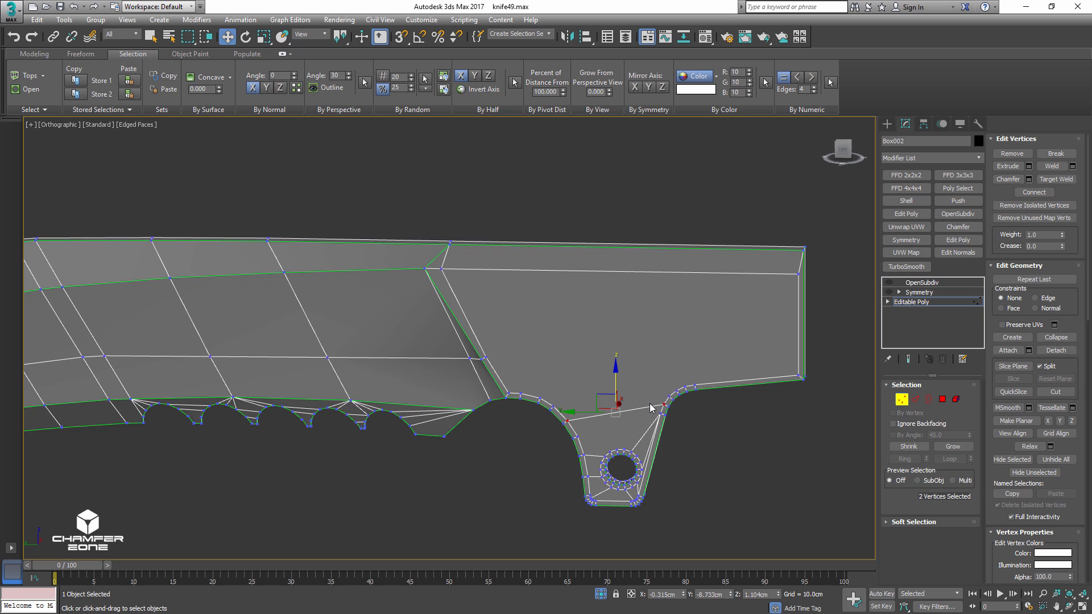
click(553, 406)
ctrl+click(669, 396)
key(ctrl+shift+e)
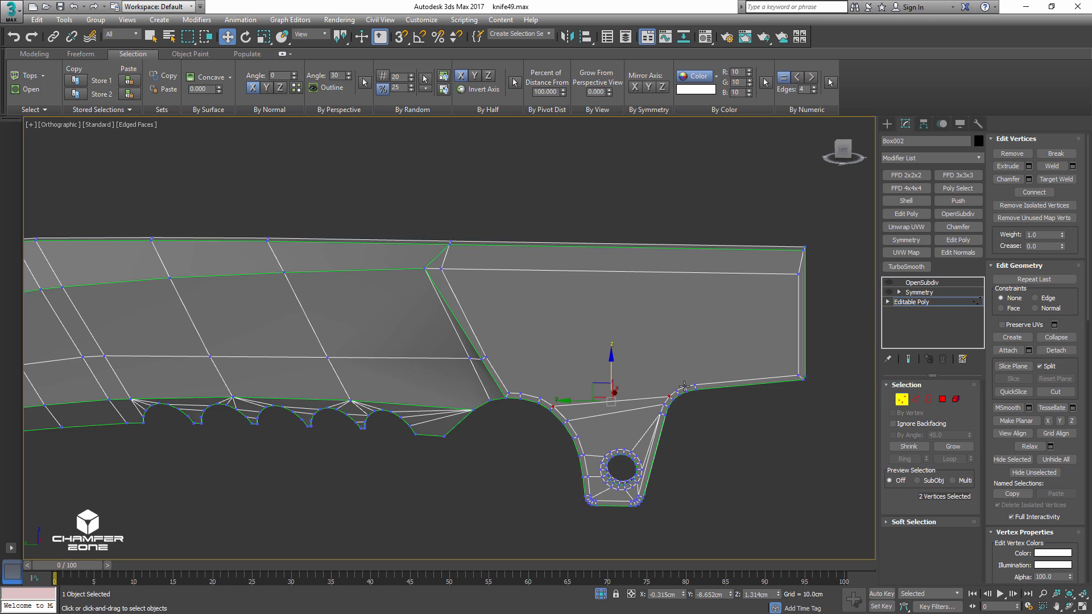
- Connect the three long edges along the tang's upper strip with four segments
click(915, 399)
drag(693, 226, 737, 293)
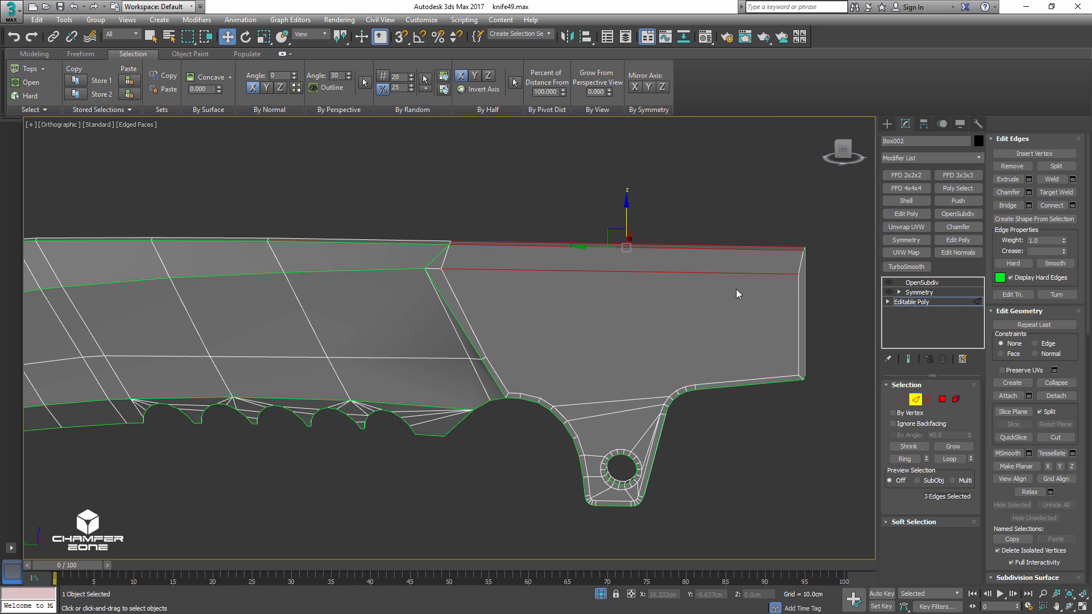
click(1072, 205)
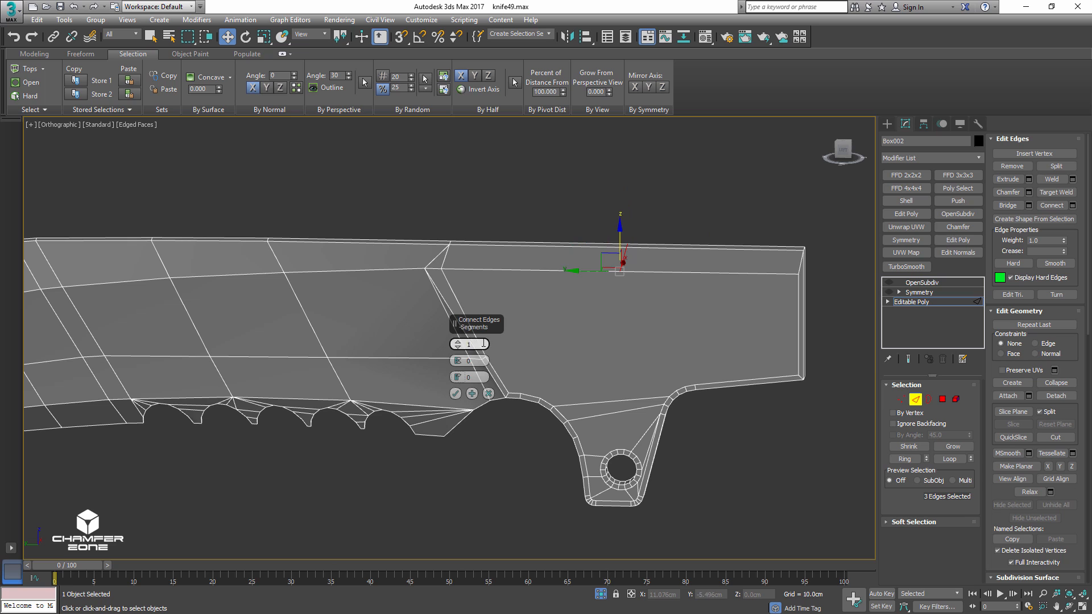
drag(455, 343, 456, 340)
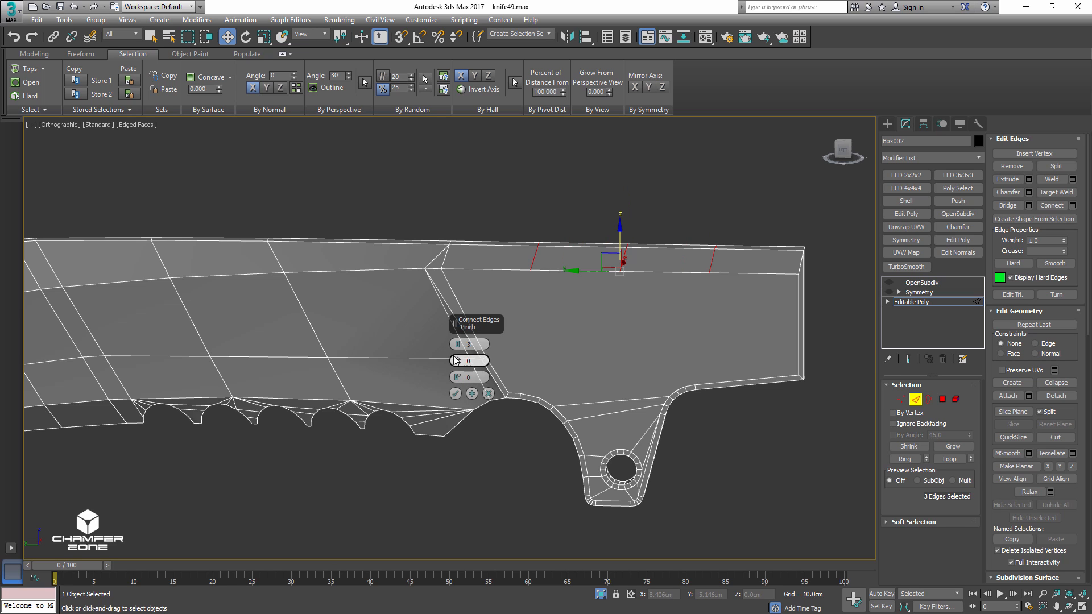
click(455, 393)
- Connect the two upper-strip vertices nearest the blade to the slanted inner edge and the start of the lower curve
key(1)
key(q)
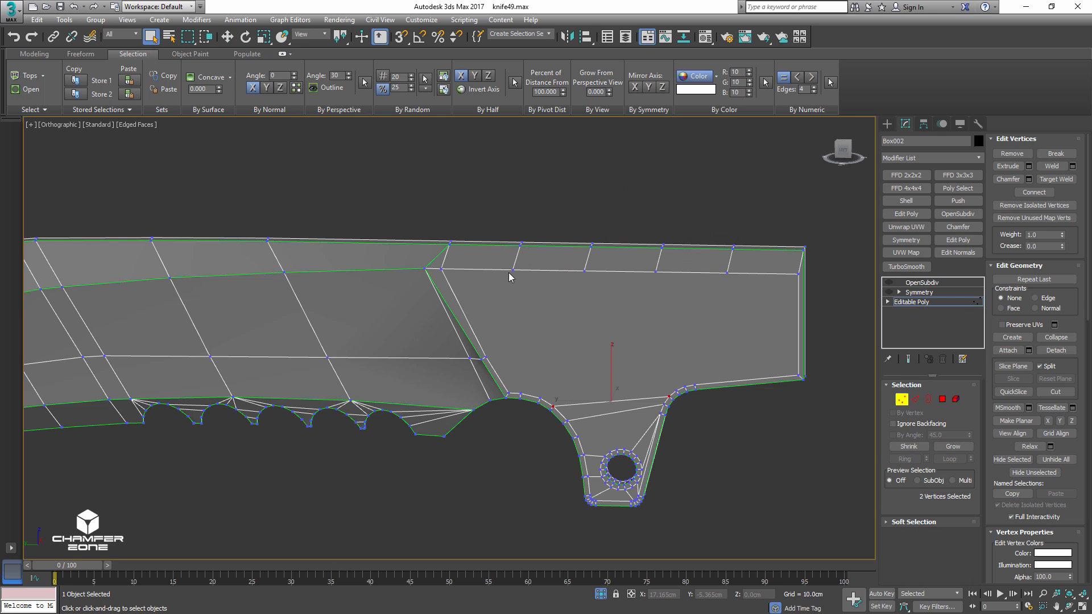
click(515, 270)
ctrl+click(487, 359)
key(ctrl+shift+e)
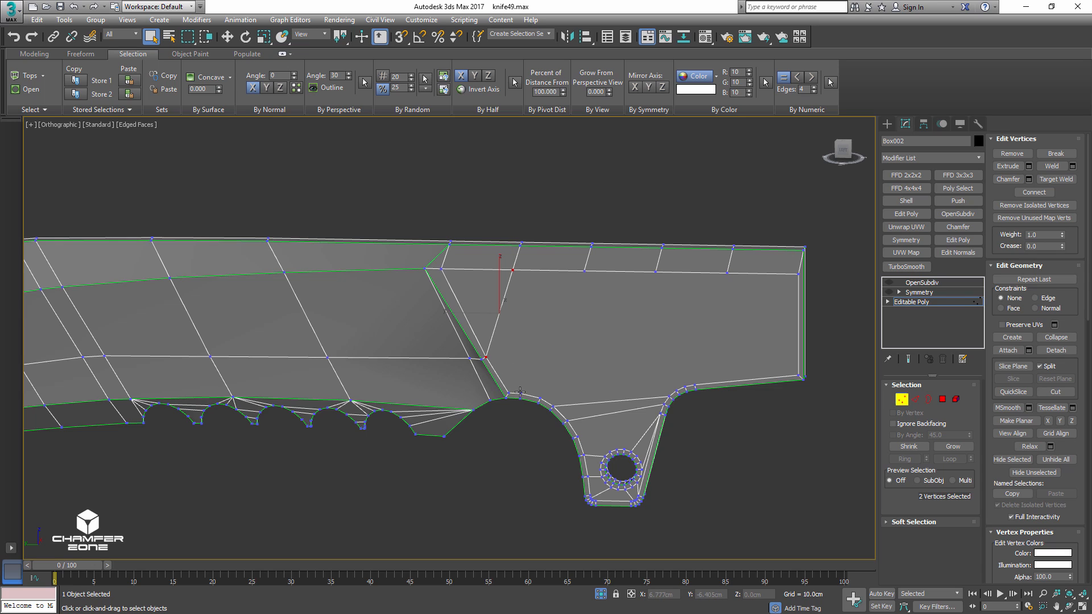
click(520, 393)
ctrl+click(584, 271)
key(ctrl+shift+e)
- Connect the remaining two upper-strip vertices to the curve before the lug and the curve behind it
click(539, 401)
ctrl+click(655, 272)
key(ctrl+shift+e)
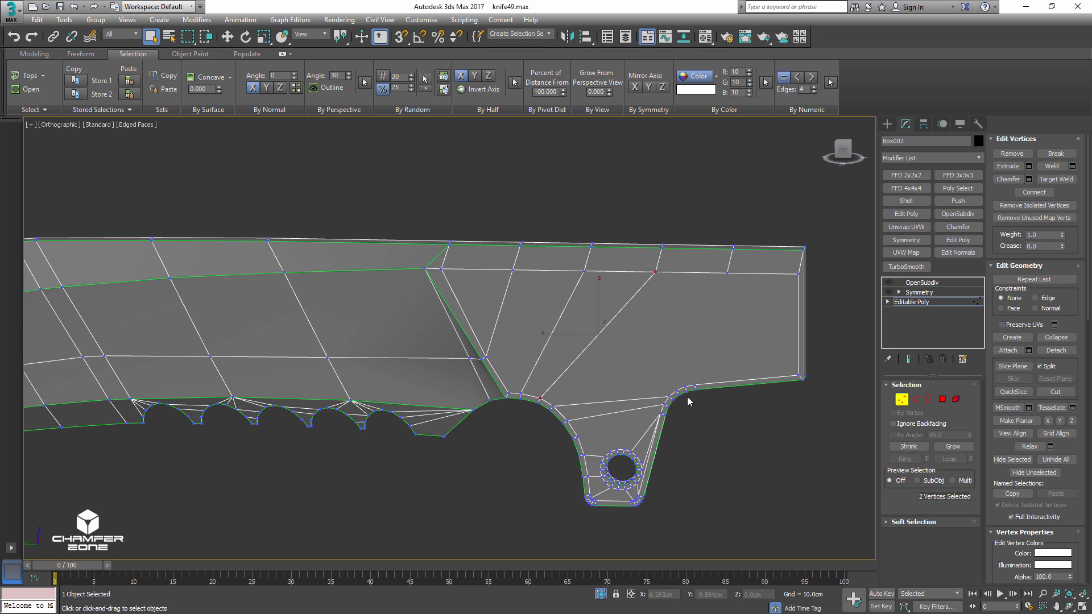
click(686, 390)
ctrl+click(728, 273)
key(ctrl+shift+e)
key(1)
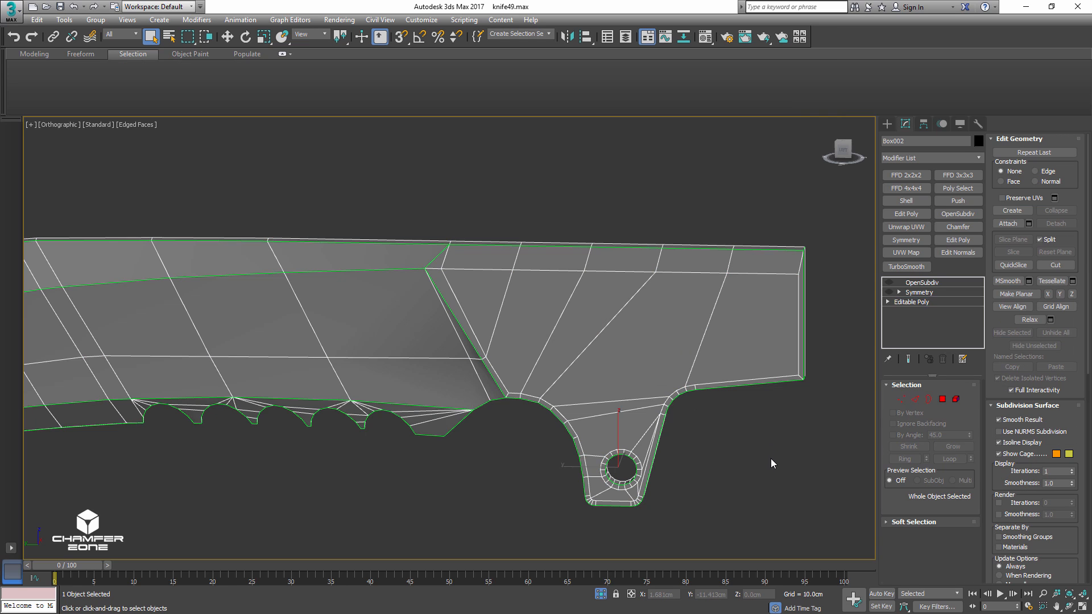
click(762, 452)
- Select all hard edges of the knife's base mesh and apply a crease value to them
middle_drag(239, 340, 546, 312)
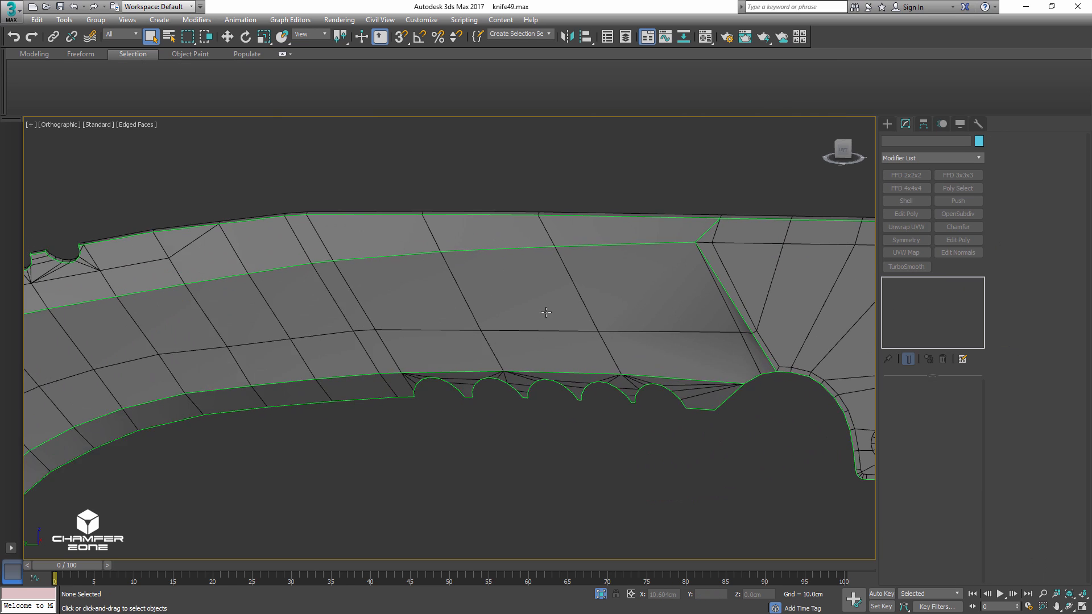
click(547, 311)
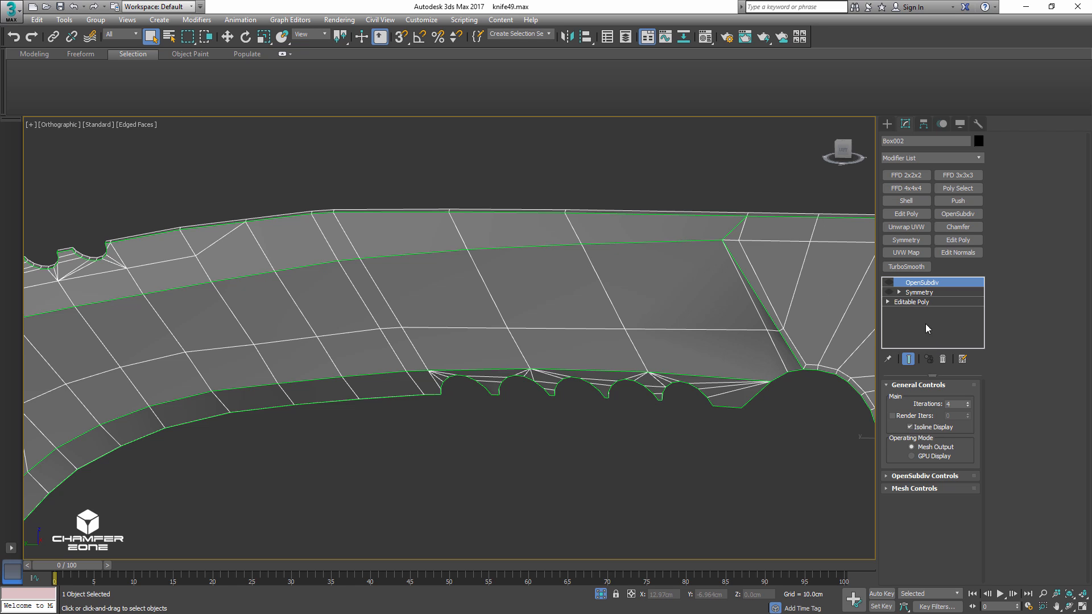
click(924, 302)
click(916, 398)
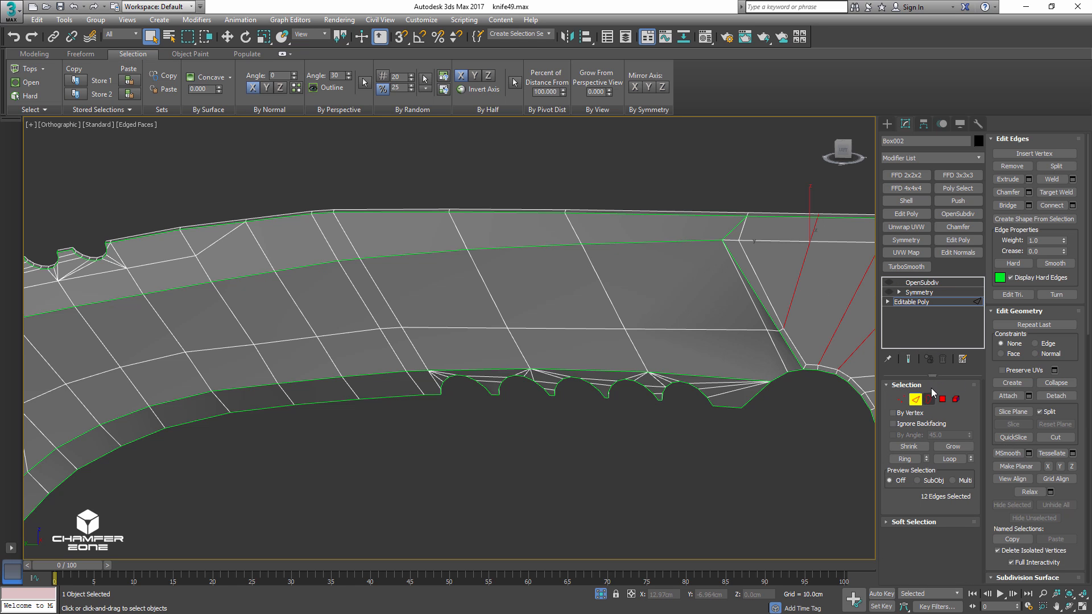
click(1010, 279)
click(1011, 279)
scroll(611, 231, down, 3)
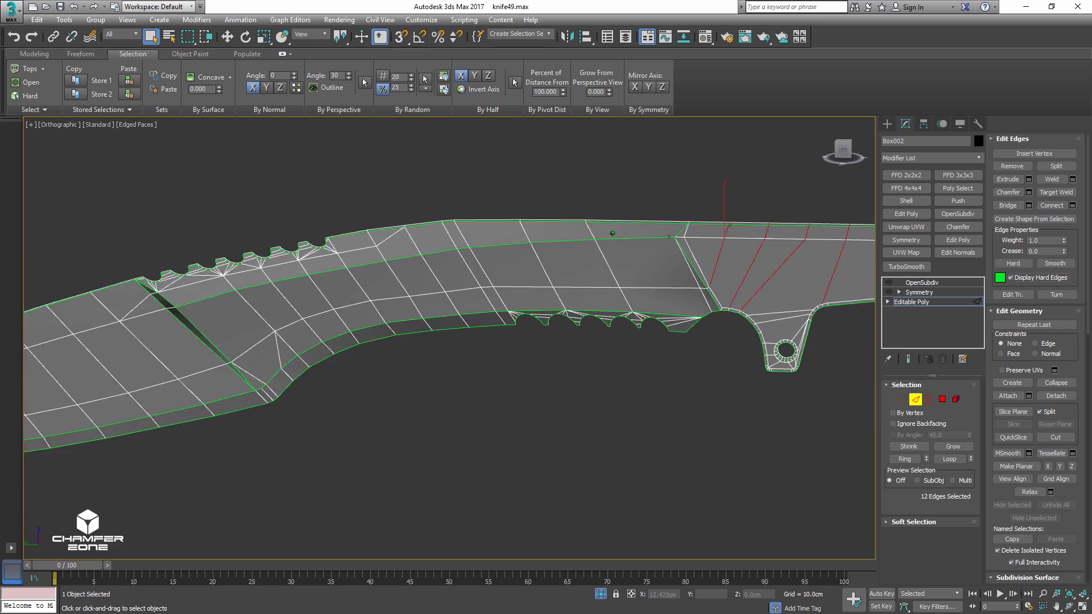
alt+middle_drag(611, 231, 634, 292)
click(26, 95)
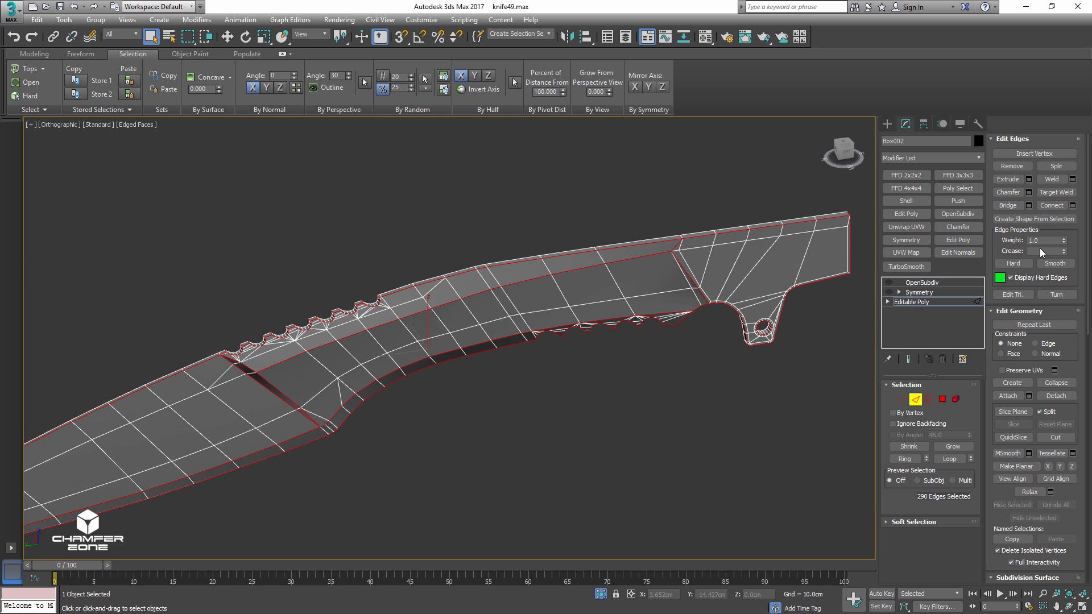
key(Return)
- Turn the OpenSubdiv result back on, hide the mesh edges and inspect the shading of the knife
click(916, 400)
click(917, 282)
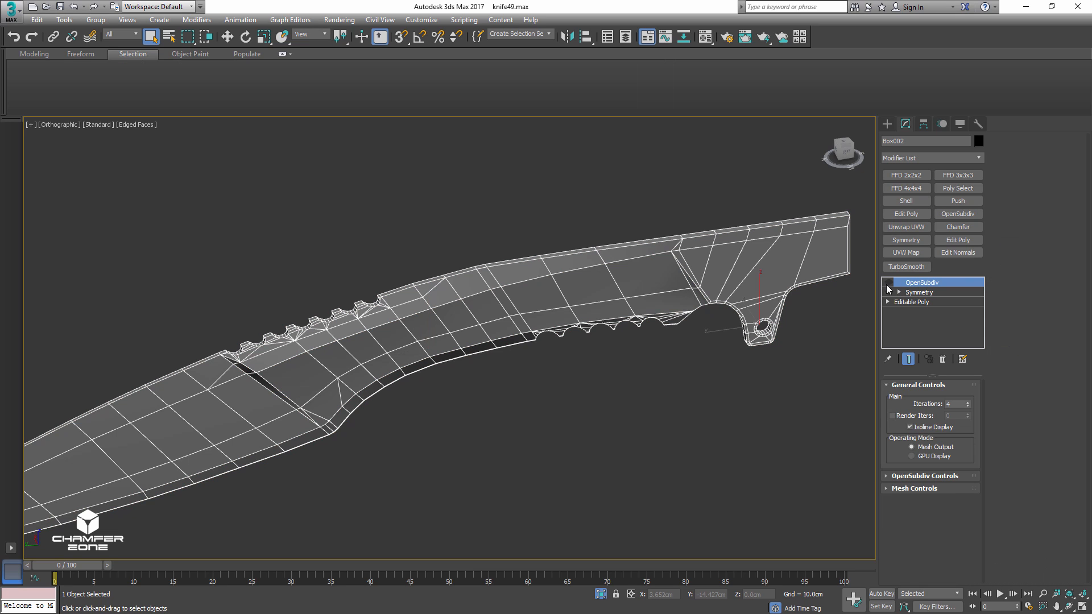
click(800, 397)
key(F4)
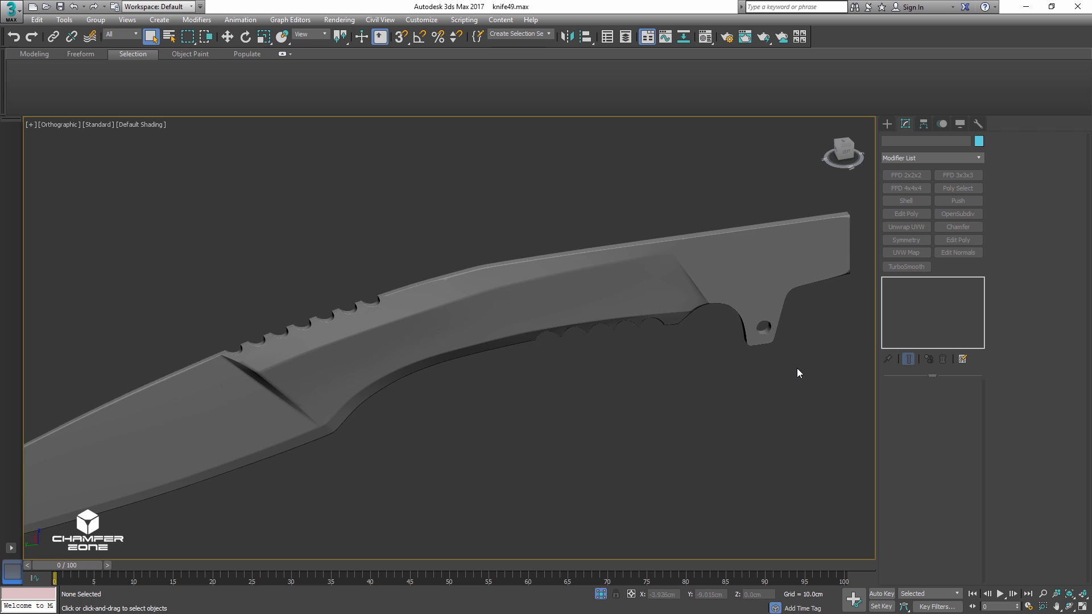
mouse_move(797, 367)
alt+middle_down()
mouse_move(754, 364)
mouse_move(753, 385)
mouse_move(654, 370)
mouse_move(751, 324)
mouse_move(612, 370)
mouse_move(630, 327)
mouse_move(653, 330)
alt+middle_up()
scroll(654, 330, up, 2)
- Select the knife, show its base mesh edges with the hard-edge selection active, and deselect the vertical edge at the tang's rear end
click(682, 250)
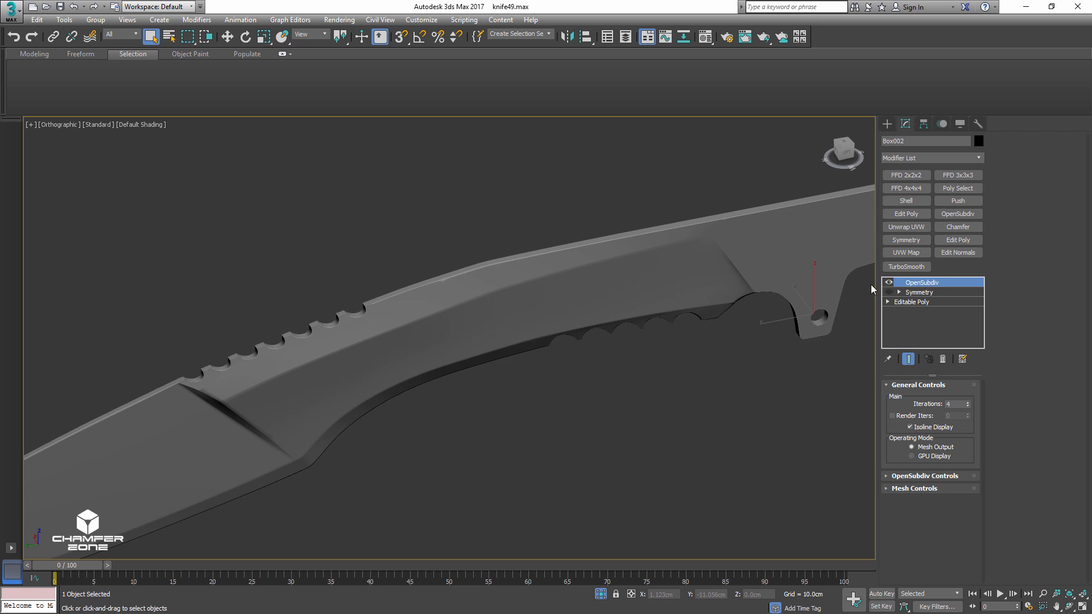
click(906, 302)
key(F4)
key(2)
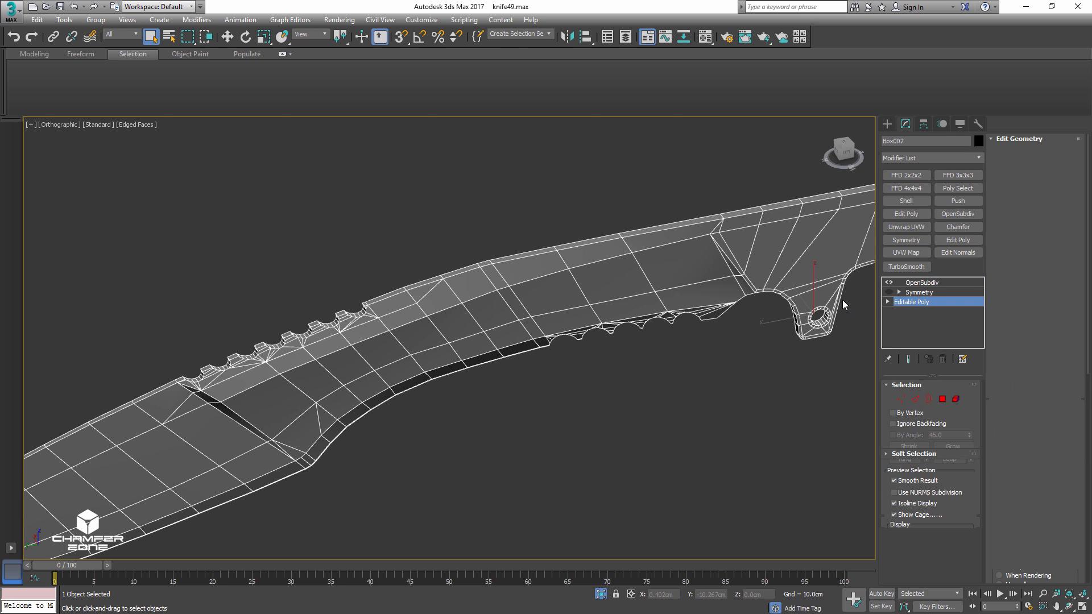
alt+middle_drag(822, 288, 875, 315)
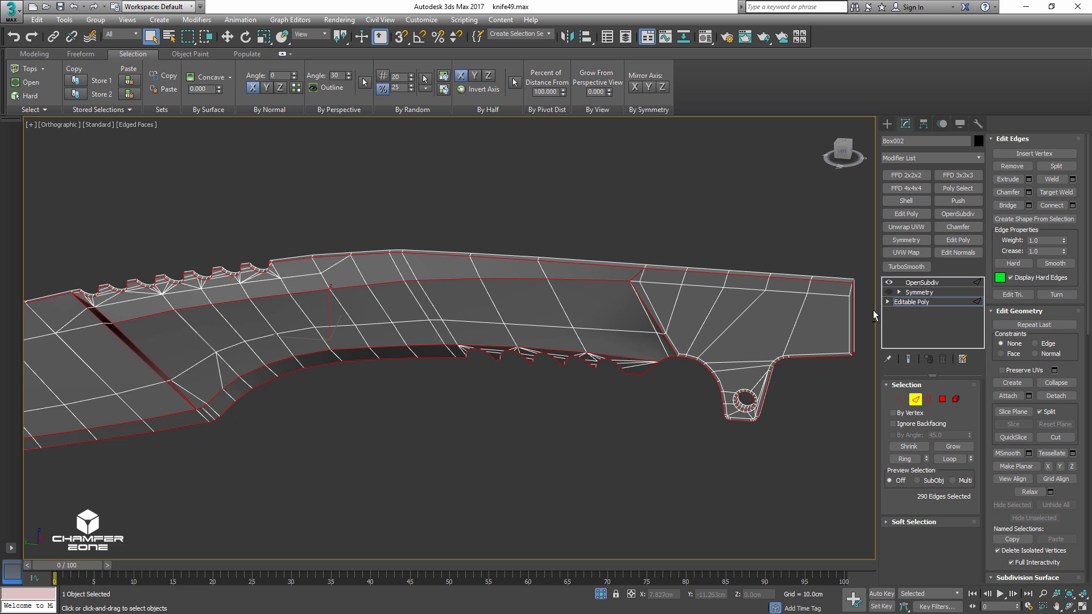
alt+click(850, 320)
- Remove the edges at the slanted end of the handle recess and its upper corner from the hard-edge selection
alt+middle_drag(743, 326, 818, 337)
alt+middle_drag(503, 309, 677, 323)
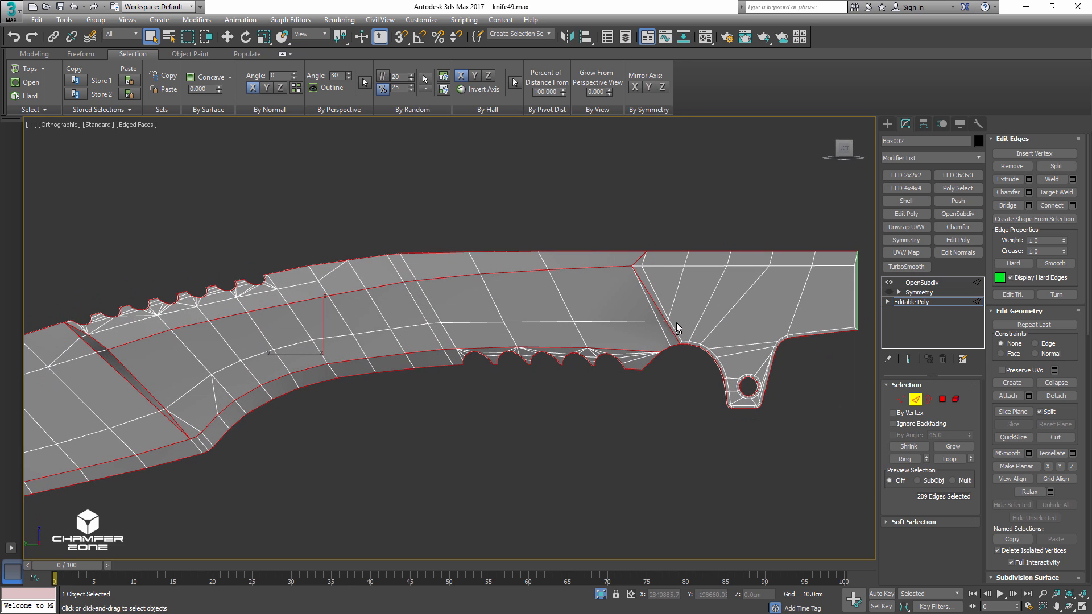
alt+drag(652, 260, 612, 284)
alt+click(676, 335)
- Deselect the edges along the slanted groove behind the blade and around the adjoining lower curve
middle_drag(462, 316, 579, 318)
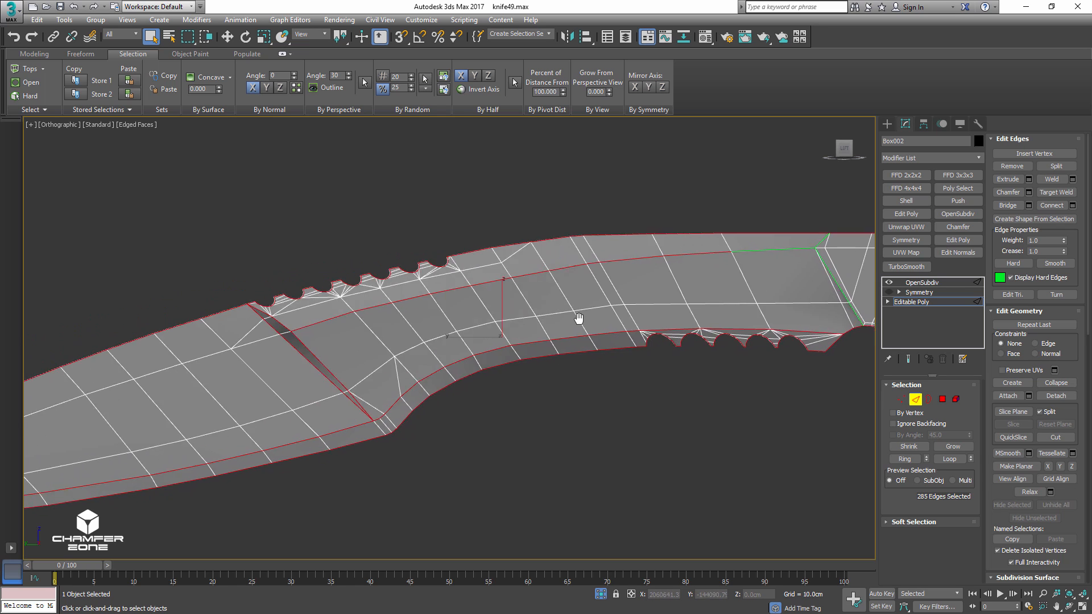
scroll(579, 318, down, 4)
alt+drag(422, 448, 611, 370)
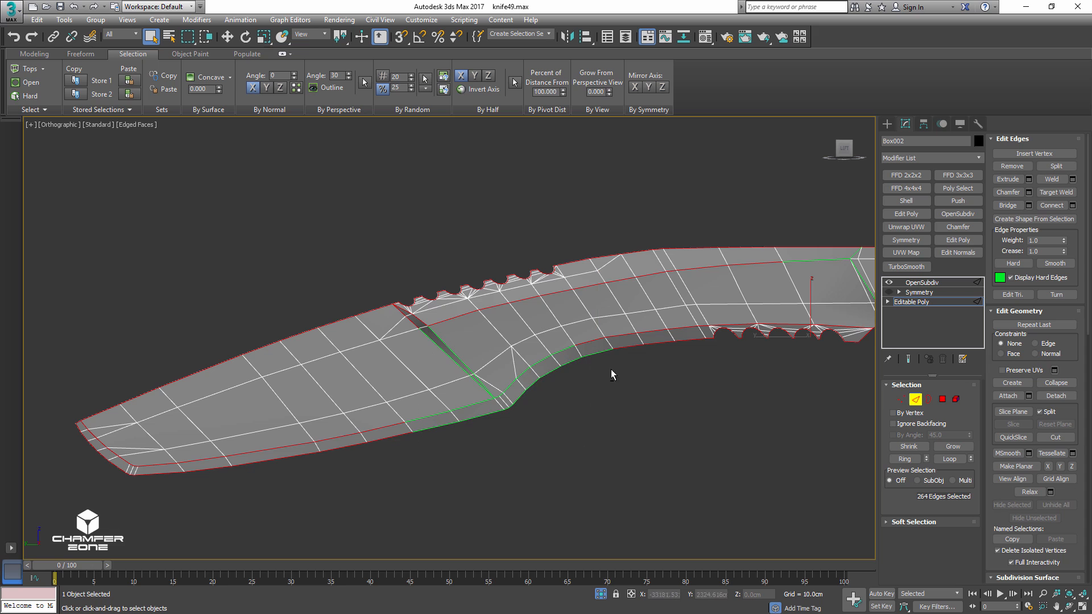
alt+drag(668, 325, 711, 308)
- Deselect the remaining edges of the long upper recess line and the lower curve from the groove to the slanted end
scroll(585, 336, up, 4)
middle_drag(788, 324, 728, 316)
alt+click(580, 336)
alt+click(635, 337)
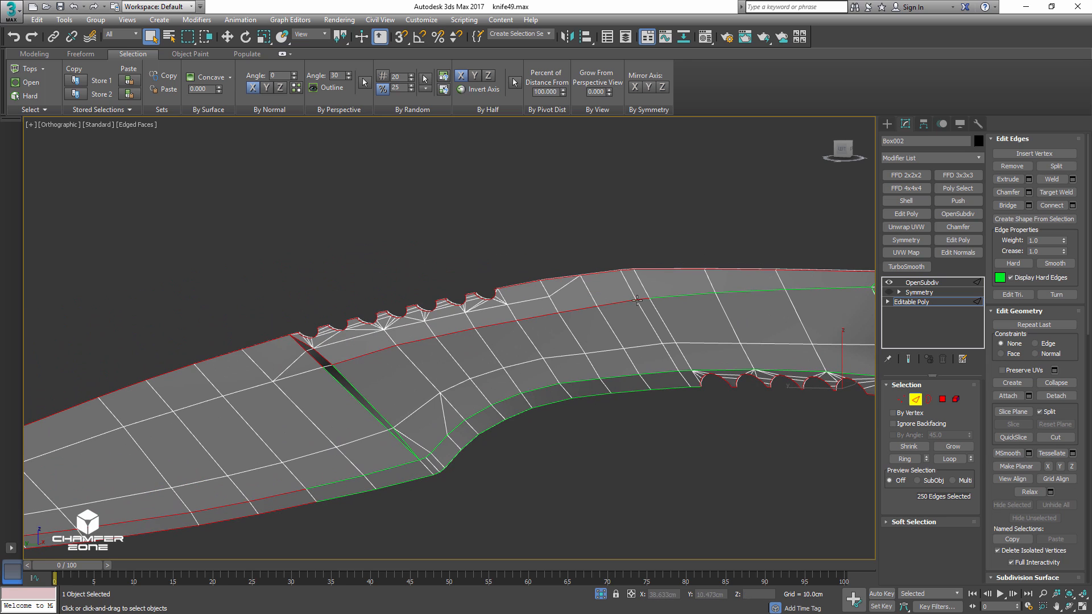
alt+click(455, 335)
scroll(302, 343, up, 4)
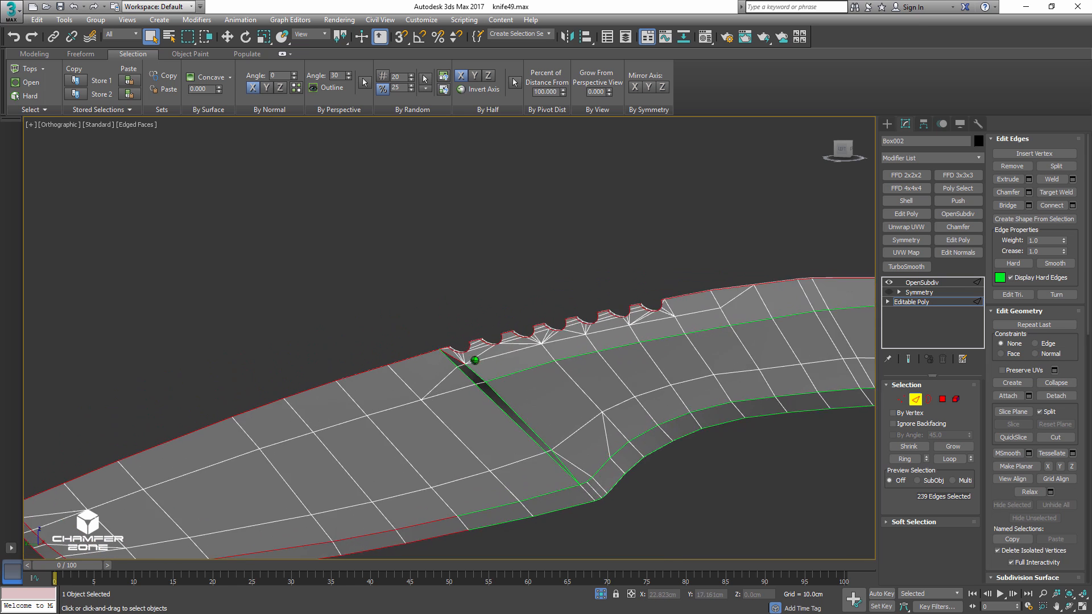
- Deselect the edges along the blade's lower bevel and around its tip
scroll(437, 356, down, 5)
alt+middle_drag(437, 356, 575, 356)
alt+drag(385, 459, 380, 461)
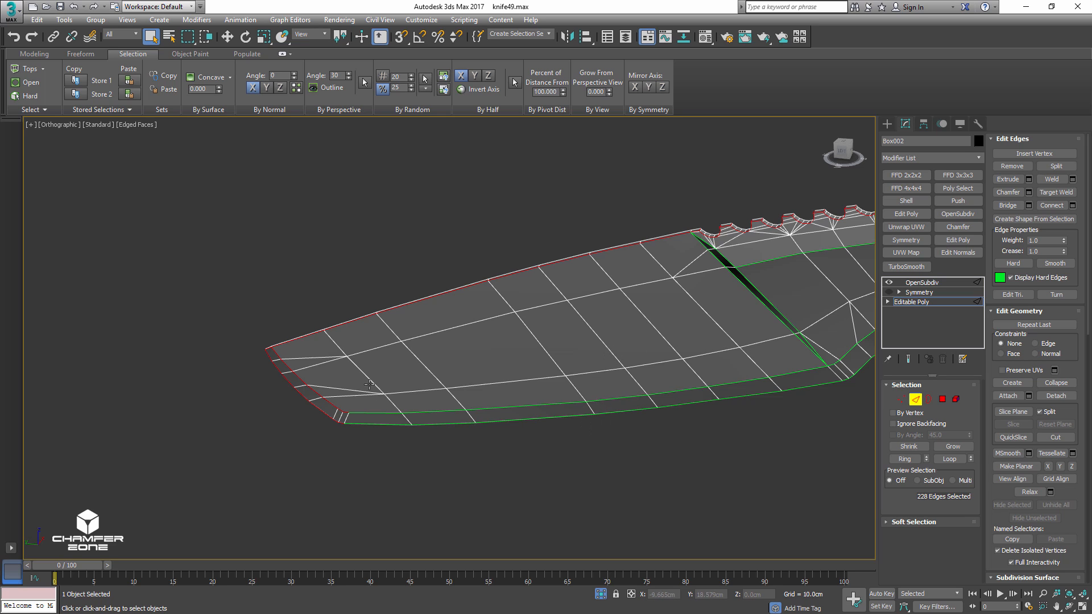
alt+drag(365, 379, 291, 427)
- Deselect the short corner edges at the tang's rear end and set the crease of the remaining selected edges to 0.2
middle_drag(521, 407, 438, 441)
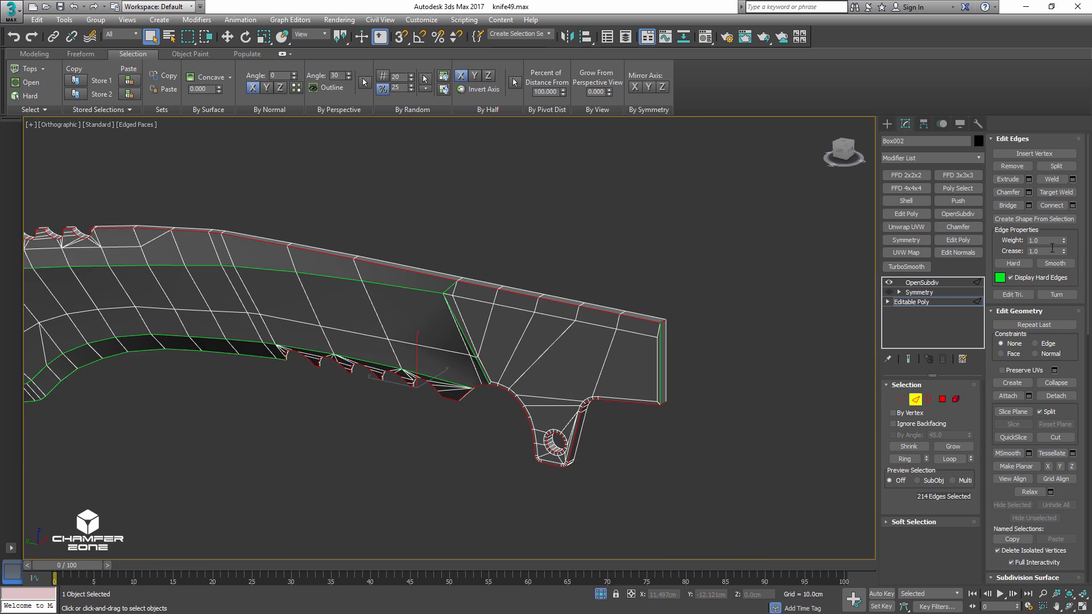
scroll(683, 332, up, 3)
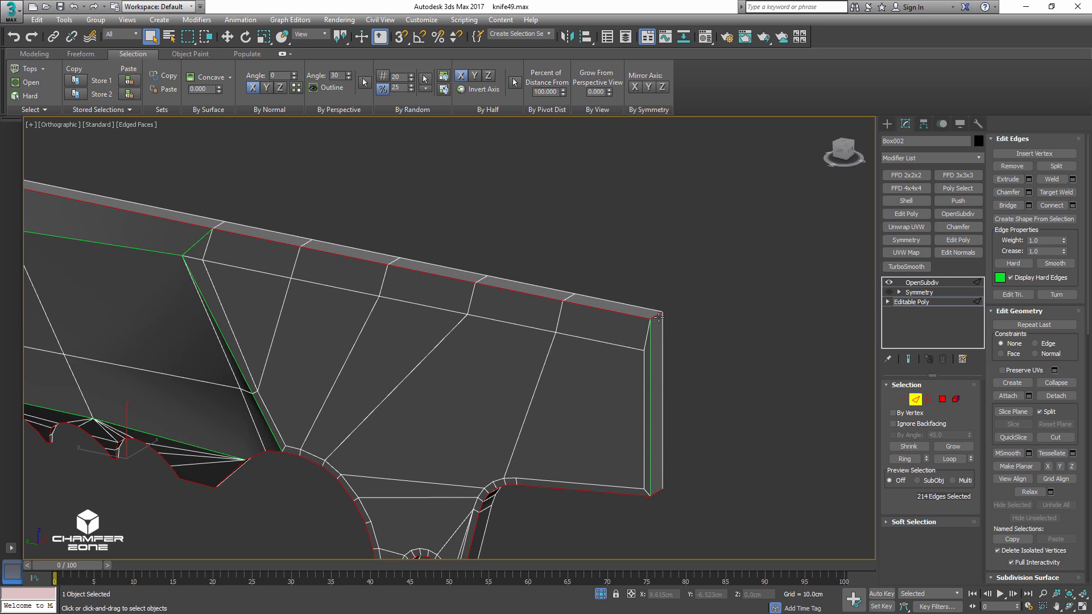
alt+middle_drag(657, 318, 680, 285)
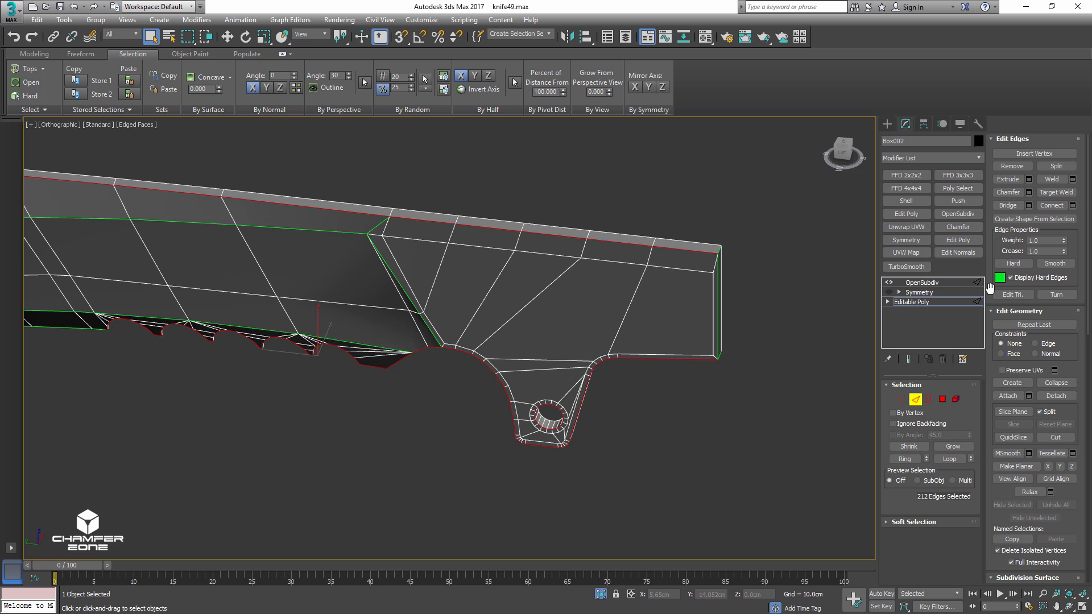
drag(1047, 251, 1001, 245)
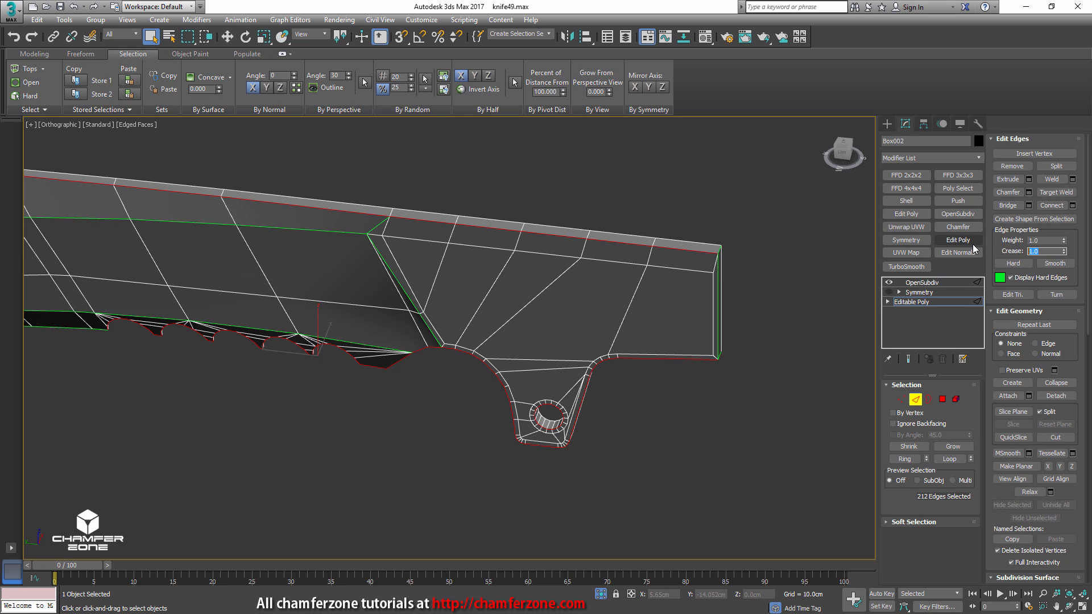
text(0.2)
click(916, 399)
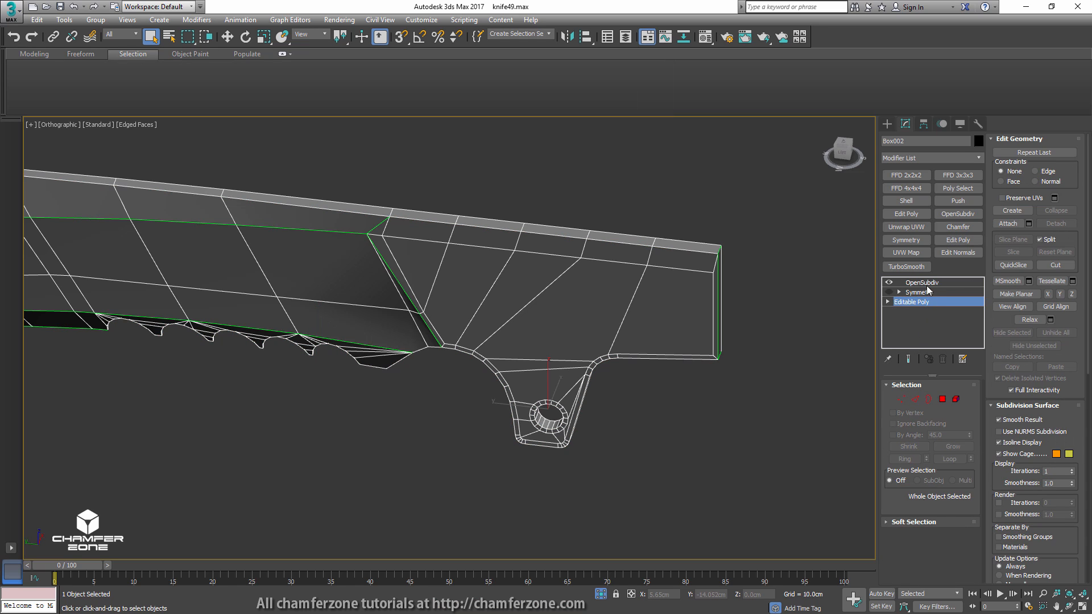
- Return to the OpenSubdiv result, hide the mesh edges and inspect the shading of the tang, spine notches and blade groove
click(924, 283)
click(712, 466)
key(F4)
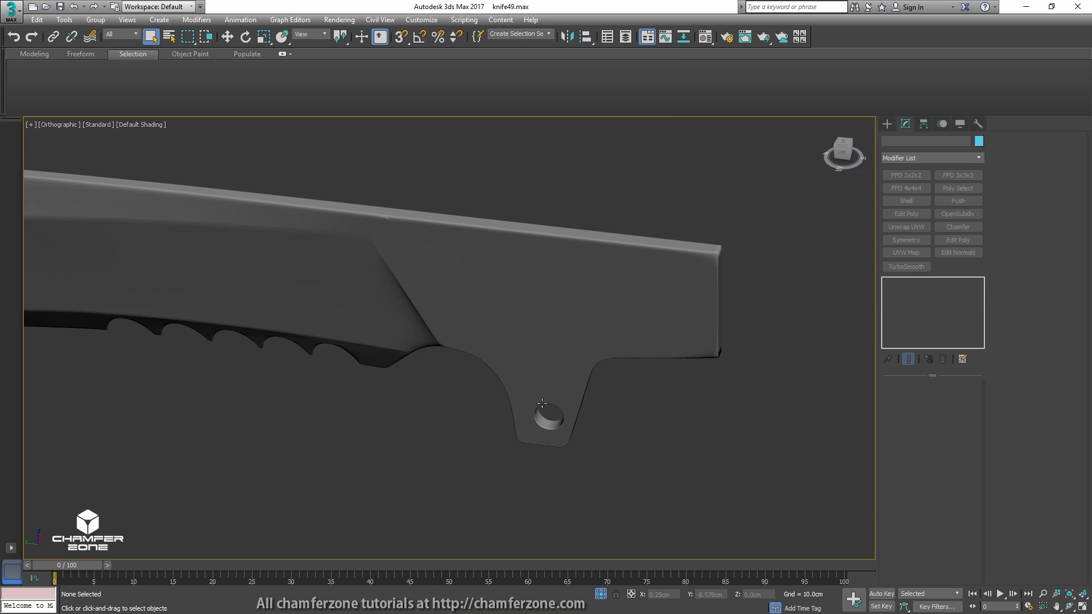
alt+middle_drag(315, 376, 577, 359)
scroll(567, 296, up, 3)
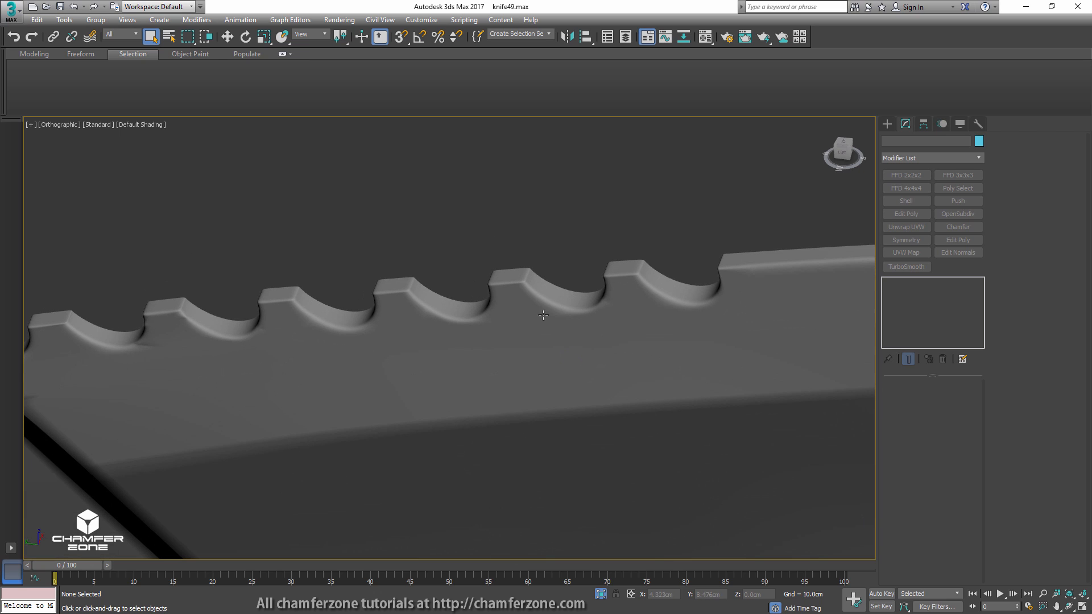
scroll(547, 327, down, 4)
click(859, 294)
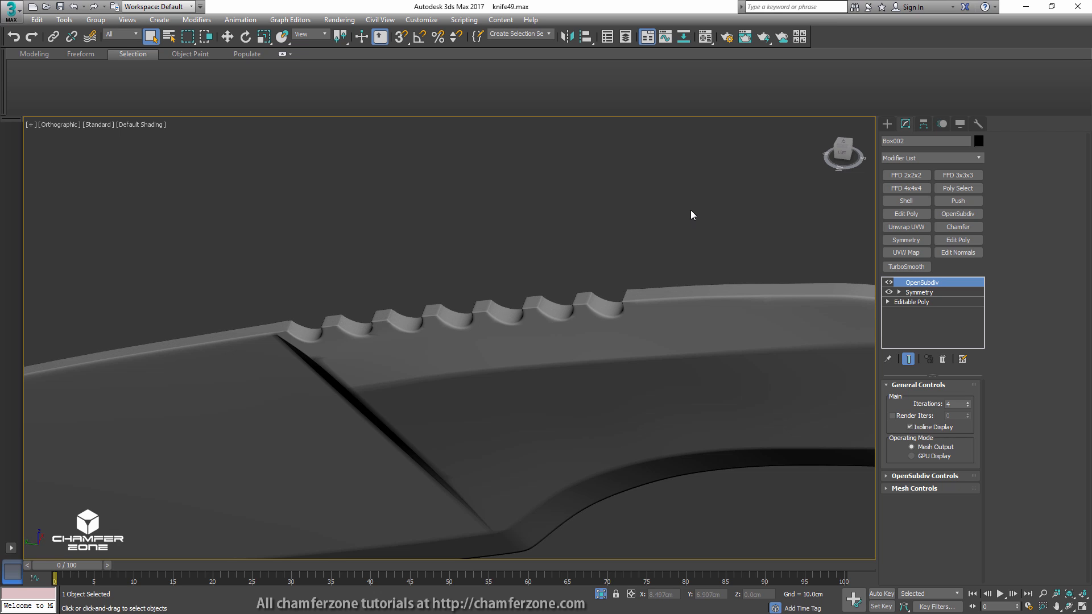
scroll(706, 279, down, 2)
alt+middle_drag(706, 279, 612, 390)
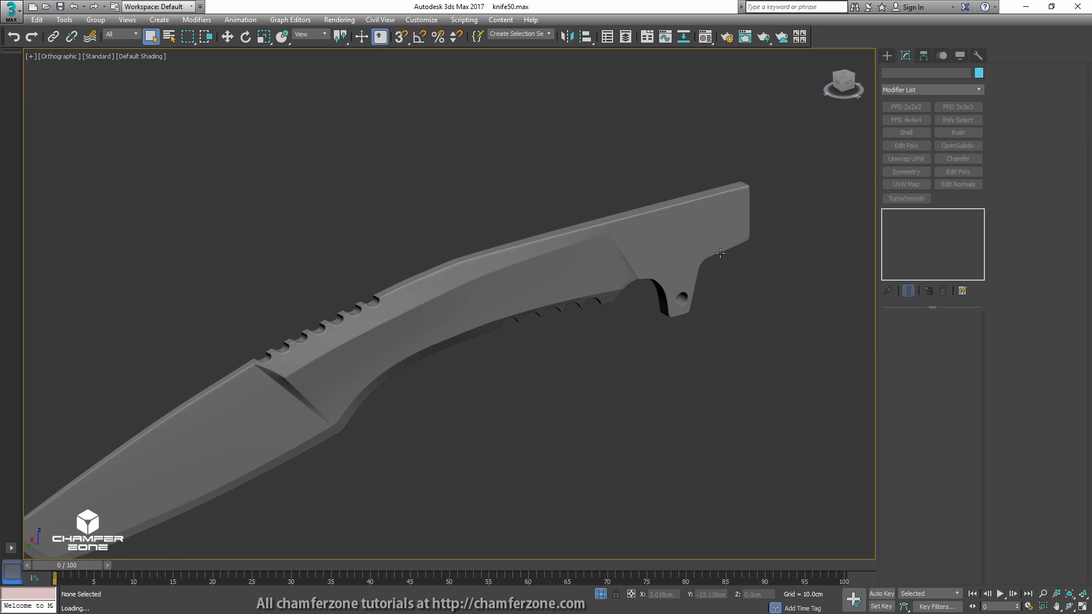
- End isolation of the knife, select the handle and open its base Editable Poly level
key(alt+q)
click(739, 239)
mouse_move(738, 254)
alt+middle_down()
mouse_move(724, 241)
mouse_move(748, 259)
alt+middle_up()
scroll(591, 310, up, 6)
click(927, 225)
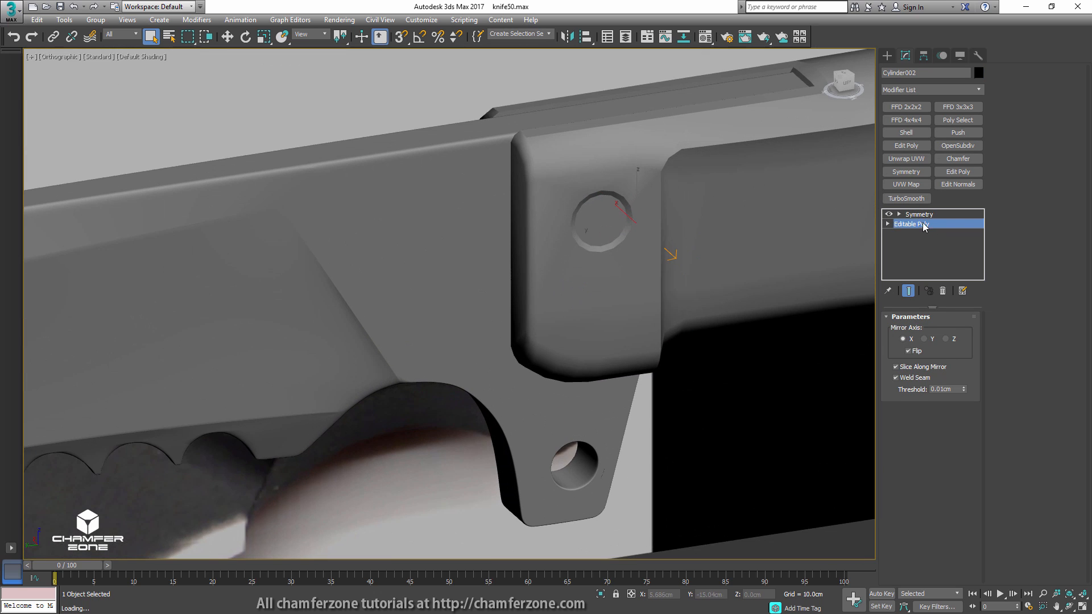
- Inset the floor faces of the handle's front and rear round recesses by about 0.016 cm
key(F4)
key(4)
click(607, 217)
scroll(608, 225, down, 4)
middle_drag(499, 260, 40, 336)
scroll(537, 280, up, 5)
ctrl+click(714, 260)
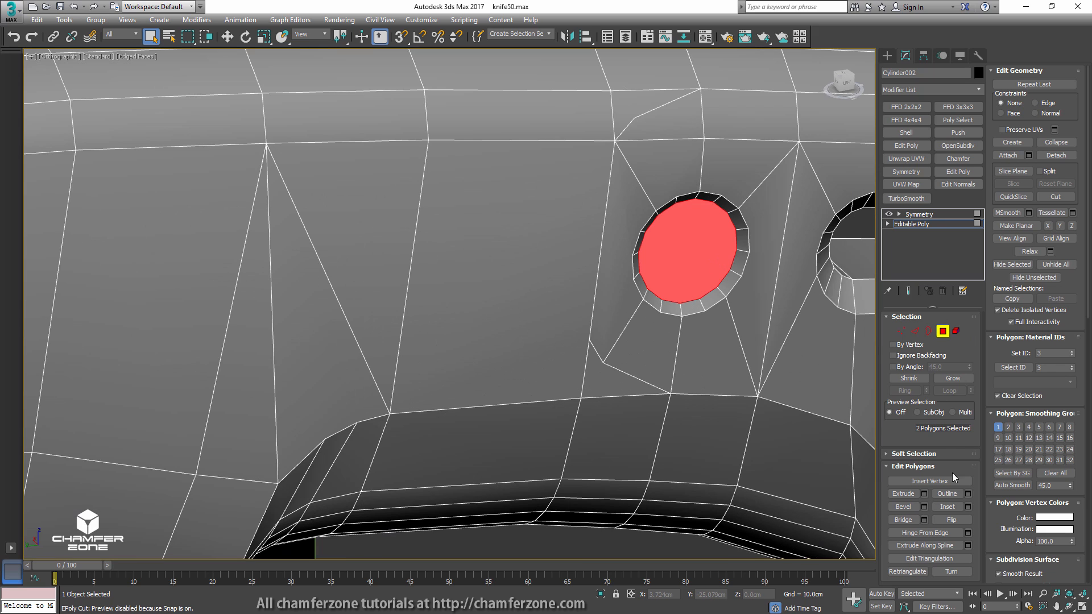
click(968, 507)
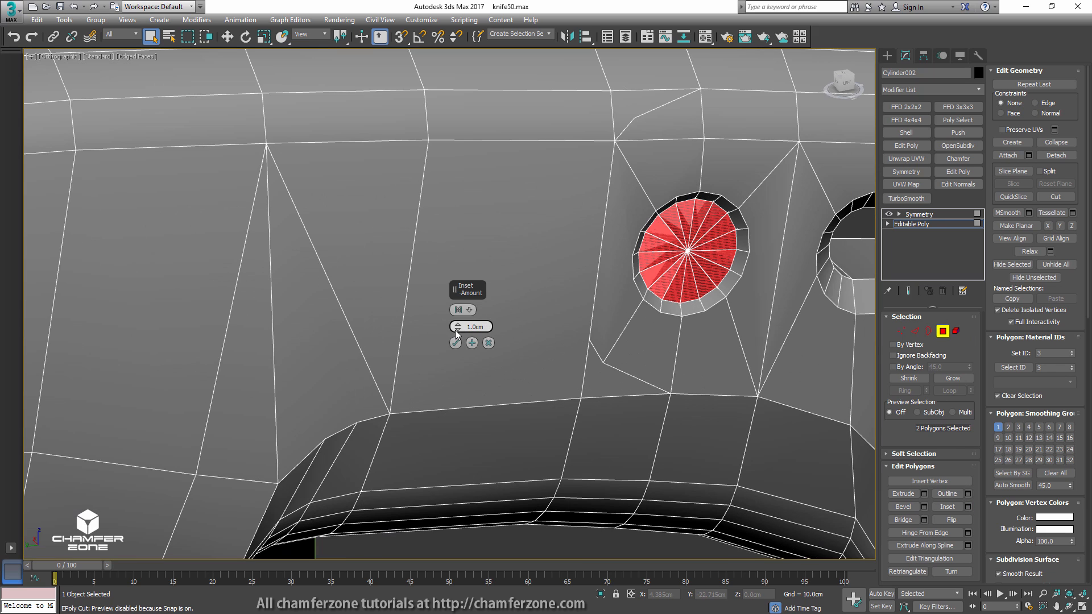
drag(458, 327, 495, 501)
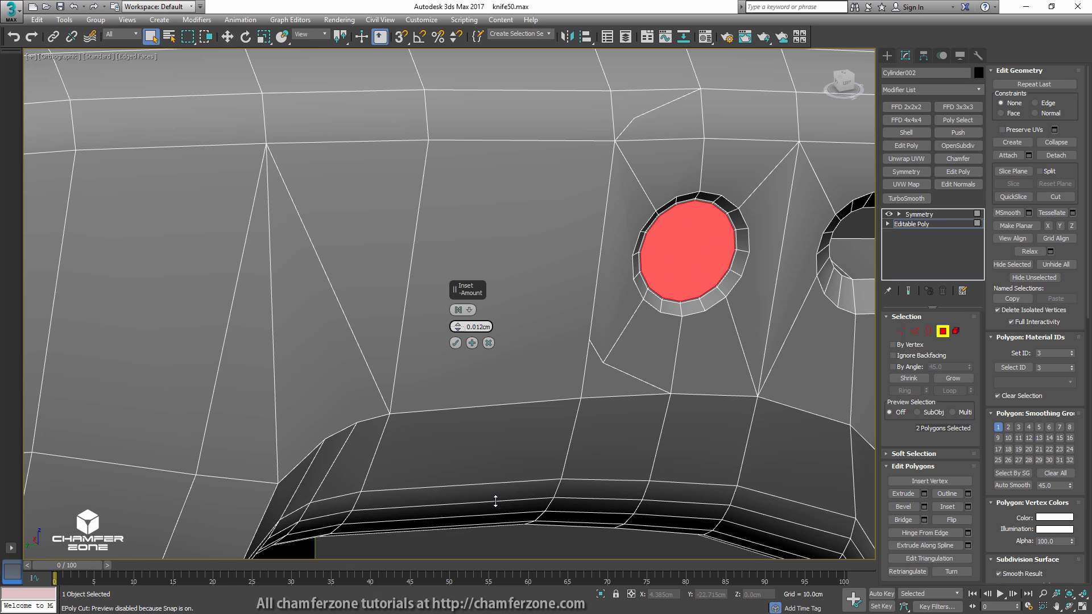
click(455, 343)
- Move the inset floor faces of both round recesses about 0.016 cm inward along X
scroll(453, 325, down, 5)
alt+middle_drag(457, 376, 529, 398)
middle_drag(164, 362, 638, 293)
key(w)
scroll(342, 362, up, 6)
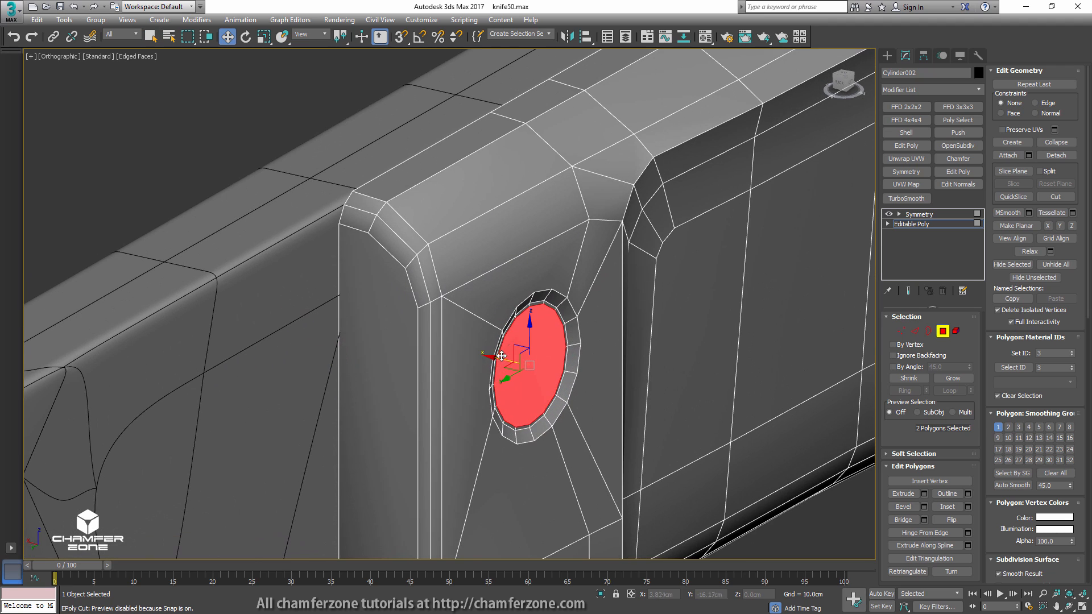
drag(498, 359, 499, 359)
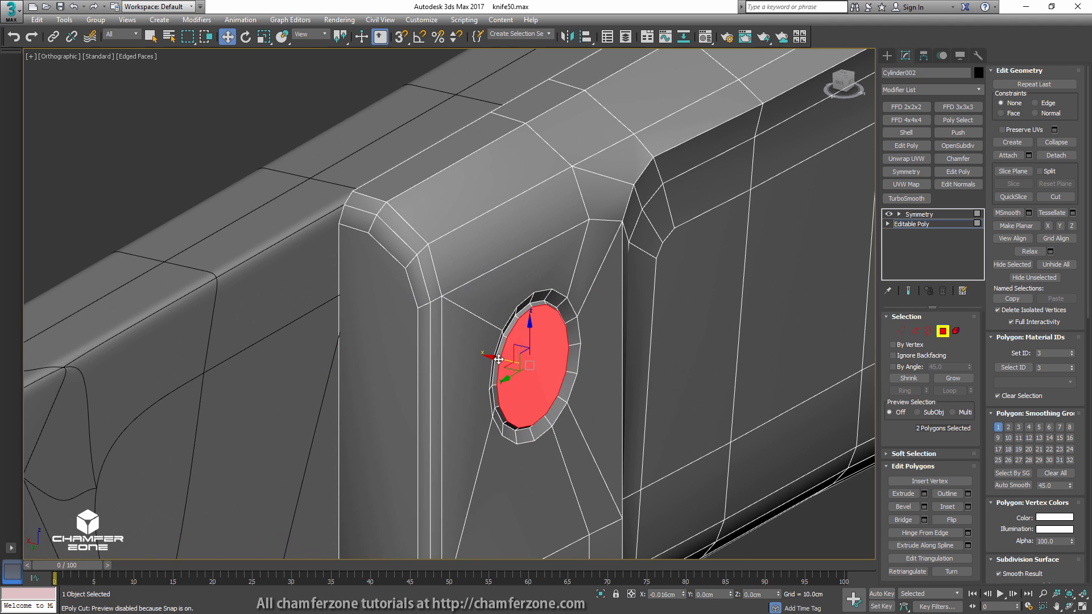
- Select the ring of narrow inset edges in both round recesses, convert it to polygons and leave polygon editing
scroll(526, 350, up, 3)
key(2)
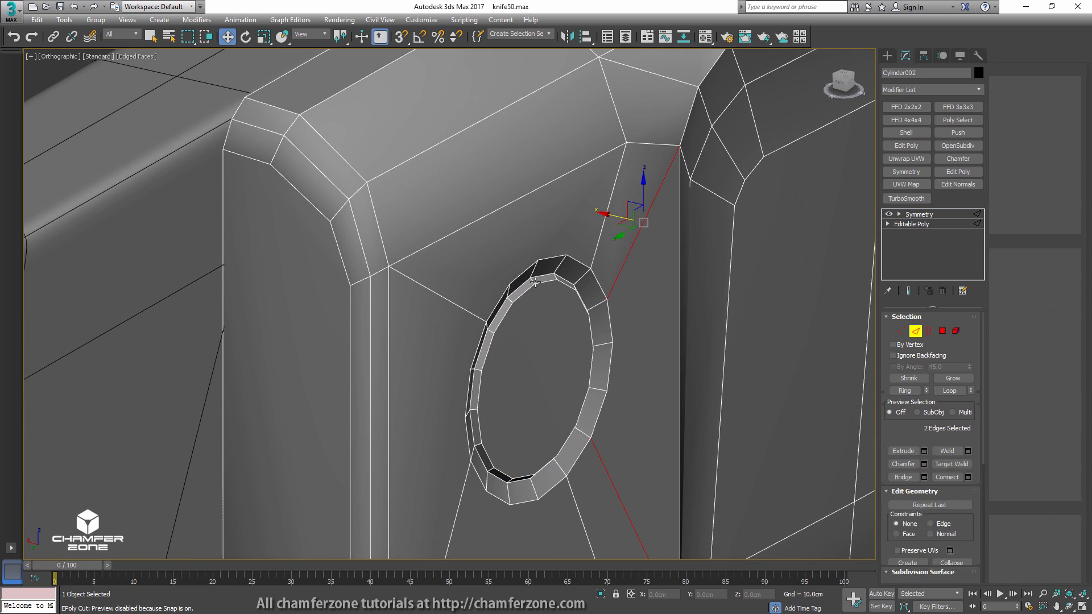
key(q)
click(467, 310)
scroll(564, 300, down, 6)
middle_drag(632, 317, 400, 446)
middle_drag(622, 284, 439, 347)
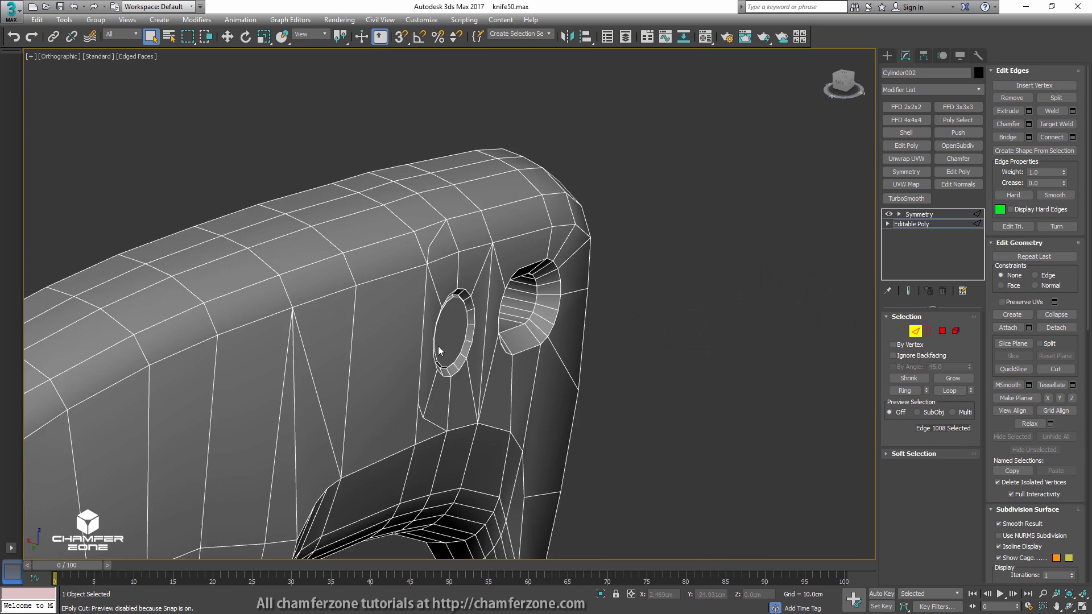
scroll(439, 351, up, 8)
ctrl+click(384, 305)
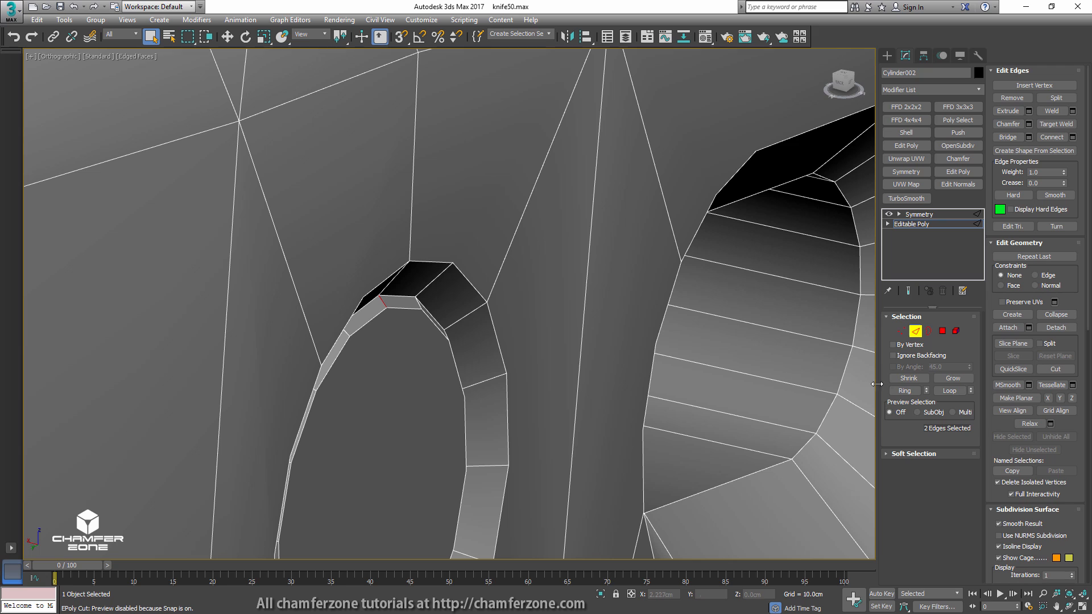
click(919, 390)
scroll(368, 428, down, 8)
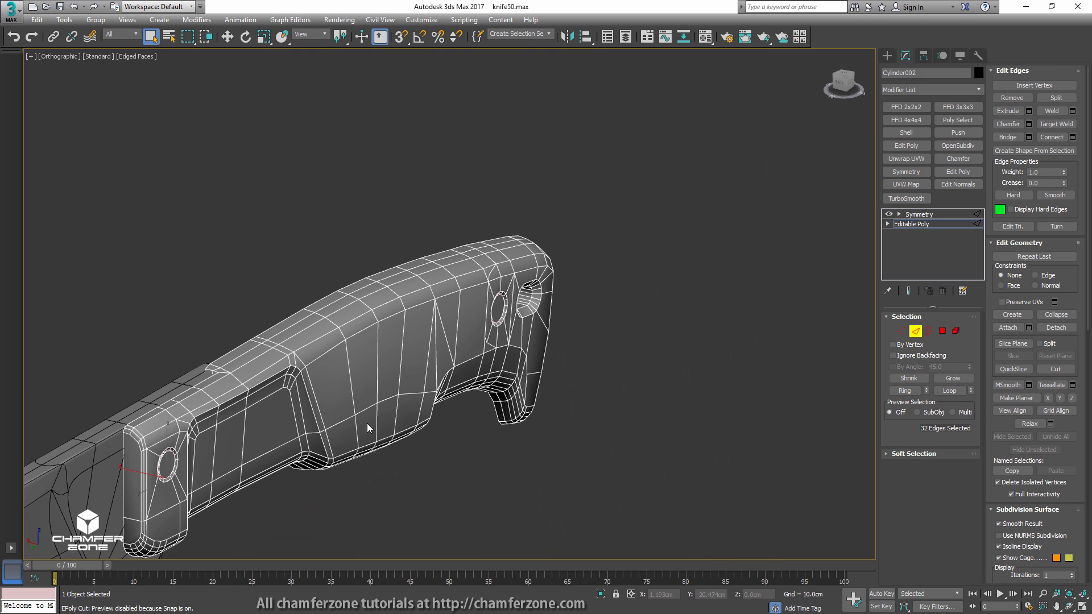
ctrl+click(943, 331)
alt+middle_drag(756, 343, 789, 360)
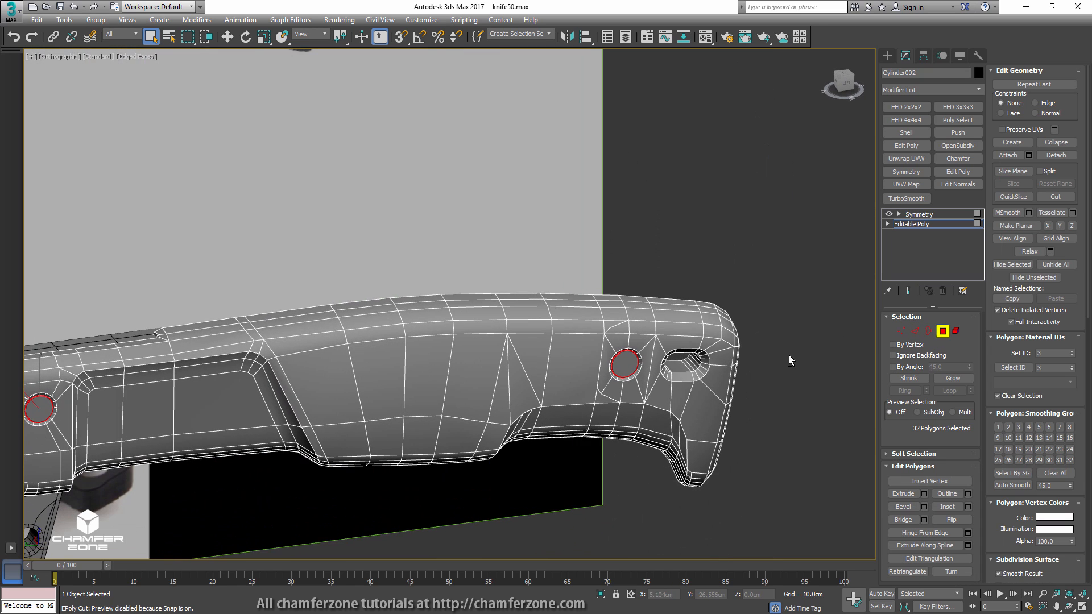
click(942, 331)
- Inset the inner floor polygons of the handle's front and rear round recesses by about 0.109 cm
alt+middle_drag(698, 374, 657, 370)
scroll(658, 365, up, 7)
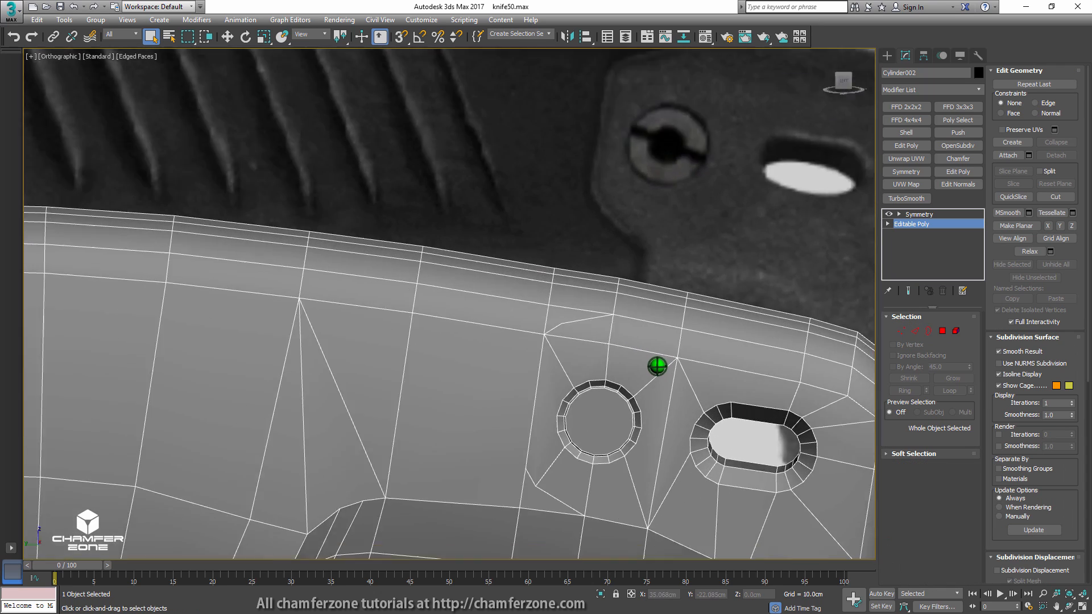
middle_drag(574, 415, 631, 362)
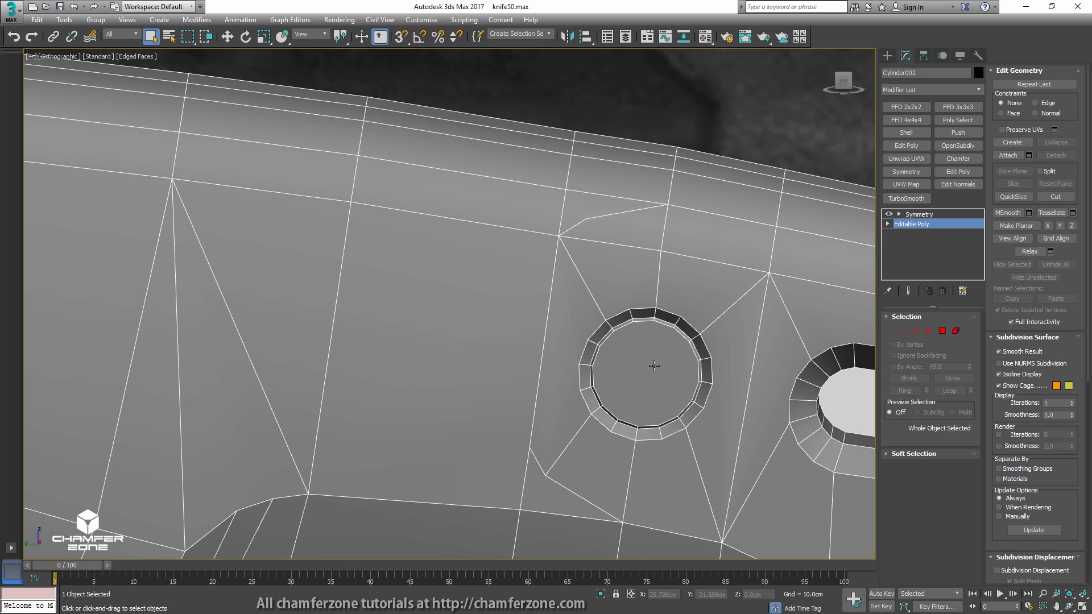
key(4)
click(654, 366)
scroll(654, 367, down, 5)
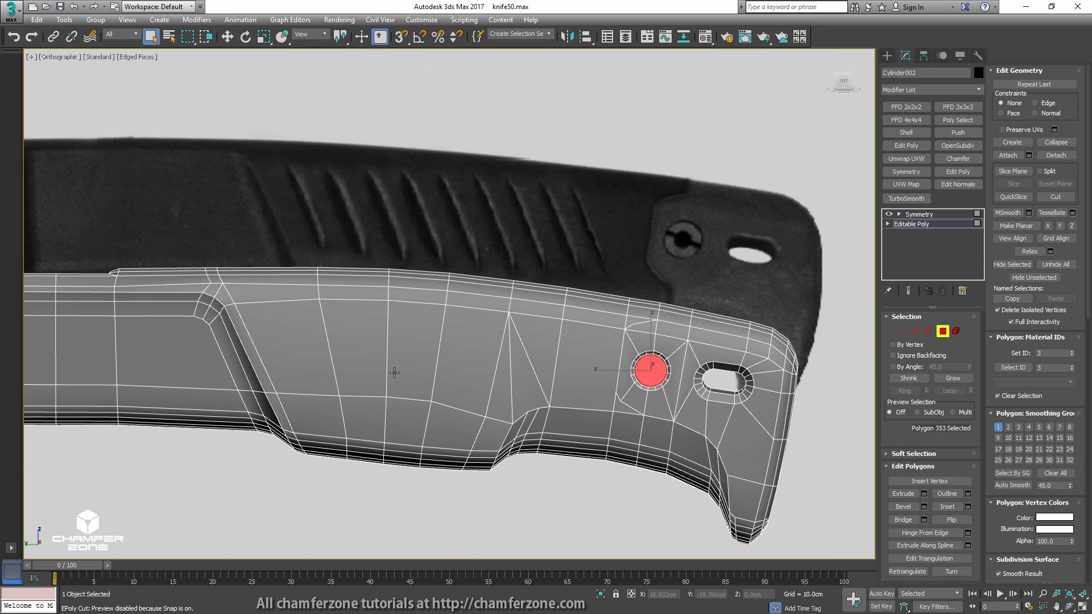
middle_drag(653, 370, 568, 311)
ctrl+click(417, 325)
middle_drag(664, 330, 148, 371)
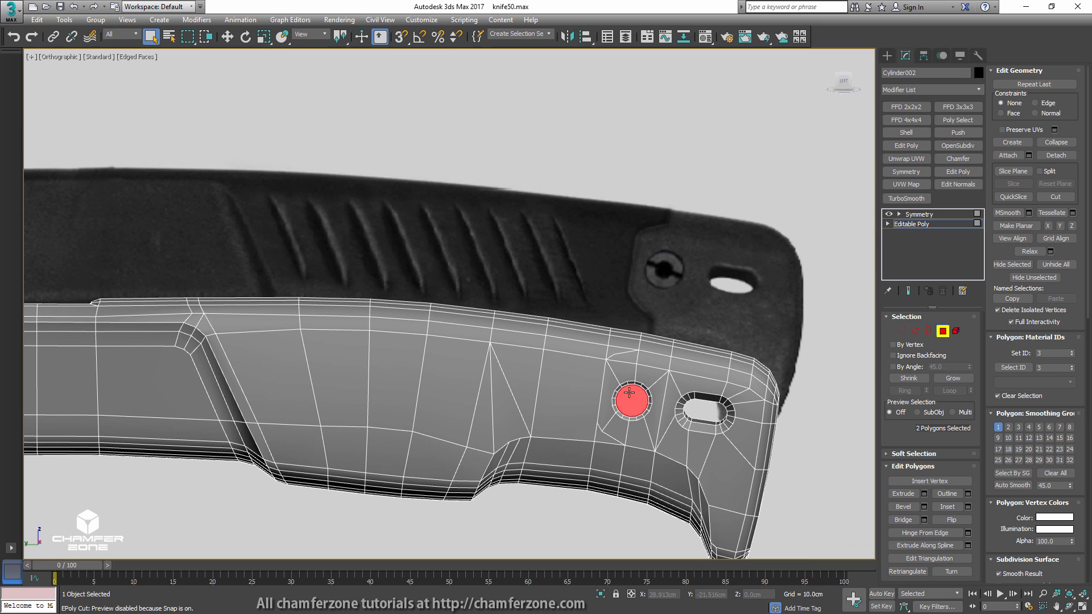
scroll(624, 397, up, 5)
middle_drag(689, 393, 655, 419)
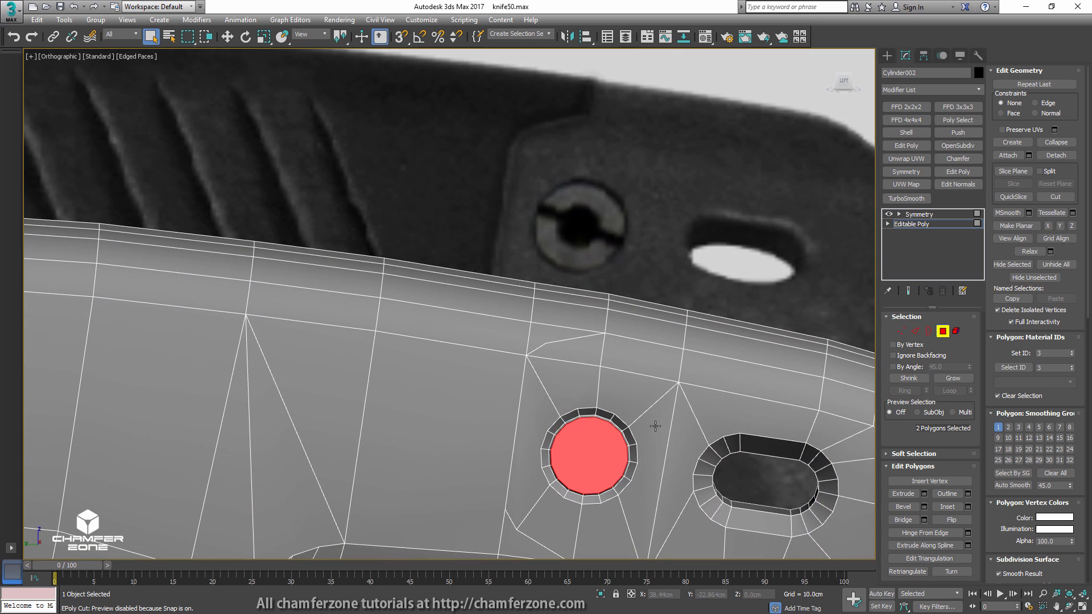
click(968, 507)
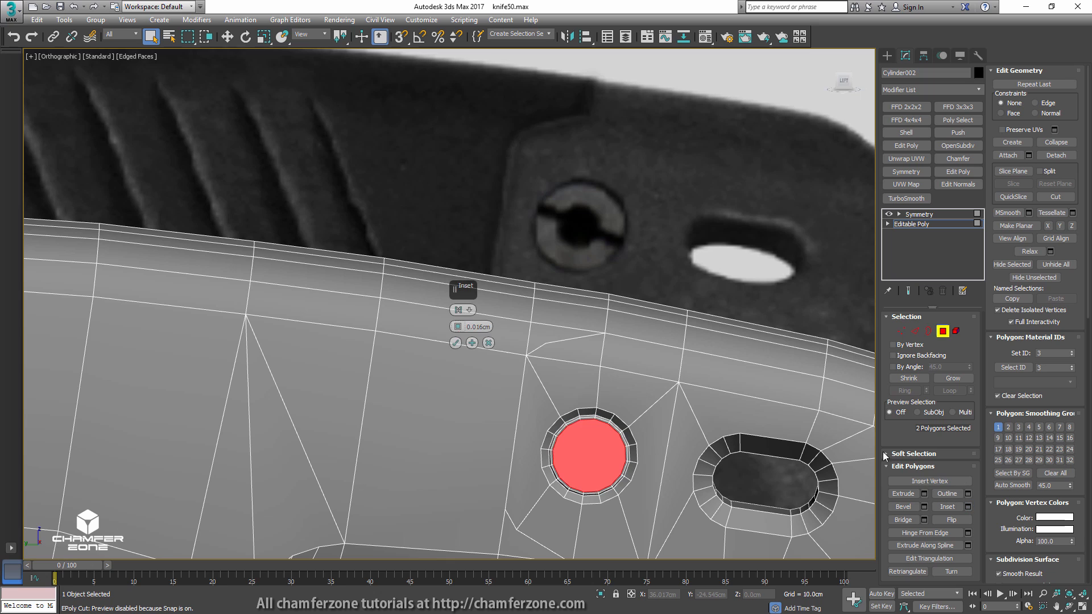
drag(459, 327, 459, 319)
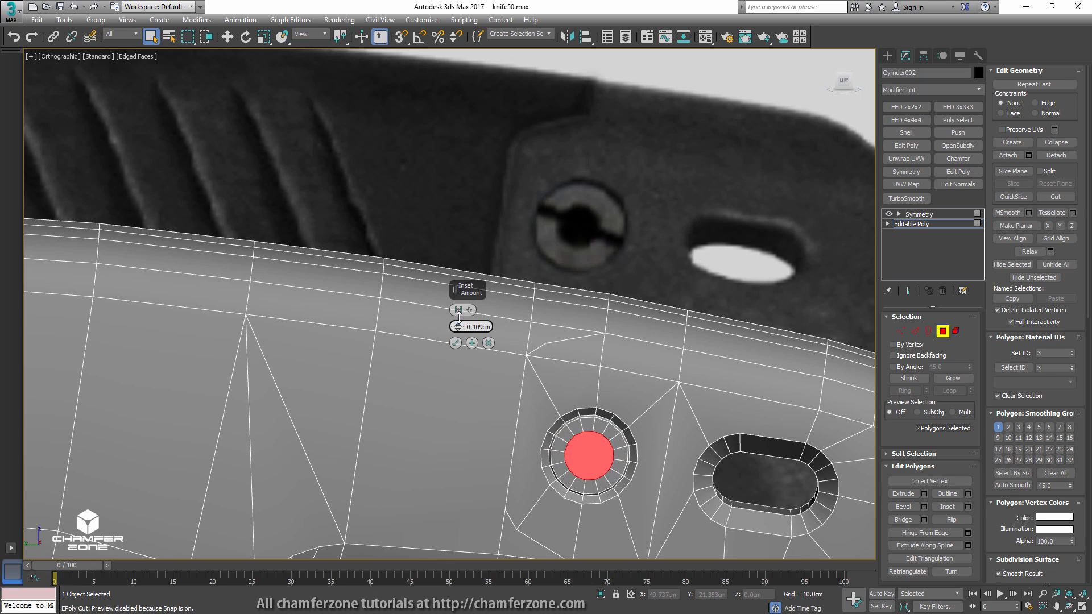
click(455, 342)
scroll(580, 449, up, 4)
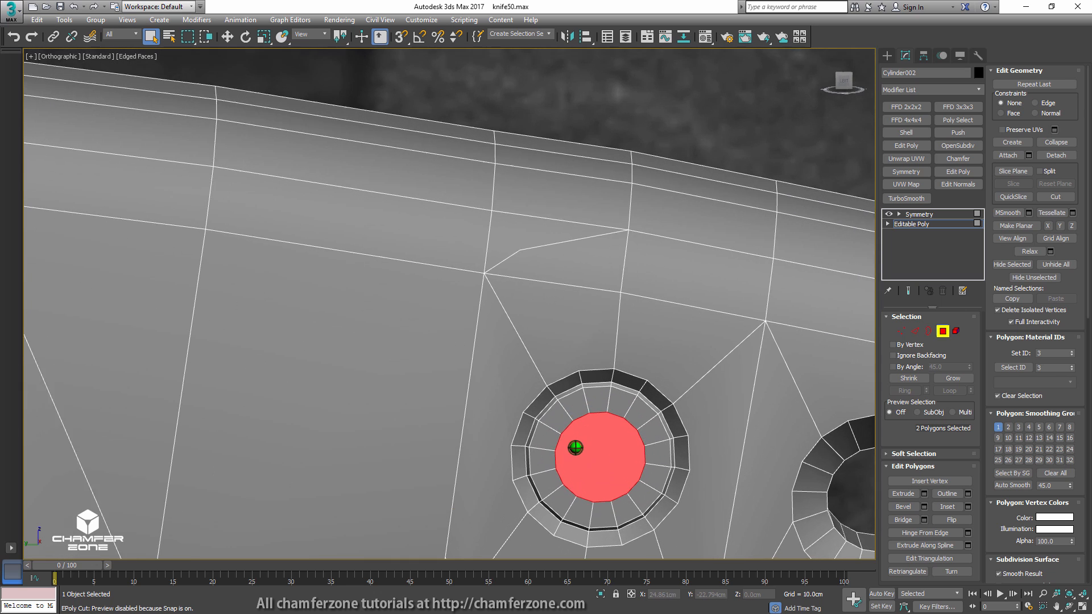
scroll(576, 447, down, 3)
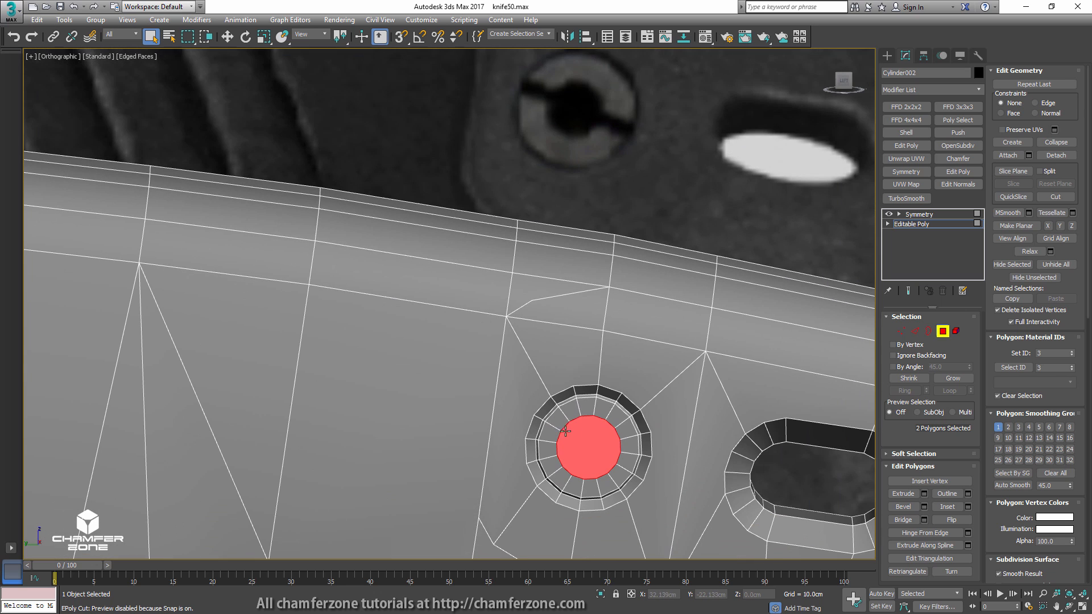
- Cut two parallel slanted edges across the rear recess floor, snapping to vertices on its outer ring, to outline a screw slot
key(1)
key(alt+c)
key(s)
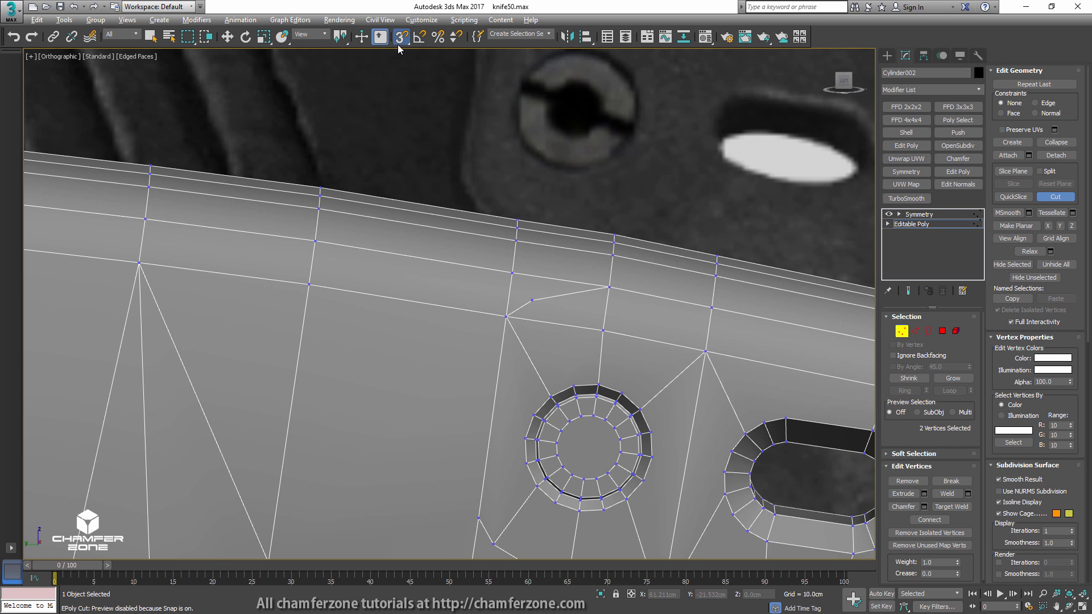
scroll(620, 415, up, 3)
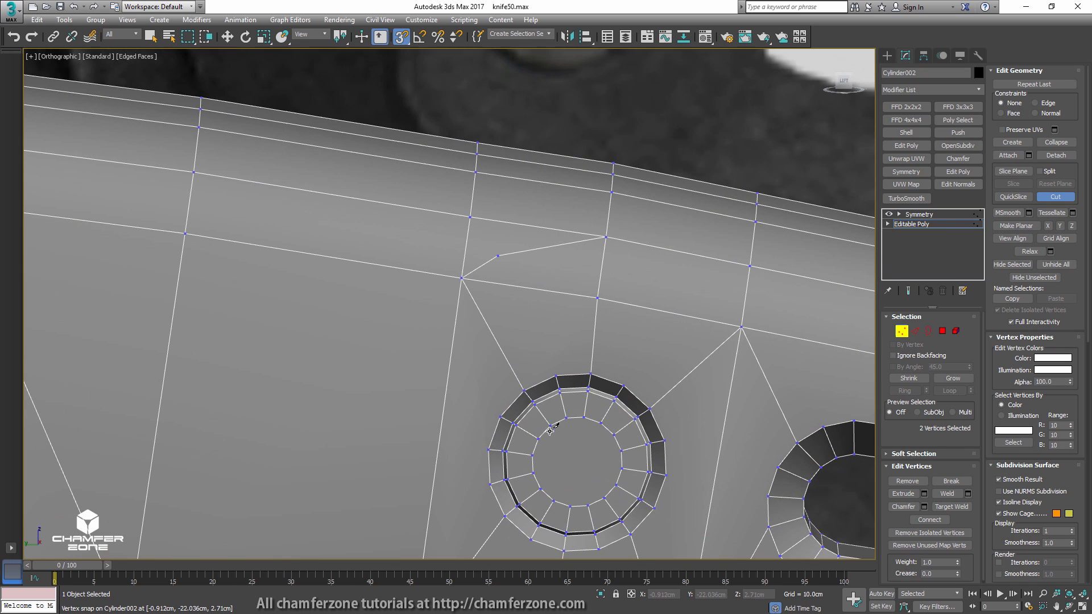
click(515, 424)
click(648, 471)
click(637, 500)
- Remove the leftover radial edges beside the slot cuts in the rear recess
key(2)
click(629, 469)
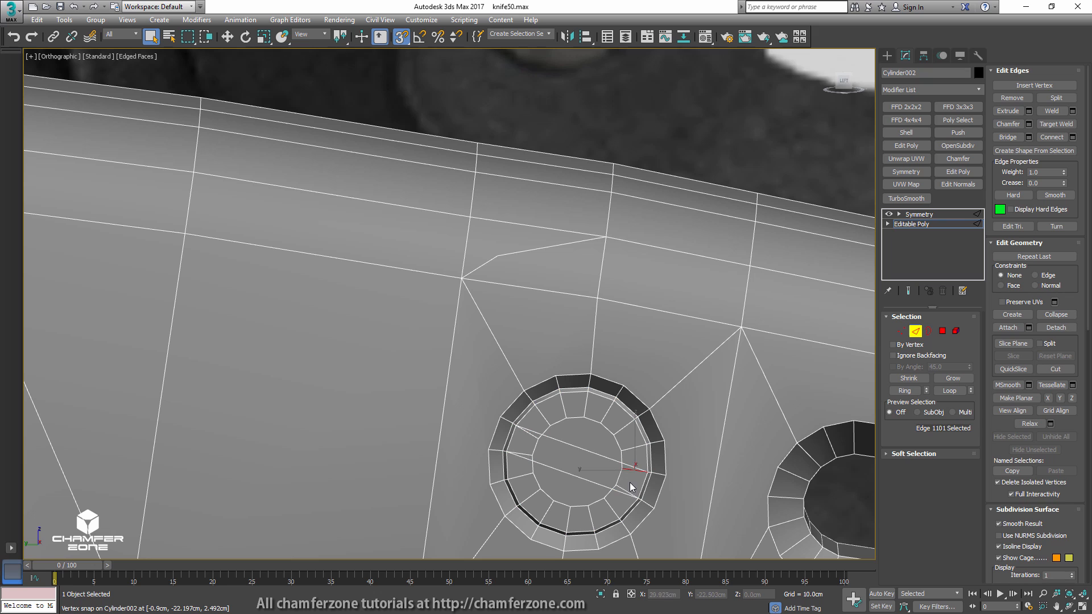
key(ctrl+BackSpace)
click(630, 493)
key(ctrl+BackSpace)
- Cut two parallel diagonal edges across the front recess floor between vertices on its outer ring to outline a matching slot
key(alt+c)
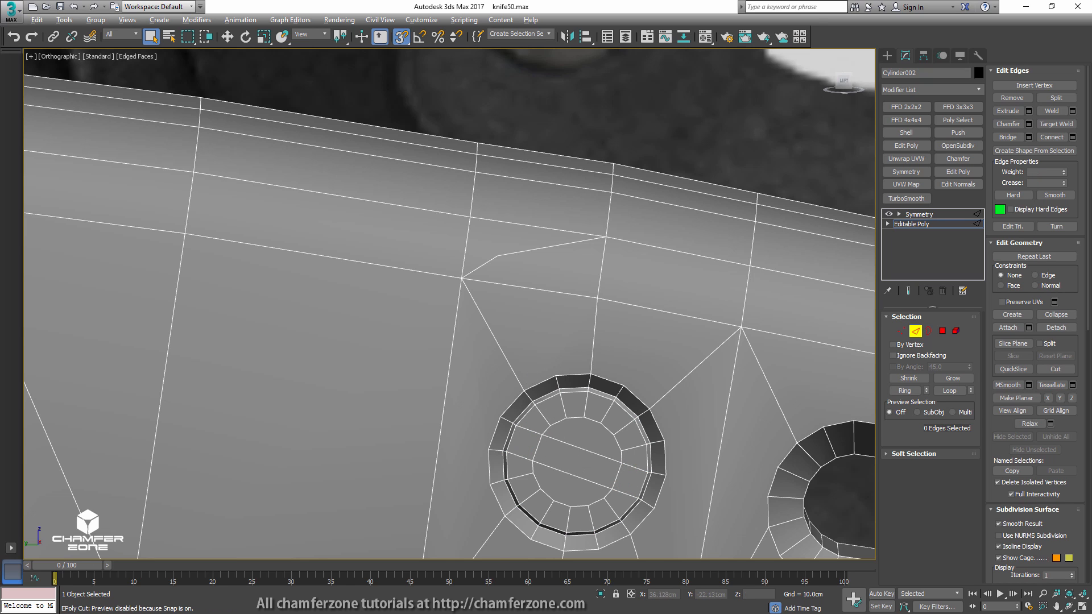
scroll(532, 375, down, 9)
middle_drag(151, 385, 510, 364)
scroll(509, 352, up, 8)
middle_drag(374, 310, 528, 373)
key(1)
key(alt+c)
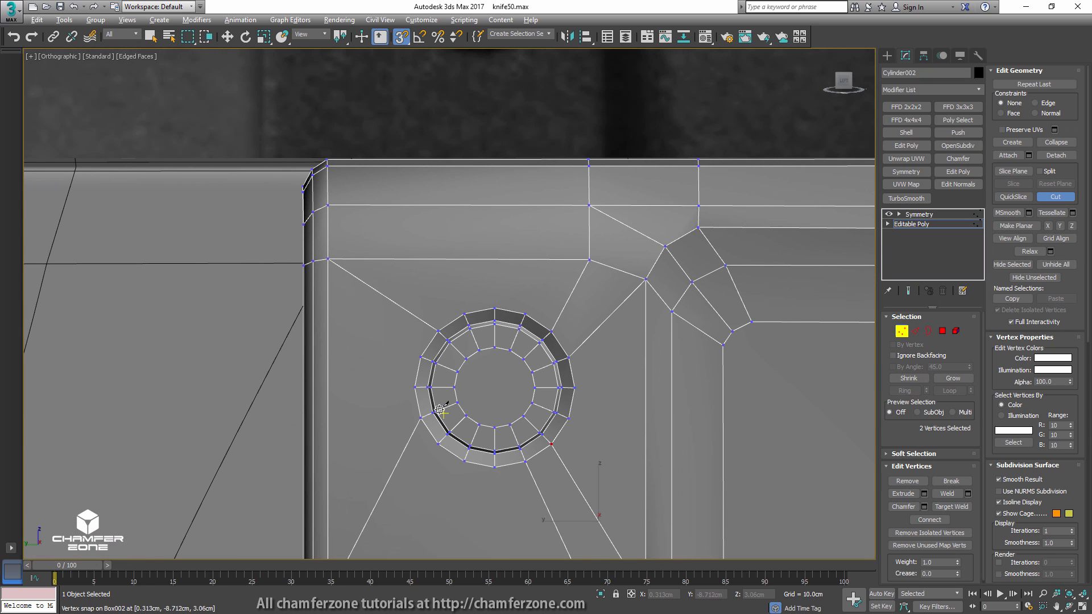
click(455, 399)
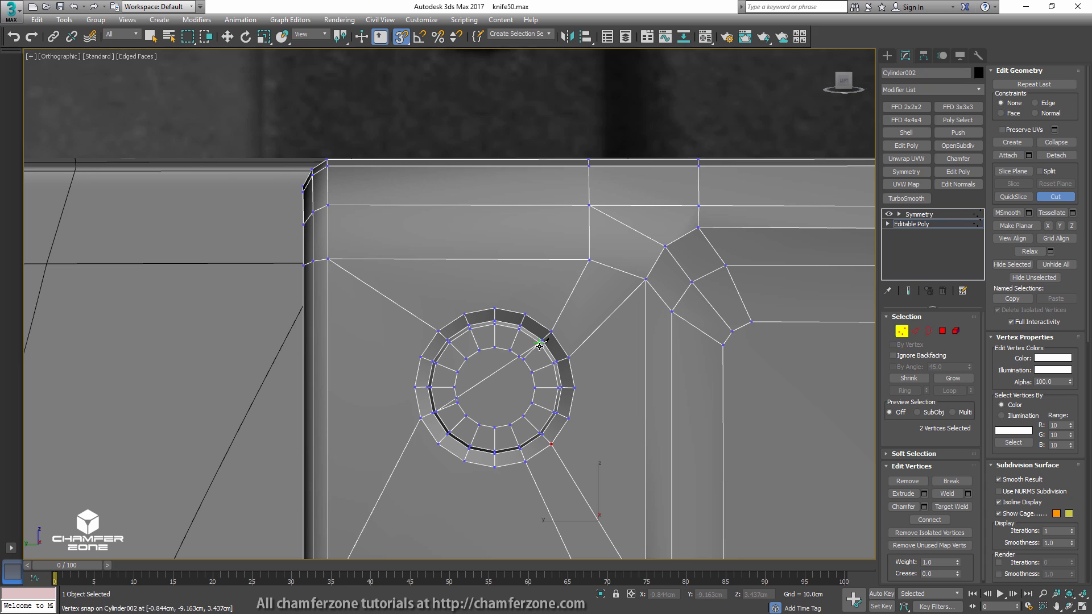
click(539, 346)
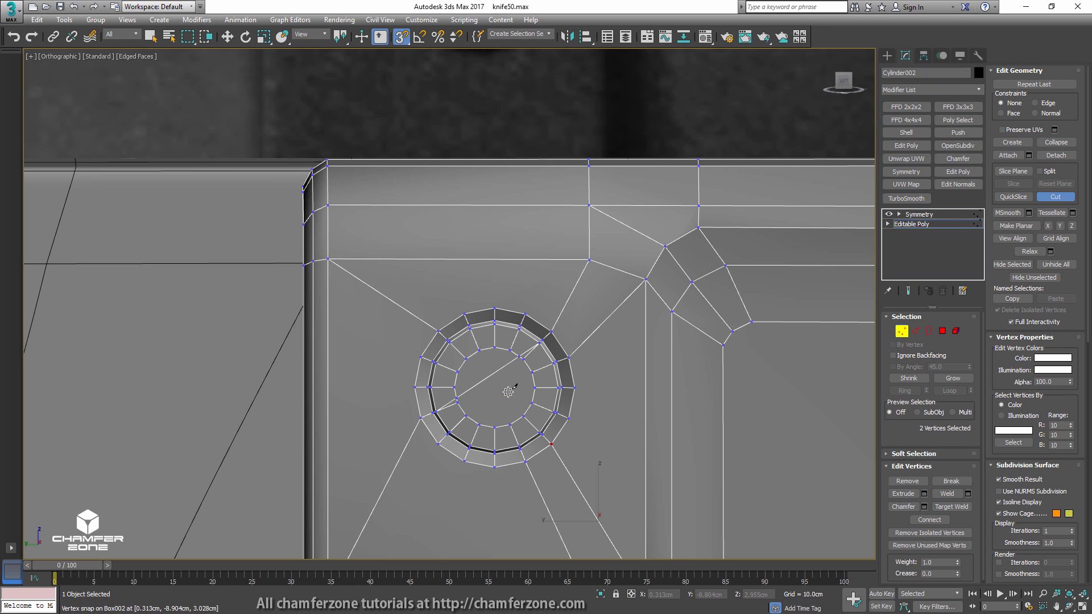
click(553, 365)
scroll(514, 401, up, 1)
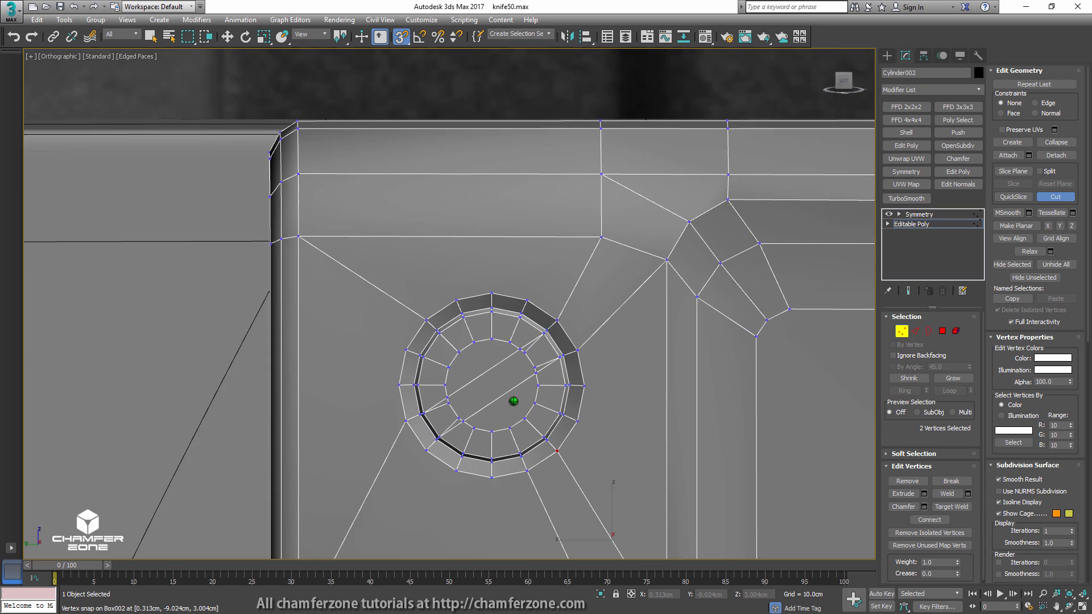
scroll(514, 402, up, 2)
- Remove the leftover radial edges beside the slot cuts in the front recess
key(2)
click(541, 309)
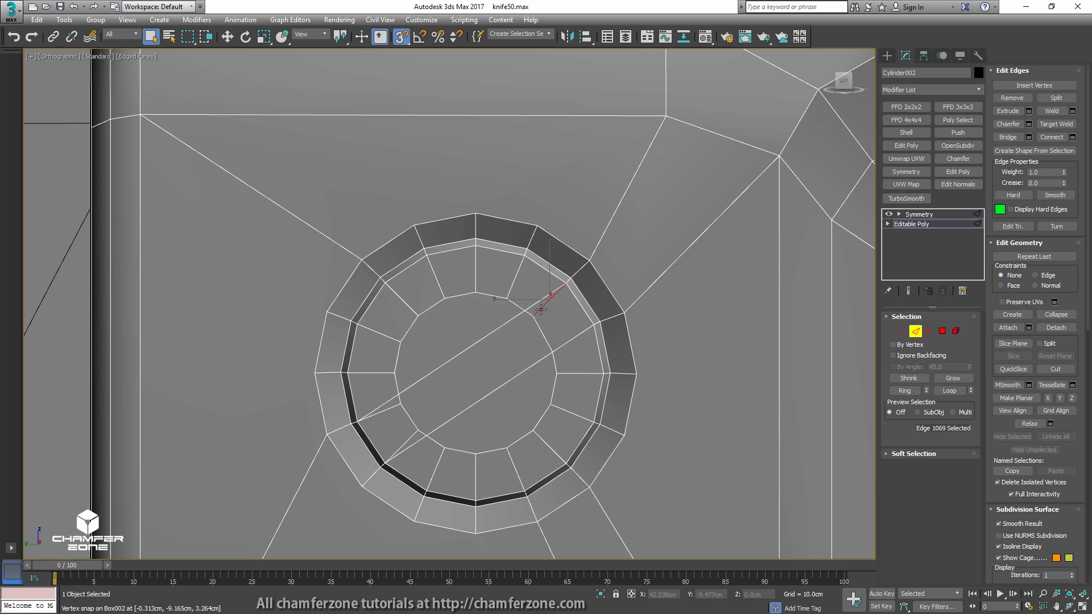
click(388, 436)
key(alt+c)
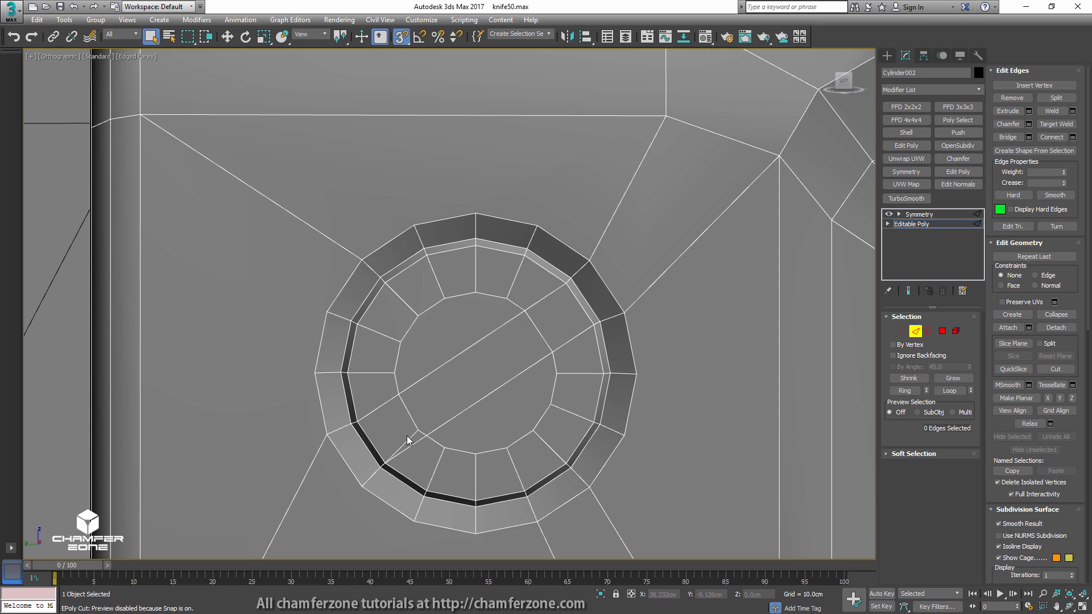
- Select the central discs and both slot arms on the floors of the front and rear recesses
middle_drag(445, 431, 424, 494)
key(4)
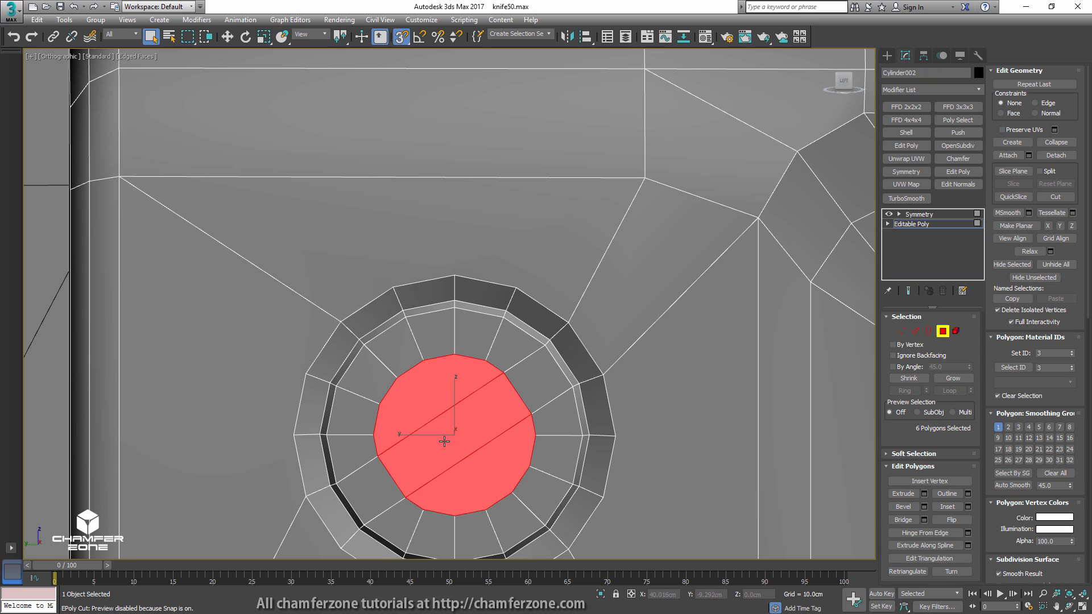
ctrl+click(382, 486)
ctrl+click(529, 393)
scroll(529, 393, down, 5)
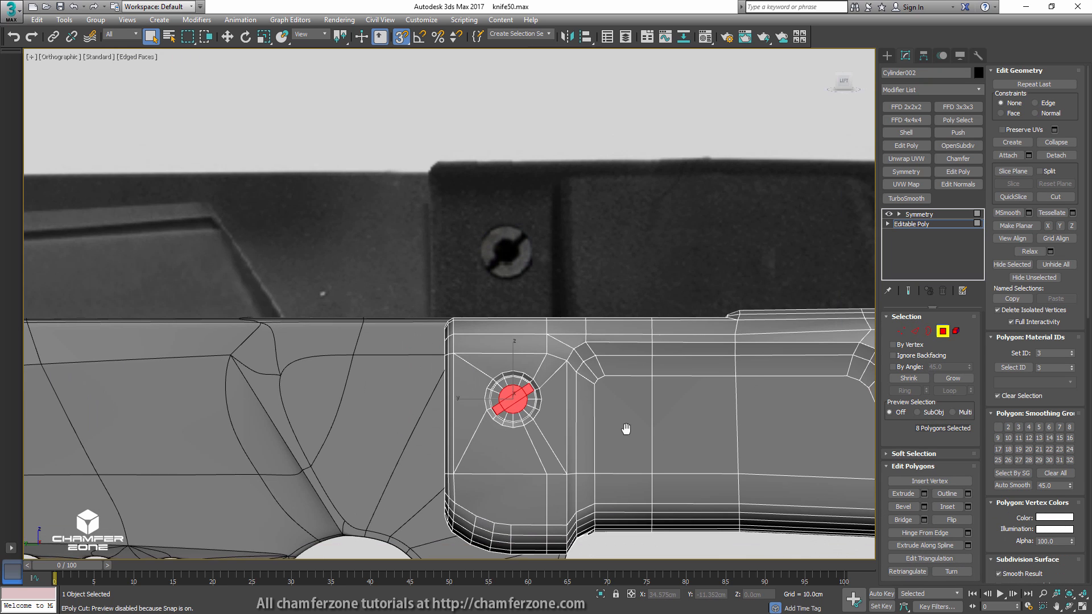
middle_drag(626, 432, 540, 378)
scroll(541, 377, up, 4)
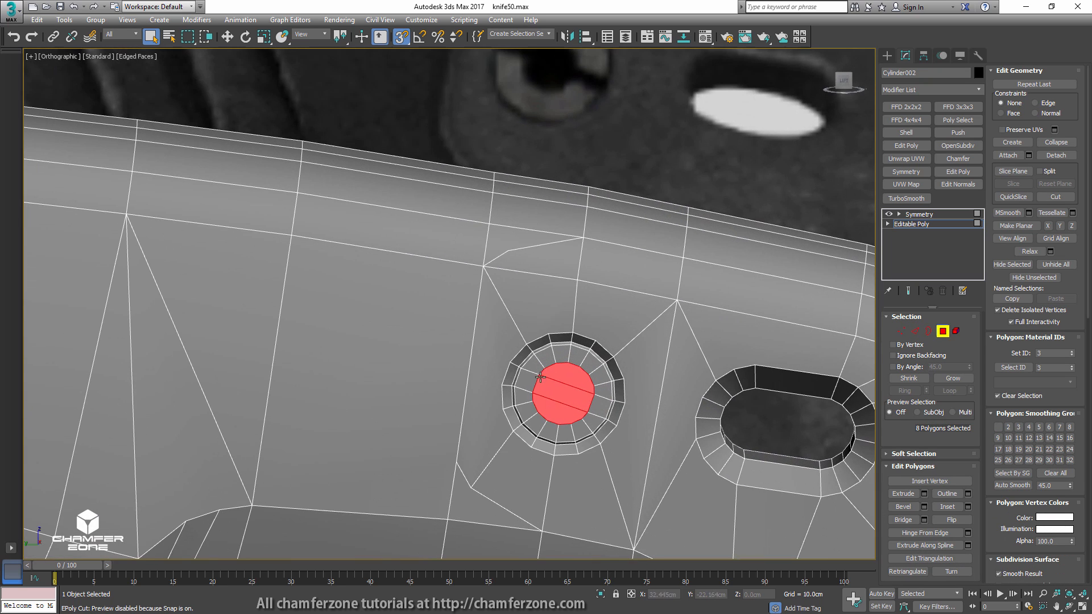
ctrl+click(601, 401)
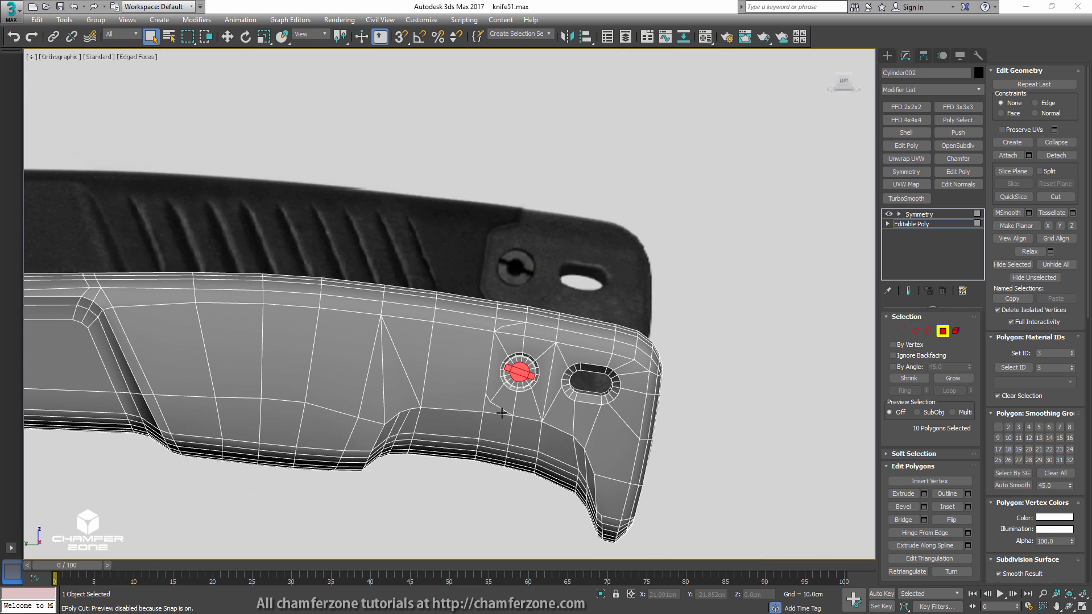
- Add the narrow rim polygons at the slot ends of both recesses to the selection
scroll(495, 385, up, 6)
ctrl+click(530, 300)
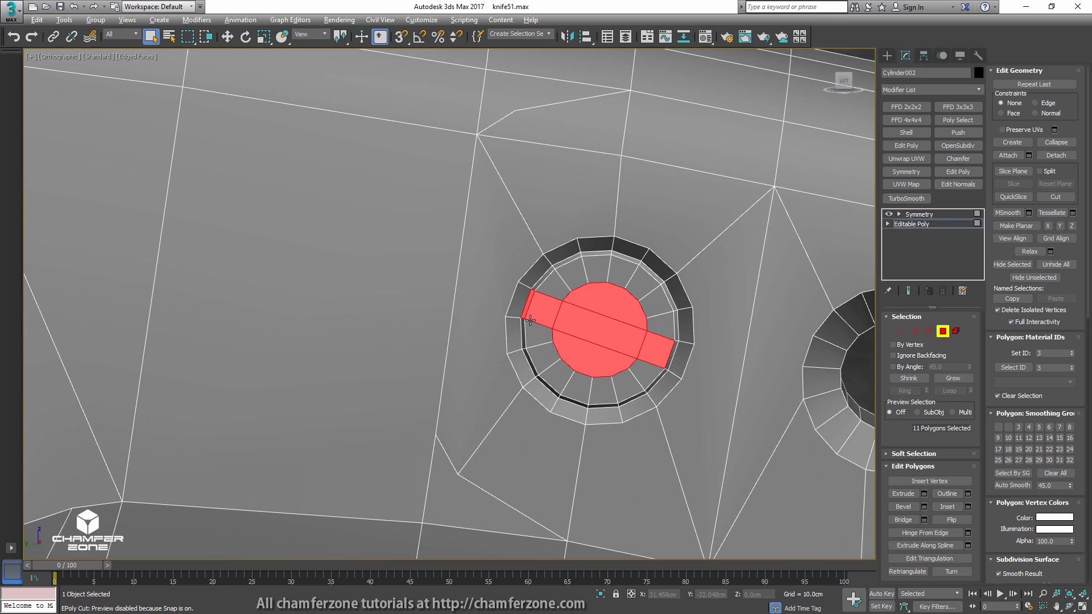
alt+middle_drag(506, 311, 542, 323)
scroll(517, 339, down, 6)
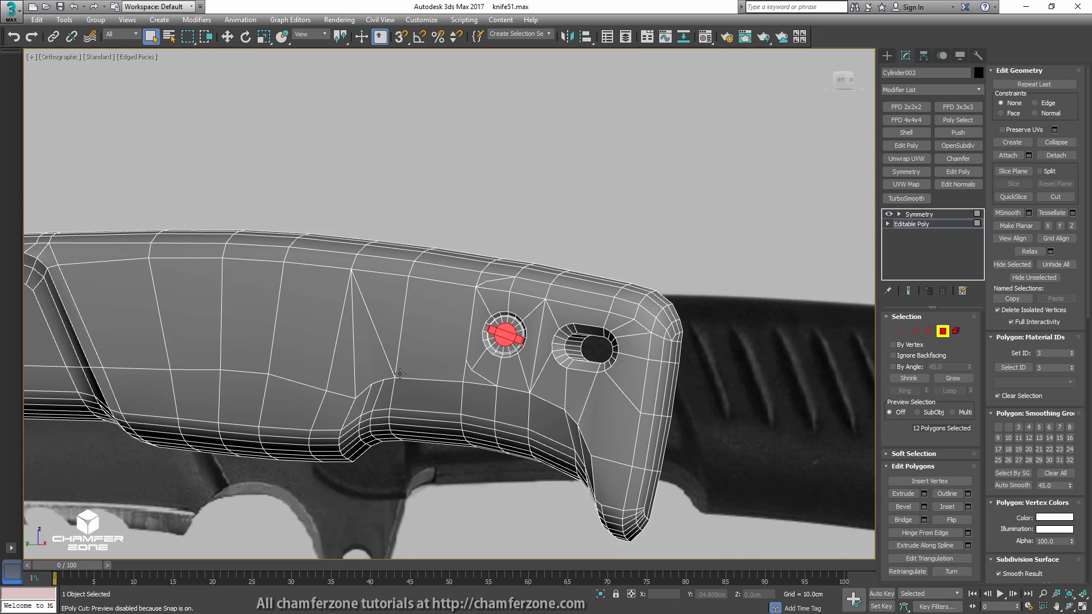
middle_drag(210, 345, 909, 353)
scroll(399, 300, up, 6)
scroll(399, 300, up, 2)
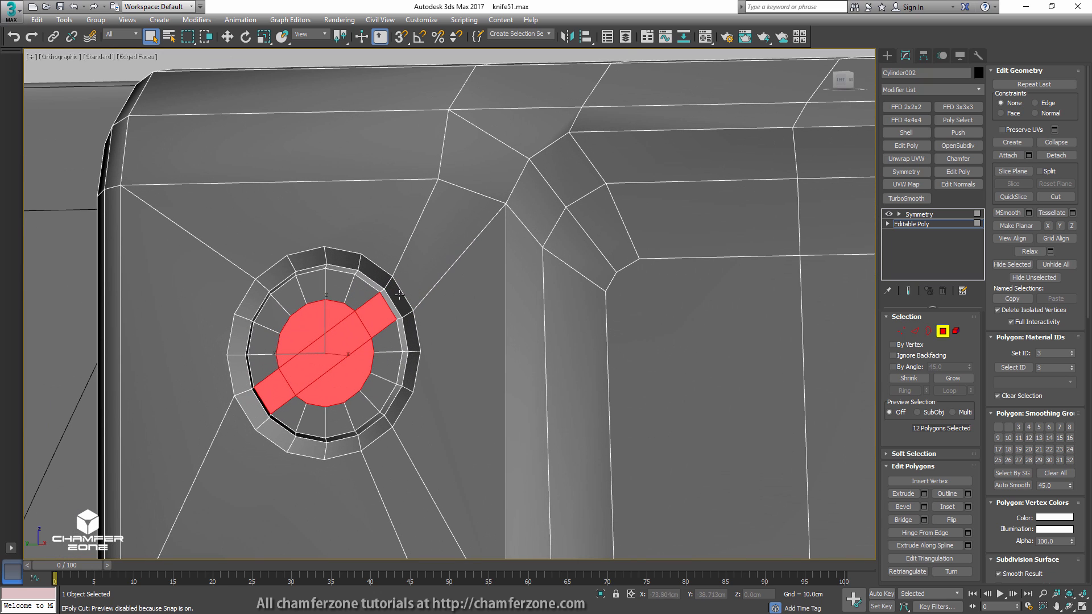
ctrl+click(392, 303)
ctrl+click(261, 400)
alt+middle_drag(388, 379, 403, 380)
middle_drag(278, 318, 534, 354)
scroll(441, 373, up, 3)
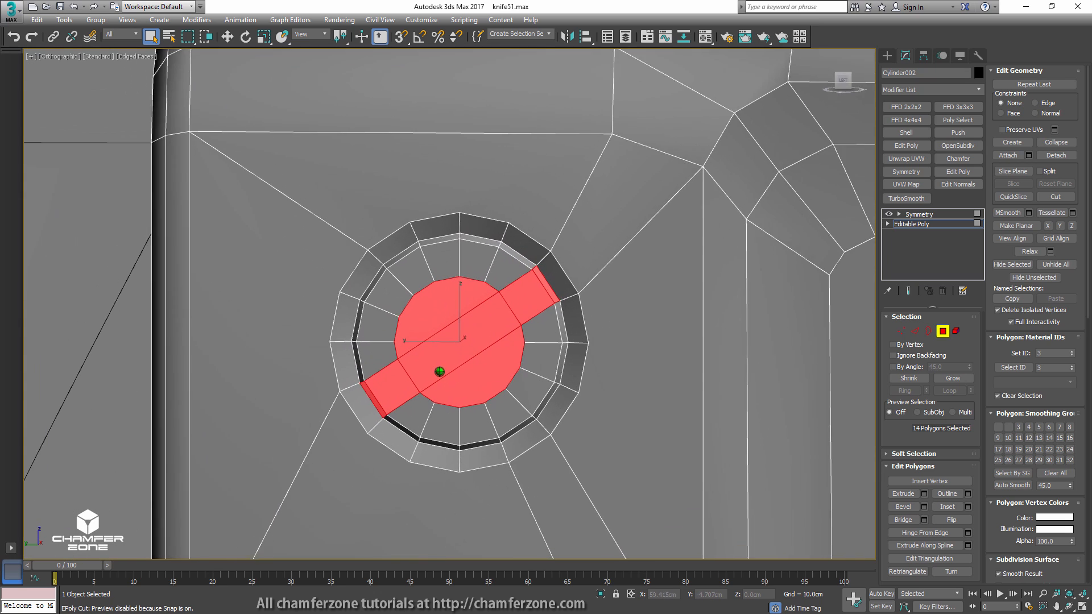
- Bevel the selected slot and disc polygons with a height of about -0.176 cm and an outline of about -0.032 cm
click(1015, 488)
click(924, 507)
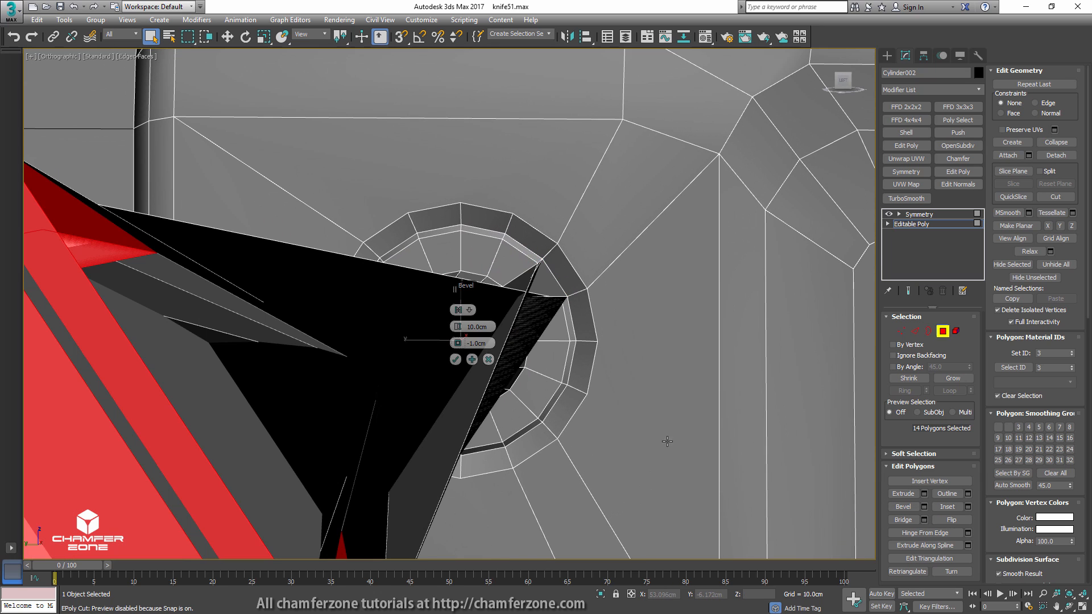
drag(458, 329, 520, 207)
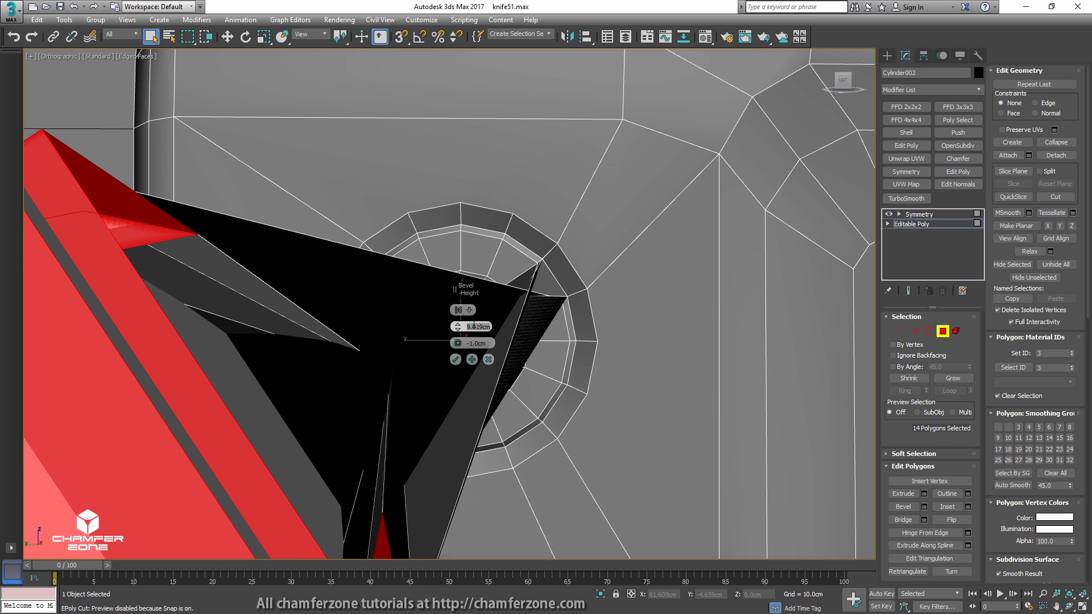
click(476, 343)
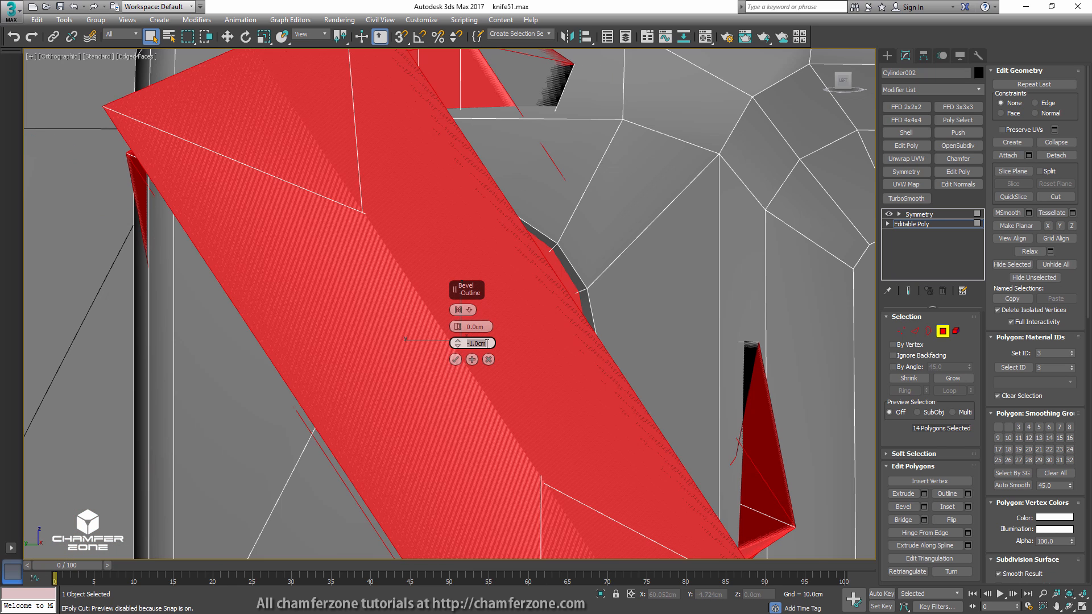
drag(457, 345, 458, 393)
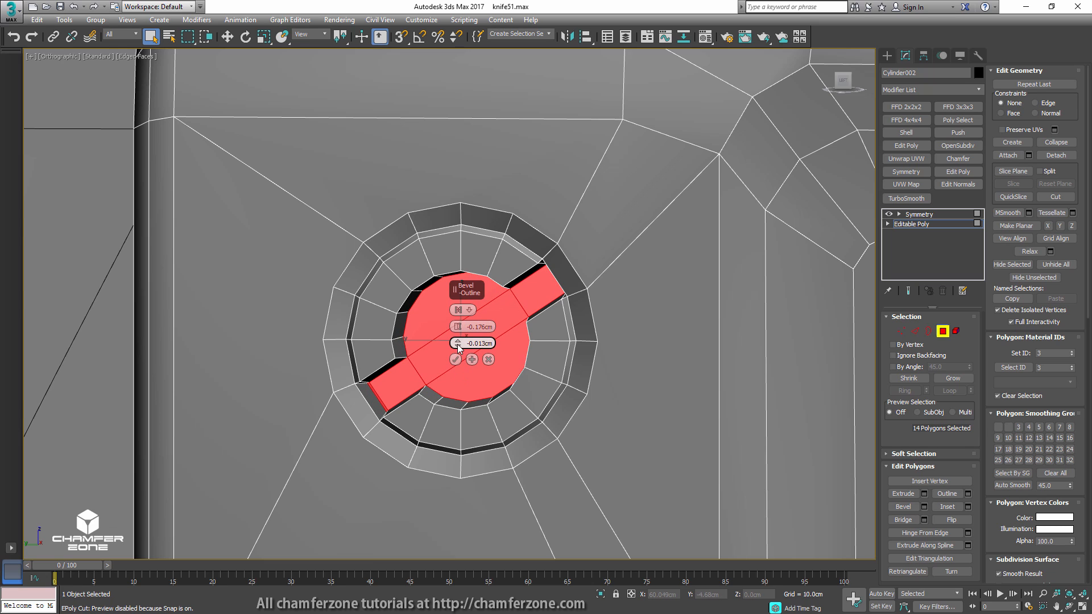
drag(458, 347, 458, 352)
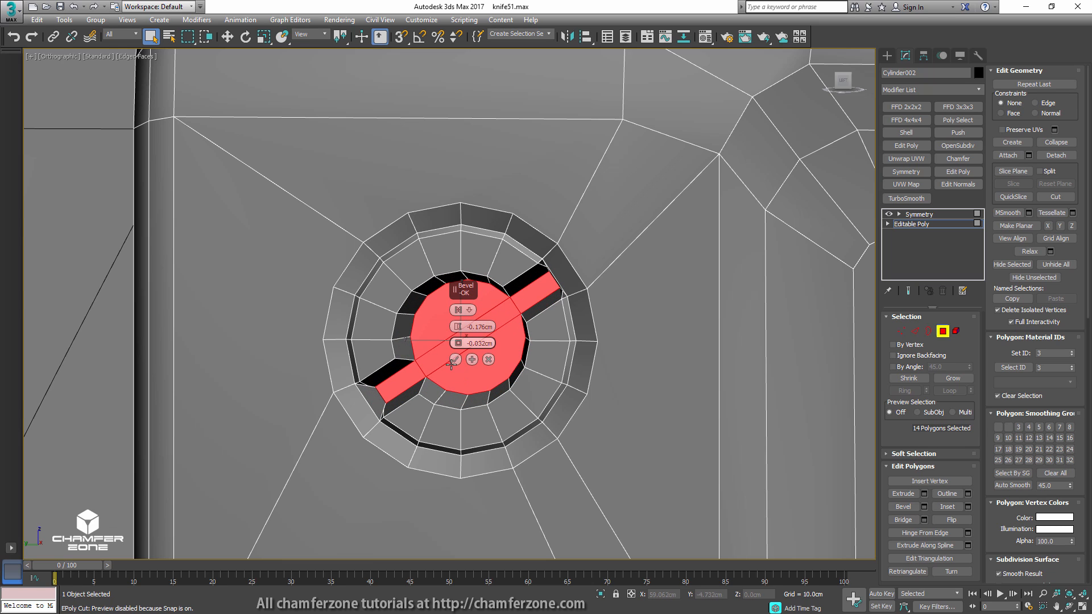
click(456, 360)
- In wireframe view, collapse each of the two close vertex pairs at the upper end of the front recess's slot
scroll(533, 339, up, 8)
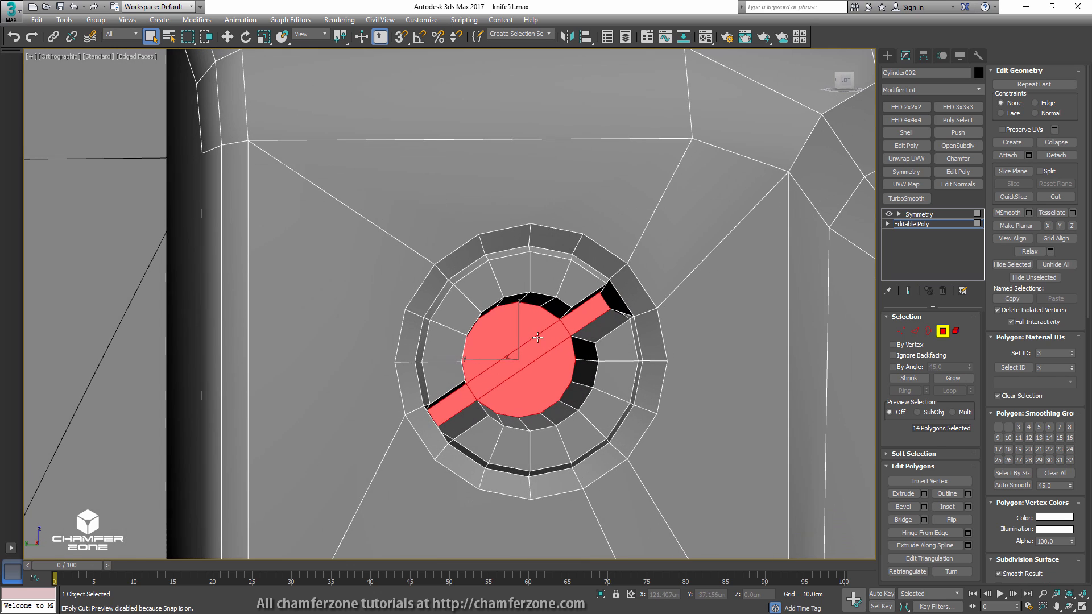
key(F3)
key(1)
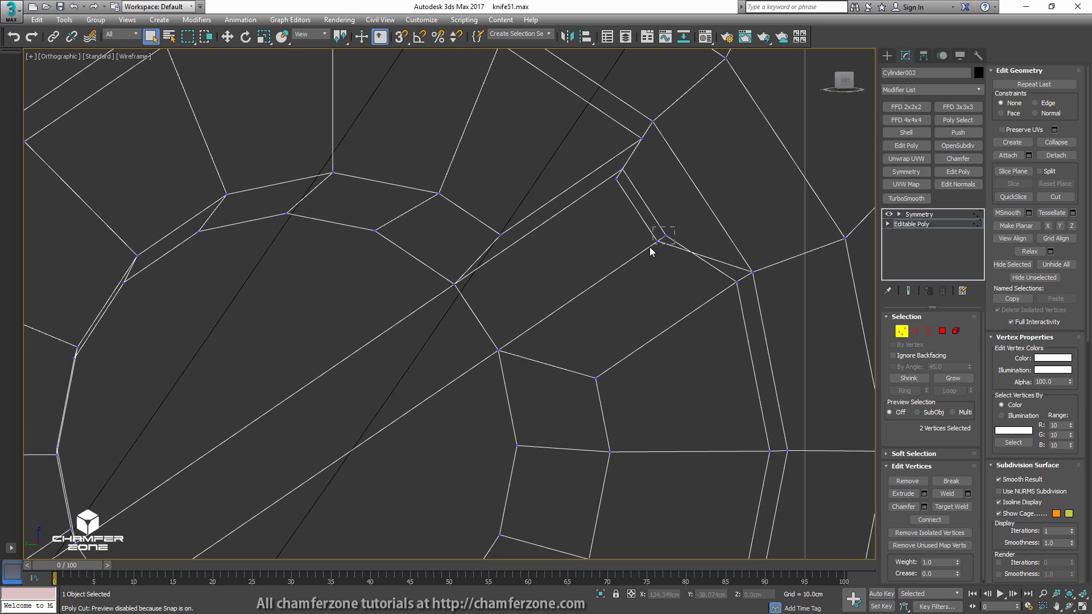
drag(651, 251, 652, 248)
click(1056, 142)
drag(627, 181, 636, 162)
key(ctrl+alt+c)
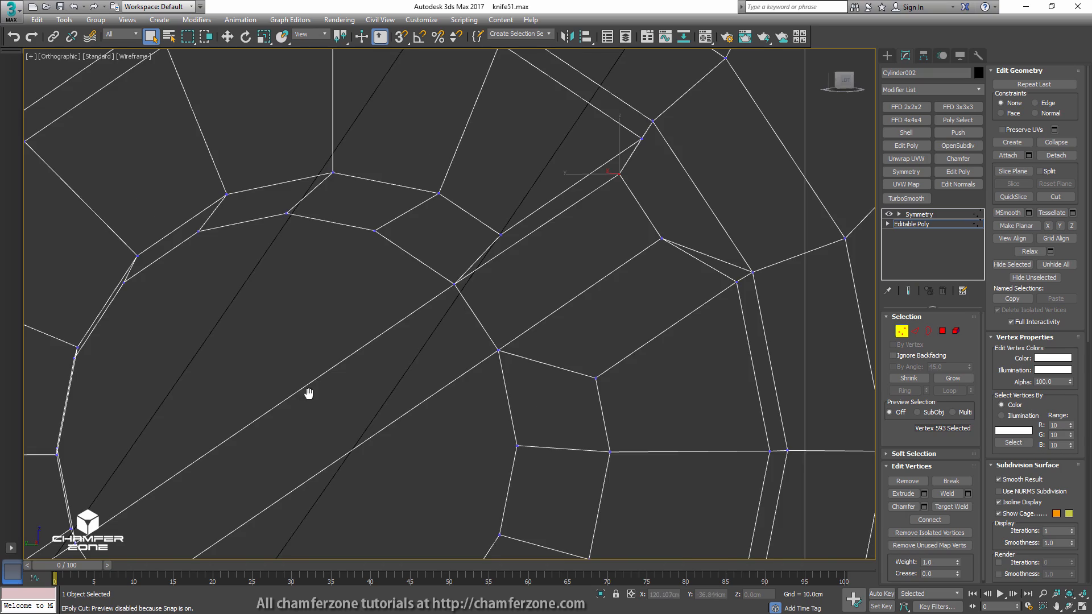
- Collapse each of the two close vertex pairs at the lower end of the front recess's slot
middle_drag(308, 393, 376, 367)
drag(155, 453, 153, 454)
key(ctrl+alt+c)
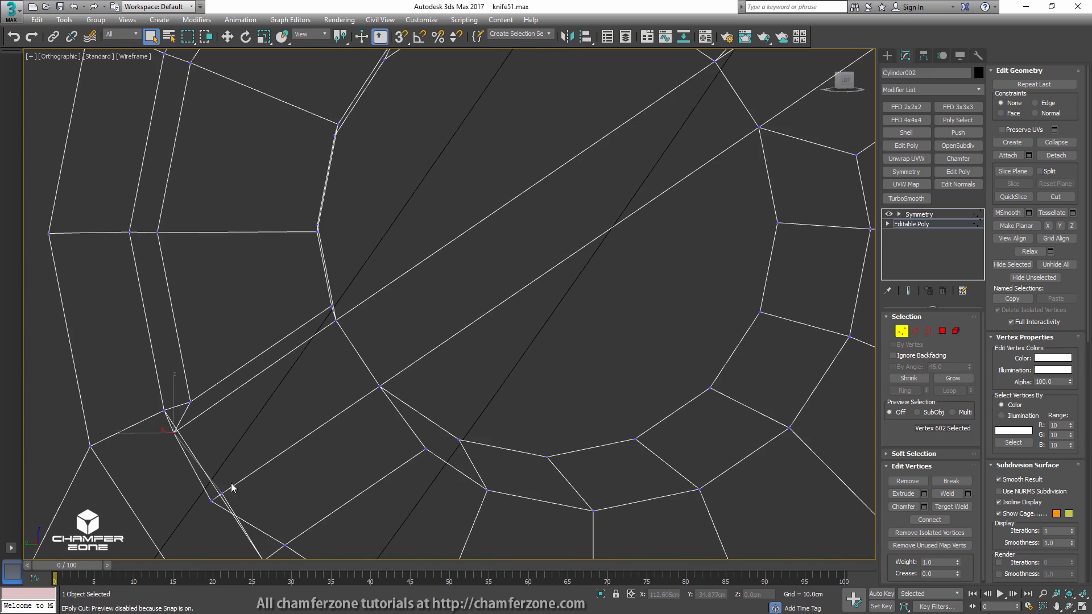
drag(230, 483, 178, 523)
key(ctrl+alt+c)
- Collapse the close vertex pairs at both ends of the slot in the rear recess
scroll(320, 402, down, 5)
key(F3)
mouse_move(474, 378)
alt+middle_down()
mouse_move(395, 404)
mouse_move(409, 401)
alt+middle_up()
scroll(468, 382, down, 5)
middle_drag(694, 429, 675, 461)
scroll(592, 422, up, 3)
scroll(592, 422, down, 5)
middle_drag(675, 461, 410, 432)
middle_drag(671, 402, 470, 351)
scroll(470, 351, up, 5)
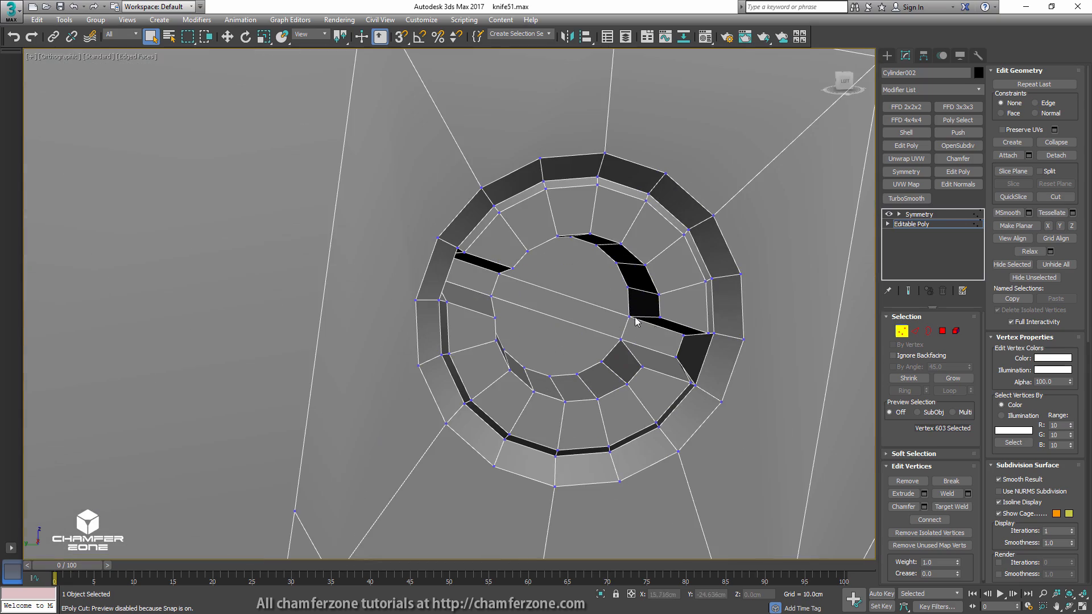
mouse_move(659, 336)
alt+middle_down()
mouse_move(649, 321)
mouse_move(677, 342)
alt+middle_up()
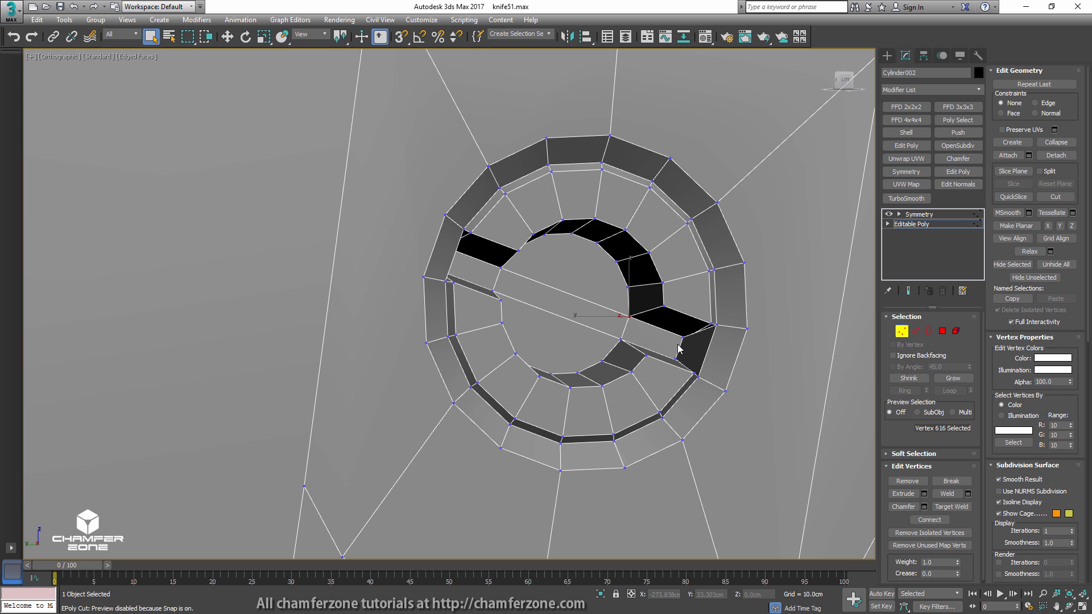
drag(677, 343, 697, 331)
alt+middle_drag(697, 331, 690, 353)
key(F3)
click(680, 358)
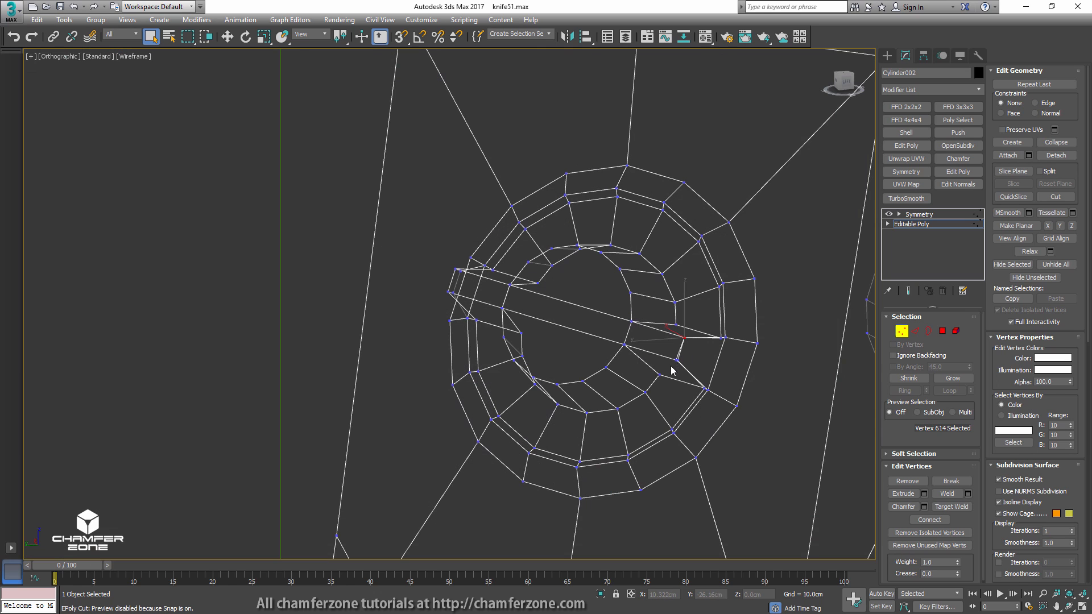
alt+middle_drag(474, 320, 439, 248)
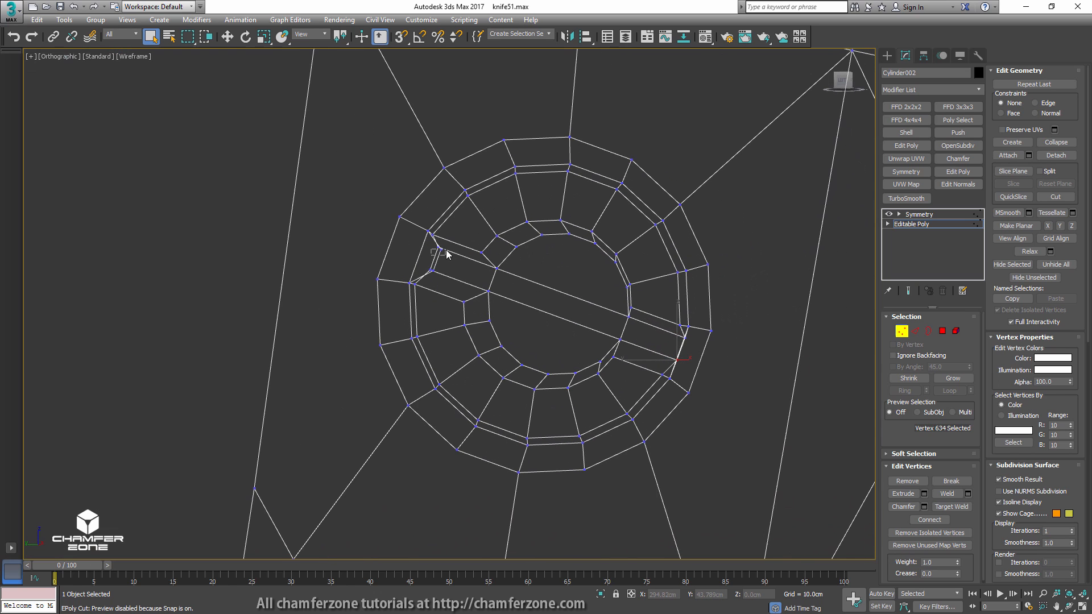
click(442, 251)
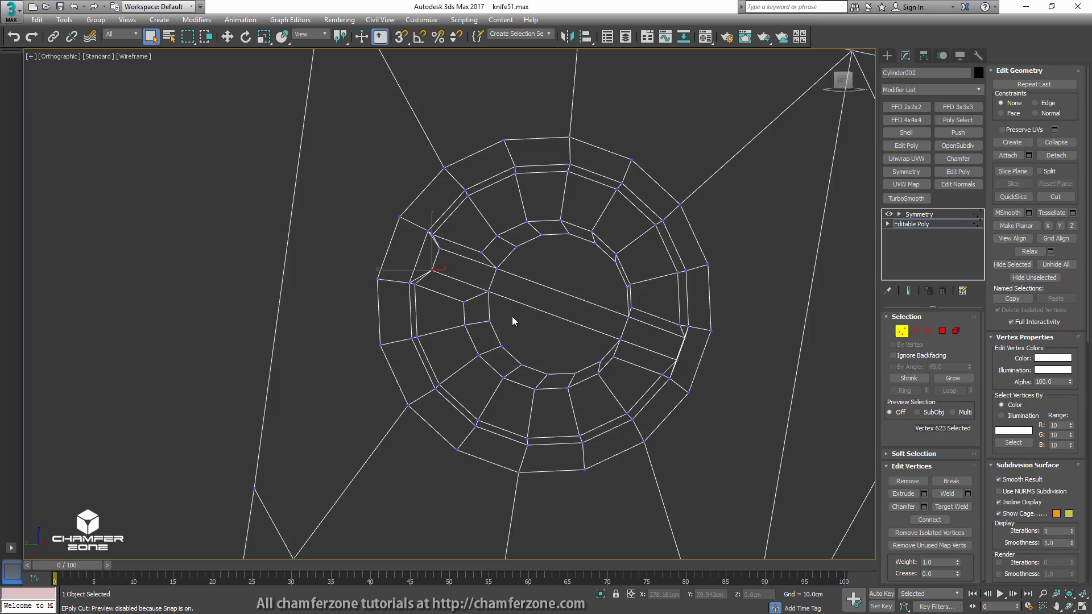
- Move the selected slot and disc floor polygons slightly outward along the X axis to make the slots shallower
key(4)
key(F3)
scroll(513, 321, down, 5)
alt+middle_drag(513, 321, 433, 347)
scroll(457, 355, up, 6)
key(w)
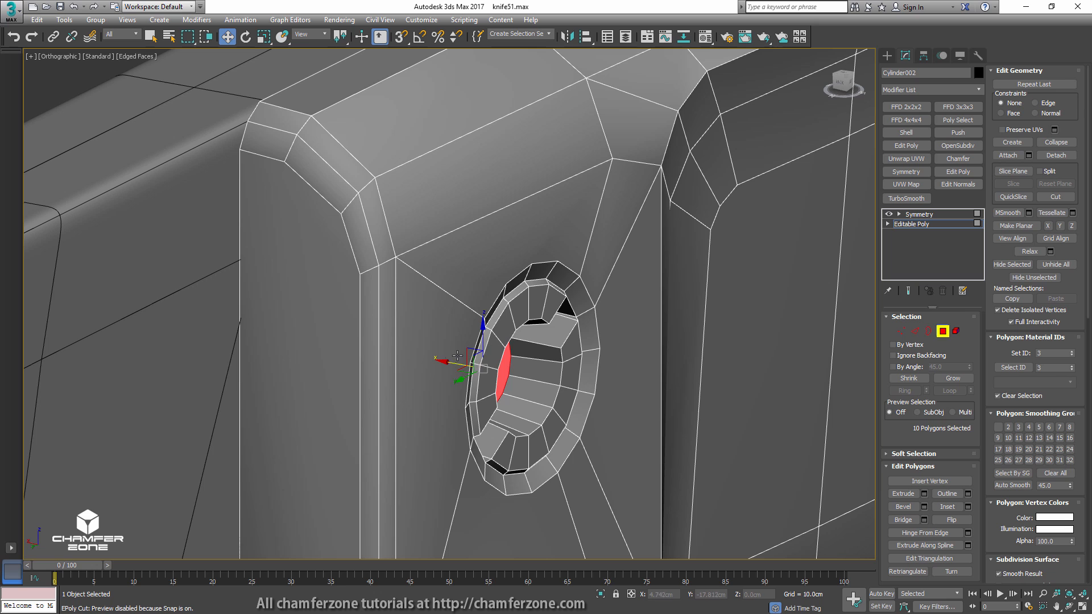
drag(448, 364, 479, 368)
- Grow the polygon selection to include the slot walls of both recesses and auto-smooth it with a threshold of 45
alt+middle_drag(589, 329, 300, 336)
scroll(300, 336, down, 5)
middle_drag(318, 296, 546, 367)
scroll(453, 262, up, 7)
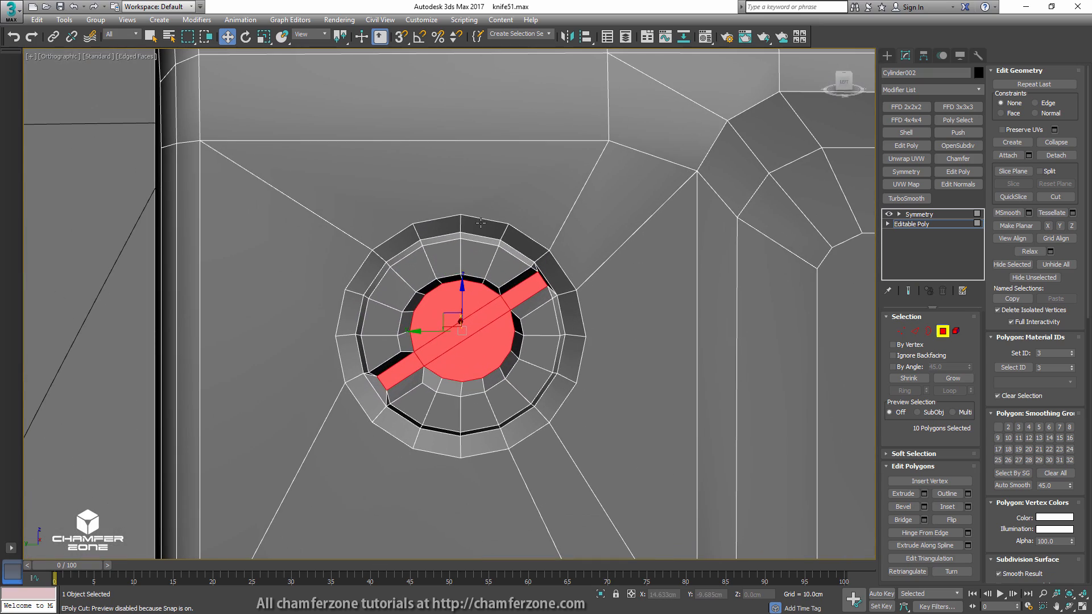
alt+middle_drag(492, 243, 502, 268)
click(953, 379)
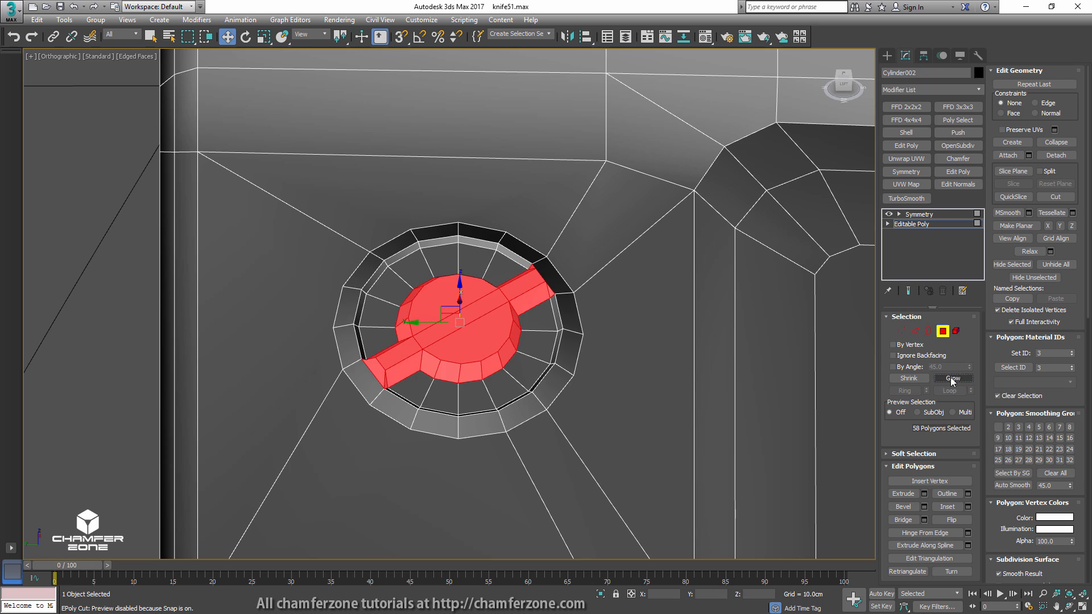
middle_drag(724, 327, 409, 311)
scroll(424, 312, down, 5)
middle_drag(586, 369, 23, 382)
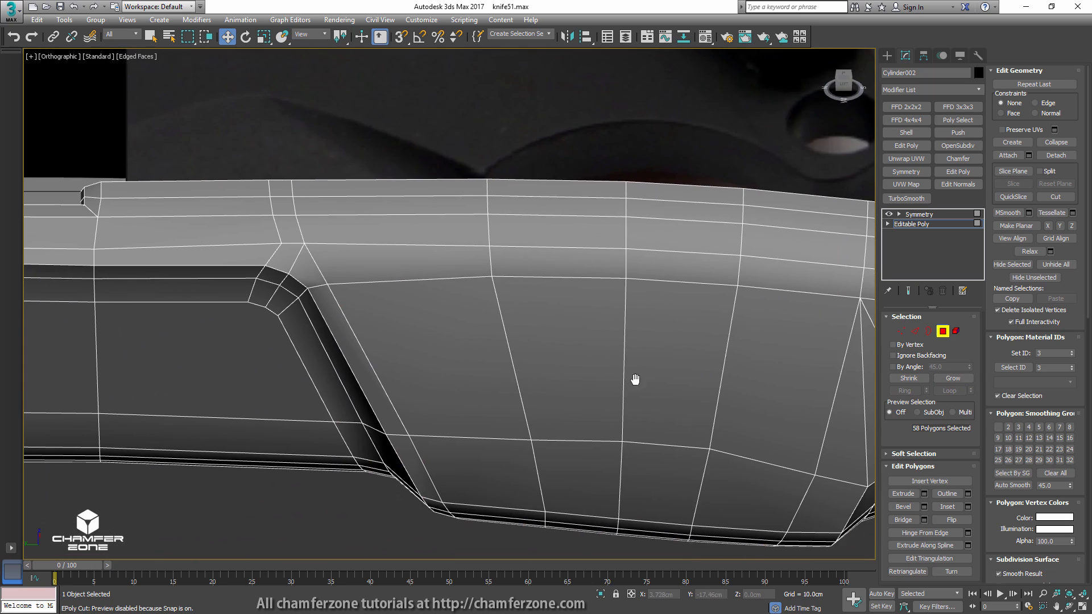
middle_drag(635, 380, 134, 330)
scroll(671, 387, up, 5)
alt+middle_drag(671, 375, 651, 347)
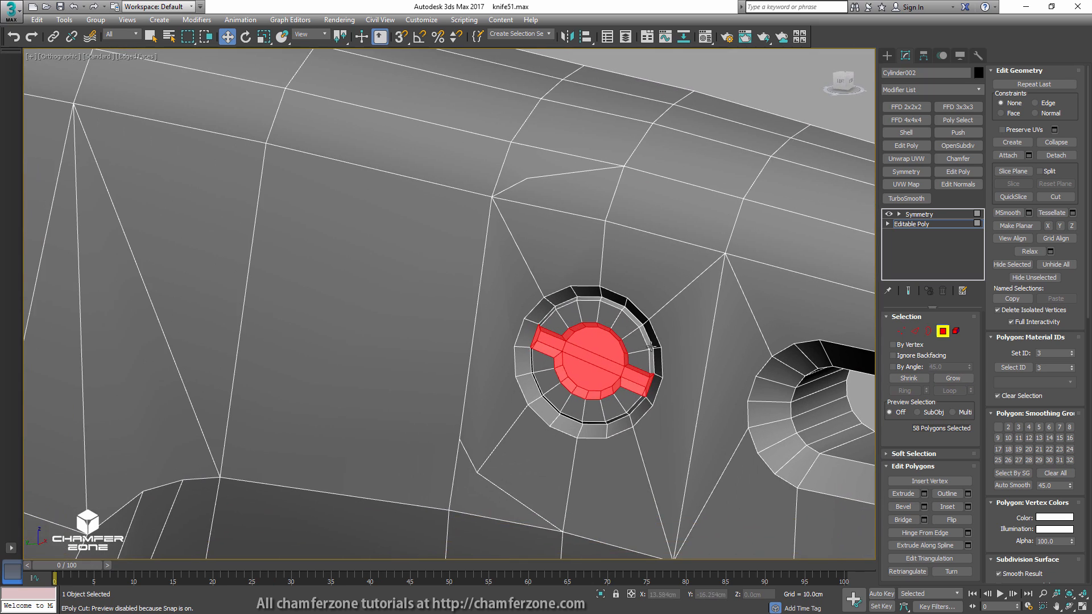
click(1012, 485)
- Select the 14 floor polygons ringing the slot in the rear recess and auto-smooth them with a threshold of 45
click(572, 403)
ctrl+click(556, 394)
ctrl+click(549, 380)
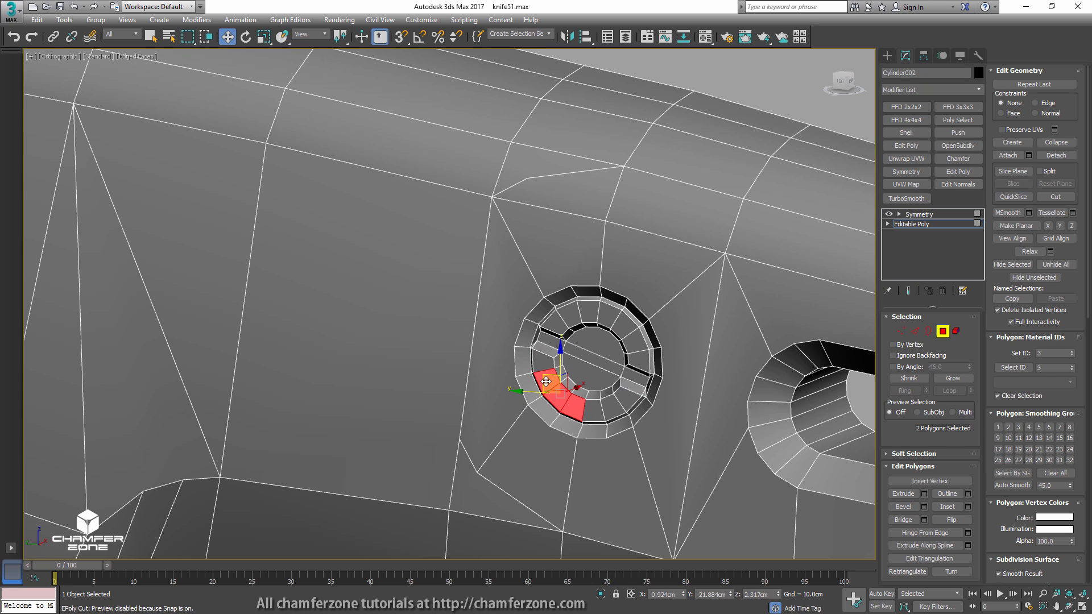
ctrl+click(542, 359)
ctrl+click(552, 324)
ctrl+click(569, 312)
ctrl+click(589, 310)
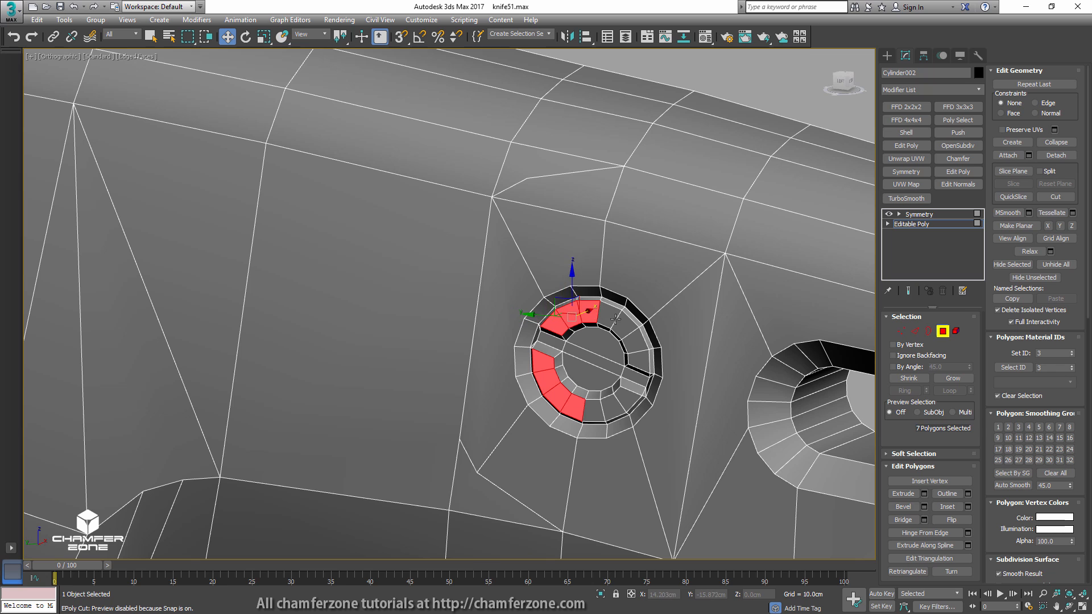
ctrl+click(607, 313)
ctrl+click(626, 324)
ctrl+click(635, 342)
ctrl+click(639, 362)
ctrl+click(634, 395)
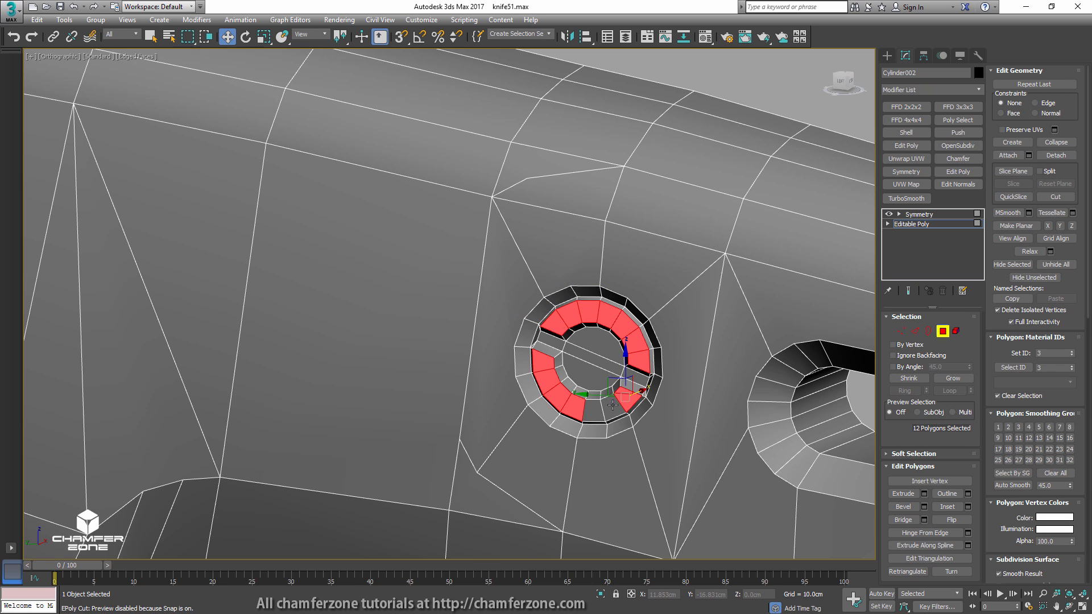
ctrl+click(617, 405)
ctrl+click(597, 412)
key(F3)
key(F3)
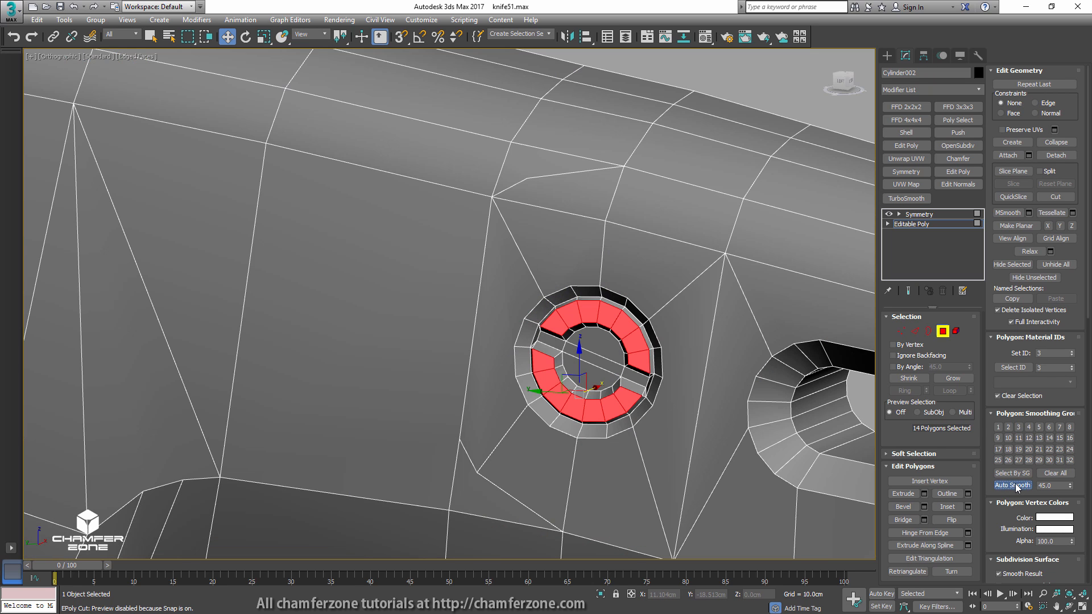
- Select the 14 floor polygons ringing the front recess's slot, auto-smooth them, and leave polygon editing
scroll(457, 308, down, 5)
middle_drag(456, 308, 796, 365)
middle_drag(153, 258, 501, 321)
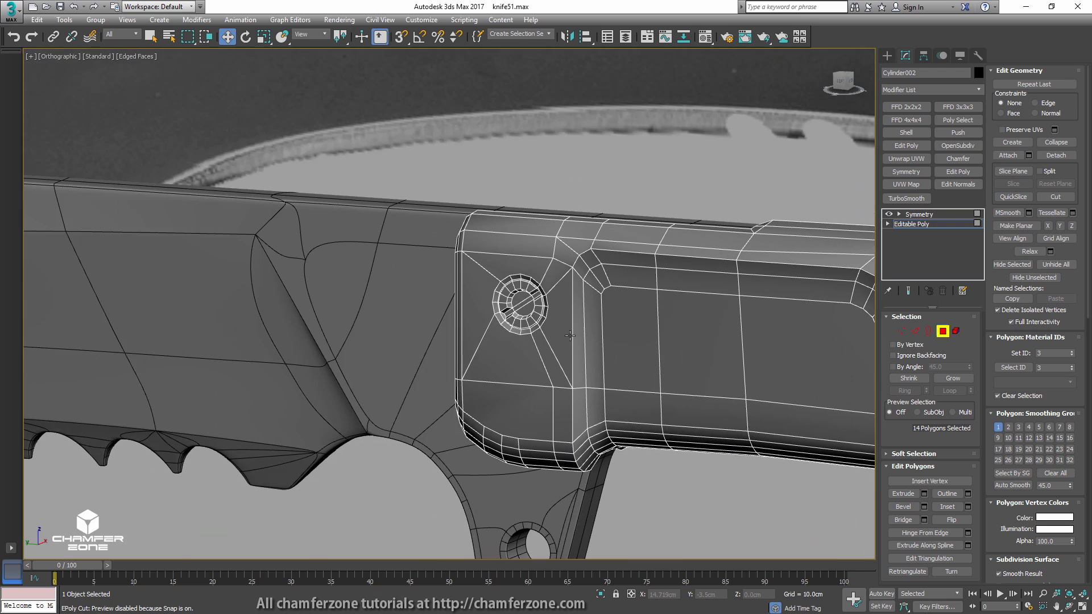
scroll(494, 325, up, 7)
click(495, 324)
ctrl+click(515, 334)
ctrl+click(547, 340)
ctrl+click(578, 328)
ctrl+click(597, 301)
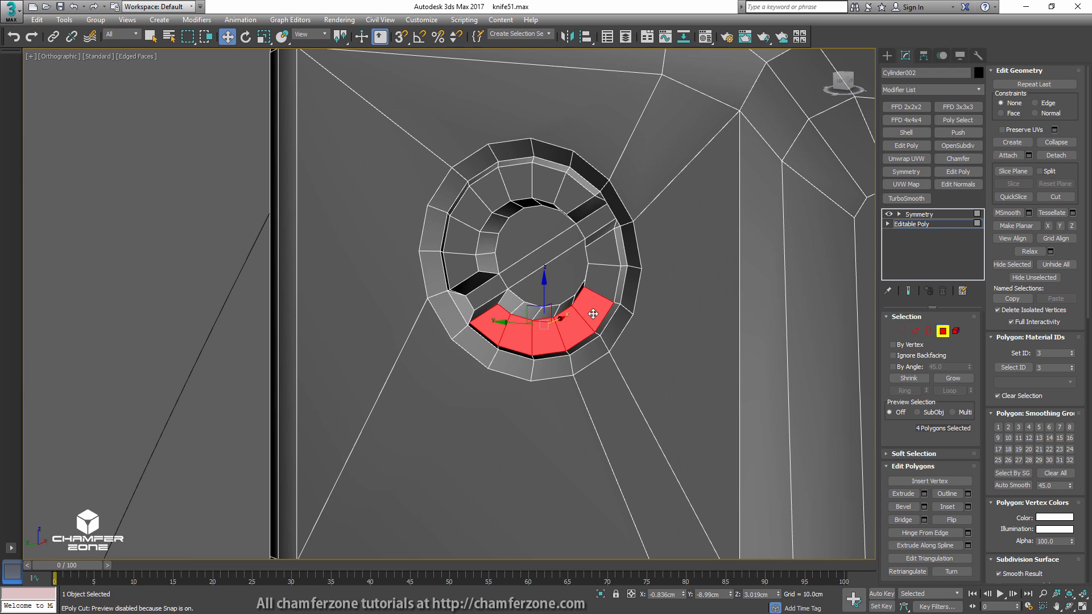
ctrl+click(604, 273)
ctrl+click(612, 249)
ctrl+click(579, 183)
ctrl+click(549, 174)
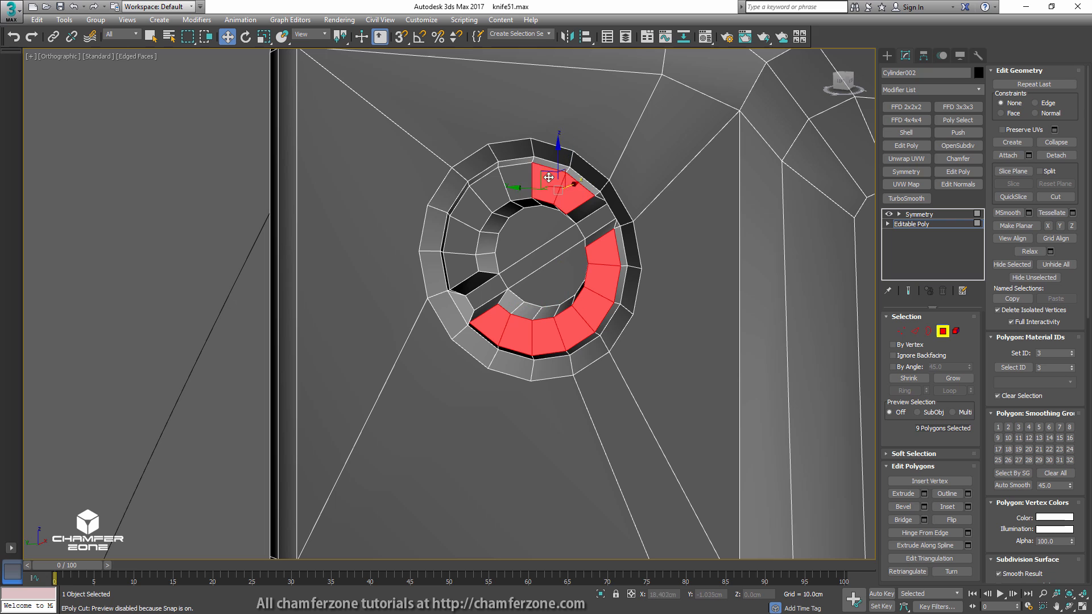
ctrl+click(515, 176)
ctrl+click(488, 191)
ctrl+click(469, 213)
ctrl+click(461, 238)
ctrl+click(452, 267)
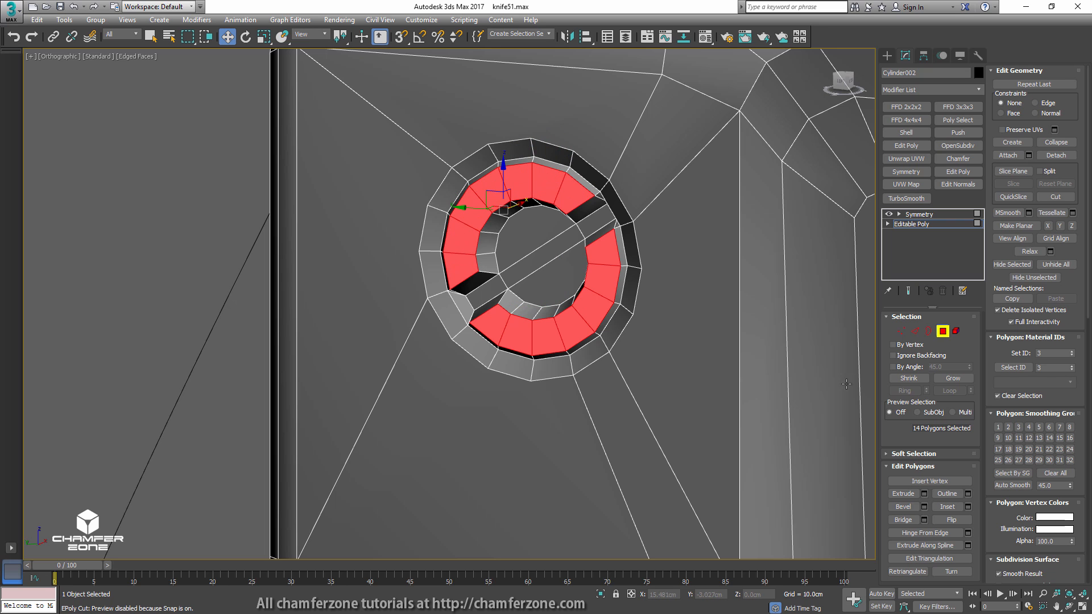
key(4)
- Turn on the hard-edge display at edge level and check the smoothing breaks on both recesses and the handle
scroll(753, 270, down, 5)
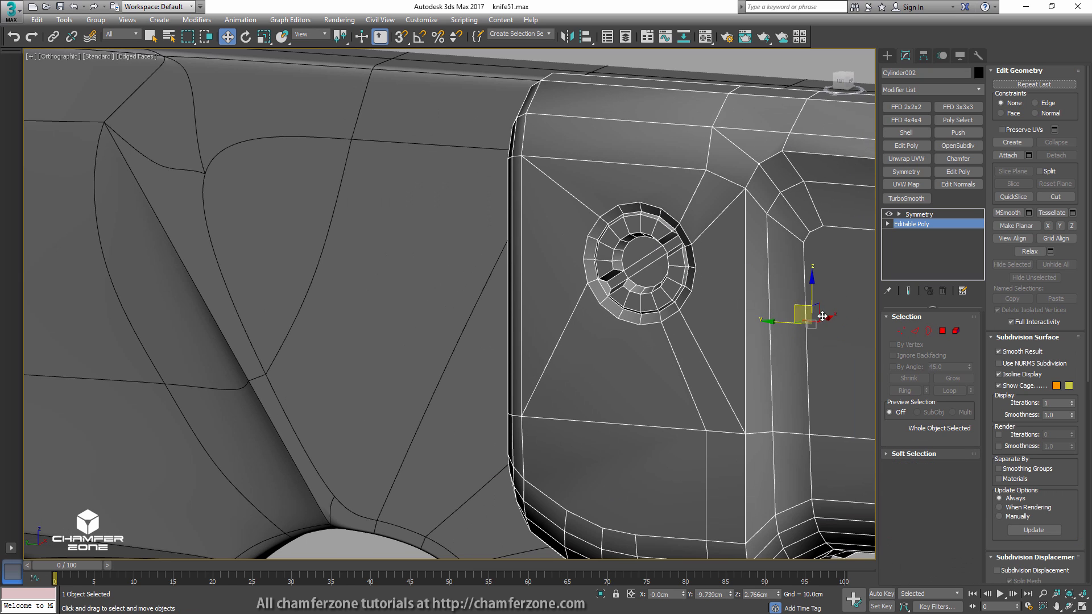
click(915, 331)
click(1019, 210)
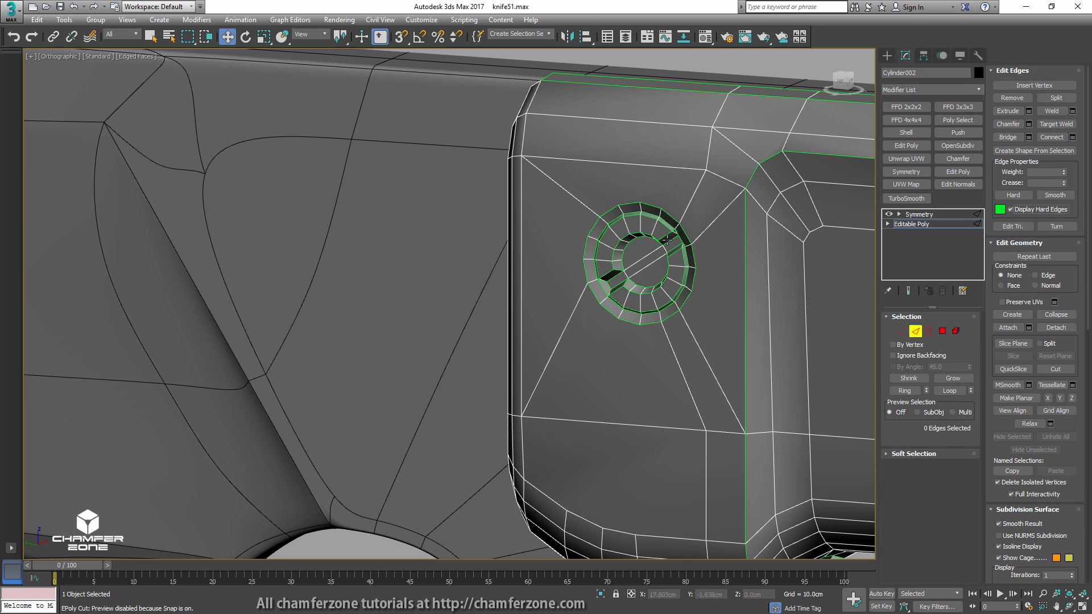
scroll(624, 263, up, 6)
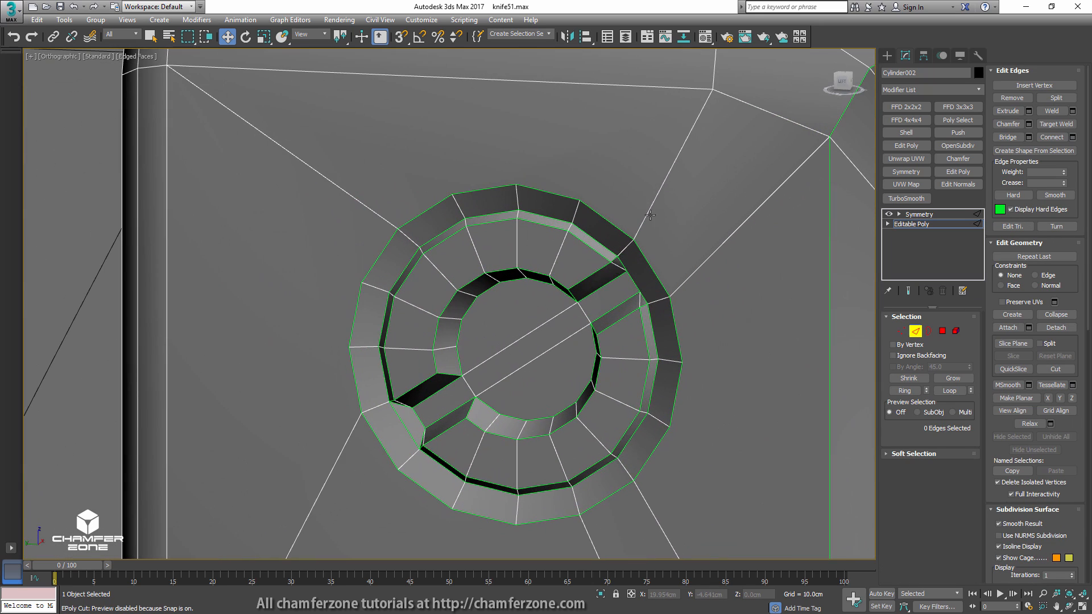
scroll(624, 263, down, 8)
middle_drag(624, 264, 279, 288)
scroll(405, 281, up, 5)
middle_drag(856, 299, 439, 252)
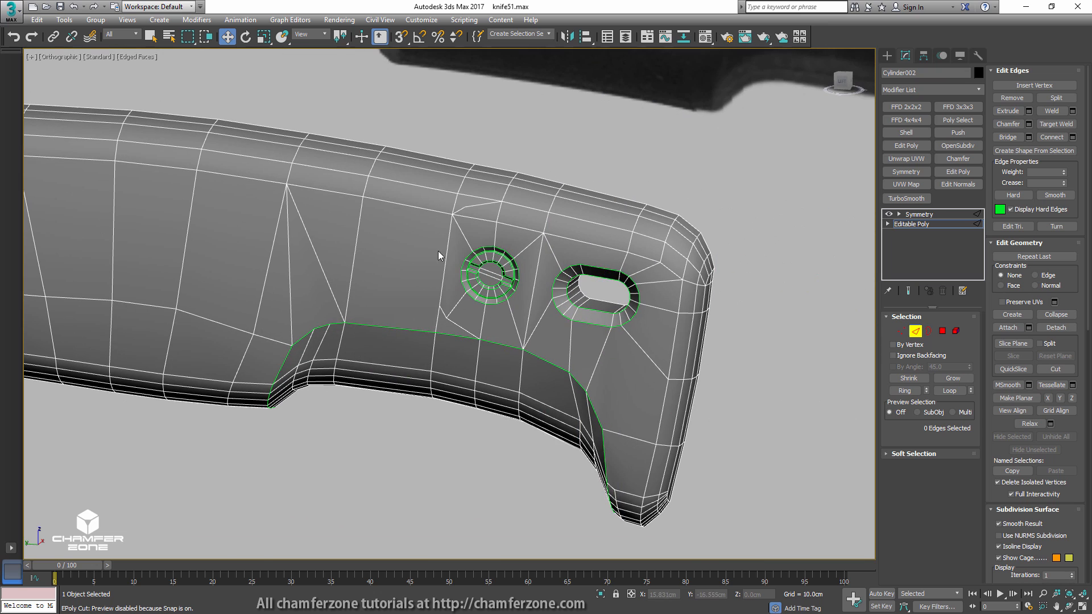
middle_drag(625, 281, 843, 321)
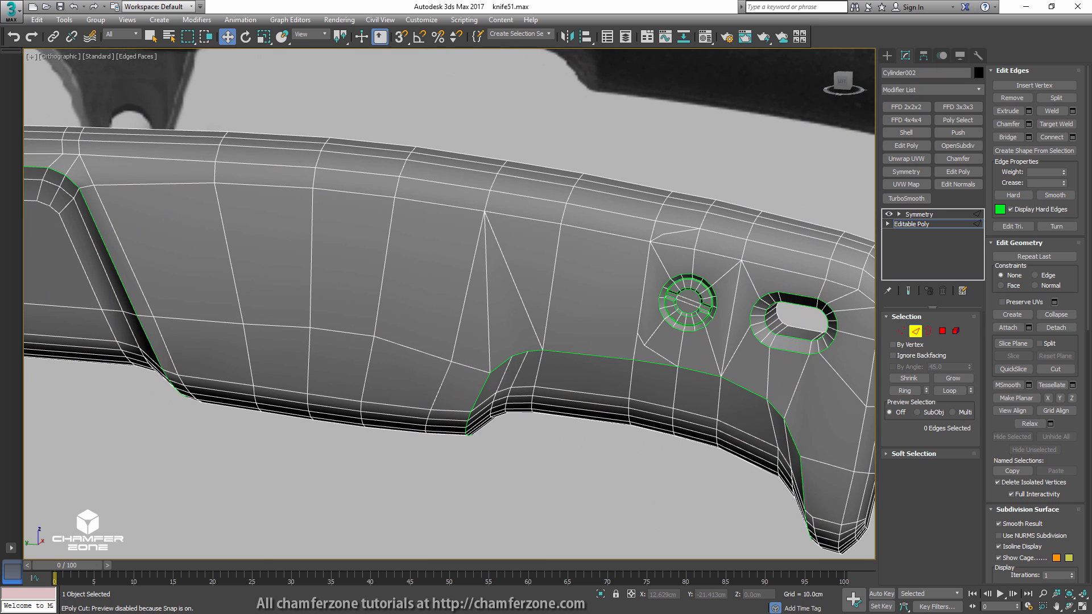
- Save the scene as knife52.max
key(q)
key(ctrl+s)
scroll(795, 284, down, 5)
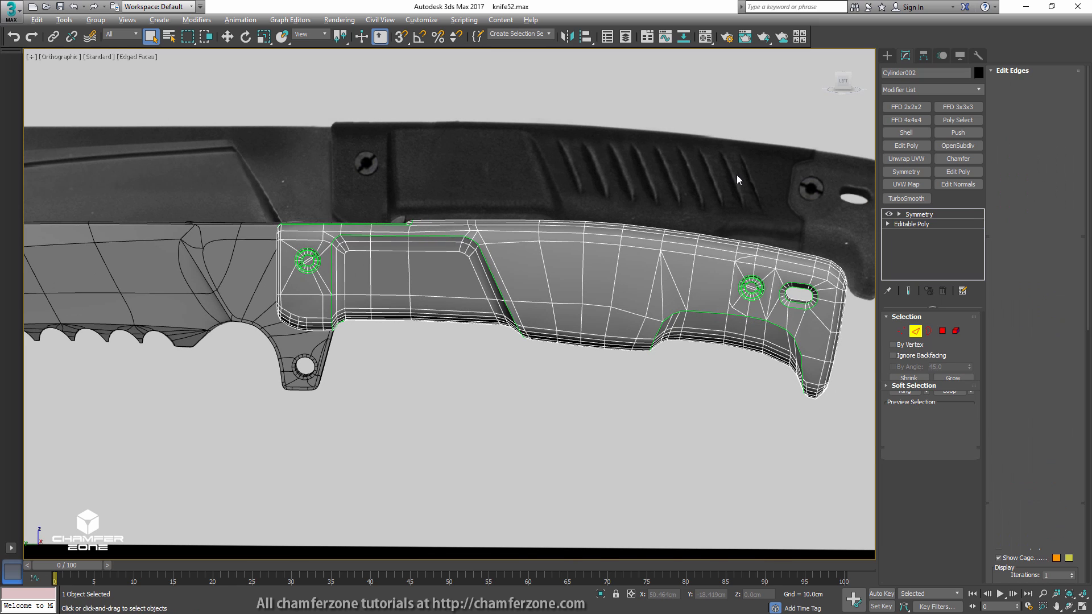
- Leave edge editing and isolate the handle together with the reference image plane, hiding the blade
key(alt+q)
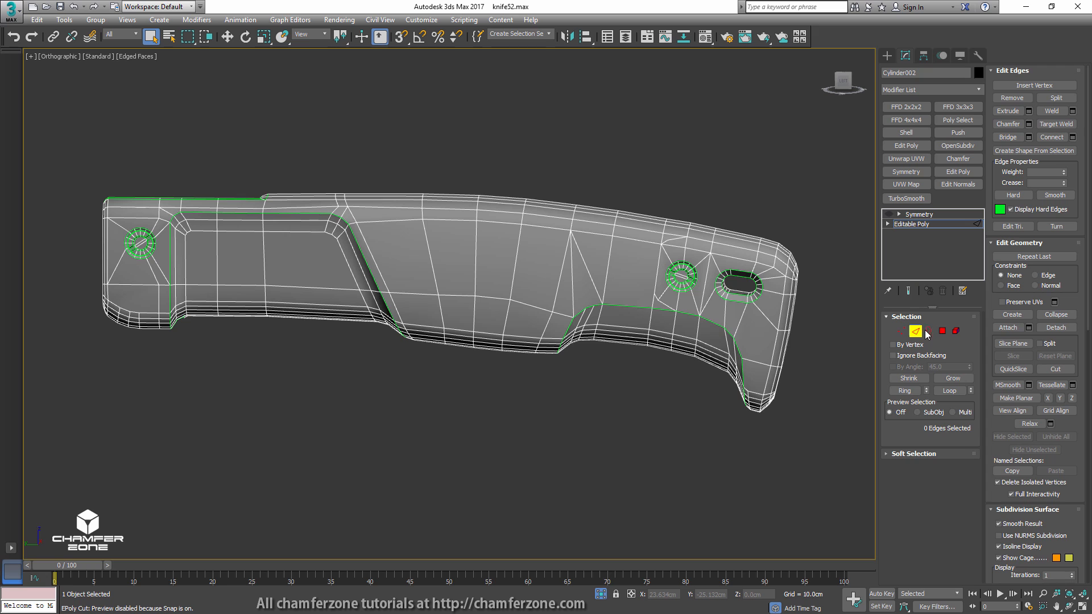
click(916, 331)
middle_drag(741, 188, 730, 278)
key(alt+q)
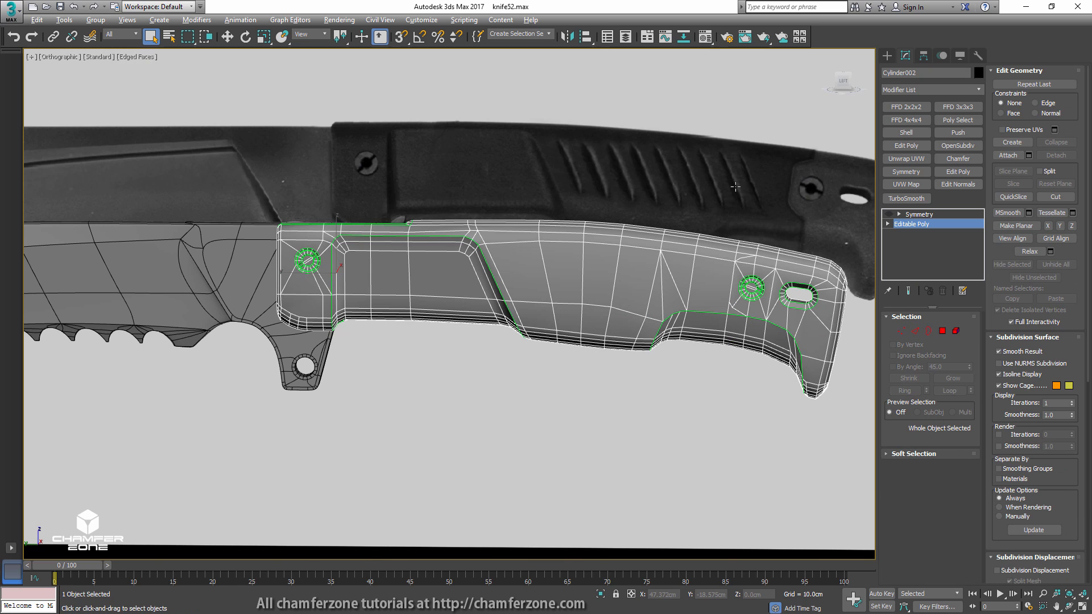
ctrl+click(735, 186)
key(alt+q)
click(647, 299)
scroll(643, 271, up, 2)
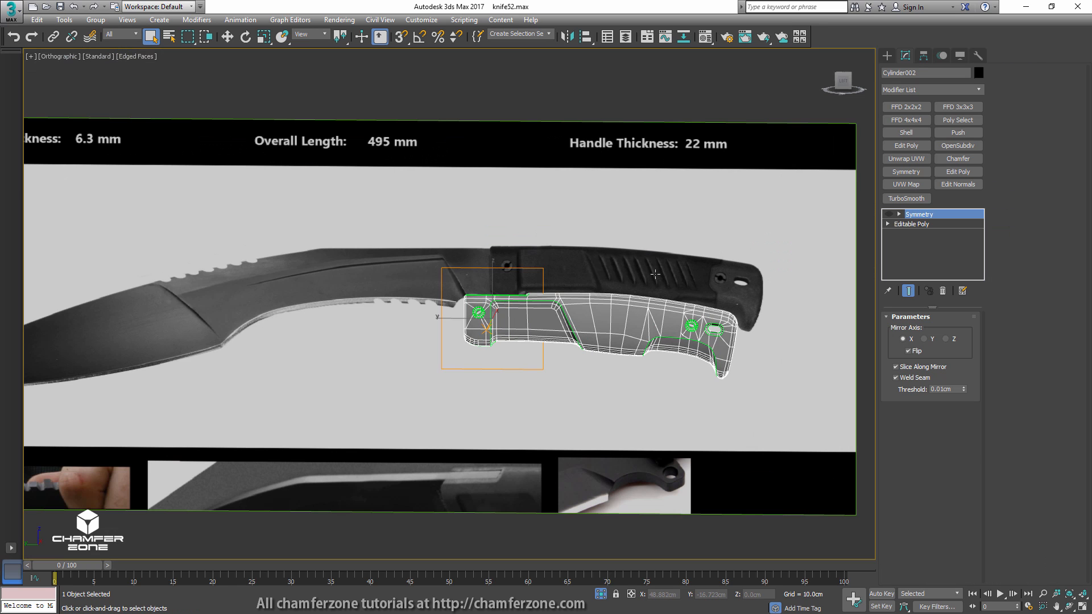
- In the left view, create a narrow upright plane about 1.93 cm by 0.23 cm over the handle's grip grooves
key(l)
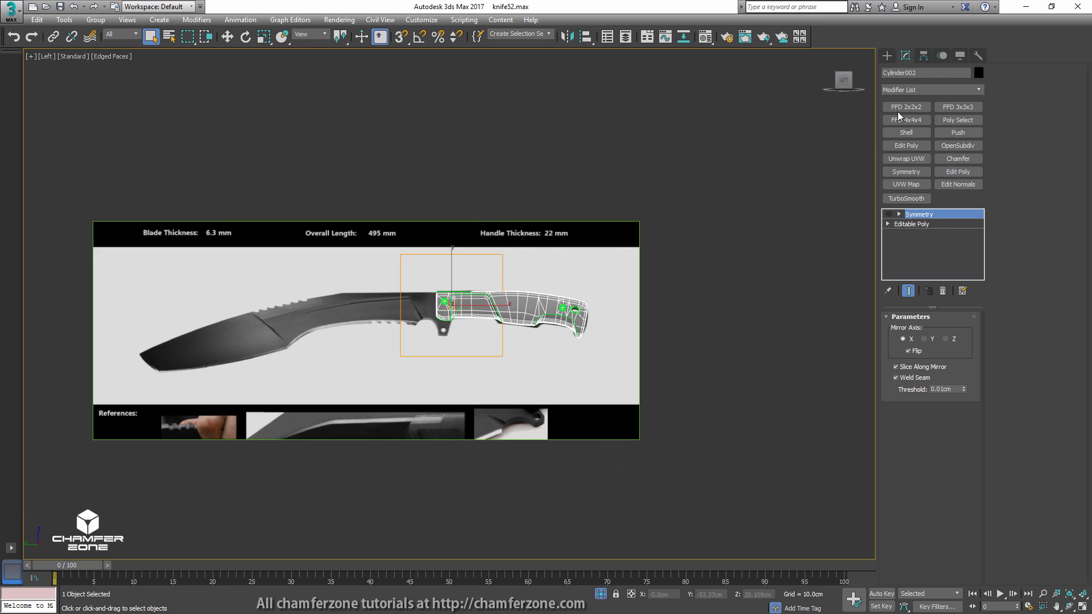
click(887, 55)
click(952, 173)
middle_drag(599, 209, 608, 205)
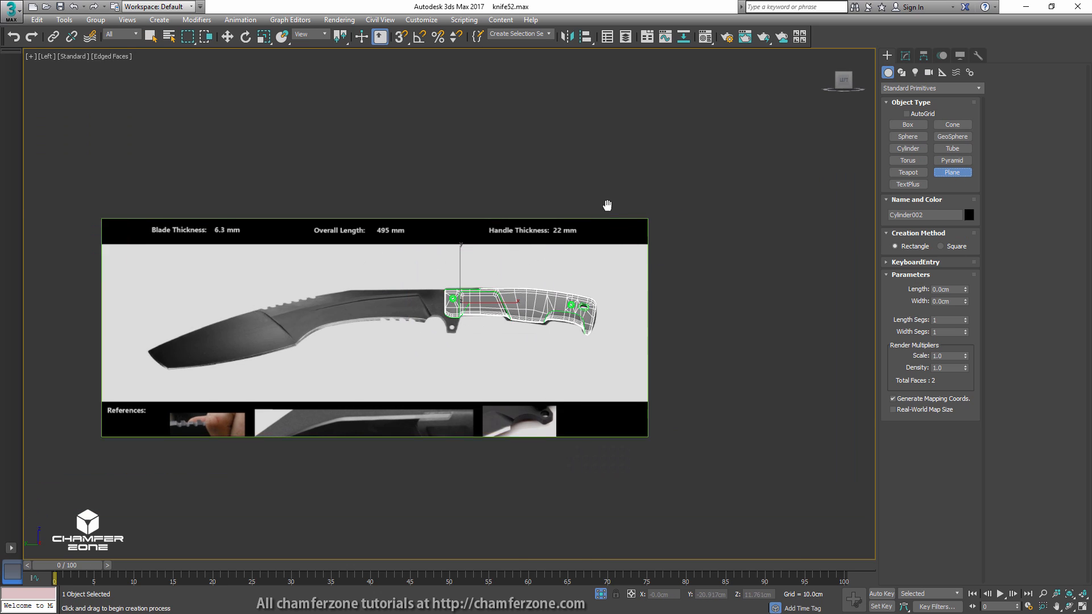
scroll(626, 233, up, 2)
scroll(626, 239, up, 3)
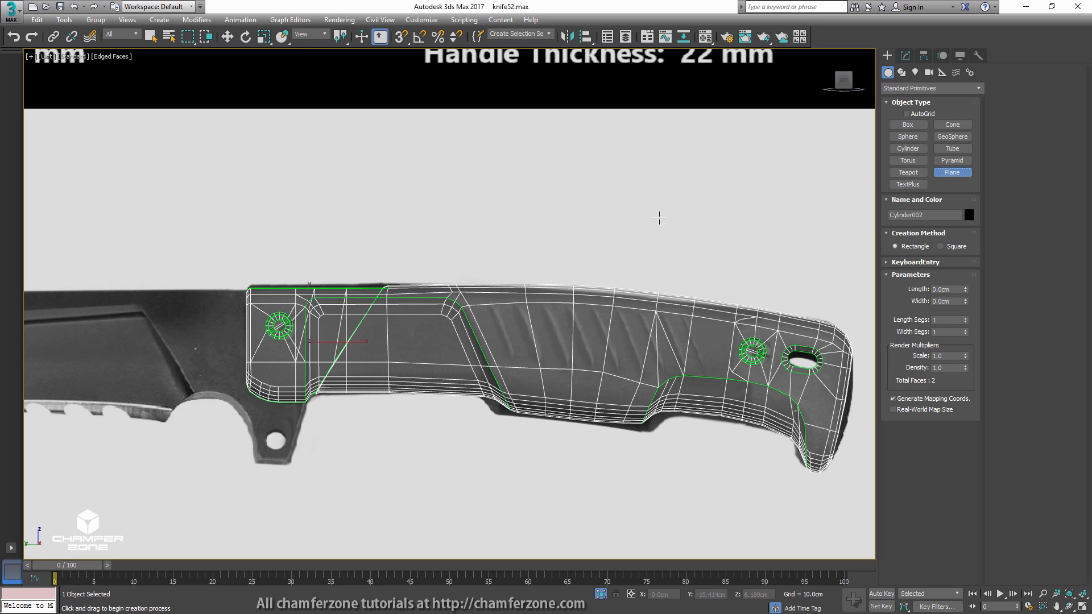
middle_drag(641, 310, 660, 254)
scroll(649, 256, up, 2)
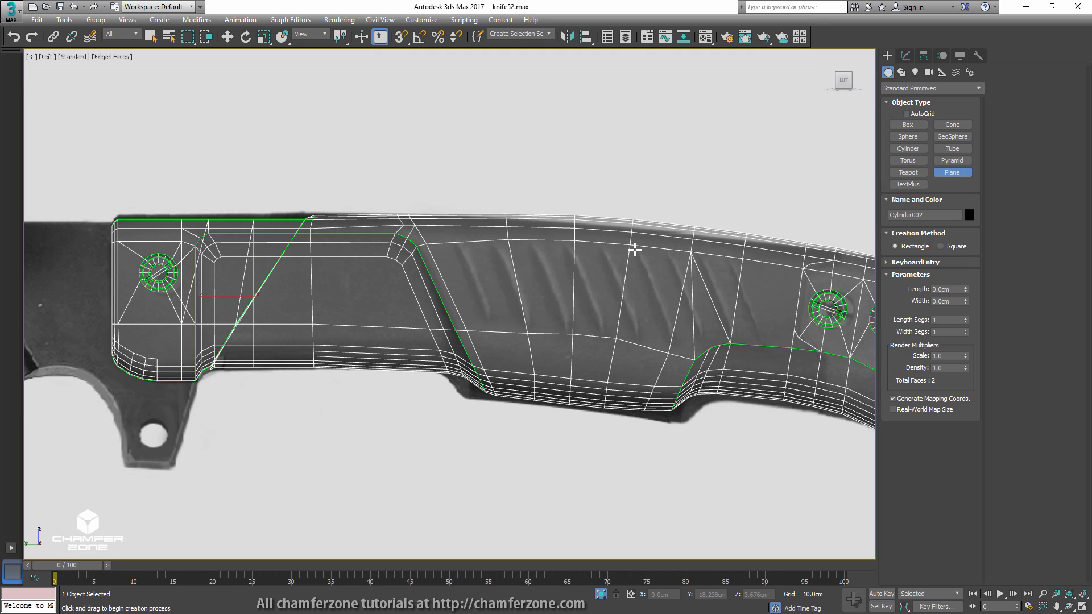
drag(635, 250, 646, 349)
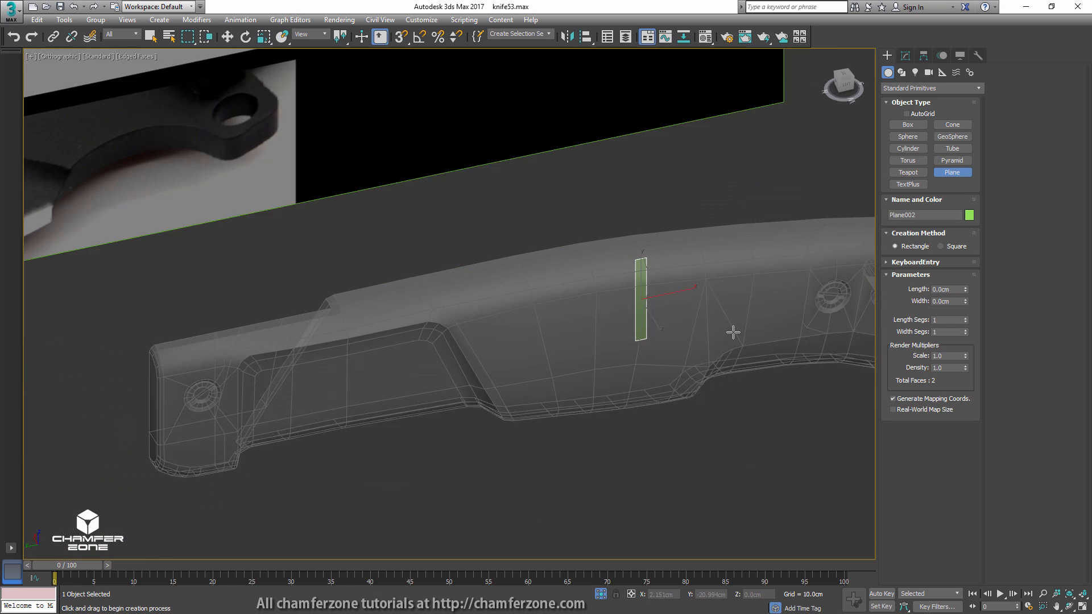
- Move the new plane out in front of the handle's side and turn off the handle's see-through display
key(w)
drag(630, 280, 658, 321)
click(659, 318)
key(alt+x)
click(671, 318)
alt+middle_drag(672, 319, 654, 298)
scroll(671, 336, up, 4)
- Convert the narrow plane to an Editable Poly
click(906, 55)
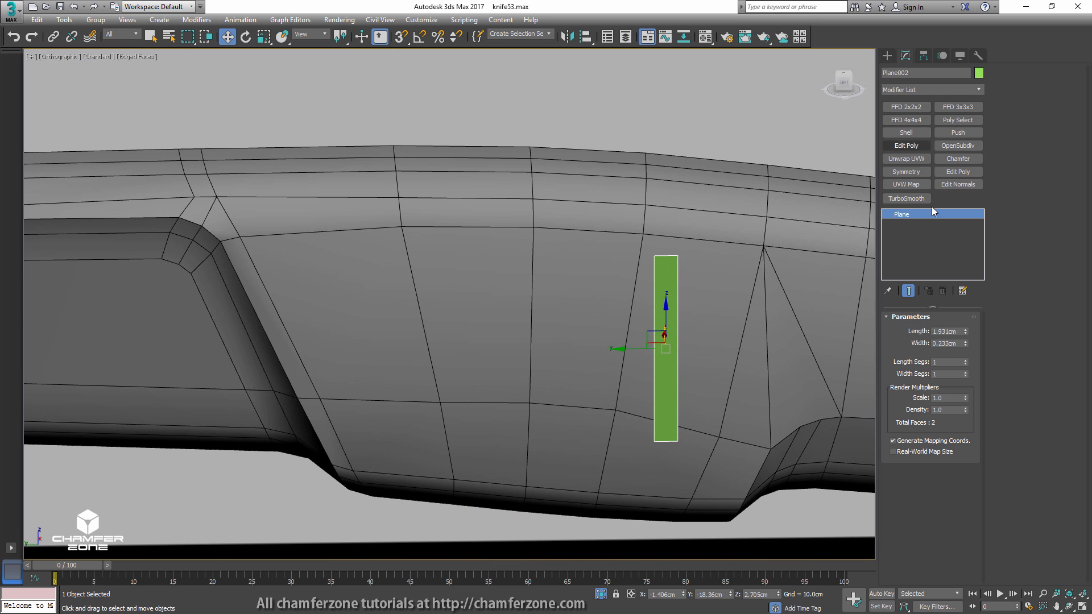
right_click(913, 217)
click(970, 306)
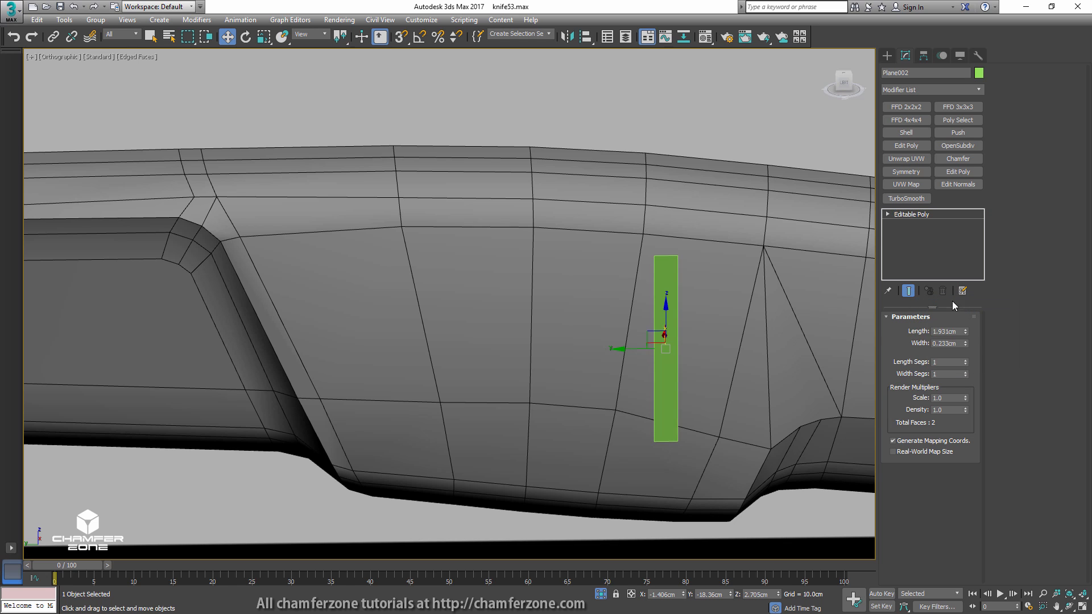
- Select the narrow plane's two long edges and connect them with five evenly spaced cross edges
click(915, 332)
drag(721, 319, 630, 333)
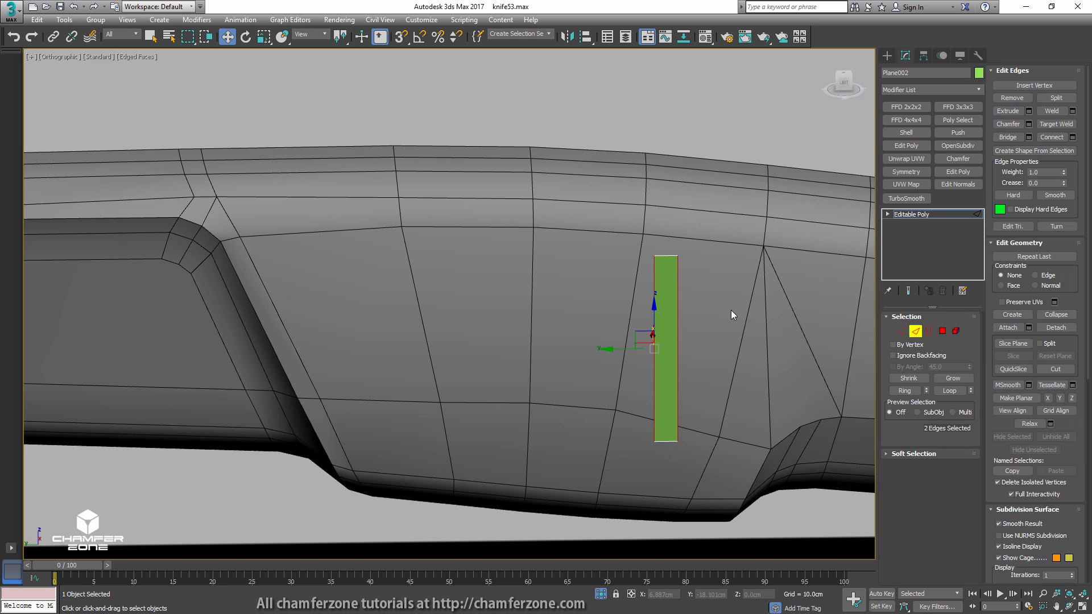
click(1073, 139)
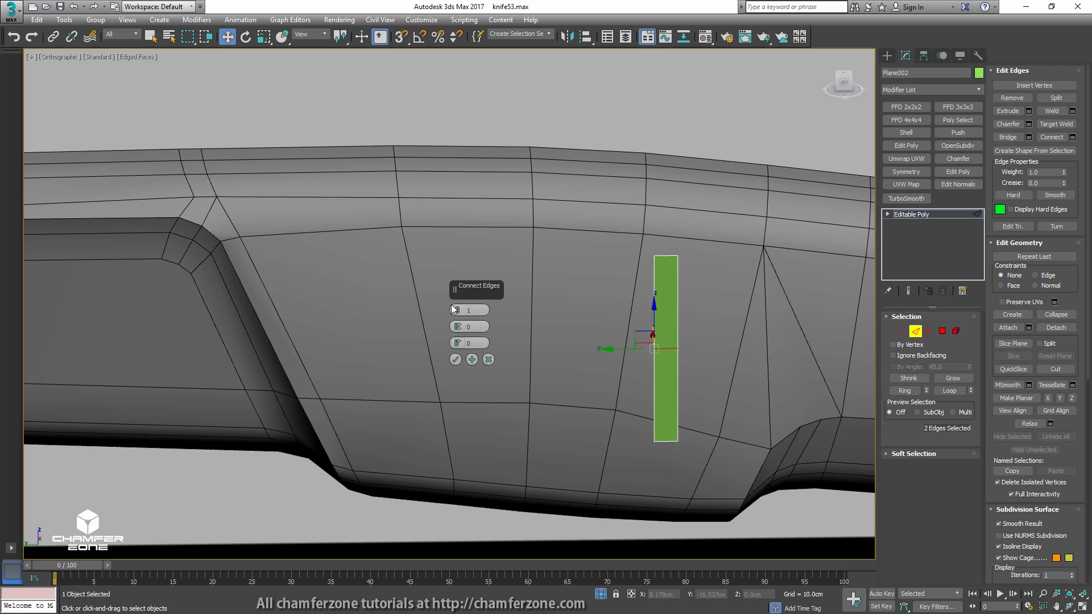
drag(453, 309, 459, 309)
click(456, 359)
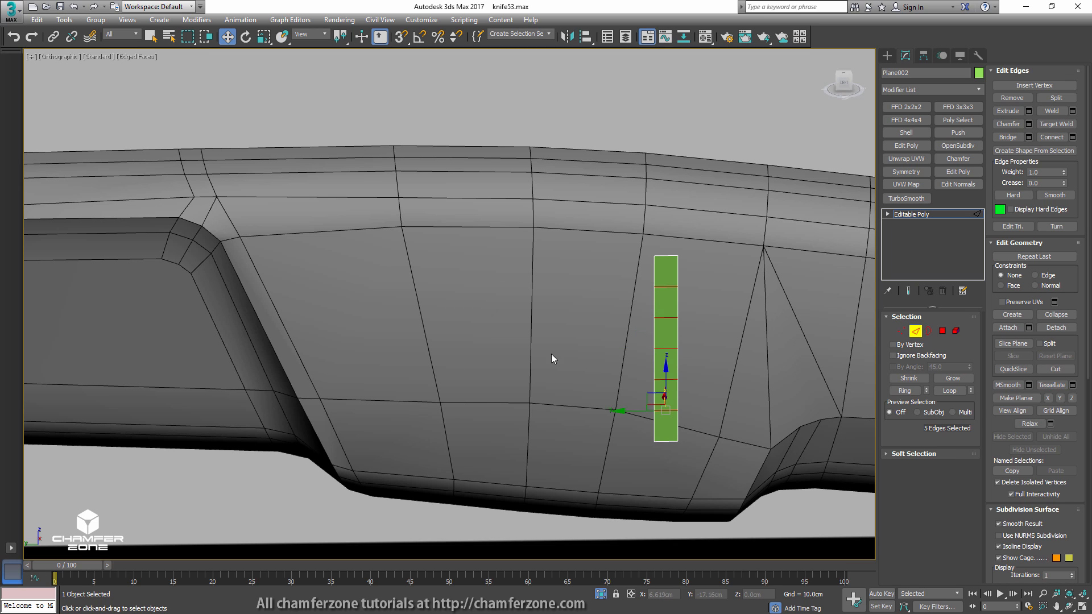
alt+middle_drag(598, 354, 599, 351)
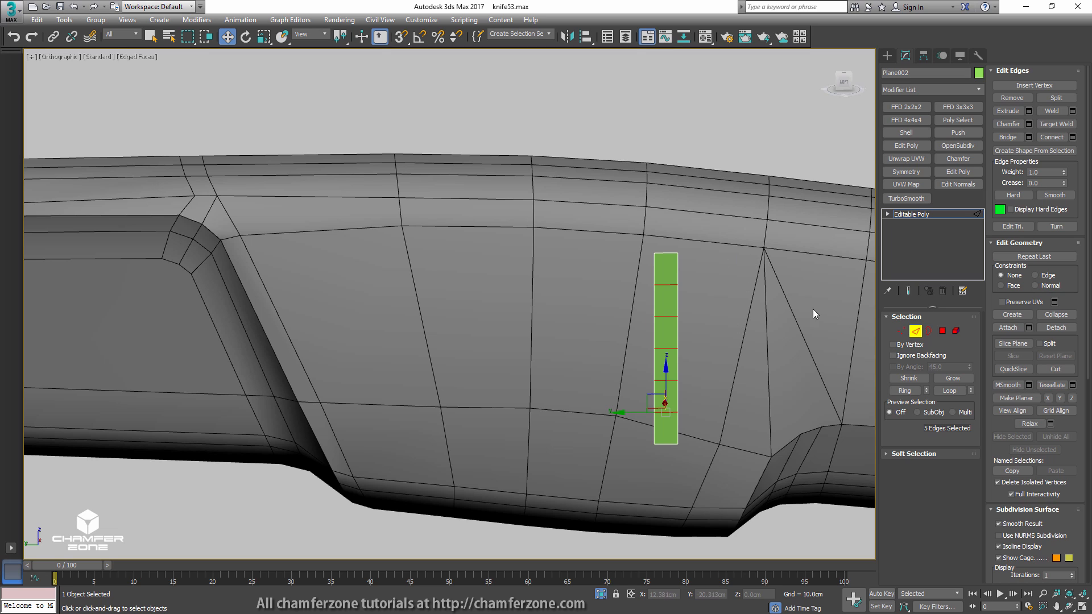
- Add an FFD 3x3x3 modifier to the strip and scale its middle control points wider across the width
key(1)
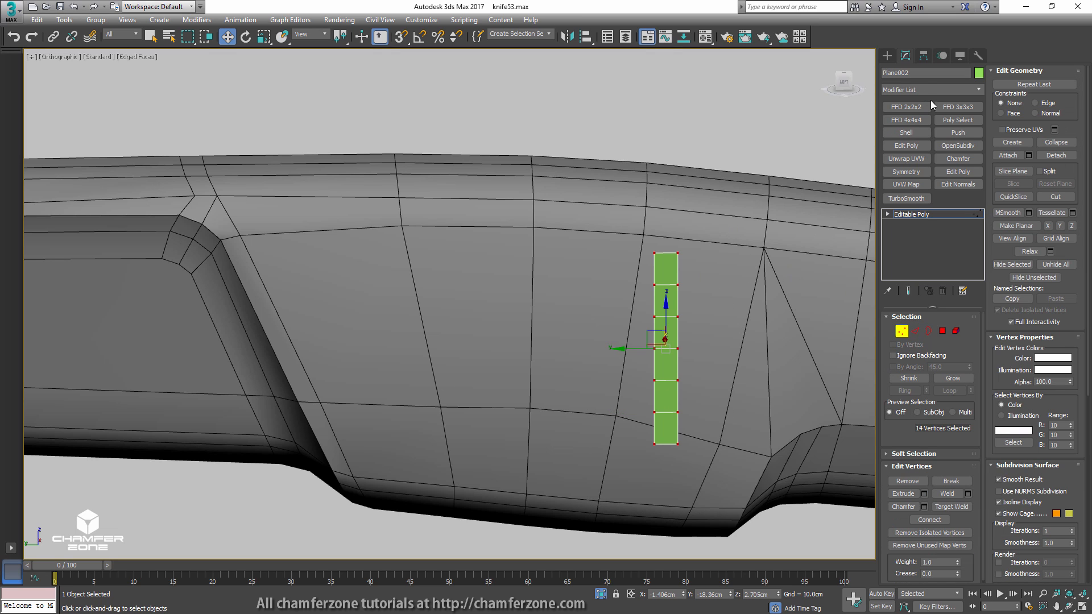
click(960, 107)
scroll(673, 348, up, 4)
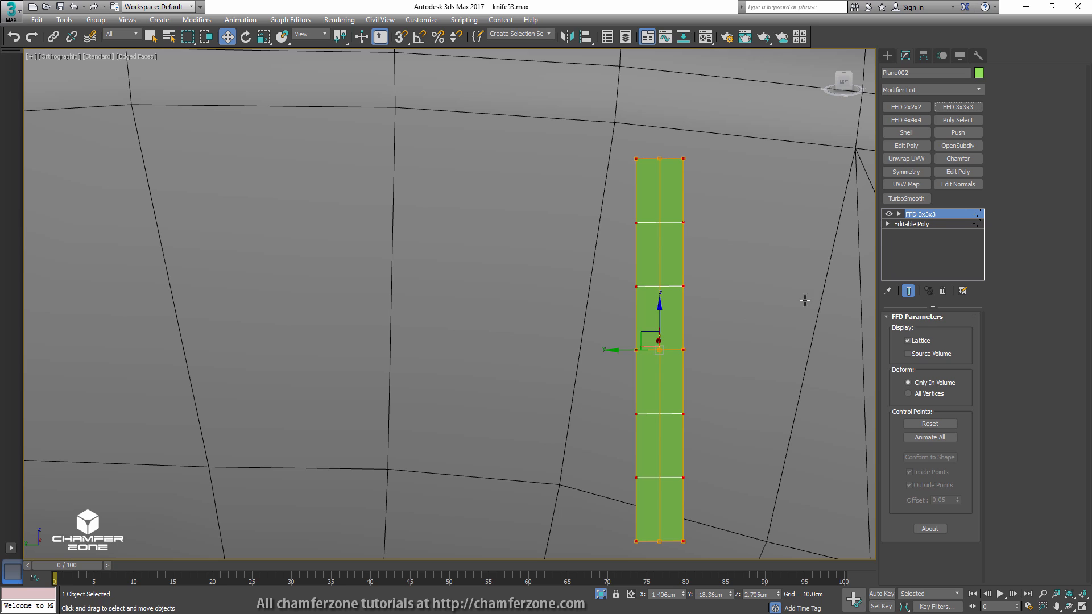
click(900, 215)
click(921, 224)
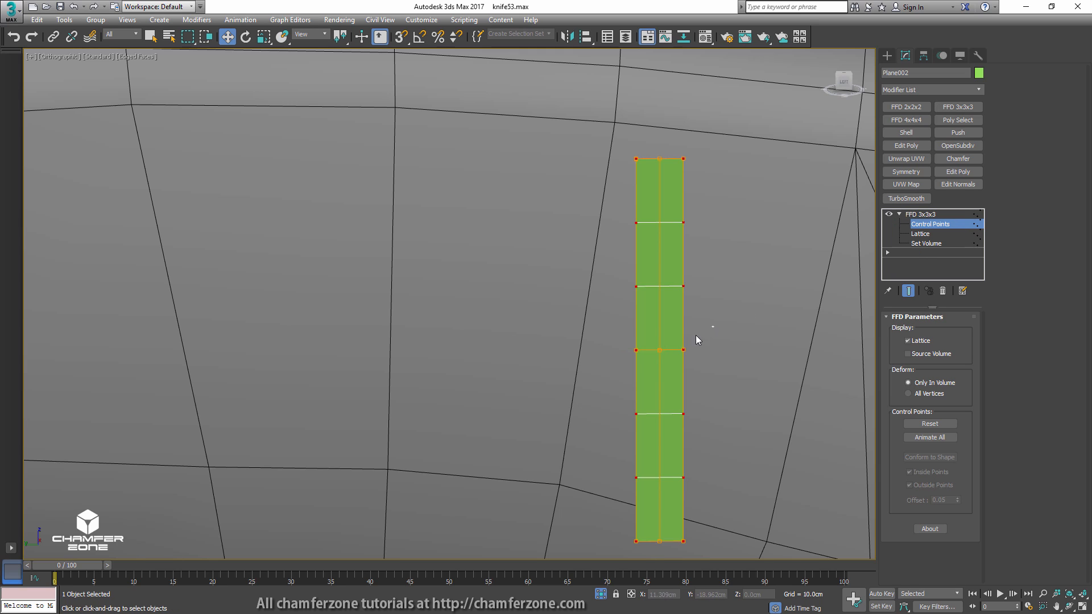
drag(713, 327, 617, 370)
key(r)
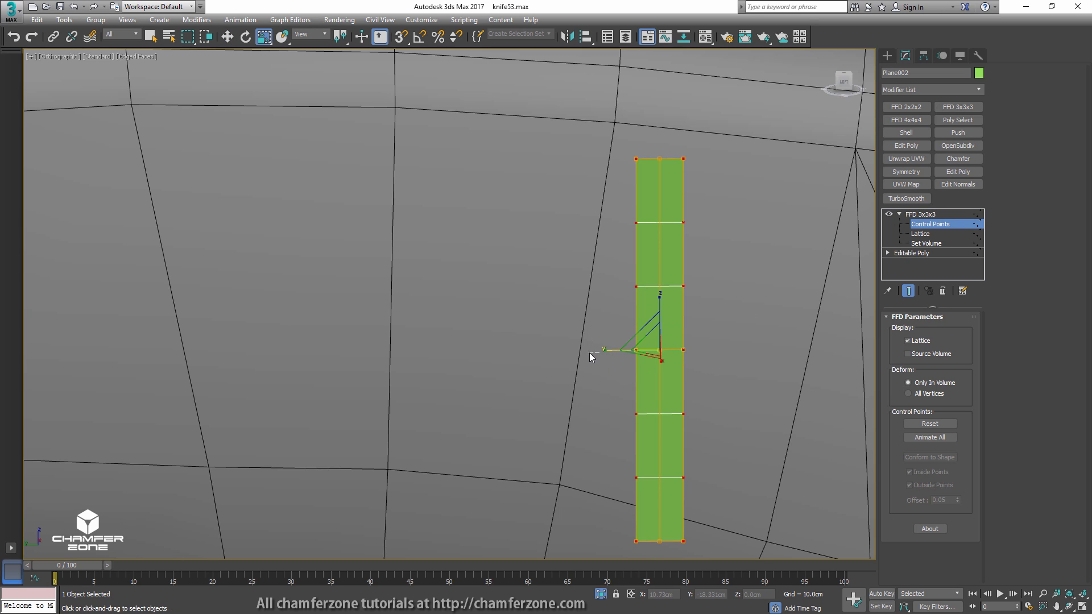
drag(609, 349, 561, 345)
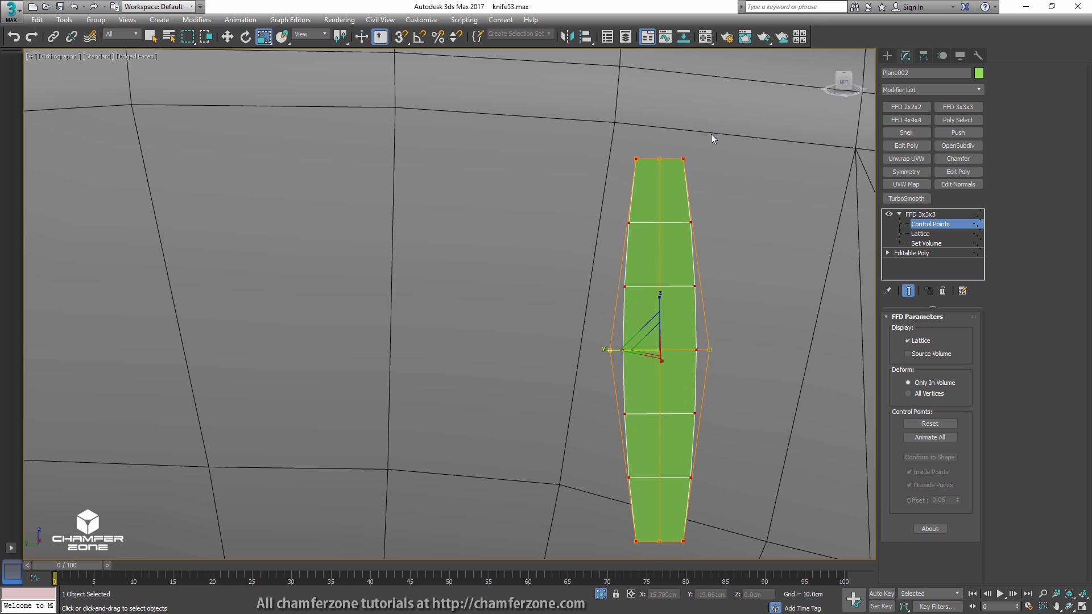
- Scale the lattice's control points at both ends slightly narrower, then collapse the FFD into the mesh
drag(589, 210, 587, 212)
middle_drag(618, 420, 619, 342)
ctrl+drag(710, 442, 615, 496)
drag(608, 271, 617, 271)
right_click(930, 214)
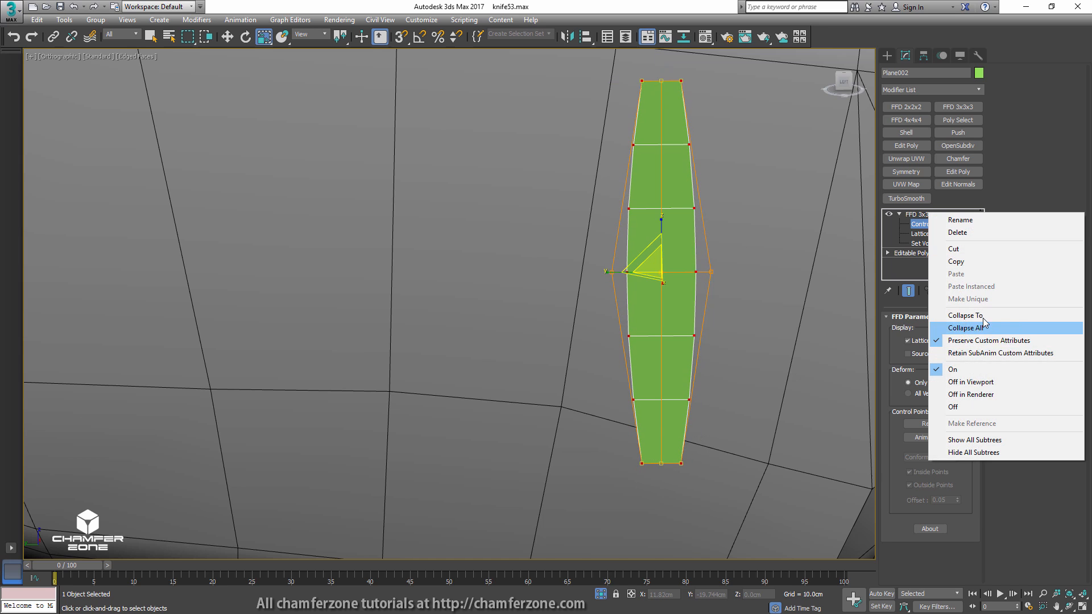
click(947, 316)
- Inset all of the strip's polygons as a group by 0.078 cm
key(4)
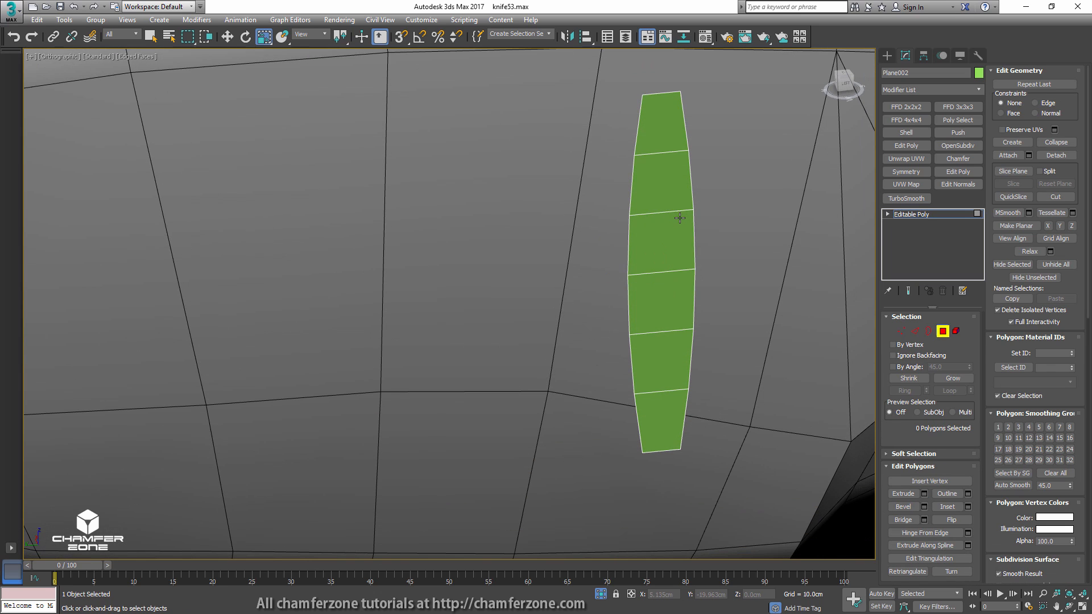
key(ctrl+a)
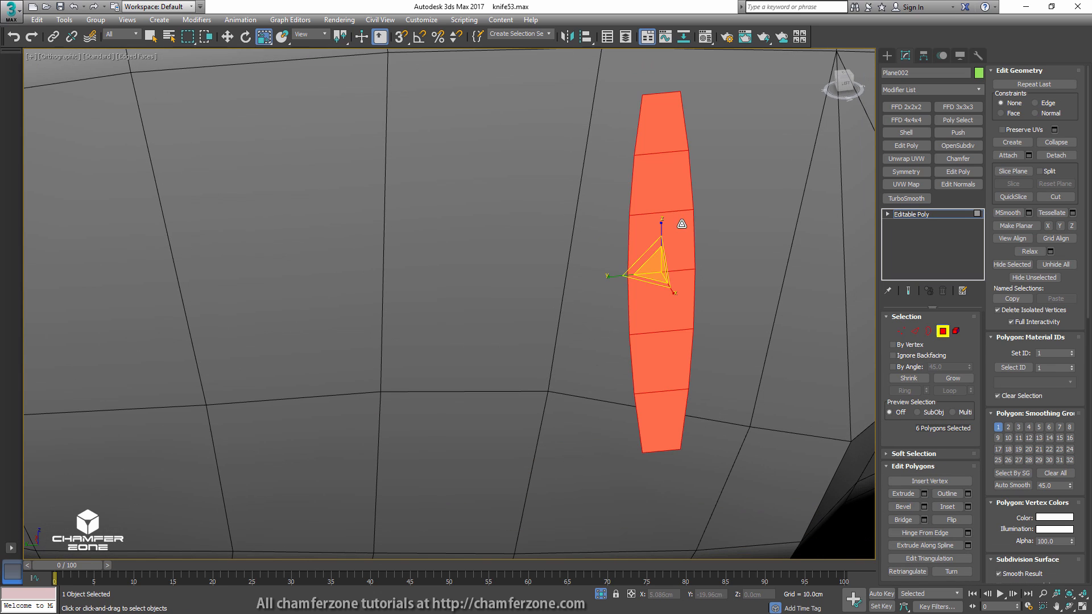
click(967, 506)
drag(458, 330, 715, 518)
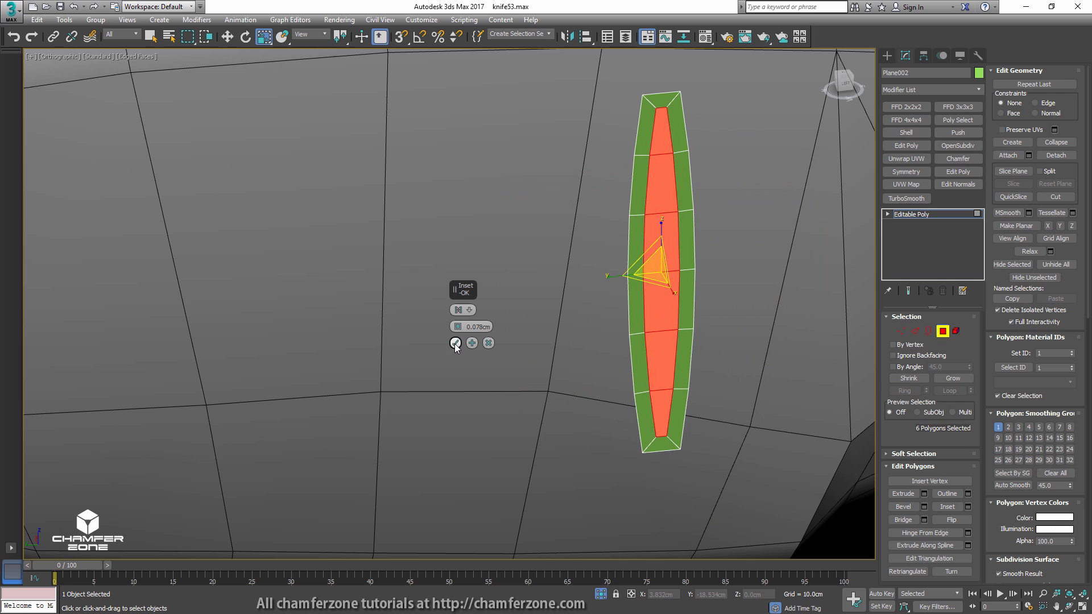
click(455, 343)
- Select the ring of cross edges inside the inset area and connect it with one lengthwise centre line
middle_drag(616, 287, 589, 387)
scroll(631, 249, up, 2)
key(2)
key(q)
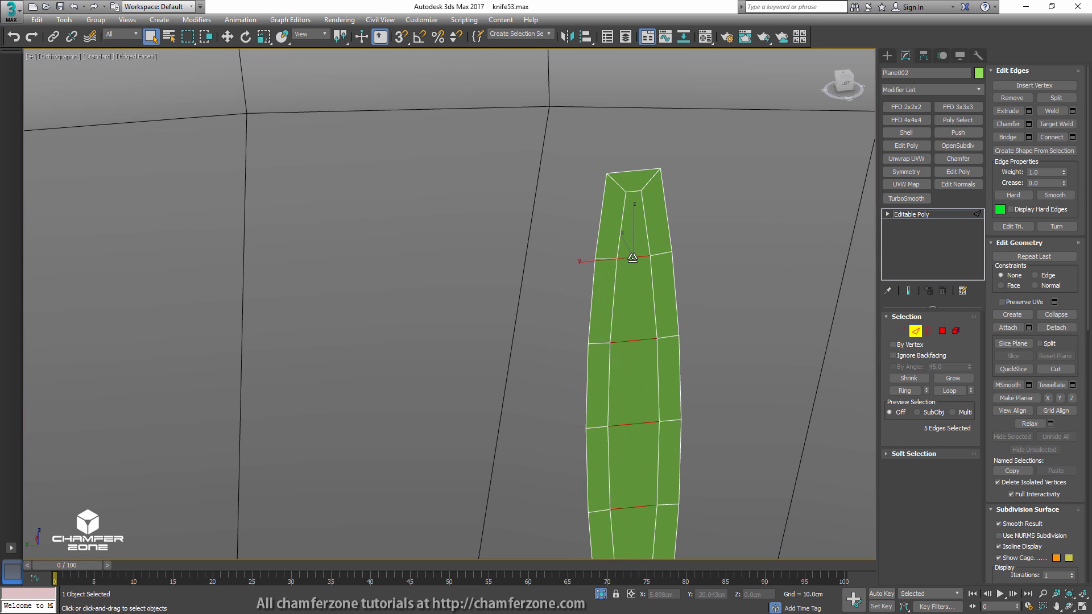
click(905, 390)
click(1052, 137)
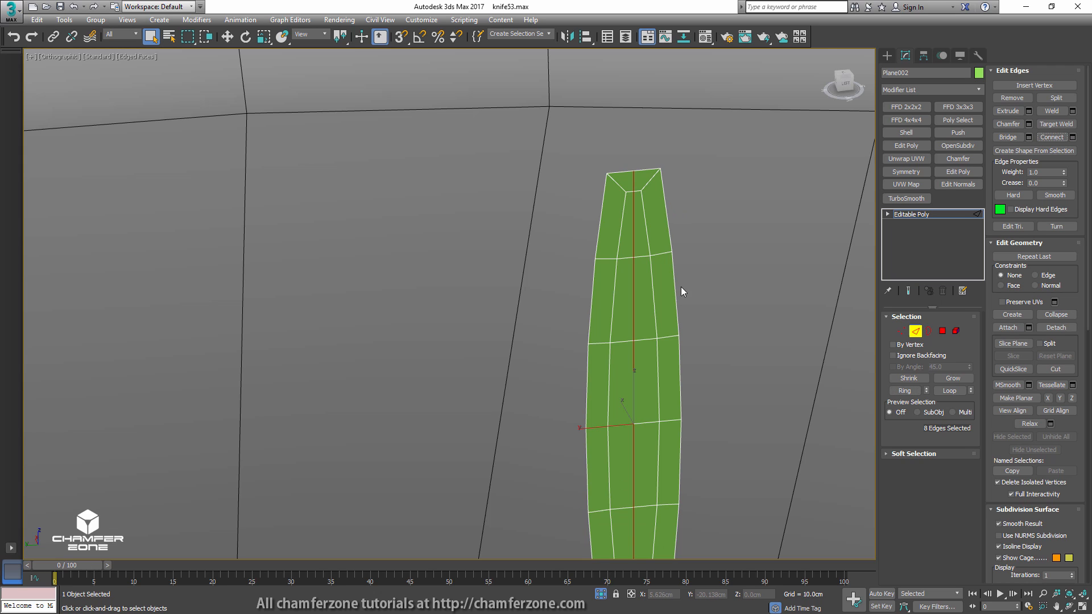
- Select the inner polygons of the strip and move them inward toward the handle to form the groove's depth
mouse_move(660, 361)
middle_down()
mouse_move(661, 332)
mouse_move(650, 338)
middle_up()
key(ctrl+4)
key(w)
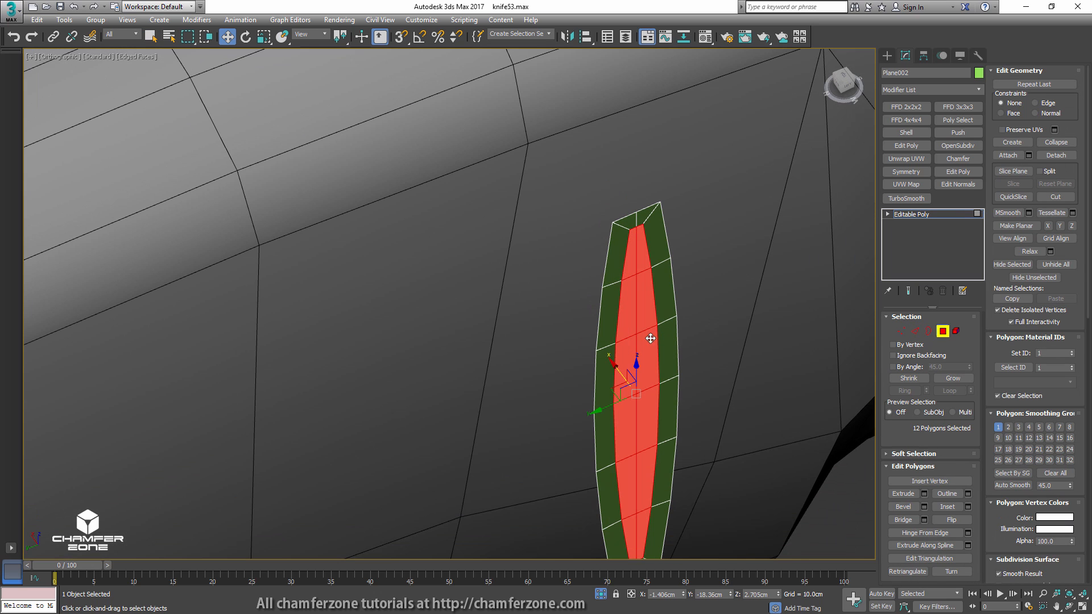
drag(618, 368, 615, 354)
- Apply an FFD 3x3x3 to the groove's centre edges, adjust their depth slightly, and collapse the modifier
key(2)
alt+middle_drag(660, 229, 690, 305)
click(954, 107)
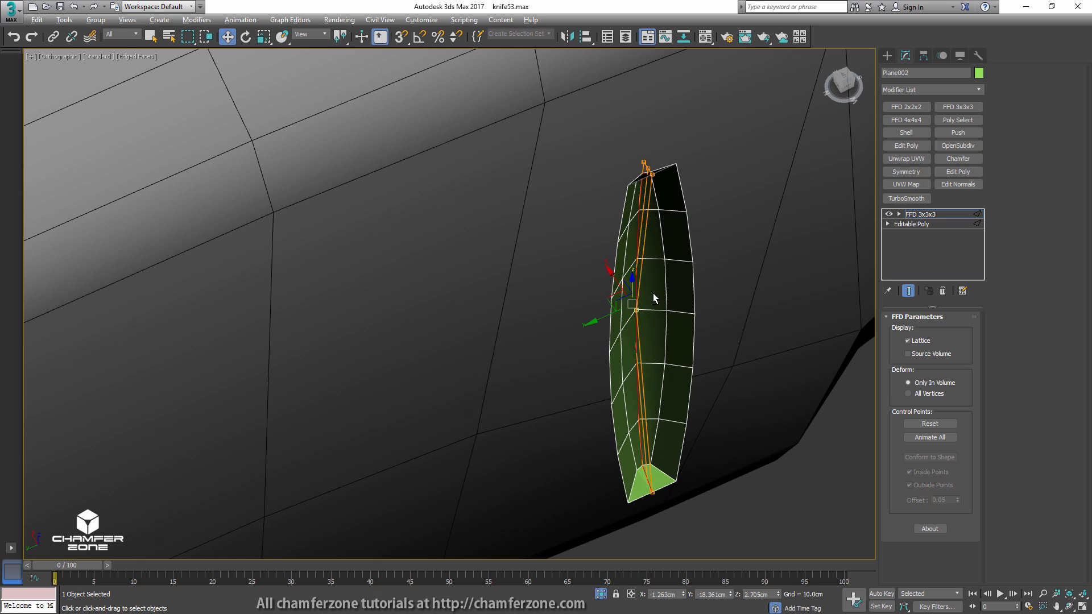
alt+middle_drag(653, 292, 627, 342)
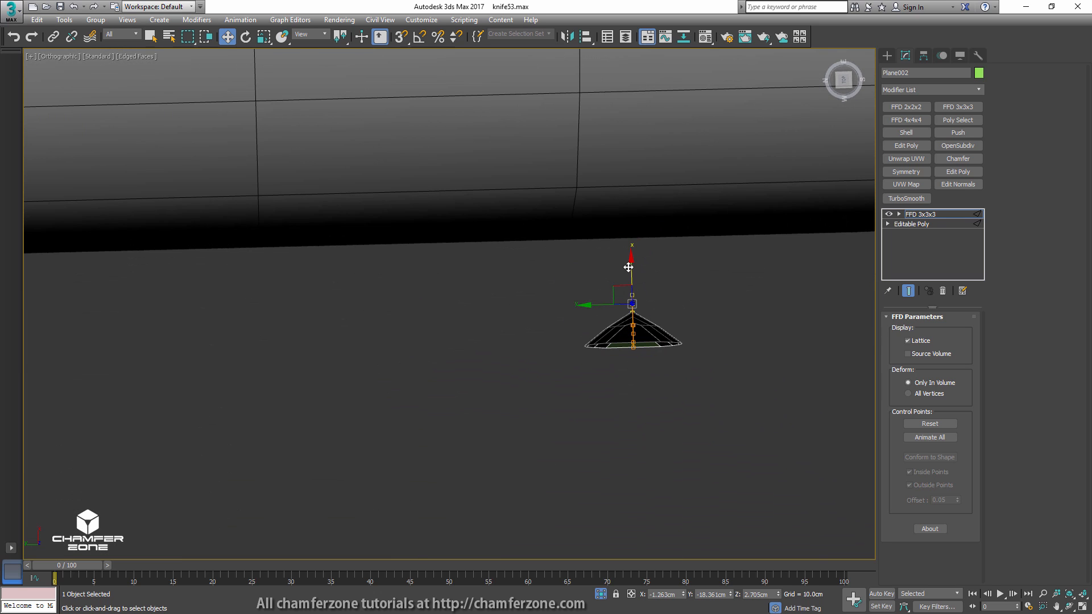
drag(629, 268, 632, 272)
alt+middle_drag(659, 349, 665, 248)
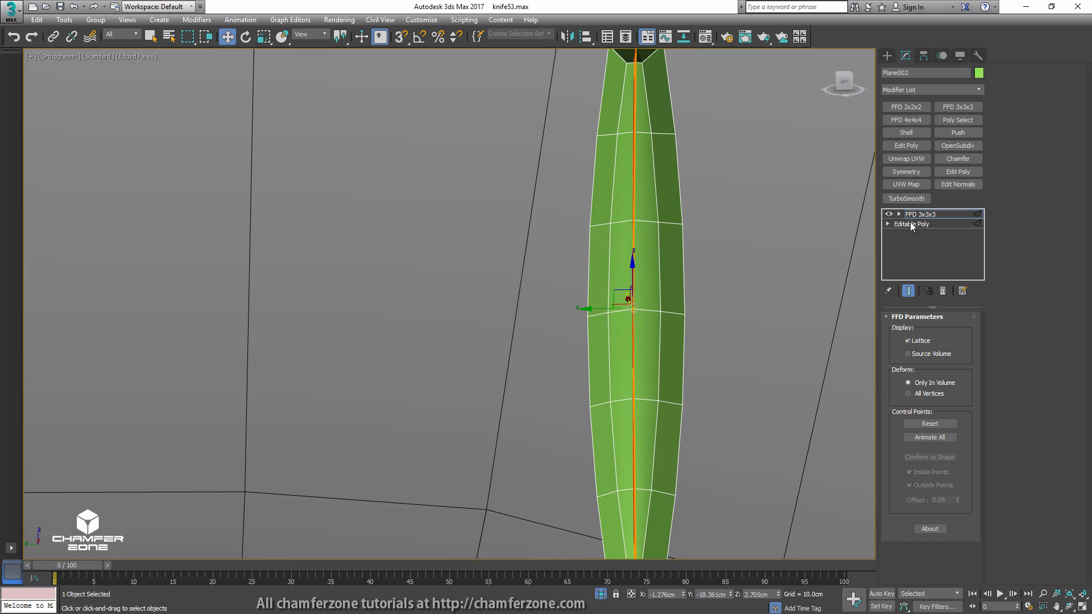
right_click(916, 211)
click(939, 313)
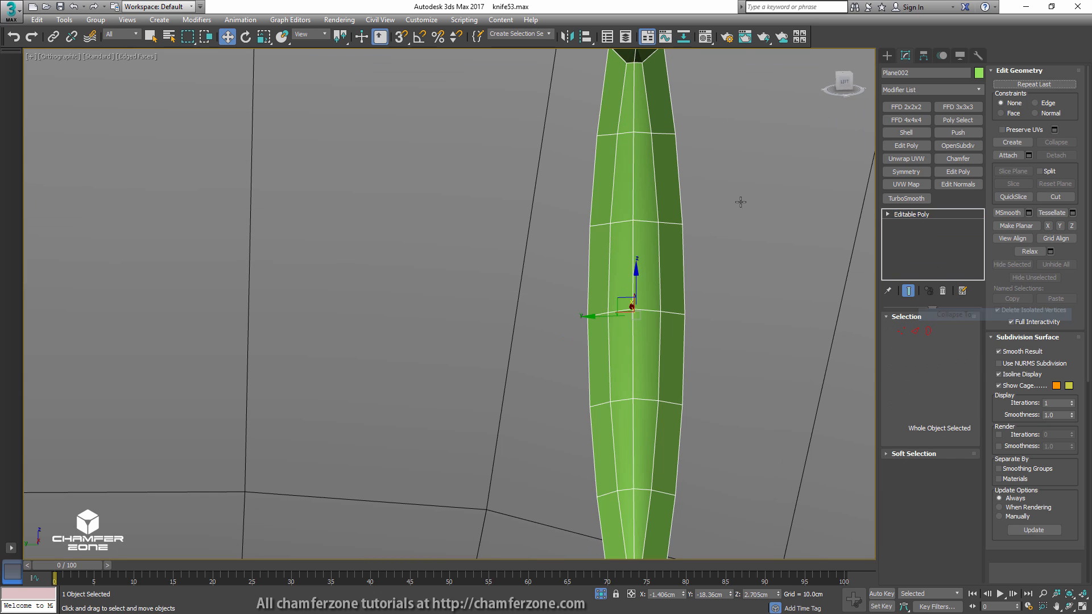
- Invert the selection to the groove's outer polygons and assign them smoothing group 32
scroll(709, 236, down, 4)
key(4)
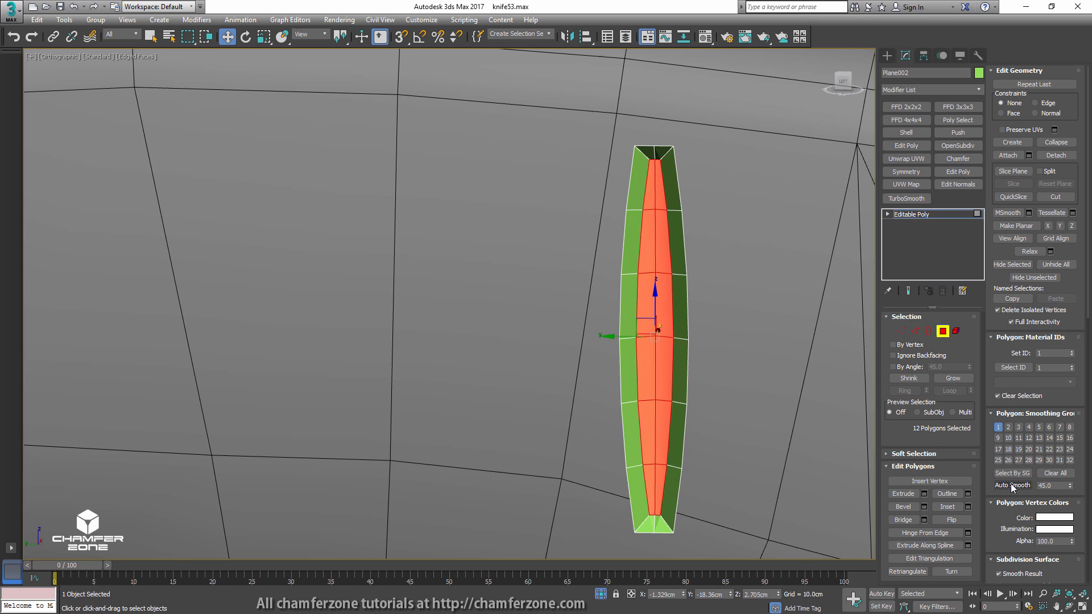
key(ctrl+i)
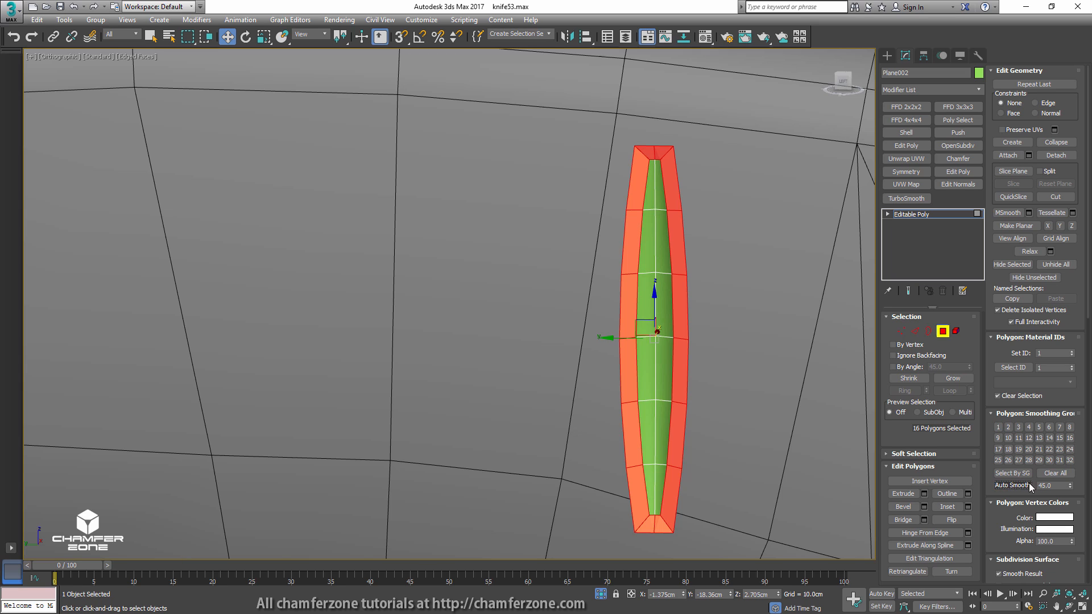
click(1070, 461)
click(942, 331)
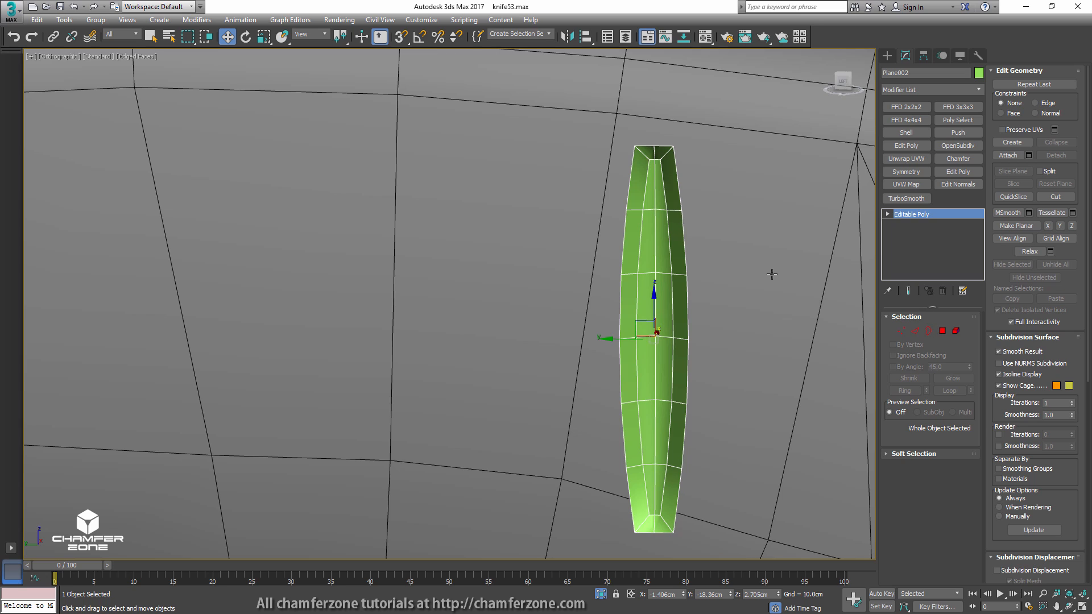
- Add a Chamfer modifier that takes its edges from Unsmoothed Edges, with an amount of 0.019 cm
click(957, 159)
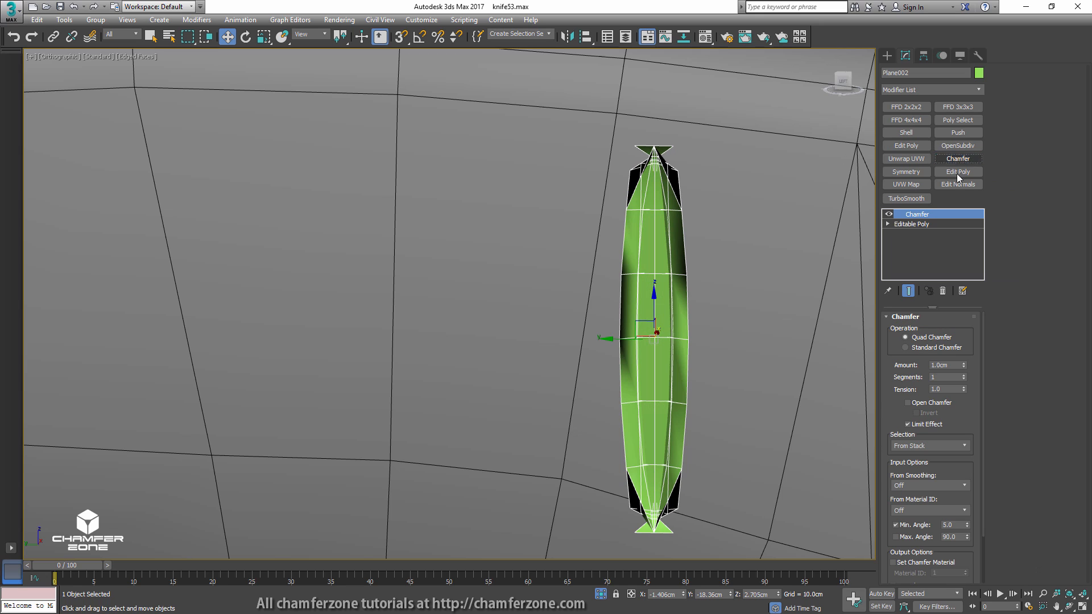
click(925, 485)
click(923, 510)
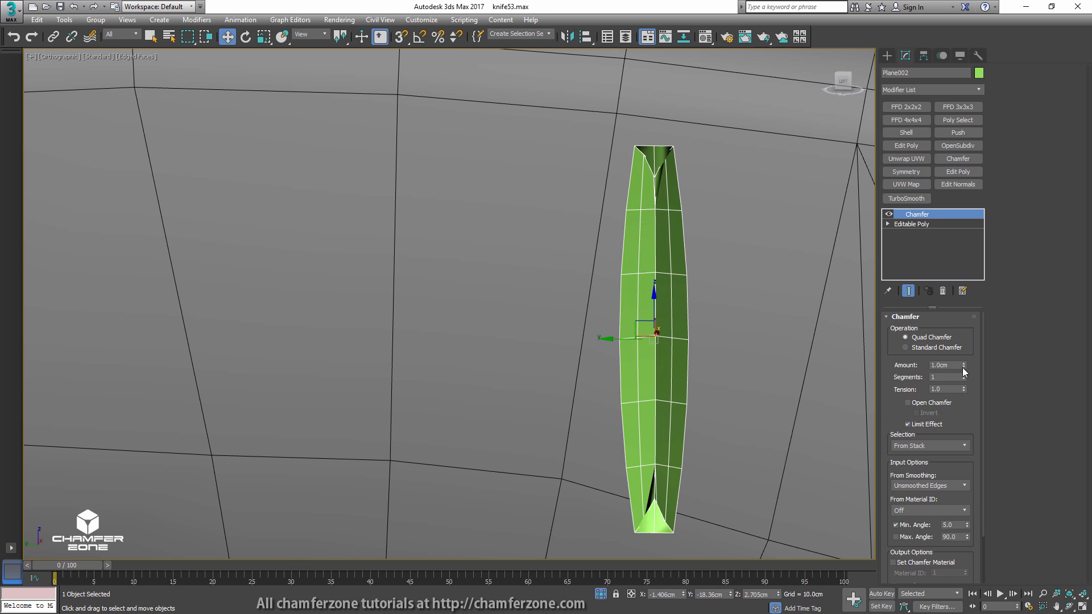
drag(964, 367, 970, 442)
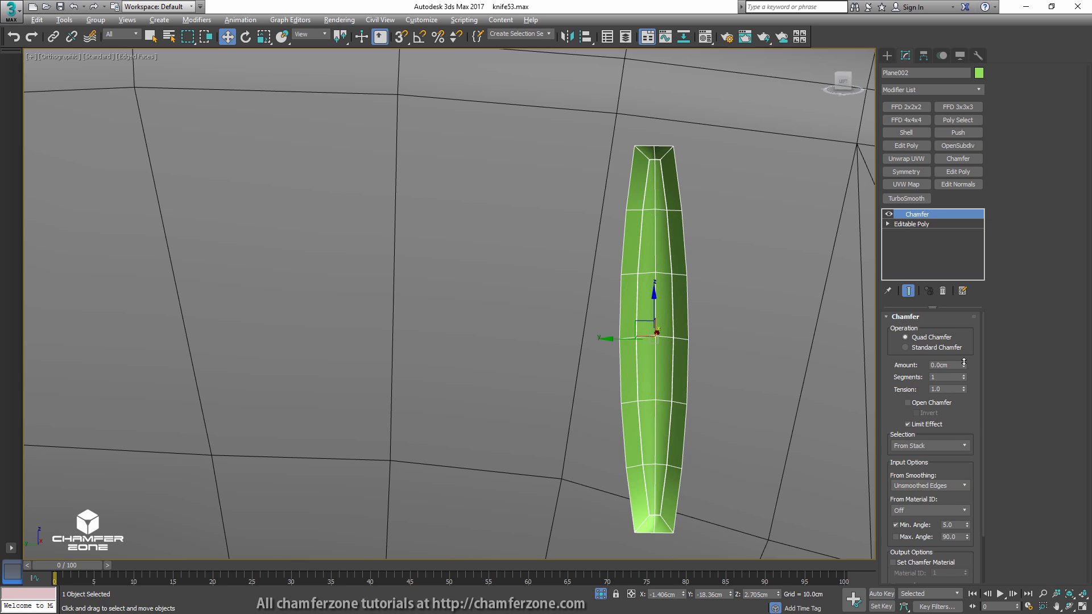
drag(964, 362, 964, 353)
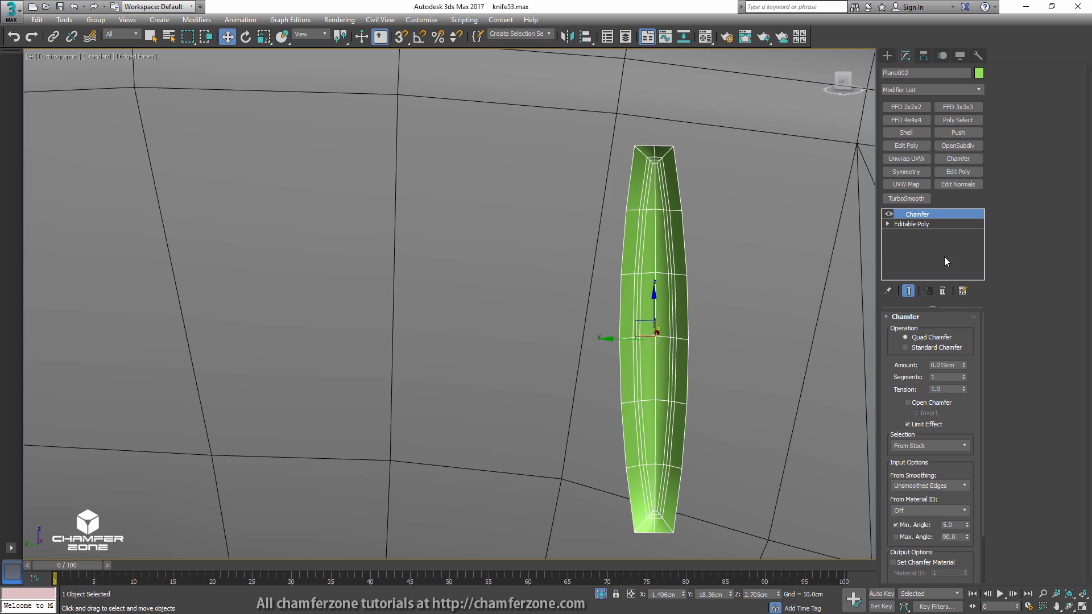
- Add TurboSmooth to the groove, hide the edge display, and scale the groove to about 77% across its width
click(906, 198)
key(F4)
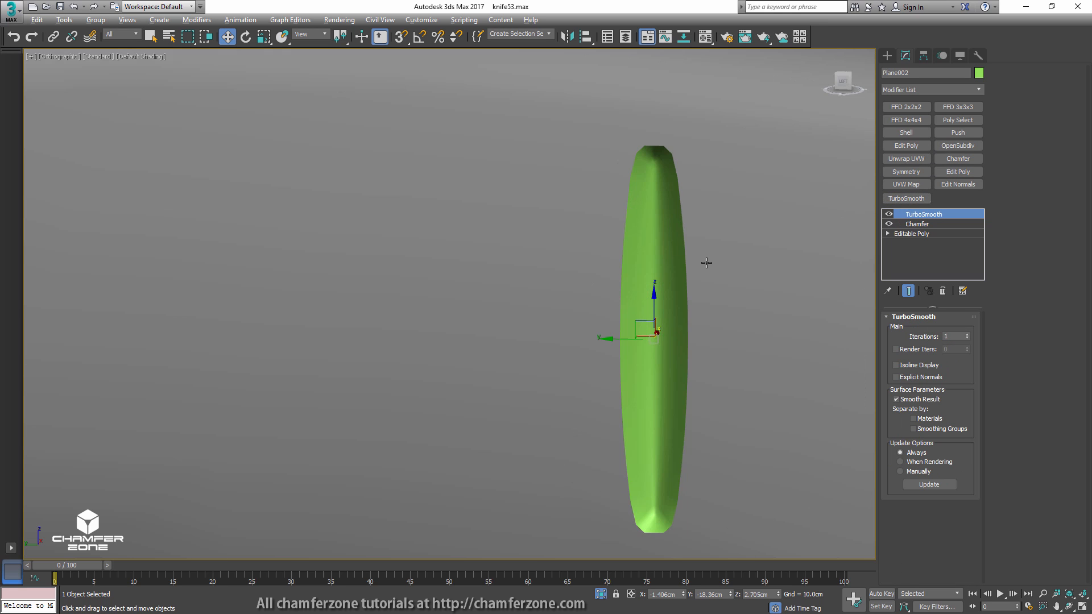
mouse_move(707, 263)
alt+middle_down()
mouse_move(702, 276)
mouse_move(773, 241)
mouse_move(695, 273)
alt+middle_up()
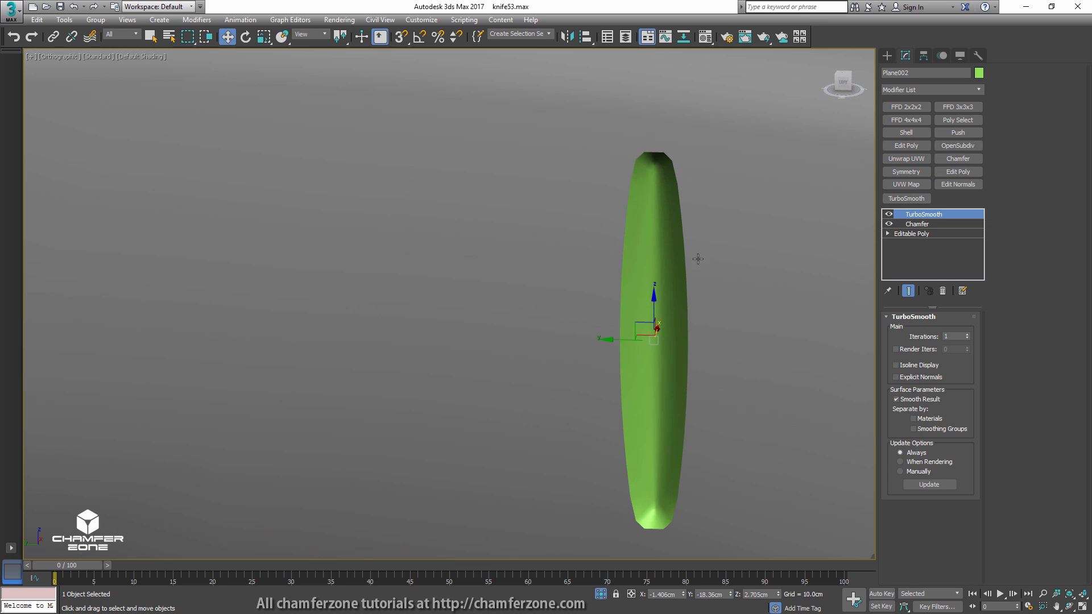
key(r)
drag(707, 344, 695, 339)
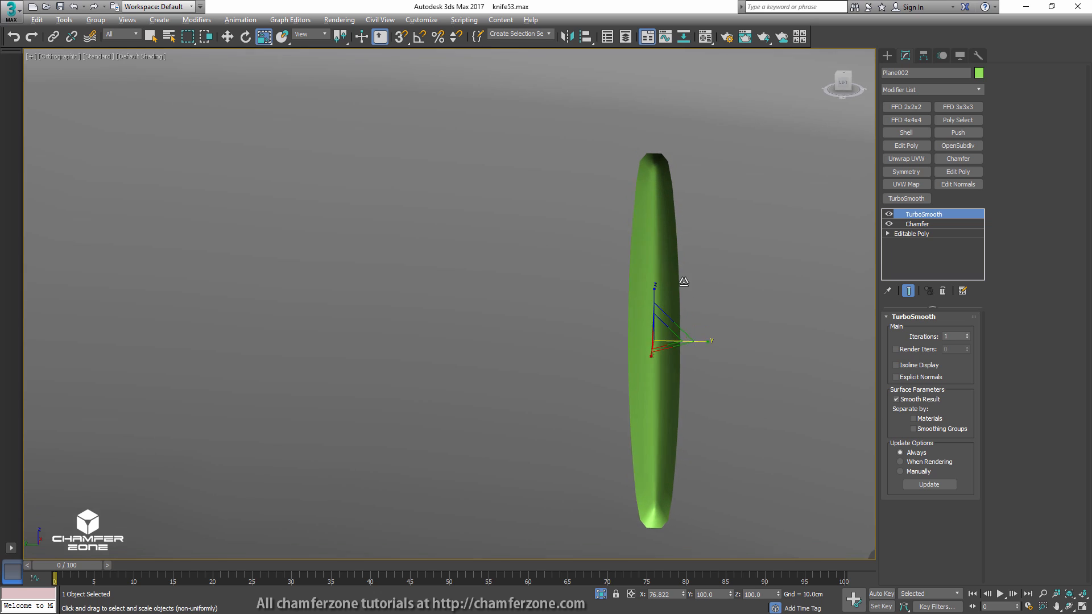
- In the base Editable Poly, extend the groove's outer border outward into a new rim of polygons and widen it
mouse_move(683, 281)
alt+middle_down()
mouse_move(745, 267)
mouse_move(688, 225)
alt+middle_up()
click(911, 236)
key(s)
key(F4)
key(3)
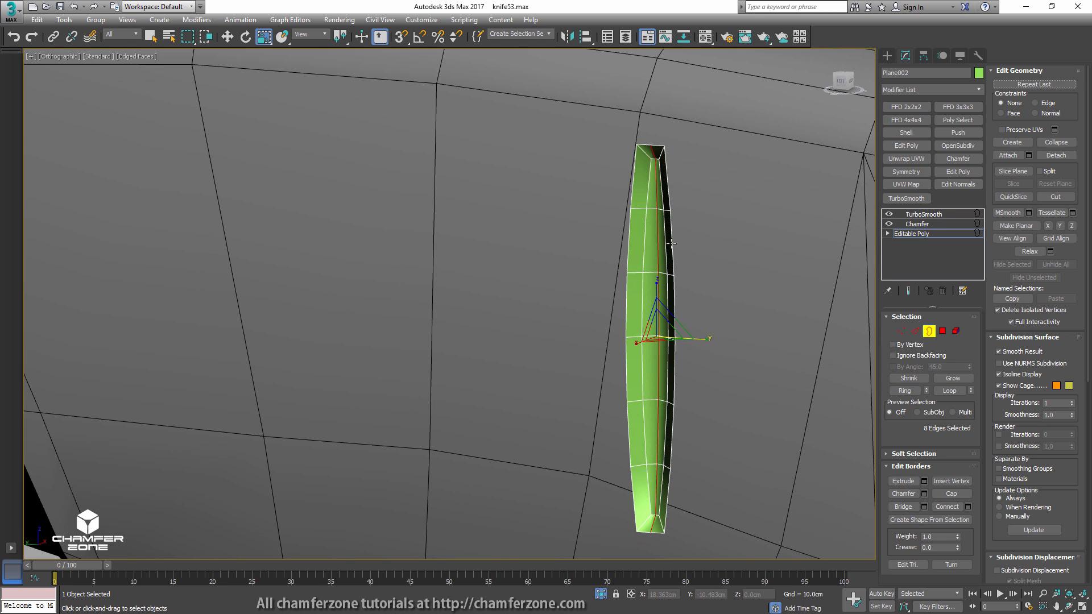
ctrl+click(671, 243)
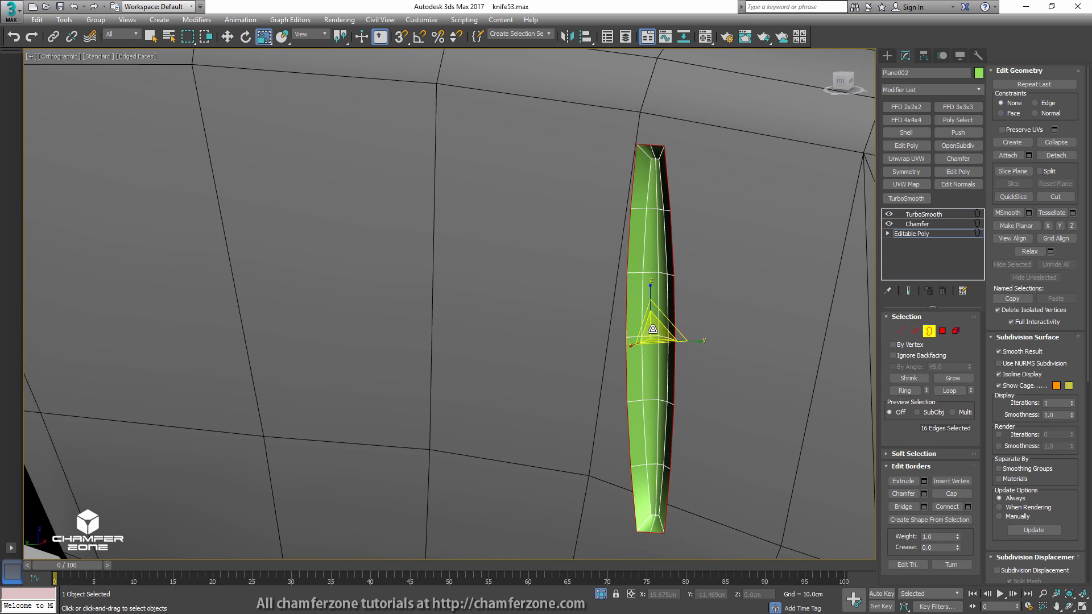
drag(654, 326, 670, 319)
alt+middle_drag(669, 318, 684, 317)
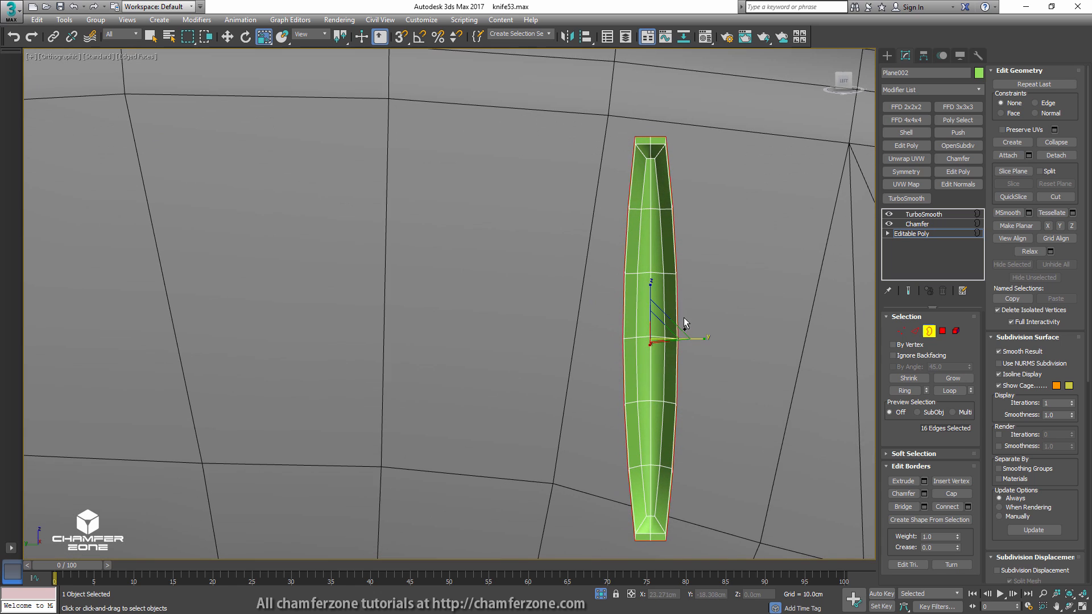
scroll(683, 315, up, 1)
drag(707, 341, 716, 339)
- Auto-smooth the new rim polygons with a 45.0 threshold and leave polygon editing
click(942, 331)
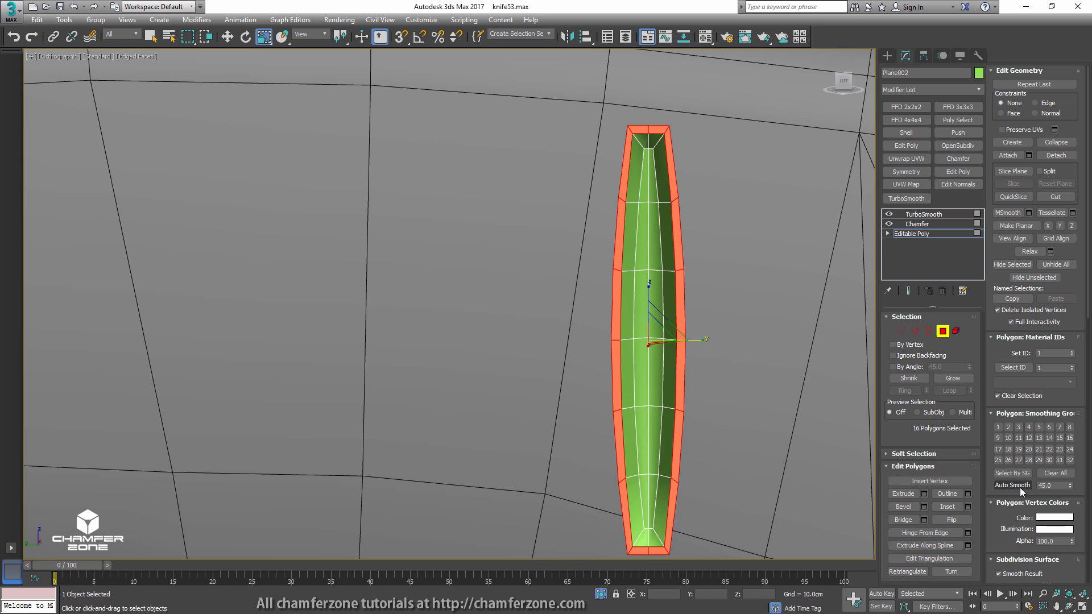
click(1018, 485)
key(4)
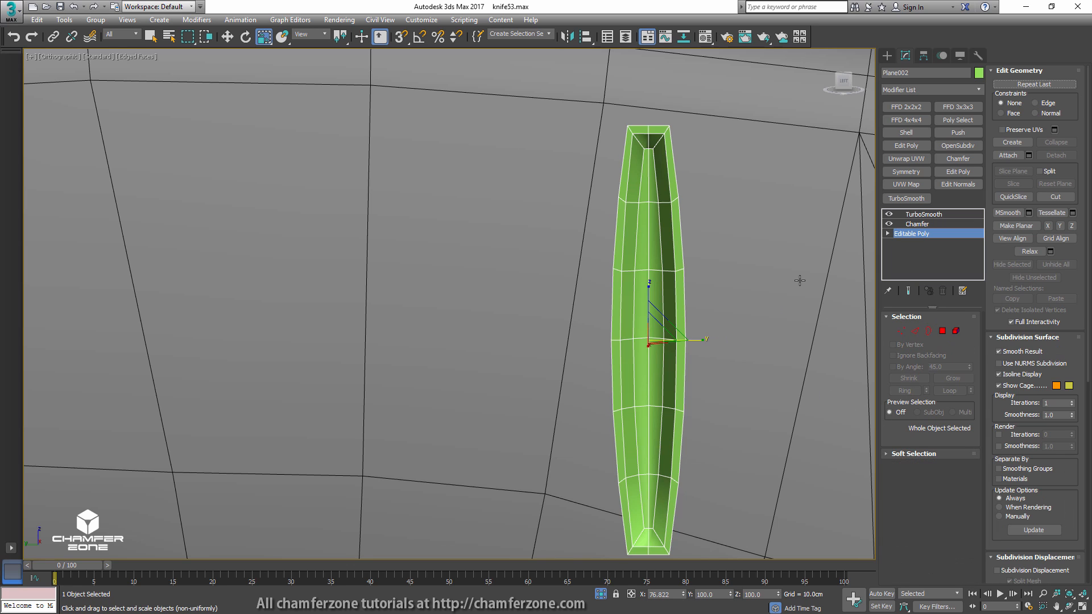
- Return to the groove's TurboSmooth modifier, hide the edge display and set the iterations to 2
click(921, 215)
key(F4)
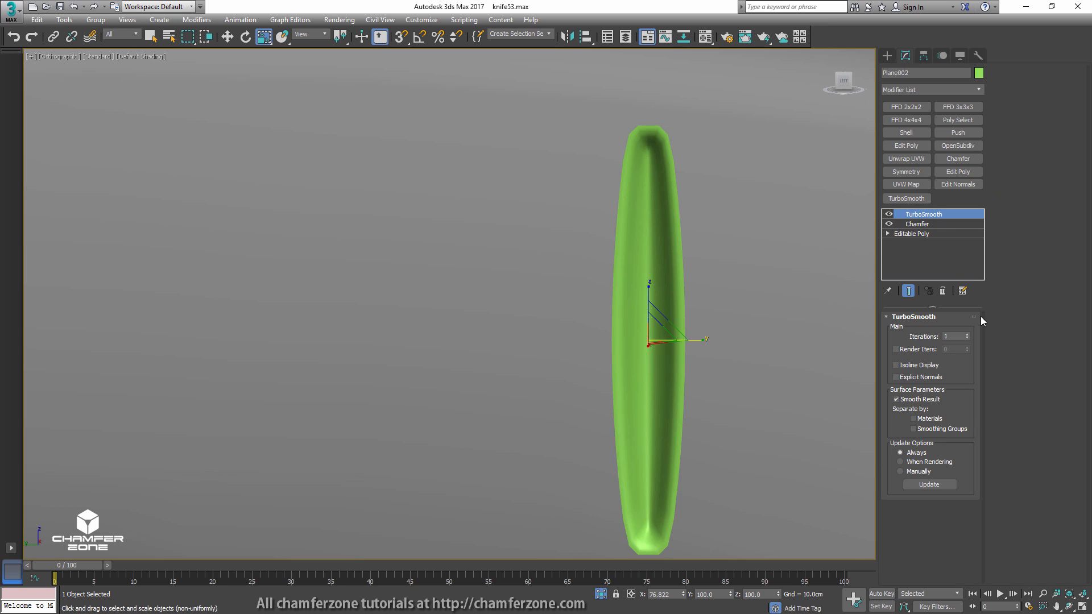
scroll(770, 275, down, 6)
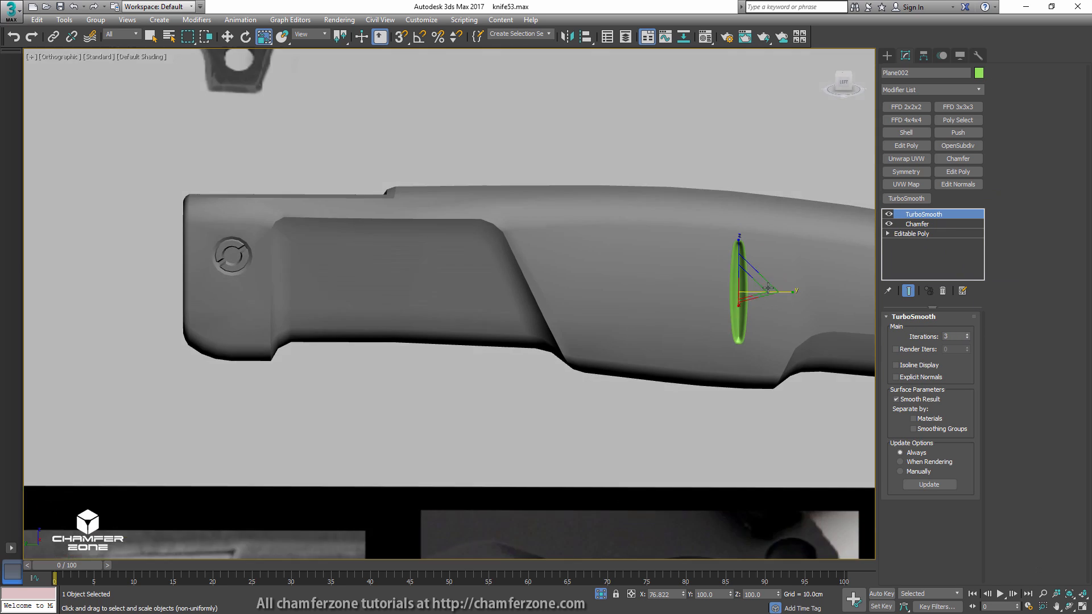
mouse_move(771, 275)
alt+middle_down()
mouse_move(759, 296)
mouse_move(765, 274)
mouse_move(781, 282)
alt+middle_up()
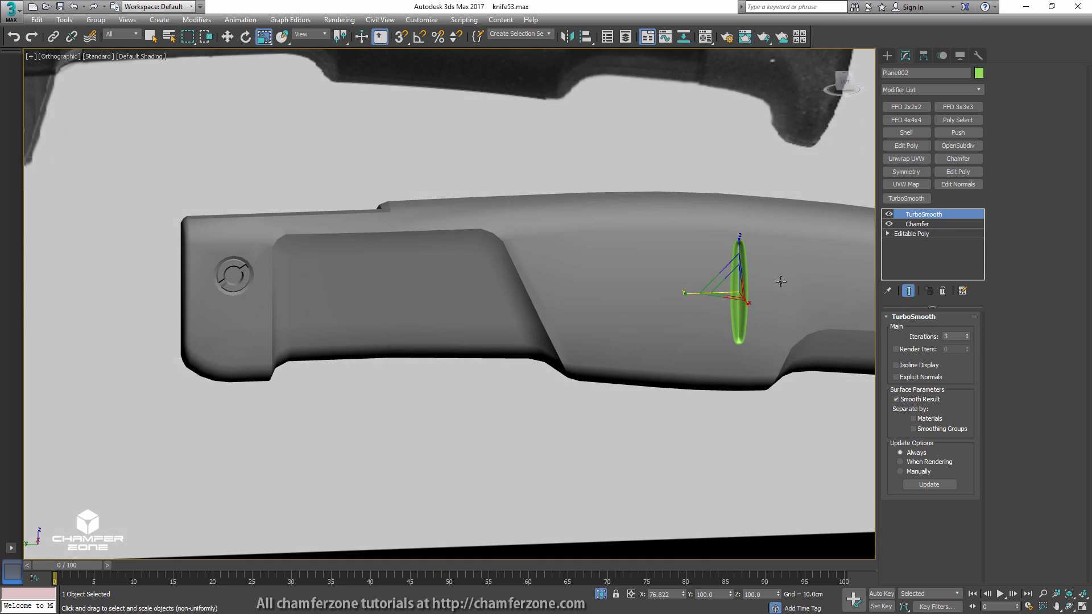
- Set the groove's object color to black and assign it the grey 01 - Default material
click(979, 73)
click(603, 376)
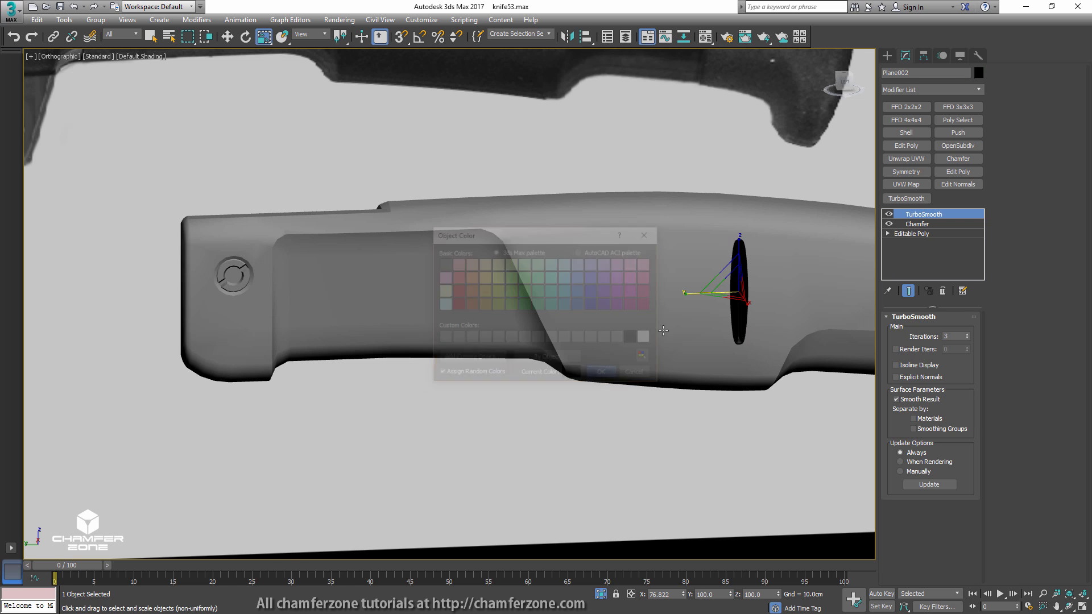
alt+middle_drag(637, 341, 659, 323)
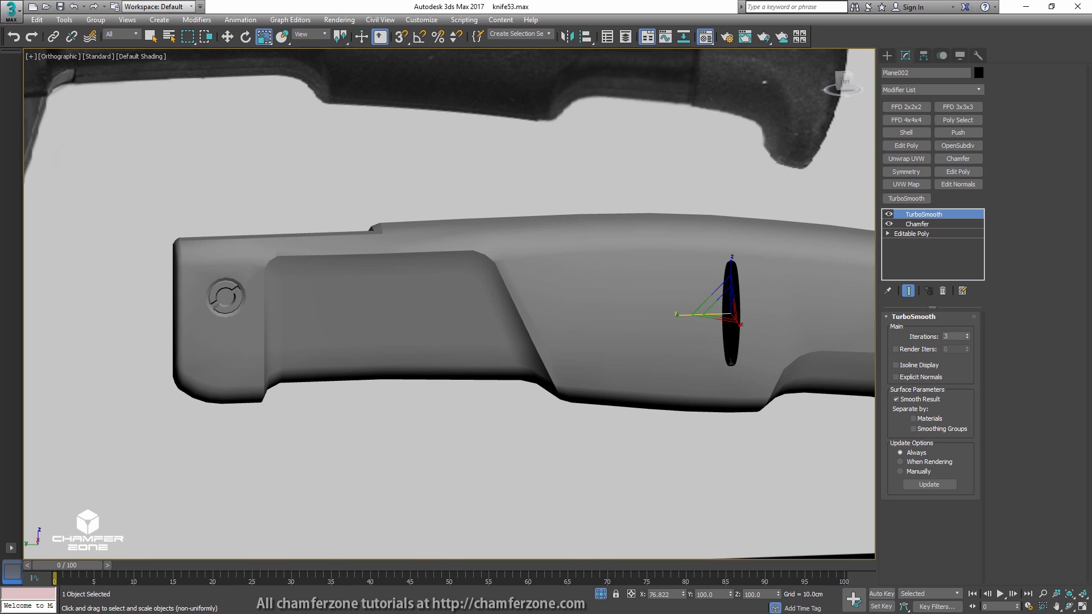
key(m)
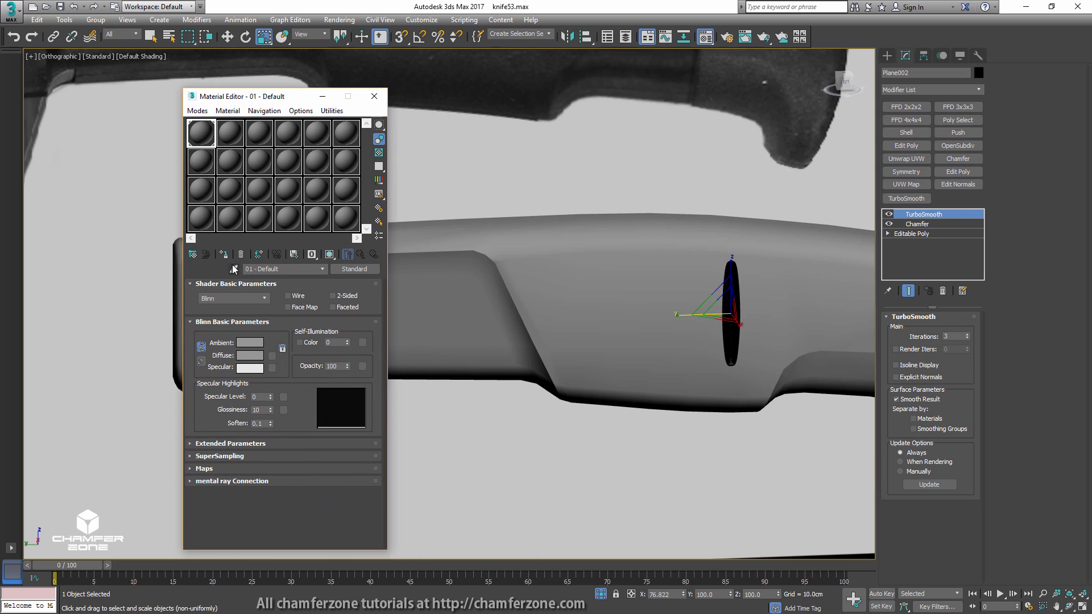
click(225, 254)
click(374, 97)
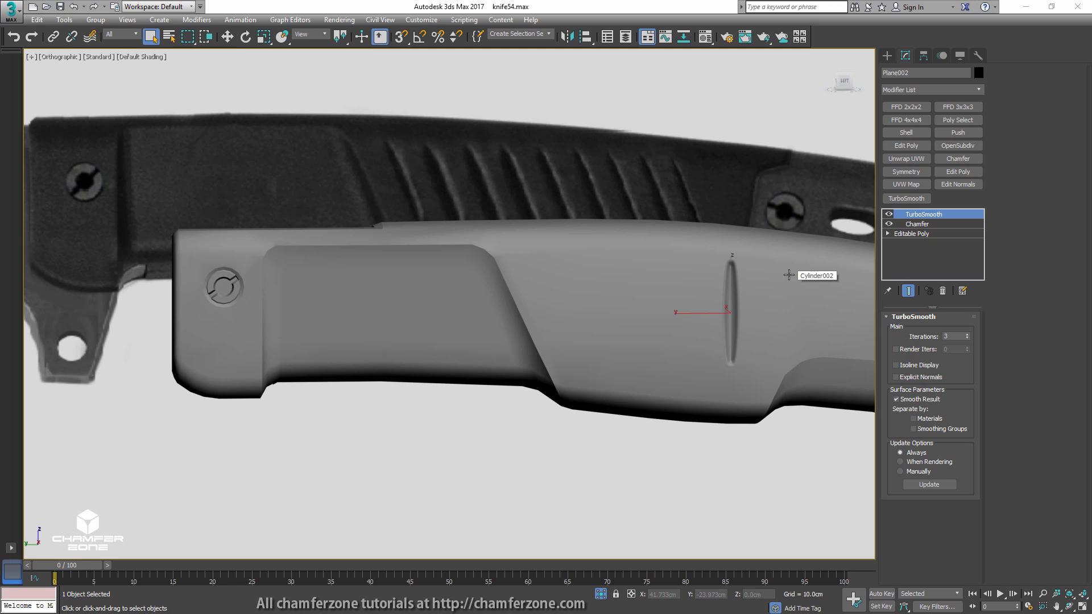
- Make the handle body see-through and reselect the groove in the Left view
click(790, 276)
key(alt+x)
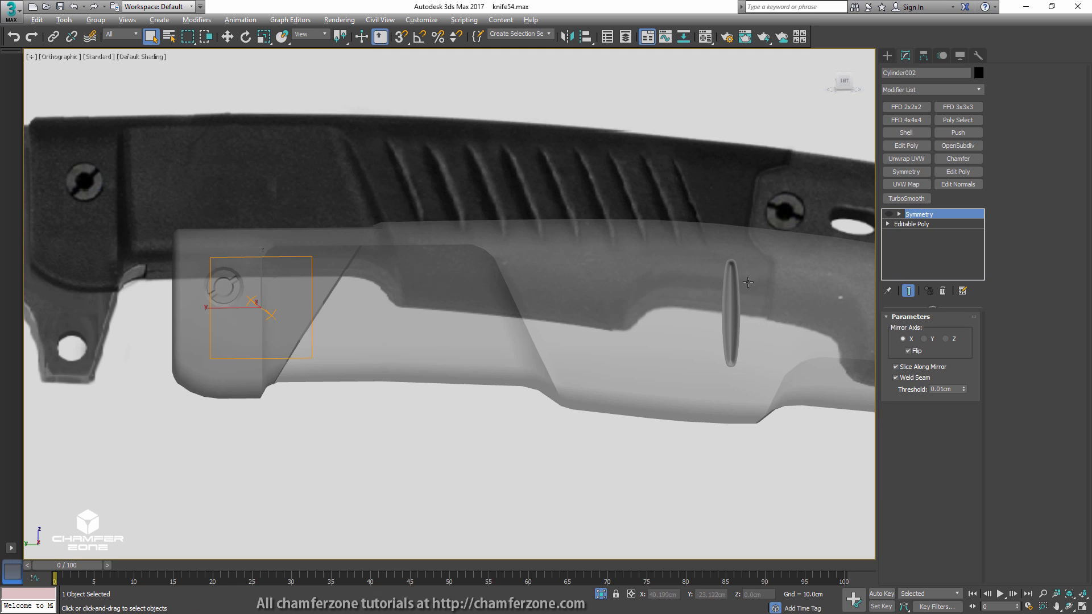
click(730, 287)
key(l)
scroll(730, 287, down, 4)
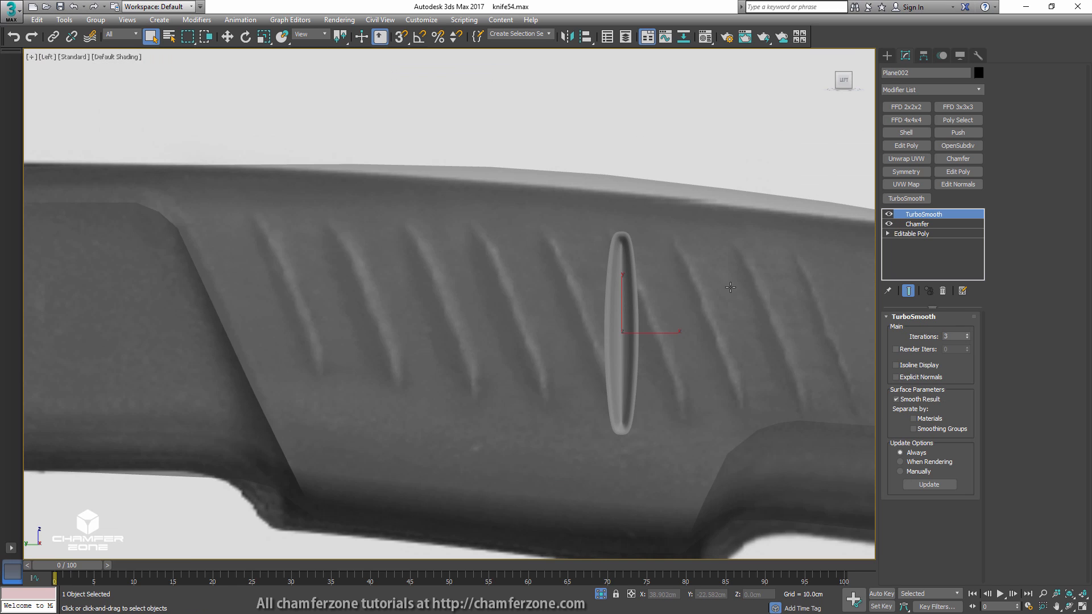
- Move the groove to the rearmost groove of the reference image, scale it down and rotate it about 18 degrees to match the slant
middle_drag(730, 287, 590, 260)
key(w)
drag(521, 305, 722, 261)
key(r)
key(e)
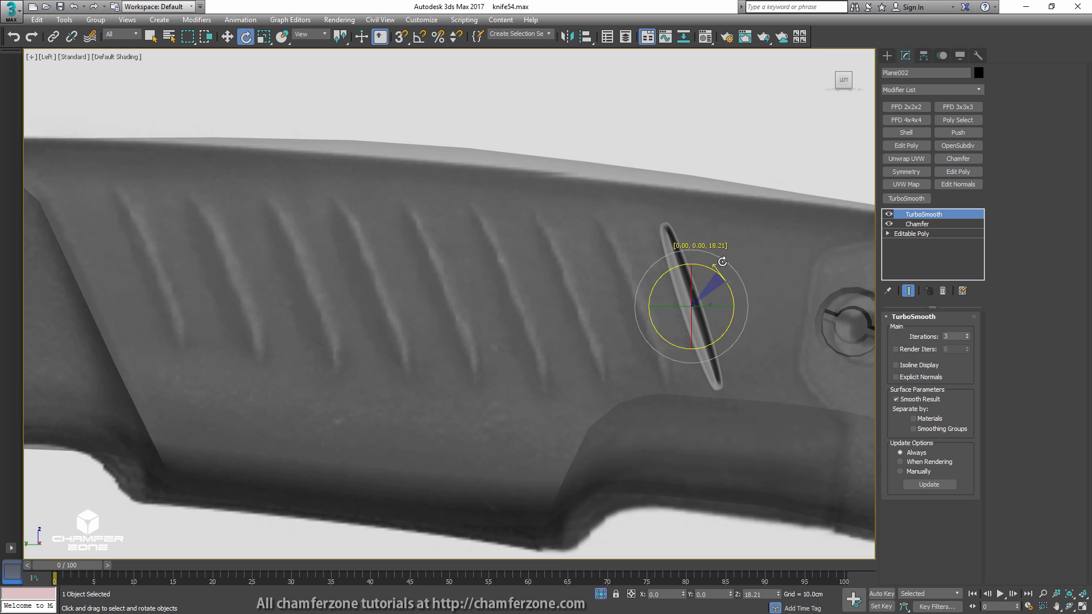
- Array the groove into a 1D row of 9 instances with an incremental X move of -0.64 cm
key(w)
click(64, 20)
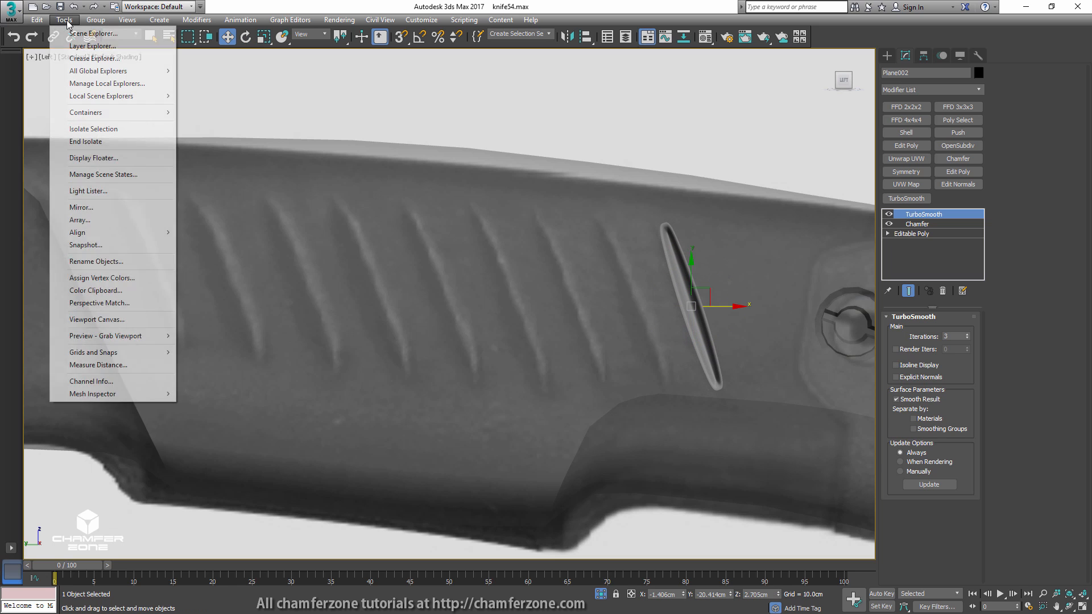
click(91, 220)
click(679, 352)
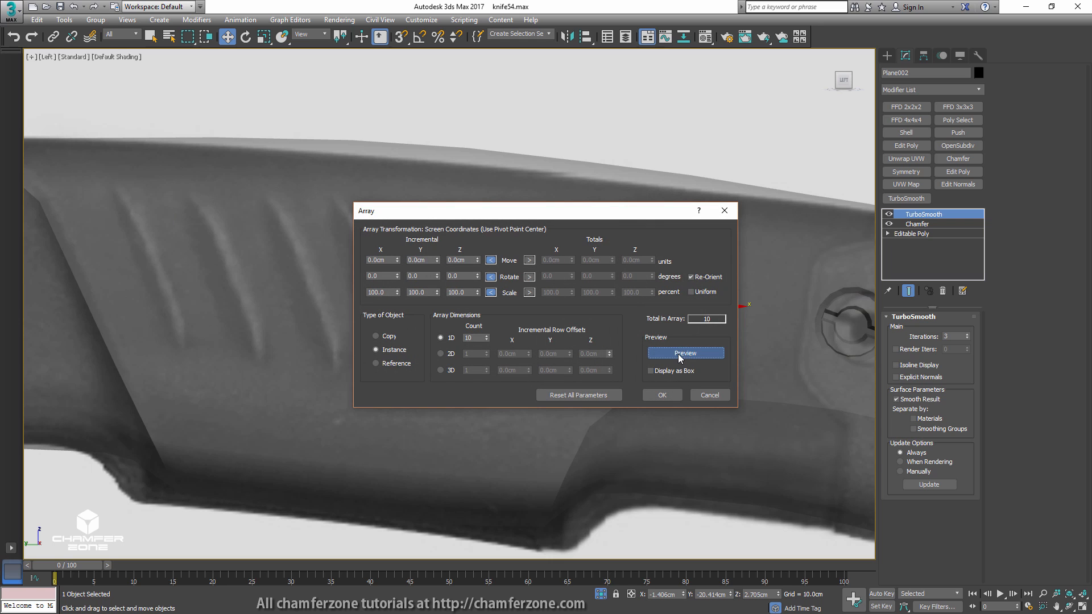
drag(626, 207, 755, 55)
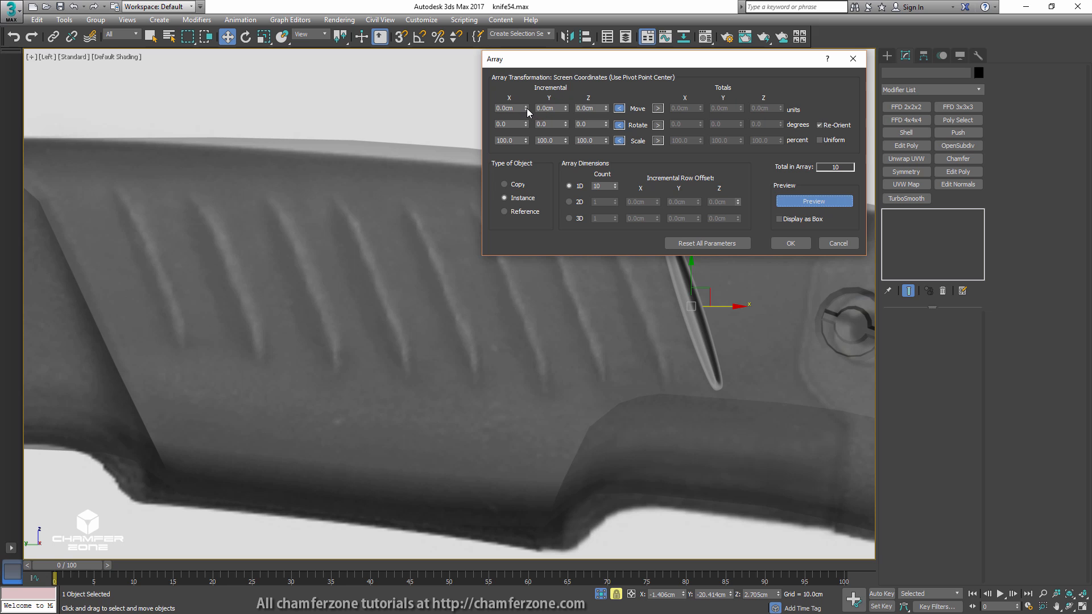
drag(525, 108, 526, 109)
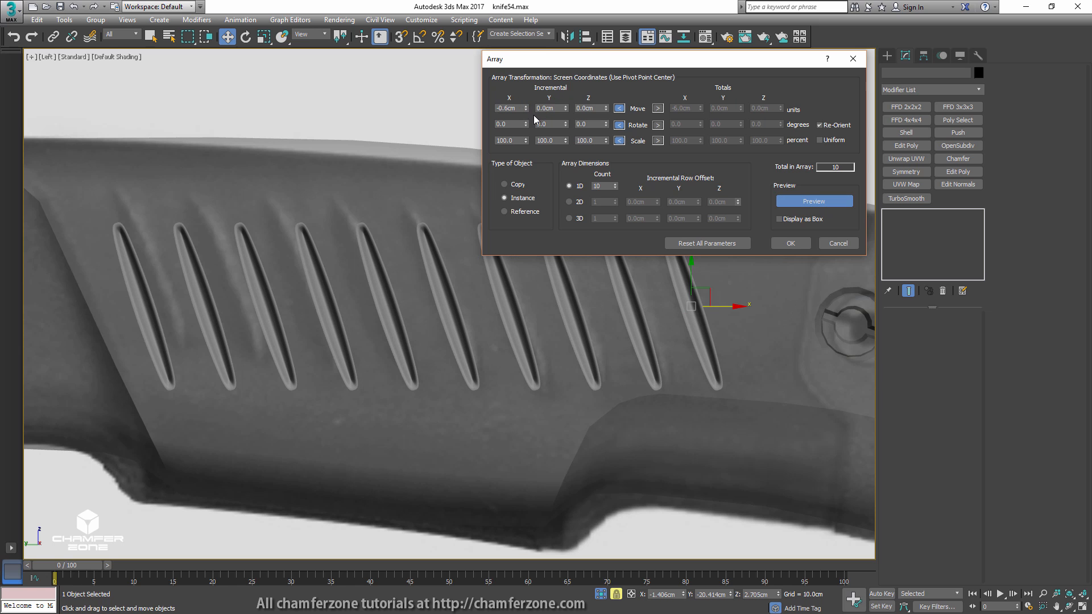
click(616, 189)
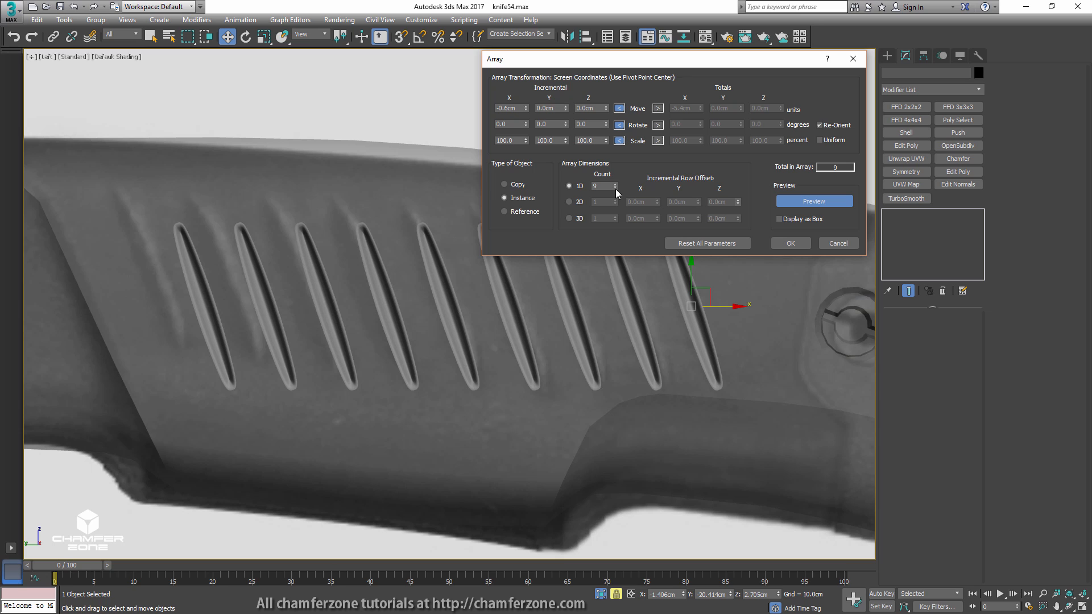
click(526, 106)
click(527, 108)
click(526, 109)
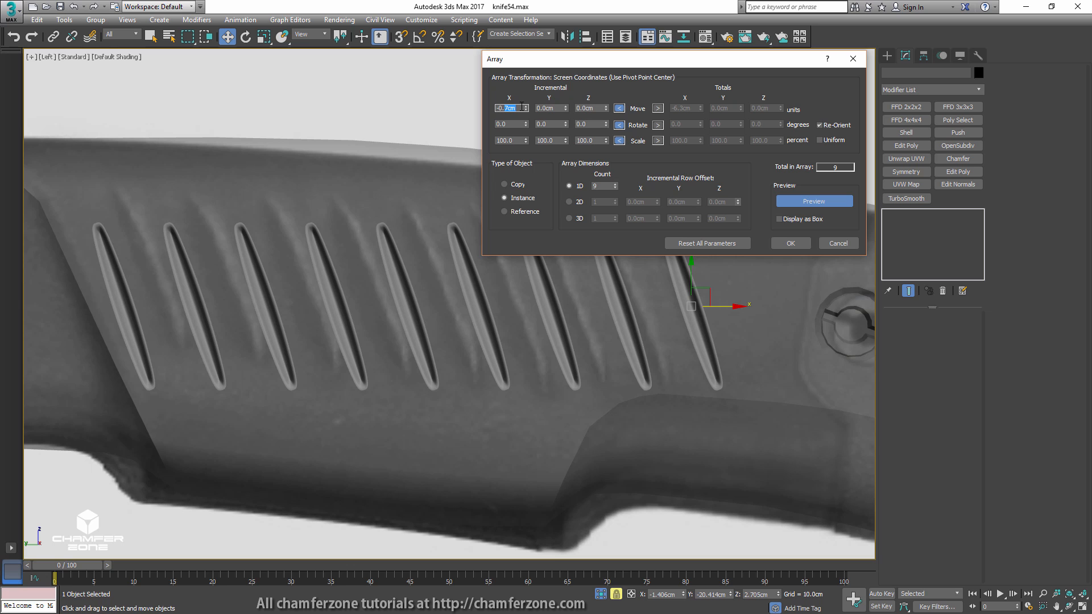
click(509, 125)
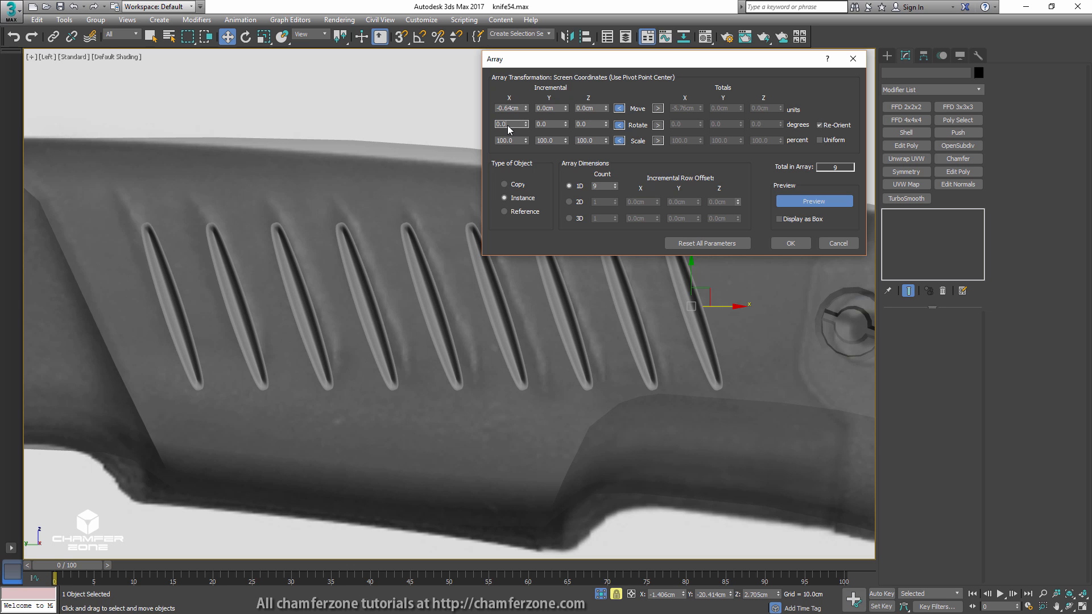
click(790, 244)
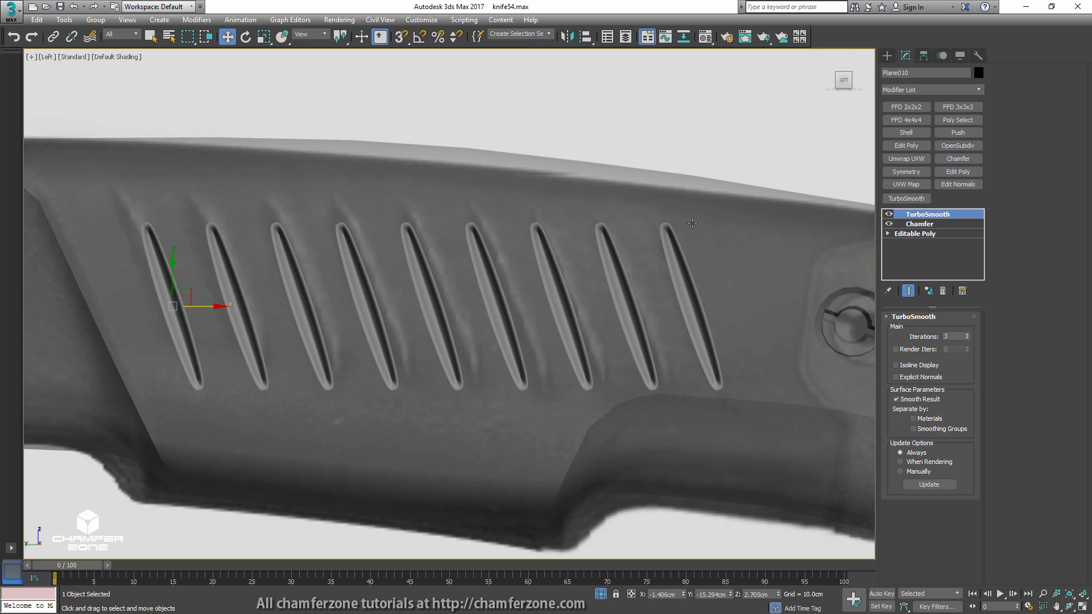
- Turn off the see-through display of the handle body
middle_drag(202, 314, 240, 310)
scroll(252, 307, down, 2)
click(332, 349)
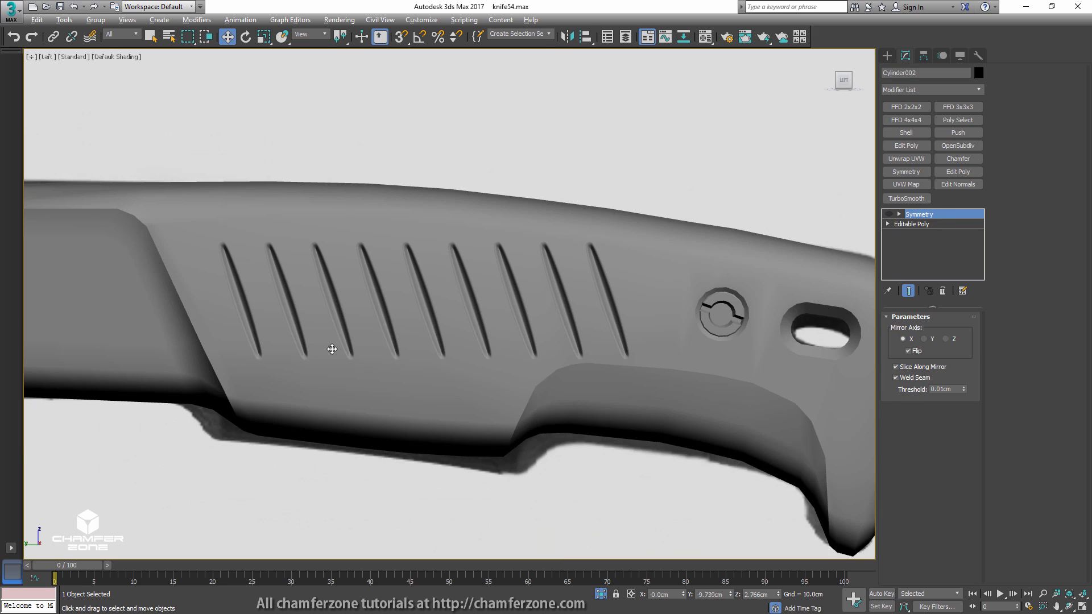
- Enlarge the two front grooves nearest the recessed panel and align them with each other
click(240, 295)
key(r)
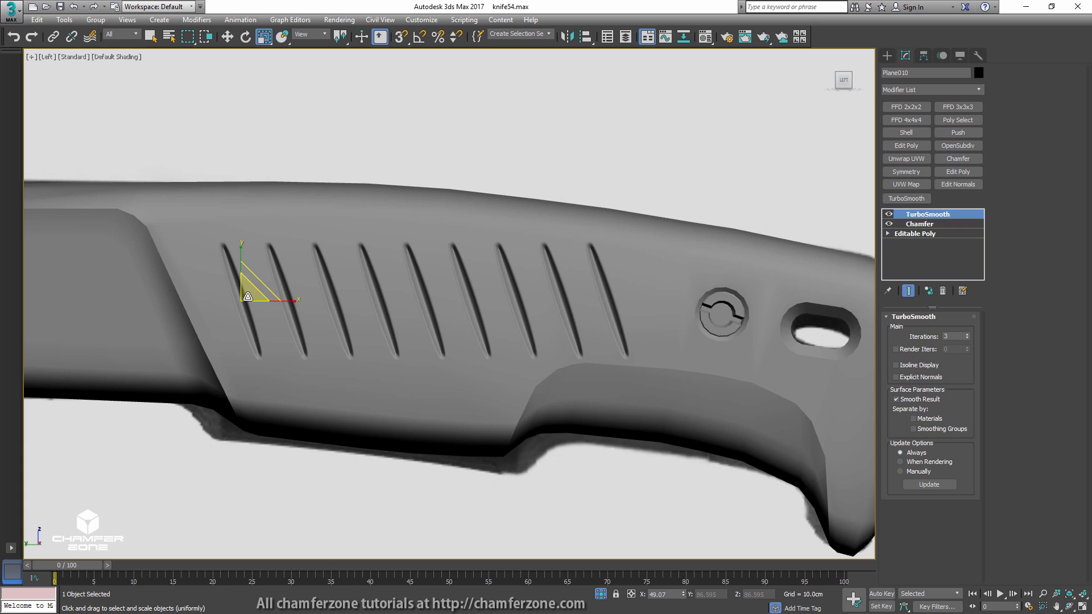
drag(243, 281, 285, 265)
key(w)
click(296, 301)
- Enlarge the third and fourth grooves from the front and shift them slightly down to follow the handle's contour
click(325, 284)
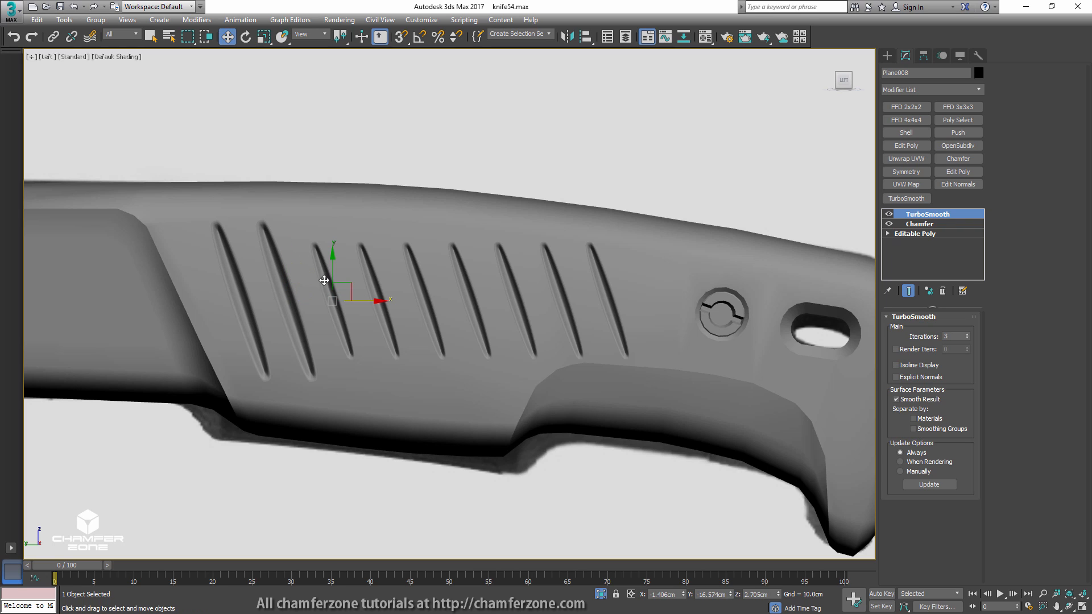
key(r)
drag(343, 289, 343, 279)
key(w)
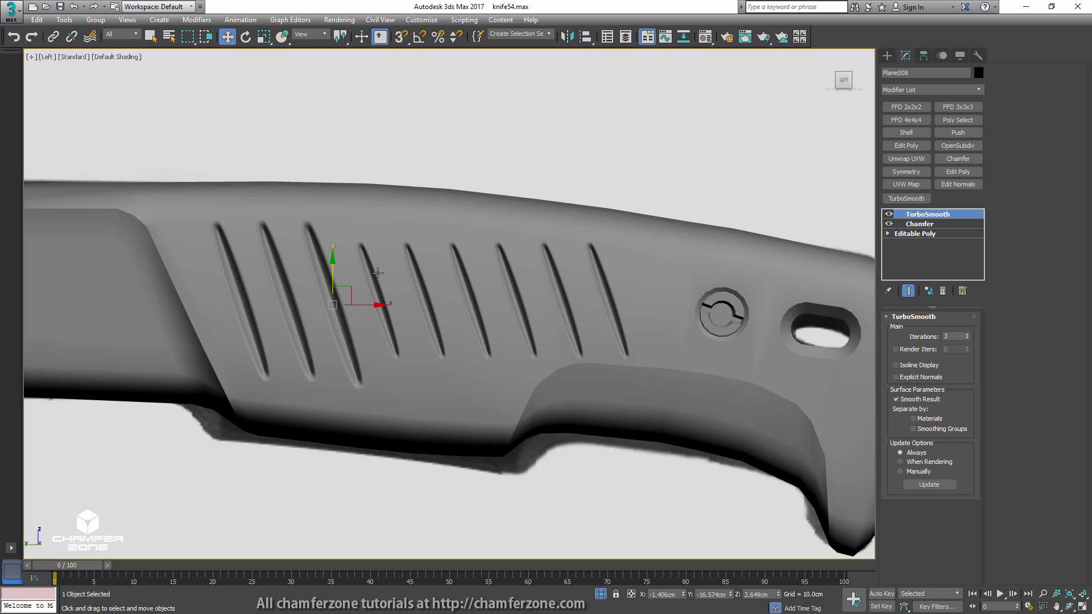
click(378, 273)
key(r)
drag(385, 285, 386, 278)
key(w)
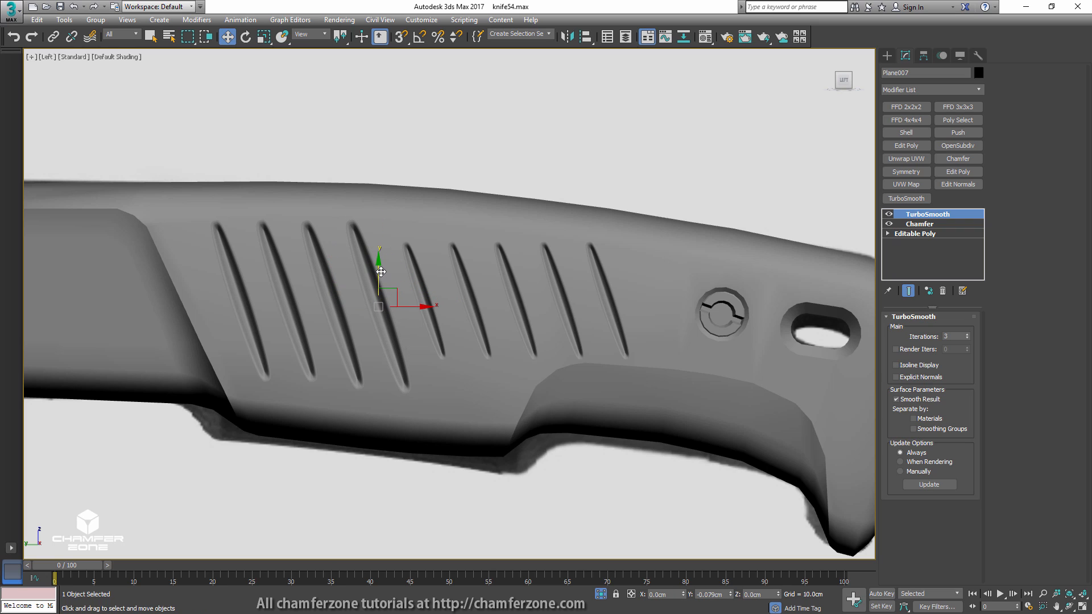
- Enlarge the fifth, sixth and seventh grooves by progressively smaller amounts so the row tapers toward the rear
click(426, 274)
key(r)
drag(433, 285, 433, 279)
key(w)
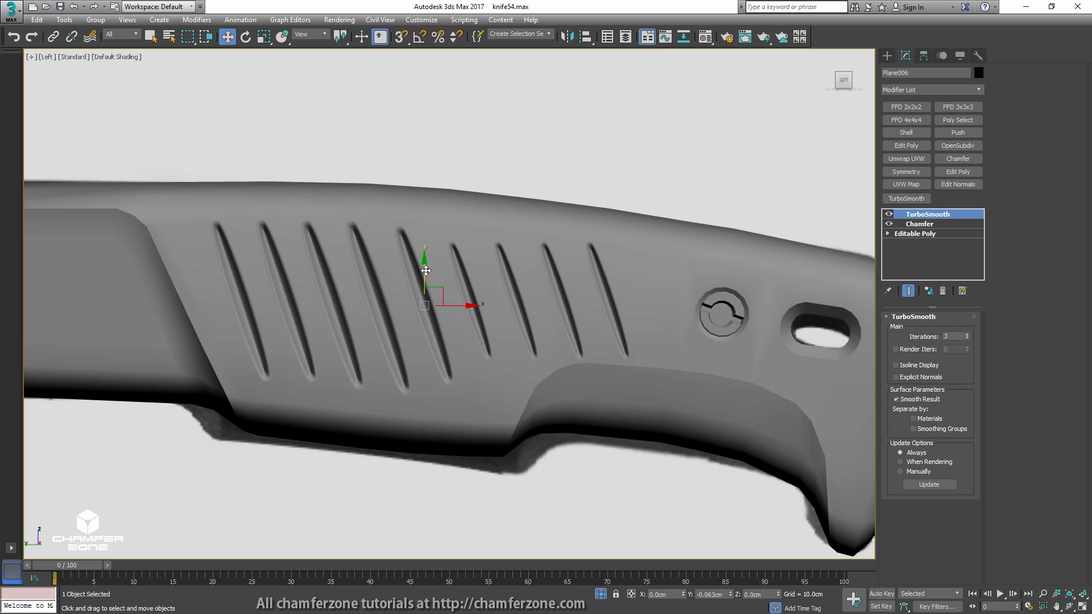
click(464, 283)
key(r)
drag(477, 291, 521, 300)
key(w)
click(511, 280)
key(r)
- Raise the eighth groove slightly, scale the rearmost groove to about 92% and shift it toward its neighbour
click(567, 298)
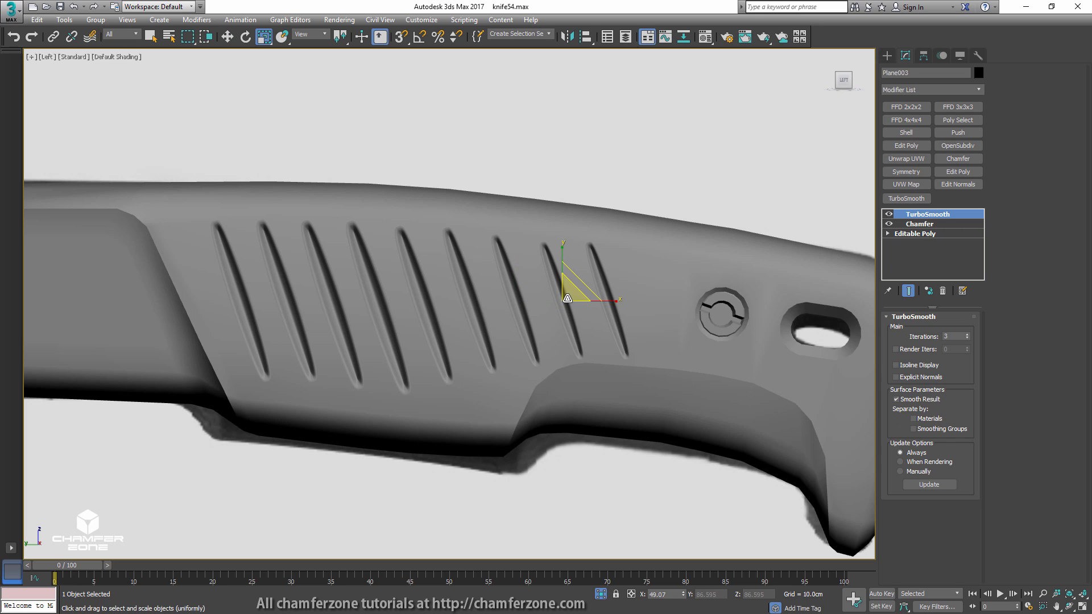
key(w)
drag(562, 265, 562, 262)
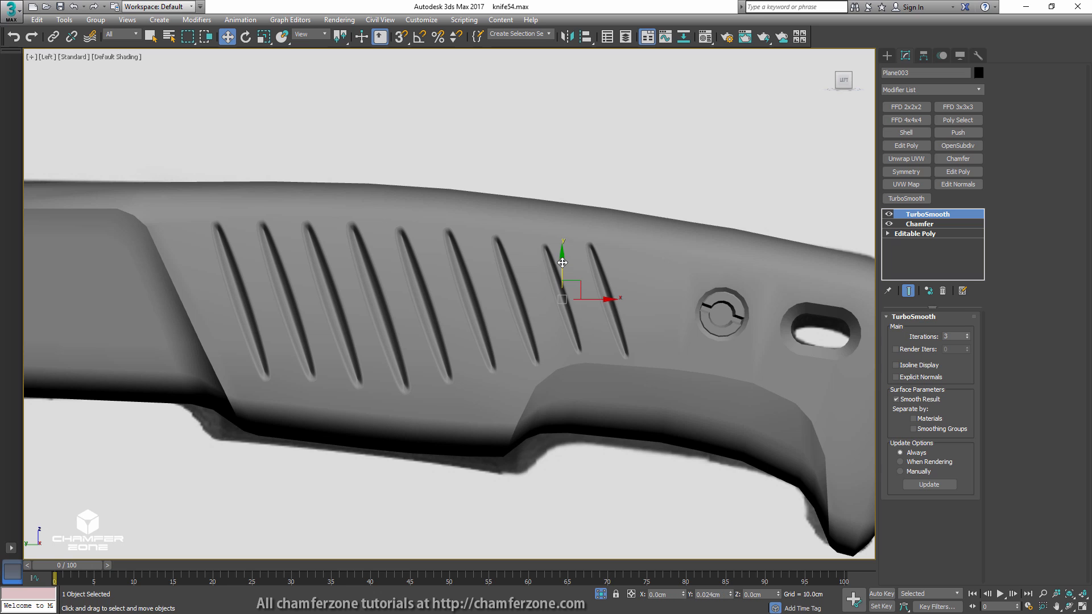
click(603, 288)
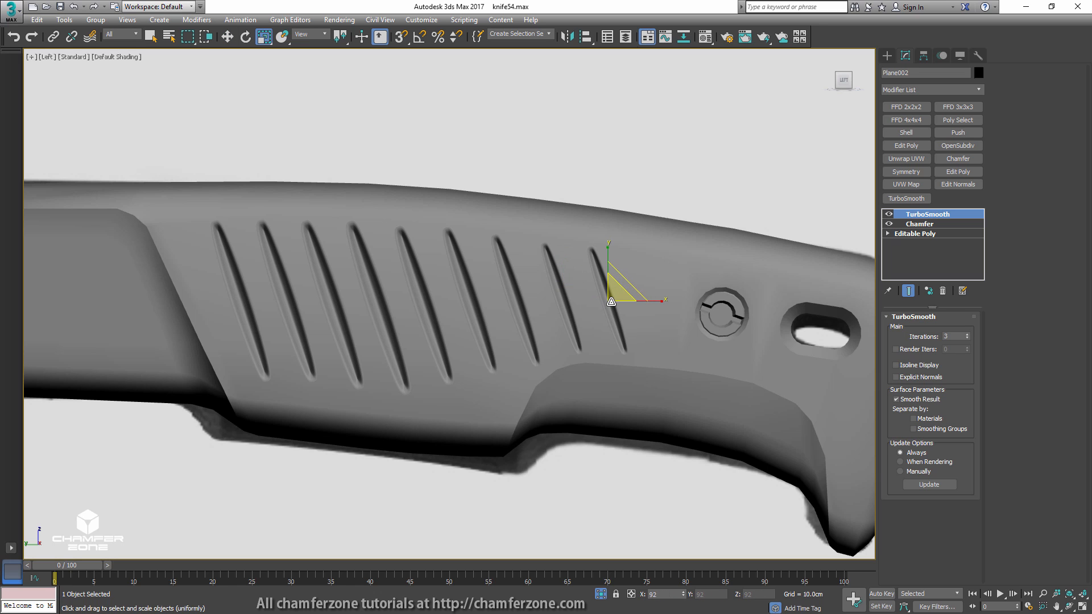
drag(639, 303, 637, 304)
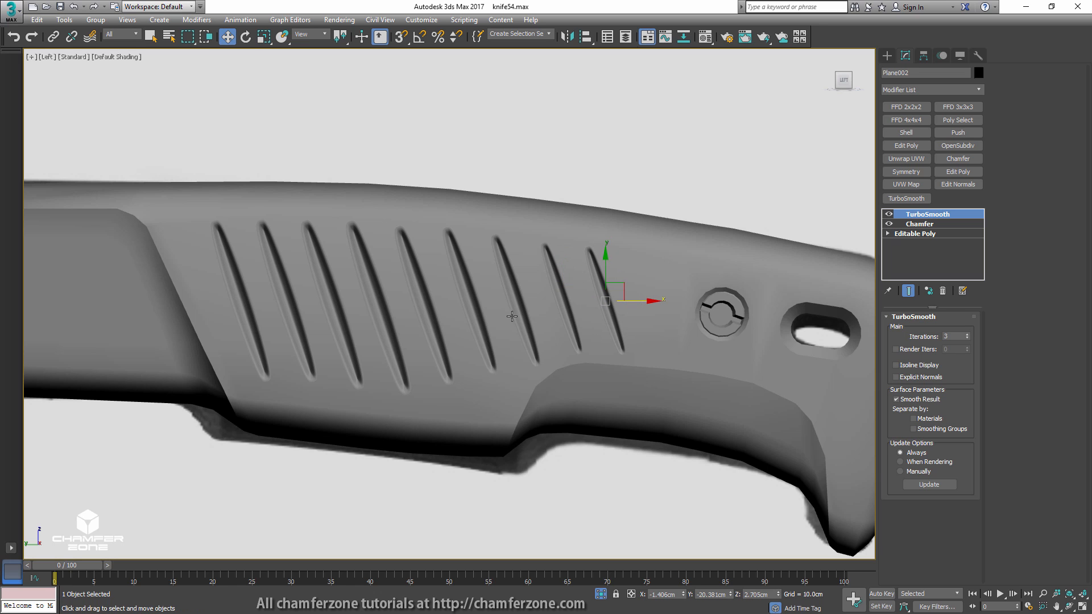
- Select all nine grooves, move them along X up against the handle's side and save the scene as knife55.max
alt+middle_drag(512, 316, 628, 348)
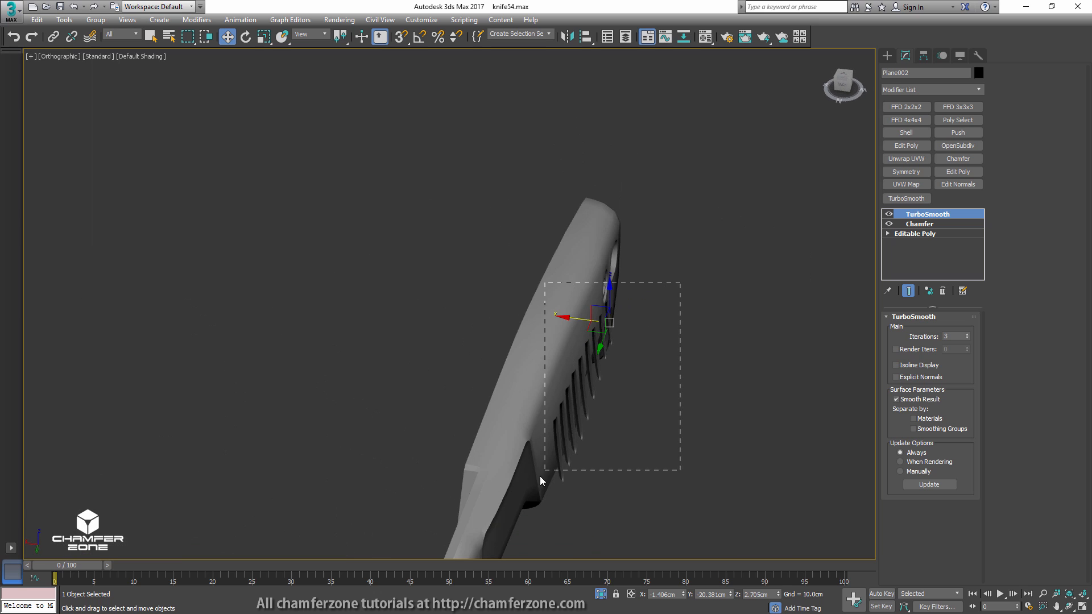
drag(541, 481, 543, 425)
alt+middle_drag(542, 424, 486, 492)
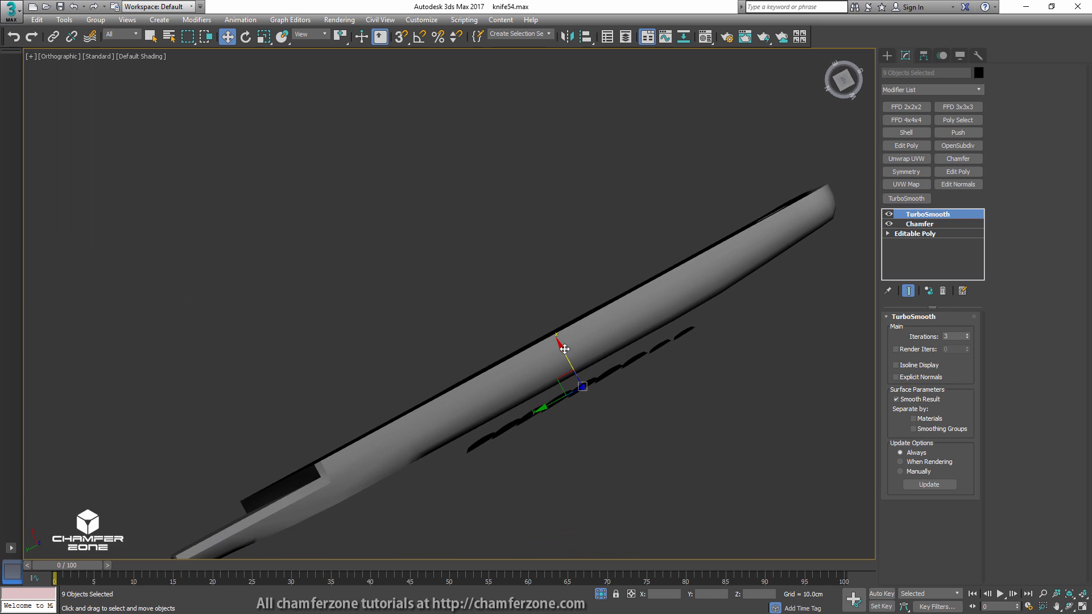
drag(565, 349, 560, 344)
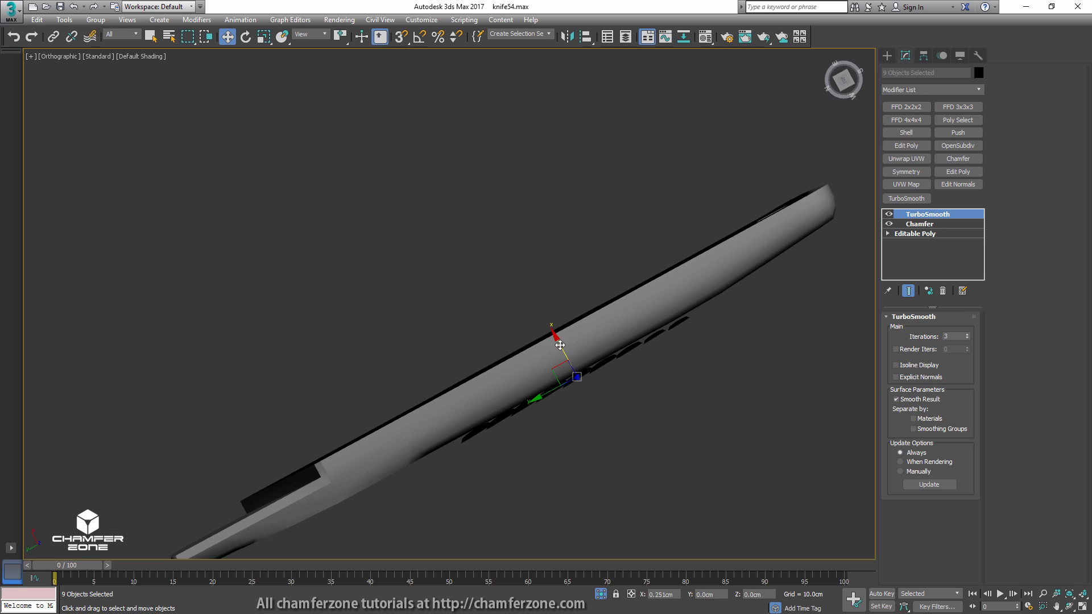
alt+middle_drag(561, 345, 568, 283)
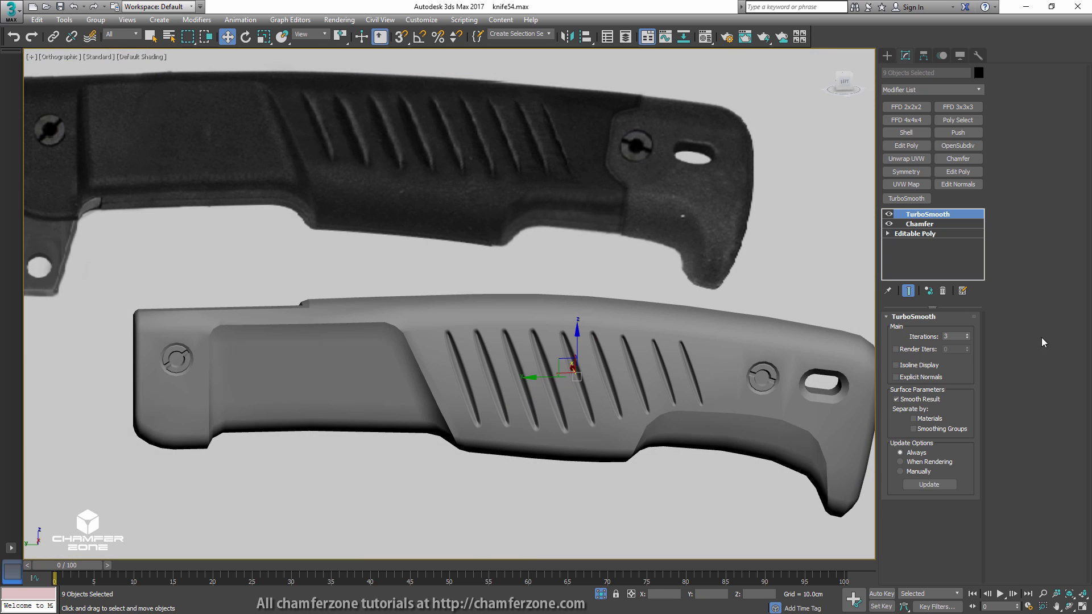
key(ctrl+s)
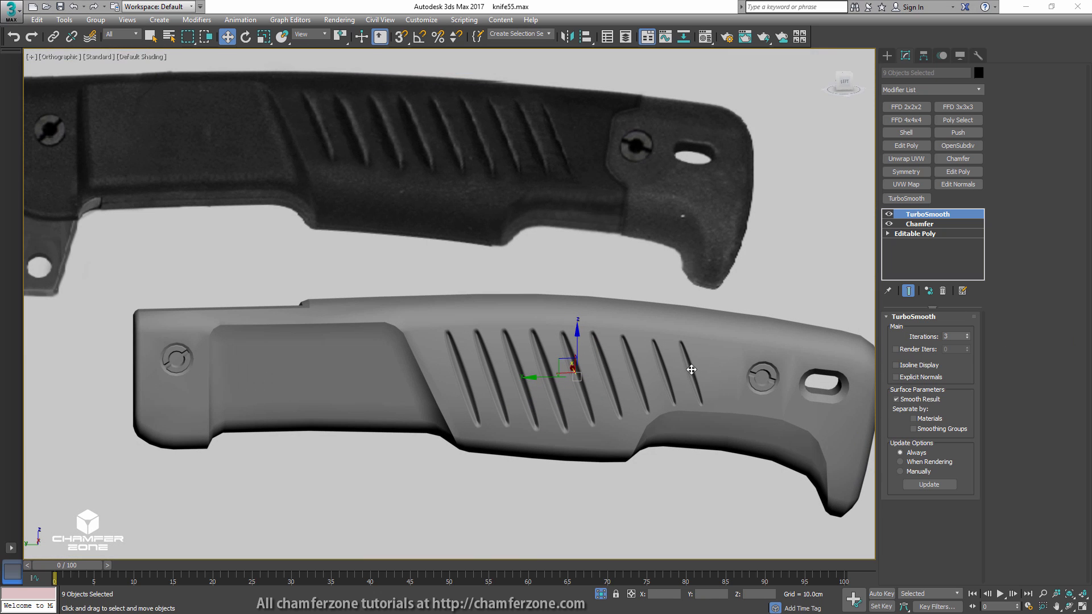
- Widen the rearmost grip groove to about 121% along its local X axis in the left view
click(691, 369)
right_click(691, 370)
click(716, 371)
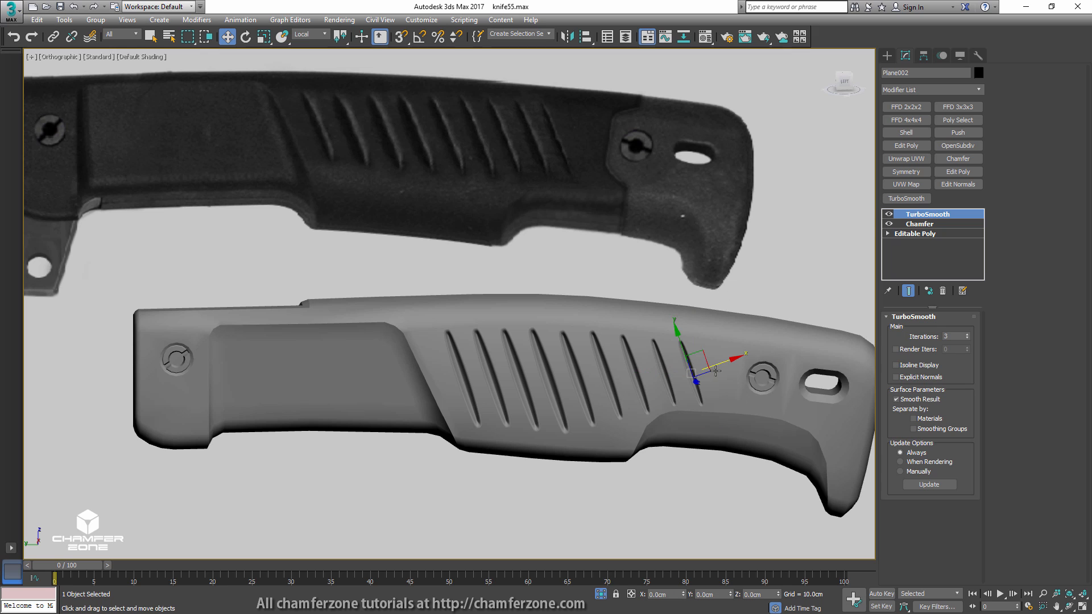
key(l)
scroll(706, 370, up, 5)
scroll(695, 366, down, 3)
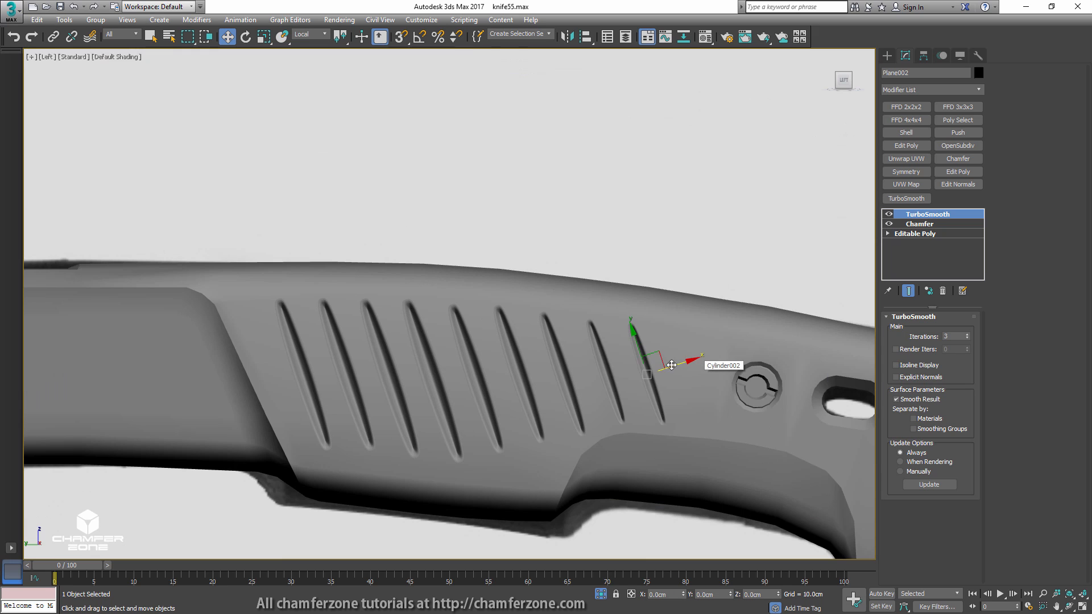
key(r)
right_click(646, 360)
click(672, 362)
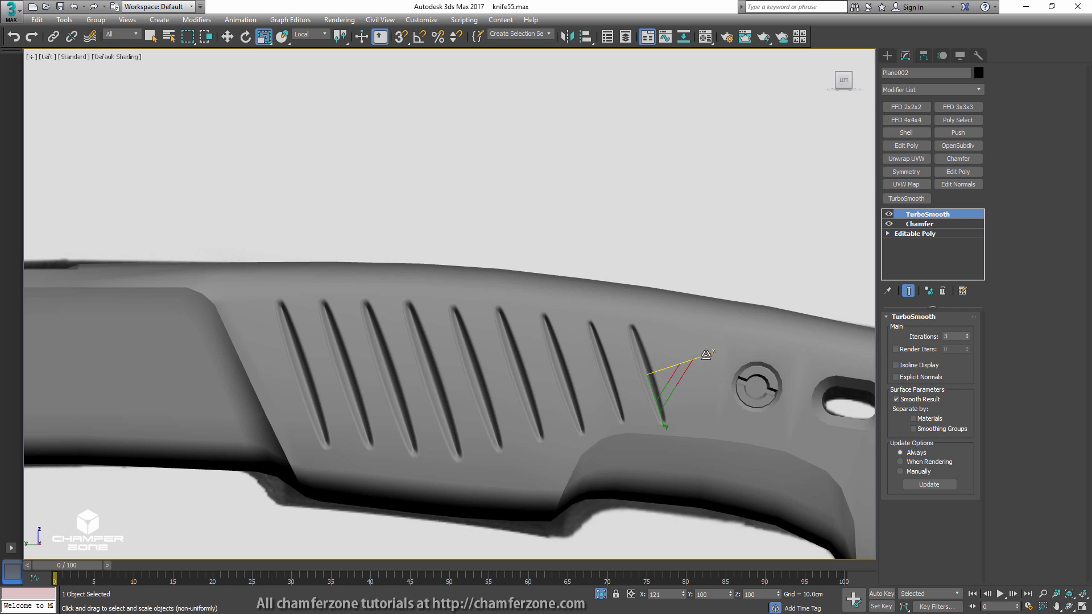
- Widen the eighth groove from the front to about 121% along its local X axis
click(603, 361)
drag(659, 355, 666, 353)
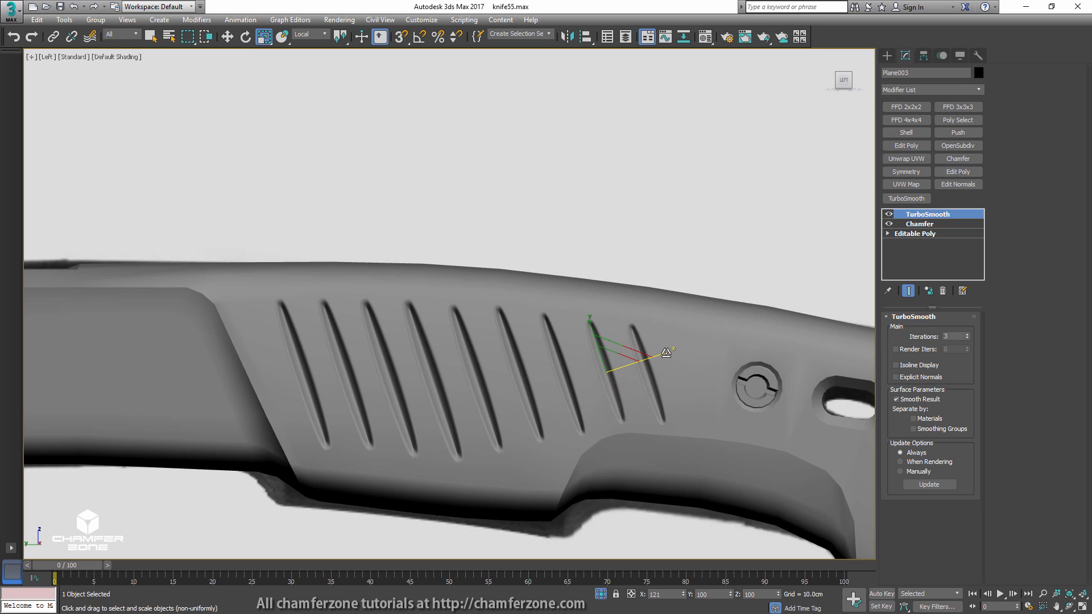
click(563, 360)
key(w)
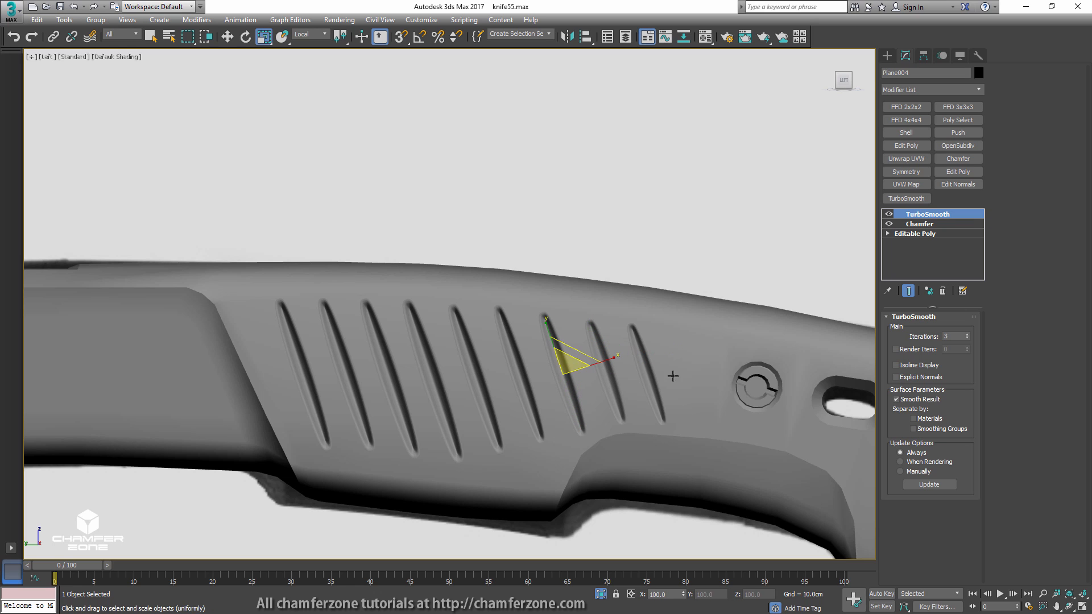
- Select the handle body, expose its Editable Poly mesh with edged faces and save the scene as knife56.max
alt+middle_drag(669, 367, 629, 402)
scroll(620, 397, down, 2)
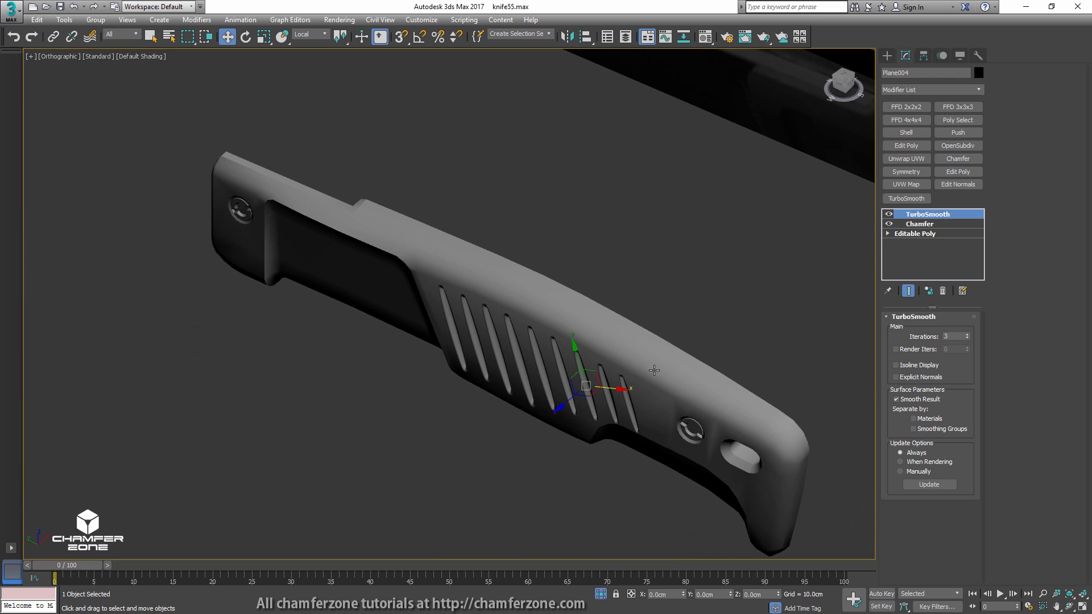
click(683, 352)
click(888, 215)
alt+middle_drag(706, 362, 666, 413)
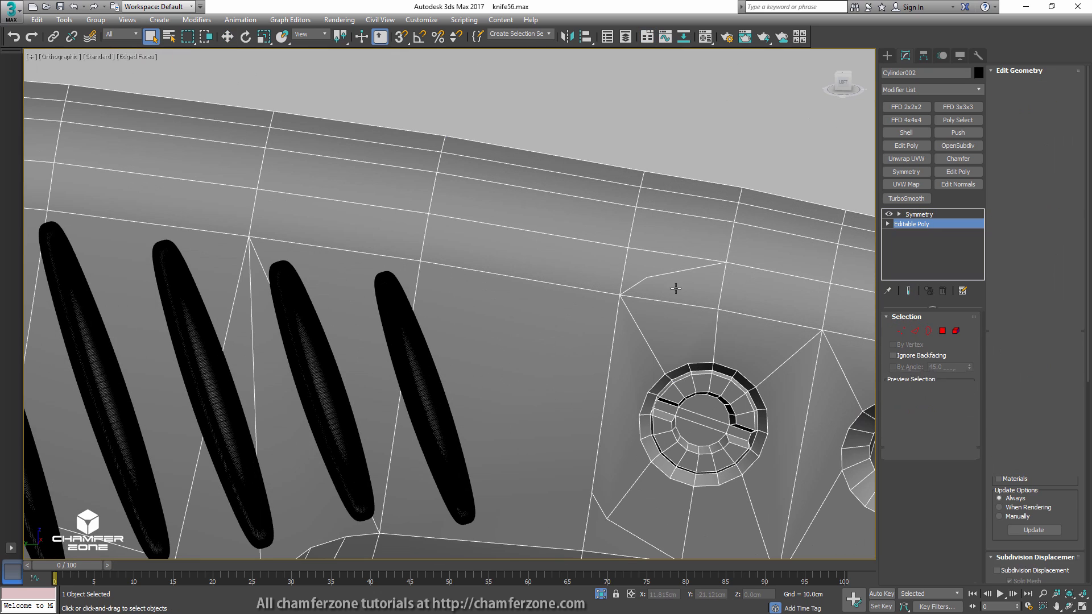
- Chamfer the two corner vertices above and below the rear screw recess, on the side facing the grooves
key(1)
click(667, 283)
key(2)
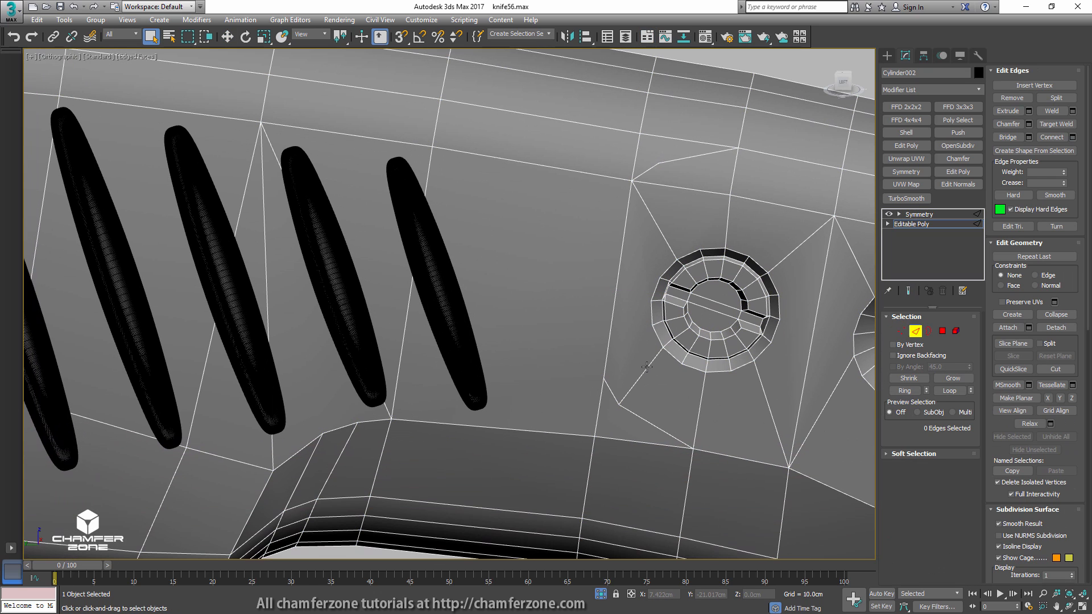
drag(647, 370, 620, 404)
key(1)
click(619, 405)
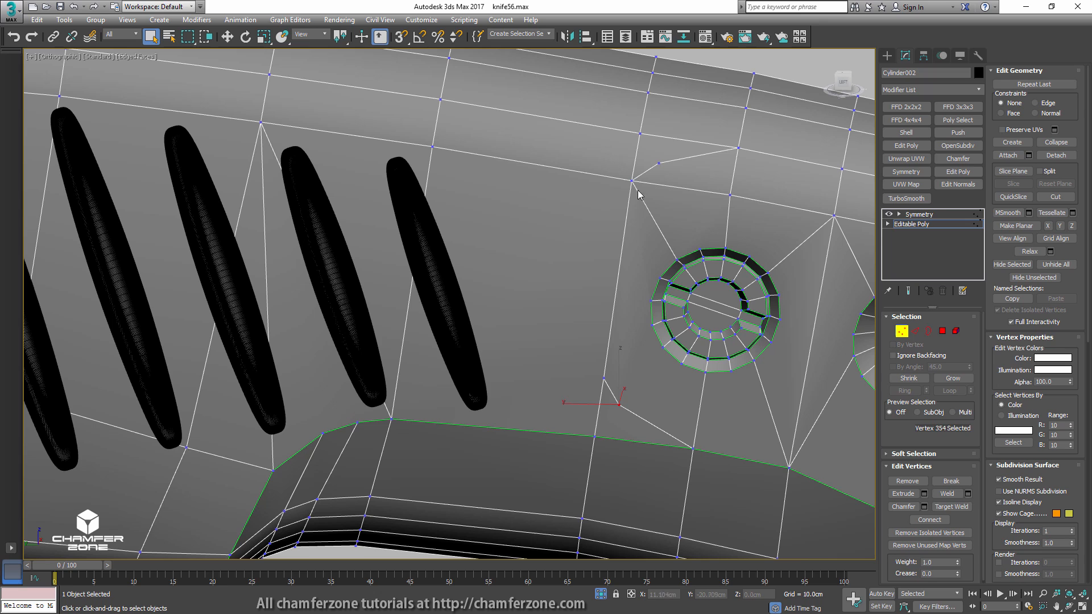
ctrl+click(662, 164)
click(901, 507)
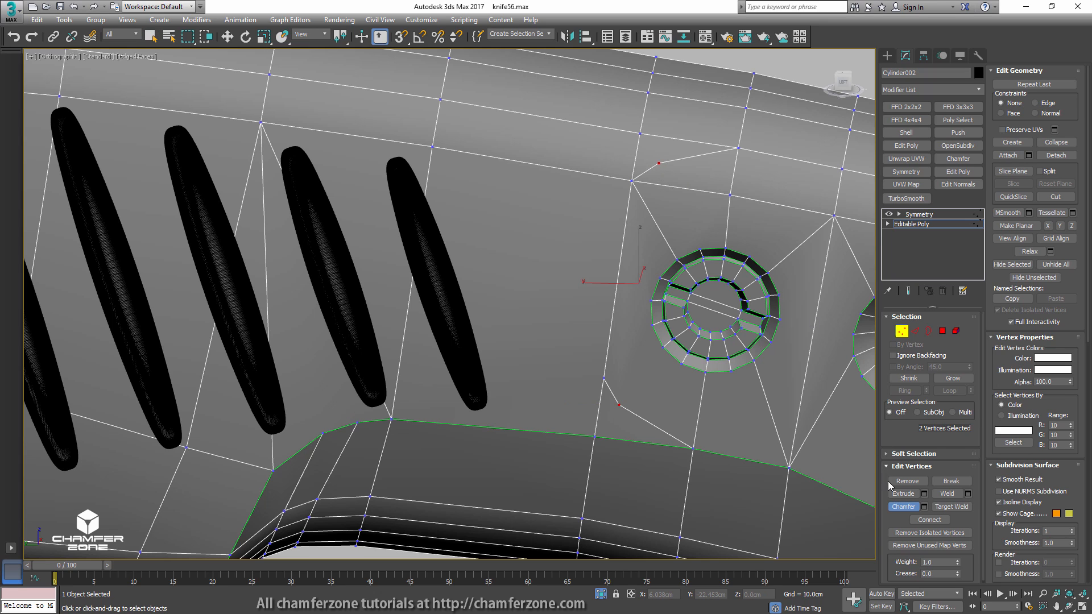
drag(659, 163, 650, 168)
right_click(648, 168)
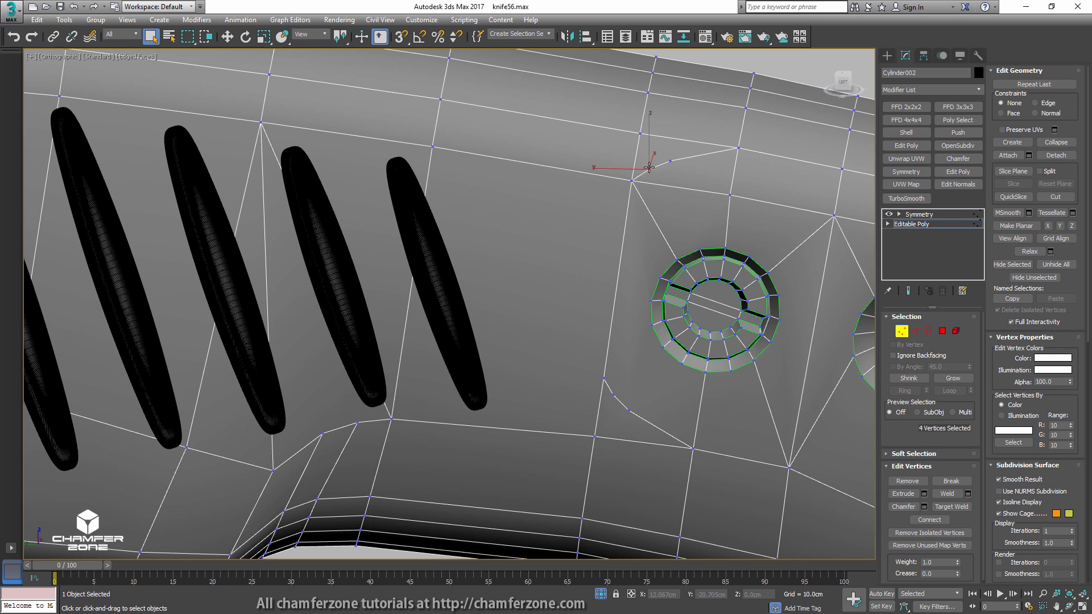
- Connect the chamfered vertices above and below the rear screw recess to the nearest handle grid vertices
ctrl+click(640, 133)
key(ctrl+shift+e)
click(670, 161)
ctrl+click(641, 133)
key(ctrl+shift+e)
click(611, 393)
click(629, 410)
ctrl+click(596, 436)
- Connect vertices on the rear screw recess rim to the chamfered vertices below and the handle vertex above
click(613, 394)
ctrl+click(652, 326)
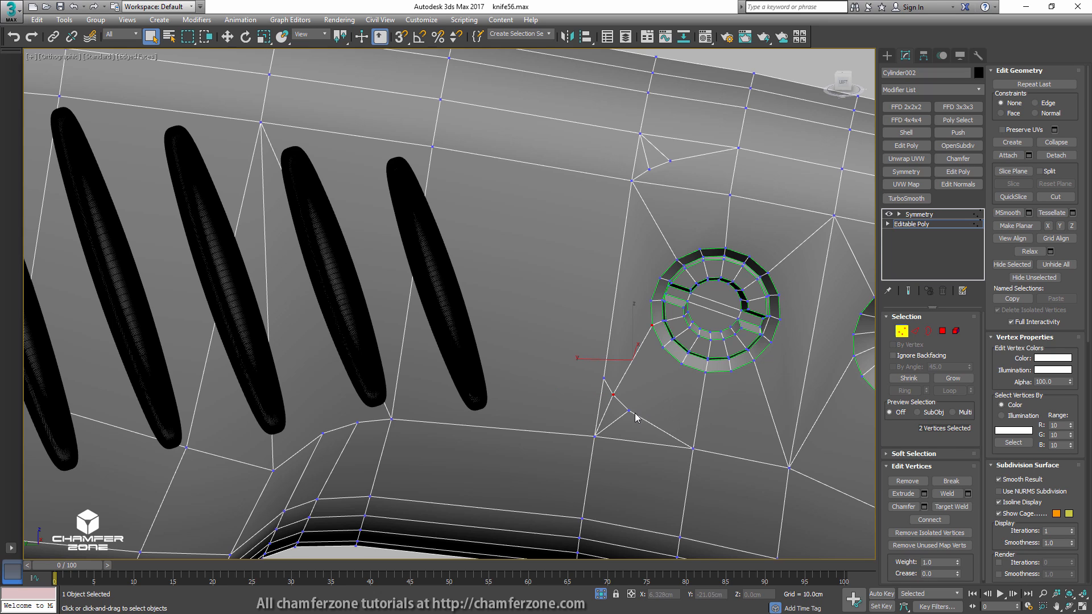
click(628, 410)
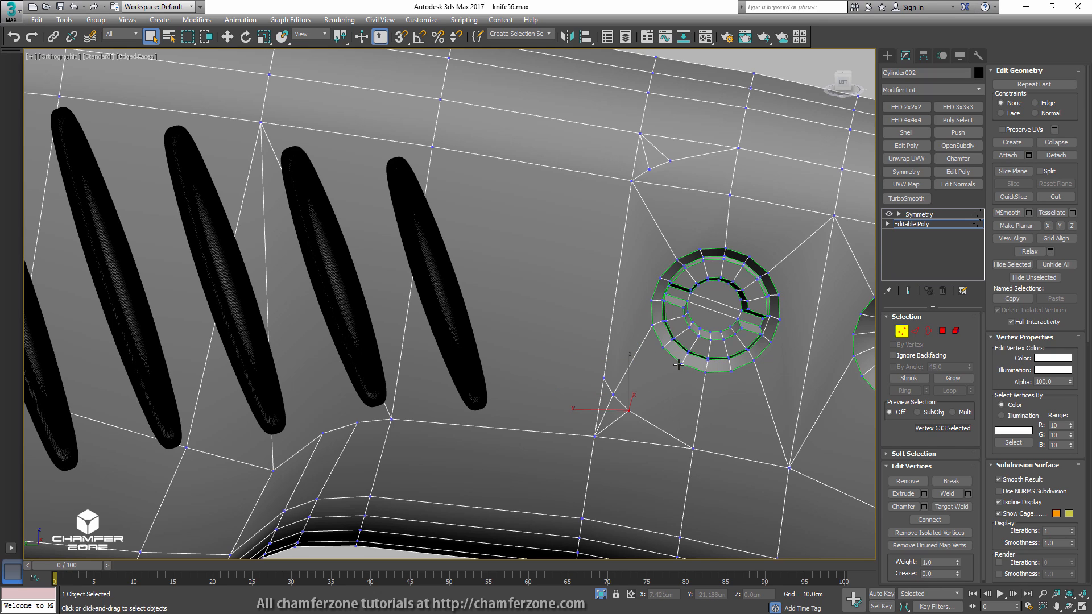
click(662, 277)
ctrl+click(630, 180)
click(699, 247)
ctrl+click(632, 181)
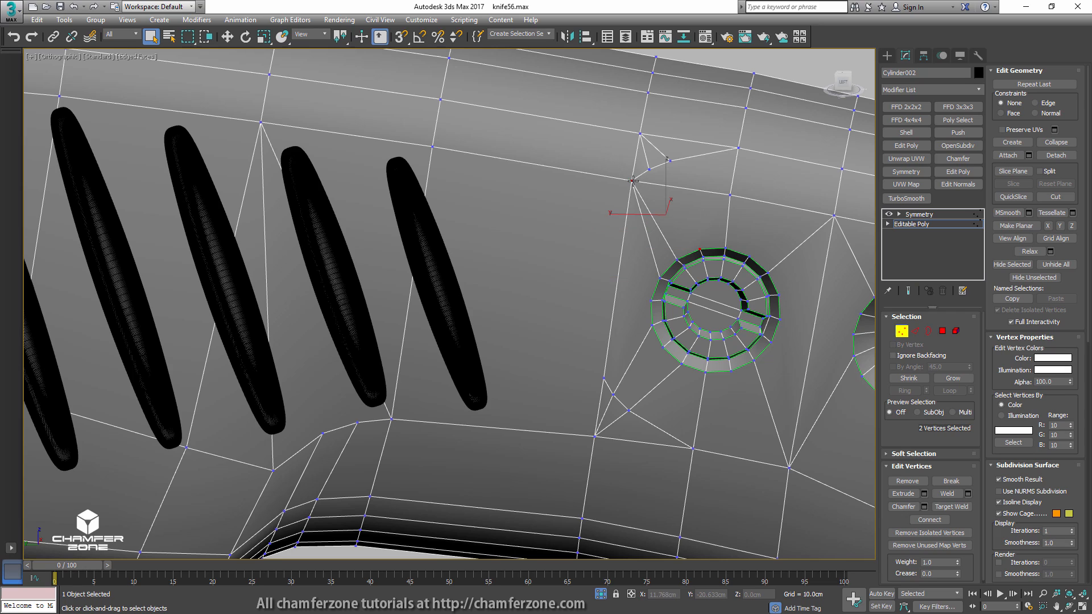
- Select the outer ring of polygons around the front screw recess and auto smooth them with a threshold of 45
scroll(734, 243, down, 8)
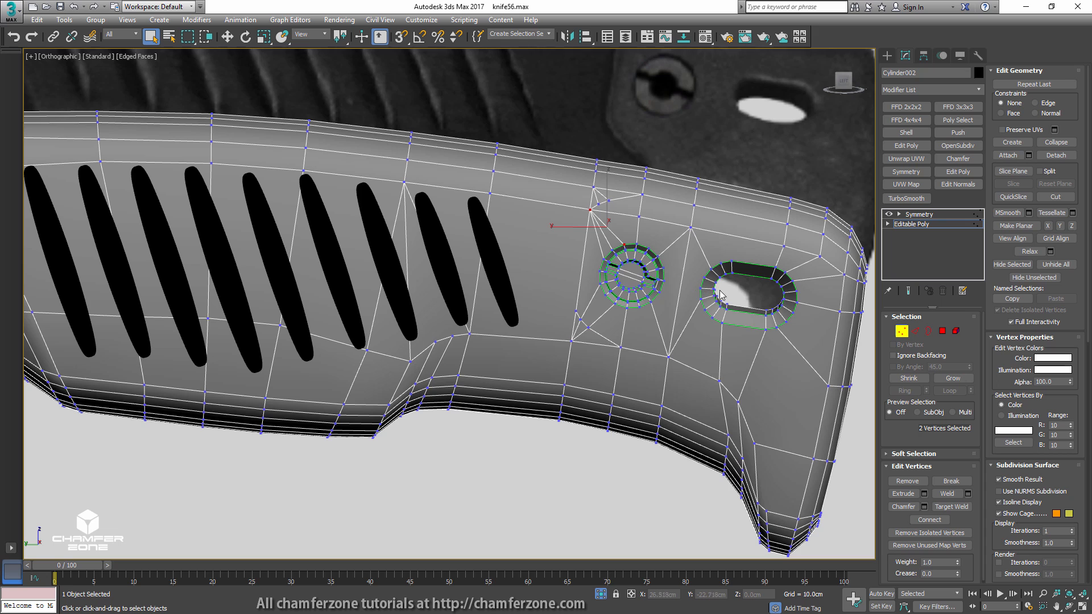
scroll(715, 295, down, 3)
alt+middle_drag(714, 286, 714, 313)
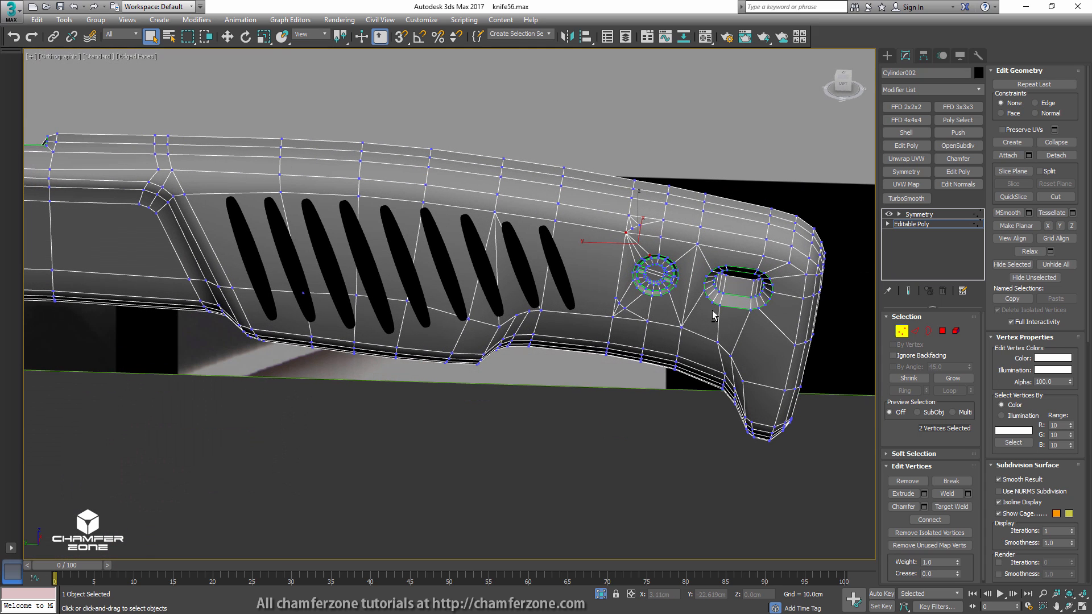
key(1)
middle_drag(424, 271, 826, 281)
middle_drag(190, 338, 498, 386)
scroll(573, 286, up, 4)
scroll(573, 286, up, 2)
key(2)
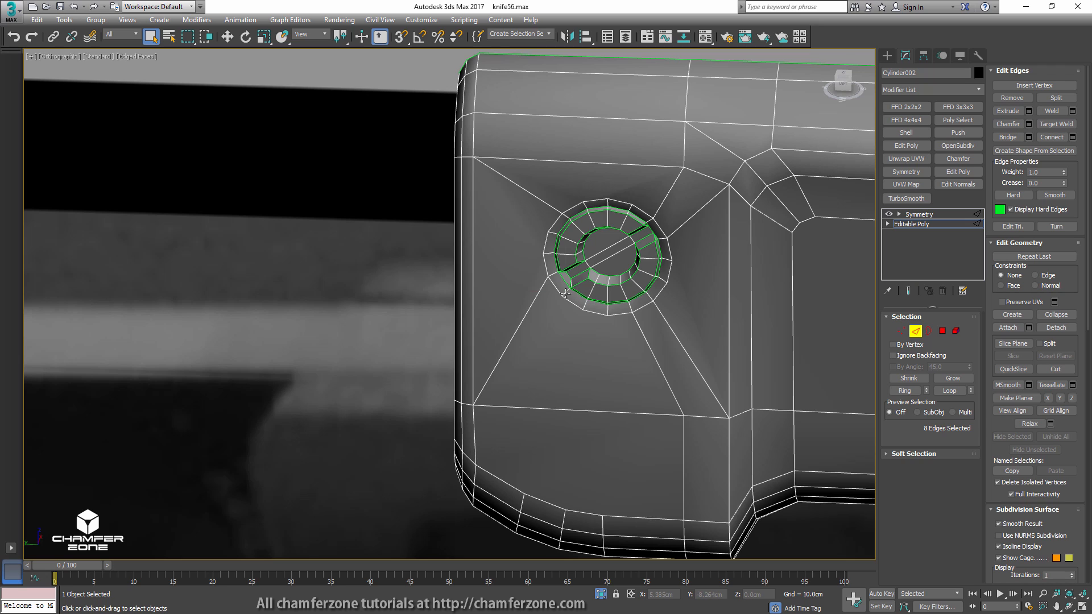
click(564, 284)
click(903, 391)
ctrl+click(942, 331)
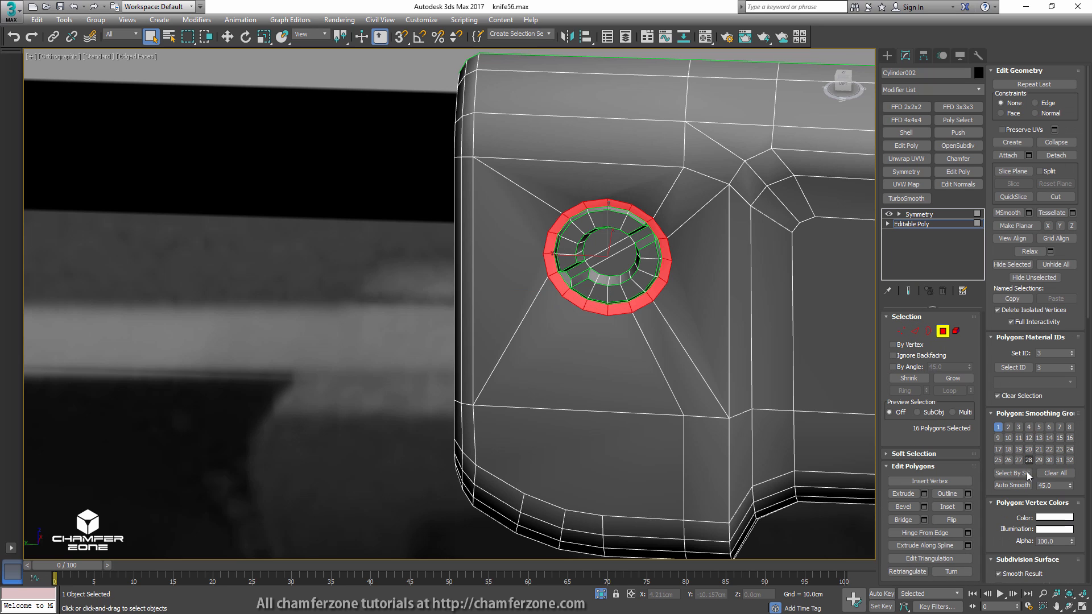
click(1018, 485)
key(4)
- Select all polygons of the curved finger recess along the underside of the handle's rear part
scroll(739, 320, down, 4)
mouse_move(791, 321)
middle_down()
mouse_move(385, 287)
mouse_move(506, 317)
mouse_move(551, 307)
middle_up()
middle_drag(791, 353, 557, 321)
scroll(557, 321, up, 2)
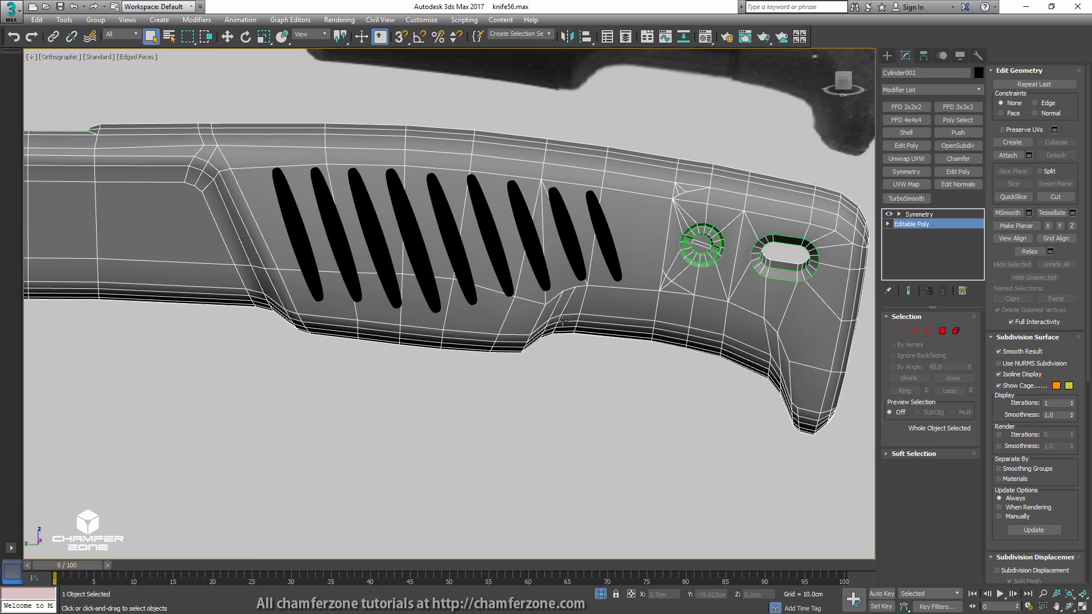
key(4)
drag(550, 361, 564, 325)
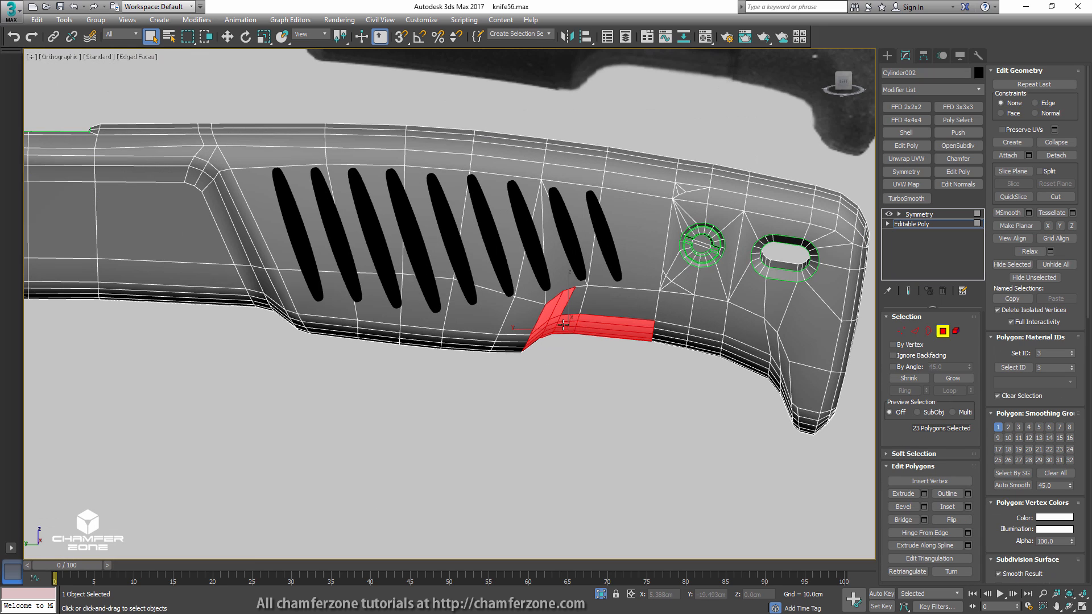
ctrl+drag(699, 318, 780, 361)
alt+middle_drag(697, 364, 670, 322)
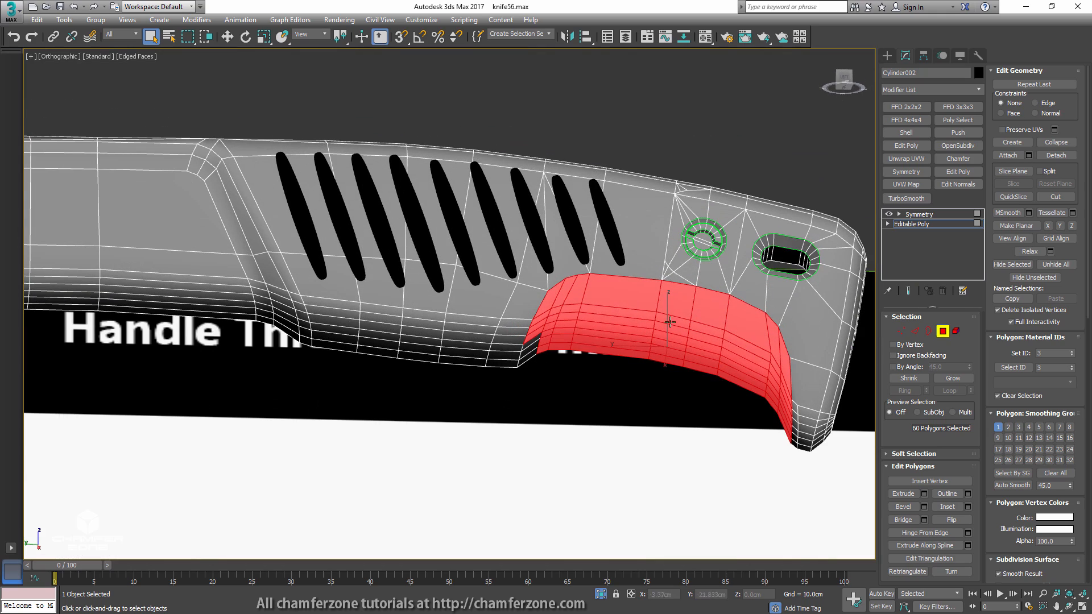
alt+middle_drag(536, 341, 421, 330)
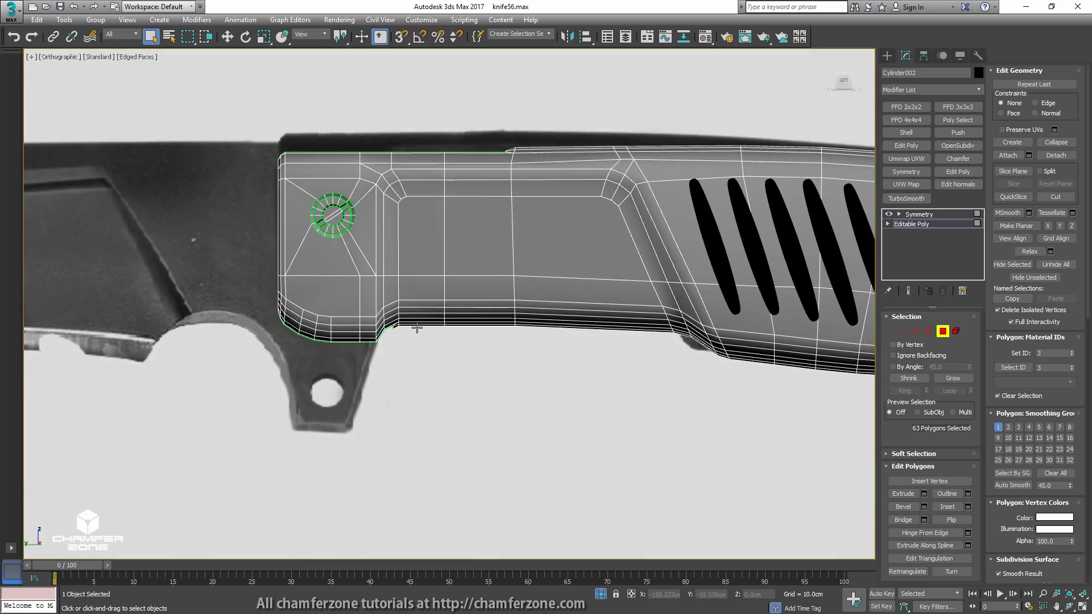
alt+middle_drag(417, 328, 435, 347)
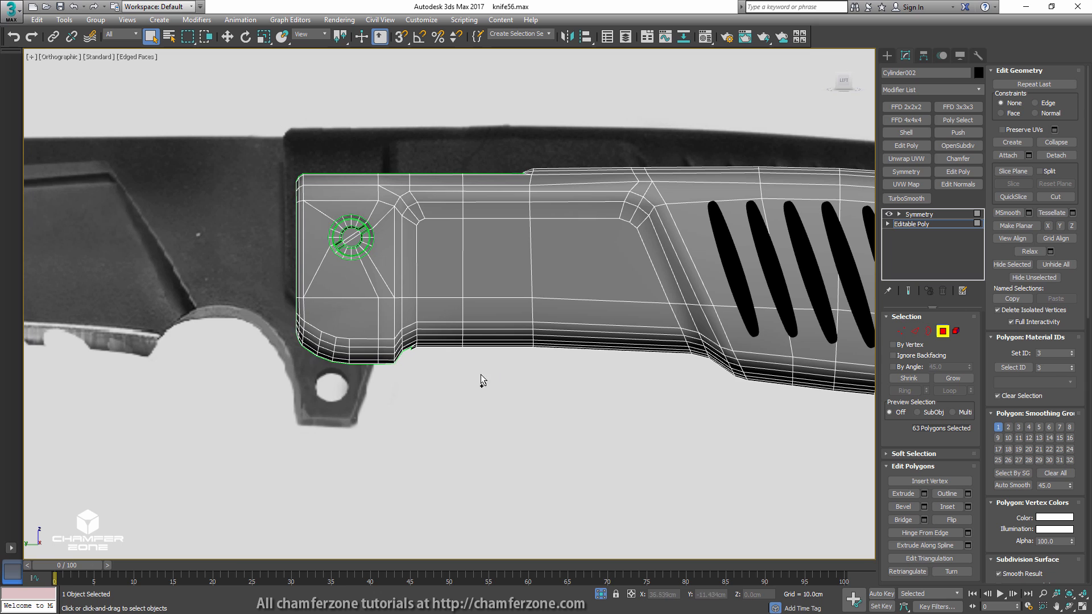
mouse_move(546, 367)
alt+middle_down()
mouse_move(543, 322)
mouse_move(544, 363)
alt+middle_up()
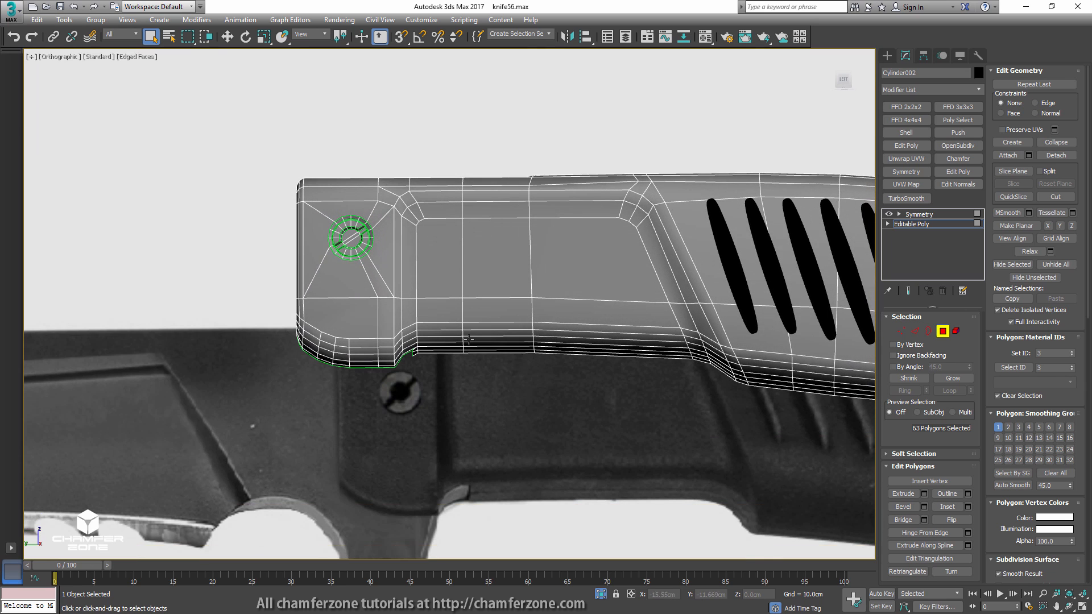
- Add the front section of the recessed side panel, including its upper corner, to the polygon selection
middle_drag(419, 342, 561, 381)
scroll(561, 381, up, 5)
ctrl+drag(552, 327, 524, 288)
middle_drag(554, 268, 570, 351)
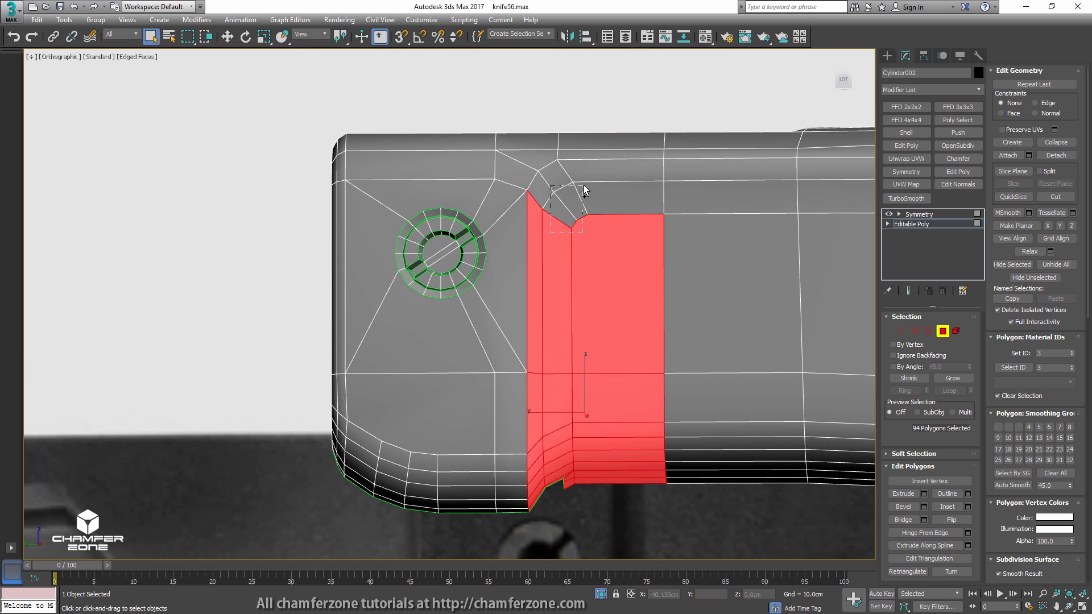
ctrl+drag(551, 233, 584, 186)
scroll(620, 243, down, 4)
mouse_move(620, 243)
alt+middle_down()
mouse_move(627, 261)
mouse_move(627, 245)
alt+middle_up()
ctrl+click(618, 201)
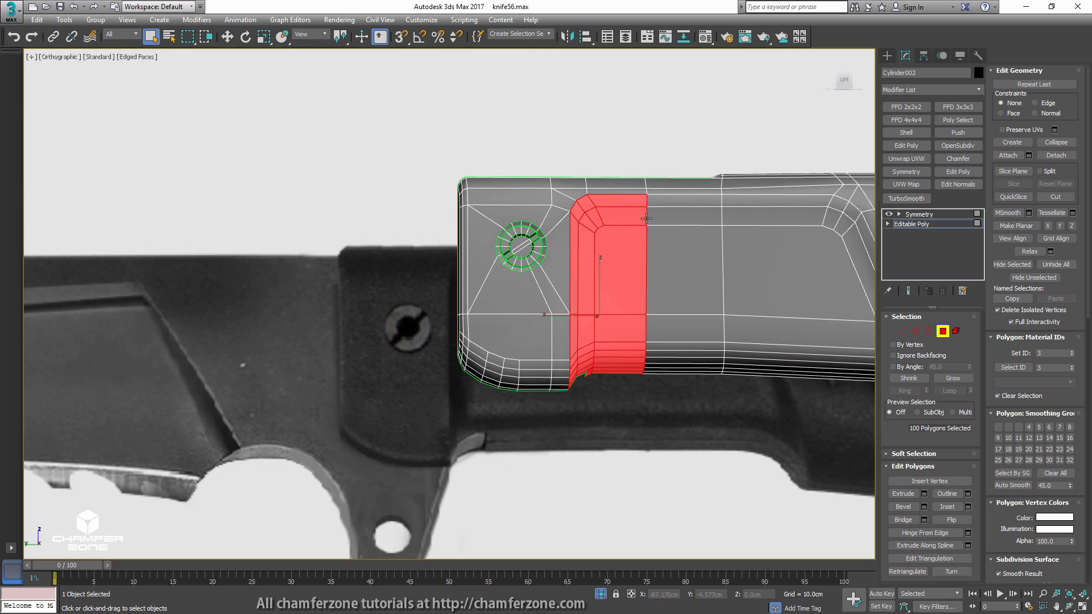
- Extend the polygon selection over the rest of the recessed side panel, including its slanted rear border and corner
ctrl+drag(778, 203, 778, 203)
middle_drag(778, 204, 562, 233)
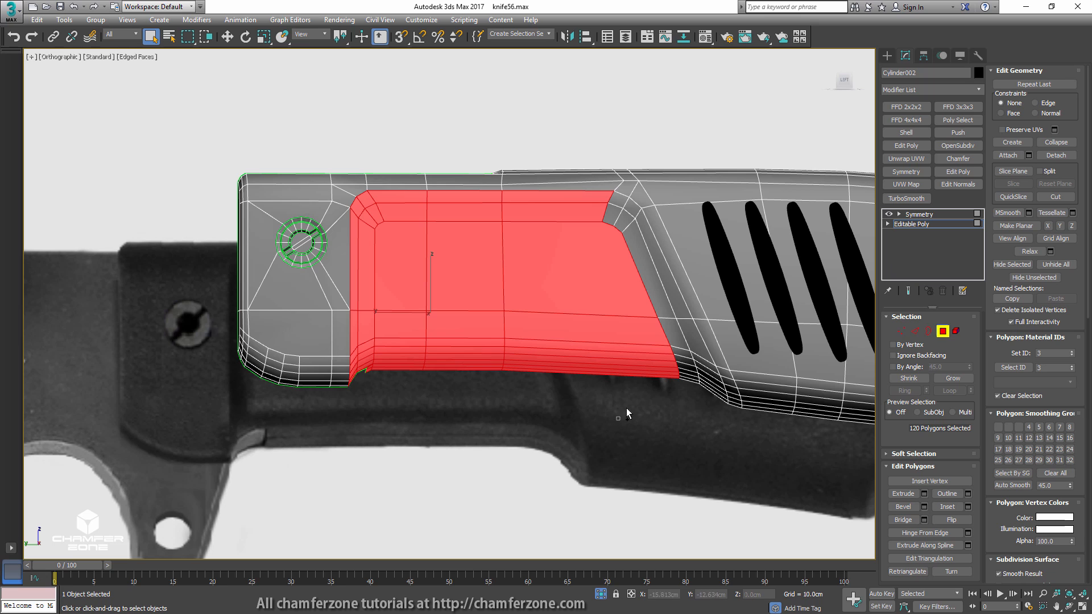
ctrl+drag(707, 354, 706, 354)
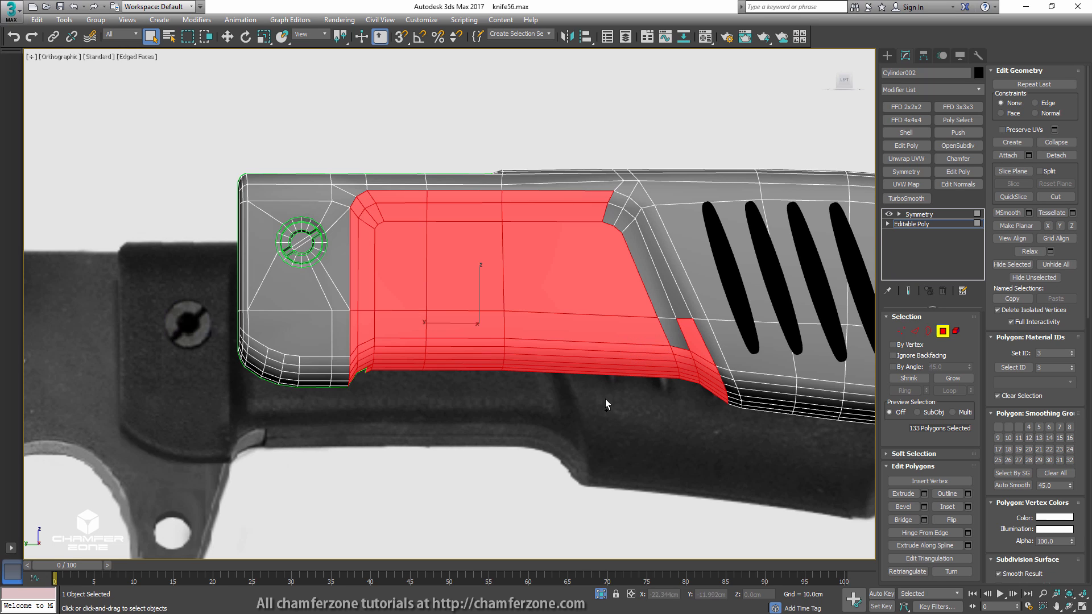
ctrl+drag(641, 252, 657, 261)
ctrl+drag(574, 276, 626, 211)
scroll(626, 211, down, 5)
scroll(651, 235, up, 3)
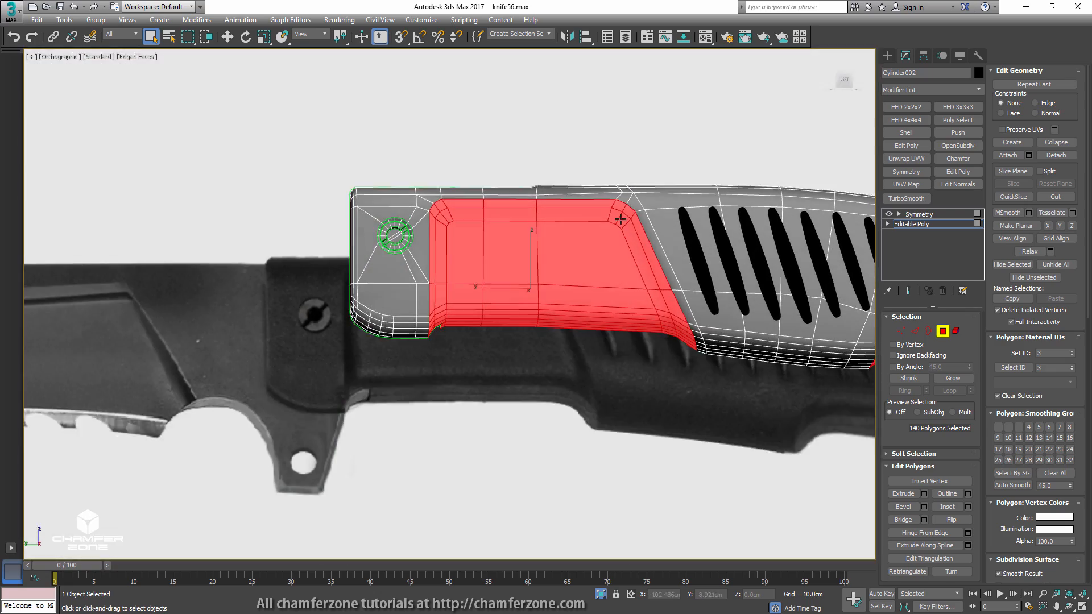
- Add the flat polygons on the handle's inner side to the selection and auto smooth it with a threshold of 45
alt+middle_drag(650, 234, 469, 267)
ctrl+click(684, 355)
ctrl+click(676, 308)
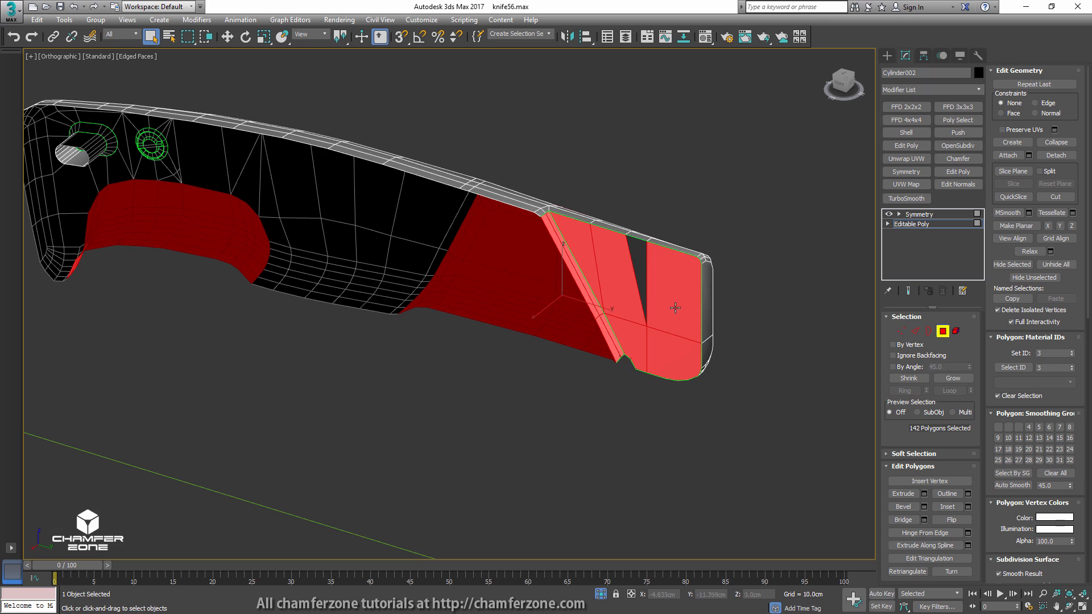
ctrl+click(639, 257)
scroll(640, 257, down, 3)
alt+middle_drag(640, 257, 347, 243)
mouse_move(347, 243)
middle_down()
mouse_move(532, 275)
mouse_move(483, 208)
mouse_move(469, 239)
mouse_move(512, 258)
middle_up()
scroll(496, 260, up, 3)
click(1012, 485)
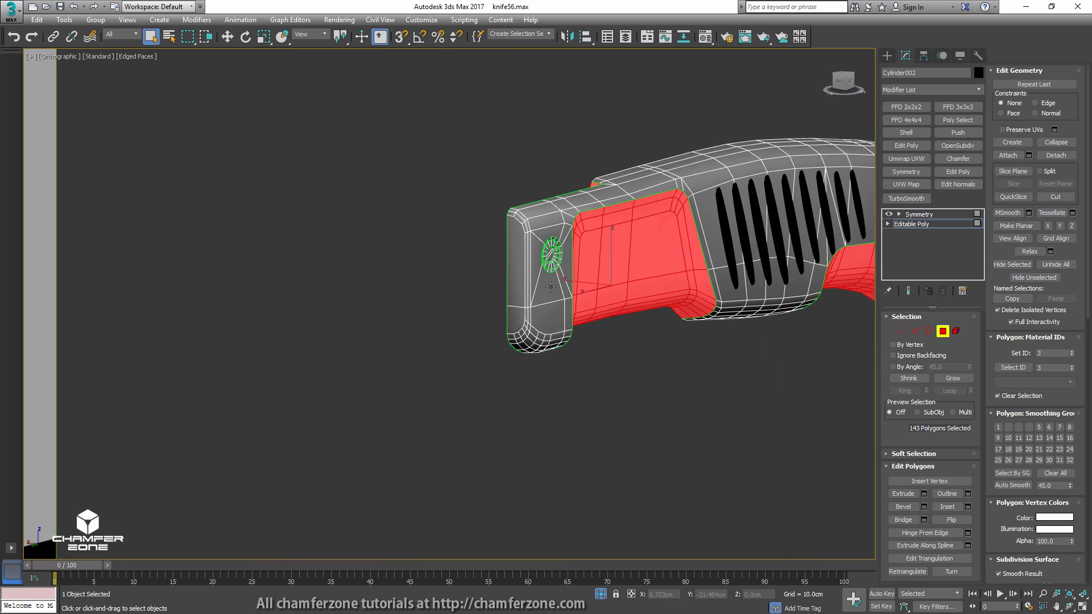
- Select the two flat polygons at the handle's front end and auto smooth them
scroll(512, 258, up, 3)
click(511, 262)
key(alt+q)
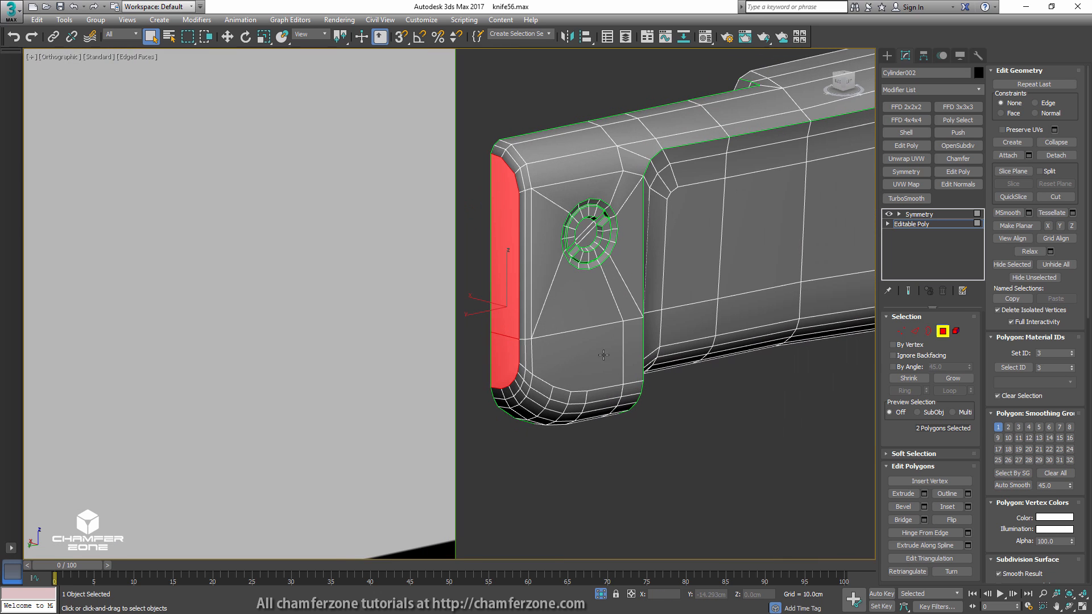
key(4)
scroll(729, 333, down, 6)
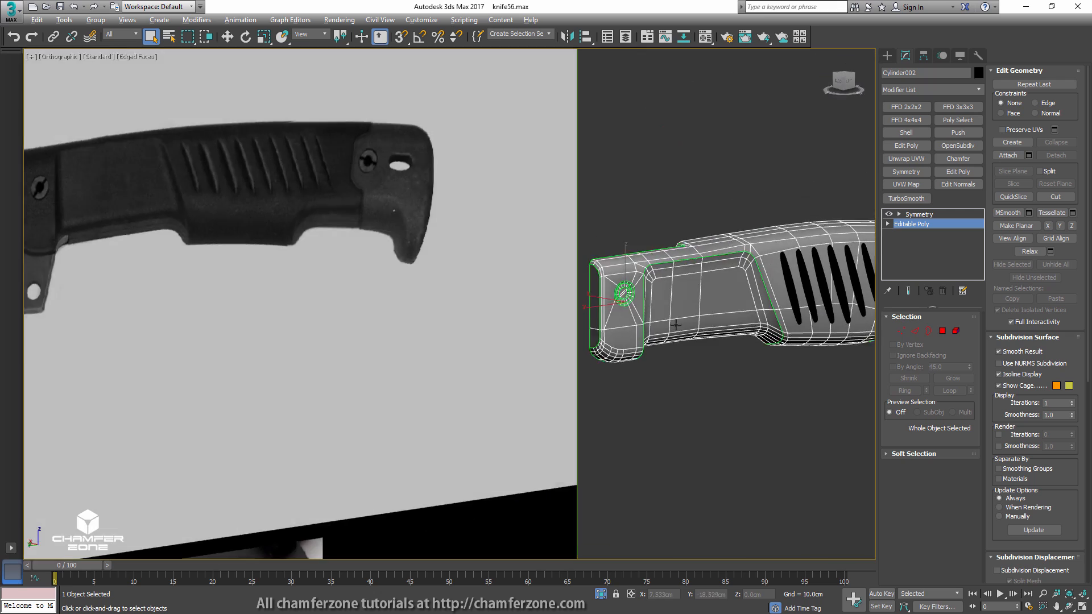
- Activate the handle's Symmetry modifier and examine the mirrored mesh and its hard edges
alt+middle_drag(664, 299, 613, 322)
middle_drag(729, 289, 555, 313)
middle_drag(682, 305, 513, 302)
alt+middle_drag(579, 298, 577, 310)
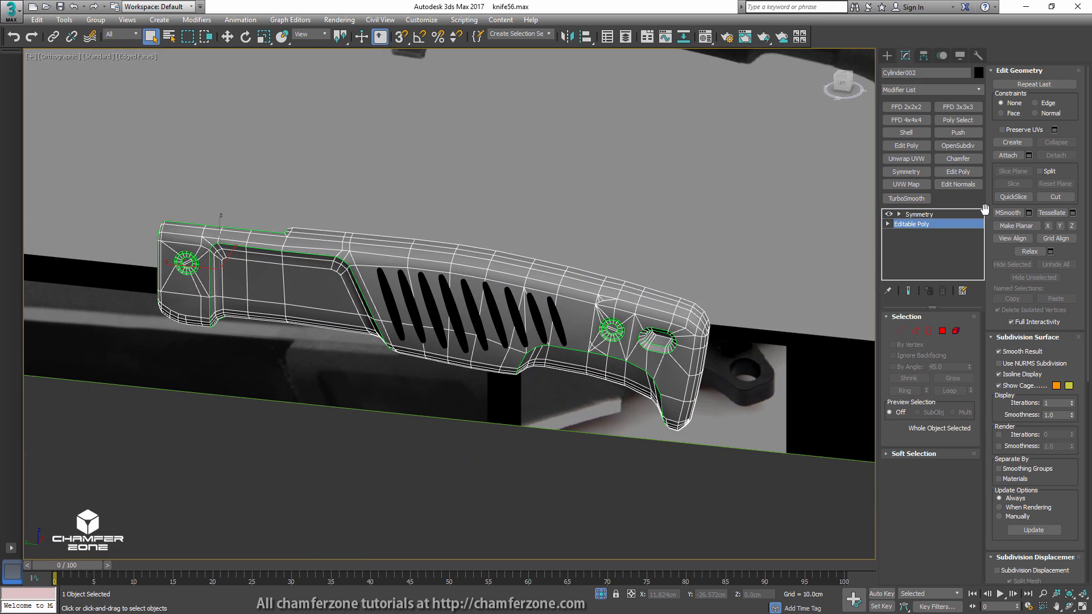
click(905, 215)
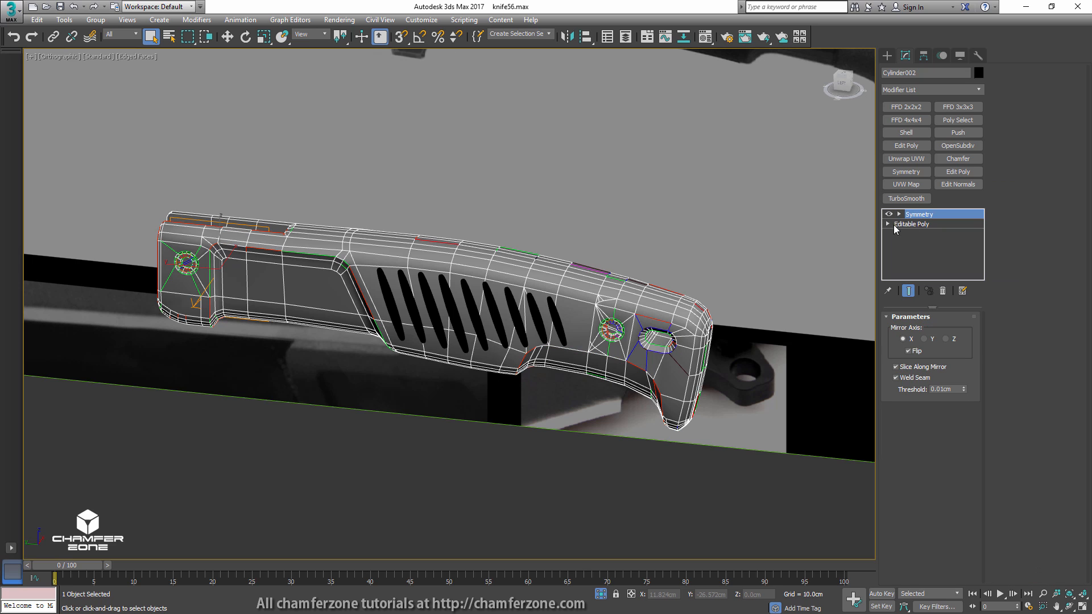
- Collapse the handle's whole modifier stack into an editable poly and hide the ribbon
right_click(919, 219)
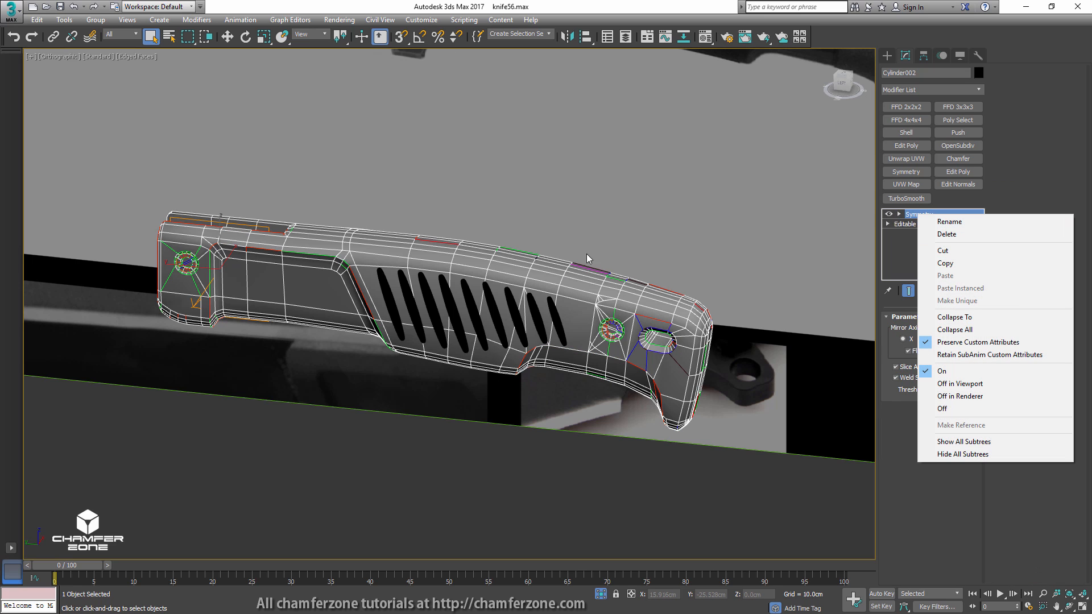
click(956, 330)
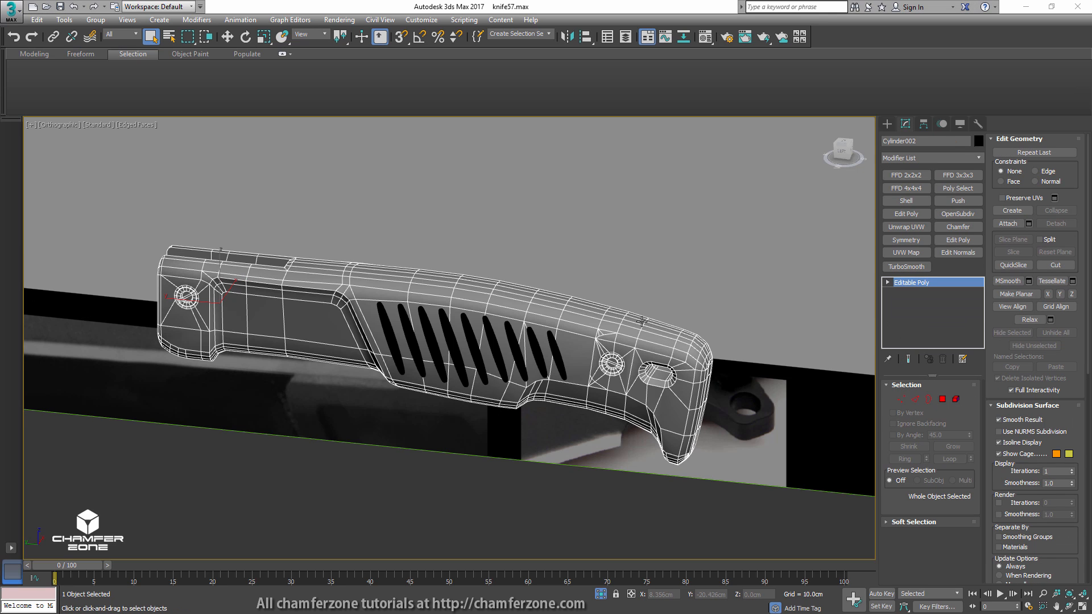
click(647, 38)
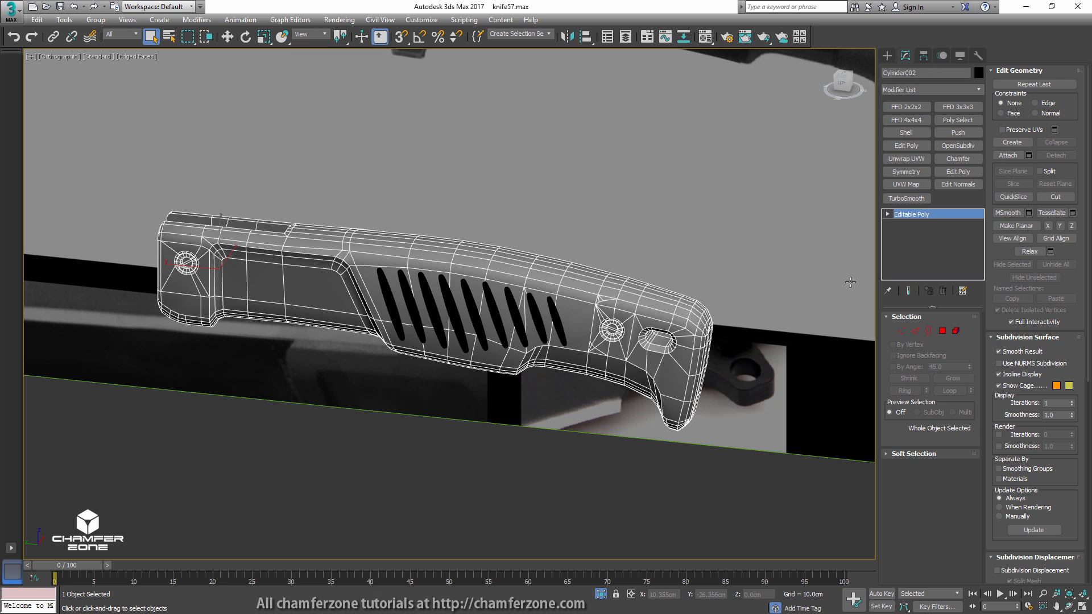
- Select the ring of short edges running across the rim of the slot at the handle's front end
alt+middle_drag(619, 267, 691, 291)
middle_drag(523, 310, 745, 290)
key(F4)
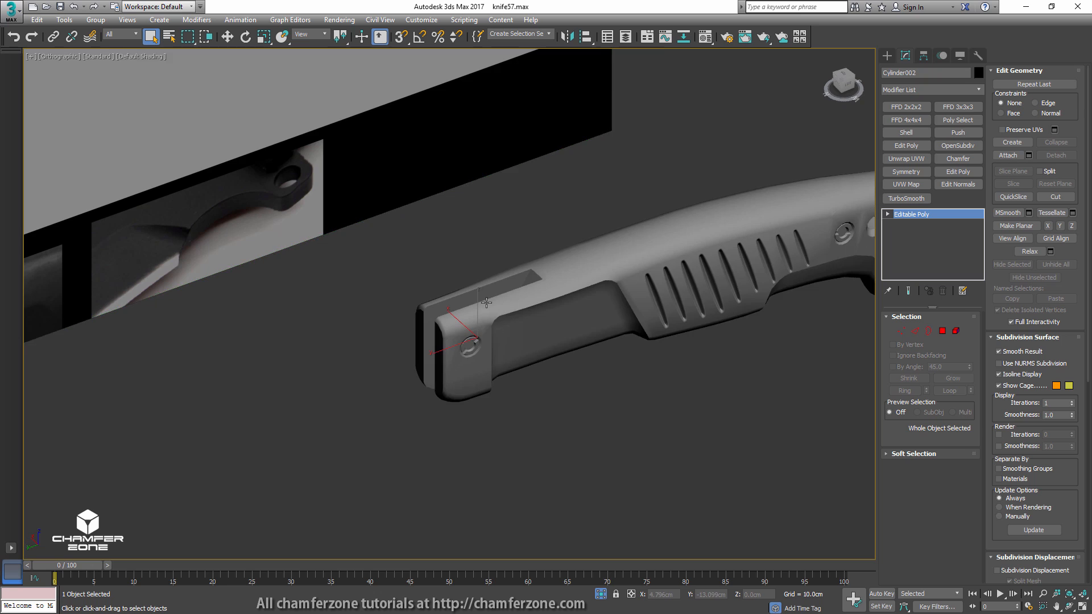
scroll(489, 299, up, 4)
scroll(488, 298, up, 2)
key(F4)
scroll(534, 290, down, 4)
key(4)
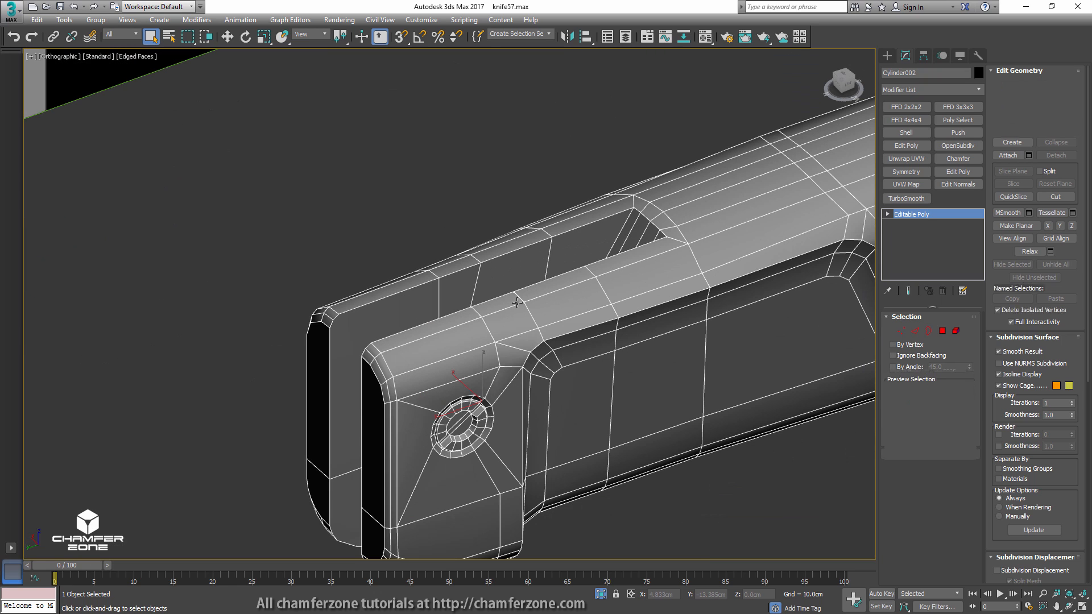
key(2)
click(465, 319)
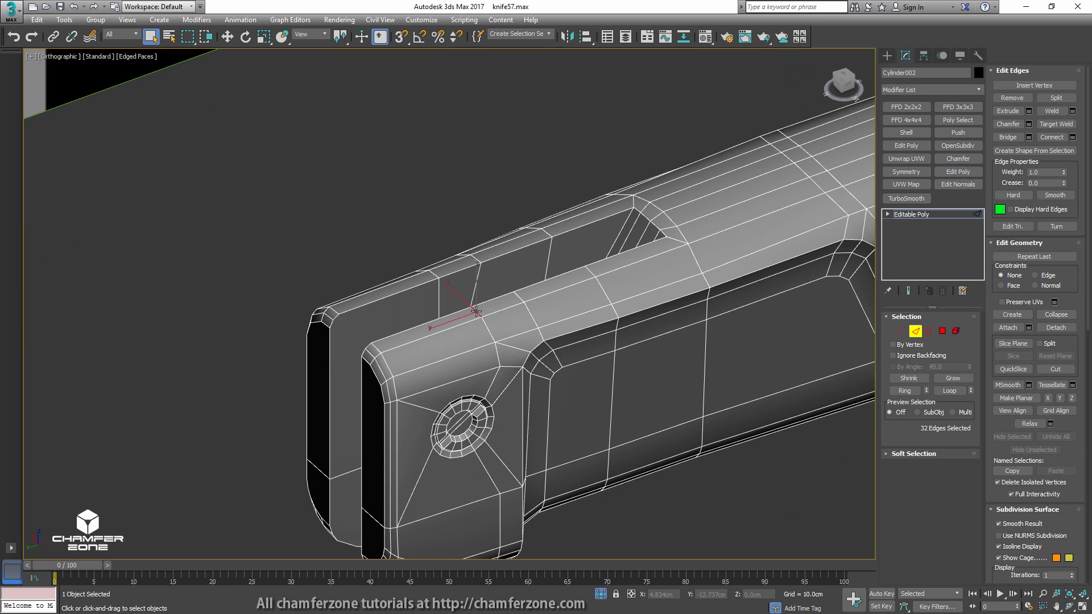
click(905, 391)
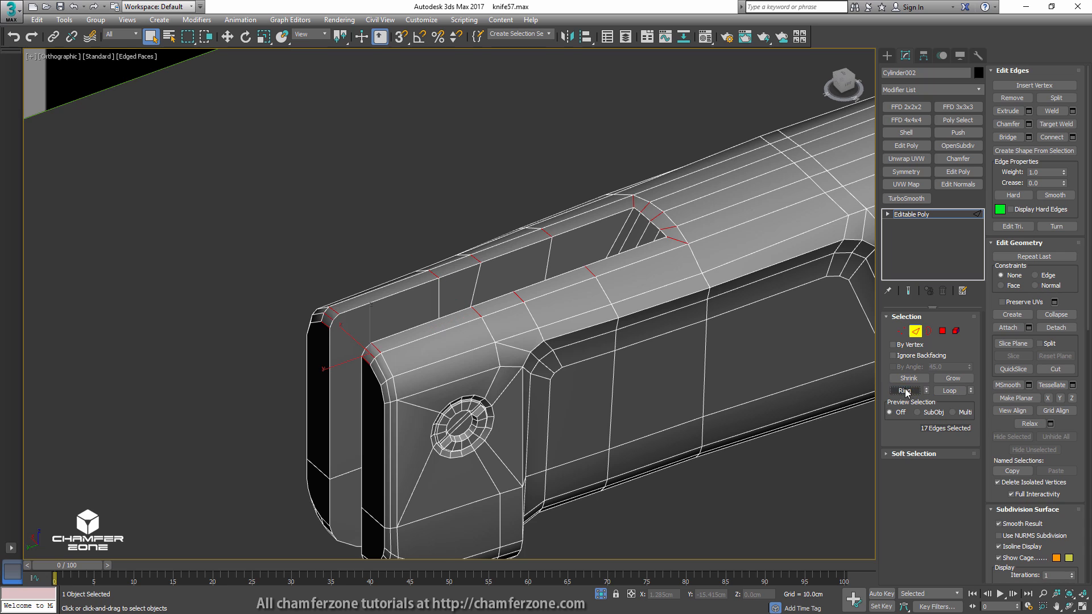
- Convert the edge ring to polygons, deselect the flat front-end faces and auto smooth the slot rim with a threshold of 45
ctrl+click(942, 331)
middle_drag(450, 370, 541, 339)
alt+click(413, 347)
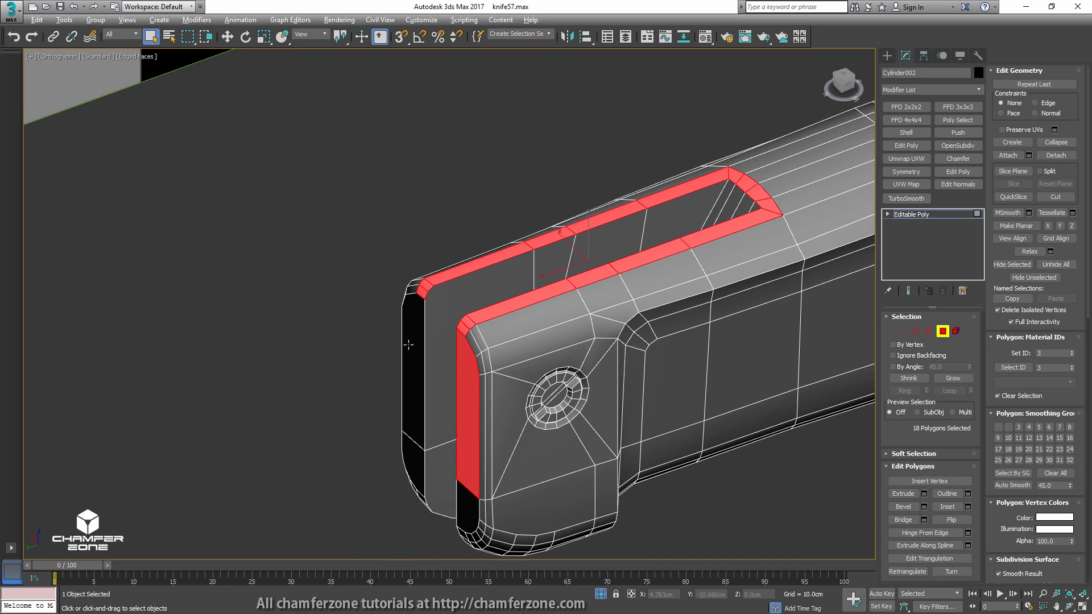
alt+click(469, 393)
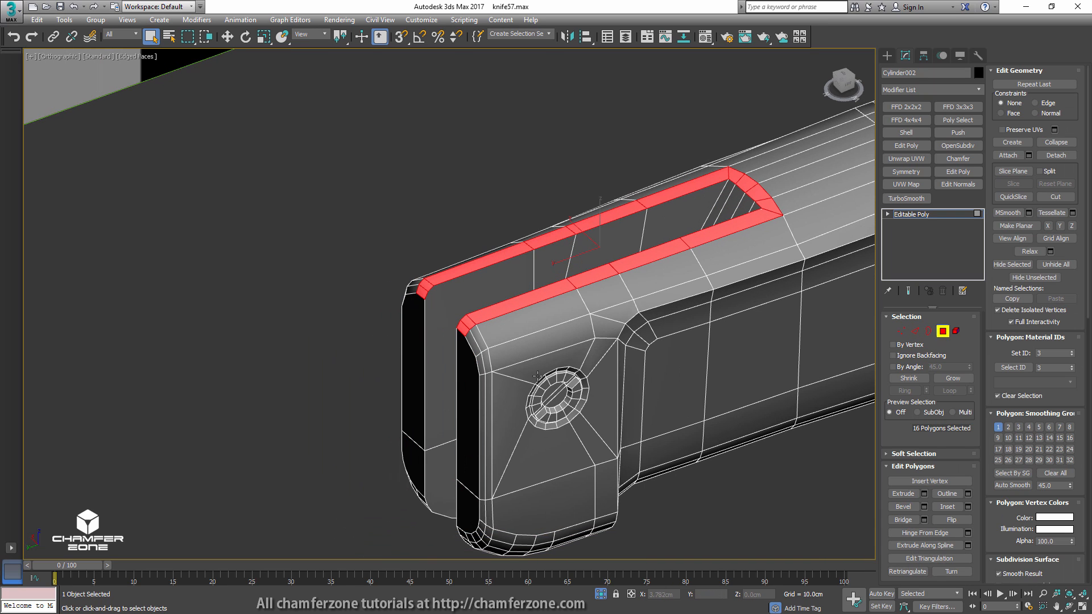
click(1012, 485)
- Select the three rim polygons at the slot's rear end and auto smooth them with a threshold of 45
alt+middle_drag(790, 328, 774, 312)
click(782, 244)
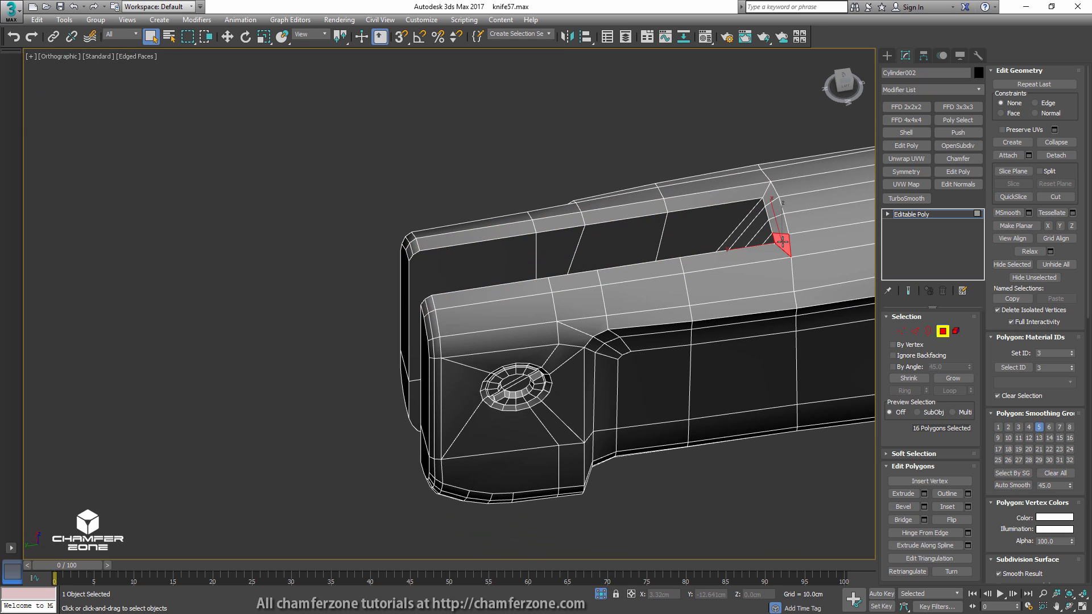
ctrl+click(777, 225)
ctrl+click(772, 206)
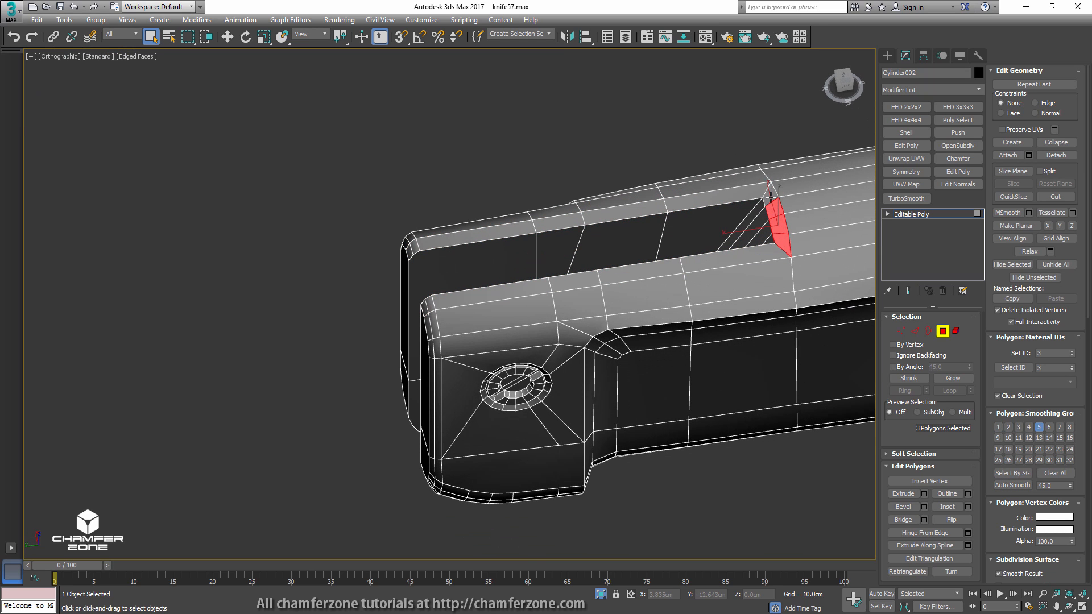
click(1013, 485)
- Select the four flat polygons on the handle's two front-end faces and auto smooth them with a threshold of 45
key(4)
alt+middle_drag(640, 370, 614, 361)
key(4)
click(603, 357)
ctrl+click(680, 414)
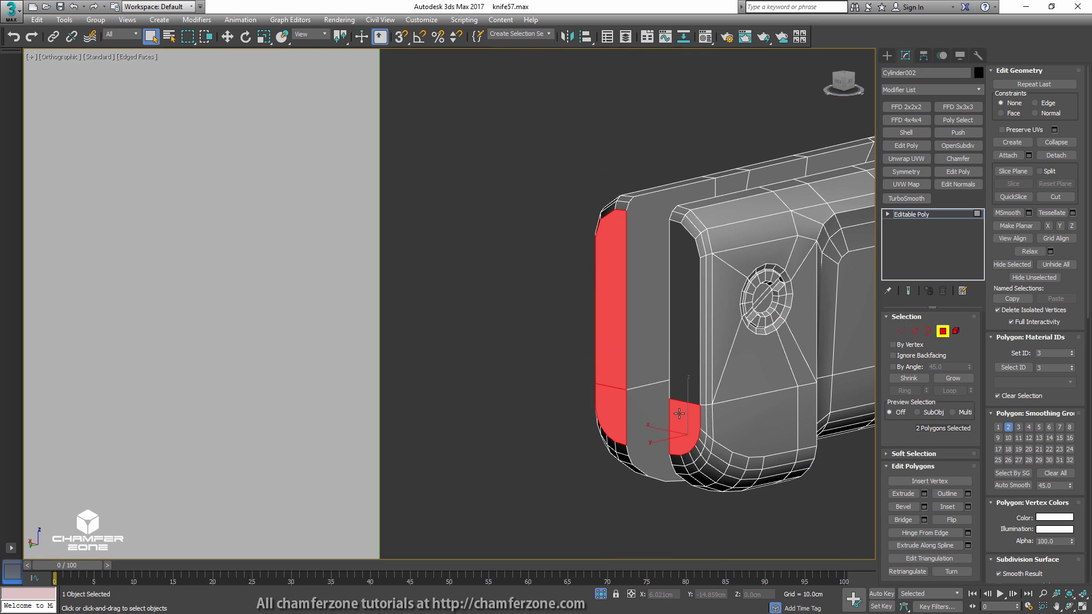
ctrl+click(686, 373)
click(1013, 488)
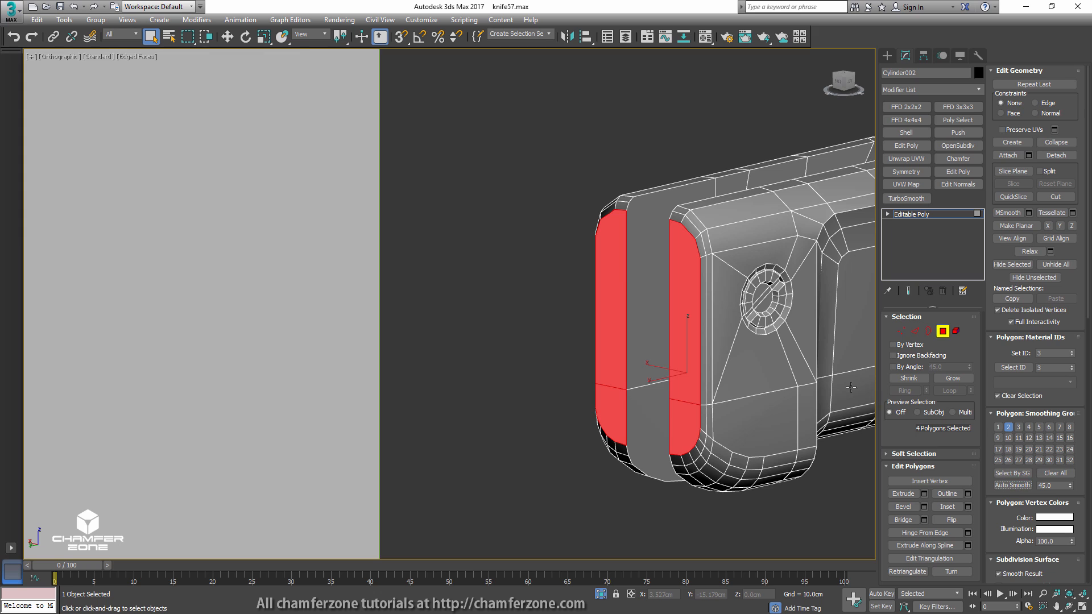
- Display the hard edges to check the slot rim, clear the edge selection, and turn the display off in the framed left view
middle_drag(773, 340, 718, 361)
key(4)
scroll(709, 353, down, 4)
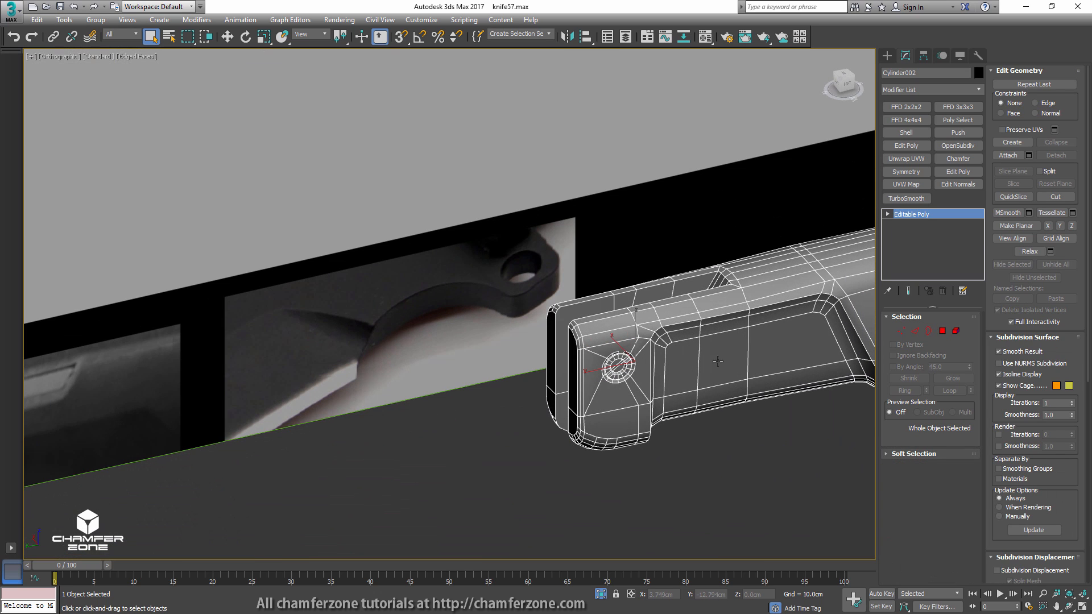
click(915, 331)
click(1018, 209)
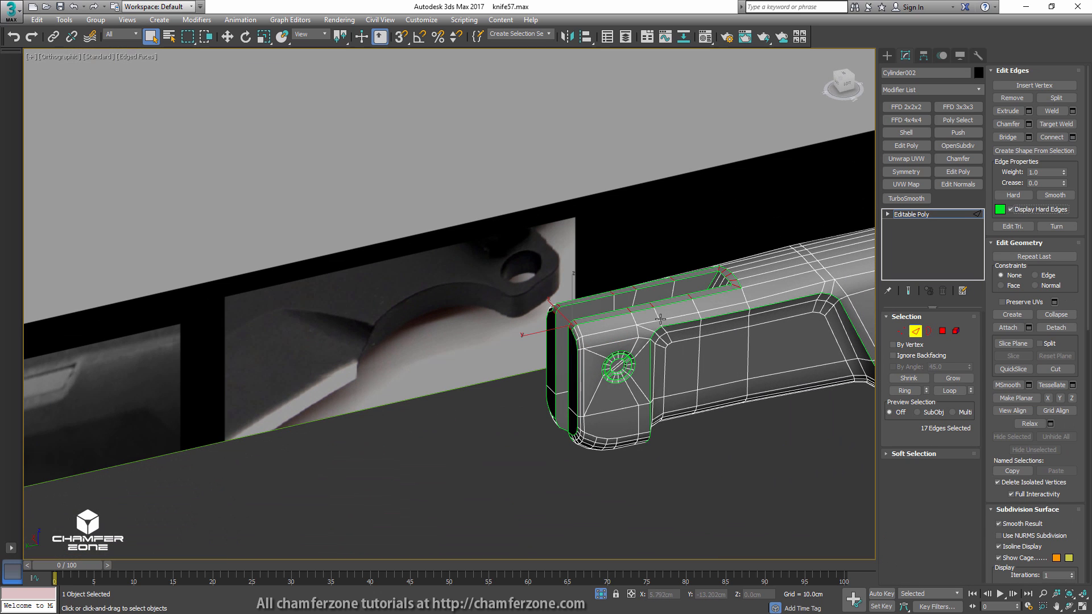
scroll(661, 319, up, 4)
click(792, 184)
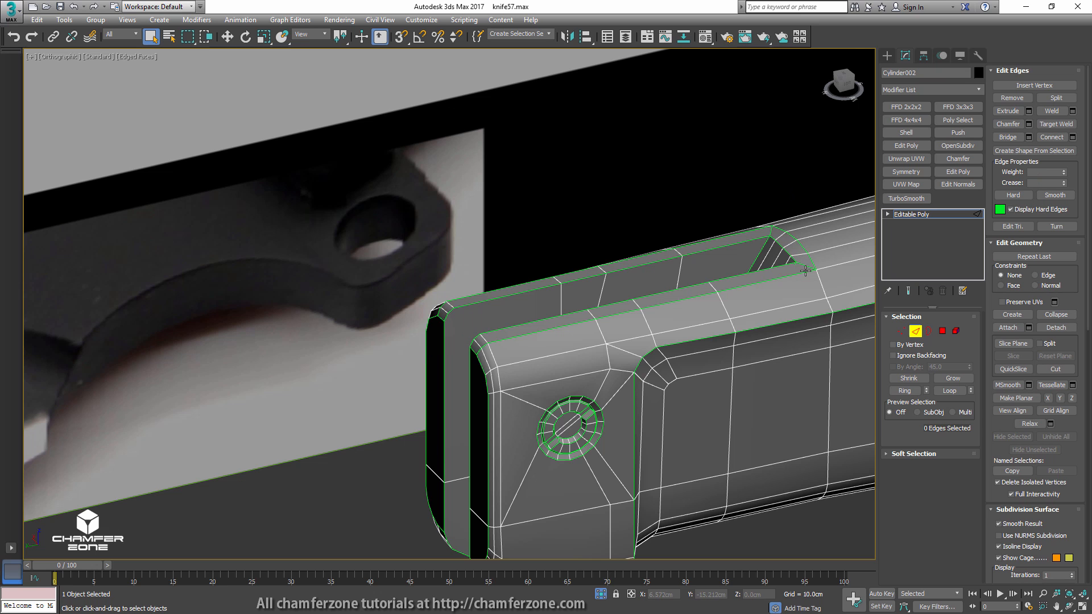
scroll(738, 245, down, 5)
middle_drag(734, 256, 455, 307)
alt+middle_drag(625, 307, 654, 273)
key(l)
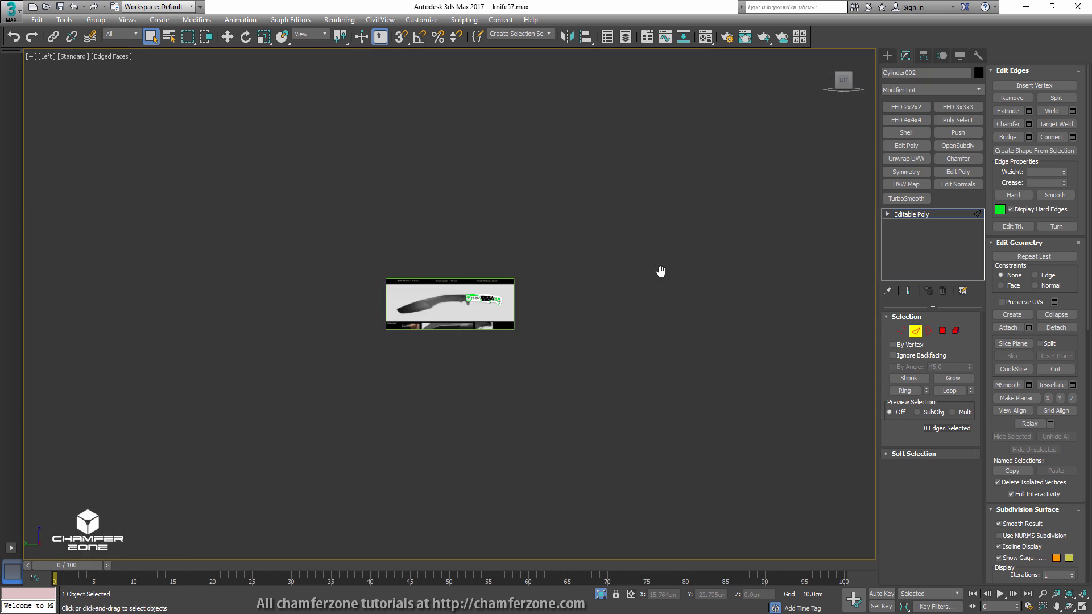
key(z)
click(1017, 210)
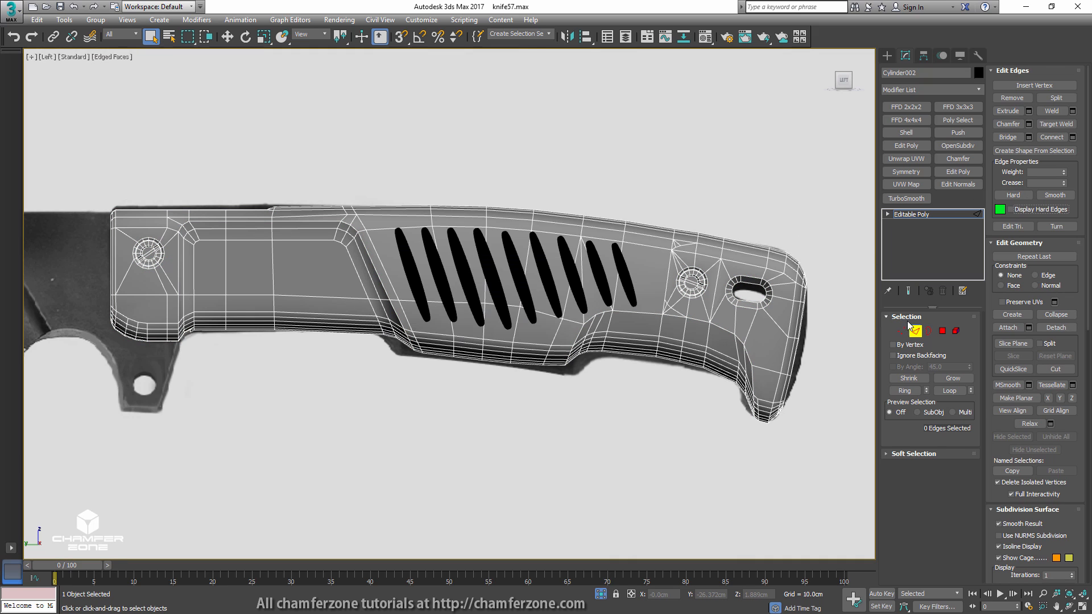
- Select all polygons of the handle's rear section, including the oval hole and the entire area around the rear screw
click(942, 331)
scroll(821, 303, up, 2)
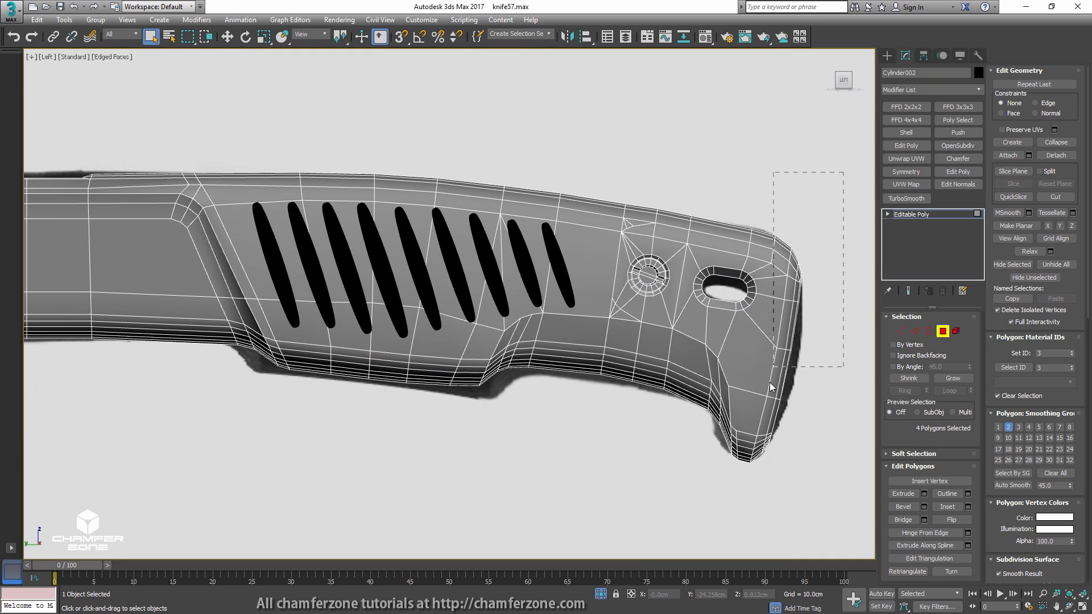
drag(770, 387, 665, 461)
scroll(643, 311, up, 2)
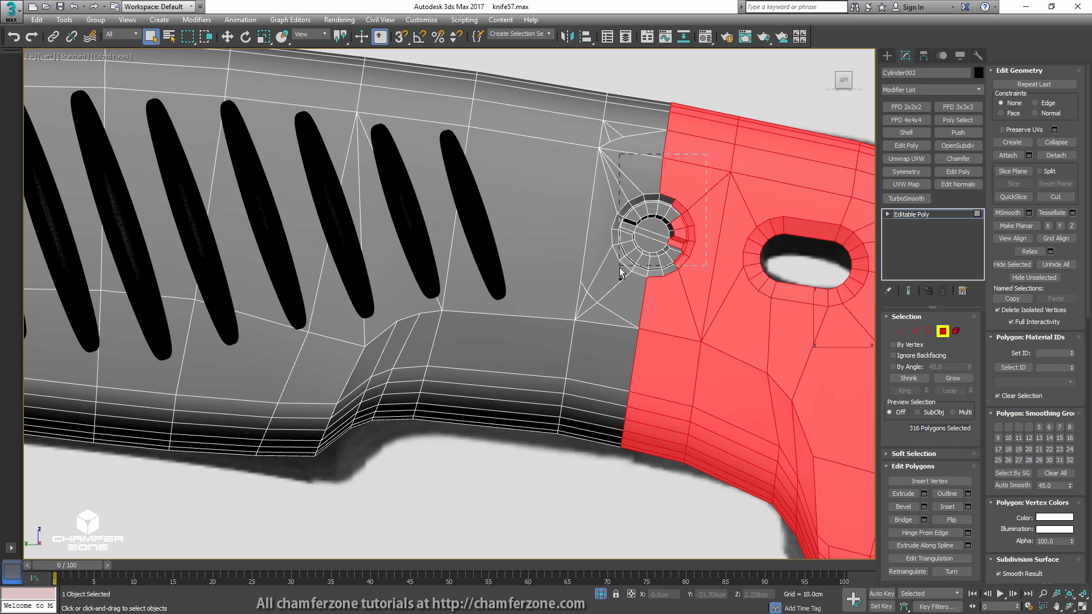
ctrl+drag(607, 286, 609, 289)
- Inset the selected rear-section polygons by a very small amount to form a thin strip along the section's front border
scroll(644, 263, down, 5)
mouse_move(644, 263)
alt+middle_down()
mouse_move(462, 278)
mouse_move(648, 265)
alt+middle_up()
scroll(649, 263, up, 4)
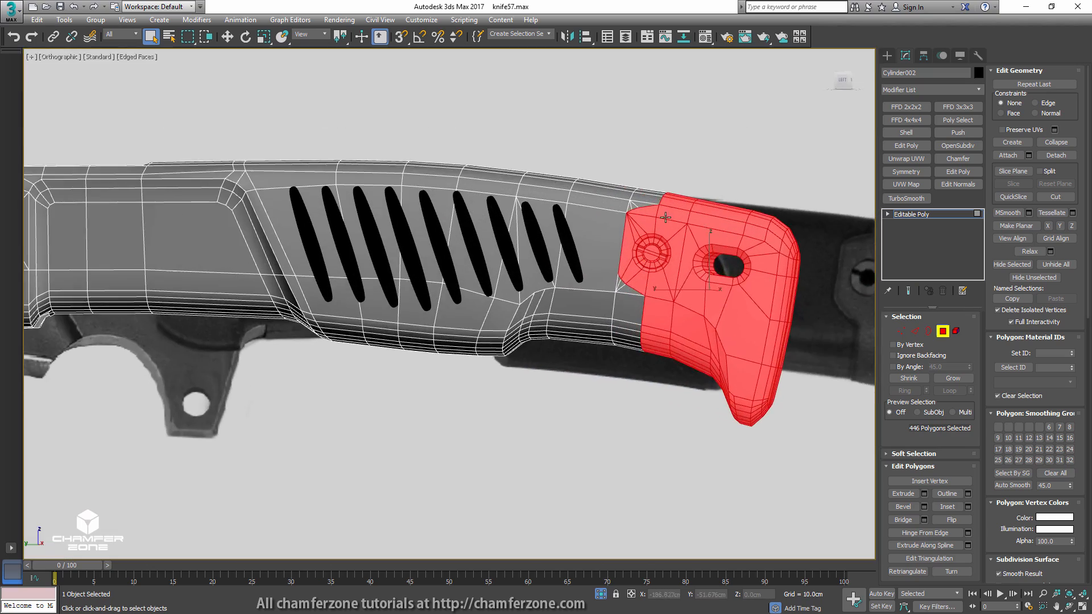
alt+middle_drag(663, 214, 670, 226)
scroll(669, 226, up, 2)
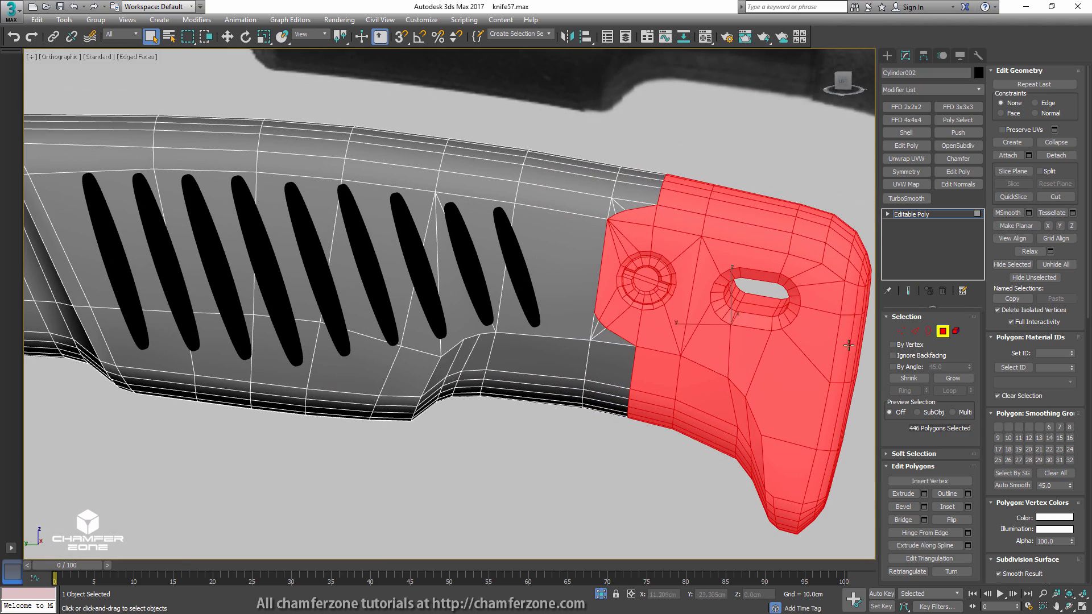
click(968, 507)
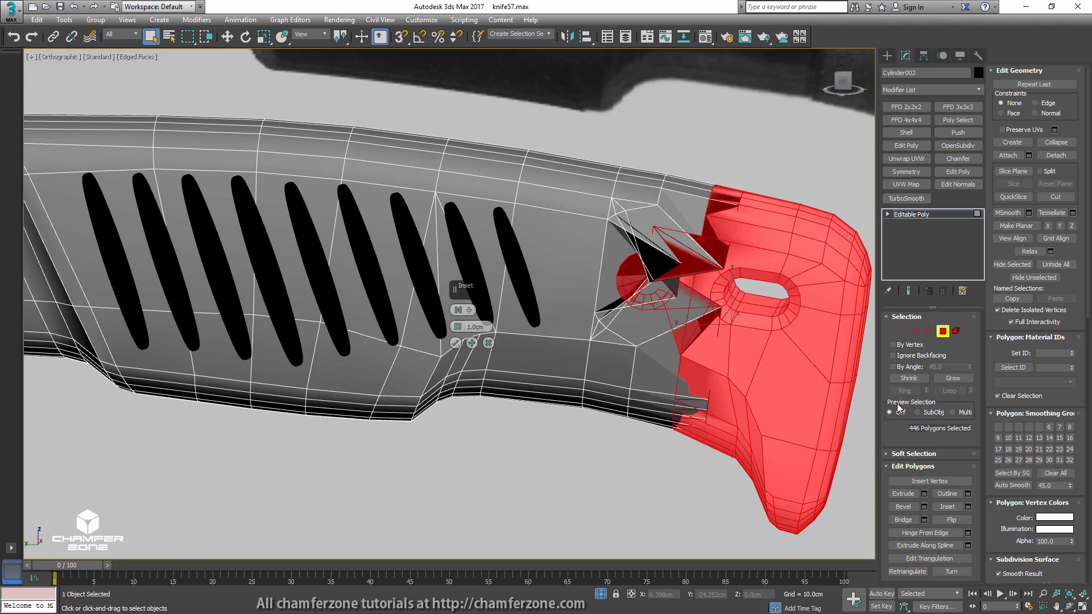
drag(458, 327, 502, 410)
click(456, 343)
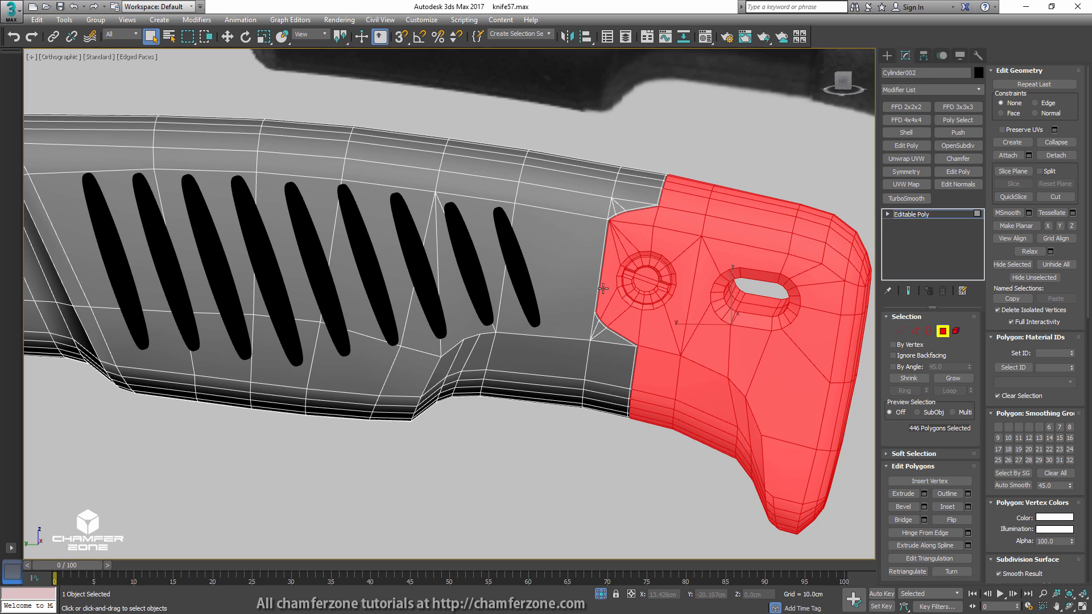
- Select the ring of short edges across the thin strip and connect them with a new edge loop along its middle
middle_drag(628, 238, 605, 344)
scroll(618, 338, up, 5)
key(2)
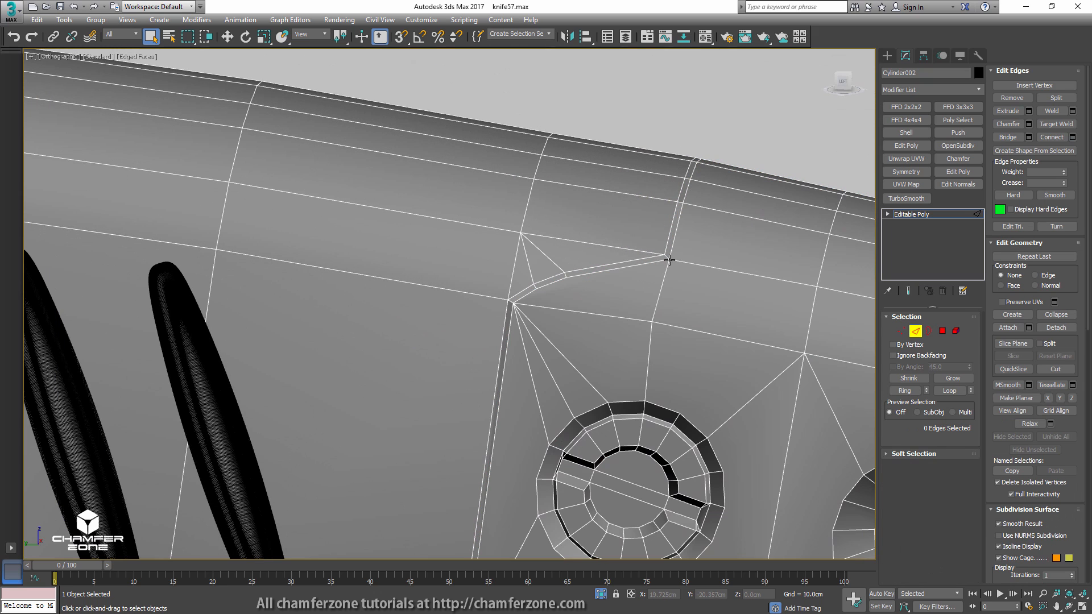
click(666, 256)
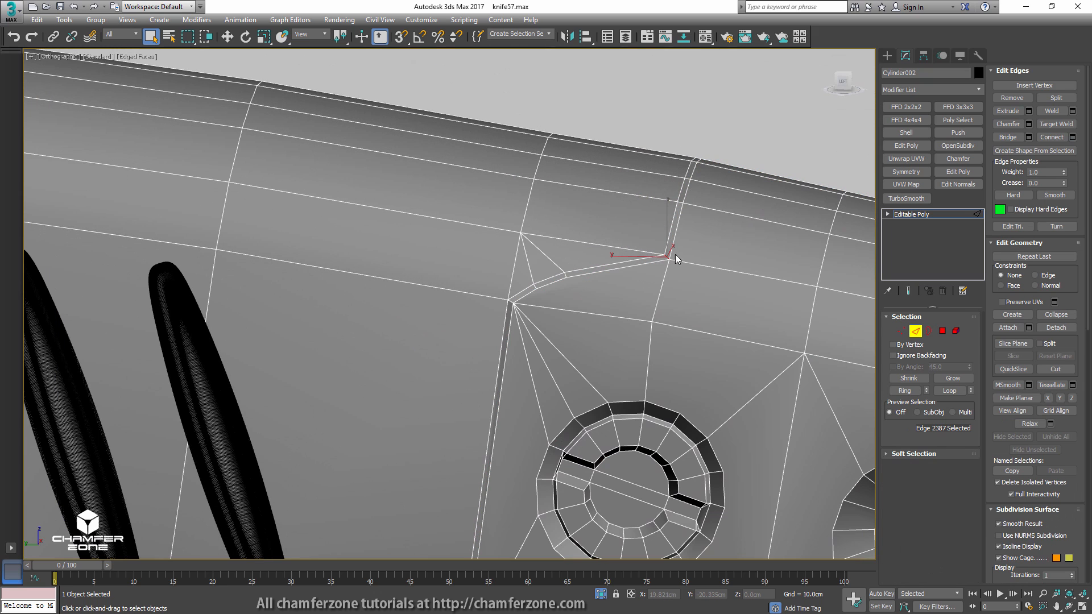
click(904, 391)
click(1052, 137)
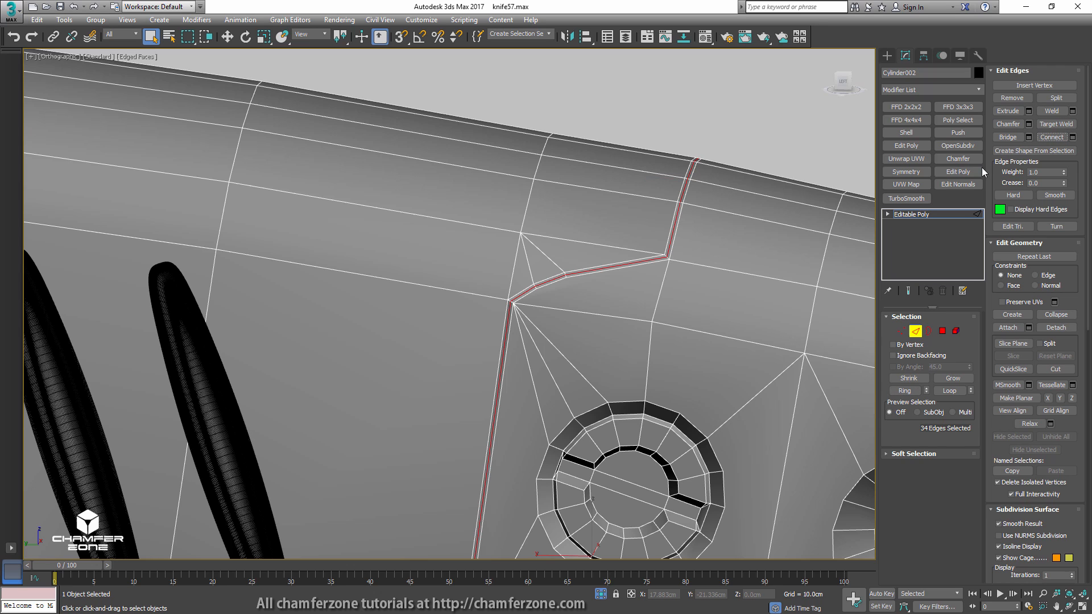
- Push the new edge loop inward with a Push modifier to form a narrow seam groove, and collapse the modifier
click(958, 133)
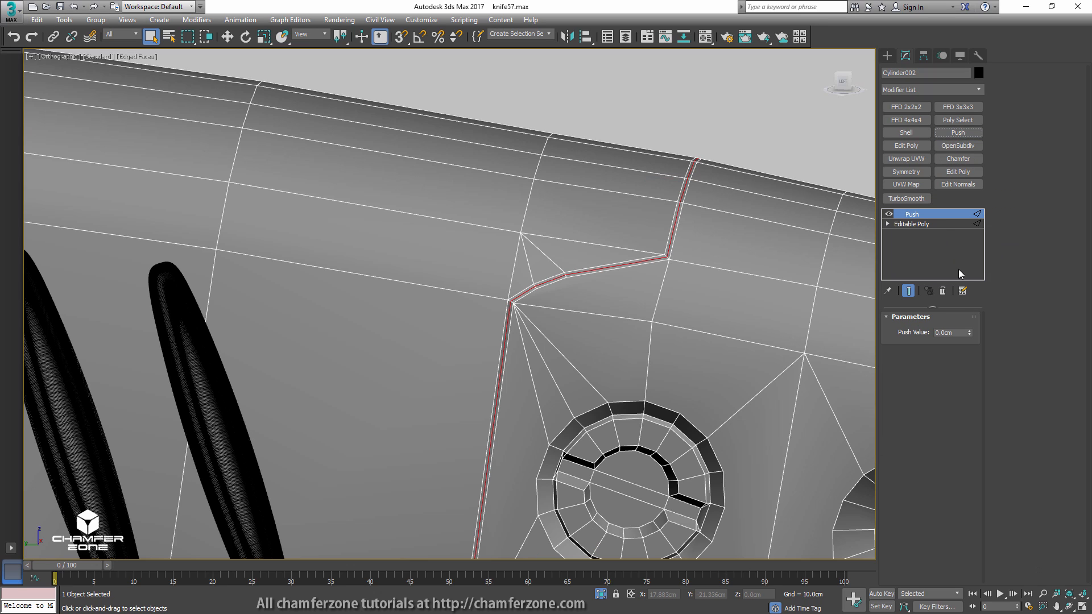
drag(969, 335, 971, 342)
right_click(927, 215)
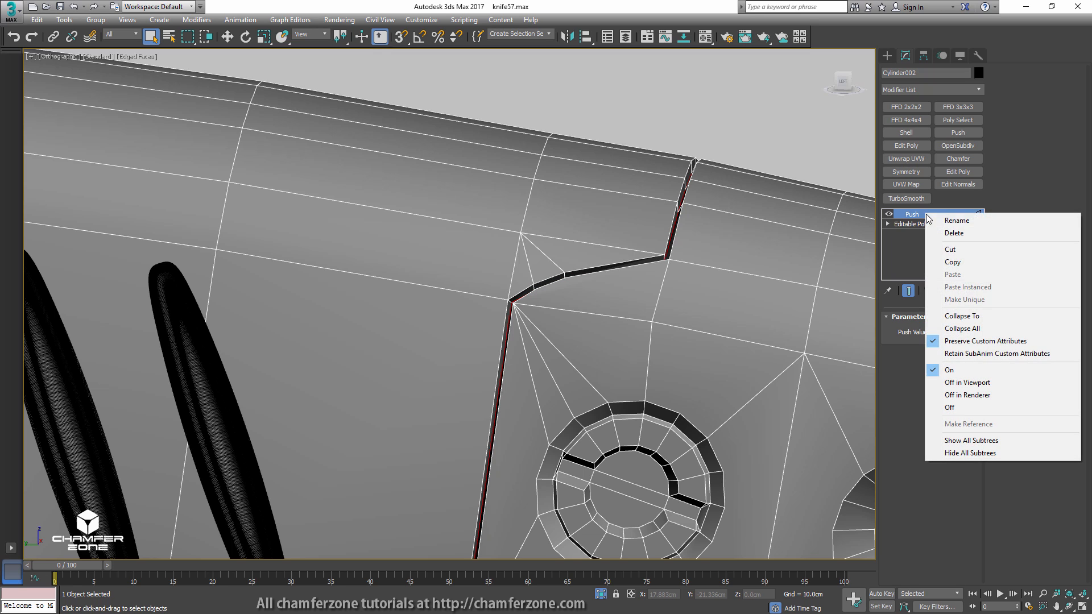
click(956, 316)
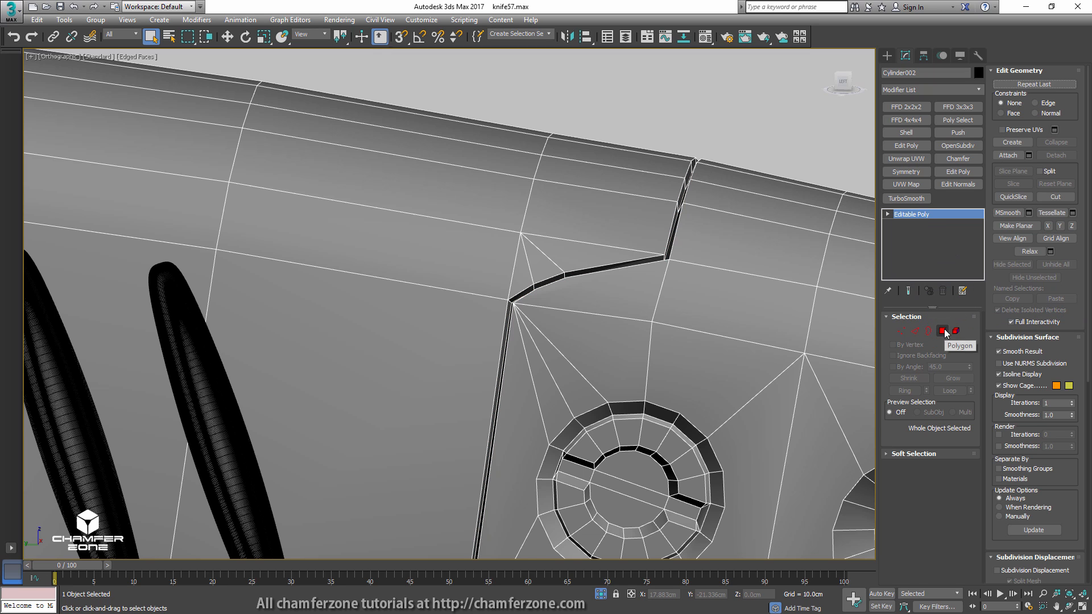
- Convert the seam's edge loop to a polygon selection and auto smooth it with a threshold of 33.75
click(915, 330)
scroll(739, 239, up, 3)
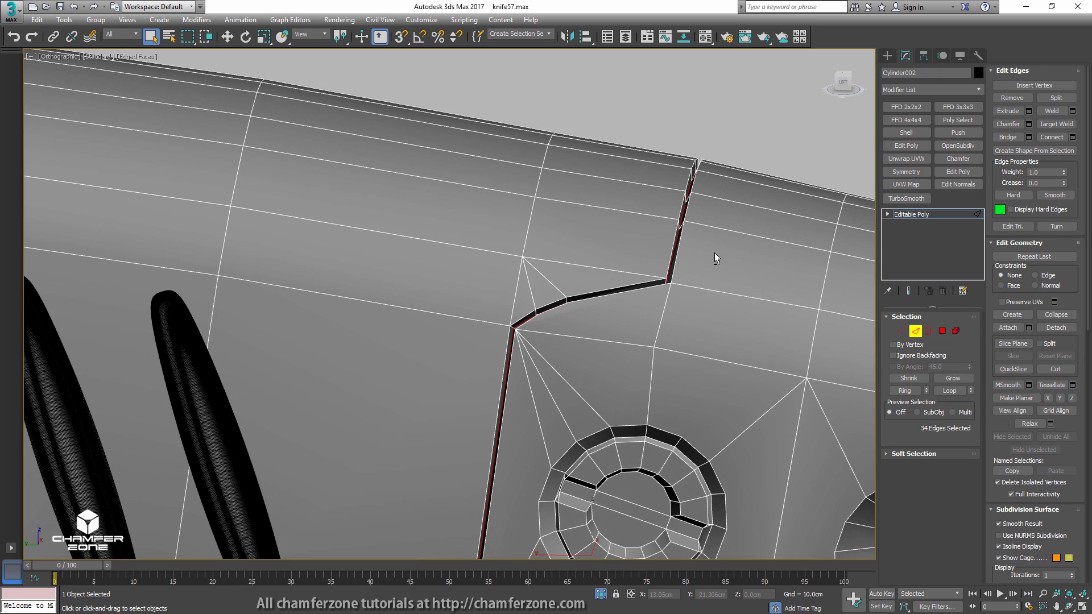
ctrl+click(943, 331)
scroll(743, 239, down, 3)
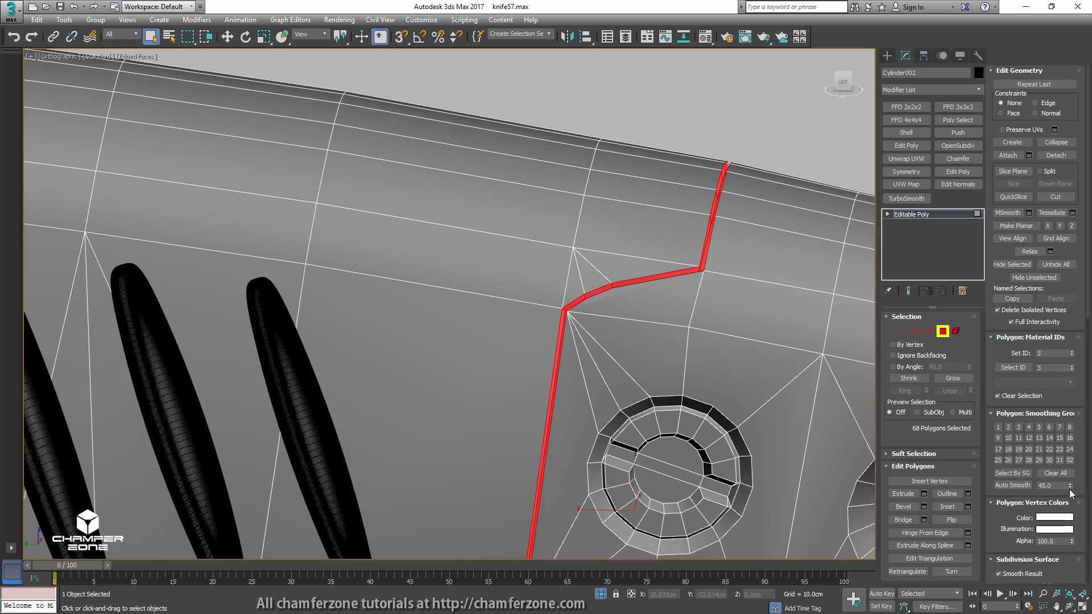
drag(1071, 488, 1070, 499)
click(1013, 487)
- Display the mesh's hard edges and examine them along the seam groove near the rear screw
alt+middle_drag(729, 368, 741, 372)
key(4)
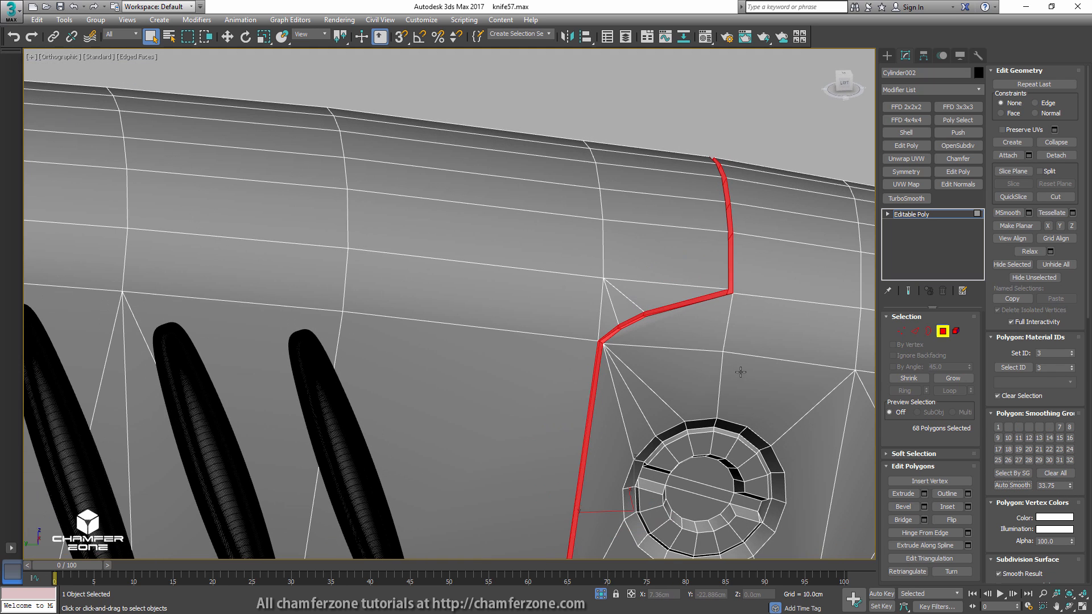
click(914, 332)
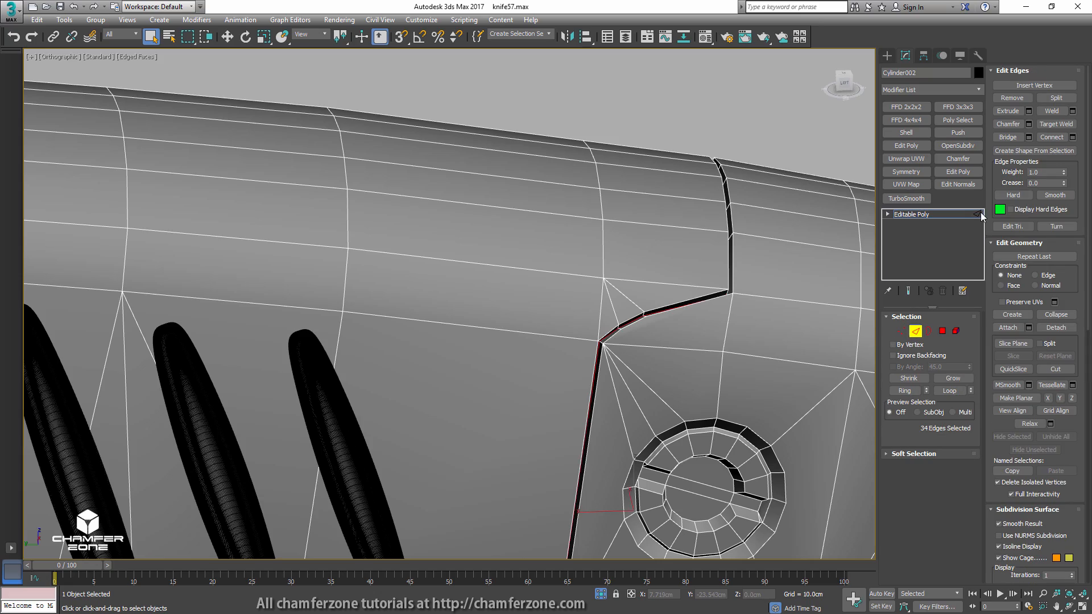
click(1018, 210)
scroll(654, 244, up, 5)
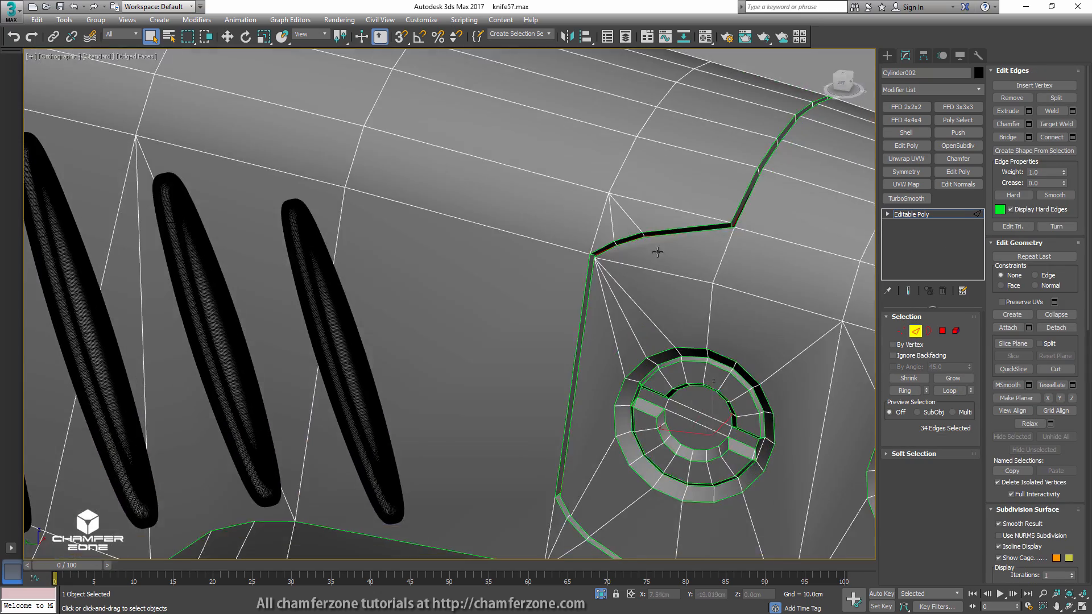
- Leave edge editing, deselect the handle and examine its hard edges along the full length
scroll(667, 229, down, 6)
scroll(734, 287, up, 2)
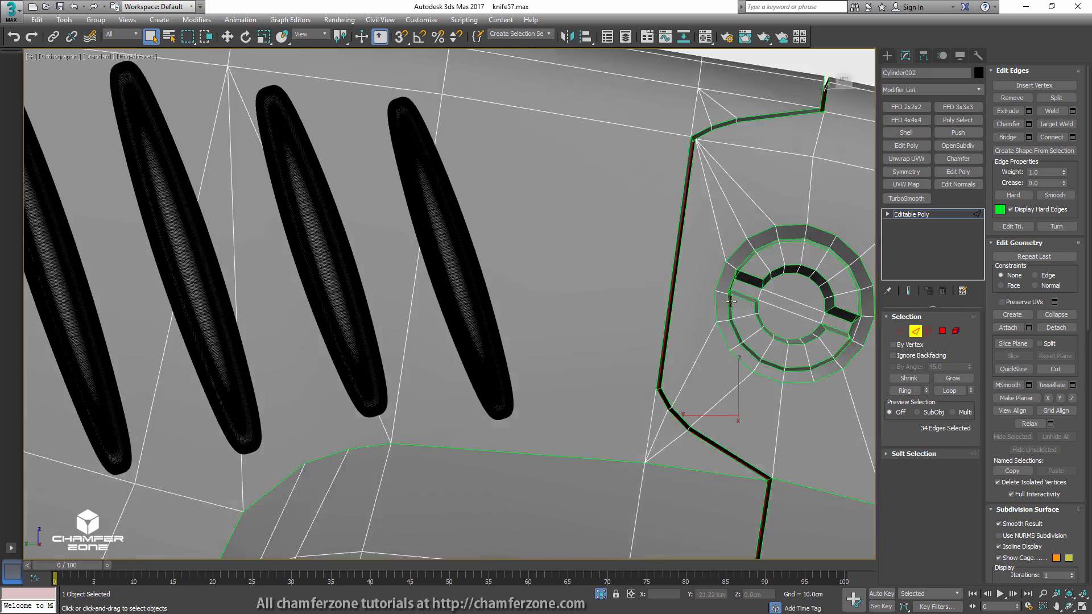
scroll(734, 287, down, 5)
middle_drag(572, 256, 799, 310)
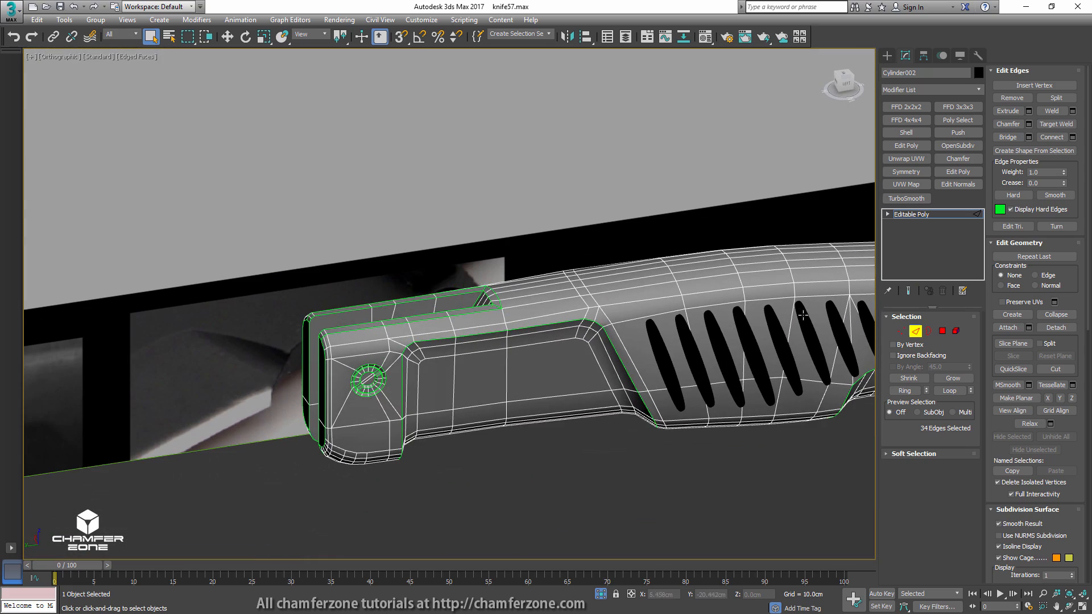
key(2)
click(756, 473)
middle_drag(821, 348, 676, 346)
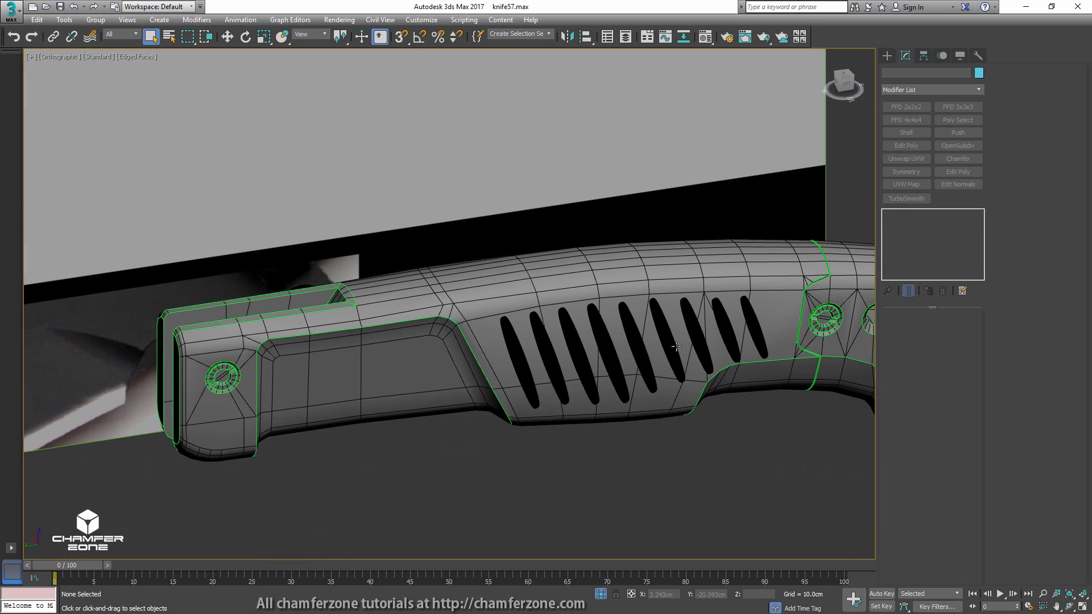
- Select all hard edges of the handle mesh and set their crease value
click(830, 272)
click(915, 332)
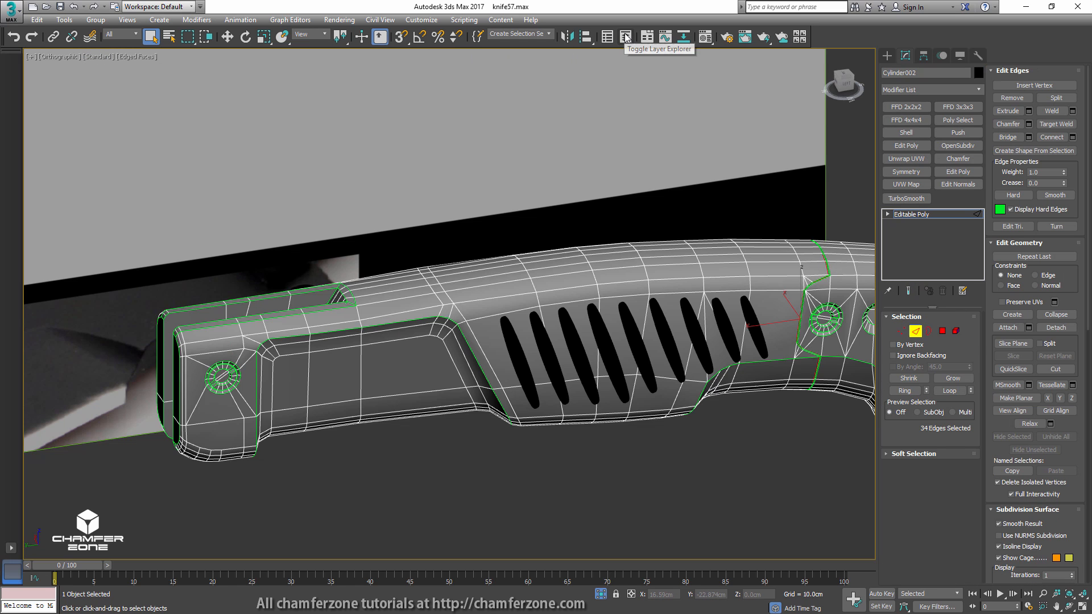
click(648, 36)
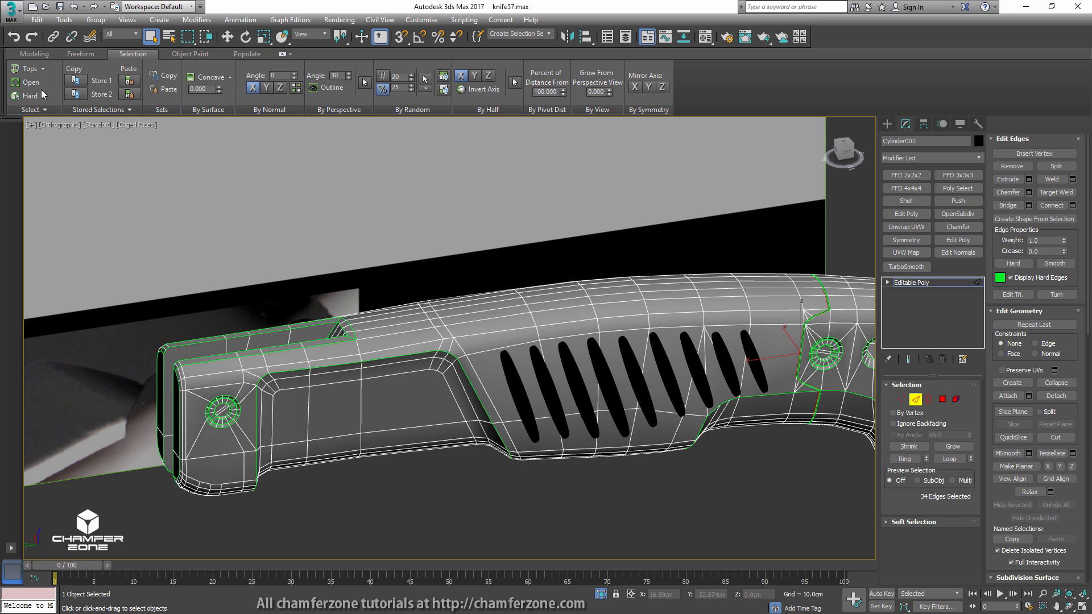
click(40, 95)
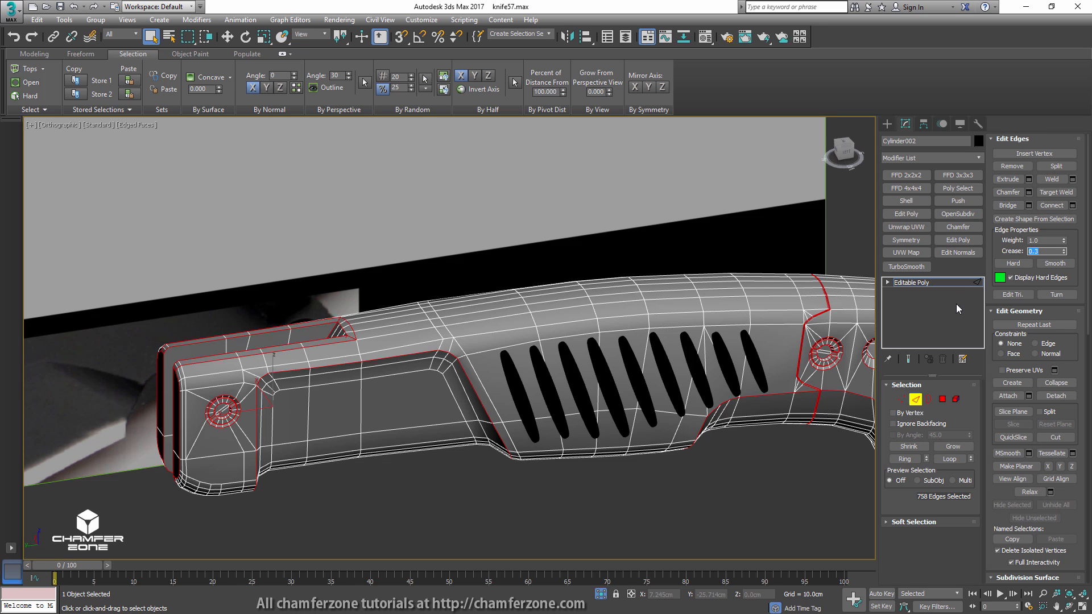
click(915, 399)
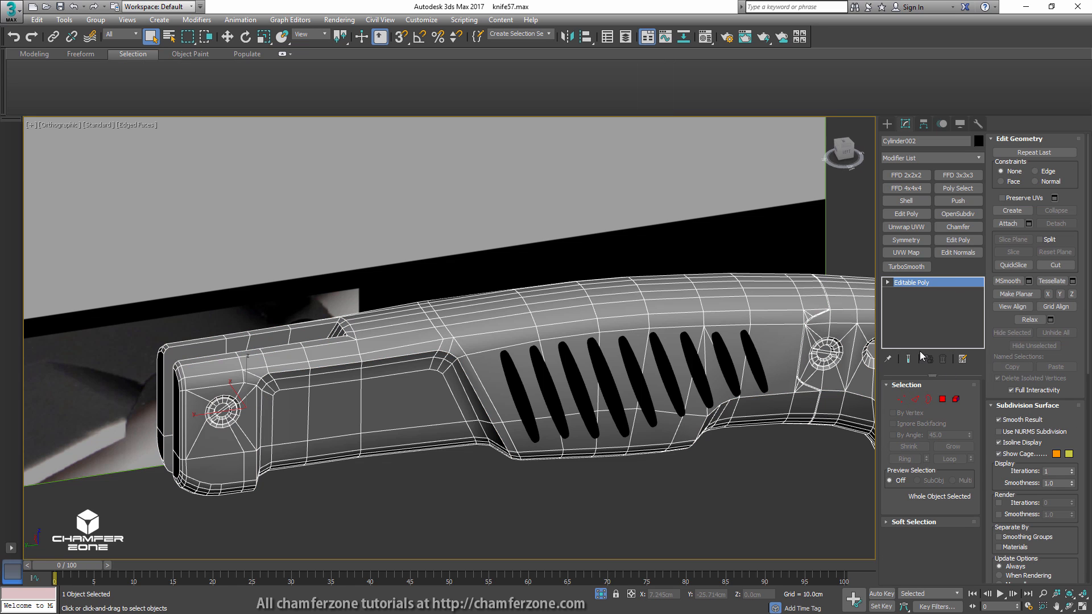
- Apply OpenSubdiv with 4 iterations to the handle and exit isolation to view the whole knife without edged faces
click(955, 214)
mouse_move(818, 286)
alt+middle_down()
mouse_move(803, 276)
mouse_move(819, 281)
alt+middle_up()
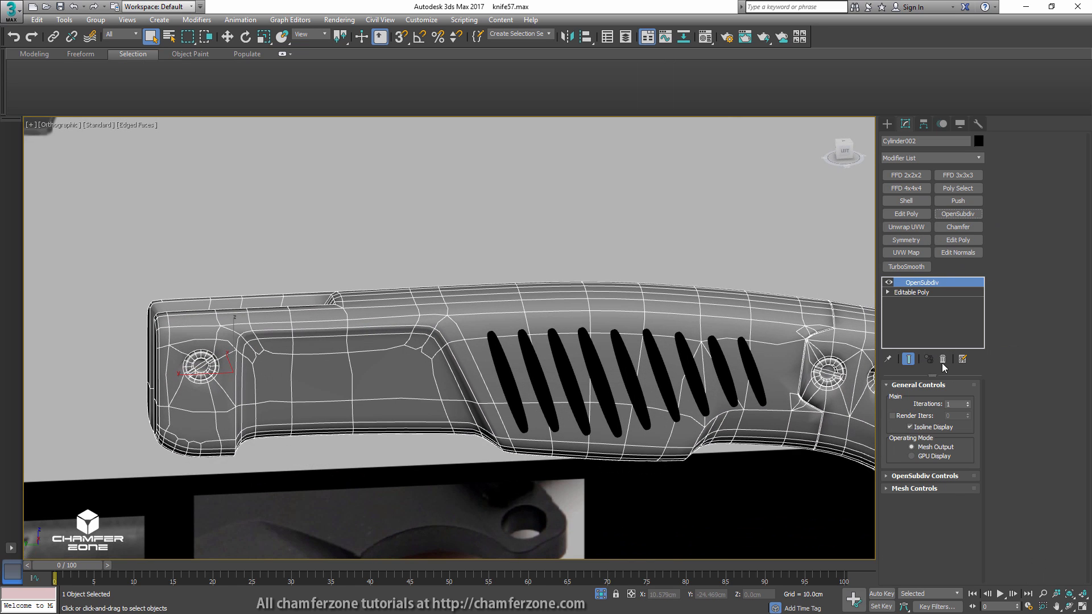
click(968, 403)
click(968, 402)
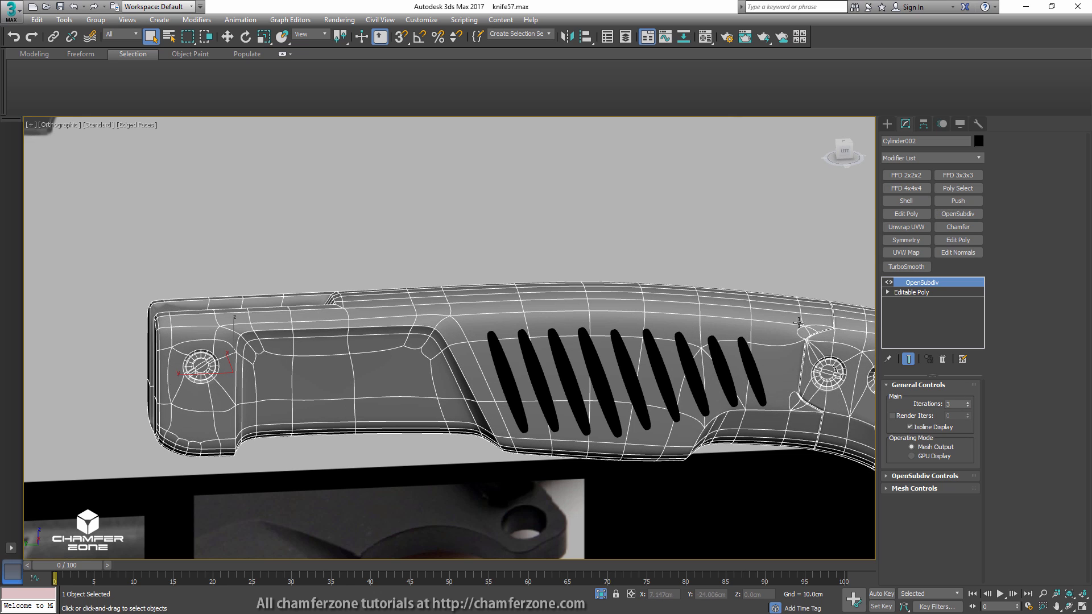
scroll(405, 271, down, 3)
key(F4)
alt+middle_drag(699, 346, 657, 378)
key(alt+q)
middle_drag(657, 379, 731, 360)
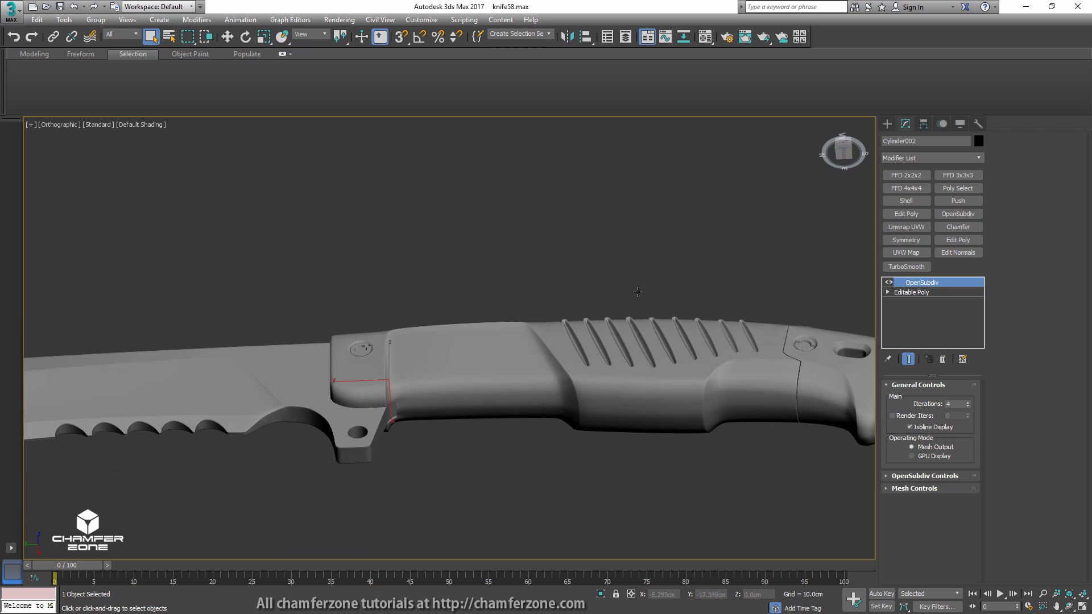
- Show edged faces again and select the lengthwise edge loop along the handle's underside in the base Editable Poly
click(912, 292)
middle_drag(702, 361, 644, 309)
key(F4)
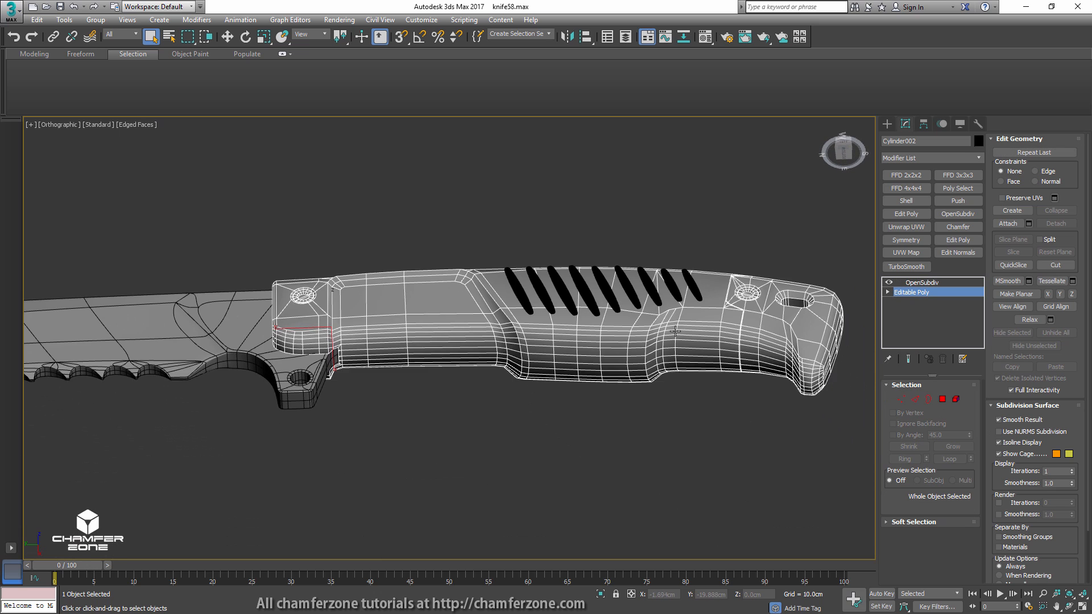
alt+middle_drag(674, 347, 679, 307)
scroll(679, 307, up, 2)
click(915, 399)
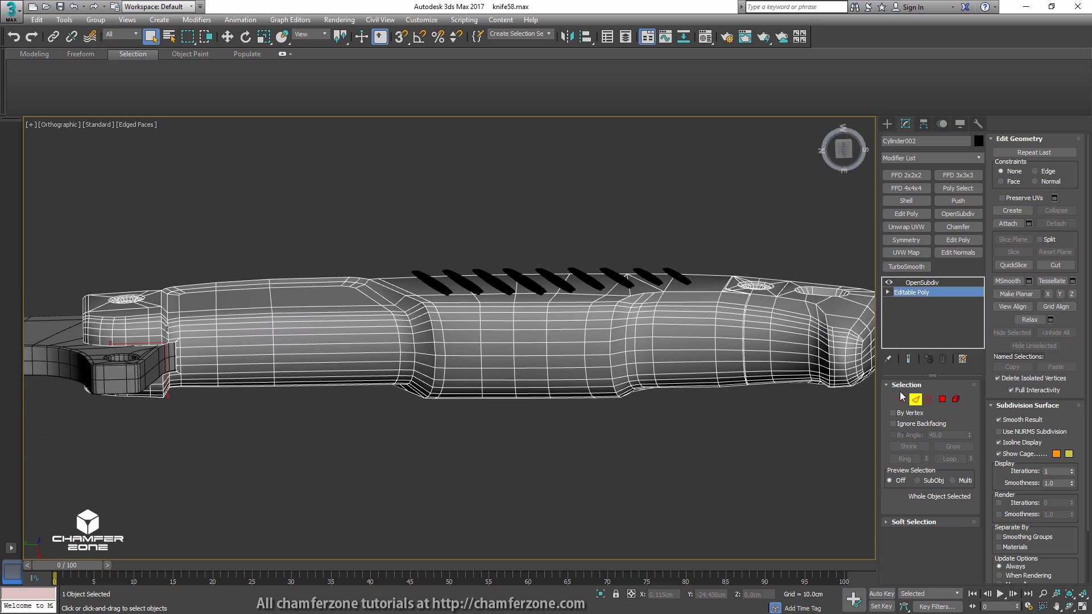
double_click(692, 351)
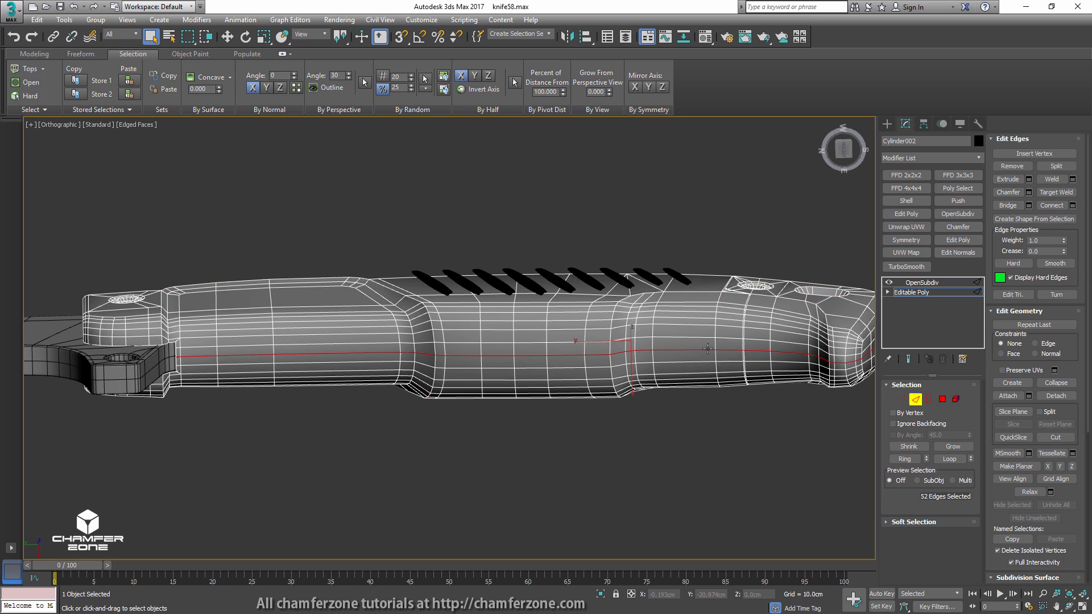
- Remove the edges around the butt end and along the handle's spine from the loop selection
scroll(768, 392, down, 4)
scroll(768, 401, up, 2)
alt+drag(852, 308, 855, 306)
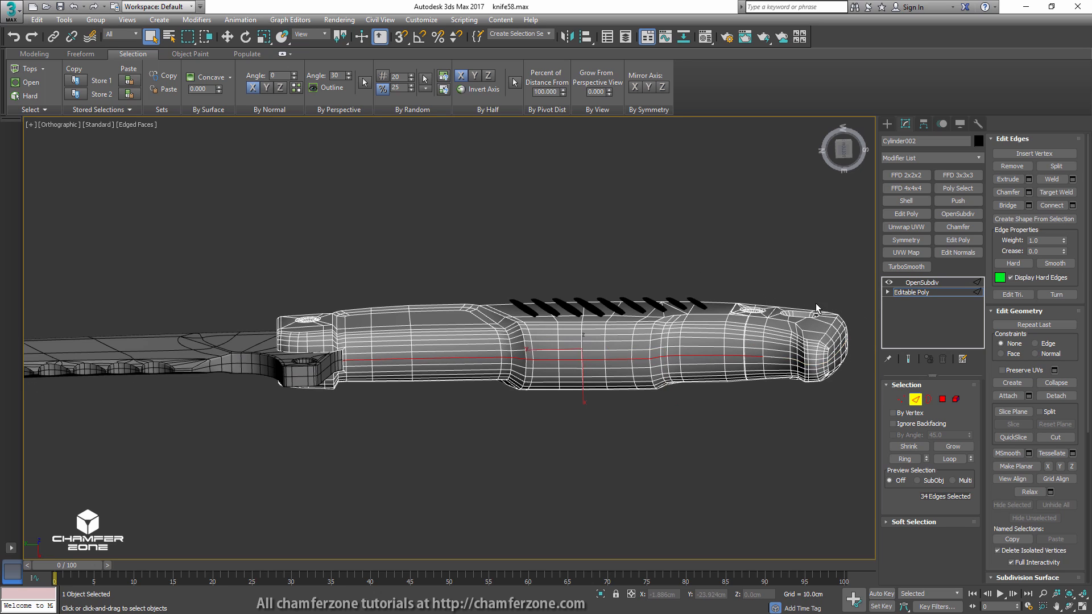
alt+middle_drag(836, 307, 822, 381)
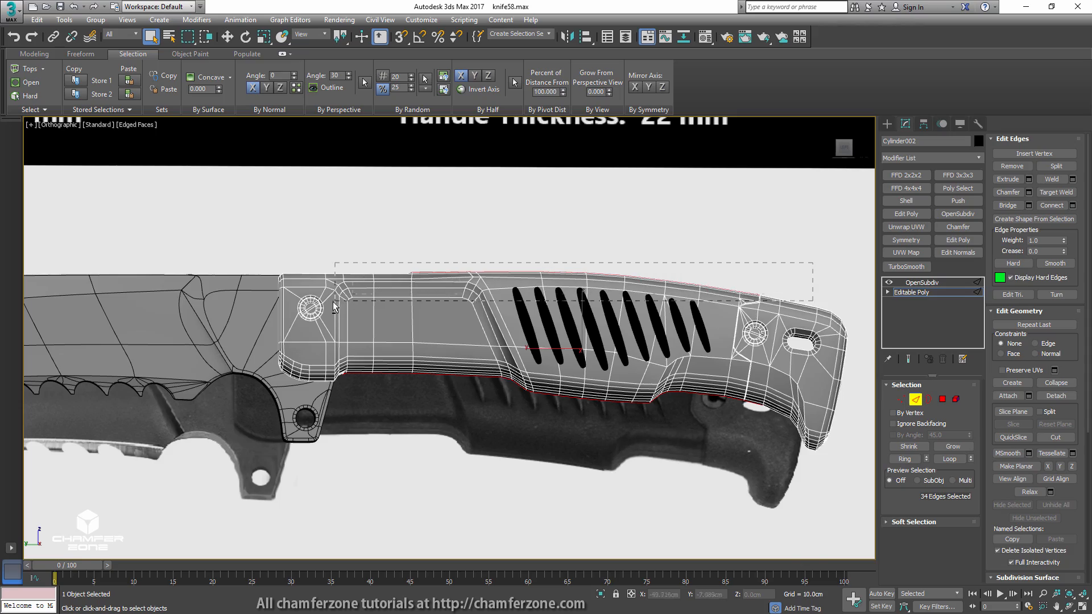
alt+drag(332, 302, 333, 302)
- Remove the edge at the handle's front end, next to the guard, from the underside selection
key(F3)
scroll(331, 341, up, 8)
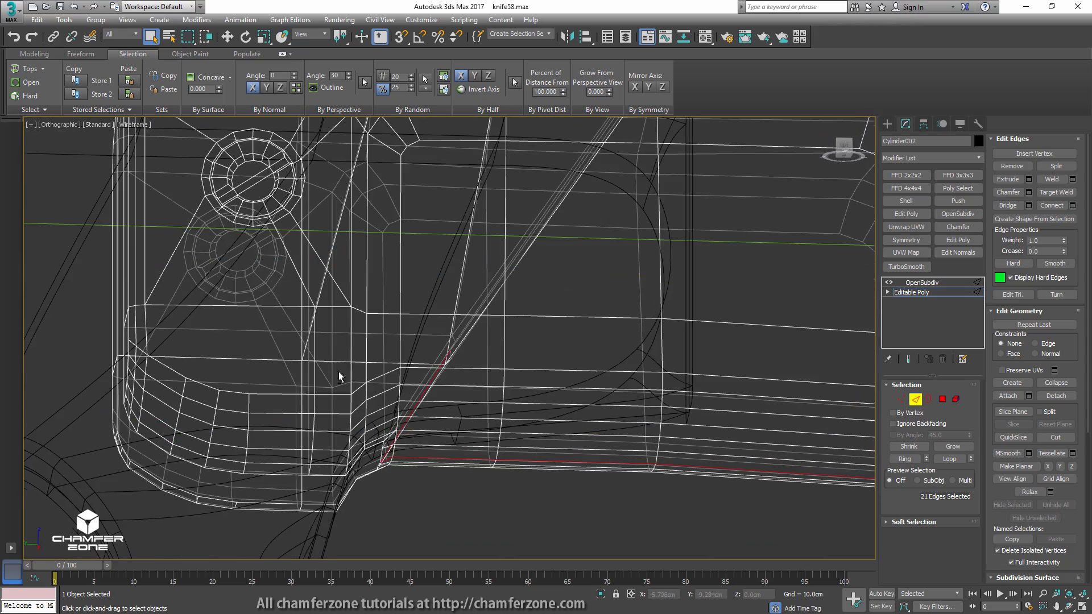
alt+drag(462, 394, 464, 395)
scroll(473, 393, down, 3)
key(F3)
scroll(391, 471, up, 2)
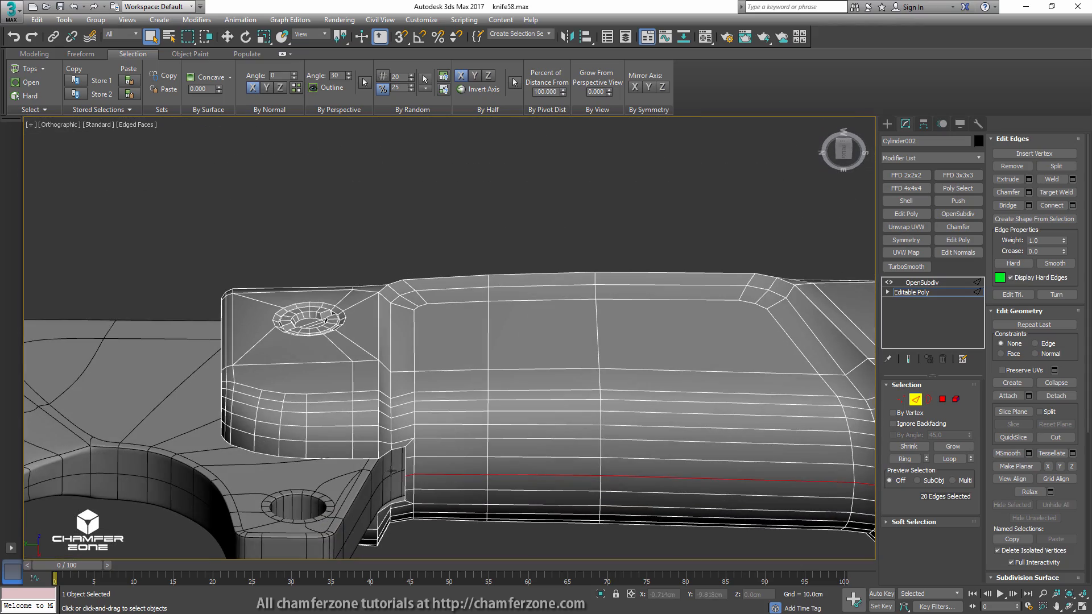
- Deselect the edges at and behind the rear seam groove so the underside selection ends at the seam
scroll(738, 492, down, 5)
scroll(723, 415, up, 7)
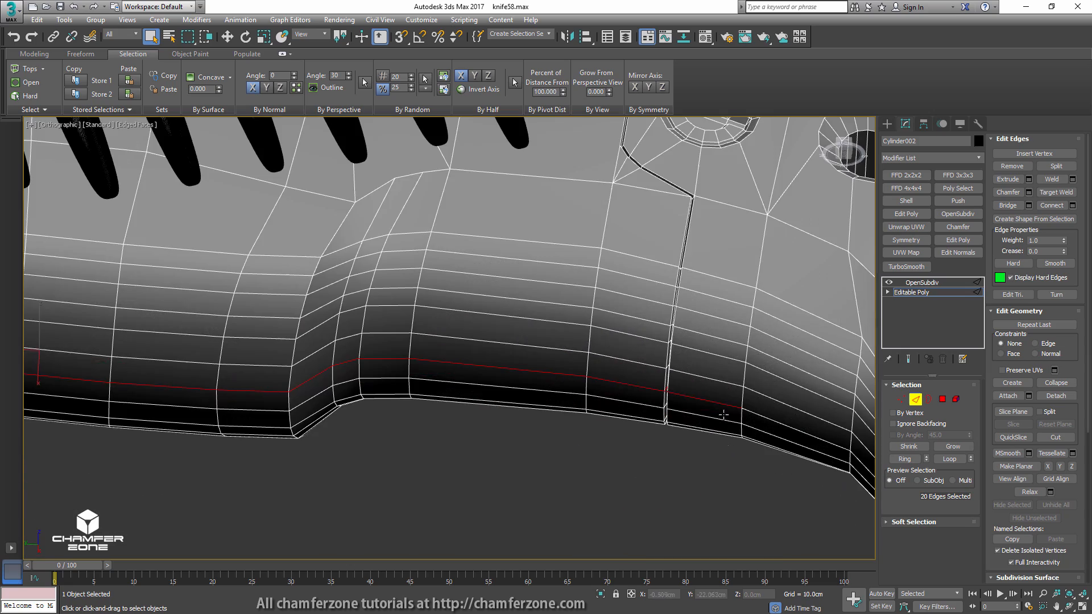
alt+click(722, 405)
scroll(671, 444, up, 6)
key(F3)
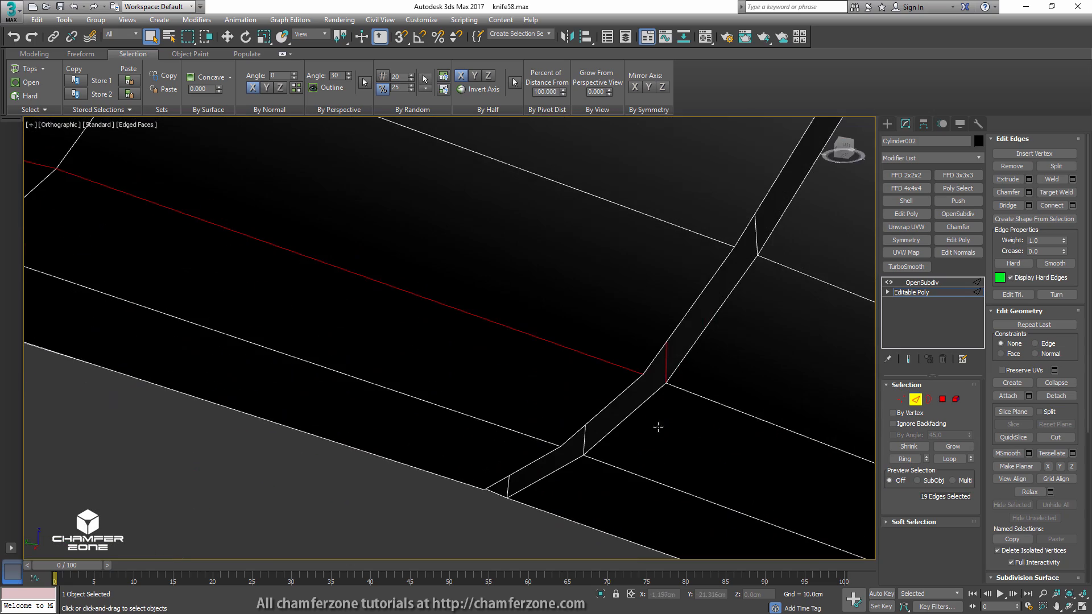
alt+click(665, 371)
key(F3)
scroll(633, 398, down, 5)
scroll(569, 405, up, 4)
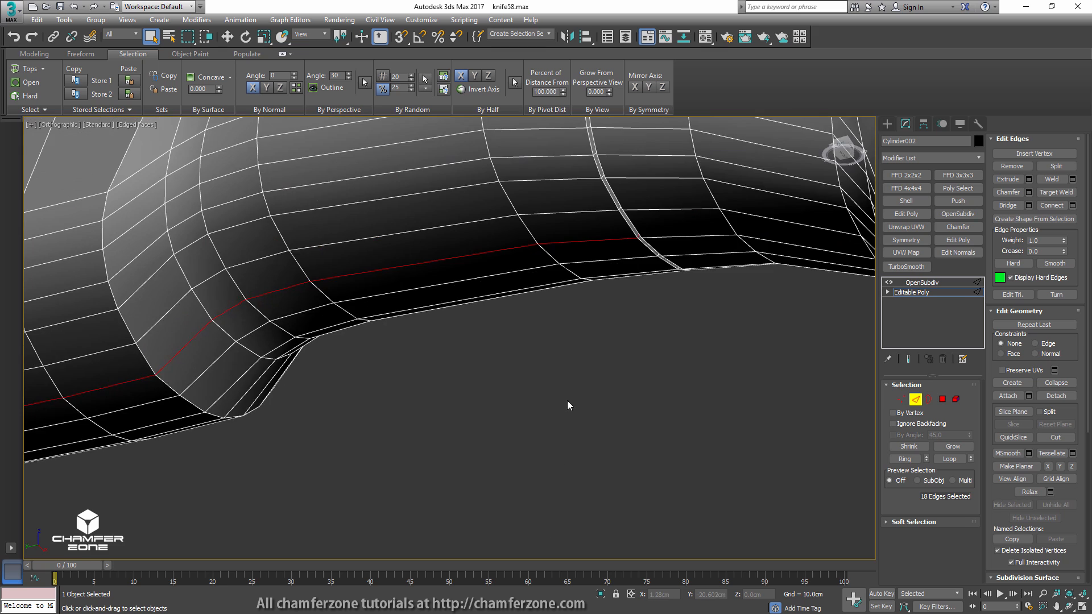
key(F3)
key(F3)
scroll(654, 361, down, 5)
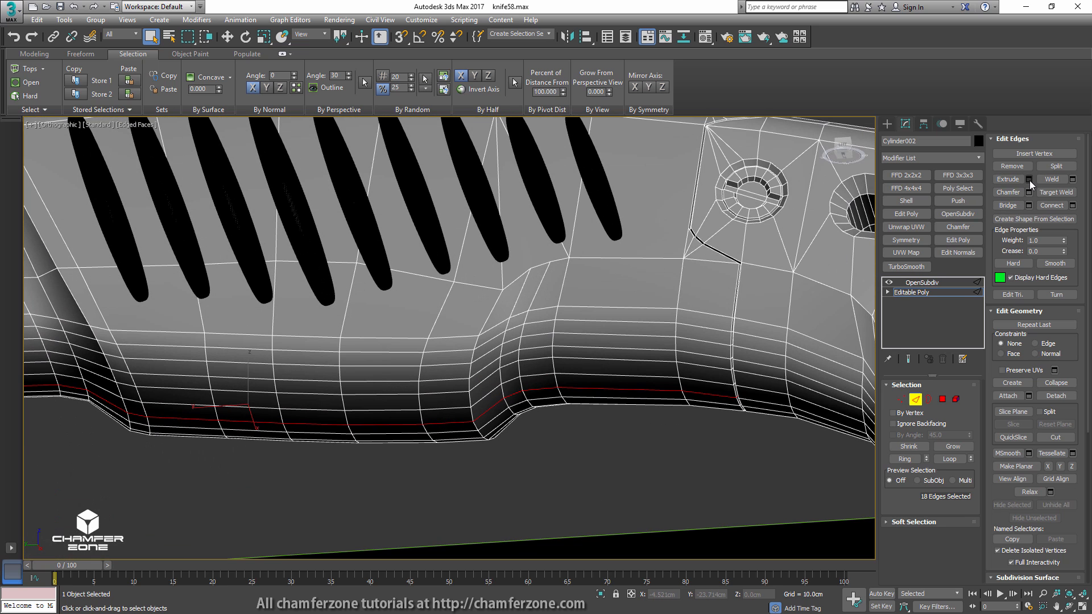
- Extrude the selected underside edges inward with a height of -0.041 cm and a width of 0.01 cm
click(1029, 179)
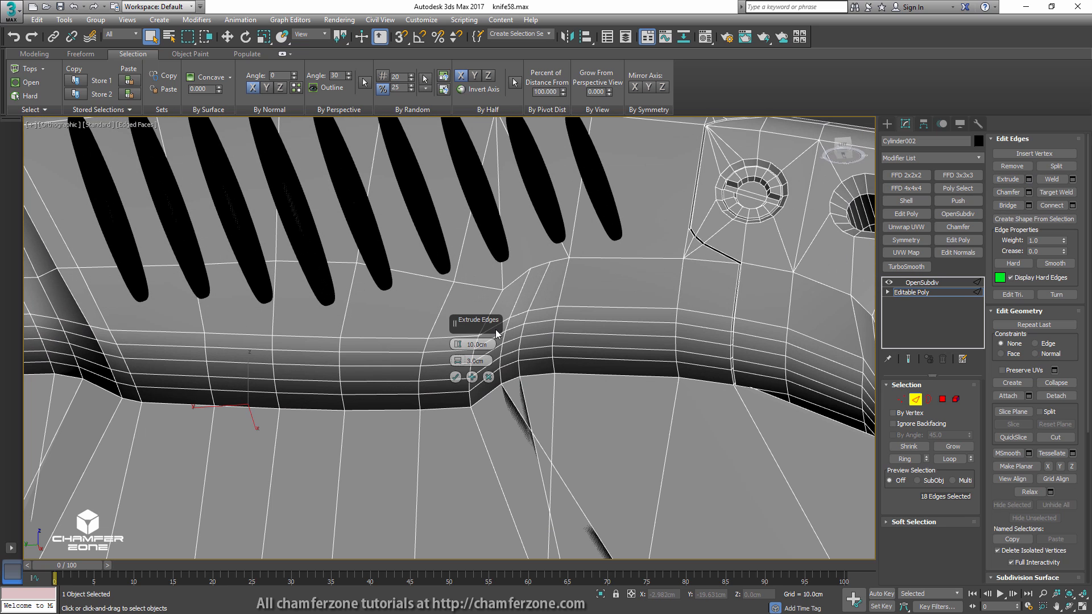
text(0)
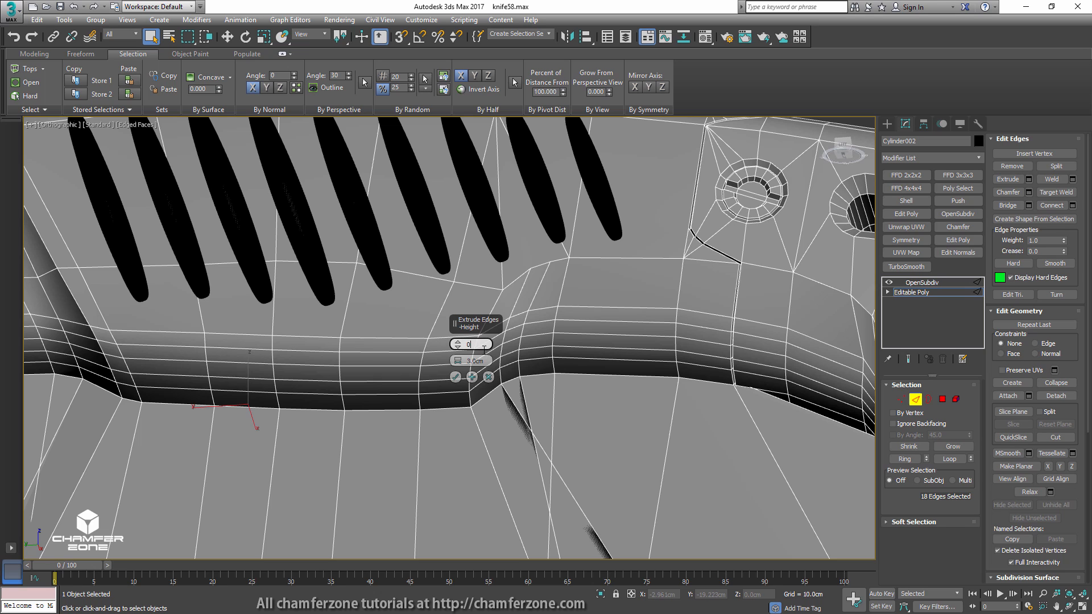
click(486, 360)
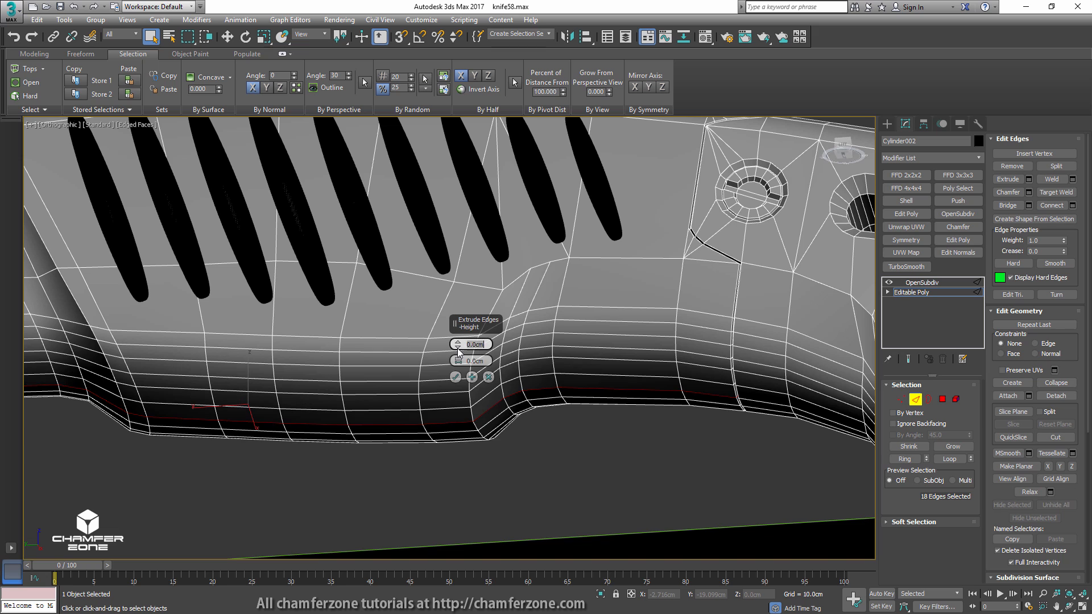
key(Return)
middle_drag(461, 352, 577, 369)
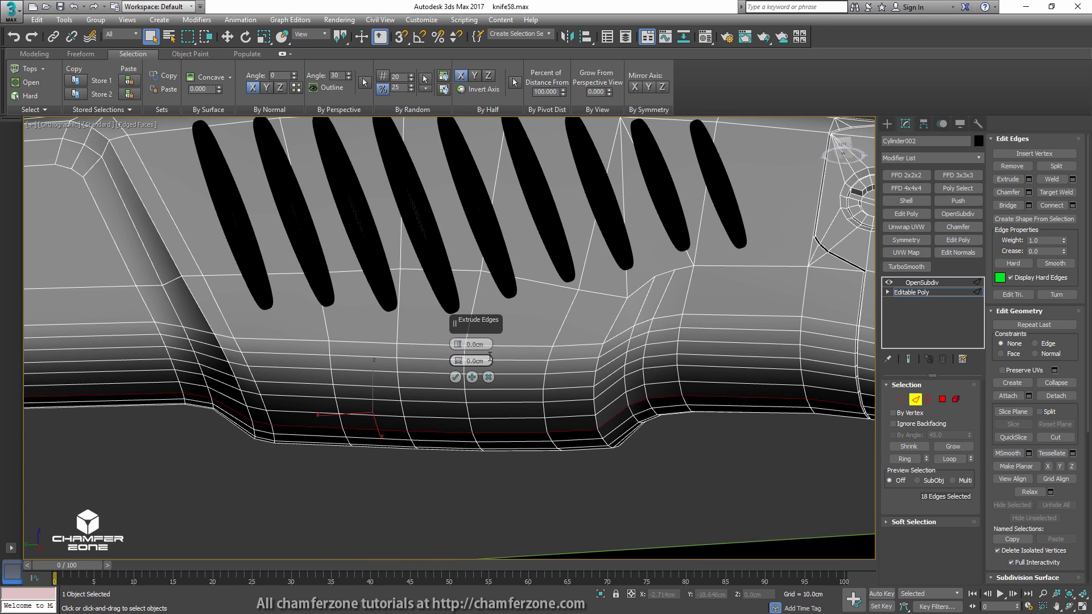
drag(459, 344, 458, 356)
key(F3)
key(F3)
alt+middle_drag(554, 441, 578, 390)
scroll(578, 390, up, 5)
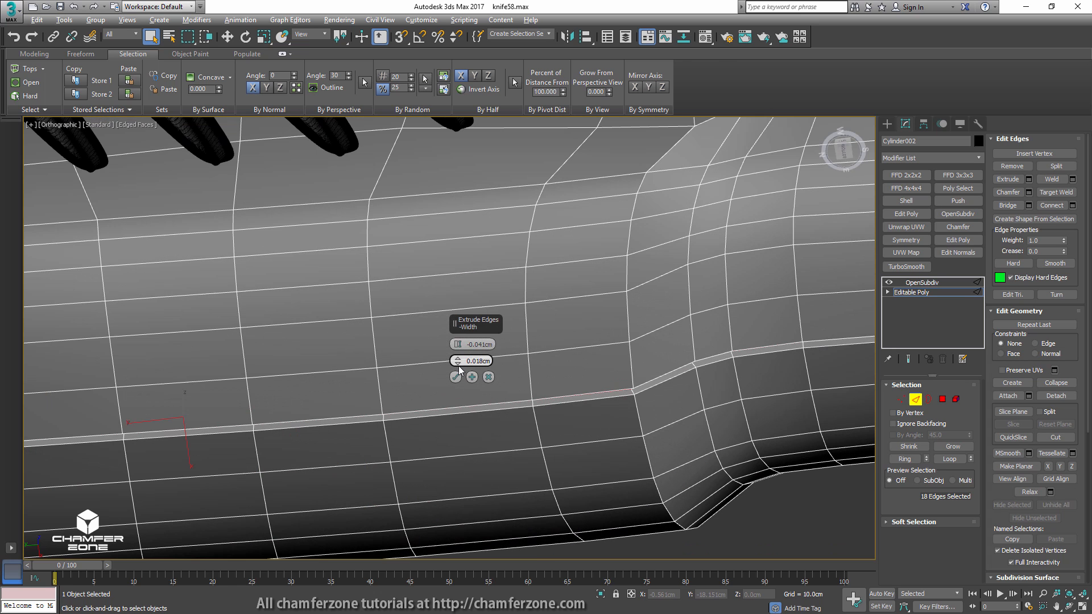
drag(458, 368, 458, 379)
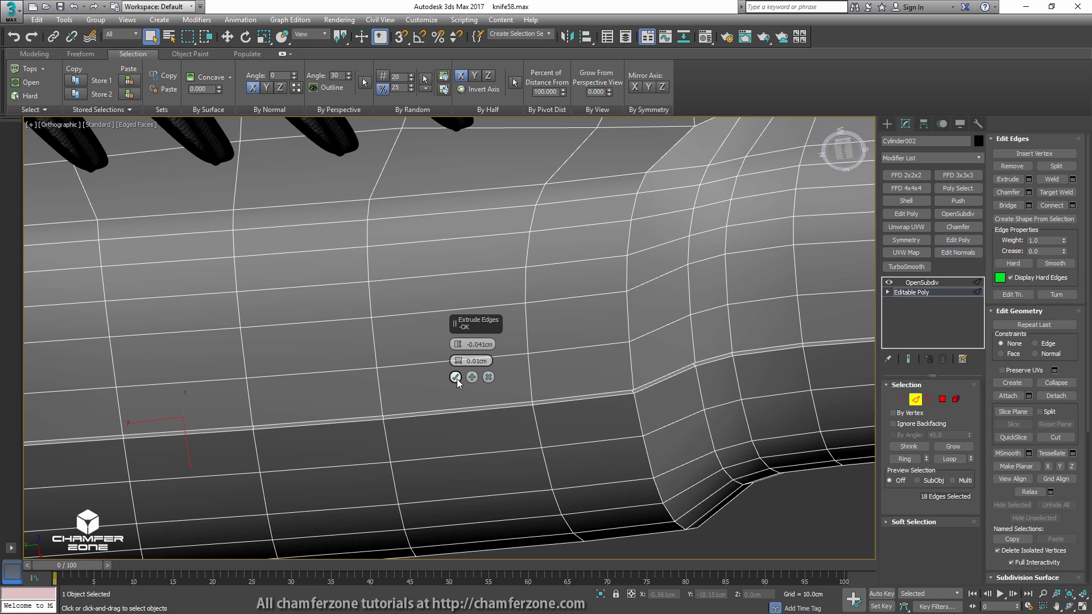
click(456, 377)
- Convert the underside groove's edges to a polygon selection and auto smooth it with a threshold of 33.75
ctrl+click(943, 402)
middle_drag(736, 378, 724, 427)
scroll(726, 377, down, 6)
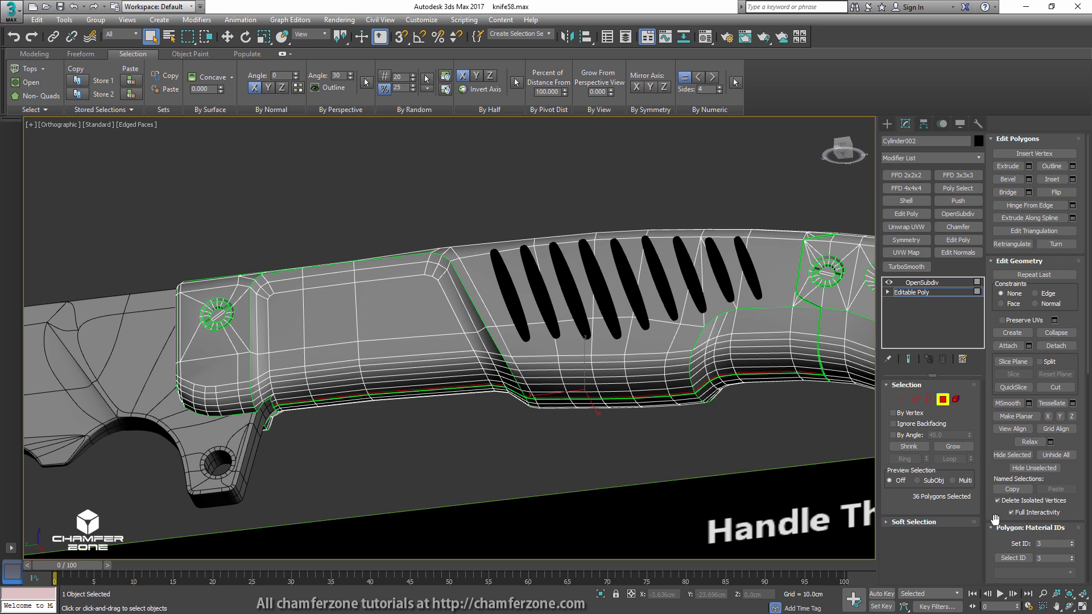
scroll(995, 519, down, 5)
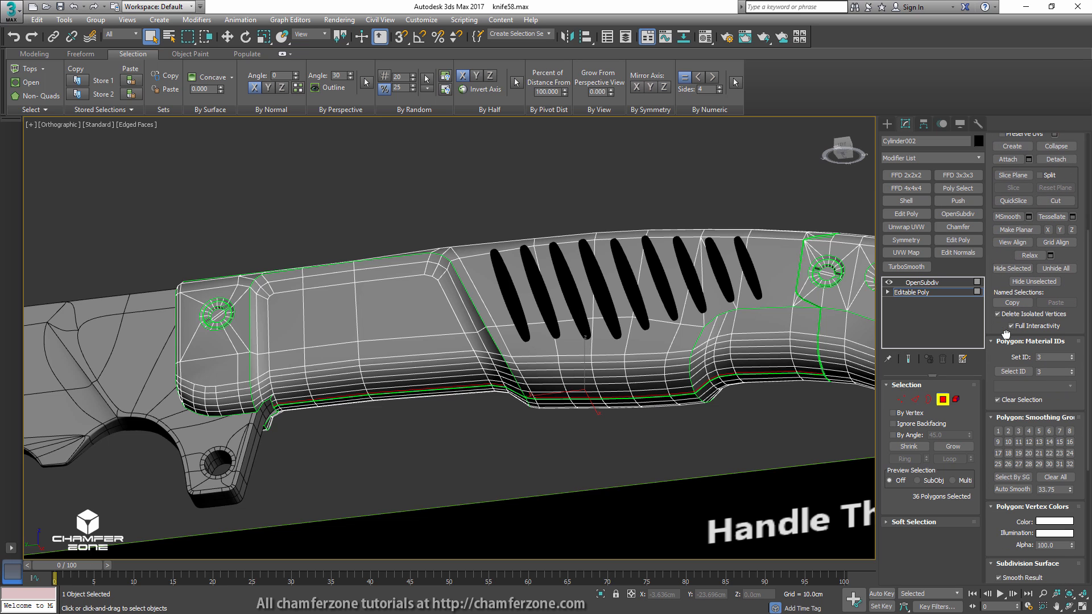
click(943, 400)
- Reselect all hard edges, including the new underside groove, and set their crease value
mouse_move(739, 301)
alt+middle_down()
mouse_move(758, 293)
mouse_move(749, 302)
alt+middle_up()
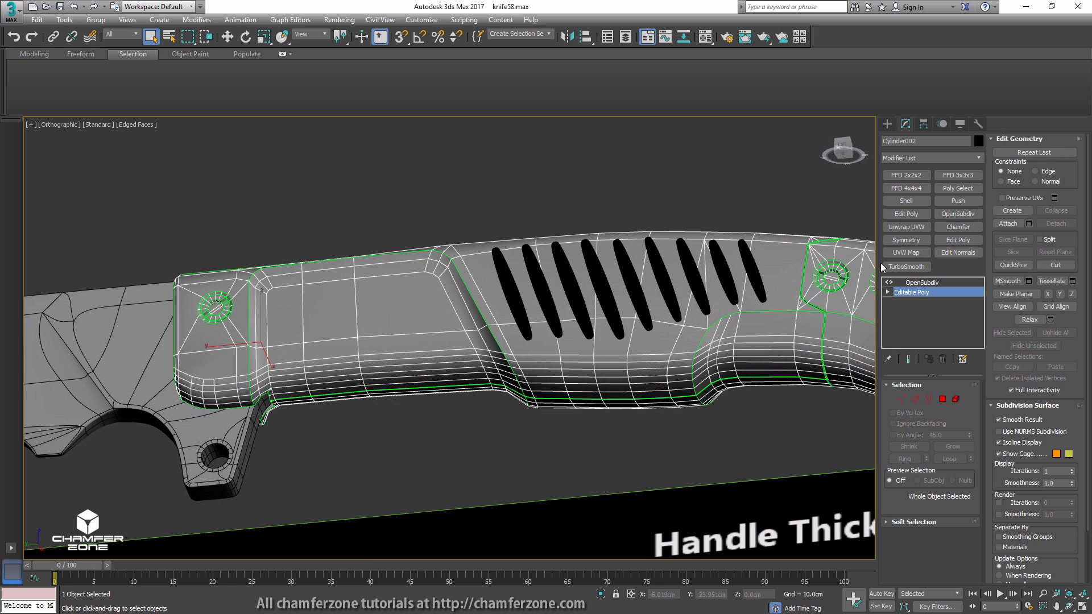
click(914, 400)
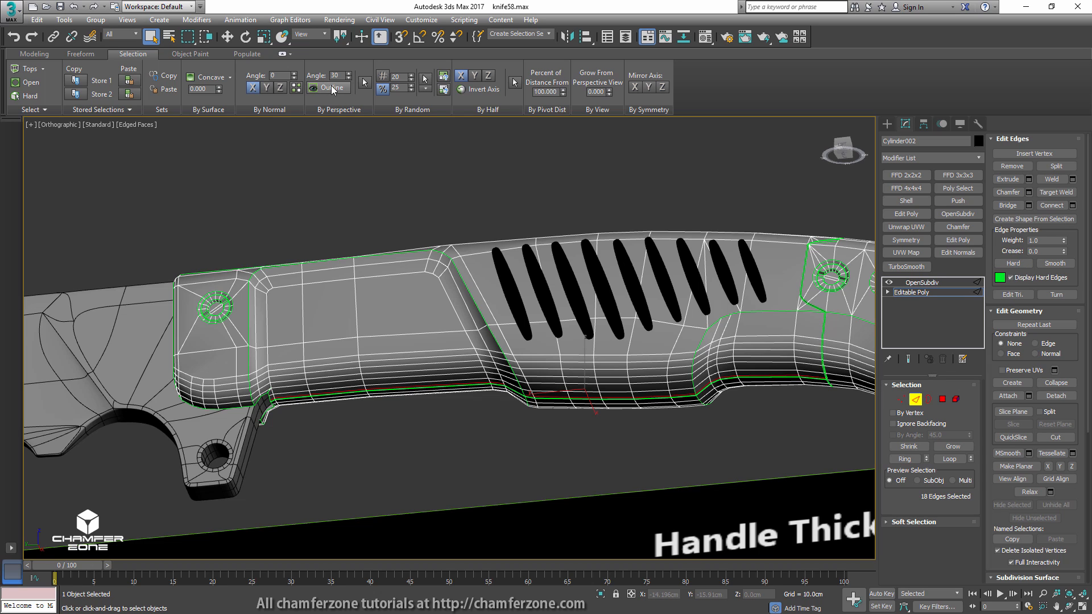
click(27, 97)
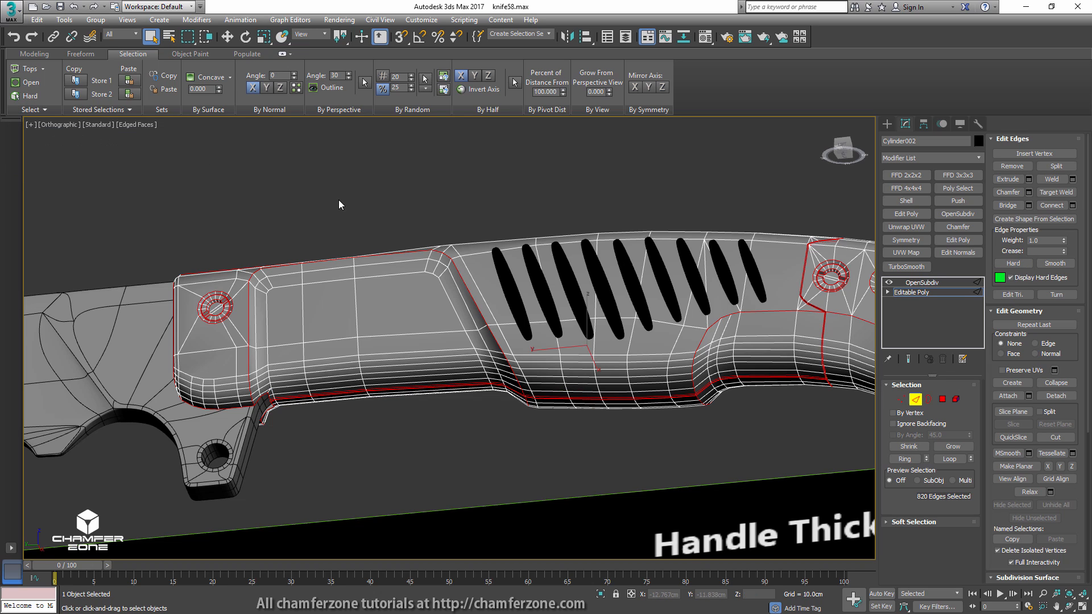
click(1036, 251)
click(915, 400)
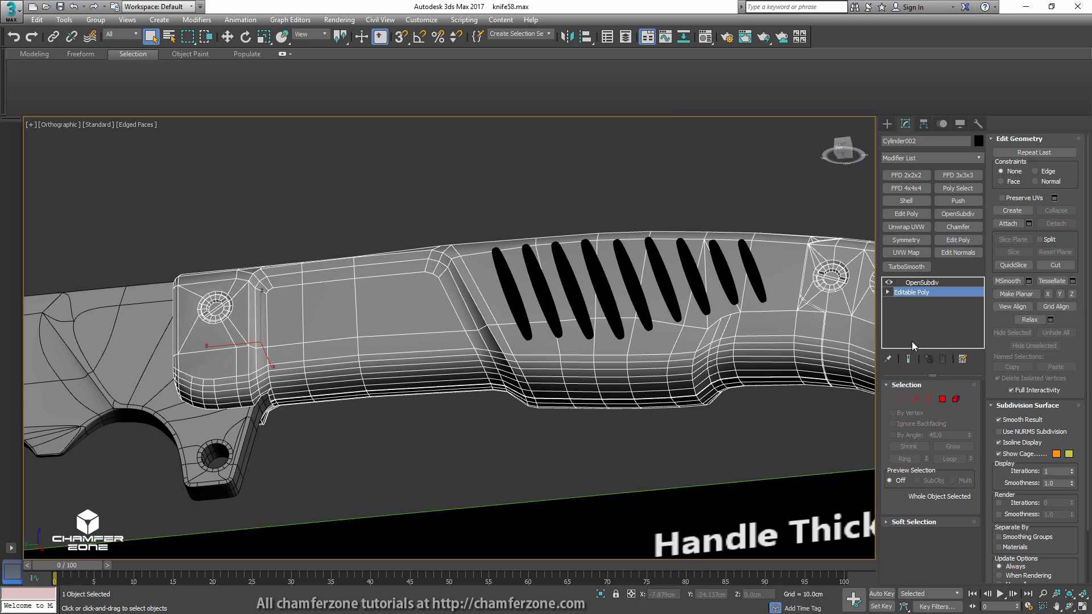
- Return to the OpenSubdiv level, turn off edged faces and hide the ribbon to view the smoothed handle
click(920, 283)
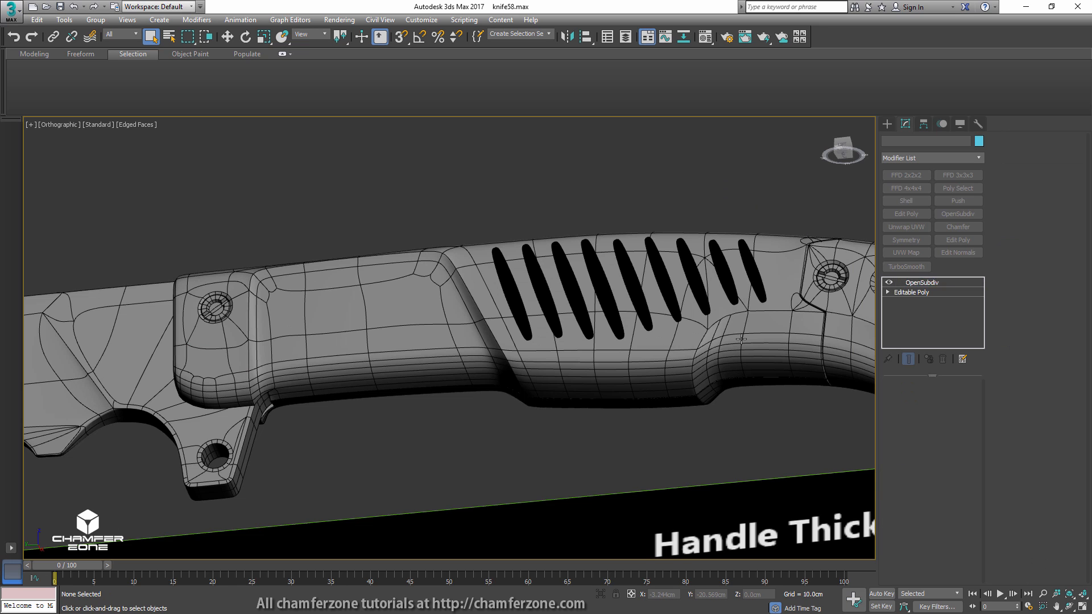
mouse_move(738, 335)
alt+middle_down()
mouse_move(751, 384)
mouse_move(734, 341)
mouse_move(762, 367)
mouse_move(734, 411)
mouse_move(702, 274)
alt+middle_up()
key(F4)
click(649, 40)
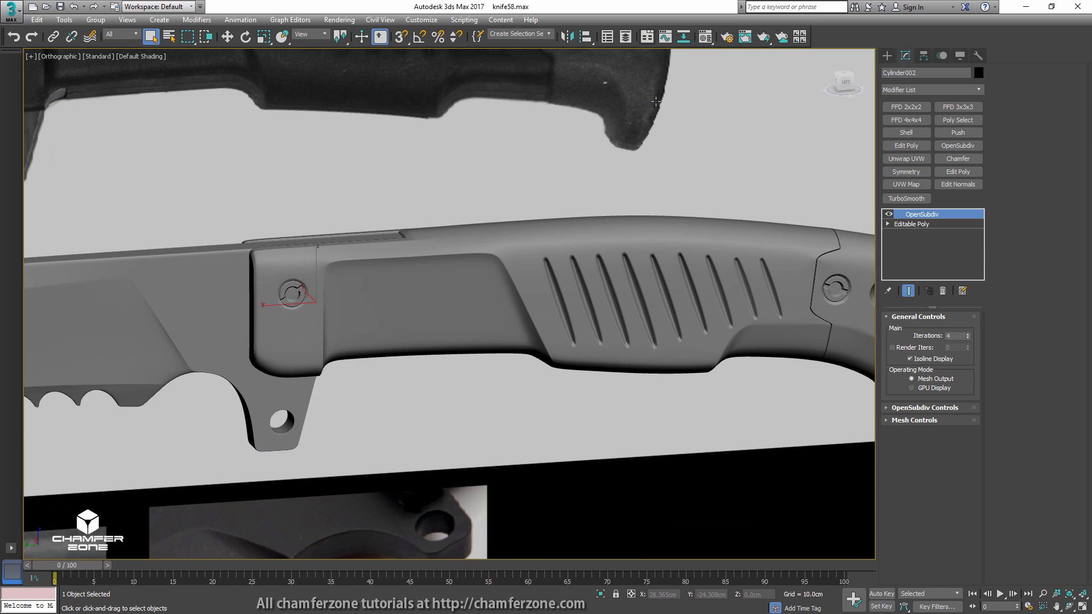
- Hide the highpoly and 0 (default) layers and show only the lowpoly layer
alt+middle_drag(527, 143, 709, 146)
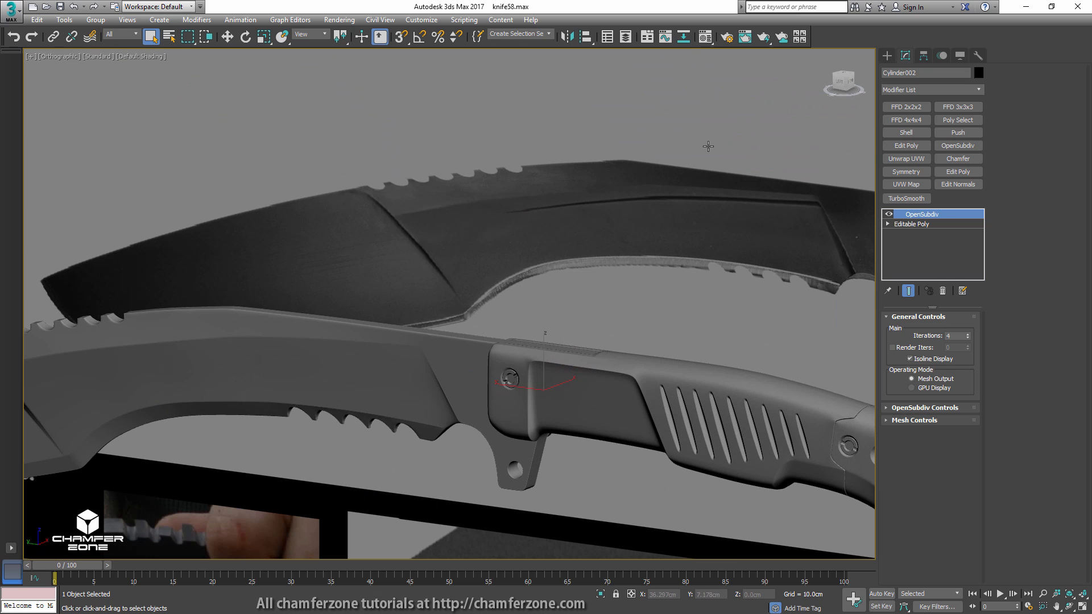
click(626, 37)
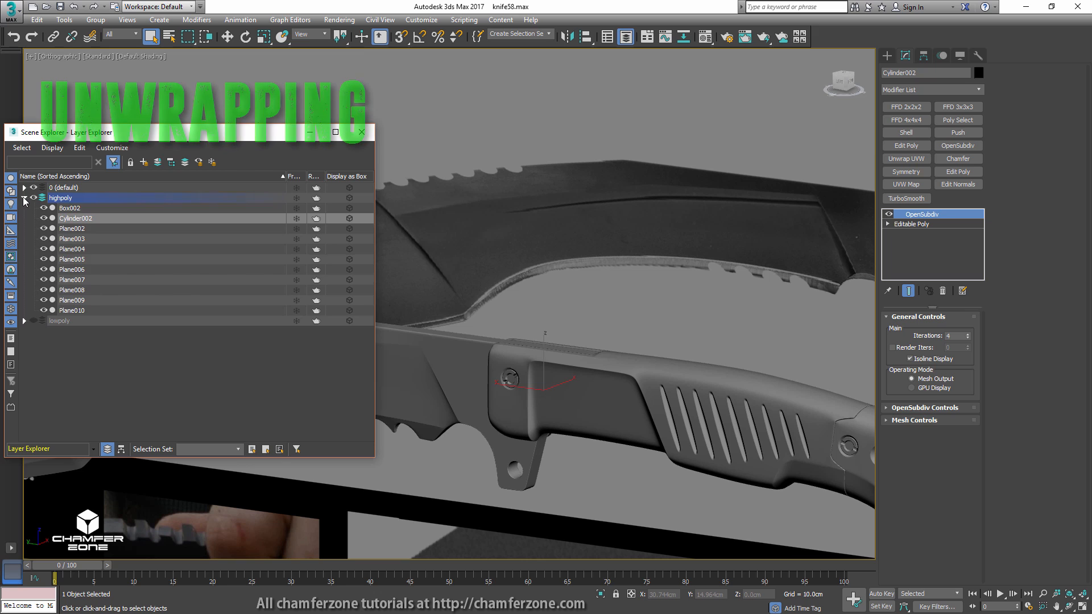
click(24, 197)
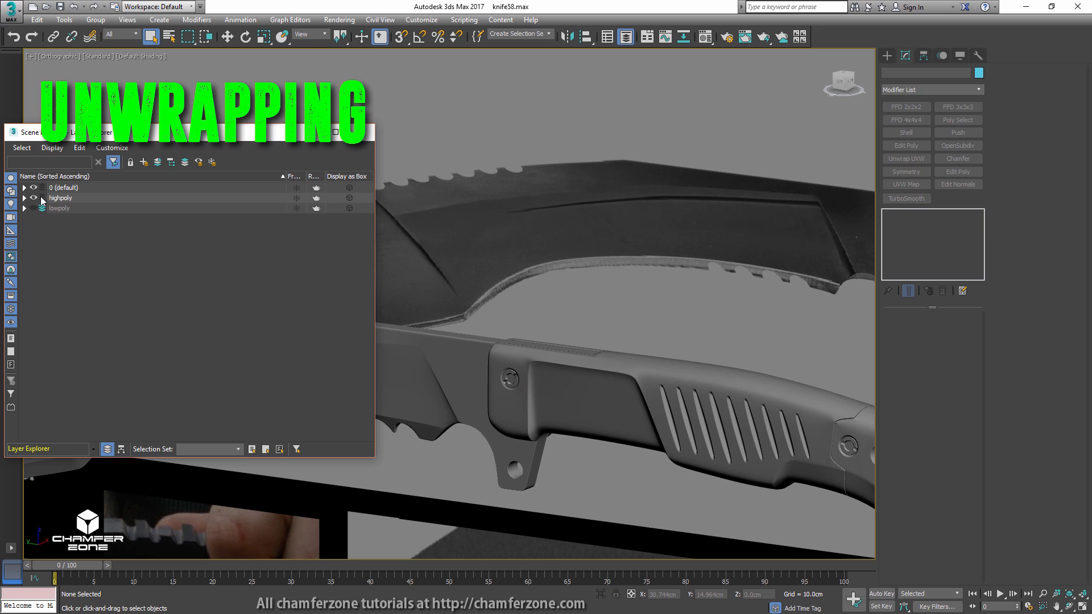
click(34, 198)
click(33, 208)
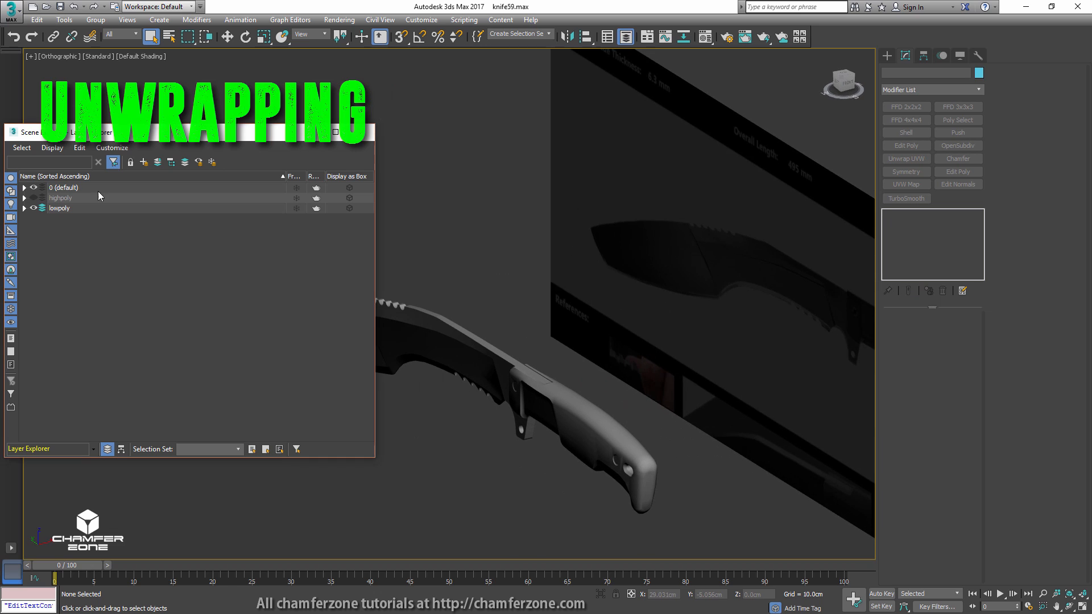
click(33, 188)
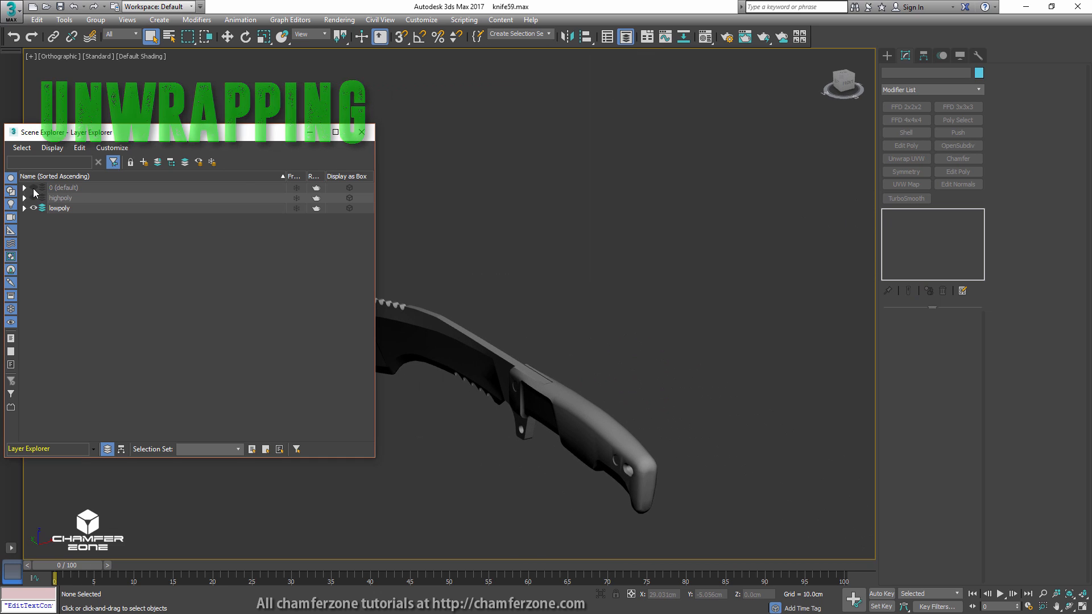
click(362, 132)
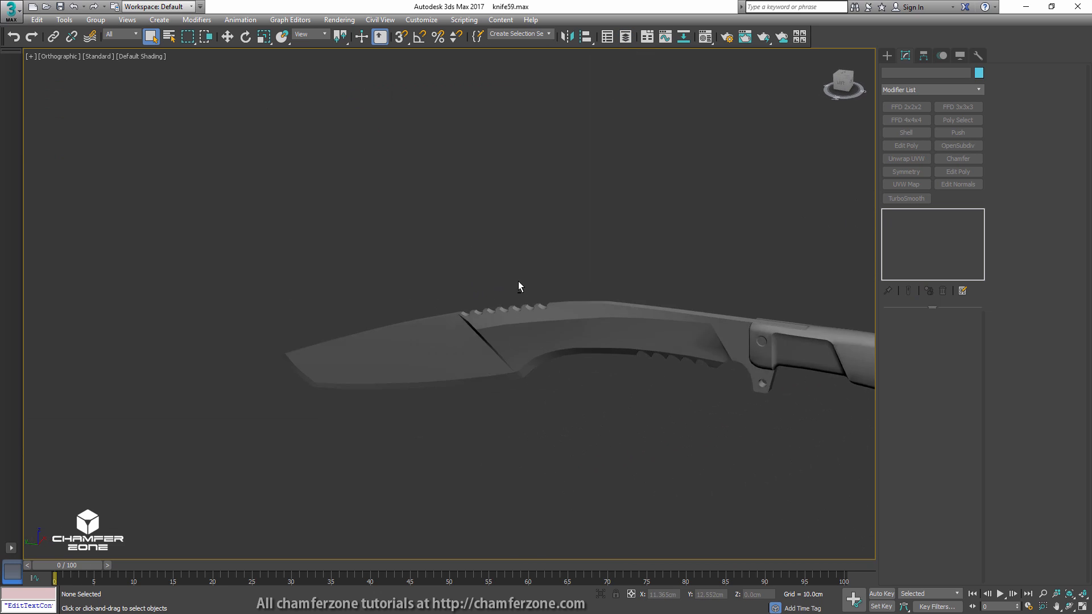
- Select the low-poly blade and collapse its Symmetry modifier into the Editable Poly
alt+middle_drag(518, 283, 315, 303)
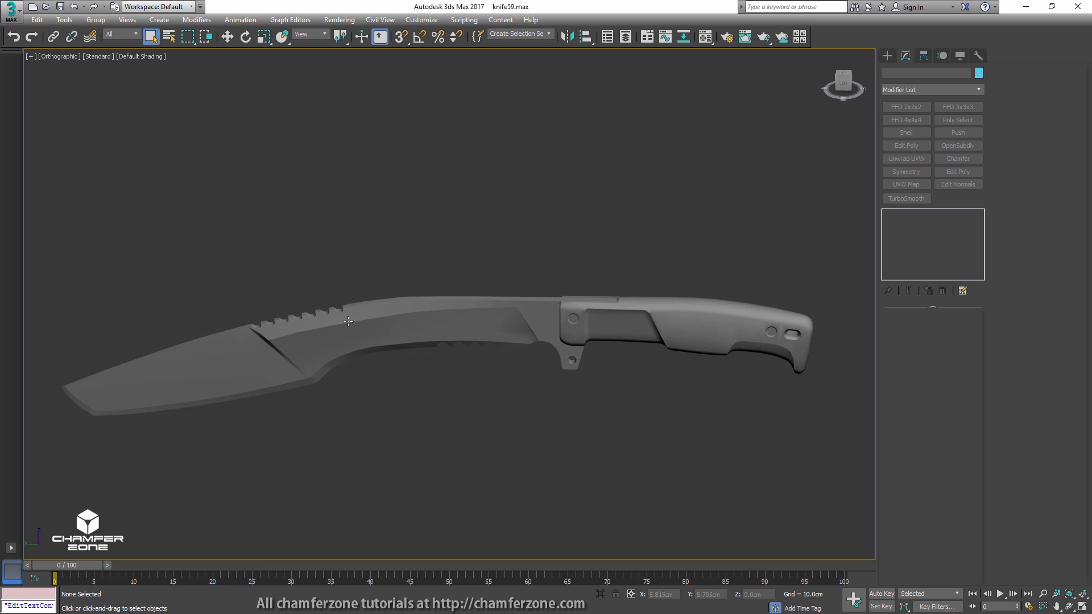
click(584, 305)
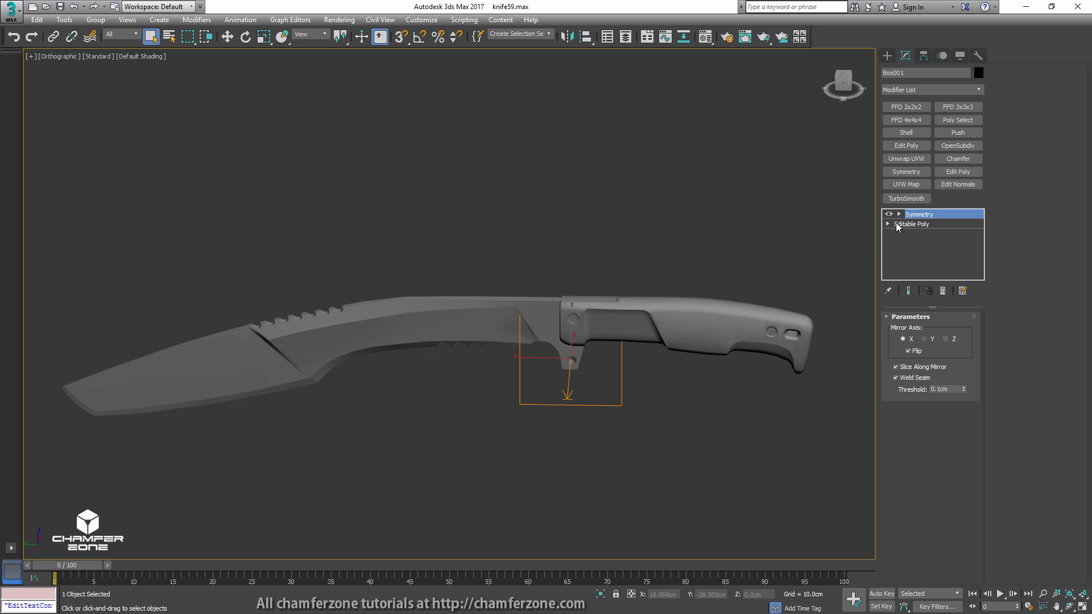
right_click(920, 220)
click(938, 321)
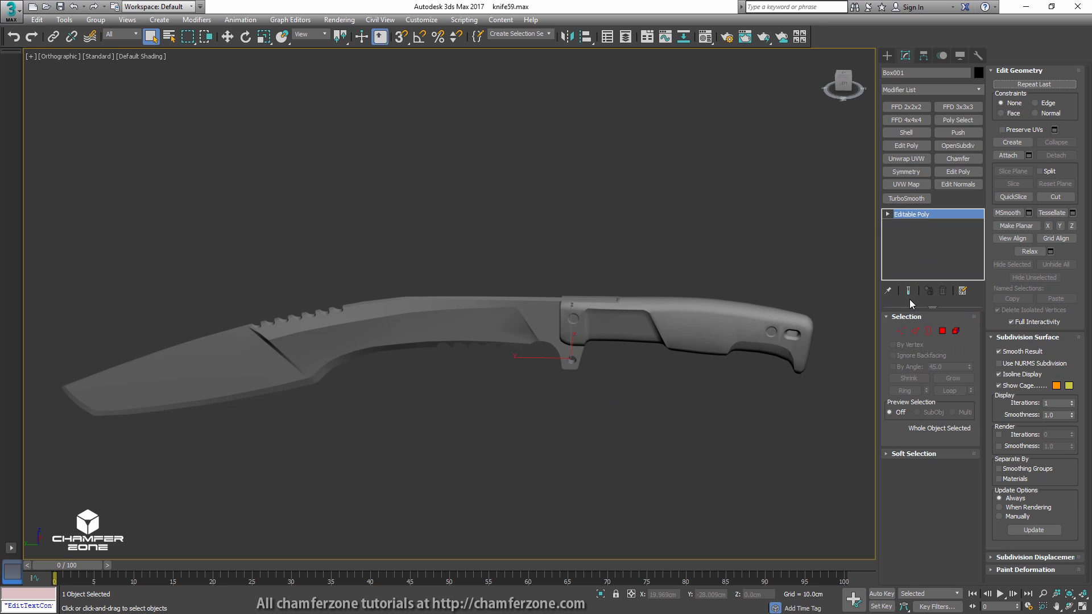
- Select all elements of the blade and auto smooth them with a threshold of 45
click(956, 331)
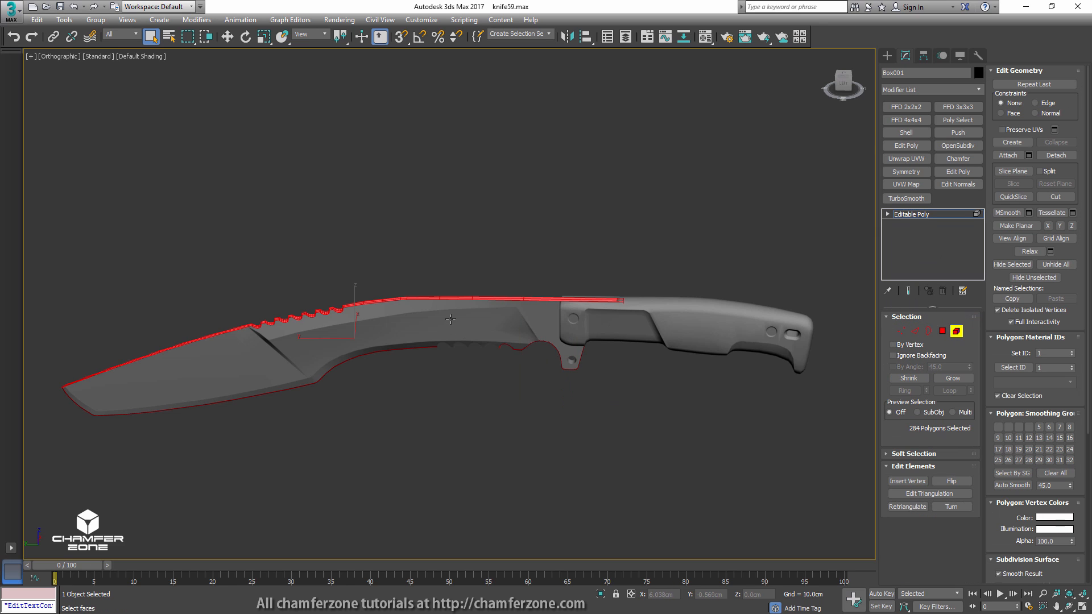
click(451, 319)
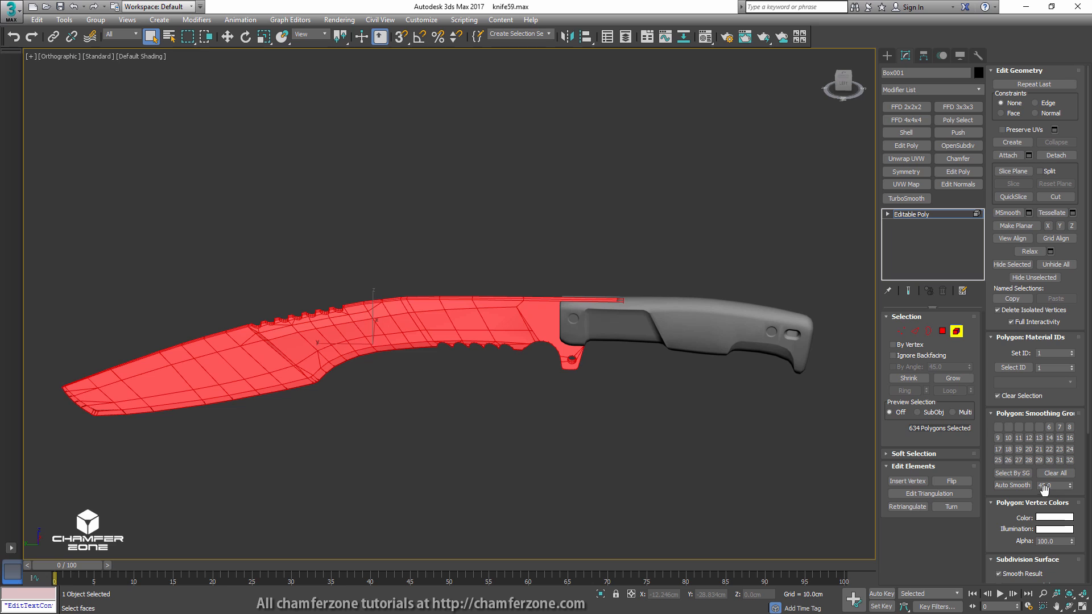
click(1012, 486)
click(957, 332)
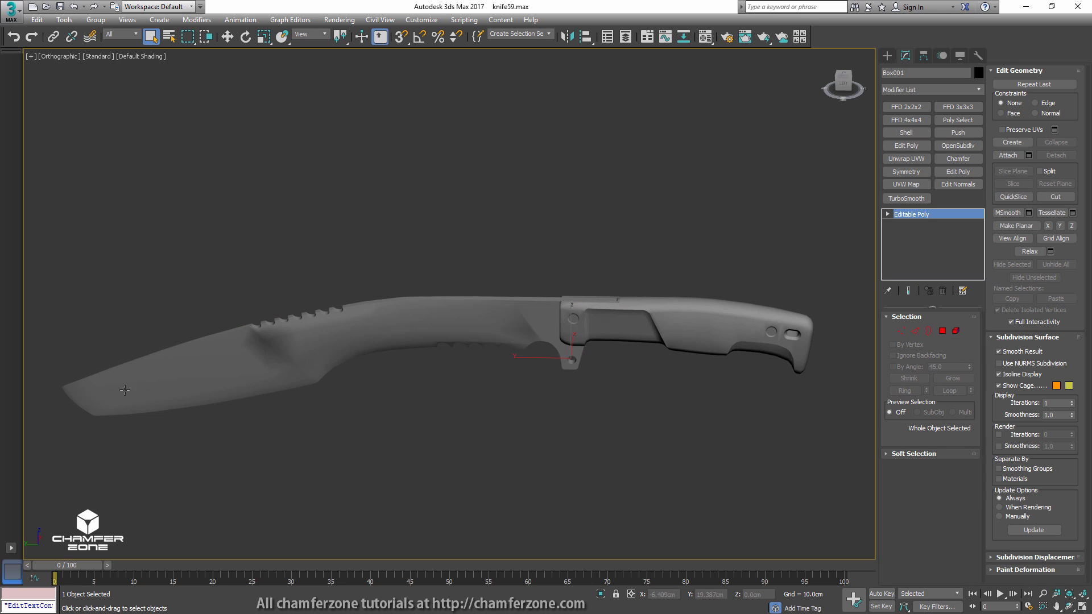
- Turn on edged faces and check the centre edge loop running along the blade's spine
alt+middle_drag(410, 298, 391, 323)
key(F4)
scroll(507, 356, up, 3)
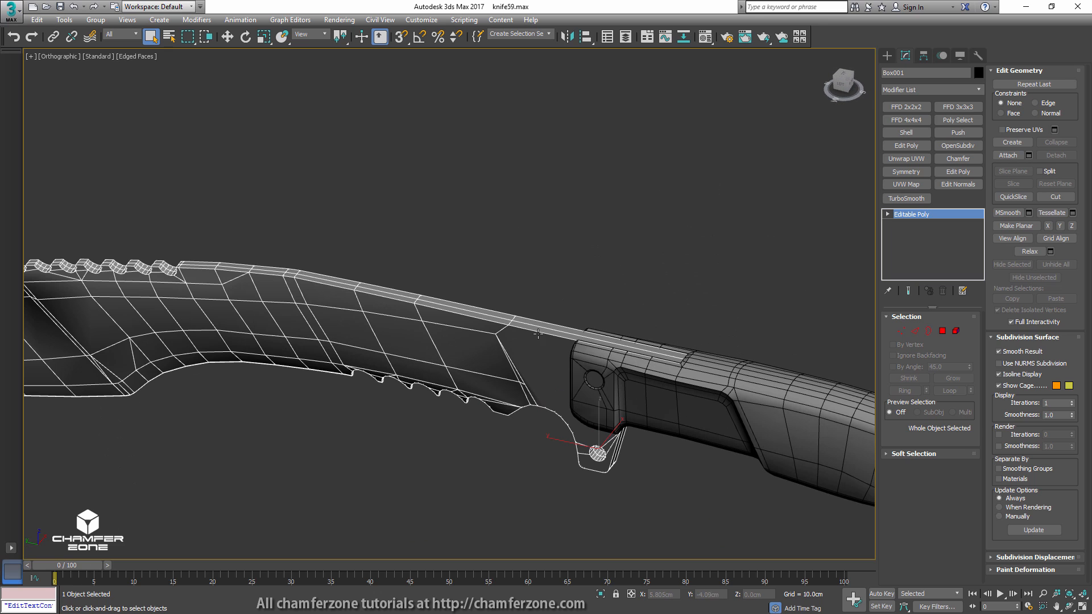
key(2)
double_click(534, 328)
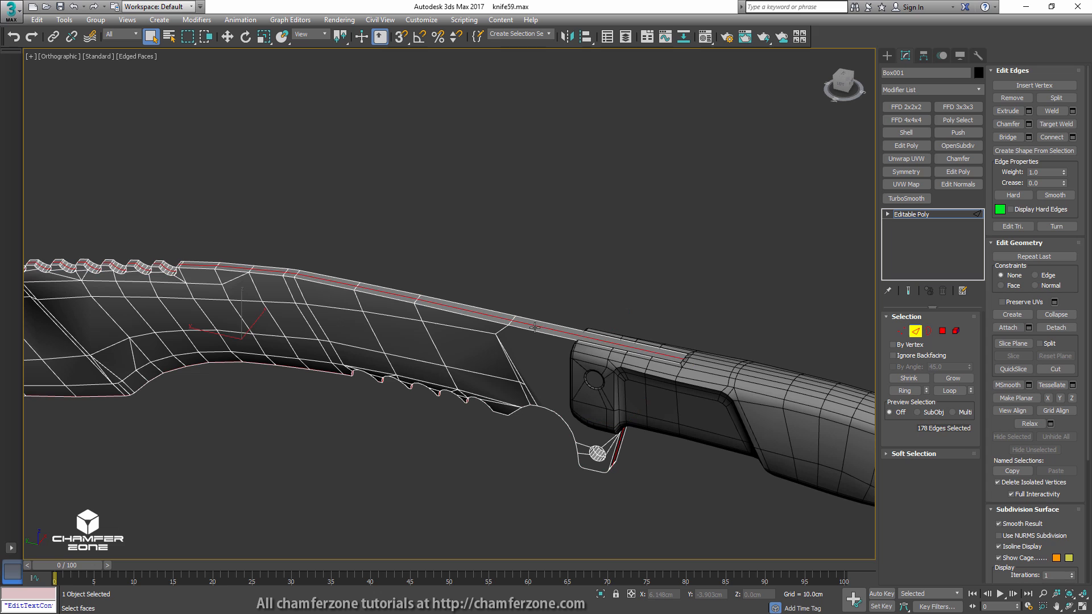
click(588, 432)
click(915, 331)
- Apply Unwrap UVW to the blade and flatten all its polygons by smoothing group in the UV editor
scroll(551, 390, down, 2)
alt+middle_drag(551, 391, 602, 390)
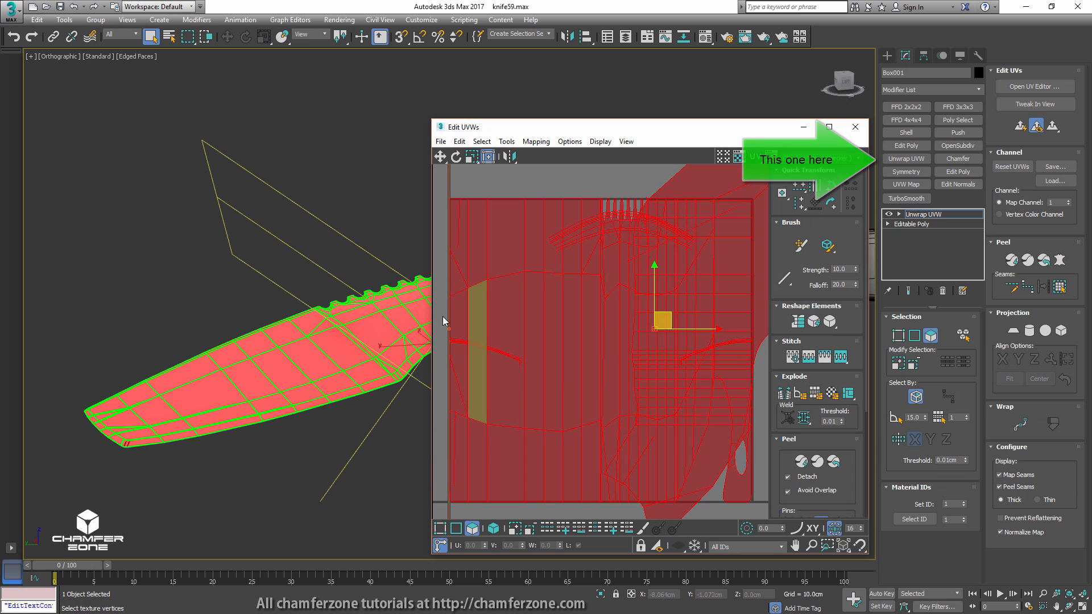
scroll(251, 309, down, 4)
alt+middle_drag(251, 309, 350, 293)
scroll(316, 337, up, 4)
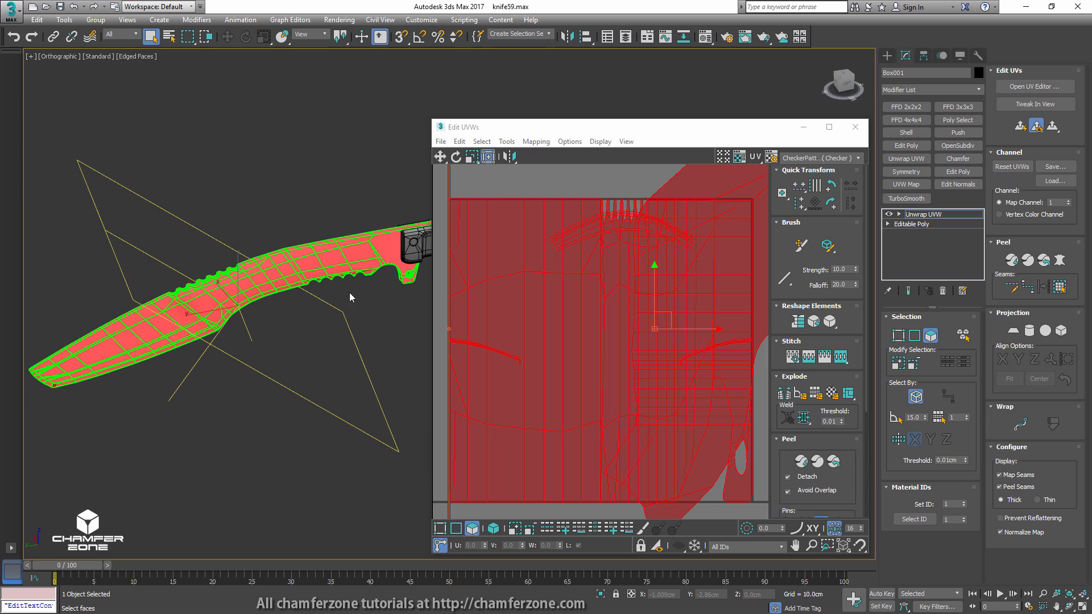
click(815, 394)
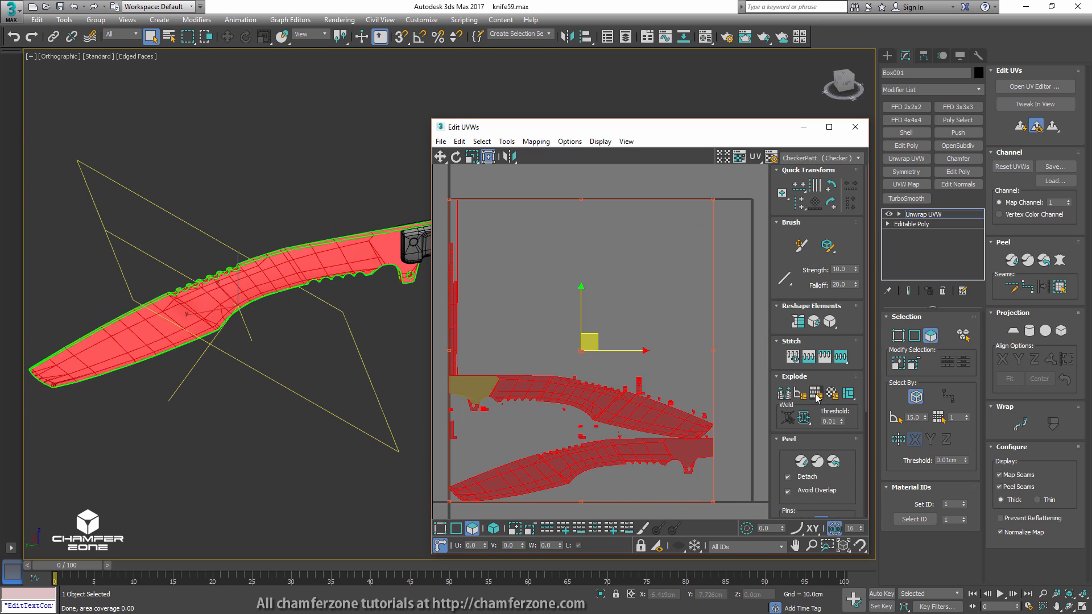
- Enable selection by UV element and select the long upright shell beside the UV space's edge
click(722, 333)
scroll(529, 286, up, 4)
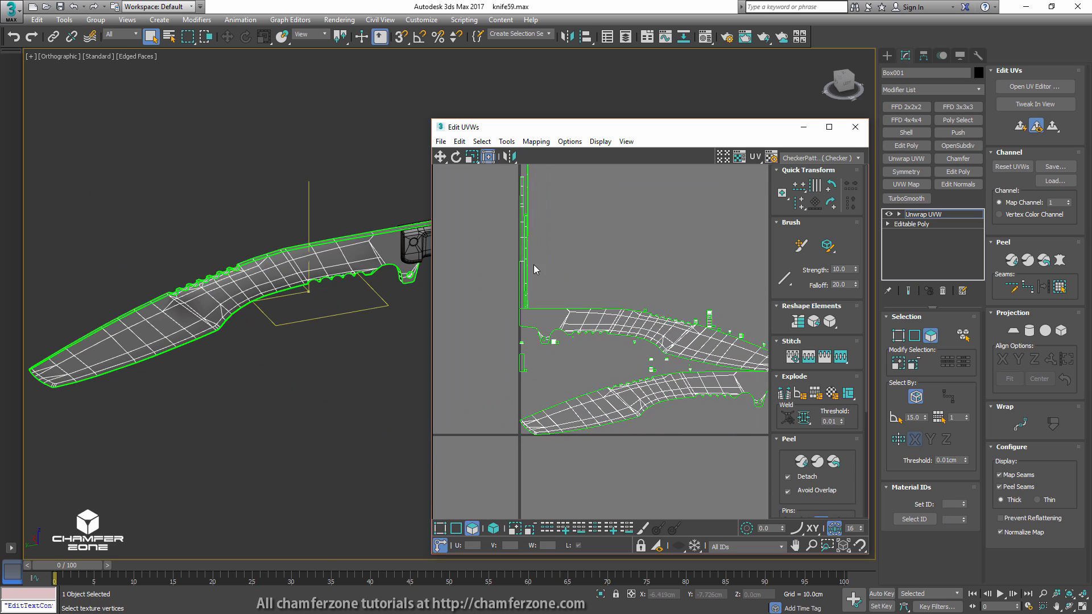
middle_drag(519, 196, 560, 277)
scroll(560, 278, up, 2)
drag(548, 242, 567, 260)
click(547, 254)
key(5)
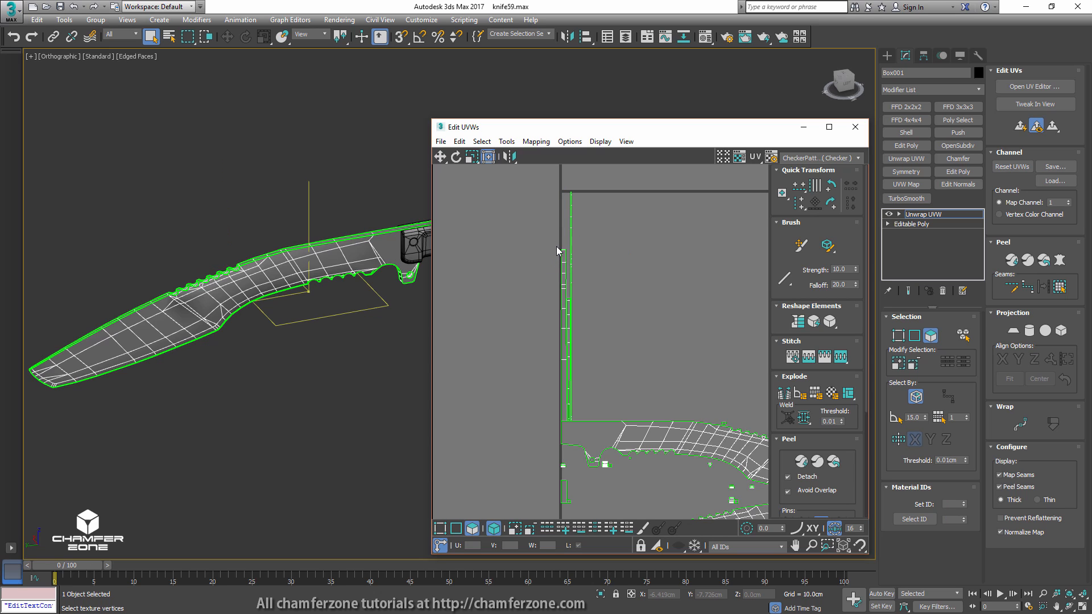
click(565, 259)
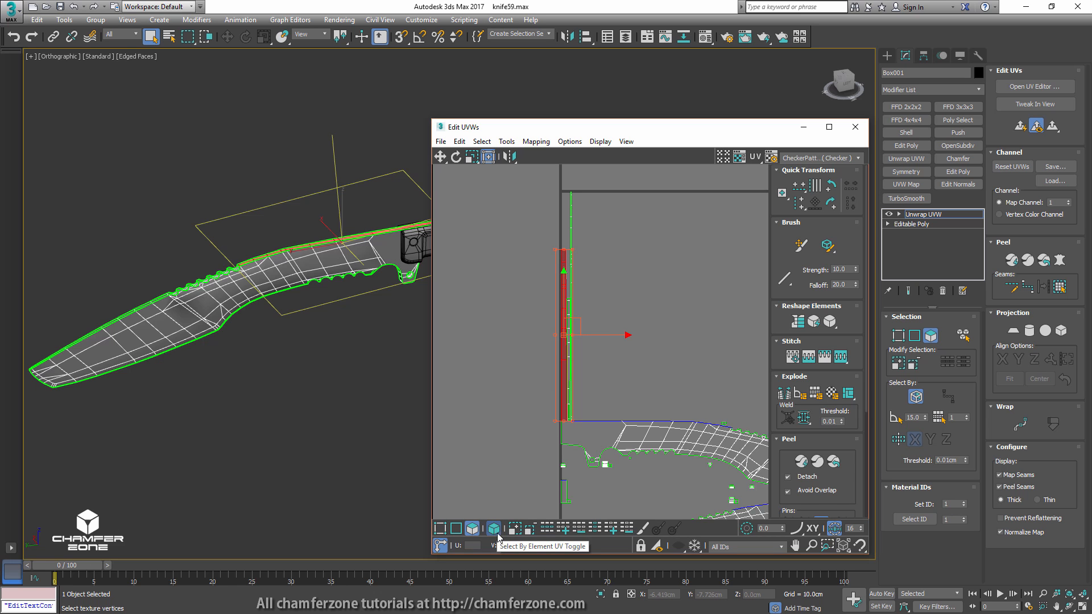
- Examine where the selected UV shell lies along the blade's spine and serrations, then clear the selection
alt+middle_drag(254, 319, 266, 354)
scroll(295, 249, up, 5)
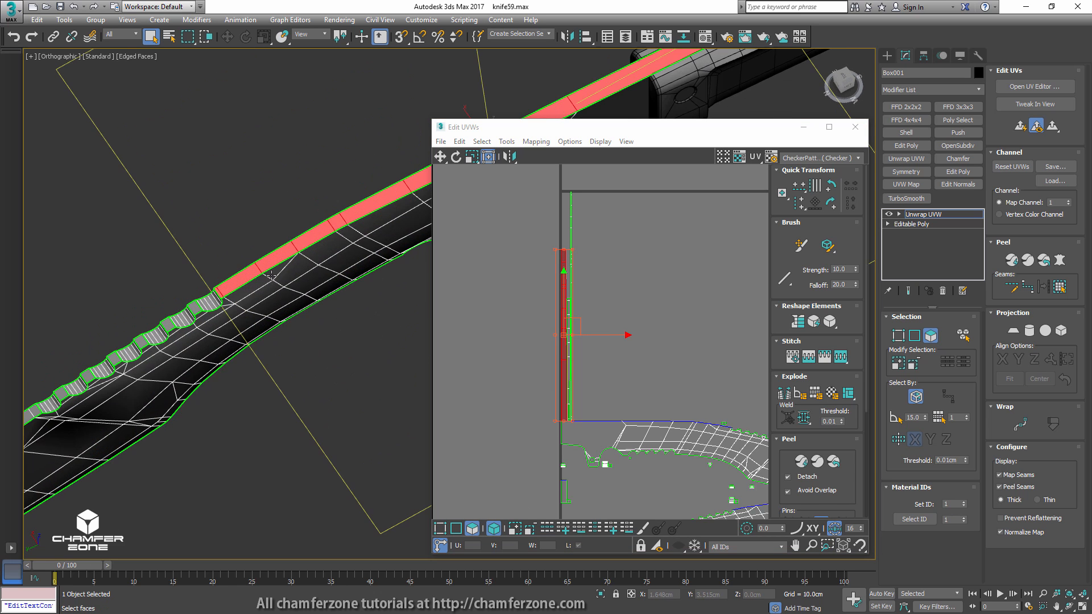
middle_drag(272, 276, 118, 392)
middle_drag(322, 288, 364, 273)
scroll(121, 369, down, 5)
scroll(223, 341, up, 7)
scroll(222, 342, up, 3)
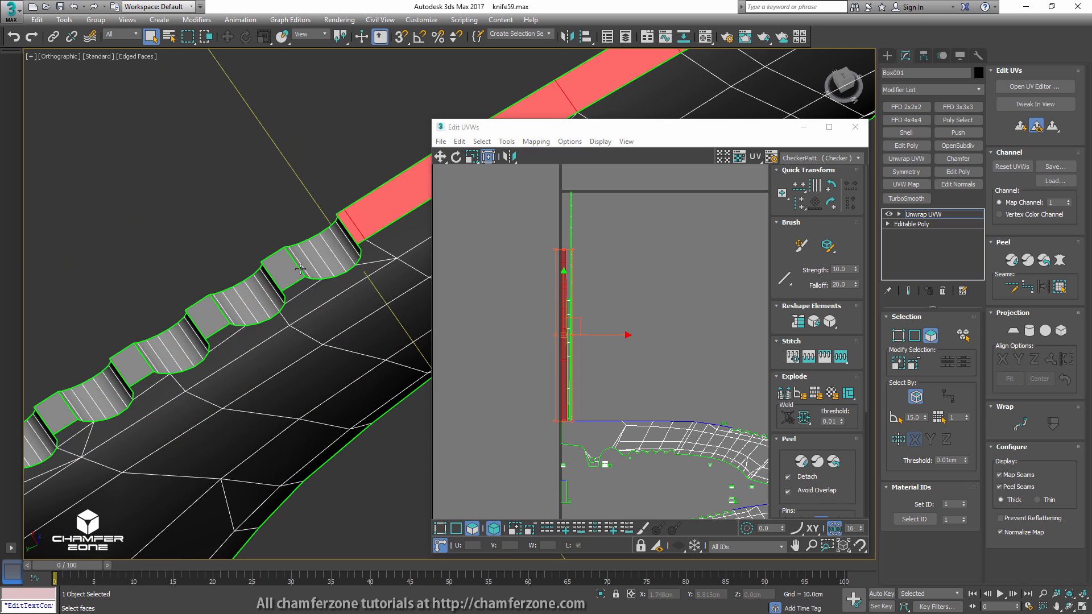
scroll(598, 387, down, 4)
middle_drag(620, 379, 615, 364)
click(615, 365)
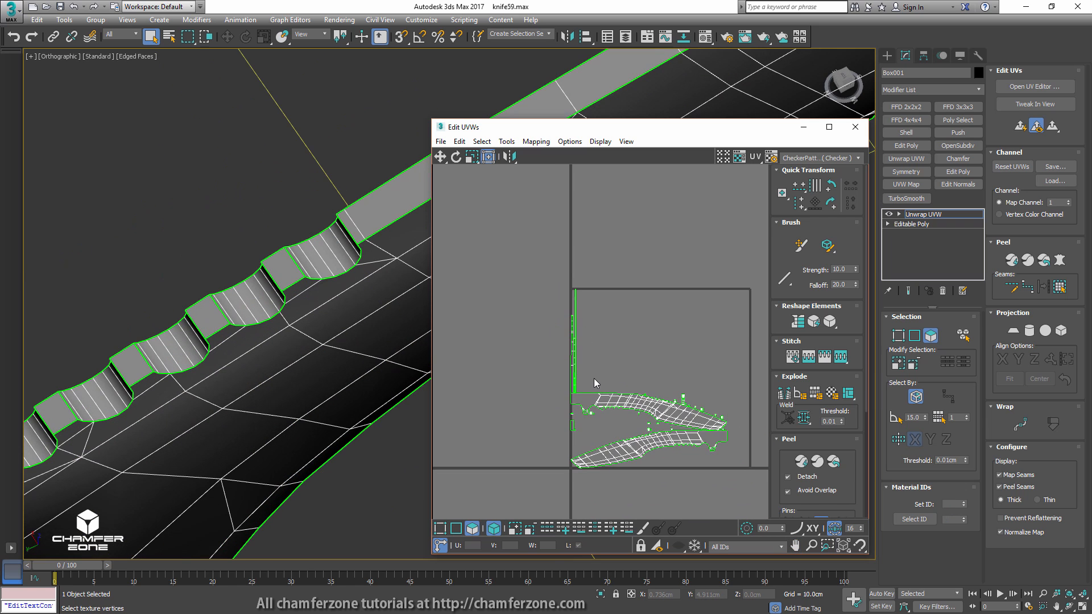
- Select the long upright spine shells, rotate them 90 degrees and move them into the empty space above the blade shells
scroll(595, 379, up, 4)
key(5)
mouse_move(521, 326)
mouse_down()
mouse_move(568, 333)
mouse_move(527, 321)
mouse_up()
click(569, 334)
click(494, 529)
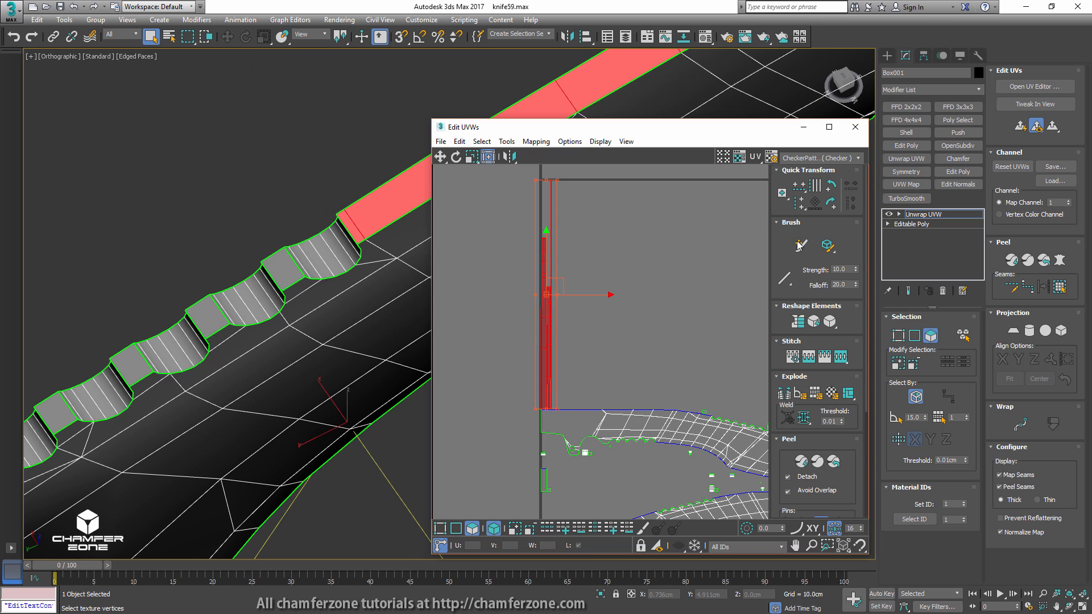
click(832, 201)
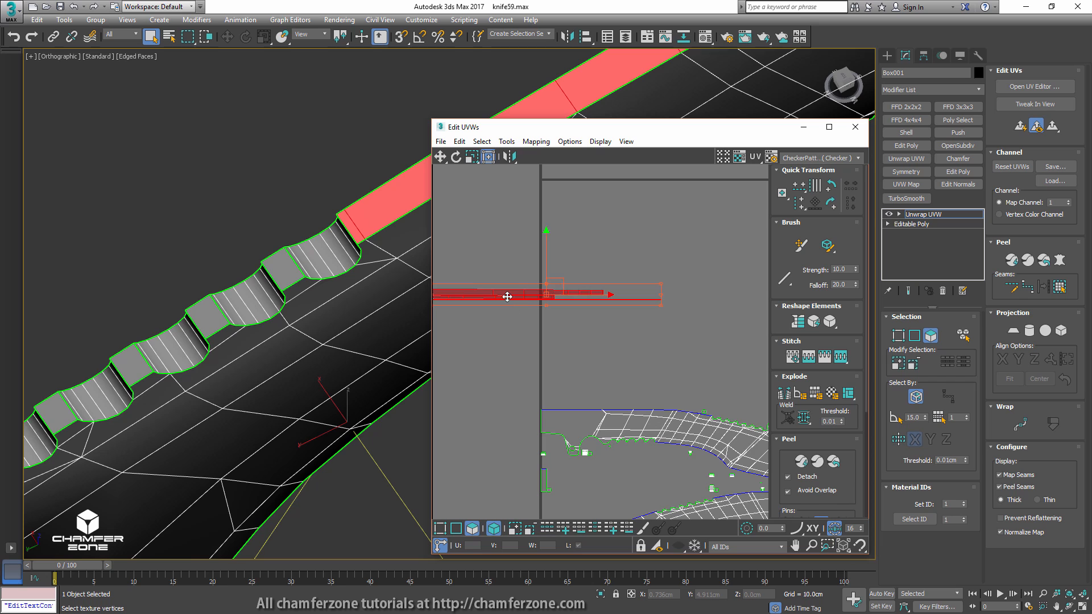
drag(507, 296, 652, 321)
middle_drag(604, 457, 582, 343)
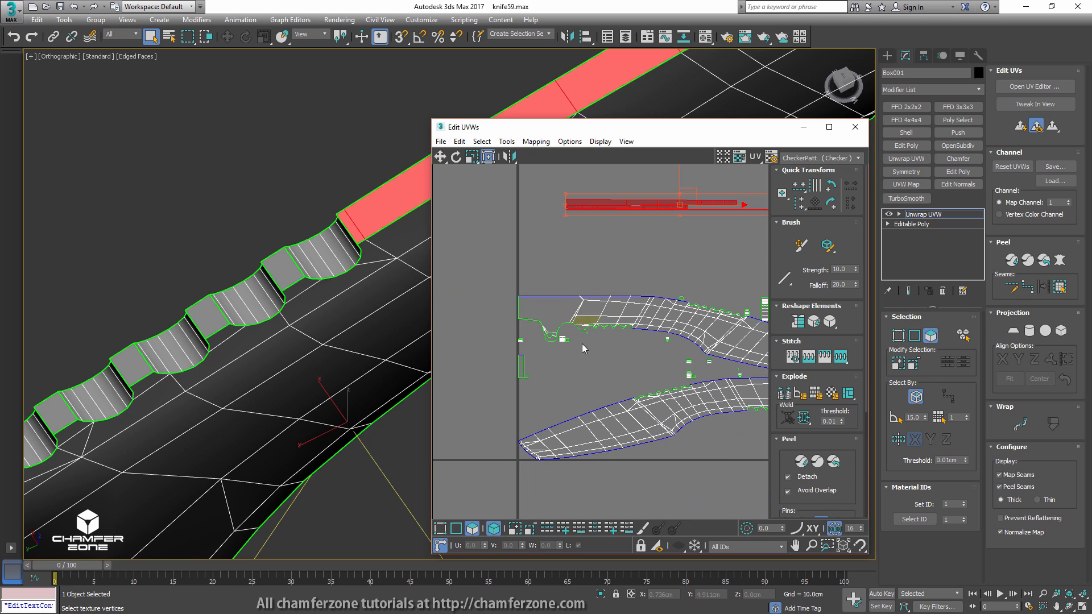
- Move the two short upright shells above the blade shells, rotating each one 90 degrees
click(521, 367)
drag(521, 367, 566, 221)
click(832, 202)
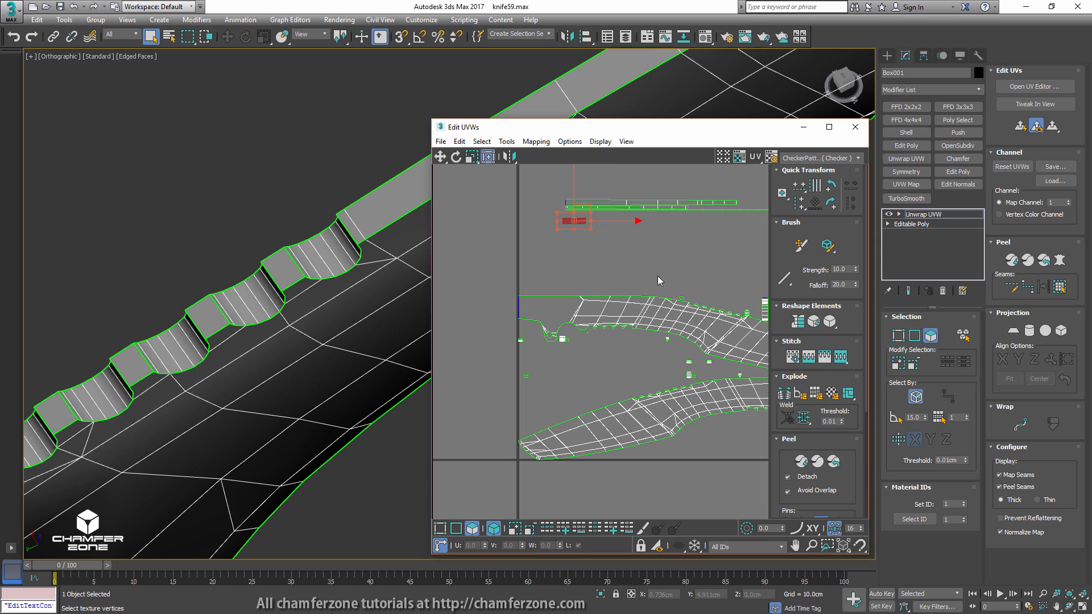
middle_drag(755, 288, 630, 284)
scroll(632, 289, up, 3)
click(642, 317)
drag(641, 314, 558, 214)
click(832, 202)
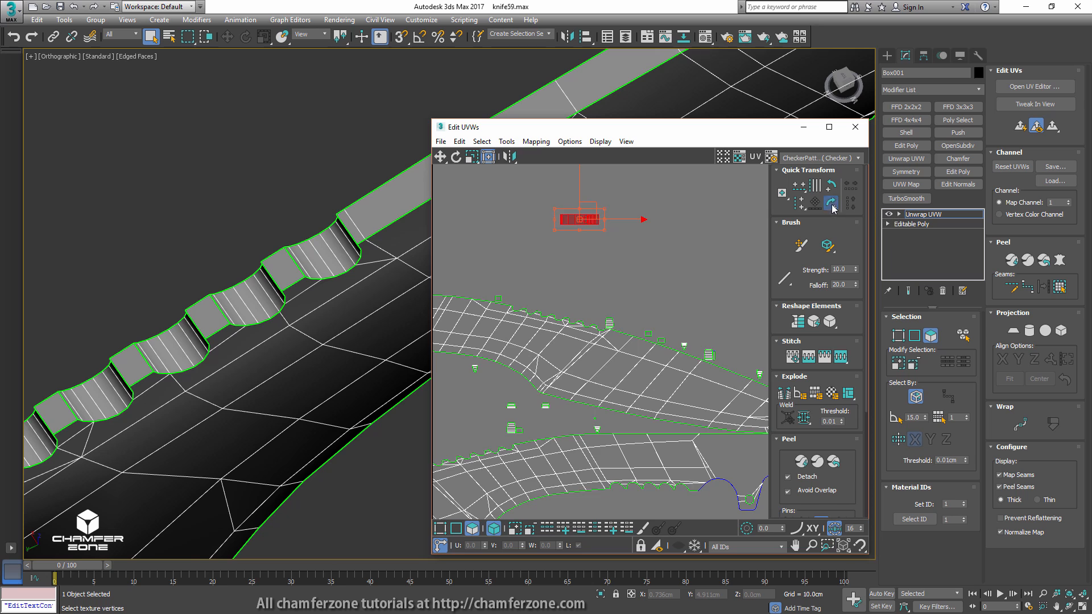
scroll(680, 297, down, 5)
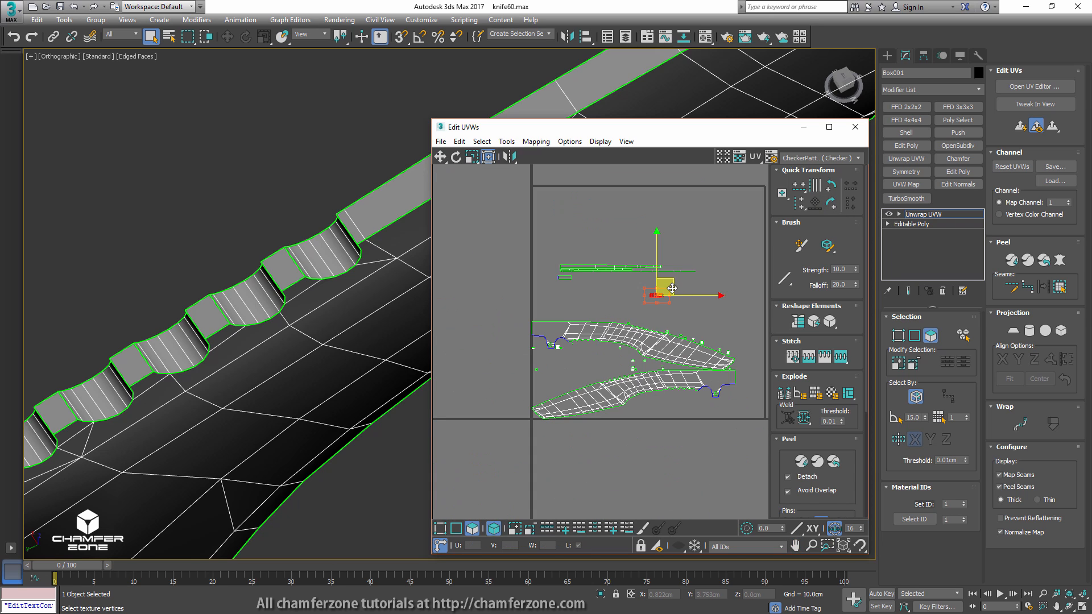
- Assign the 01 - Default material to the blade with a Checker map as diffuse color and show it shaded in the viewport
key(m)
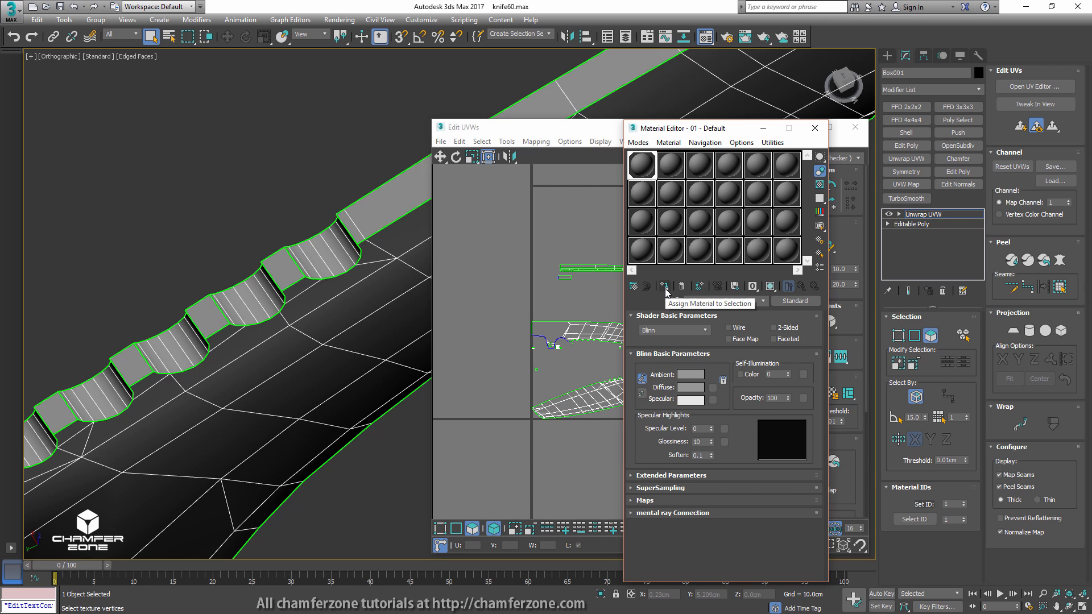
click(665, 290)
click(665, 500)
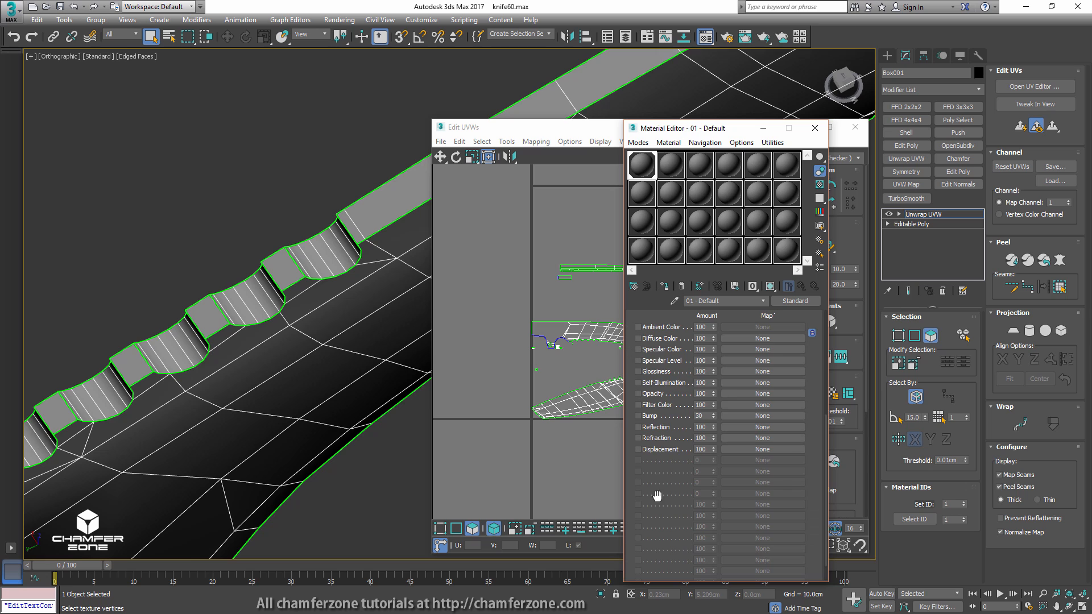
click(755, 339)
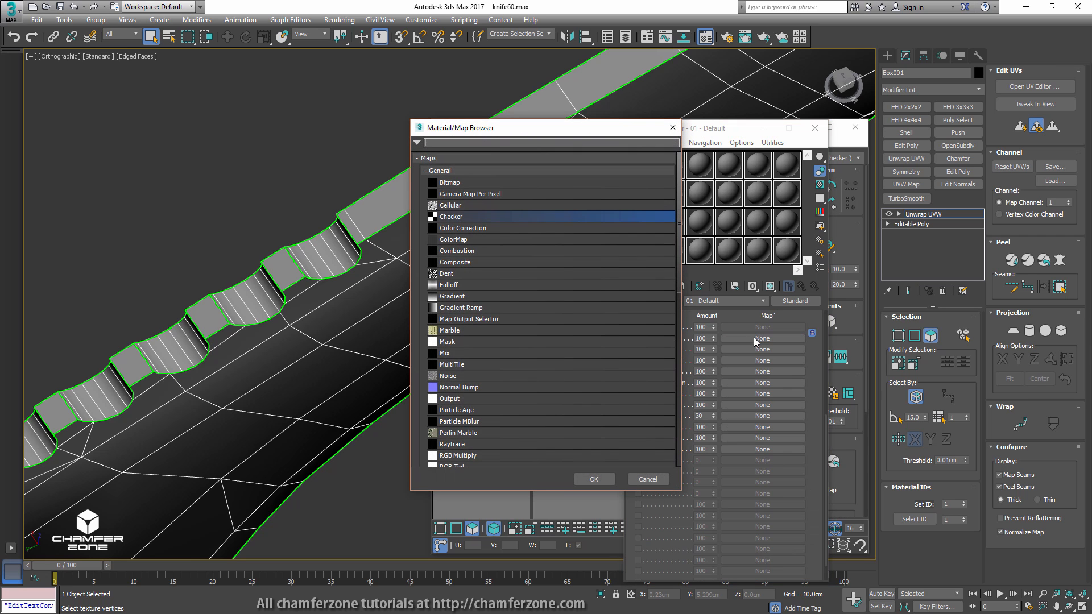
double_click(463, 217)
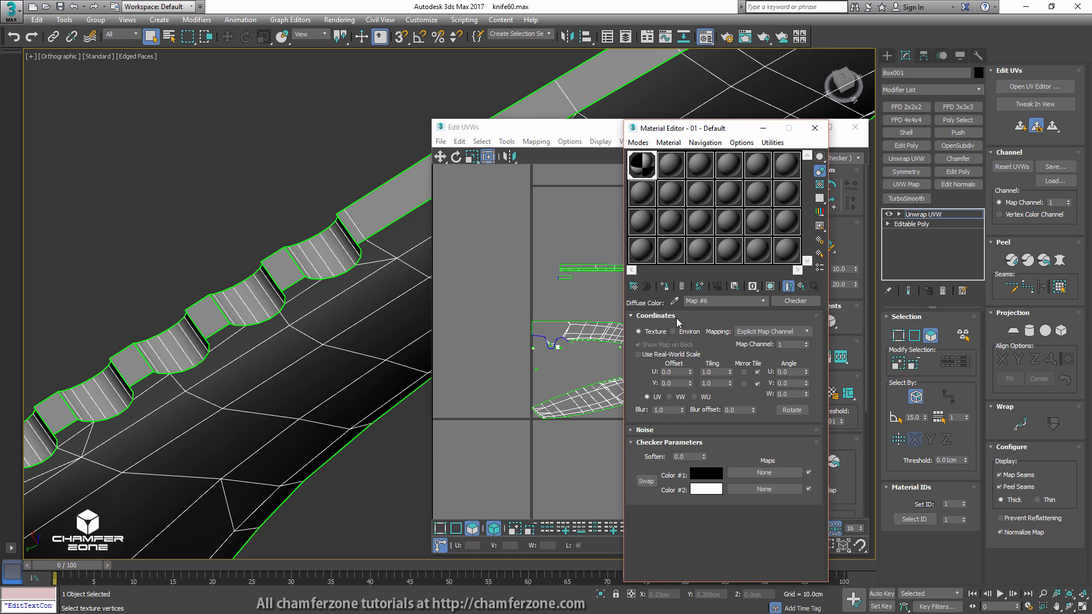
click(770, 286)
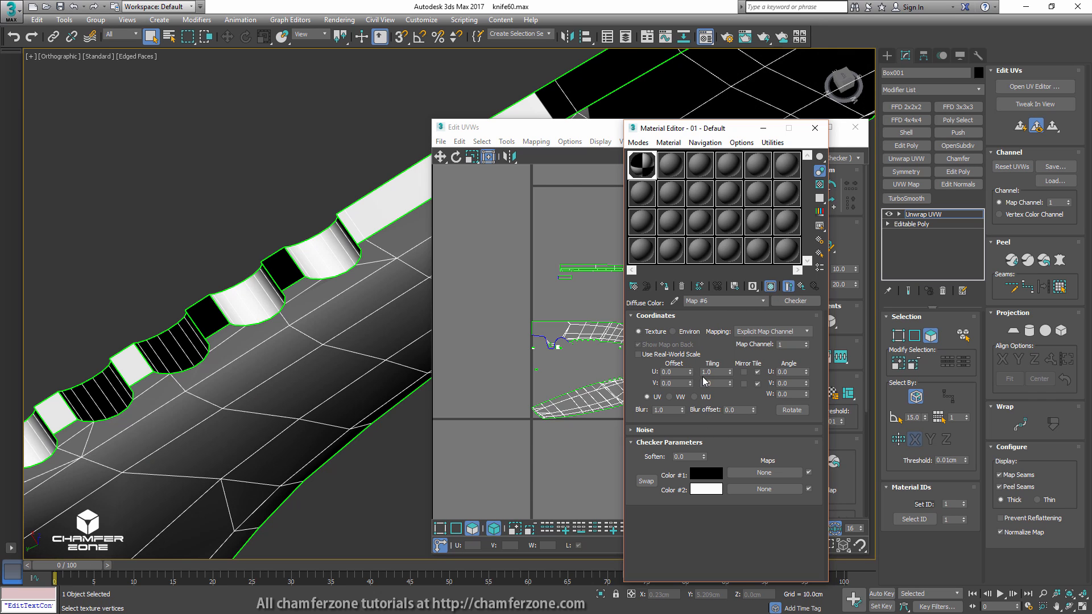
- Set the checker map's U and V tiling to 70
double_click(716, 372)
text(70)
key(Tab)
text(70)
key(Return)
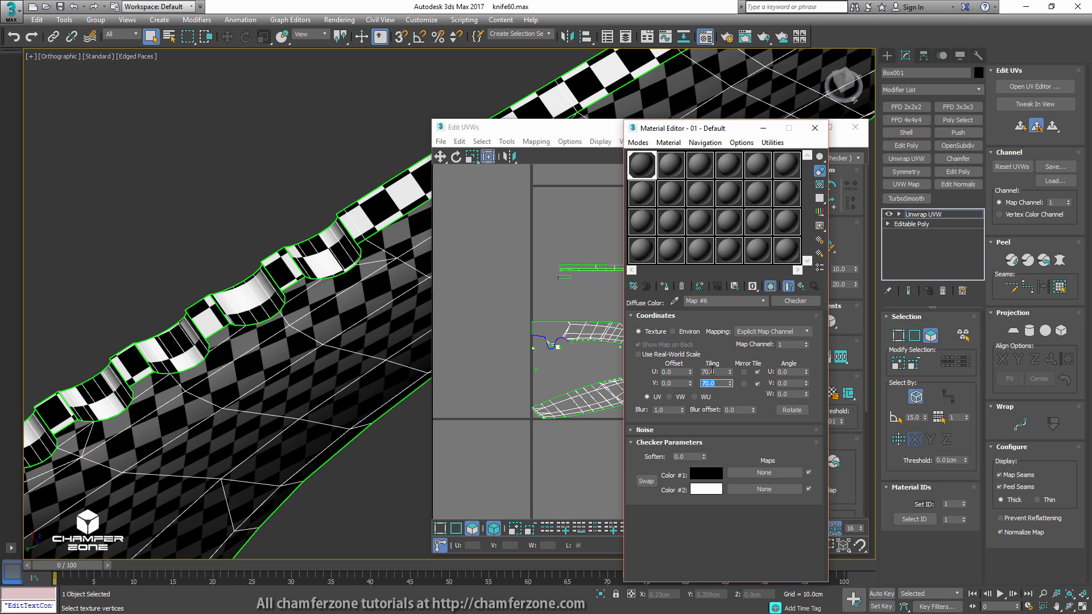
- Close the Material Editor and move both blade side shells below the UV tile, clear of the small shells
click(815, 128)
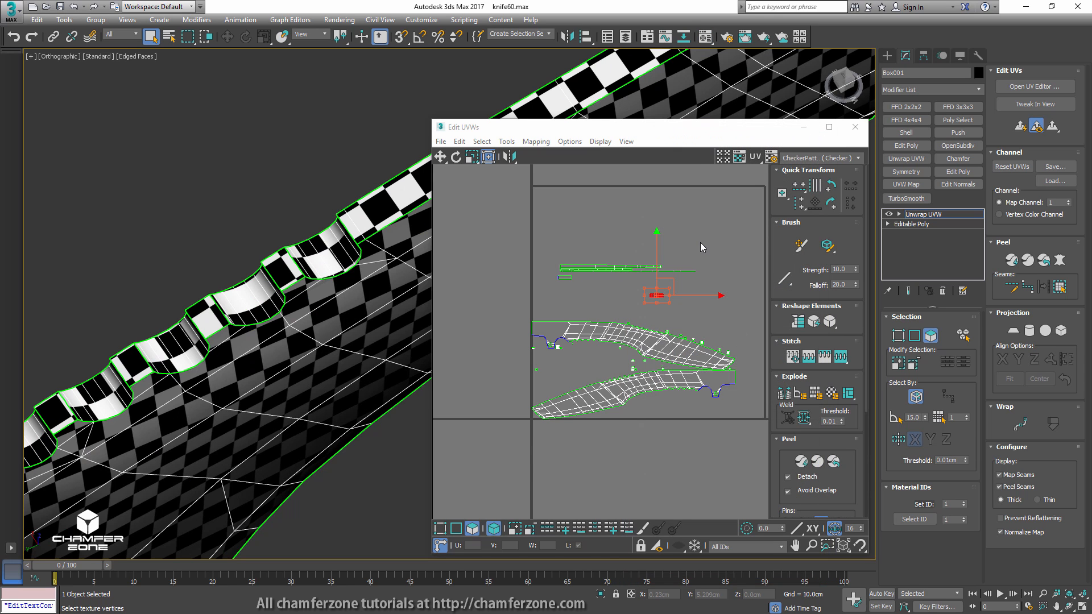
click(601, 334)
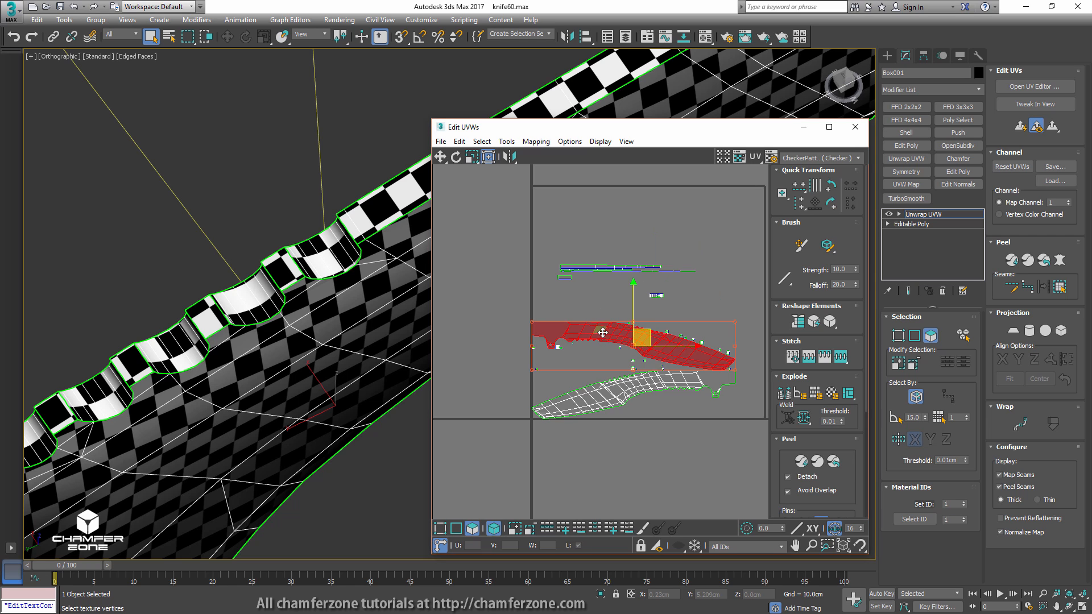
drag(601, 396, 597, 488)
middle_drag(610, 421, 609, 364)
drag(607, 343, 604, 393)
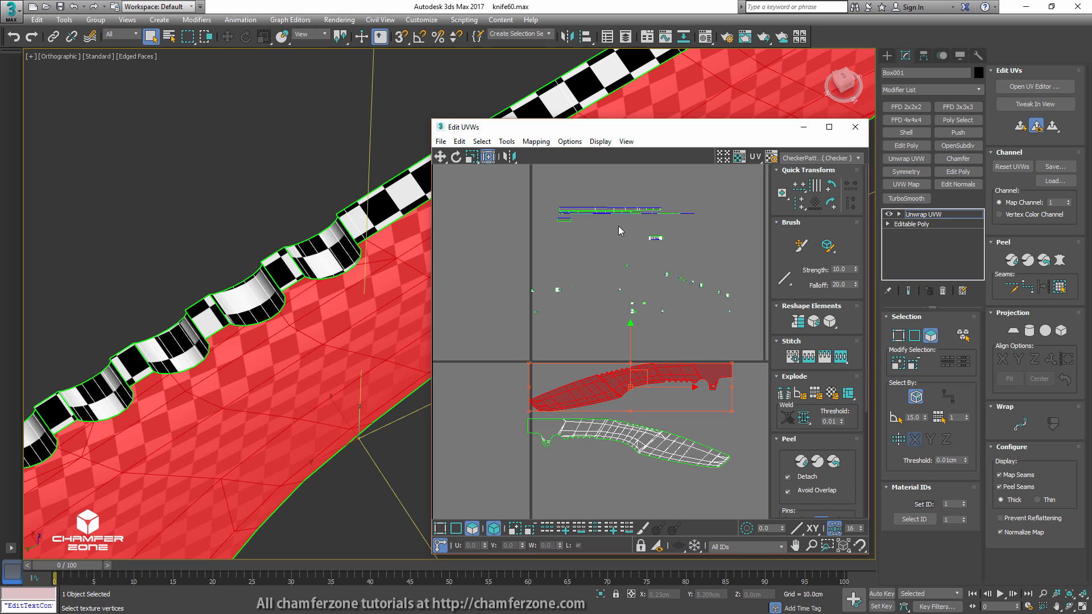
- Space the long horizontal spine shells apart vertically by moving the widest strip up and placing the tapered strip just beneath it
scroll(596, 196, up, 3)
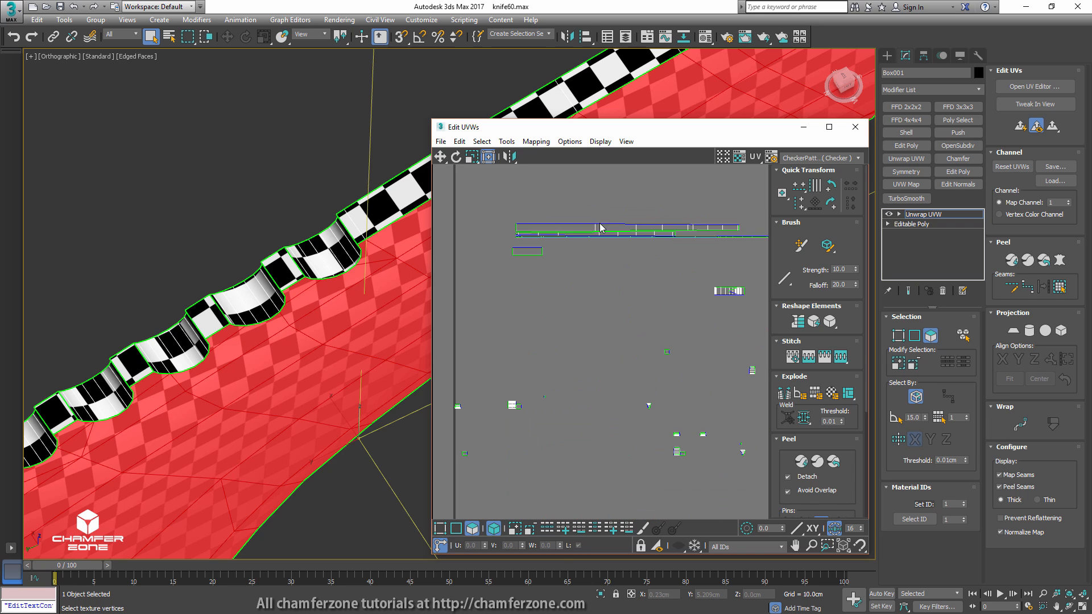
drag(605, 225, 607, 199)
middle_drag(613, 225, 607, 271)
click(607, 279)
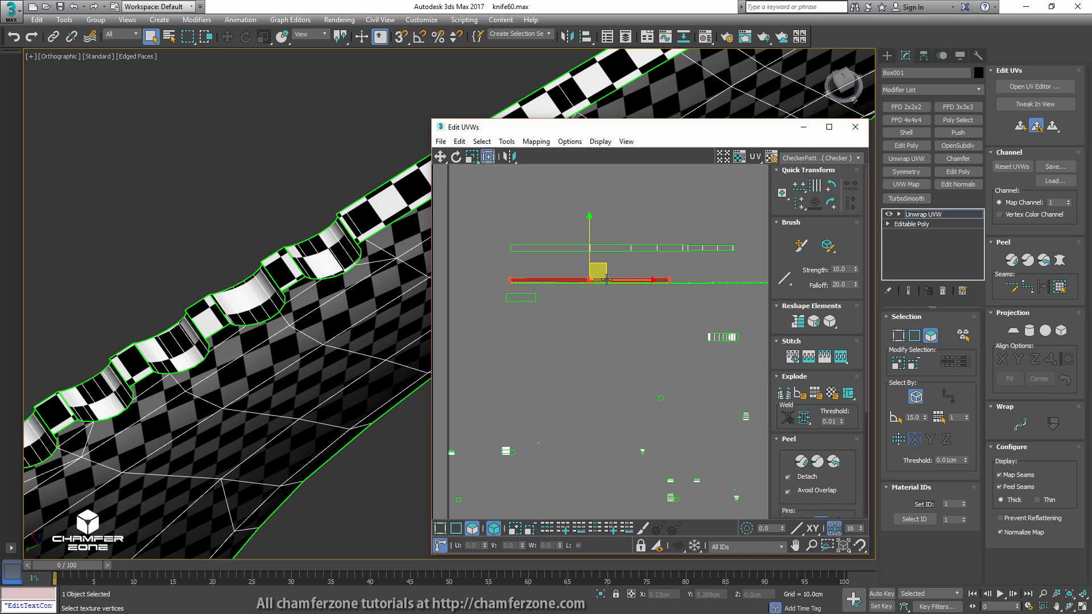
drag(607, 280, 606, 266)
middle_drag(619, 243, 604, 258)
scroll(604, 257, up, 1)
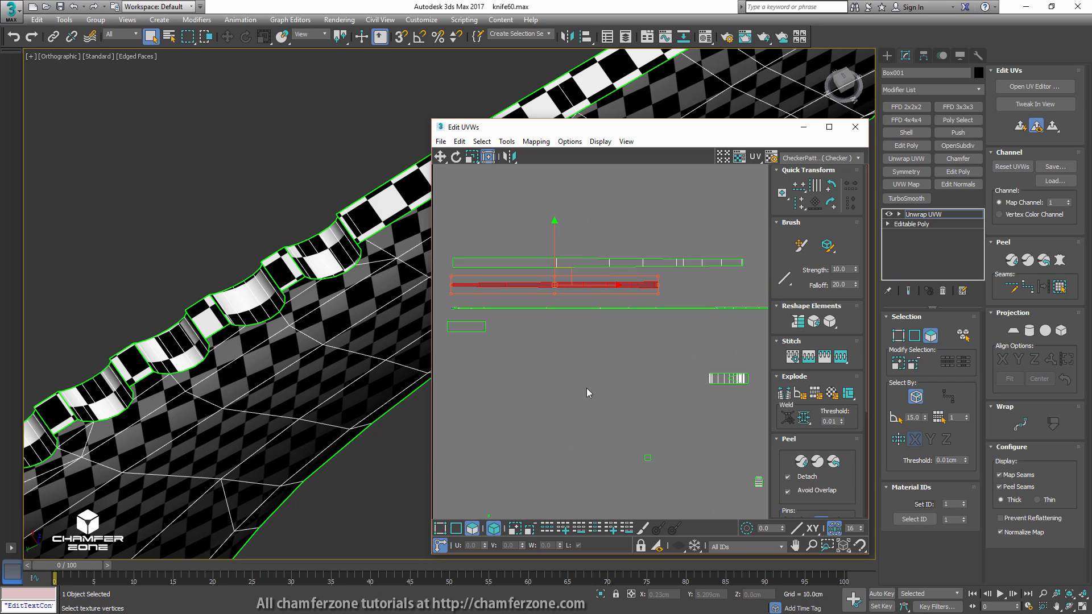
- Select the long border edges of the uppermost strip shell and align them horizontally in place
click(456, 529)
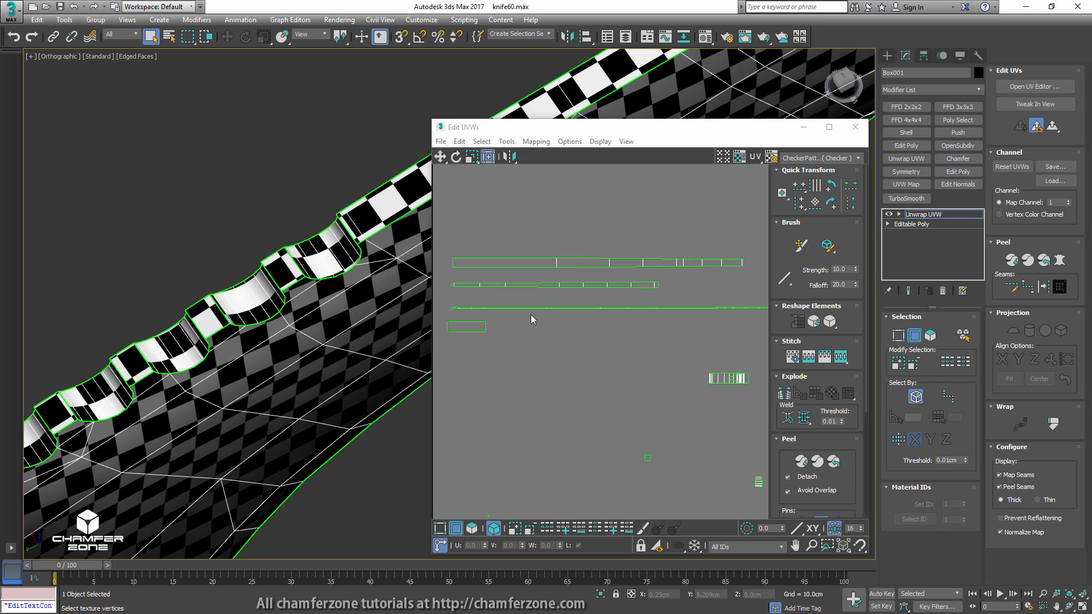
click(537, 269)
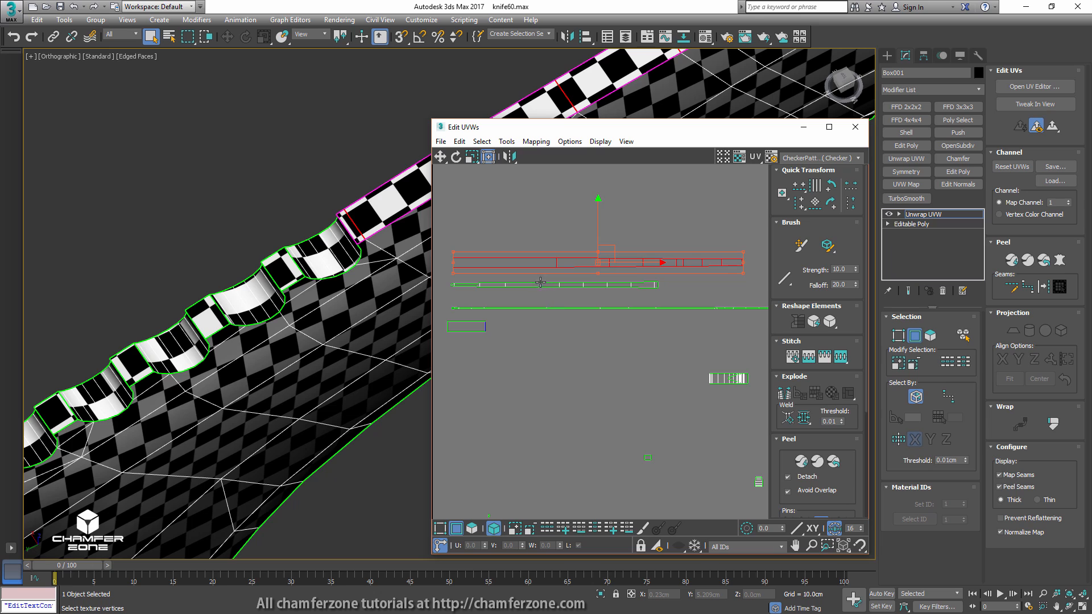
click(494, 530)
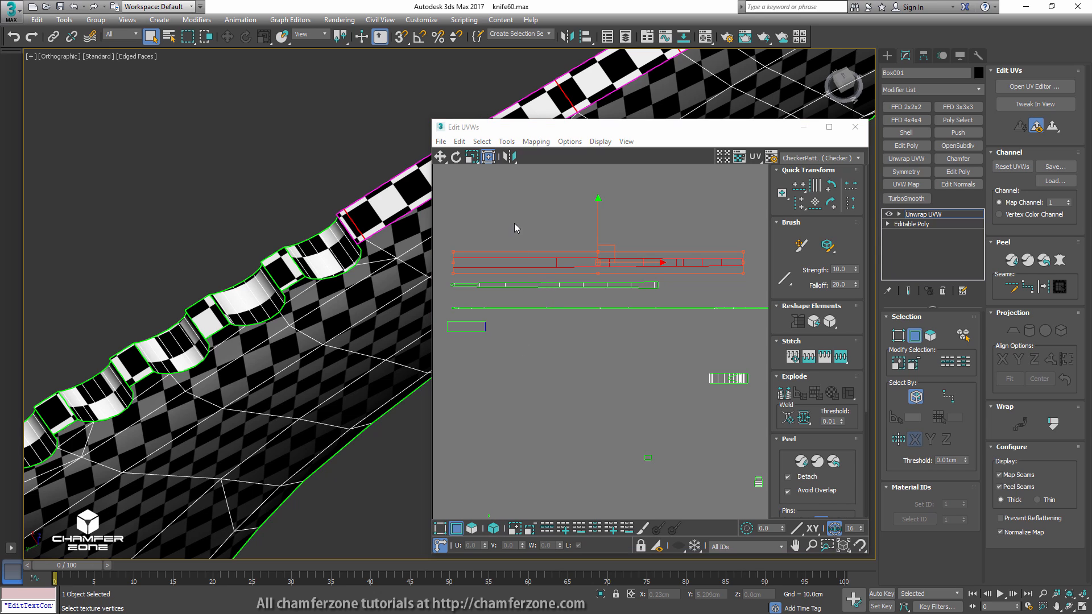
click(515, 263)
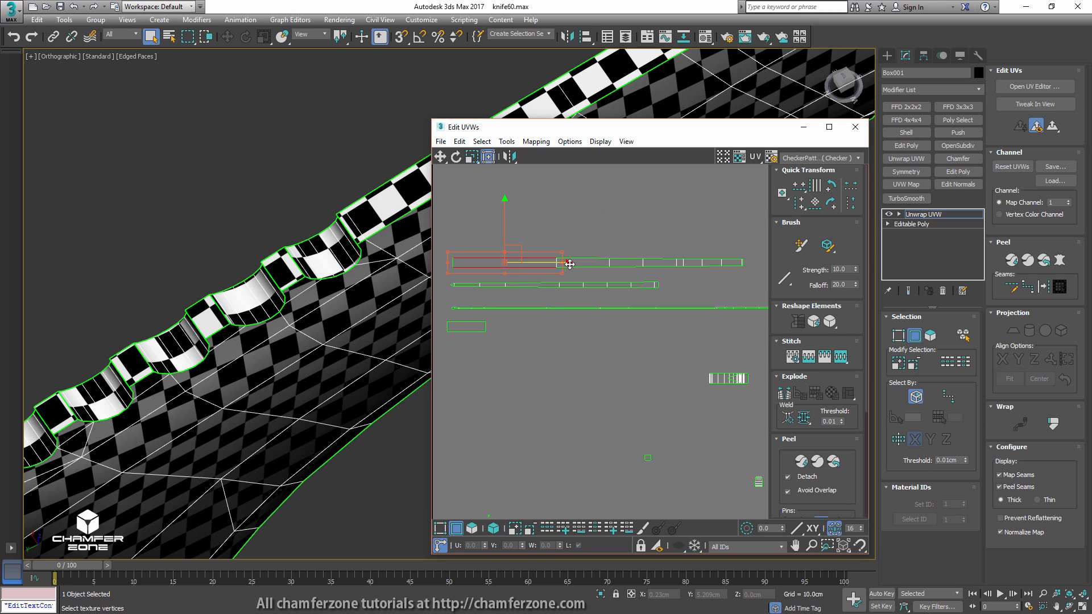
click(544, 528)
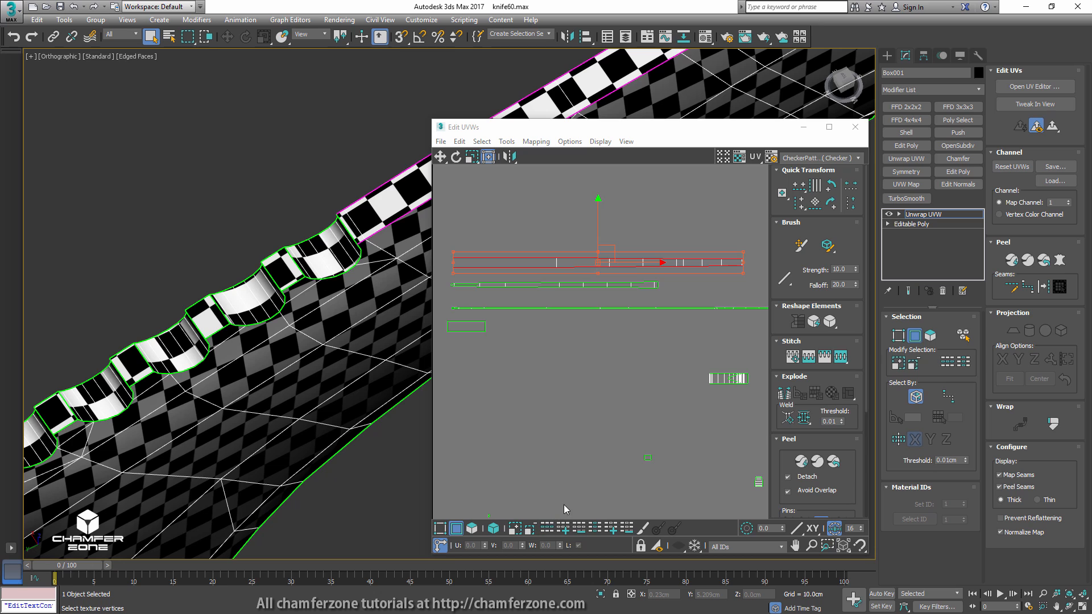
click(799, 202)
click(800, 206)
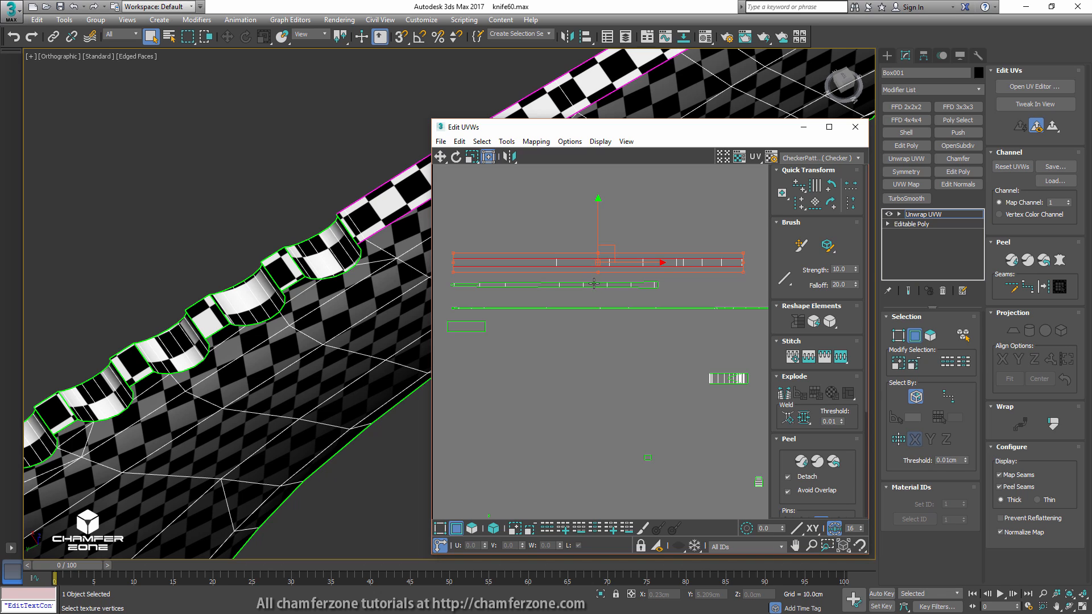
- Select the long border edges of the thinnest strip shell along its whole length and align them horizontally in place
scroll(487, 310, up, 5)
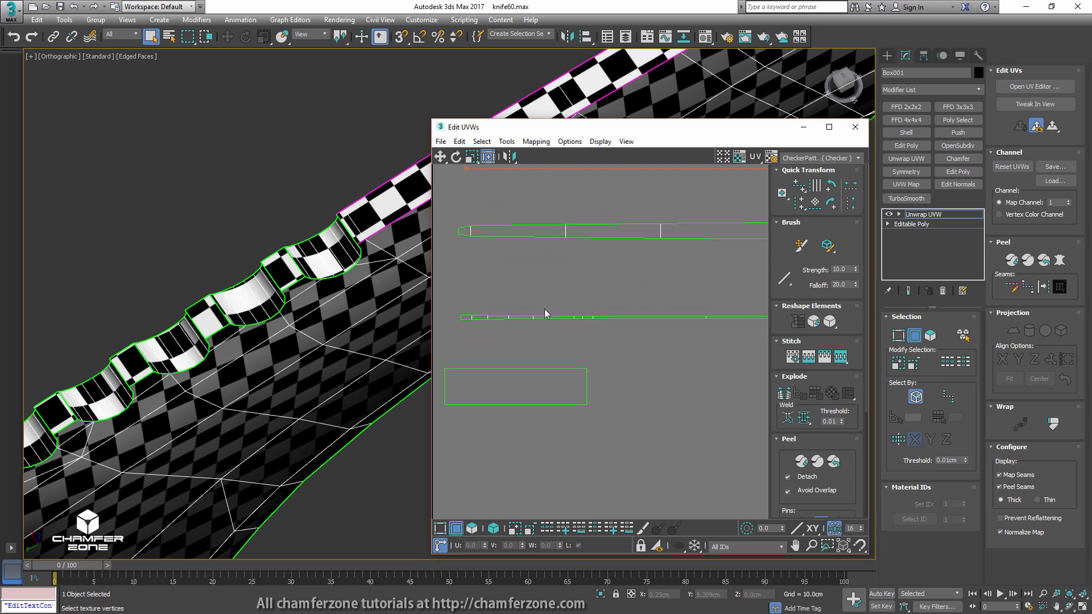
click(560, 332)
click(548, 533)
scroll(677, 373, down, 1)
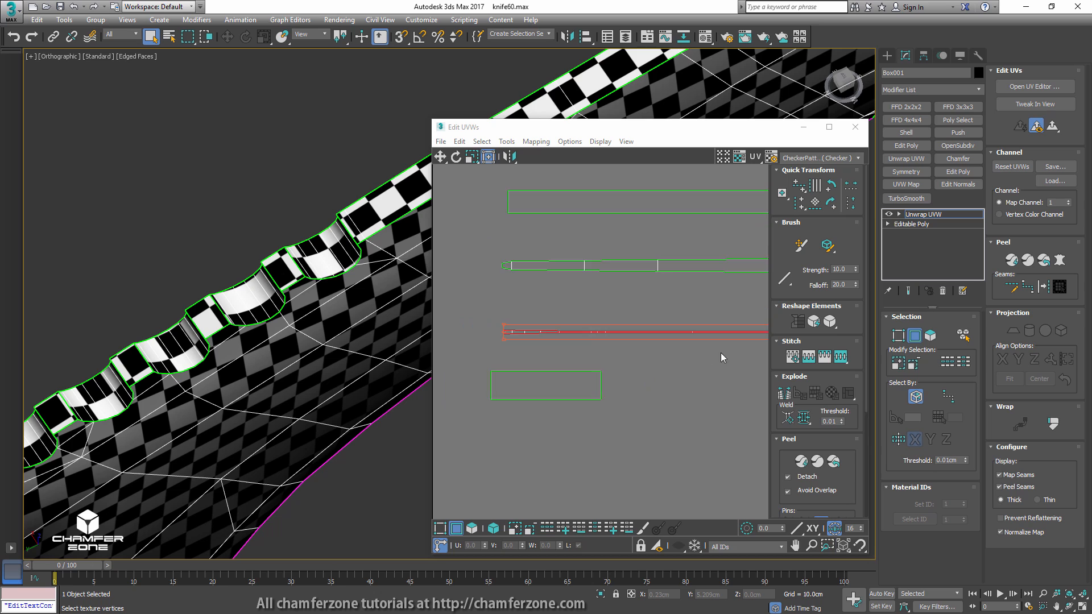
middle_drag(722, 353, 512, 331)
middle_drag(697, 337, 446, 322)
middle_drag(670, 322, 472, 323)
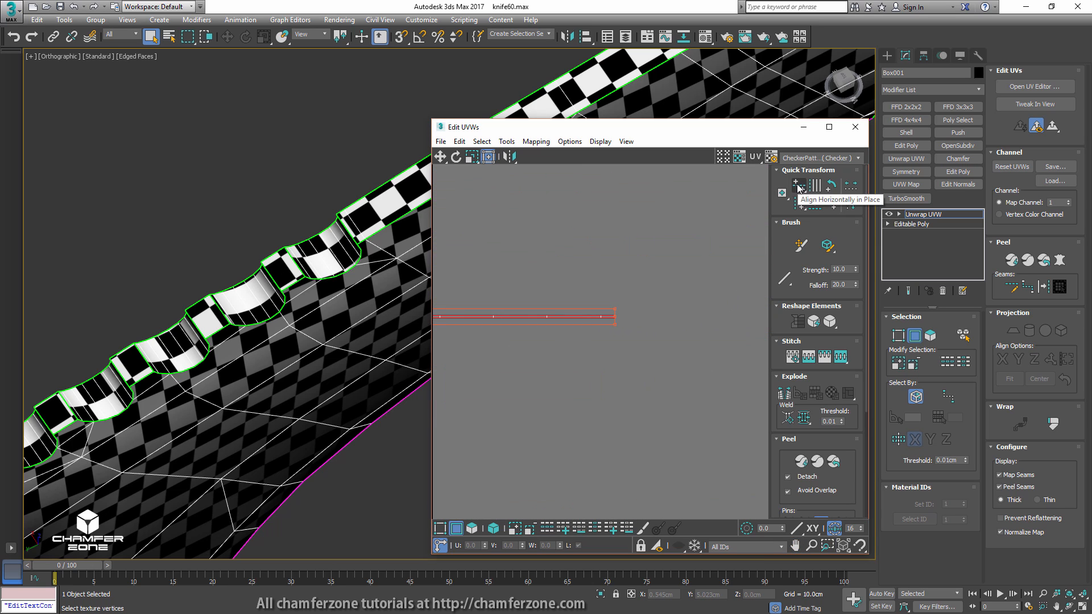
middle_drag(517, 272, 685, 264)
scroll(685, 263, down, 2)
middle_drag(514, 241, 734, 249)
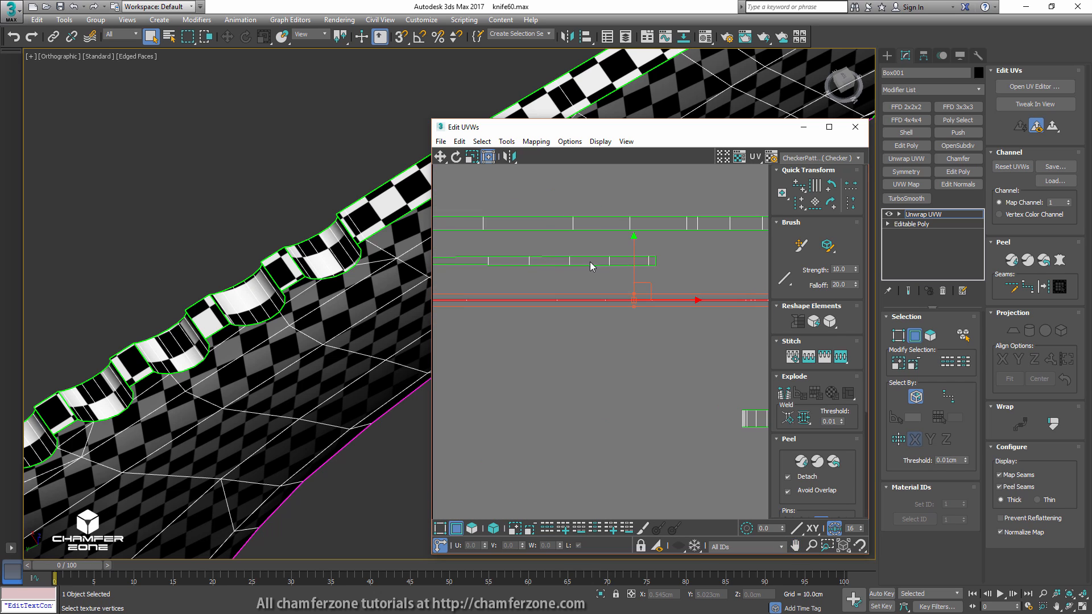
middle_drag(525, 263, 657, 269)
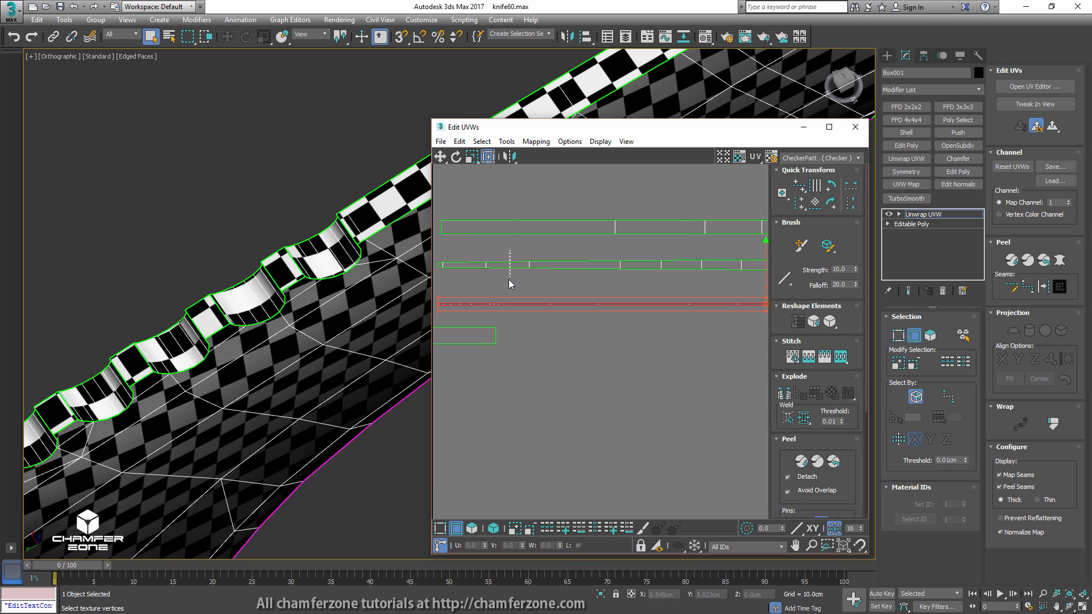
- Select the tapered strip shell's long edges, leave out those at its pointed end, and align them horizontally in place
drag(510, 251, 510, 284)
click(545, 530)
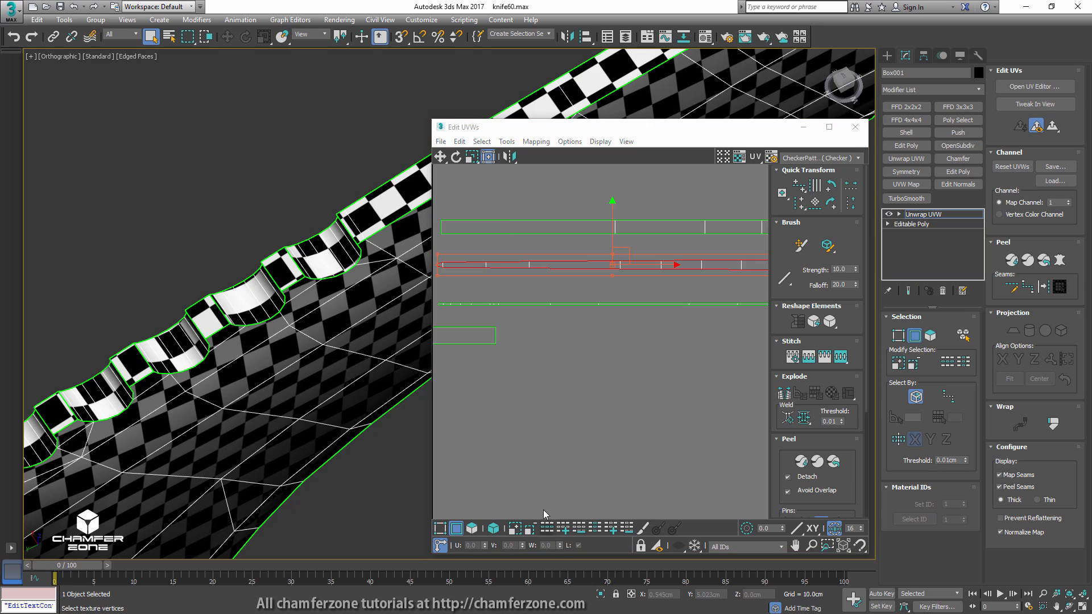
scroll(524, 359, up, 3)
alt+drag(526, 294, 530, 249)
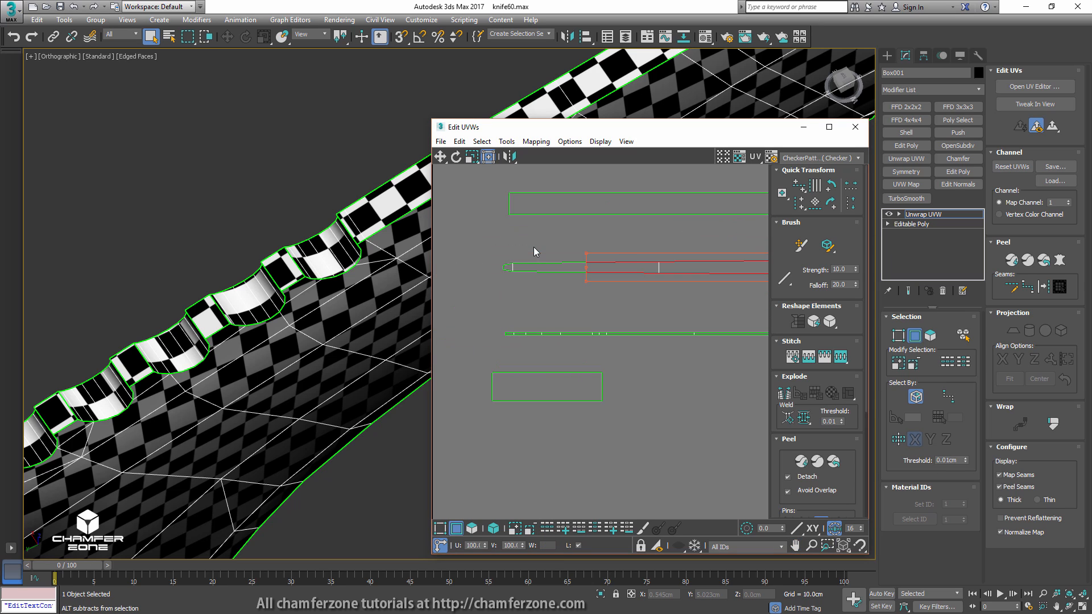
middle_drag(701, 310, 565, 332)
scroll(565, 332, down, 3)
middle_drag(736, 299, 562, 303)
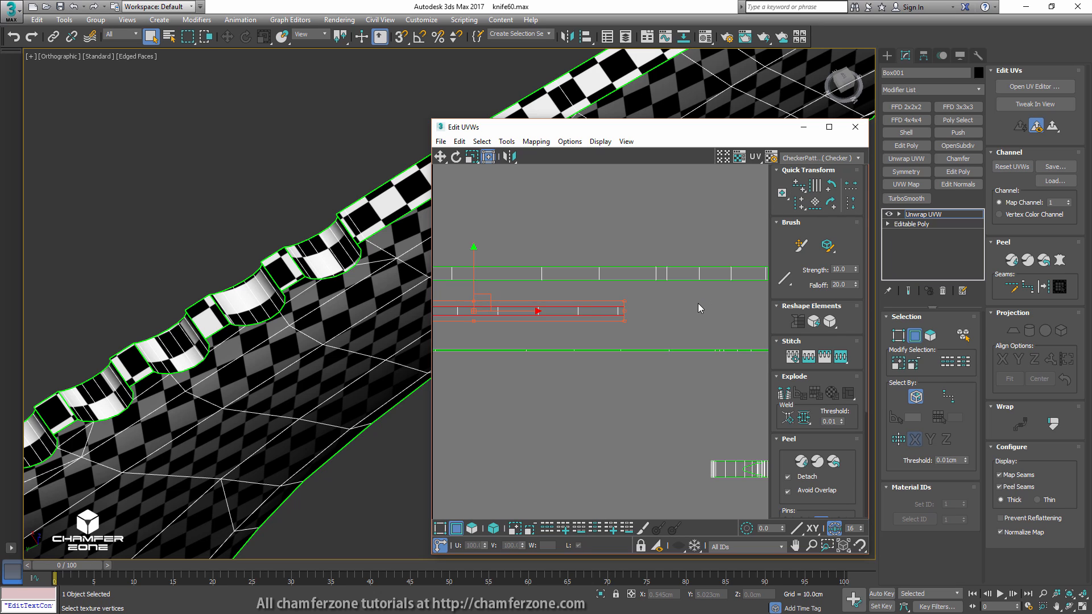
click(683, 303)
- Select all the small serration shells as polygons and unfold them with Peel Mode, then clear the selection
scroll(628, 305, down, 2)
scroll(607, 302, down, 2)
middle_drag(608, 308, 642, 247)
middle_drag(706, 298, 618, 283)
key(3)
drag(669, 278, 604, 326)
scroll(624, 323, down, 3)
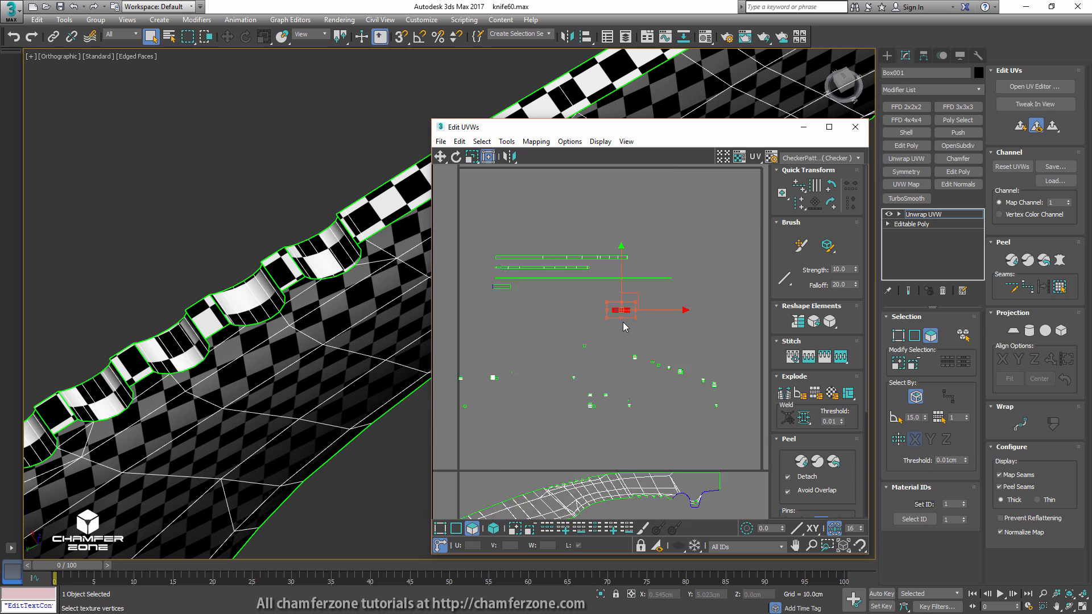
scroll(545, 356, up, 3)
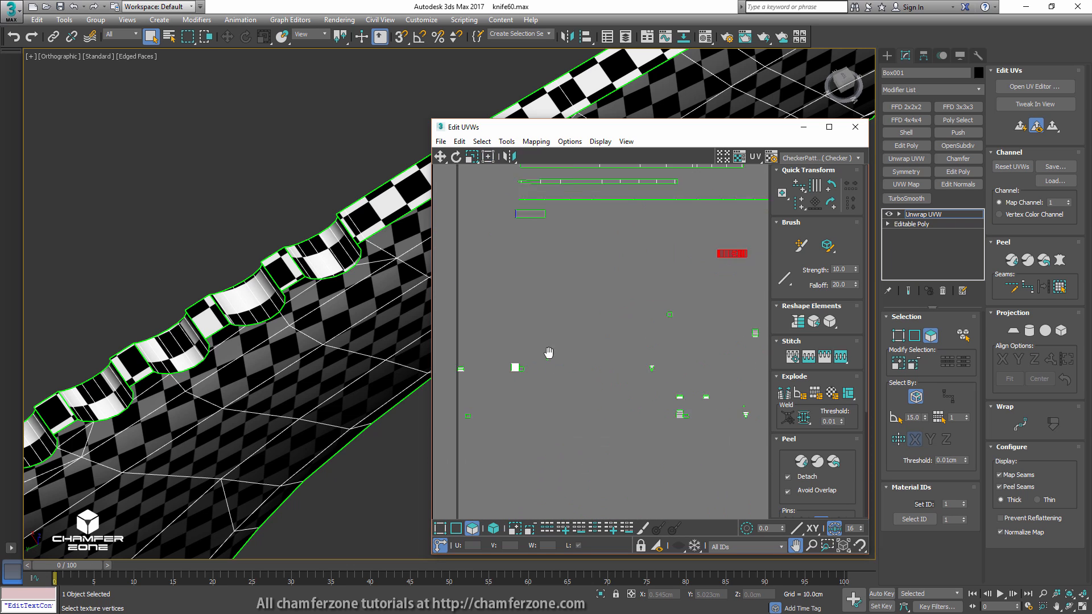
middle_drag(493, 364, 593, 336)
ctrl+drag(536, 390, 686, 306)
middle_drag(690, 305, 527, 296)
scroll(529, 297, down, 2)
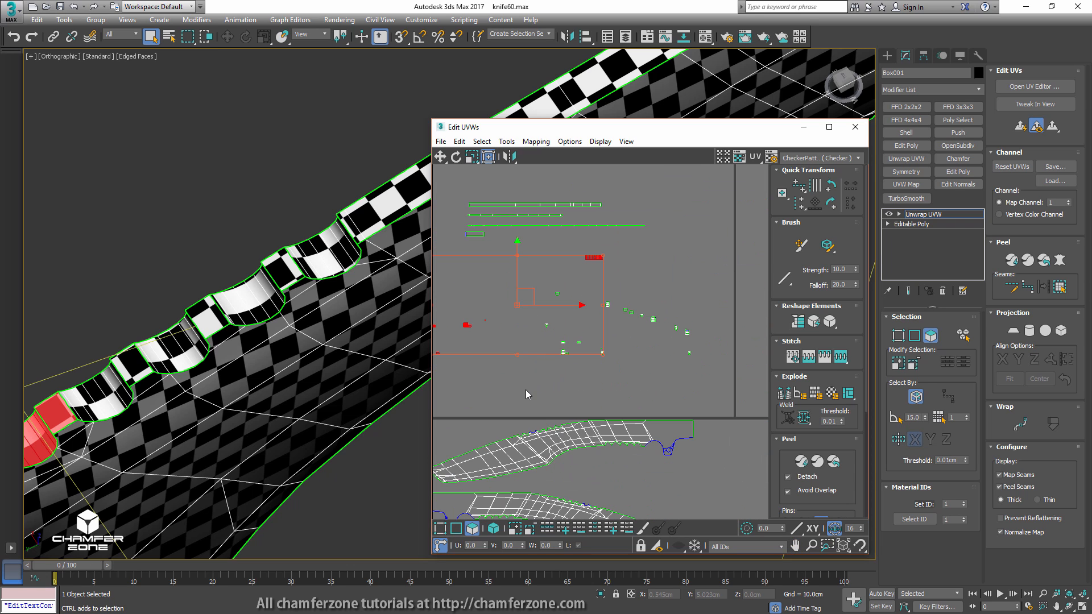
ctrl+drag(524, 390, 729, 258)
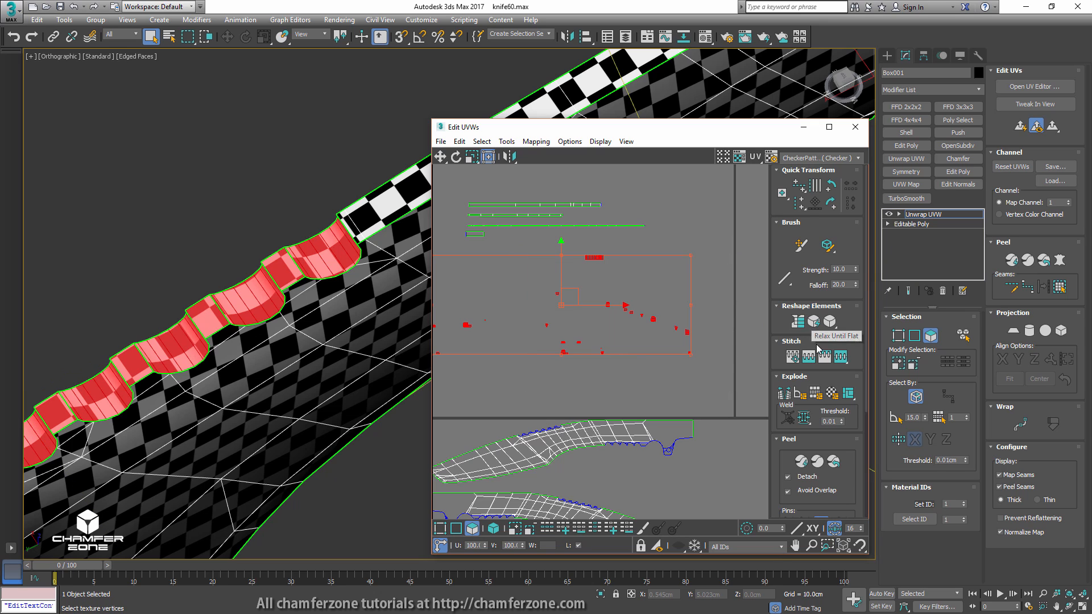
click(1028, 261)
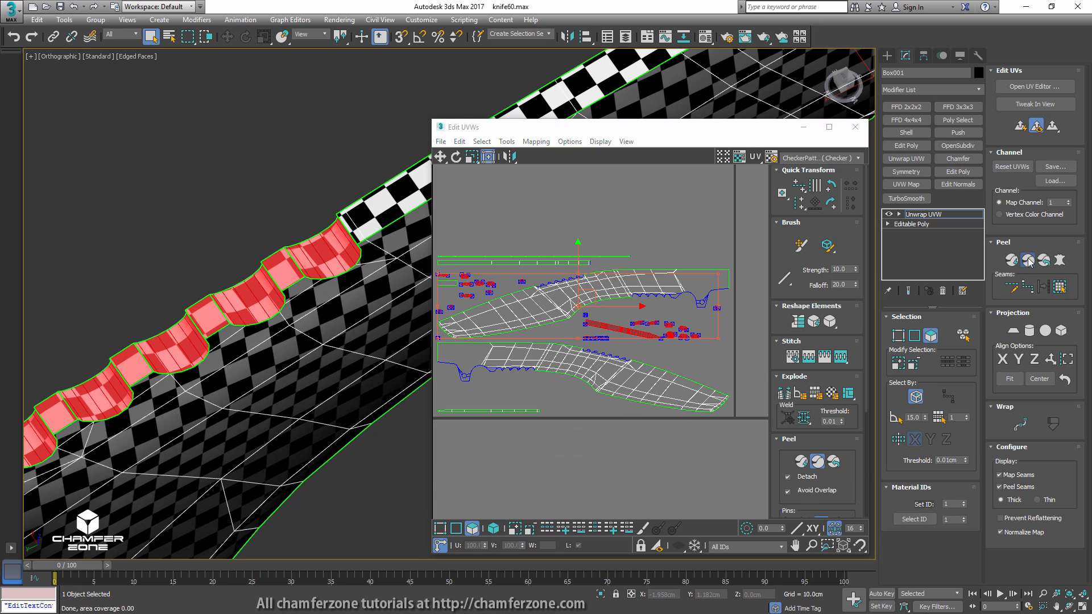
click(653, 221)
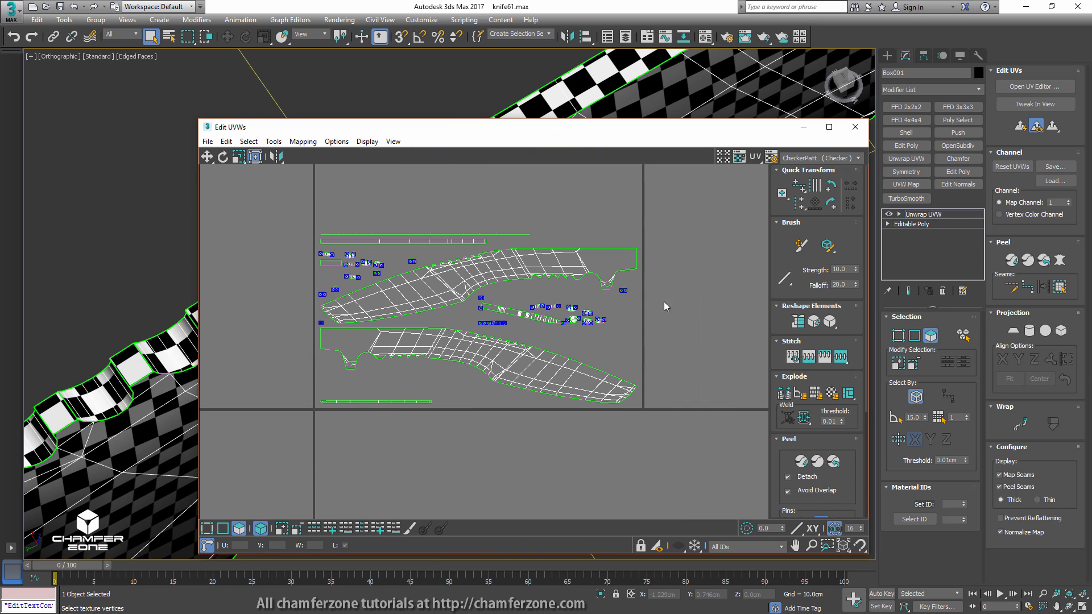
- Collapse the blade's whole modifier stack and apply a fresh Unwrap UVW modifier
right_click(921, 218)
click(963, 331)
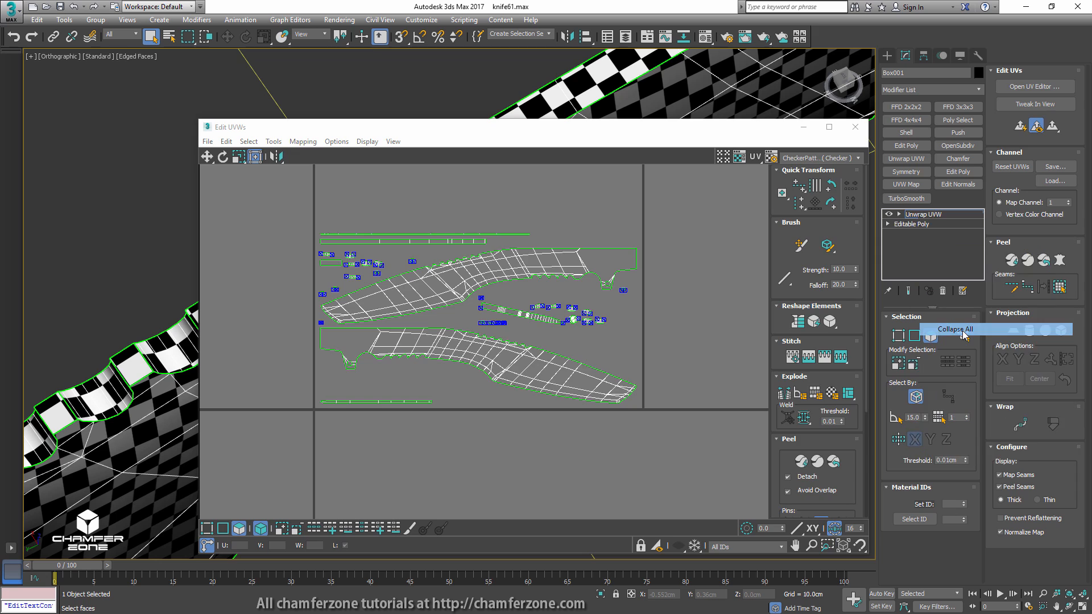
click(906, 158)
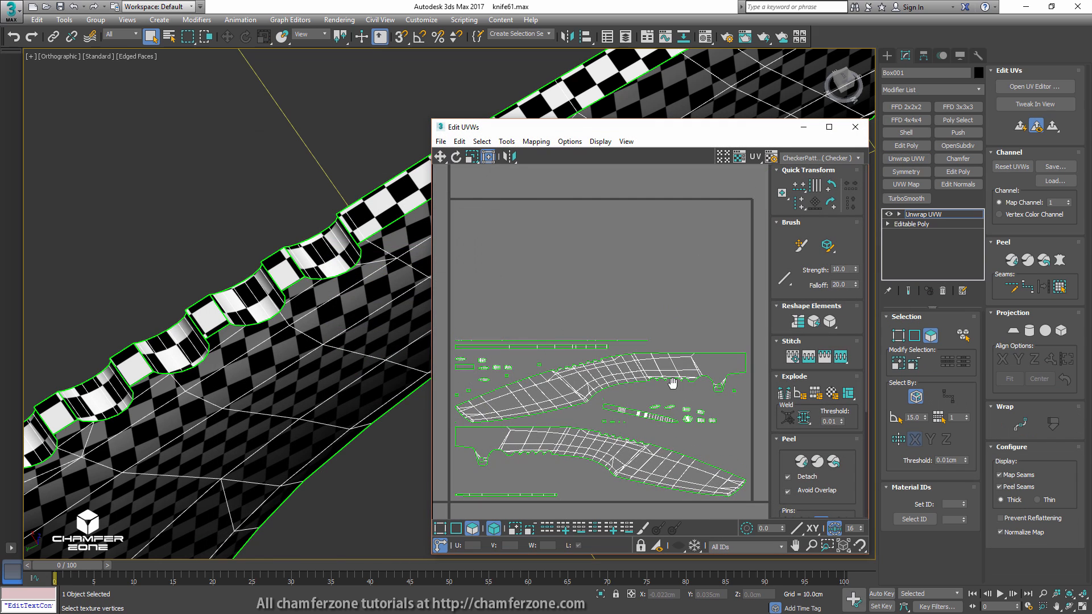
- Select the edges of the long slanted strip shell between the two blade side shells
scroll(673, 383, up, 6)
key(2)
click(601, 325)
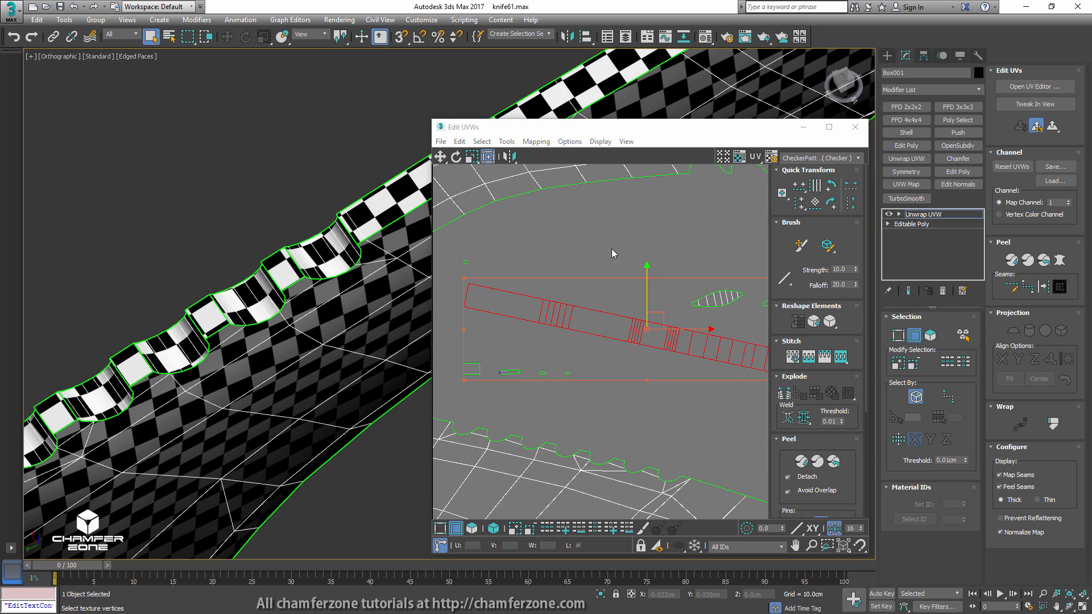
- Straighten the long ribbed strip and the small thin rectangular UV shell beneath it, using Align to Edge on one edge of each
click(606, 313)
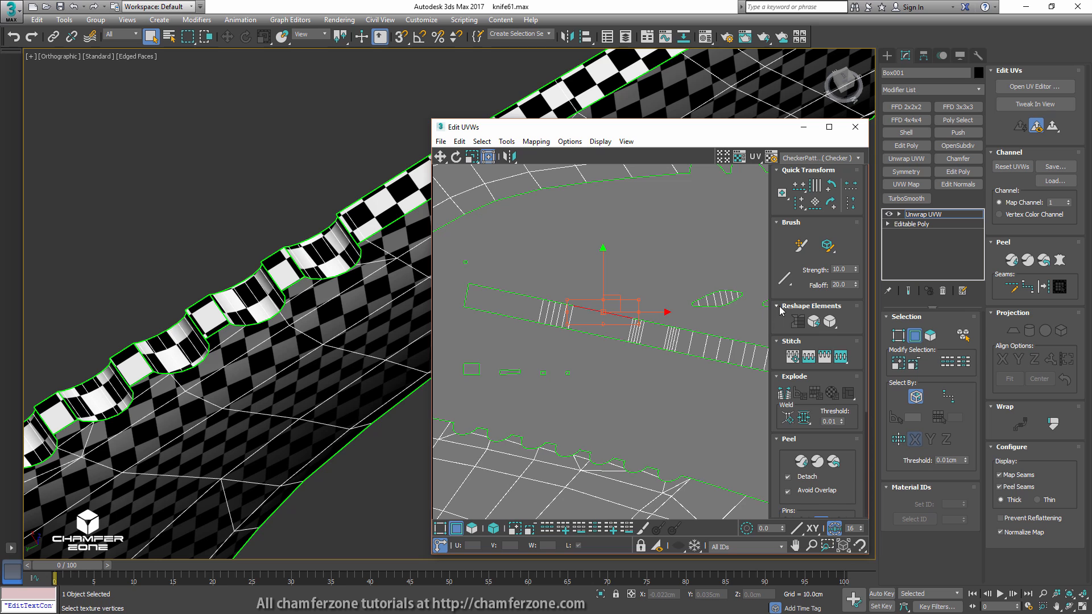
click(817, 210)
middle_drag(591, 399, 671, 282)
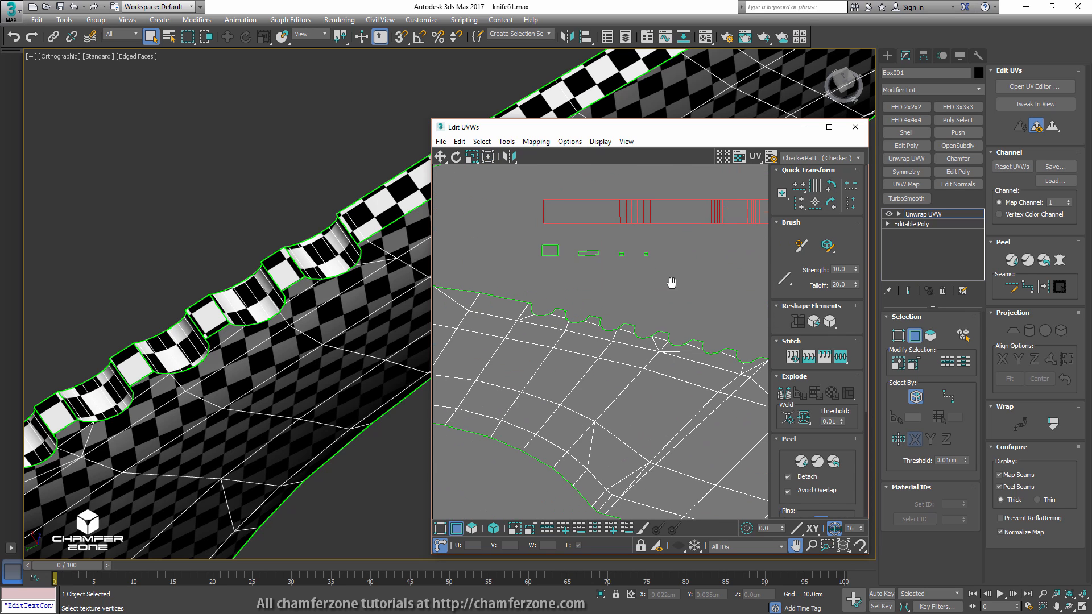
scroll(593, 249, up, 5)
drag(587, 250, 588, 269)
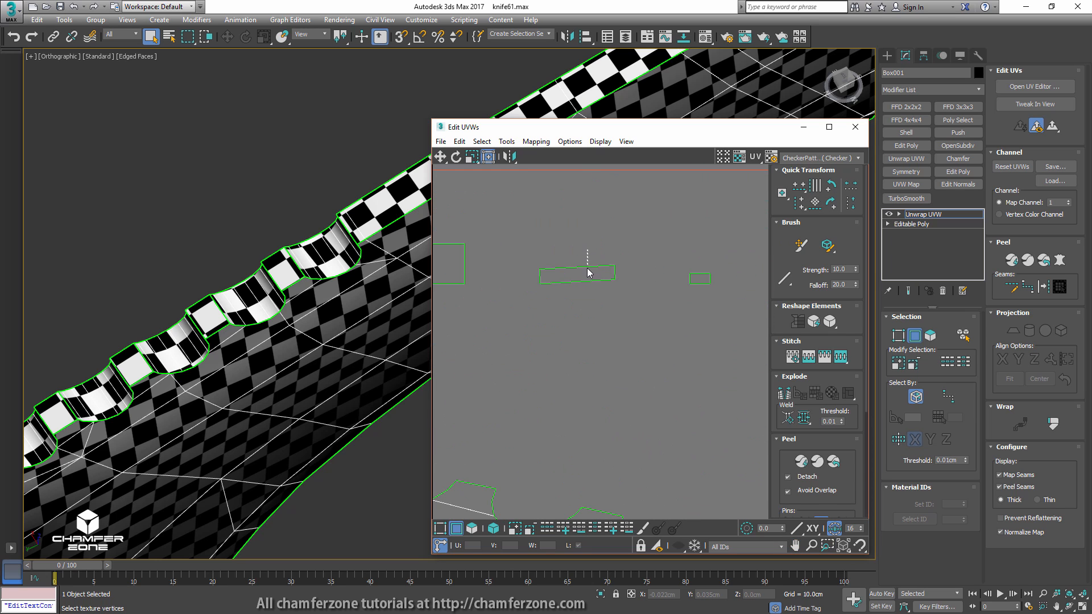
click(819, 207)
- Straighten the two lens-shaped UV shells above the long strip by aligning each to one of its middle edges
scroll(724, 241, down, 8)
middle_drag(711, 244, 563, 267)
scroll(685, 221, down, 1)
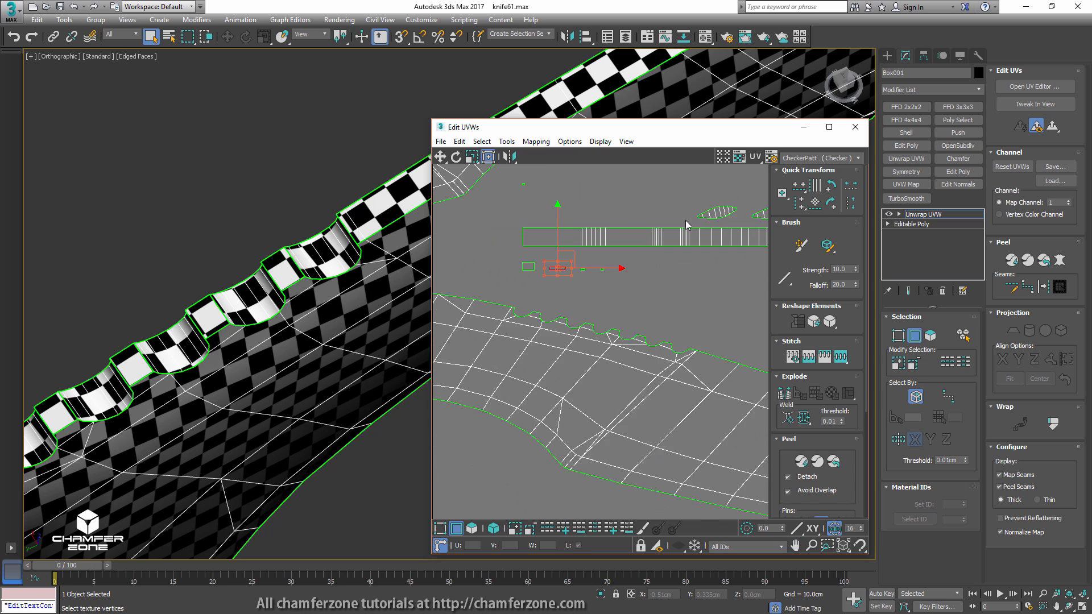
scroll(685, 222, up, 5)
click(634, 229)
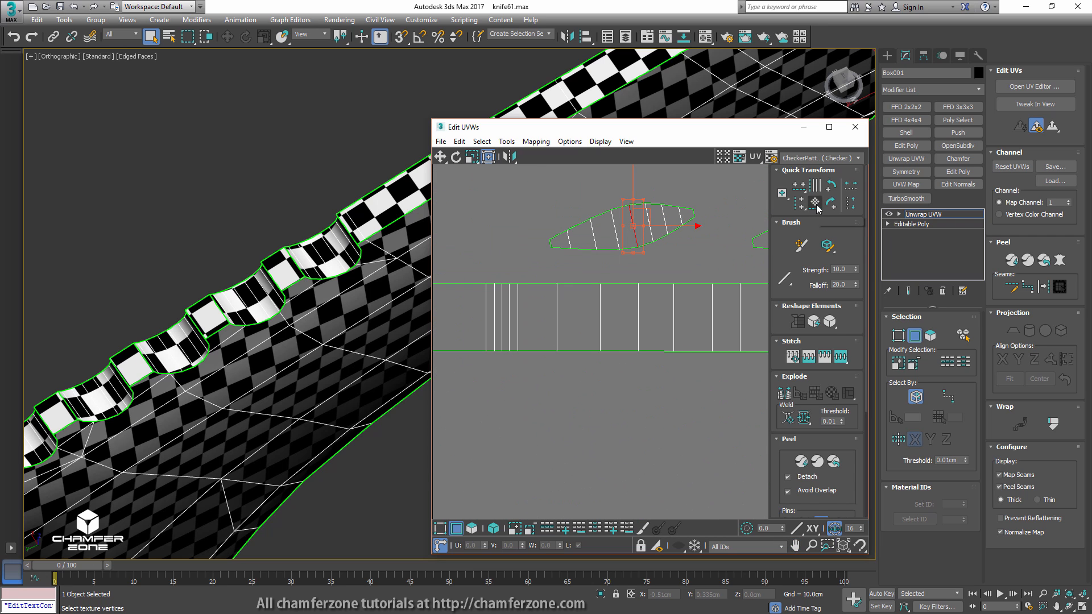
click(816, 205)
scroll(720, 228, down, 5)
middle_drag(717, 229, 559, 242)
click(627, 241)
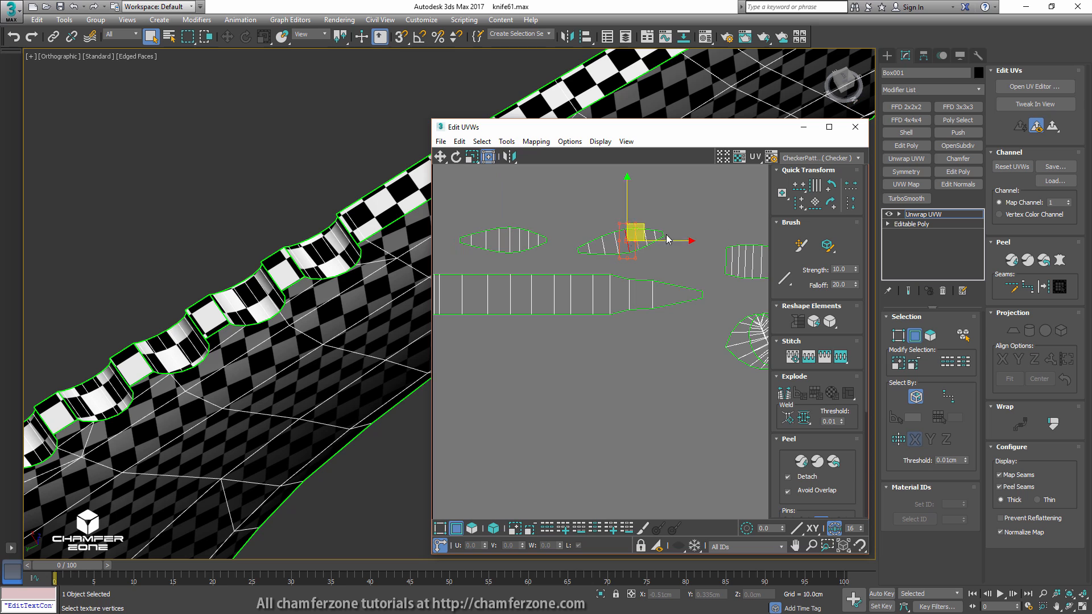
click(816, 206)
- Straighten the barrel-shaped UV shell above the oval shell and the upper one beside it by aligning each to a middle edge
middle_drag(707, 246, 550, 245)
scroll(589, 264, up, 4)
click(588, 263)
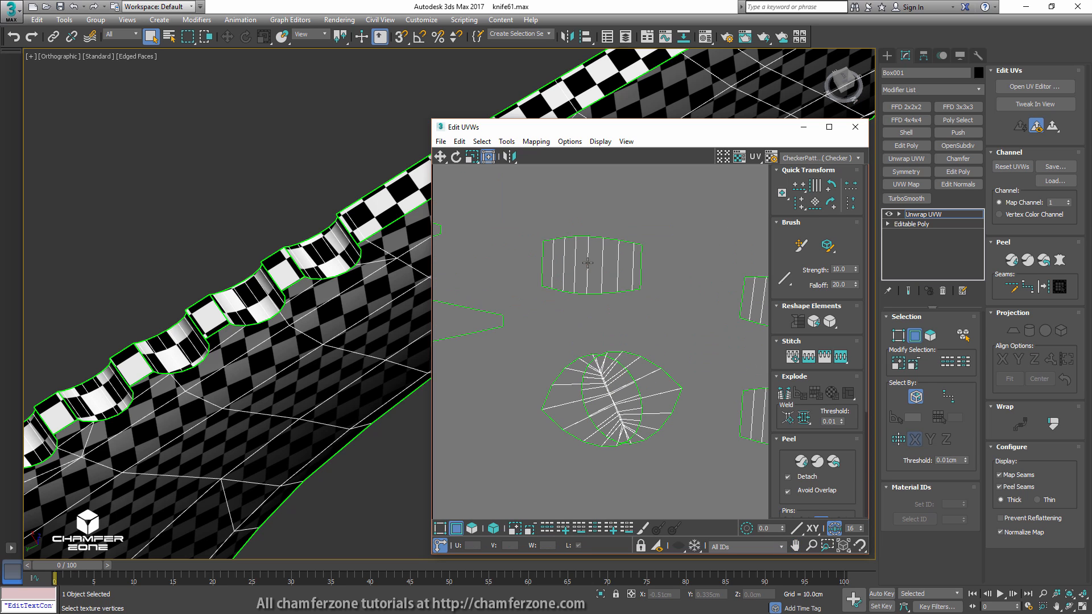
click(817, 206)
scroll(725, 262, down, 4)
middle_drag(726, 263, 568, 246)
scroll(589, 261, up, 4)
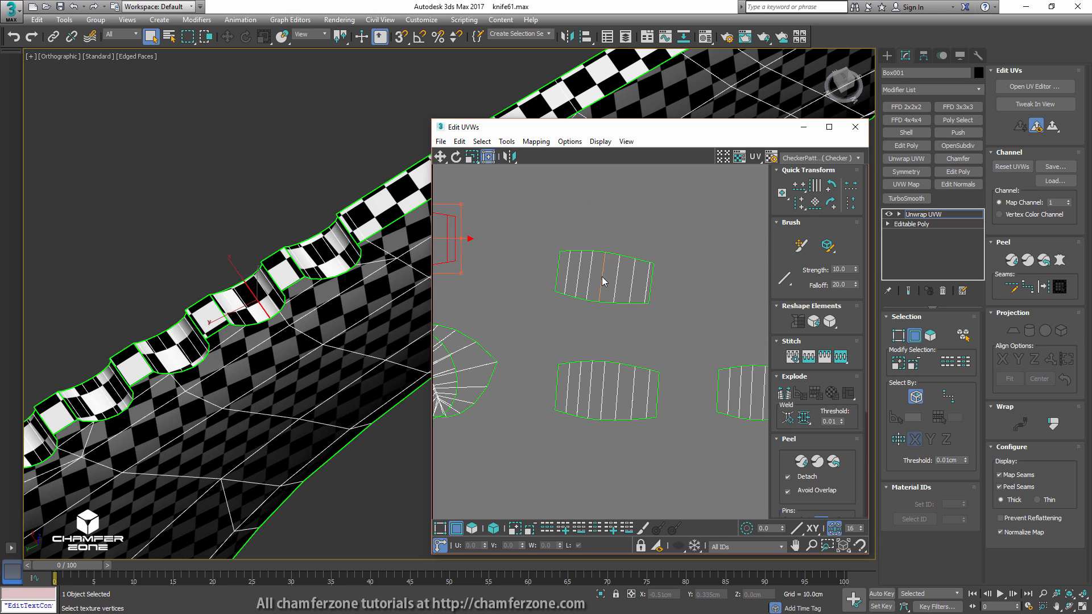
click(603, 279)
click(817, 206)
- Straighten the two barrel-shaped UV shells in the lower row beside the oval shell by aligning each to a middle edge
middle_drag(608, 390, 632, 315)
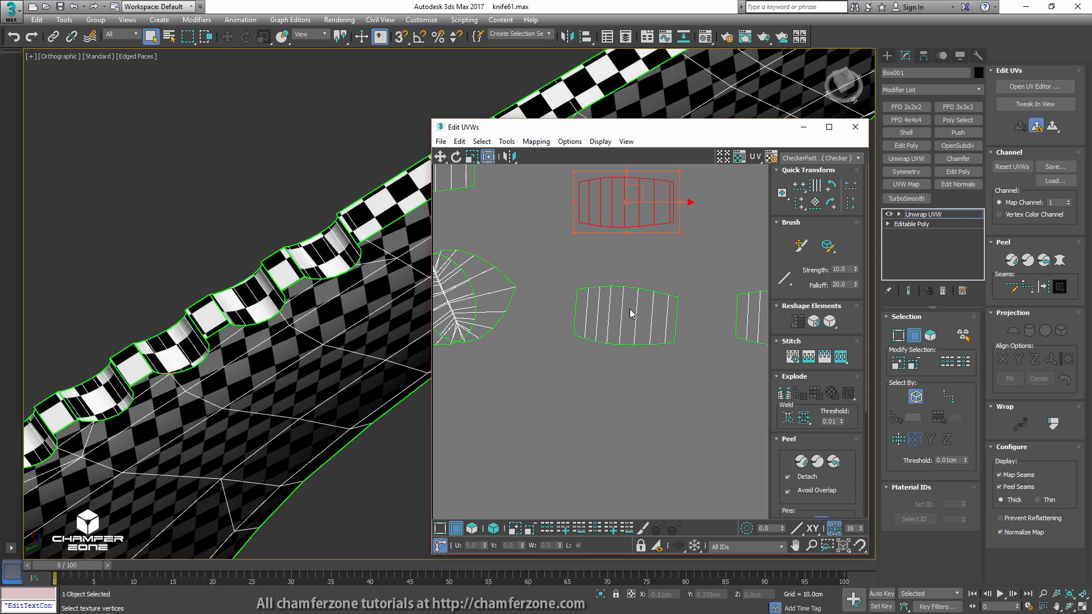
click(631, 315)
click(817, 206)
middle_drag(765, 318, 640, 309)
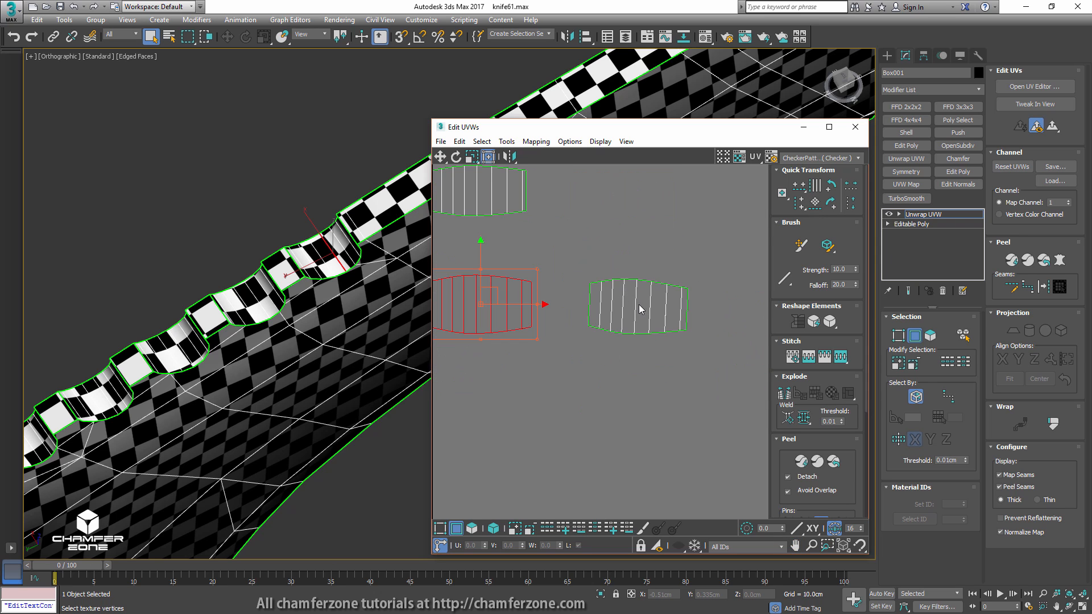
click(651, 299)
click(635, 306)
click(829, 203)
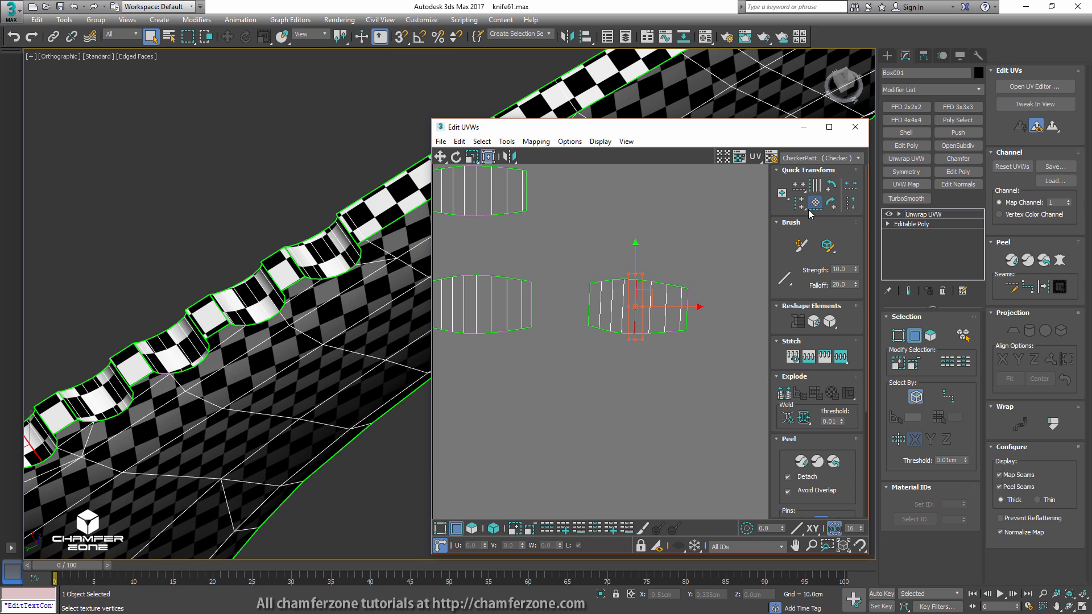
- In the second cluster of serration shells, align the upper lens-shaped shell and its two neighbouring barrel-shaped shells to their middle edges
scroll(579, 234, down, 6)
middle_drag(542, 265, 626, 286)
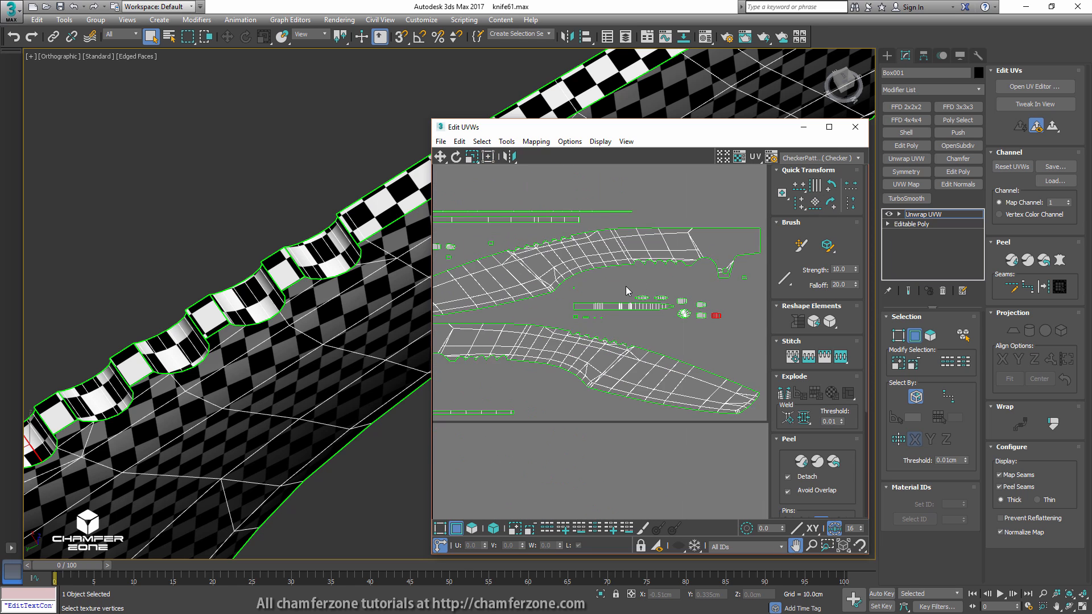
scroll(625, 286, up, 5)
click(572, 275)
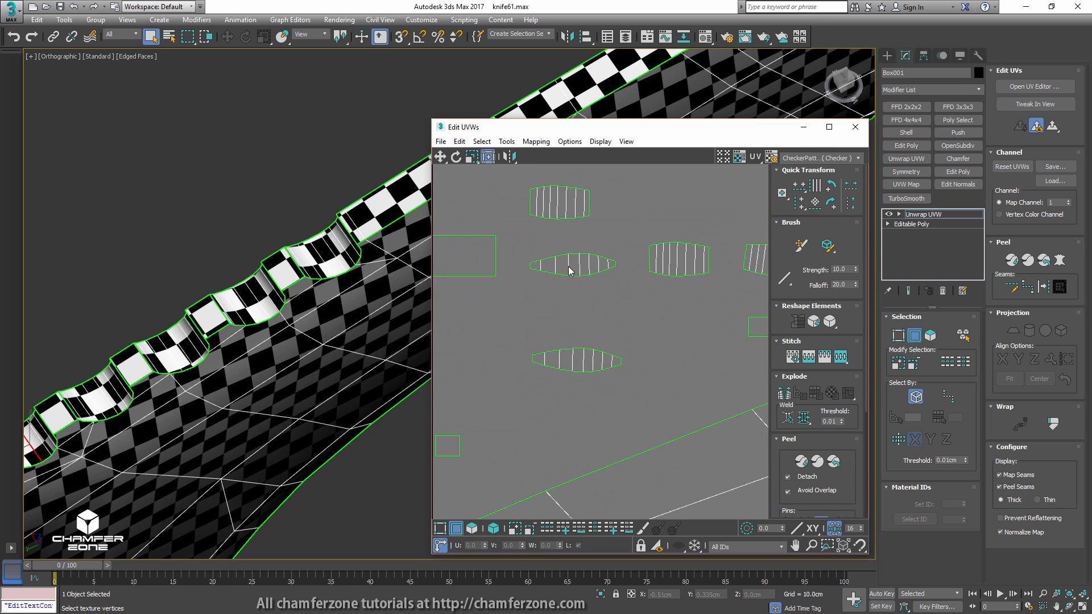
click(571, 272)
click(678, 261)
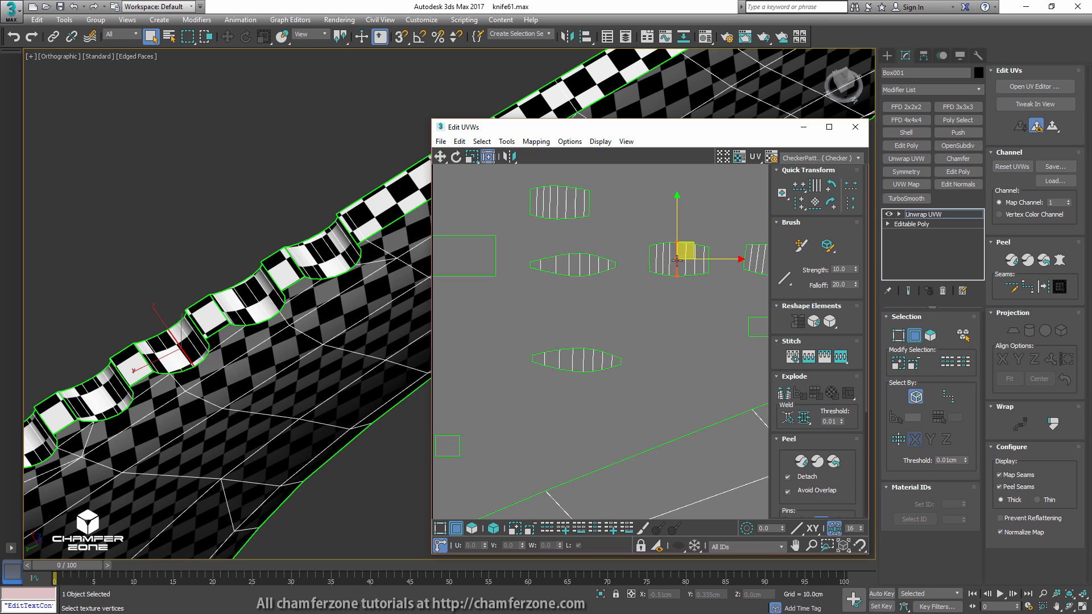
click(557, 205)
click(820, 207)
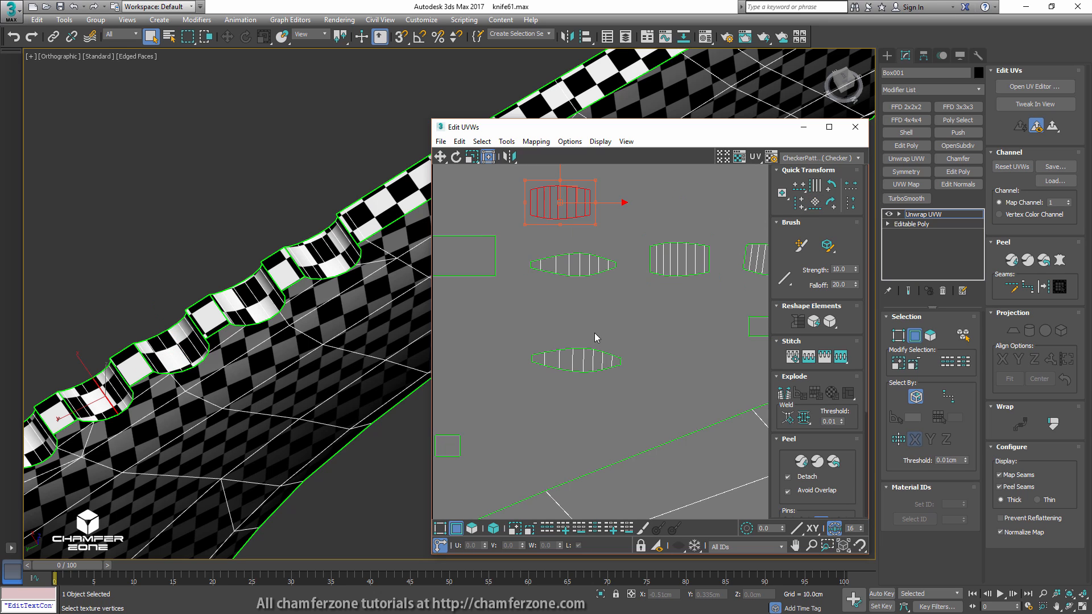
- Align the cluster's lower lens-shaped shell and its remaining tilted barrel-shaped shell to their middle edges
click(581, 361)
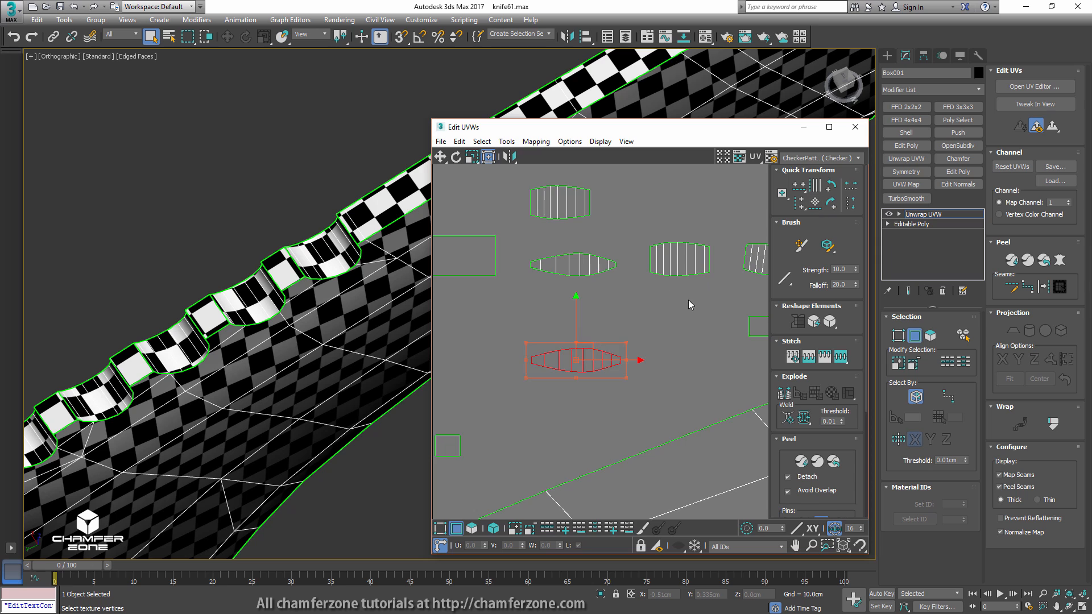
middle_drag(690, 301, 605, 302)
click(686, 260)
click(821, 206)
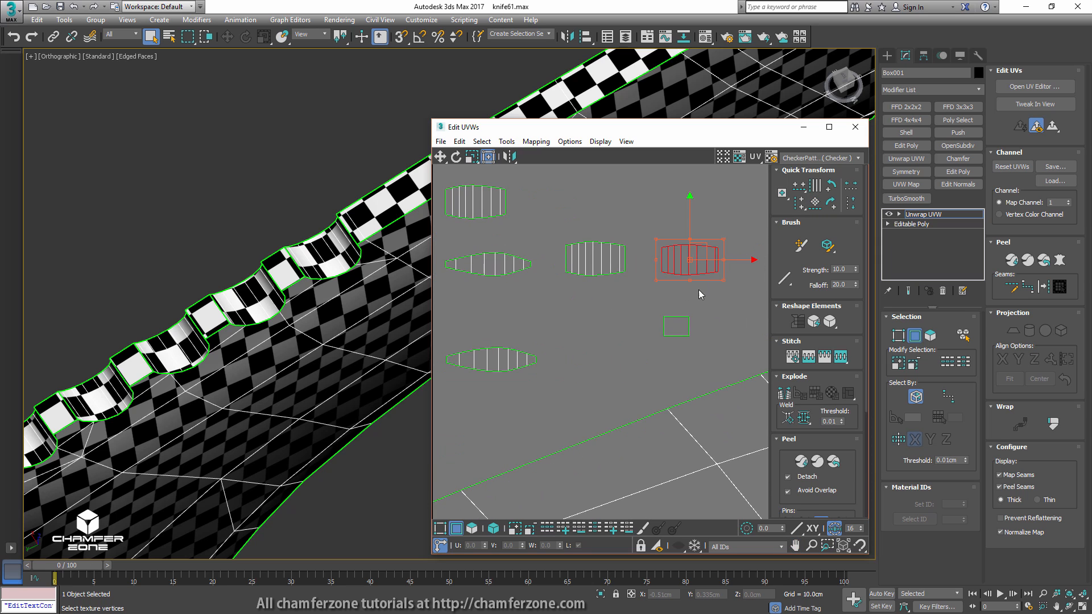
- Straighten the lens-shaped UV shell near the tile border, above the wide rectangle, by aligning it to a middle edge
scroll(572, 319, down, 5)
scroll(481, 282, up, 6)
middle_drag(481, 282, 603, 280)
click(608, 277)
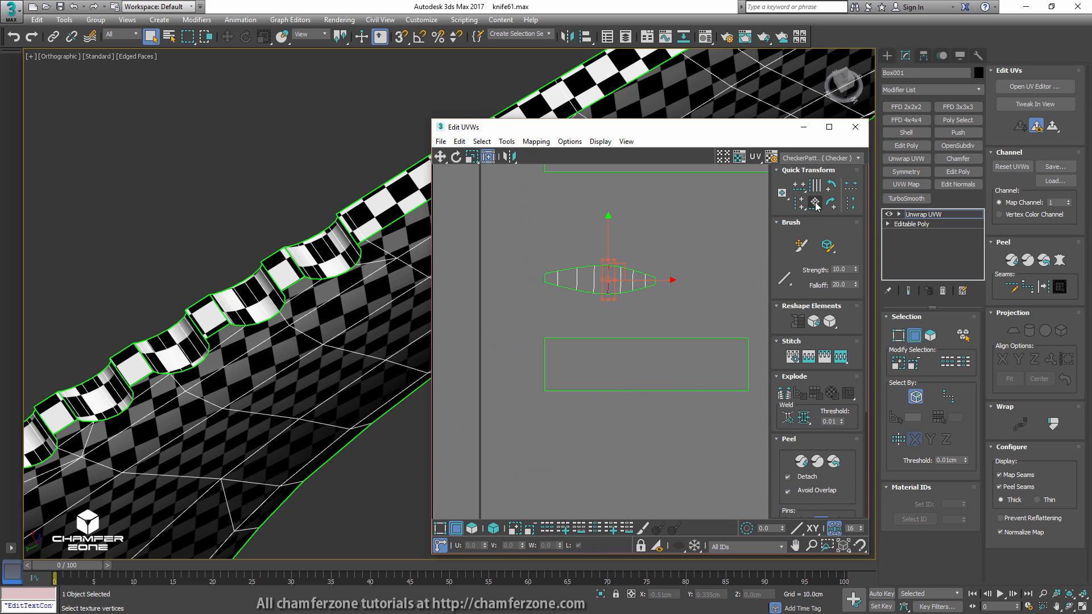
- Examine the UV layout around the long strip and the small shells for pieces that still need straightening
scroll(692, 322, down, 3)
scroll(696, 326, up, 5)
middle_drag(693, 428, 575, 280)
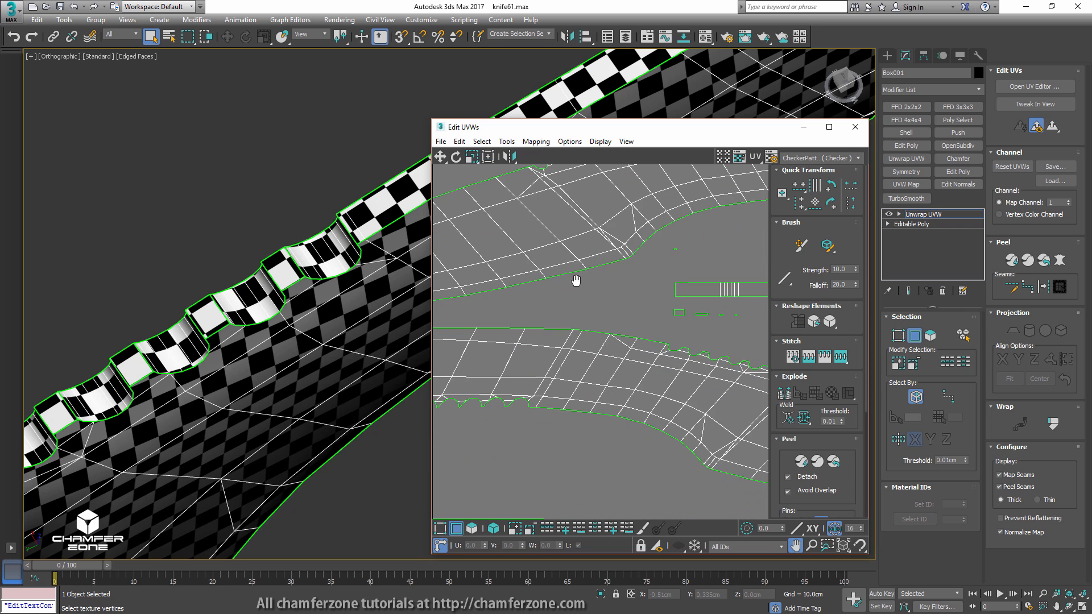
middle_drag(657, 369, 486, 367)
scroll(537, 285, up, 4)
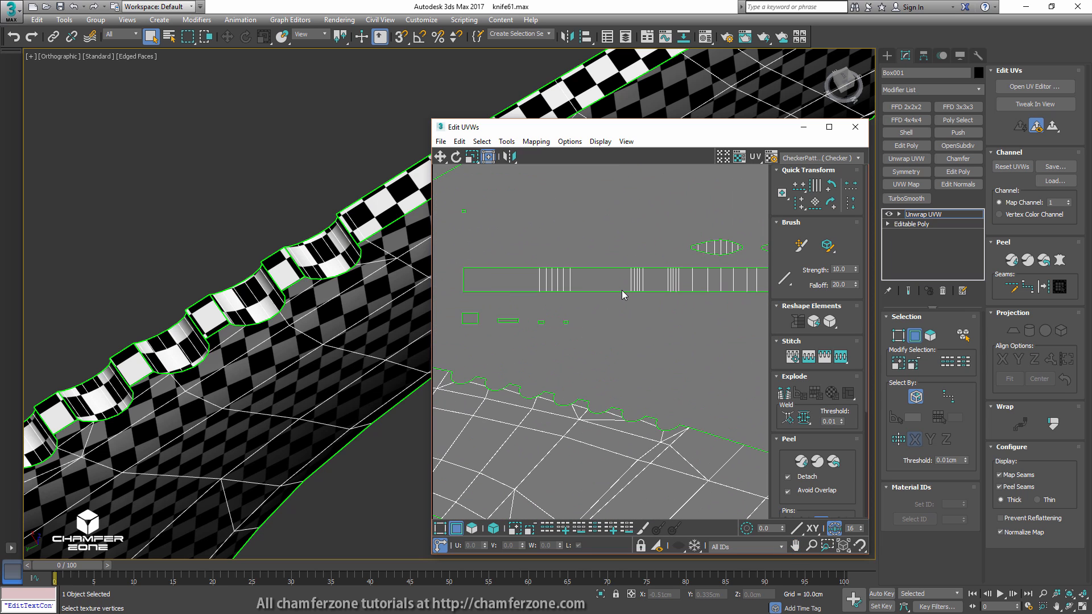
scroll(534, 285, up, 1)
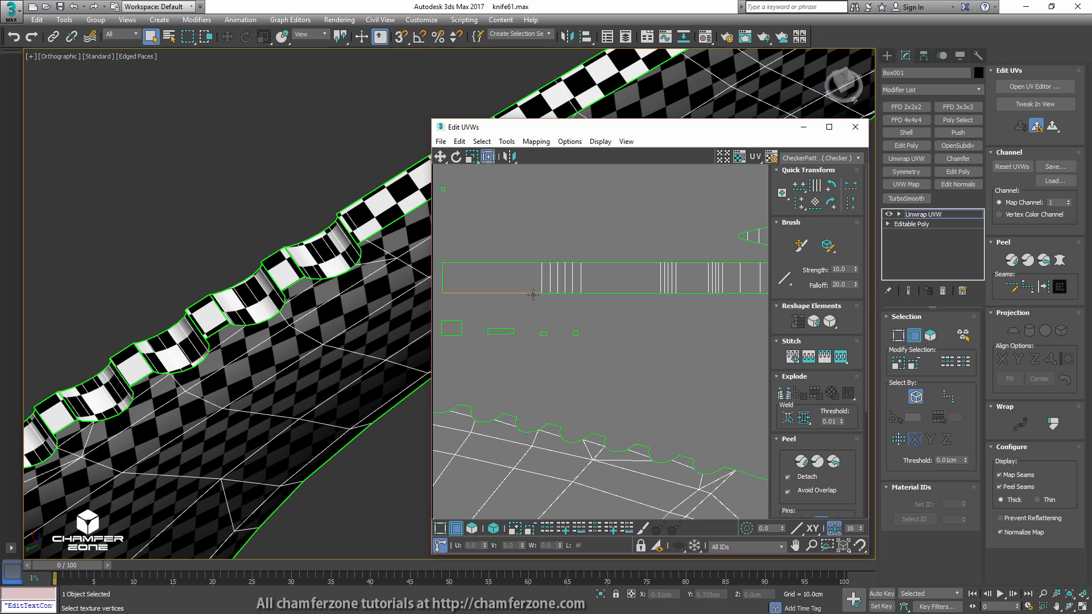
middle_drag(485, 280, 587, 289)
scroll(557, 287, up, 2)
scroll(561, 305, down, 4)
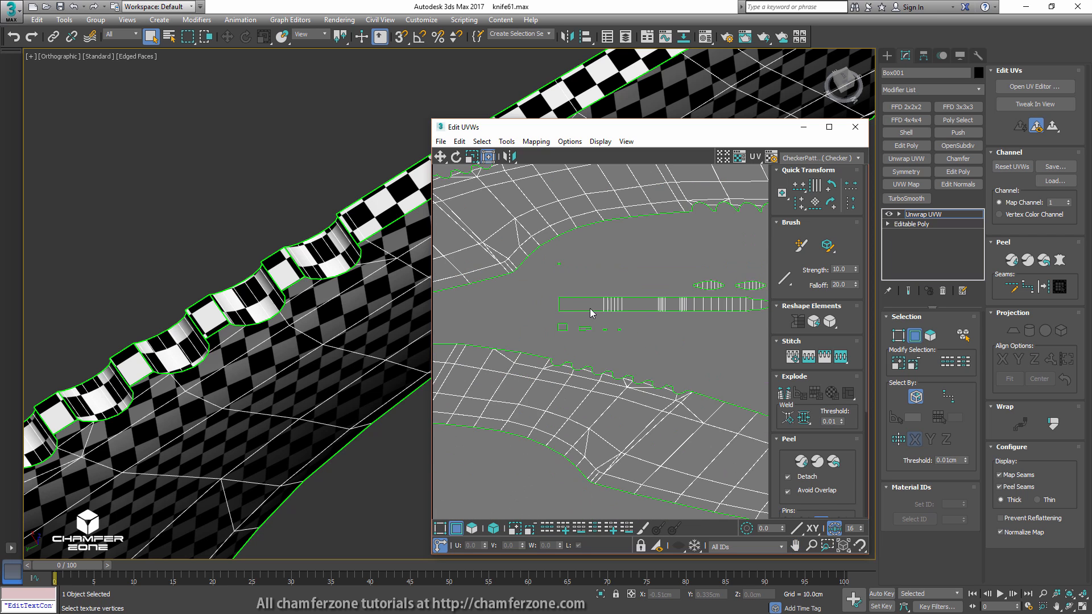
scroll(630, 321, up, 3)
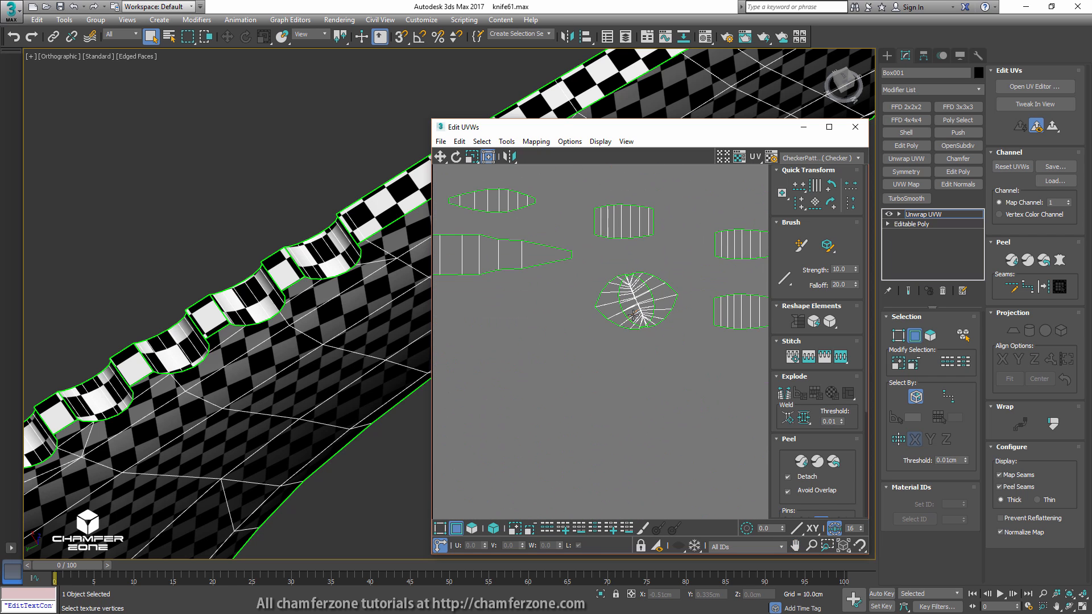
- Select the oval UV shell's faces in polygon mode and locate them in the hole of the knife model
key(3)
click(654, 295)
scroll(320, 332, down, 3)
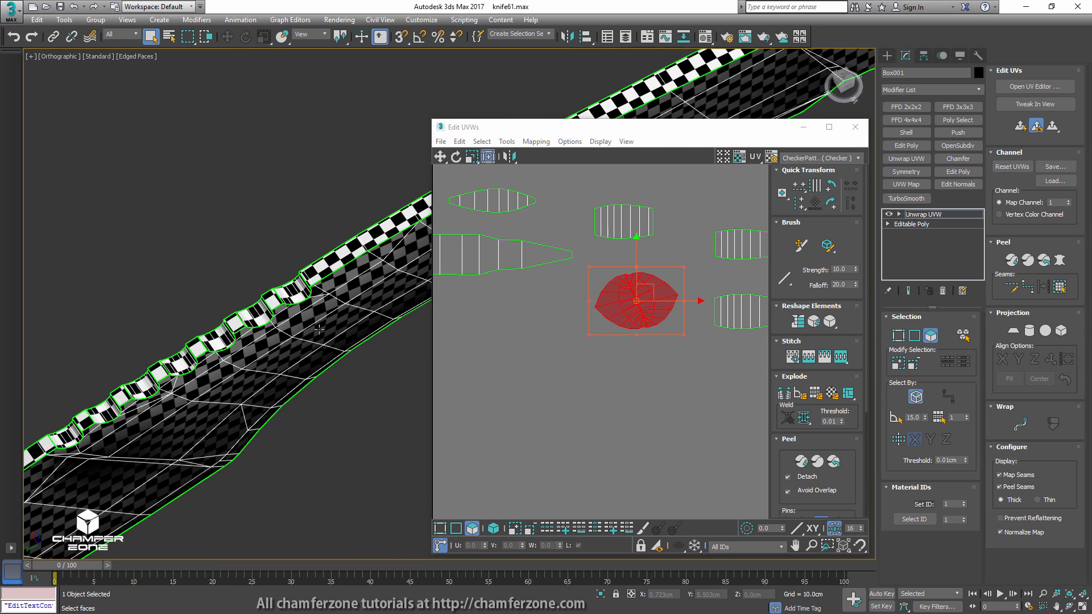
scroll(369, 321, up, 5)
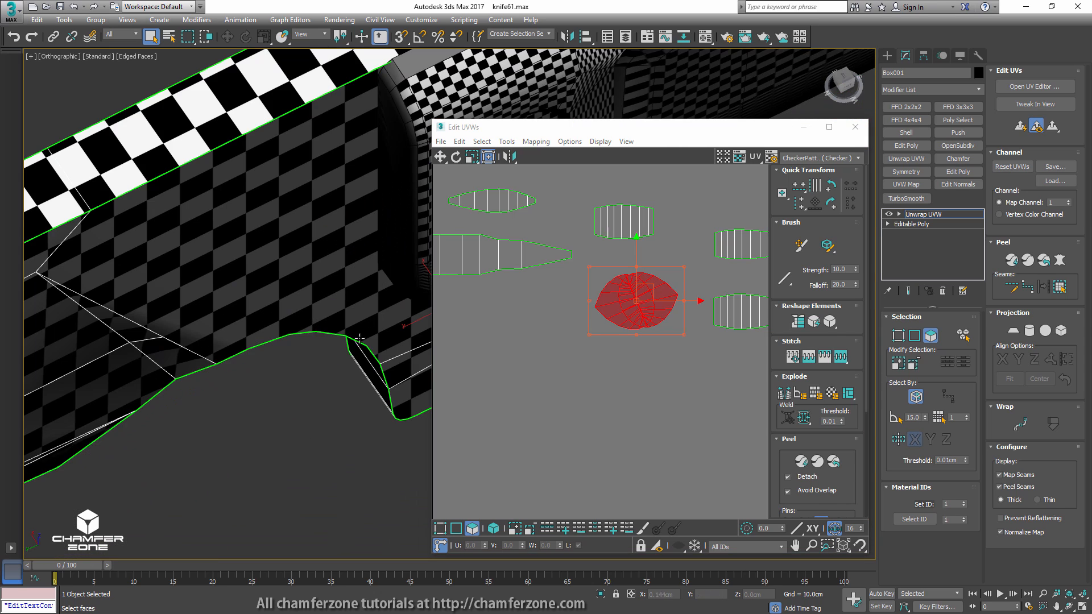
scroll(360, 338, down, 4)
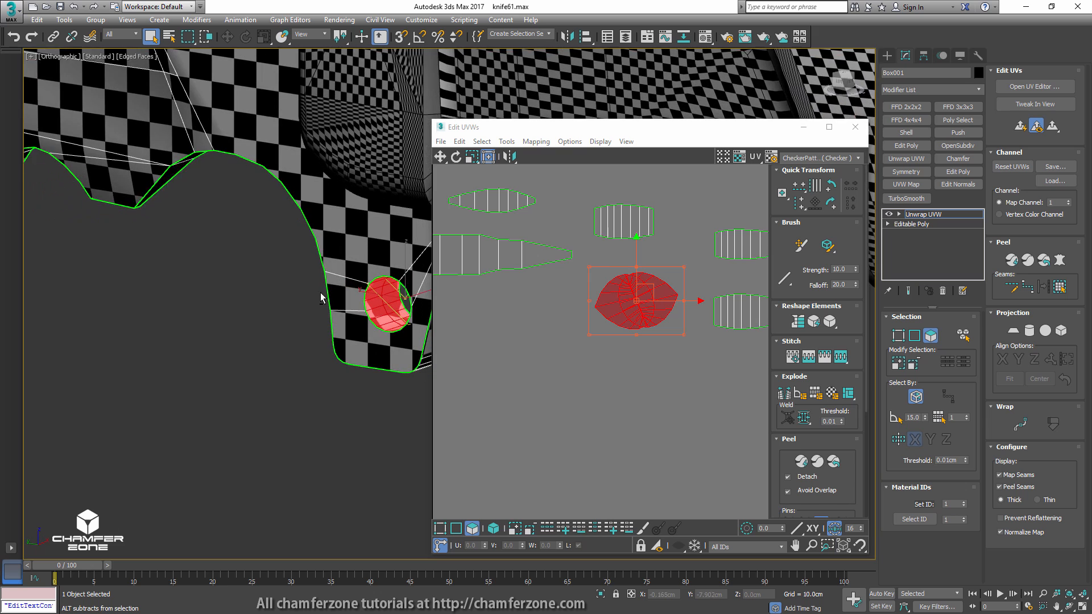
scroll(320, 296, down, 1)
scroll(524, 336, down, 2)
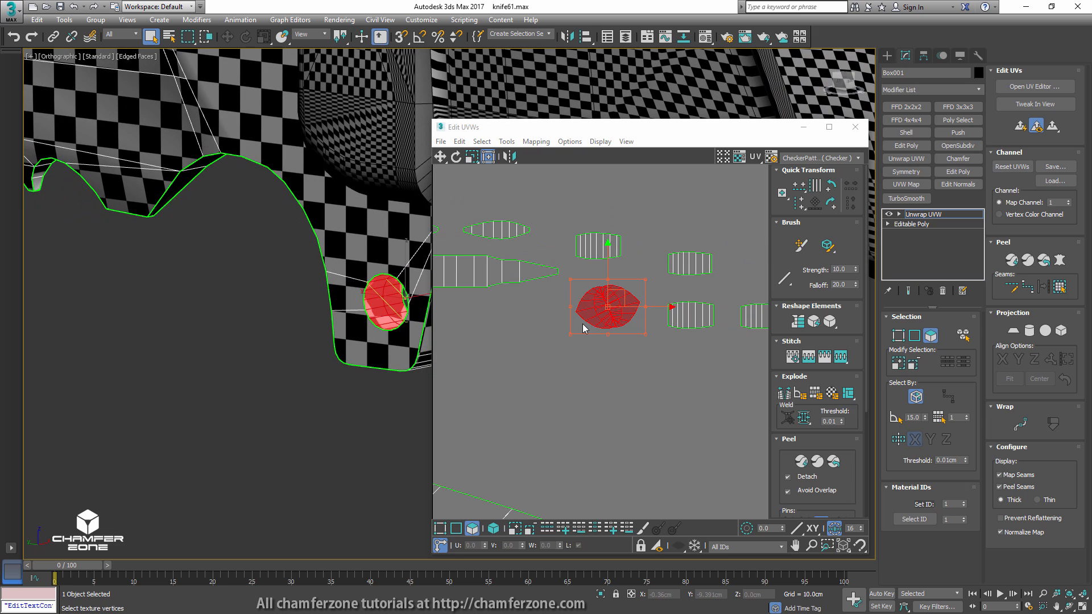
scroll(637, 330, down, 6)
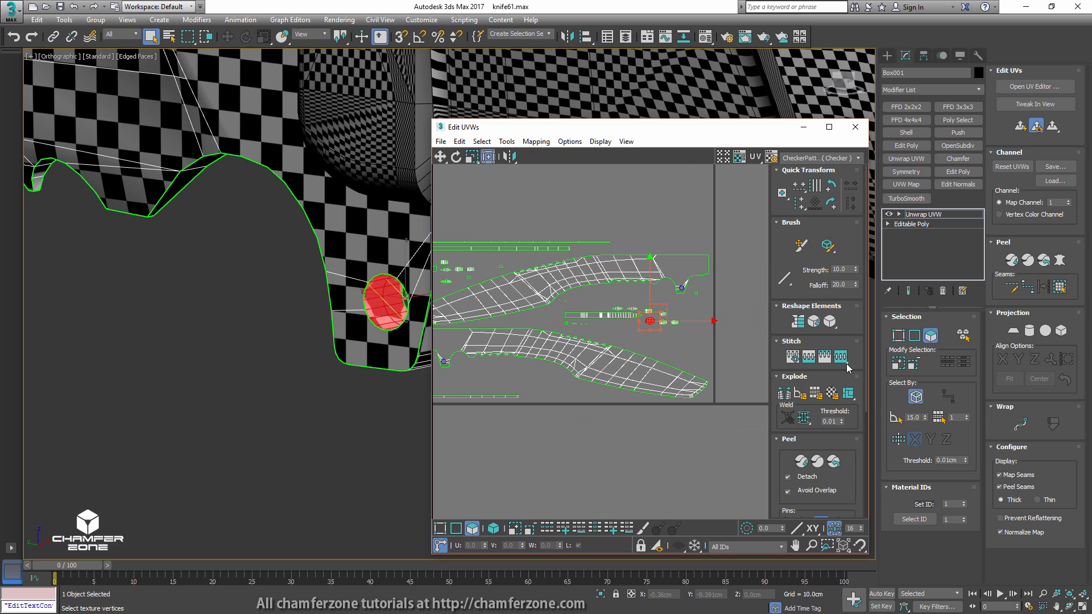
- Apply a cylindrical projection to the selected hole faces and align its gizmo to the Z axis
click(1030, 331)
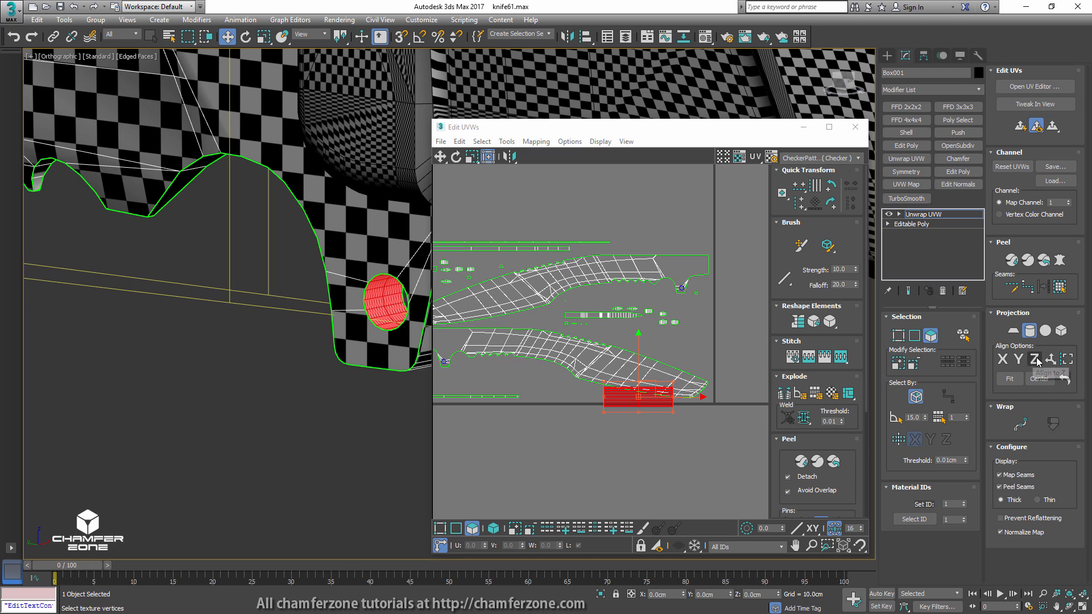
click(1048, 360)
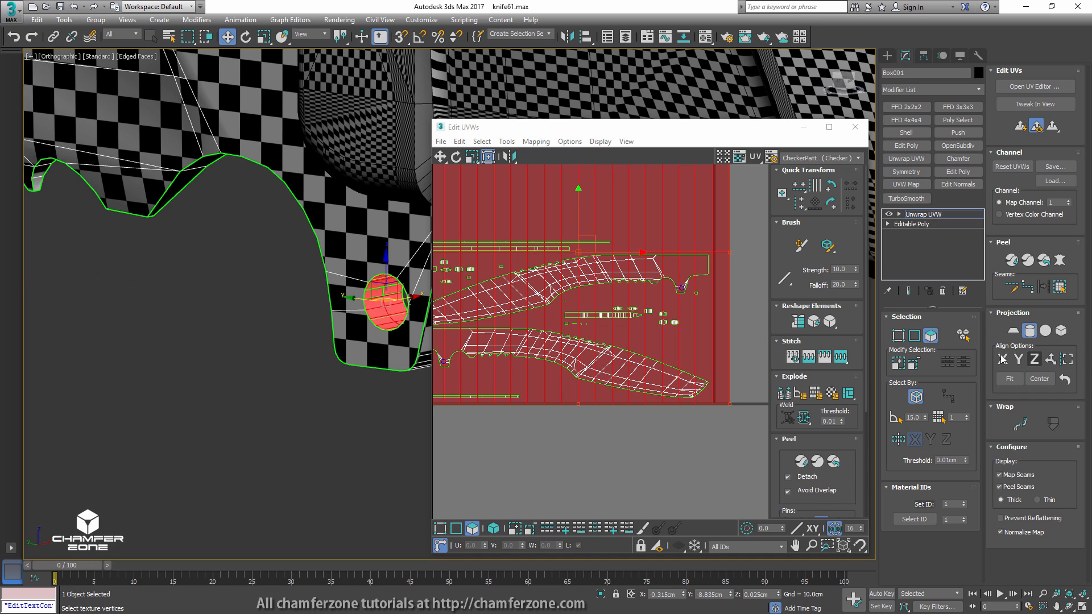
scroll(639, 302, down, 6)
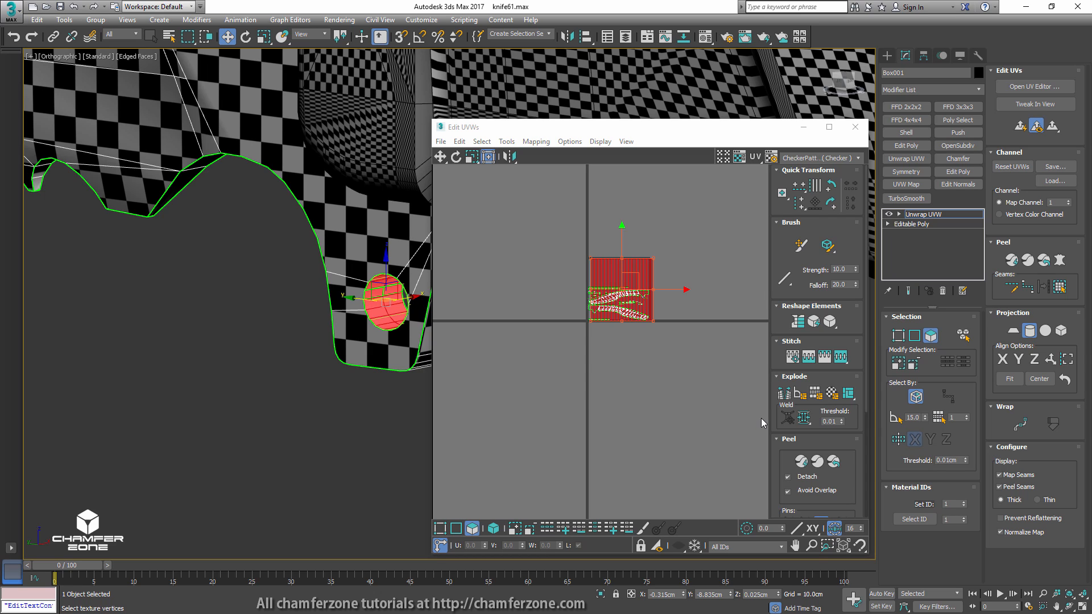
- Turn off Normalize Map, rotate the cylindrical gizmo to follow the hole's axis, and finish the projection
click(1001, 532)
key(e)
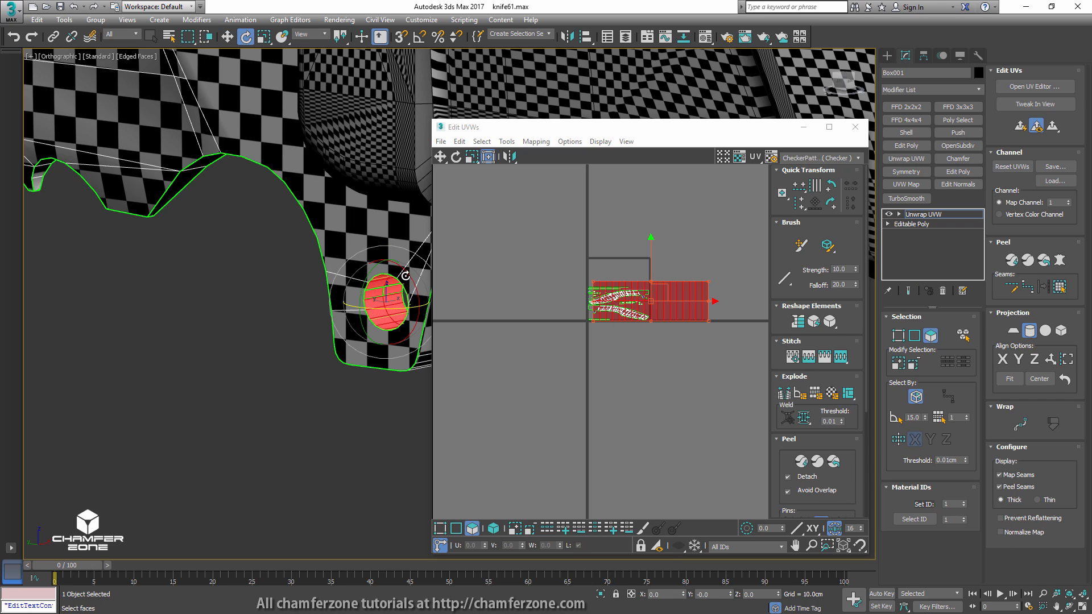
drag(408, 275, 450, 369)
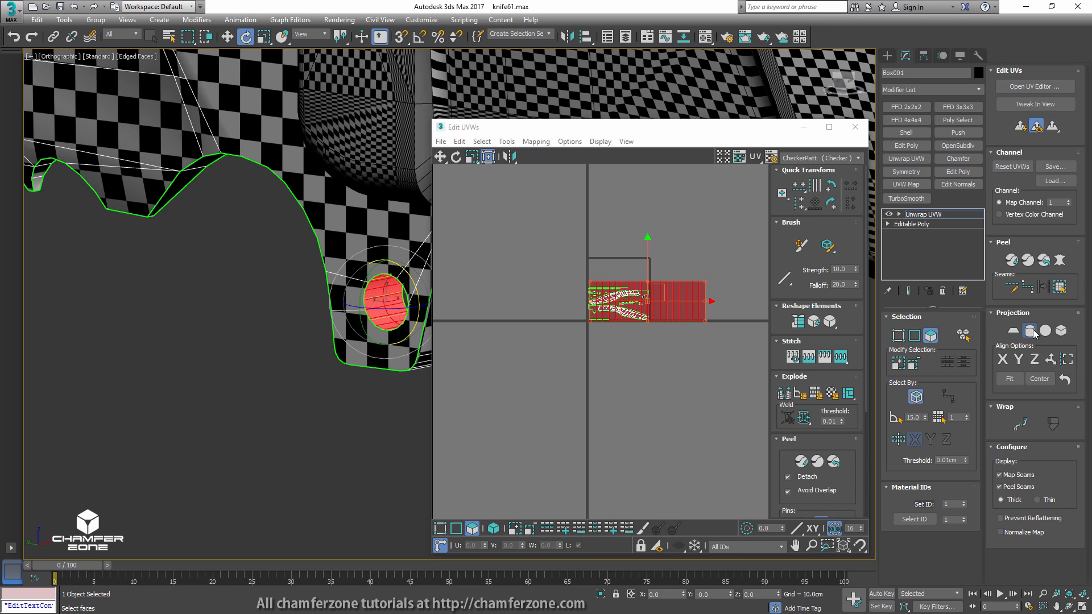
click(1030, 331)
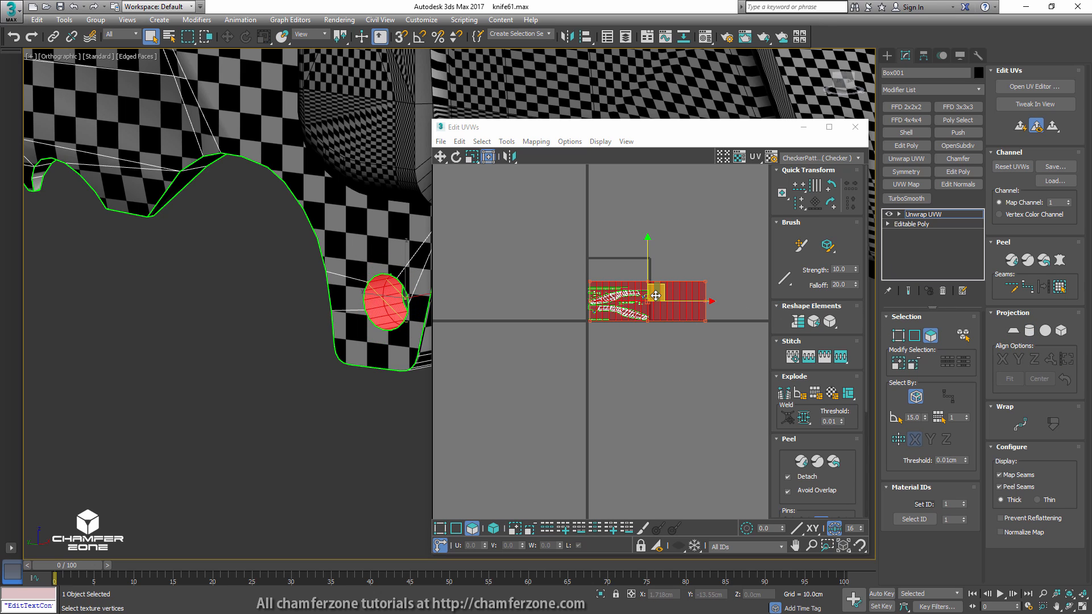
- Select all of the blade's UV shells, rescale the elements to a matching texel size, and move them below the UV square
key(ctrl+i)
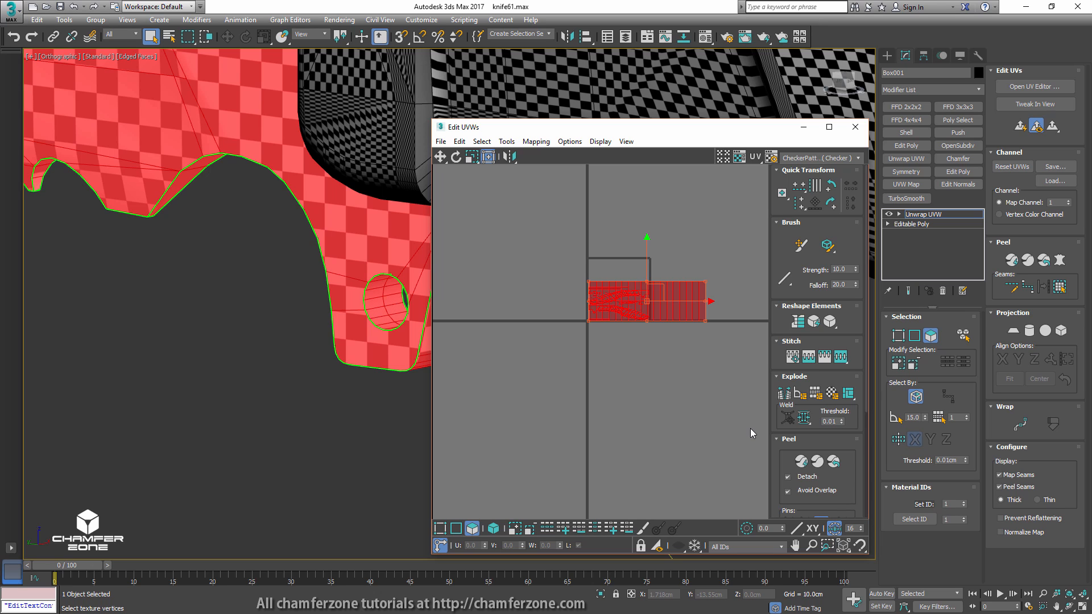
drag(846, 449, 840, 268)
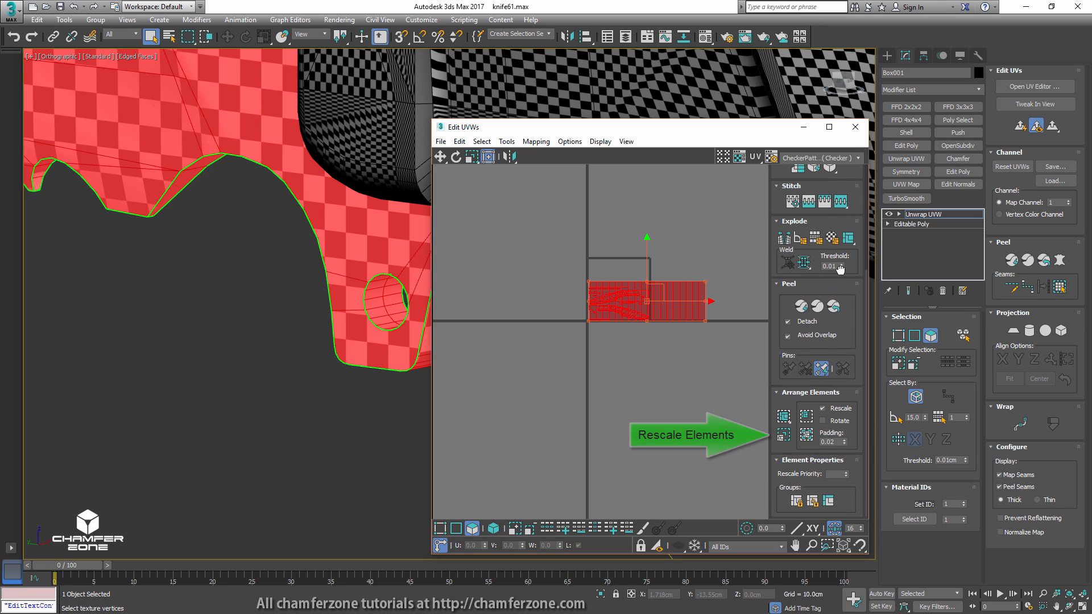
click(784, 436)
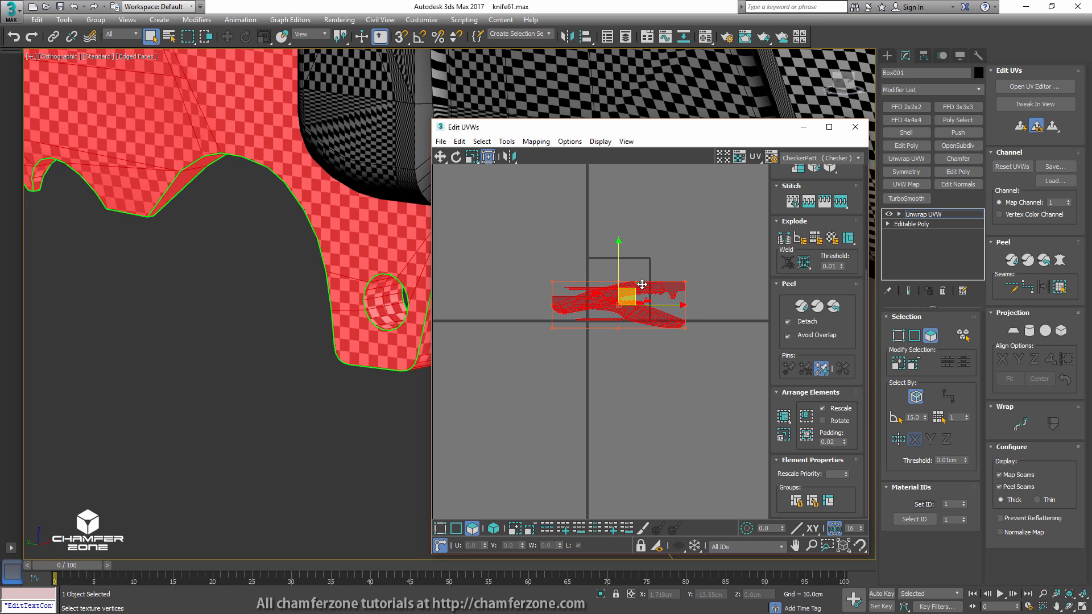
drag(646, 286, 648, 334)
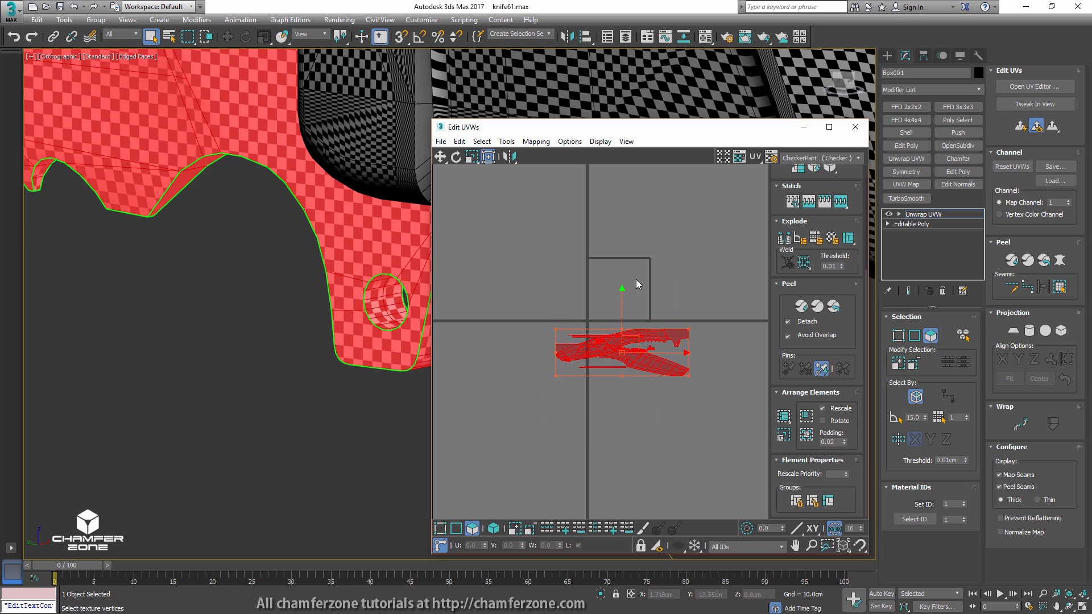
scroll(280, 285, down, 3)
alt+middle_drag(280, 284, 431, 305)
middle_drag(709, 310, 581, 317)
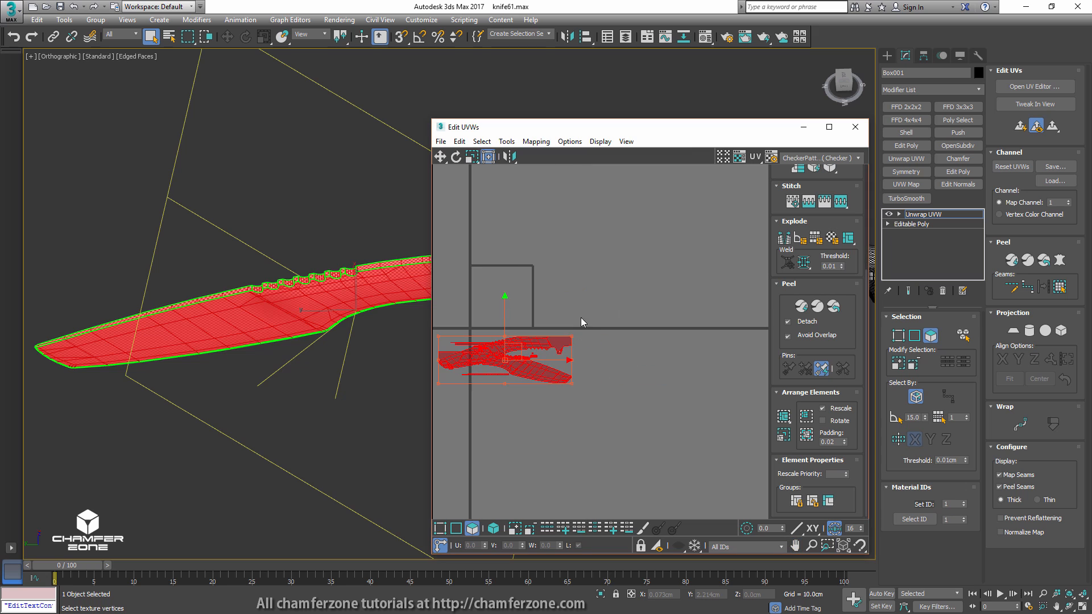
- Collapse the blade's modifier stack into an Editable Poly
right_click(912, 215)
click(954, 331)
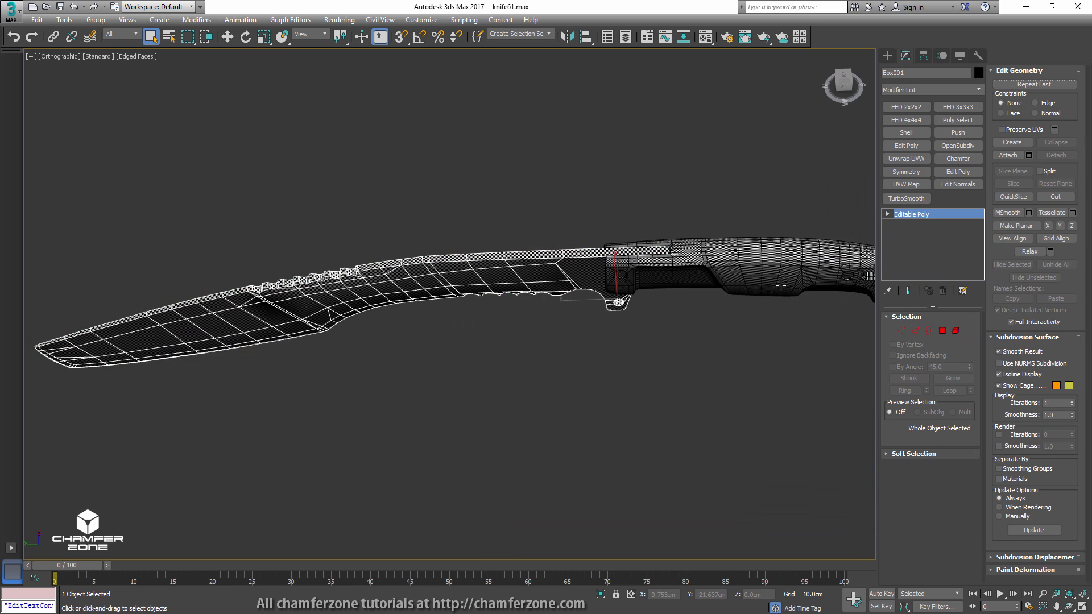
middle_drag(705, 275, 616, 243)
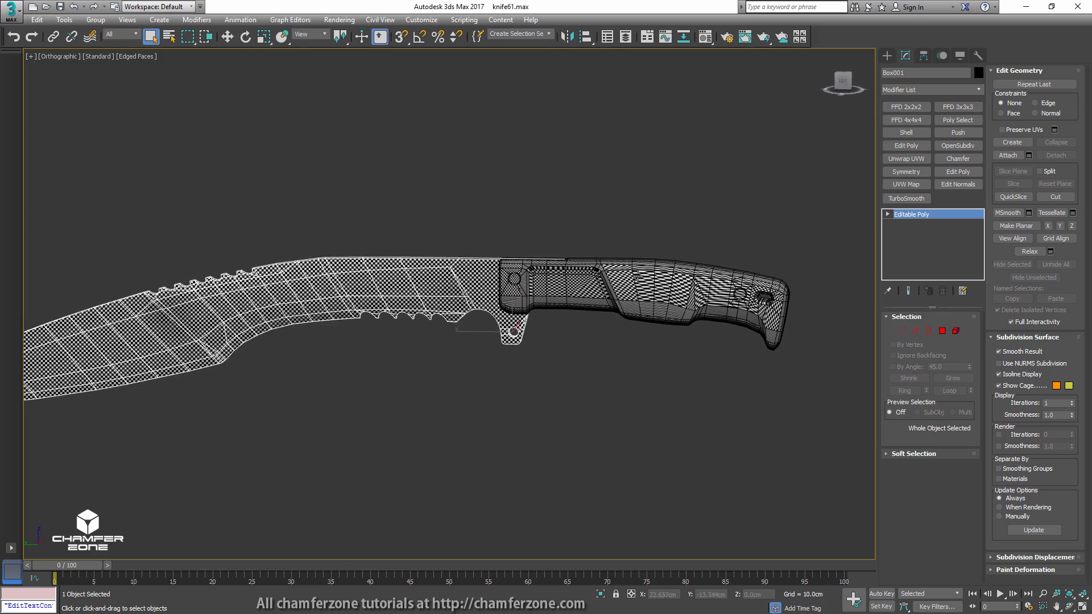
- Isolate the knife handle and, with its Symmetry modifier turned off, open it for unwrapping with an Unwrap UVW modifier
click(635, 272)
key(alt+q)
alt+middle_drag(654, 289, 626, 273)
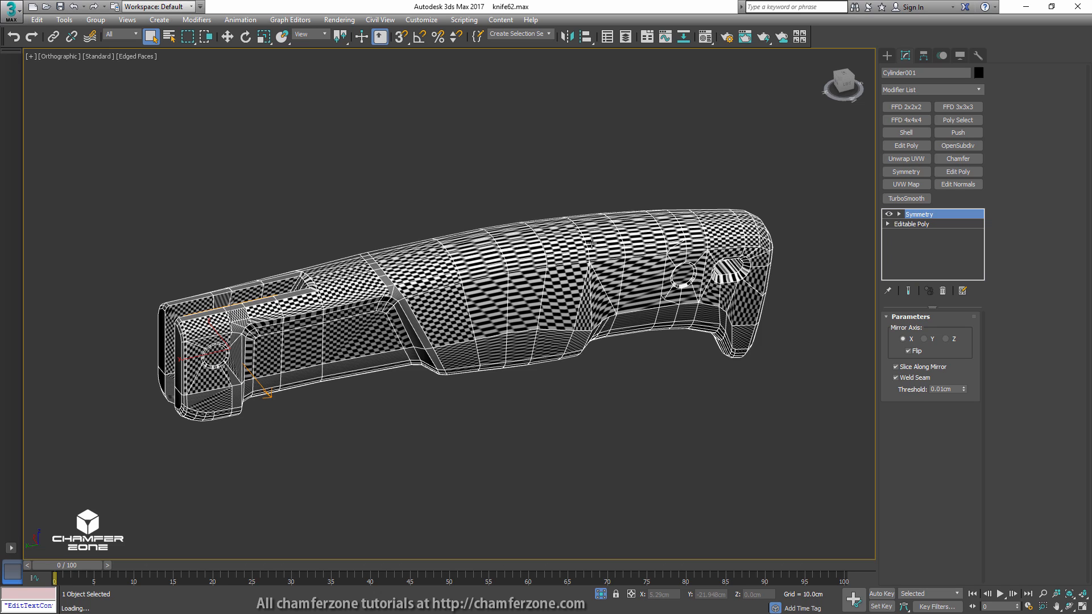
click(887, 215)
mouse_move(751, 253)
alt+middle_down()
mouse_move(749, 272)
mouse_move(747, 237)
alt+middle_up()
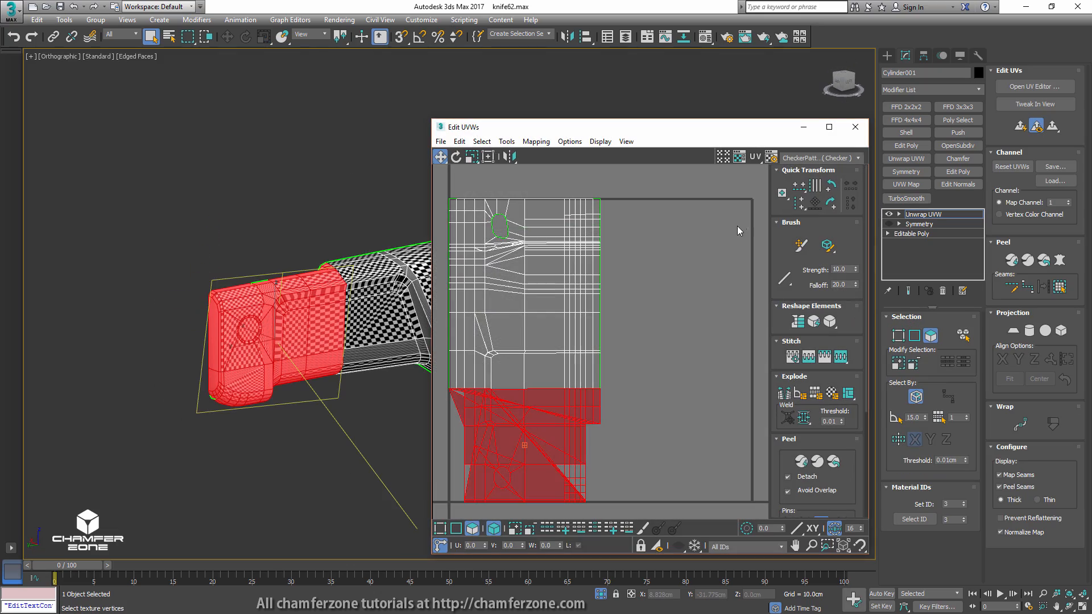
- Select all of the handle's UV faces and flatten them into a side-view shell with Quick Planar Map
middle_drag(244, 242, 87, 237)
scroll(114, 231, down, 3)
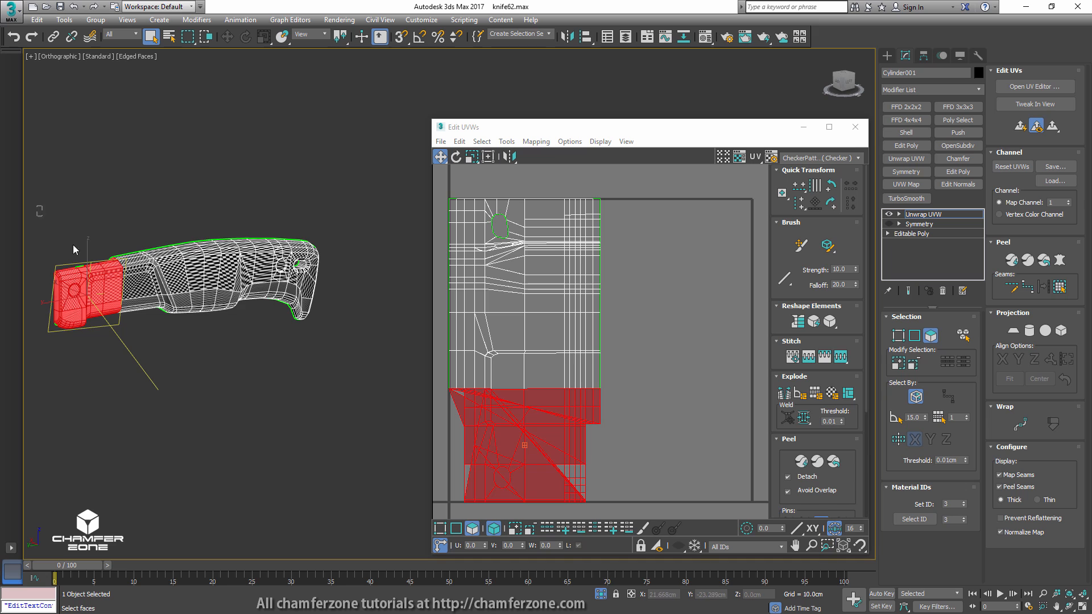
drag(360, 378, 361, 378)
middle_drag(272, 348, 333, 361)
scroll(619, 325, down, 3)
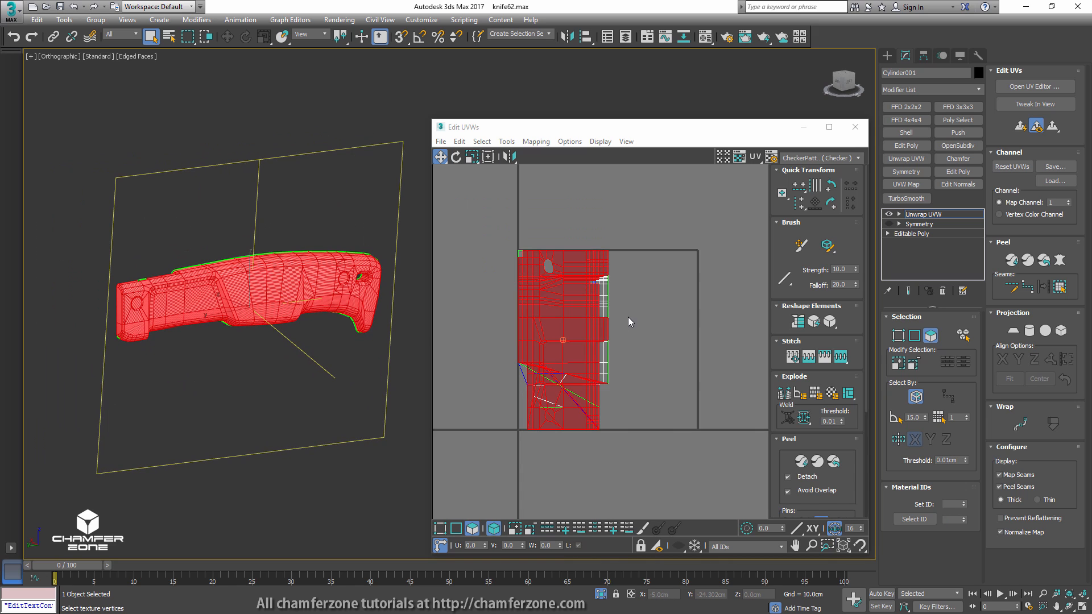
click(634, 277)
drag(674, 218, 499, 493)
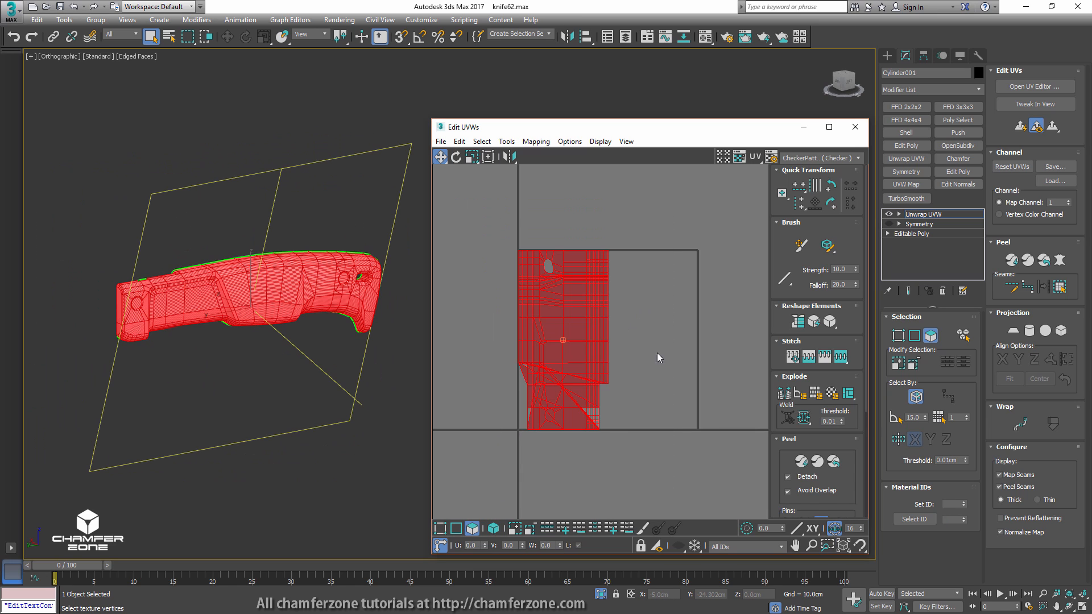
click(1022, 127)
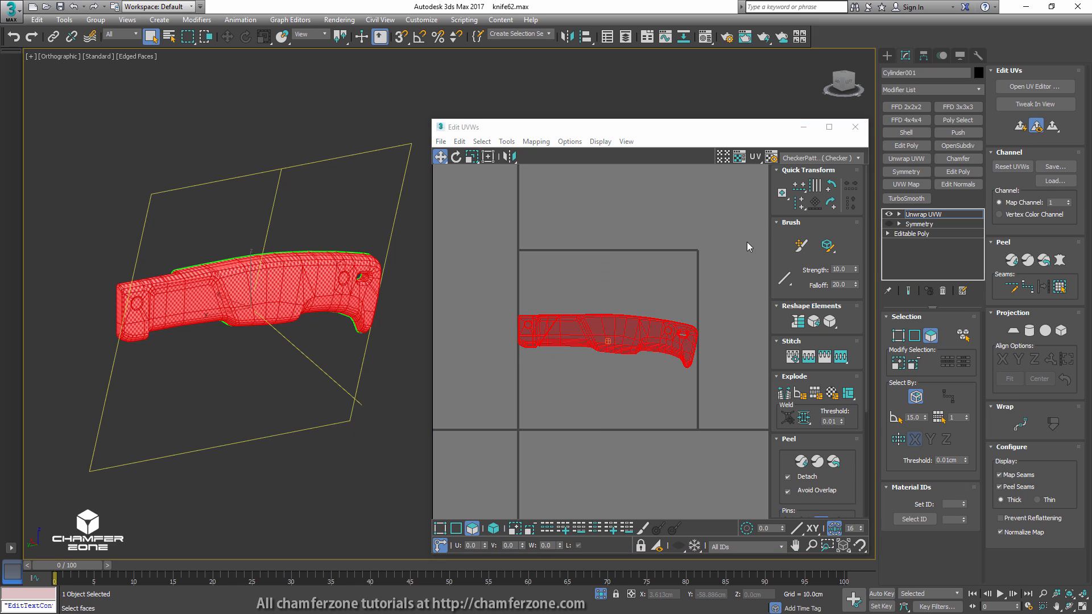
click(645, 295)
- Select only the ring of faces around the oval slot at the handle's rear end in the UV layout
scroll(654, 372, up, 3)
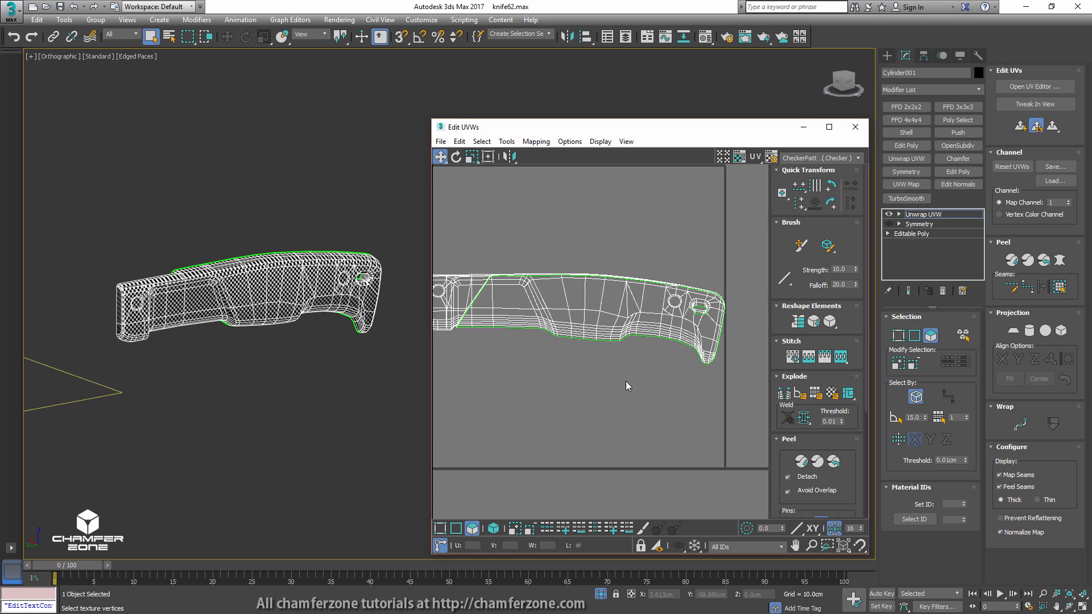
click(476, 528)
scroll(649, 344, up, 4)
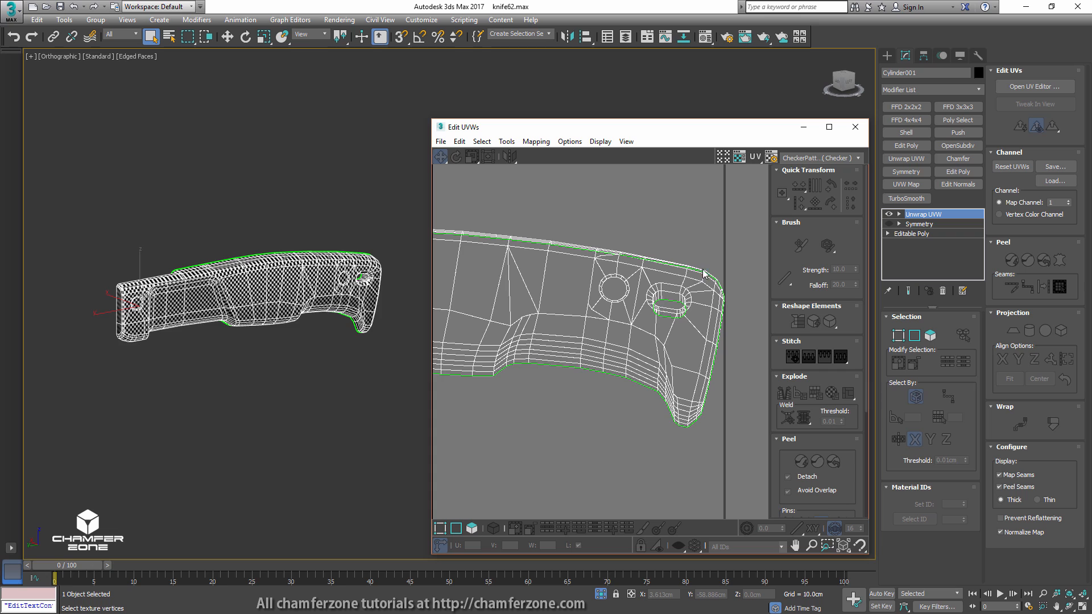
key(3)
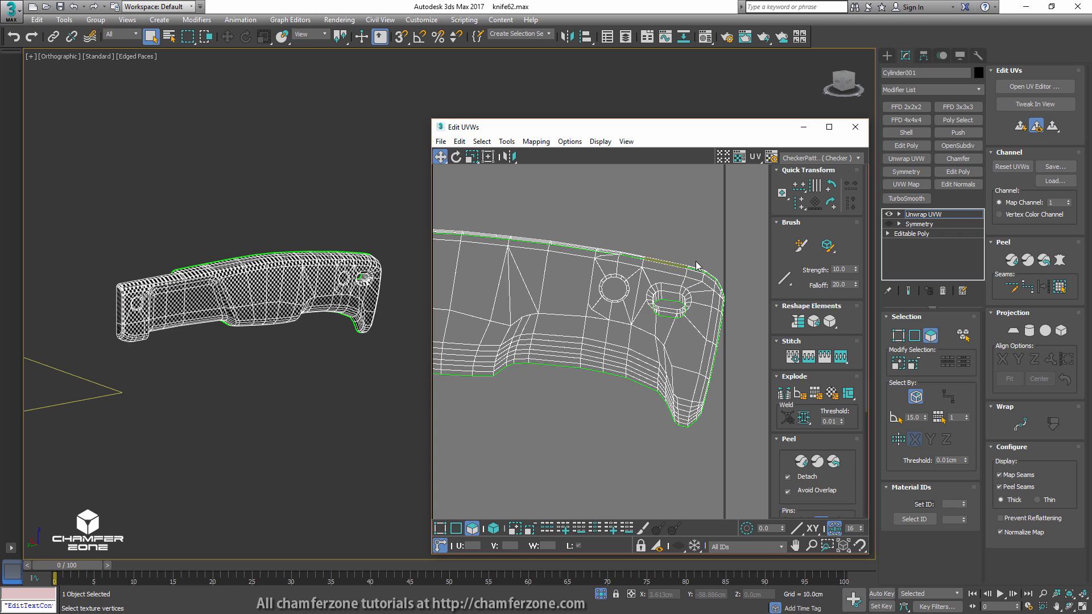
drag(732, 252, 629, 324)
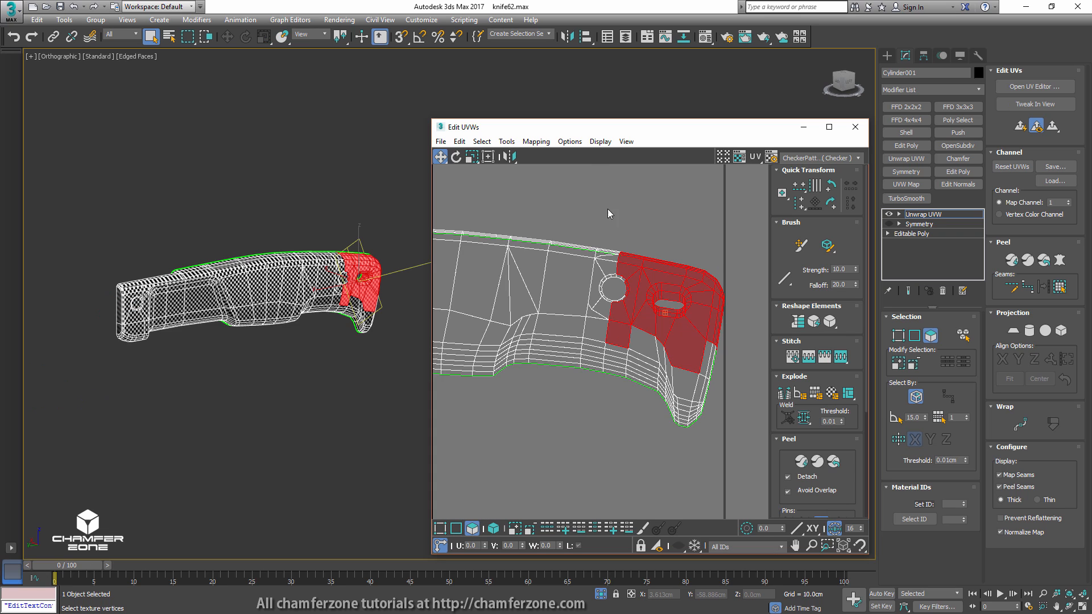
alt+drag(595, 198, 635, 365)
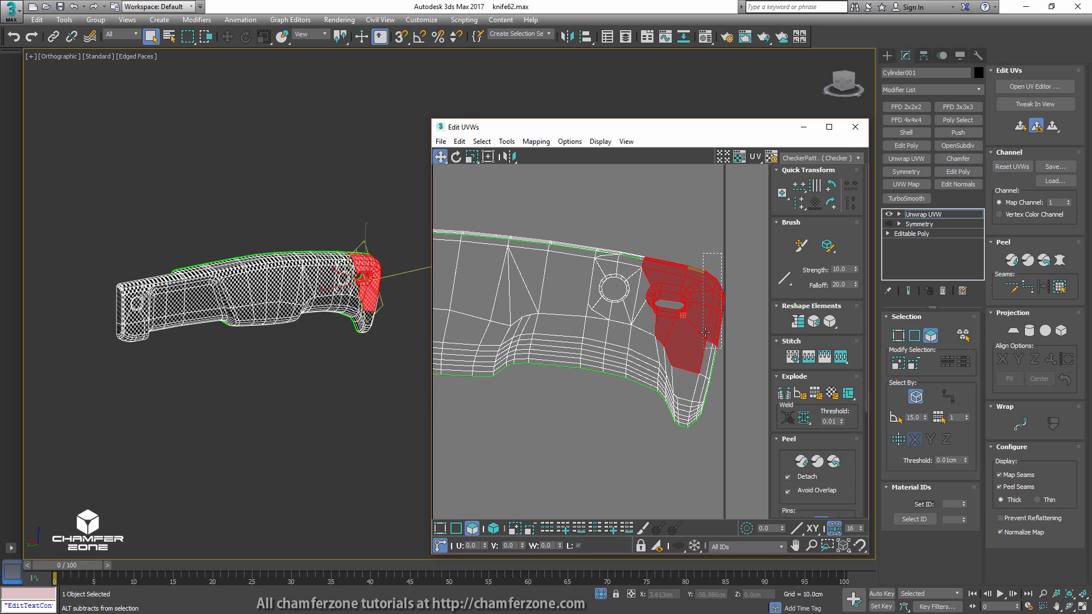
alt+drag(705, 332, 703, 348)
alt+drag(710, 227, 635, 274)
alt+drag(705, 290, 706, 291)
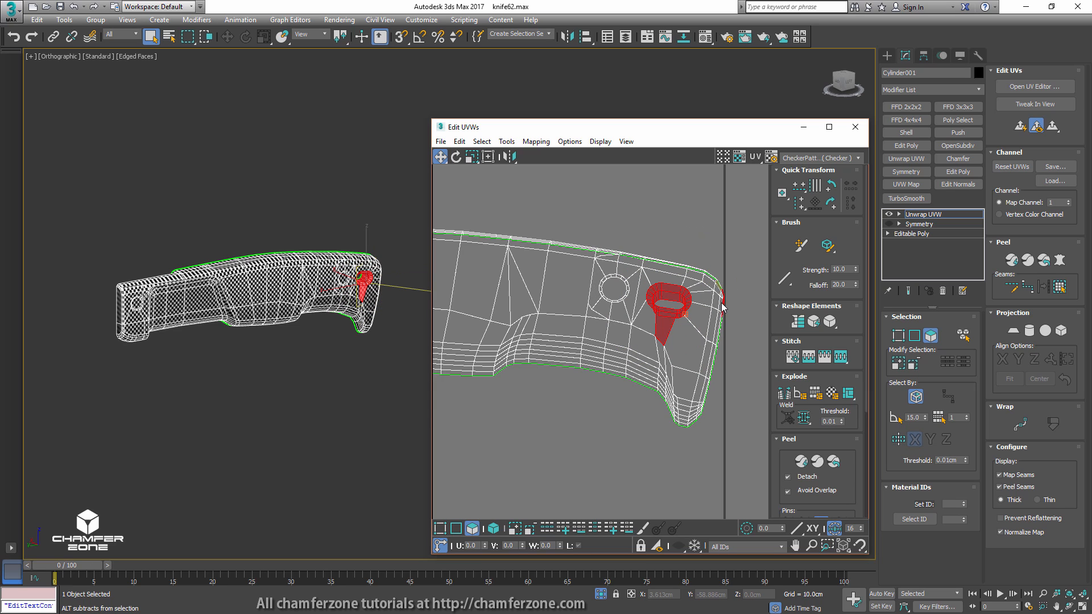
alt+click(671, 325)
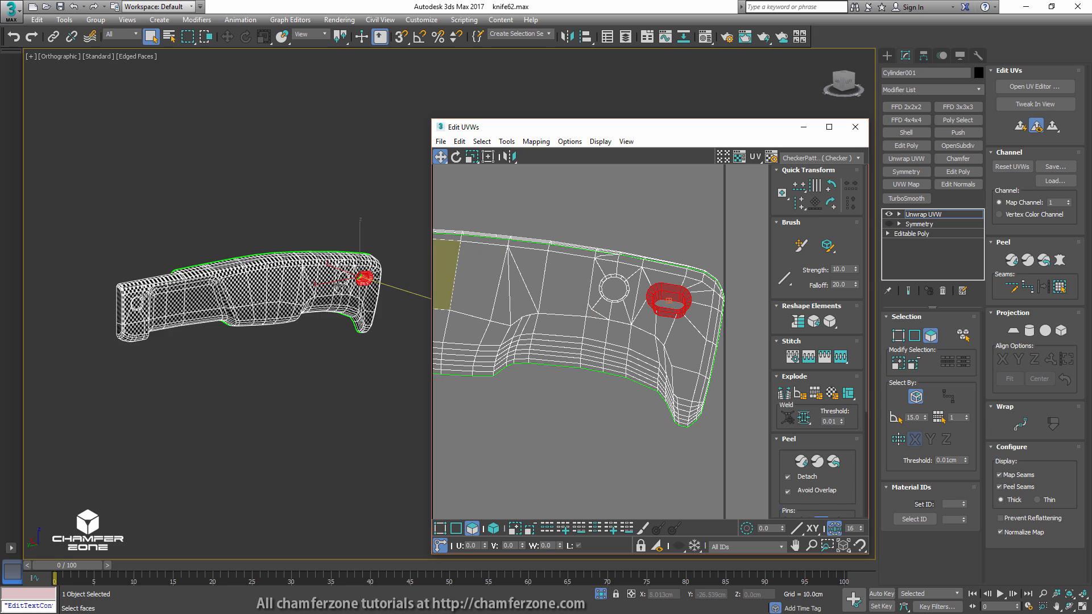
- Apply a quick planar map to the slot's ring of faces and place the new shell below the UV square
alt+middle_drag(370, 310, 296, 321)
scroll(590, 321, down, 5)
middle_drag(590, 321, 656, 326)
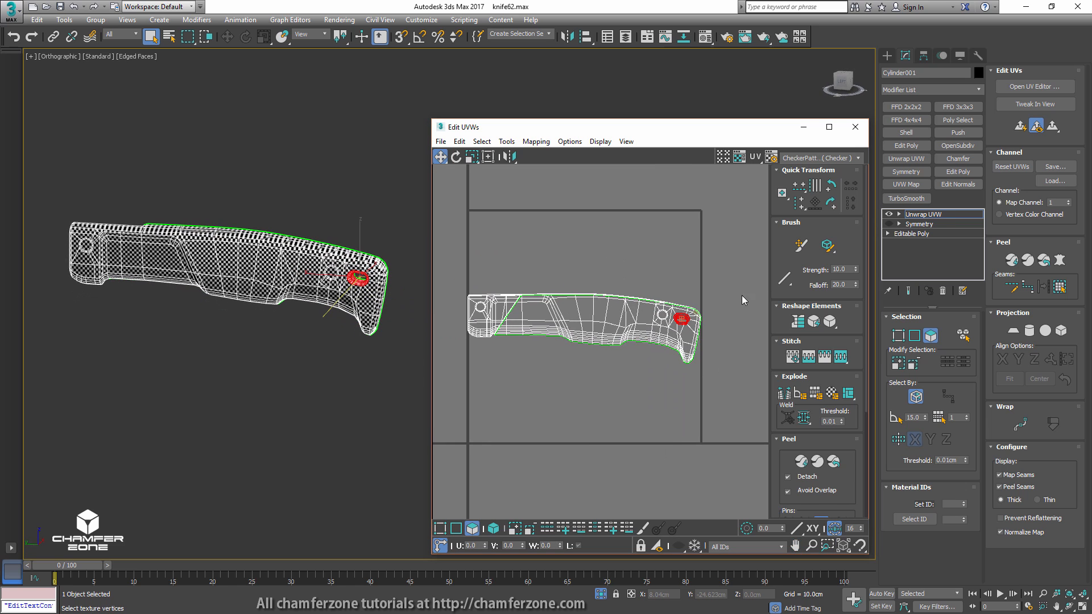
click(1023, 130)
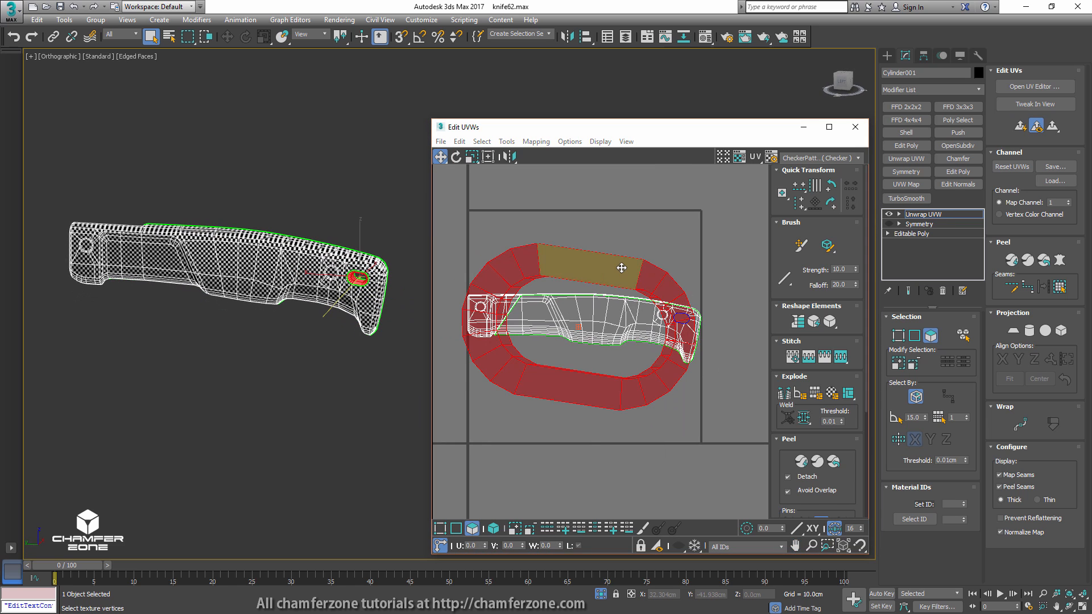
drag(661, 304, 466, 374)
- Select the inner side faces and the slanted edge strips at the handle's front end
middle_drag(486, 317, 532, 298)
alt+middle_drag(236, 246, 397, 241)
scroll(292, 266, up, 5)
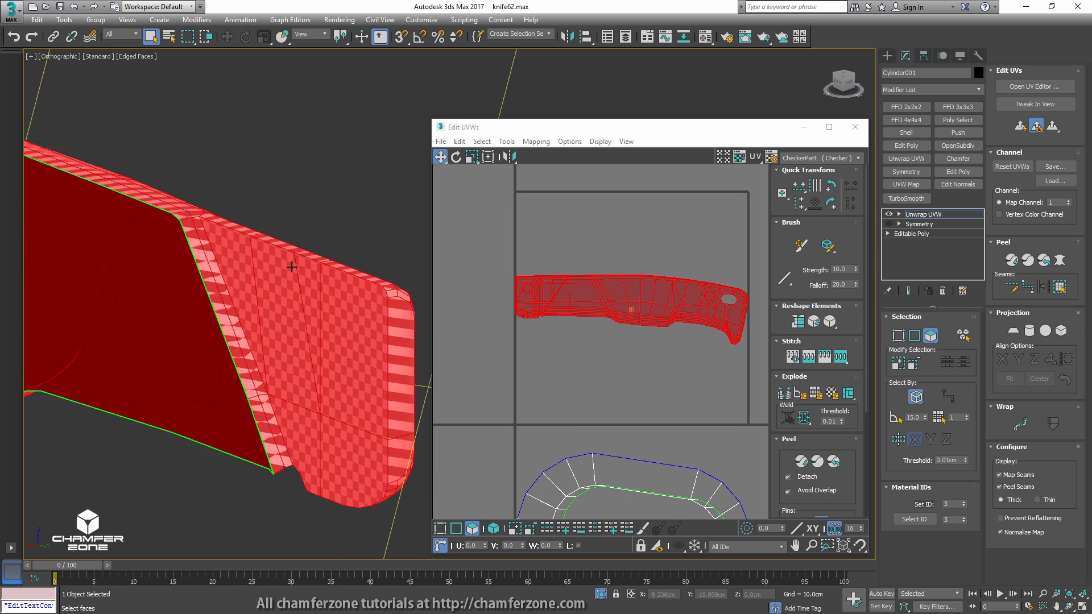
click(210, 262)
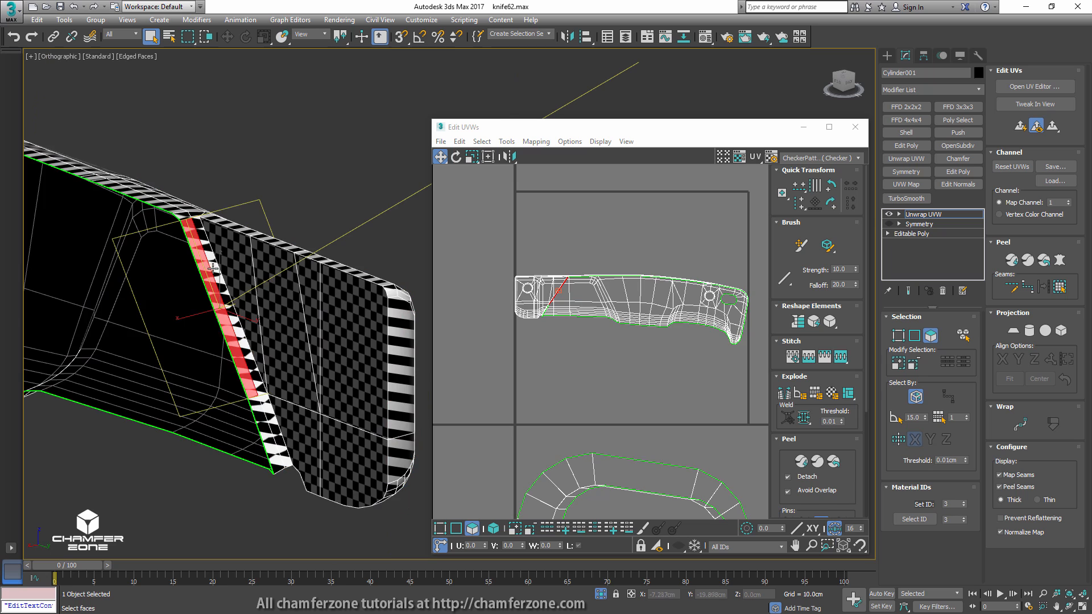
ctrl+click(260, 414)
ctrl+click(272, 361)
ctrl+click(254, 326)
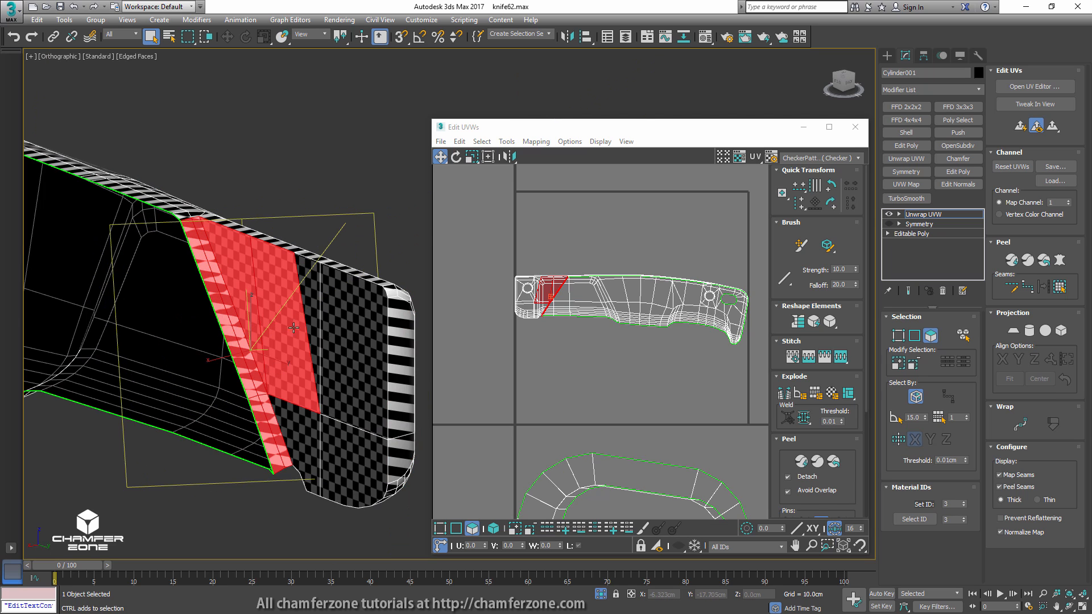
ctrl+click(328, 336)
alt+middle_drag(330, 442, 512, 328)
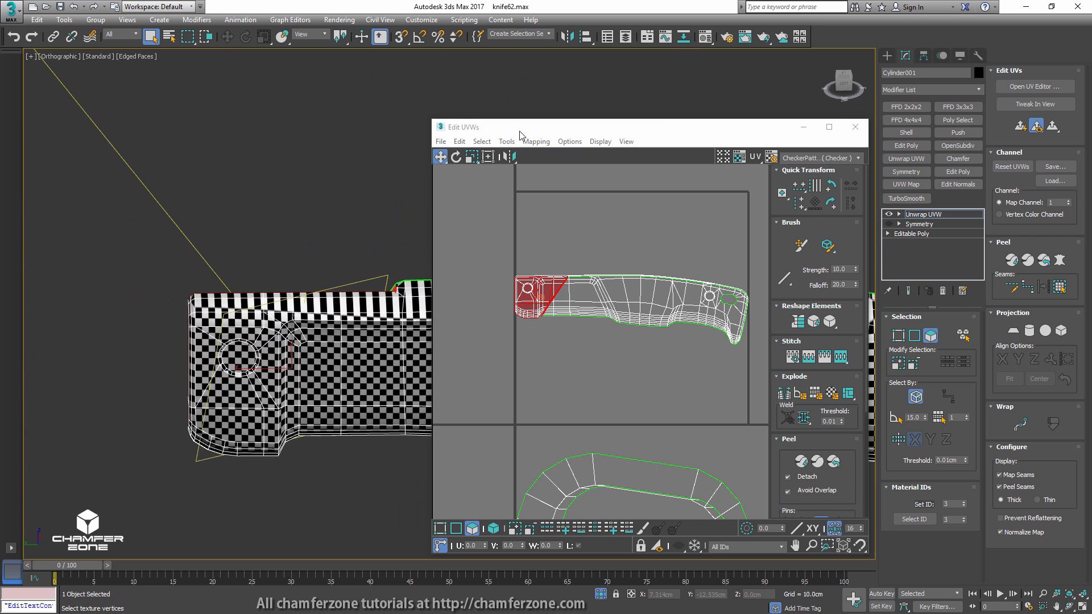
- Flatten-map the selected inner faces with a 45.0 polygon angle threshold and 0.001 spacing, and move the resulting shells below the UV square
click(535, 141)
click(546, 152)
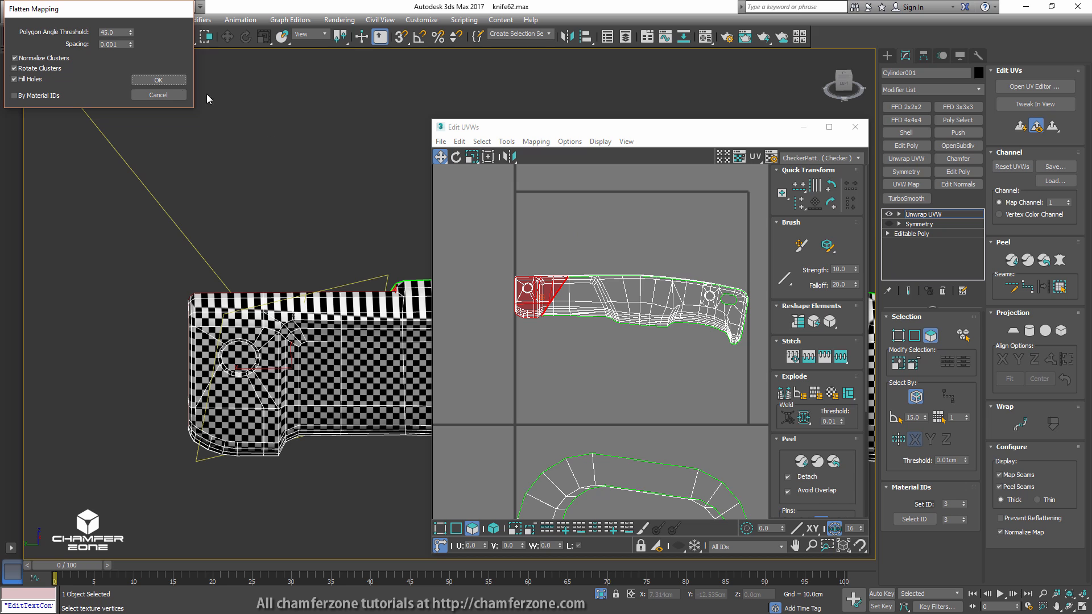
click(158, 79)
drag(555, 293, 645, 437)
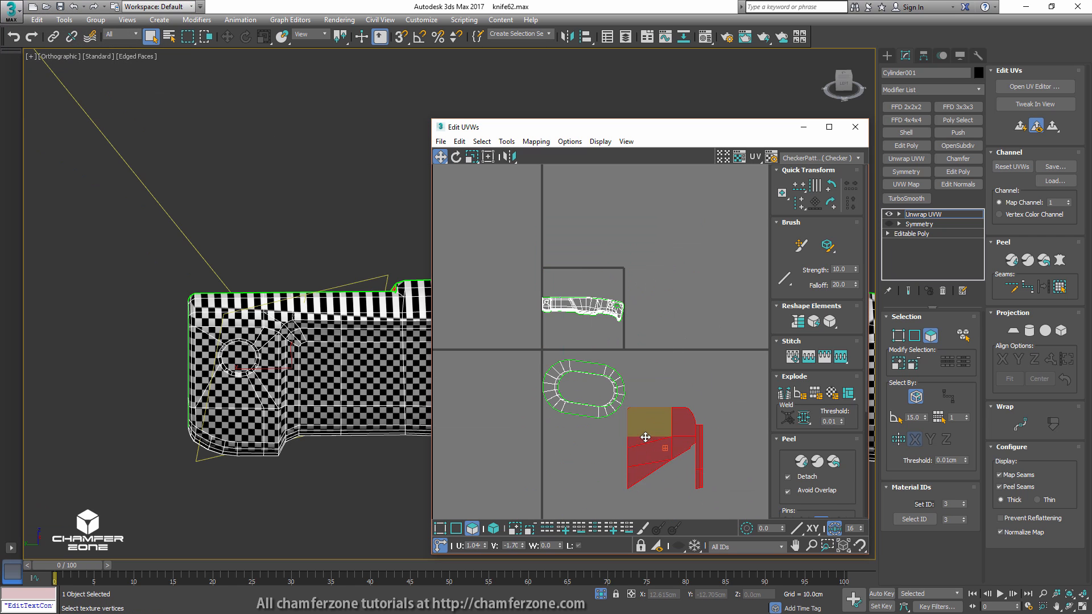
- Select the narrow end-cap faces at the handle's front, apply a quick planar map, and move their shell clear of the UV square
scroll(545, 311, up, 3)
drag(514, 262, 712, 347)
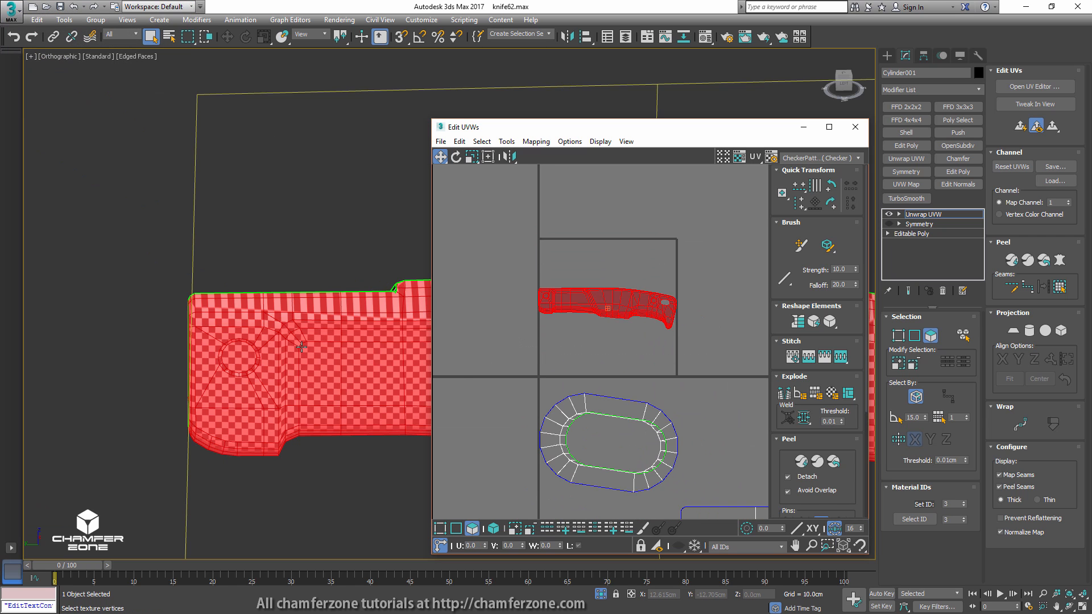
alt+middle_drag(301, 347, 264, 318)
click(262, 317)
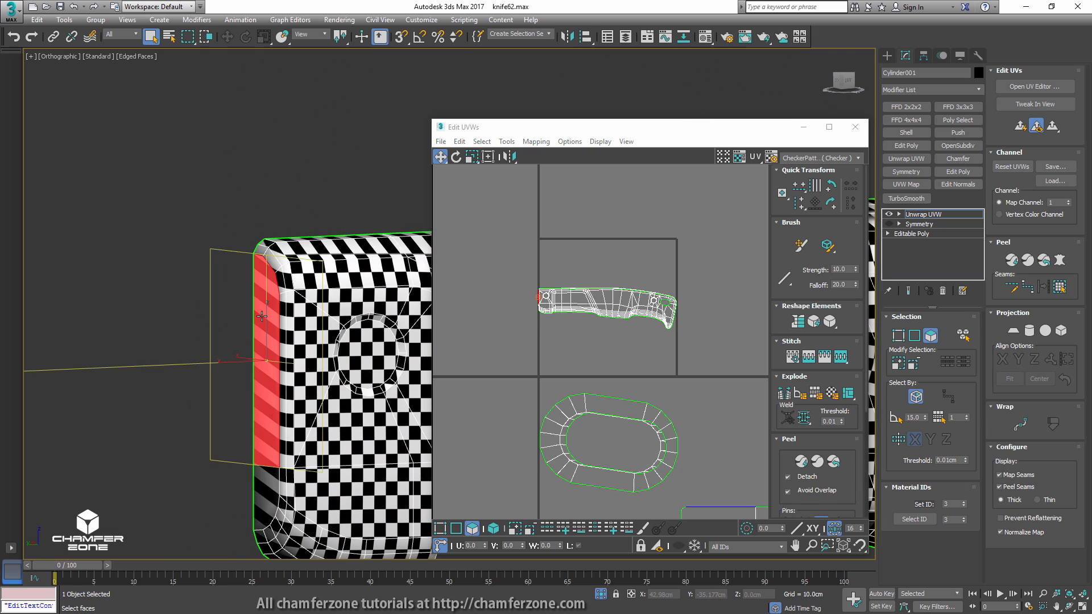
middle_drag(286, 421, 286, 341)
scroll(534, 357, down, 3)
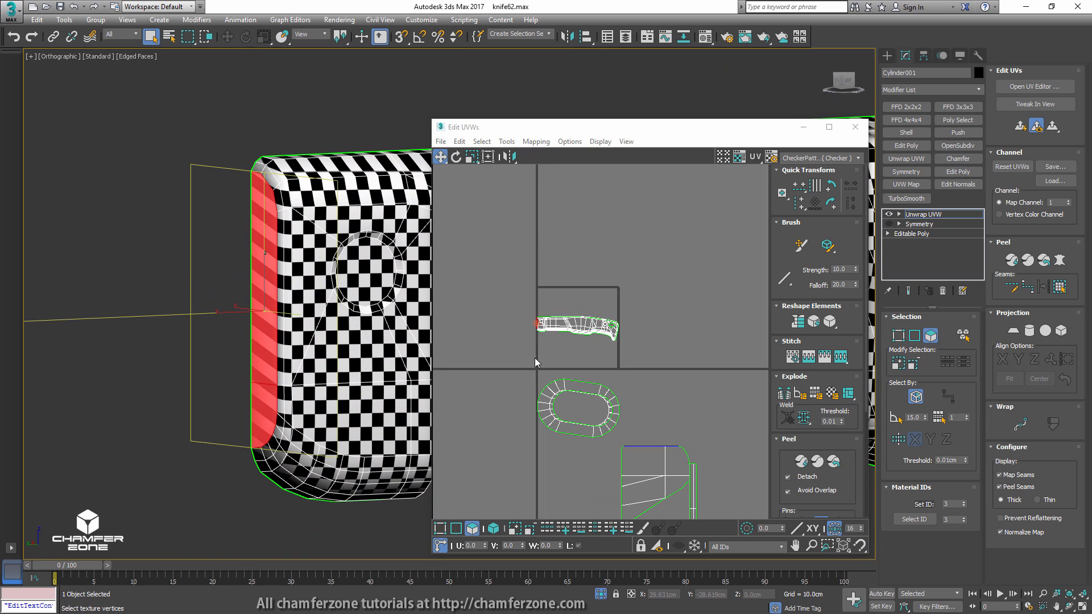
click(1018, 129)
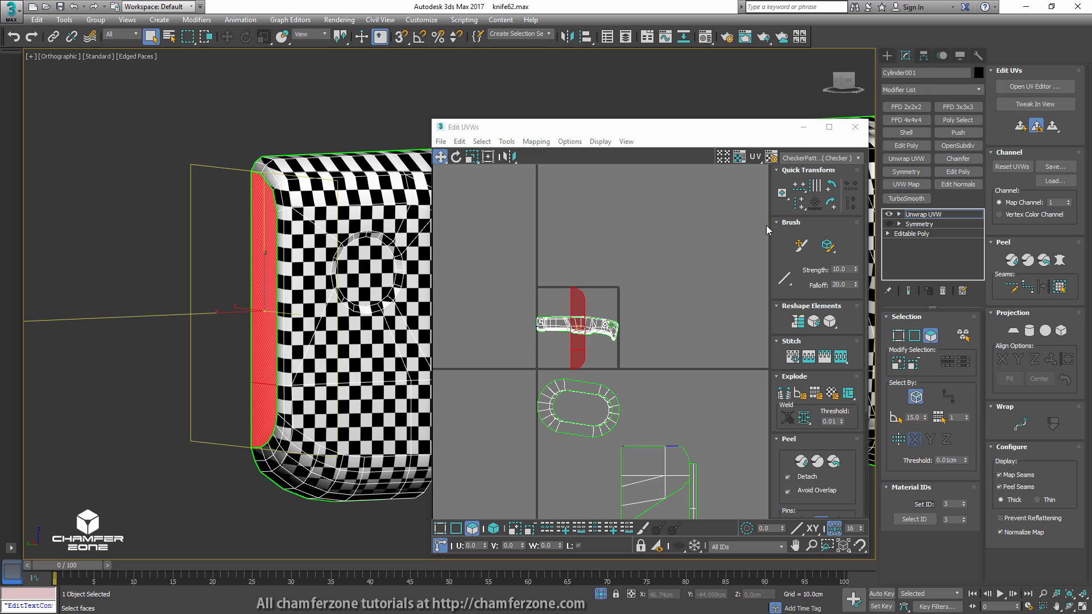
drag(580, 305, 757, 283)
- Select the handle shell's faces at the rear end in the UV layout and remove the inner faces around the slot from the selection
scroll(594, 320, up, 3)
scroll(594, 320, up, 5)
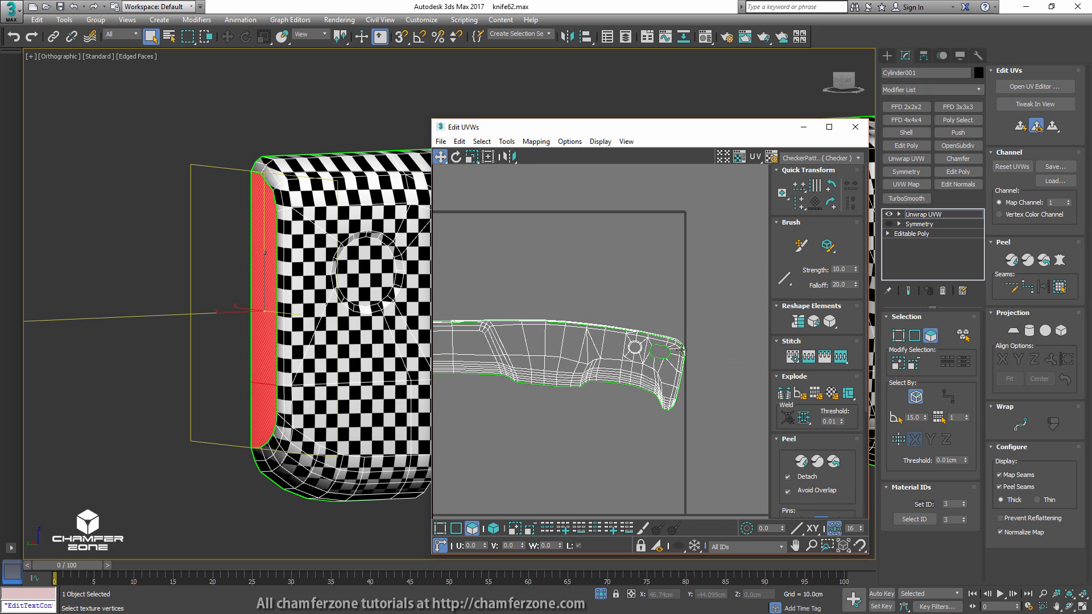
drag(546, 414, 549, 415)
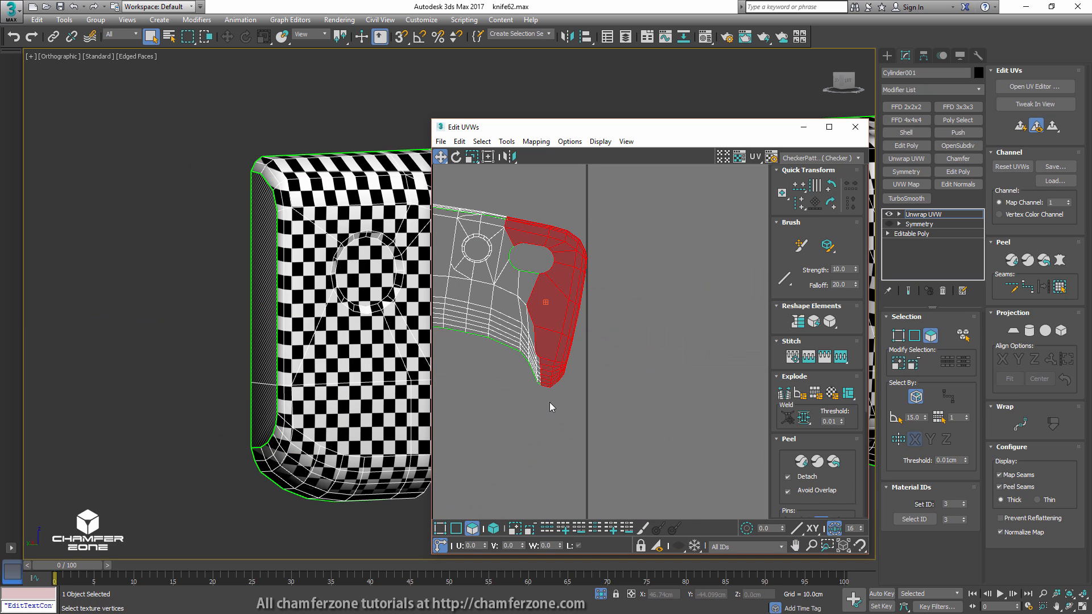
middle_drag(545, 366, 599, 397)
alt+drag(550, 432, 605, 339)
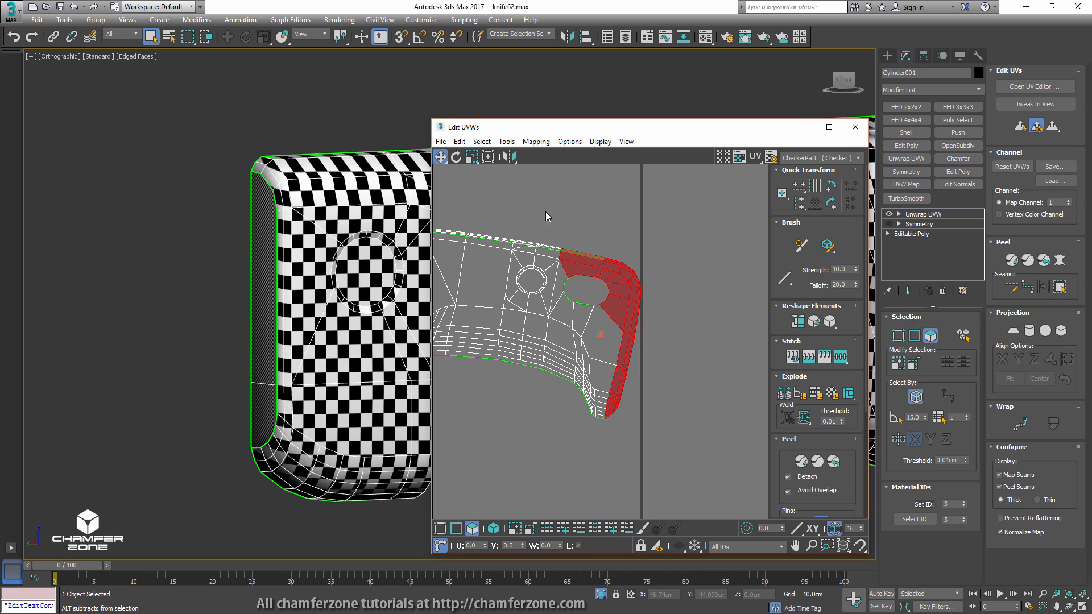
alt+drag(528, 209, 617, 307)
- Deselect the remaining side faces near the handle's rear corner, keeping only the curved end-cap strip selected
middle_drag(412, 259, 179, 267)
scroll(337, 215, down, 2)
alt+middle_drag(337, 215, 35, 185)
scroll(314, 229, down, 3)
scroll(273, 207, up, 5)
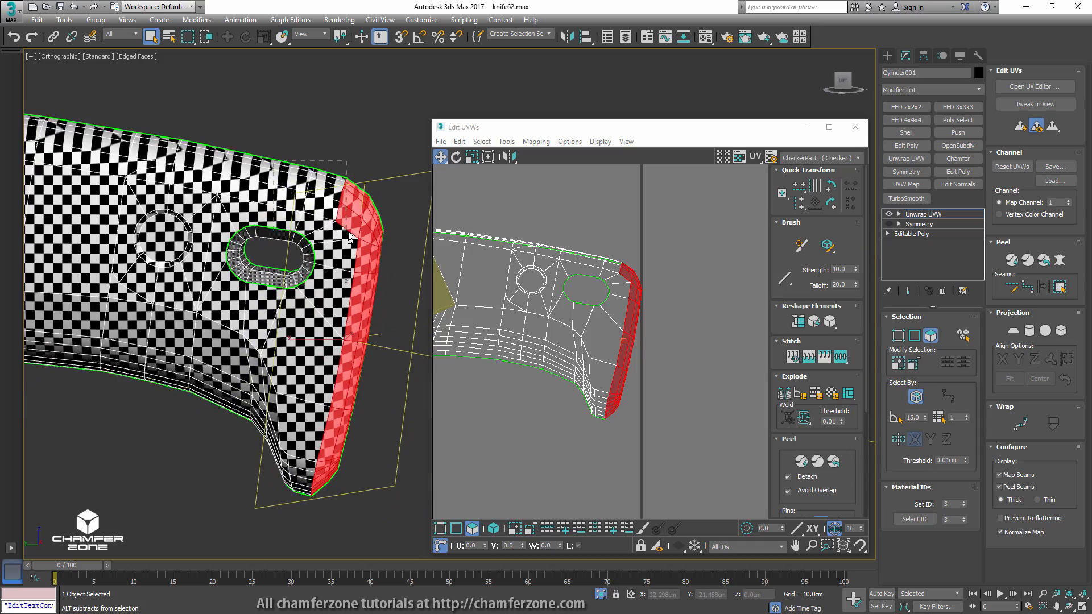
mouse_move(350, 238)
alt+middle_down()
mouse_move(302, 227)
mouse_move(347, 226)
alt+middle_up()
scroll(615, 294, down, 5)
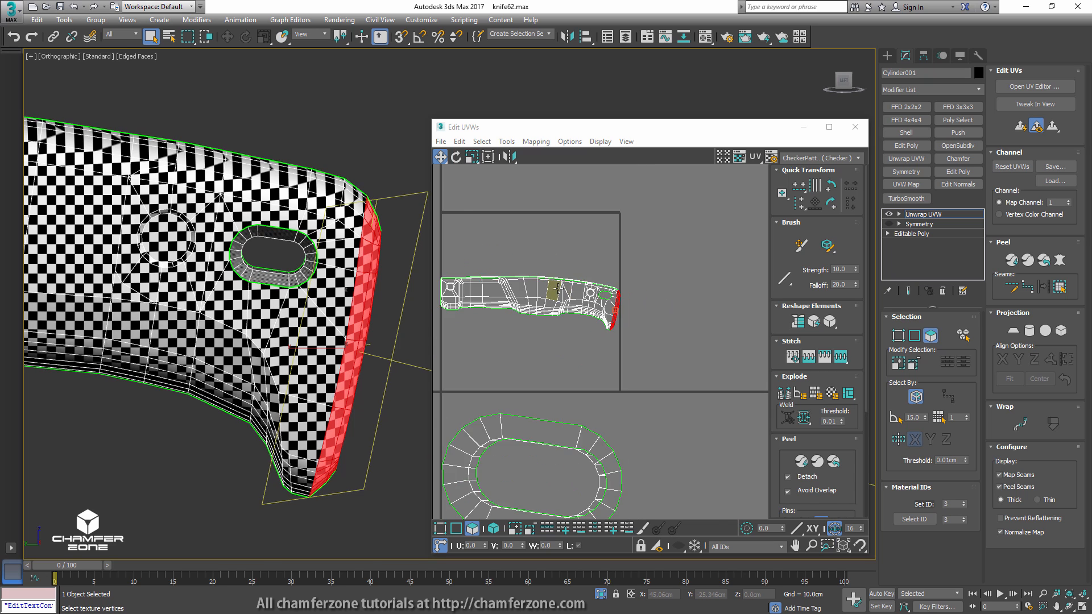
- Apply a quick planar map to the rear end-cap faces and move their shell below the UV square
middle_drag(558, 289, 656, 309)
click(1019, 128)
scroll(688, 268, down, 3)
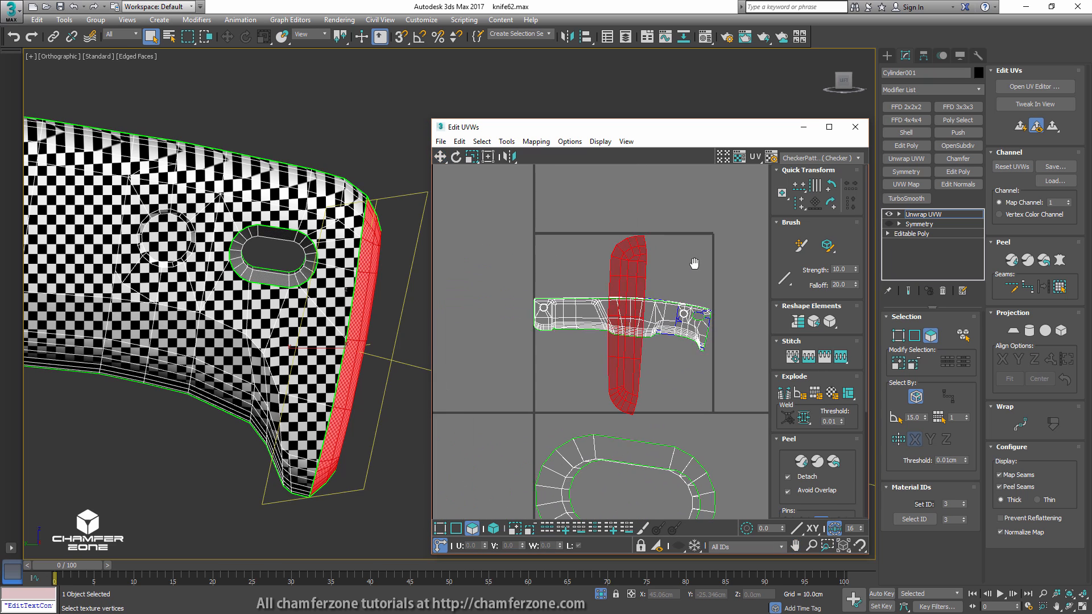
drag(670, 279, 637, 465)
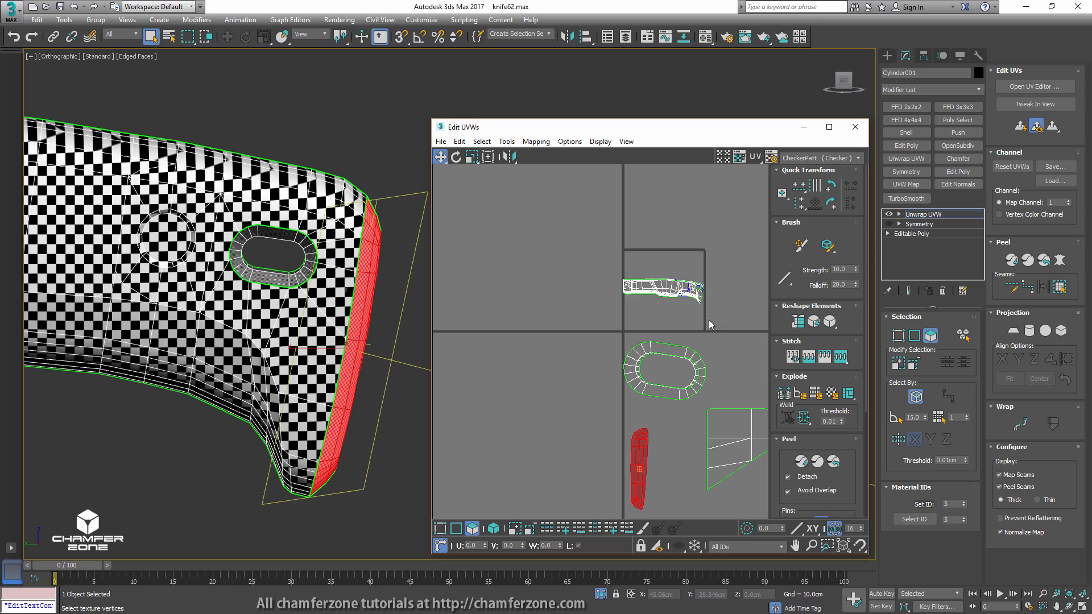
- Select all faces of the main handle shell and unfold it with Peel Mode
drag(737, 324, 591, 255)
scroll(274, 257, down, 3)
middle_drag(275, 257, 418, 303)
scroll(304, 277, down, 1)
mouse_move(296, 273)
alt+middle_down()
mouse_move(327, 355)
mouse_move(329, 224)
mouse_move(317, 212)
mouse_move(300, 277)
alt+middle_up()
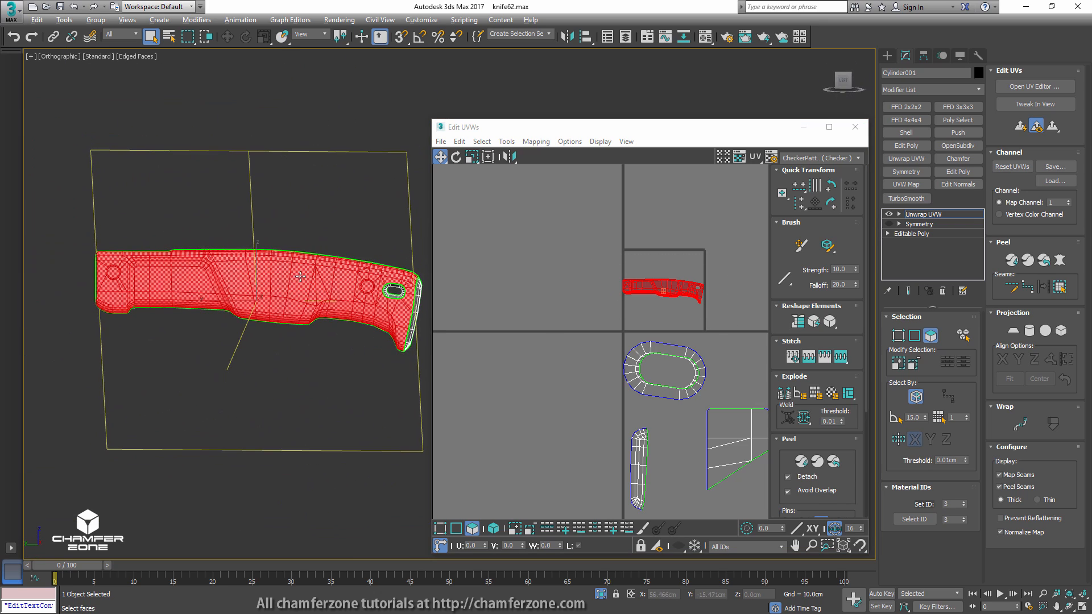
scroll(647, 281, up, 4)
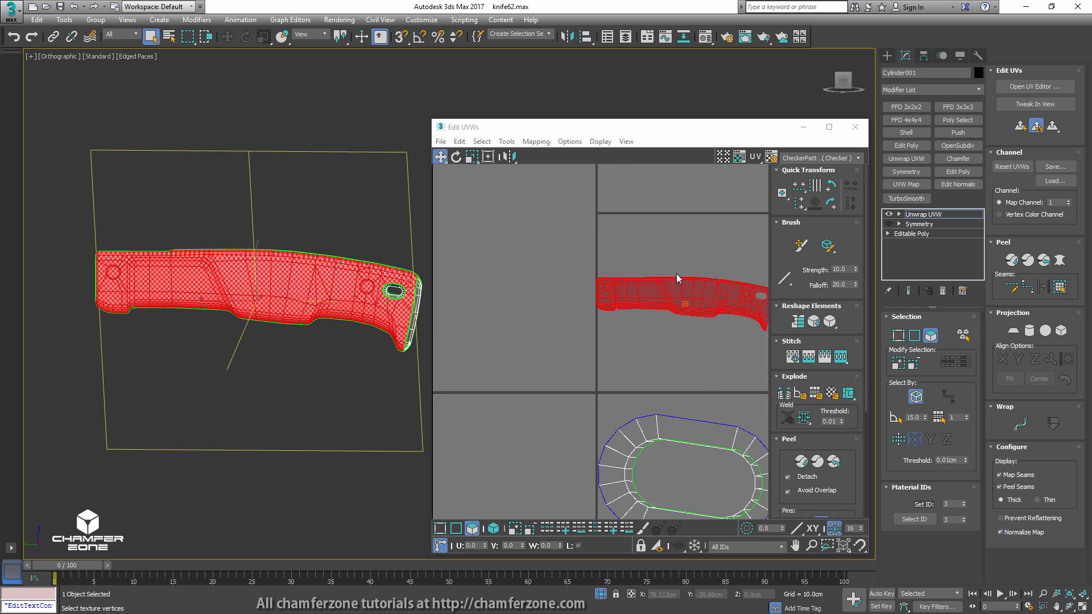
scroll(271, 253, up, 10)
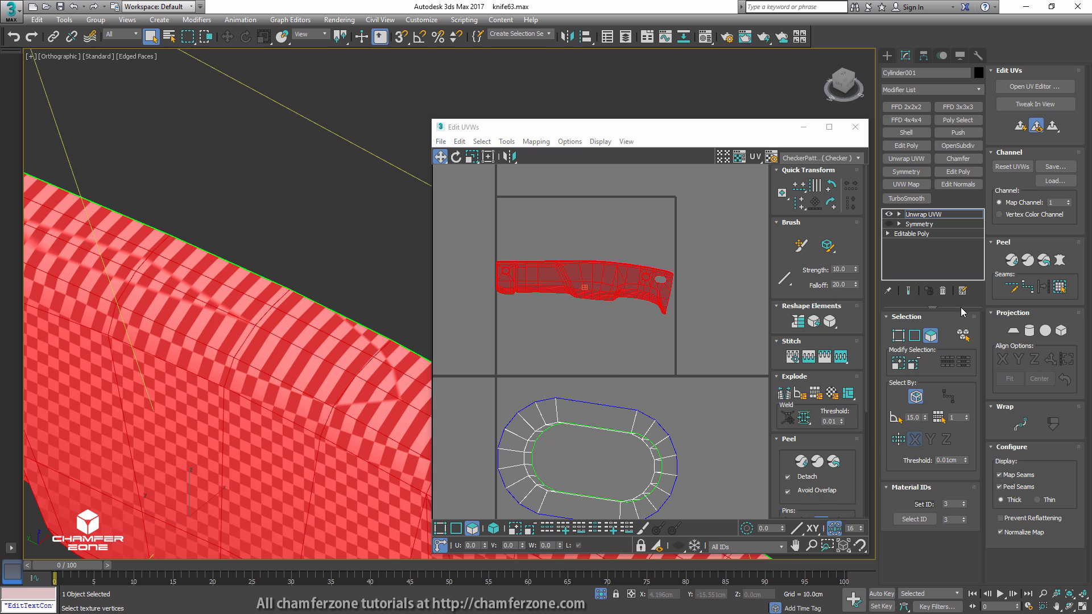
click(1028, 261)
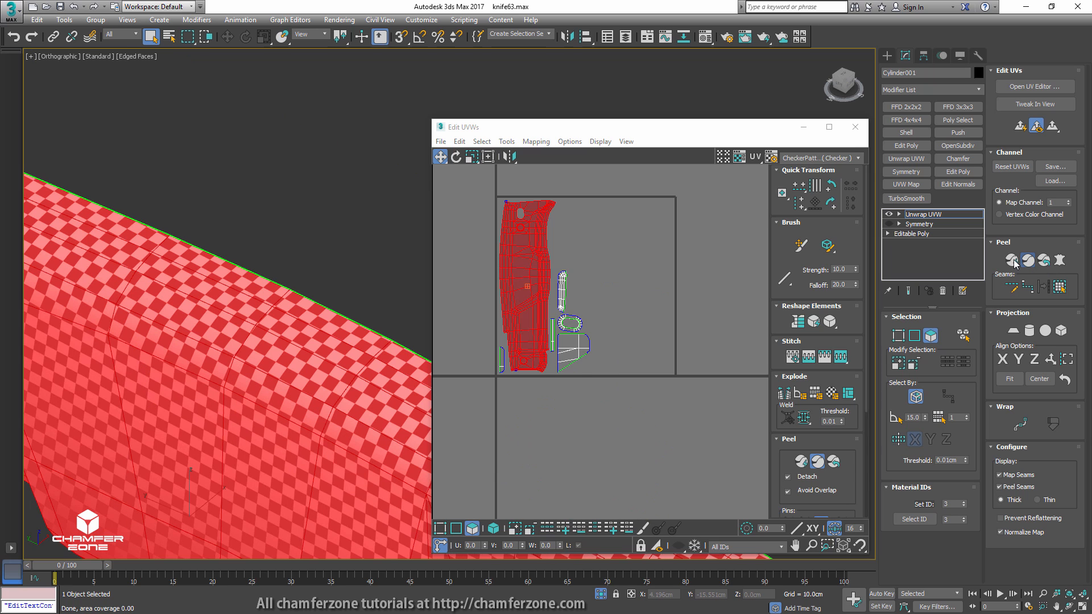
- Pin and adjust vertices along the peeled handle shell's long outer edge to straighten it, including the corners of the small notch
scroll(590, 279, up, 5)
scroll(589, 279, down, 2)
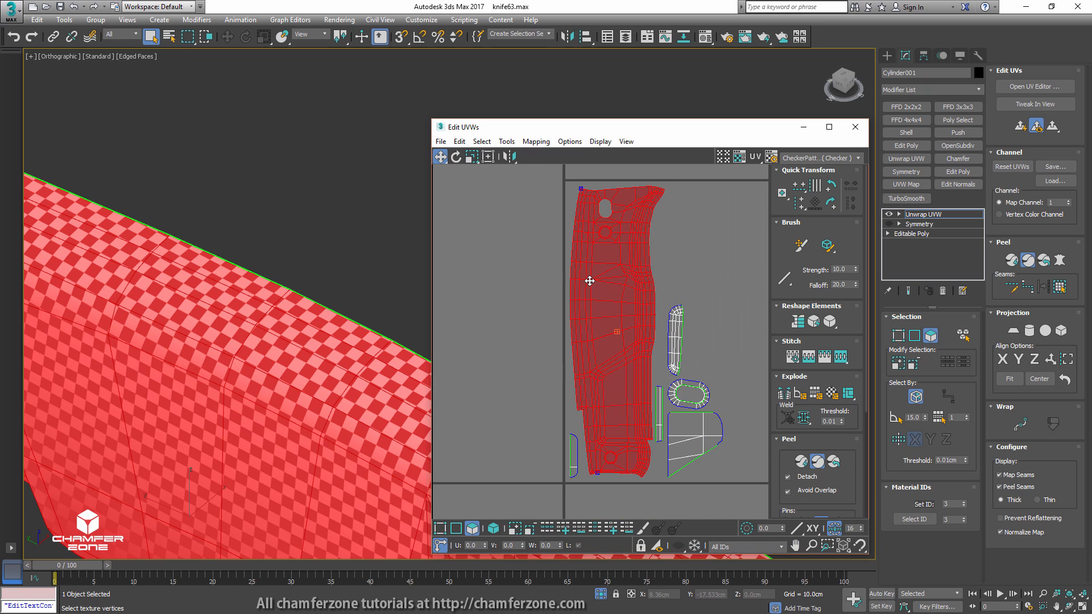
ctrl+alt+middle_drag(589, 279, 573, 276)
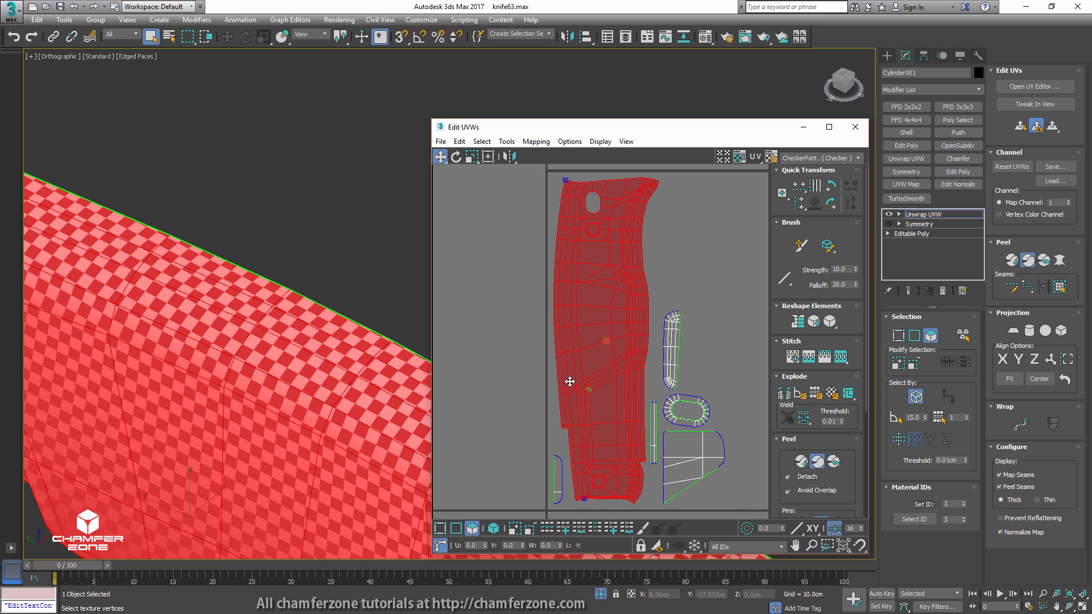
click(440, 529)
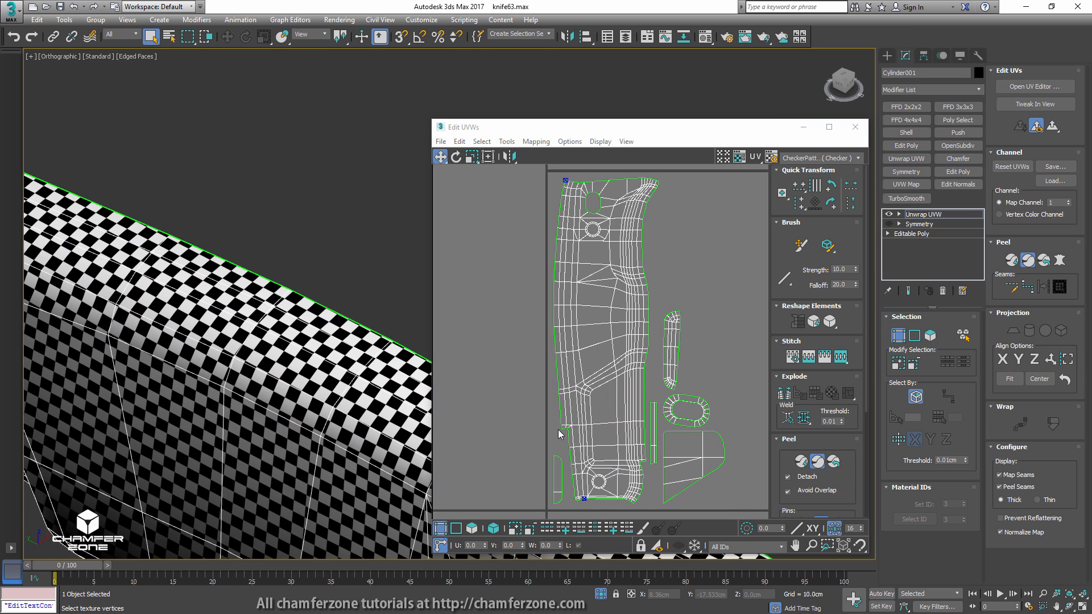
drag(561, 430, 561, 429)
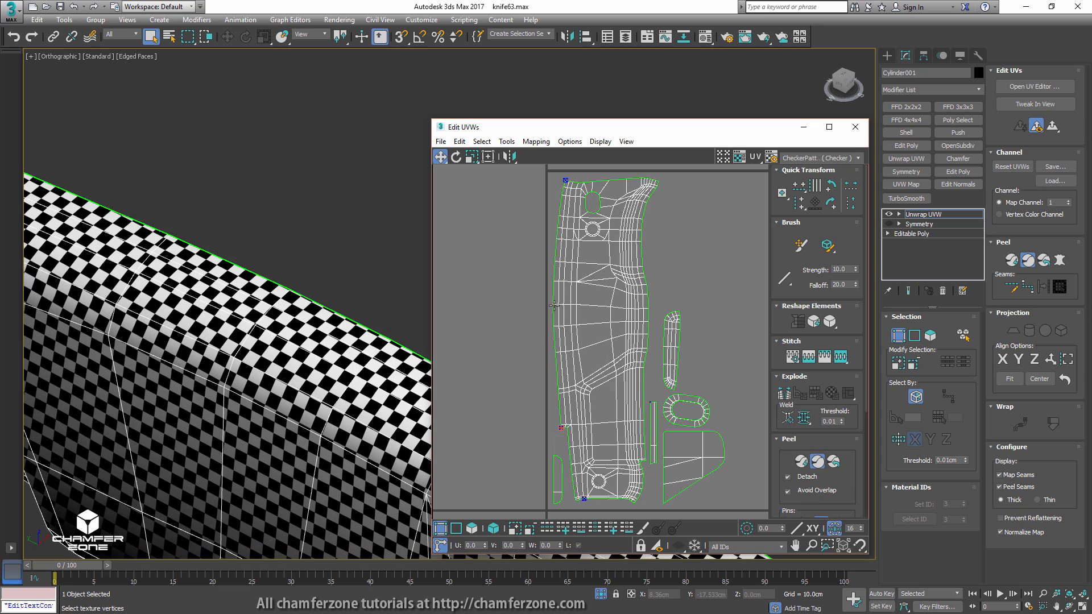
drag(553, 305, 563, 304)
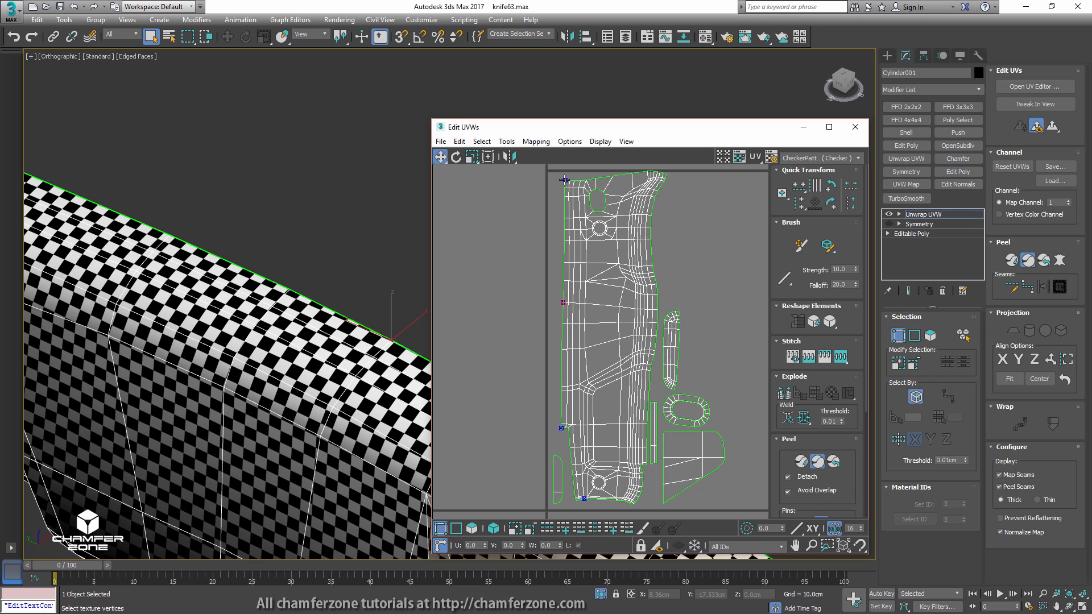
drag(564, 179, 564, 180)
scroll(578, 355, up, 5)
click(582, 343)
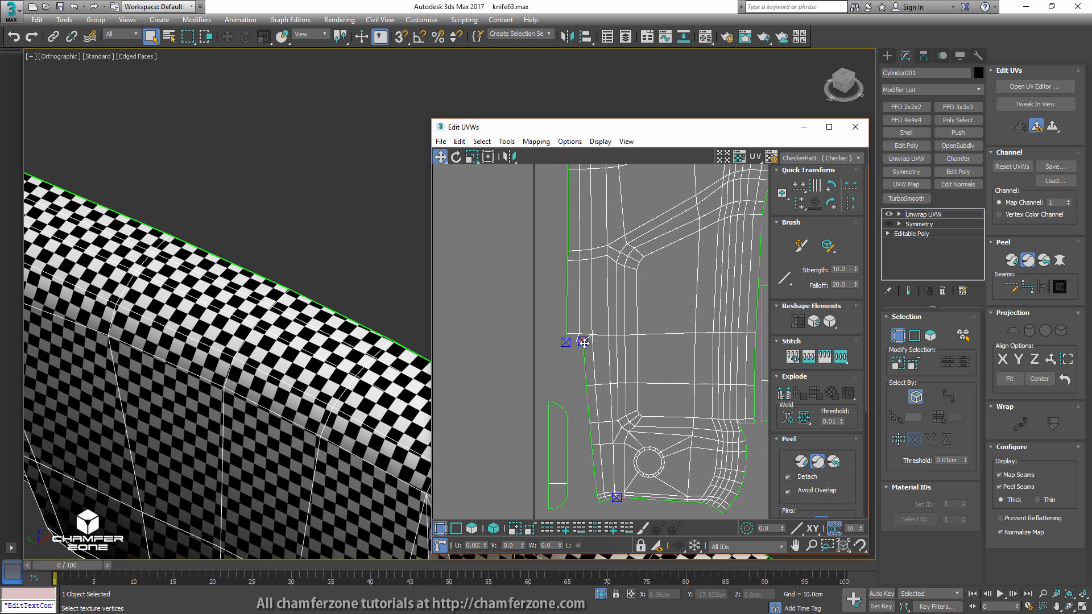
- Shift the pinned vertex near the shell's lower corner outward, and pin and reposition another vertex along the lower end edge
middle_drag(591, 476, 589, 418)
scroll(589, 418, down, 2)
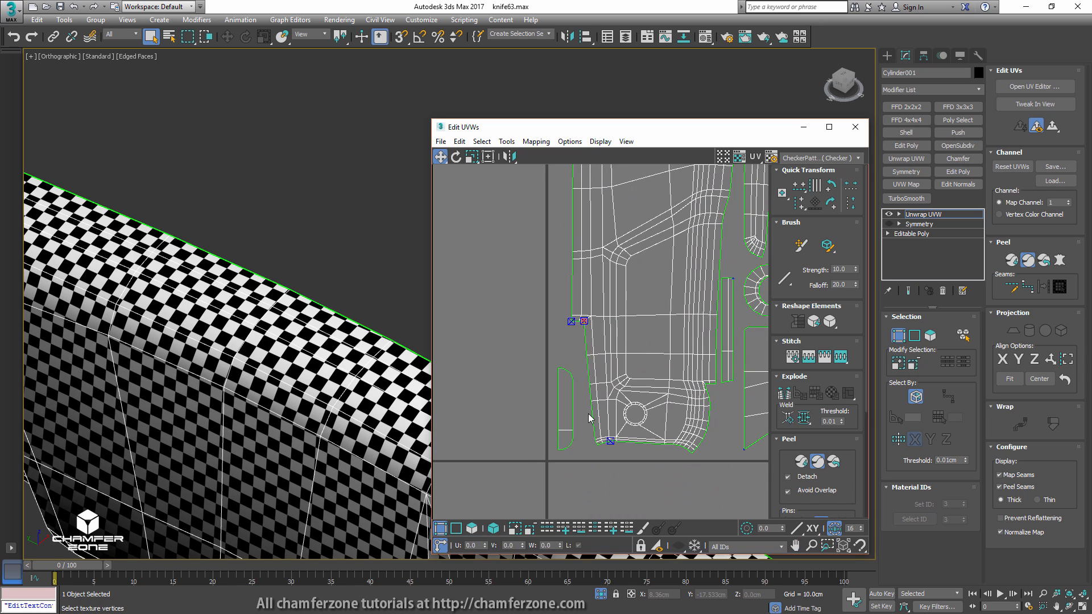
scroll(592, 415, down, 2)
drag(606, 435, 599, 435)
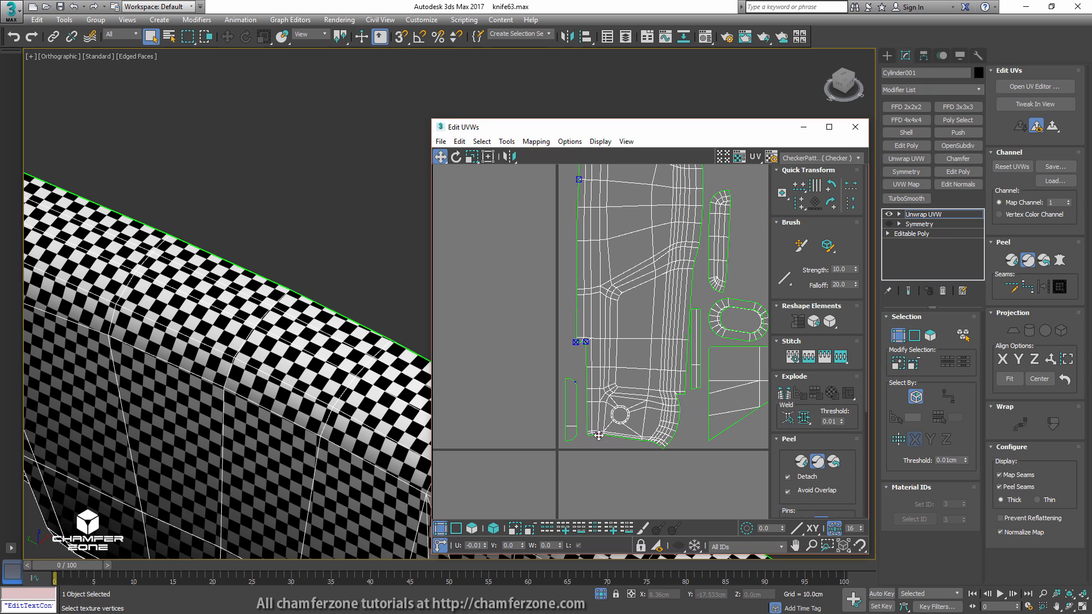
middle_drag(640, 430, 641, 440)
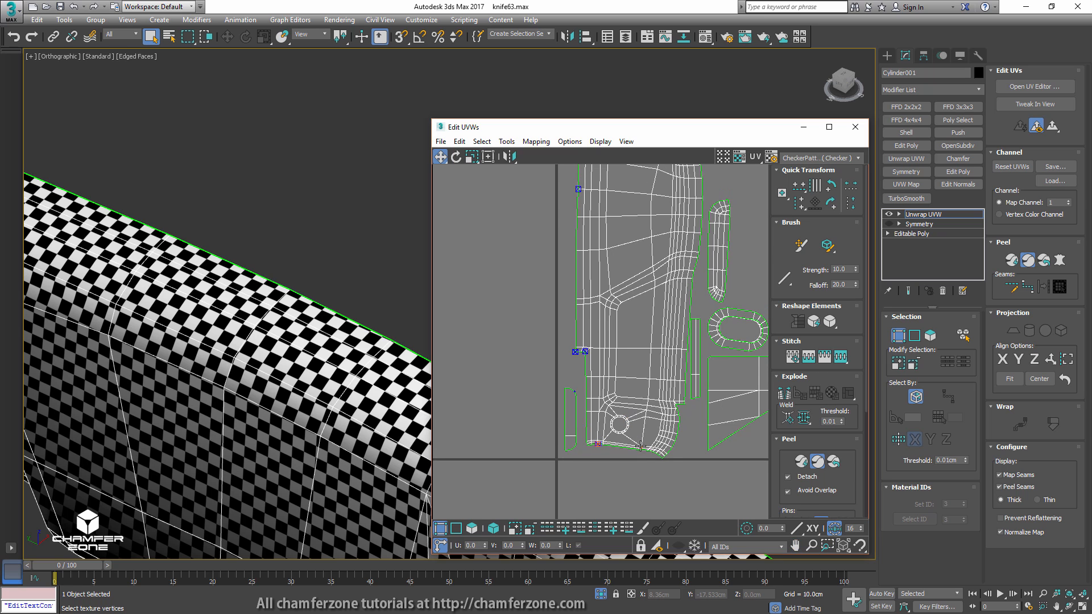
scroll(643, 458, up, 2)
drag(640, 449, 647, 447)
scroll(647, 447, down, 2)
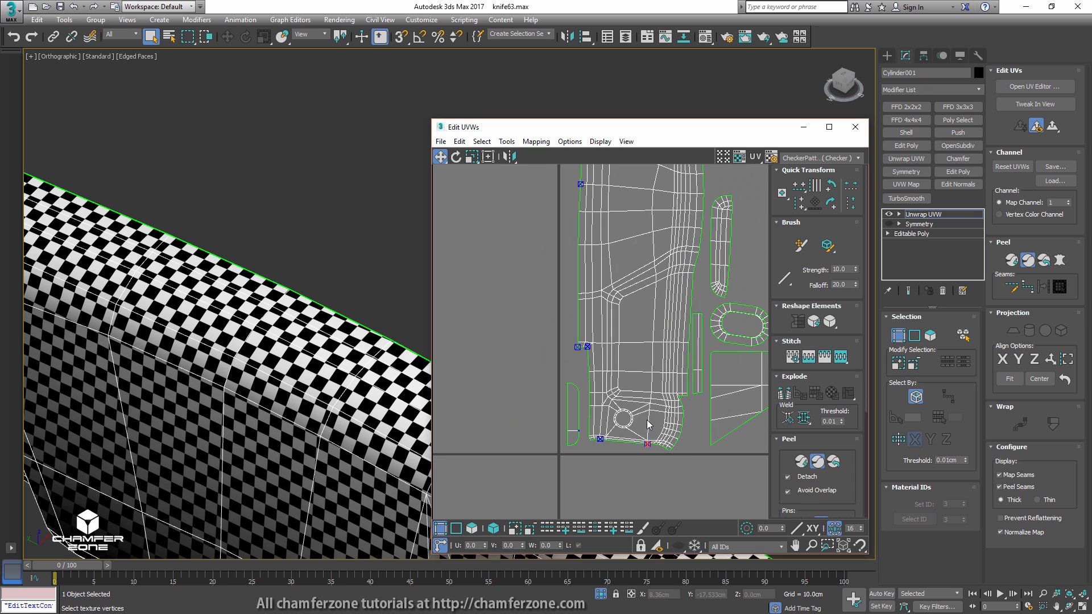
- Check the peeled shell's long edge and pin its lower corner vertex in line with the straightened side
middle_drag(643, 391, 637, 451)
middle_drag(595, 330, 598, 435)
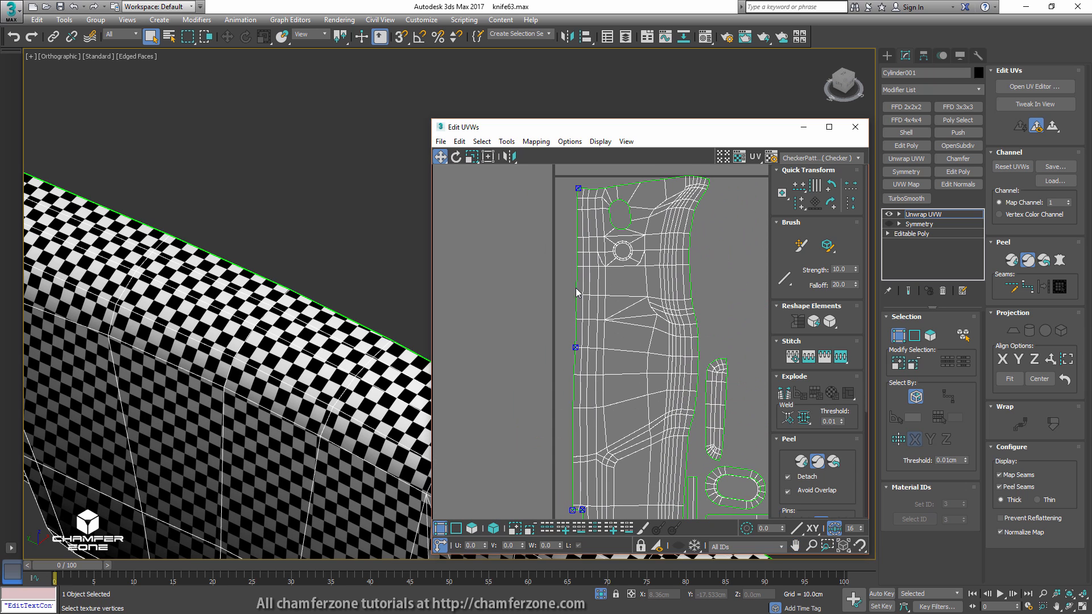
middle_drag(648, 316, 644, 334)
middle_drag(652, 397, 652, 255)
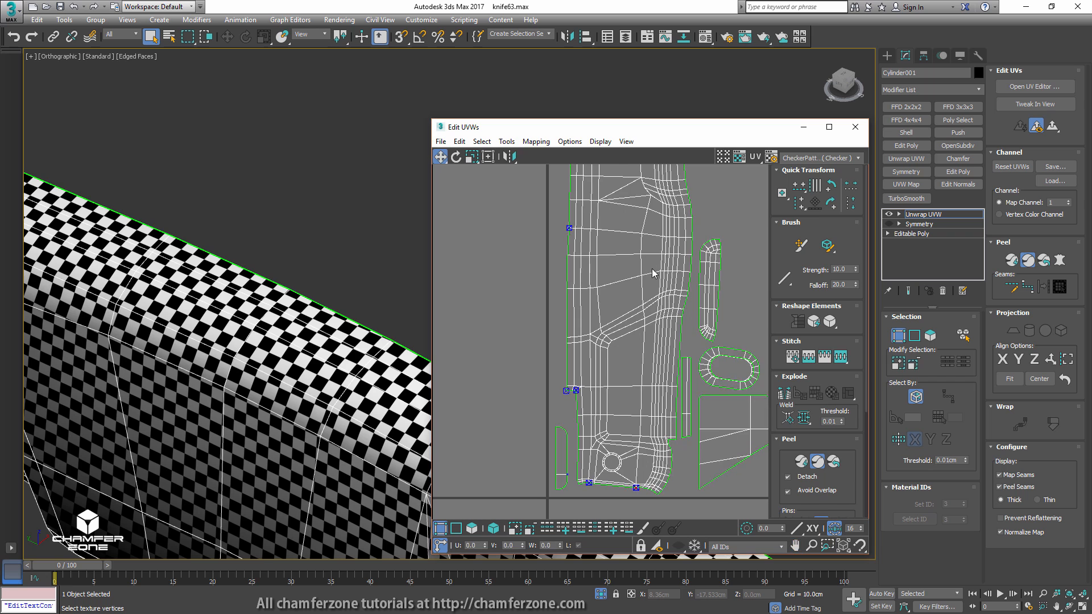
scroll(654, 273, down, 1)
scroll(657, 397, up, 3)
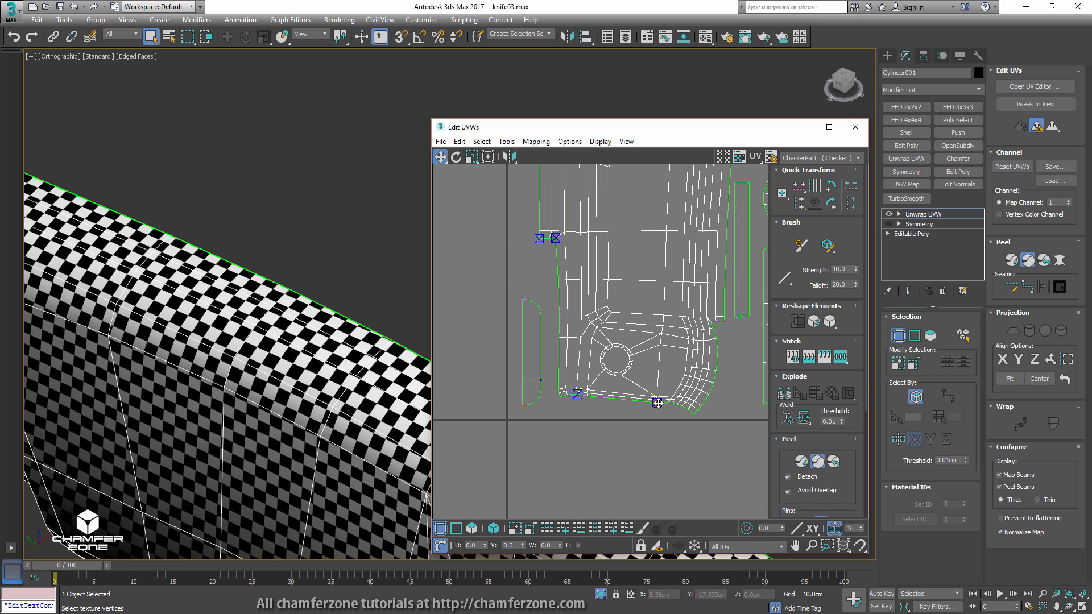
click(657, 403)
middle_drag(557, 395, 604, 491)
drag(607, 493, 606, 492)
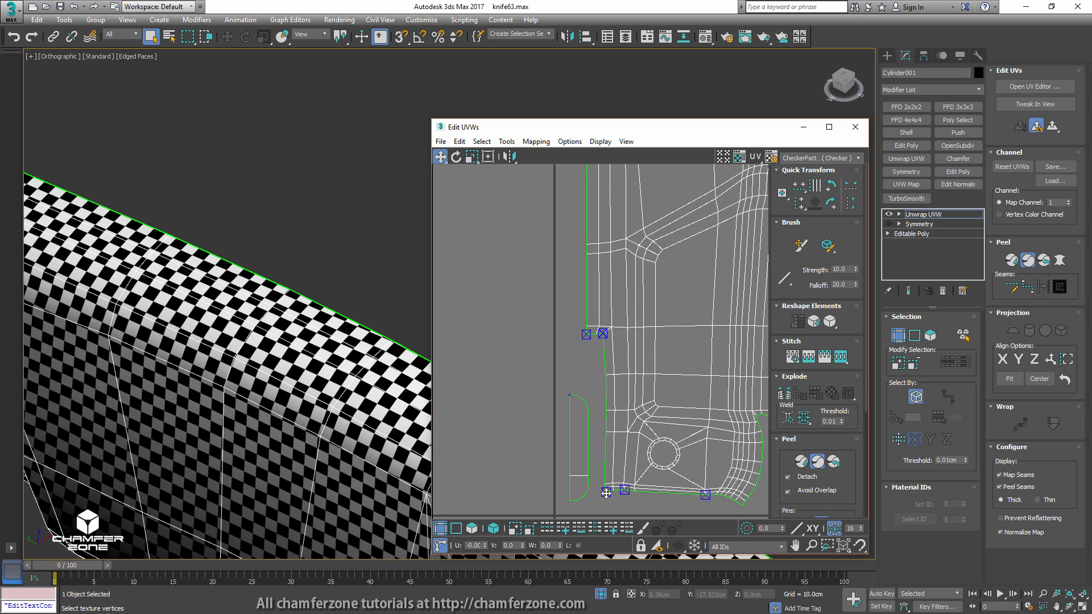
scroll(615, 454, down, 2)
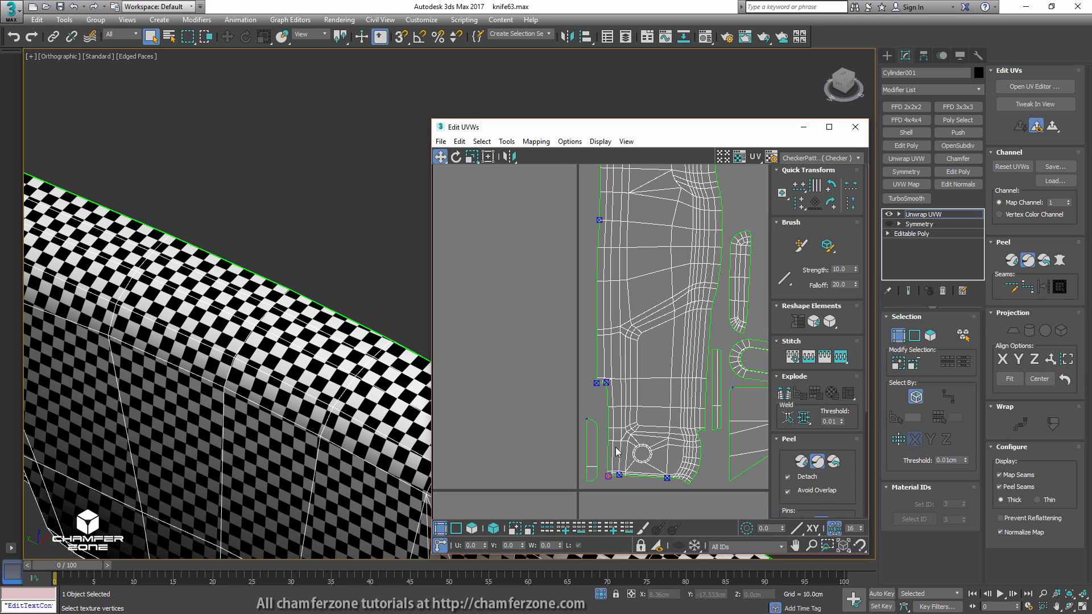
middle_drag(620, 439, 624, 485)
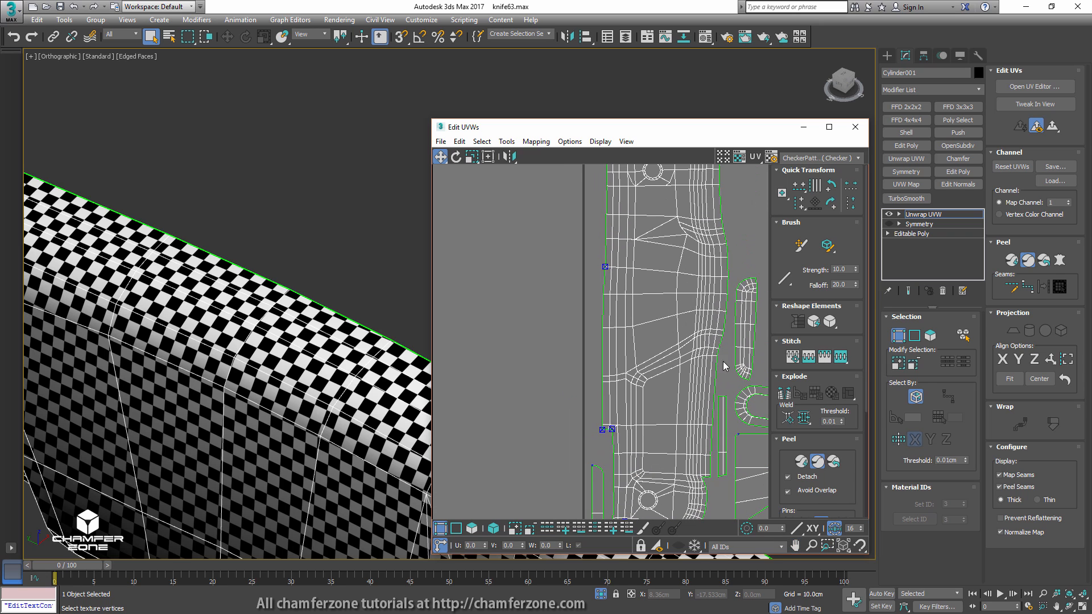
middle_drag(723, 362, 708, 290)
- Collapse the handle's modifier stack into an Editable Poly and apply a new Unwrap UVW modifier
click(905, 259)
right_click(916, 217)
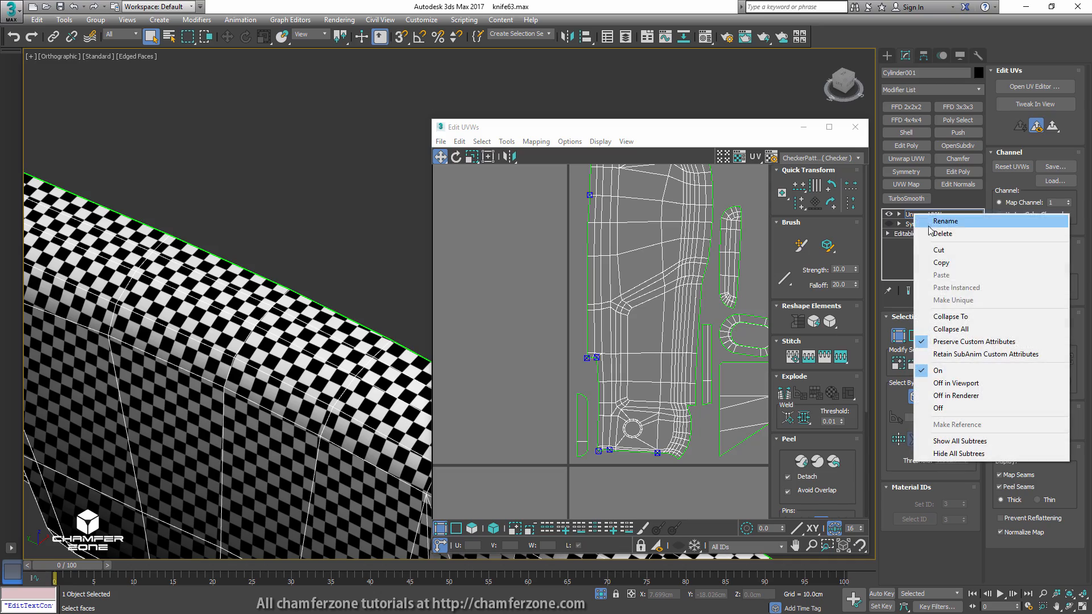
click(961, 316)
scroll(546, 387, down, 6)
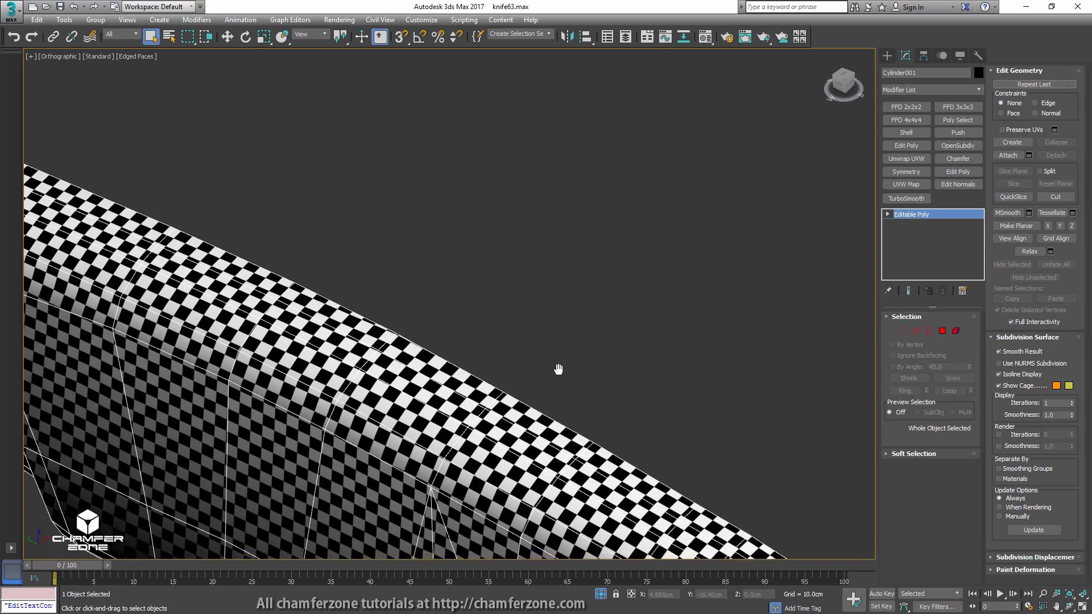
alt+middle_drag(566, 307, 580, 312)
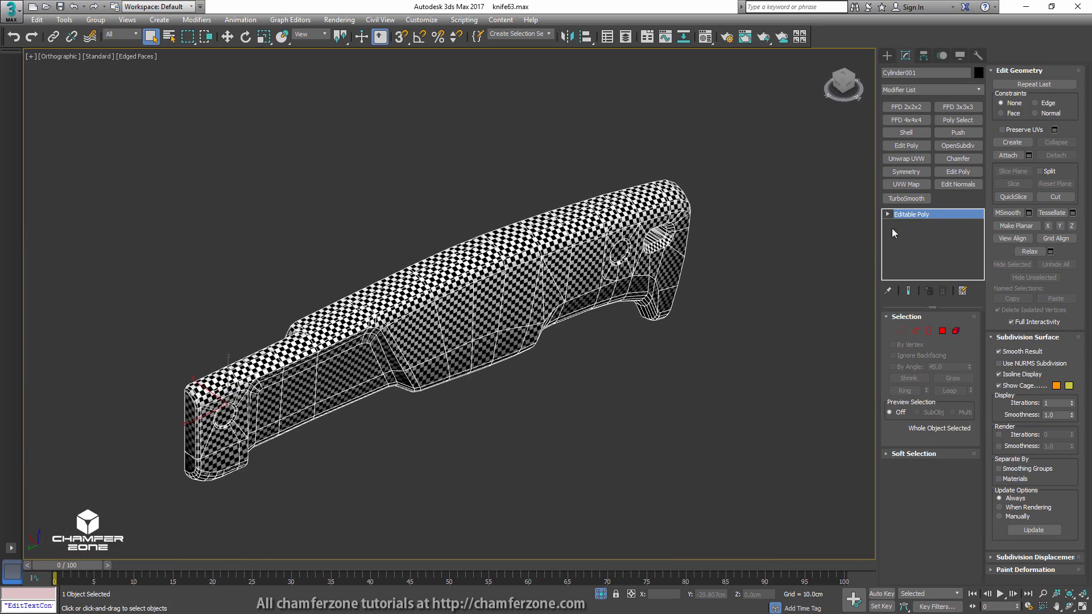
click(906, 159)
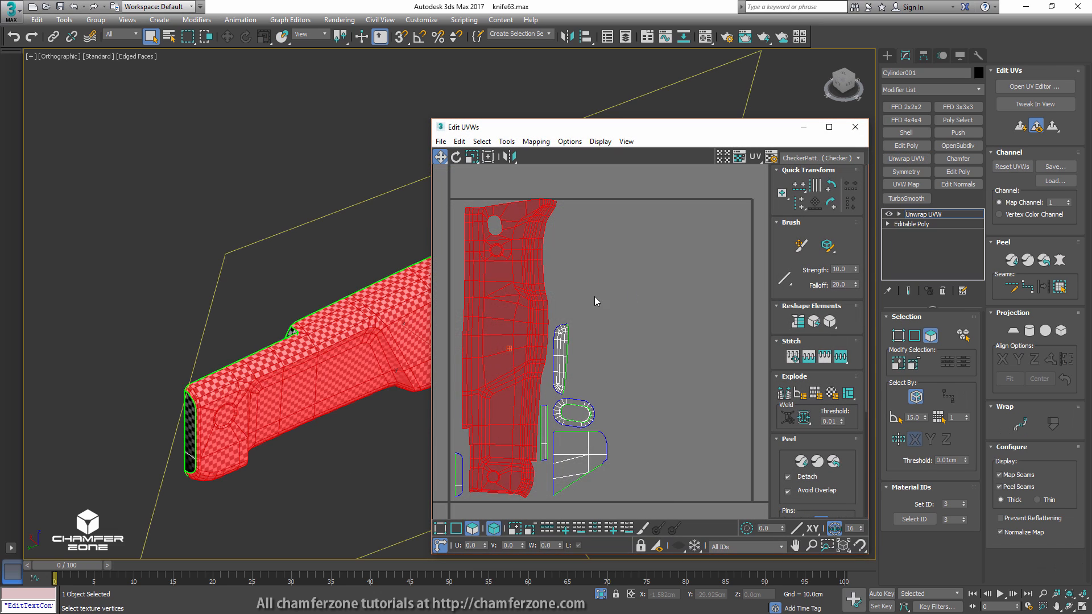
- Select the edge loop along the handle shell's long outer edge and align it into a straight vertical line
middle_drag(529, 301, 639, 307)
scroll(606, 319, up, 1)
click(600, 424)
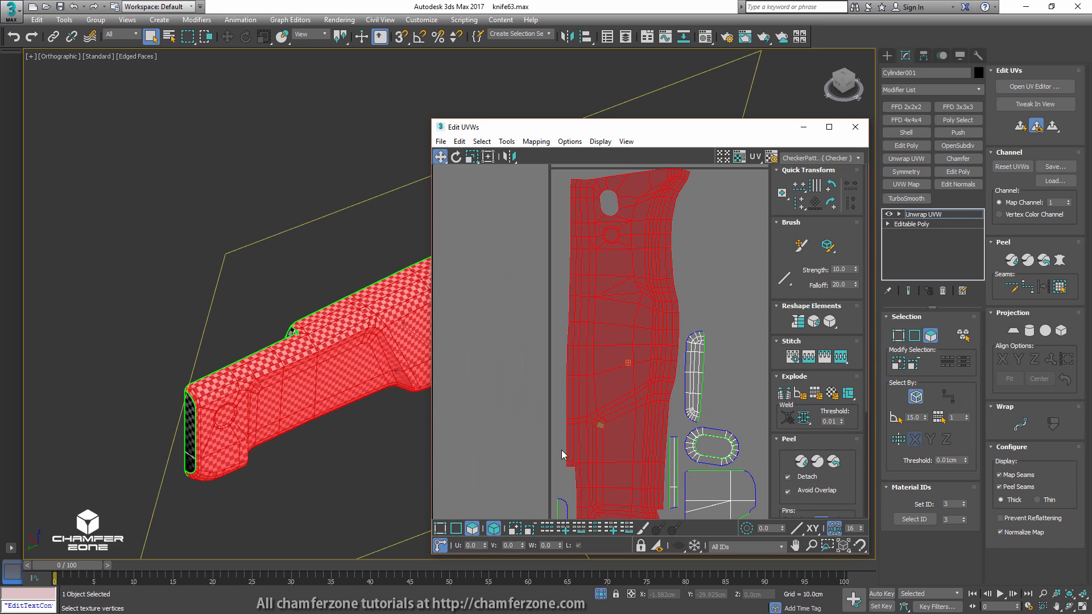
click(483, 456)
click(455, 529)
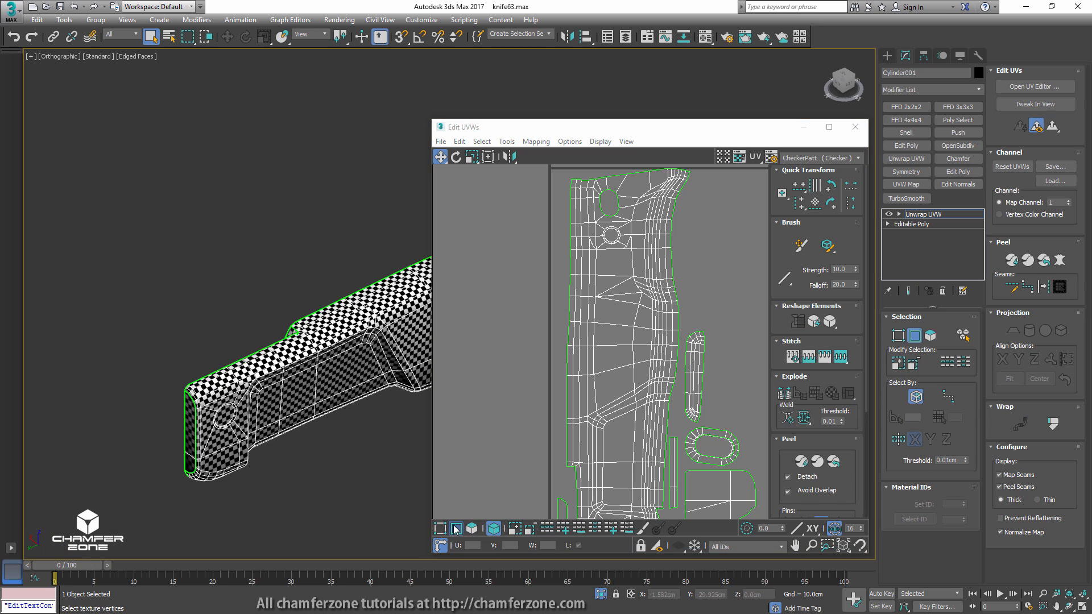
click(570, 391)
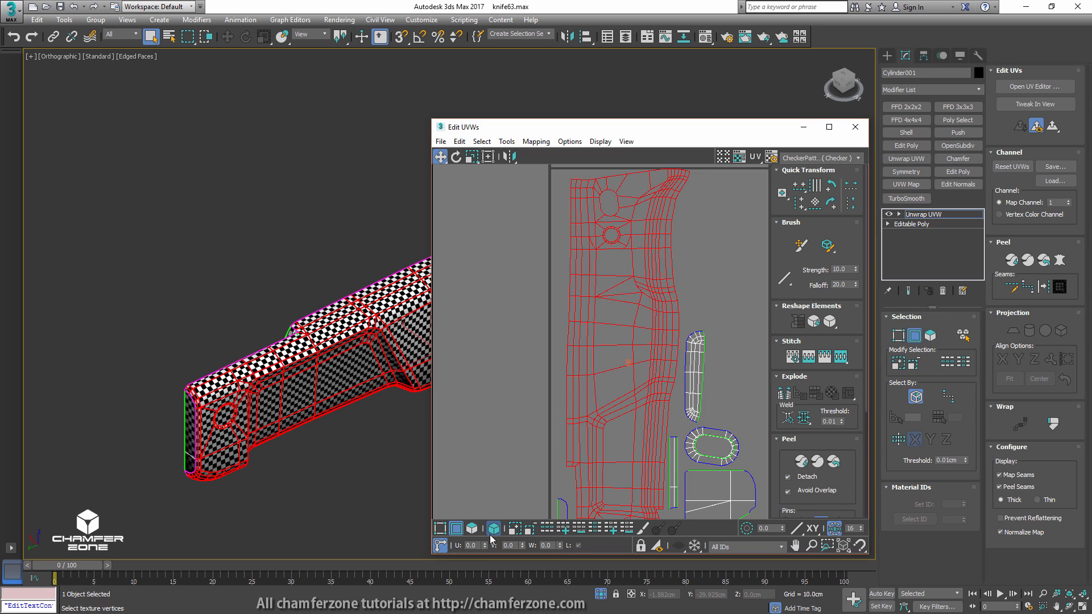
click(568, 399)
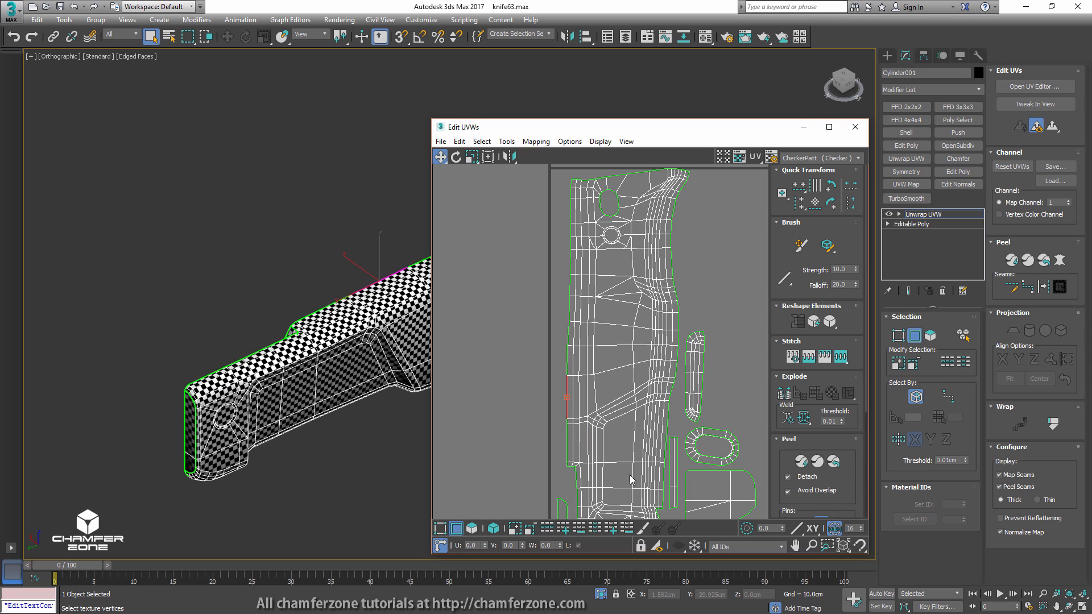
click(548, 530)
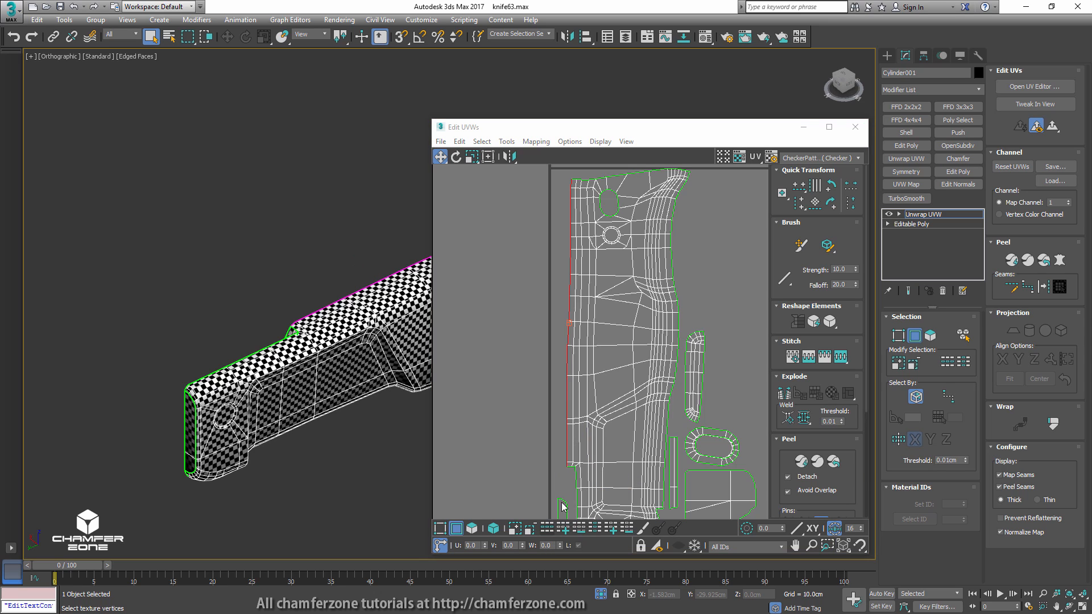
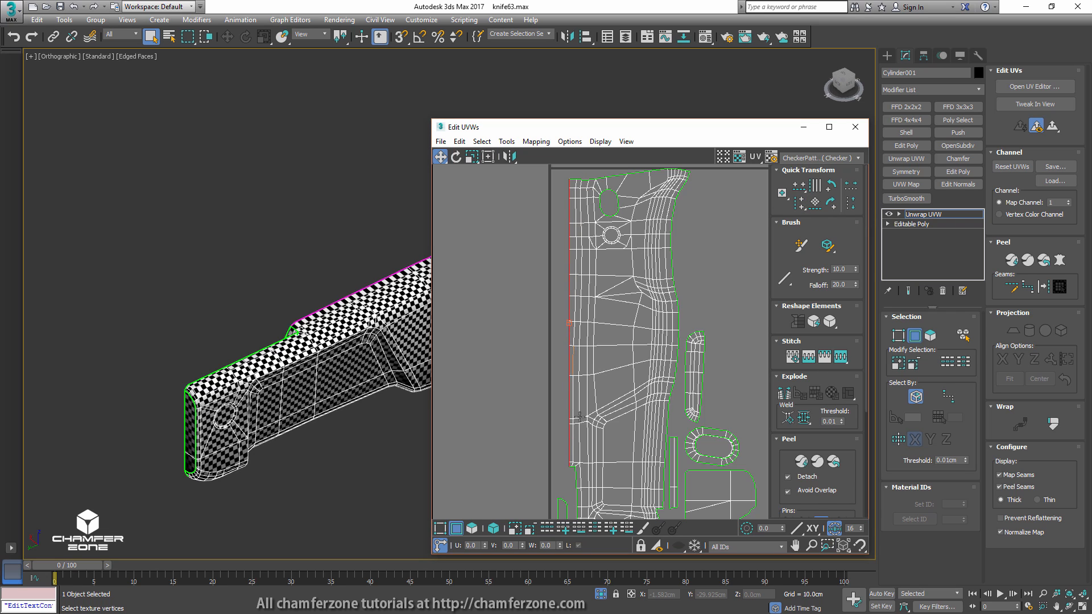
- Select the two edge loops beside the notch's lower section and align each one vertically in place
scroll(572, 369, up, 3)
click(600, 360)
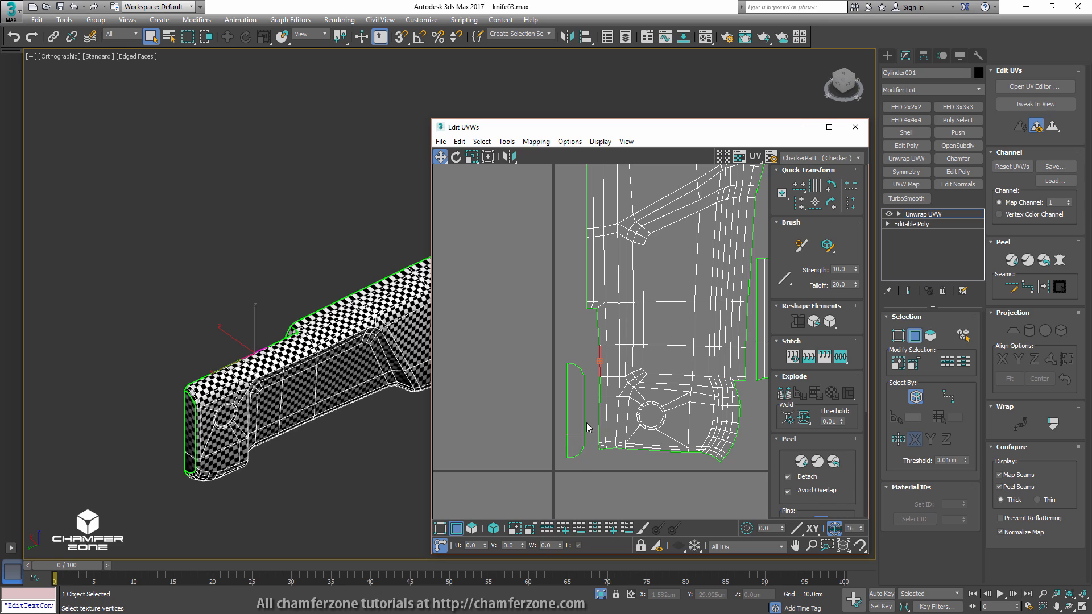
ctrl+click(607, 362)
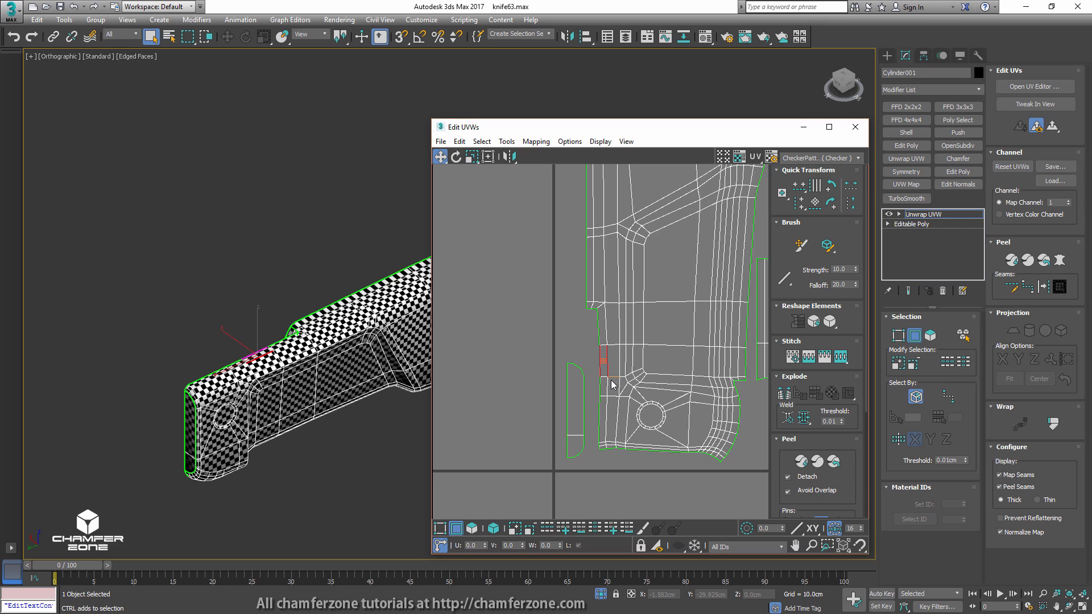
click(546, 529)
scroll(594, 330, up, 4)
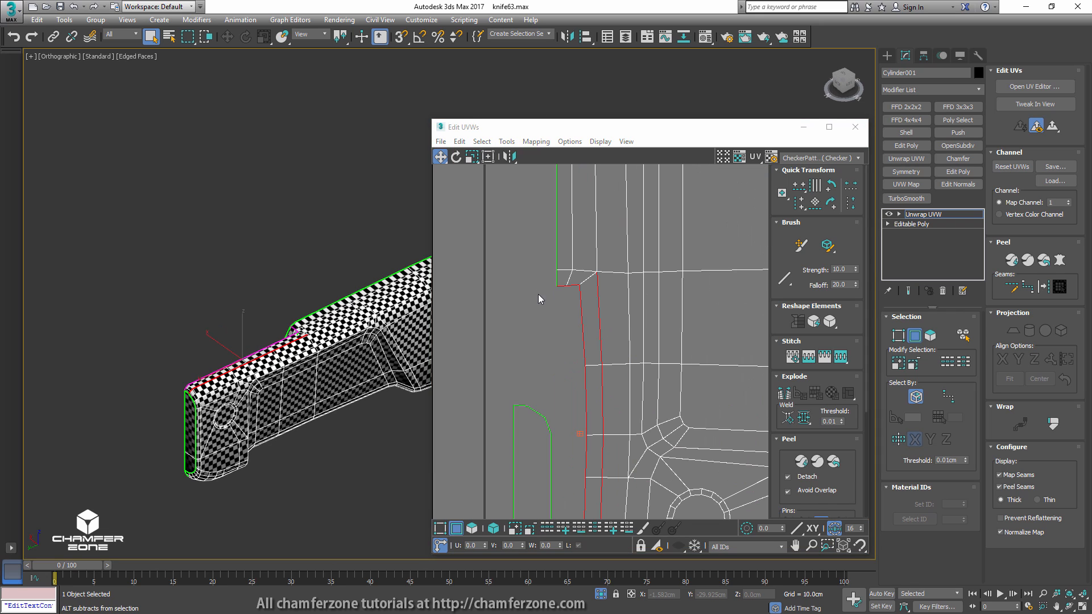
scroll(590, 333, down, 3)
middle_drag(595, 421, 593, 401)
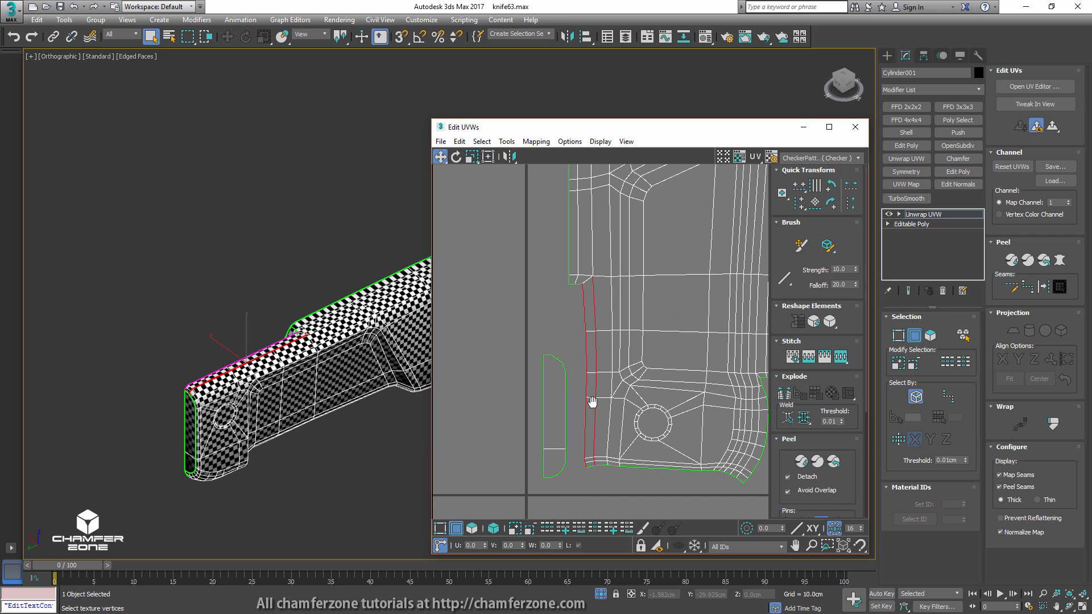
click(799, 205)
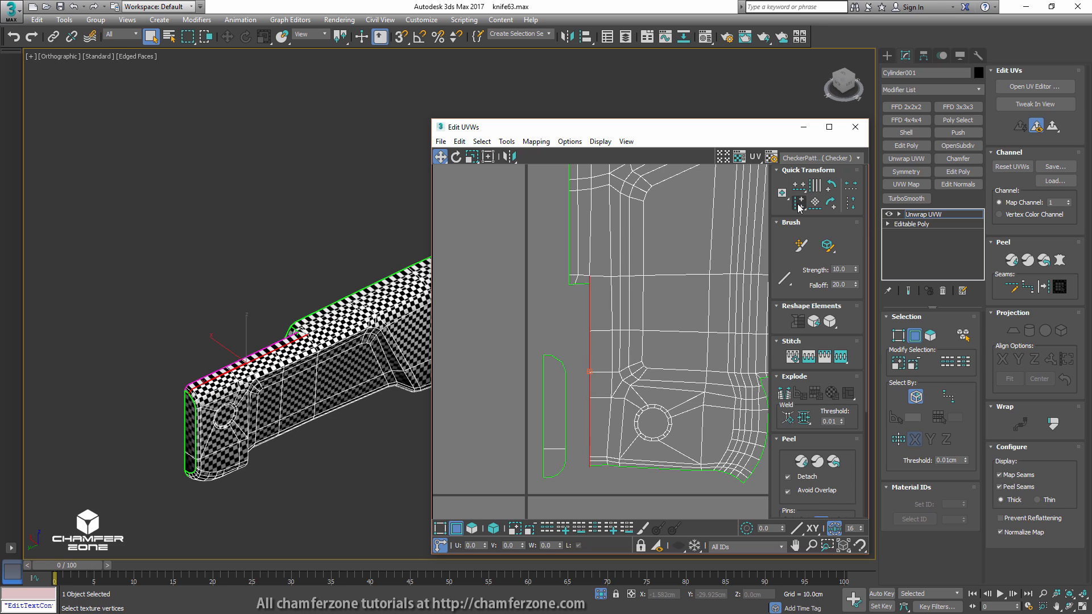
key(ctrl+z)
click(803, 207)
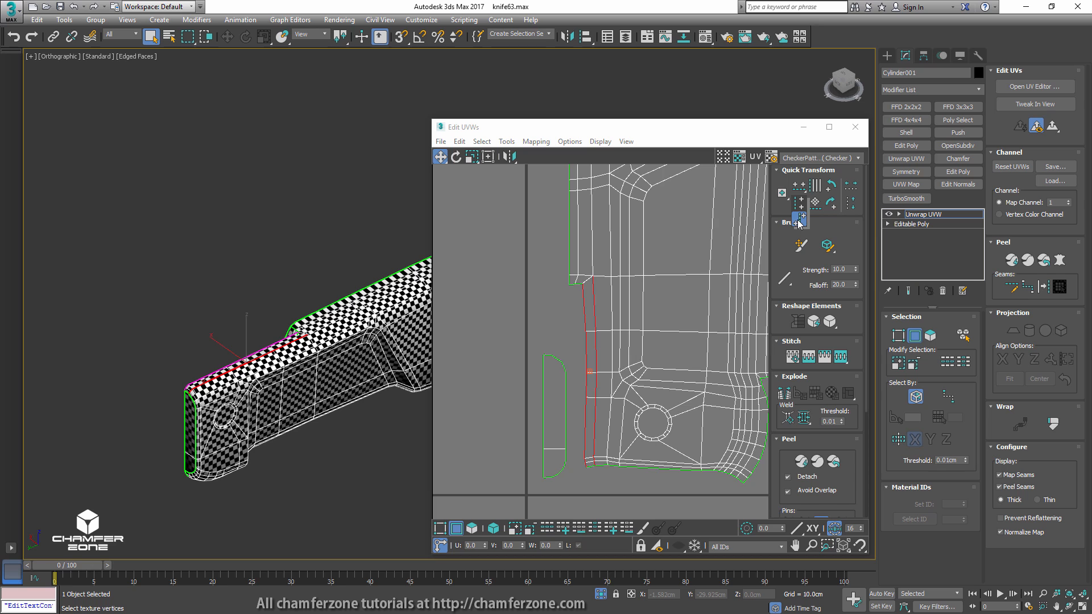
click(799, 220)
click(533, 319)
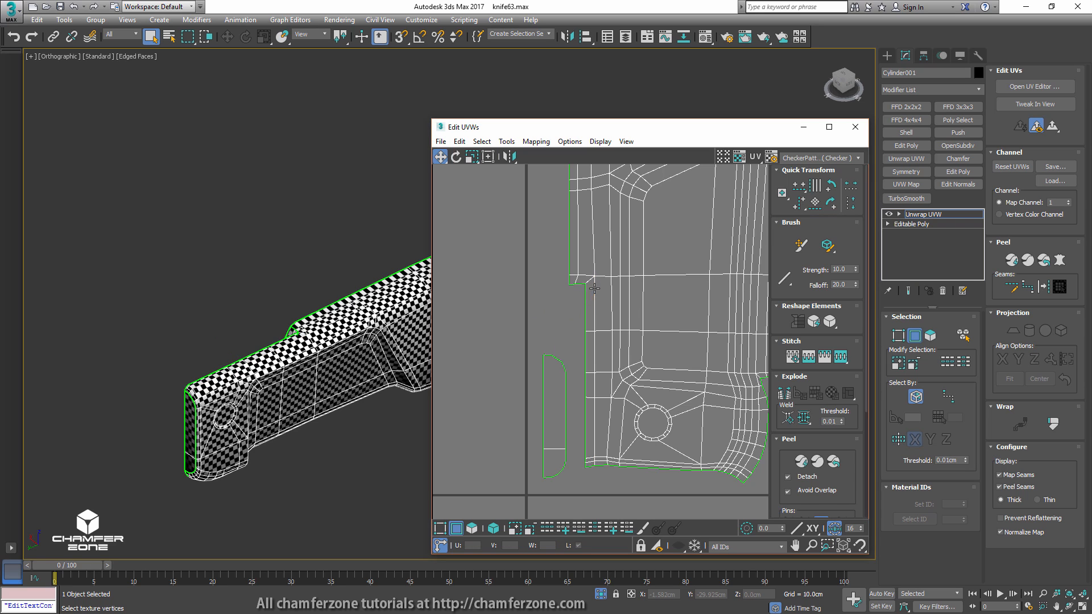
- Select the straightened long edge loop of the shell and shift it slightly outward to even out the checker pattern
scroll(569, 313, down, 4)
middle_drag(598, 324, 606, 436)
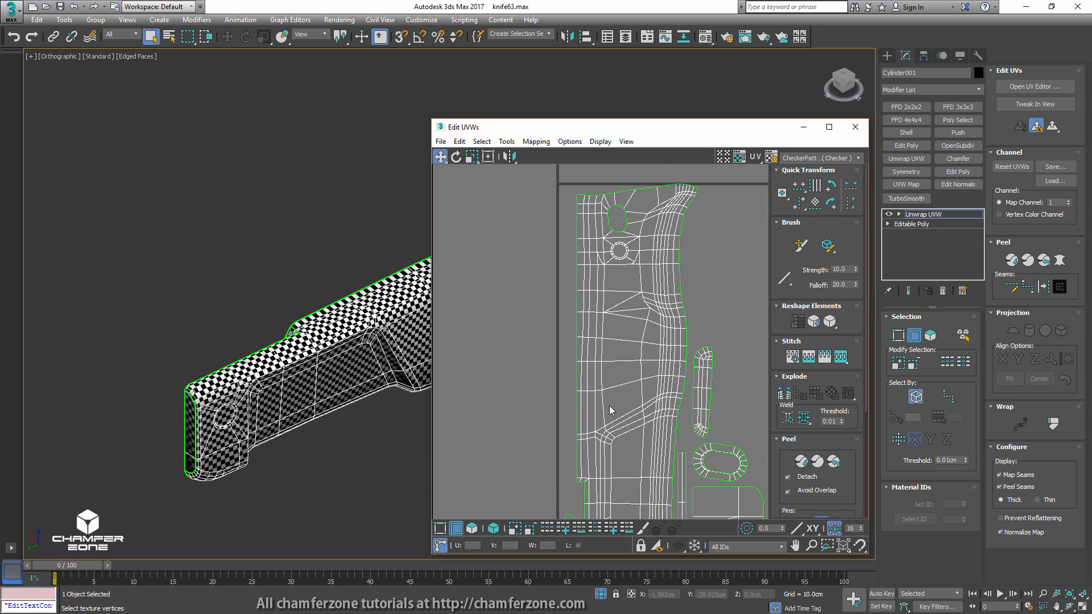
alt+middle_drag(324, 227, 330, 266)
scroll(330, 266, up, 8)
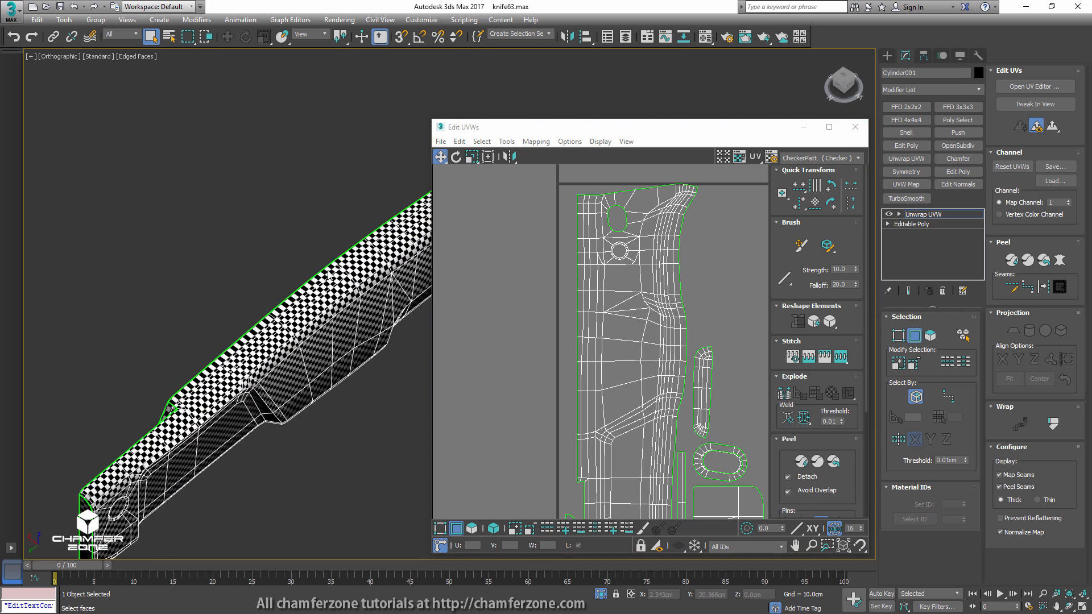
scroll(304, 252, down, 2)
middle_drag(244, 300, 281, 235)
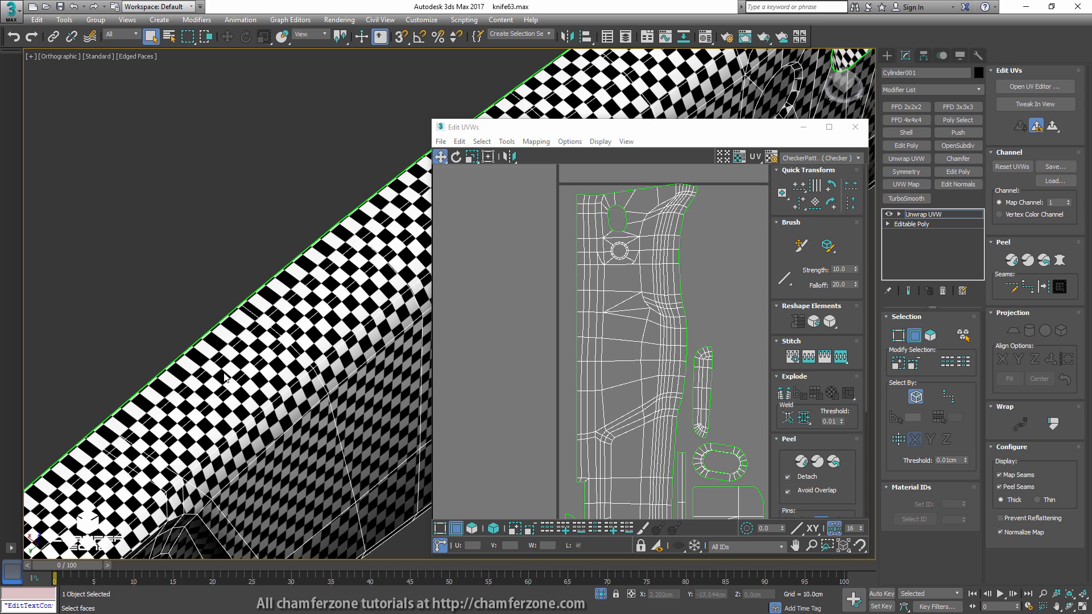
click(577, 348)
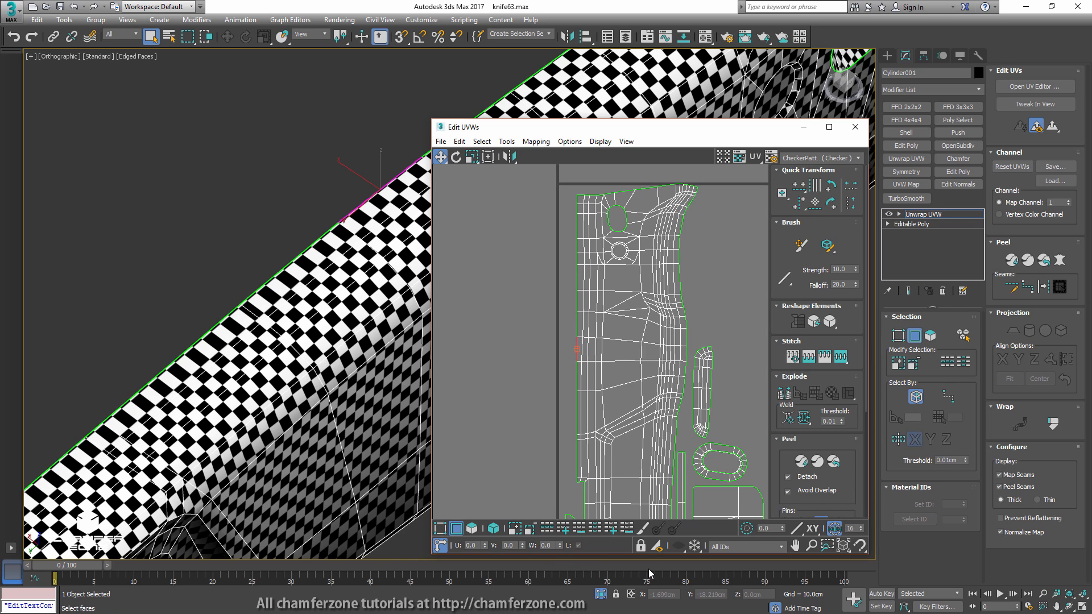
click(547, 530)
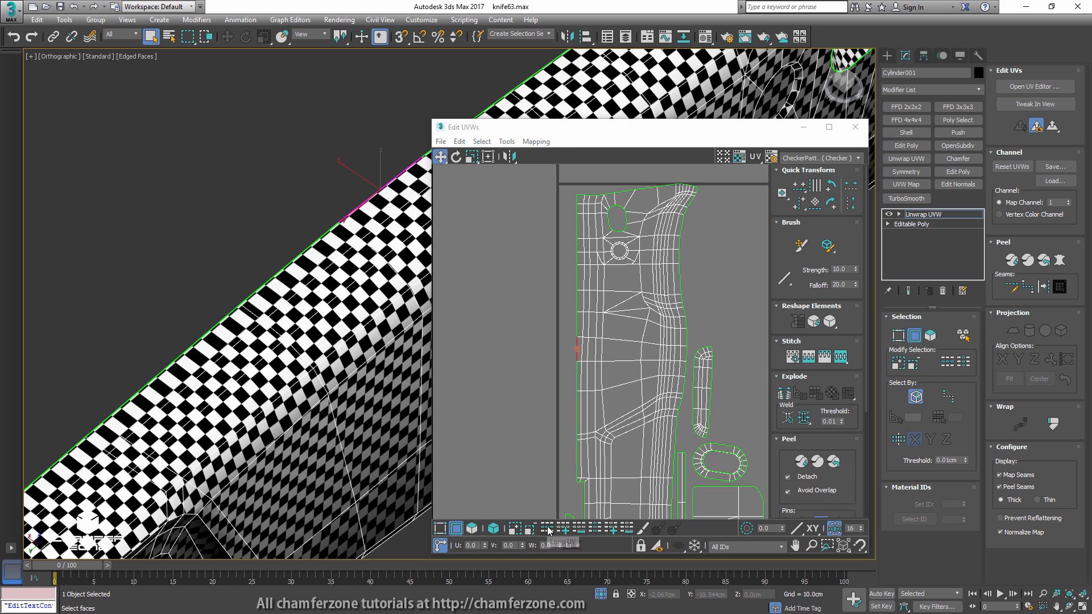
scroll(577, 350, up, 3)
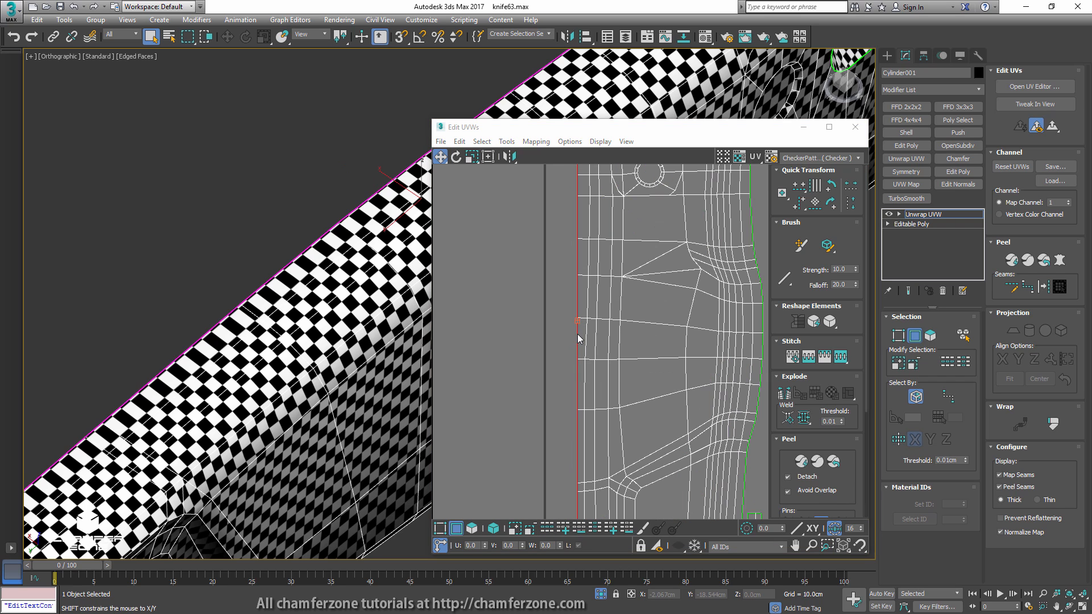
drag(577, 336, 576, 335)
scroll(244, 312, down, 5)
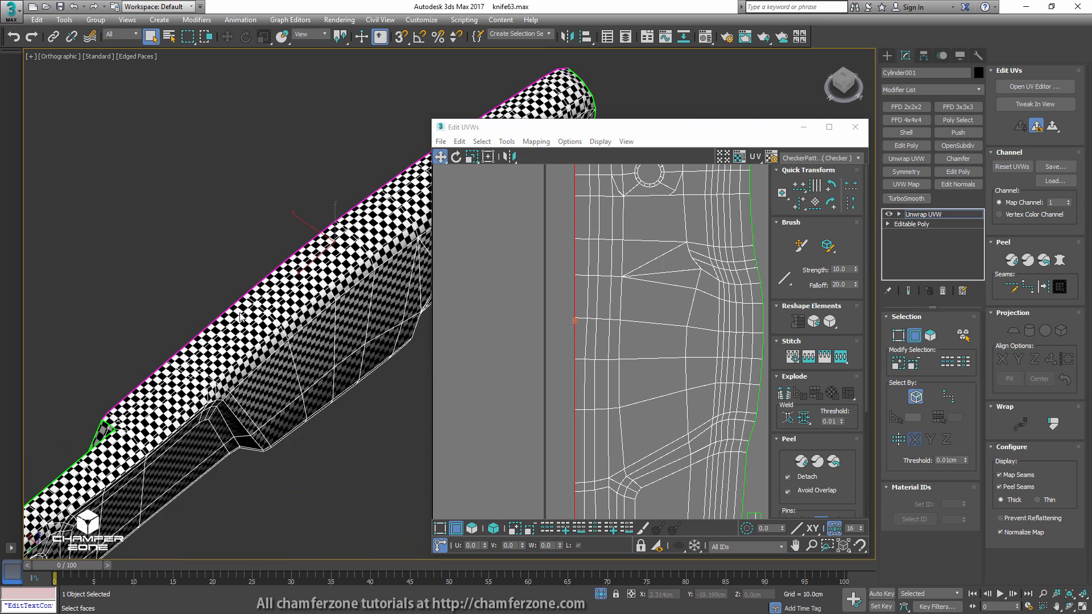
- Check the checker pattern at the handle's far end and collapse the modifier stack into an Editable Poly
alt+middle_drag(231, 319, 195, 332)
middle_drag(194, 332, 45, 322)
mouse_move(281, 316)
middle_down()
mouse_move(85, 313)
mouse_move(259, 336)
mouse_move(273, 302)
middle_up()
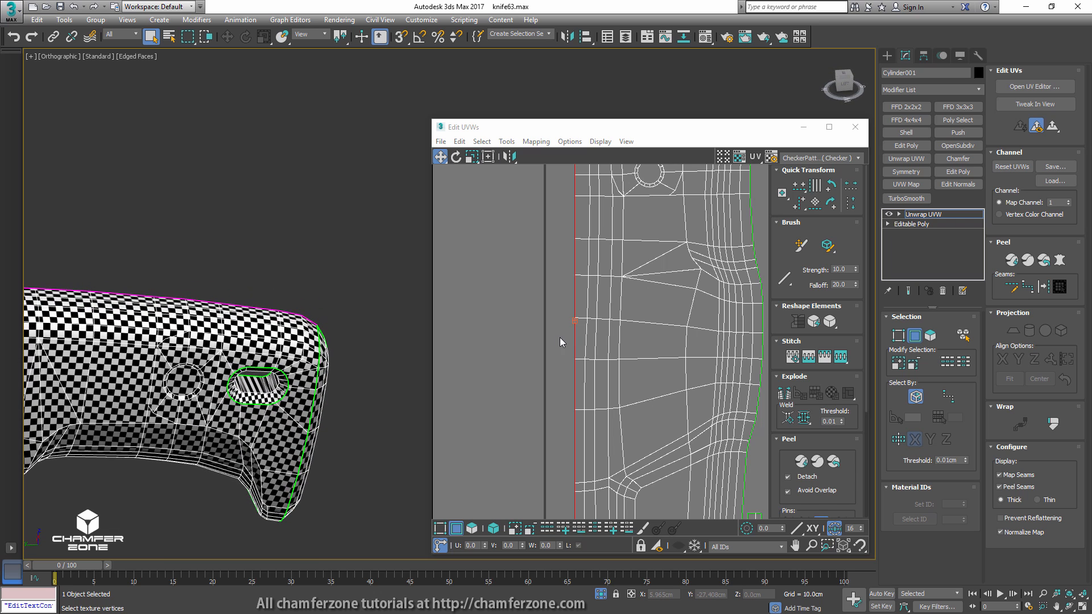
scroll(577, 355, down, 5)
scroll(580, 367, down, 2)
scroll(603, 369, down, 3)
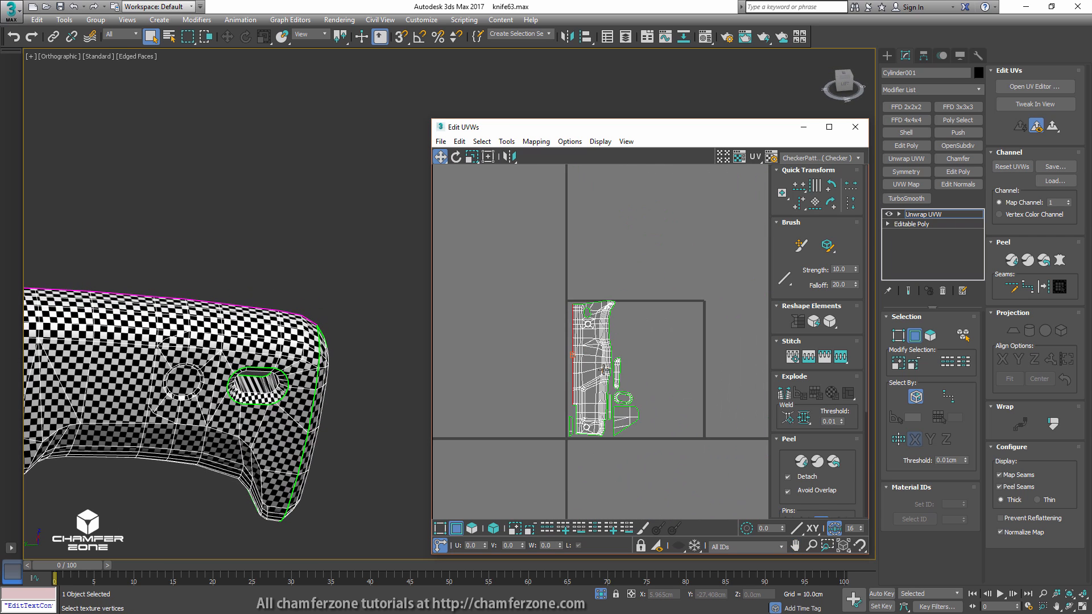
right_click(915, 221)
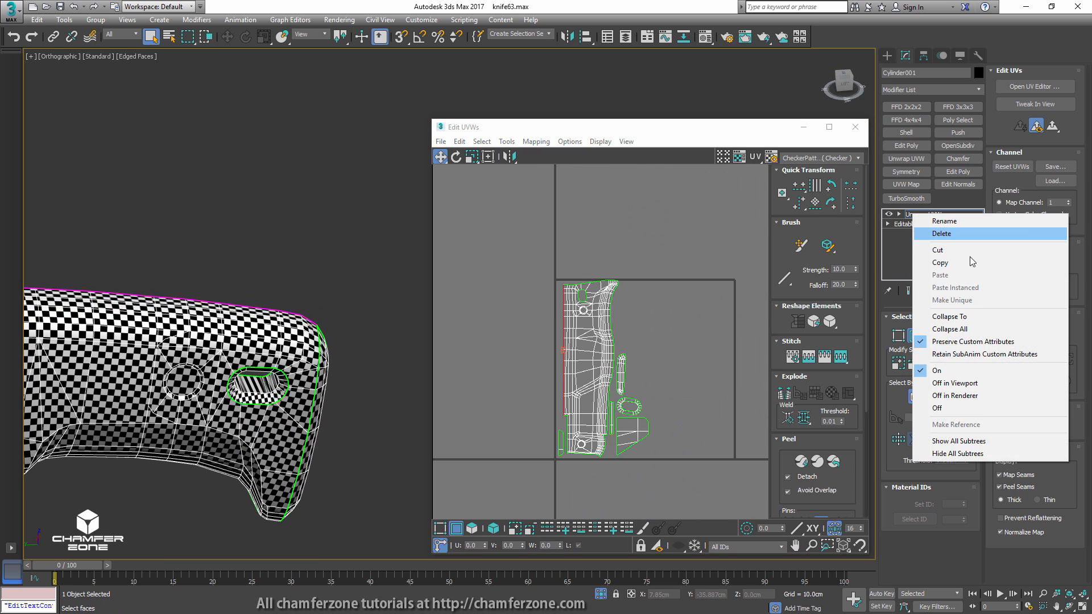
click(939, 325)
- Add a Symmetry modifier to the handle, mirrored on the X axis with Flip on and Weld Seam off
middle_drag(537, 283, 762, 288)
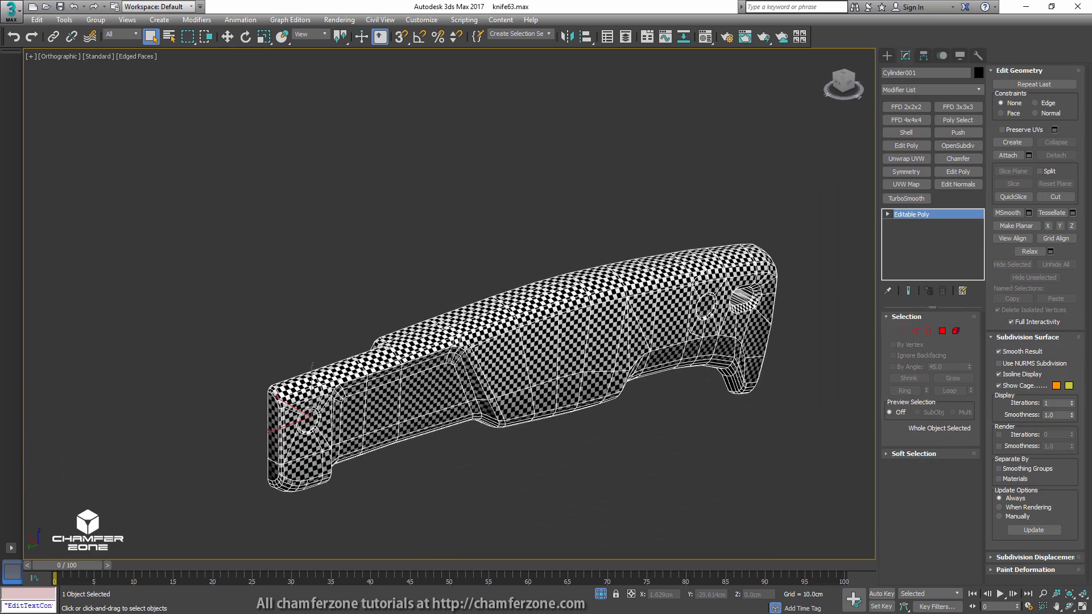
alt+middle_drag(680, 261, 818, 230)
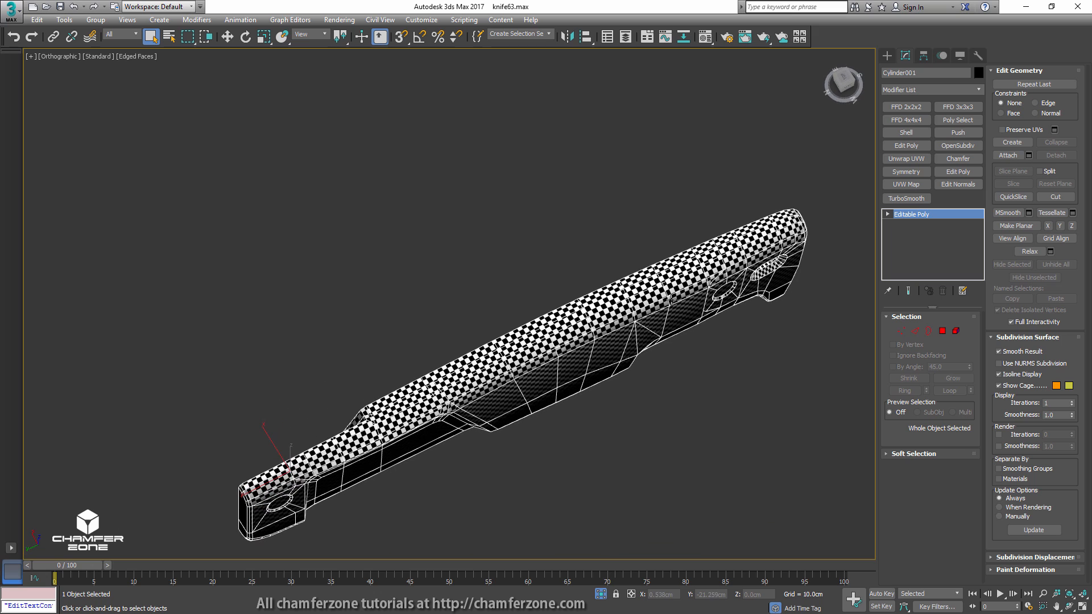
click(906, 172)
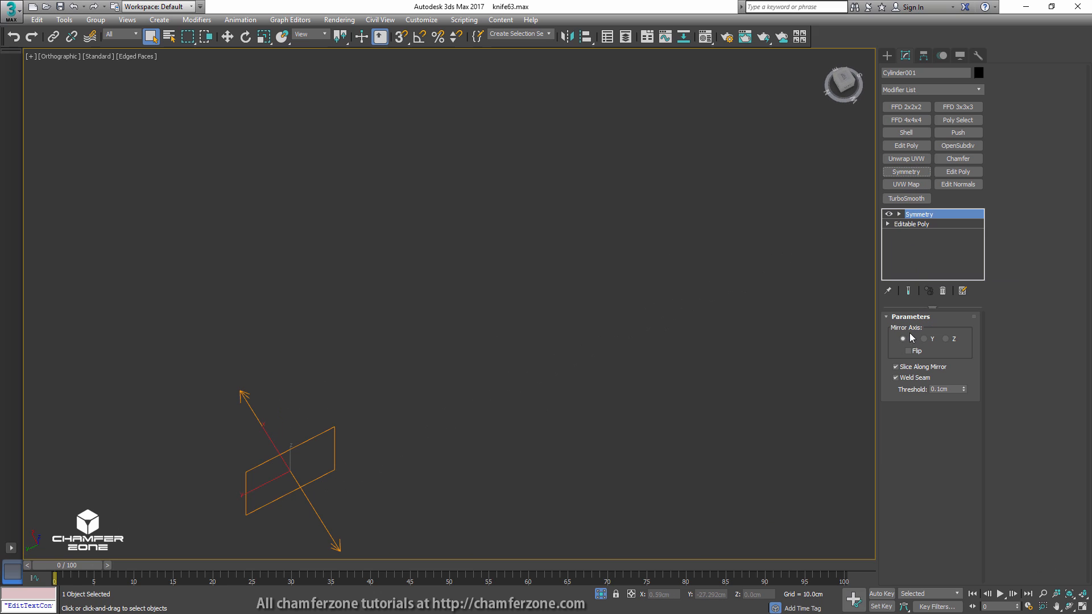
click(908, 352)
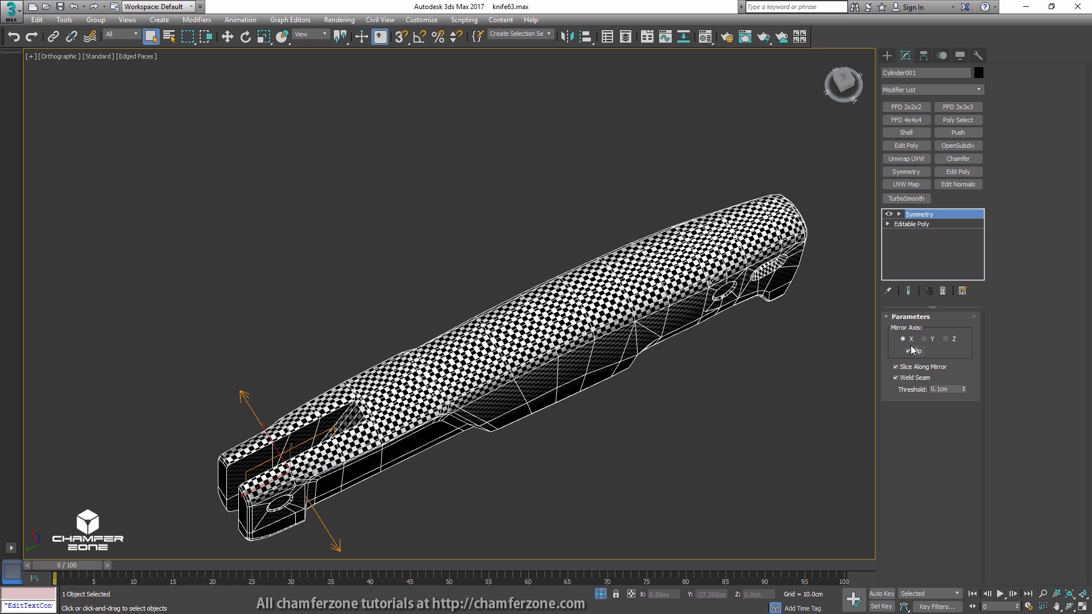
click(897, 378)
alt+middle_drag(746, 361, 876, 227)
- Apply a new Unwrap UVW modifier and move the two overlapping main handle shells apart, side by side
click(907, 158)
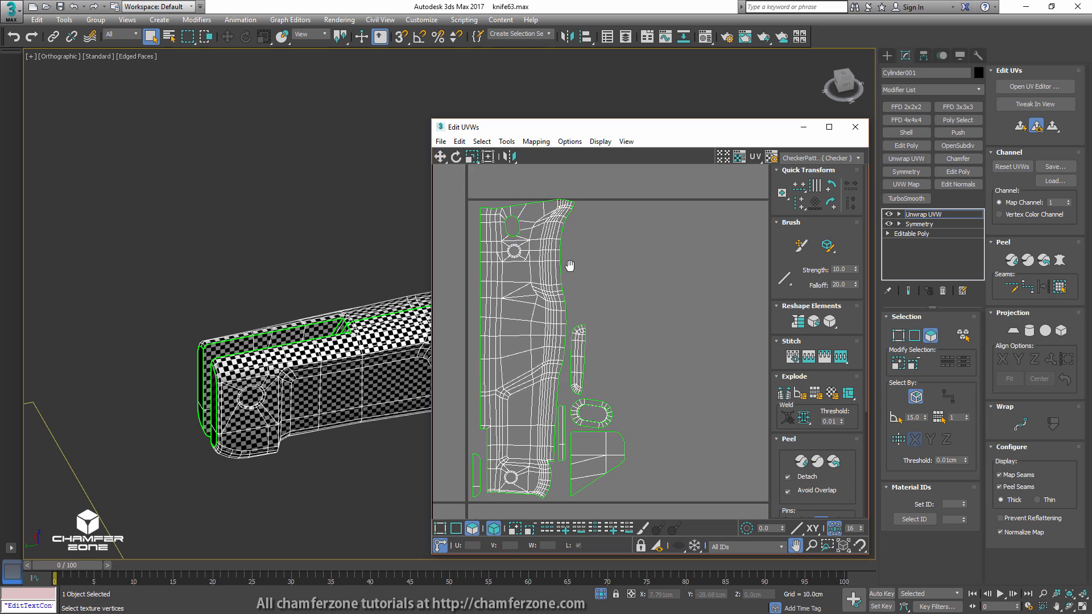
middle_drag(570, 265, 607, 268)
scroll(596, 268, down, 2)
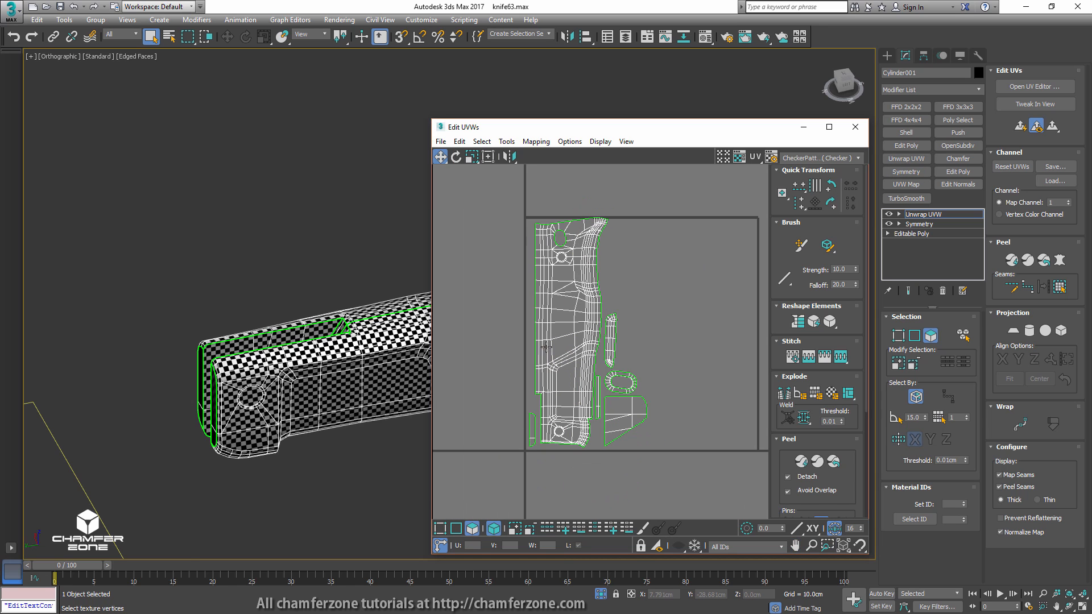
drag(555, 330, 726, 334)
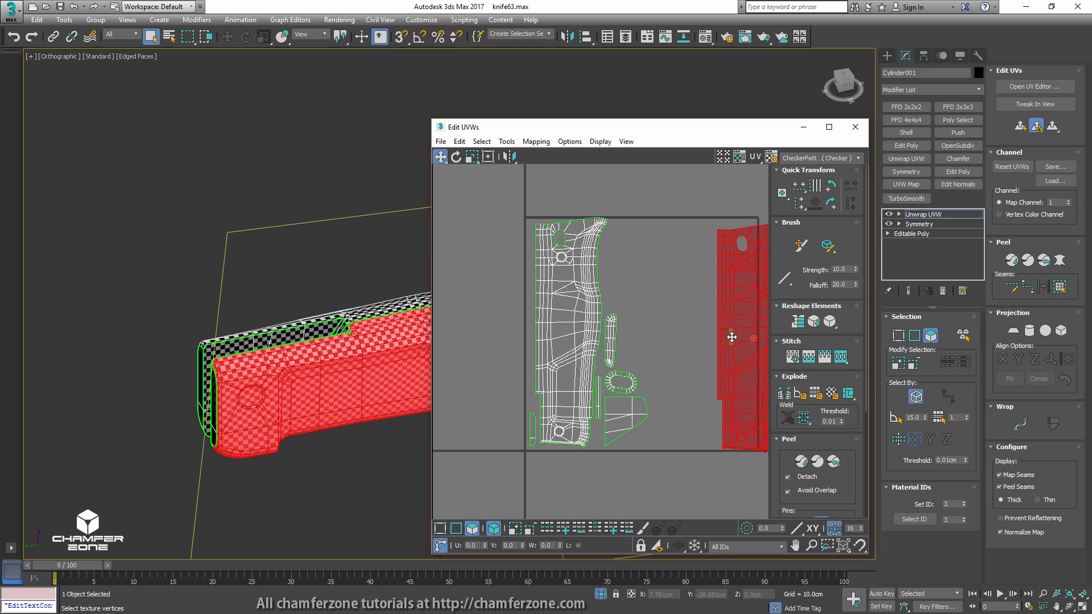
middle_drag(673, 338, 589, 333)
drag(483, 296, 584, 296)
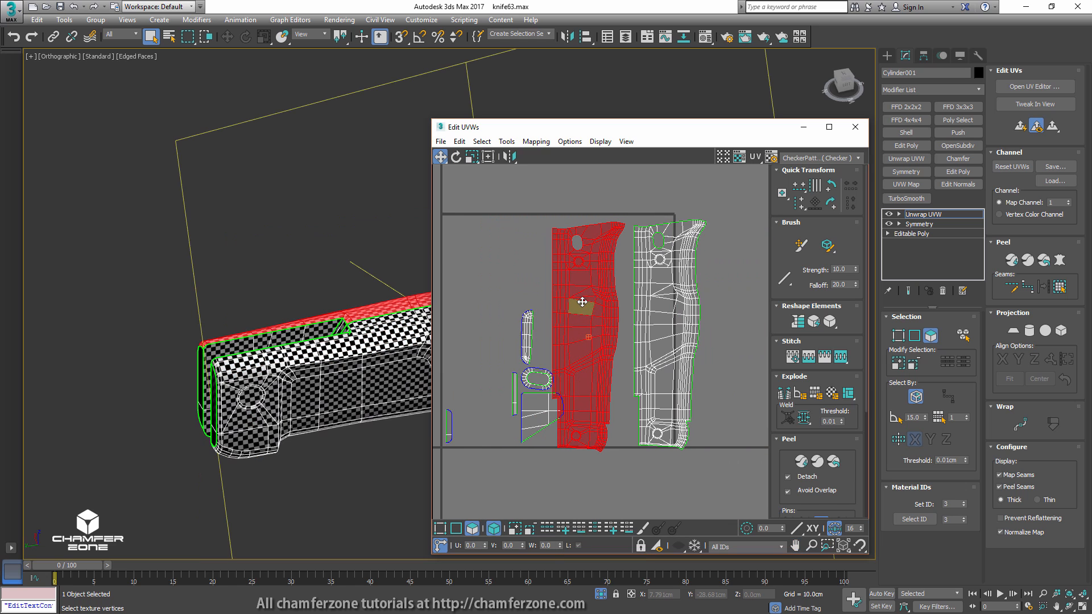
- Mirror the second handle shell horizontally and move it so its straight edge sits close beside the other shell's
right_click(584, 296)
click(610, 344)
scroll(606, 300, up, 4)
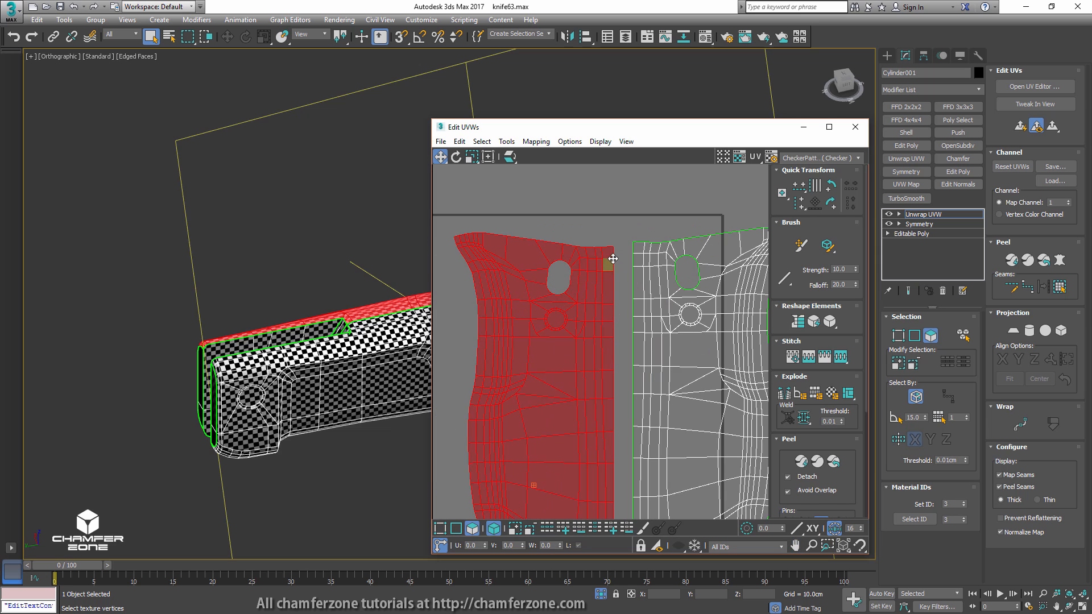
drag(618, 247, 621, 243)
- Turn on snapping and snap the mirrored handle shell's inner corner vertex onto the other shell's matching corner, closing the gap
key(1)
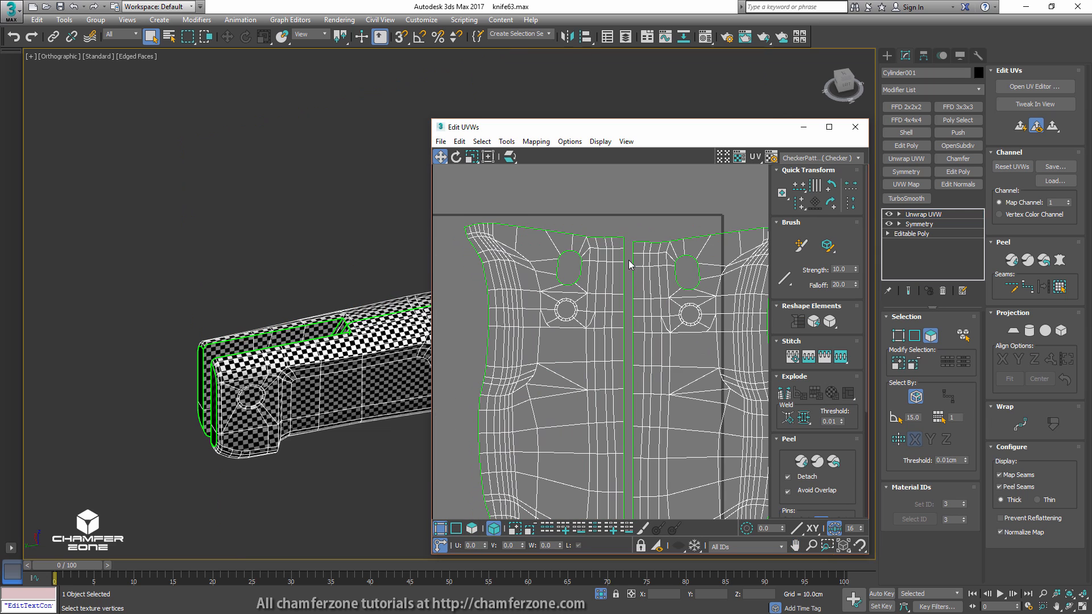
scroll(623, 233, up, 3)
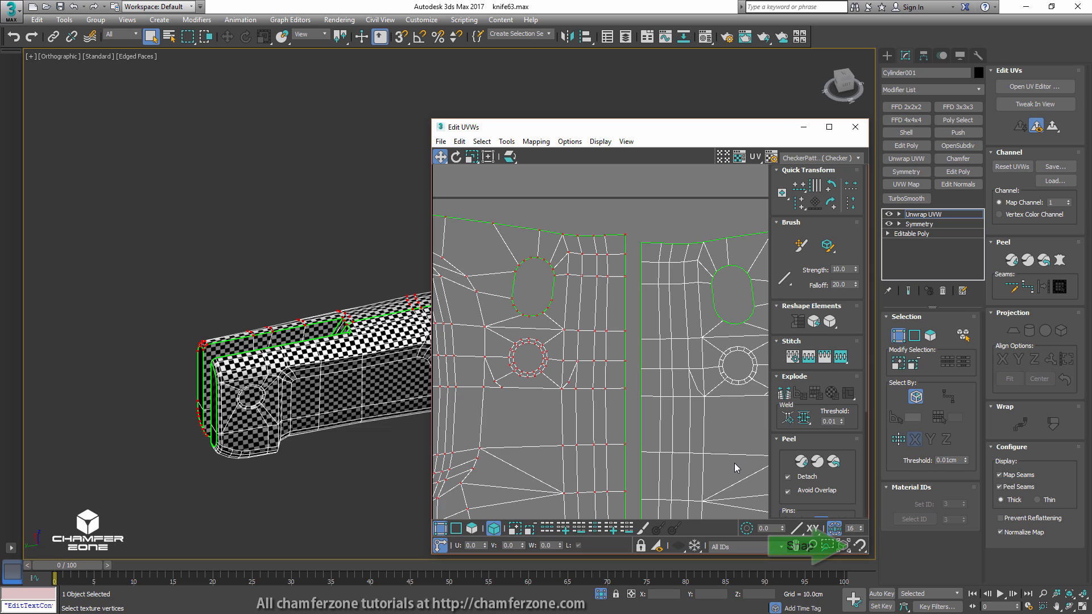
click(860, 546)
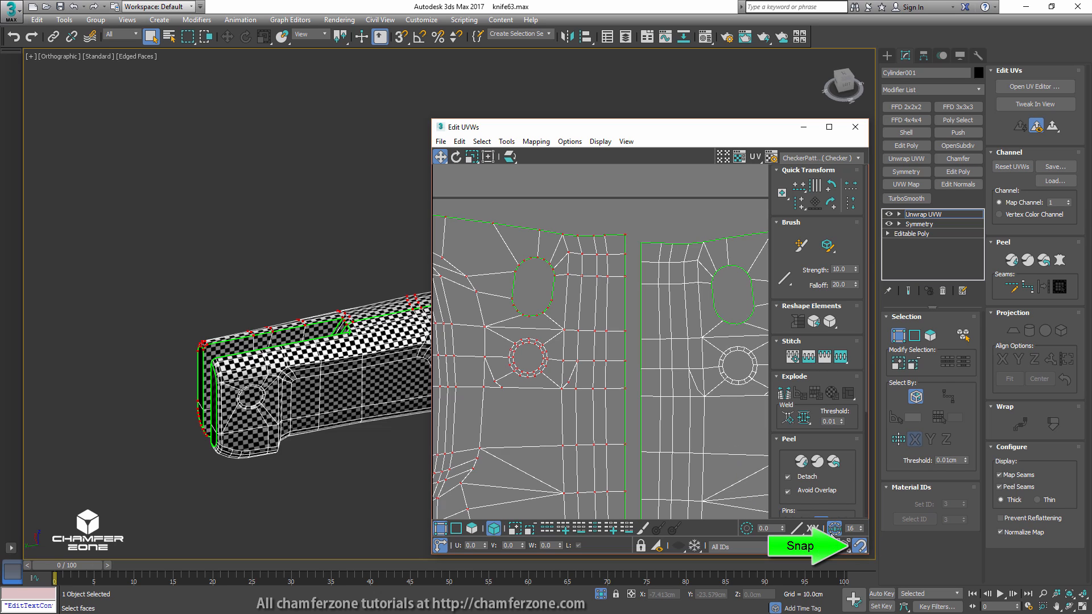
drag(626, 235, 640, 244)
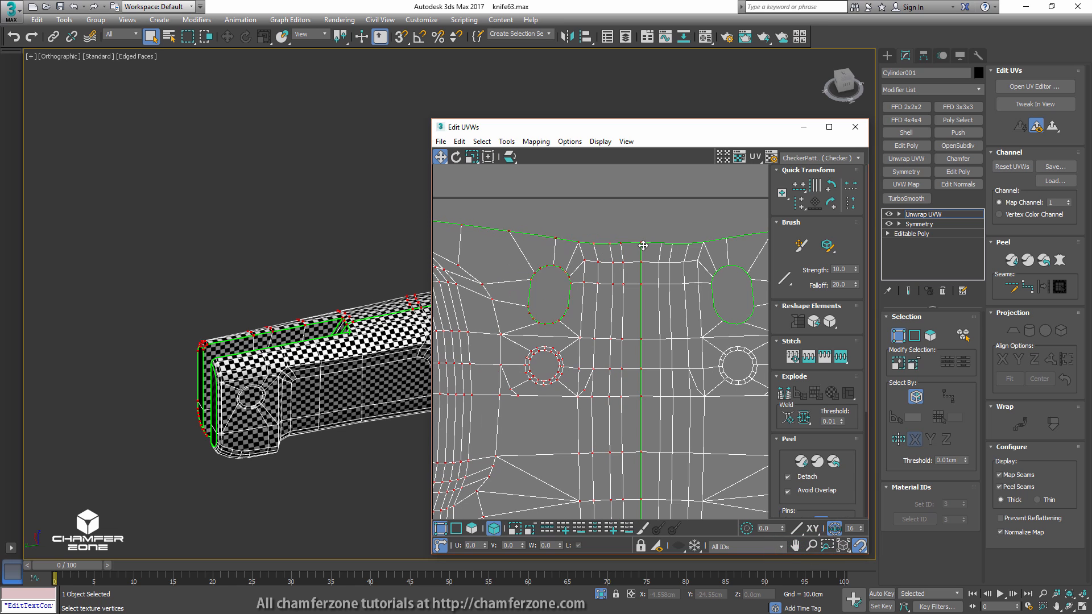
- Select both joined main handle shells and move them together below the UV tile, clear of the smaller shells
scroll(641, 294, down, 4)
middle_drag(637, 301, 645, 248)
scroll(628, 215, down, 2)
key(3)
ctrl+click(635, 243)
scroll(604, 242, down, 4)
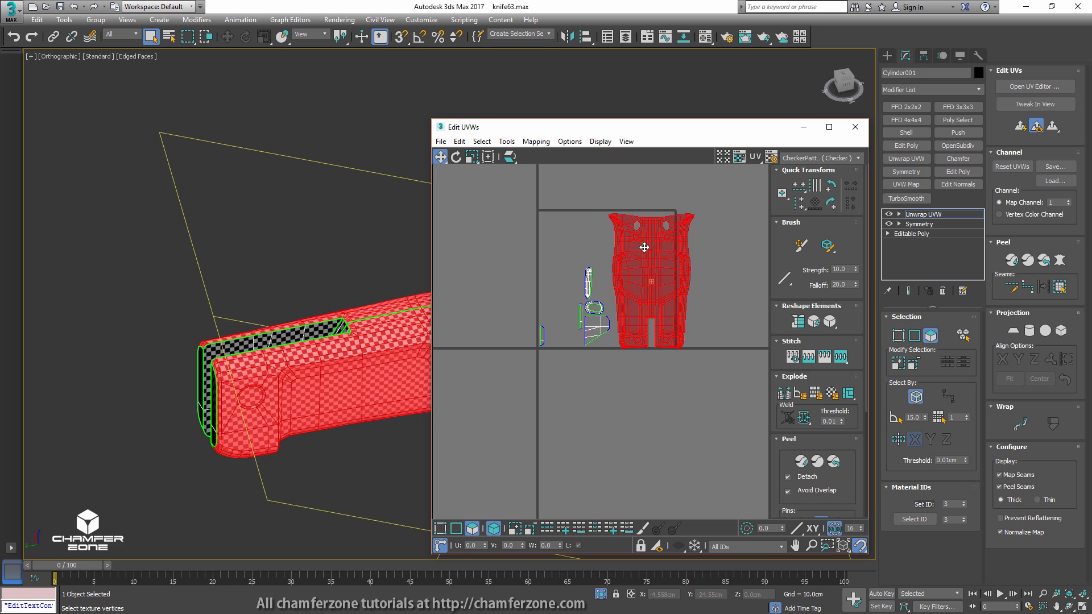
drag(644, 248, 622, 428)
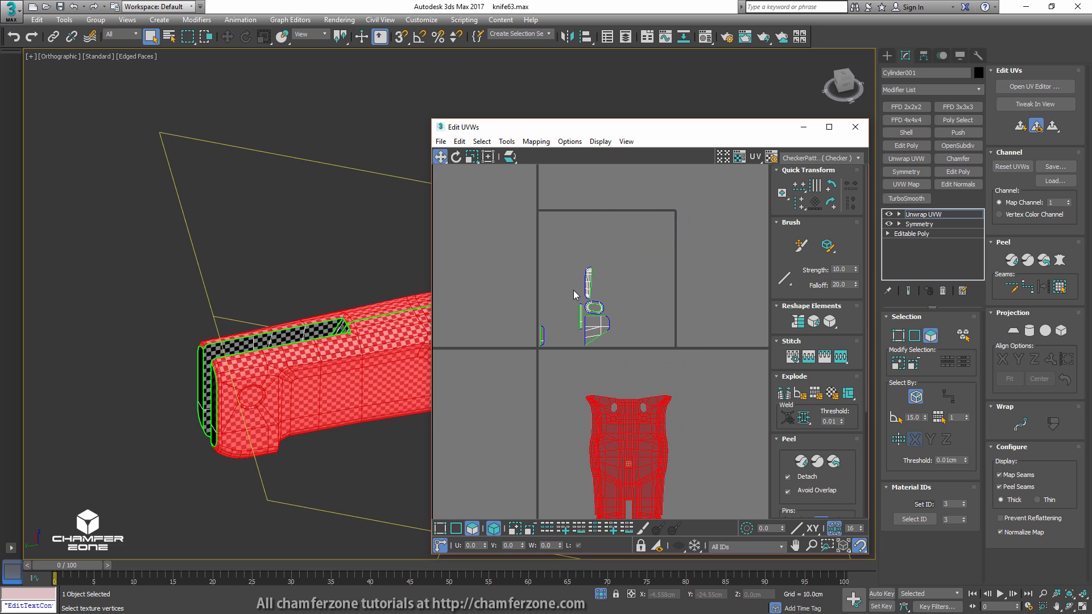
middle_drag(625, 389, 644, 314)
- Select the face strip at the end of the handle's slot and collapse the whole modifier stack into an Editable Poly
middle_drag(356, 270, 125, 270)
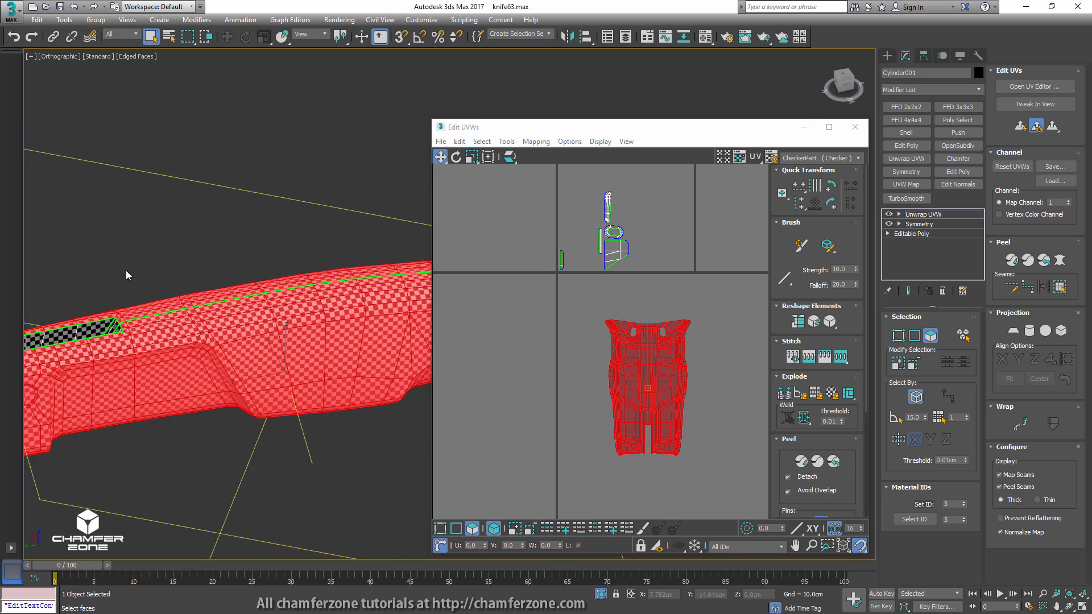
middle_drag(418, 248, 184, 241)
alt+middle_drag(273, 252, 185, 225)
alt+middle_drag(209, 330, 307, 302)
scroll(331, 314, up, 5)
click(321, 312)
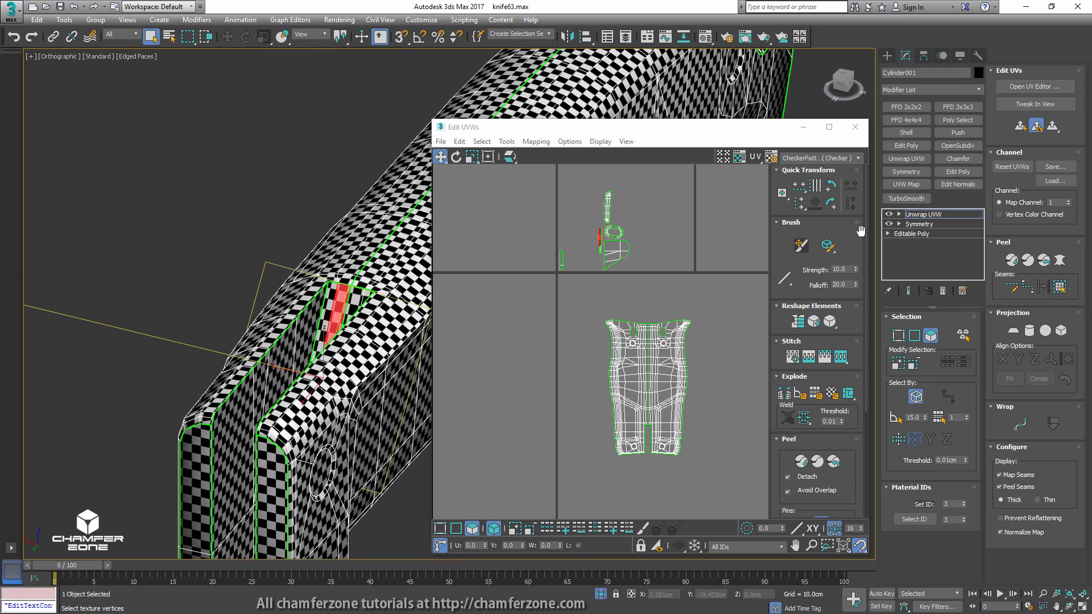
right_click(913, 214)
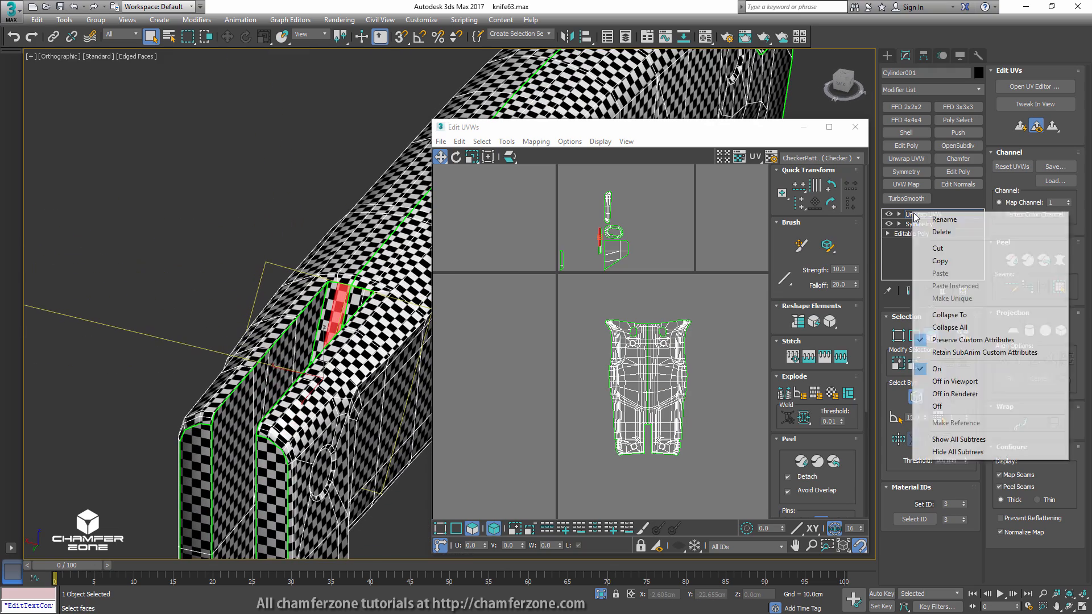
click(962, 329)
key(z)
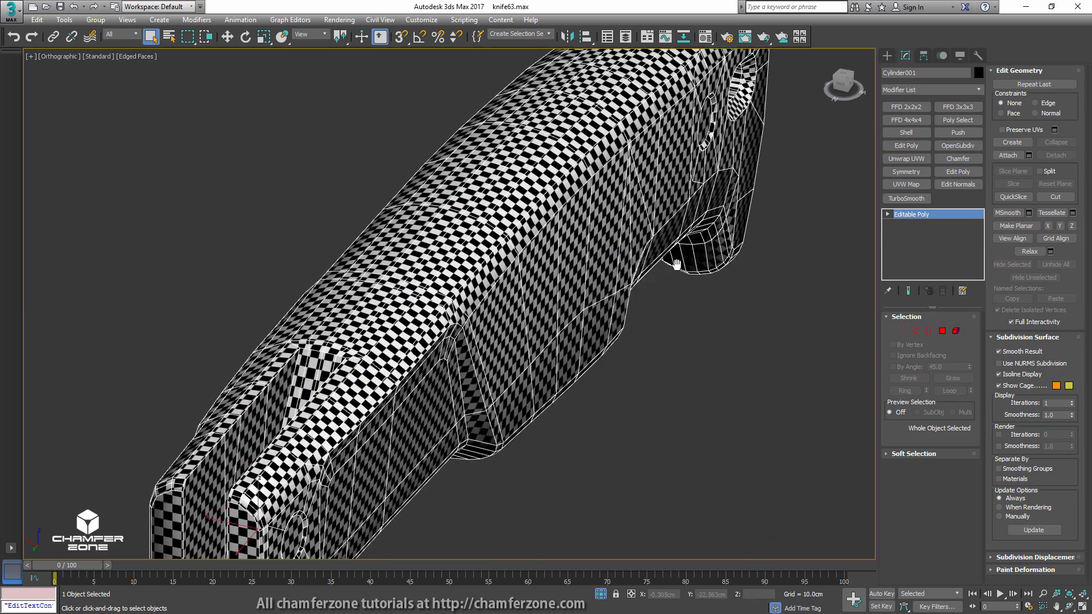
- Select all of the handle's vertices and weld them along the mirror seam with an adjusted weld threshold
click(902, 331)
middle_drag(792, 281, 719, 295)
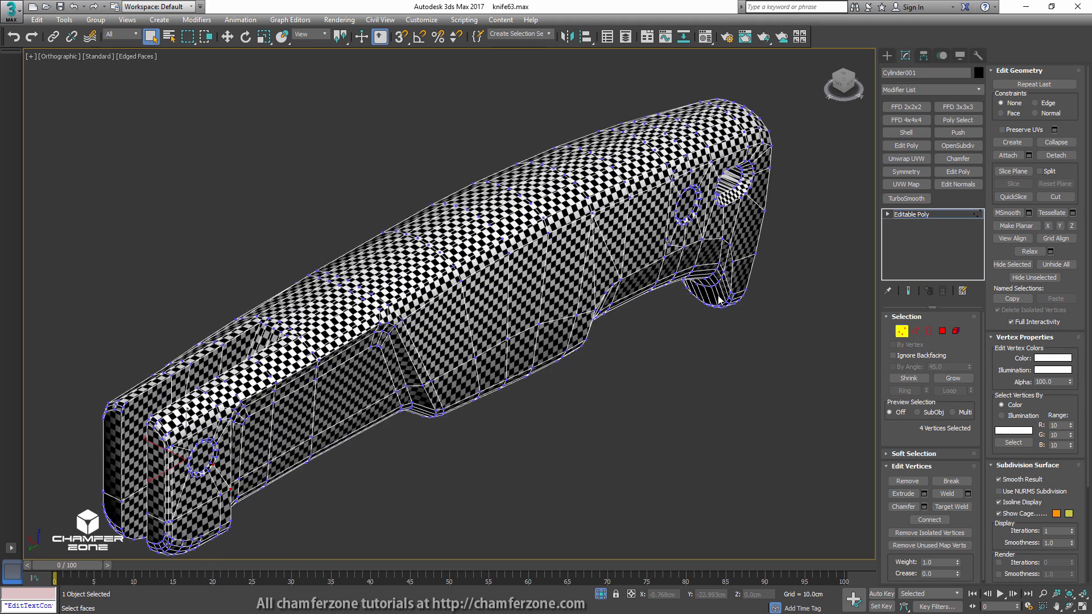
scroll(719, 295, down, 2)
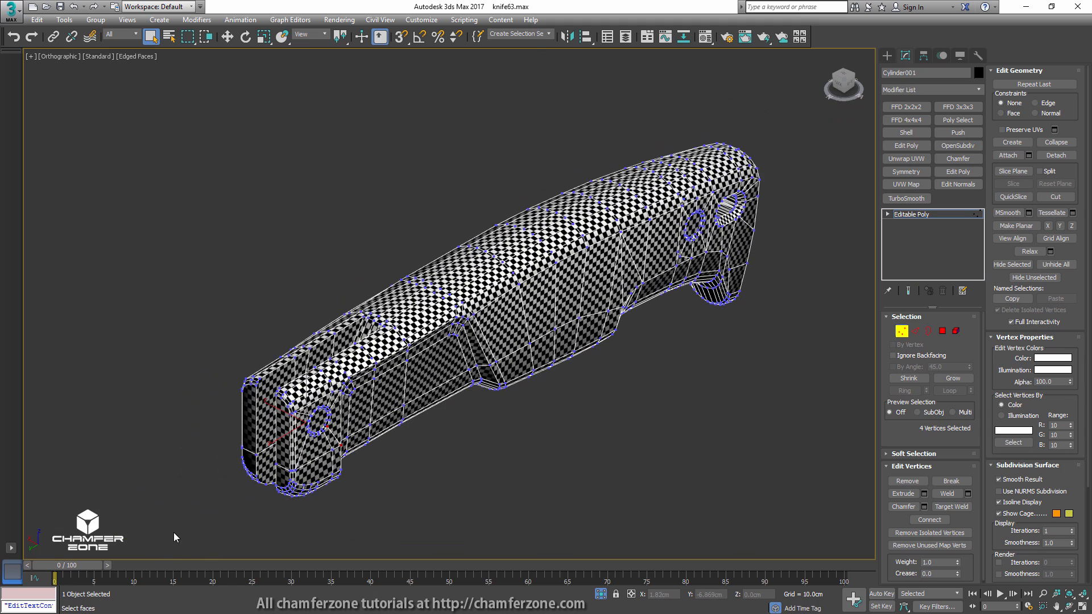
drag(171, 544, 279, 465)
drag(729, 122, 734, 120)
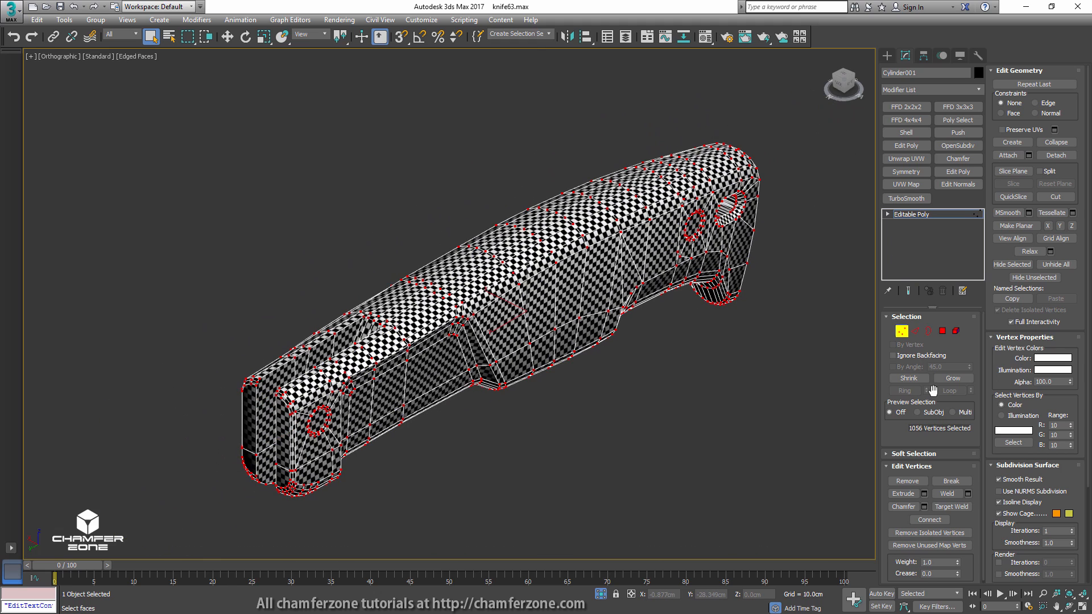
click(968, 494)
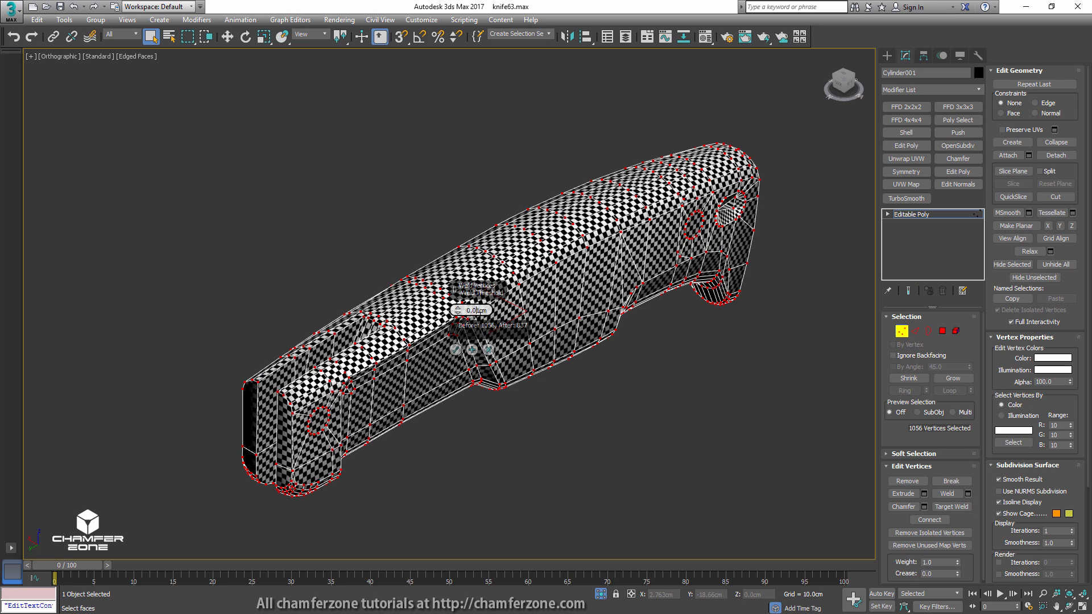
click(455, 313)
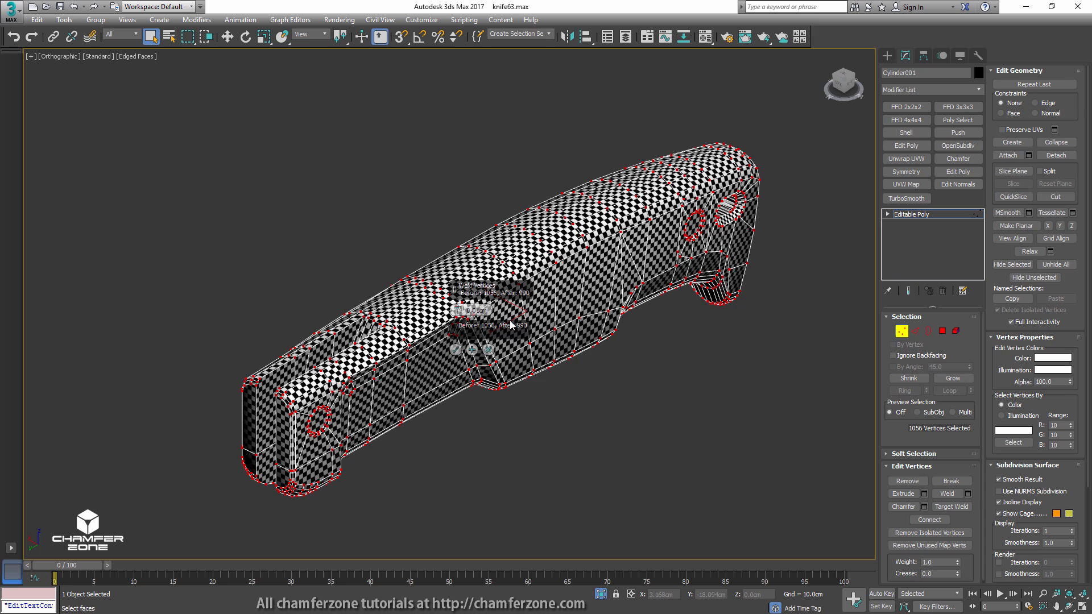
click(456, 349)
click(901, 331)
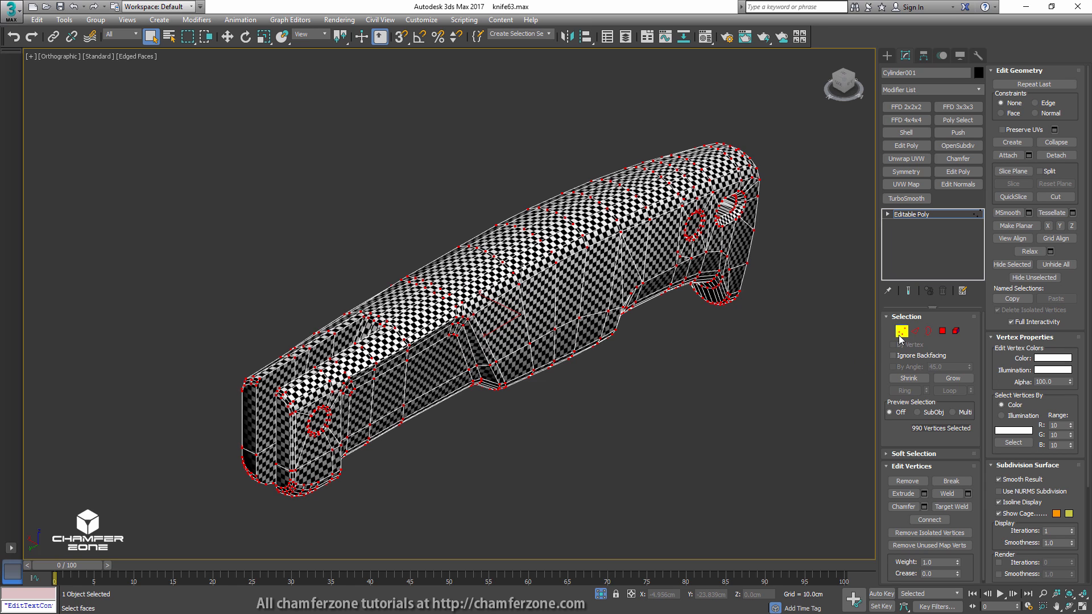
- Apply a new Unwrap UVW modifier and select all the faces of the strip inside the handle's slot
click(906, 159)
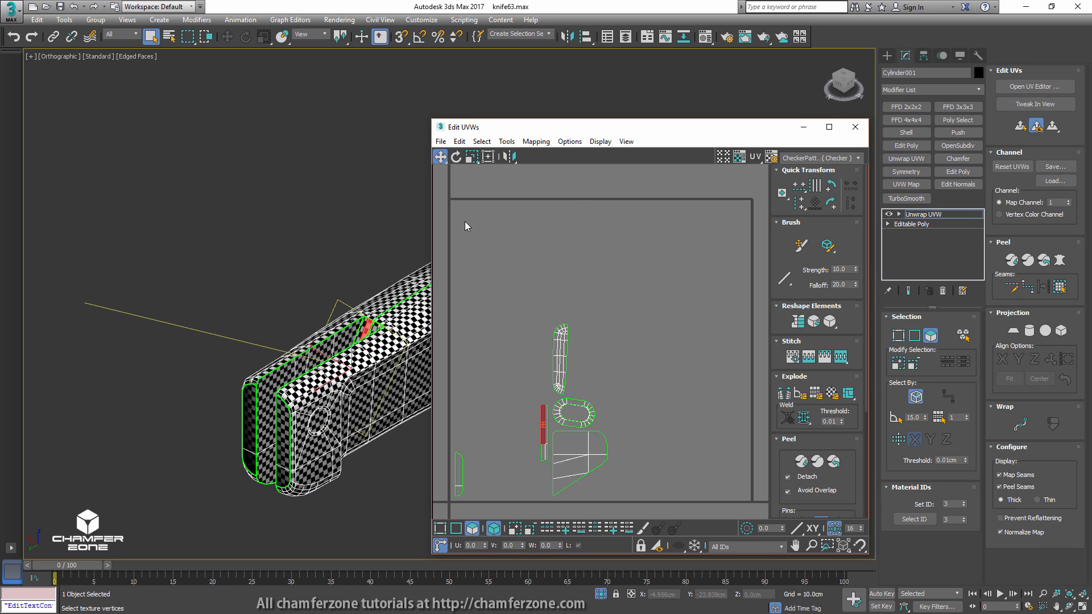
middle_drag(420, 183, 360, 92)
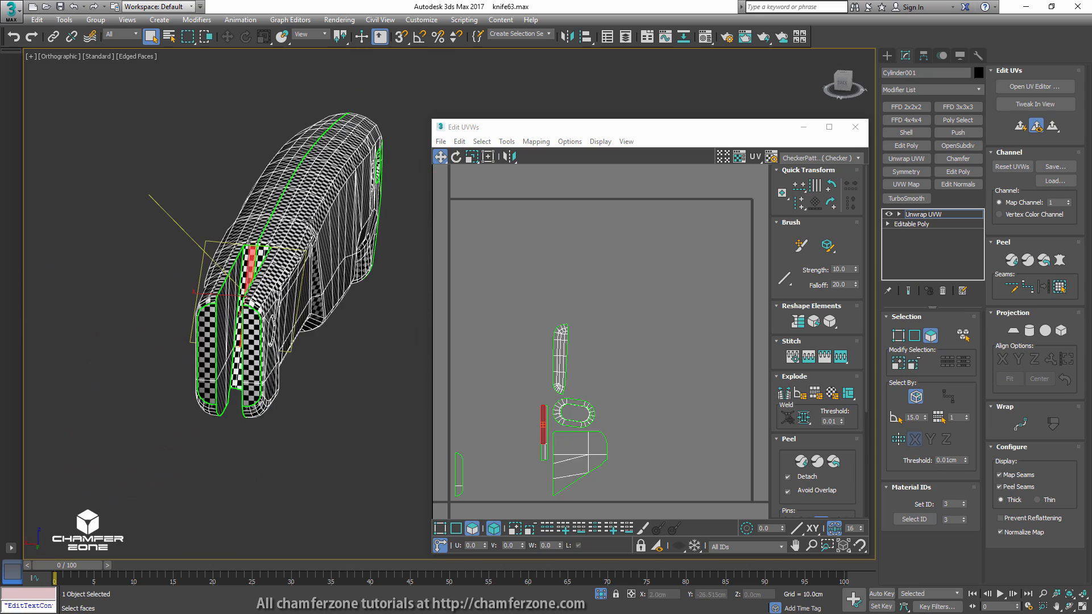
middle_drag(541, 448, 565, 356)
scroll(565, 356, up, 4)
drag(579, 256, 583, 255)
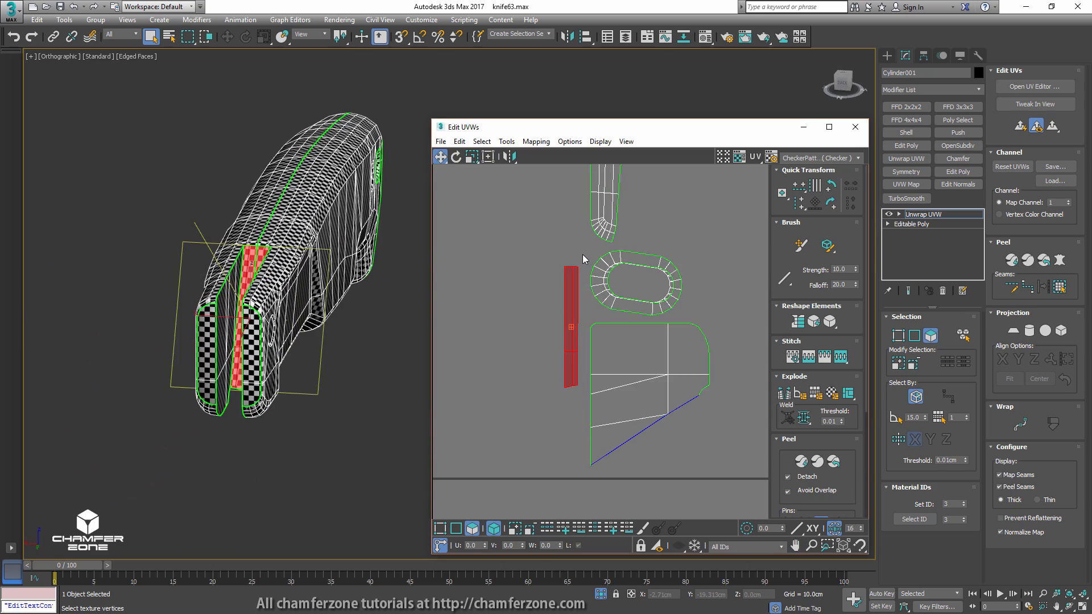
alt+middle_drag(232, 255, 246, 266)
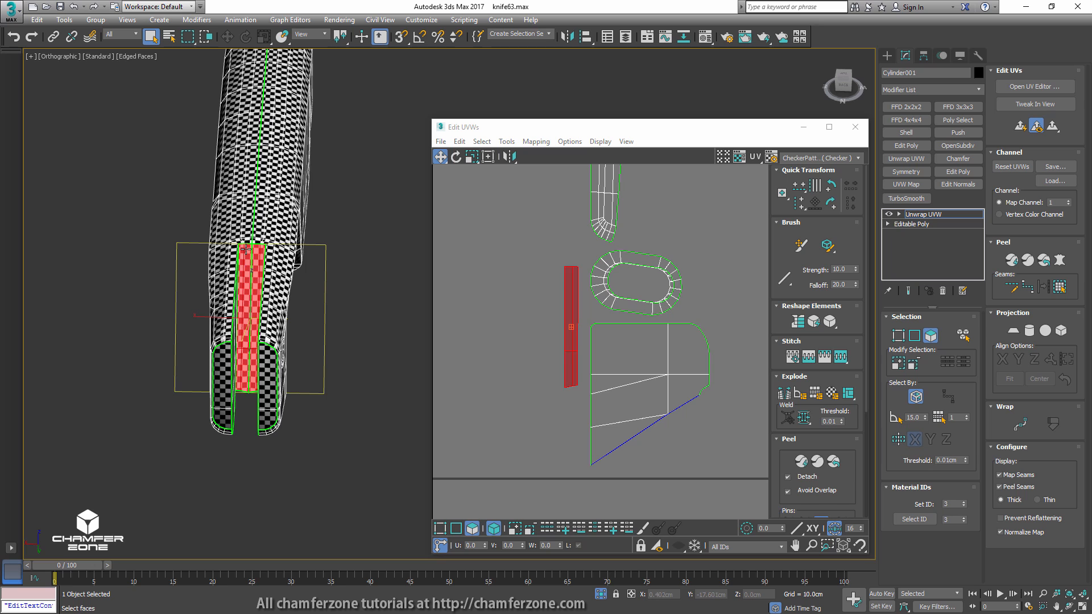
- Apply a quick planar map to the slot strip and move its shell outside the UV tile, beside its left border
scroll(511, 280, down, 4)
middle_drag(510, 279, 655, 346)
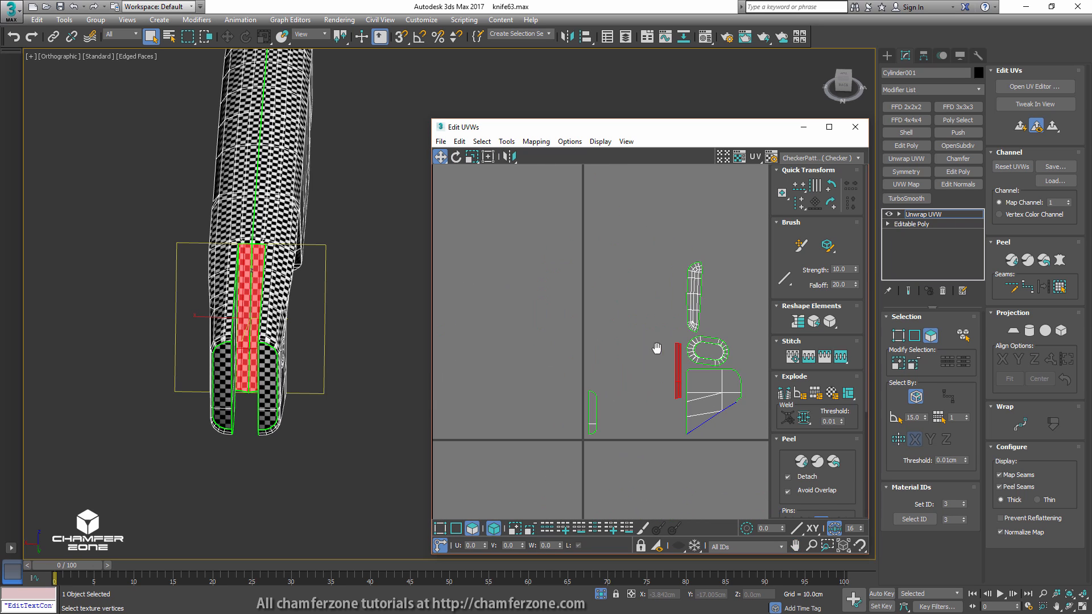
click(1020, 127)
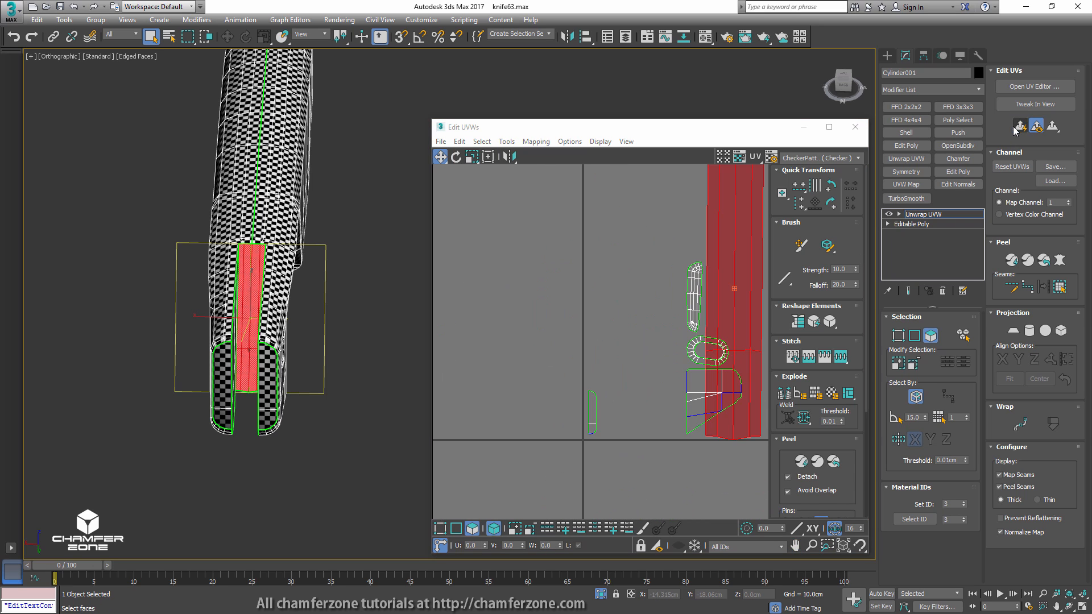
middle_drag(709, 231, 650, 253)
scroll(651, 253, down, 3)
drag(656, 240, 559, 251)
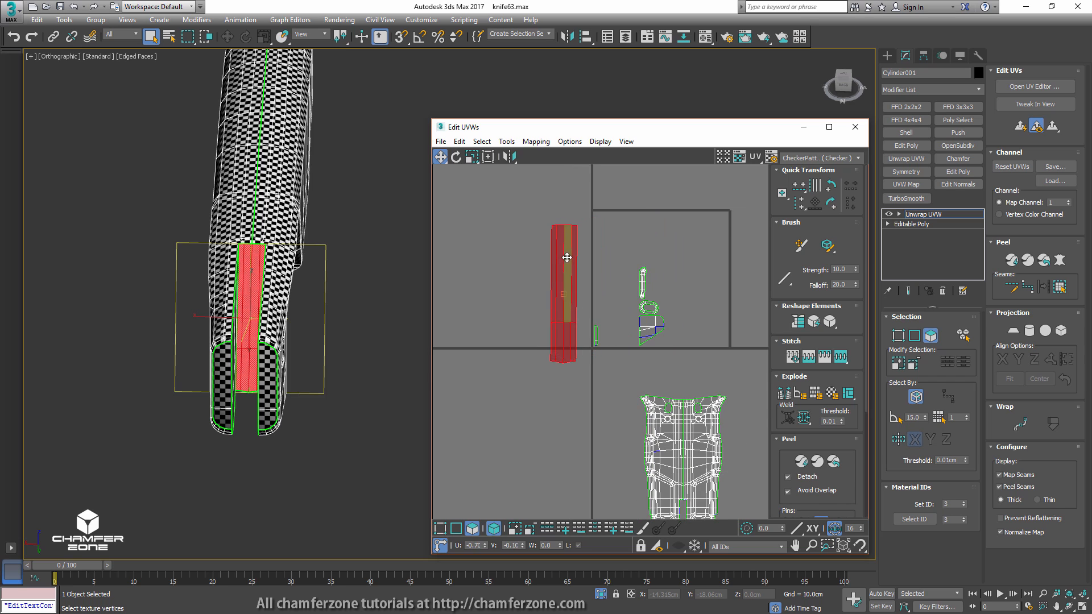
- Turn off element selection and straighten the slot strip's shell into a regular rectangular grid
click(578, 193)
scroll(578, 194, up, 2)
click(535, 424)
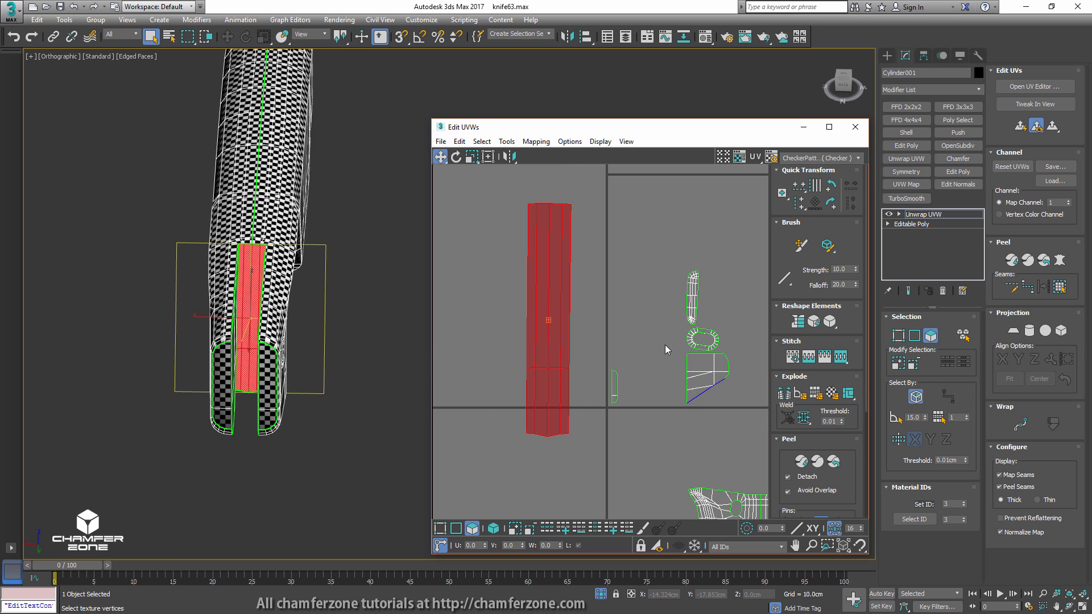
click(799, 322)
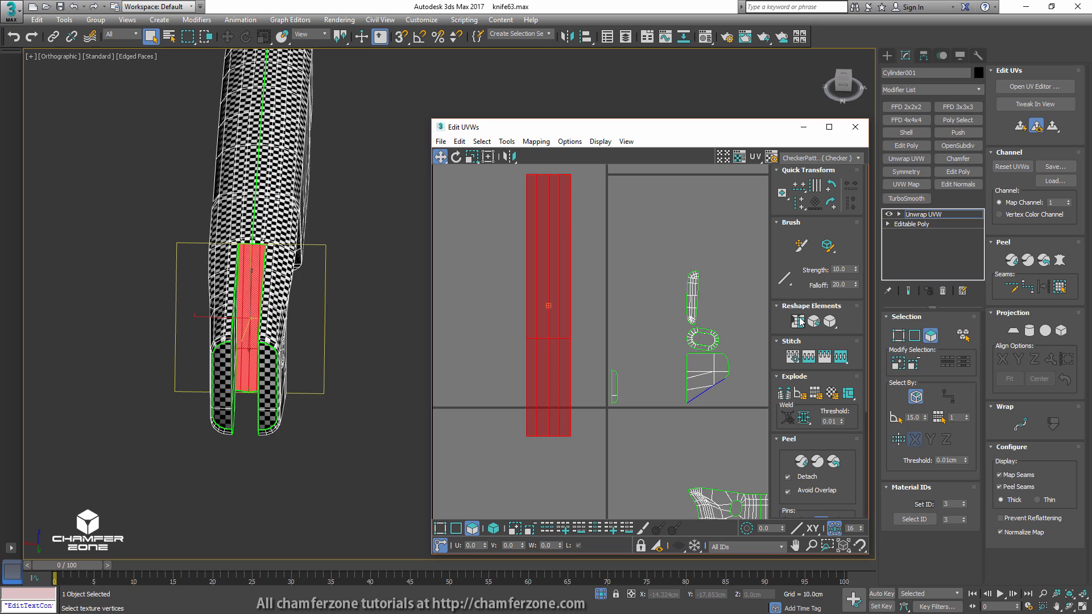
click(620, 320)
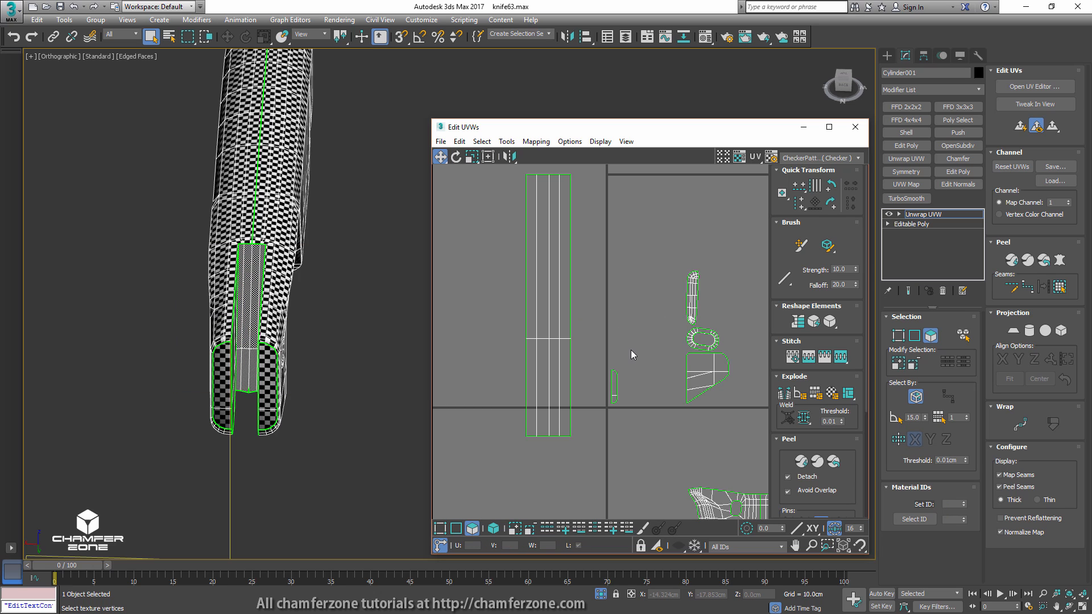
- Turn element selection back on and move one of the two overlapping slot side-wall shells beside the other
middle_drag(710, 373, 632, 330)
scroll(631, 330, up, 3)
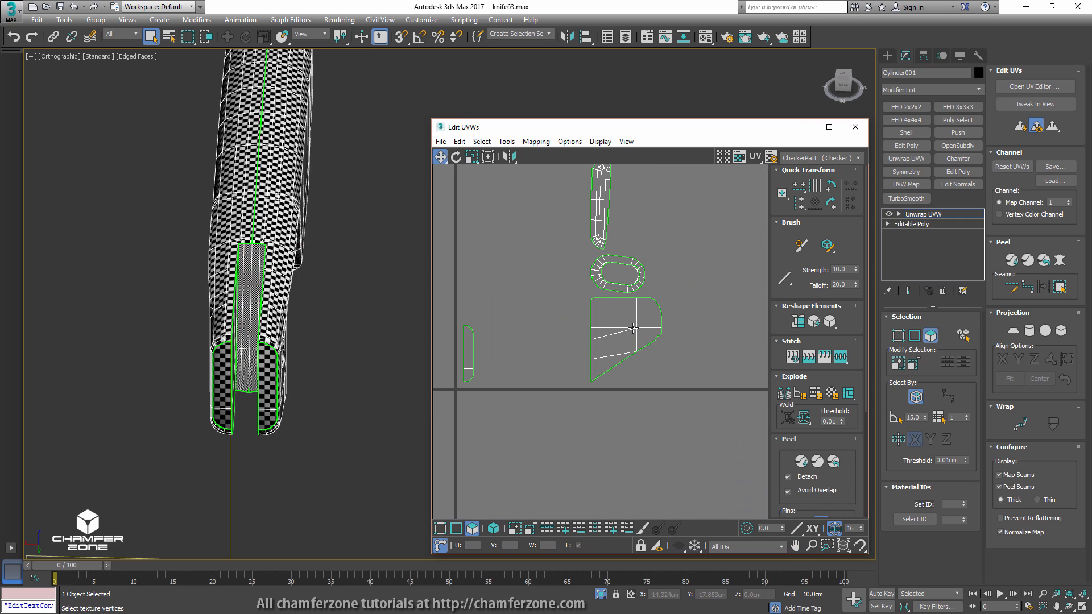
click(637, 321)
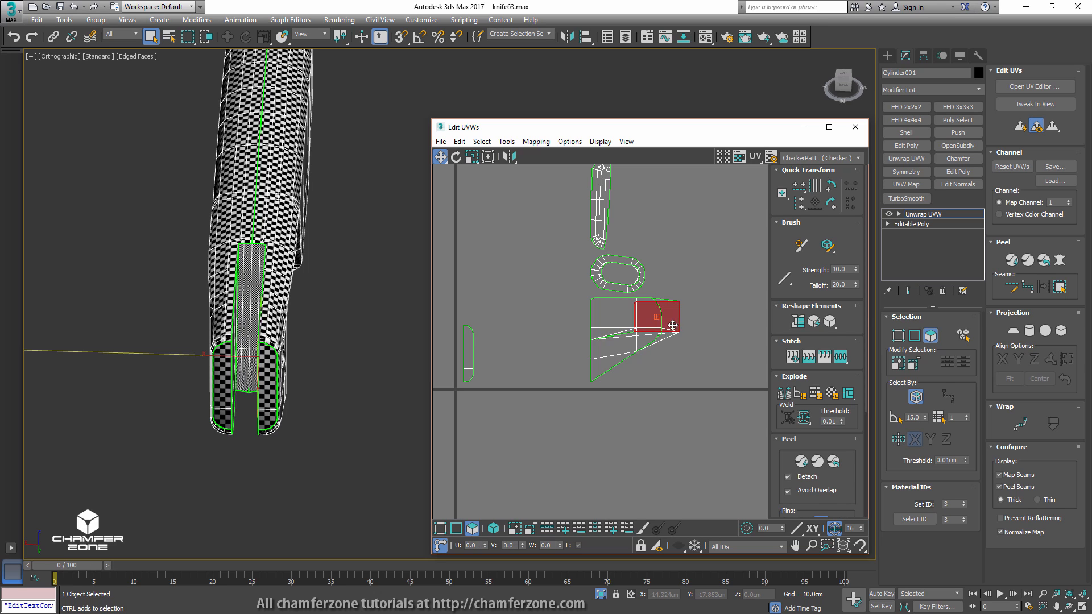
click(493, 528)
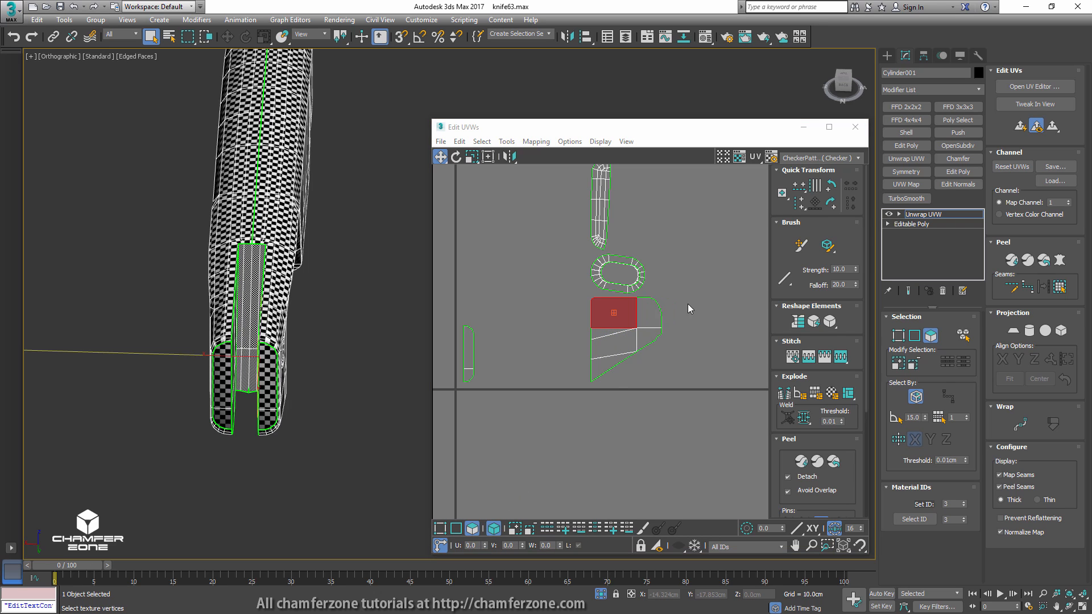
drag(644, 314, 726, 316)
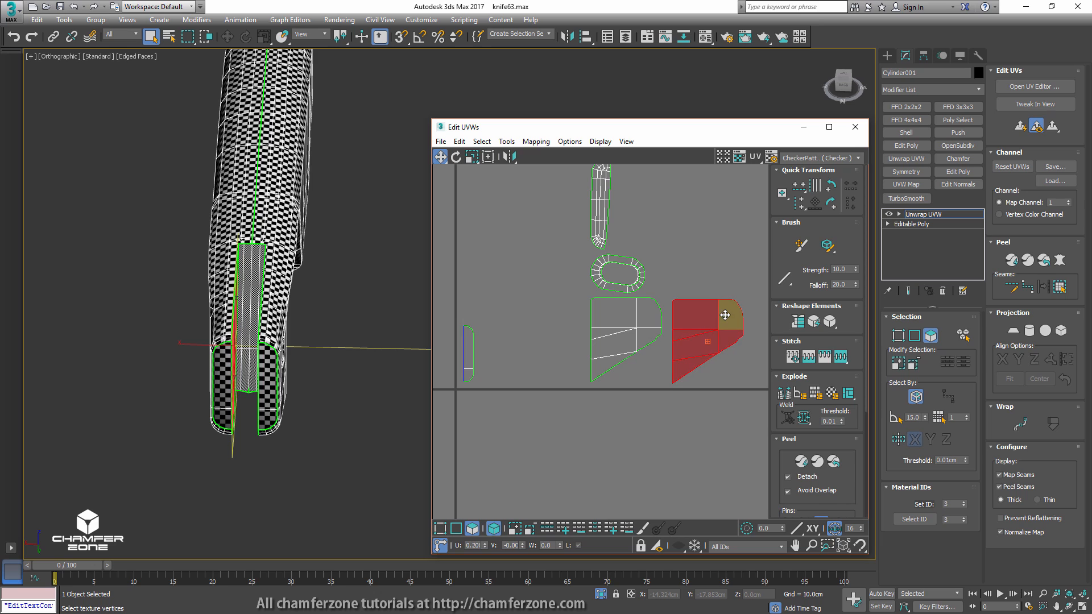
- Select the oval through-hole's ring shell and apply a cylindrical projection aligned to the X axis
middle_drag(663, 288, 641, 354)
scroll(633, 311, up, 3)
drag(554, 363, 547, 367)
scroll(307, 336, down, 3)
middle_drag(307, 336, 145, 275)
middle_drag(199, 159, 248, 285)
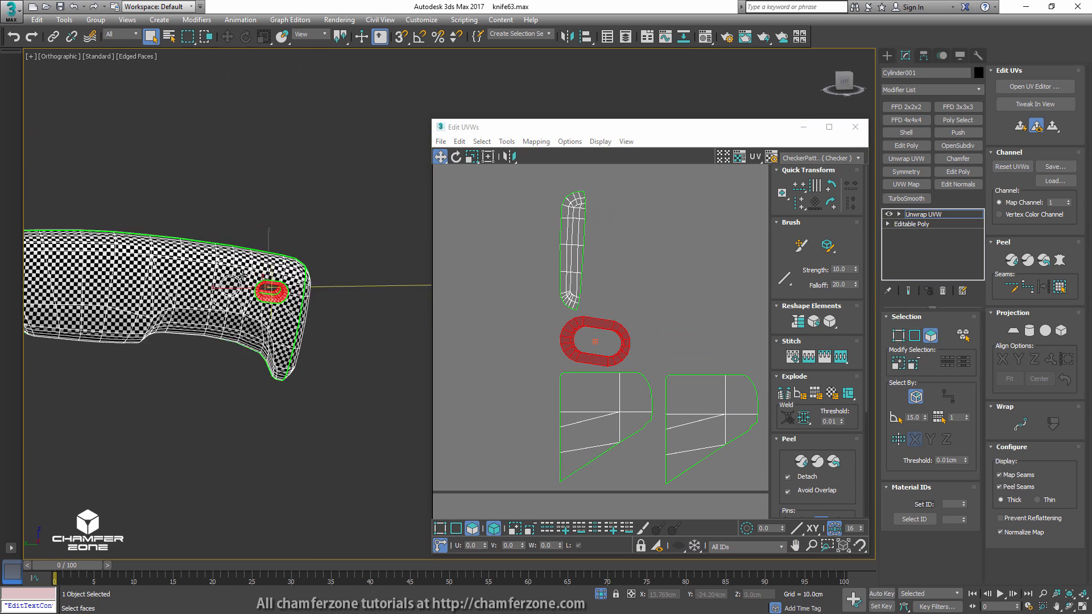
scroll(250, 278, up, 5)
alt+middle_drag(324, 290, 296, 288)
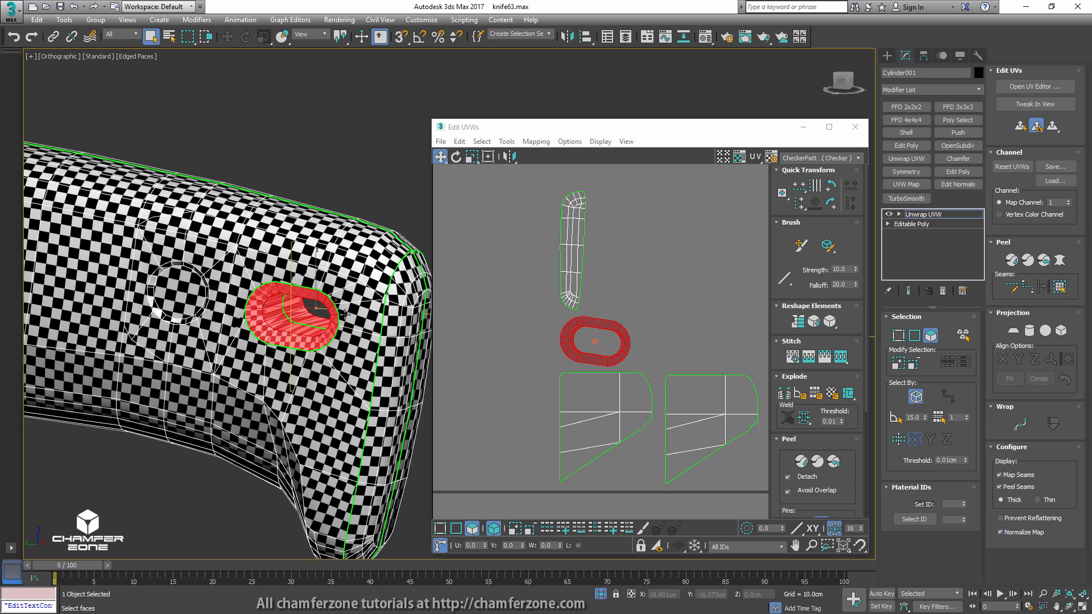
scroll(250, 335, down, 5)
alt+middle_drag(250, 336, 159, 356)
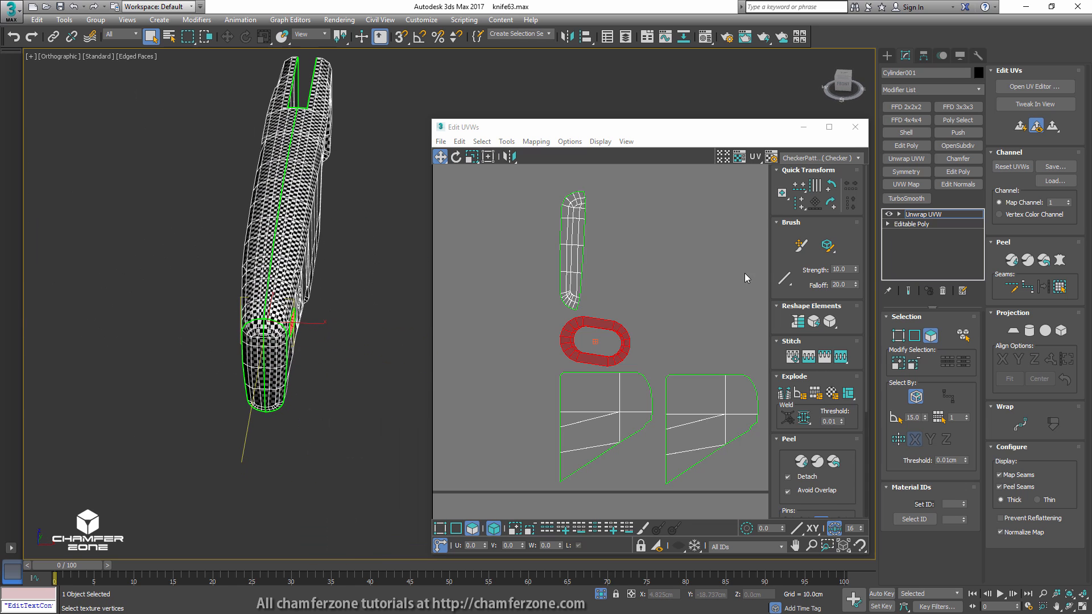
click(1029, 330)
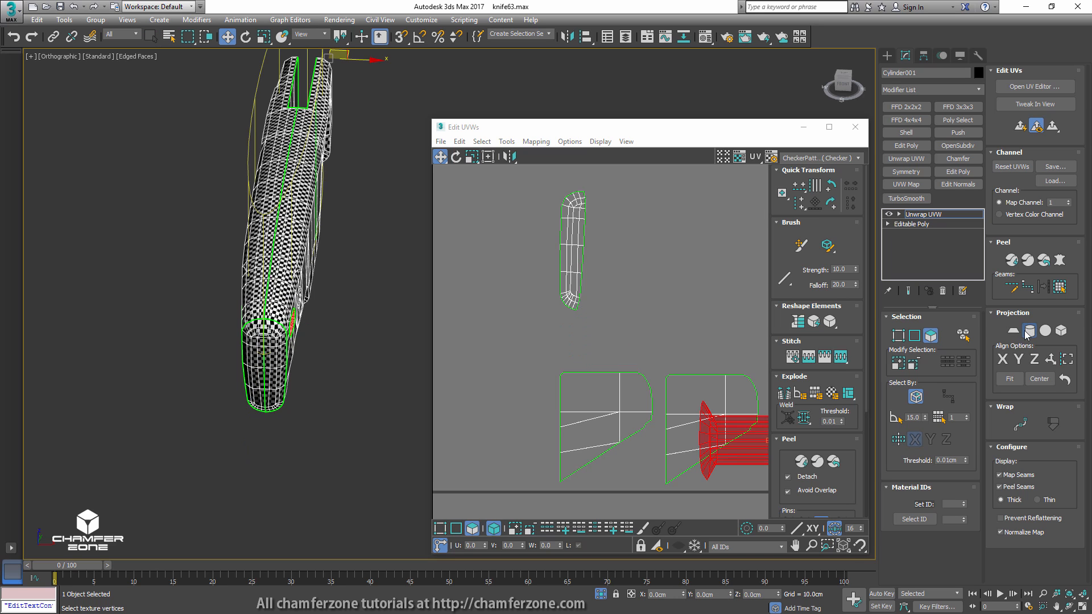
click(1003, 360)
scroll(661, 301, down, 3)
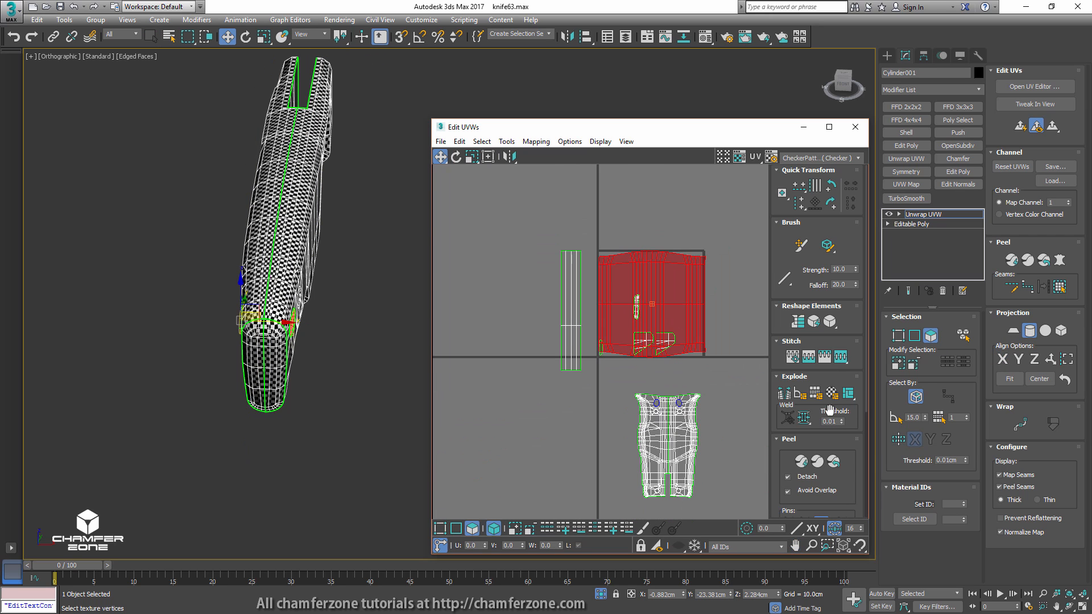
- Turn off Normalize Map for the oval hole's ring shell and finish its cylindrical projection
click(1000, 532)
scroll(549, 301, down, 2)
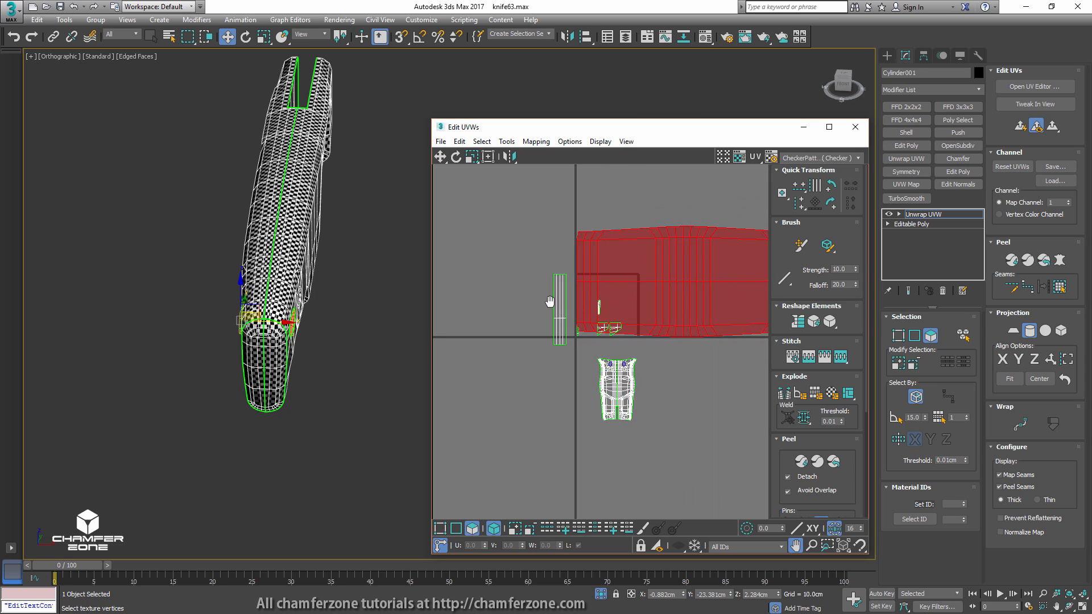
middle_drag(550, 302, 427, 313)
click(1030, 331)
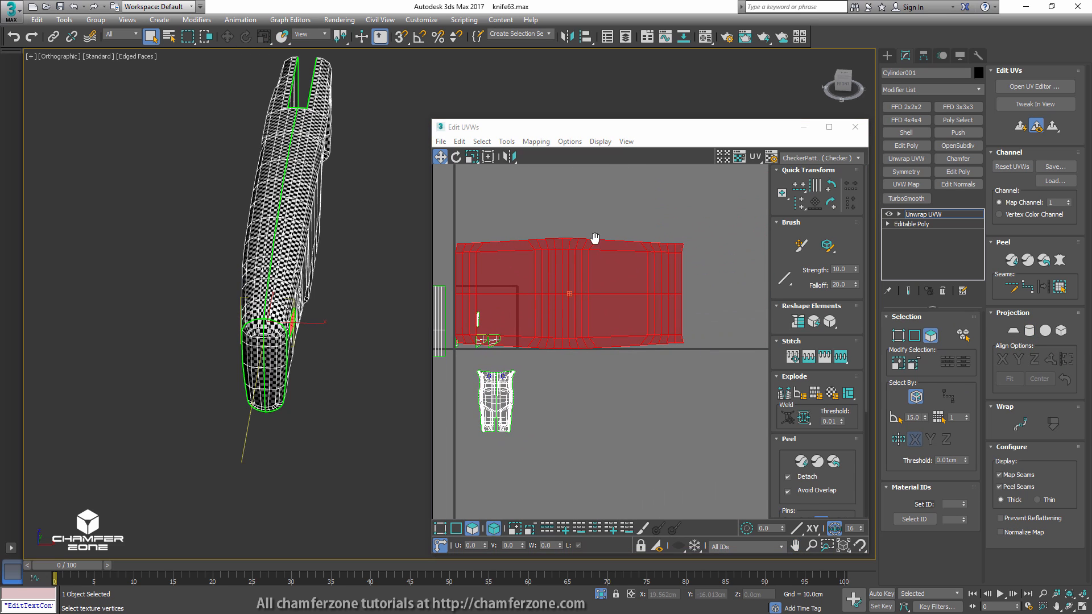
- Move the oval hole's ring shell outside the UV tile, up and to the right of it
middle_drag(620, 224, 690, 243)
scroll(685, 267, up, 4)
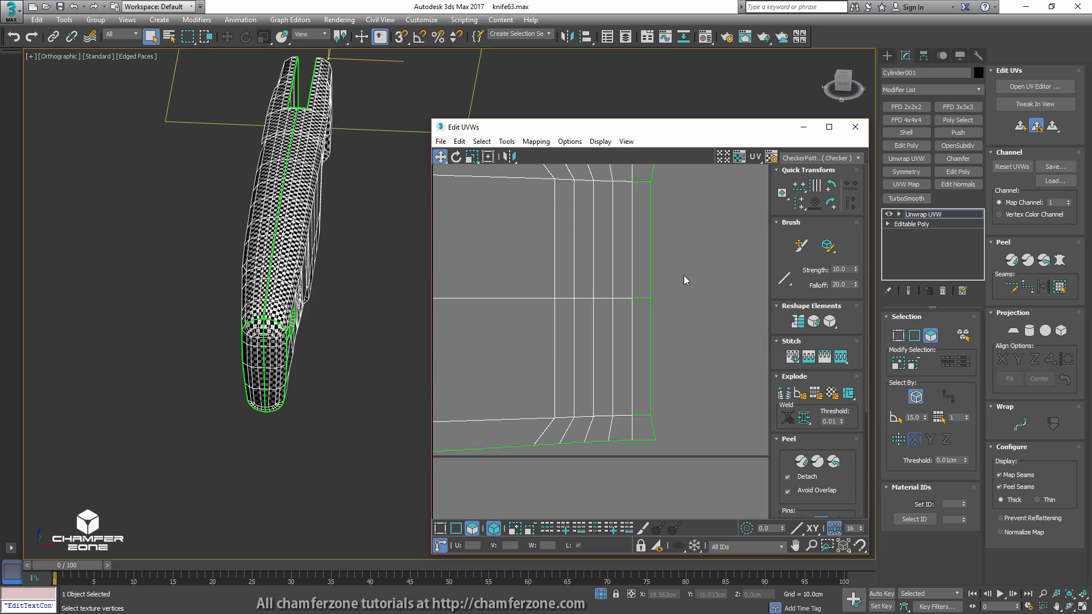
scroll(642, 271, down, 3)
click(593, 344)
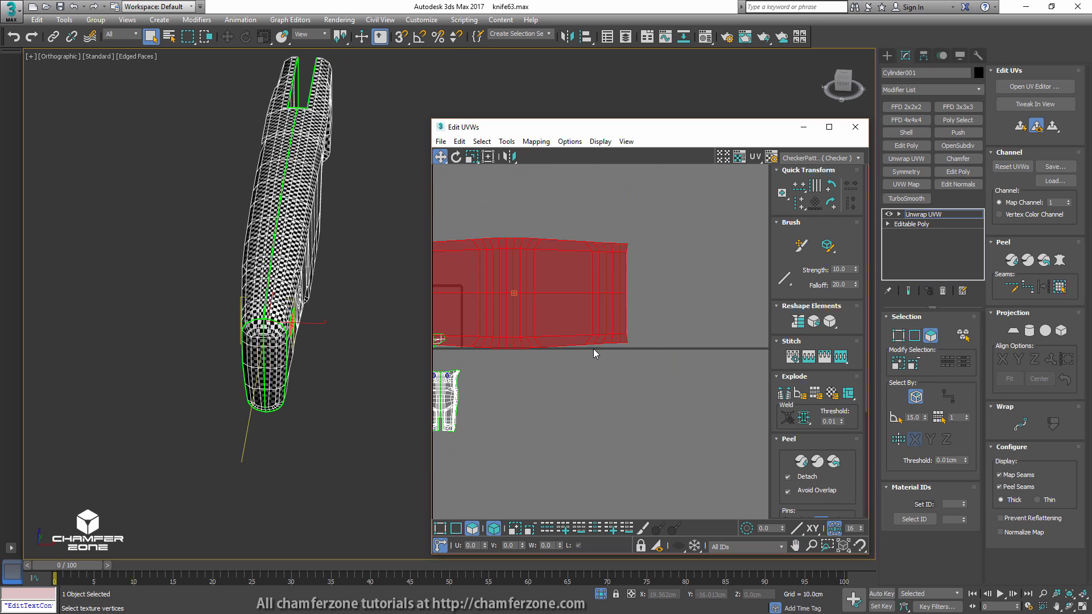
right_click(598, 285)
click(569, 292)
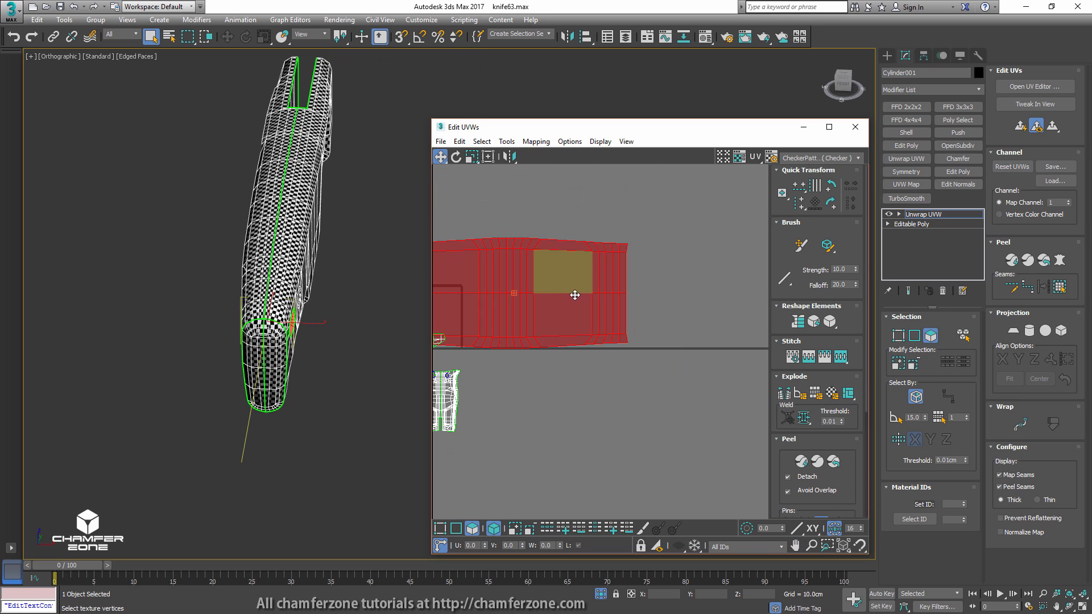
middle_drag(574, 294, 718, 342)
click(718, 343)
middle_drag(774, 295, 740, 312)
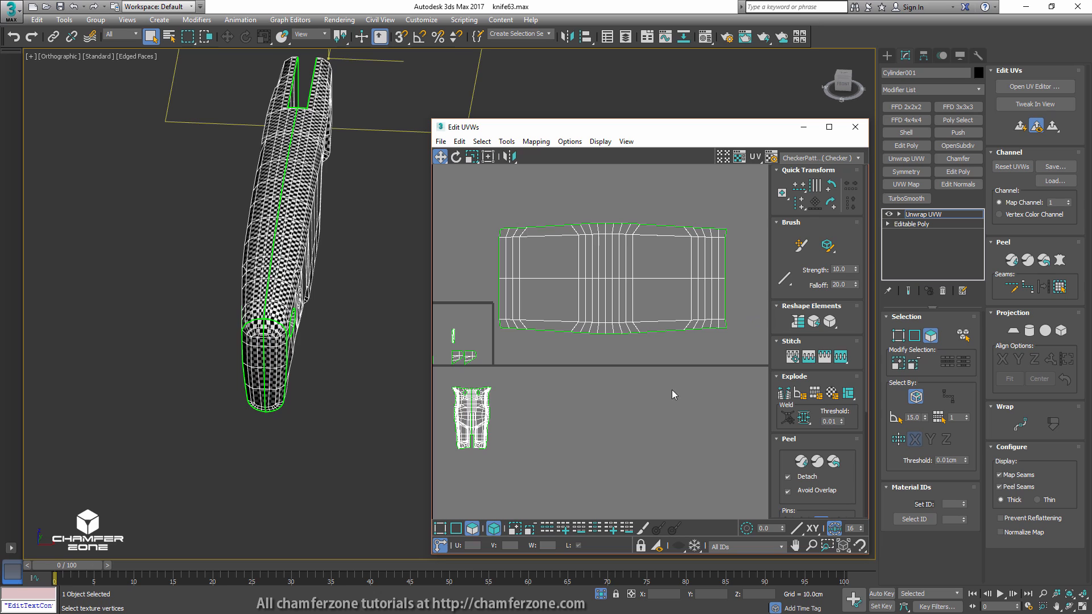
- Select all lengthwise edge rows of the ring shell and straighten each one horizontally
click(455, 529)
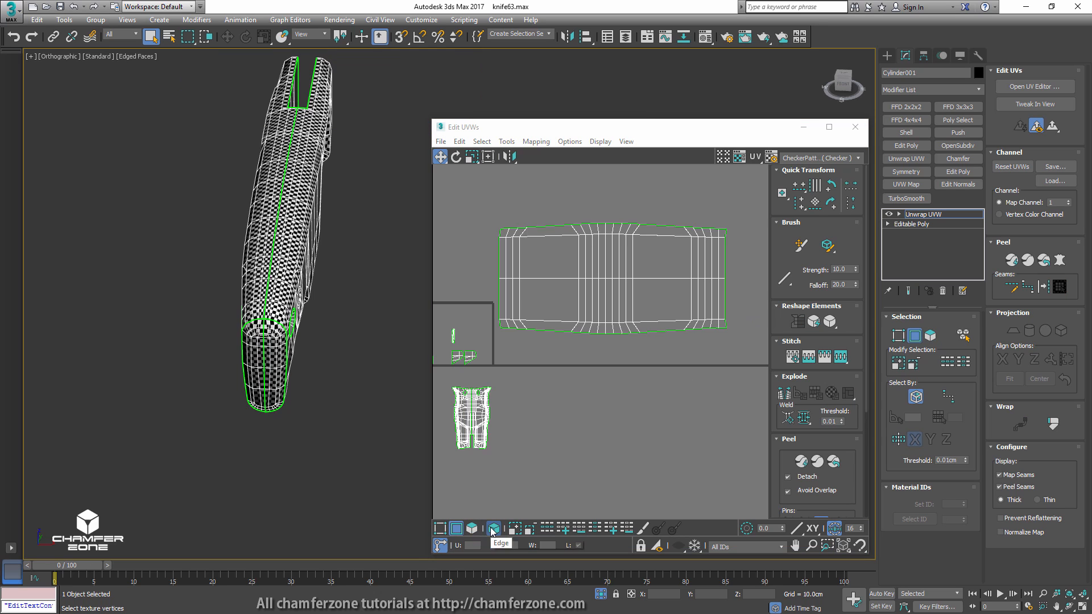
click(660, 227)
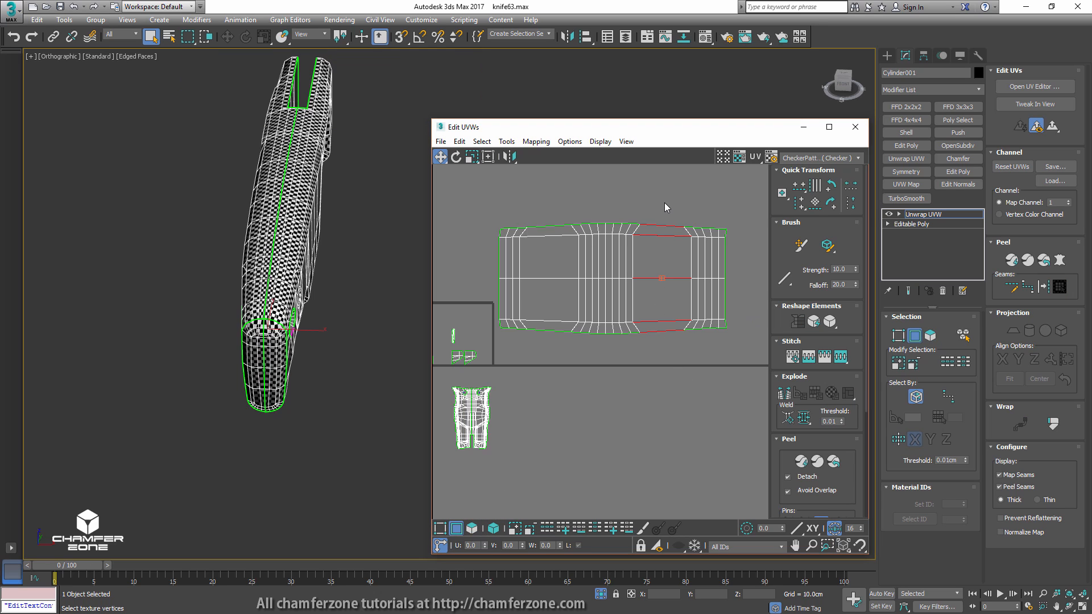
click(549, 527)
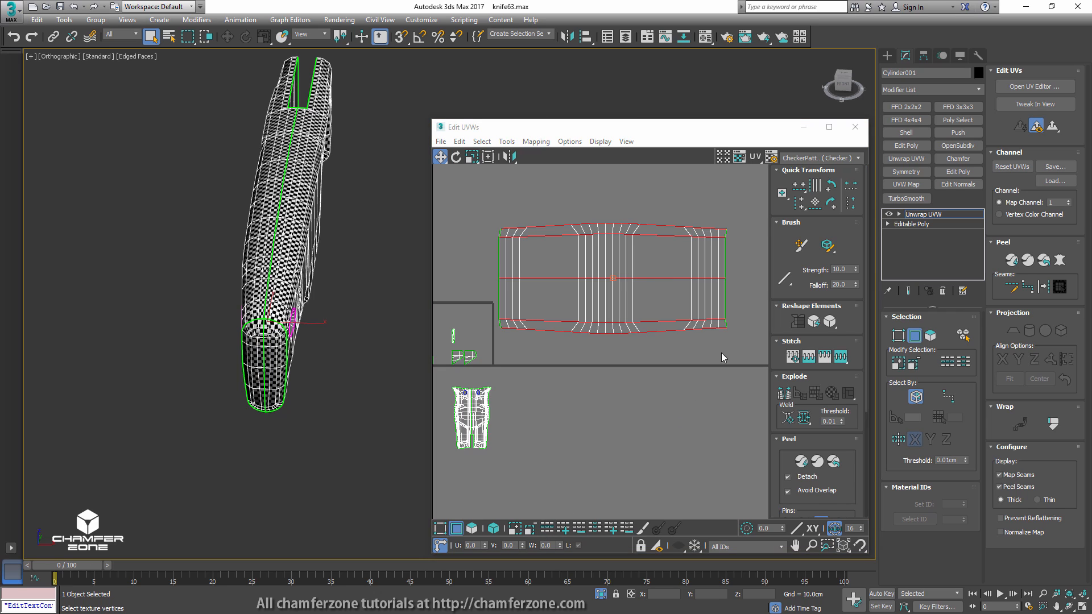
click(800, 203)
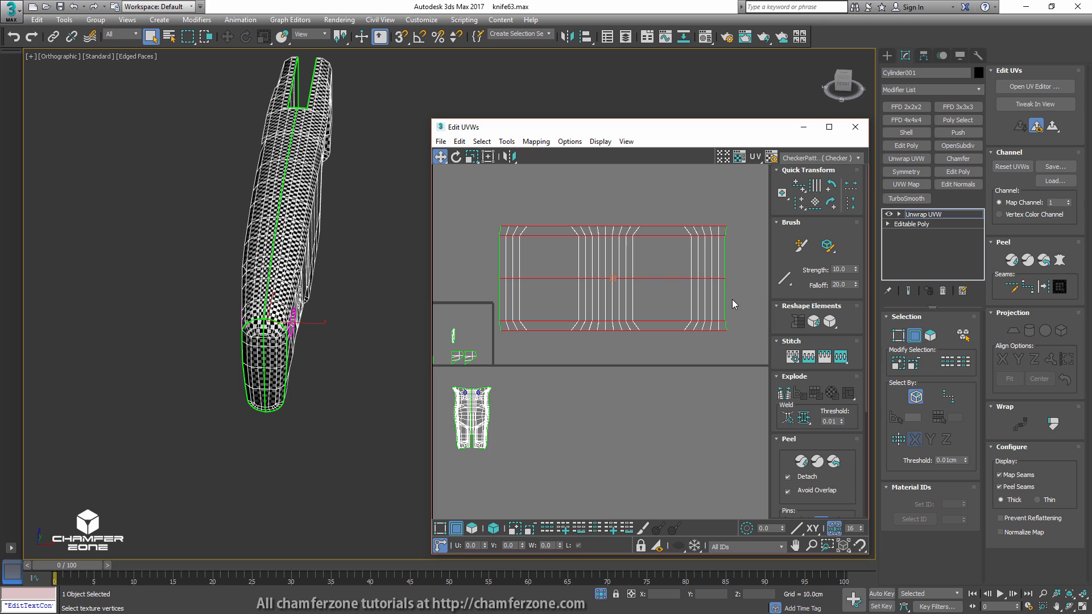
- Select all crosswise edges of the ring shell and straighten them vertically into a regular grid
click(520, 293)
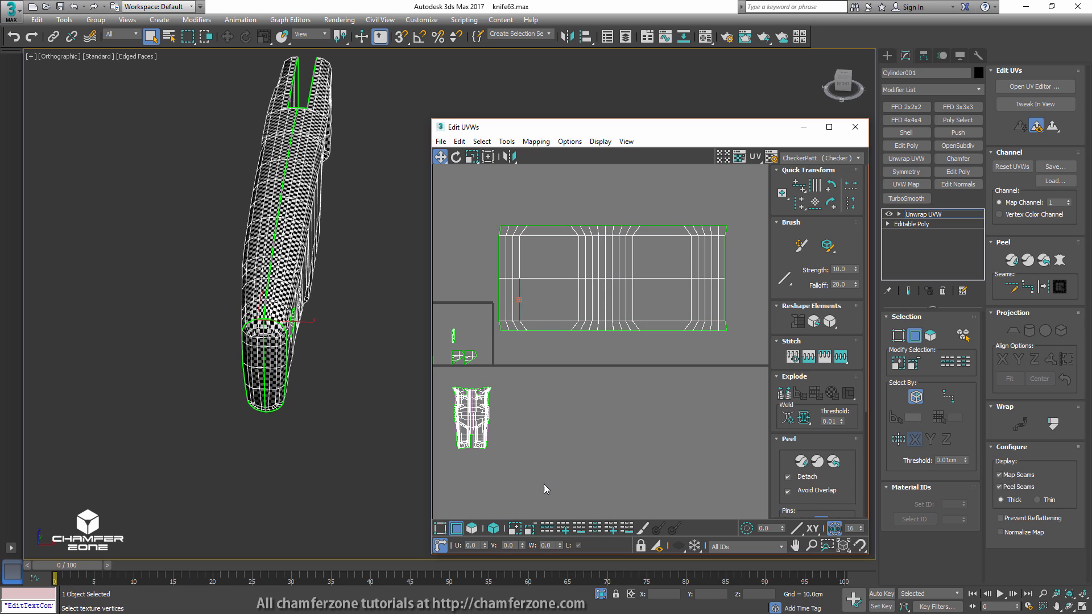
click(582, 533)
key(ctrl+z)
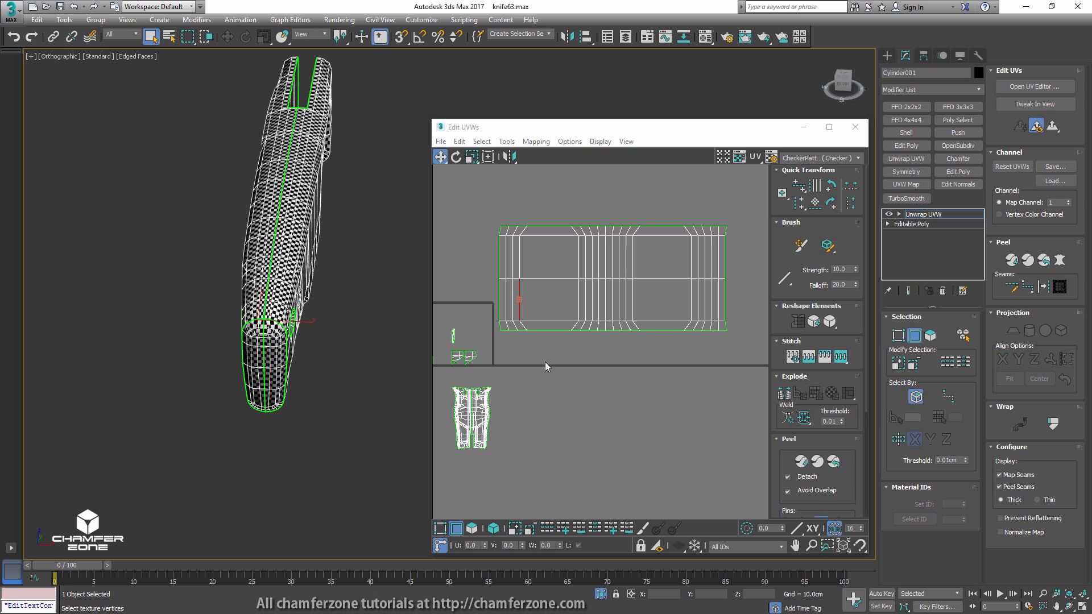
click(550, 533)
click(595, 533)
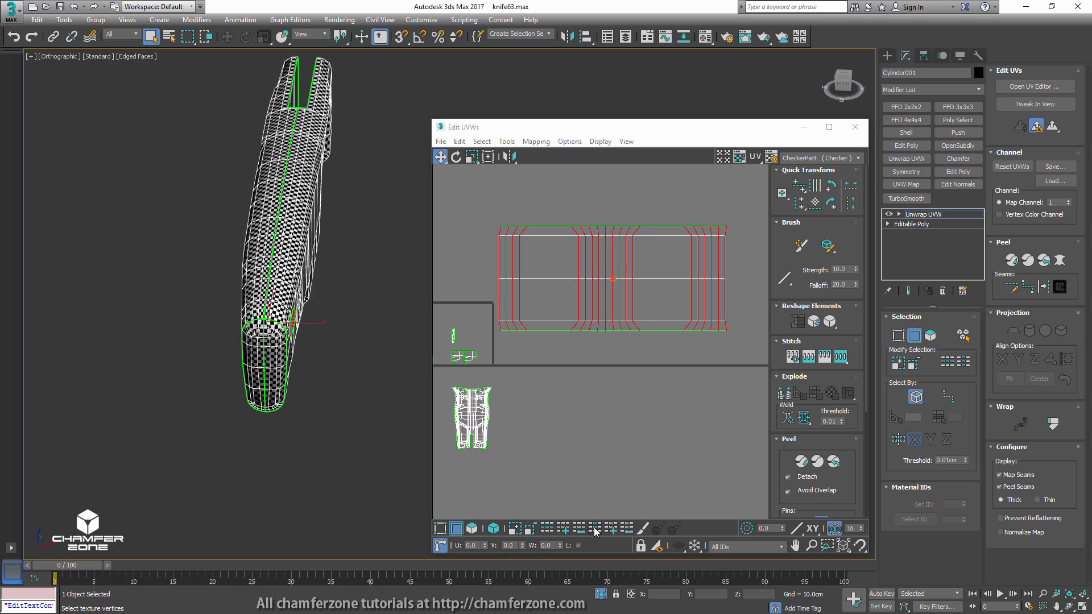
drag(803, 205, 799, 221)
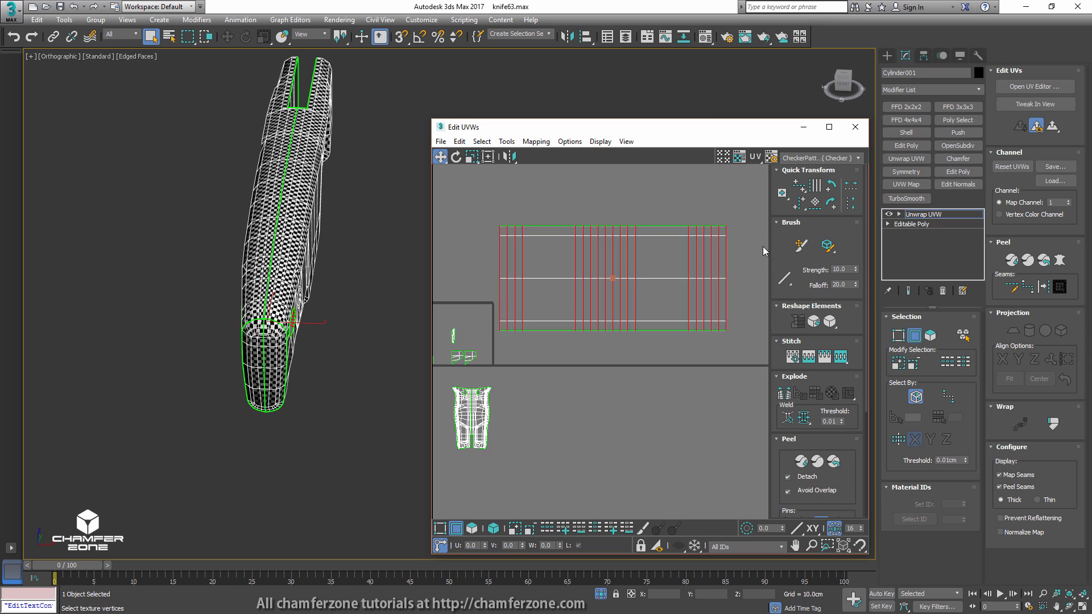
click(745, 249)
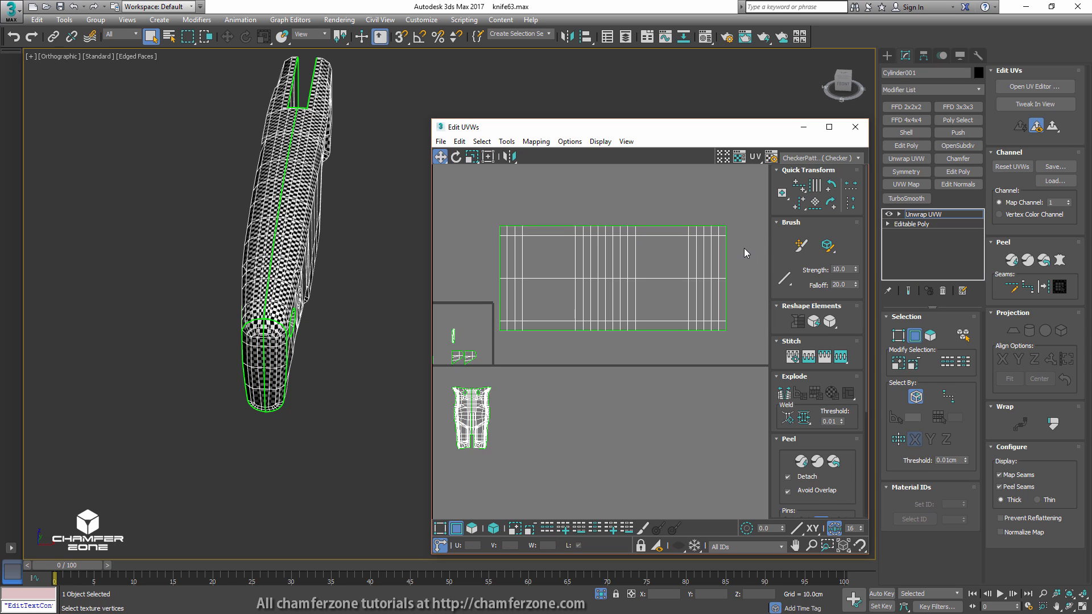
- Select the shell of the handle's rounded butt end as an element and apply a quick planar map
middle_drag(493, 358, 650, 317)
scroll(600, 285, up, 6)
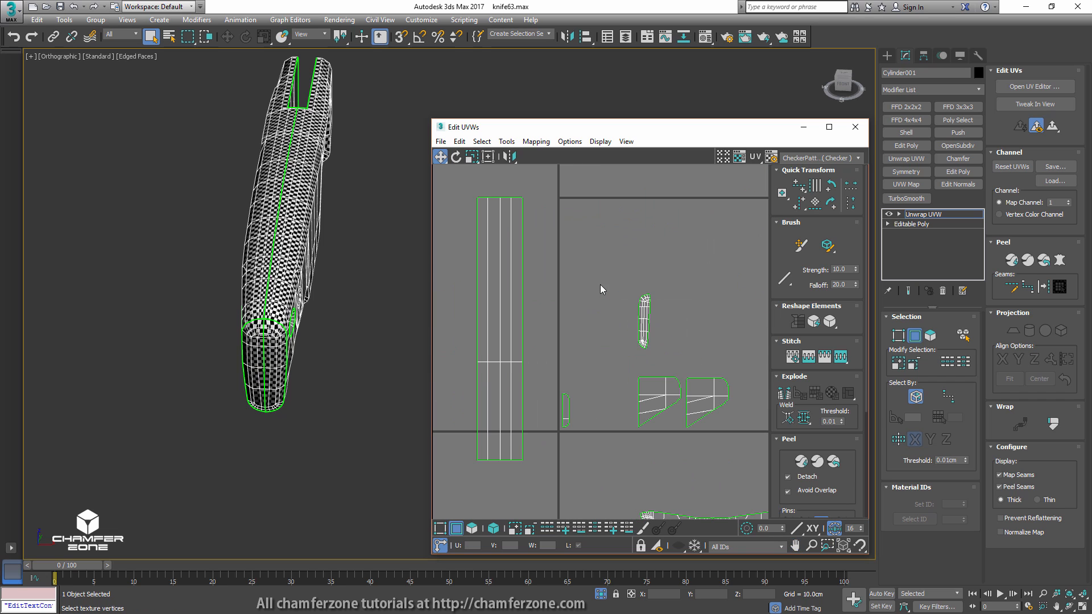
click(493, 529)
click(644, 321)
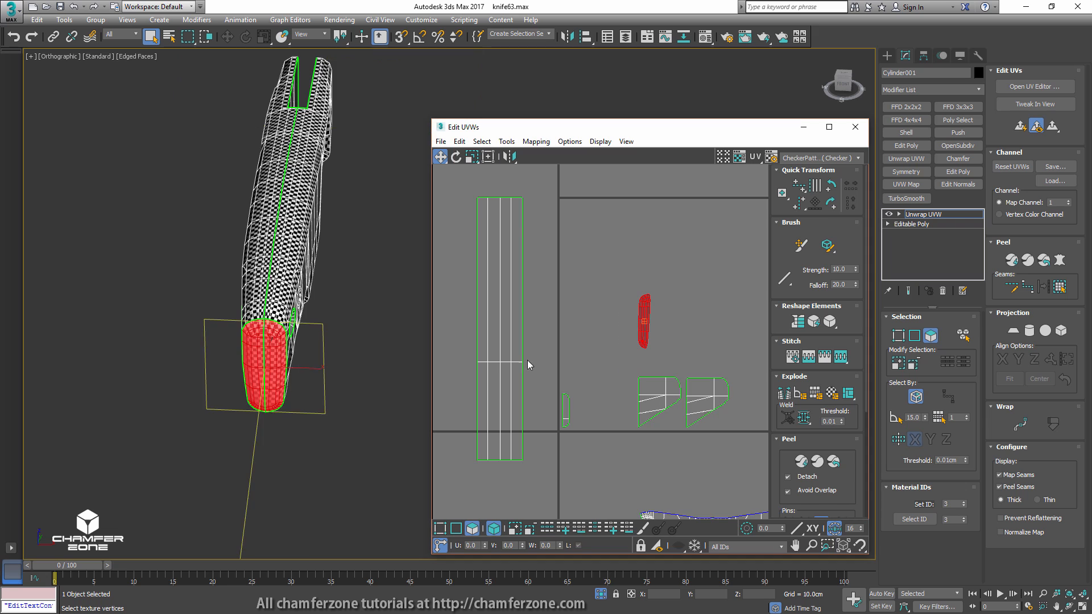
alt+middle_drag(364, 341, 326, 328)
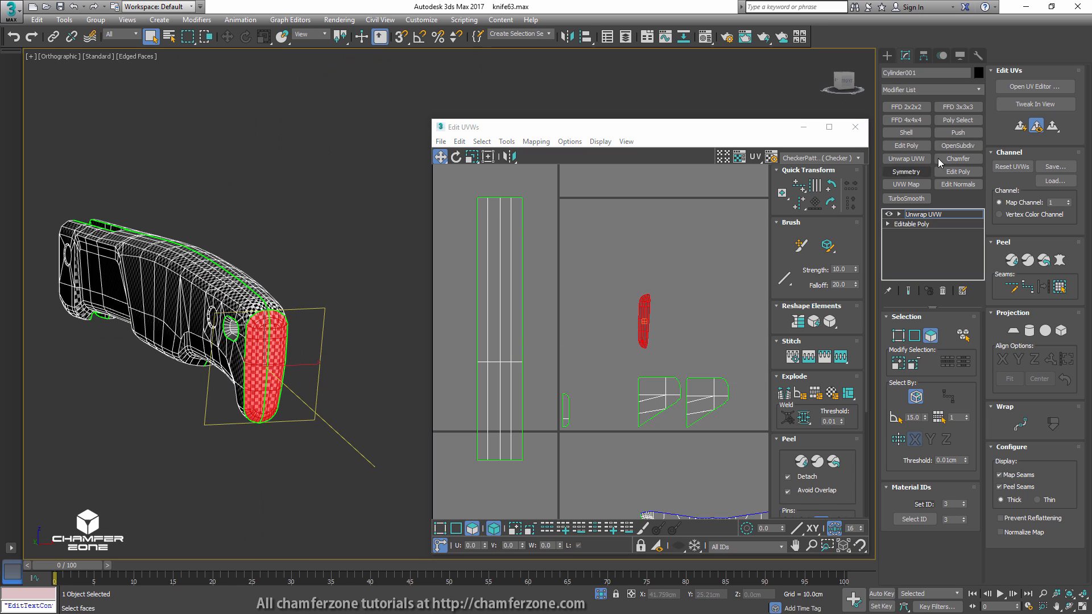
click(1021, 126)
- Move the butt-end shell outside the UV tile, to the left of the slot strip's shell
scroll(669, 282, down, 5)
scroll(669, 283, down, 2)
middle_drag(669, 283, 649, 314)
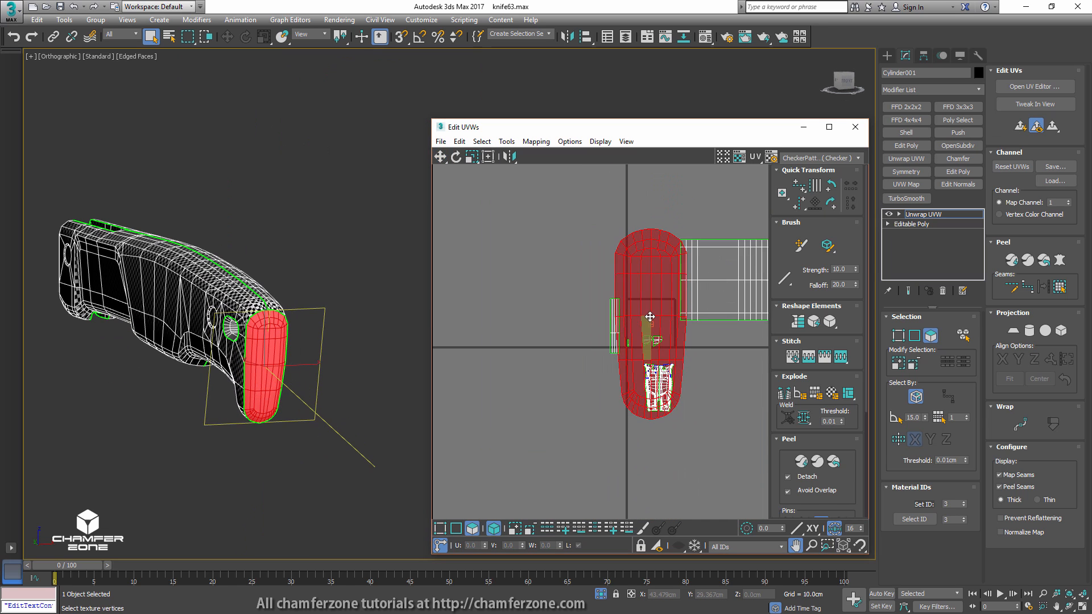
scroll(649, 302, up, 1)
drag(645, 287, 528, 354)
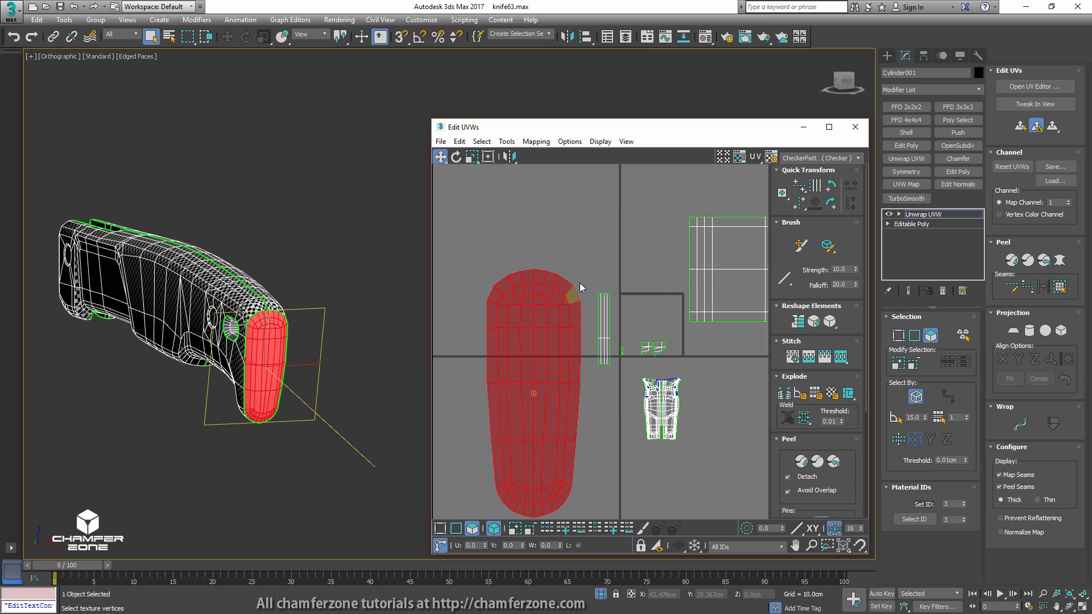
- Move one of the two overlapping narrow front-end shells near the tile's lower-left corner beside the other
click(592, 237)
alt+middle_drag(258, 325, 215, 294)
scroll(319, 299, up, 6)
scroll(186, 289, down, 3)
scroll(295, 332, down, 5)
scroll(647, 354, up, 8)
click(629, 346)
click(637, 348)
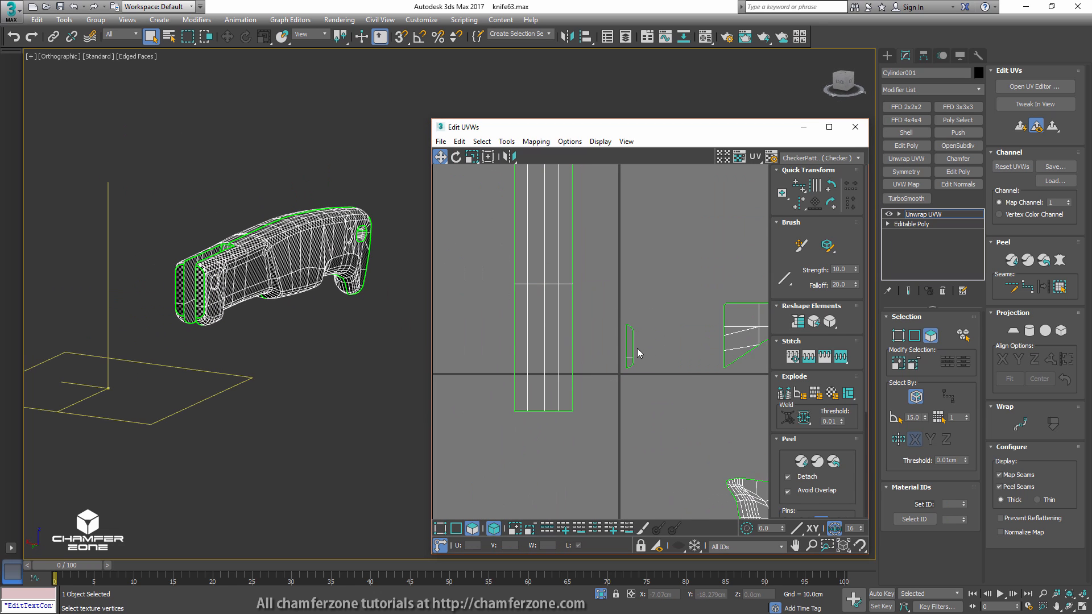
mouse_move(630, 346)
mouse_down()
mouse_move(642, 345)
mouse_move(622, 342)
mouse_up()
right_click(642, 343)
click(658, 390)
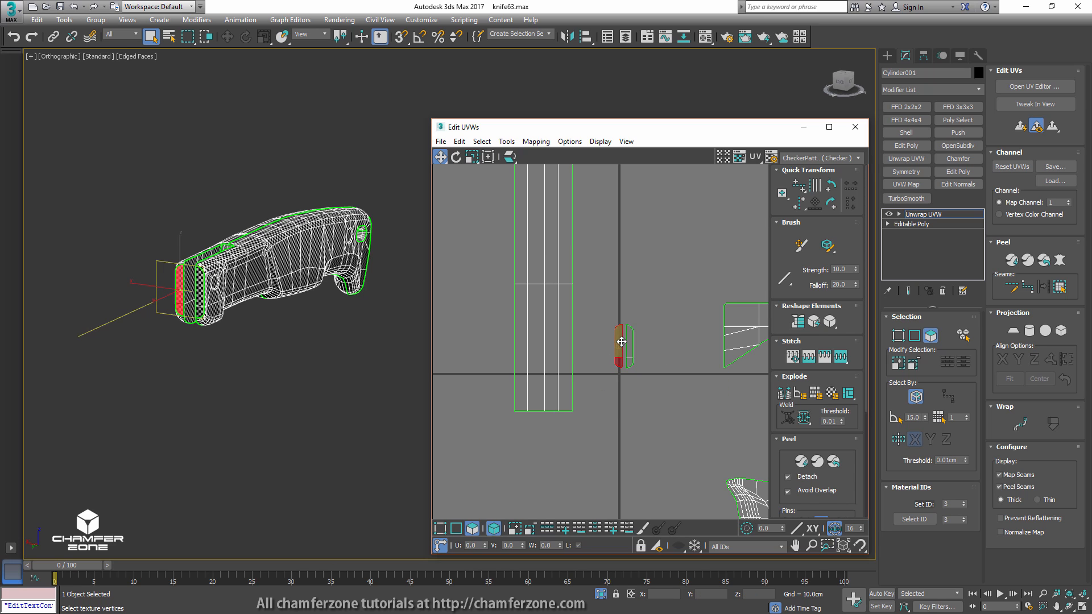
click(635, 367)
- Select every shell and rescale the elements to a matching texel density
scroll(635, 366, down, 6)
scroll(651, 376, down, 6)
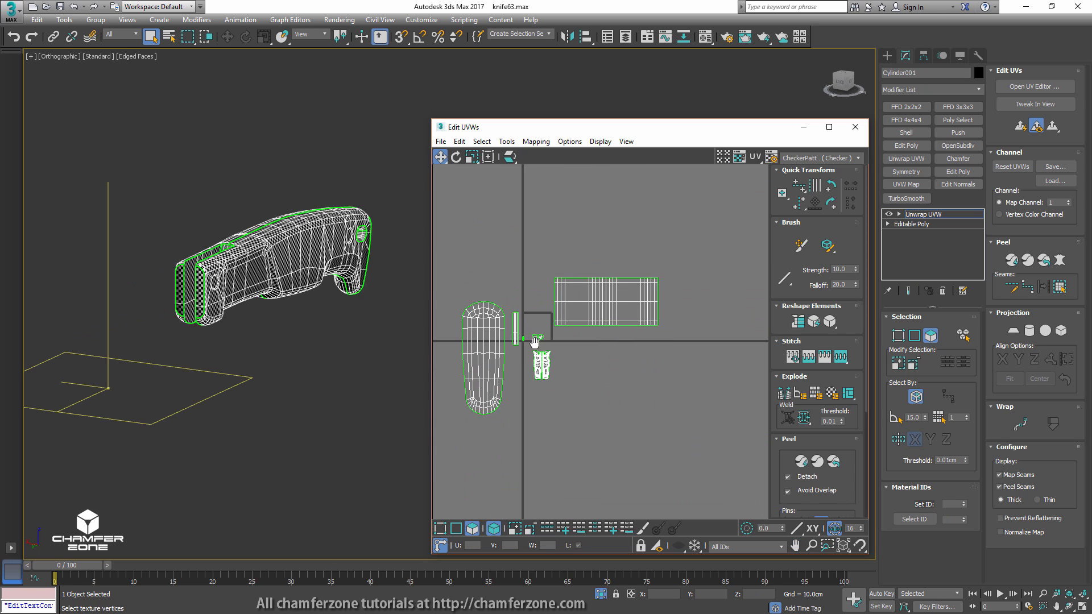
drag(680, 275, 464, 417)
scroll(567, 357, down, 5)
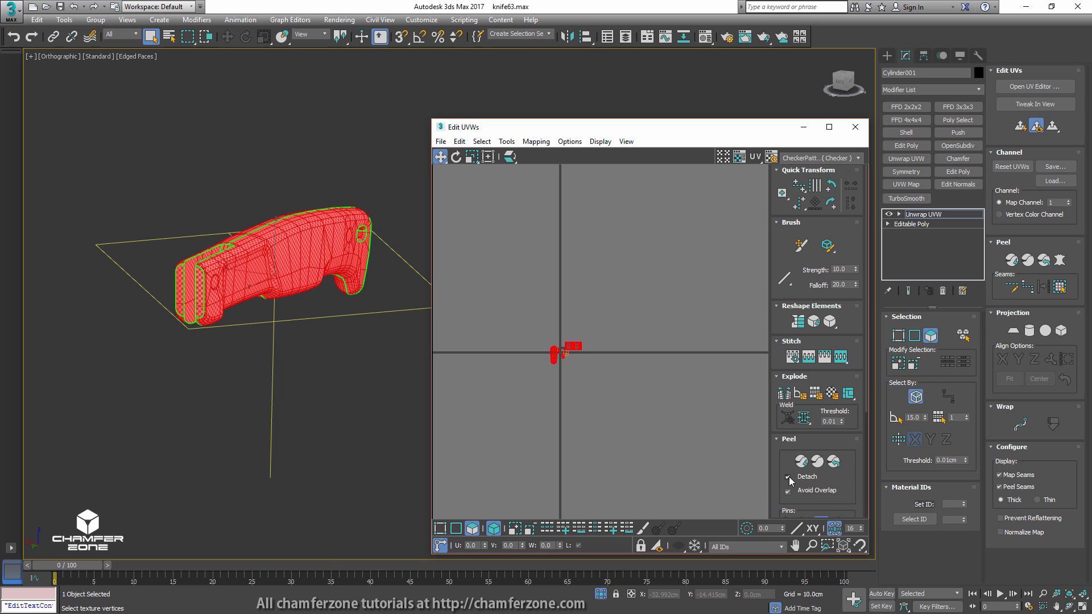
drag(780, 460, 783, 312)
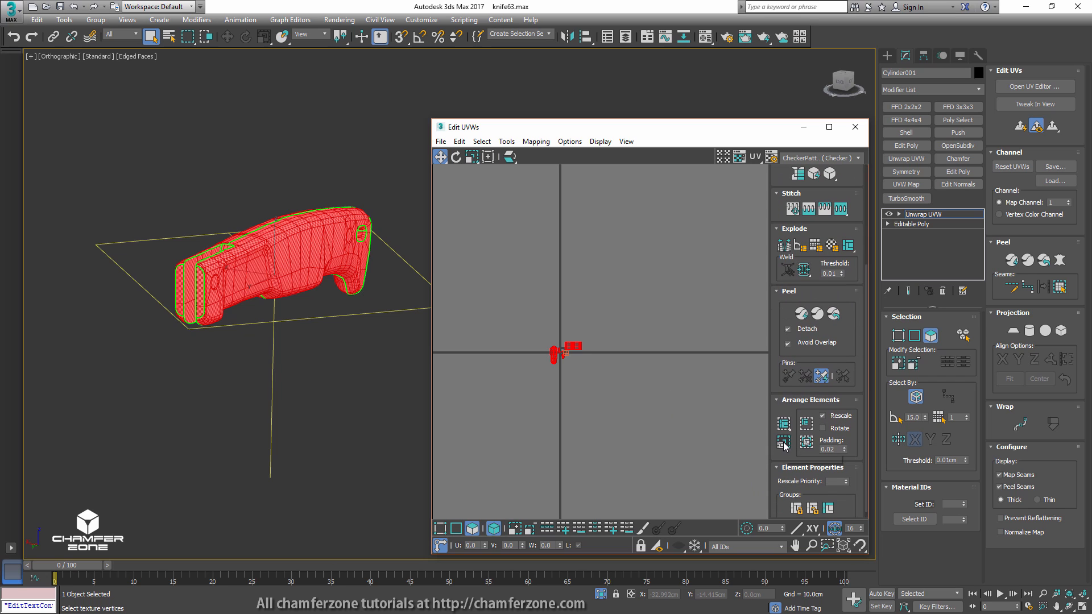
click(784, 443)
scroll(580, 326, up, 5)
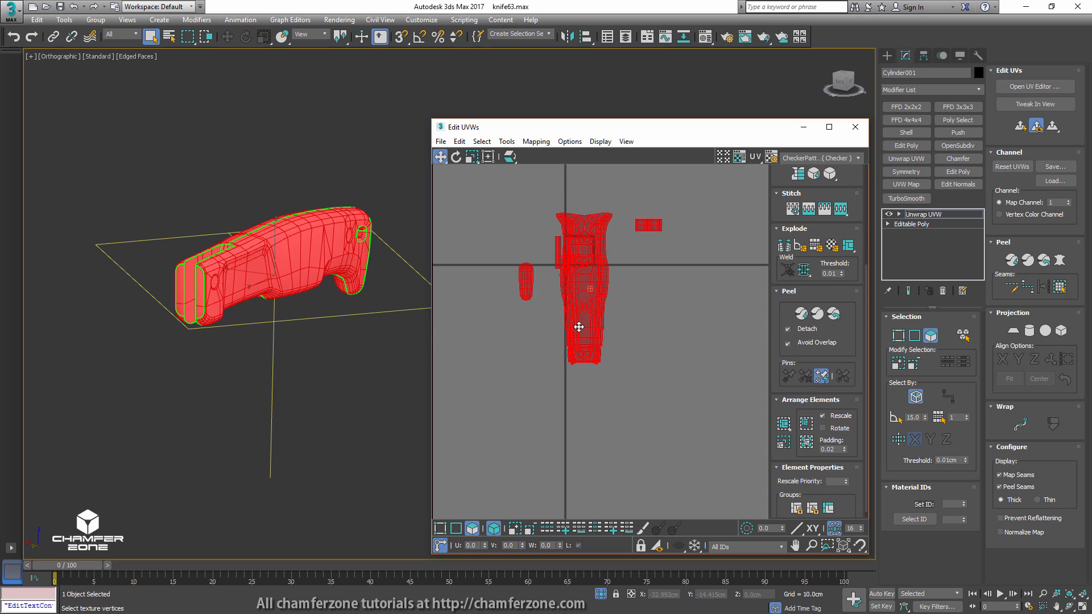
click(628, 279)
- Scale all shells down together with the freeform gizmo, keeping them grouped beside the UV tile
middle_drag(373, 219, 311, 288)
scroll(311, 287, up, 8)
scroll(311, 288, down, 6)
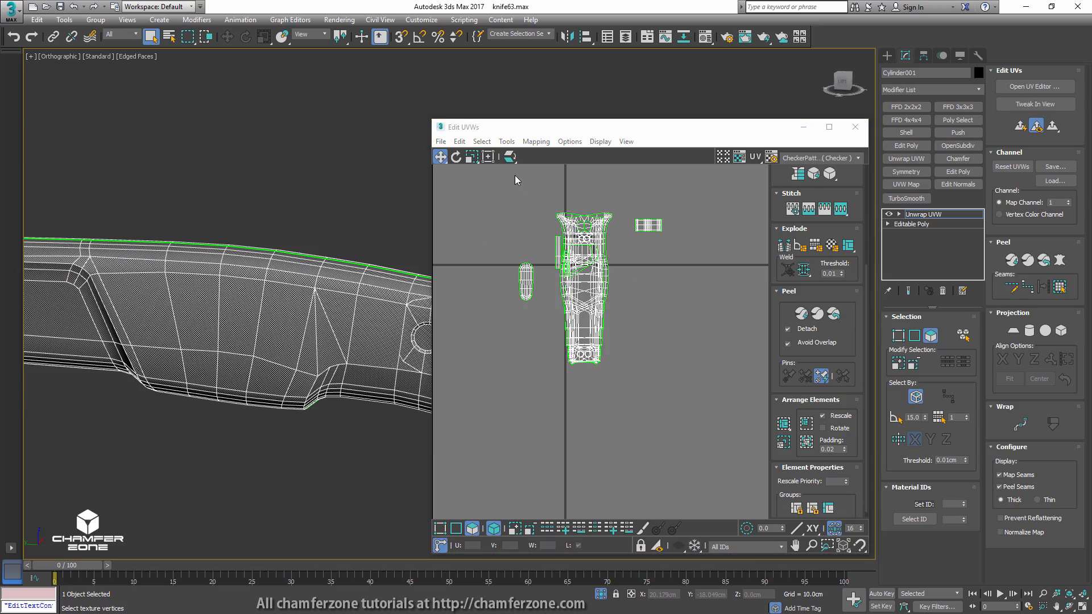
key(ctrl+a)
click(488, 157)
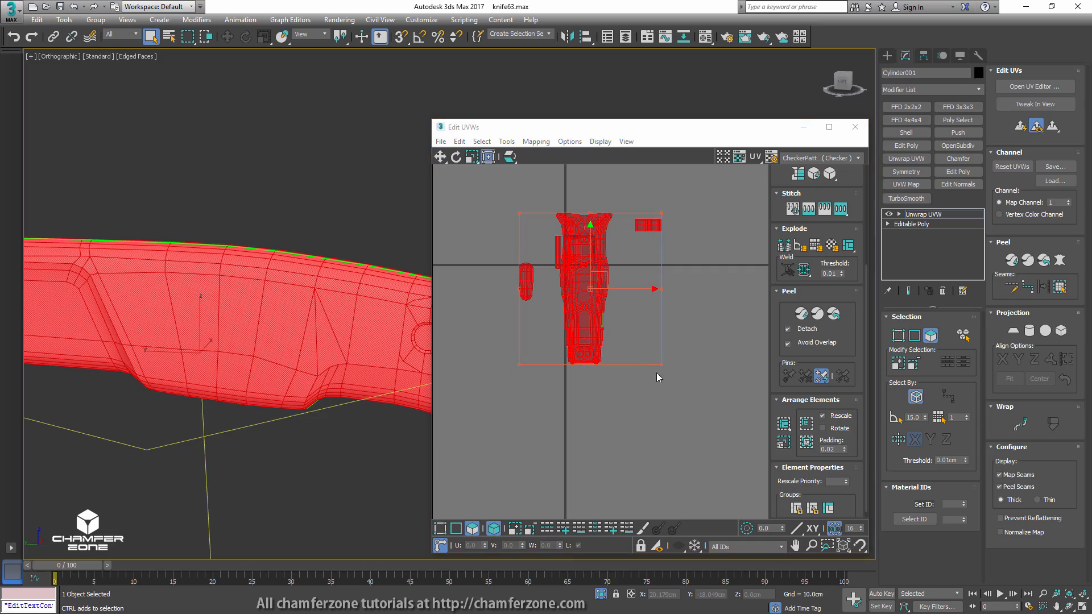
ctrl+drag(661, 367, 578, 276)
click(613, 281)
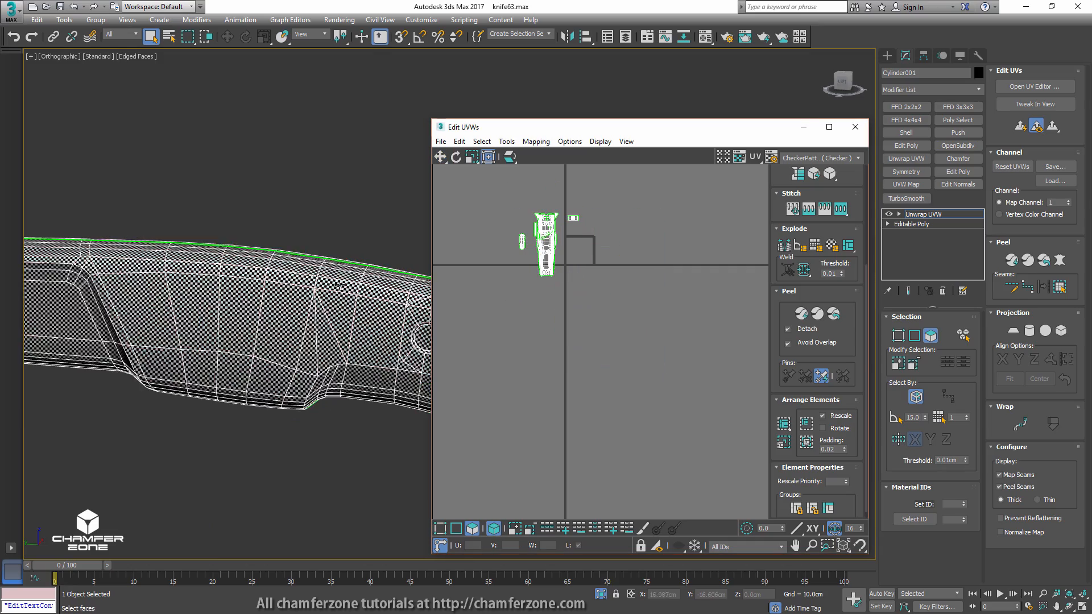
- Examine the checker pattern inside the oval through-hole and locate one of its rim faces in the ring shell
alt+middle_drag(336, 302, 259, 333)
scroll(336, 278, up, 5)
scroll(399, 288, down, 2)
scroll(195, 266, down, 3)
middle_drag(259, 333, 289, 310)
scroll(289, 310, up, 5)
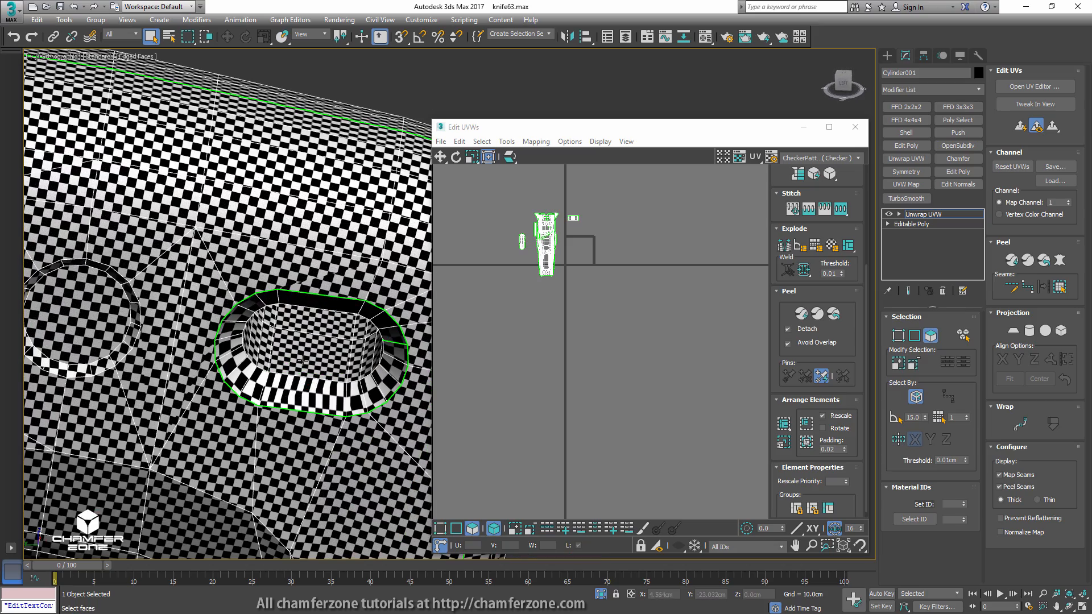
click(308, 394)
alt+middle_drag(308, 393, 256, 379)
scroll(255, 378, up, 4)
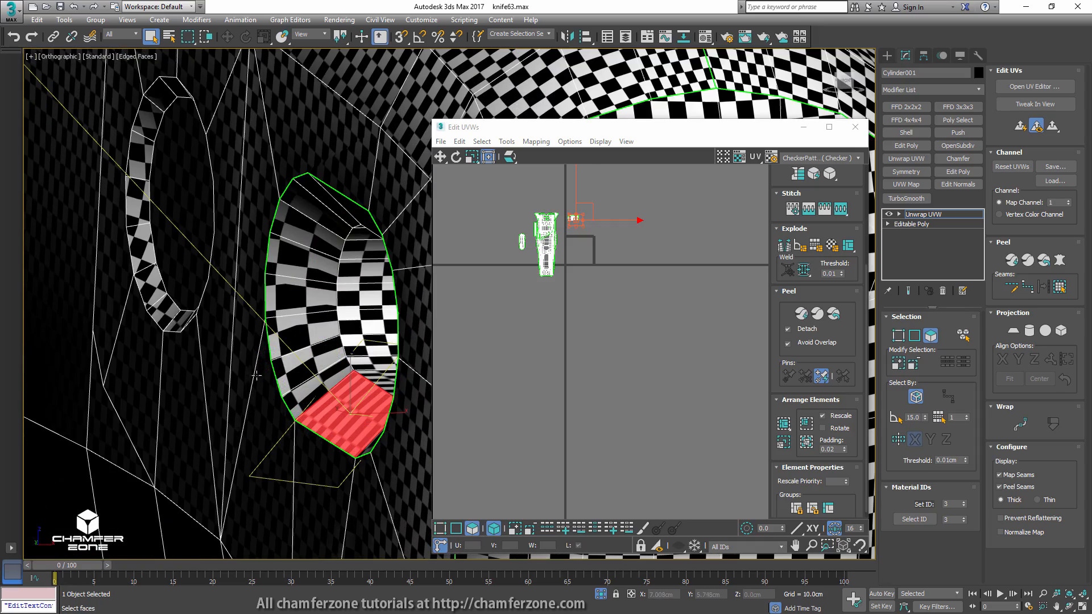
scroll(547, 239, up, 2)
scroll(576, 227, up, 3)
middle_drag(608, 178, 600, 249)
scroll(600, 249, up, 4)
scroll(607, 282, up, 4)
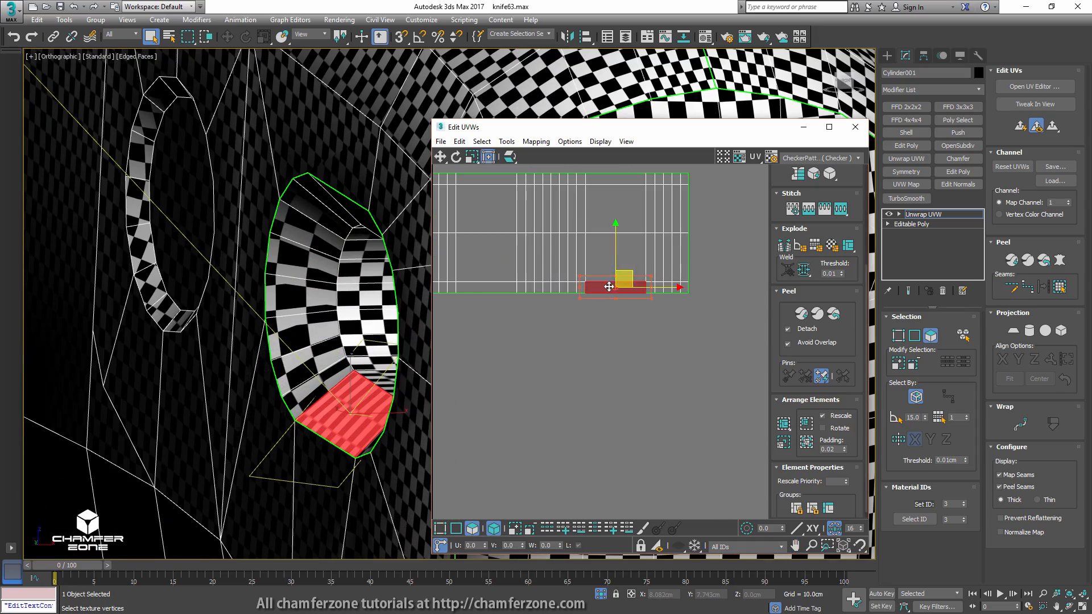
scroll(560, 351, down, 2)
middle_drag(560, 351, 637, 387)
mouse_move(364, 336)
alt+middle_down()
mouse_move(325, 336)
mouse_move(353, 347)
alt+middle_up()
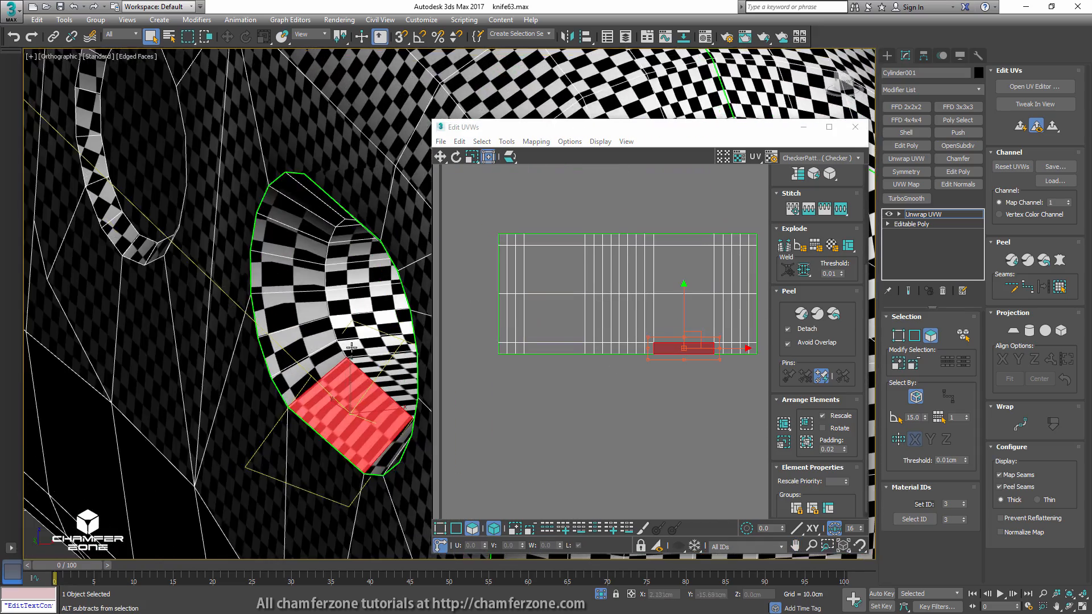
click(556, 395)
- Select the bottom row of vertices on the oval hole's ring shell and move it down to lengthen the border strip
key(1)
scroll(605, 383, down, 2)
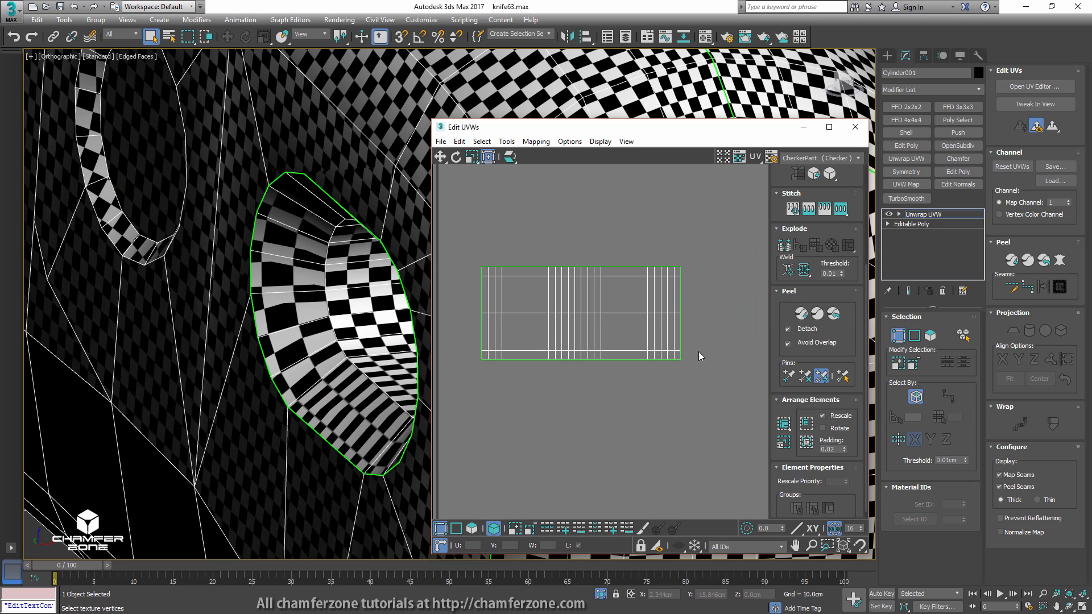
drag(701, 348, 465, 373)
scroll(507, 367, up, 4)
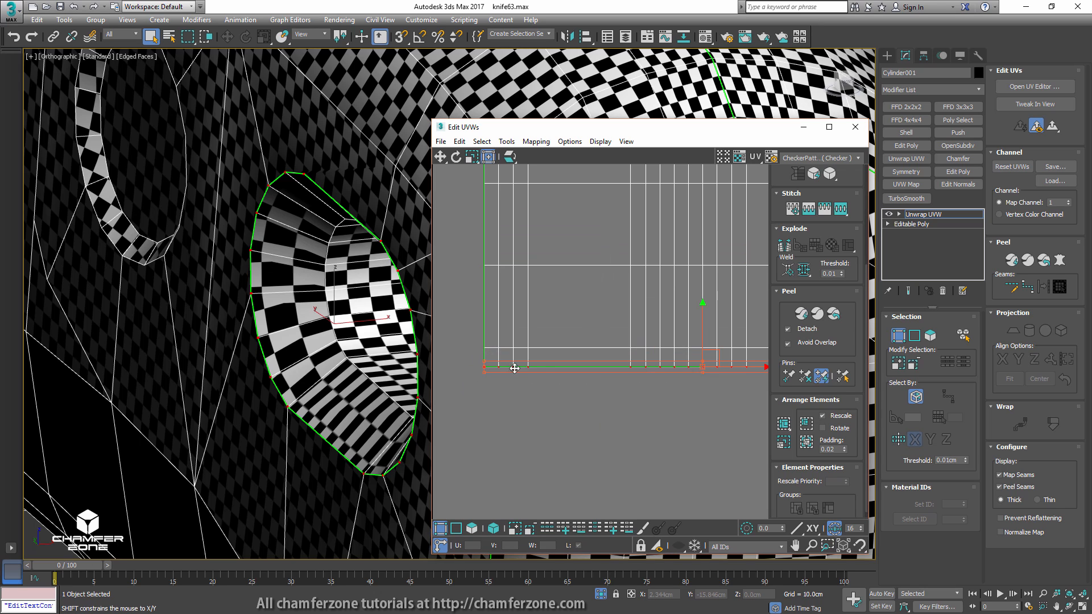
drag(703, 333, 702, 349)
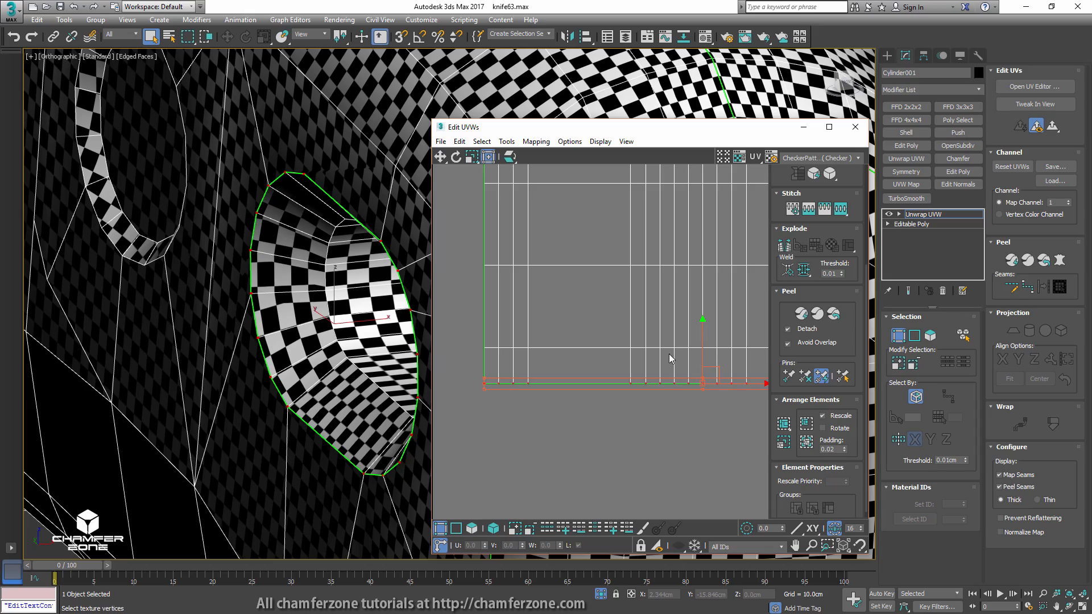
scroll(318, 401, down, 6)
mouse_move(318, 401)
alt+middle_down()
mouse_move(294, 400)
mouse_move(319, 396)
mouse_move(301, 387)
alt+middle_up()
scroll(580, 441, down, 3)
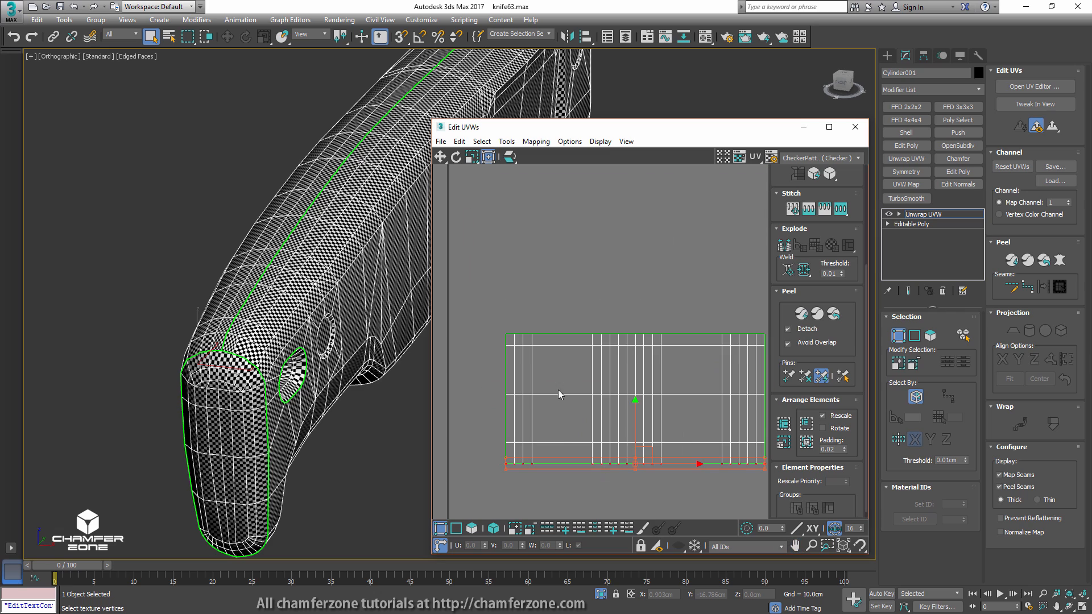
- Select the top row of vertices on the ring shell and move it up to lengthen the upper border strip
drag(674, 344, 767, 339)
middle_drag(616, 309, 549, 312)
scroll(550, 311, up, 2)
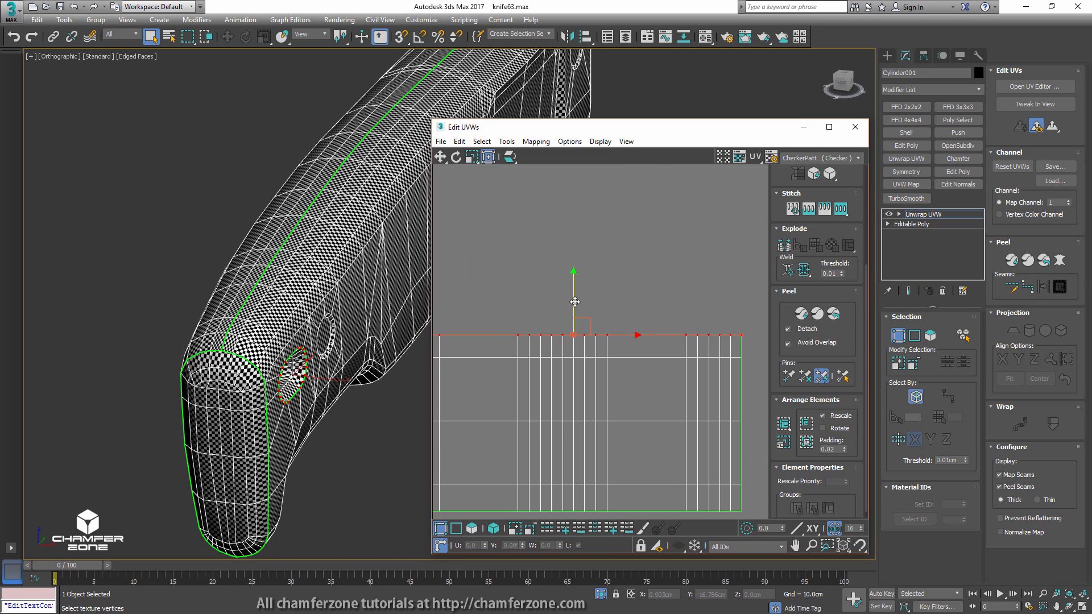
scroll(598, 331, down, 1)
drag(578, 299, 578, 297)
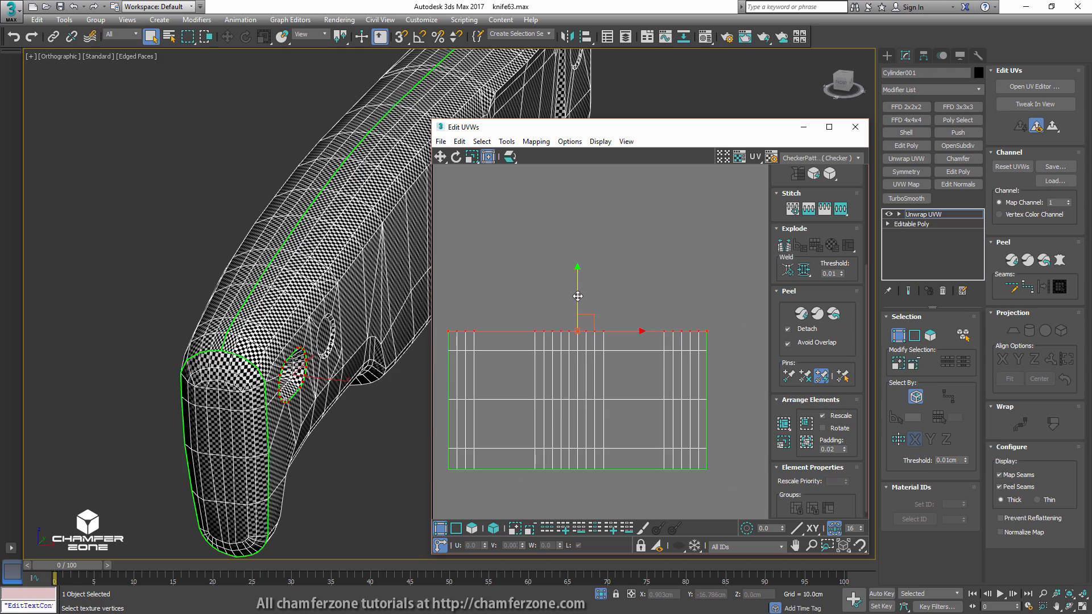
click(644, 287)
alt+middle_drag(373, 348, 243, 333)
middle_drag(155, 330, 360, 365)
scroll(341, 377, down, 3)
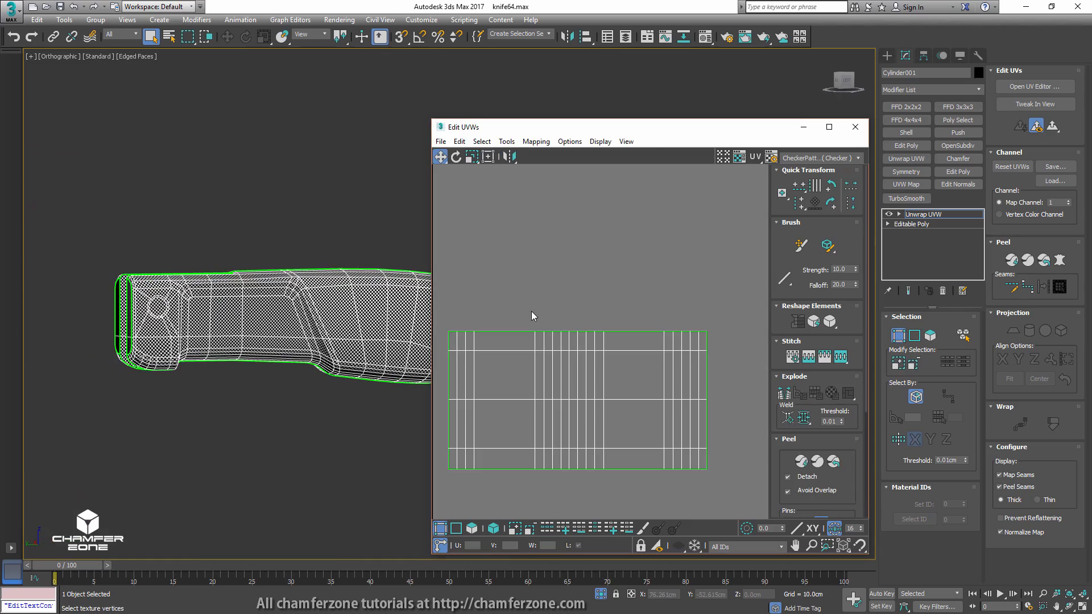
- Move one of the two overlapping handle side shells out beside the other half
scroll(531, 312, down, 5)
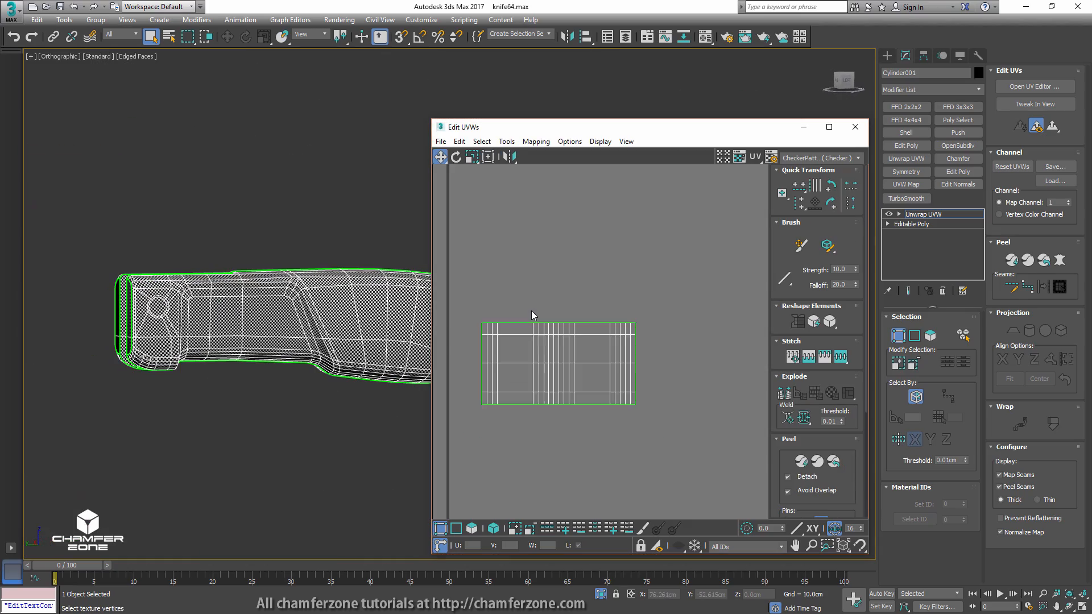
middle_drag(479, 254, 658, 265)
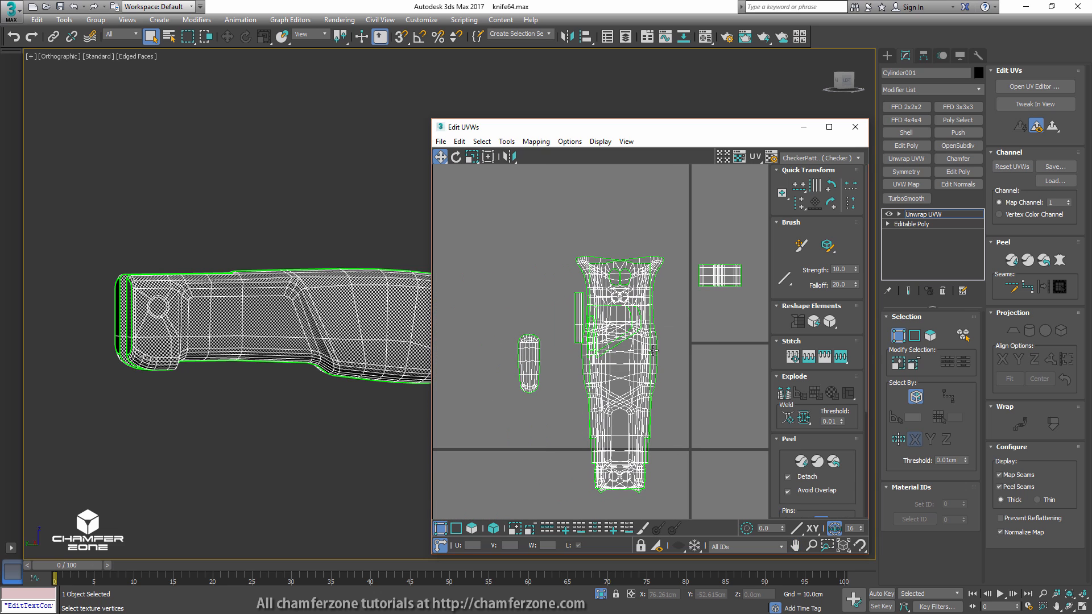
click(494, 528)
drag(656, 267, 718, 259)
scroll(654, 286, up, 2)
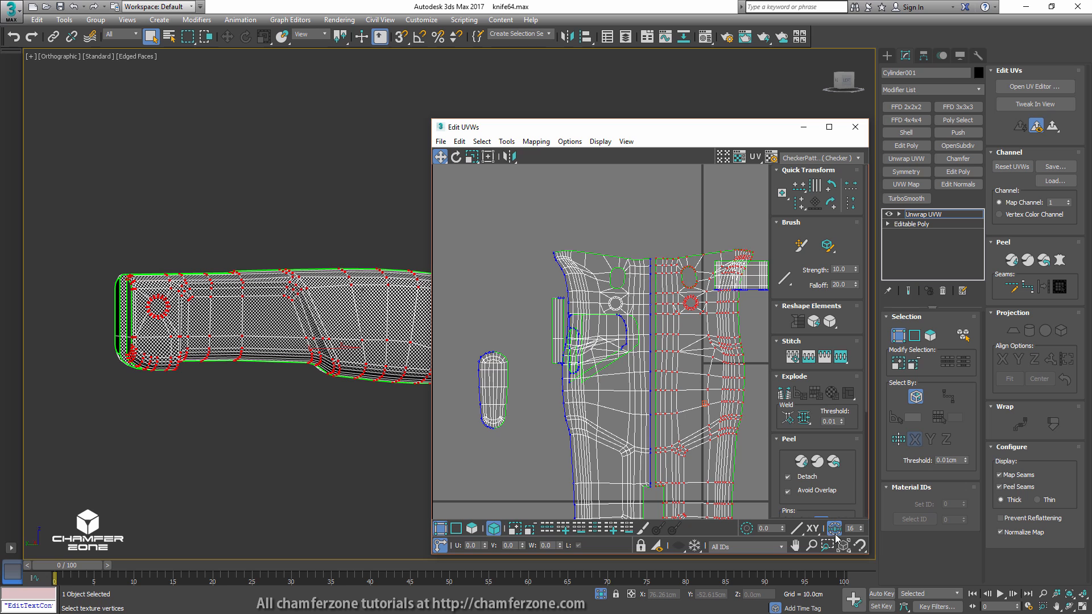
- Snap the two handle halves together along their shared centre edge and weld the coinciding vertices
scroll(668, 251, up, 4)
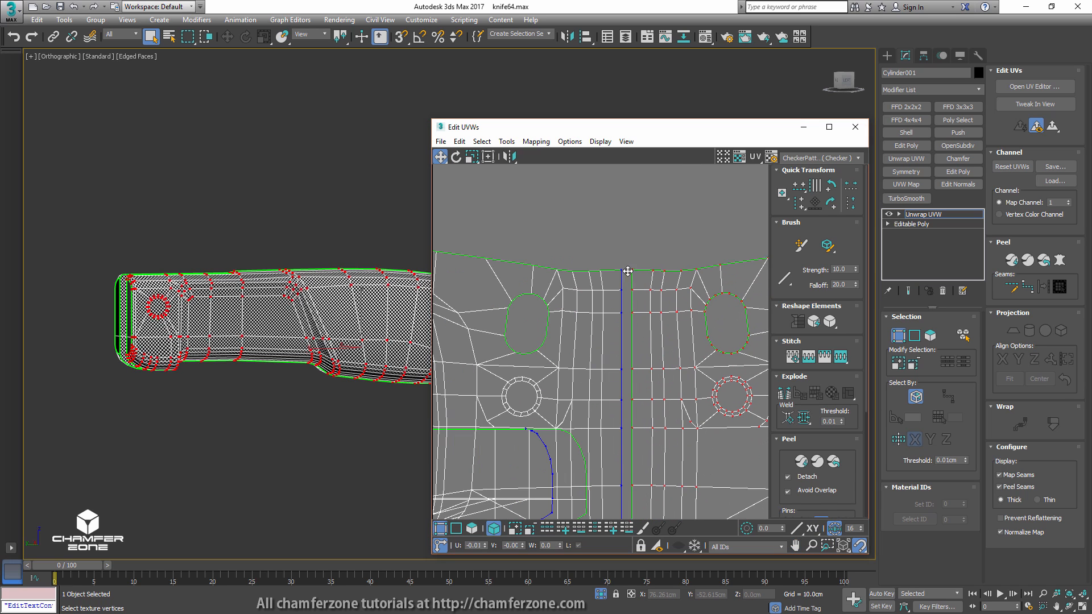
drag(628, 271, 624, 270)
right_click(624, 264)
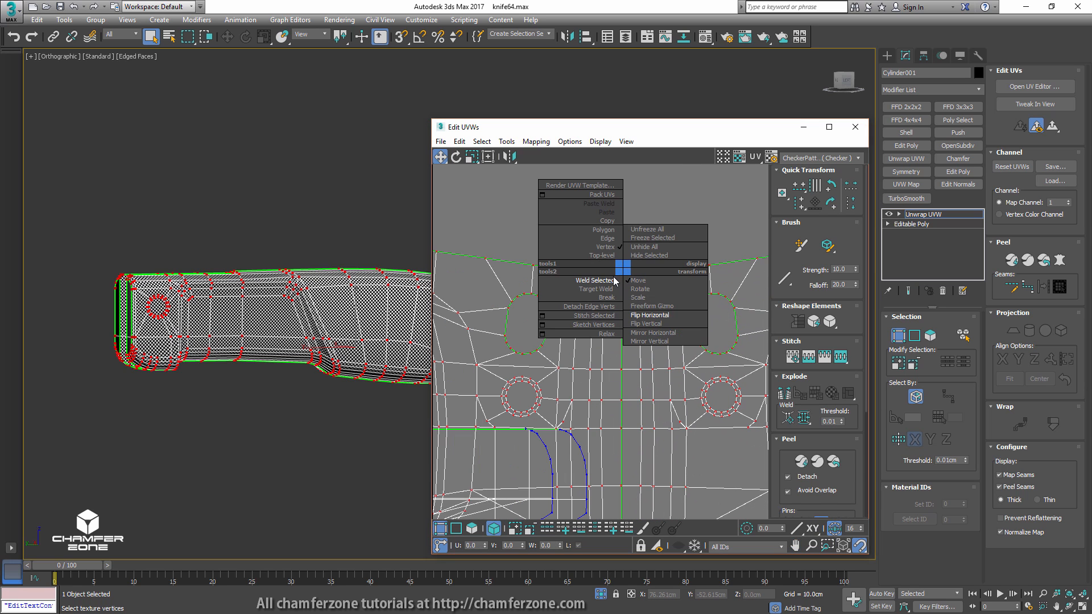
click(613, 282)
scroll(608, 281, down, 5)
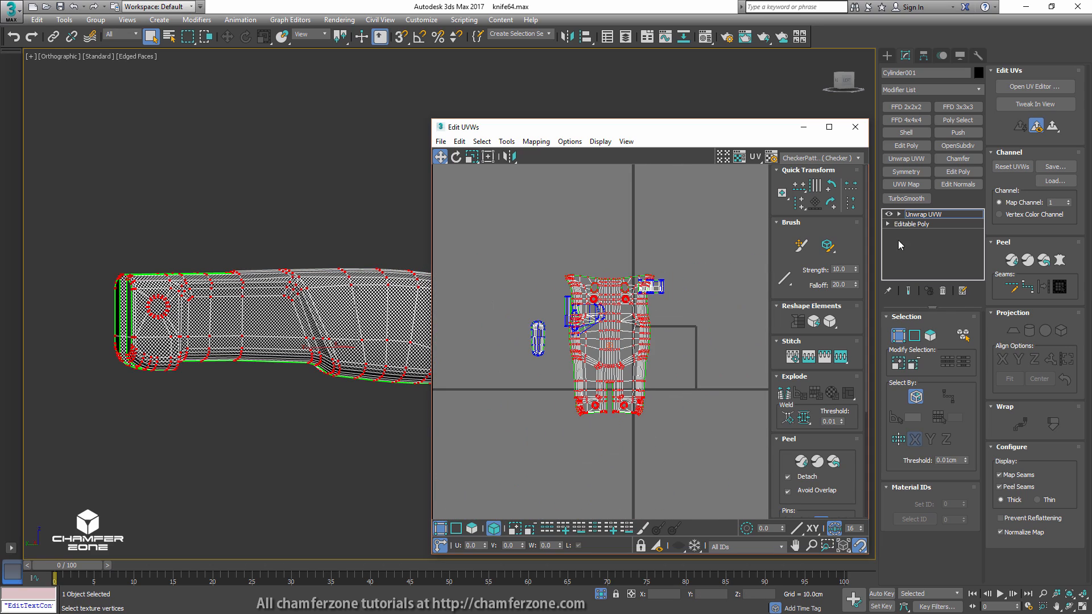
- Collapse the handle's Unwrap UVW modifier into its Editable Poly and exit isolation mode
right_click(910, 215)
click(953, 330)
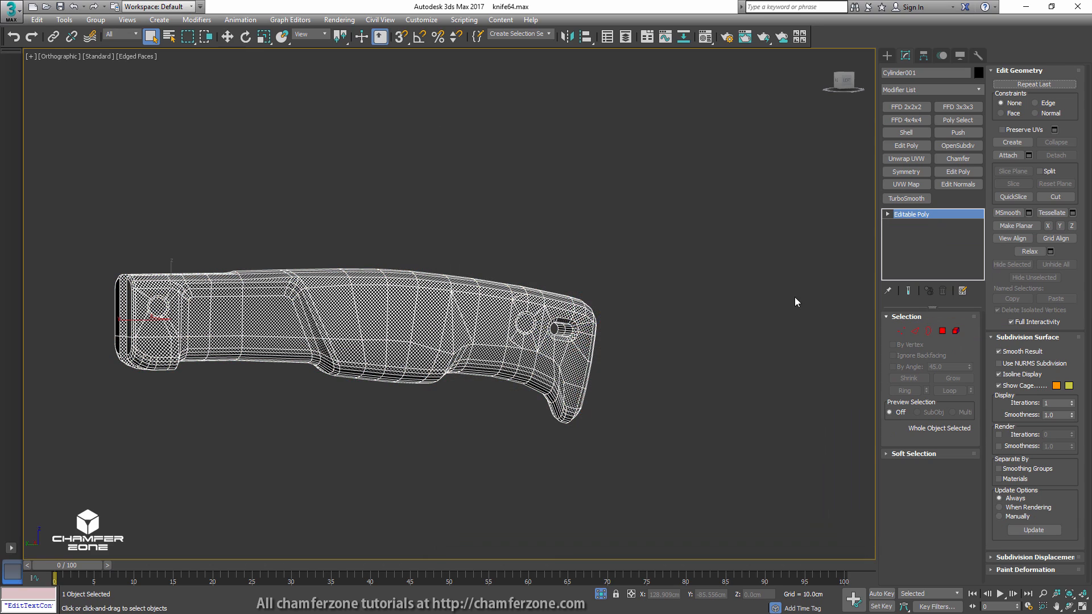
alt+middle_drag(662, 270, 565, 291)
key(alt+q)
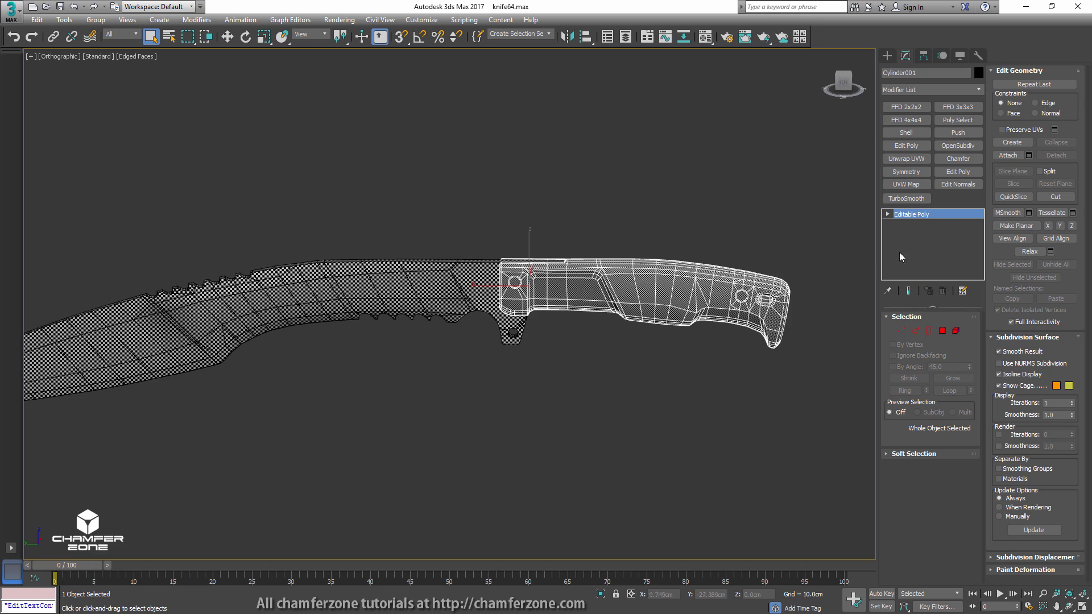
- Attach the blade to the handle and open the combined object in a new Unwrap UVW editor
click(1008, 155)
click(434, 280)
alt+middle_drag(548, 304, 589, 300)
key(w)
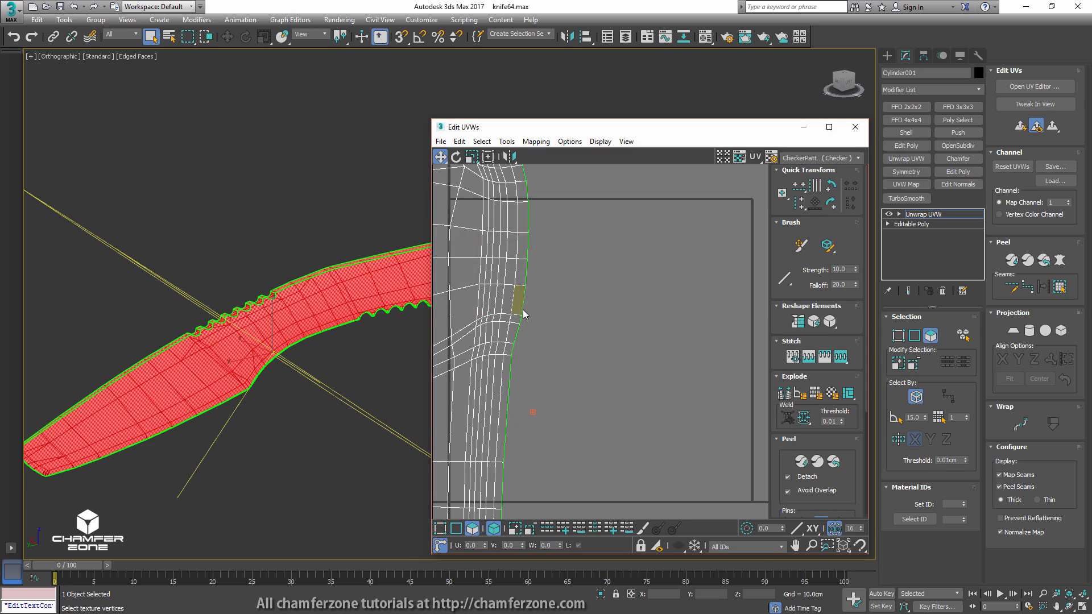
- Select every handle and blade shell, rescale the elements to a matching texel density and pack them together
scroll(525, 309, down, 10)
middle_drag(530, 303, 566, 264)
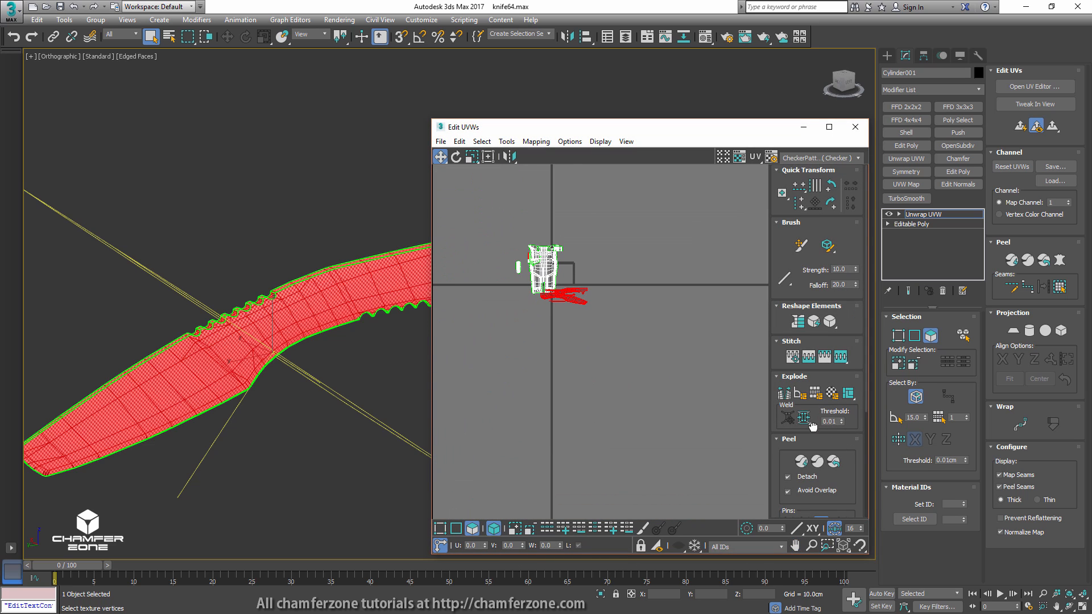
drag(812, 425, 818, 256)
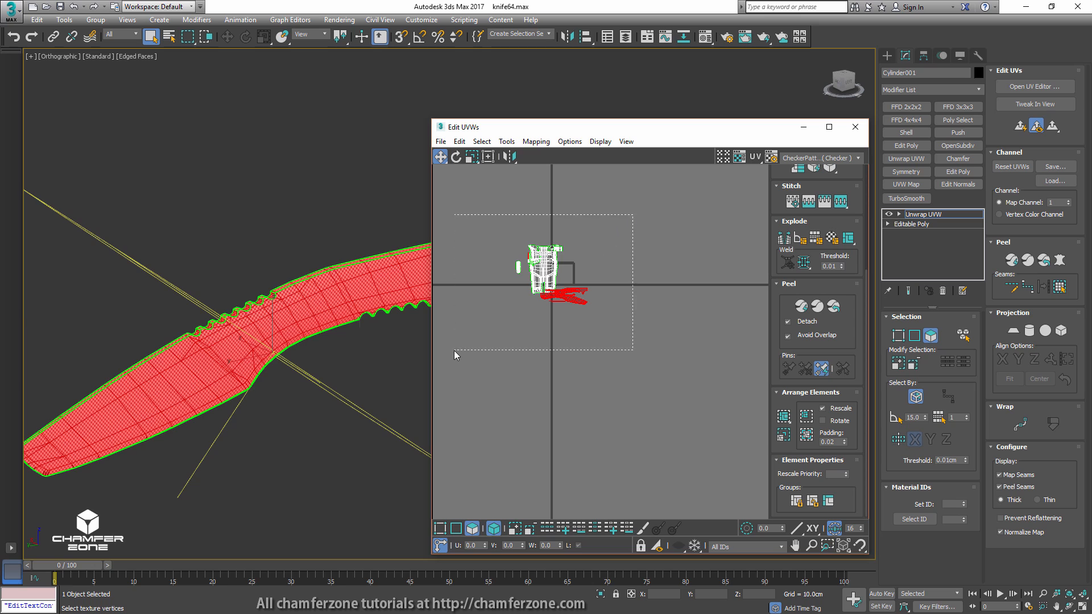
drag(454, 350, 455, 352)
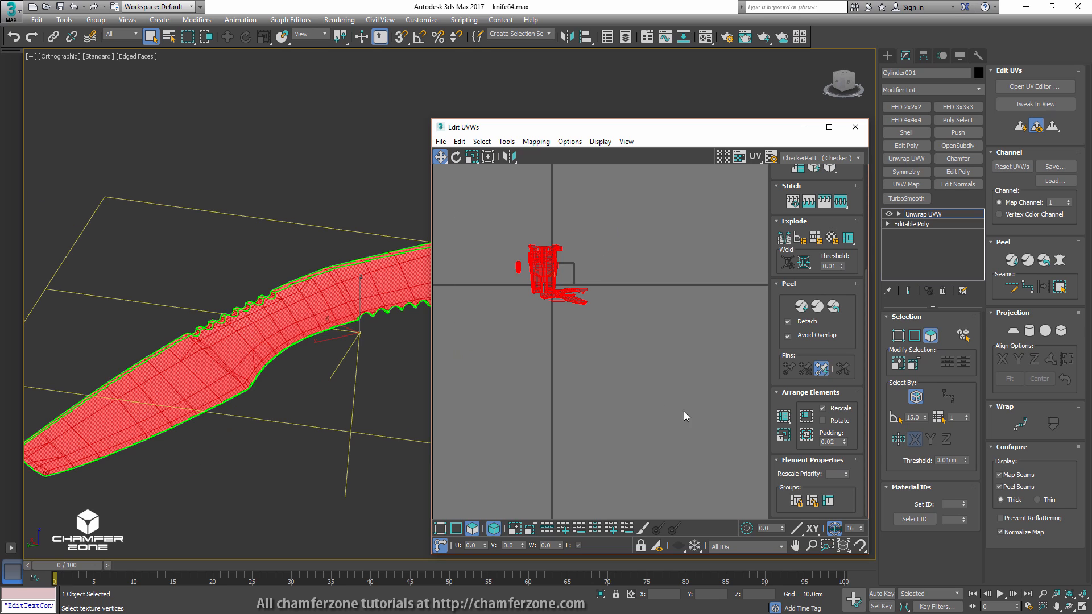
click(782, 441)
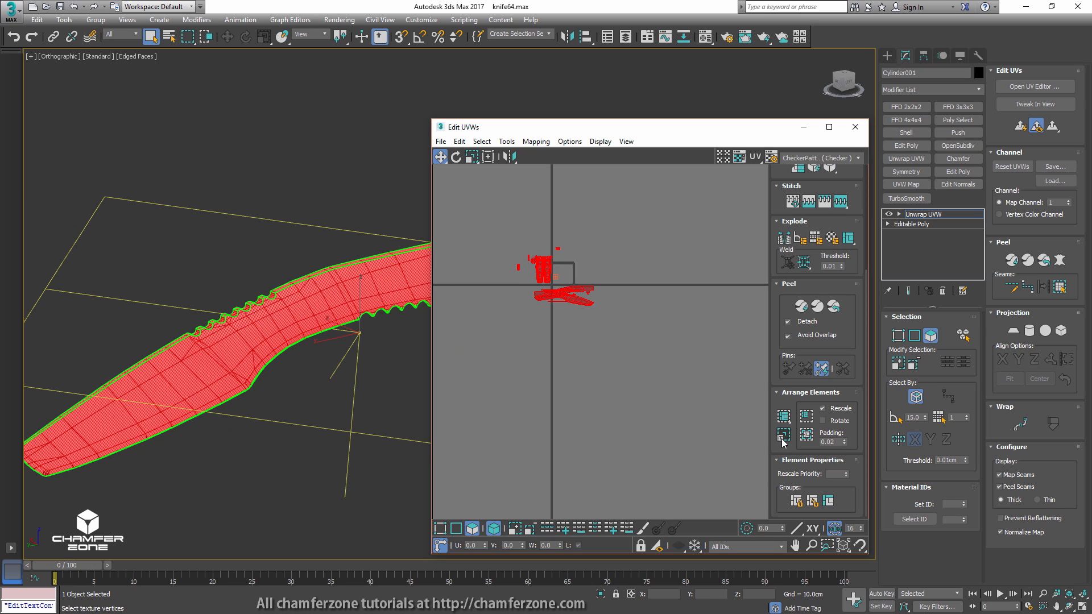
click(812, 419)
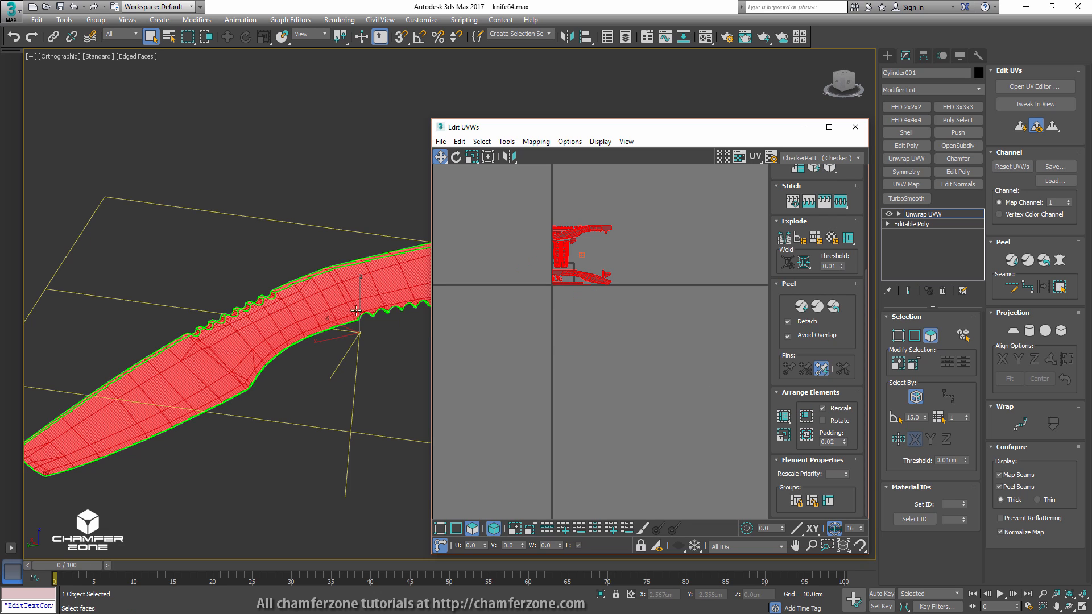
- Turn on the tile grid display in the UV editor and frame the packed layout
alt+middle_drag(357, 310, 236, 363)
scroll(571, 267, up, 5)
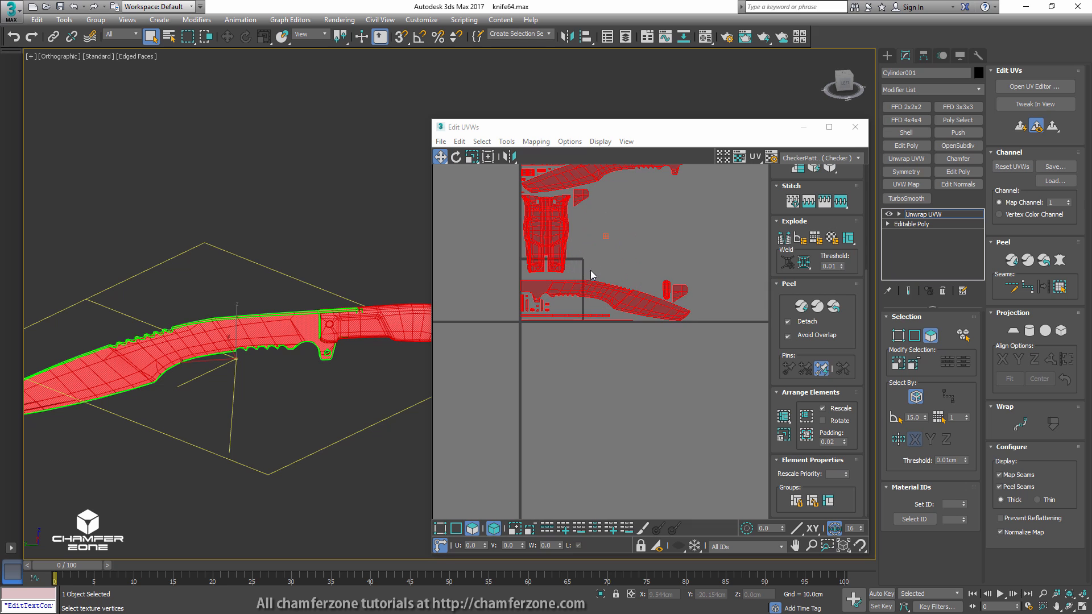
click(723, 156)
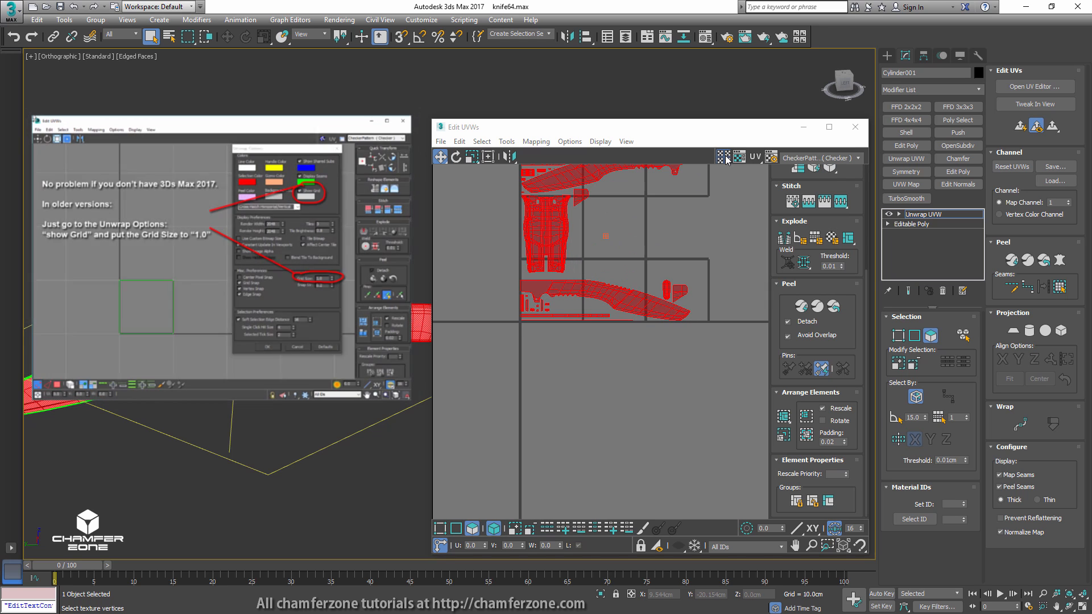
middle_drag(715, 166, 705, 218)
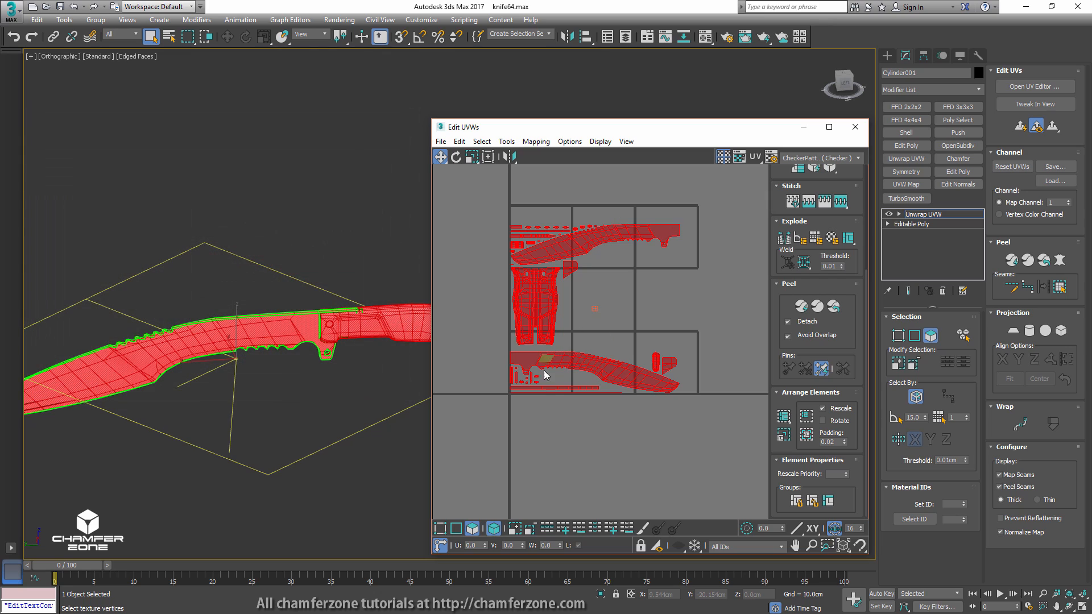
scroll(537, 374, up, 1)
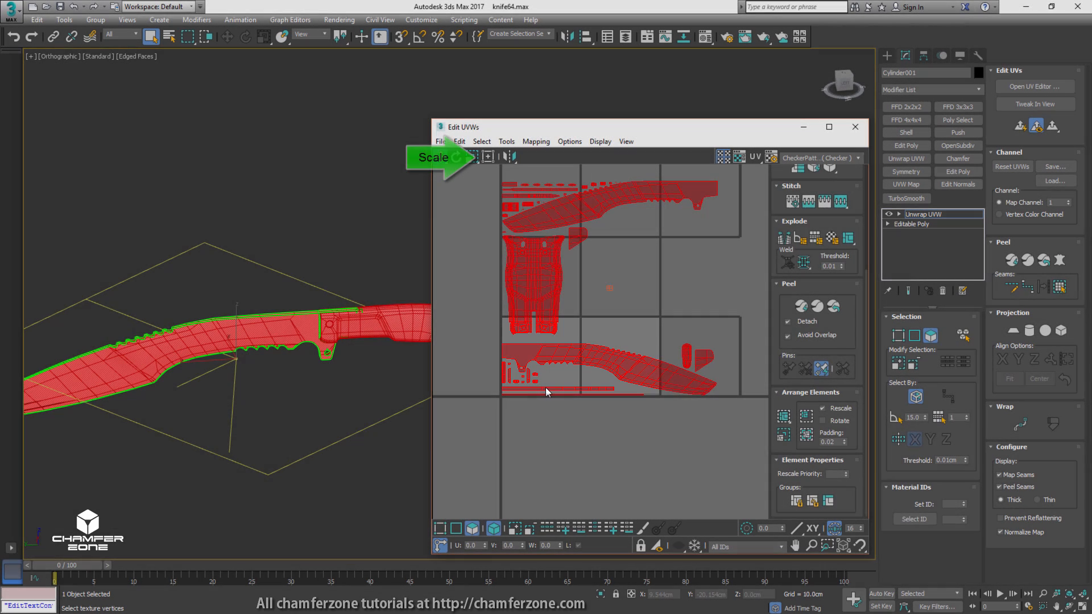
- Select all shells and scale them down uniformly so the packed layout fits a two-by-two block of grid tiles
click(684, 319)
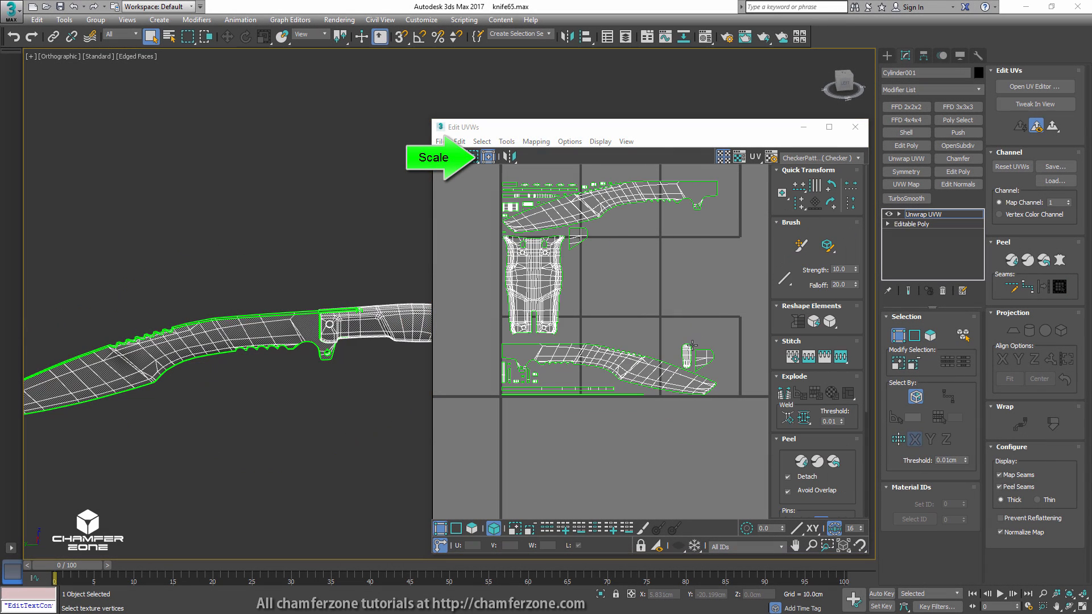
key(3)
click(599, 363)
key(ctrl+a)
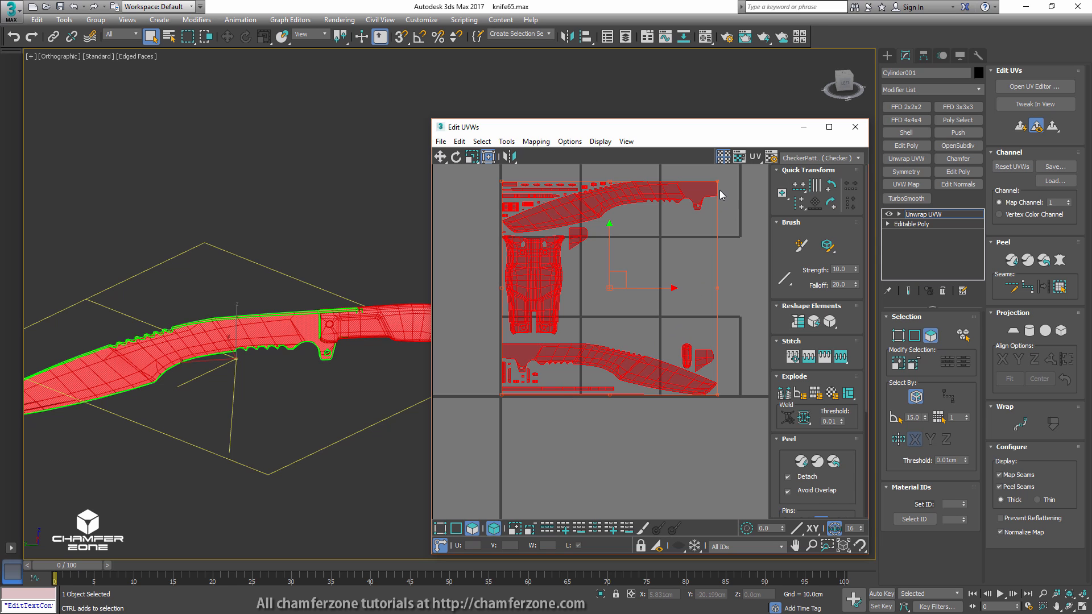
drag(718, 182, 630, 239)
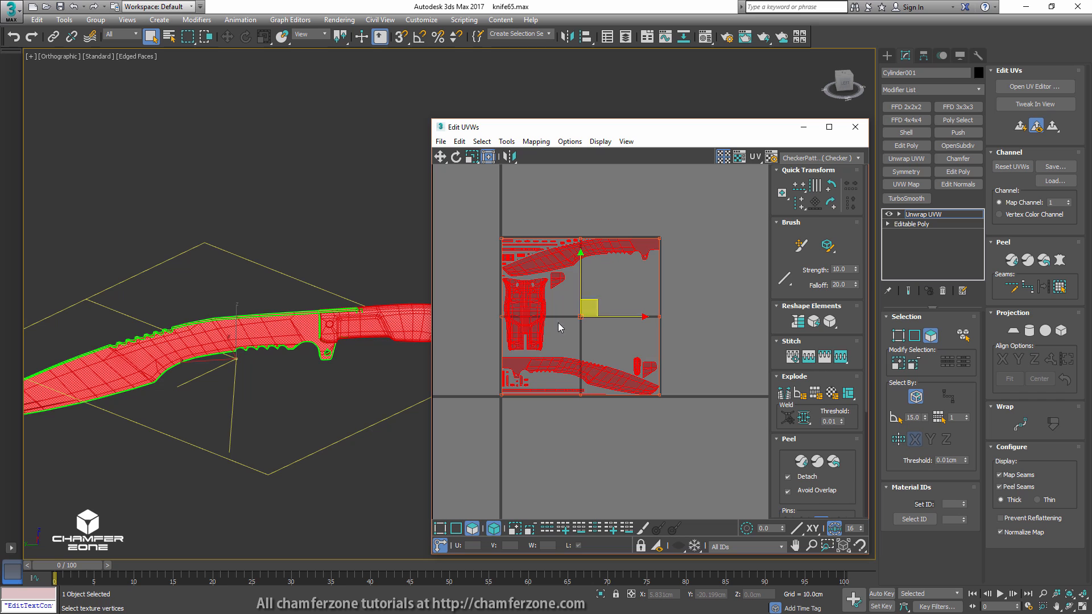
- Select both large blade side shells and the handle shell and move them diagonally down out of the layout area
click(683, 323)
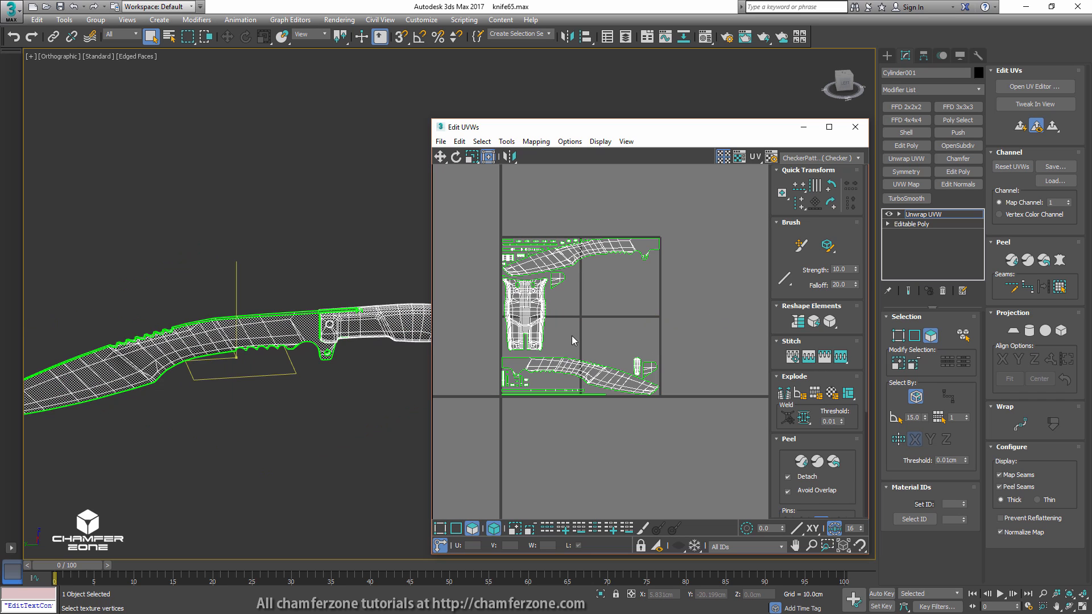
click(572, 365)
ctrl+click(534, 320)
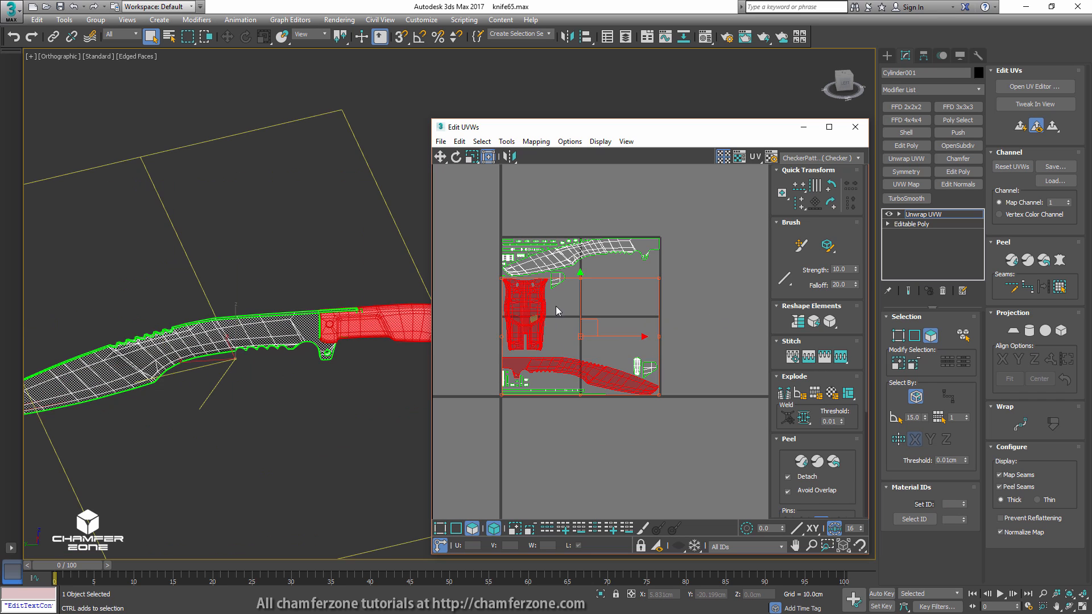
ctrl+click(624, 261)
drag(585, 305, 774, 424)
- Pack the remaining small shells together and move them aside, away from the layout area
drag(478, 420, 692, 198)
scroll(624, 294, down, 4)
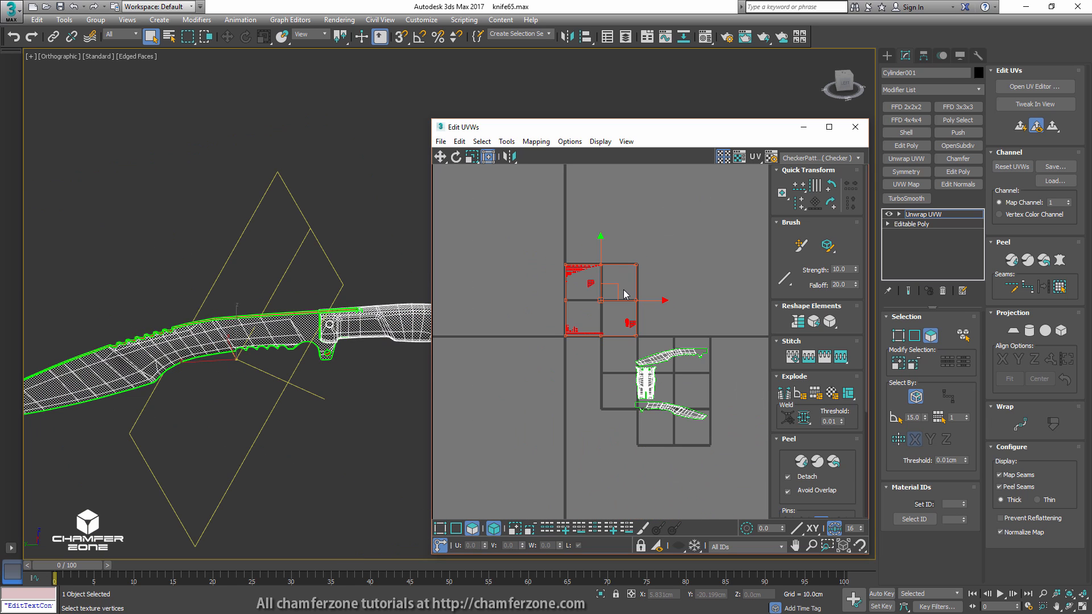
drag(852, 471, 853, 350)
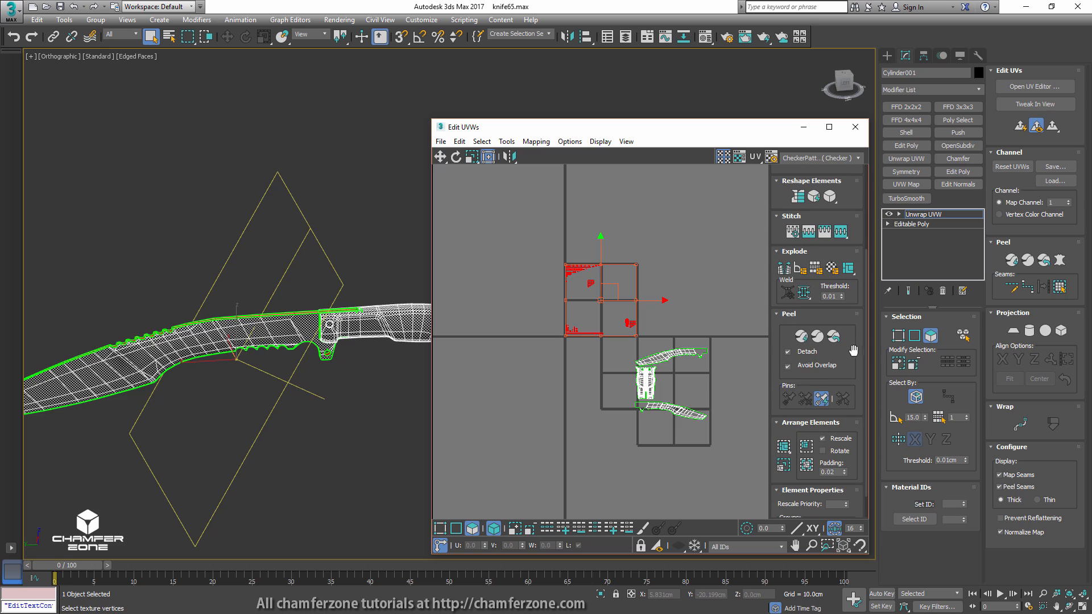
click(810, 451)
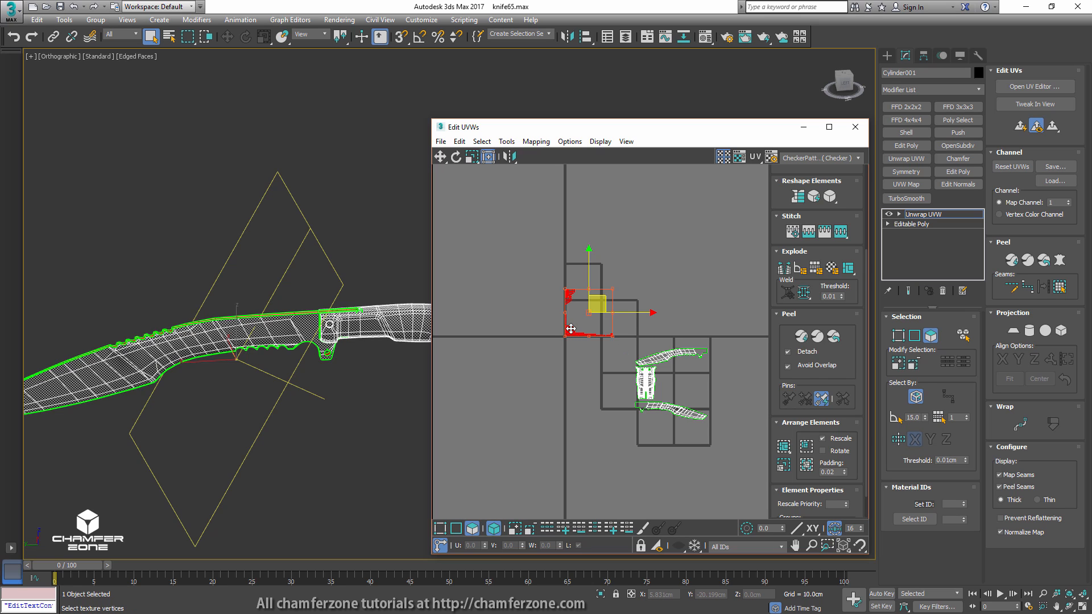
drag(558, 320, 427, 341)
- Select both blade side shells and the handle shell, move them up into the layout area, and clear the selection
drag(708, 327, 718, 320)
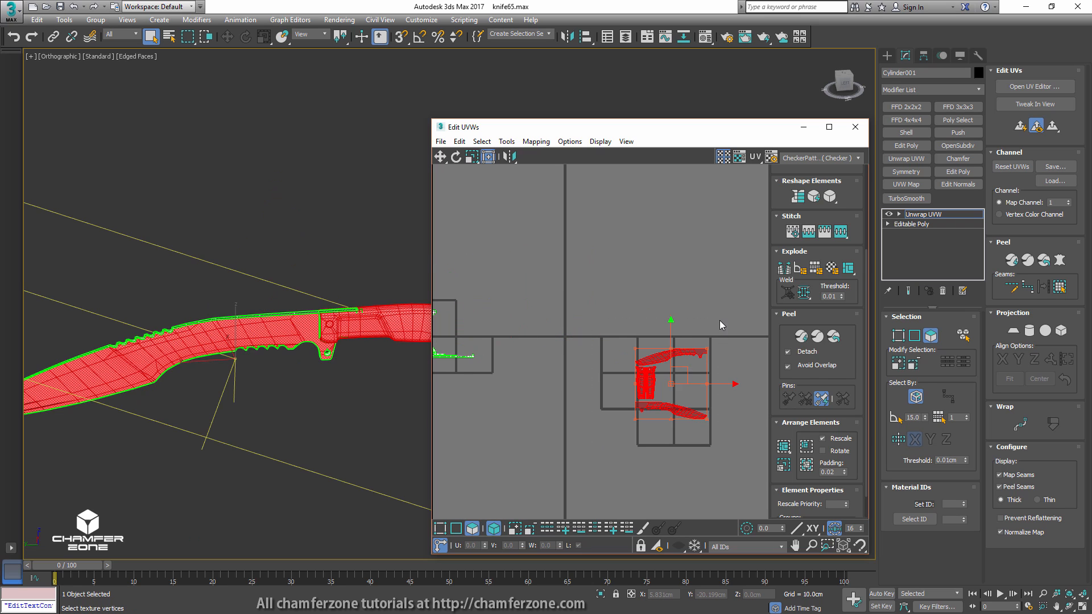
scroll(682, 371, up, 5)
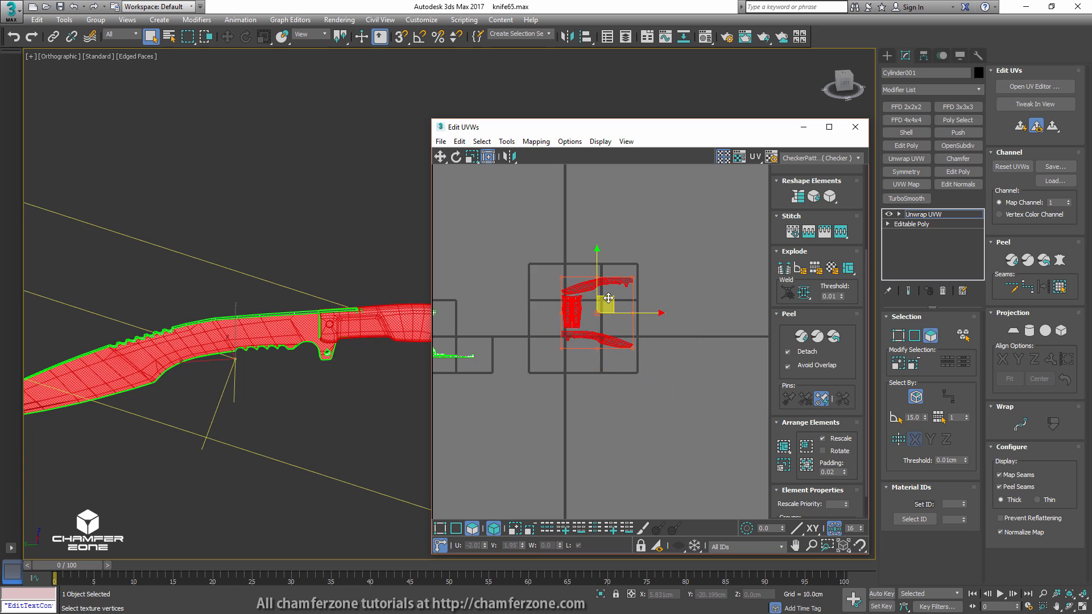
click(622, 380)
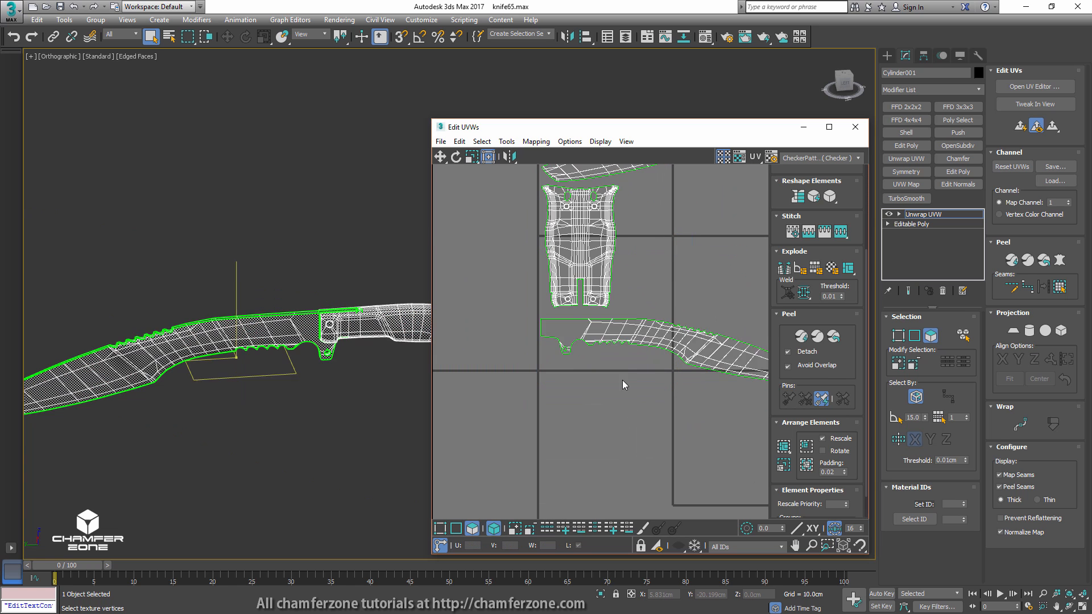
- Flip the lower blade side shell vertically and move it into the lower-left corner of the layout's tile row
click(647, 330)
right_click(647, 330)
click(662, 374)
middle_drag(651, 345, 617, 334)
scroll(617, 335, up, 2)
mouse_move(548, 342)
mouse_down()
mouse_move(544, 321)
mouse_move(556, 322)
mouse_up()
scroll(524, 324, up, 4)
- Mirror the upper blade side shell horizontally and align its guard end with the upper-left corner of the same tile row
scroll(569, 322, down, 5)
scroll(585, 314, down, 2)
middle_drag(585, 314, 530, 431)
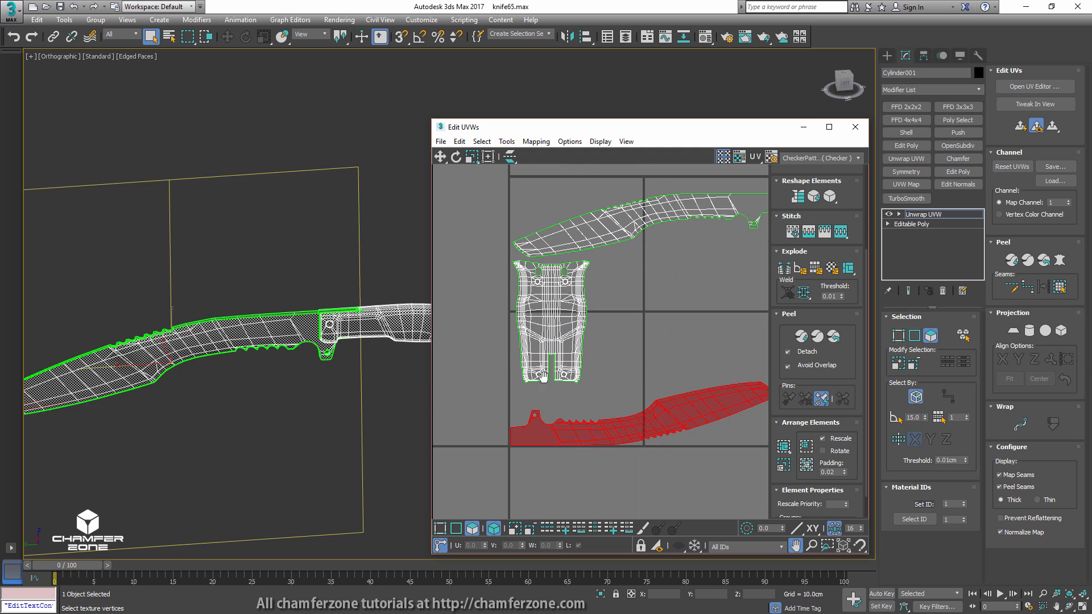
click(670, 212)
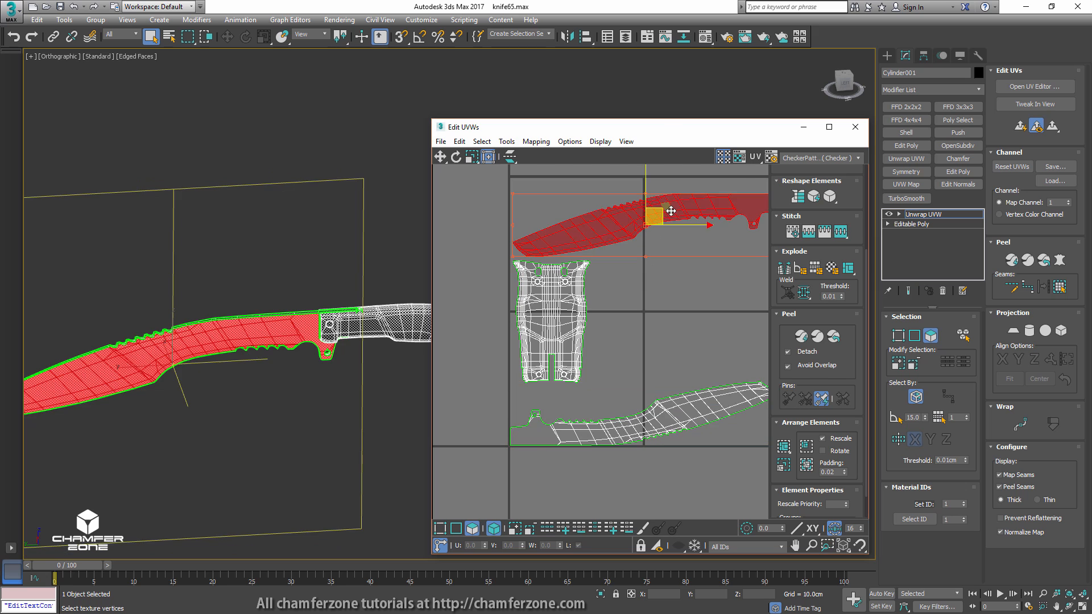
right_click(667, 208)
click(705, 273)
drag(656, 207, 674, 325)
scroll(654, 324, up, 3)
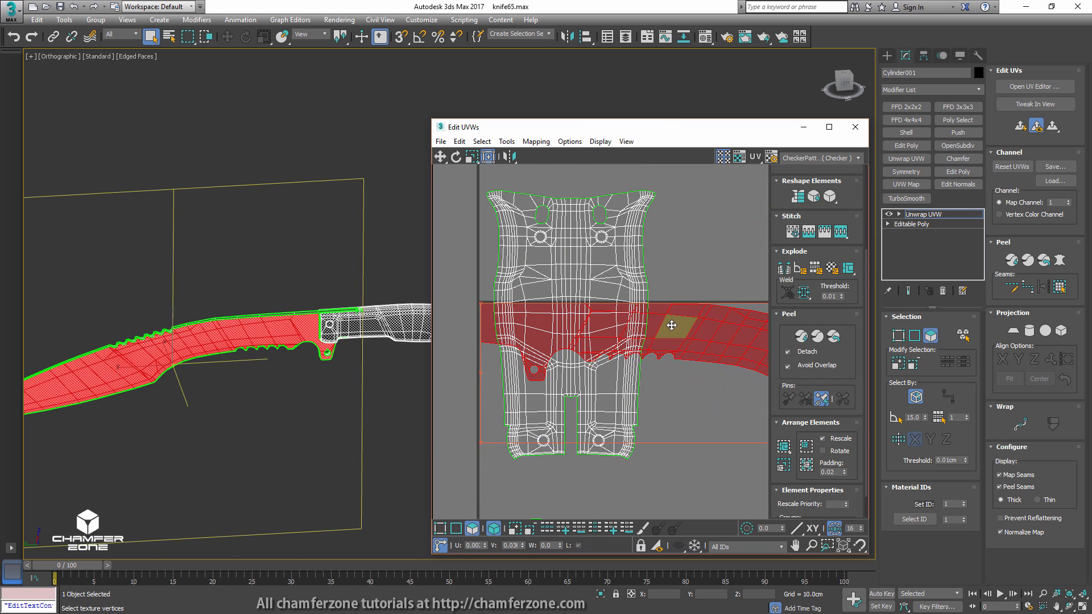
scroll(511, 306, up, 5)
middle_drag(515, 305, 680, 305)
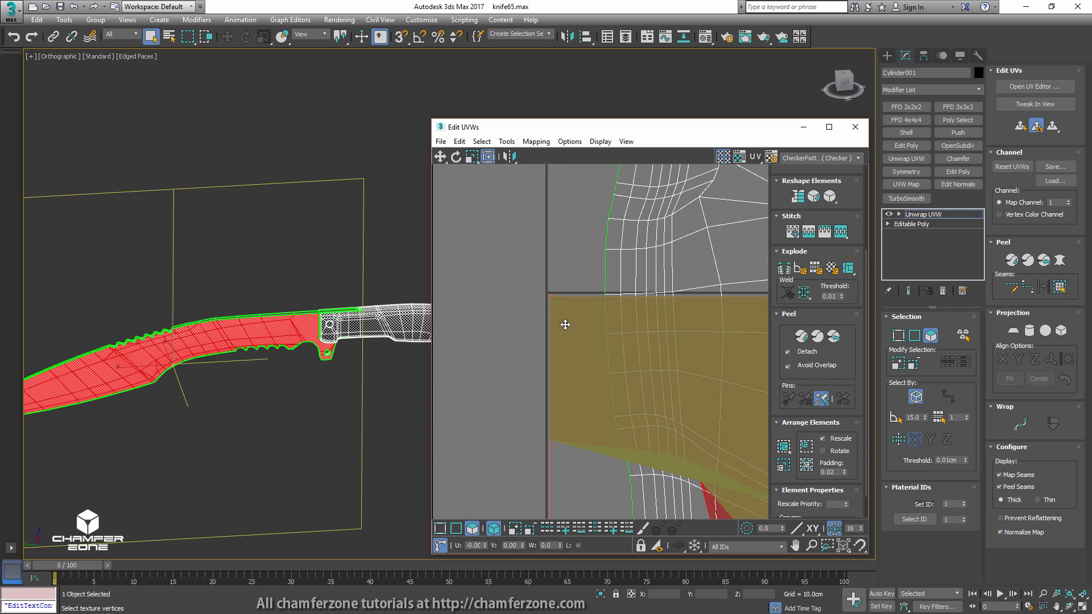
scroll(566, 325, down, 5)
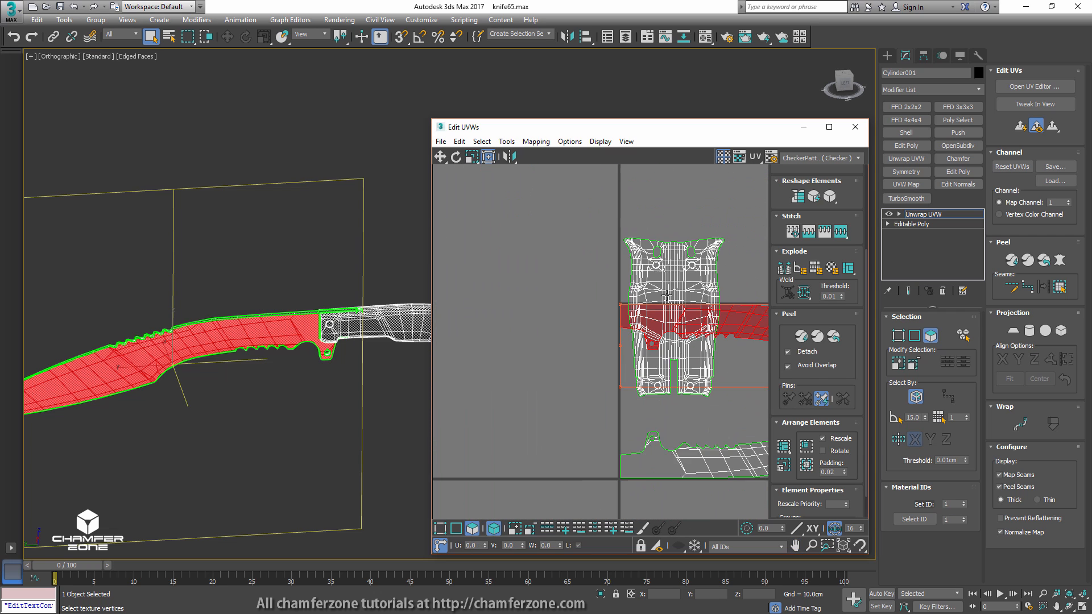
middle_drag(741, 250, 644, 225)
- Rotate the handle shell 90 degrees, place it between the two blade shells, and flip it horizontally so the slotted end meets the border
click(607, 232)
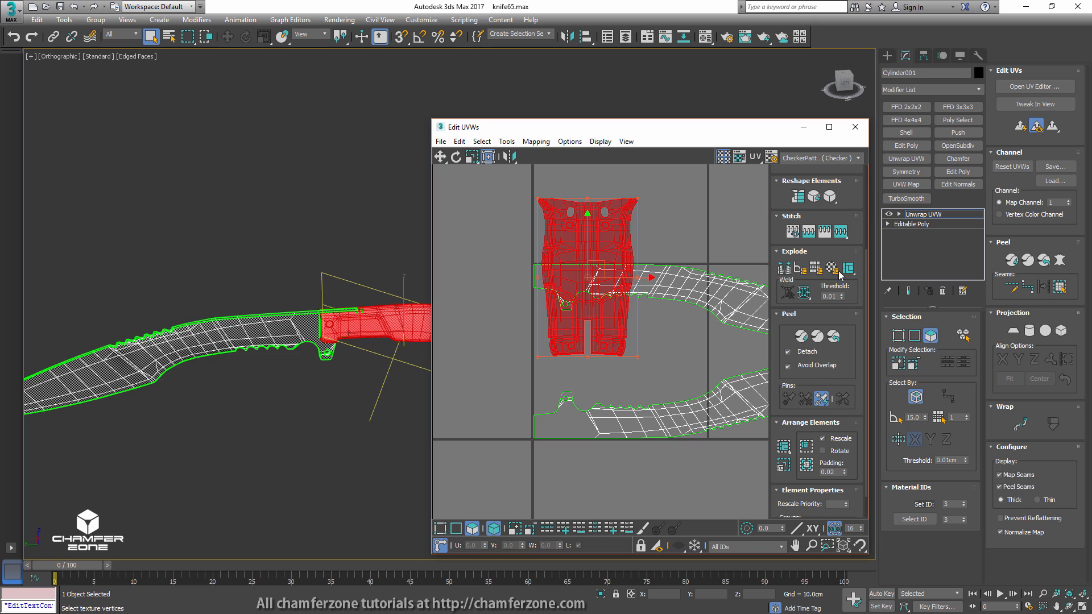
scroll(858, 250, up, 4)
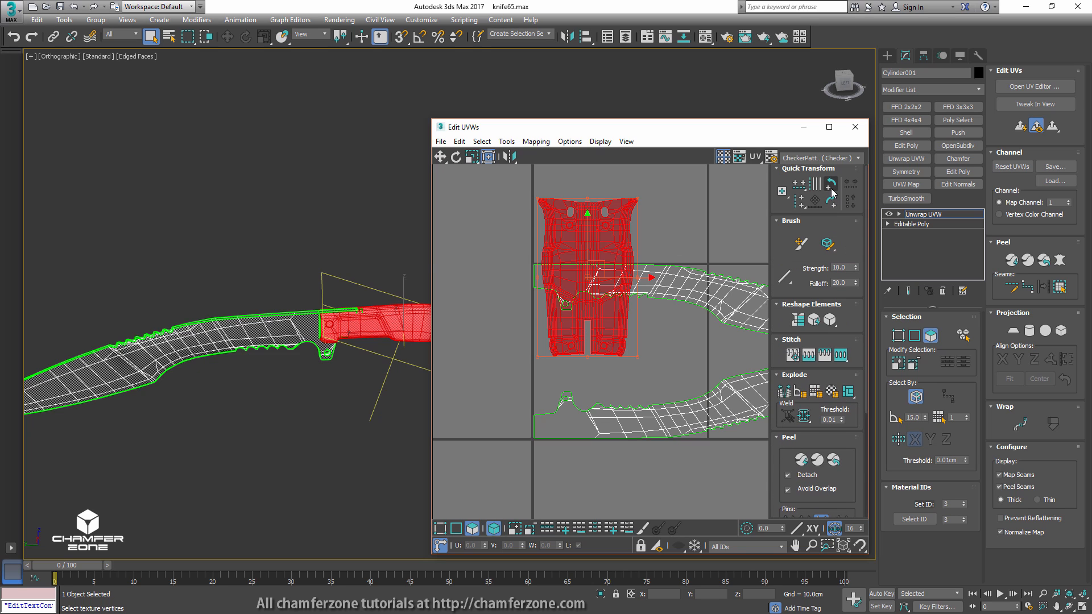
click(831, 187)
drag(595, 271, 616, 347)
scroll(591, 335, up, 2)
right_click(591, 330)
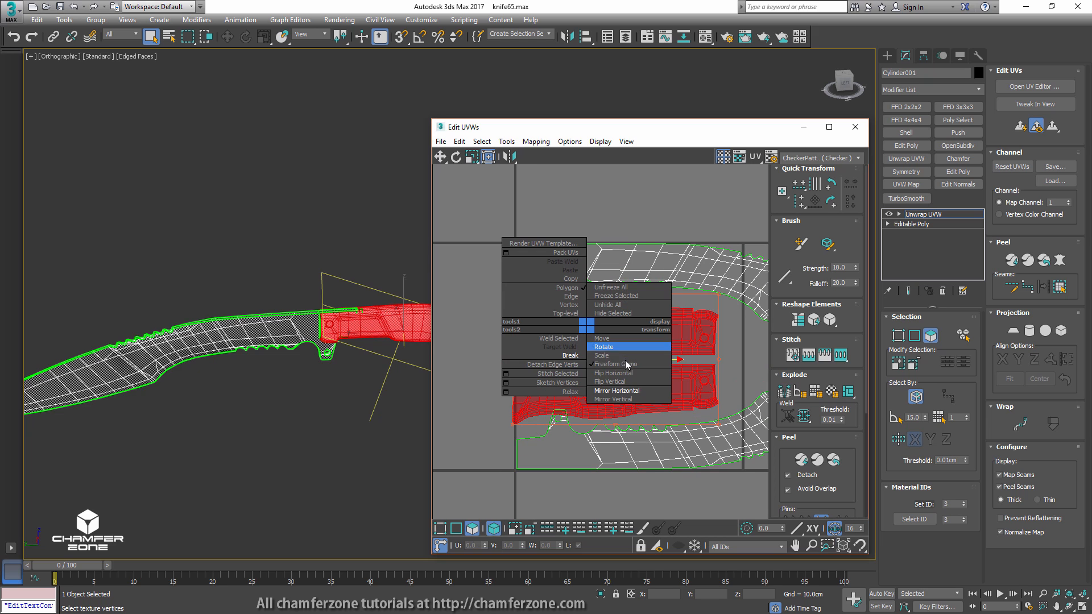
click(613, 367)
scroll(569, 345, up, 3)
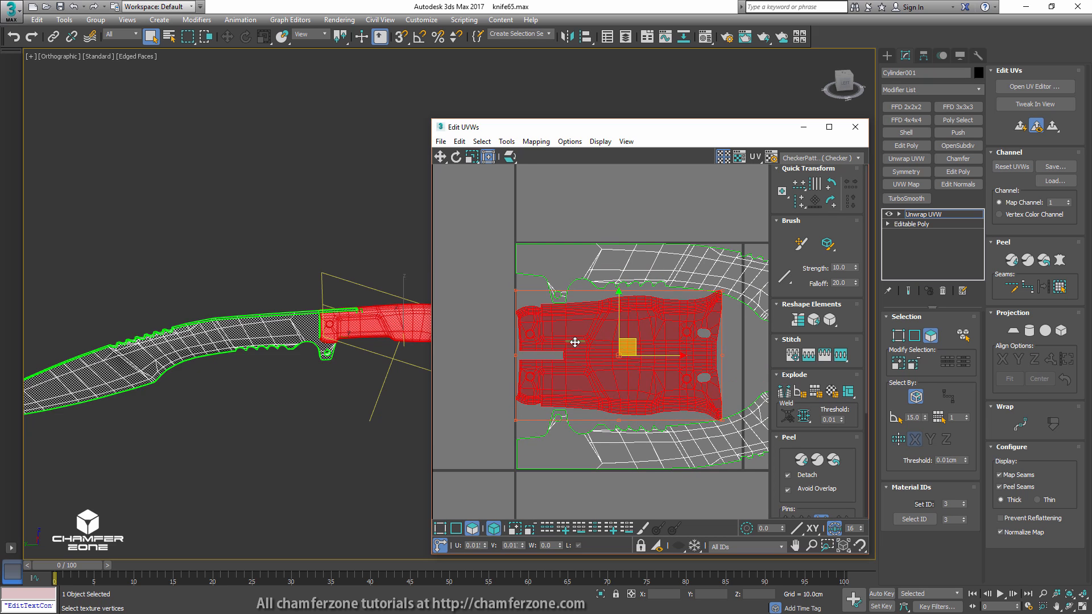
drag(568, 326, 577, 325)
- Select the round rivet faces on both sides of the handle, grow the selection, and break them off as separate shells
mouse_move(688, 300)
middle_down()
mouse_move(545, 294)
mouse_move(671, 313)
middle_up()
scroll(571, 311, up, 2)
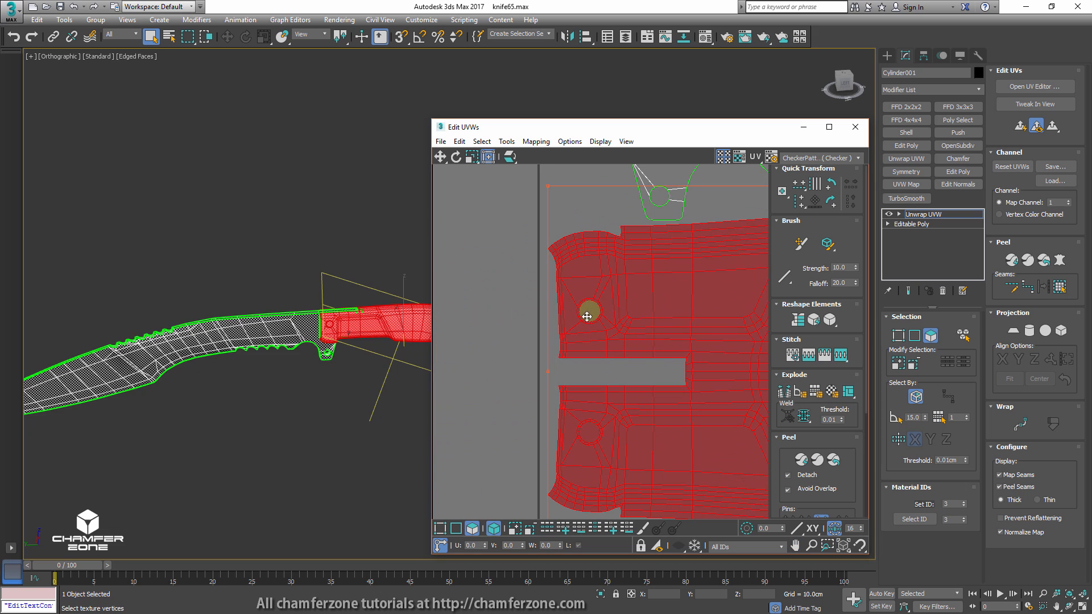
scroll(256, 307, up, 3)
middle_drag(339, 323, 56, 345)
click(239, 312)
ctrl+click(253, 292)
scroll(56, 345, up, 3)
ctrl+click(187, 303)
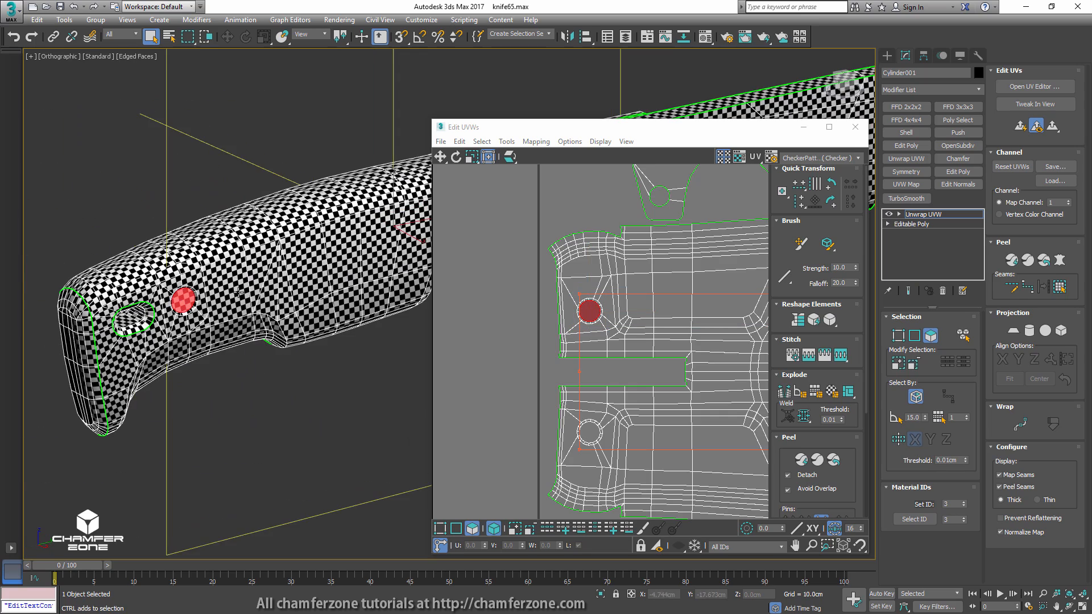
middle_drag(326, 272, 45, 344)
middle_drag(364, 259, 243, 288)
scroll(243, 288, up, 3)
ctrl+click(242, 288)
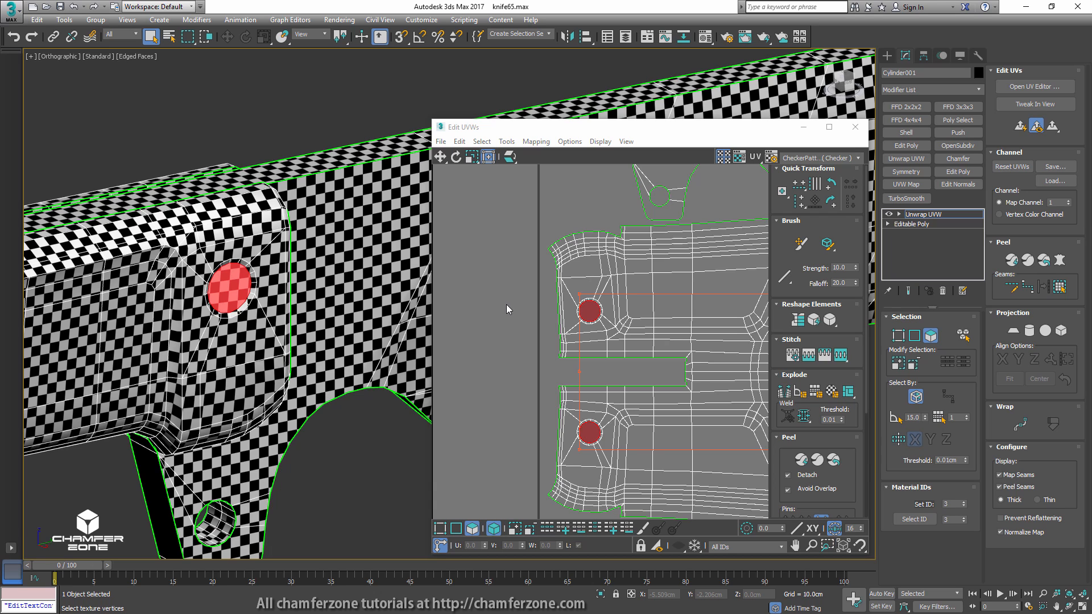
click(899, 363)
right_click(596, 311)
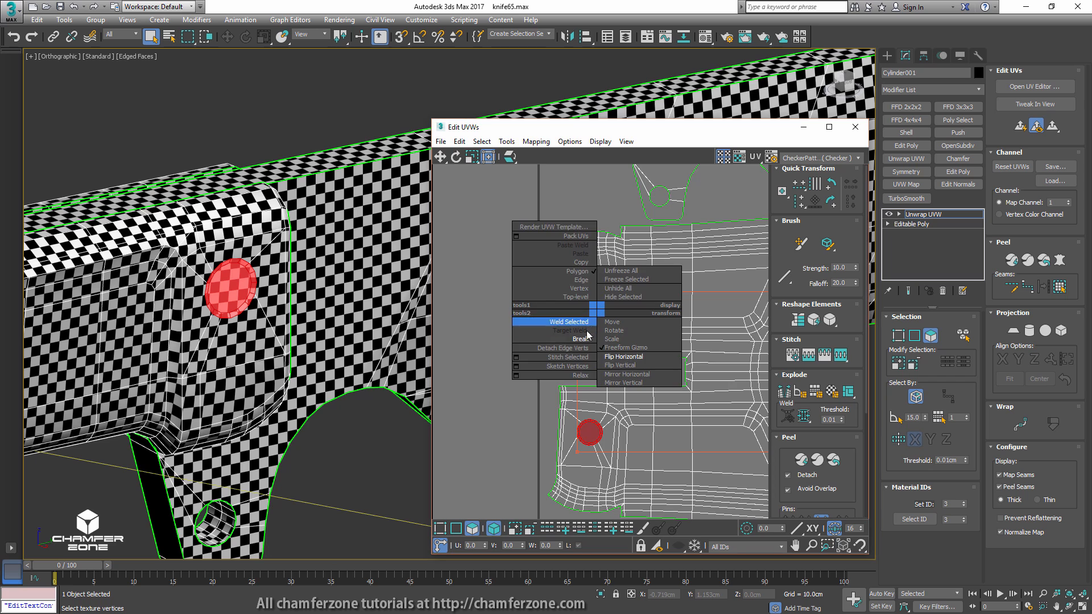
click(584, 338)
- Move the four detached rivet shells out of the handle shell to the empty area below the layout
scroll(617, 315, down, 5)
scroll(625, 312, down, 2)
middle_drag(685, 311, 576, 292)
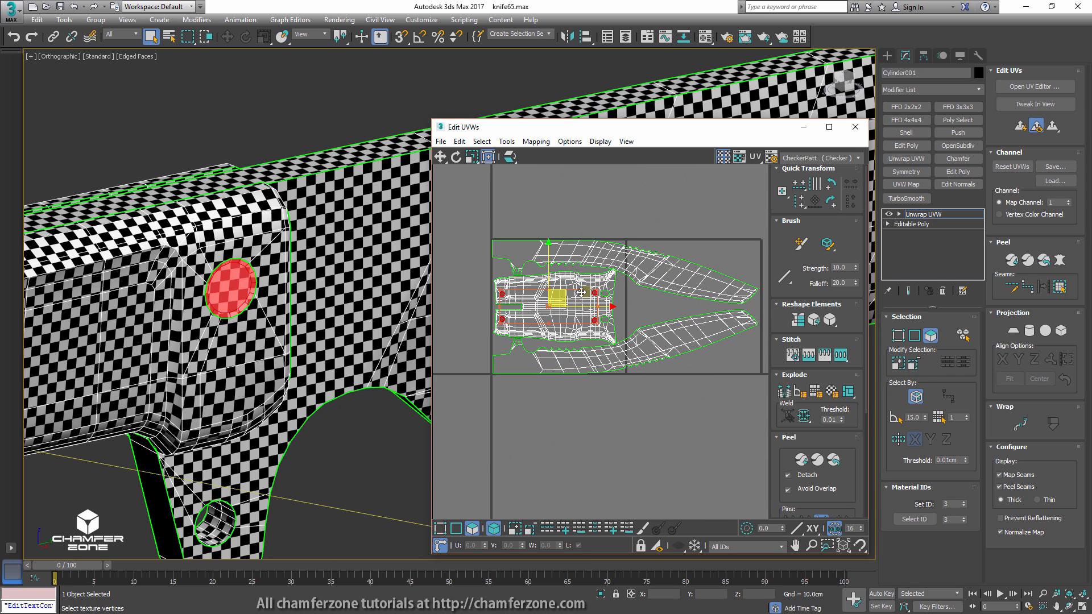
drag(562, 294, 678, 424)
- Select the handle shell and scale it down slightly in height to fit between the two blade shells
scroll(560, 329, up, 2)
click(591, 322)
scroll(634, 270, up, 4)
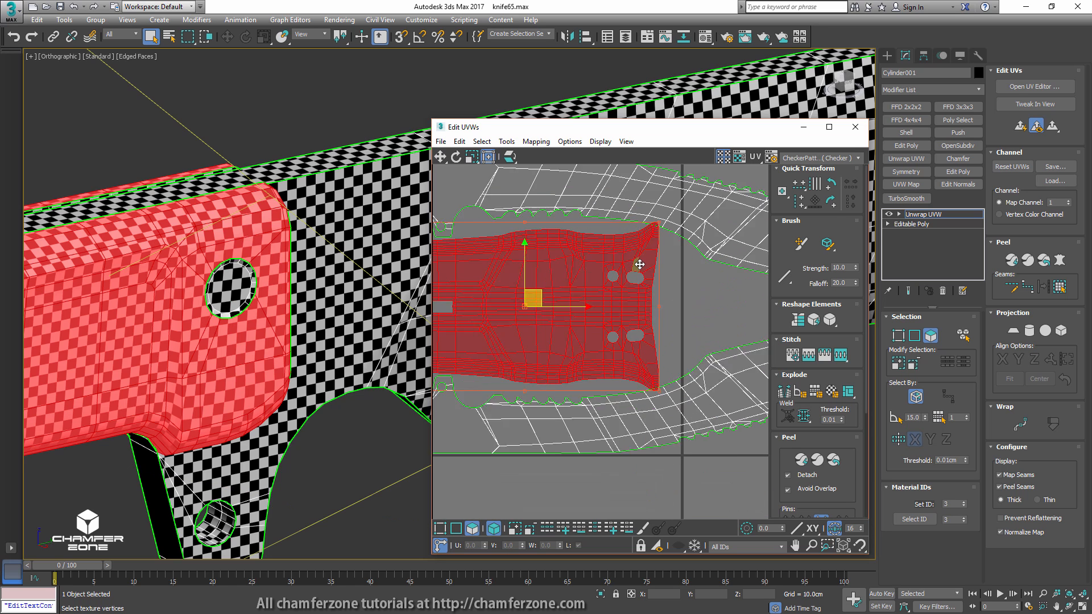
drag(666, 213, 666, 228)
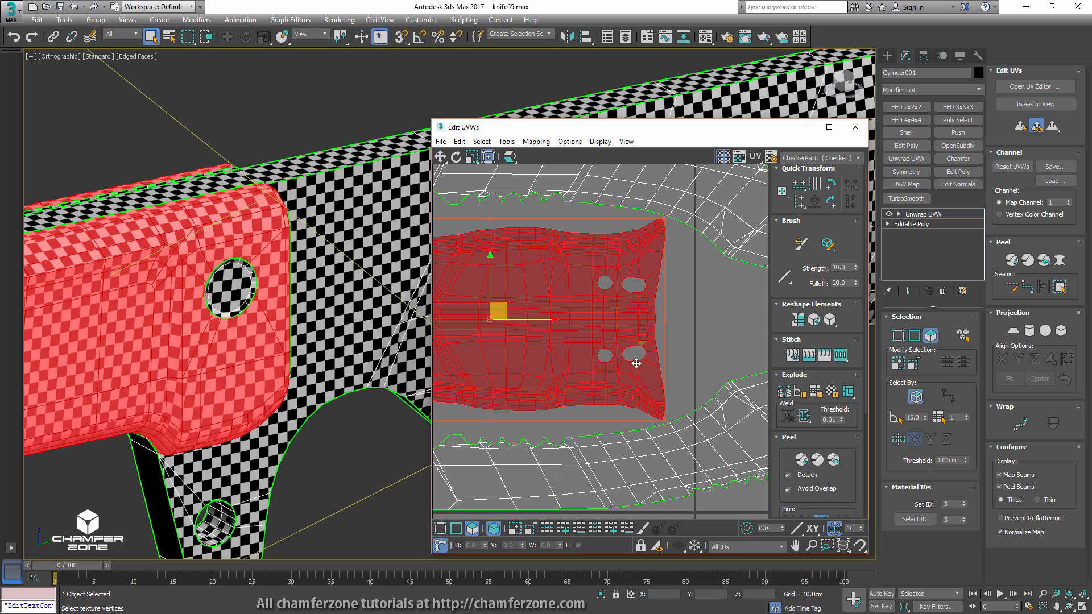
middle_drag(635, 362, 800, 236)
middle_drag(634, 360, 524, 401)
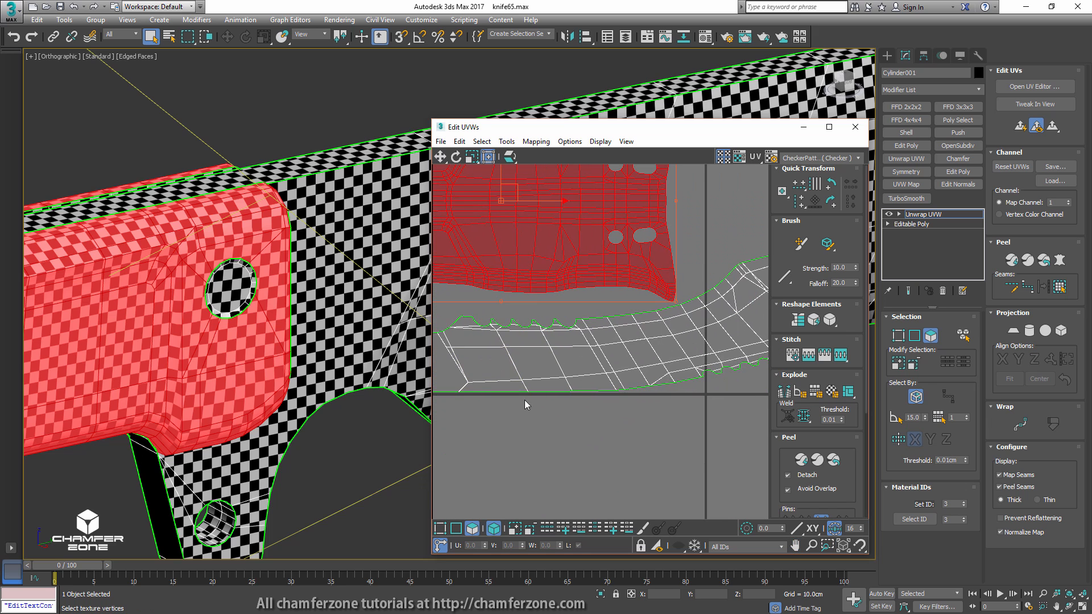
- Fine-tune the vertical position of the lower and upper blade shells against the borders of the tile row
click(561, 379)
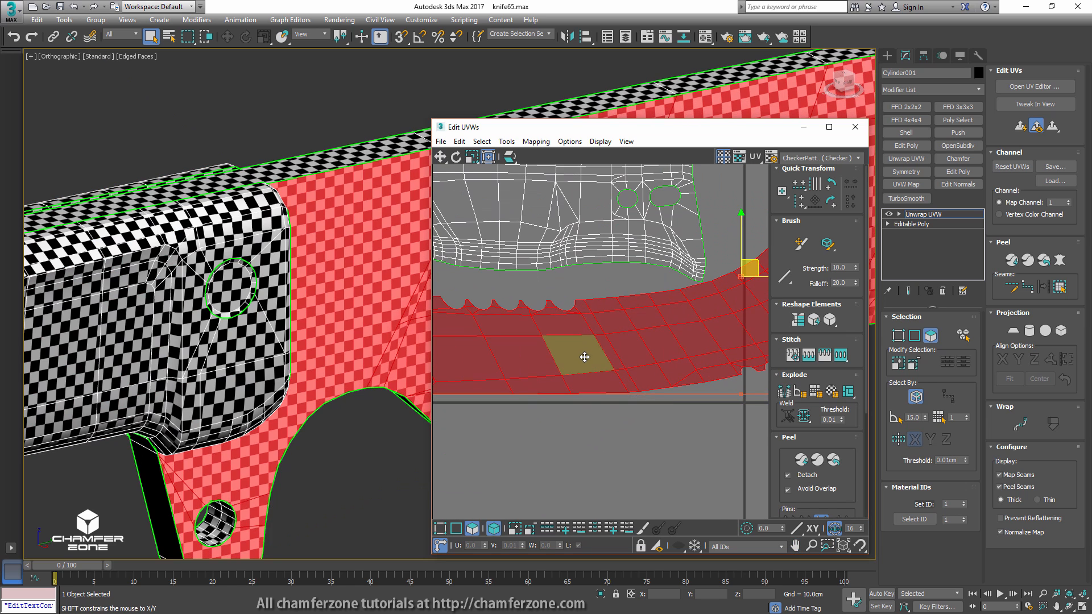
scroll(619, 348, down, 2)
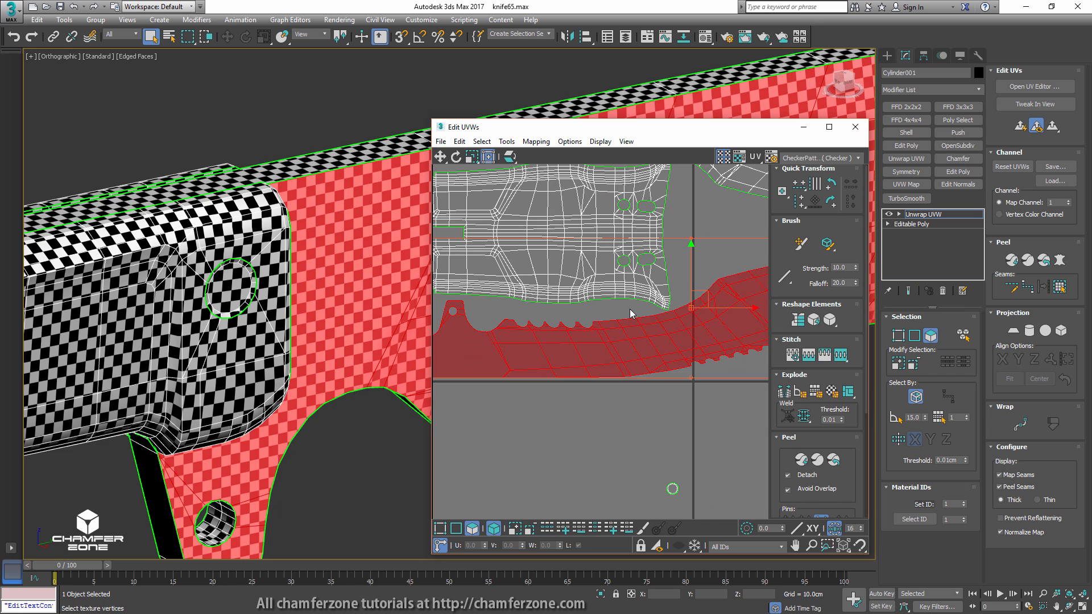
scroll(630, 309, down, 2)
middle_drag(646, 283, 590, 312)
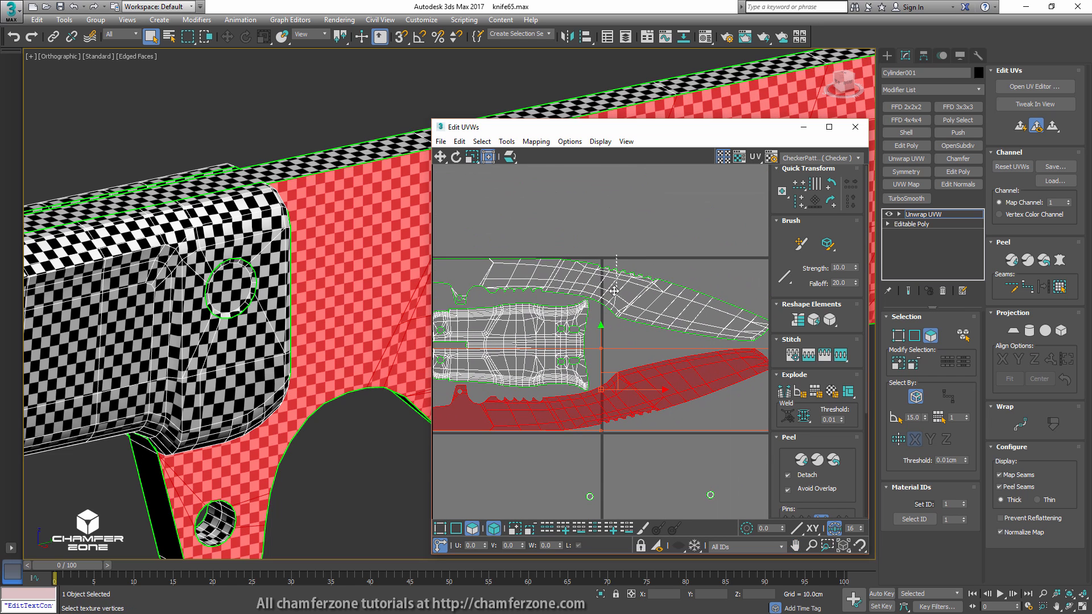
scroll(593, 291, up, 3)
scroll(593, 273, down, 6)
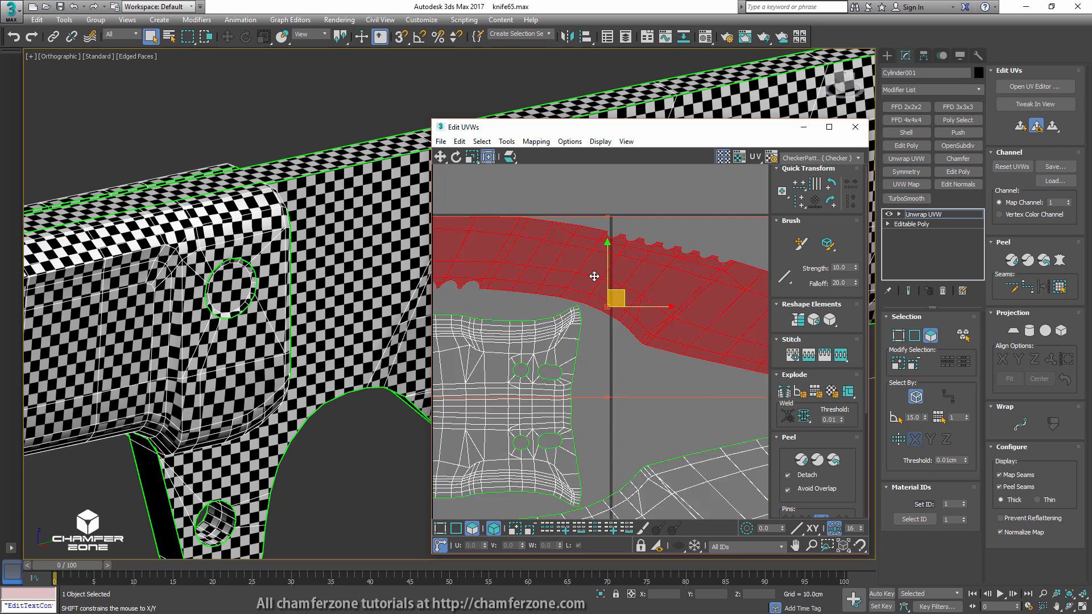
- Select the packed group of small shells with the long strips and flip it horizontally
middle_drag(527, 329, 694, 367)
scroll(693, 367, down, 1)
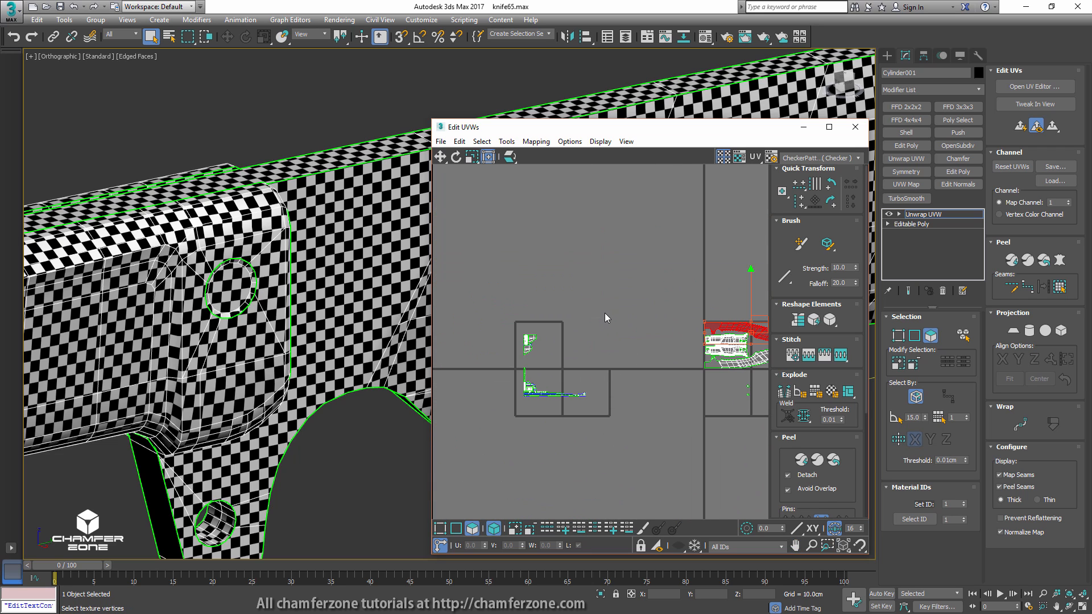
drag(597, 369, 599, 370)
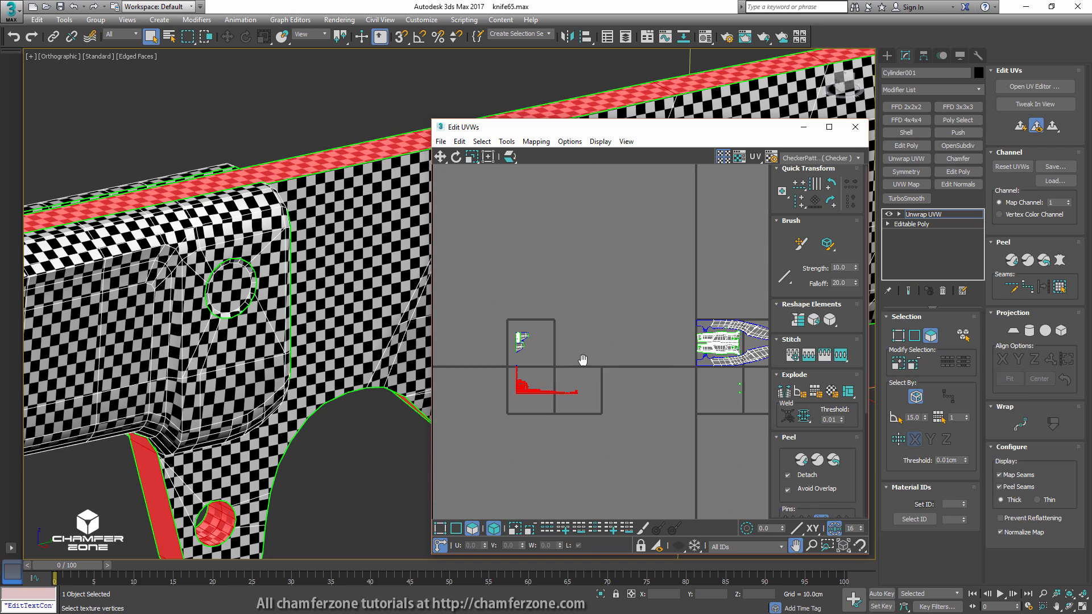
middle_drag(533, 390, 482, 366)
right_click(482, 367)
click(523, 414)
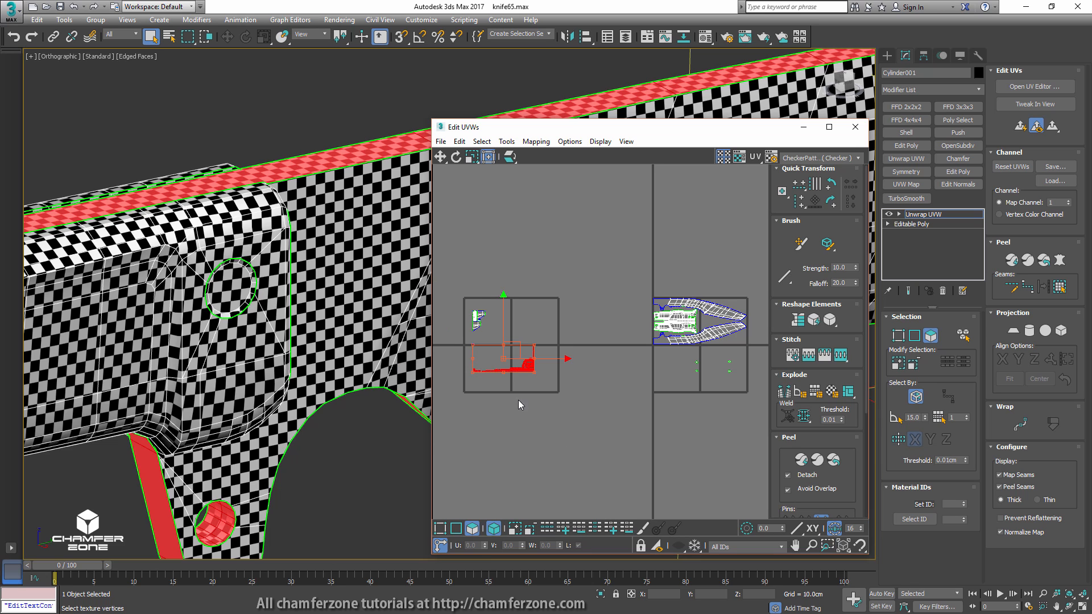
- Move the flipped group of small shells into the lower-right corner of the layout, beneath the lower blade shell
drag(576, 343, 741, 335)
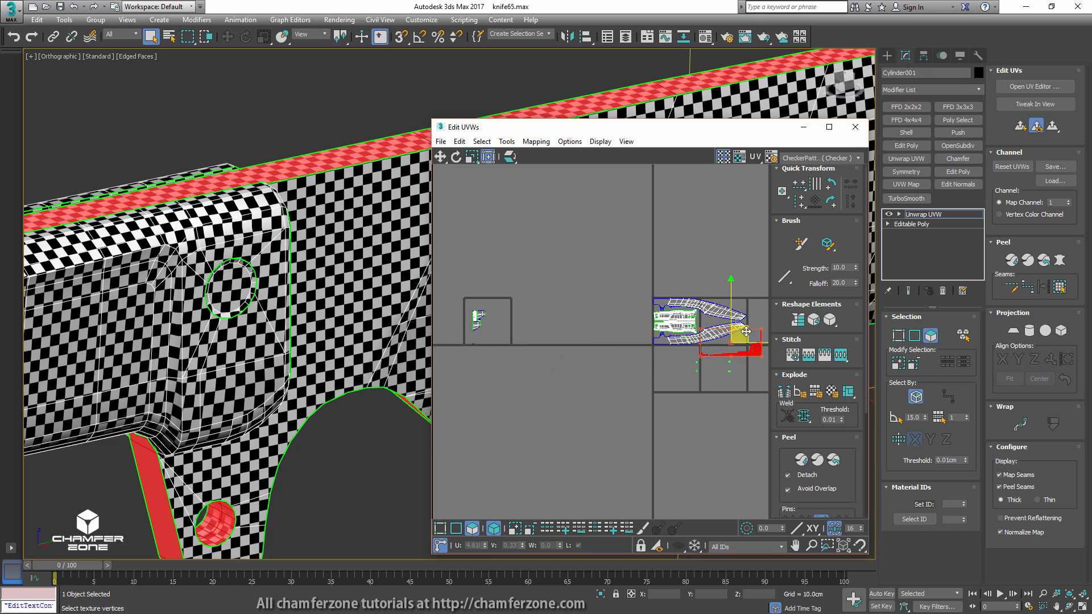
middle_drag(741, 335, 632, 312)
scroll(633, 312, up, 5)
scroll(615, 338, up, 1)
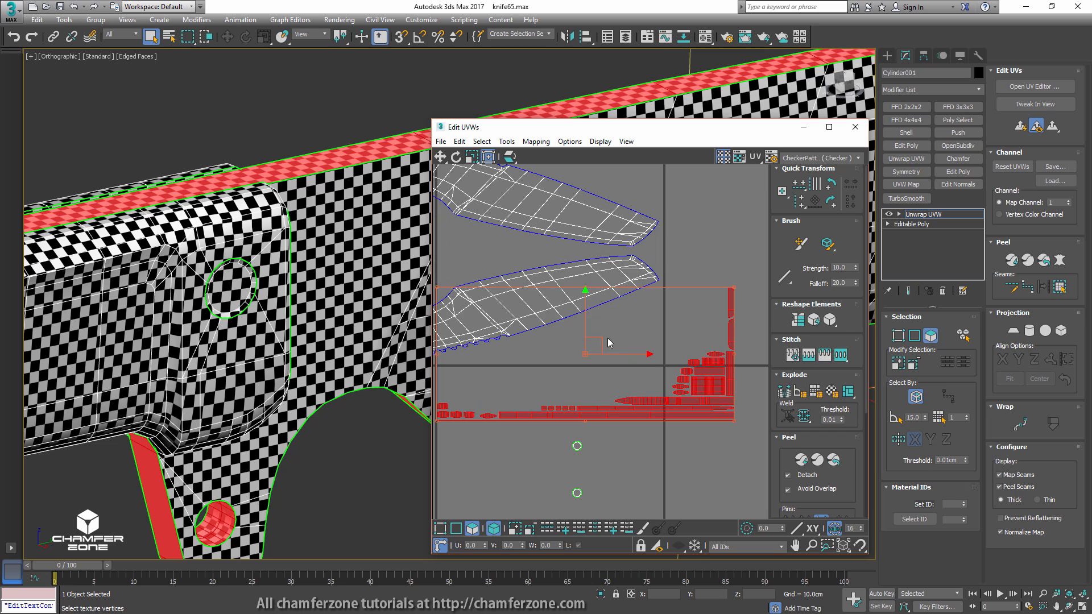
drag(606, 340, 529, 286)
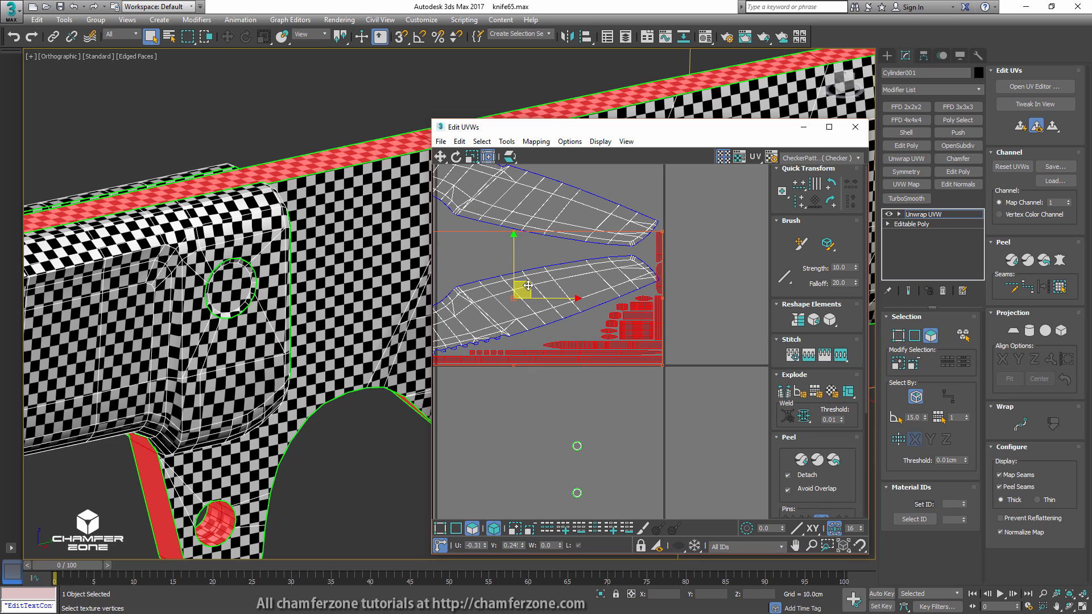
- Nudge the group of small shells slightly to refine its fit along the layout's bottom border below the blade's serrations
middle_drag(535, 339, 682, 305)
scroll(589, 315, up, 3)
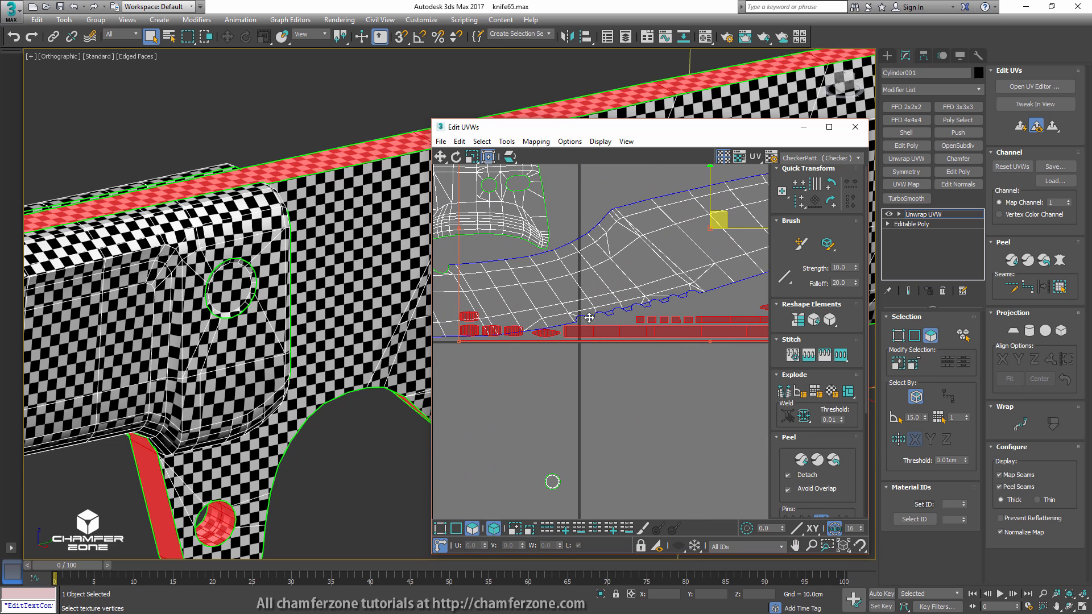
middle_drag(697, 259, 614, 251)
scroll(635, 217, up, 2)
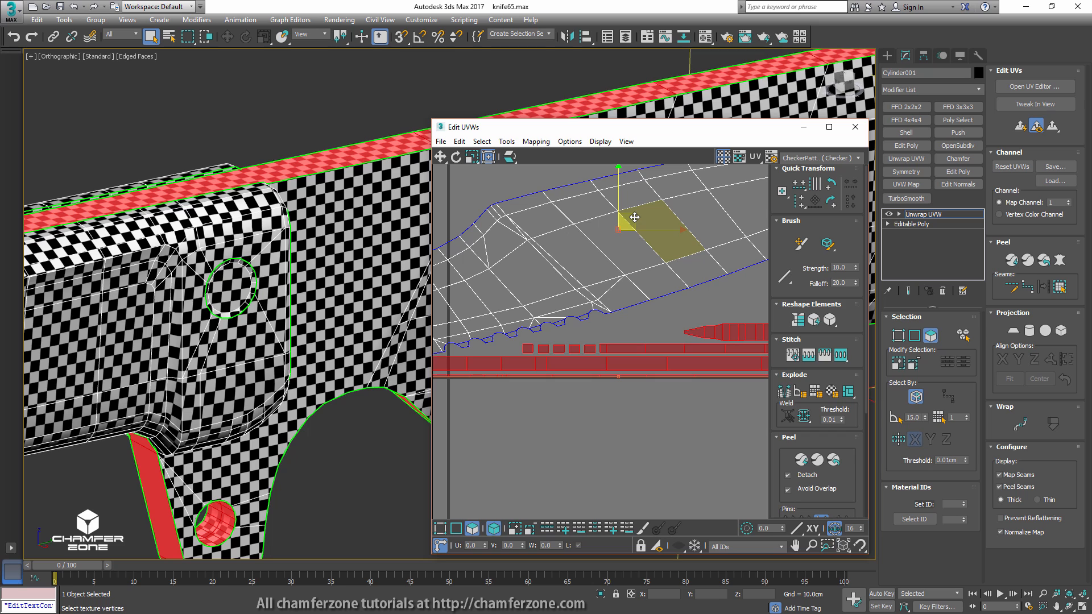
drag(635, 218, 634, 222)
mouse_move(537, 331)
middle_down()
mouse_move(667, 296)
mouse_move(621, 297)
mouse_move(556, 337)
middle_up()
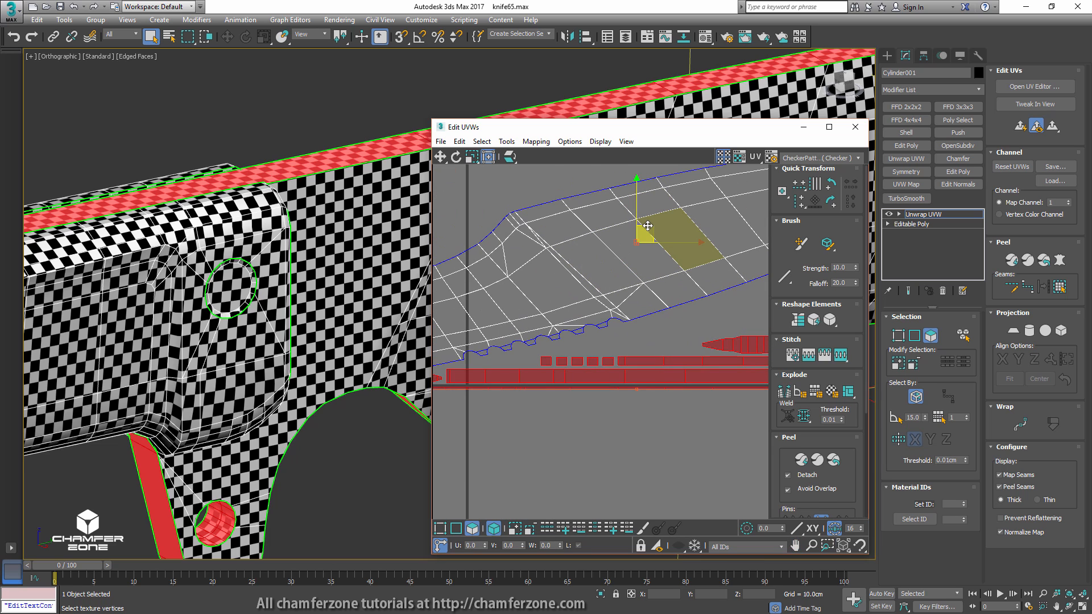
drag(648, 225, 648, 224)
middle_drag(504, 350, 686, 346)
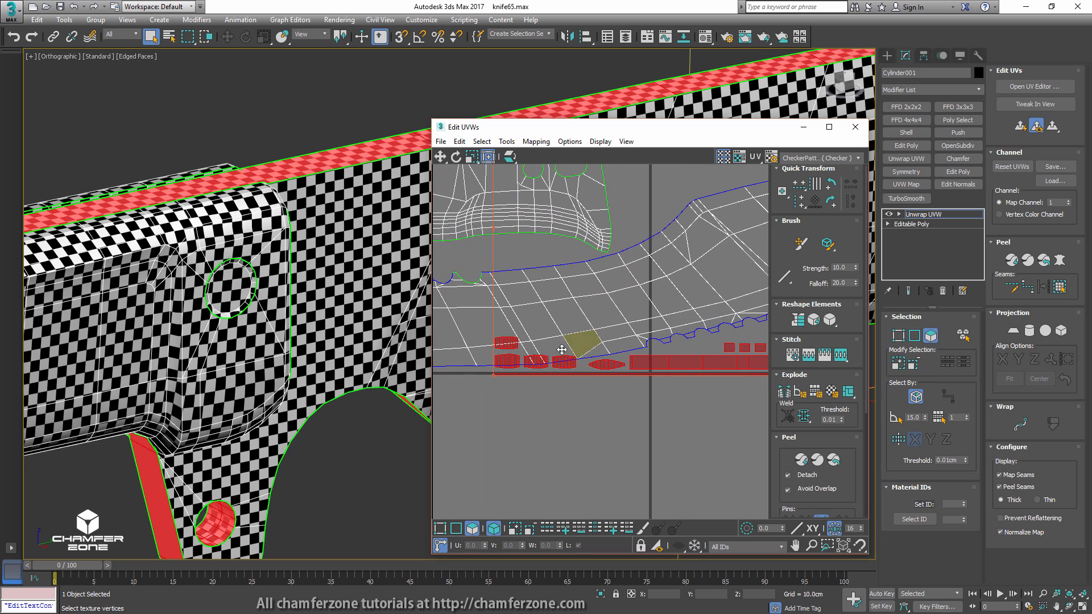
scroll(543, 354, down, 3)
scroll(518, 372, up, 2)
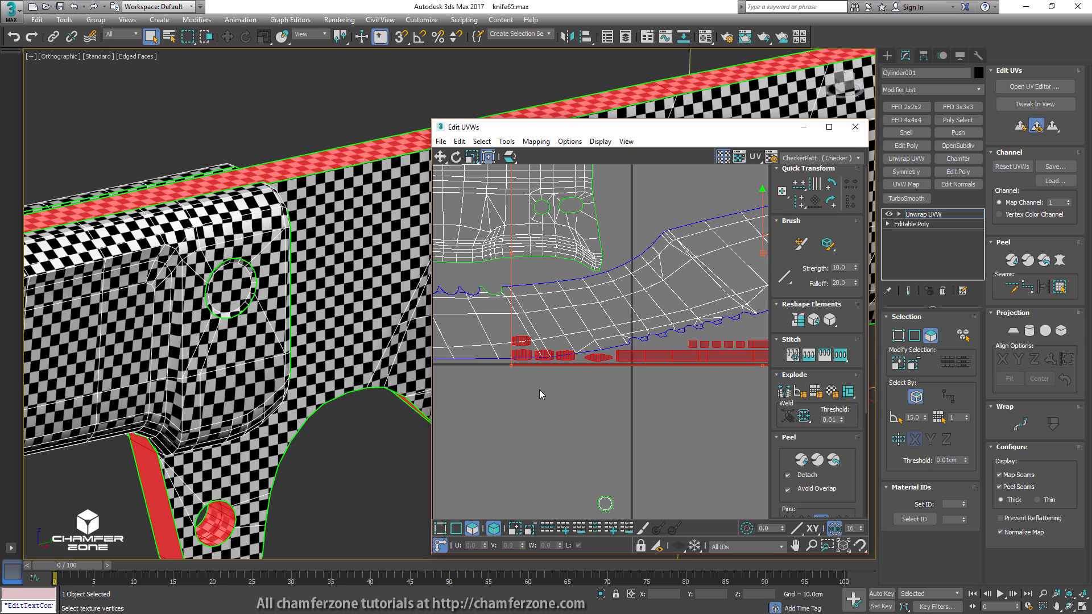
- Move the small ridged shell at the start of the bottom row down and out of the layout
click(527, 373)
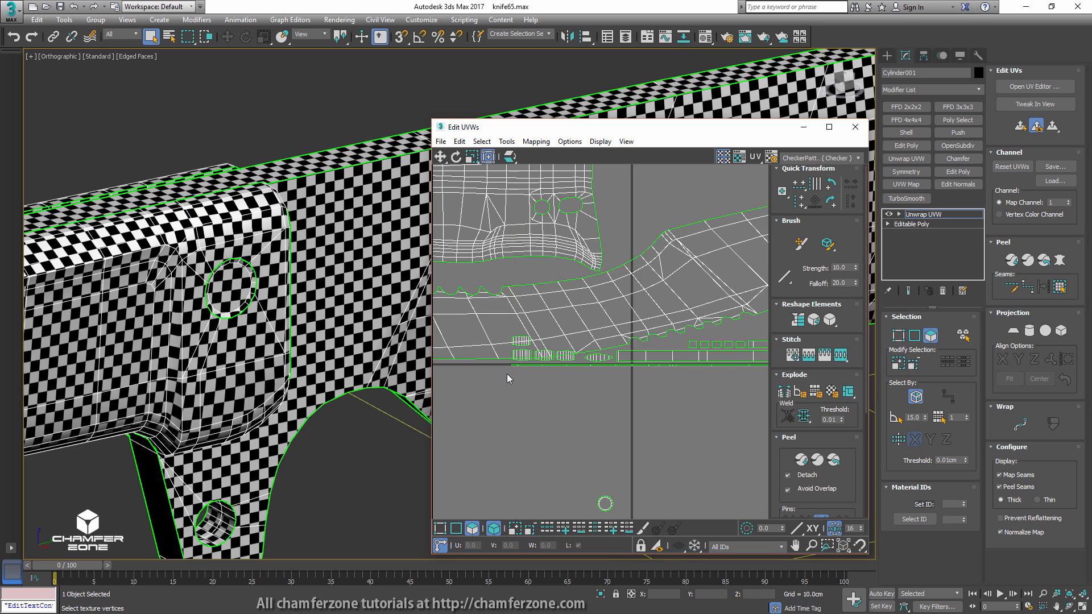
click(519, 340)
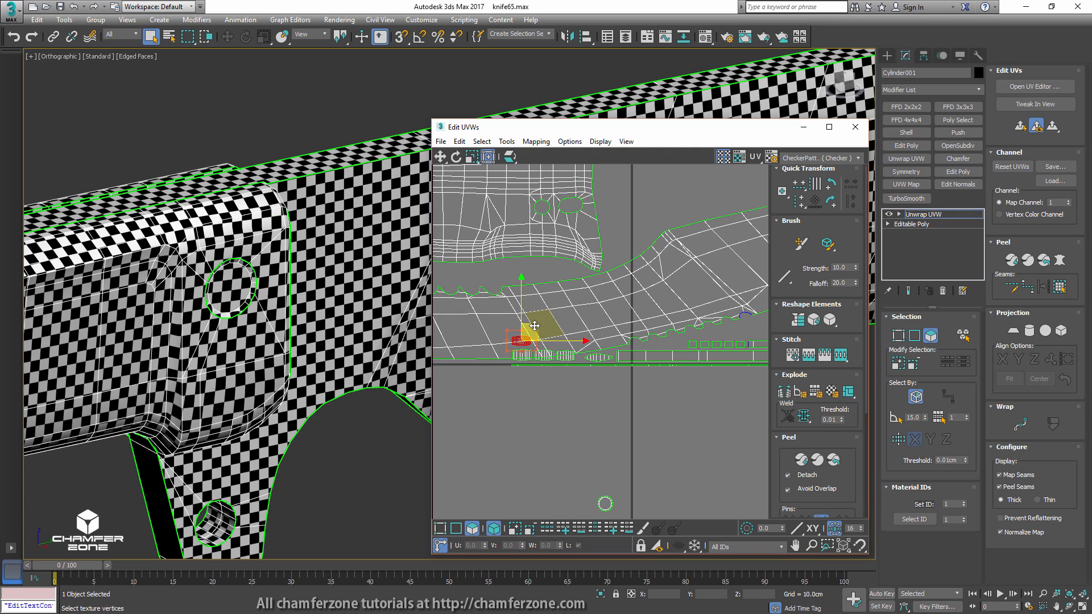
drag(534, 327, 512, 403)
- Select the adjacent small shells, including the pointed one, and move them into the gap between the handle and the lower blade shell
click(523, 357)
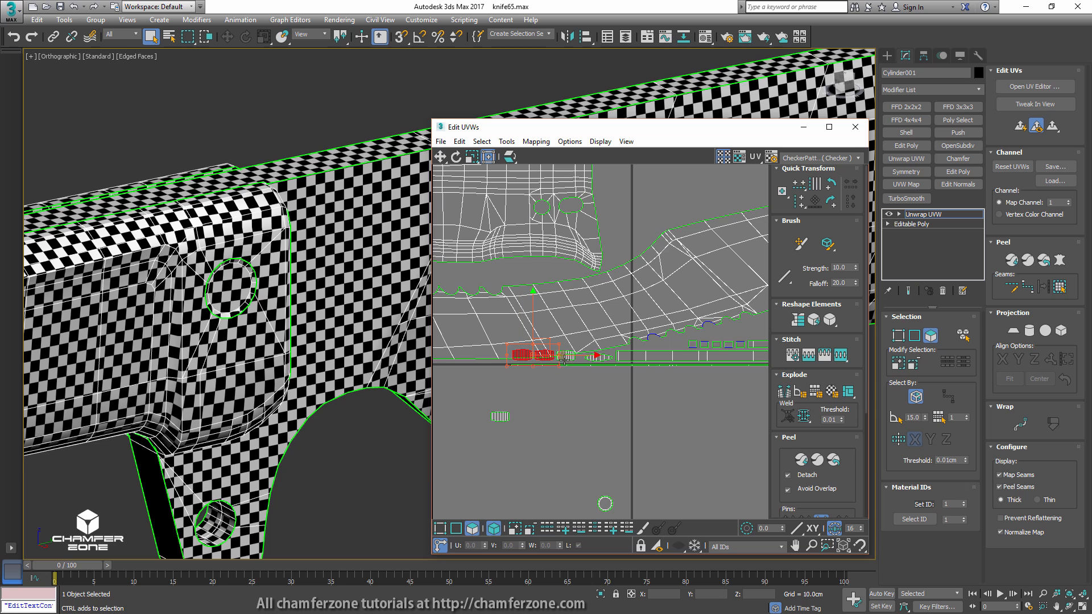
ctrl+click(596, 360)
scroll(596, 360, down, 2)
middle_drag(584, 347, 662, 383)
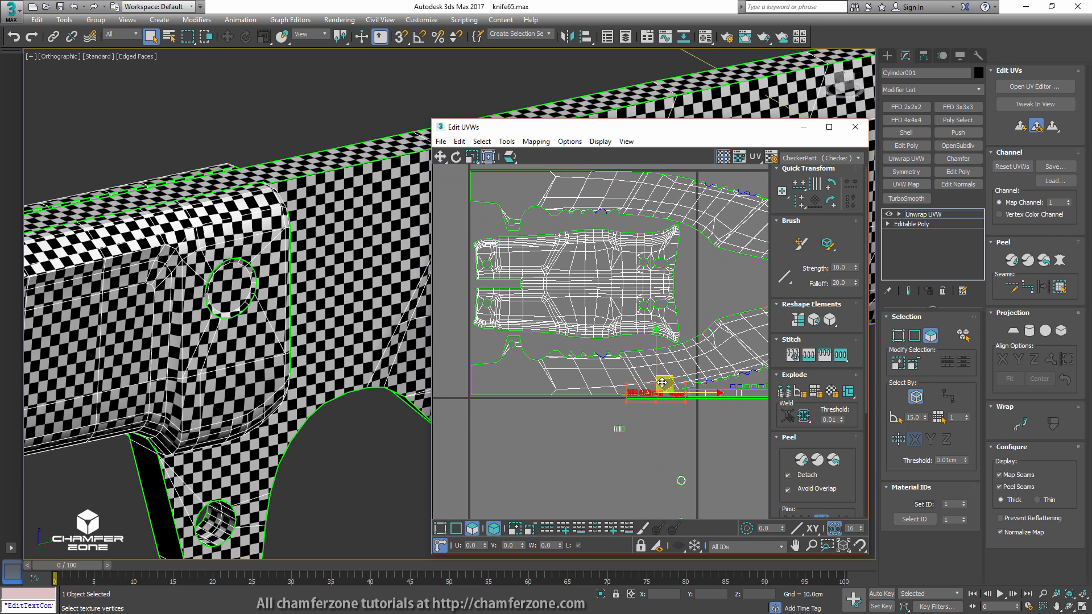
drag(657, 370, 592, 354)
scroll(554, 333, up, 3)
scroll(604, 357, down, 3)
middle_drag(658, 383, 575, 366)
scroll(625, 426, up, 1)
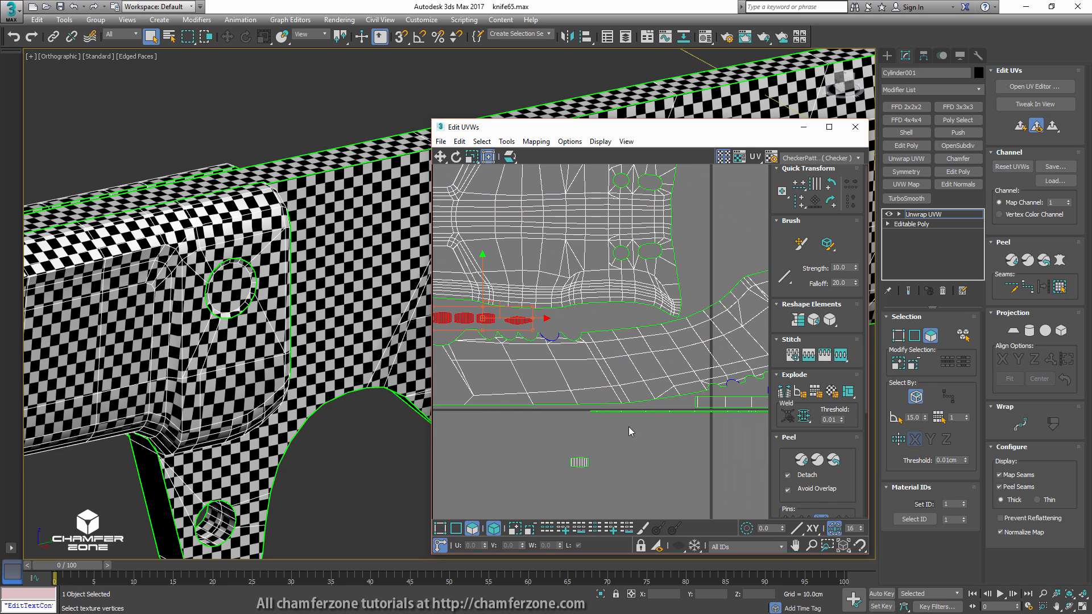
- Move the very thin long strip from the layout's bottom border up along its top border above the upper blade shell
click(679, 412)
scroll(683, 422, down, 3)
middle_drag(713, 411, 627, 411)
drag(626, 411, 625, 239)
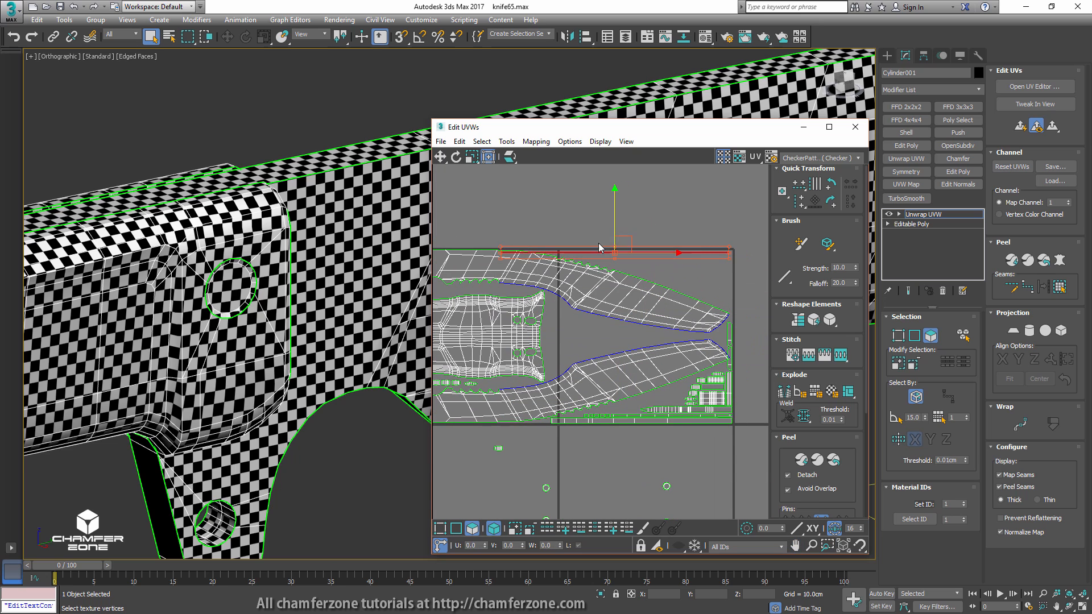
scroll(594, 245, up, 2)
middle_drag(505, 257, 493, 278)
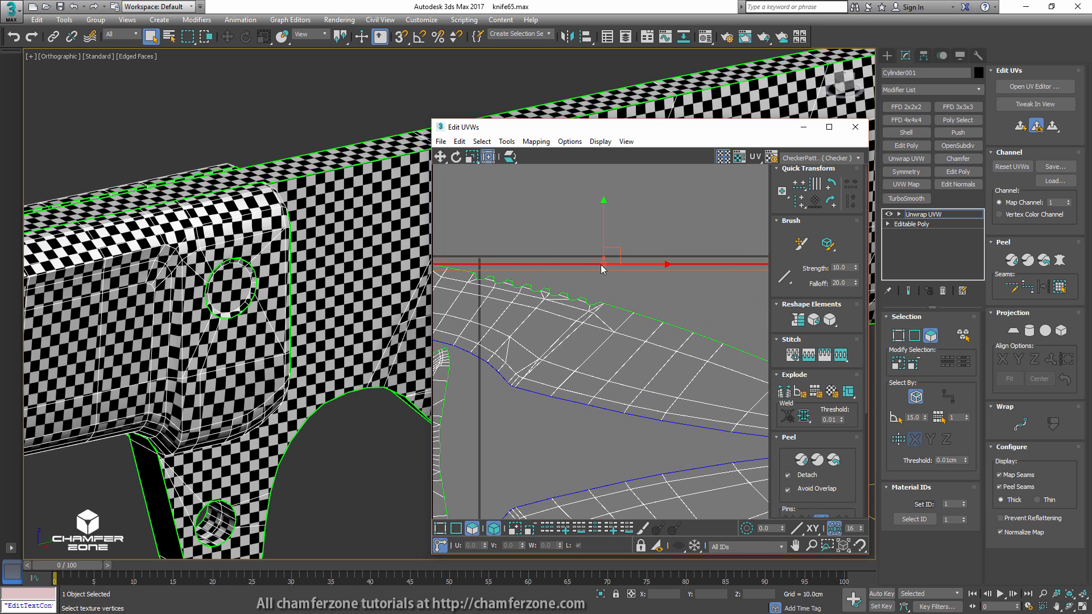
scroll(609, 264, up, 3)
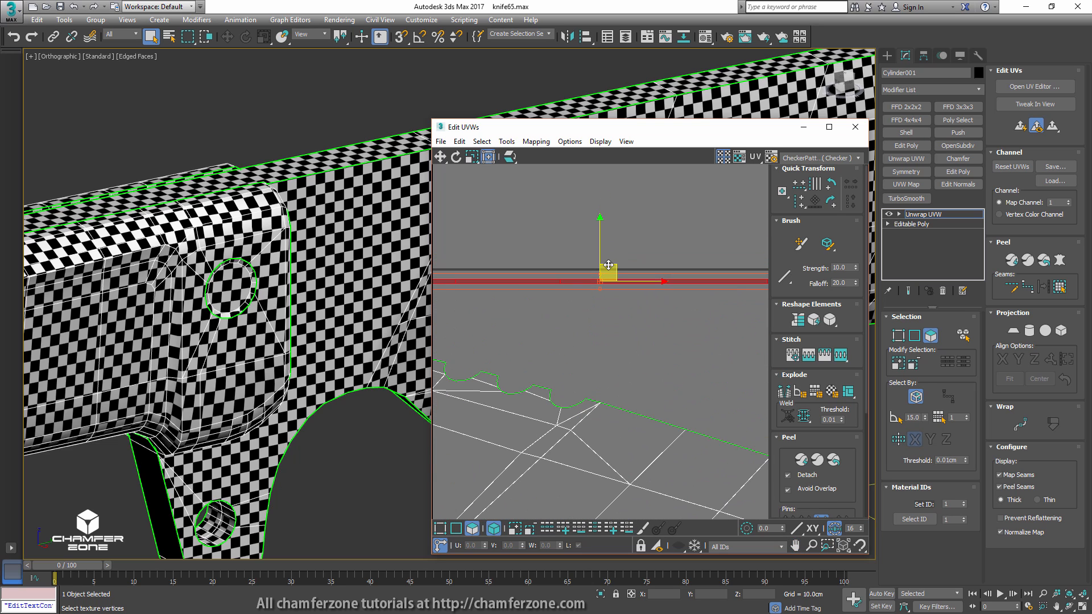
scroll(613, 263, down, 4)
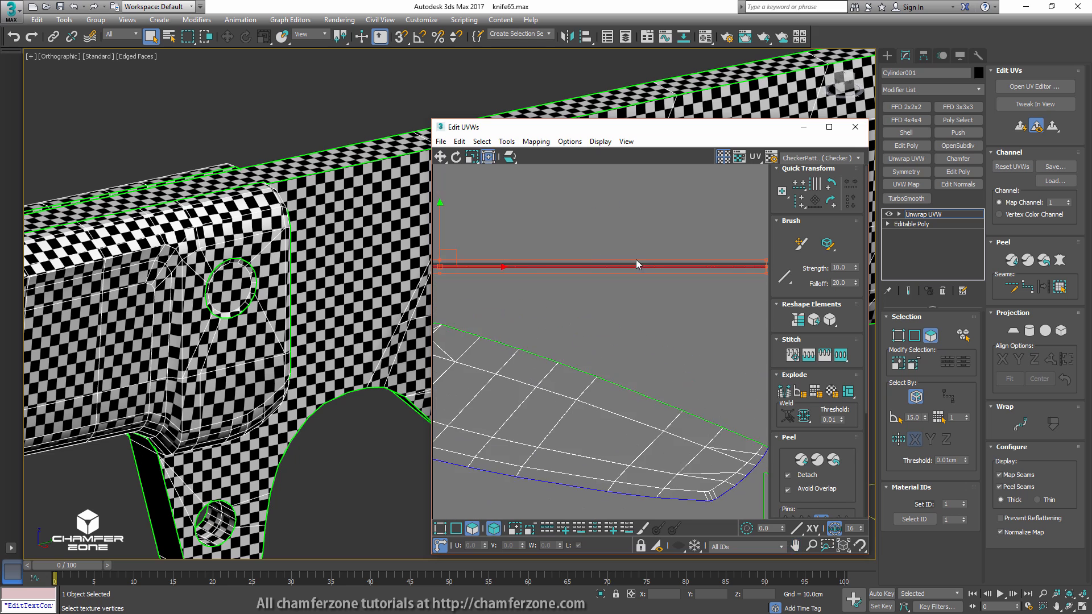
middle_drag(507, 265, 791, 256)
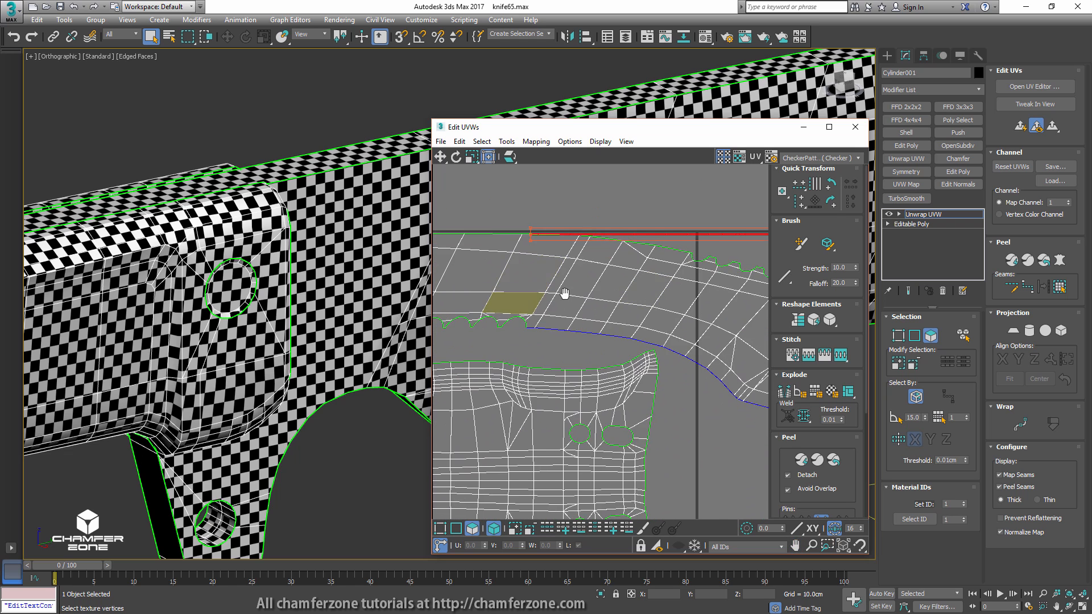
middle_drag(566, 295, 629, 284)
- Nudge the upper blade shell slightly down to leave space below the layout's top border
drag(663, 323, 664, 323)
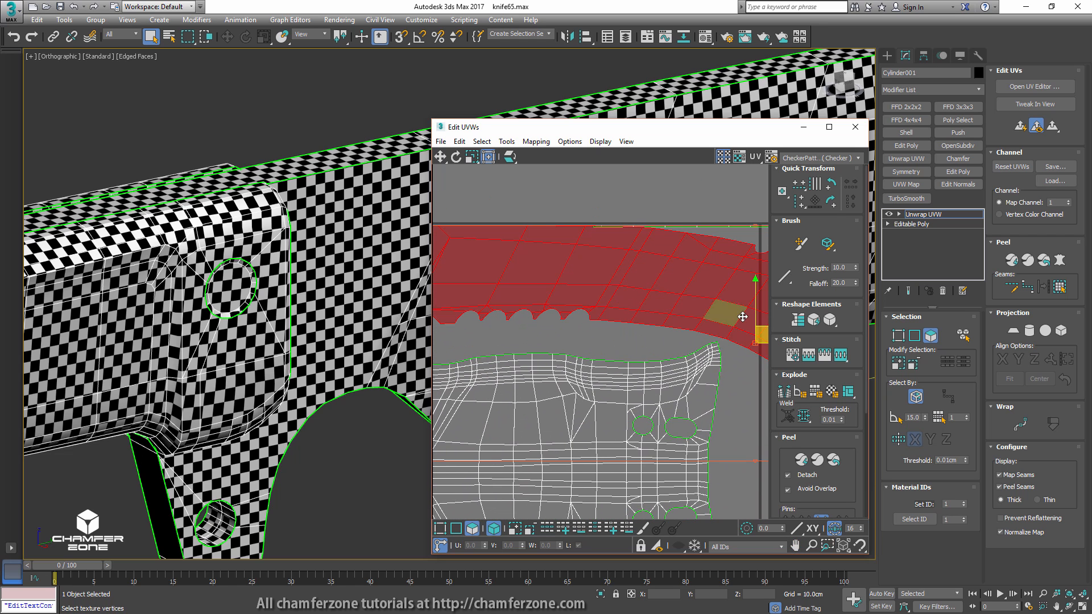
drag(763, 333, 767, 333)
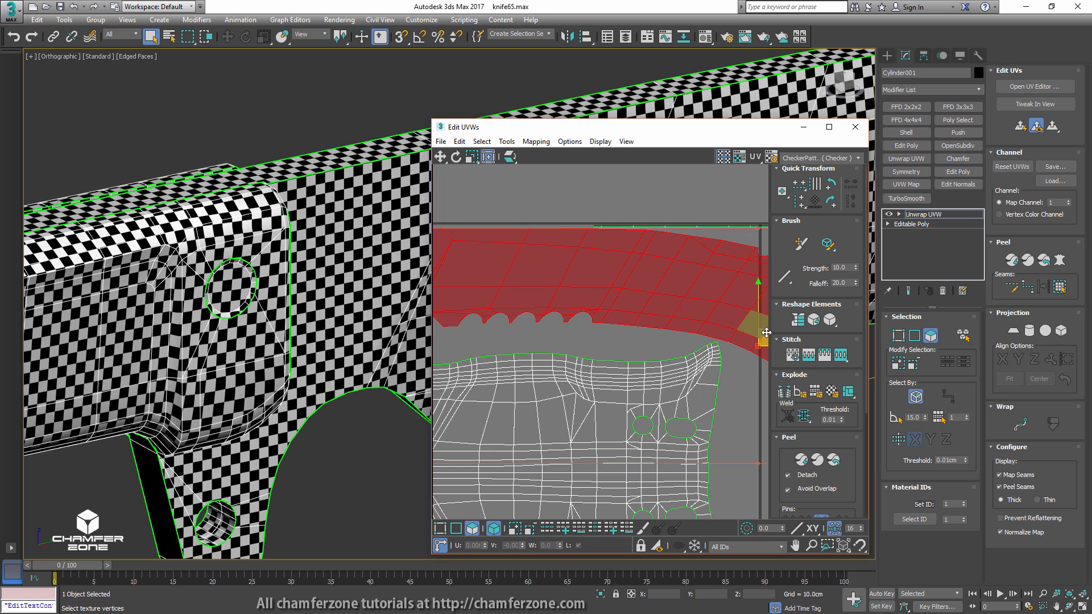
scroll(610, 302, down, 4)
middle_drag(600, 302, 569, 270)
scroll(568, 271, up, 3)
- Fine-tune the thin long strip's position against the top-right corner of the layout
click(637, 218)
middle_drag(692, 226, 539, 233)
scroll(541, 232, up, 5)
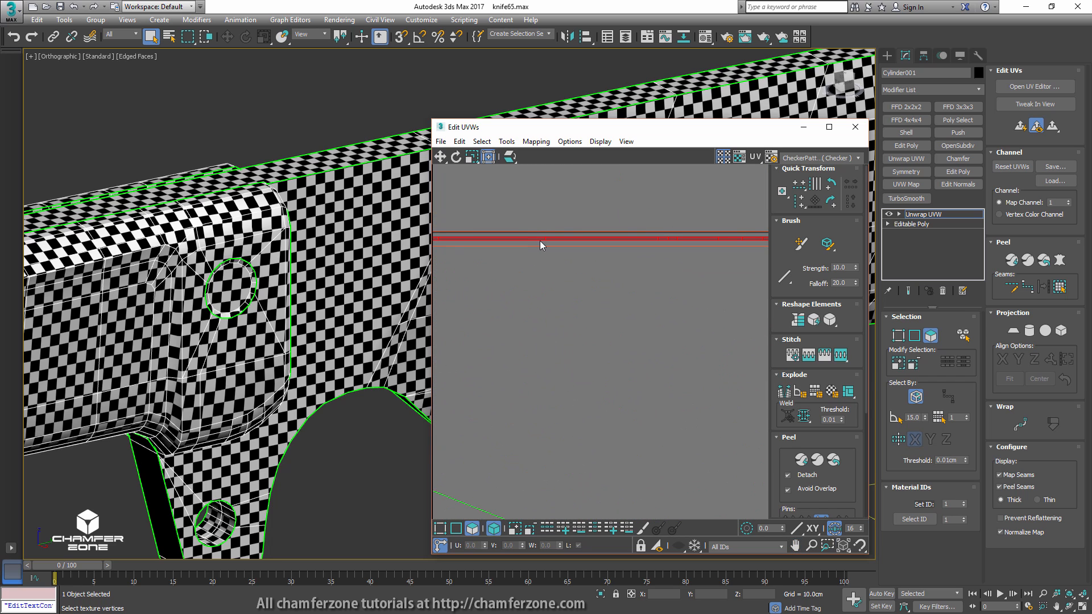
middle_drag(575, 236, 473, 238)
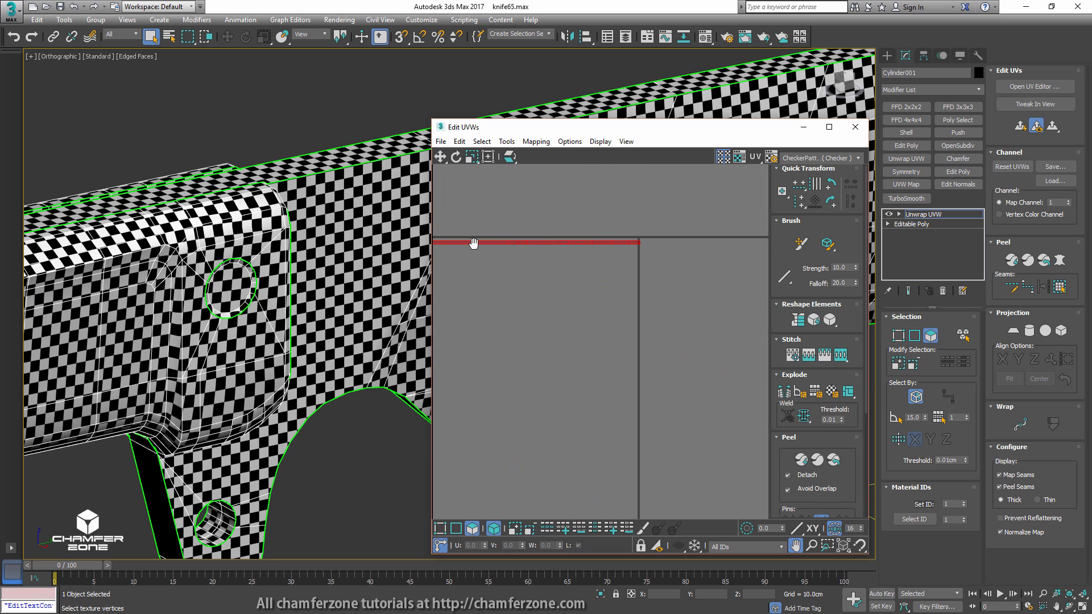
drag(591, 243, 585, 243)
click(601, 214)
- Move the wider segmented long strip from the bottom row to the layout's top border and align it with the right corner
scroll(523, 267, down, 5)
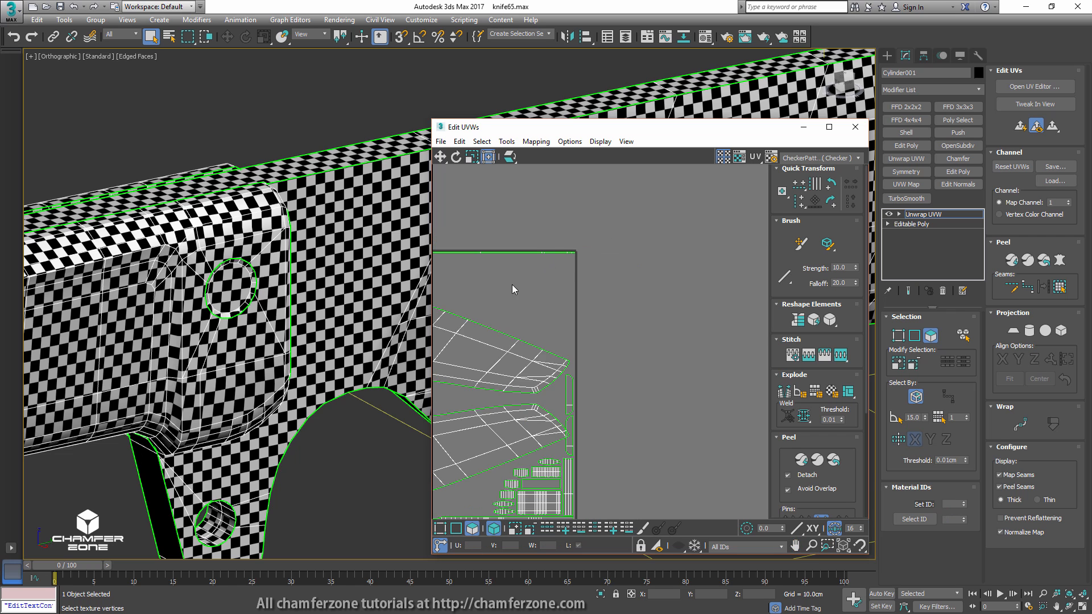
middle_drag(515, 289, 694, 183)
middle_drag(614, 294, 623, 405)
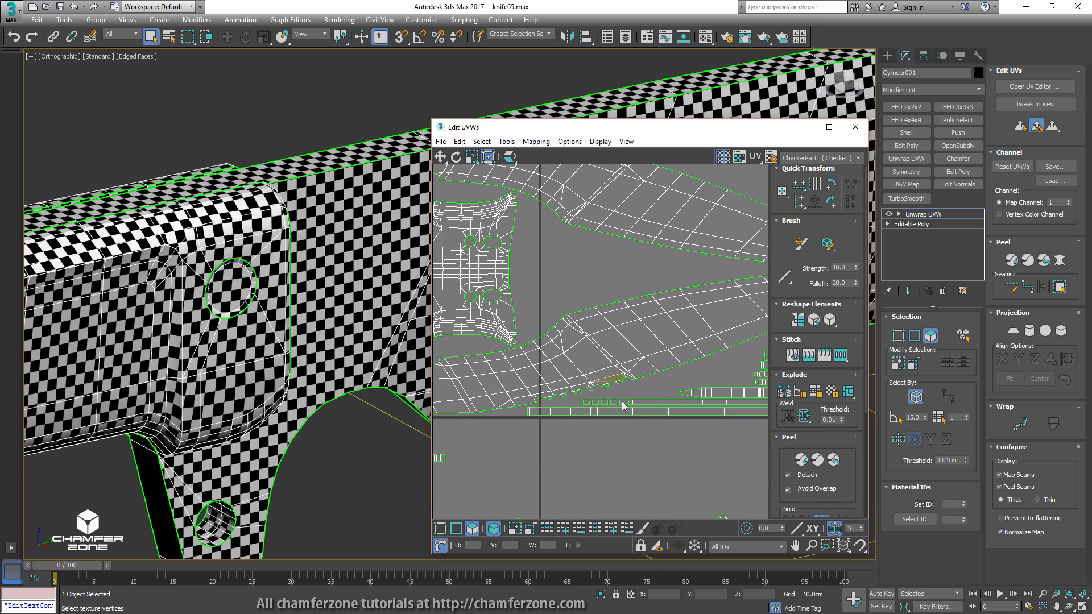
click(636, 414)
scroll(643, 360, down, 3)
middle_drag(640, 364, 562, 421)
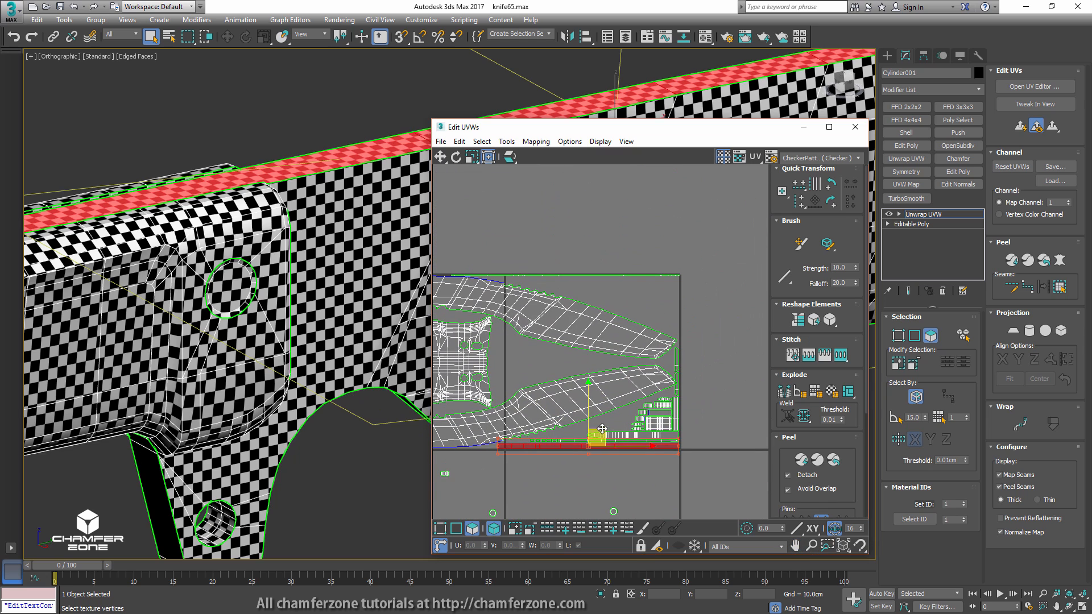
drag(601, 432, 614, 261)
scroll(613, 261, up, 5)
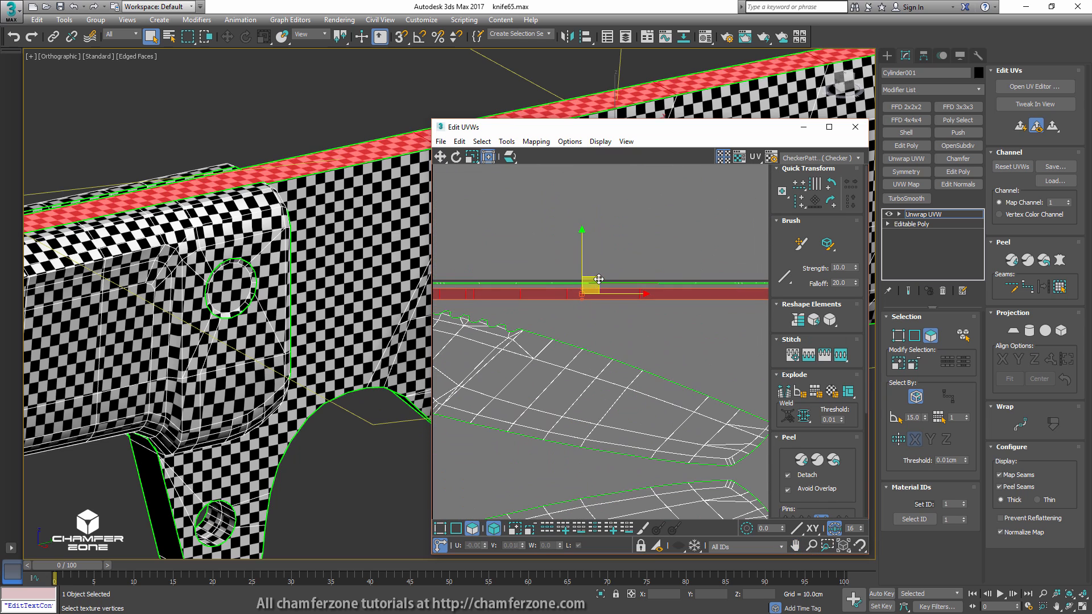
middle_drag(629, 276, 522, 278)
drag(549, 290, 545, 290)
scroll(682, 287, up, 3)
- Move the very thin long strip back to the bottom and fit it along the layout's lower border beneath the small shells
scroll(659, 295, down, 8)
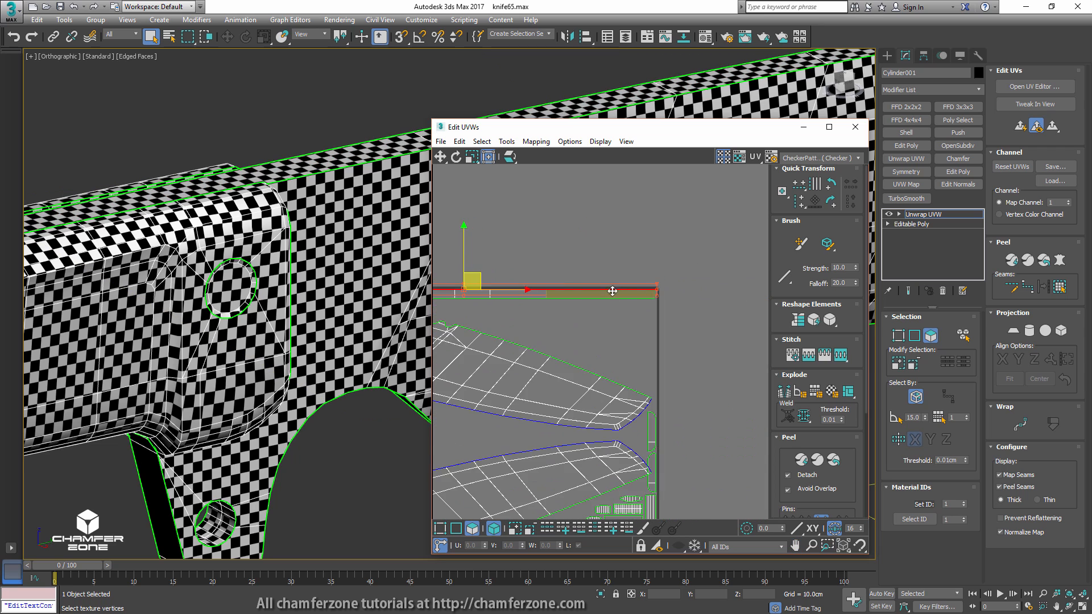
scroll(587, 314, up, 8)
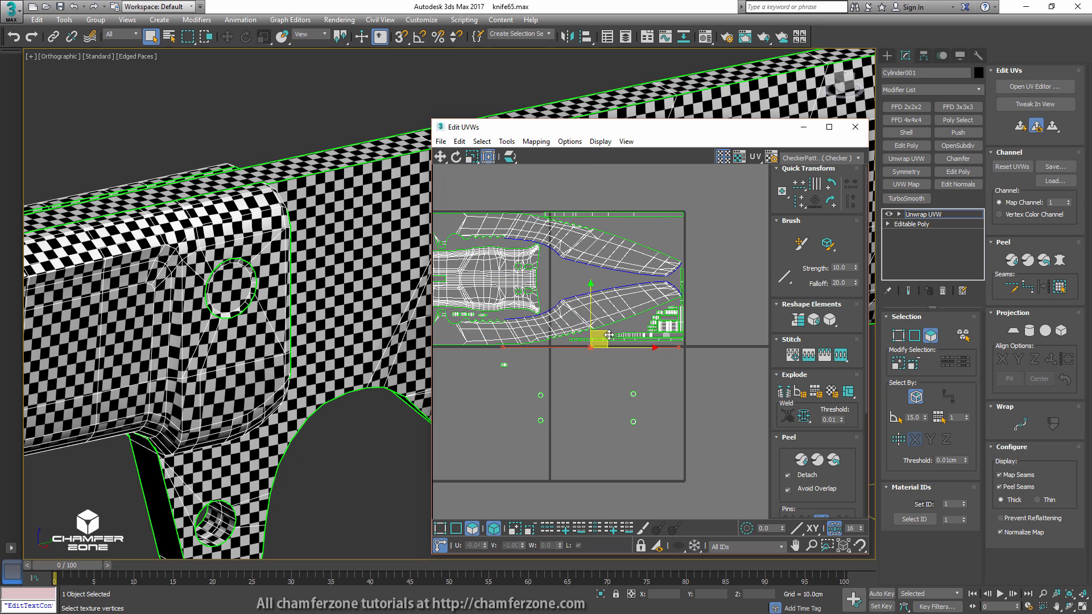
drag(581, 357, 566, 355)
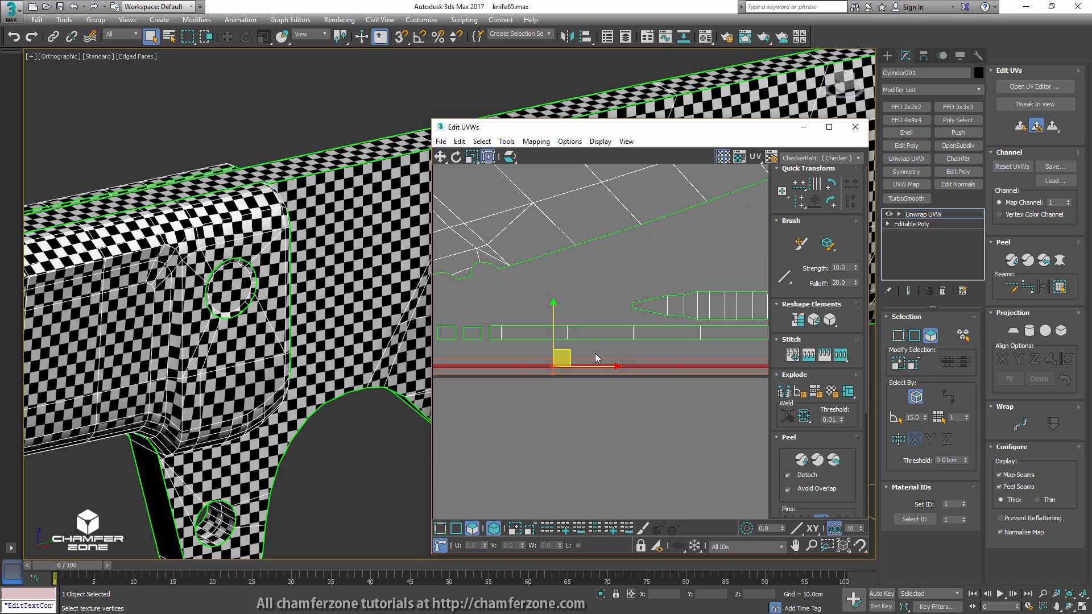
scroll(647, 344, down, 3)
middle_drag(646, 344, 556, 328)
drag(694, 324, 644, 340)
middle_drag(566, 333, 657, 309)
drag(431, 322, 177, 322)
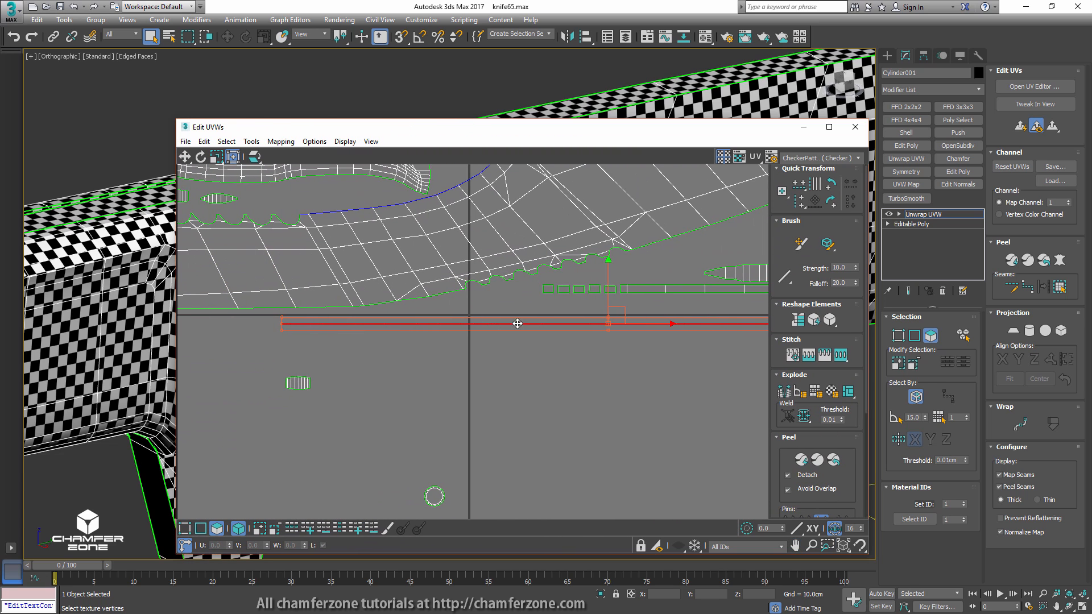
drag(626, 302, 630, 299)
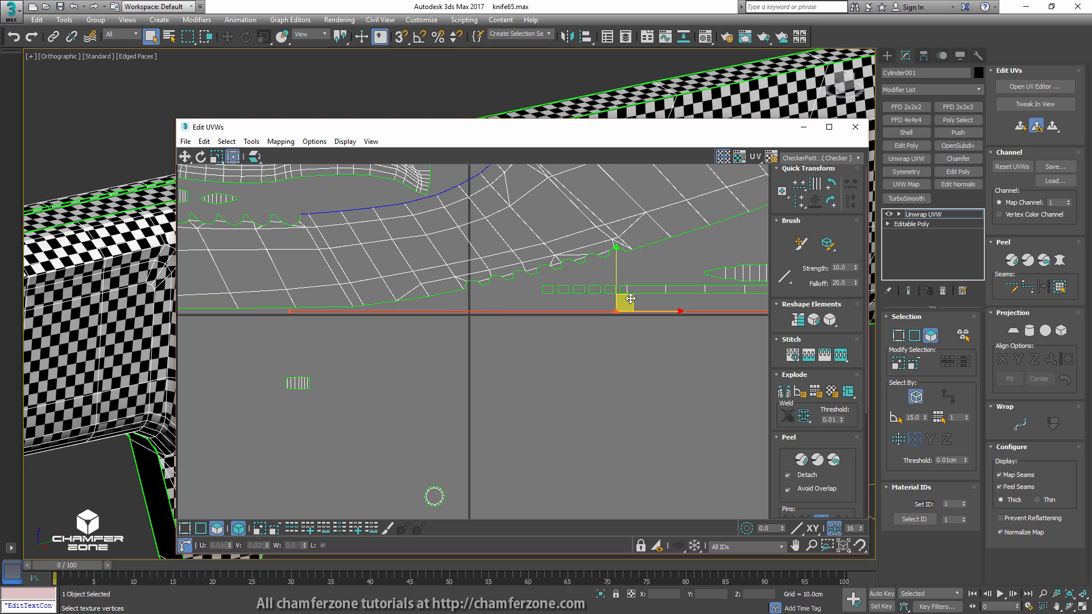
middle_drag(693, 301, 475, 299)
drag(445, 310, 447, 309)
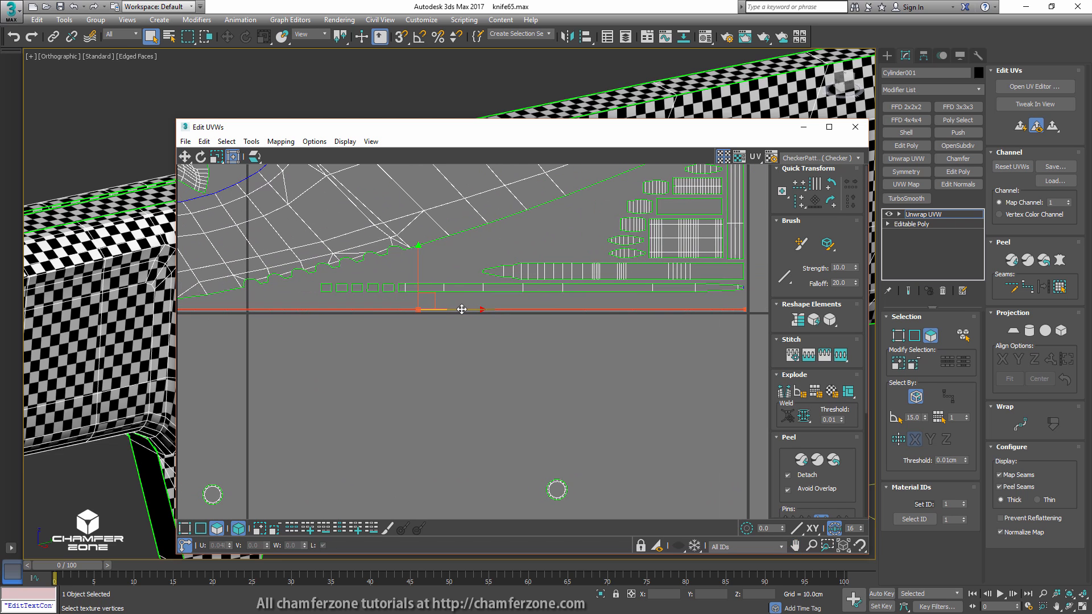
- Move the small ridged shell set aside below the layout up into the gap between the handle and the lower blade shell
scroll(456, 308, down, 5)
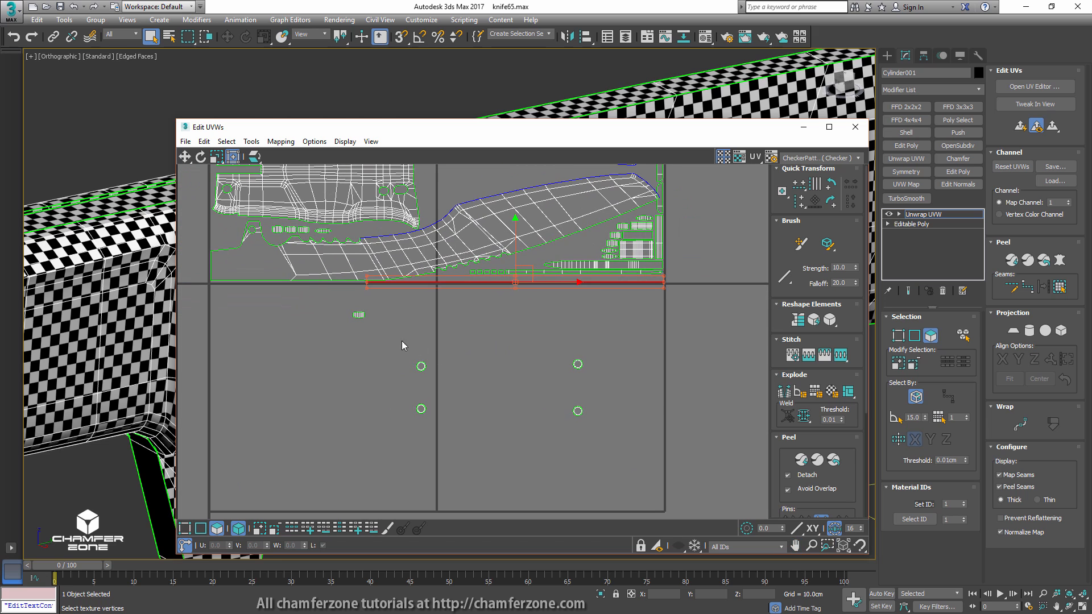
click(360, 315)
middle_drag(369, 327, 491, 419)
drag(494, 393, 483, 310)
- Select all the remaining shells in the separate tile beside the layout and pack them together
scroll(481, 310, down, 5)
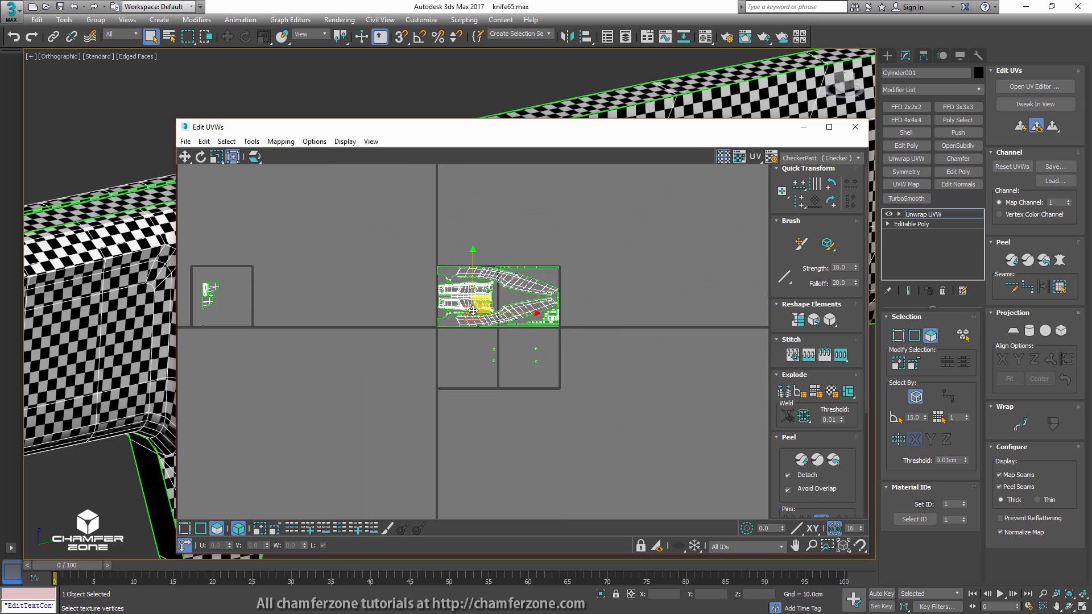
middle_drag(377, 323, 527, 334)
drag(389, 278, 315, 372)
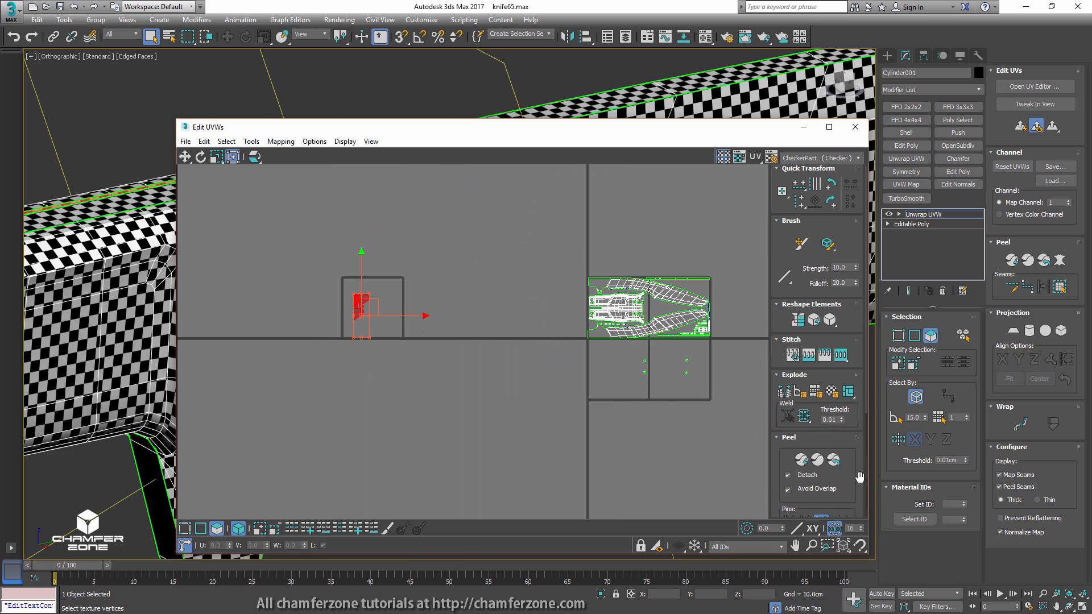
scroll(859, 476, down, 3)
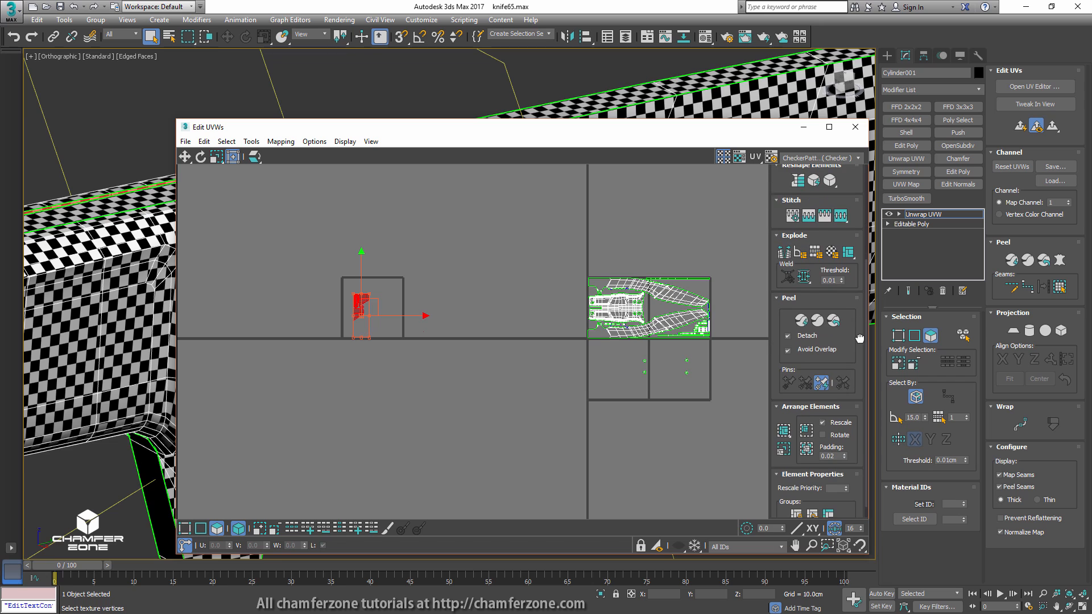
click(806, 429)
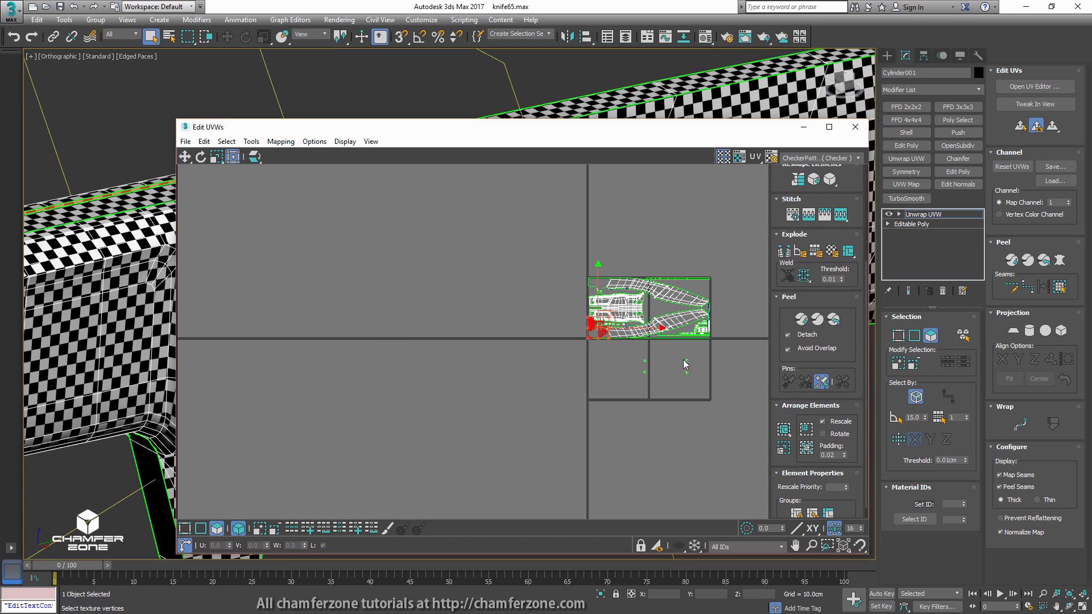
- Move the packed group of remaining shells out of the layout into the empty space beyond the blade tips
scroll(688, 347, up, 5)
drag(495, 313, 619, 272)
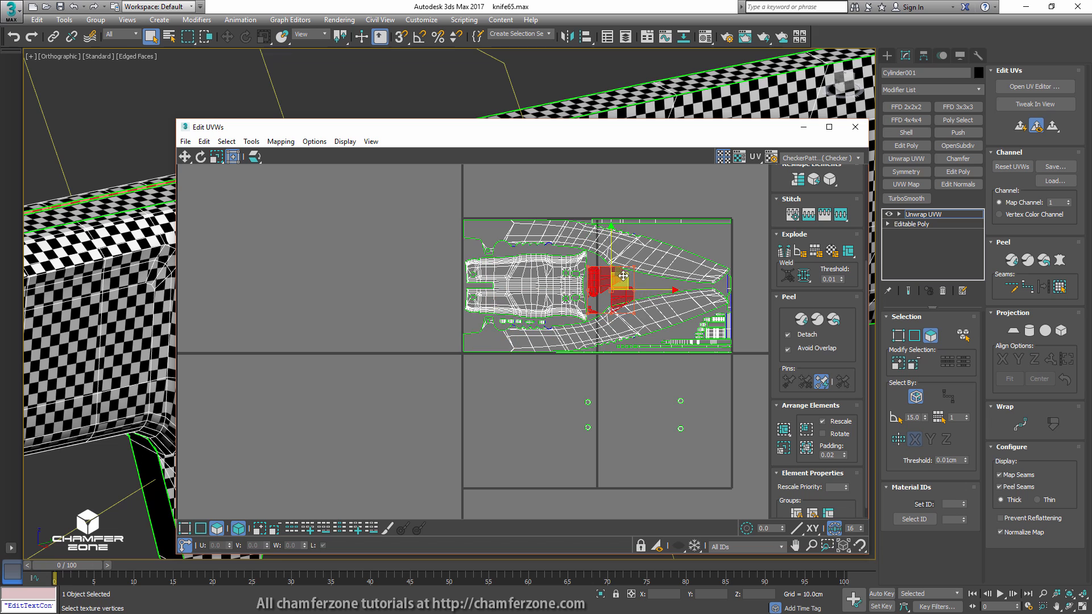
scroll(619, 272, up, 4)
scroll(617, 281, down, 3)
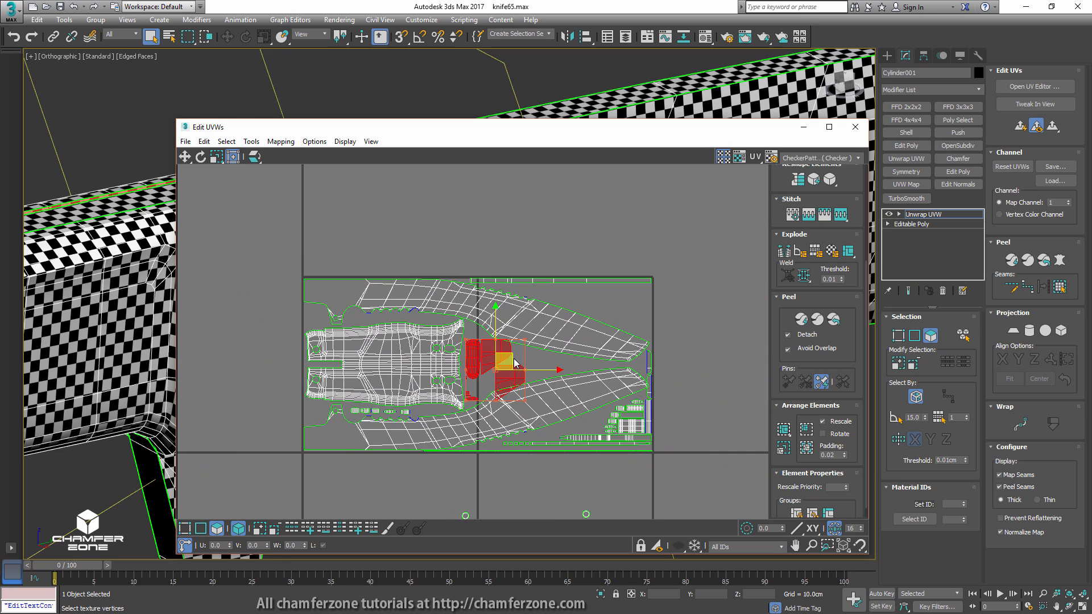
drag(513, 360, 756, 299)
scroll(683, 238, up, 4)
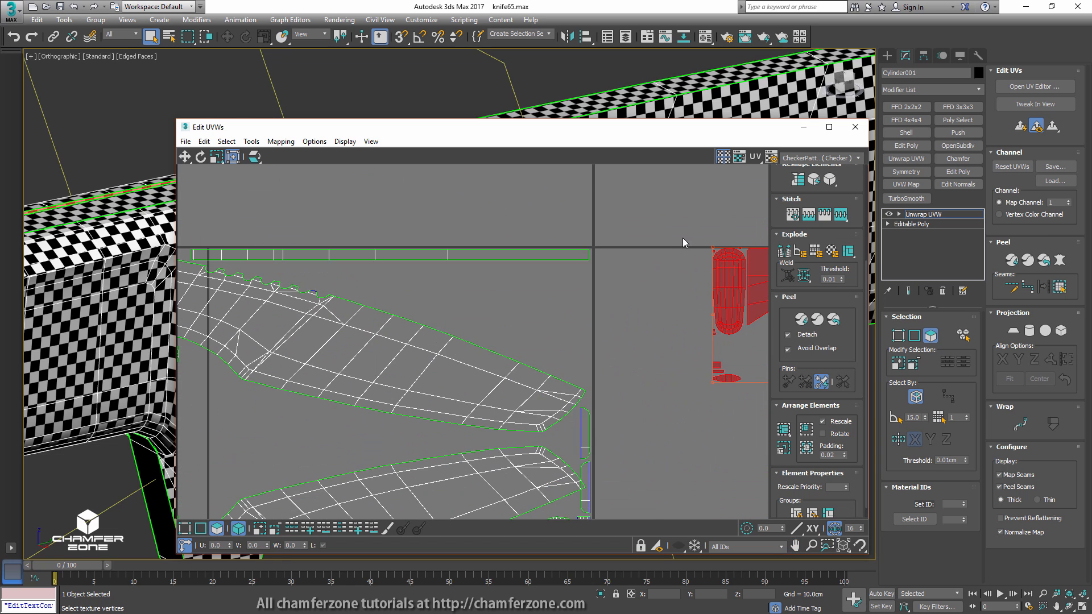
- Move one wedge-shaped shell into the layout's upper-right corner above the blade tip and rotate it 180 degrees
click(677, 299)
drag(677, 298, 453, 317)
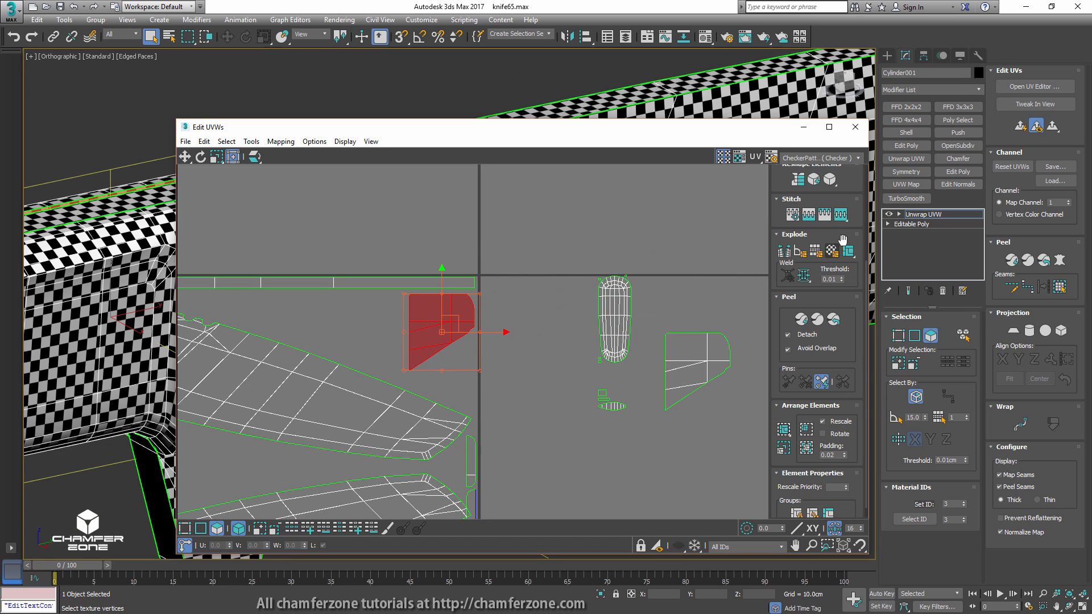
drag(859, 220, 846, 410)
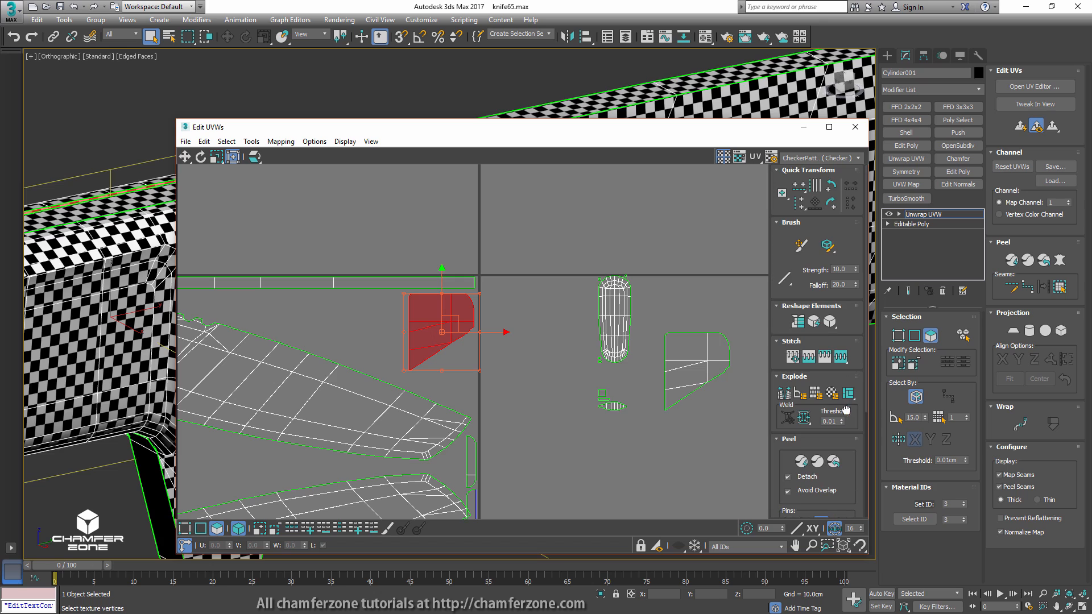
click(831, 187)
click(831, 187)
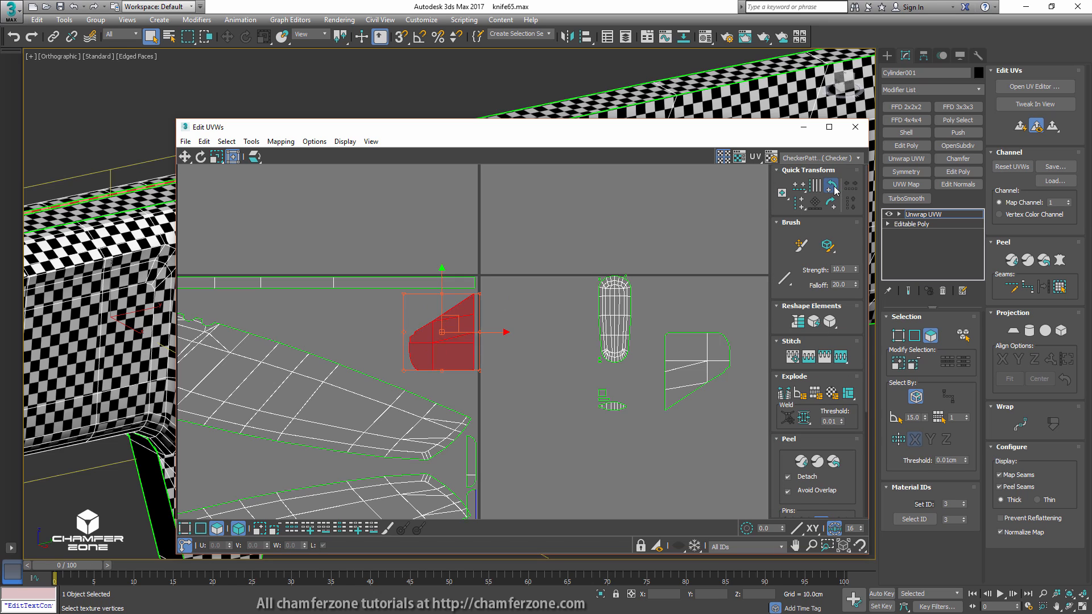
- Rotate the selected wedge-shaped shell 90 degrees counterclockwise and fit it into the layout's upper-right corner
click(831, 187)
drag(455, 317, 697, 356)
middle_drag(697, 356, 733, 344)
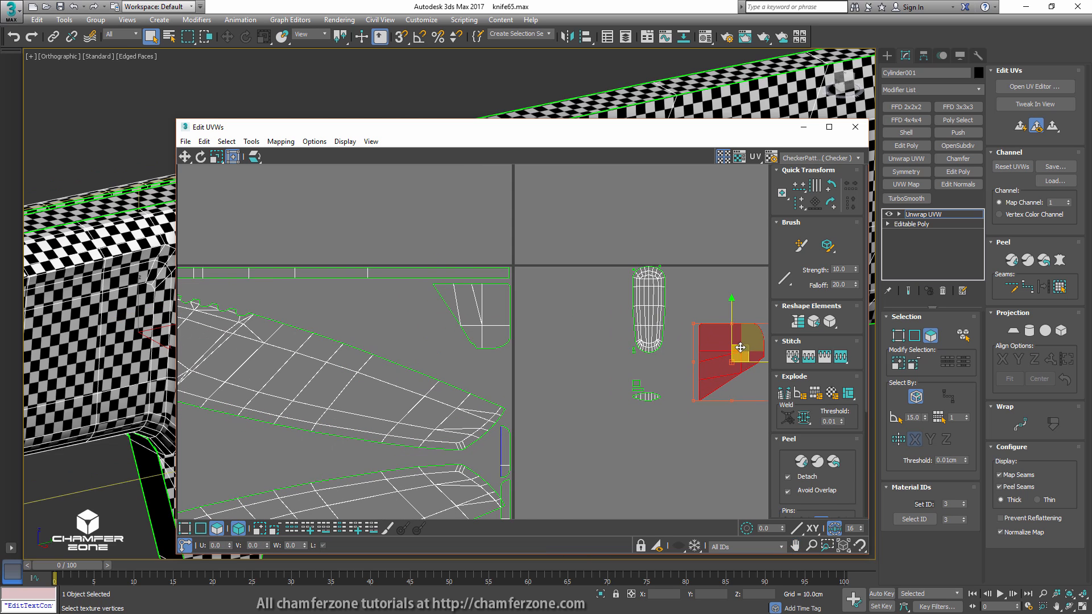
- Move the second wedge-shaped shell into the layout, rotate it 90 degrees counterclockwise and nest it against the first wedge
drag(733, 344, 407, 305)
scroll(494, 292, up, 3)
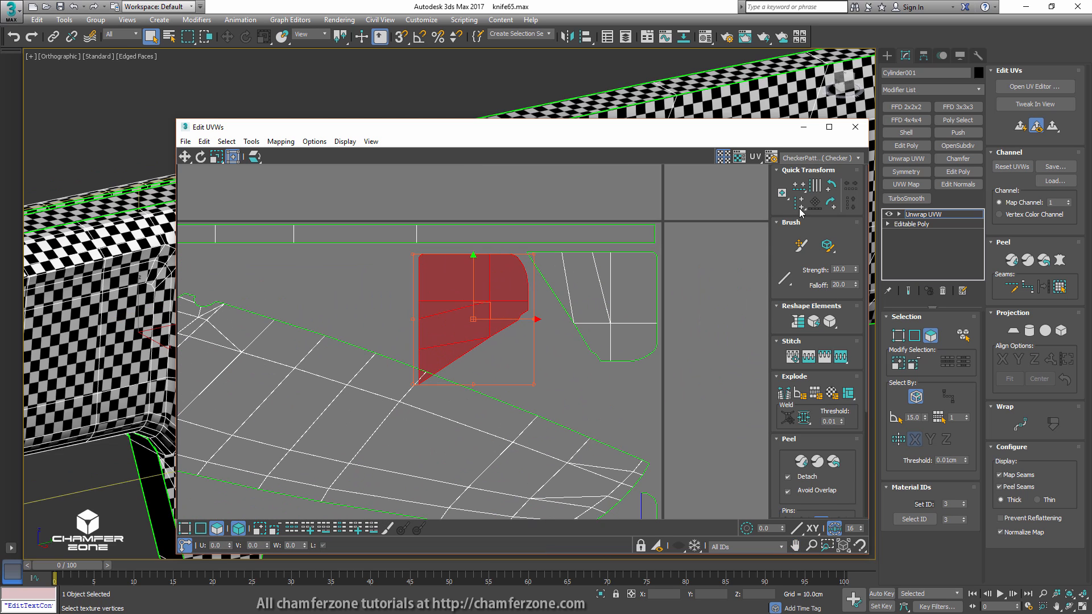
click(832, 205)
click(832, 206)
click(832, 205)
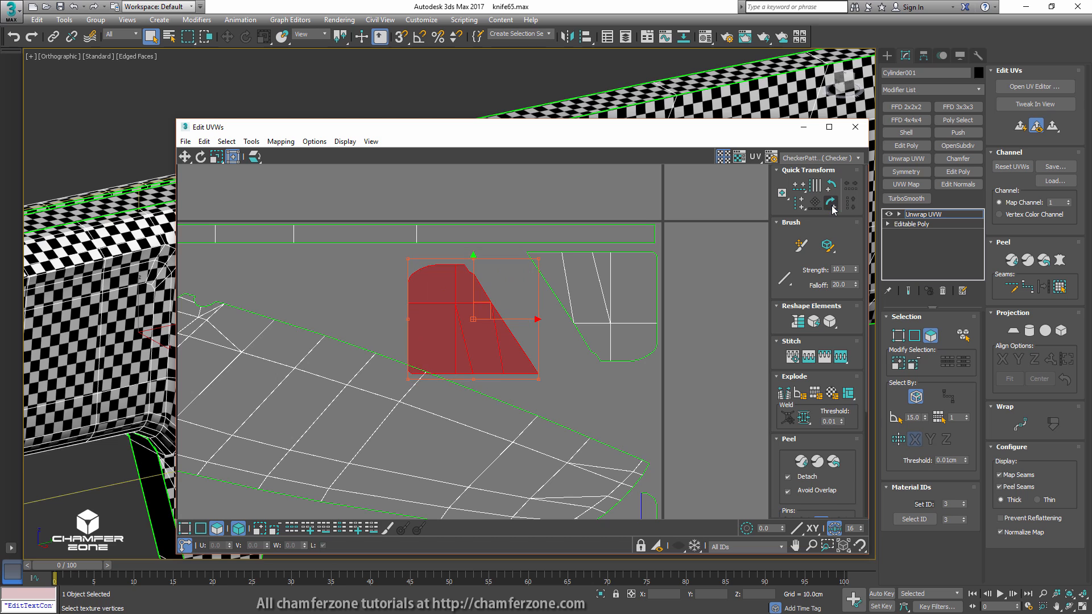
drag(484, 305, 520, 286)
- Move the elongated rounded shell from outside the layout into the gap between the blade shells, beside the handle's end
scroll(532, 289, down, 5)
click(606, 307)
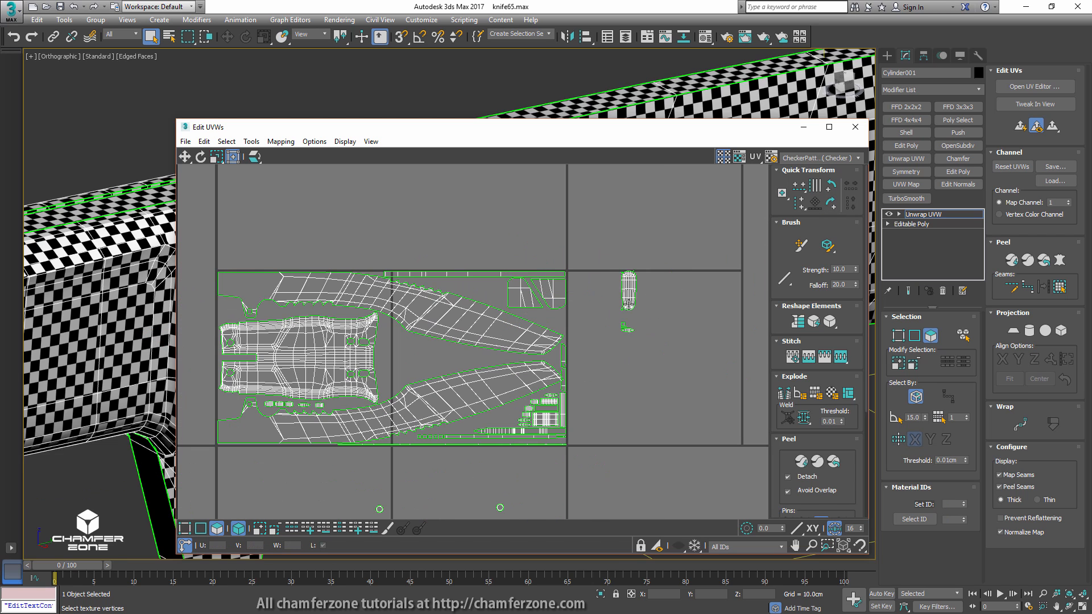
click(631, 287)
drag(641, 278, 402, 346)
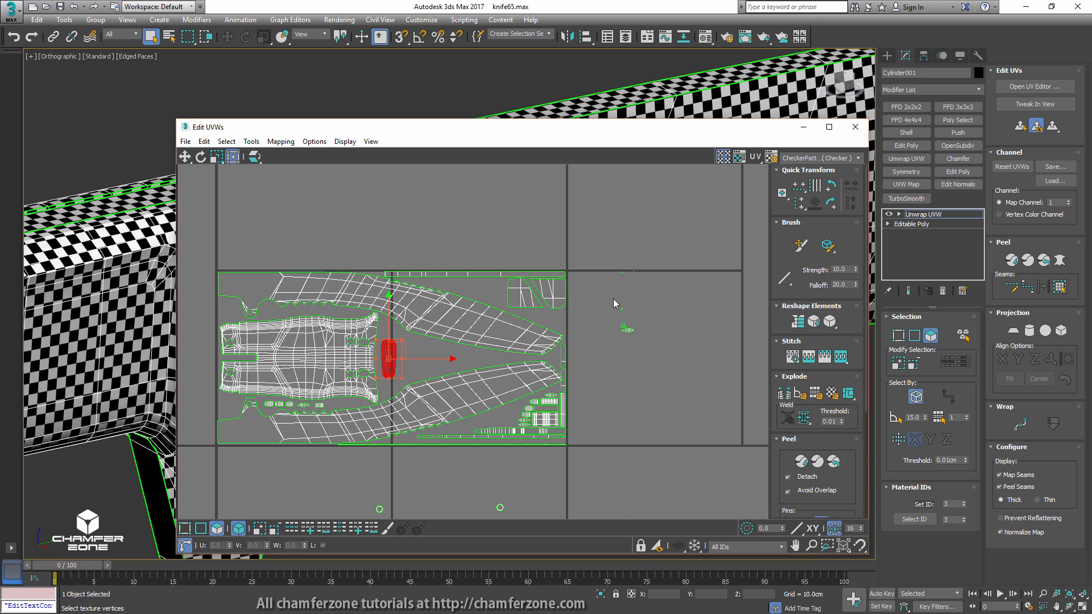
- Select all the tiny shells remaining outside the layout and pack them together
click(626, 329)
middle_drag(613, 368, 654, 288)
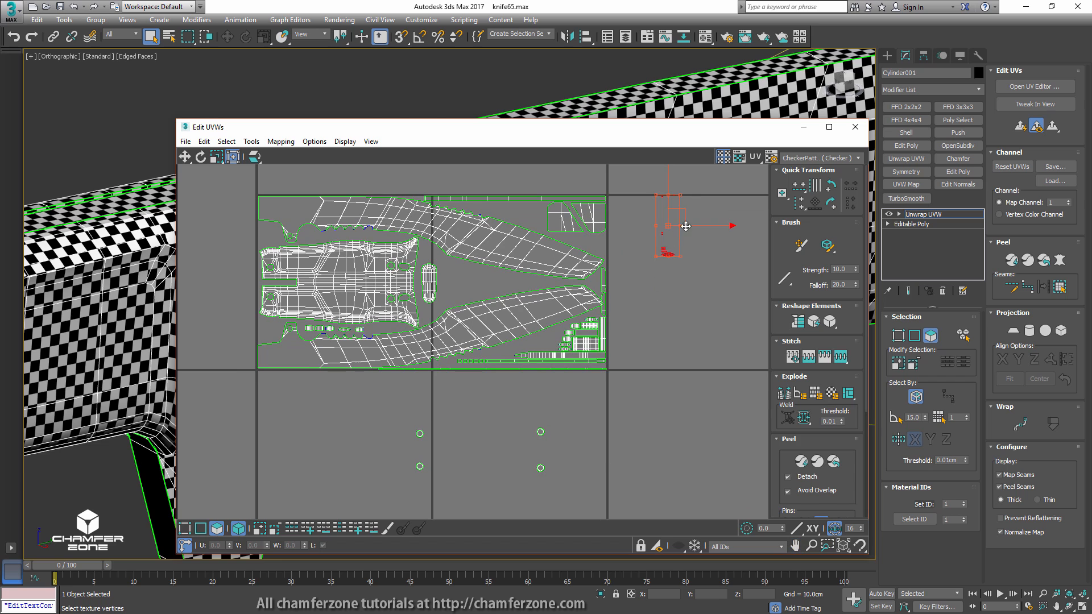
scroll(677, 244, up, 4)
scroll(677, 270, down, 5)
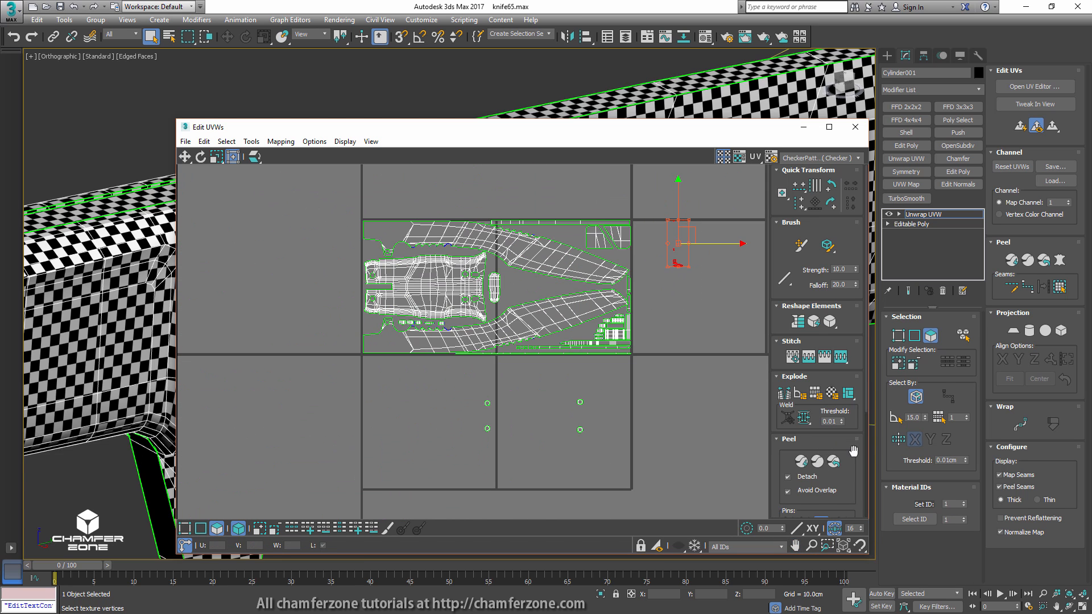
drag(854, 451, 861, 324)
click(808, 447)
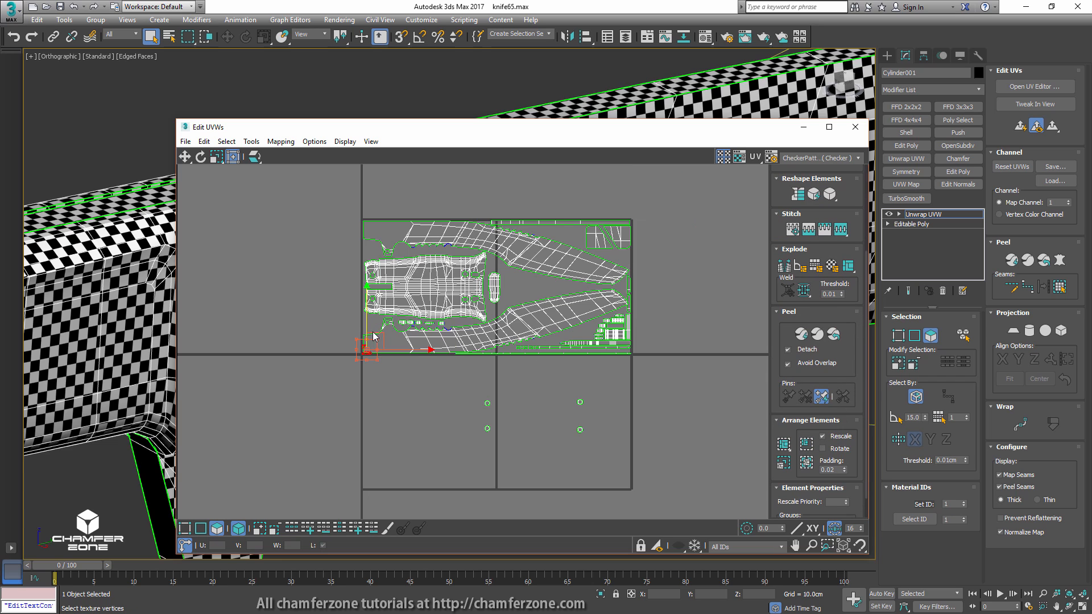
- Move the packed tiny shells from the lower-left corner to the empty space beside the small parts under the lower blade
scroll(364, 352, up, 2)
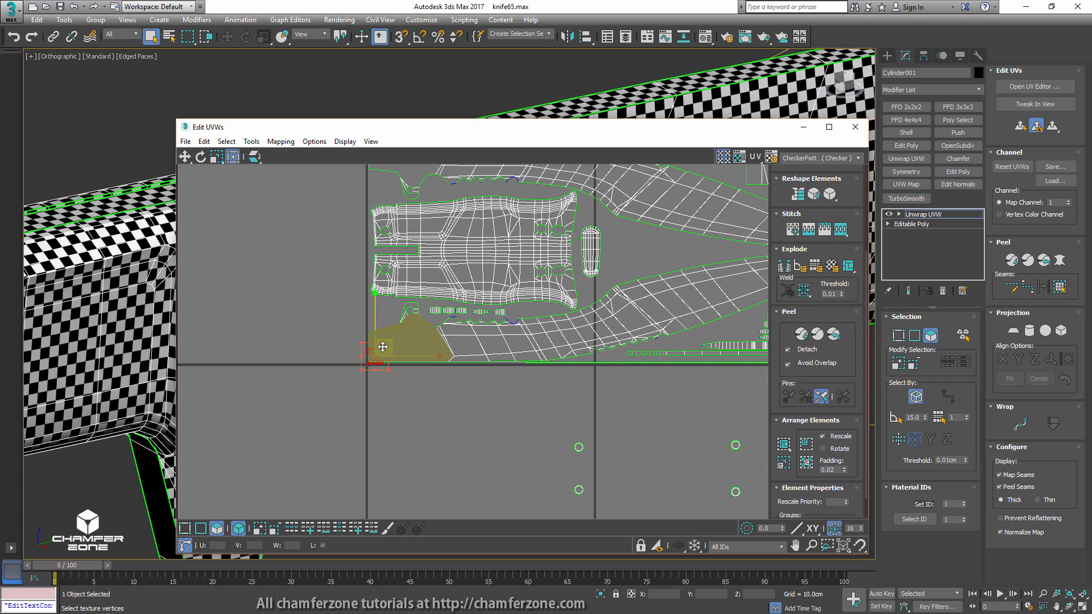
drag(386, 346, 753, 326)
scroll(752, 325, up, 4)
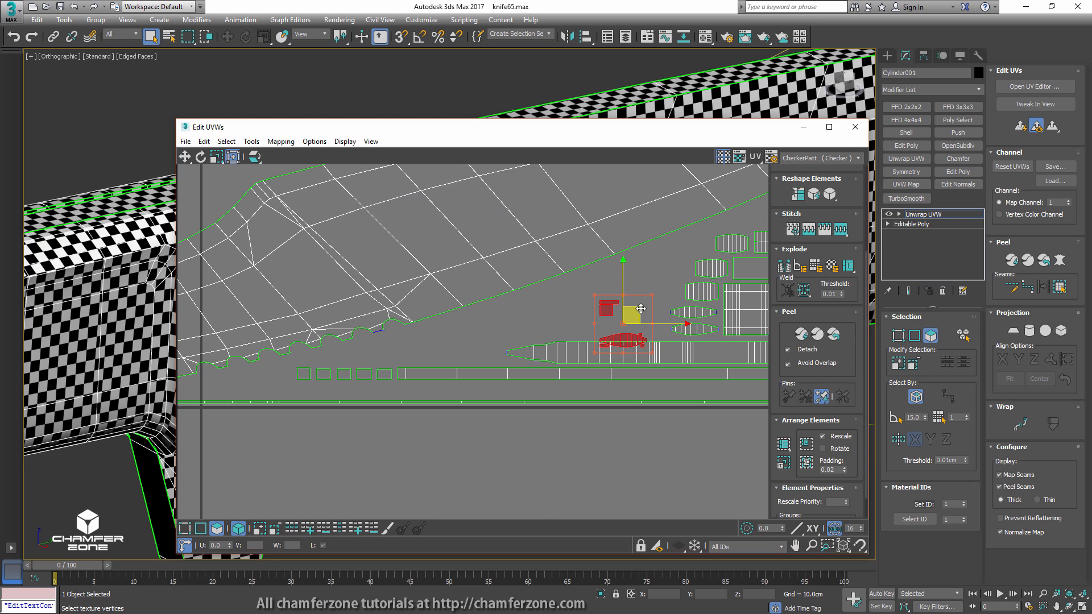
drag(642, 307, 648, 275)
- Separate the overlapping tiny shells, spreading the ridged oval, the small rectangles and the square apart below the lower blade
scroll(638, 309, up, 3)
click(631, 351)
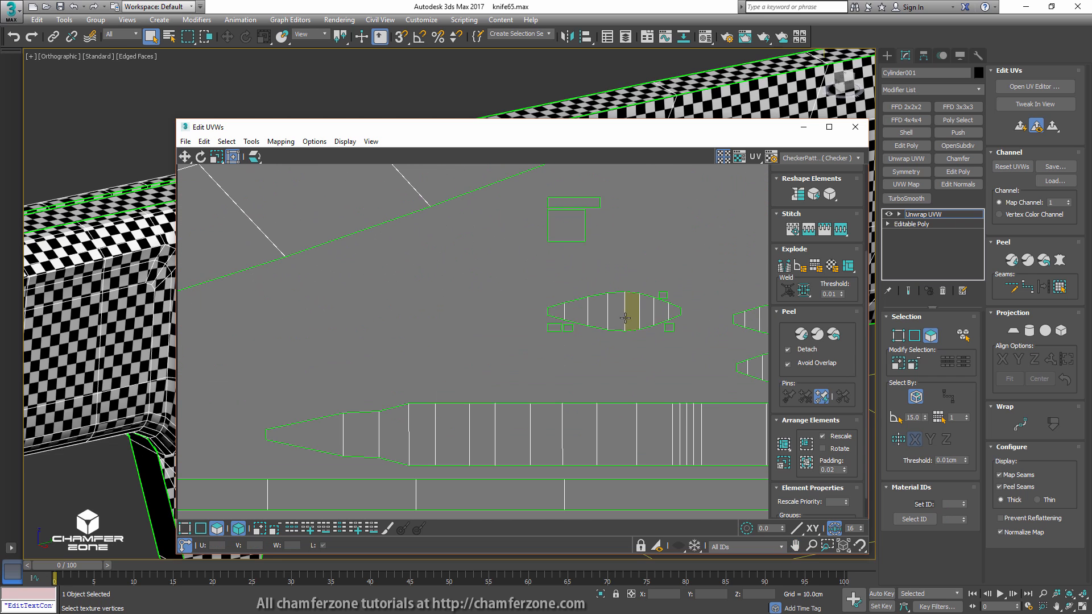
drag(550, 327, 494, 346)
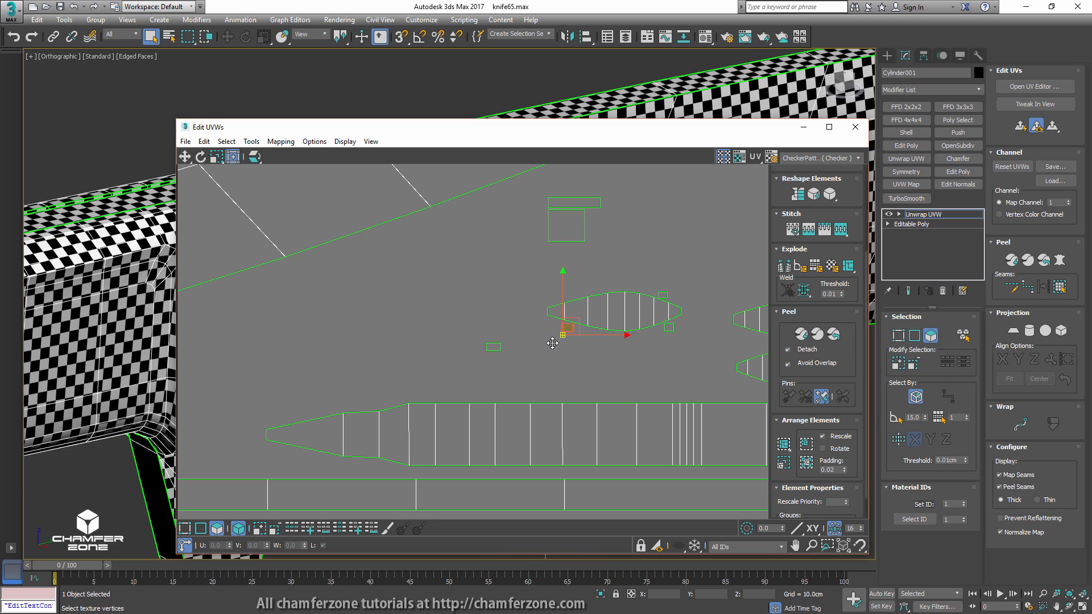
drag(571, 329, 536, 349)
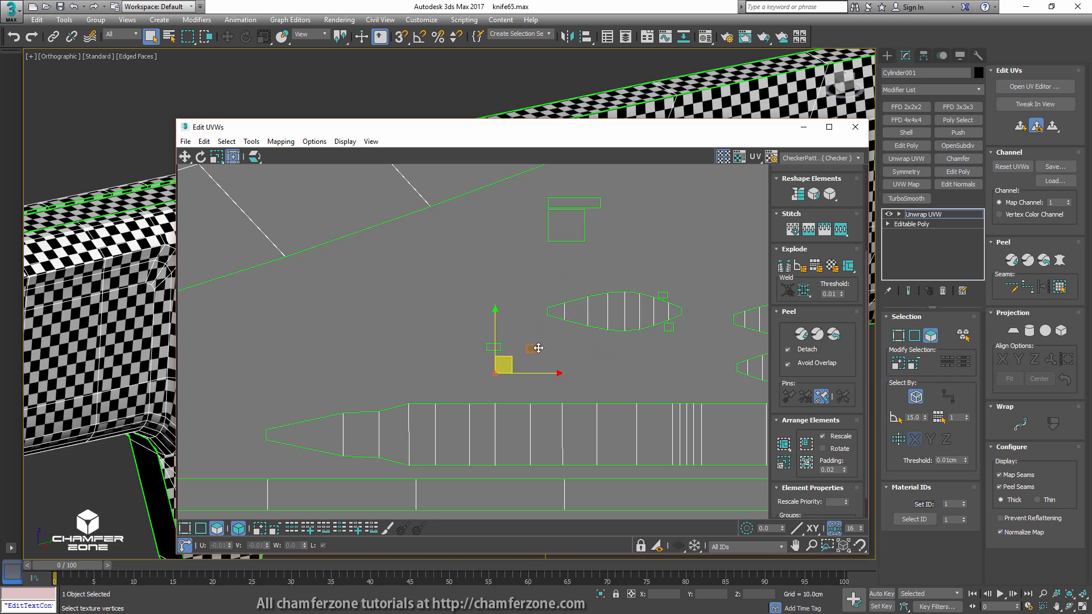
click(614, 311)
drag(615, 311, 468, 291)
drag(669, 328, 566, 348)
drag(664, 295, 617, 351)
drag(563, 228, 594, 302)
scroll(579, 289, down, 4)
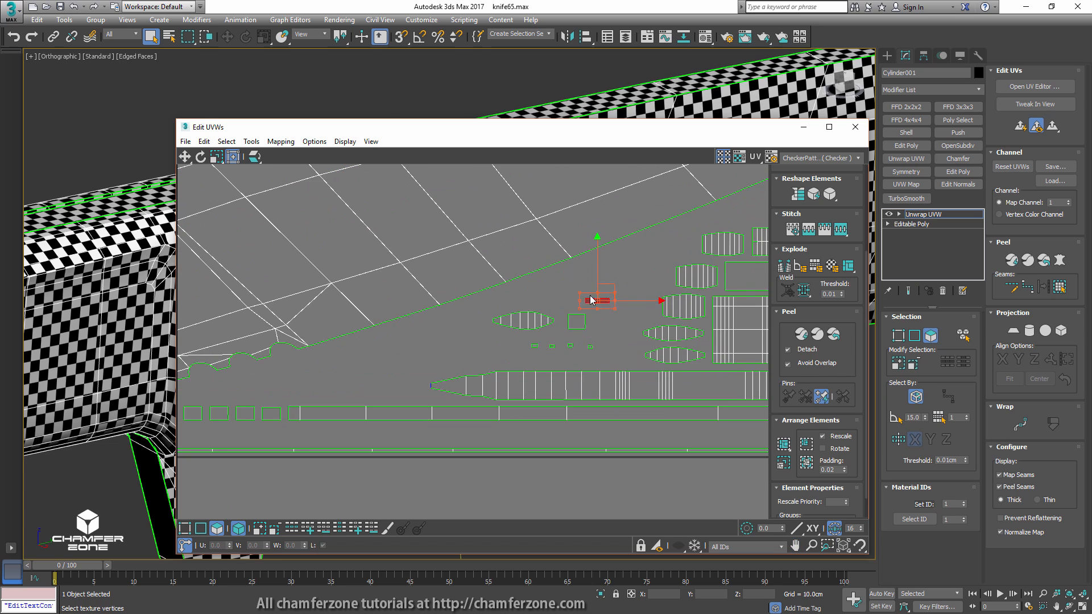
- Move the two narrow strip shells from the blade tips into the central gap, side by side next to the elongated rounded shell
scroll(594, 301, down, 4)
middle_drag(594, 302, 517, 341)
scroll(625, 306, up, 3)
middle_drag(623, 266, 680, 375)
scroll(661, 341, down, 3)
click(680, 375)
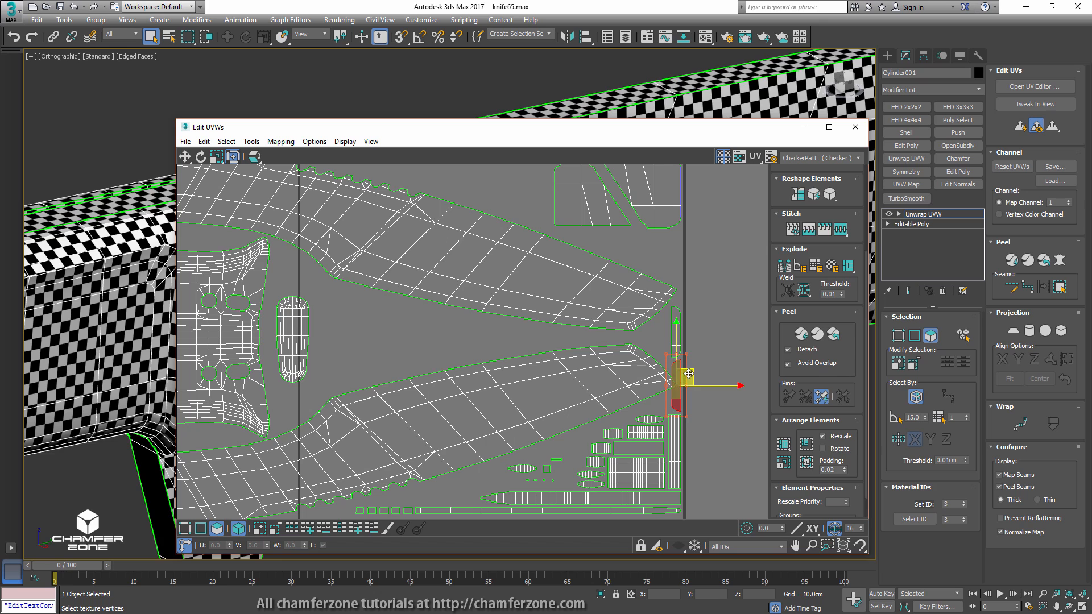
drag(688, 374, 343, 327)
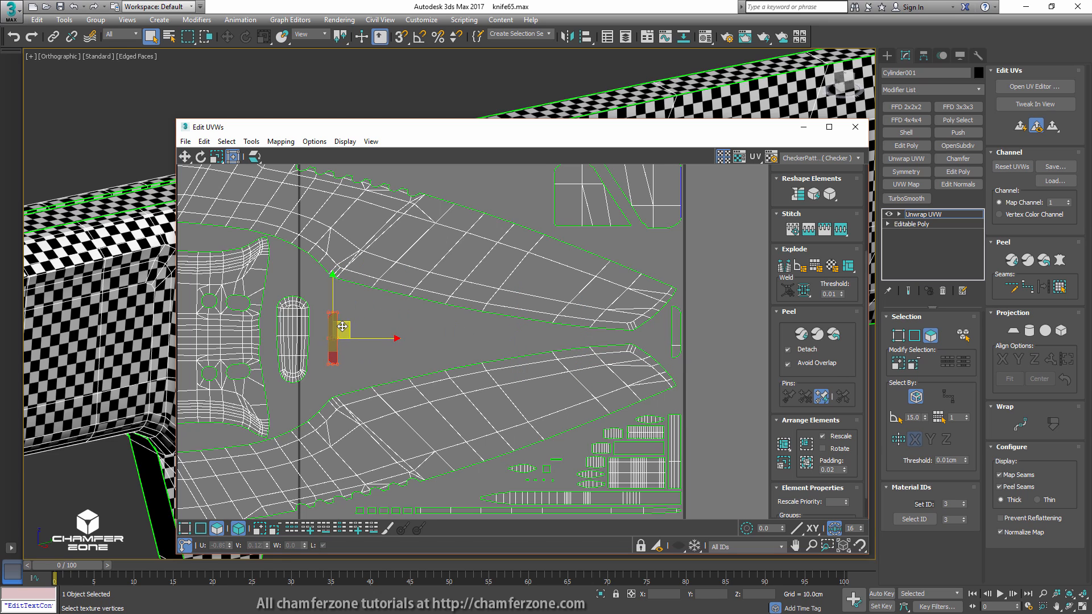
click(673, 335)
drag(689, 317, 367, 323)
- Select the four circular shells below the layout and enlarge them uniformly as a group
mouse_move(528, 225)
middle_down()
mouse_move(517, 358)
mouse_move(530, 226)
middle_up()
scroll(517, 334, down, 5)
drag(615, 347, 466, 411)
drag(587, 362, 608, 353)
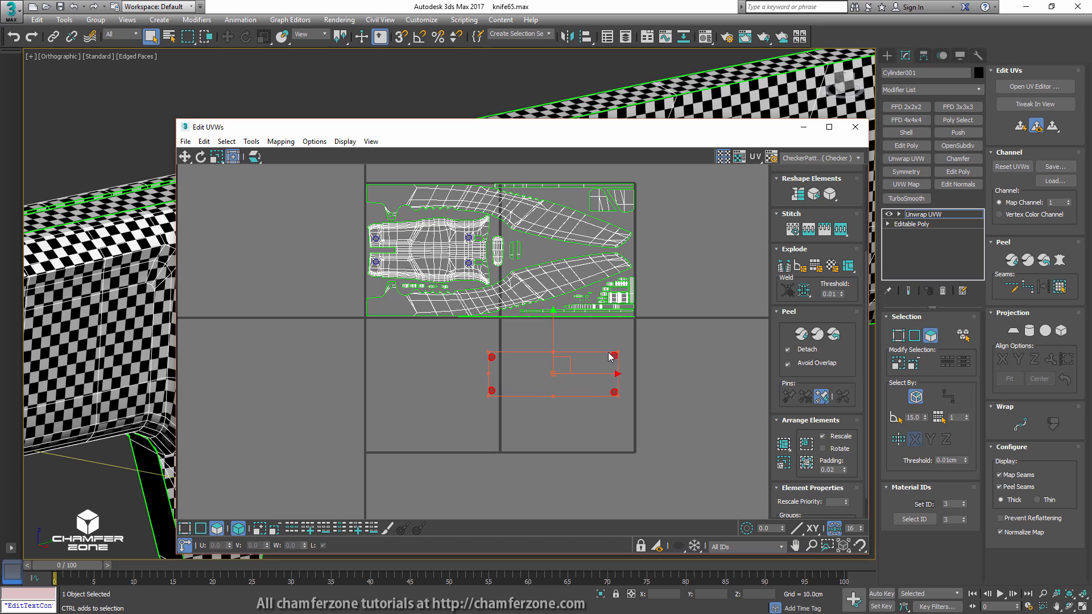
- Move the far pair of circular shells next to the other pair and bring its lower circle level with its neighbour
click(620, 375)
drag(588, 422, 587, 421)
drag(611, 362, 500, 364)
scroll(501, 364, up, 5)
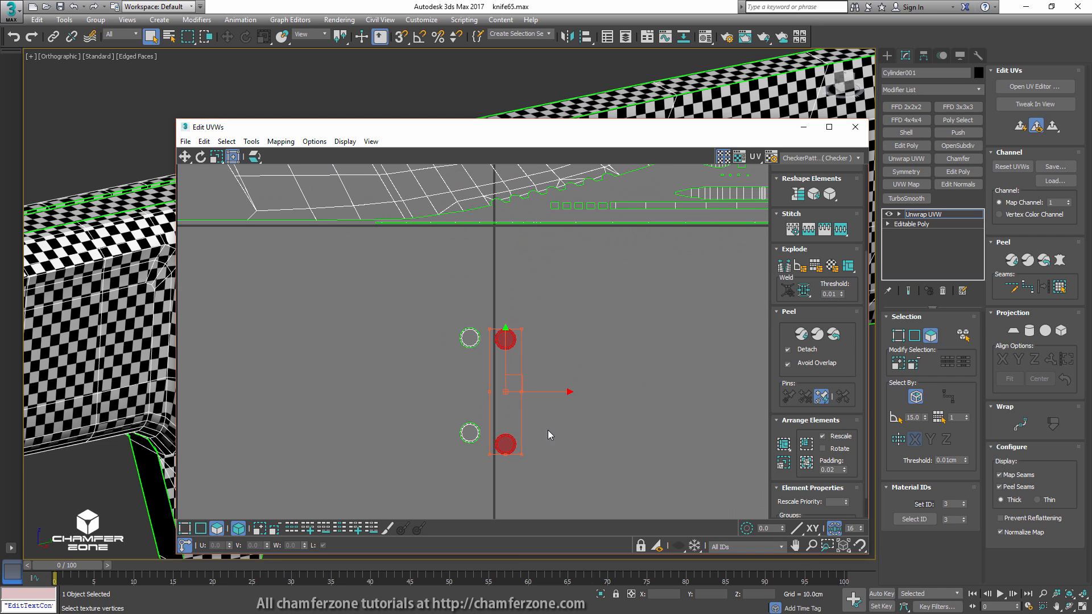
click(501, 444)
drag(516, 429, 511, 419)
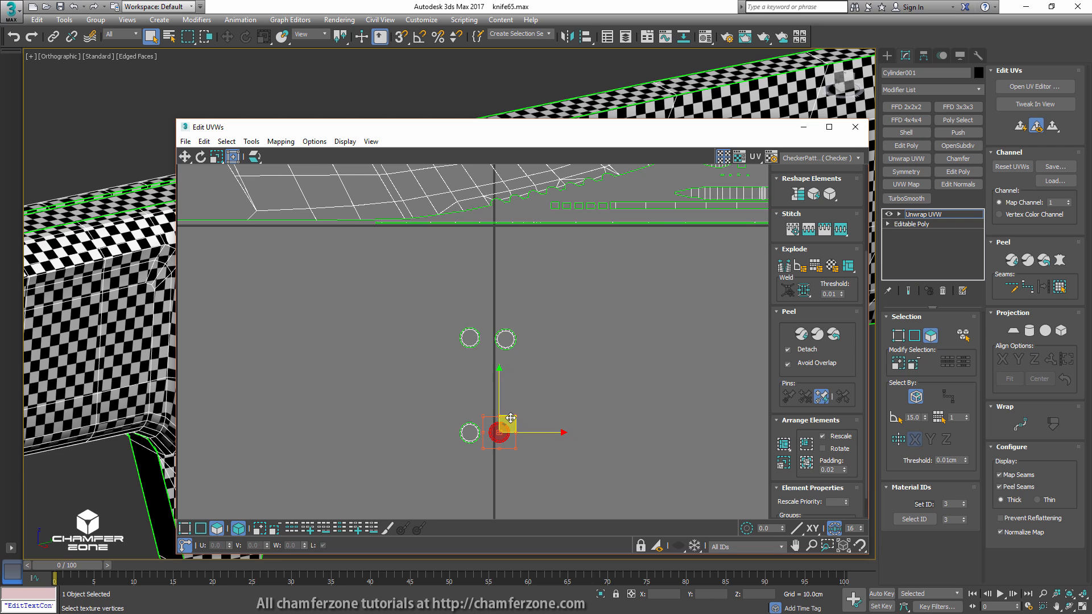
- Move the four circular shells, one row at a time, into the central gap between the blades beside the narrow strips
scroll(511, 419, down, 4)
middle_drag(514, 414, 511, 438)
drag(479, 478, 462, 447)
drag(509, 418, 559, 274)
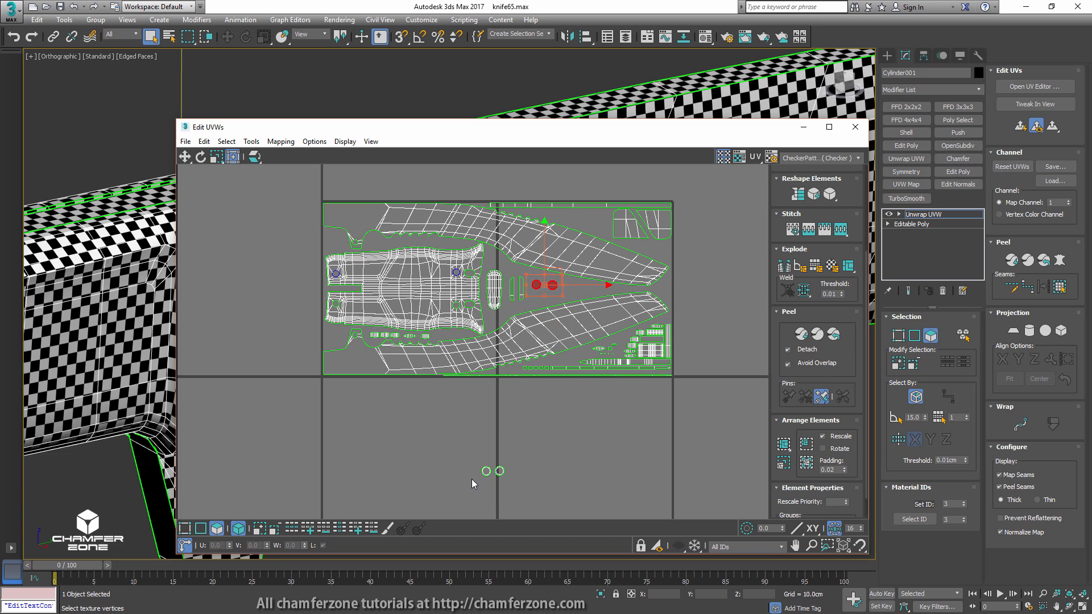
drag(472, 479, 556, 279)
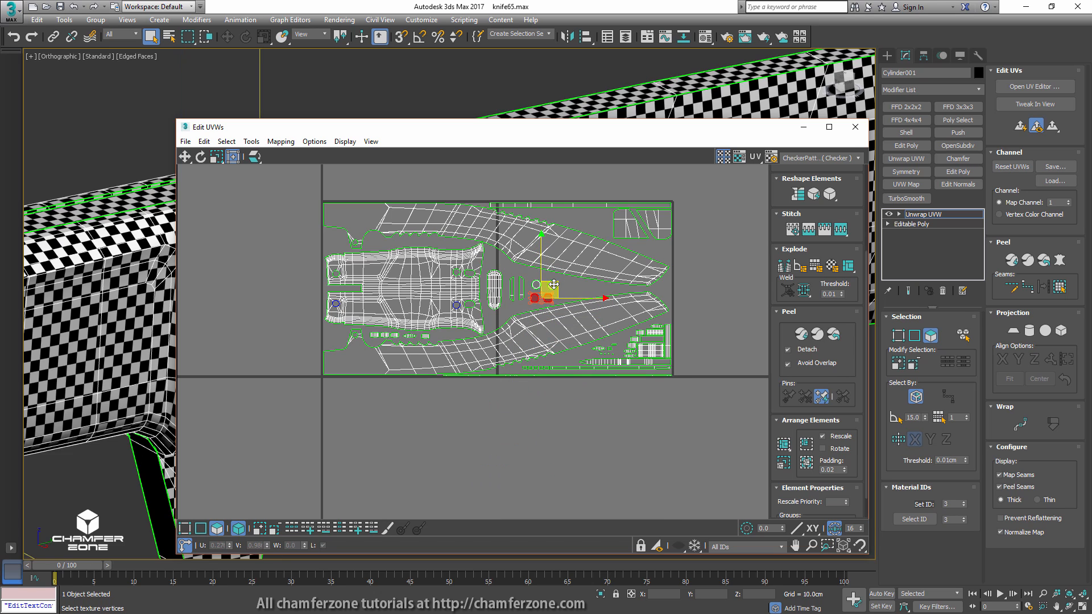
- Inspect the whole UV layout for shell spacing and overlaps around the small parts, blade edges and handle
scroll(661, 360, up, 5)
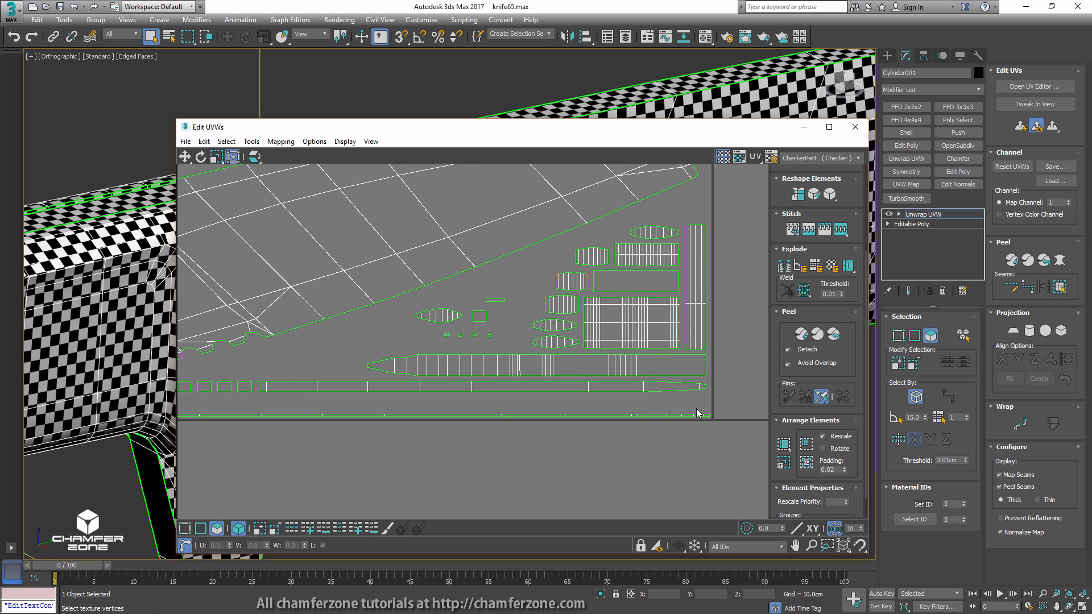
middle_drag(675, 306, 602, 498)
scroll(631, 386, down, 5)
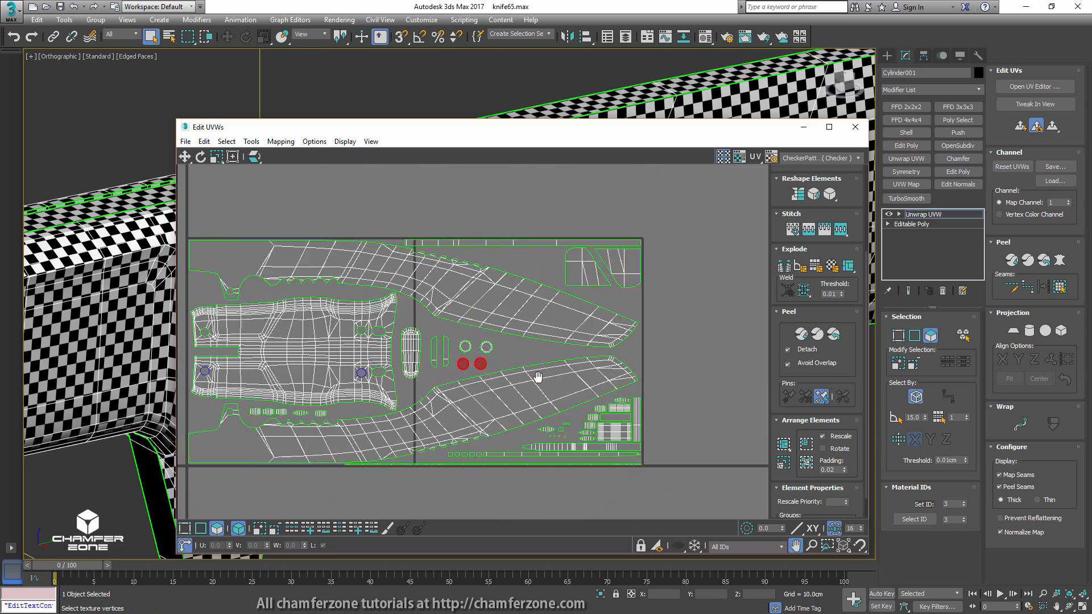
middle_drag(491, 379, 667, 393)
scroll(618, 260, up, 7)
scroll(610, 296, down, 1)
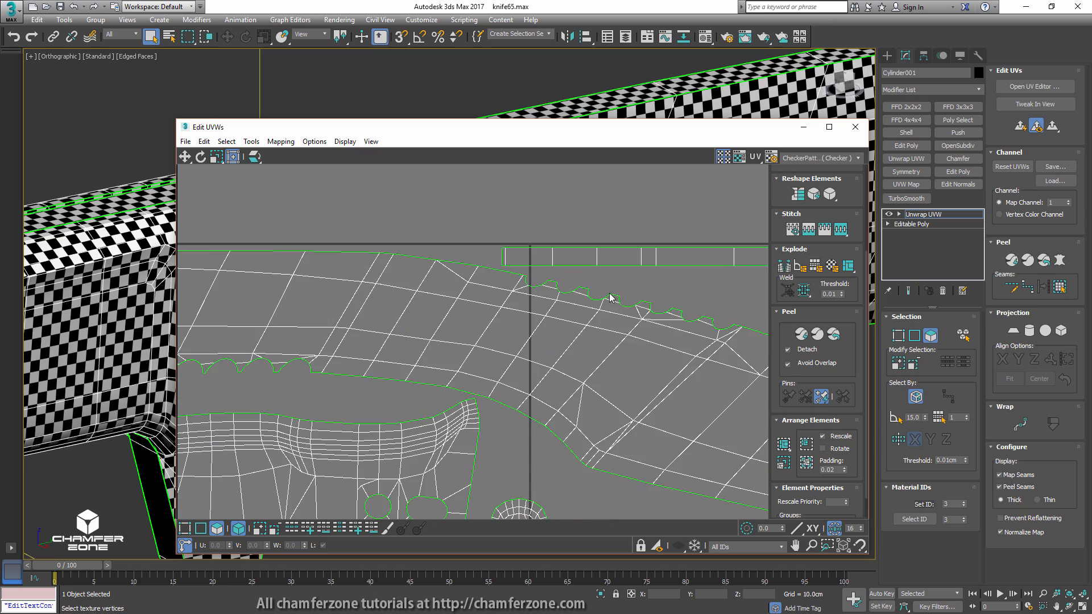
scroll(500, 309, down, 6)
middle_drag(458, 421, 477, 306)
scroll(492, 334, up, 6)
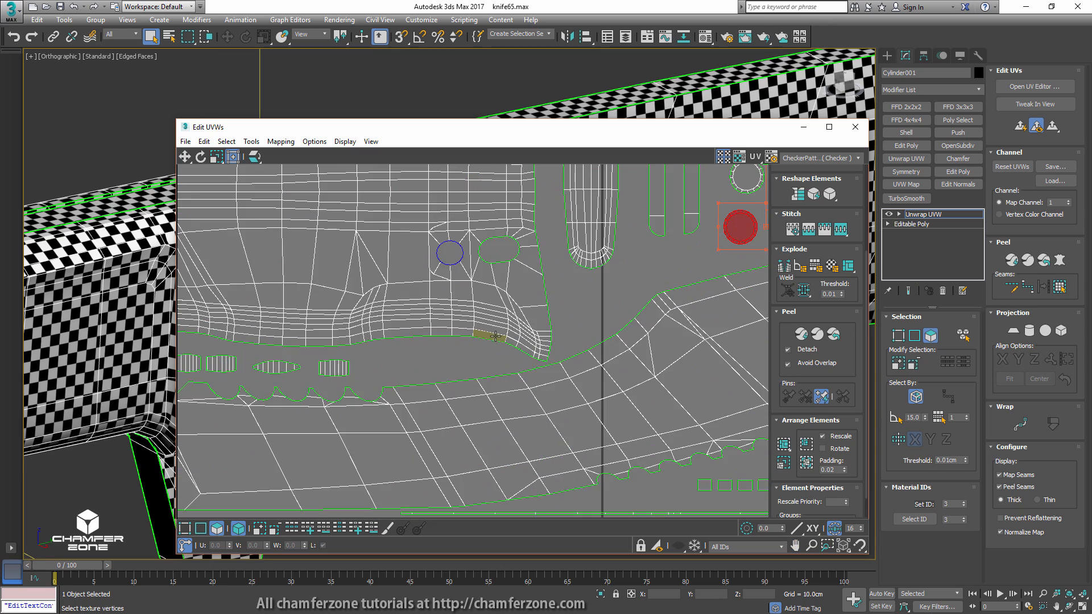
scroll(496, 337, down, 8)
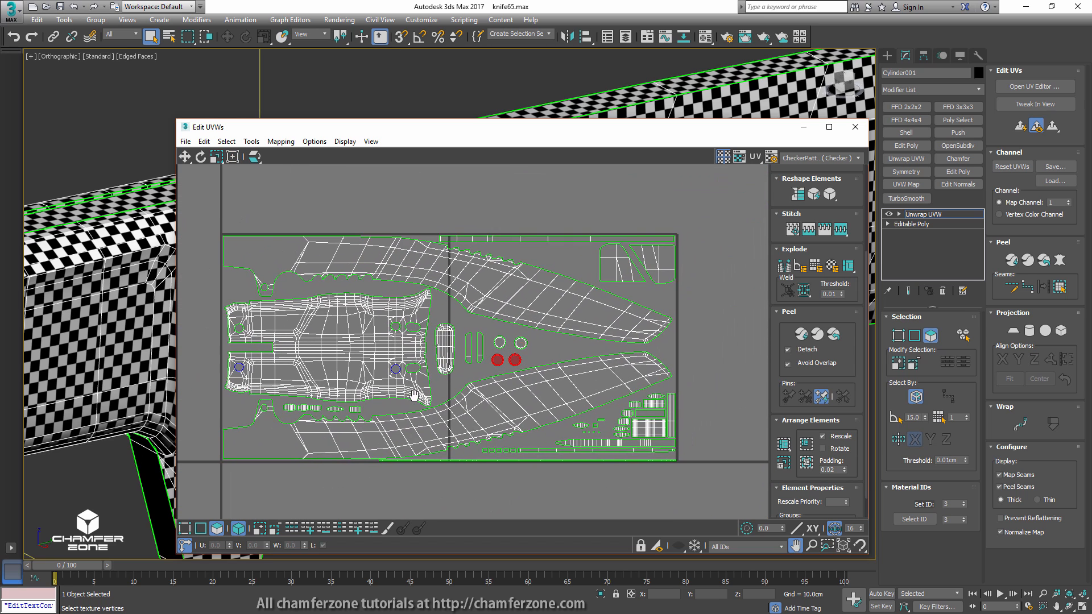
ctrl+alt+middle_drag(419, 447, 419, 472)
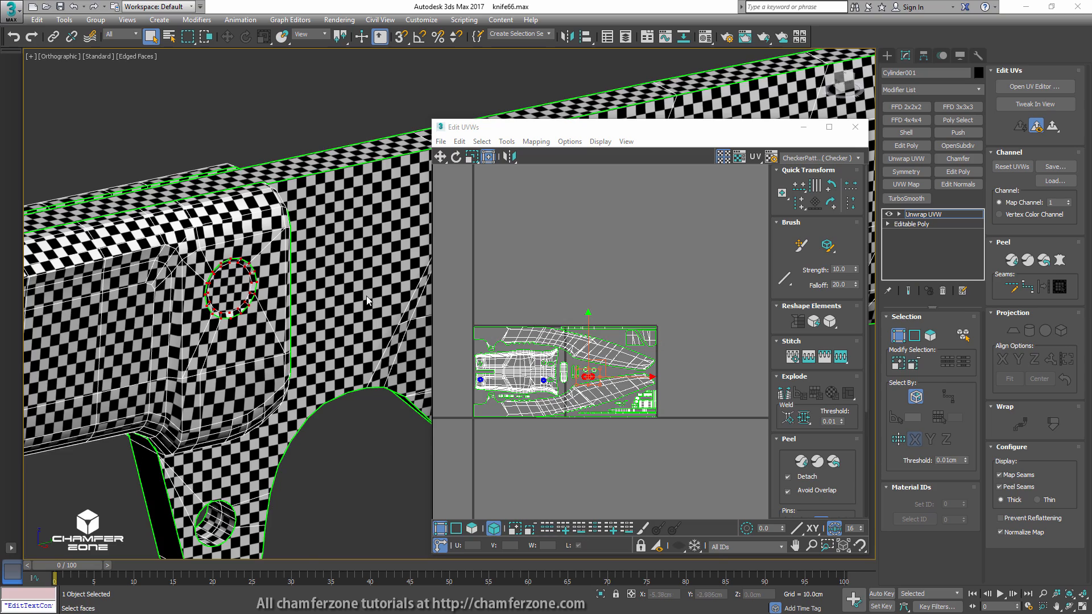
- Select the vertical edges bordering the handle shell's outer end beside both rivet holes
alt+middle_drag(367, 301, 293, 295)
middle_drag(327, 431, 328, 337)
scroll(327, 337, up, 4)
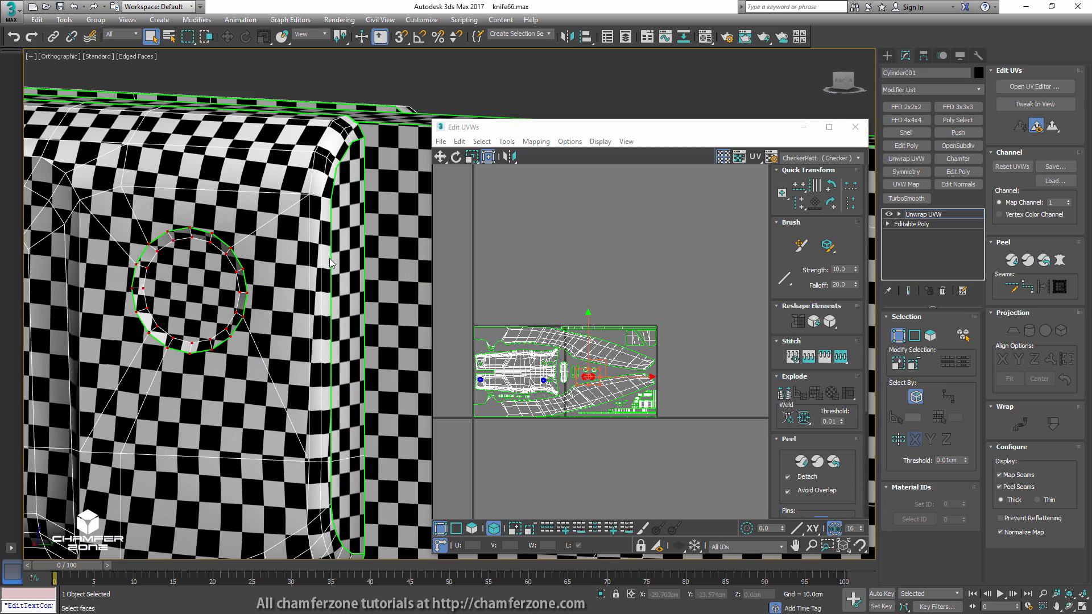
scroll(533, 374, up, 15)
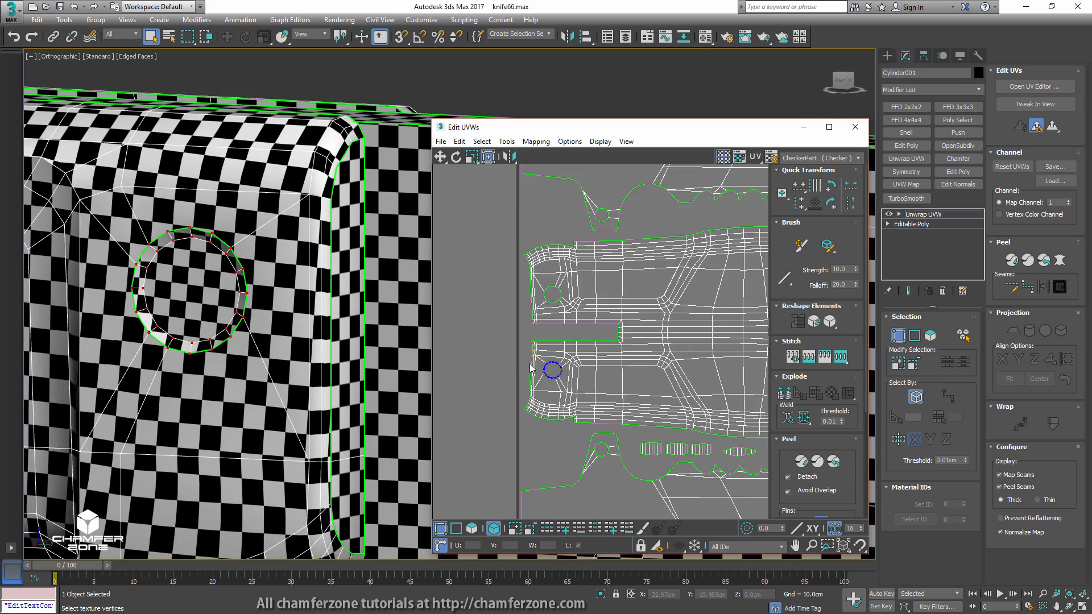
scroll(534, 373, down, 2)
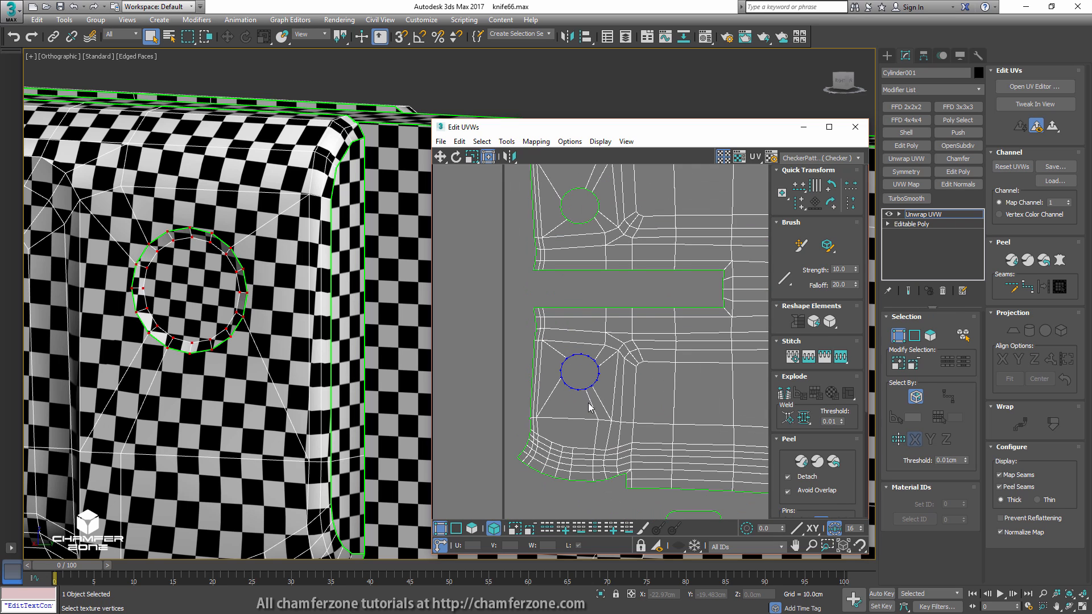
key(2)
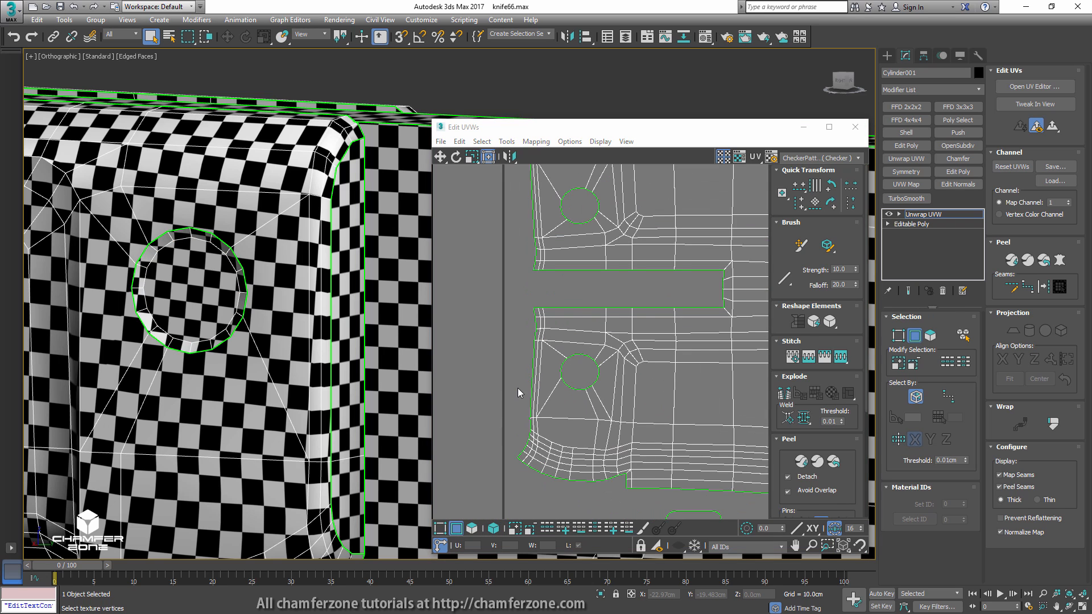
drag(528, 375, 549, 376)
middle_drag(533, 331, 538, 396)
ctrl+click(551, 278)
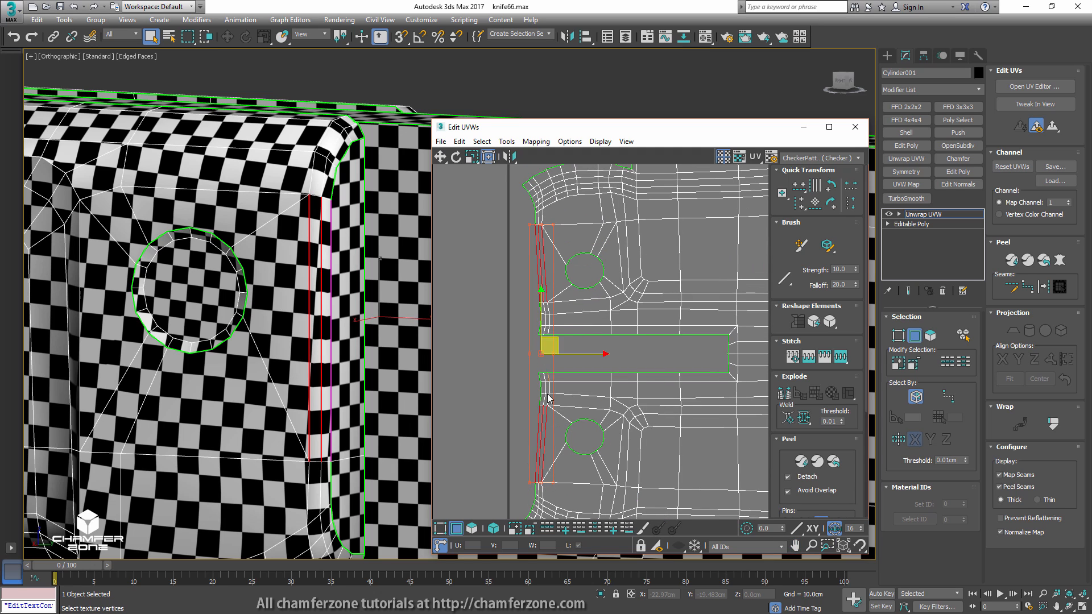
- Extend the selection along the edge loops at the handle's end, and deselect the segments in both curved corners
click(547, 529)
middle_drag(525, 282, 546, 343)
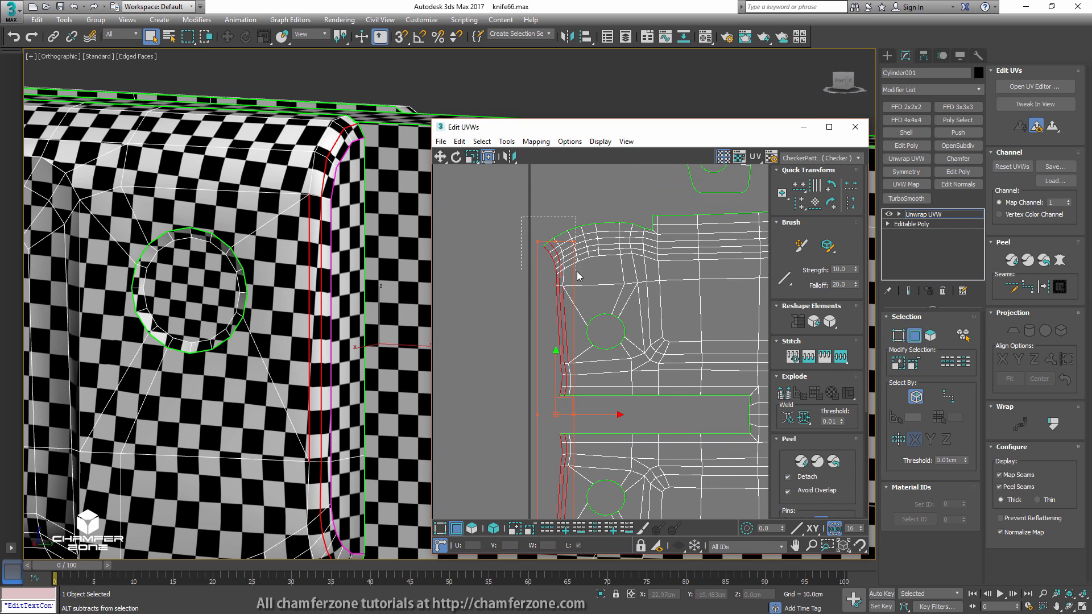
alt+drag(576, 272, 579, 278)
middle_drag(573, 387, 575, 238)
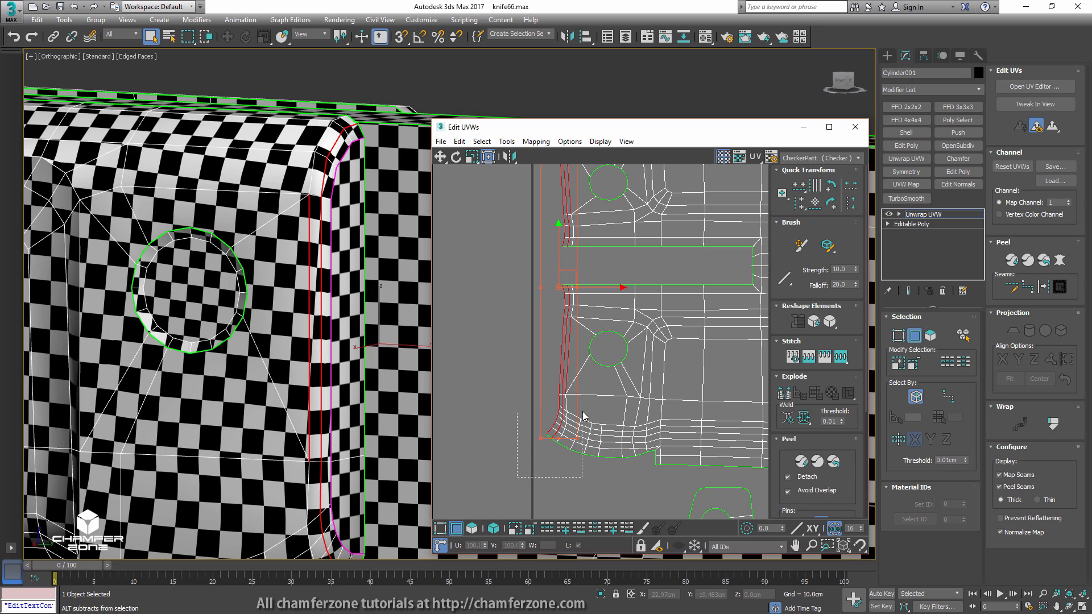
alt+drag(585, 415, 585, 410)
middle_drag(780, 170, 762, 233)
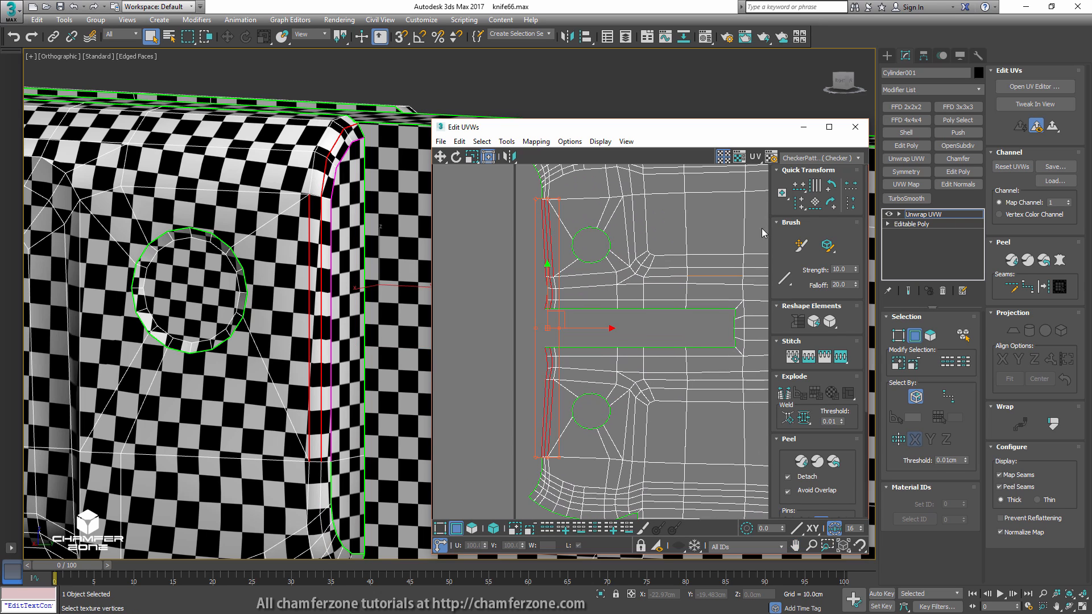
- Align the selected vertical edges at the handle shell's end into a straight line and nudge them slightly outward
click(798, 203)
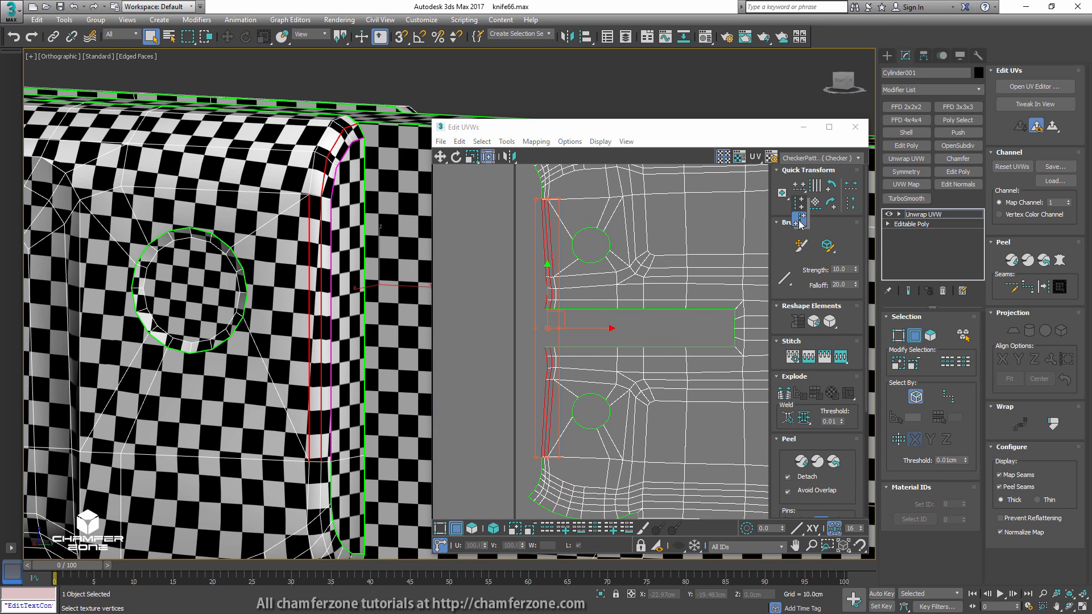
drag(800, 224, 801, 224)
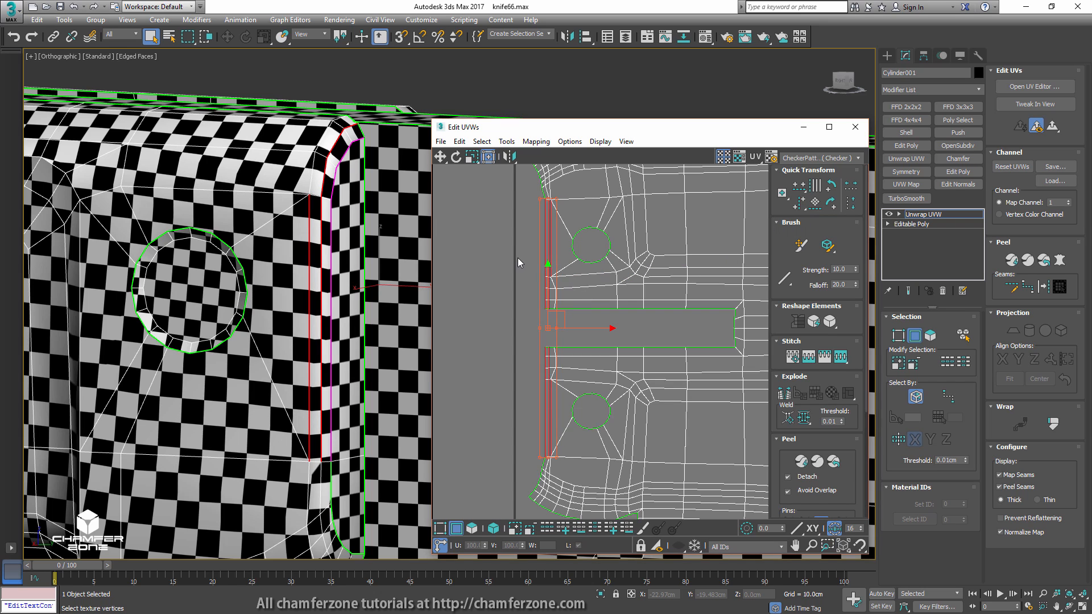
drag(584, 328, 581, 328)
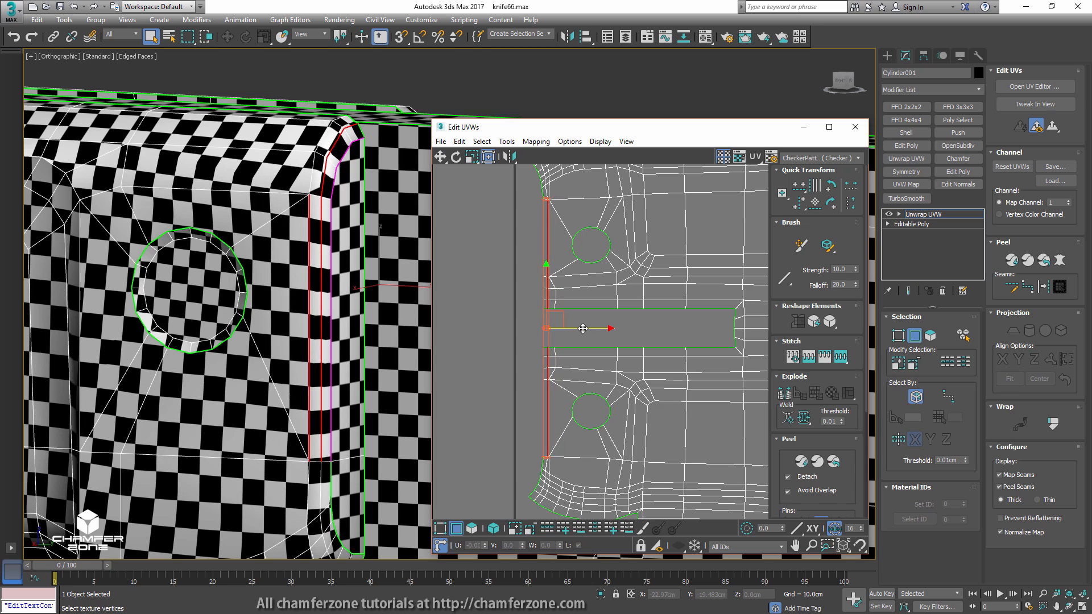
click(531, 230)
- Move the inner vertical edge beside the upper rivet hole slightly inward from the handle shell's straightened border
scroll(531, 231, up, 3)
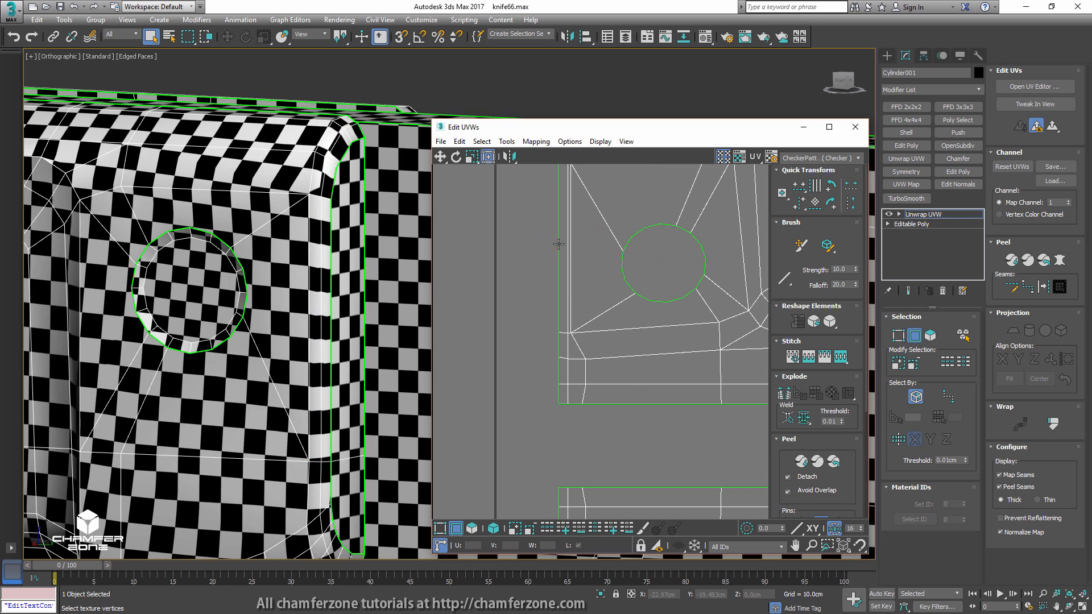
click(571, 289)
middle_drag(576, 254, 569, 296)
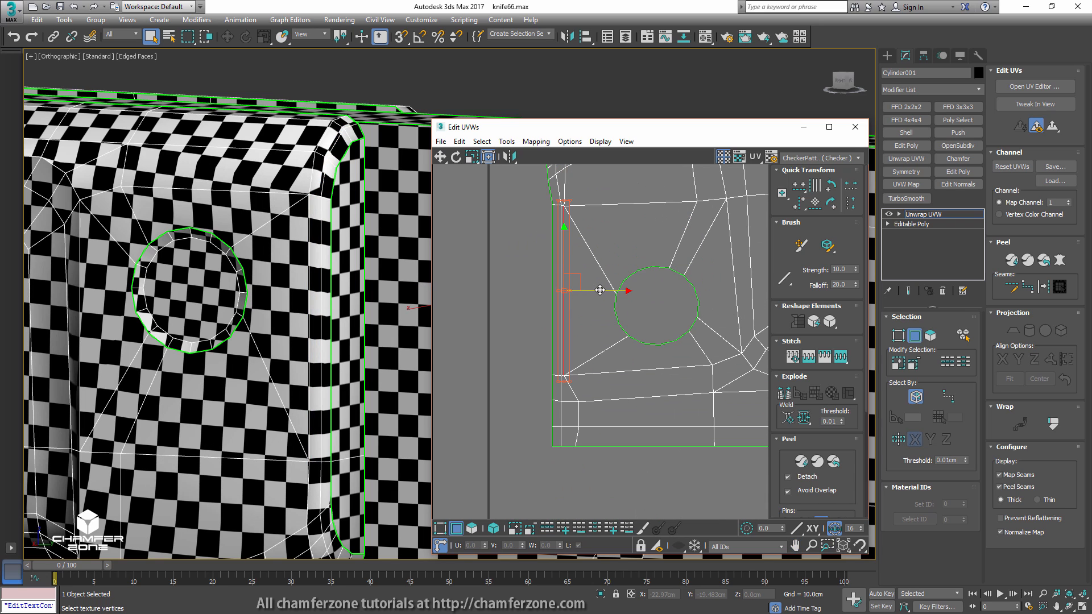
drag(600, 291, 603, 290)
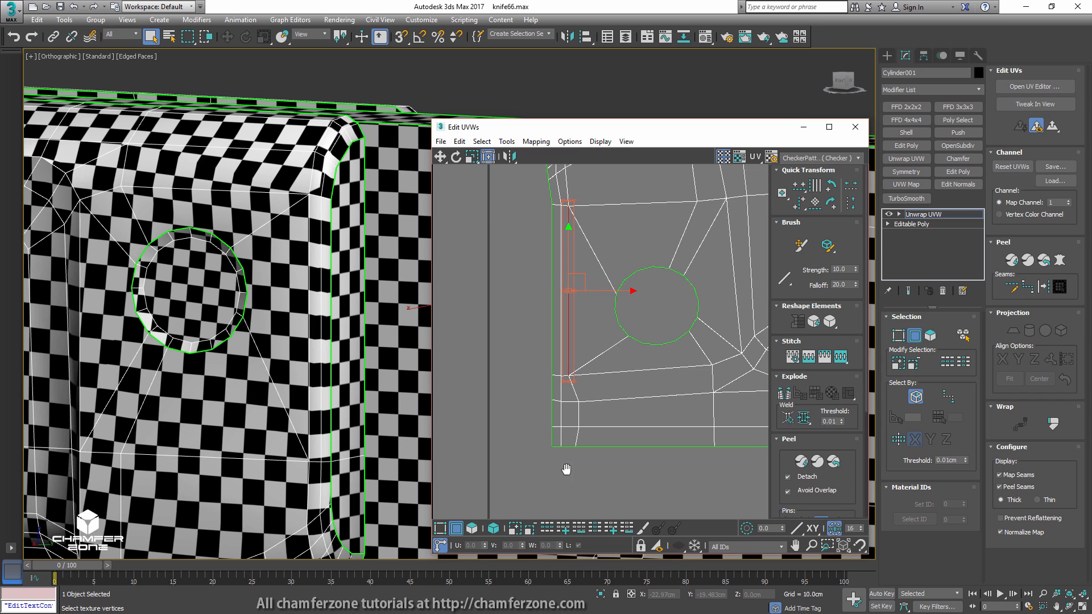
- Move the inner vertical edge beside the lower rivet hole slightly inward from the handle shell's border
middle_drag(566, 469, 578, 278)
middle_drag(578, 421, 578, 325)
middle_drag(568, 462, 573, 359)
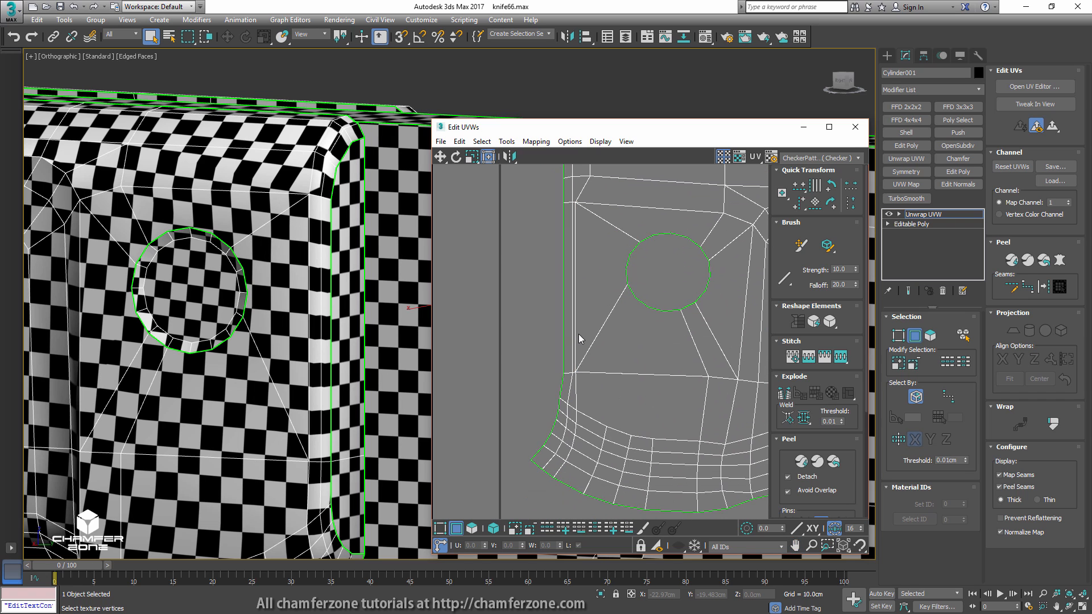
click(576, 333)
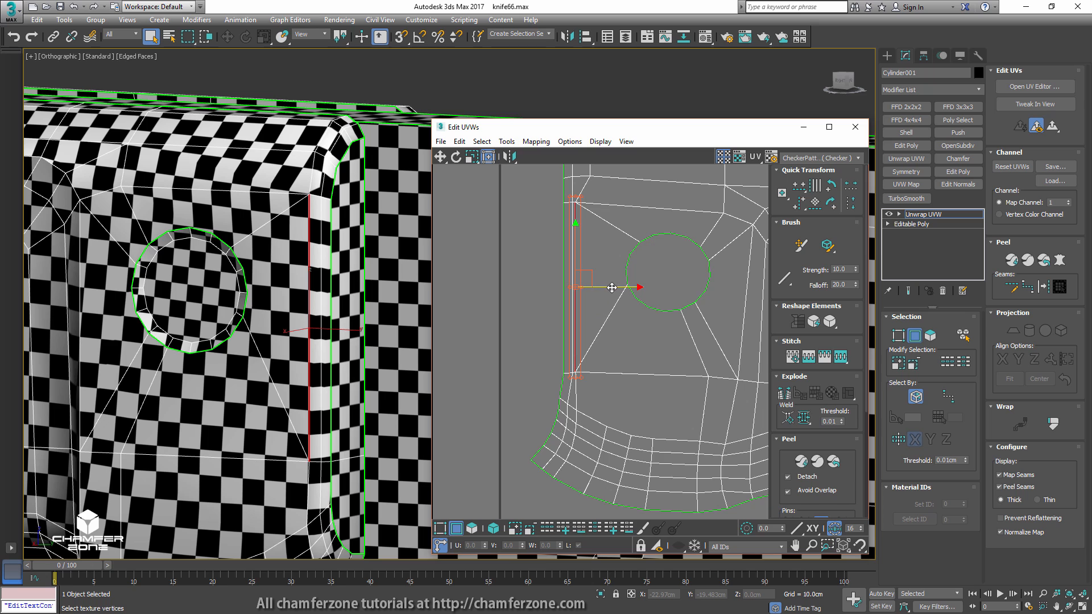
drag(612, 287, 619, 288)
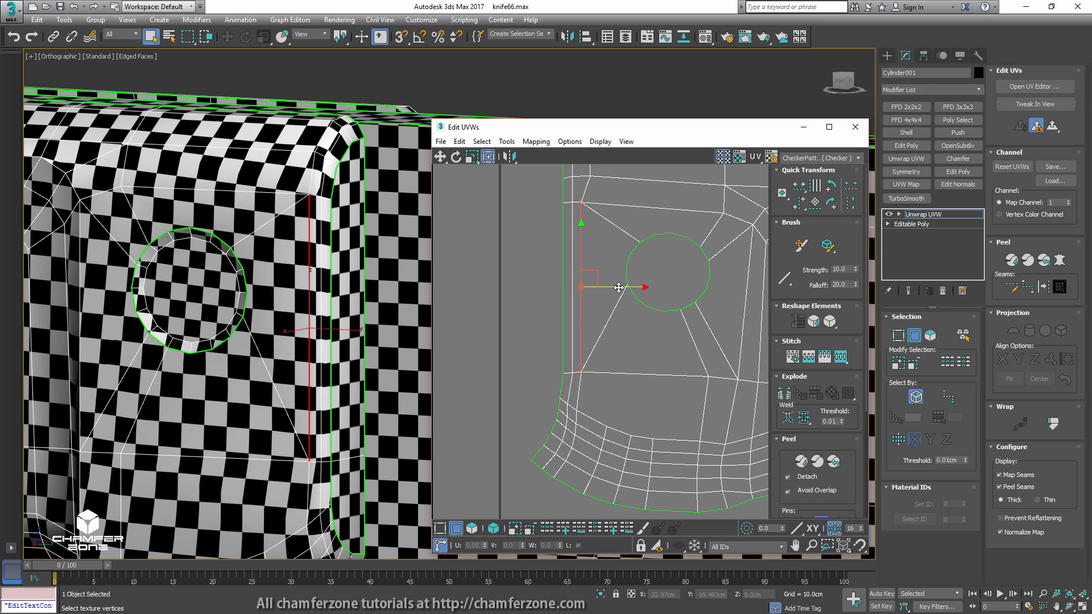
- Select the whole handle shell and shift it slightly horizontally toward the outer border of the UV layout, away from the pill-shaped shell
scroll(319, 301, down, 6)
alt+middle_drag(319, 301, 273, 327)
scroll(488, 309, down, 5)
middle_drag(499, 297, 513, 367)
scroll(513, 367, down, 4)
drag(518, 363, 496, 340)
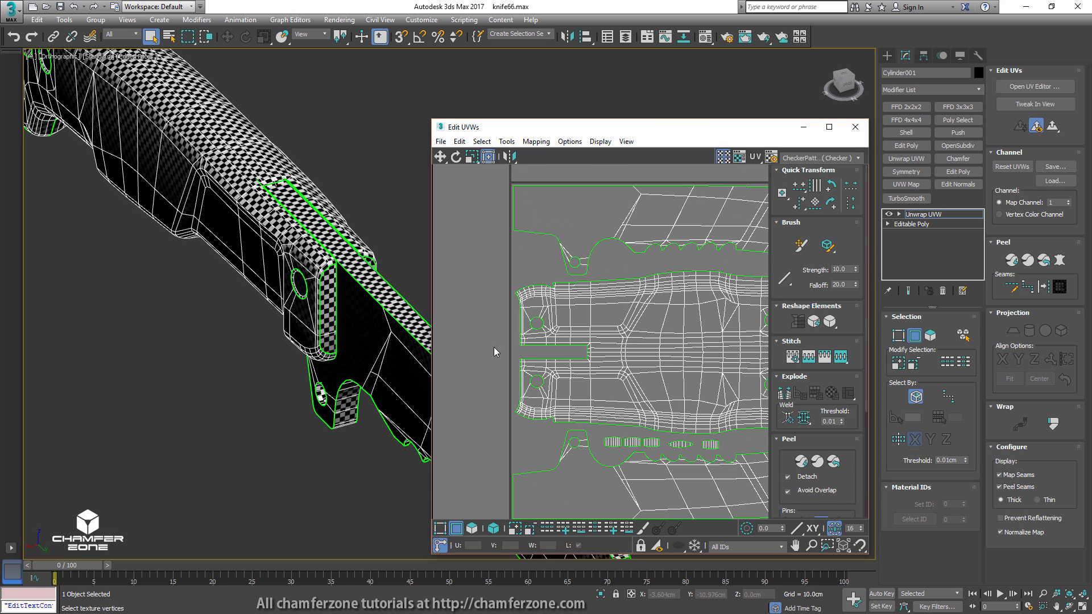
key(3)
click(536, 337)
scroll(619, 339, up, 4)
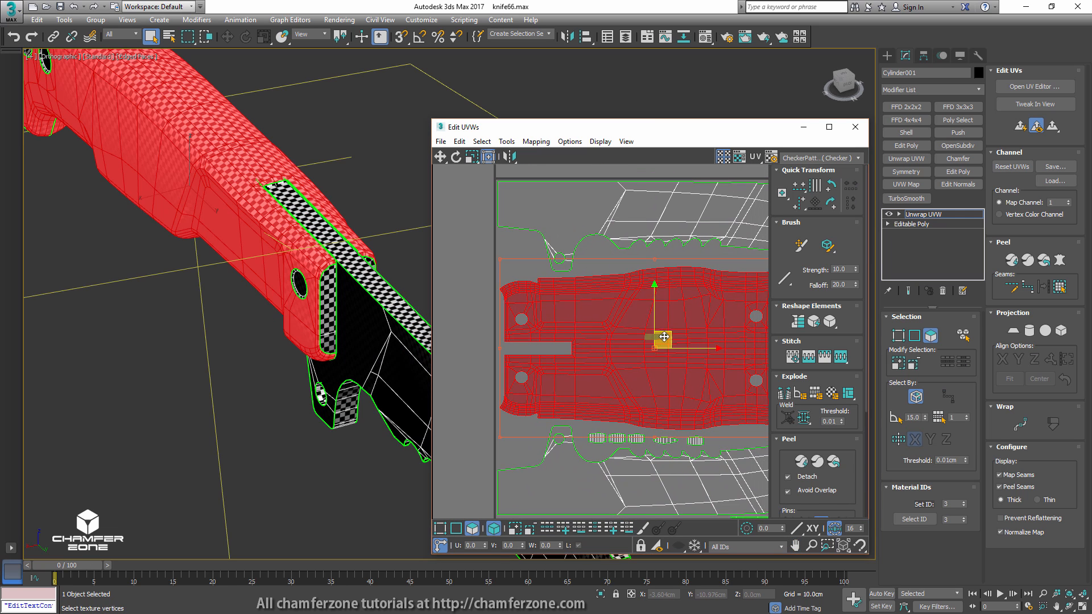
middle_drag(619, 339, 523, 339)
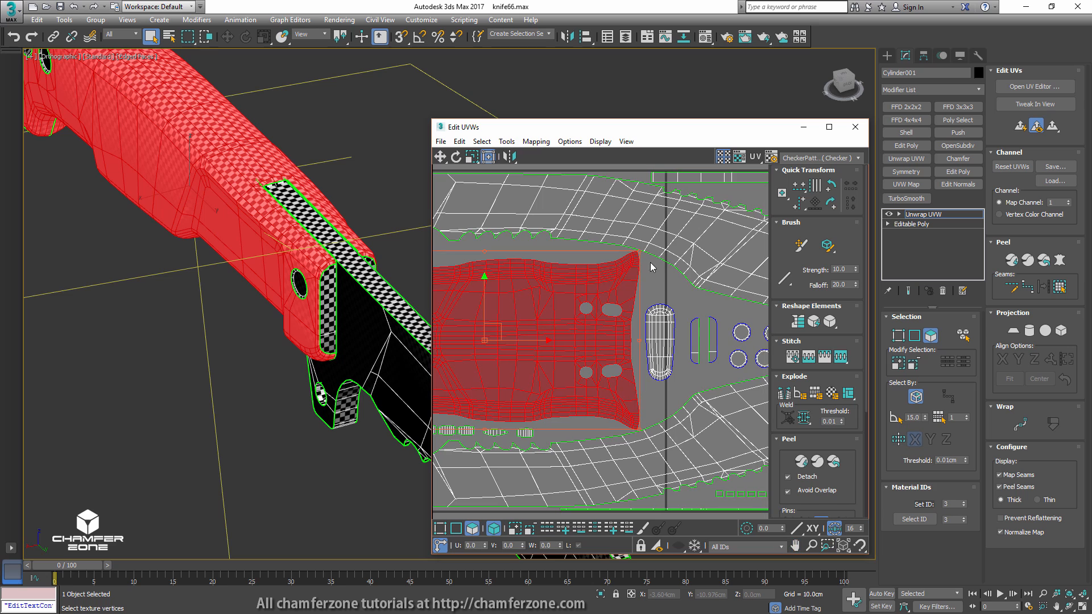
middle_drag(452, 350, 675, 319)
scroll(631, 316, up, 2)
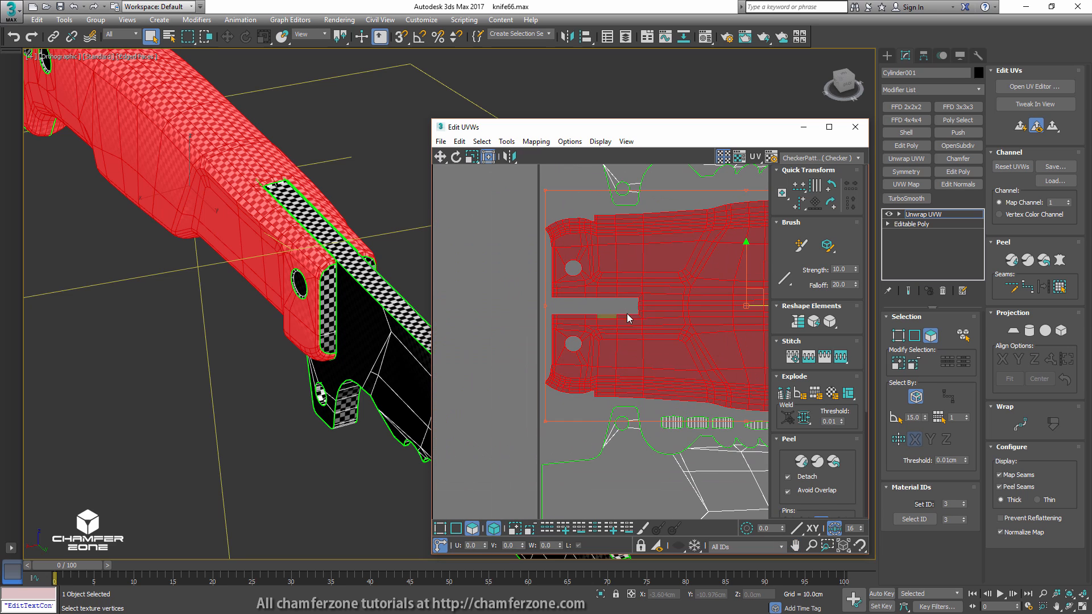
middle_drag(770, 305, 733, 301)
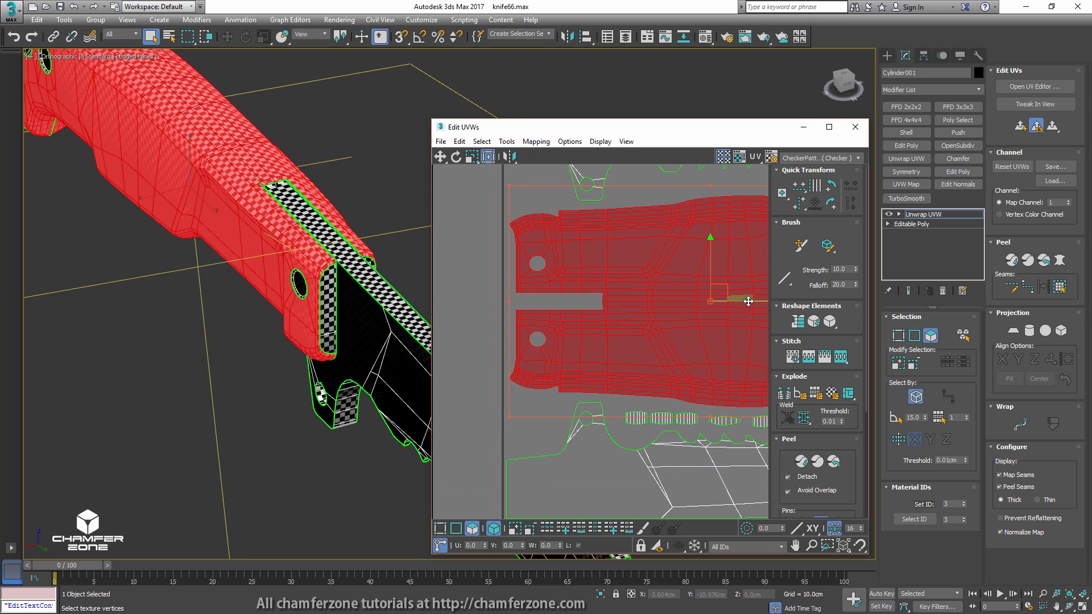
drag(749, 301, 746, 301)
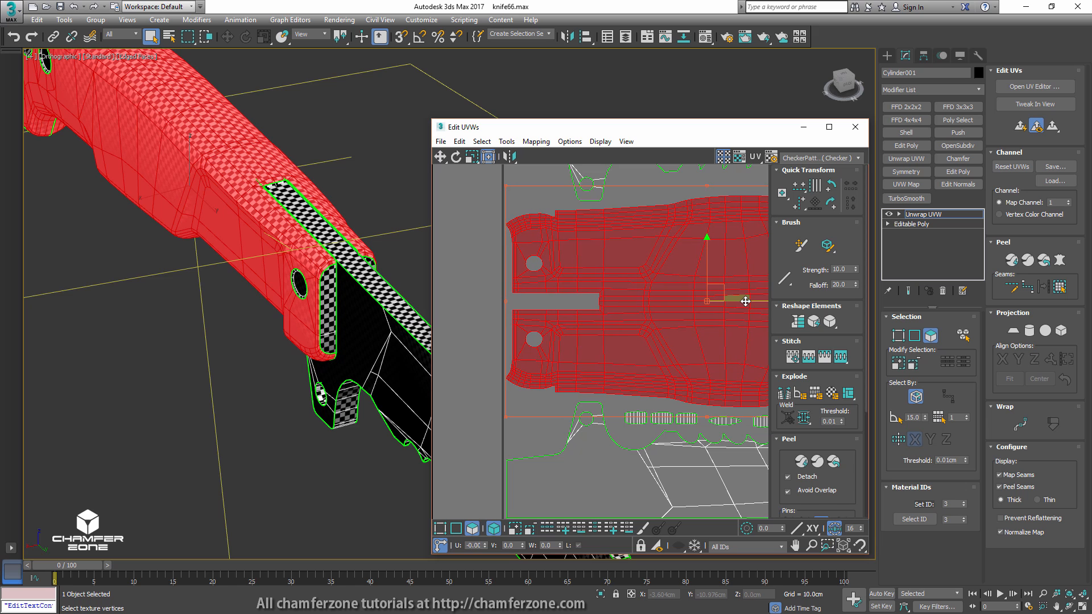
click(491, 233)
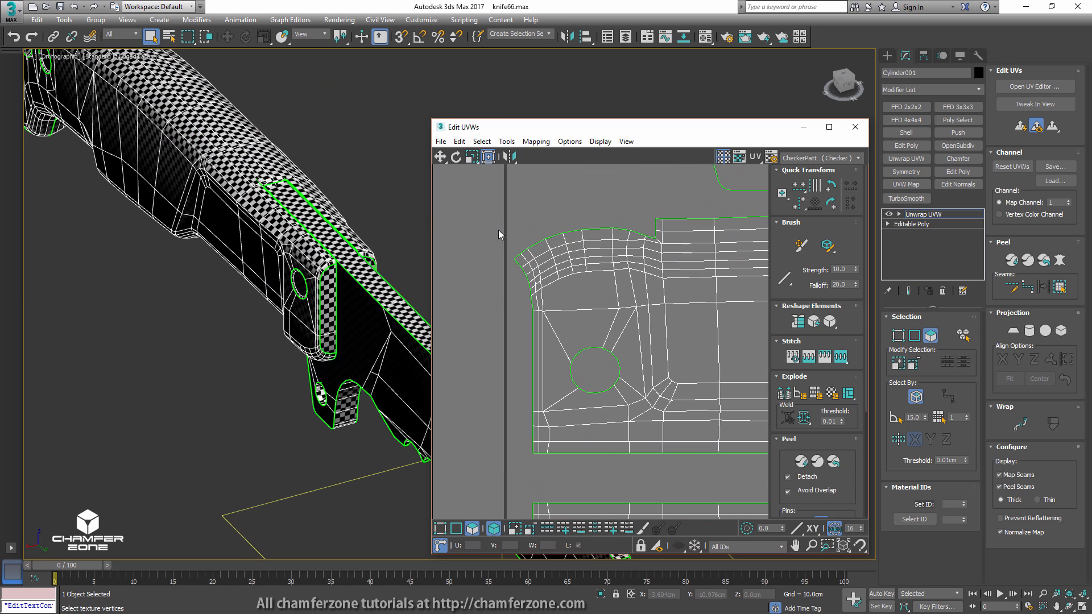
scroll(498, 229, down, 3)
scroll(584, 254, up, 5)
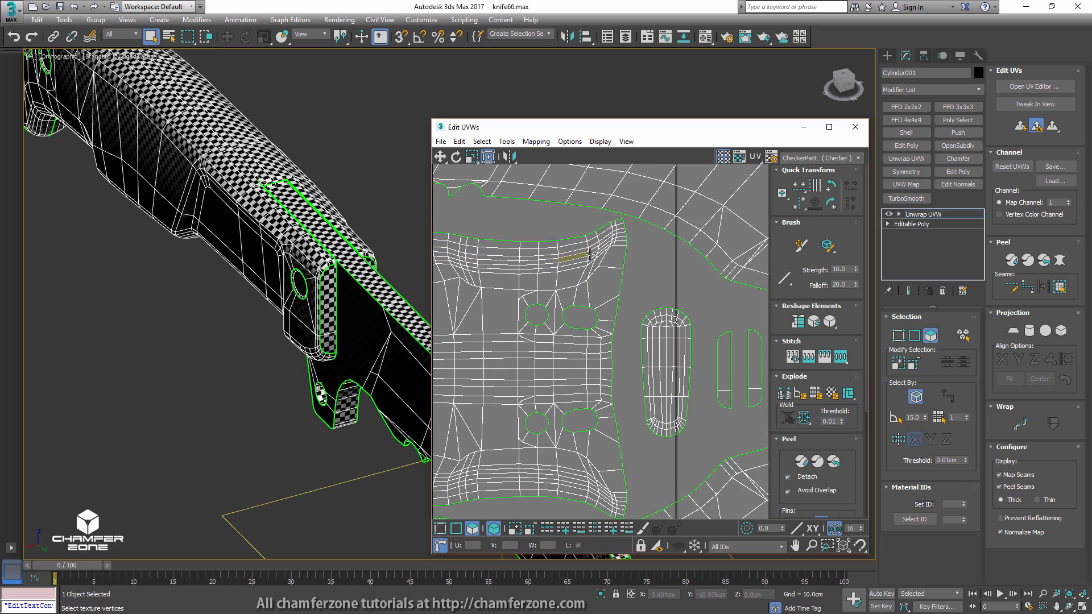
scroll(589, 264, down, 4)
middle_drag(594, 277, 547, 329)
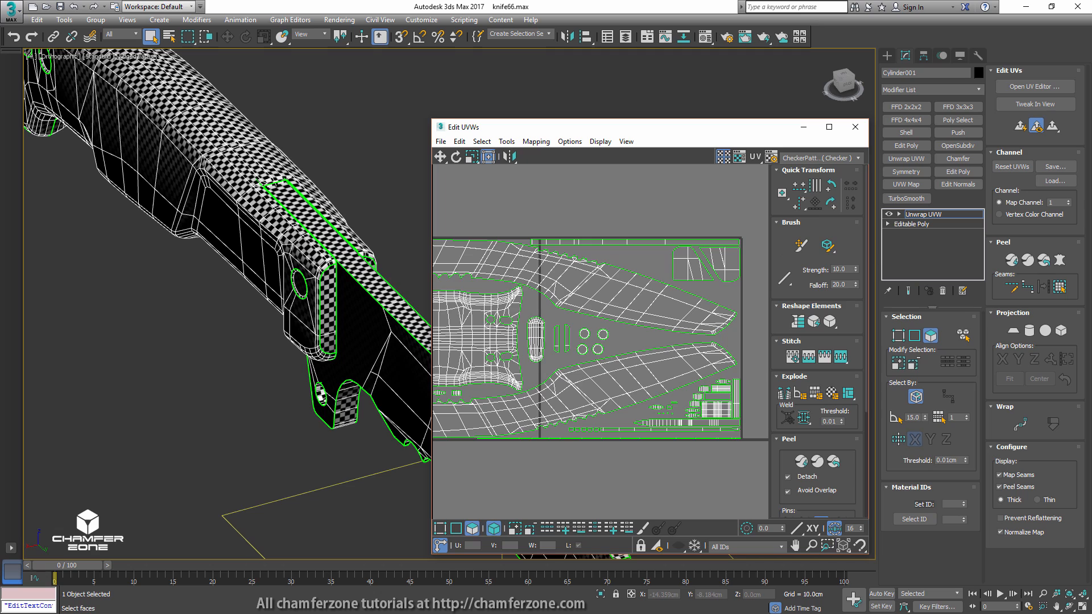
- Load the TexTools 4.10 setup script into the viewport and run its Quick Install
key(alt+Tab)
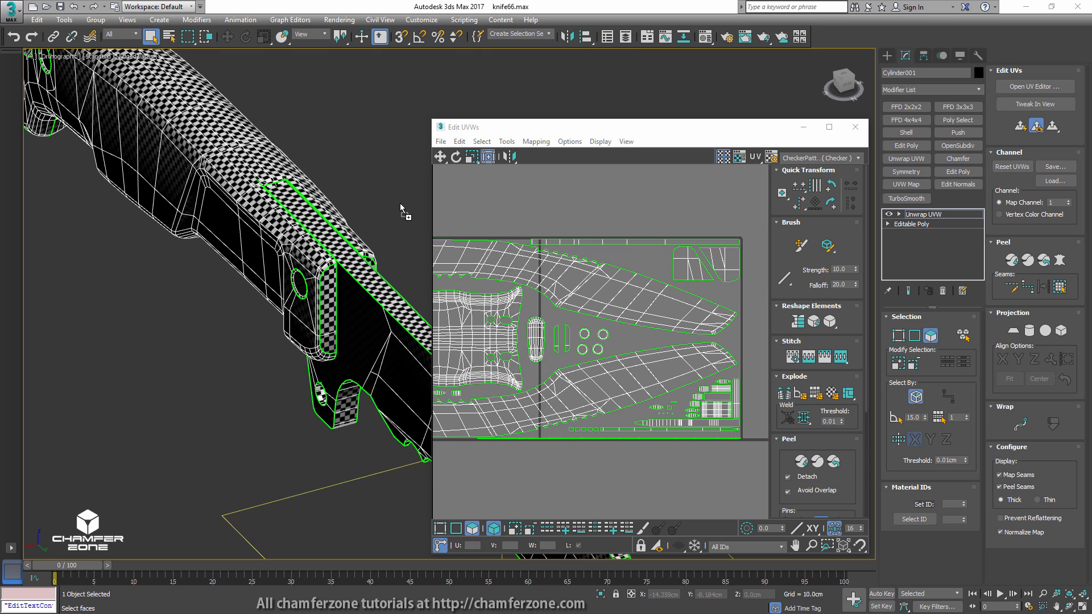
drag(393, 213, 388, 219)
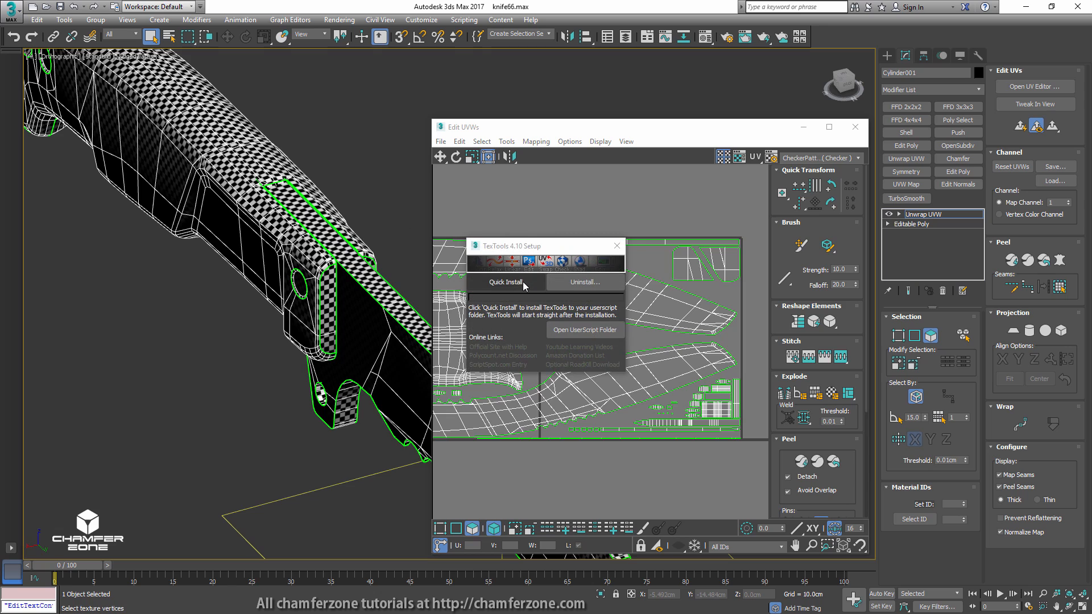
click(521, 283)
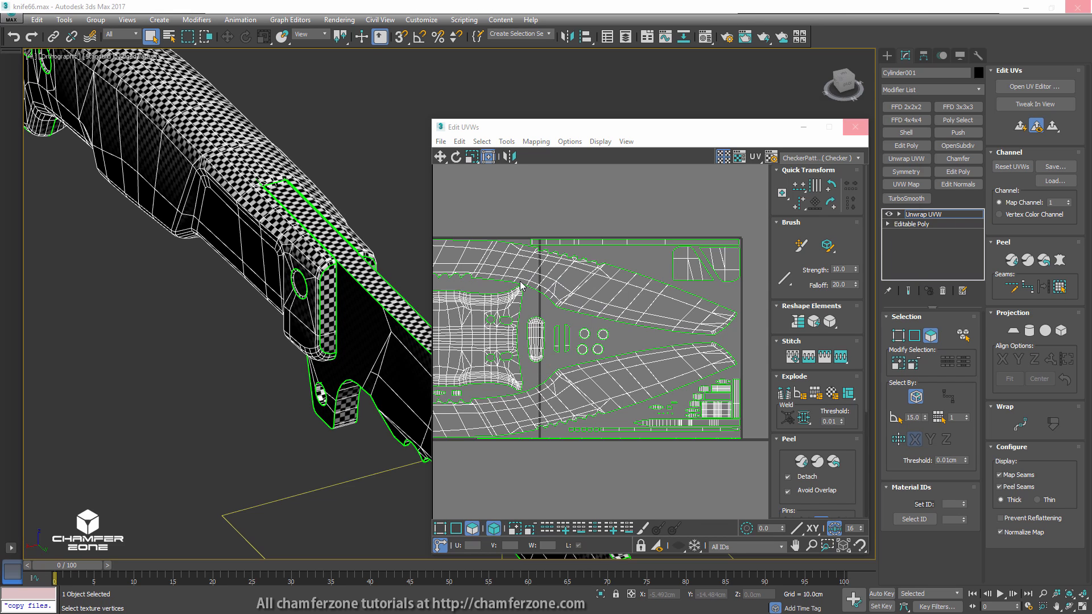
- Generate smoothing groups from the UV shells with TexTools and collapse the knife's entire modifier stack
click(906, 149)
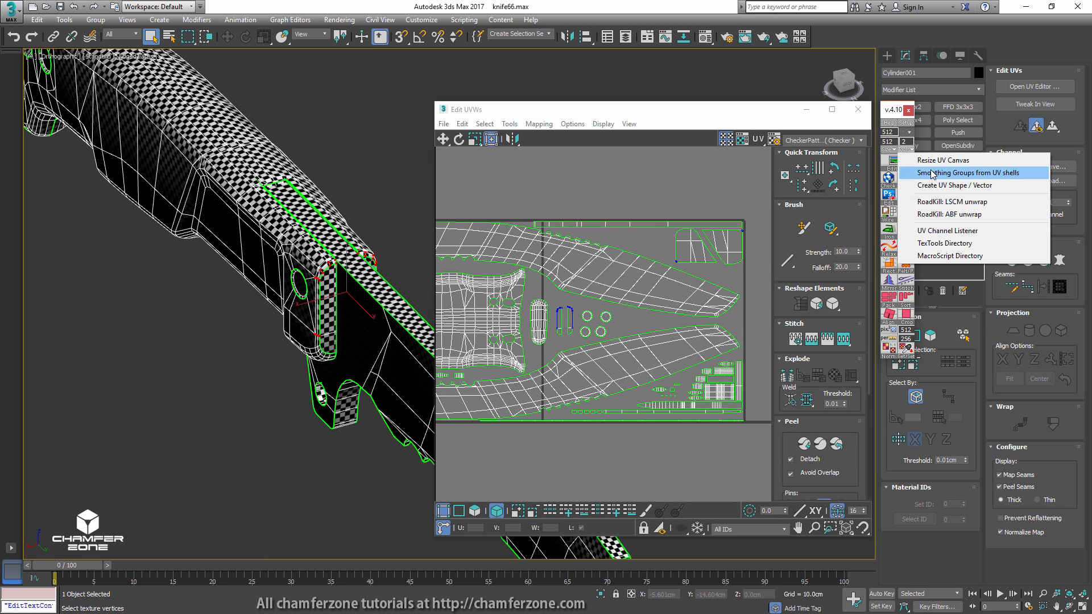
click(932, 173)
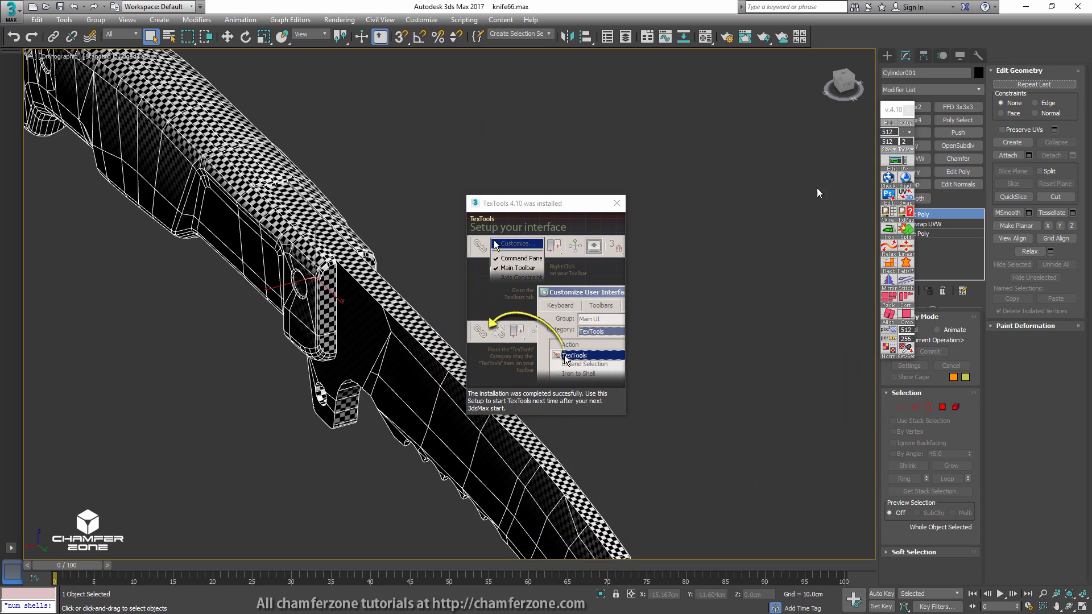
drag(900, 111, 836, 137)
right_click(915, 218)
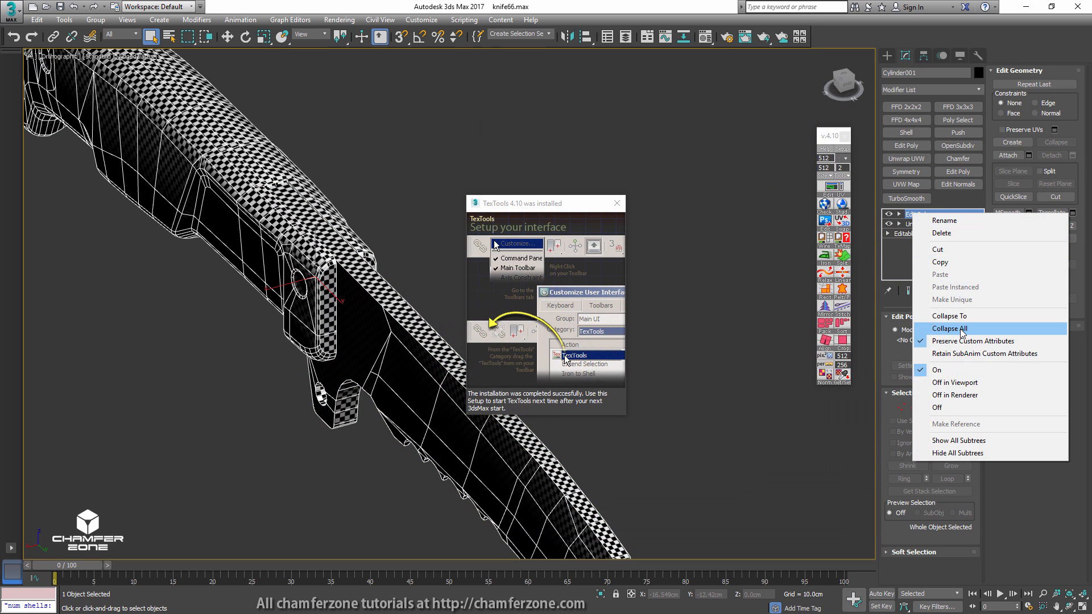
click(938, 333)
click(617, 203)
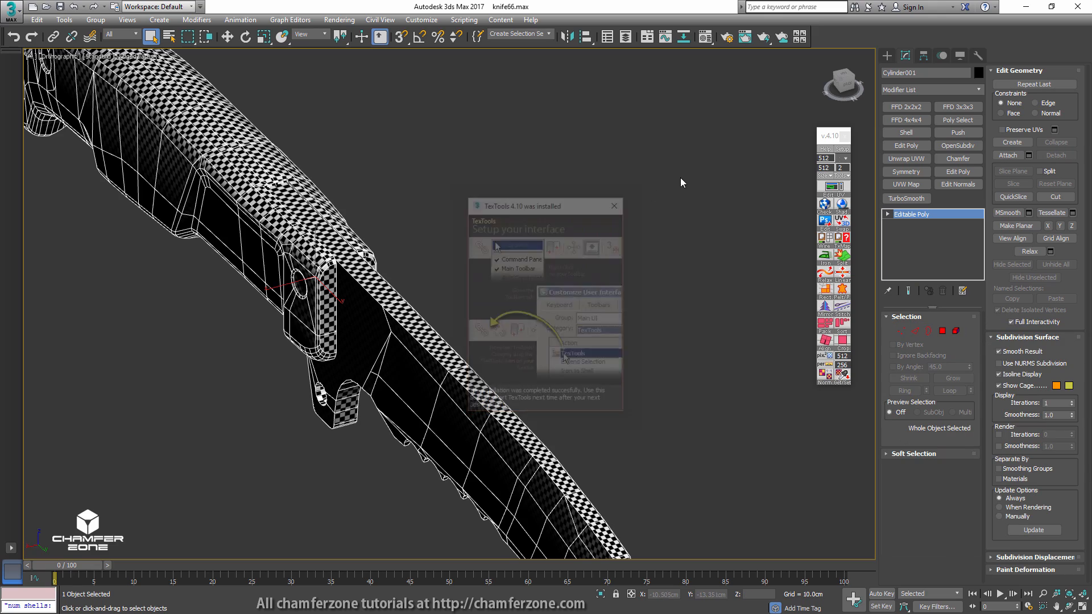
click(845, 137)
- Deselect the knife and turn off the edged-faces display to show the whole model shaded
alt+middle_drag(498, 224, 589, 214)
scroll(589, 214, down, 2)
key(w)
mouse_move(467, 321)
middle_down()
mouse_move(504, 208)
mouse_move(485, 233)
mouse_move(528, 259)
mouse_move(498, 264)
middle_up()
click(504, 208)
key(F4)
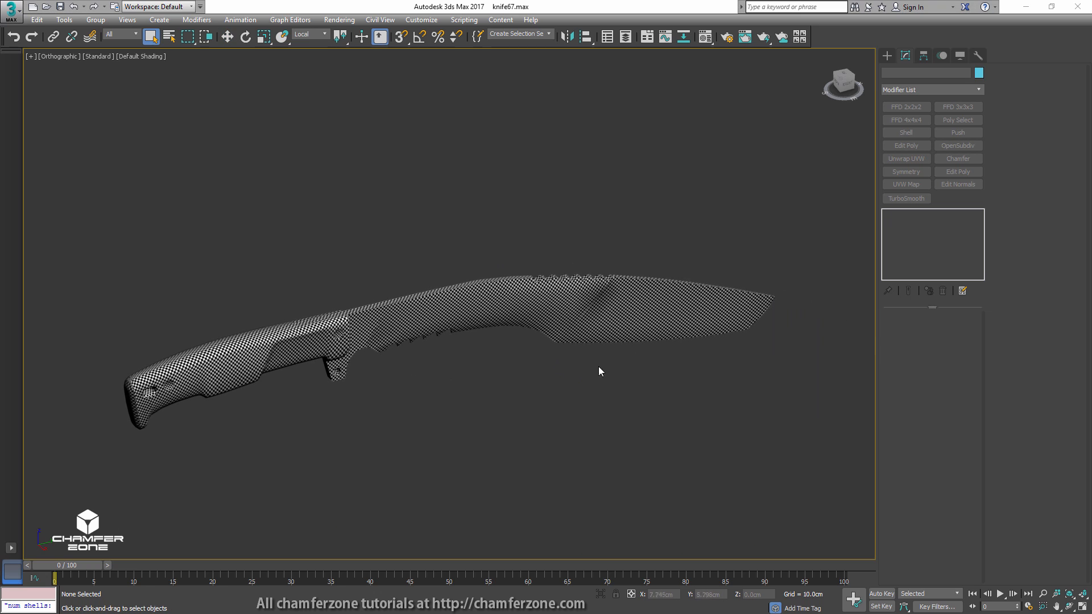
- Apply a new Unwrap UVW modifier to the knife and select all shells in the UV editor
drag(741, 227, 173, 449)
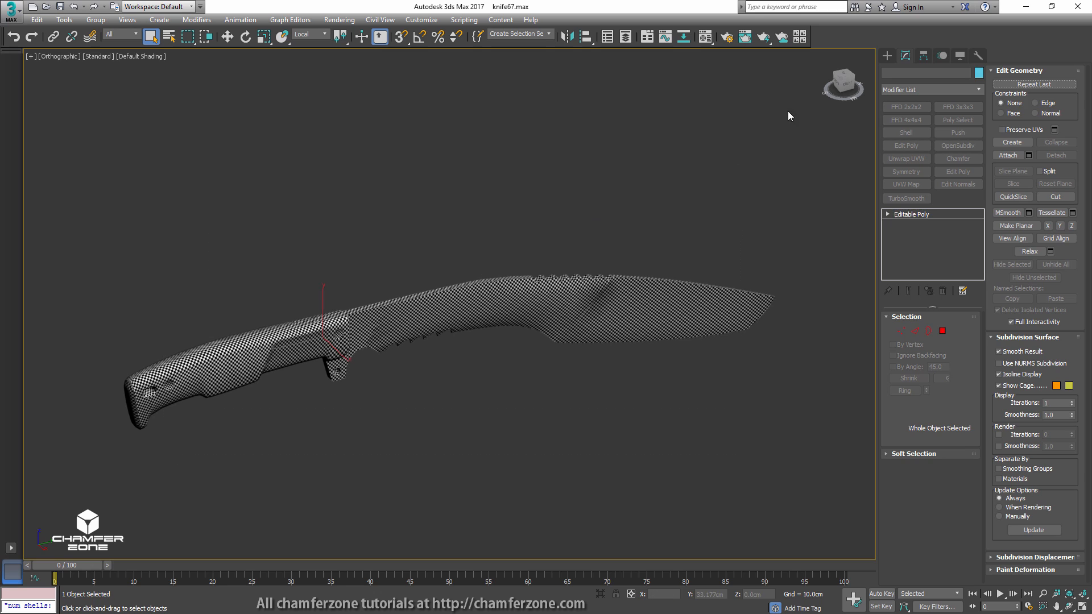
click(906, 159)
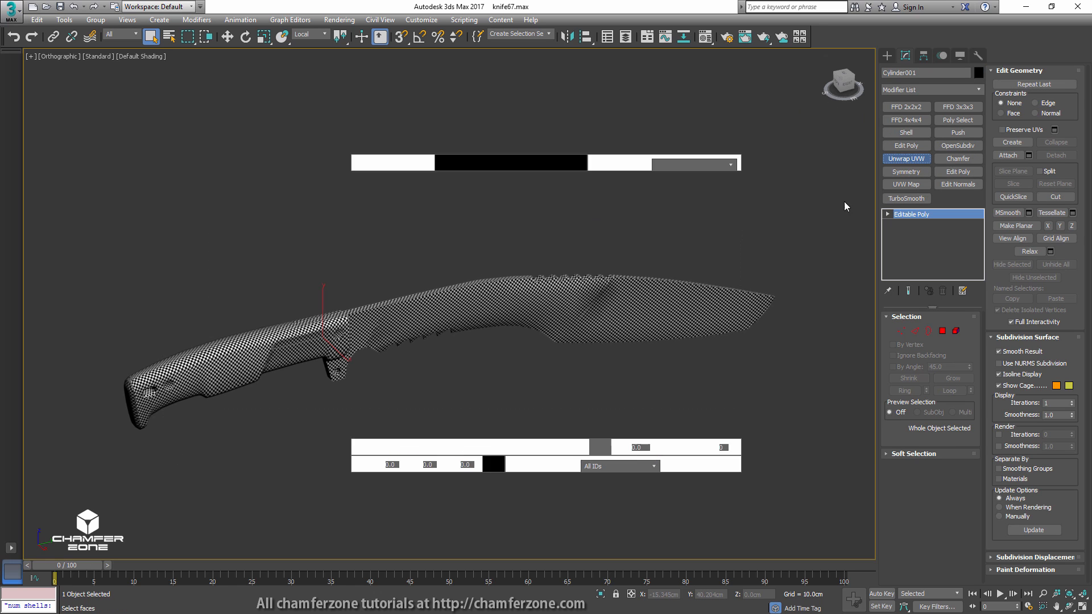
scroll(571, 341, down, 5)
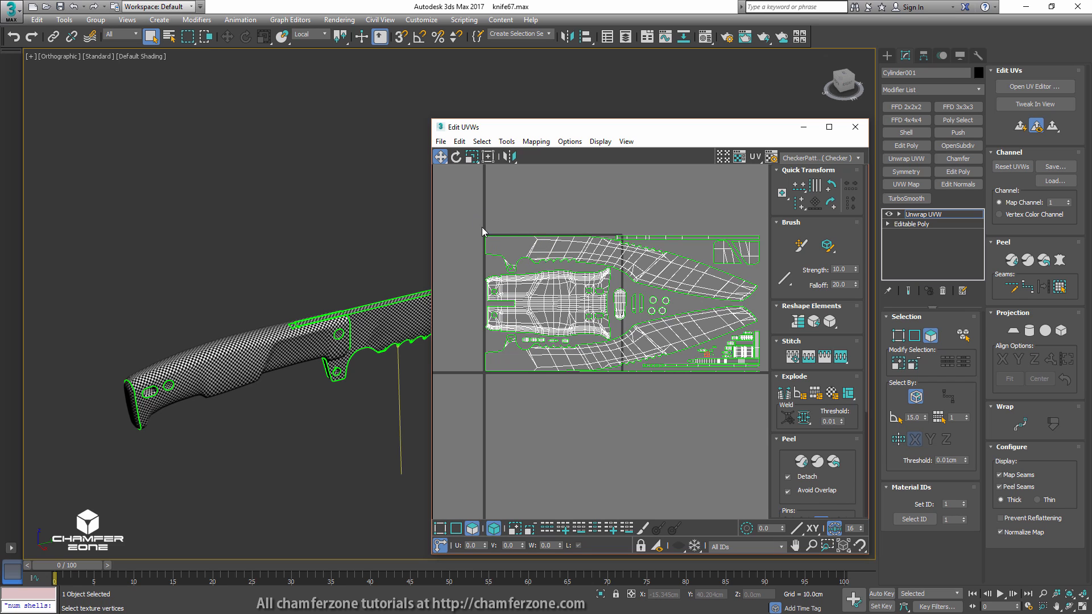
drag(768, 397, 473, 212)
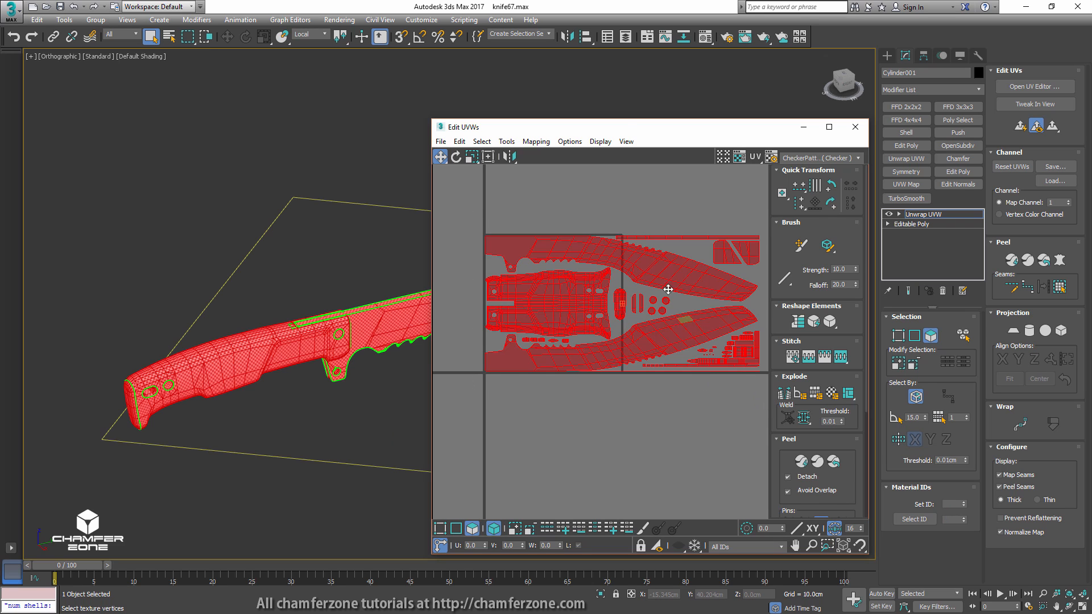
- Enable percent snap and set its increment to 50%
click(438, 37)
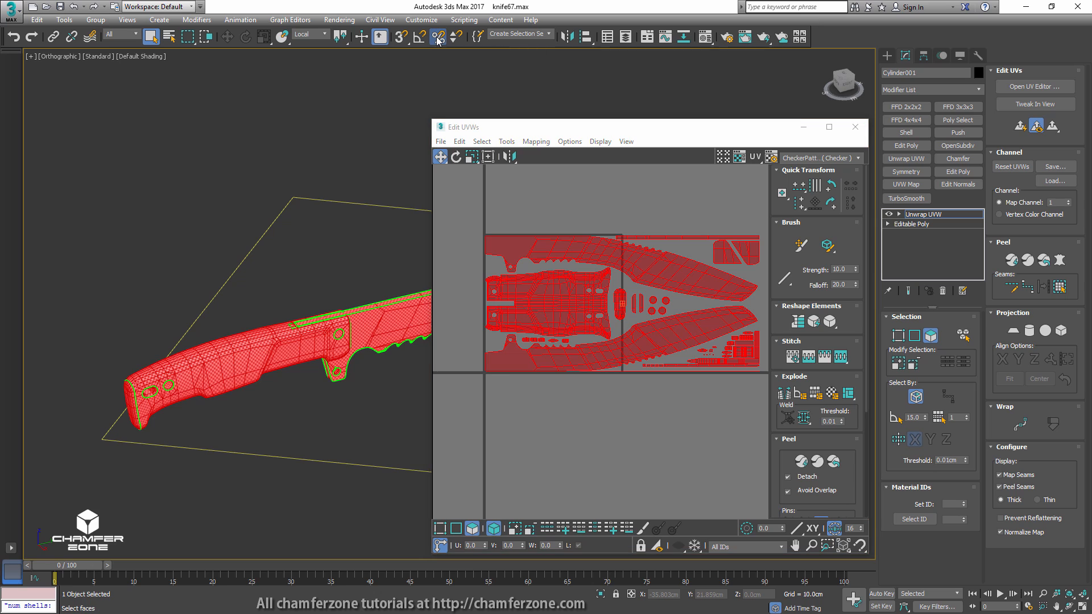
right_click(438, 37)
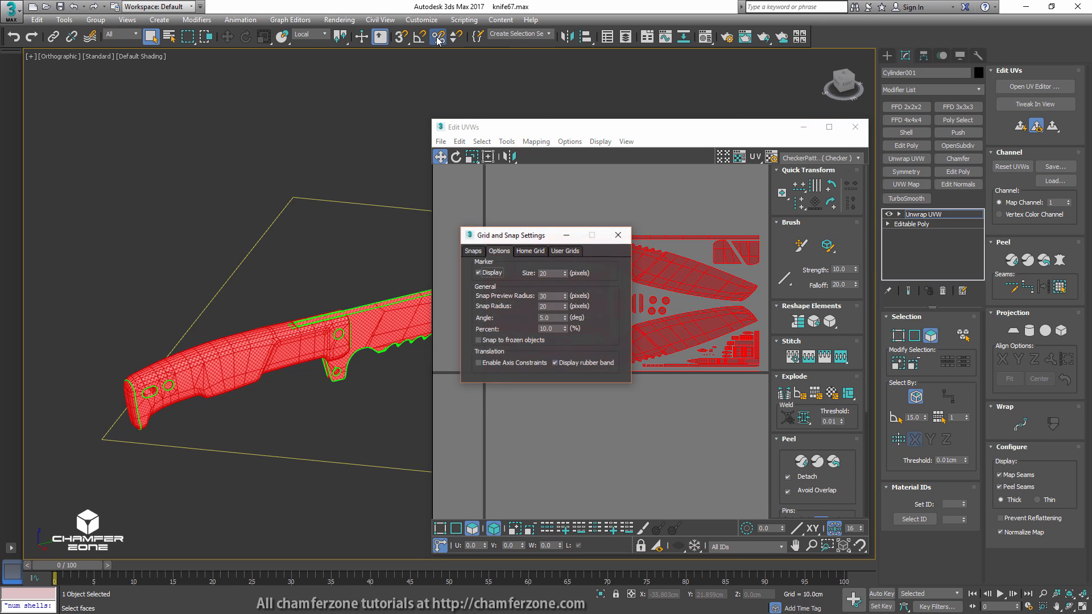
double_click(552, 328)
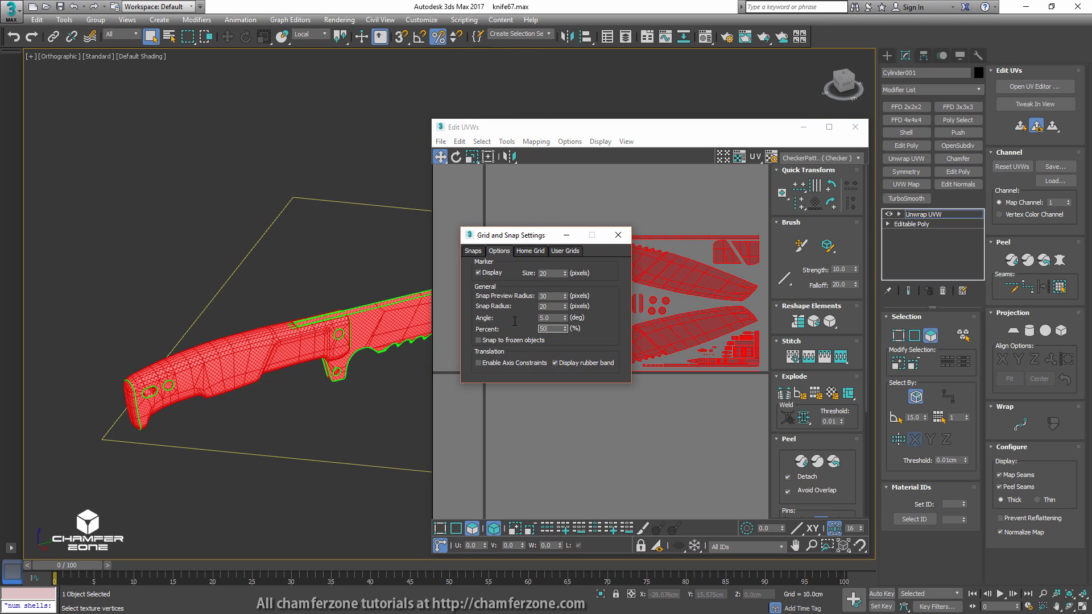
- Close the snap settings and scale the whole UV layout horizontally to 50% so it fits the square UV tile
click(619, 235)
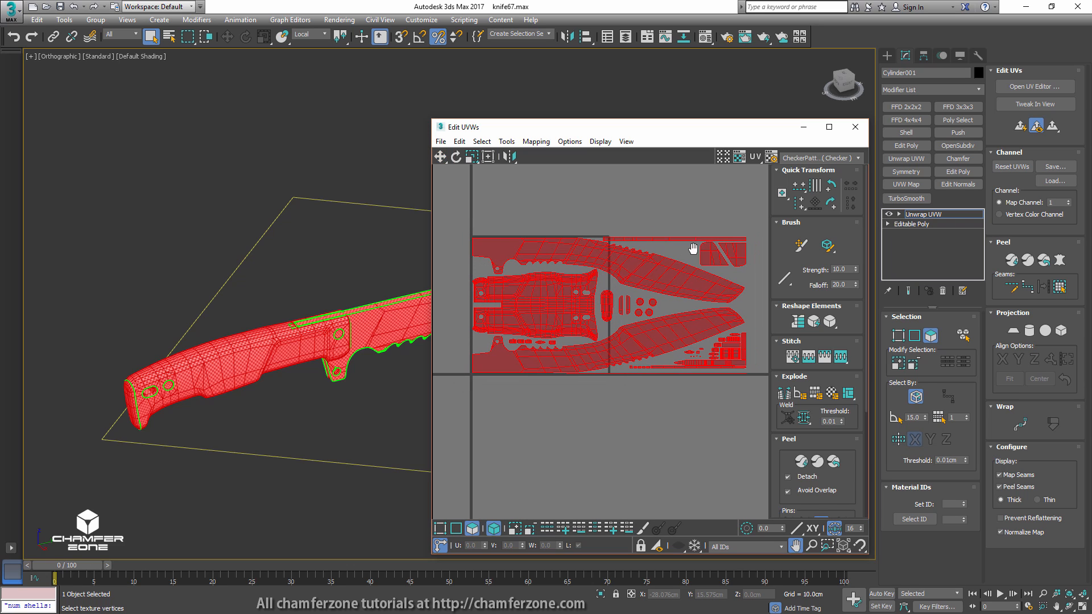
click(488, 158)
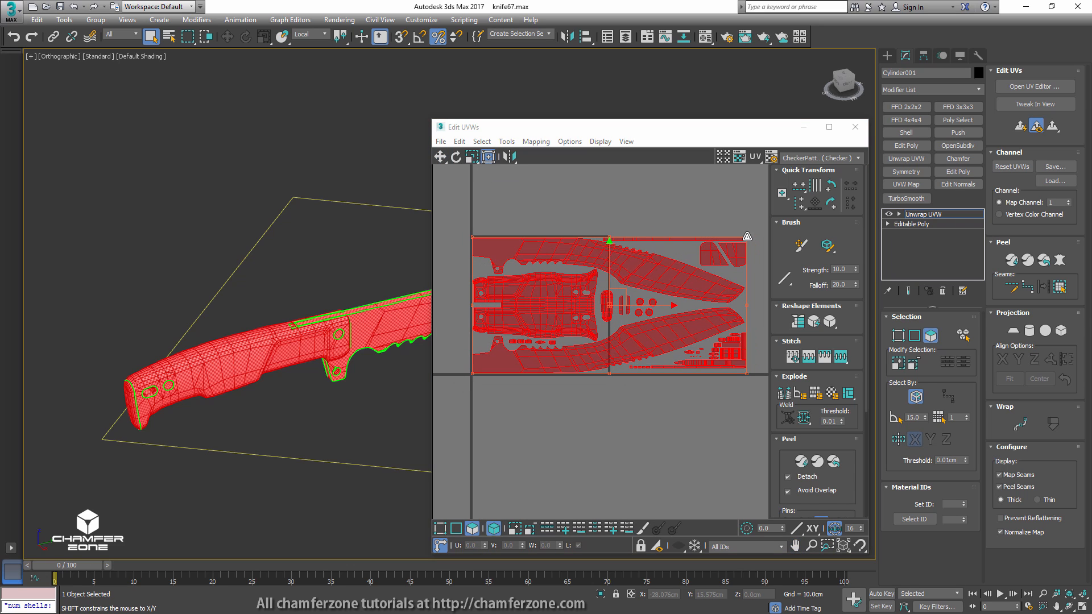
drag(747, 238, 540, 269)
click(524, 191)
- Shift the two adjoining rounded UV islands in the tile's upper corner slightly inward from the tile's side border
scroll(608, 249, up, 5)
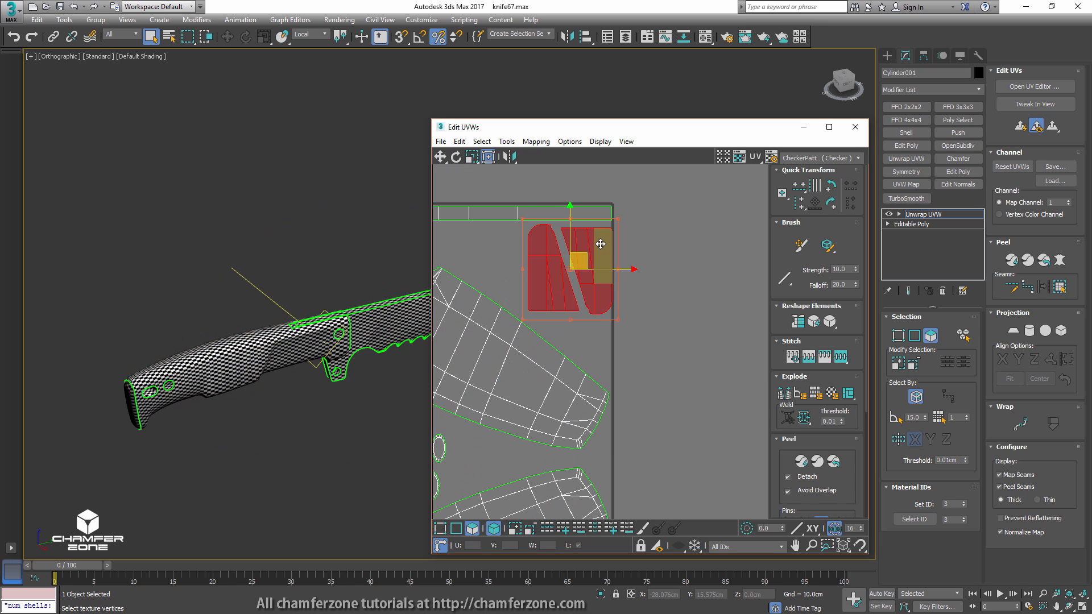
drag(600, 244, 595, 244)
middle_drag(511, 258, 601, 255)
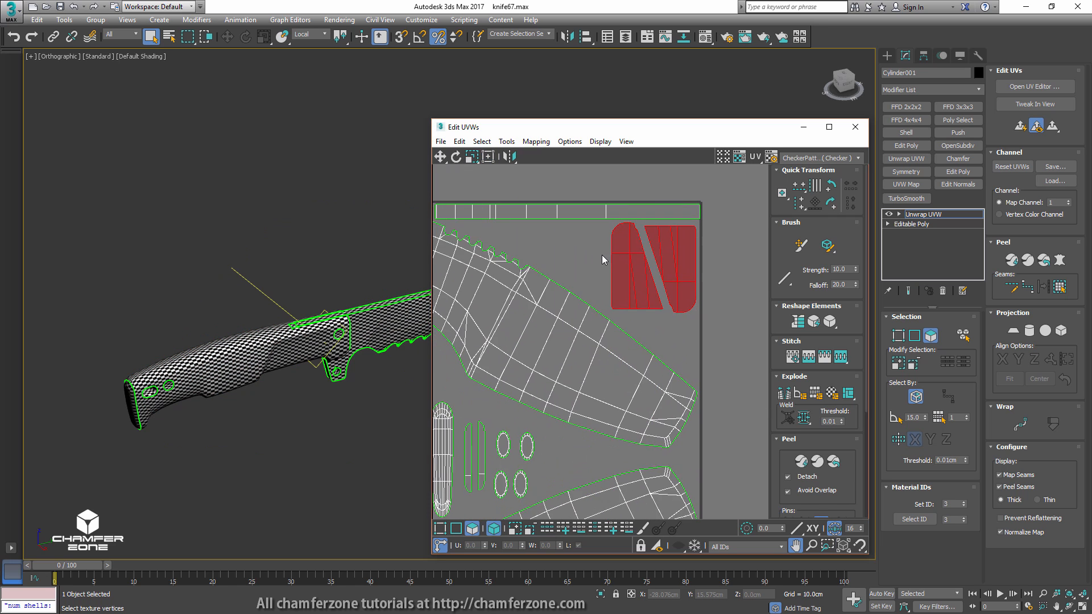
- Select the cluster of small oval and rectangular UV islands with the tall strip beside them and shift it slightly inward from the tile border
middle_drag(629, 383, 630, 199)
middle_drag(607, 386, 608, 382)
scroll(674, 296, up, 4)
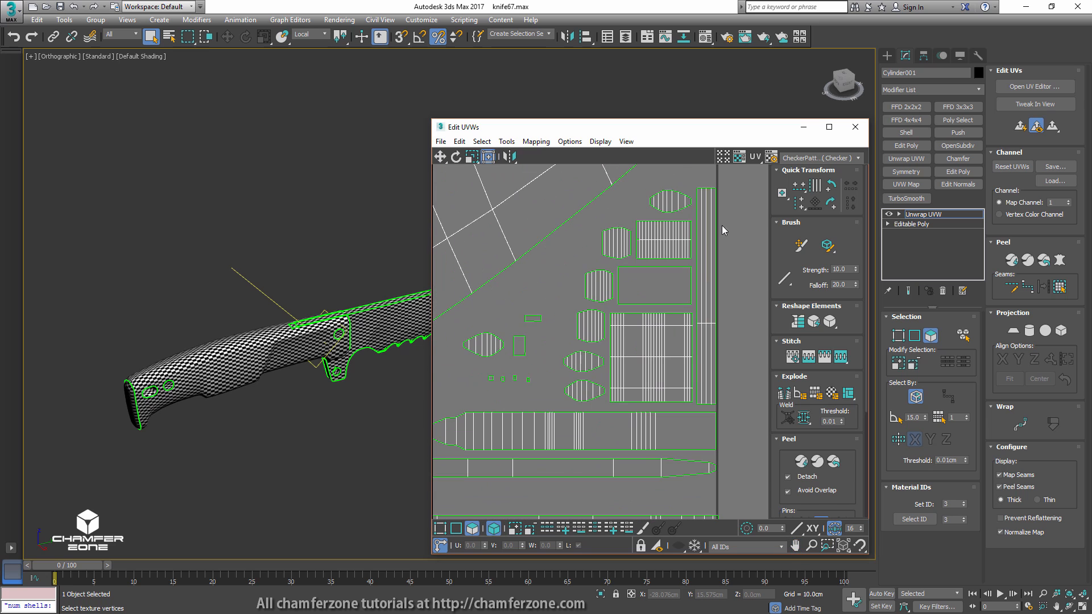
drag(708, 238, 619, 384)
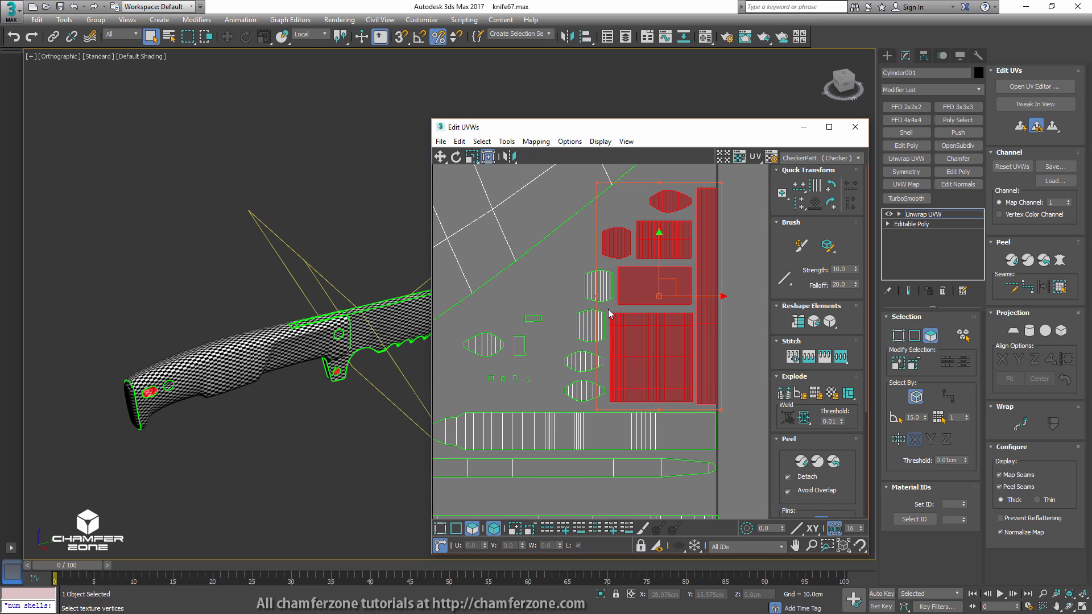
drag(569, 266, 597, 383)
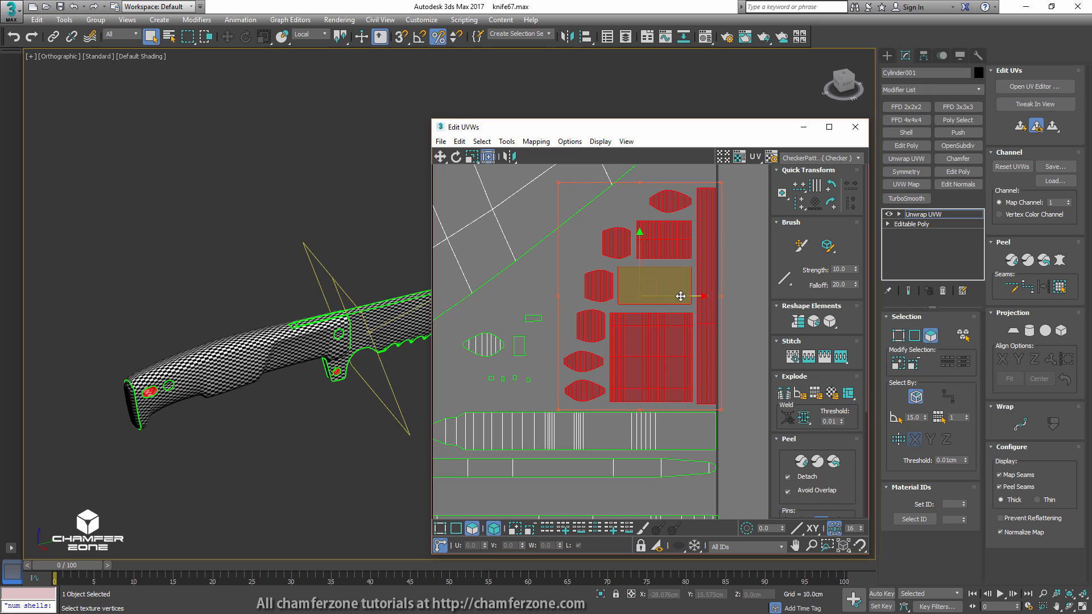
drag(690, 295, 677, 297)
- Move the row of five small square UV islands down, away from the serrated edge of the blade island
middle_drag(642, 420, 638, 343)
click(711, 362)
middle_drag(536, 358, 745, 318)
click(619, 364)
middle_drag(526, 327, 629, 353)
scroll(578, 352, up, 2)
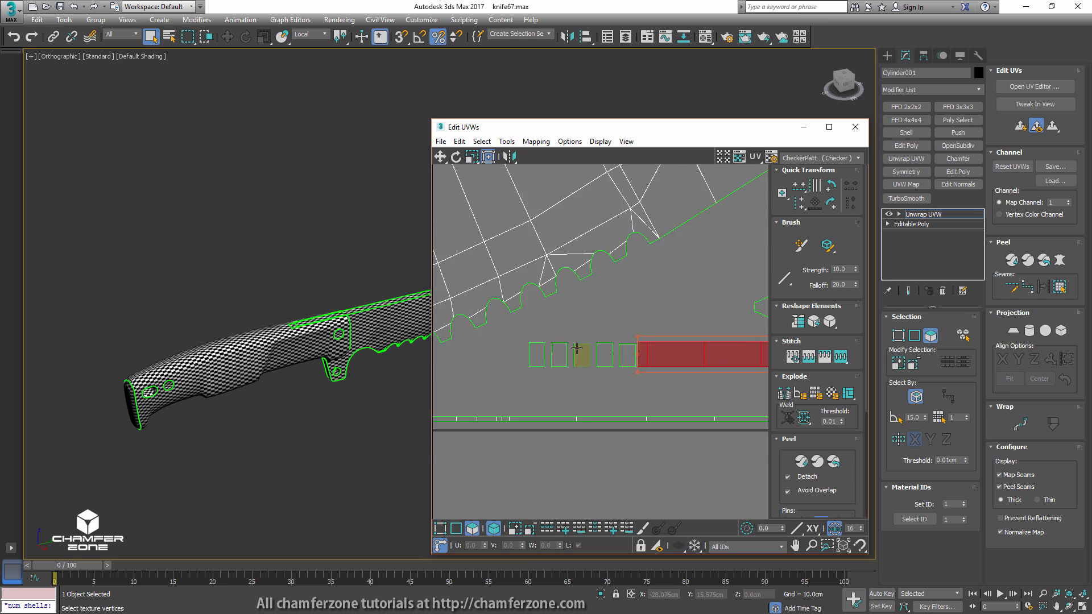
drag(500, 342, 654, 375)
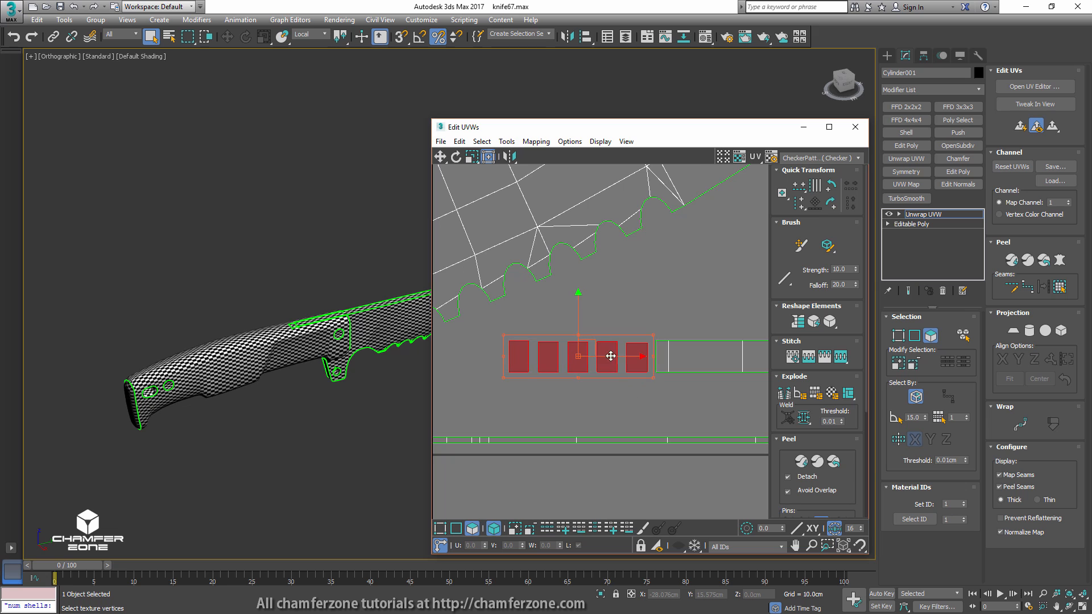
drag(590, 357, 595, 404)
click(595, 311)
scroll(601, 315, down, 4)
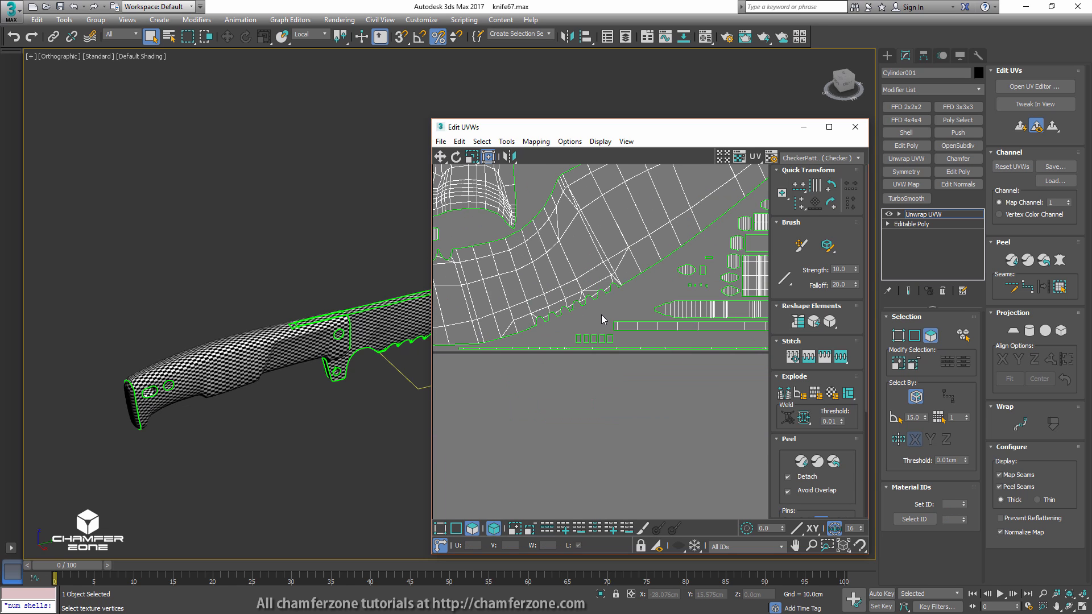
middle_drag(512, 332, 499, 410)
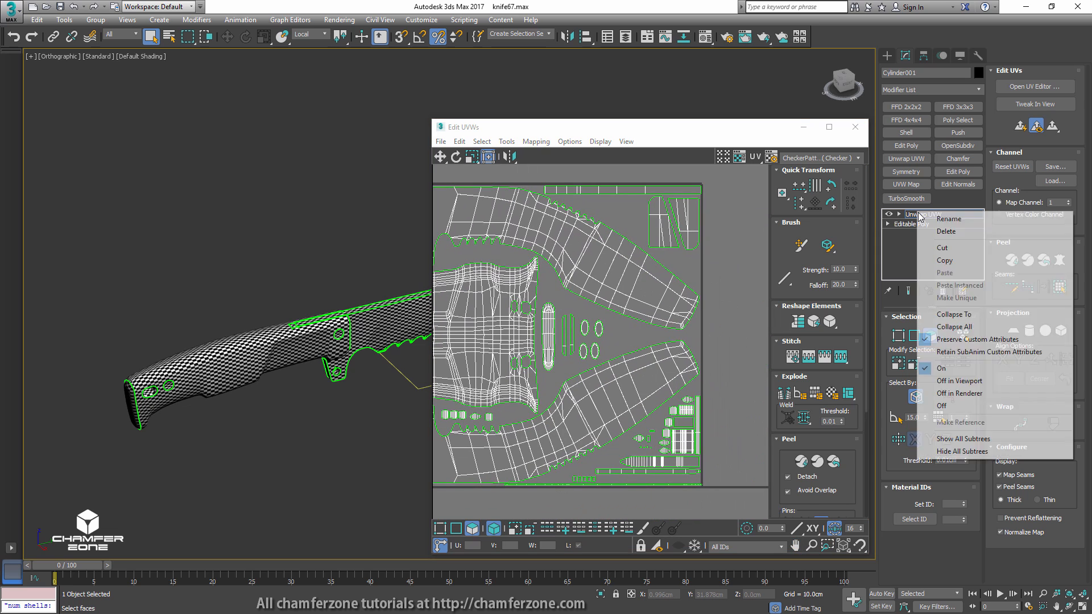
- Collapse the knife's whole modifier stack and detach the blade element as a separate object named kukri_blade_low
right_click(921, 215)
click(954, 327)
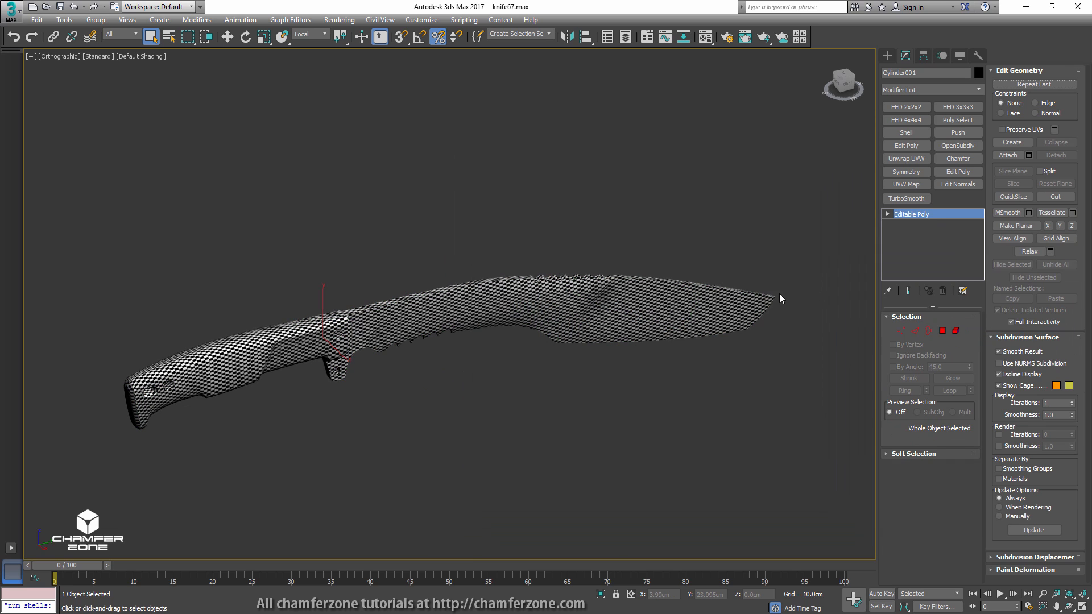
click(606, 288)
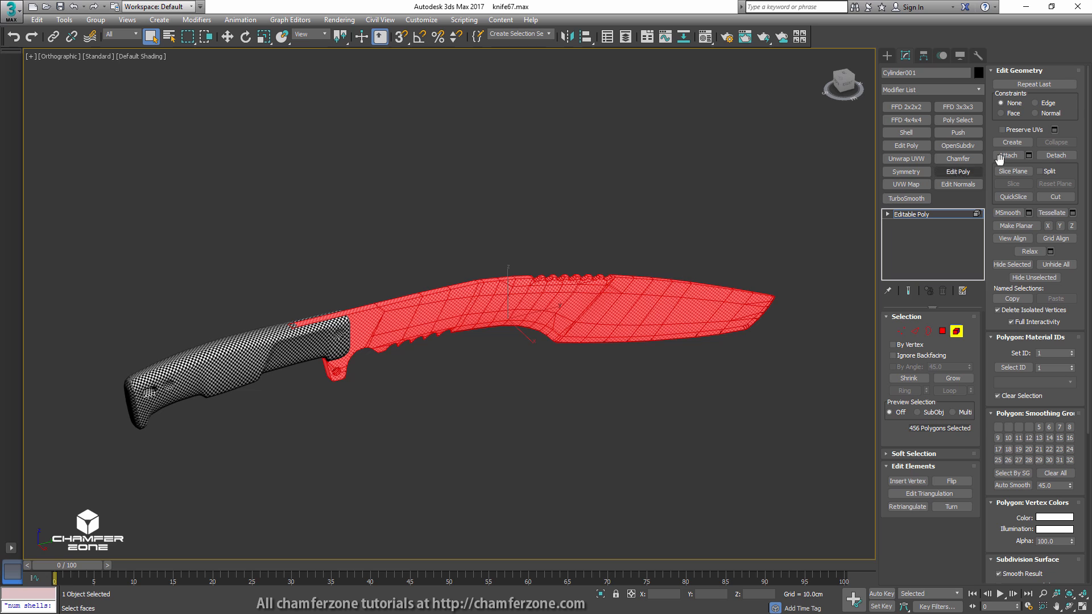
click(1056, 155)
text(ku)
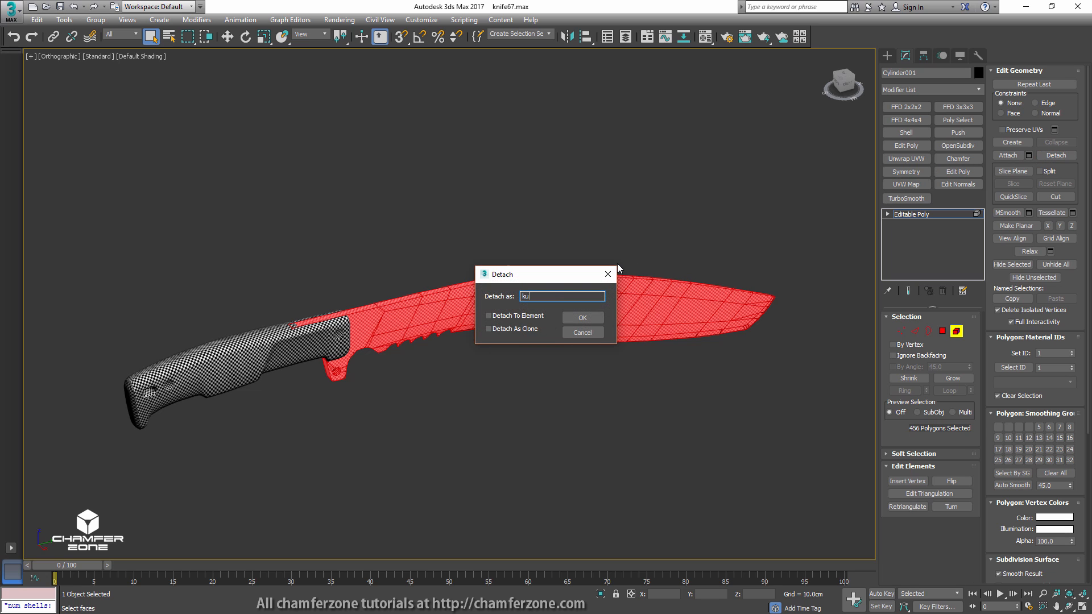
text(kri_blade_low)
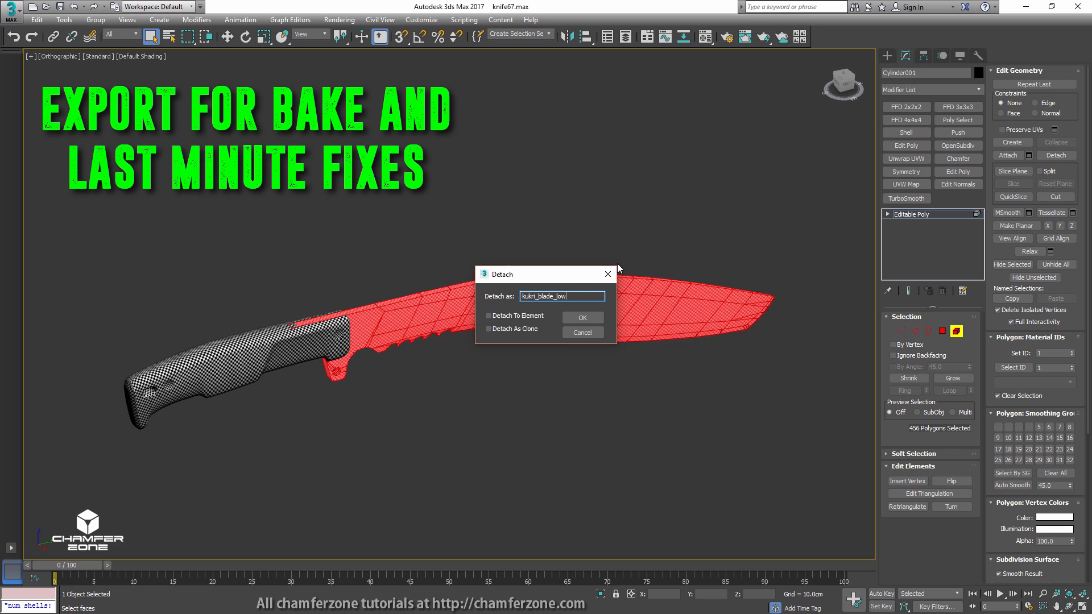
key(Return)
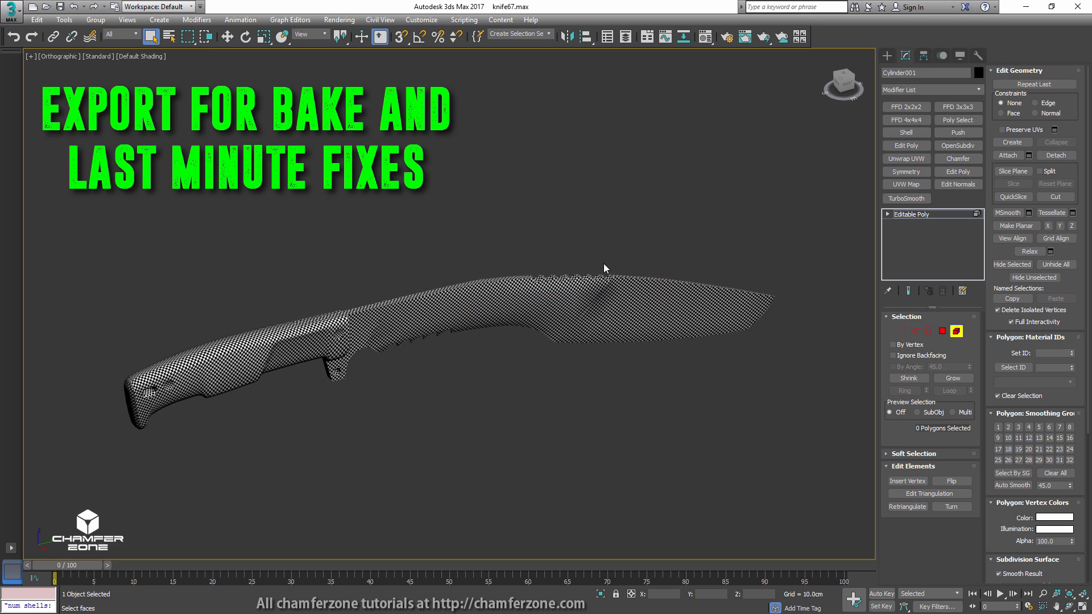
click(957, 332)
- Display edged faces in the viewport and rename the low-poly grip object kukri_grip_low
key(F4)
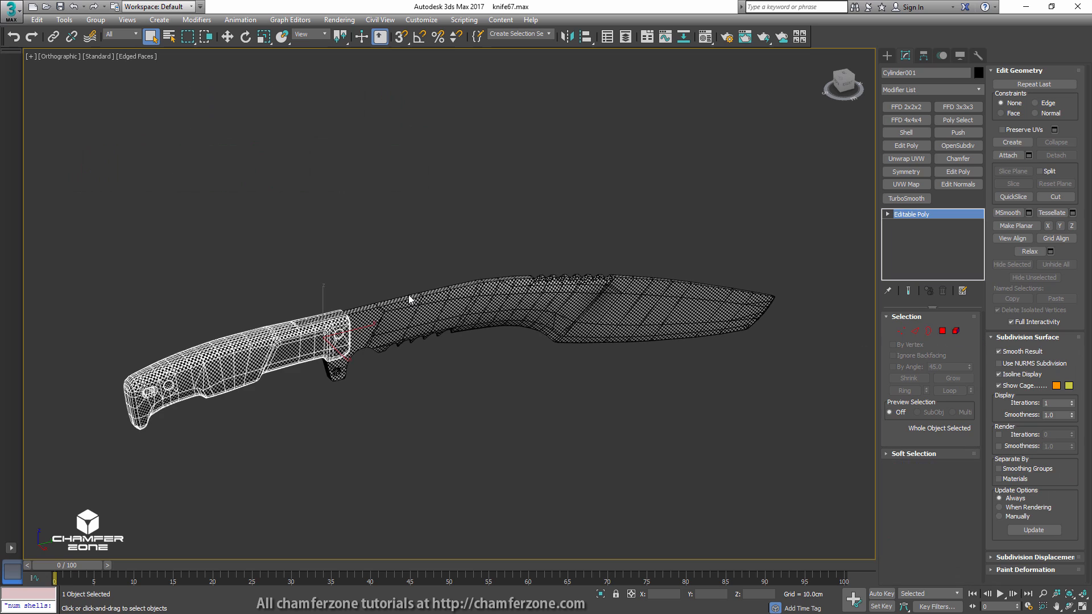
click(910, 73)
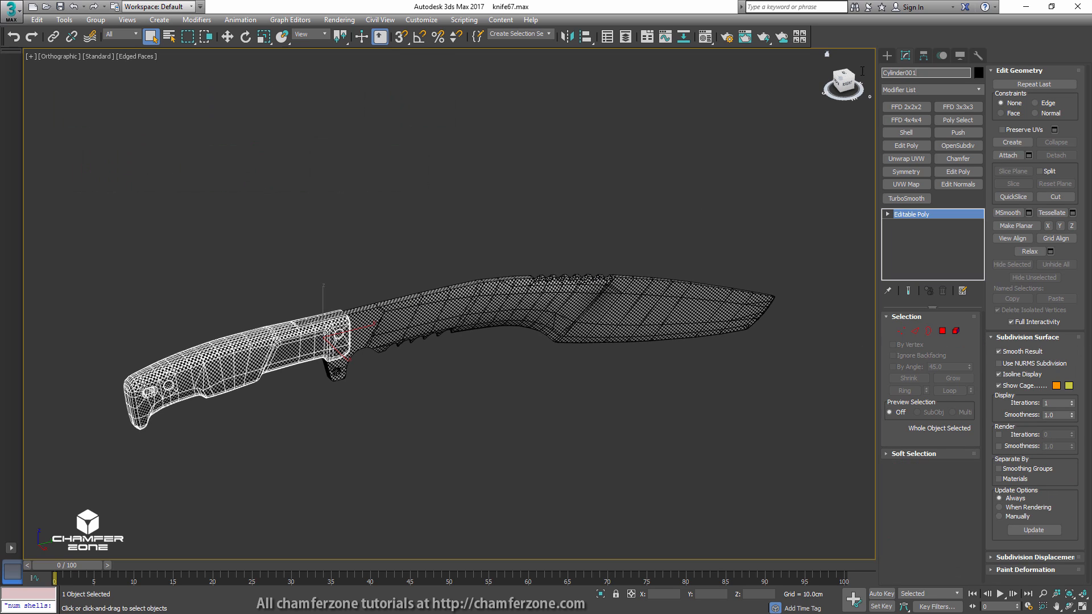
text(kuk)
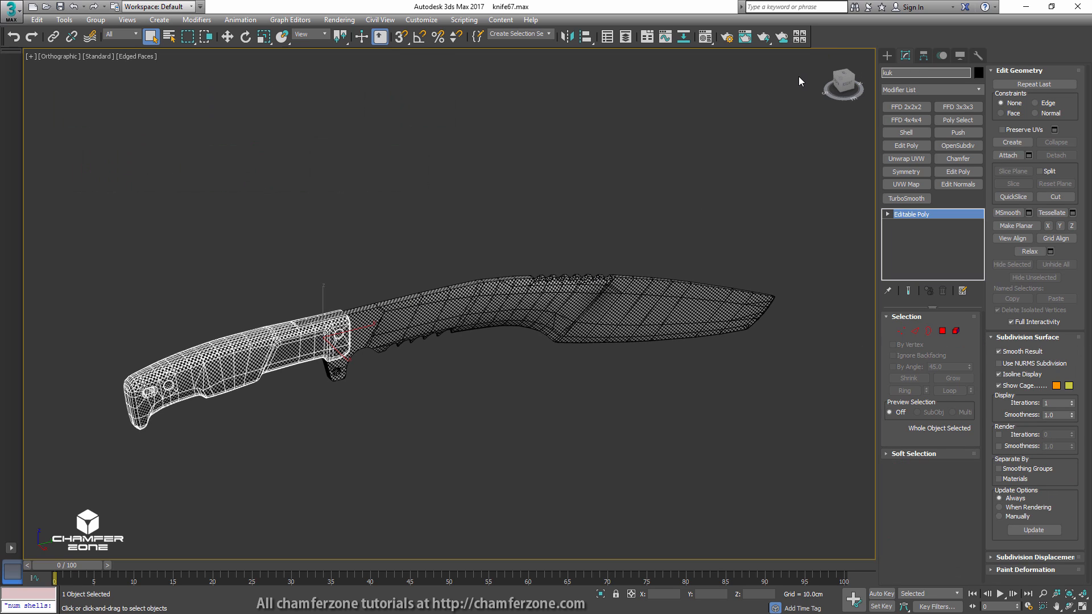
text(ri_grip_low)
key(Return)
- Check the blade object's name, reselect the low-poly grip and copy its object name
click(408, 309)
click(265, 334)
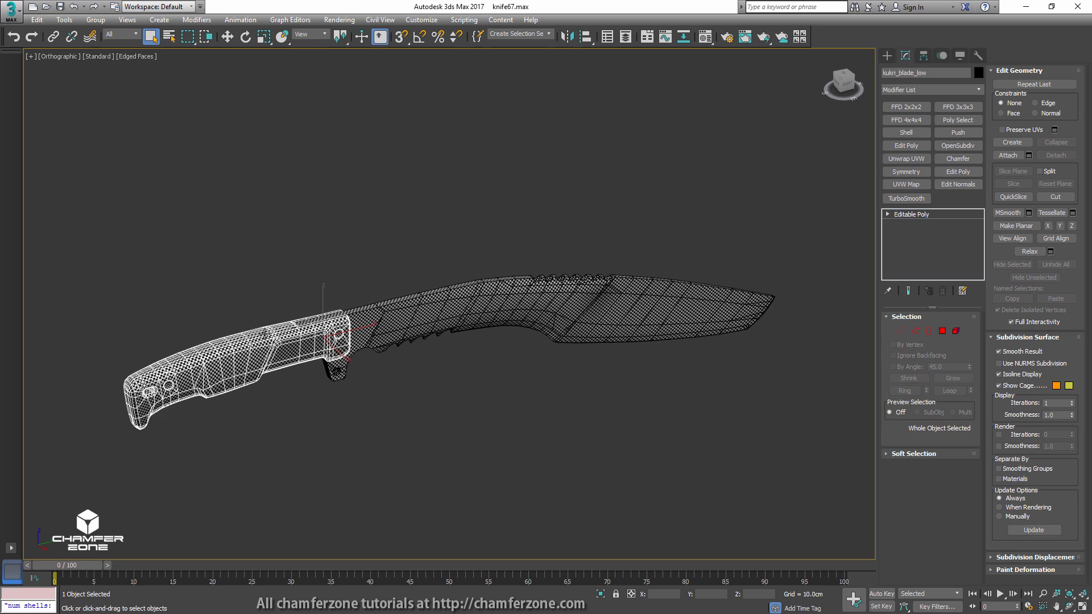
click(928, 72)
key(ctrl+c)
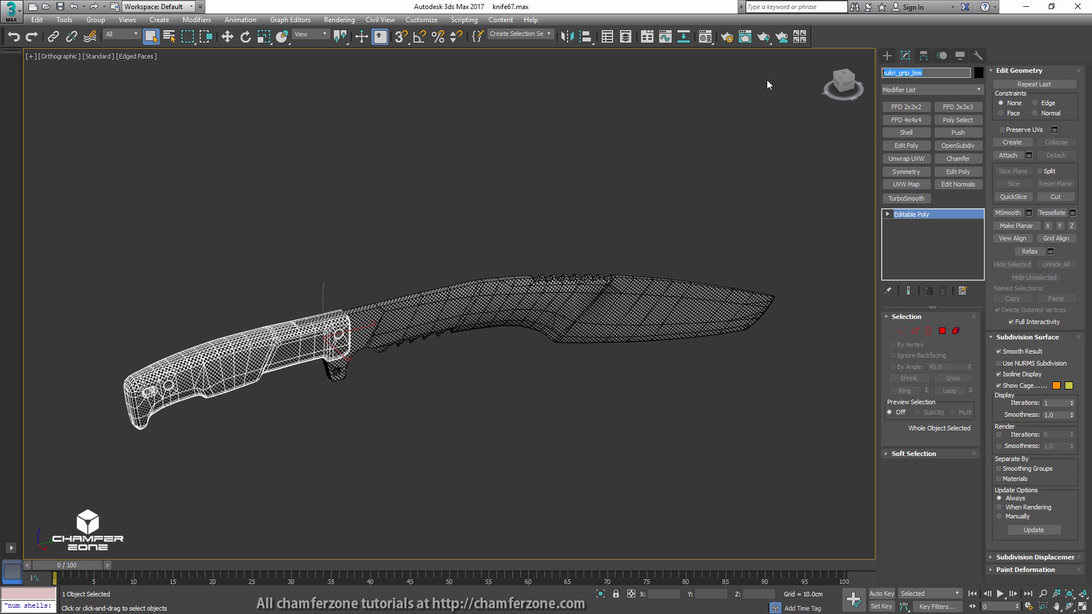
- Hide the lowpoly layer and show the highpoly layer
alt+middle_drag(484, 215, 580, 239)
middle_drag(268, 262, 631, 239)
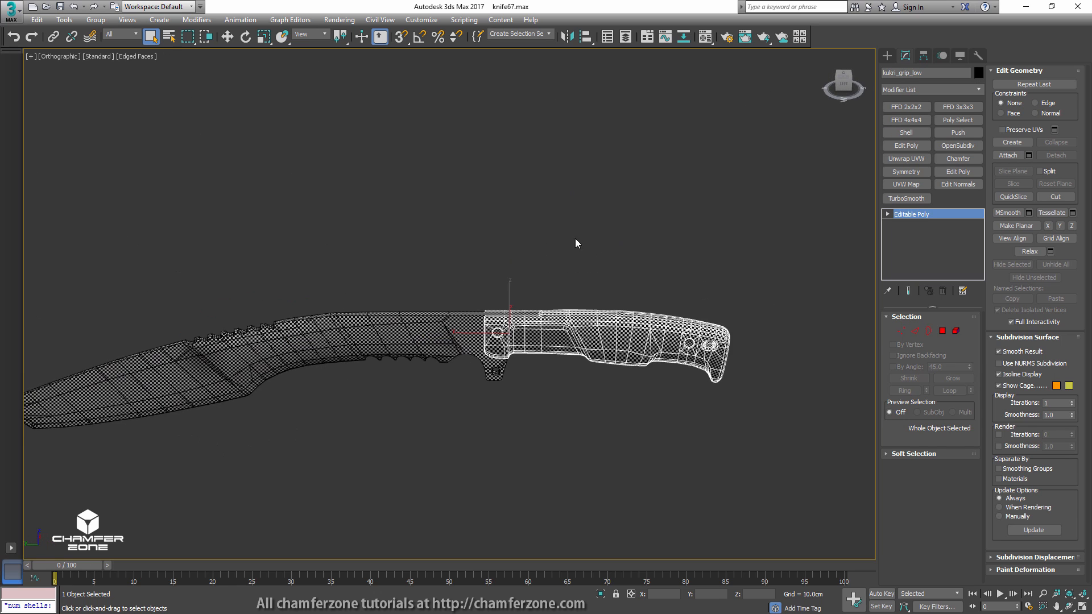
click(626, 36)
click(24, 208)
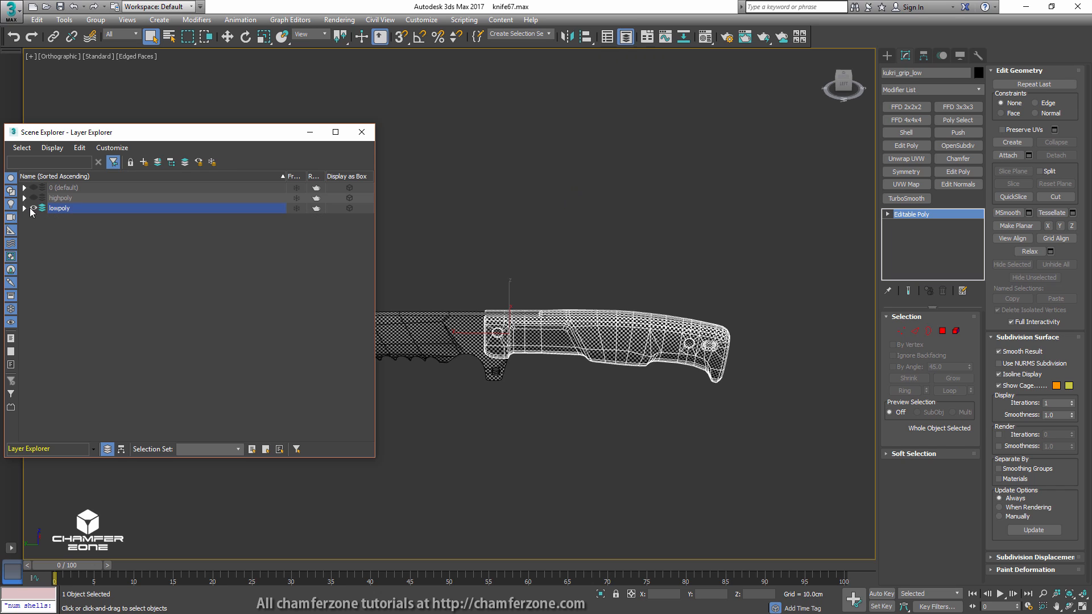
click(34, 208)
click(34, 198)
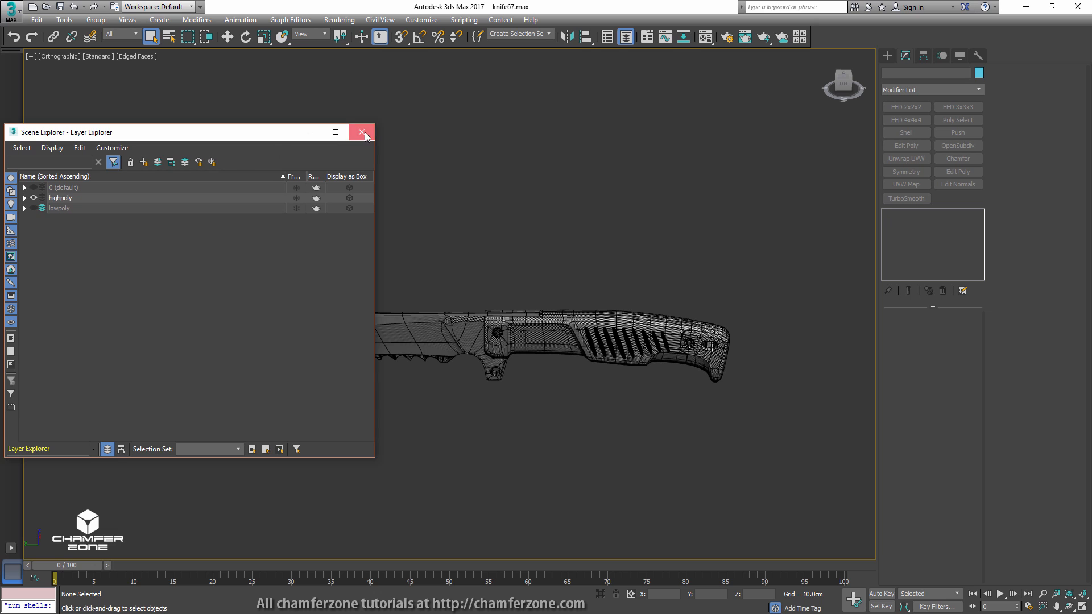
click(367, 133)
- Name the material in the second sample slot kukri
middle_drag(554, 340, 565, 297)
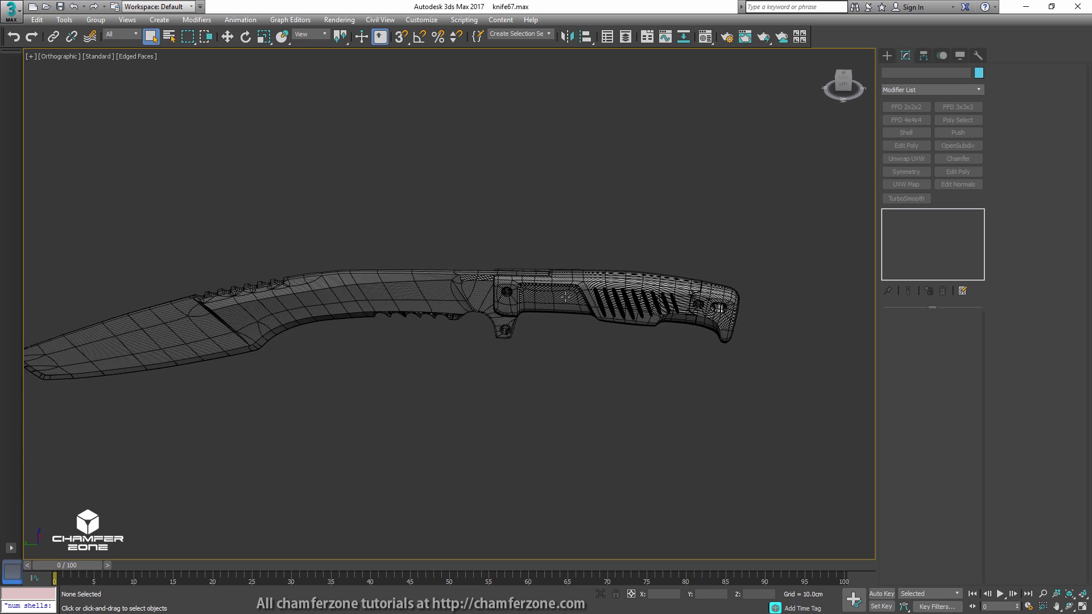
scroll(566, 296, down, 5)
key(m)
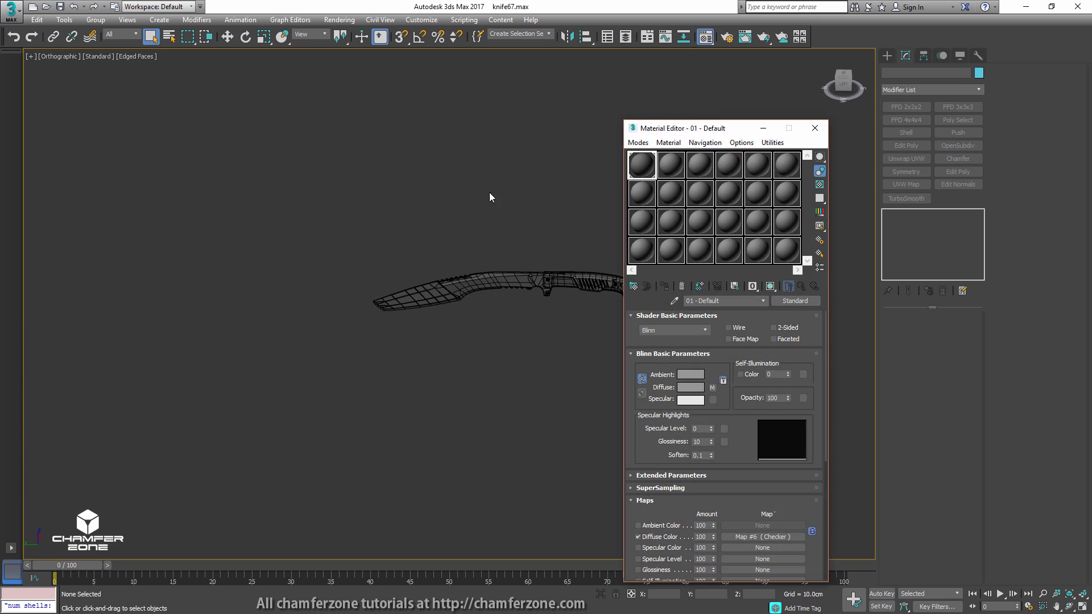
drag(672, 167, 618, 289)
text(kukri)
middle_drag(451, 246, 350, 244)
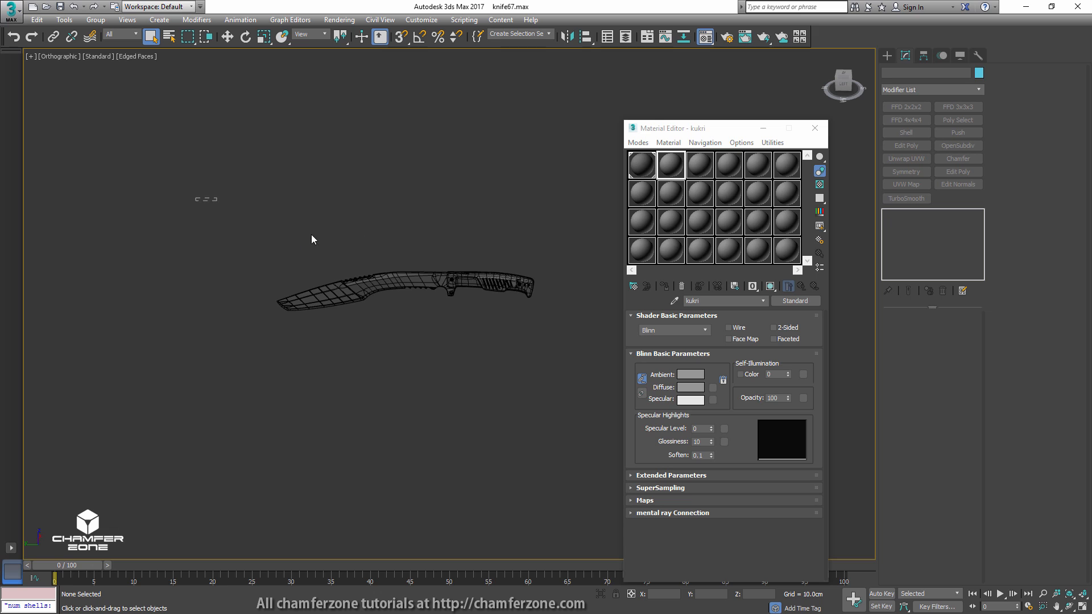
- Assign the kukri material to all high-poly knife parts, deselect them and close the Material Editor
drag(311, 239, 562, 373)
alt+middle_drag(562, 374, 555, 295)
click(664, 287)
scroll(490, 272, up, 6)
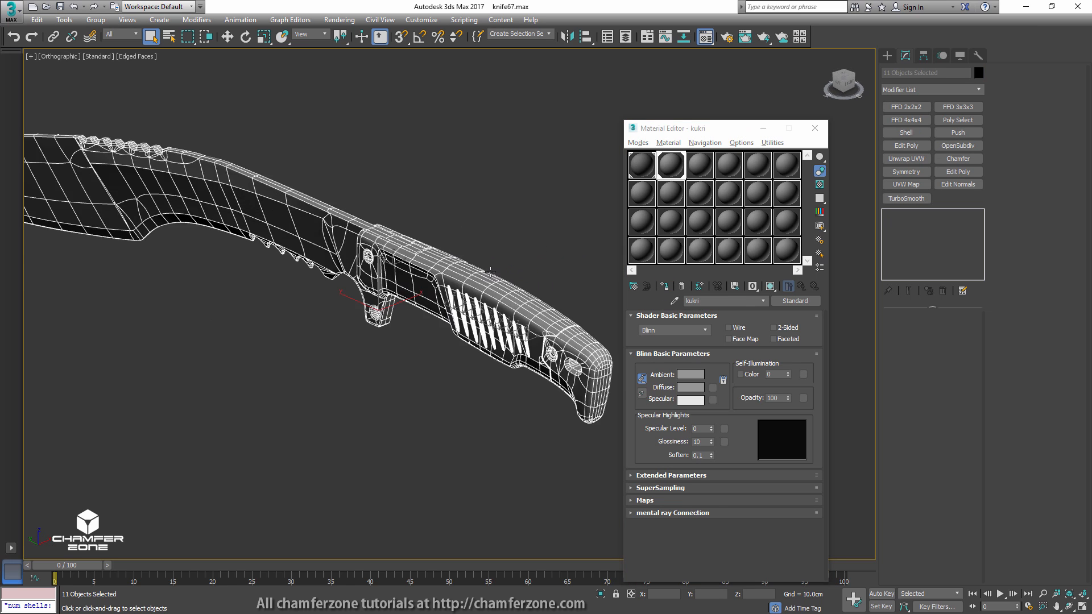
alt+middle_drag(490, 272, 536, 249)
click(536, 248)
click(816, 128)
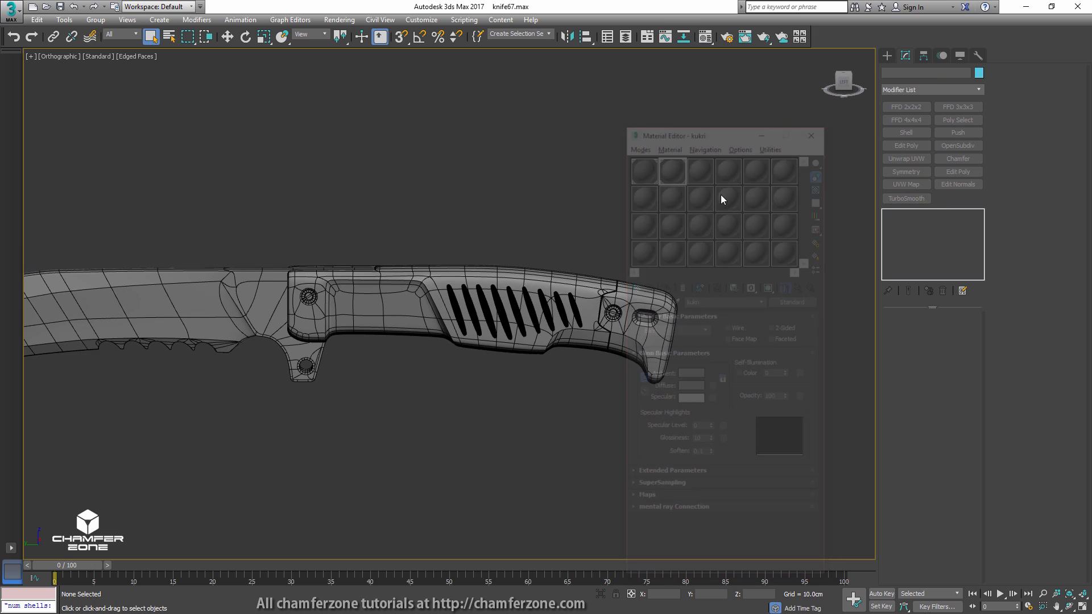
- Rename the high-poly grip object kukri_grip_high, reusing the copied low-poly name with its suffix changed
scroll(588, 222, up, 8)
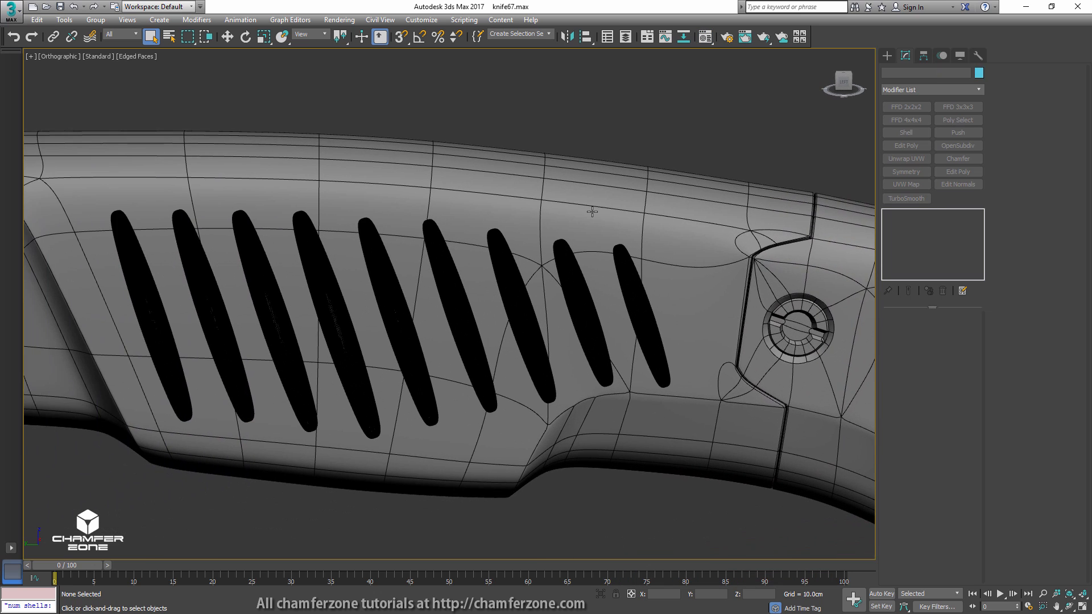
scroll(592, 211, down, 3)
alt+middle_drag(592, 212, 342, 255)
click(380, 239)
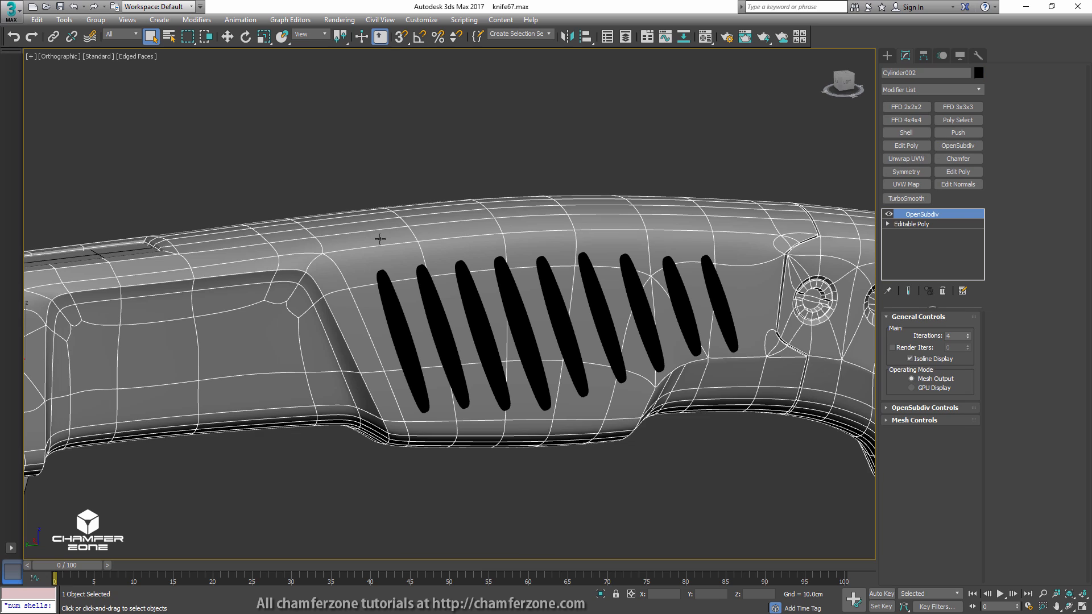
double_click(912, 73)
text(kukri_grip_low)
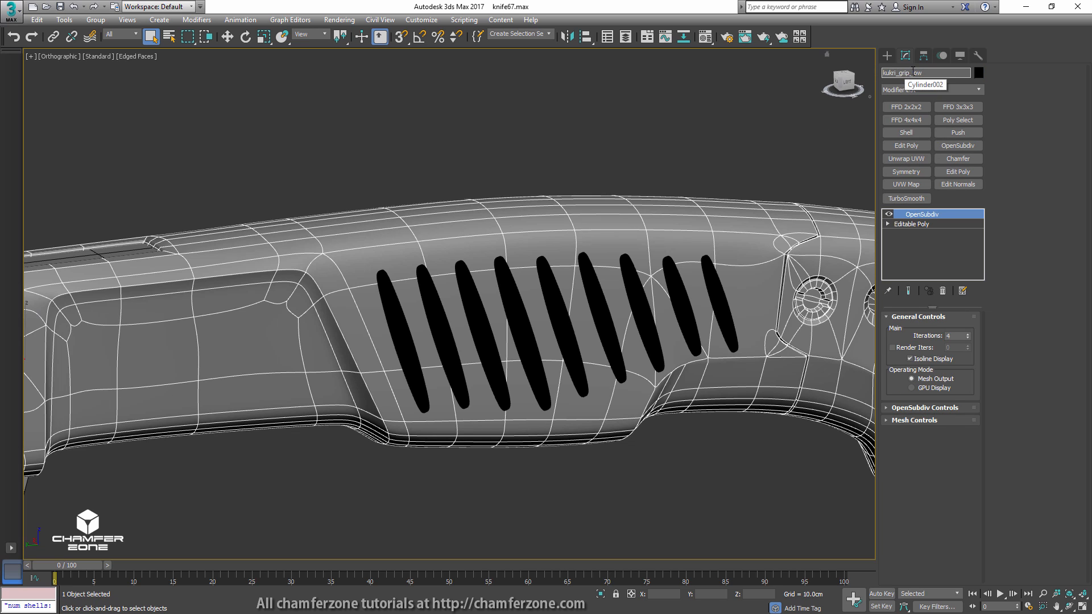
drag(913, 71, 949, 68)
text(high)
key(Return)
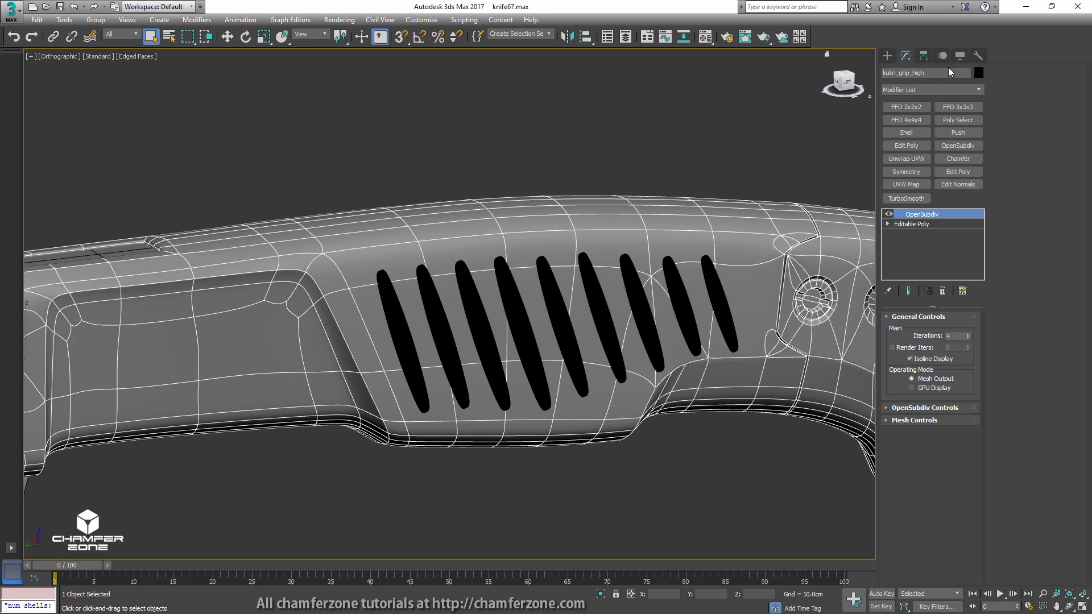
- Rename the high-poly blade object kukri_blade_high
scroll(404, 270, down, 8)
middle_drag(333, 247, 379, 255)
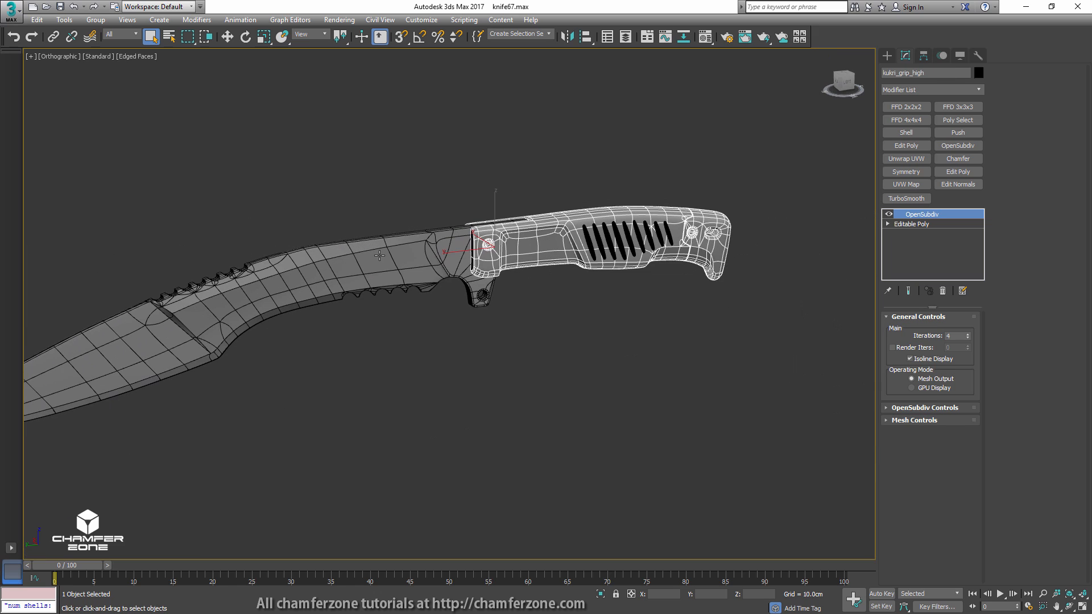
click(379, 256)
click(912, 73)
key(ctrl+v)
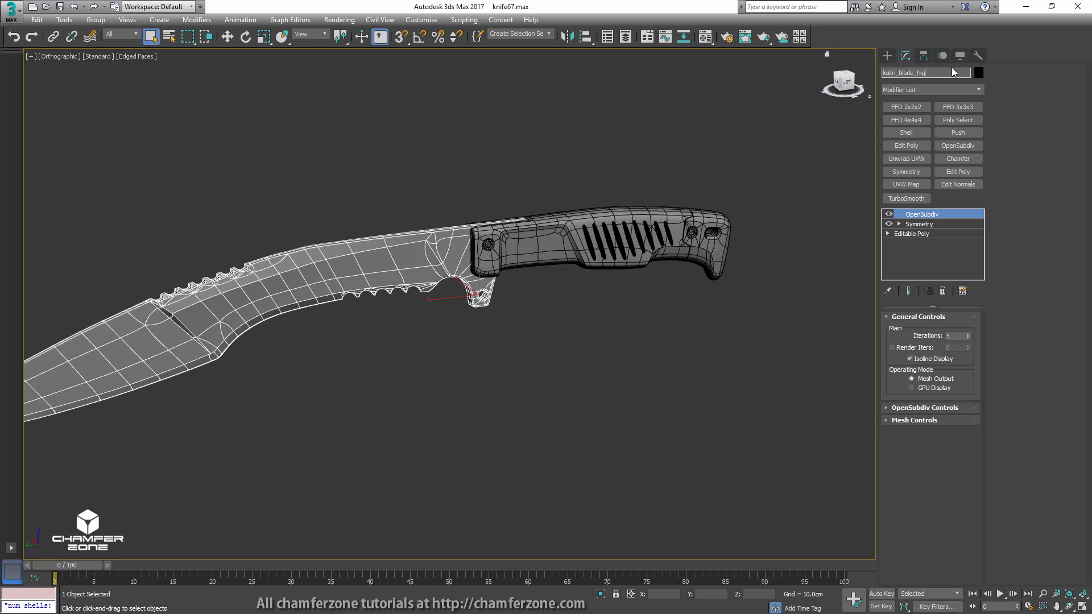
text(h)
key(Return)
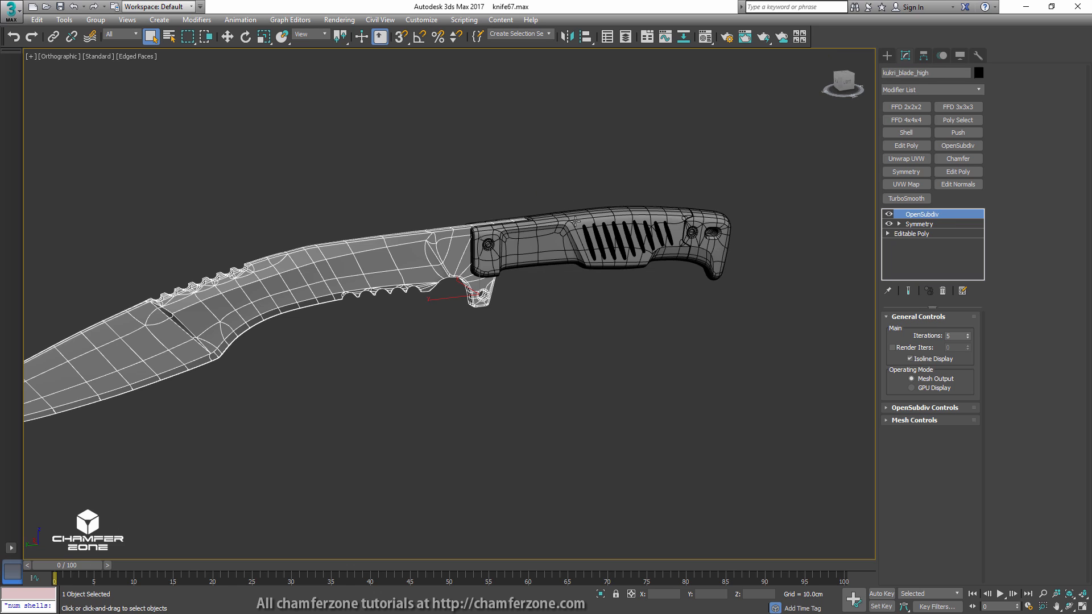
- Collapse the modifier stack of the grip's first slanted slot piece and convert it to an Editable Poly
click(569, 221)
click(425, 245)
scroll(591, 235, up, 5)
click(541, 215)
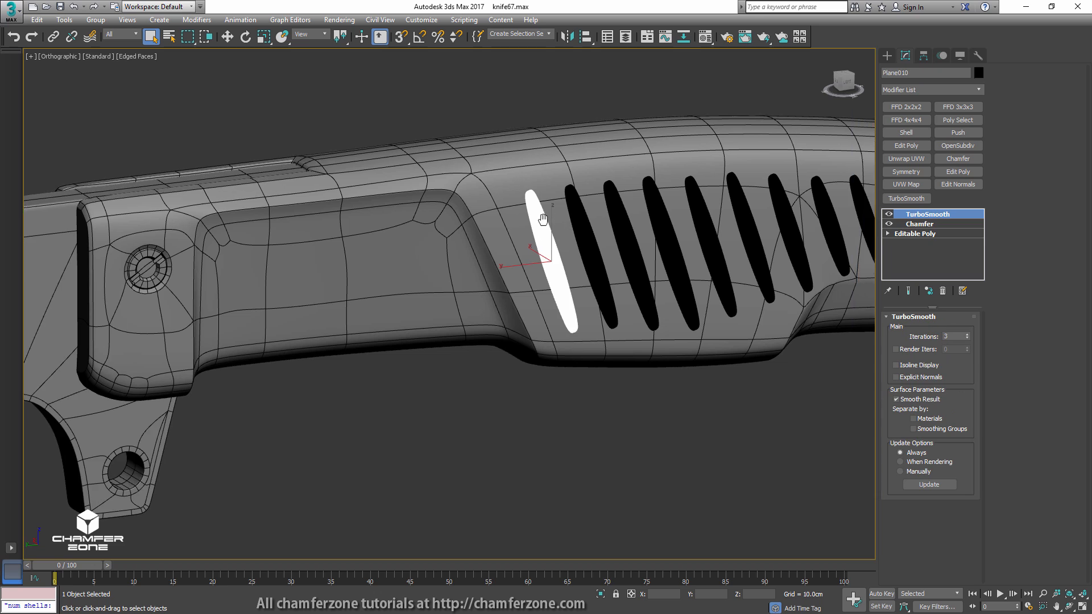
scroll(541, 214, up, 2)
right_click(922, 215)
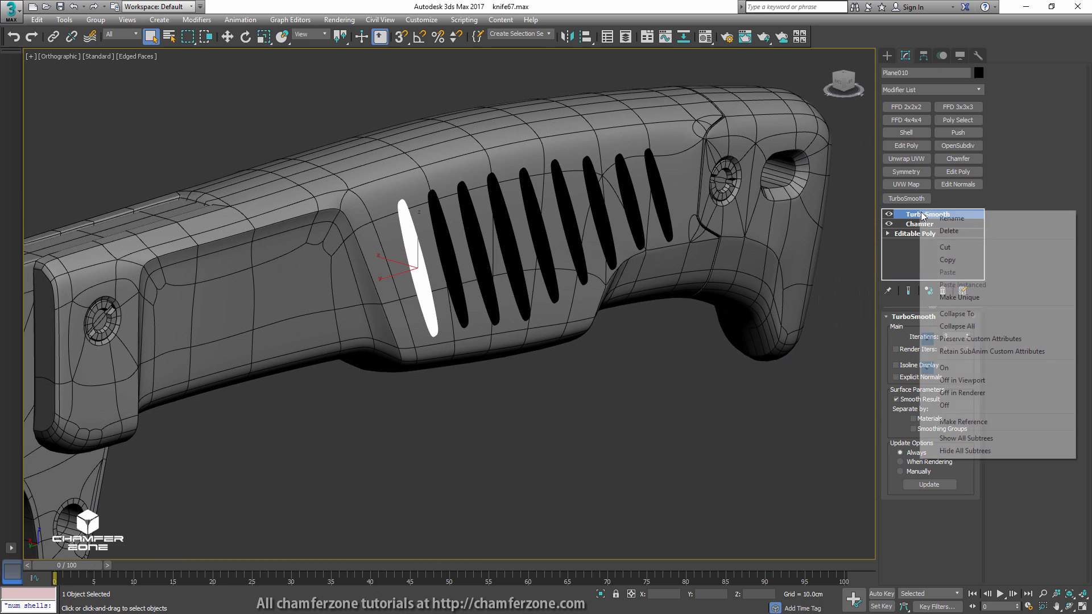
click(970, 328)
right_click(916, 216)
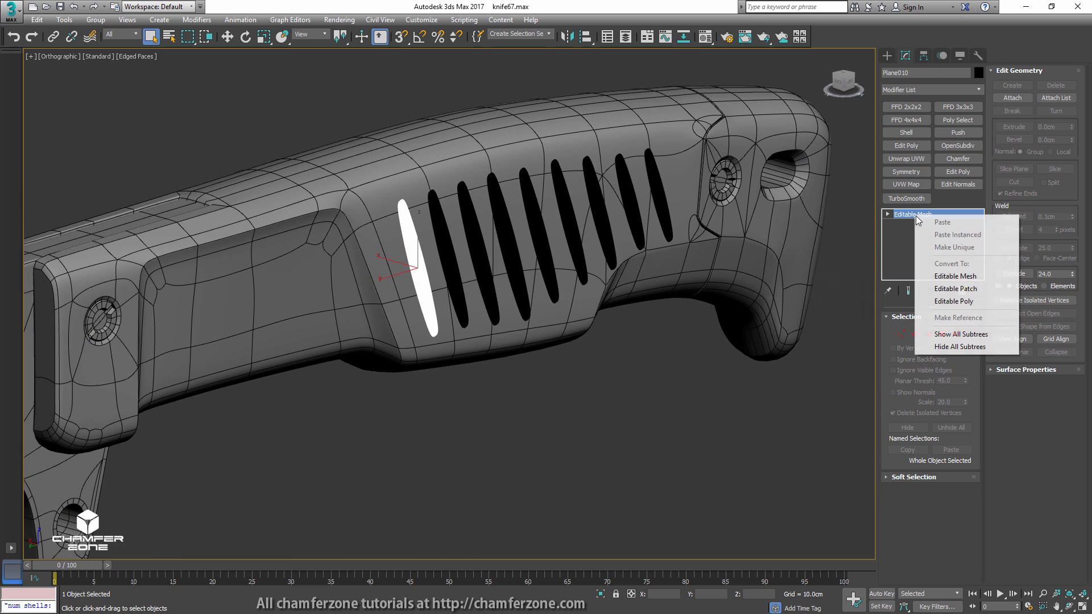
click(942, 288)
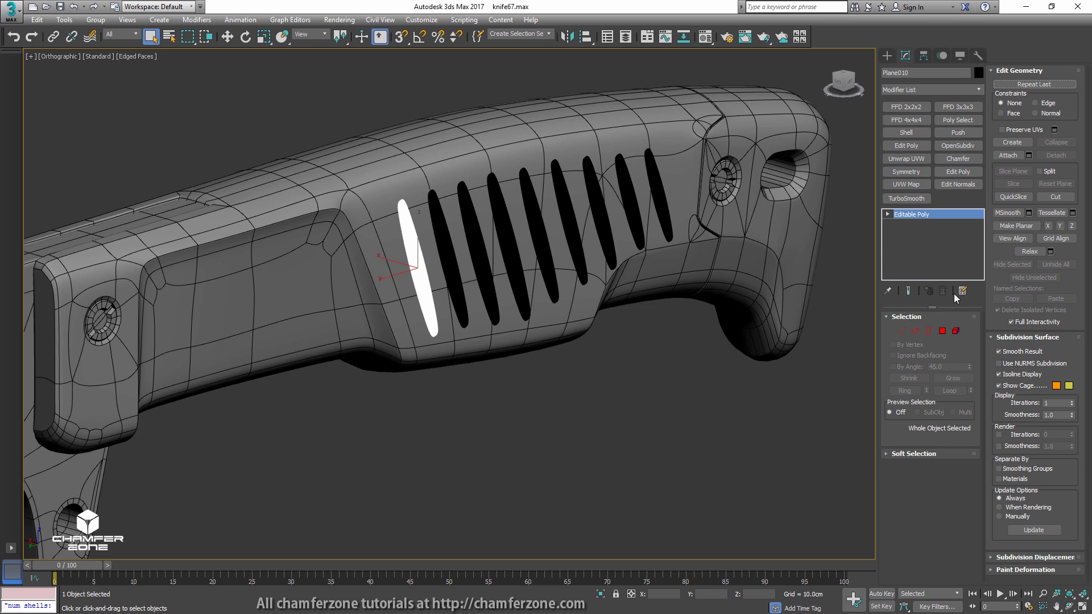
- Attach the eight remaining slot pieces to the first one and display the grip without edged faces
click(1008, 155)
click(446, 248)
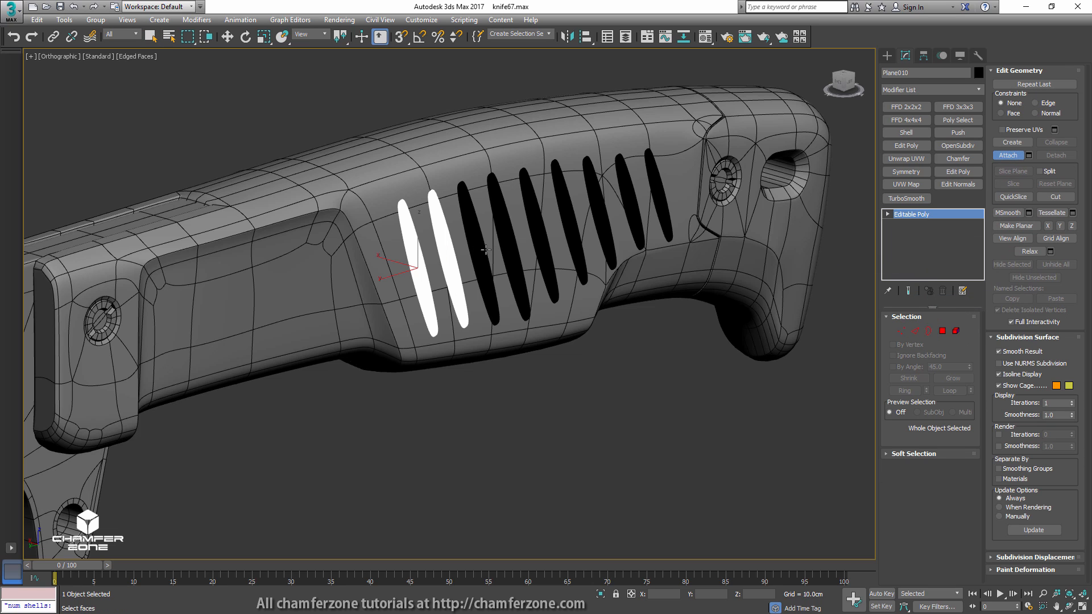
click(484, 250)
click(506, 241)
click(536, 233)
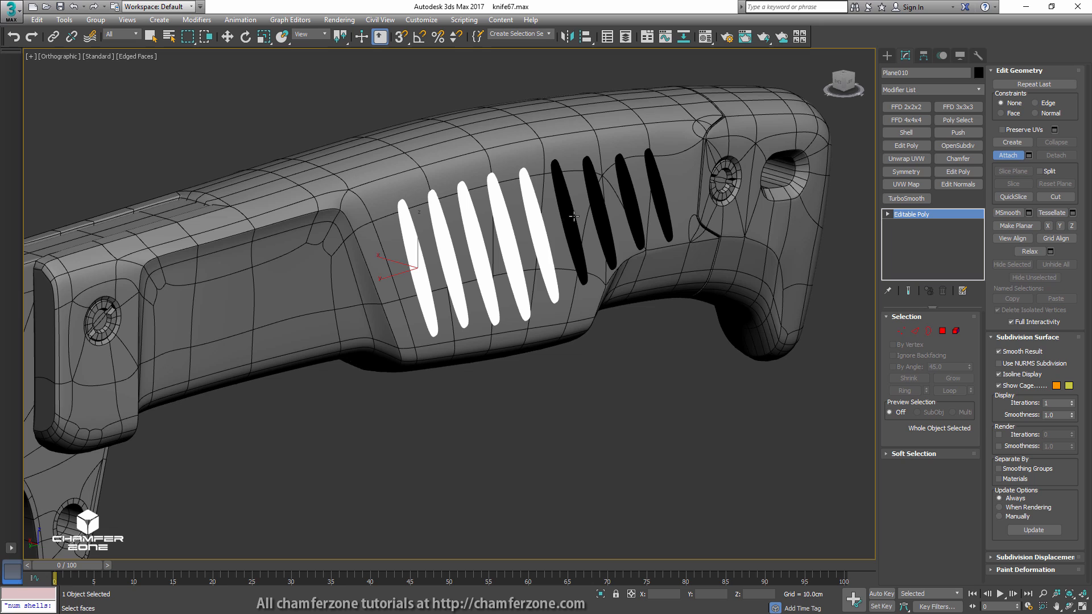
click(574, 215)
click(604, 210)
click(631, 204)
click(654, 194)
alt+middle_drag(653, 194, 604, 213)
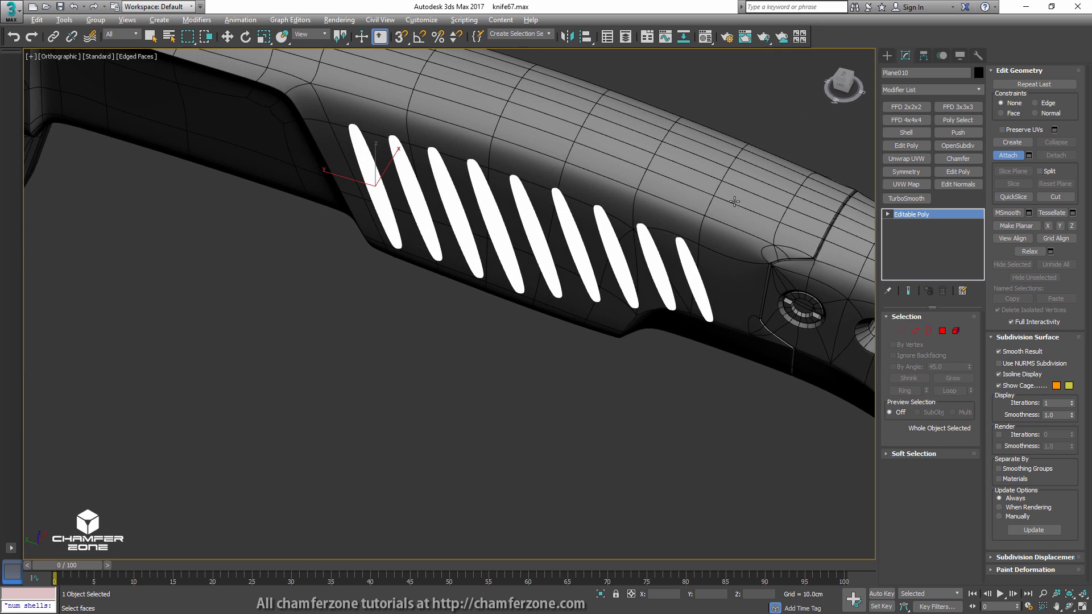
alt+middle_drag(735, 201, 743, 178)
right_click(743, 187)
key(F4)
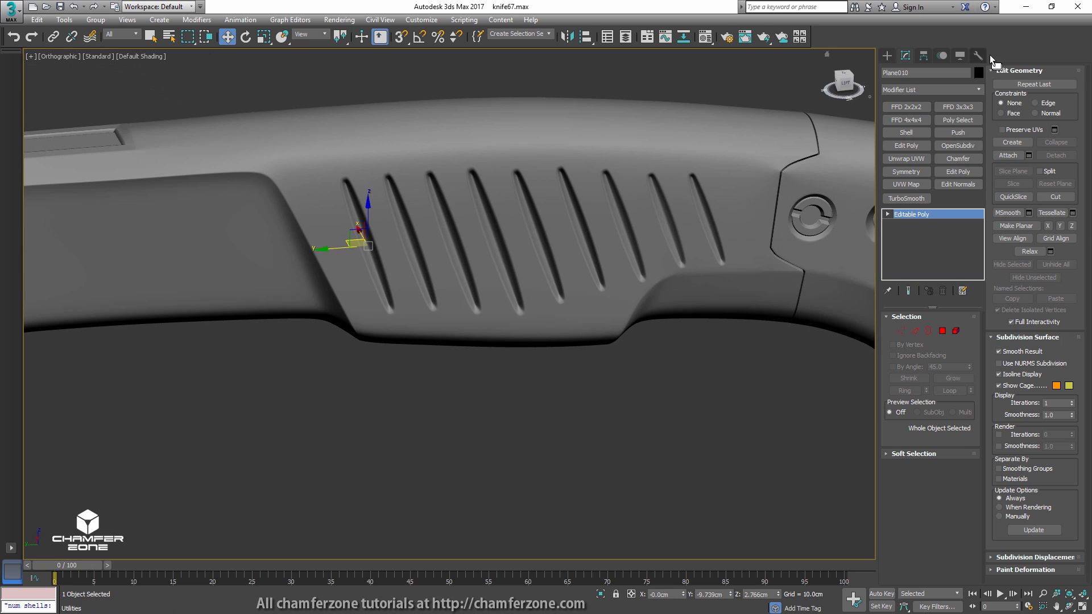
- Reset the XForm of the combined slot object and collapse its modifier stack
click(978, 55)
click(923, 265)
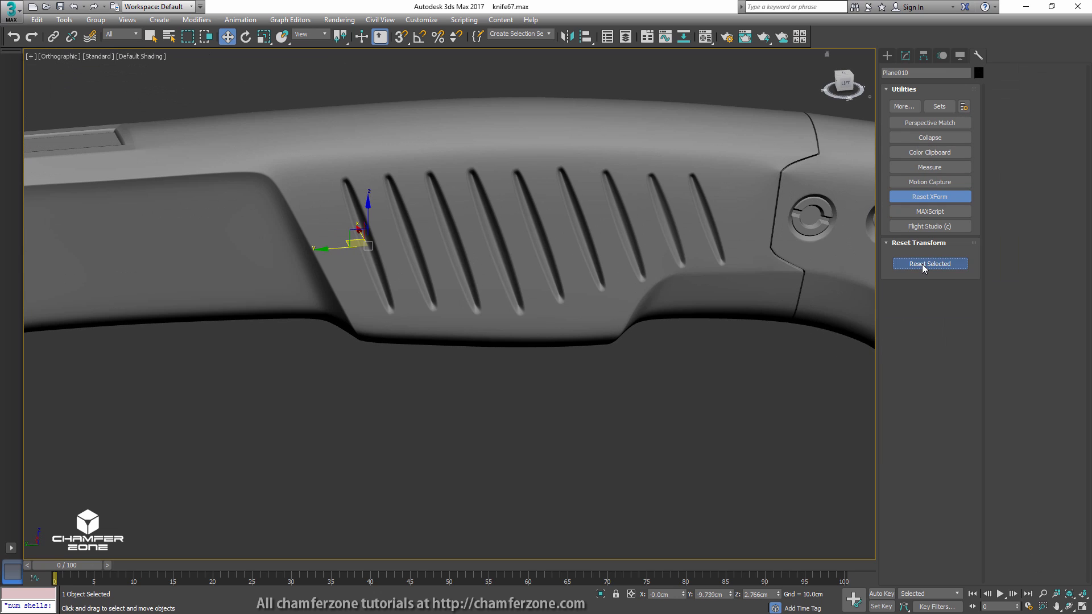
click(906, 56)
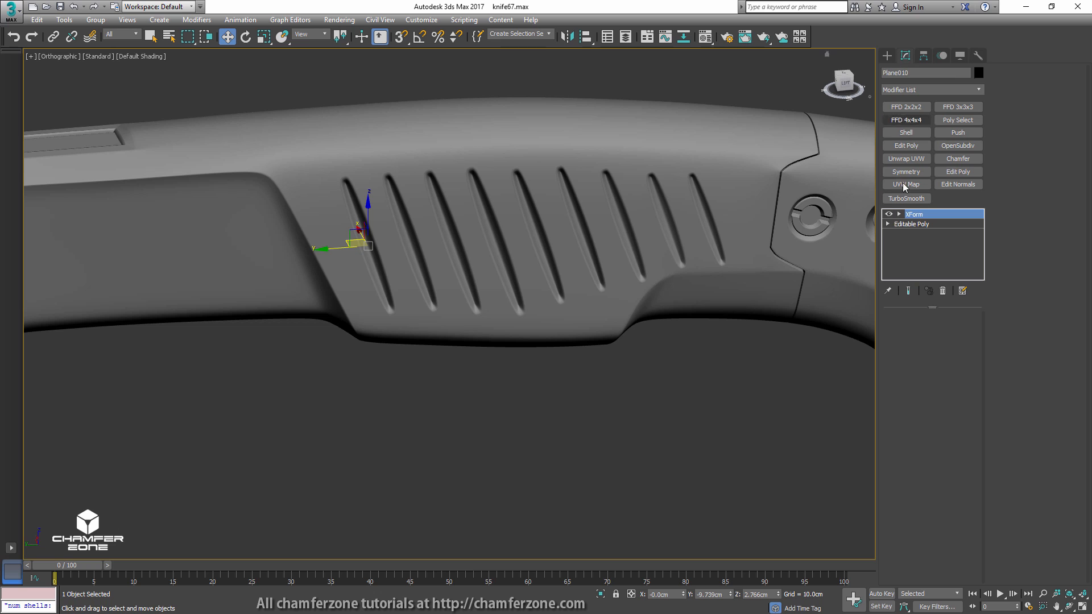
right_click(917, 215)
click(967, 332)
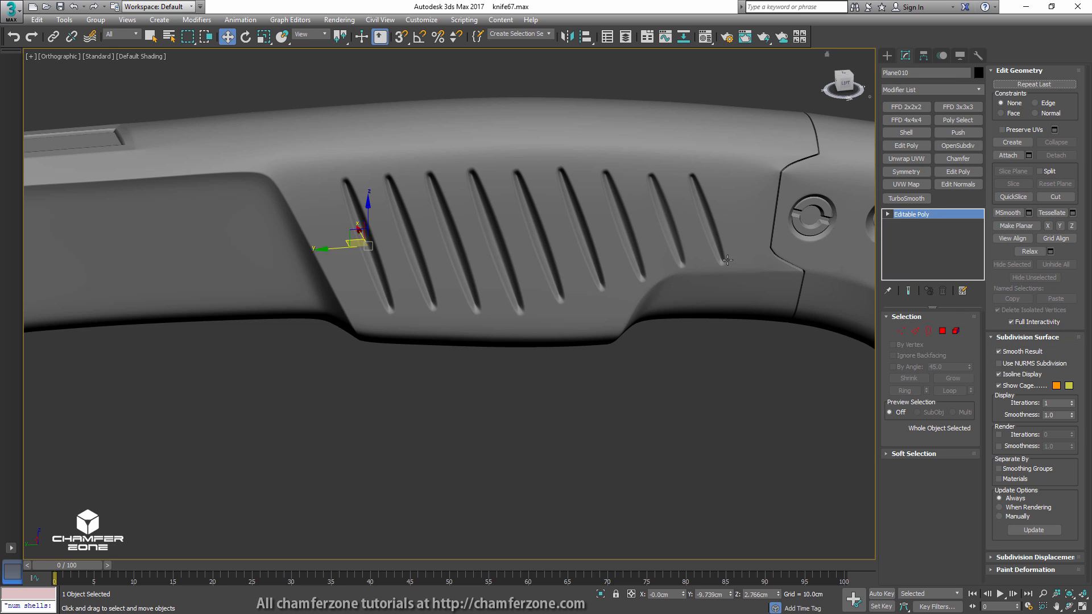
- Bend the slot row's rear end toward the grip surface with an FFD 3x3x3 in top view, and collapse the stack
alt+middle_drag(727, 260, 599, 335)
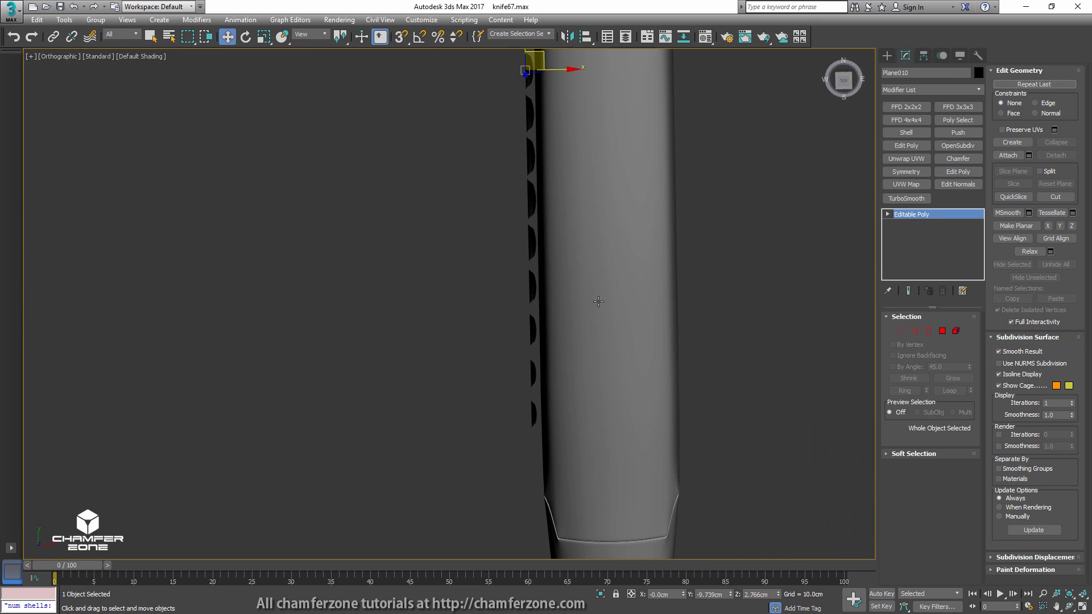
key(t)
scroll(463, 331, up, 5)
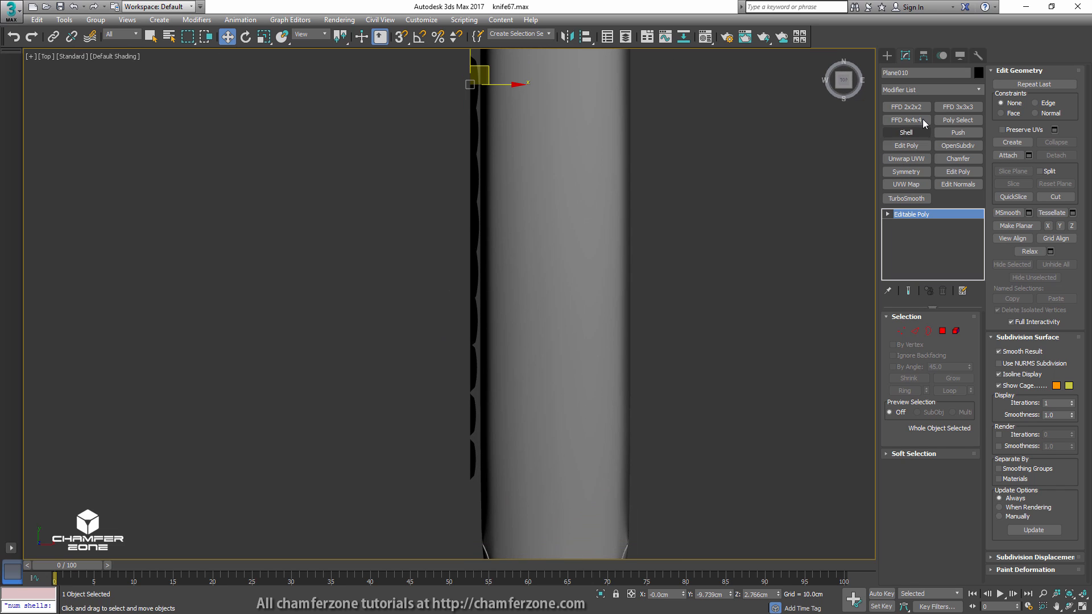
click(964, 108)
middle_drag(561, 334, 578, 304)
key(1)
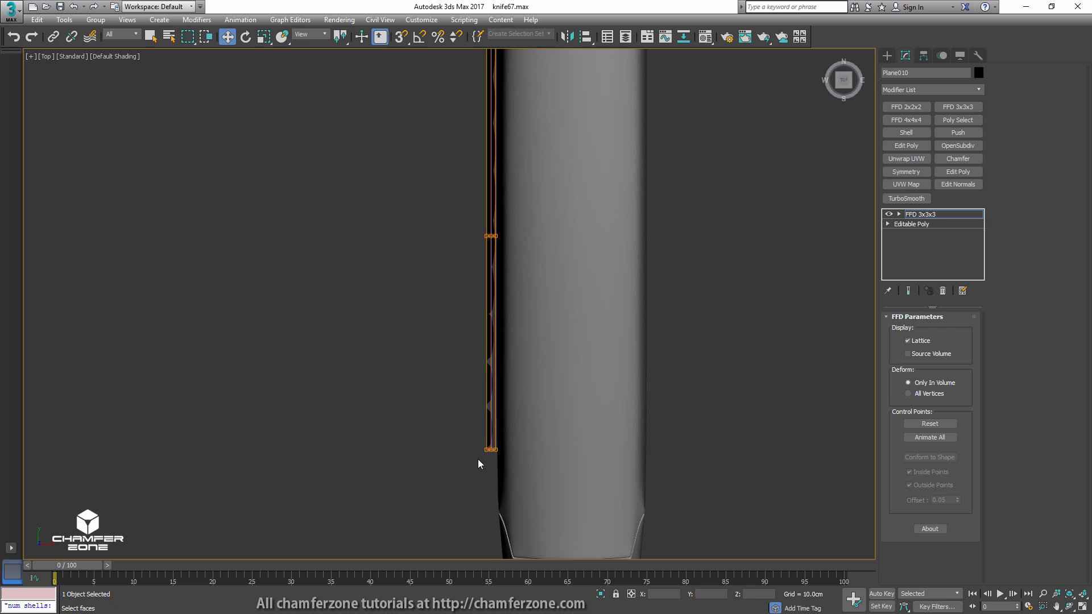
drag(478, 459, 531, 449)
mouse_move(531, 450)
alt+middle_down()
mouse_move(599, 324)
mouse_move(617, 317)
mouse_move(557, 369)
mouse_move(522, 417)
mouse_move(524, 438)
alt+middle_up()
right_click(909, 217)
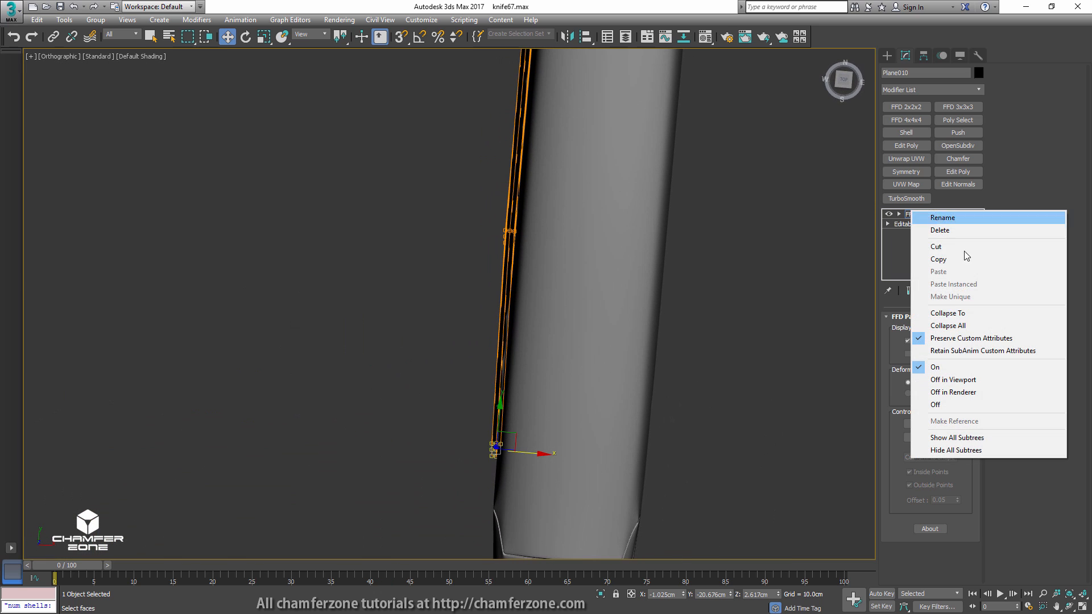
click(933, 324)
alt+middle_drag(671, 245, 618, 509)
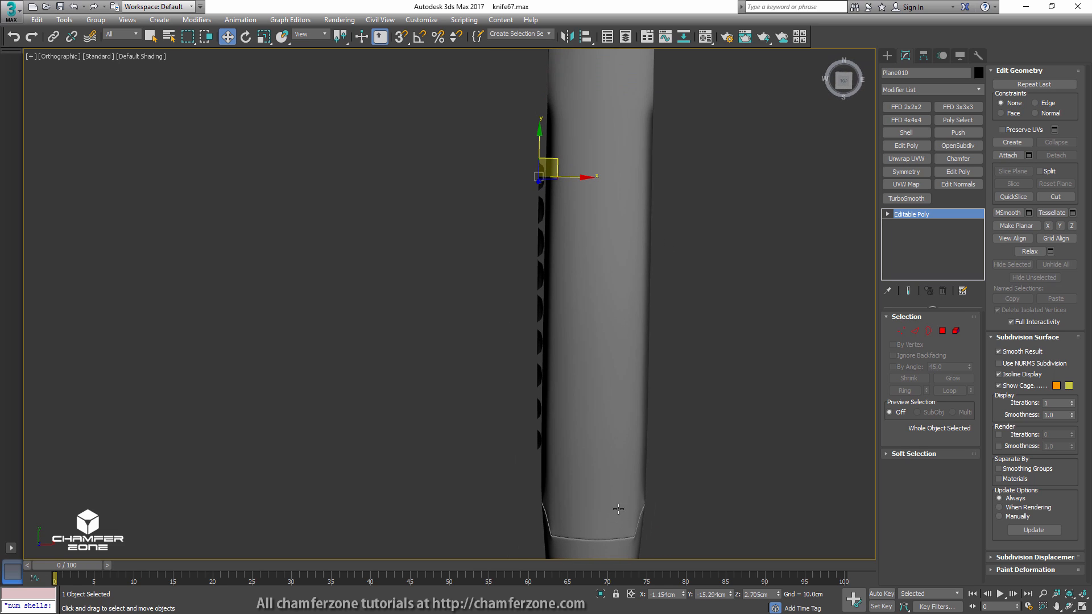
- Move only the slot object's pivot to X 0.0 cm
click(925, 56)
click(930, 131)
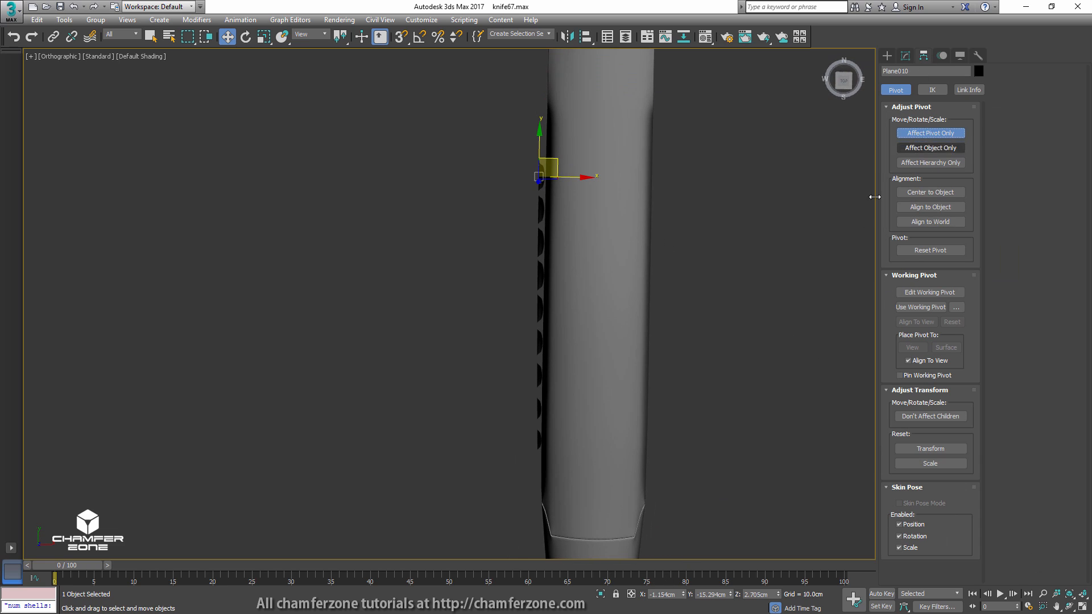
key(Return)
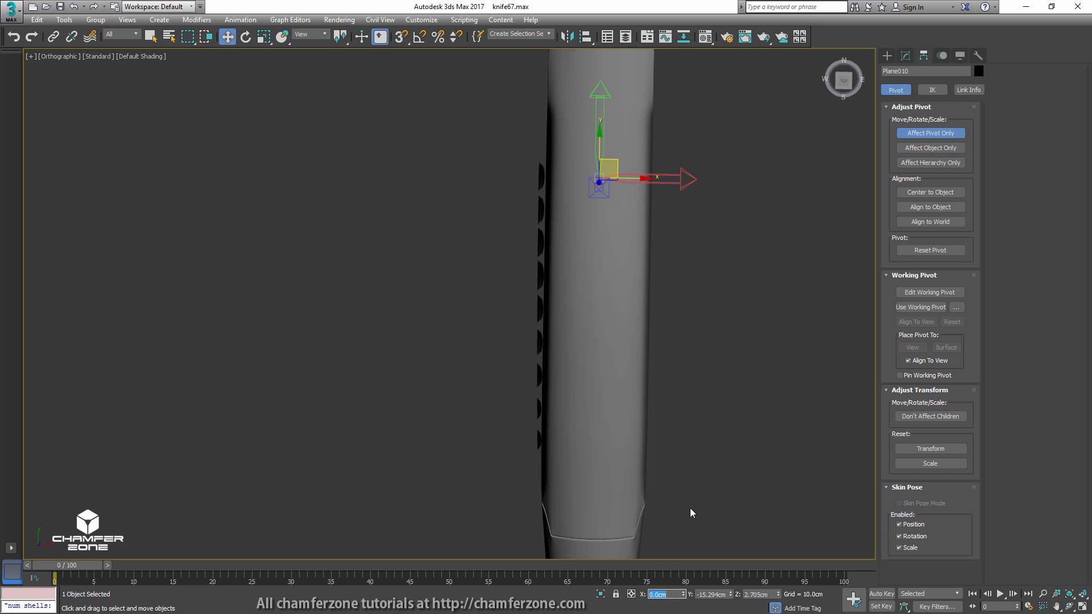
click(915, 131)
- Mirror the slot object across the X axis as a copy with 0.0 cm offset
middle_drag(714, 189, 692, 229)
scroll(698, 230, down, 1)
click(570, 40)
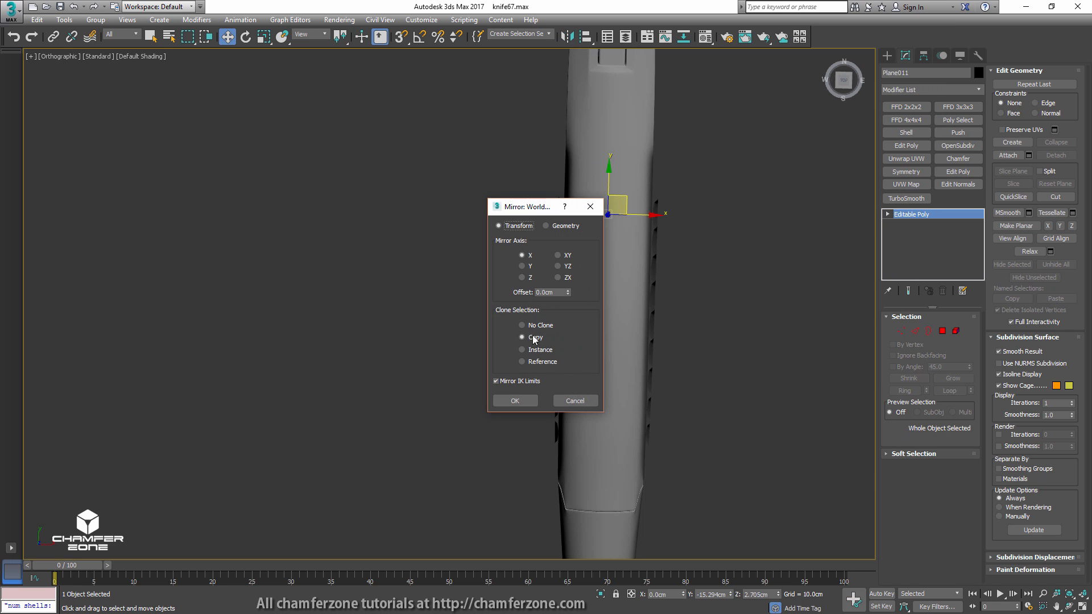
click(515, 400)
- Show edged faces and attach the original slot row to its mirrored copy on the other side of the grip
mouse_move(529, 392)
alt+middle_down()
mouse_move(635, 324)
mouse_move(570, 340)
alt+middle_up()
key(F4)
click(1008, 155)
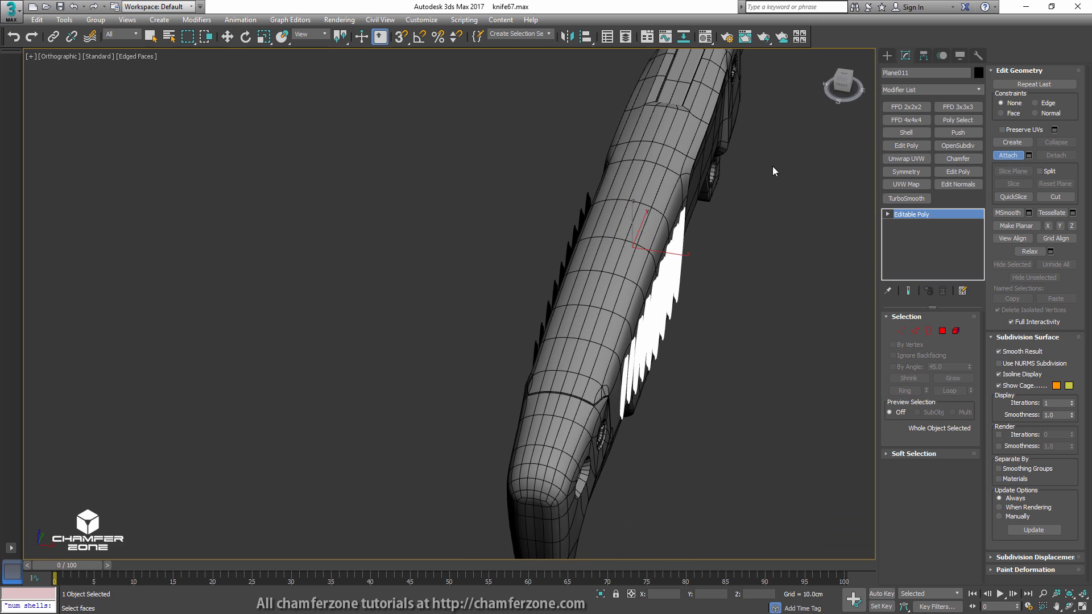
alt+middle_drag(772, 166, 834, 163)
click(607, 341)
alt+middle_drag(607, 341, 709, 291)
key(w)
key(ctrl+t)
- Copy the grip's name kukri_grip_high and use it to rename the combined slot object, then deselect it
click(709, 290)
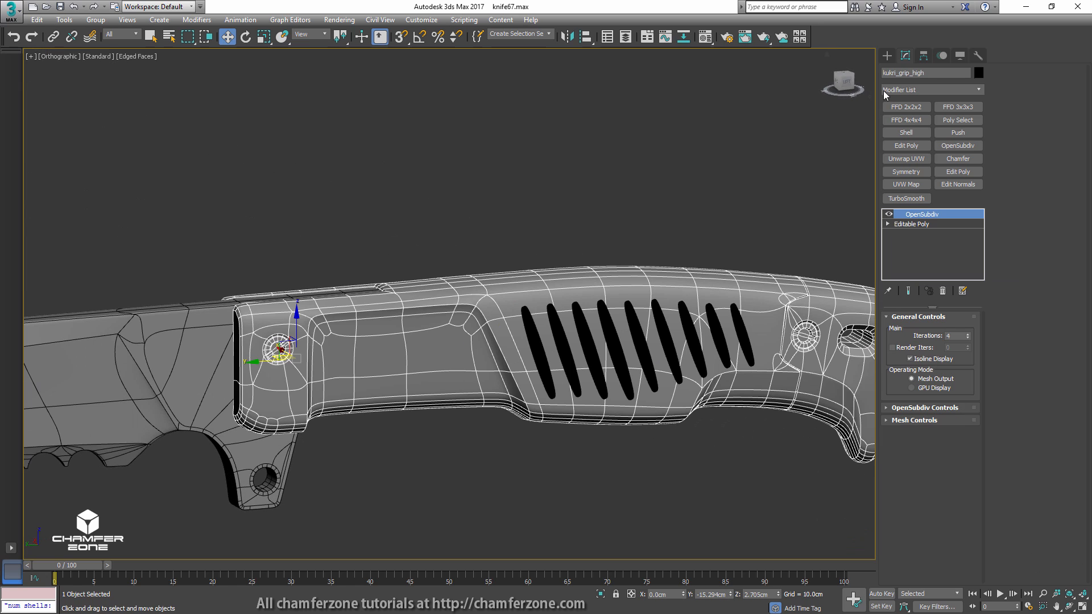
alt+middle_drag(612, 250, 652, 313)
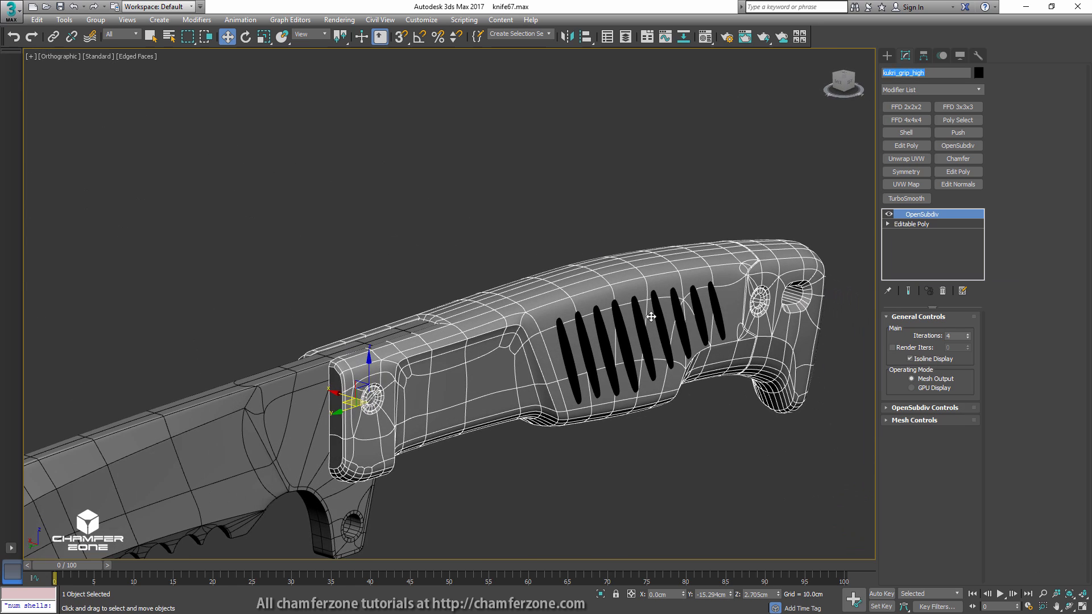
double_click(914, 73)
key(ctrl+c)
click(657, 313)
double_click(914, 73)
key(ctrl+v)
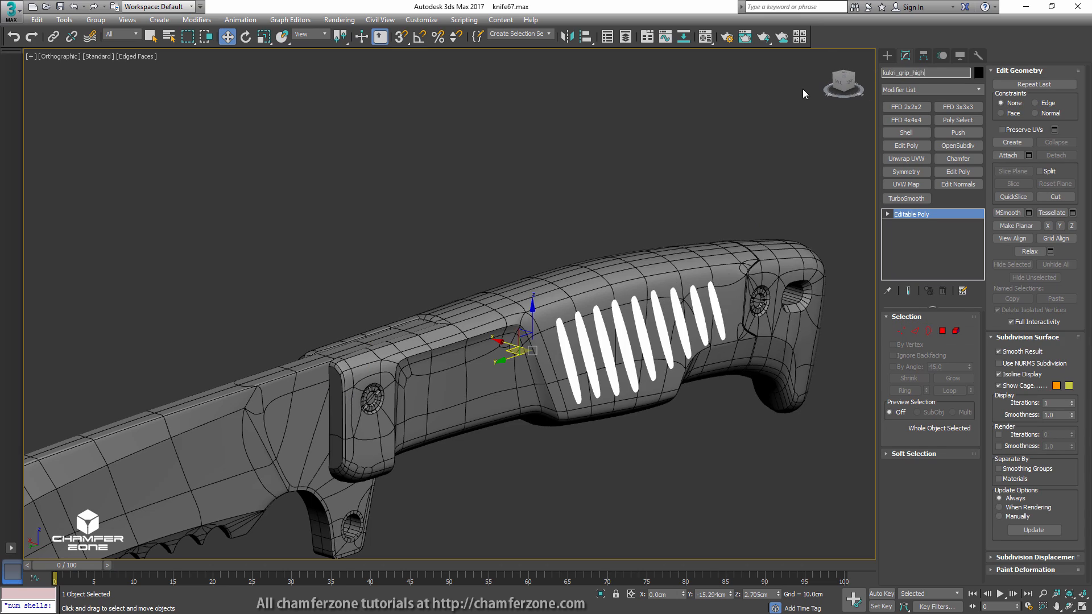
alt+middle_drag(744, 121, 661, 183)
click(661, 182)
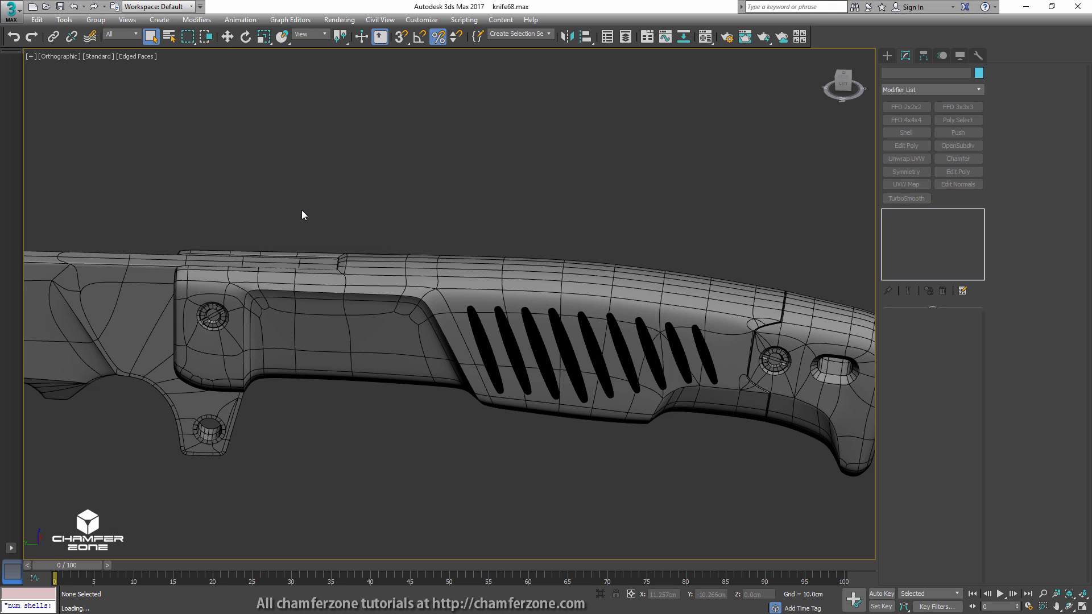
- Switch off OpenSubdiv and Symmetry on kukri_blade_high and go to its base Editable Poly level
middle_drag(311, 208, 872, 173)
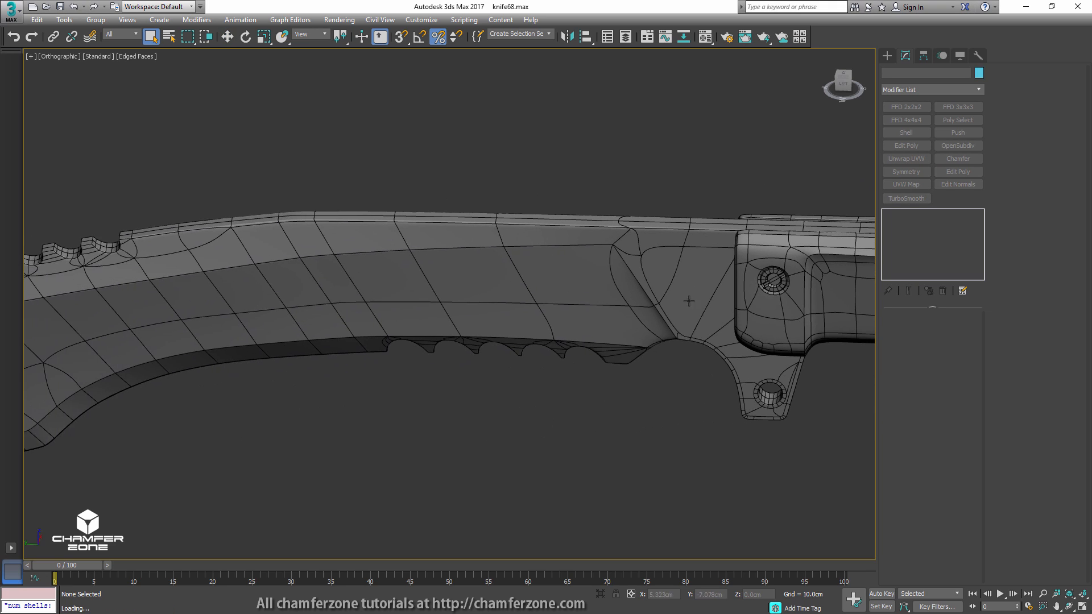
click(646, 336)
scroll(642, 206, up, 6)
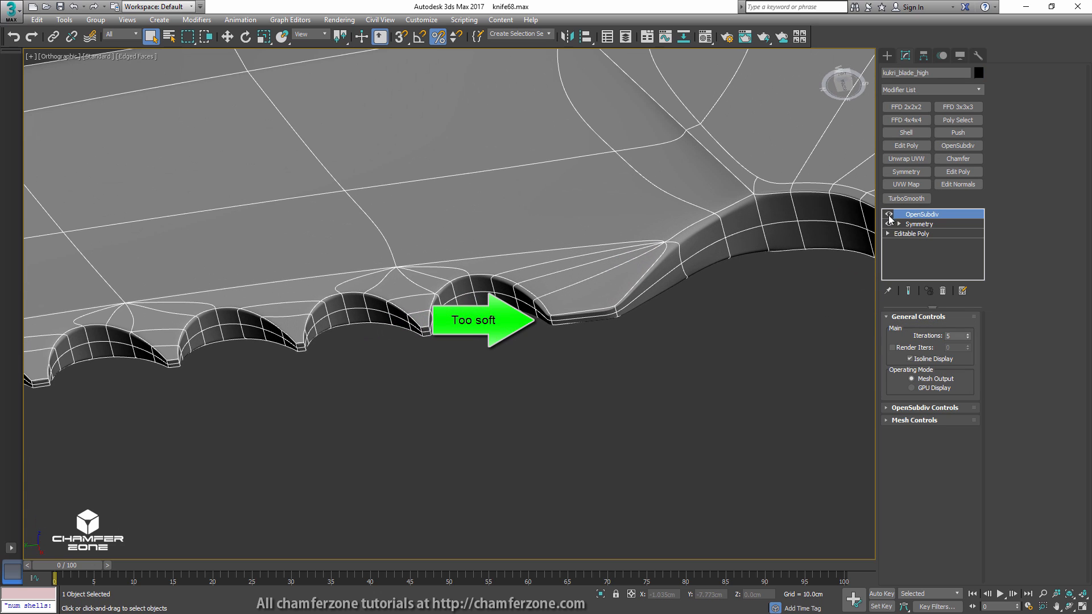
click(889, 214)
click(889, 224)
click(908, 233)
- Enter edge editing near the serrations' rear end, turn on the hard edge display and clear the edge selection
alt+middle_drag(761, 274, 698, 333)
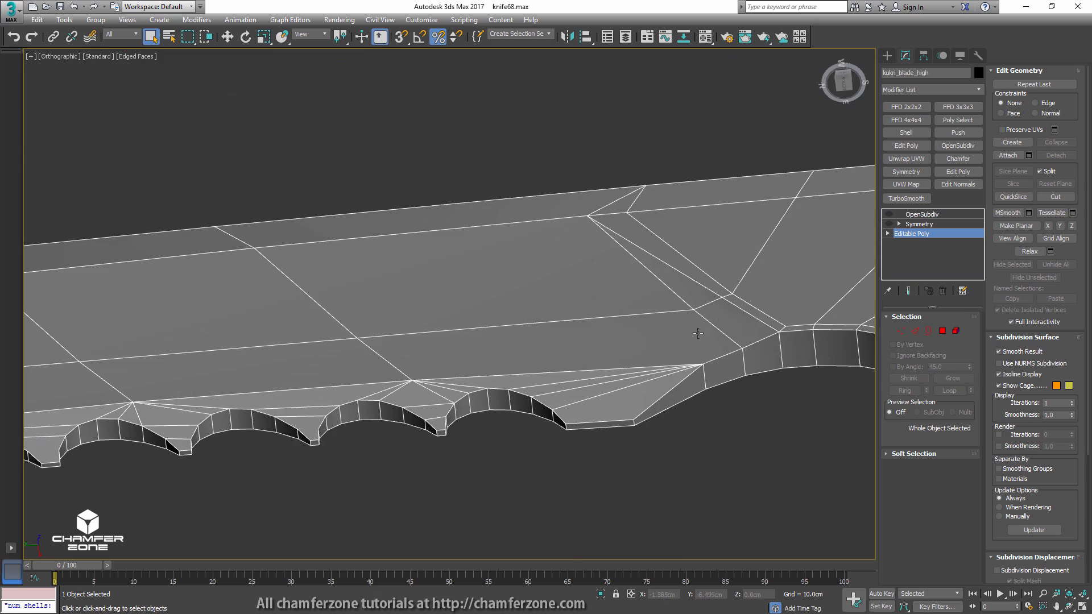
scroll(698, 334, up, 5)
key(2)
scroll(651, 375, down, 3)
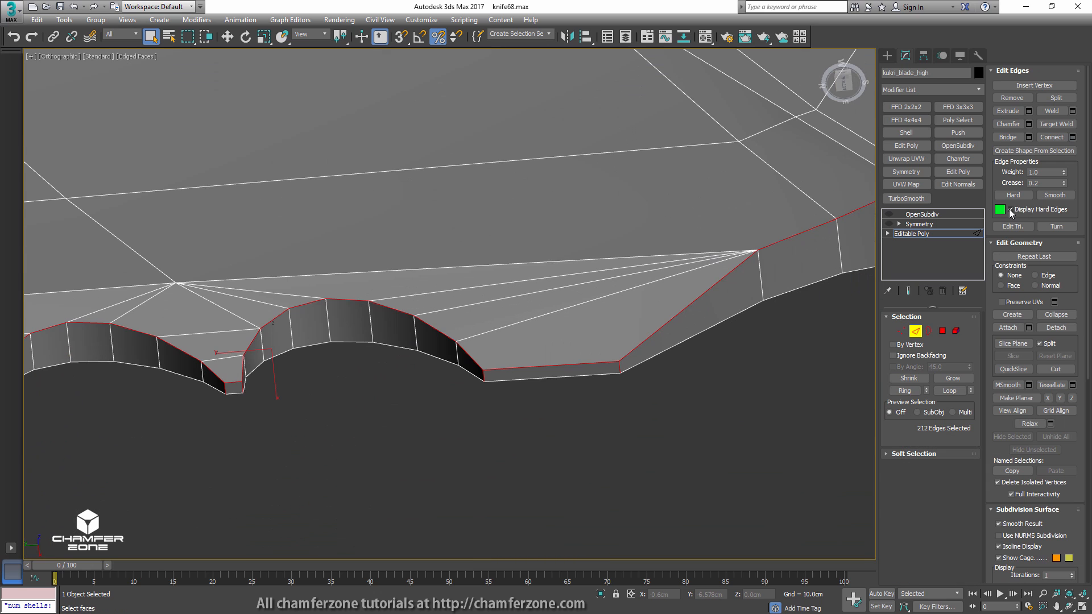
click(1011, 210)
click(670, 387)
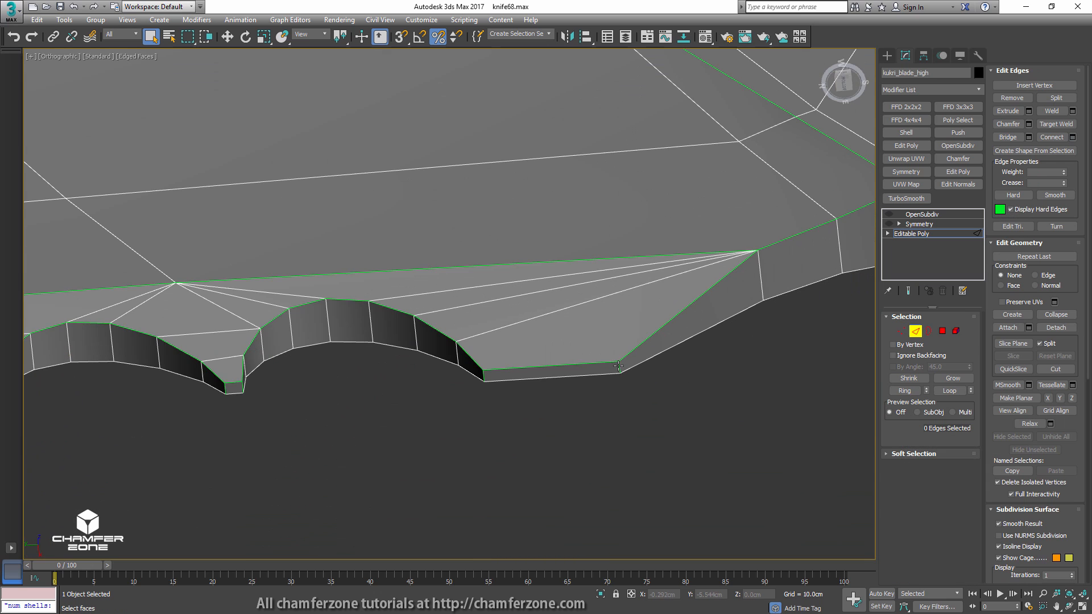
- Increase the crease of the short corner edge on the last serration tooth beside the finger notch
click(619, 366)
drag(1063, 185, 1064, 106)
drag(1063, 185, 964, 117)
- Leave edge editing and re-enable Symmetry and OpenSubdiv on the blade to view the sharpened tooth corner
alt+middle_drag(620, 210, 694, 280)
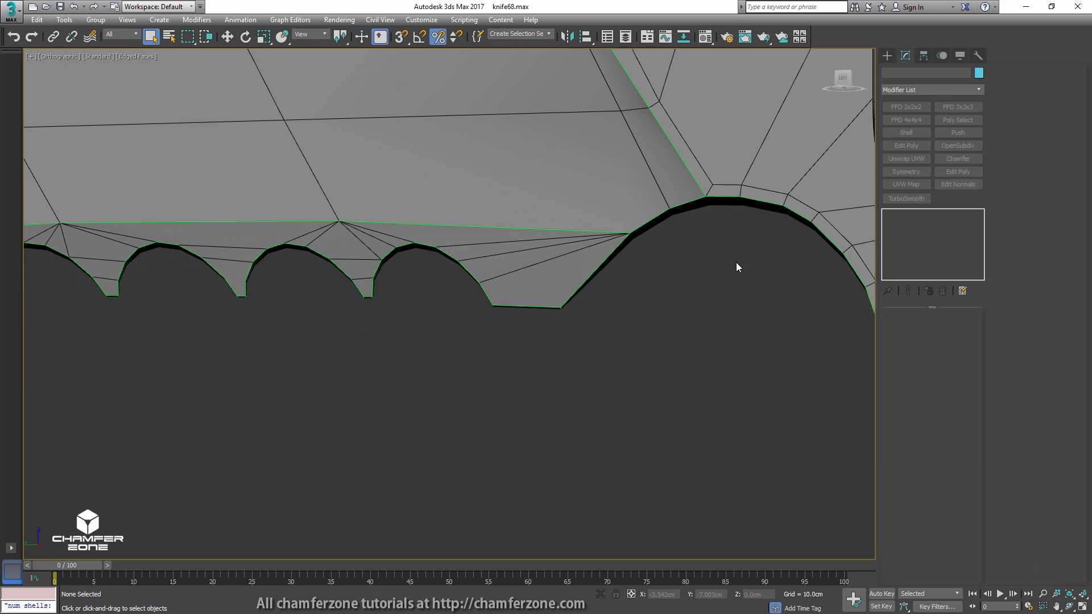
click(899, 215)
click(890, 224)
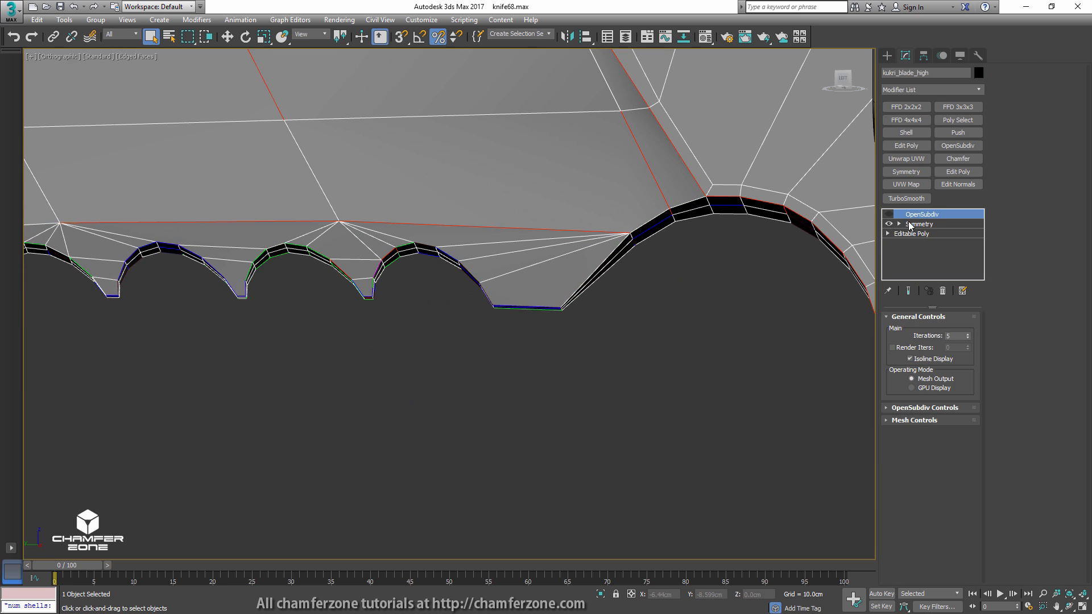
click(890, 215)
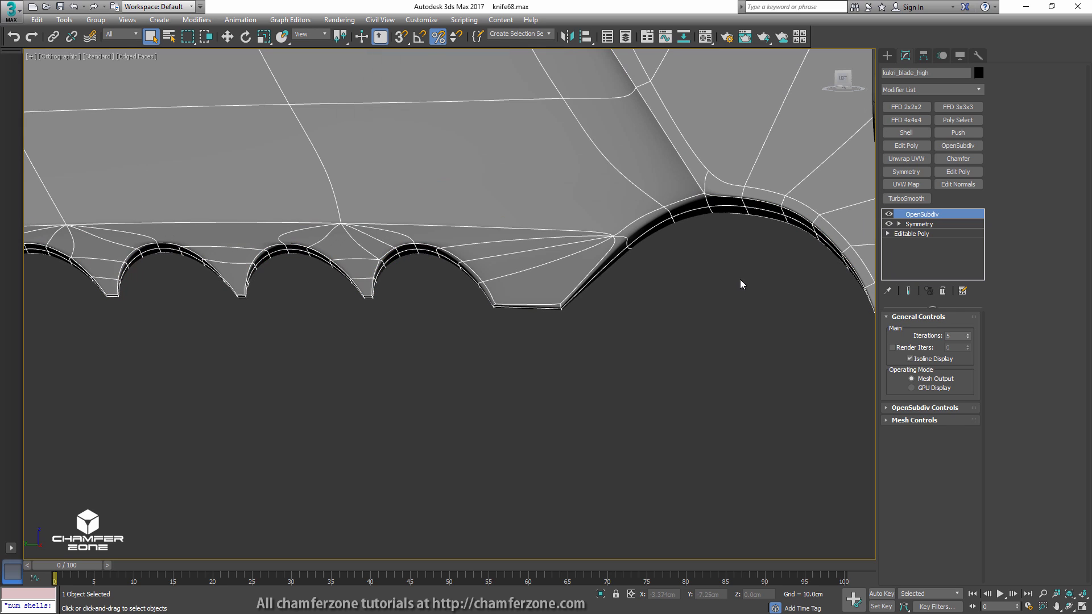
- Hide the wireframe edges with nothing selected and compare the smoothed blade's shape and details with the reference image
click(649, 315)
key(F4)
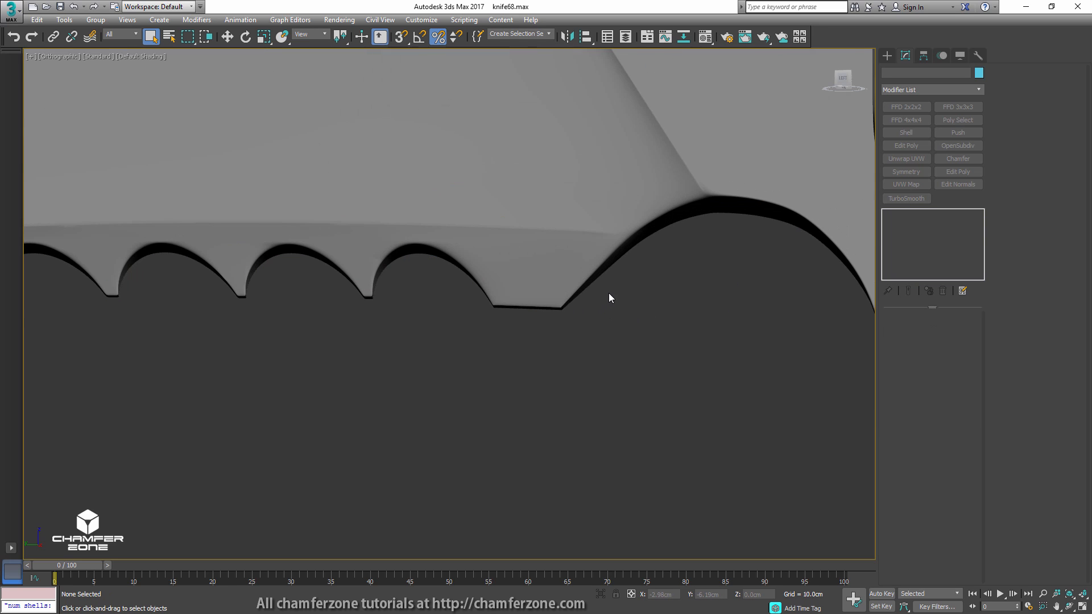
scroll(607, 292, down, 4)
scroll(573, 285, down, 2)
alt+middle_drag(573, 285, 618, 414)
scroll(591, 319, down, 5)
click(625, 38)
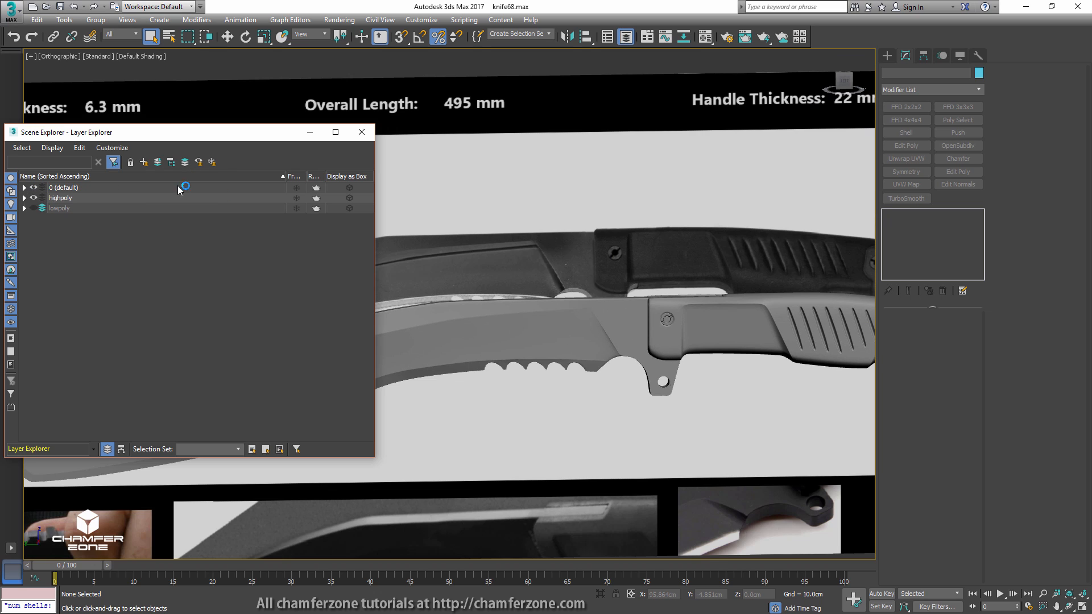
middle_drag(518, 248, 671, 212)
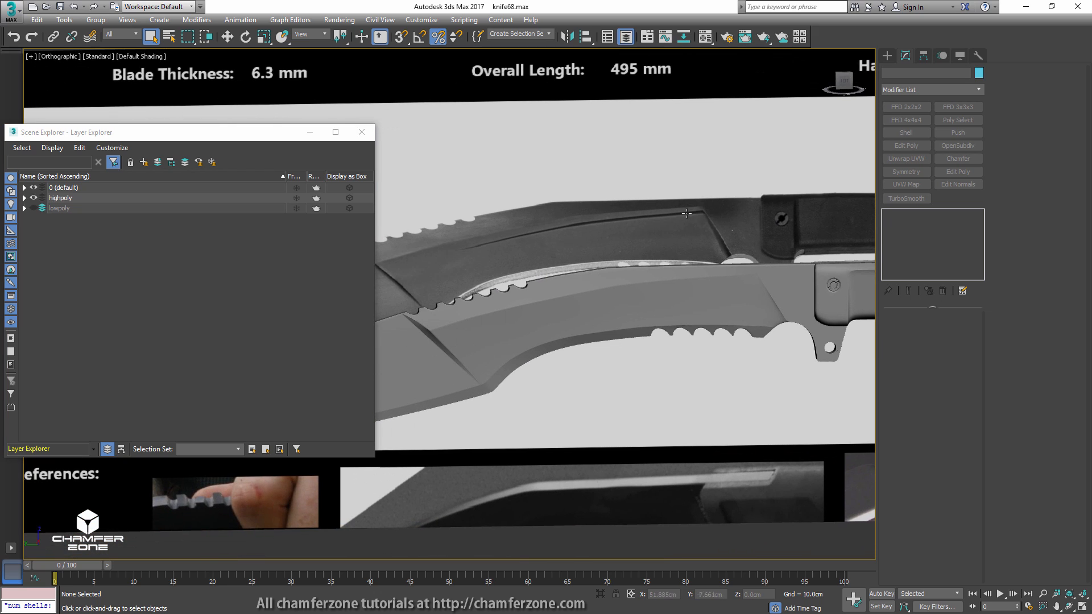
click(361, 131)
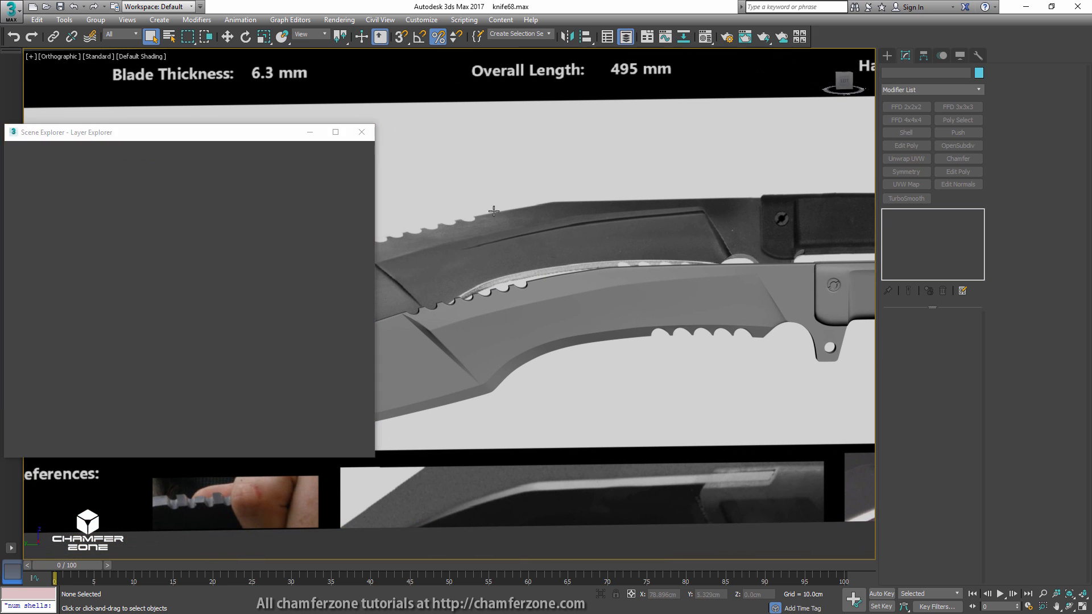
- Switch off OpenSubdiv and Symmetry on kukri_blade_high and enter edge editing on the base mesh, with wireframe shown and hard edge display off
click(860, 213)
click(889, 215)
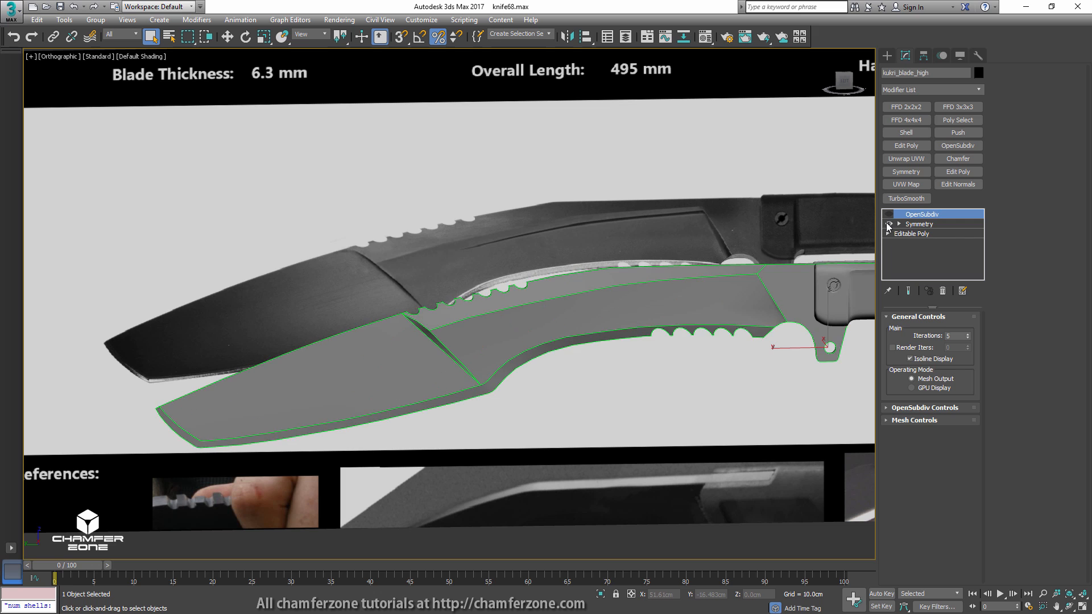
mouse_move(721, 265)
alt+middle_down()
mouse_move(741, 263)
mouse_move(720, 253)
alt+middle_up()
key(F4)
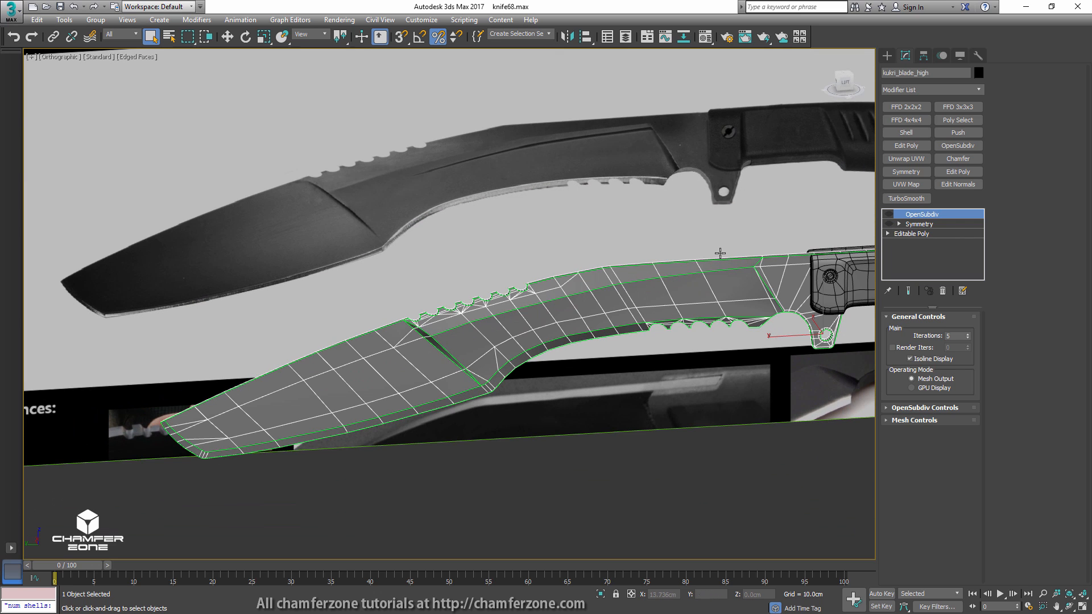
click(910, 234)
click(906, 328)
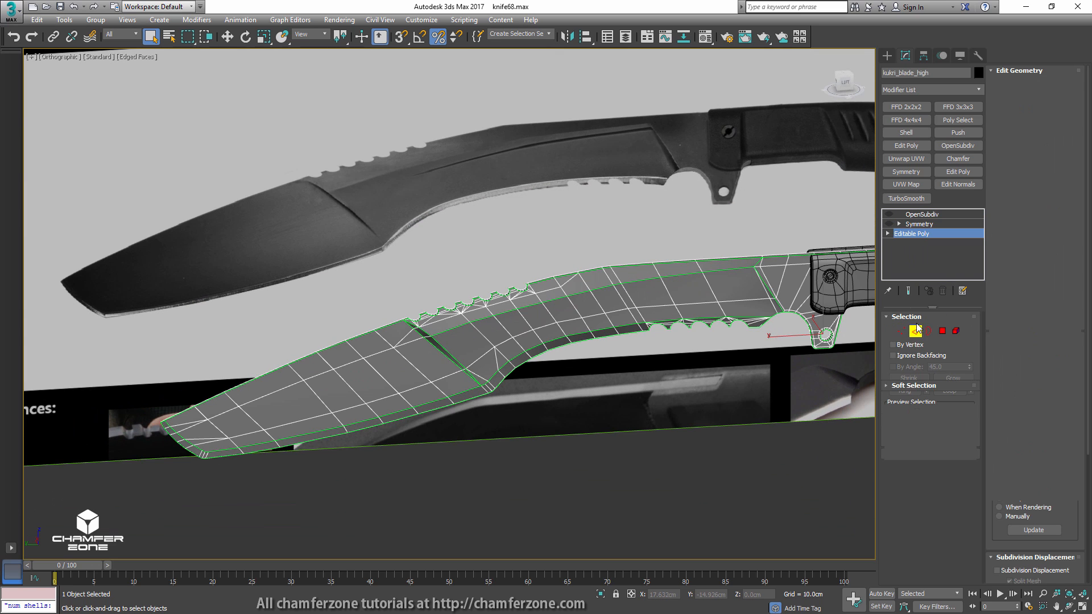
mouse_move(739, 245)
alt+middle_down()
mouse_move(752, 240)
mouse_move(750, 250)
alt+middle_up()
click(1018, 211)
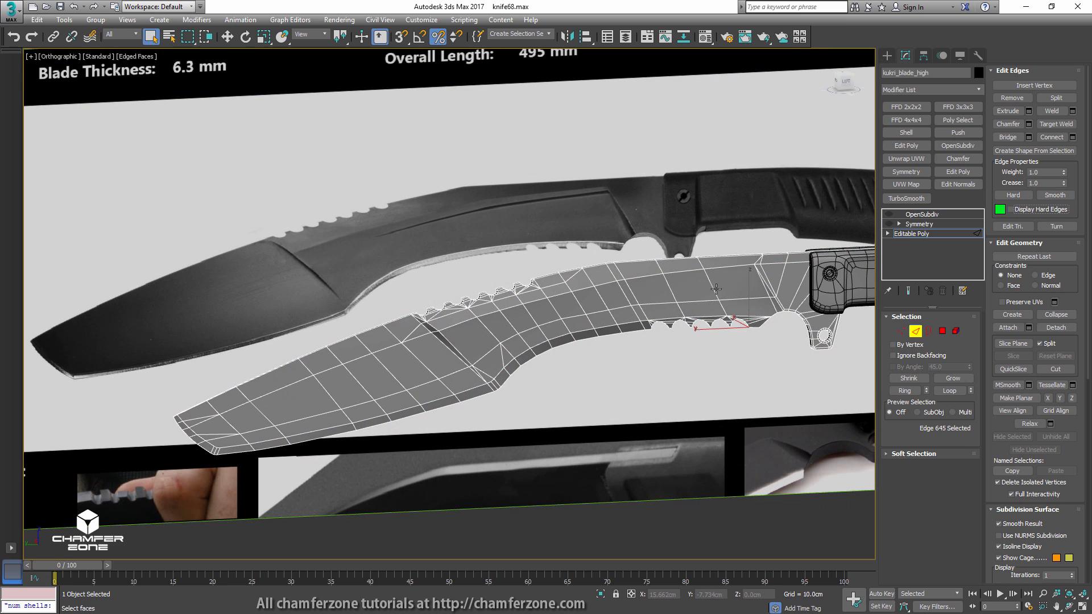
- Select the ring of crosswise edges on the blade's flat side between the diagonal step and the bevel by the handle, excluding the tip section
click(712, 286)
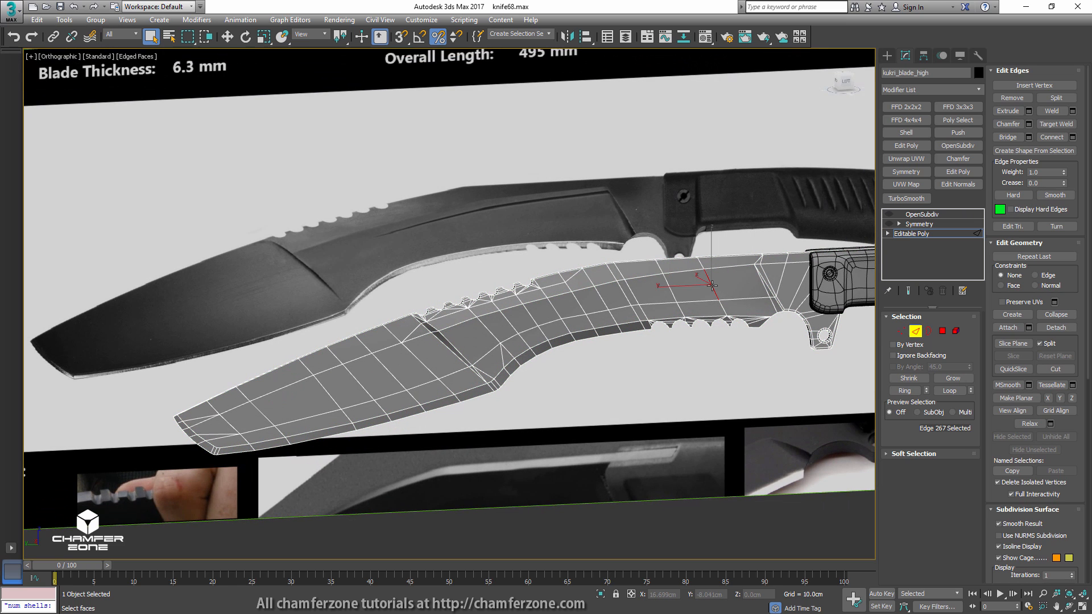
click(904, 391)
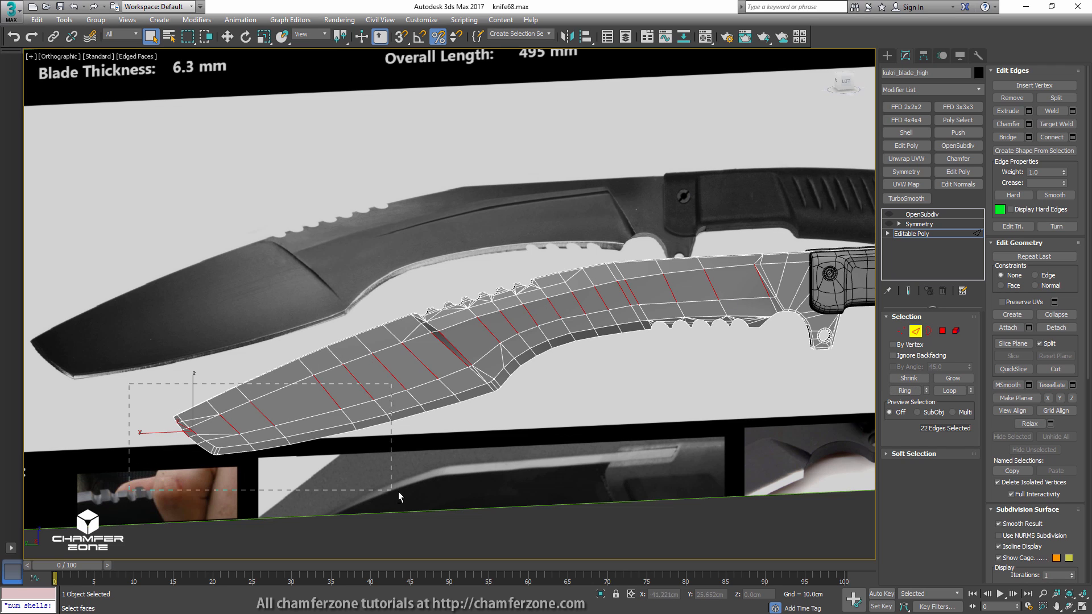
alt+drag(399, 497, 400, 497)
alt+drag(326, 322, 476, 417)
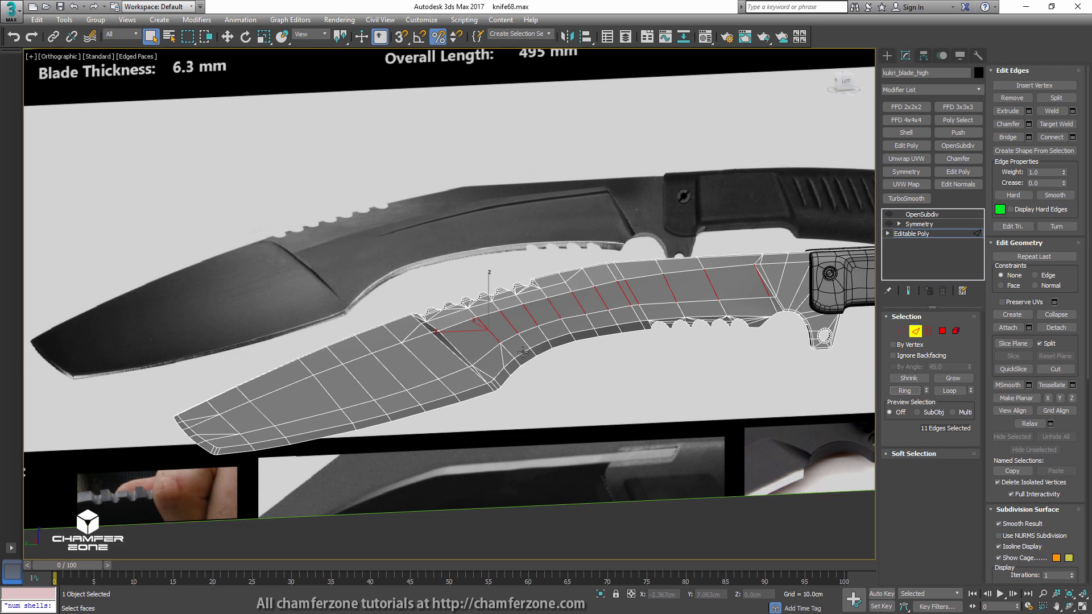
scroll(475, 347, up, 4)
mouse_move(523, 352)
middle_down()
mouse_move(475, 347)
mouse_move(532, 344)
mouse_move(519, 340)
middle_up()
alt+click(435, 329)
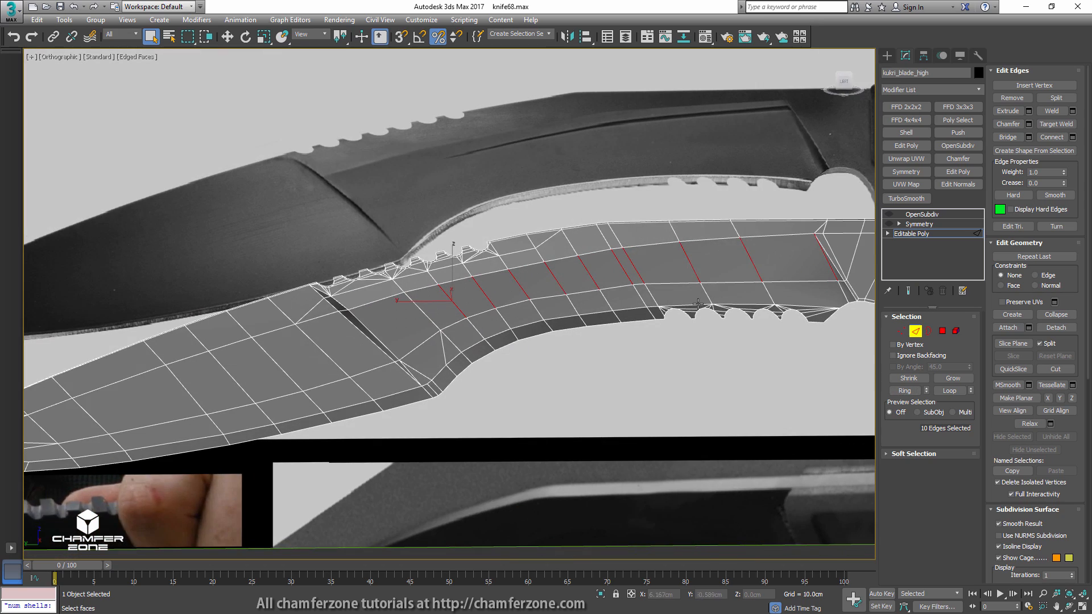
middle_drag(698, 304, 500, 267)
scroll(620, 274, up, 4)
mouse_move(624, 272)
alt+middle_down()
mouse_move(620, 242)
mouse_move(623, 287)
alt+middle_up()
ctrl+click(659, 230)
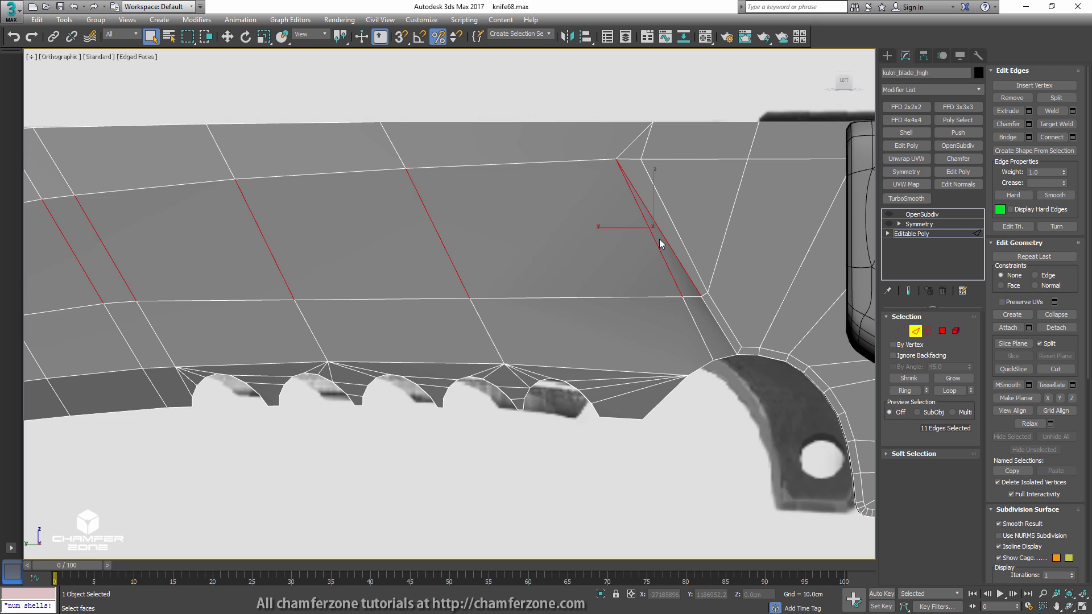
- Connect the selected crosswise edges with 1 segment to add a lengthwise edge line along the blade's side
click(1052, 138)
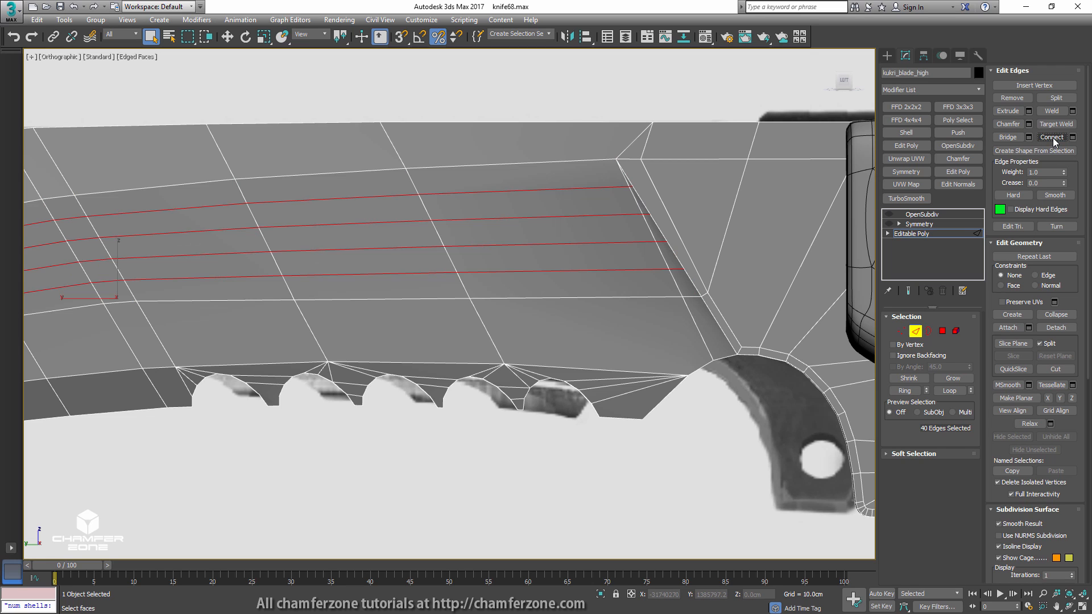
key(ctrl+z)
click(1073, 137)
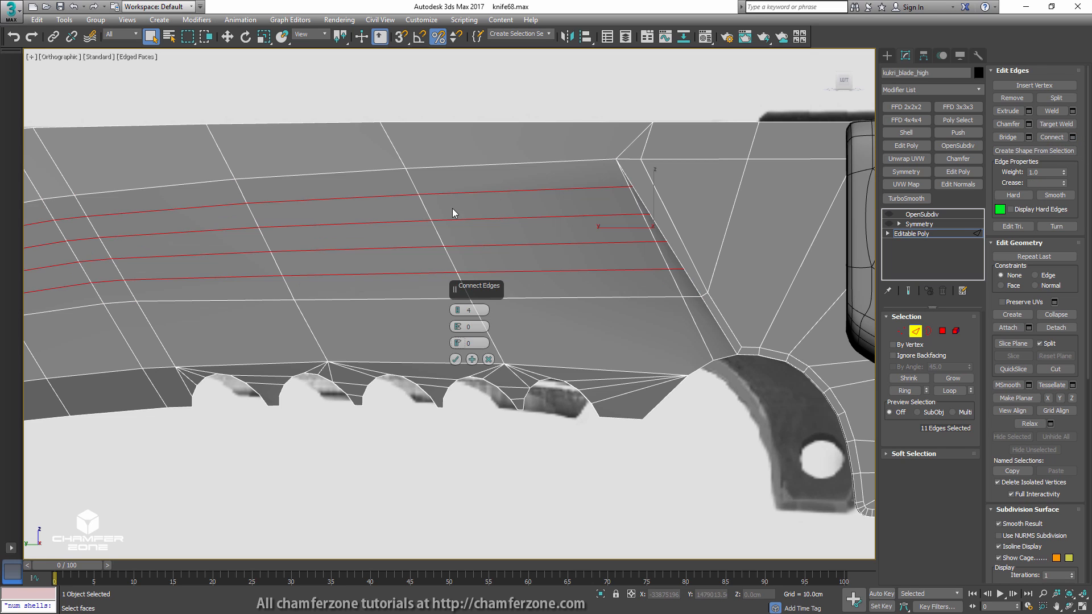
drag(457, 310, 458, 333)
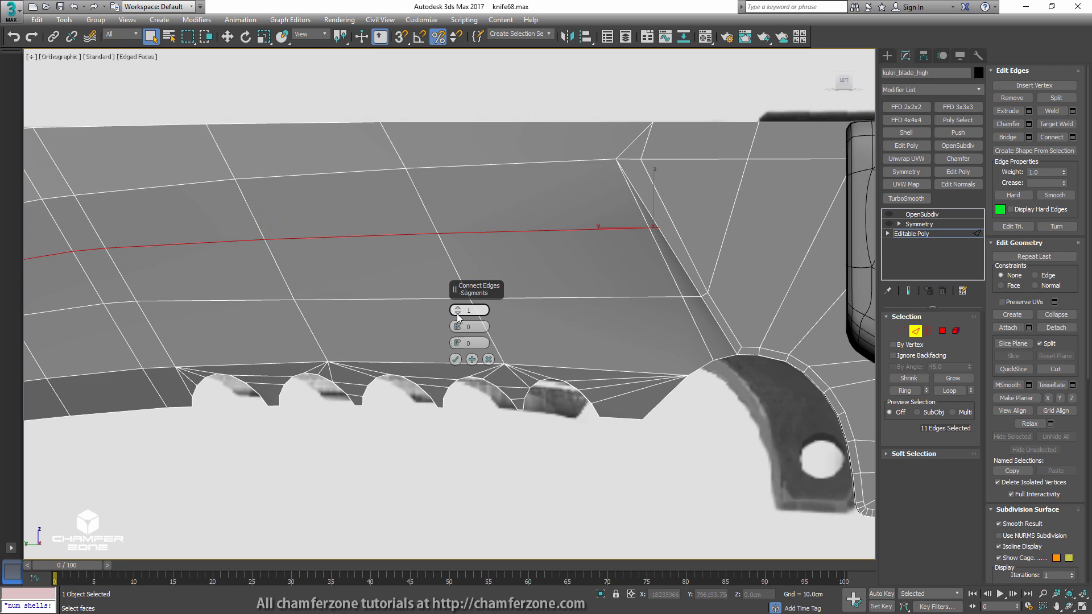
click(455, 360)
- Constrain movement to edges and shift the new edge line up towards the spine to match the groove in the reference
middle_drag(446, 341, 619, 298)
click(1035, 276)
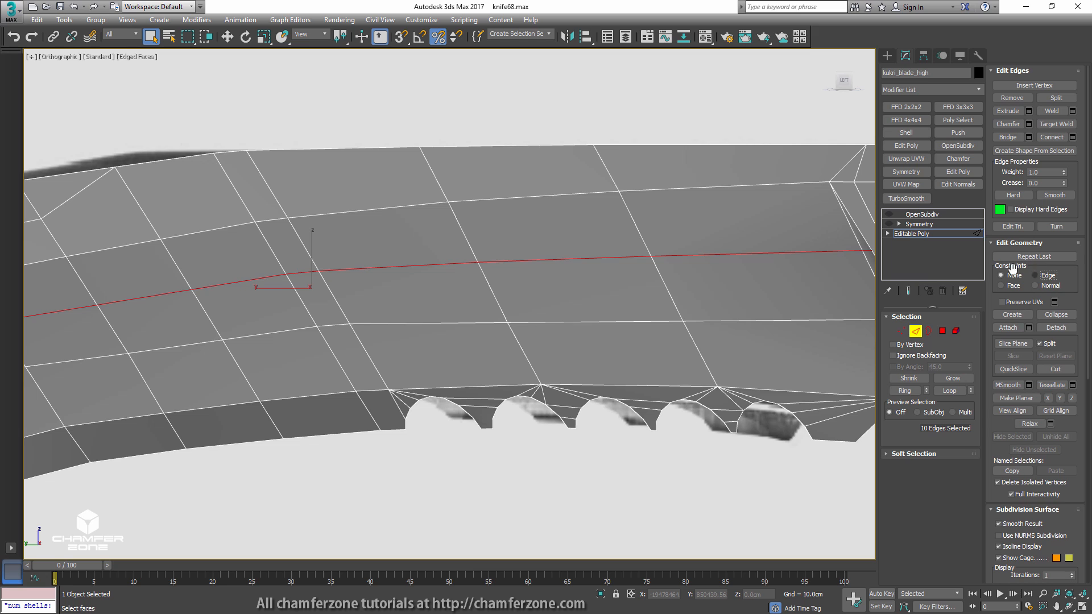
key(w)
scroll(374, 262, down, 3)
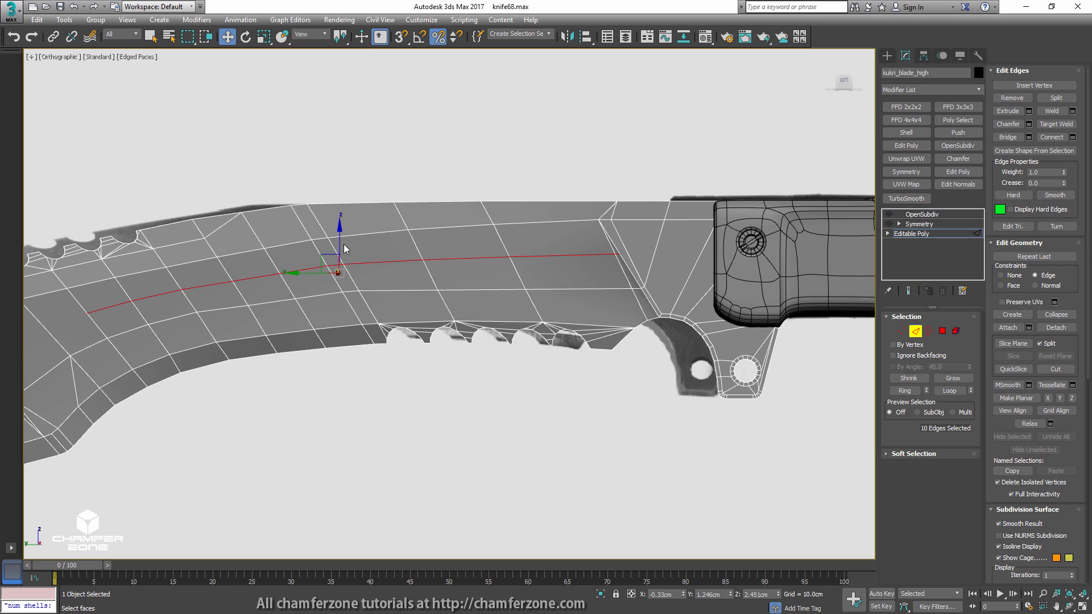
drag(341, 234, 332, 194)
middle_drag(345, 203, 444, 261)
scroll(439, 264, down, 3)
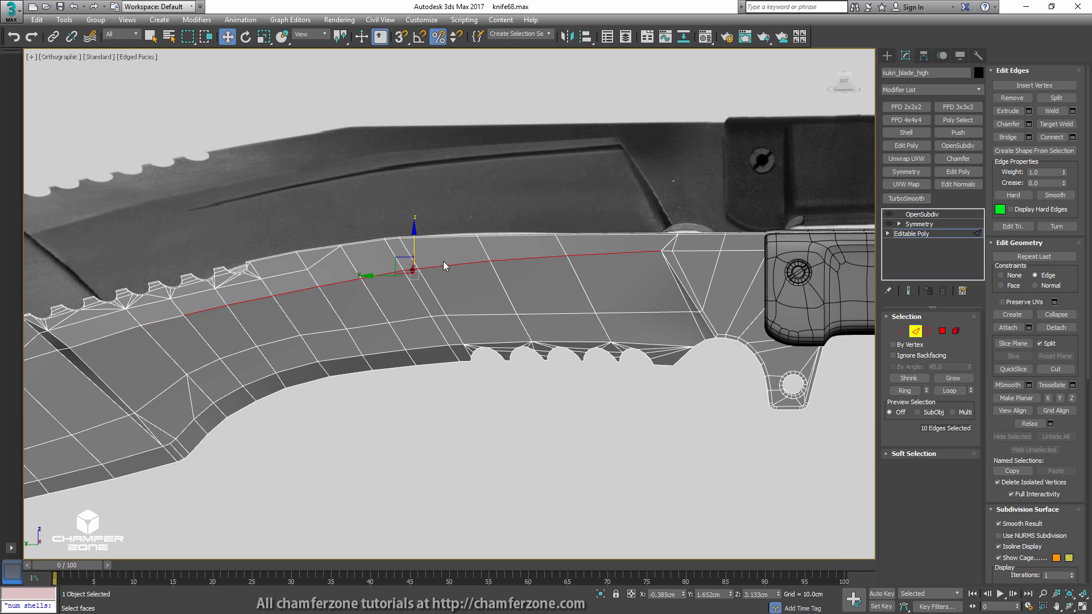
drag(415, 239, 417, 252)
scroll(506, 275, up, 1)
alt+middle_drag(505, 273, 475, 249)
alt+middle_drag(397, 276, 405, 258)
drag(407, 258, 407, 256)
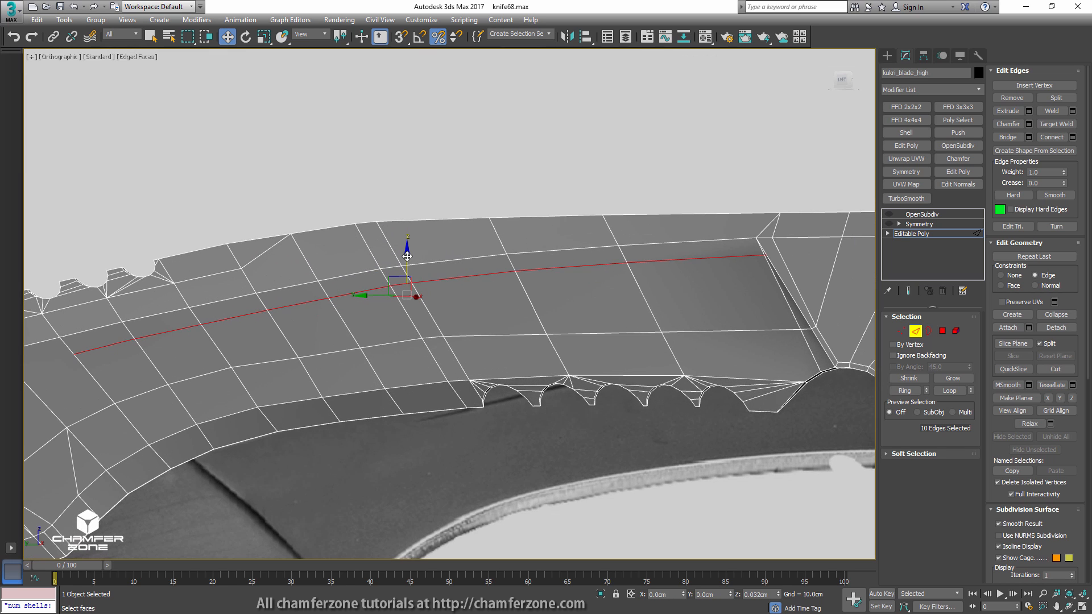
- Start extruding the lengthwise edge line with a height of 0 and a width of 0.042 cm
click(1028, 111)
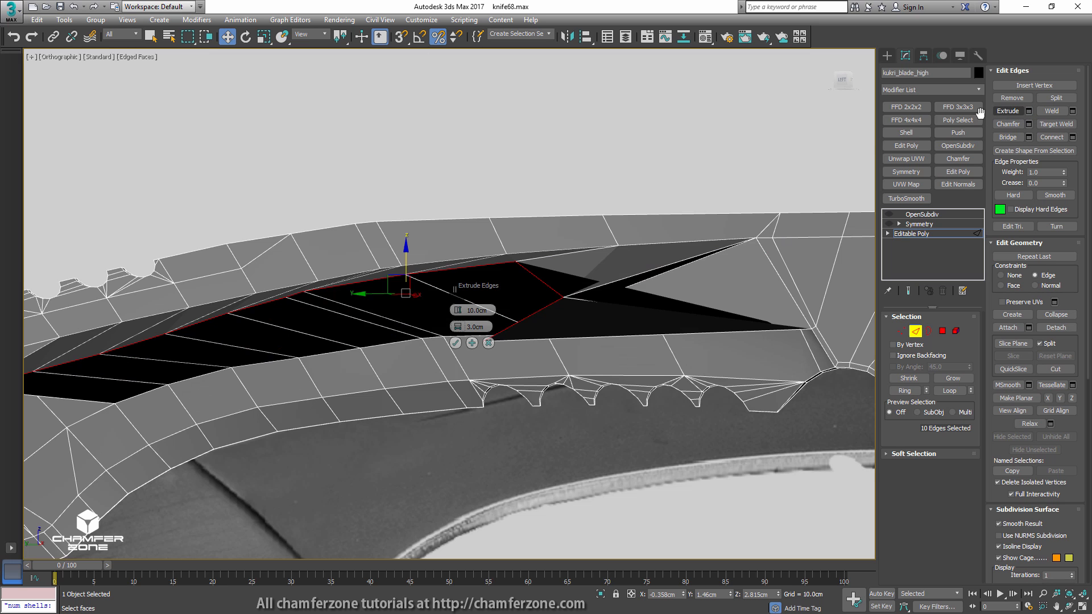
alt+middle_drag(617, 163, 651, 197)
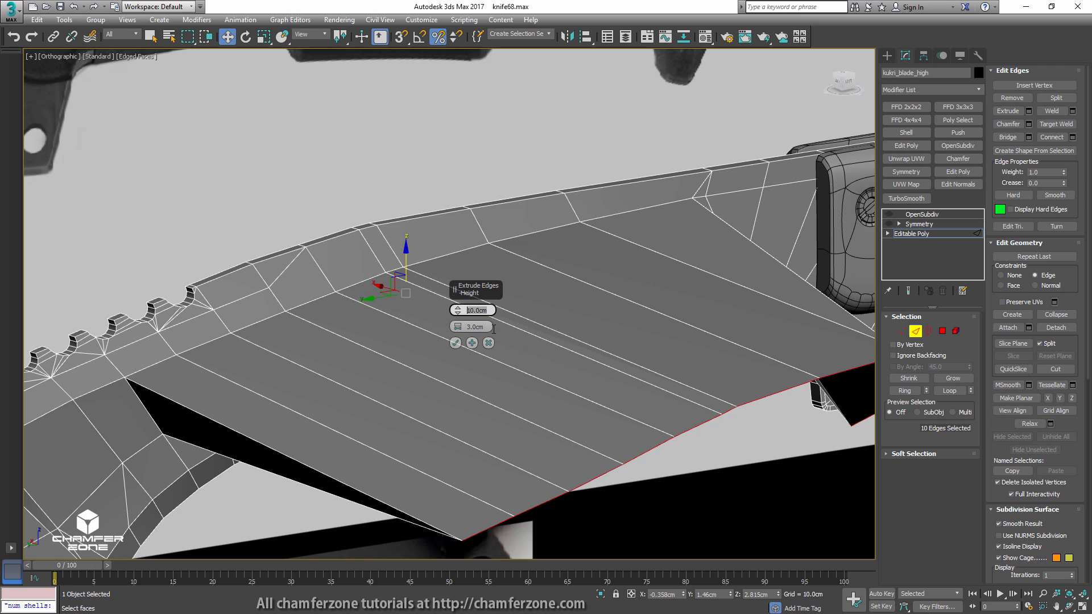
text(0)
key(Tab)
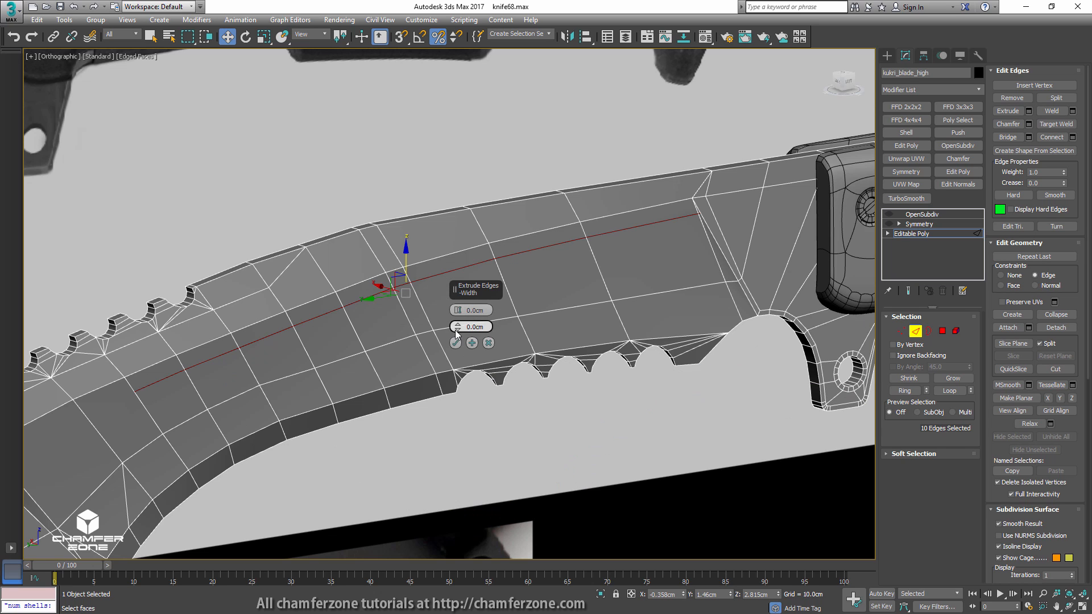
drag(459, 329, 458, 323)
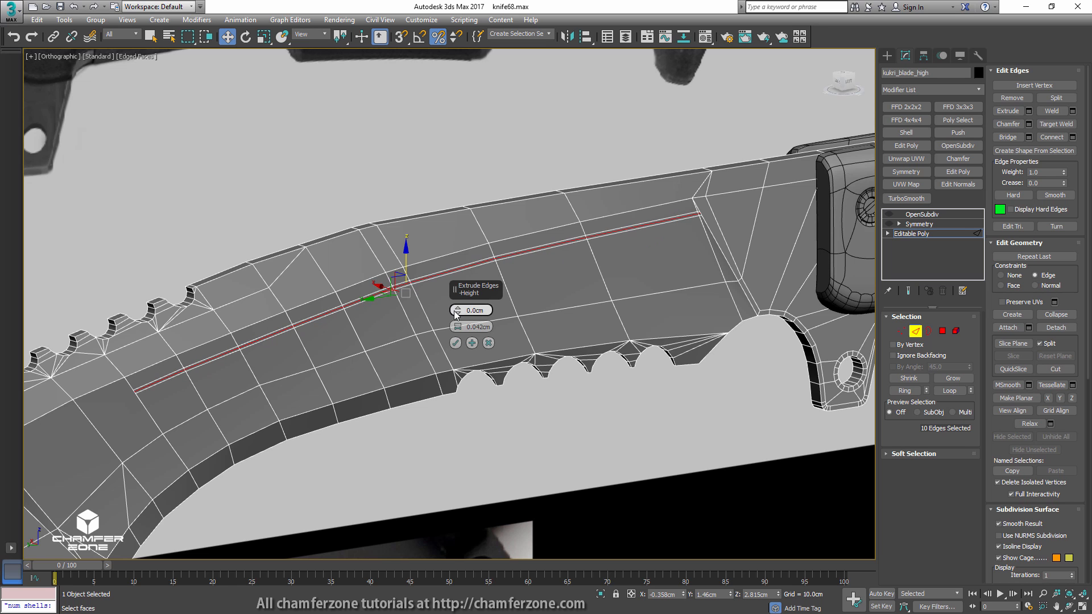
- Set the edge extrusion height to -0.037 cm and apply it to sink a narrow groove into the blade
alt+middle_drag(542, 245, 519, 229)
scroll(568, 246, up, 5)
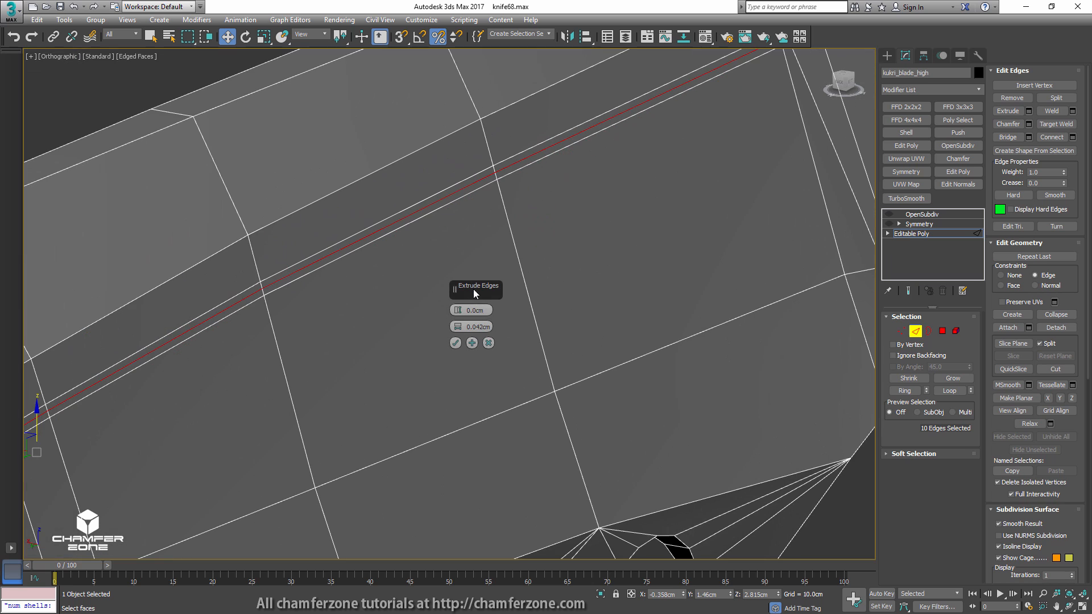
drag(458, 313, 457, 319)
middle_drag(628, 254, 466, 214)
scroll(642, 327, down, 6)
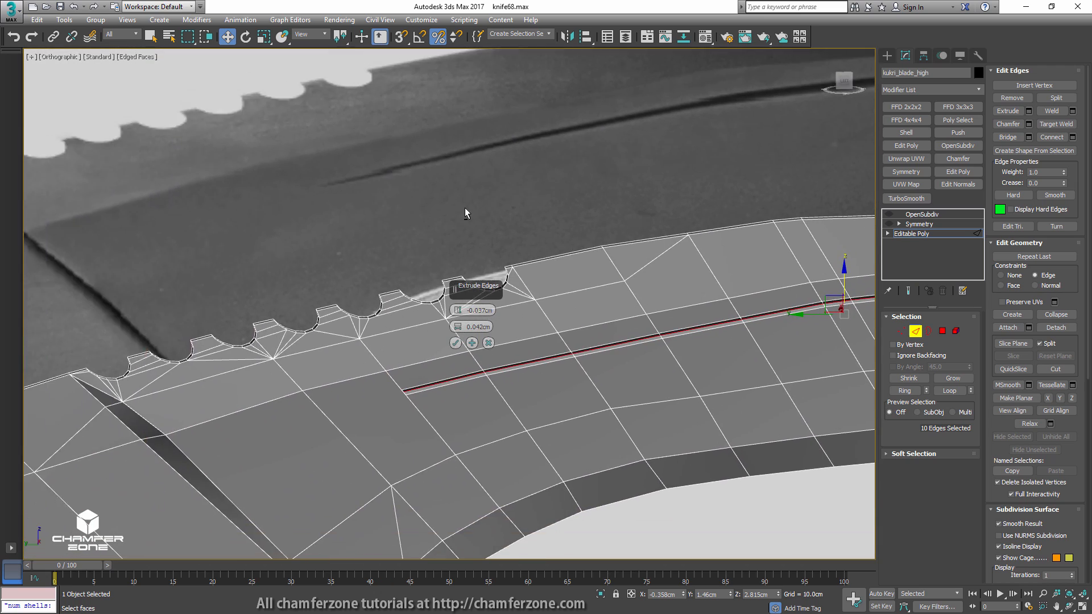
click(455, 343)
- Collapse the three vertices at the groove's front end into one point so the groove tapers out
alt+middle_drag(455, 343, 434, 300)
scroll(479, 326, up, 5)
middle_drag(551, 310, 401, 305)
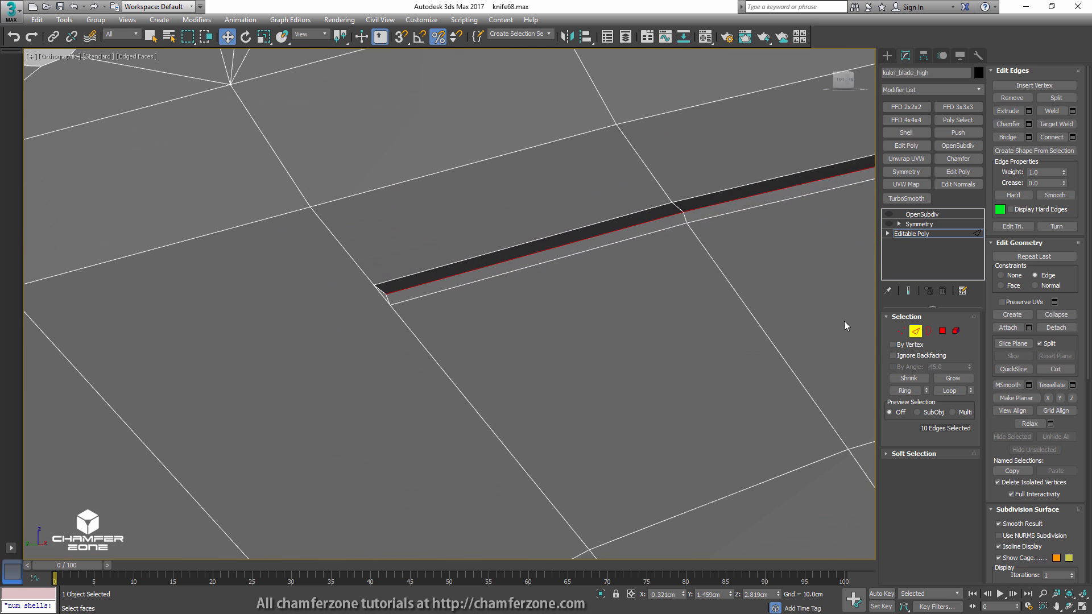
click(901, 331)
drag(444, 340, 459, 342)
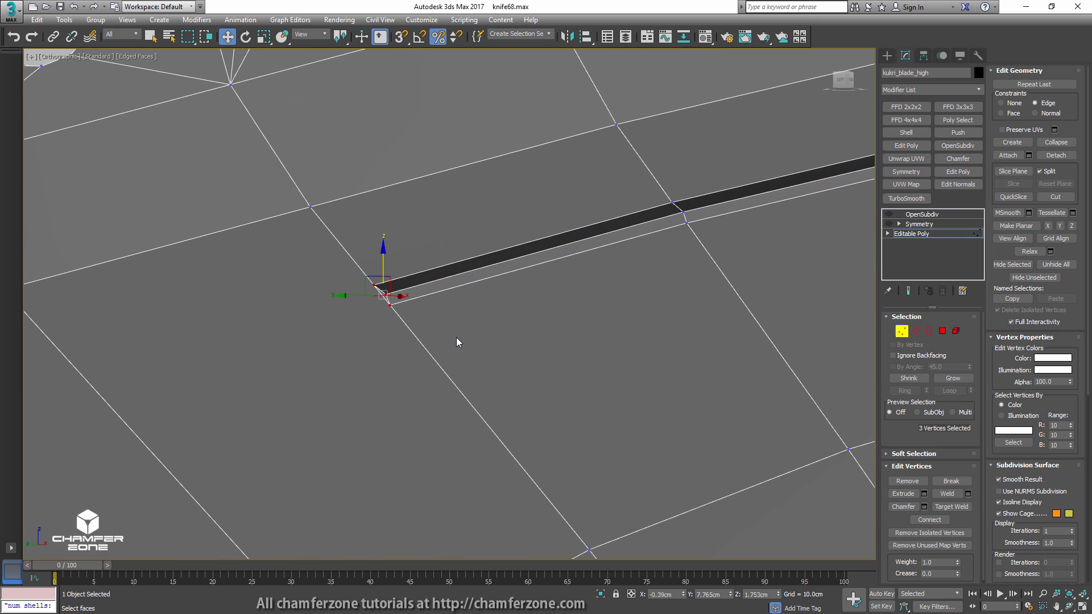
click(1056, 142)
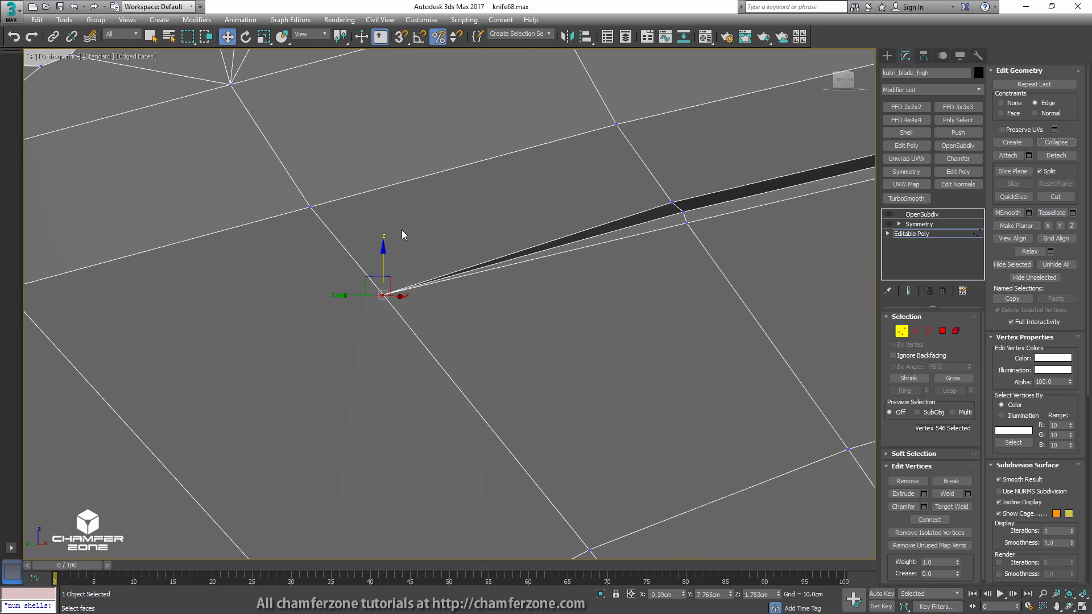
- Connect the groove's collapsed tip vertex to the neighbouring vertex on the edge line ahead of it
middle_drag(403, 236, 479, 255)
ctrl+click(213, 291)
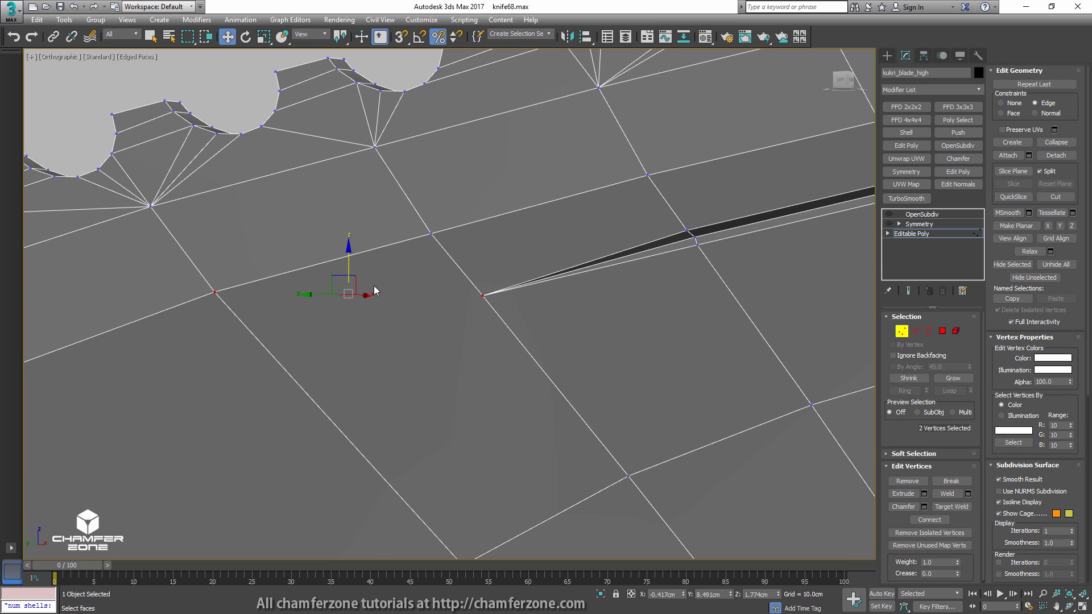
middle_drag(496, 481, 517, 370)
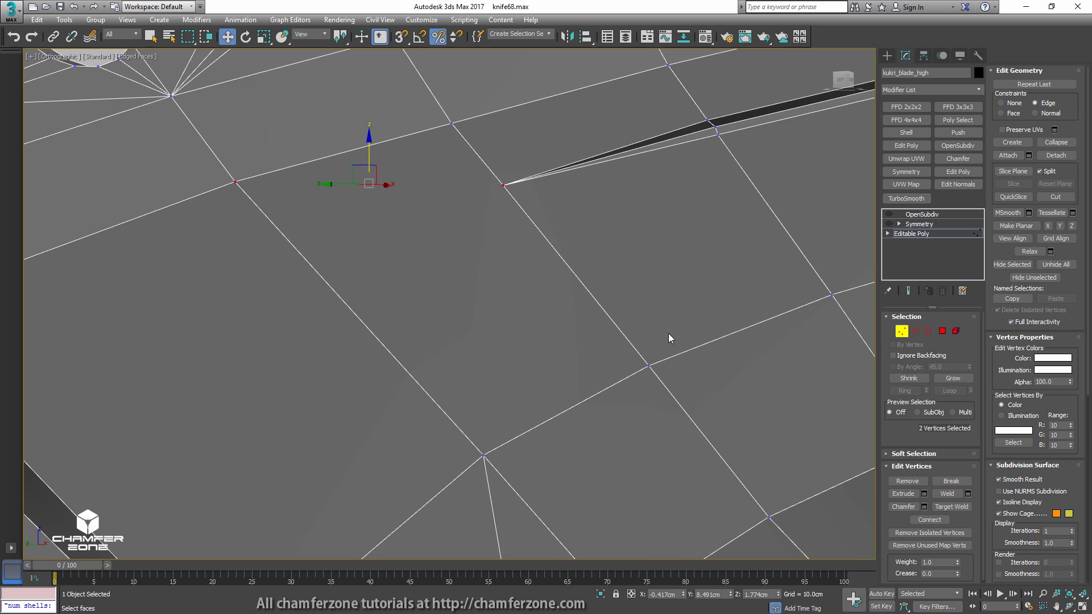
click(930, 520)
scroll(586, 307, down, 5)
scroll(711, 248, up, 3)
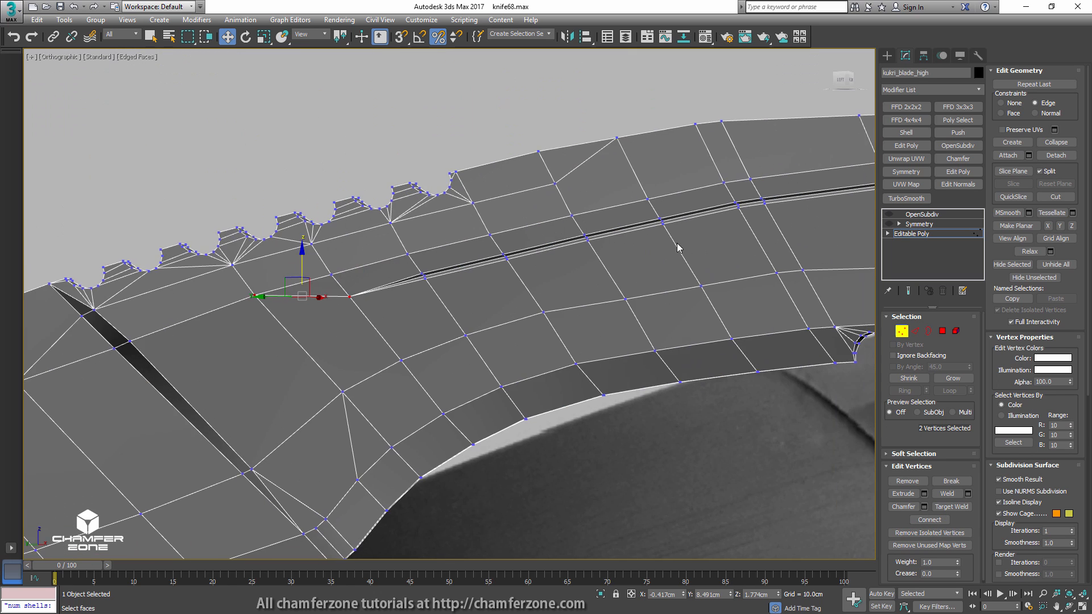
scroll(678, 247, up, 2)
- Deselect the short connecting edge ahead of the groove tip and convert the remaining edge selection to the groove's polygons
click(914, 331)
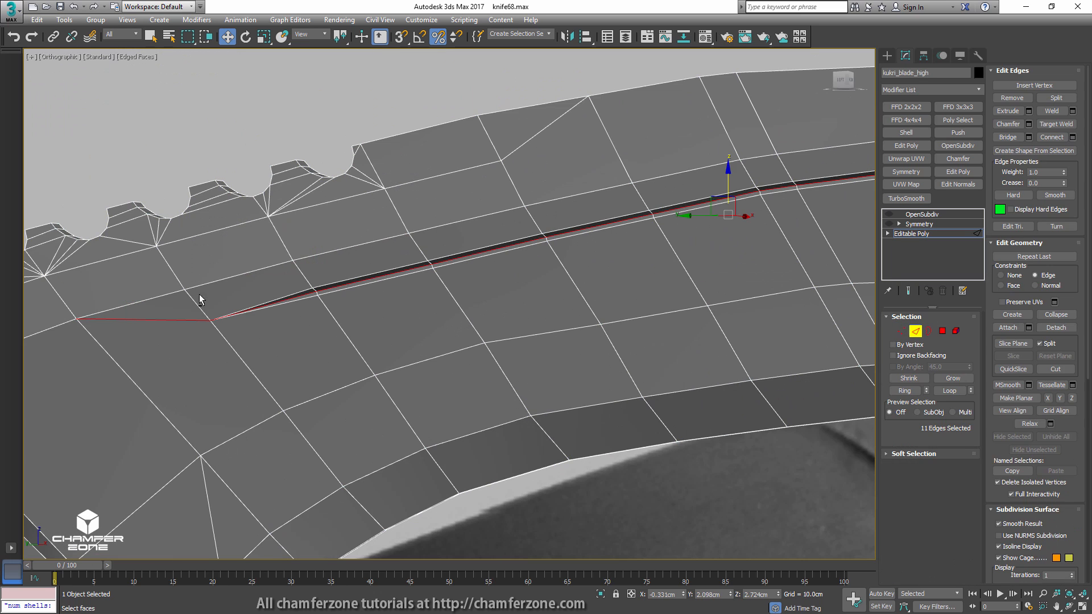
alt+click(165, 320)
alt+middle_drag(184, 329, 576, 307)
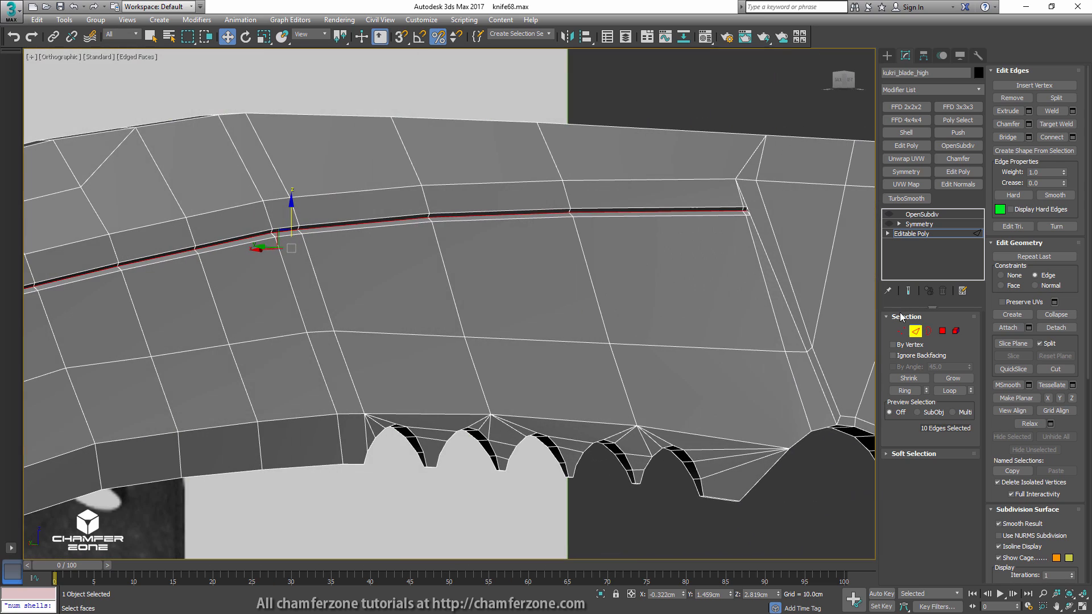
ctrl+click(943, 331)
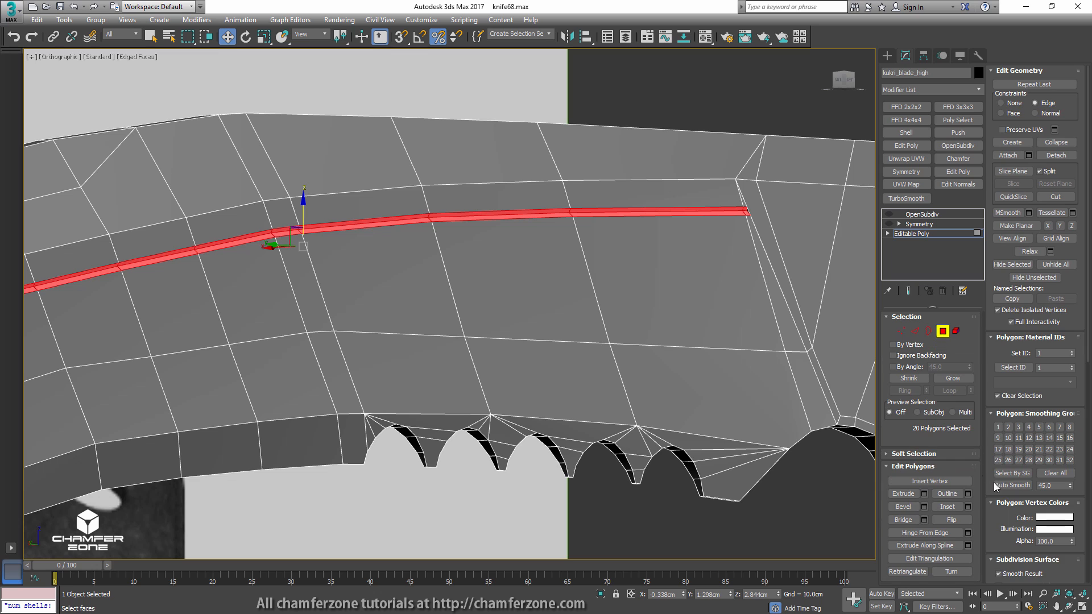
middle_drag(792, 307, 779, 338)
- Select the groove's floor edges together with its surrounding rim edges and raise their crease
key(4)
key(2)
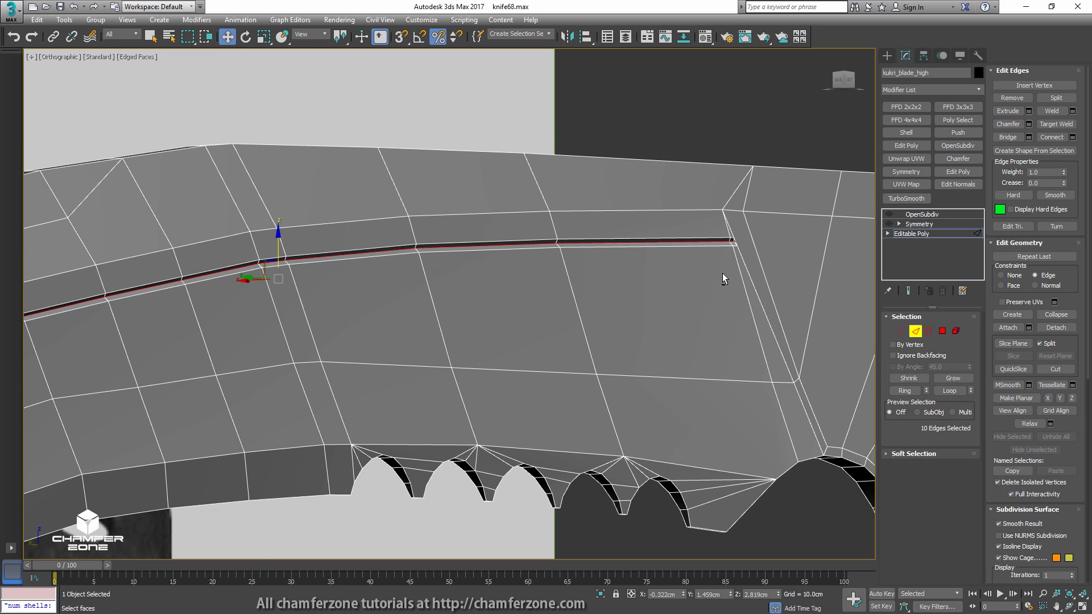
mouse_move(721, 275)
alt+middle_down()
mouse_move(614, 283)
mouse_move(708, 268)
alt+middle_up()
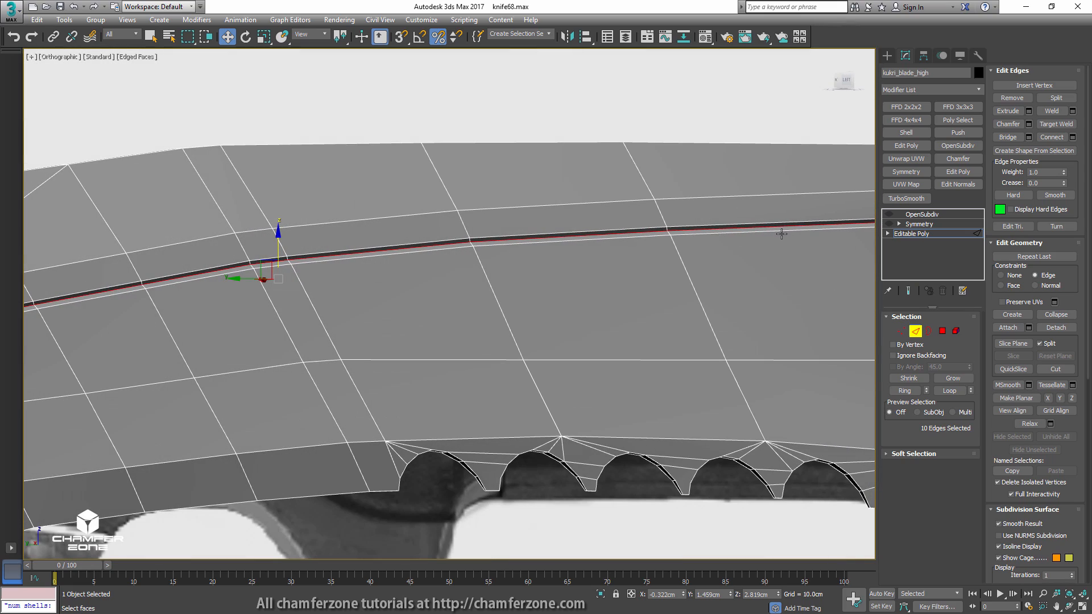
double_click(780, 232)
scroll(802, 230, down, 2)
middle_drag(802, 230, 589, 236)
scroll(690, 239, up, 4)
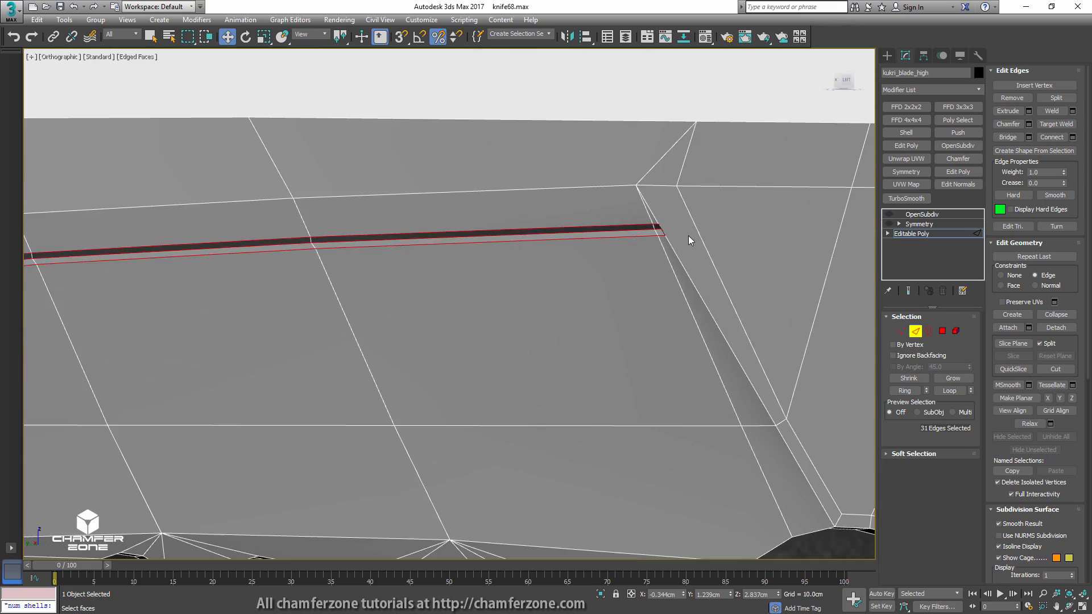
scroll(686, 238, down, 6)
middle_drag(454, 258, 714, 236)
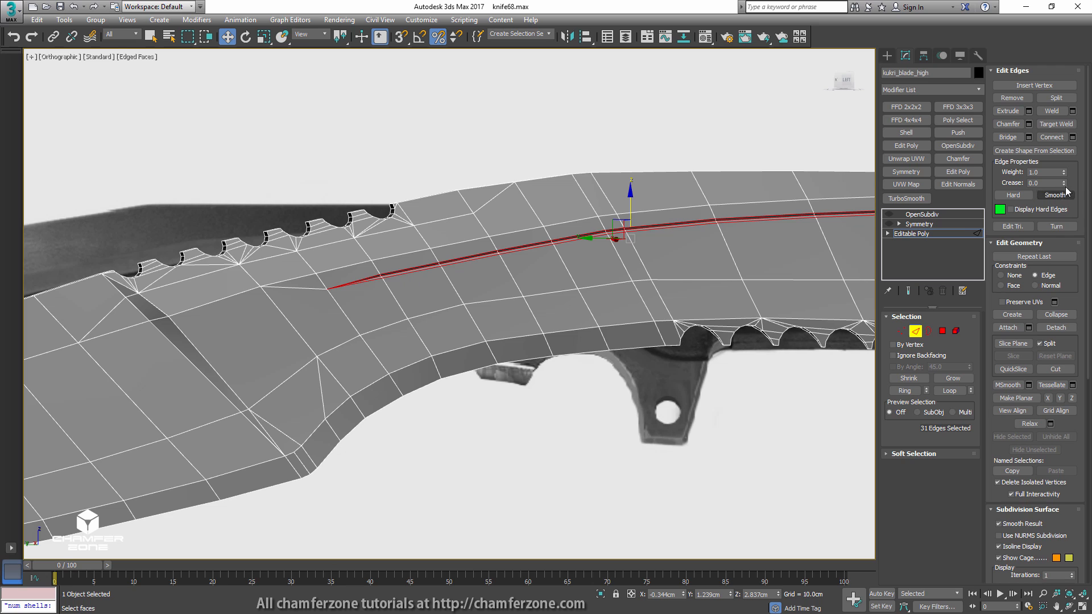
drag(1064, 182, 1064, 112)
- Turn the high-poly blade's Symmetry and OpenSubdiv modifiers on, hide the edge display and compare the smoothed blade with the reference
click(914, 329)
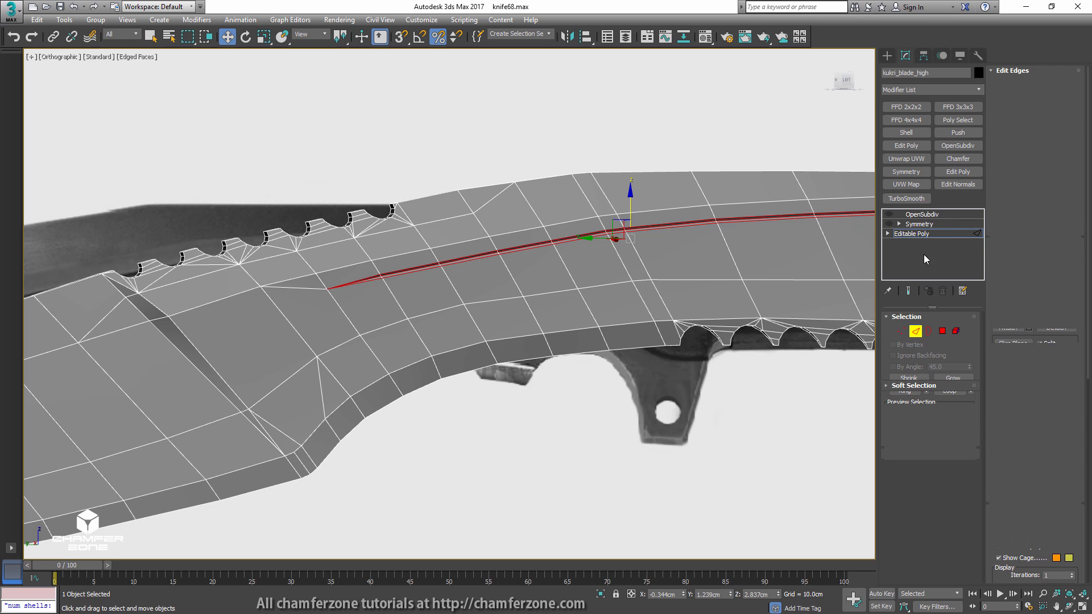
click(913, 224)
click(889, 215)
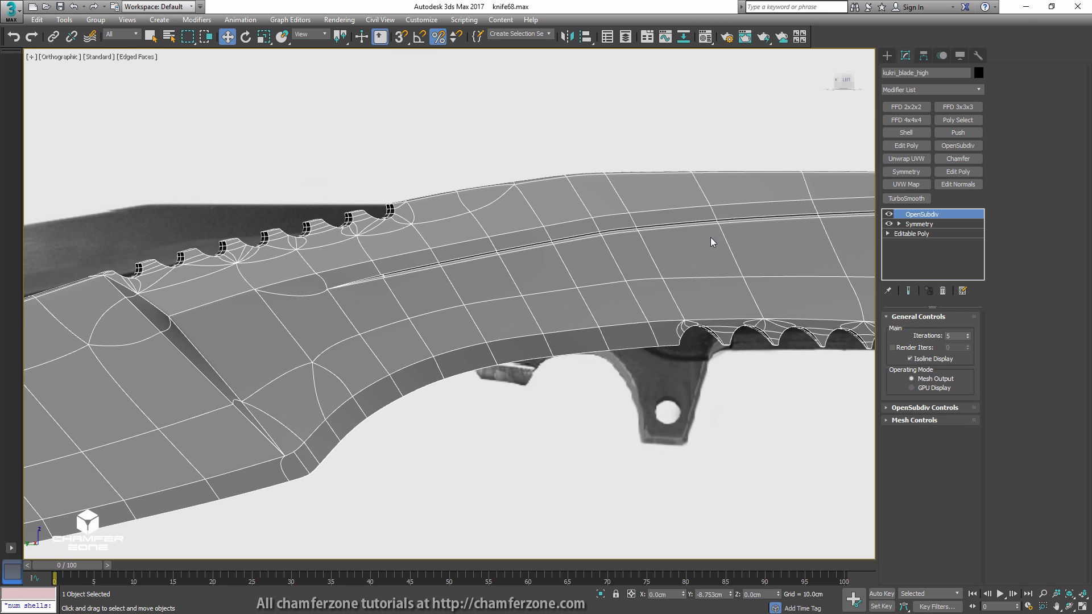
scroll(711, 237, down, 3)
key(F4)
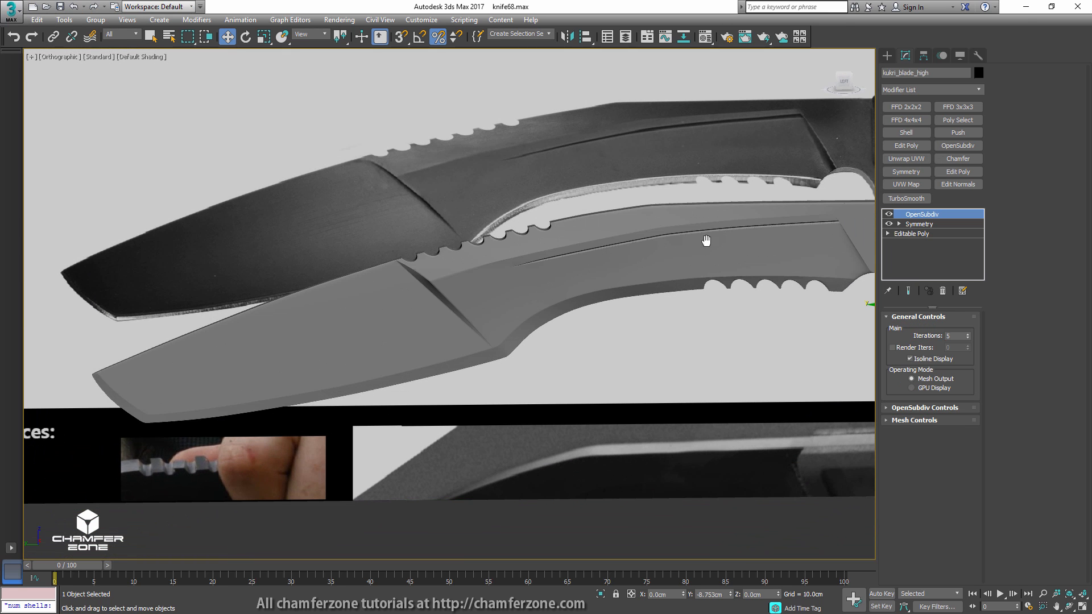
middle_drag(707, 241, 617, 257)
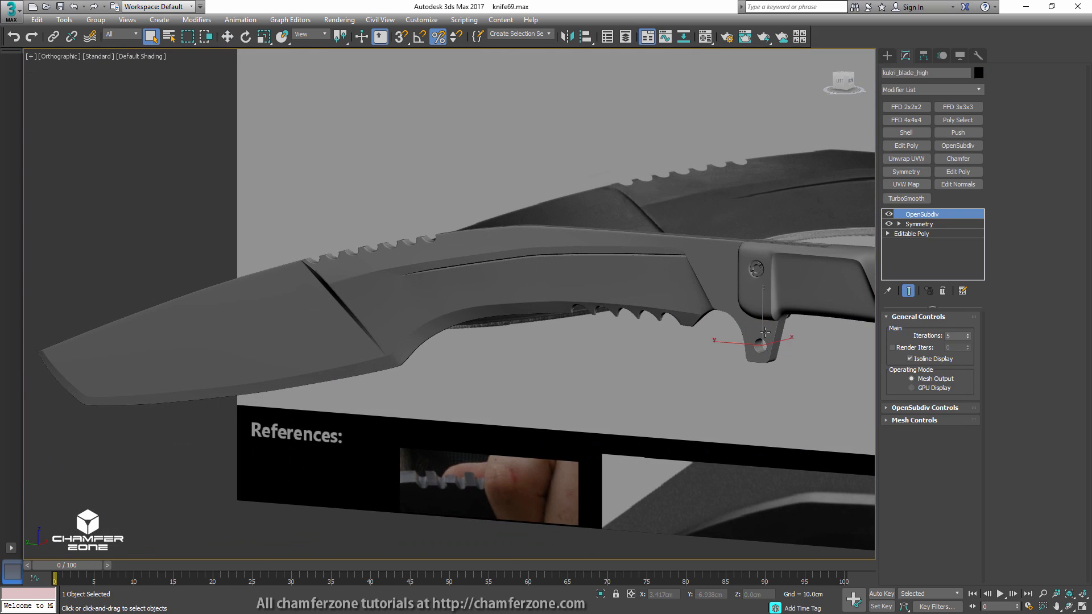
- Hide the 0 (default) and highpoly layers and show the lowpoly layer
key(w)
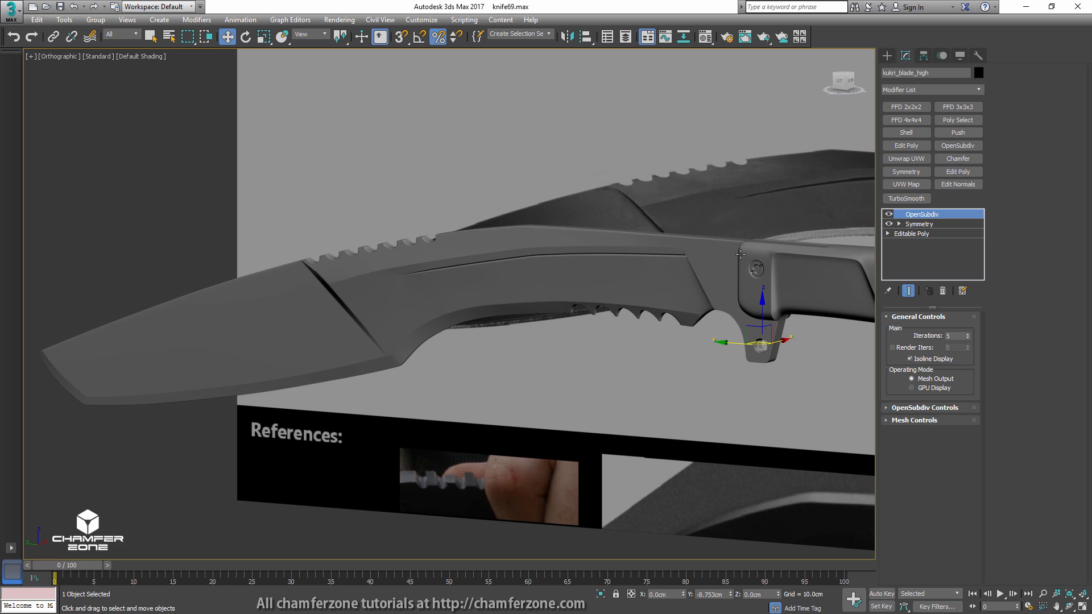
click(626, 37)
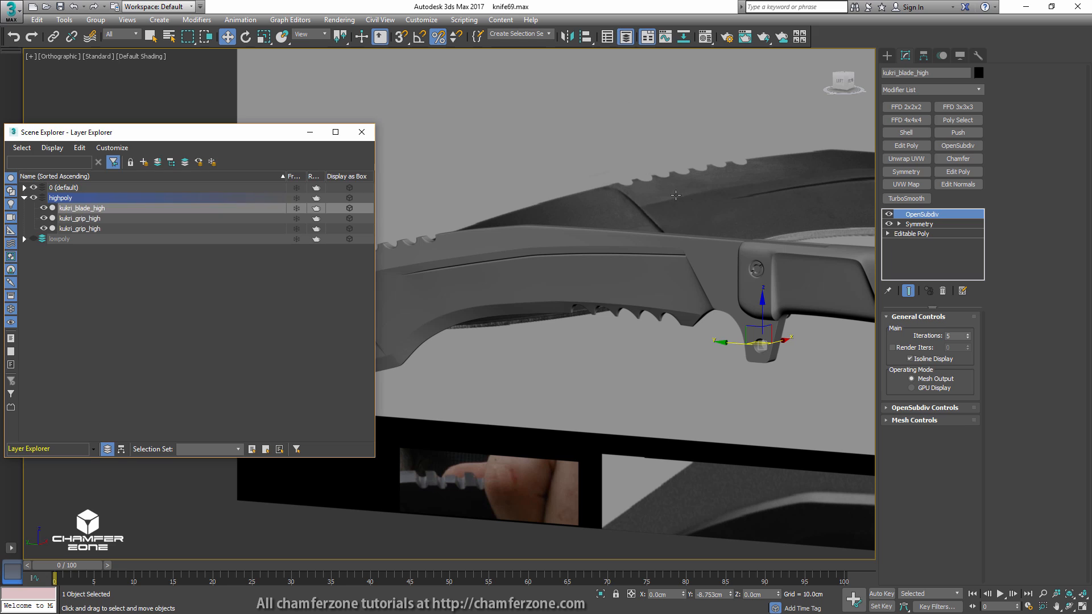
click(34, 188)
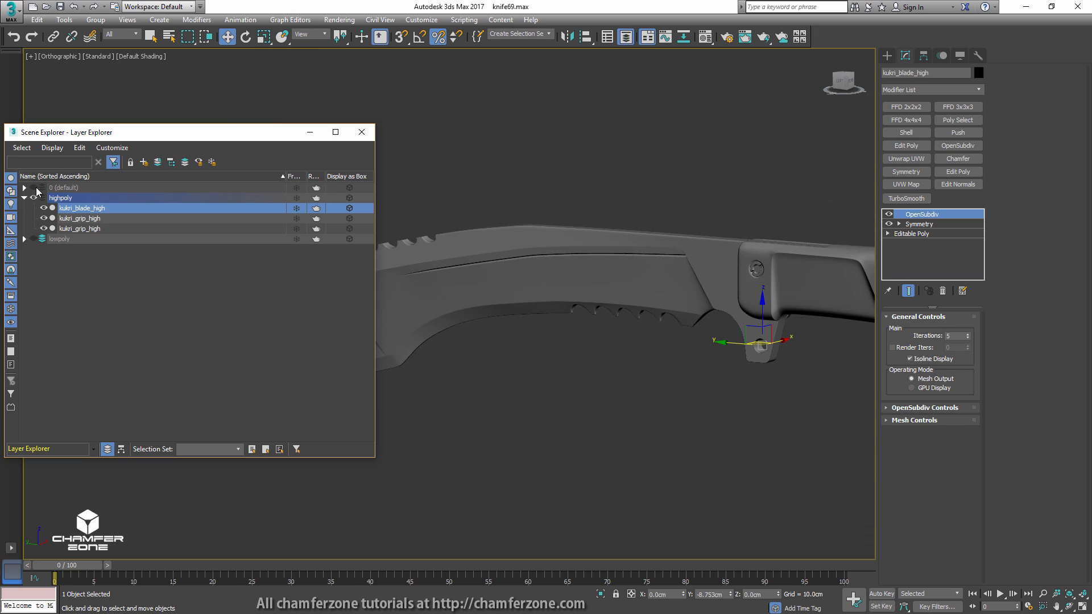
click(25, 198)
click(34, 198)
click(34, 209)
- Assign the plain kukri material to both low-poly parts, replacing the checker, and close the material and layer windows
drag(704, 190, 762, 299)
middle_drag(763, 300, 632, 301)
click(705, 36)
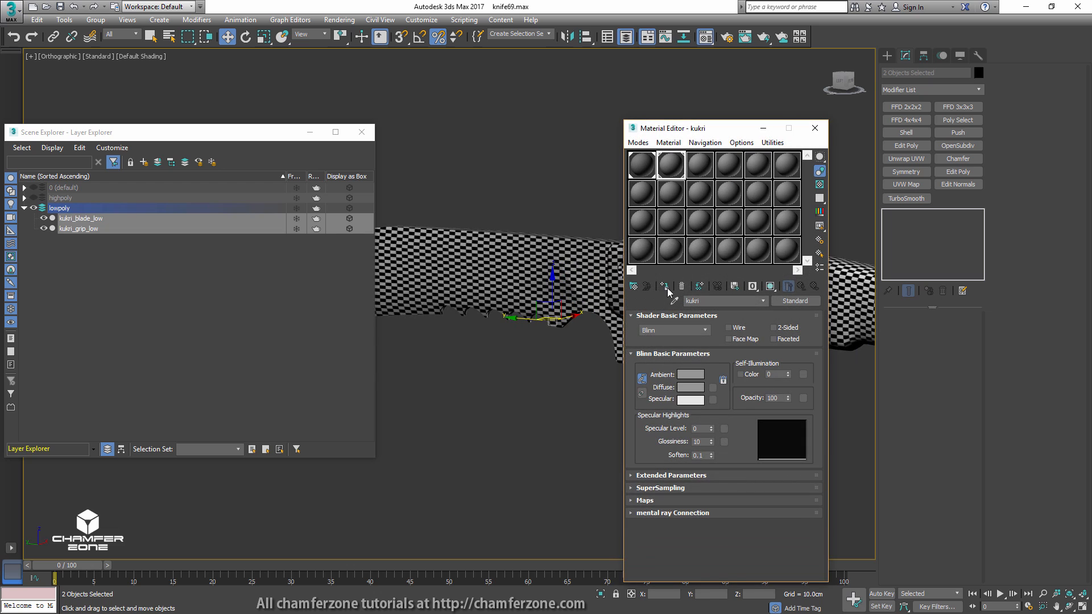
click(665, 287)
click(814, 128)
click(626, 36)
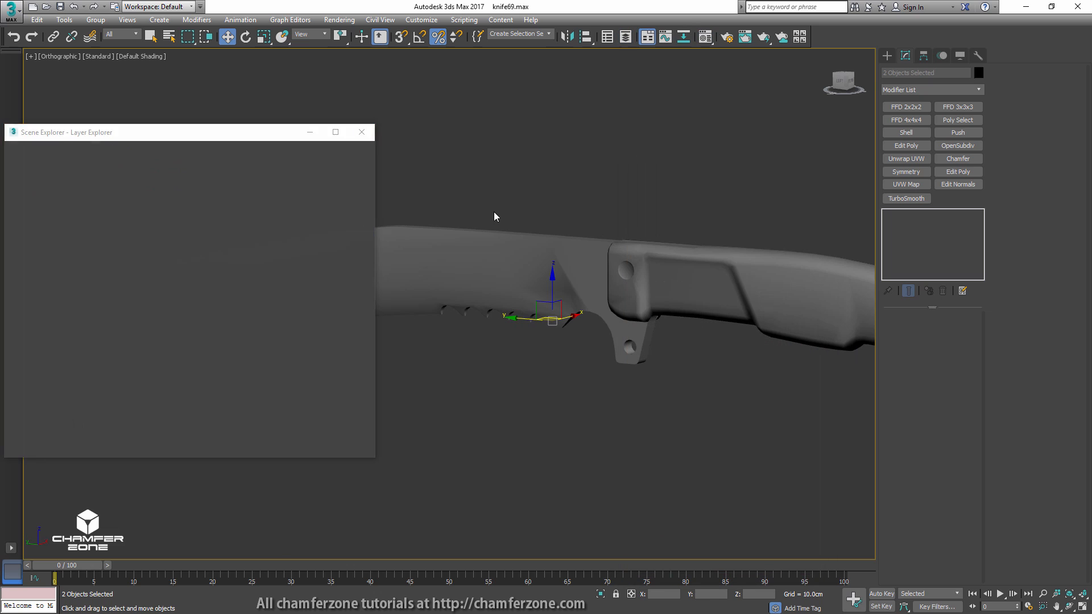
- Isolate kukri_blade_low and display its edges over the shading
click(580, 256)
key(alt+q)
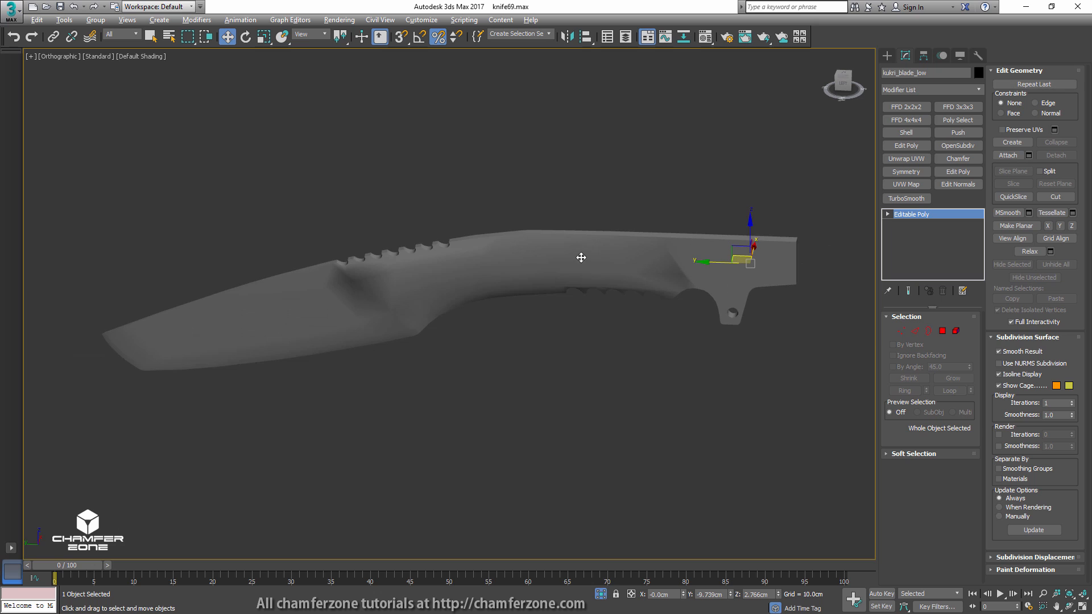
key(F4)
scroll(660, 274, up, 8)
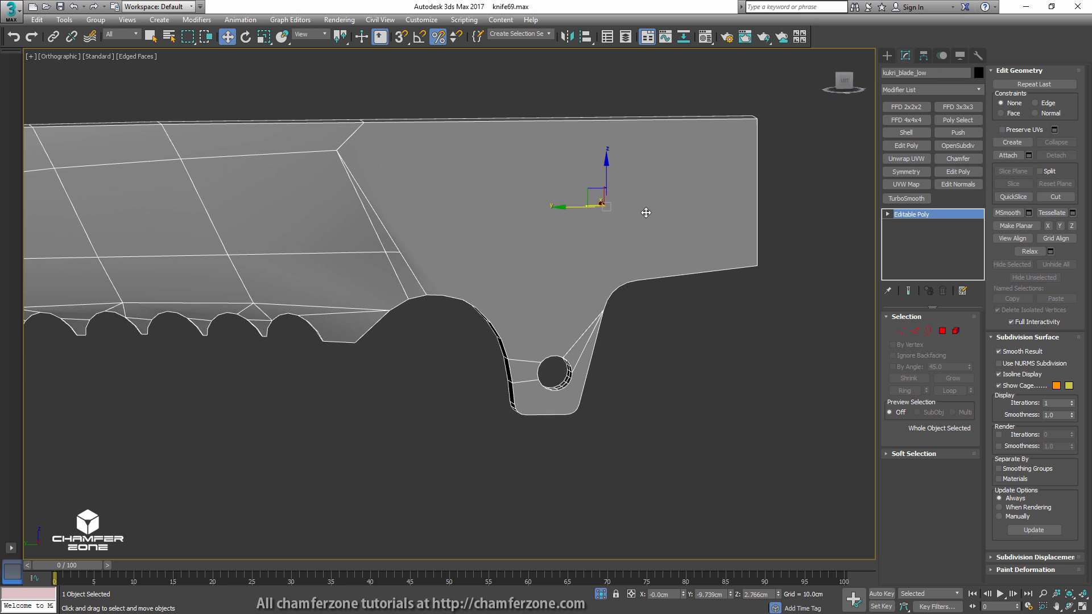
- Connect the two long edges along the top of the low-poly blade's tang with a cross edge
key(2)
double_click(631, 181)
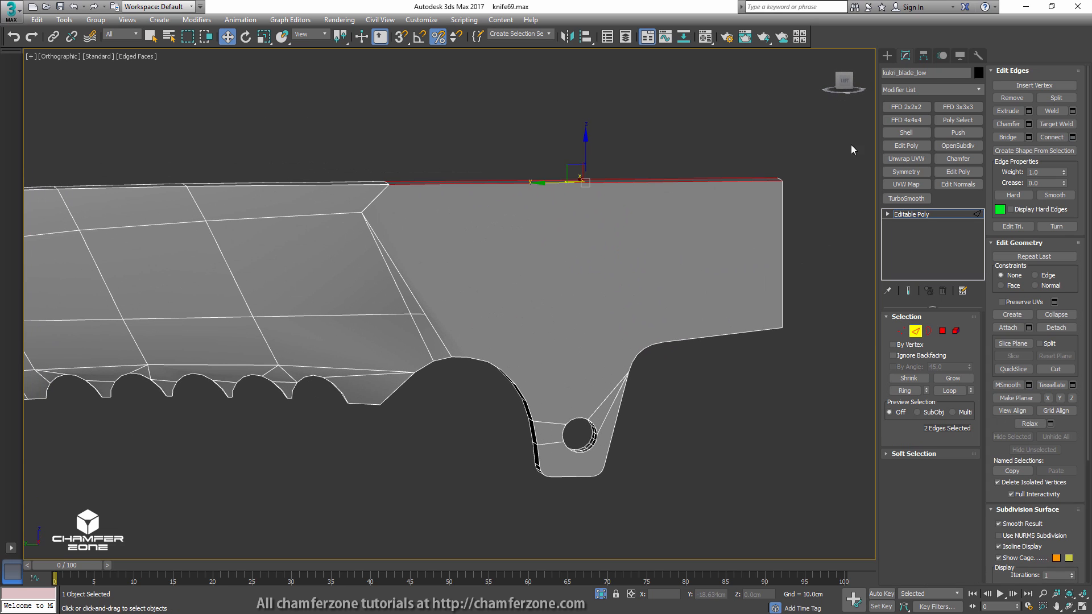
click(1050, 137)
alt+middle_drag(761, 209, 523, 263)
- In the Left view, connect the vertex above the second lower serration to the third serration's front arc vertex
key(l)
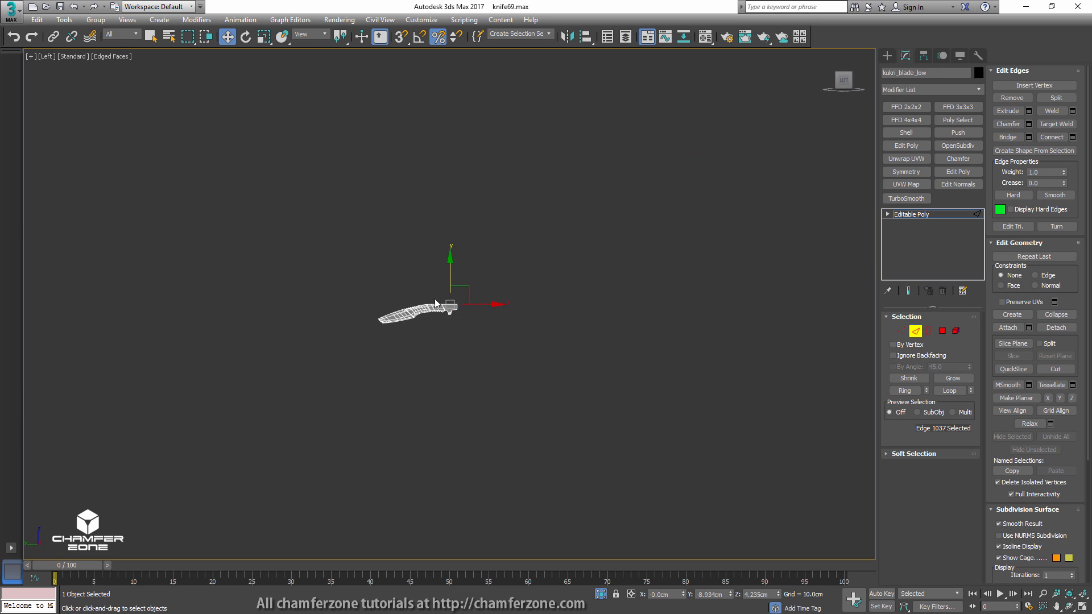
scroll(444, 281, up, 10)
scroll(444, 282, up, 8)
key(1)
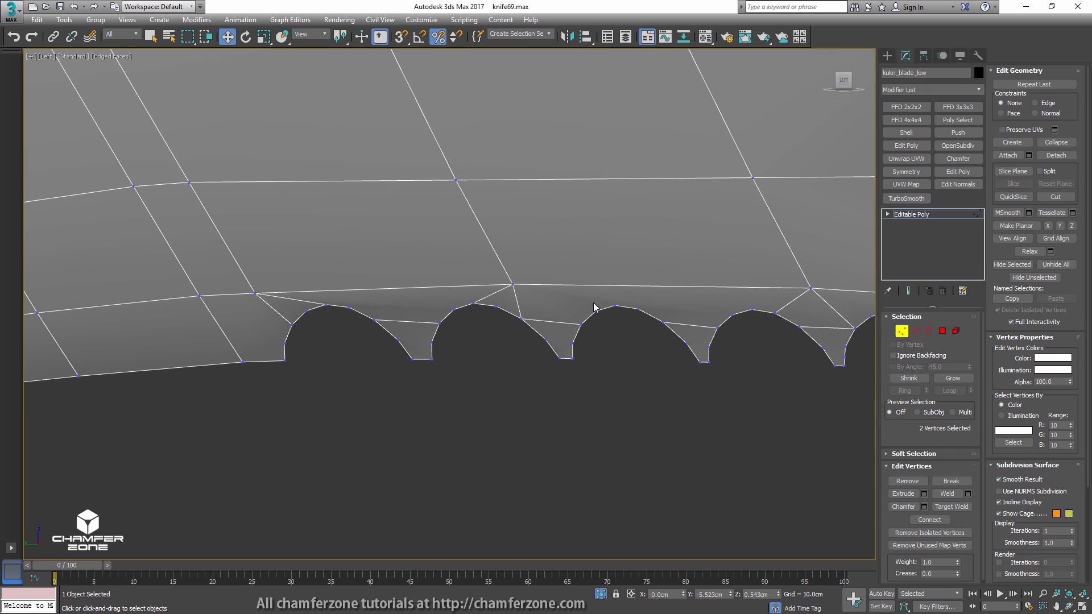
drag(604, 307, 581, 319)
ctrl+drag(527, 271, 506, 289)
key(ctrl+shift+e)
middle_drag(365, 308, 492, 273)
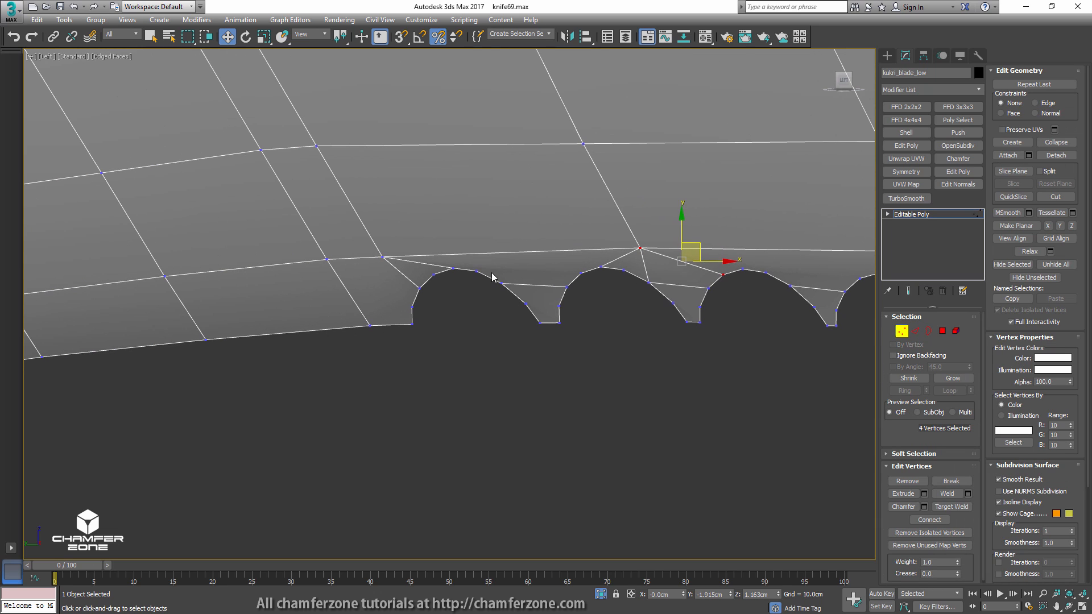
- Connect the facing arc vertices of the first and second lower serrations, and those of the third and fourth
drag(483, 266, 469, 278)
ctrl+drag(590, 276, 576, 265)
middle_drag(682, 273, 548, 270)
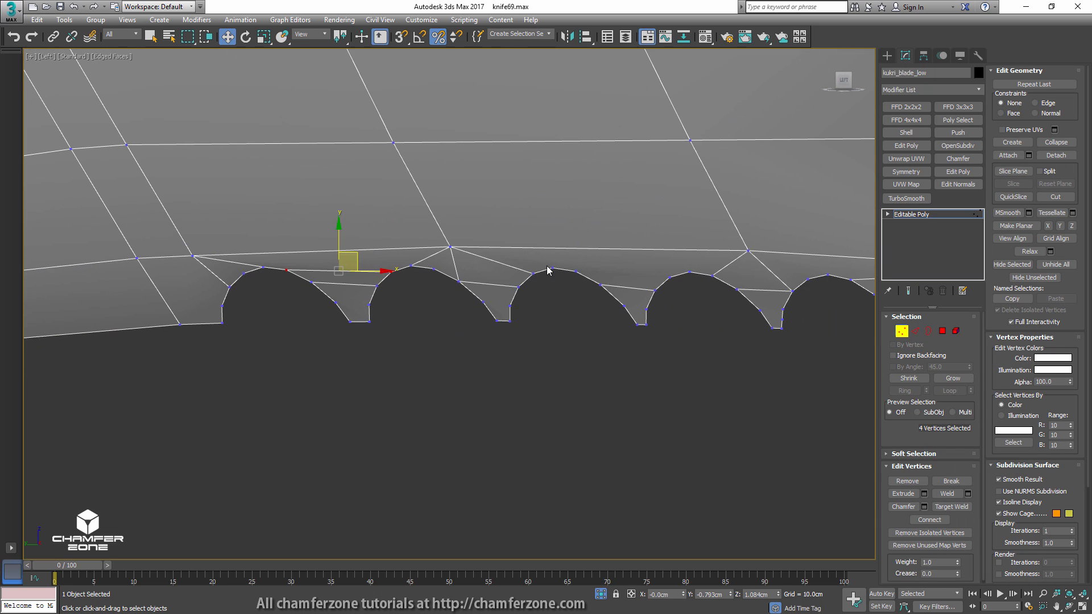
drag(587, 267, 572, 276)
ctrl+drag(673, 269, 659, 281)
key(ctrl+shift+e)
- Connect the vertex above the fourth lower serration to that serration's top vertex and to the fifth serration's front vertex
middle_drag(676, 271, 599, 273)
drag(619, 268, 606, 278)
ctrl+drag(680, 246, 664, 260)
middle_drag(750, 275, 664, 270)
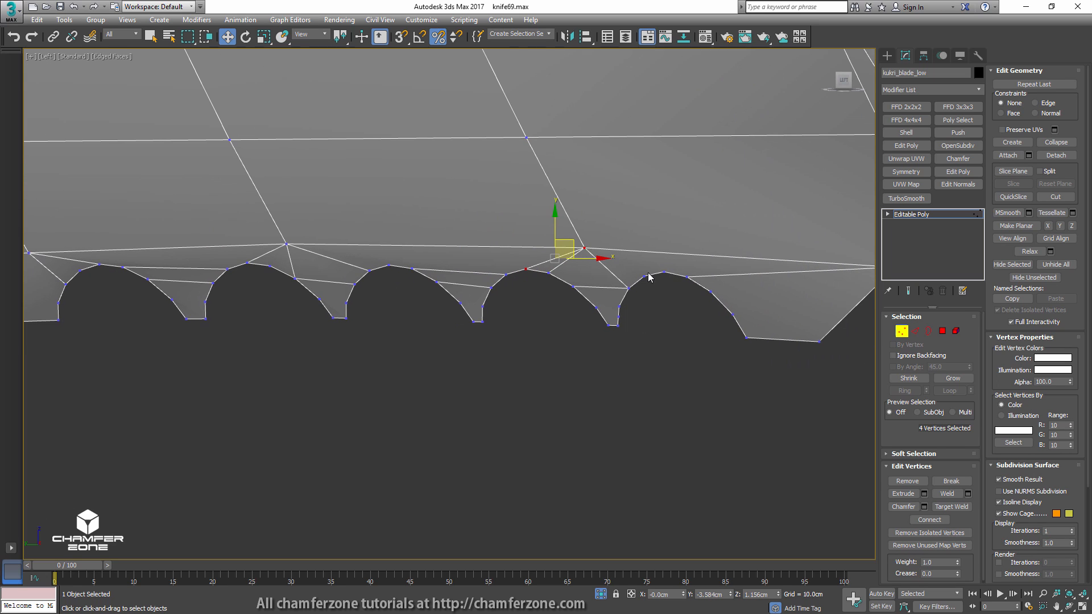
drag(653, 270, 638, 282)
ctrl+drag(595, 241, 577, 256)
key(ctrl+shift+e)
- Connect two lower-right vertices of the finger tab's hole to the tab's rounded lower-right corner
middle_drag(768, 262, 496, 241)
scroll(674, 221, down, 2)
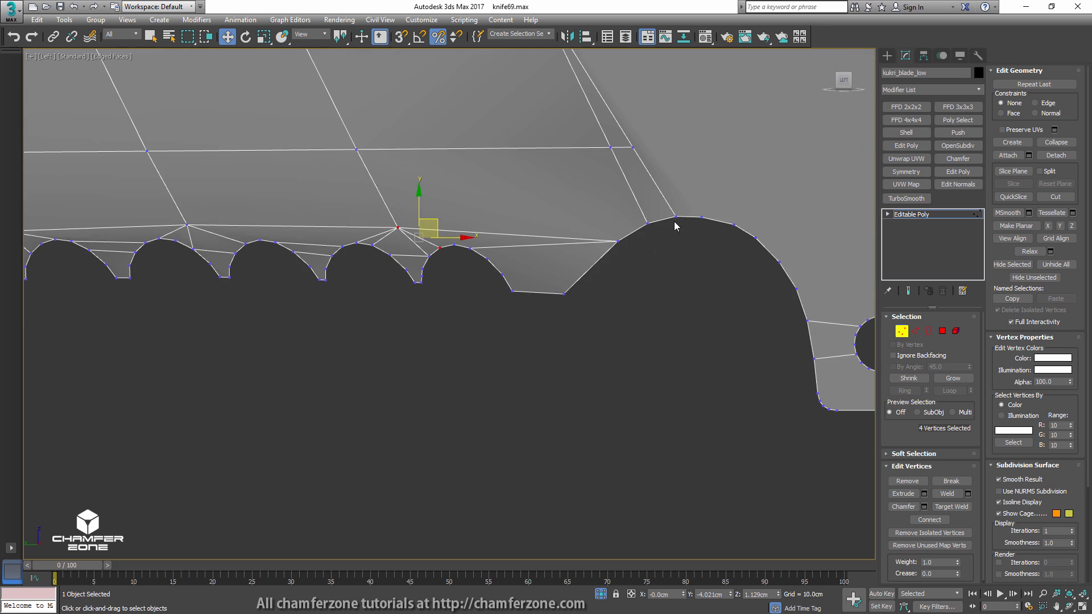
middle_drag(750, 223, 530, 259)
scroll(671, 399, up, 5)
middle_drag(672, 399, 657, 281)
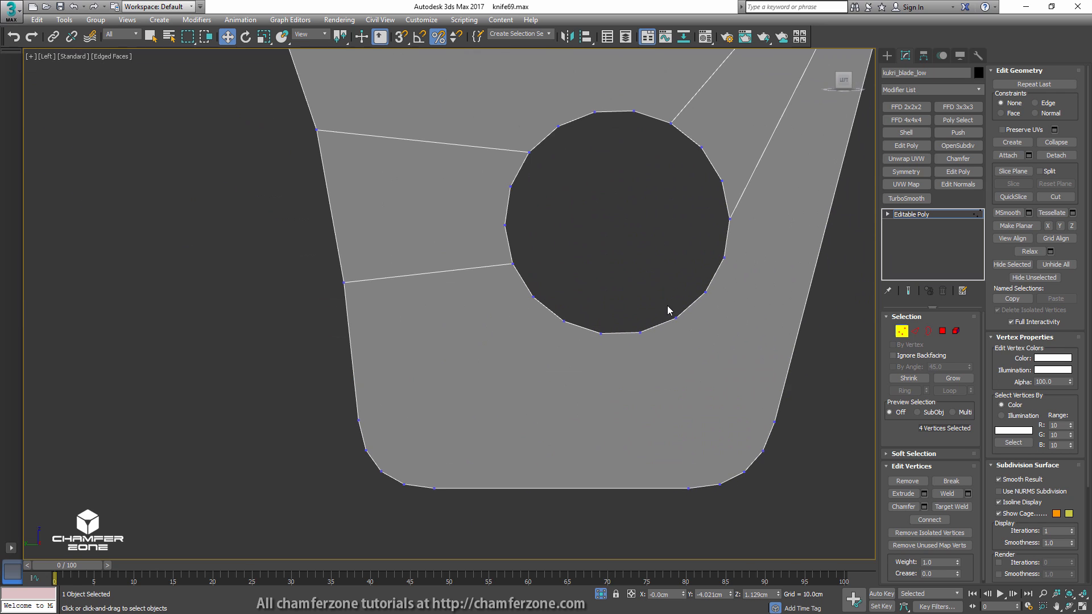
drag(669, 310, 686, 328)
middle_drag(705, 361, 690, 324)
ctrl+drag(734, 402, 758, 424)
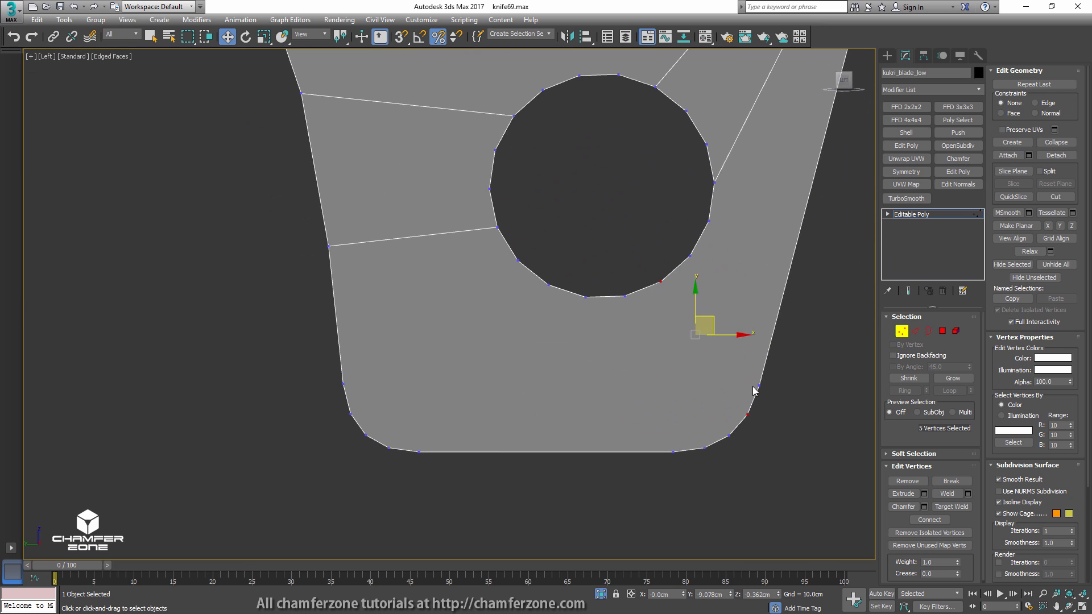
key(ctrl+shift+e)
drag(777, 375, 751, 398)
ctrl+drag(705, 250, 682, 267)
key(ctrl+shift+e)
- Connect two lower-left vertices of the tab's hole to the upper two vertices of its rounded lower-left corner
middle_drag(583, 260, 608, 293)
scroll(537, 305, down, 2)
drag(594, 276, 582, 290)
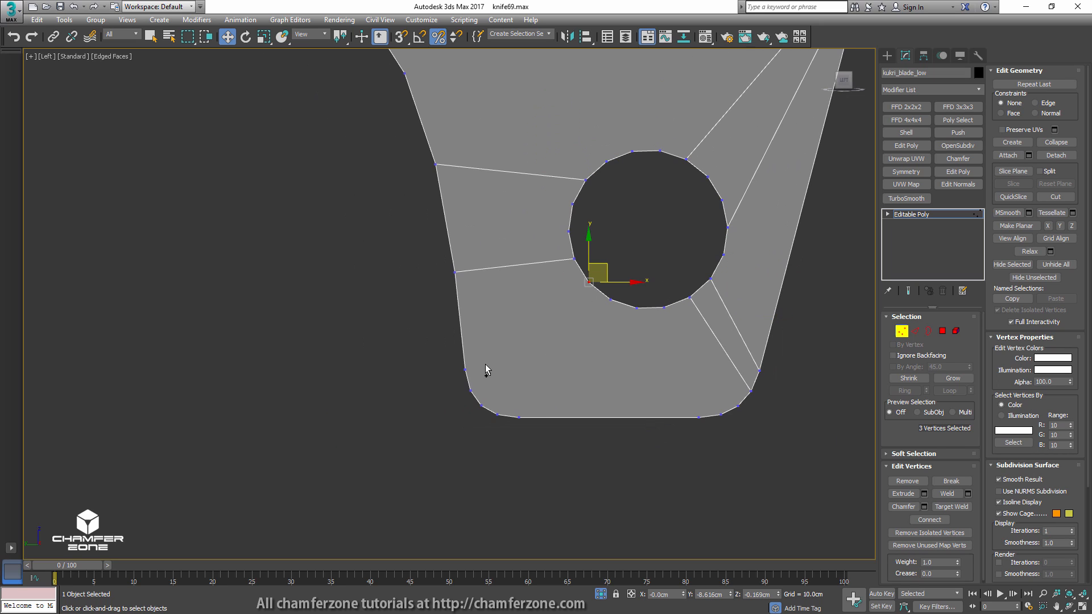
ctrl+drag(478, 362, 464, 397)
key(ctrl+shift+e)
ctrl+drag(620, 290, 598, 308)
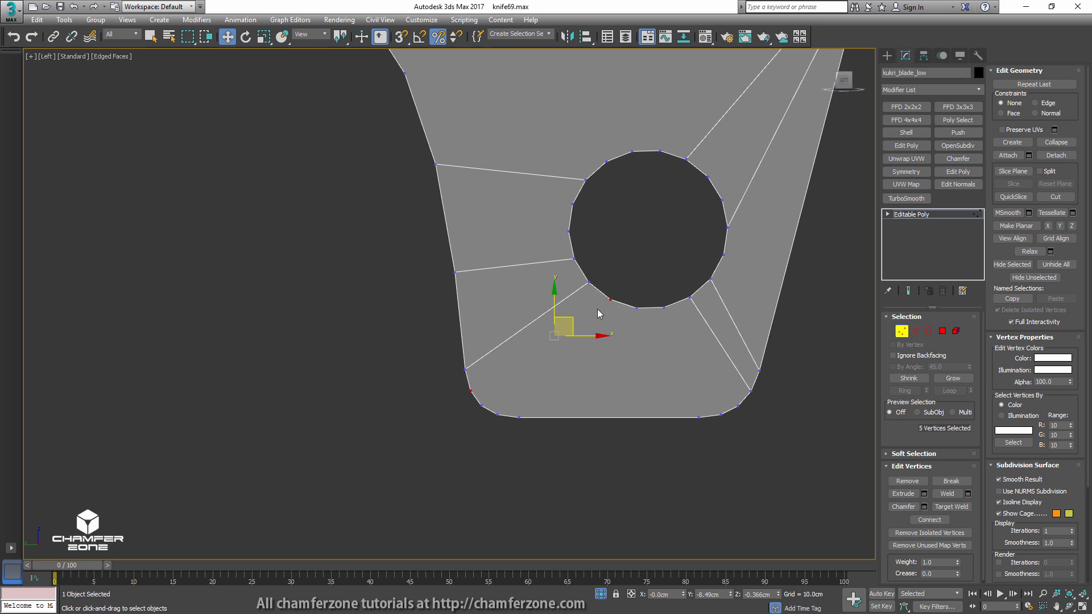
key(ctrl+shift+e)
- Connect the hole's two bottom vertices, one to the lower-left corner and one to the right end of the tab's bottom edge
drag(499, 409, 520, 423)
ctrl+click(637, 307)
key(ctrl+shift+e)
ctrl+click(663, 309)
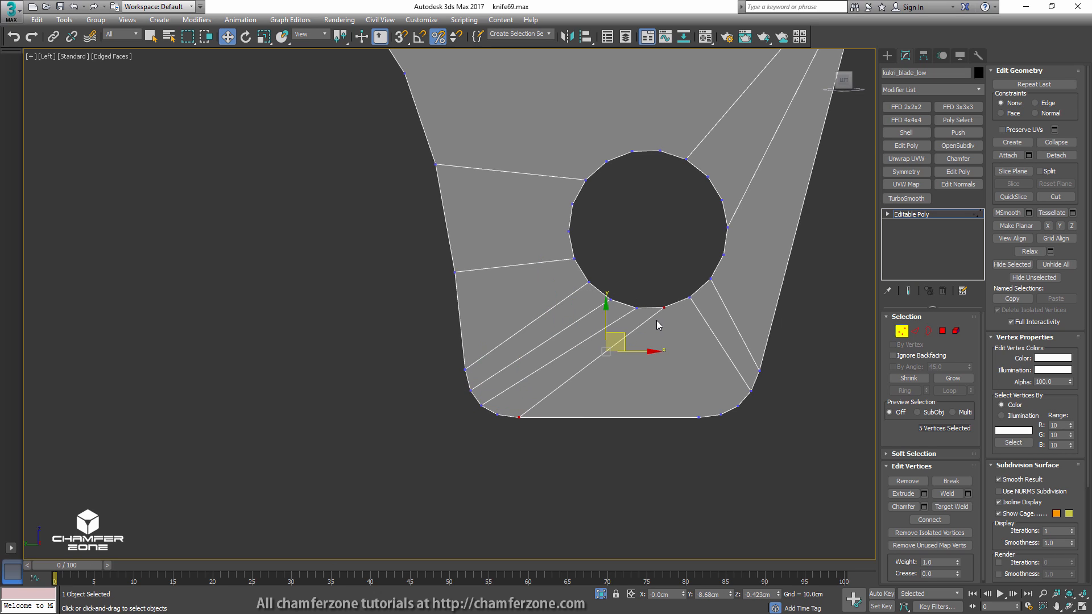
click(662, 309)
ctrl+click(699, 418)
key(ctrl+shift+e)
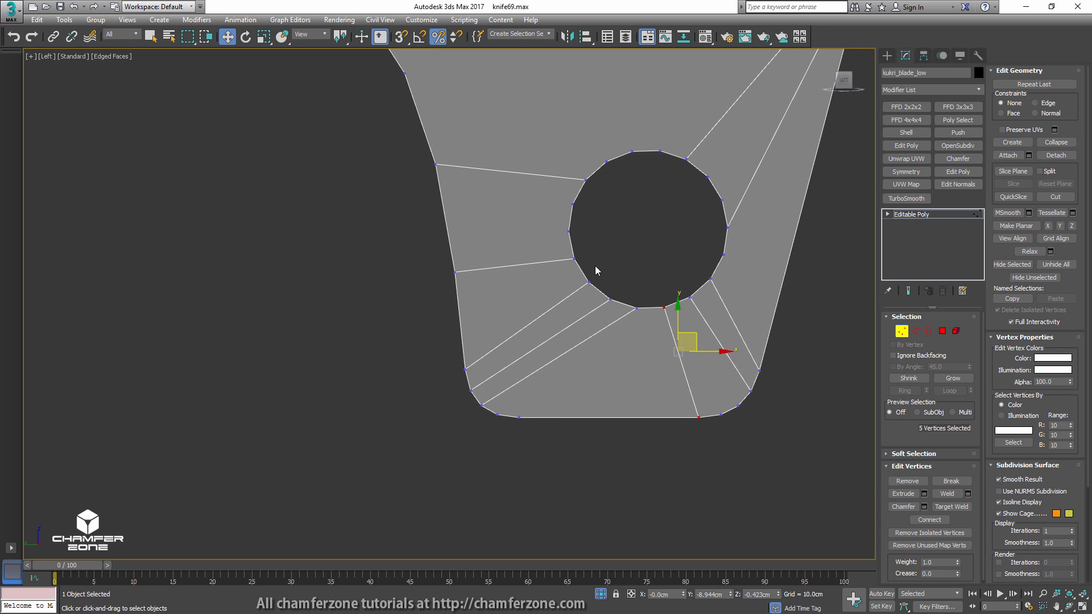
- Connect the vertex at the top of the finger notch to the spine vertex where the tang begins
middle_drag(589, 266, 635, 336)
scroll(664, 303, down, 3)
middle_drag(670, 278, 590, 400)
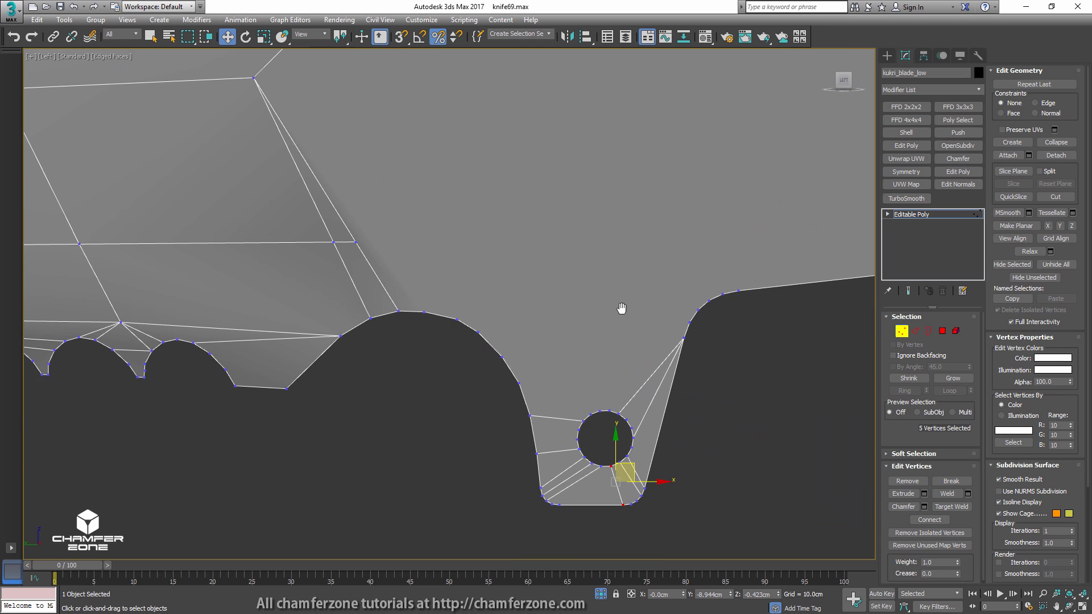
middle_drag(622, 307, 603, 397)
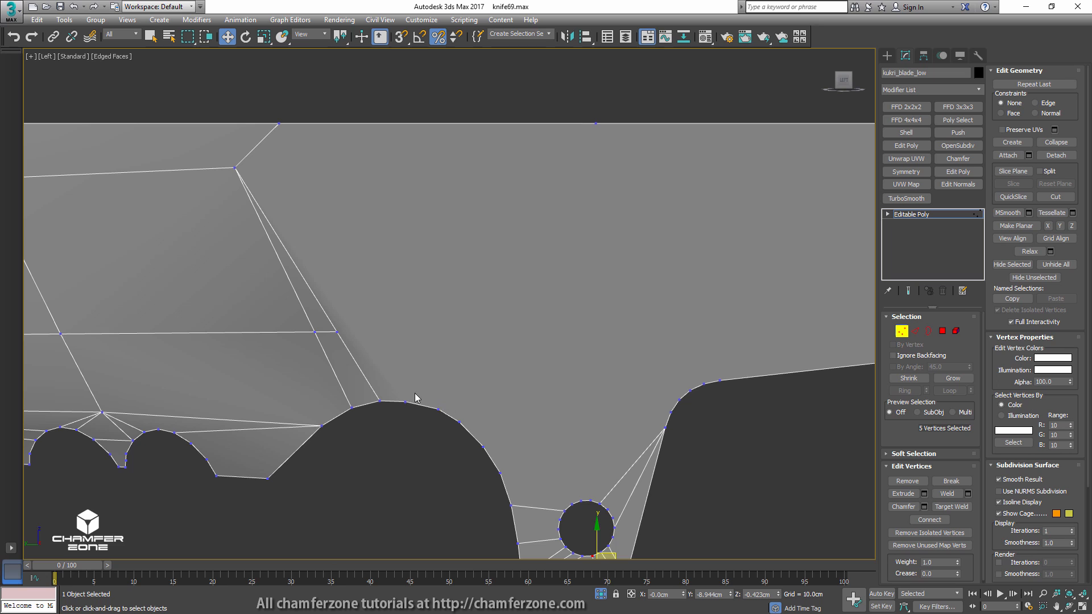
drag(416, 397, 399, 407)
ctrl+click(278, 123)
scroll(540, 263, down, 3)
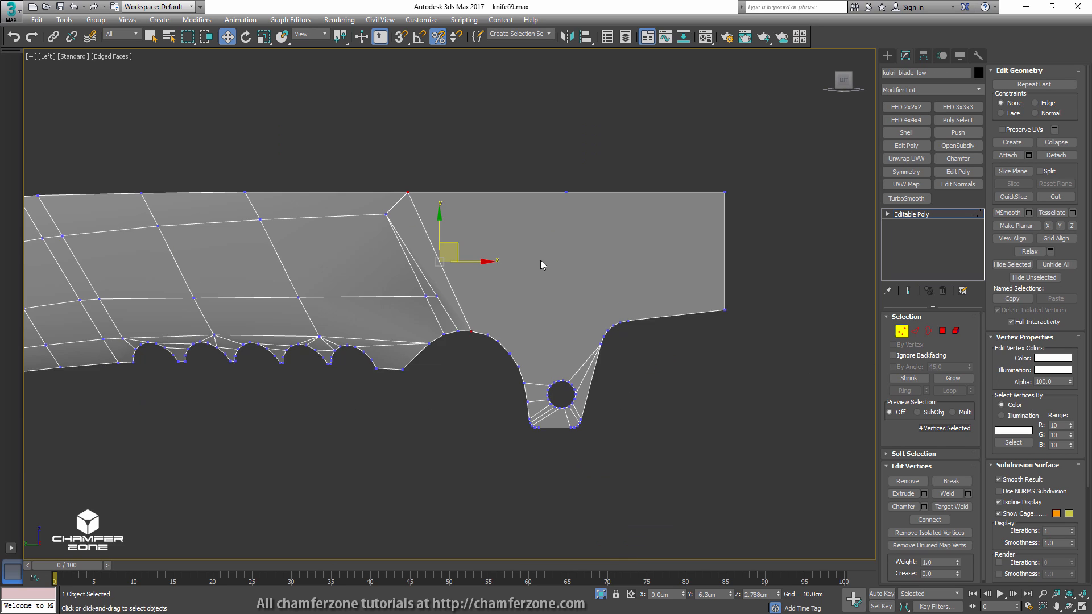
- Connect the next vertex on the finger notch's arc to the opposite vertex on the rear fillet, across the top of the tab
middle_drag(540, 260, 491, 293)
scroll(493, 295, up, 2)
drag(390, 340, 405, 349)
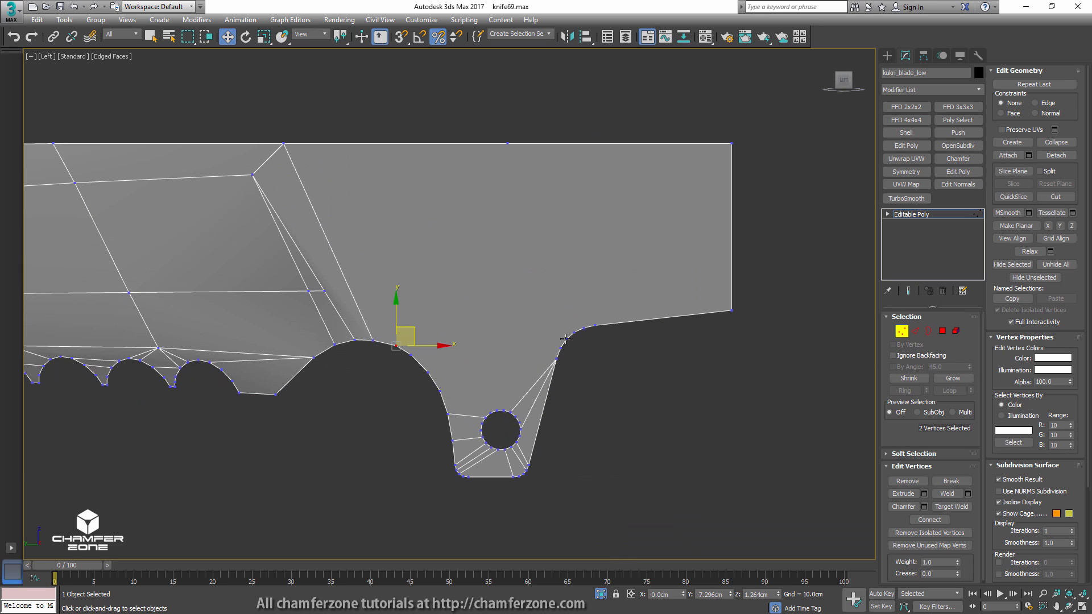
ctrl+click(566, 340)
key(ctrl+shift+e)
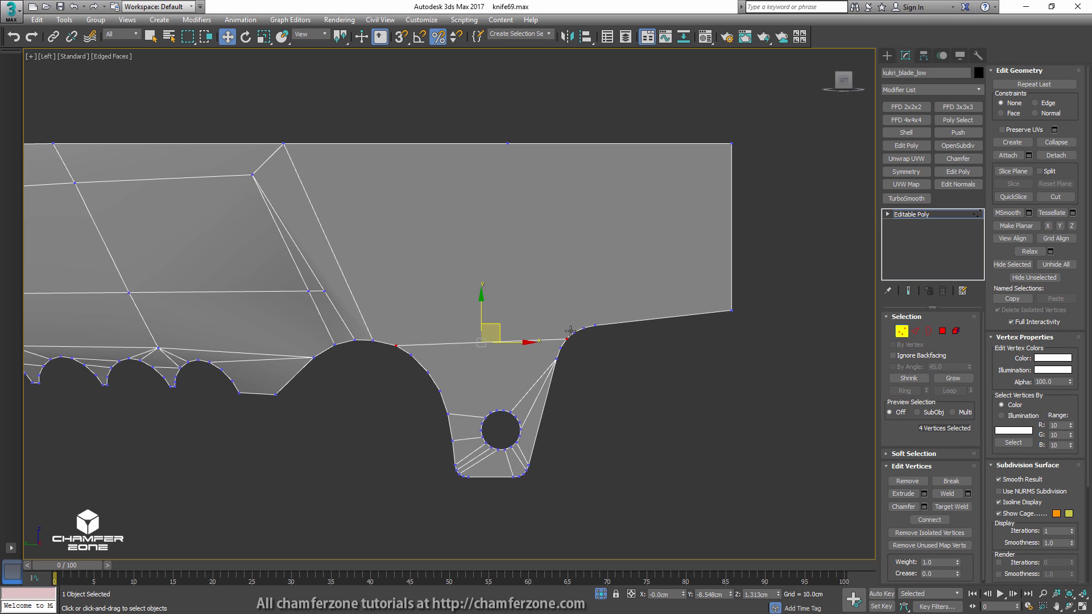
- Connect a vertex on the fillet behind the finger tab to the middle vertex of the tang's spine
scroll(577, 331, up, 2)
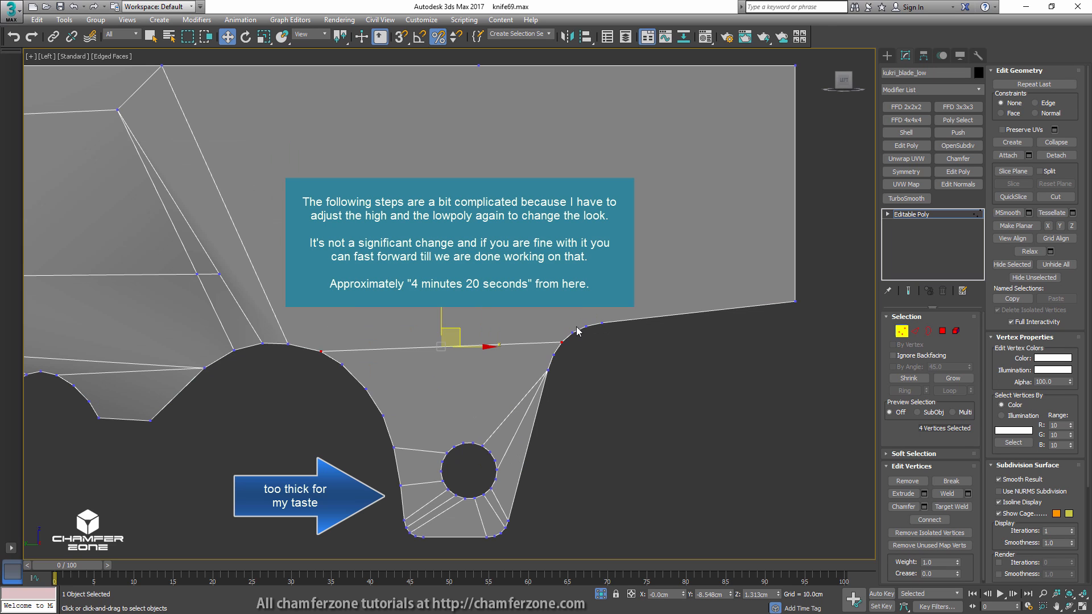
drag(569, 328, 576, 342)
middle_drag(488, 50, 510, 134)
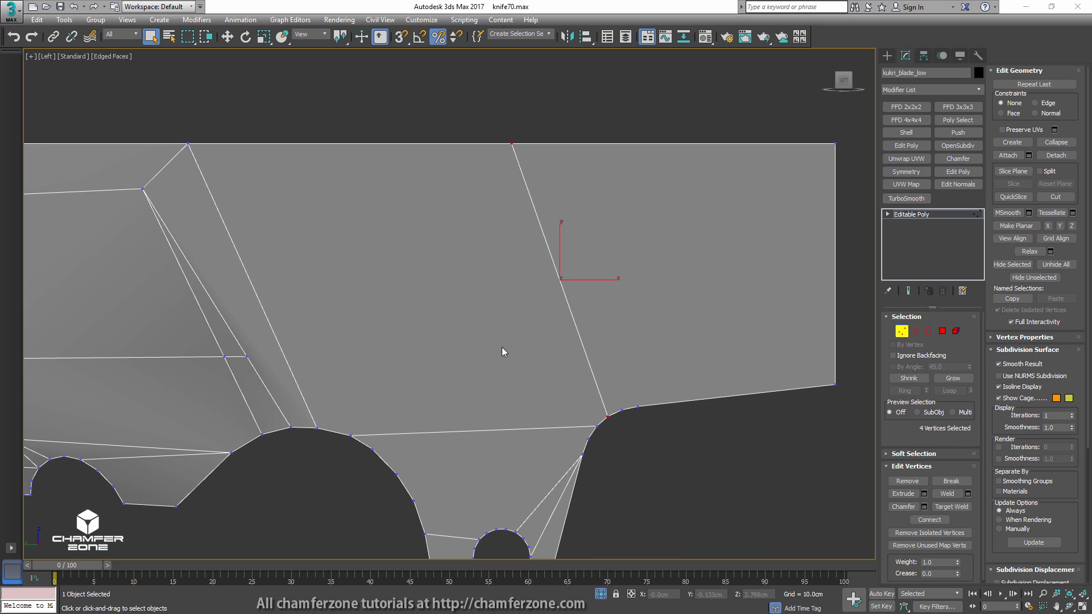
- Connect the next lower finger-notch vertex to the matching vertex low on the tab's rear fillet
middle_drag(471, 463, 541, 299)
drag(667, 271, 650, 281)
ctrl+drag(458, 278, 430, 291)
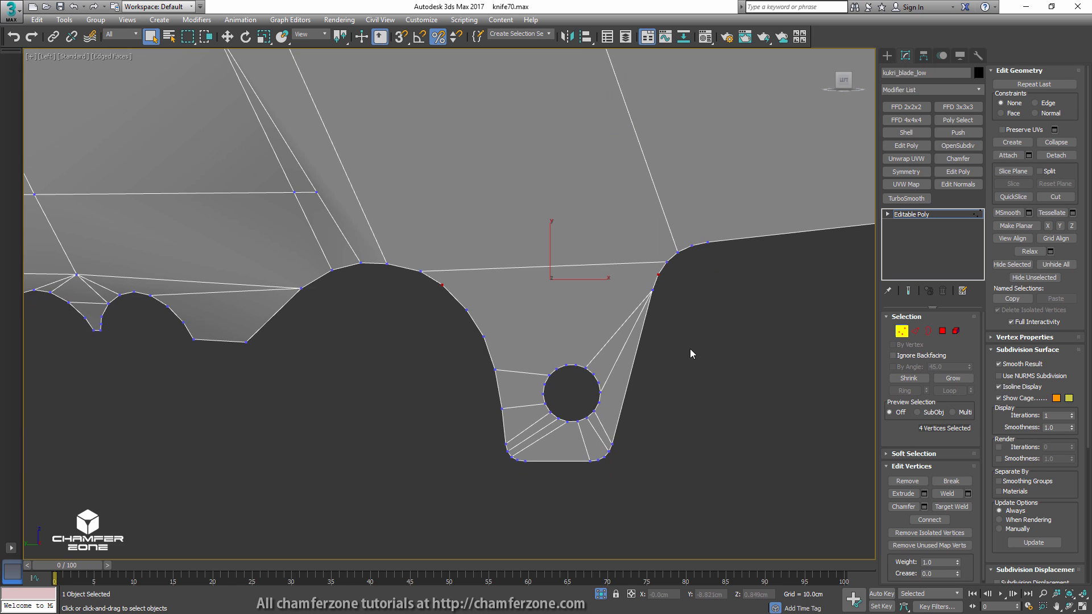
click(928, 520)
alt+middle_drag(711, 399, 816, 342)
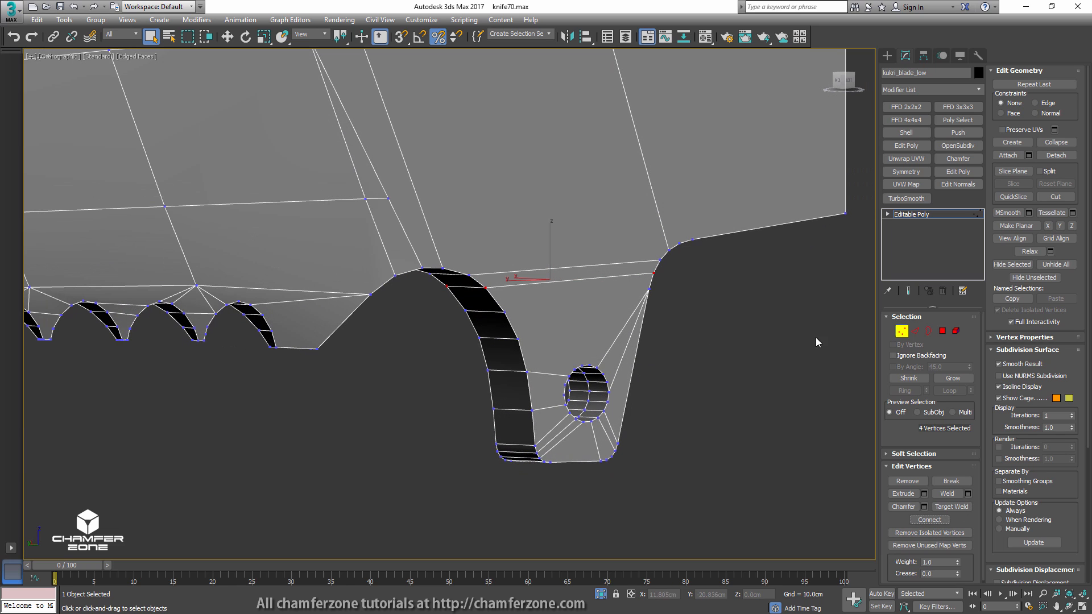
- Leave vertex editing and isolation on the low-poly blade, and examine the finger tab next to the grip
click(902, 336)
key(alt+q)
alt+middle_drag(635, 330, 695, 294)
middle_drag(401, 284, 582, 305)
scroll(489, 297, up, 4)
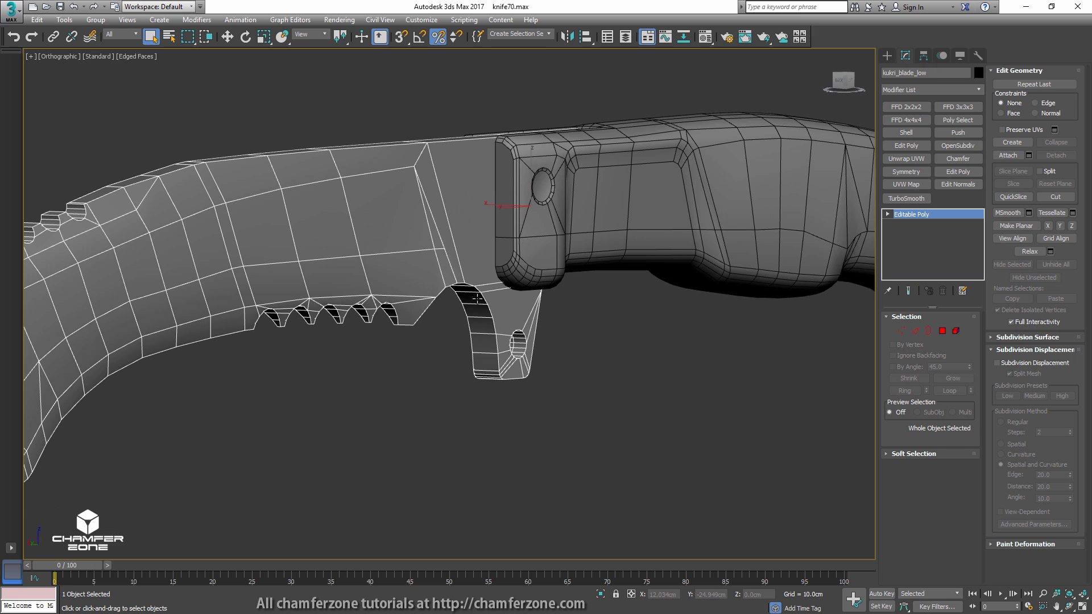
alt+middle_drag(534, 332, 511, 327)
- Hide the lowpoly layer and show the highpoly layer instead
click(607, 37)
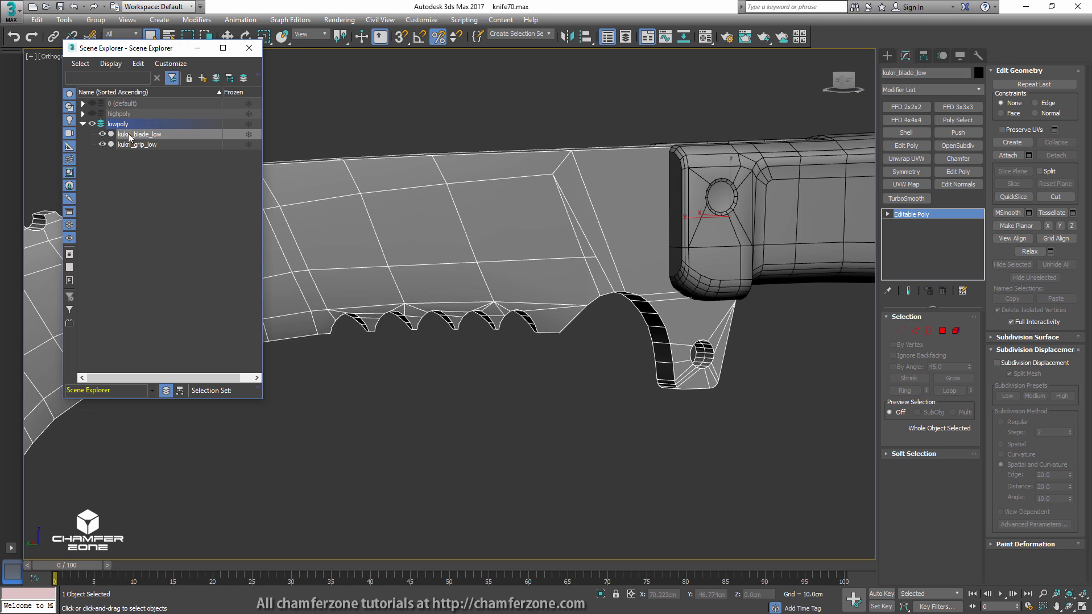
click(91, 123)
click(84, 123)
click(91, 114)
- Select kukri_blade_high, switch off its OpenSubdiv and Symmetry modifiers, and isolate it
click(700, 320)
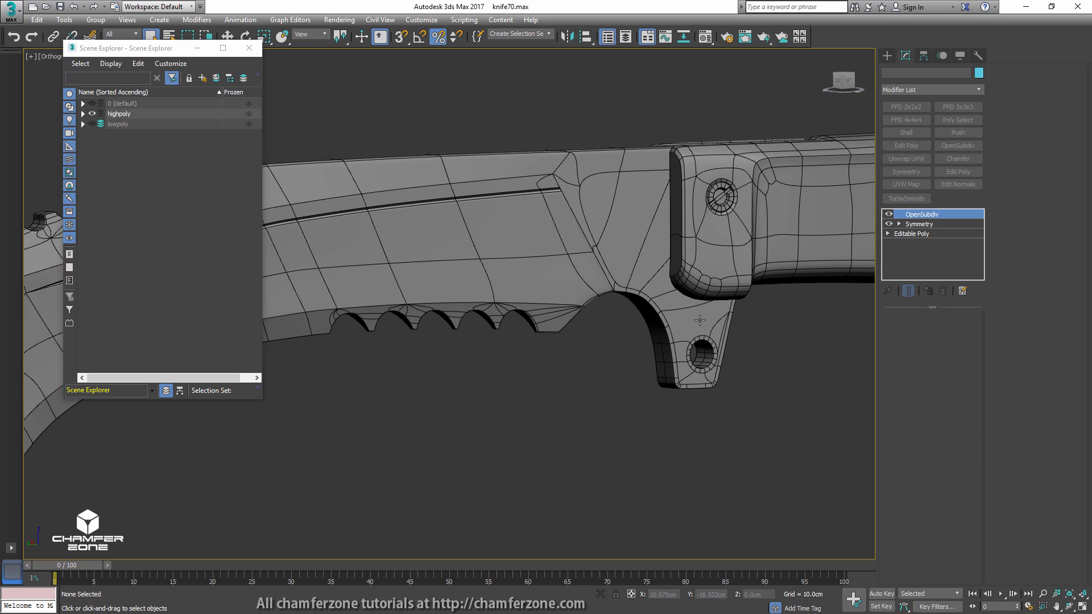
click(890, 215)
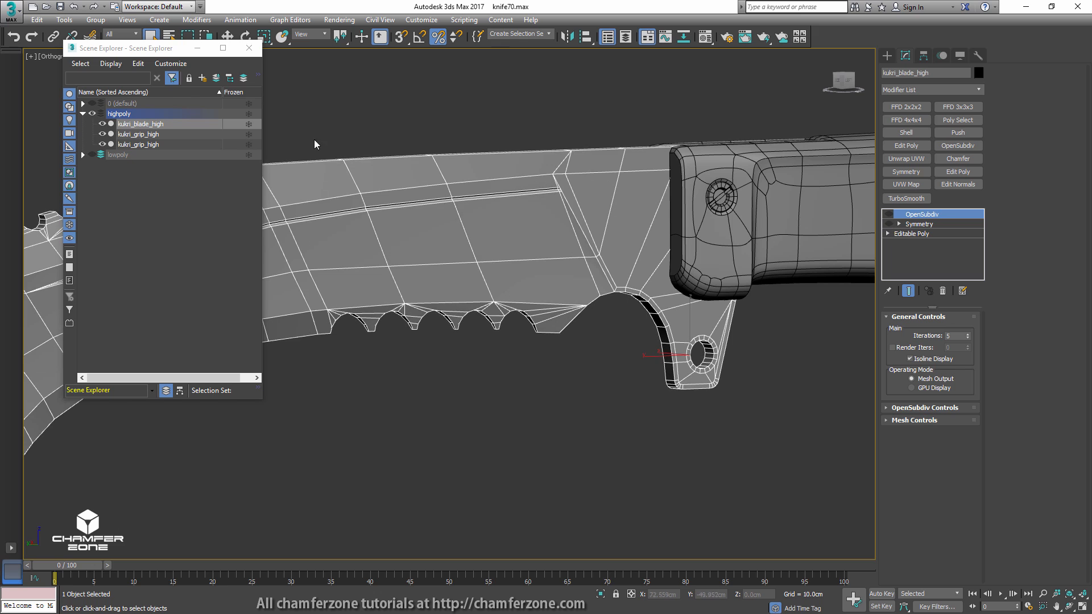
key(alt+q)
- In the high-poly blade's Editable Poly, select the seven large flat side polygons of the tang and upper finger tab
scroll(630, 294, up, 6)
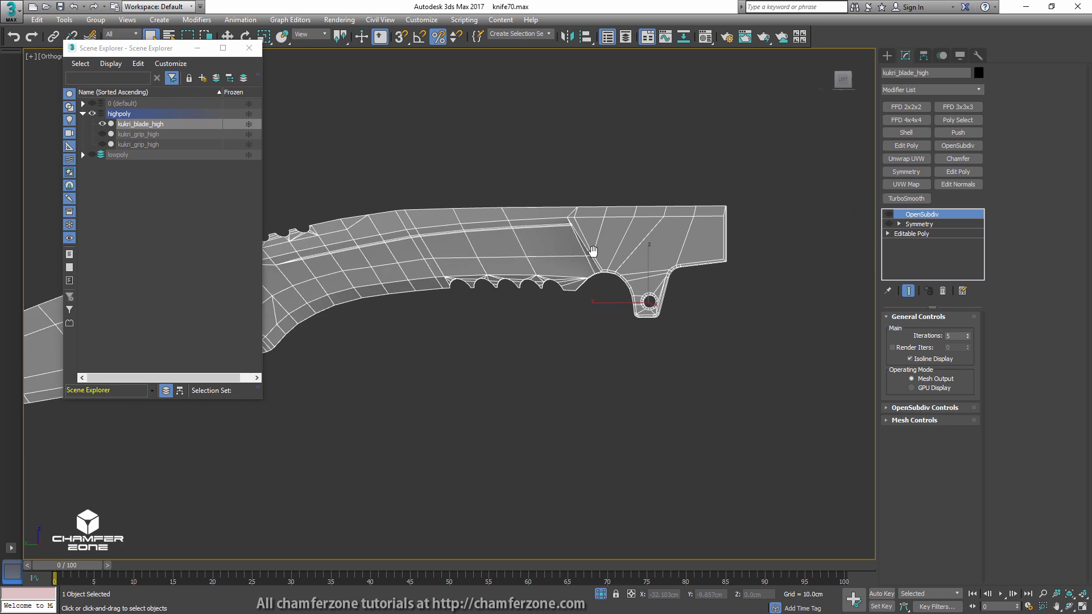
alt+middle_drag(630, 294, 641, 293)
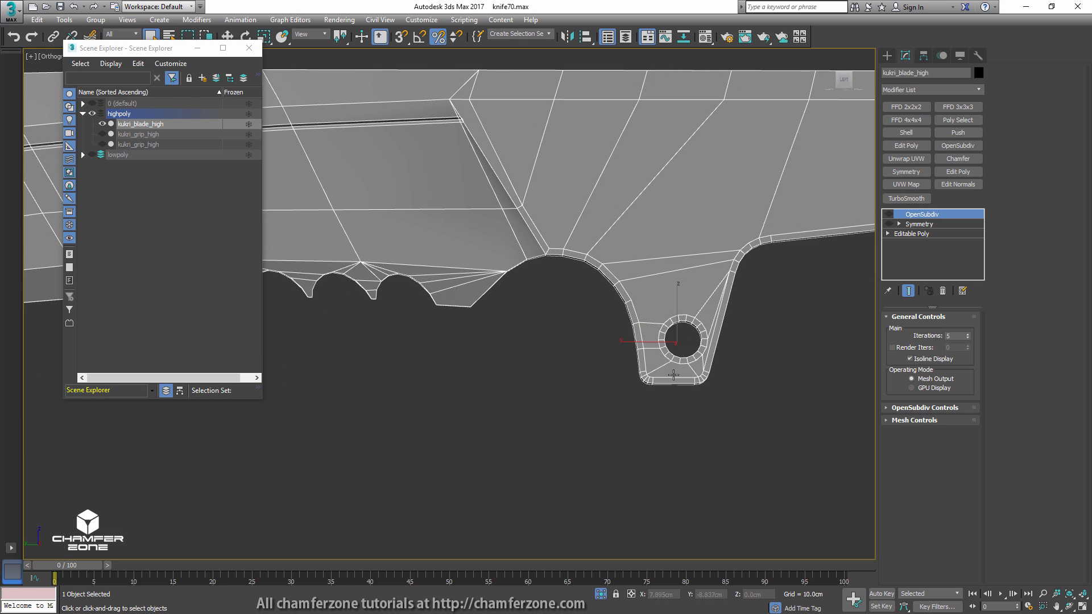
click(901, 234)
middle_drag(693, 260, 598, 306)
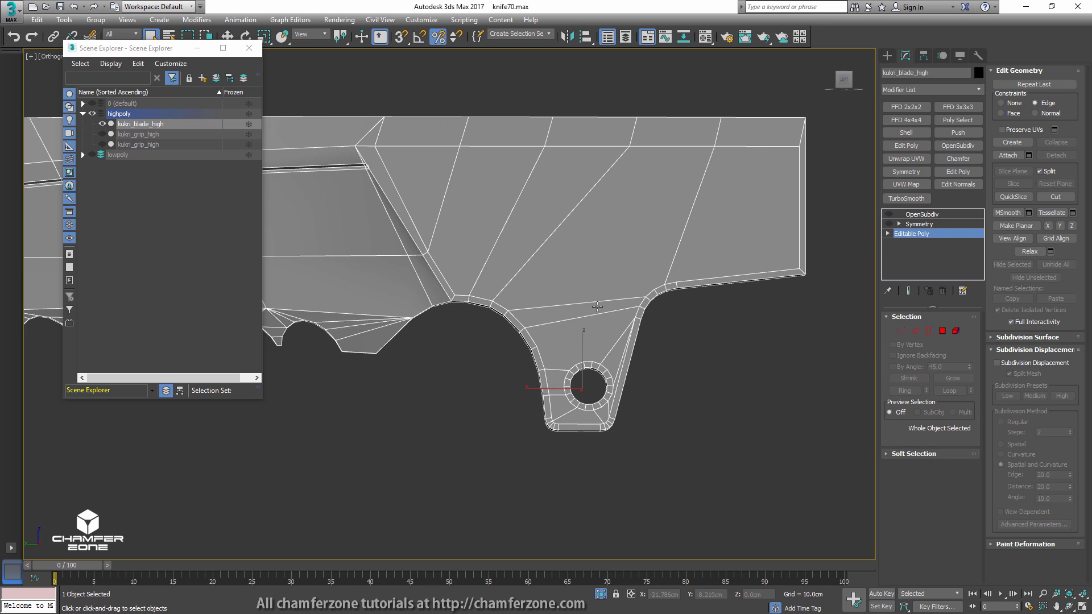
key(4)
drag(586, 335, 587, 228)
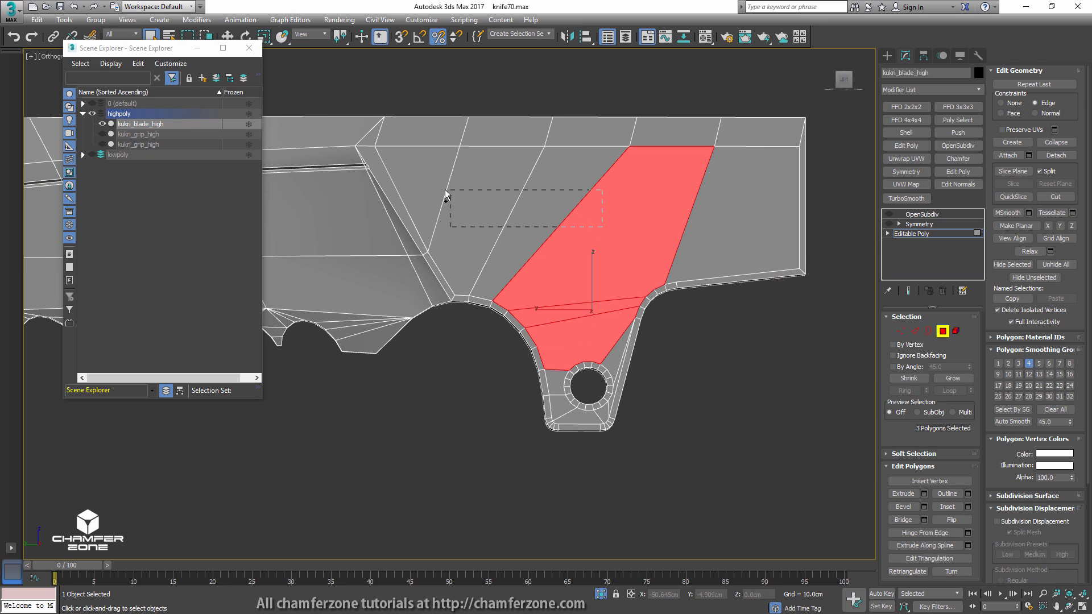
ctrl+drag(445, 190, 431, 186)
ctrl+click(670, 265)
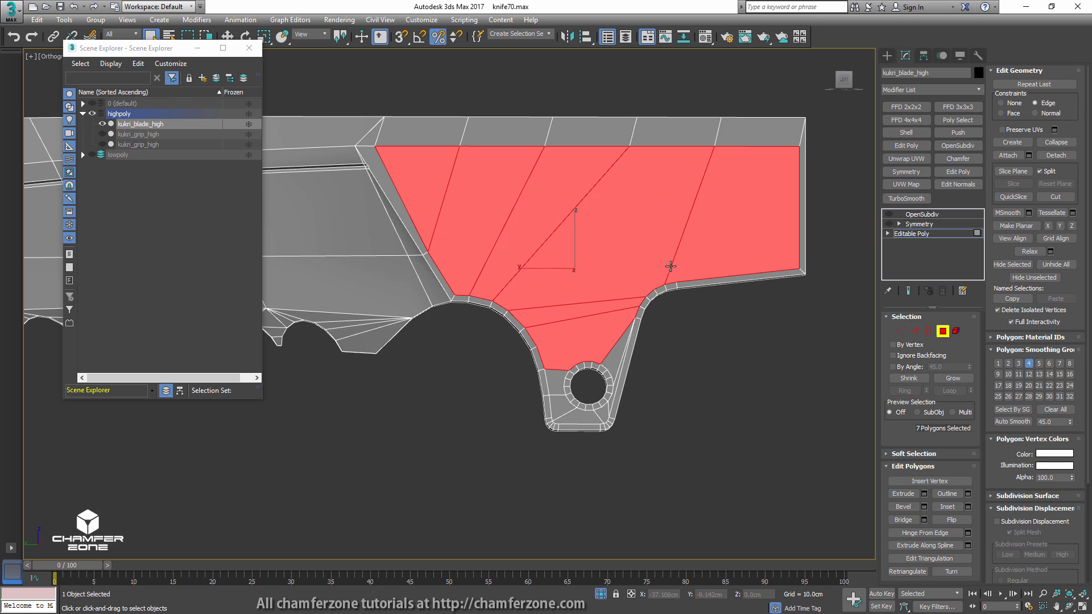
- Add the six flat polygons surrounding the hole in the finger tab to the selection
ctrl+click(555, 373)
ctrl+click(560, 407)
ctrl+click(575, 417)
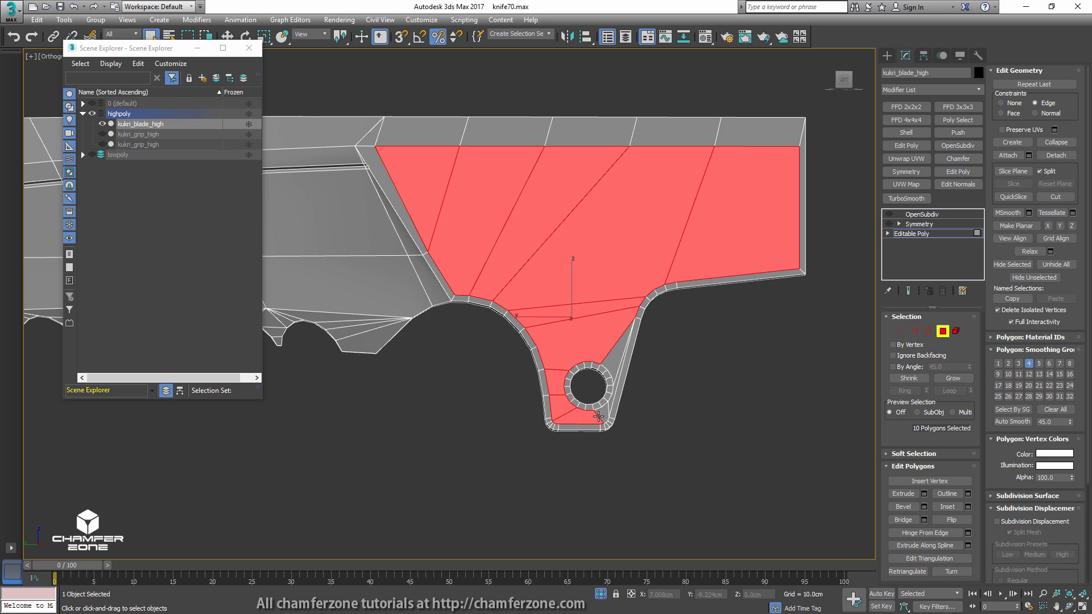
ctrl+click(607, 399)
ctrl+click(612, 385)
ctrl+click(616, 360)
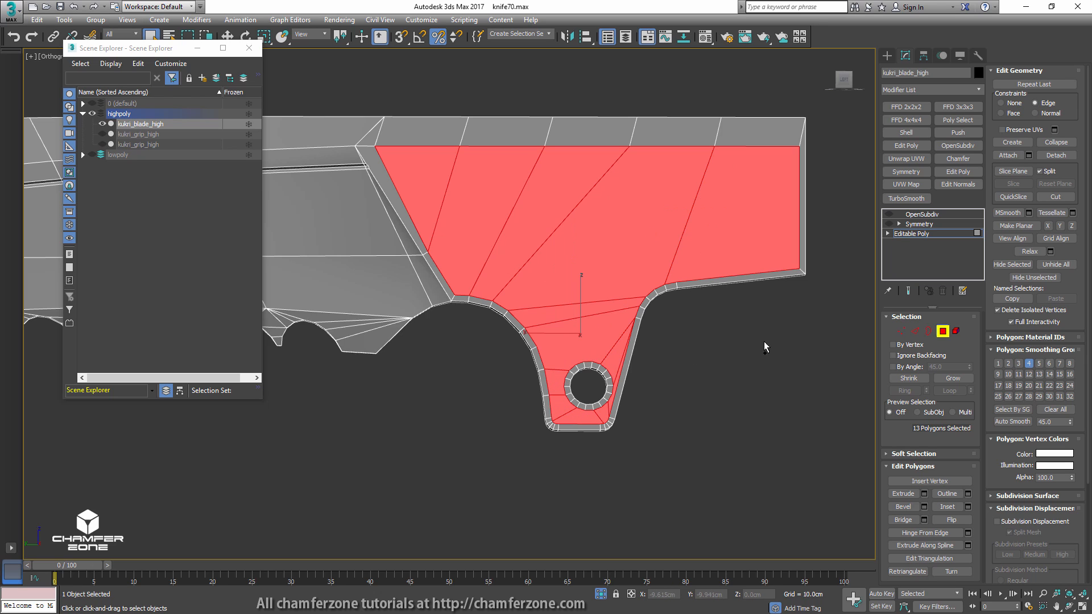
- Convert the selection to edges, deselect the crossing edges, and remove the inner support edges around the tang, tab and hole with their vertices
ctrl+click(915, 331)
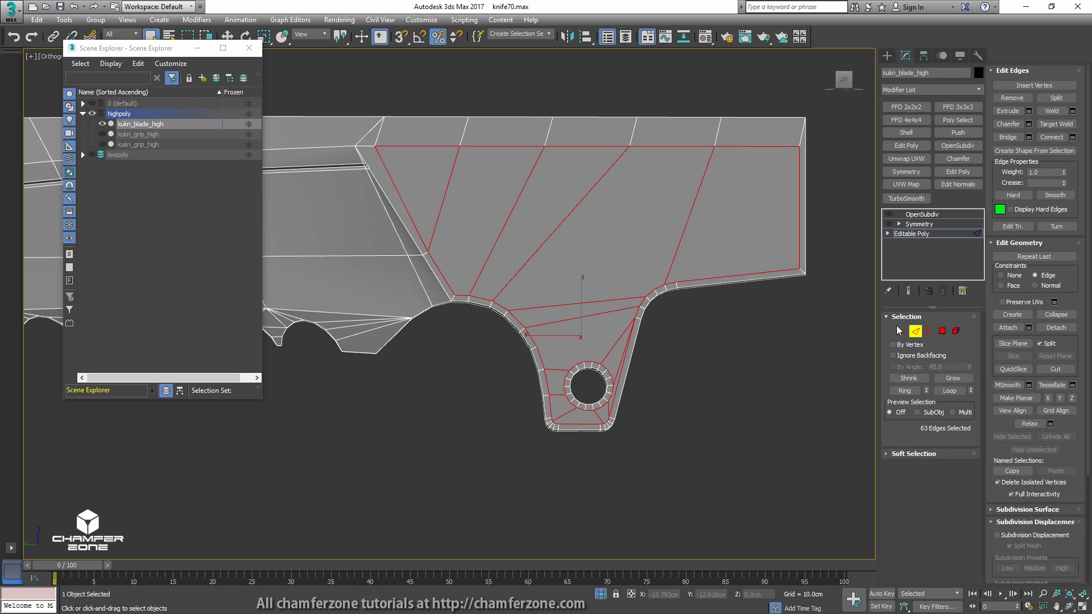
alt+drag(718, 185, 718, 185)
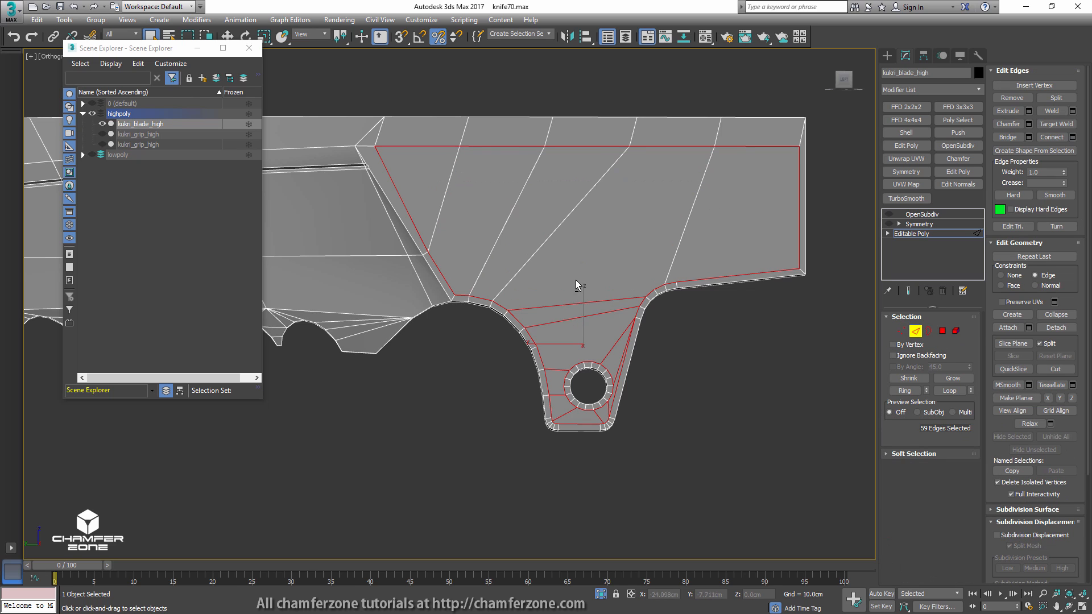
scroll(558, 359, up, 4)
alt+click(578, 452)
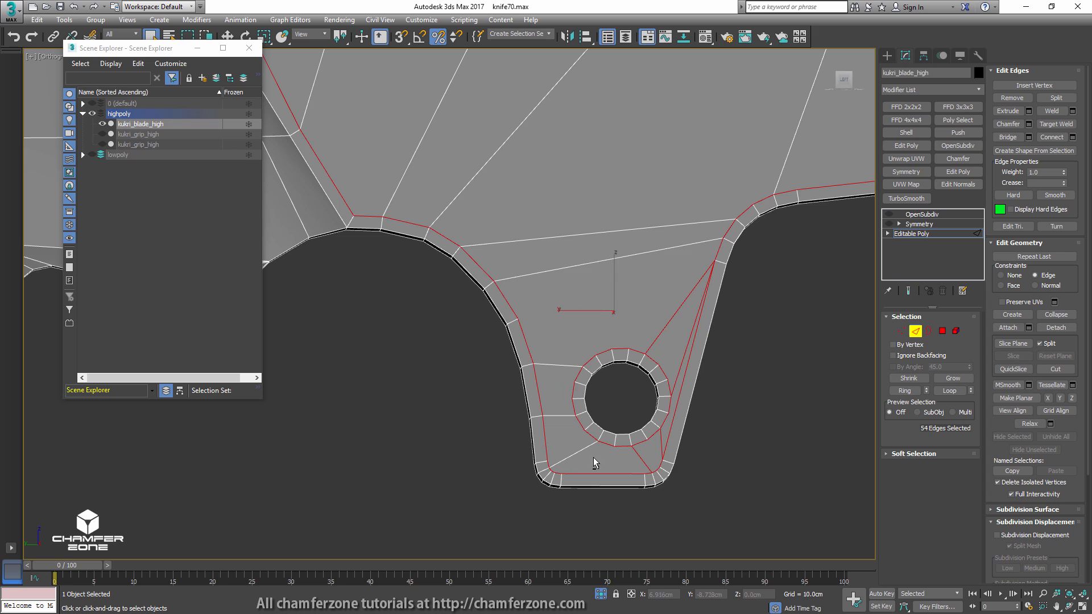
alt+click(637, 456)
alt+click(662, 435)
alt+click(669, 327)
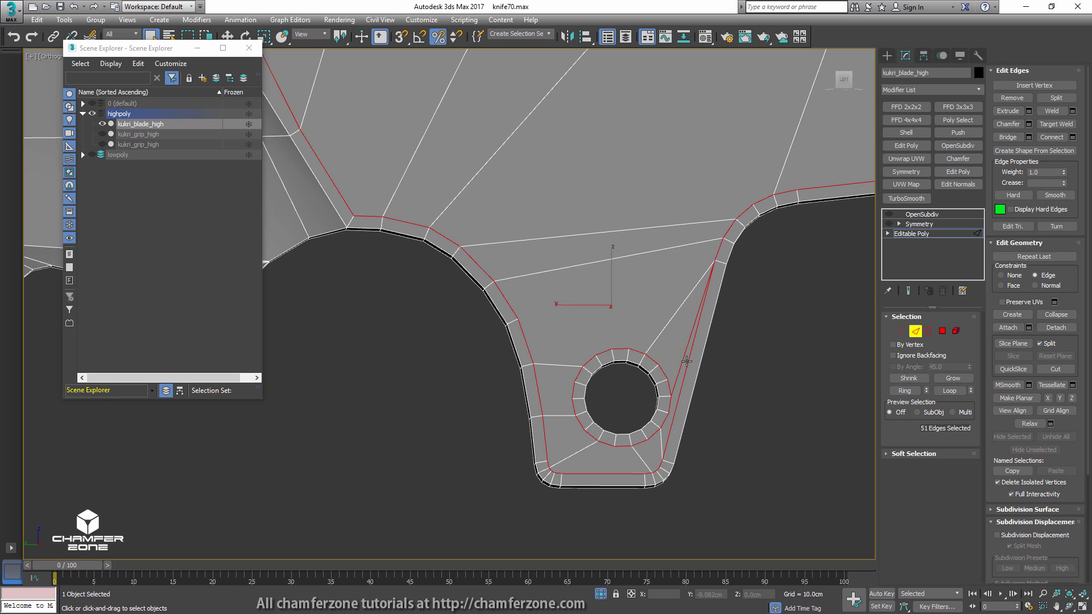
alt+click(681, 369)
scroll(675, 366, down, 2)
alt+middle_drag(676, 366, 640, 409)
key(ctrl+BackSpace)
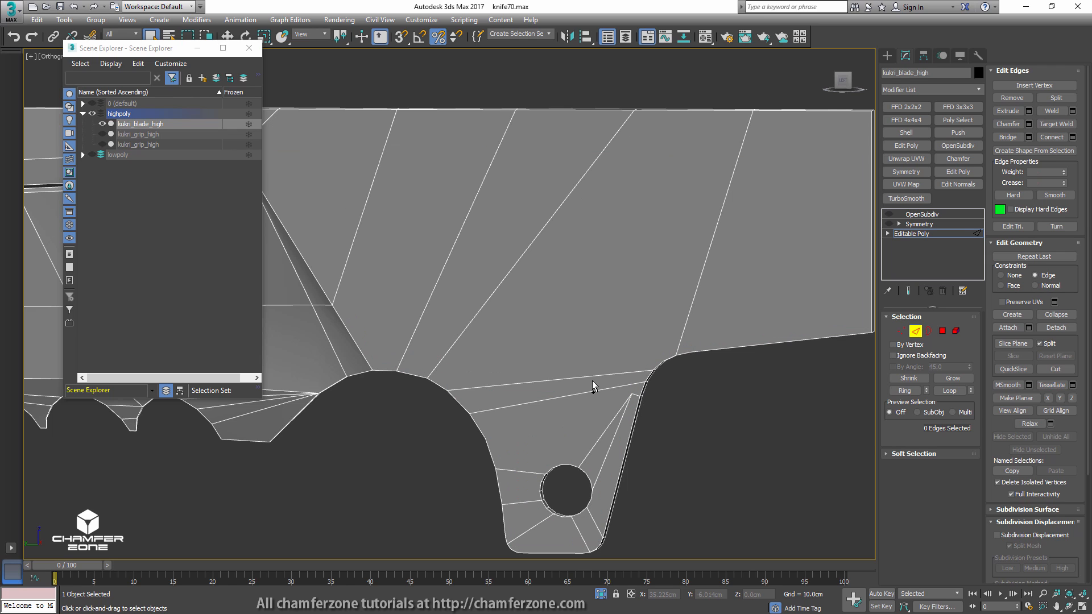
- Clear the leftover inner vertex near the tab's rear edge and connect the finger notch to the rear-edge vertex across the tab
scroll(637, 399, up, 3)
key(1)
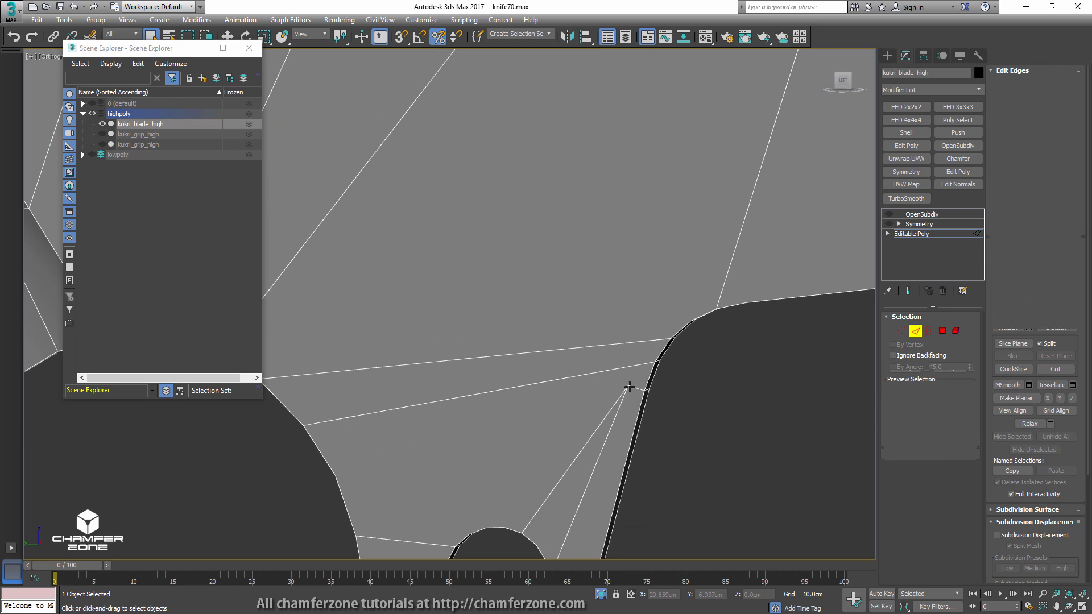
middle_drag(639, 408, 620, 311)
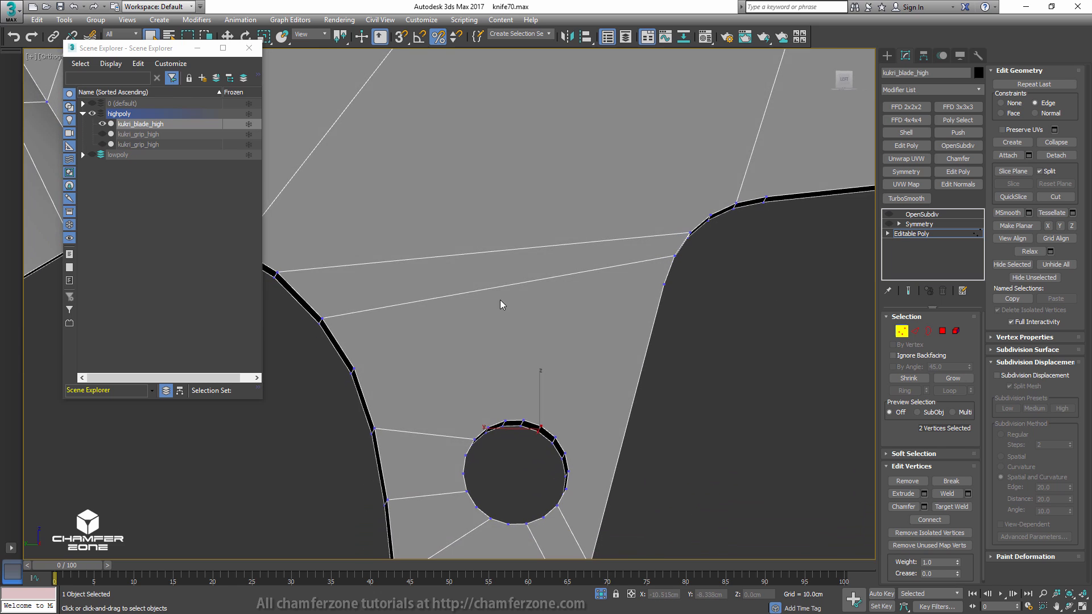
scroll(612, 309, down, 2)
click(509, 319)
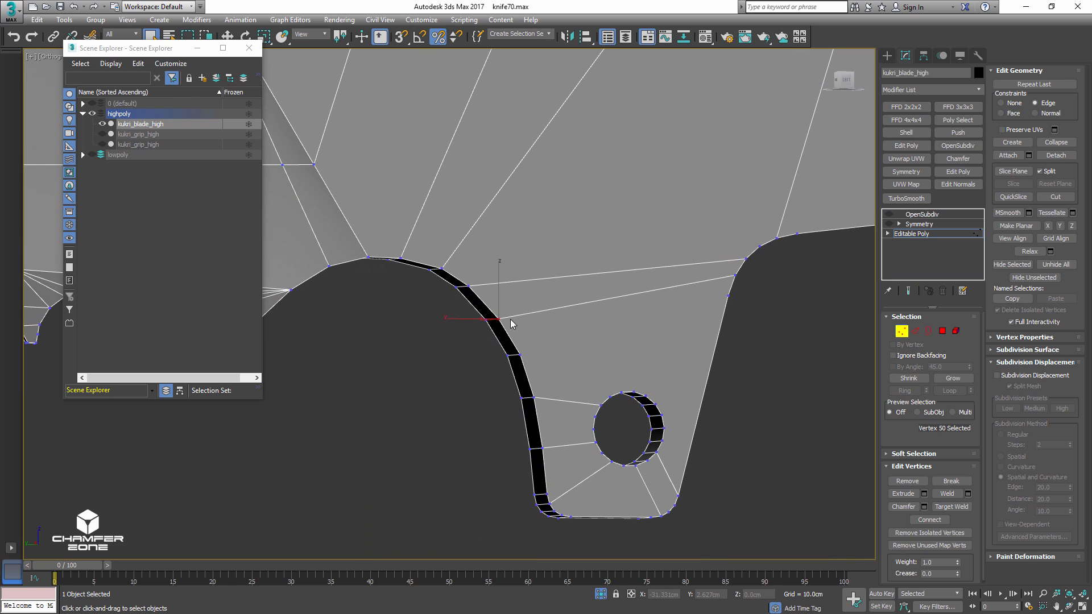
key(1)
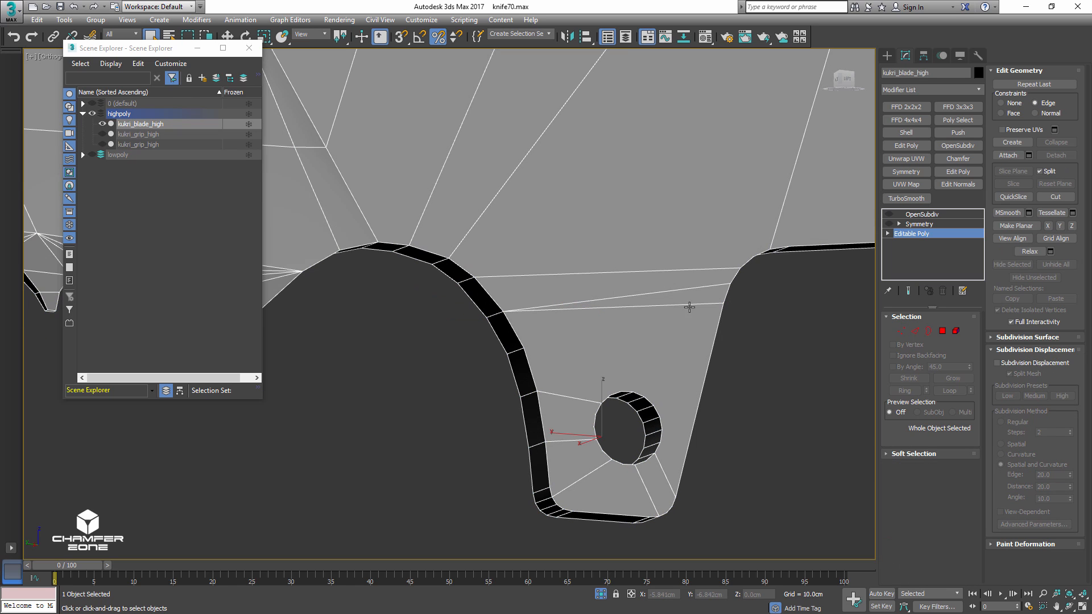
- Show the lowpoly layer for comparison and remove the extra upper diagonal edge across the high-poly finger tab
click(91, 155)
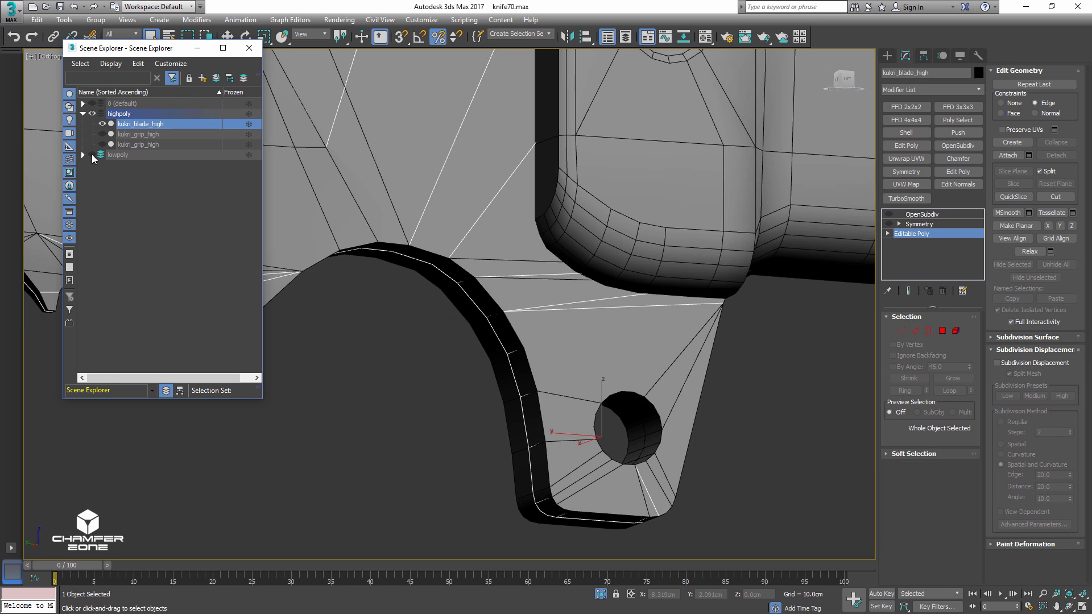
scroll(572, 304, up, 2)
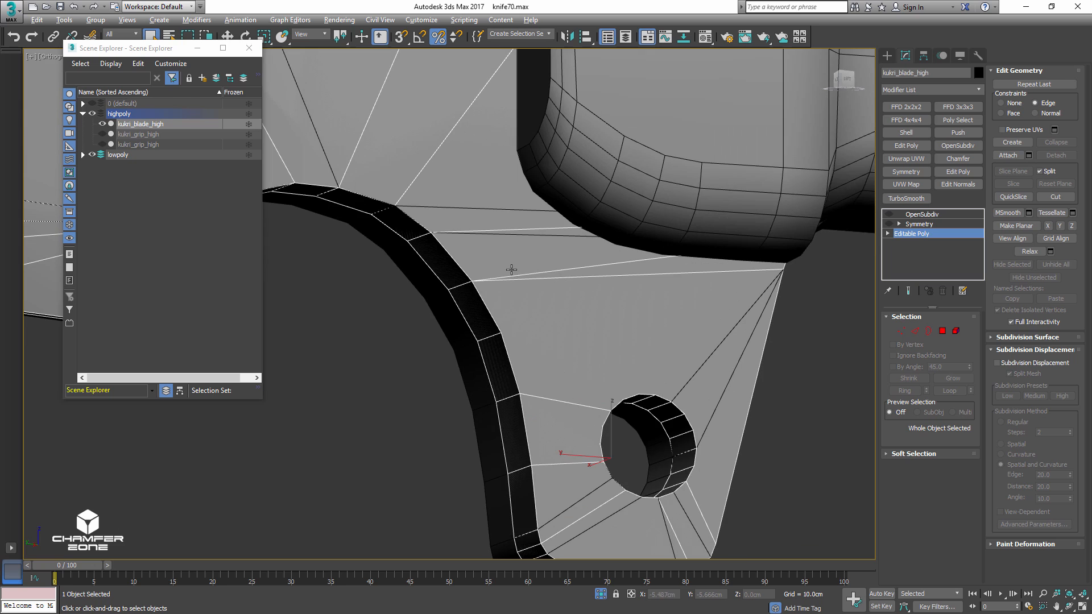
scroll(514, 273, up, 2)
middle_drag(664, 297, 583, 313)
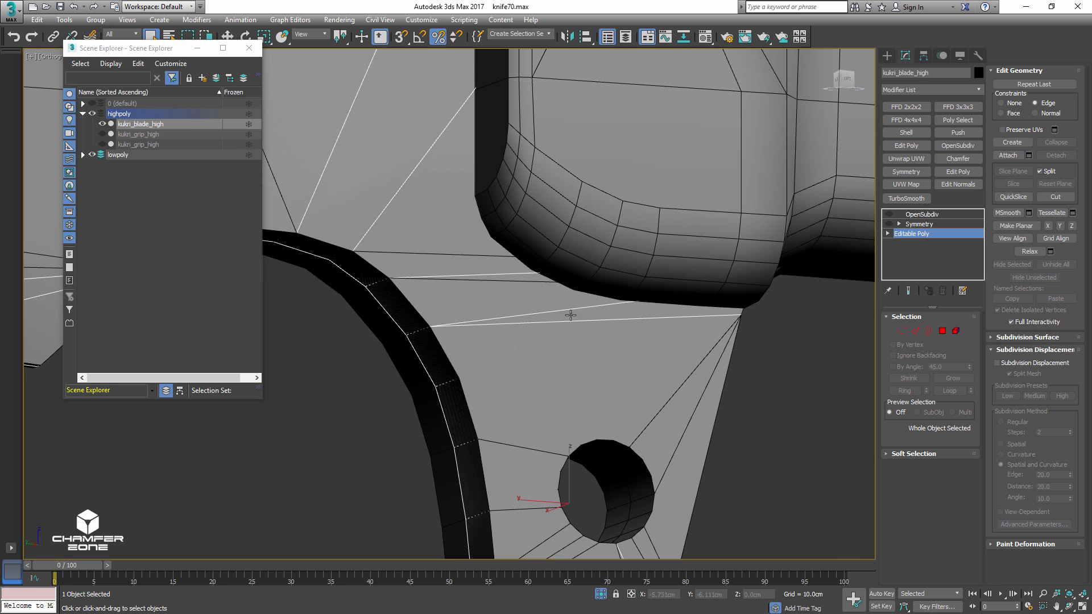
key(2)
click(571, 317)
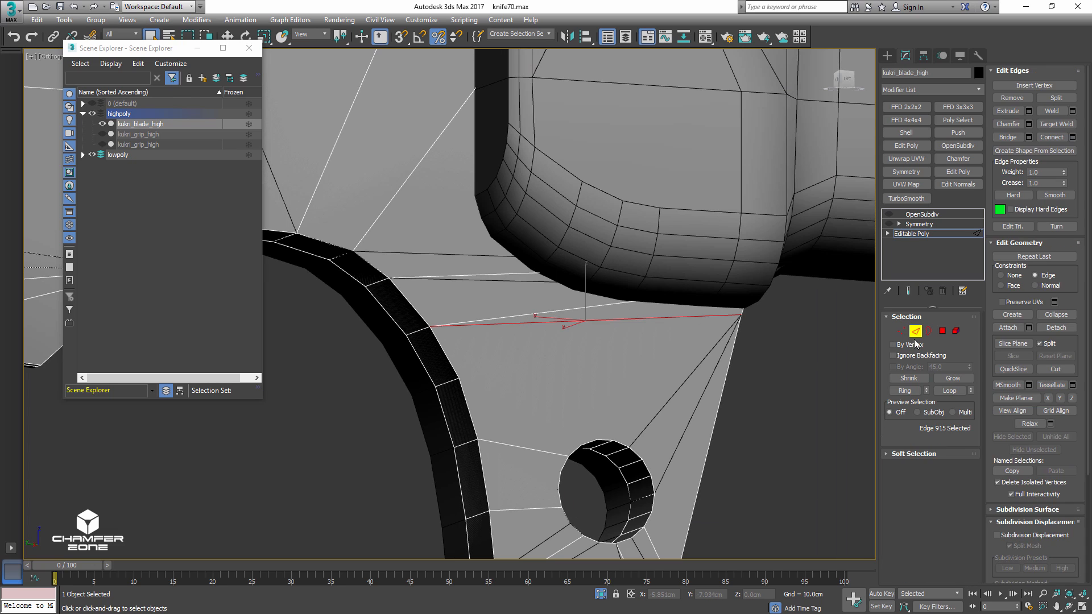
click(573, 308)
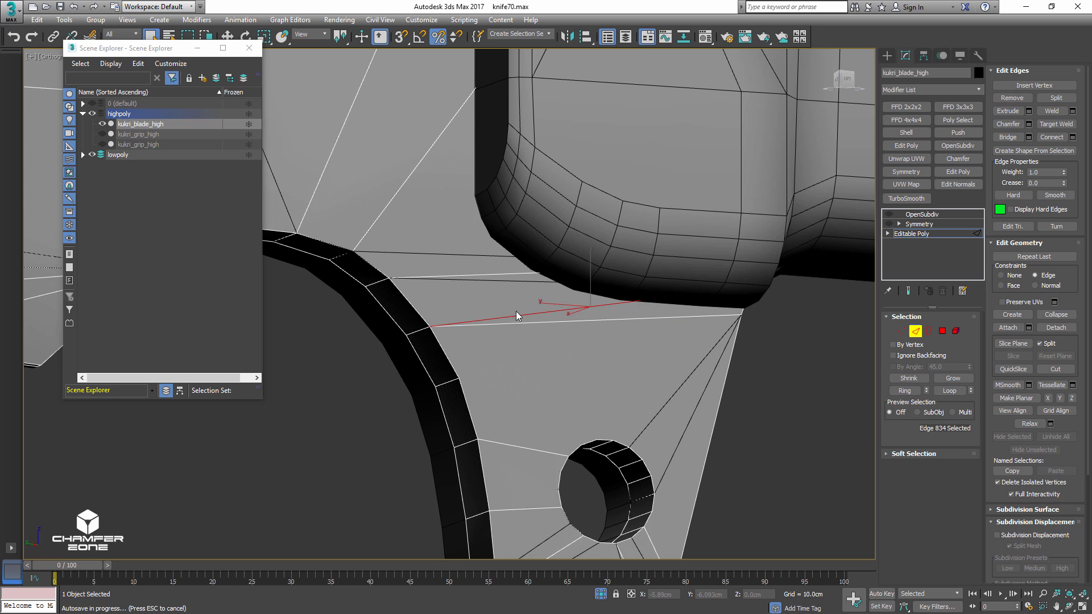
- Connect the next higher finger-notch vertex to the free vertex on the tab's rear fillet, following the low-poly layout
middle_drag(518, 316, 385, 305)
key(1)
click(371, 302)
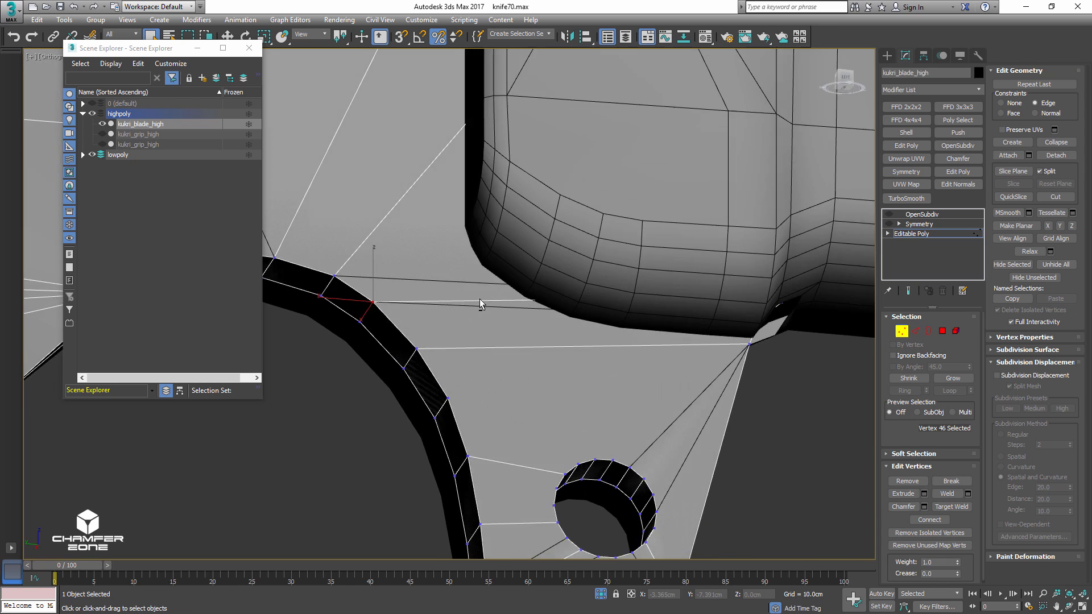
mouse_move(479, 299)
alt+middle_down()
mouse_move(640, 308)
mouse_move(630, 323)
mouse_move(782, 276)
alt+middle_up()
key(F3)
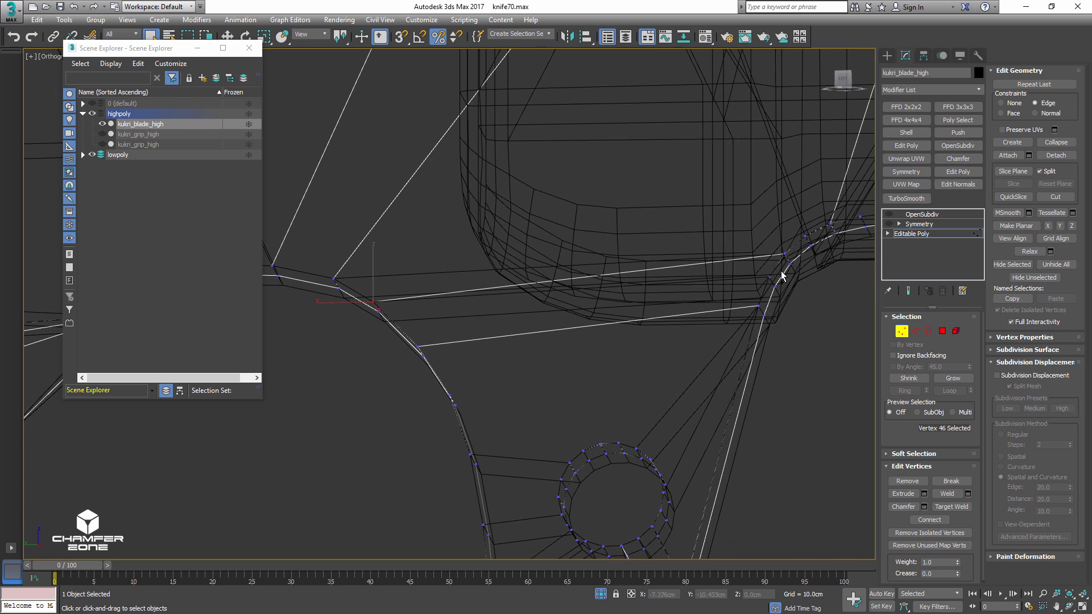
ctrl+click(771, 279)
alt+middle_drag(721, 290, 730, 296)
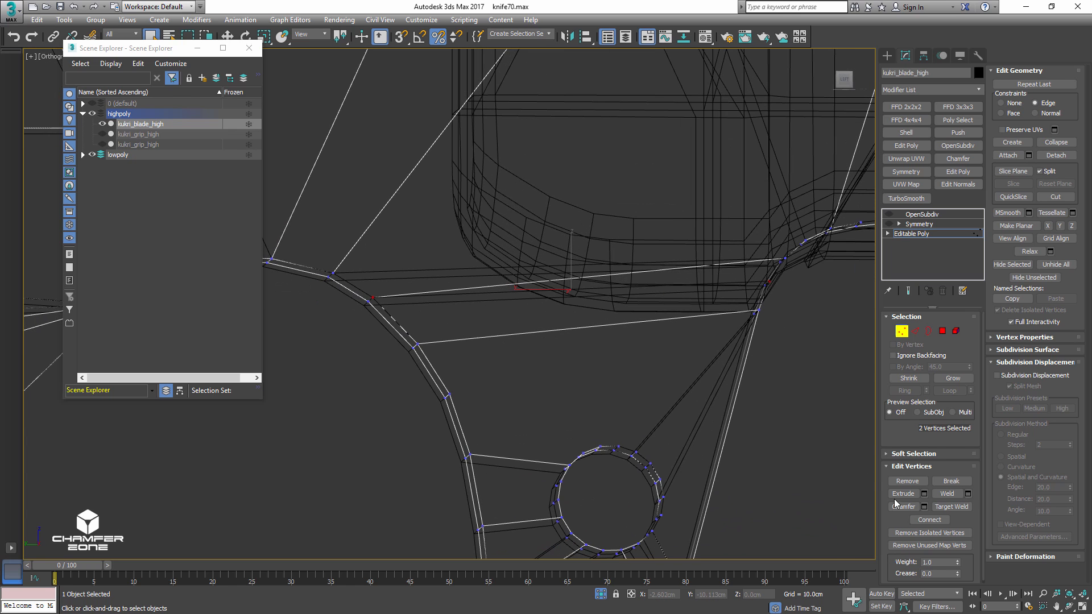
click(929, 520)
- Return to shaded display, leave vertex editing and isolate the high-poly blade again
mouse_move(668, 339)
alt+middle_down()
mouse_move(665, 313)
mouse_move(629, 310)
mouse_move(626, 326)
mouse_move(646, 341)
mouse_move(580, 365)
mouse_move(622, 237)
mouse_move(610, 245)
alt+middle_up()
key(F3)
key(alt+q)
alt+middle_drag(601, 292, 605, 308)
click(900, 331)
key(alt+q)
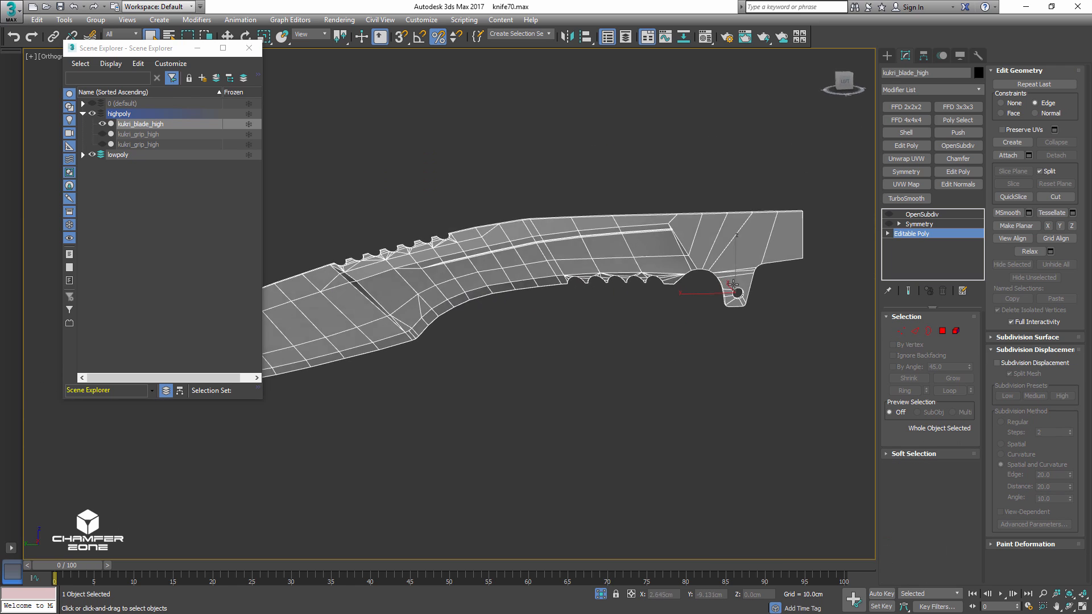
- Cut an edge from the tab hole's rearmost vertex to the tab's rear edge on the high-poly blade
alt+middle_drag(740, 289, 722, 264)
scroll(721, 264, up, 6)
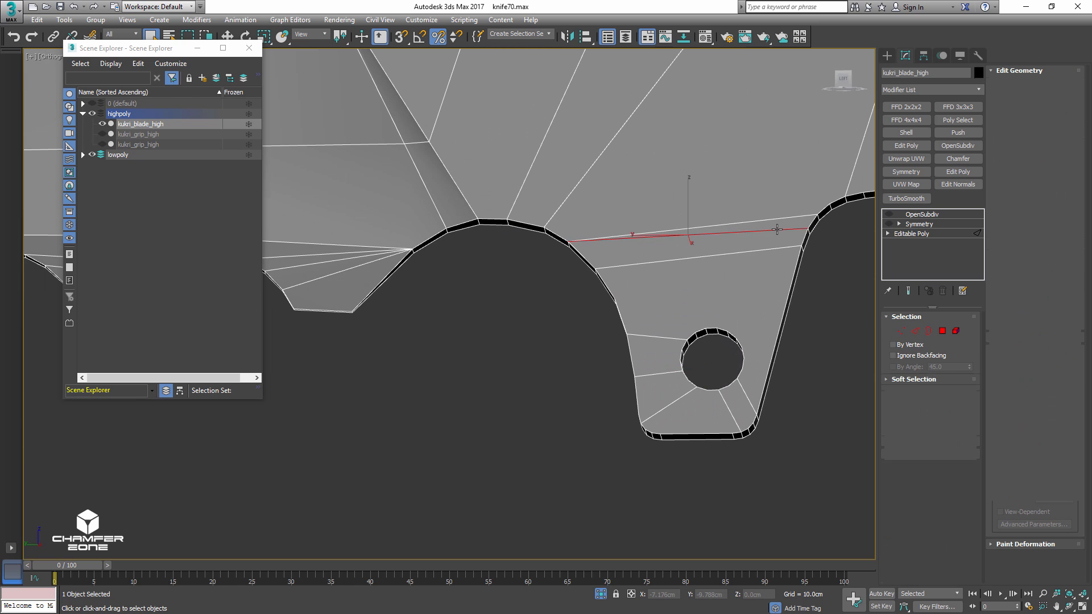
key(2)
click(763, 213)
alt+middle_drag(728, 256, 711, 265)
scroll(717, 353, up, 5)
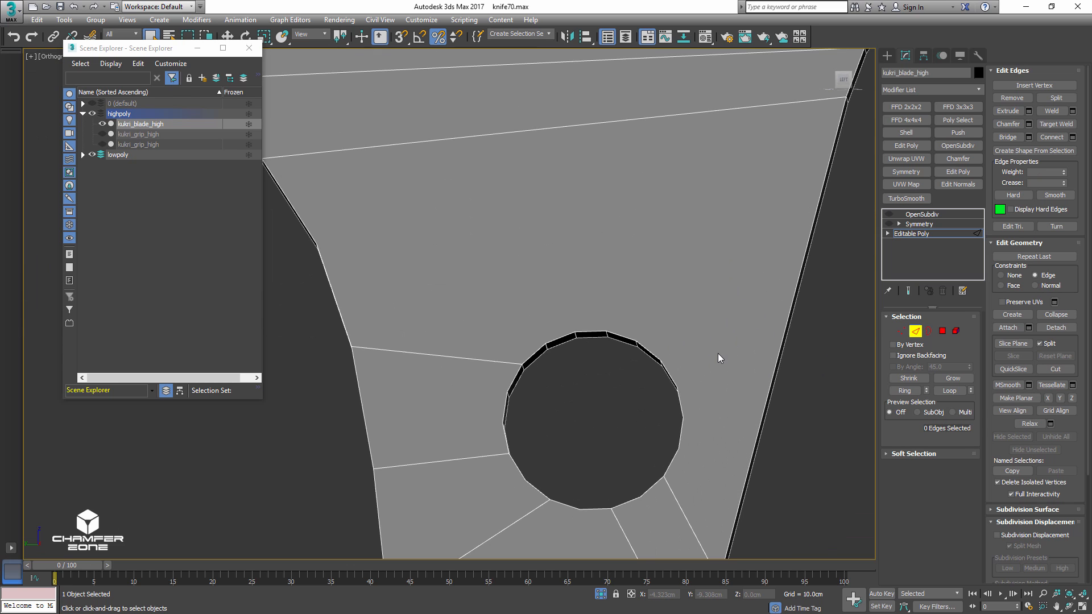
key(1)
click(684, 418)
alt+middle_drag(688, 419, 699, 401)
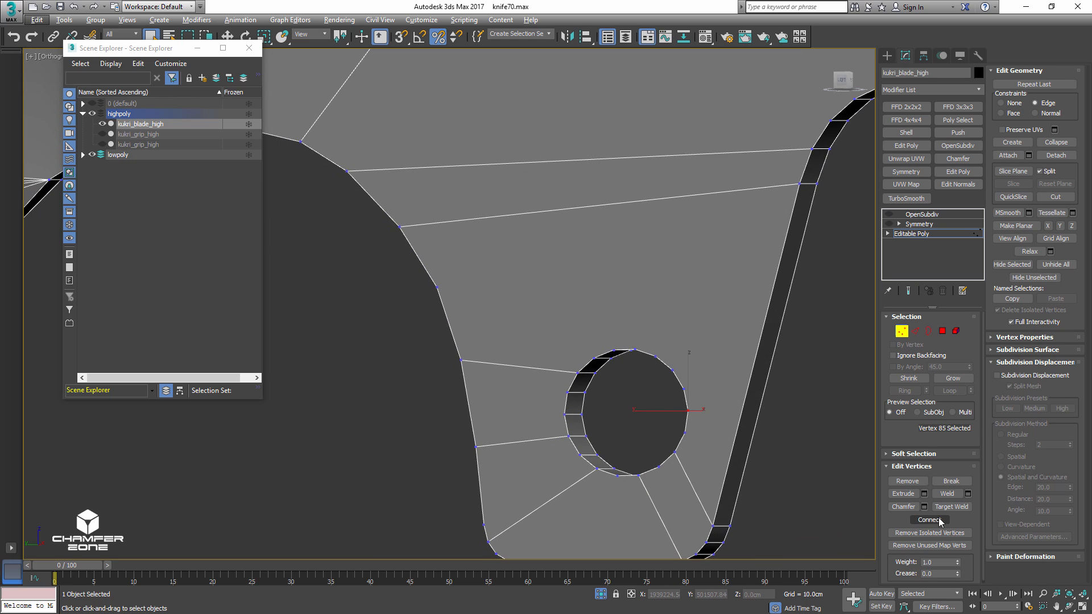
click(1053, 196)
click(689, 410)
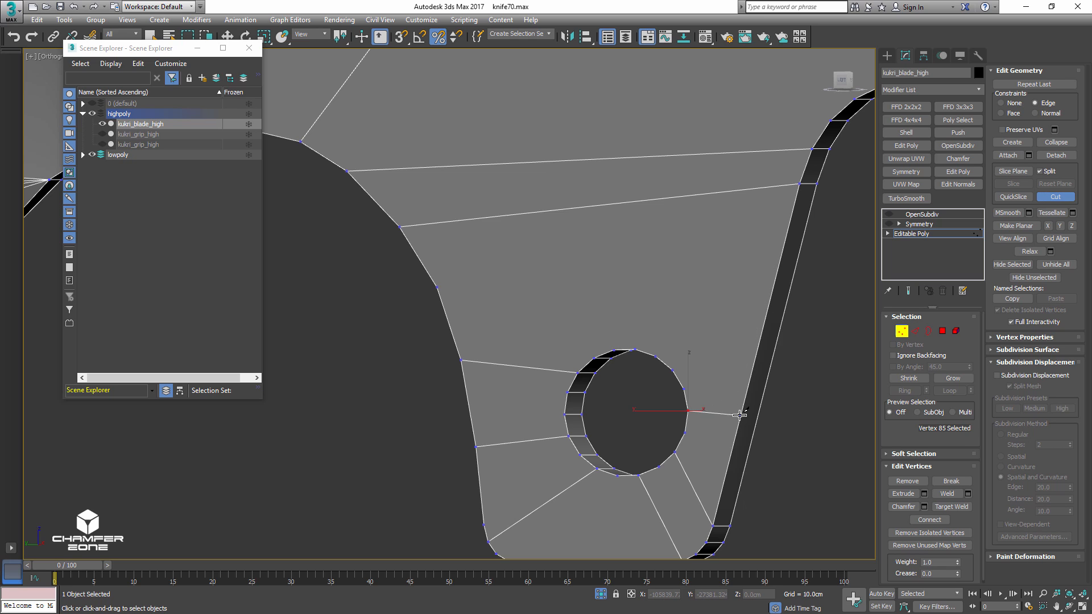
click(740, 416)
right_click(740, 416)
- Connect the hole's upper rear vertex to the rear-edge vertex where the tab's lower cross edge ends, and leave vertex editing
alt+middle_drag(700, 369, 712, 370)
right_click(672, 370)
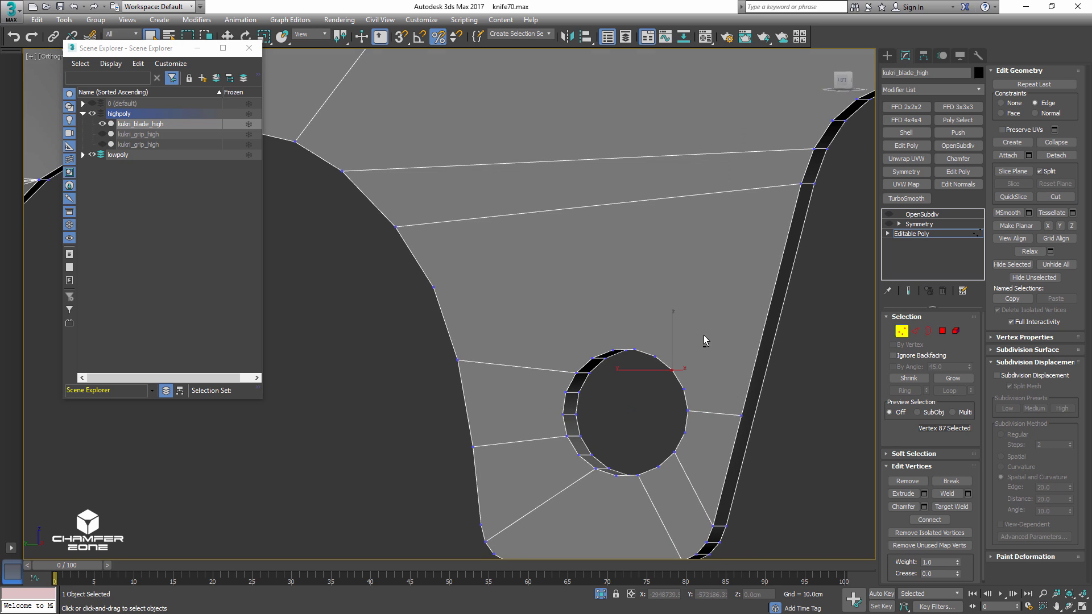
ctrl+click(802, 183)
key(ctrl+shift+e)
scroll(737, 327, down, 2)
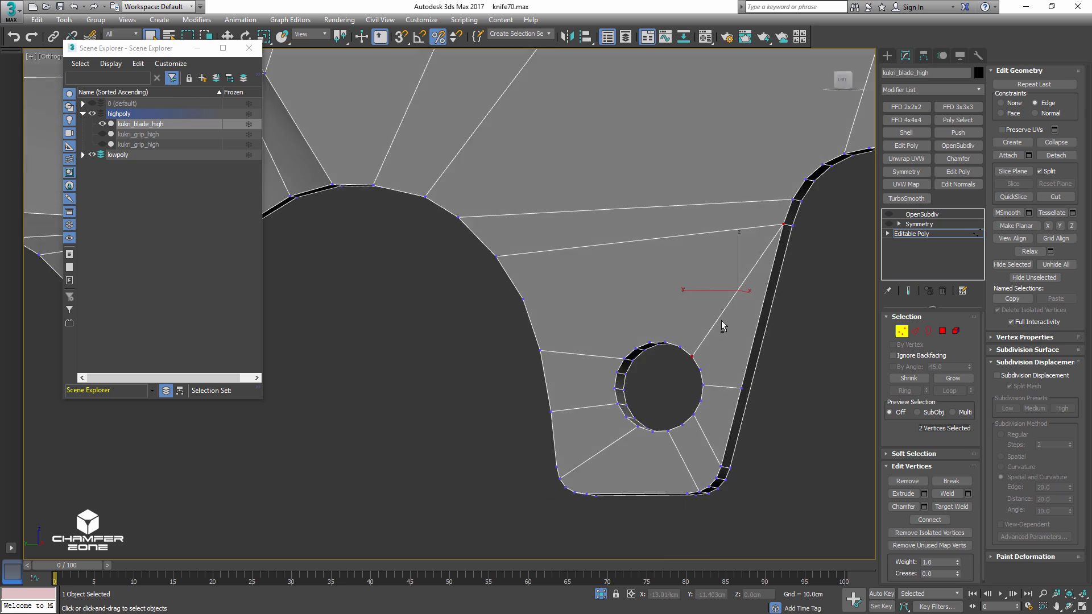
alt+middle_drag(724, 326, 658, 371)
key(1)
- Leave isolation, close the Scene Explorer and examine the finger tab from below the blade
scroll(693, 334, down, 5)
scroll(703, 348, up, 4)
scroll(734, 341, down, 5)
key(alt+q)
click(250, 49)
middle_drag(512, 424, 540, 308)
scroll(540, 308, up, 7)
scroll(540, 309, up, 1)
scroll(498, 332, down, 4)
middle_drag(701, 244, 507, 298)
middle_drag(433, 353, 508, 295)
scroll(509, 299, up, 5)
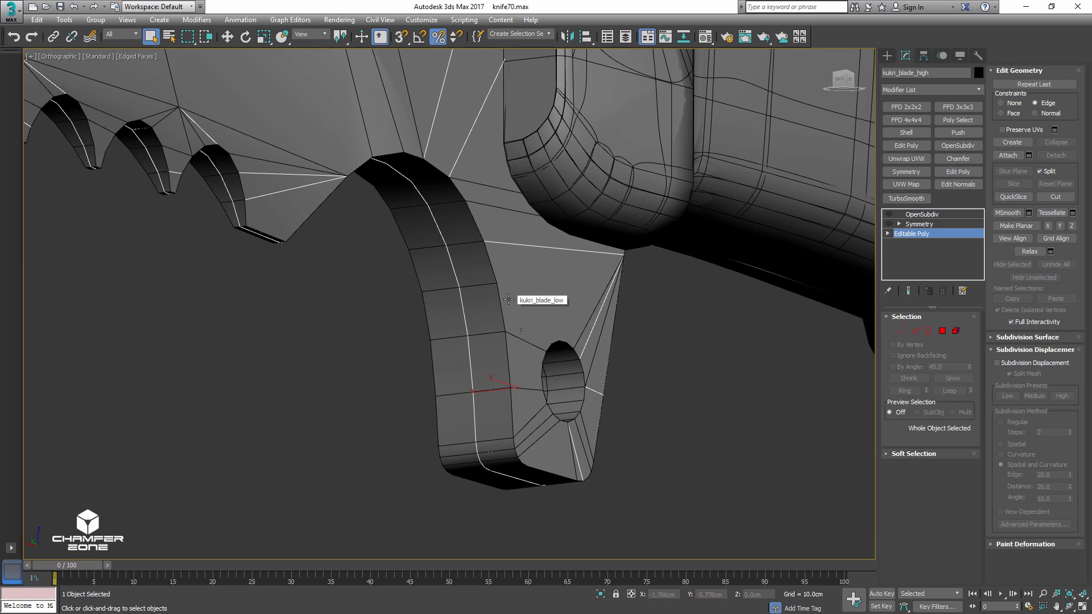
- Enable the high-poly blade's Symmetry modifier and collapse it into the Editable Poly below OpenSubdiv
click(889, 225)
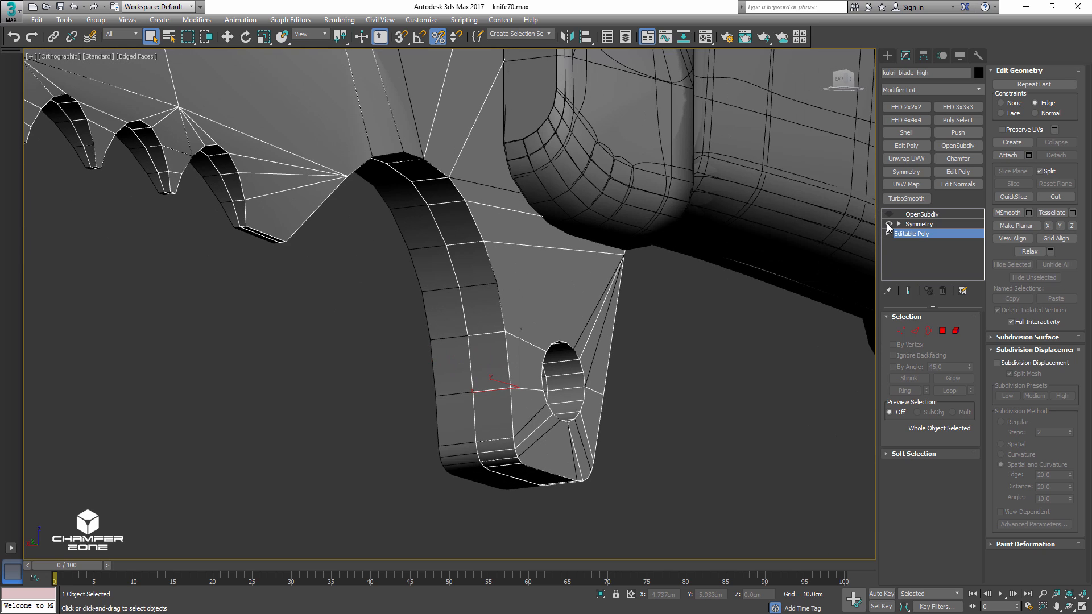
click(908, 227)
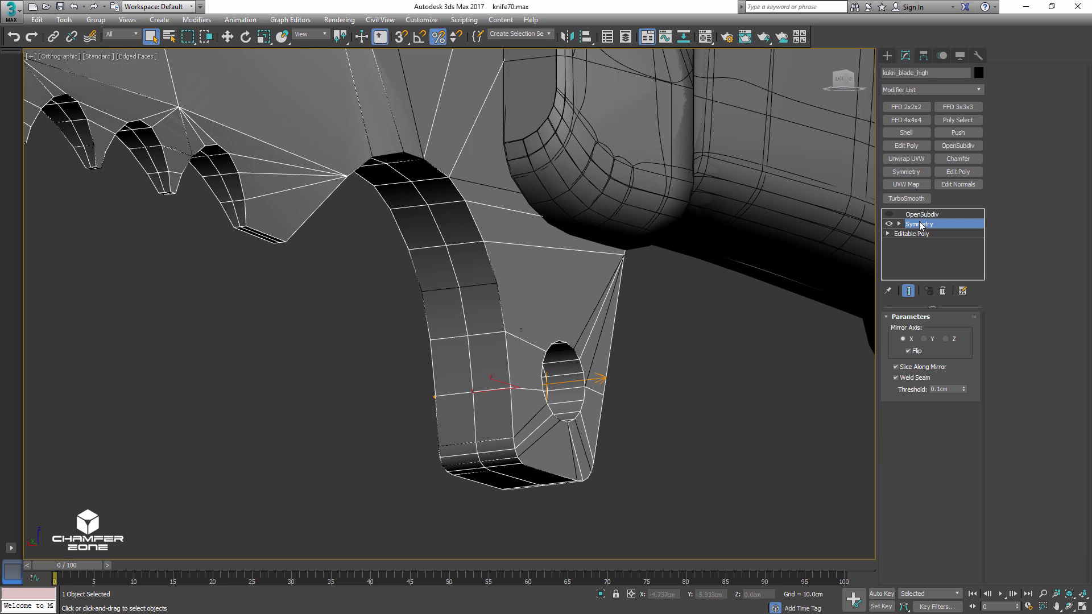
right_click(918, 224)
click(965, 327)
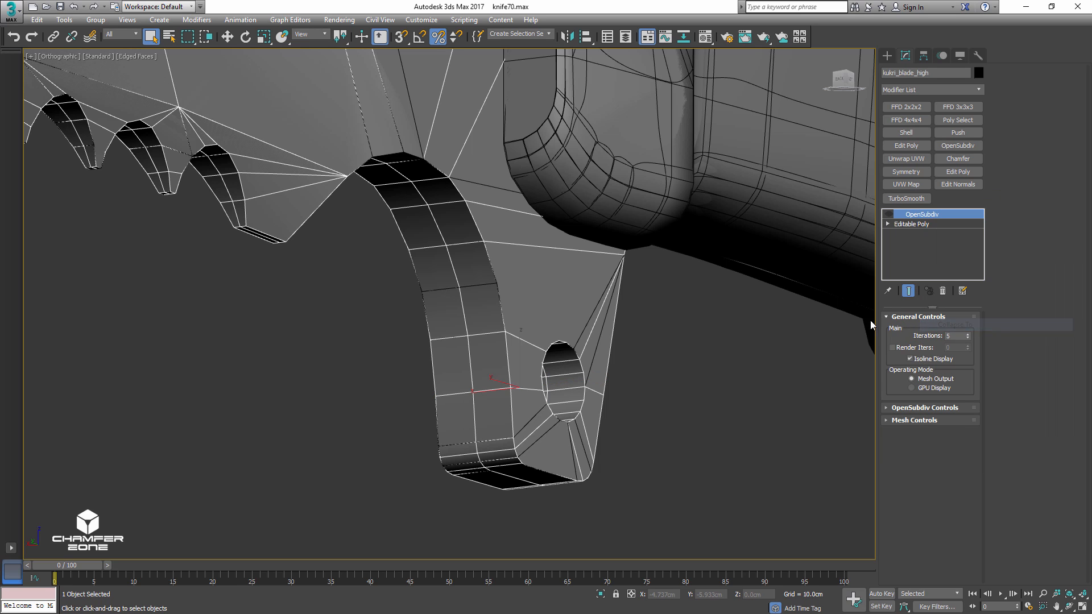
- Select both the low-poly and high-poly blades and add a shared Edit Poly modifier
scroll(614, 312, down, 3)
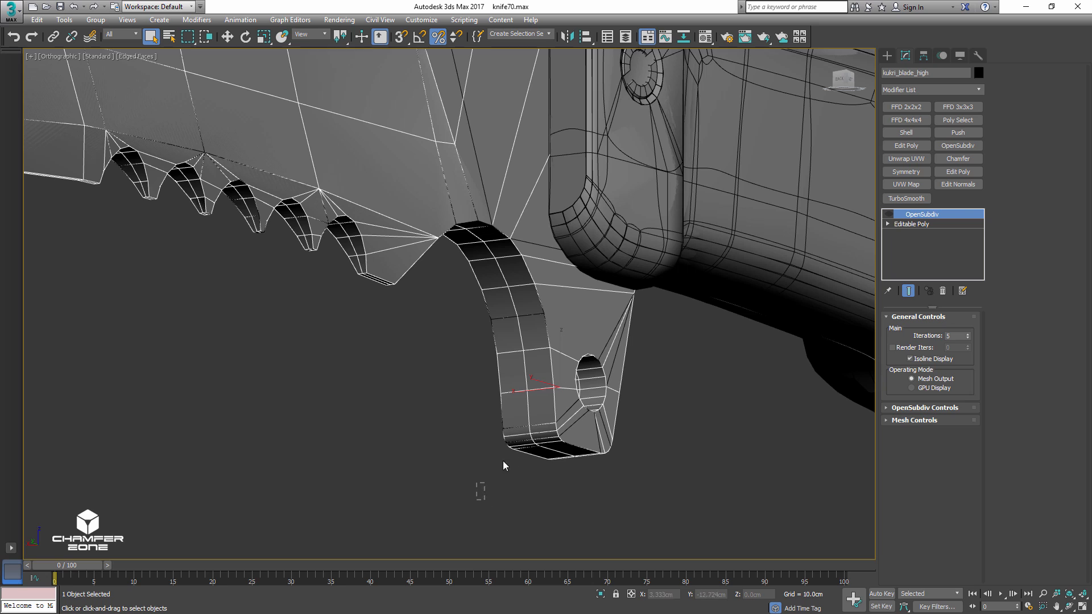
drag(649, 313, 646, 312)
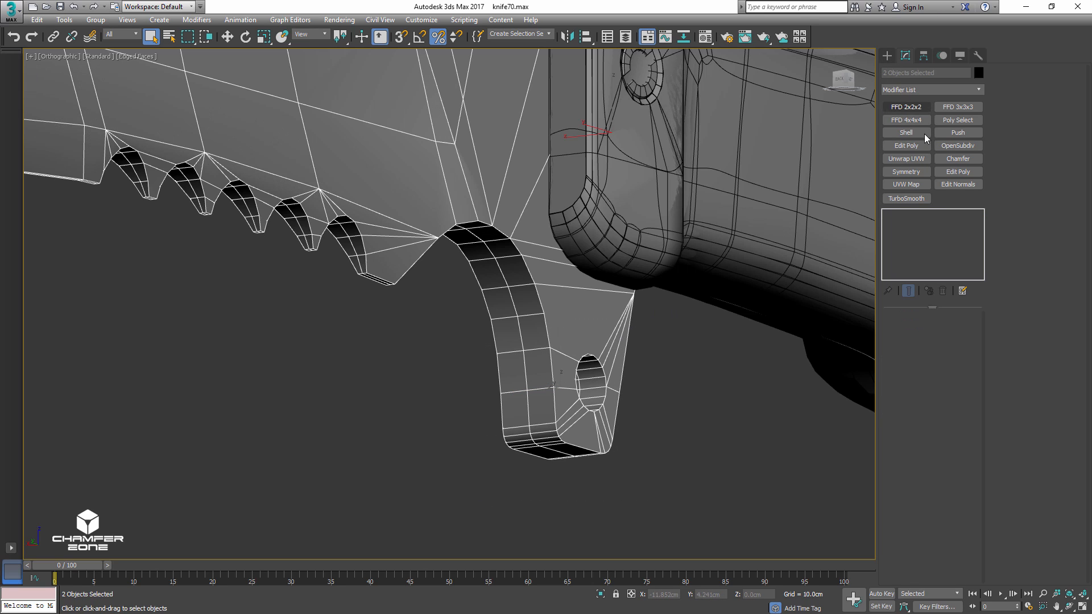
click(907, 146)
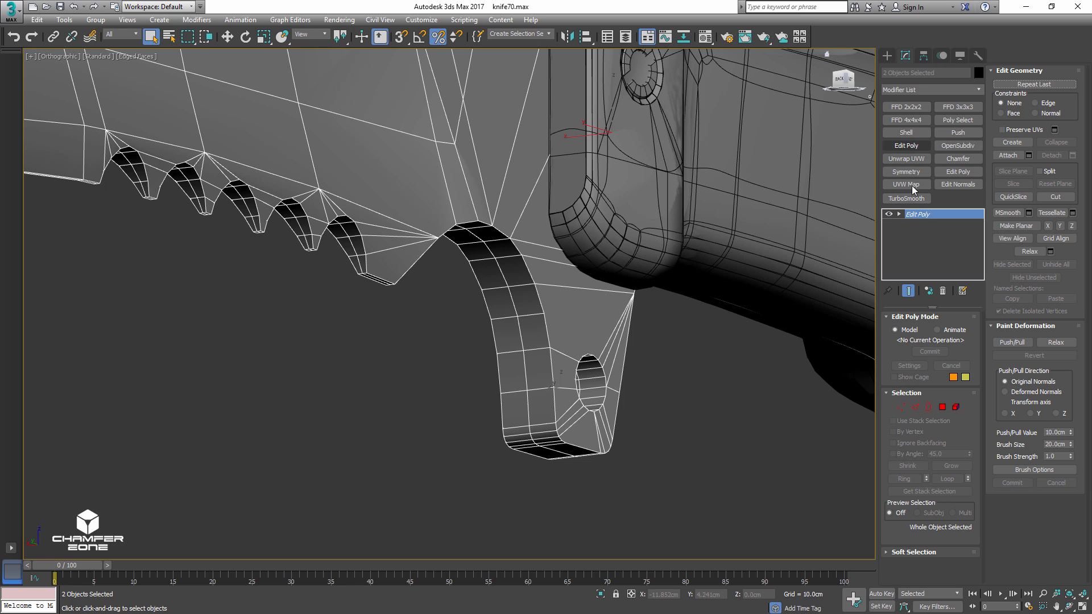
- Select the finger tab's polygons on both blades up to the finger notch, excluding the large polygons above the tab
click(943, 406)
drag(475, 460, 635, 325)
alt+middle_drag(630, 339, 569, 348)
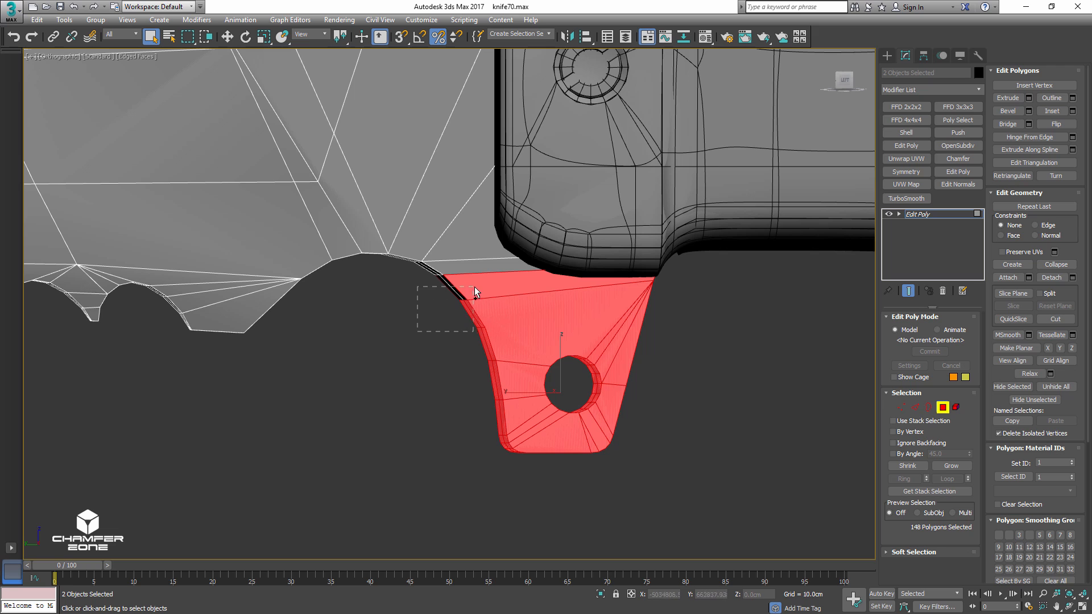
ctrl+drag(475, 286, 475, 286)
alt+middle_drag(605, 345, 629, 351)
ctrl+drag(455, 268, 455, 269)
key(F3)
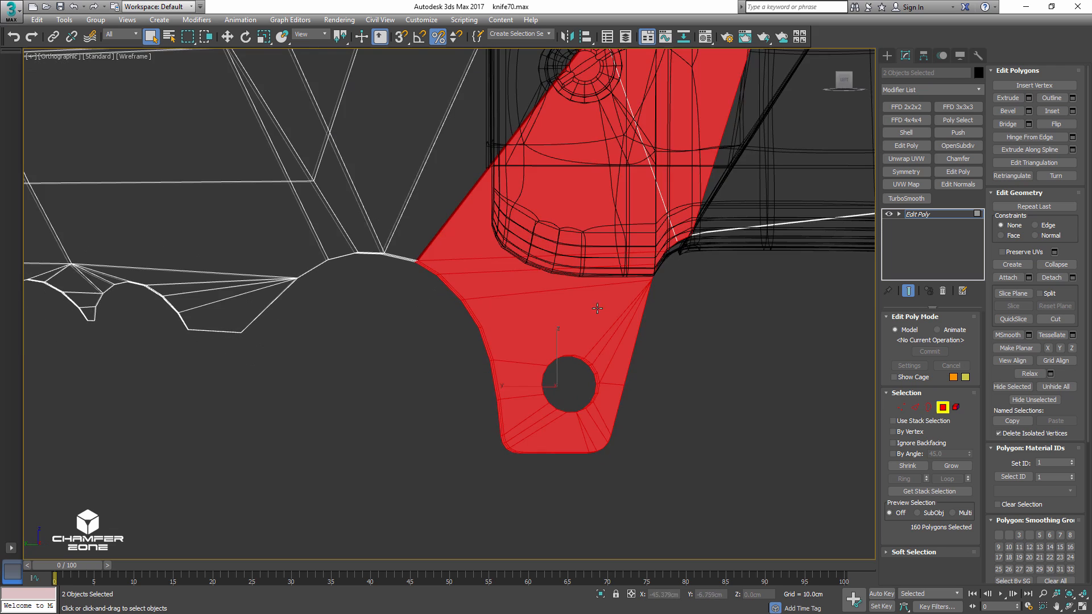
alt+drag(410, 149, 506, 176)
key(F3)
- Add the remaining polygons of the fillet behind the tab to the polygon selection on both blades
mouse_move(705, 199)
middle_down()
mouse_move(702, 227)
mouse_move(626, 196)
mouse_move(553, 195)
mouse_move(544, 234)
middle_up()
alt+middle_drag(565, 263, 500, 282)
mouse_move(610, 284)
alt+middle_down()
mouse_move(682, 277)
mouse_move(651, 312)
mouse_move(630, 294)
alt+middle_up()
key(F3)
scroll(630, 294, up, 4)
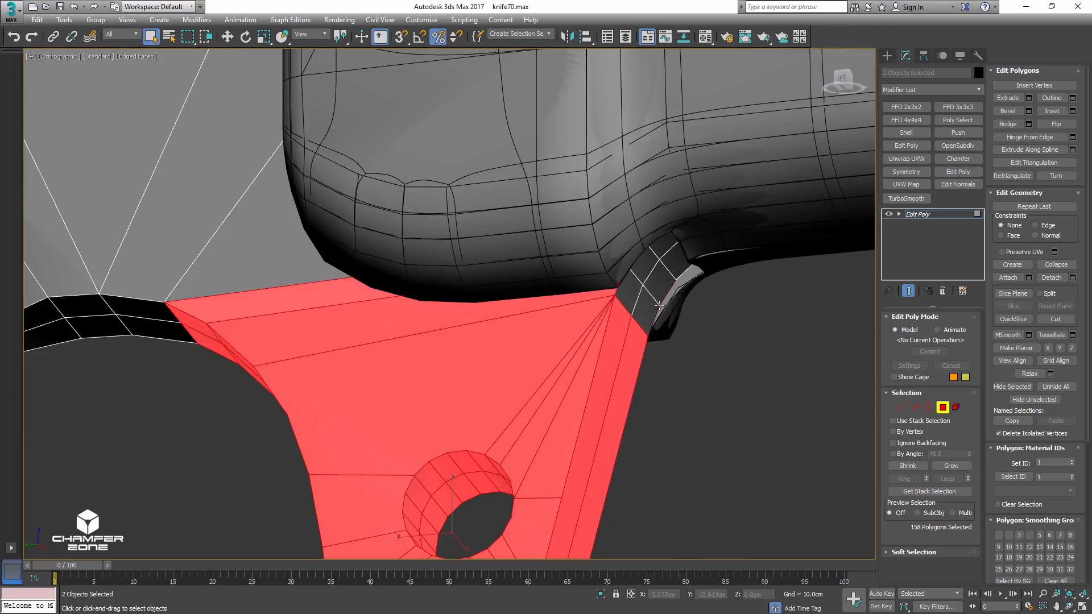
alt+middle_drag(676, 358, 641, 370)
key(F3)
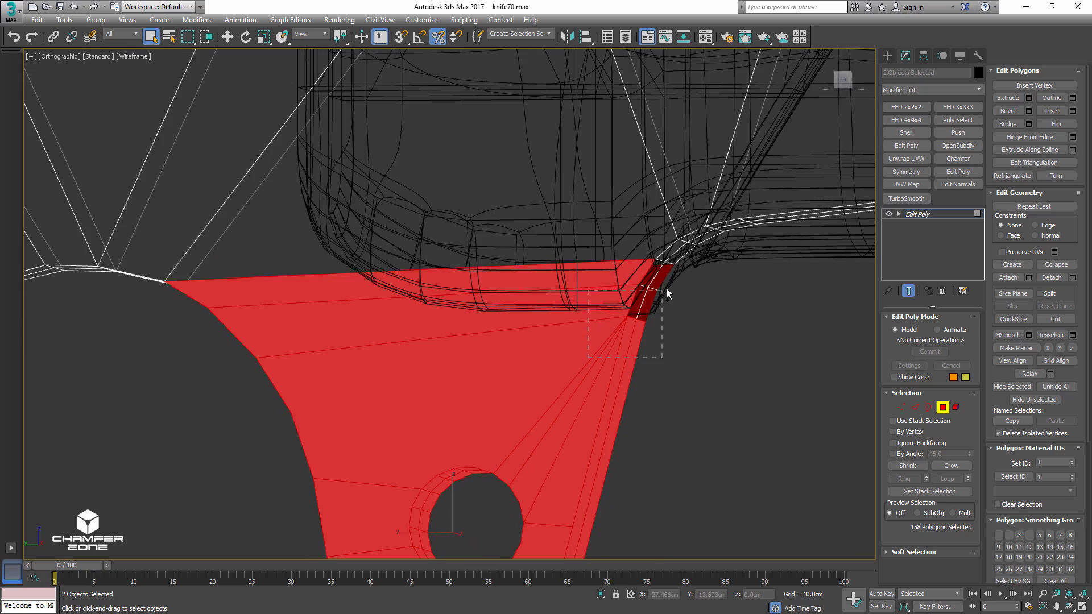
ctrl+click(677, 282)
scroll(677, 282, down, 3)
mouse_move(677, 281)
alt+middle_down()
mouse_move(696, 289)
mouse_move(735, 272)
mouse_move(681, 295)
mouse_move(702, 296)
alt+middle_up()
key(F3)
scroll(681, 295, down, 3)
scroll(702, 296, up, 2)
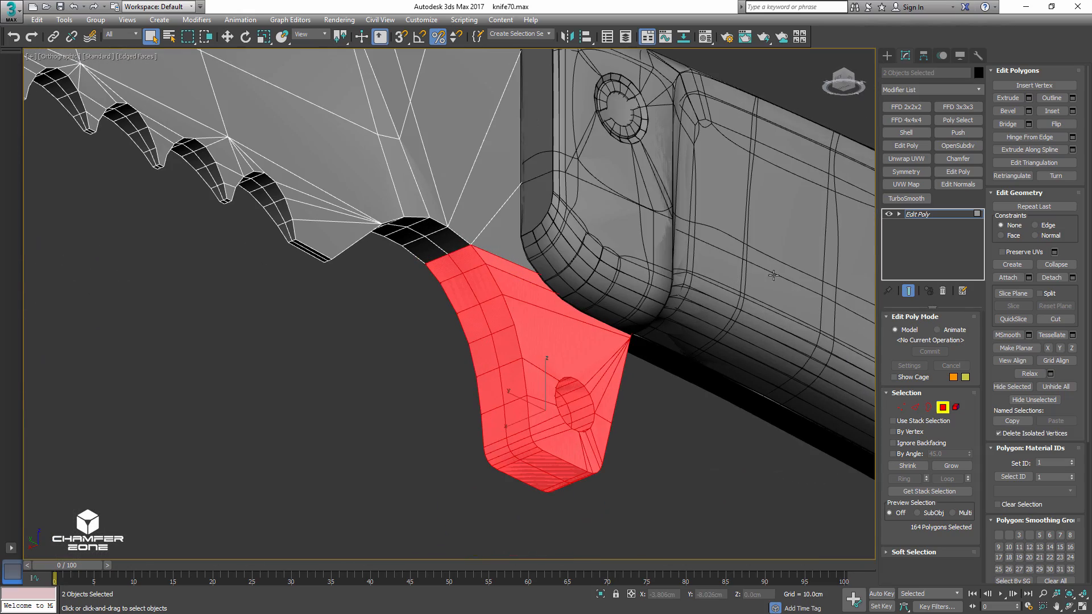
- Apply an FFD 2x2x2 modifier to the selected tab polygons with percent snap off, and select the lattice's four lower control points
click(908, 107)
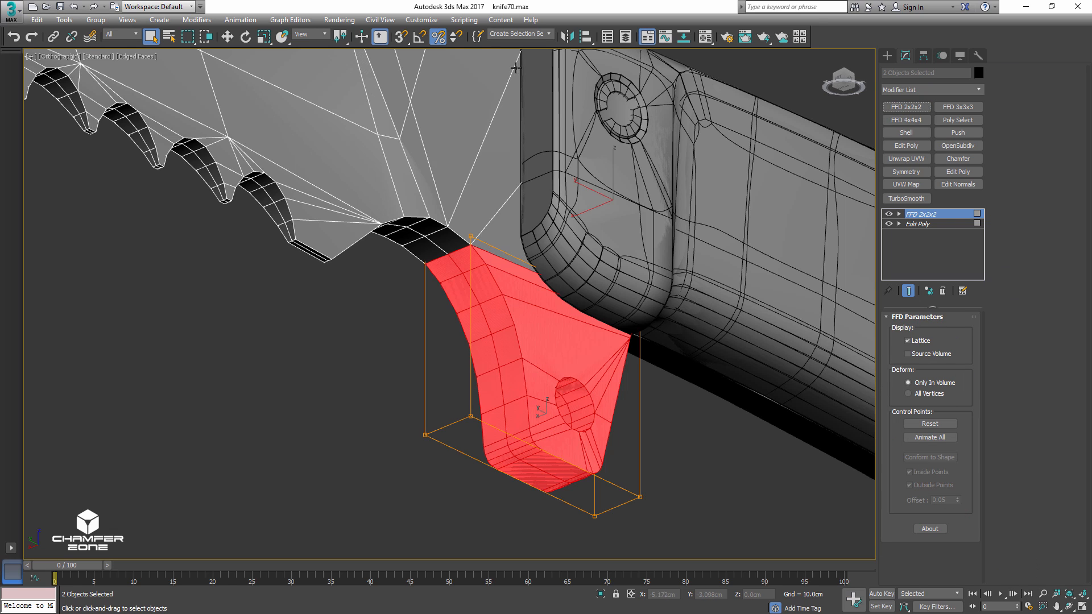
click(438, 36)
middle_drag(581, 352, 552, 300)
click(899, 214)
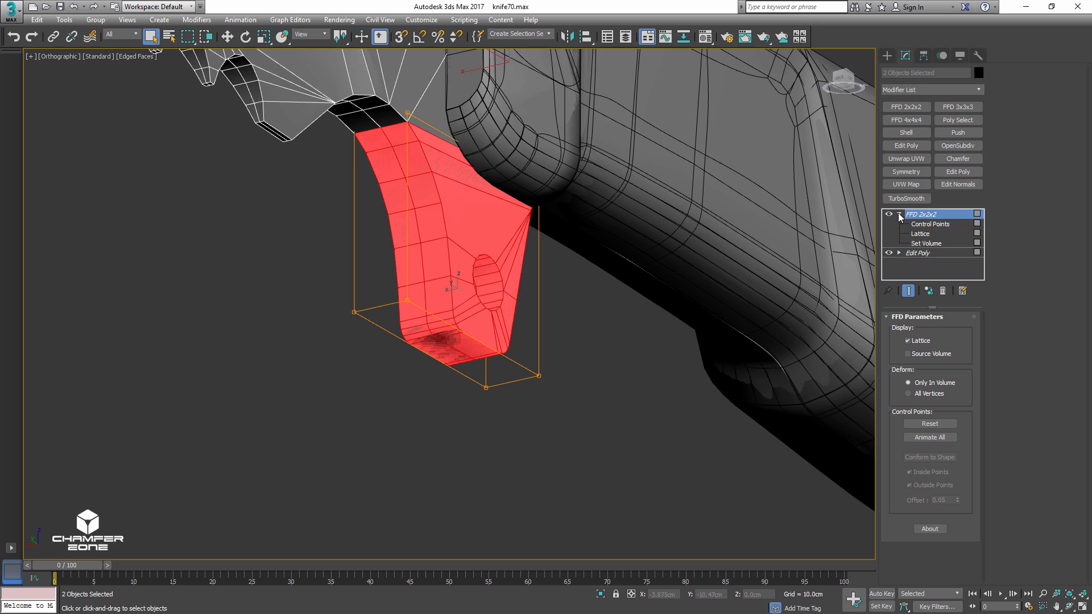
click(925, 224)
drag(385, 325, 424, 296)
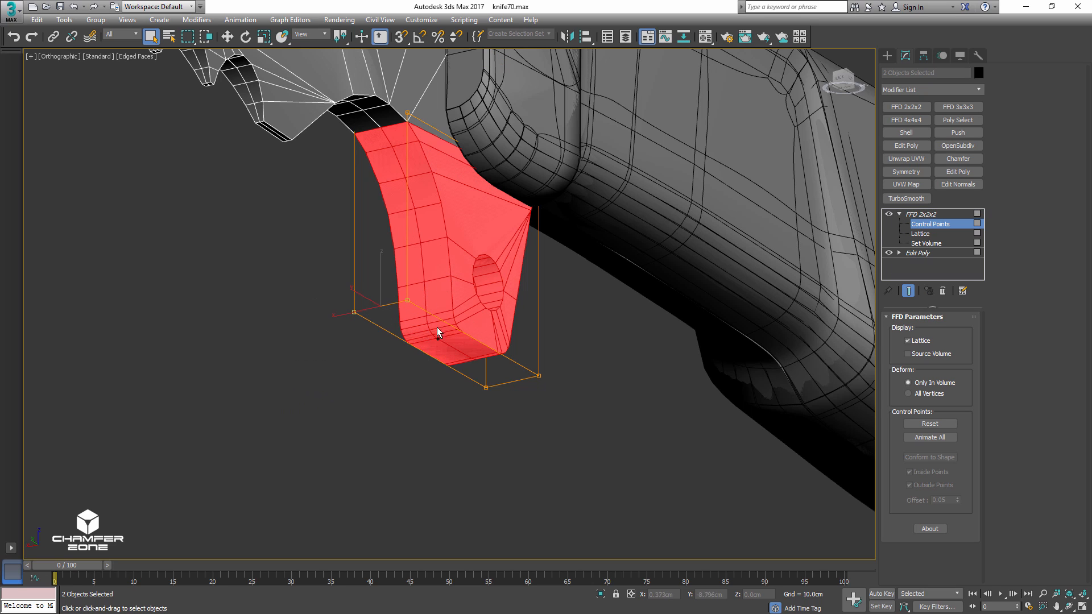
ctrl+drag(532, 367, 553, 354)
- Scale the lower lattice points to about 36% along X so the finger tab tapers toward its tip
key(r)
alt+middle_drag(511, 346, 529, 358)
drag(496, 339, 425, 333)
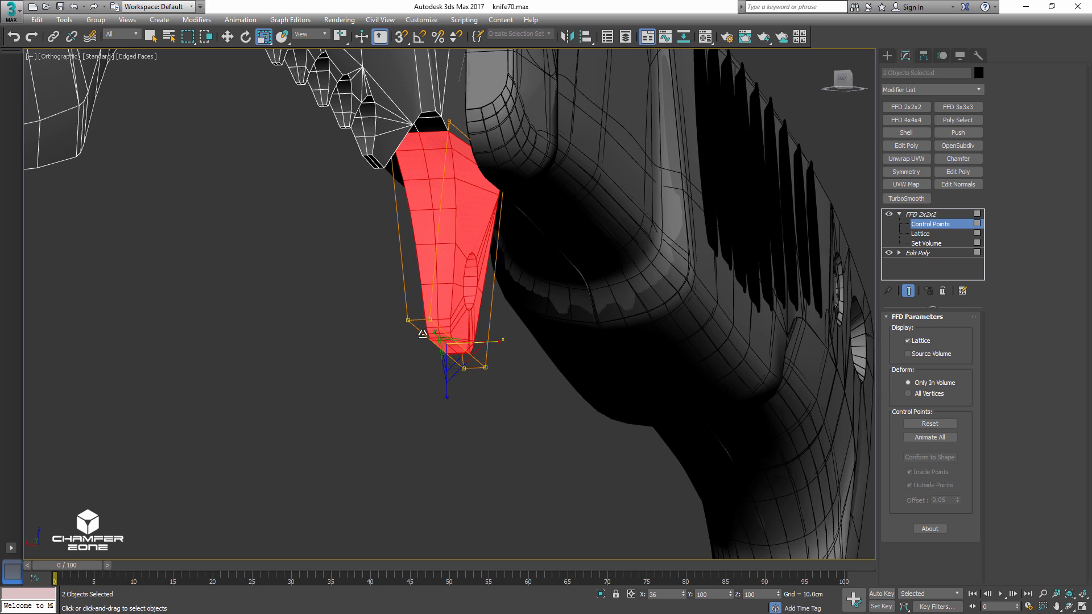
alt+middle_drag(422, 334, 532, 356)
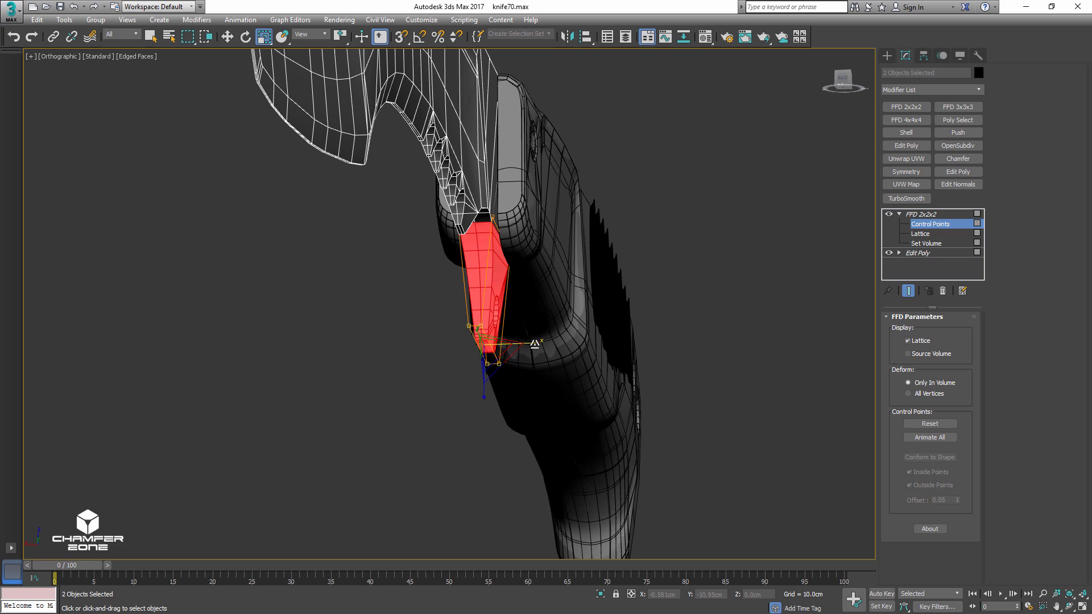
drag(538, 343, 539, 345)
mouse_move(538, 344)
alt+middle_down()
mouse_move(512, 380)
mouse_move(533, 340)
alt+middle_up()
- Collapse the FFD and Edit Poly modifiers into both blades and switch to the Move tool
right_click(924, 220)
click(961, 318)
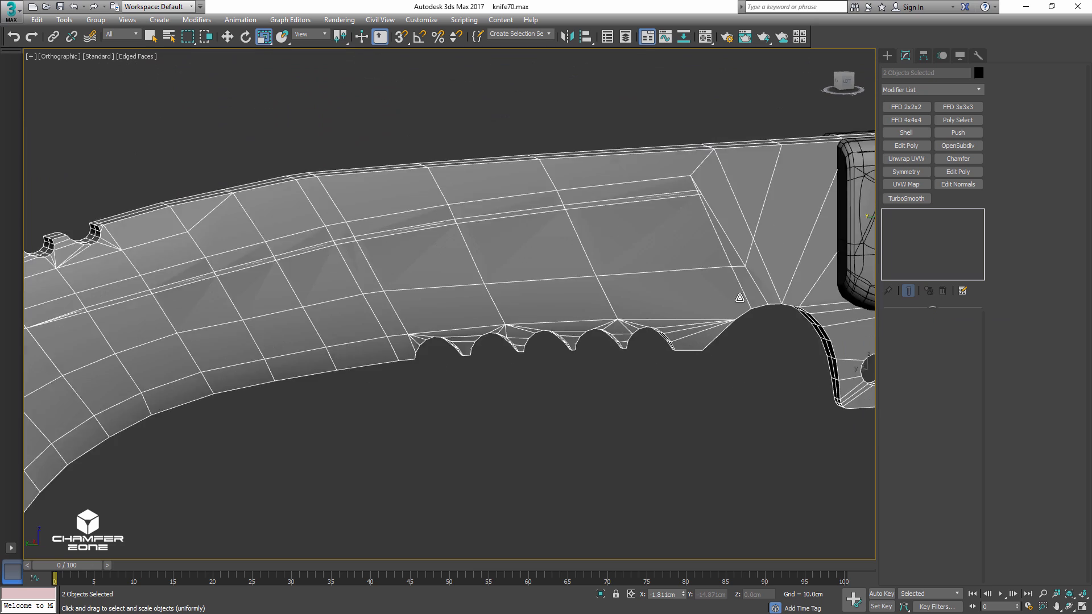
scroll(740, 297, down, 3)
alt+middle_drag(739, 297, 563, 308)
key(w)
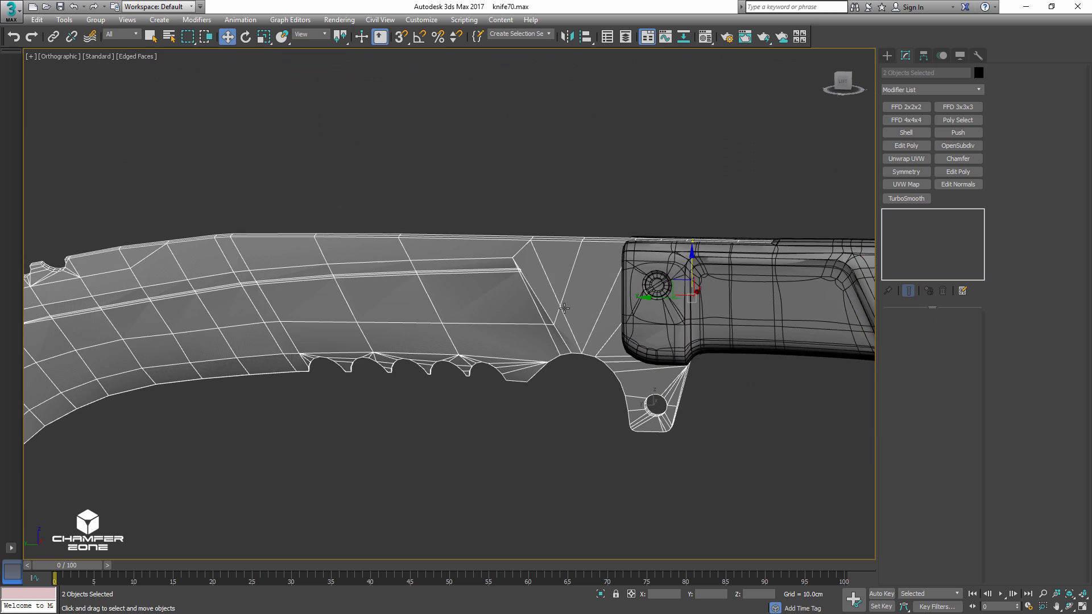
- Check the lowpoly layer on its own, switch visibility to only the highpoly layer and select the high-poly blade
click(608, 37)
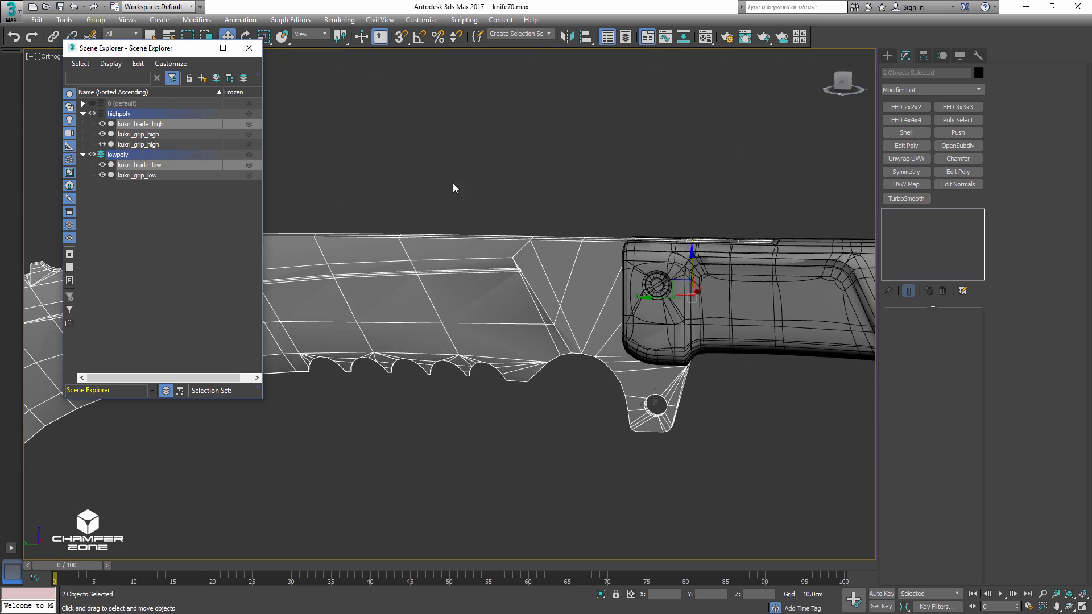
click(92, 113)
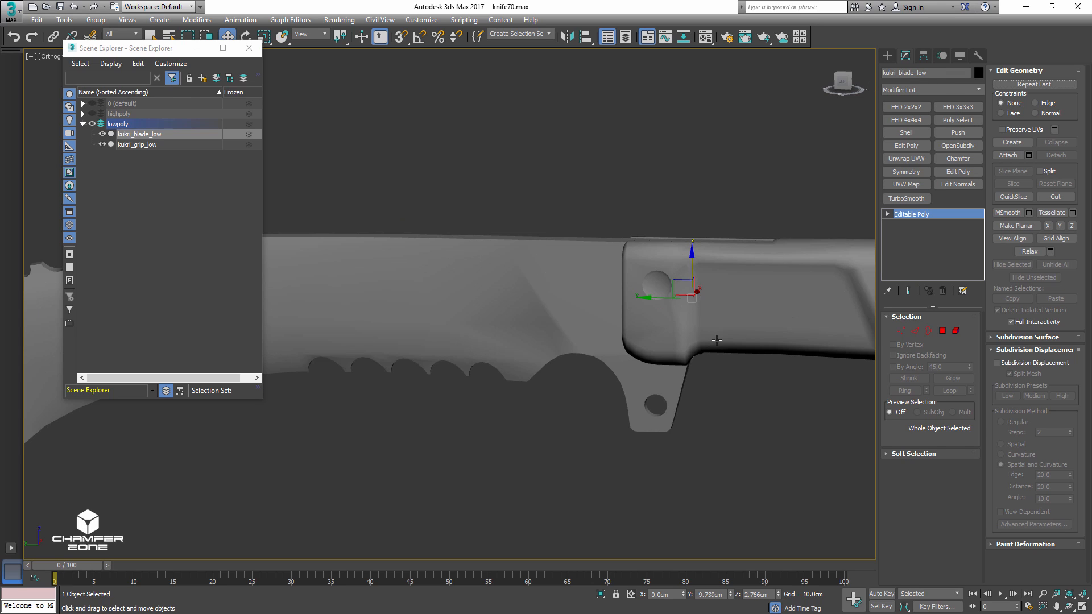
click(92, 124)
click(92, 114)
click(584, 312)
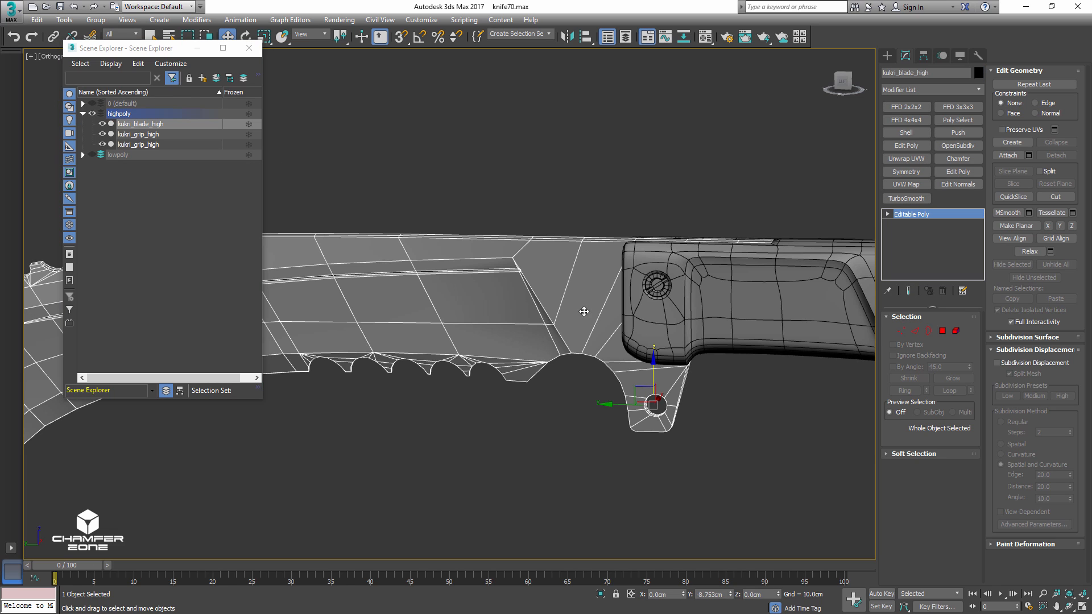
- Add an OpenSubdiv modifier with 3 iterations to the high-poly blade and view it shaded without edges
click(958, 146)
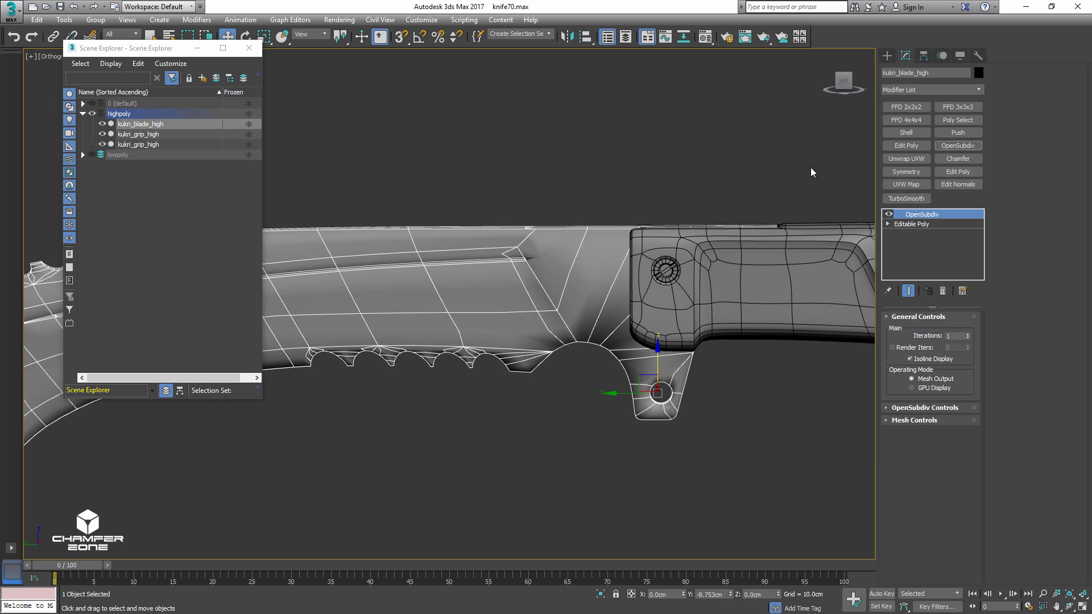
click(969, 334)
click(969, 334)
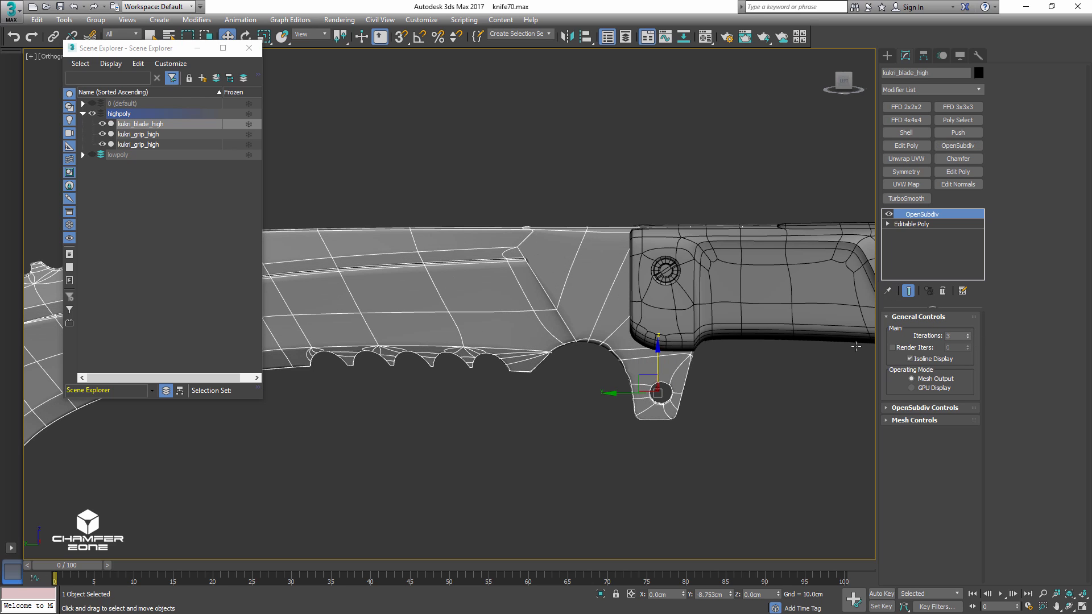
click(583, 396)
click(634, 340)
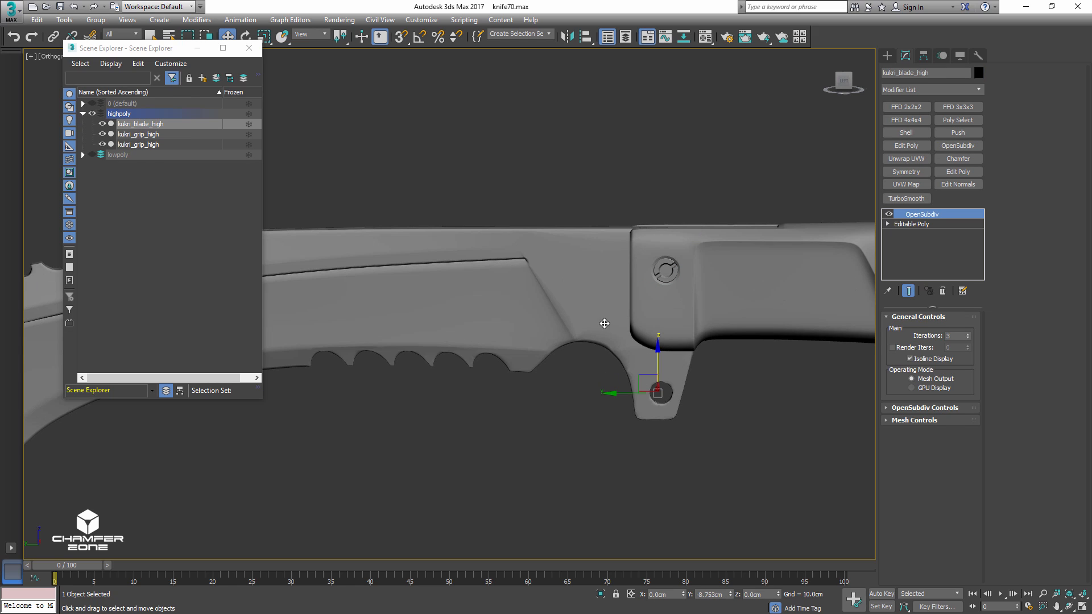
- Isolate the smoothed high-poly blade to check the finger tab, and save the scene as knife71.max
key(alt+q)
scroll(747, 278, up, 5)
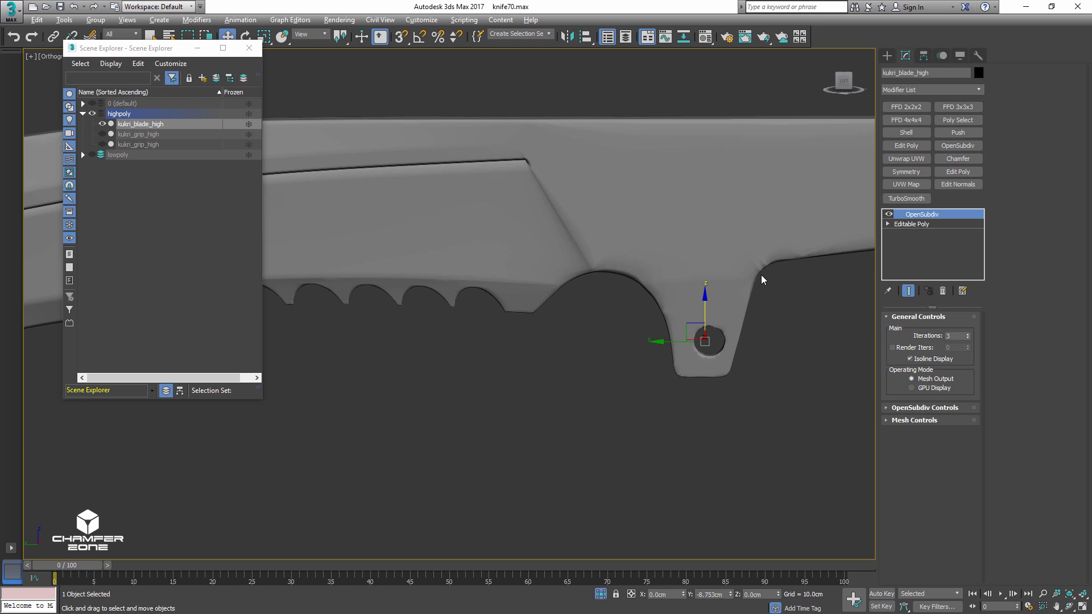
key(q)
key(ctrl+s)
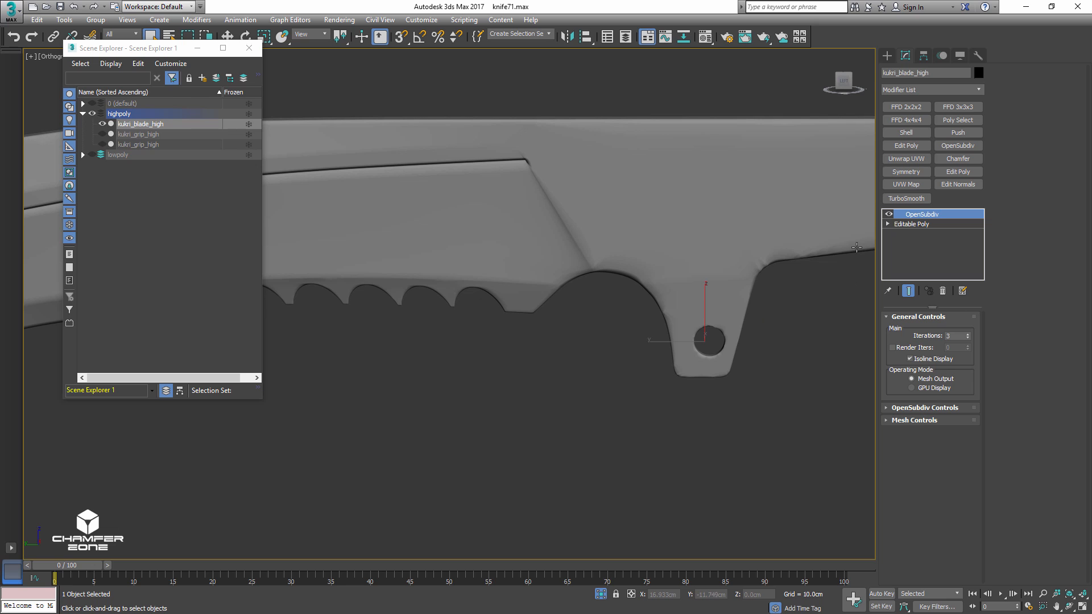
- Select the twelve flat polygons above and around the finger tab on one side of the high-poly blade's base mesh
click(912, 223)
click(909, 291)
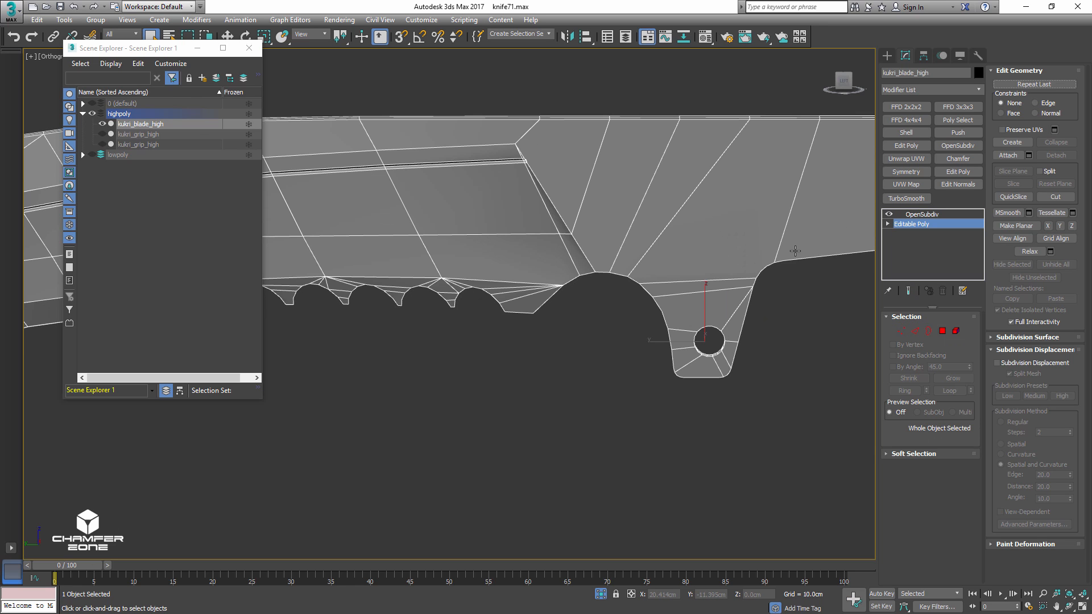
key(4)
alt+middle_drag(704, 259, 618, 253)
ctrl+click(691, 261)
ctrl+click(662, 239)
ctrl+click(620, 205)
ctrl+click(586, 176)
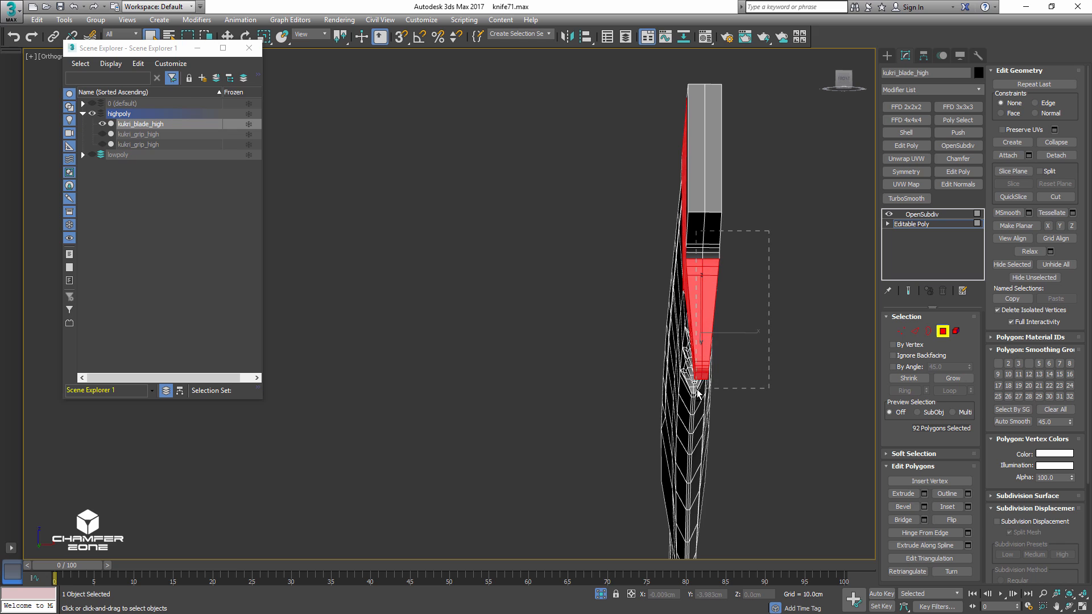
alt+drag(699, 391, 699, 391)
alt+middle_drag(702, 379, 821, 407)
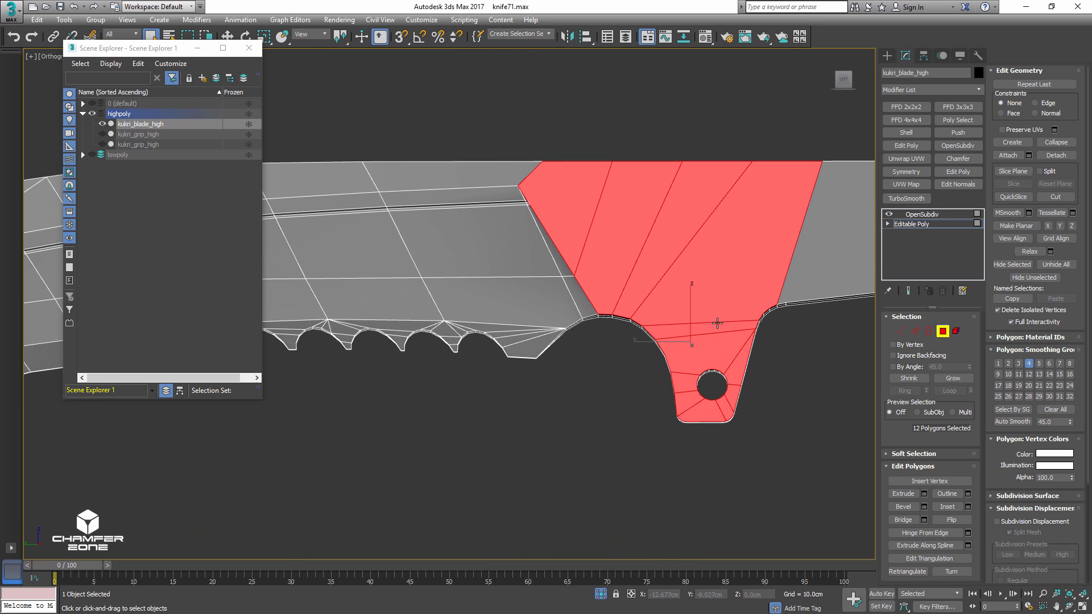
- Inset the selected polygons around the finger tab as a group by 0.059 cm
click(967, 507)
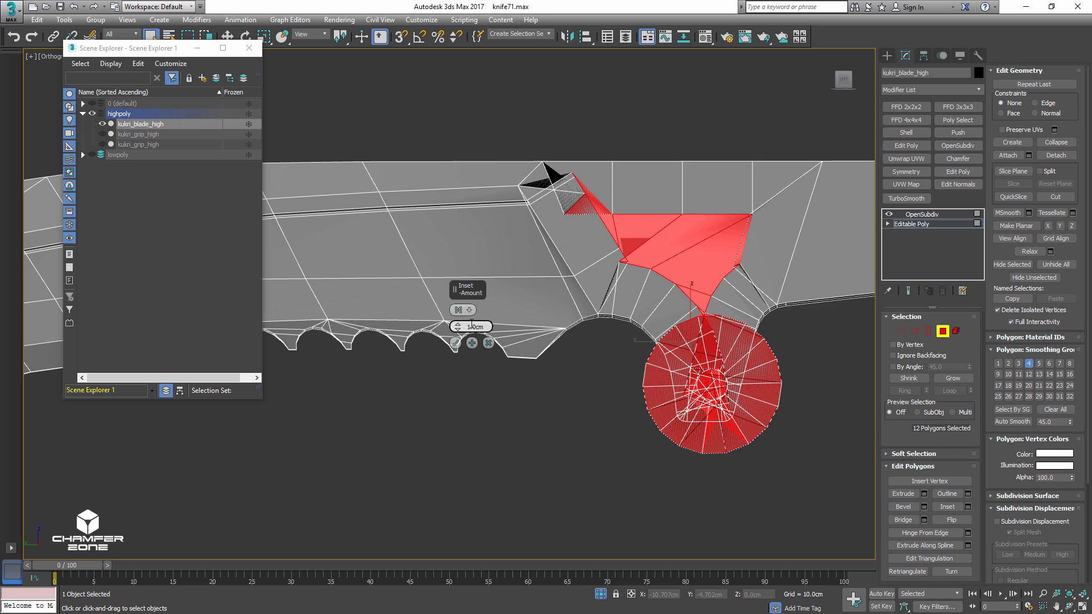
drag(457, 327, 477, 377)
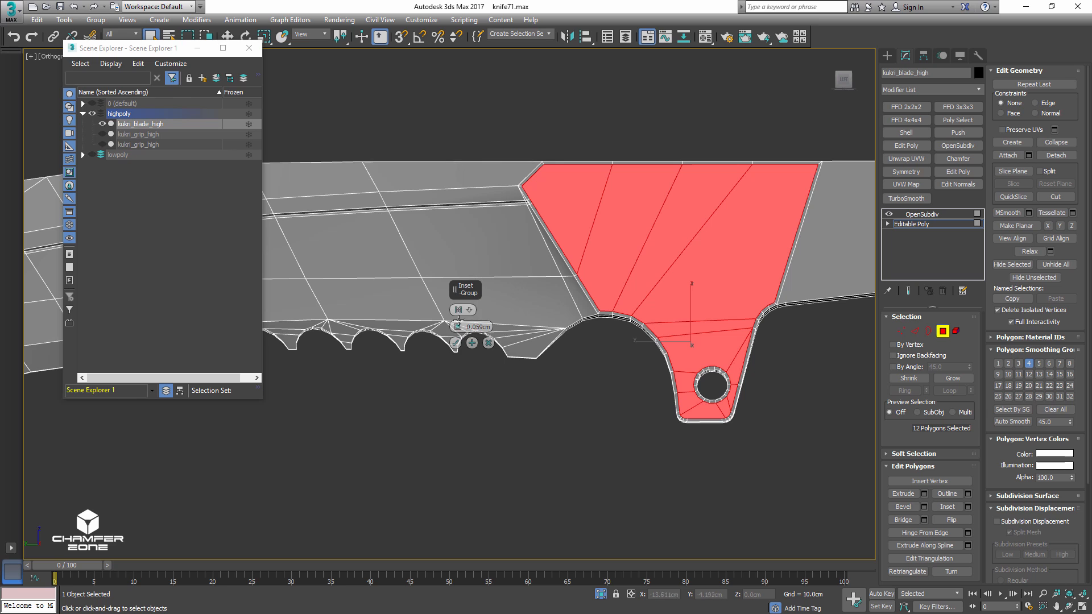
click(455, 343)
middle_drag(531, 298, 511, 350)
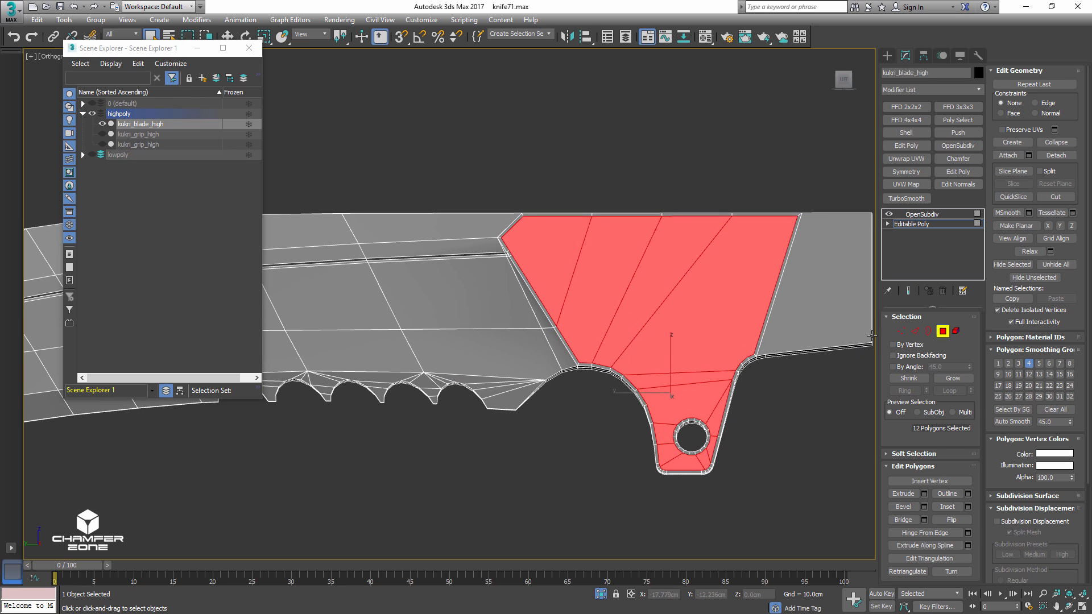
- Select the four inset edges along the blade's spine and slide them down away from it with the Edge constraint
click(916, 331)
click(556, 216)
ctrl+click(607, 216)
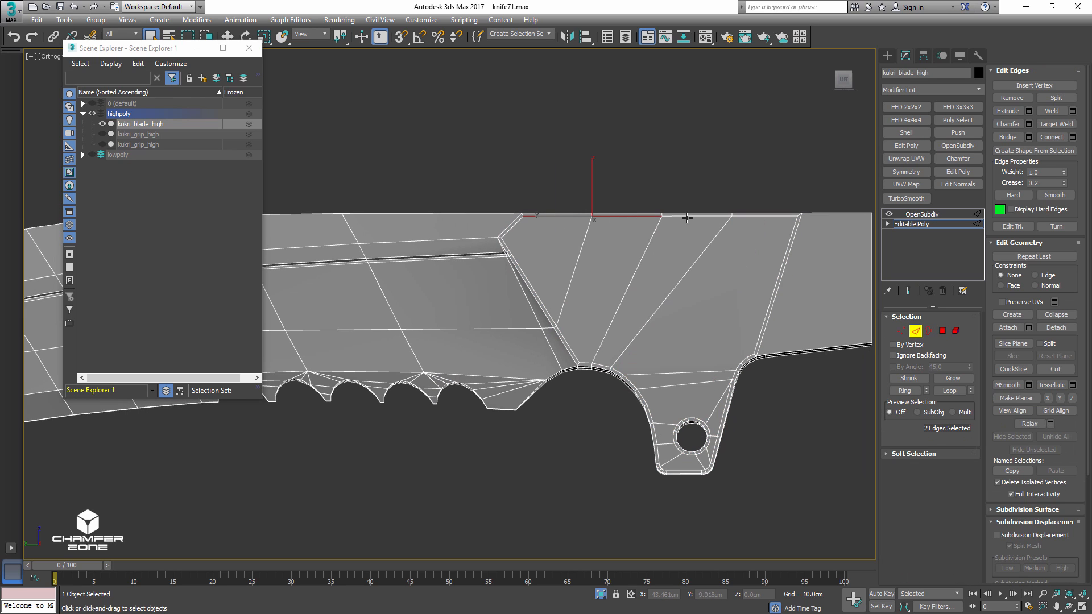
ctrl+click(687, 216)
ctrl+click(746, 216)
key(w)
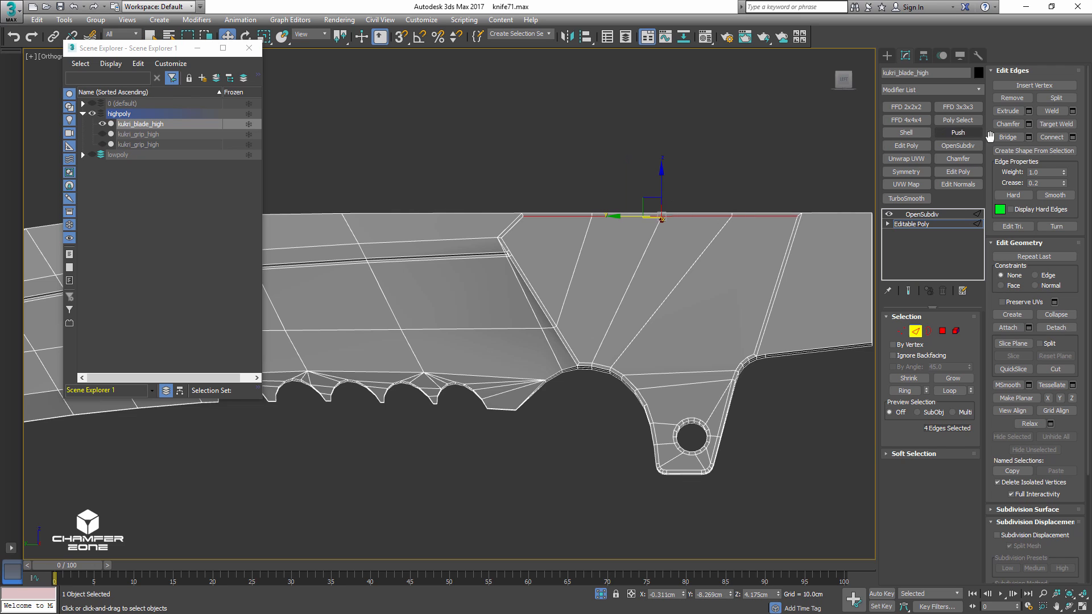
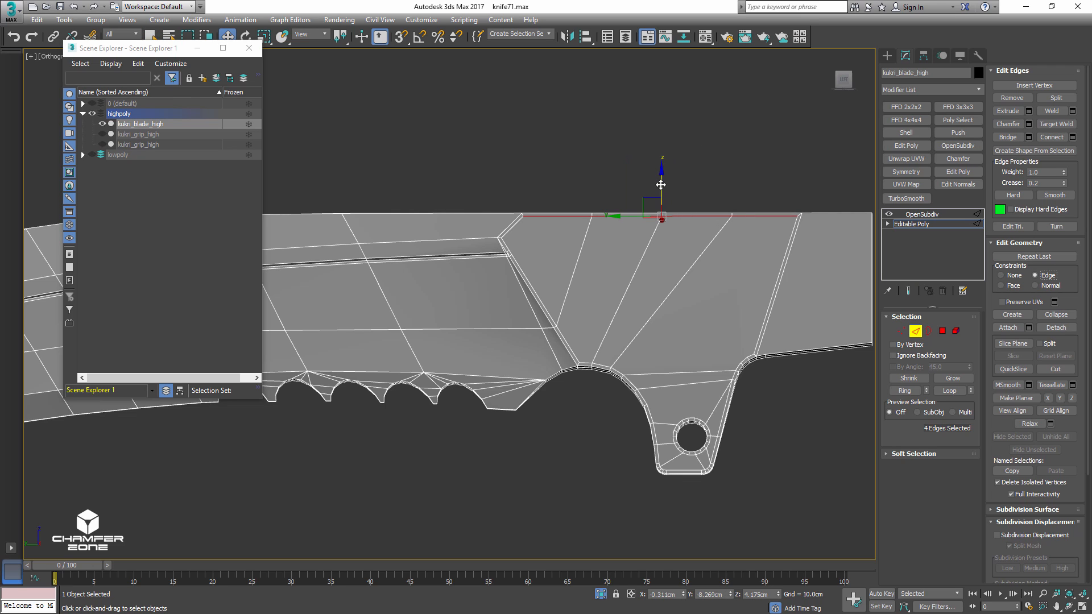
drag(662, 185, 661, 207)
middle_drag(512, 239, 550, 223)
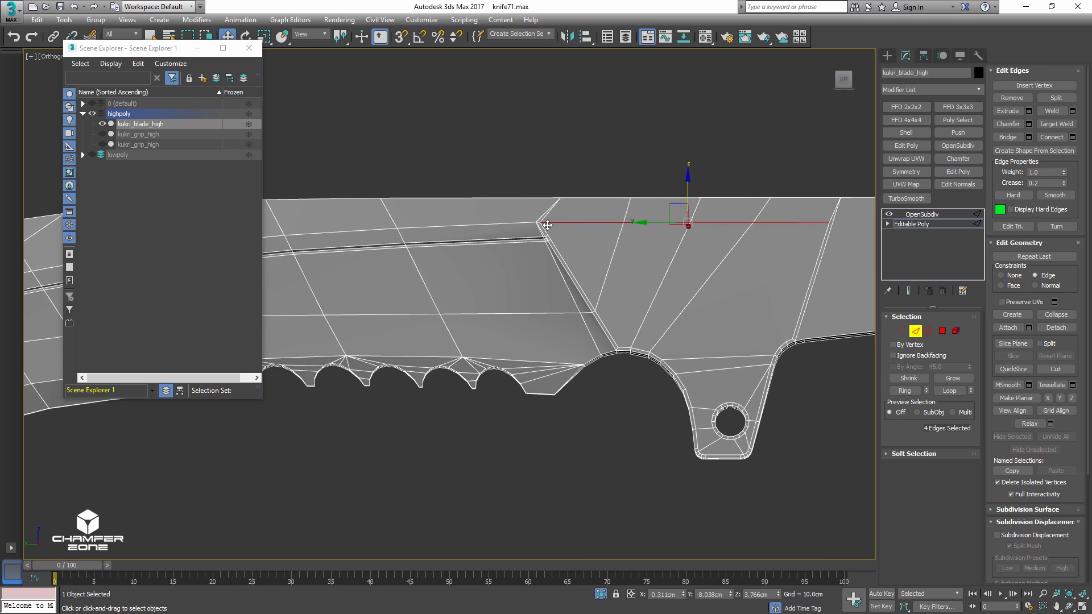
- Slide the inset's corner vertex near the end of the groove along its edge until it sits below the spine vertex
scroll(550, 224, up, 5)
key(1)
click(530, 219)
scroll(529, 219, down, 3)
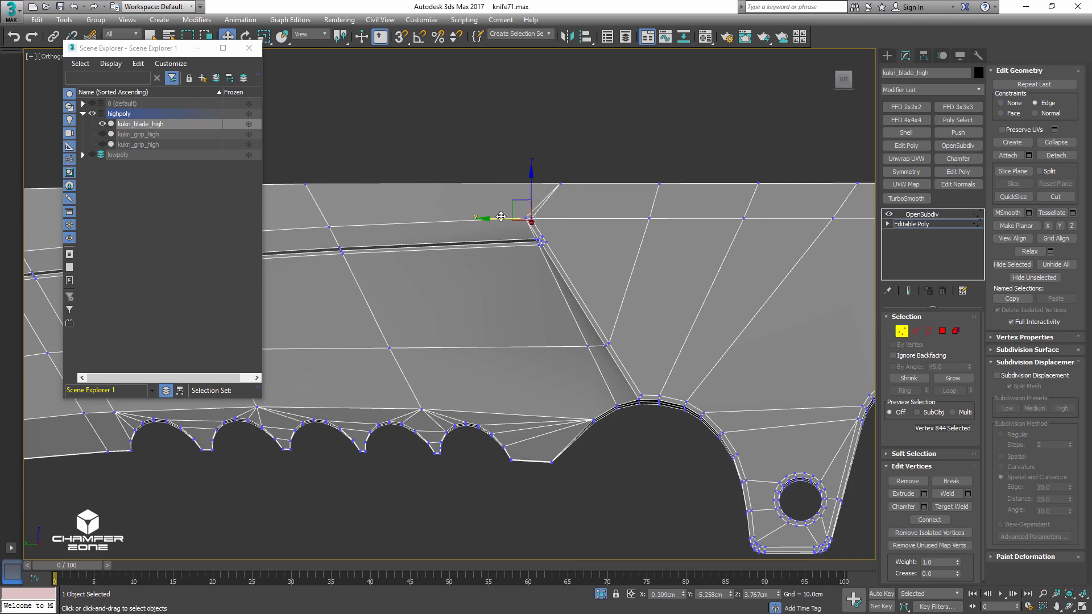
drag(501, 217, 529, 218)
key(1)
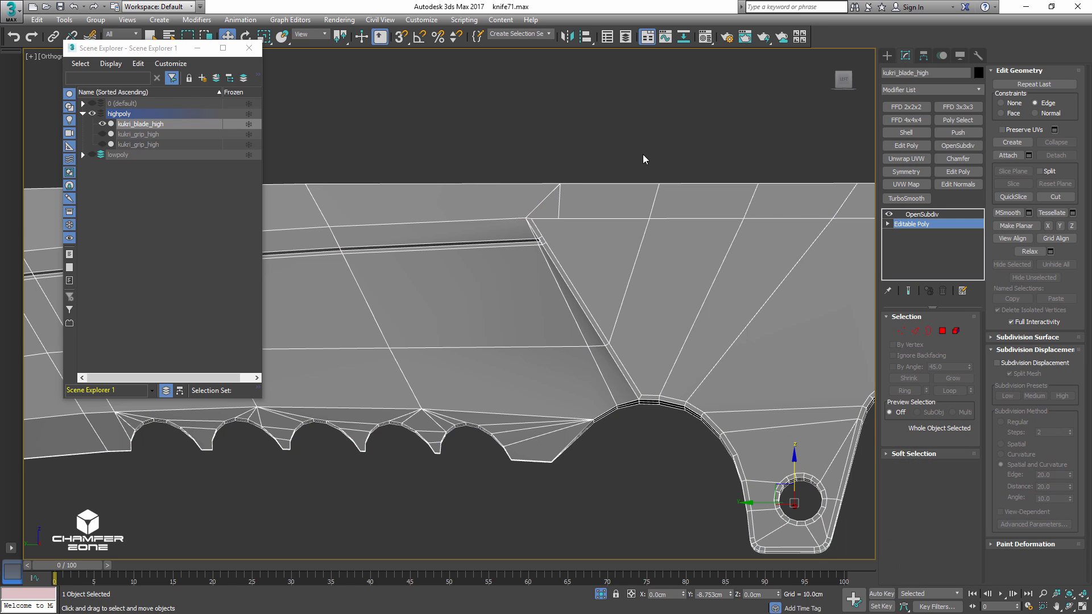
- Examine the smoothed high-poly blade around the groove's end, the finger notch and the neighbouring serrations
click(643, 154)
scroll(667, 225, down, 4)
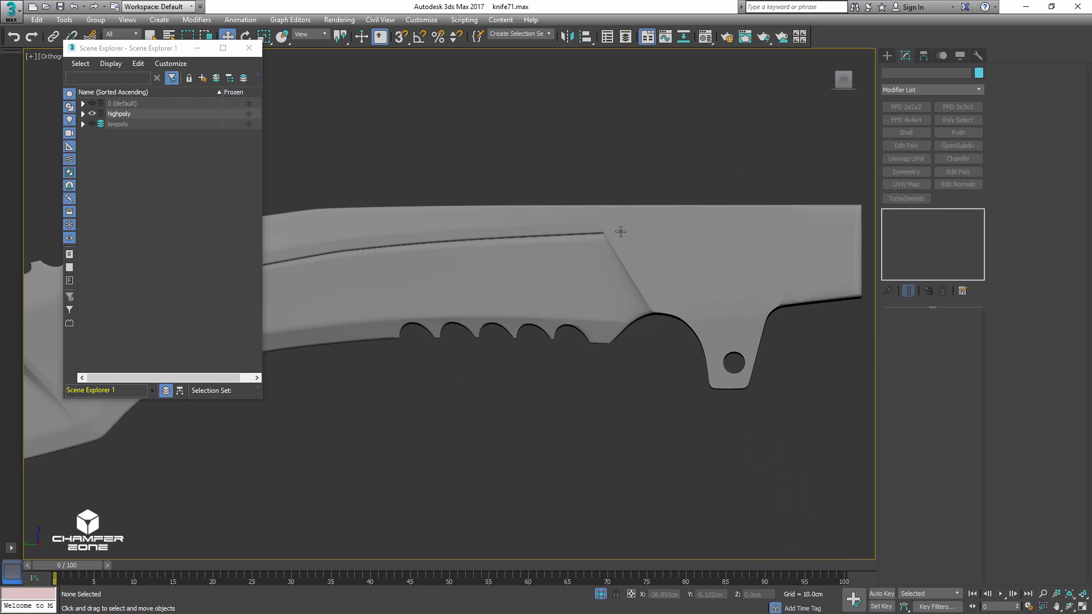
click(620, 231)
key(q)
alt+middle_drag(641, 244, 670, 237)
middle_drag(569, 326, 629, 267)
scroll(629, 267, up, 2)
scroll(629, 267, up, 4)
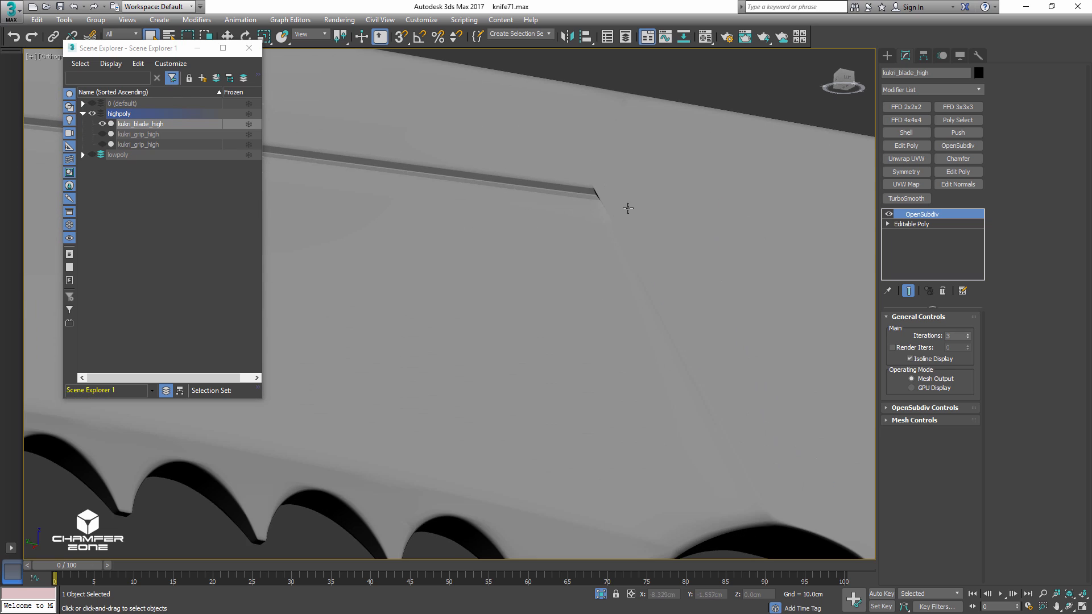
key(F4)
key(F4)
scroll(627, 206, down, 6)
alt+middle_drag(627, 206, 667, 178)
scroll(668, 178, up, 6)
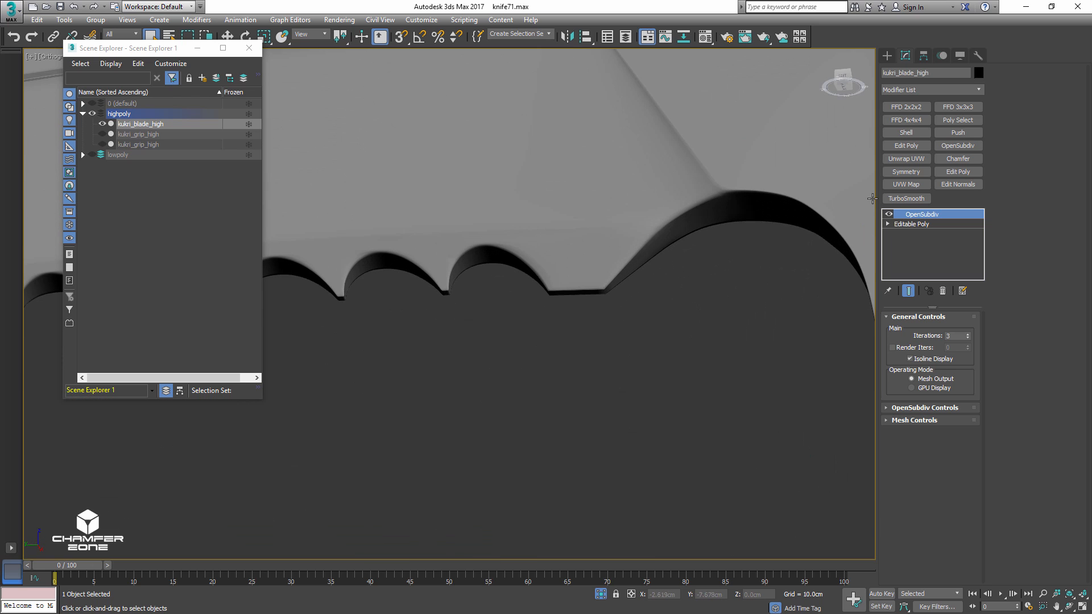
- Place a slice plane on the blade's base mesh and rotate it 90 degrees with angle snap to run vertically through the blade's thickness
click(917, 225)
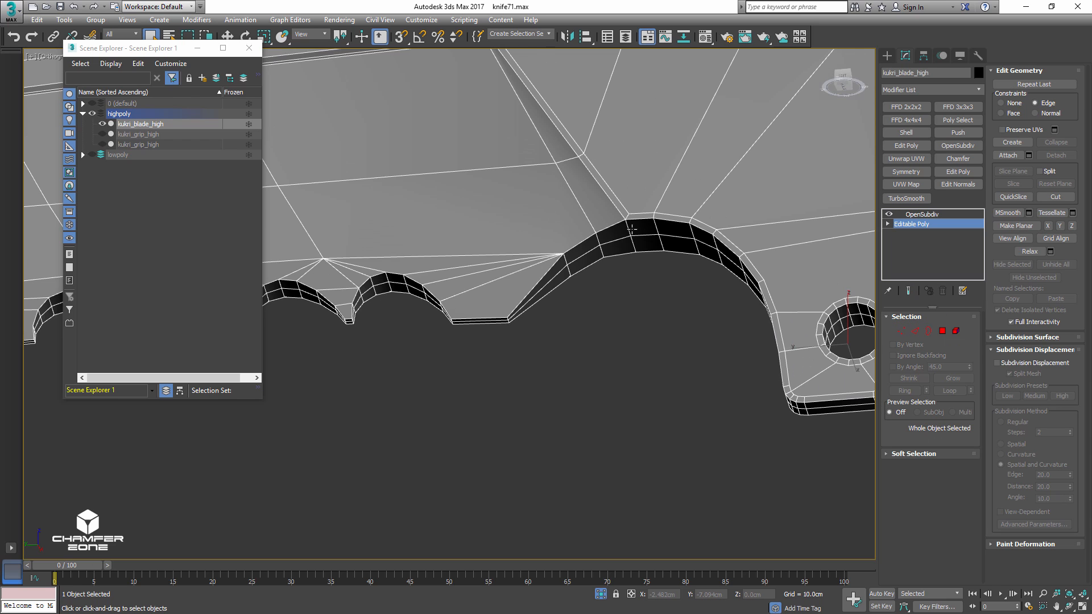
scroll(631, 229, down, 6)
alt+middle_drag(632, 228, 656, 246)
click(915, 331)
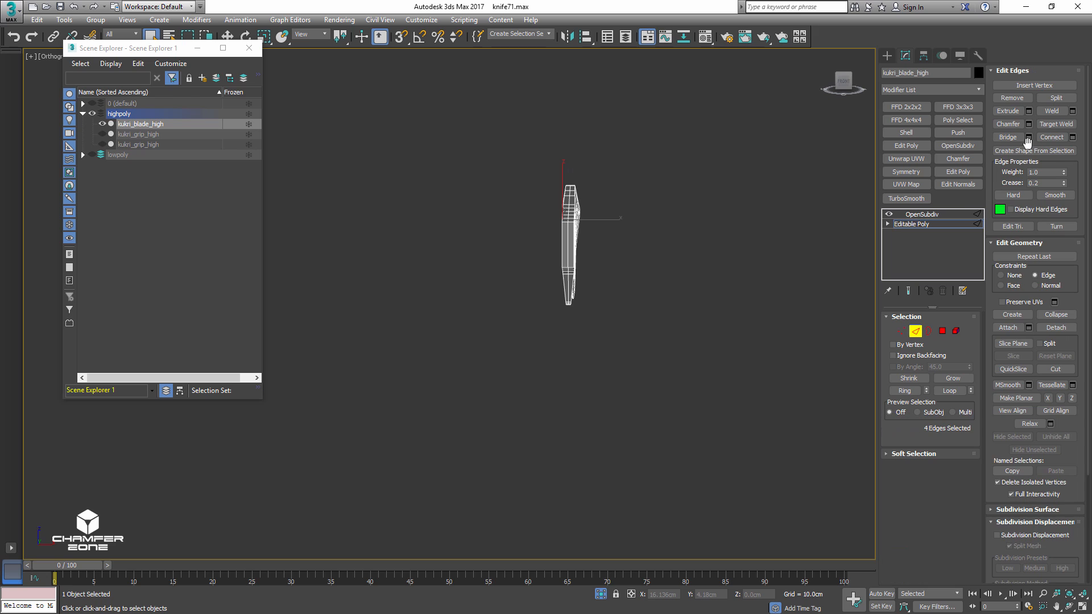
click(1015, 344)
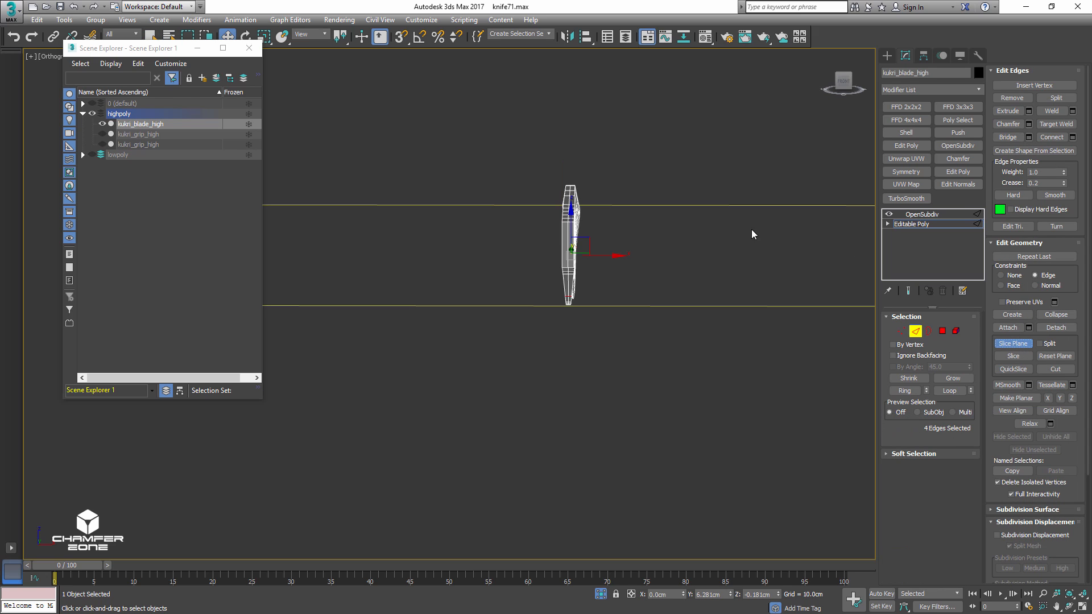
click(840, 83)
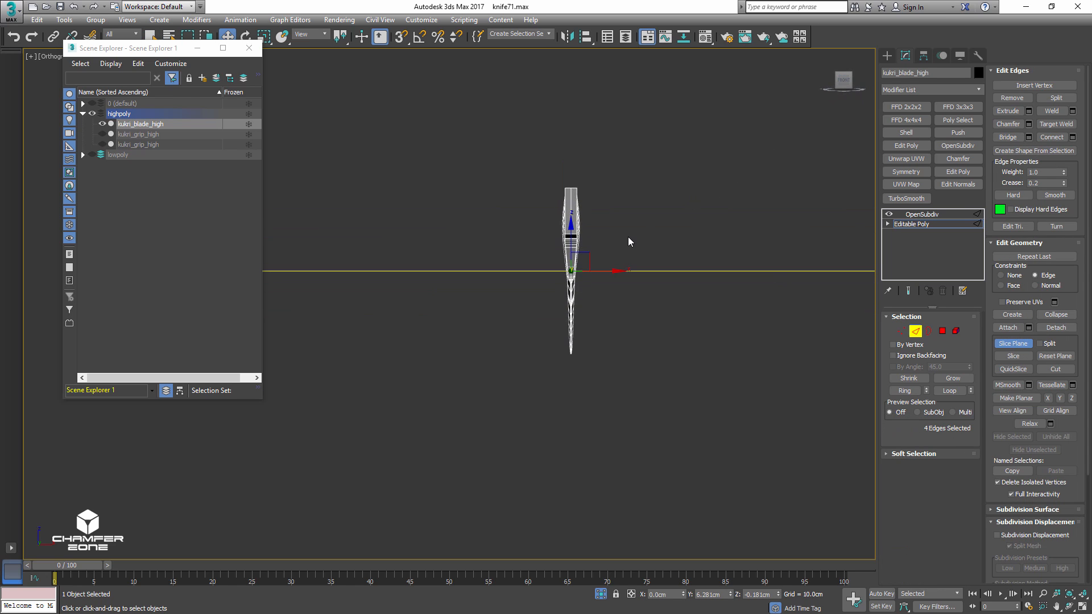
key(e)
drag(607, 249, 598, 207)
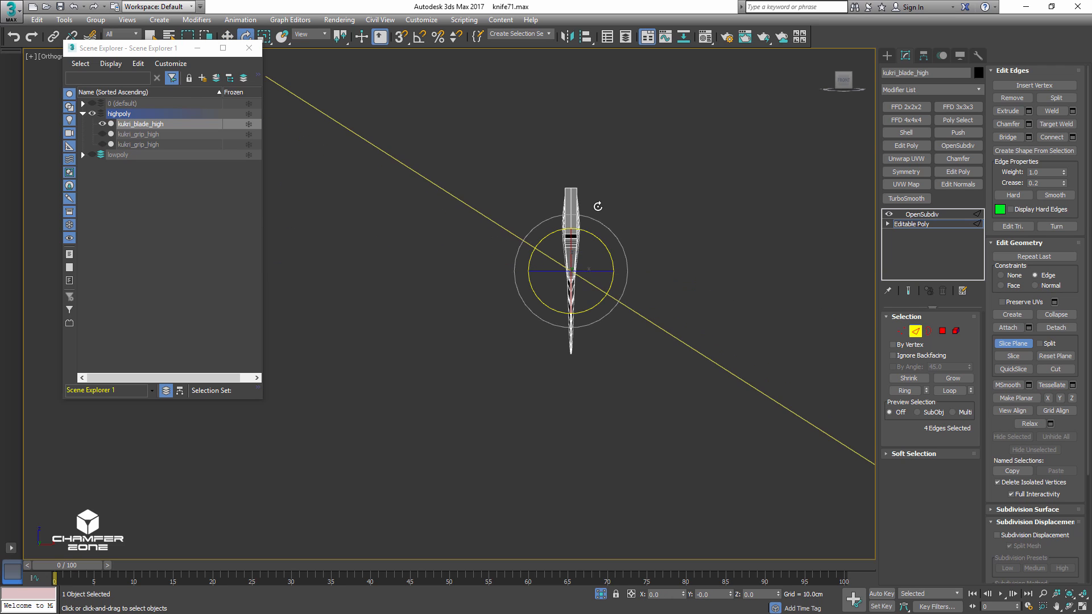
key(ctrl+z)
key(a)
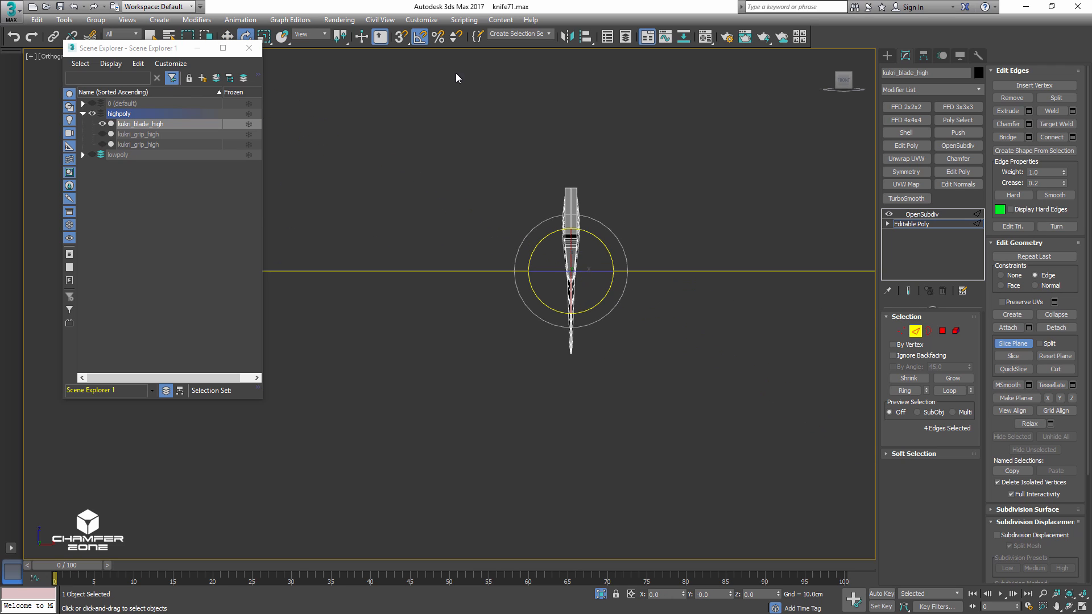
drag(605, 249, 590, 199)
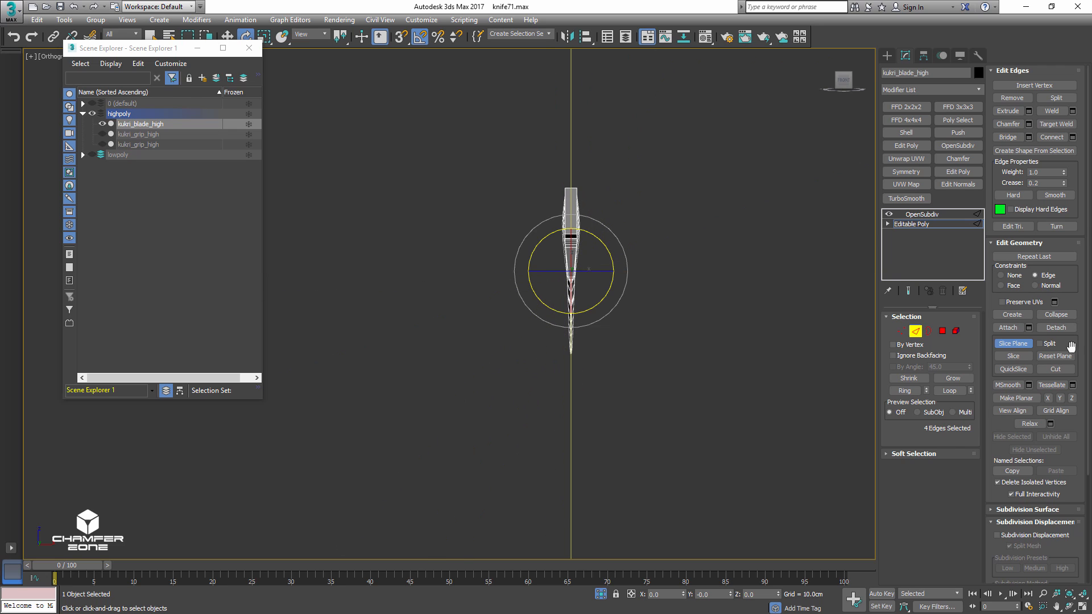
- Slice the blade lengthwise with Split enabled and delete the half without the inset as an element
click(1044, 344)
click(1012, 356)
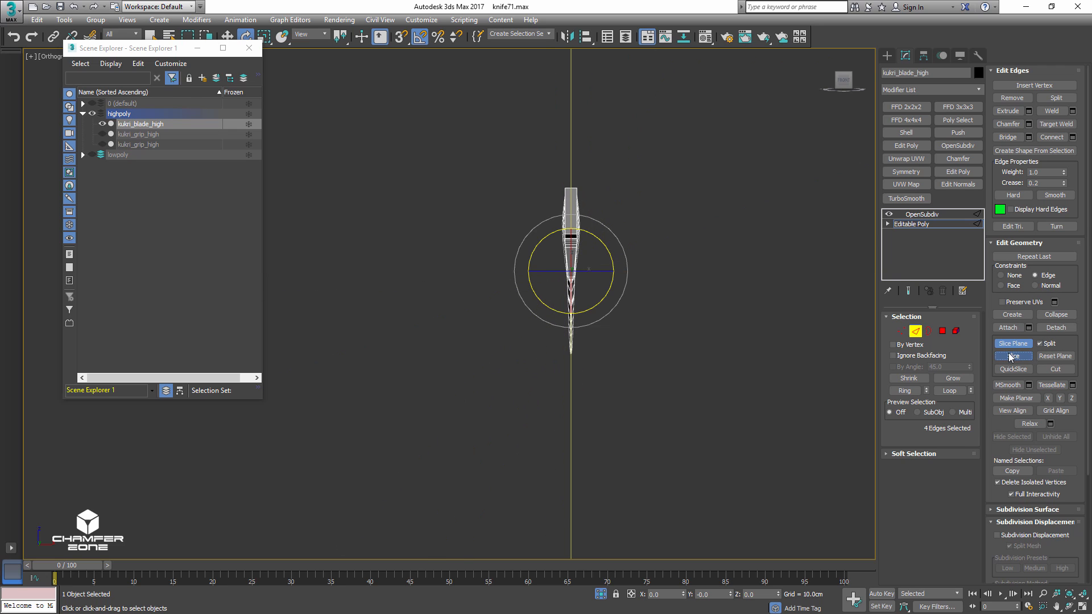
click(956, 332)
click(575, 209)
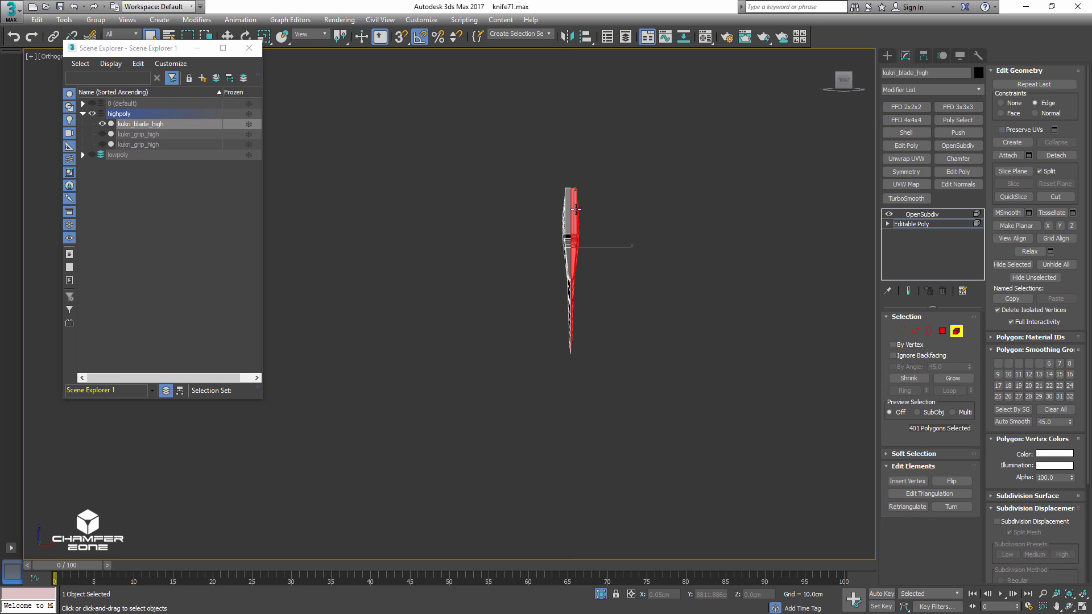
key(Delete)
alt+middle_drag(545, 222, 729, 224)
scroll(685, 232, up, 4)
key(5)
- Add a Symmetry modifier below OpenSubdiv, mirroring the remaining blade half on the X axis with Flip enabled
scroll(772, 239, up, 4)
click(915, 172)
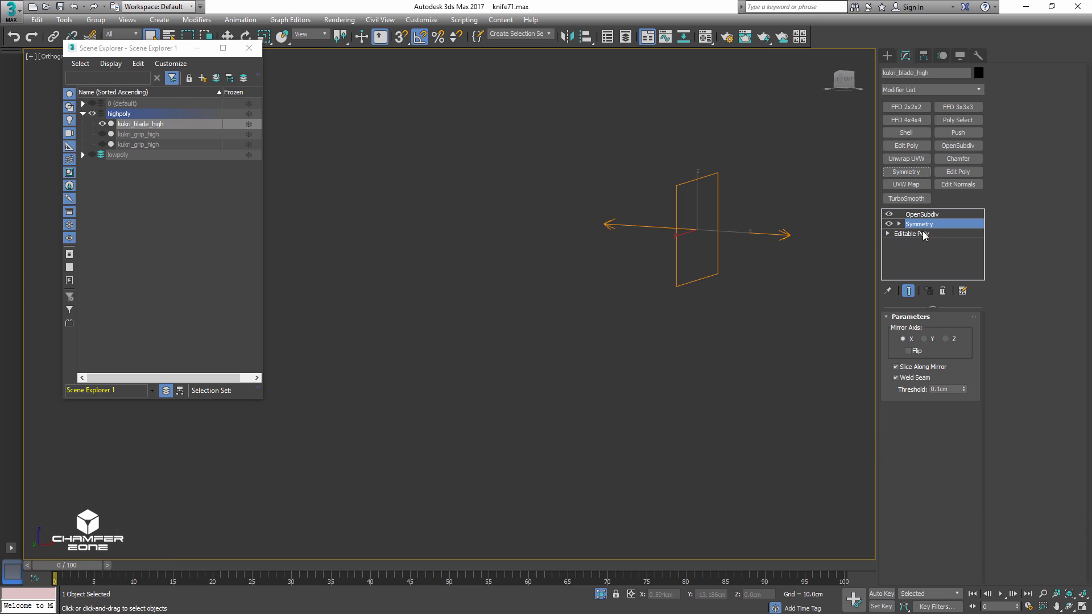
click(909, 351)
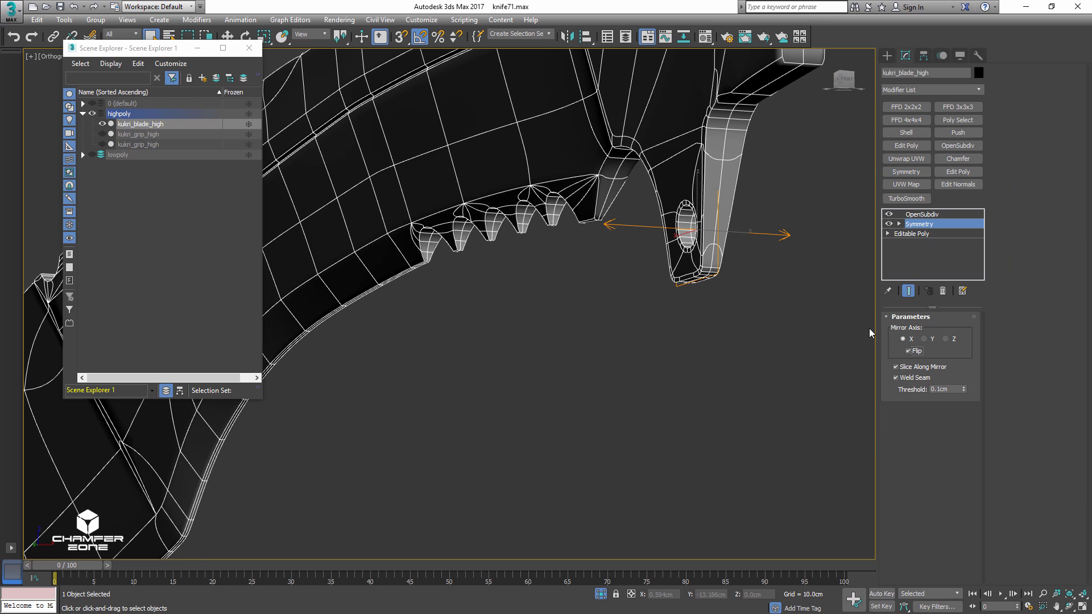
key(z)
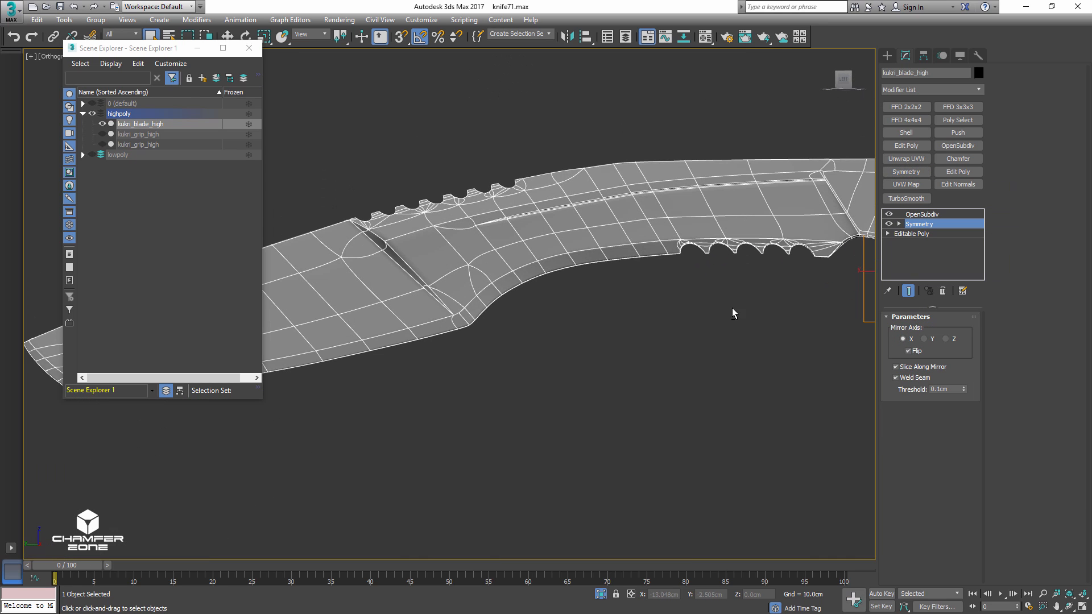
- Check the smoothed mirrored blade around the finger notch and save the scene as knife72.max
click(731, 312)
scroll(733, 257, up, 8)
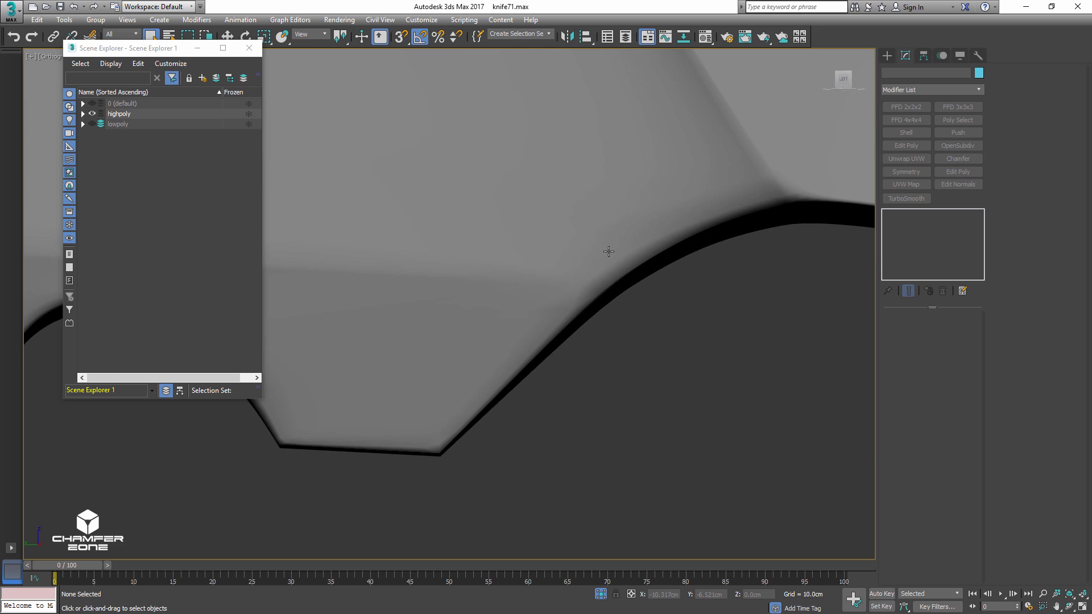
scroll(608, 251, down, 5)
click(731, 223)
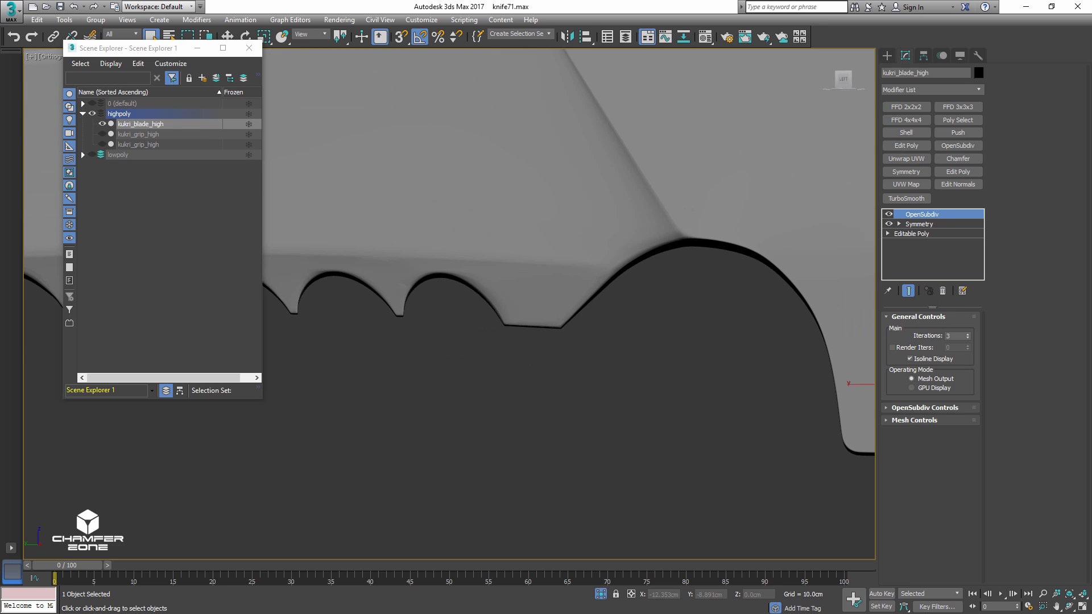
key(ctrl+s)
- Examine the smoothed serrations on the blade's lower edge and on its spine up close
middle_drag(372, 190, 679, 139)
scroll(543, 231, up, 5)
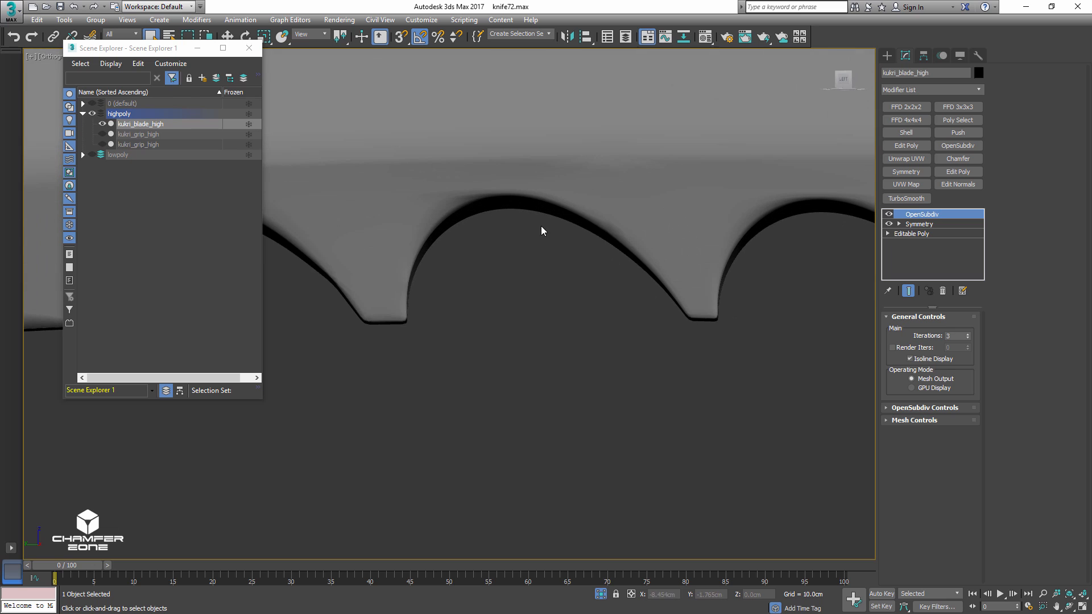
scroll(431, 229, down, 8)
alt+middle_drag(393, 179, 796, 208)
scroll(580, 213, up, 8)
middle_drag(580, 214, 612, 328)
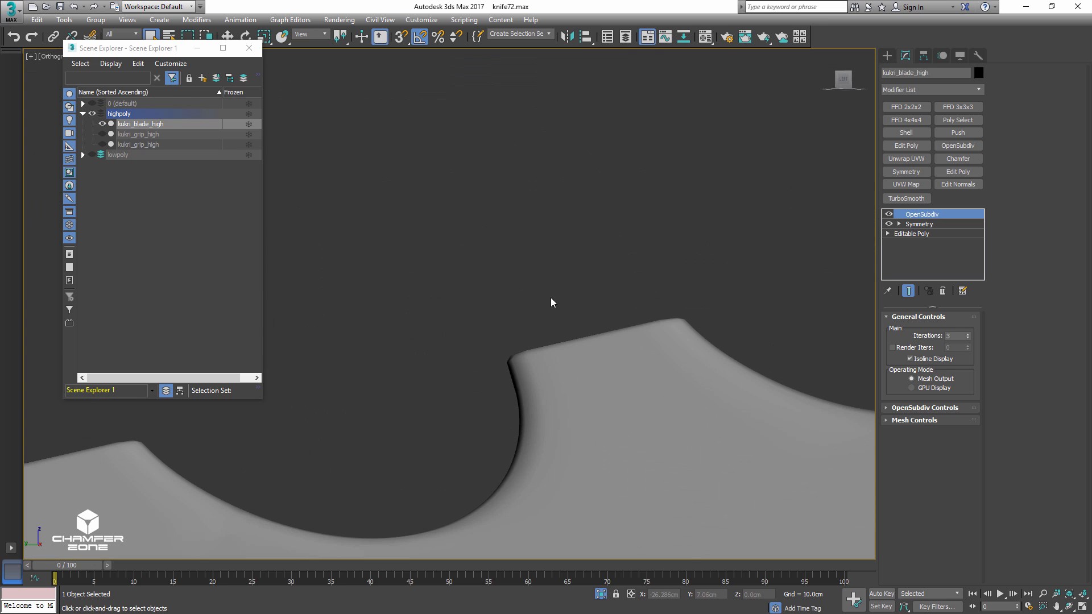
scroll(597, 278, down, 5)
- In the base Editable Poly's edge level, select all edges around the spine serrations and the lower-edge serrations
click(910, 234)
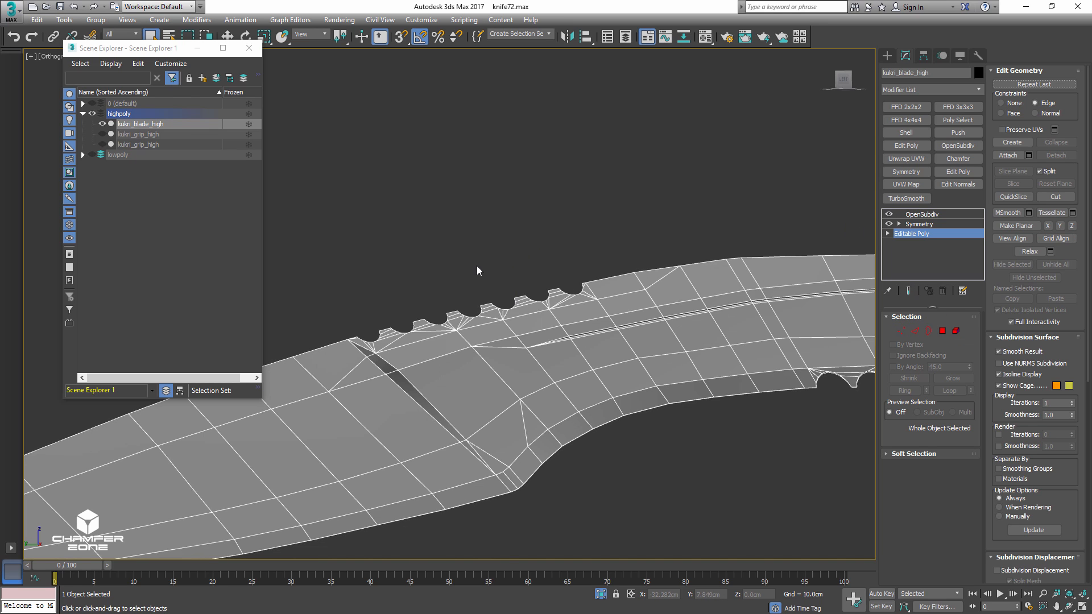
click(915, 331)
scroll(467, 288, up, 3)
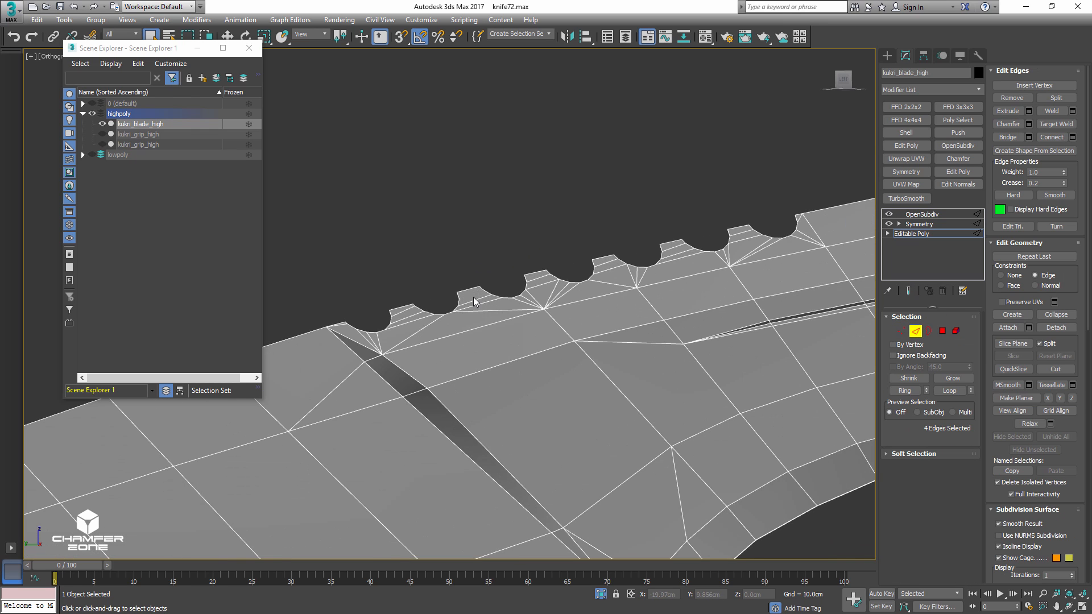
scroll(461, 287, down, 3)
drag(368, 242, 665, 342)
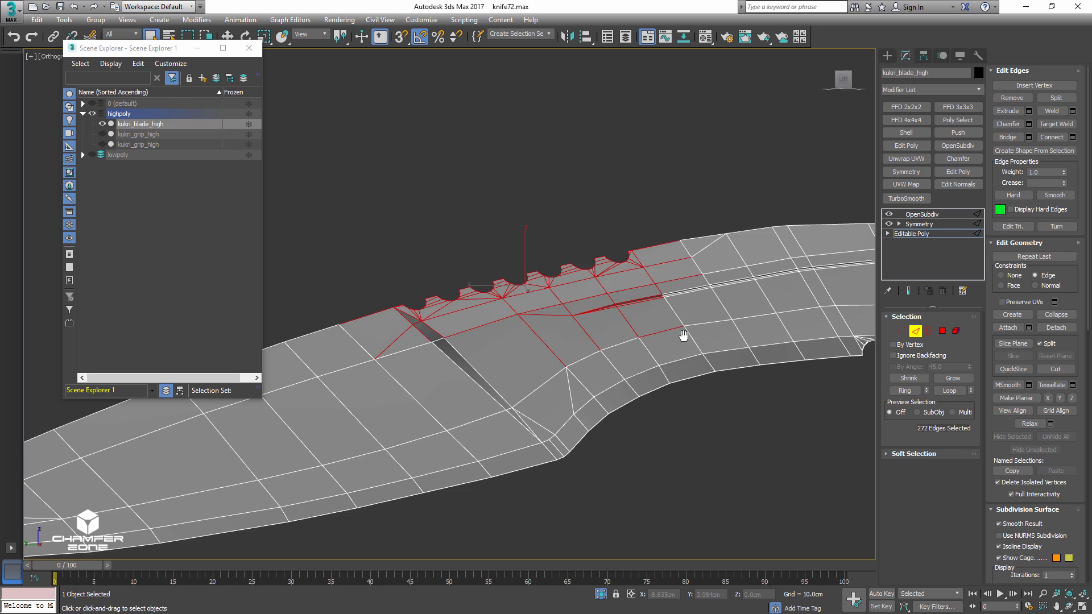
alt+middle_drag(685, 337, 505, 328)
drag(509, 377, 681, 307)
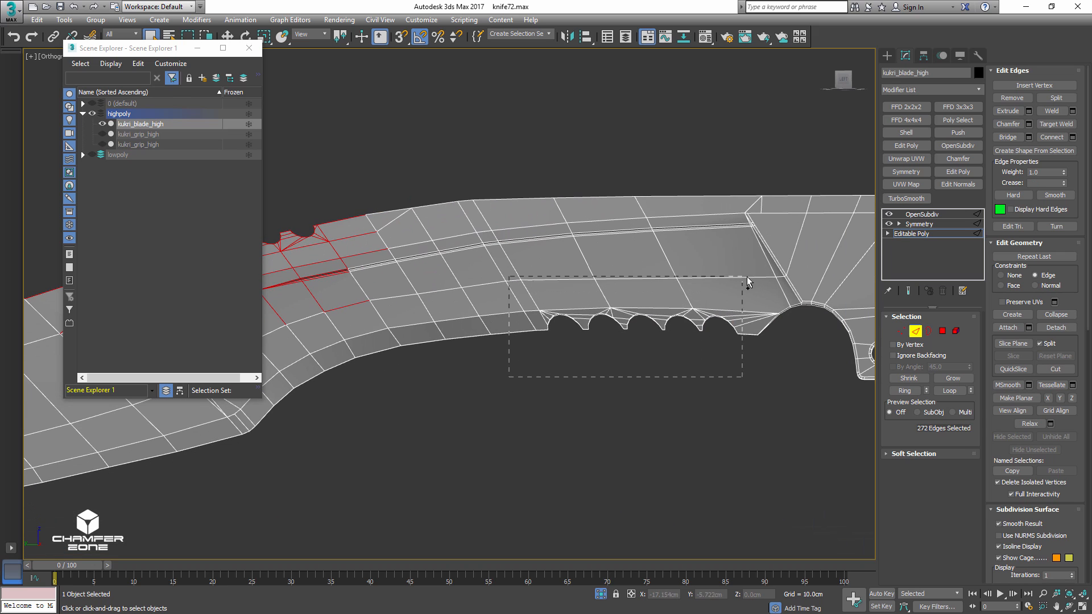
drag(747, 282, 748, 279)
middle_drag(512, 281, 796, 284)
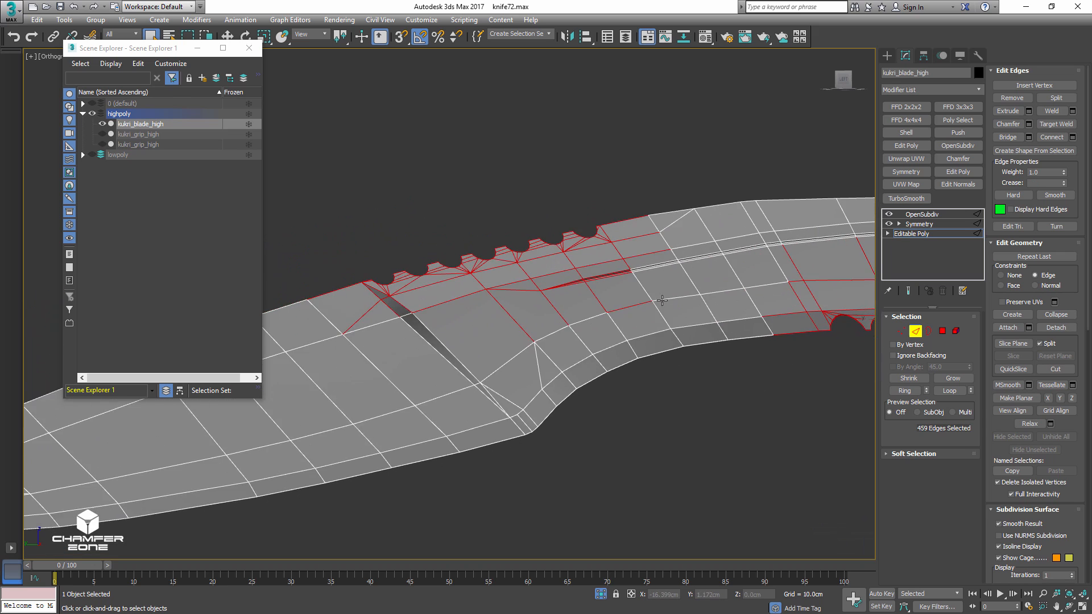
- Deselect the side-face edges fanning out below the spine serrations nearest the tip, keeping the notch outlines selected
scroll(330, 294, up, 3)
alt+drag(428, 356, 421, 368)
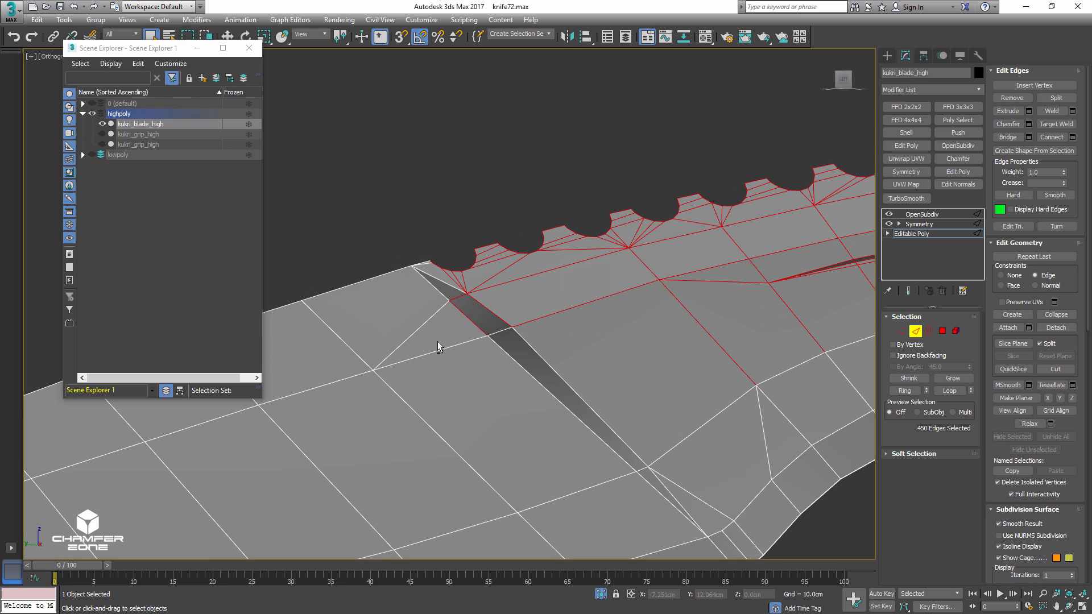
alt+drag(479, 281, 487, 250)
alt+click(521, 325)
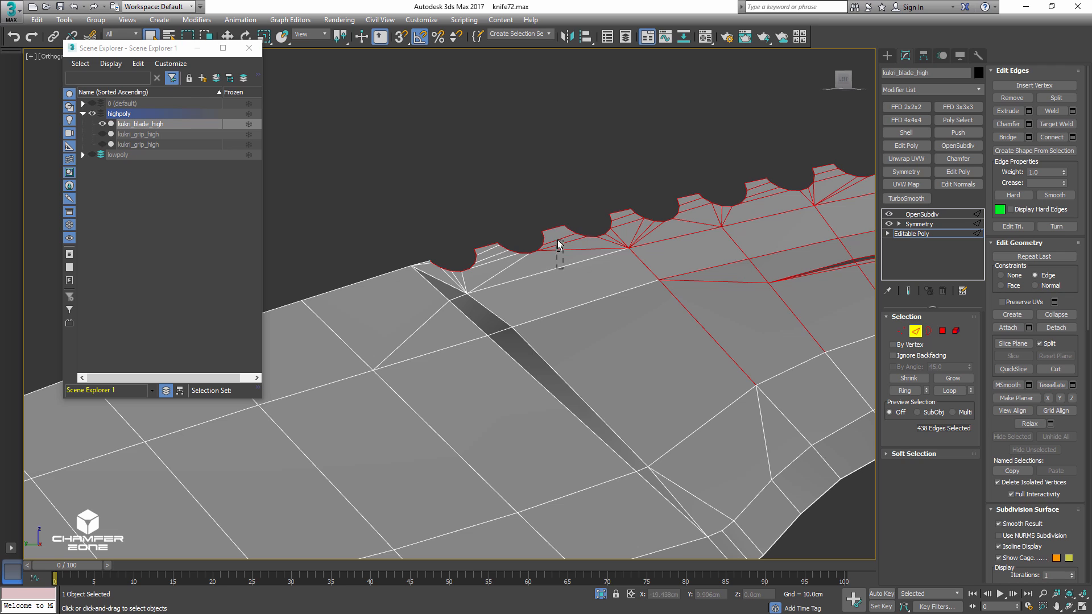
alt+drag(558, 244, 558, 245)
alt+drag(644, 254, 629, 238)
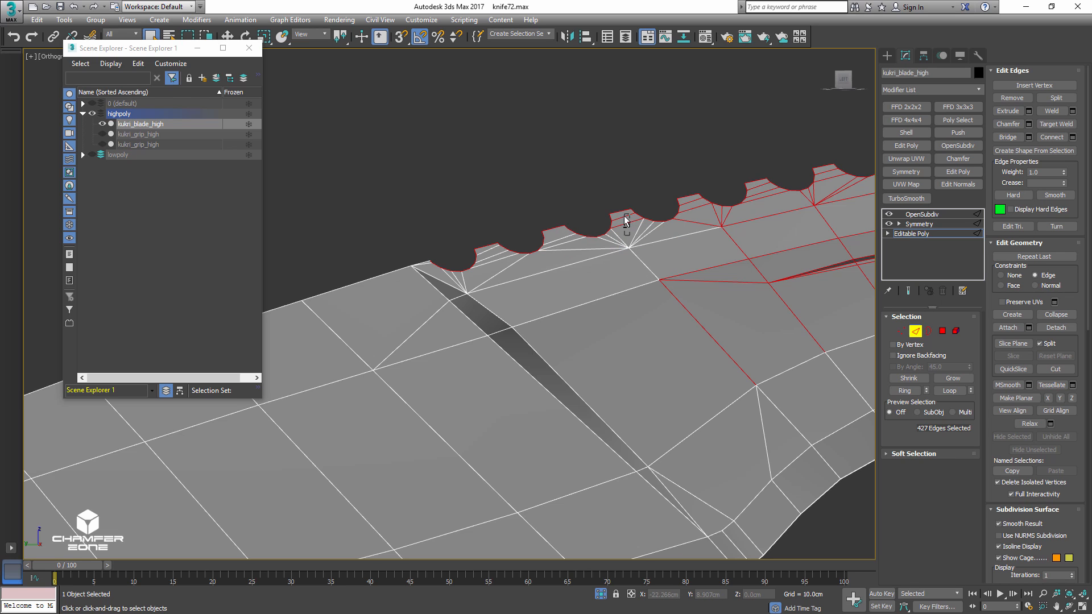
middle_drag(654, 243, 521, 305)
- Deselect the side-face edges below the remaining spine serrations and the stray edges around the inset groove
alt+drag(508, 274, 699, 434)
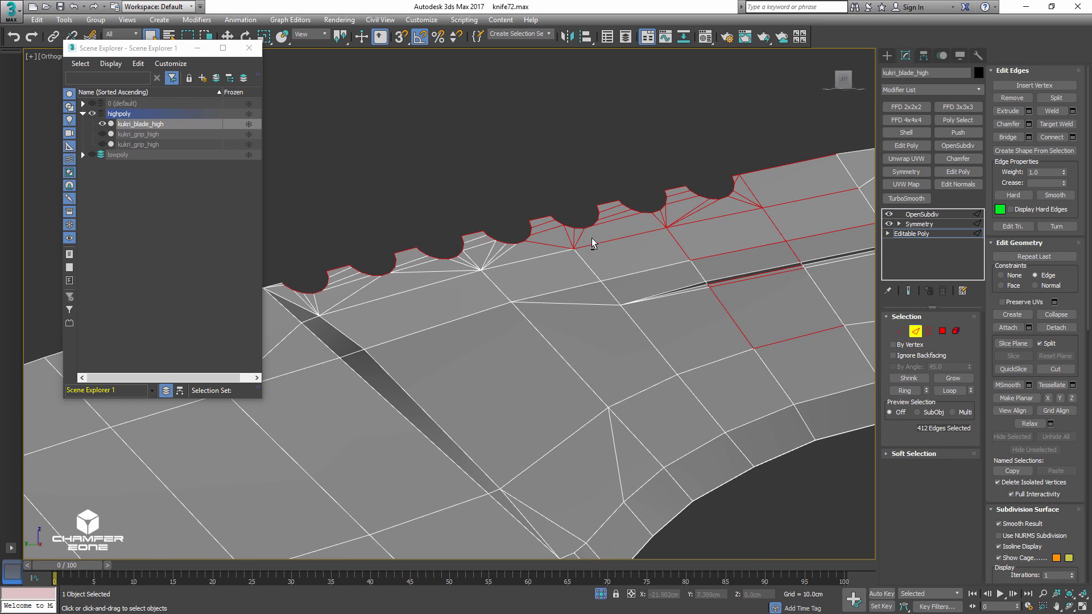
alt+drag(540, 224, 538, 222)
alt+drag(583, 256, 610, 208)
alt+drag(686, 226, 680, 191)
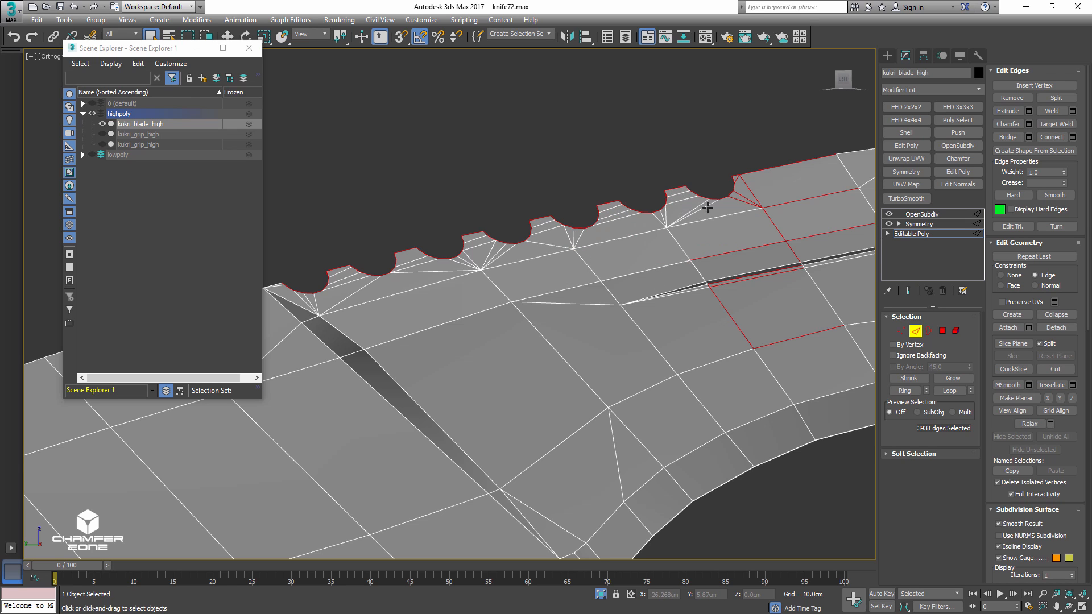
middle_drag(736, 207, 620, 244)
alt+drag(636, 249, 626, 218)
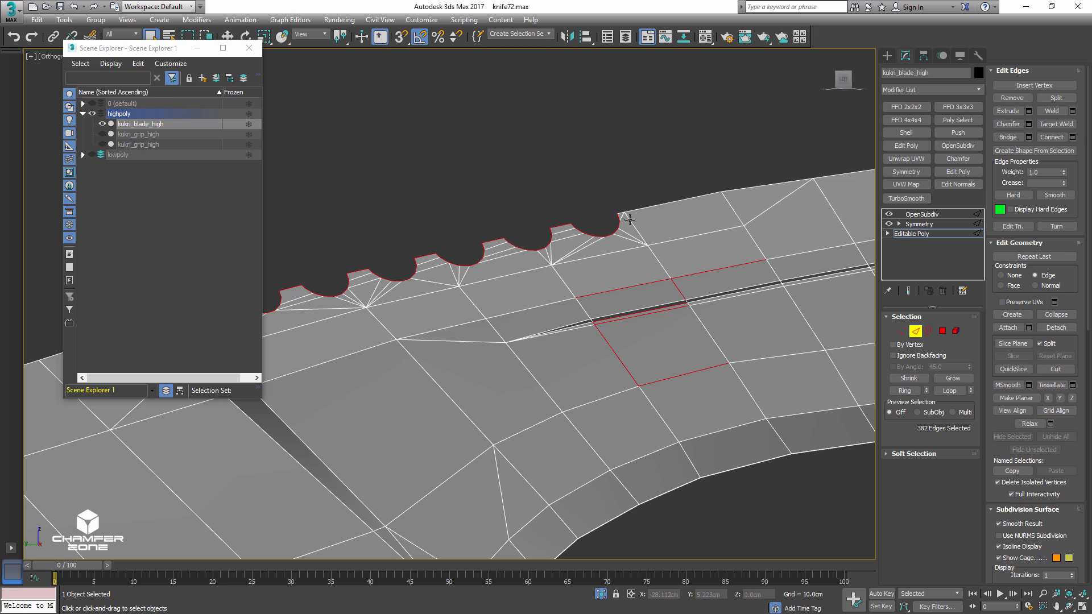
alt+drag(592, 386, 570, 415)
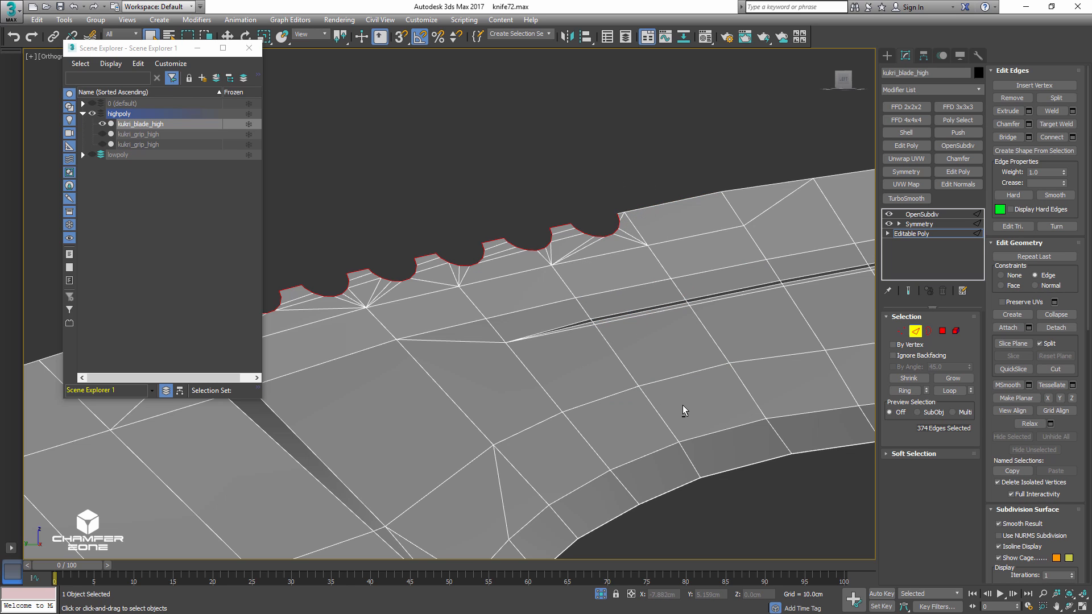
- Deselect the side-face edges above the first lower-edge serrations on the tip side, keeping the notch outlines selected
middle_drag(682, 353, 244, 312)
alt+drag(454, 443, 622, 203)
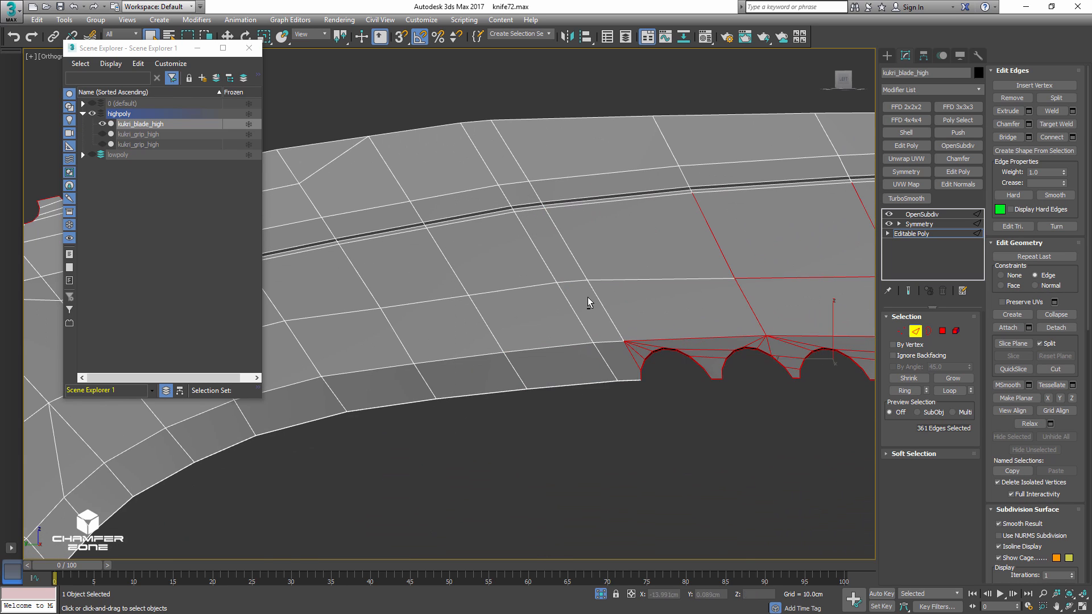
alt+drag(624, 344, 625, 344)
alt+drag(720, 370, 722, 367)
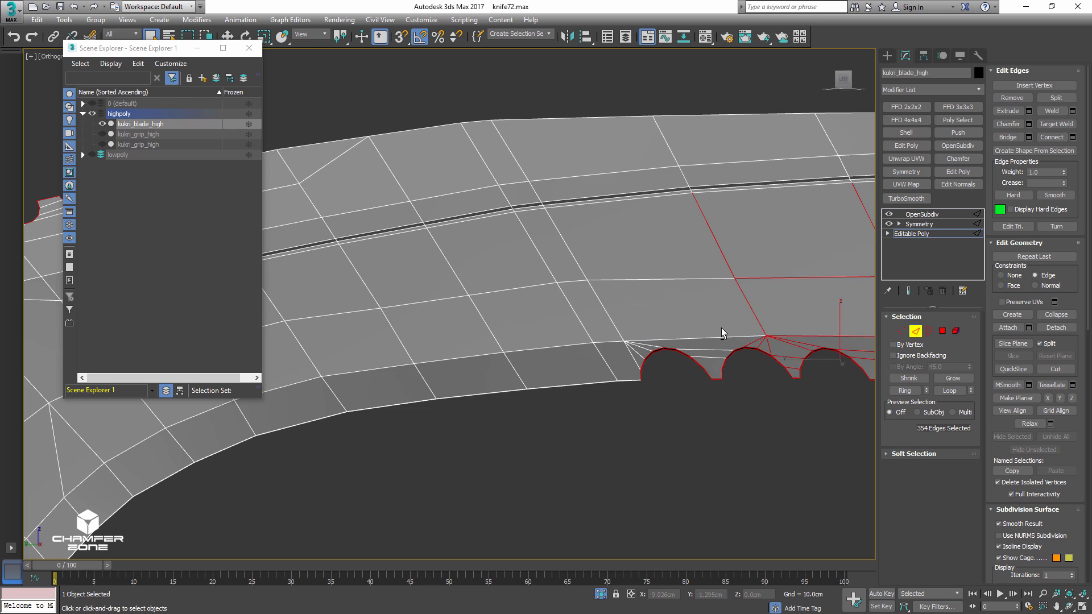
middle_drag(758, 275, 472, 267)
alt+drag(567, 319, 529, 340)
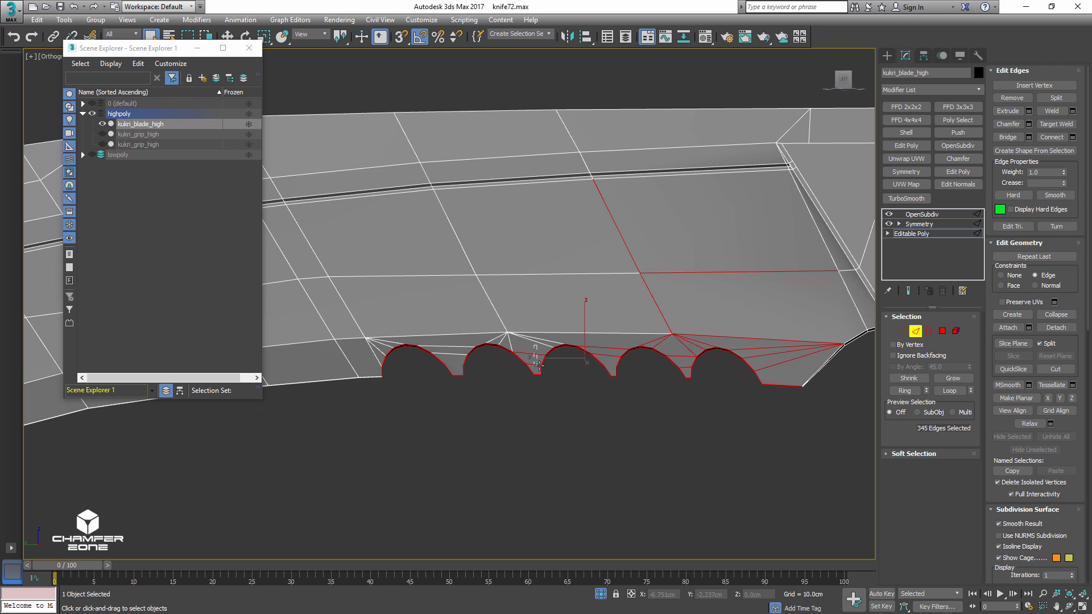
alt+click(539, 366)
- Deselect the remaining side-face edges above the lower-edge serrations toward the handle
alt+drag(620, 188, 621, 190)
alt+drag(615, 242, 654, 281)
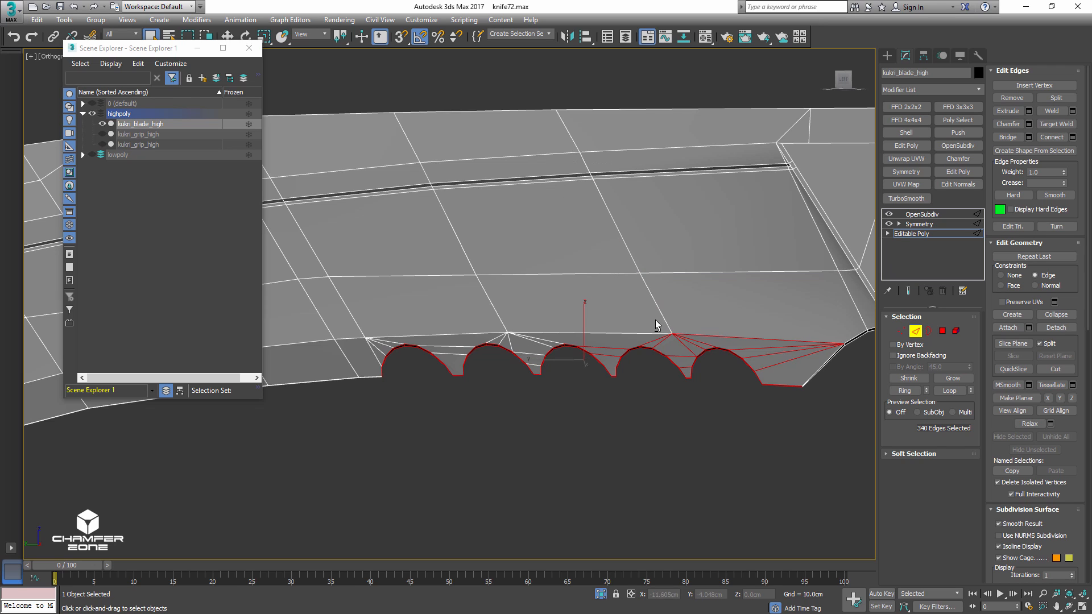
alt+drag(655, 320, 687, 361)
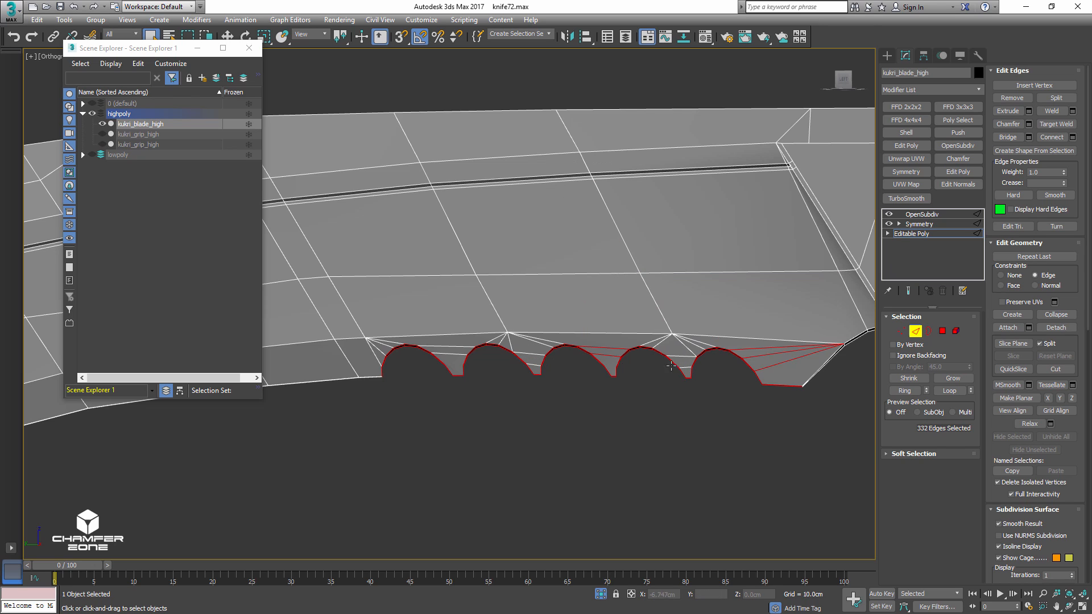
alt+drag(604, 346, 634, 359)
alt+drag(770, 339, 808, 395)
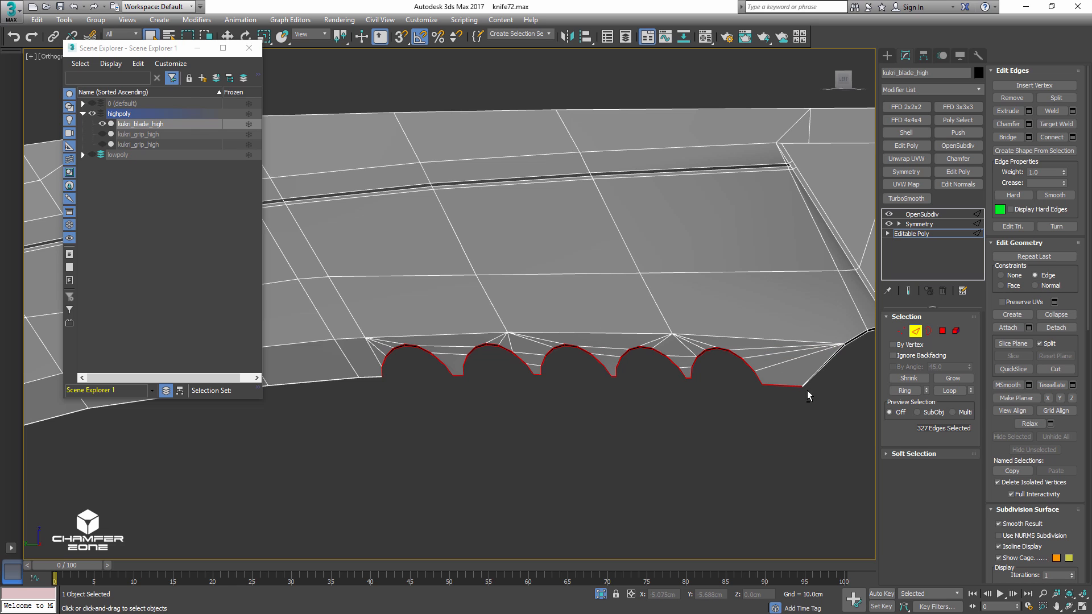
- Remove the mid-plane and crosswise edges of the lower-edge serrations from the selection, viewing them from directly below
scroll(695, 323, down, 2)
alt+middle_drag(660, 254, 666, 220)
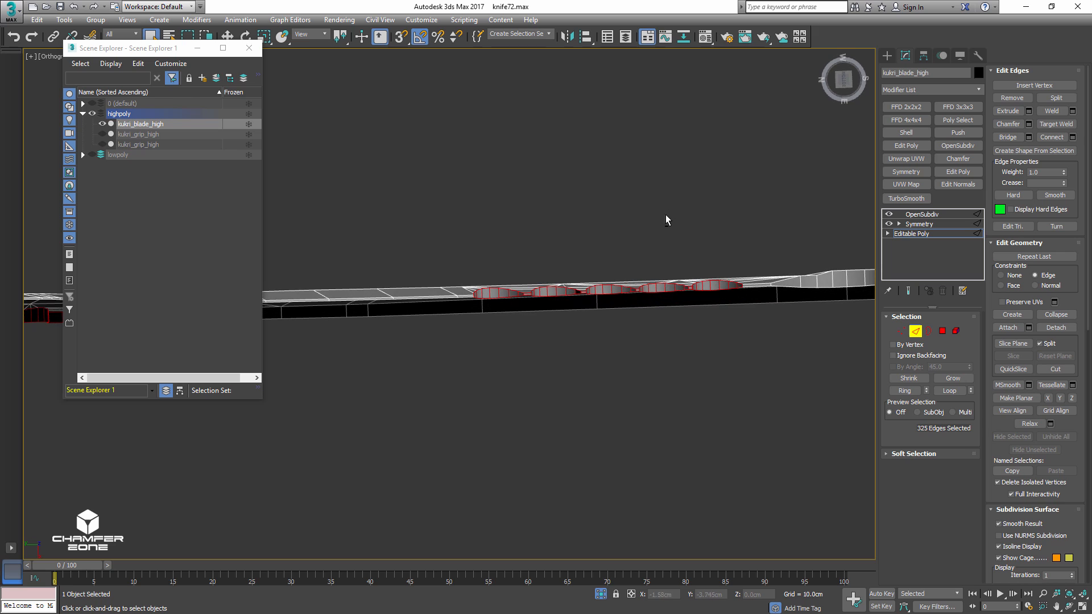
click(843, 80)
alt+middle_drag(618, 251, 320, 351)
drag(346, 350, 783, 306)
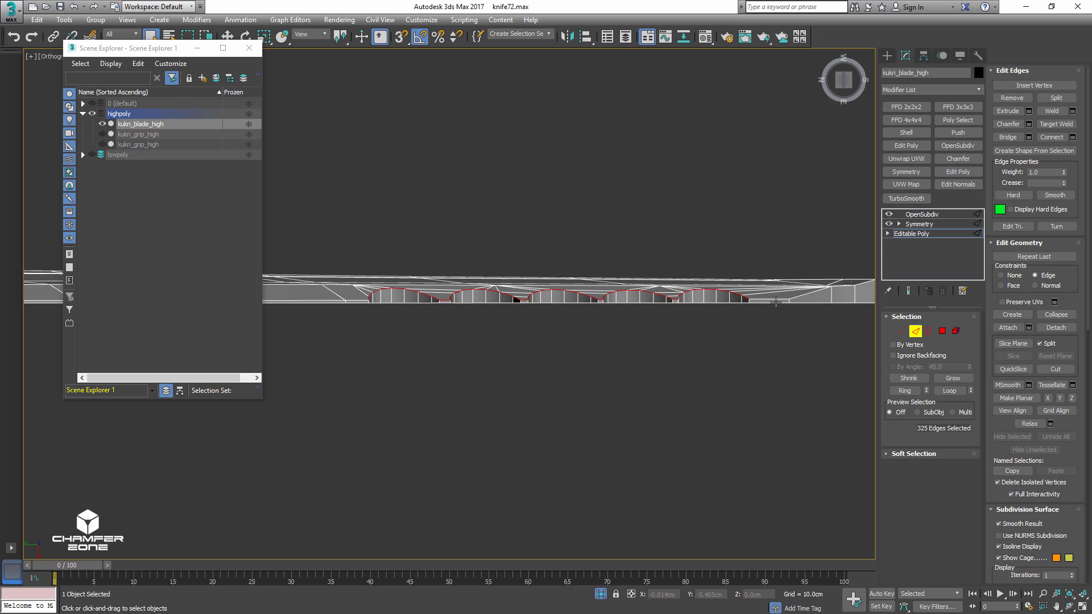
alt+middle_drag(780, 307, 638, 359)
- Add the crosswise corner edges at the tooth tips of the lower-edge serrations nearest the handle to the selection
scroll(715, 268, up, 5)
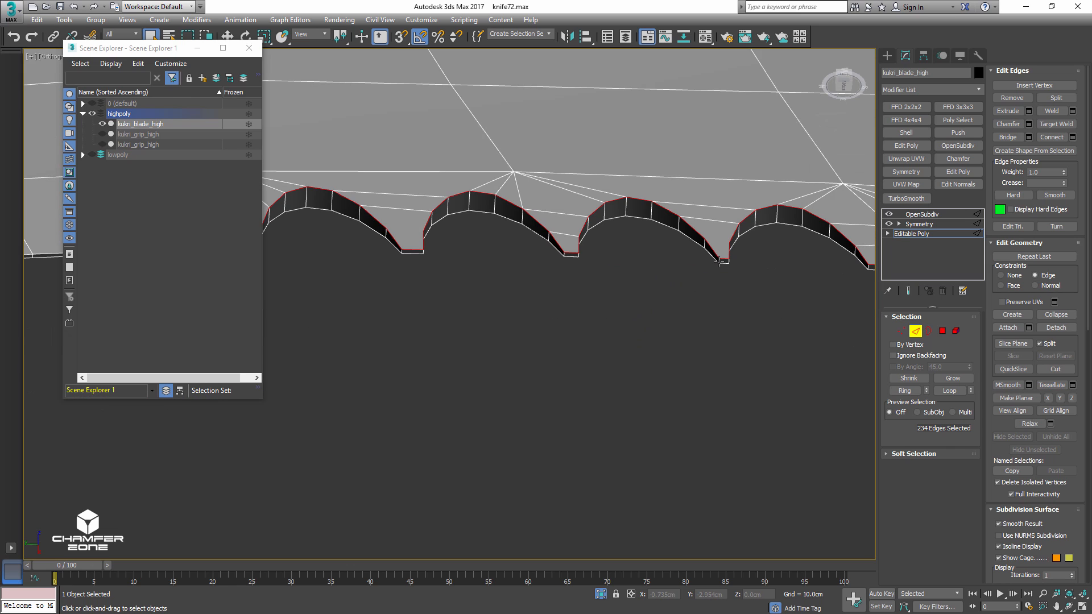
scroll(726, 266, up, 5)
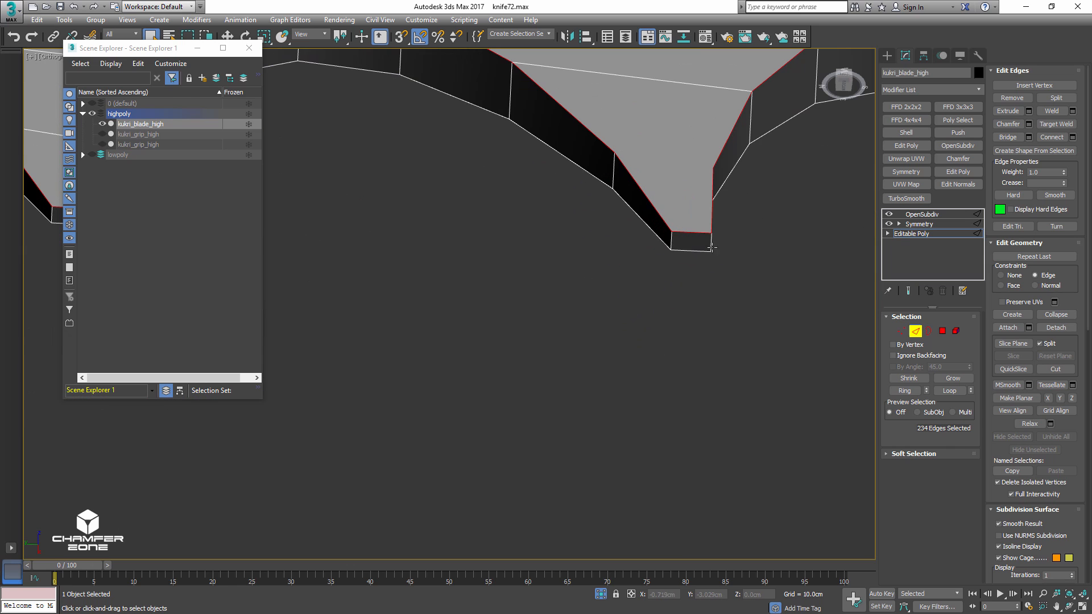
ctrl+click(672, 240)
scroll(723, 282, down, 5)
scroll(620, 293, up, 2)
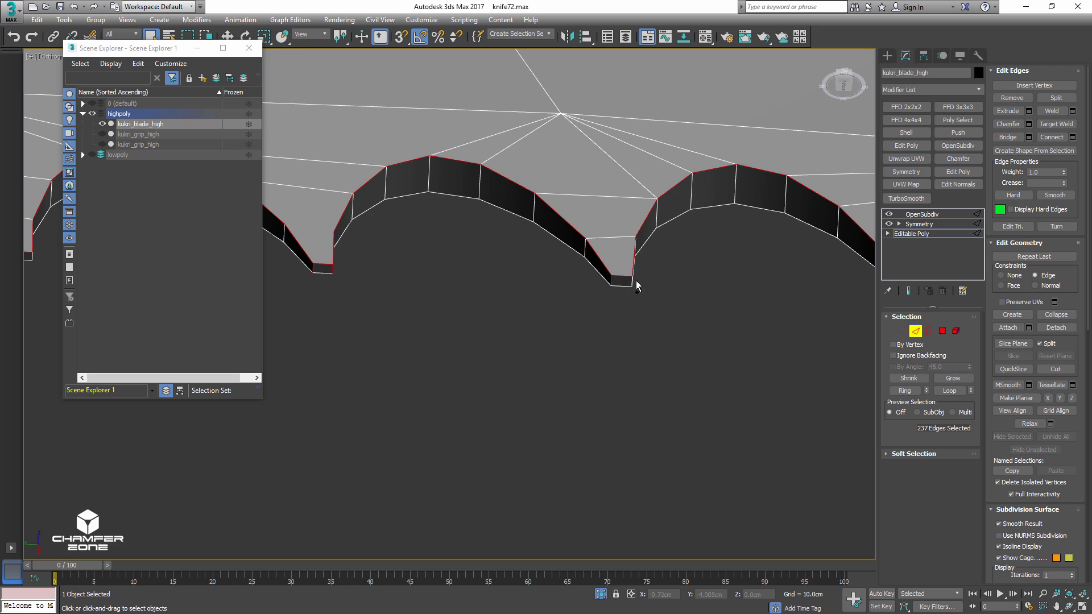
ctrl+click(632, 280)
scroll(578, 293, down, 3)
scroll(643, 296, up, 5)
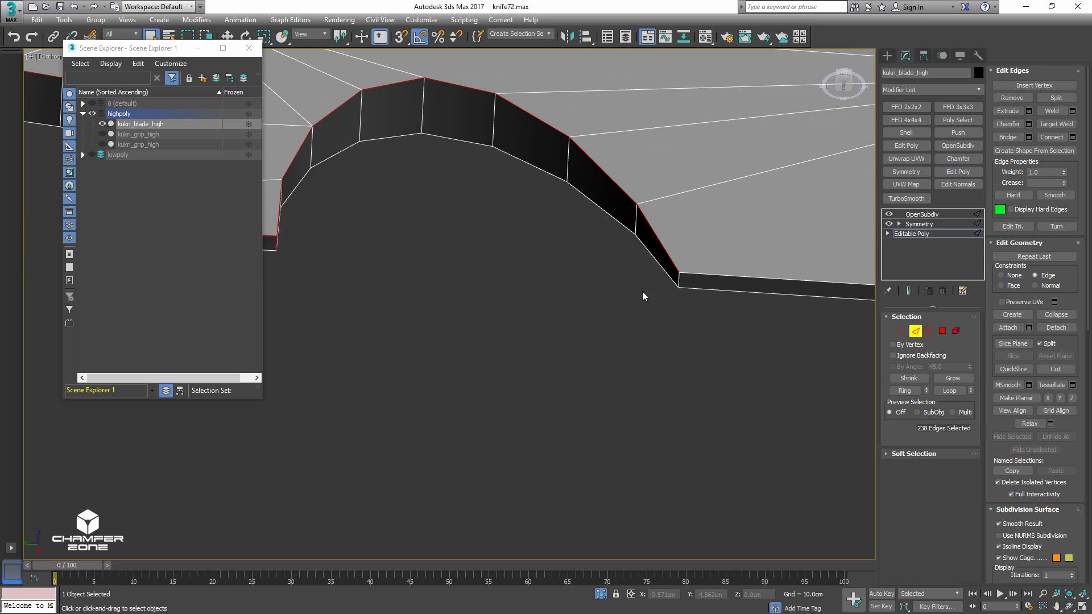
ctrl+click(678, 280)
scroll(505, 295, down, 3)
- Add the crosswise corner edges of the remaining lower-edge teeth toward the blade tip to the selection
scroll(486, 254, up, 5)
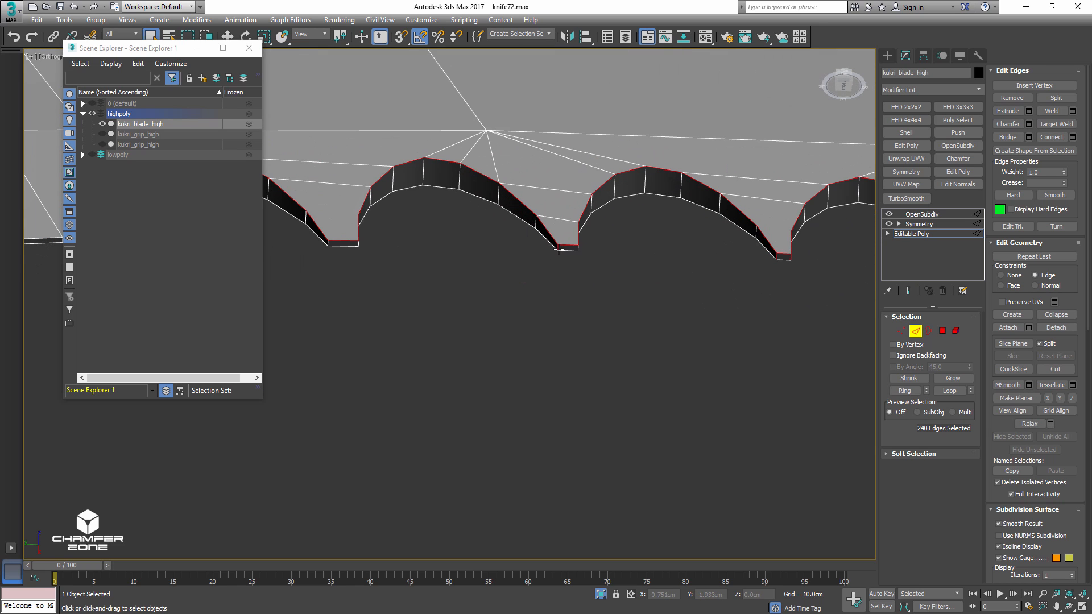
scroll(558, 248, up, 5)
ctrl+click(590, 239)
scroll(617, 263, down, 3)
scroll(569, 251, up, 5)
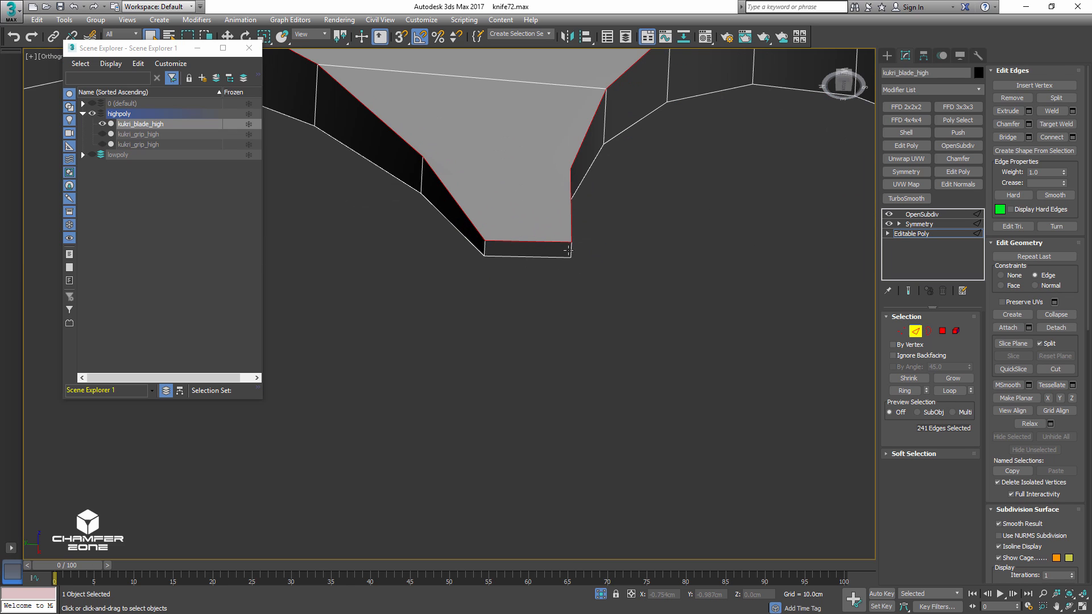
ctrl+click(485, 250)
scroll(461, 267, down, 3)
scroll(593, 246, up, 5)
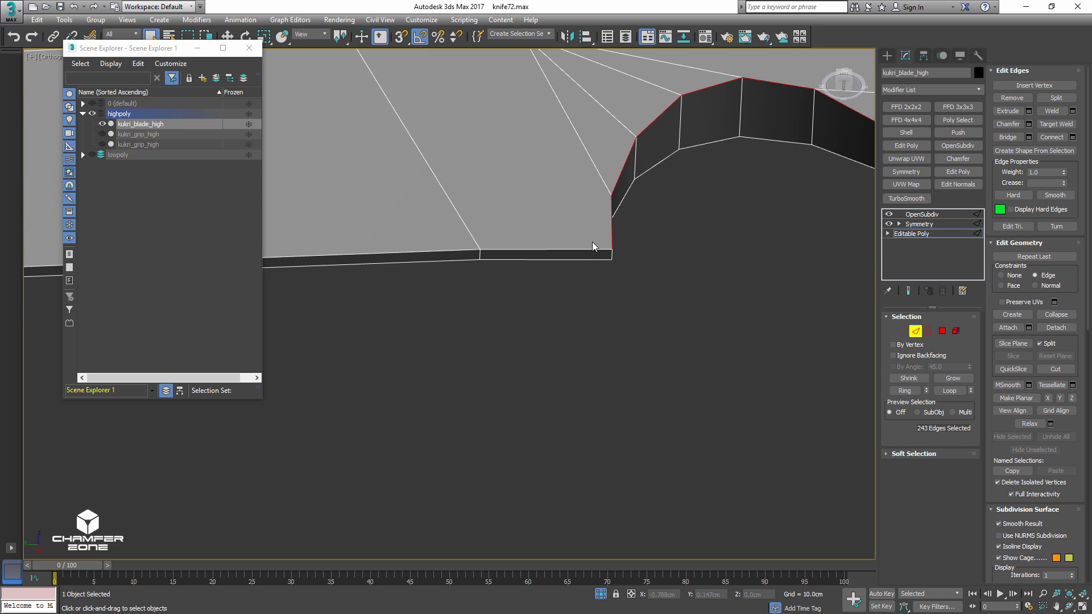
scroll(596, 270, down, 10)
- Remove the mid-plane and crosswise edges of the spine serrations from the selection, viewing them from directly above
alt+middle_drag(483, 231, 351, 275)
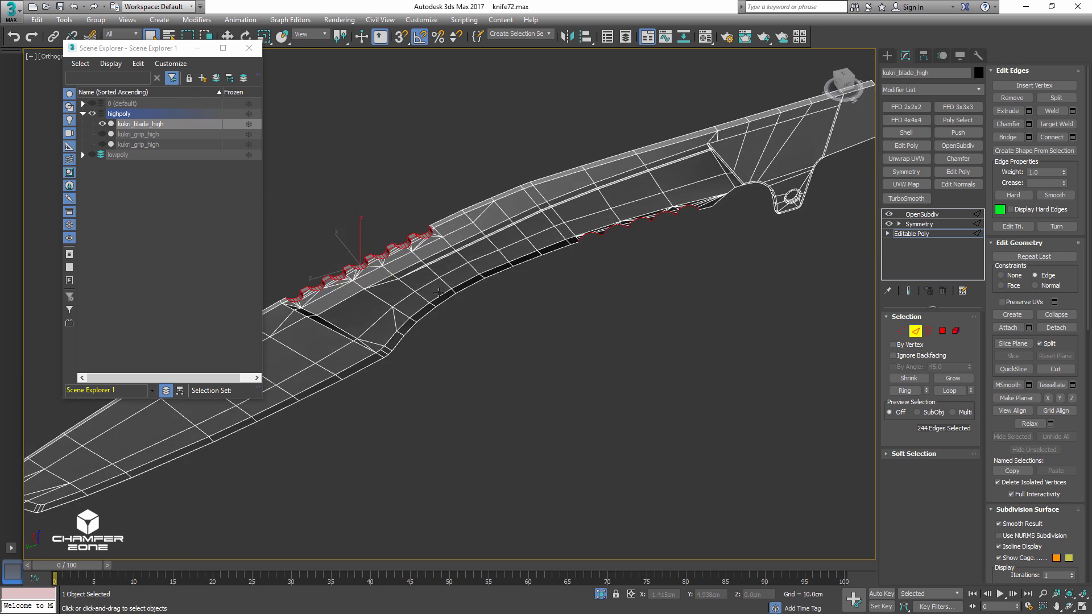
scroll(351, 276, up, 5)
middle_drag(421, 248, 537, 248)
alt+middle_drag(537, 247, 473, 295)
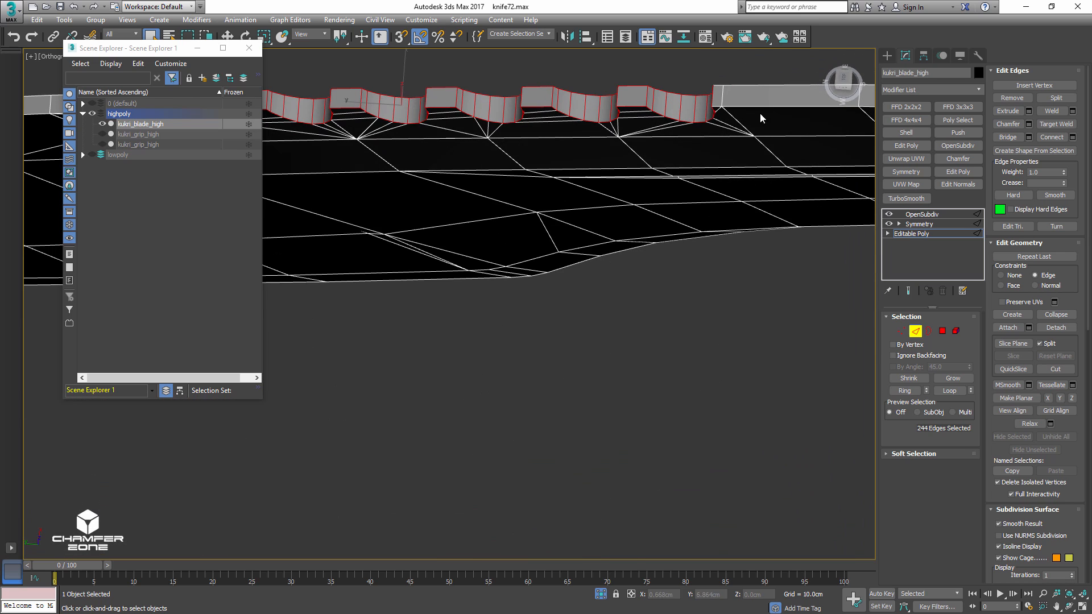
click(843, 80)
scroll(763, 151, down, 2)
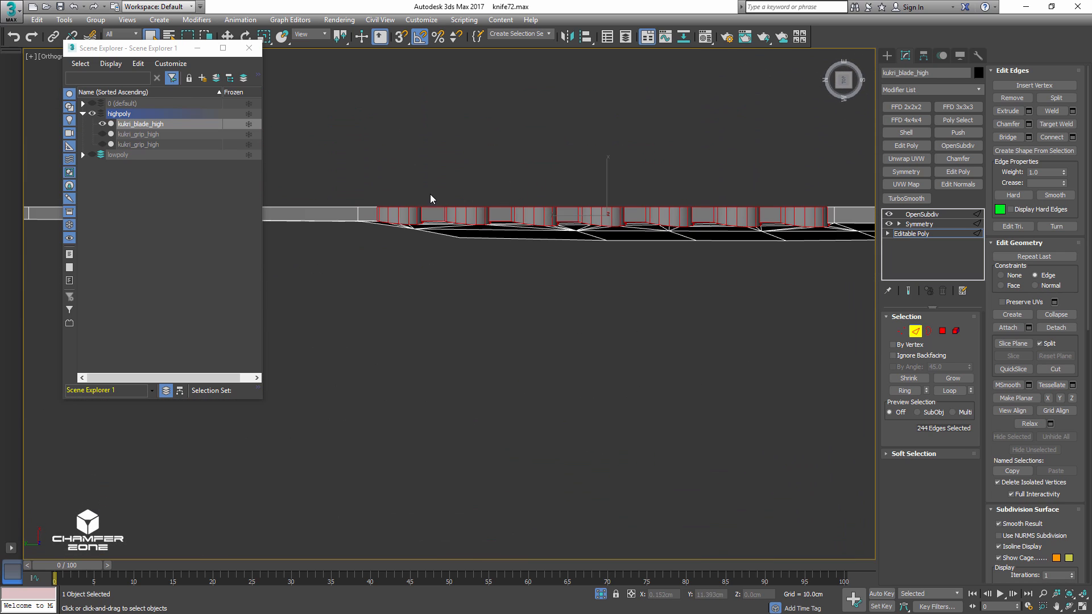
drag(360, 177, 835, 207)
scroll(834, 208, down, 4)
alt+middle_drag(825, 209, 790, 178)
- Add the crosswise corner edges of the spine teeth to the selection, starting from the handle side
scroll(792, 185, up, 7)
ctrl+click(799, 205)
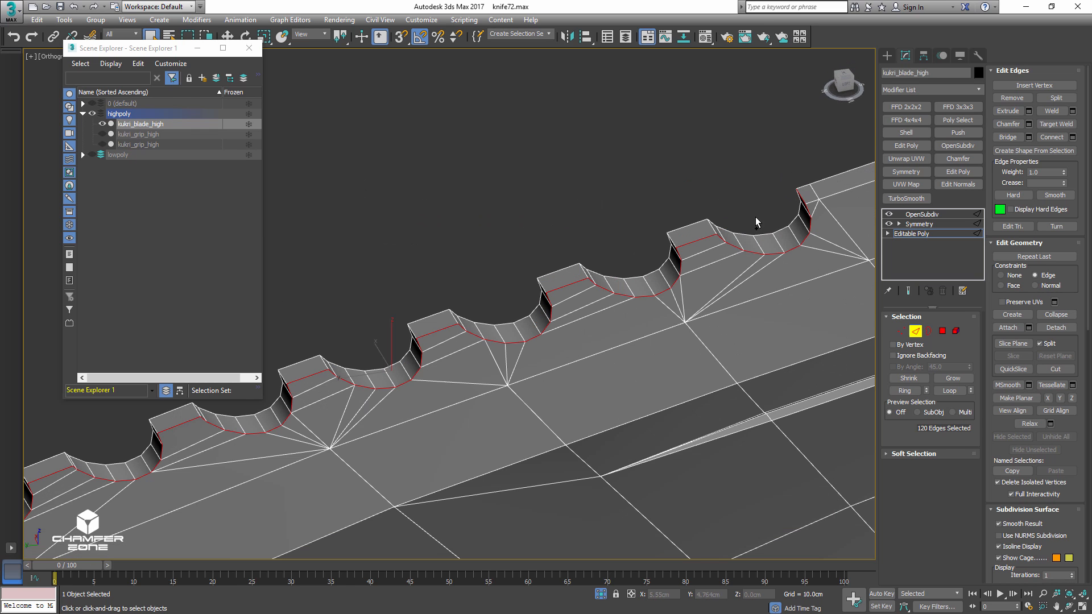
ctrl+click(709, 226)
ctrl+click(672, 238)
ctrl+click(580, 266)
ctrl+click(538, 283)
scroll(500, 283, up, 3)
ctrl+click(410, 330)
ctrl+click(492, 318)
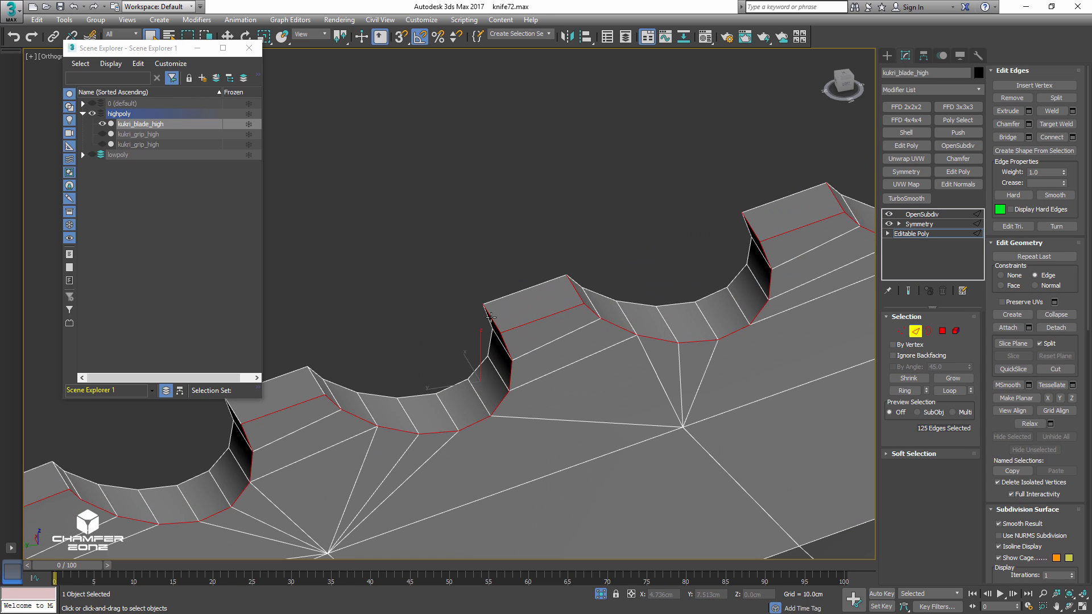
- Add the crosswise corner edges of the remaining spine teeth toward the blade tip to the selection
middle_drag(425, 322, 642, 248)
ctrl+click(533, 308)
ctrl+click(452, 337)
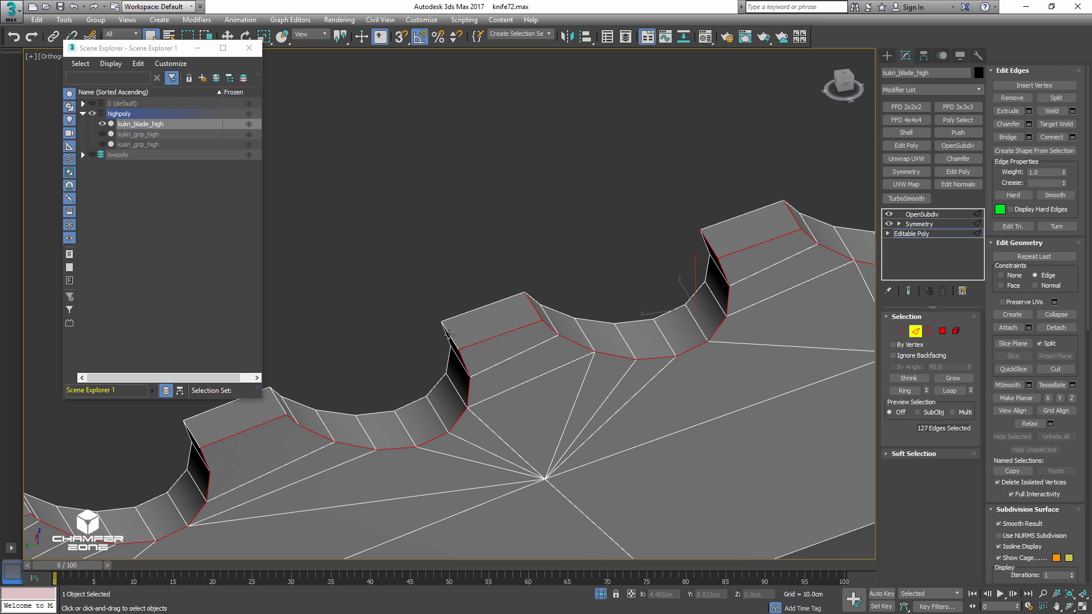
alt+middle_drag(428, 319, 744, 193)
ctrl+click(446, 296)
ctrl+click(536, 266)
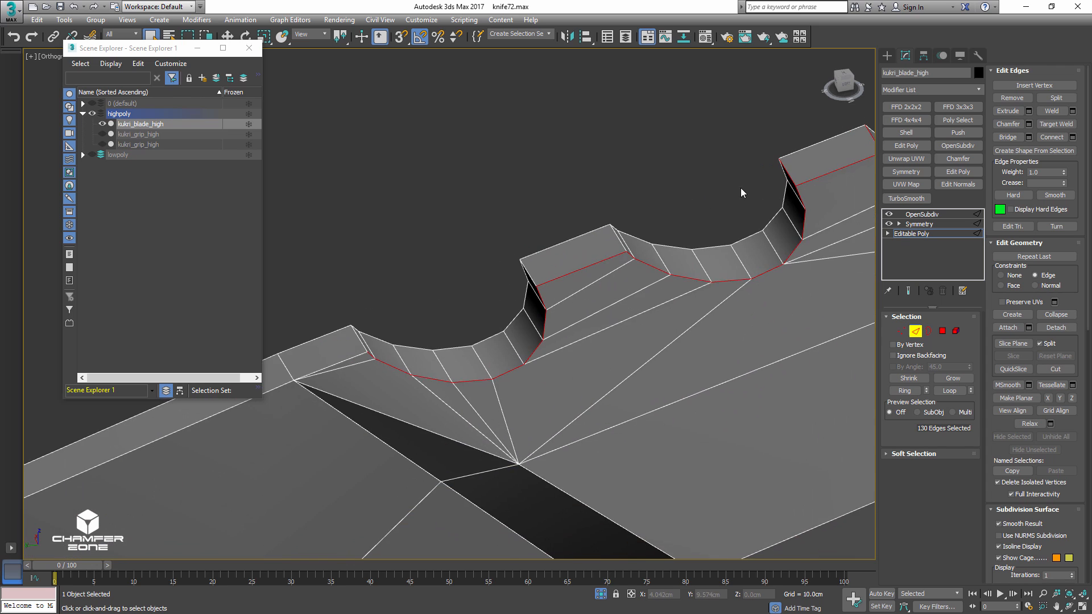
ctrl+click(528, 272)
ctrl+click(619, 239)
scroll(389, 338, down, 3)
scroll(347, 353, down, 3)
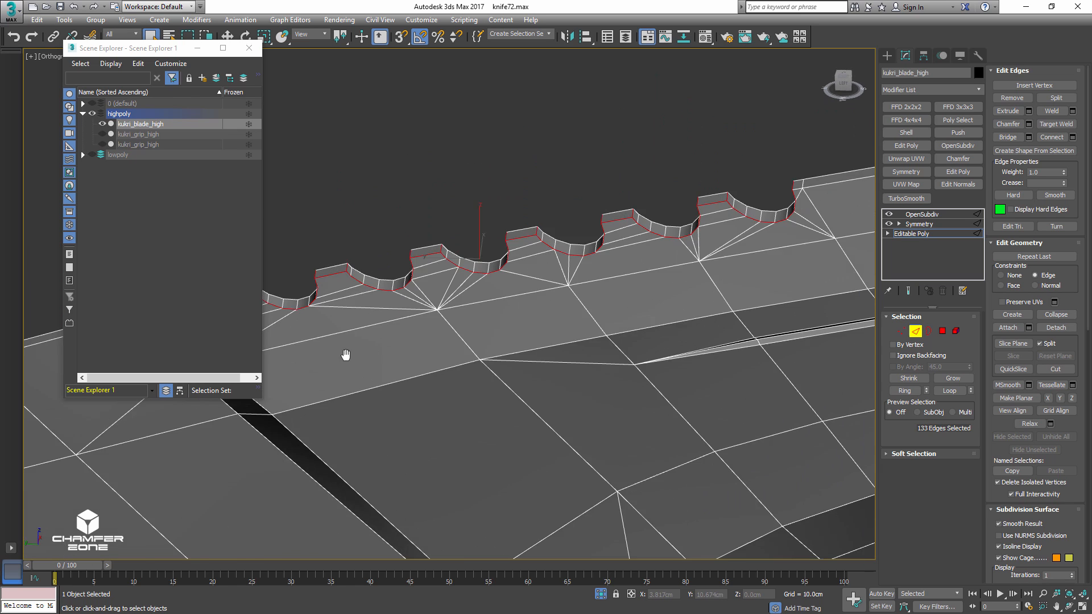
- Set the crease of the selected serration edges to 0.6, with the smoothed end result shown and the wireframe hidden
click(249, 47)
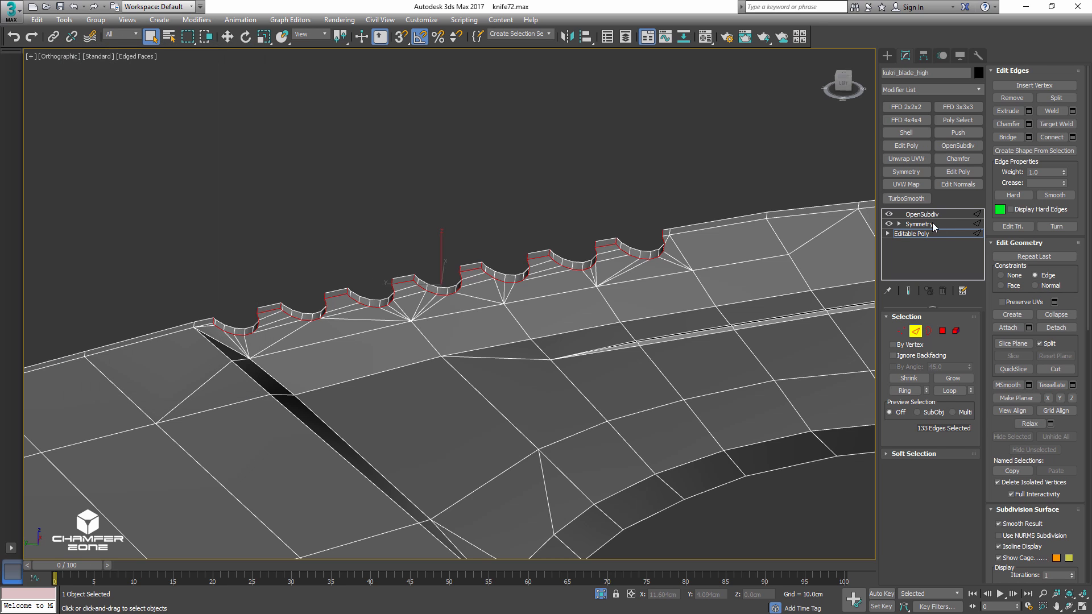
click(909, 291)
key(F4)
scroll(594, 255, up, 5)
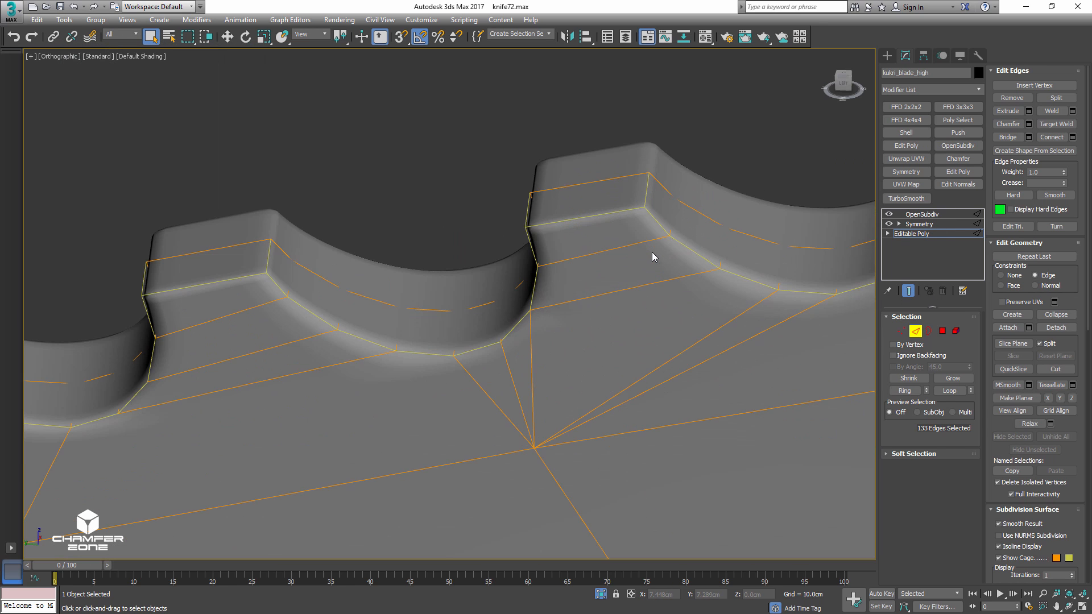
click(1035, 182)
text(0)
key(Return)
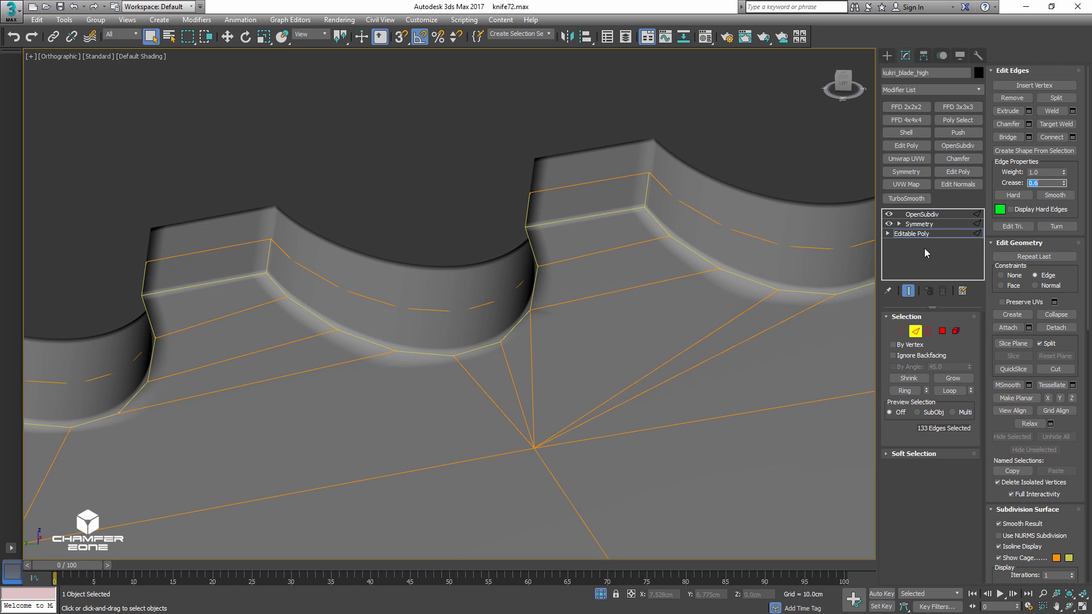
- Inspect the OpenSubdiv-smoothed blade, checking the spine serrations, the lower serrations and the flat tooth beside the notch
click(927, 214)
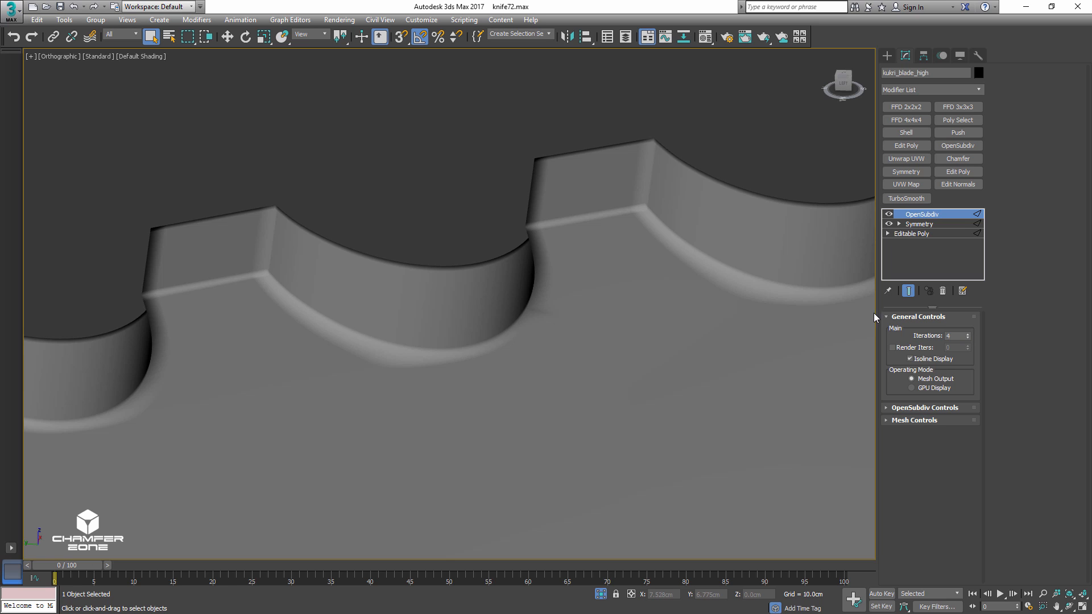
scroll(713, 237, down, 8)
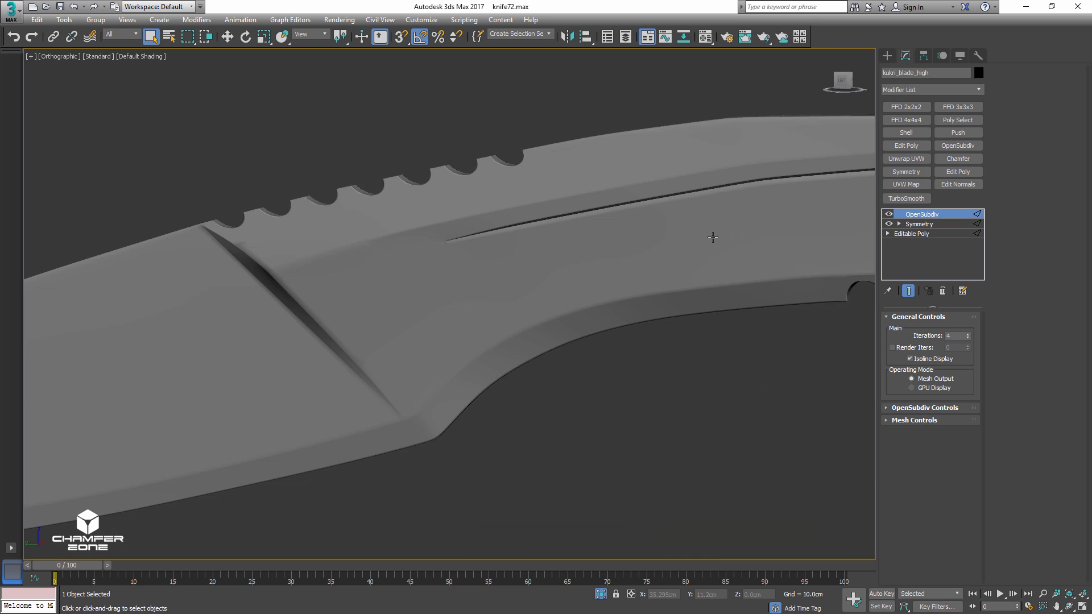
middle_drag(713, 237, 418, 221)
alt+middle_drag(619, 278, 621, 241)
middle_drag(684, 264, 515, 267)
scroll(684, 263, up, 5)
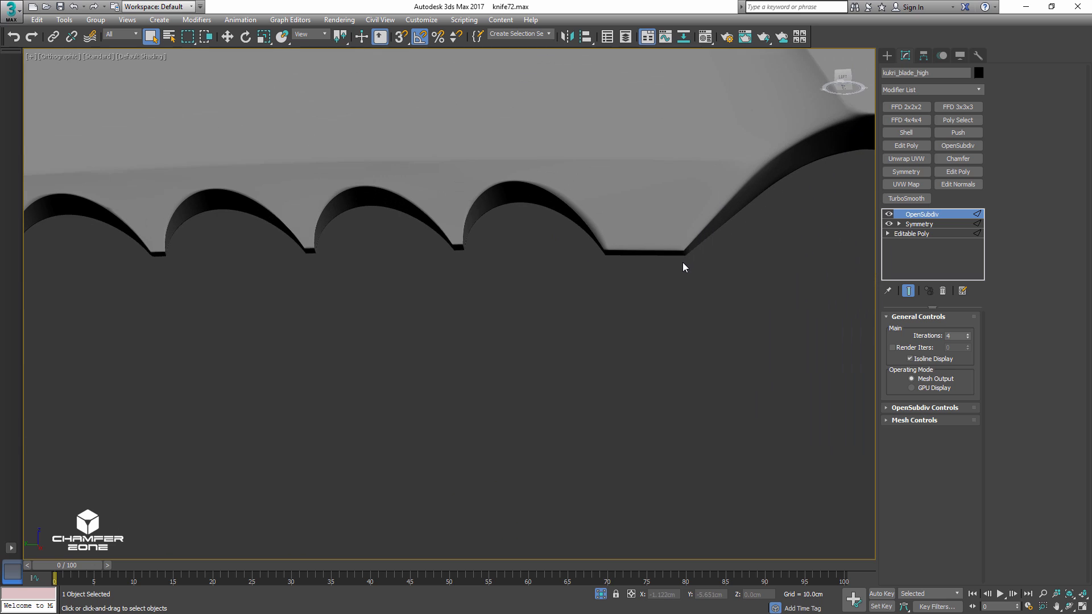
alt+middle_drag(636, 236, 692, 272)
- Set the crease of the crosswise corner edge where the flat tooth's slanted side meets the notch curve to 0.7
click(910, 245)
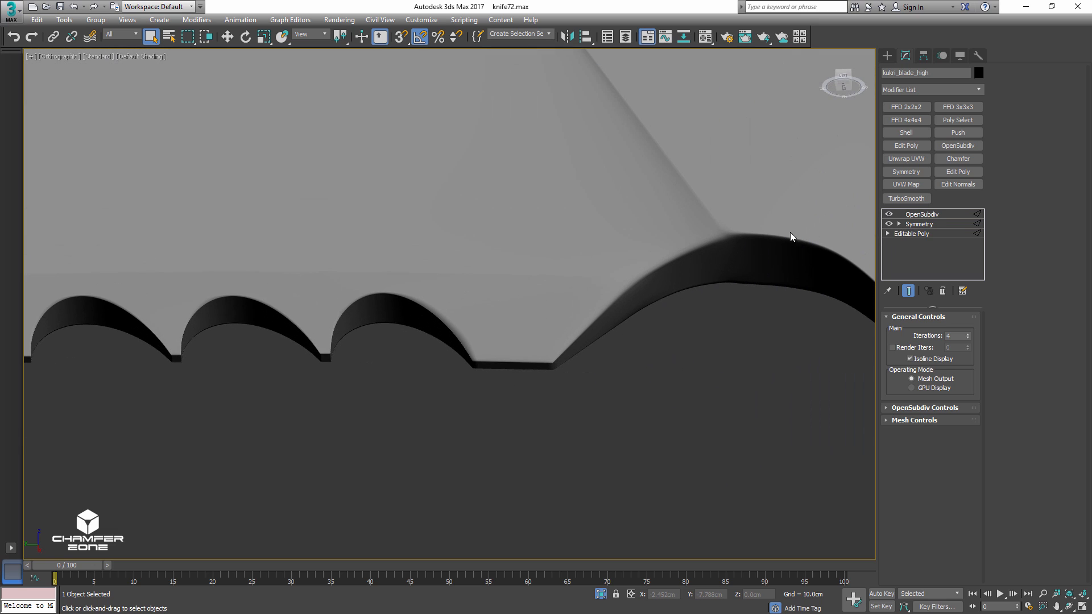
key(2)
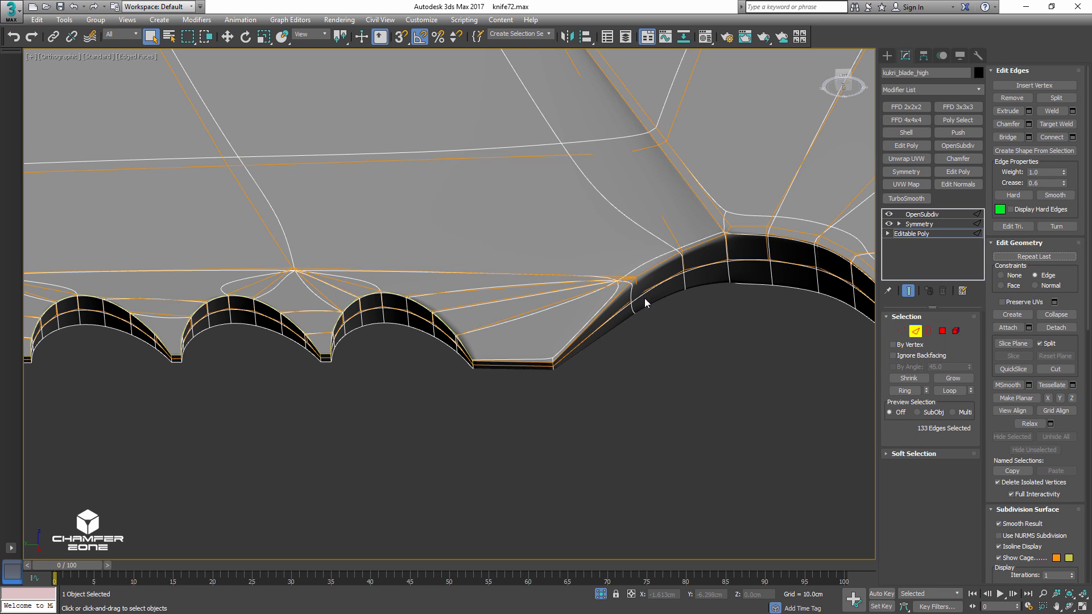
alt+middle_drag(646, 303, 853, 312)
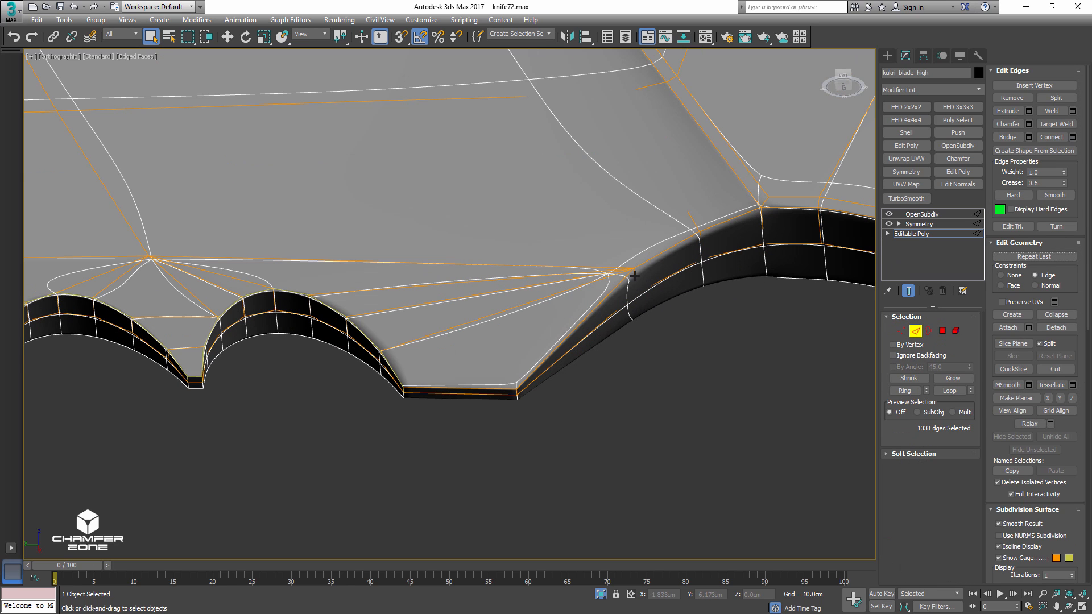
click(636, 278)
double_click(1040, 183)
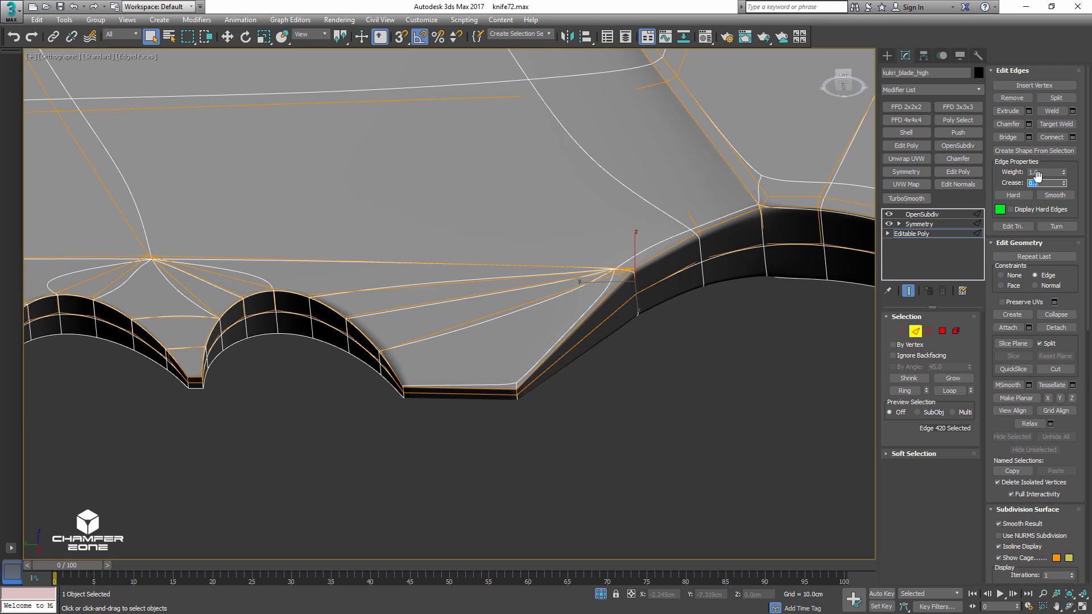
alt+middle_drag(755, 211, 722, 239)
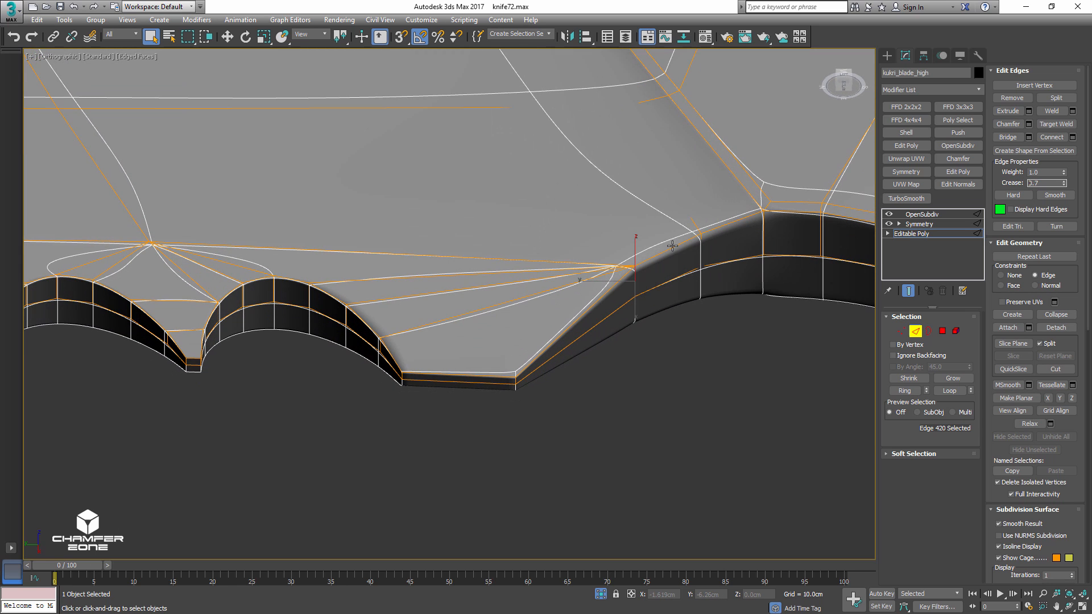
- Set the crease of the two notch outline edges beside that corner to 0.4 and of the following outline edge to 1.0
click(703, 232)
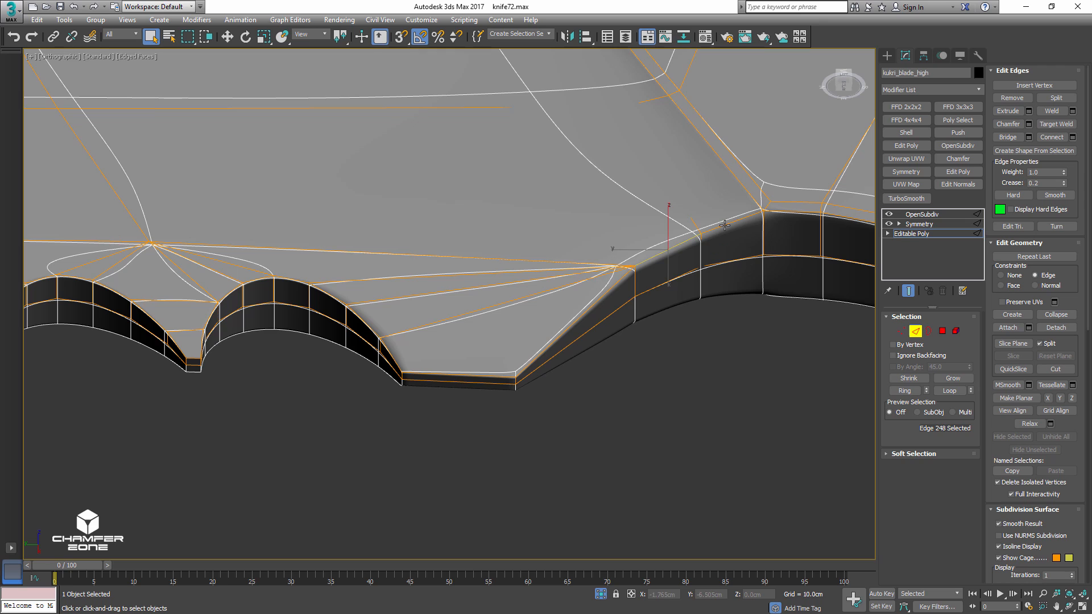
ctrl+click(725, 225)
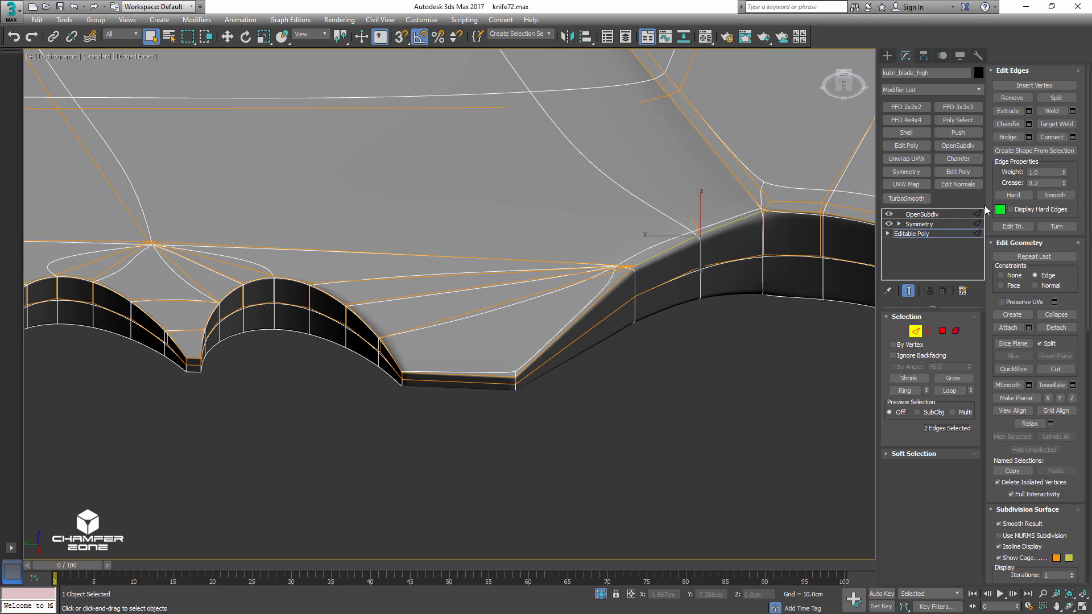
double_click(1048, 182)
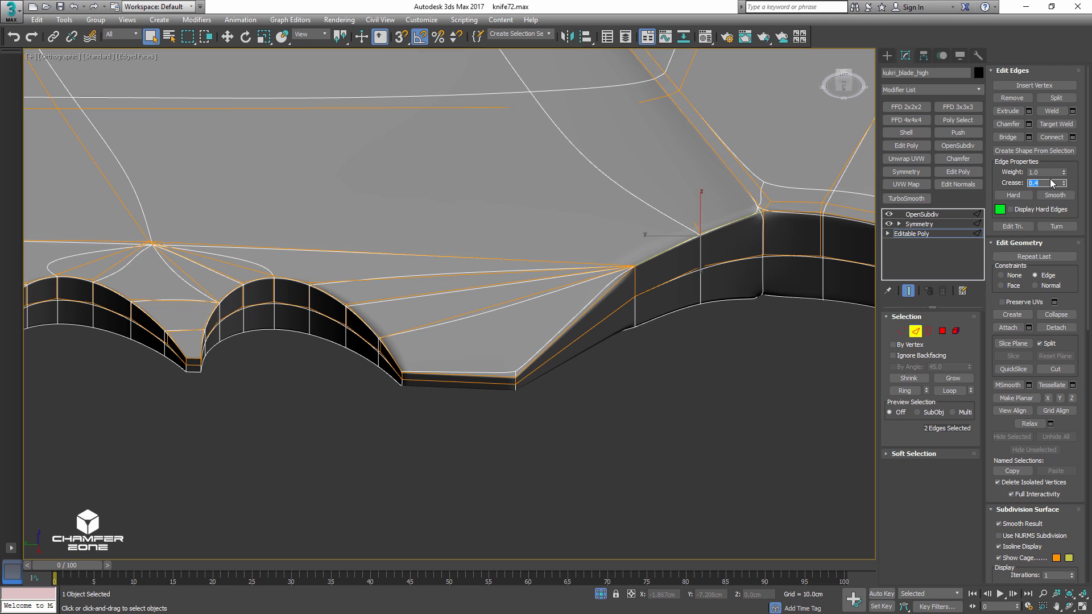
click(794, 211)
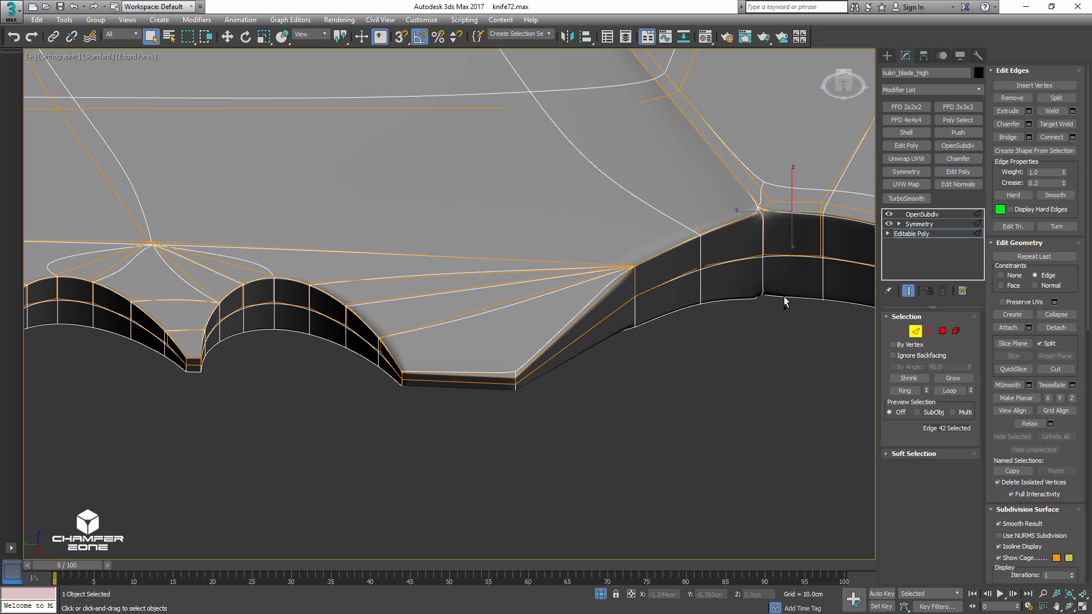
click(1037, 183)
text(1)
key(Return)
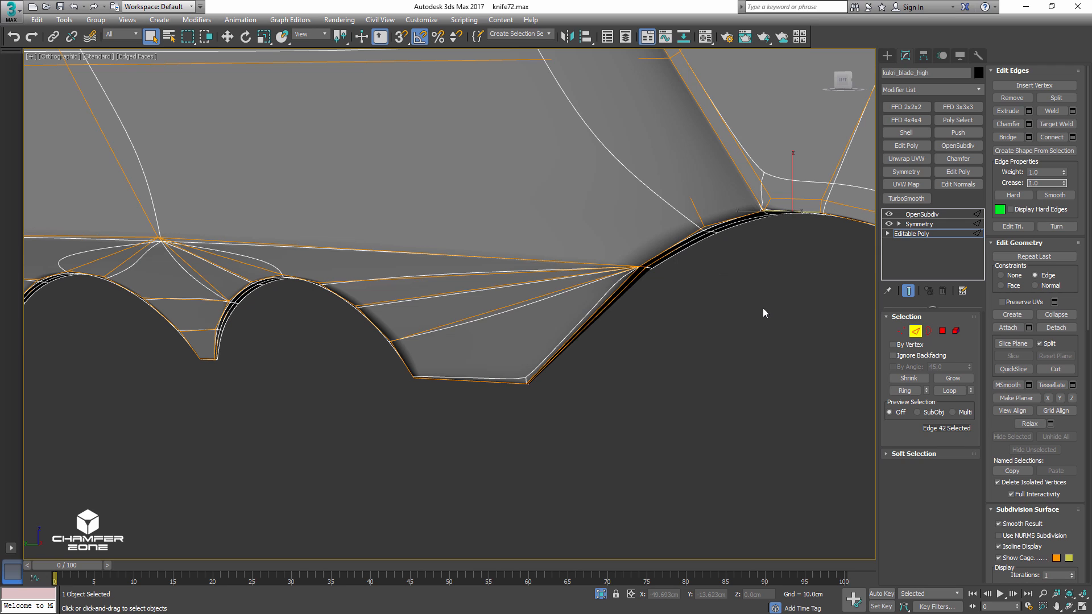
- Cut a supporting edge line just inside the lower outline, from the flat tooth's bottom edge along the notch to the bevel corner
click(745, 251)
key(F4)
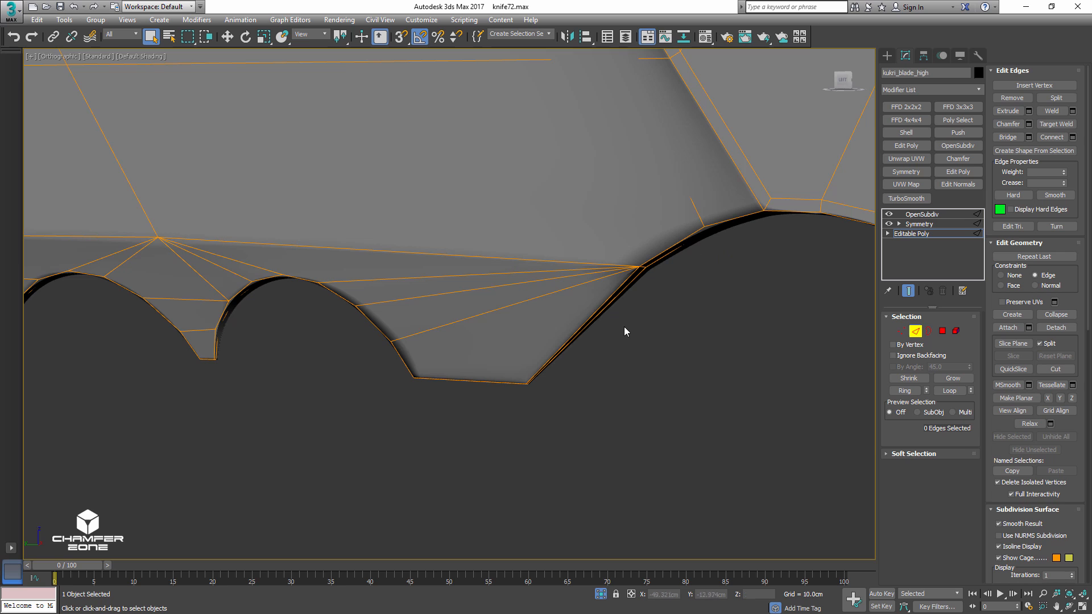
click(901, 331)
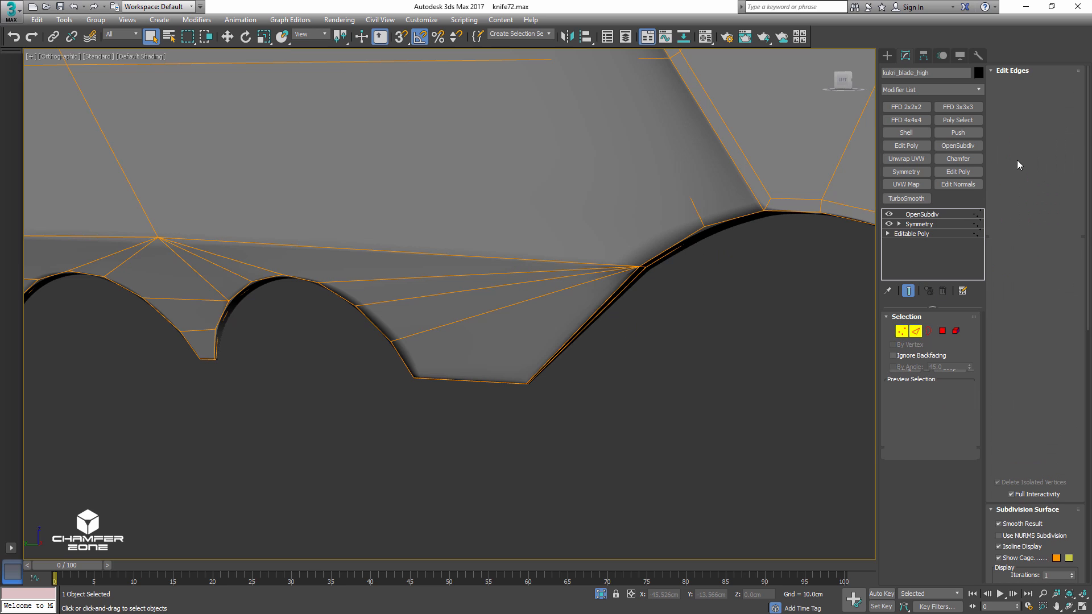
alt+middle_drag(724, 236, 775, 223)
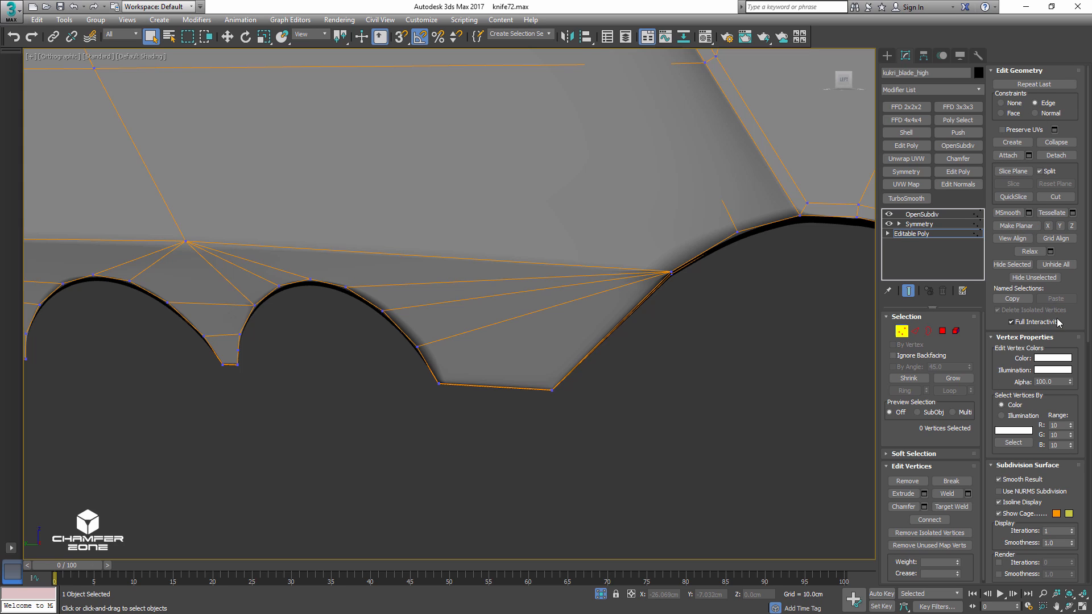
click(1056, 197)
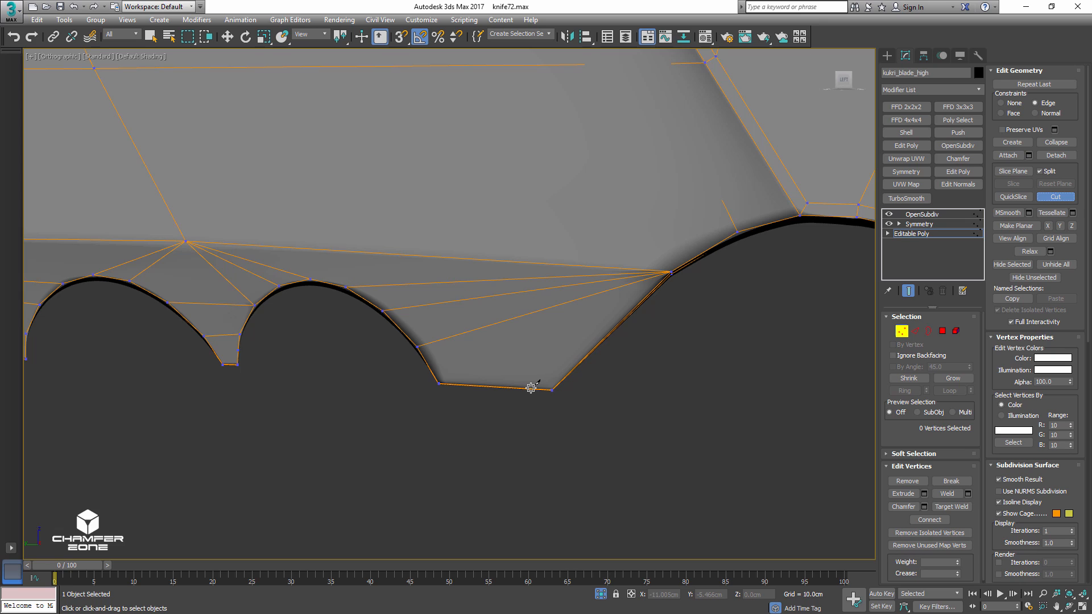
click(639, 269)
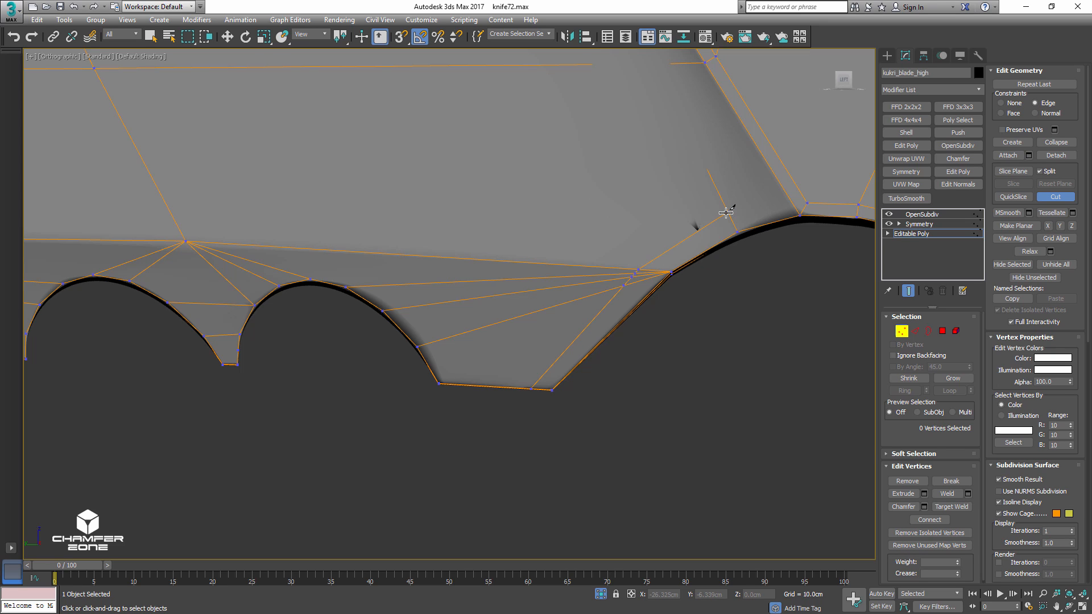
click(726, 212)
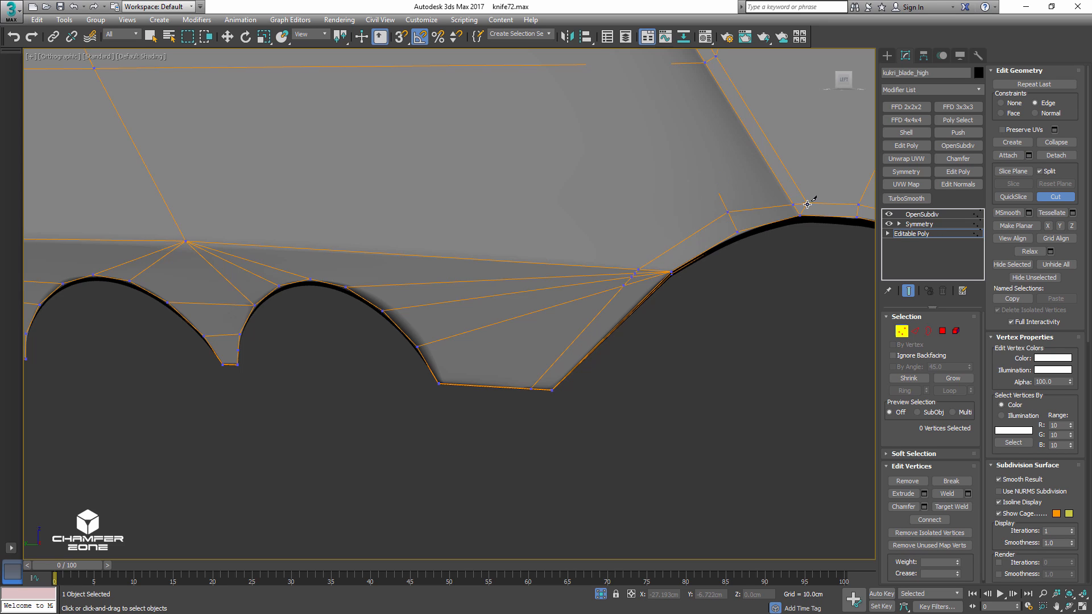
click(807, 204)
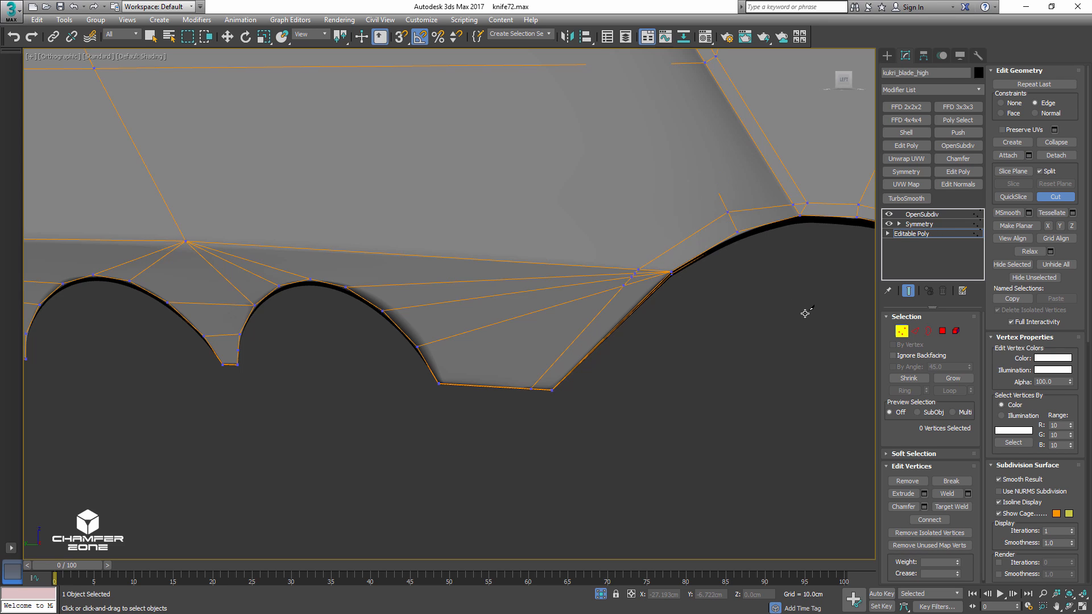
right_click(861, 297)
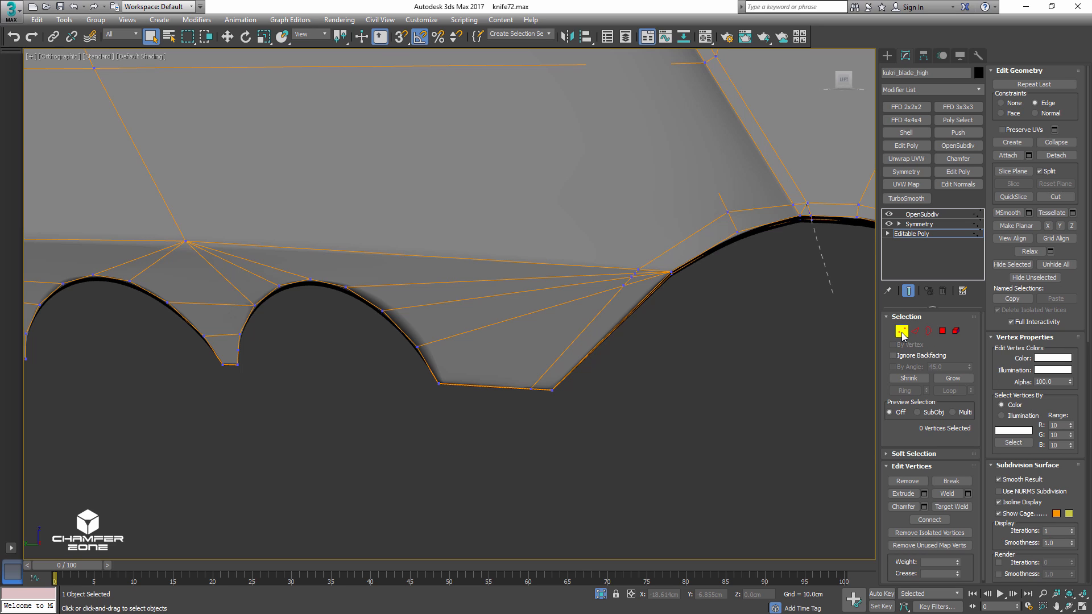
click(901, 334)
key(1)
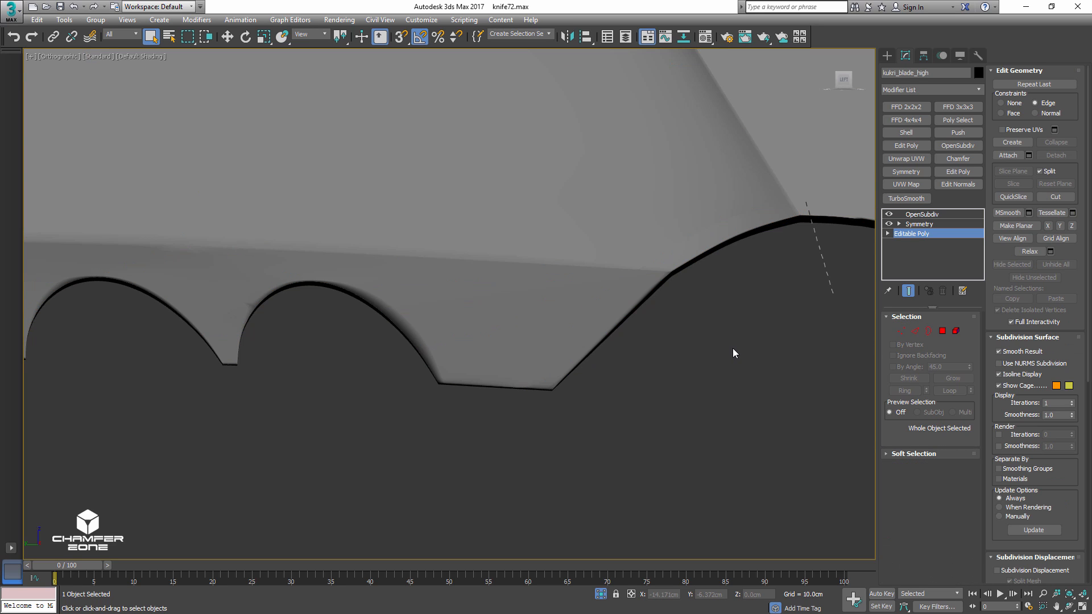
- Inspect the smoothed lower edge around the flat tooth and notch, and the blade from the guard toward the tip
scroll(760, 322, down, 4)
mouse_move(762, 296)
alt+middle_down()
mouse_move(766, 268)
mouse_move(747, 268)
mouse_move(745, 297)
alt+middle_up()
scroll(715, 268, up, 4)
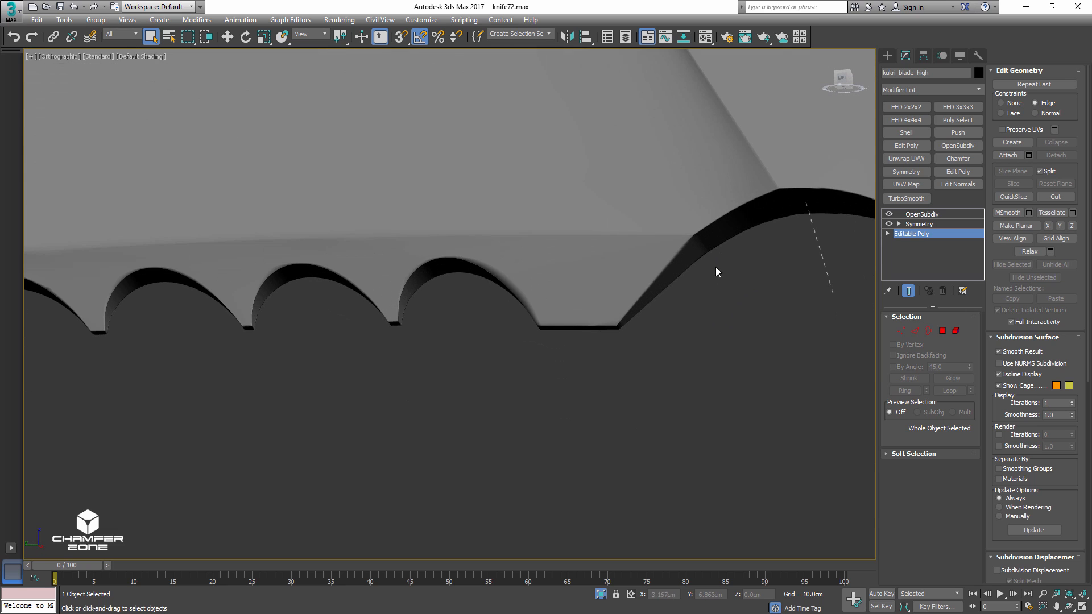
scroll(645, 291, down, 4)
alt+middle_drag(646, 291, 549, 326)
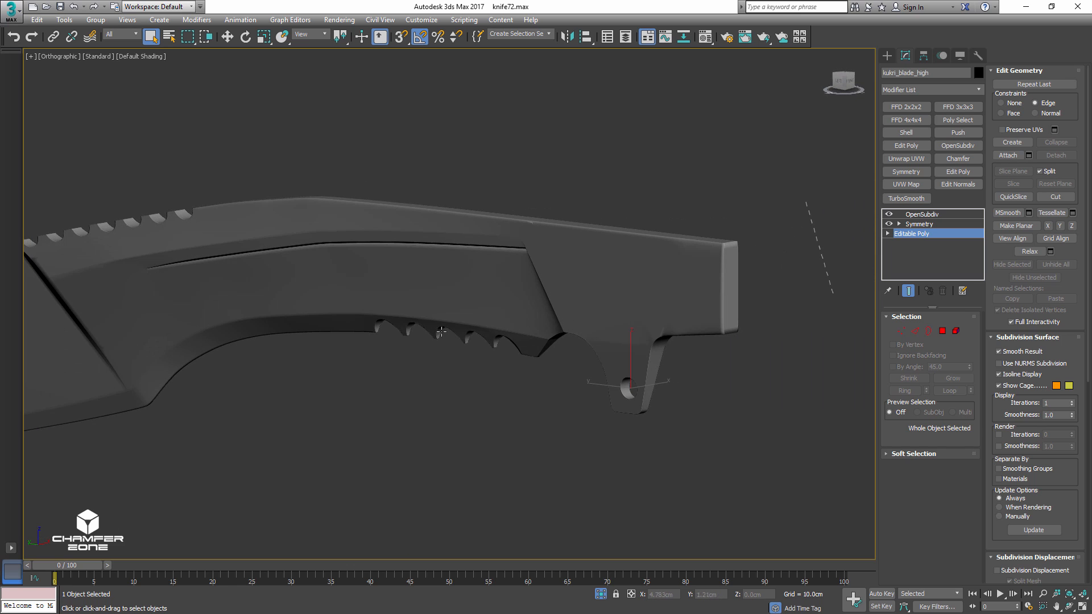
middle_drag(441, 331, 783, 400)
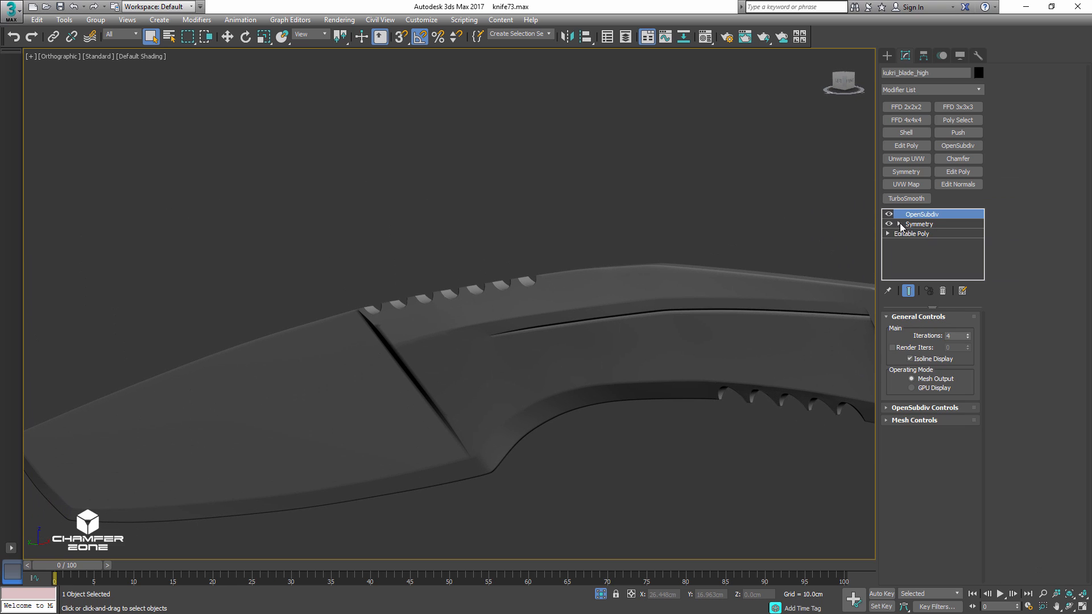
- With OpenSubdiv and Symmetry turned off, cut an edge line beside the deep diagonal groove's handle side, from its spine end to its lower end
click(889, 214)
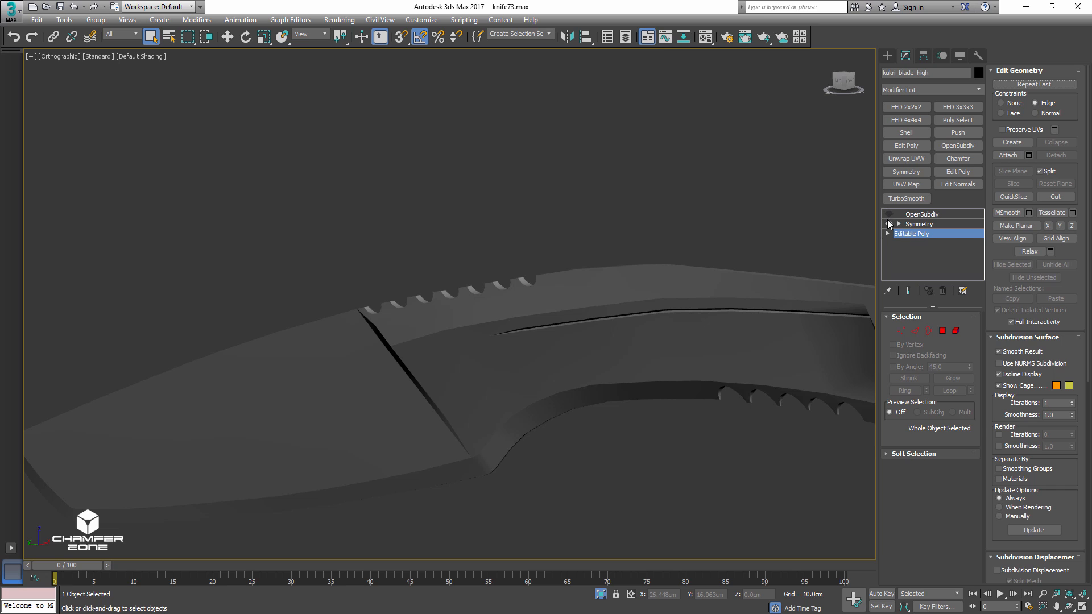
click(902, 331)
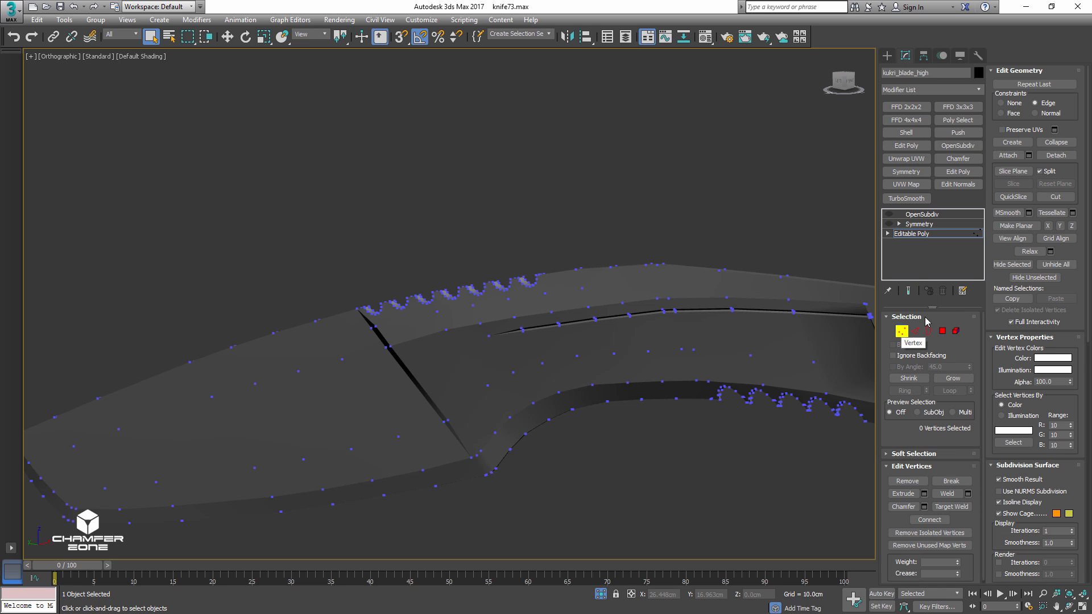
click(1054, 197)
key(F4)
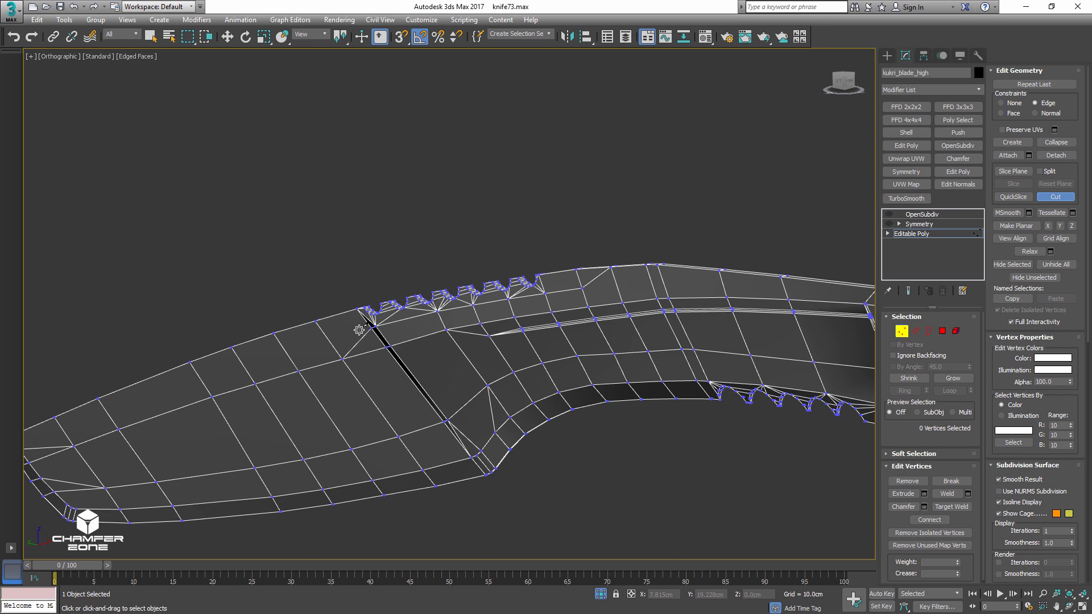
scroll(362, 327, up, 3)
middle_drag(363, 326, 319, 203)
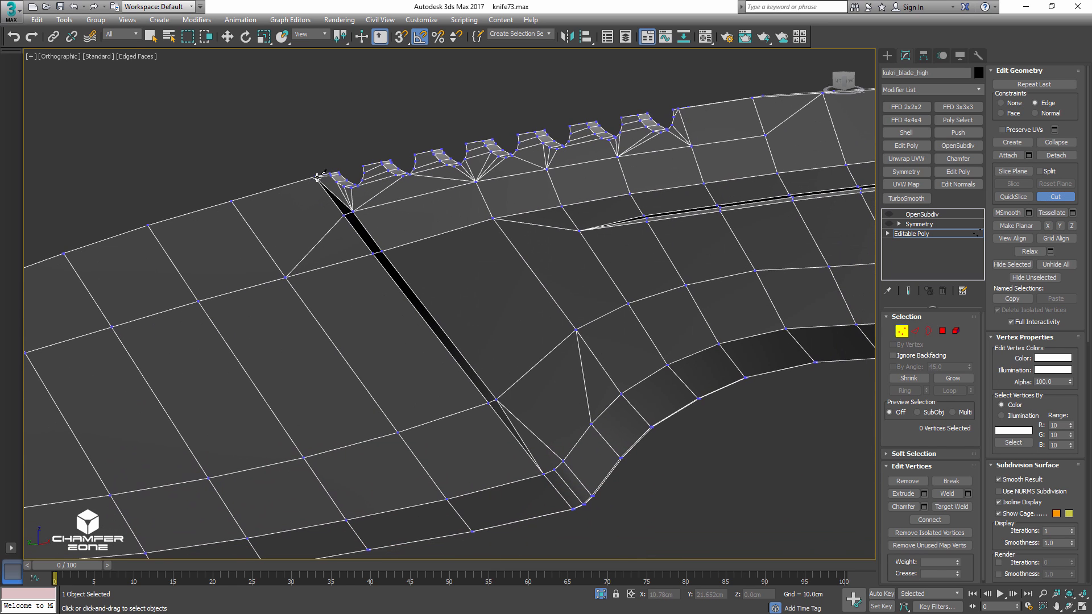
click(317, 177)
click(375, 207)
click(512, 386)
click(526, 427)
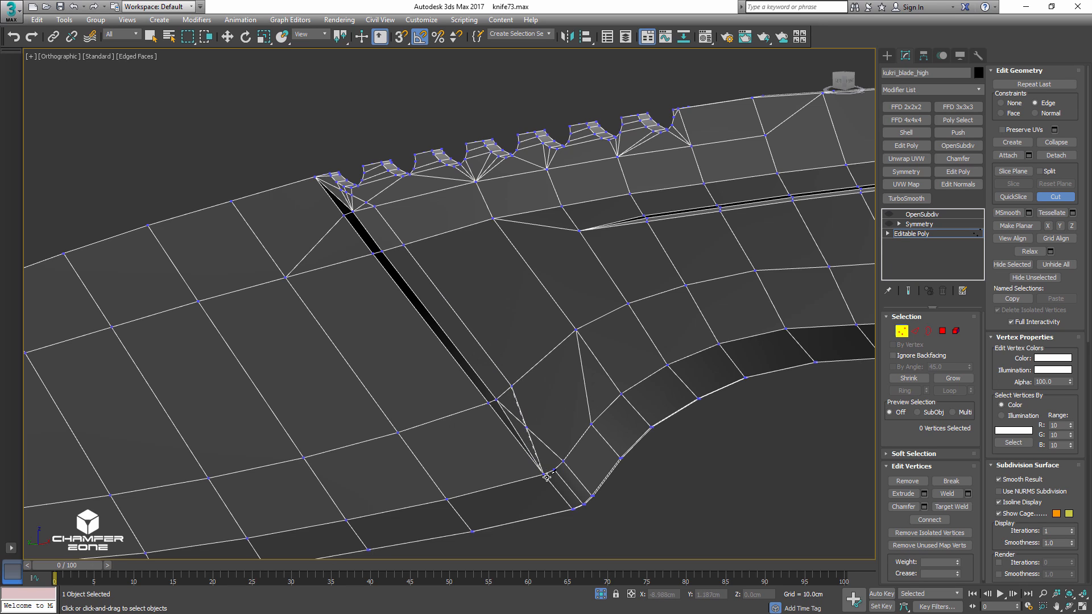
click(545, 475)
right_click(545, 475)
- Remove the short edge connecting the tip of the long narrow groove to the neighbouring lengthwise blade line
click(916, 331)
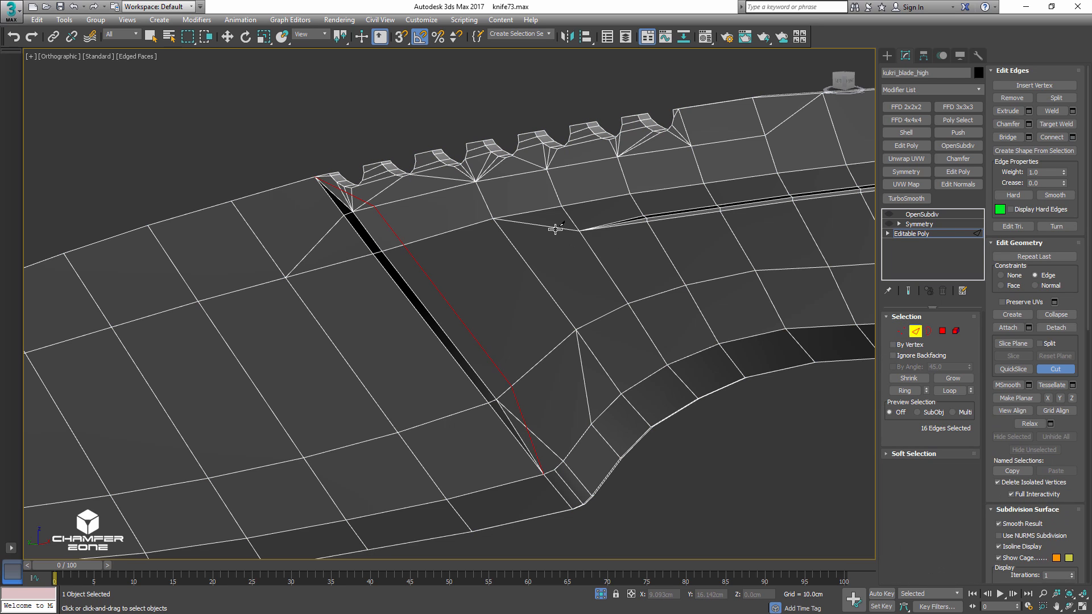
key(q)
click(552, 227)
click(901, 331)
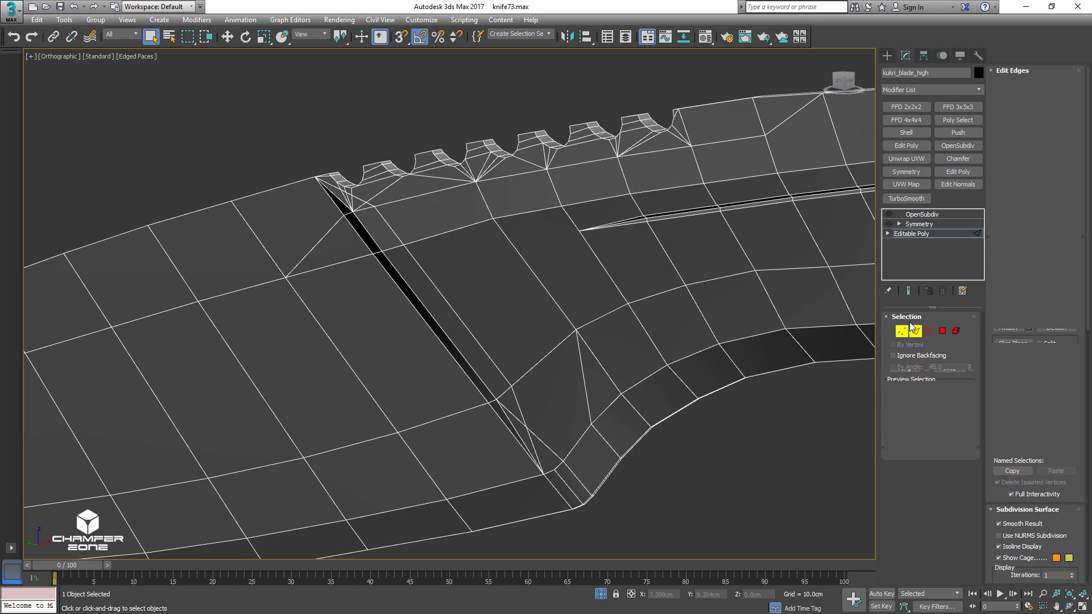
- Cut an edge from the tip of the long narrow groove across the blade face to the deep diagonal groove
click(1056, 197)
click(579, 231)
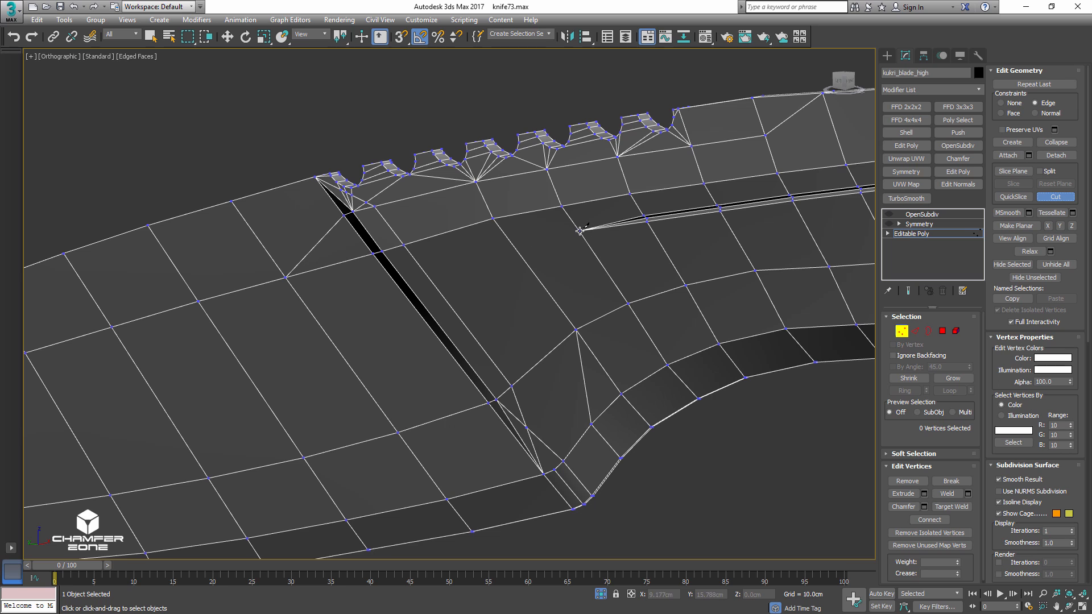
click(512, 245)
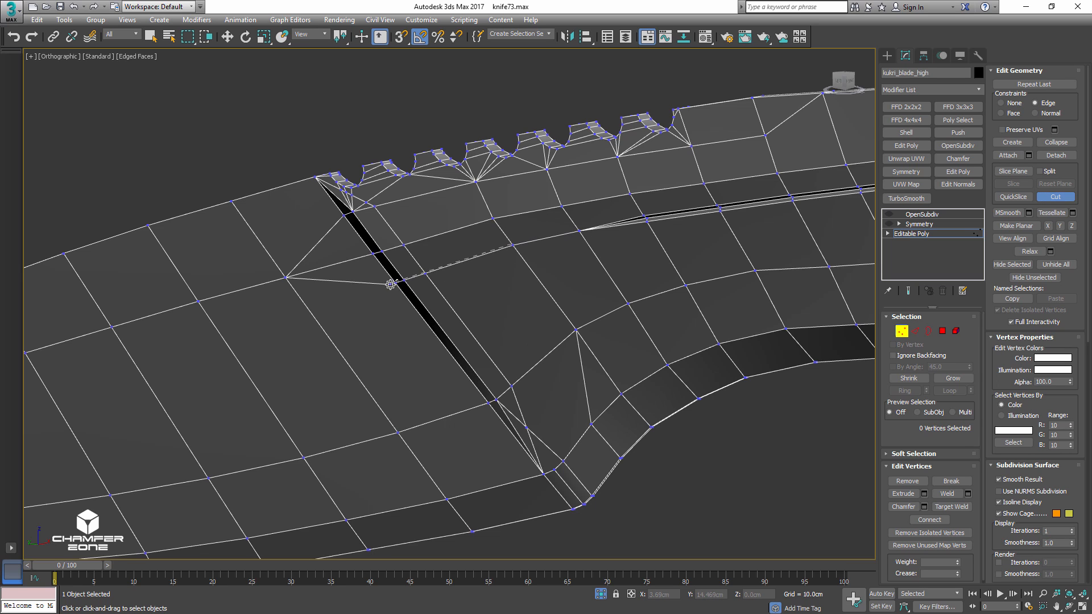
click(395, 284)
right_click(402, 282)
scroll(450, 283, down, 3)
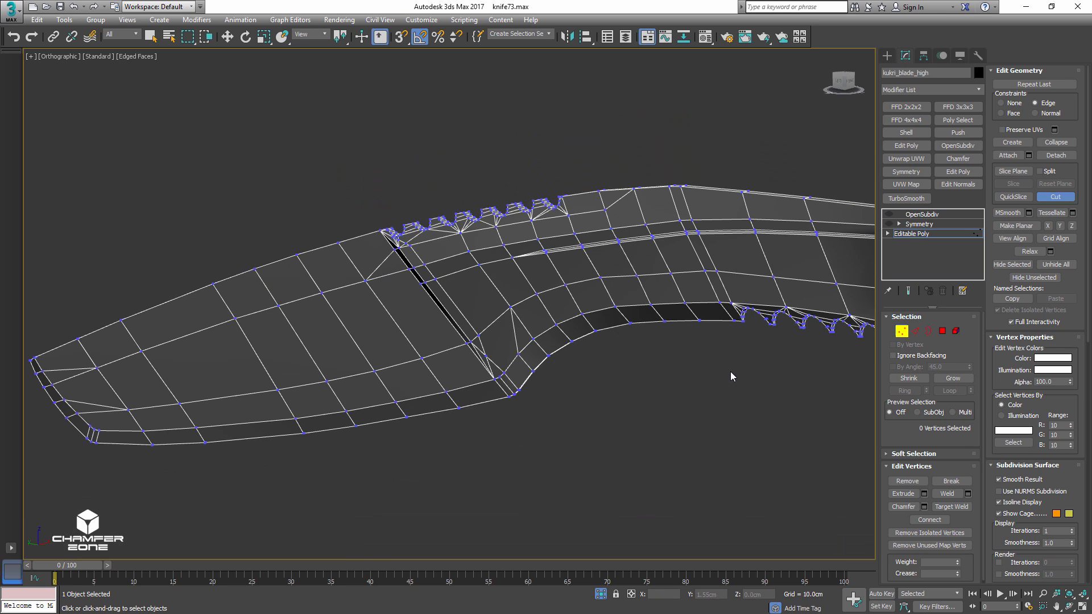
key(1)
click(755, 412)
- Hide the edged-faces display and turn Symmetry and OpenSubdiv back on for the high-poly blade
middle_drag(707, 369, 578, 370)
key(F4)
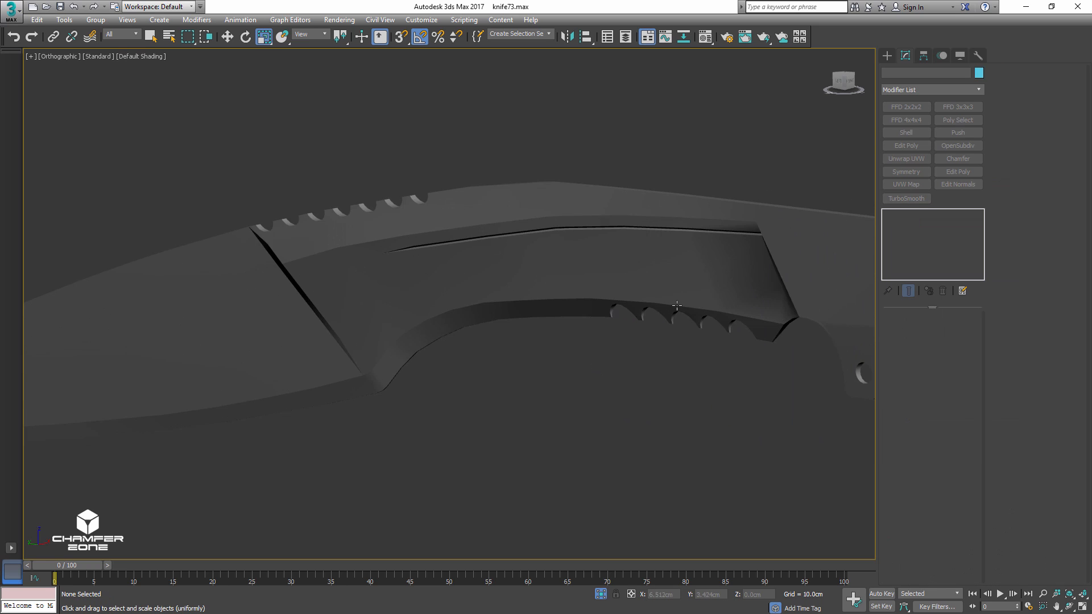
scroll(680, 305, down, 3)
click(781, 292)
mouse_move(781, 292)
alt+middle_down()
mouse_move(799, 296)
mouse_move(730, 291)
alt+middle_up()
middle_drag(730, 291, 495, 323)
key(w)
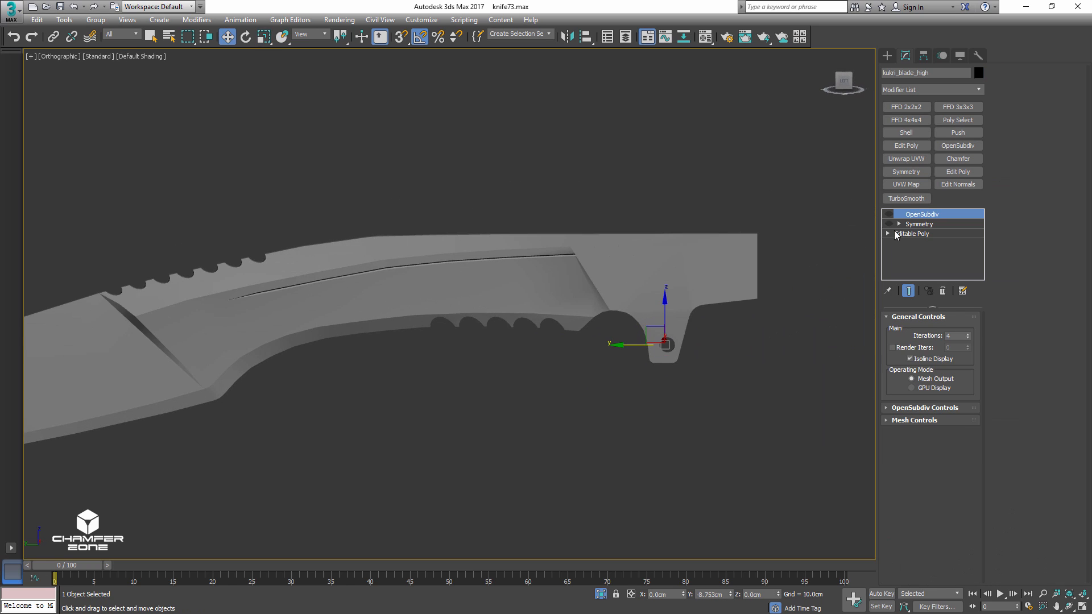
click(889, 223)
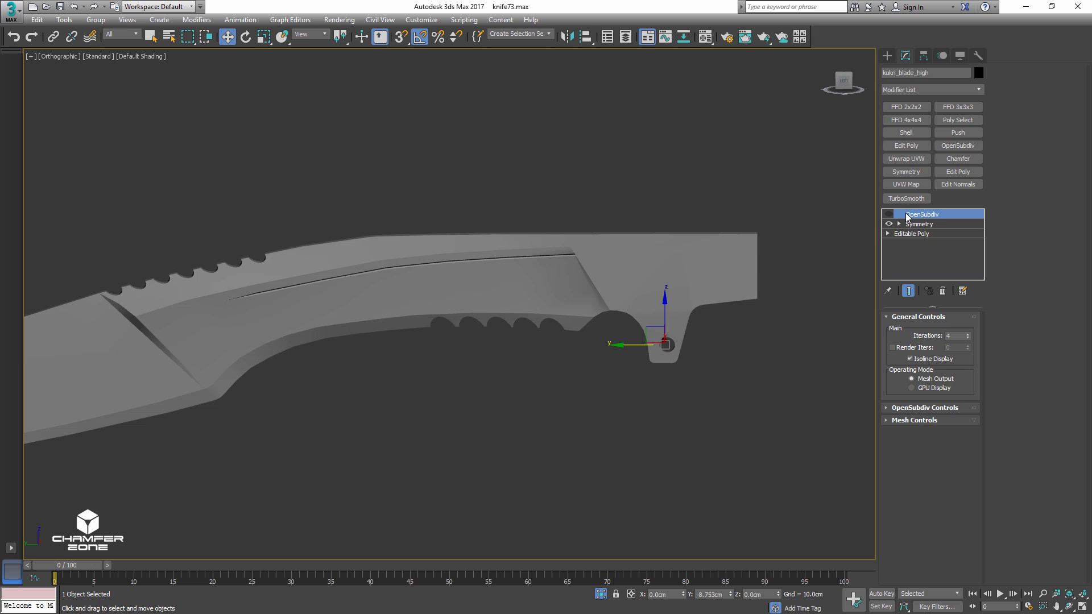
click(288, 443)
- Inspect the smoothed blade's wireframe, end isolation, and examine the whole shaded knife from several angles
middle_drag(288, 444, 288, 404)
key(F4)
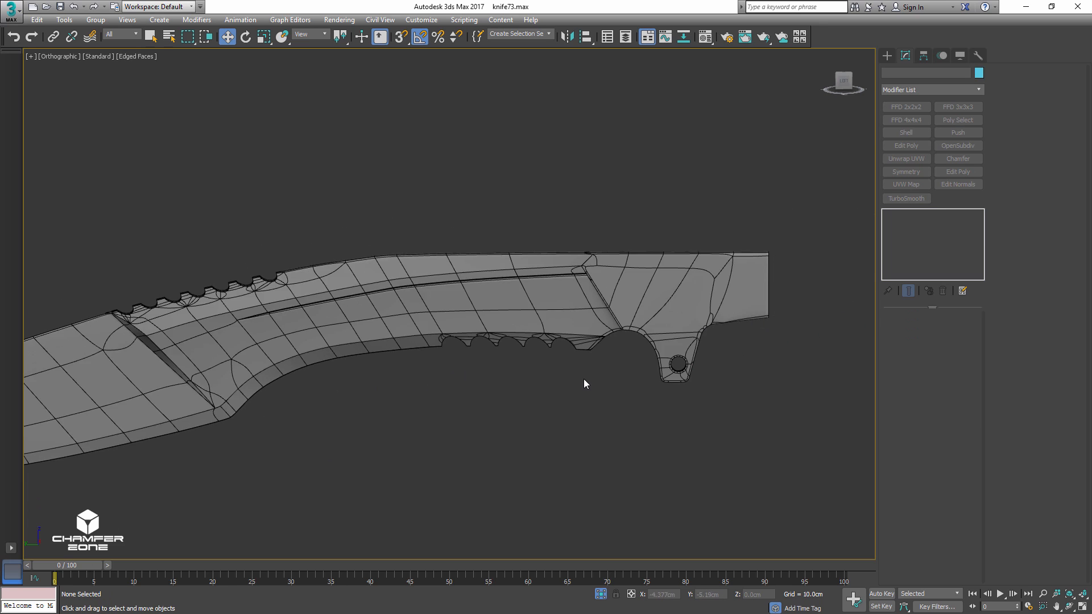
scroll(583, 379, down, 2)
alt+middle_drag(583, 379, 533, 368)
key(alt+q)
scroll(589, 392, down, 2)
key(F4)
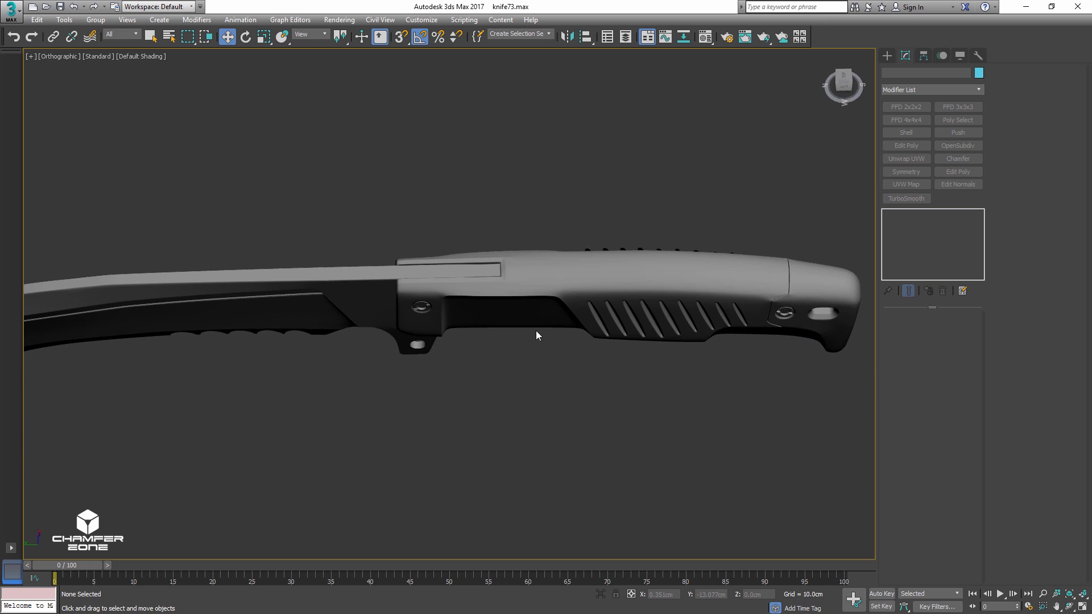
mouse_move(537, 303)
alt+middle_down()
mouse_move(533, 254)
mouse_move(543, 246)
alt+middle_up()
scroll(534, 247, down, 4)
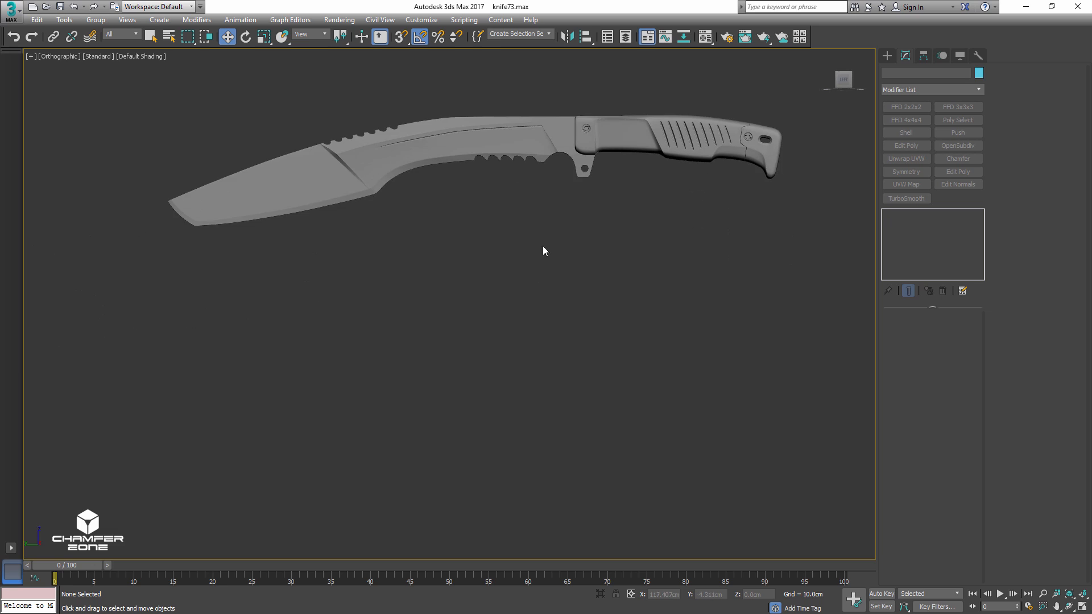
middle_drag(673, 167, 660, 248)
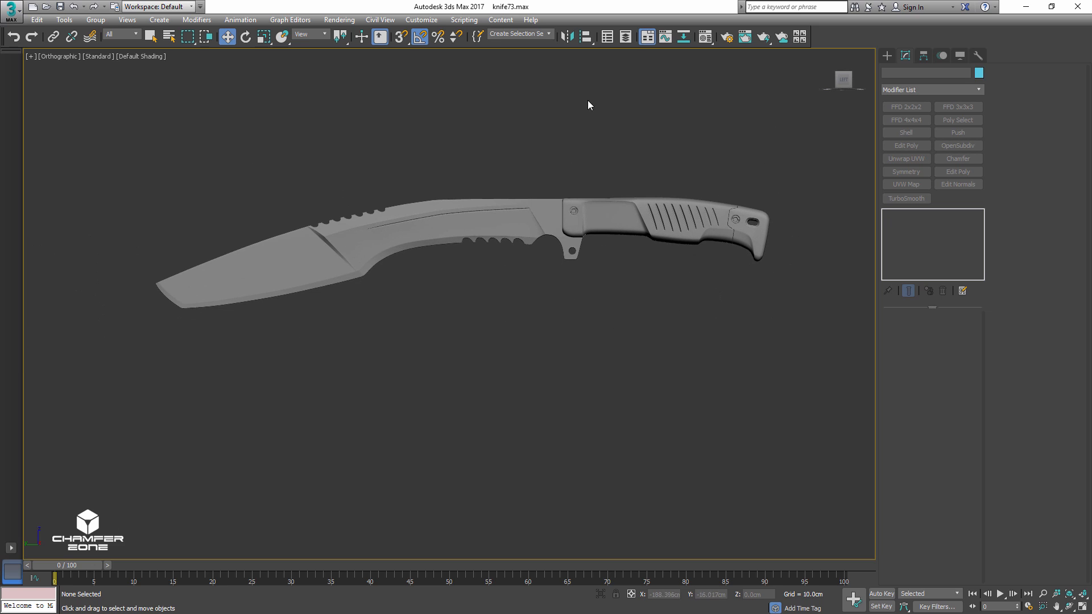
- Open the Scene Explorer and show the lowpoly layer together with the highpoly layer
click(607, 36)
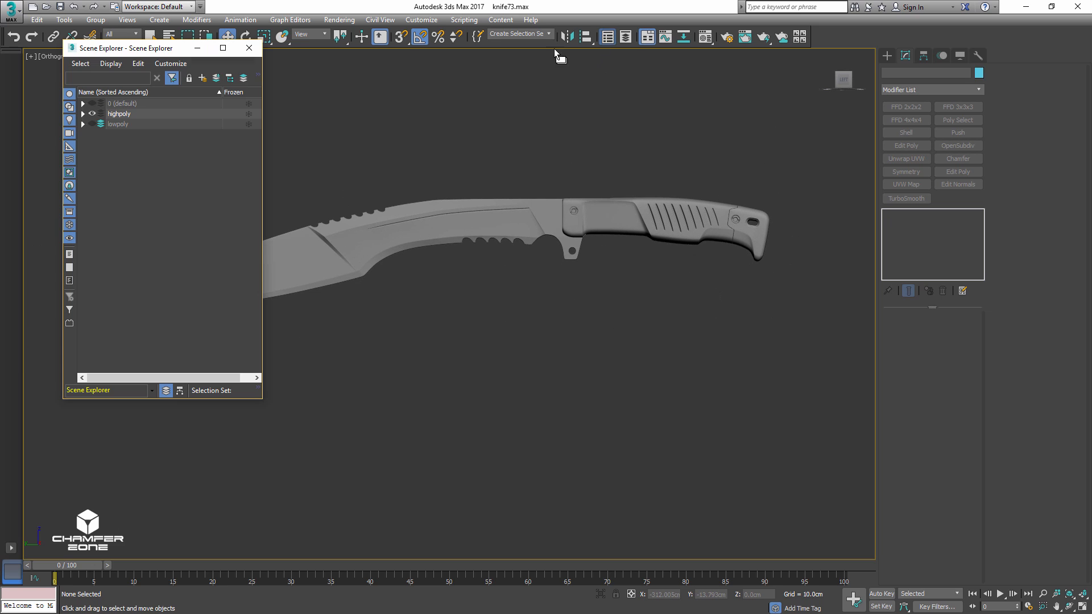
click(92, 114)
click(91, 122)
click(91, 114)
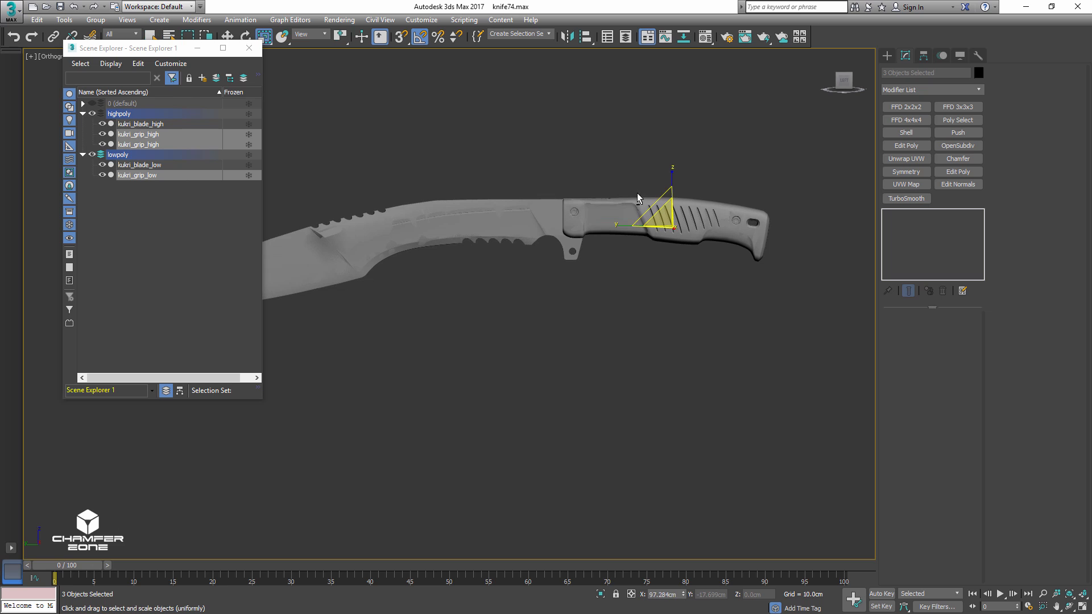
- Scale the two high-poly grip parts and the low-poly grip uniformly to 105, and move them into alignment with the blade
alt+middle_drag(637, 193, 660, 210)
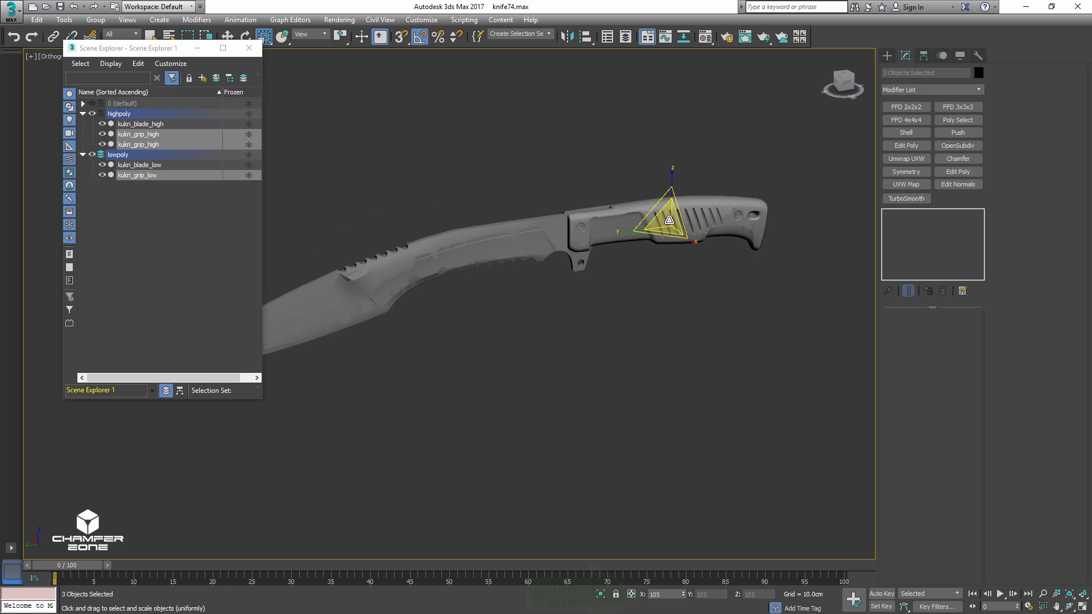
key(w)
scroll(649, 214, up, 5)
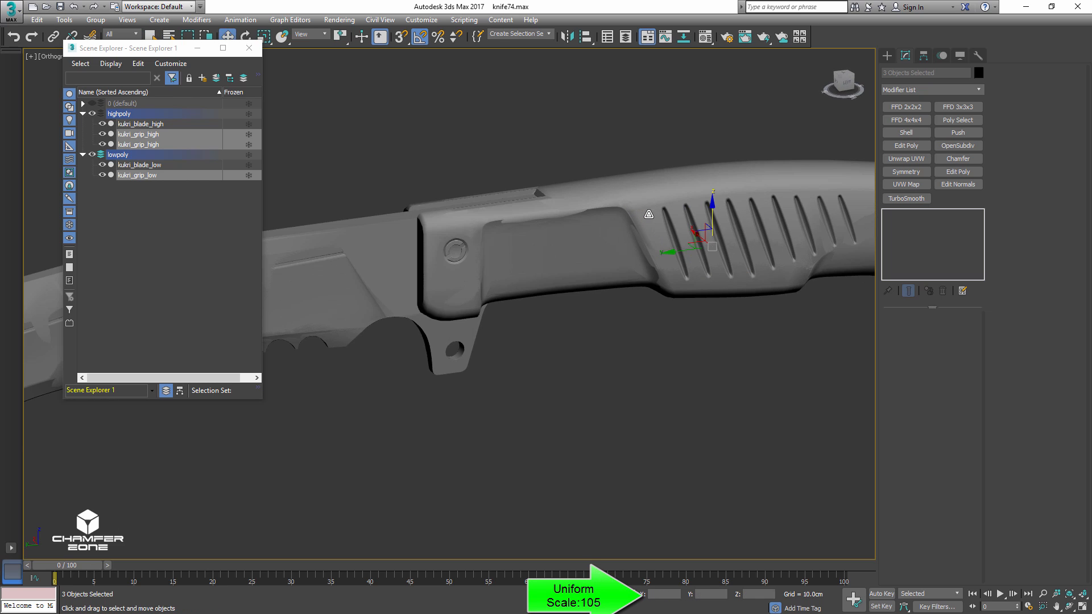
alt+middle_drag(649, 214, 685, 259)
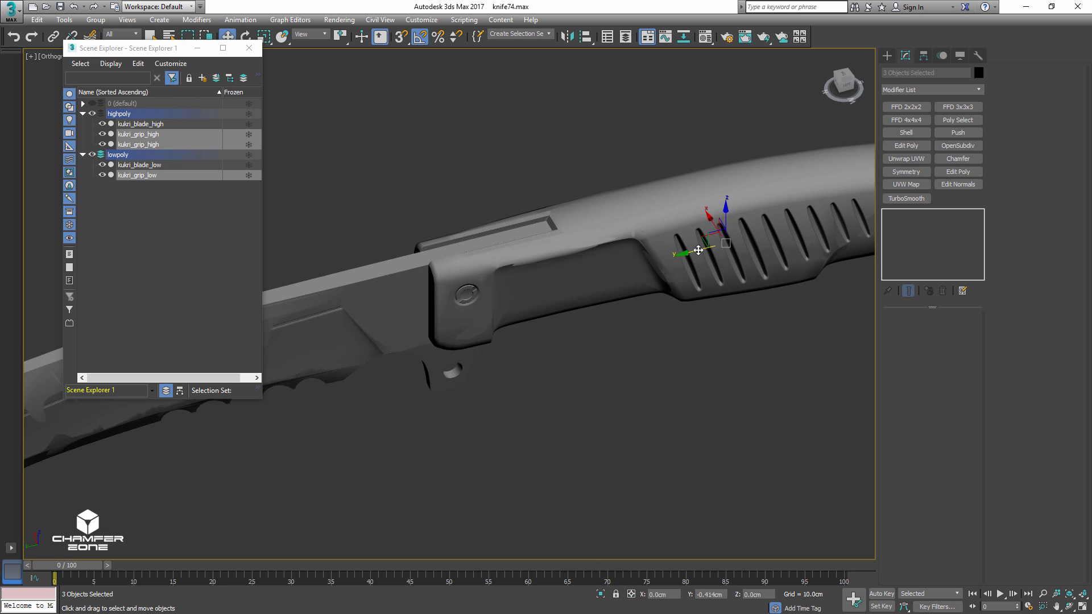
drag(699, 250, 702, 250)
drag(734, 207, 734, 212)
alt+middle_drag(735, 211, 724, 246)
drag(722, 248, 708, 245)
alt+middle_drag(708, 245, 700, 305)
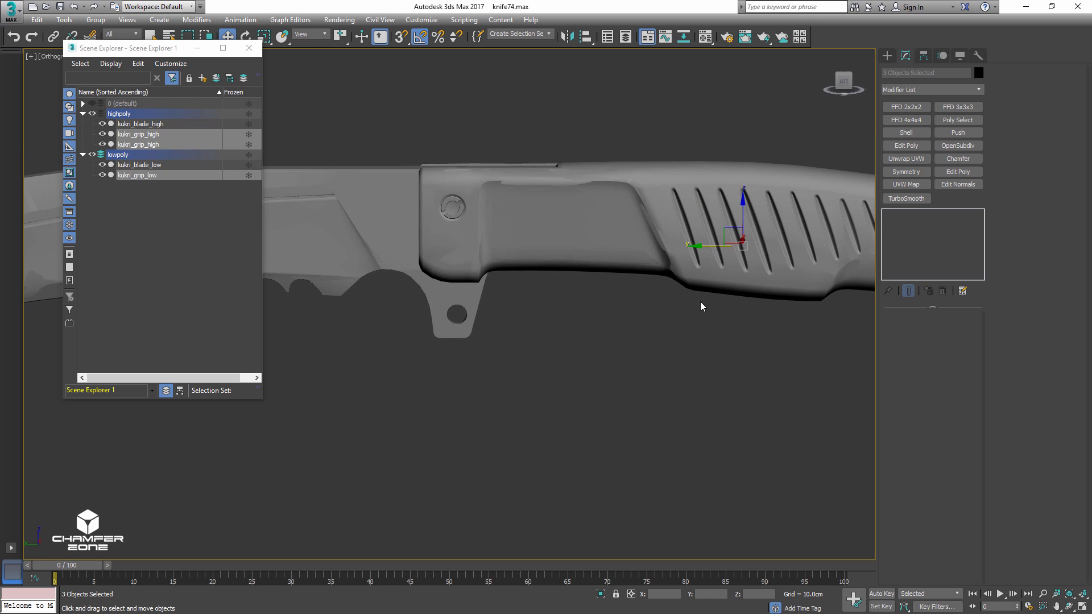
- Show edged faces, hide the lowpoly layer, and select all the high-poly blade and grip parts
scroll(702, 298, down, 5)
scroll(705, 291, up, 1)
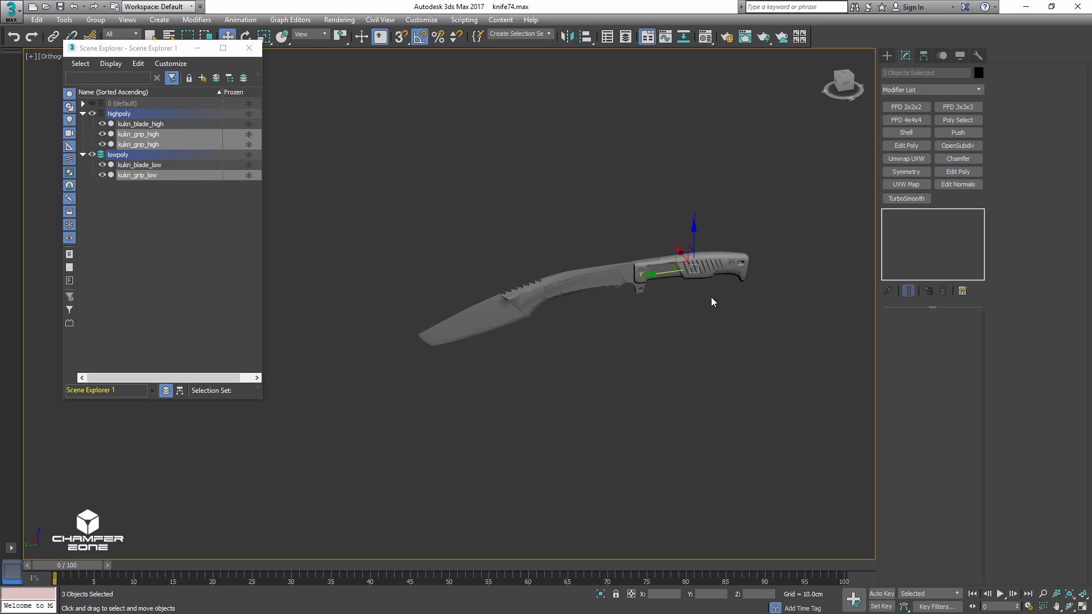
key(F3)
click(91, 154)
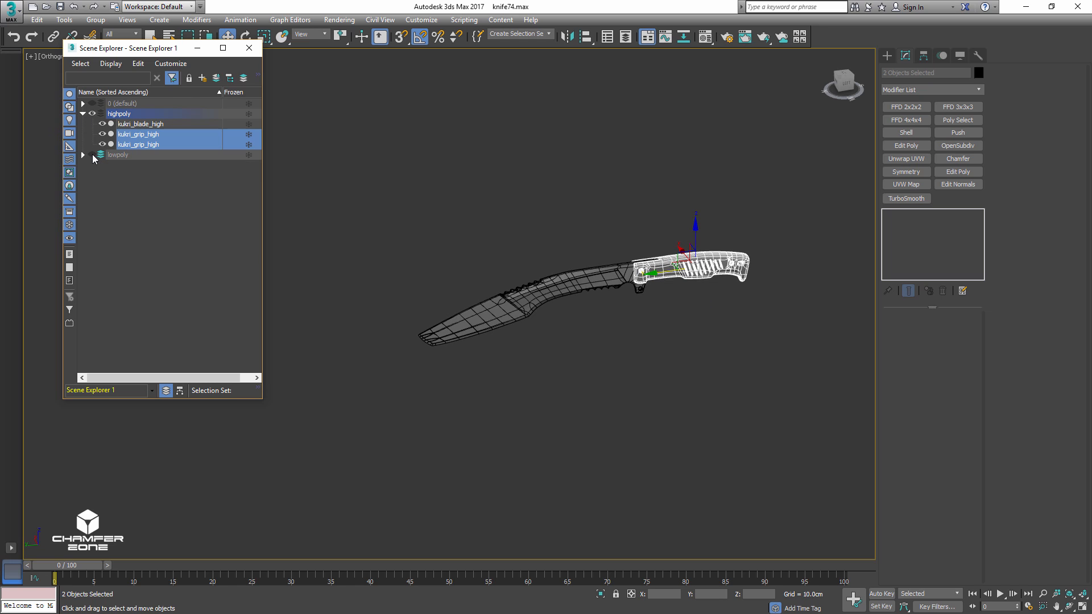
drag(344, 468, 716, 222)
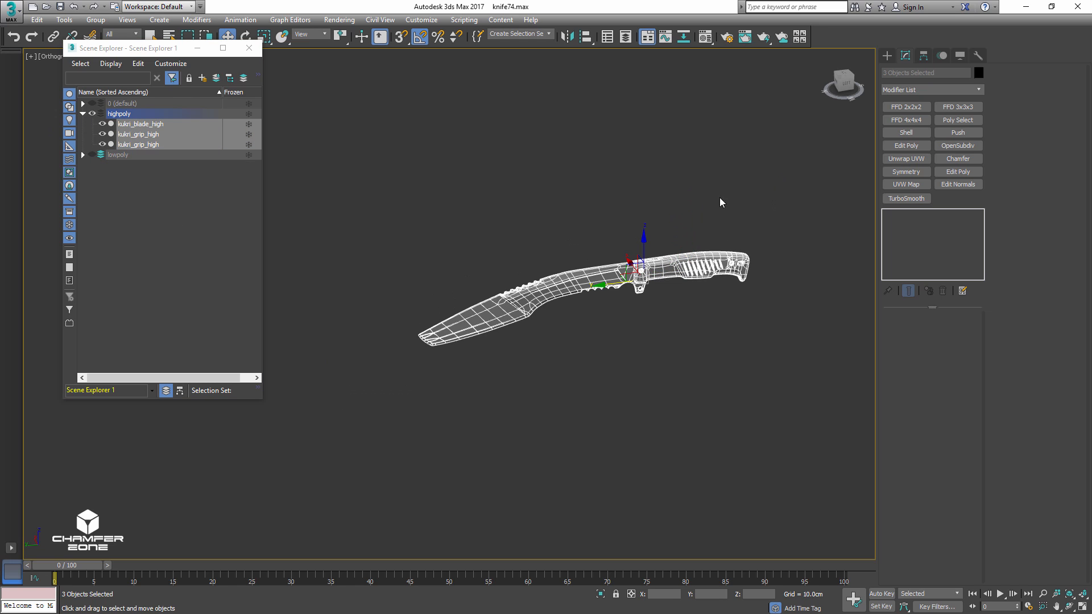
drag(347, 166, 794, 405)
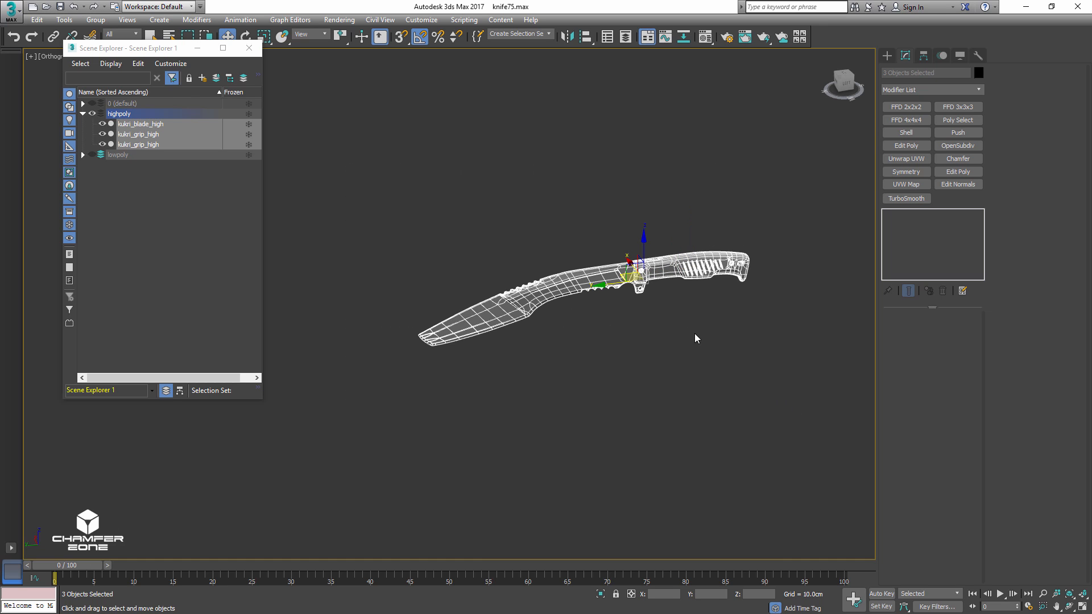
- Close the Scene Explorer and examine the smoothing of the high-poly blade's spine, grooves and teeth without edge display
scroll(649, 310, up, 3)
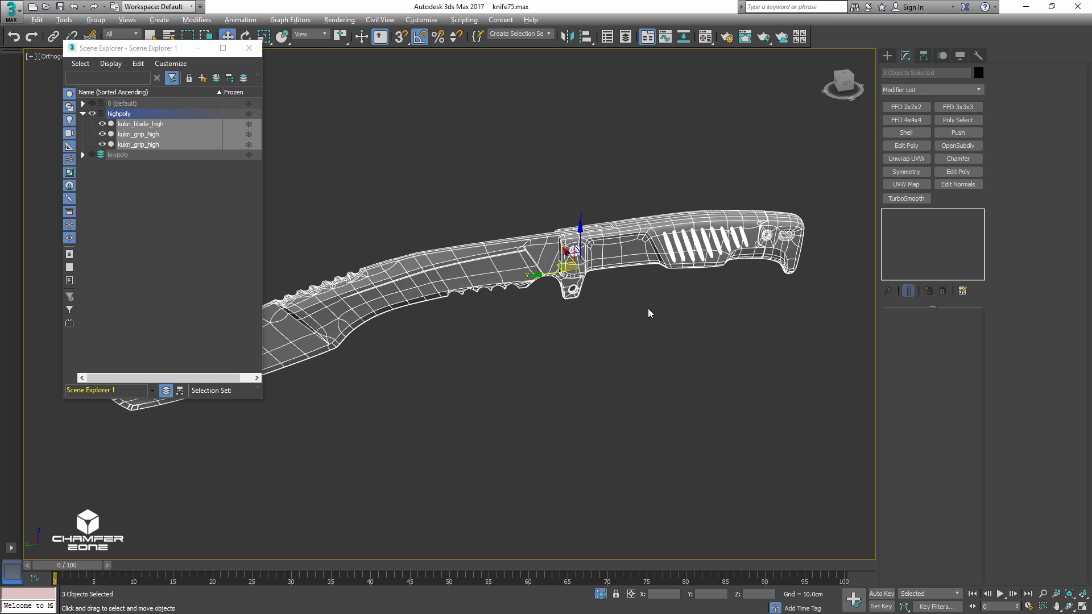
alt+middle_drag(649, 310, 505, 237)
middle_drag(505, 238, 527, 212)
scroll(626, 324, up, 4)
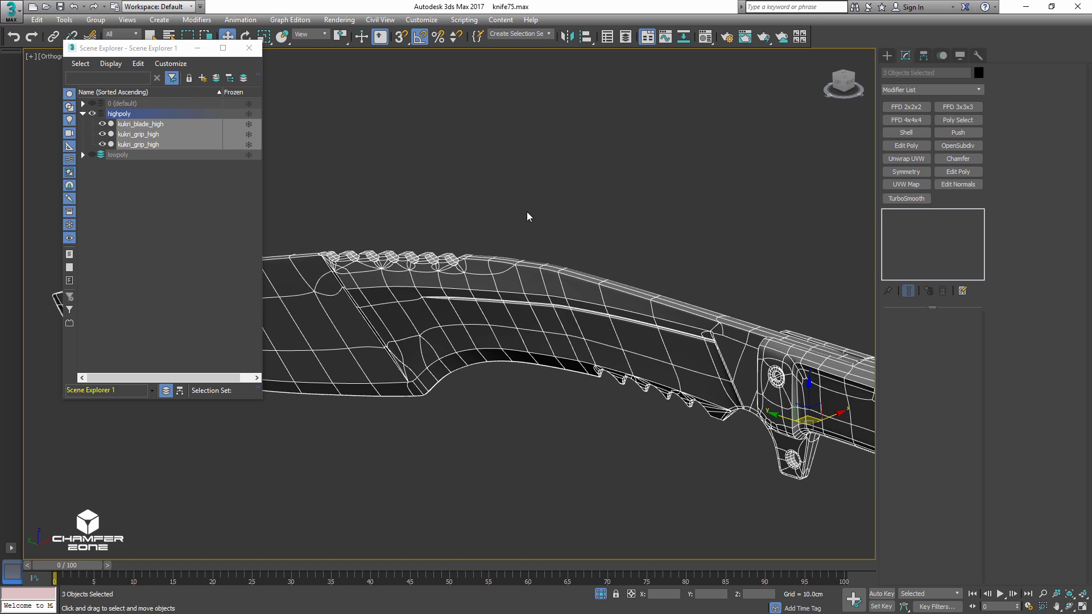
click(249, 48)
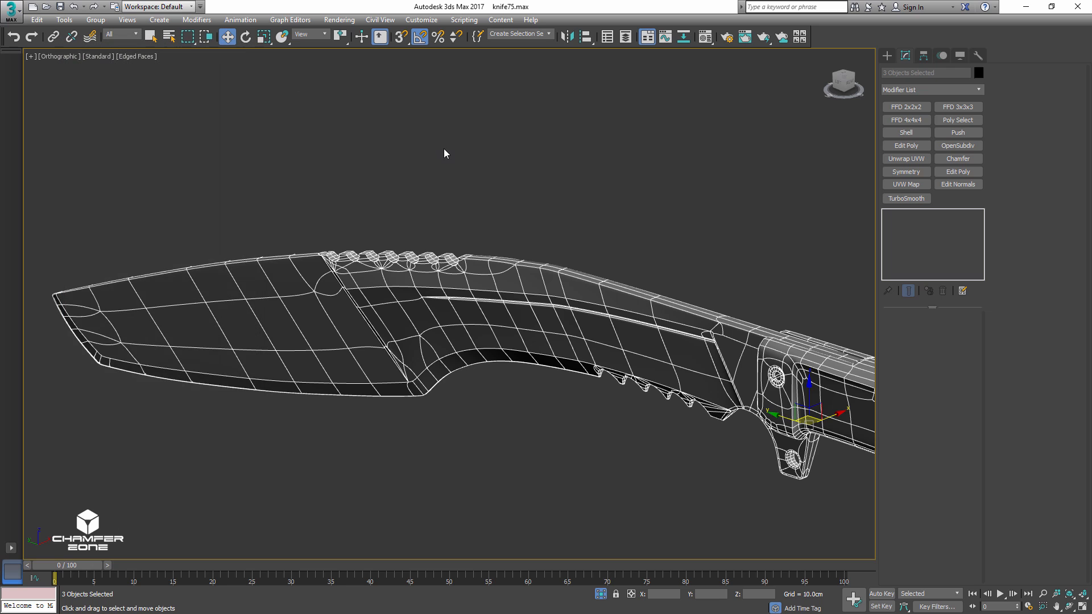
alt+middle_drag(444, 148, 483, 173)
click(504, 248)
middle_drag(506, 254, 483, 196)
key(F4)
scroll(539, 262, up, 5)
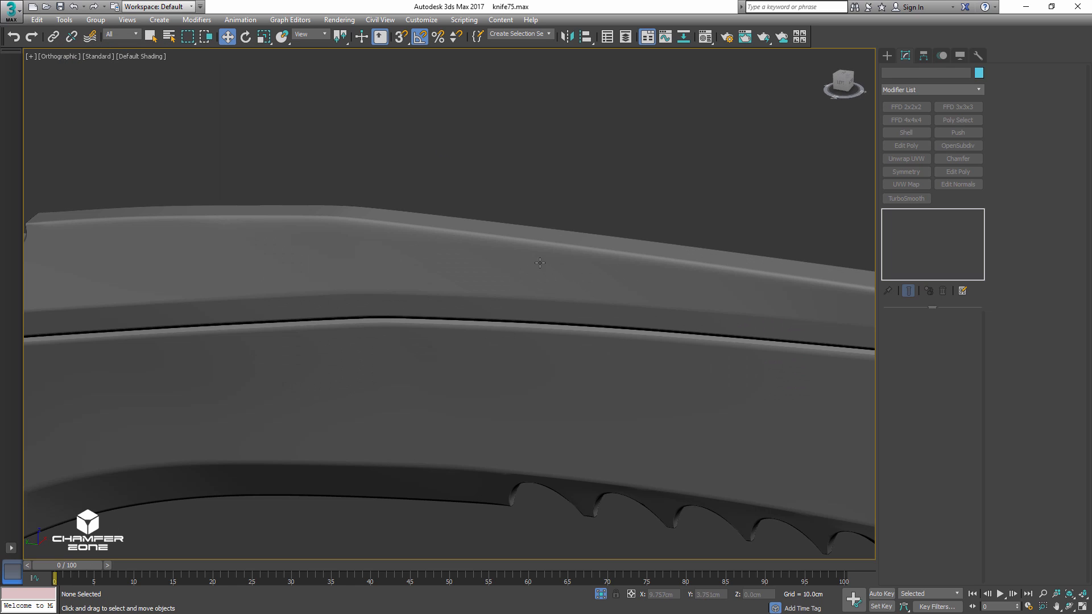
middle_drag(231, 232, 409, 211)
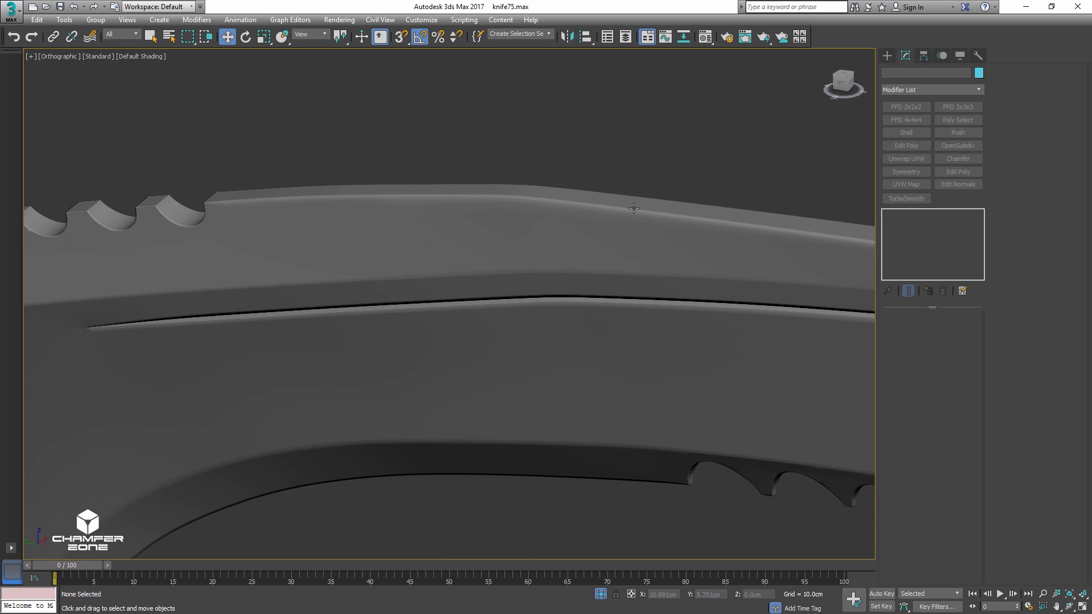
scroll(634, 208, down, 5)
scroll(537, 193, up, 2)
scroll(808, 167, down, 1)
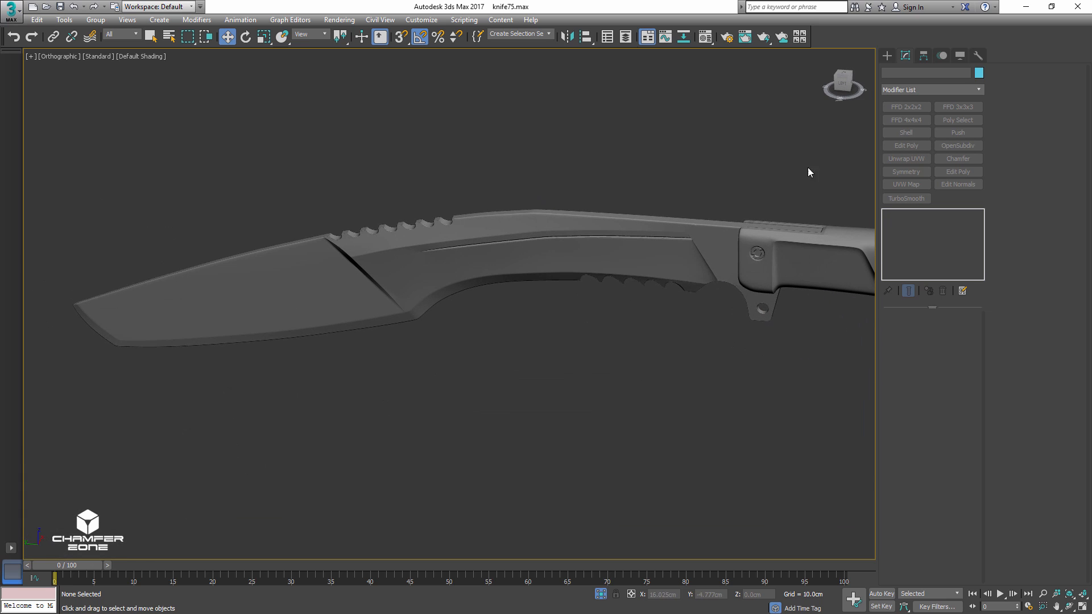
- Isolate the high-poly blade and open its Editable Poly base for edge editing with edged faces shown
key(q)
click(689, 226)
key(alt+q)
alt+middle_drag(688, 227, 560, 237)
key(alt+q)
click(947, 234)
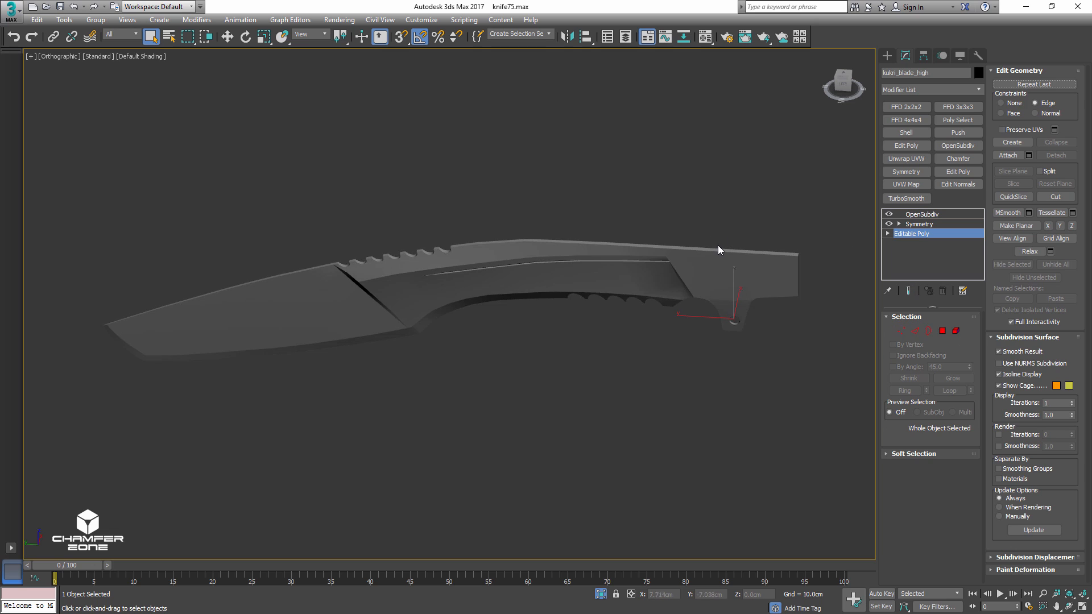
key(F4)
scroll(718, 244, up, 4)
click(911, 332)
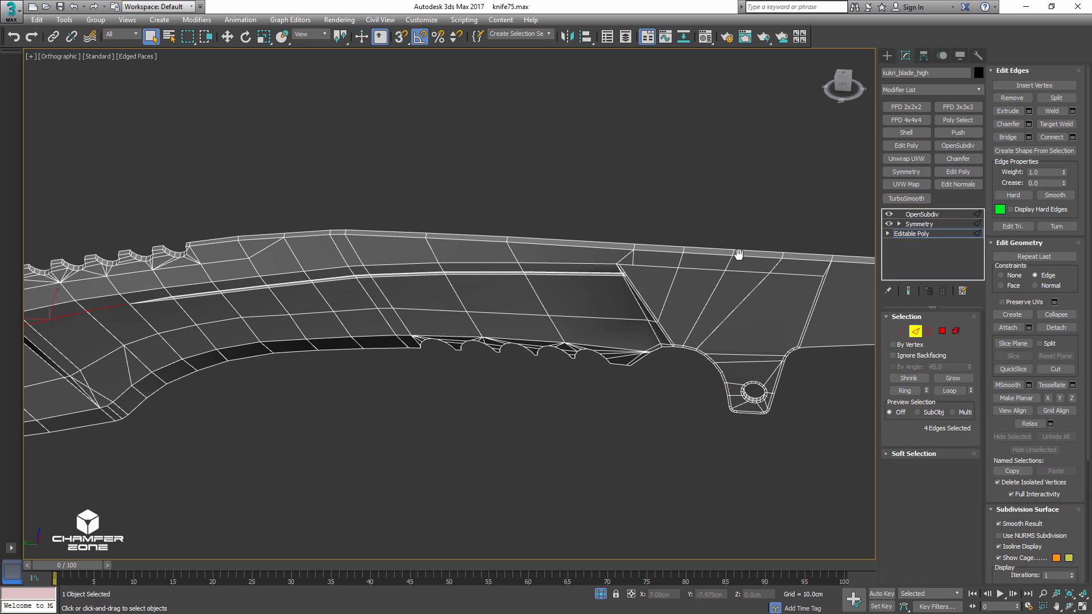
- Select the spine's side edges from the tang end along the back to the nearest spine tooth
middle_drag(759, 253, 660, 247)
click(755, 256)
ctrl+double_click(643, 250)
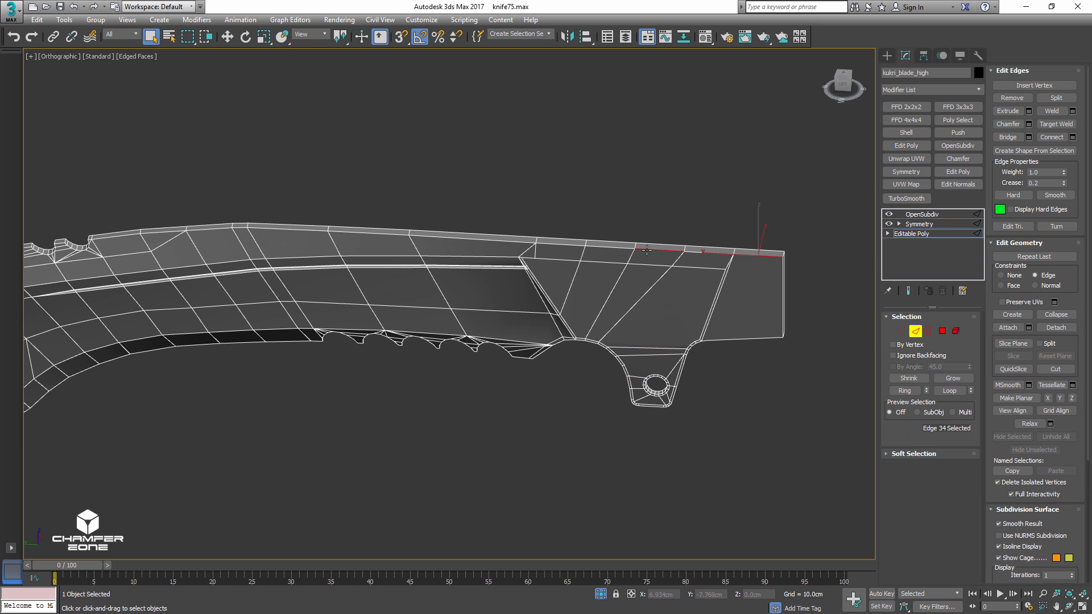
ctrl+double_click(503, 240)
middle_drag(379, 205, 663, 164)
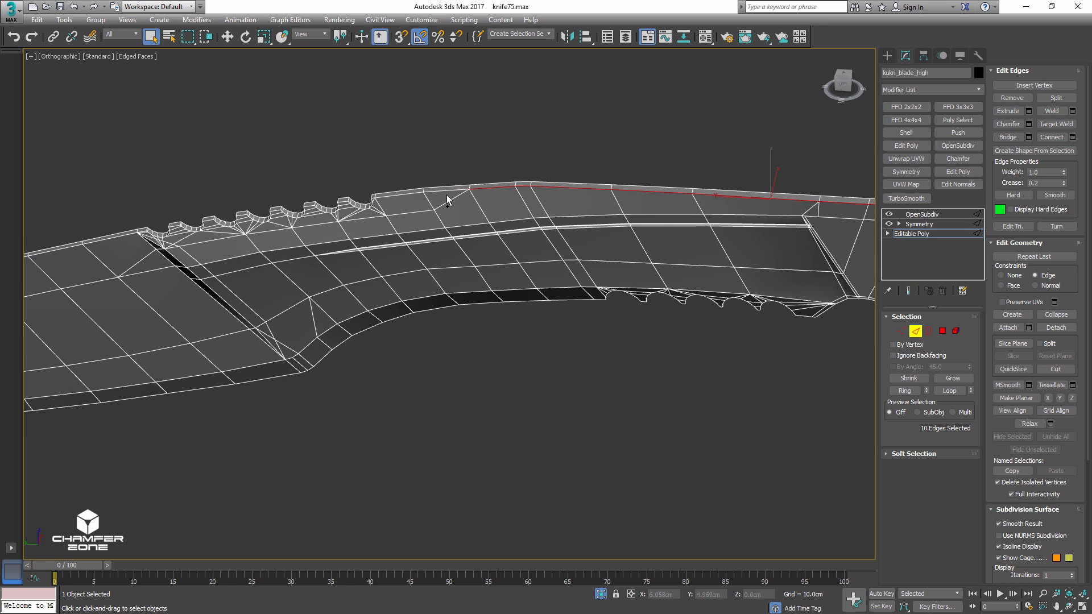
ctrl+double_click(438, 191)
scroll(352, 196, up, 5)
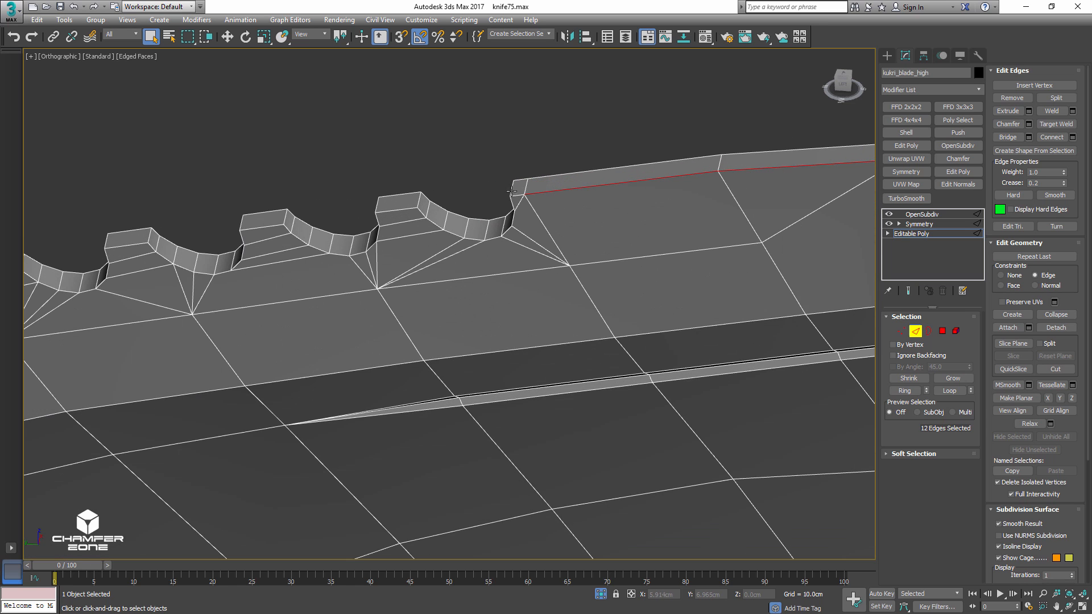
- Add the spine's side edges from the blade tip up to the foremost spine tooth to the edge selection
scroll(513, 197, down, 5)
scroll(307, 215, up, 5)
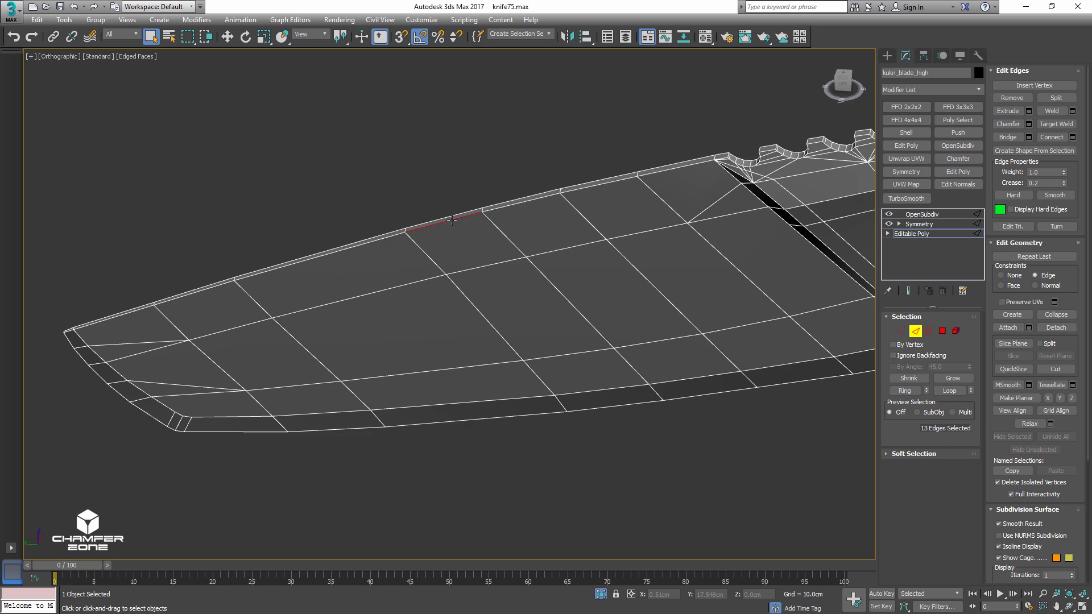
ctrl+double_click(436, 220)
alt+middle_drag(435, 216, 464, 204)
scroll(703, 172, up, 5)
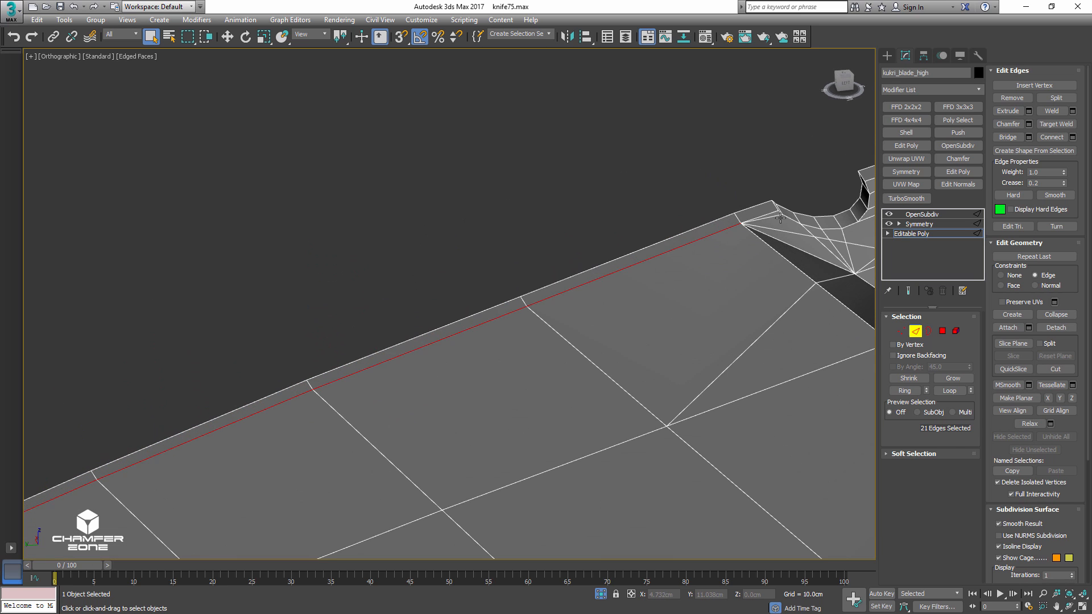
ctrl+click(769, 214)
scroll(770, 215, down, 6)
middle_drag(769, 214, 493, 227)
middle_drag(712, 174, 425, 232)
scroll(425, 232, up, 2)
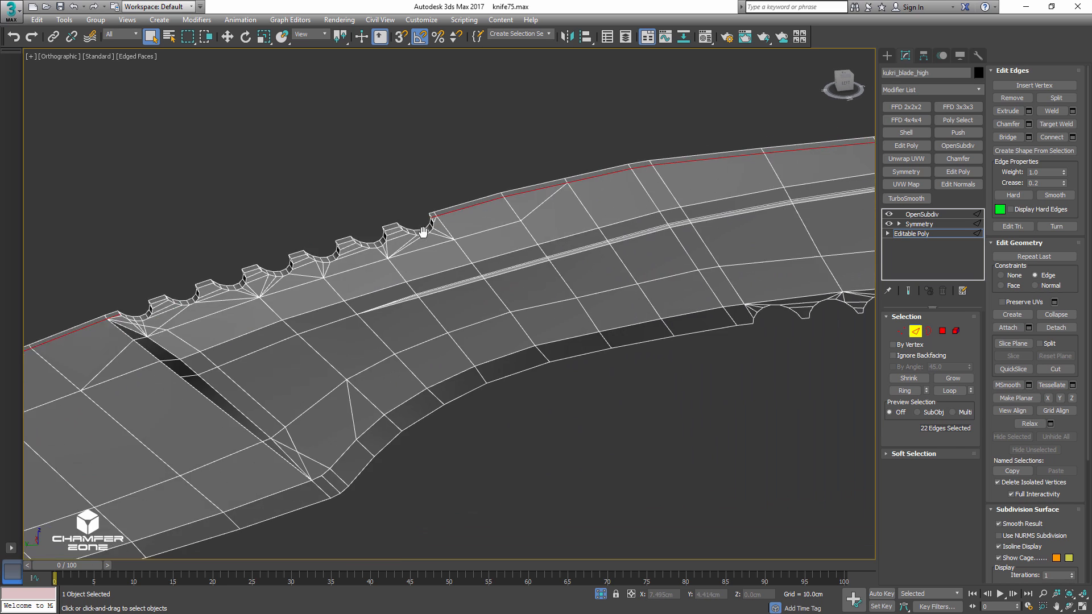
scroll(437, 231, down, 5)
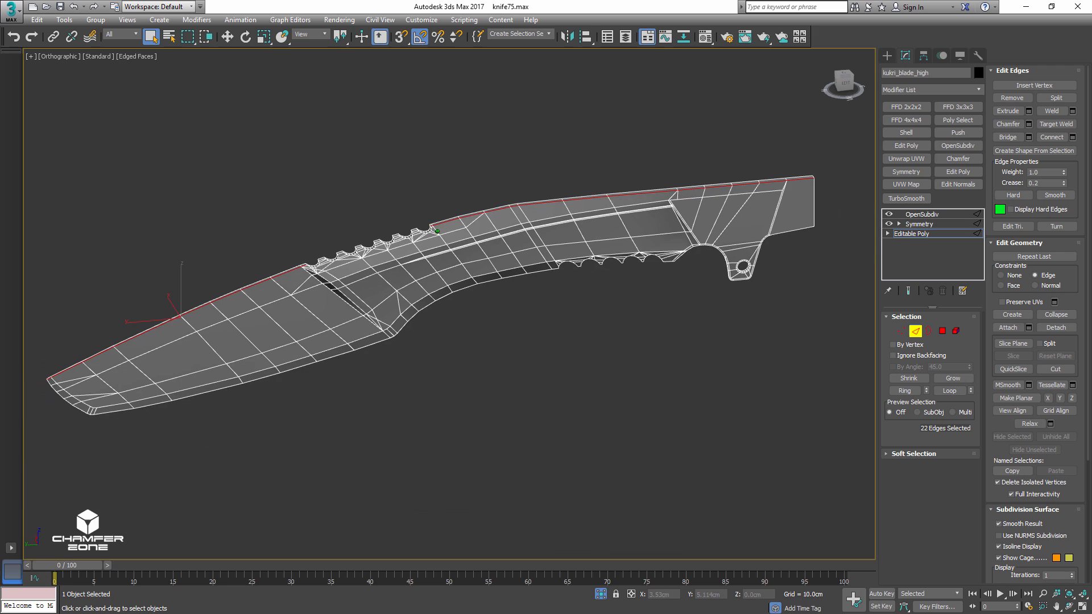
- Set the crease of the selected spine edges, return to the OpenSubdiv level, and exit isolation
click(1039, 182)
click(915, 331)
click(923, 215)
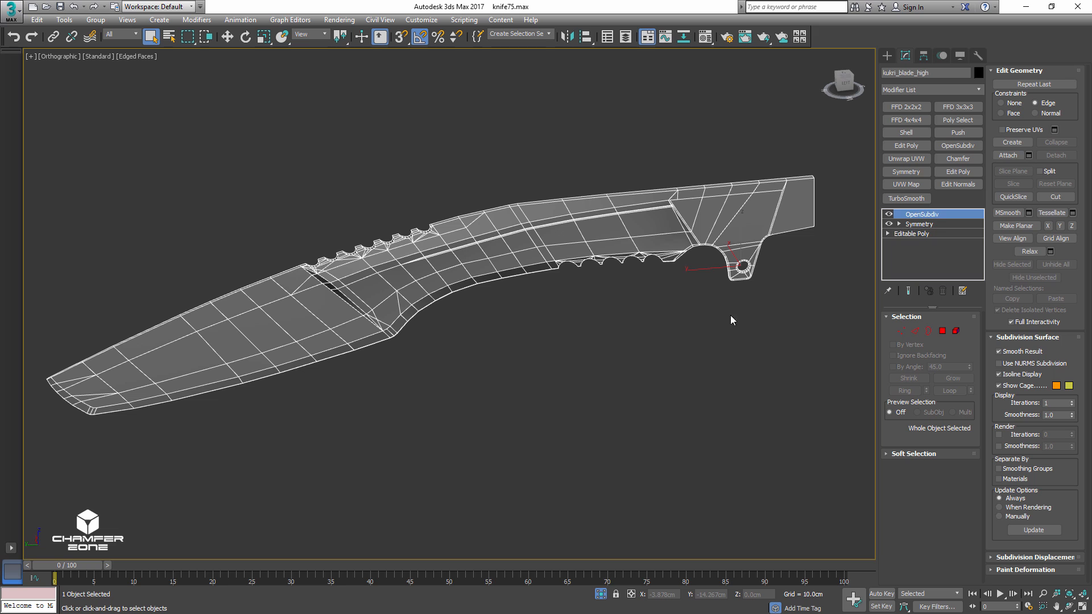
key(alt+q)
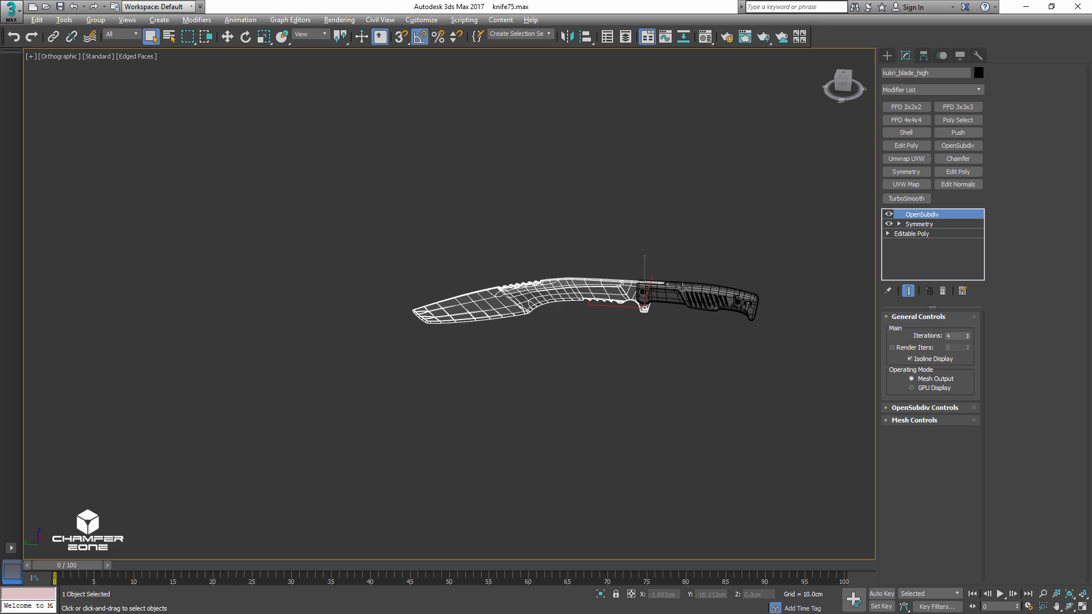
- Deselect the blade and examine the smoothing of its spine, tip and teeth without edge display
click(629, 271)
scroll(634, 222, up, 5)
key(F4)
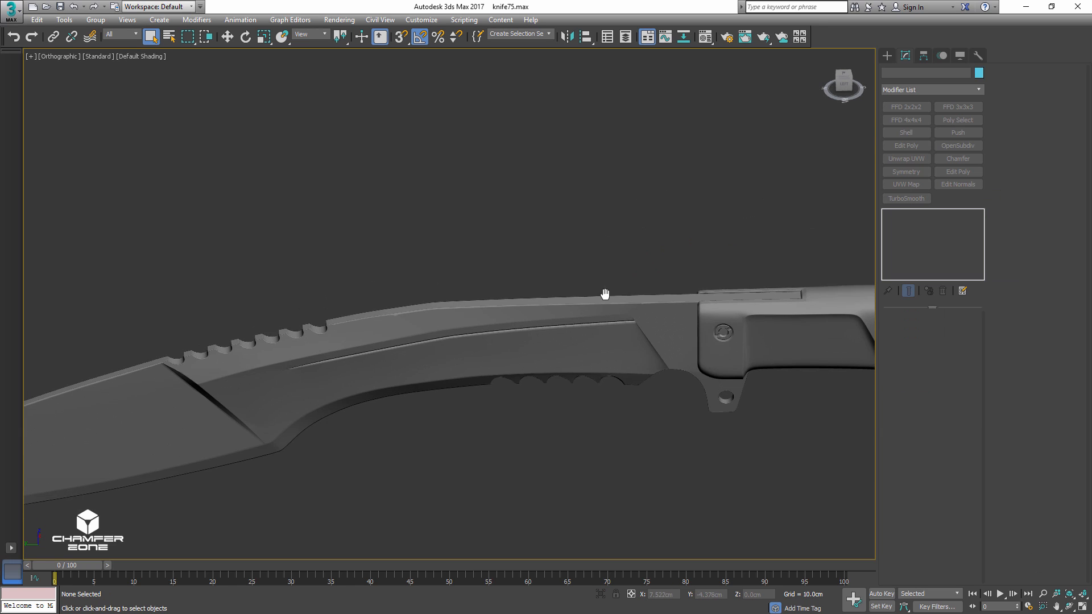
alt+middle_drag(462, 298, 487, 290)
middle_drag(370, 322, 607, 214)
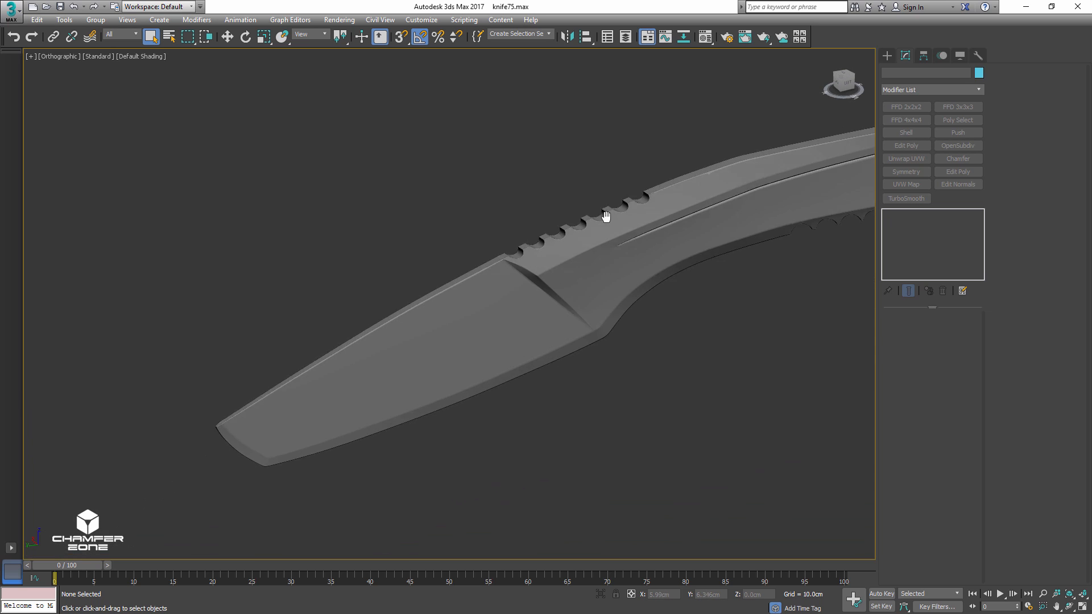
scroll(421, 299, up, 6)
middle_drag(421, 298, 603, 167)
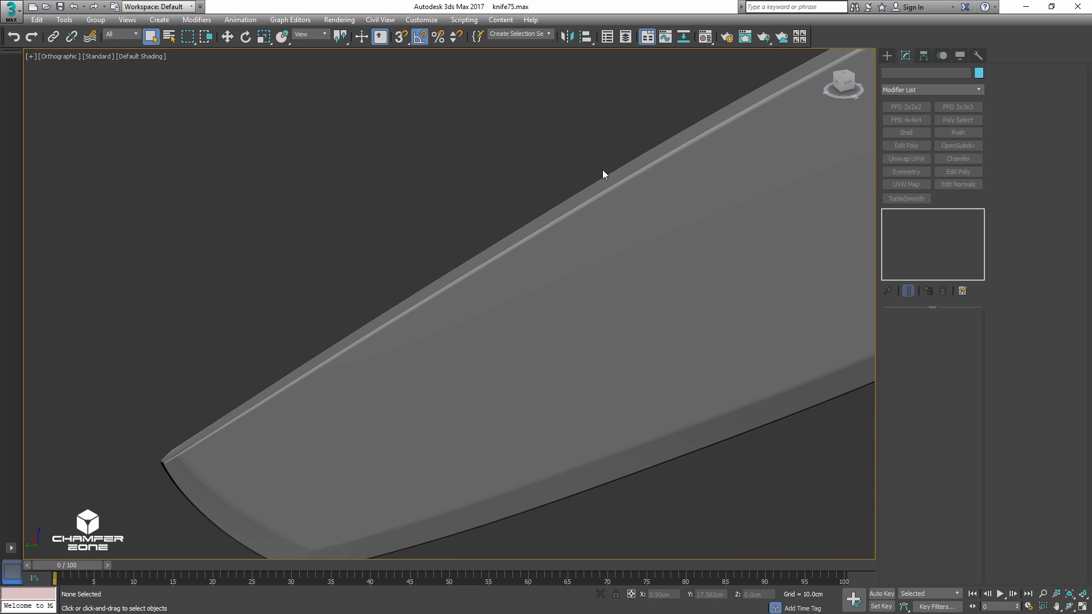
scroll(602, 170, down, 5)
middle_drag(631, 224, 271, 377)
middle_drag(667, 249, 643, 265)
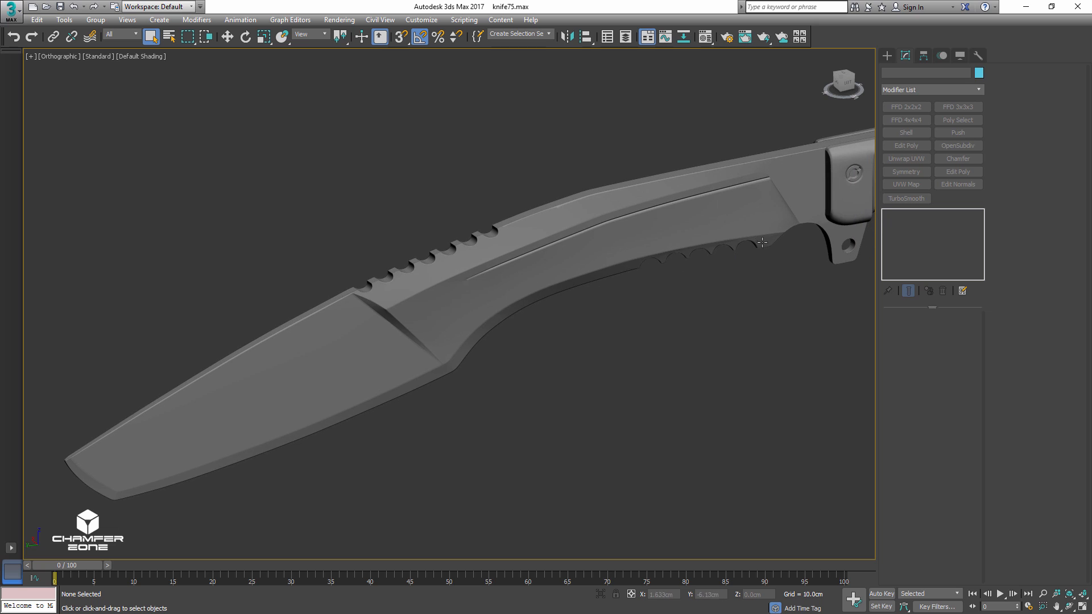
middle_drag(763, 243, 434, 294)
scroll(437, 292, down, 3)
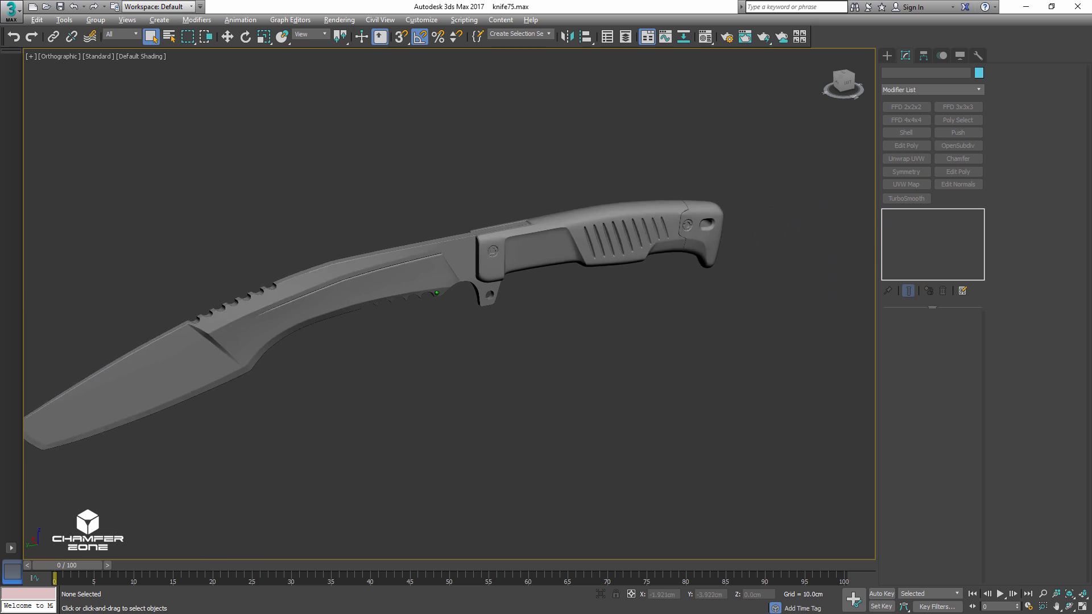
scroll(410, 347, down, 2)
- Show edged faces again and select all three high-poly blade and grip objects
key(F4)
drag(124, 446, 462, 264)
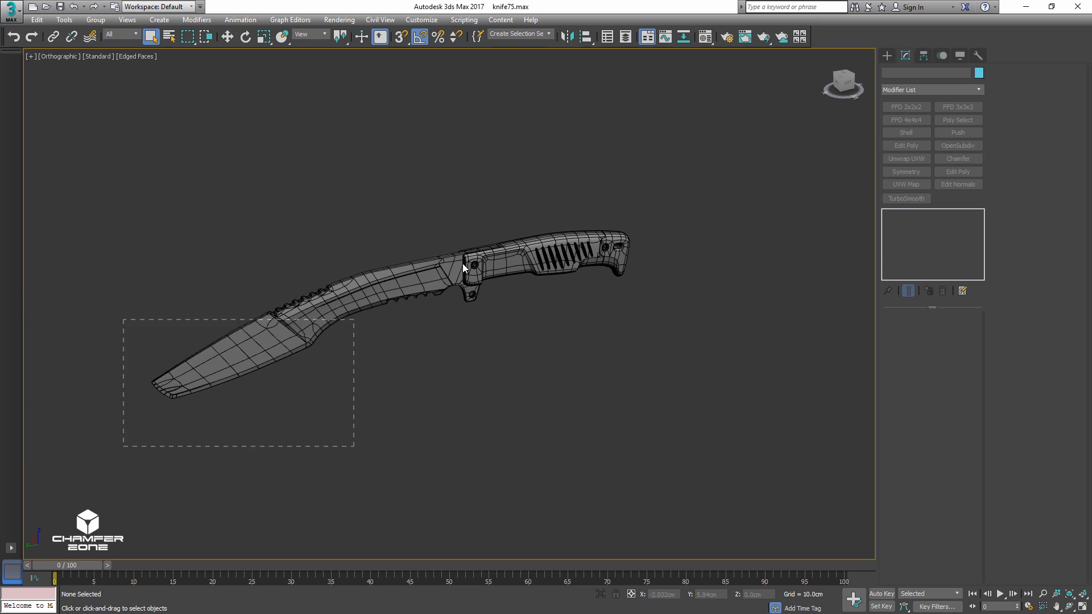
drag(679, 185, 679, 184)
- Start exporting the high-poly parts to the Weapons\Knife\substance folder with gw::OBJ-Exporter (*.OBJ) as the file type
click(11, 10)
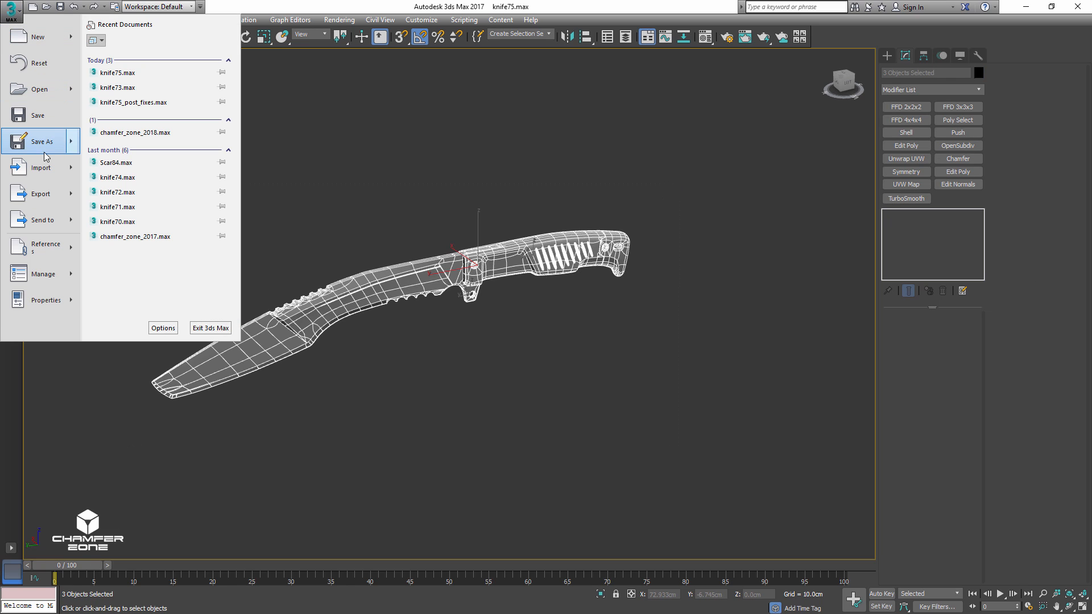
mouse_move(28, 195)
click(113, 85)
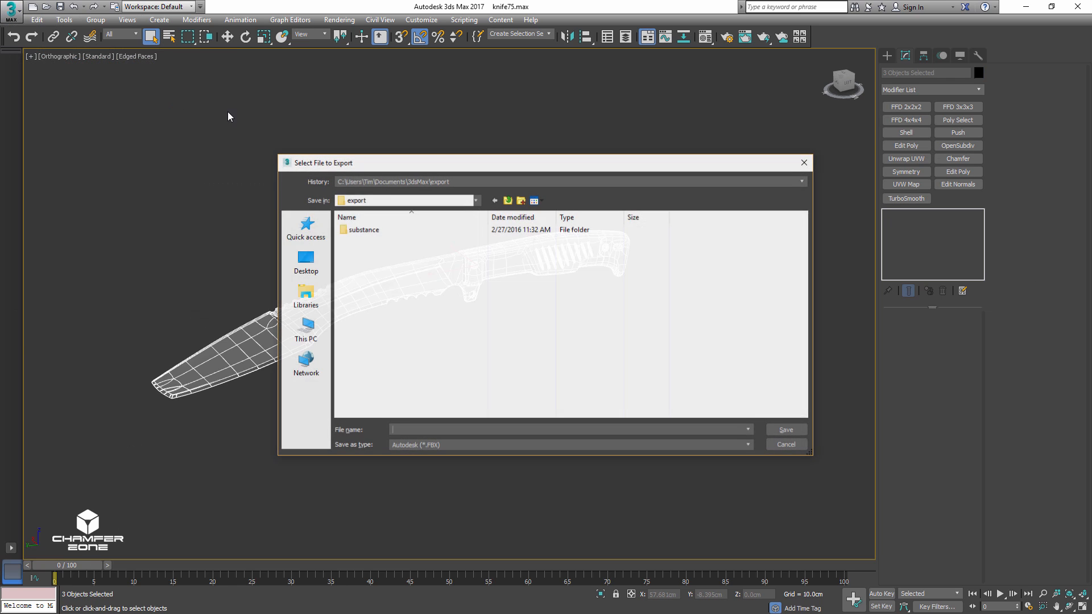
click(409, 181)
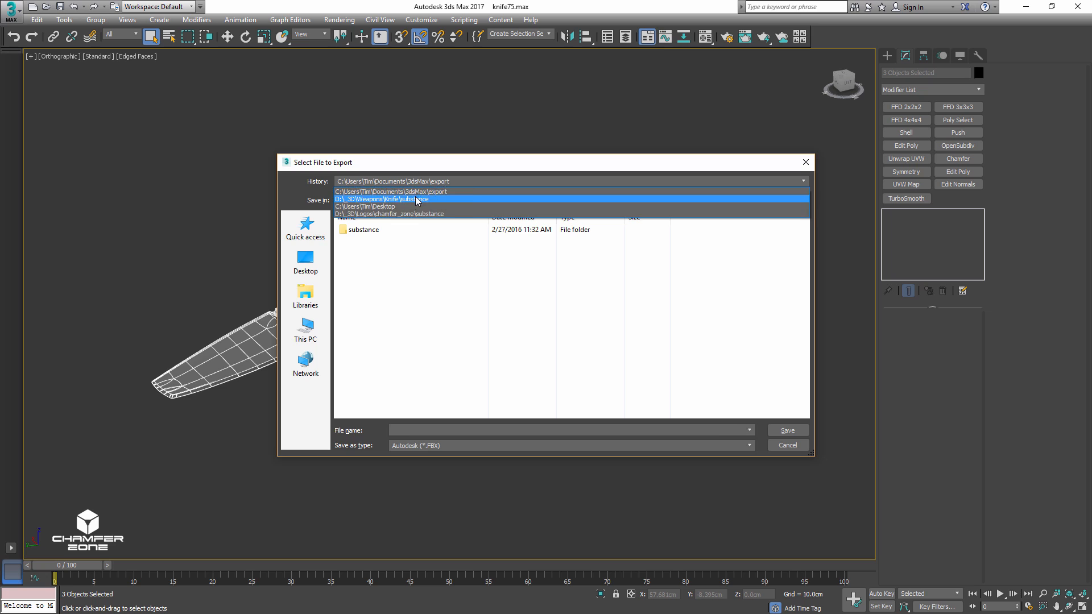
click(412, 195)
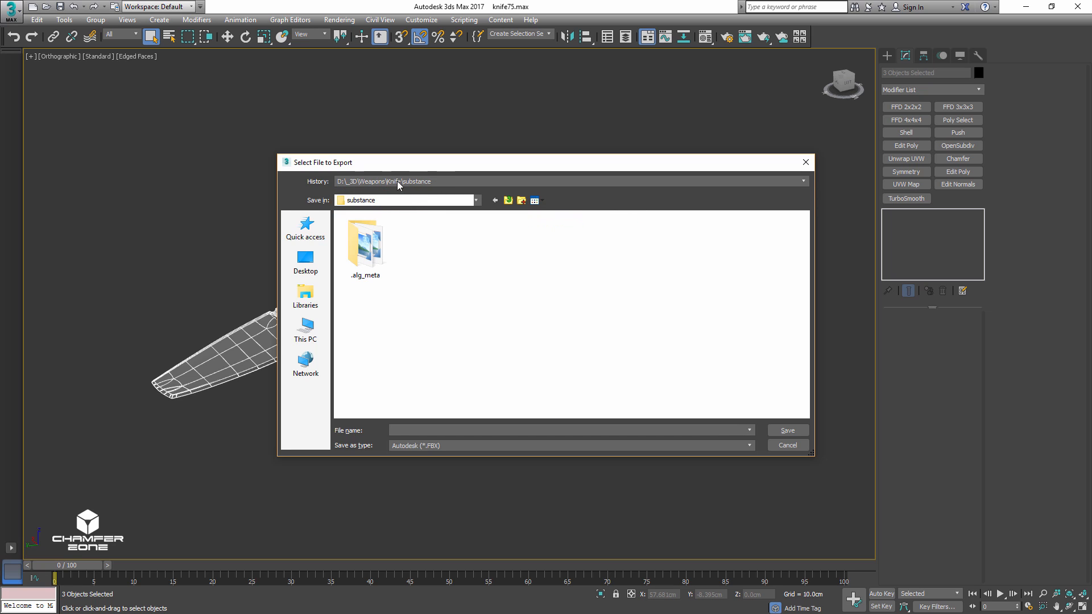
click(435, 445)
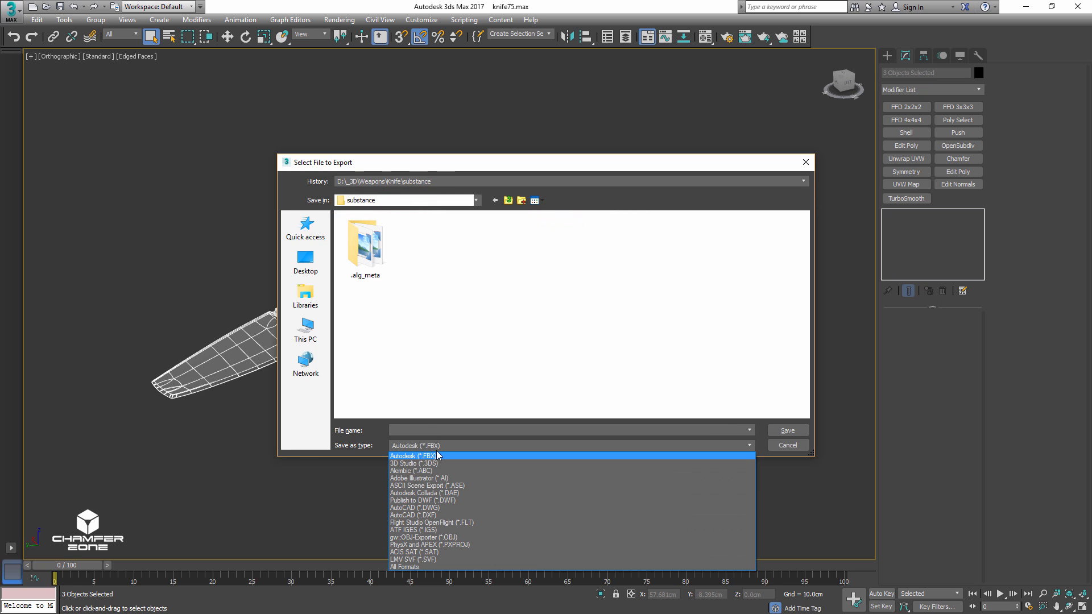
click(438, 538)
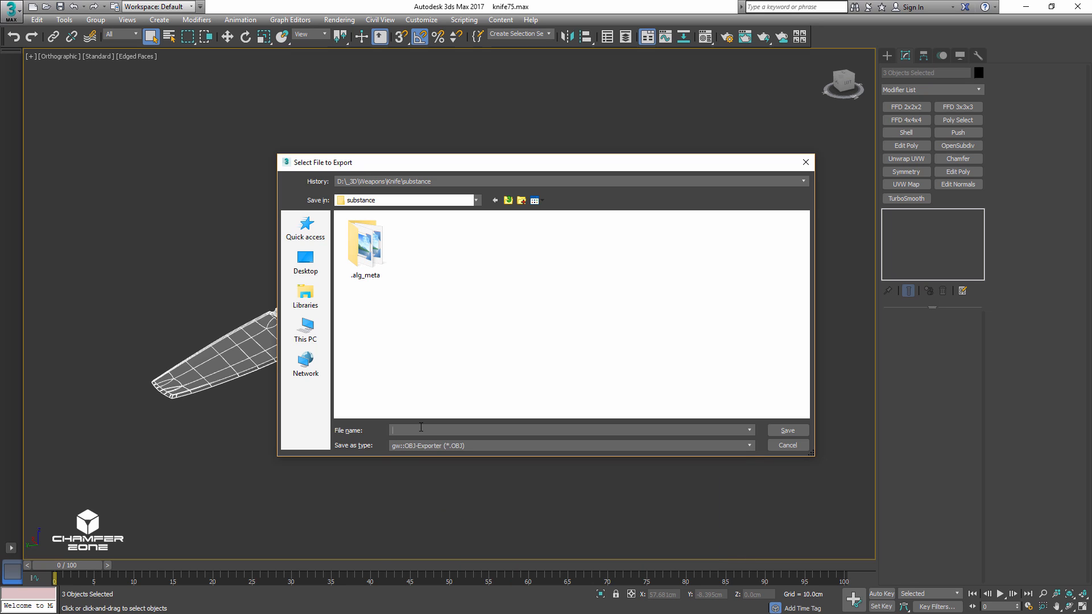
- Name the export file kukri_hp and export the OBJ with the existing quad export options
click(421, 430)
text(kukri_)
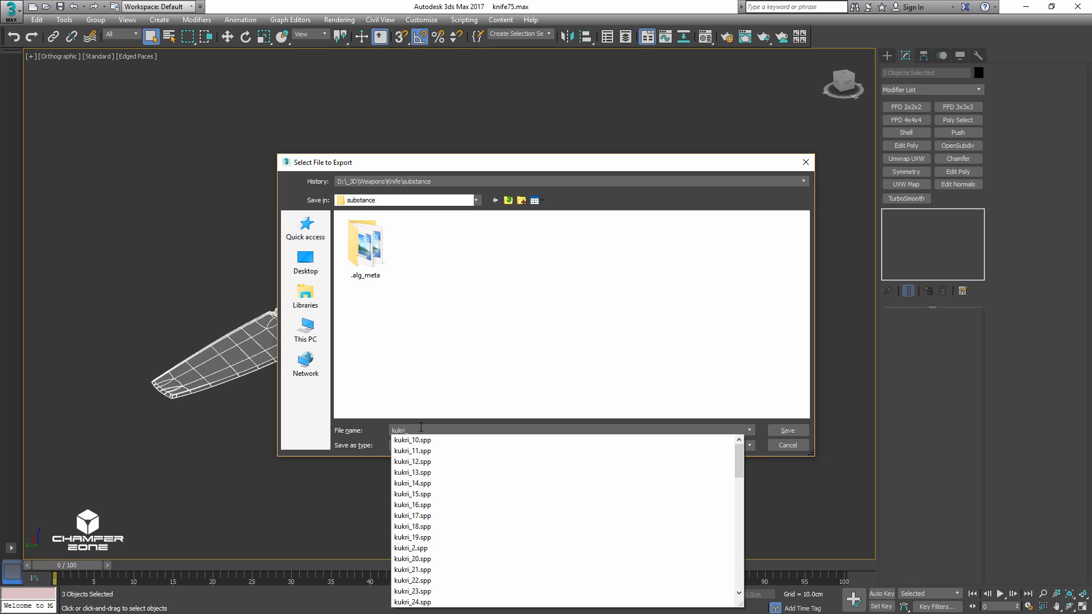
text(hp)
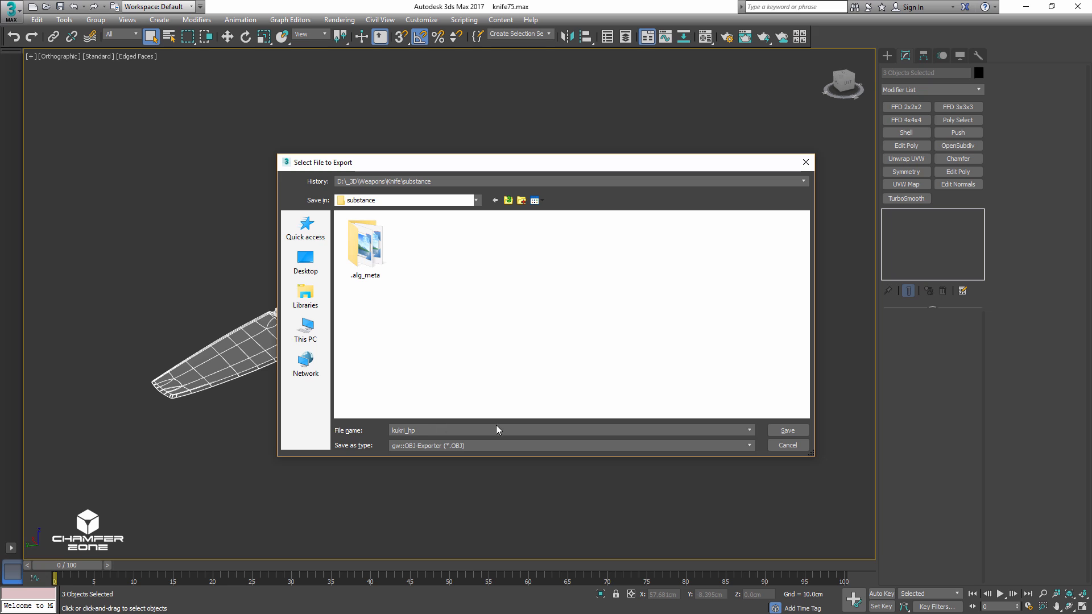
click(787, 431)
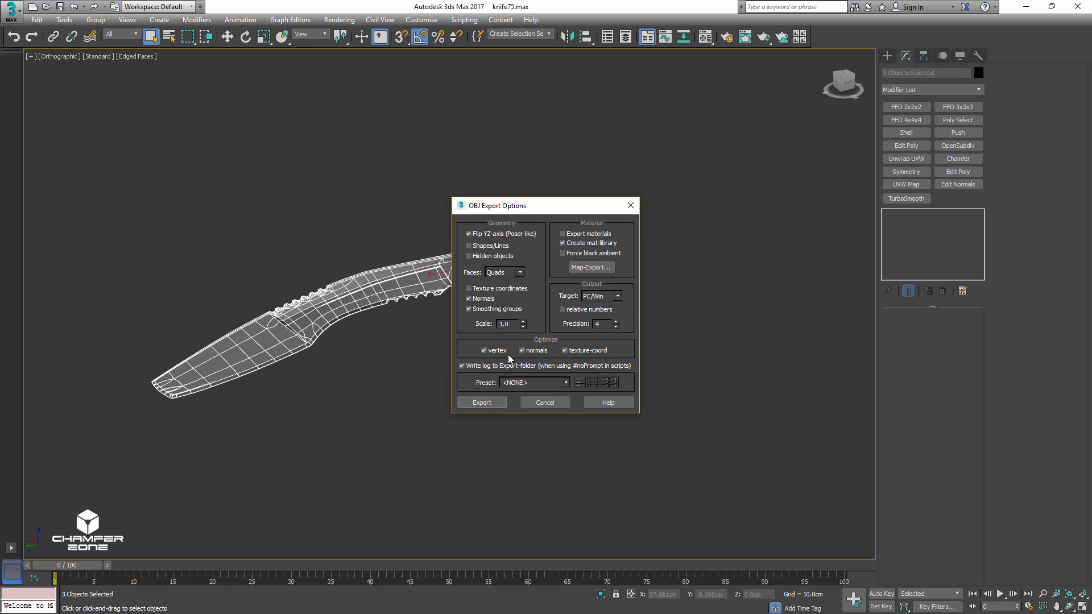
click(482, 403)
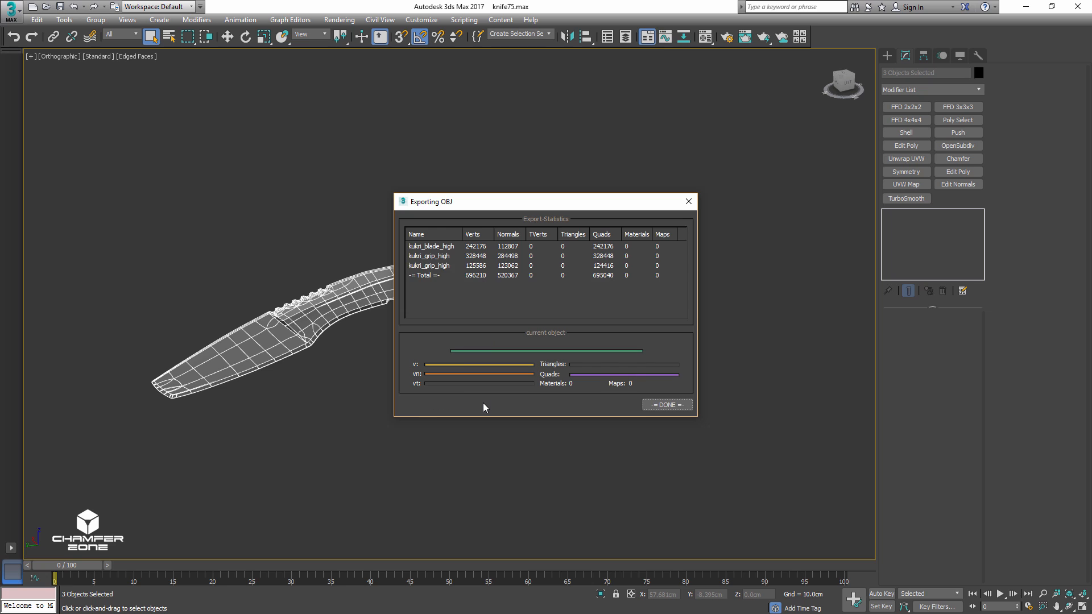
click(661, 405)
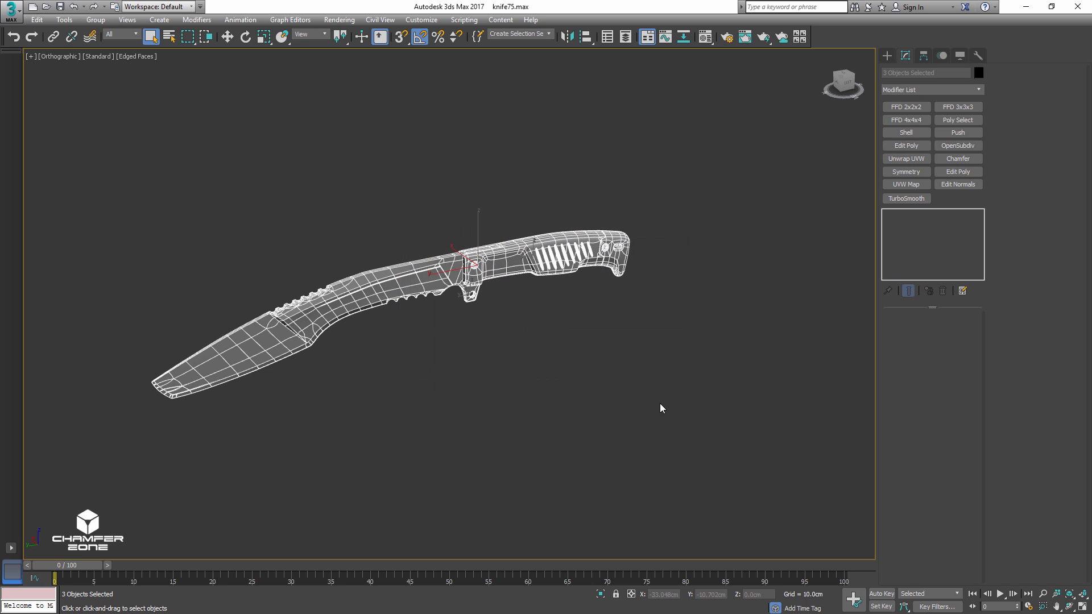
- Hide the highpoly layer, show the lowpoly layer, and select the low-poly blade and grip
click(625, 39)
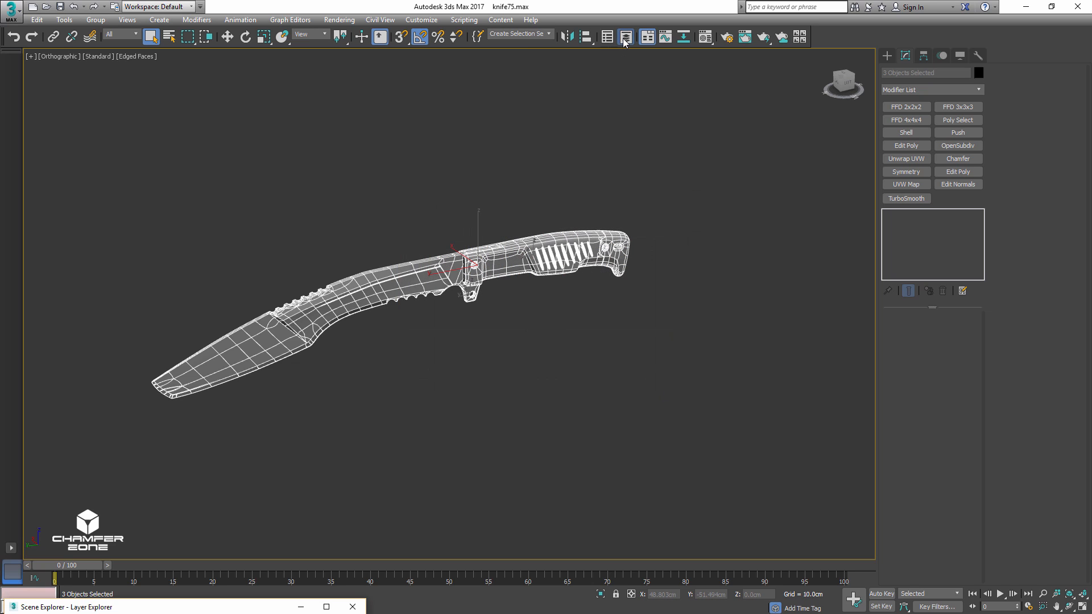
click(625, 39)
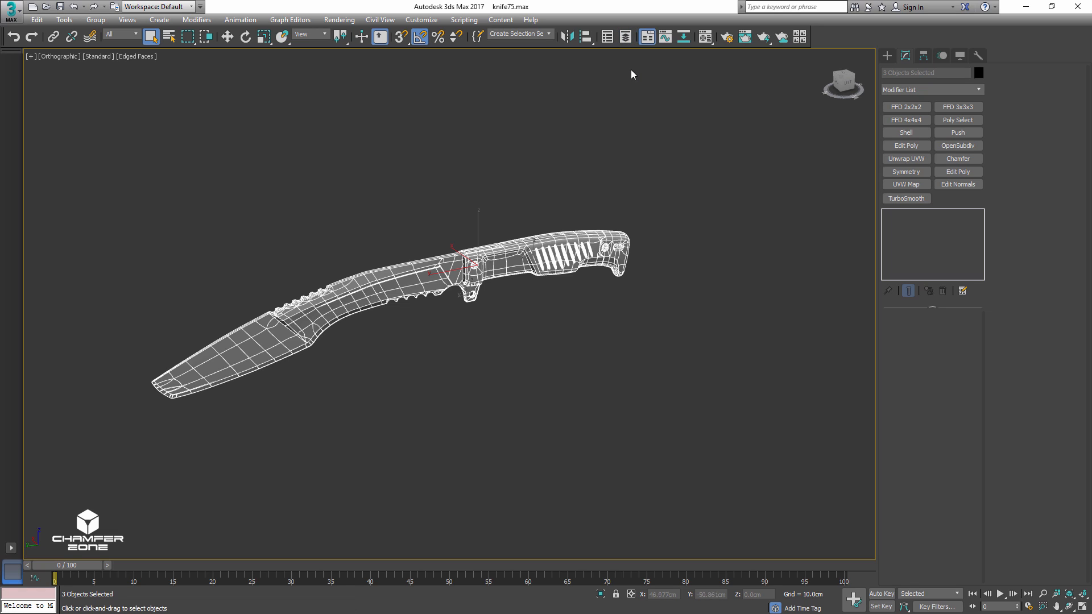
click(608, 39)
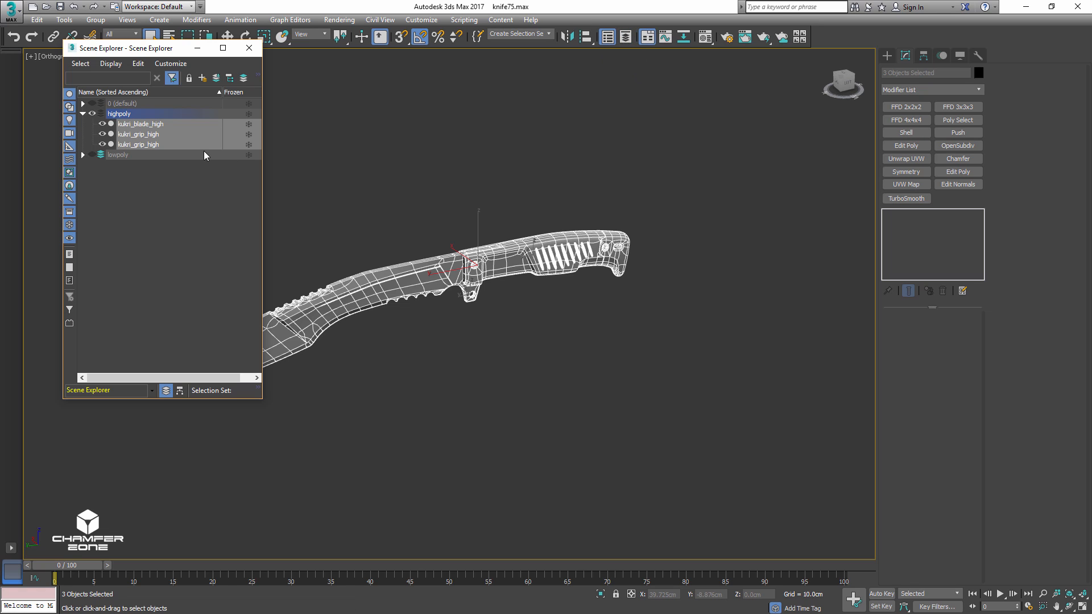
click(82, 114)
click(92, 114)
click(91, 124)
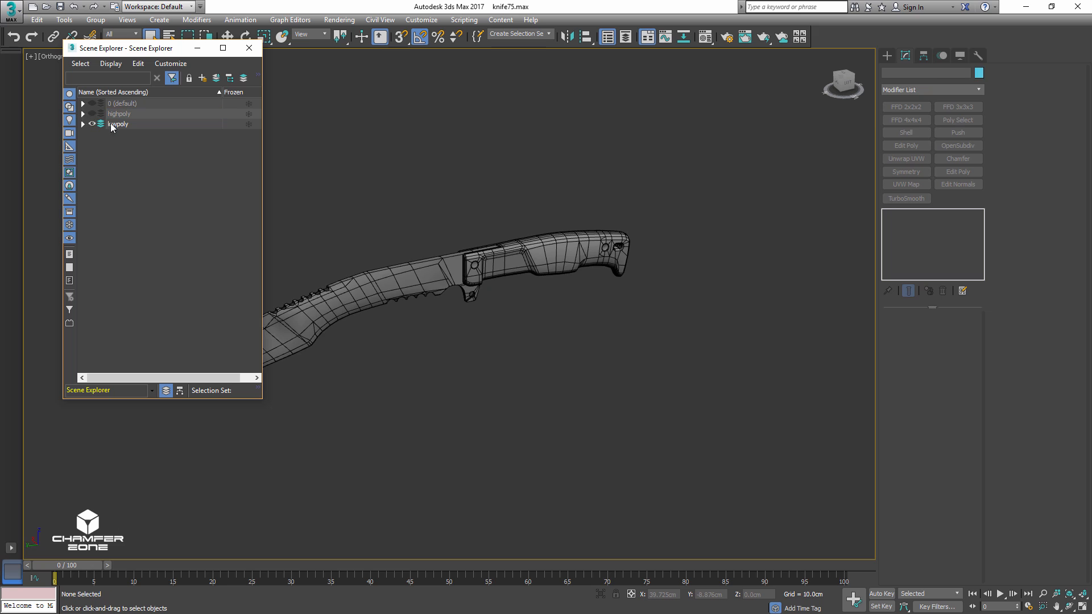
middle_drag(476, 203, 657, 194)
drag(821, 192, 303, 459)
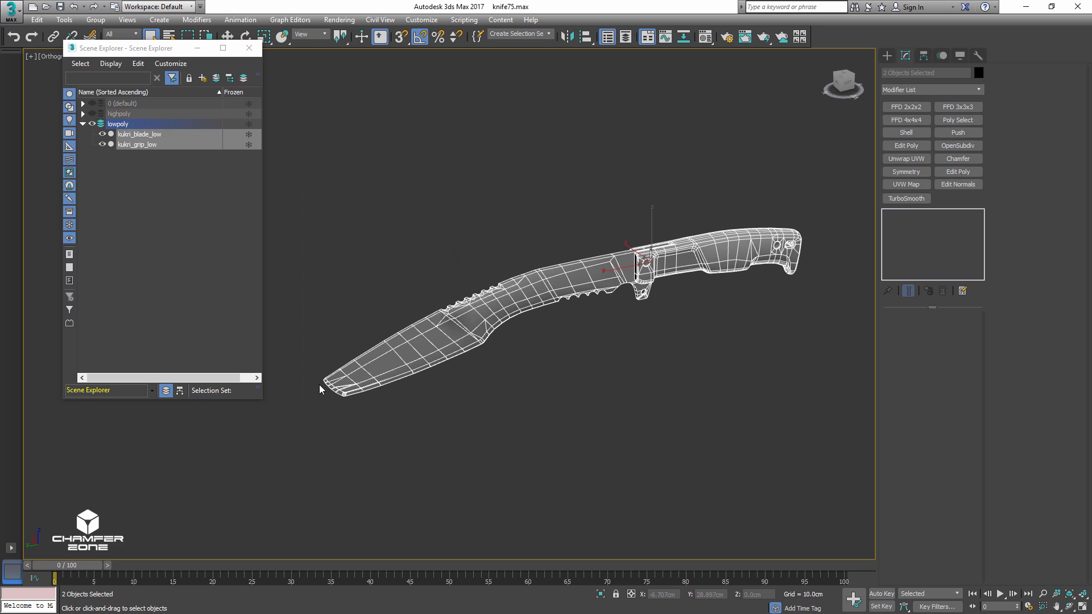
- Export the low-poly blade and grip to the substance folder as kukri_lp in Autodesk FBX format, keeping the Autodesk Media & Entertainment preset
click(11, 10)
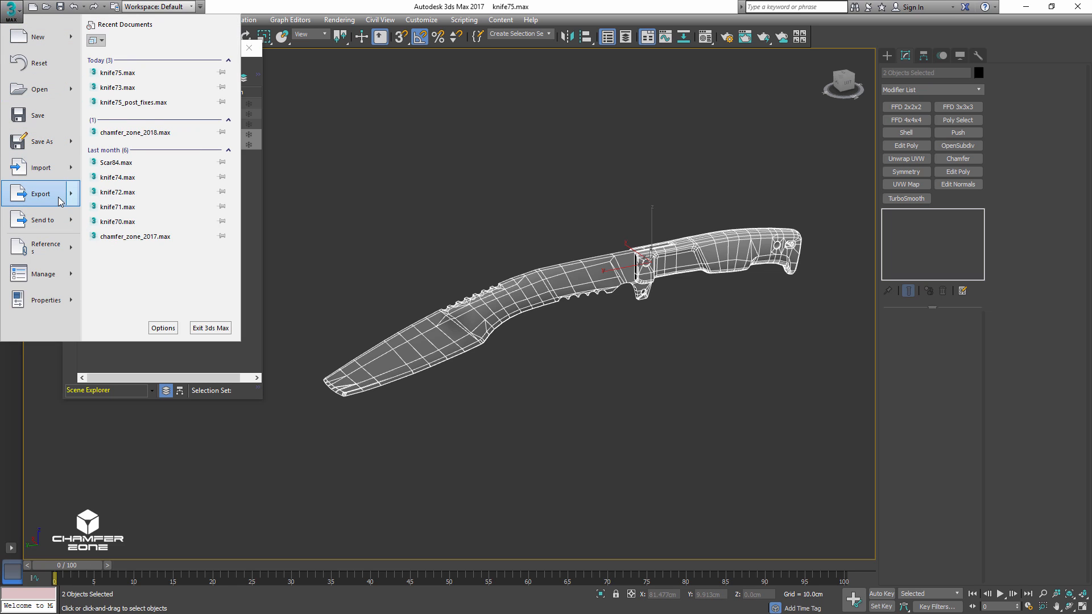
mouse_move(40, 194)
click(162, 95)
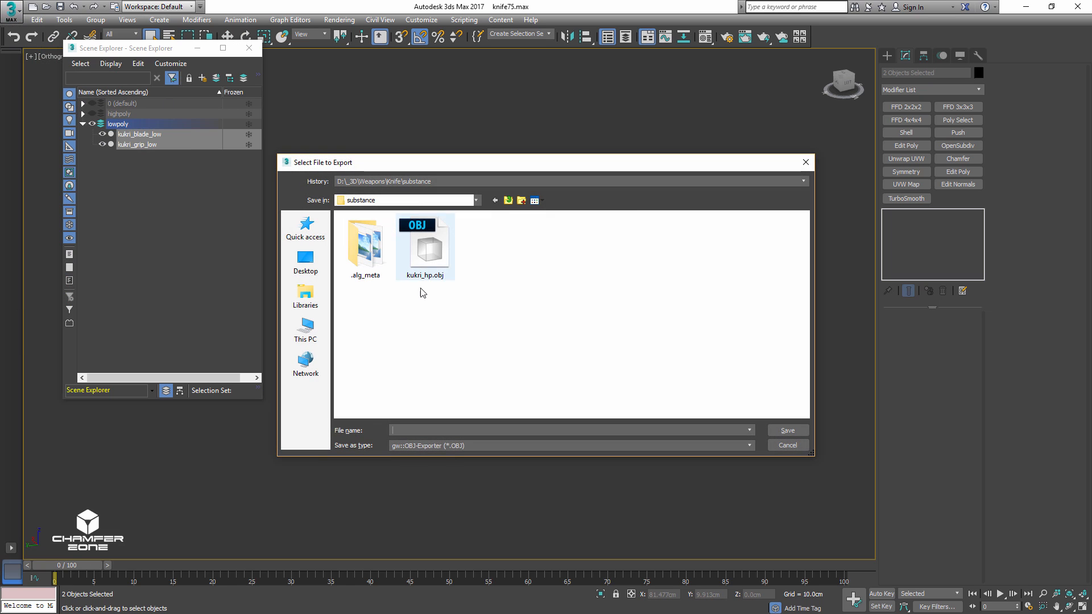
click(453, 447)
click(435, 455)
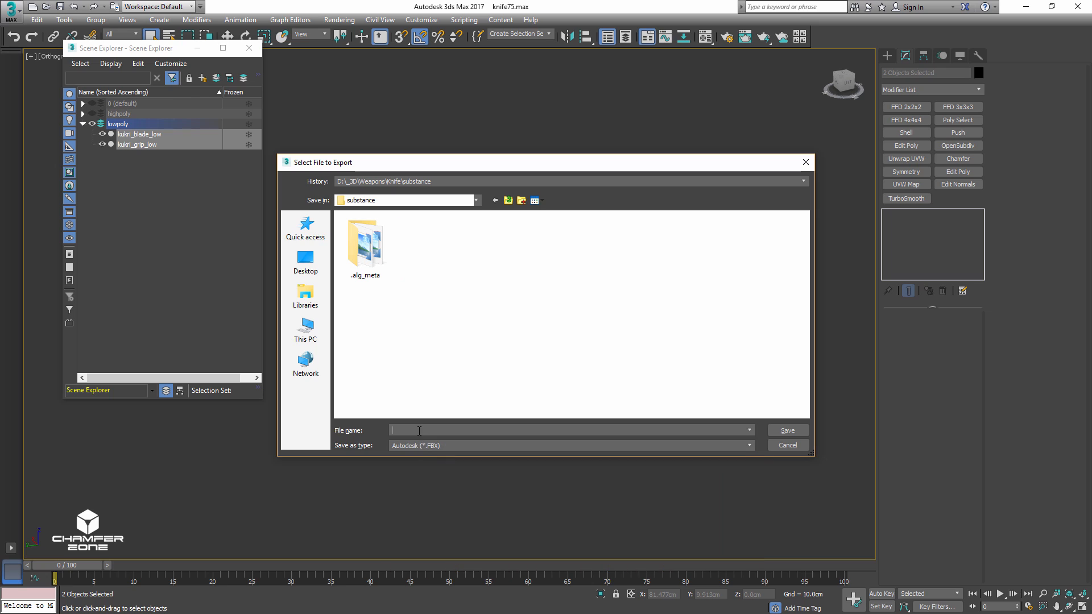
text(kukri_)
key(BackSpace)
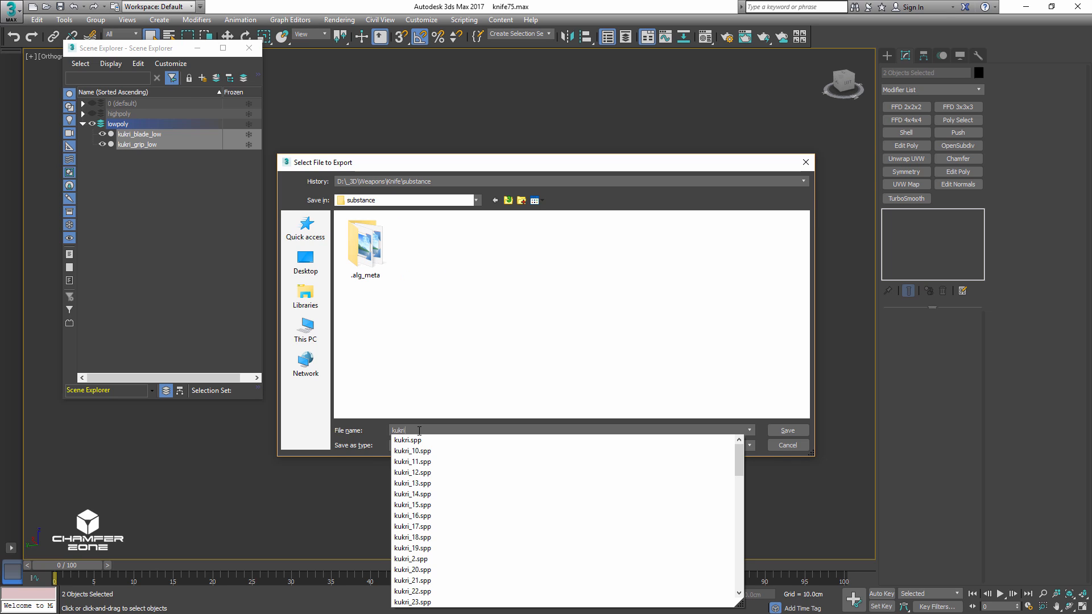
text(_lp)
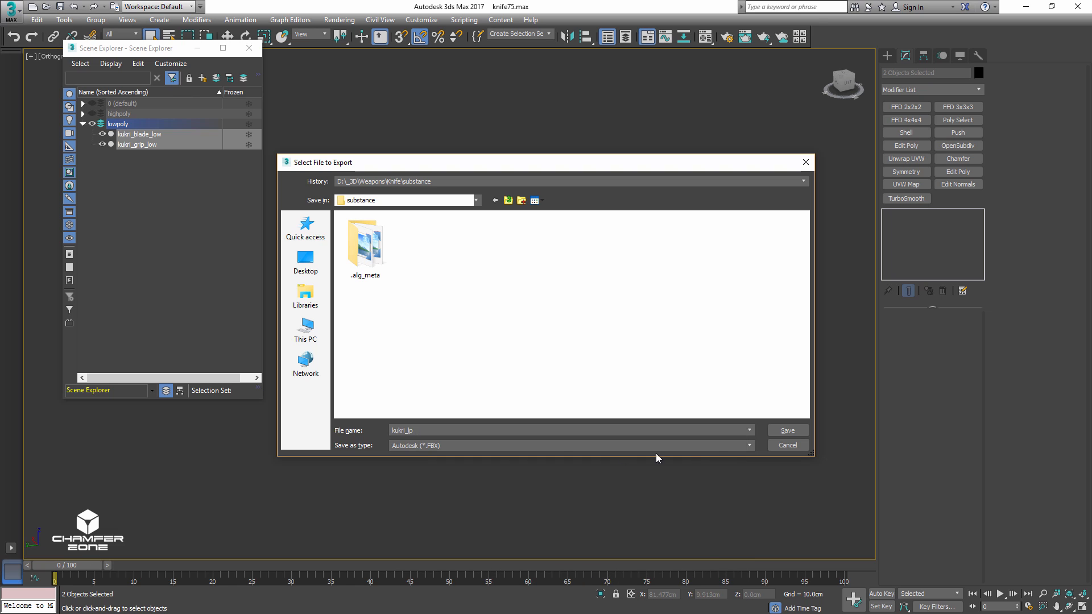
click(785, 431)
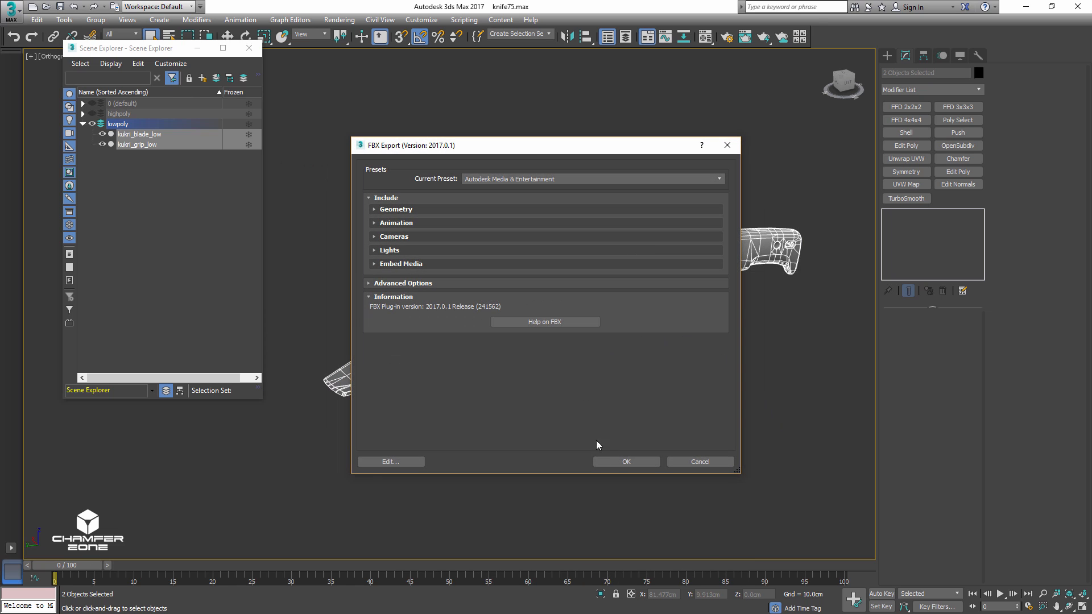
click(625, 461)
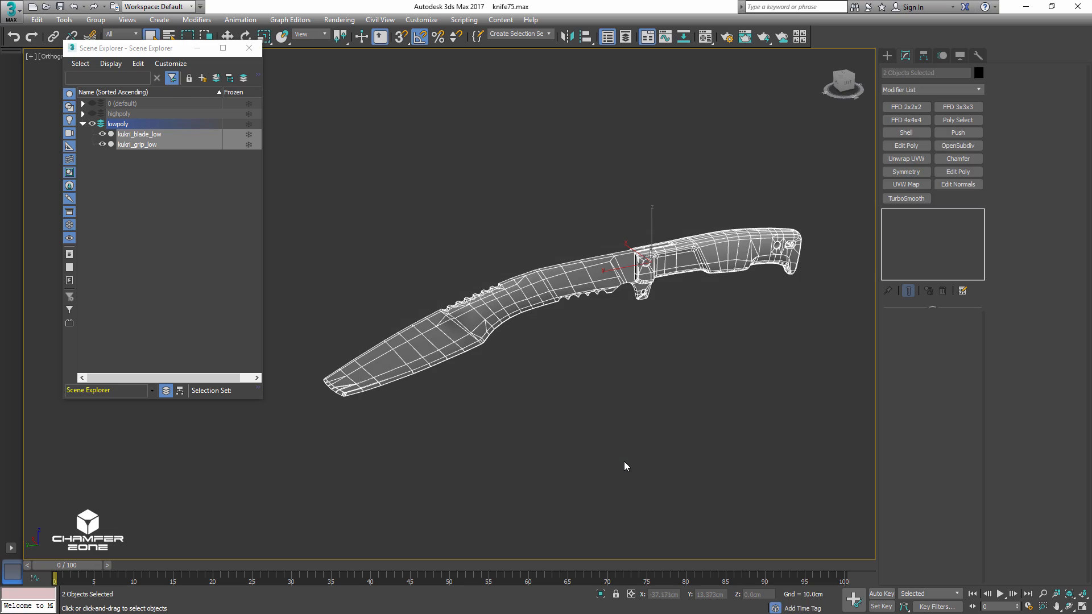